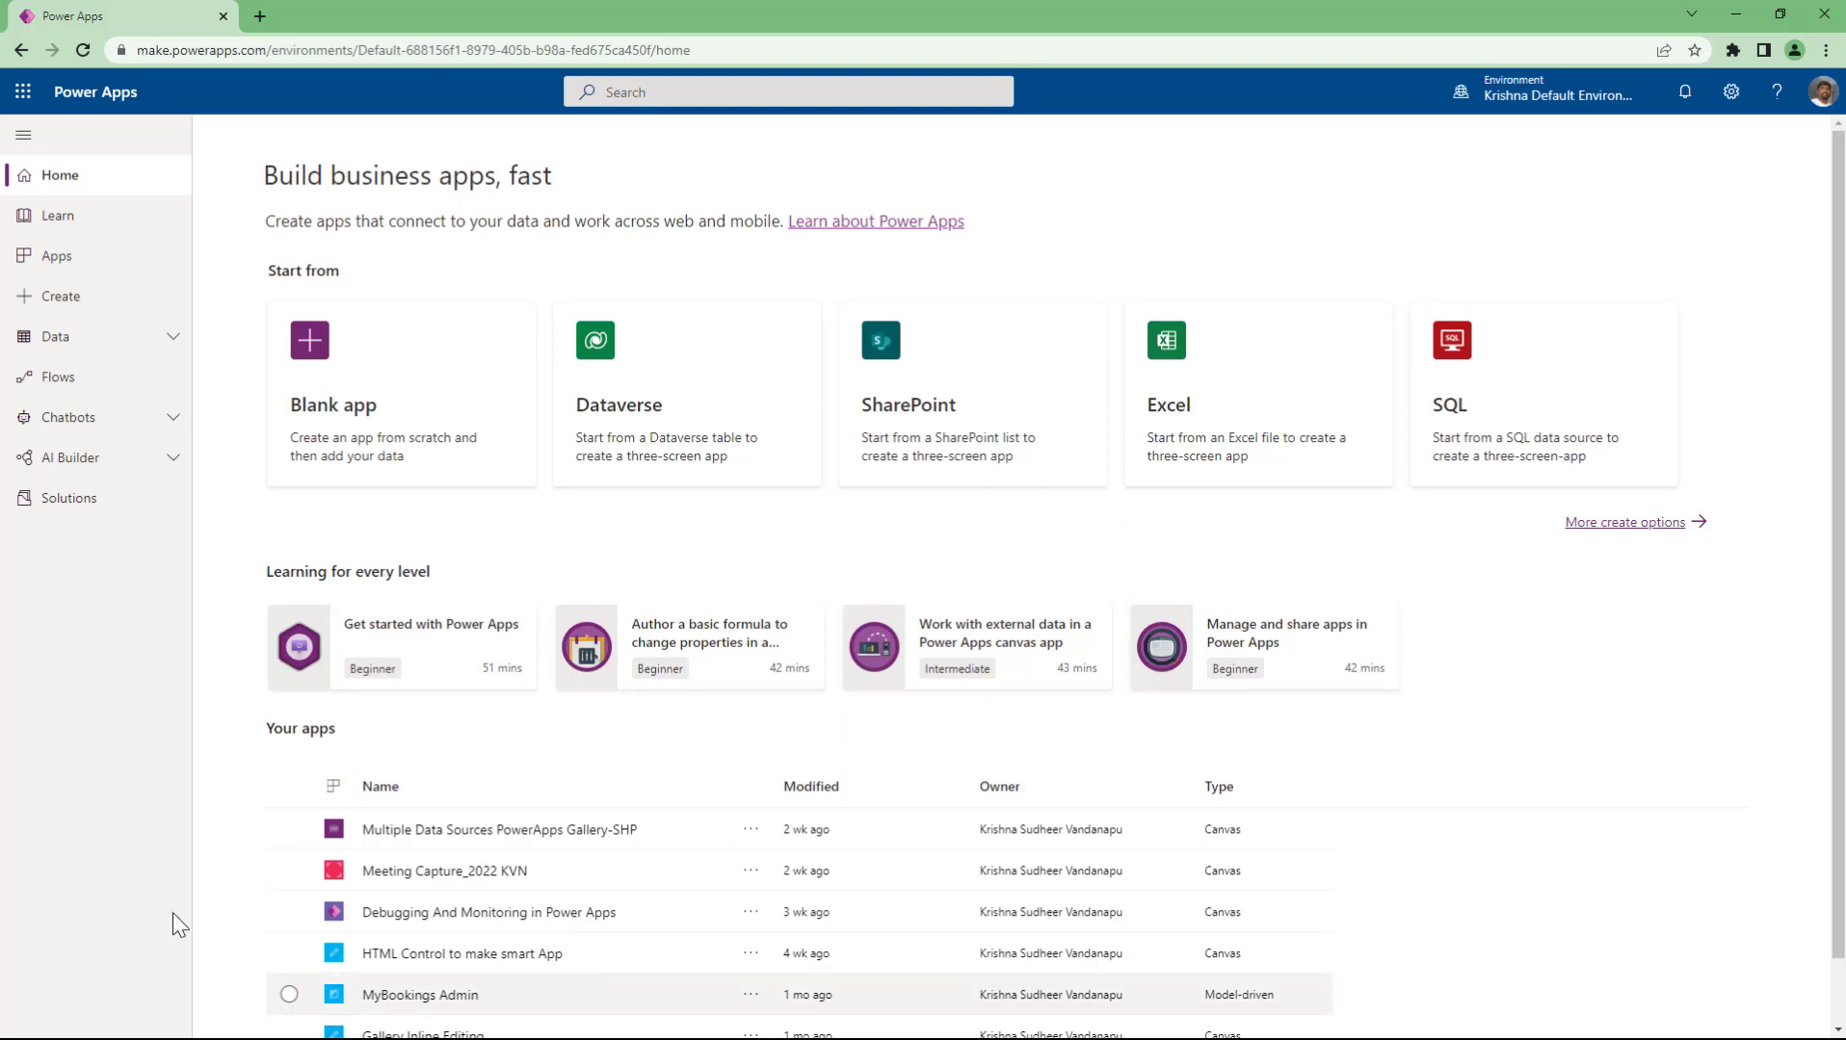
- Expand the Data, Chatbots and AI Builder navigation groups to view their entries, and collapse all three again
{"action": "left_click", "coordinate": [144, 352]}
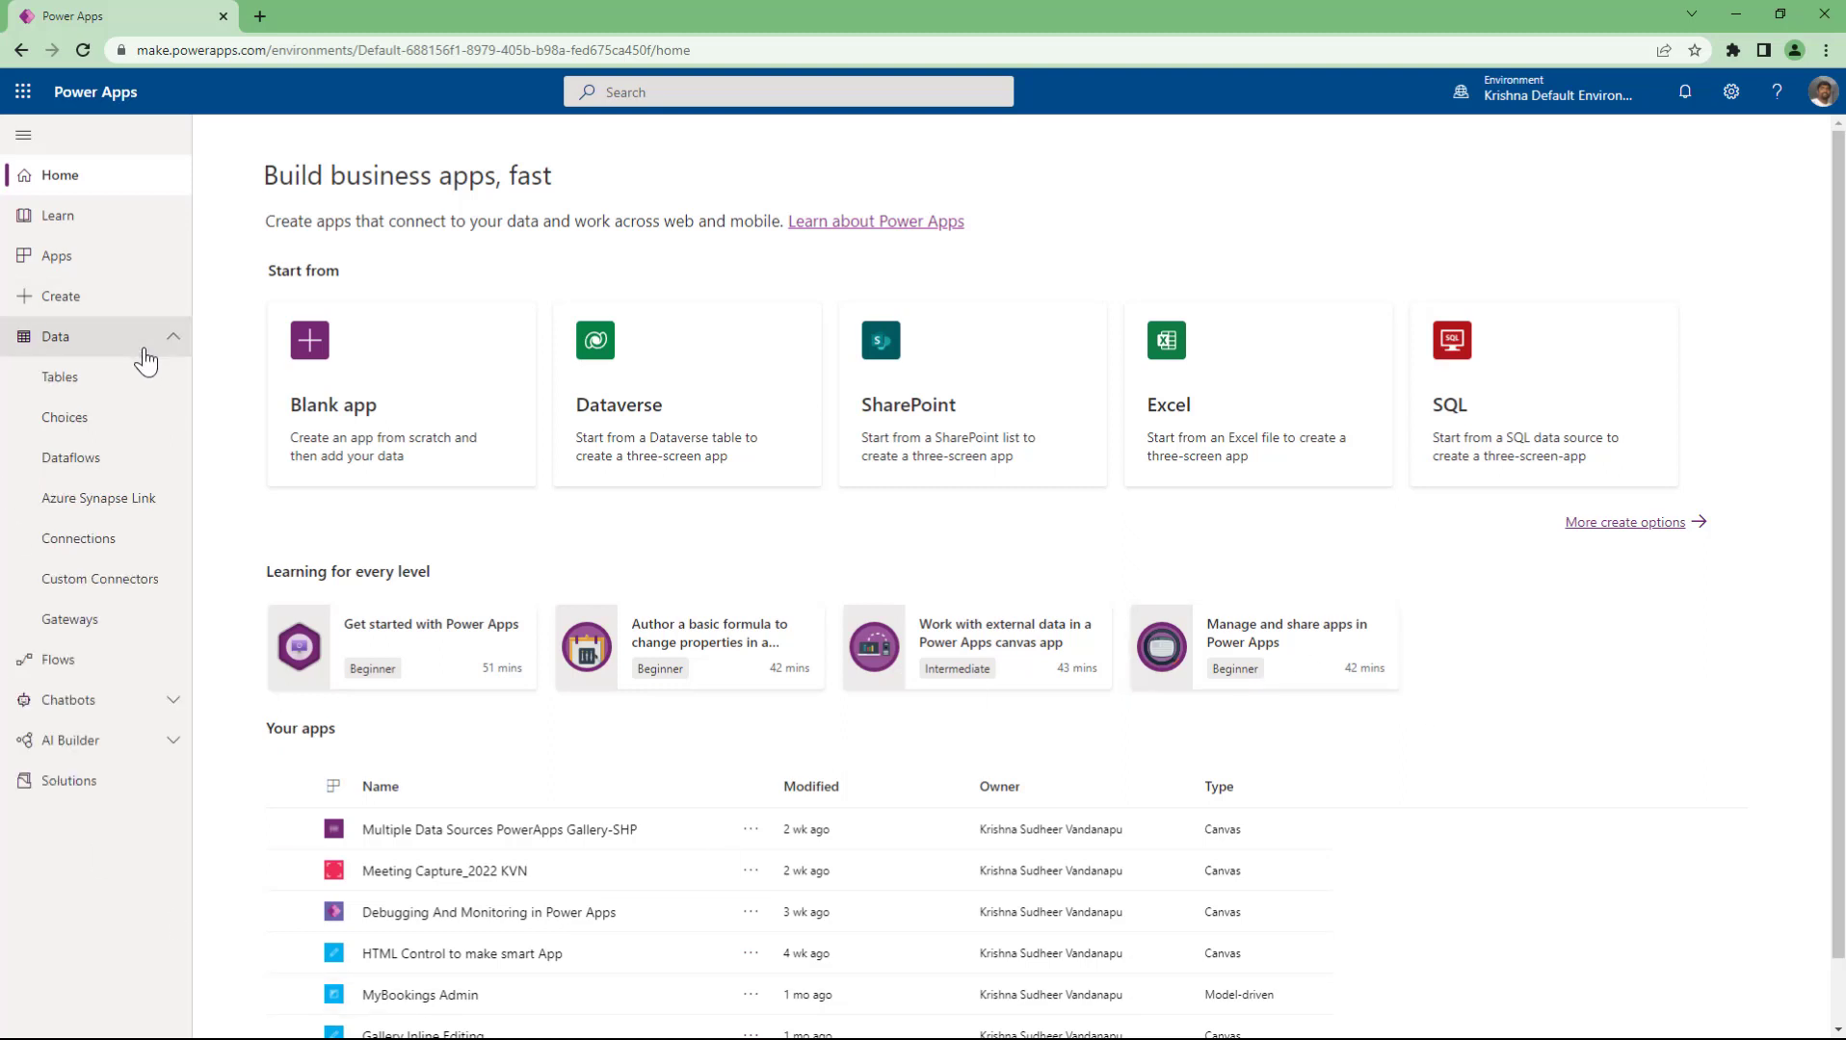
{"action": "left_click", "coordinate": [92, 713]}
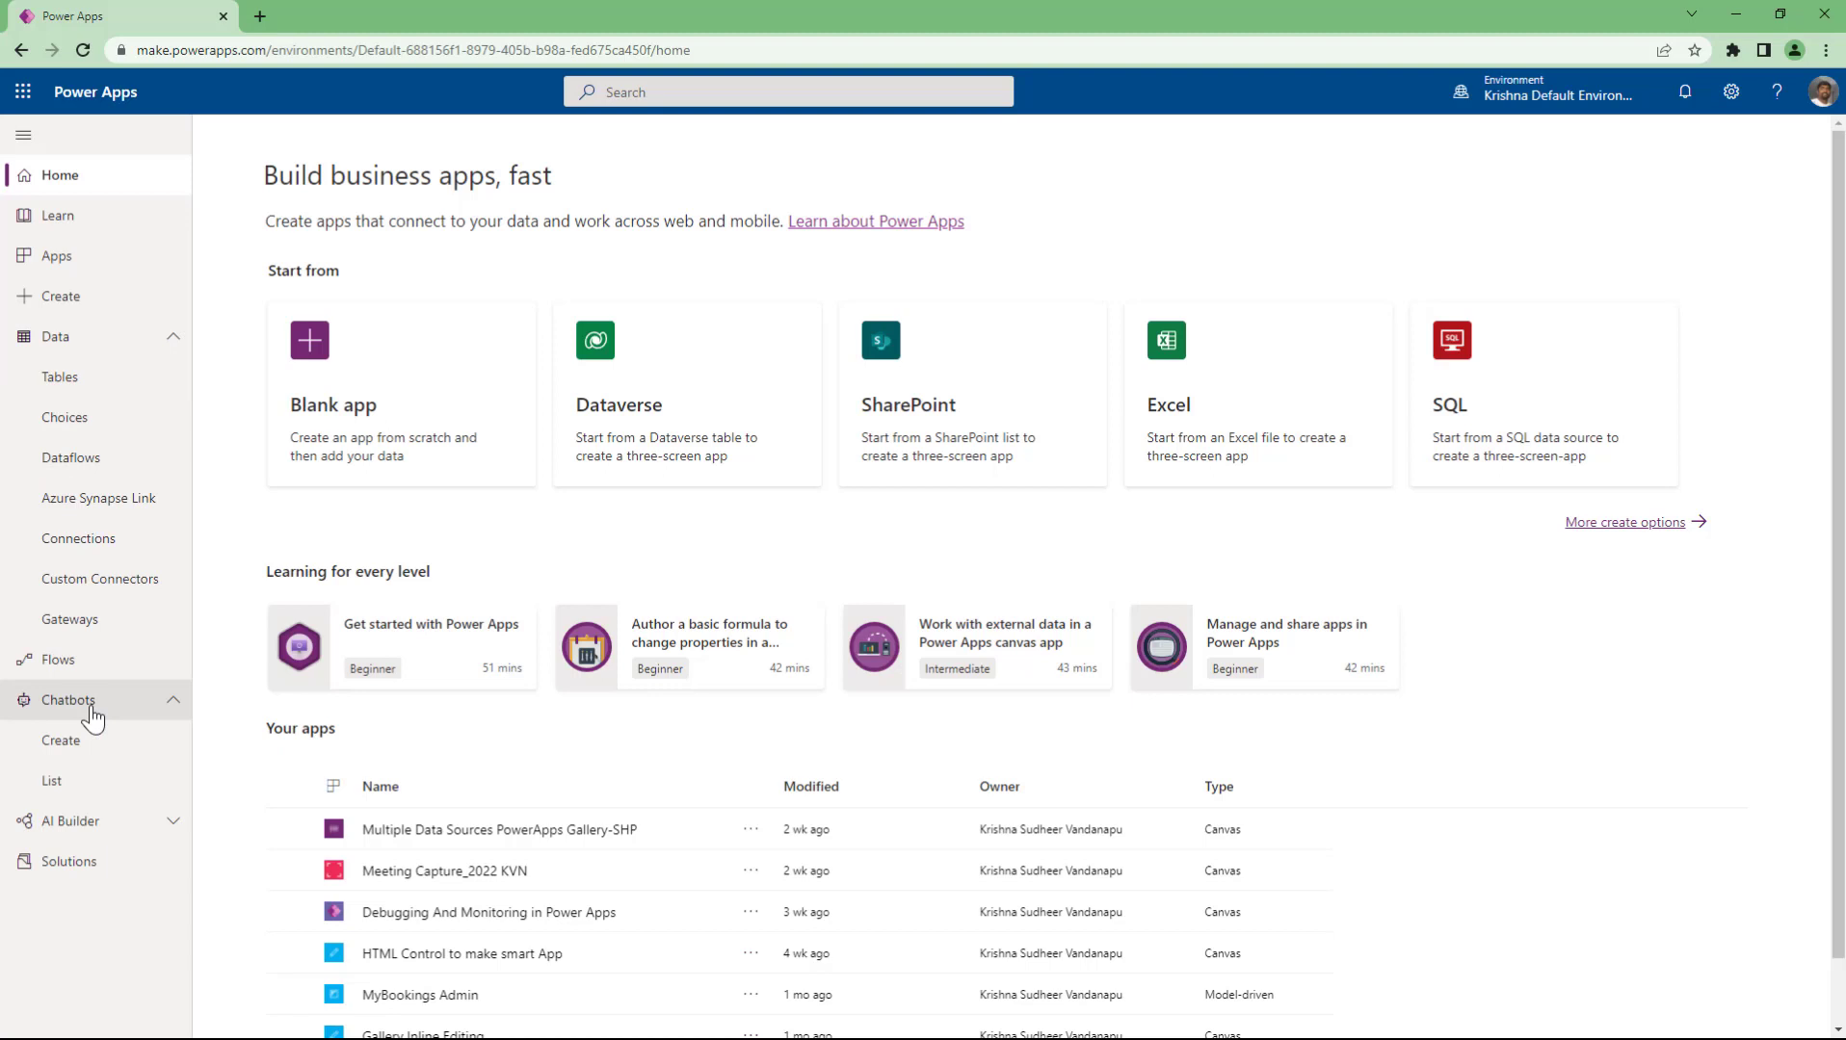
{"action": "left_click", "coordinate": [85, 820]}
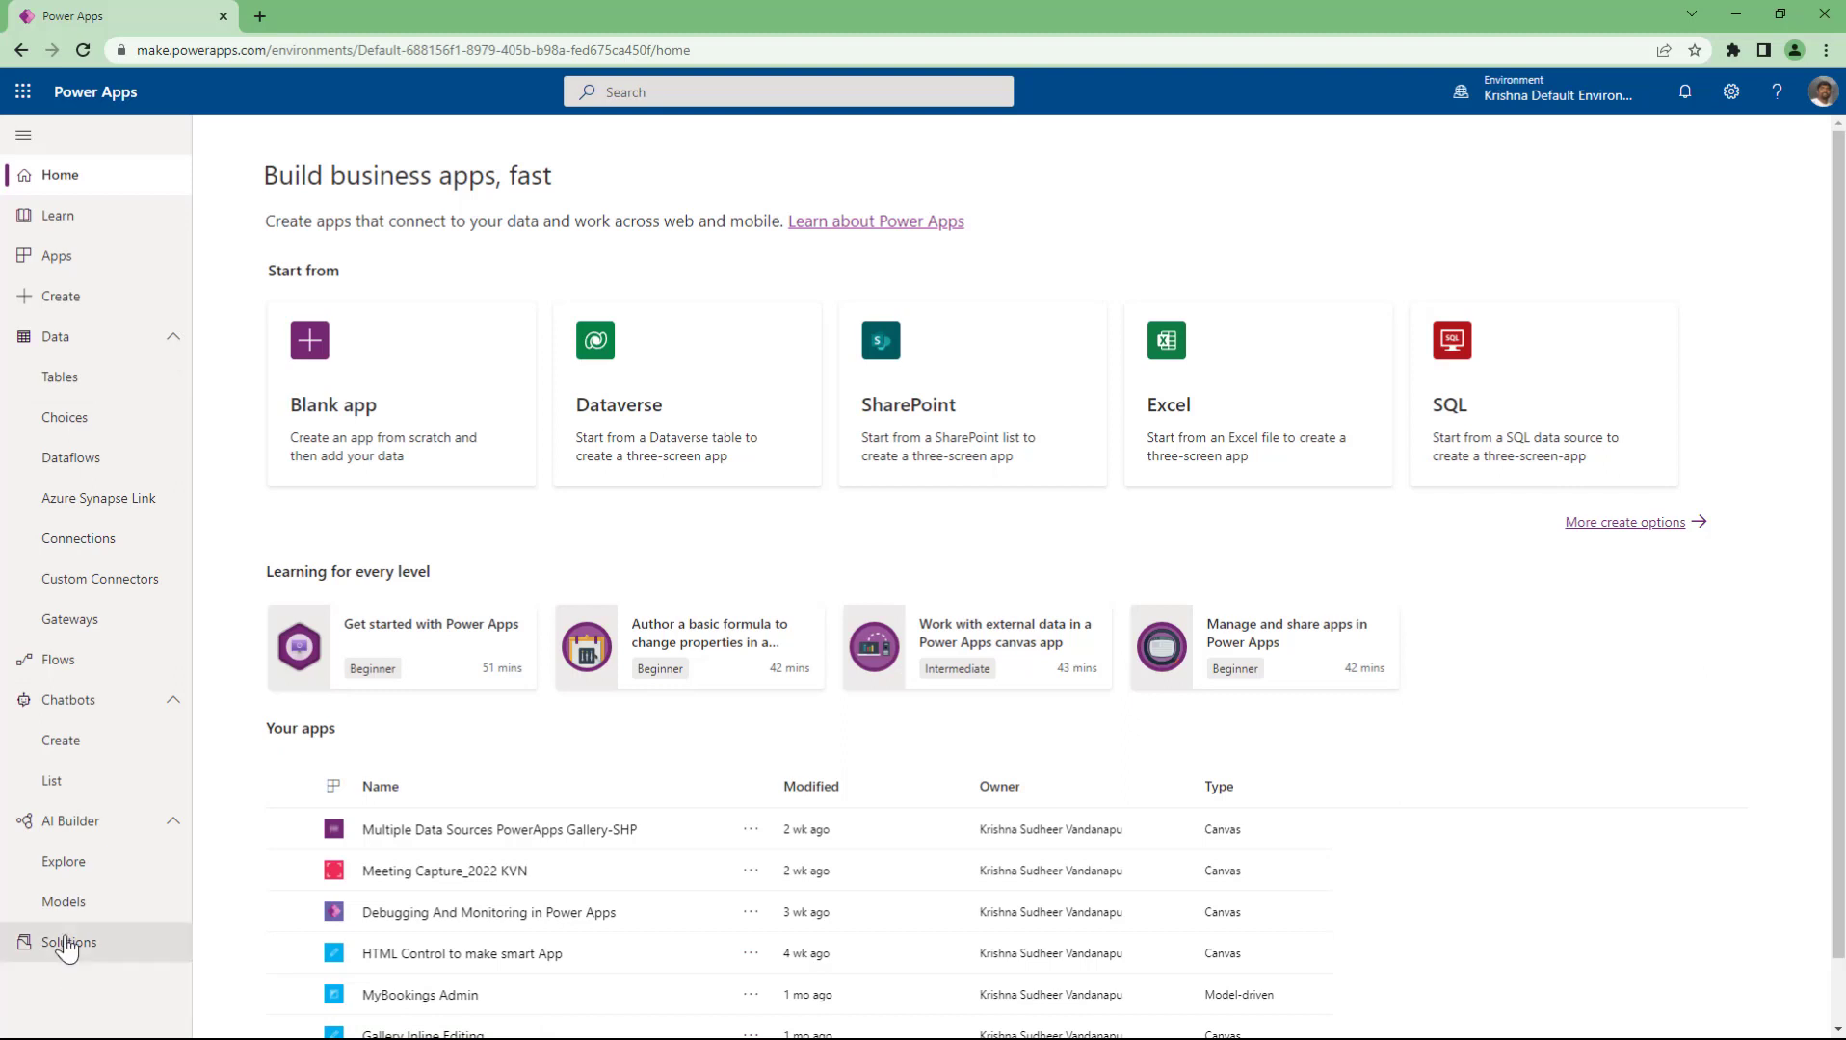
{"action": "left_click", "coordinate": [85, 339]}
{"action": "left_click", "coordinate": [91, 419]}
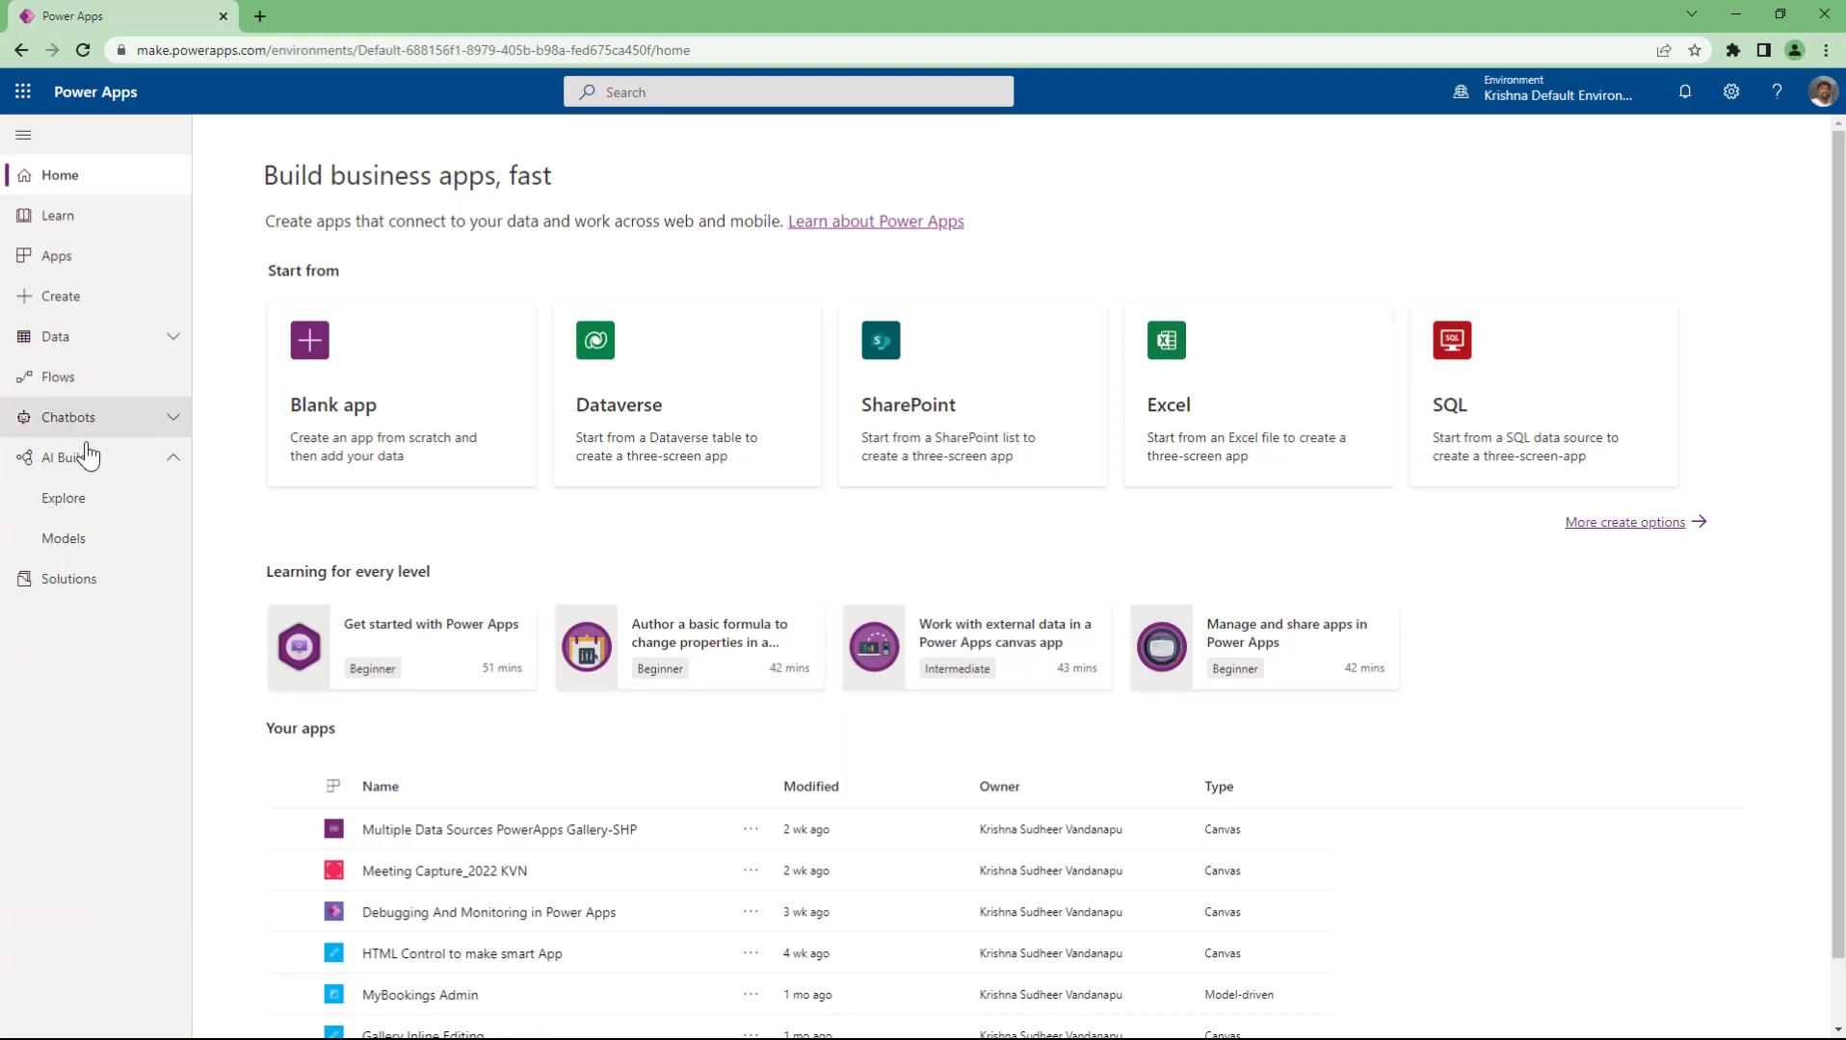
{"action": "left_click", "coordinate": [89, 459]}
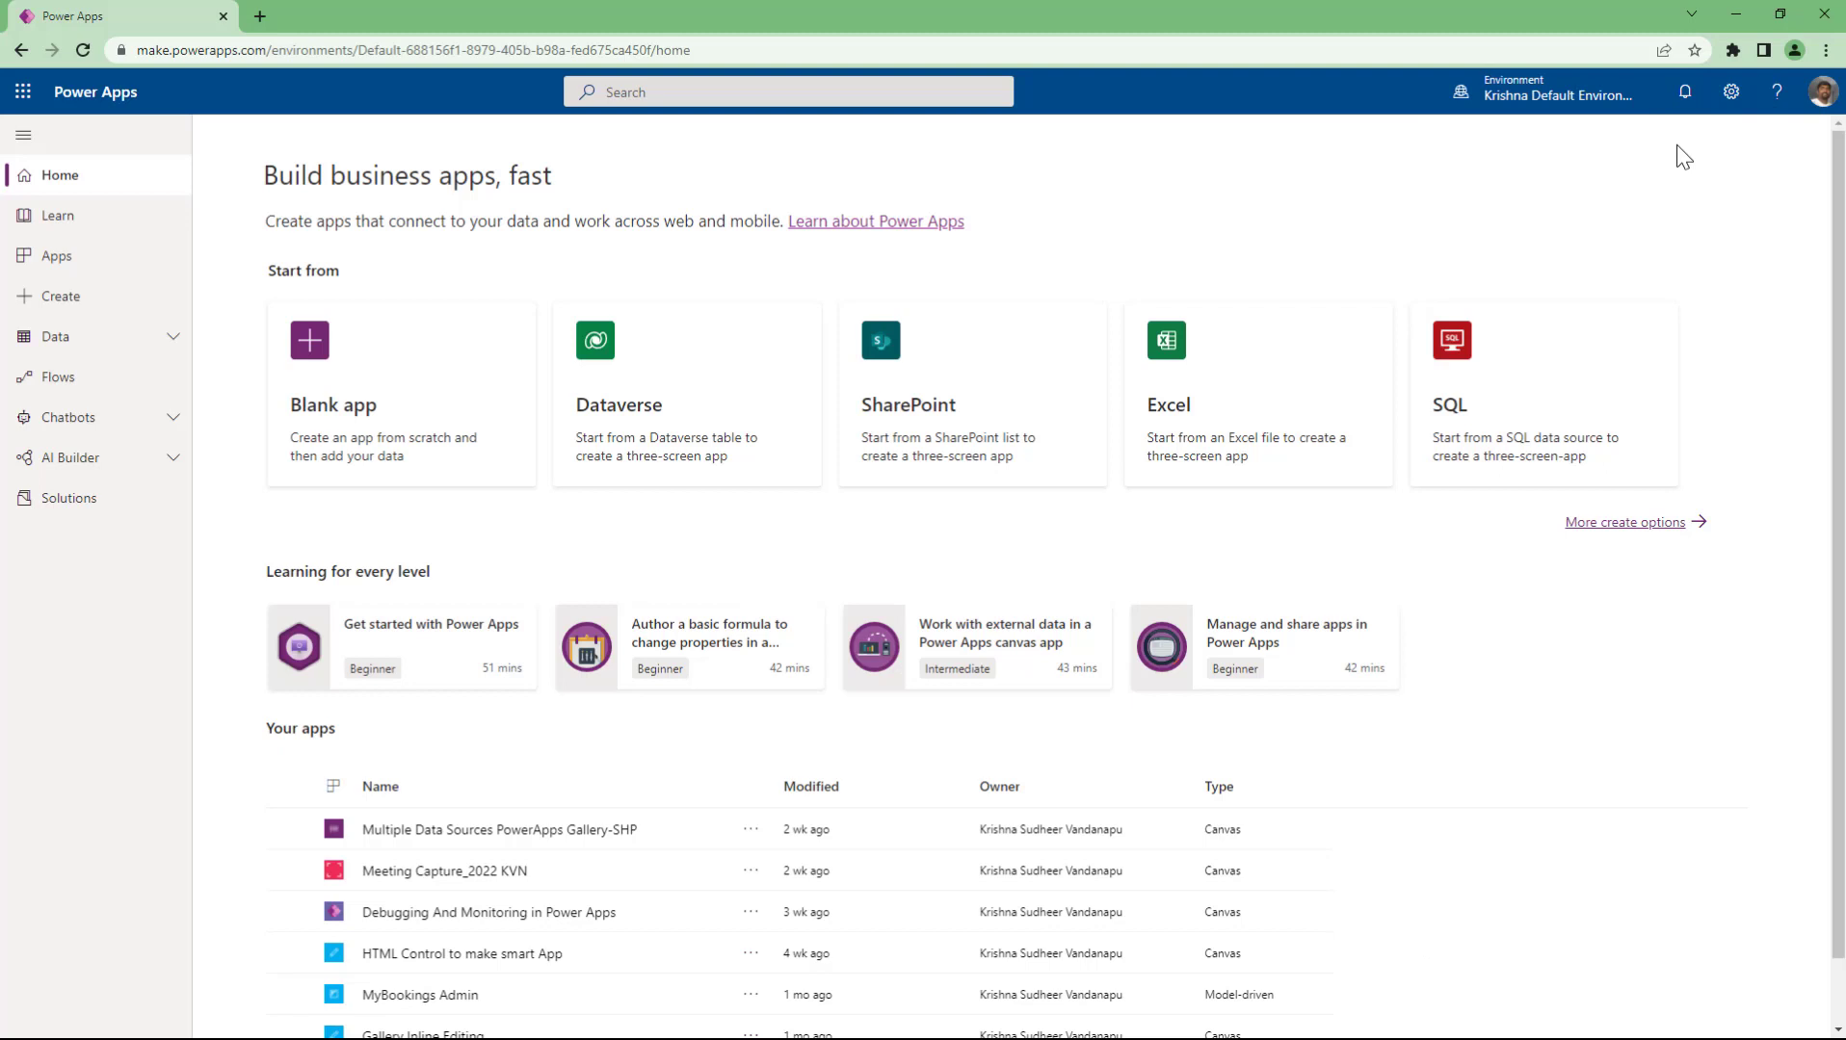
- View the list of available environments and close it while keeping the current environment selected
{"action": "left_click", "coordinate": [1553, 104]}
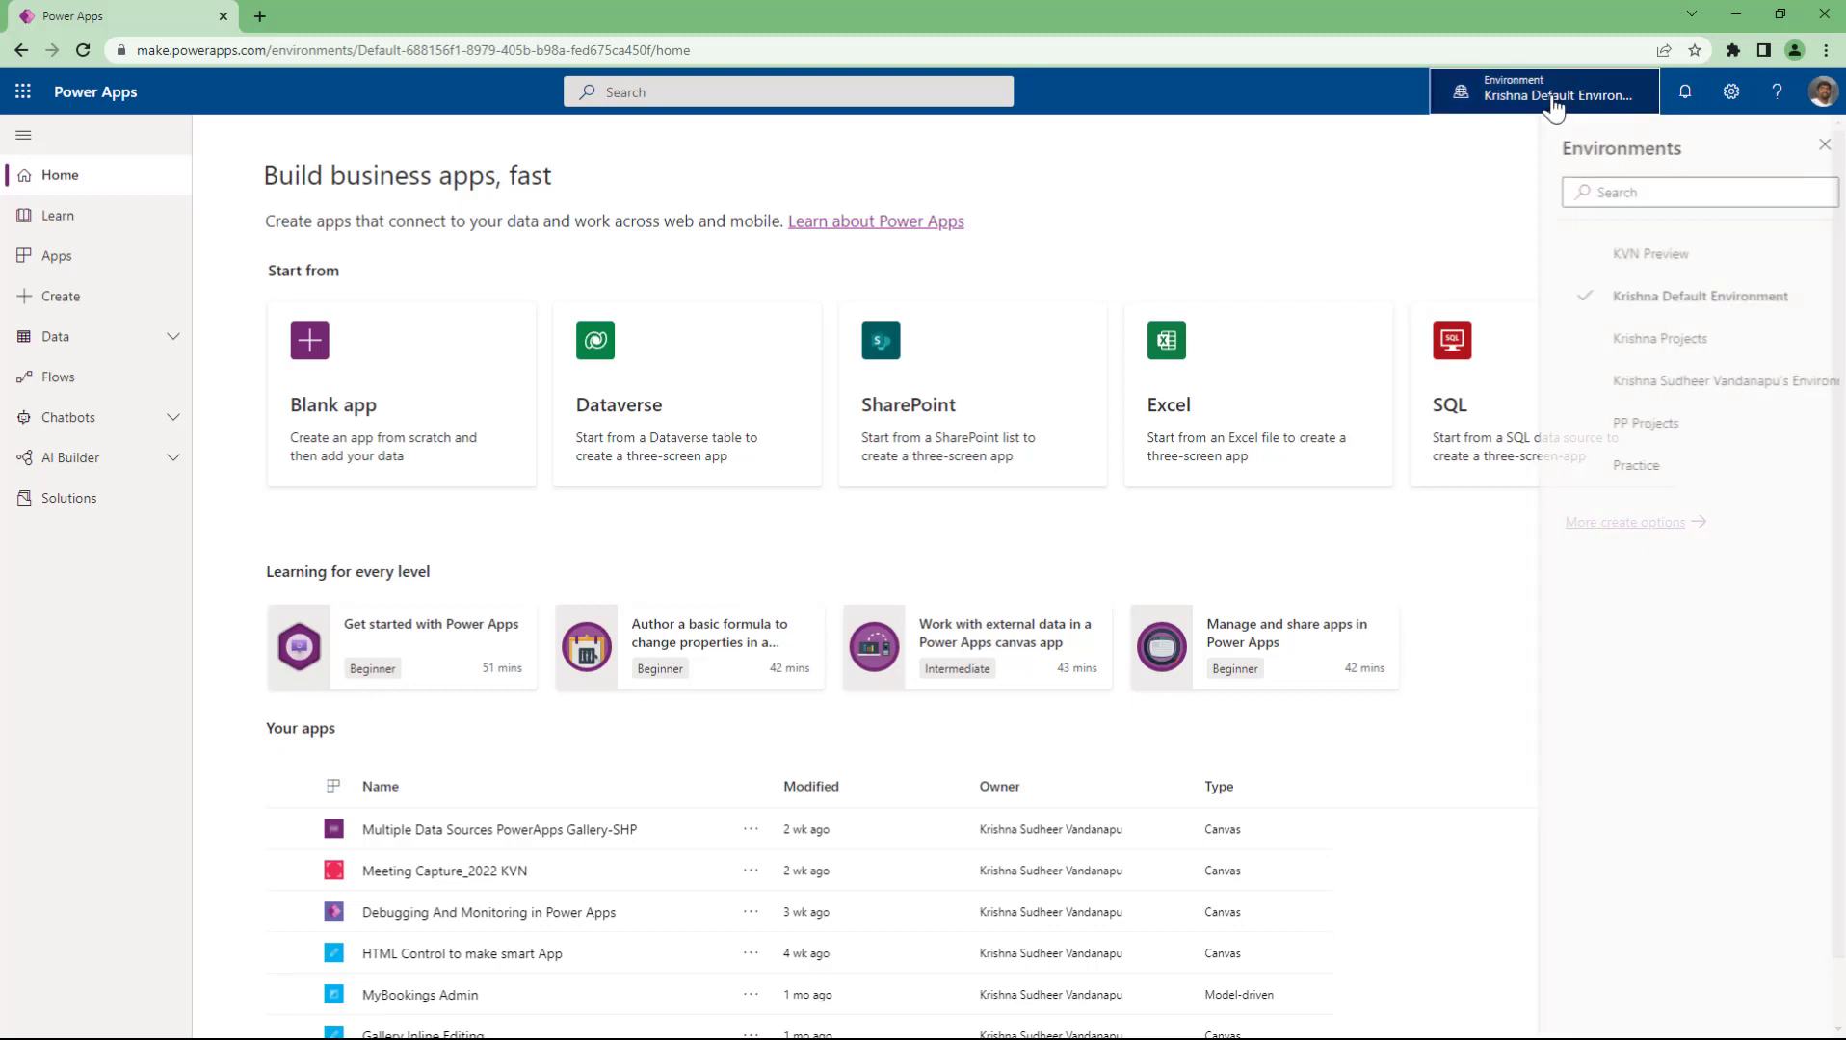
{"action": "left_click", "coordinate": [1494, 101]}
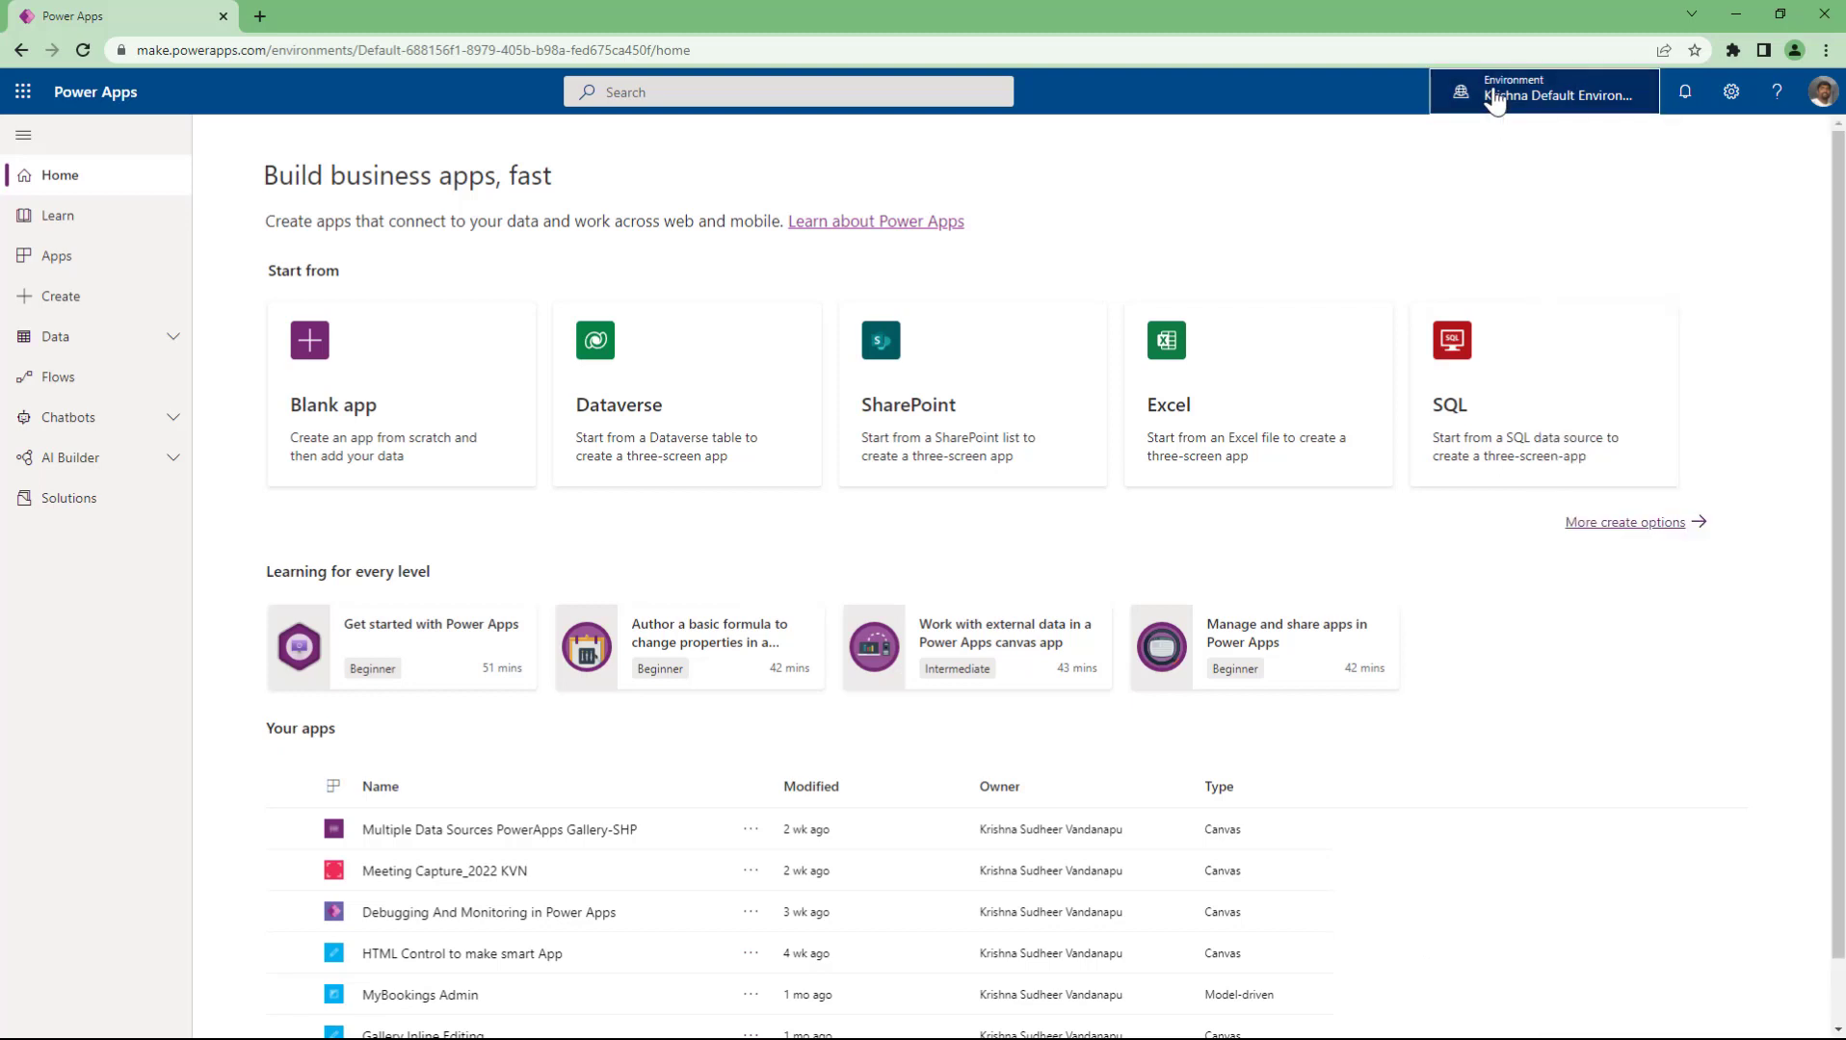
{"action": "left_click", "coordinate": [1494, 101]}
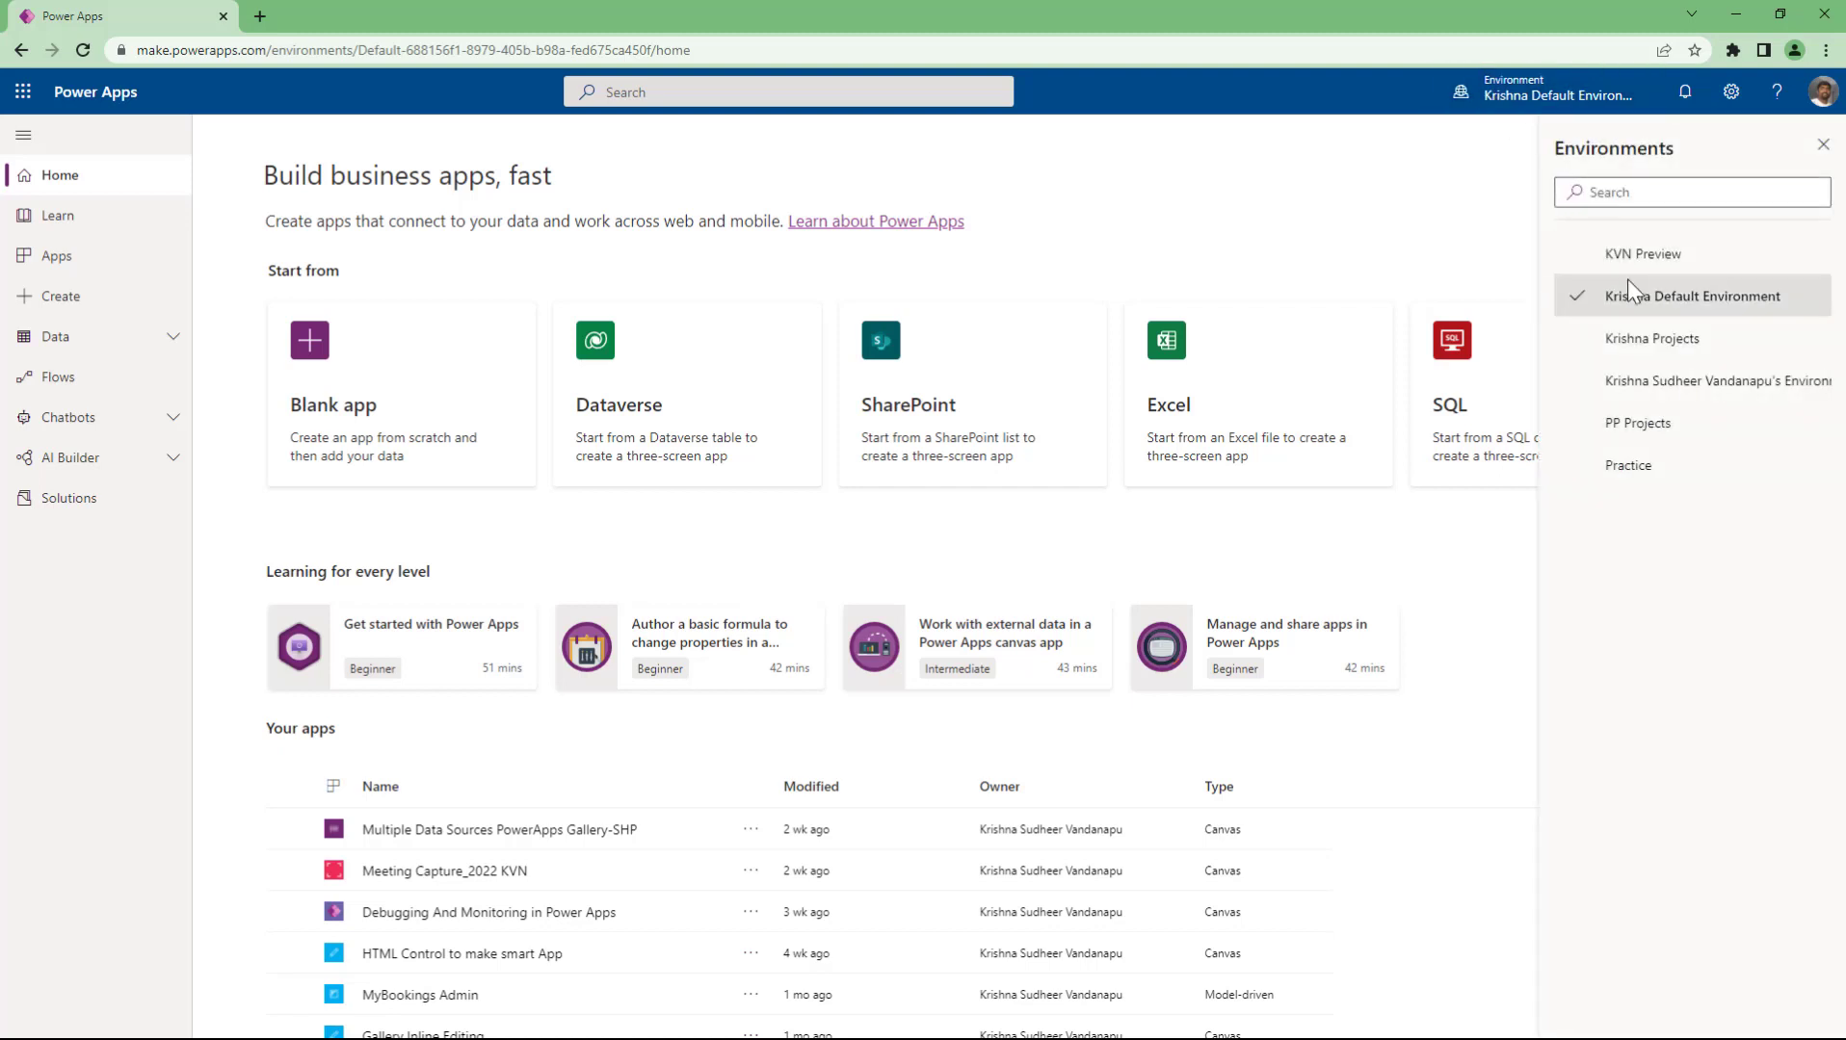
{"action": "left_click", "coordinate": [1829, 149]}
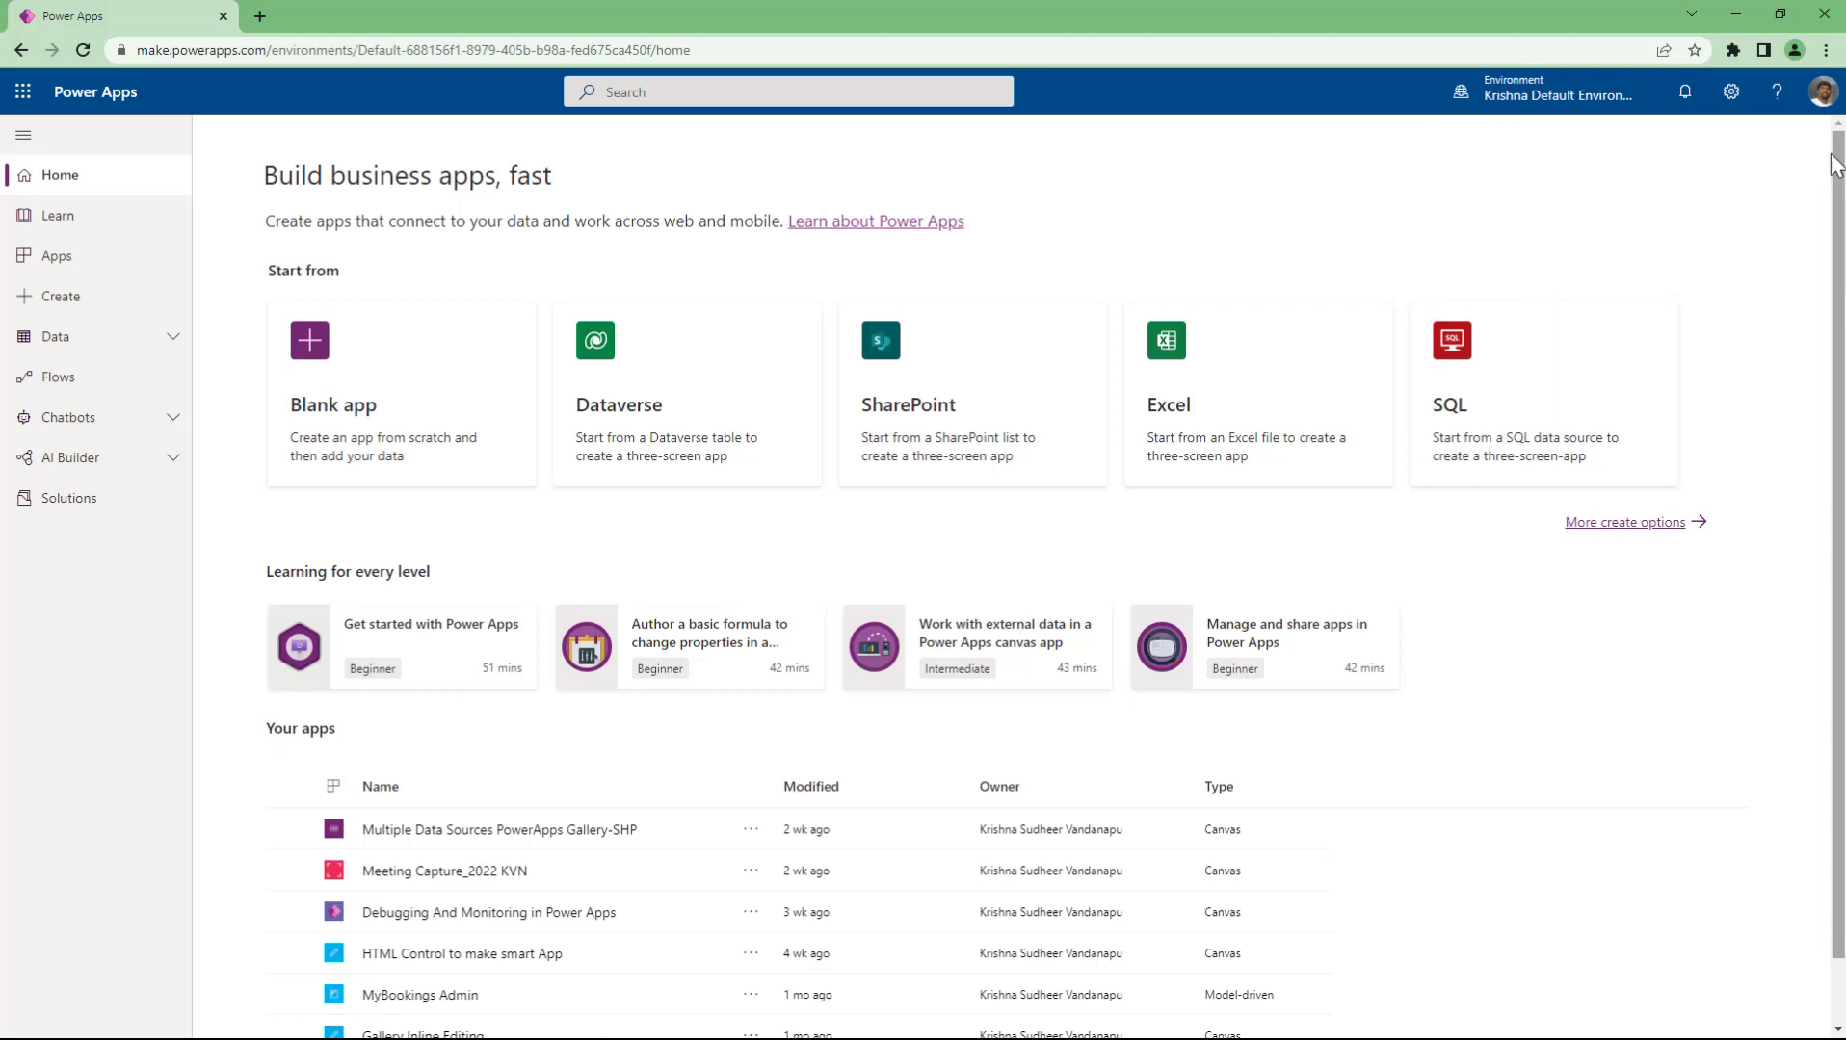
- Open the Power Platform admin center from the settings, return to Power Apps, and view the licence plans
{"action": "left_click", "coordinate": [1731, 92]}
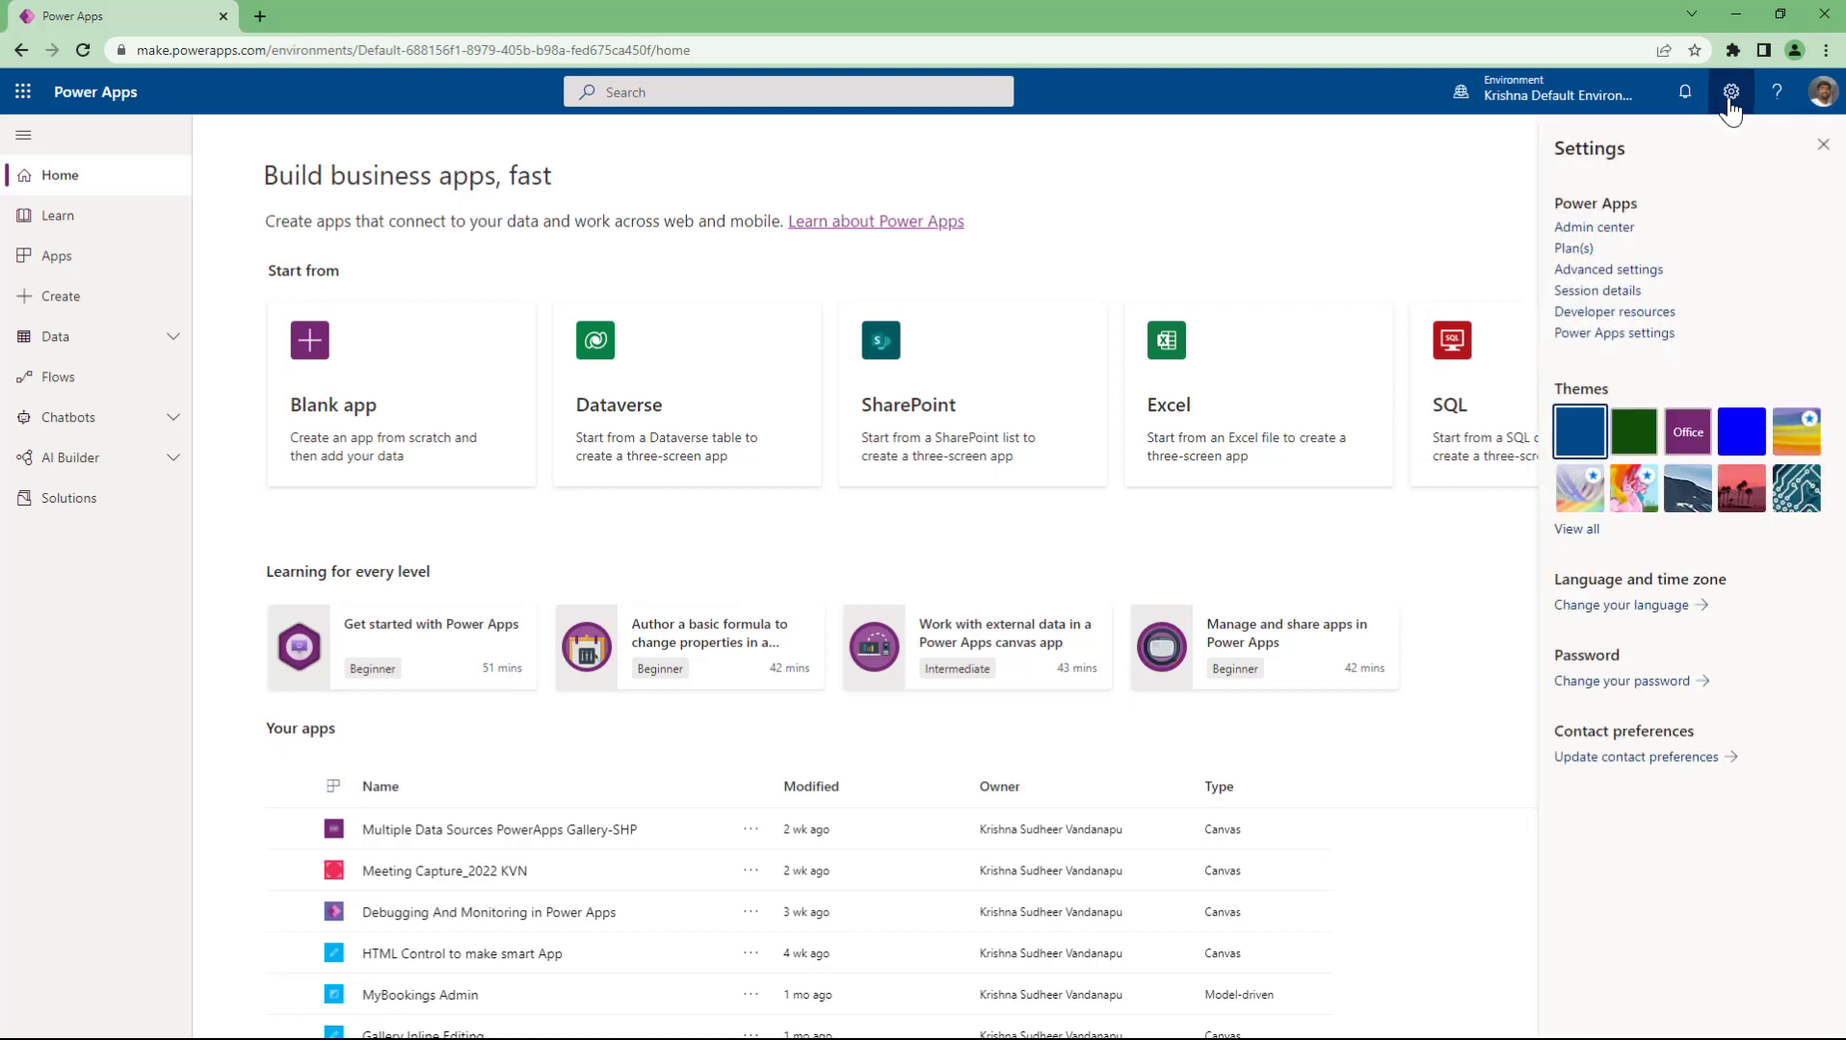
{"action": "left_click", "coordinate": [1594, 228]}
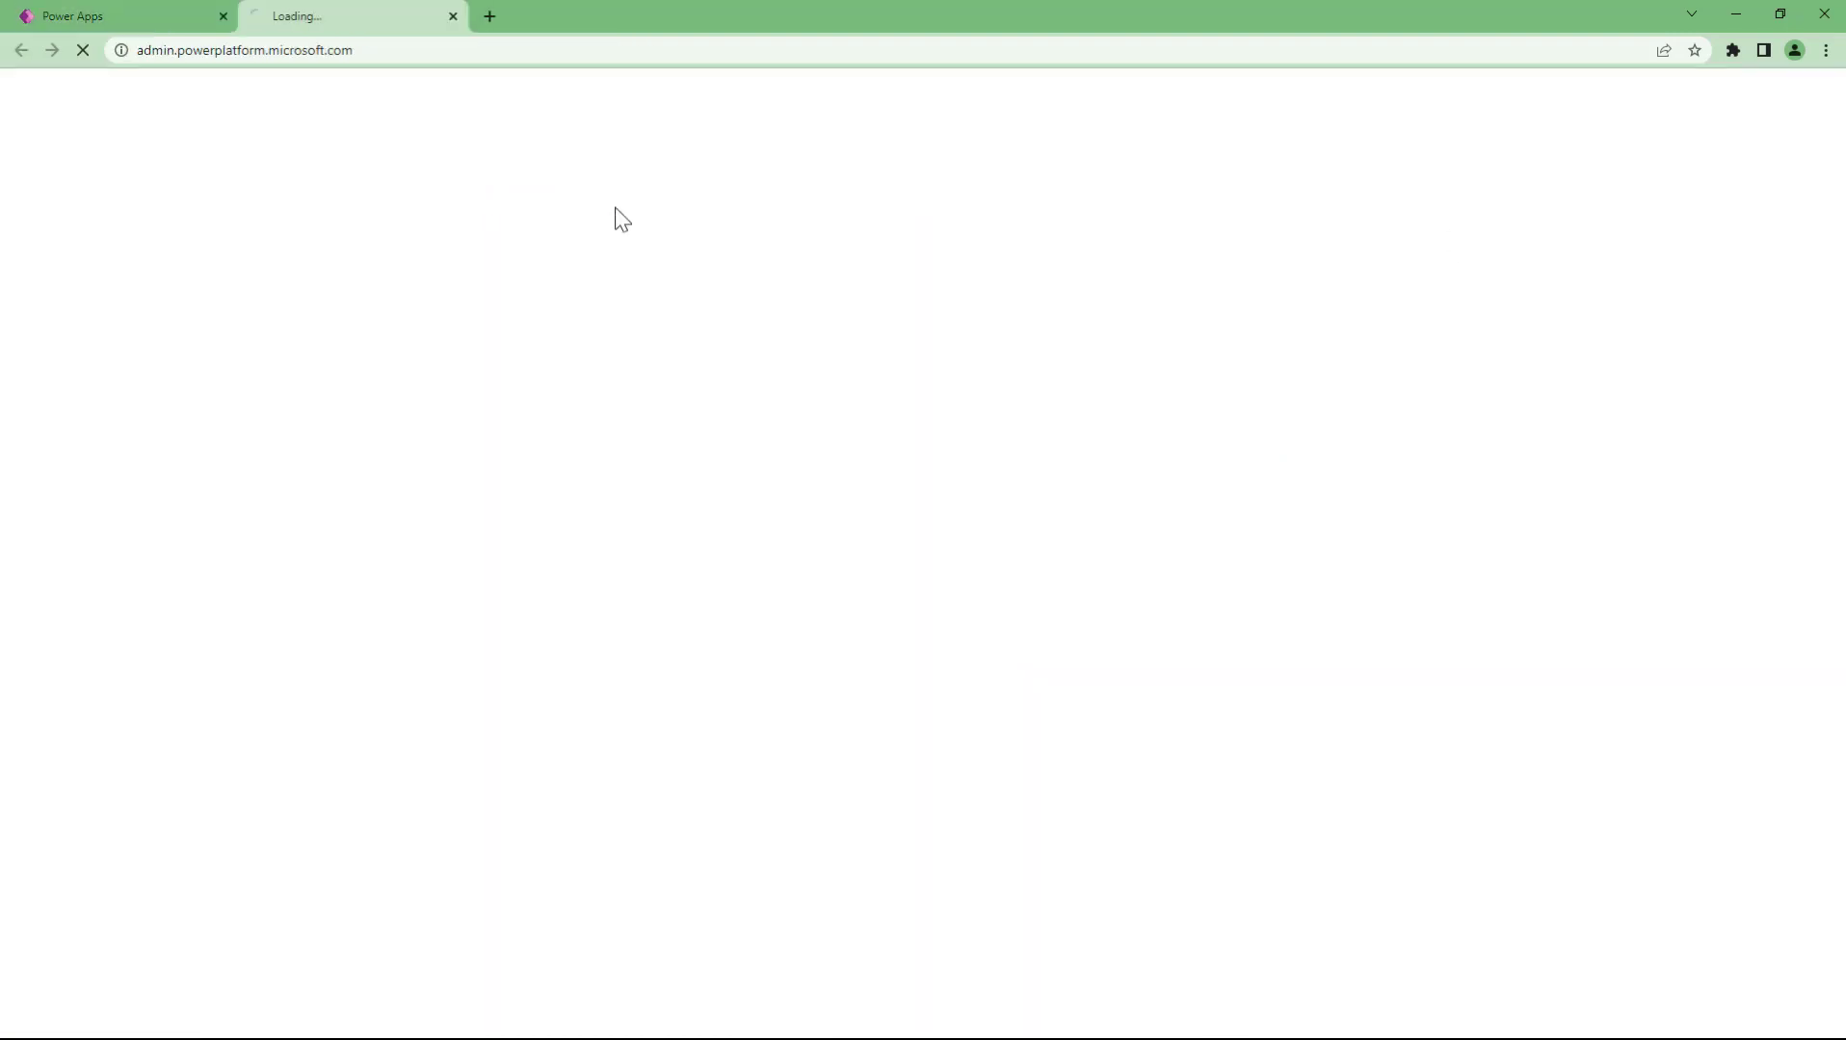
{"action": "left_click", "coordinate": [185, 15]}
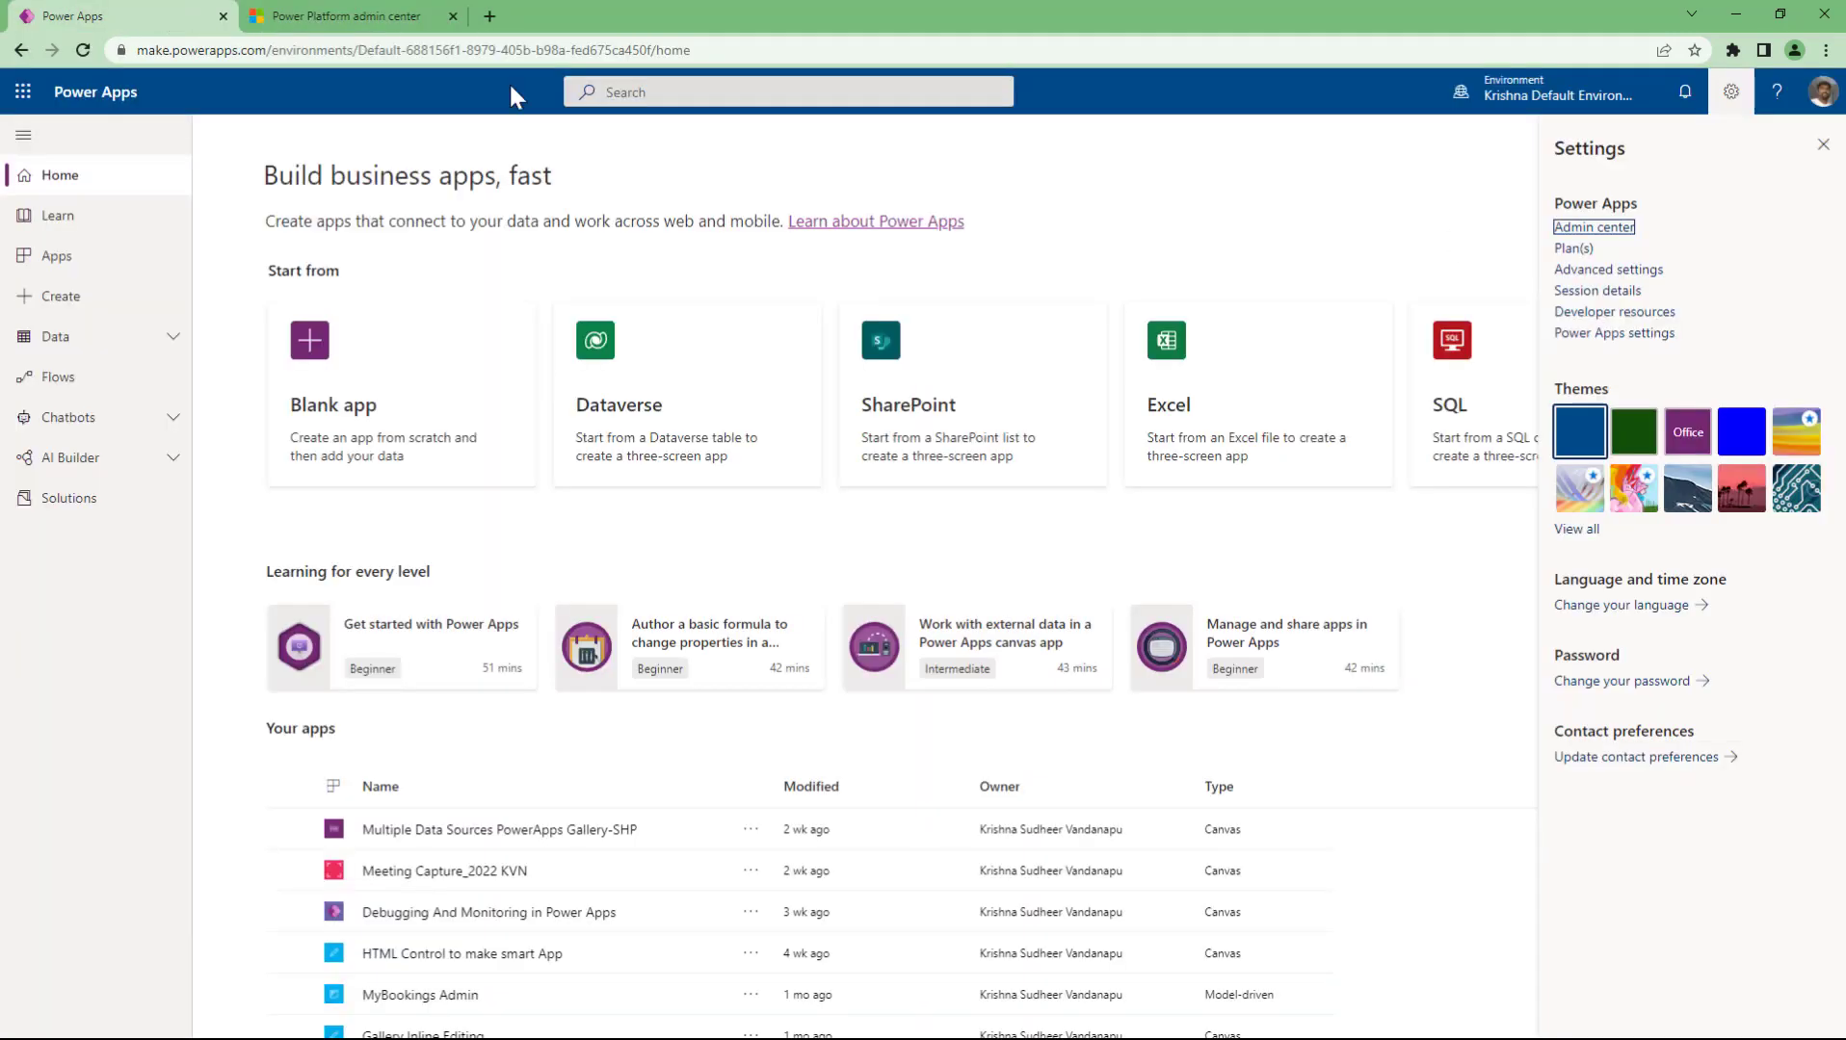
{"action": "left_click", "coordinate": [1577, 253]}
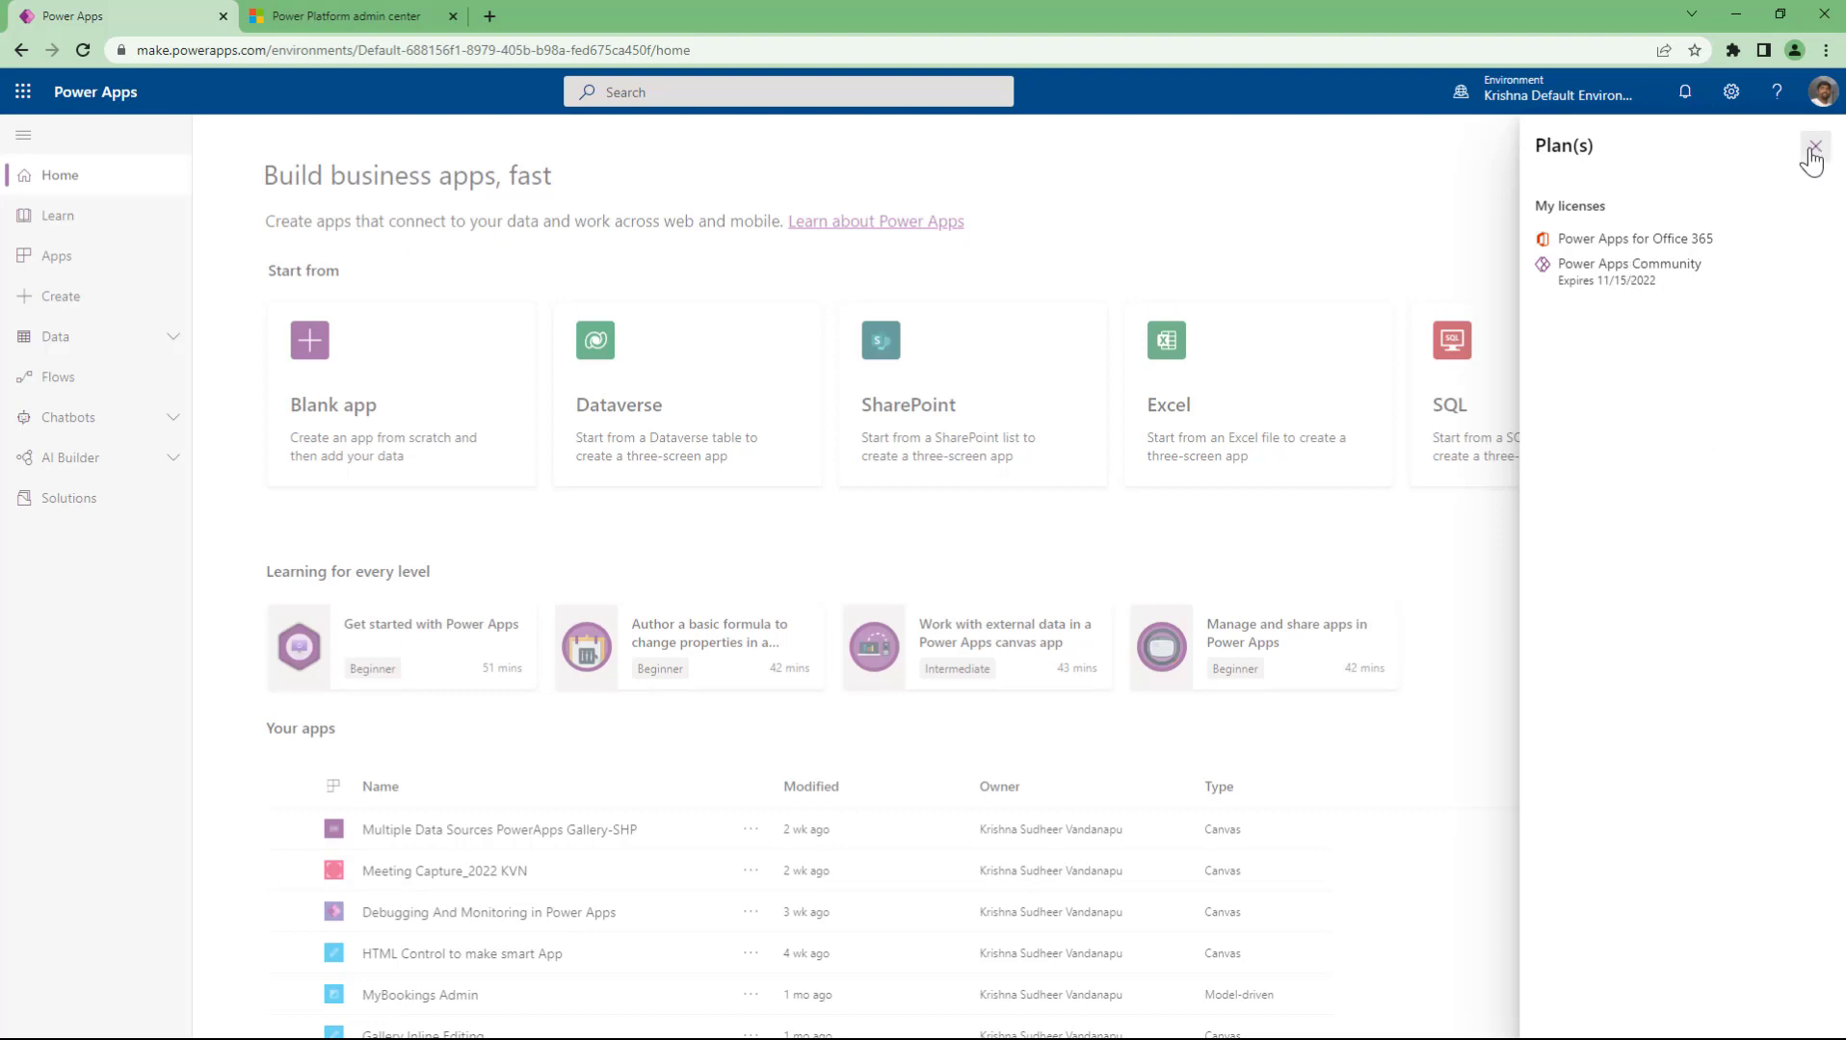
{"action": "left_click", "coordinate": [1815, 146]}
- Open the advanced settings in Dynamics 365 to view the Business Management page, and close it to return to Power Apps
{"action": "left_click", "coordinate": [1731, 92]}
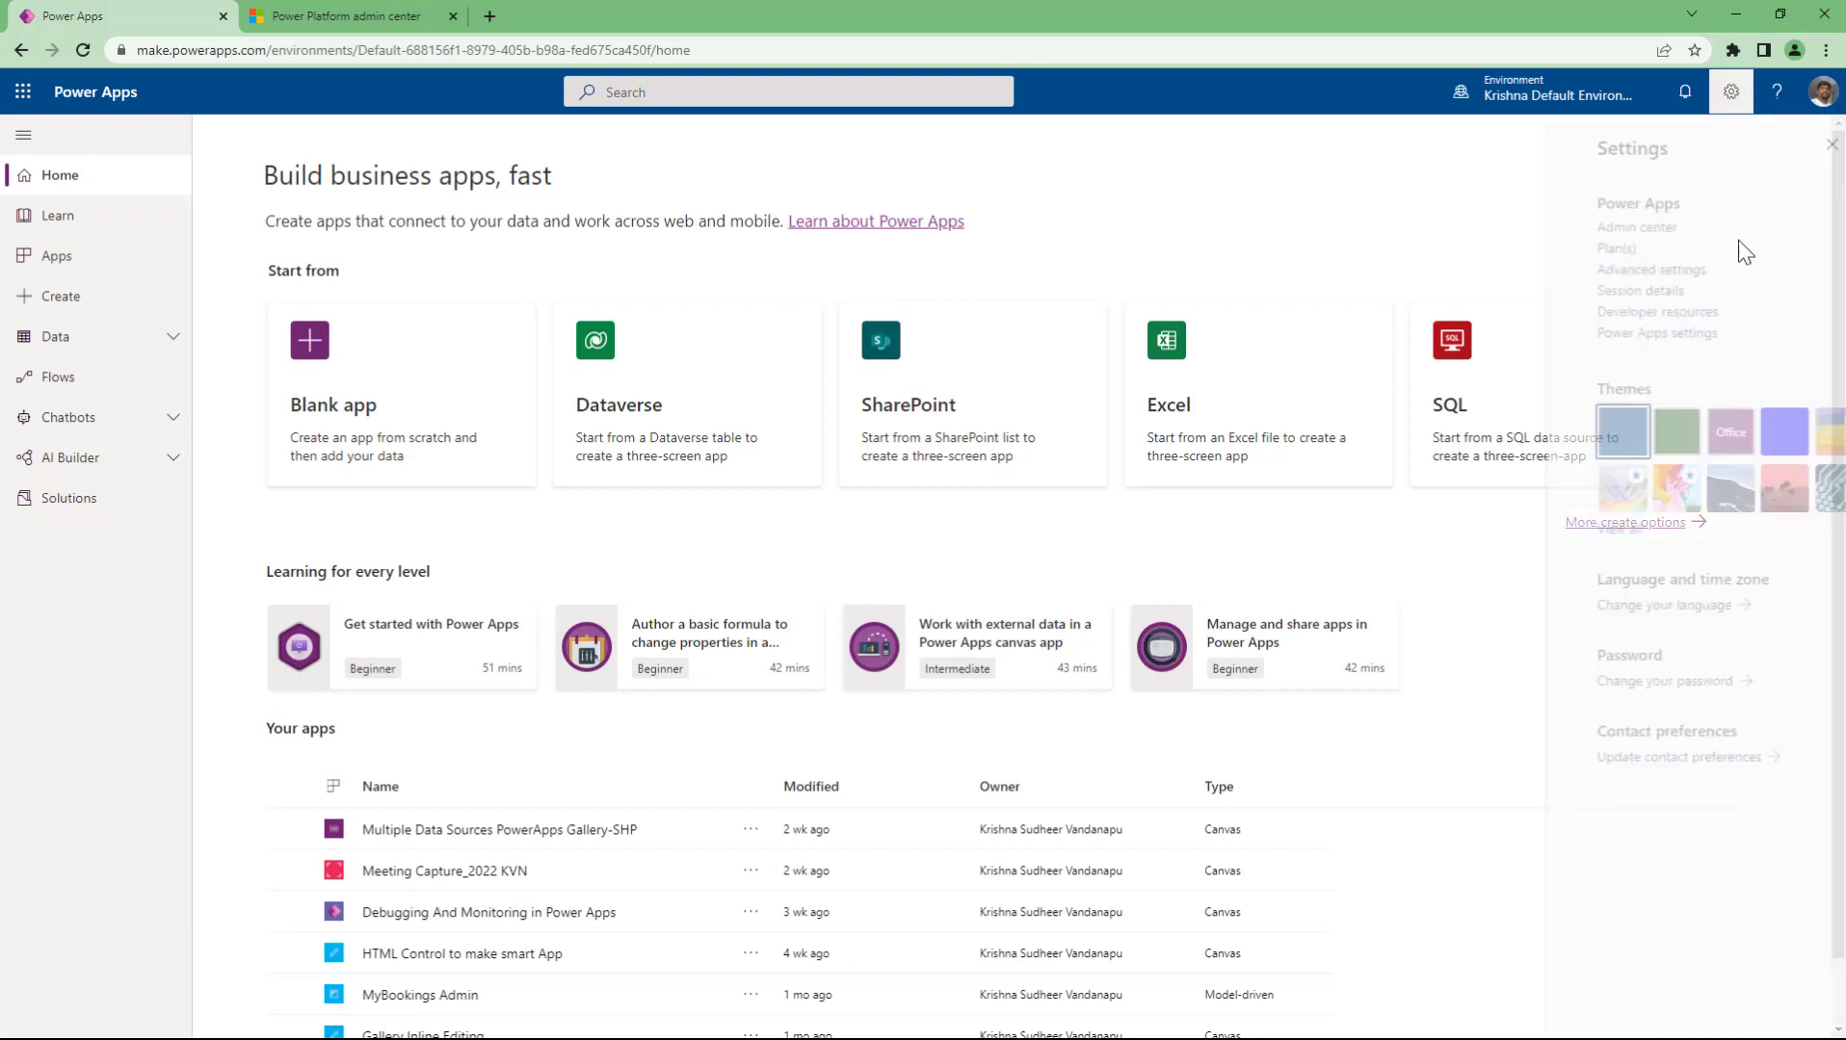
{"action": "left_click", "coordinate": [1606, 271]}
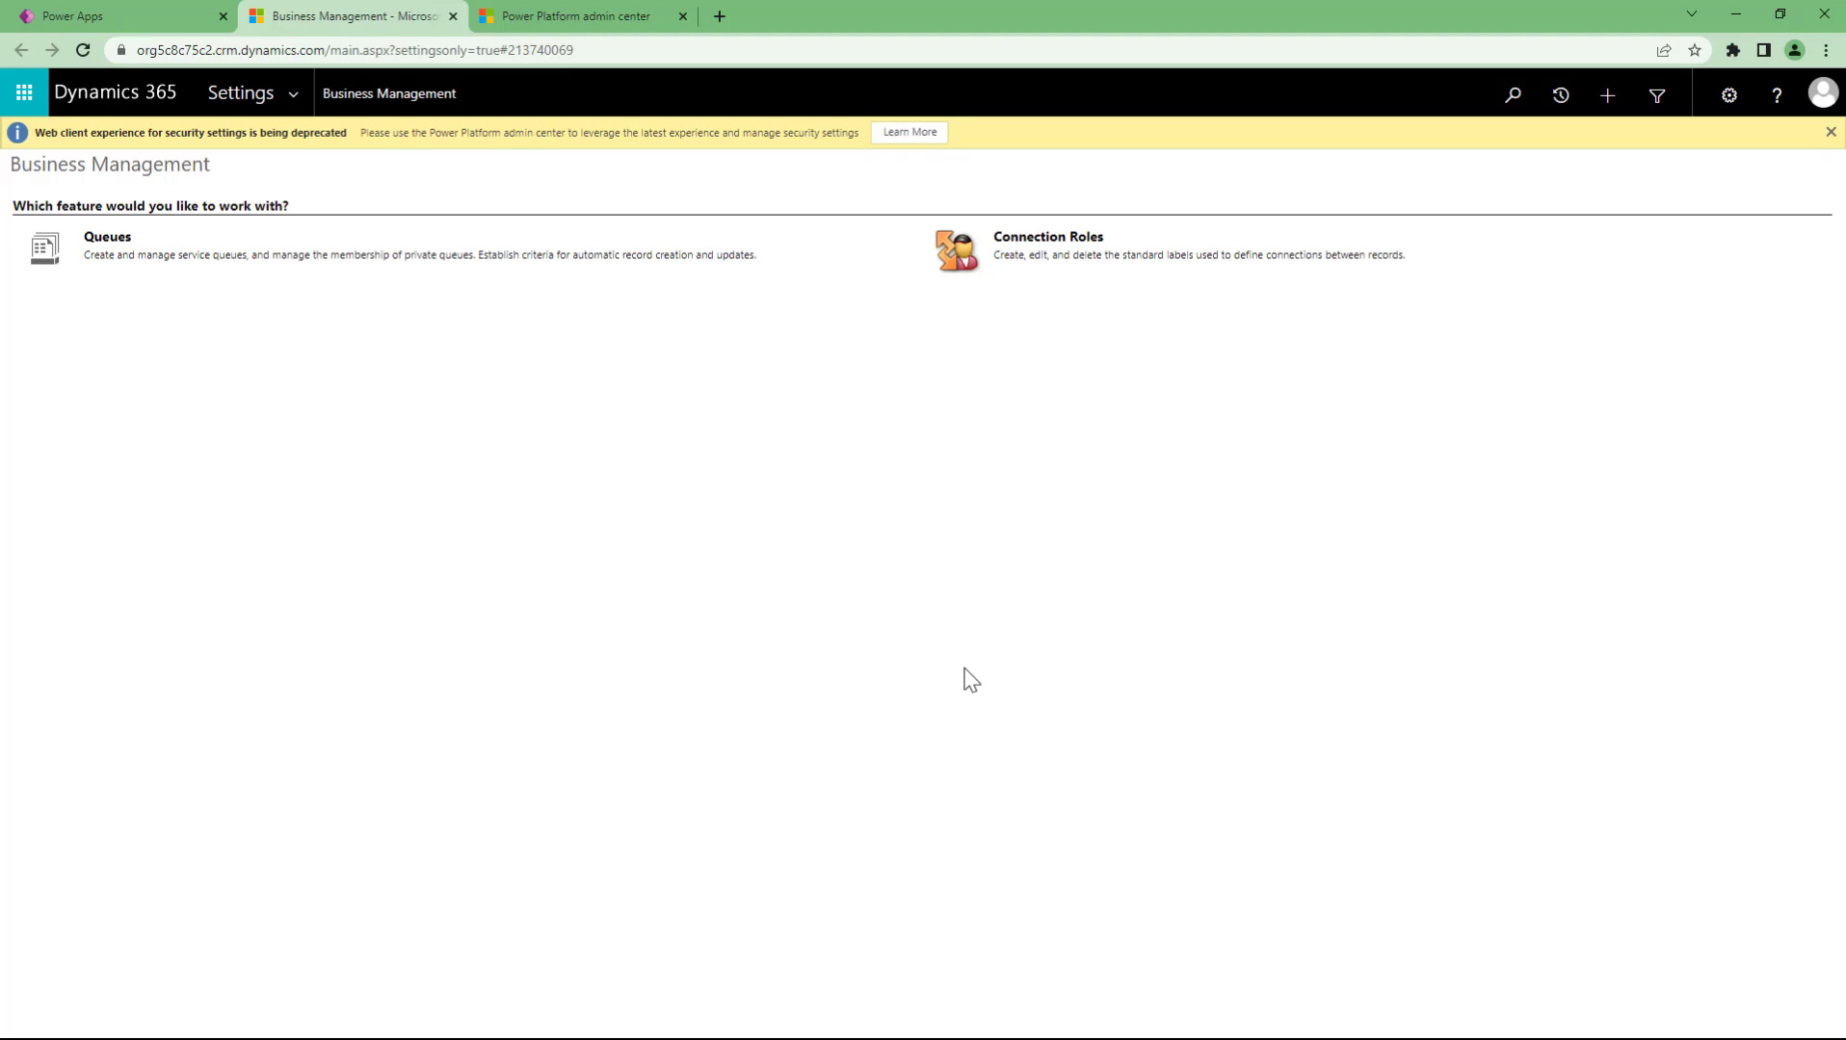
{"action": "left_click", "coordinate": [453, 16]}
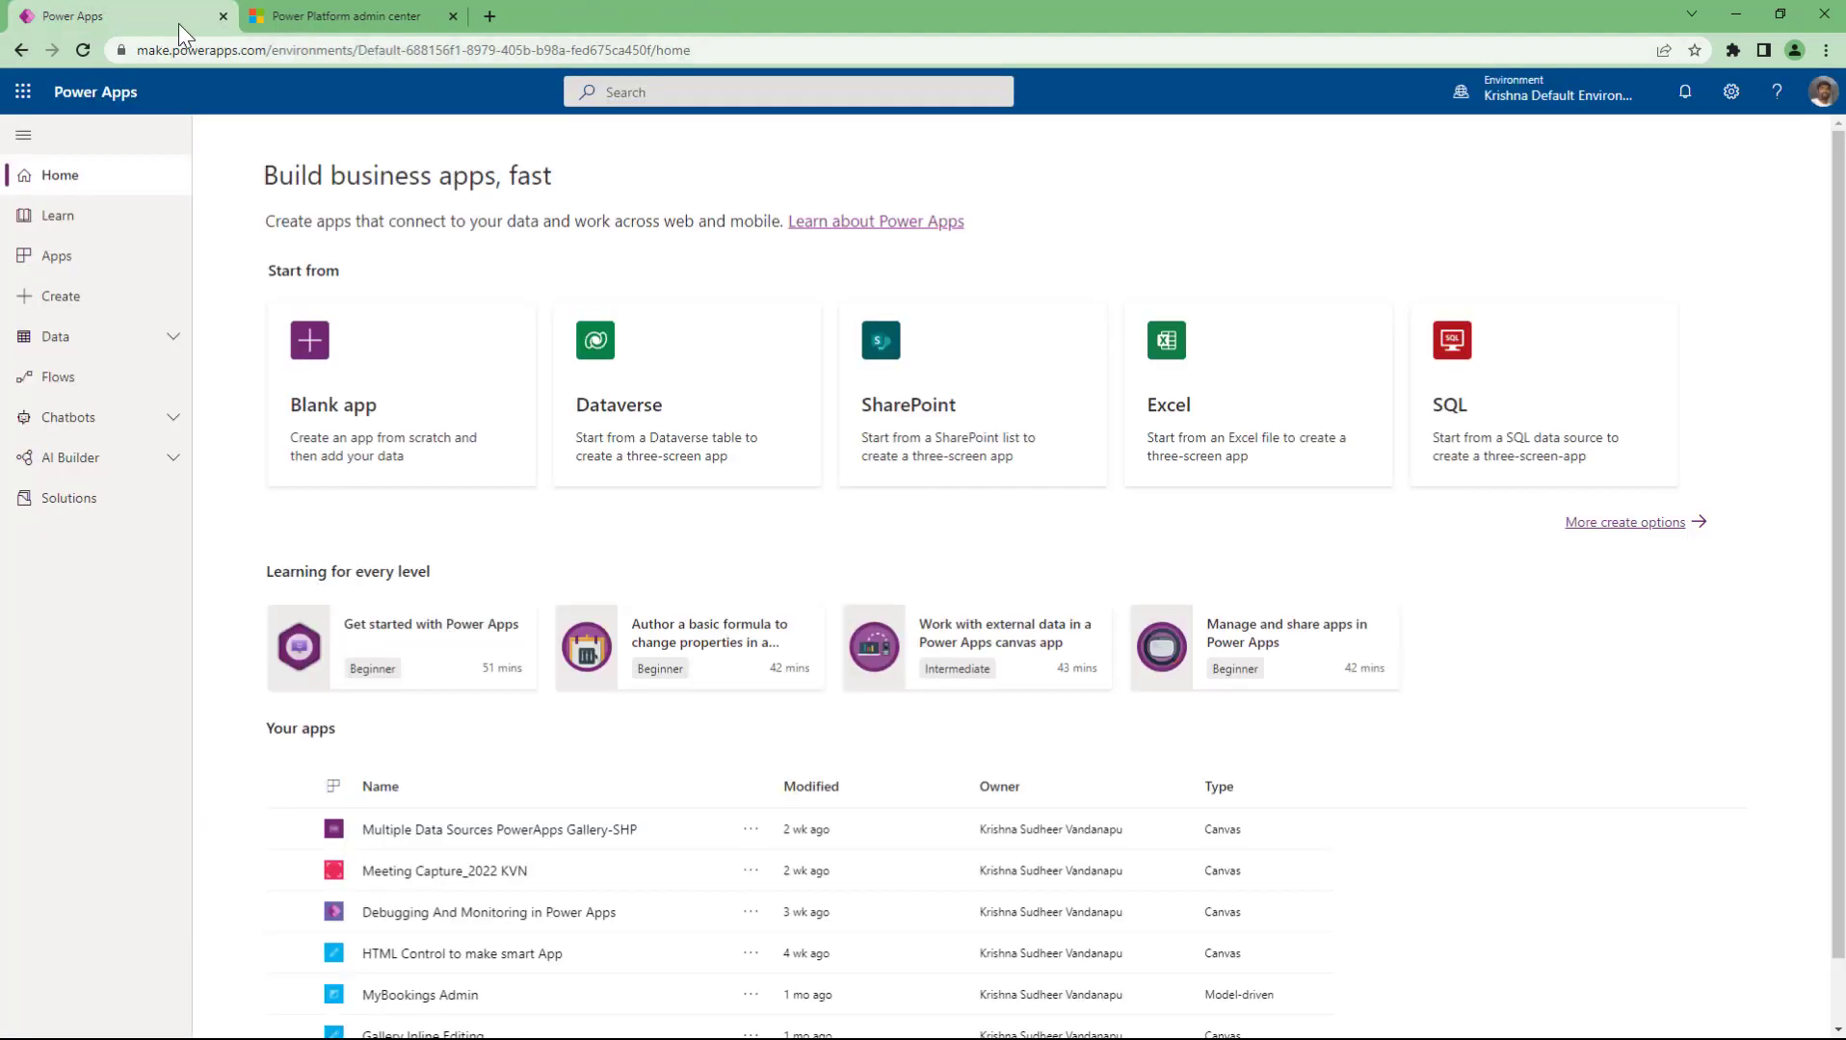
- Open the Power Apps session details and highlight the cluster geo name line to examine the hosting region
{"action": "left_click", "coordinate": [1731, 97]}
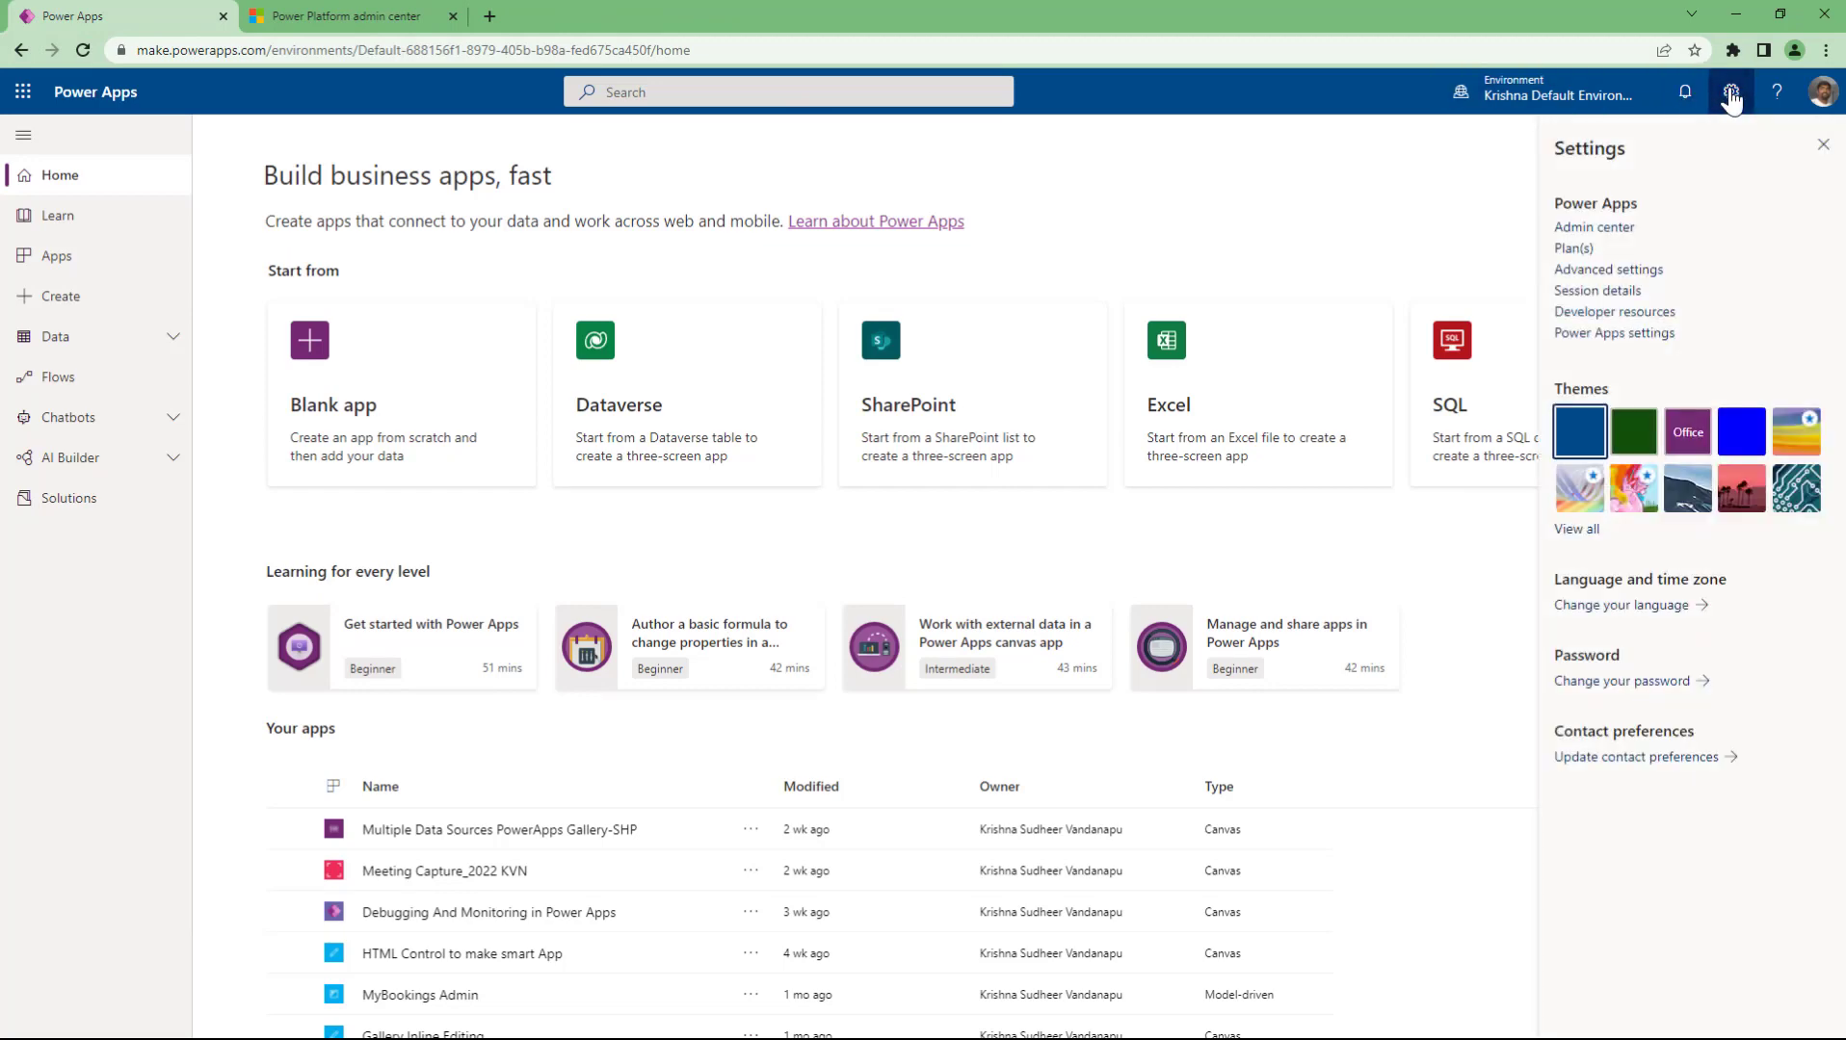
{"action": "left_click", "coordinate": [1603, 292]}
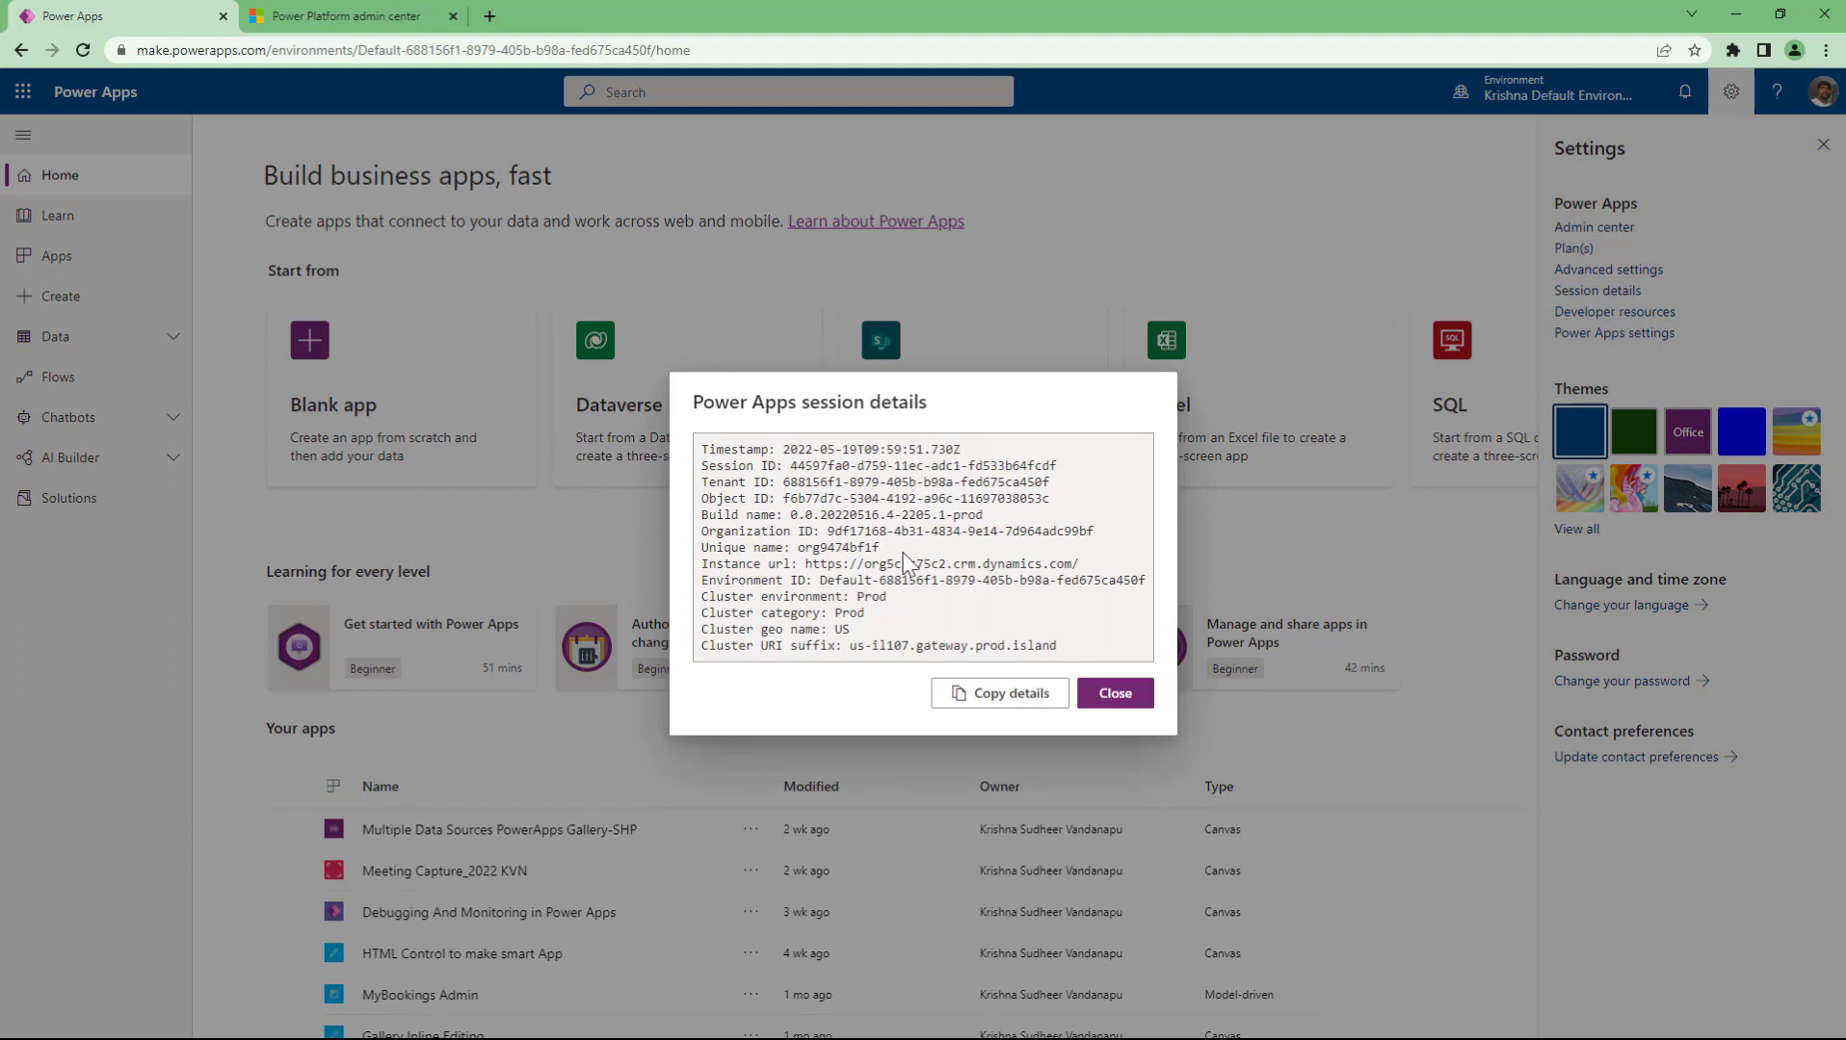
{"action": "double_click", "coordinate": [856, 645]}
{"action": "mouse_move", "coordinate": [701, 629]}
{"action": "left_mouse_down"}
{"action": "mouse_move", "coordinate": [856, 631]}
{"action": "mouse_move", "coordinate": [689, 631]}
{"action": "left_mouse_up"}
{"action": "left_click", "coordinate": [913, 642]}
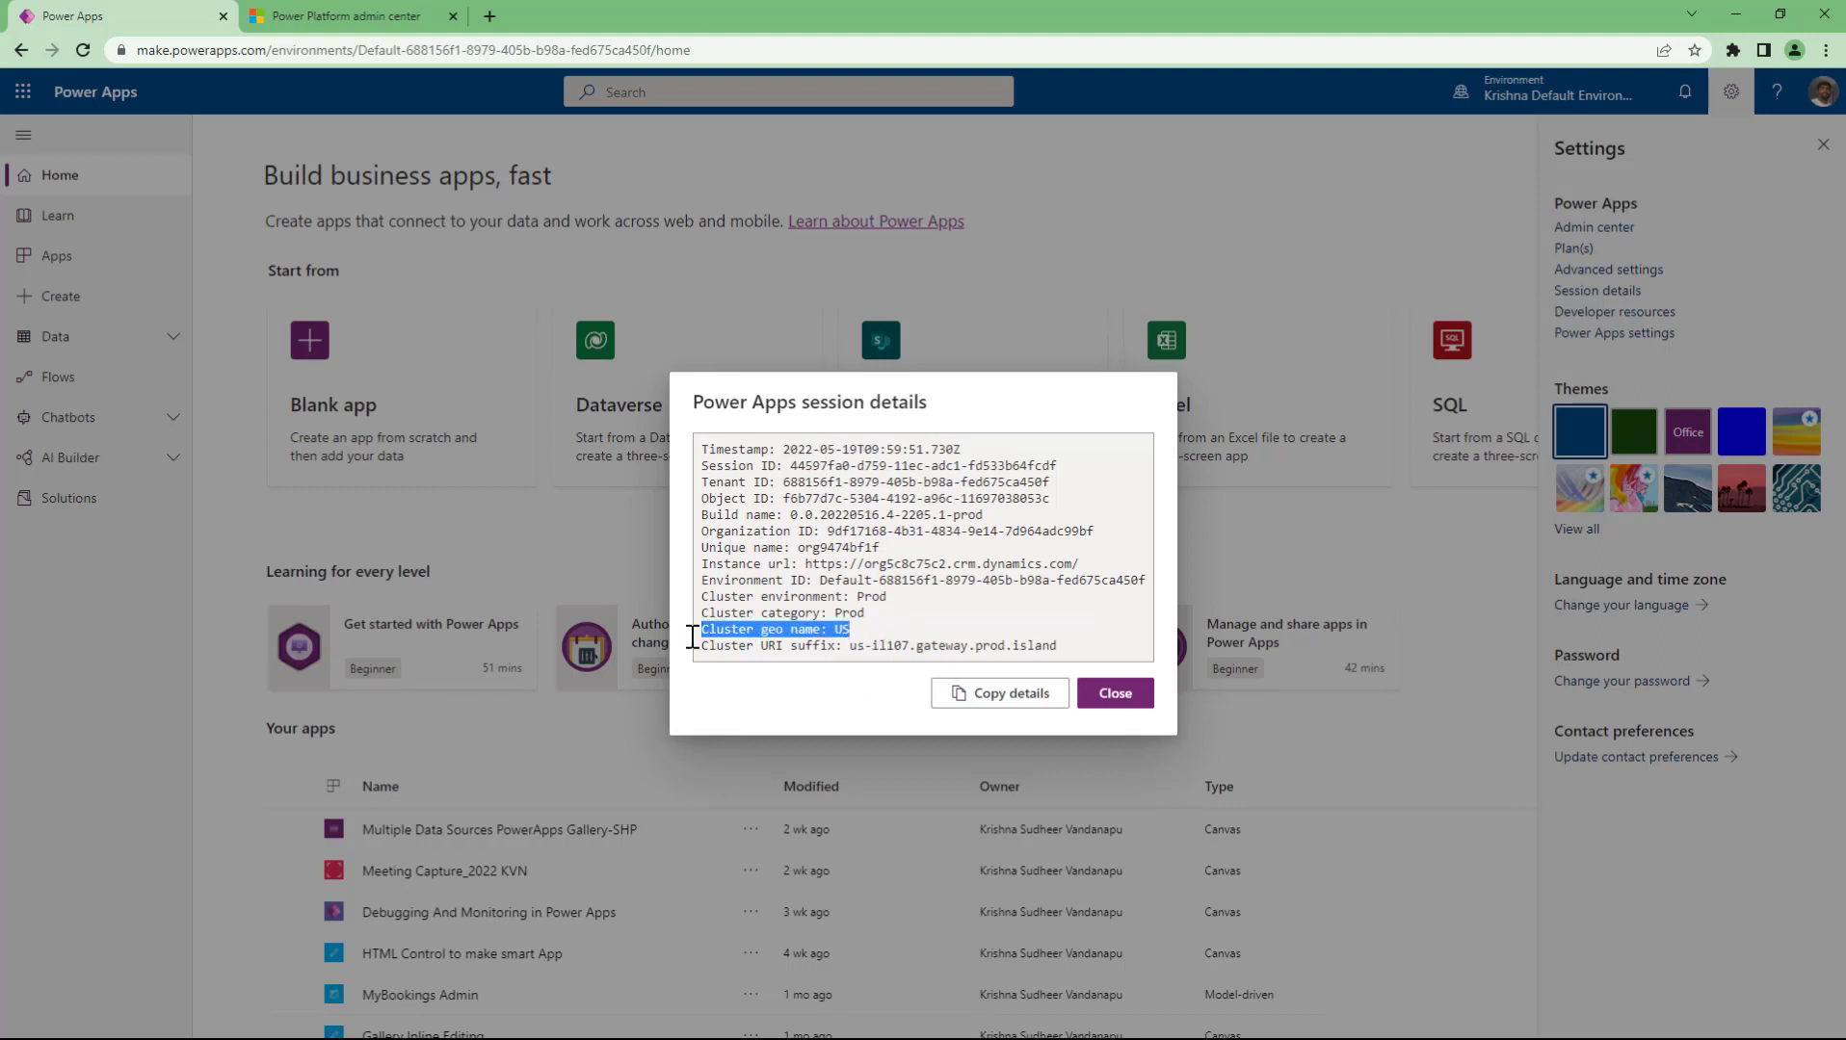
{"action": "left_click", "coordinate": [906, 638]}
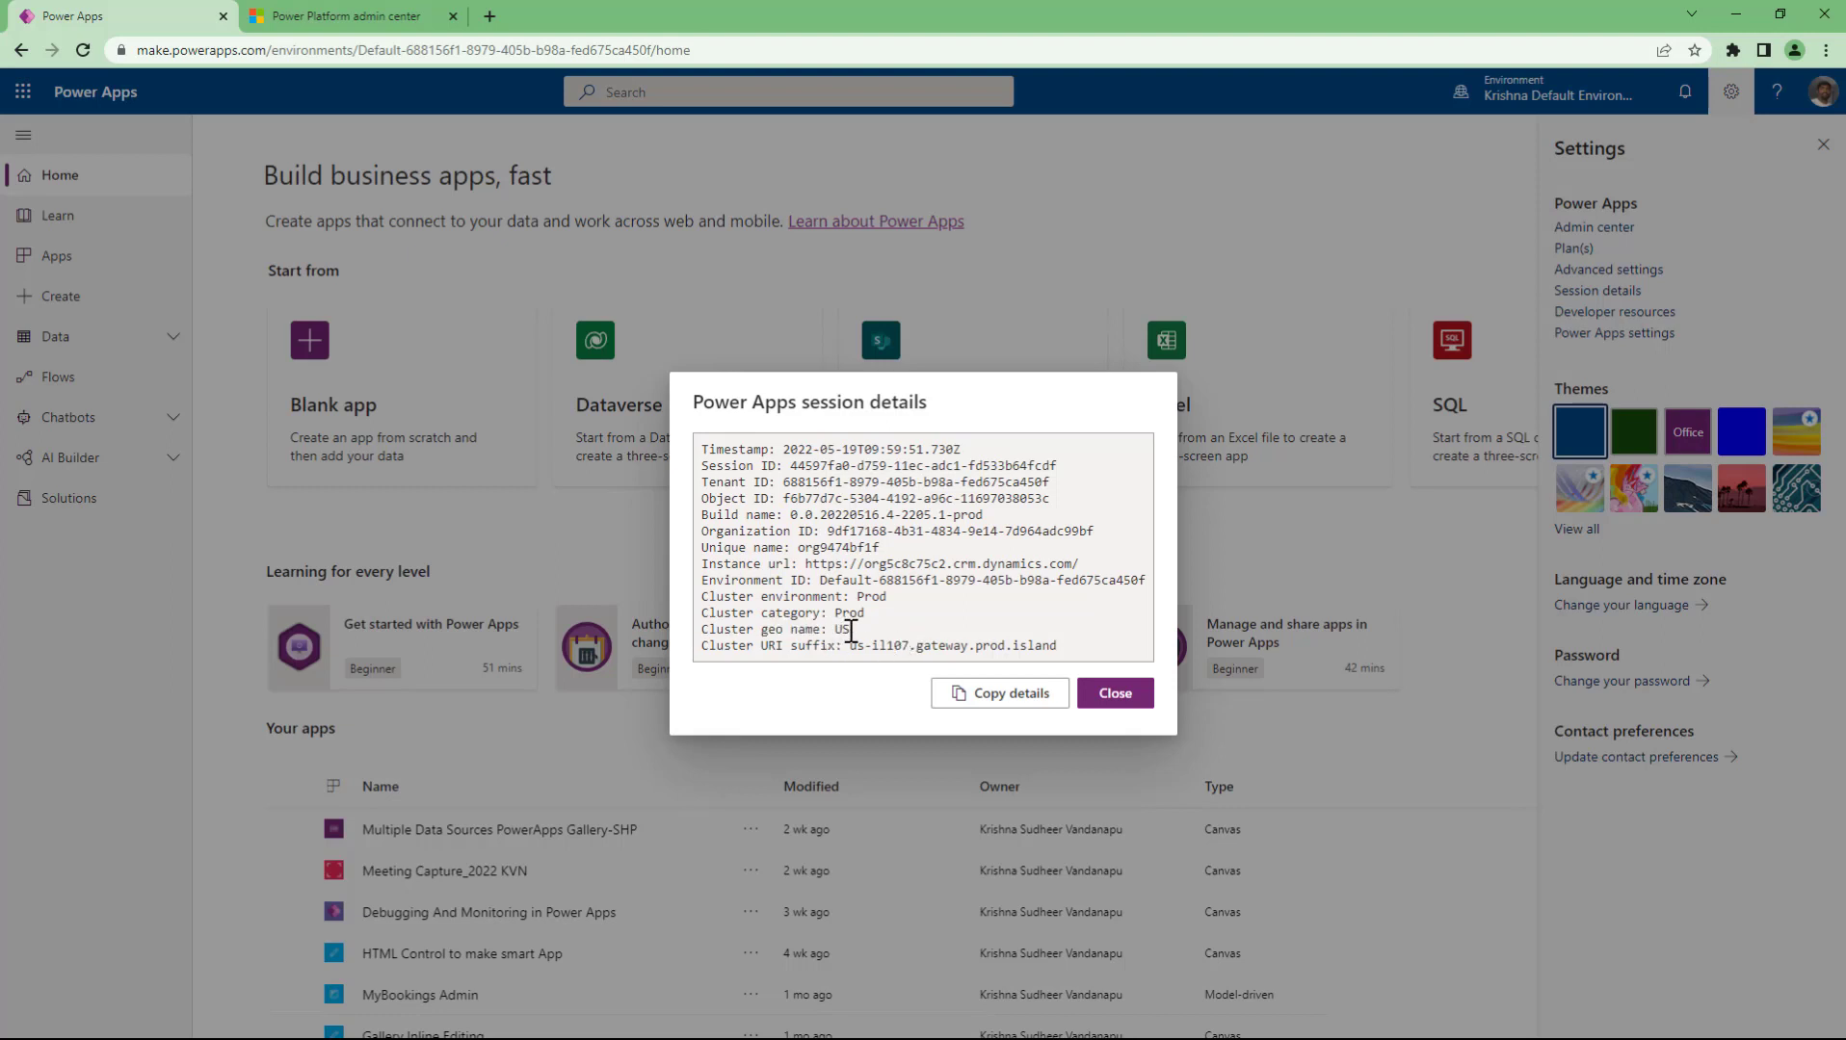
{"action": "left_click_drag", "start_coordinate": [853, 631], "coordinate": [690, 636]}
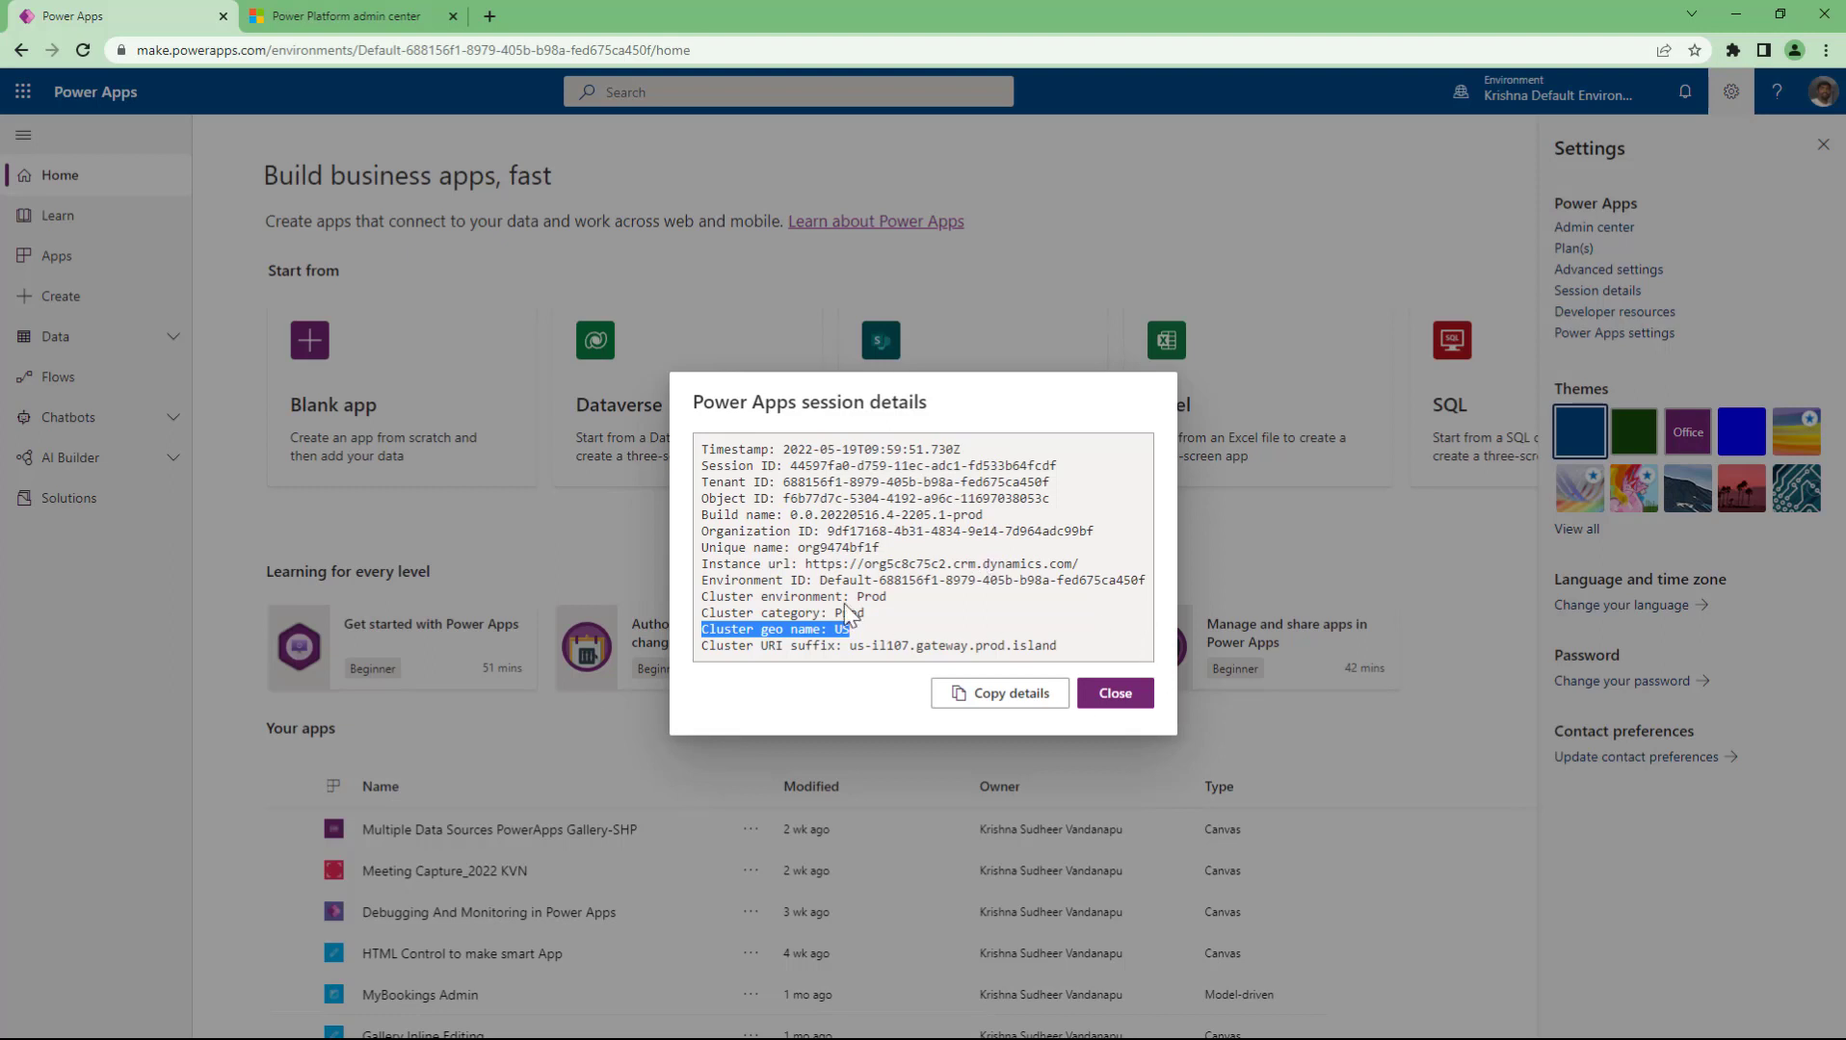
{"action": "left_click", "coordinate": [922, 628]}
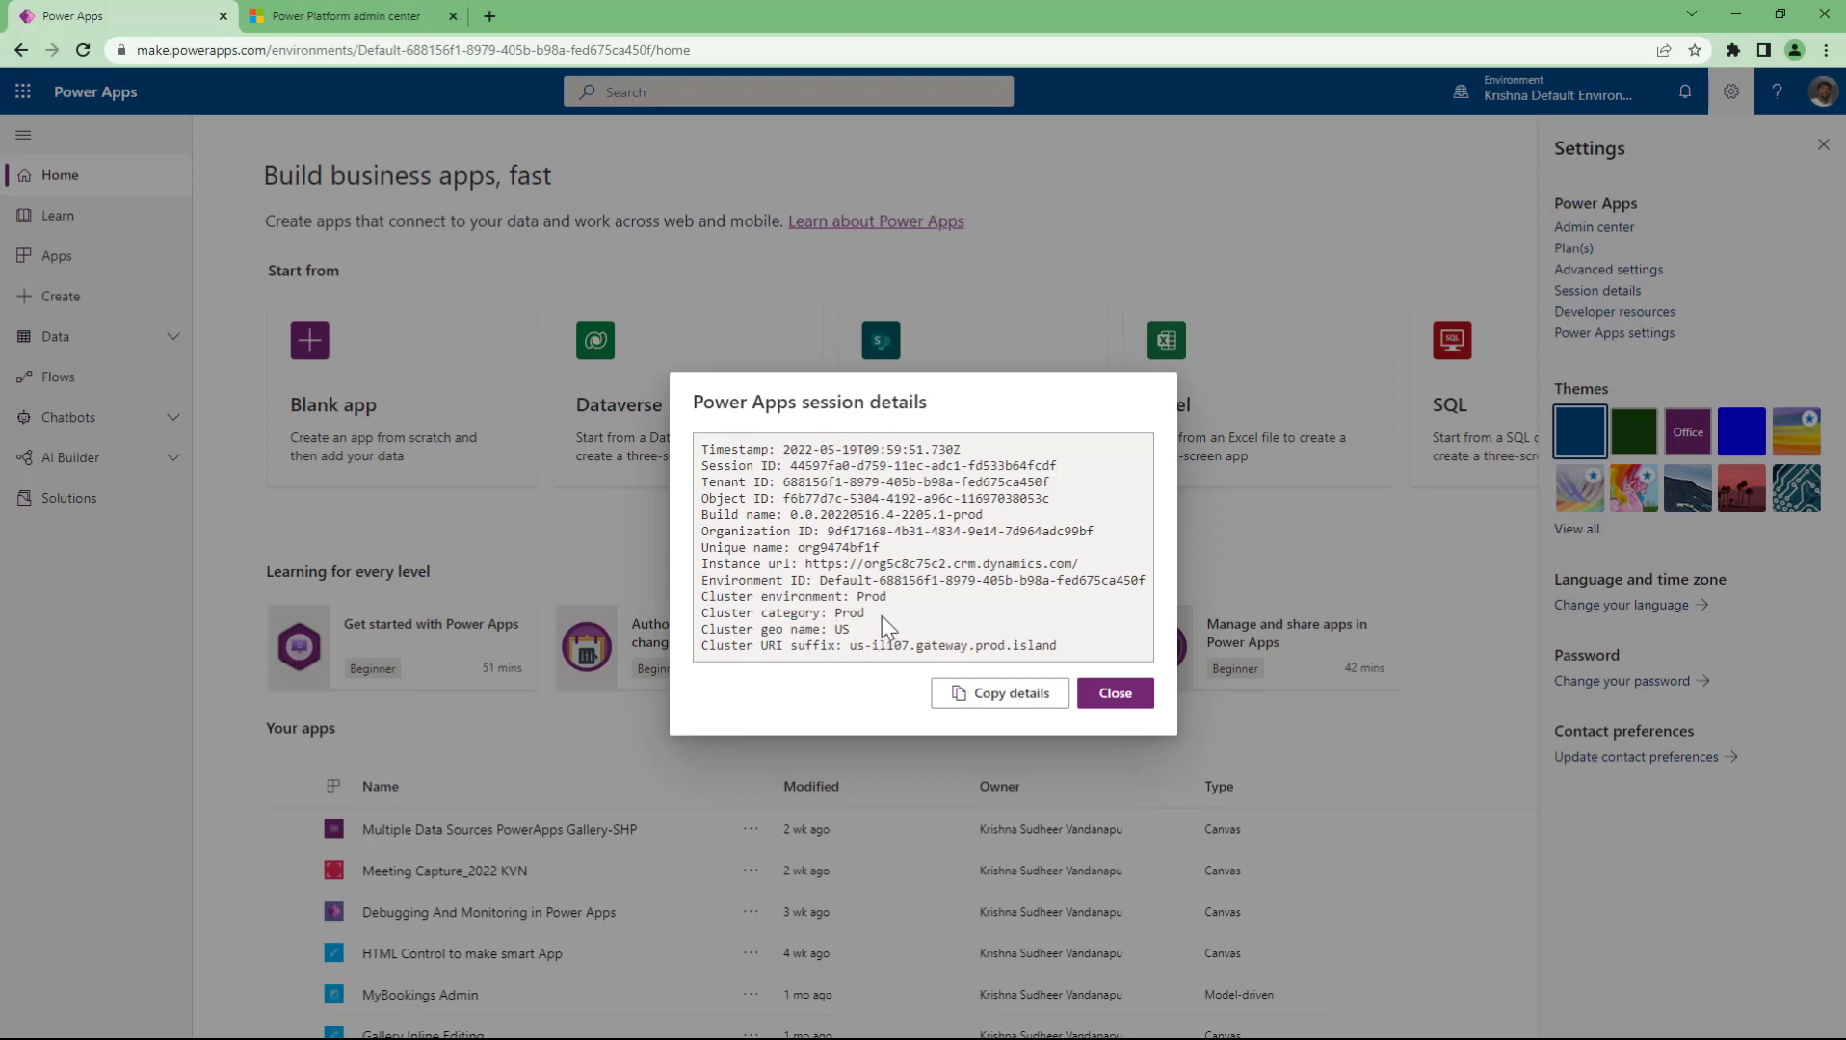
- Highlight the cluster environment and category lines, highlight the complete session details, and close the dialog
{"action": "left_click_drag", "start_coordinate": [881, 617], "coordinate": [707, 601]}
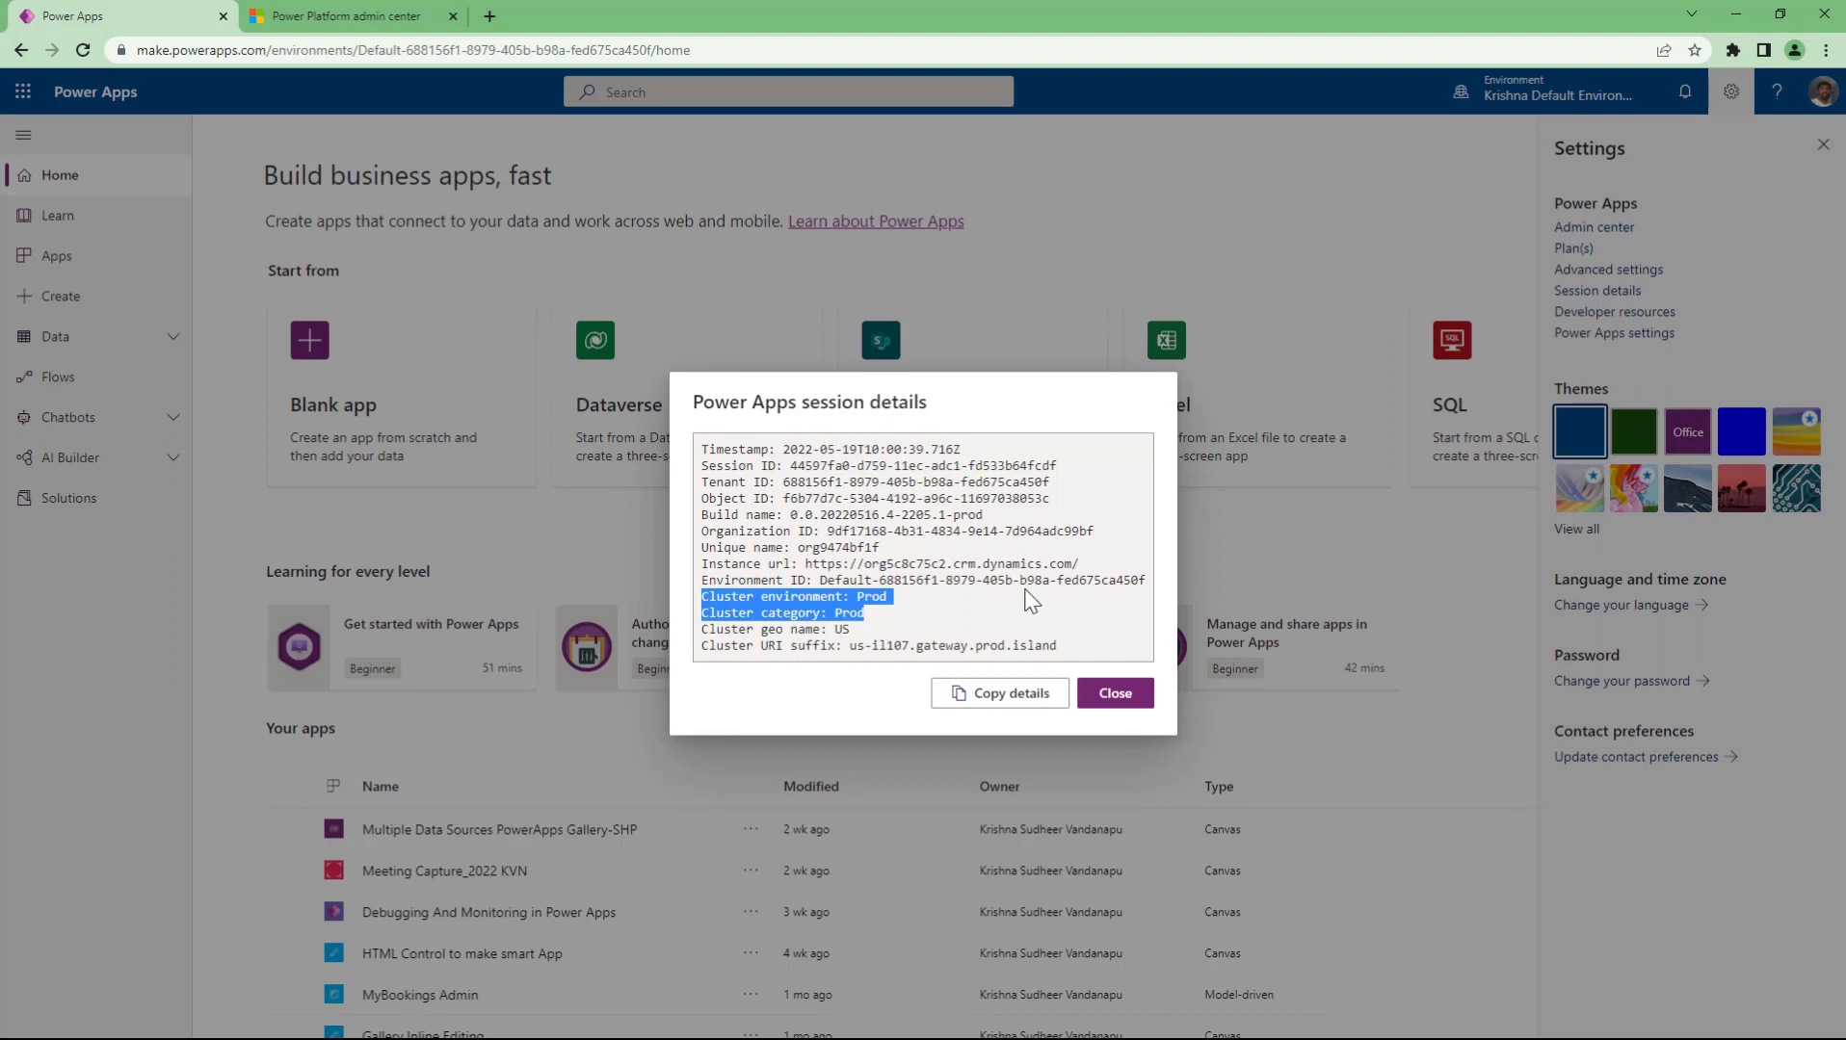
{"action": "left_click", "coordinate": [1027, 602]}
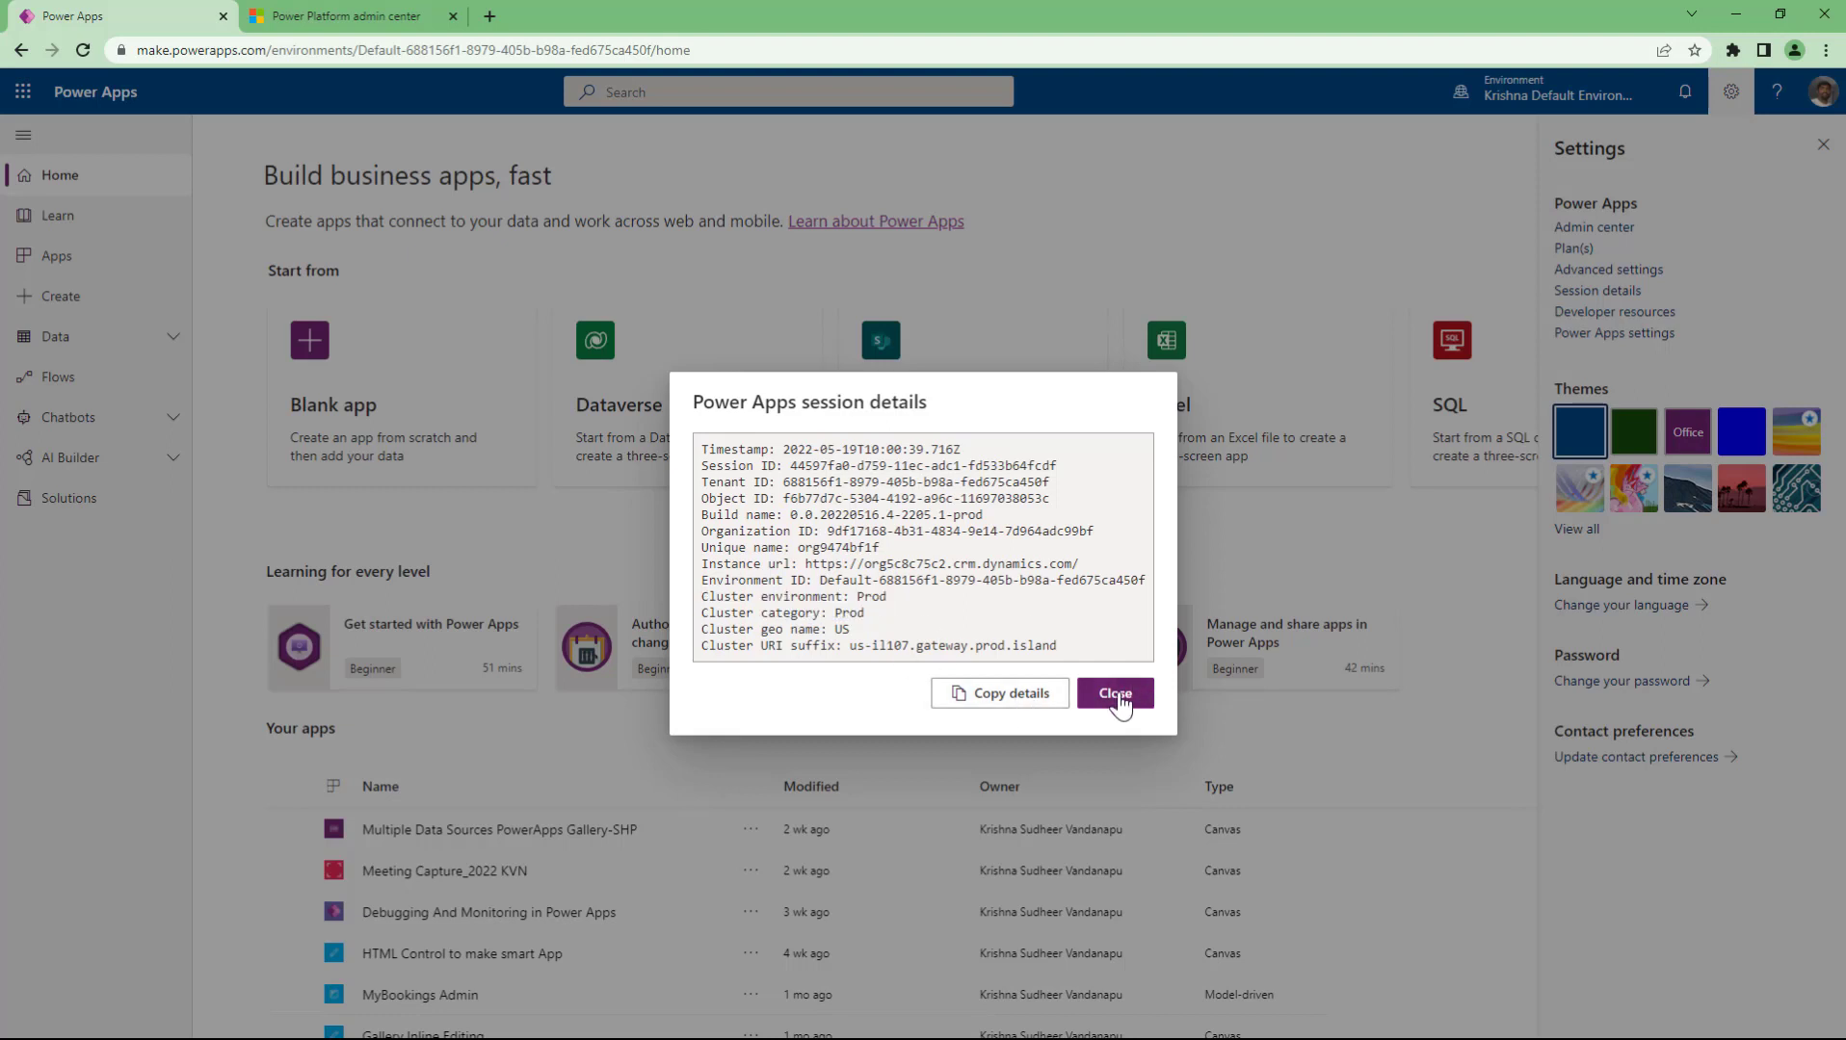
{"action": "left_click_drag", "start_coordinate": [1090, 659], "coordinate": [706, 446]}
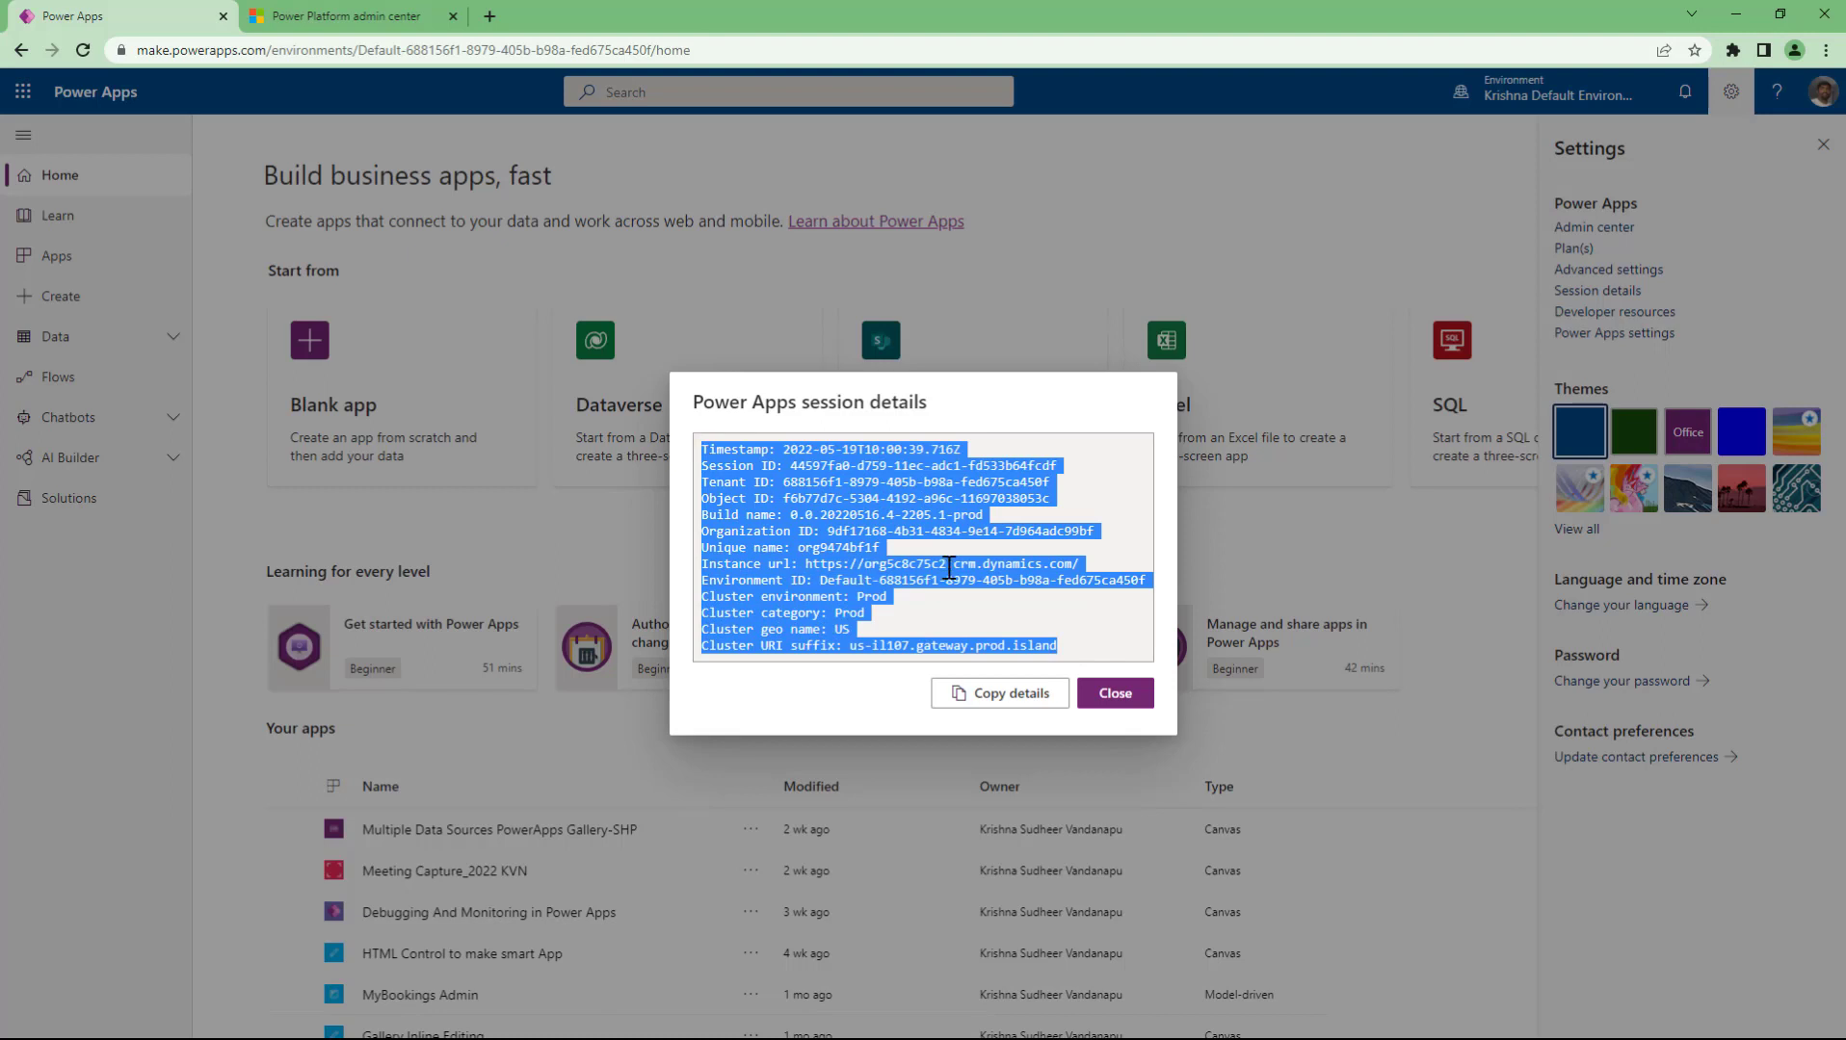
{"action": "left_click", "coordinate": [953, 614]}
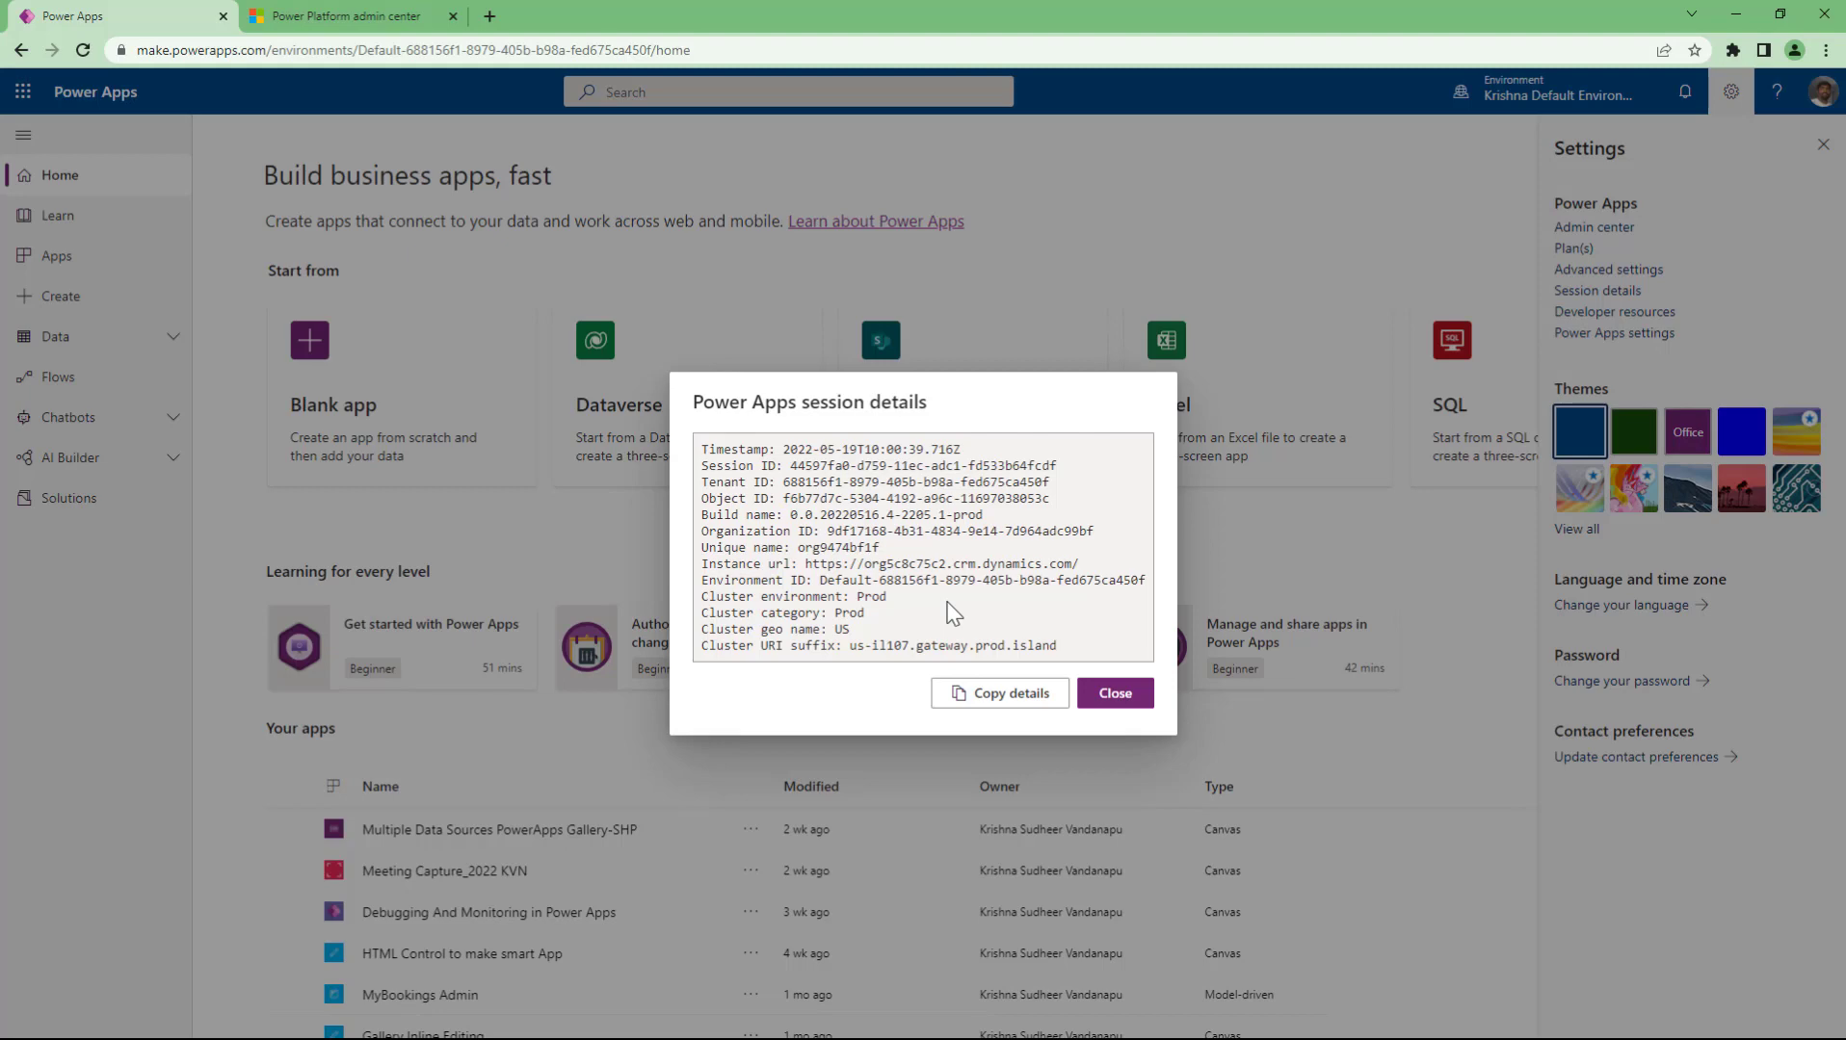
{"action": "left_click", "coordinate": [1114, 692]}
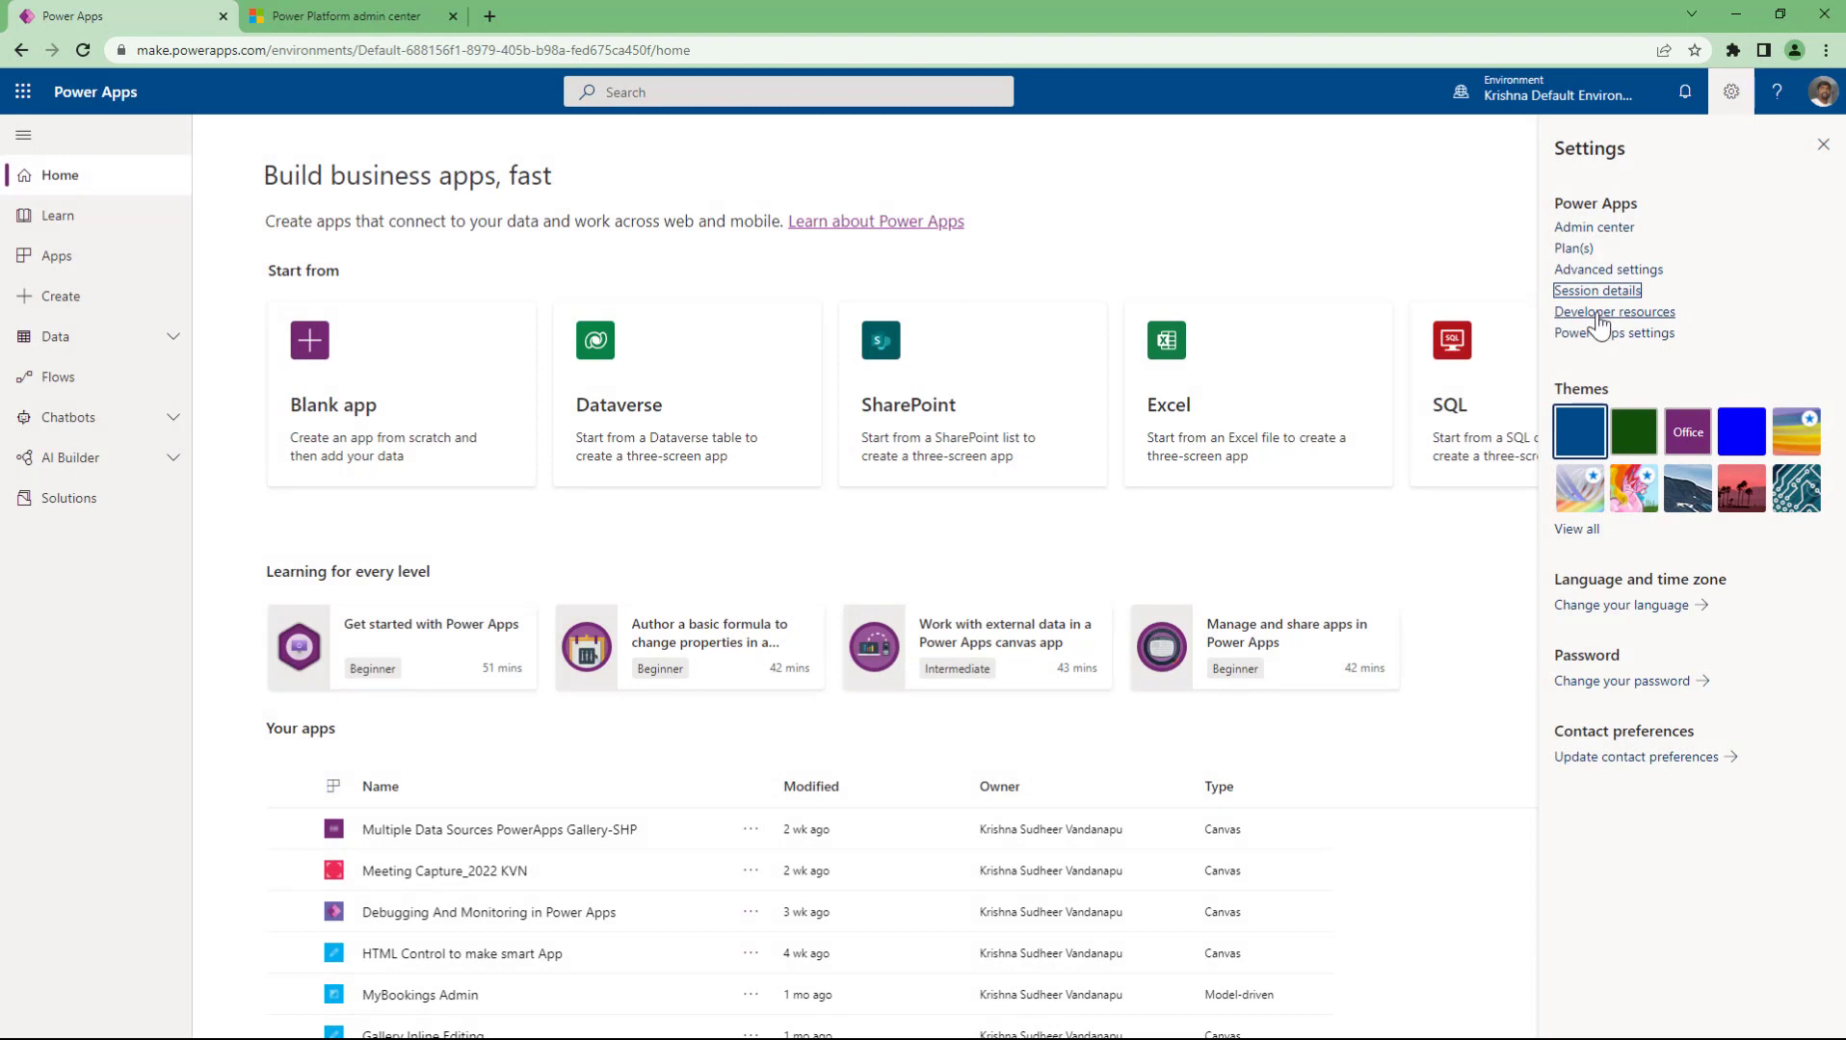
- View the developer resources with their environment IDs, API endpoints and documentation links, and close them
{"action": "left_click", "coordinate": [1597, 315]}
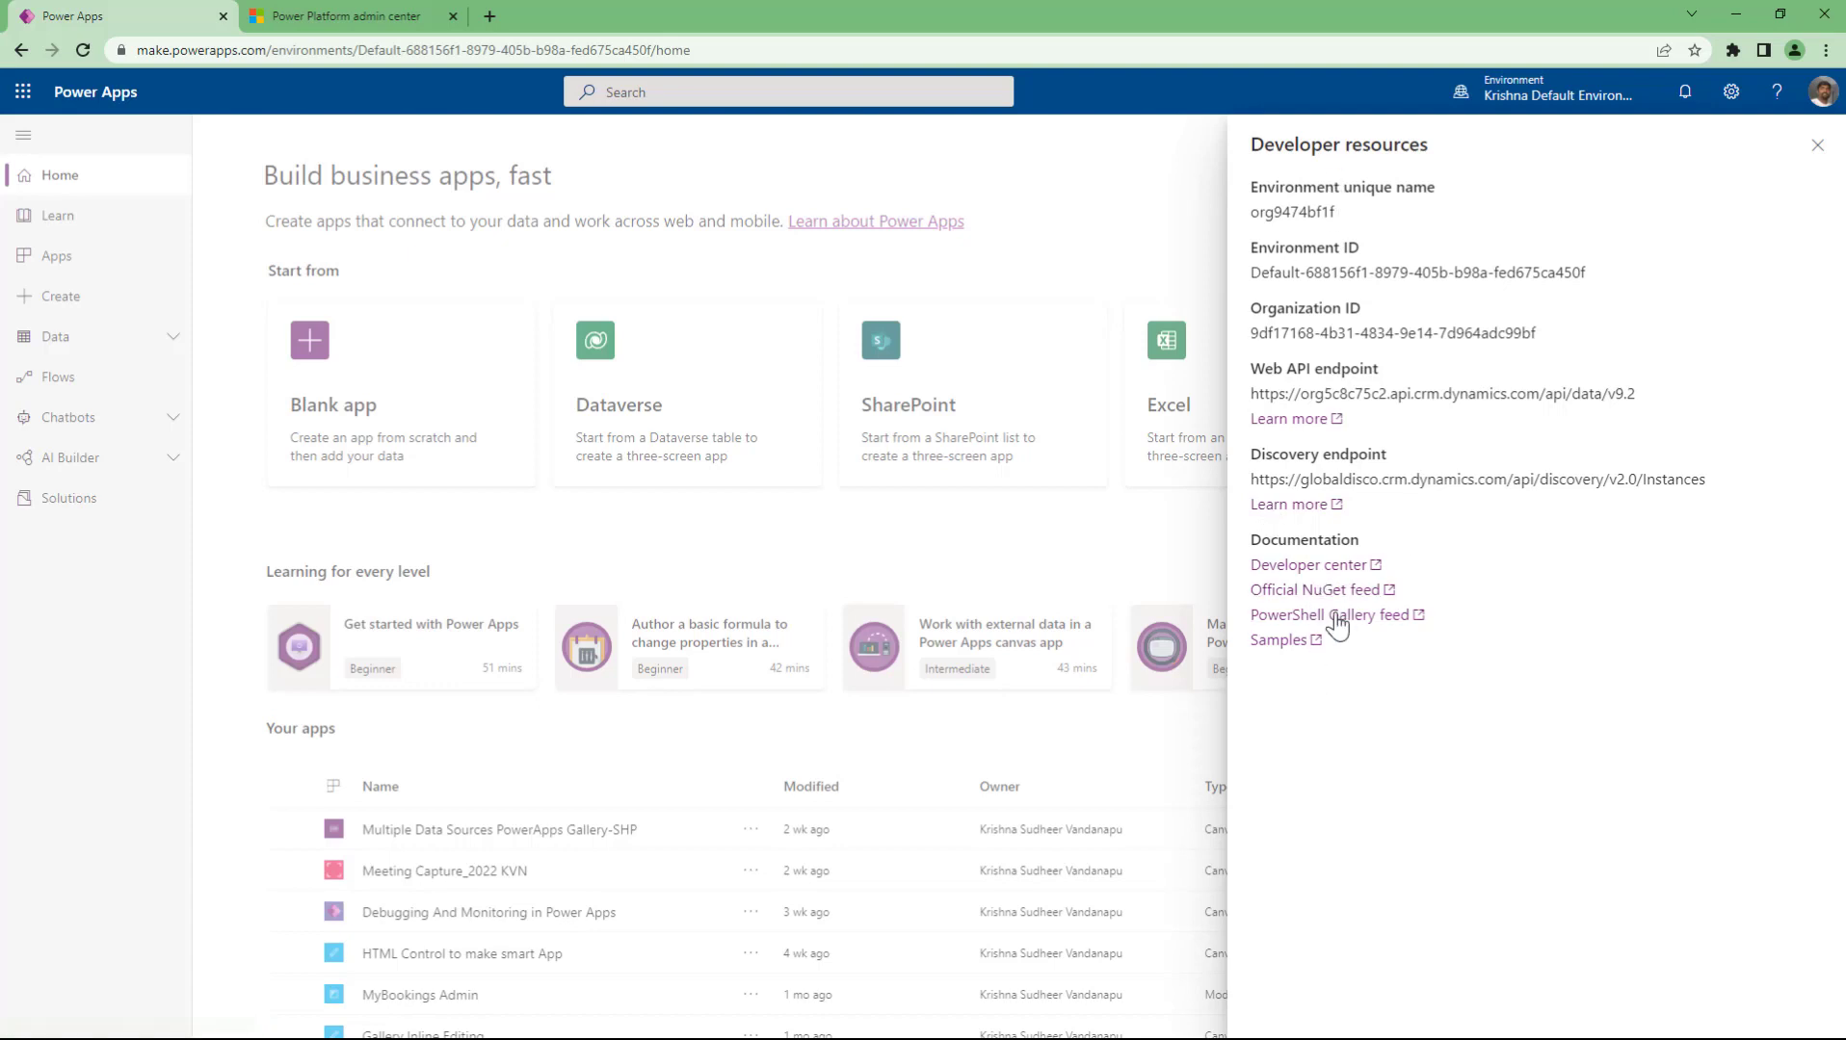
{"action": "left_click", "coordinate": [1816, 145]}
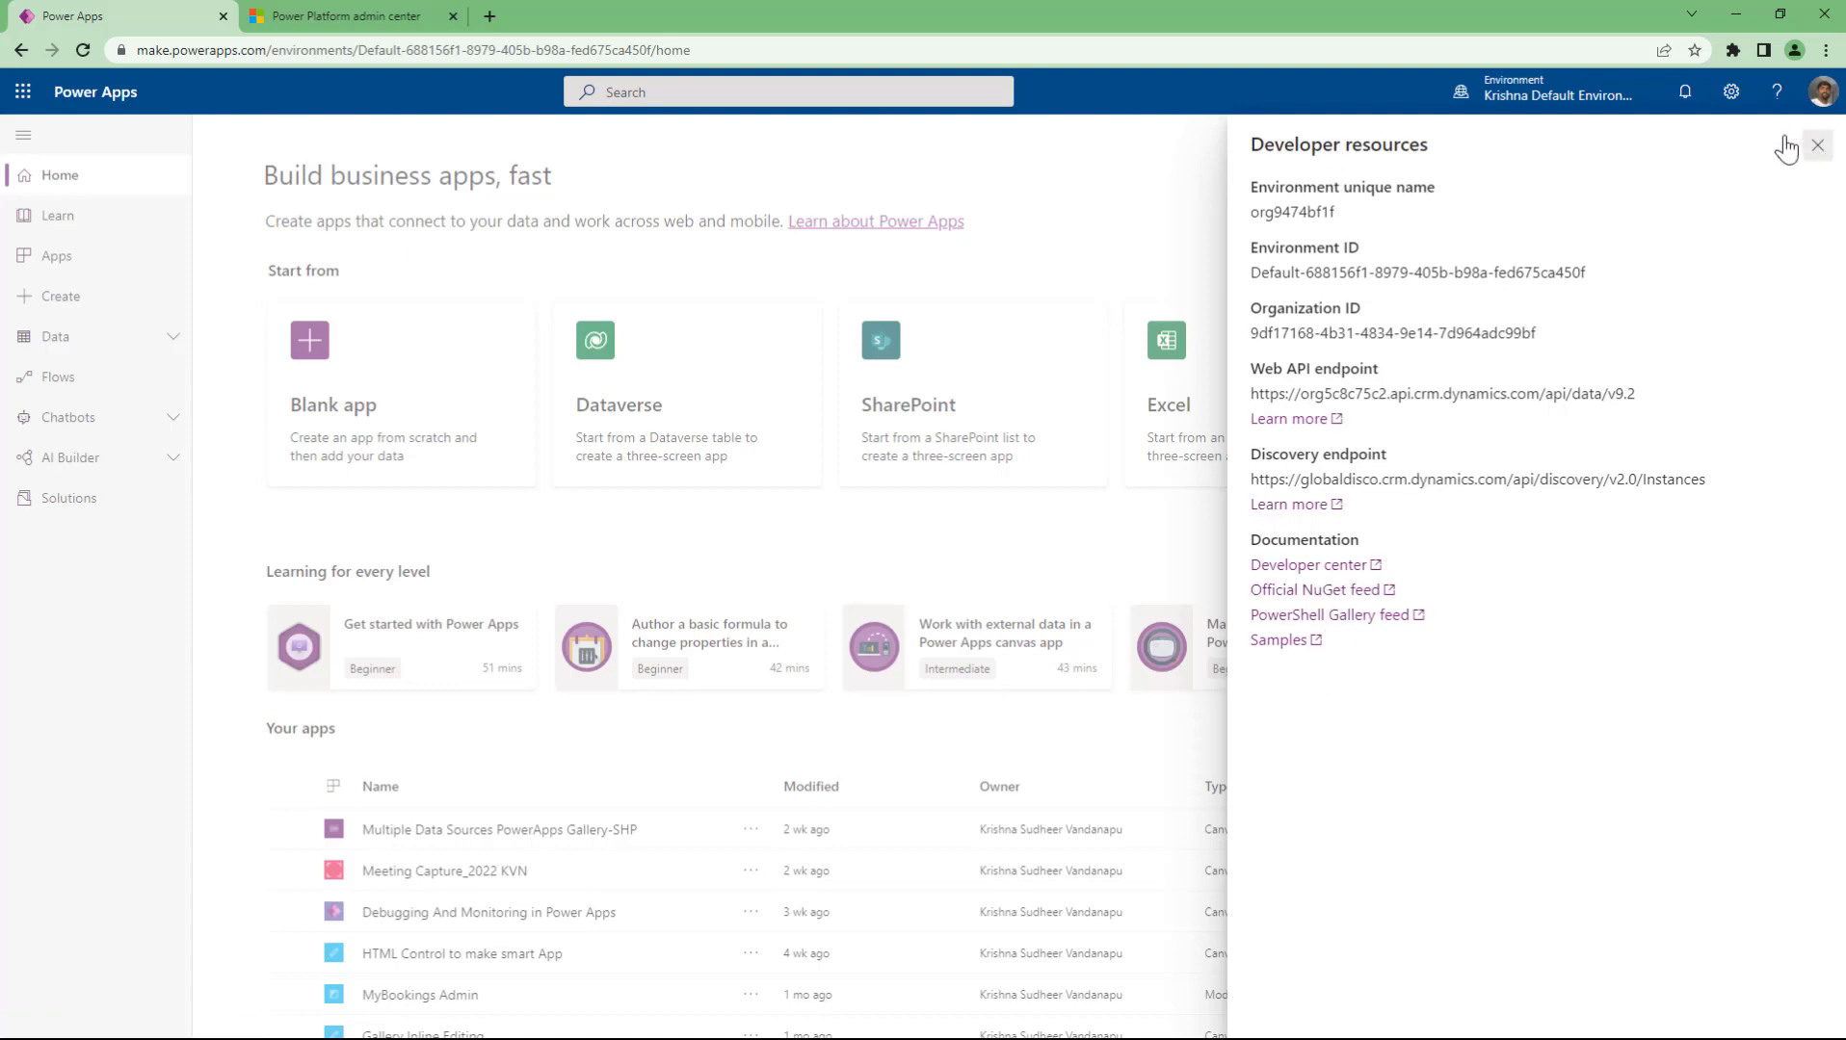
- Open the Power Apps settings, browse the available languages without choosing one, and show the notification settings
{"action": "left_click", "coordinate": [1734, 94]}
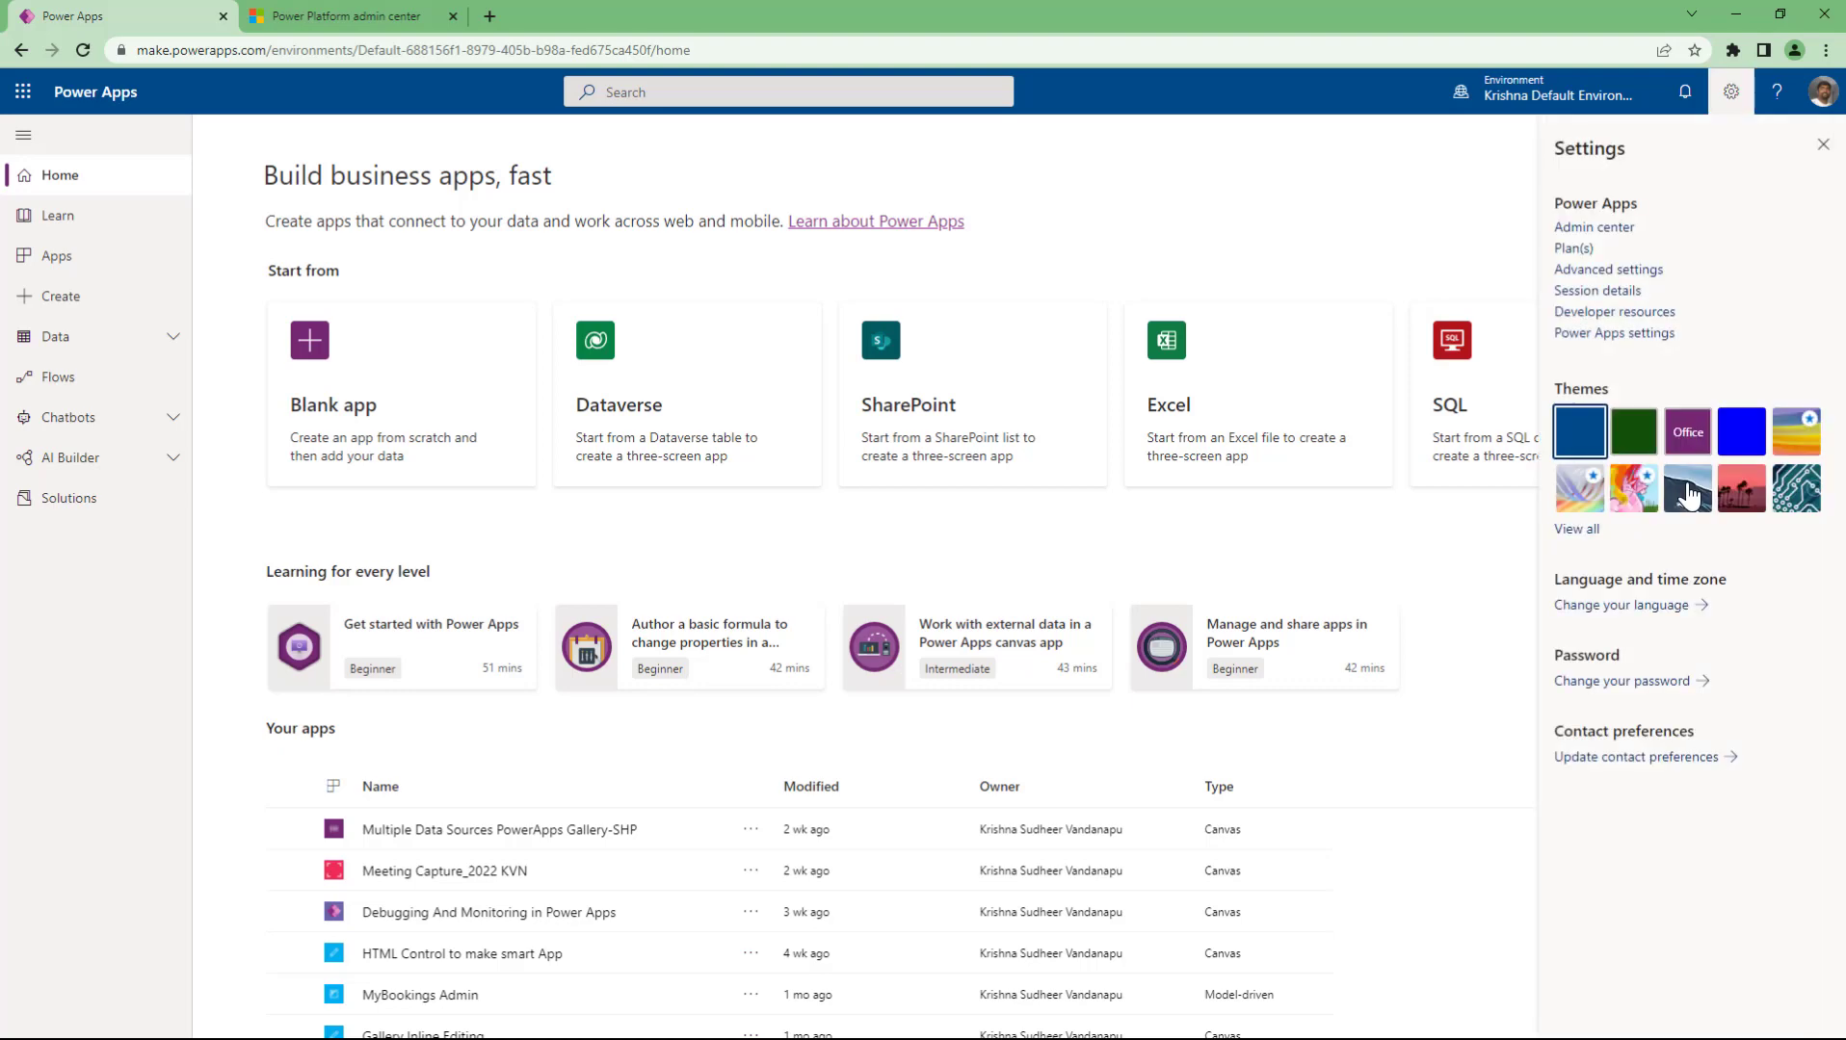
{"action": "left_click", "coordinate": [1620, 338]}
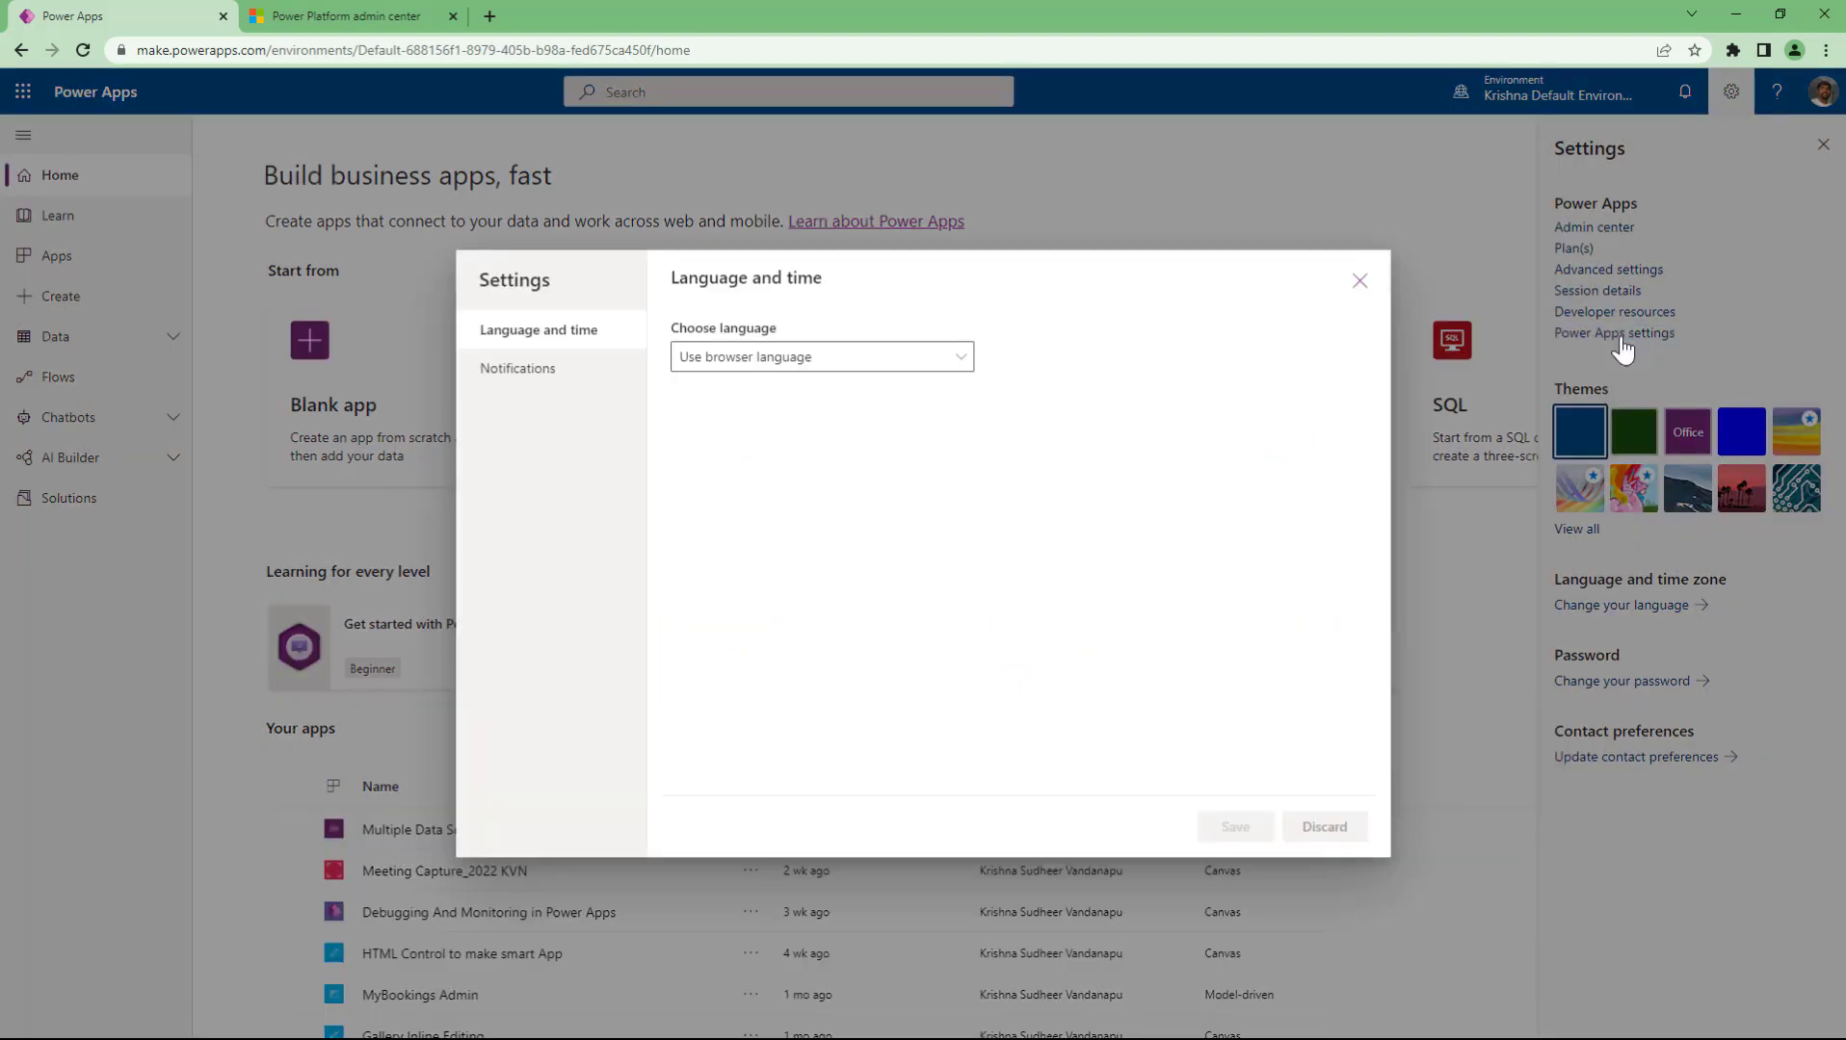
{"action": "left_click", "coordinate": [869, 369]}
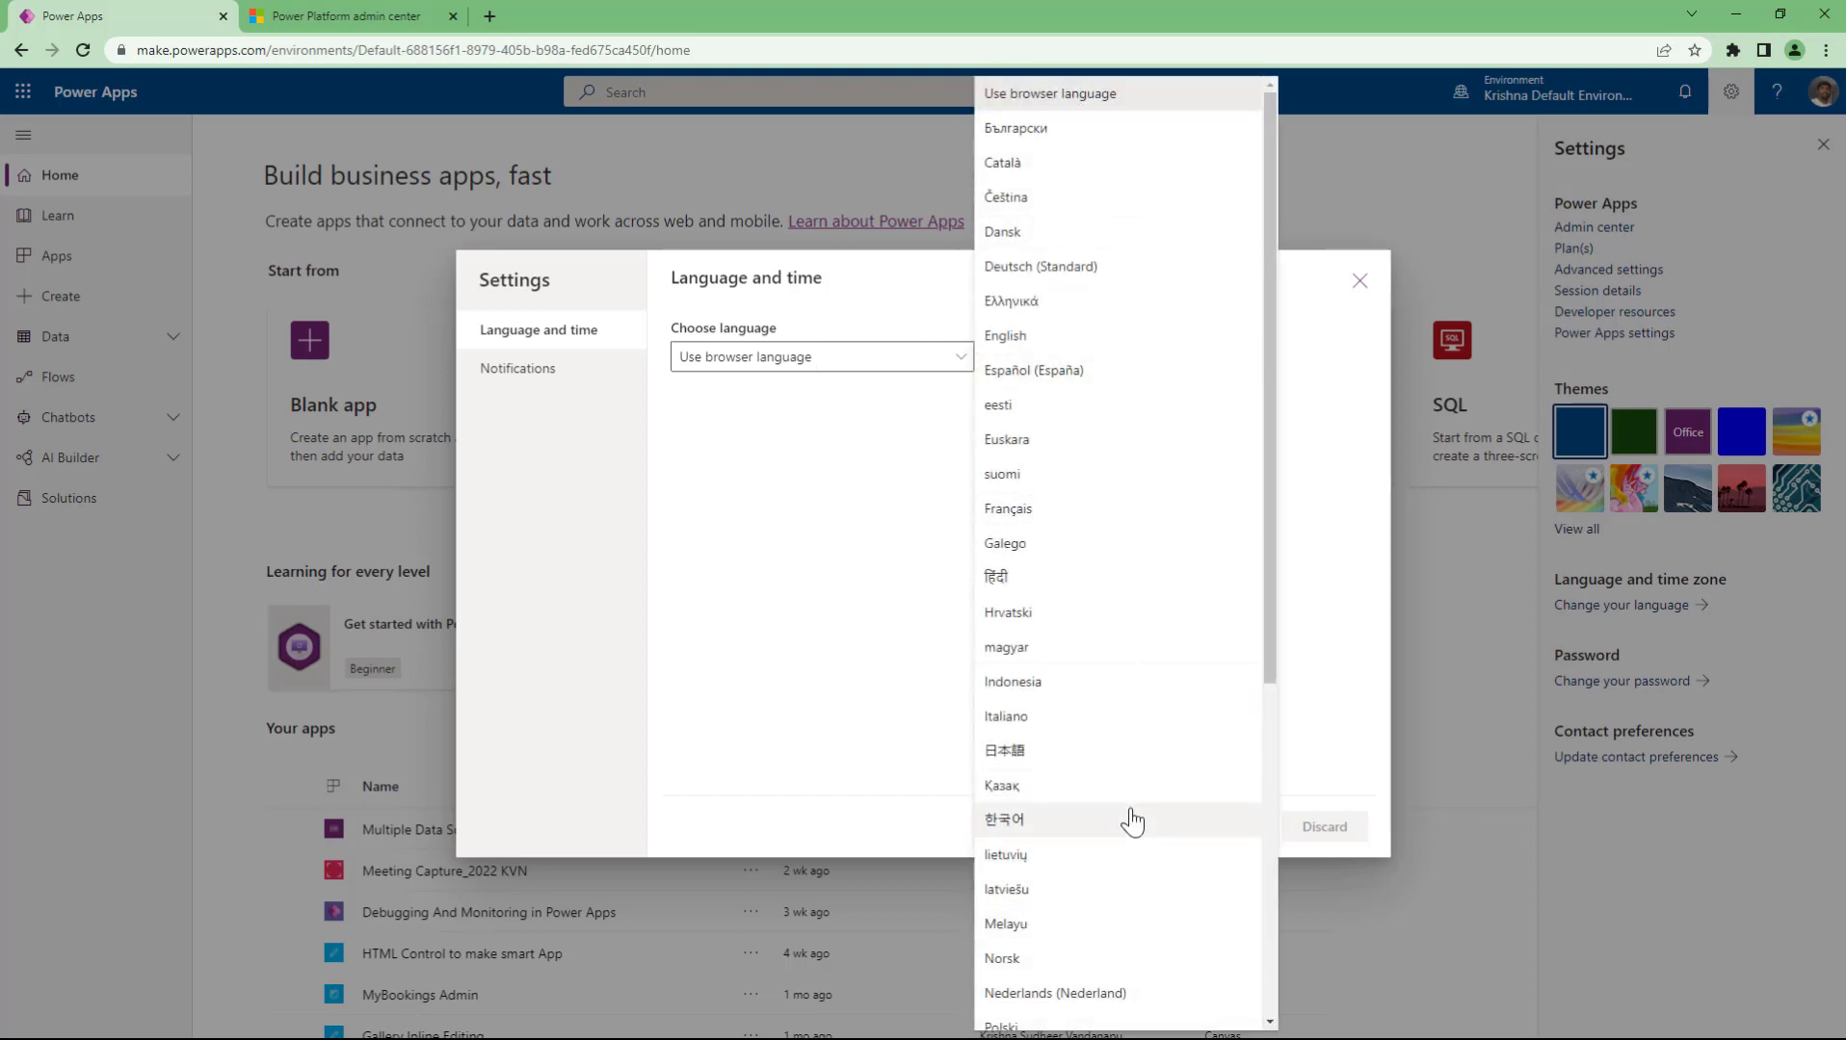
{"action": "scroll", "coordinate": [1132, 822], "scroll_direction": "down", "scroll_amount": 5}
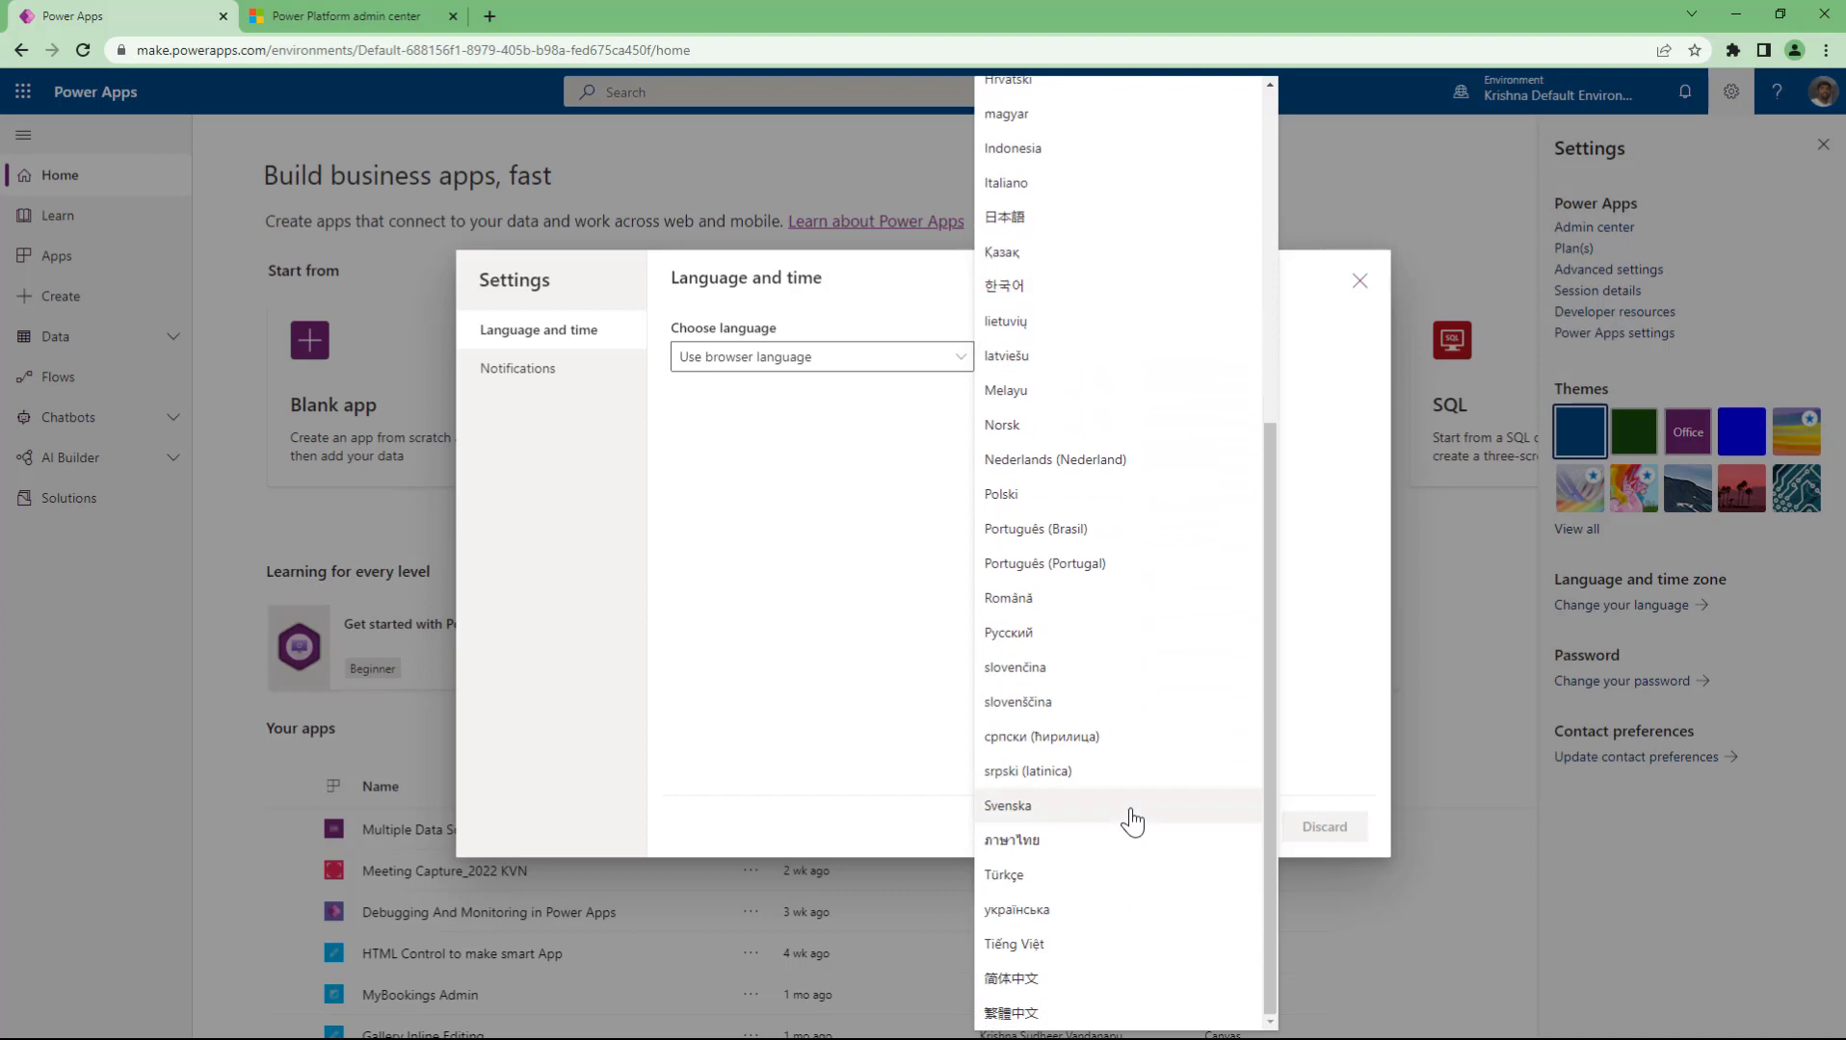
{"action": "scroll", "coordinate": [1131, 822], "scroll_direction": "up", "scroll_amount": 5}
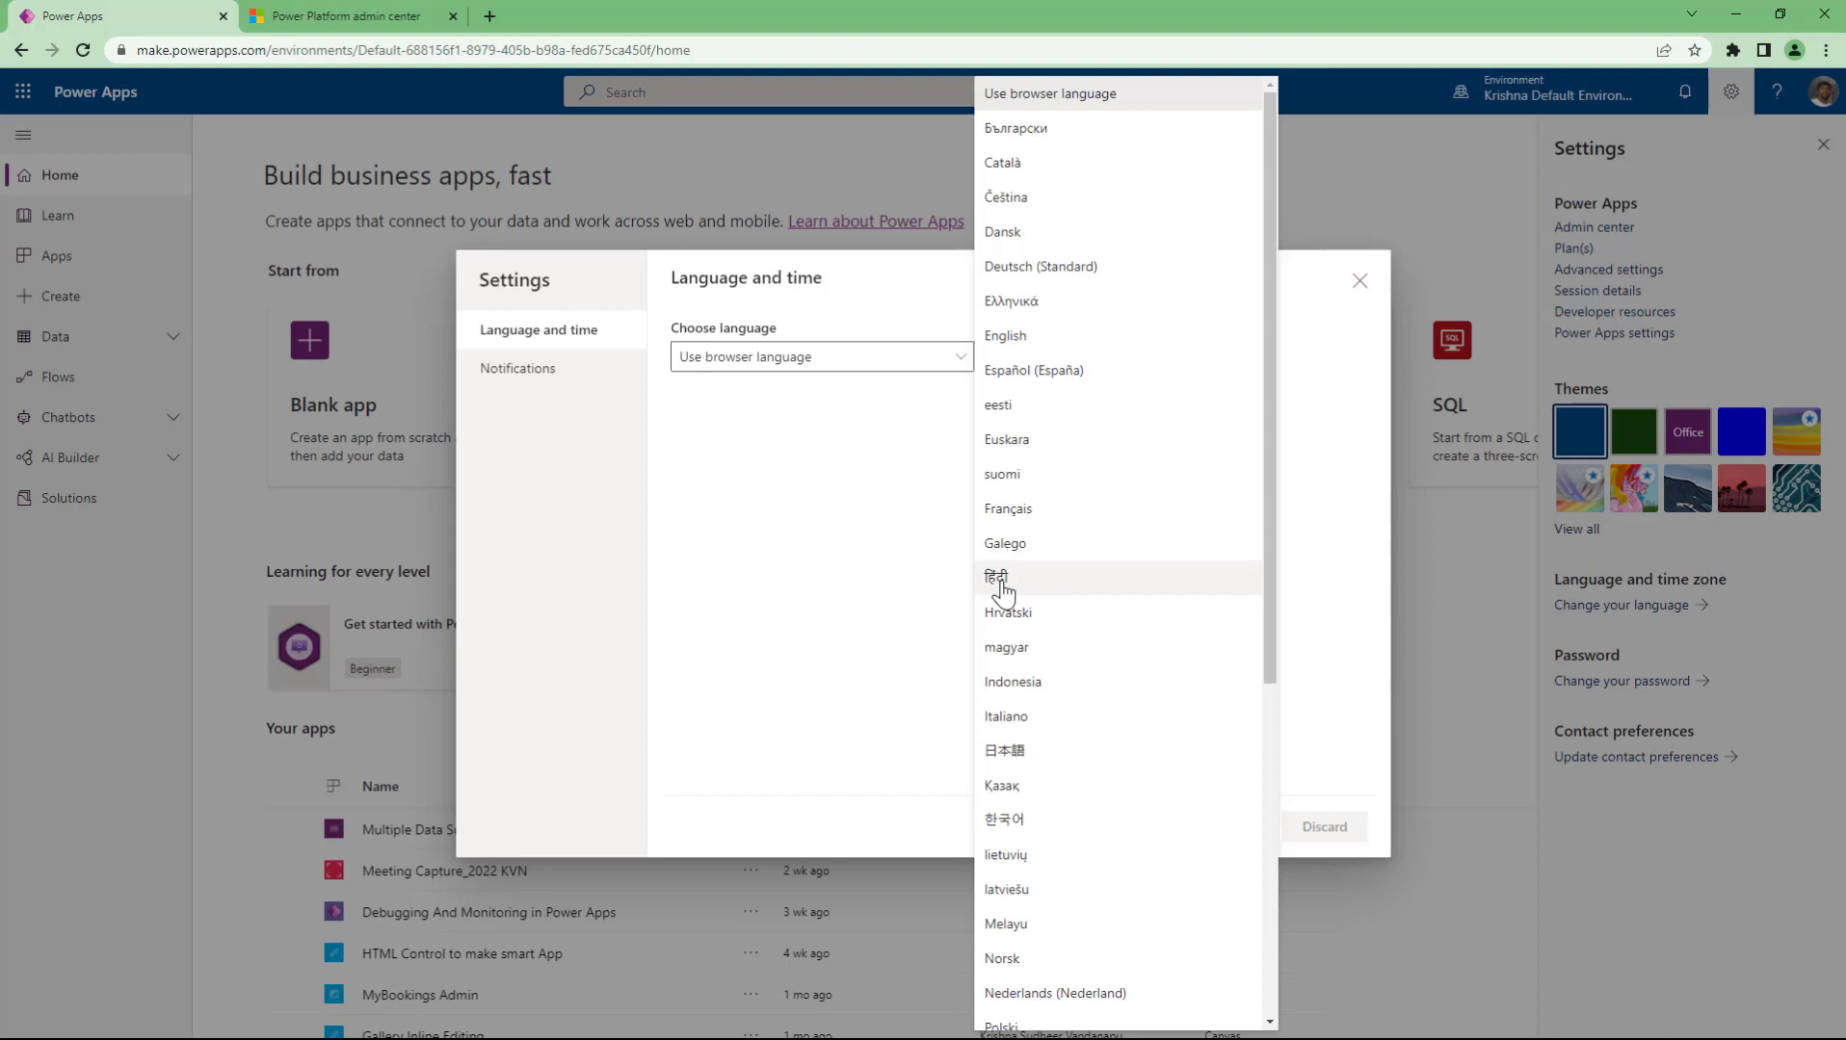
{"action": "left_click", "coordinate": [775, 487]}
{"action": "left_click", "coordinate": [541, 387]}
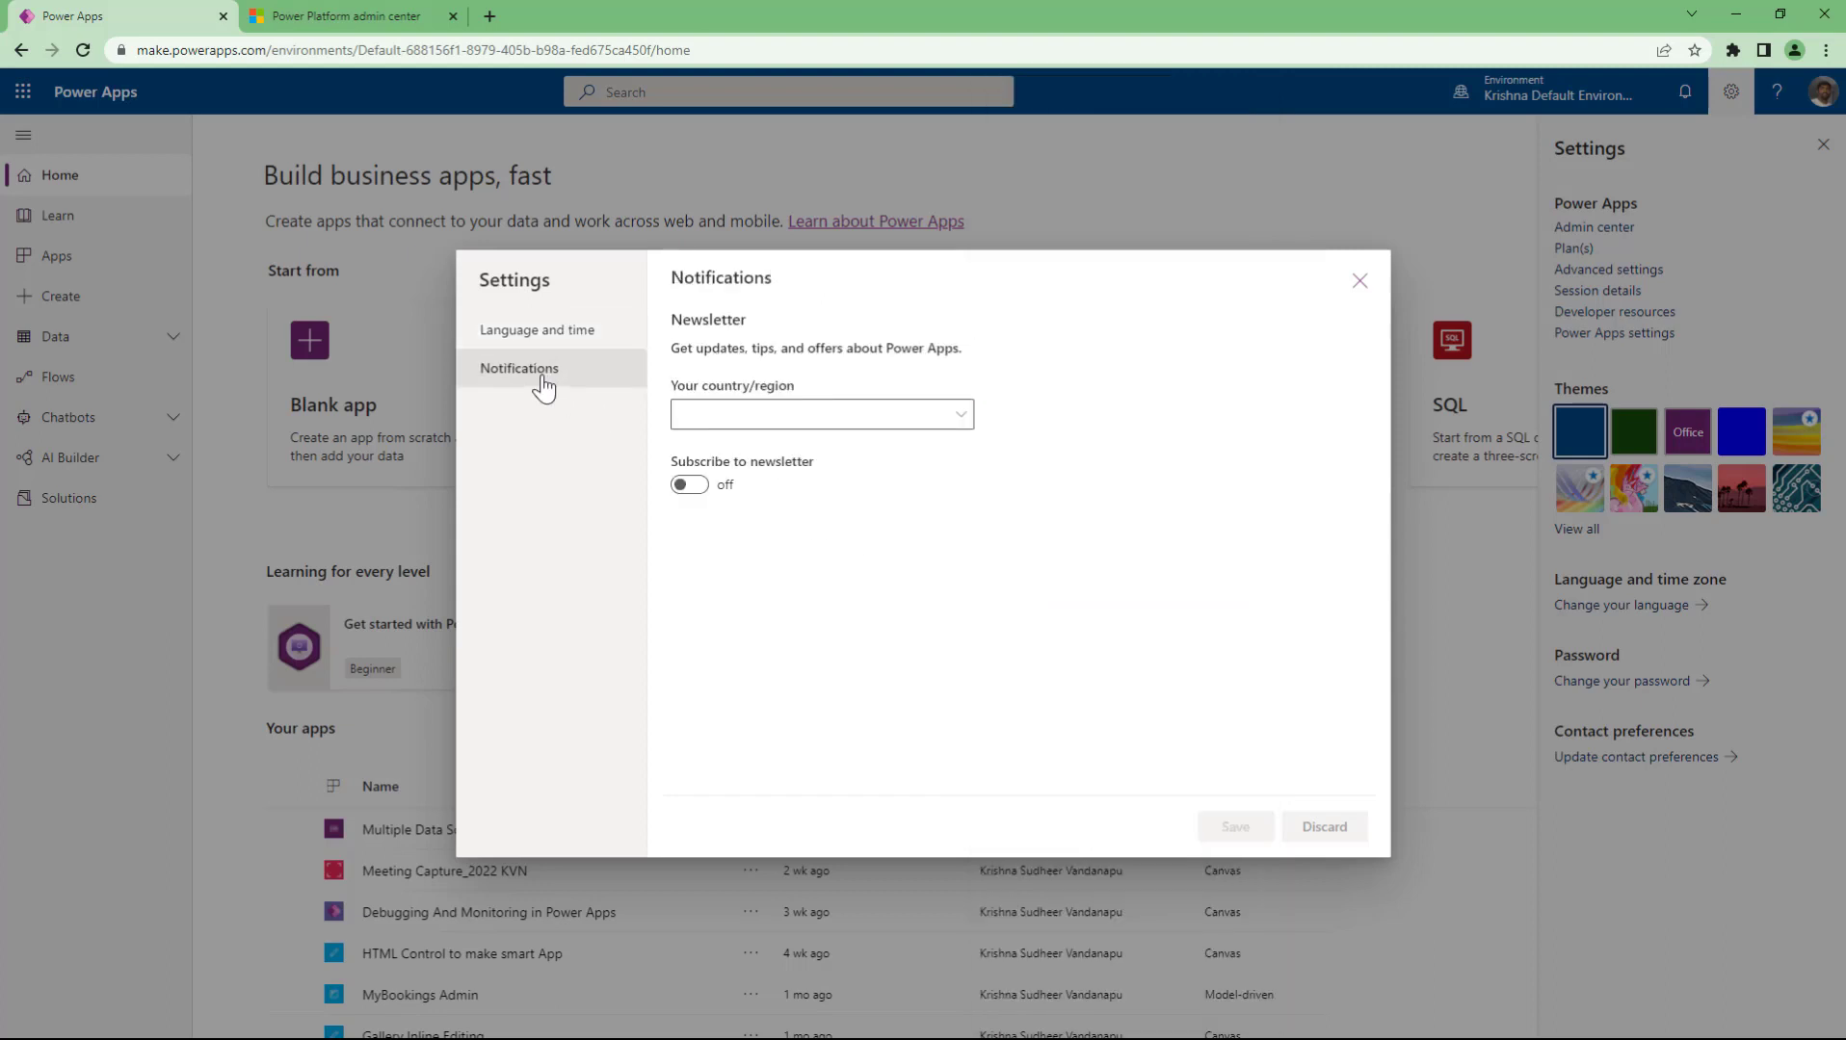
- Set the newsletter country/region to United States with the subscription on, save the notification settings, and close the settings
{"action": "left_click", "coordinate": [892, 420]}
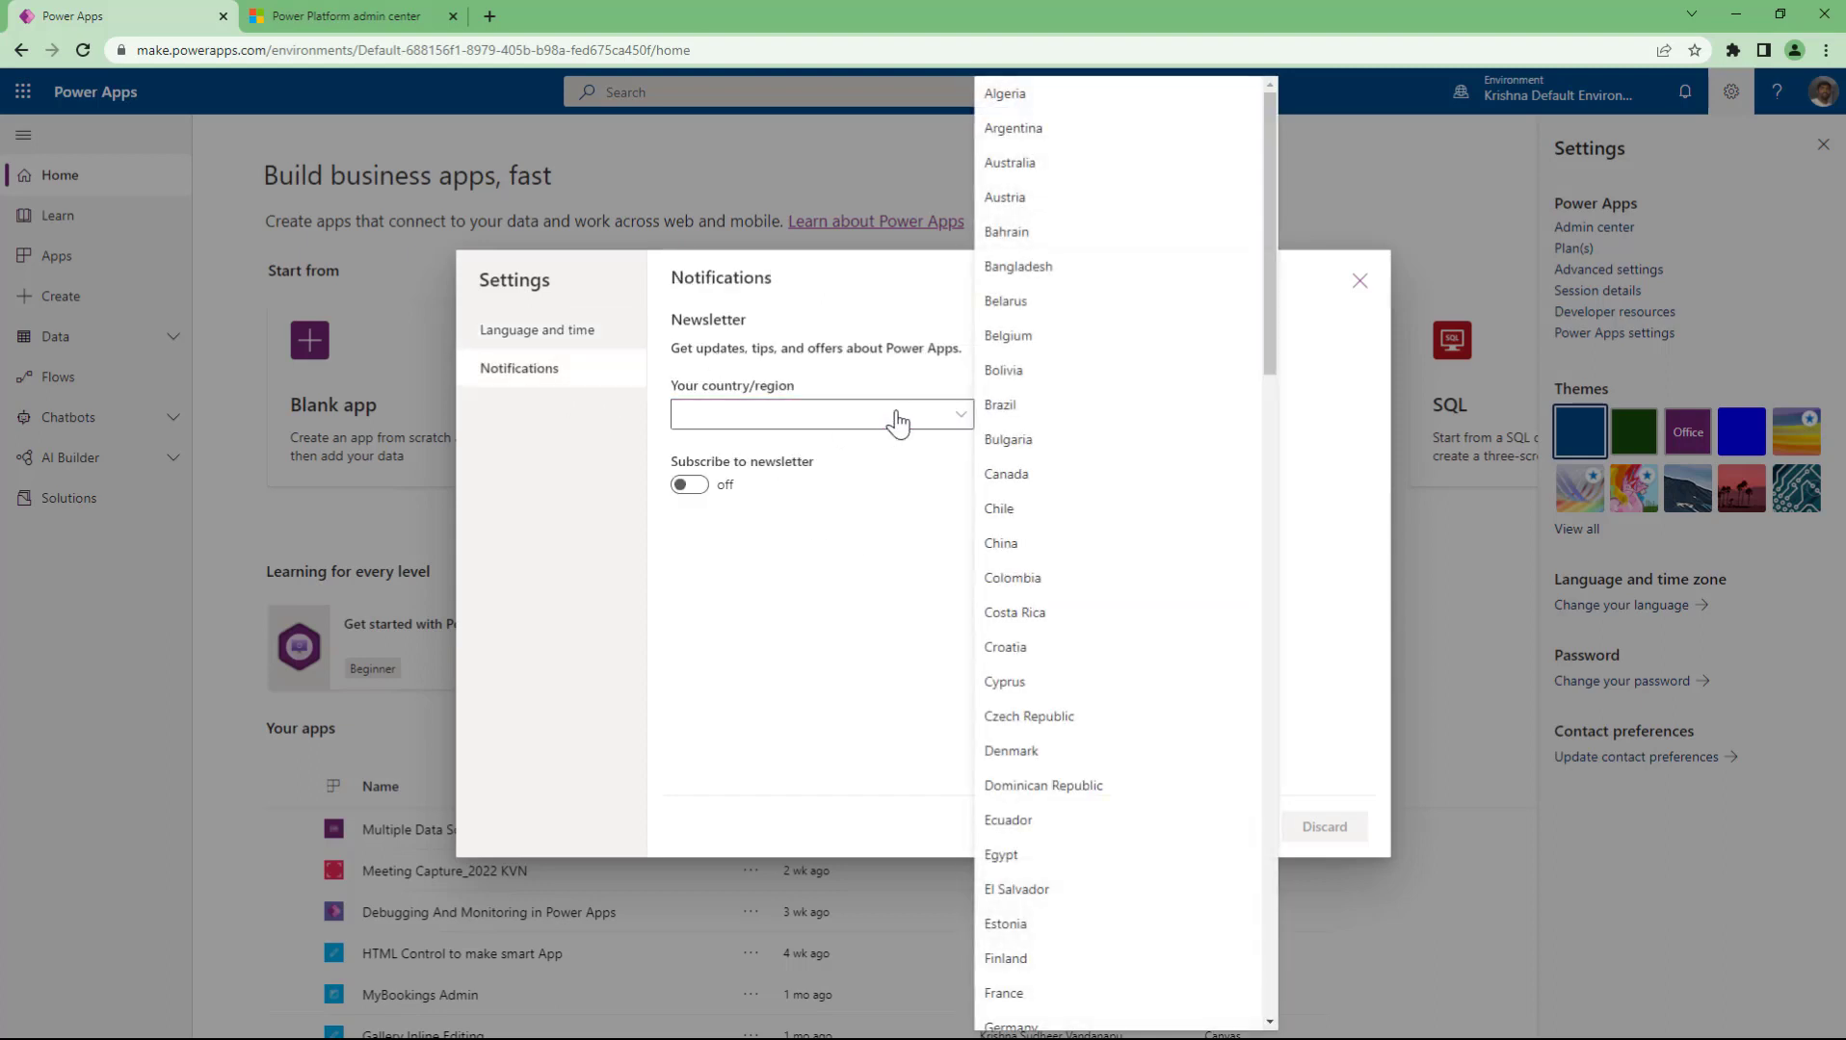
{"action": "scroll", "coordinate": [1105, 715], "scroll_direction": "down", "scroll_amount": 20}
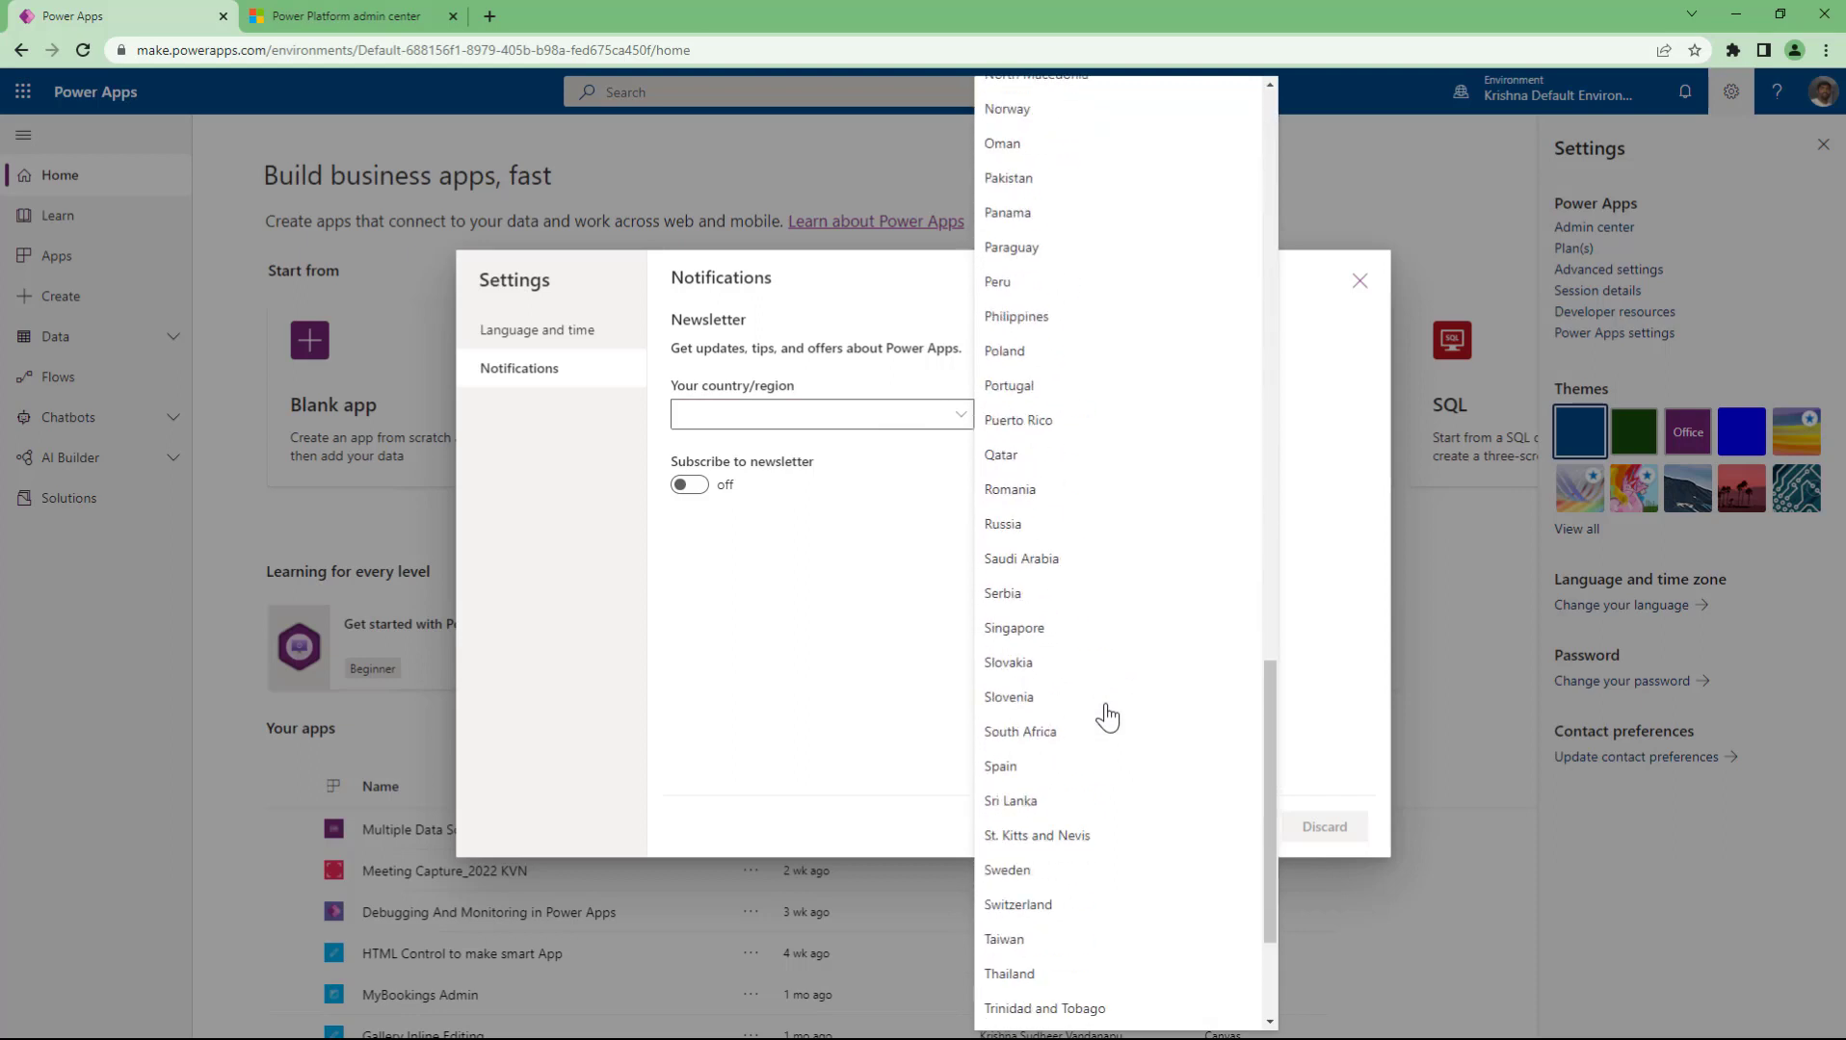
{"action": "scroll", "coordinate": [1105, 718], "scroll_direction": "down", "scroll_amount": 3}
{"action": "left_click", "coordinate": [1045, 946]}
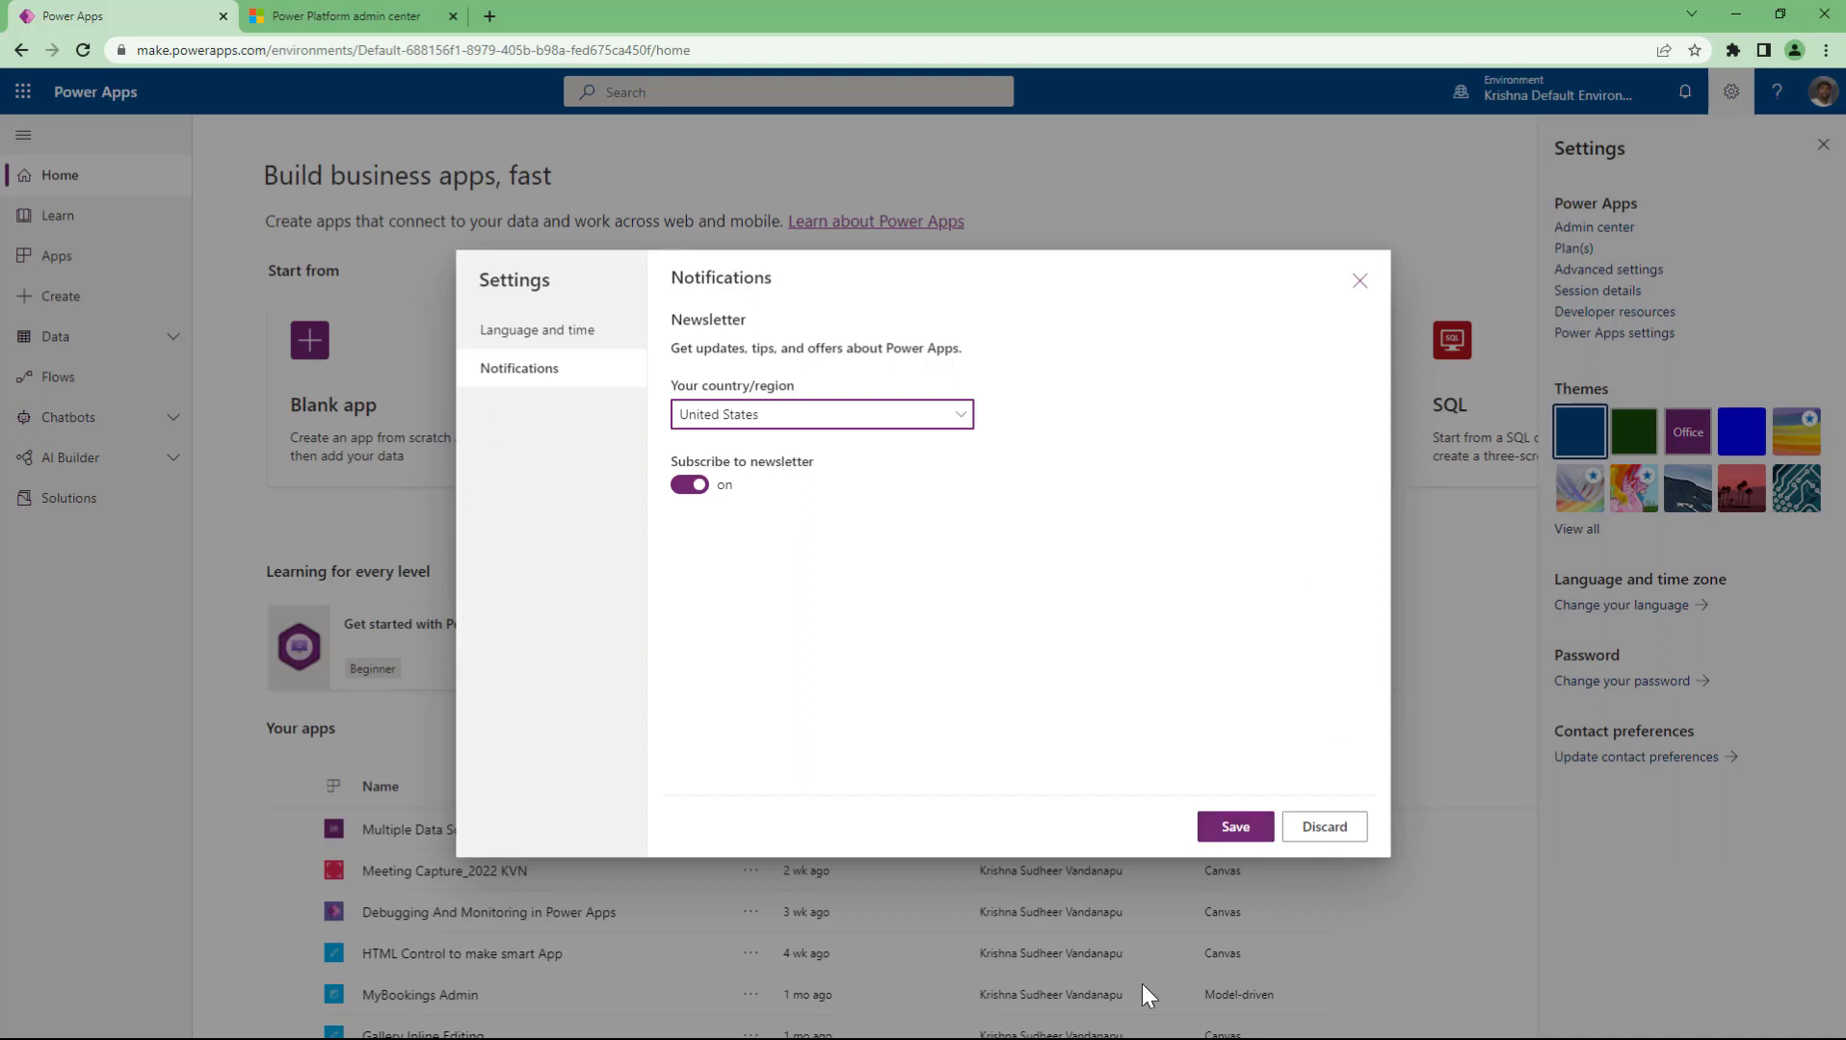
{"action": "left_click", "coordinate": [1236, 838]}
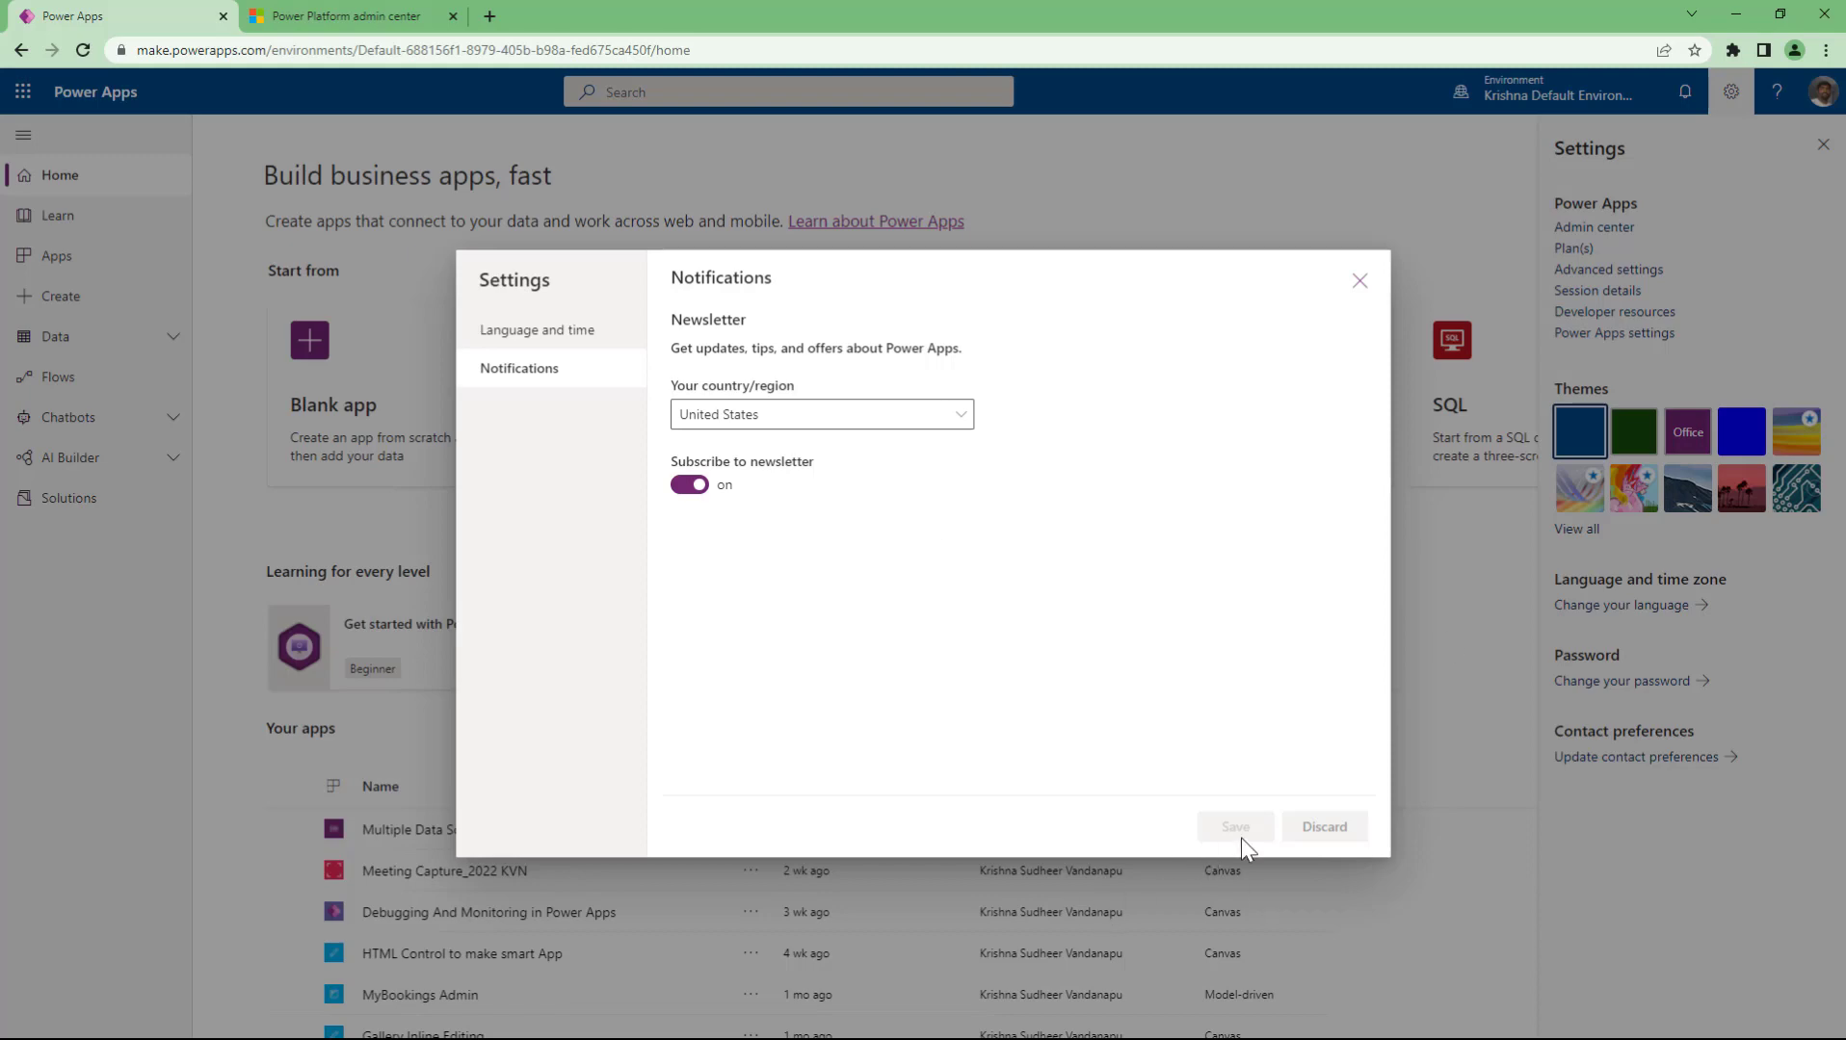
{"action": "left_click", "coordinate": [1358, 281]}
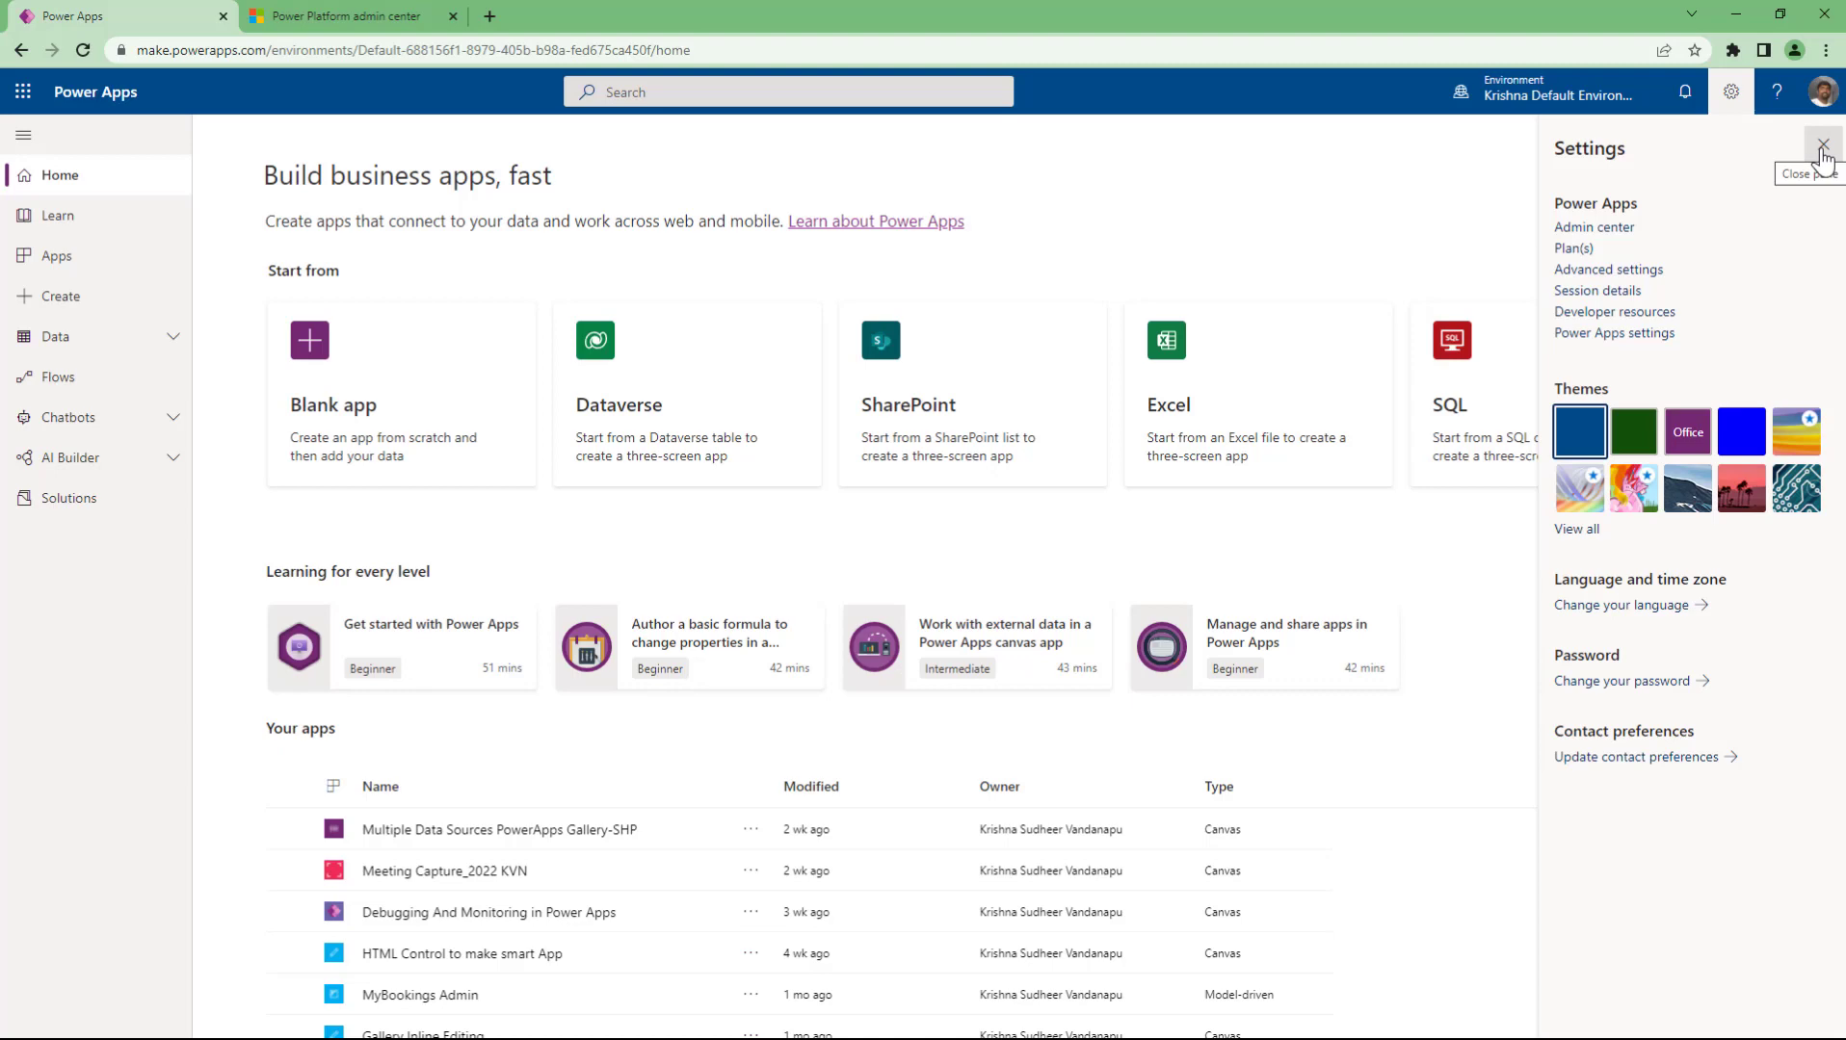
{"action": "left_click", "coordinate": [1822, 150]}
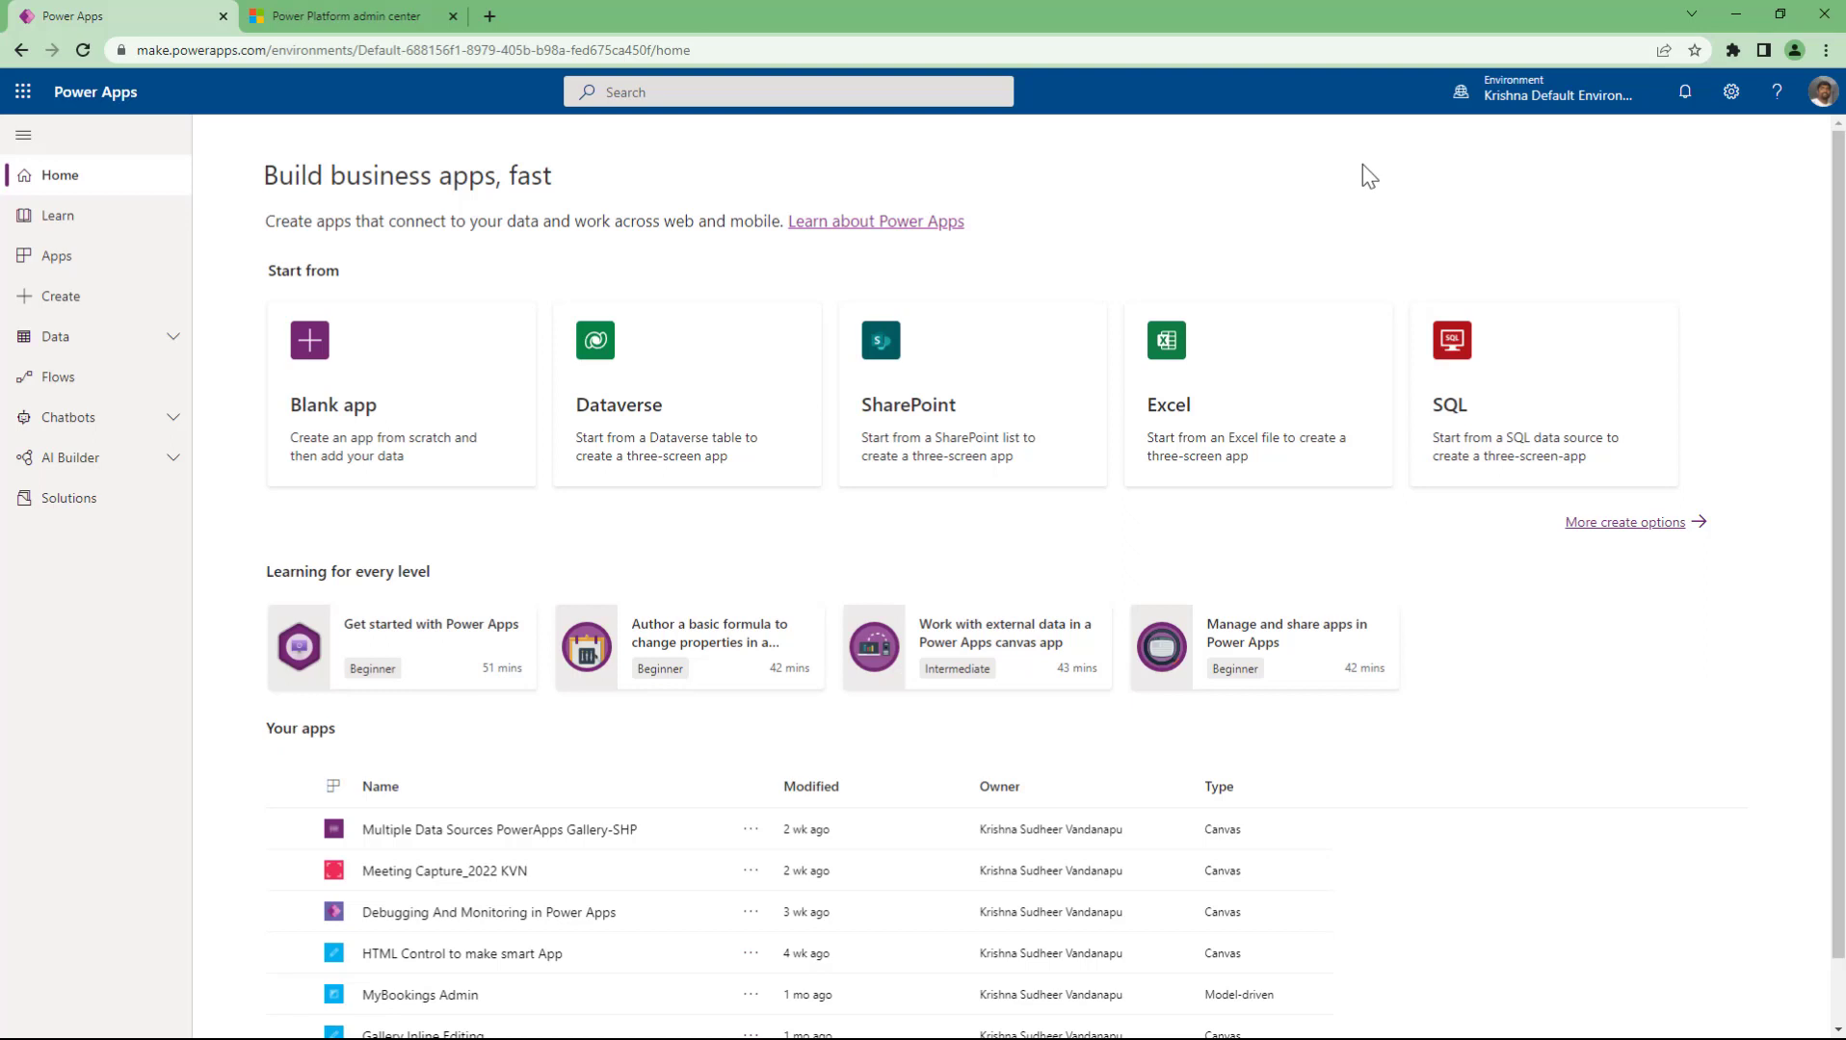
- View the blank app choices for canvas app, Dataverse-based app and website, and close them without creating anything
{"action": "left_click", "coordinate": [314, 366]}
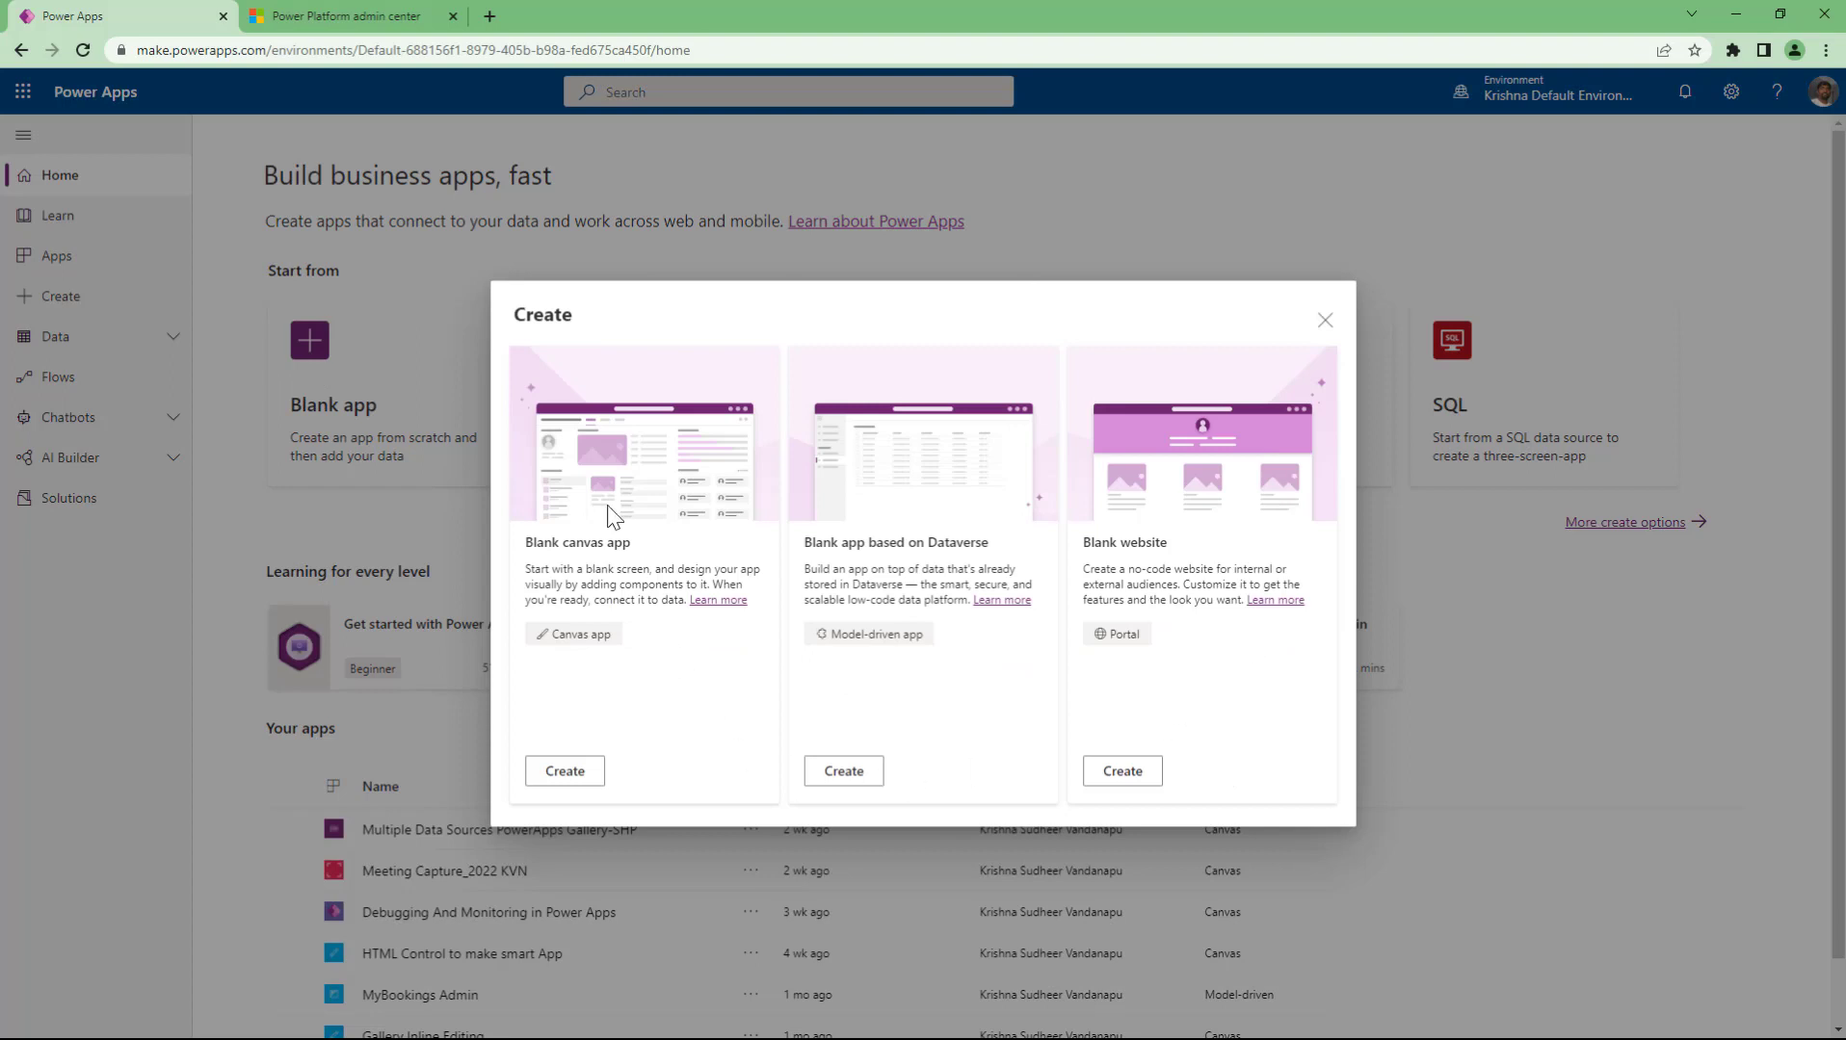
{"action": "left_click", "coordinate": [1336, 324]}
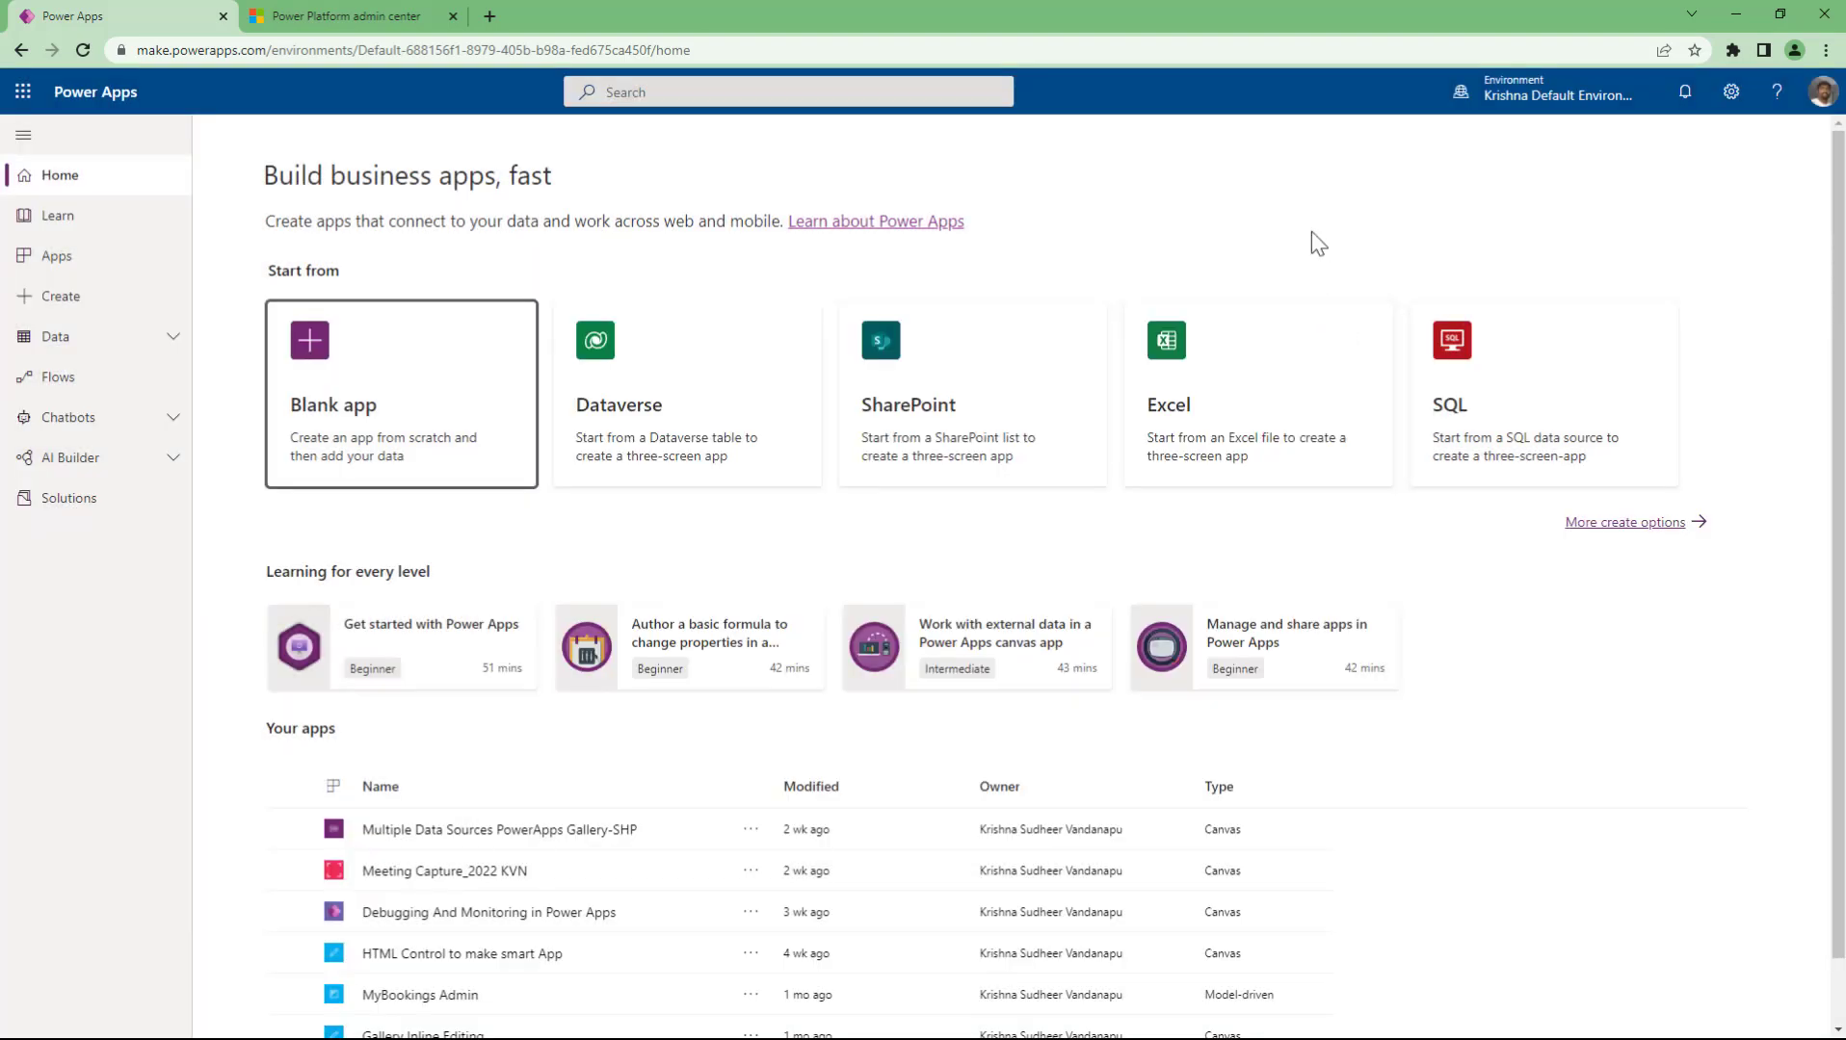
{"action": "left_click", "coordinate": [349, 370]}
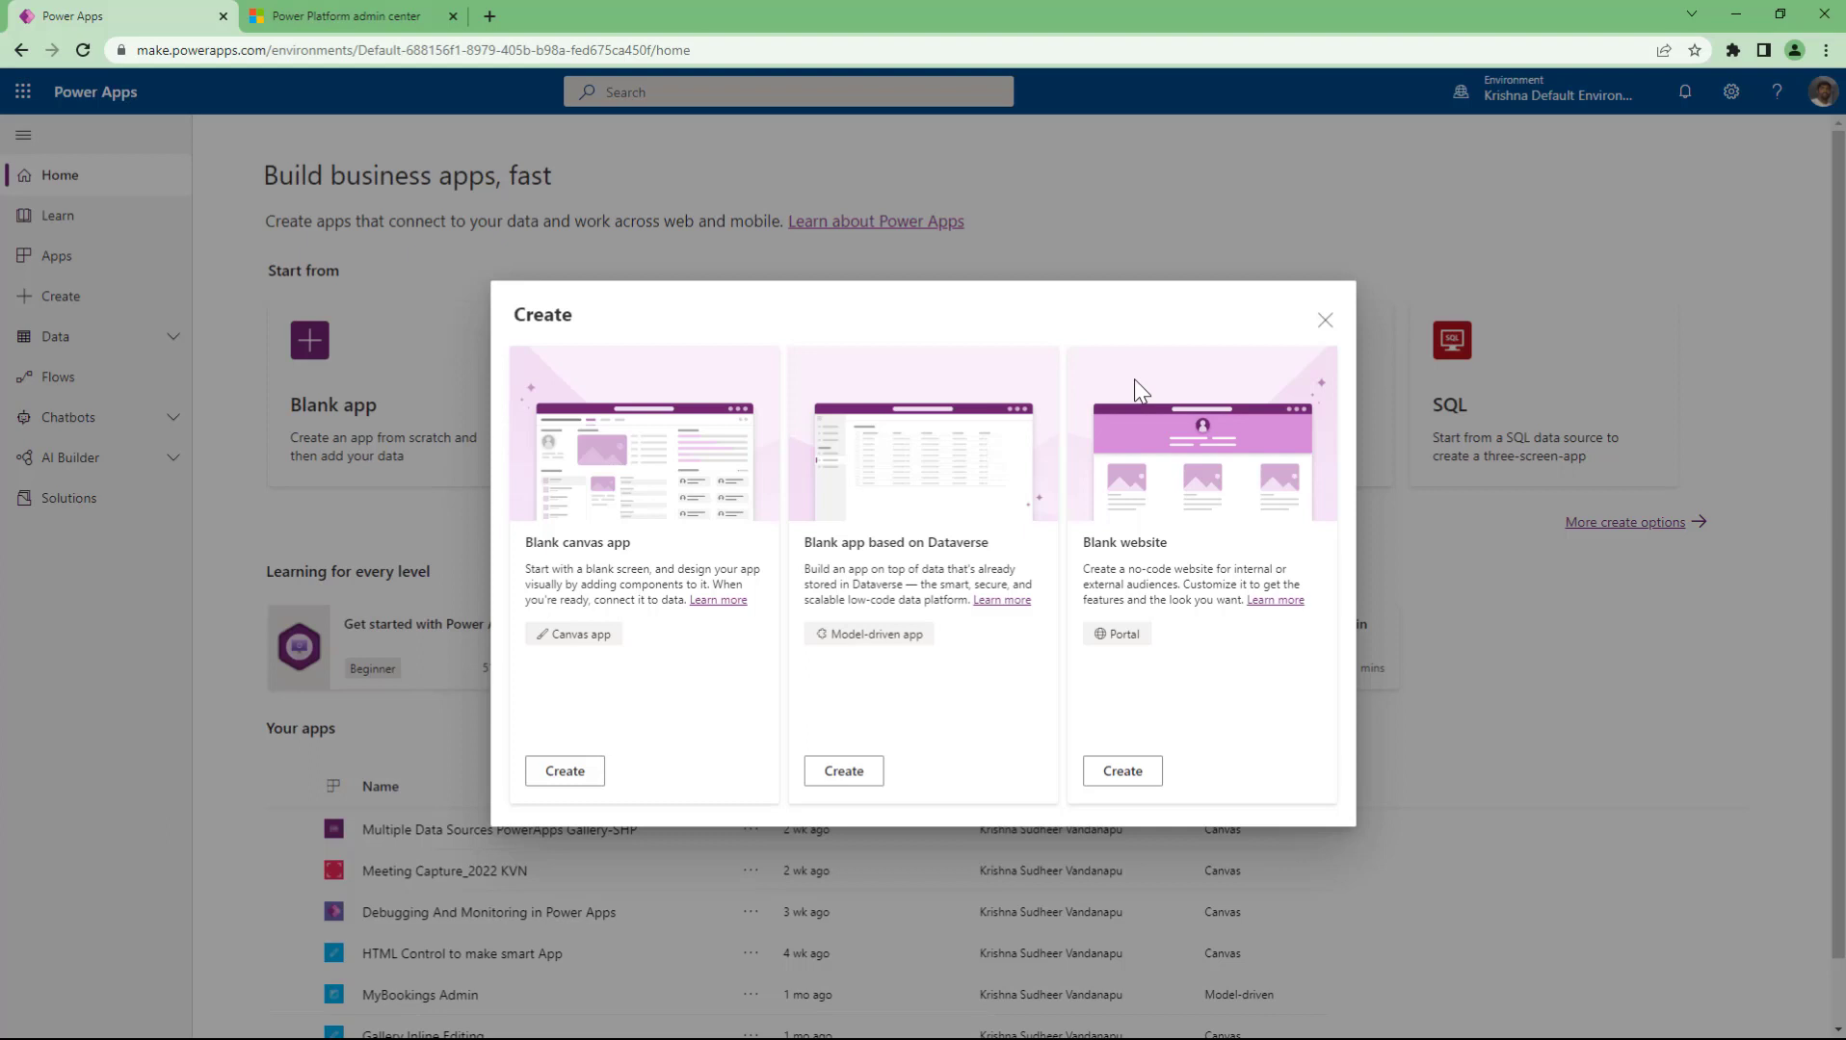
{"action": "left_click", "coordinate": [1325, 320]}
{"action": "left_click", "coordinate": [1314, 206]}
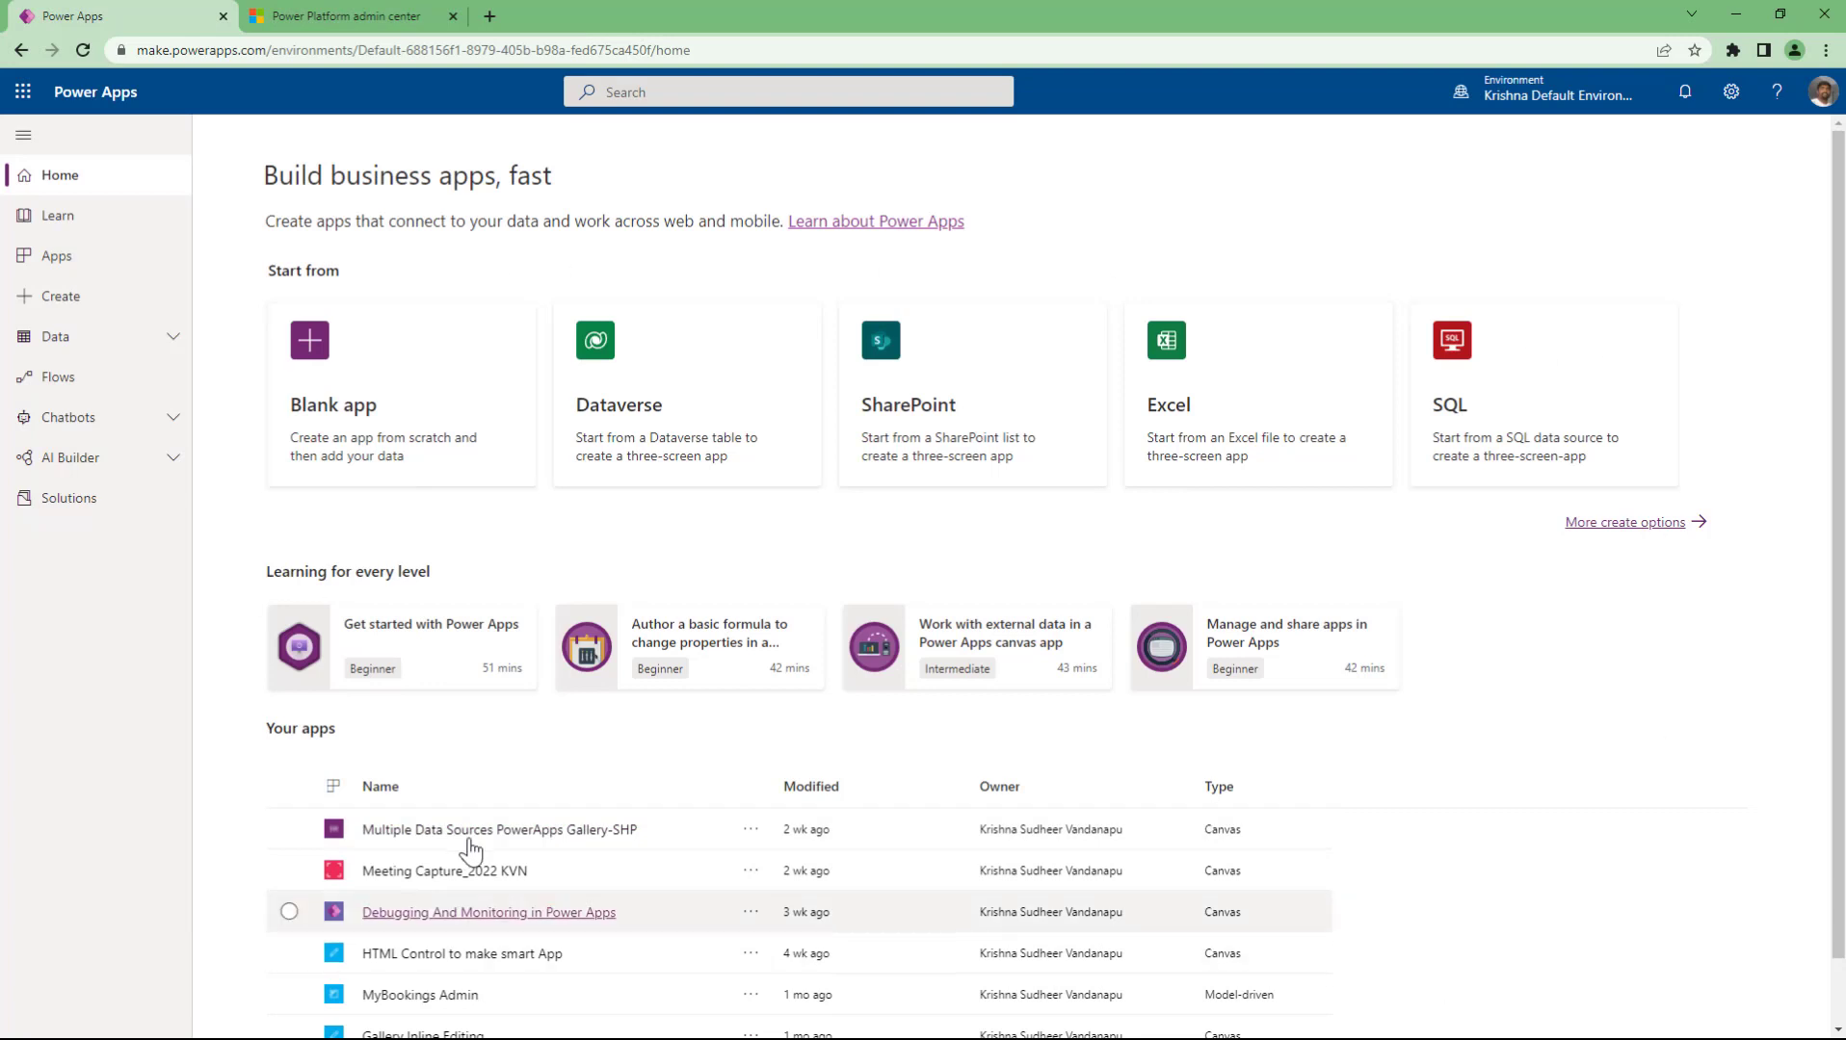
- Look over the list of your apps and compare the home page's start options with those on the Create page
{"action": "scroll", "coordinate": [1534, 860], "scroll_direction": "down", "scroll_amount": 1}
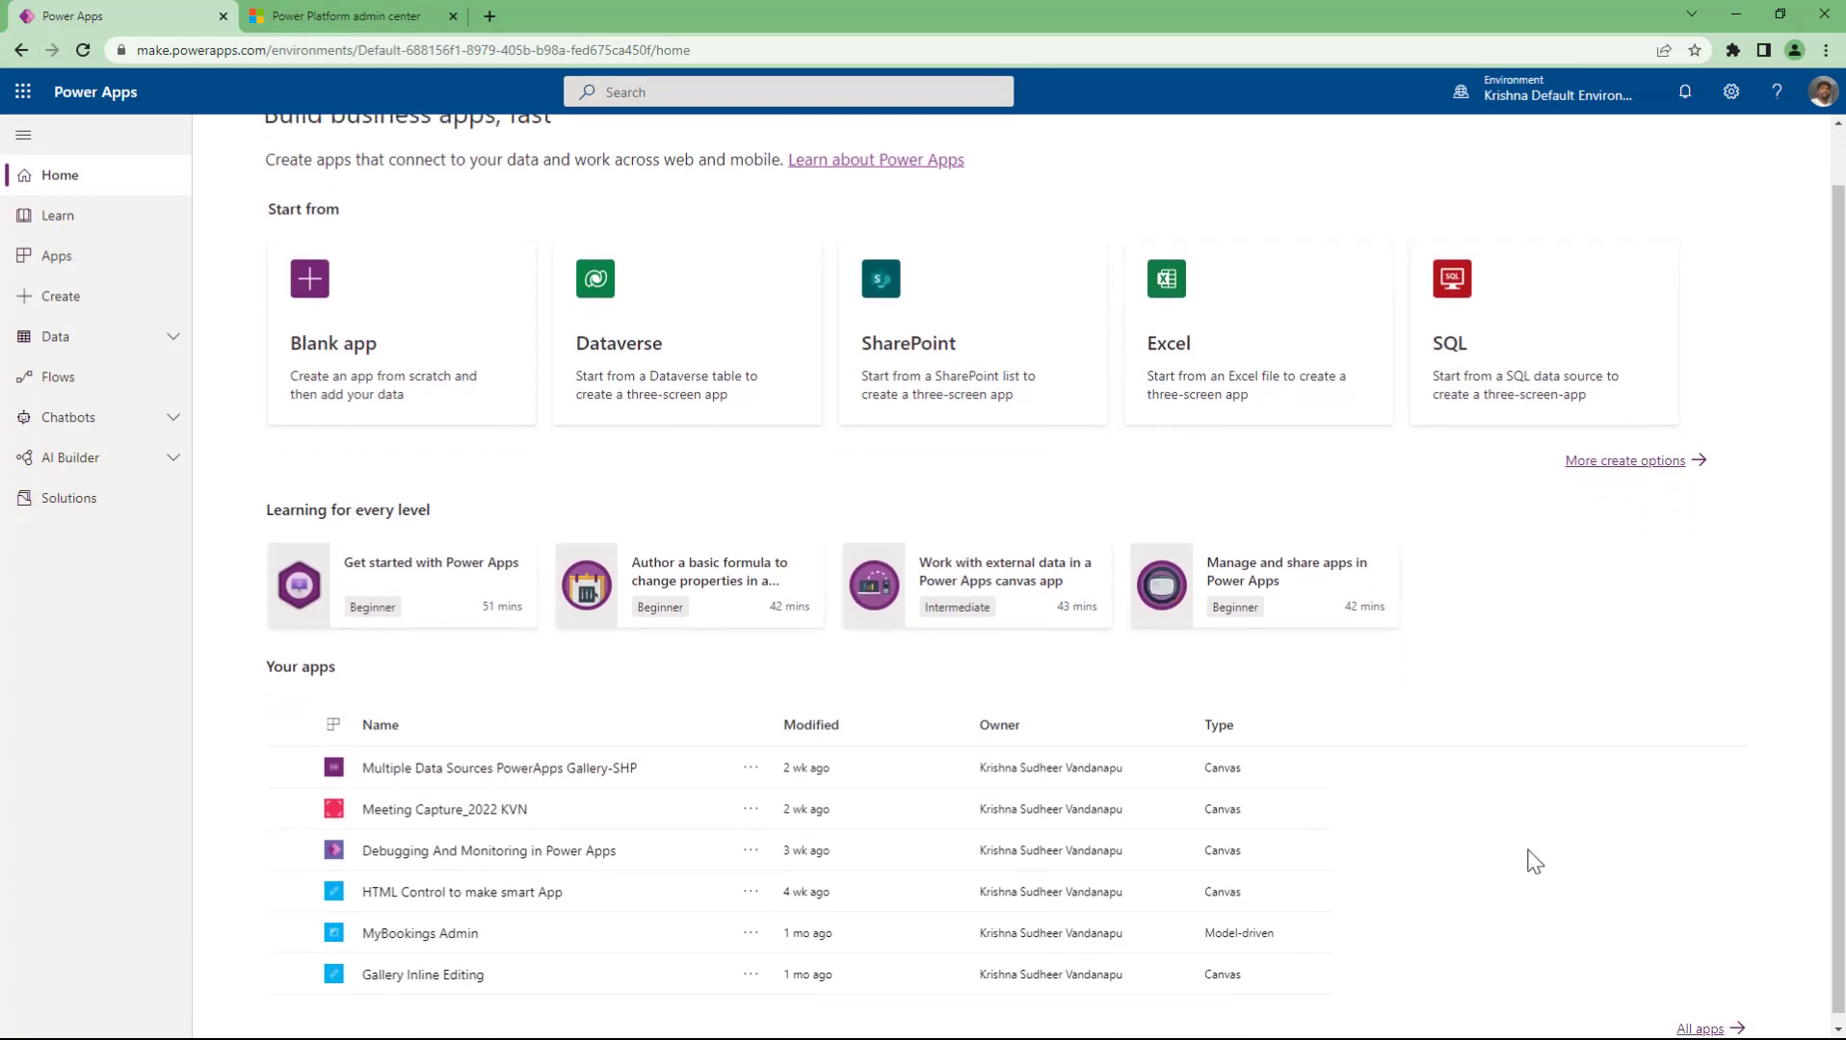
{"action": "scroll", "coordinate": [1534, 860], "scroll_direction": "up", "scroll_amount": 1}
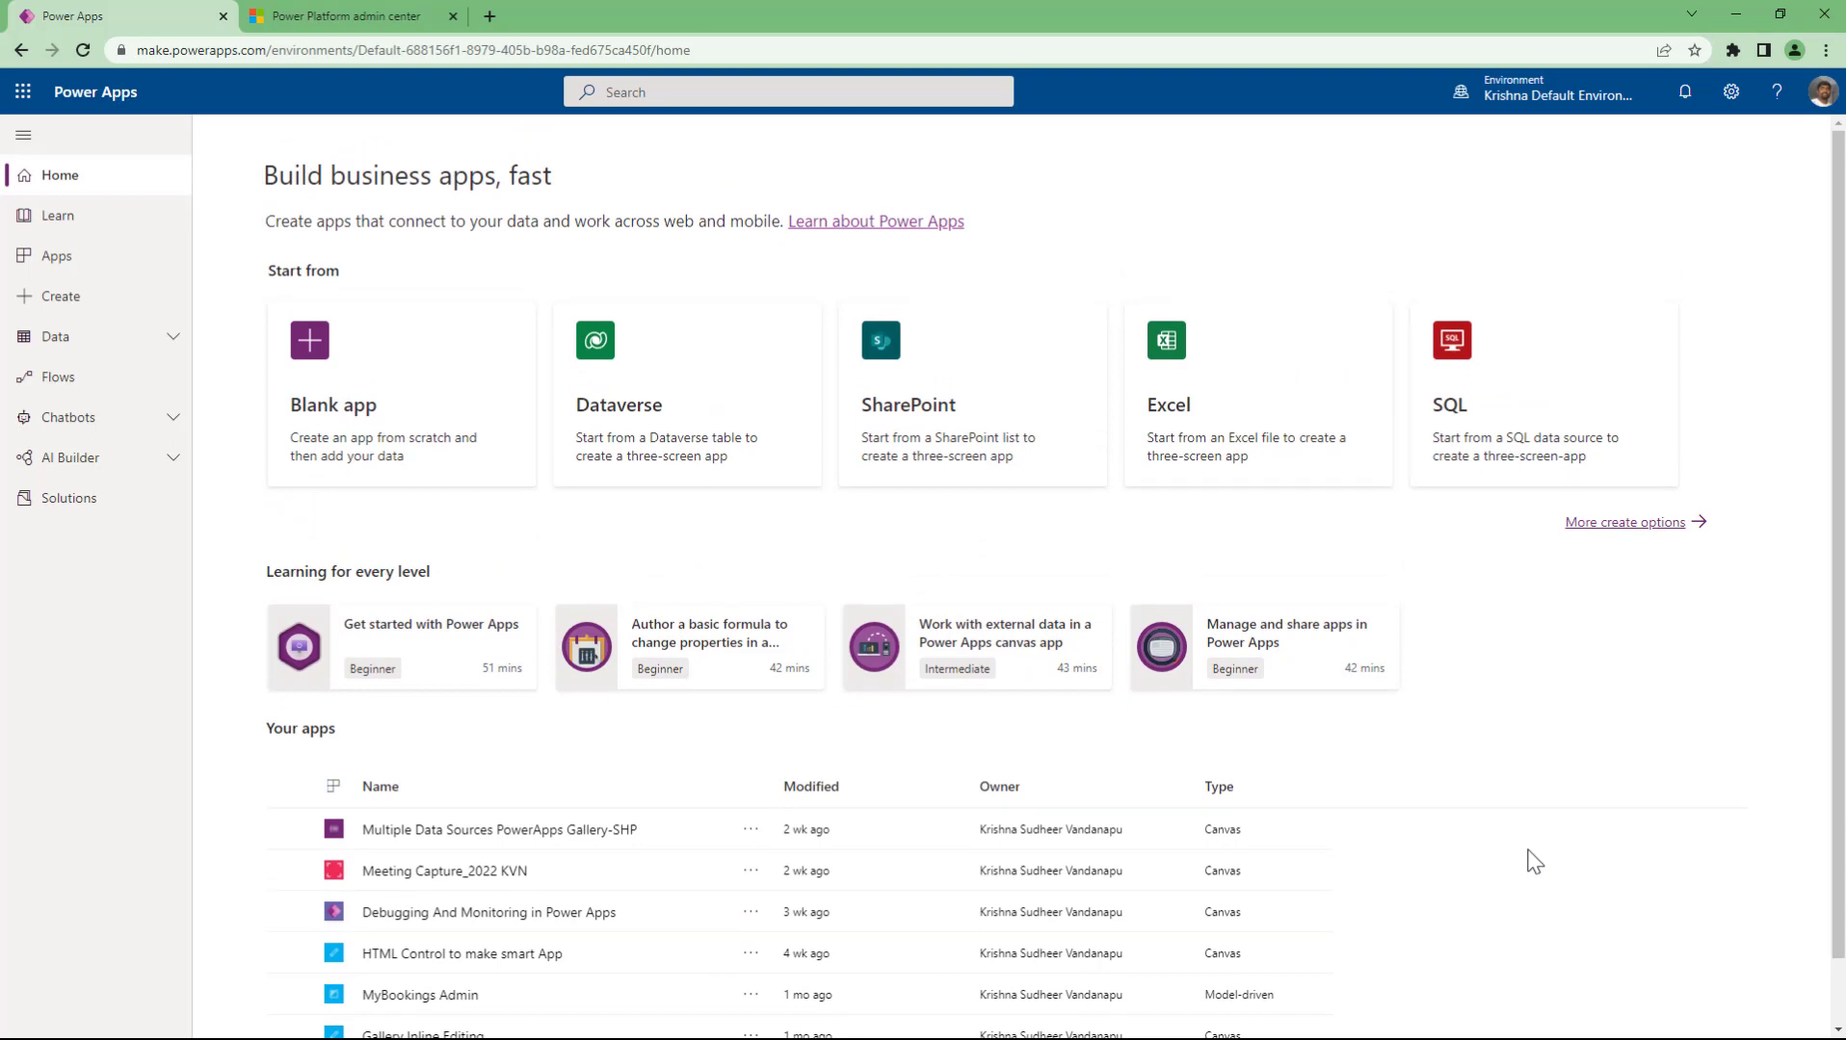
{"action": "left_click", "coordinate": [123, 306]}
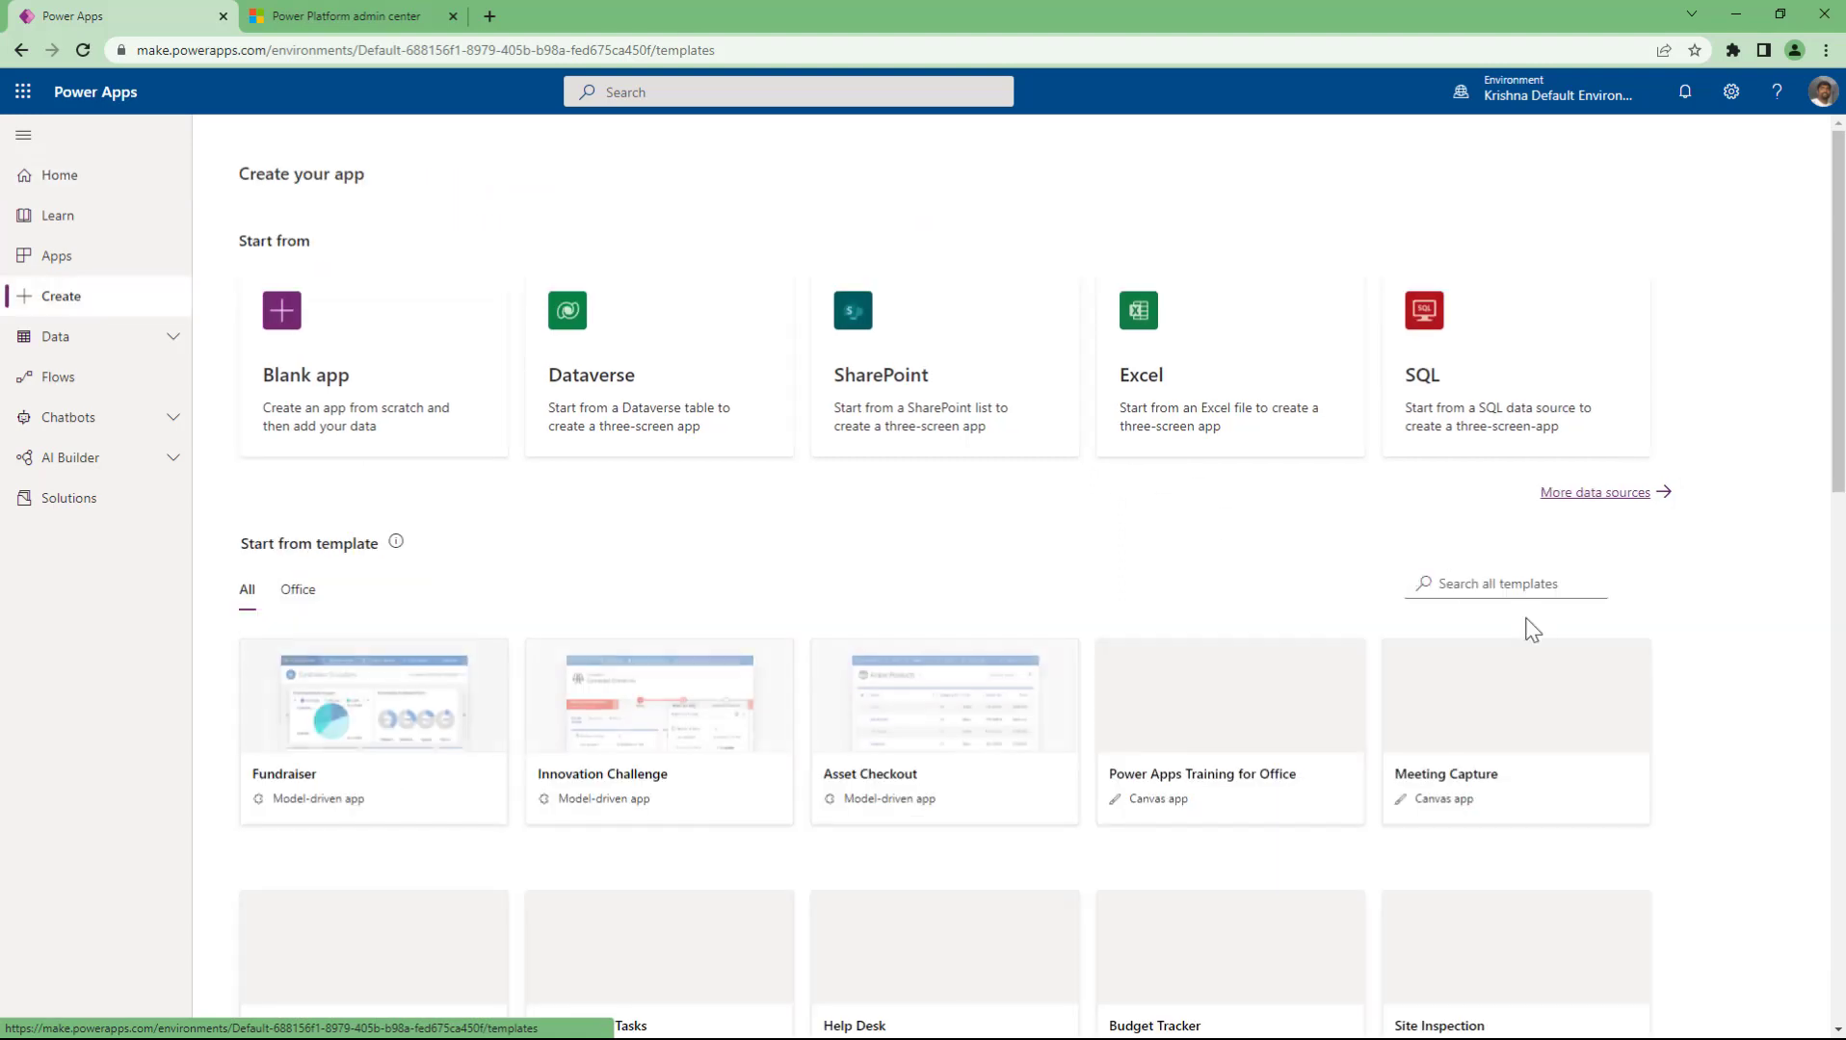
{"action": "left_click", "coordinate": [101, 191]}
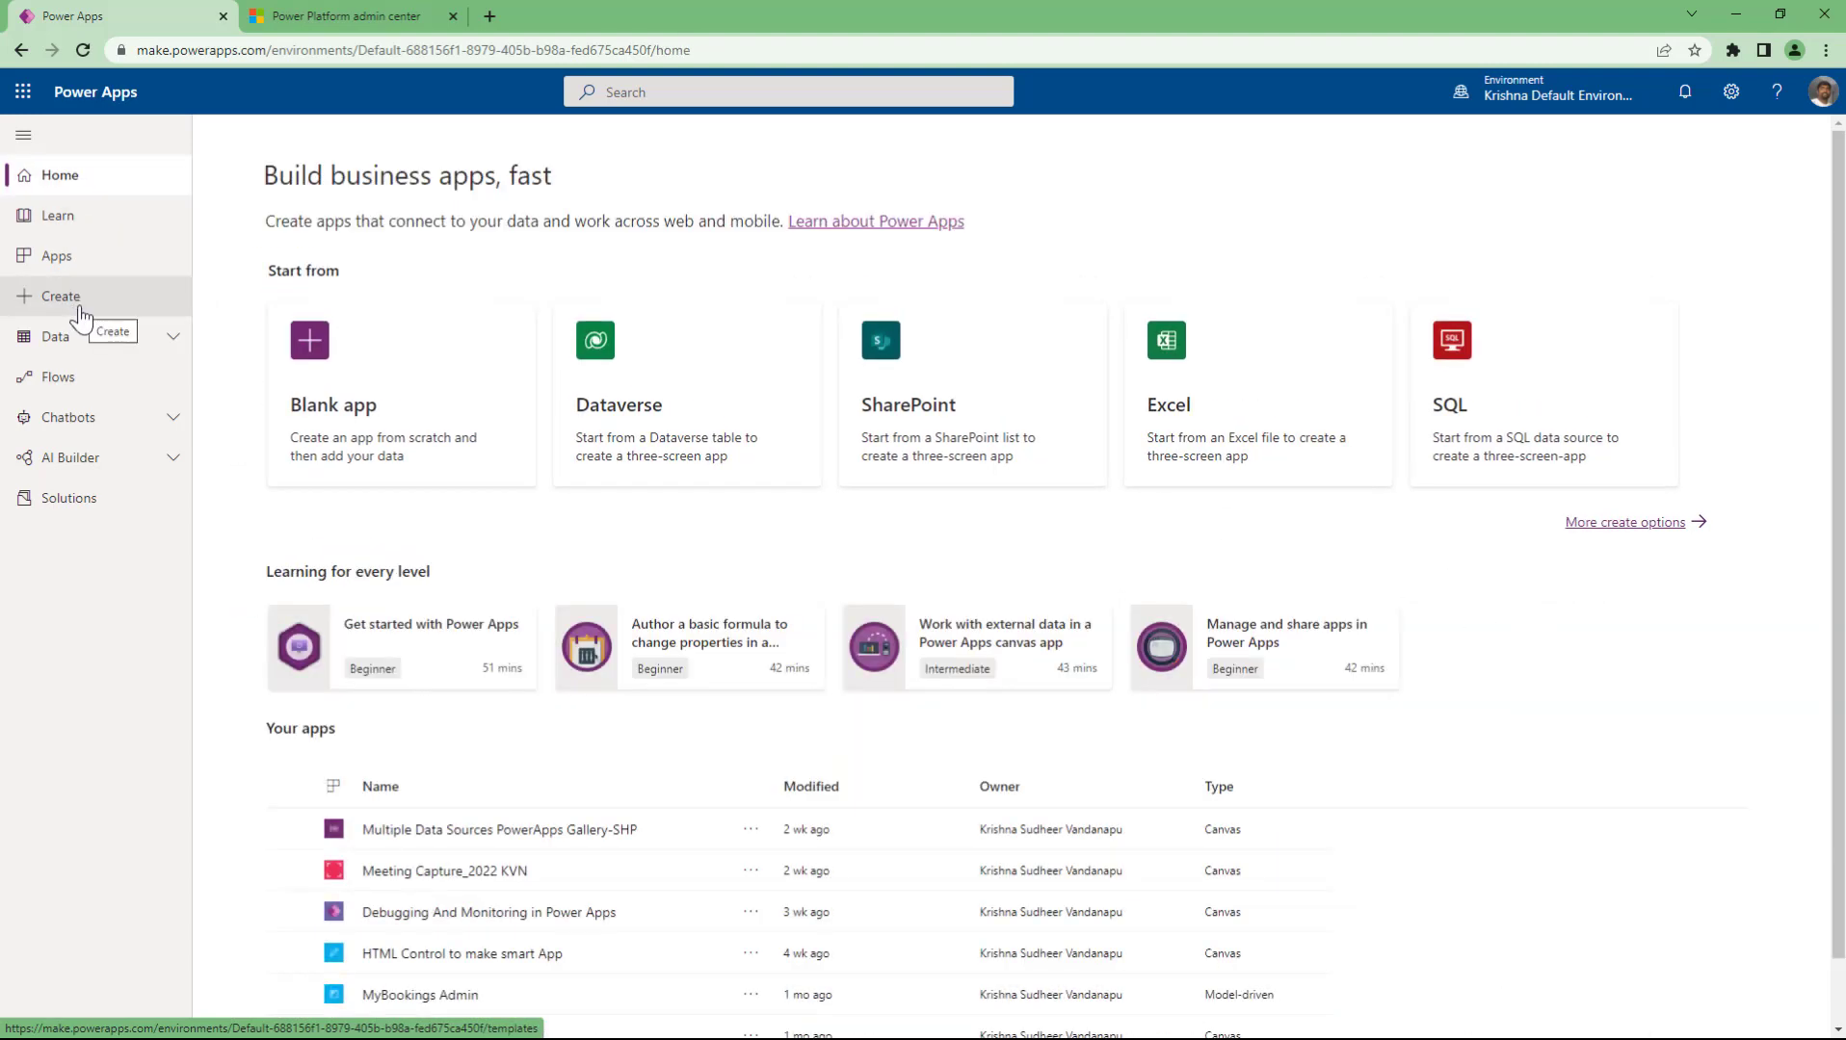
{"action": "left_click", "coordinate": [81, 315]}
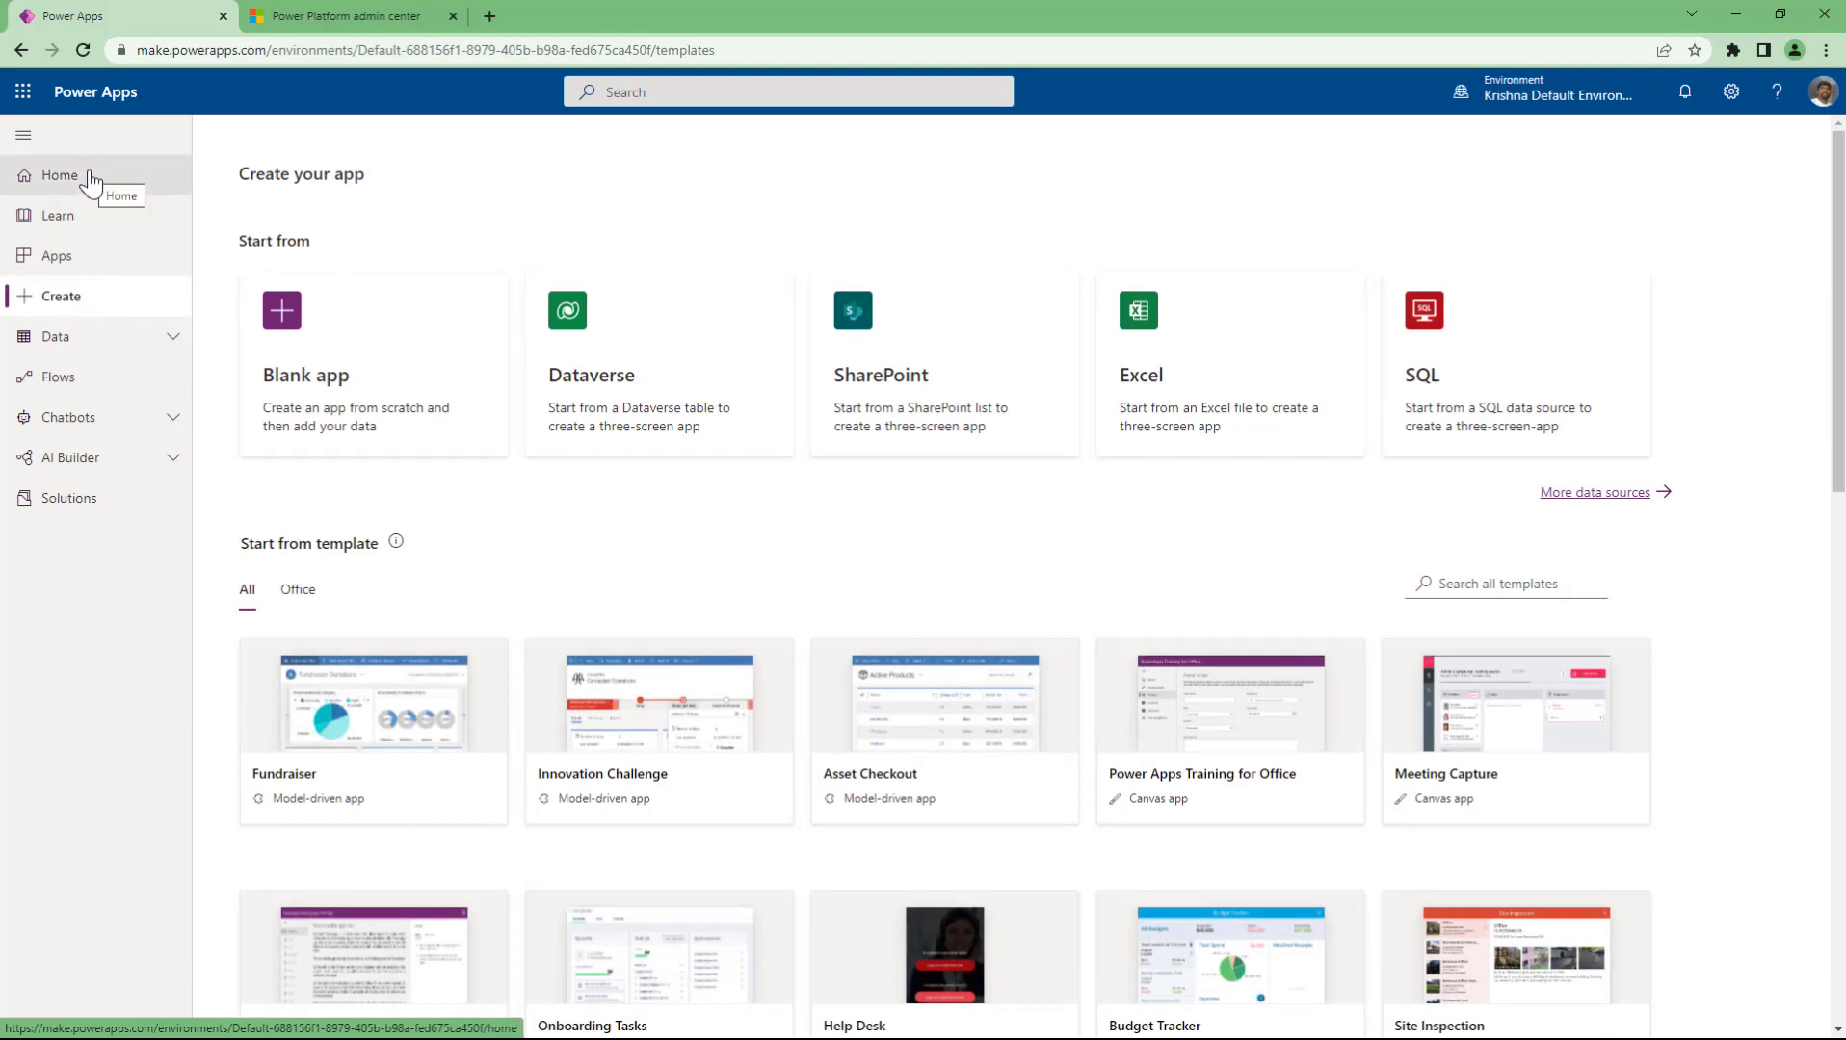
{"action": "left_click", "coordinate": [90, 181]}
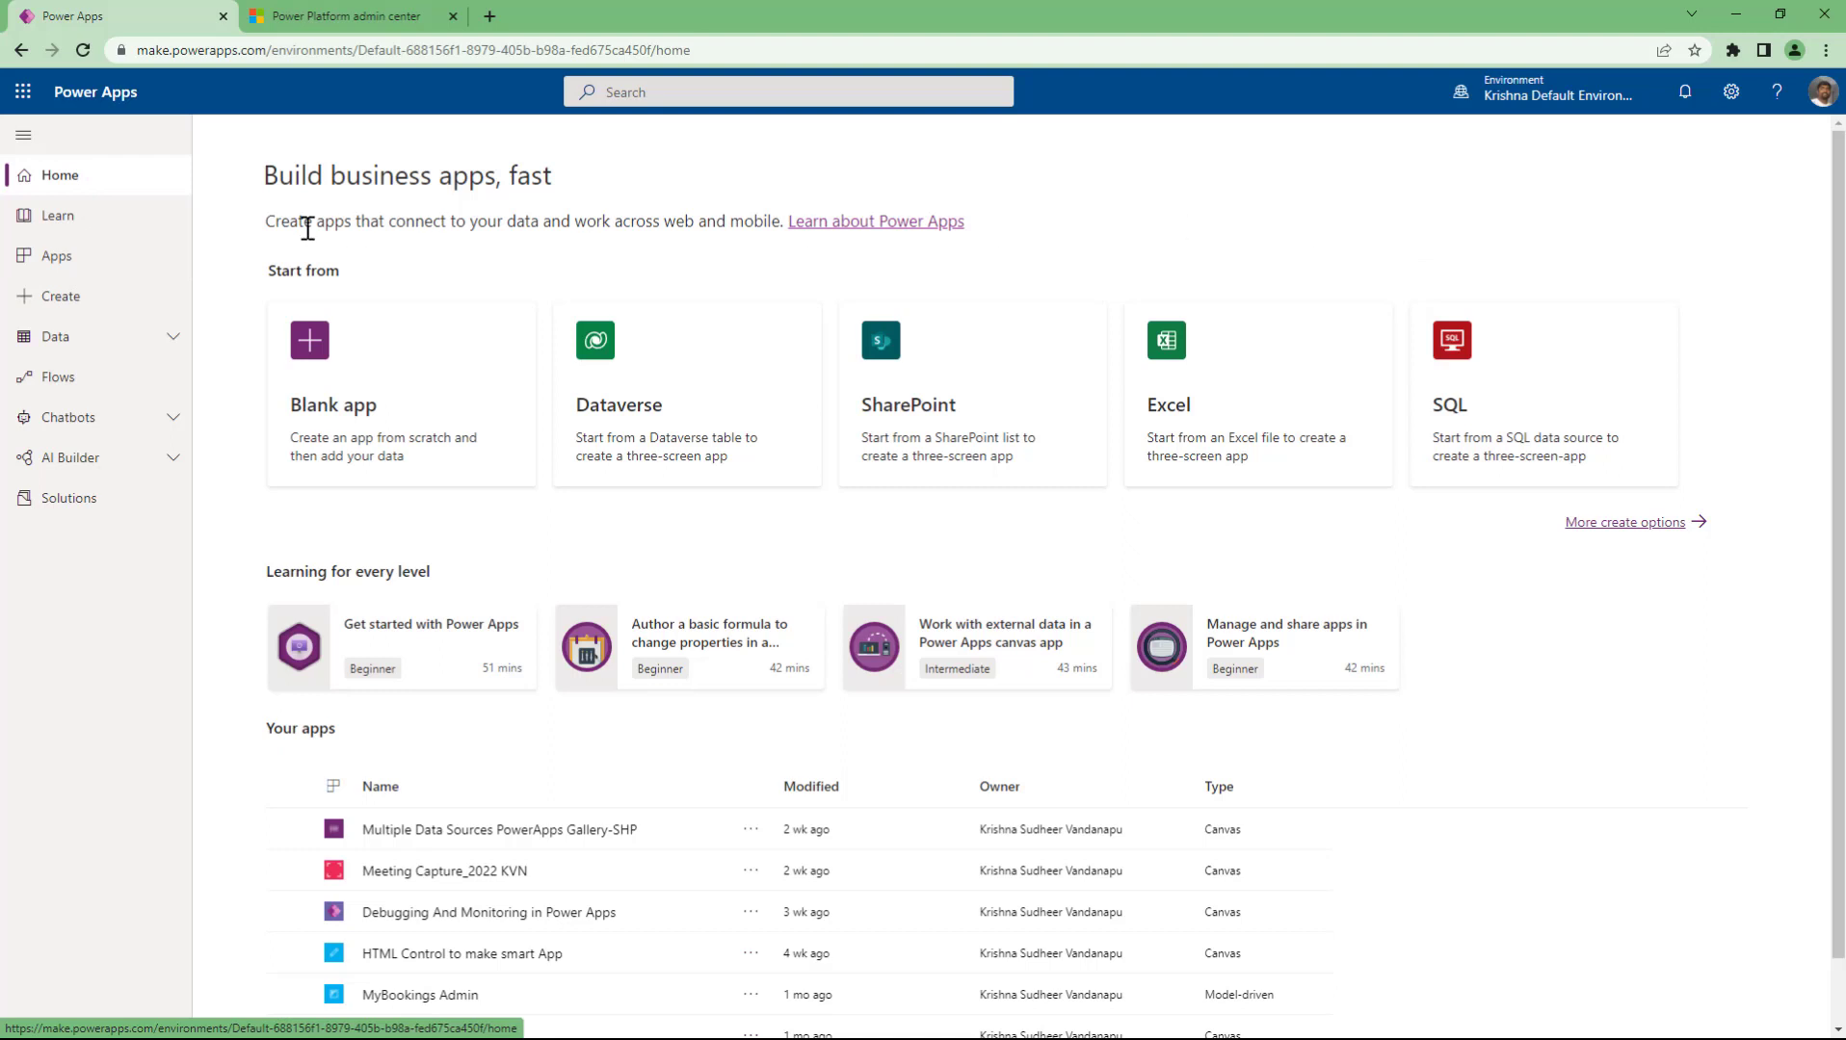
- Browse the app templates on the Create page and return to the home page
{"action": "left_click", "coordinate": [67, 307]}
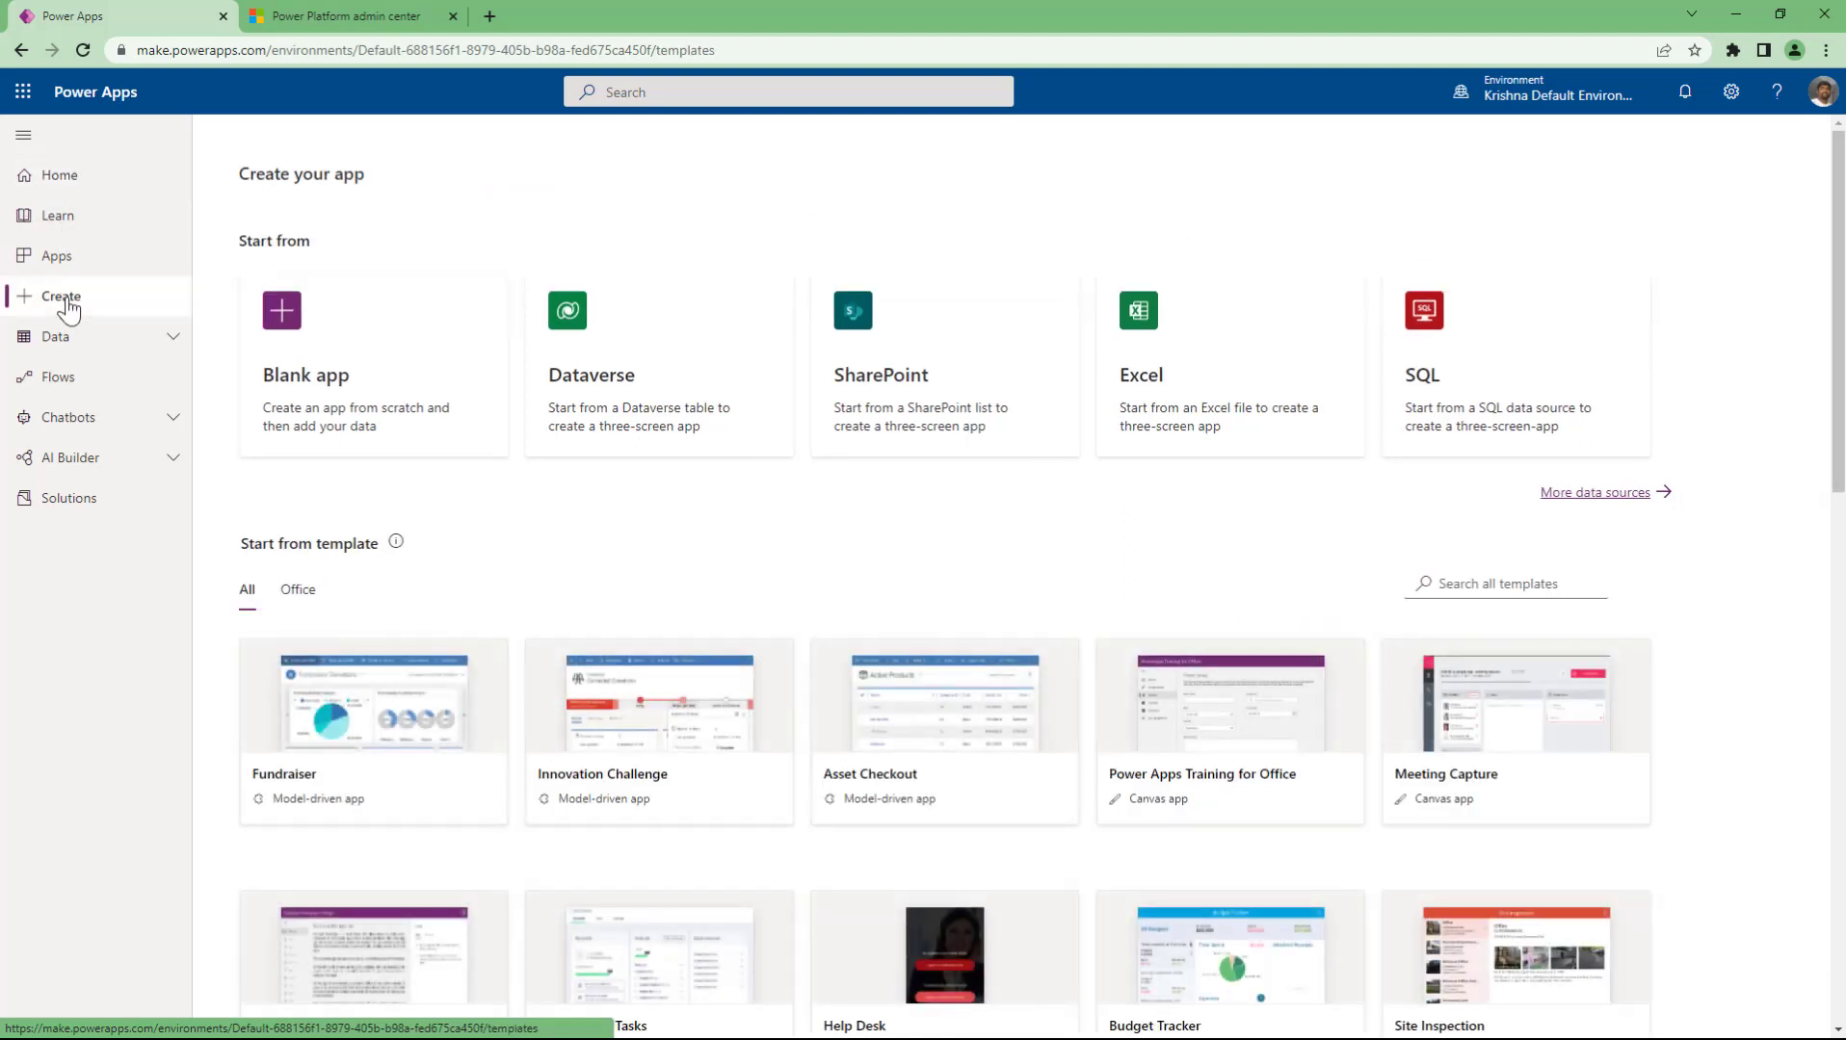
{"action": "scroll", "coordinate": [1744, 616], "scroll_direction": "down", "scroll_amount": 7}
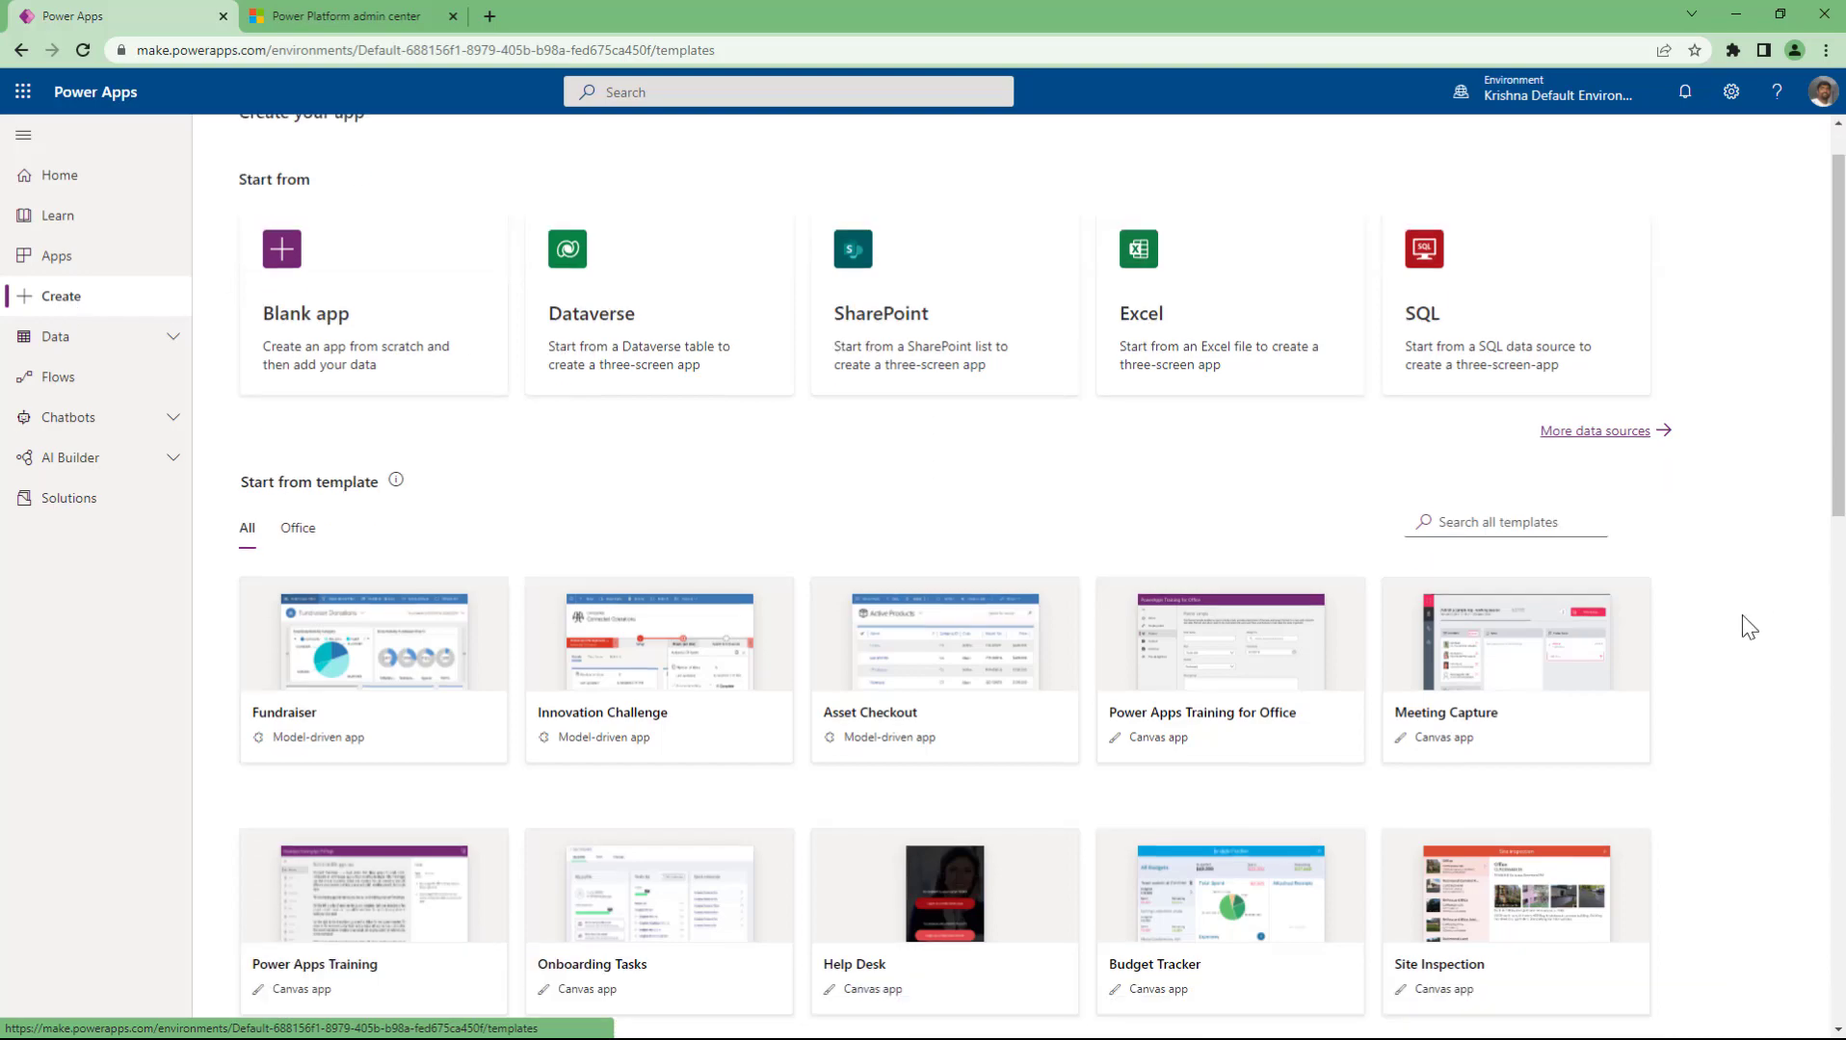
{"action": "scroll", "coordinate": [1742, 616], "scroll_direction": "down", "scroll_amount": 5}
{"action": "scroll", "coordinate": [1742, 614], "scroll_direction": "up", "scroll_amount": 13}
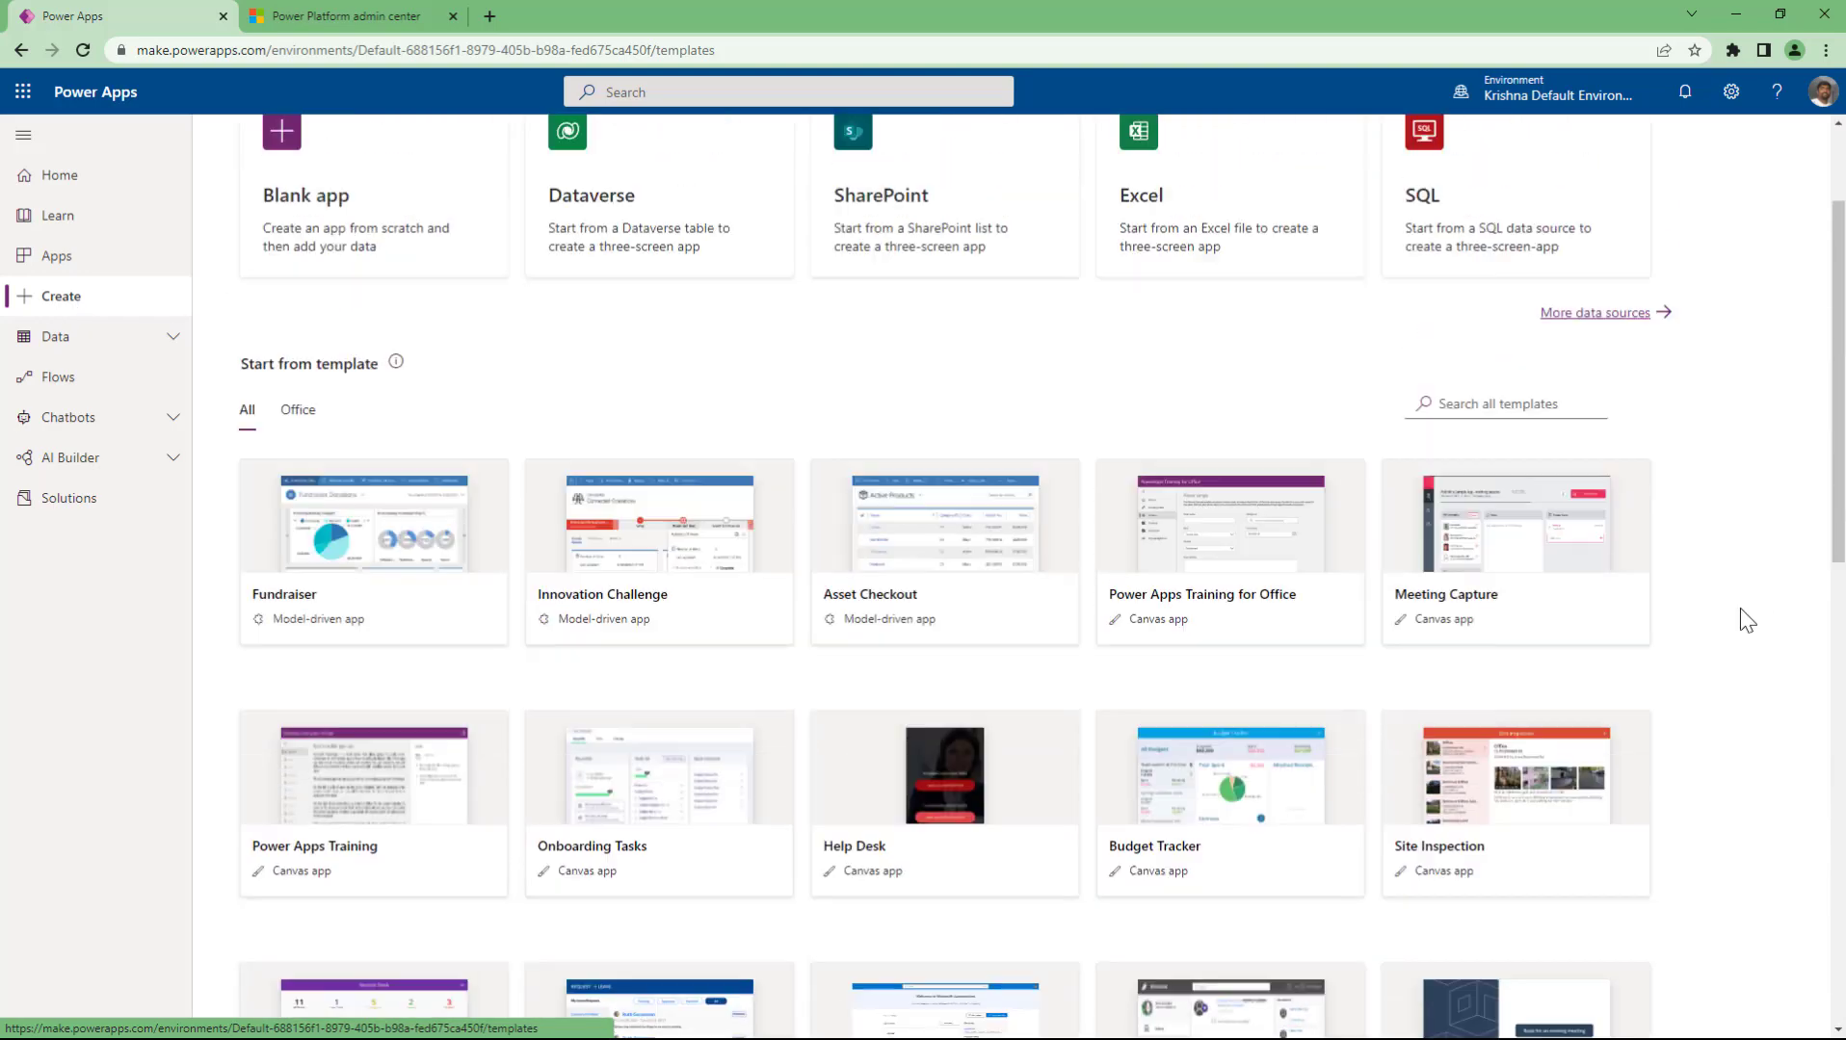
{"action": "left_click", "coordinate": [112, 194]}
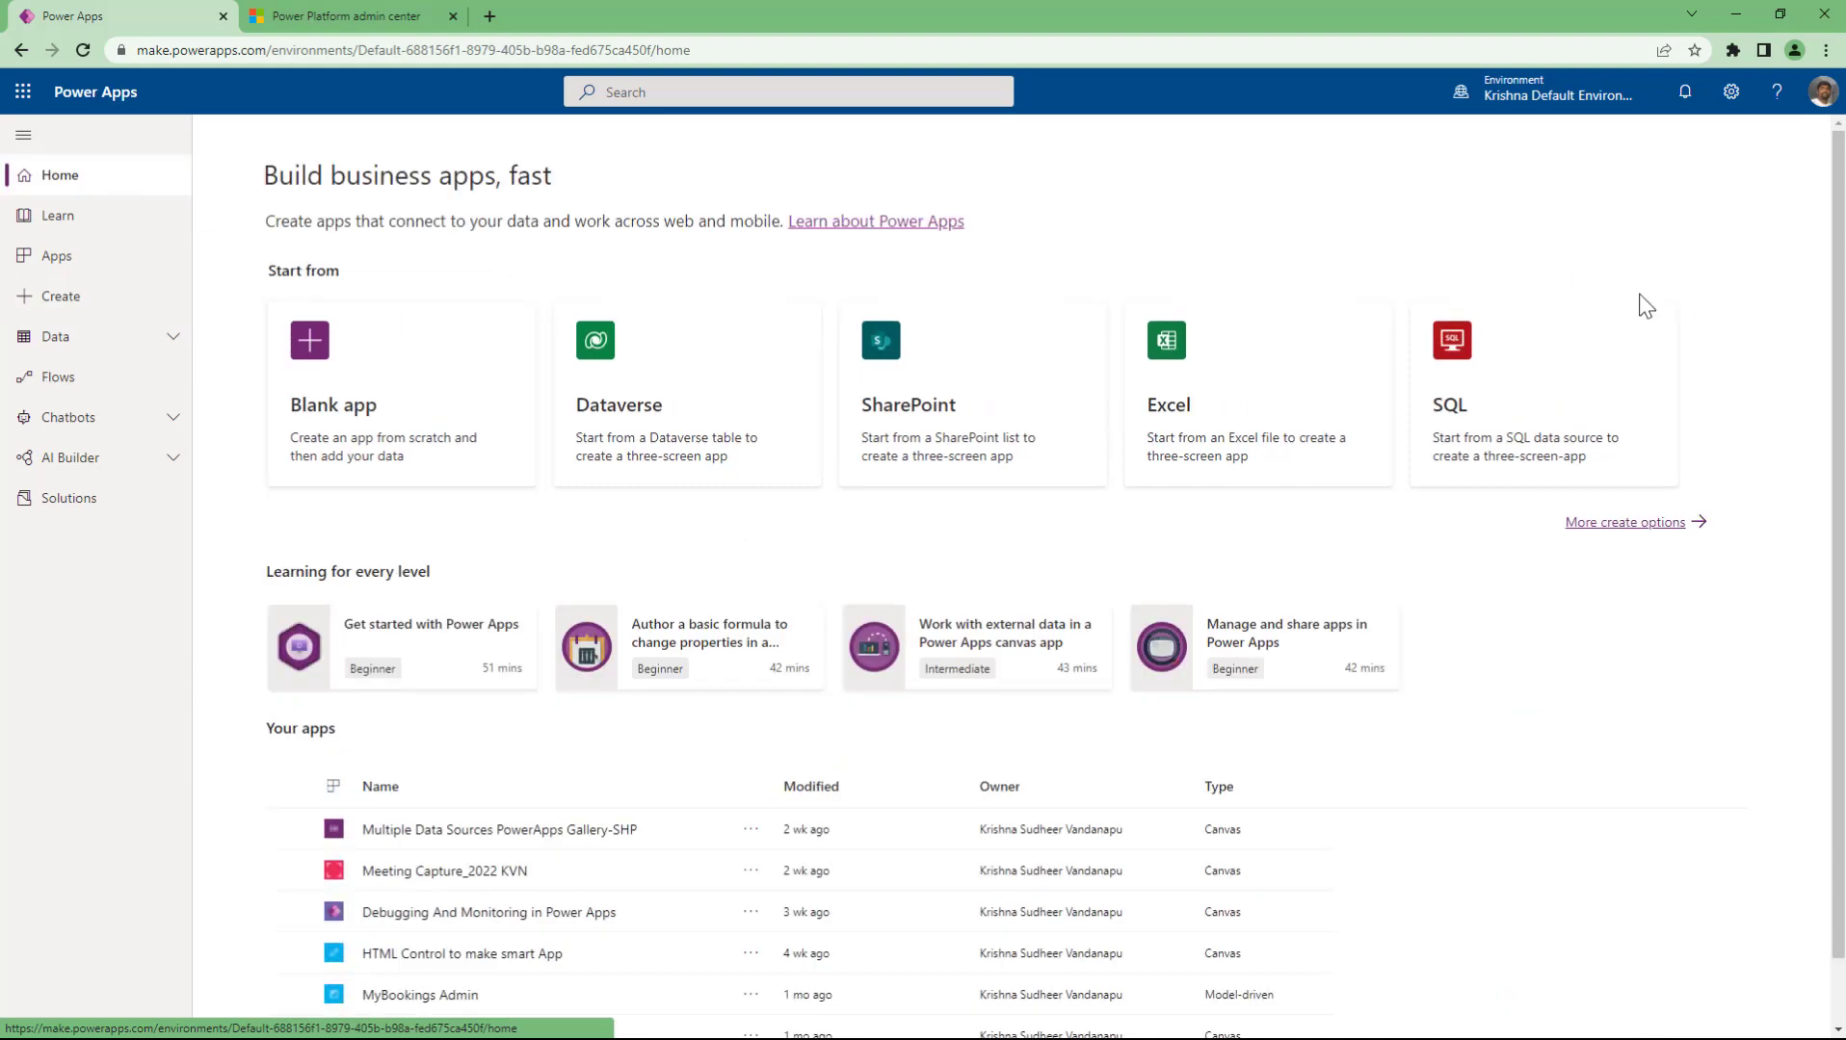
- Examine the Learning for every level section and the Your apps list on the home page
{"action": "scroll", "coordinate": [684, 474], "scroll_direction": "down", "scroll_amount": 1}
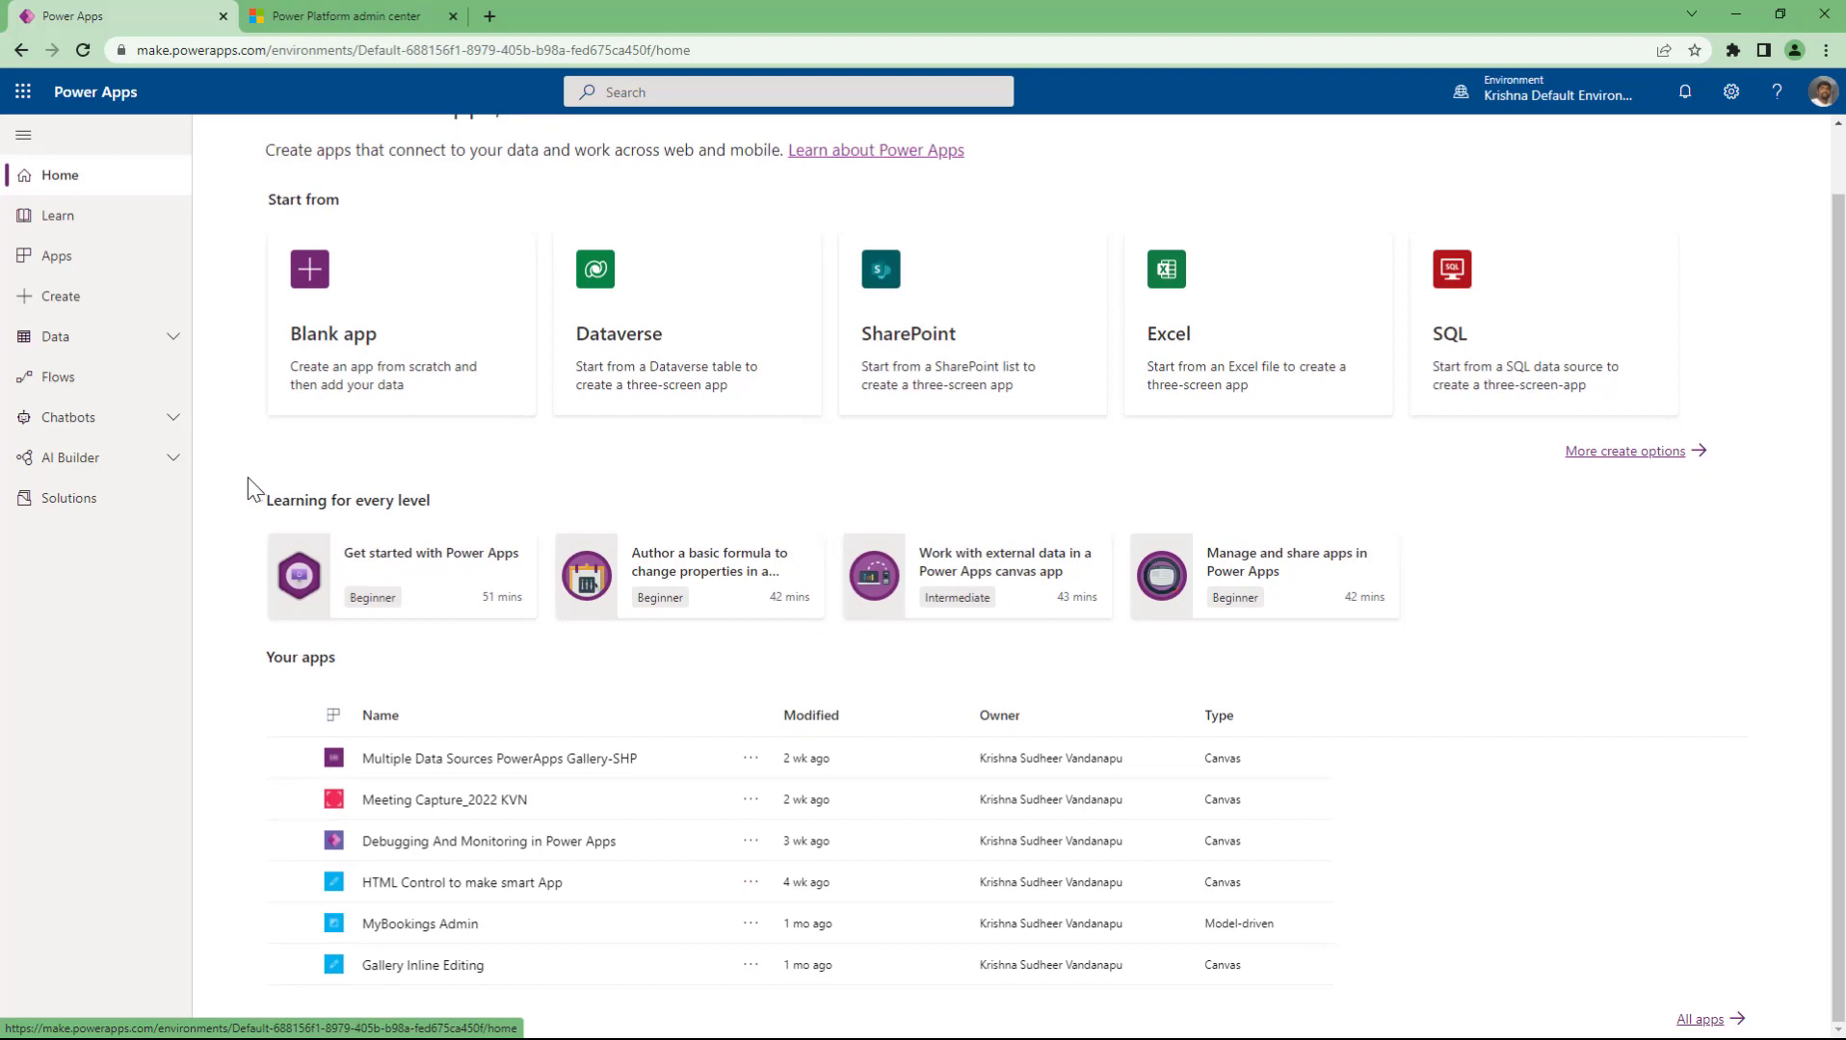
{"action": "left_click_drag", "start_coordinate": [249, 488], "coordinate": [256, 583]}
{"action": "left_click", "coordinate": [240, 574]}
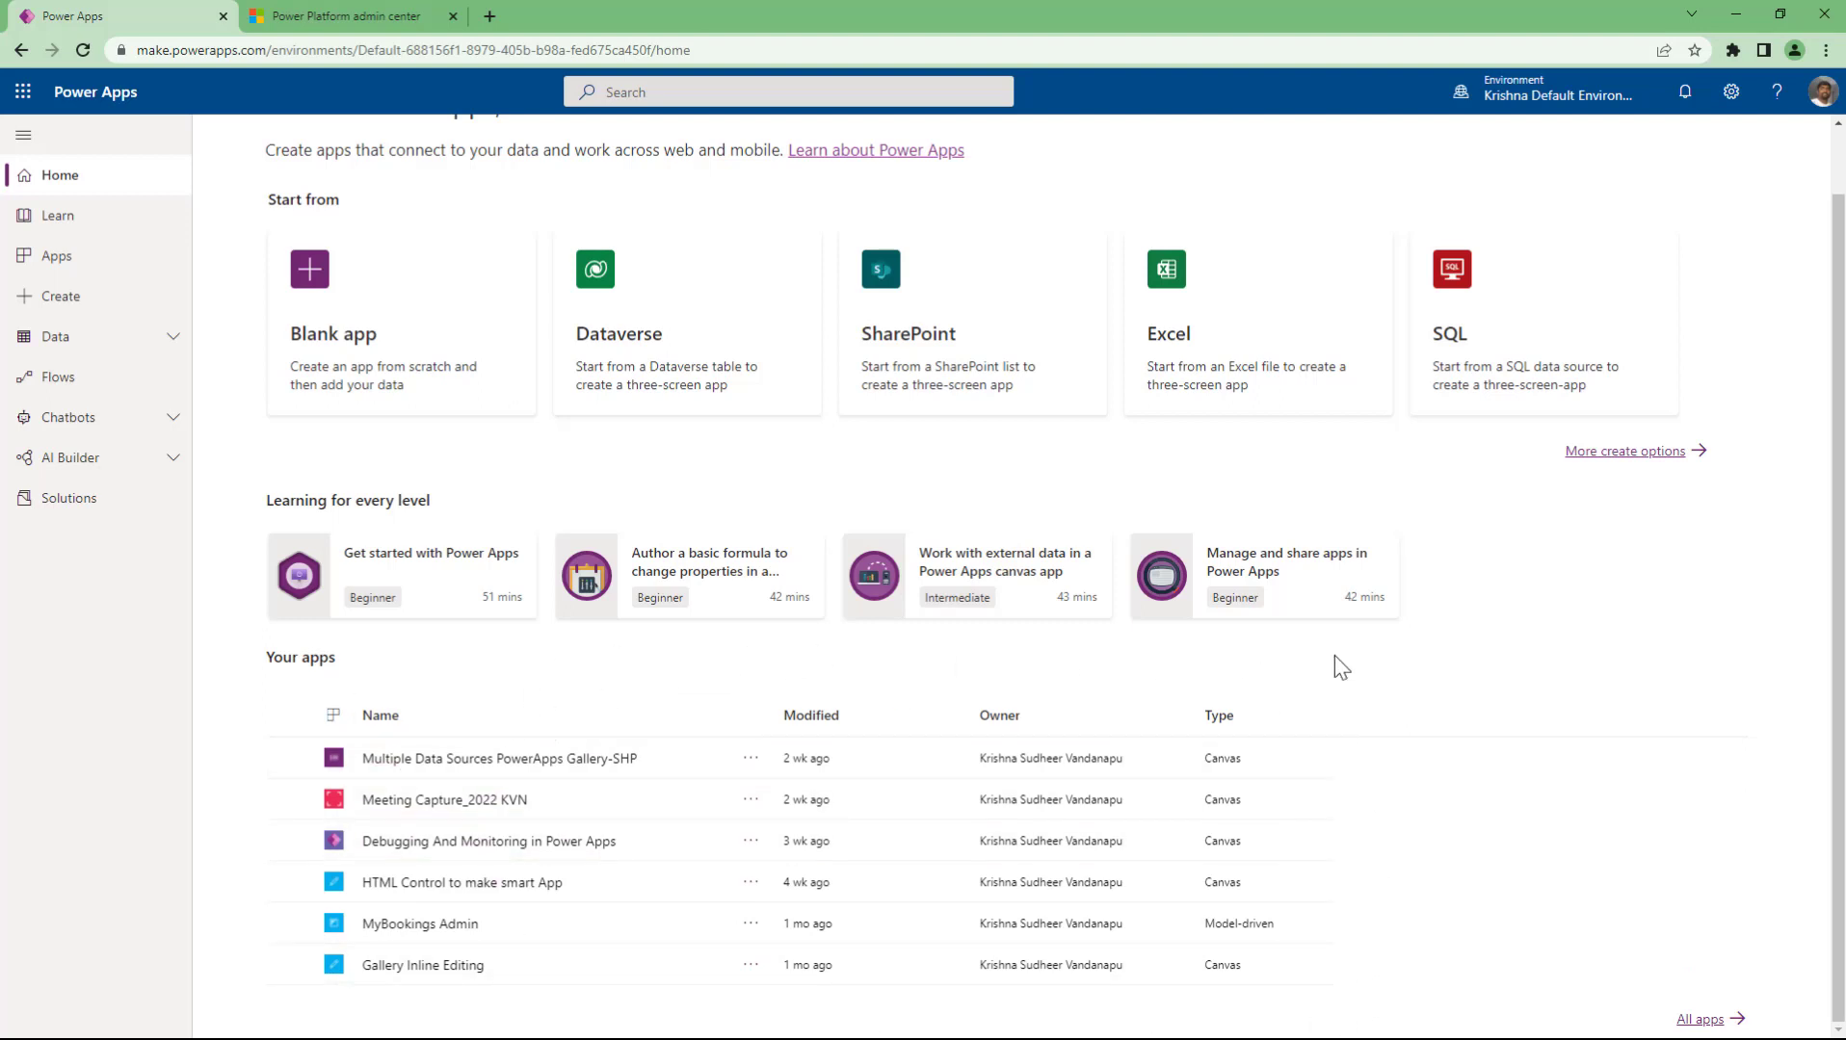
{"action": "scroll", "coordinate": [1334, 660], "scroll_direction": "up", "scroll_amount": 1}
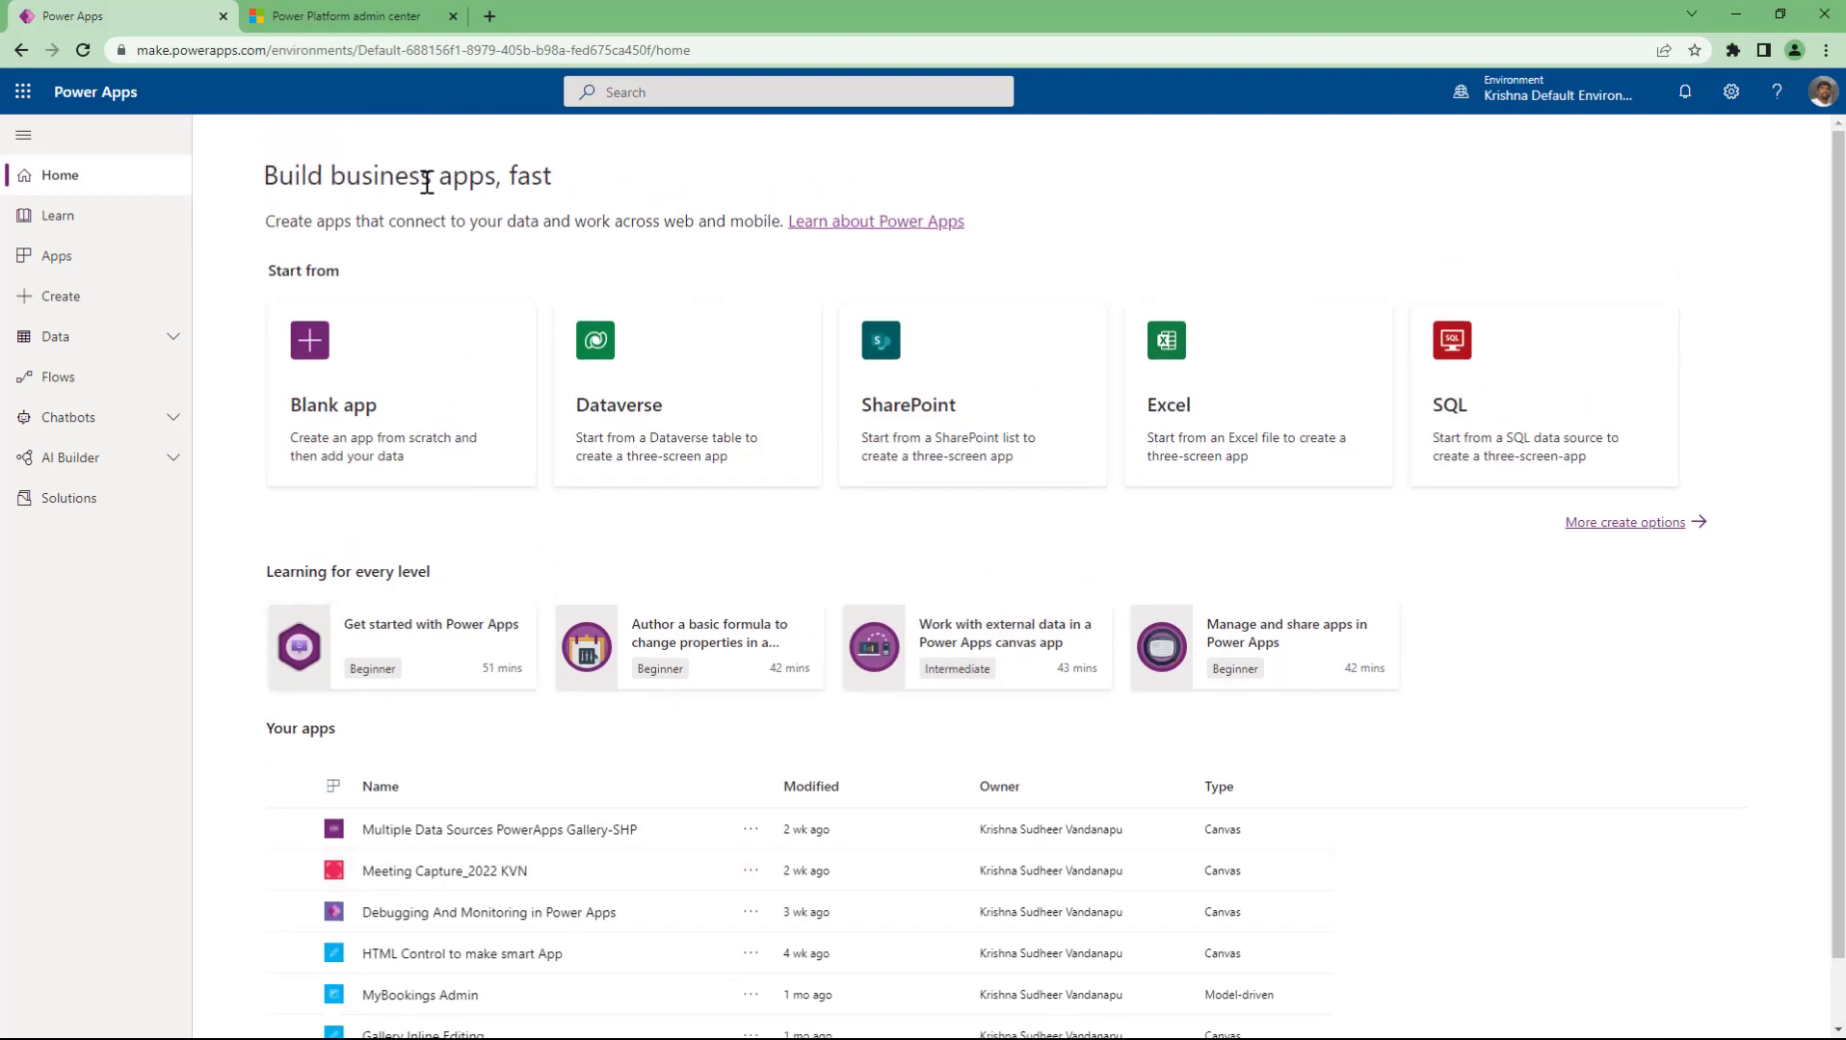
- Open the Create page and look through the Start from template gallery
{"action": "left_click", "coordinate": [91, 310]}
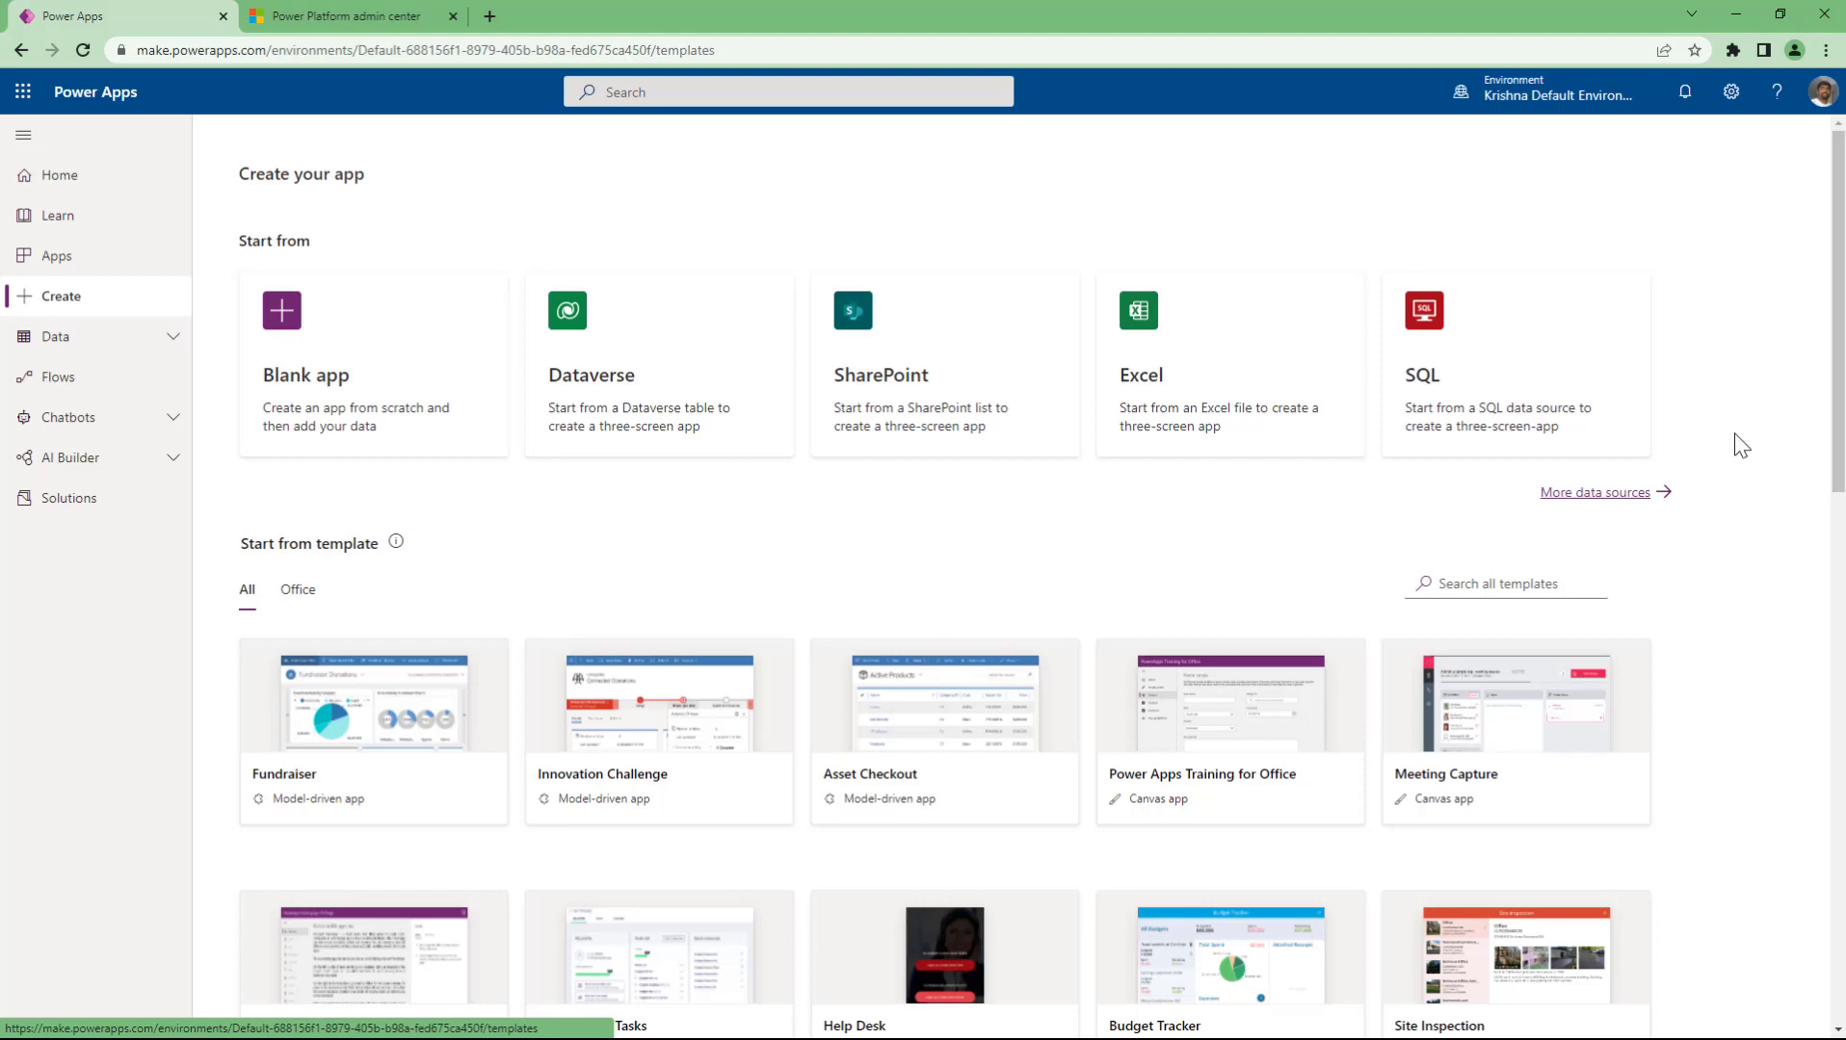
{"action": "scroll", "coordinate": [1700, 573], "scroll_direction": "down", "scroll_amount": 3}
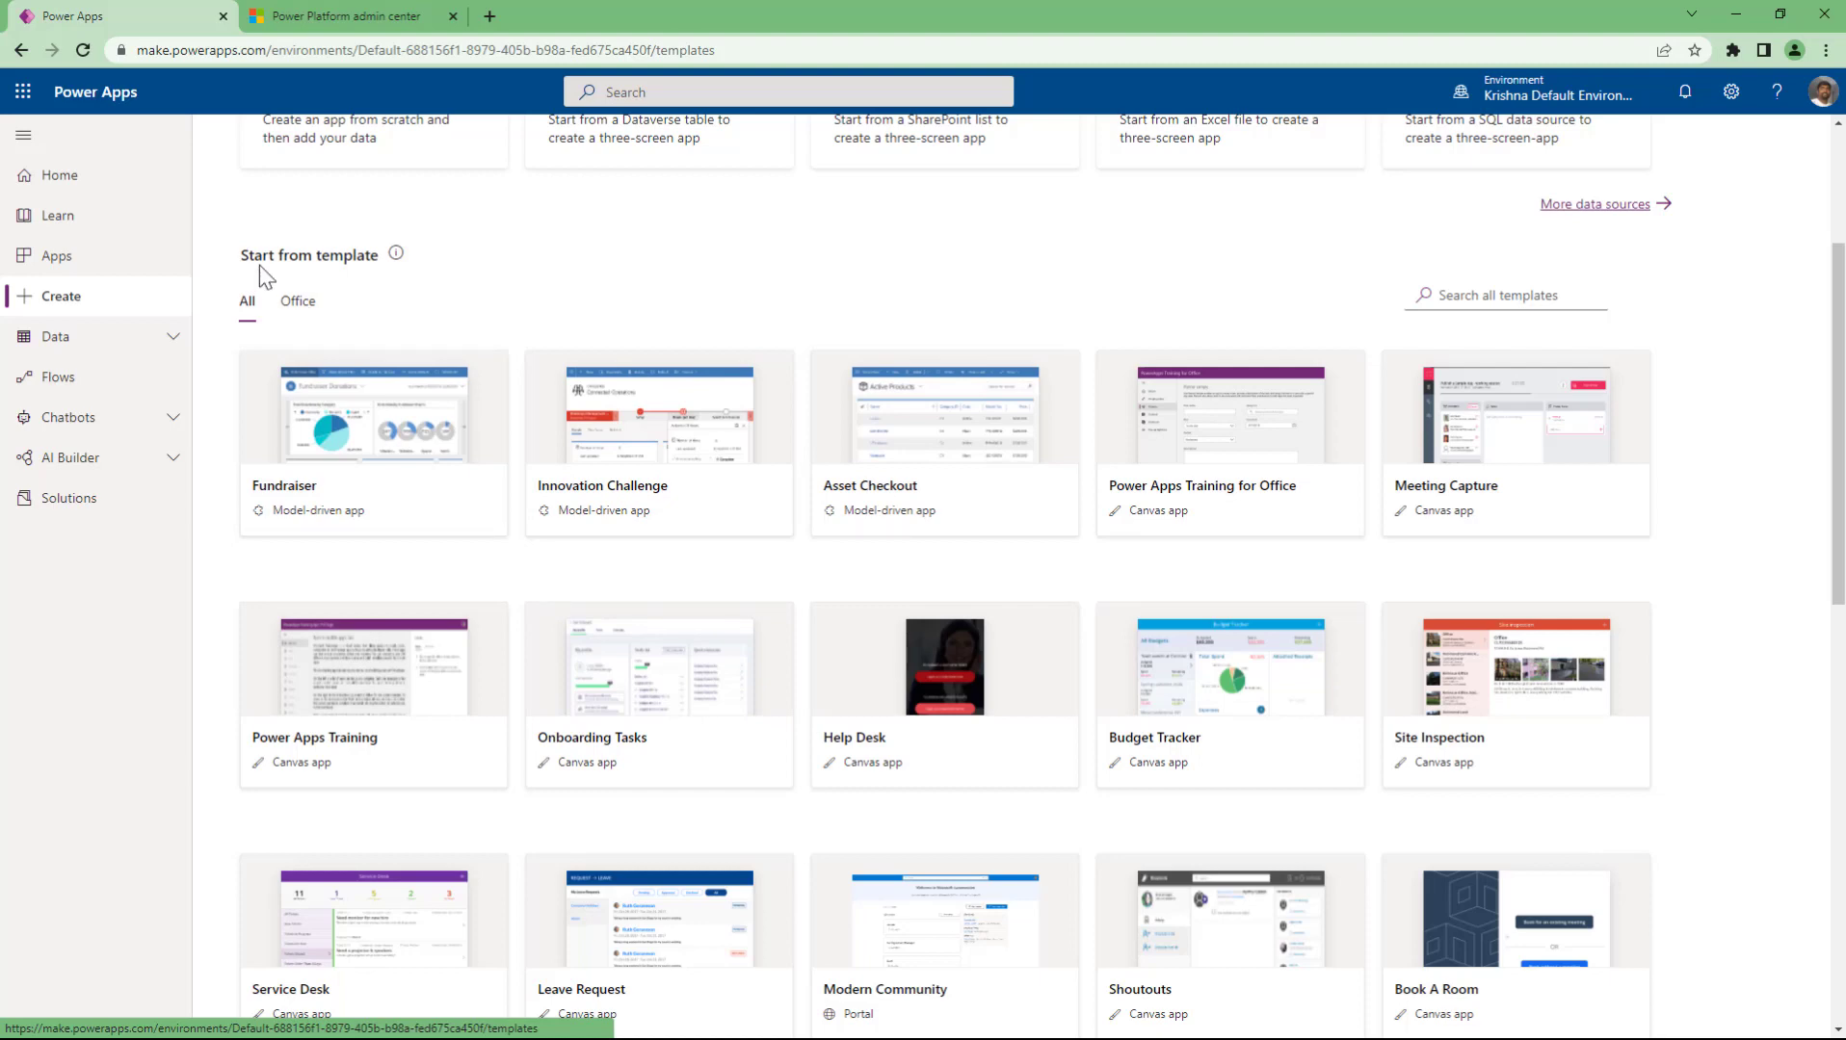
{"action": "scroll", "coordinate": [1749, 752], "scroll_direction": "down", "scroll_amount": 10}
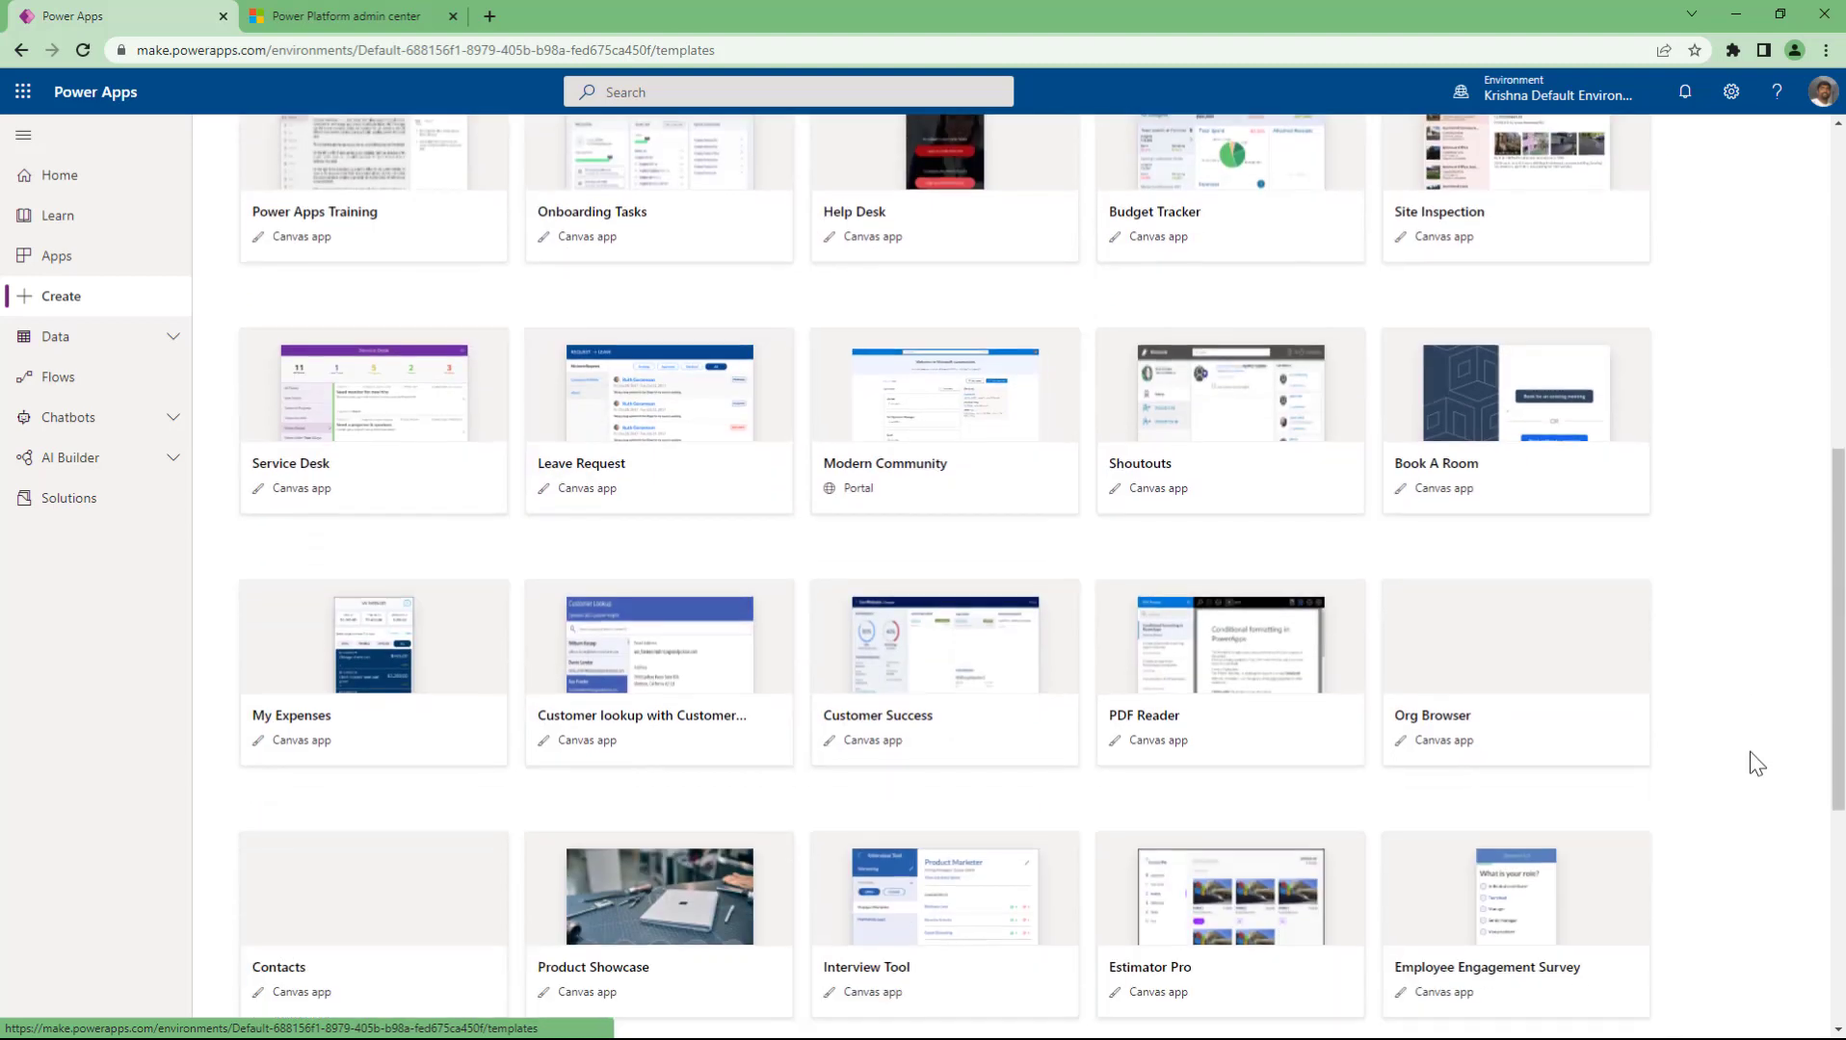
{"action": "scroll", "coordinate": [1750, 764], "scroll_direction": "up", "scroll_amount": 15}
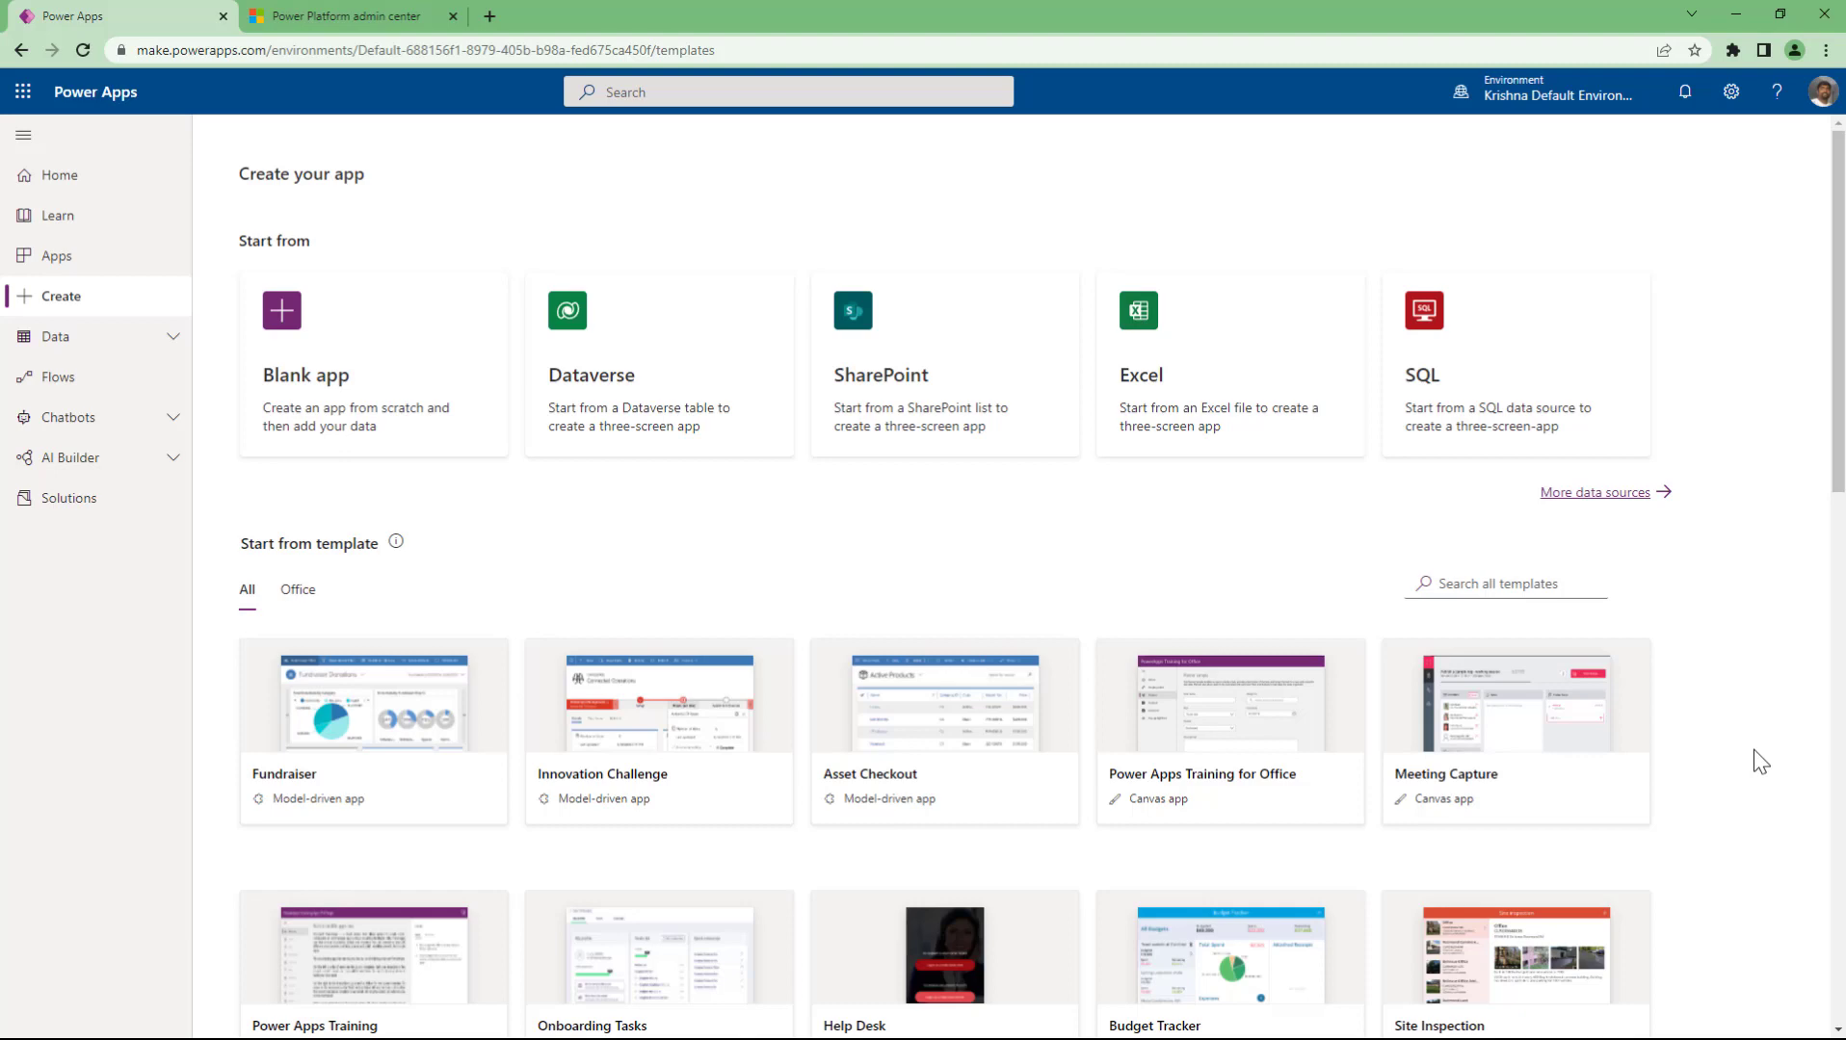
- Open PowerPoint in a new browser tab from the full list of Office apps and start a new blank presentation
{"action": "left_click", "coordinate": [23, 92]}
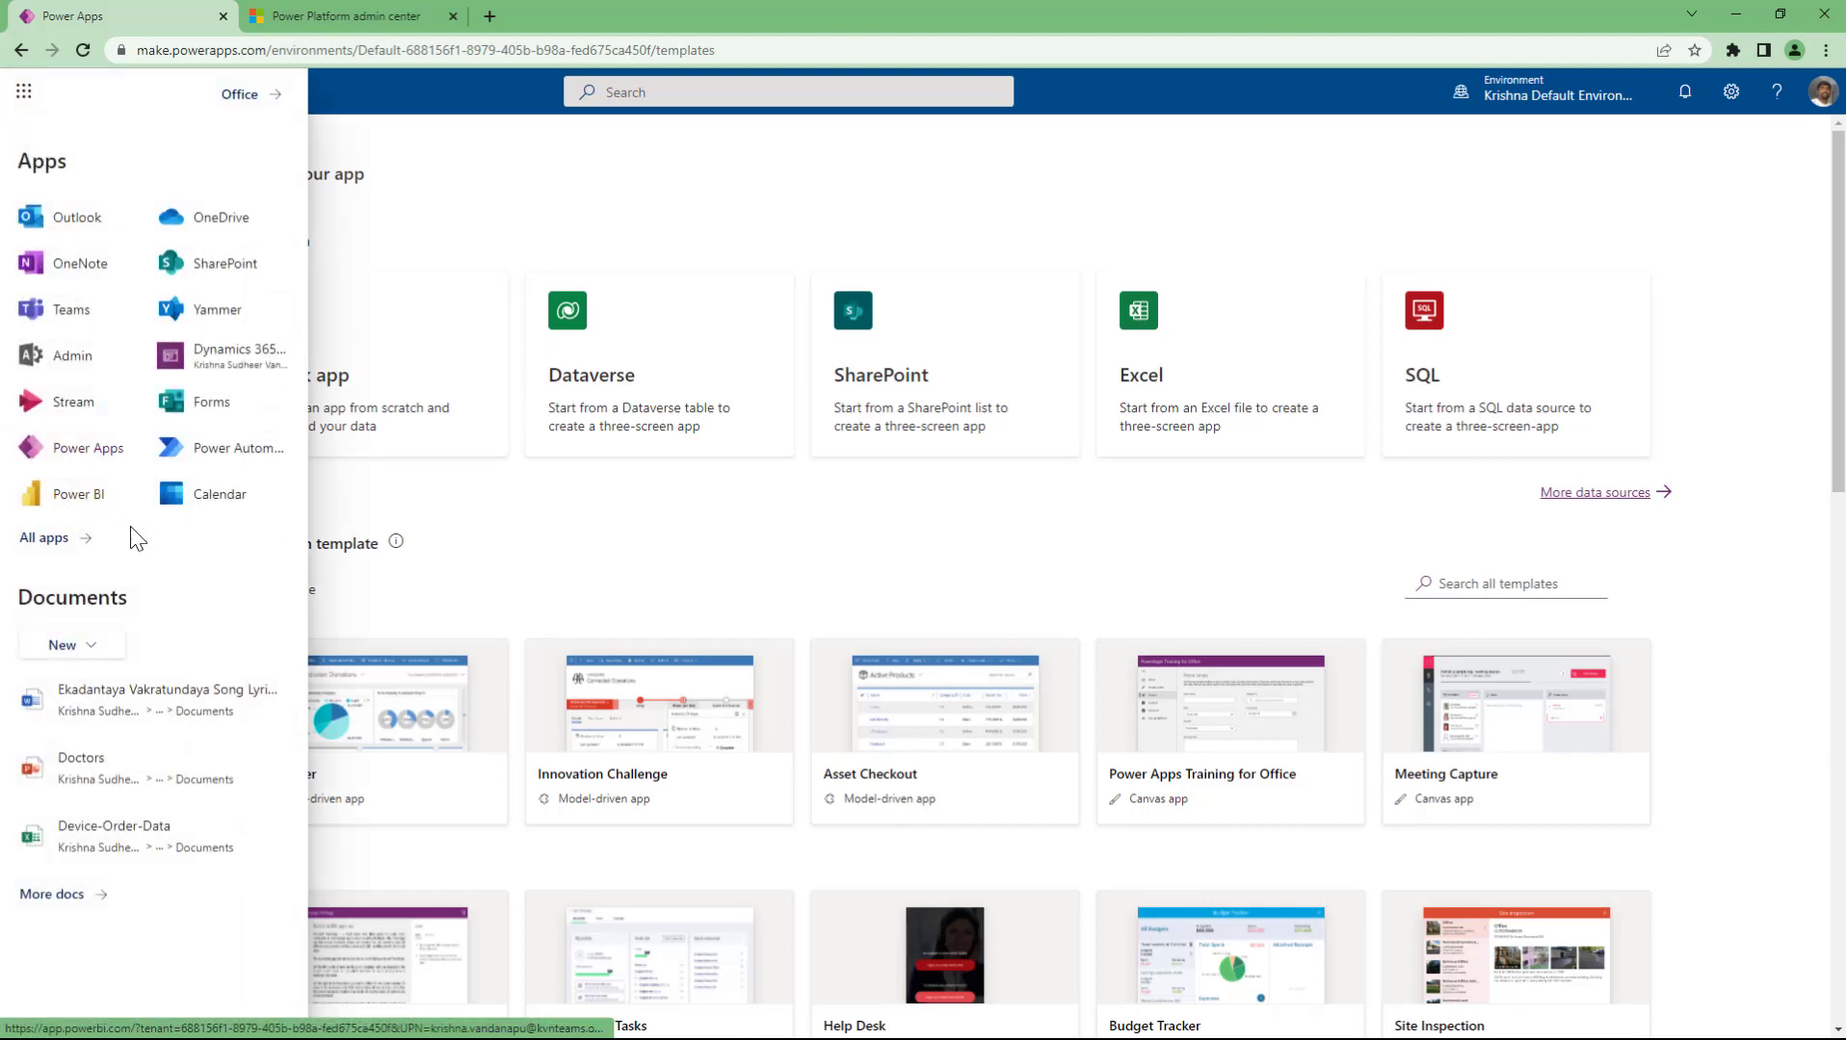
{"action": "left_click", "coordinate": [60, 545]}
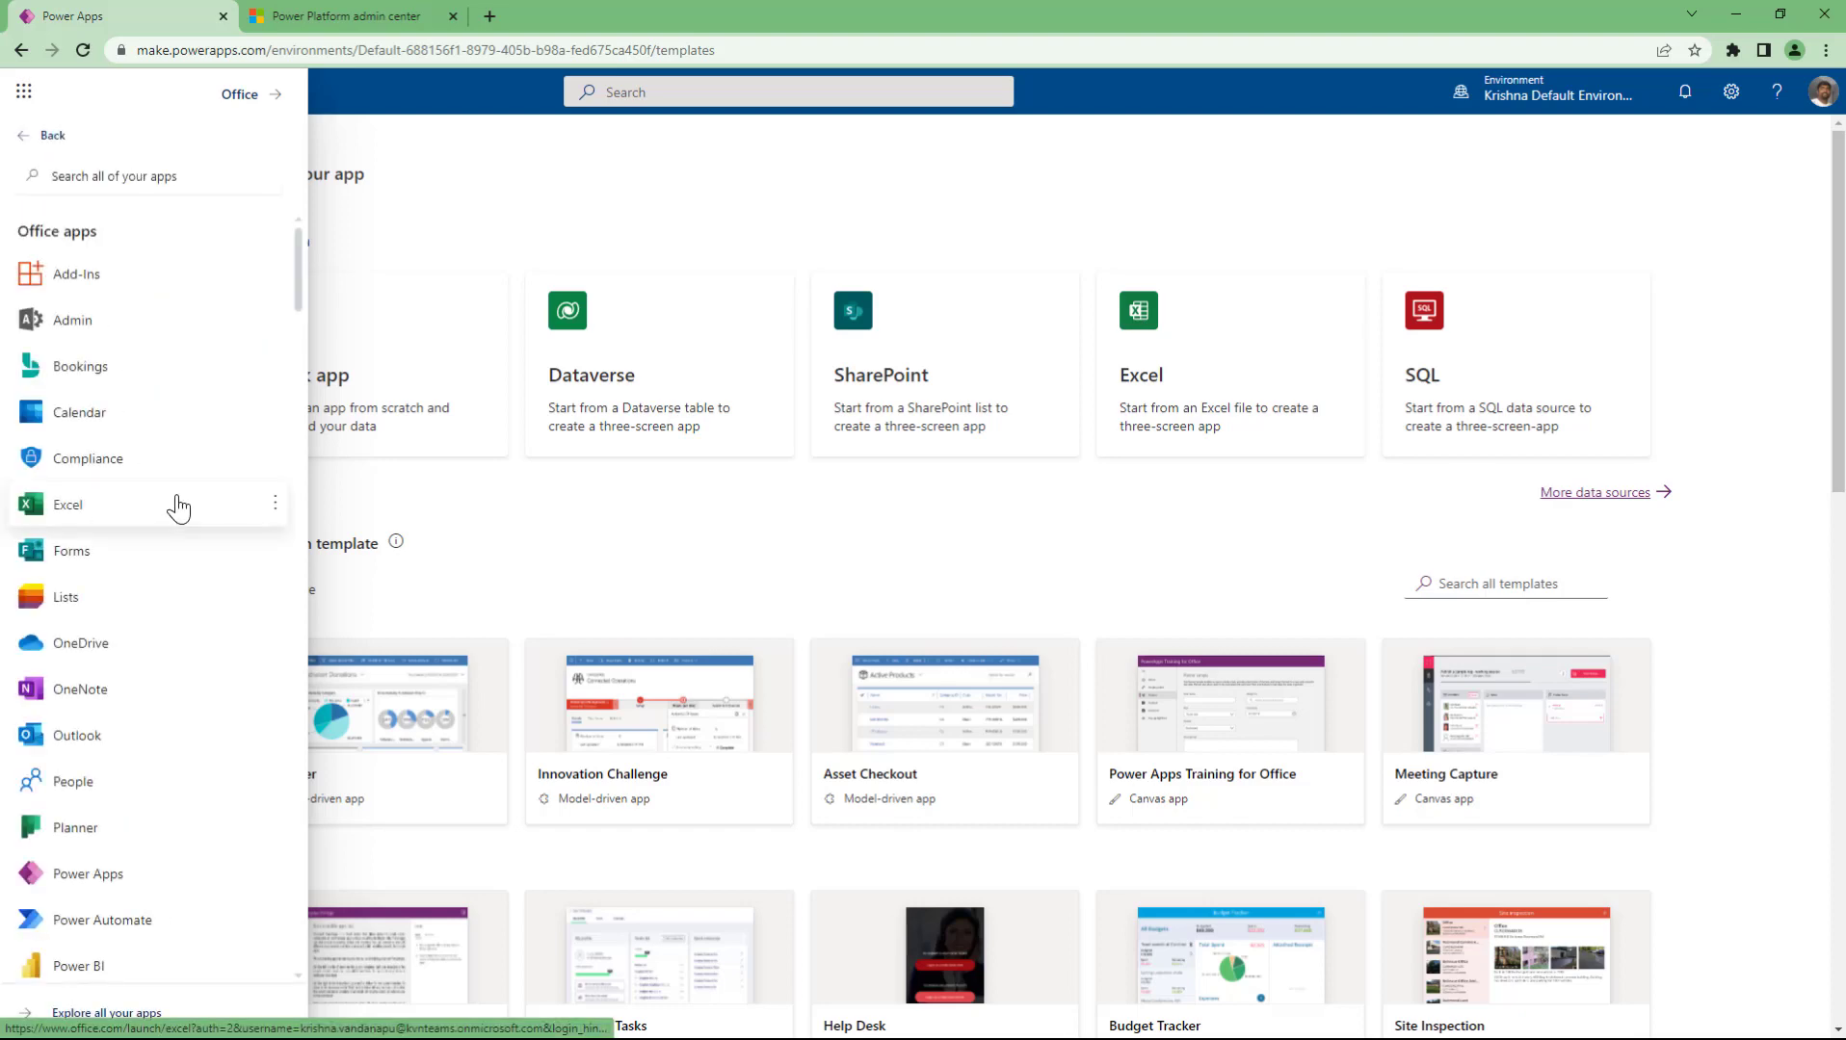
{"action": "scroll", "coordinate": [178, 503], "scroll_direction": "down", "scroll_amount": 6}
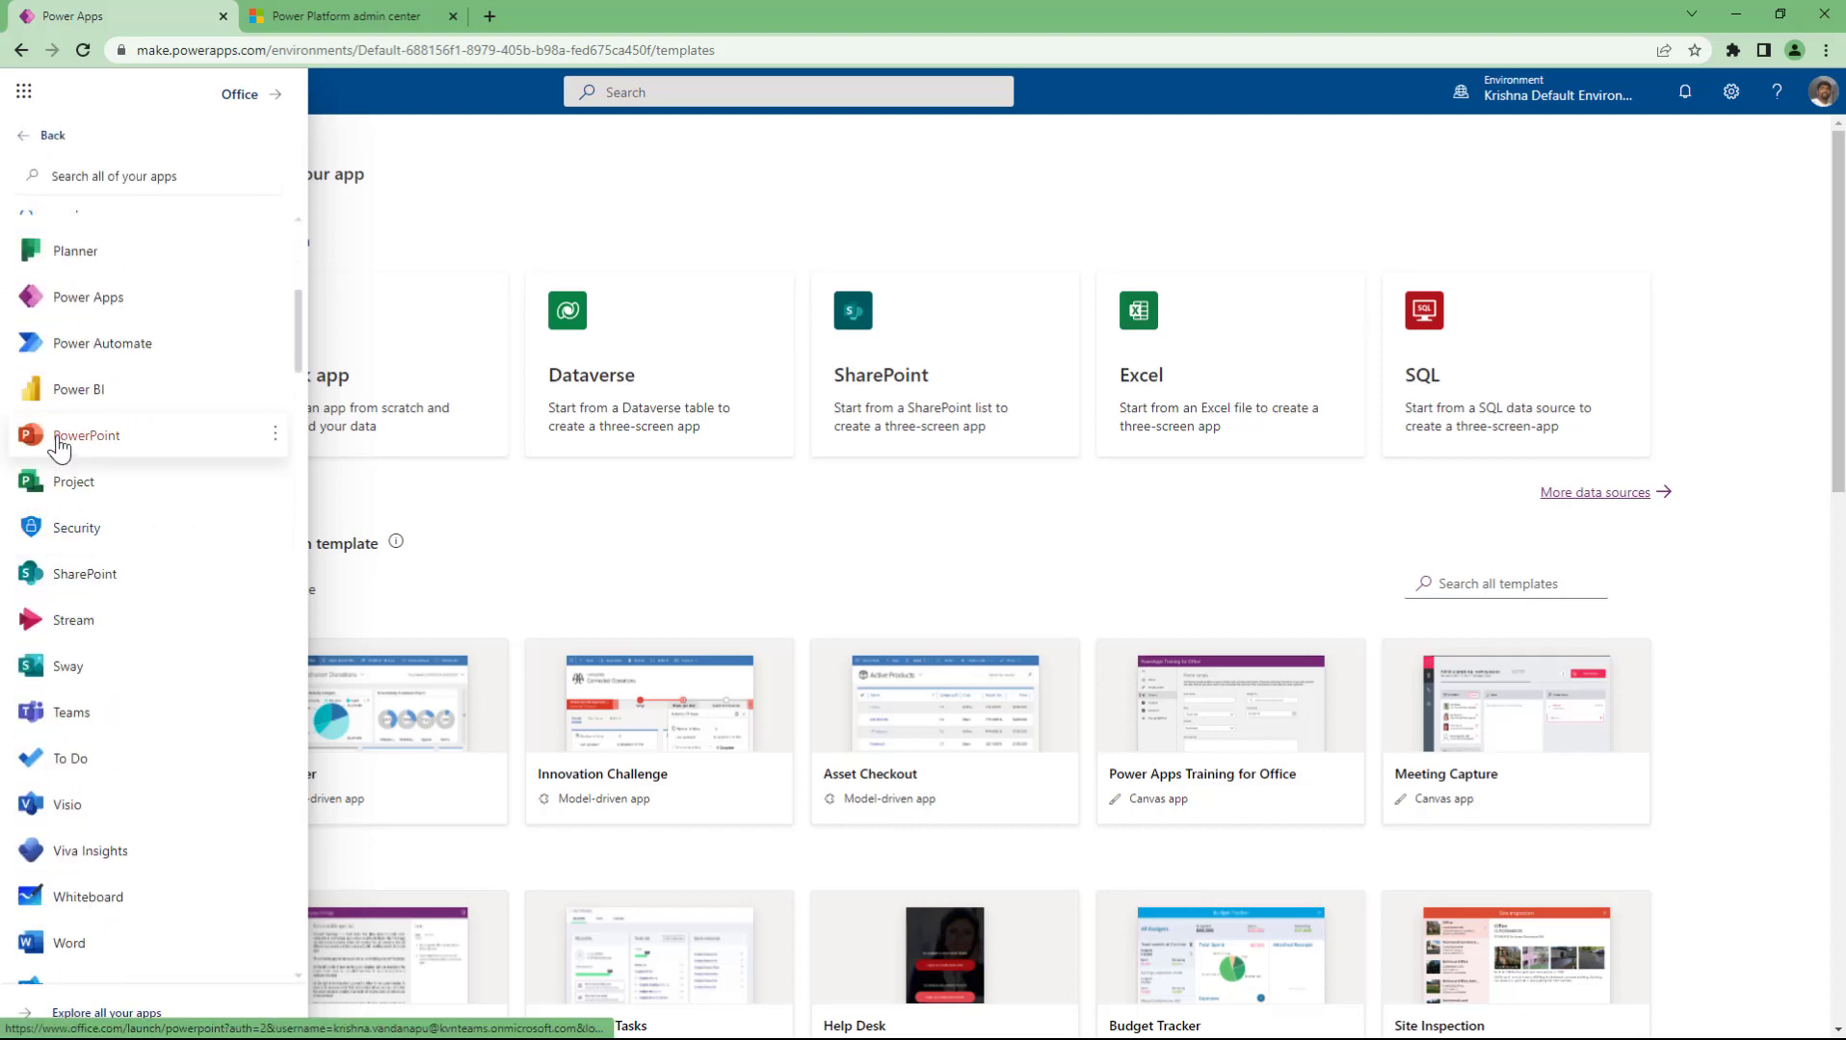
{"action": "right_click", "coordinate": [169, 443]}
{"action": "left_click", "coordinate": [330, 479]}
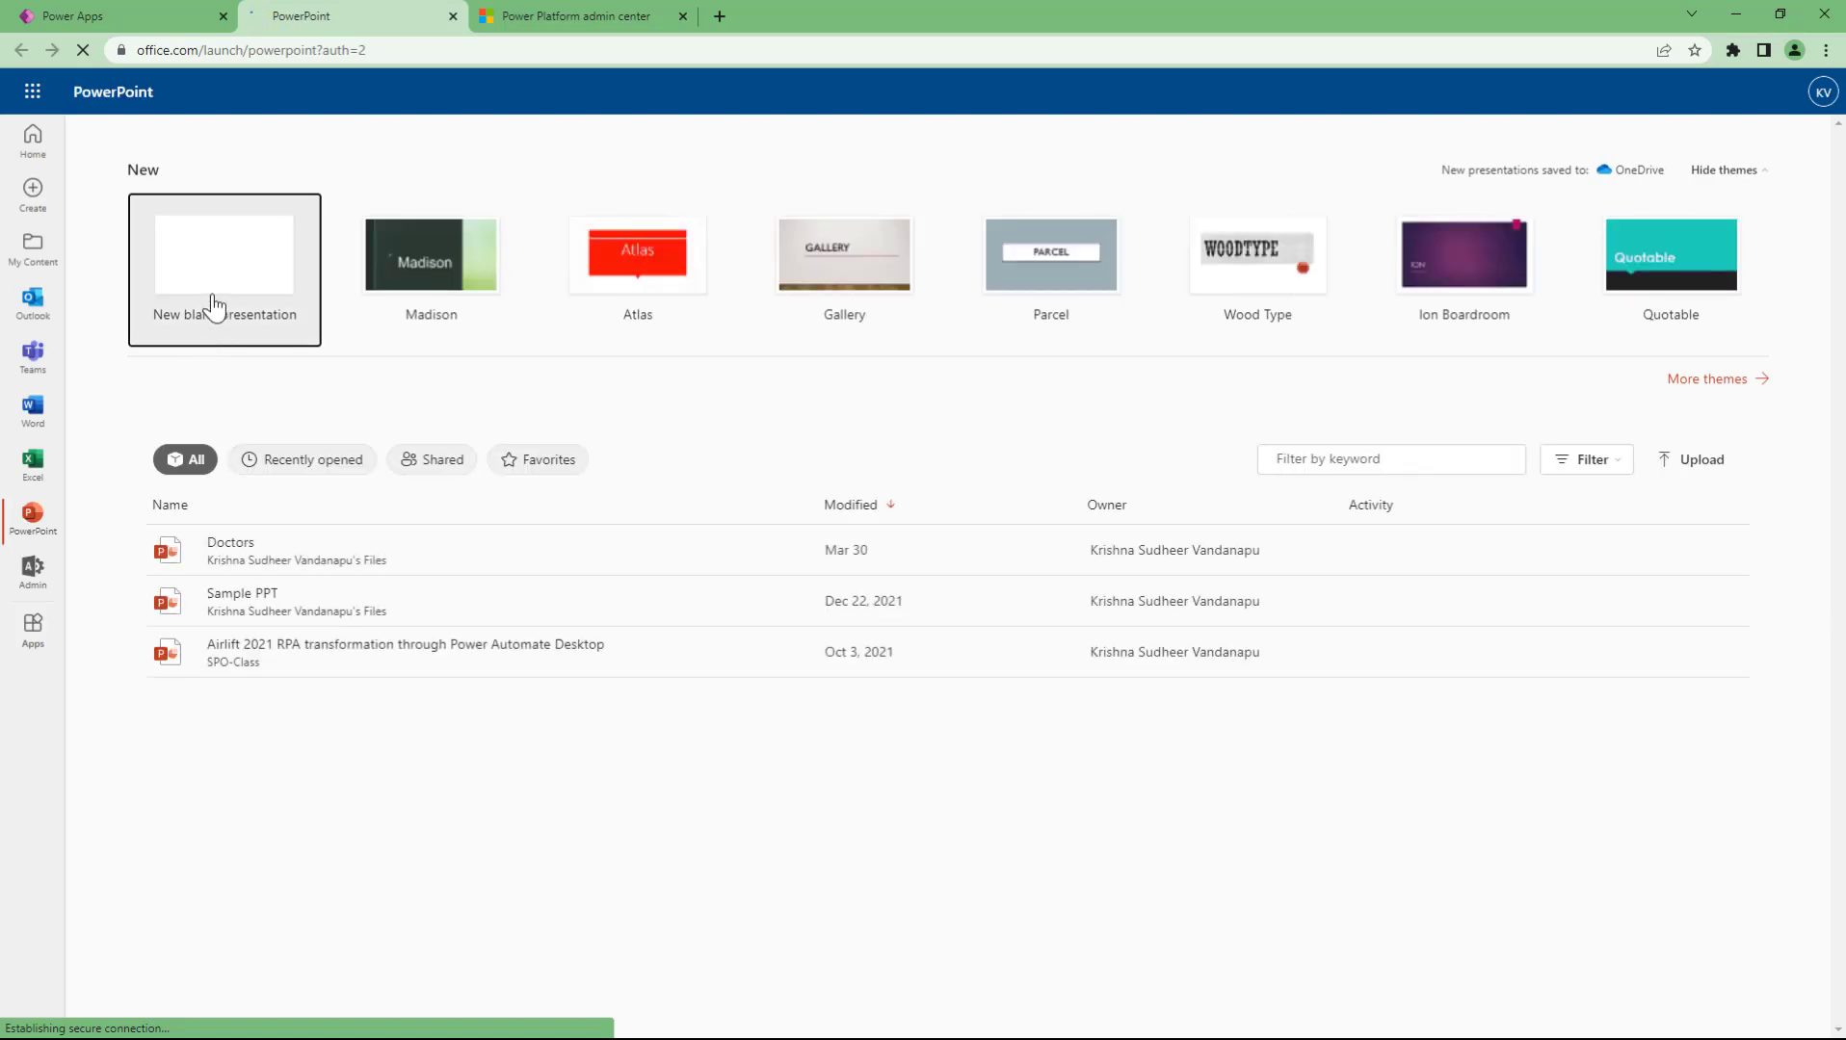
{"action": "left_click", "coordinate": [218, 270]}
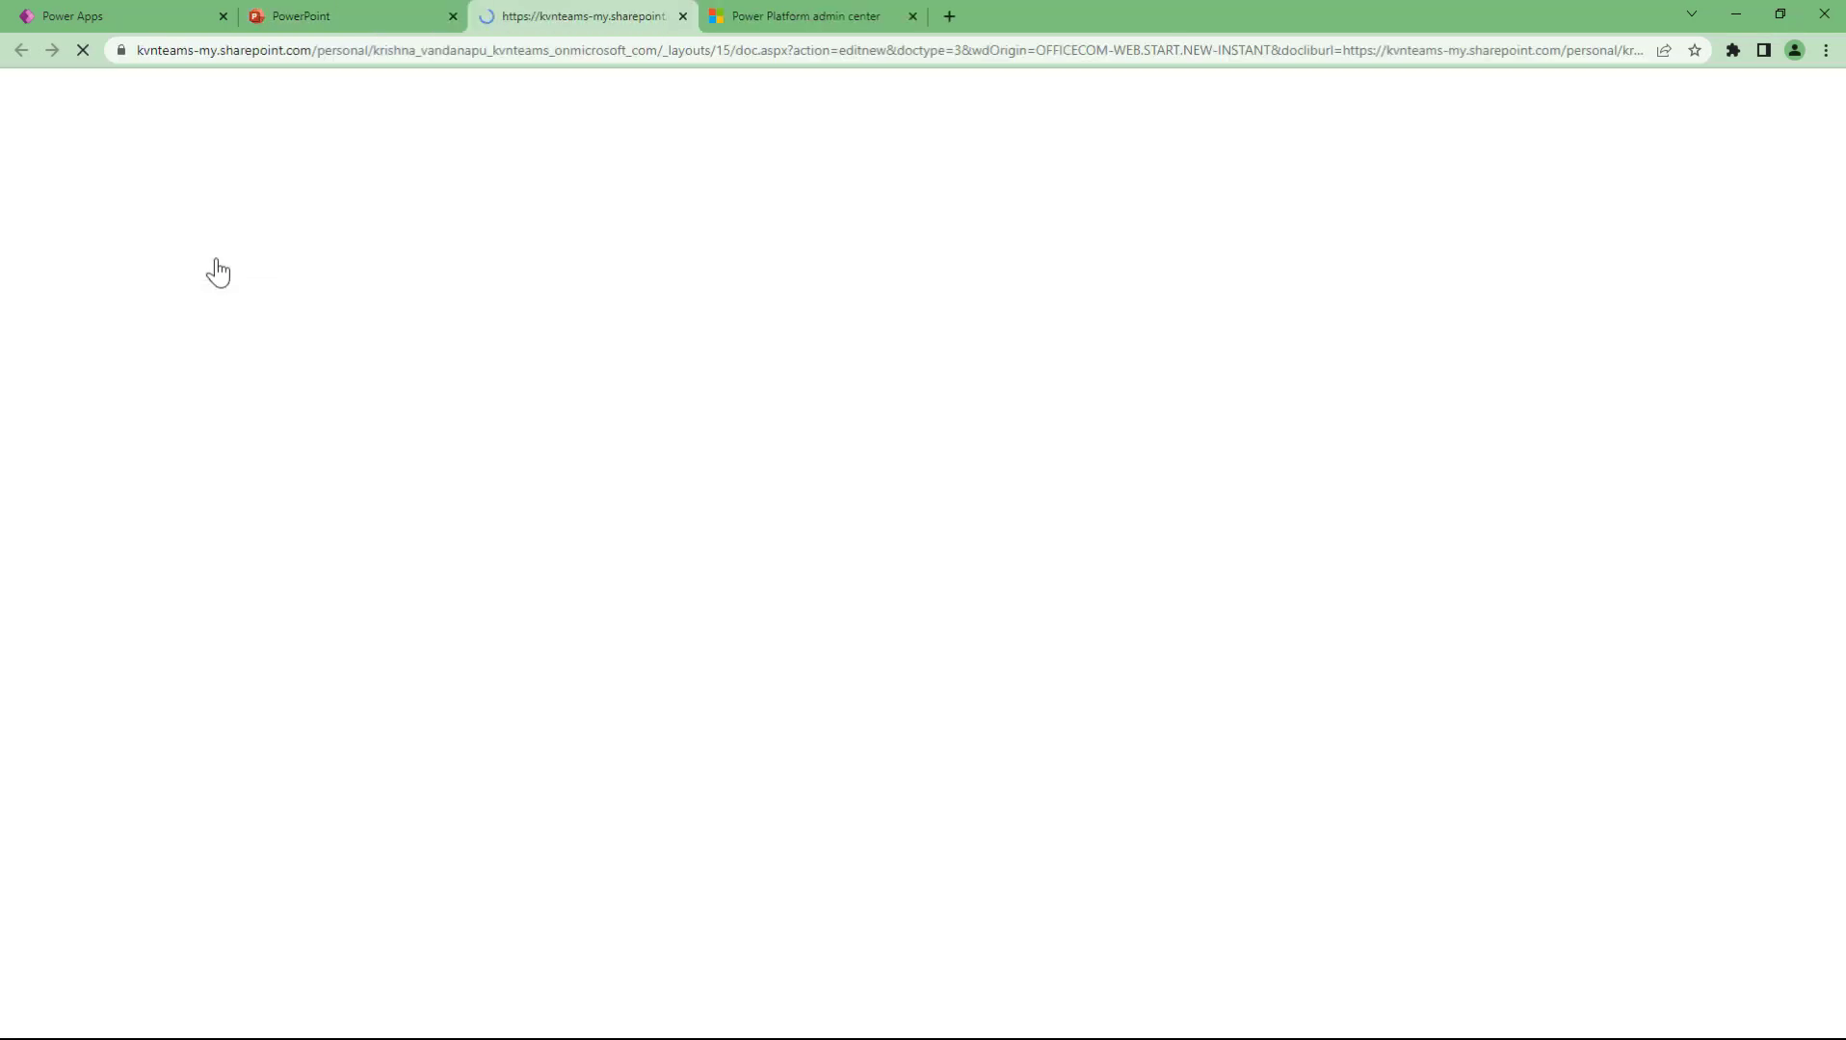
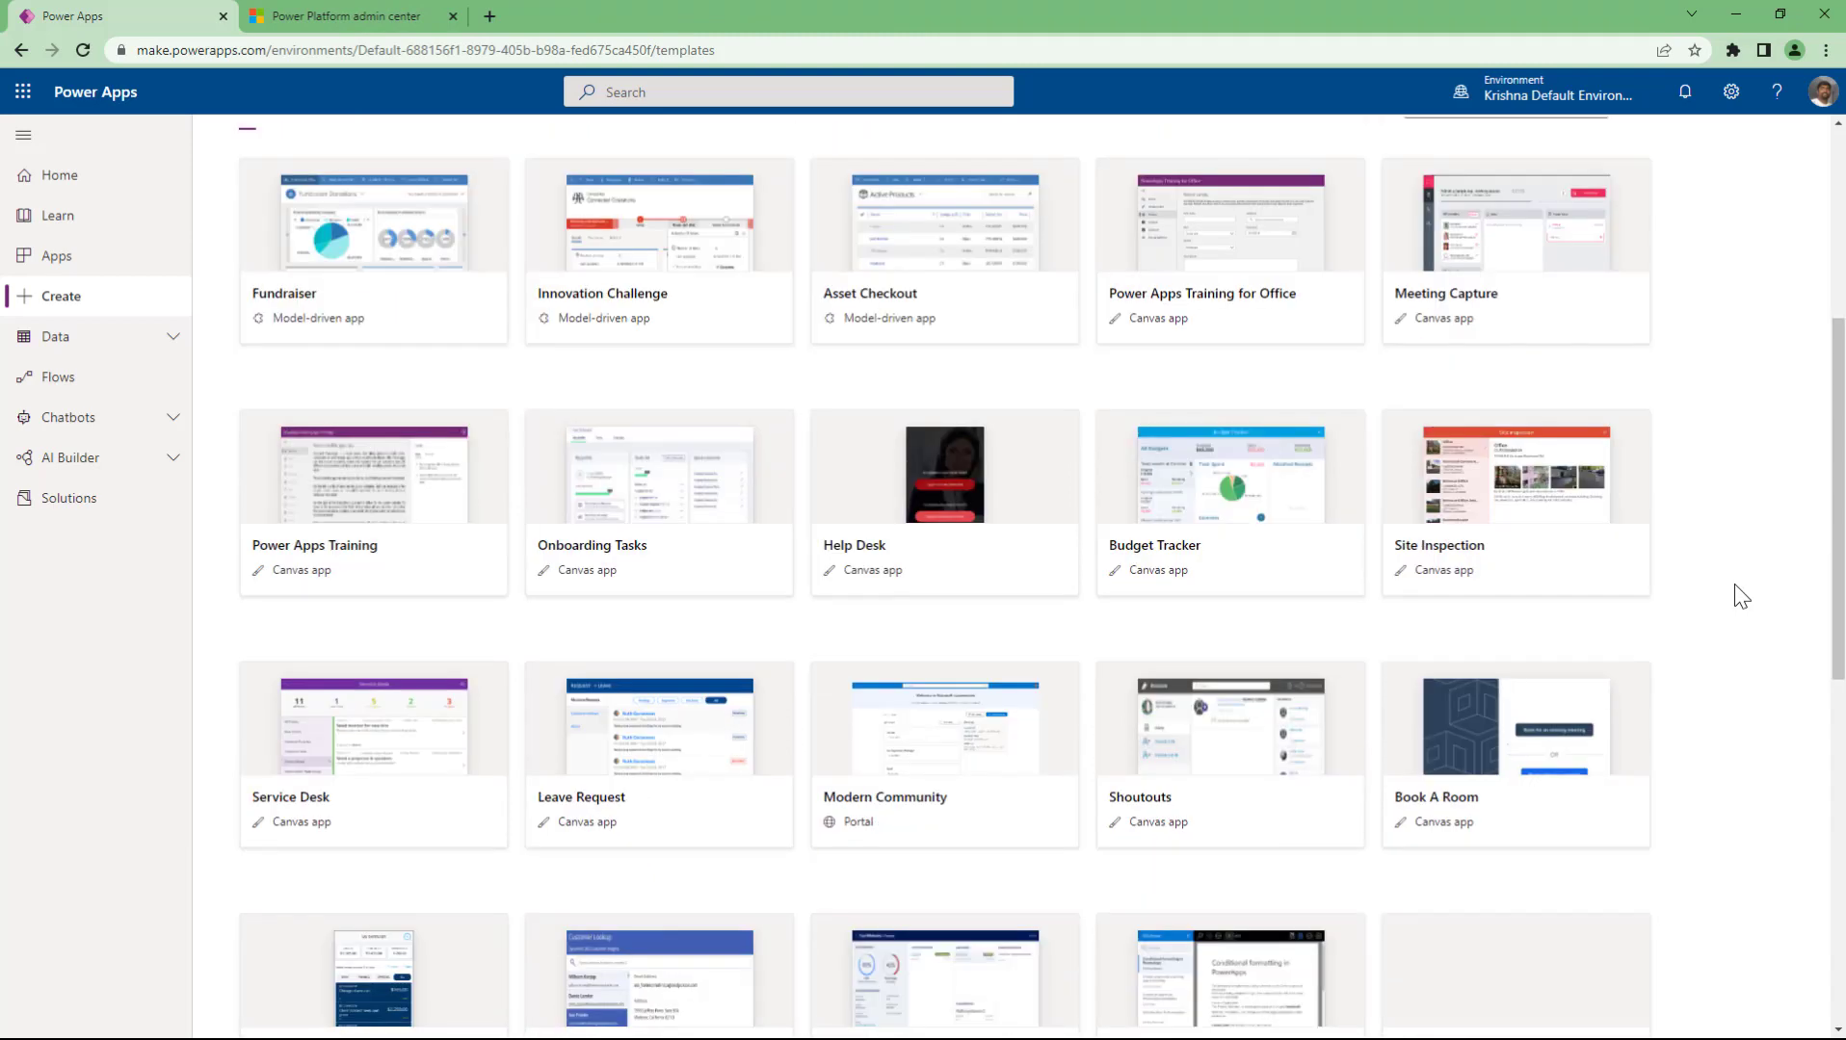
- Review the Start from data sources and the first templates on the Power Apps Create page
{"action": "scroll", "coordinate": [1735, 583], "scroll_direction": "up", "scroll_amount": 5}
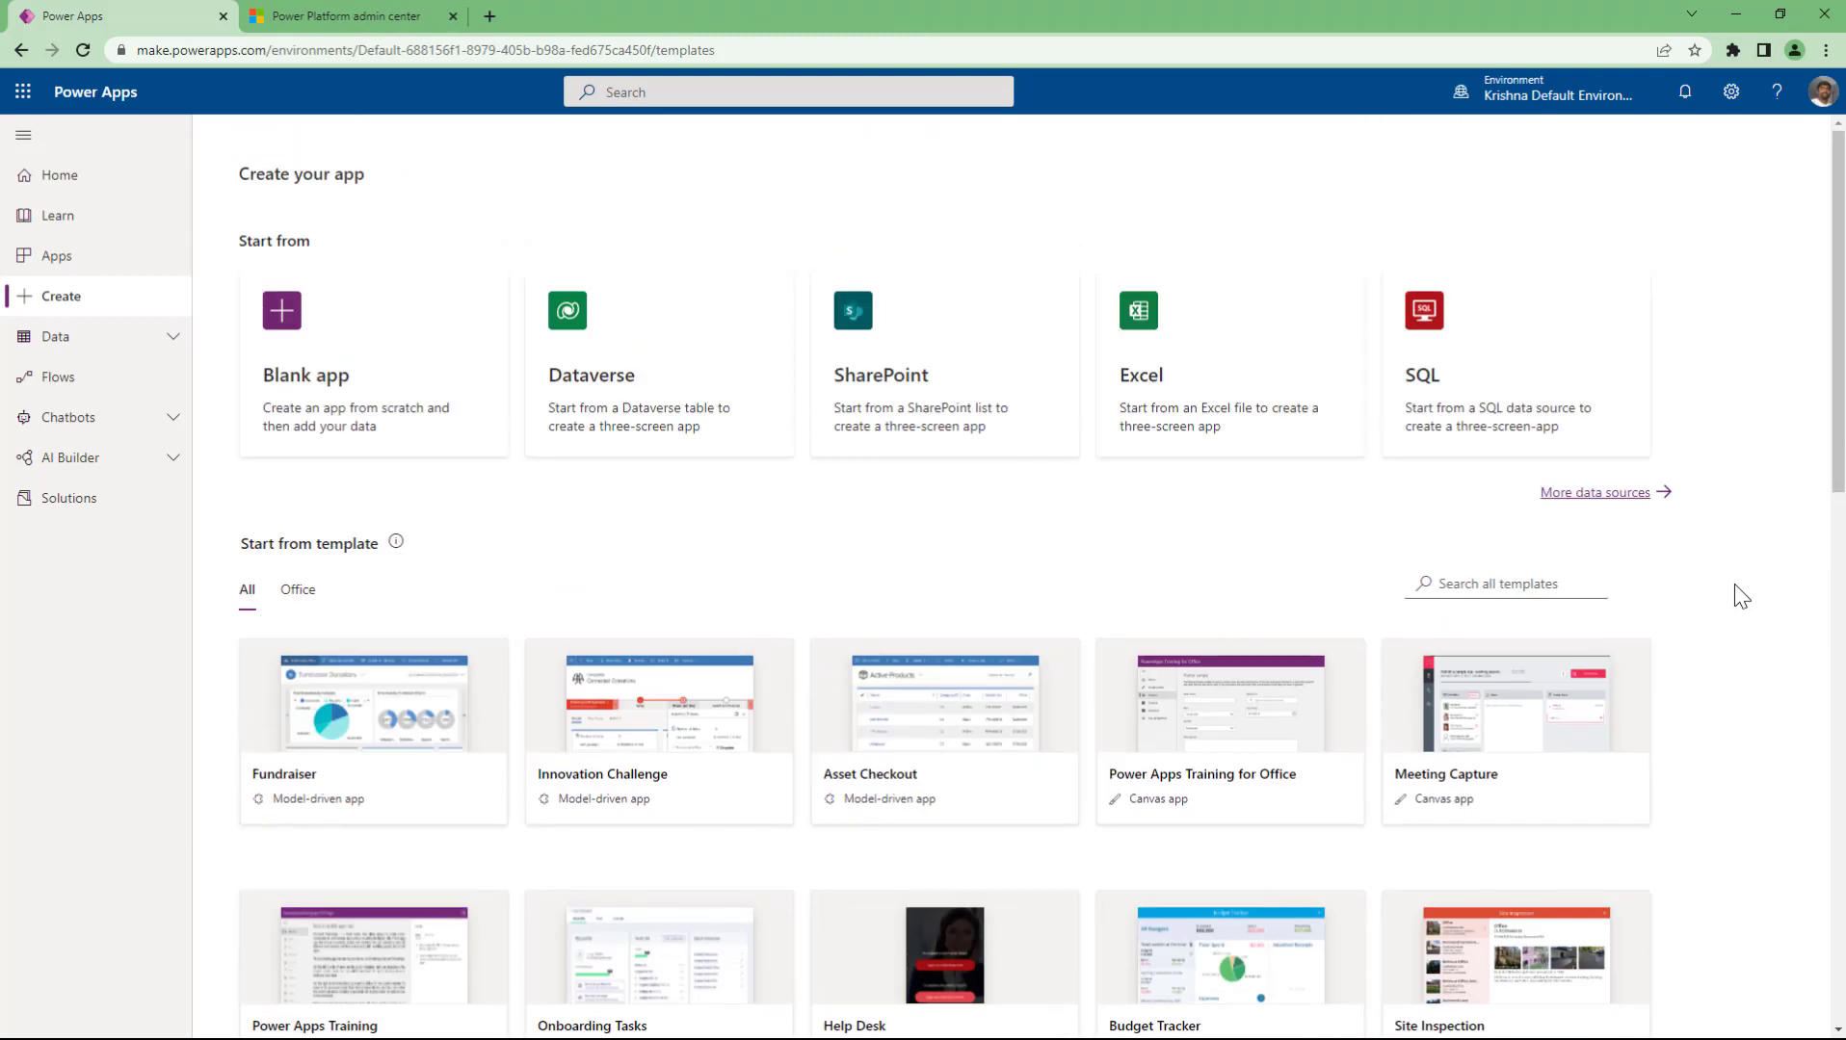
{"action": "scroll", "coordinate": [1734, 584], "scroll_direction": "down", "scroll_amount": 2}
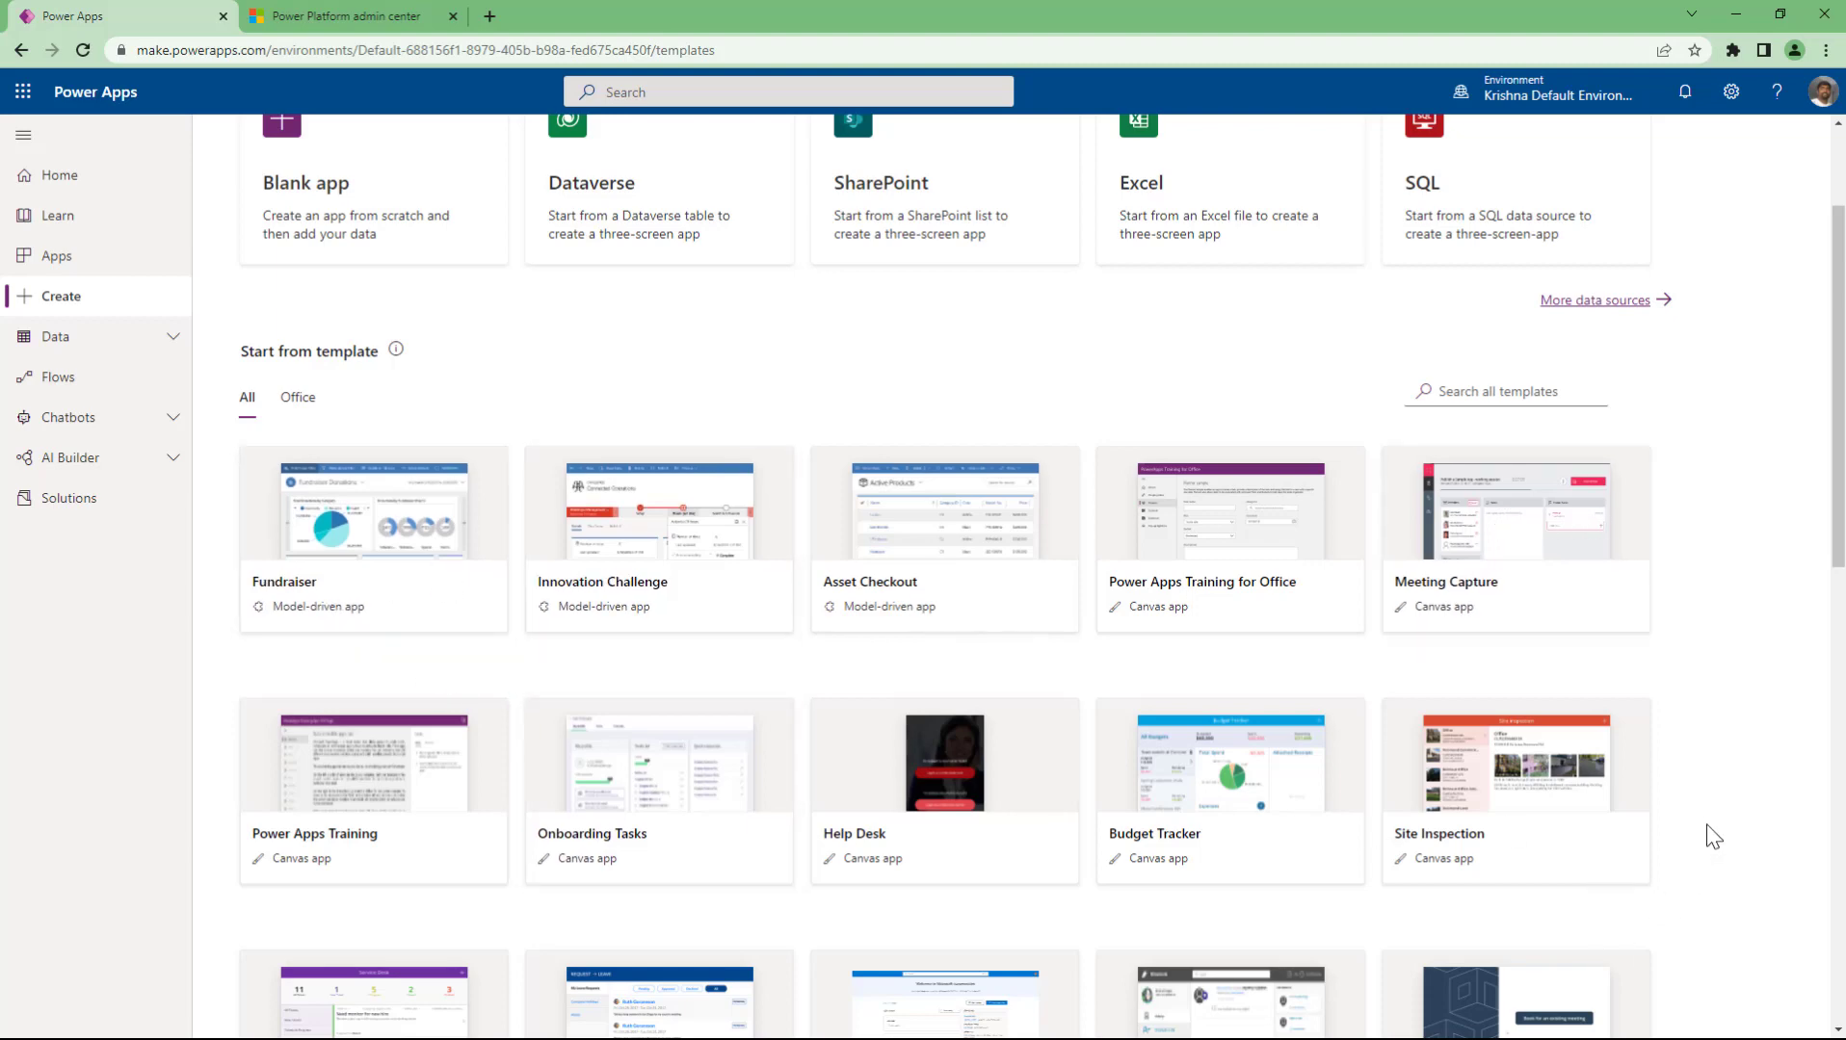
- Search the app templates for "lea" and open the Out of Office template
{"action": "scroll", "coordinate": [1710, 838], "scroll_direction": "down", "scroll_amount": 4}
{"action": "scroll", "coordinate": [1713, 836], "scroll_direction": "up", "scroll_amount": 6}
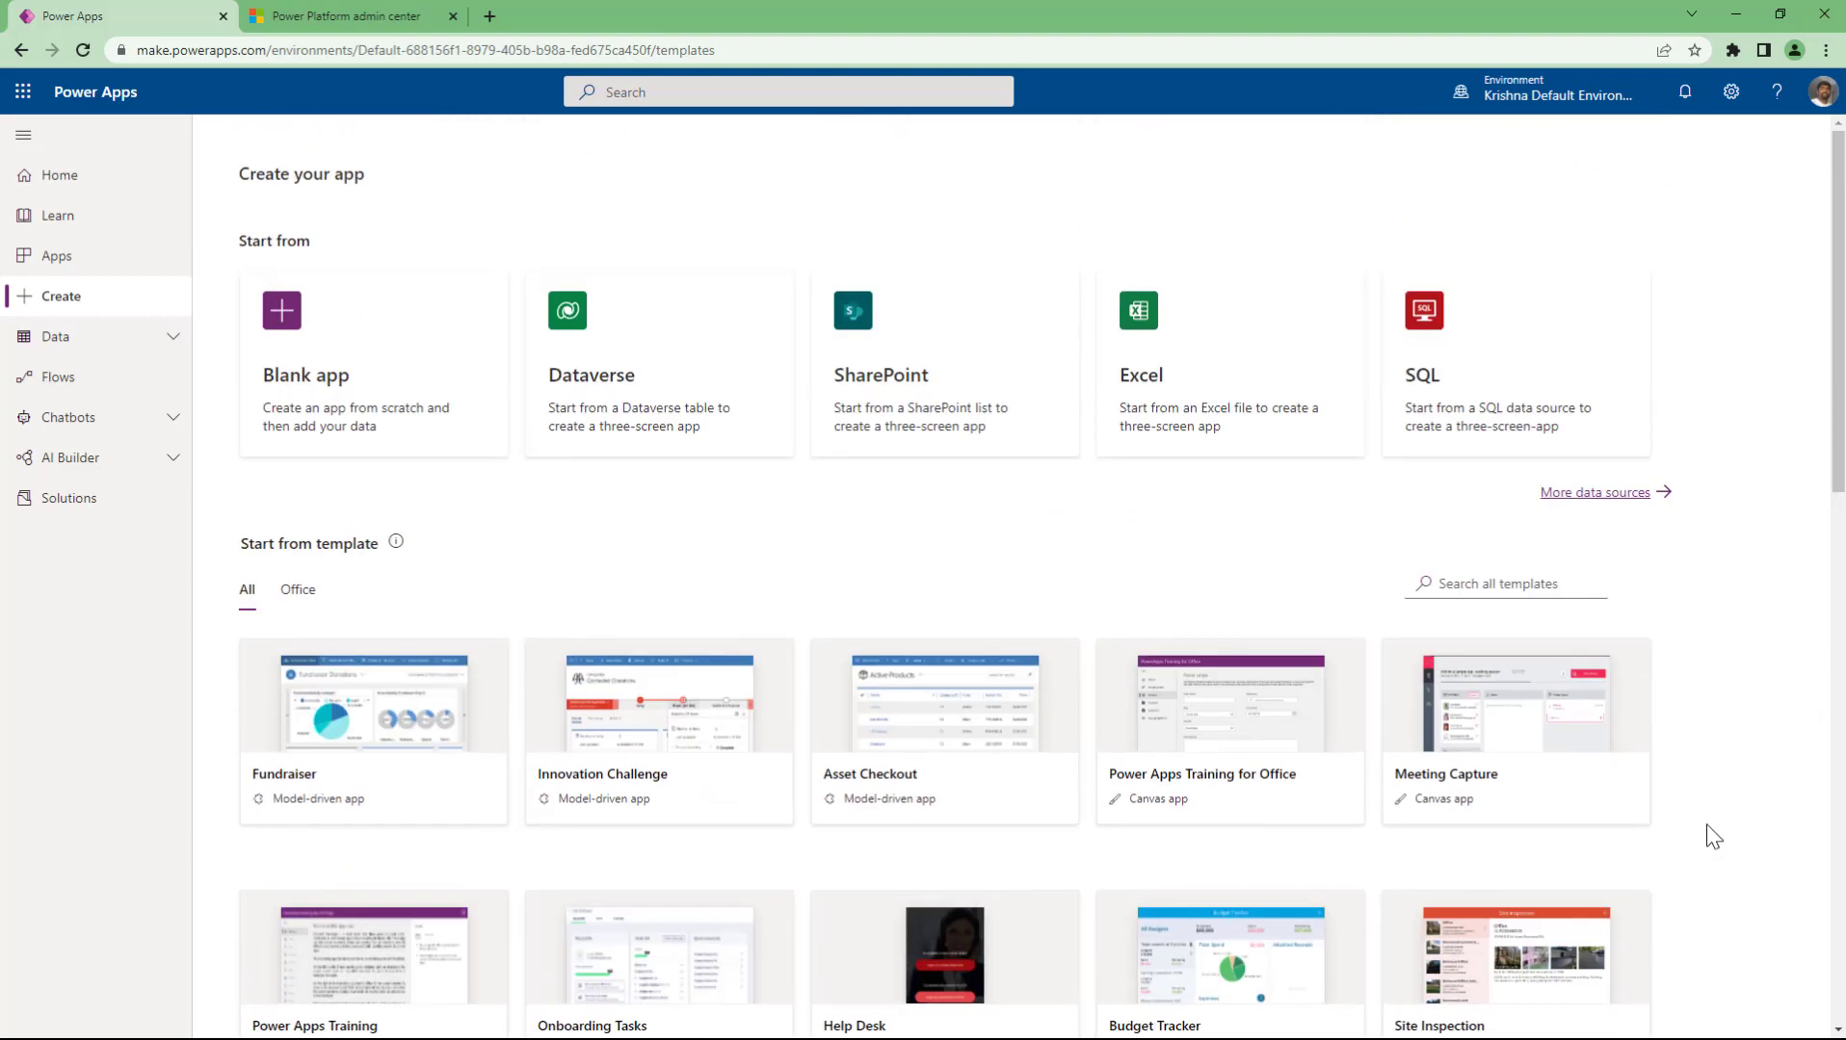
{"action": "scroll", "coordinate": [1713, 836], "scroll_direction": "down", "scroll_amount": 2}
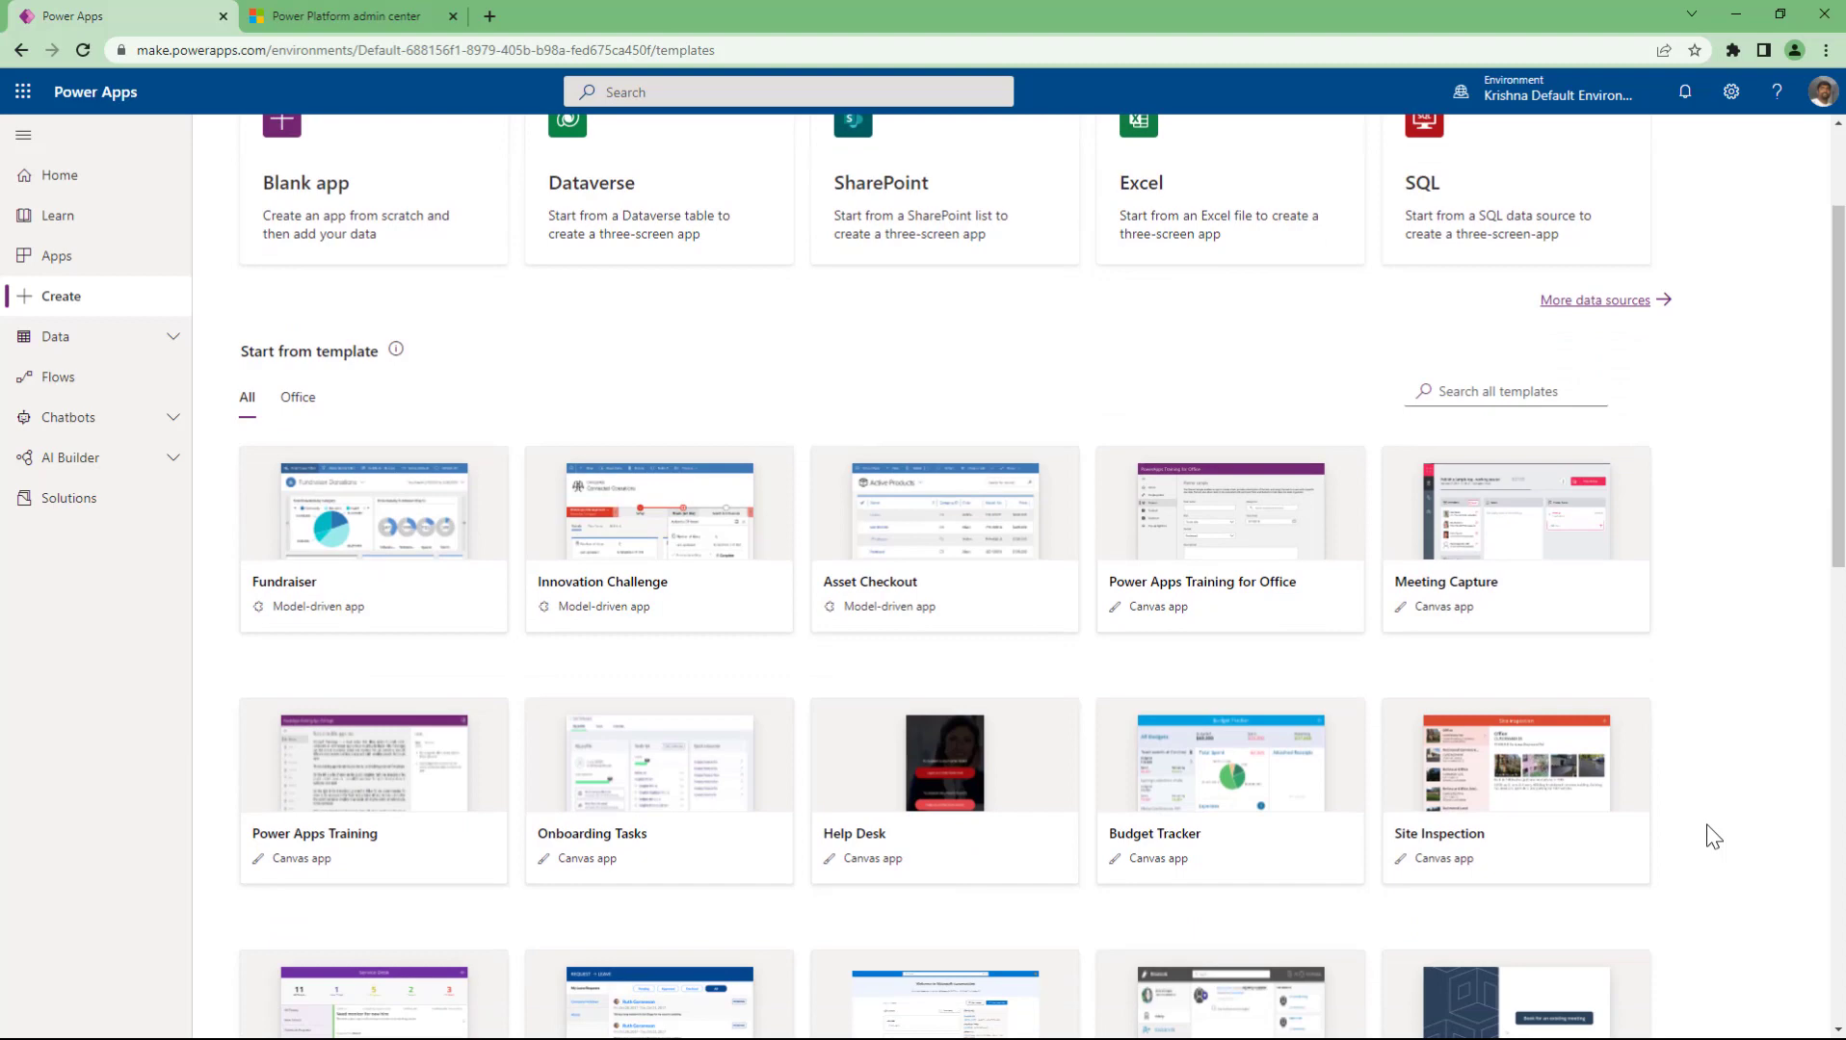
{"action": "scroll", "coordinate": [1713, 837], "scroll_direction": "down", "scroll_amount": 2}
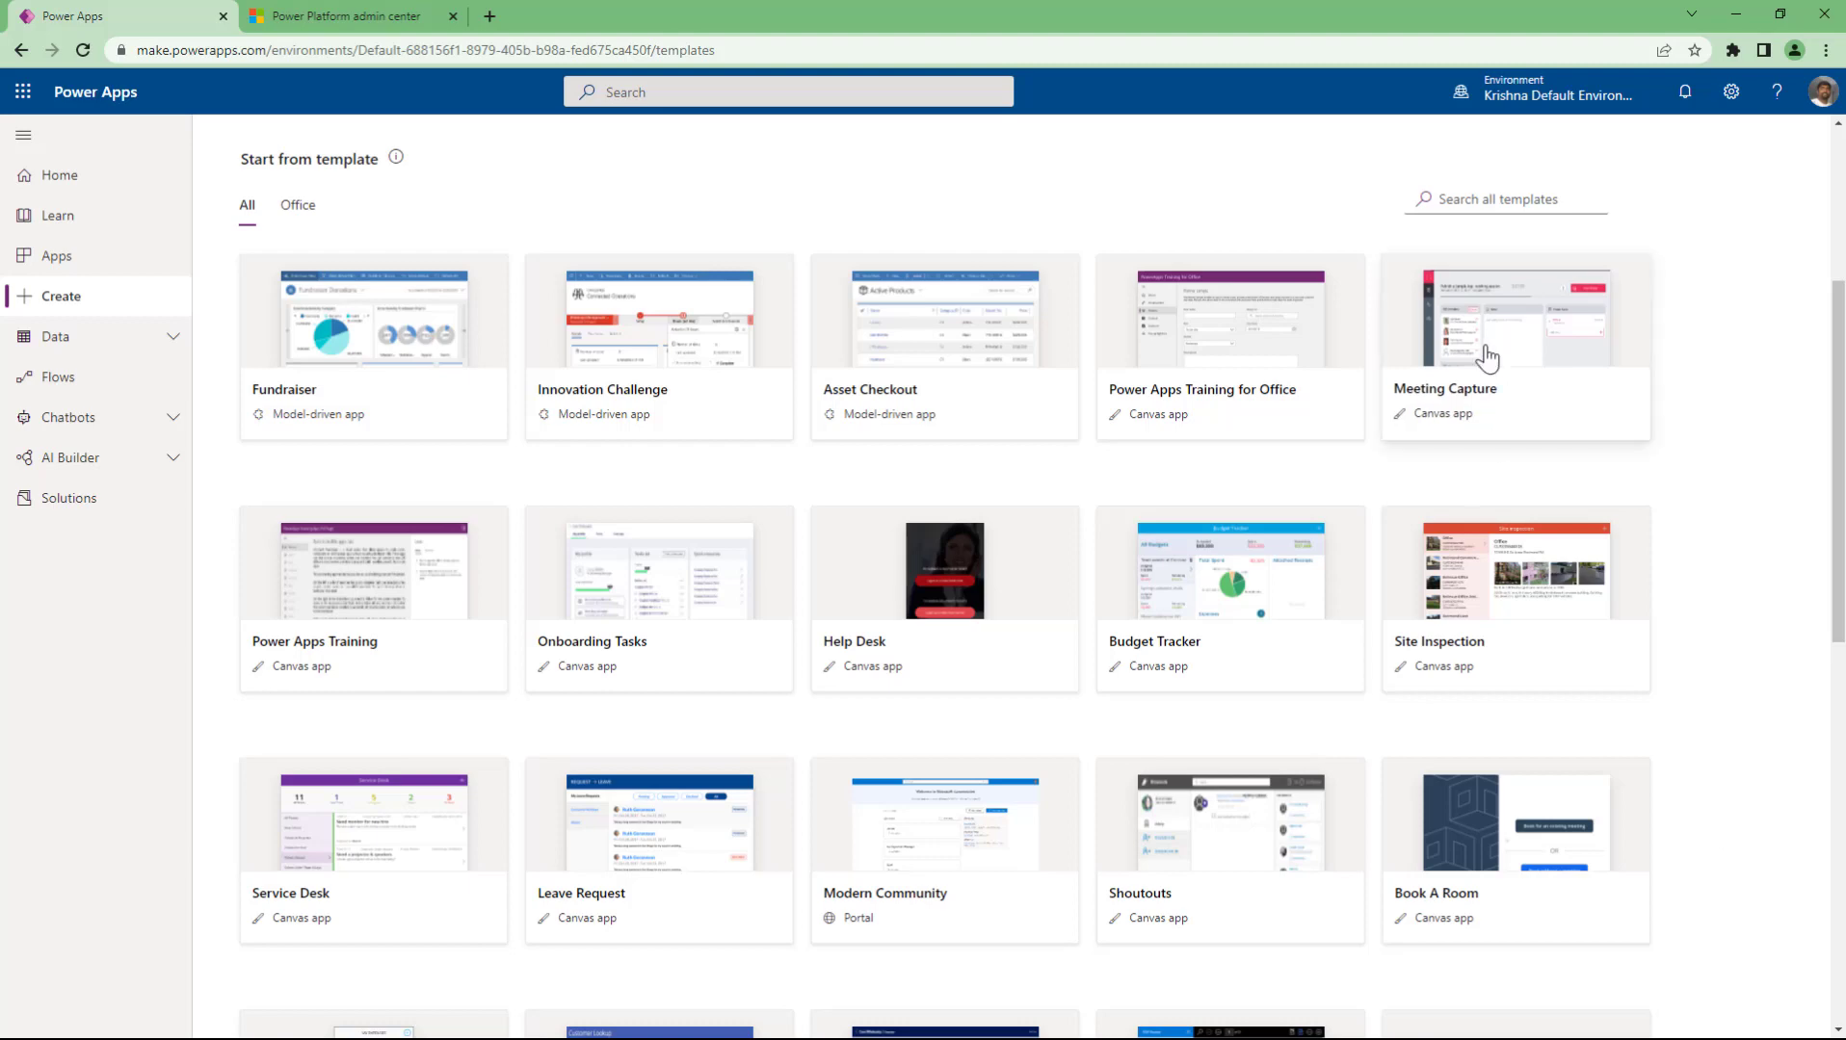
{"action": "left_click", "coordinate": [1486, 201]}
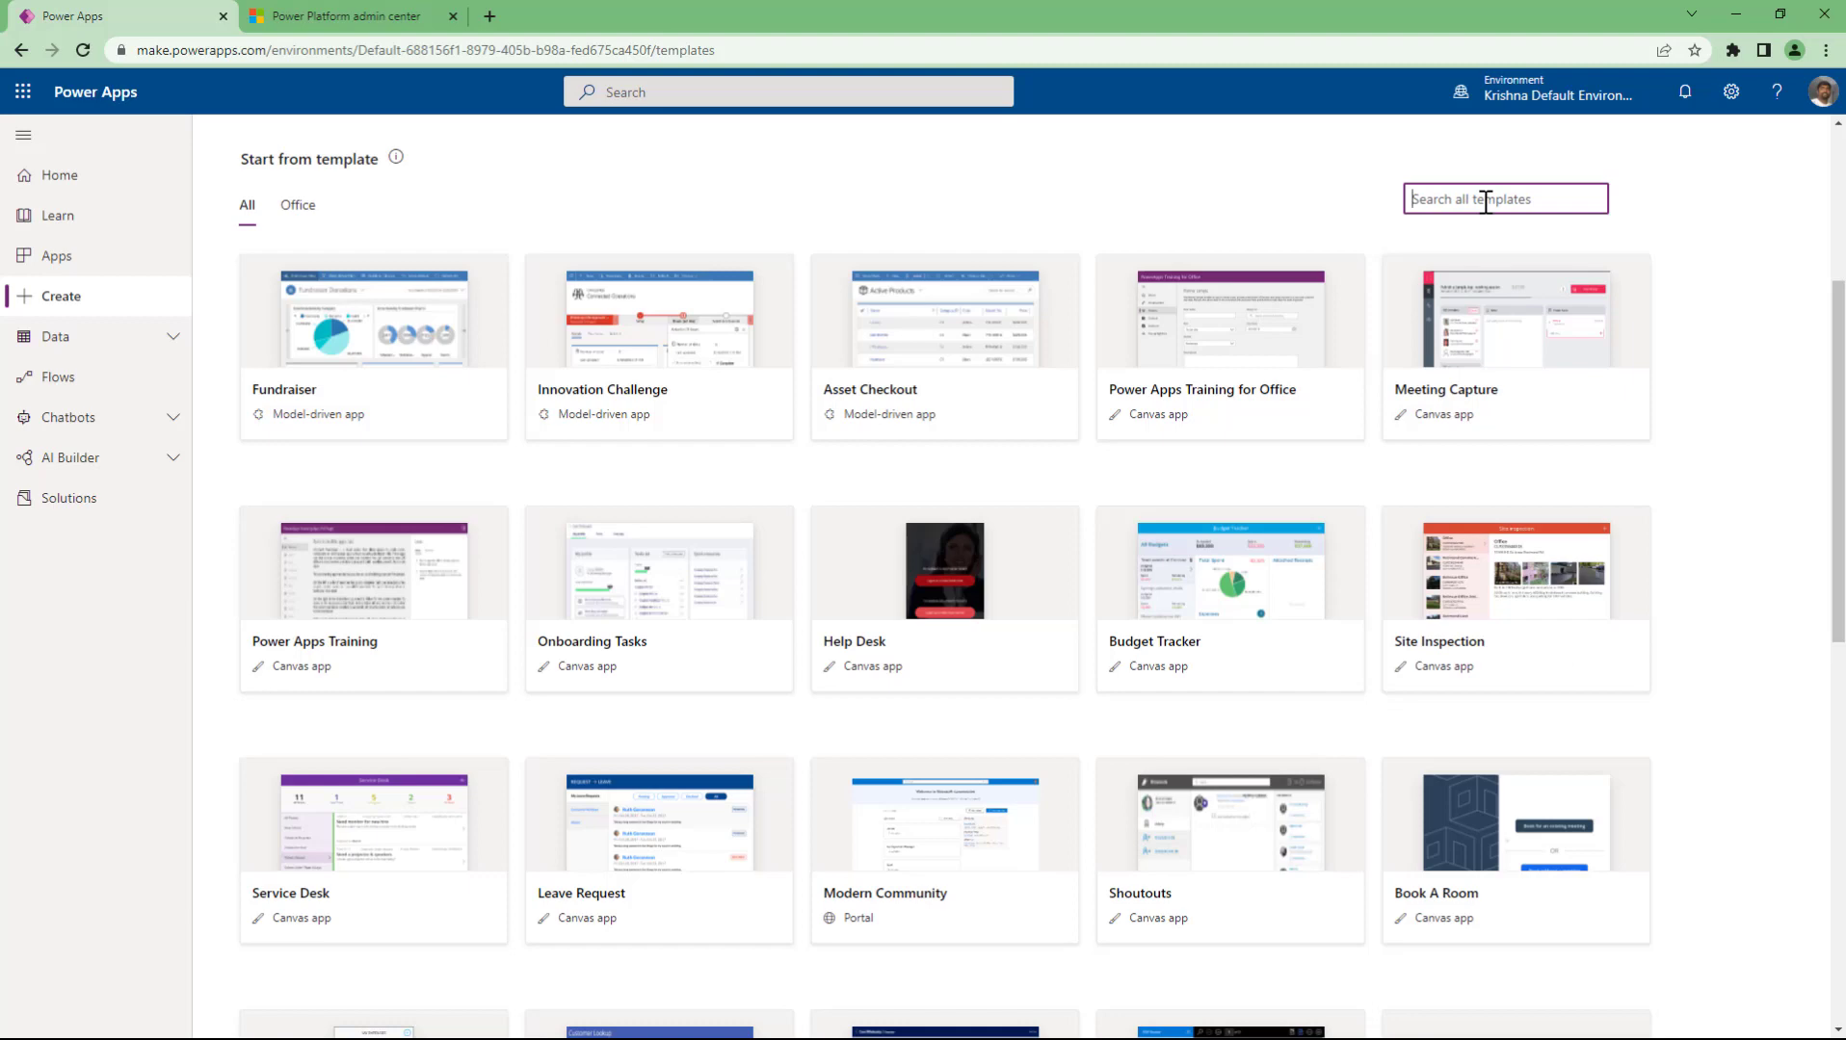
{"action": "type", "text": "lea"}
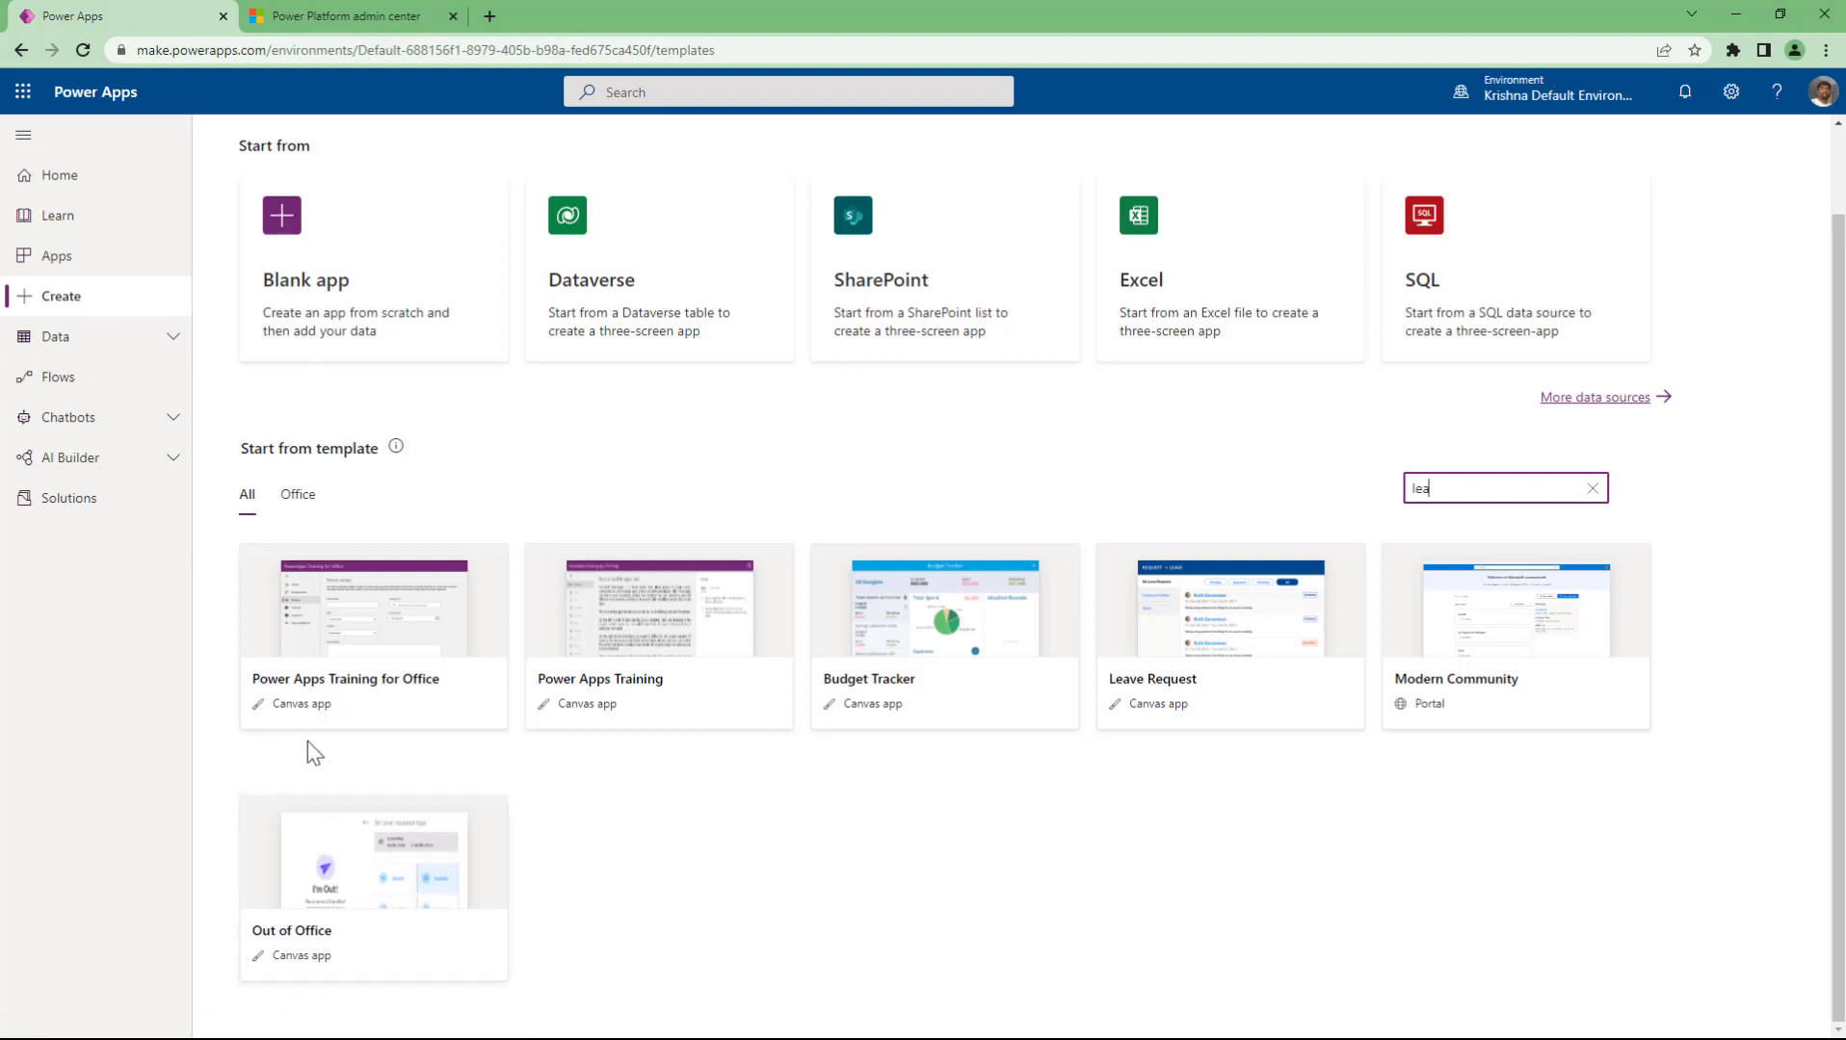
{"action": "left_click", "coordinate": [381, 891]}
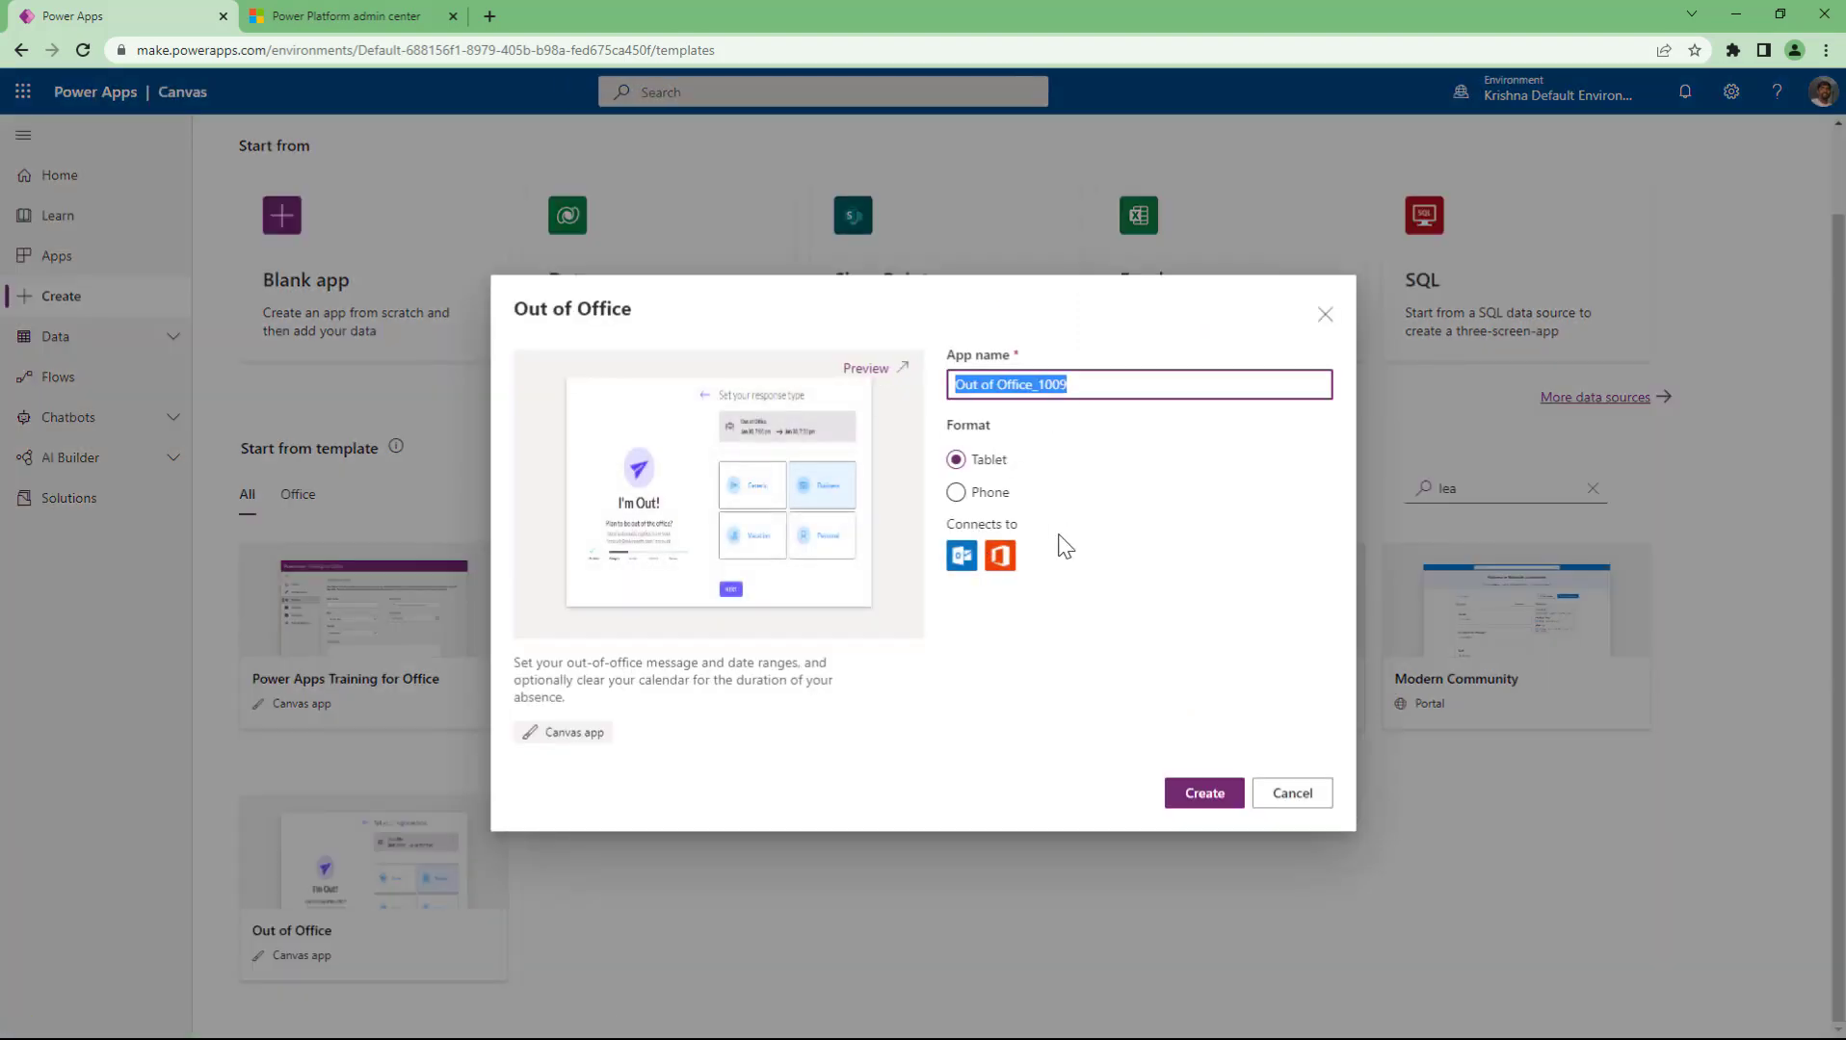
- Name the app "Demo to GVP Students" and create it from the Out of Office template in Tablet format
{"action": "type", "text": "Demo to Stud"}
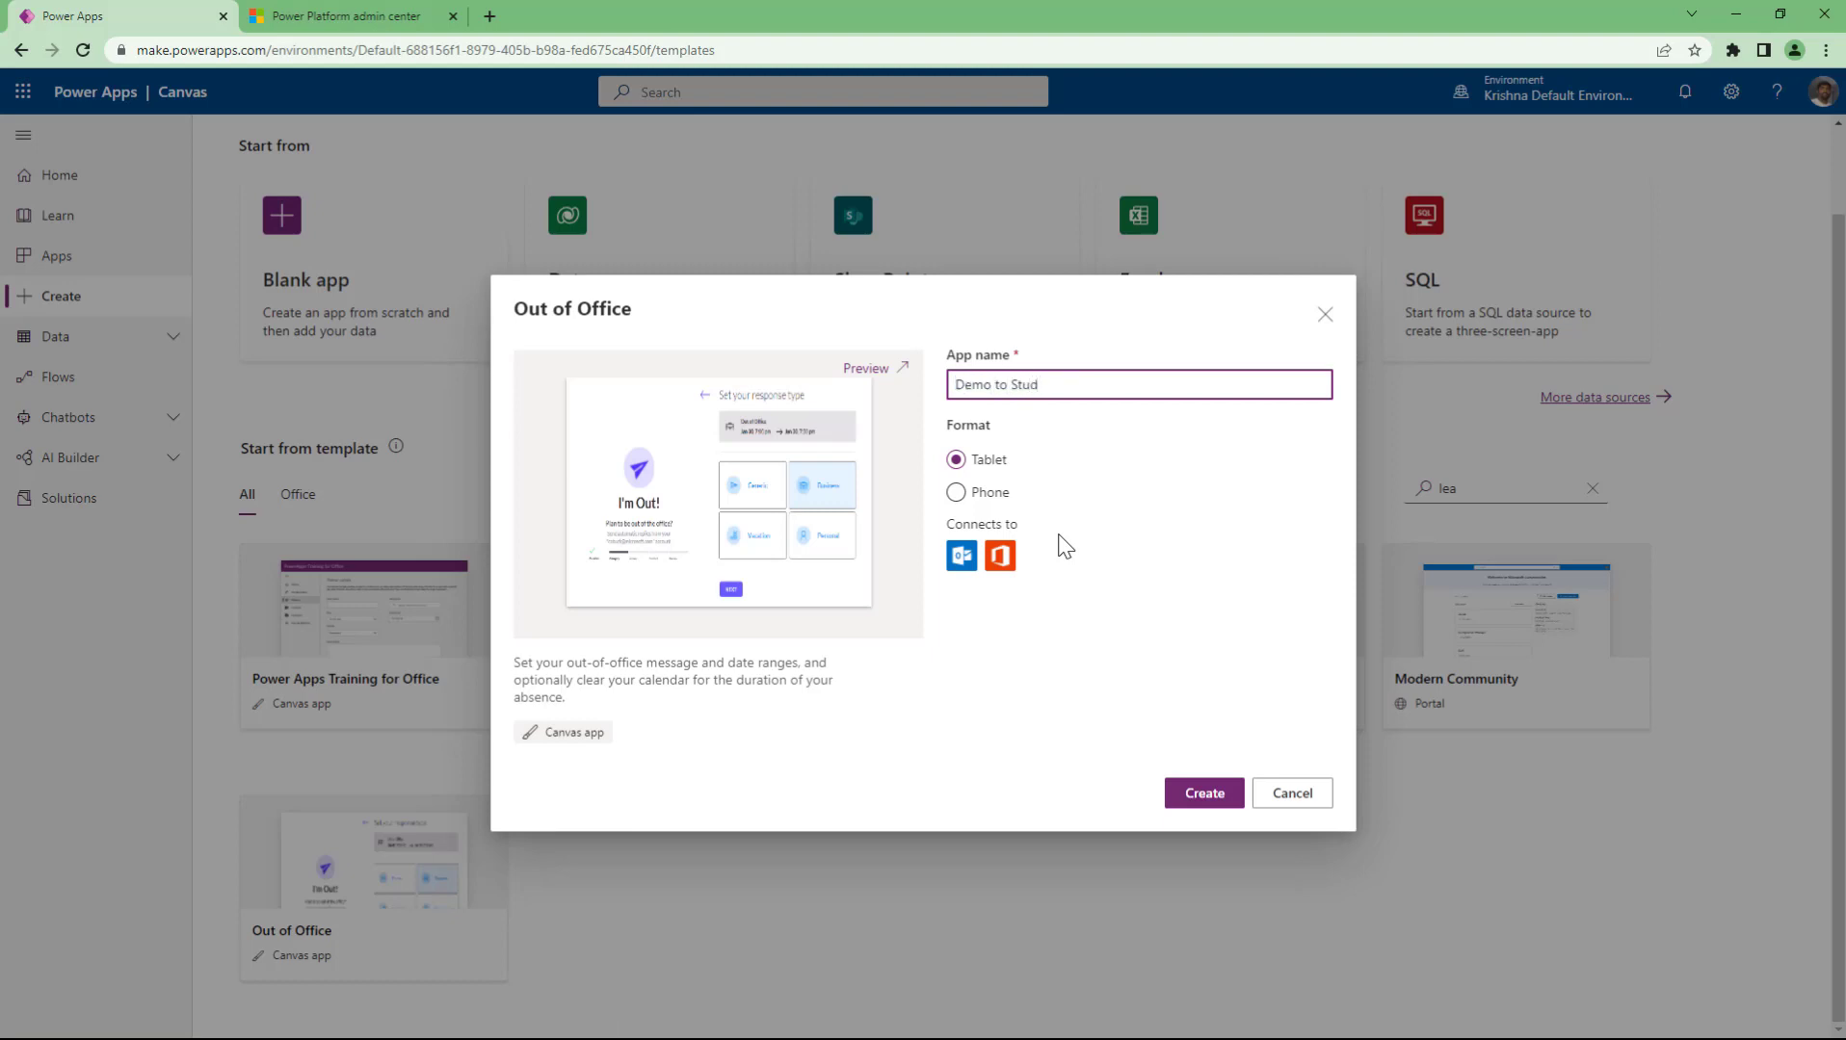
{"action": "key", "text": "BackSpace"}
{"action": "key", "text": "BackSpace"}
{"action": "key", "text": "BackSpace"}
{"action": "key", "text": "BackSpace"}
{"action": "type", "text": "GVP Students"}
{"action": "left_click", "coordinate": [1200, 796]}
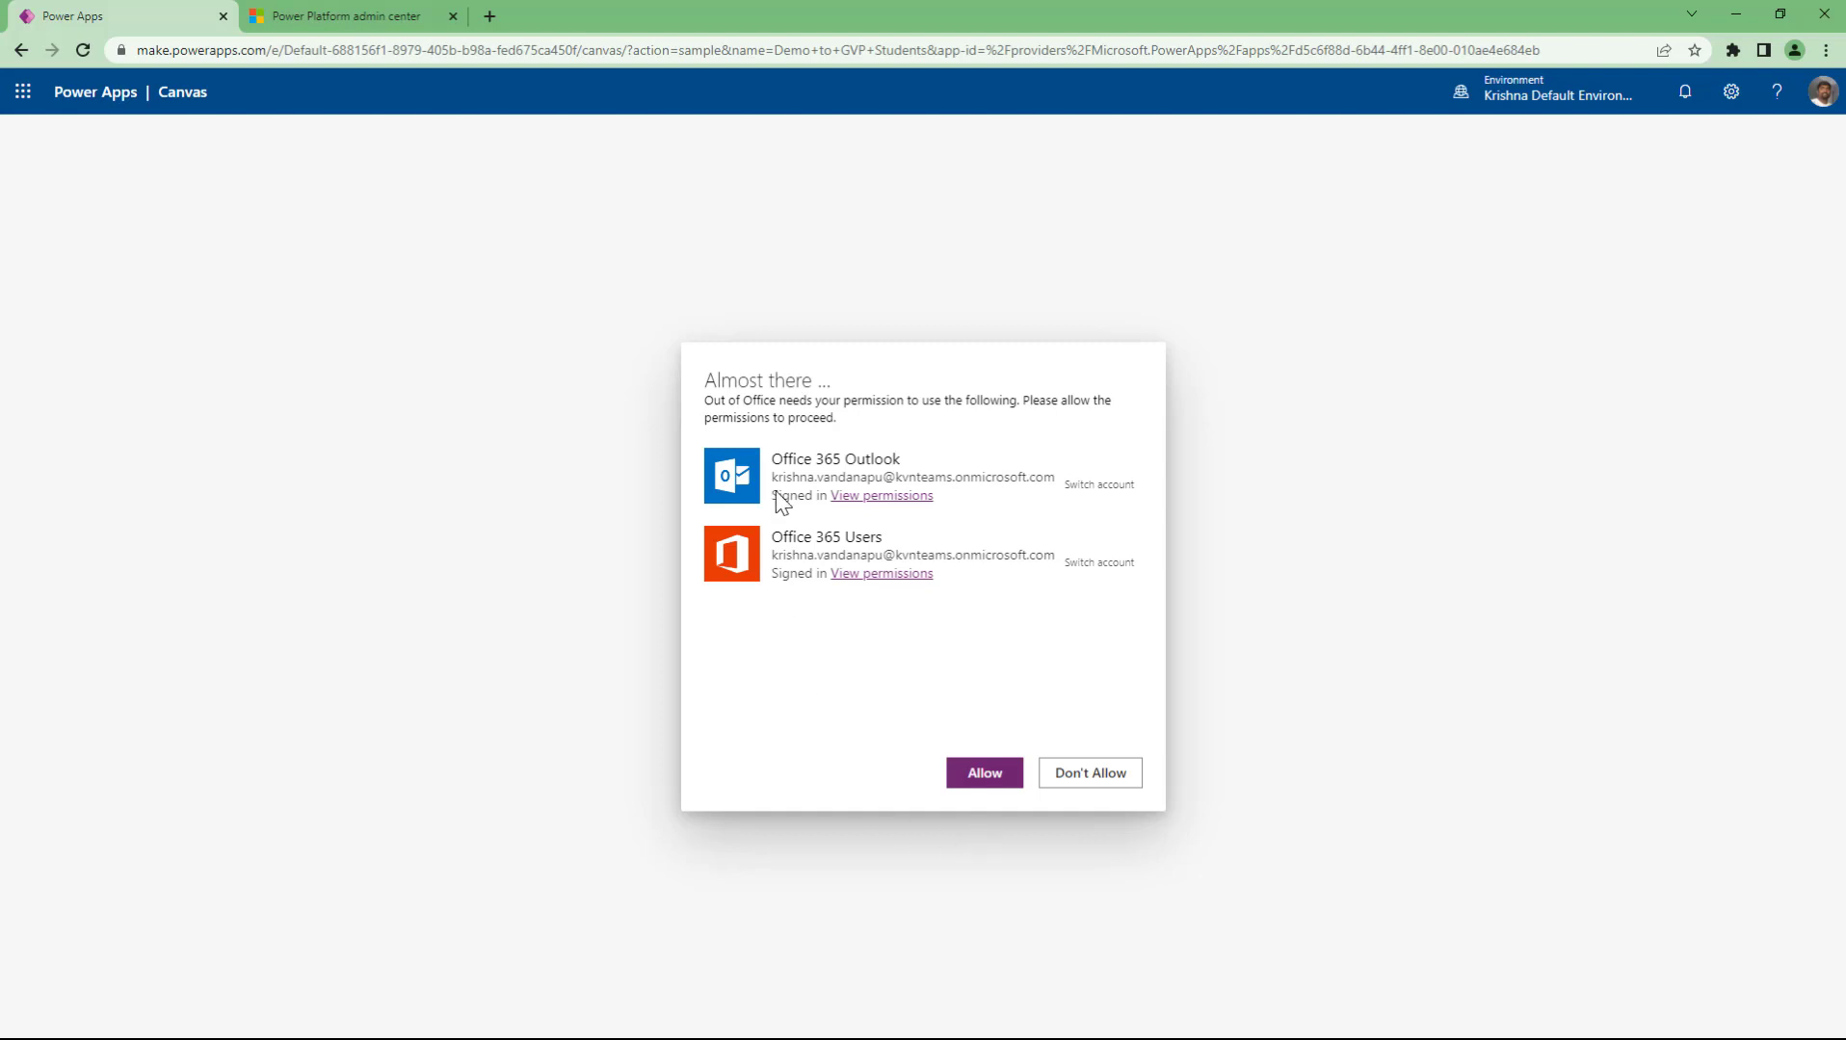
- Allow the Office 365 Outlook and Office 365 Users connections, open the app, and start its preview
{"action": "left_click", "coordinate": [978, 766]}
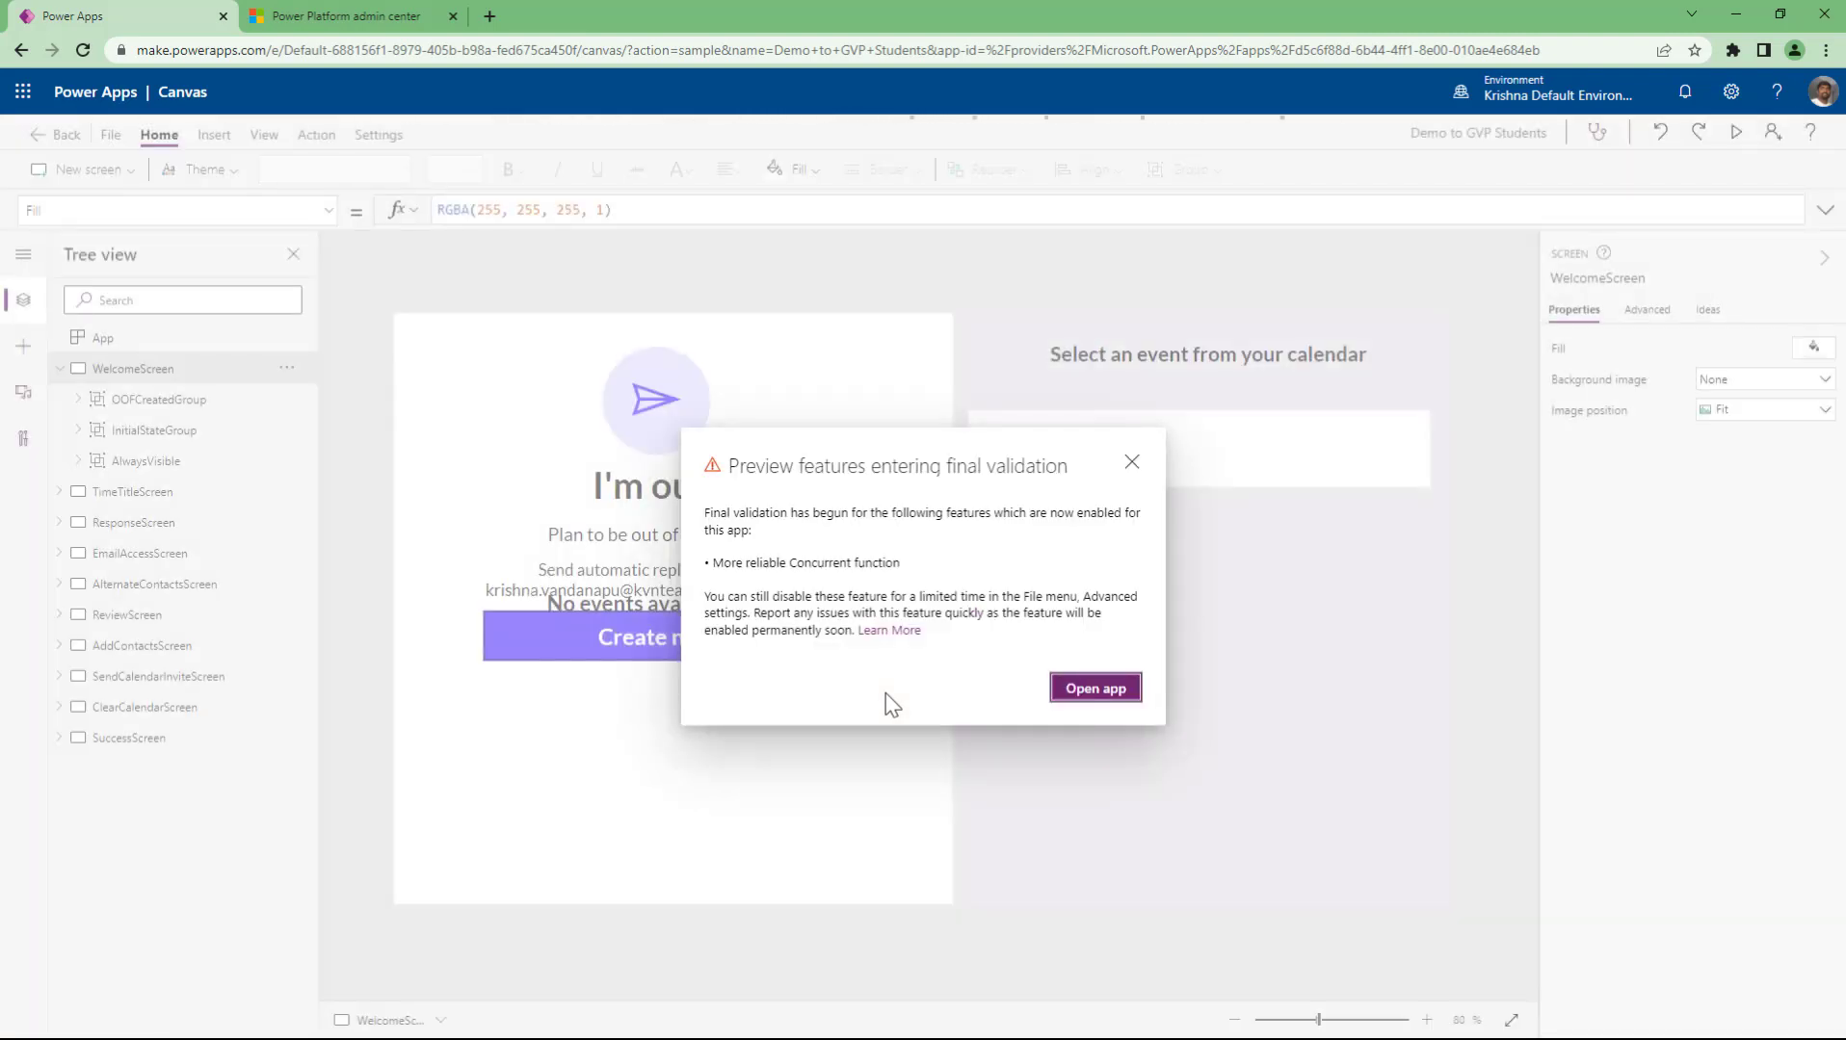
{"action": "left_click", "coordinate": [1095, 688]}
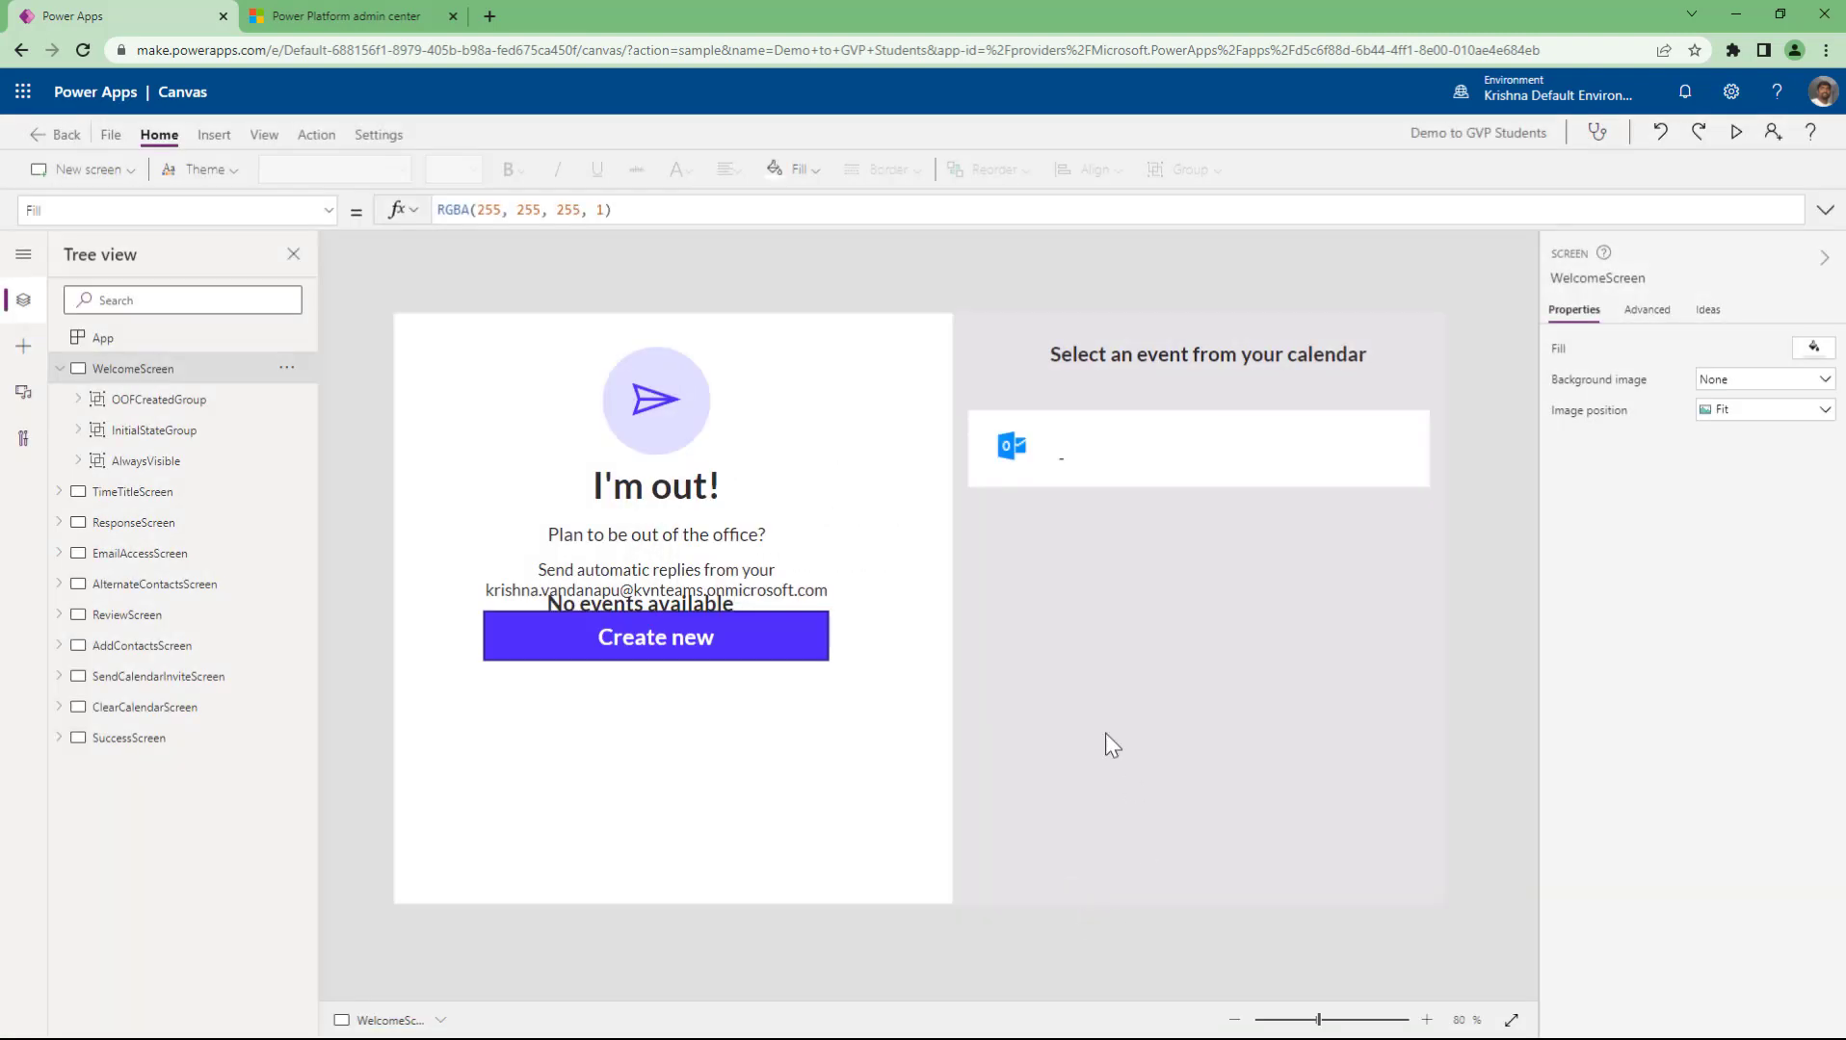
{"action": "left_click", "coordinate": [1735, 131]}
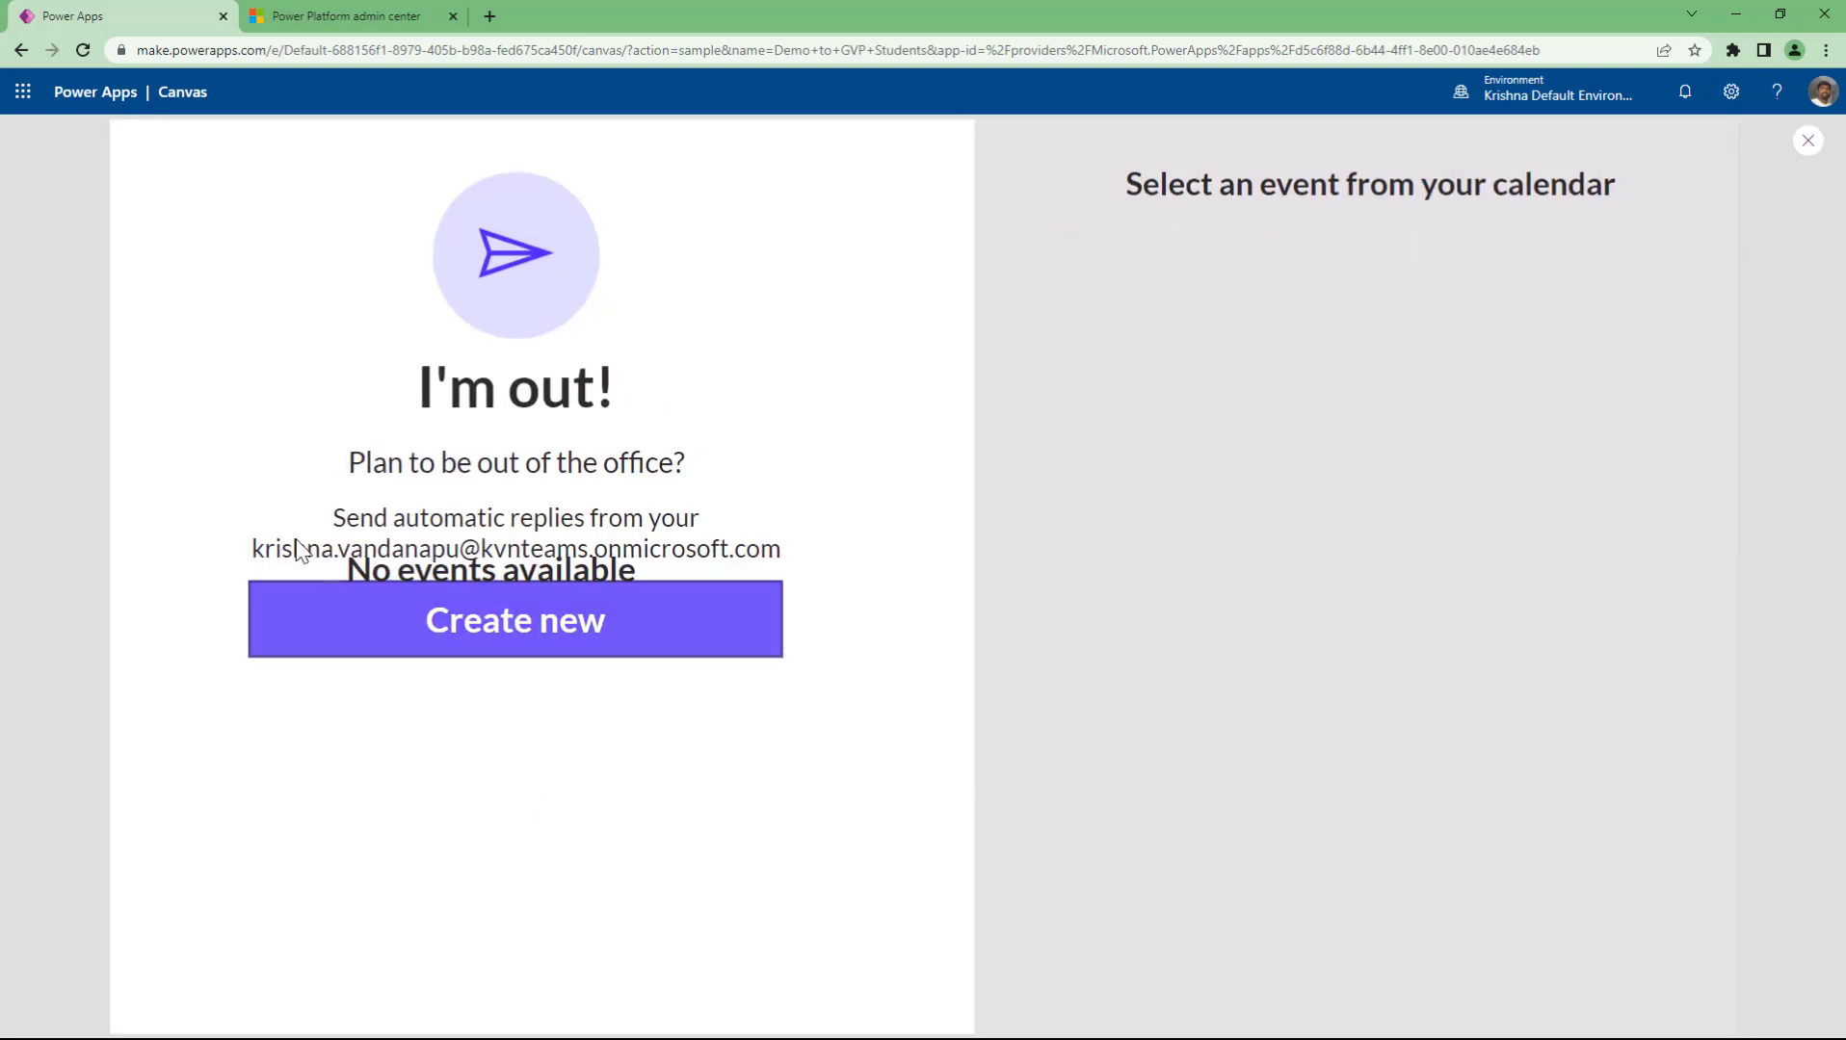
{"action": "left_click", "coordinate": [556, 659]}
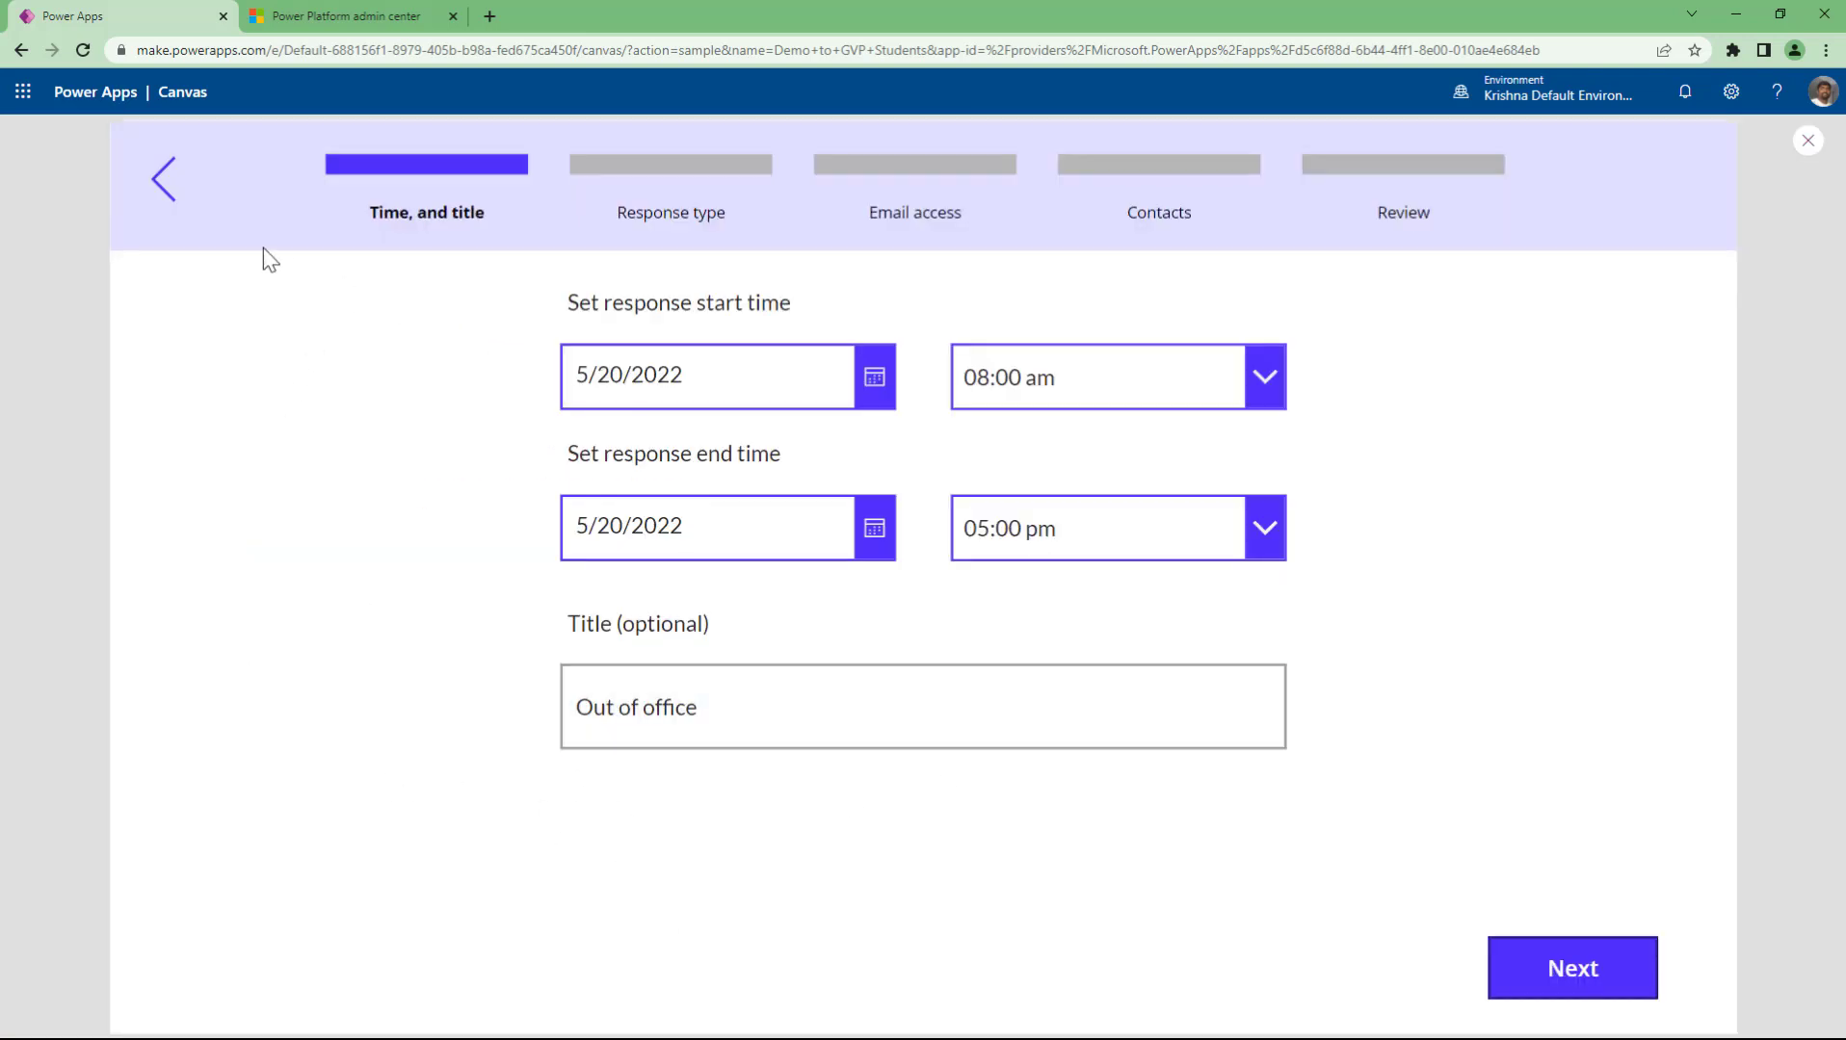
{"action": "left_click", "coordinate": [167, 183]}
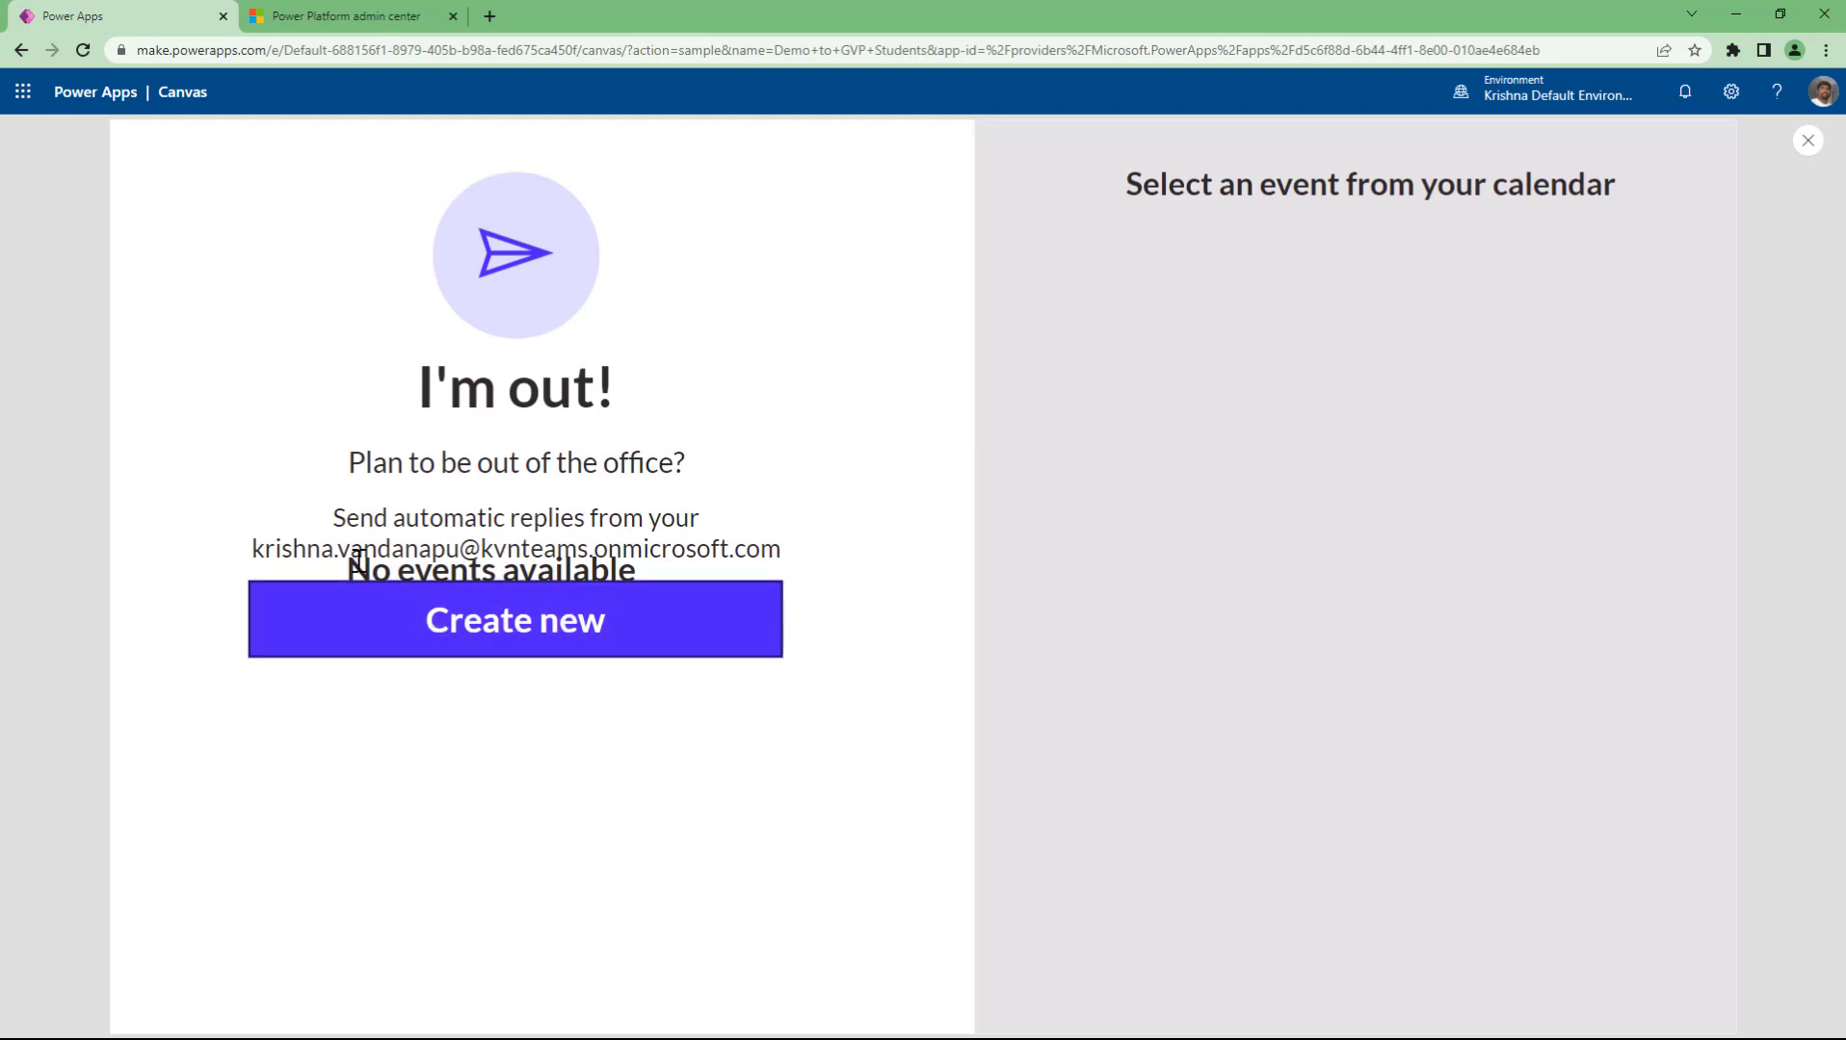
{"action": "left_click_drag", "start_coordinate": [348, 568], "coordinate": [667, 561]}
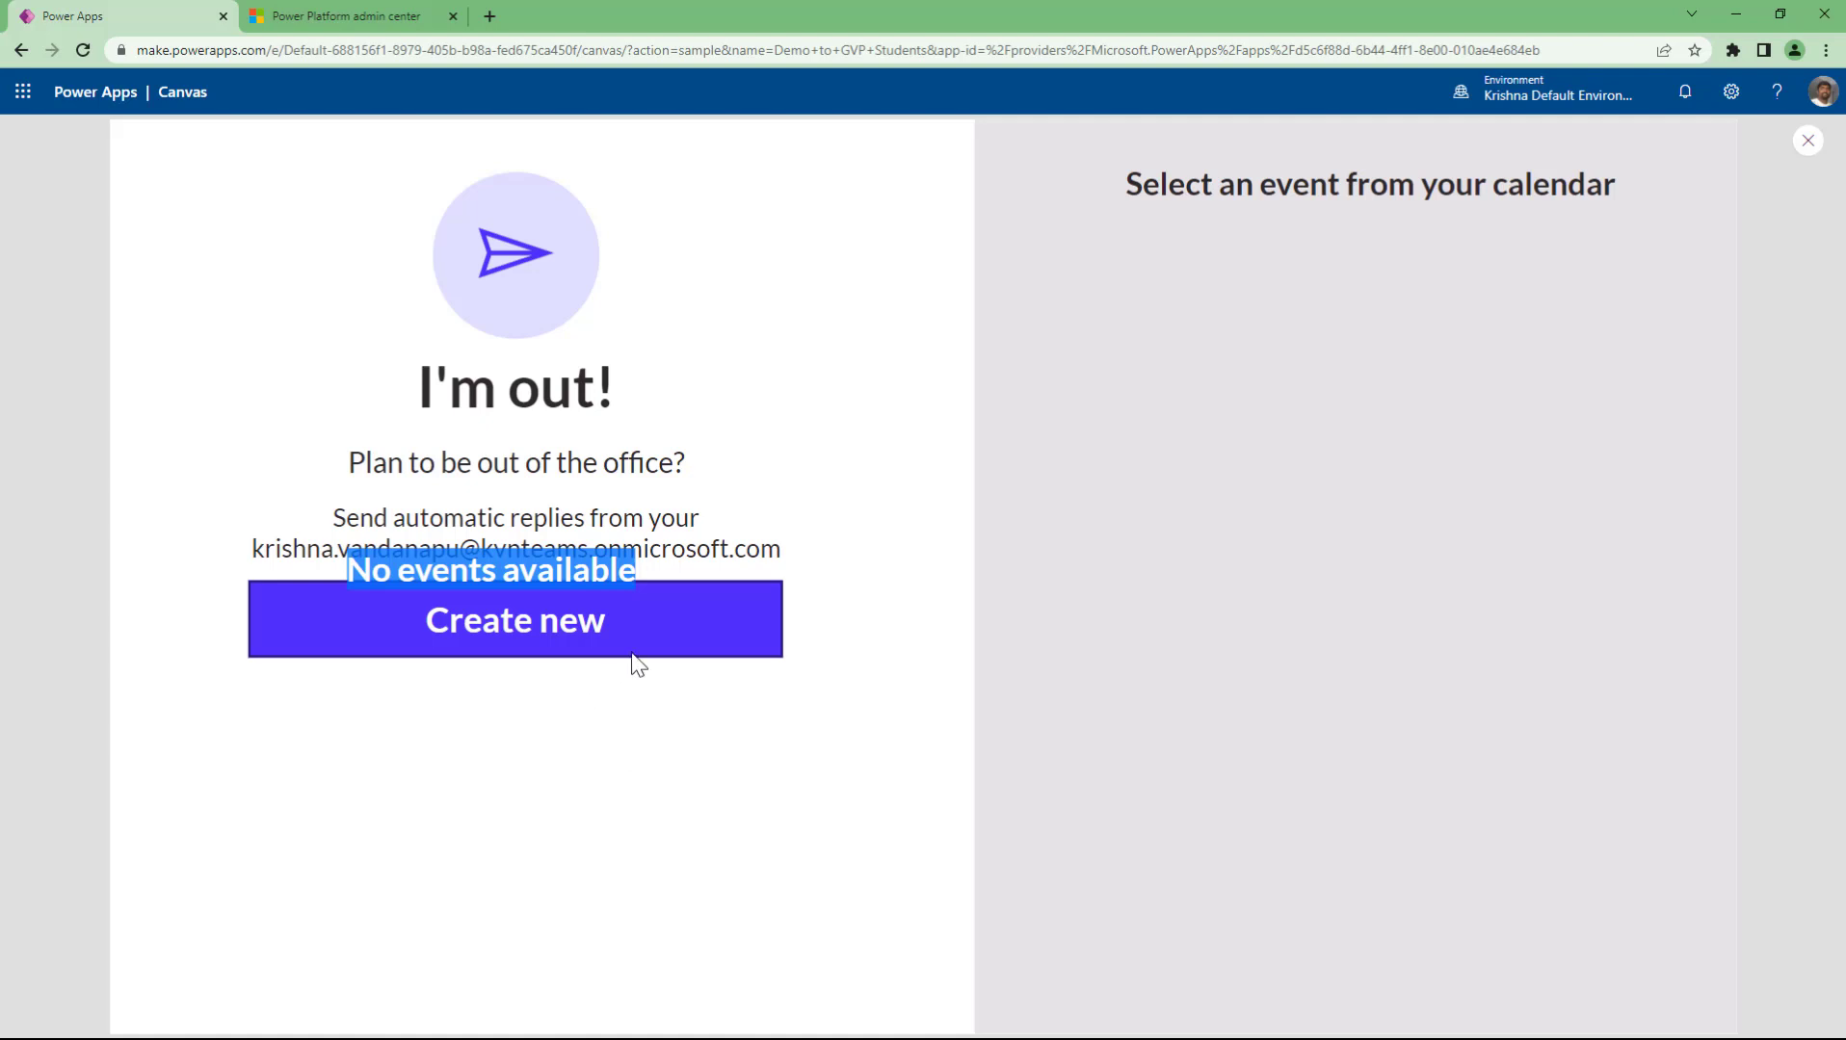
{"action": "left_click", "coordinate": [635, 570]}
- Create a new out-of-office response with start date 5/23/2022 and end date 5/25/2022
{"action": "left_click", "coordinate": [509, 643]}
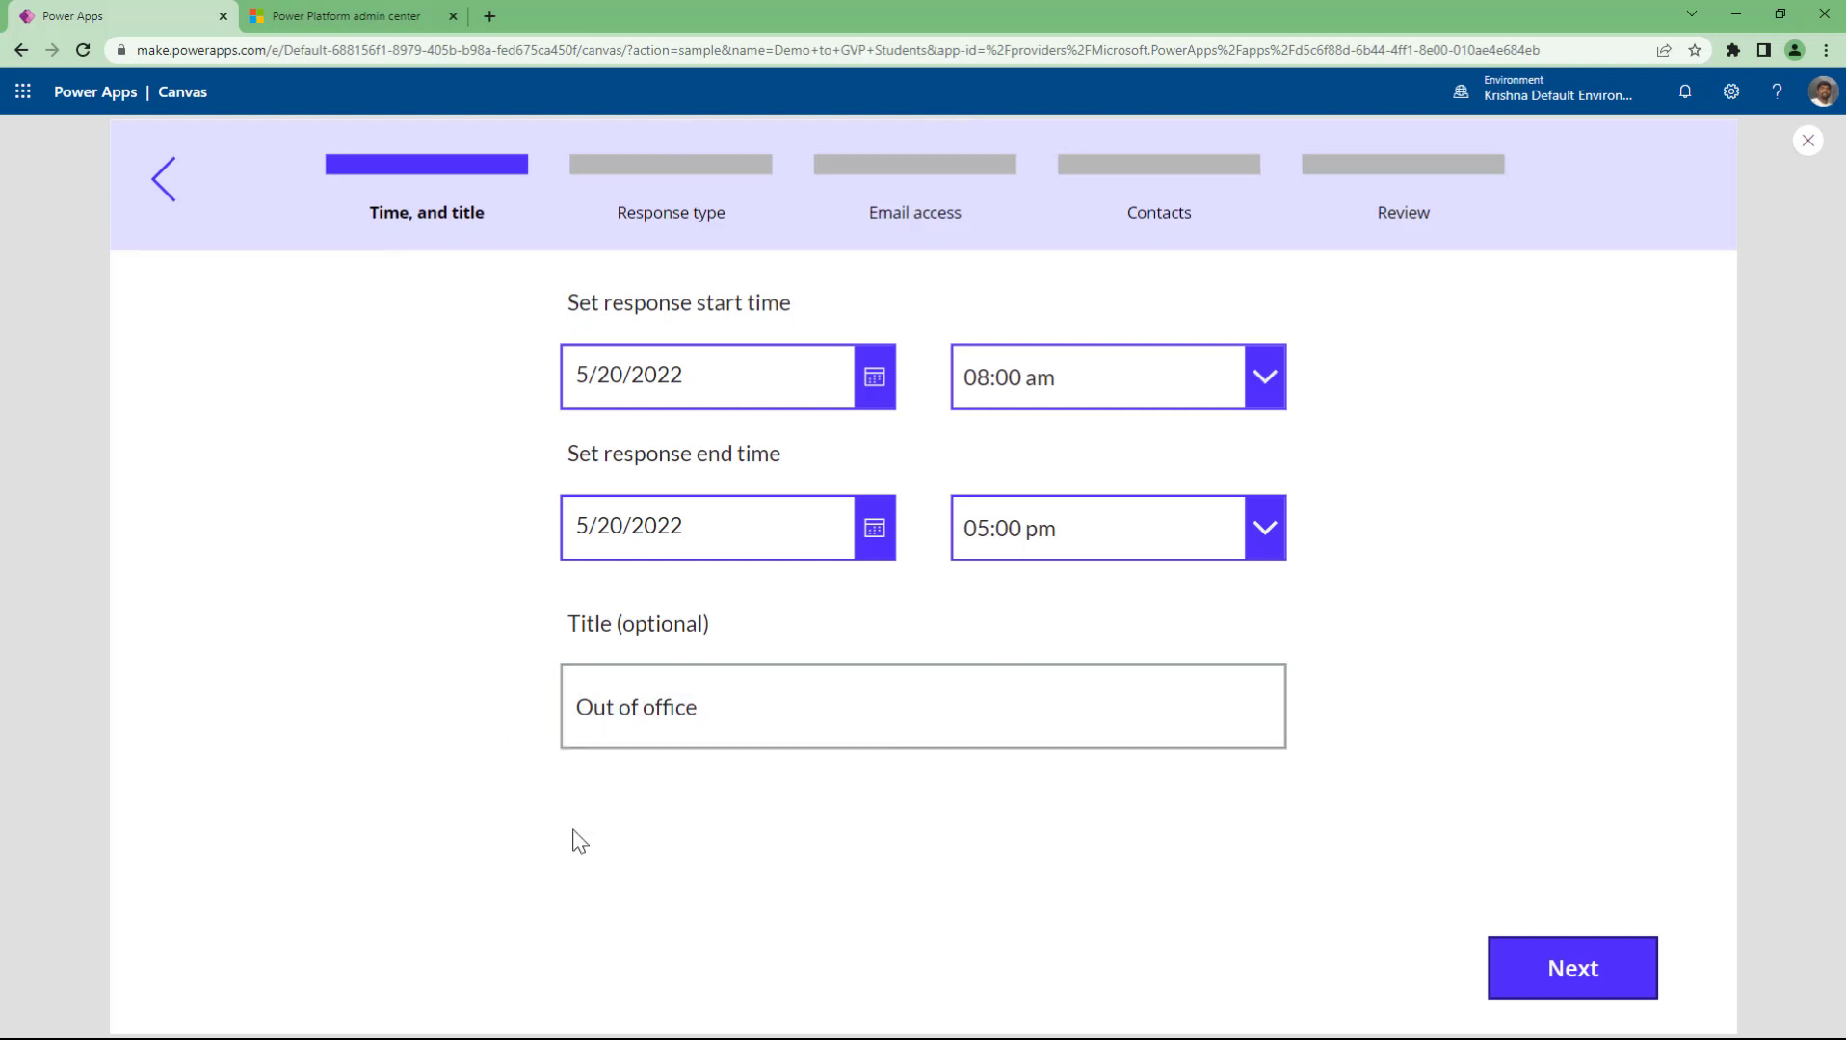
{"action": "left_click", "coordinate": [877, 381]}
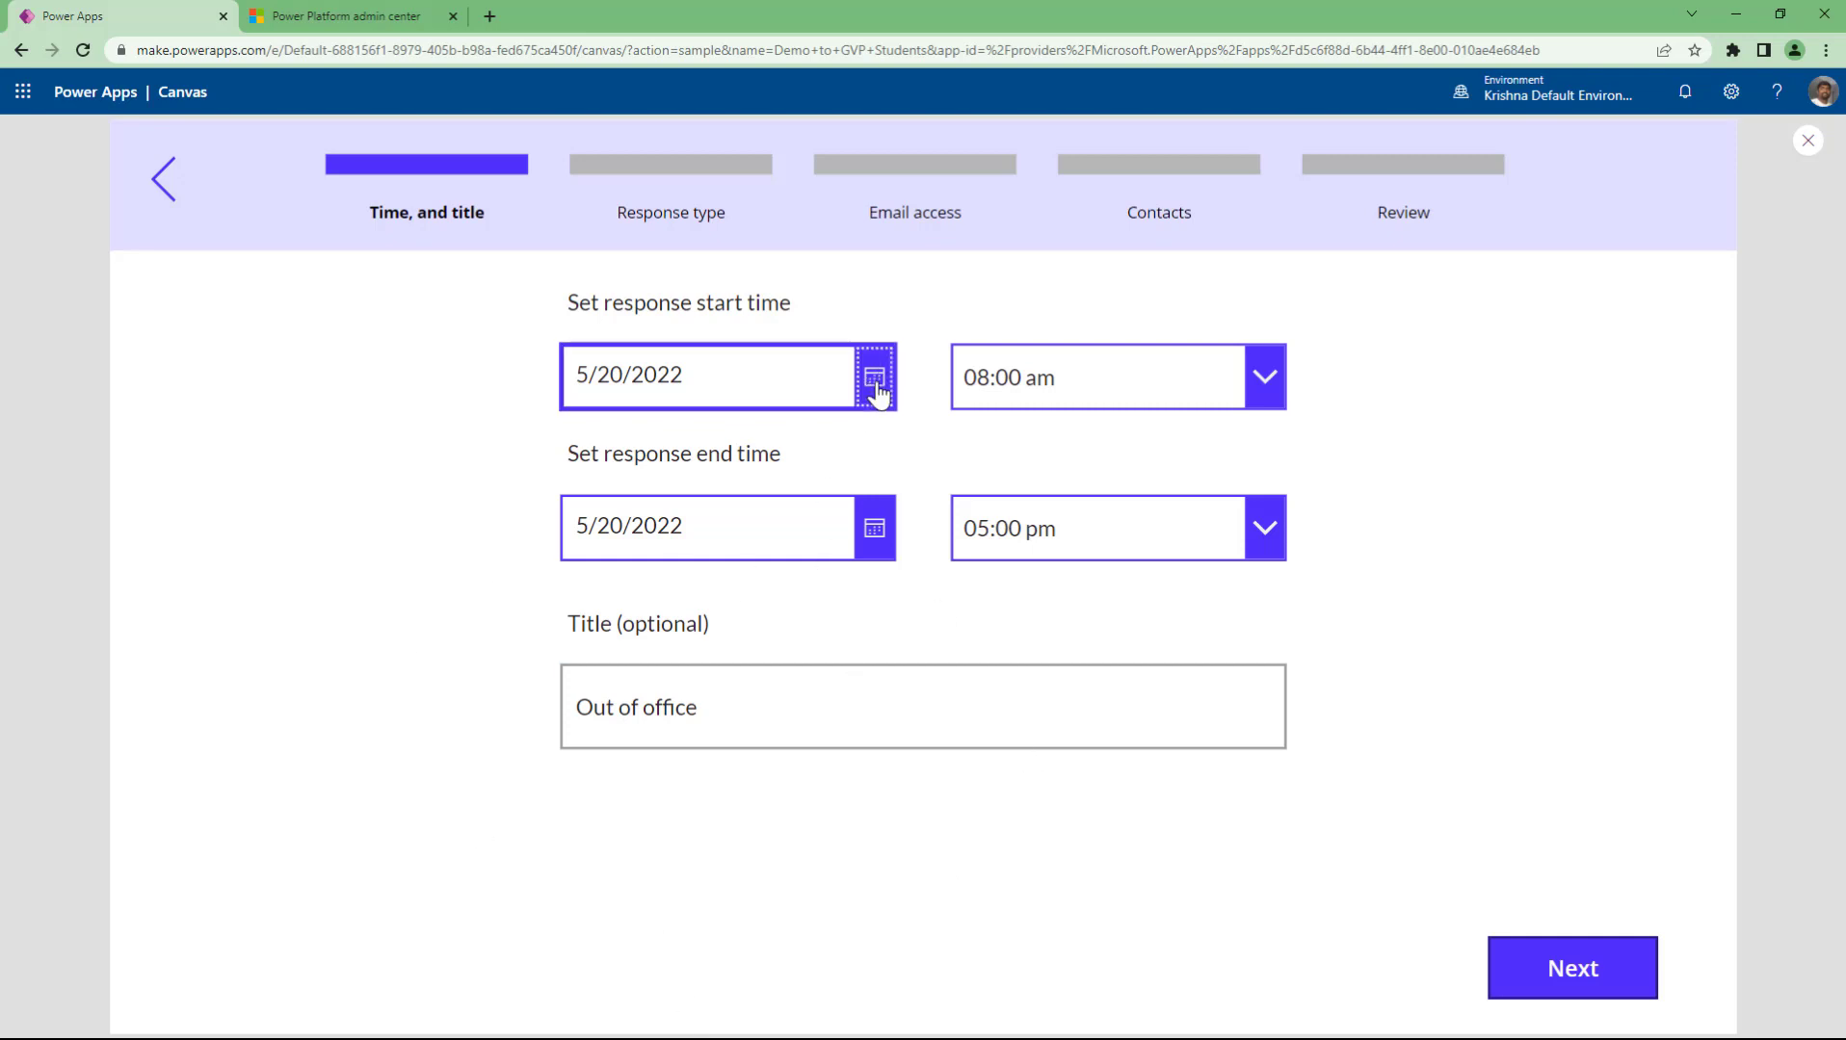
{"action": "left_click", "coordinate": [653, 869]}
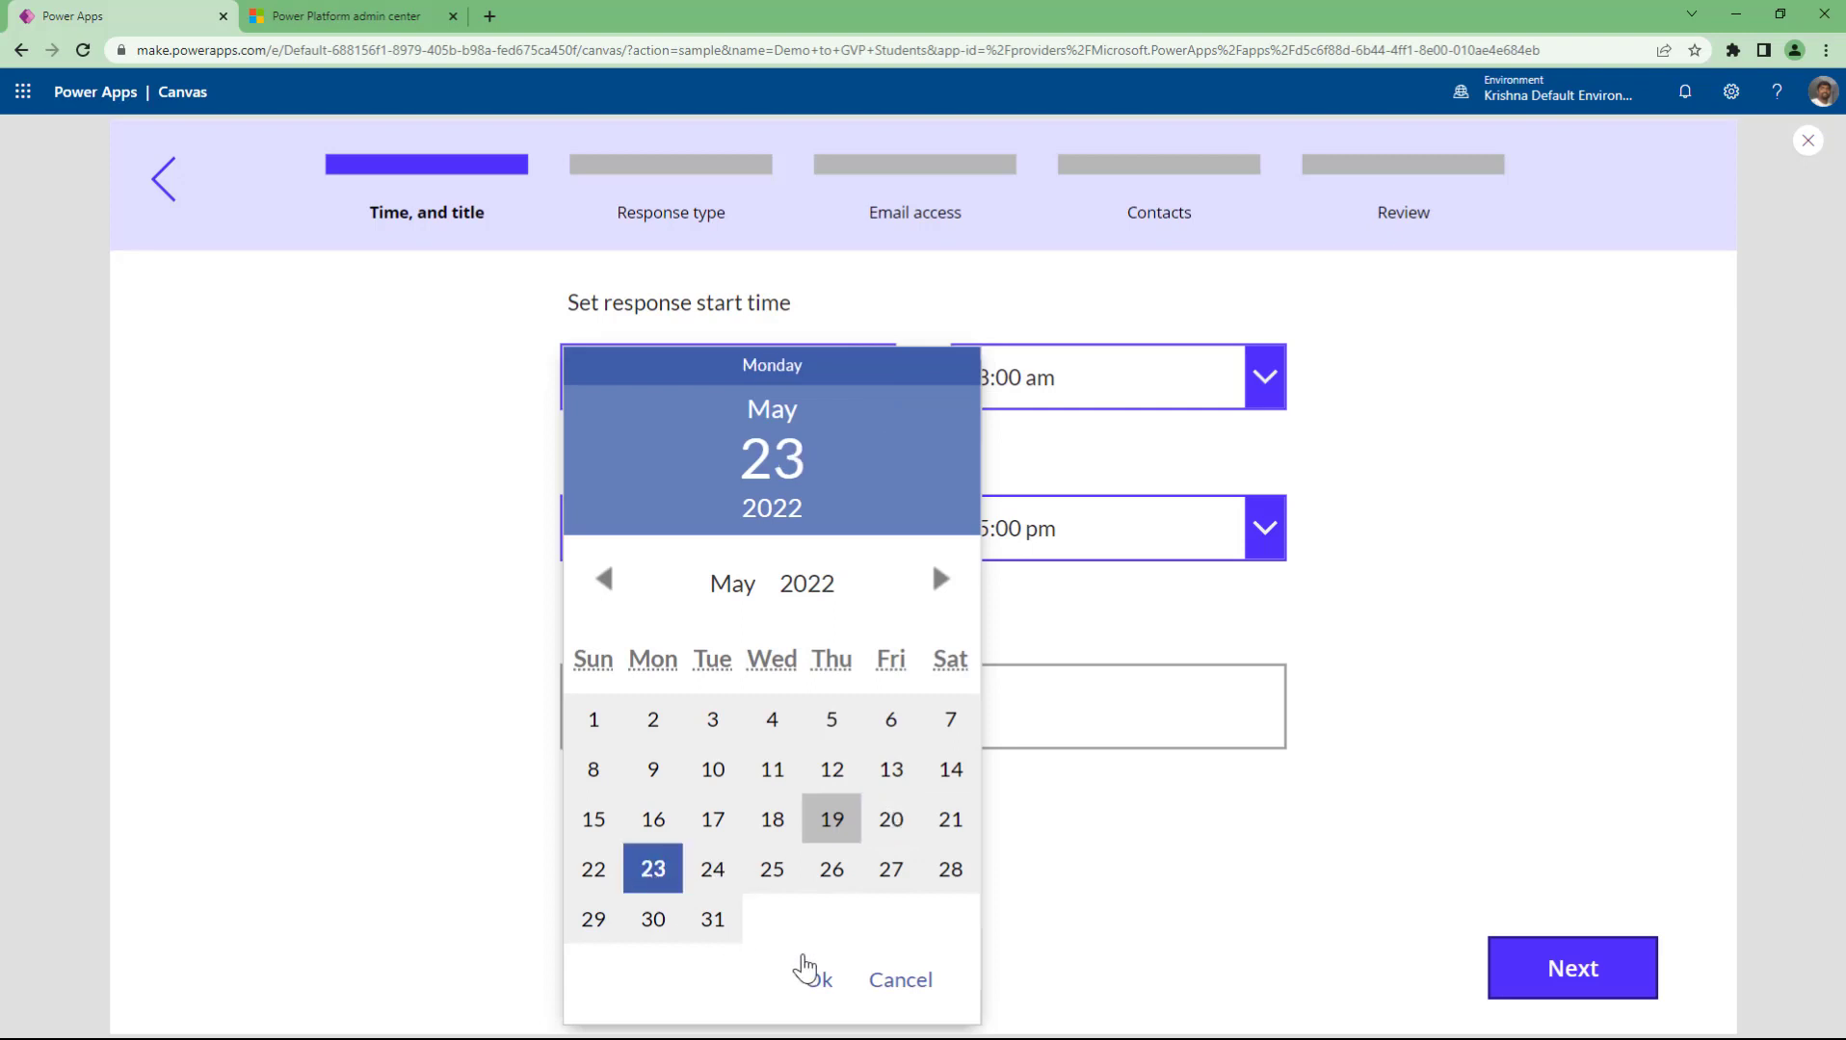
{"action": "left_click", "coordinate": [818, 979]}
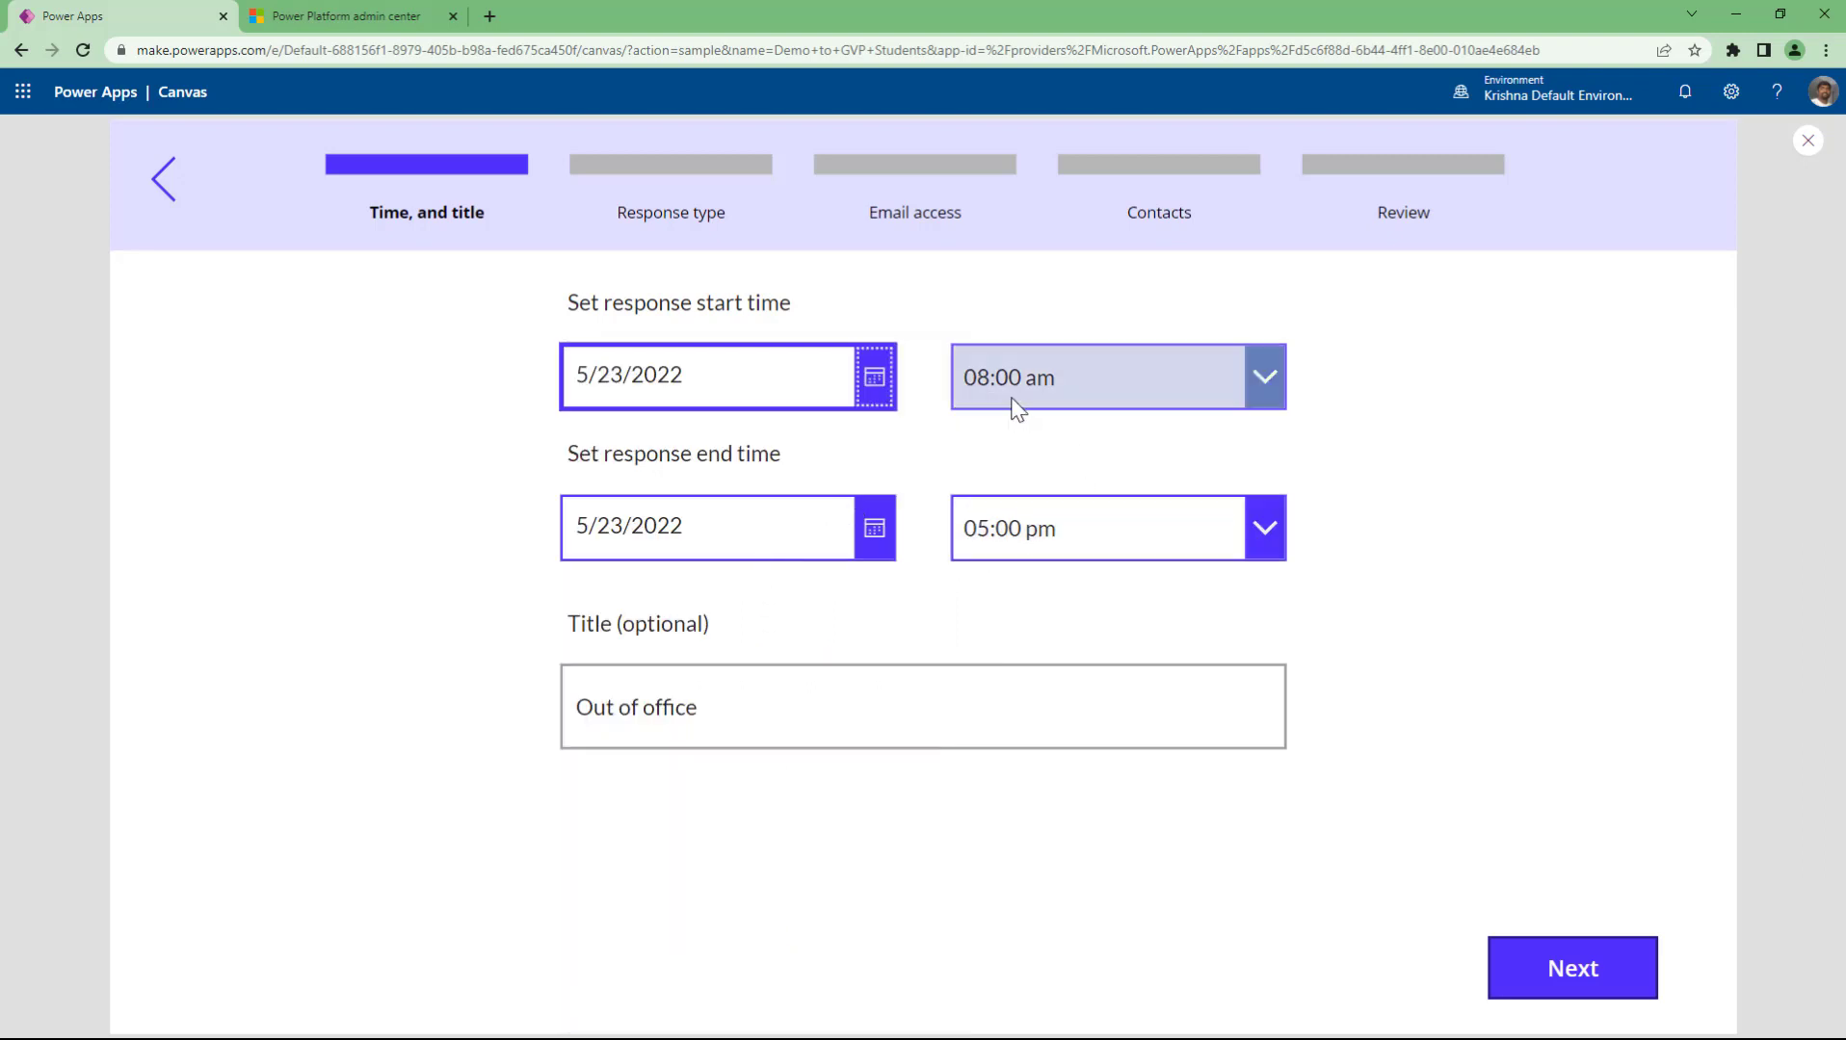
{"action": "left_click", "coordinate": [860, 533]}
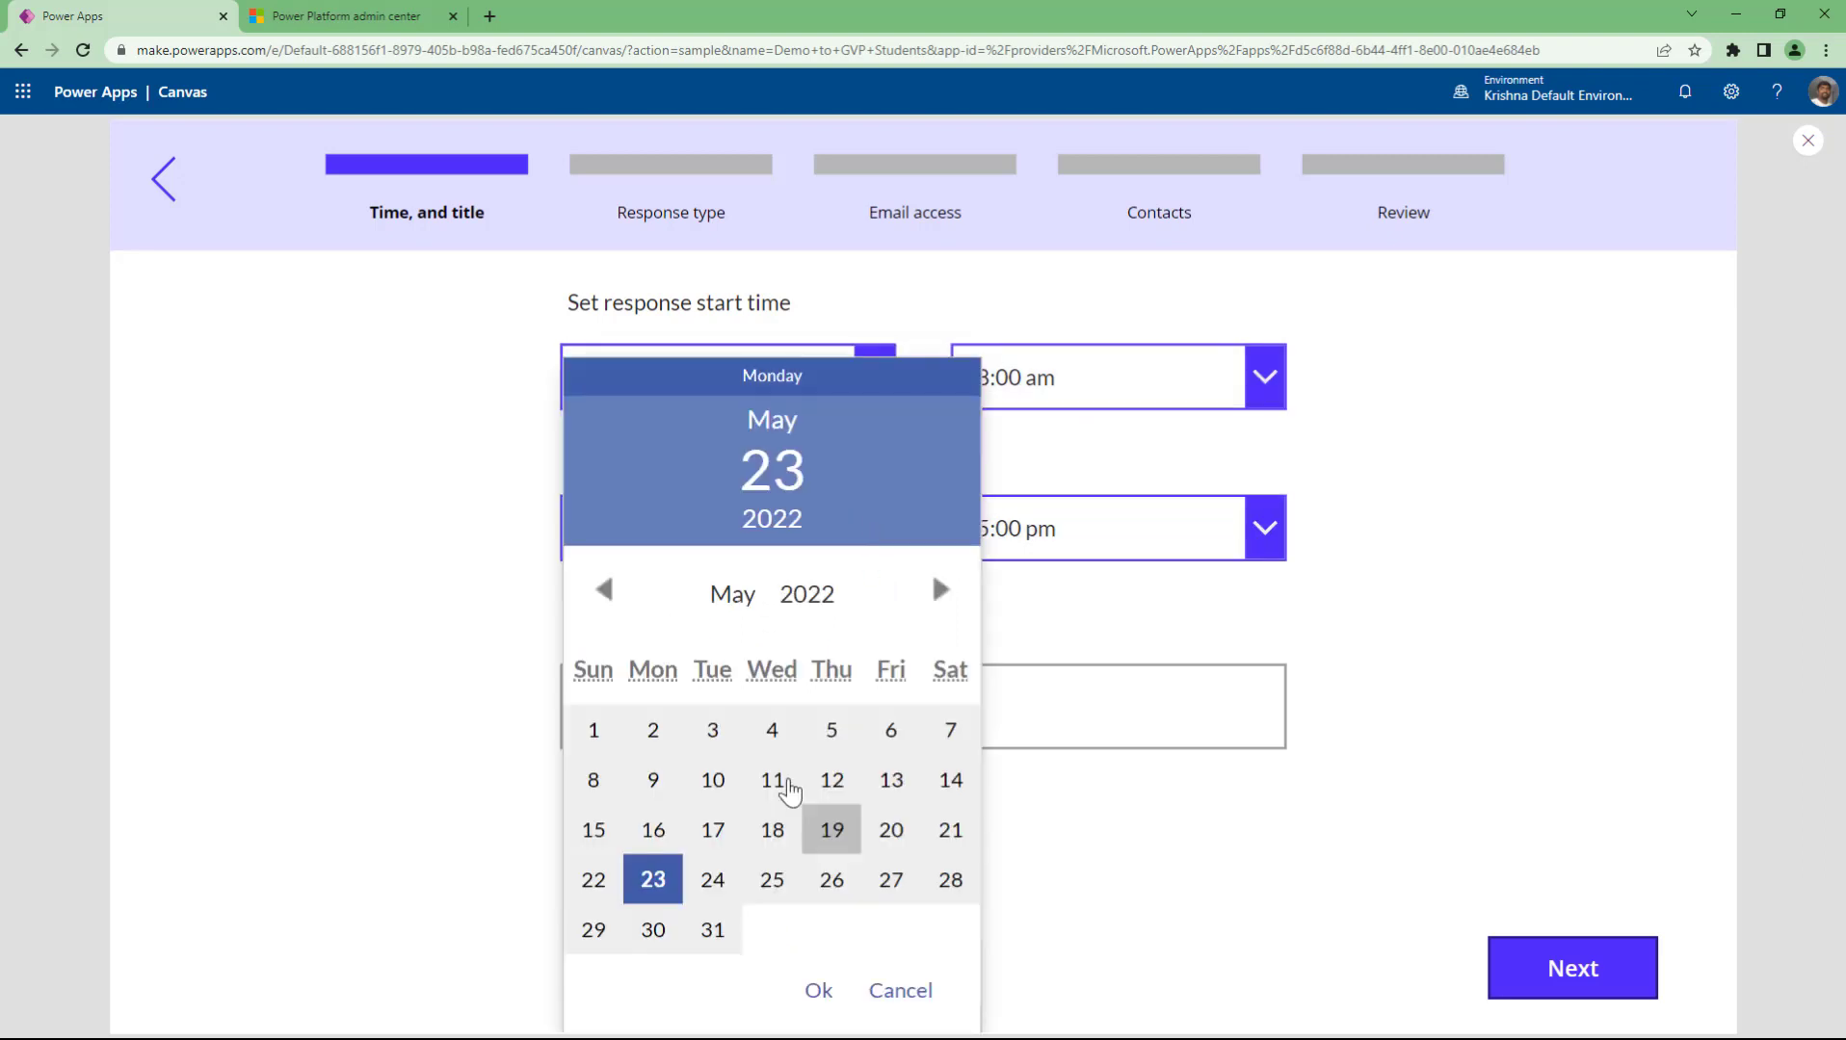
{"action": "left_click", "coordinate": [782, 880]}
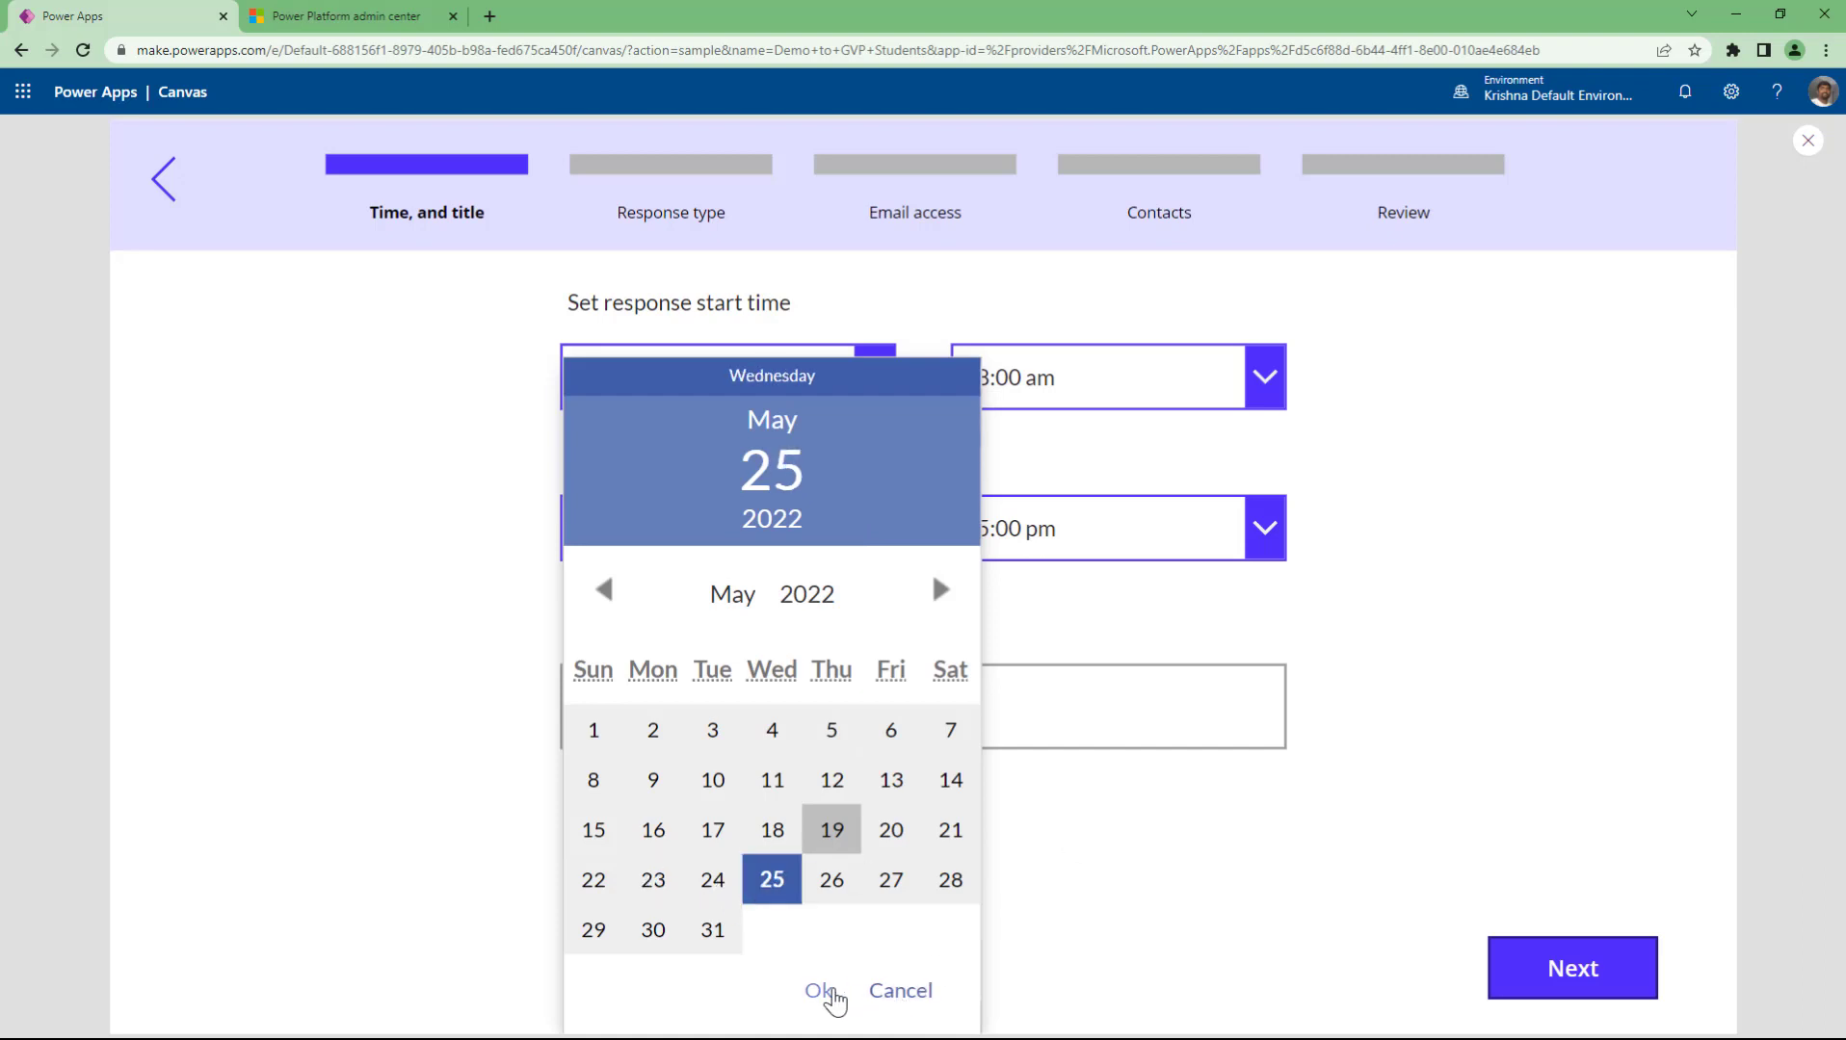
{"action": "left_click", "coordinate": [819, 990]}
- Replace the response title with "Personal vacation" and continue to the response type
{"action": "left_click", "coordinate": [729, 708]}
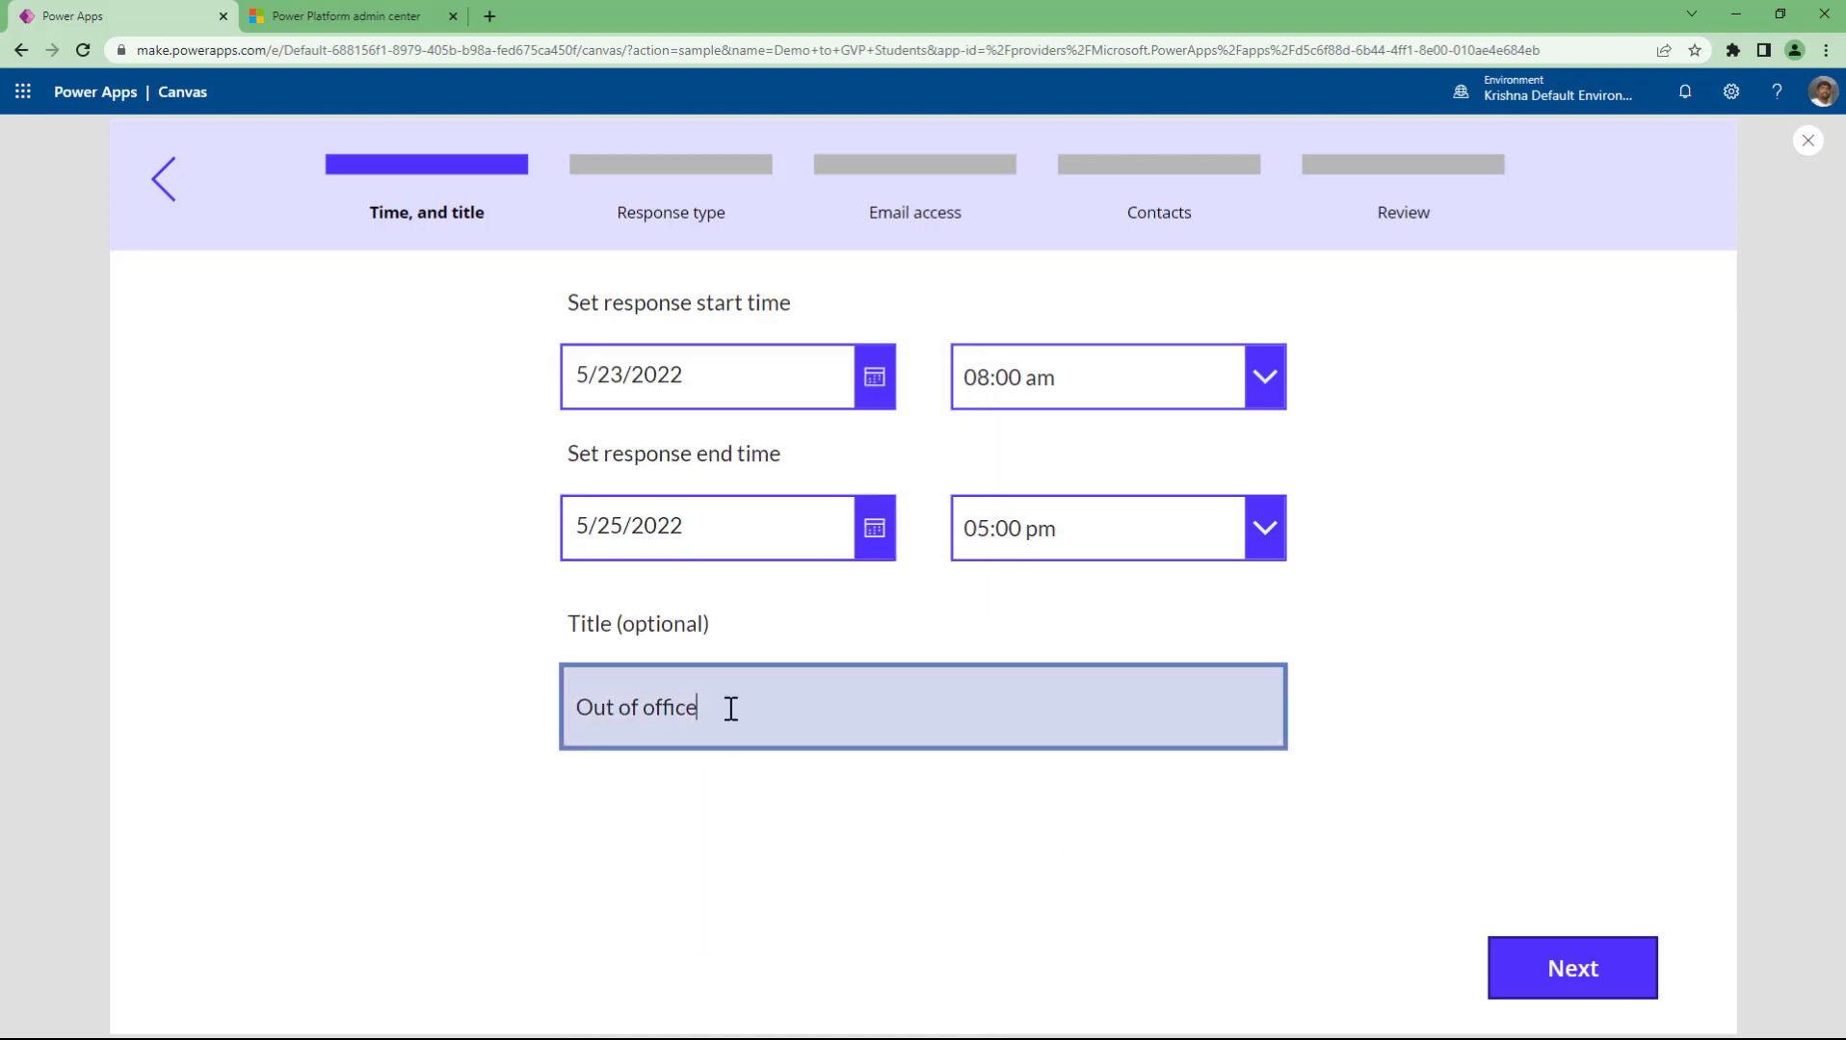
{"action": "left_click_drag", "start_coordinate": [800, 708], "coordinate": [538, 707]}
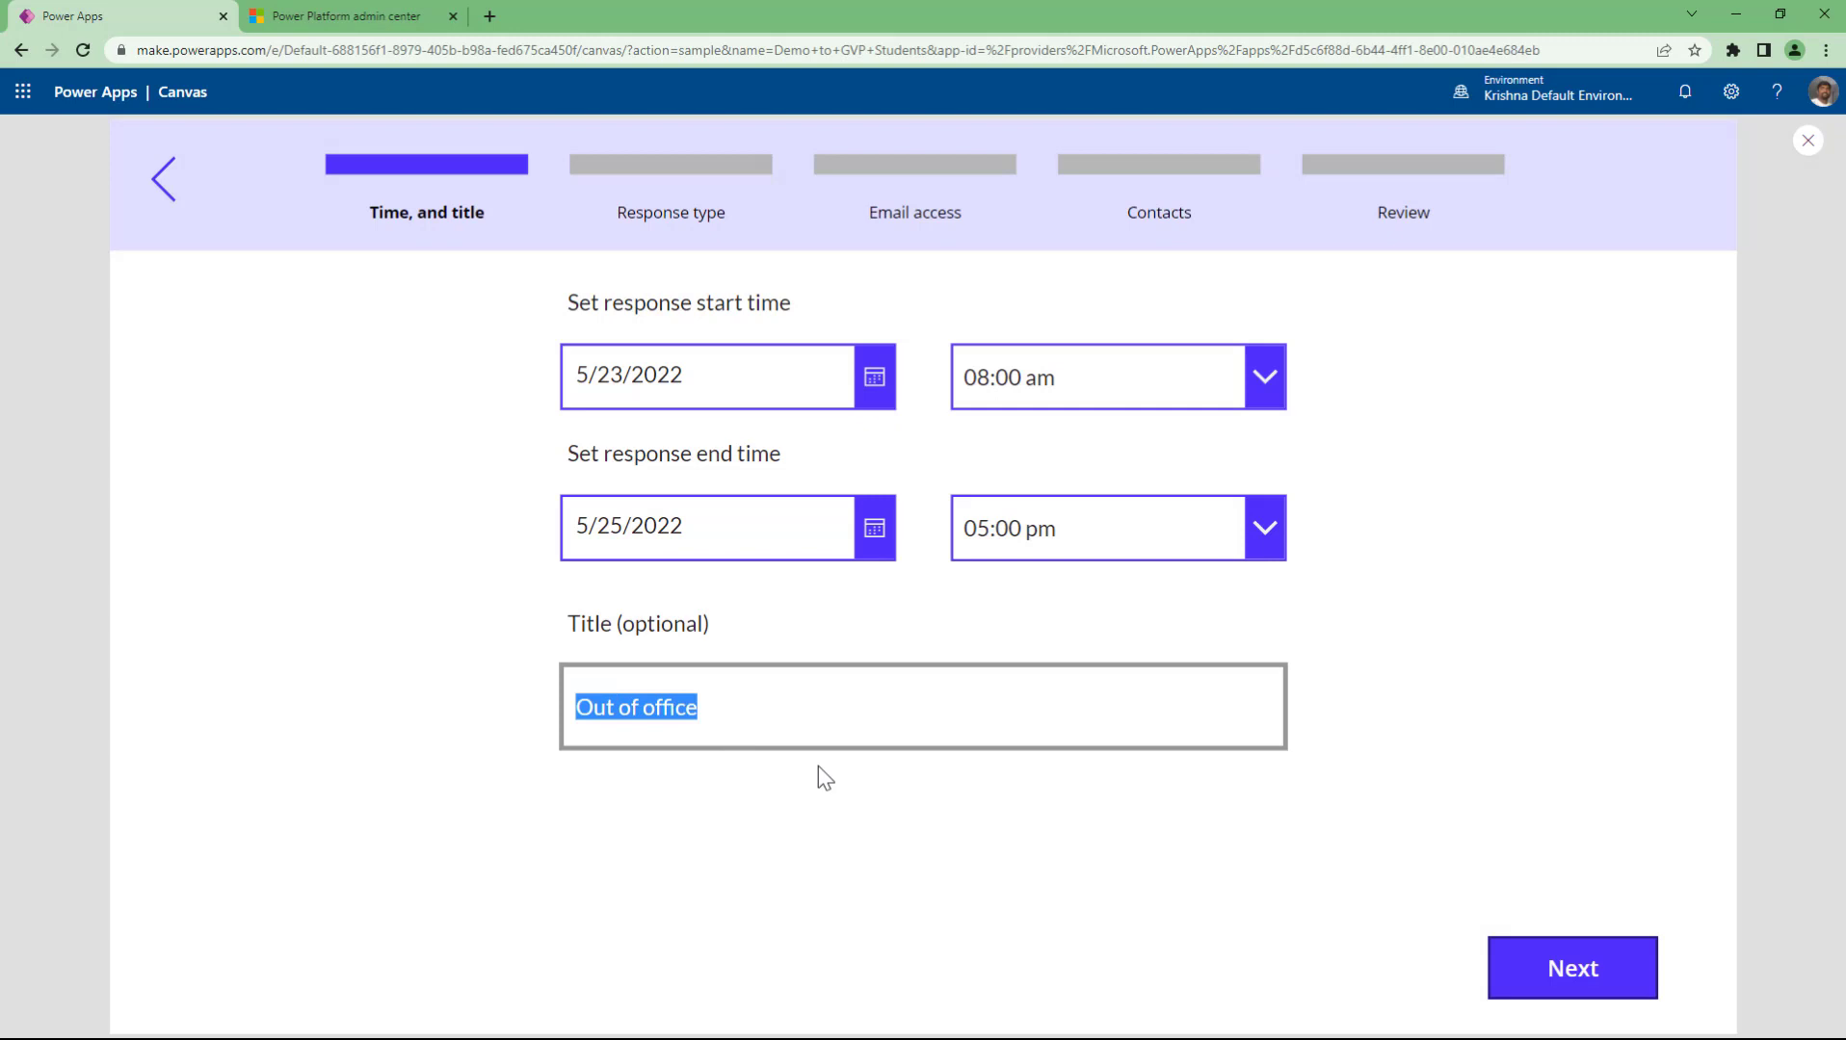
{"action": "type", "text": "Personal"}
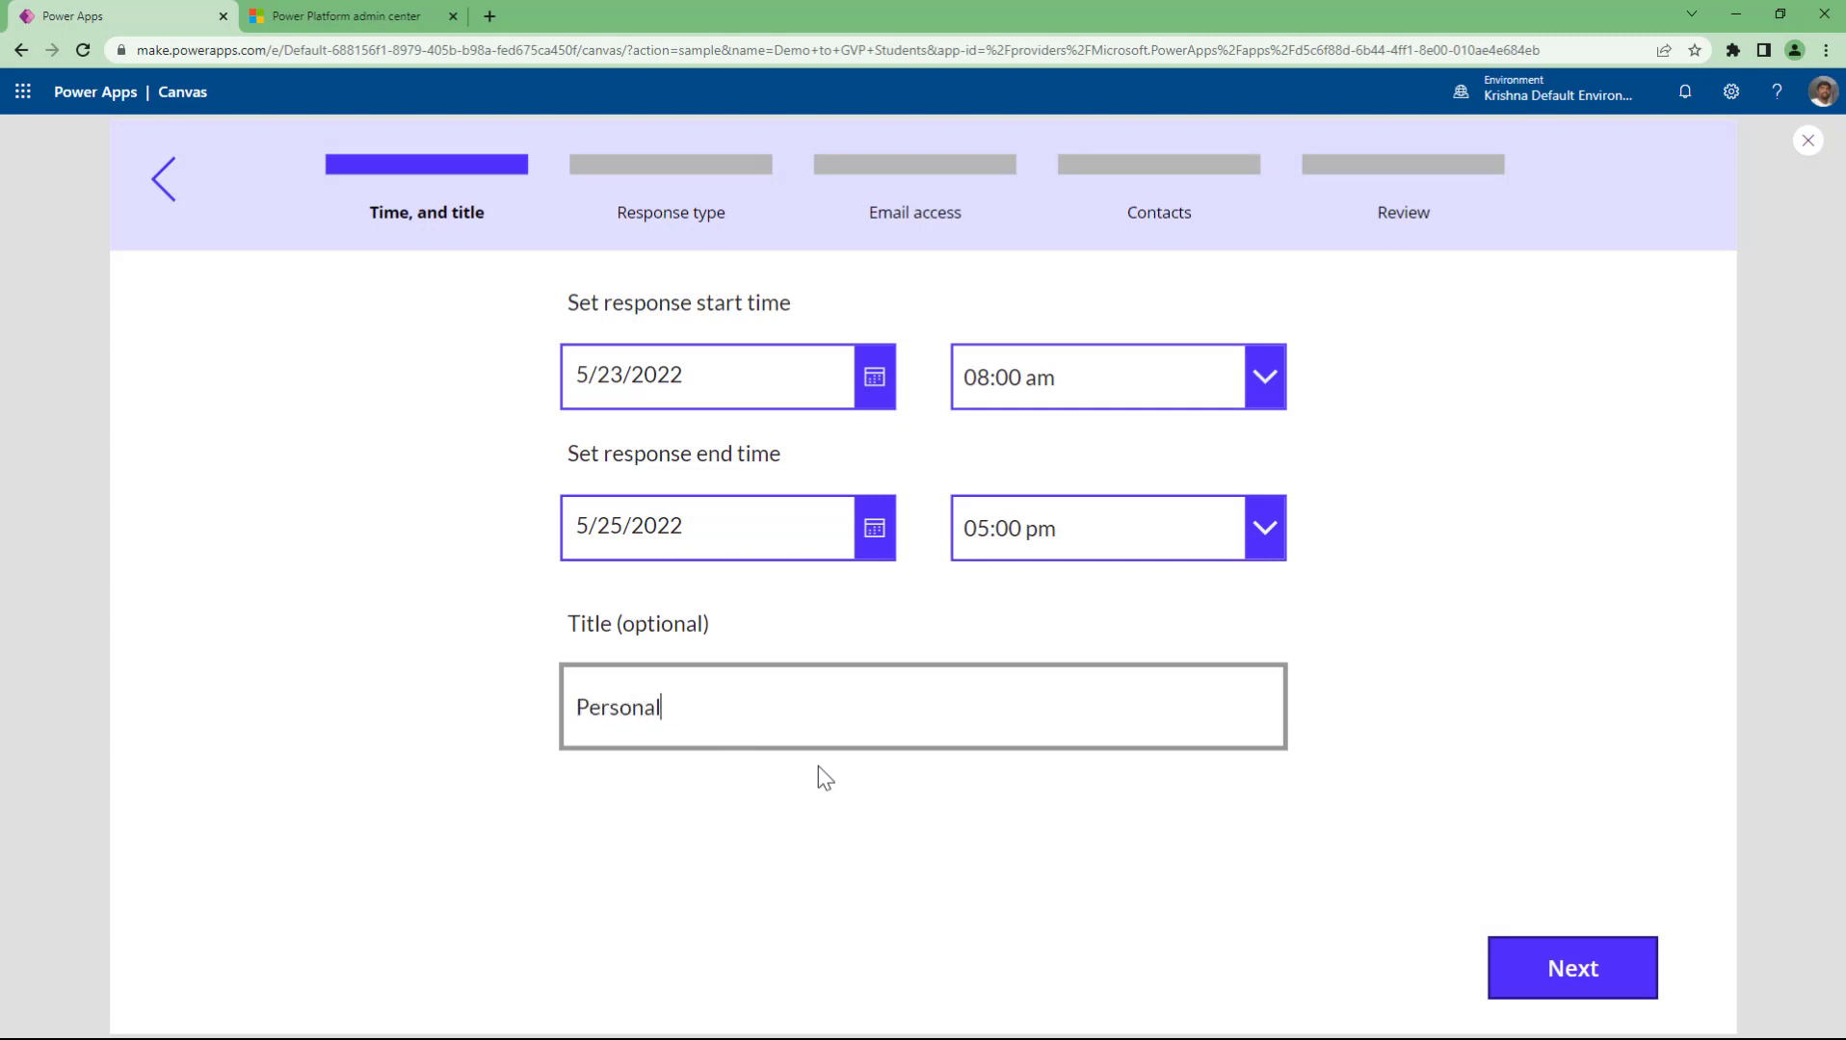
{"action": "type", "text": " vacation"}
{"action": "key", "text": "BackSpace"}
{"action": "key", "text": "BackSpace"}
{"action": "type", "text": "ion"}
{"action": "left_click", "coordinate": [1502, 968]}
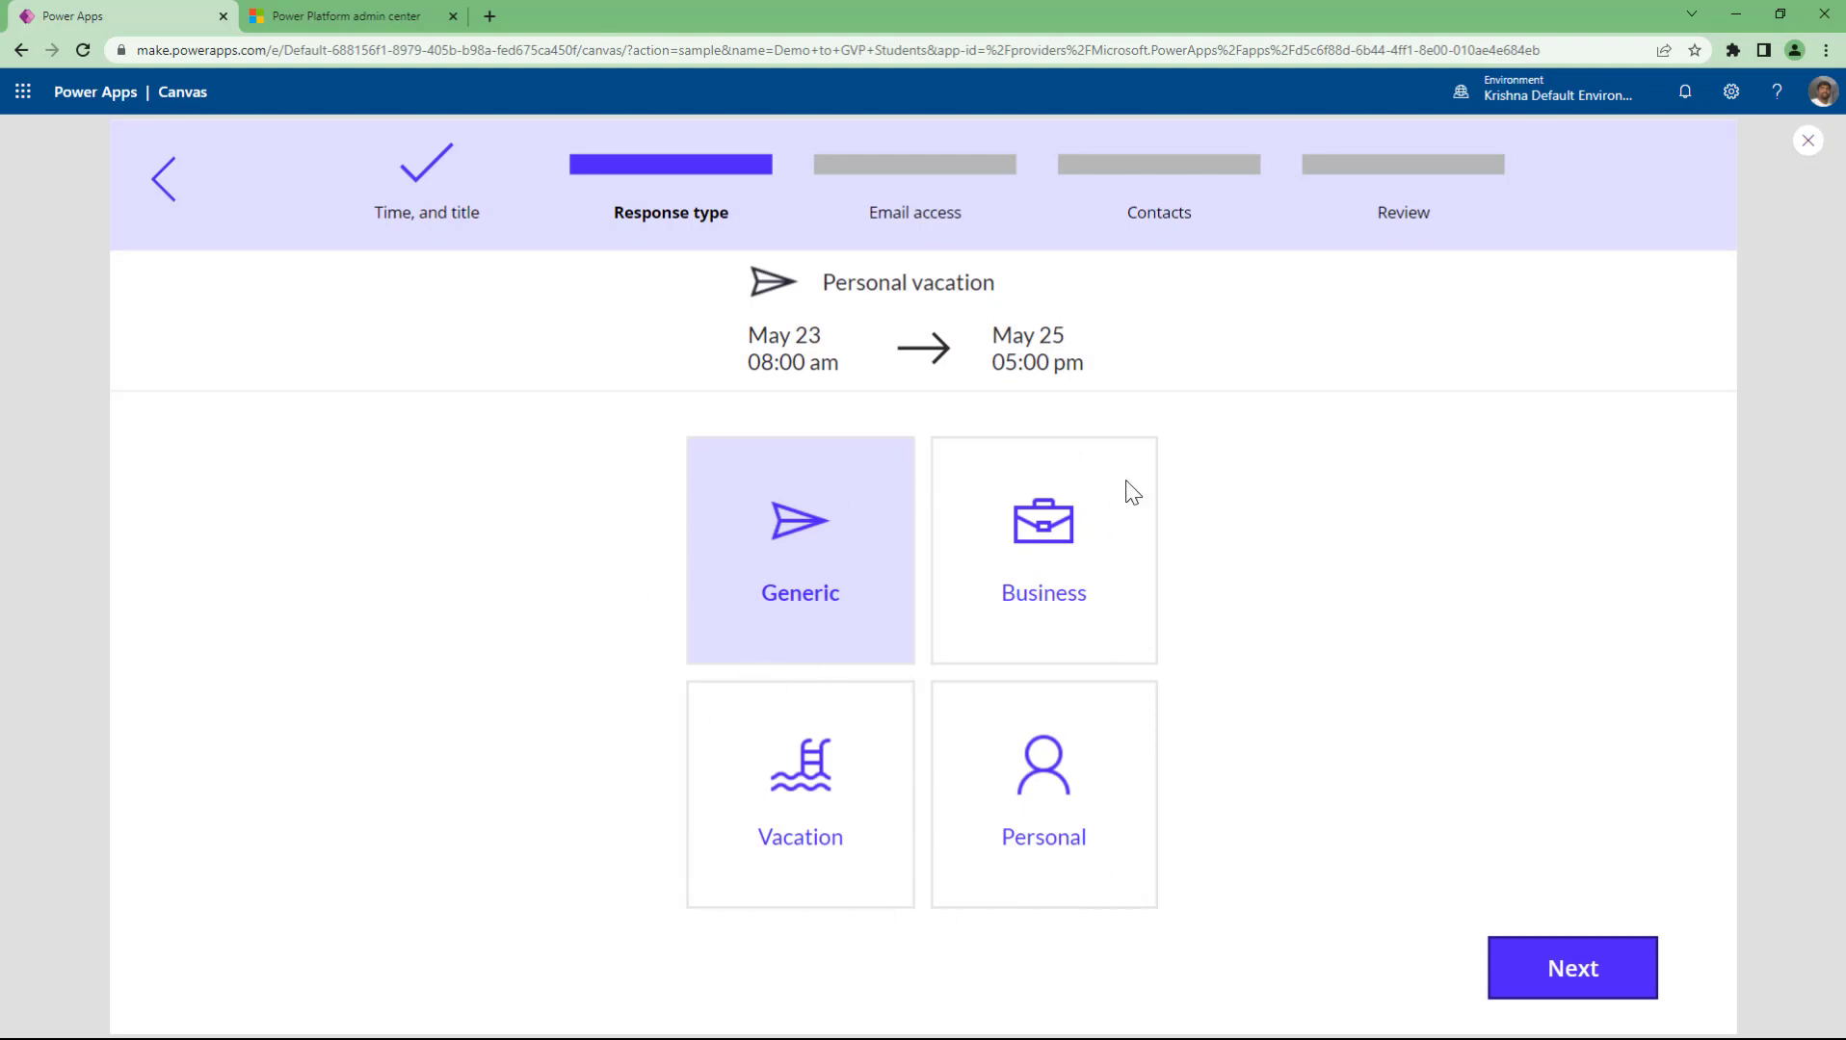
- Choose Personal as the response type and None for email access, and continue to the contacts page
{"action": "left_click", "coordinate": [1029, 844]}
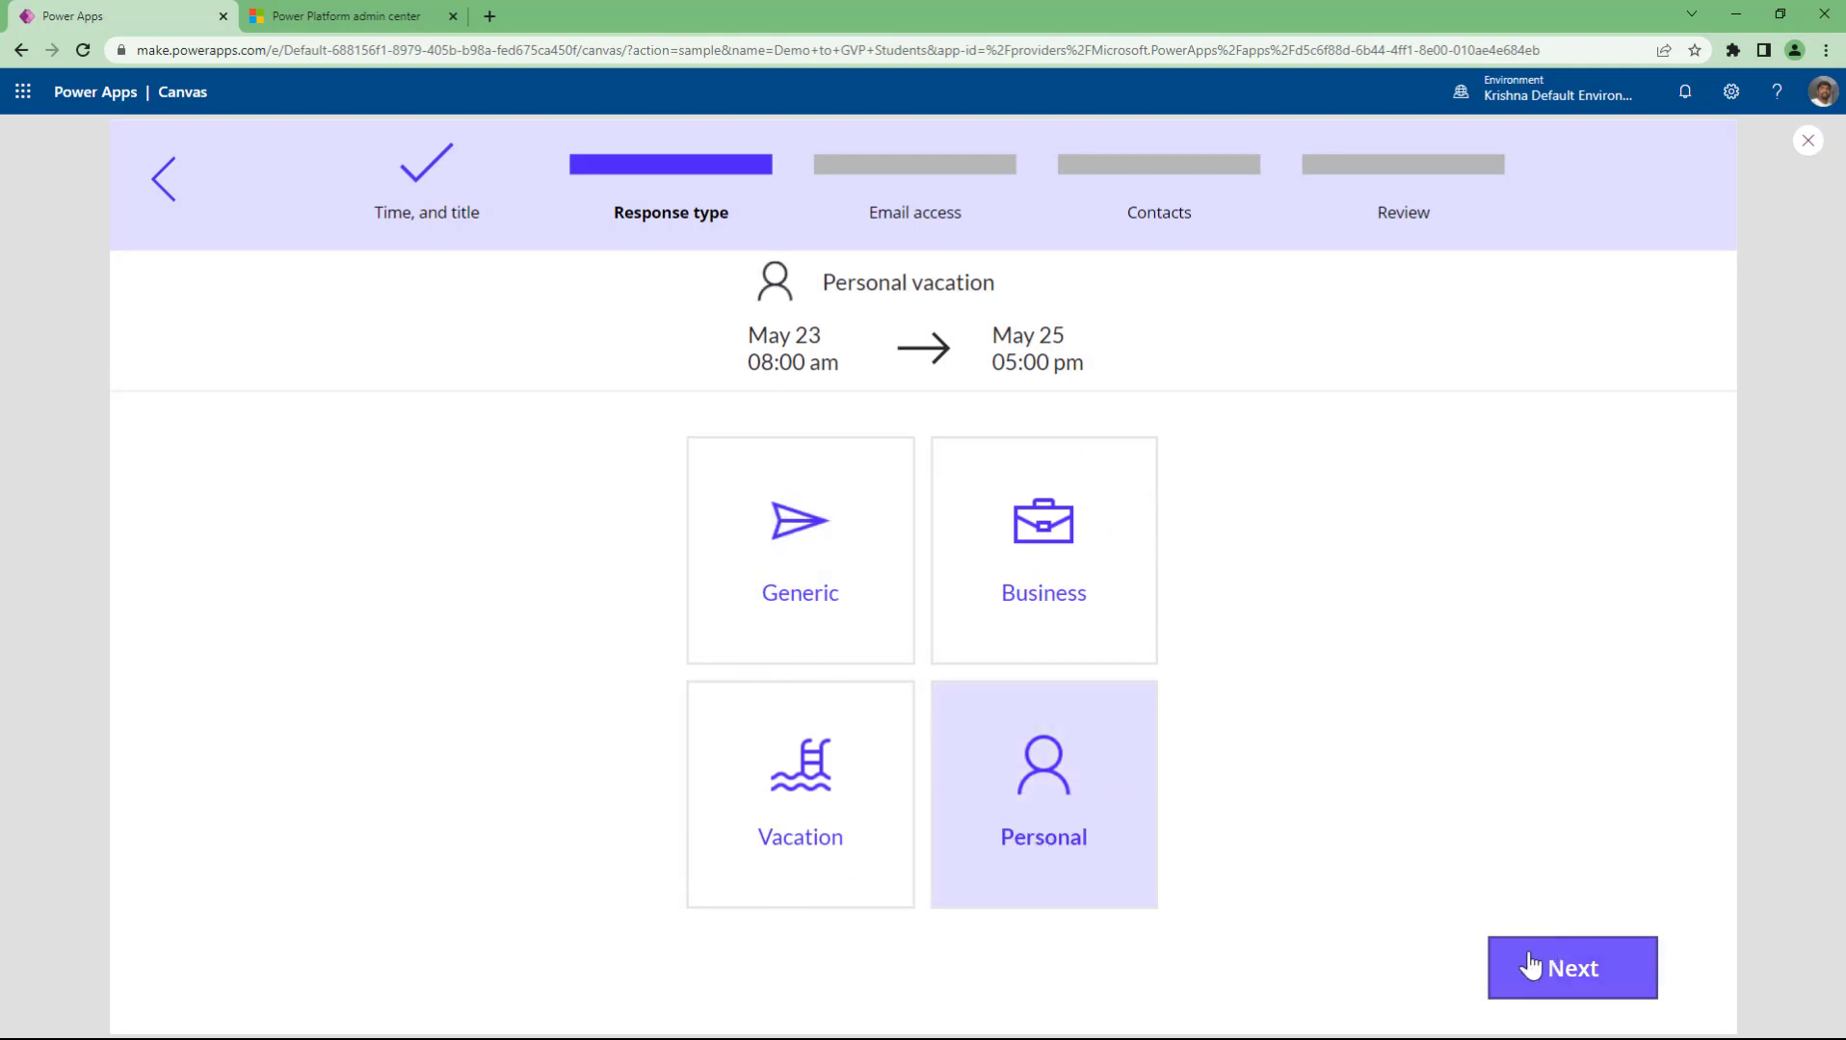
{"action": "left_click", "coordinate": [1542, 964]}
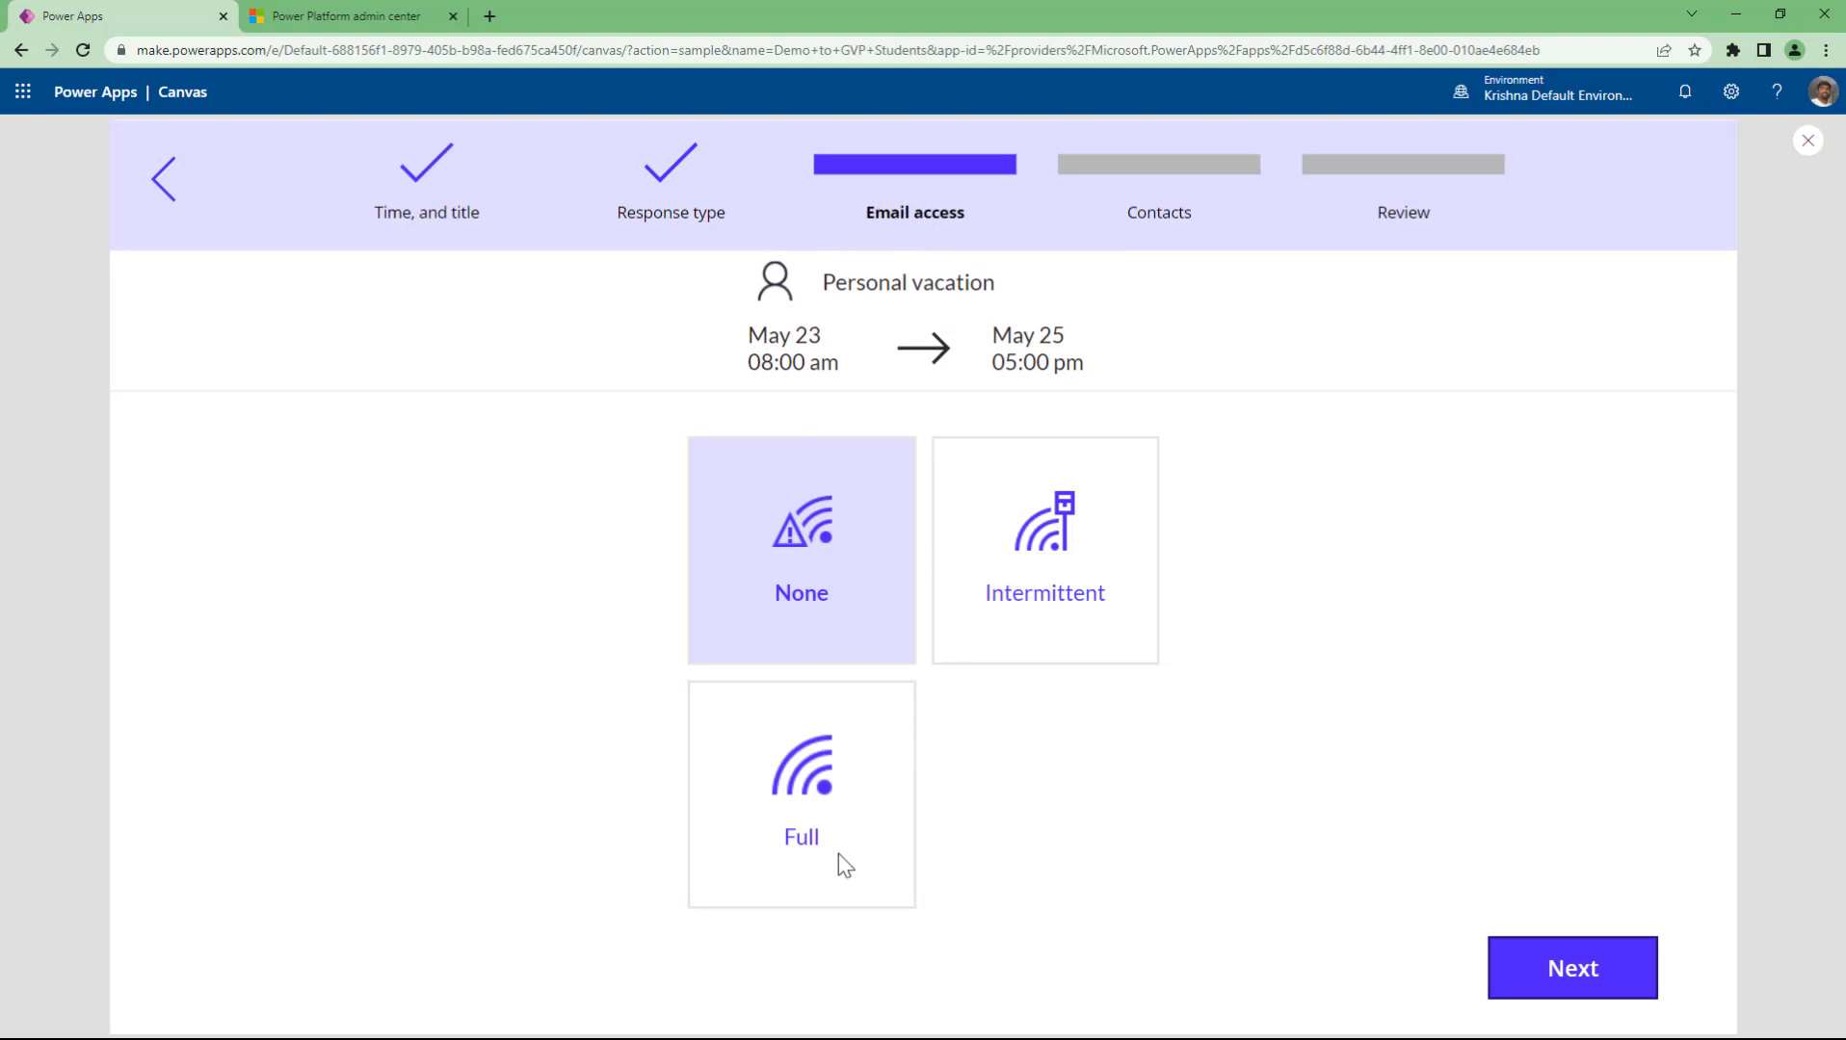
{"action": "left_click", "coordinate": [824, 588]}
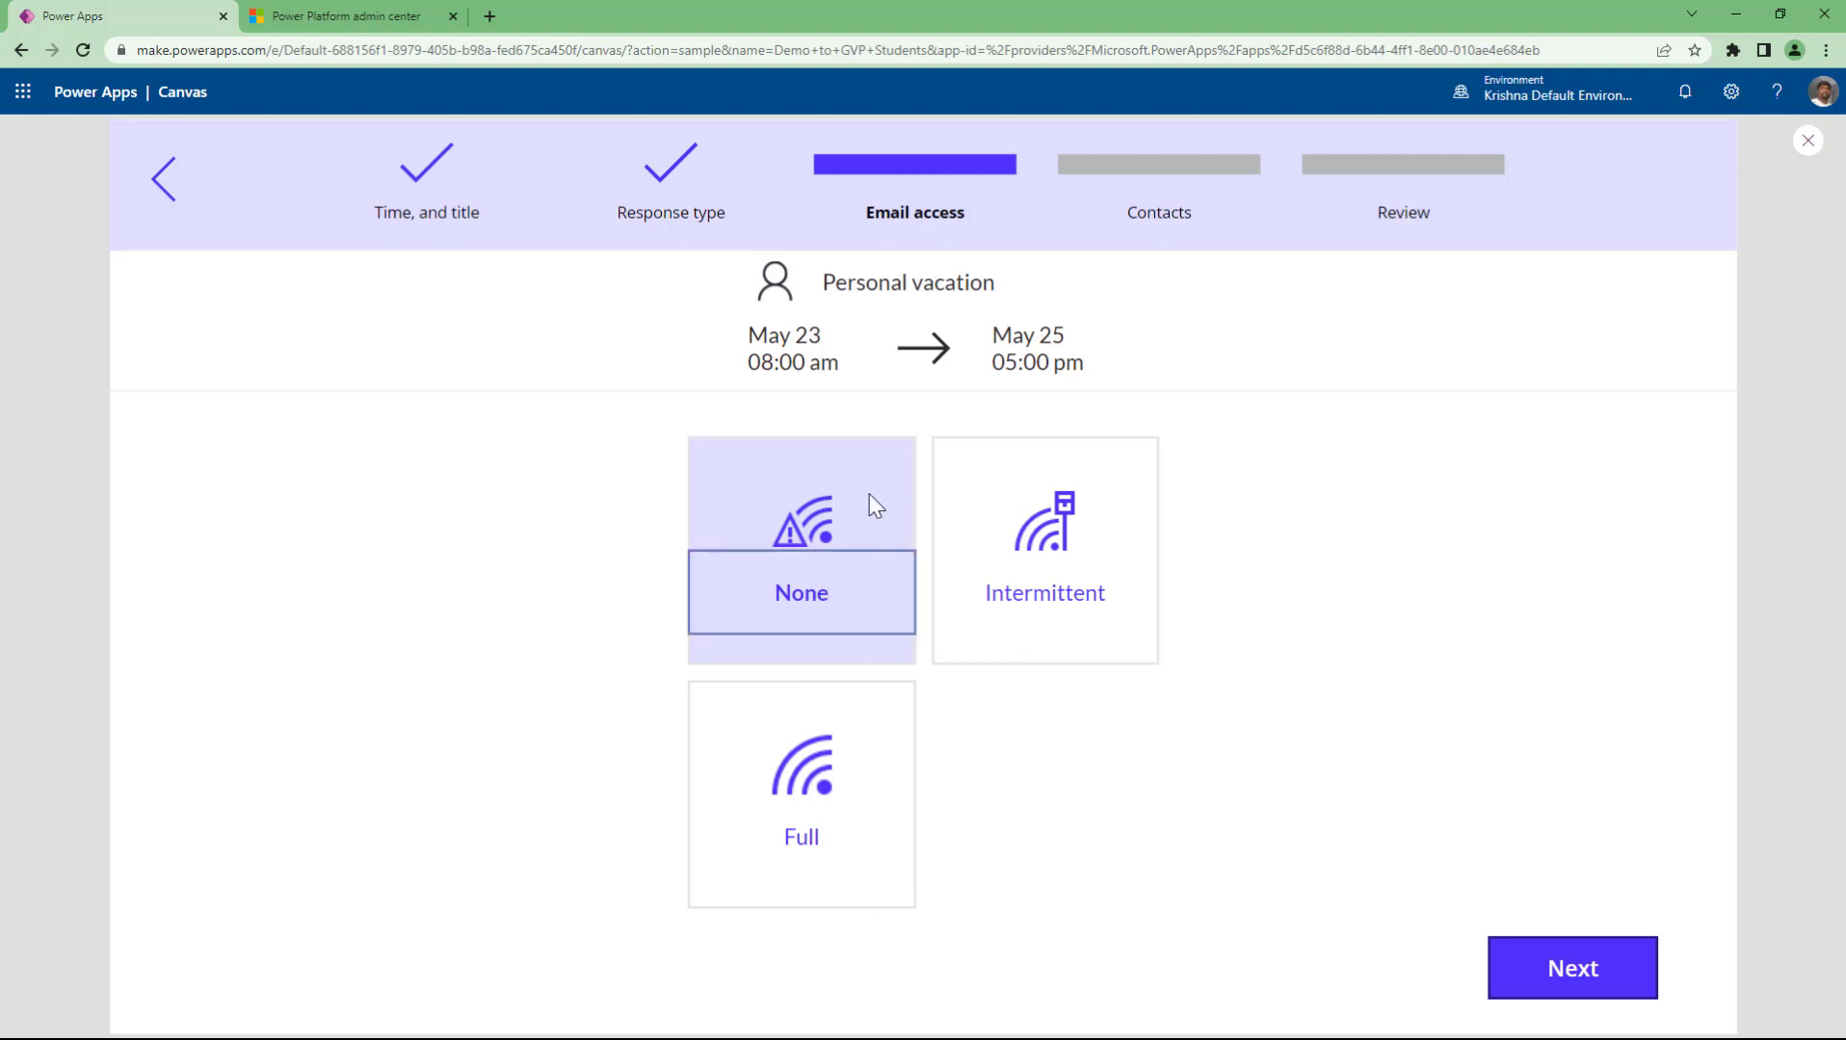
{"action": "left_click", "coordinate": [1531, 988]}
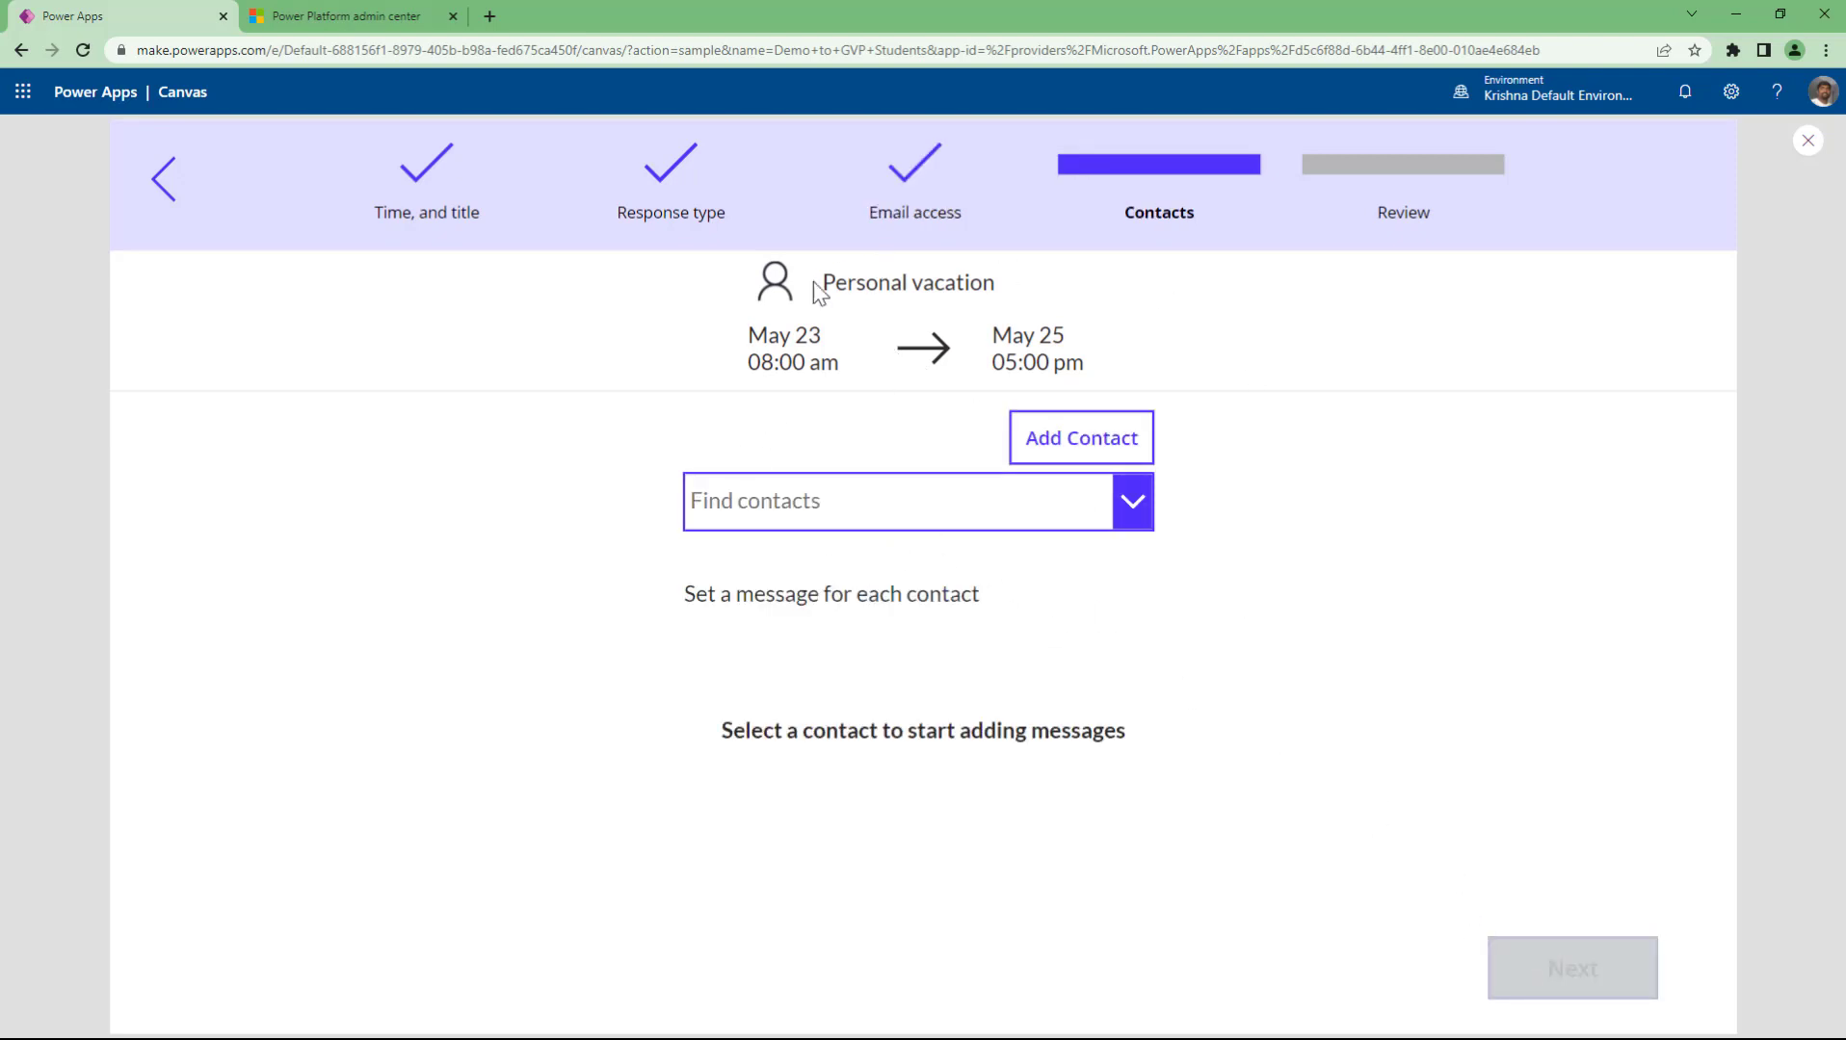
- Select the second suggested person as the alternate contact and continue to the review page
{"action": "left_click", "coordinate": [935, 507]}
{"action": "left_click", "coordinate": [807, 625]}
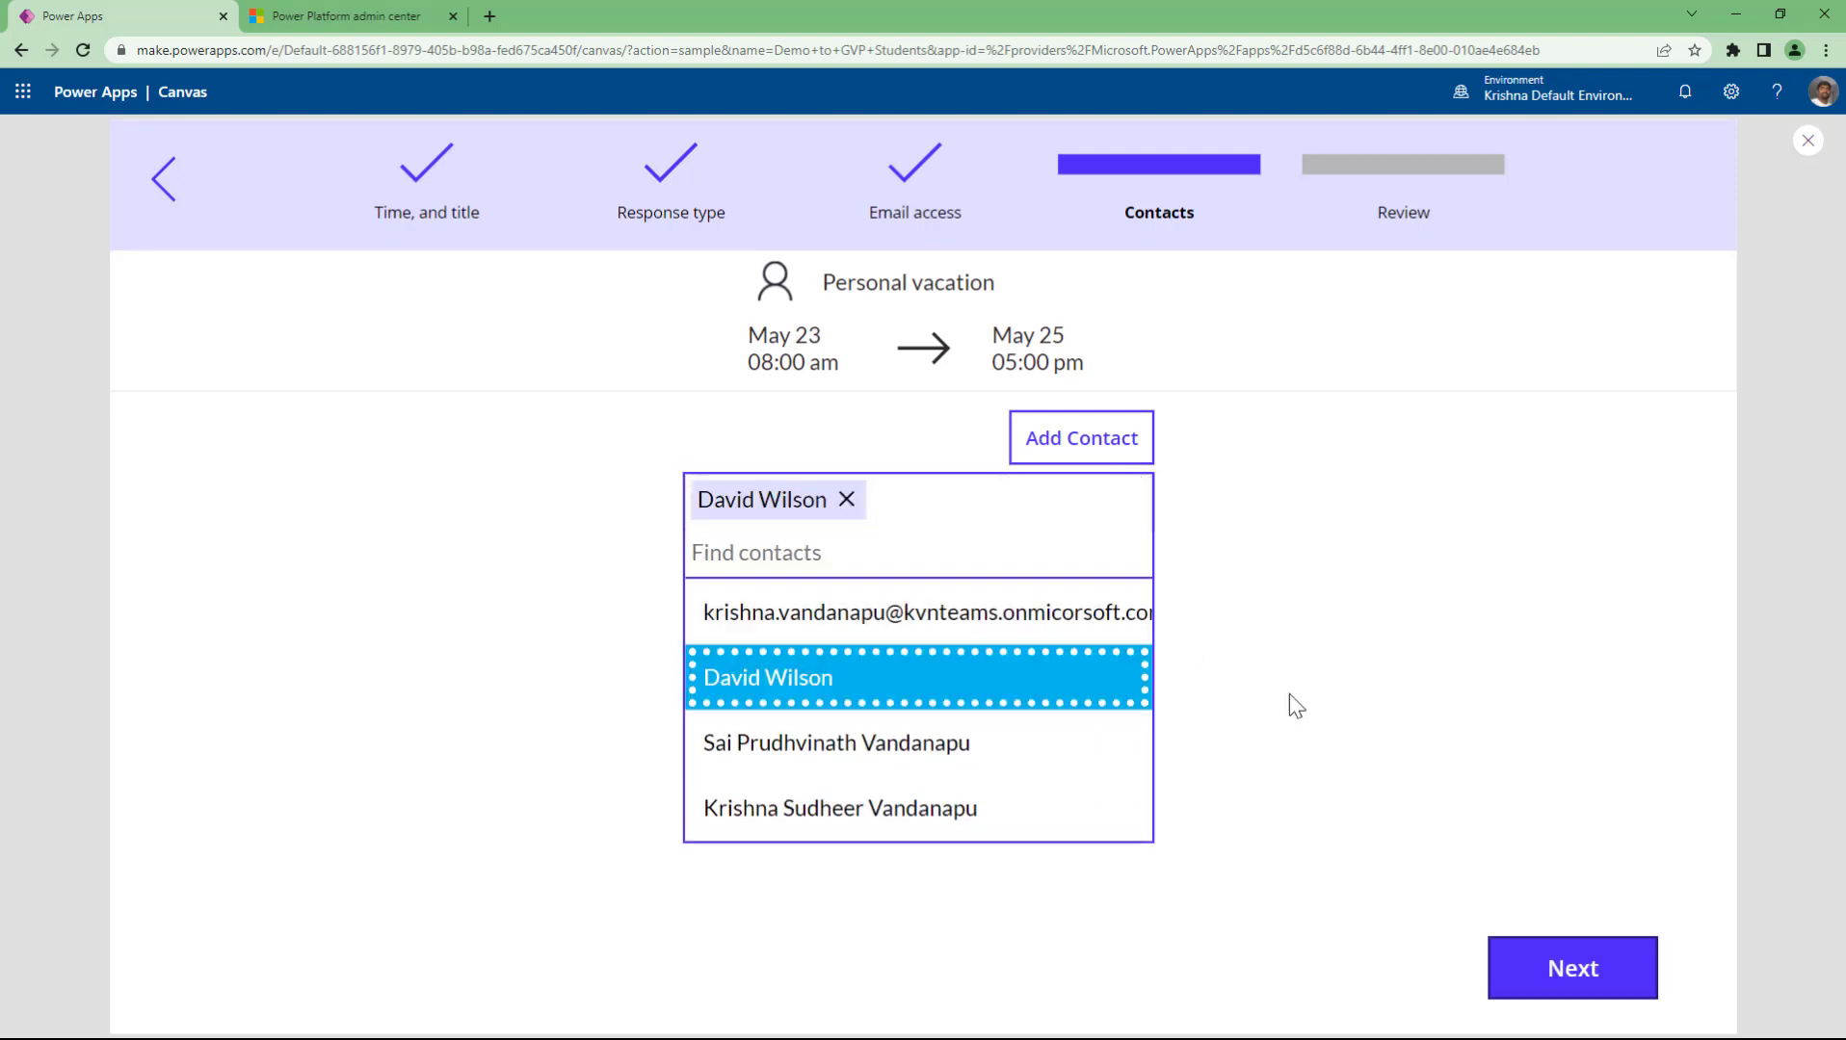
{"action": "left_click", "coordinate": [1289, 695]}
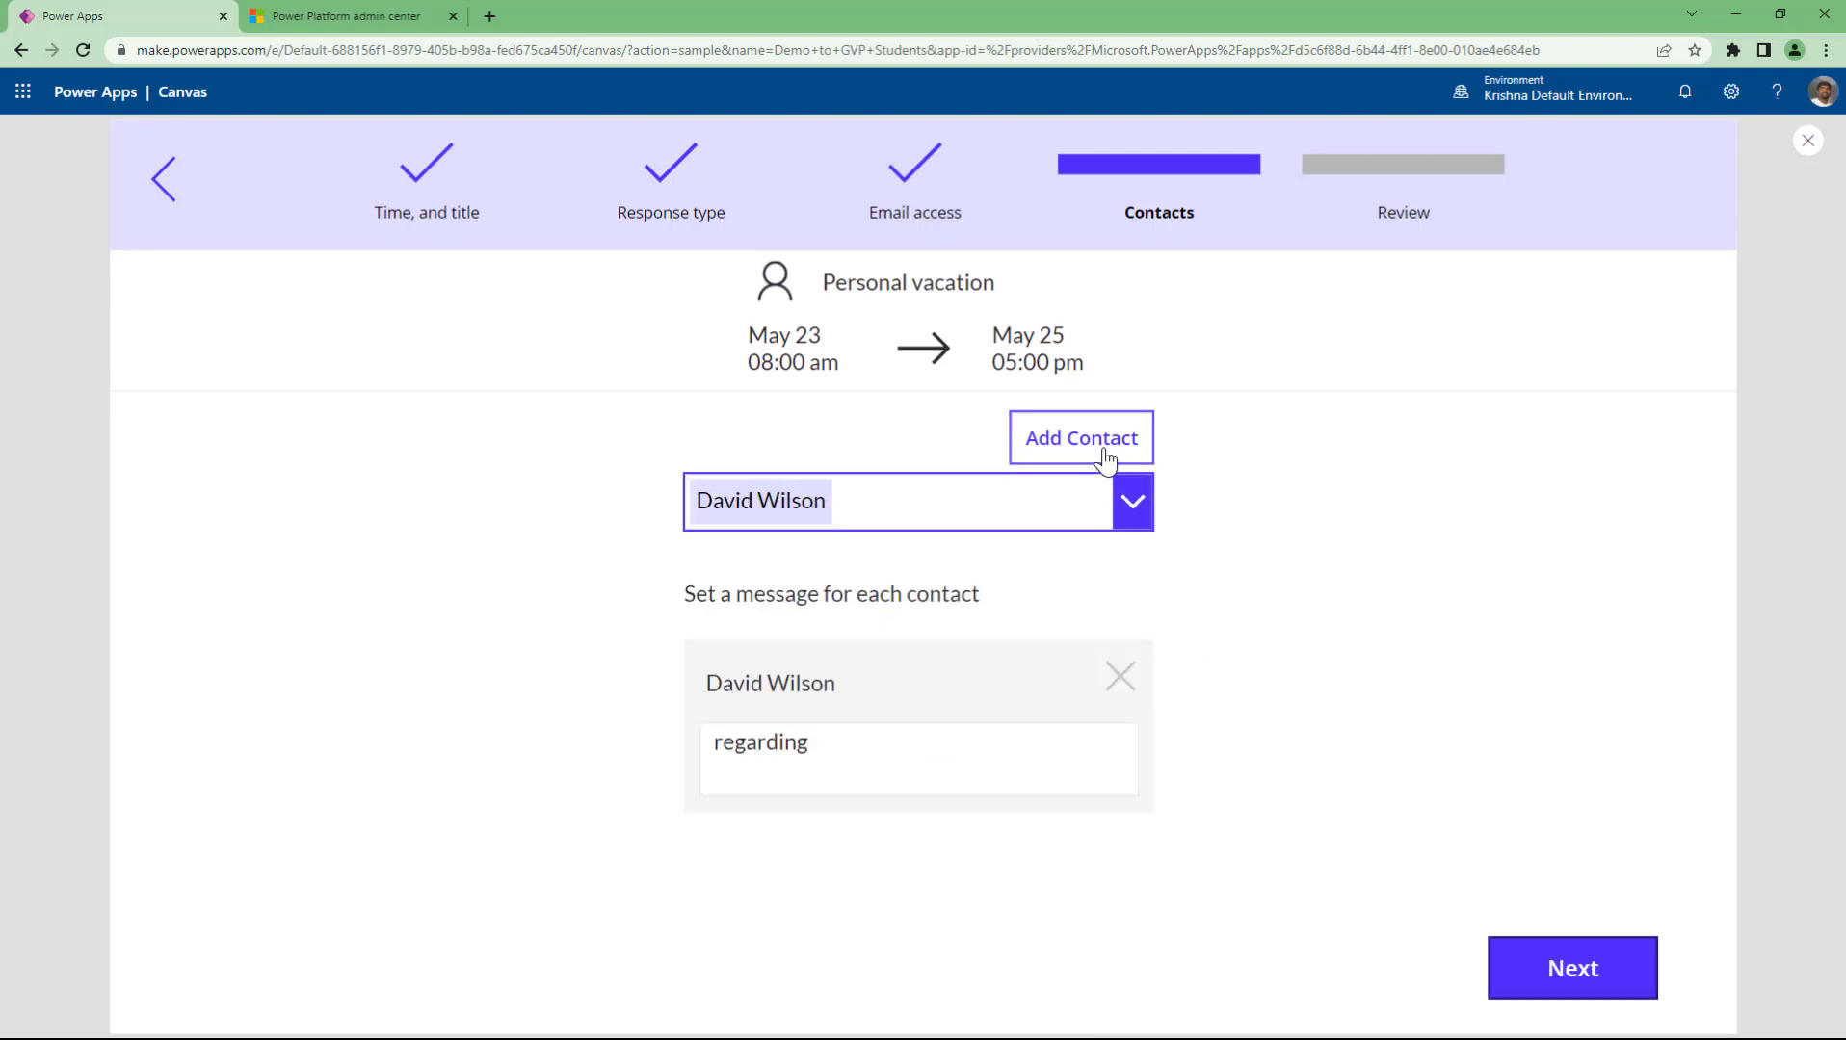
{"action": "left_click", "coordinate": [1572, 991]}
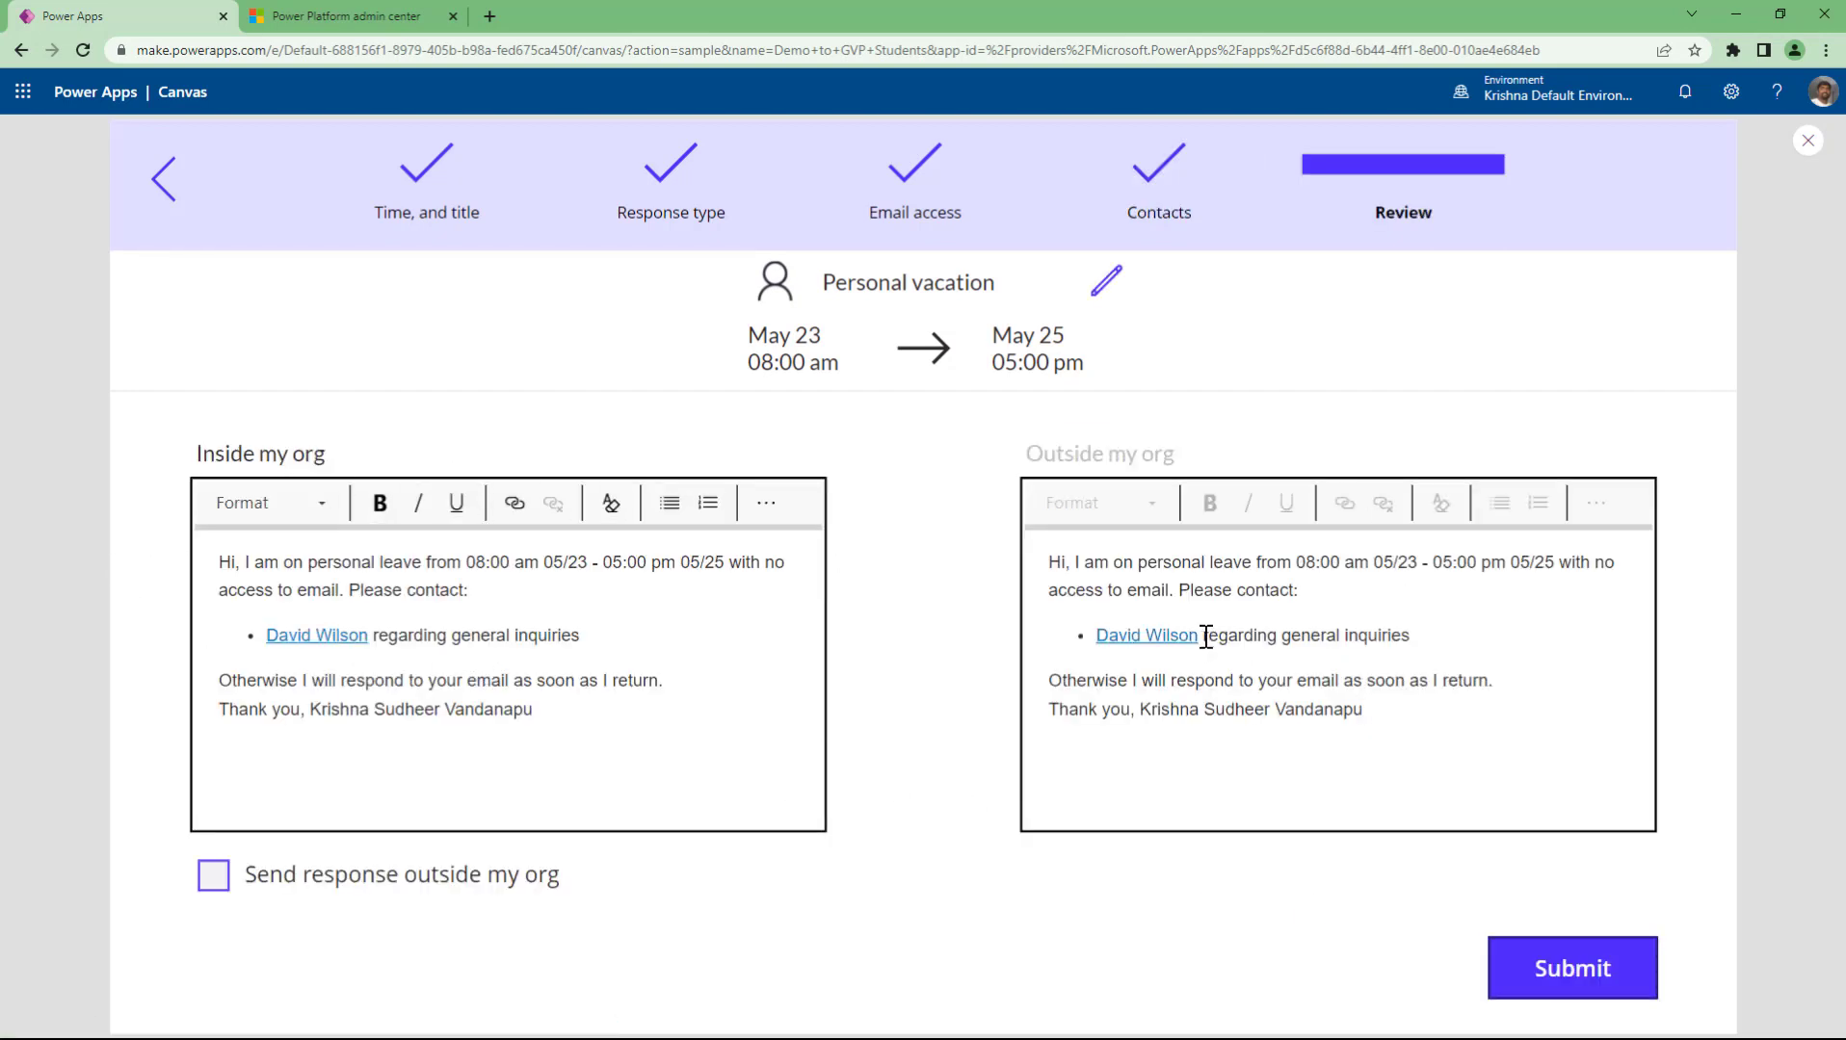
- Examine the contact name and the inquiry wording in the inside-org and outside-org reply messages
{"action": "left_click_drag", "start_coordinate": [1206, 638], "coordinate": [1414, 637]}
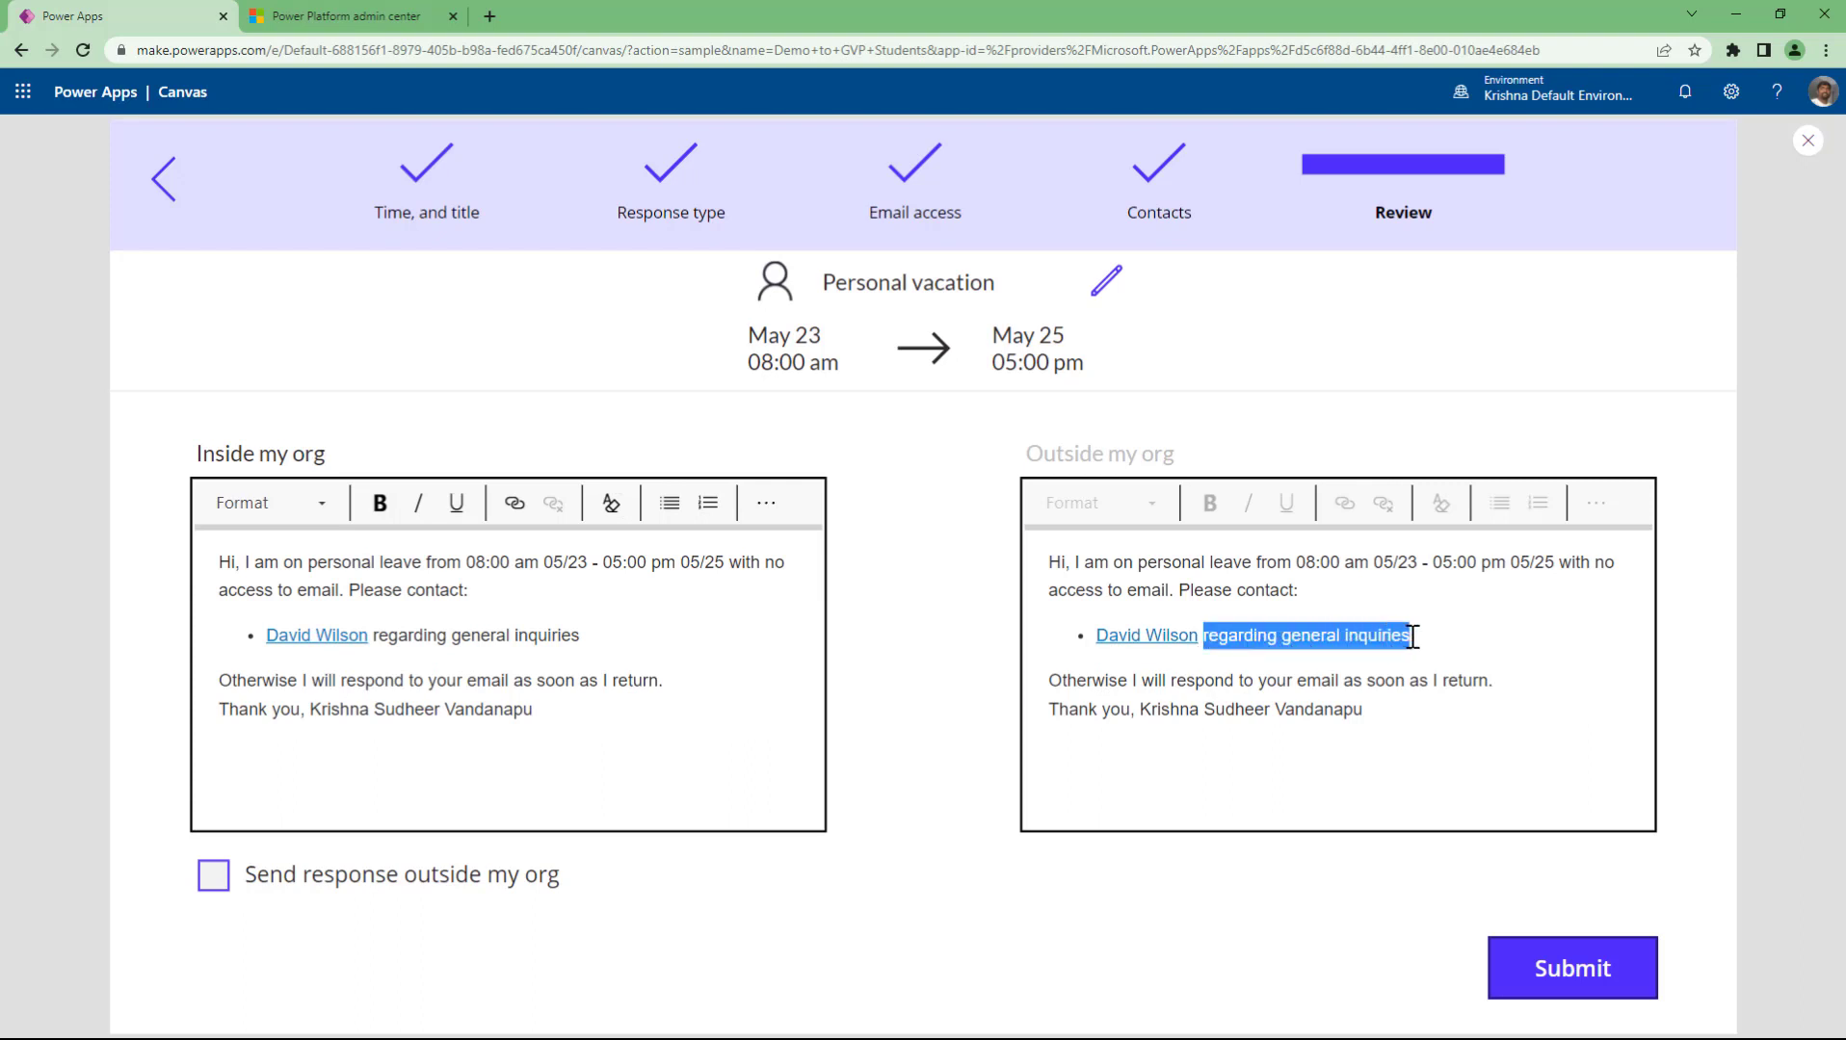
{"action": "left_click", "coordinate": [368, 636]}
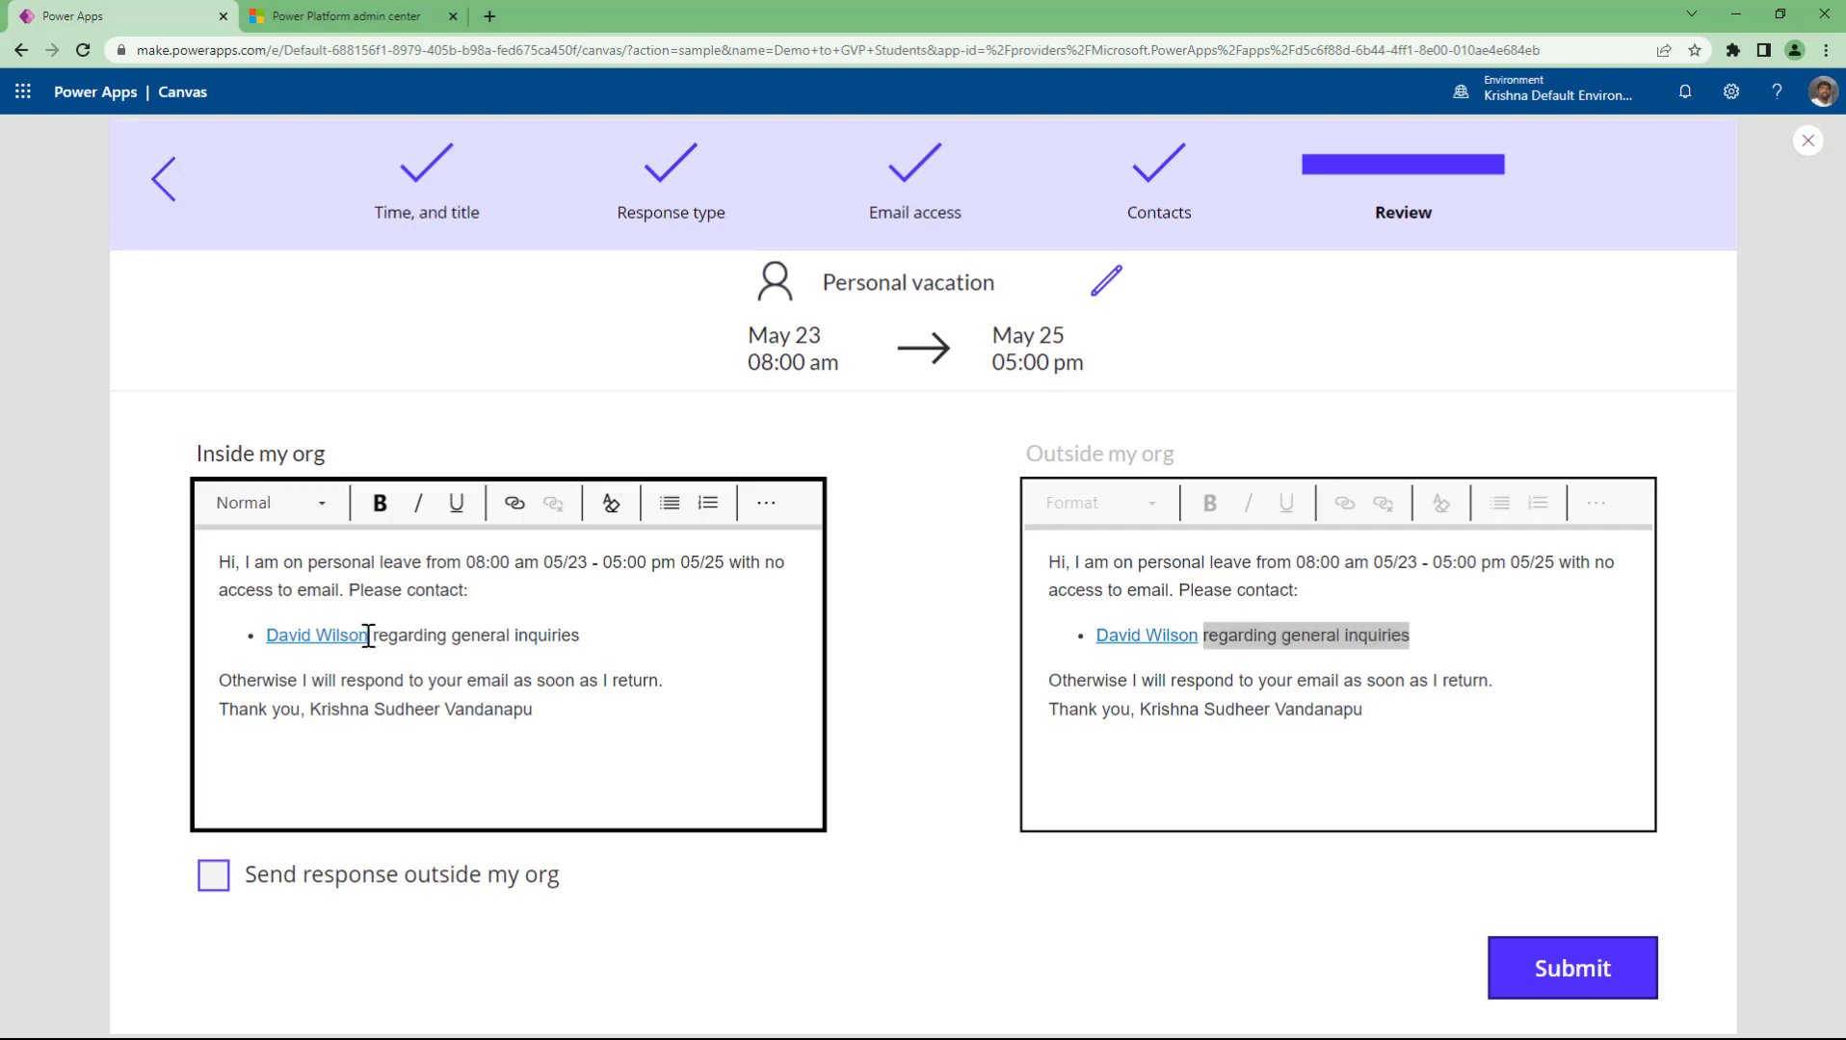
{"action": "left_click_drag", "start_coordinate": [368, 635], "coordinate": [258, 638]}
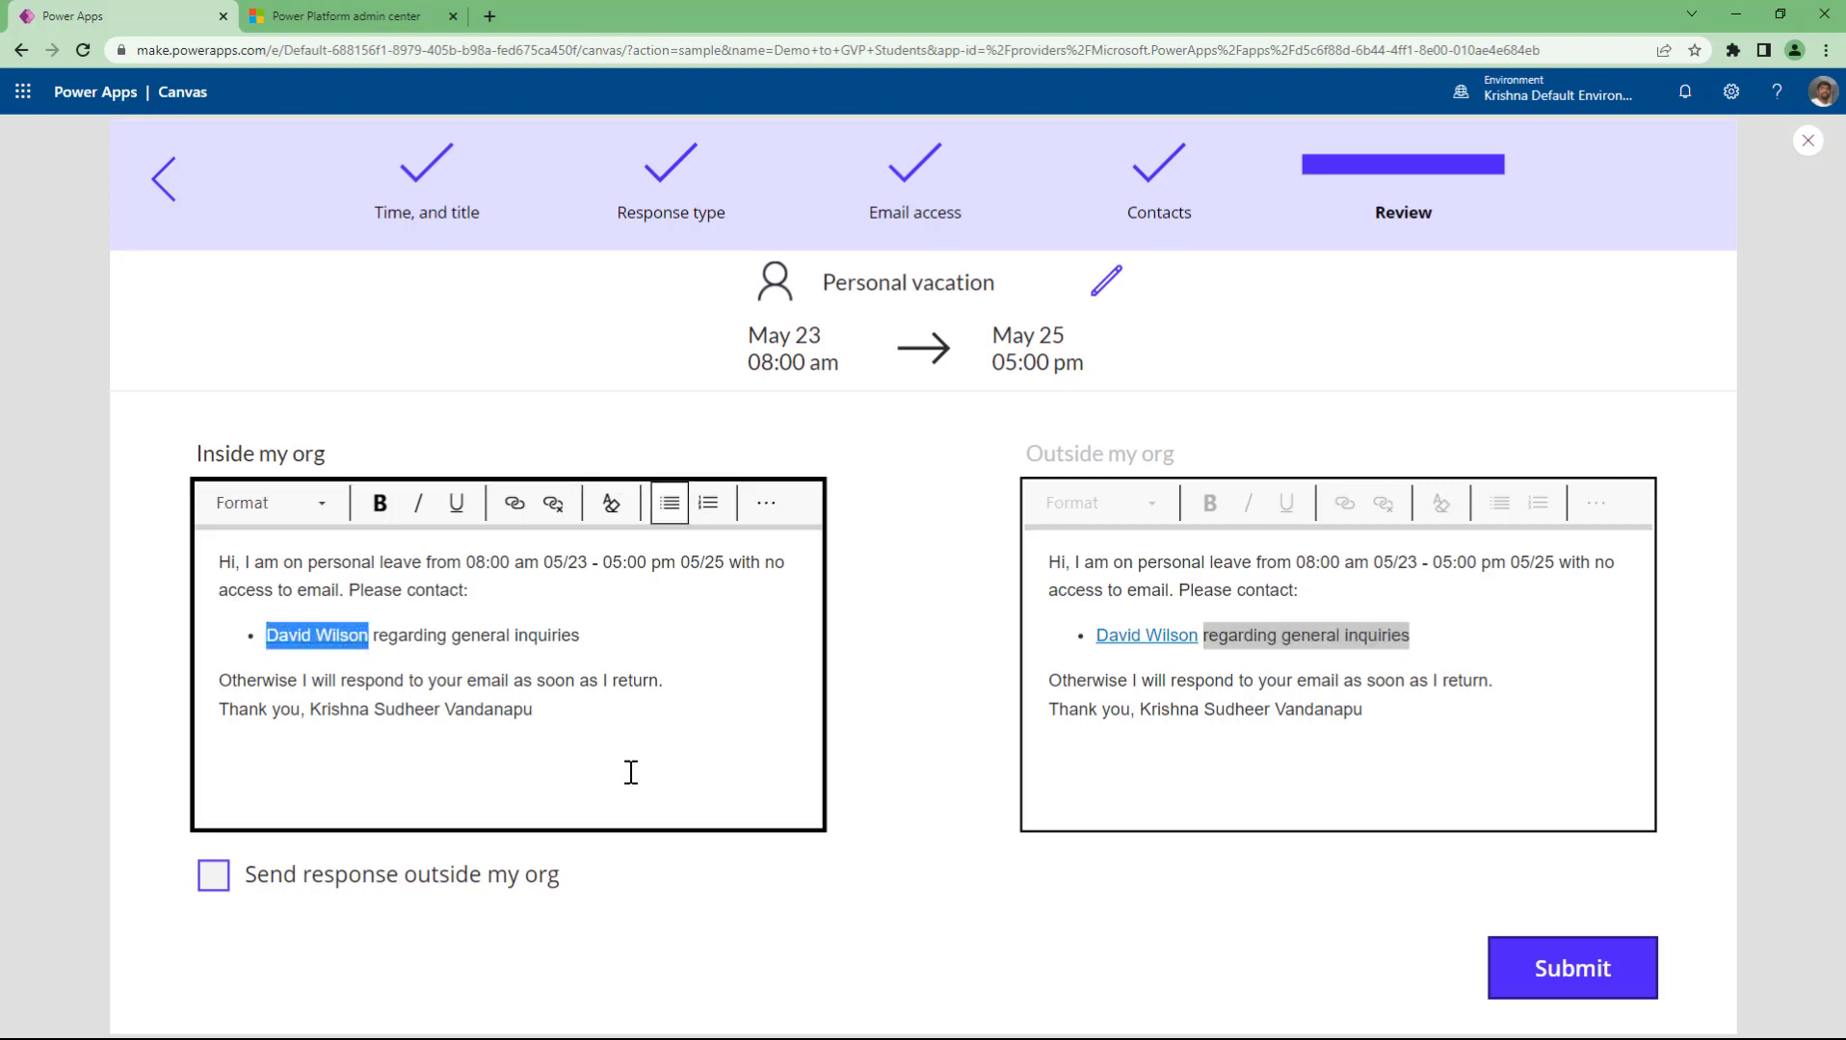
{"action": "left_click", "coordinate": [1158, 168]}
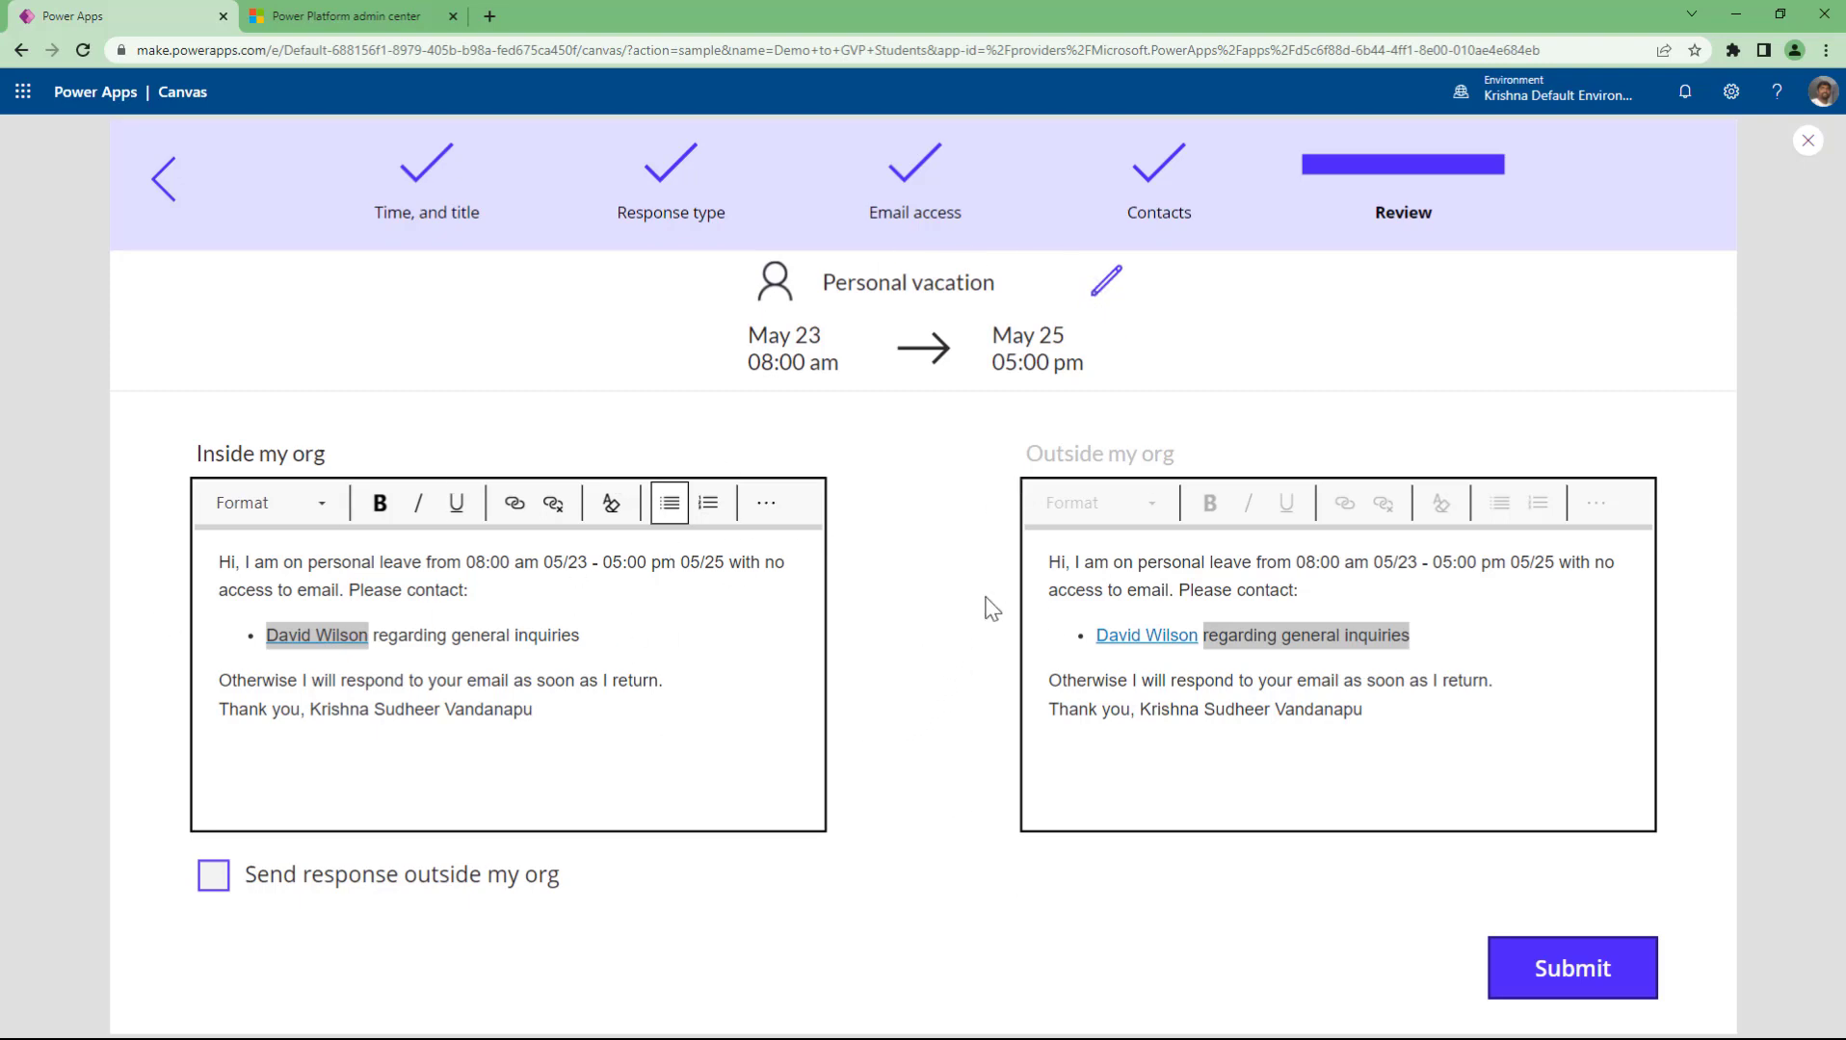
- Enable sending the response outside the organization and submit the Personal vacation response
{"action": "left_click", "coordinate": [407, 636]}
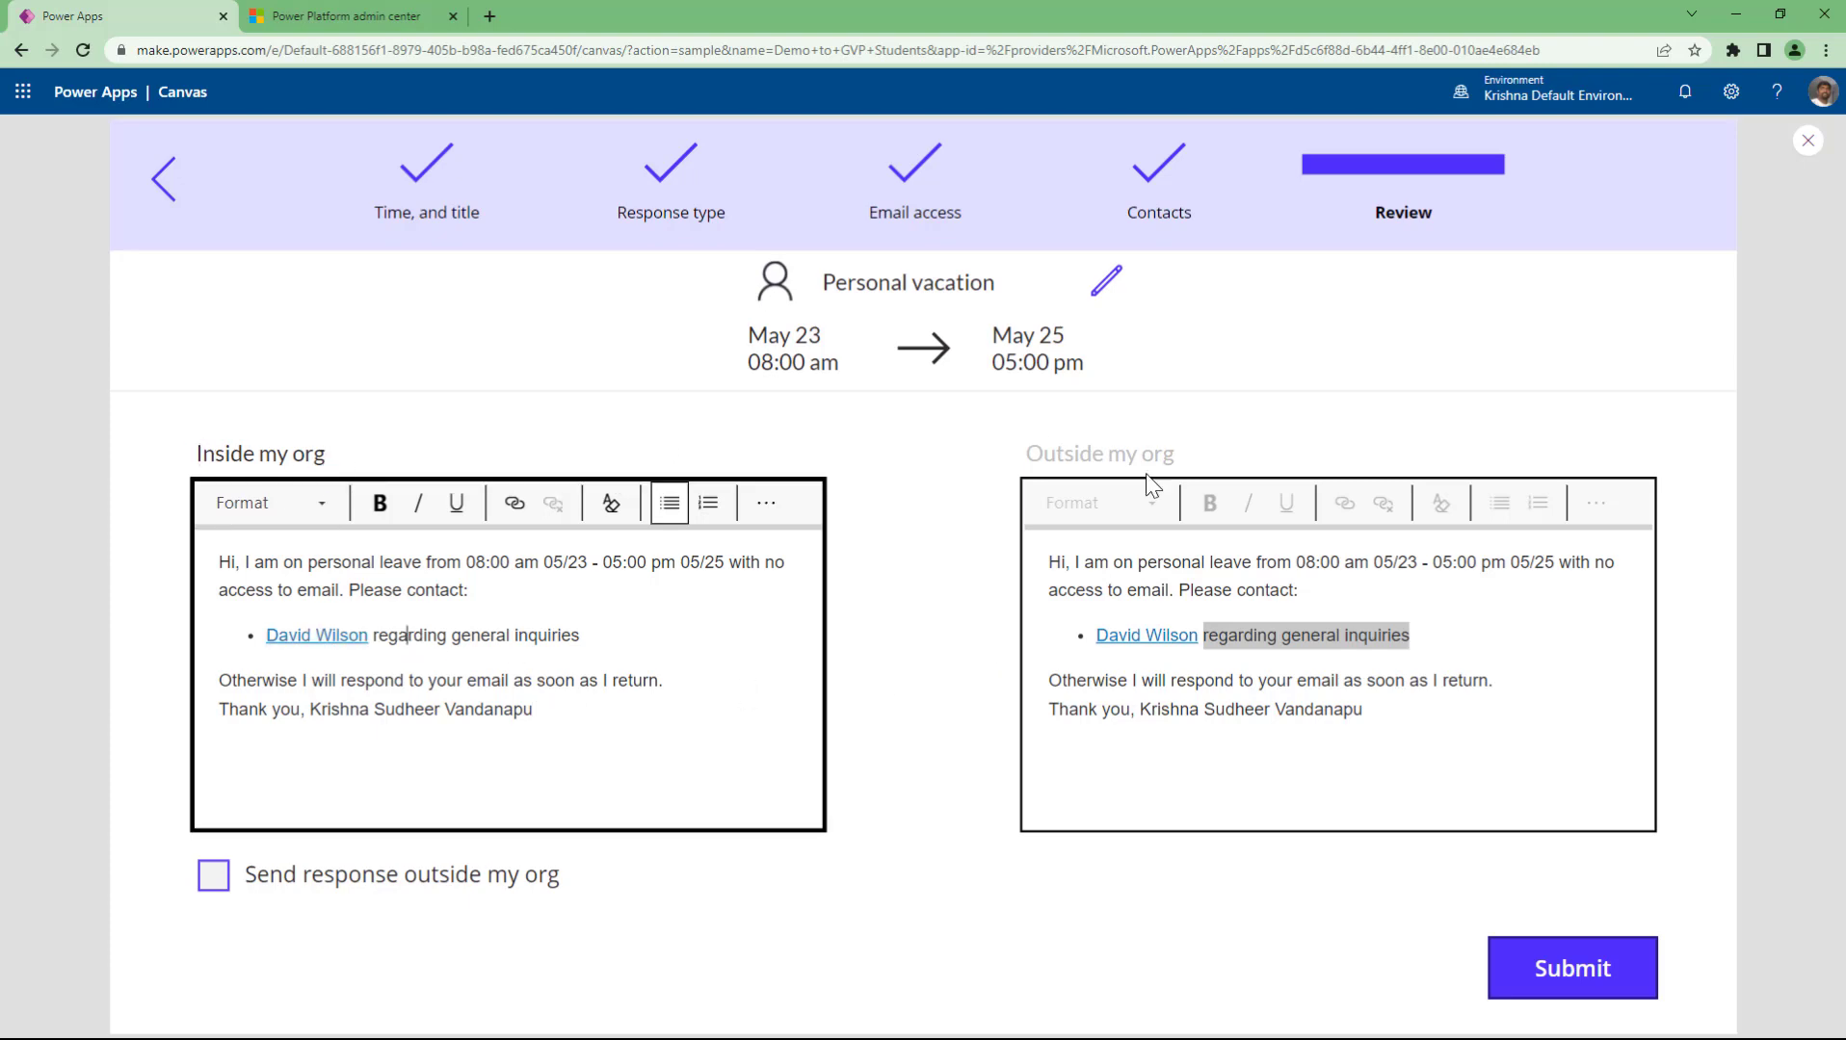
{"action": "left_click", "coordinate": [1184, 699]}
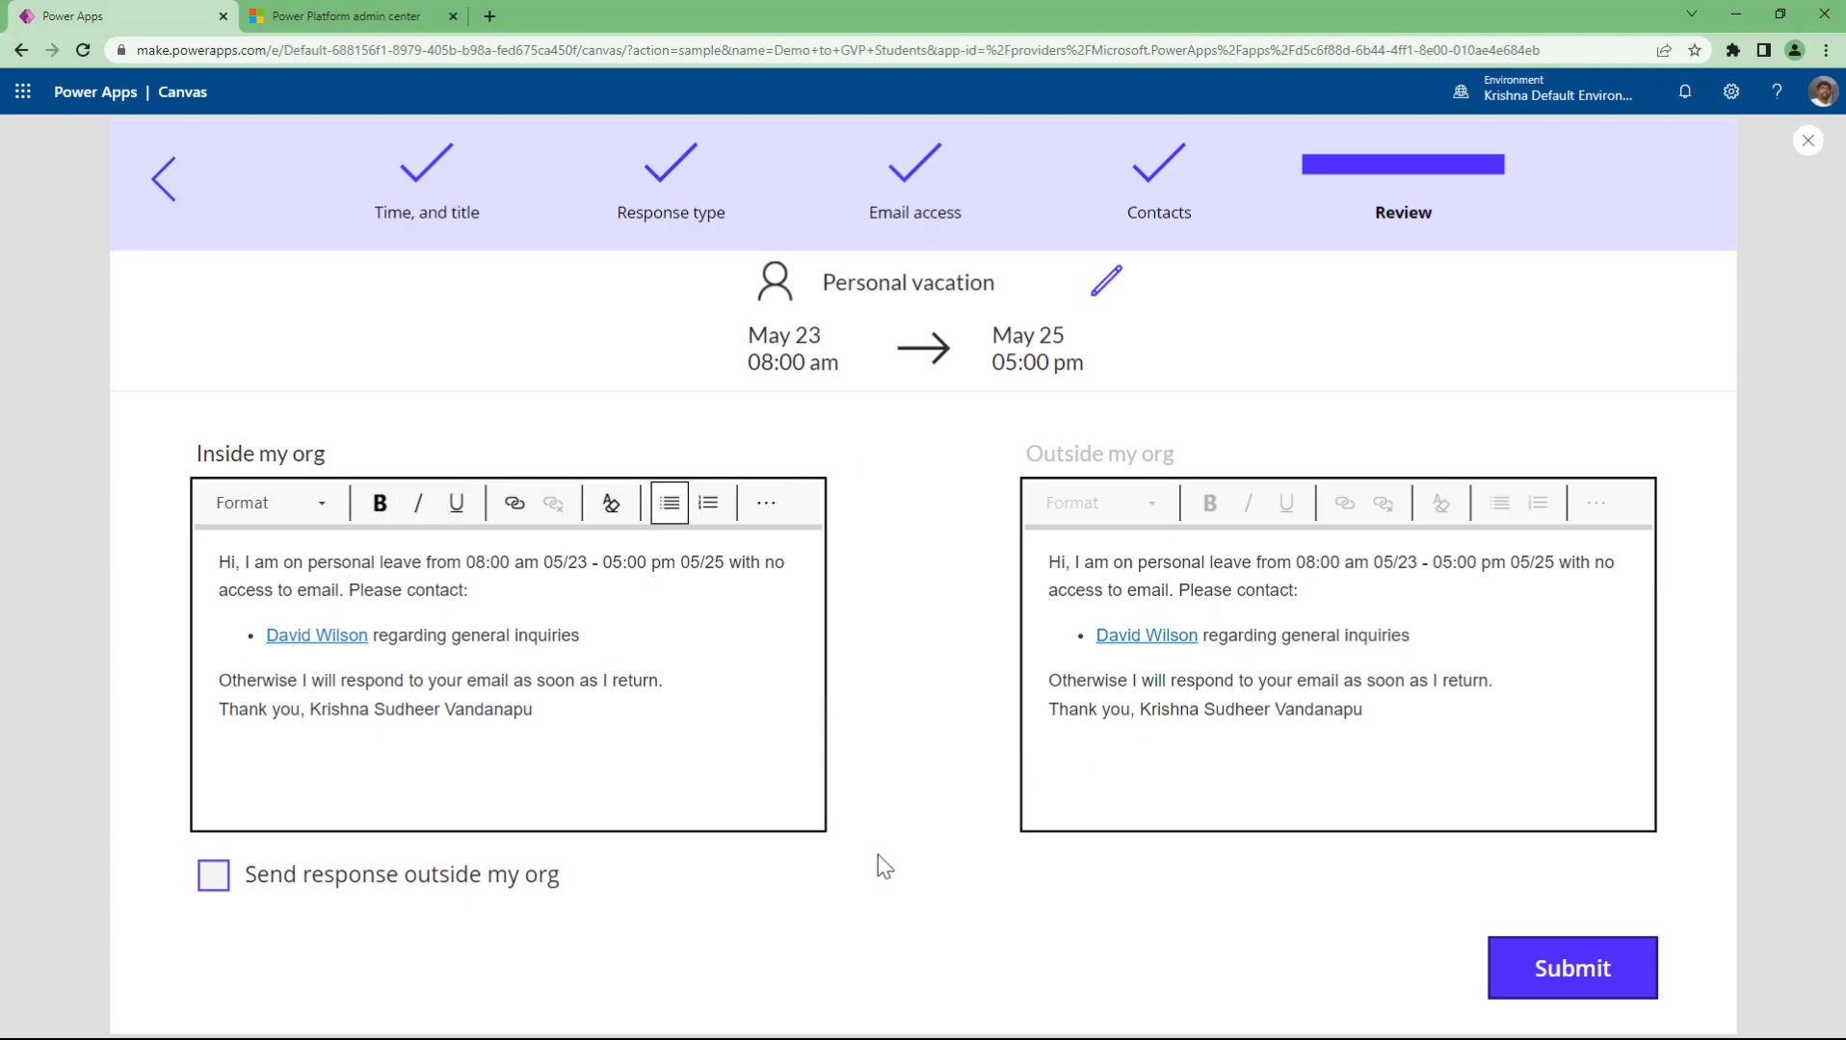
{"action": "left_click", "coordinate": [283, 884]}
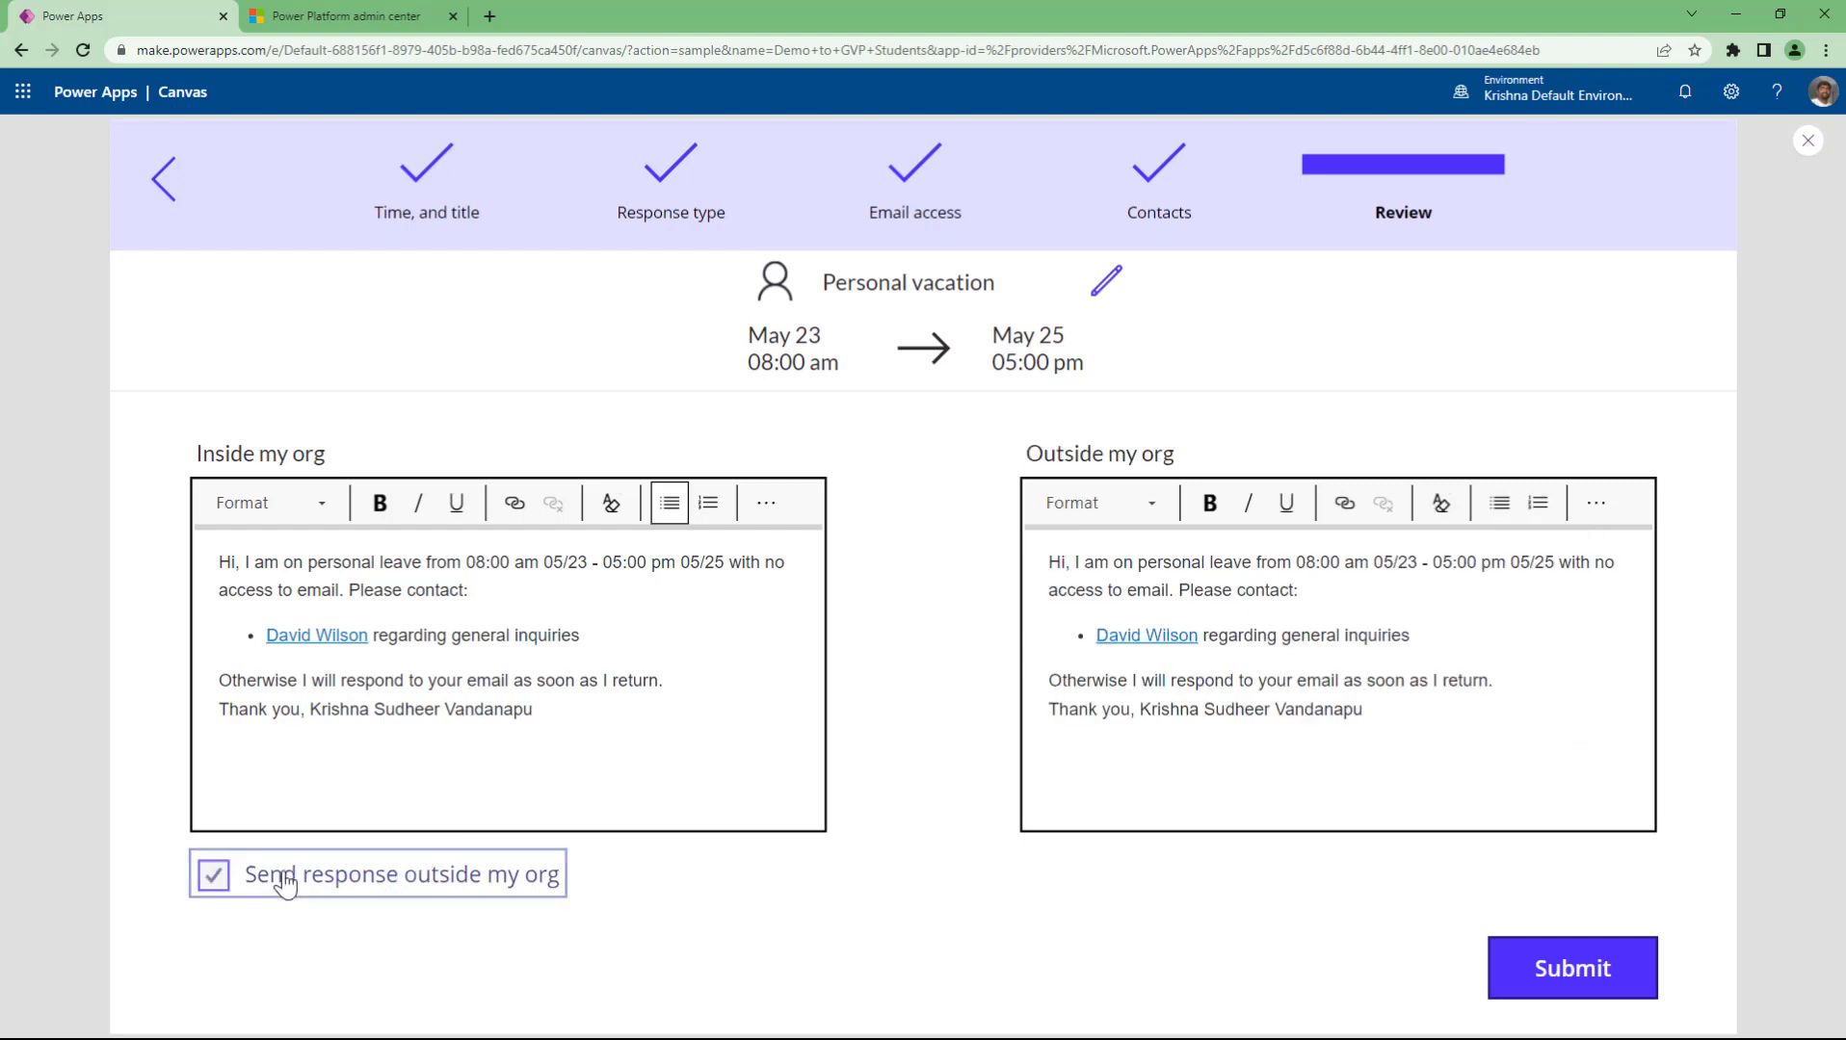
{"action": "left_click", "coordinate": [284, 884]}
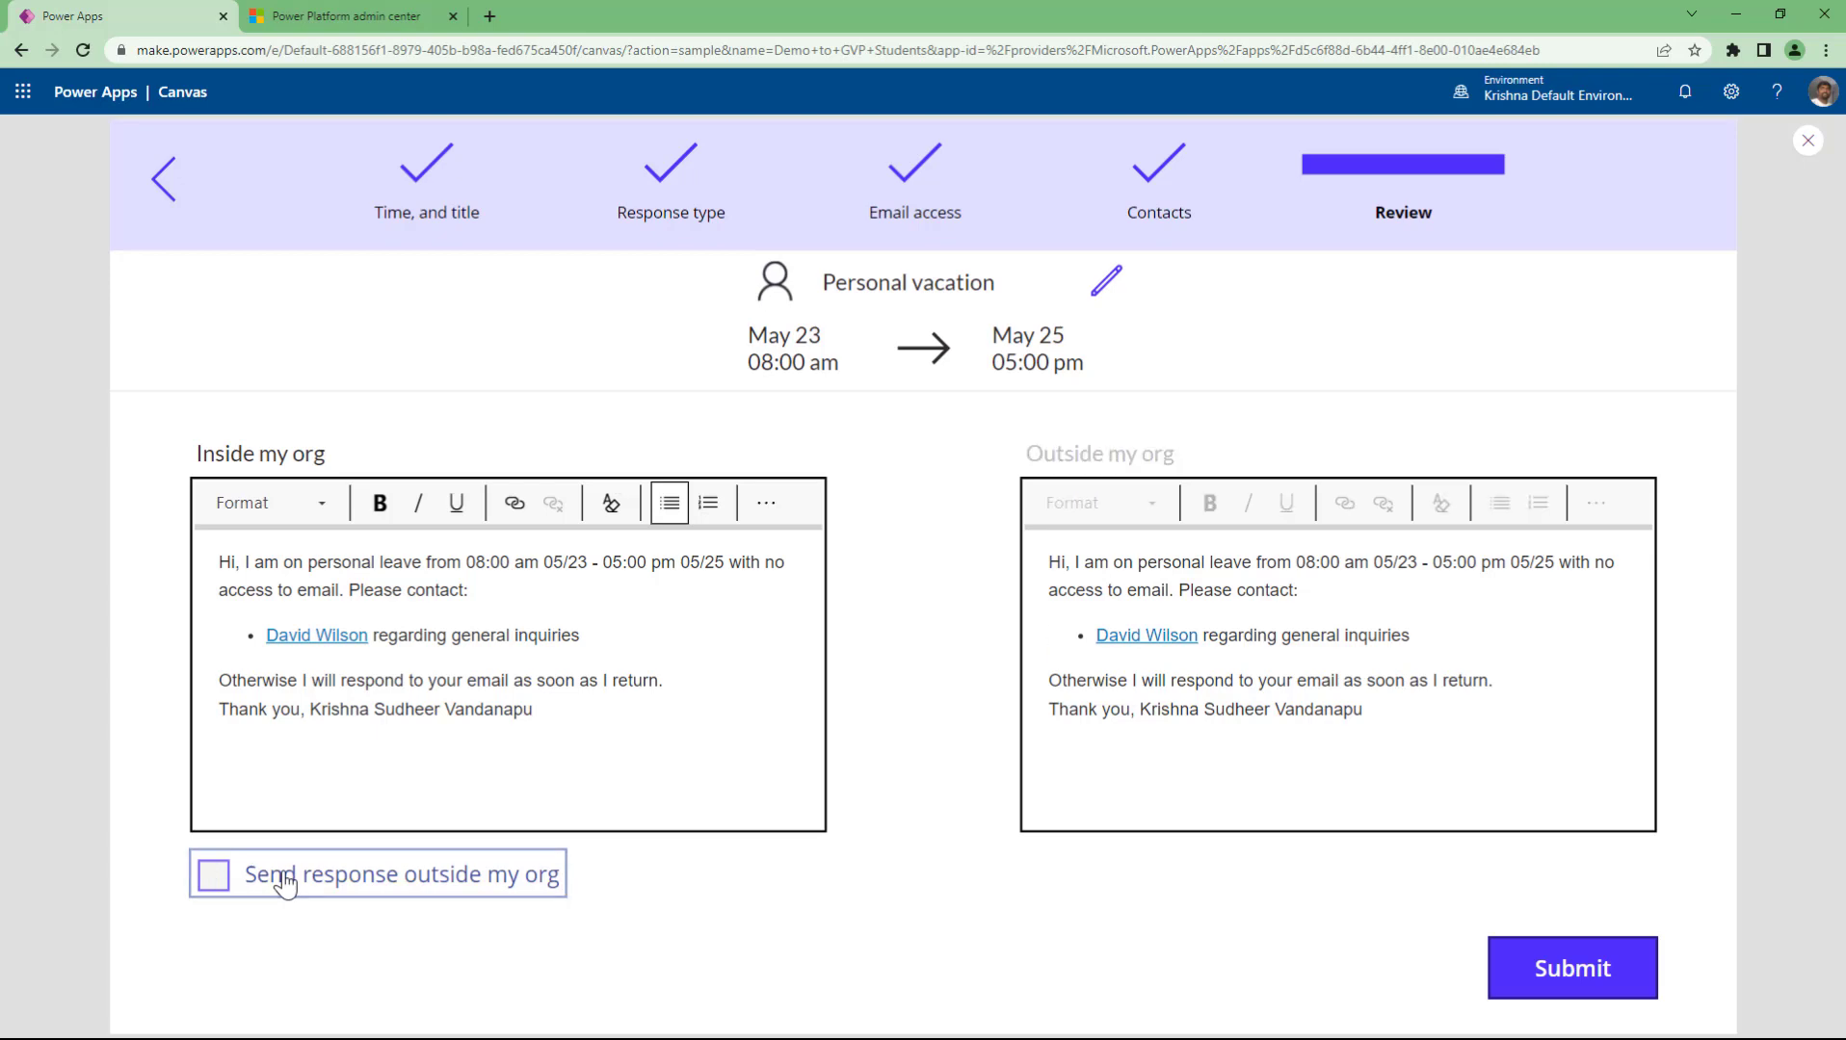
{"action": "left_click", "coordinate": [284, 884]}
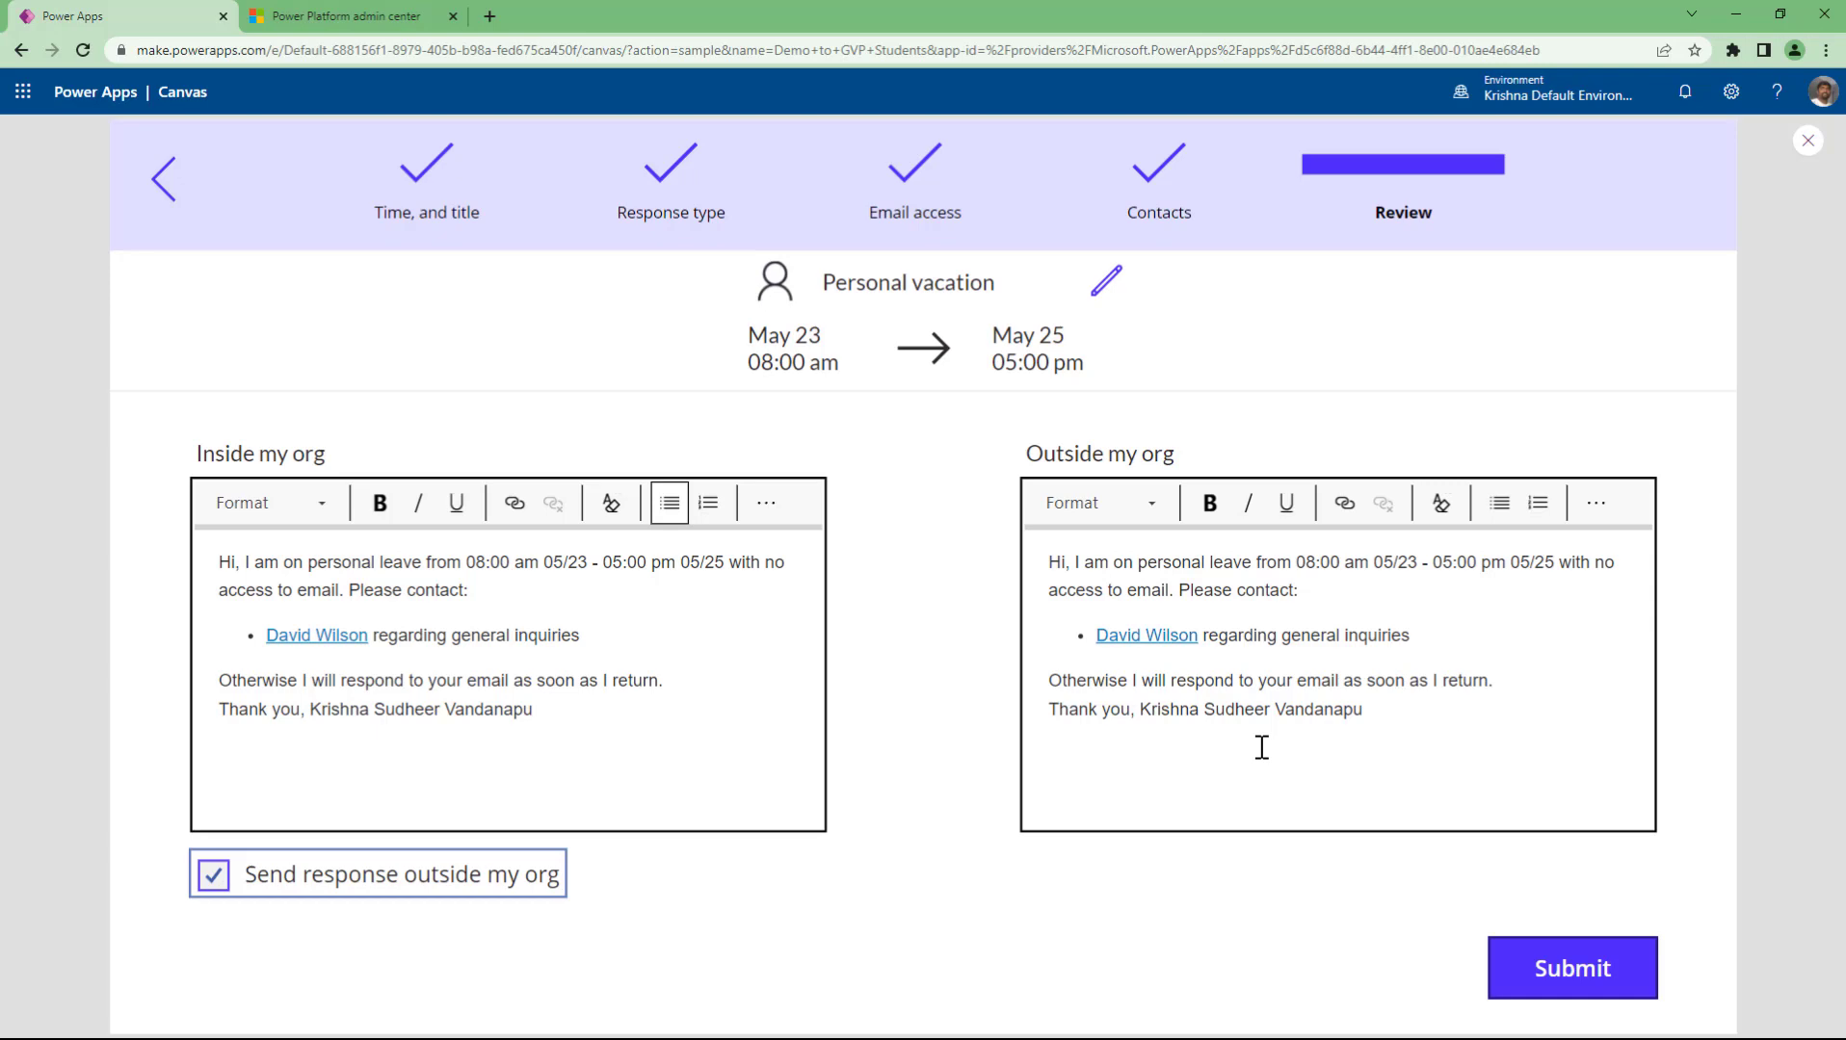
{"action": "left_click", "coordinate": [591, 925]}
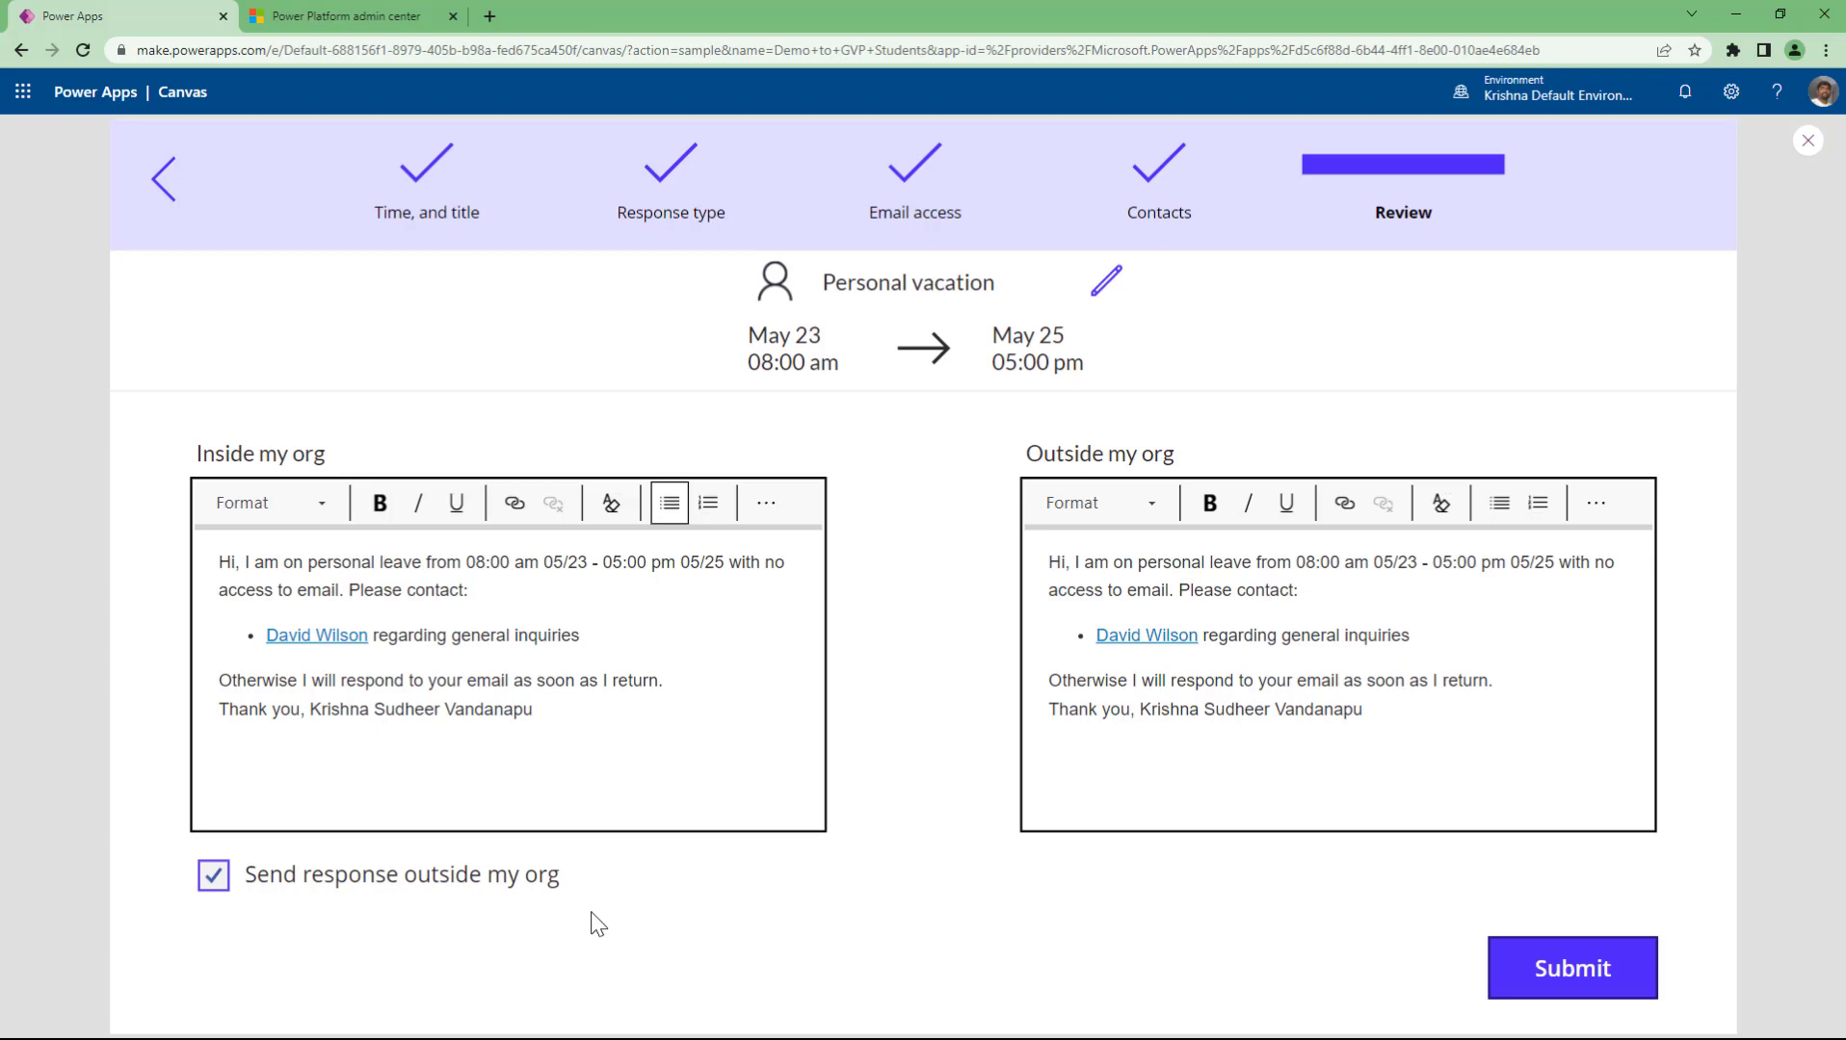
{"action": "left_click", "coordinate": [1545, 970]}
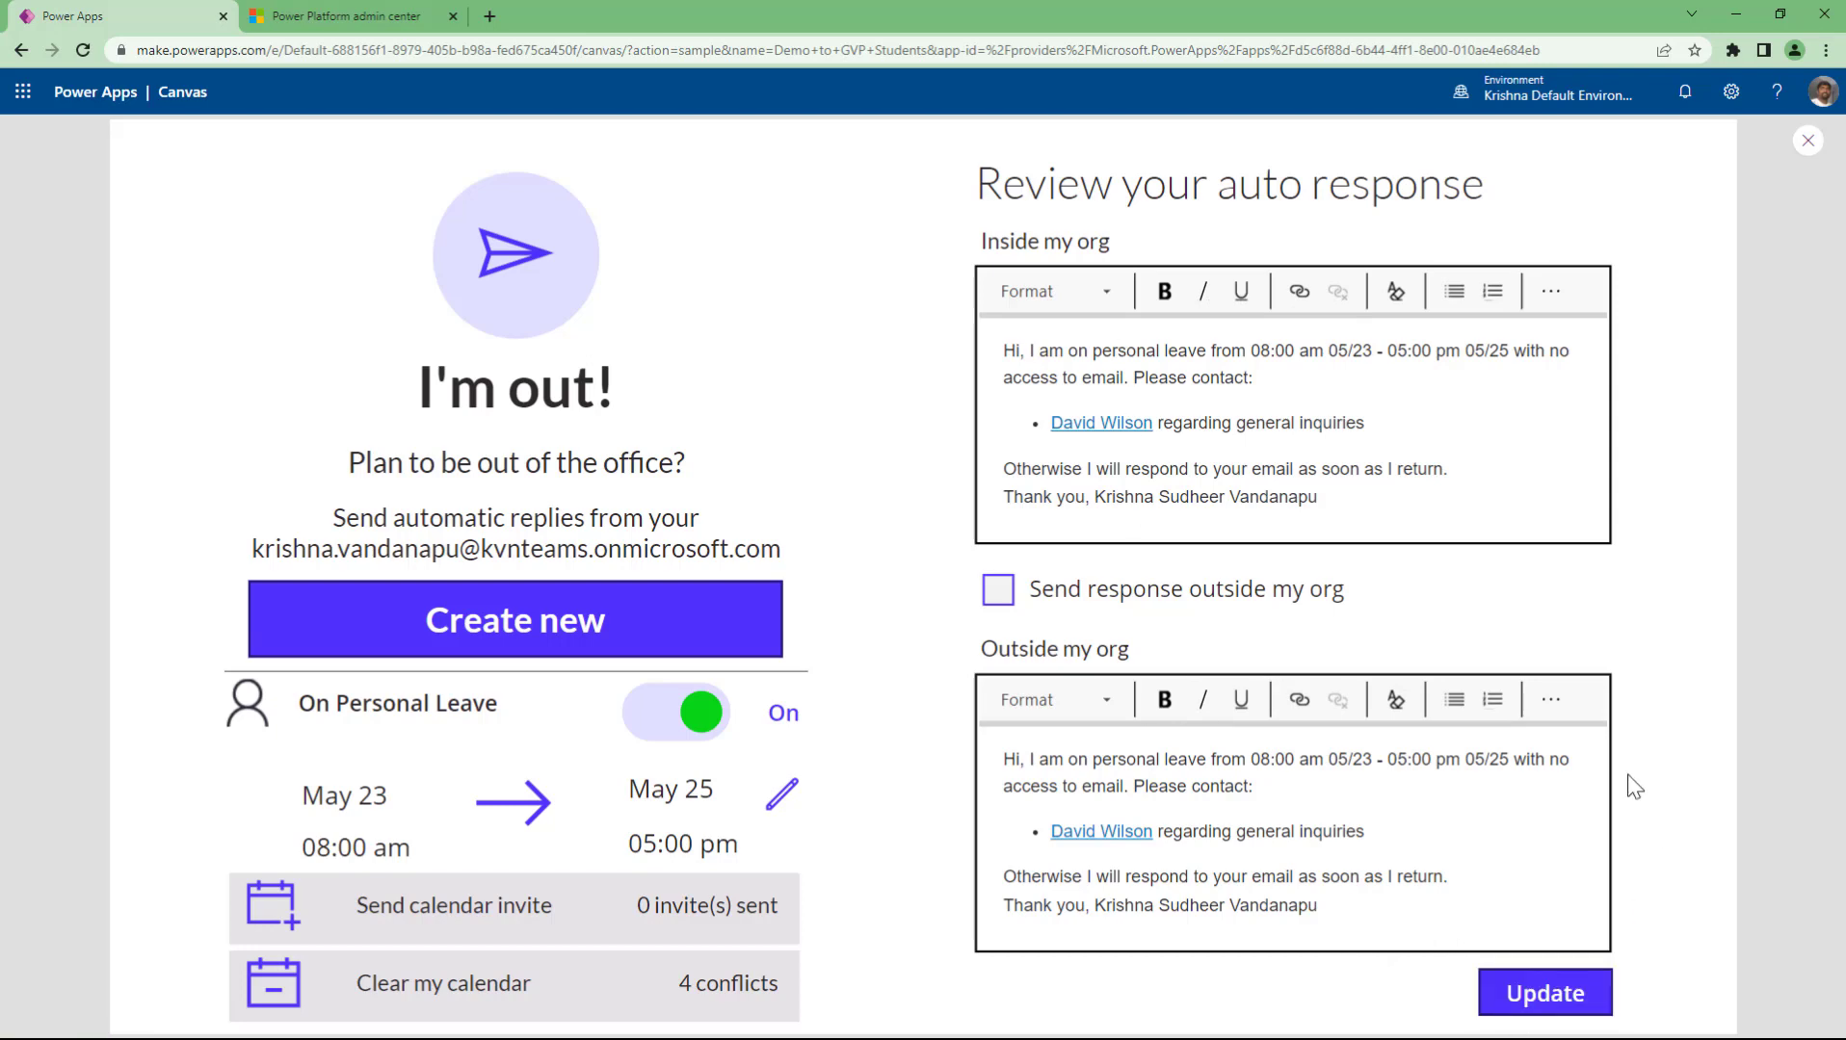
- In the inside-org reply, separate "Thank you," from the sentence above and put the sender's name on its own line below
{"action": "left_click", "coordinate": [1363, 496]}
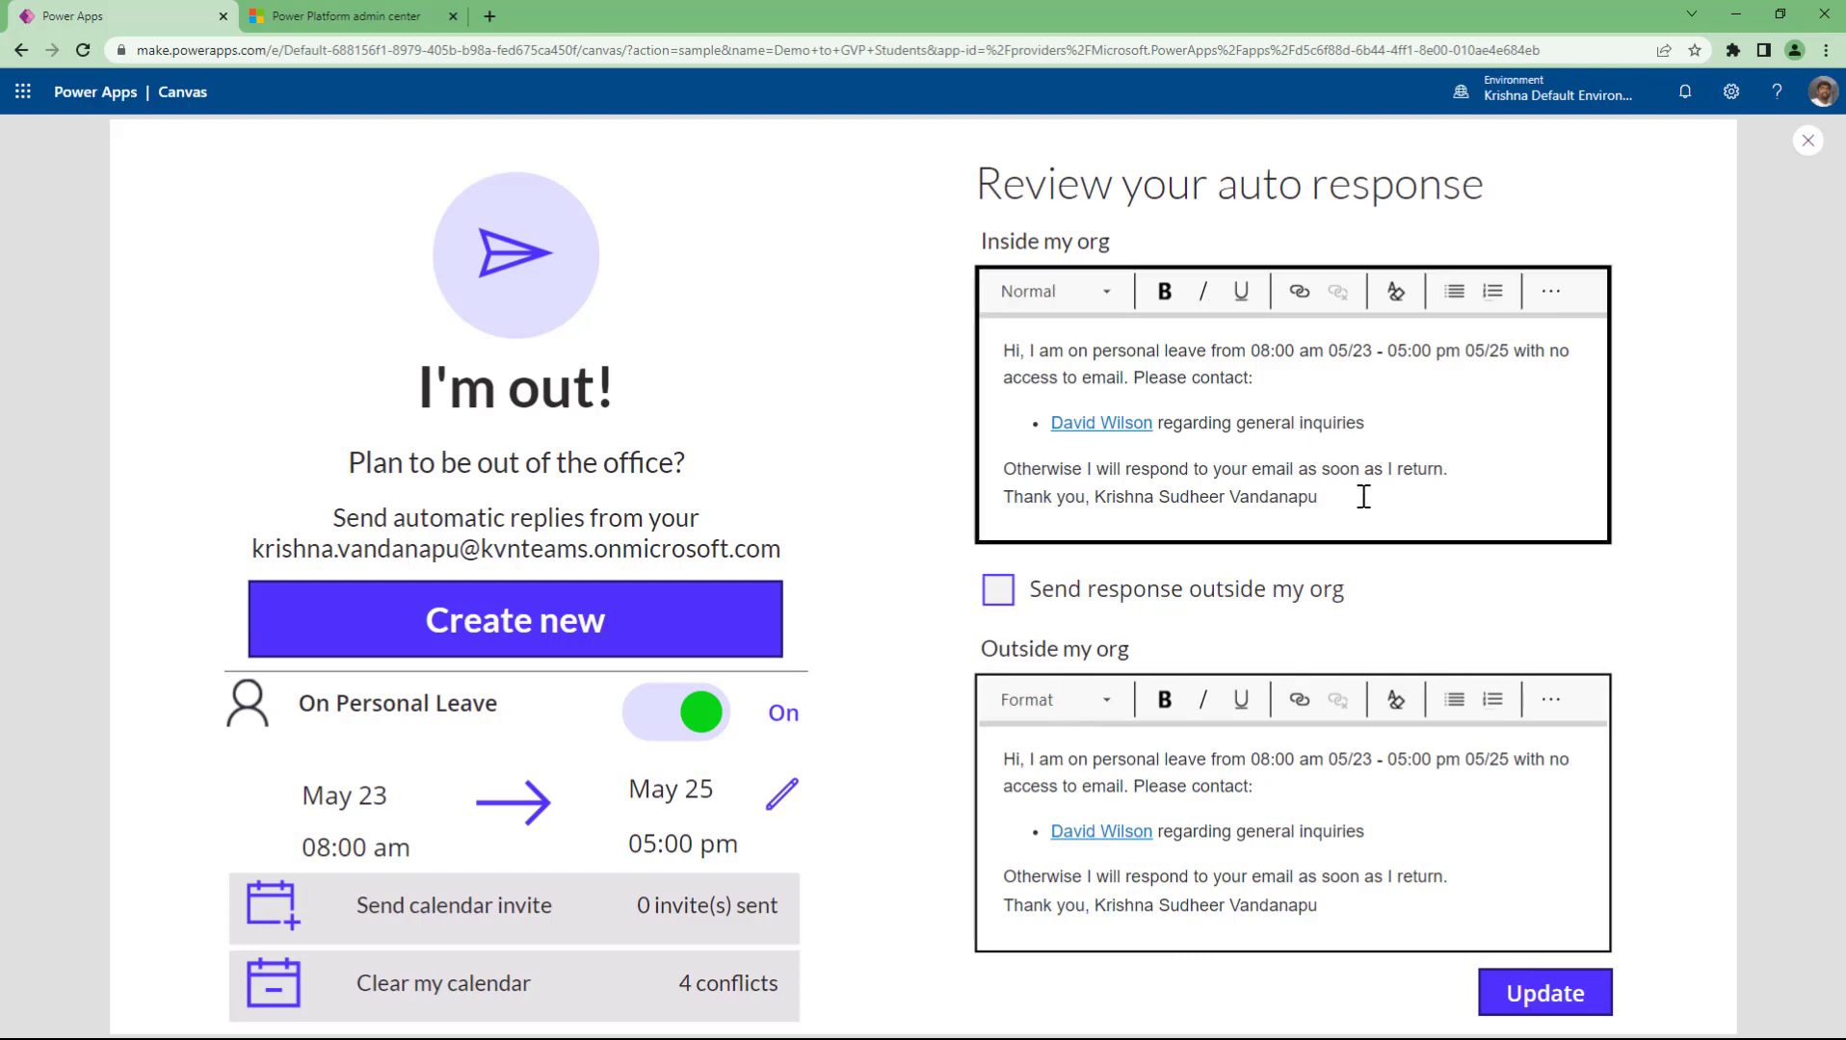
{"action": "key", "text": "ctrl+Right"}
{"action": "key", "text": "ctrl+Right"}
{"action": "key", "text": "Return"}
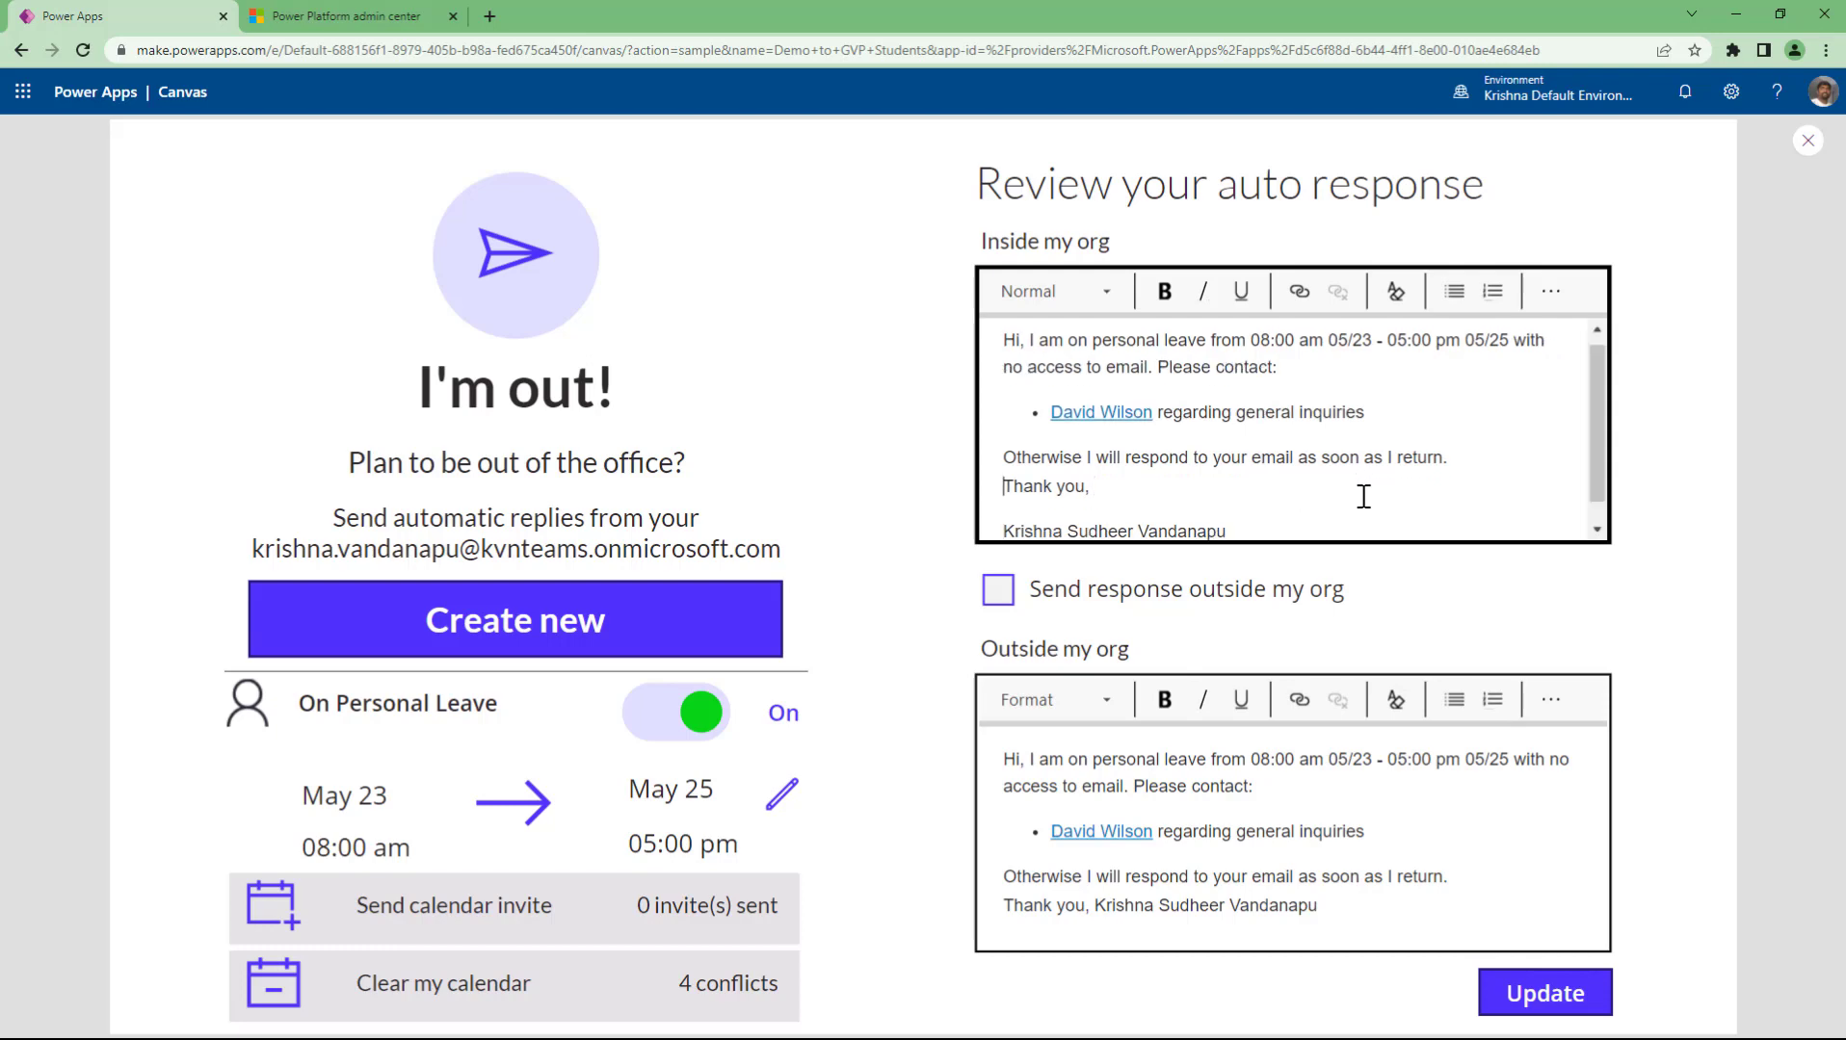
{"action": "key", "text": "Return"}
{"action": "key", "text": "End"}
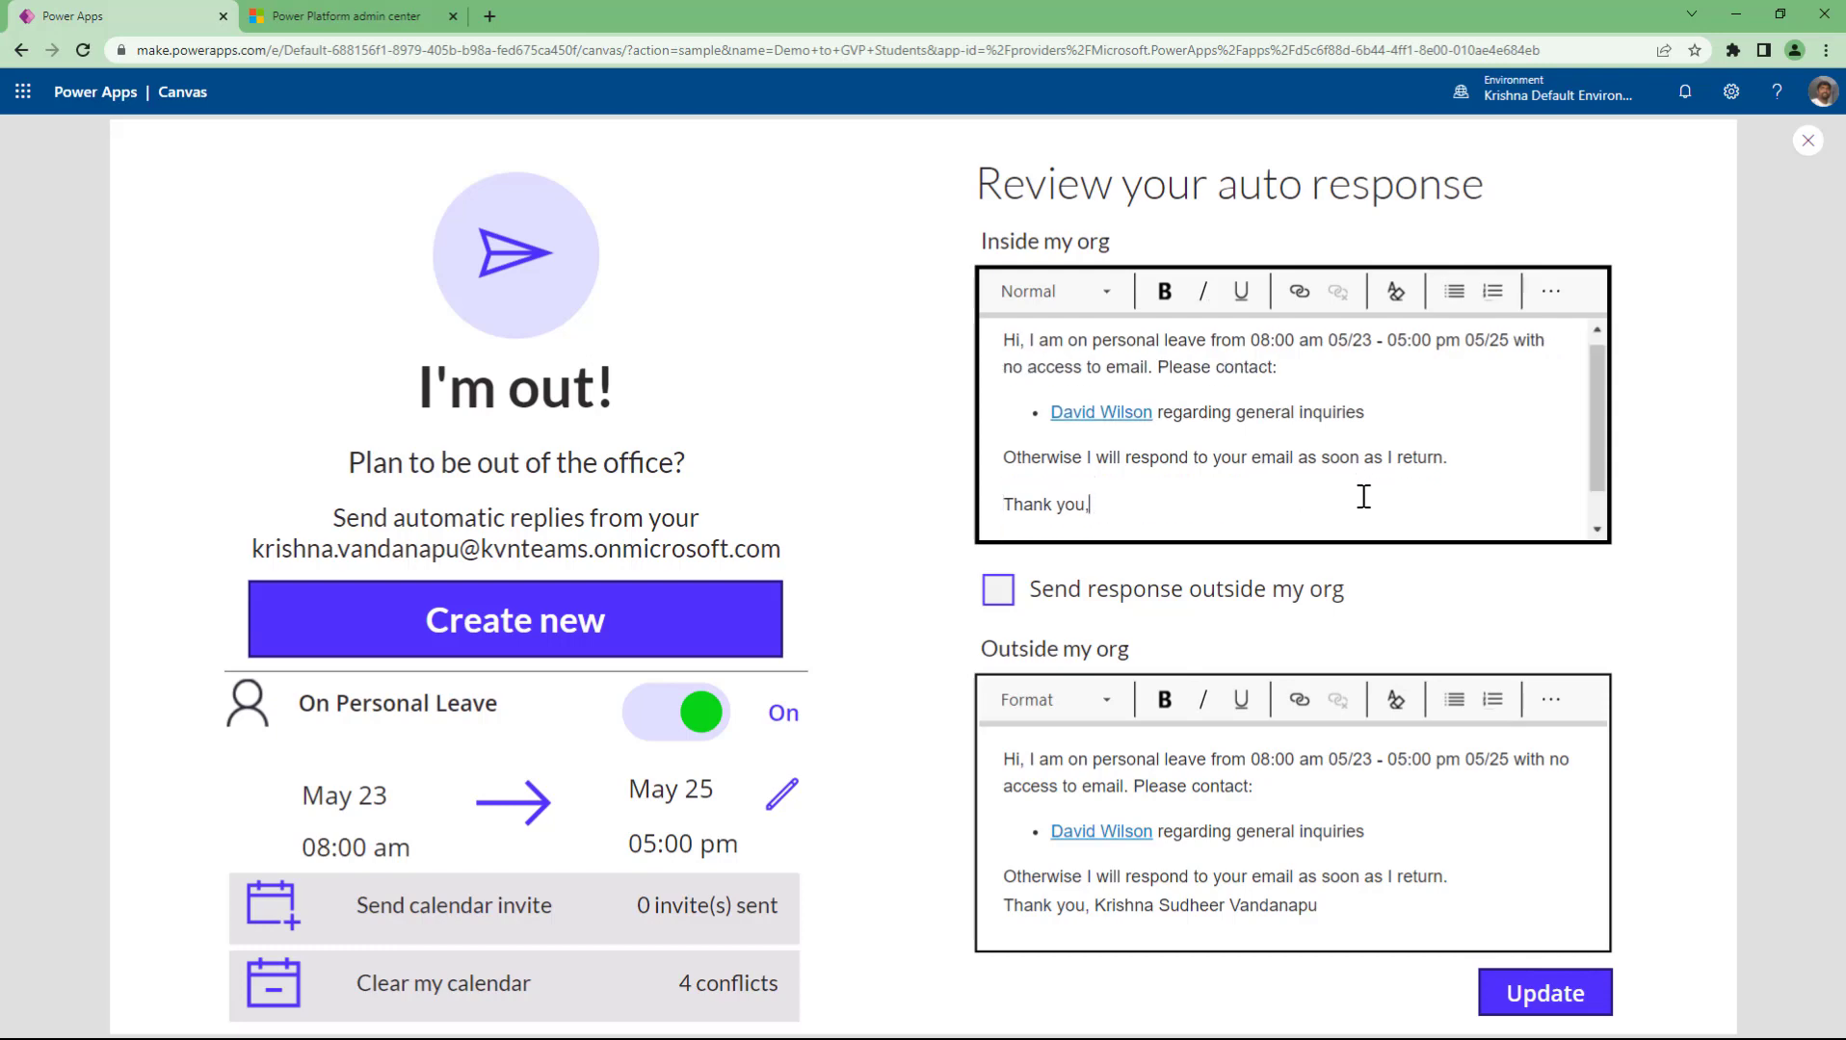
{"action": "key", "text": "Delete"}
{"action": "key", "text": "Return"}
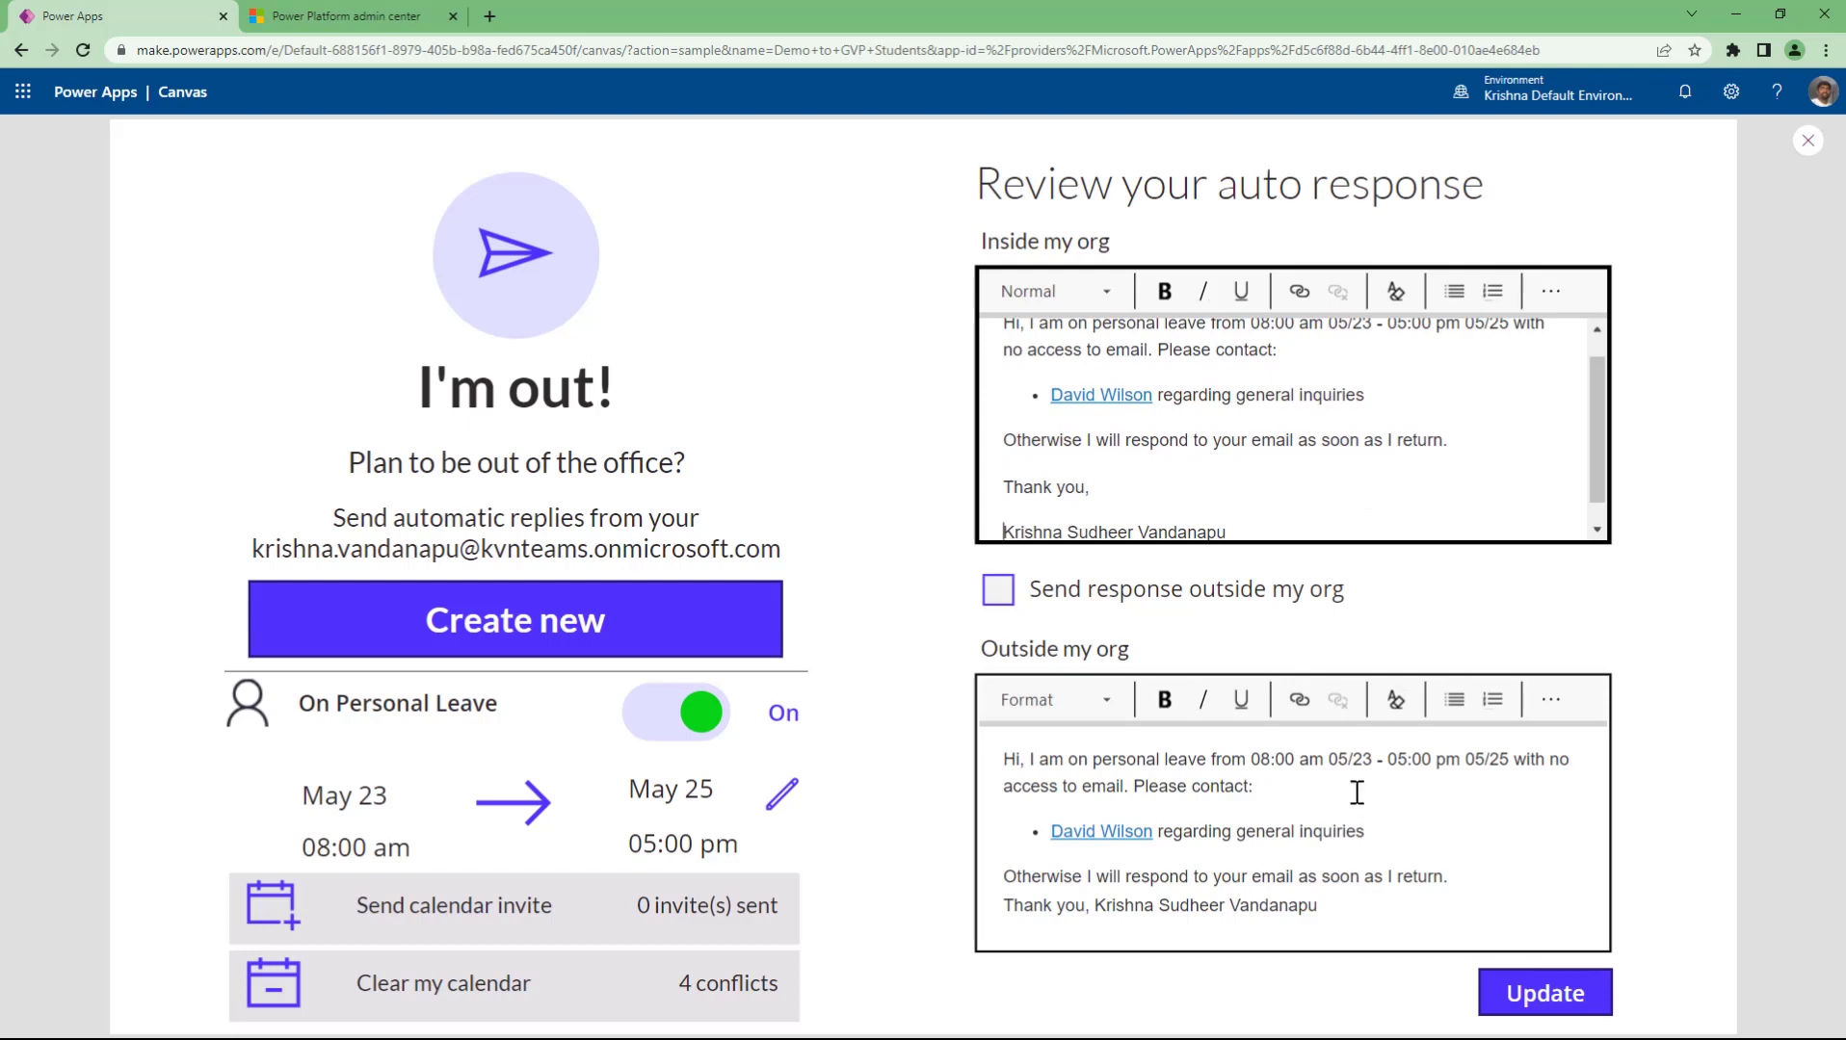
- Check the closing lines of the outside-org reply and update the auto response
{"action": "left_click", "coordinate": [1154, 861]}
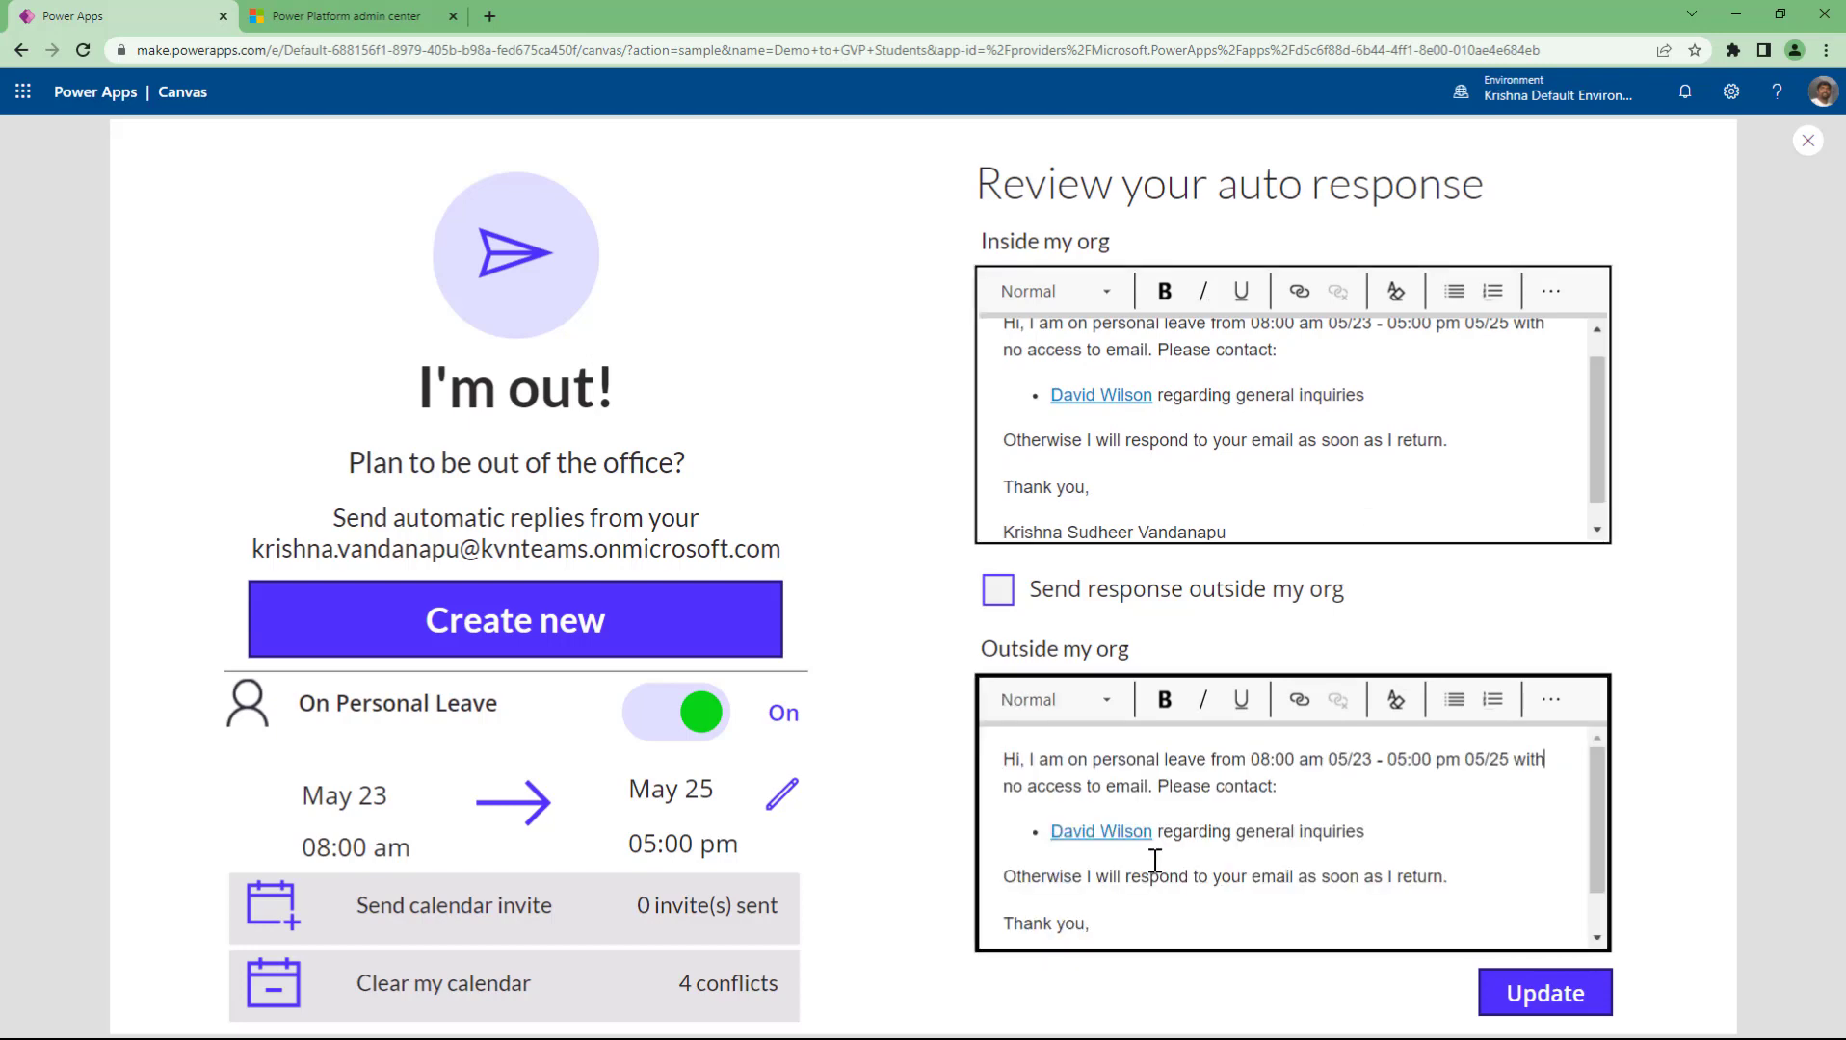
{"action": "scroll", "coordinate": [1154, 860], "scroll_direction": "down", "scroll_amount": 1}
{"action": "left_click", "coordinate": [1512, 1000]}
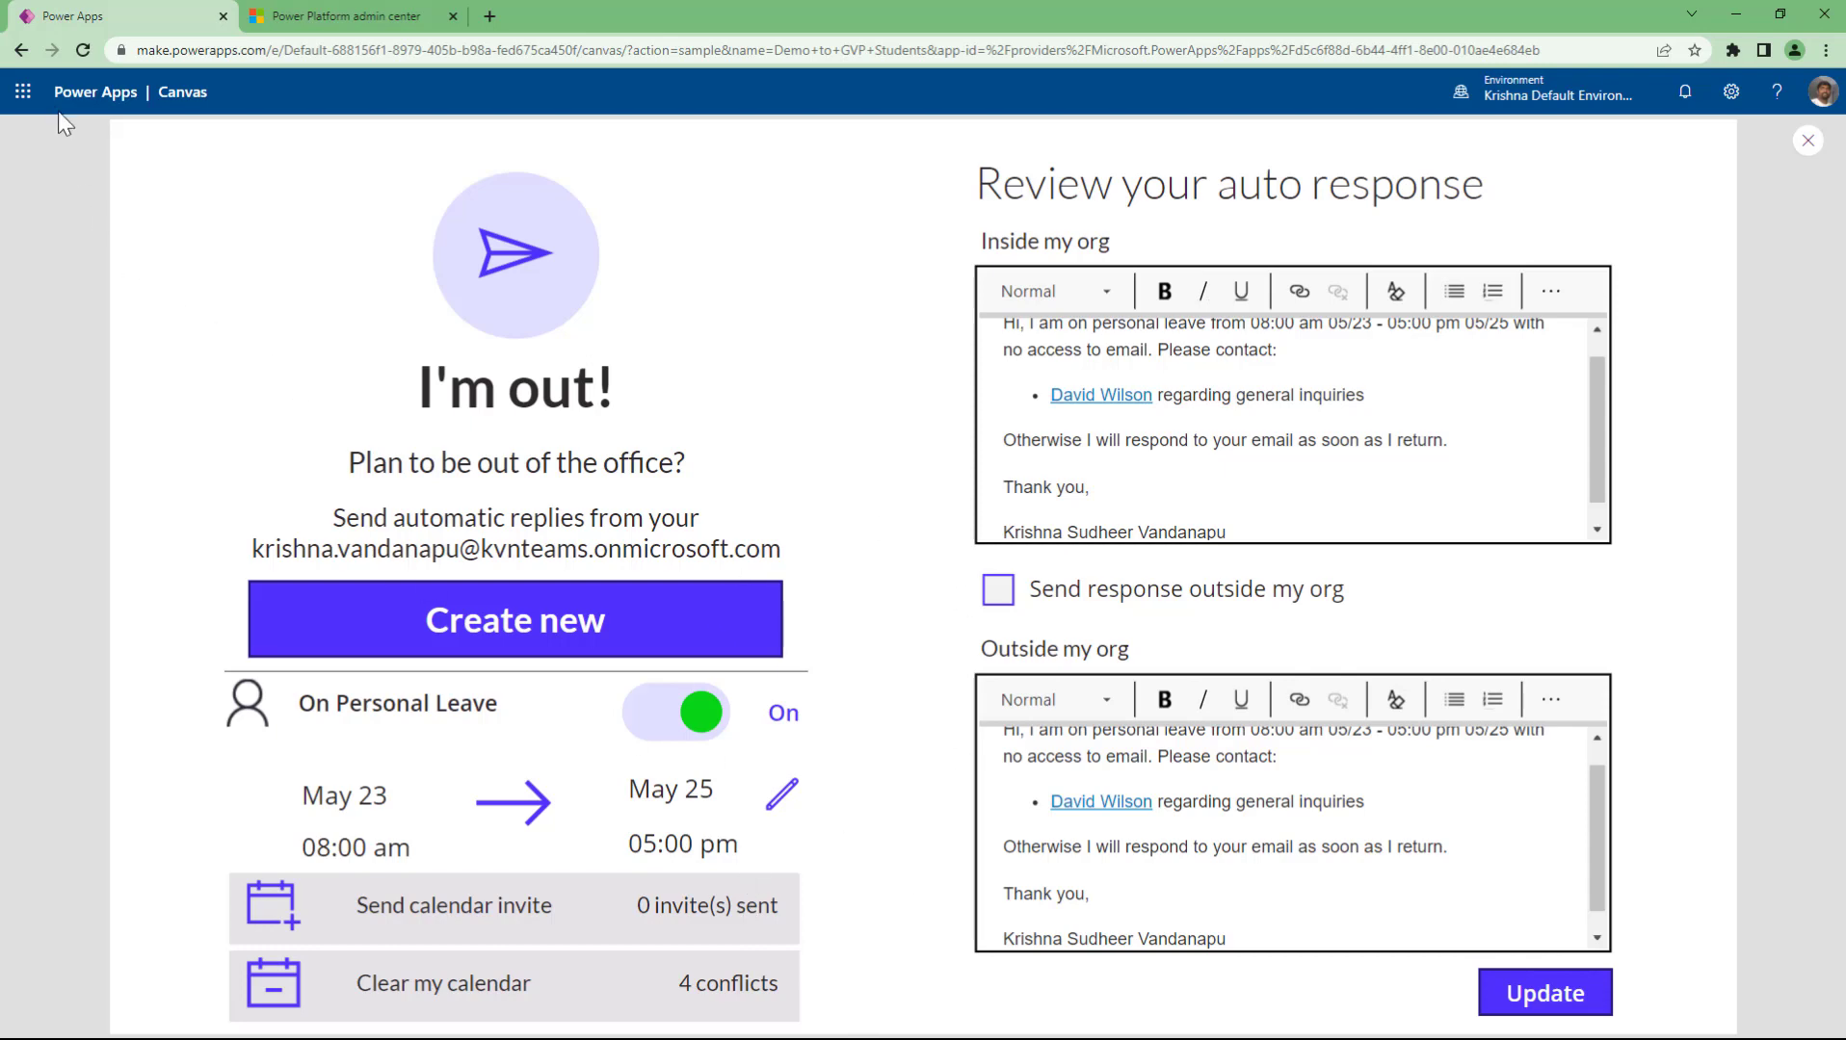
- Open the Outlook calendar from the Microsoft 365 apps and show the work week of May 23–27, 2022
{"action": "left_click", "coordinate": [23, 91]}
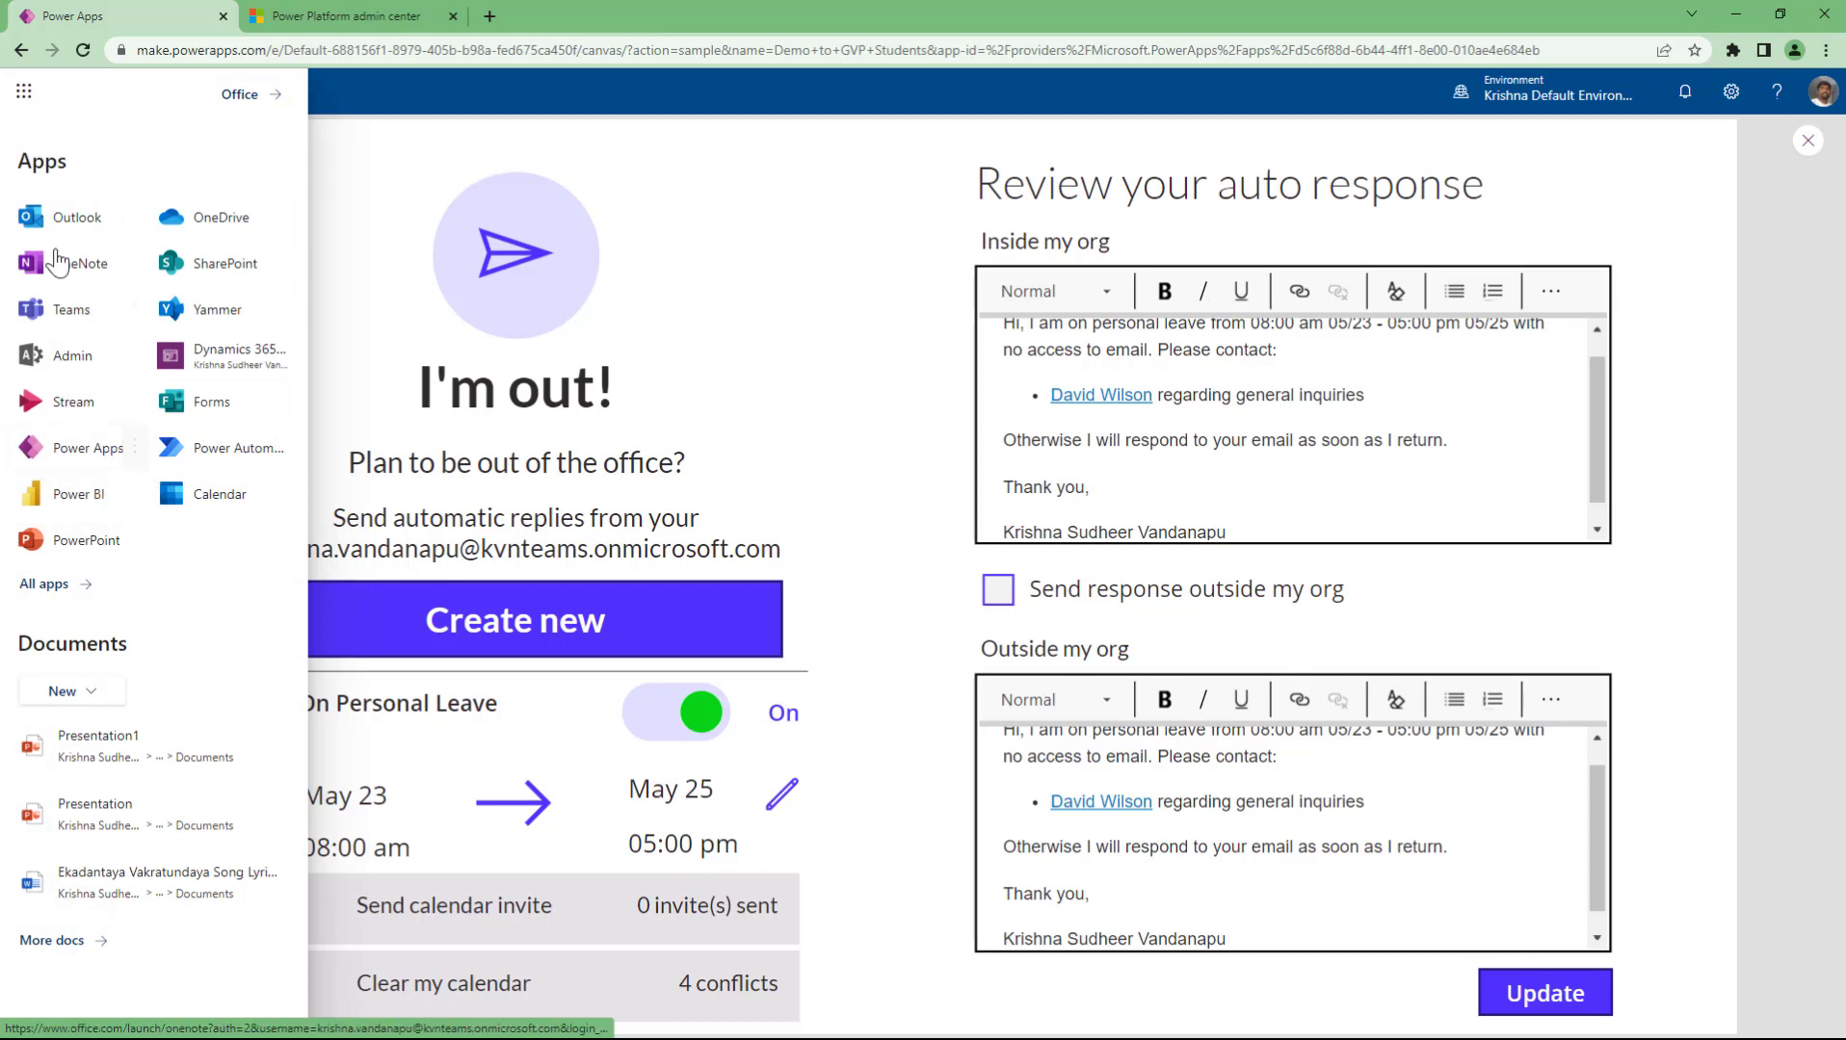
{"action": "left_click", "coordinate": [134, 217]}
{"action": "left_click", "coordinate": [168, 265]}
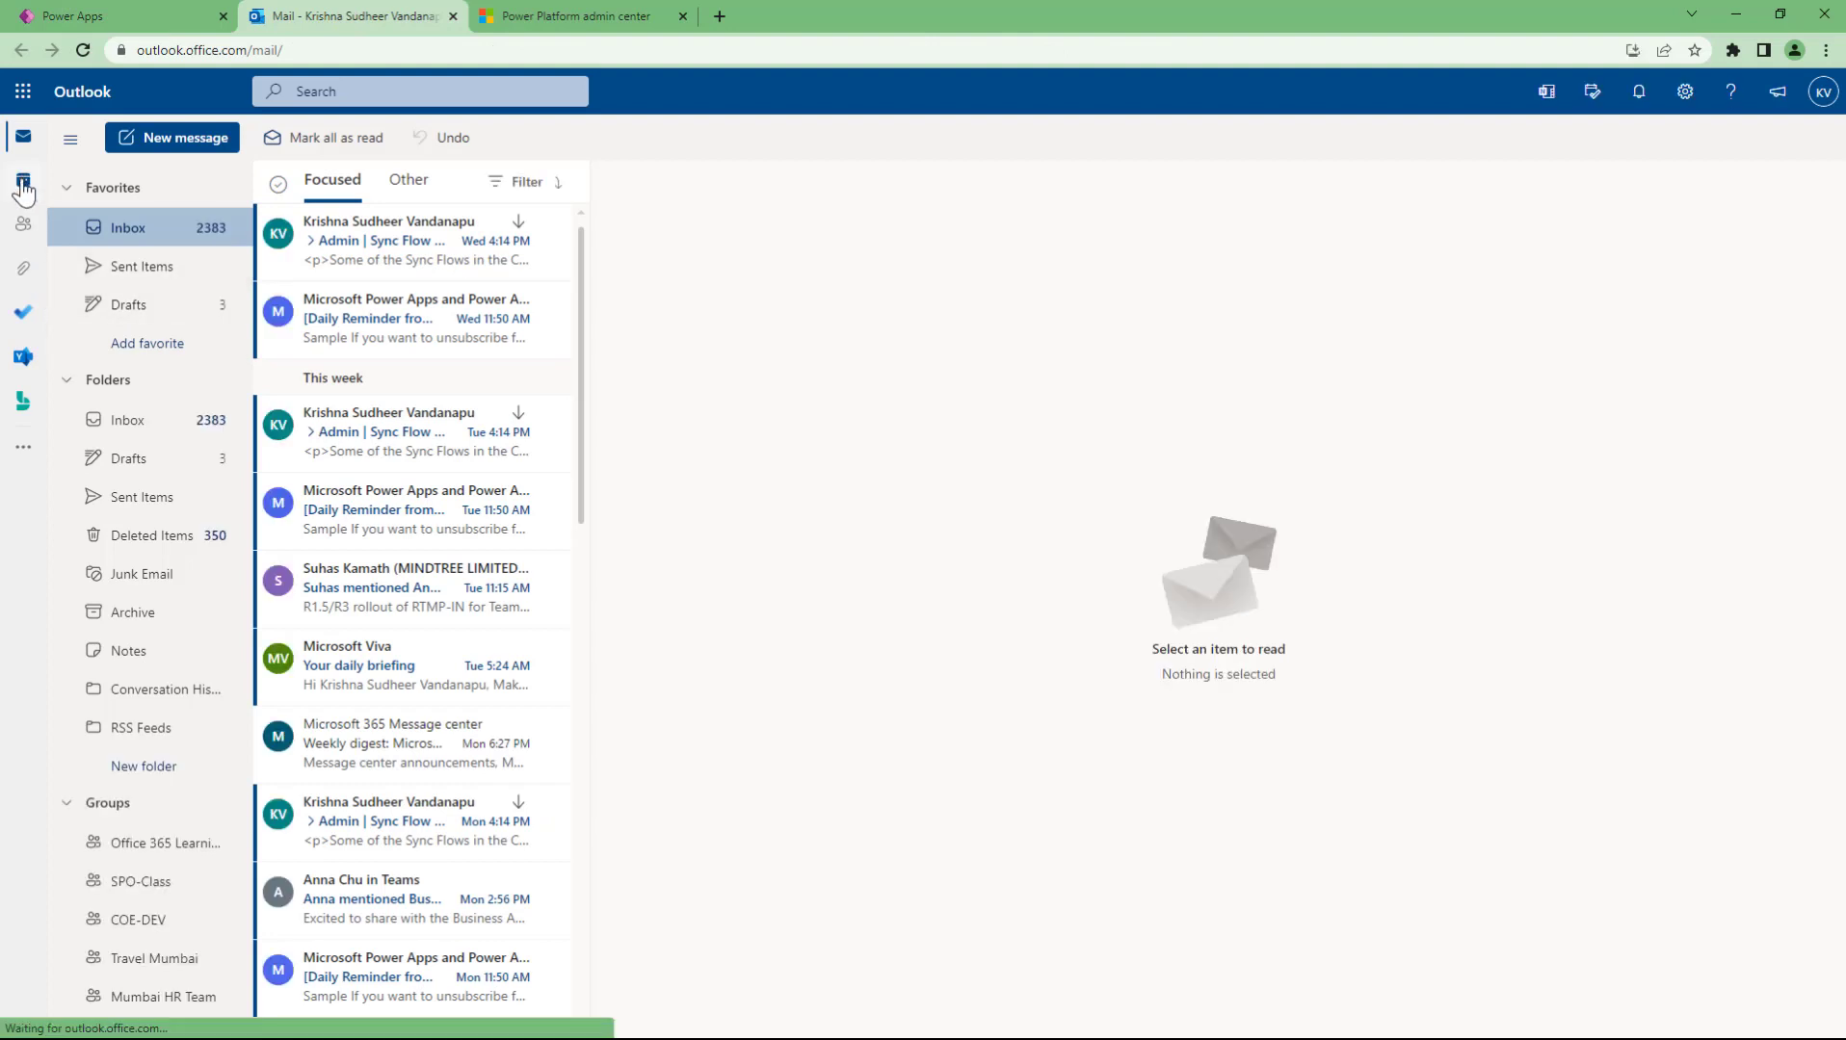
{"action": "left_click", "coordinate": [23, 183]}
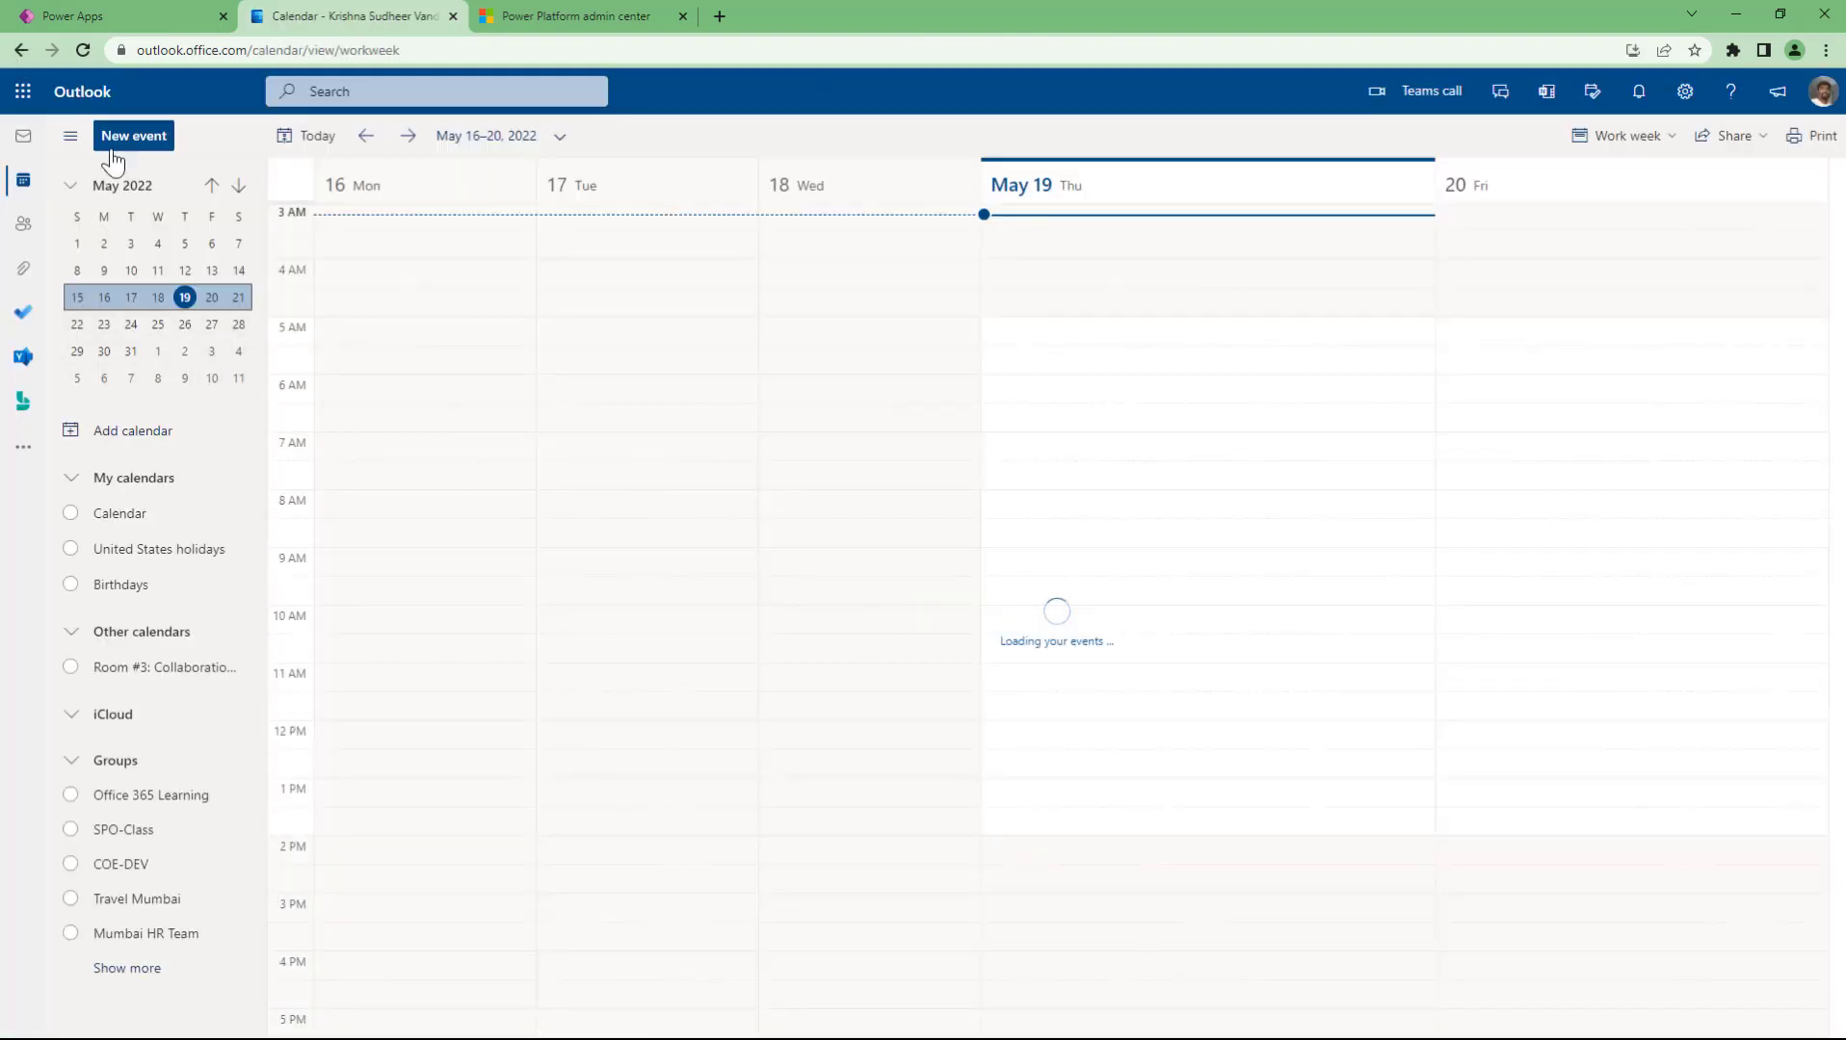
{"action": "left_click", "coordinate": [97, 12]}
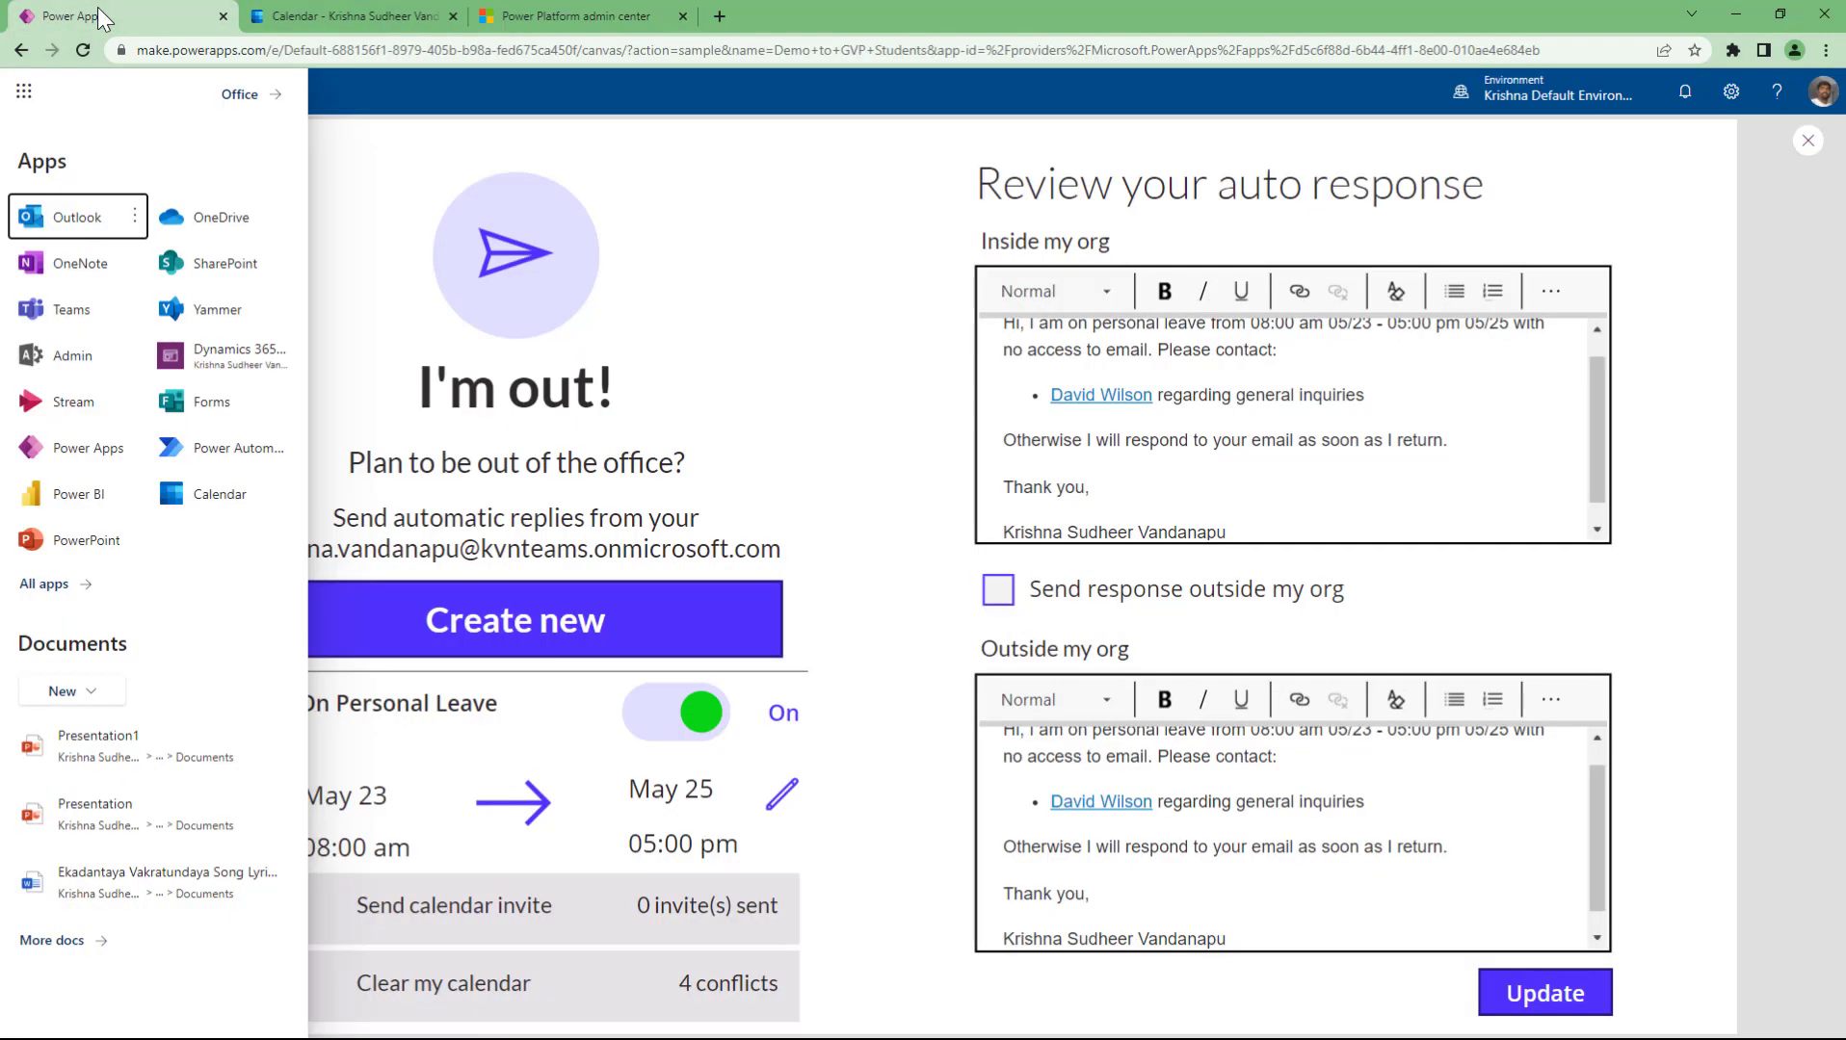
{"action": "left_click", "coordinate": [381, 17]}
{"action": "left_click", "coordinate": [106, 327]}
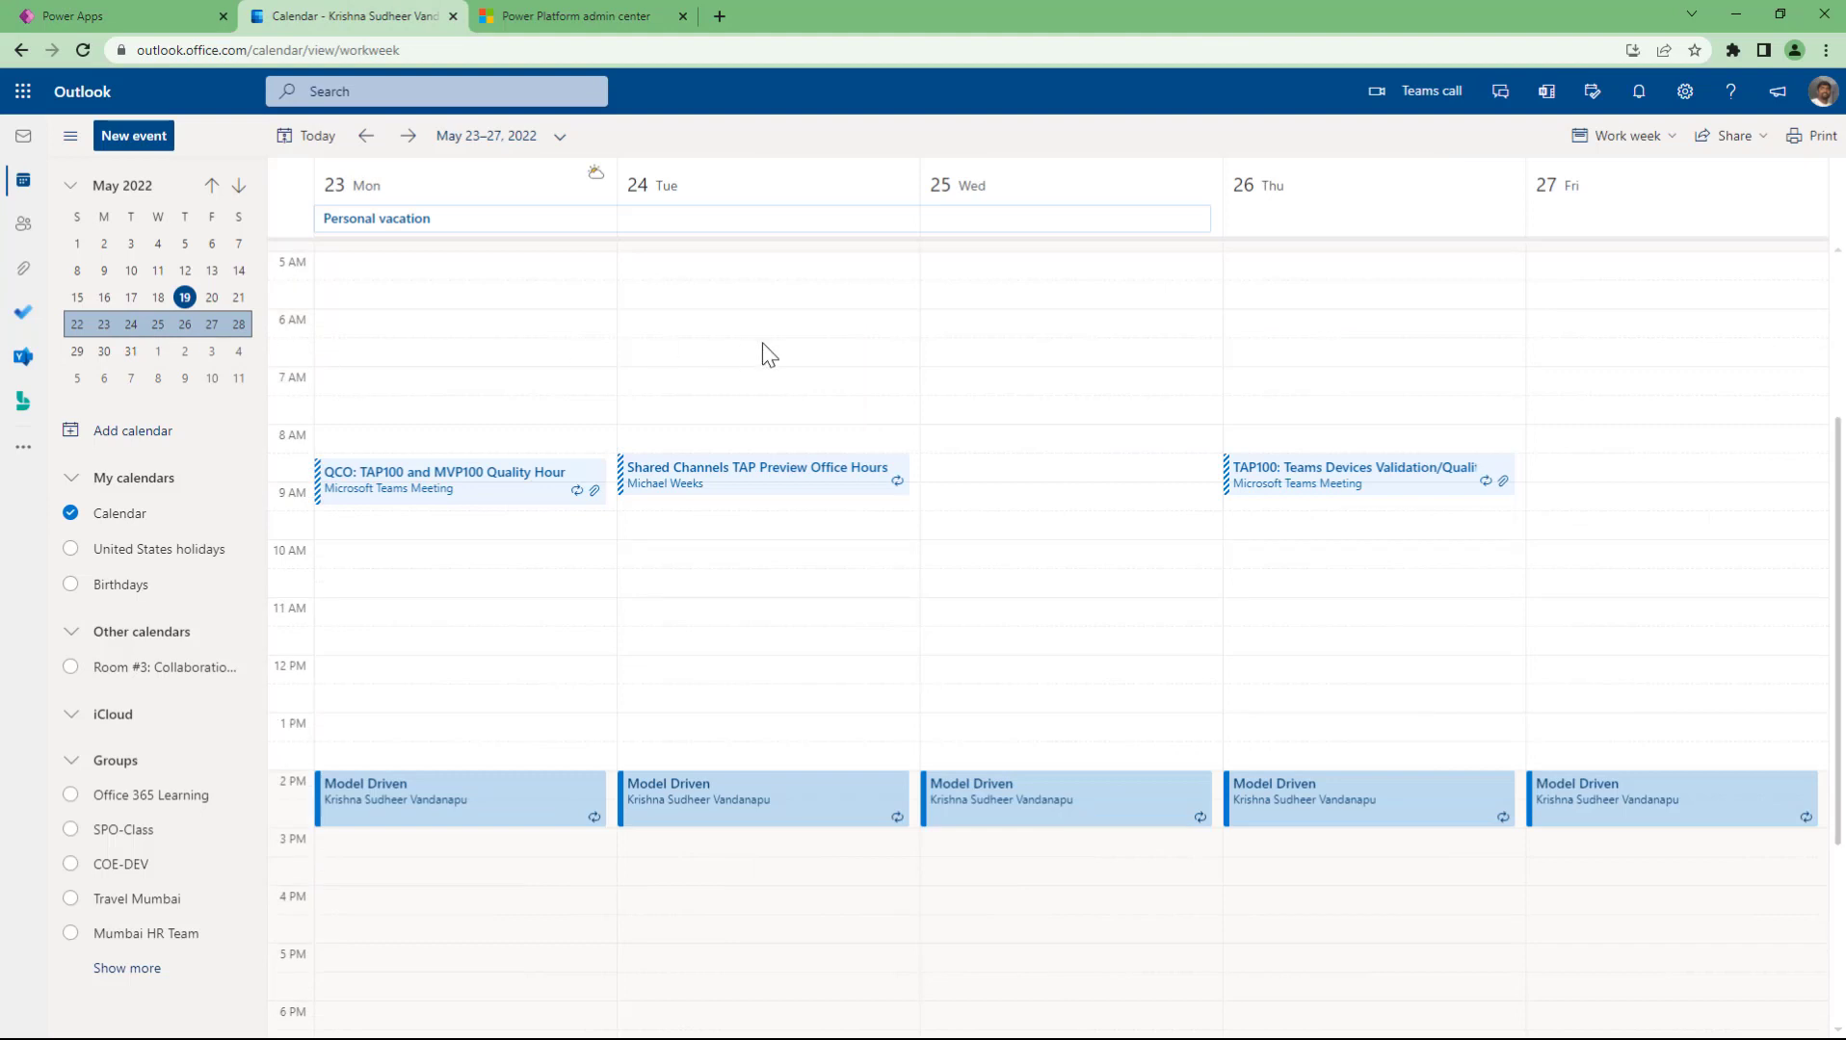
- Examine the calendar entries across the hours of the May 23–27 work week
{"action": "scroll", "coordinate": [819, 409], "scroll_direction": "up", "scroll_amount": 3}
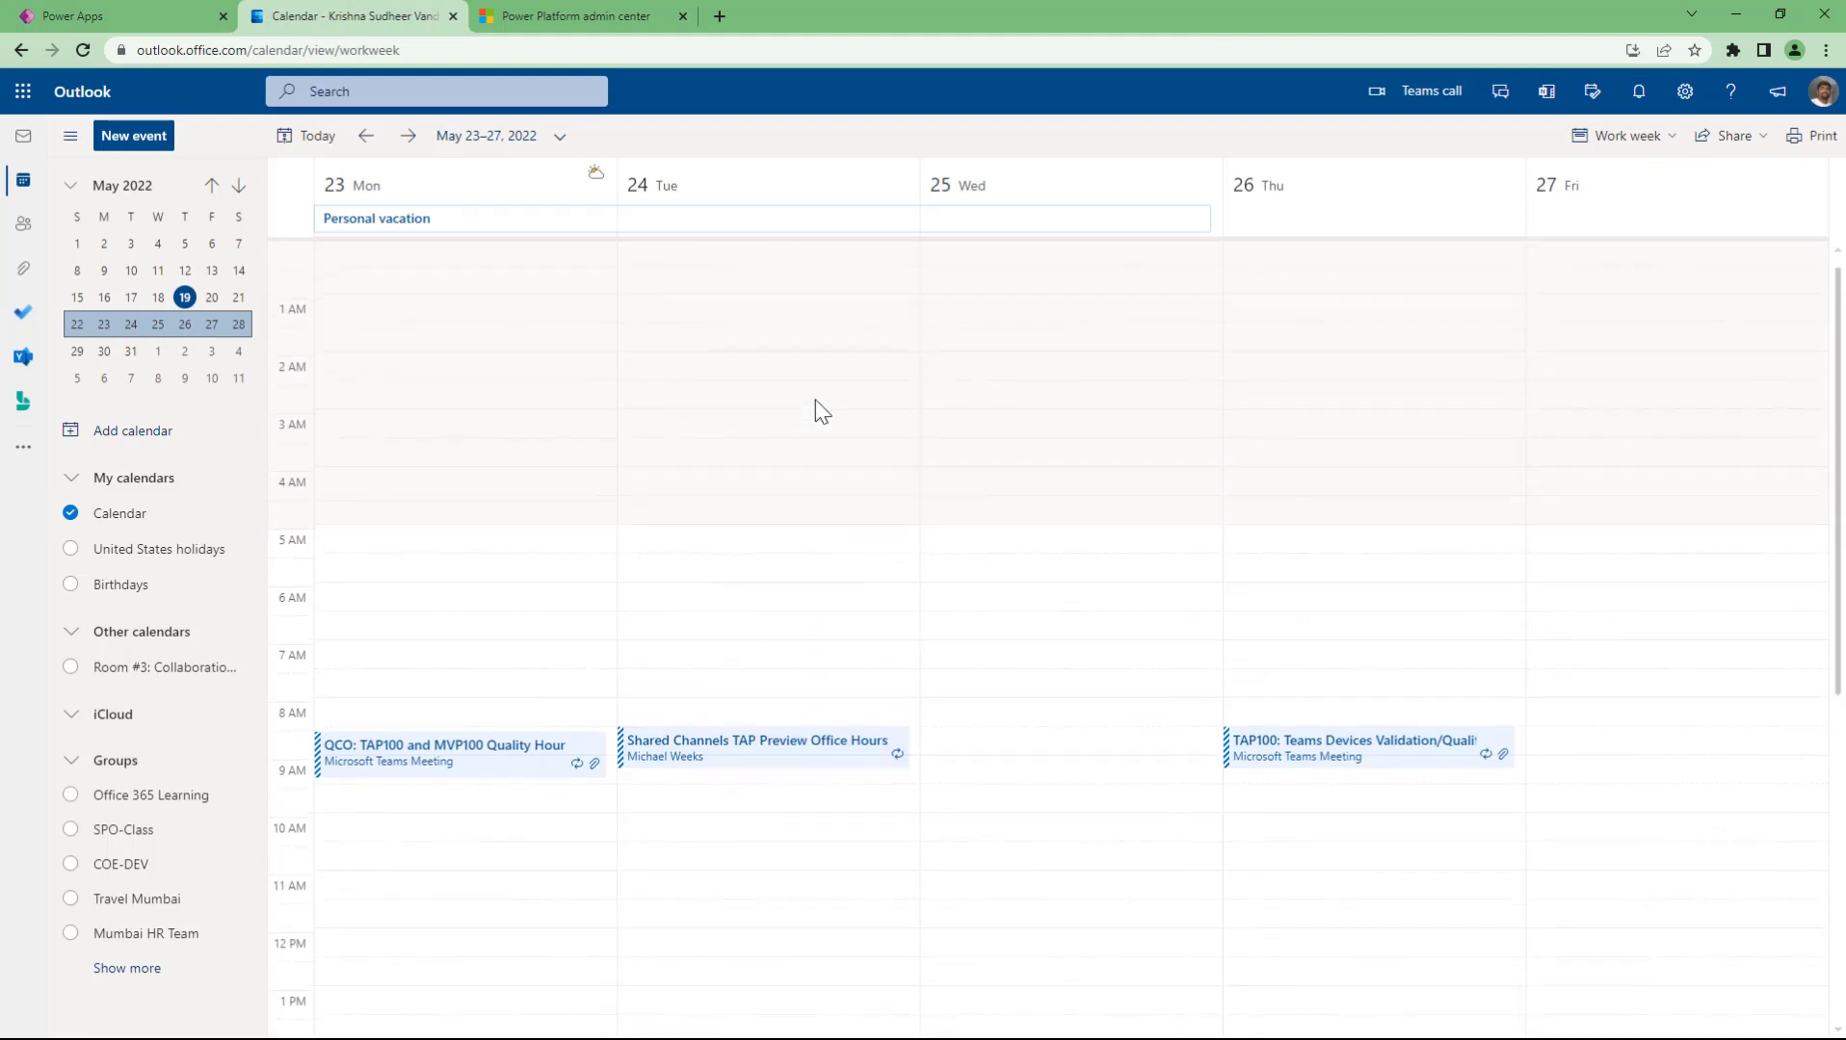
{"action": "scroll", "coordinate": [814, 408], "scroll_direction": "down", "scroll_amount": 6}
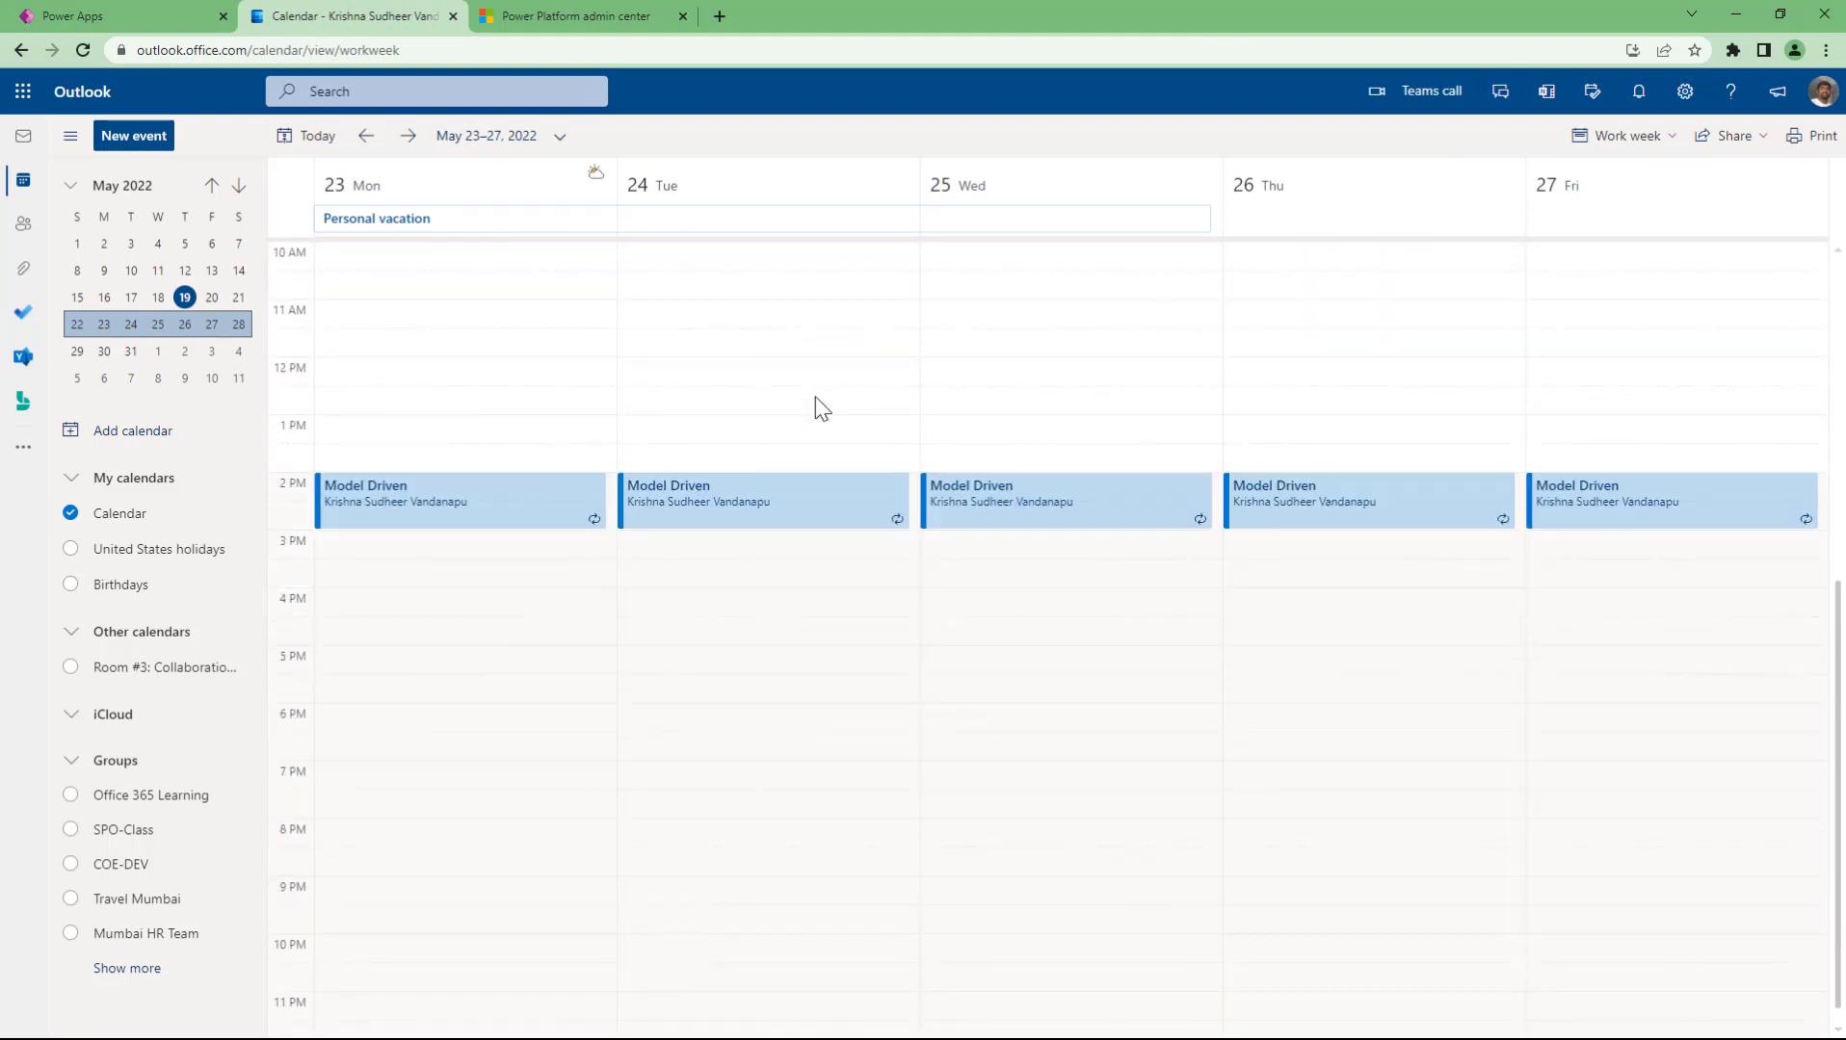
{"action": "scroll", "coordinate": [790, 575], "scroll_direction": "up", "scroll_amount": 1}
{"action": "scroll", "coordinate": [496, 583], "scroll_direction": "up", "scroll_amount": 2}
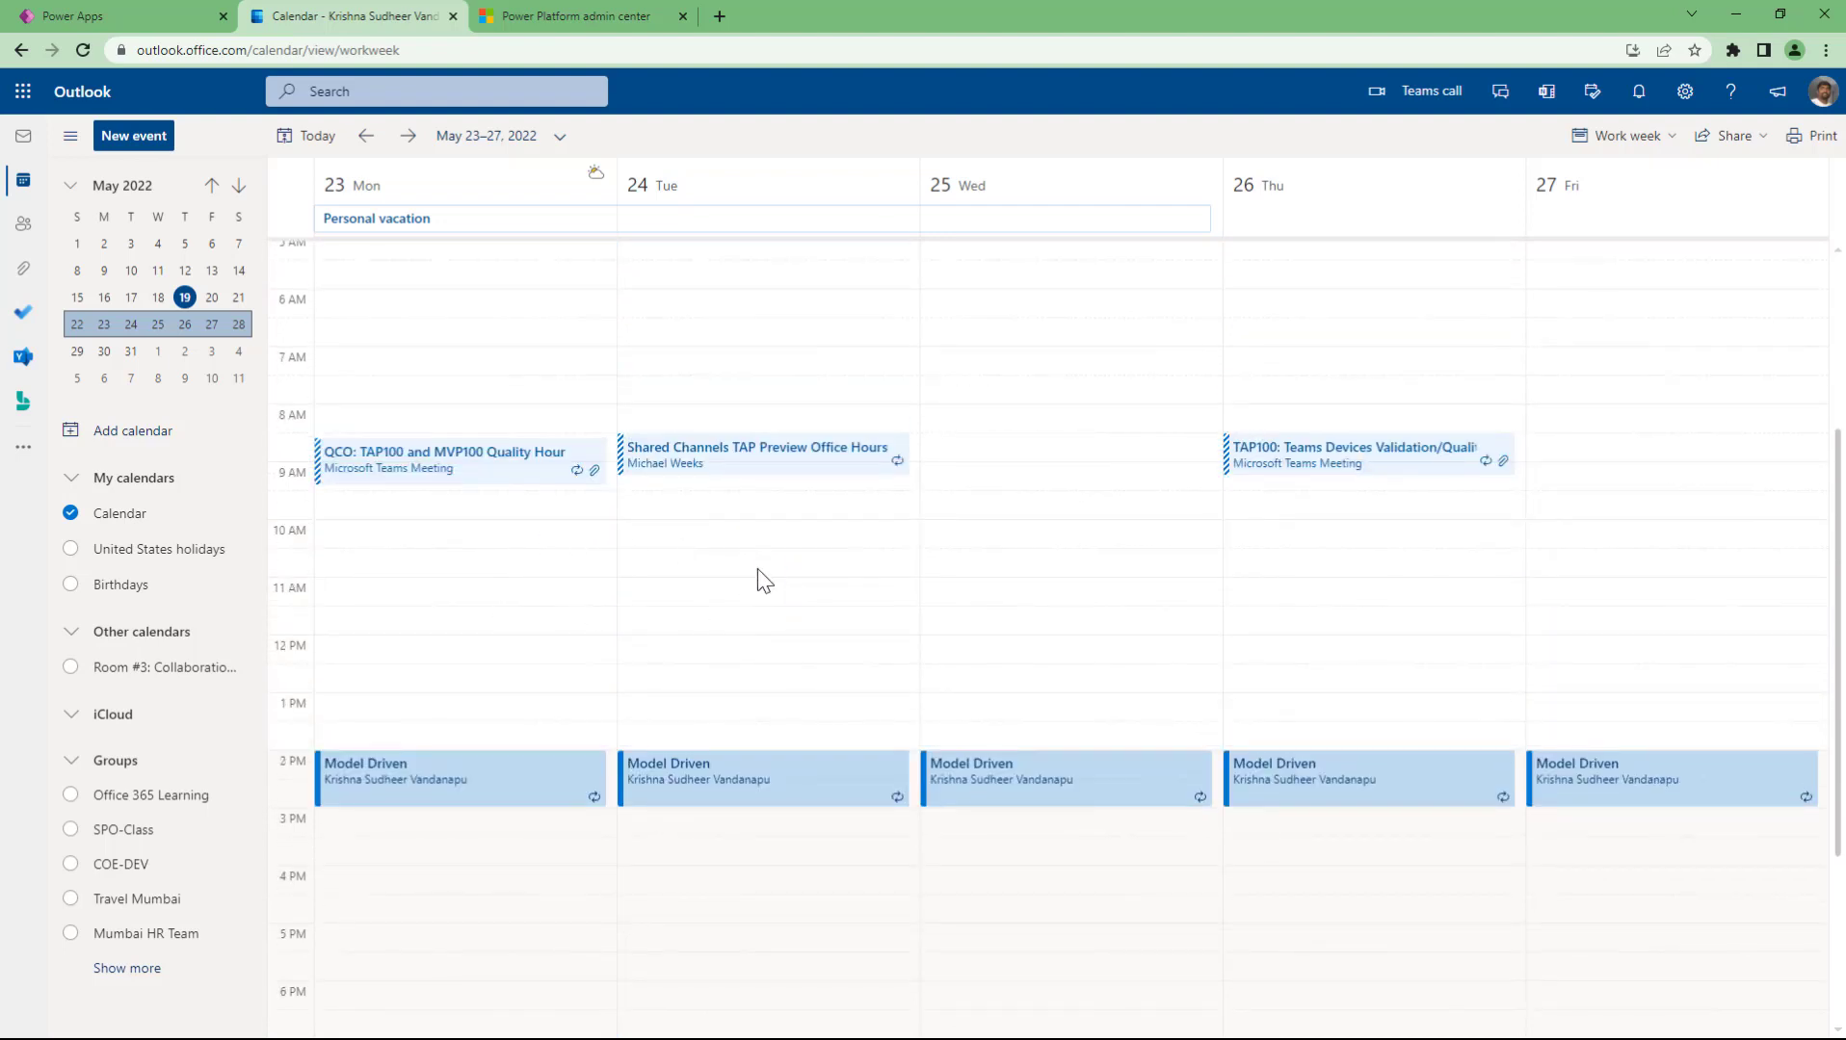
{"action": "scroll", "coordinate": [758, 578], "scroll_direction": "up", "scroll_amount": 2}
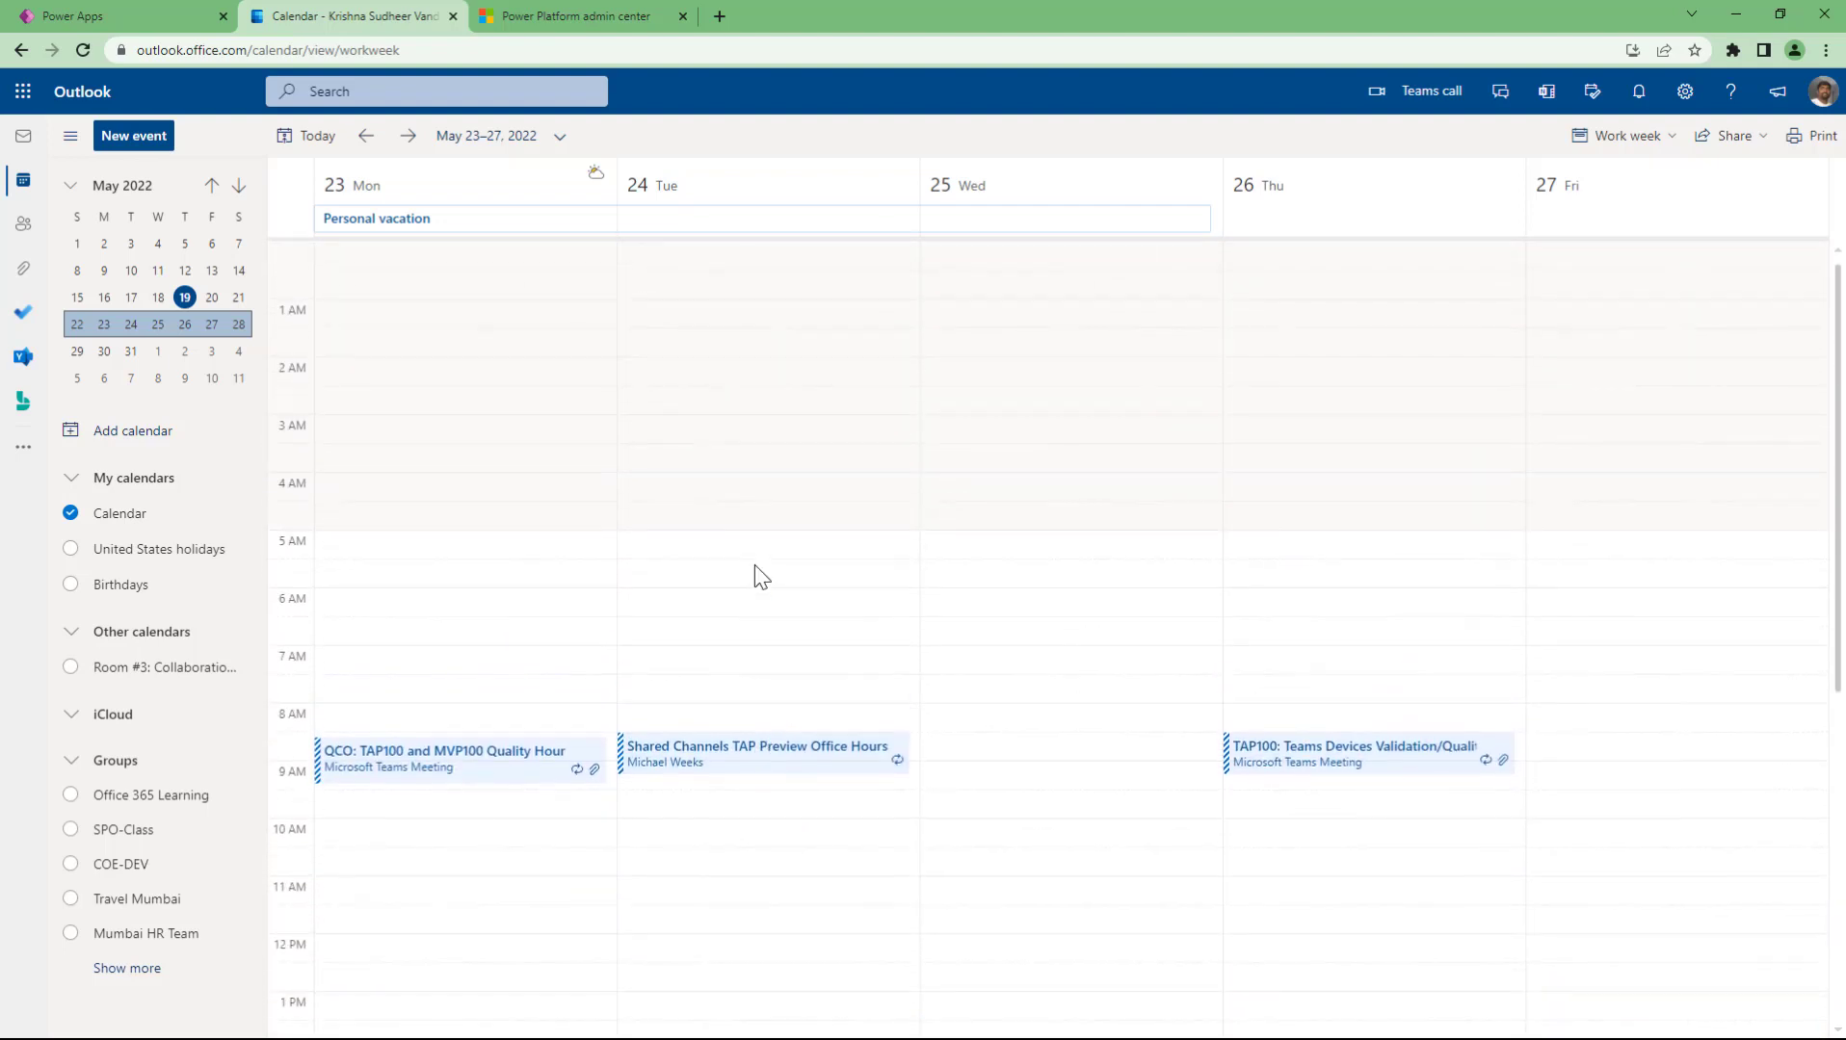
{"action": "scroll", "coordinate": [754, 574], "scroll_direction": "down", "scroll_amount": 4}
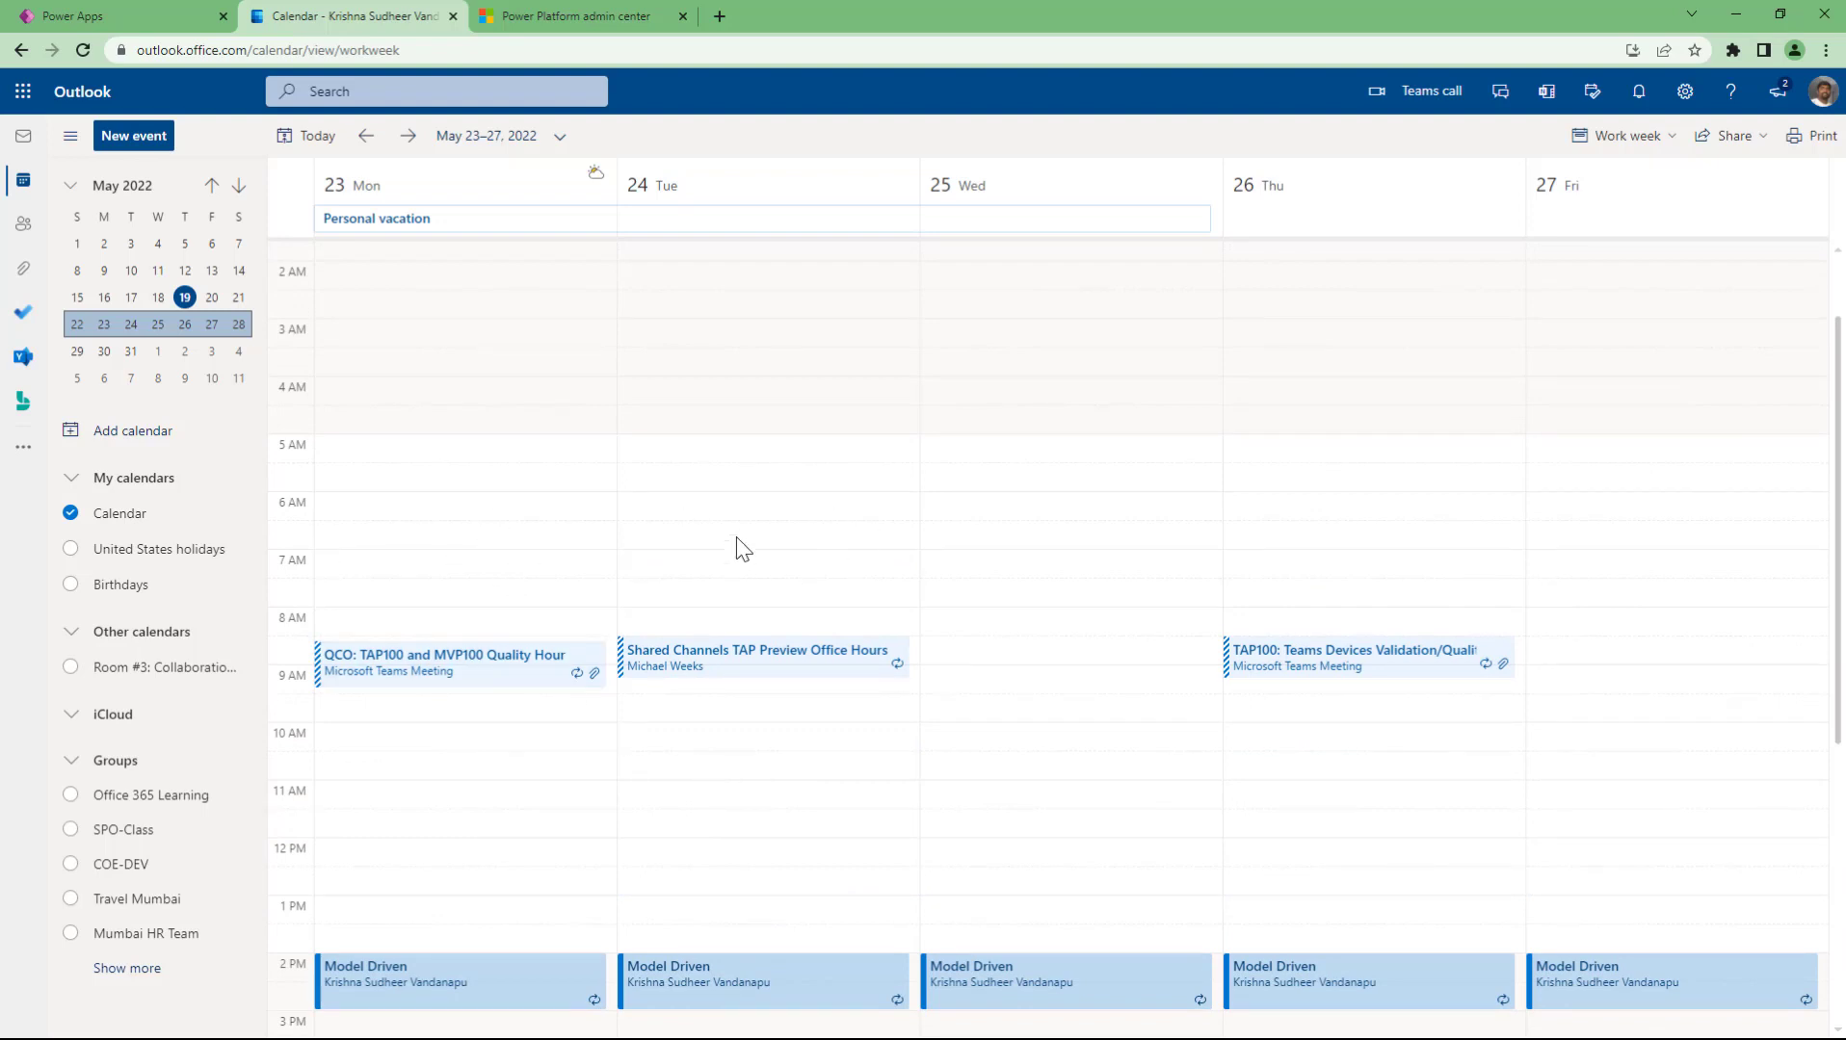
- Switch the calendar to the Day view for May 23 and view the Personal vacation event's details
{"action": "left_click", "coordinate": [1669, 135]}
{"action": "left_click", "coordinate": [1626, 191]}
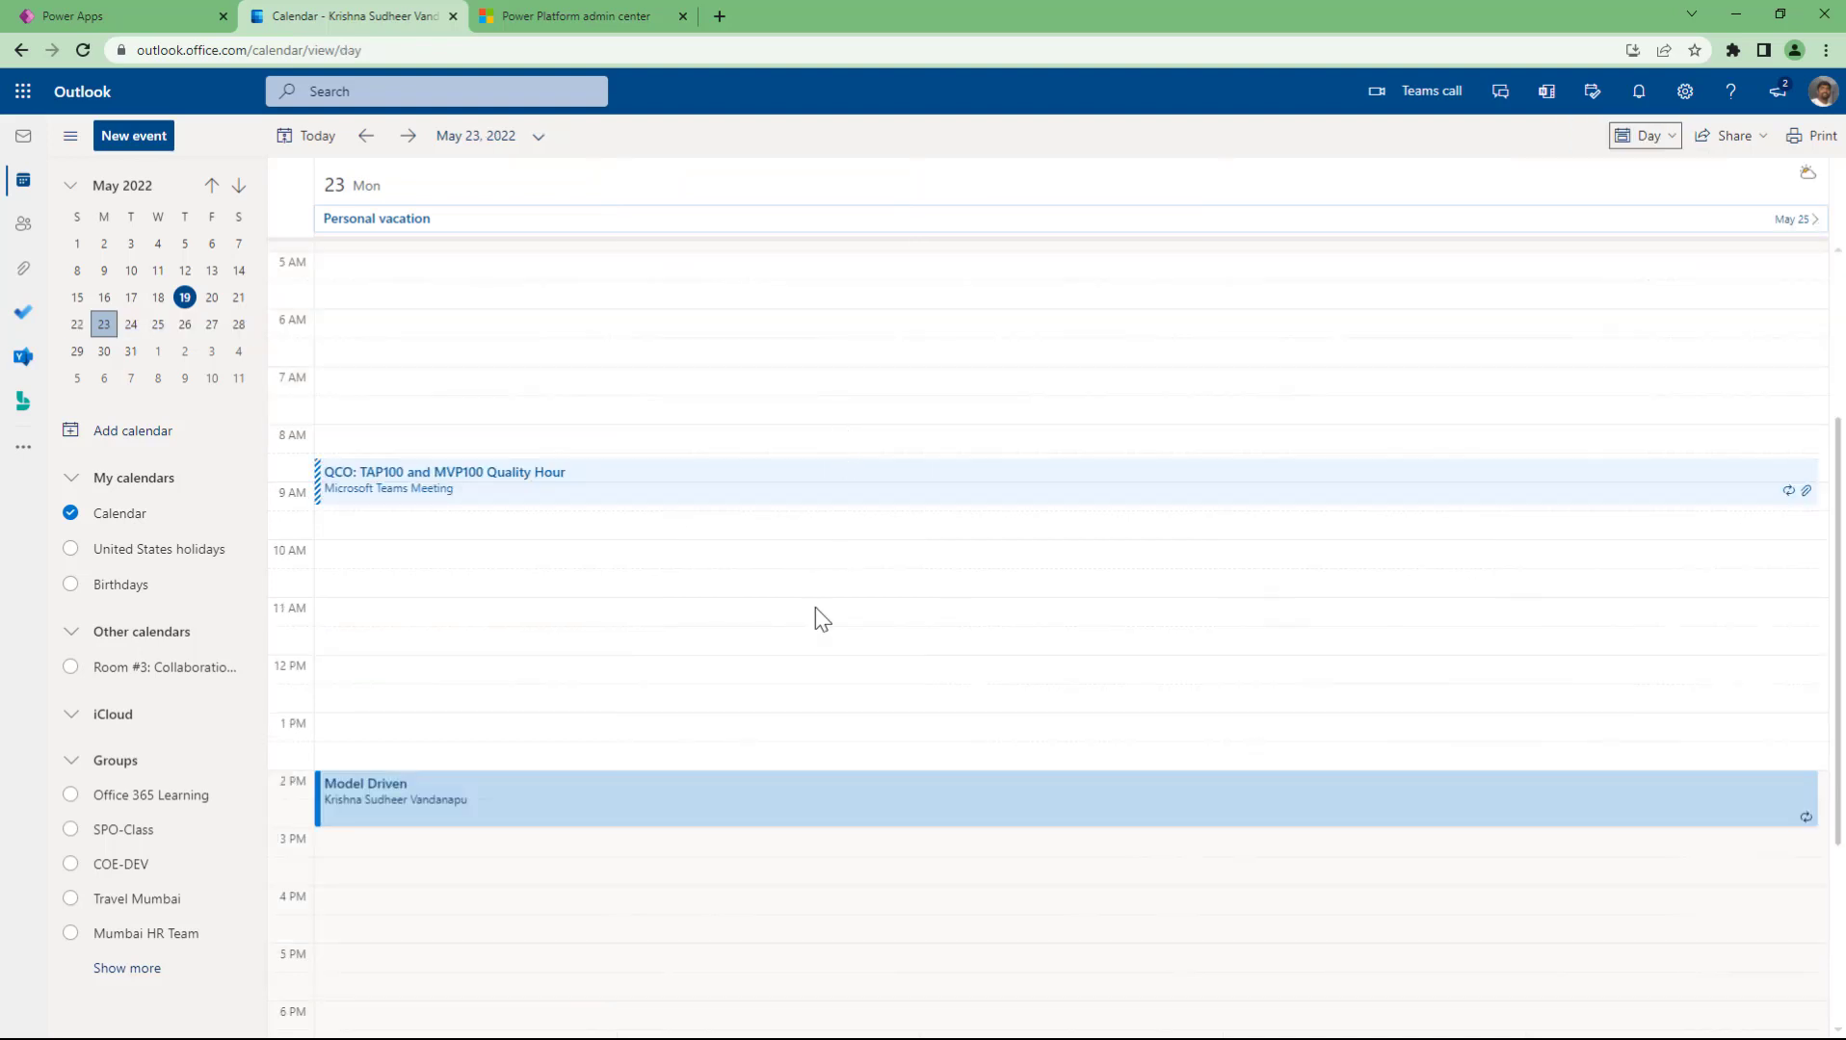
{"action": "scroll", "coordinate": [814, 631], "scroll_direction": "up", "scroll_amount": 3}
{"action": "scroll", "coordinate": [804, 621], "scroll_direction": "down", "scroll_amount": 5}
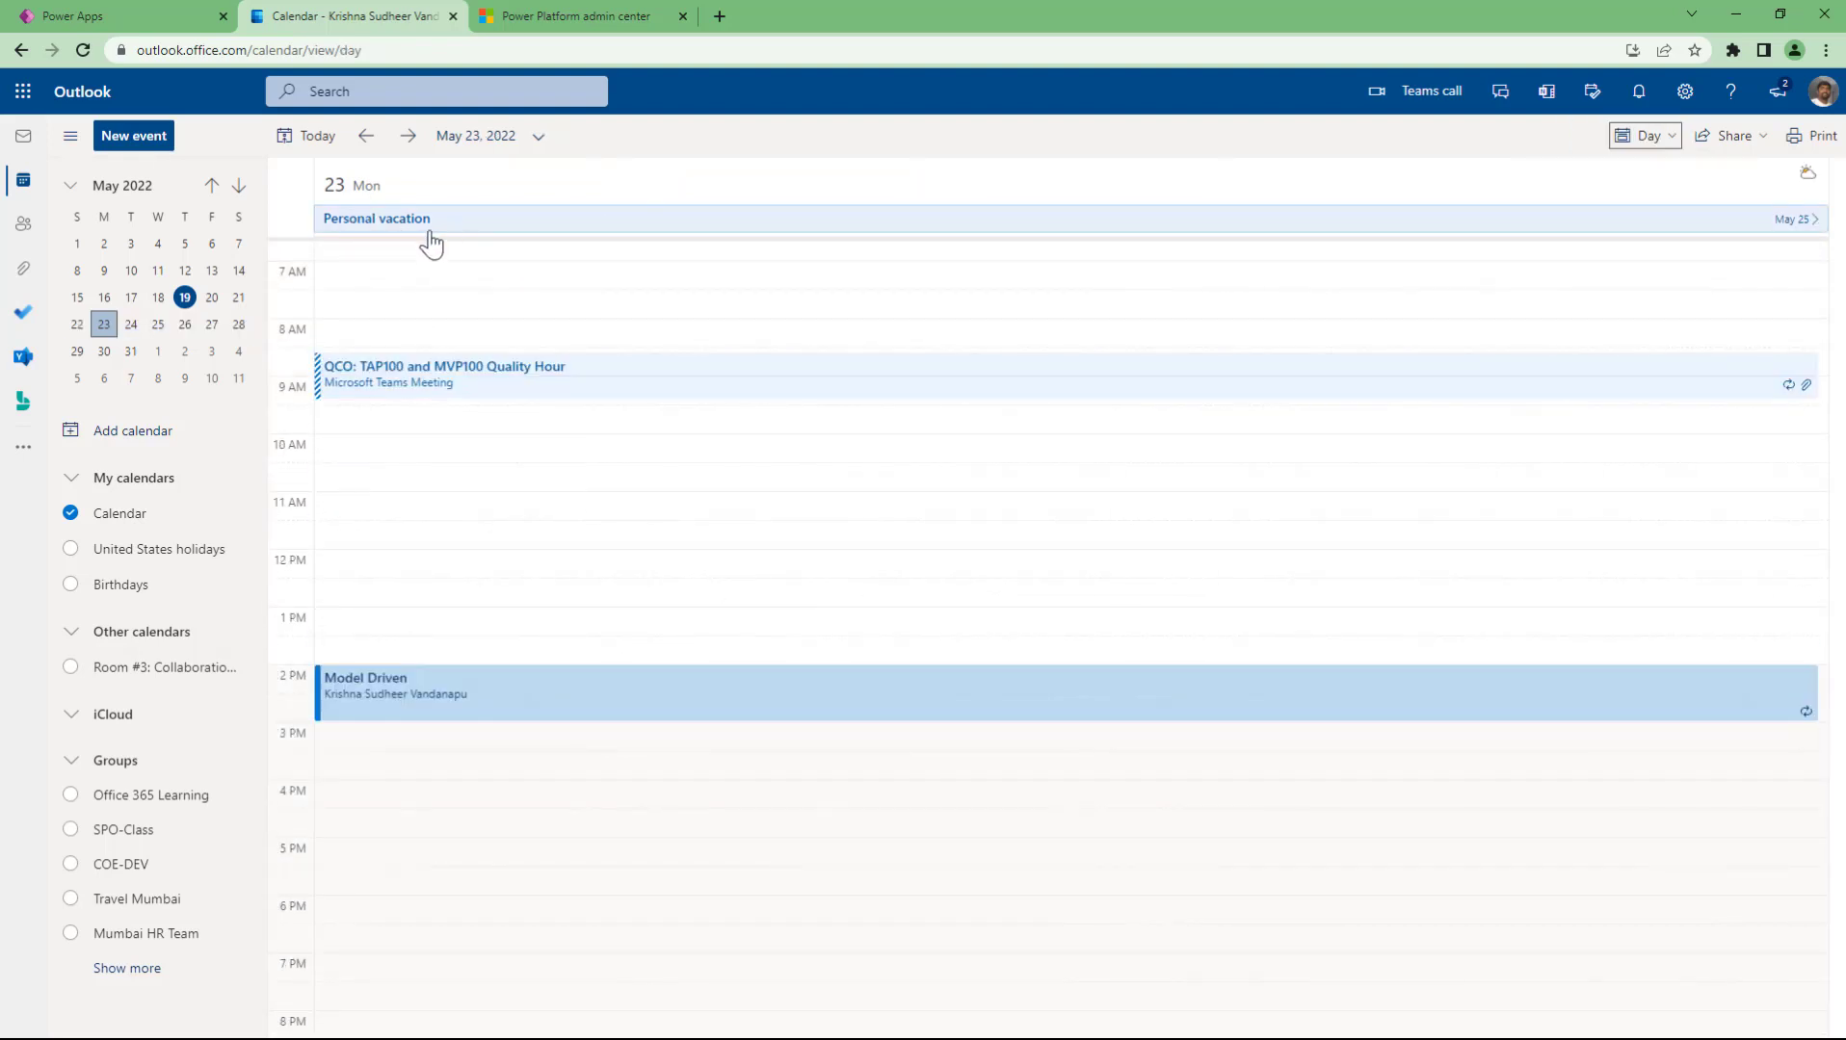
{"action": "left_click", "coordinate": [375, 224]}
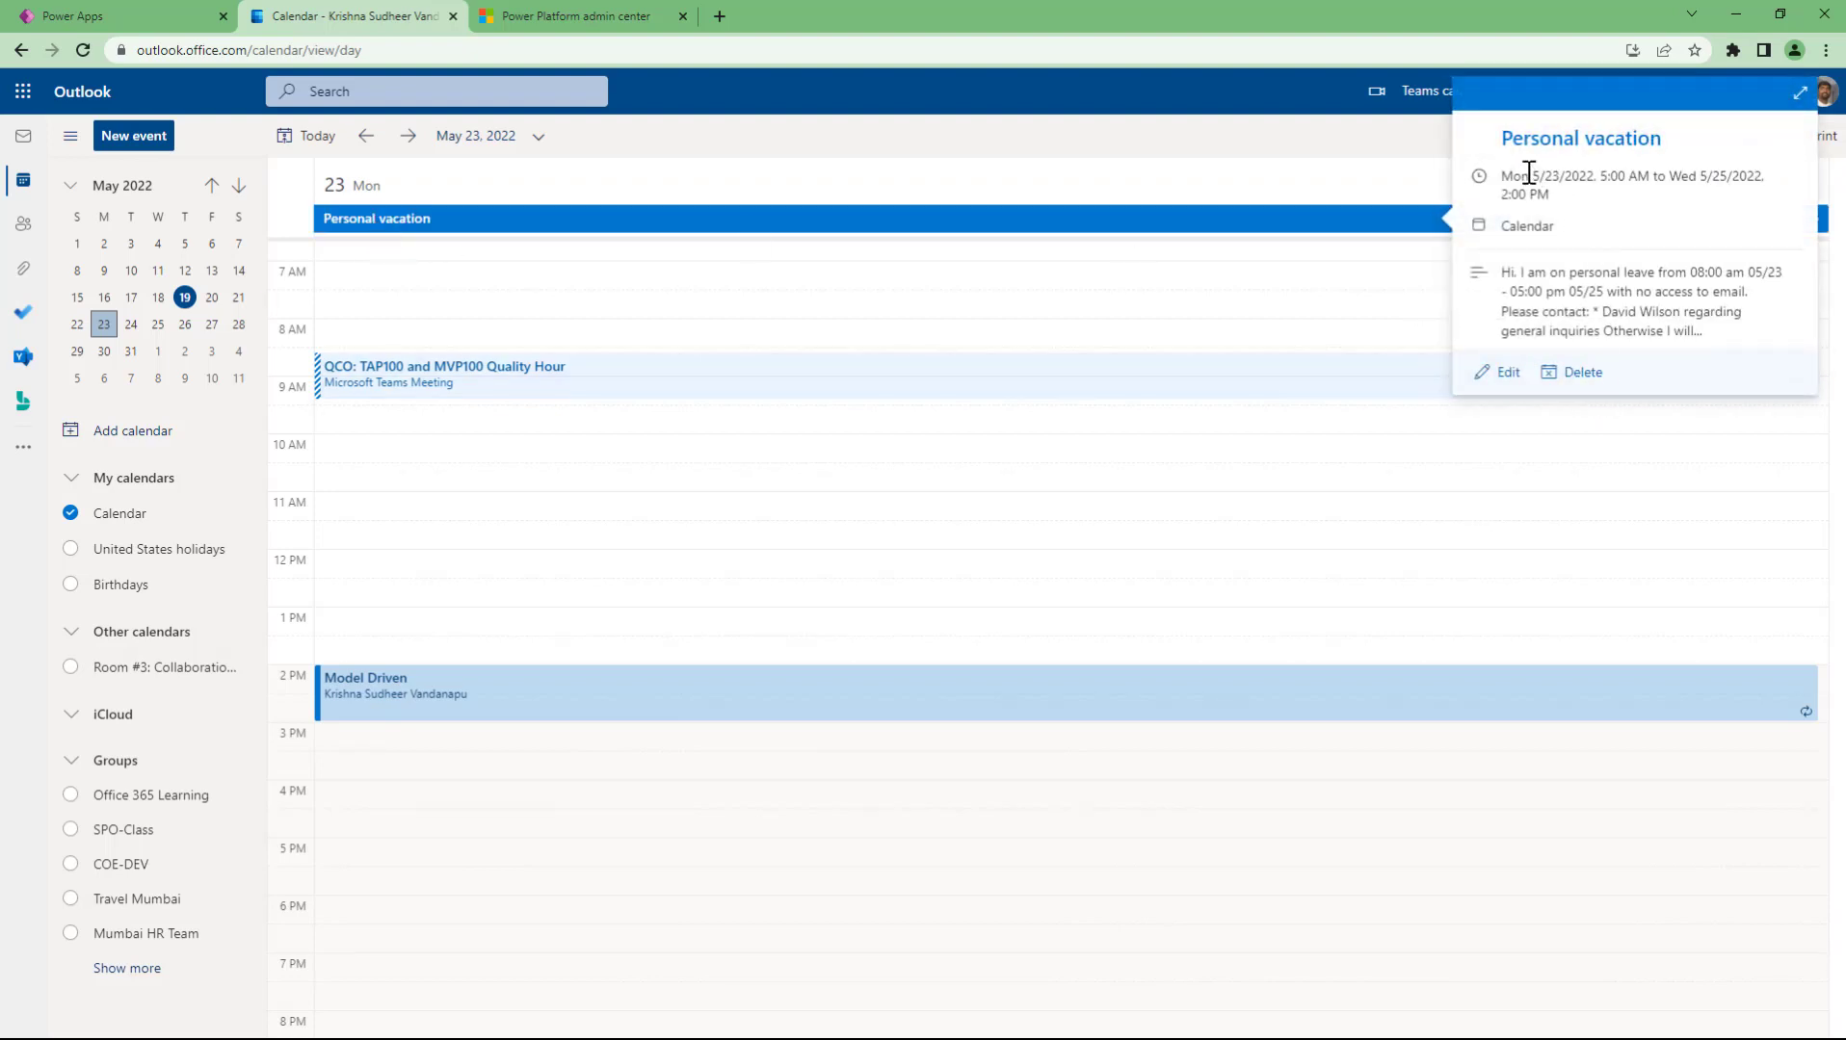
{"action": "left_click_drag", "start_coordinate": [1532, 177], "coordinate": [1581, 228]}
{"action": "left_click", "coordinate": [1583, 229]}
- Return to Power Apps, edit the current leave response and change its title to "Personal vacation - Demo"
{"action": "left_click", "coordinate": [96, 16]}
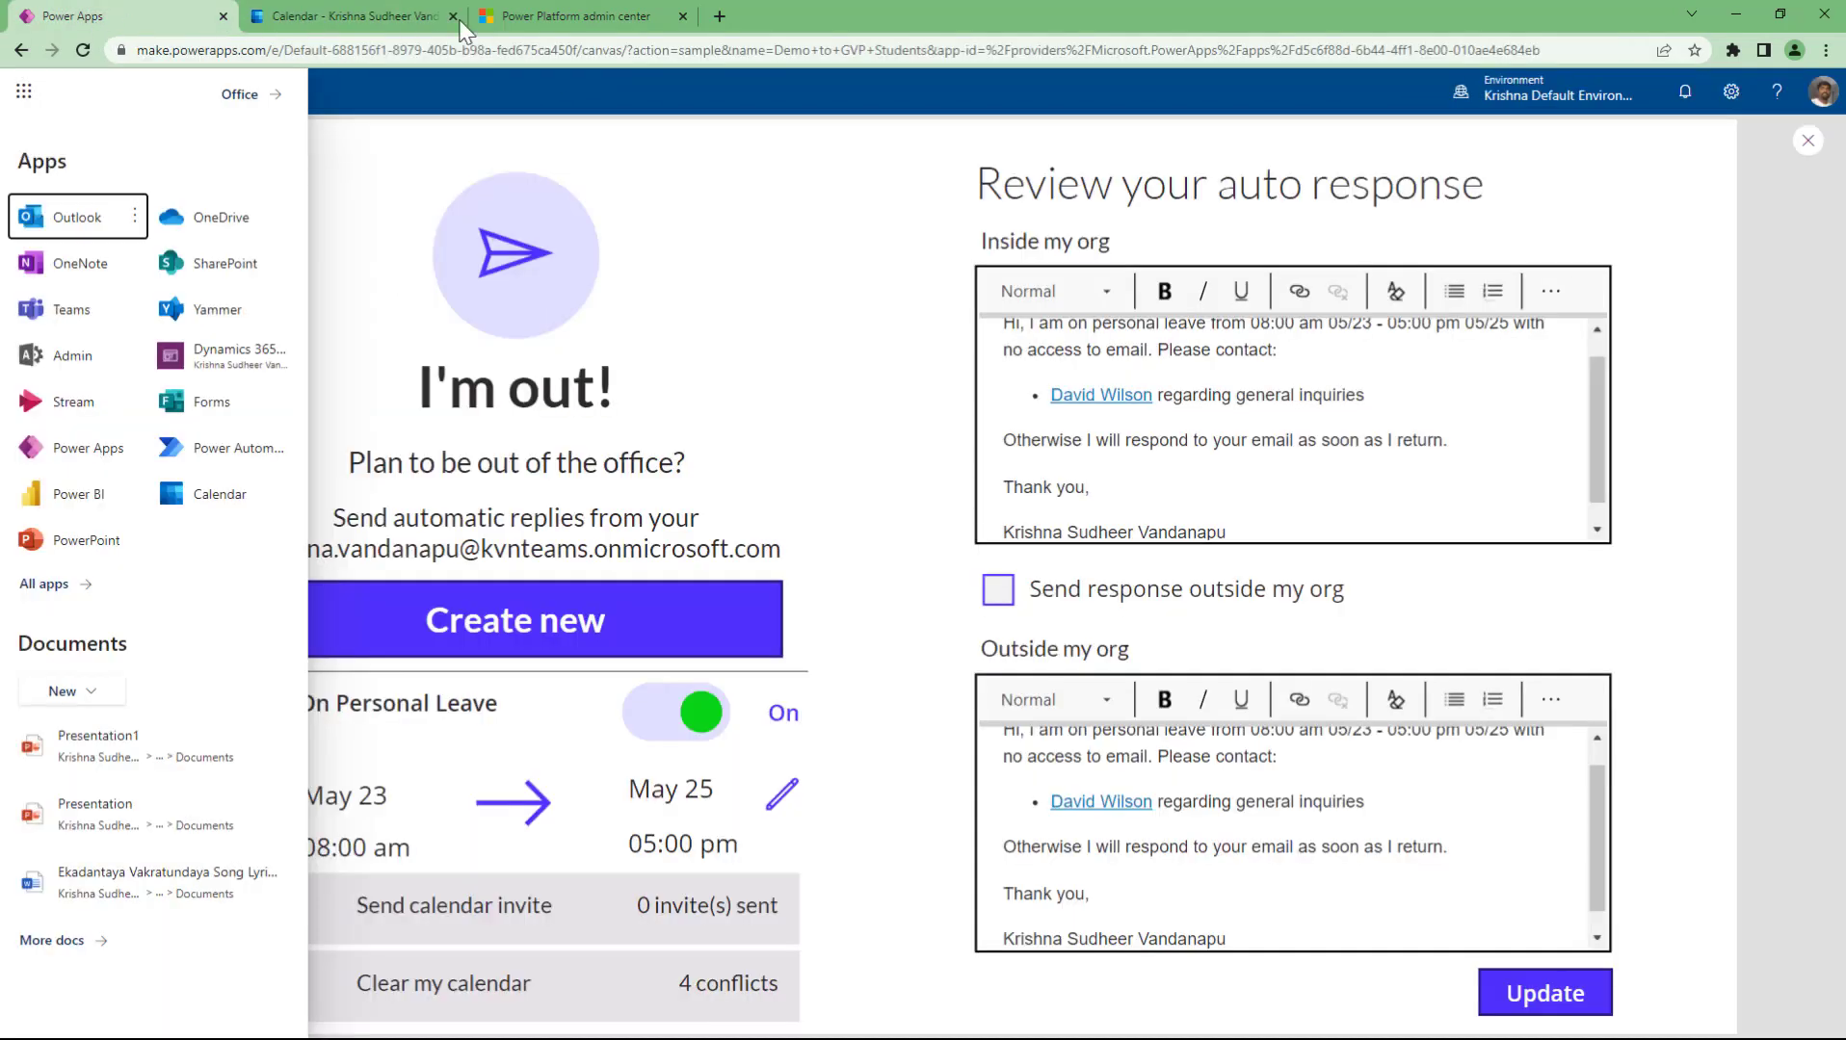
{"action": "left_click", "coordinate": [874, 527]}
{"action": "left_click", "coordinate": [369, 104]}
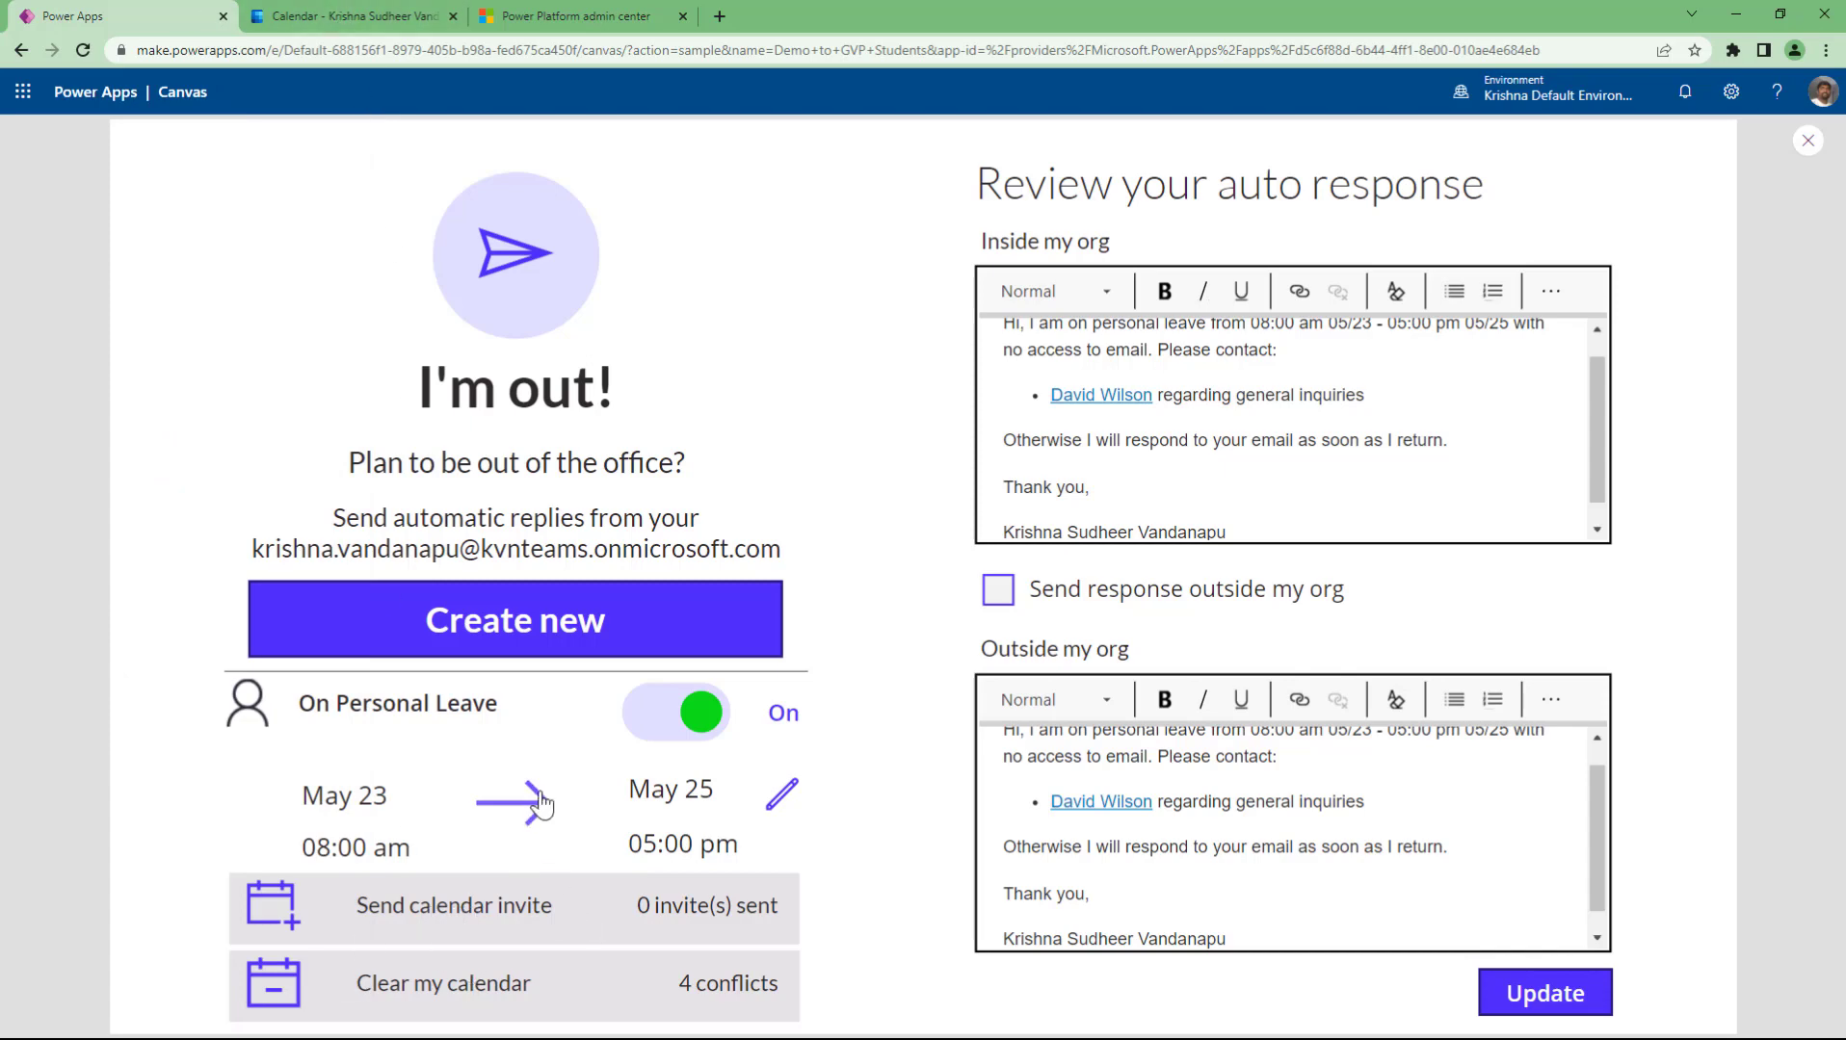
{"action": "left_click", "coordinate": [782, 795]}
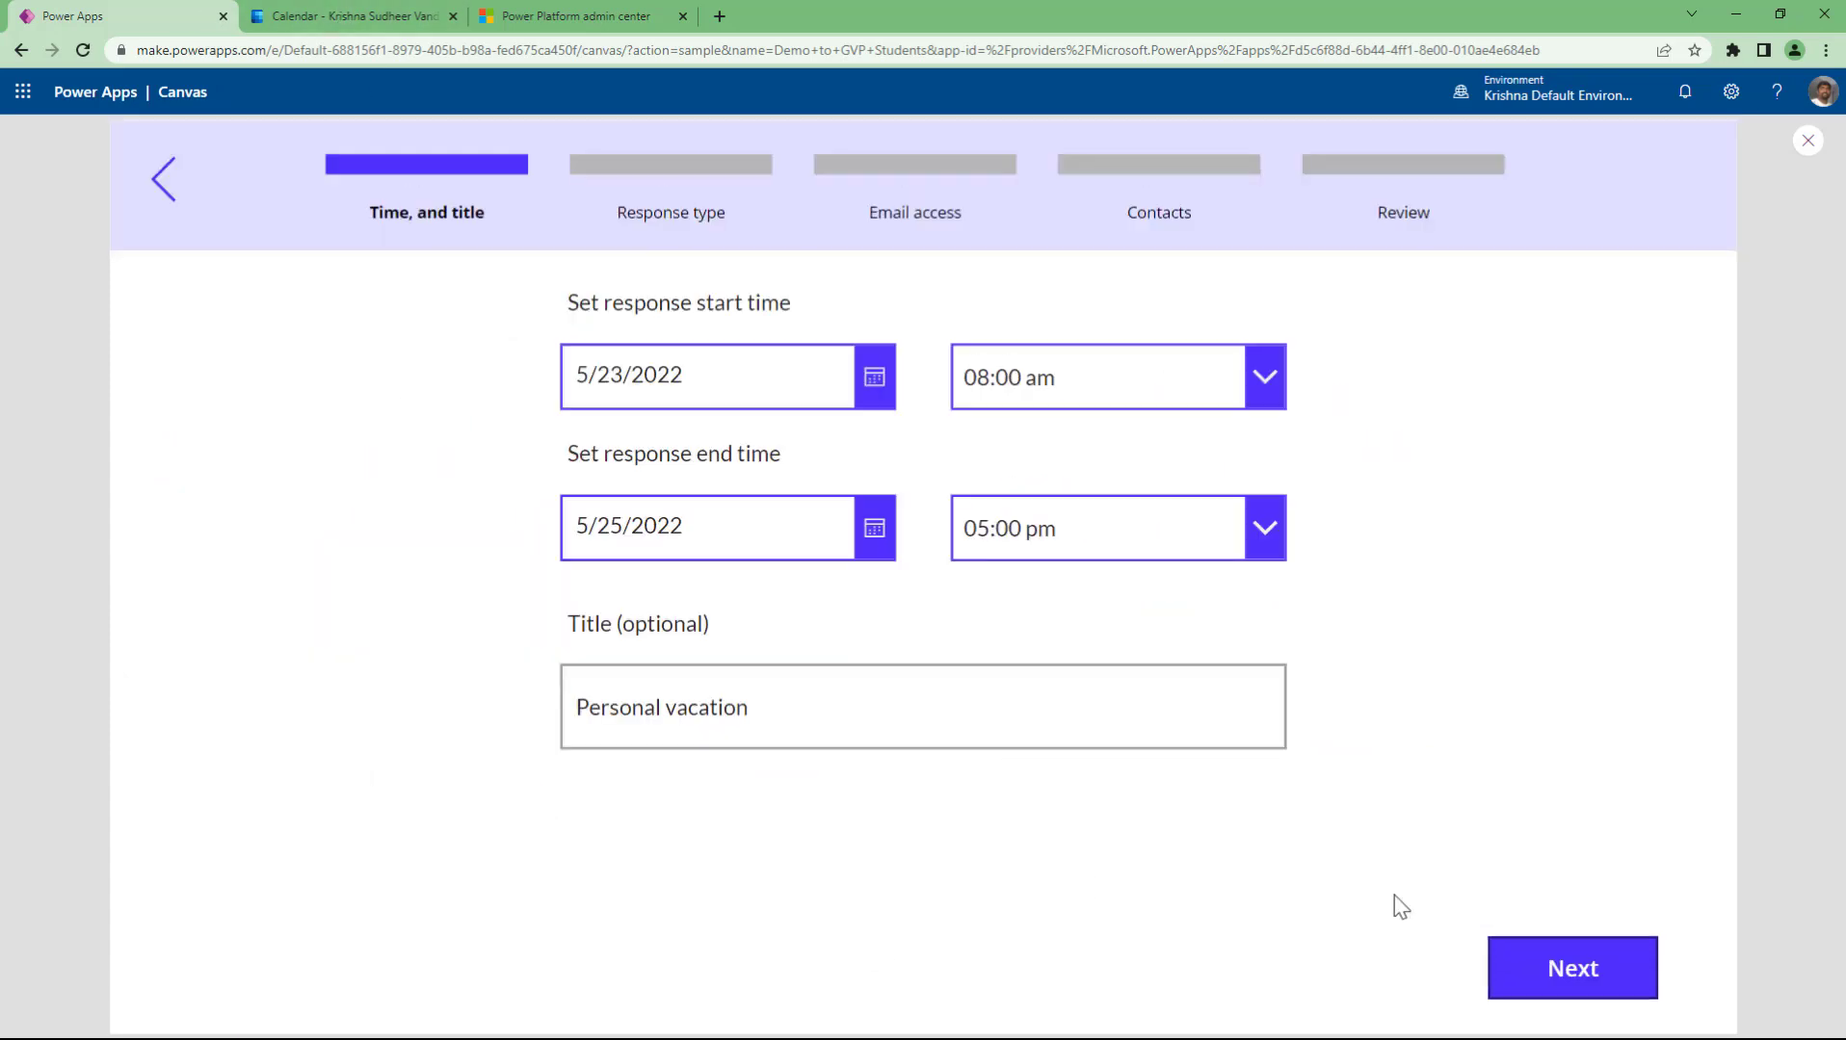
{"action": "left_click", "coordinate": [776, 712]}
{"action": "type", "text": "- Demo"}
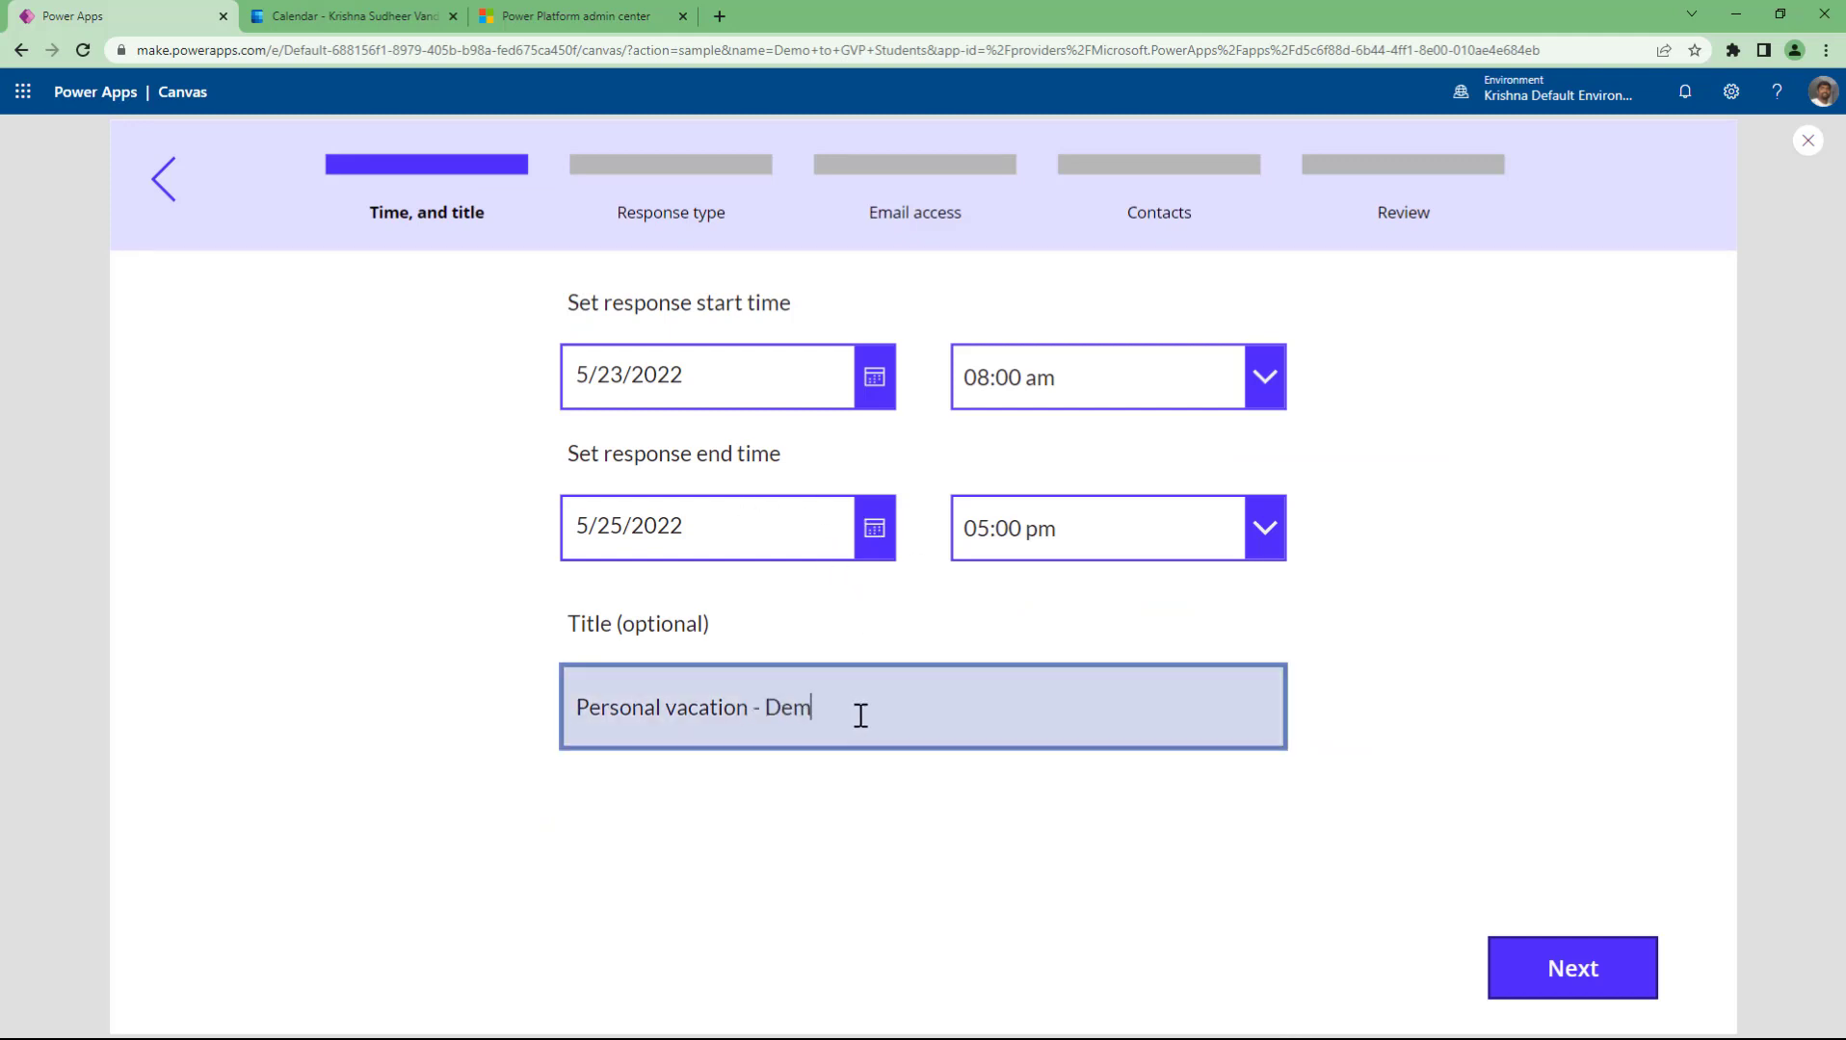
- Keep the response type, email access and contact choices through the remaining pages and submit the edited response
{"action": "left_click", "coordinate": [1566, 975]}
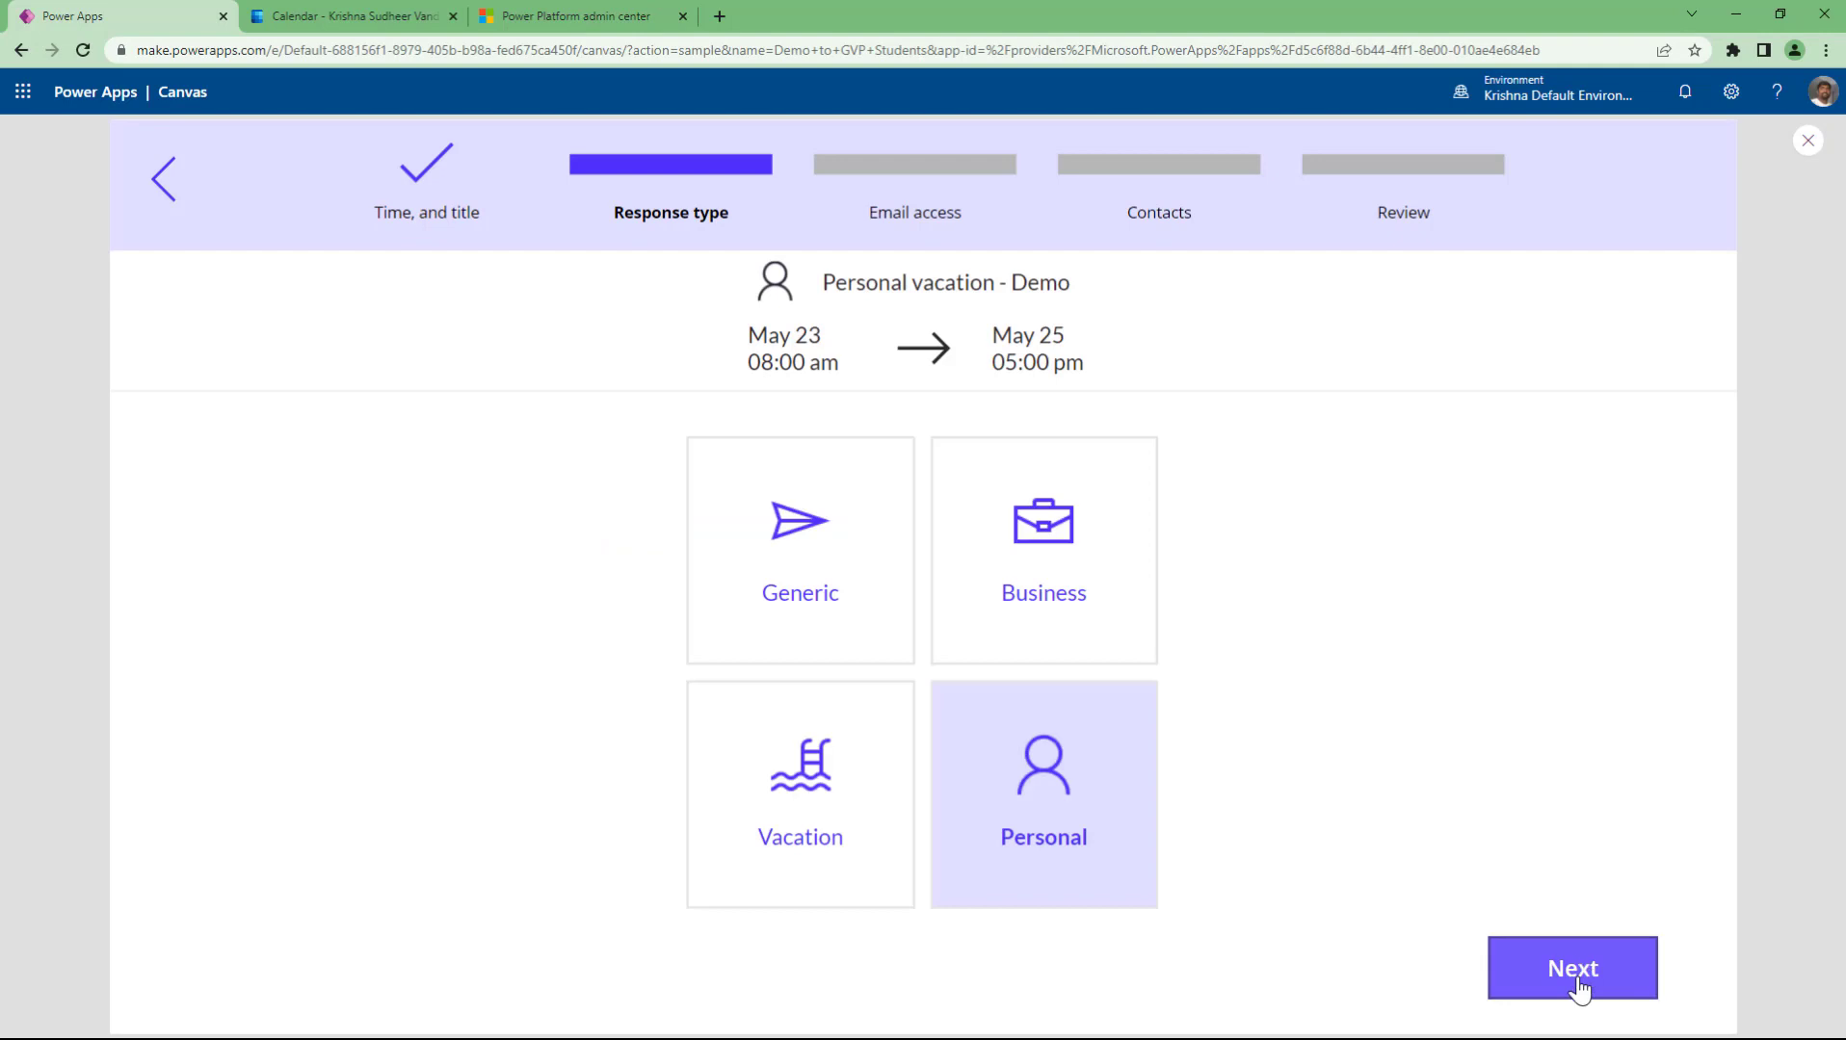
{"action": "left_click", "coordinate": [1576, 988]}
{"action": "left_click", "coordinate": [1580, 989]}
{"action": "left_click", "coordinate": [1580, 990]}
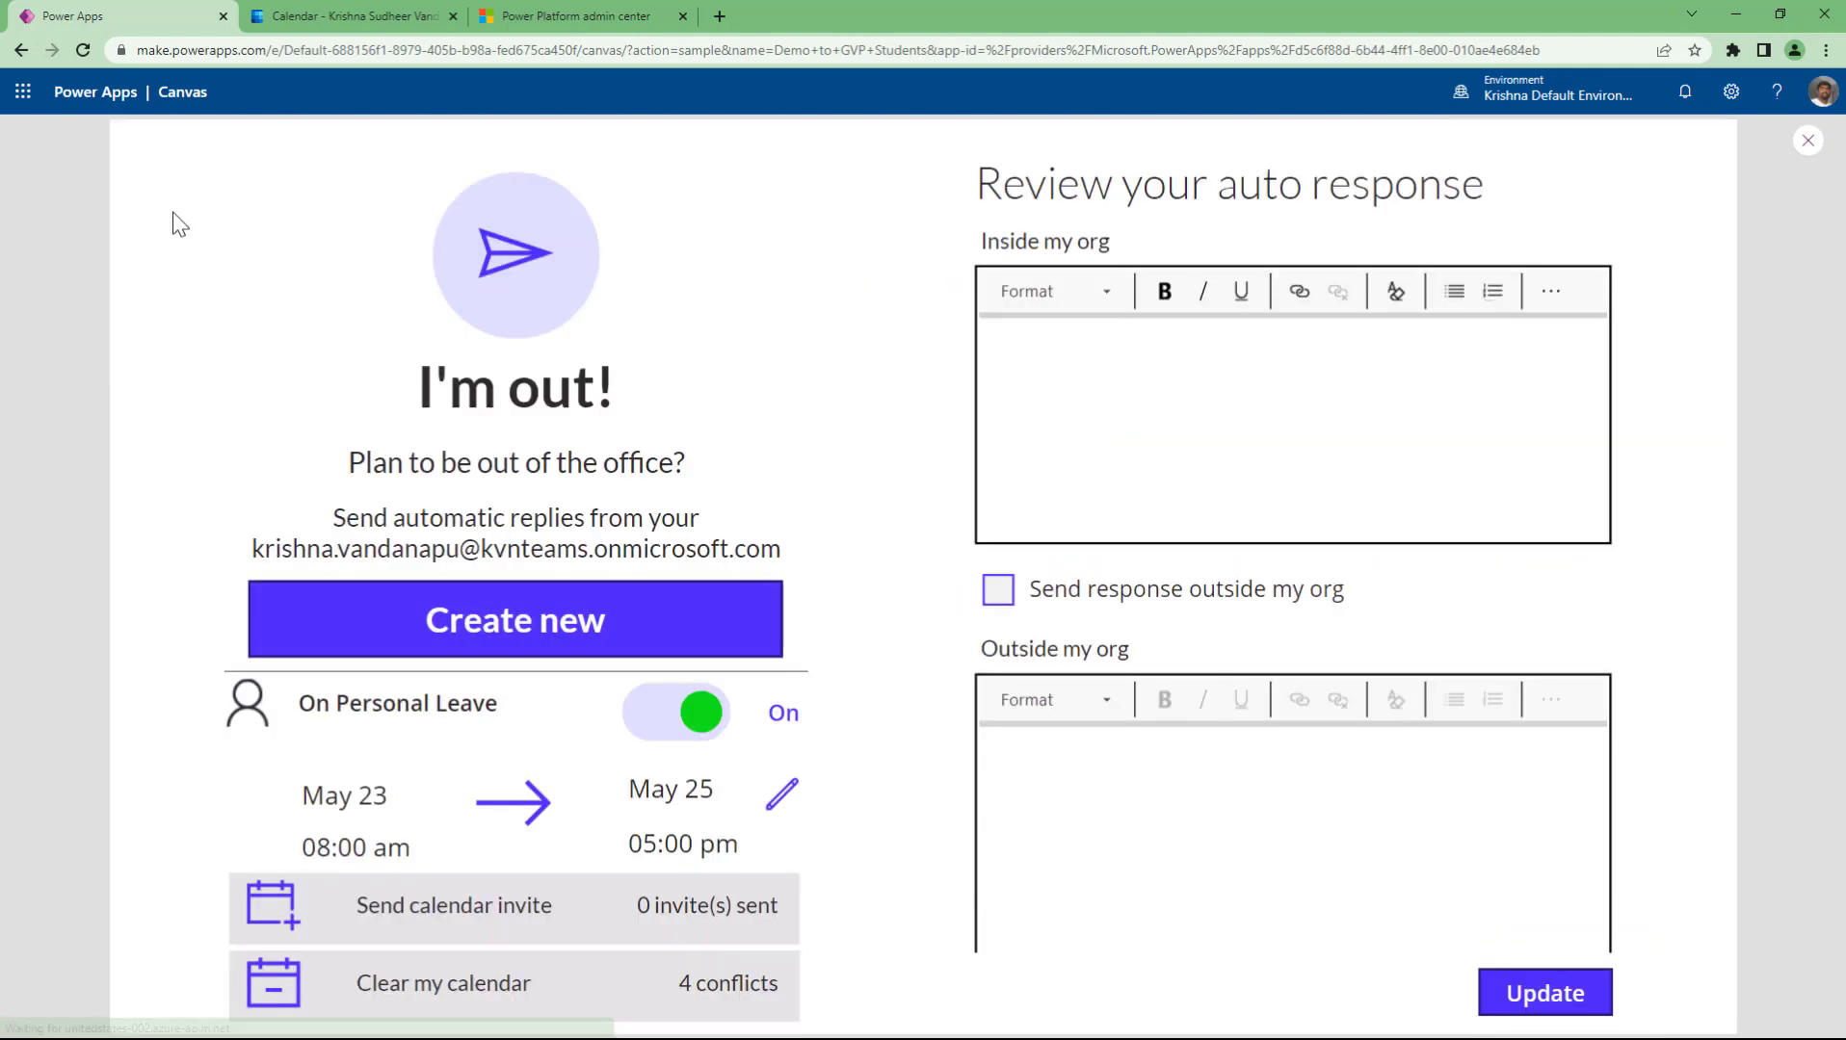
- Check the Outlook calendar for the "Personal vacation - Demo" event on May 23, and return to Power Apps
{"action": "left_click", "coordinate": [288, 15]}
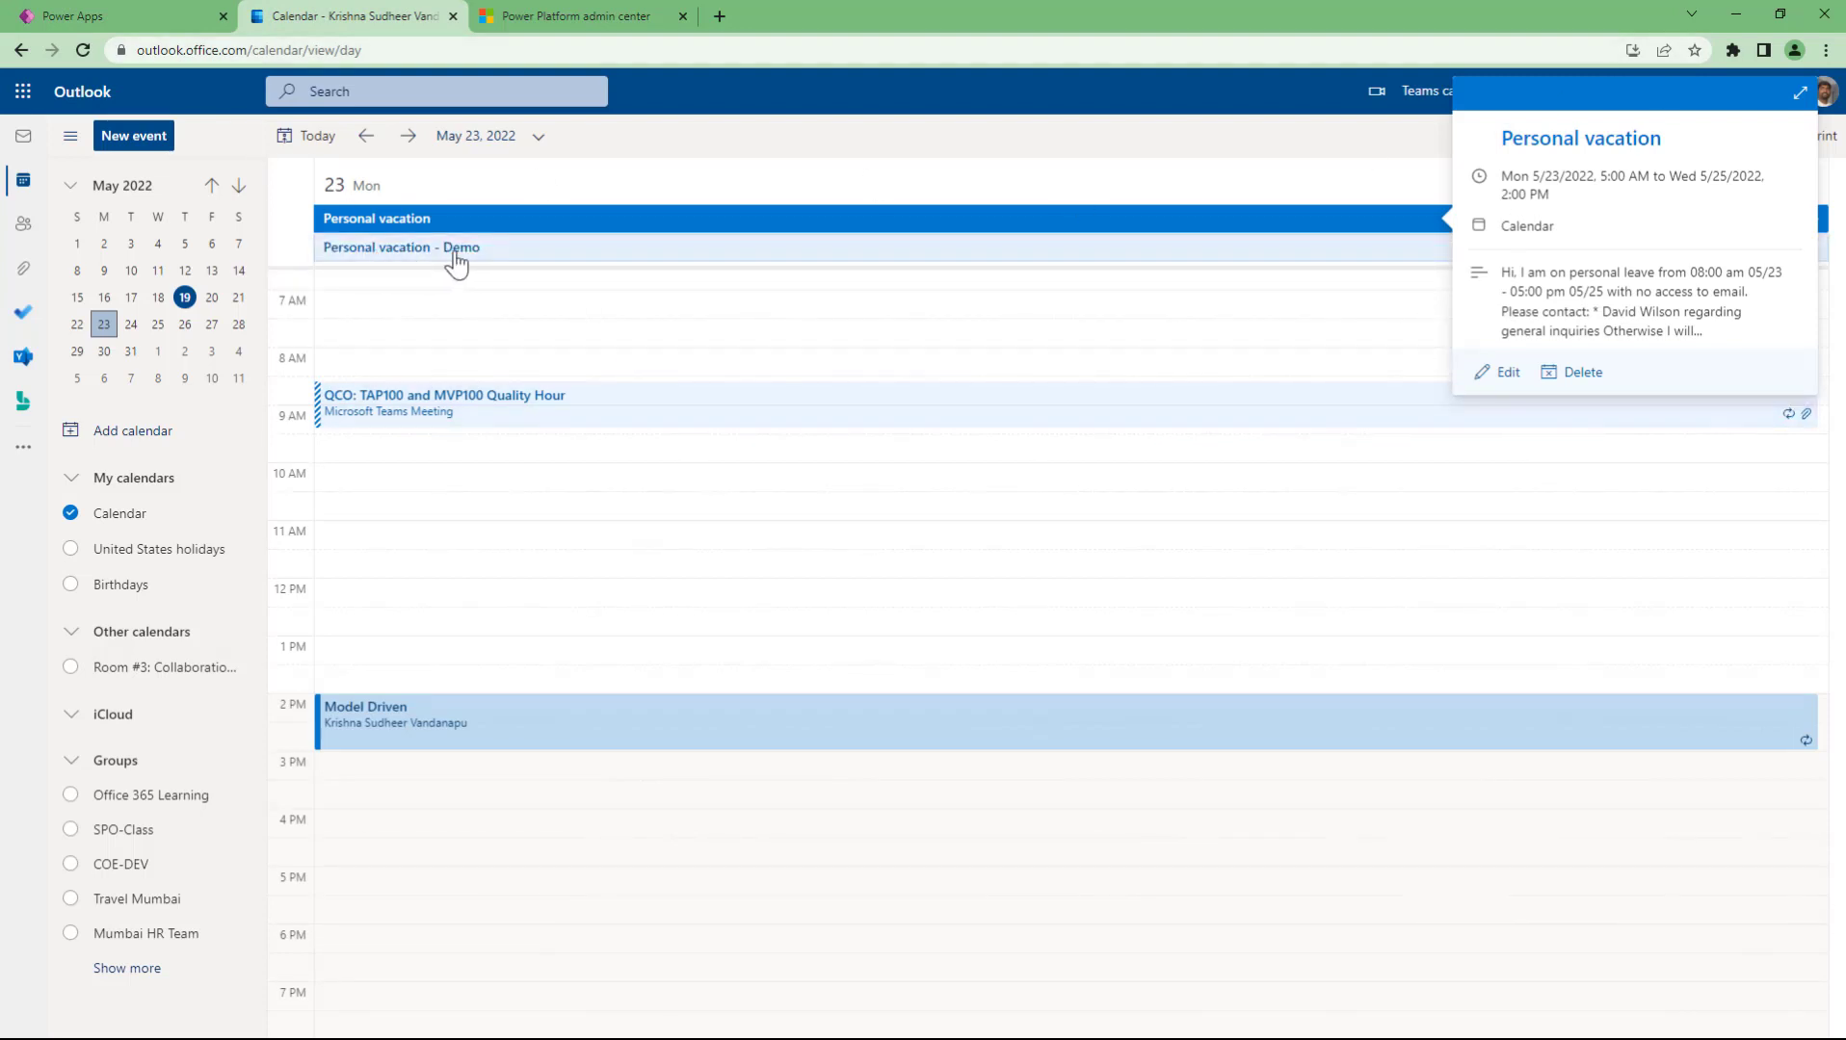
{"action": "left_click", "coordinate": [1320, 150]}
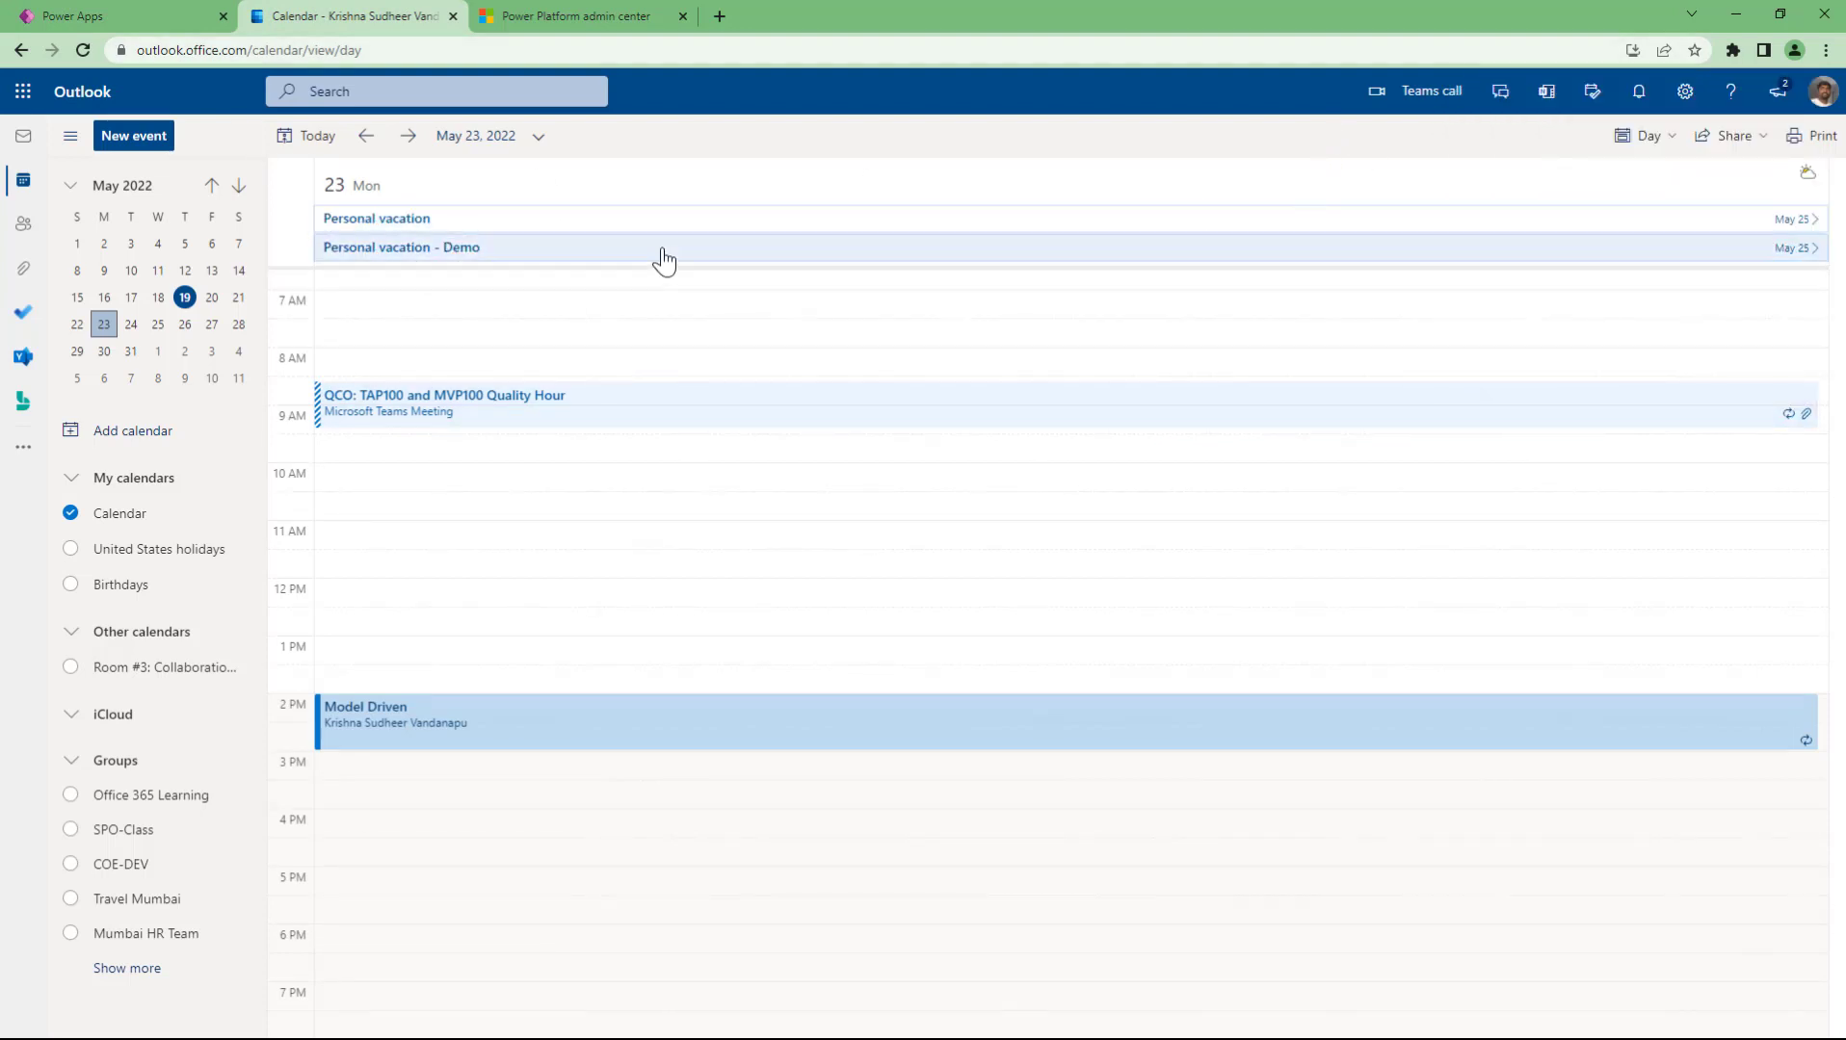
{"action": "left_click", "coordinate": [138, 15]}
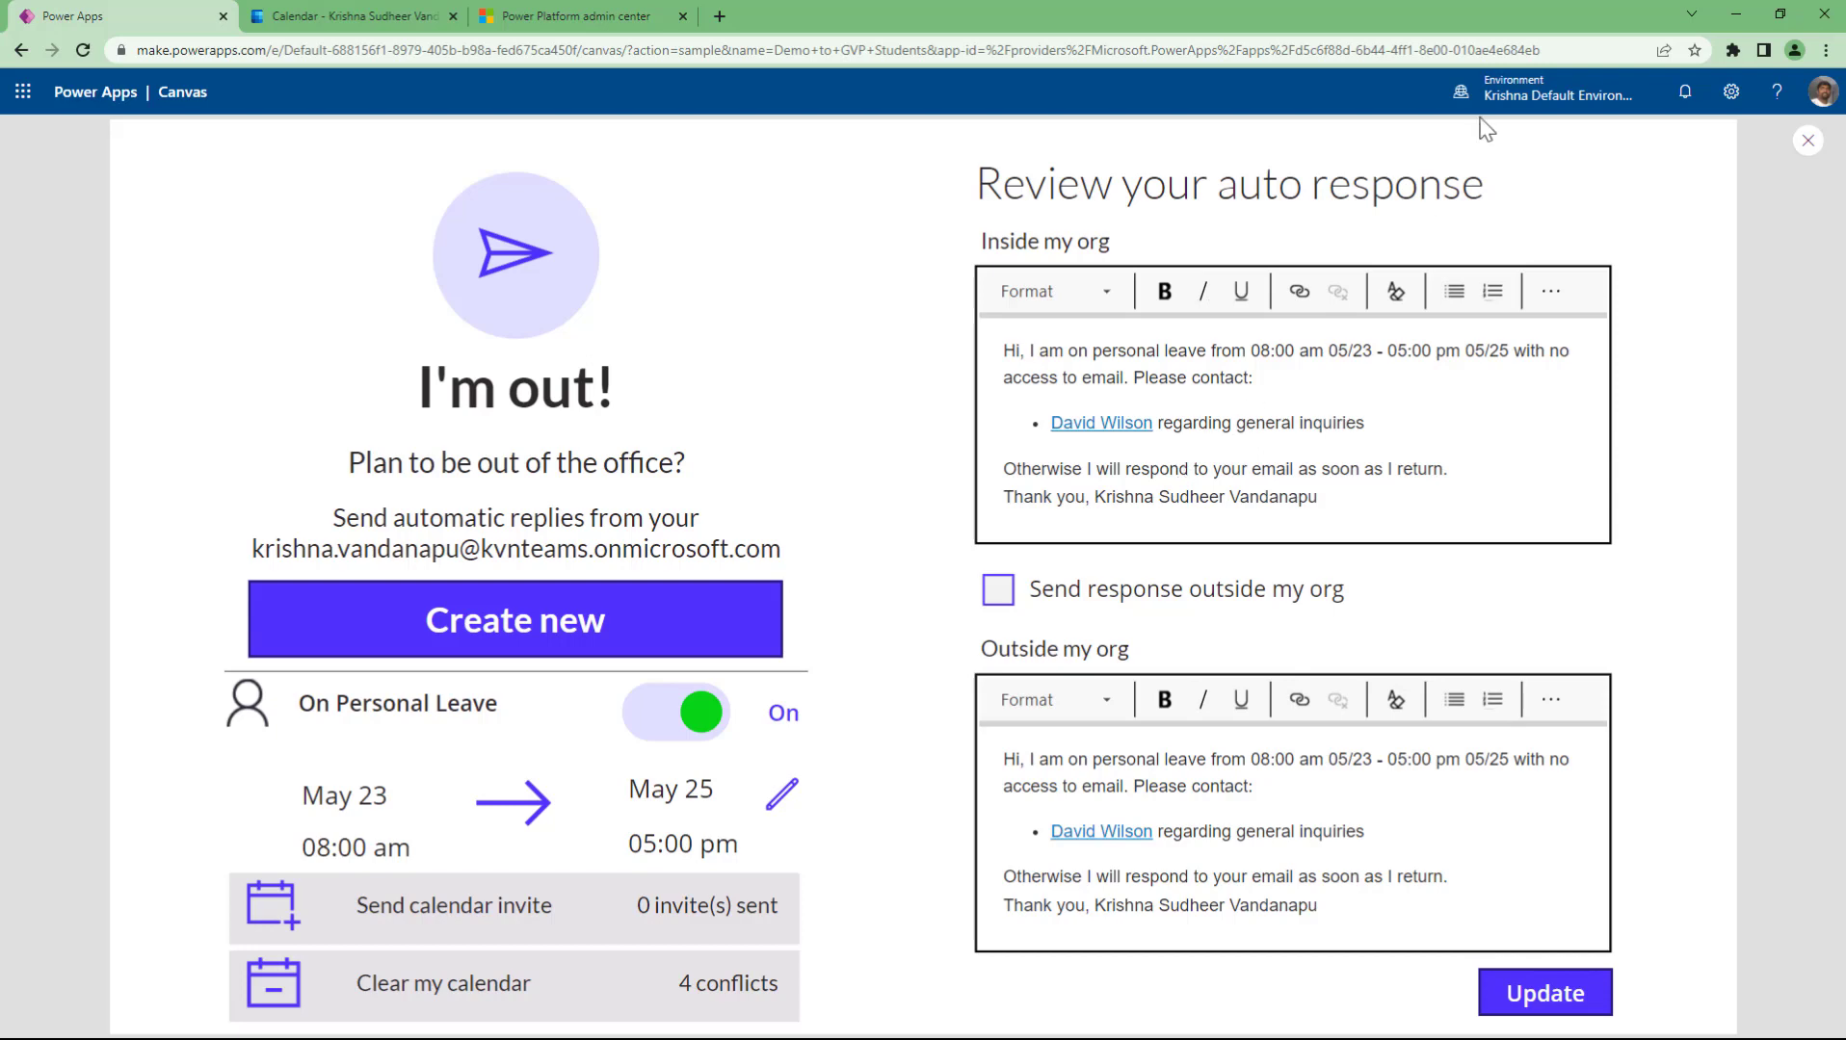
- Close the app preview and check the Outlook mailbox, returning to the Power Apps editor
{"action": "left_click", "coordinate": [1805, 142]}
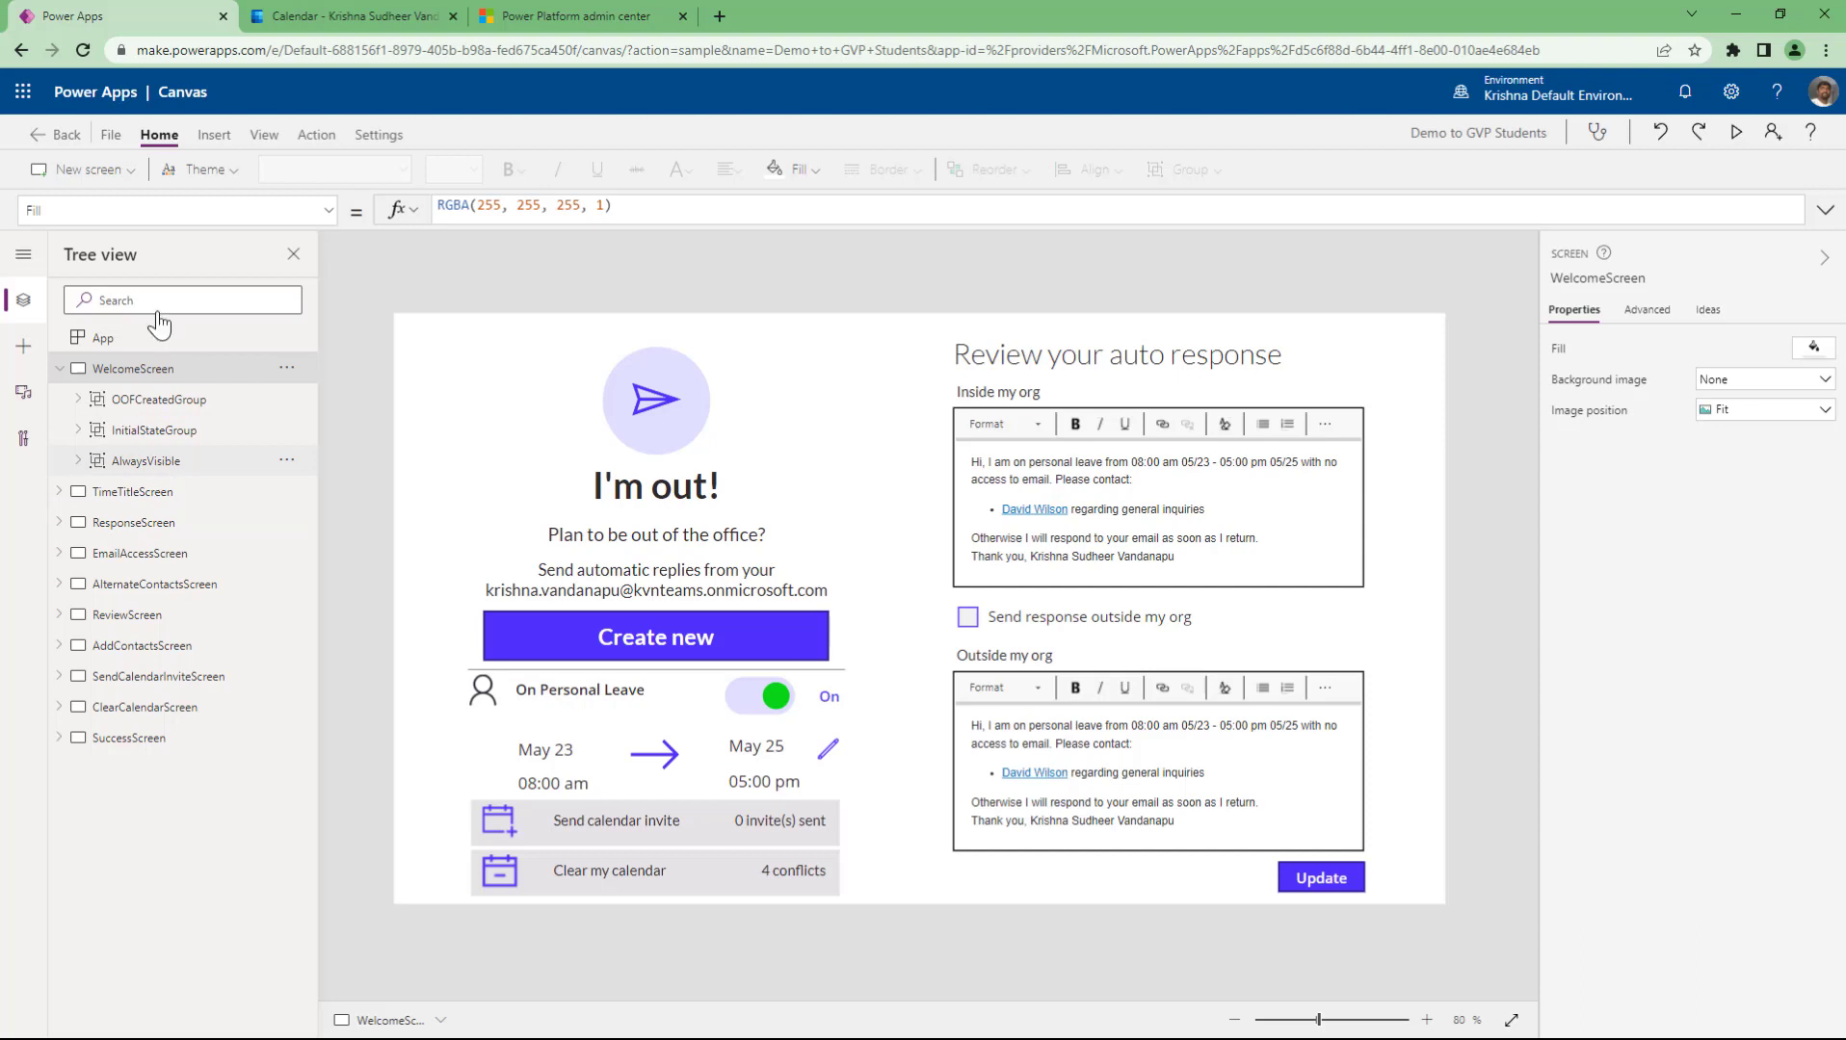
{"action": "left_click", "coordinate": [355, 12]}
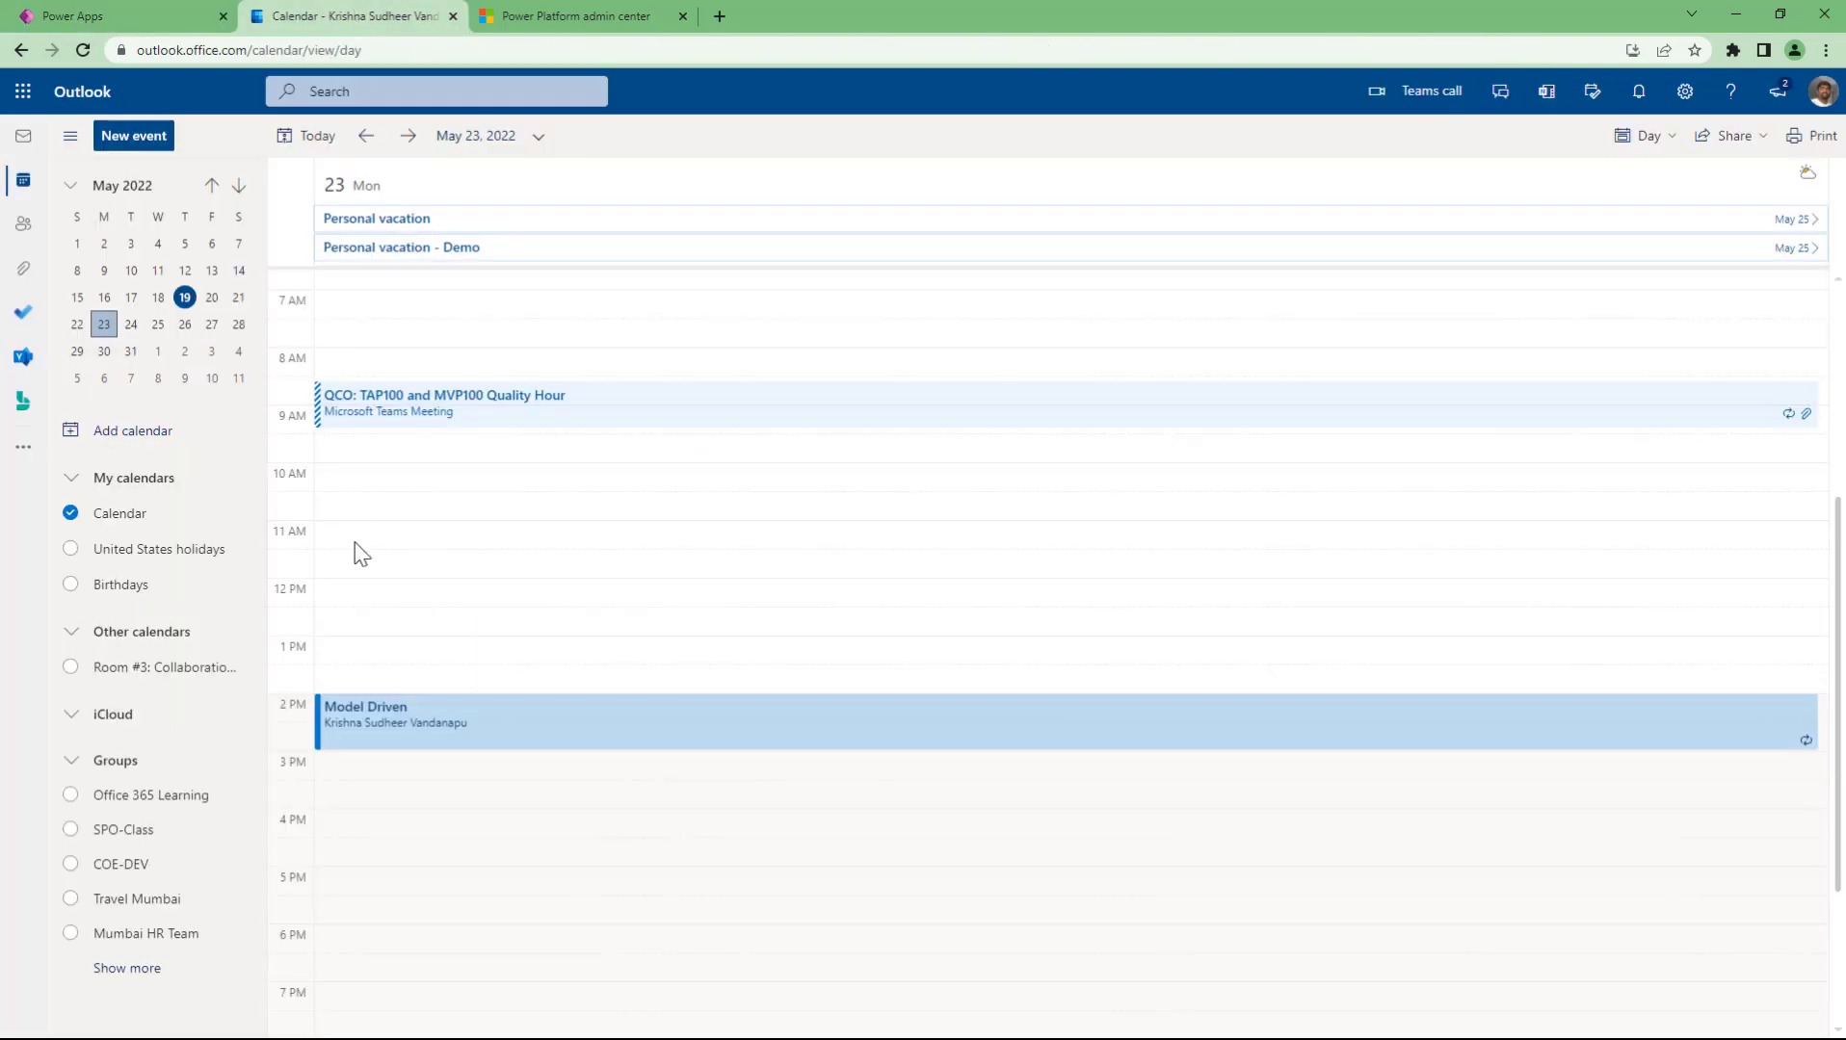
{"action": "left_click", "coordinate": [23, 136]}
{"action": "left_click", "coordinate": [119, 15]}
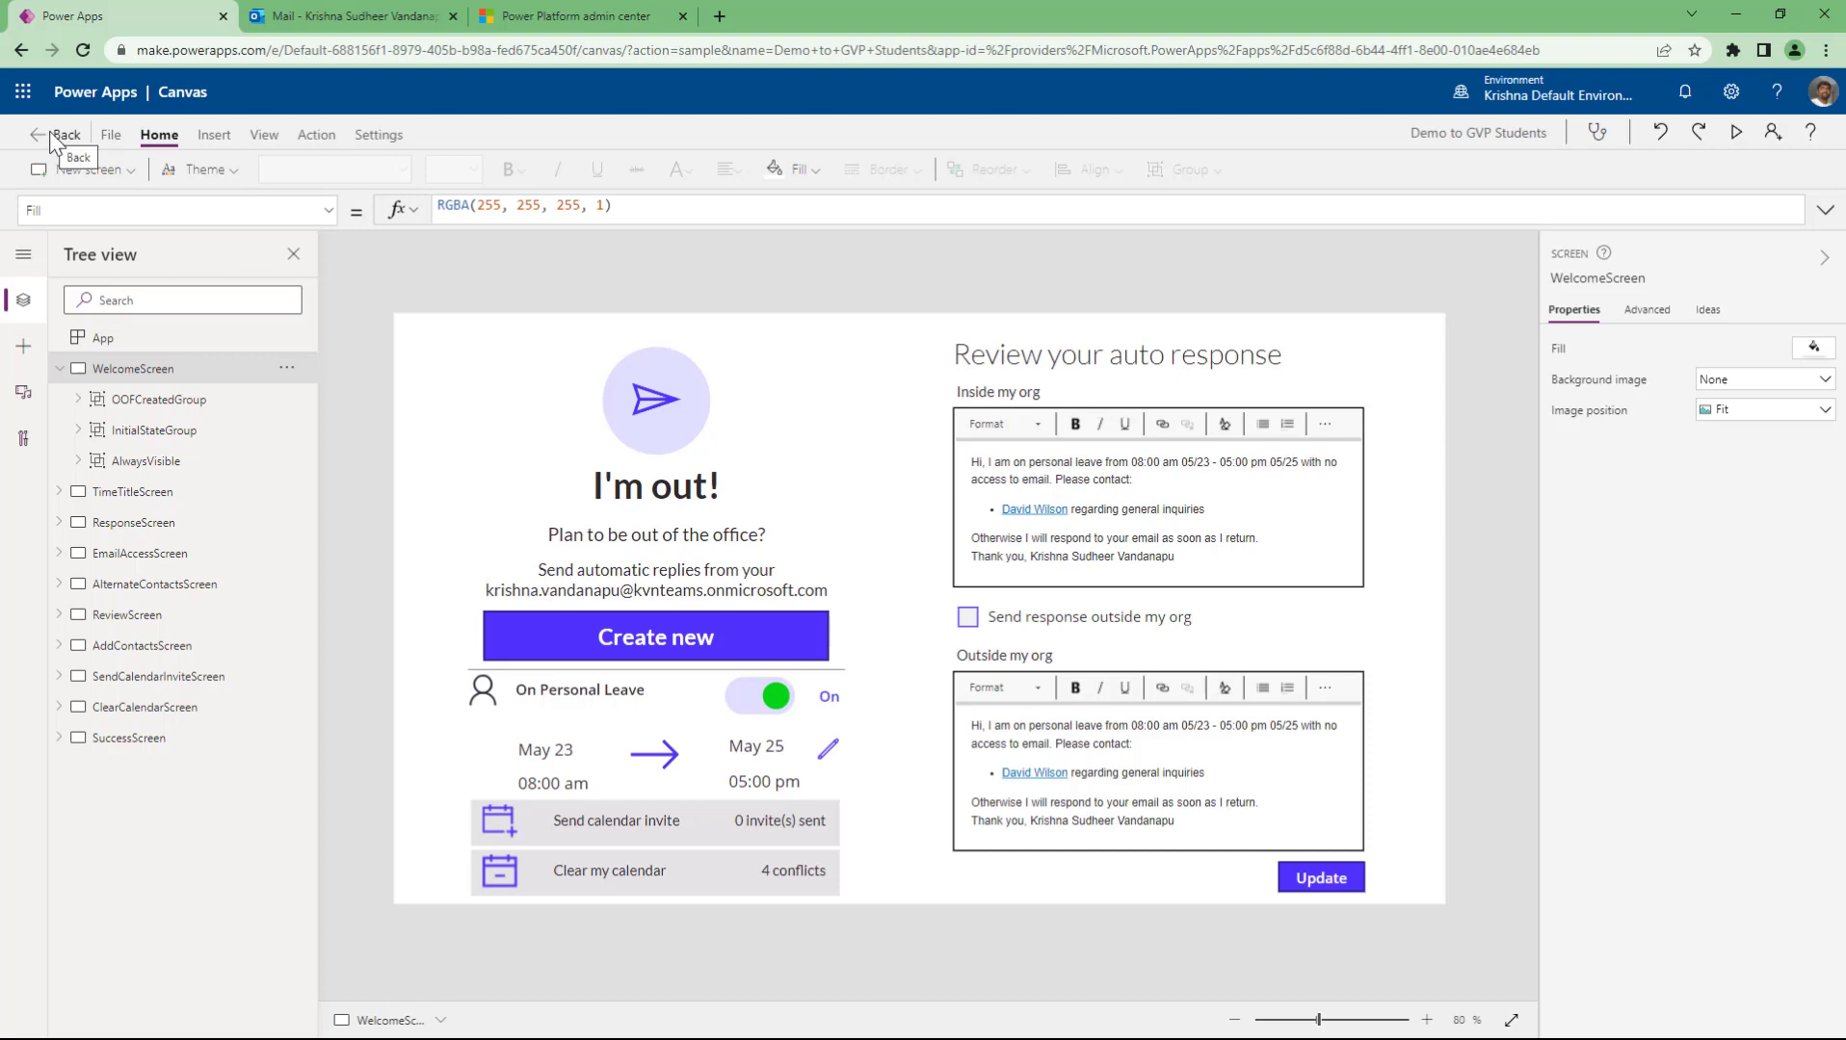
- Save the app to the cloud as "Demo to GVP Students" and return to the editing canvas
{"action": "left_click", "coordinate": [108, 136]}
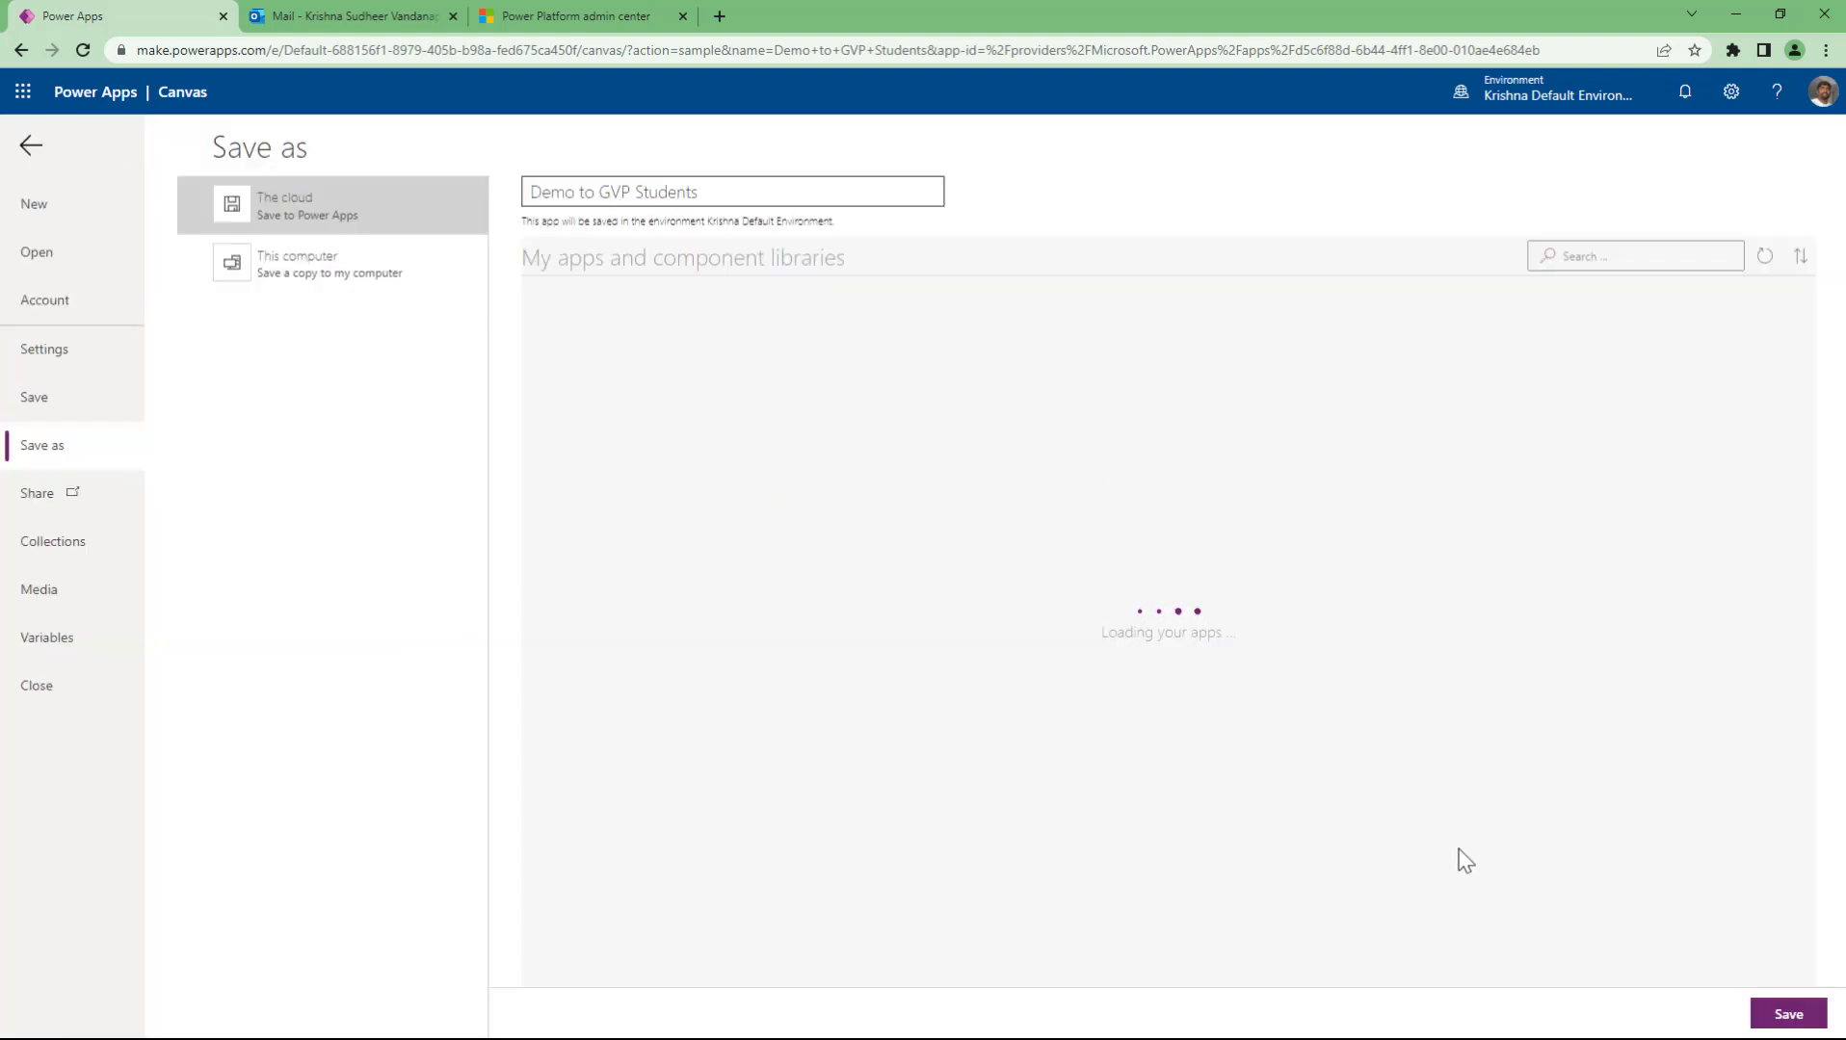
{"action": "left_click", "coordinate": [1771, 1016]}
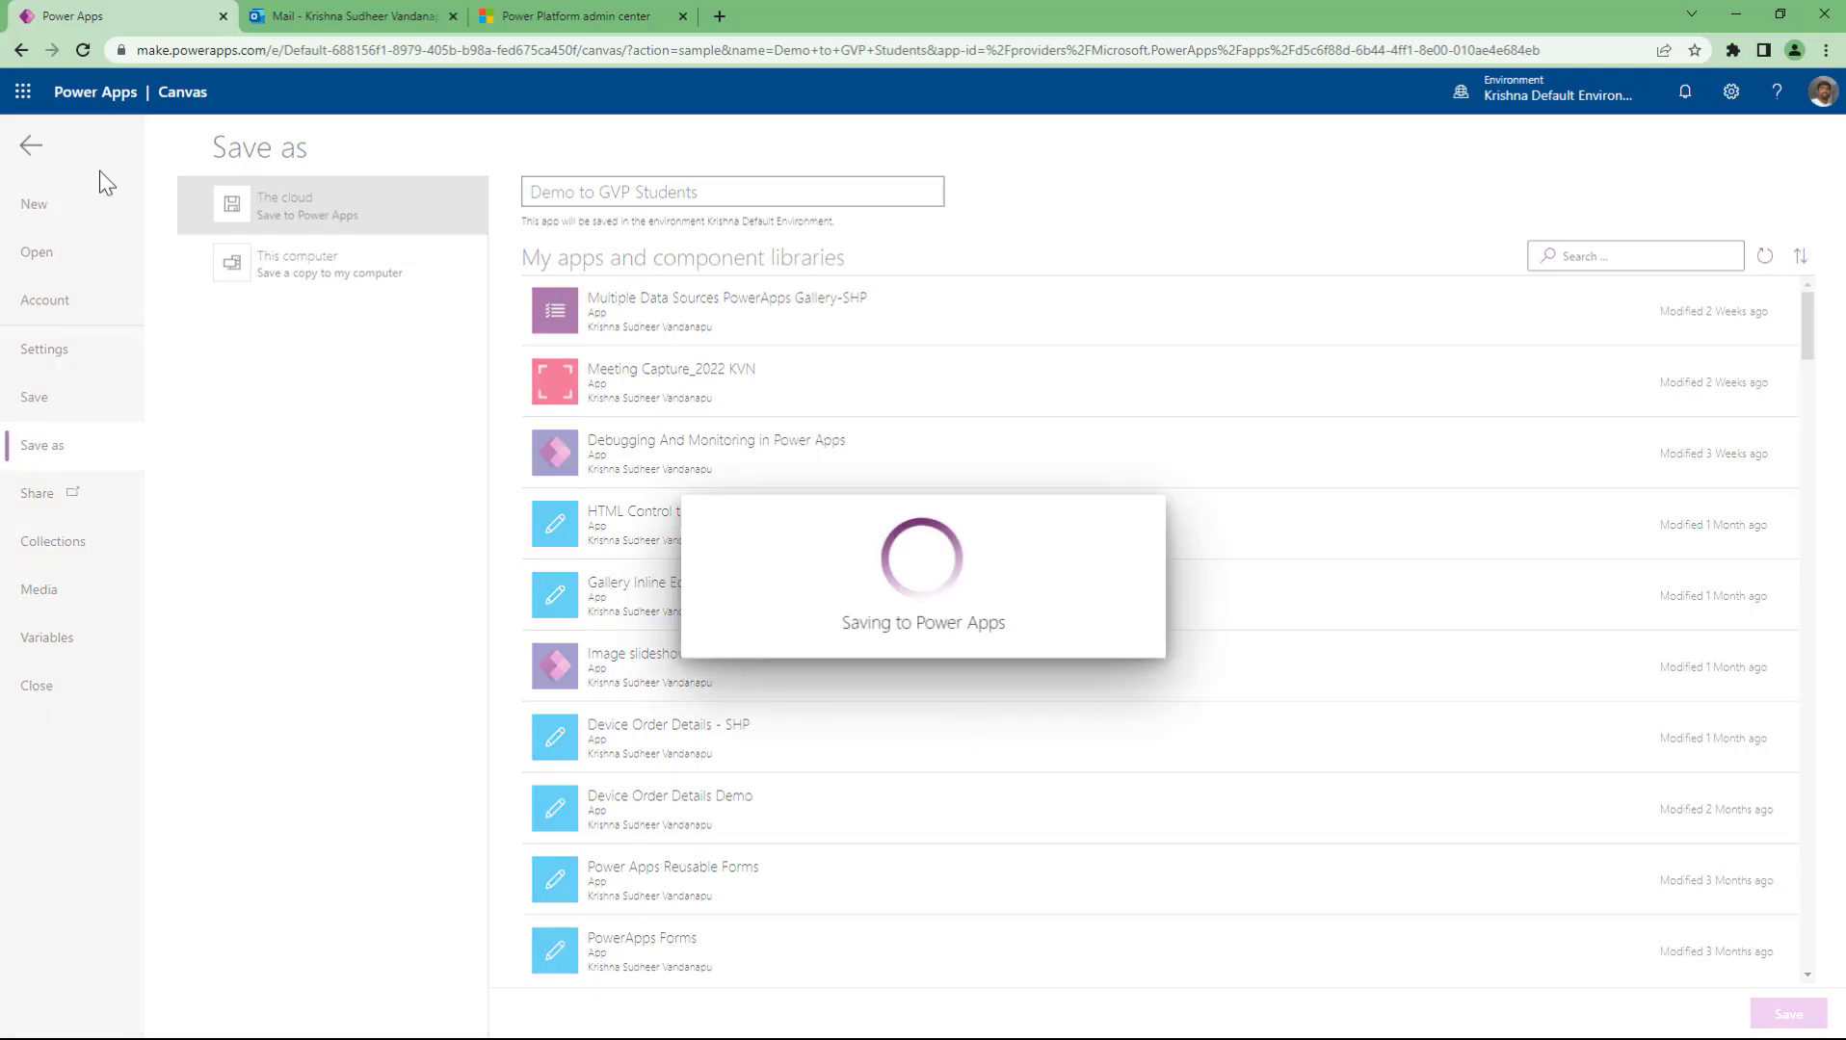
{"action": "left_click", "coordinate": [33, 148]}
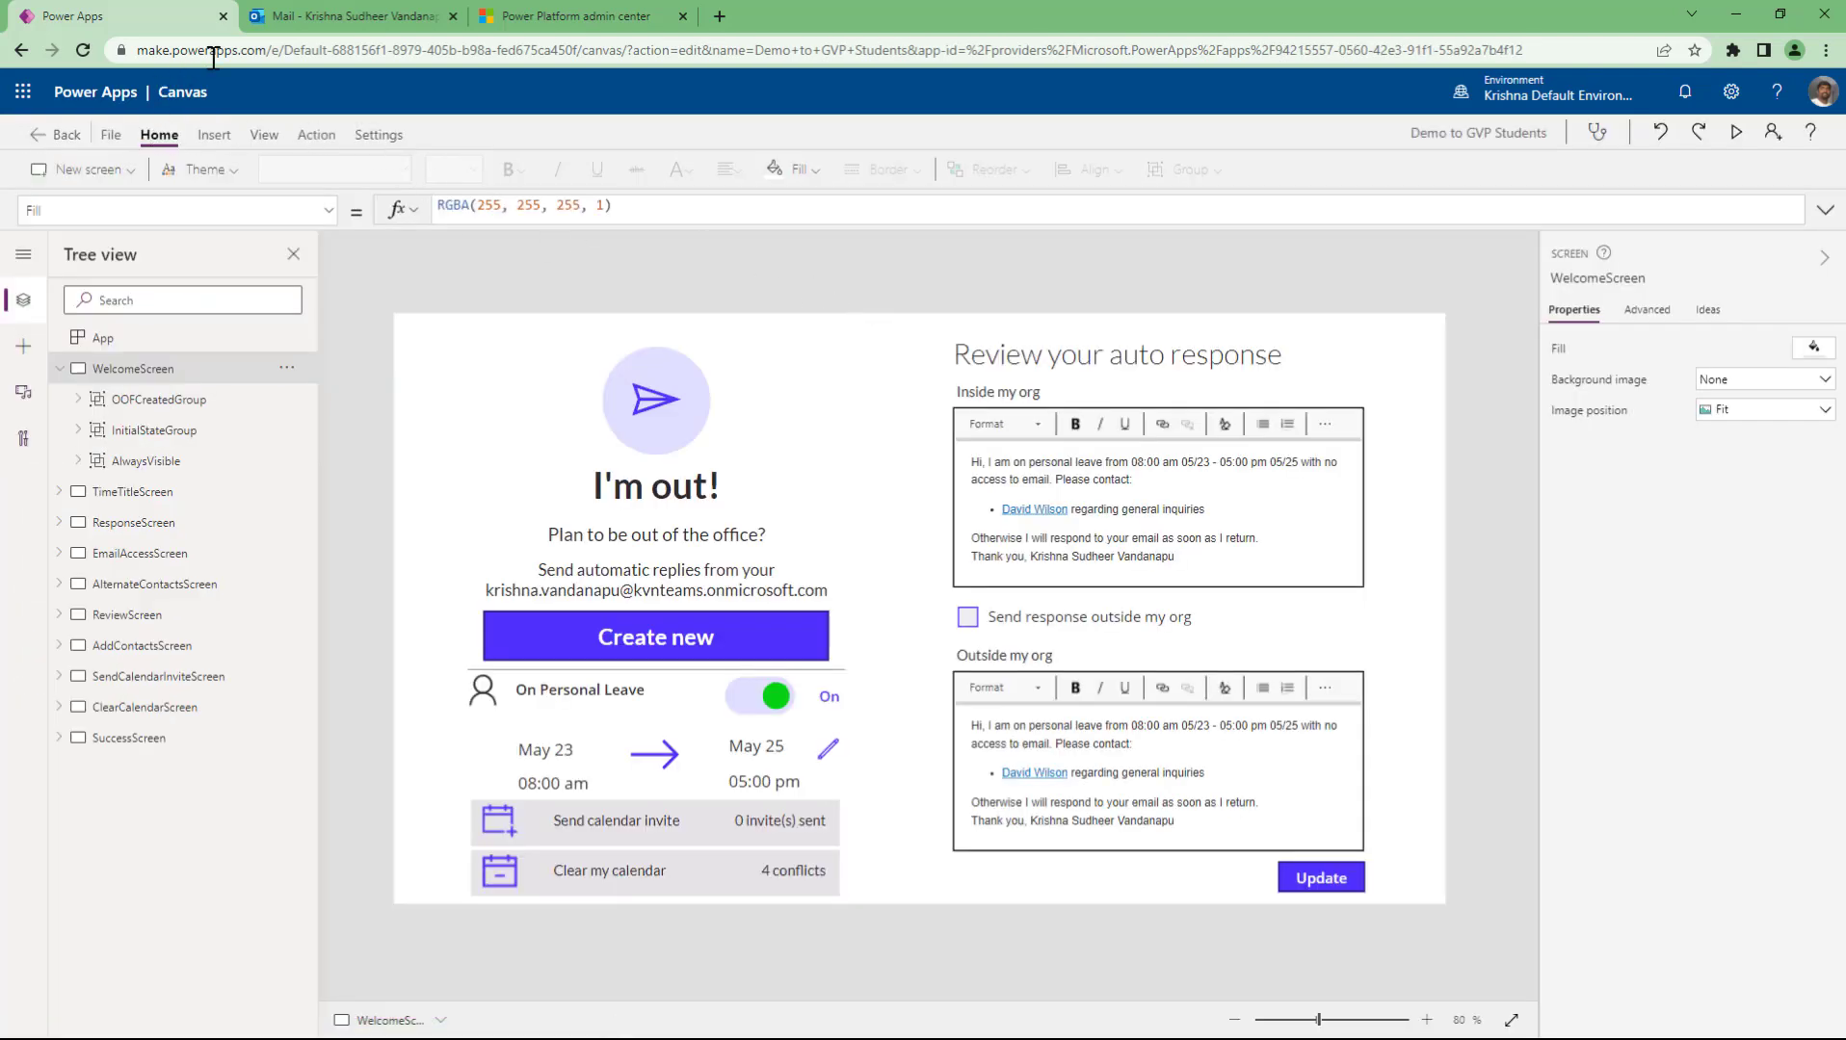
- Leave the app editor for the maker portal home at make.powerapps.com and close the Outlook page
{"action": "left_click_drag", "start_coordinate": [269, 50], "coordinate": [1541, 50]}
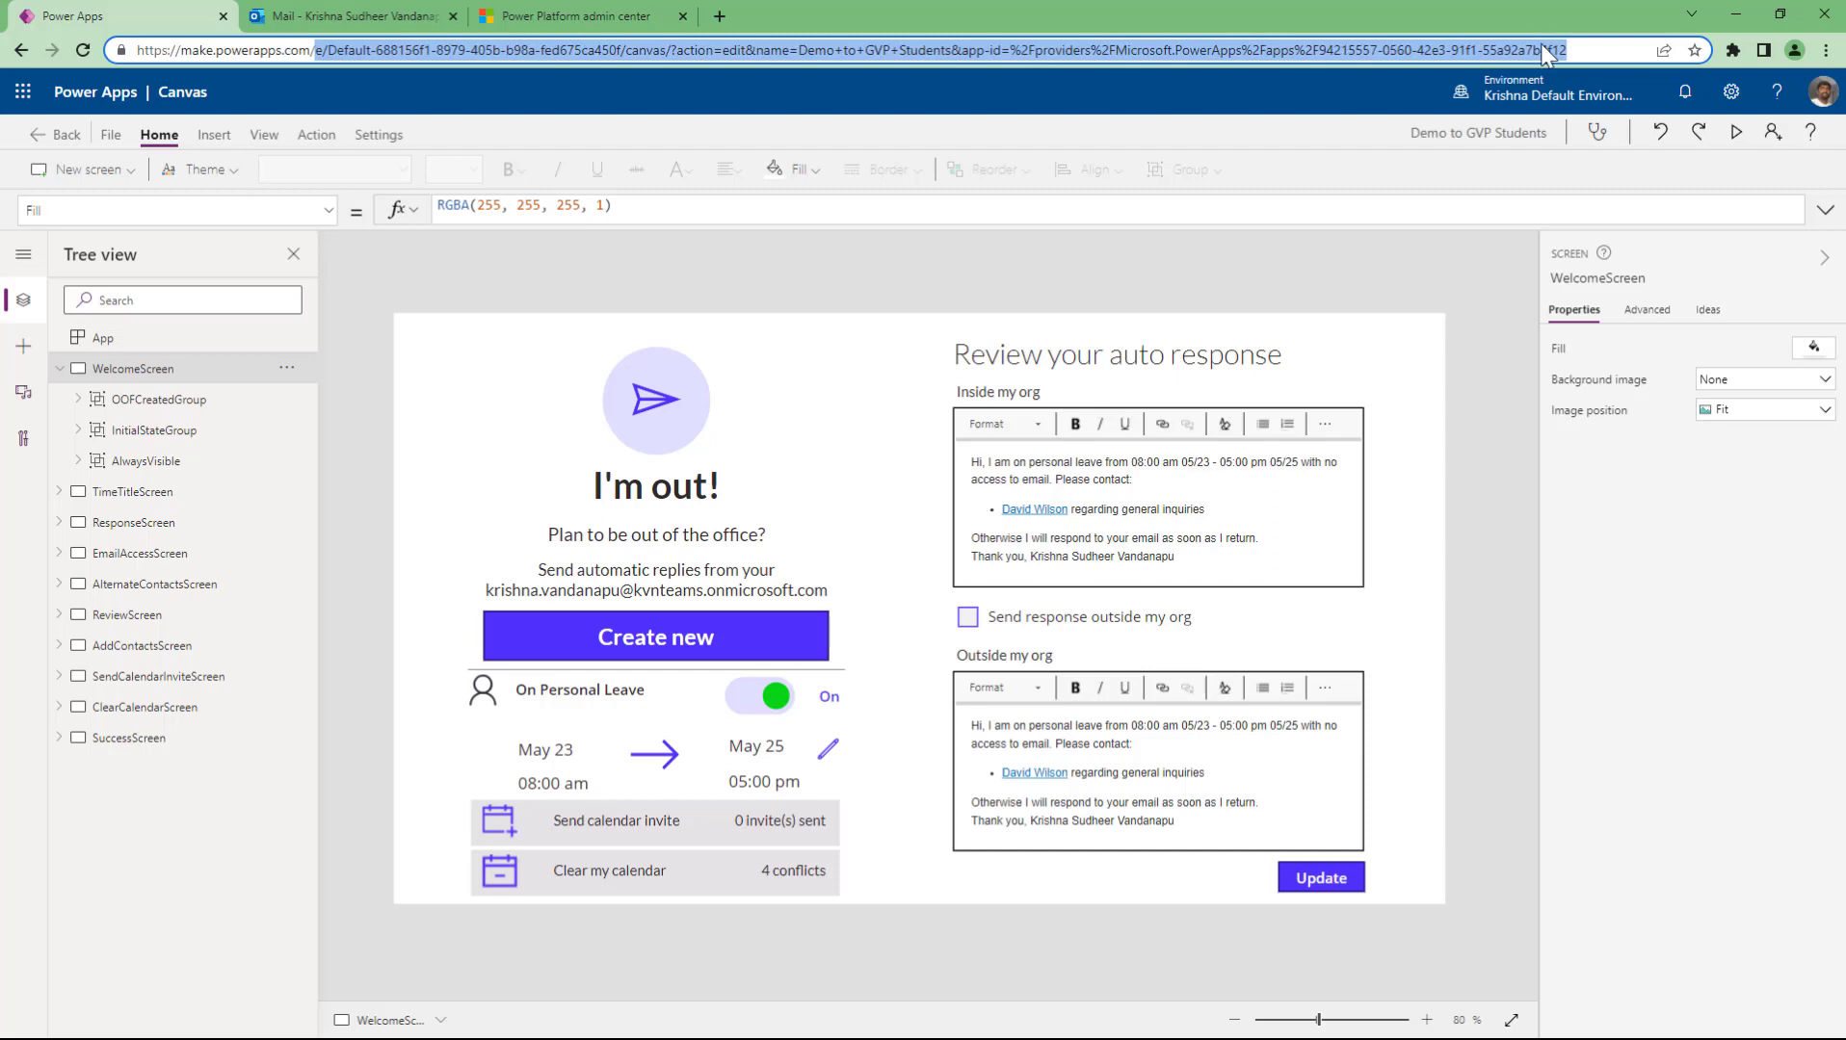
{"action": "key", "text": "BackSpace"}
{"action": "key", "text": "Return"}
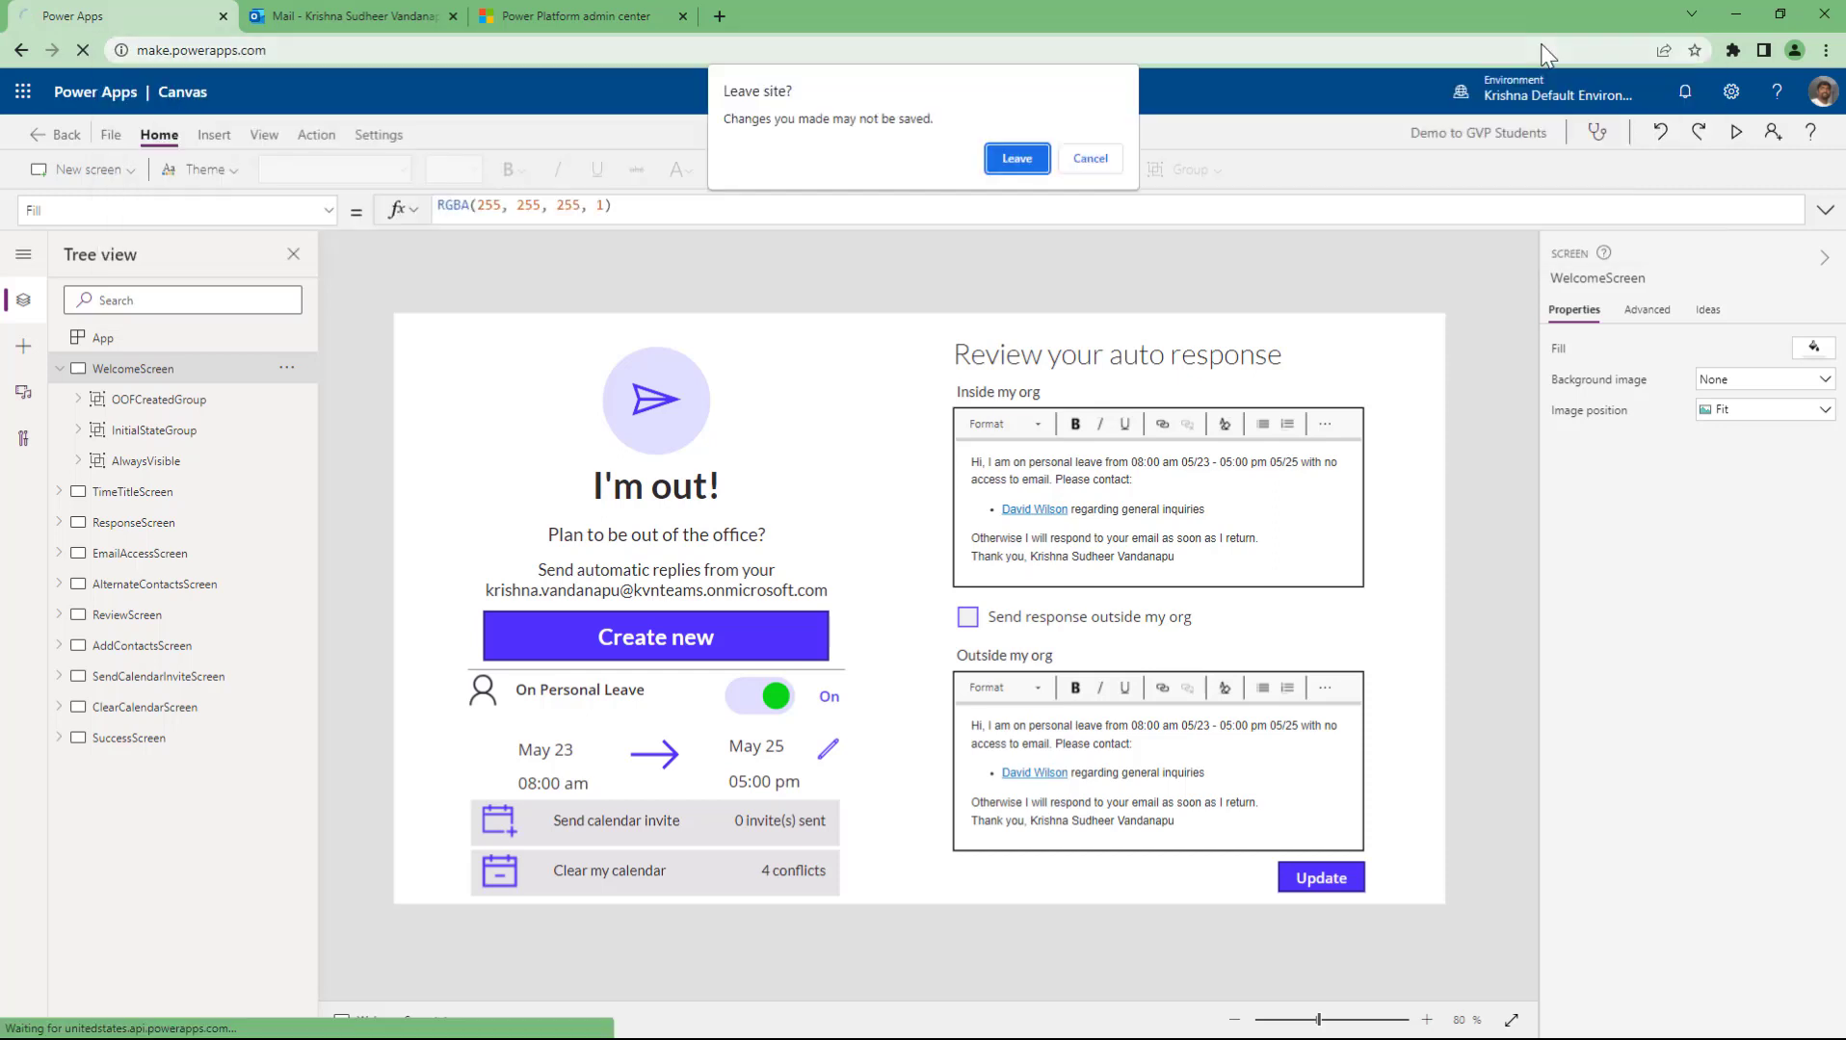
{"action": "left_click", "coordinate": [1011, 162]}
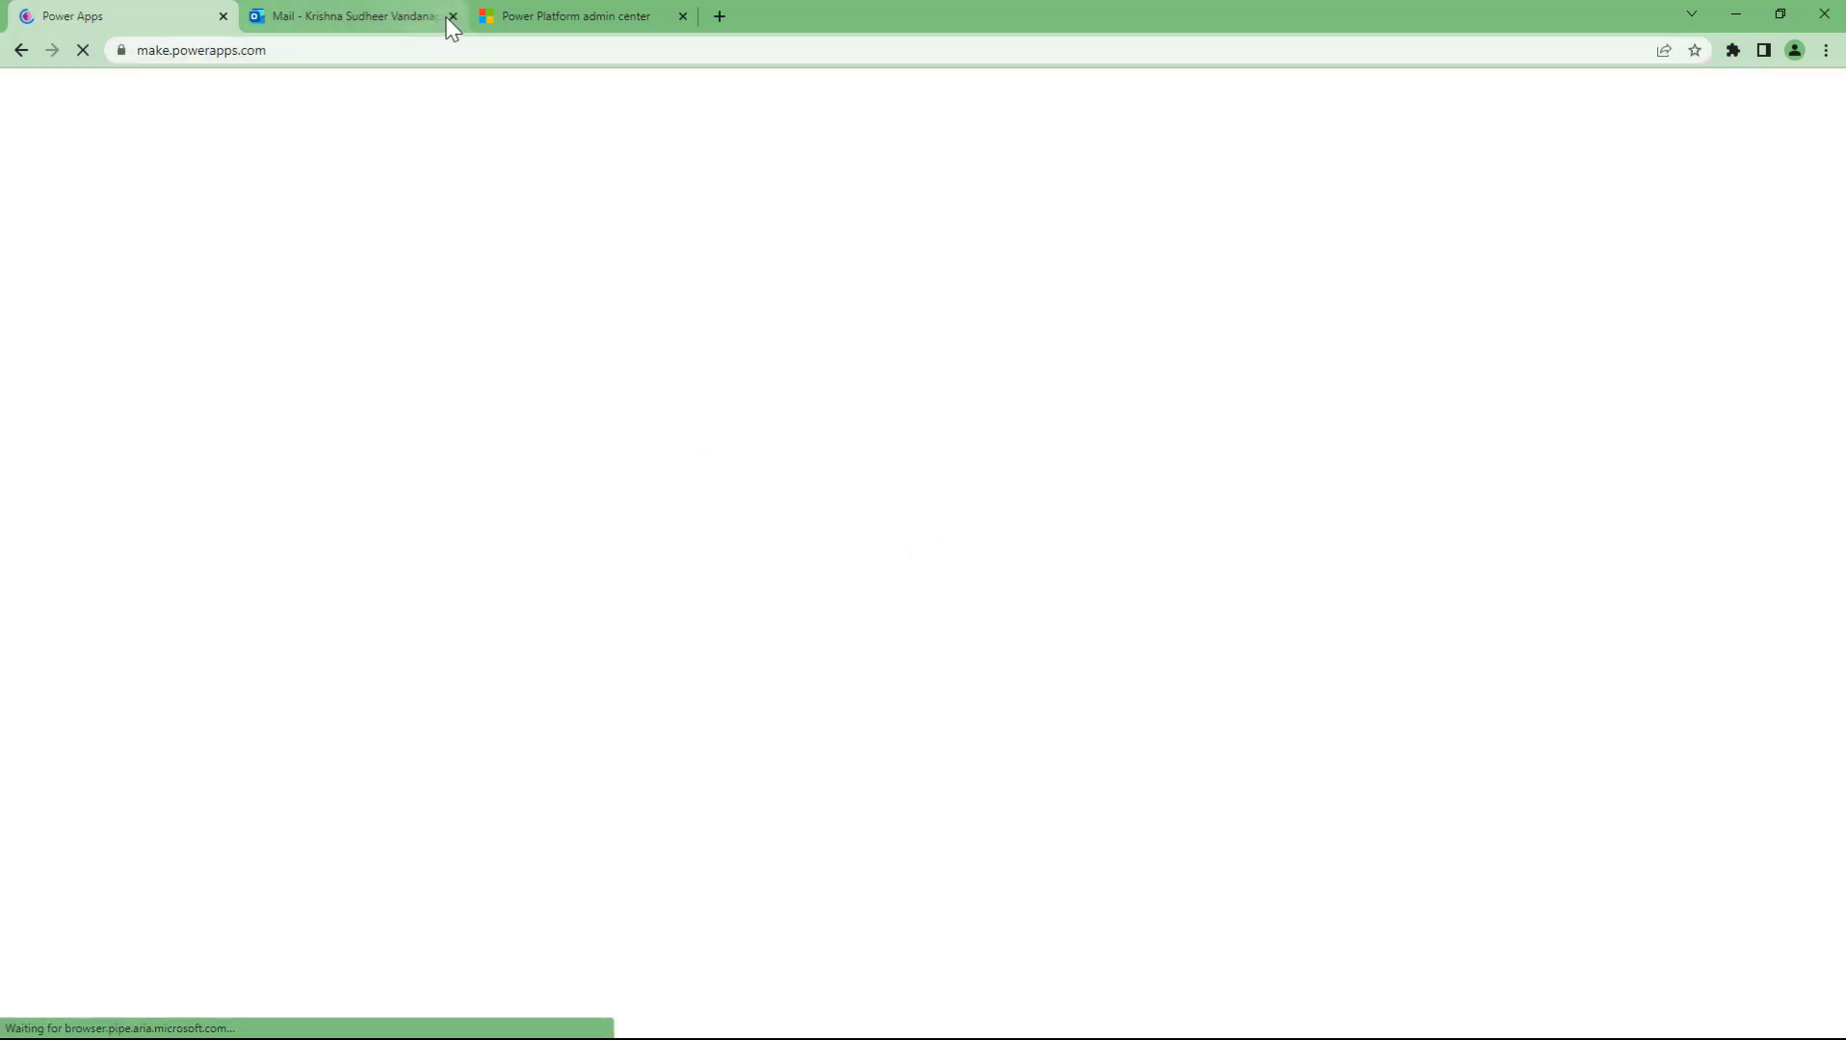
{"action": "left_click", "coordinate": [450, 17]}
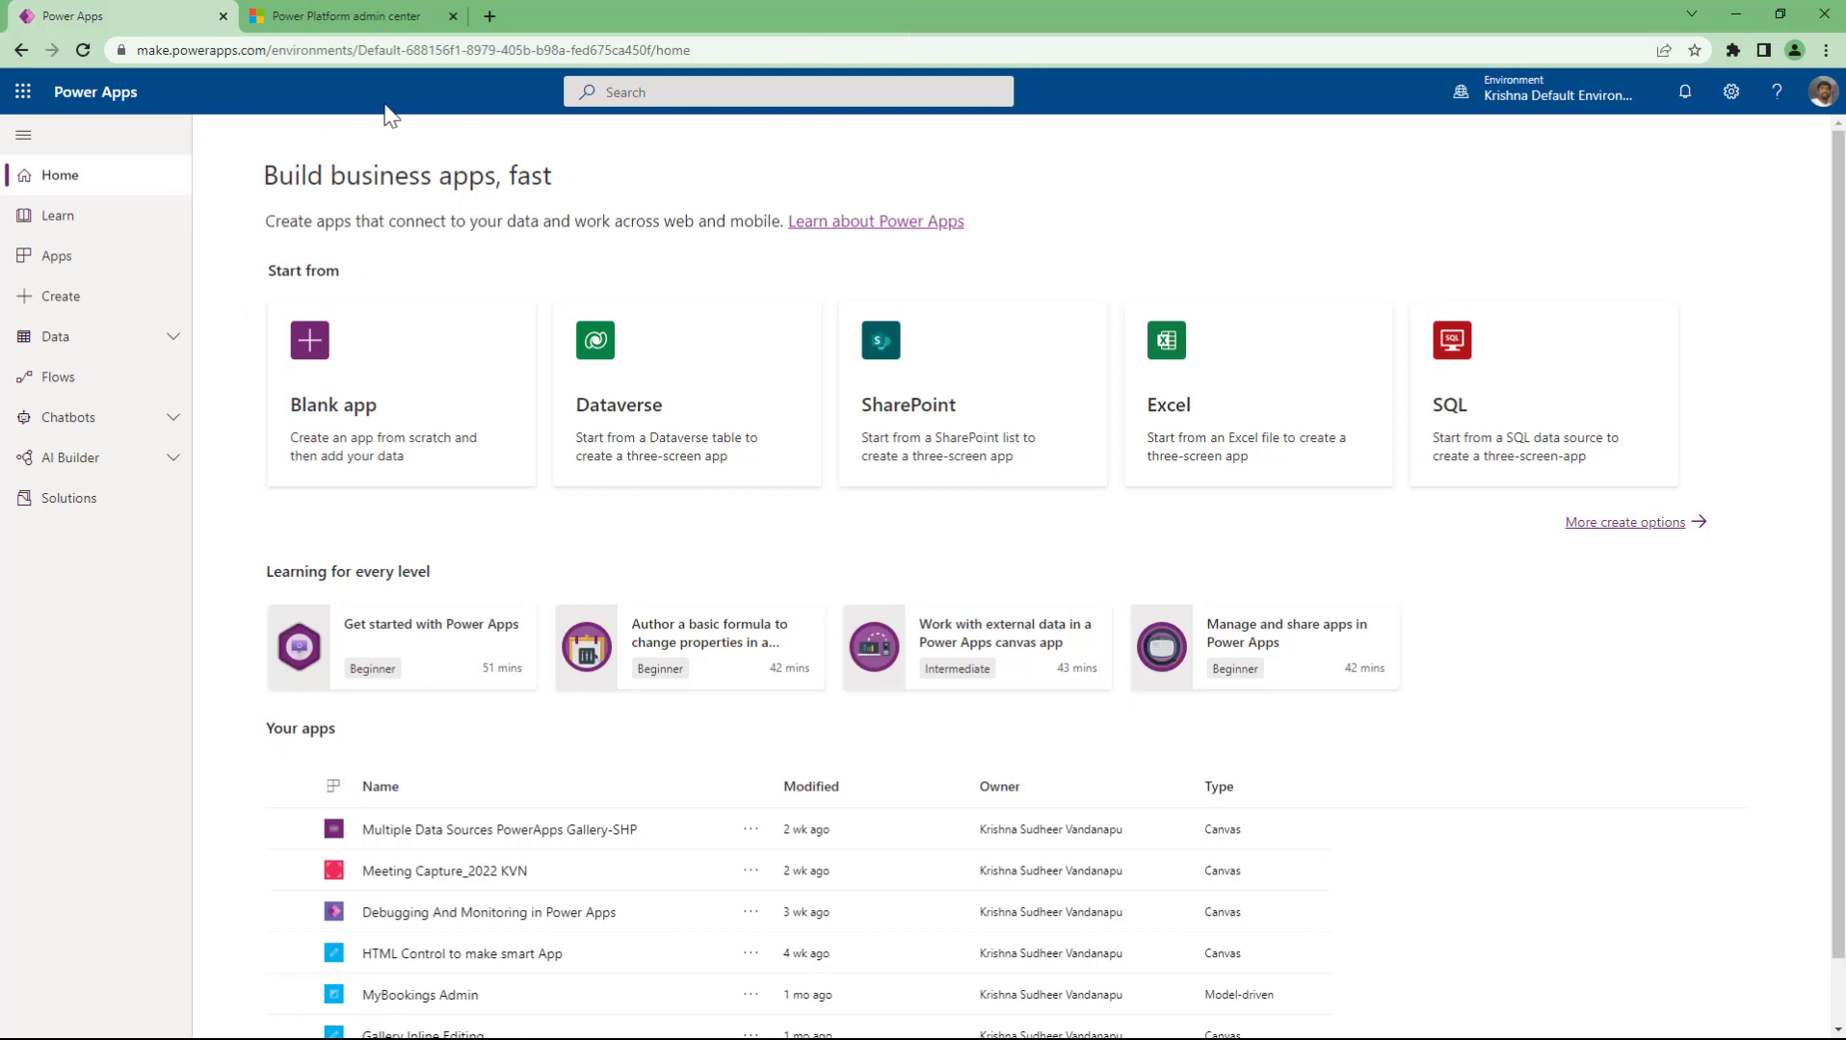
- View the portal's options for creating an app, including the blank app types, and dismiss the dialog
{"action": "left_click", "coordinate": [114, 300]}
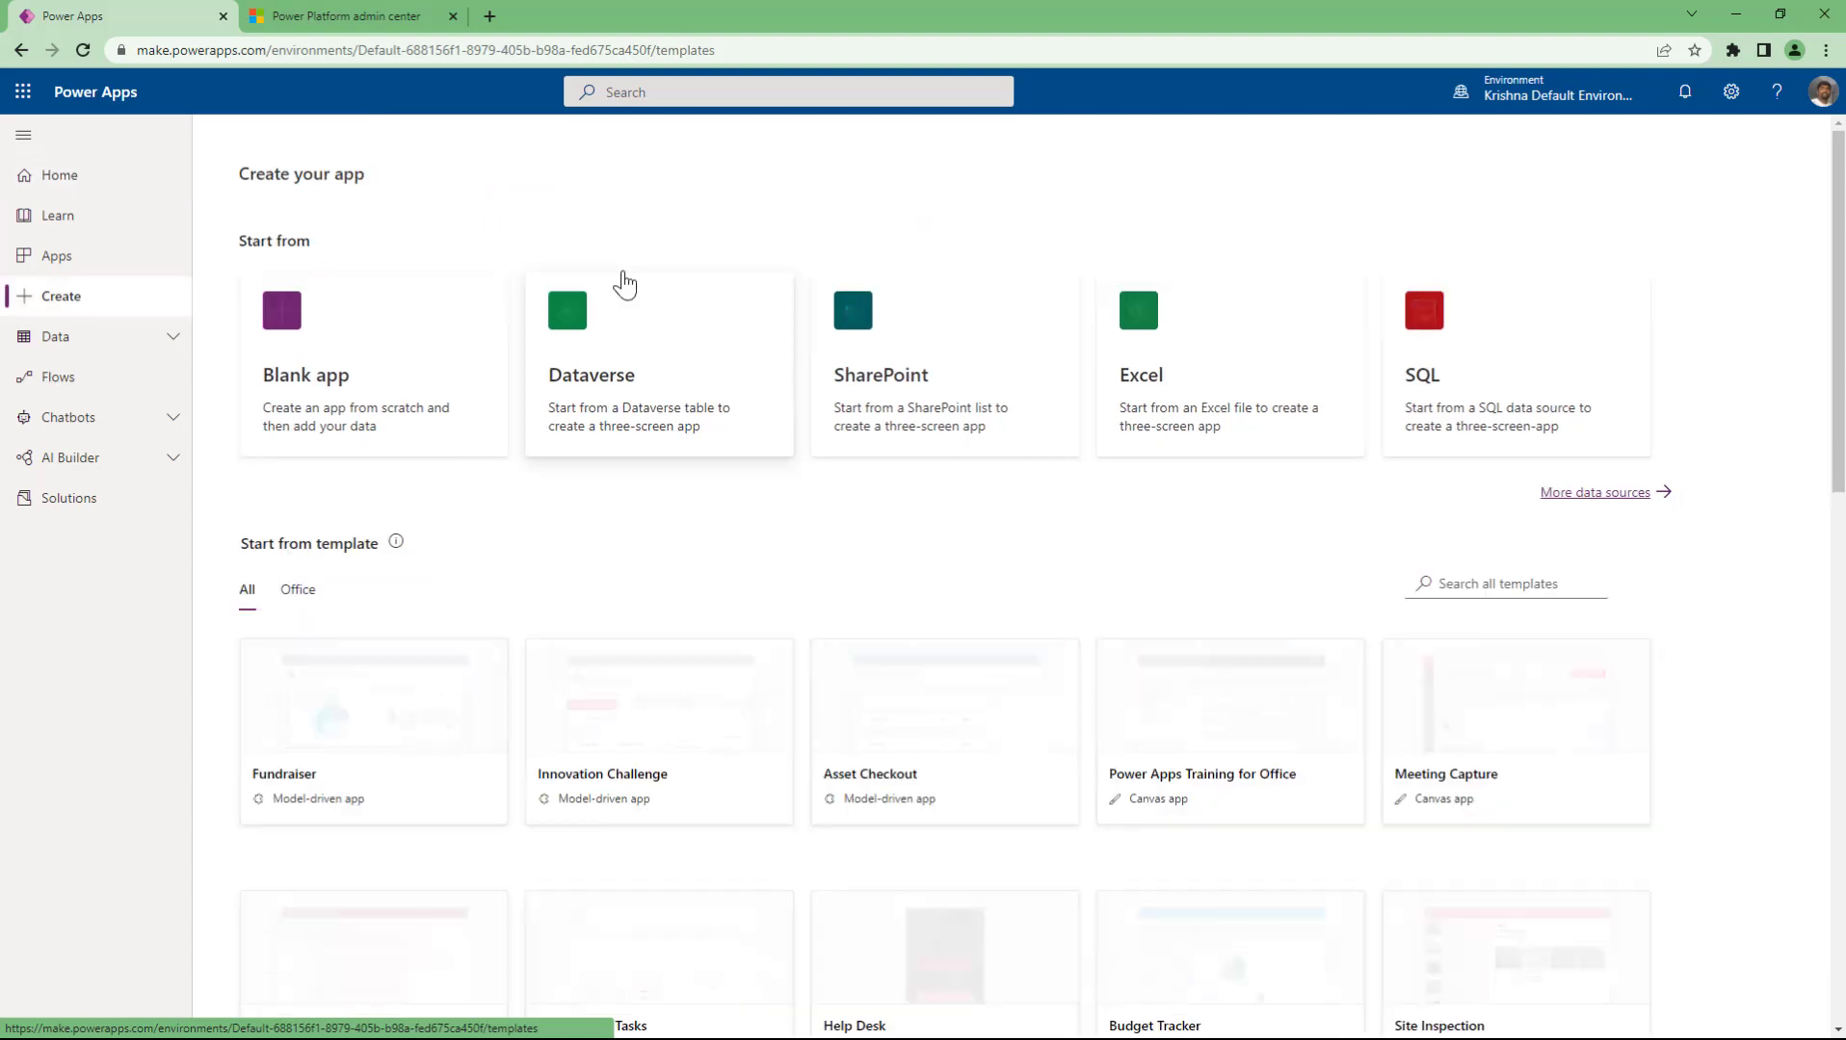
{"action": "left_click_drag", "start_coordinate": [215, 241], "coordinate": [1628, 451]}
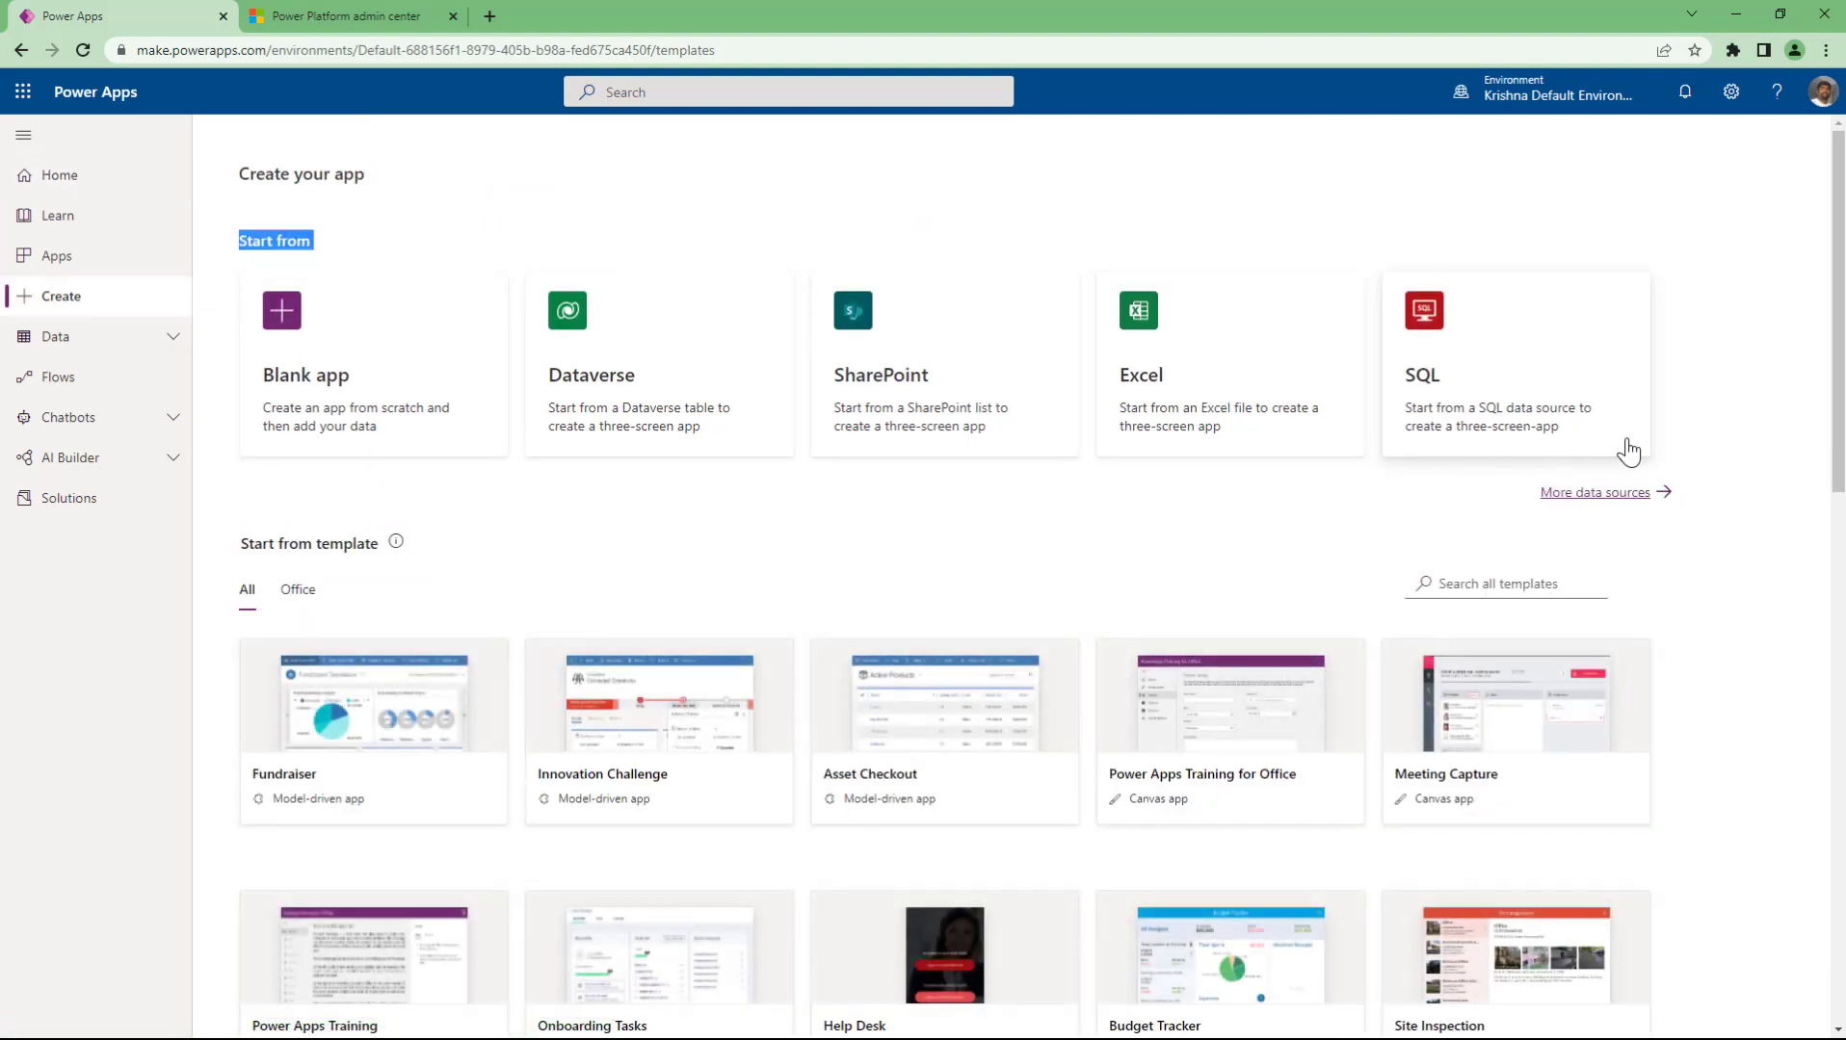
{"action": "left_click", "coordinate": [419, 235]}
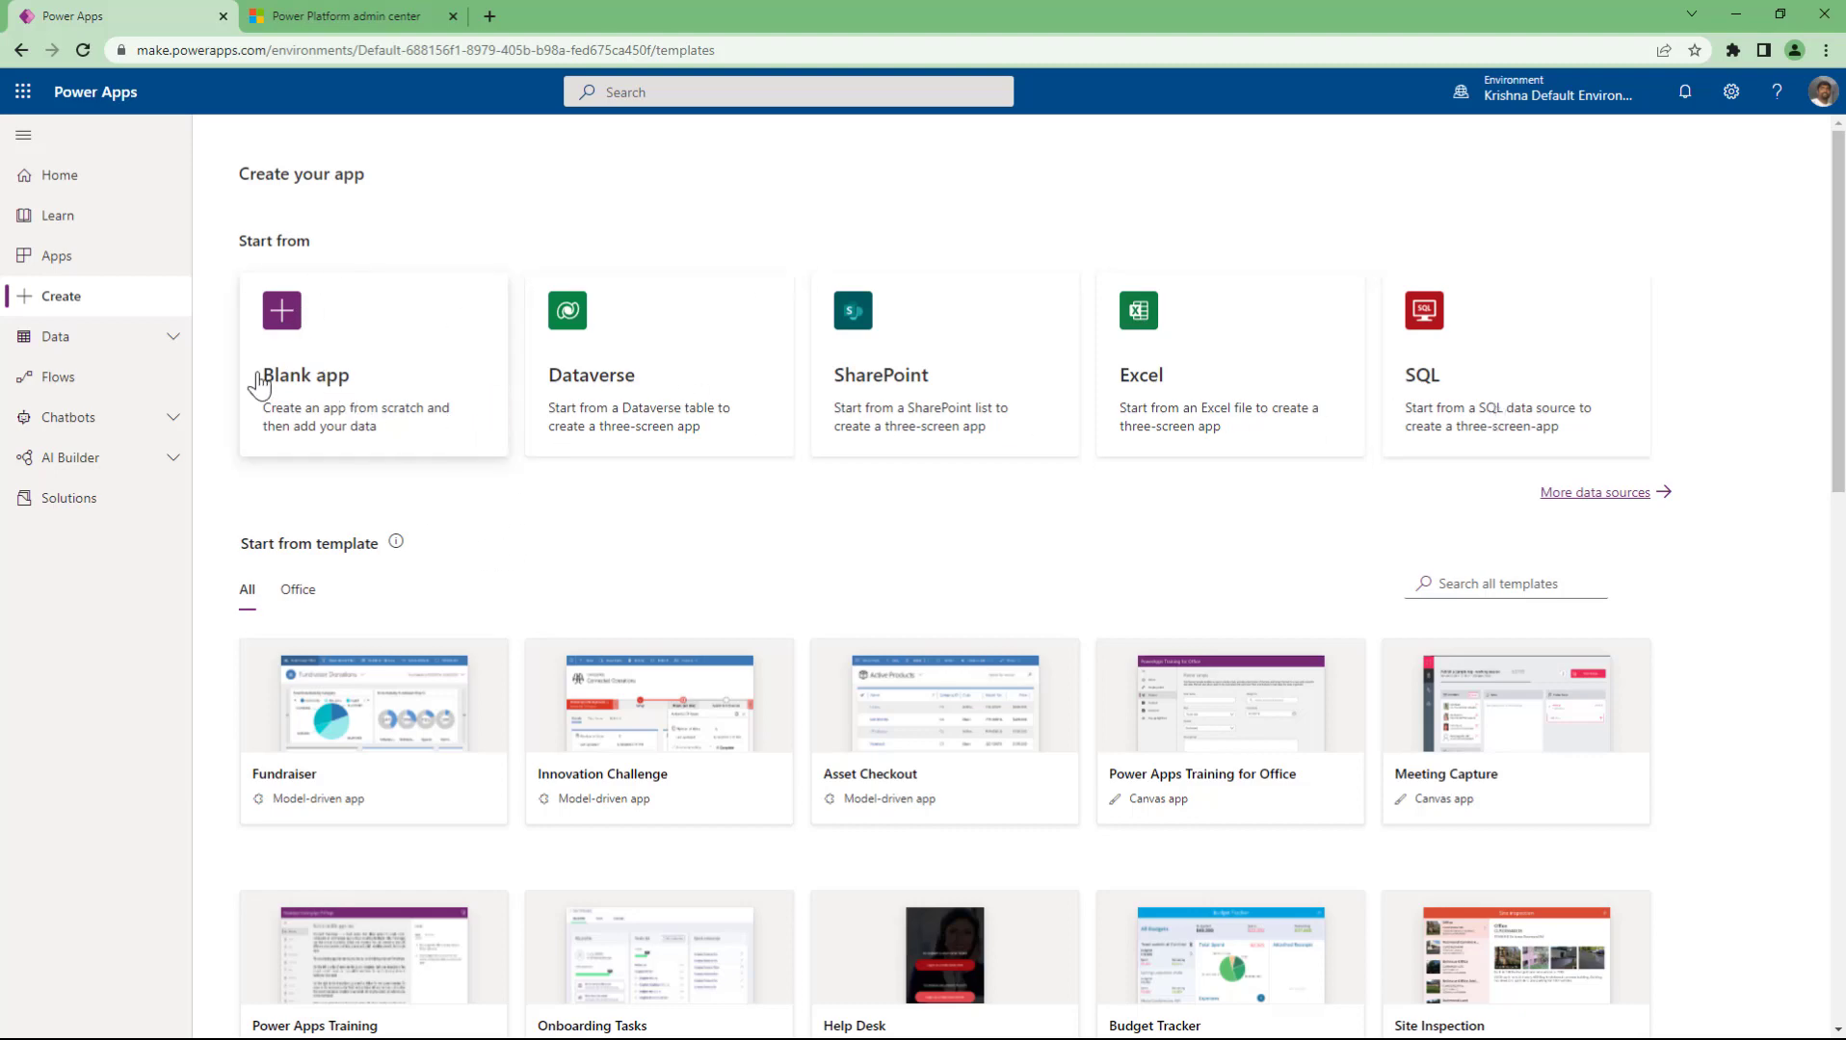
{"action": "left_click", "coordinate": [388, 372]}
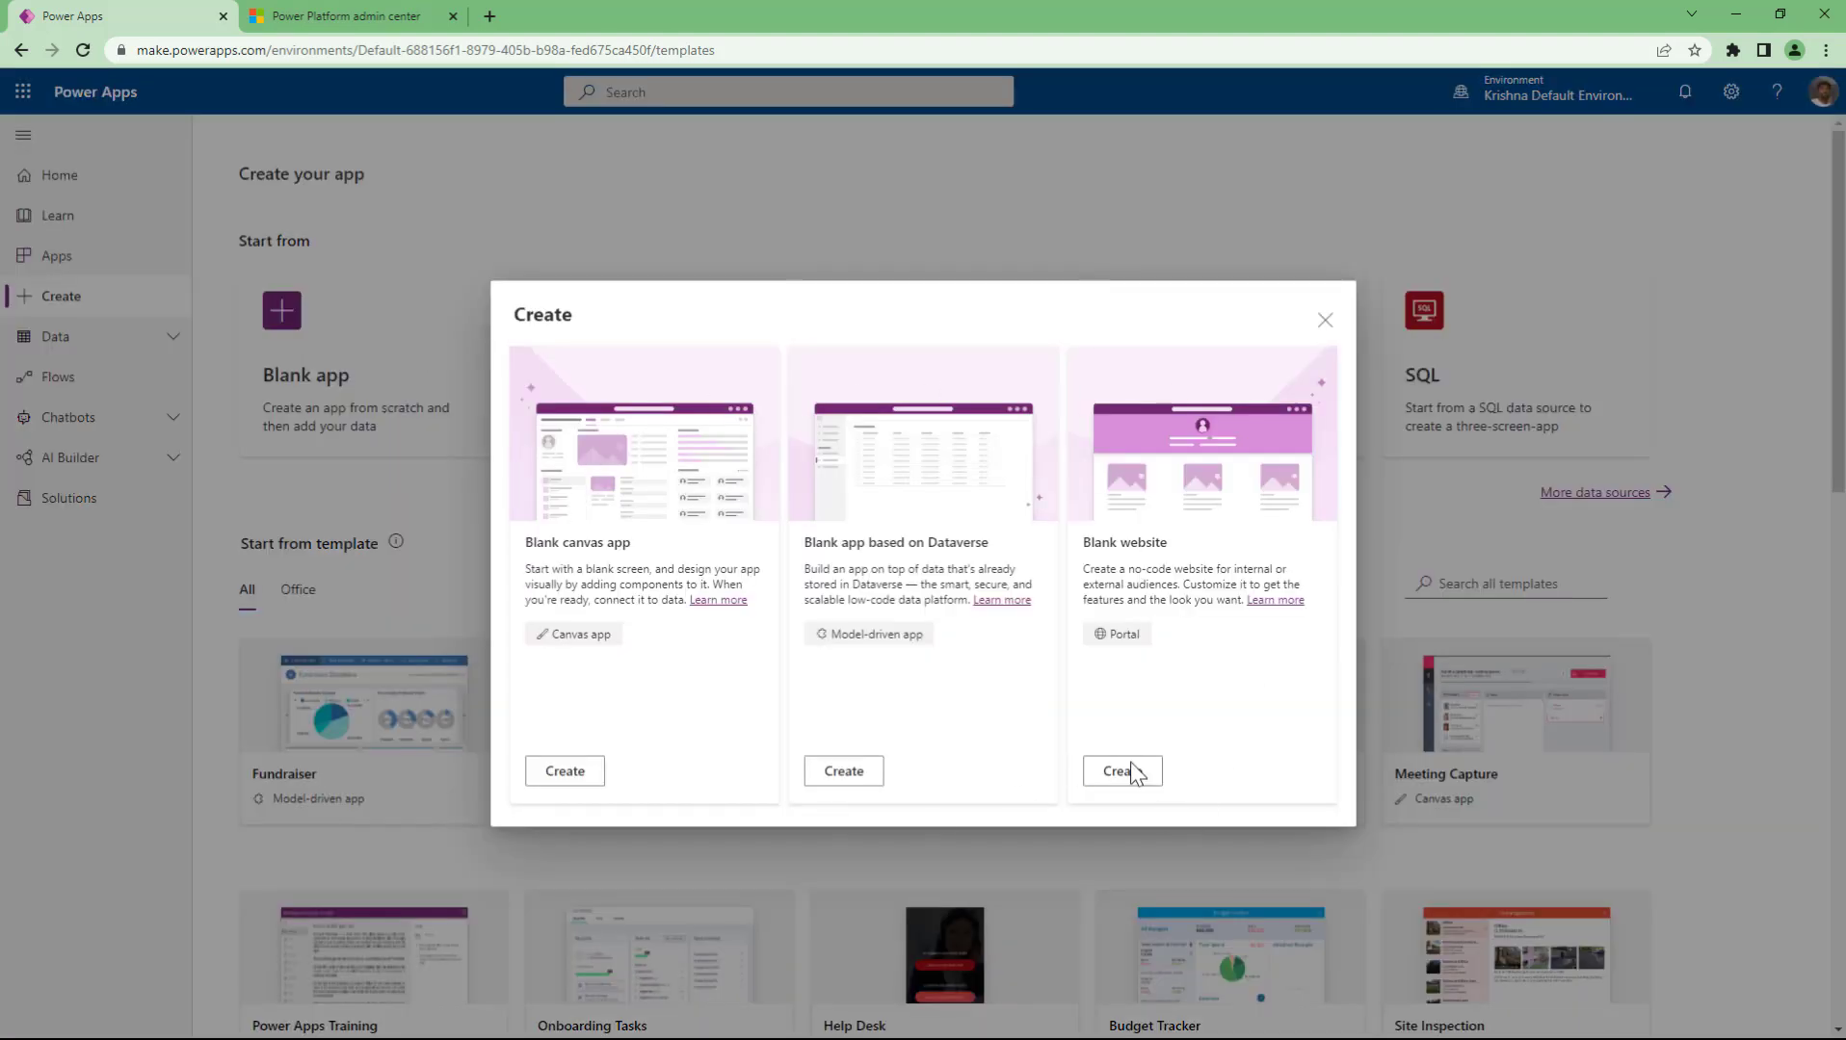
{"action": "left_click", "coordinate": [1324, 320]}
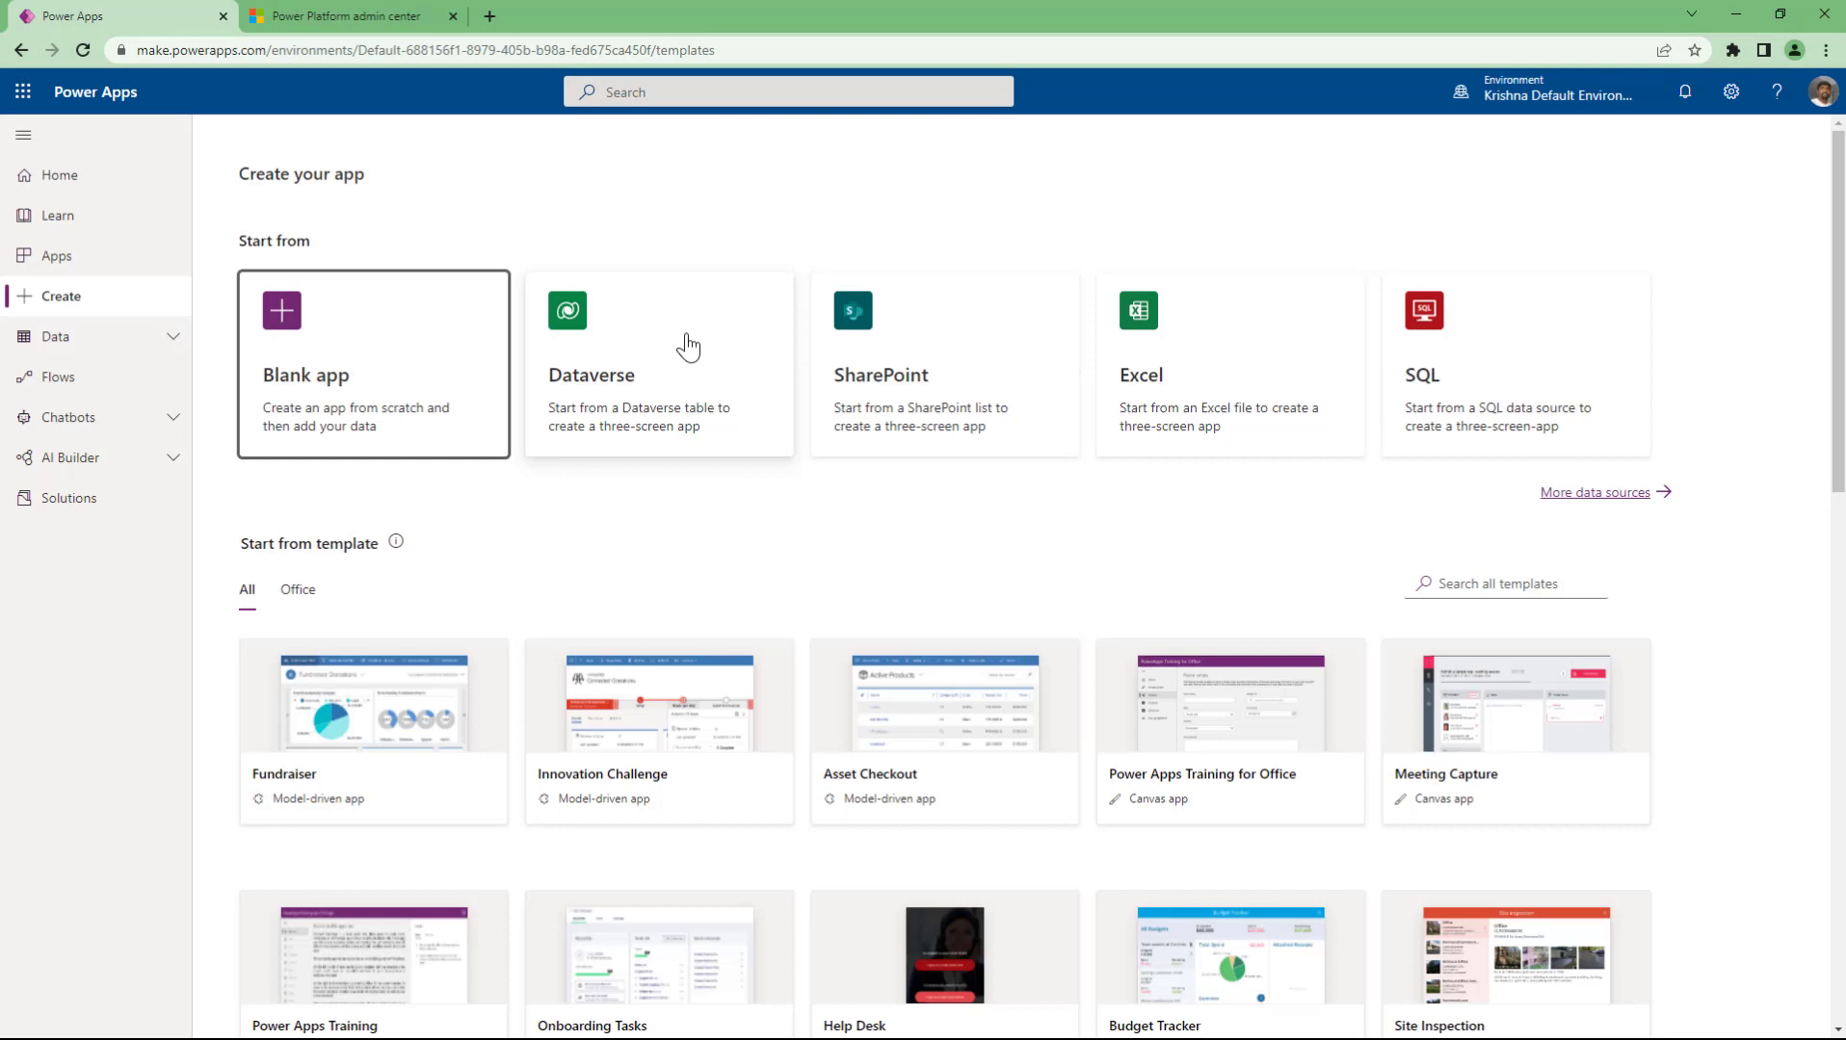
- View the connections offered when starting an app from Dataverse, and return to the make.powerapps.com home page
{"action": "left_click", "coordinate": [688, 347]}
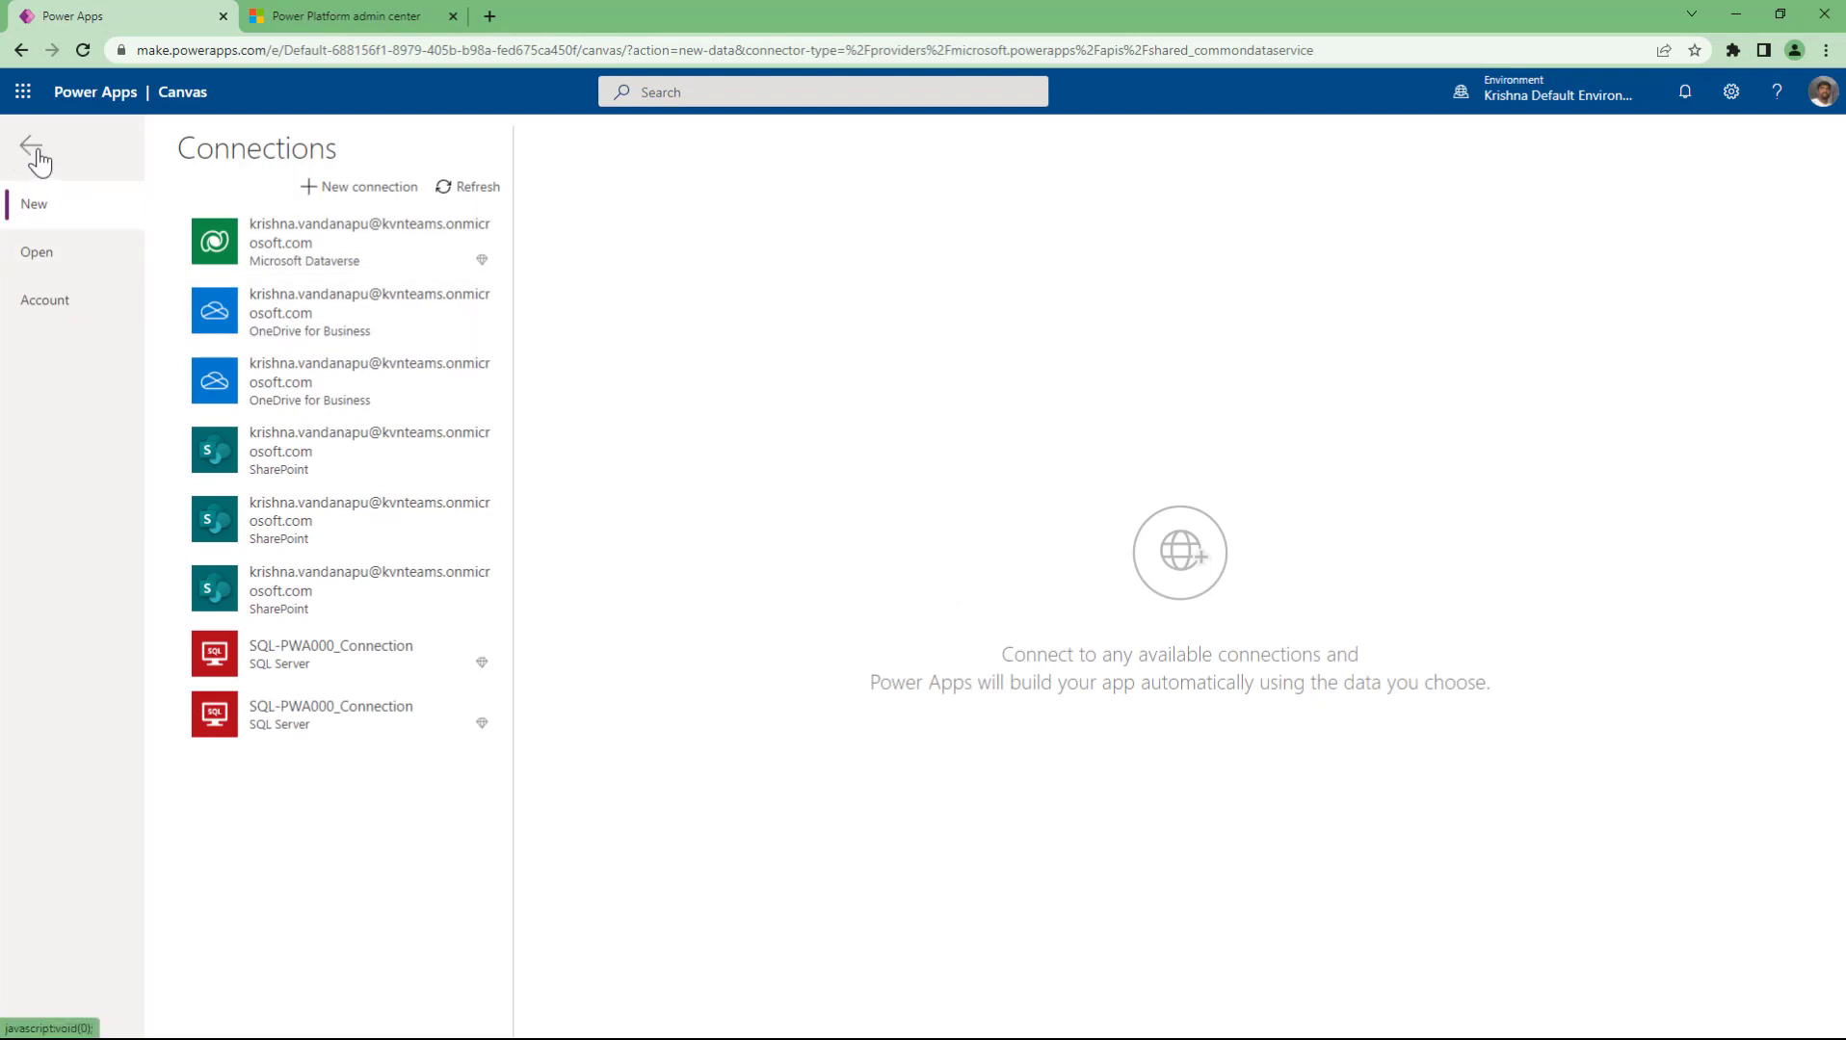
{"action": "double_click", "coordinate": [275, 50]}
{"action": "left_click", "coordinate": [1355, 50], "text": "shift"}
{"action": "key", "text": "BackSpace"}
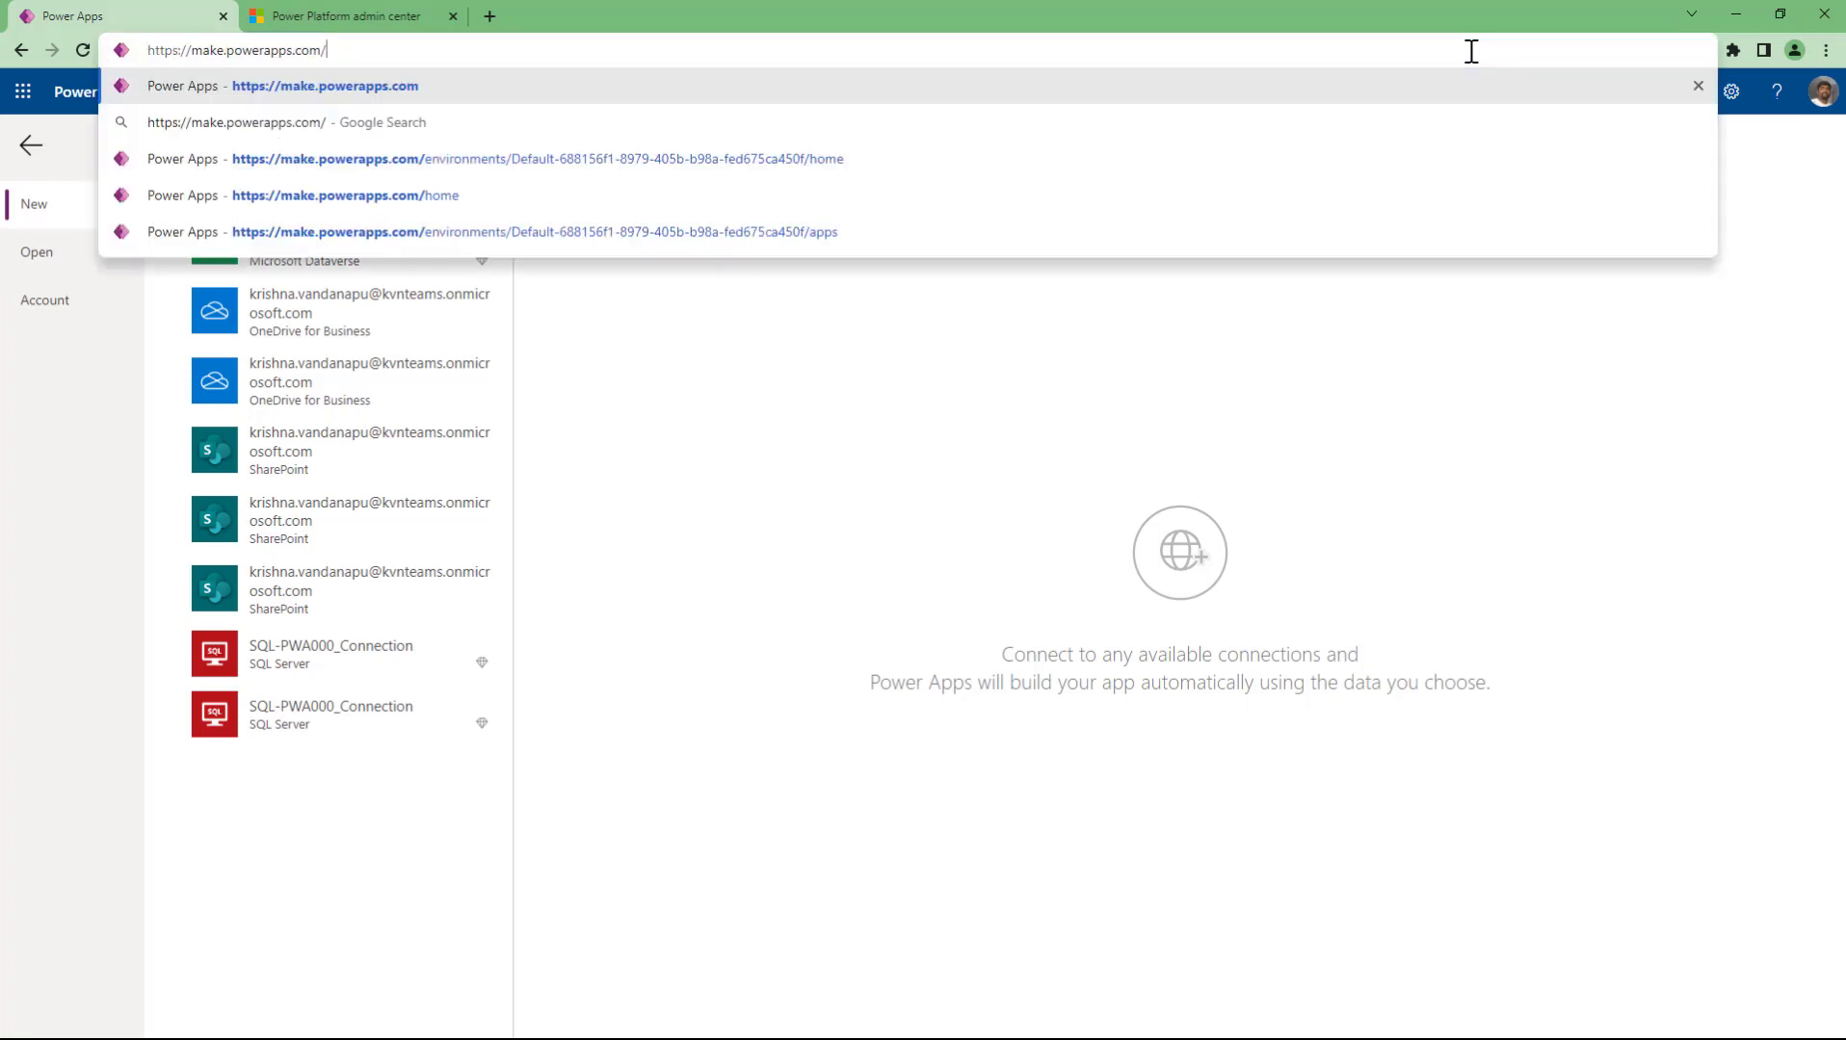
{"action": "key", "text": "Return"}
{"action": "left_click", "coordinate": [1013, 158]}
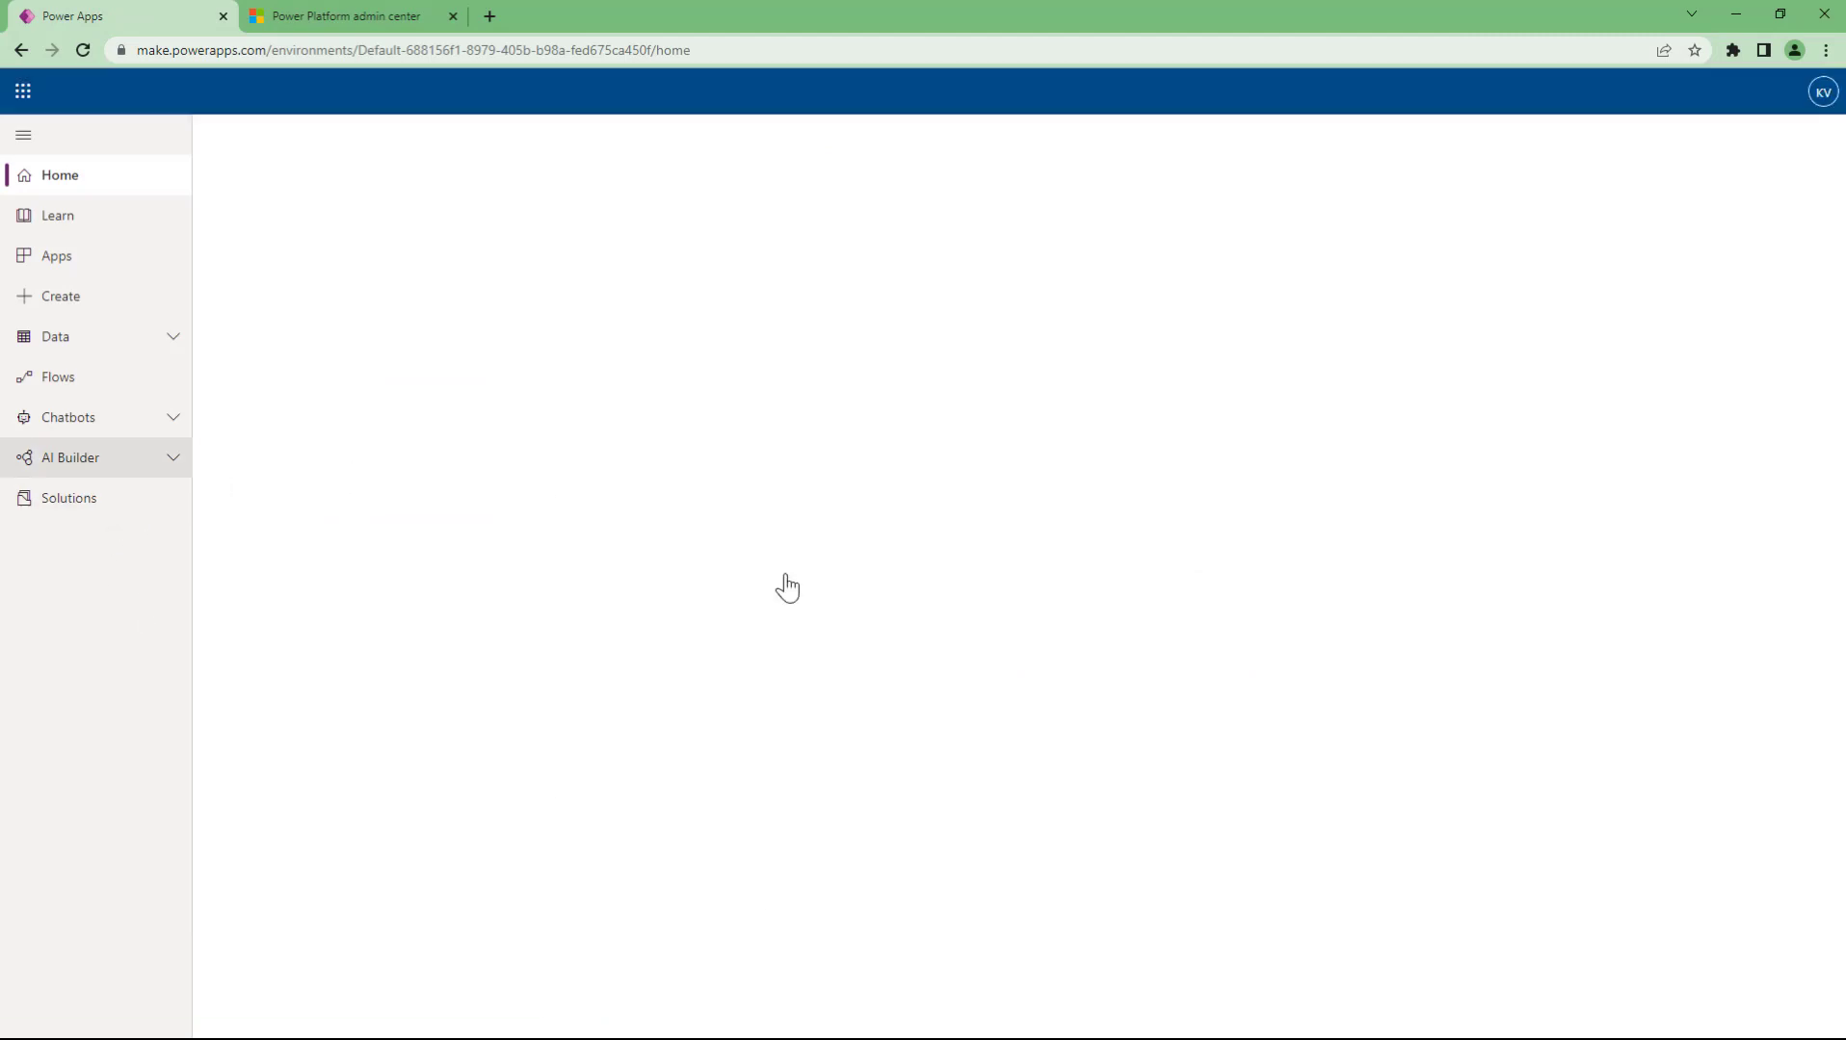
- Review the canvas, Dataverse-based and website choices for a blank app from the home page without creating one
{"action": "left_click", "coordinate": [359, 405]}
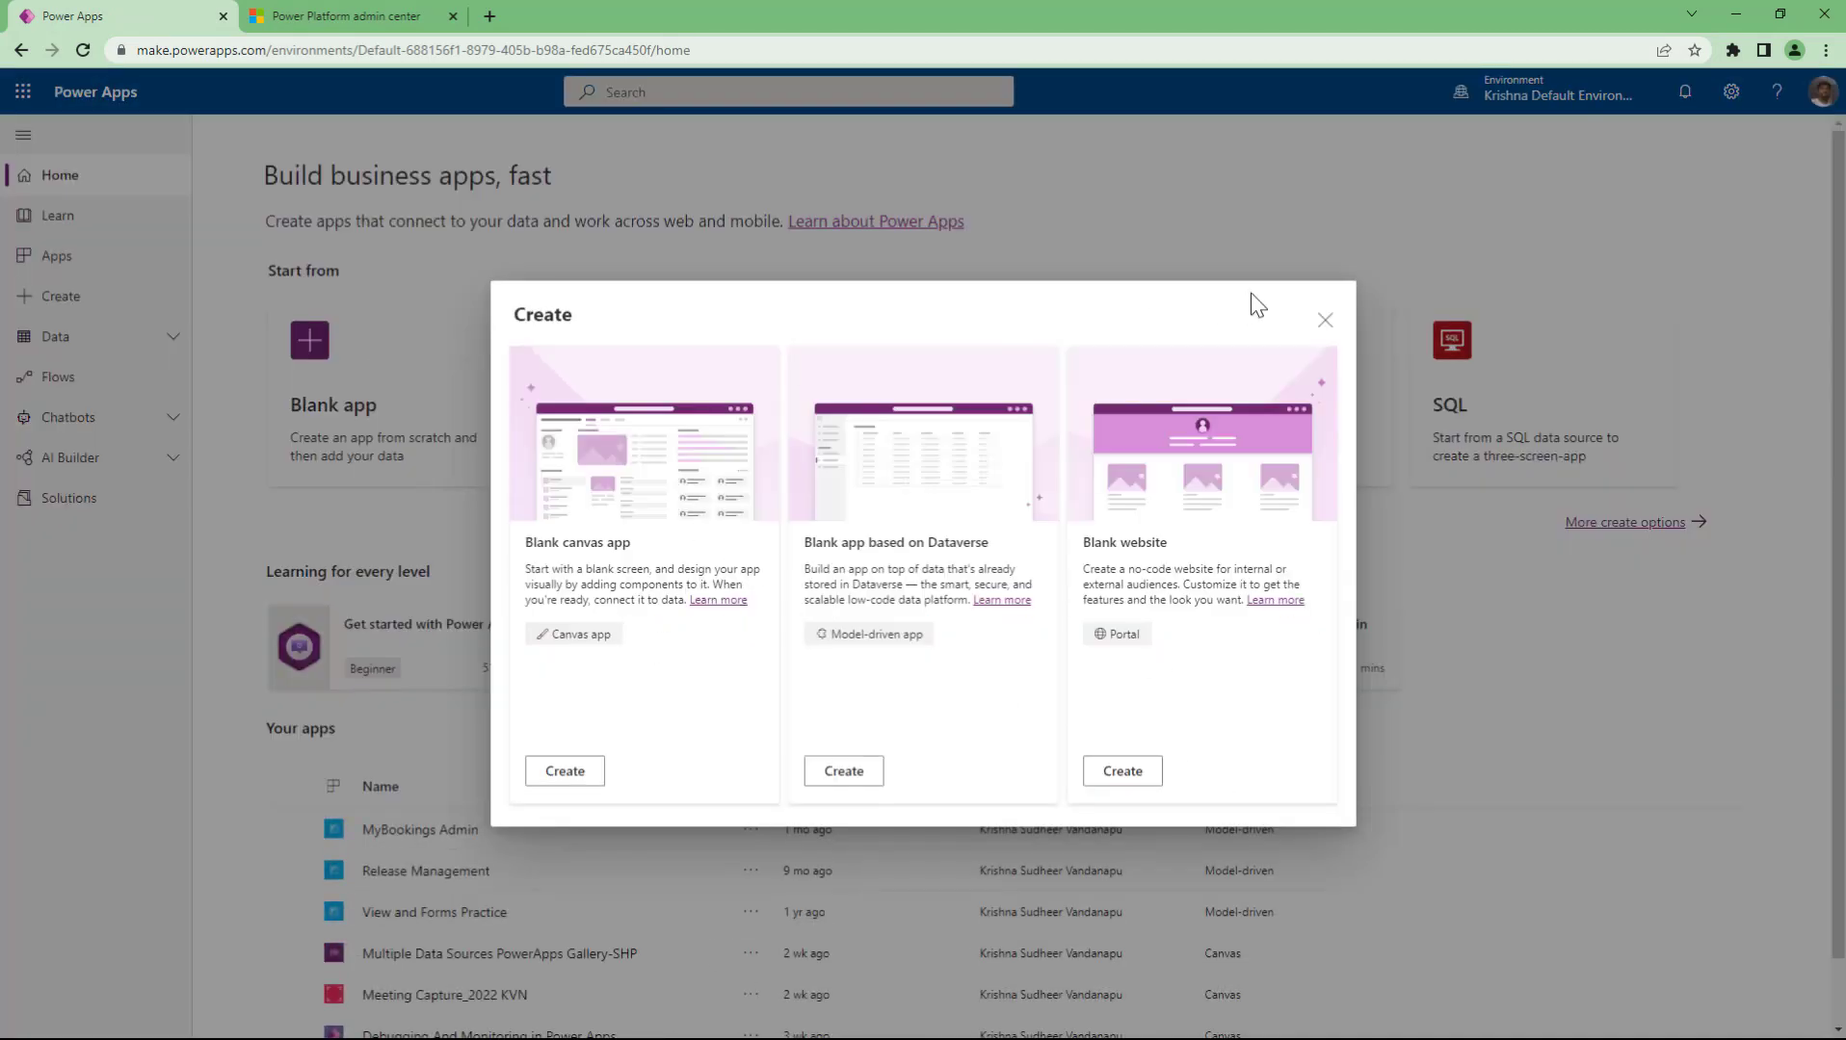
{"action": "left_click", "coordinate": [1325, 319]}
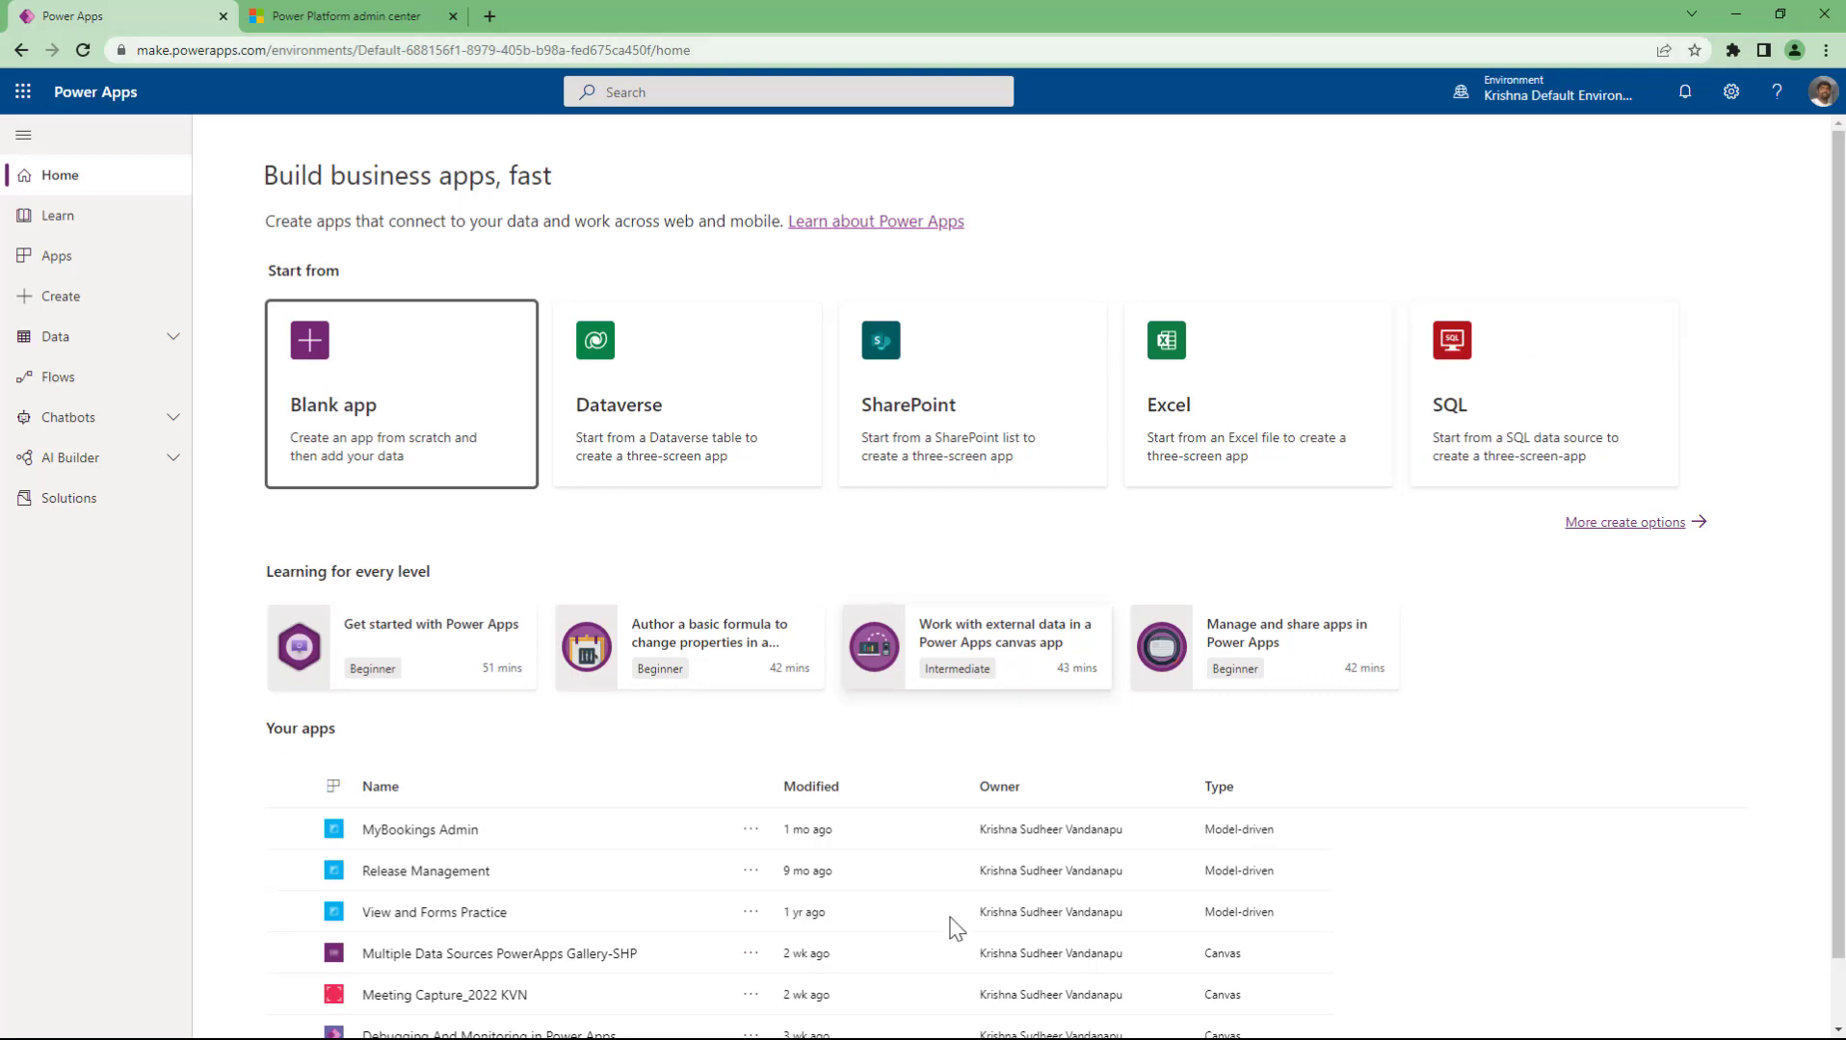
{"action": "left_click", "coordinate": [364, 376]}
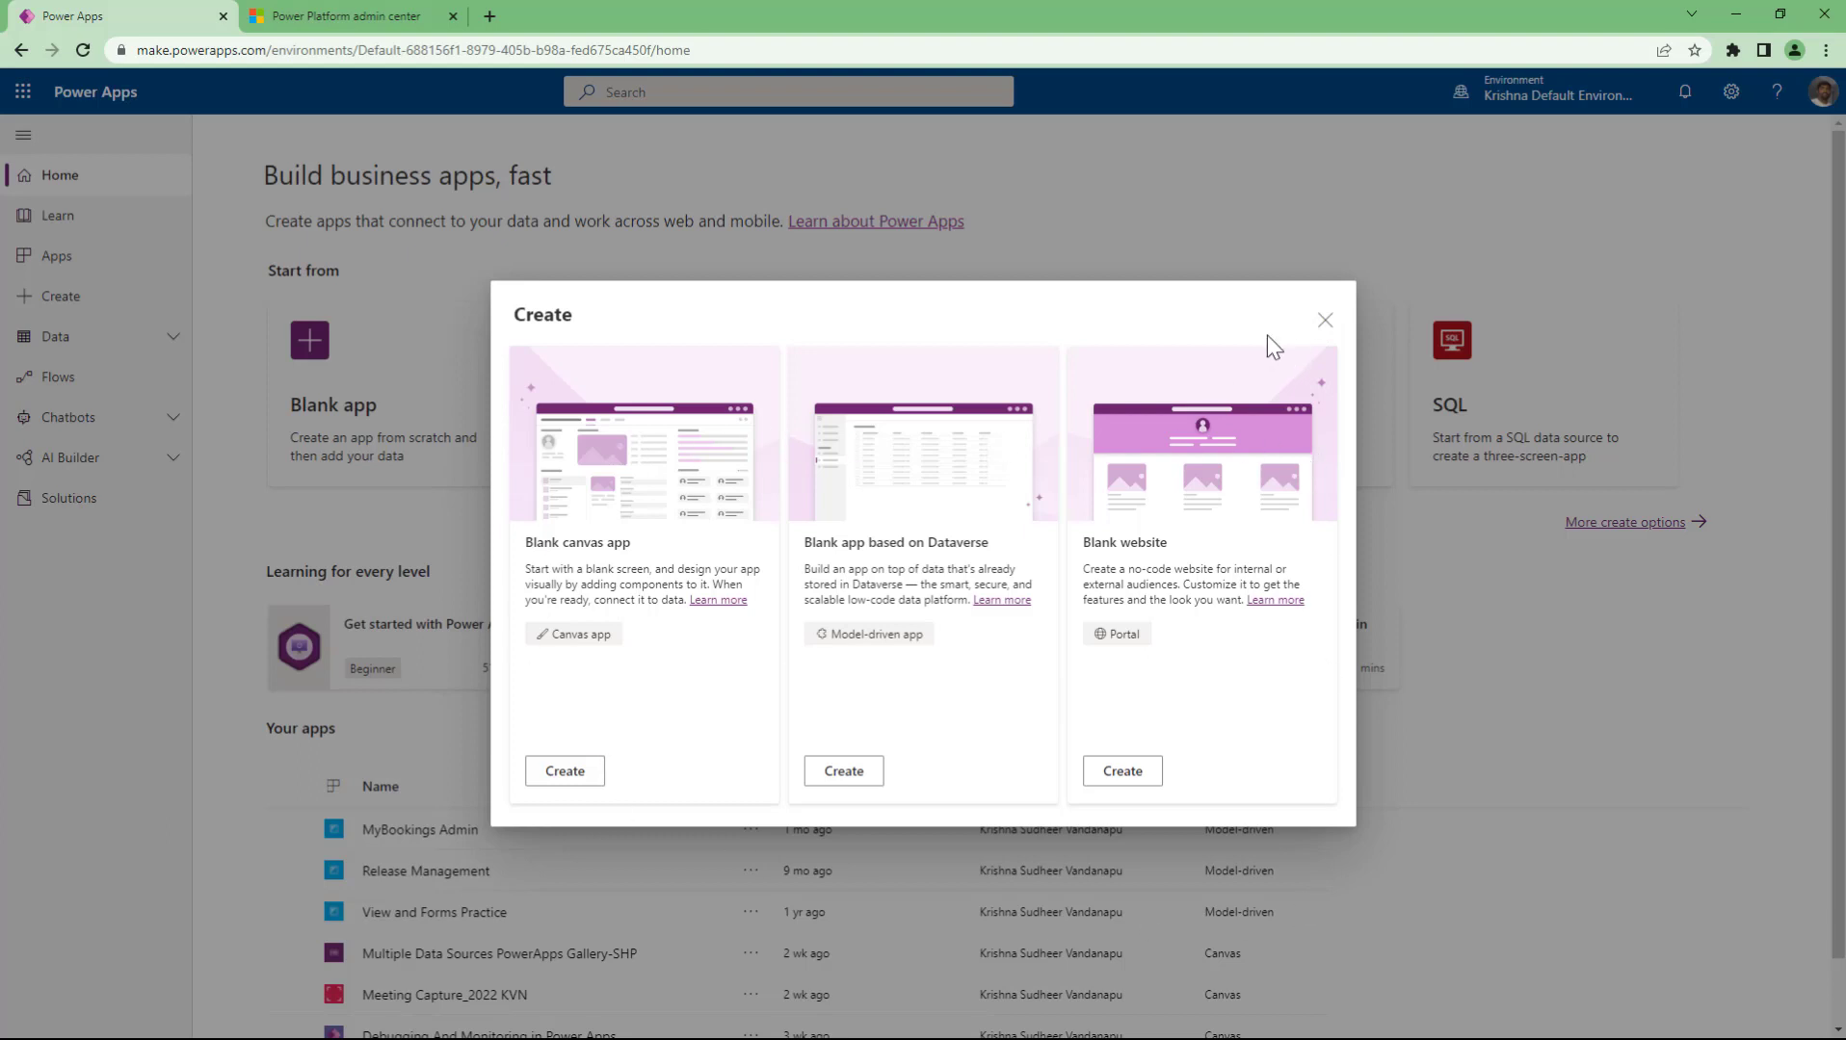
{"action": "left_click", "coordinate": [1326, 321]}
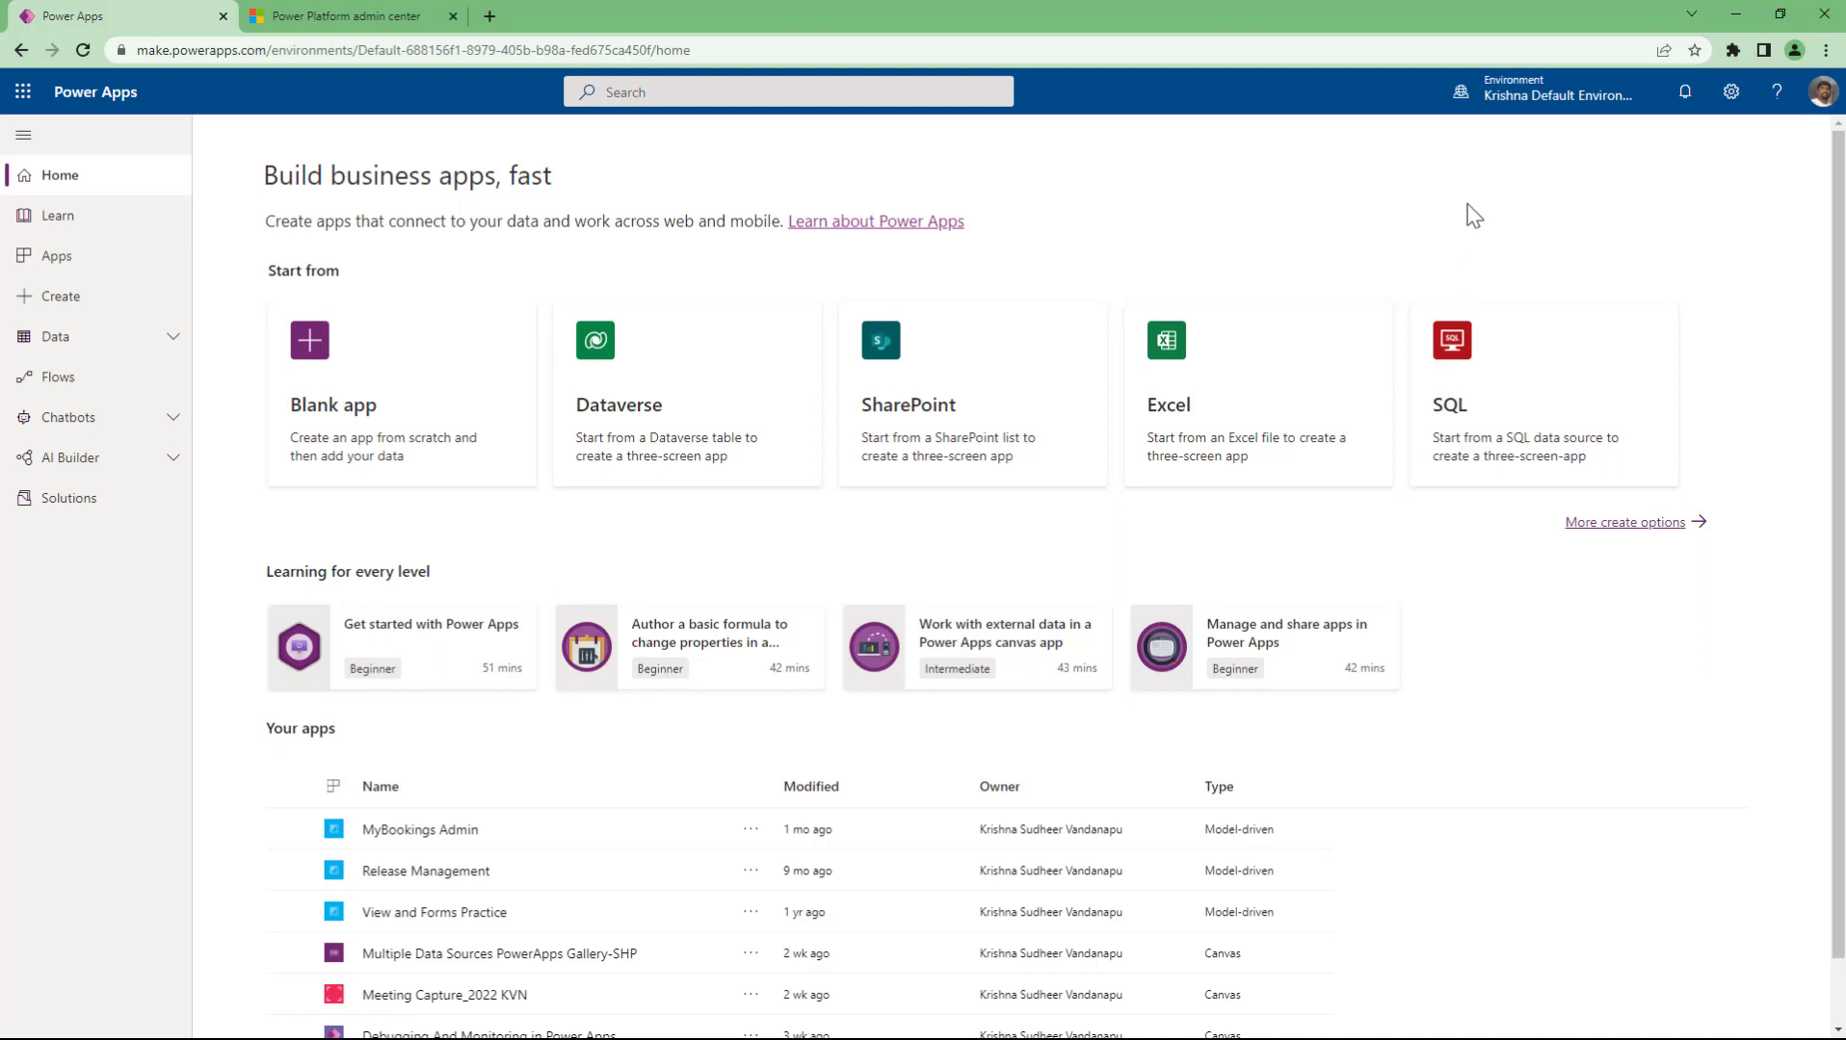
- Open the environment's data Connections page in a separate browser tab and view the existing connections
{"action": "left_click", "coordinate": [157, 339]}
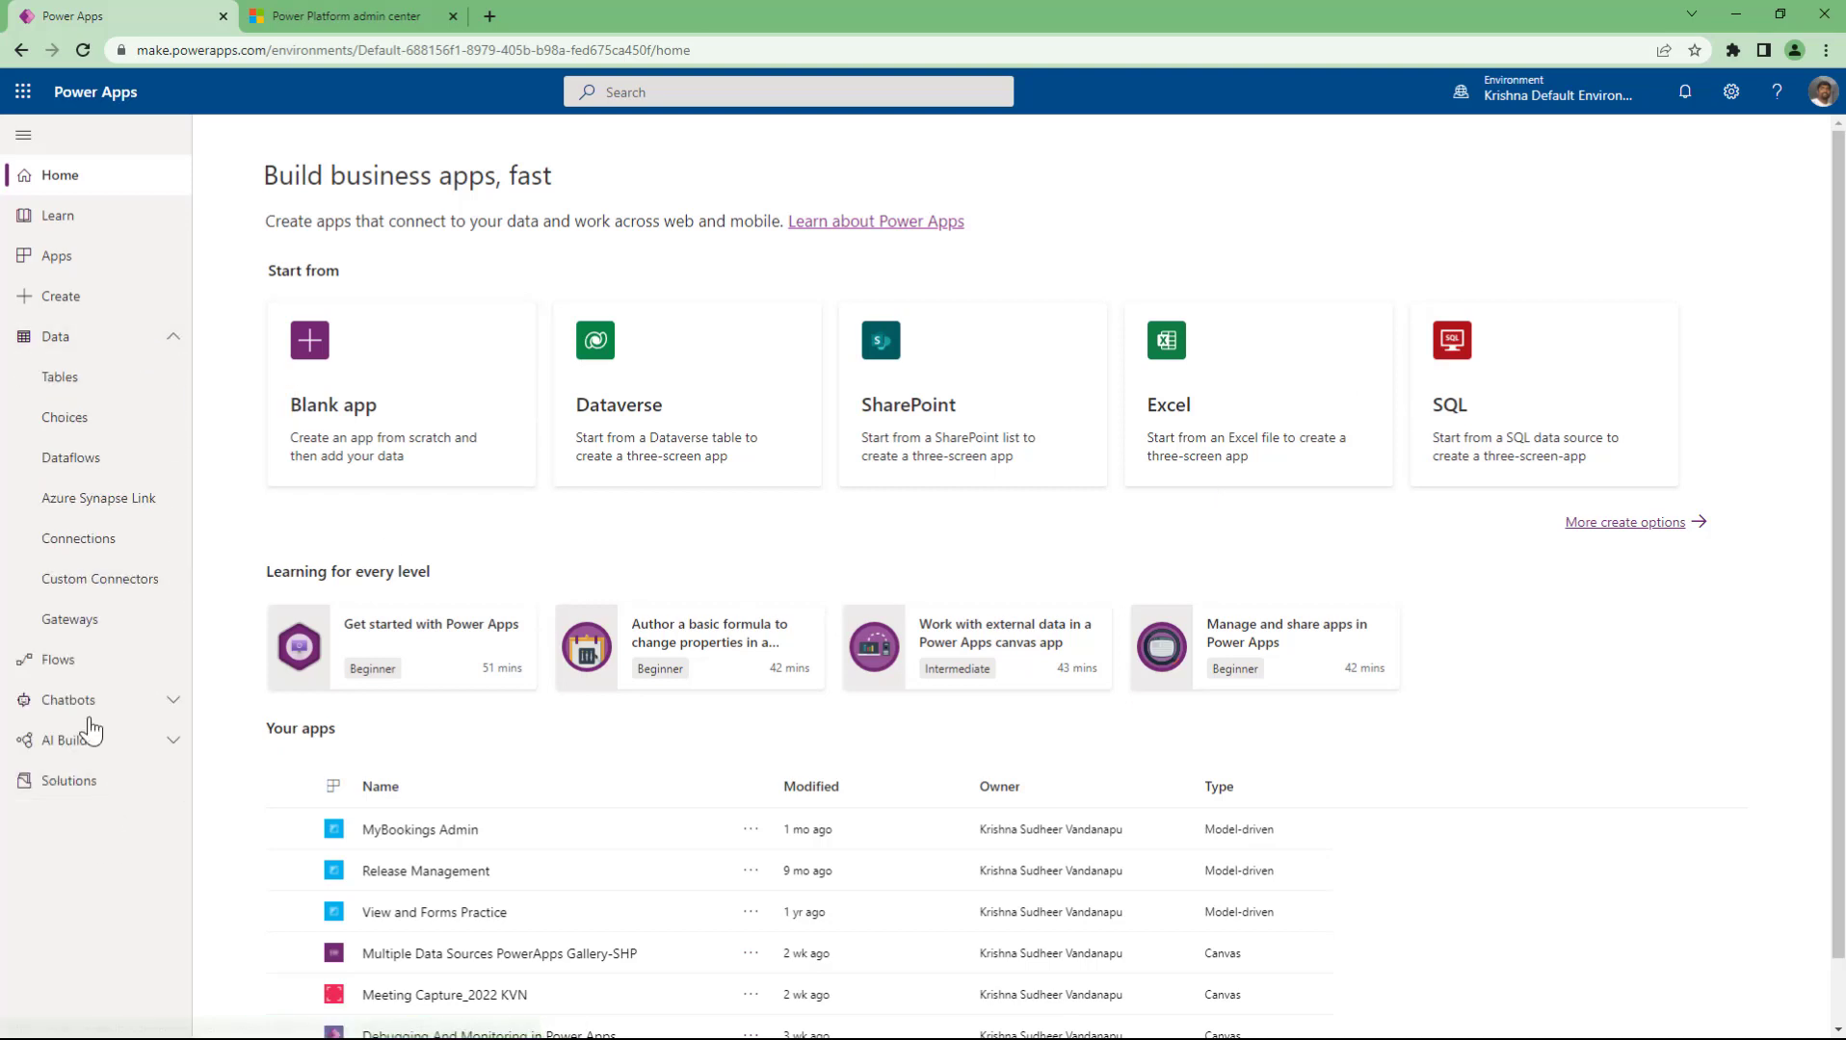
{"action": "right_click", "coordinate": [90, 545]}
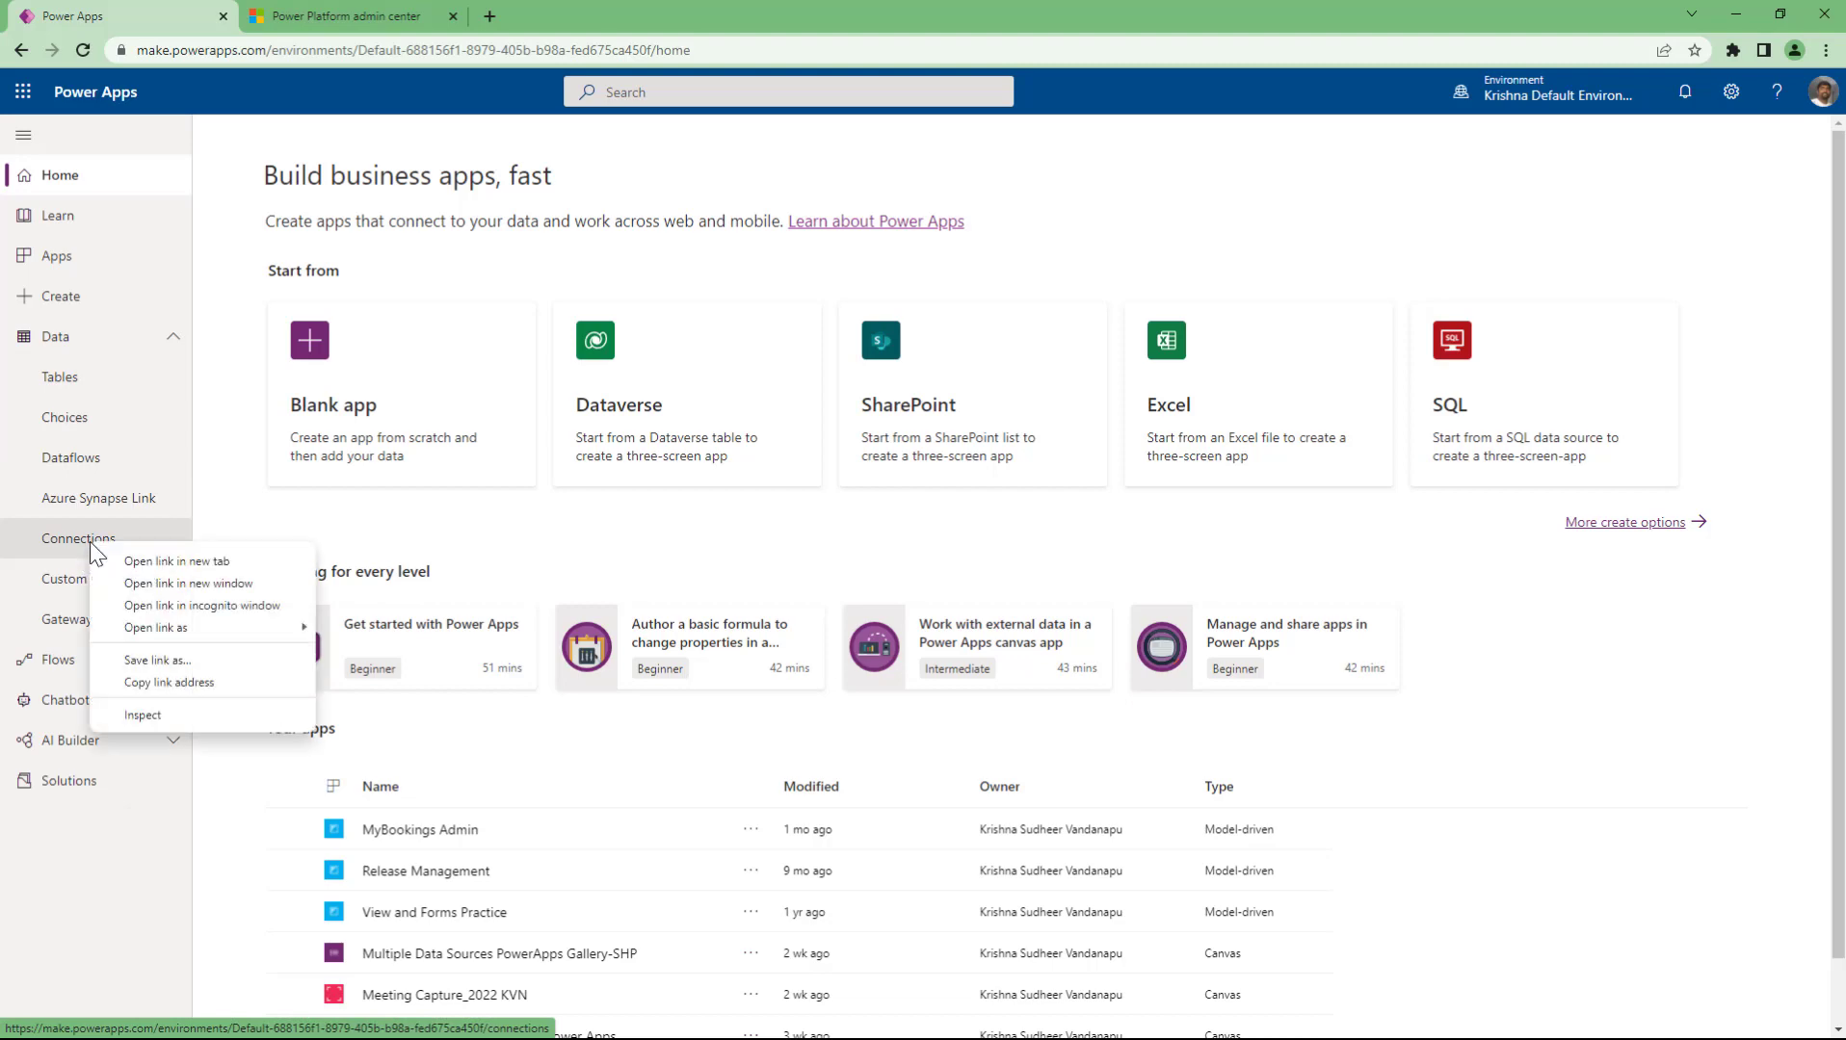
{"action": "left_click", "coordinate": [180, 560]}
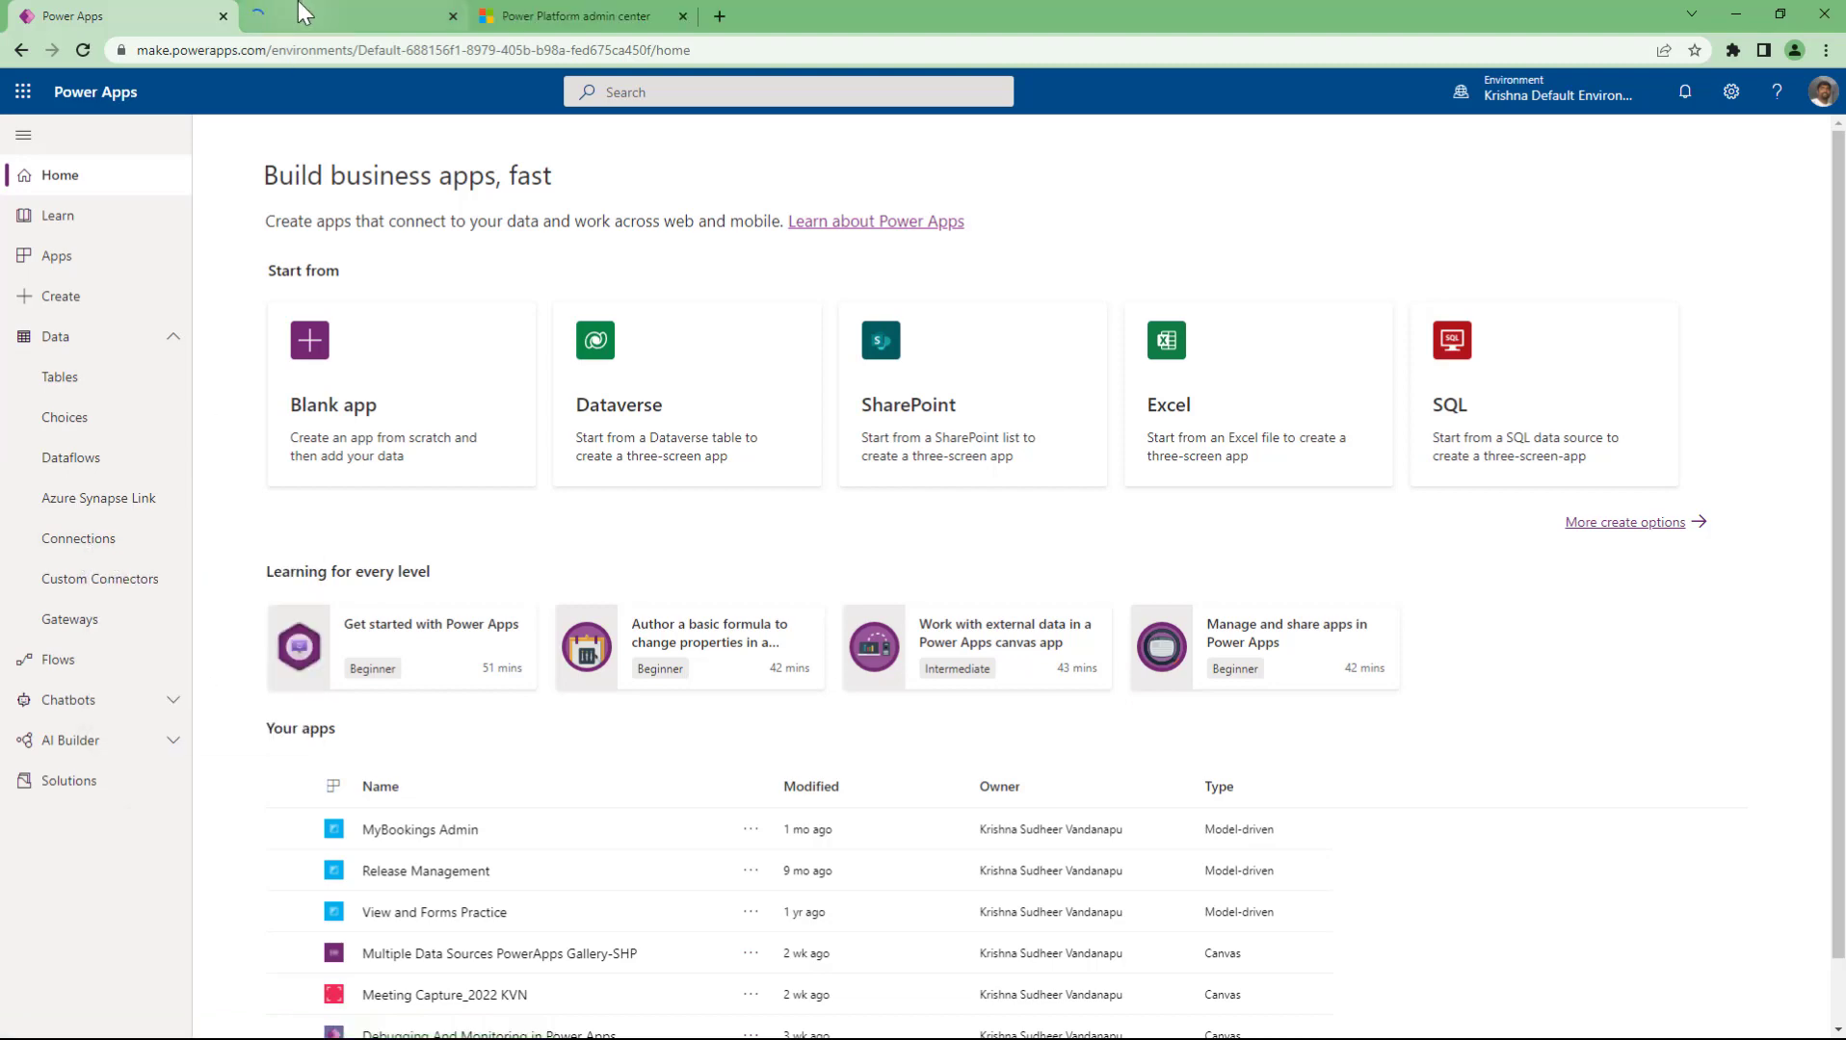
{"action": "left_click", "coordinate": [298, 8]}
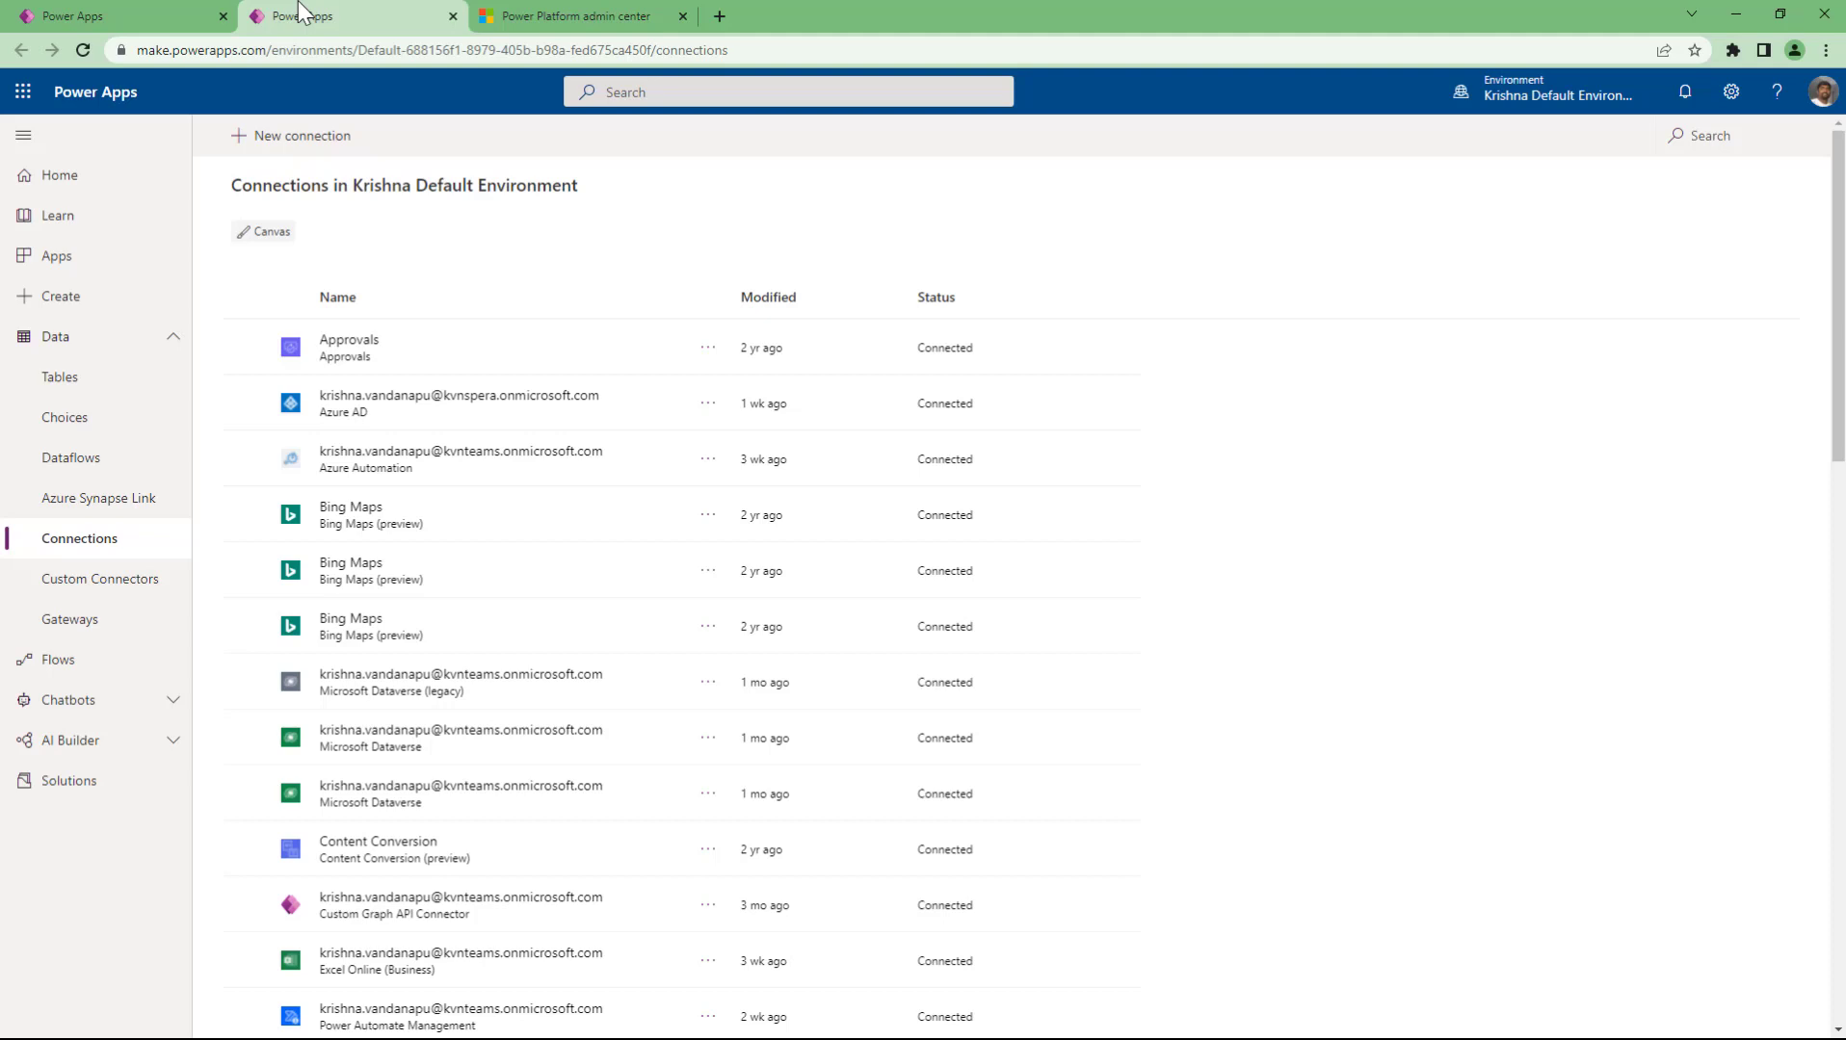
- Start a new connection and browse the available connectors to compare the standard and premium ones
{"action": "left_click", "coordinate": [280, 136]}
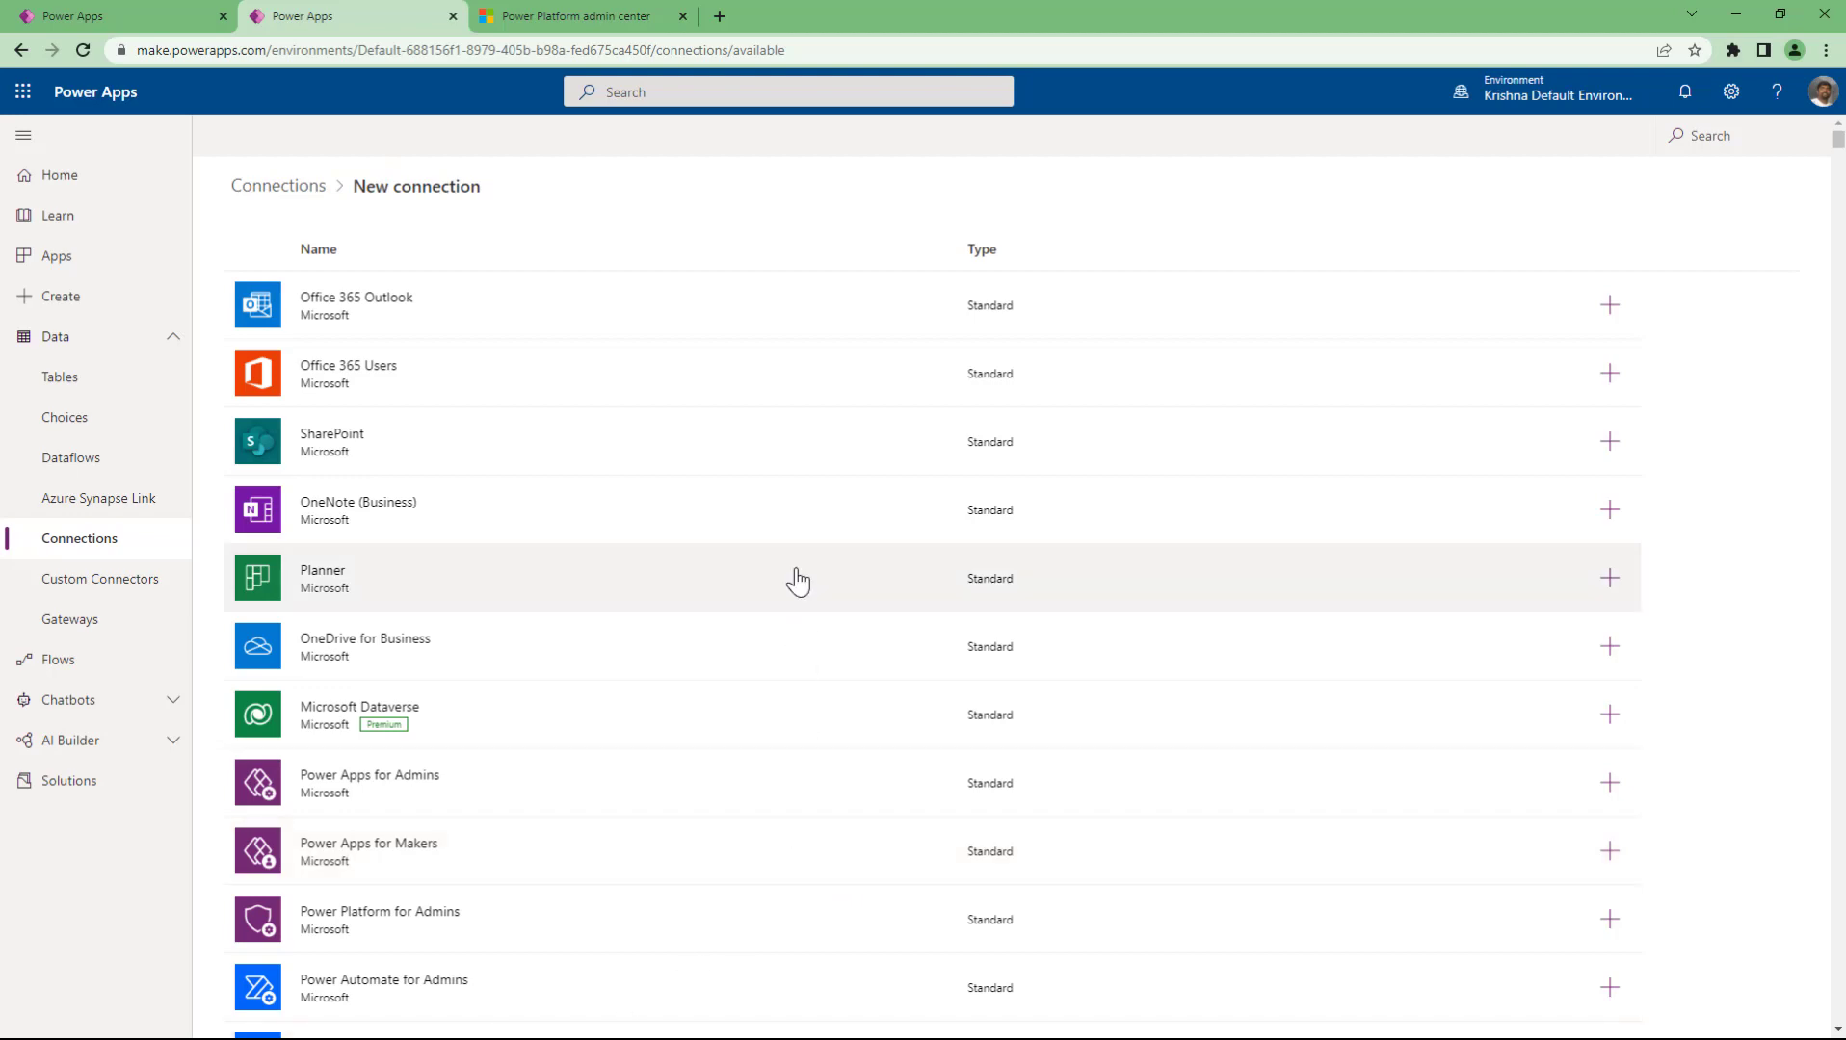
{"action": "scroll", "coordinate": [796, 578], "scroll_direction": "down", "scroll_amount": 9}
{"action": "scroll", "coordinate": [798, 576], "scroll_direction": "down", "scroll_amount": 4}
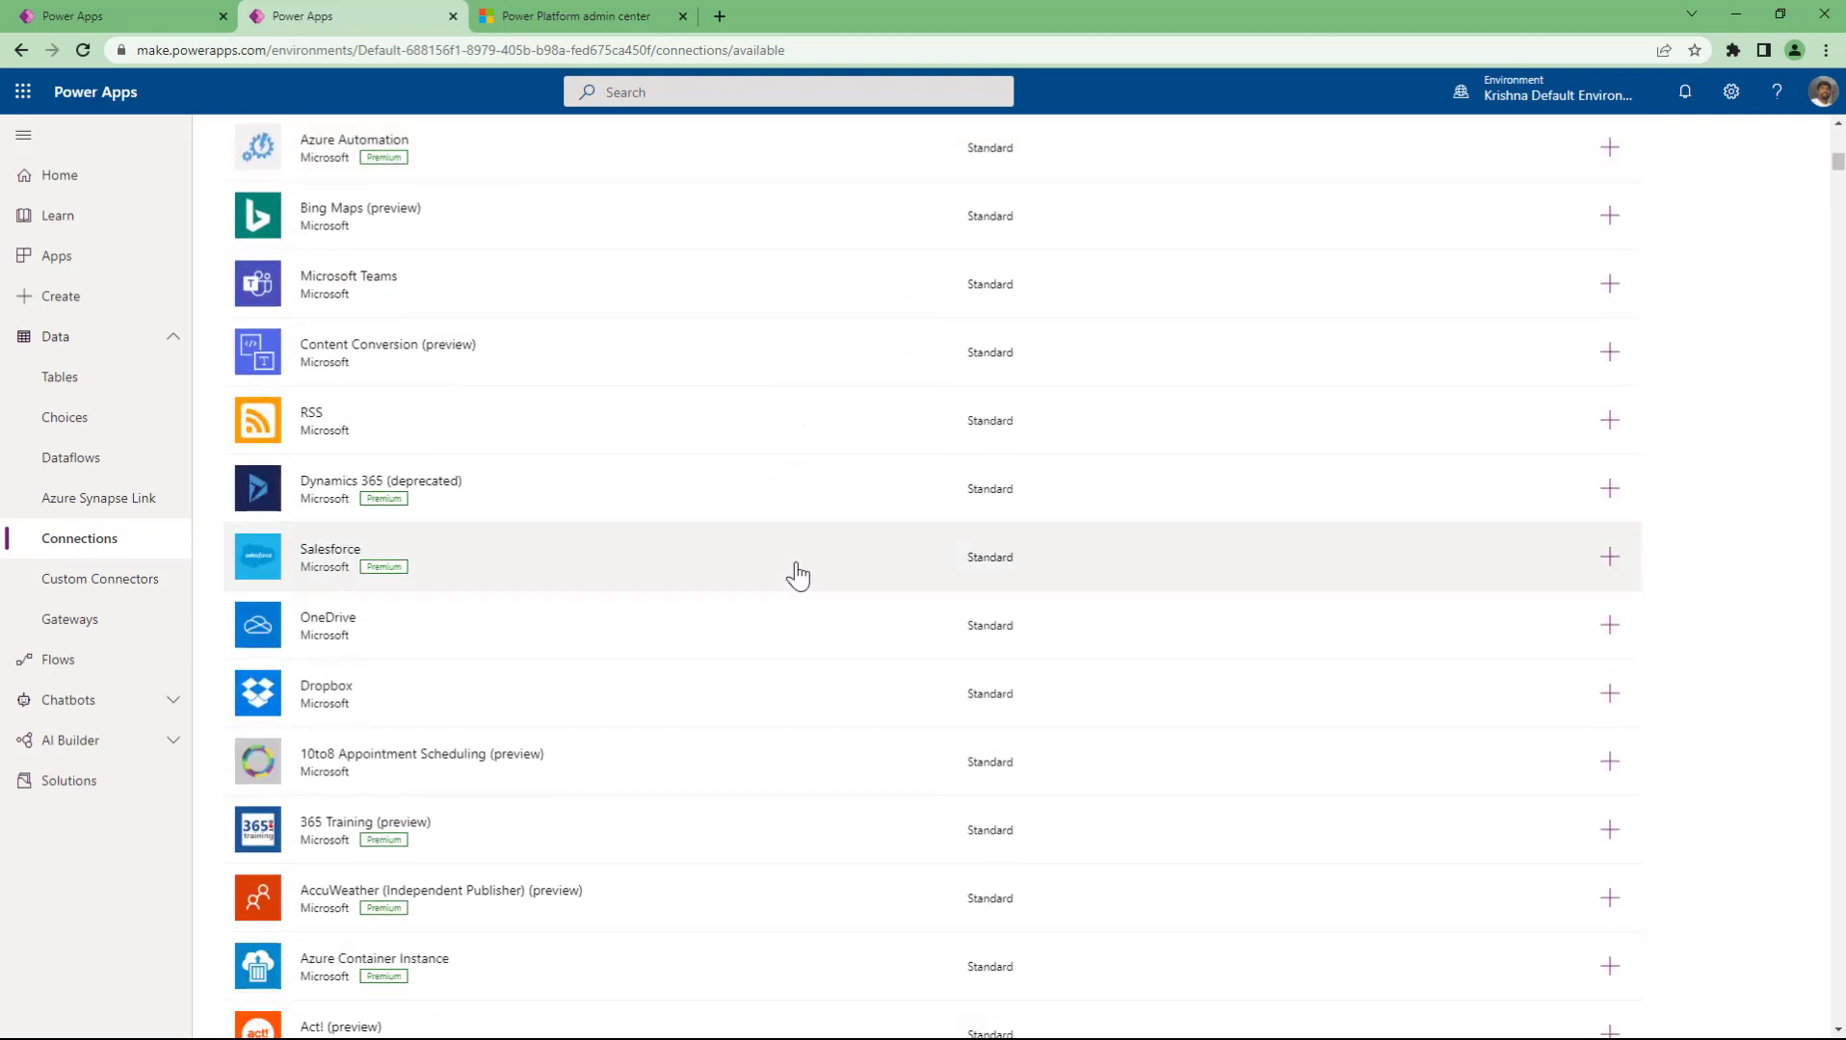
{"action": "scroll", "coordinate": [797, 576], "scroll_direction": "down", "scroll_amount": 3}
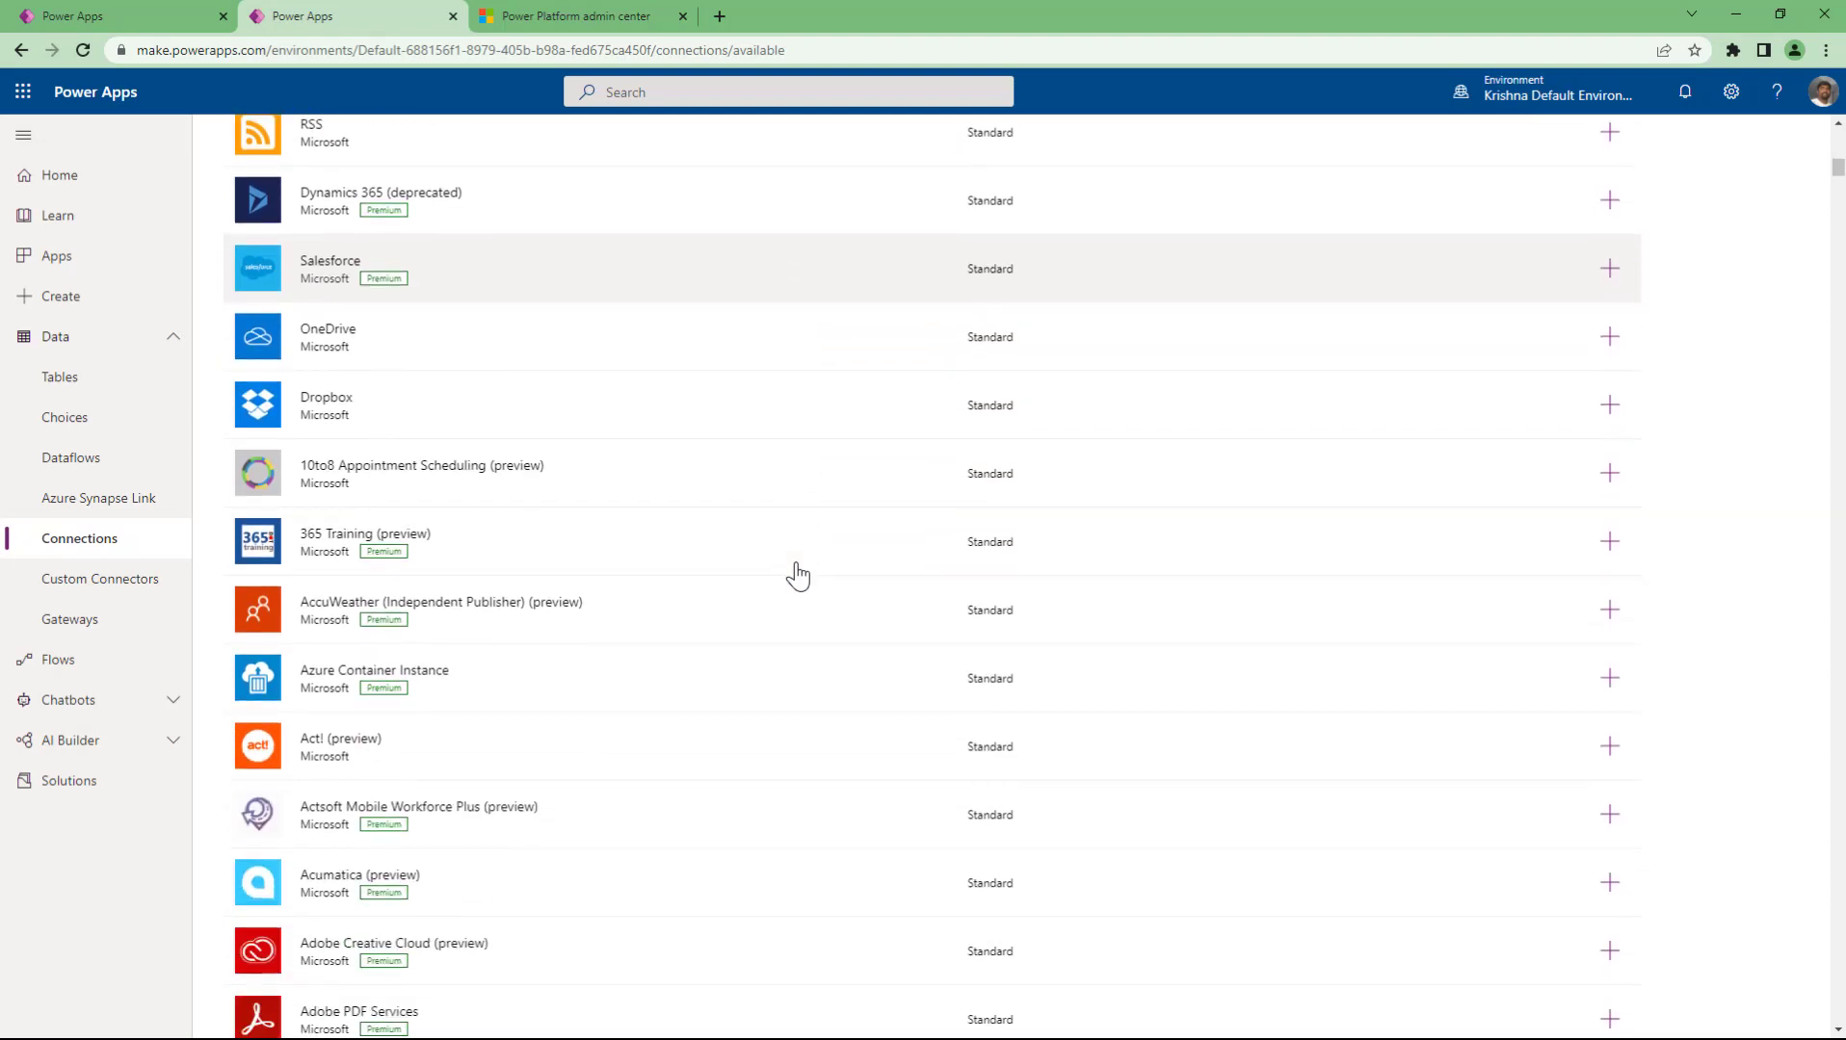
{"action": "scroll", "coordinate": [797, 576], "scroll_direction": "down", "scroll_amount": 3}
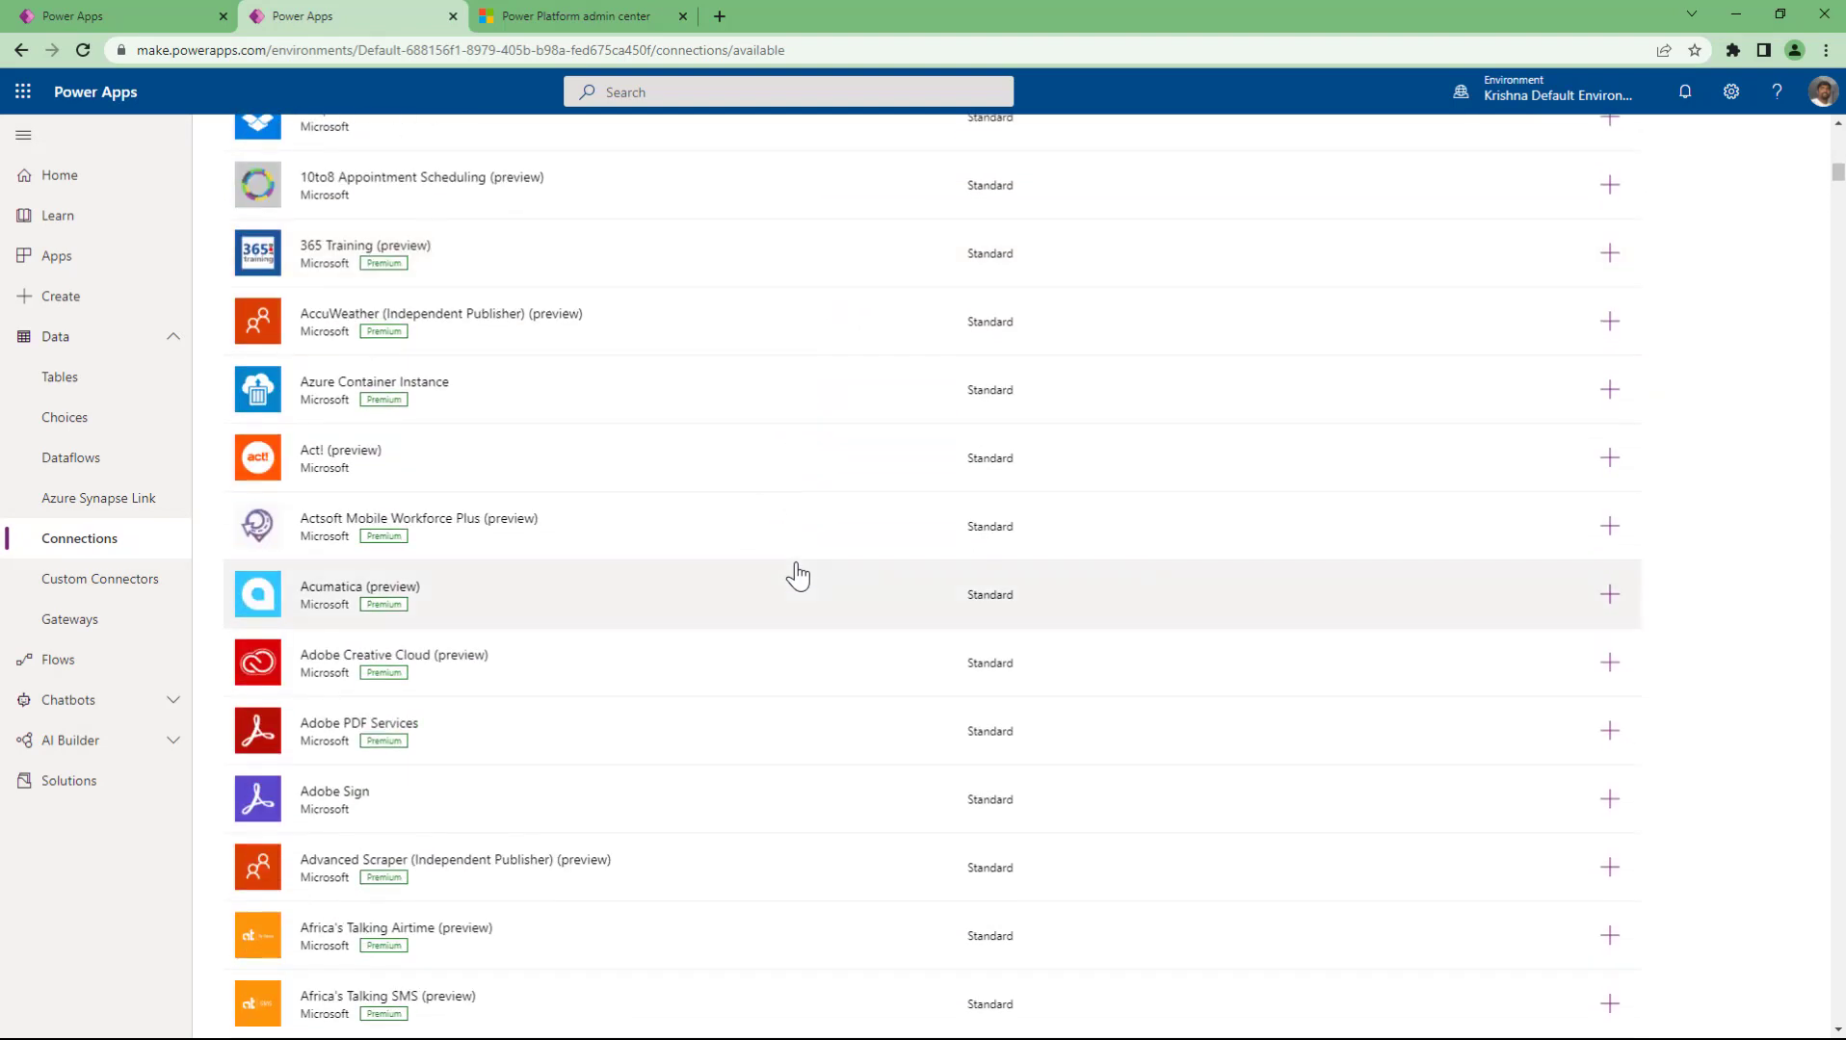
{"action": "scroll", "coordinate": [798, 576], "scroll_direction": "down", "scroll_amount": 2}
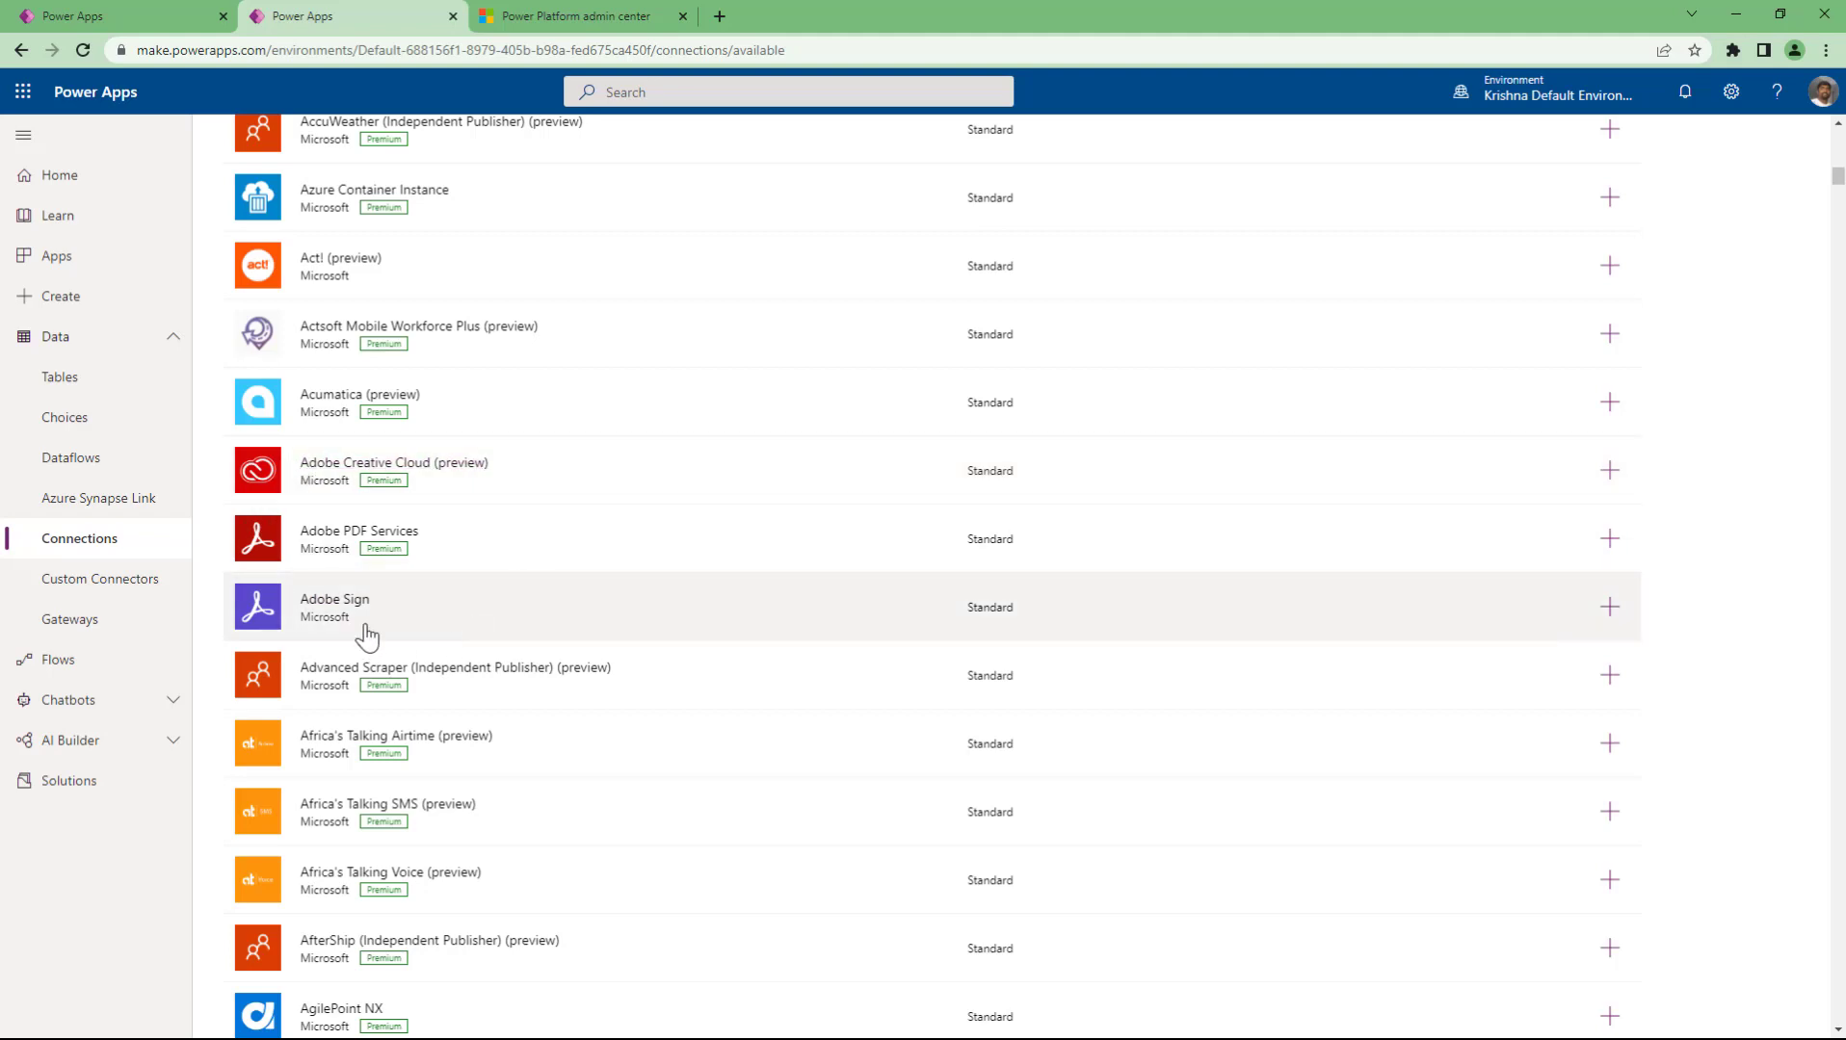
{"action": "scroll", "coordinate": [532, 549], "scroll_direction": "down", "scroll_amount": 2}
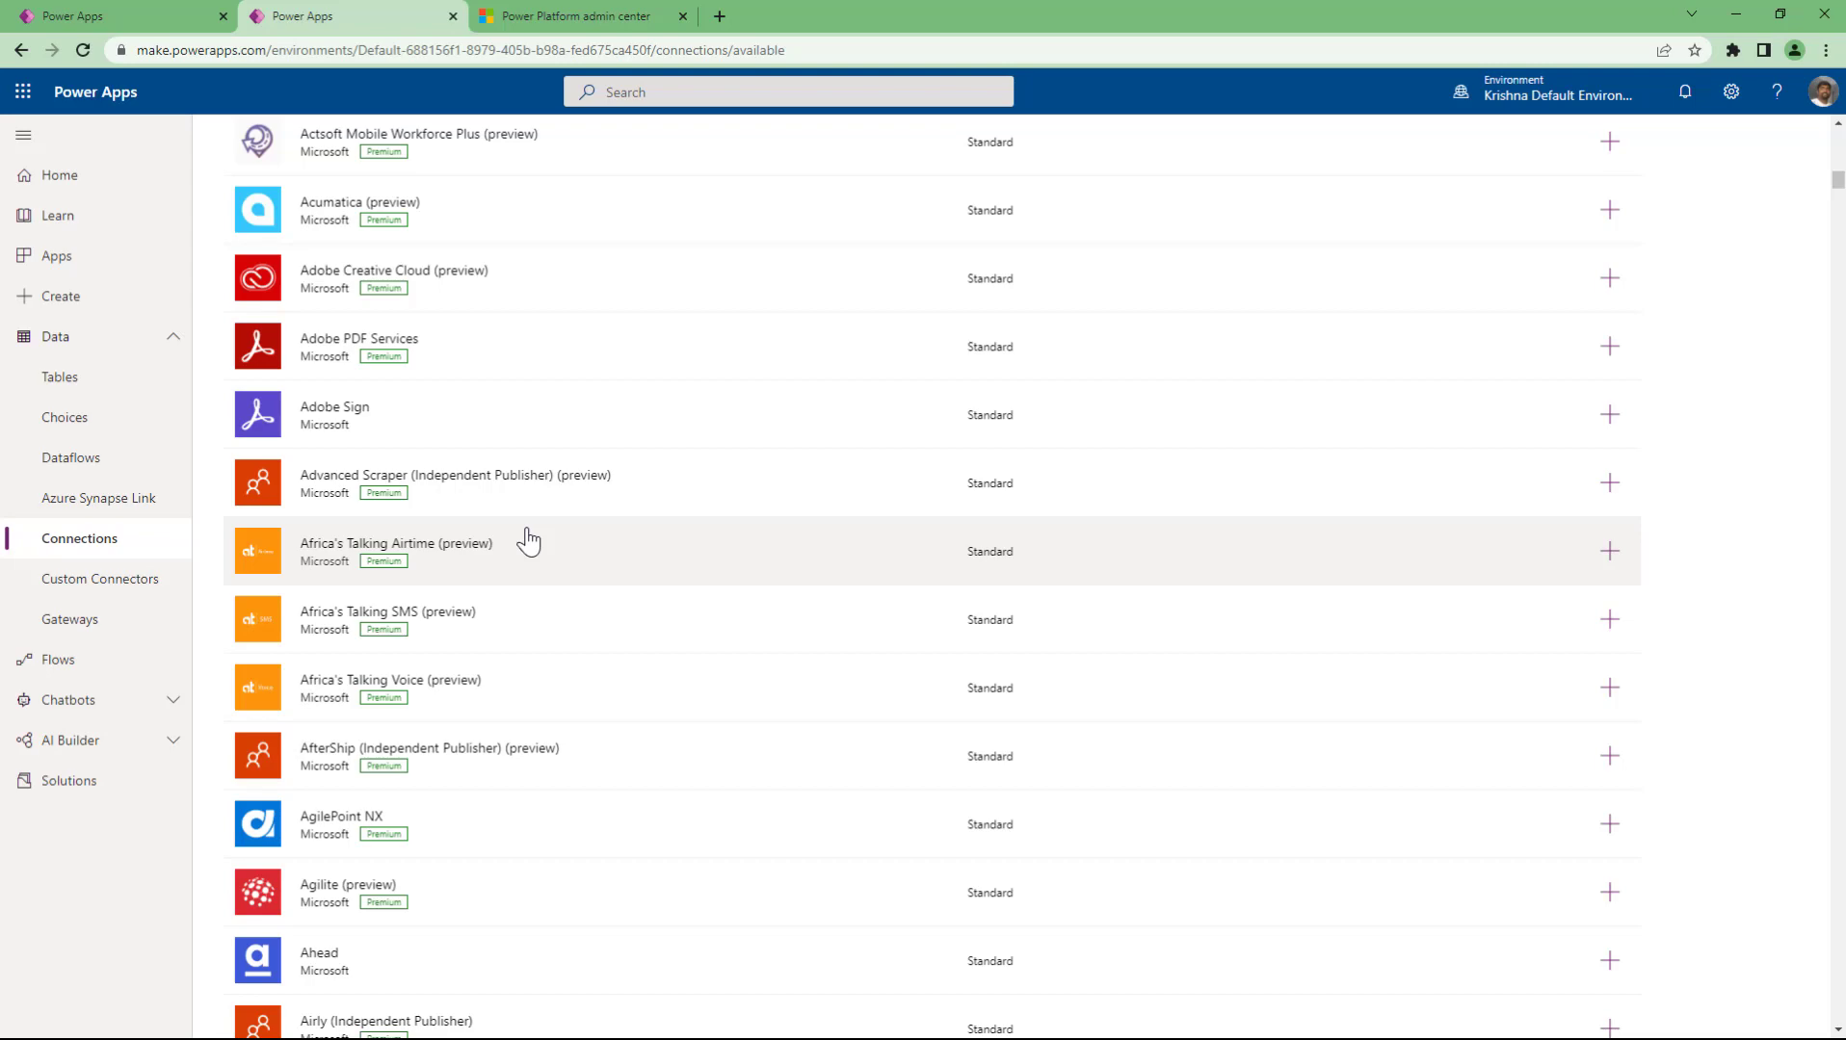
{"action": "scroll", "coordinate": [528, 543], "scroll_direction": "down", "scroll_amount": 6}
{"action": "scroll", "coordinate": [528, 542], "scroll_direction": "down", "scroll_amount": 4}
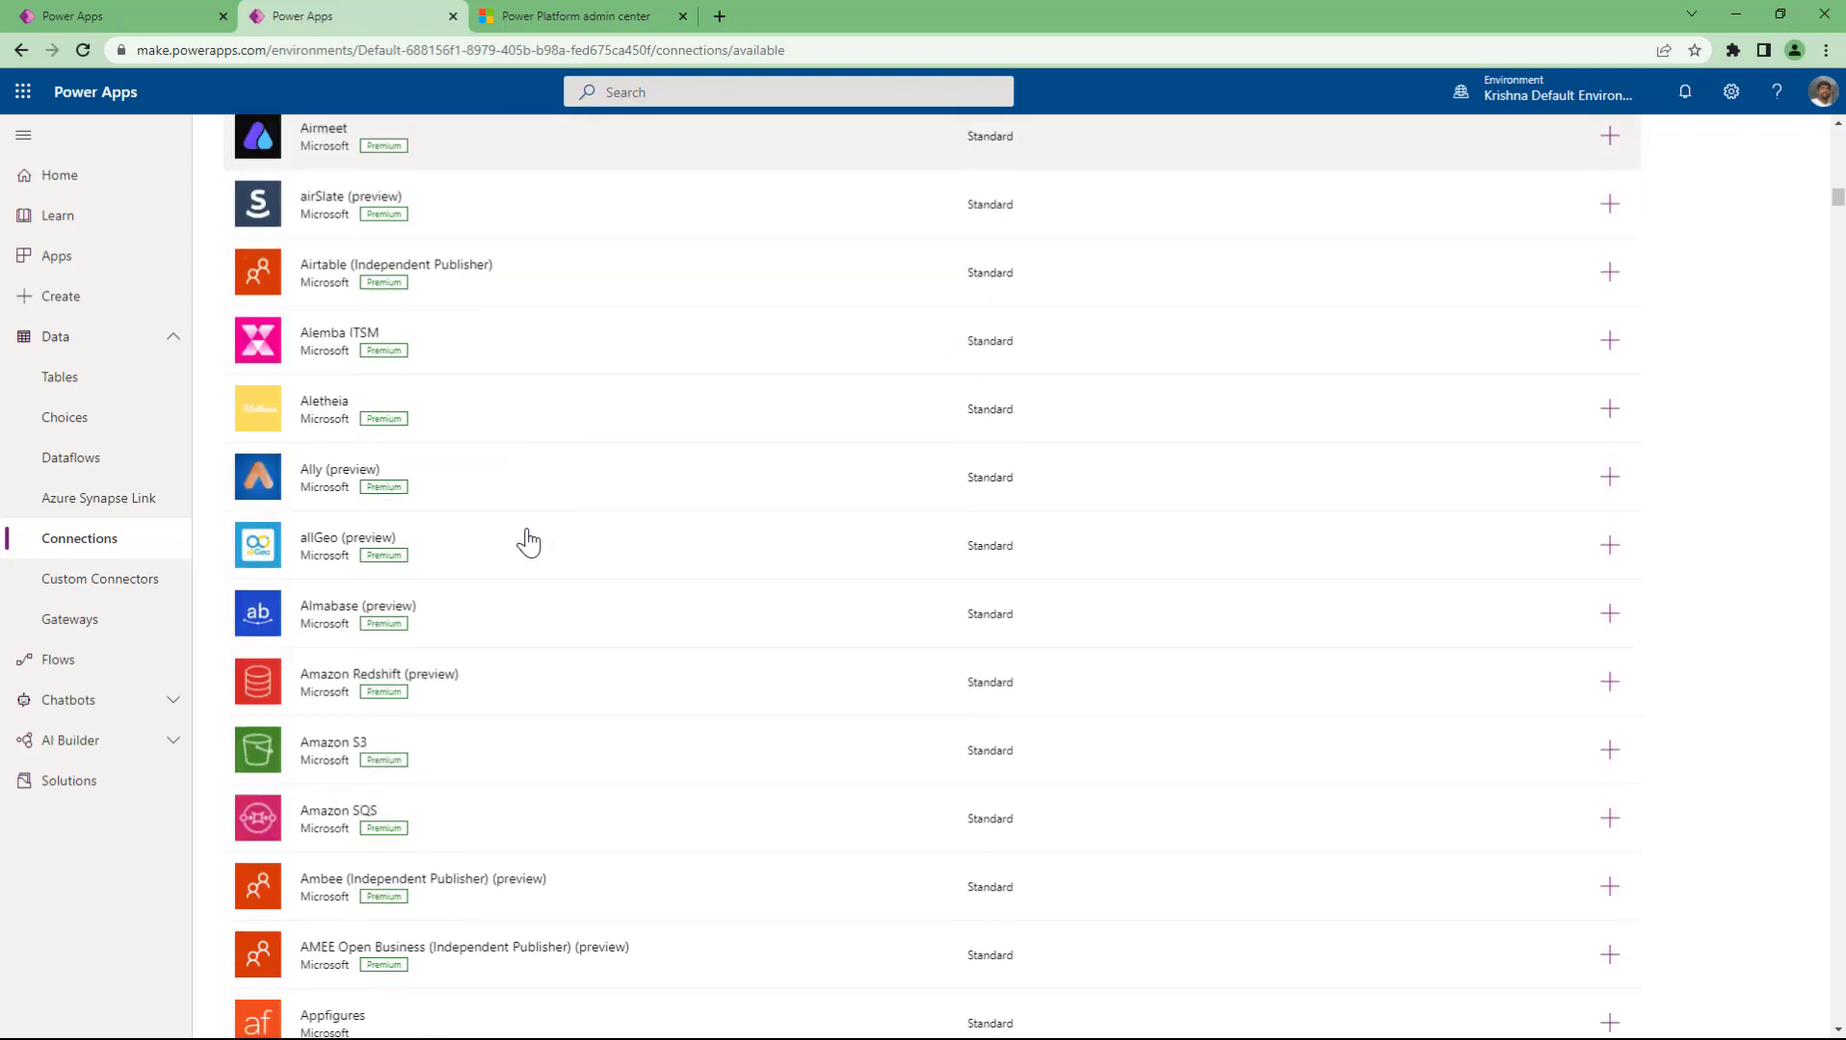
{"action": "scroll", "coordinate": [528, 543], "scroll_direction": "down", "scroll_amount": 10}
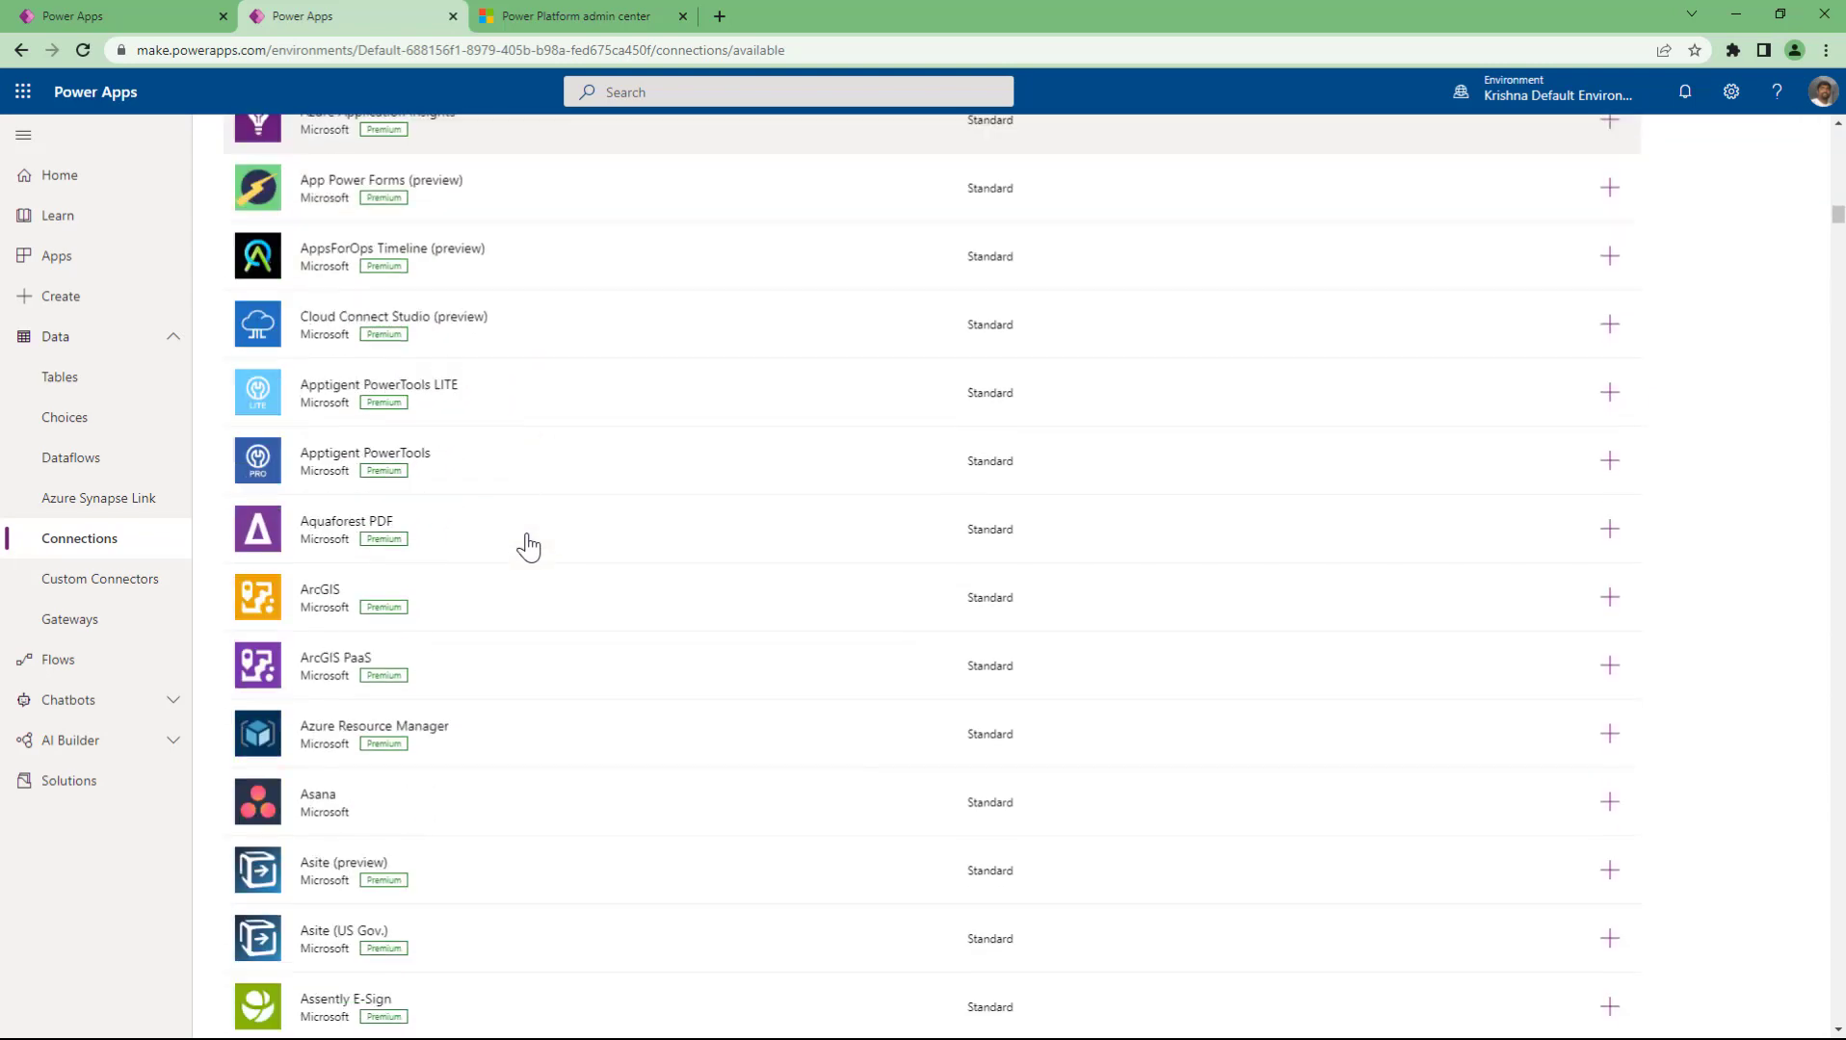
{"action": "scroll", "coordinate": [528, 546], "scroll_direction": "down", "scroll_amount": 3}
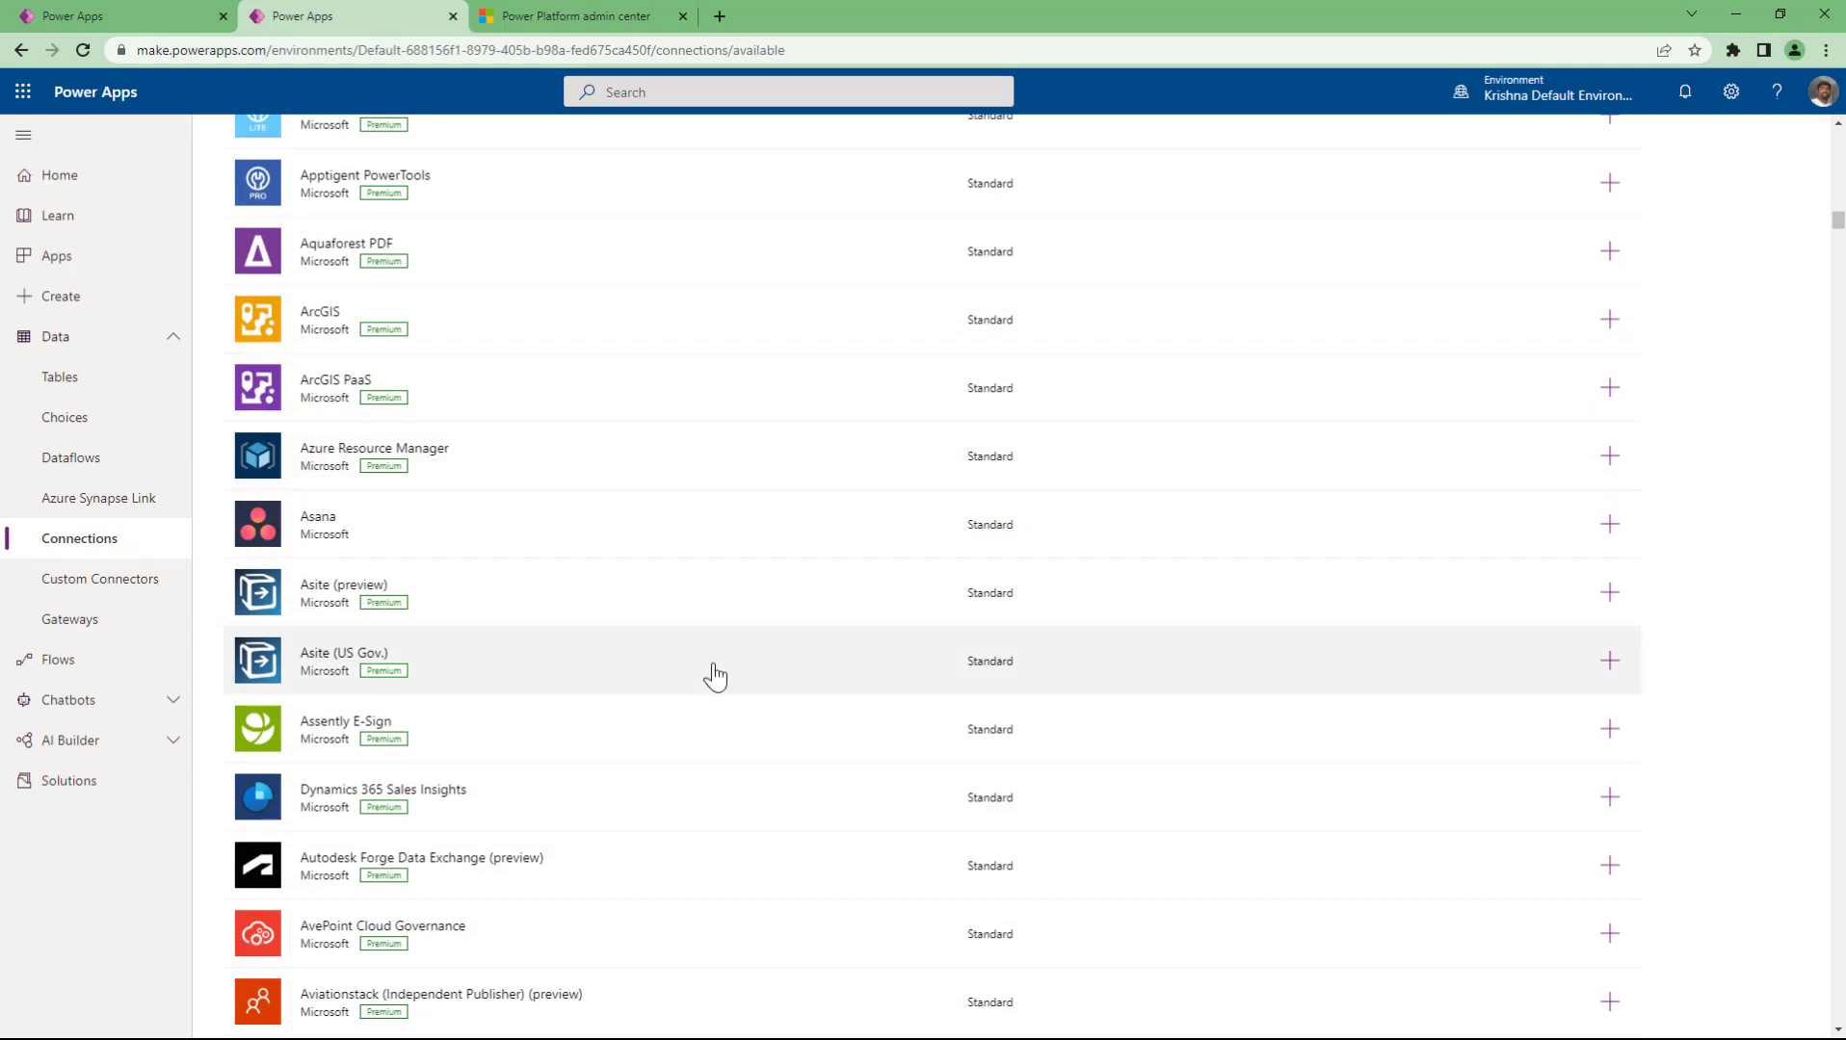
- Examine the alphabetical connector list through the A to C entries for premium labels, then return to its beginning
{"action": "scroll", "coordinate": [714, 677], "scroll_direction": "down", "scroll_amount": 4}
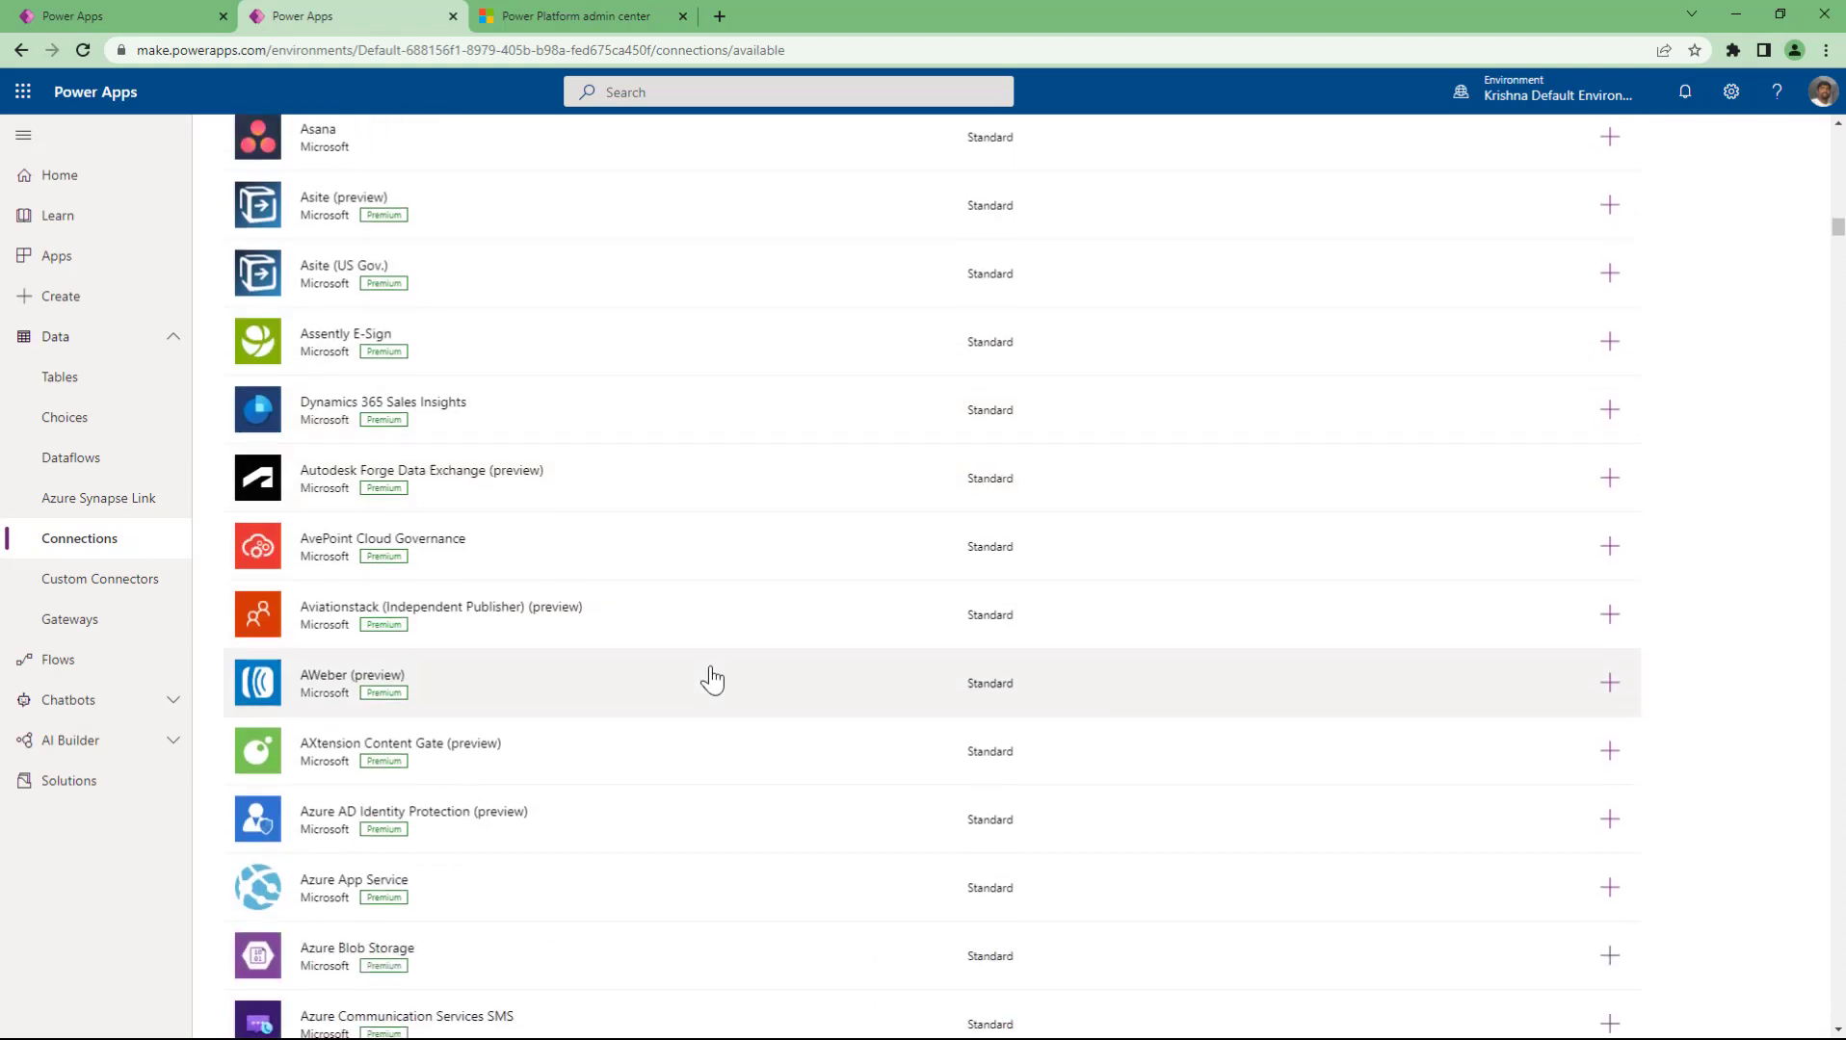
{"action": "scroll", "coordinate": [713, 680], "scroll_direction": "down", "scroll_amount": 5}
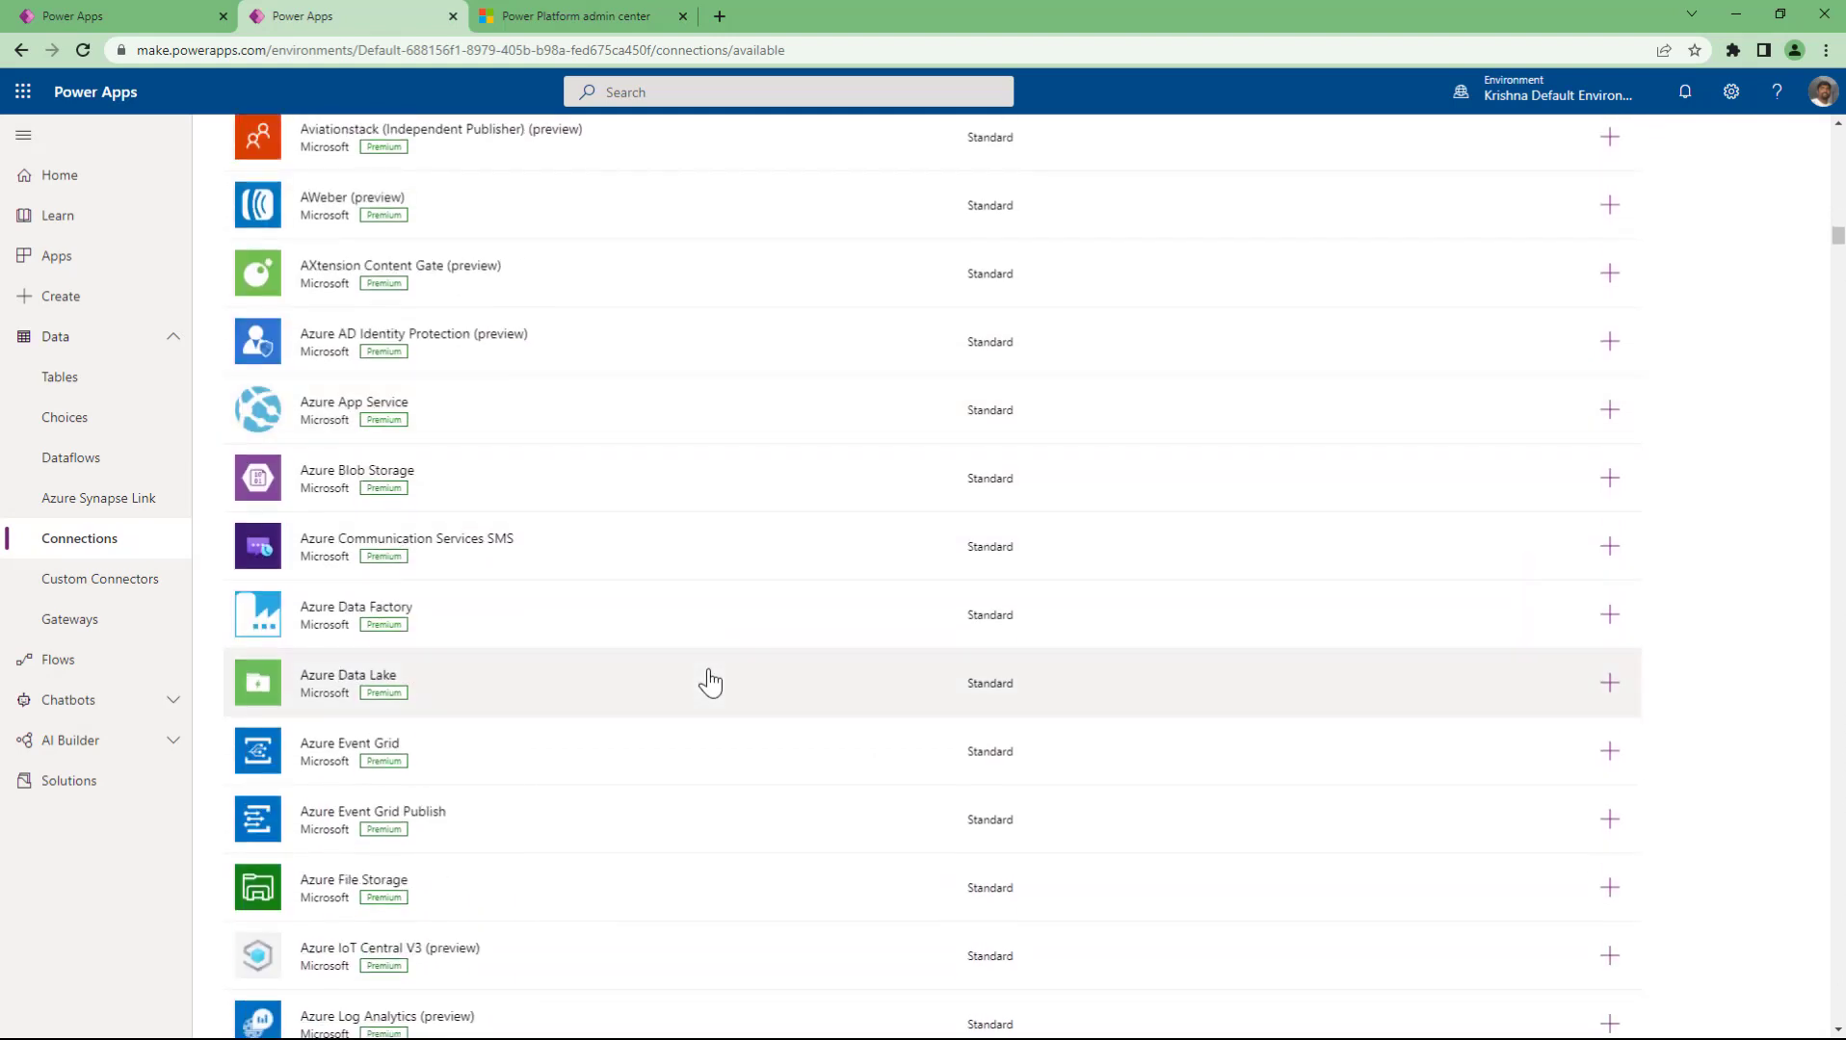
{"action": "scroll", "coordinate": [710, 682], "scroll_direction": "down", "scroll_amount": 12}
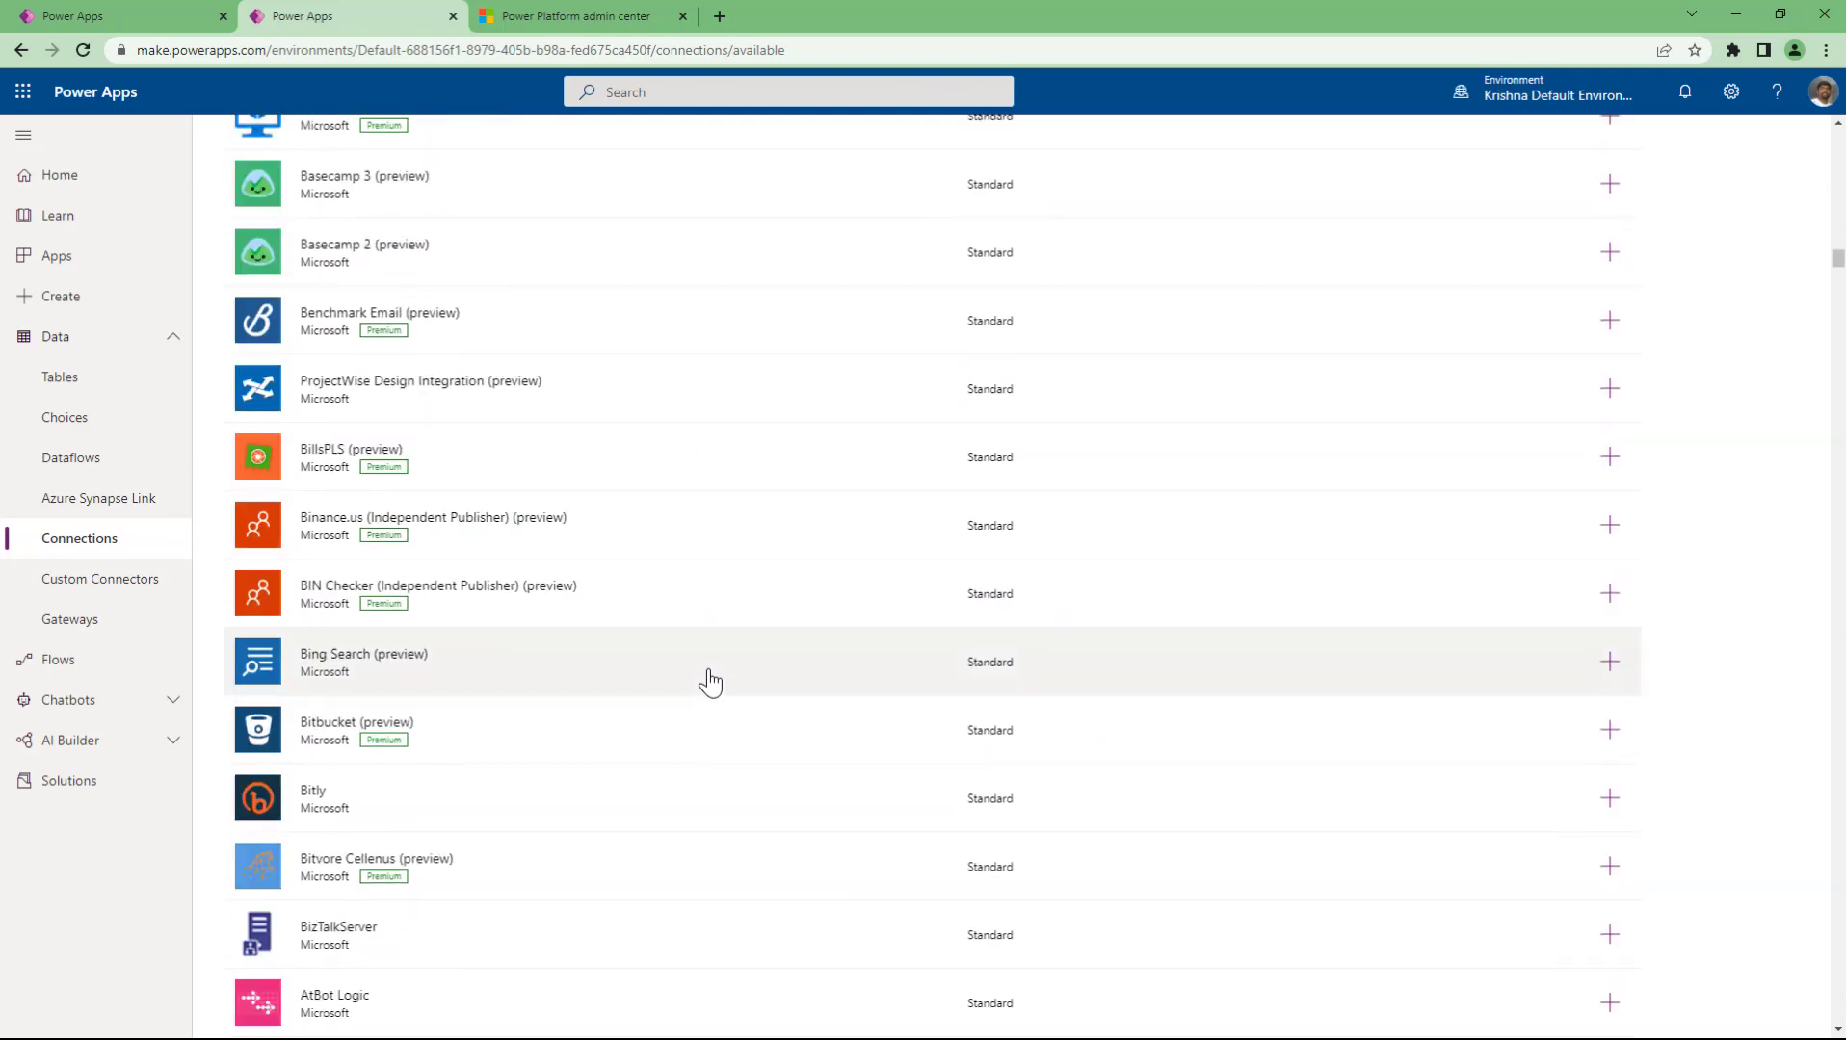
{"action": "scroll", "coordinate": [710, 682], "scroll_direction": "down", "scroll_amount": 7}
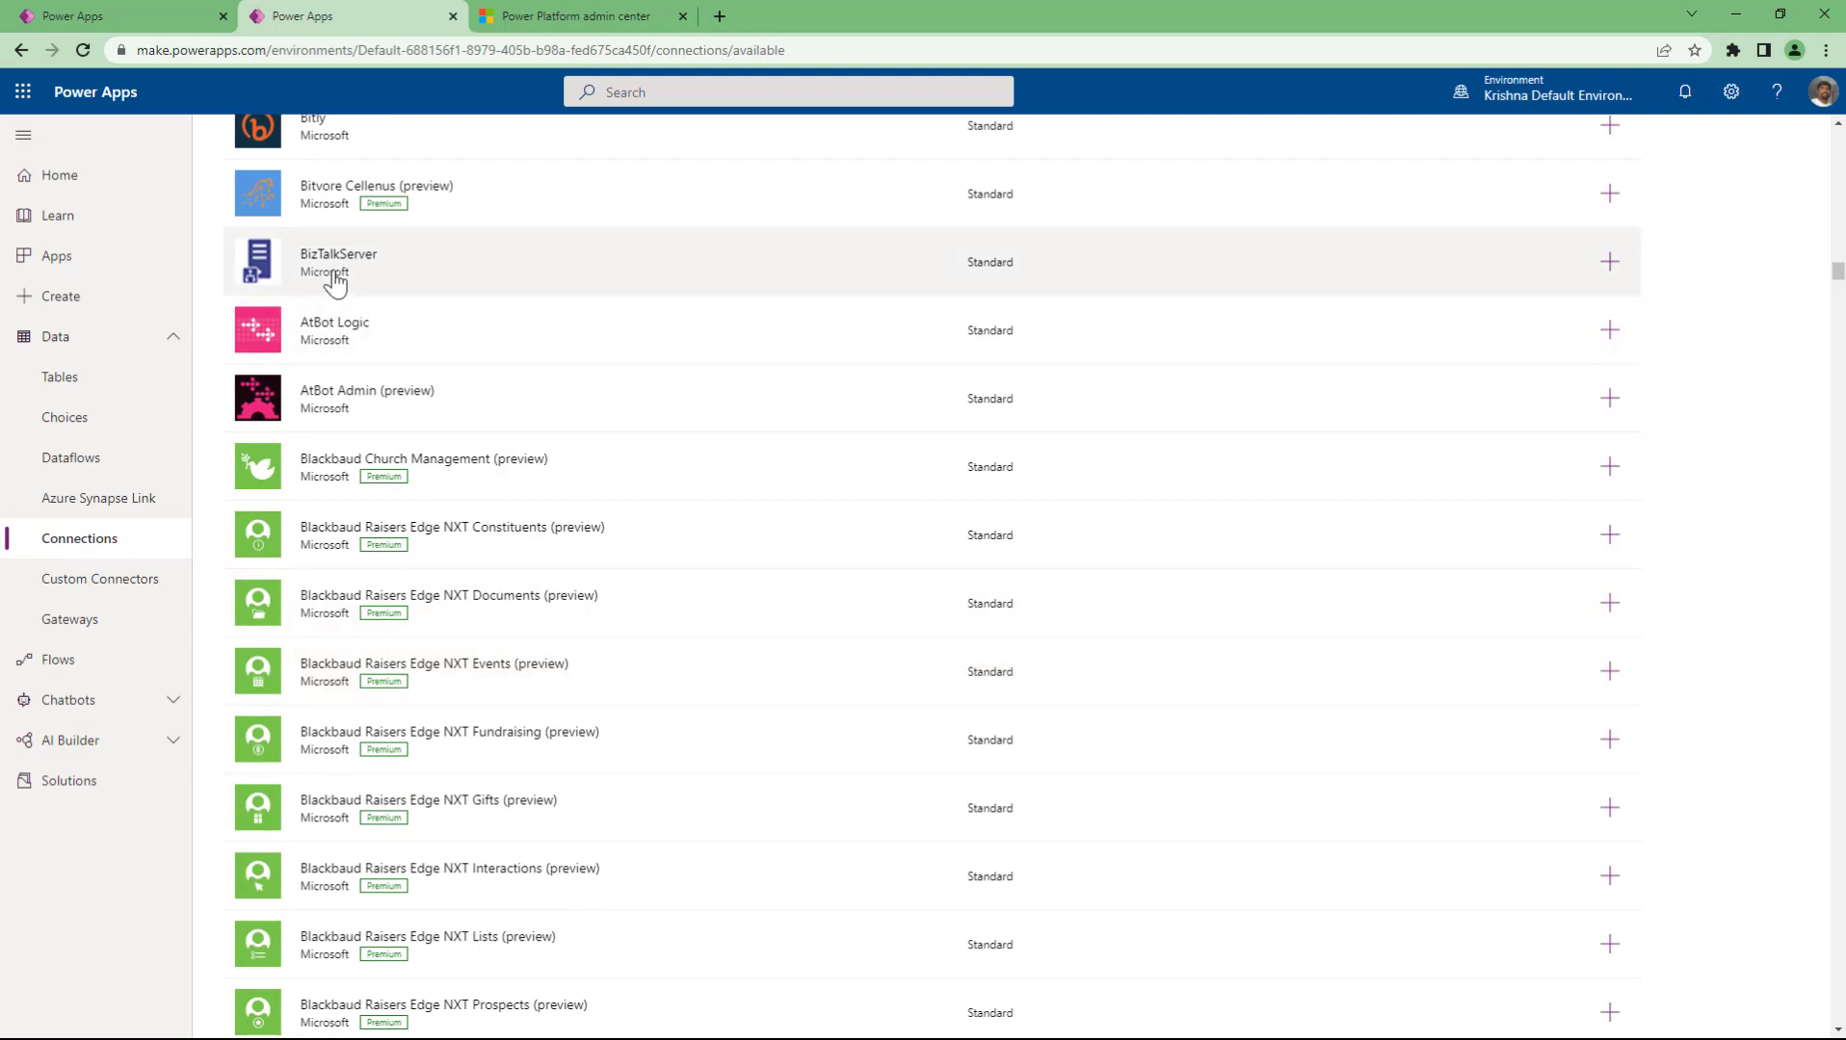
{"action": "scroll", "coordinate": [632, 754], "scroll_direction": "down", "scroll_amount": 5}
{"action": "scroll", "coordinate": [632, 755], "scroll_direction": "down", "scroll_amount": 4}
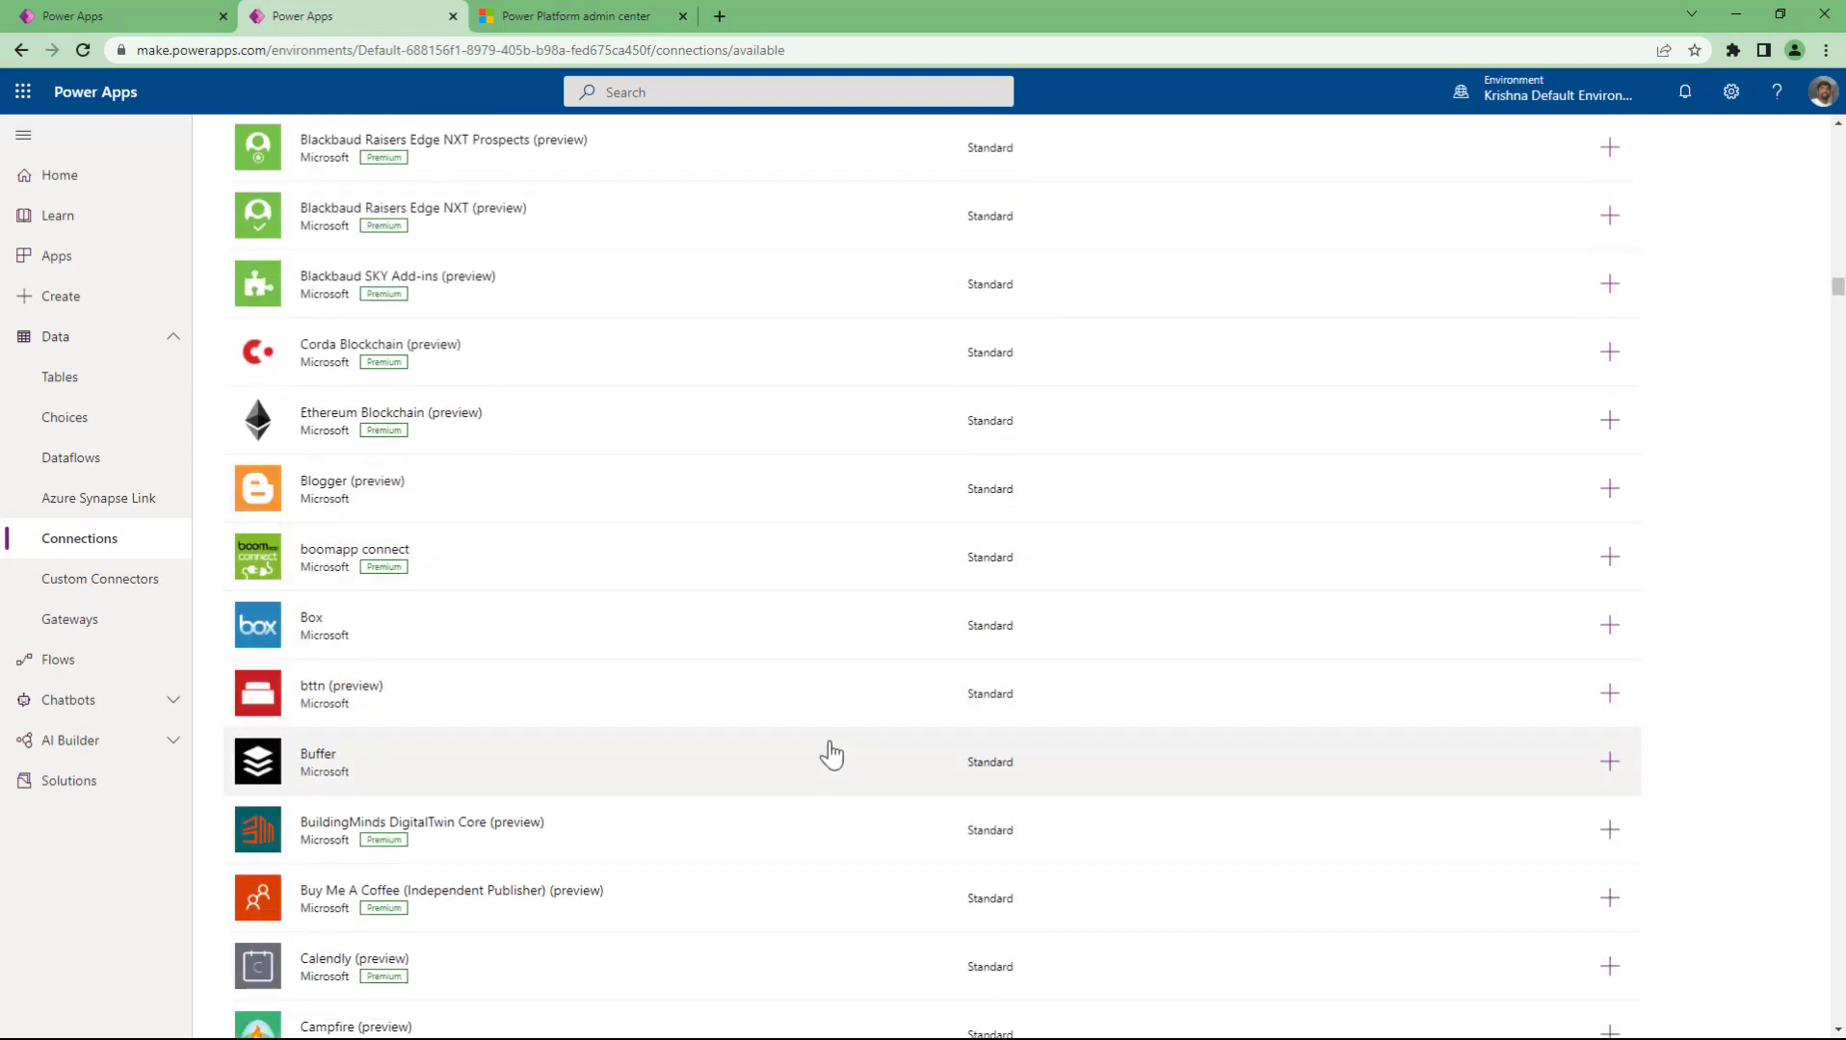
{"action": "scroll", "coordinate": [831, 754], "scroll_direction": "down", "scroll_amount": 5}
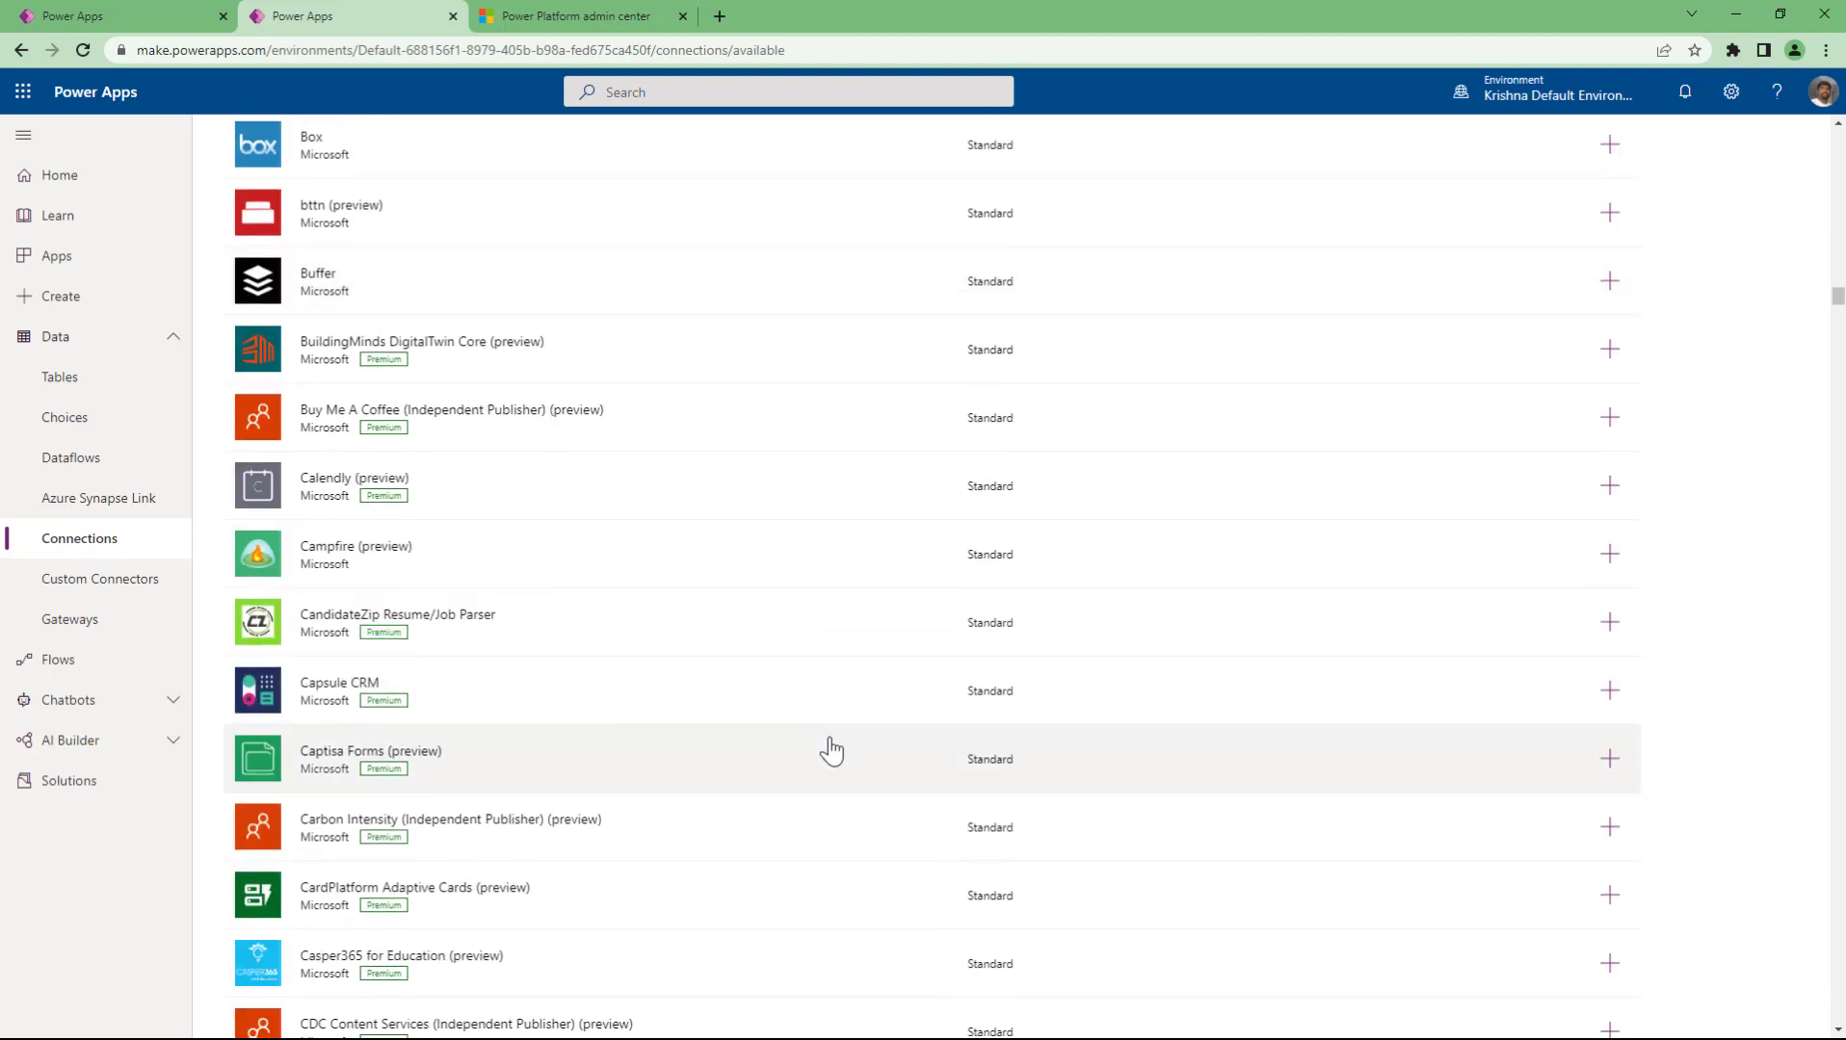
{"action": "scroll", "coordinate": [831, 749], "scroll_direction": "up", "scroll_amount": 15}
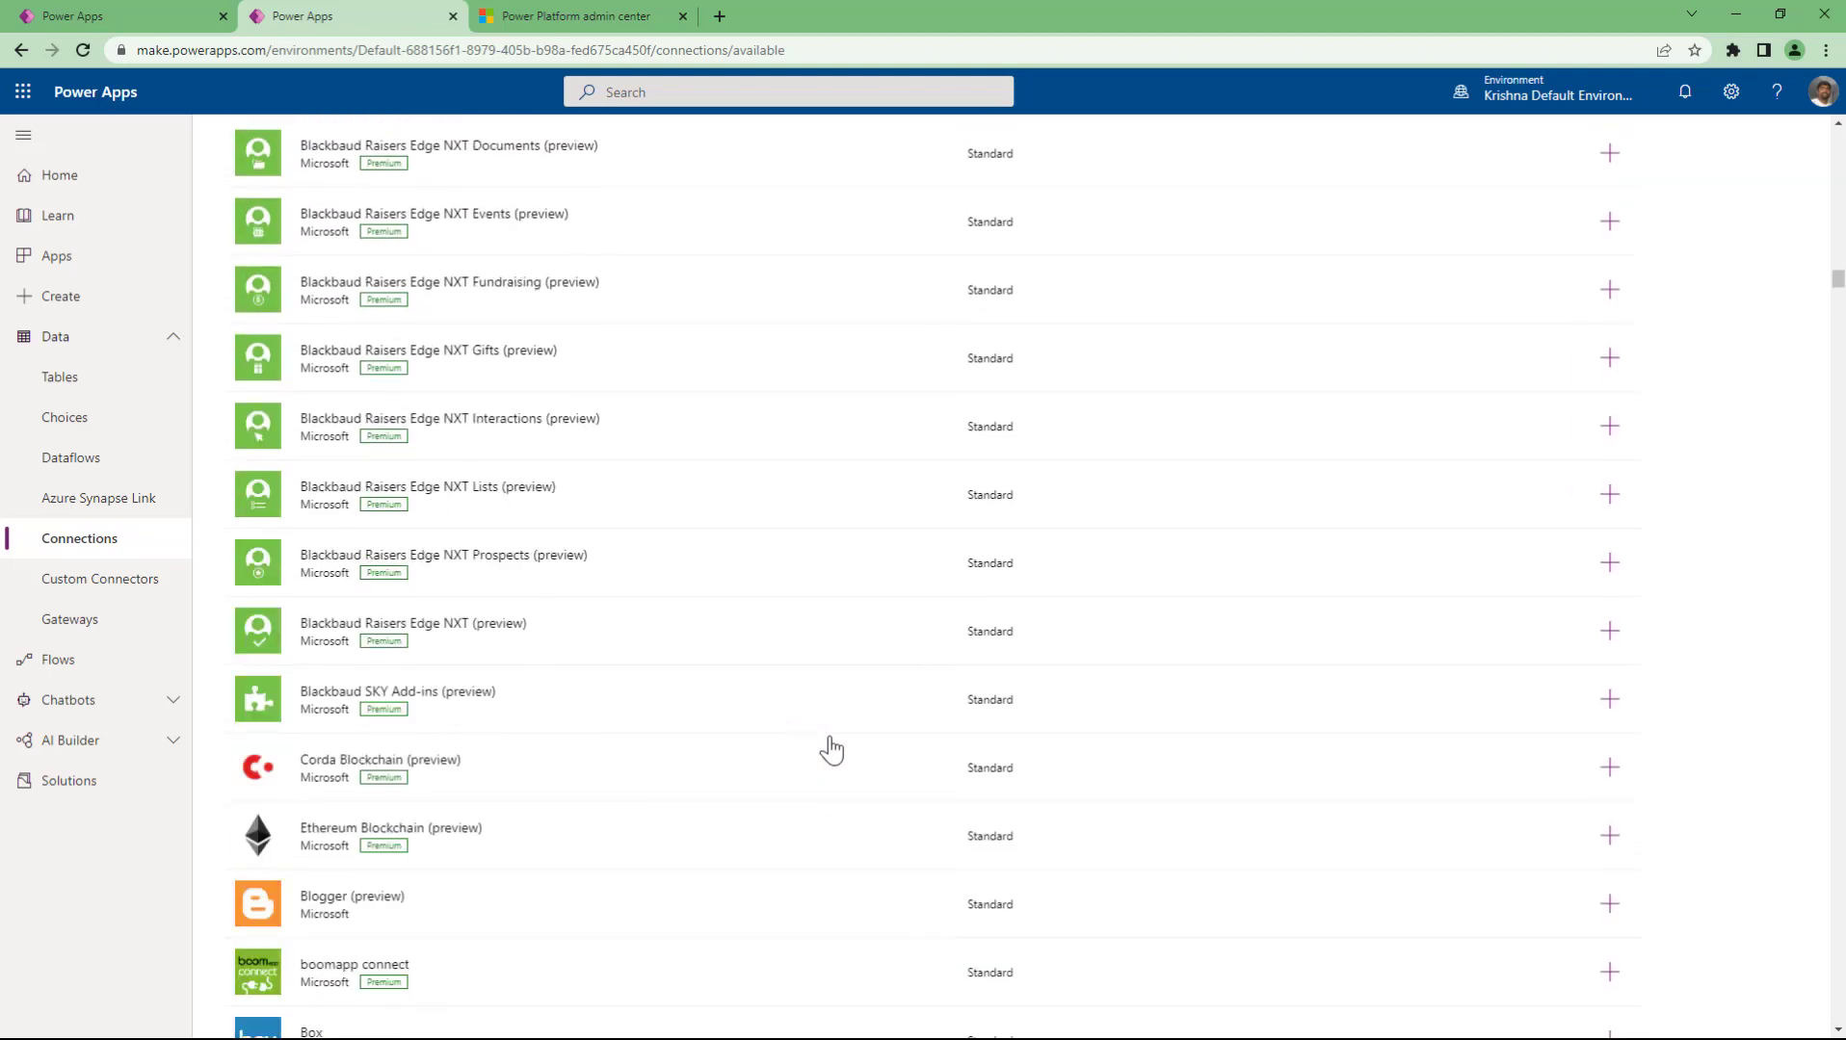
{"action": "scroll", "coordinate": [831, 749], "scroll_direction": "up", "scroll_amount": 15}
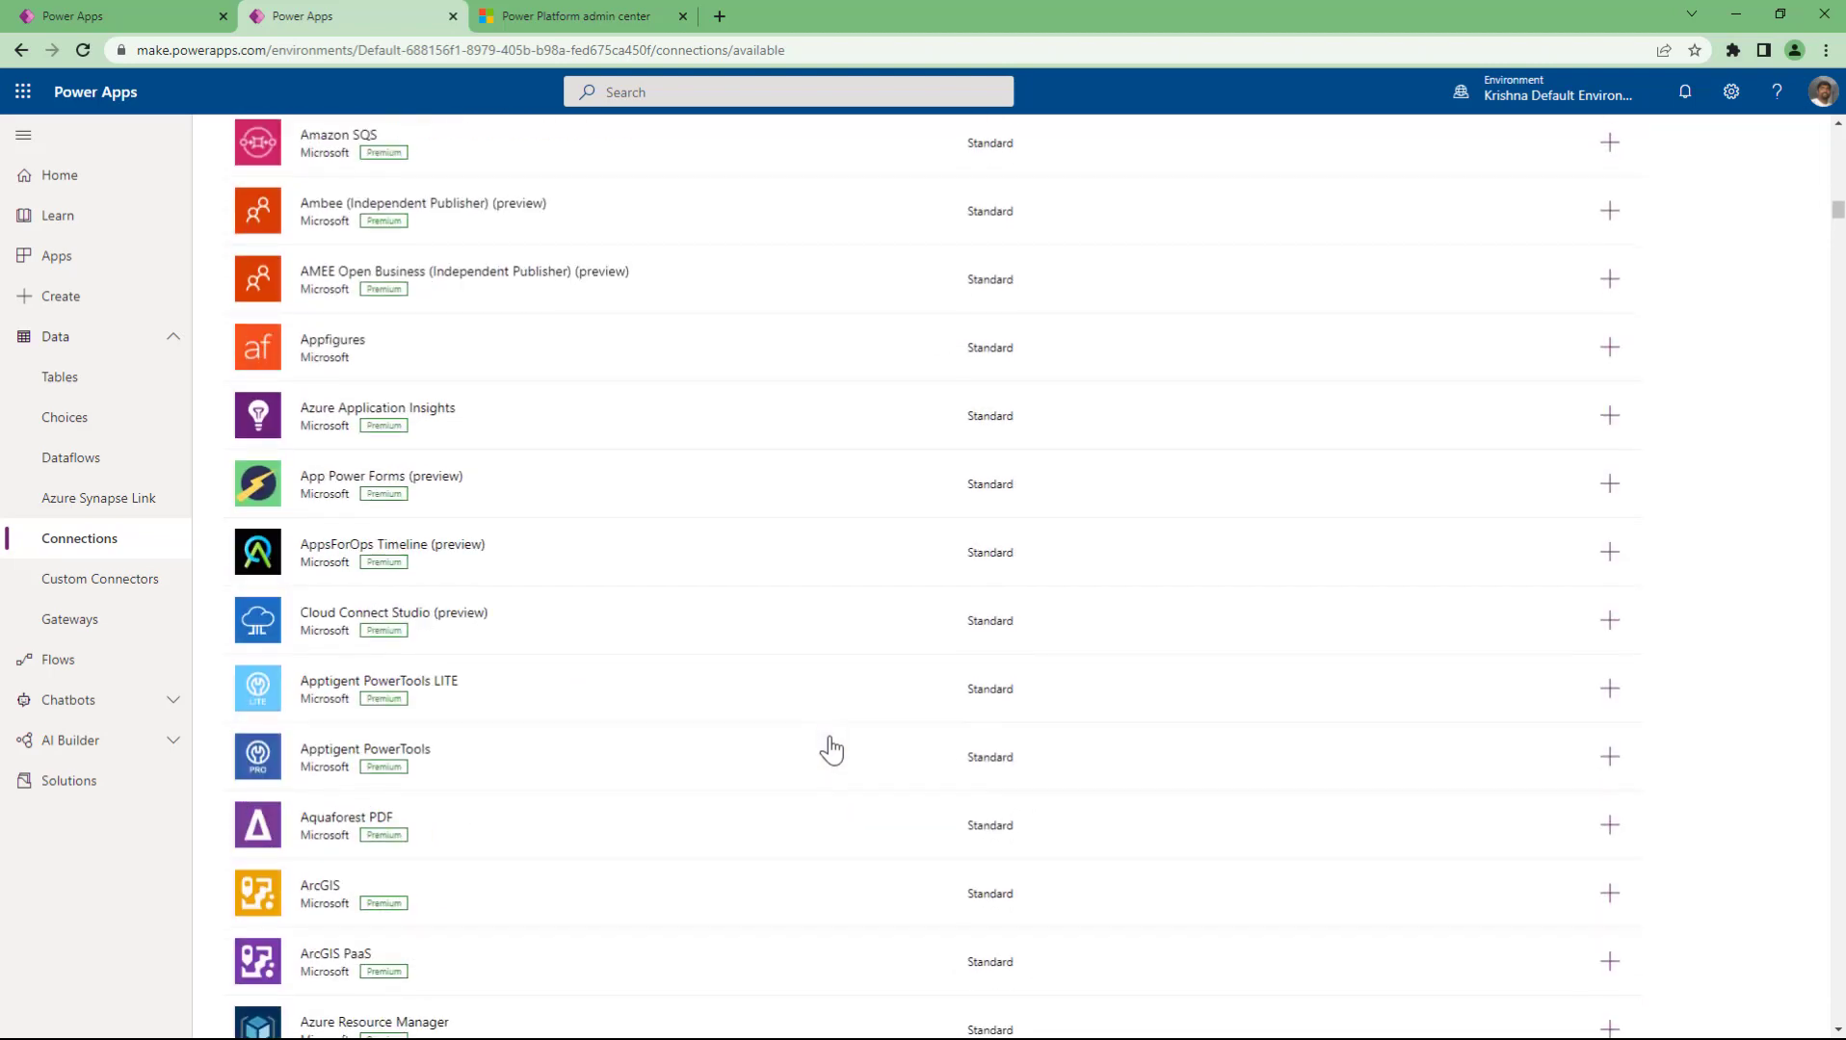
{"action": "scroll", "coordinate": [831, 749], "scroll_direction": "up", "scroll_amount": 10}
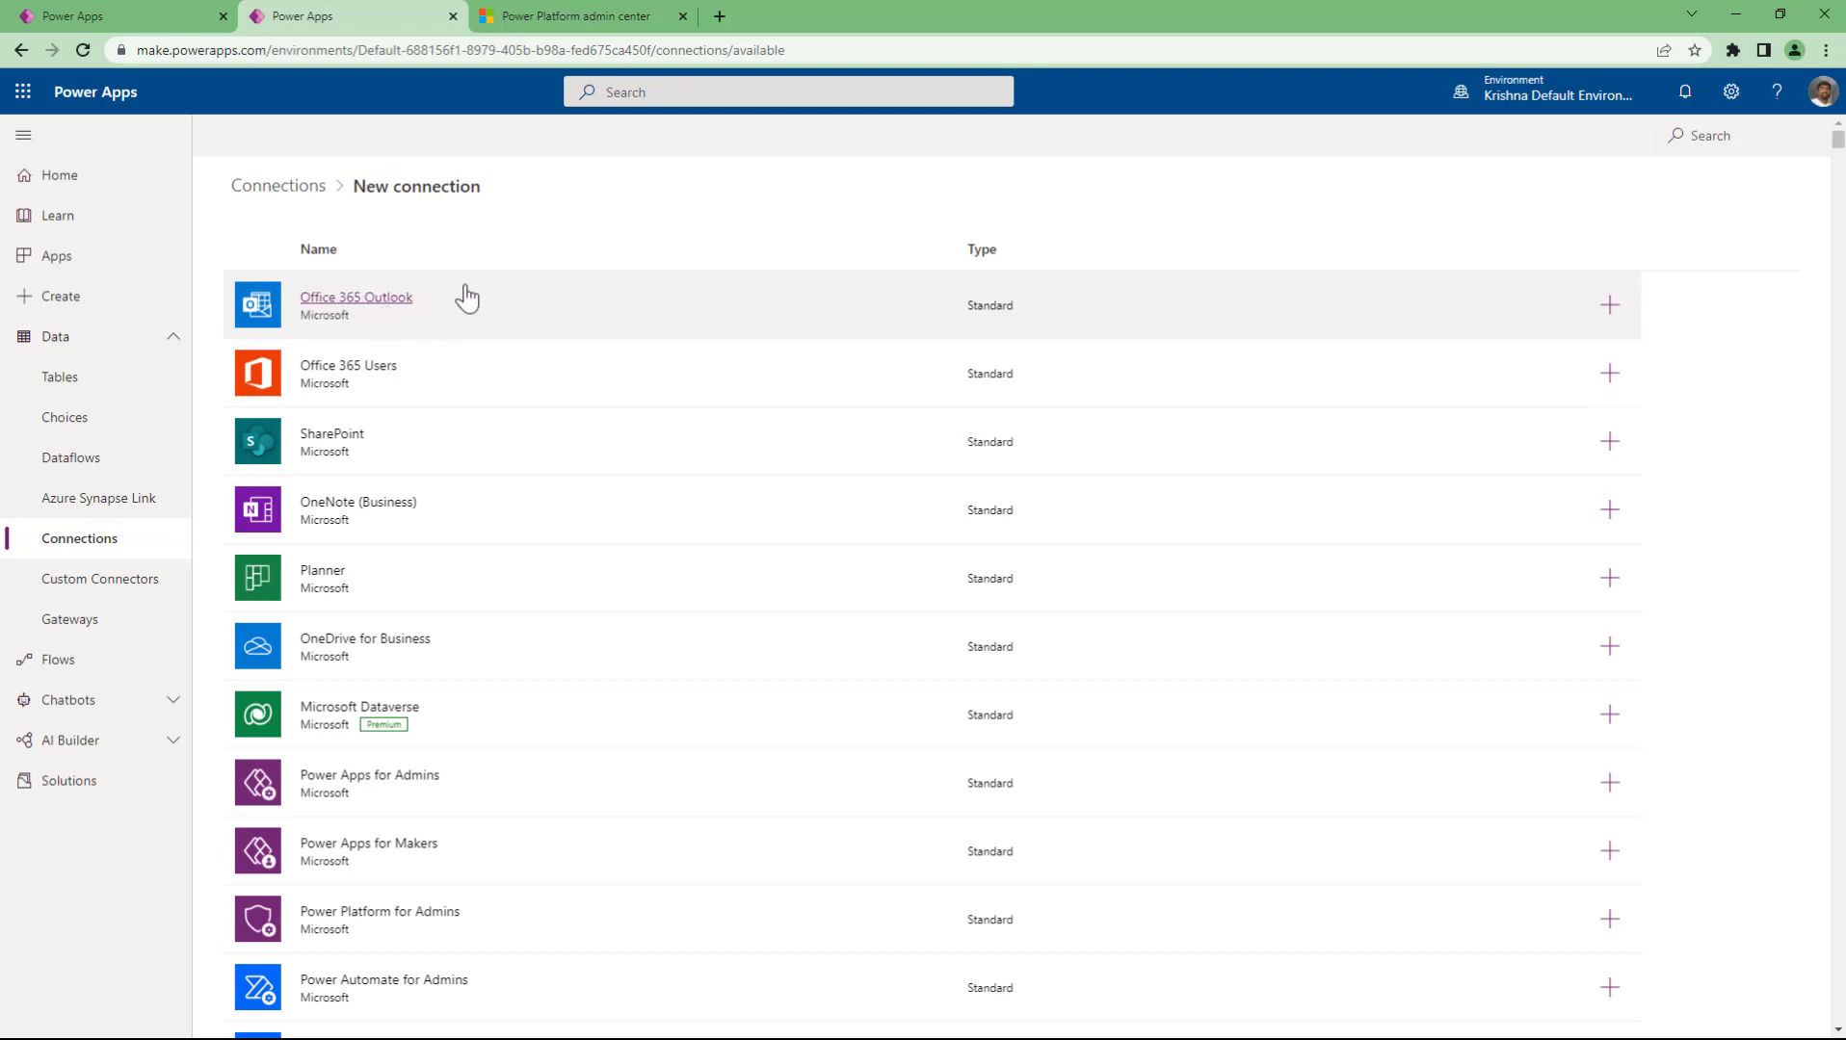
- View the Office 365 Outlook connection prompt without creating the connection, and return to the environment's Connections list
{"action": "left_click", "coordinate": [1617, 314]}
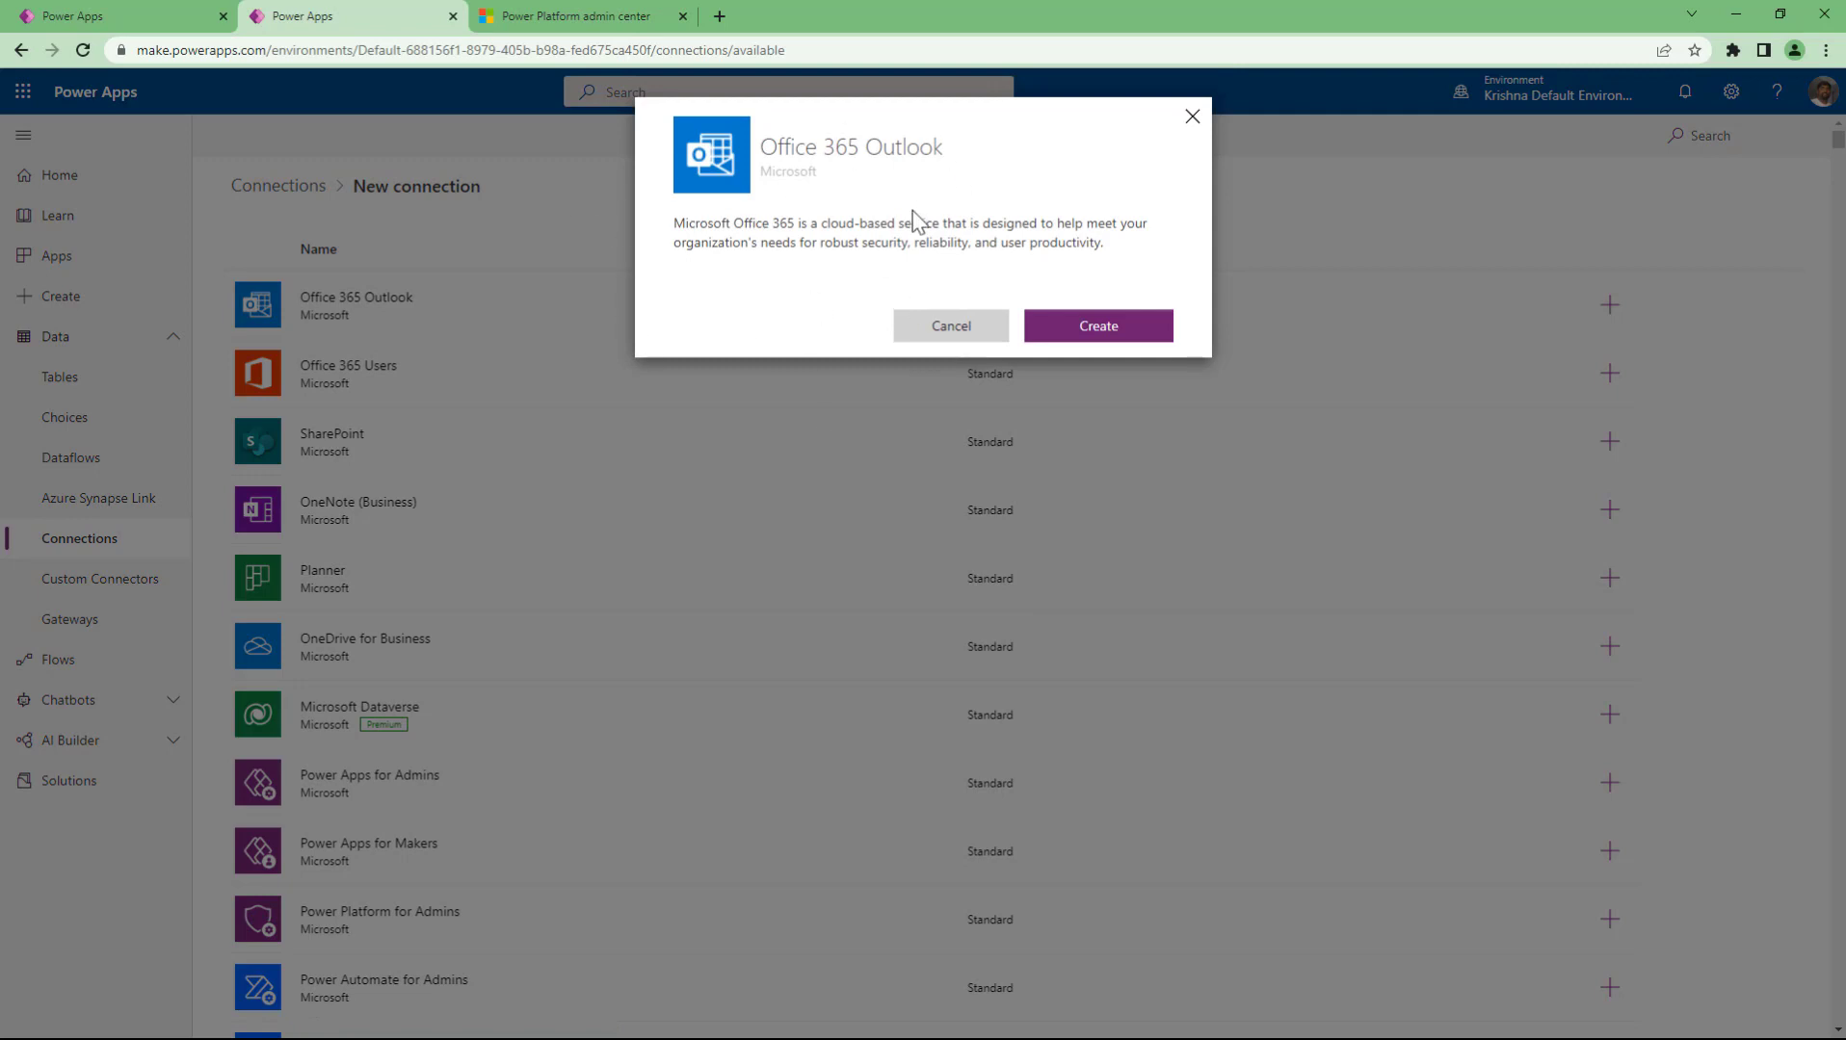
{"action": "left_click", "coordinate": [1195, 117]}
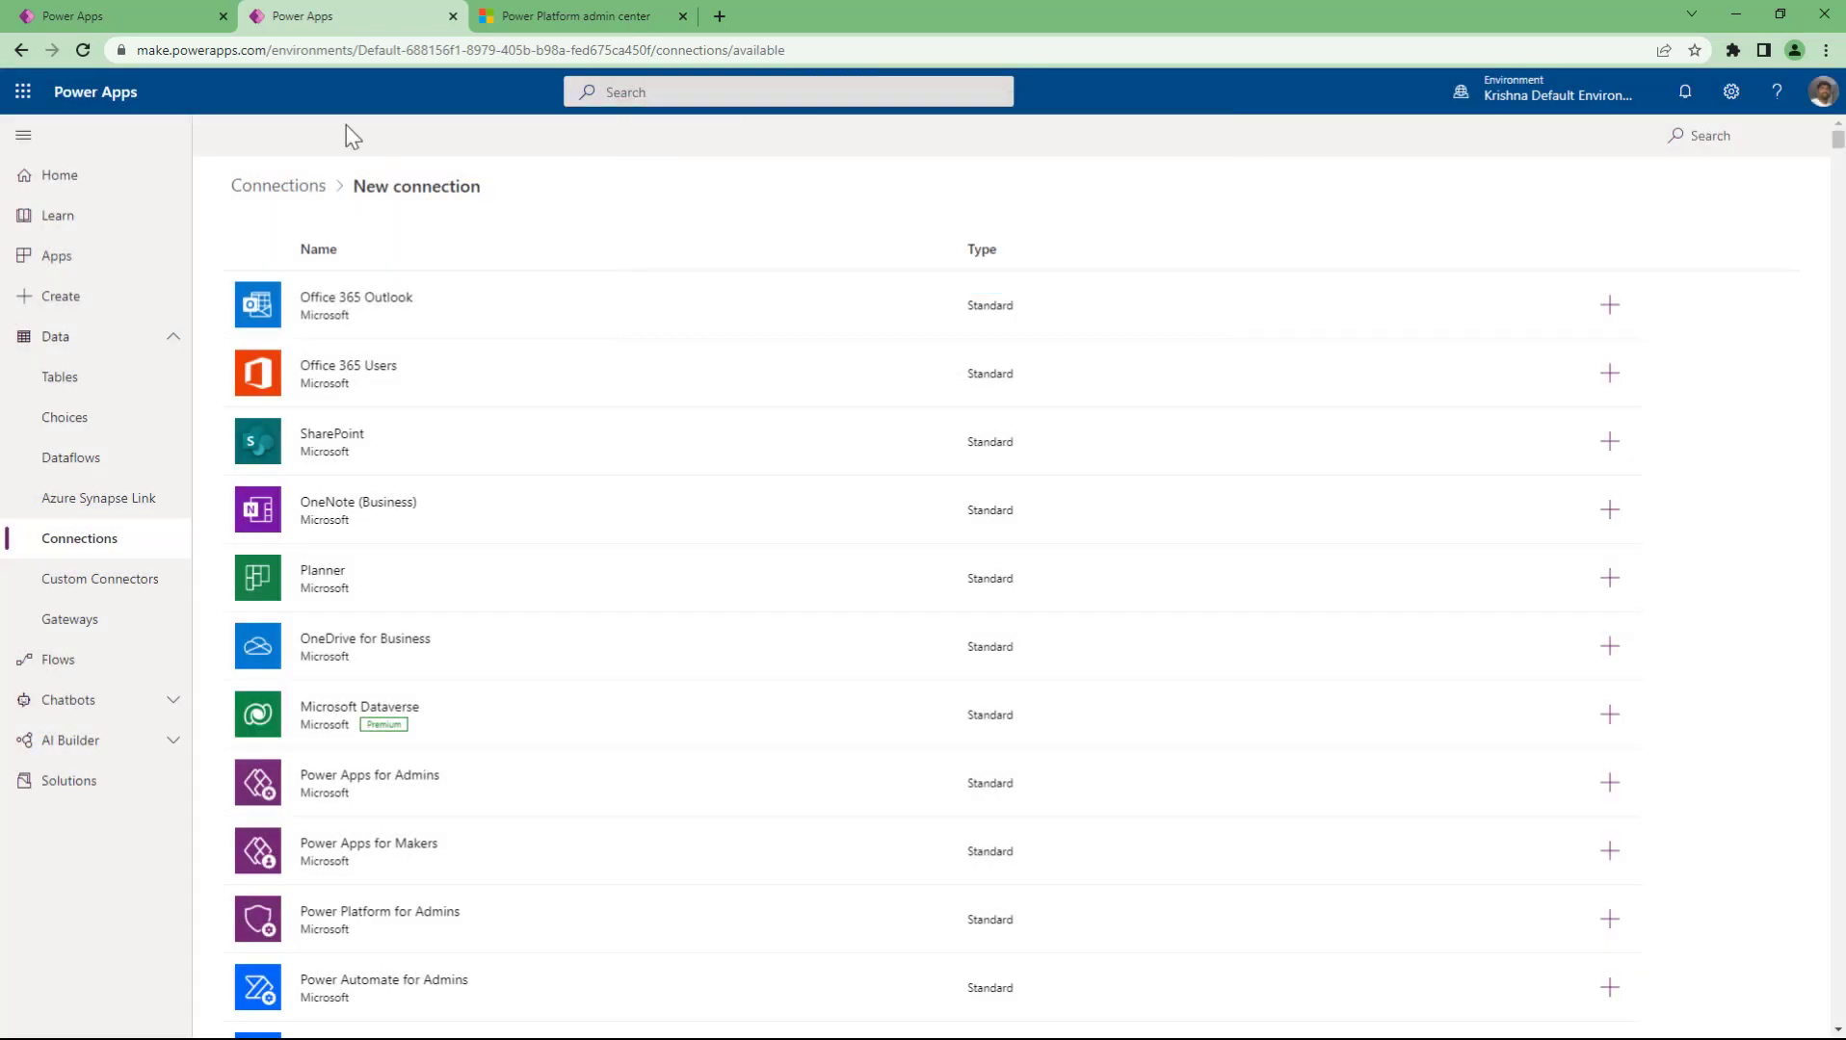
{"action": "left_click", "coordinate": [289, 187]}
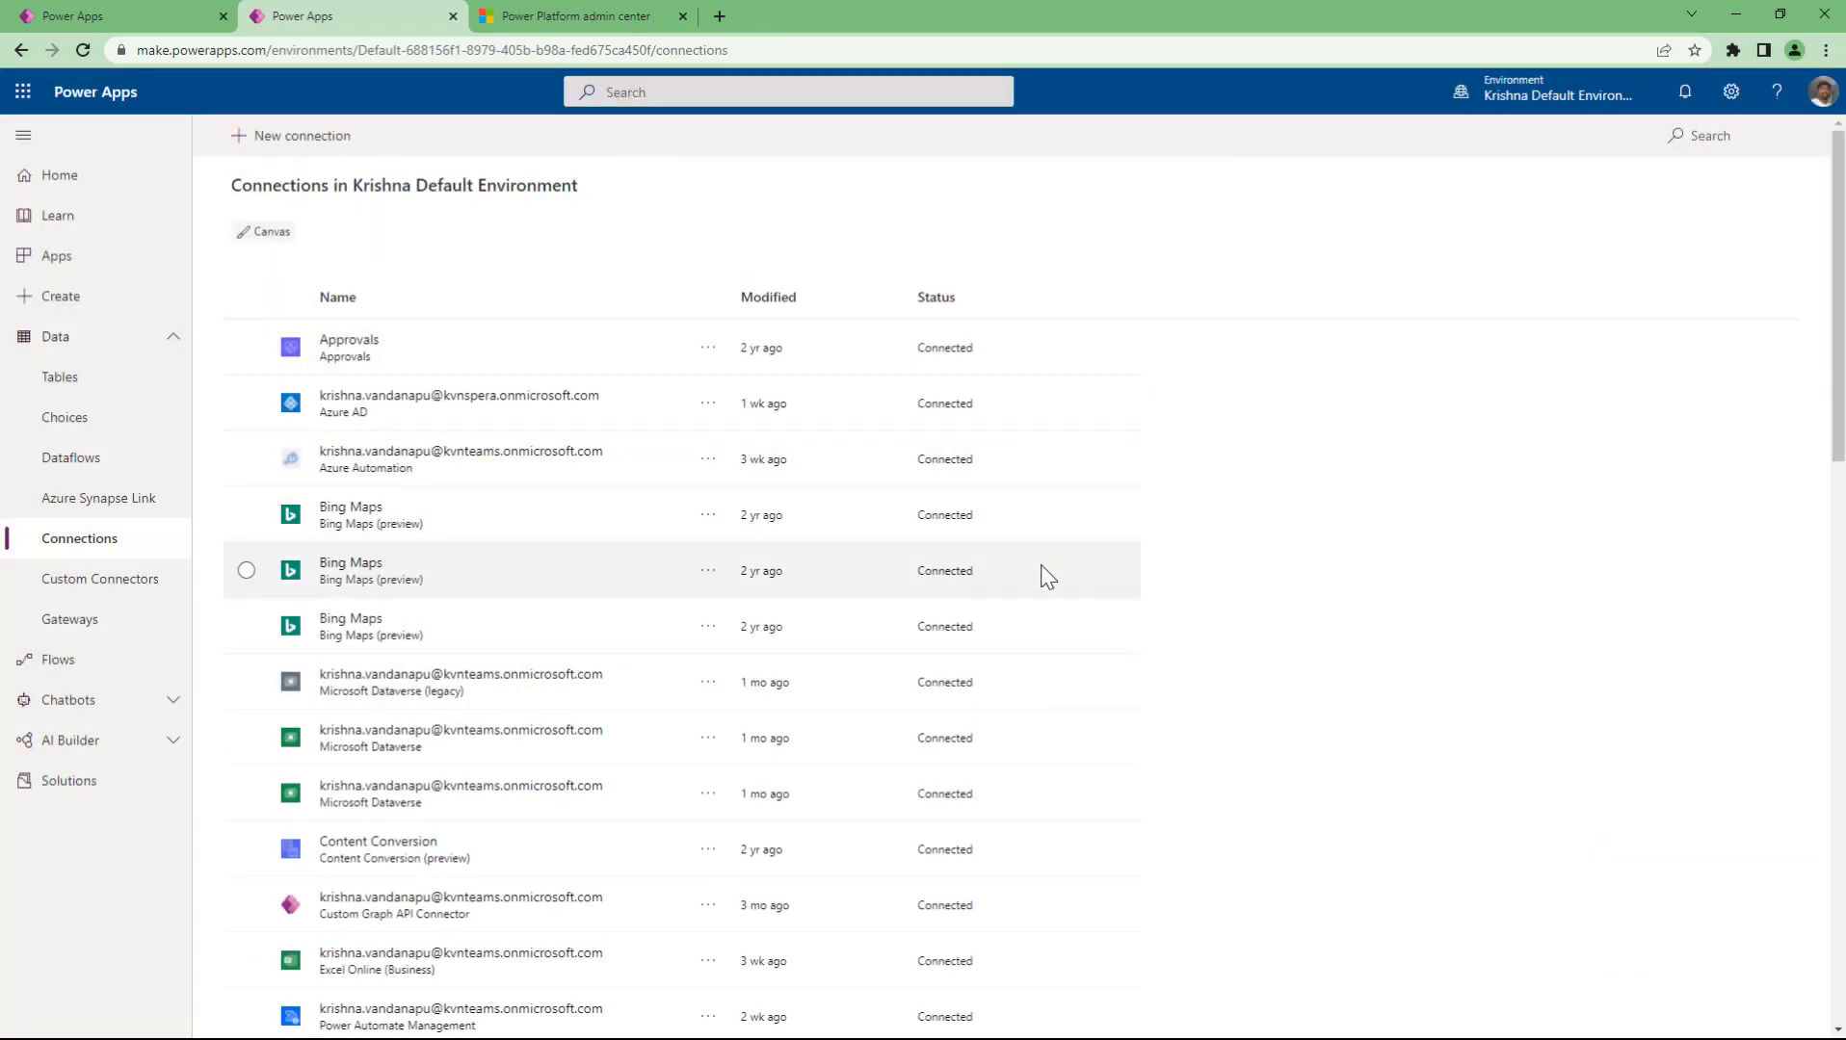
- Search the existing connections for "out" and clear the search
{"action": "left_click", "coordinate": [1743, 138]}
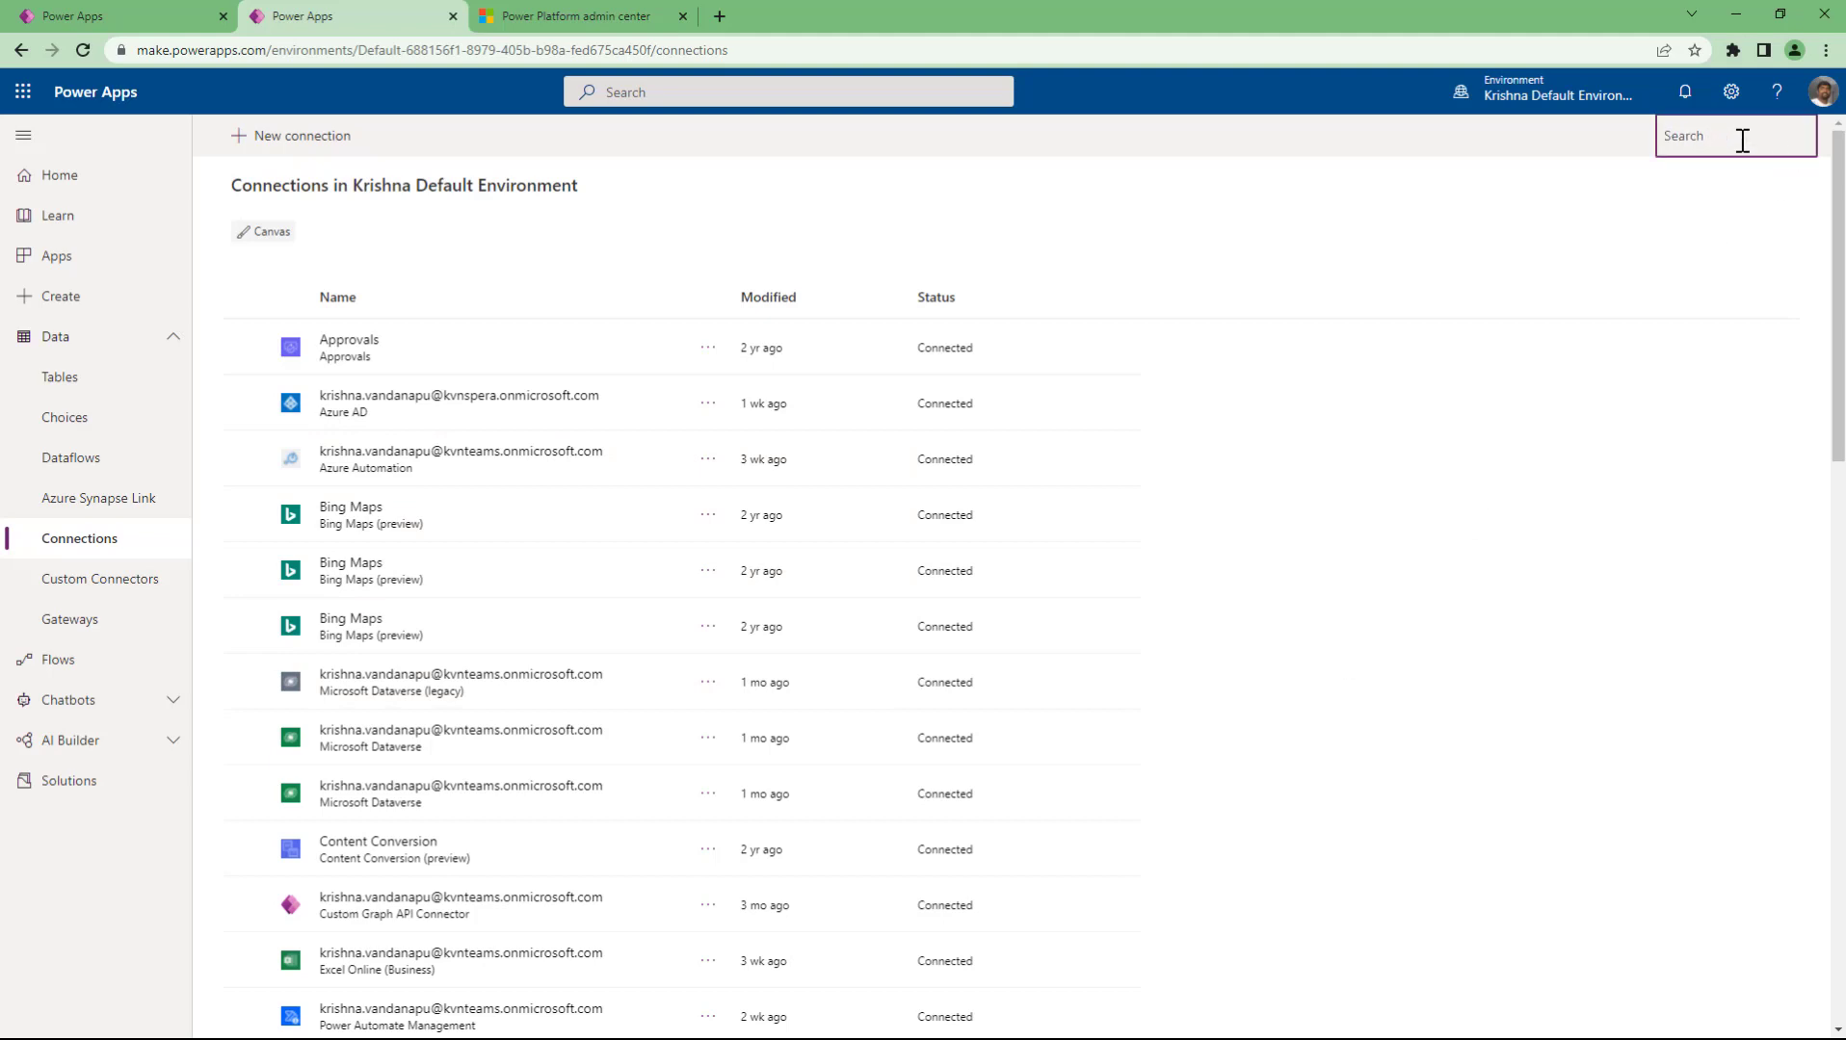
{"action": "type", "text": "out"}
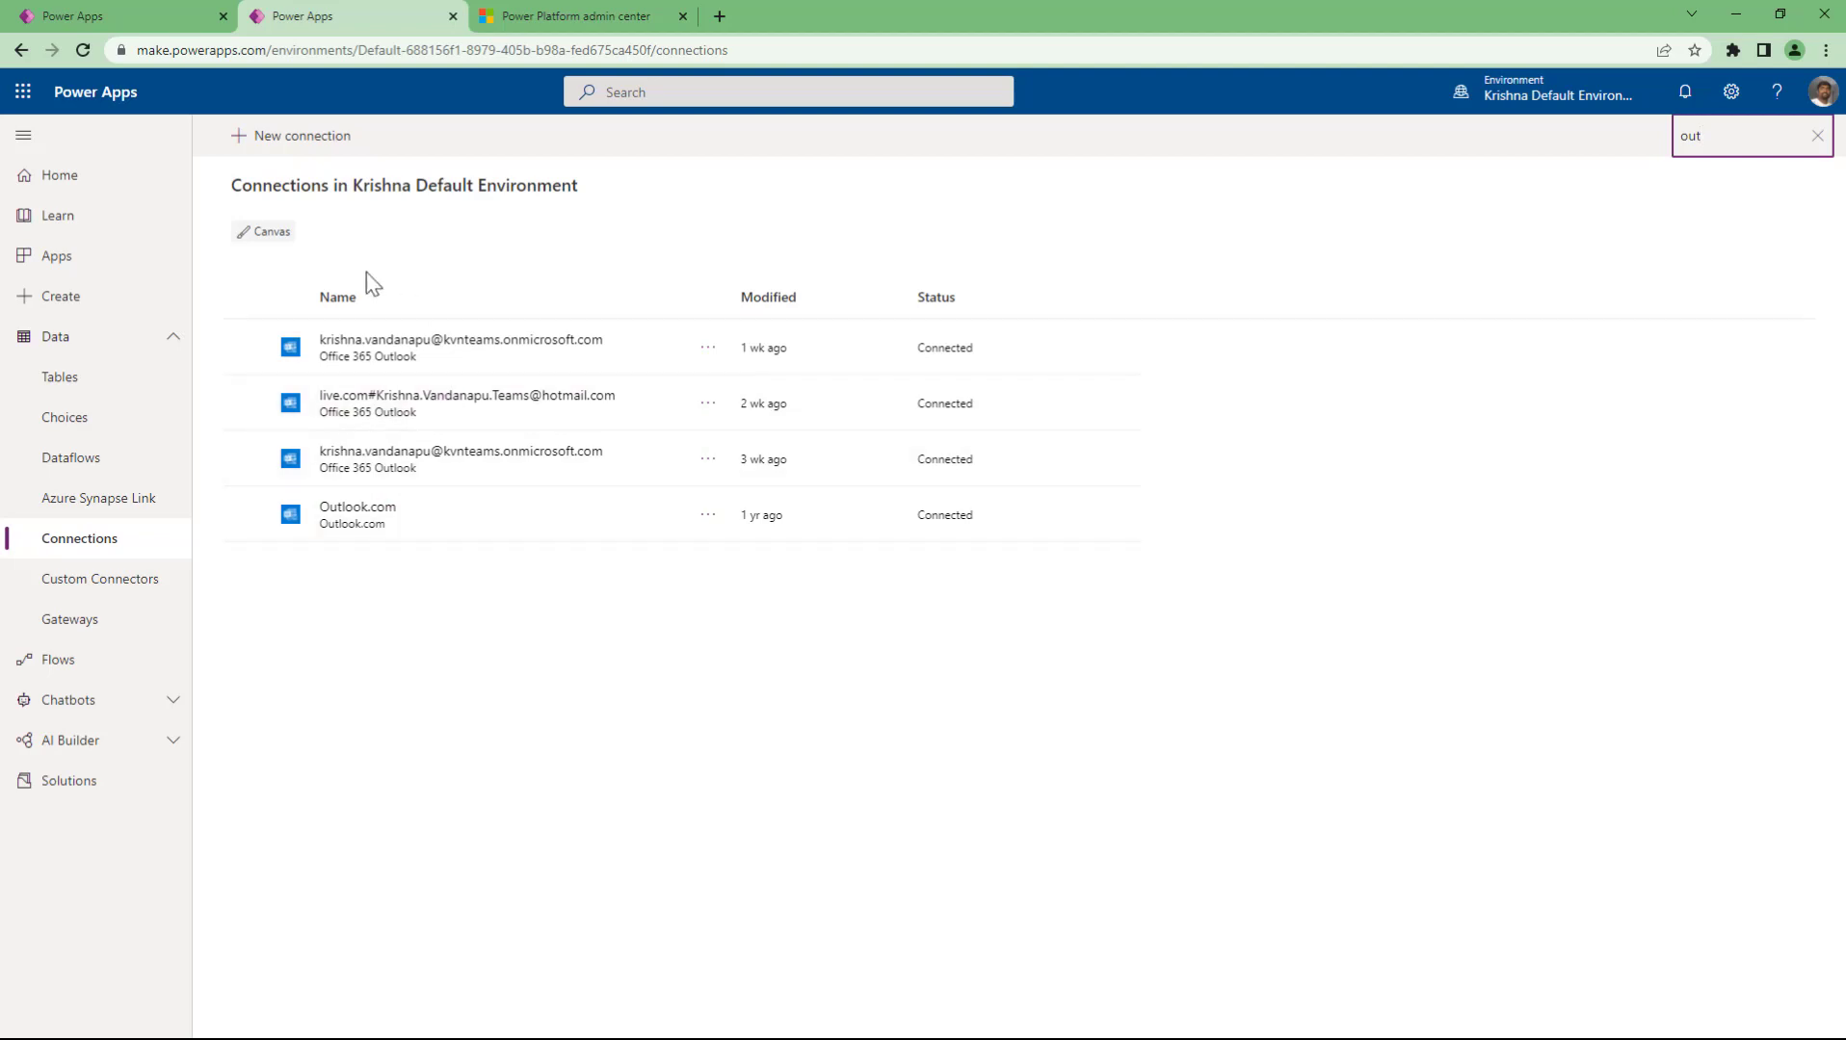
{"action": "left_click", "coordinate": [1817, 136]}
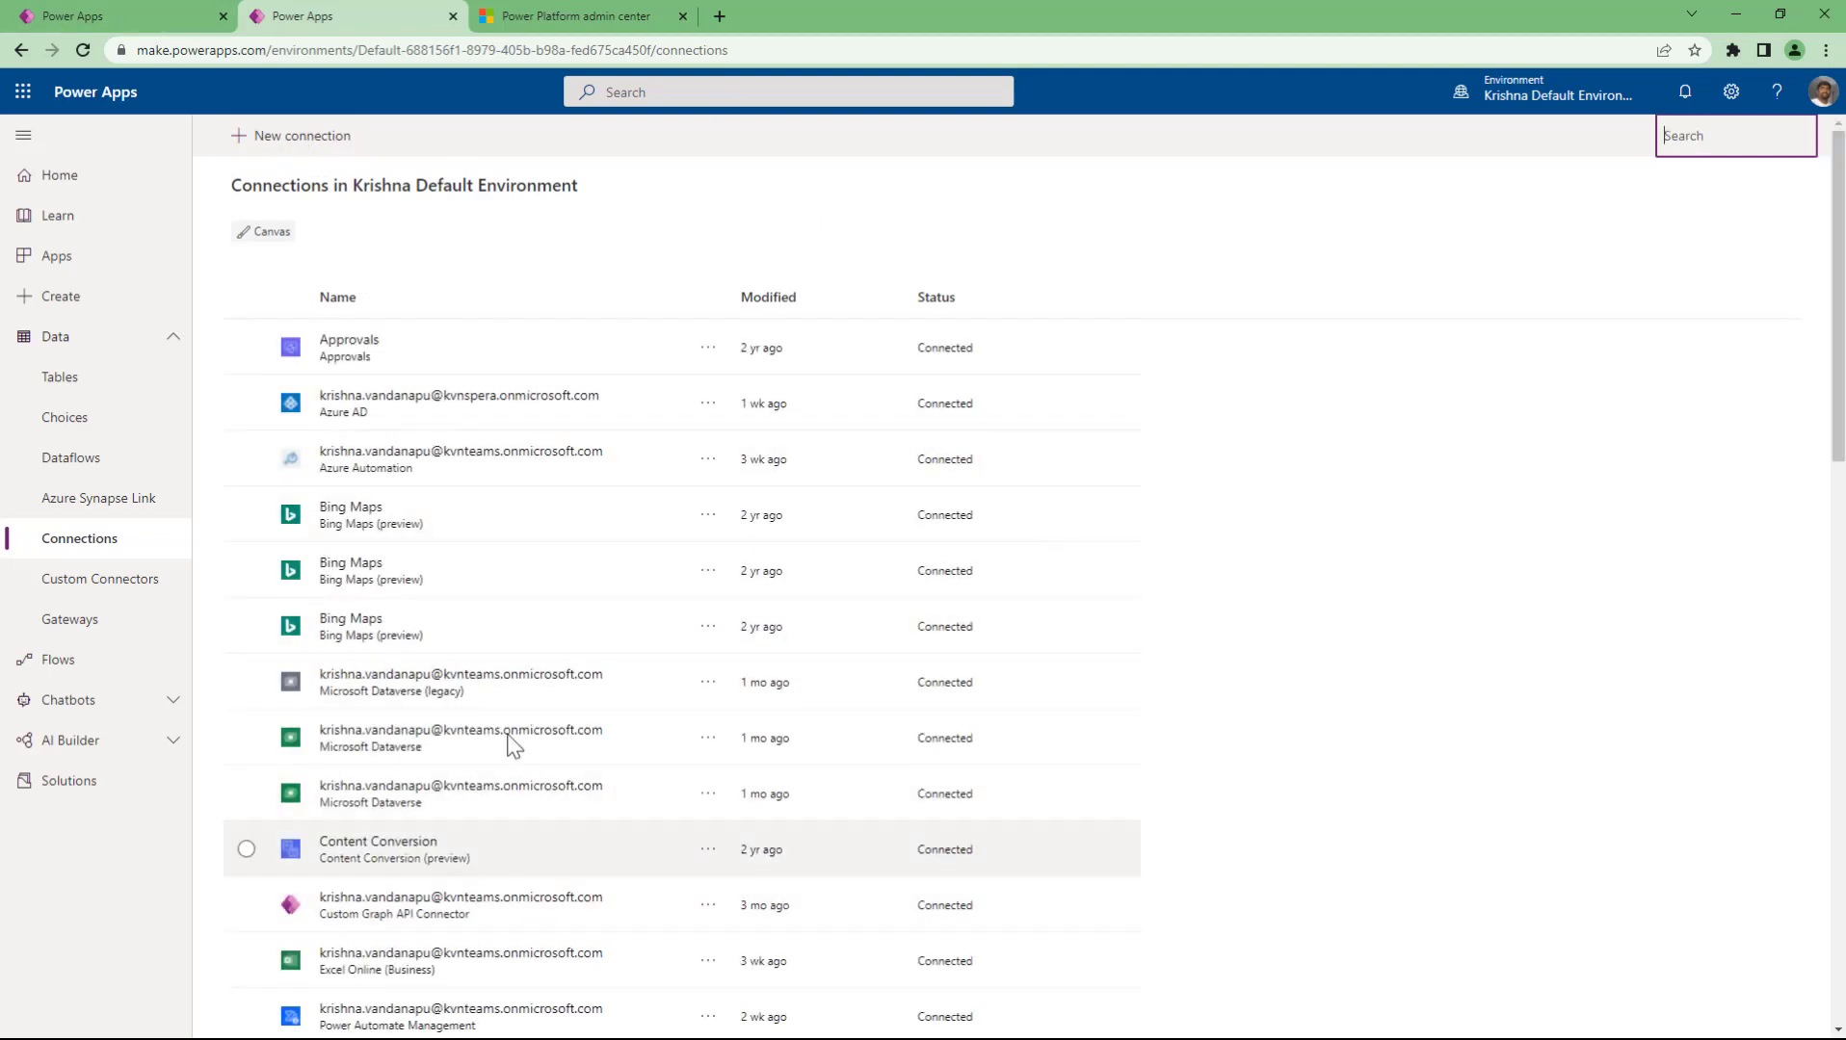
- Switch to the home page browser tab, view the available actions for Demo to GVP Students in the Apps list, and go back
{"action": "left_click", "coordinate": [81, 14]}
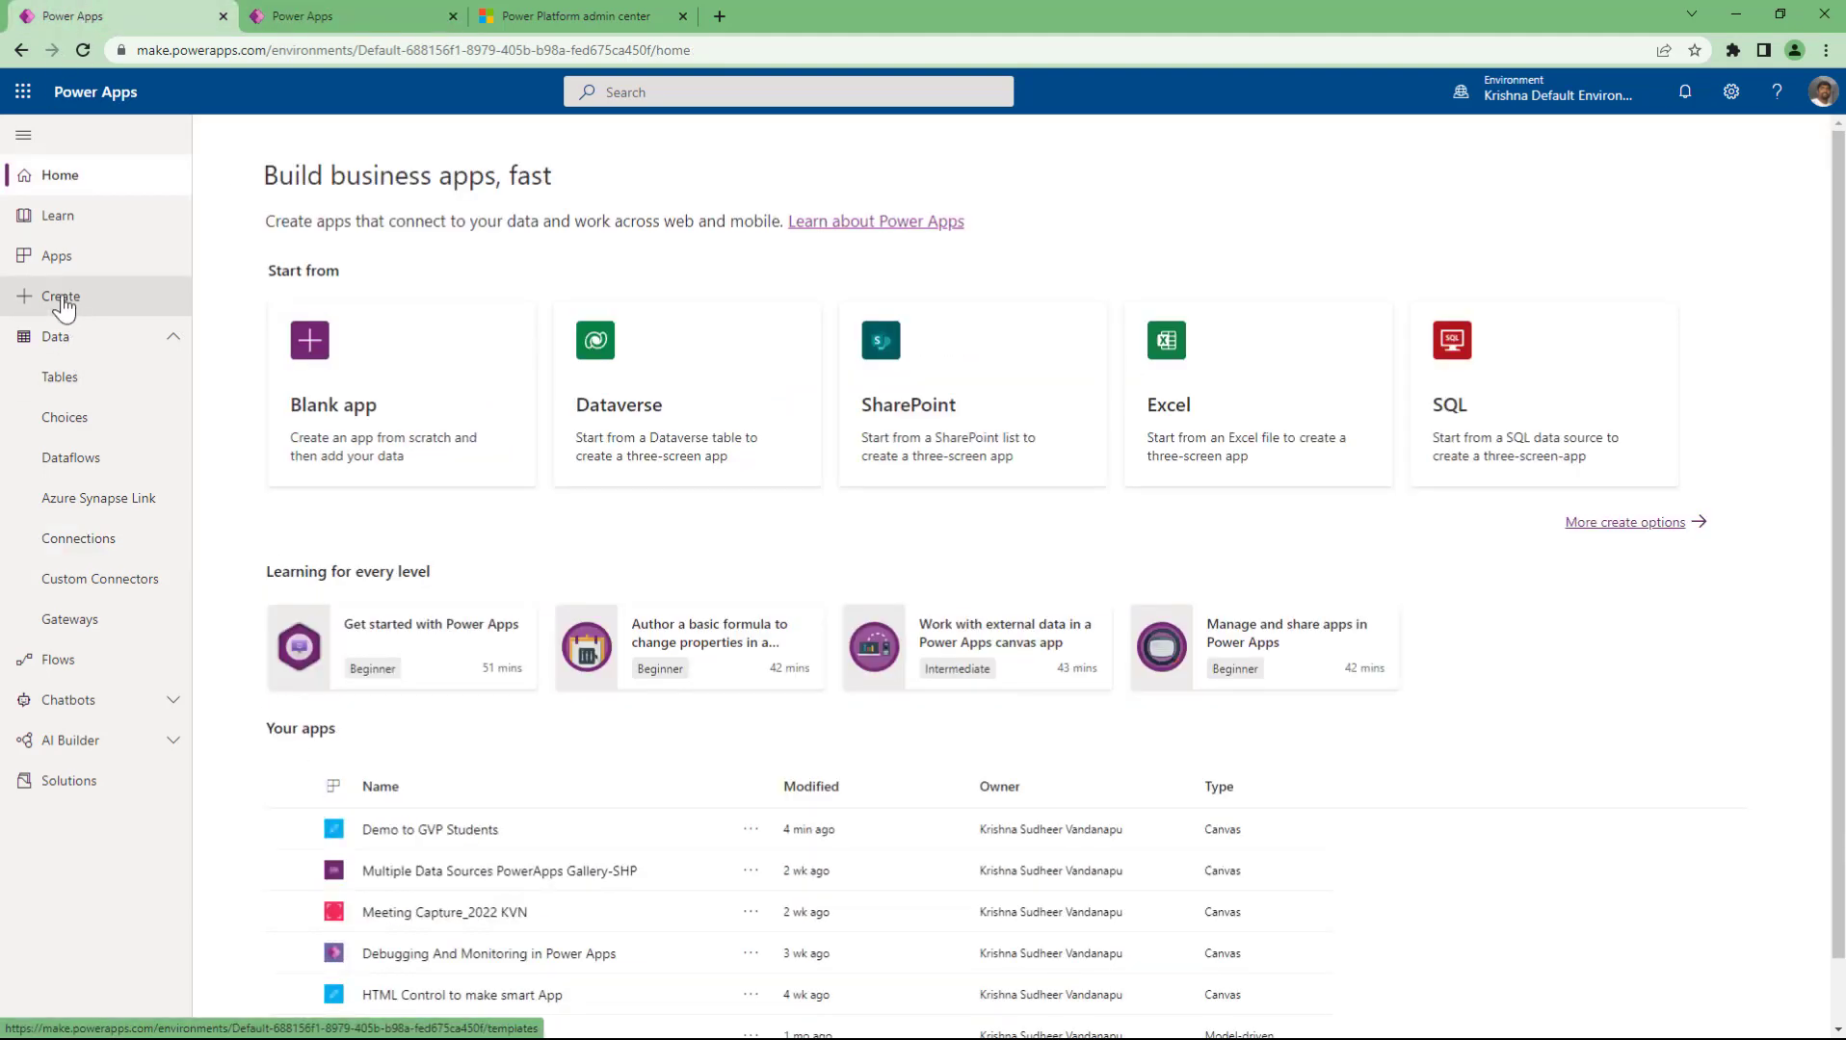
{"action": "left_click", "coordinate": [116, 339]}
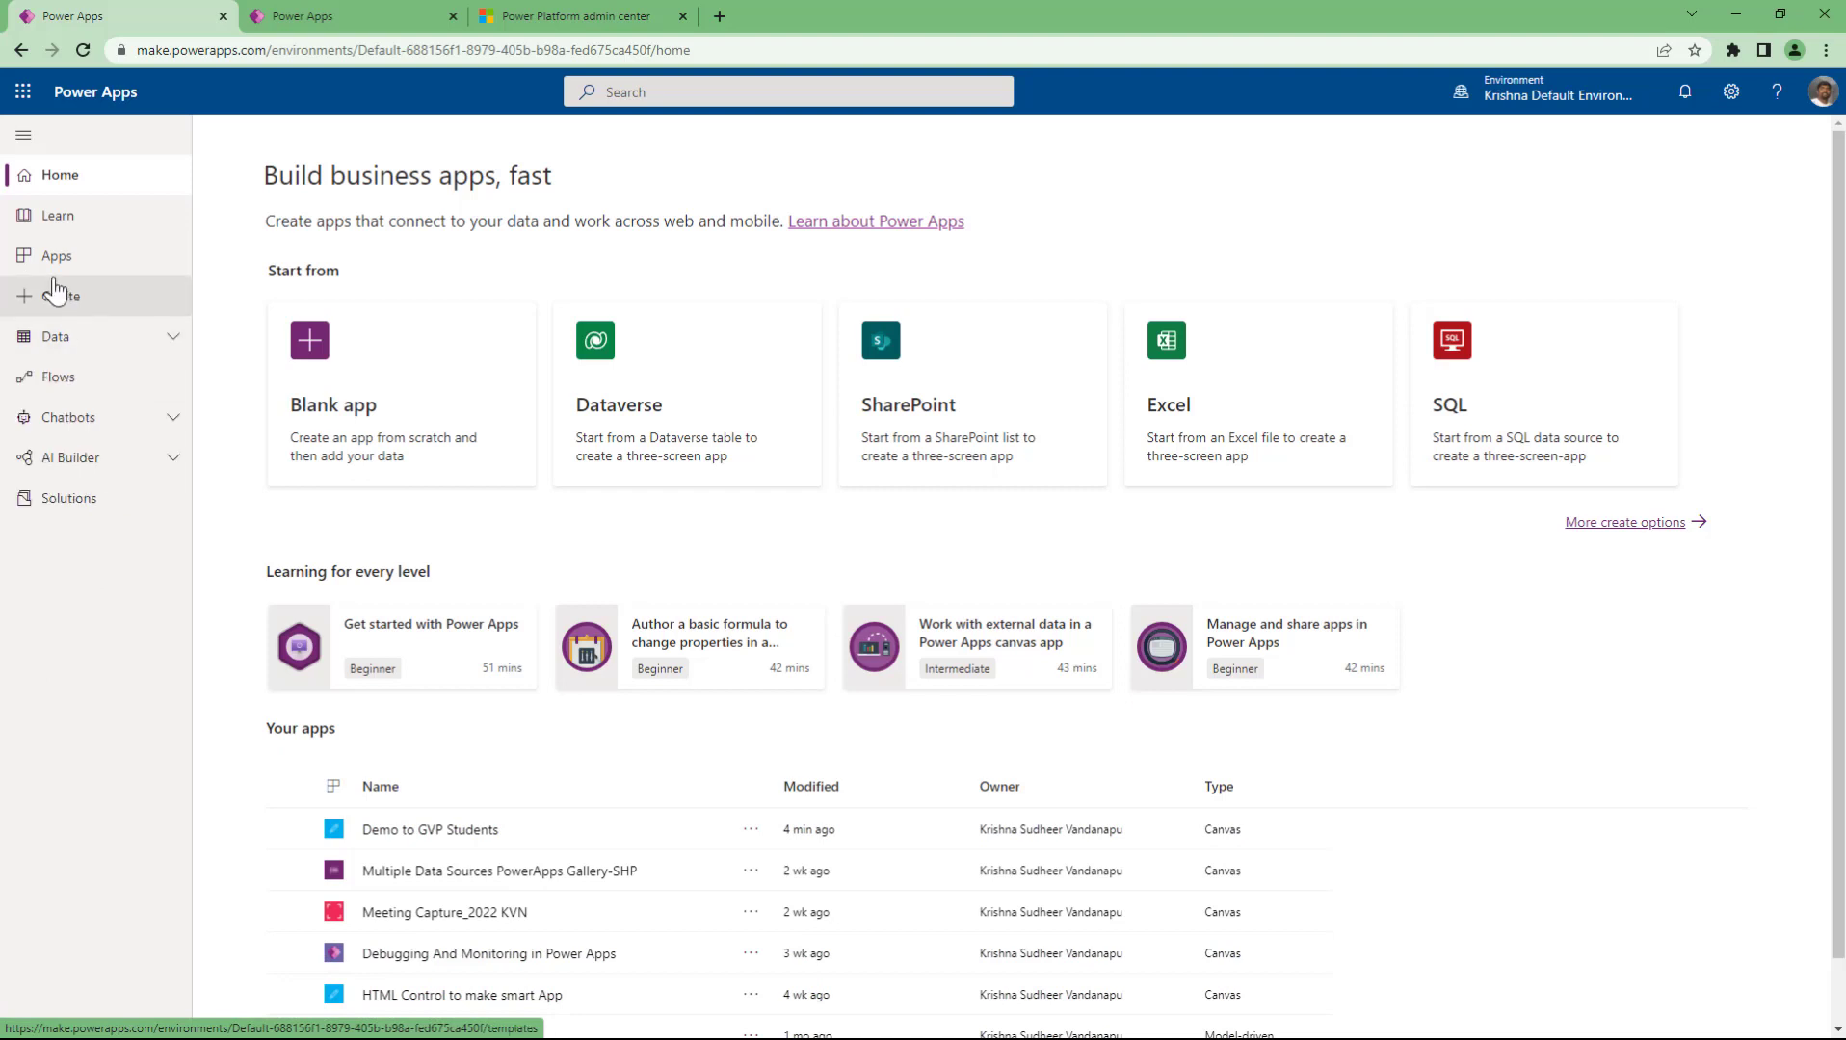
{"action": "left_click", "coordinate": [56, 256]}
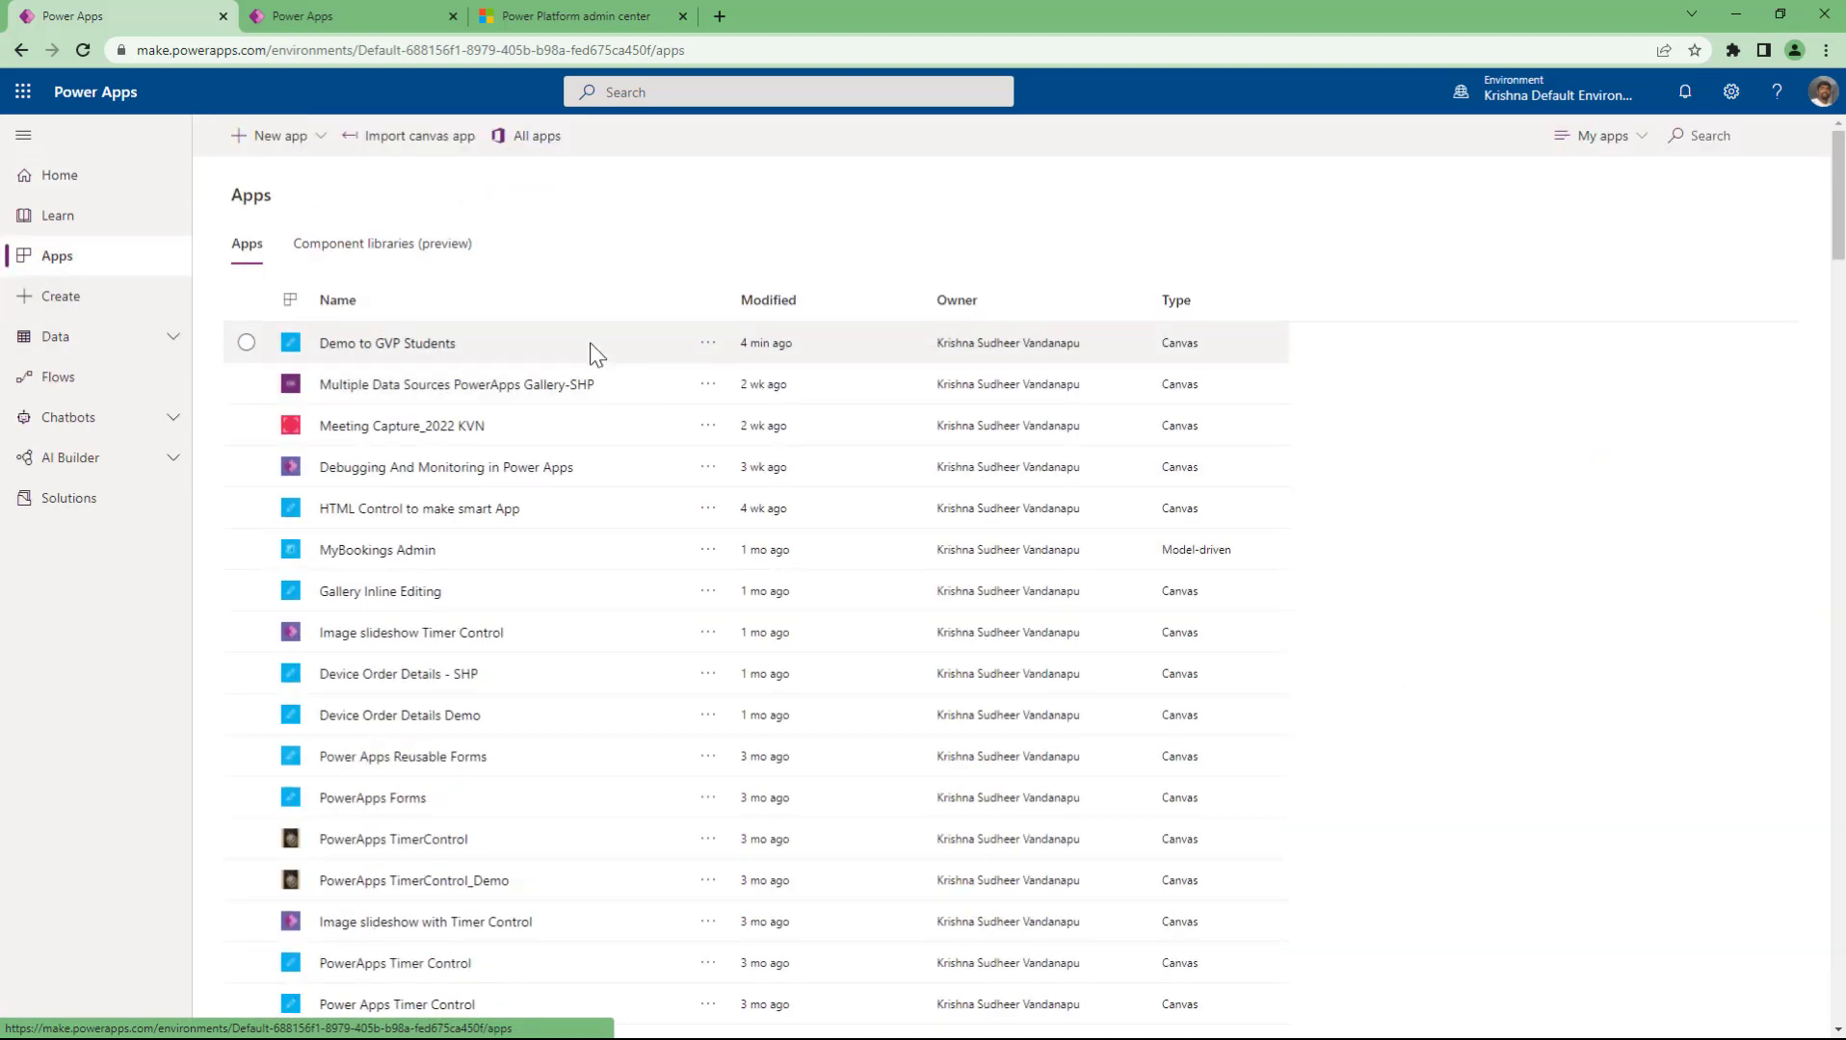
{"action": "left_click", "coordinate": [583, 355]}
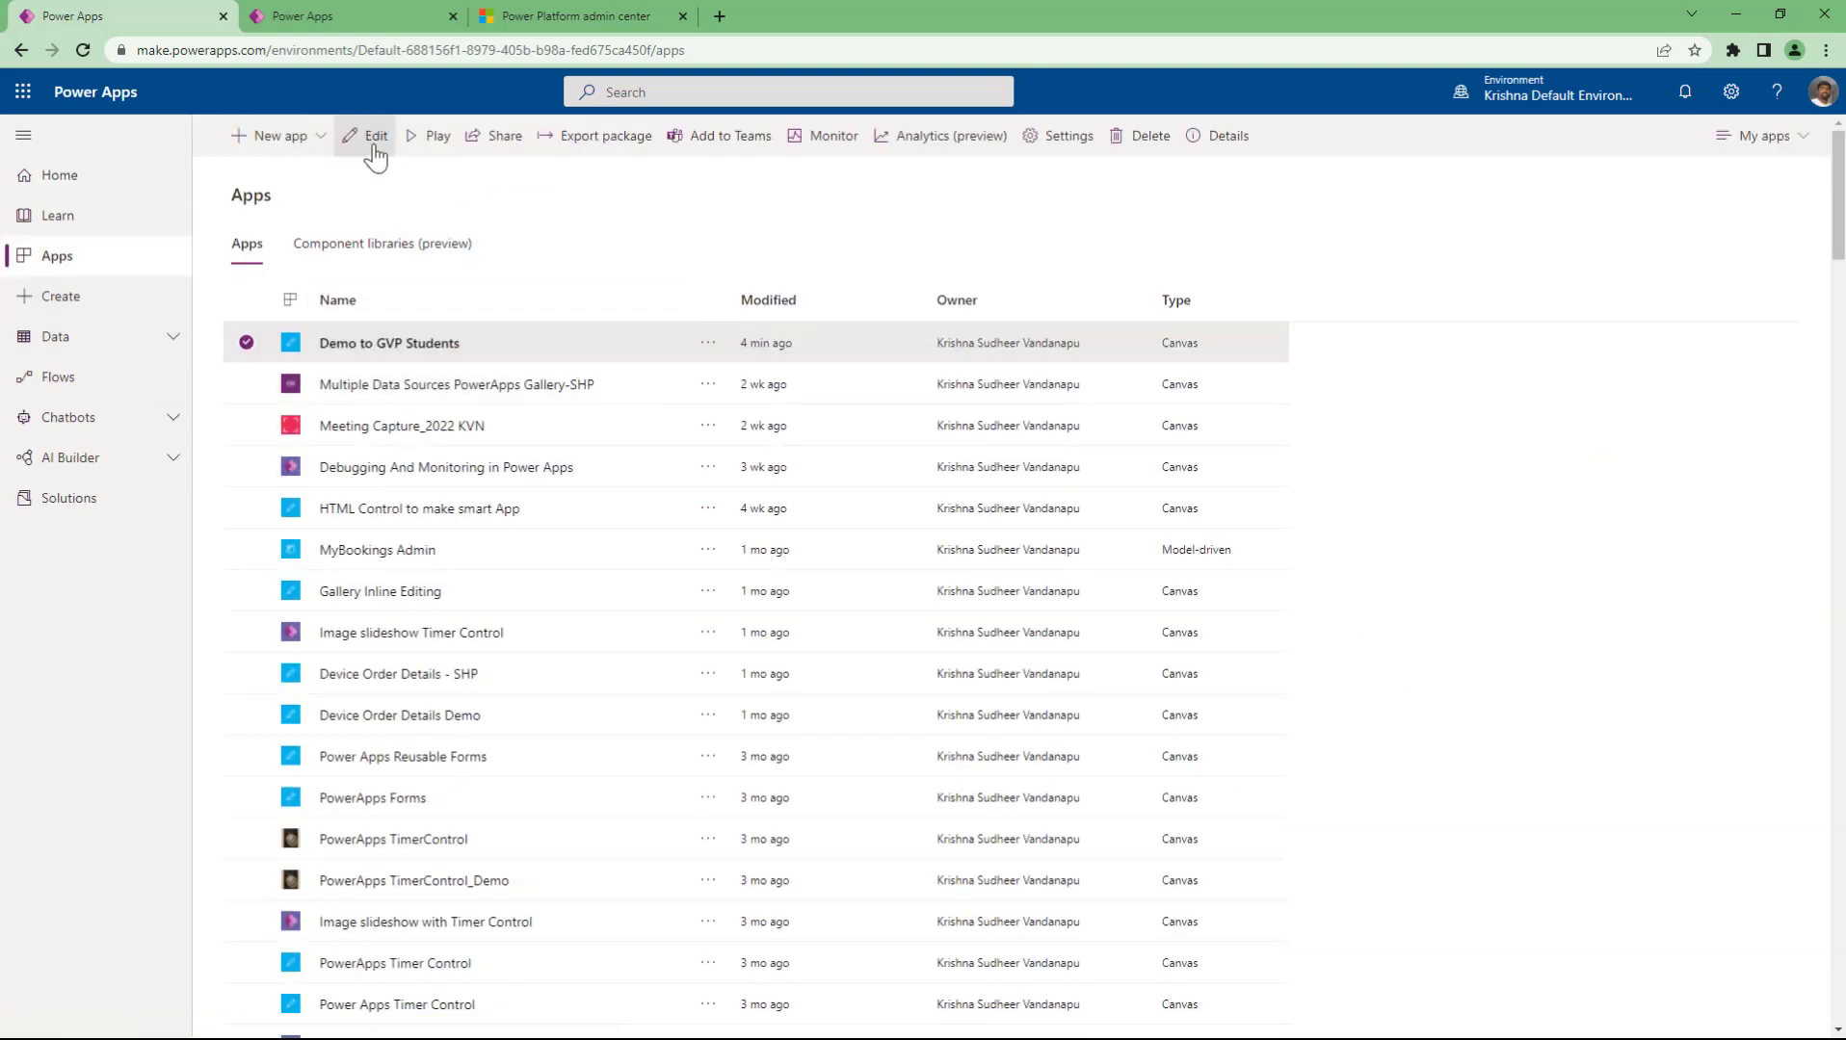
{"action": "left_click", "coordinate": [21, 50]}
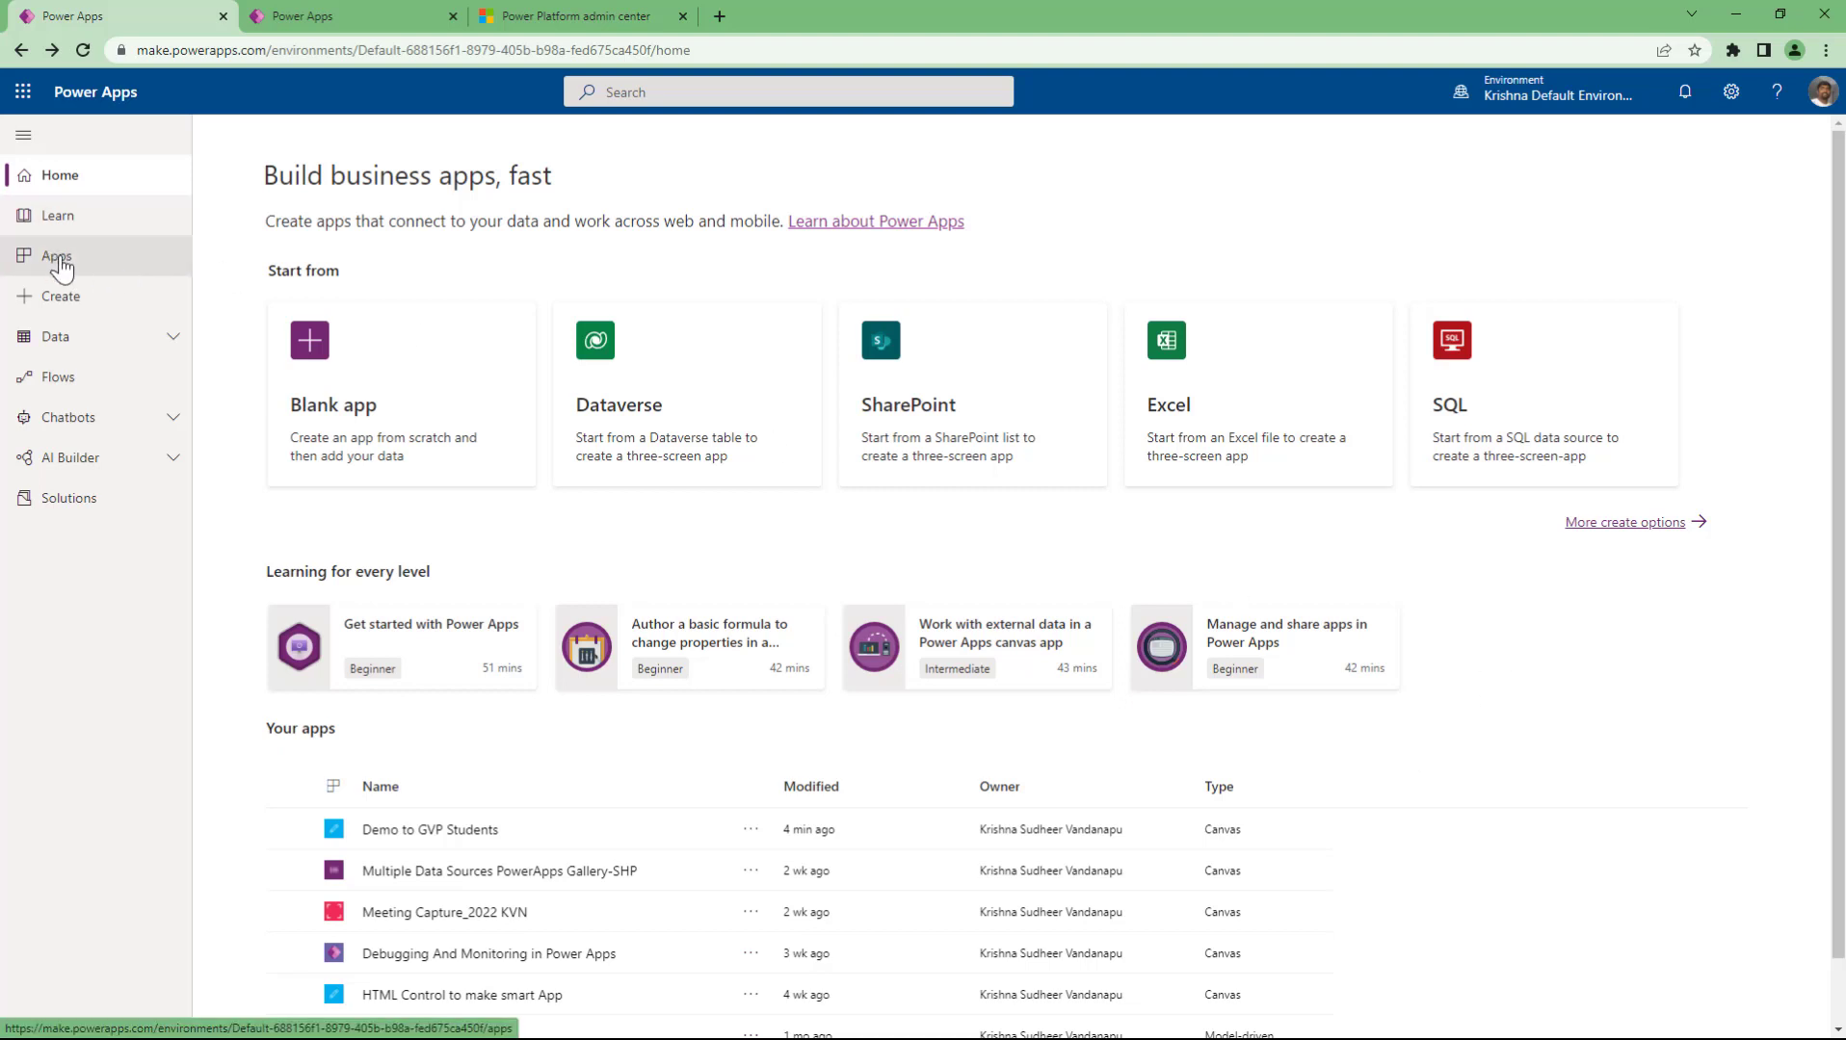
- Start a blank canvas app from the Create page and choose the Tablet format
{"action": "left_click", "coordinate": [53, 305]}
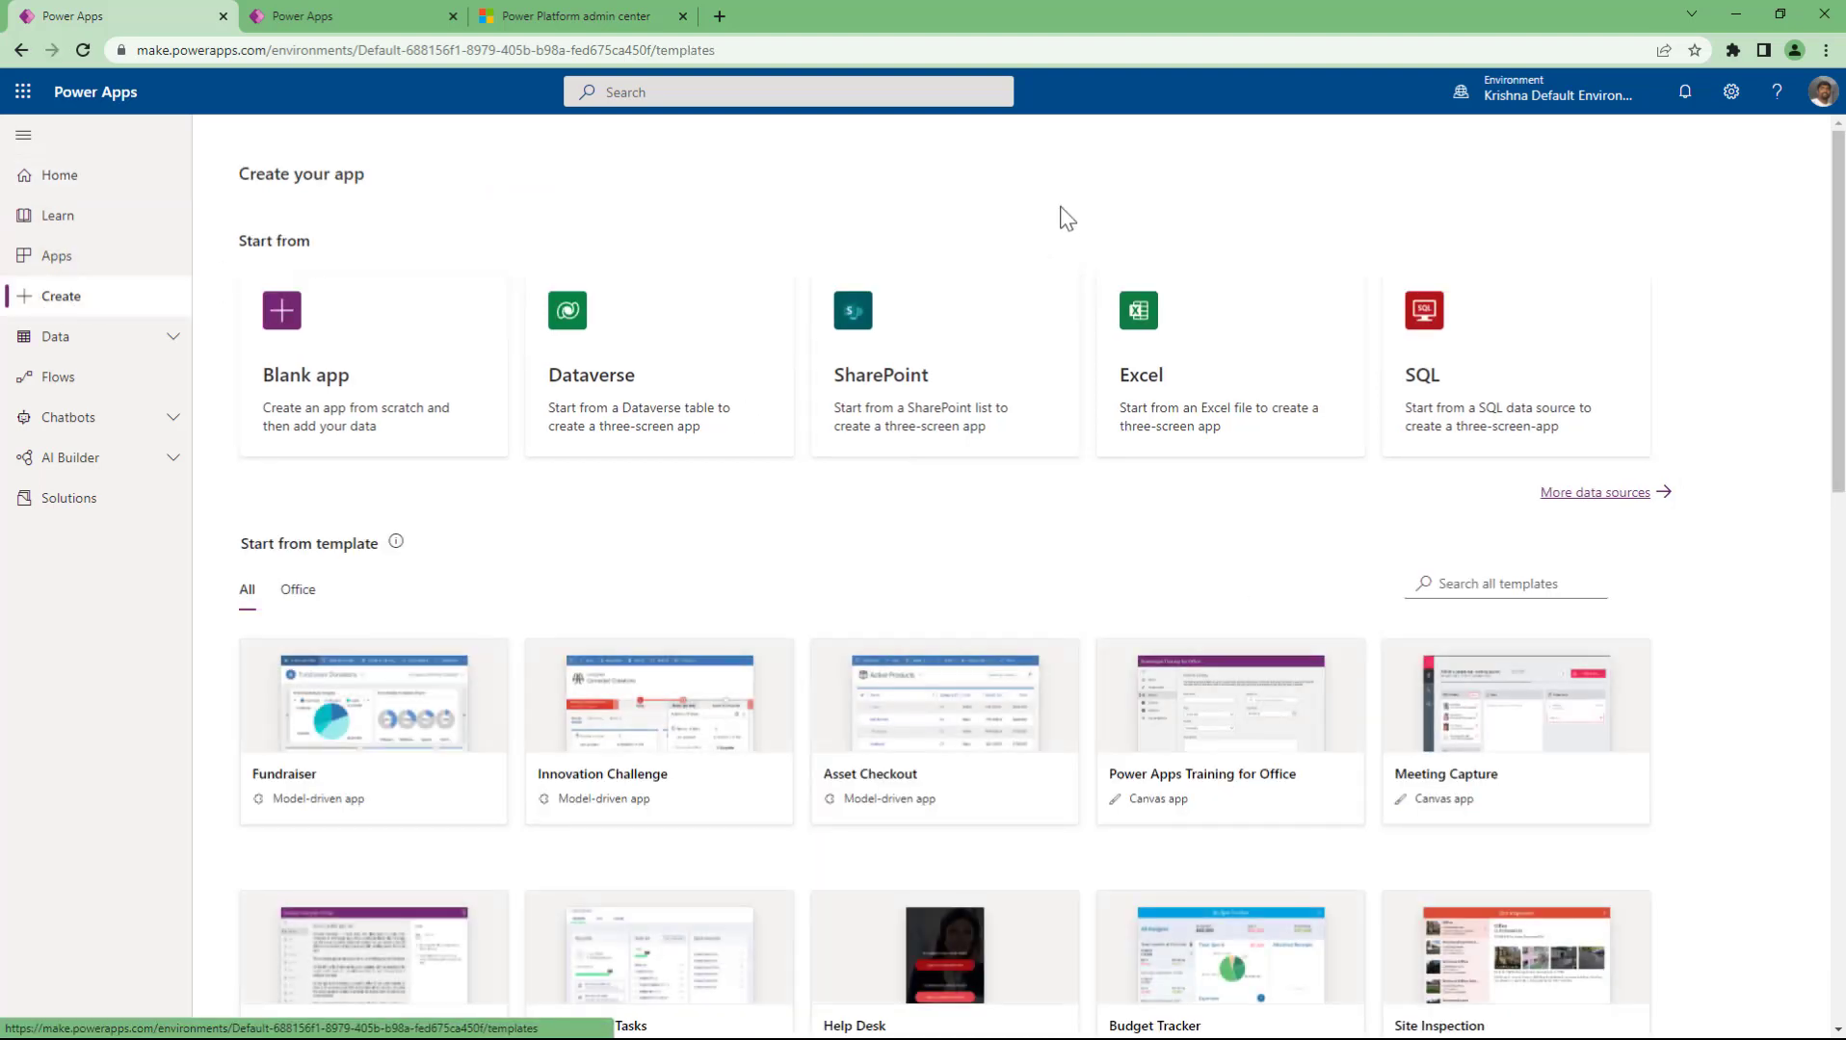
{"action": "left_click", "coordinate": [337, 371]}
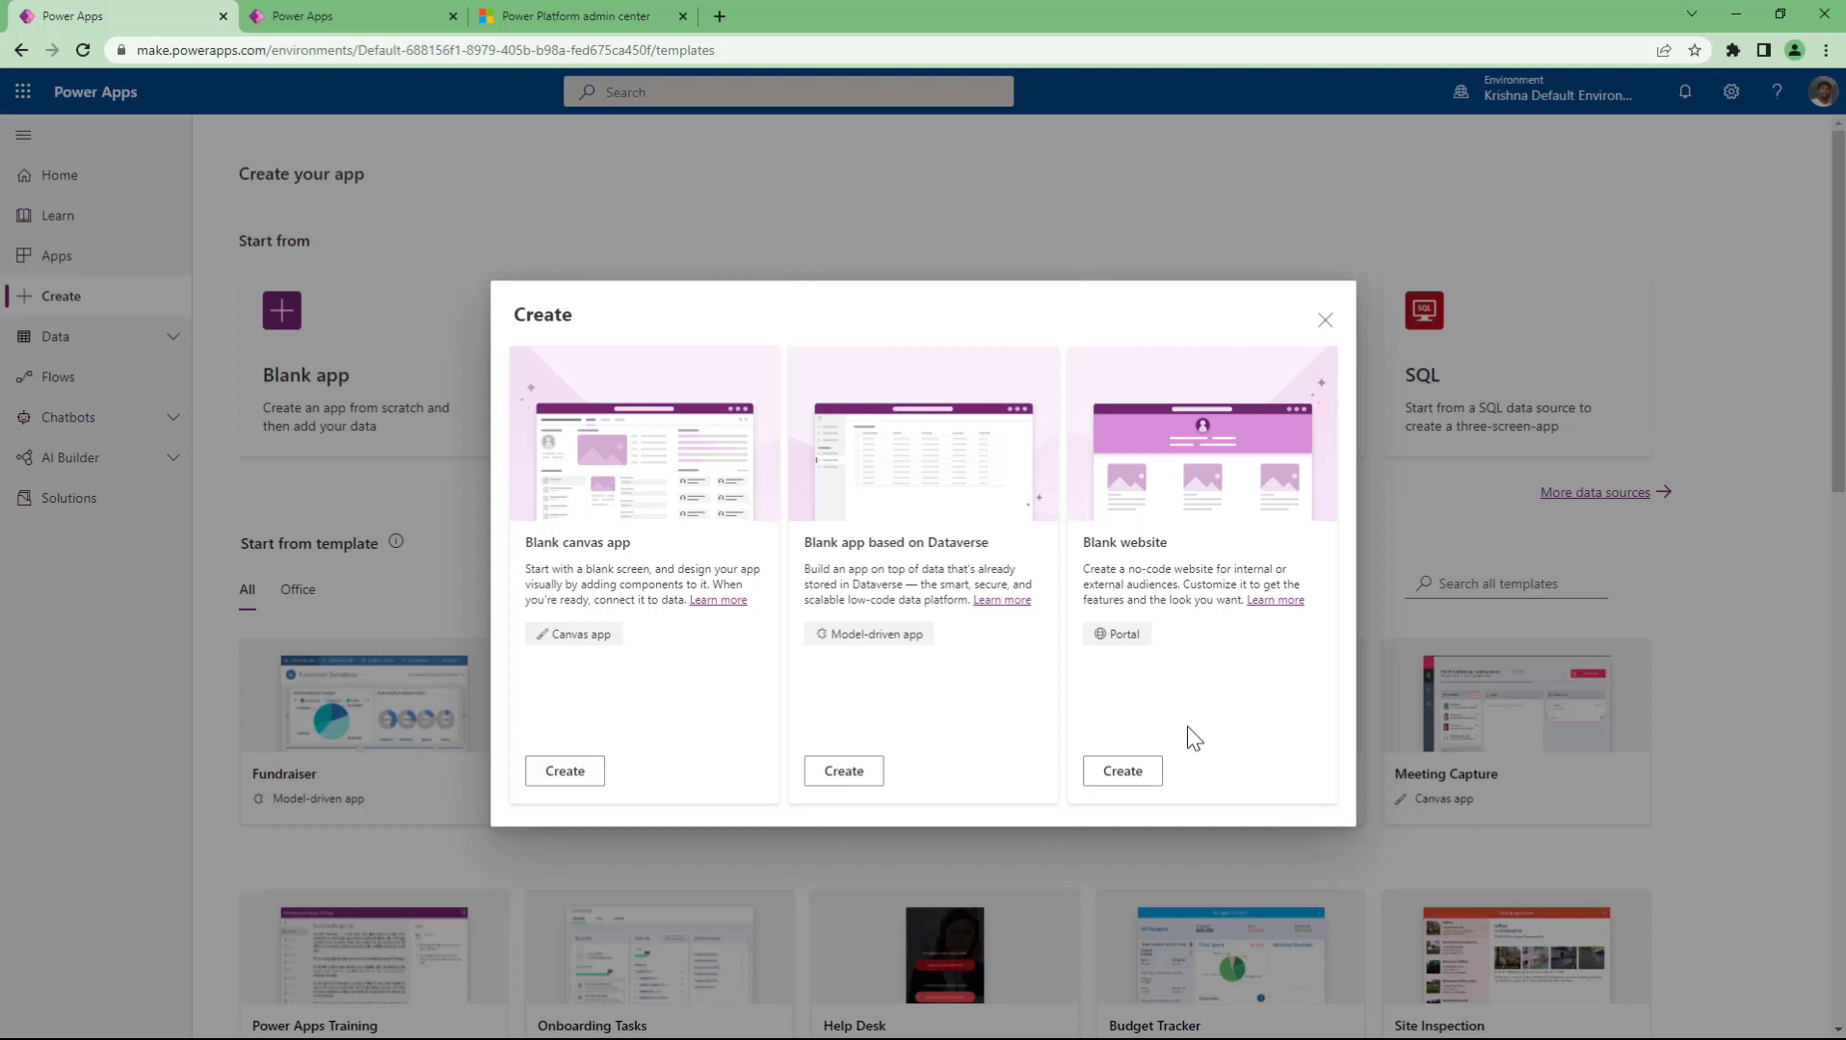
{"action": "left_click", "coordinate": [575, 785]}
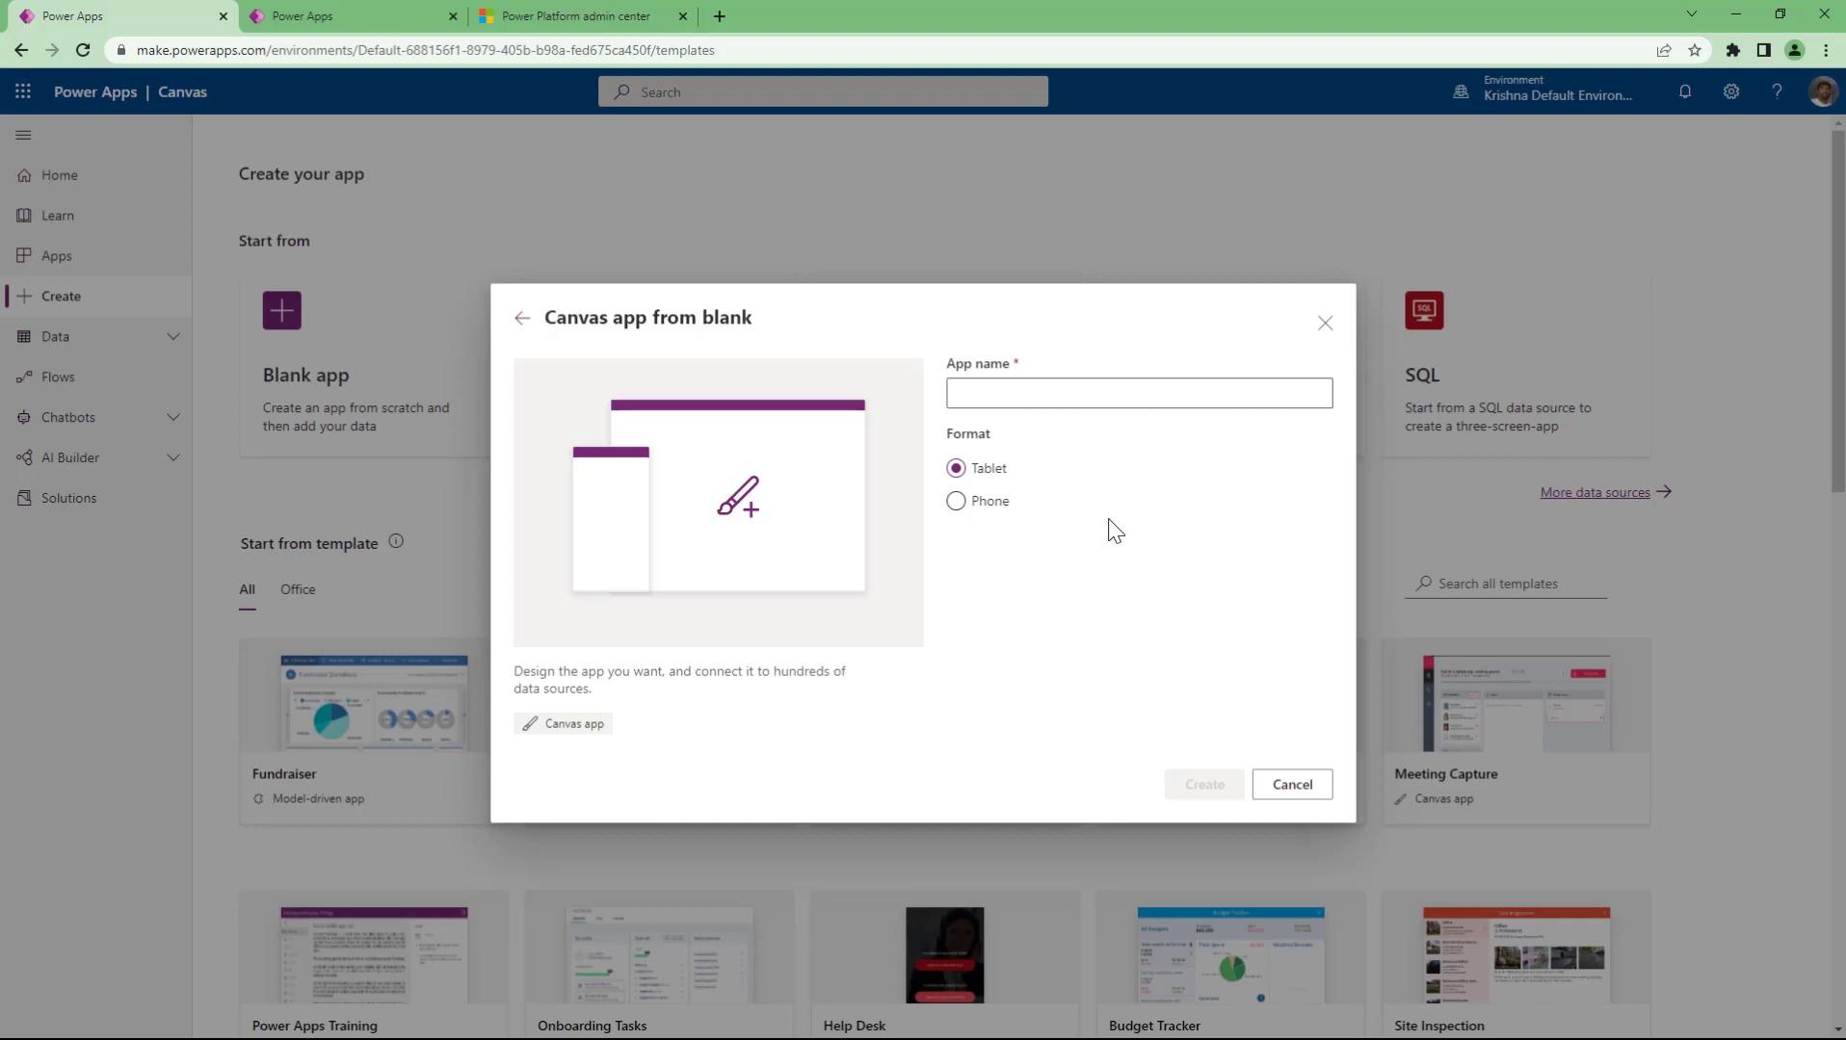
{"action": "left_click", "coordinate": [1004, 505]}
{"action": "left_click", "coordinate": [975, 468]}
- Name the tablet canvas app Sample APP-2 and create it
{"action": "left_click", "coordinate": [1049, 394]}
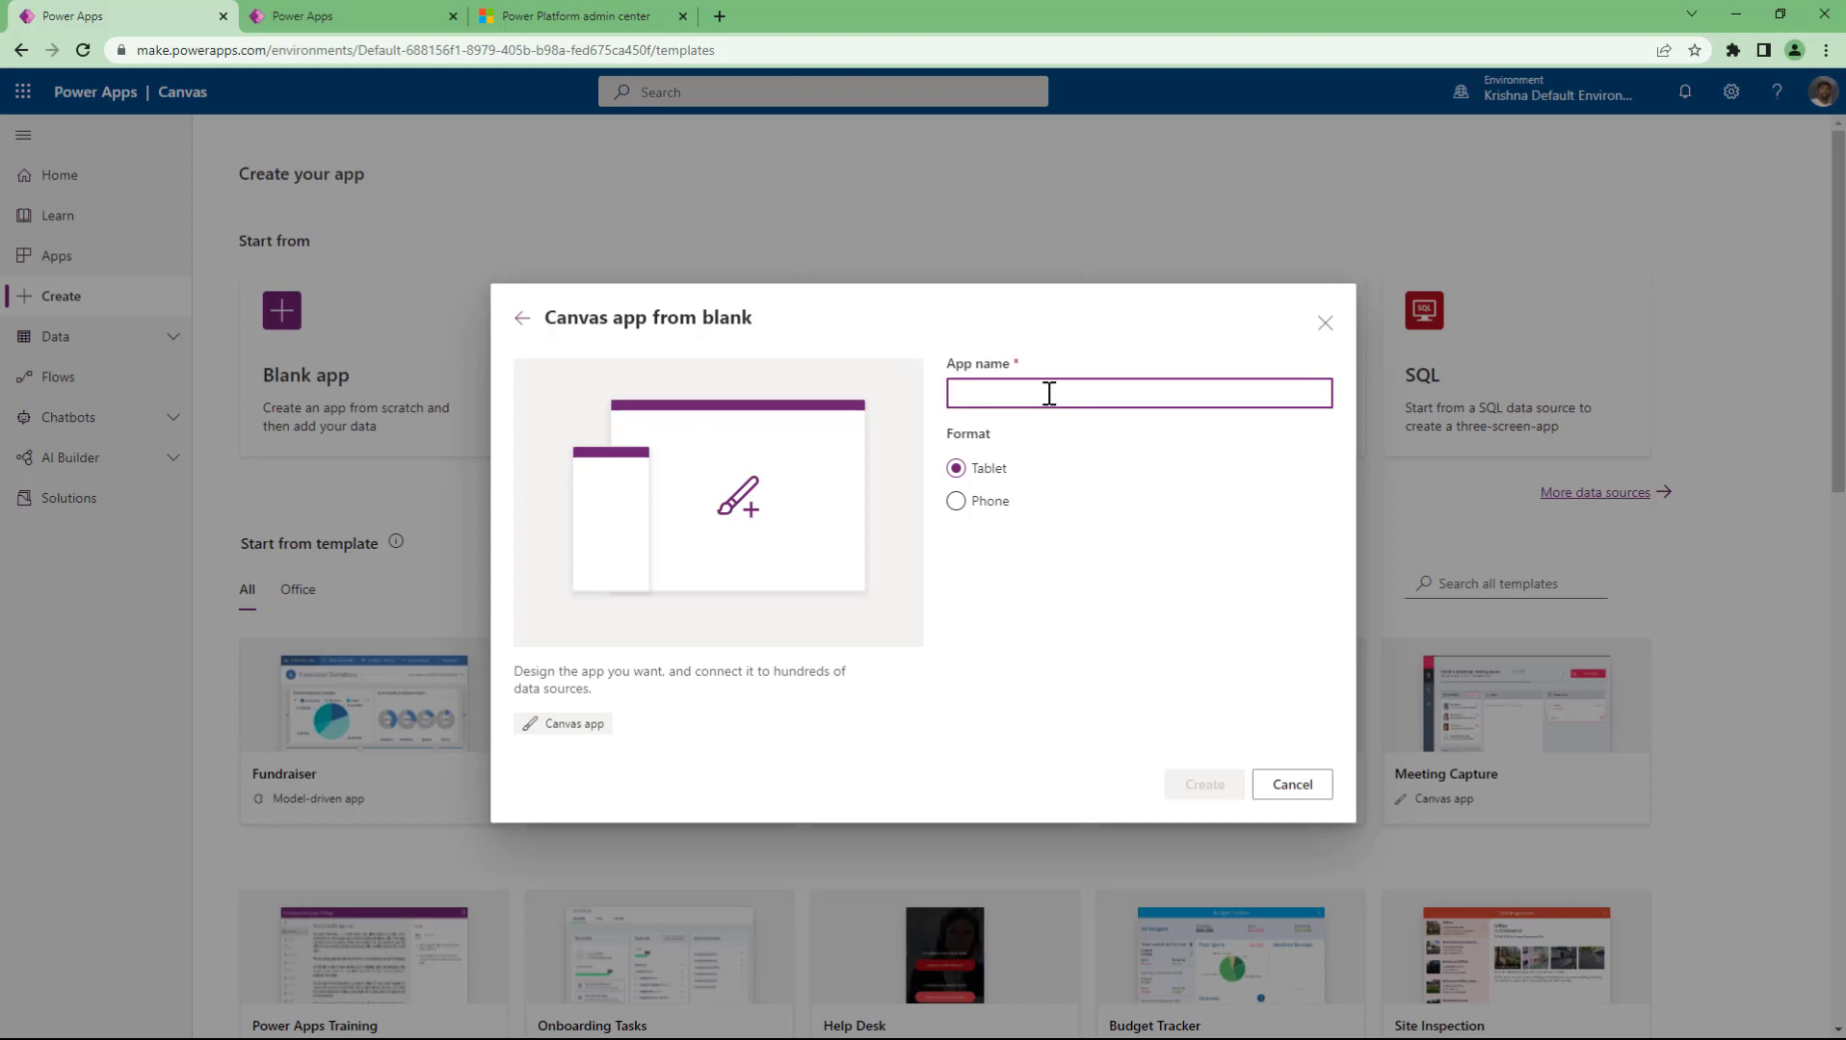
{"action": "type", "text": "Sample APP"}
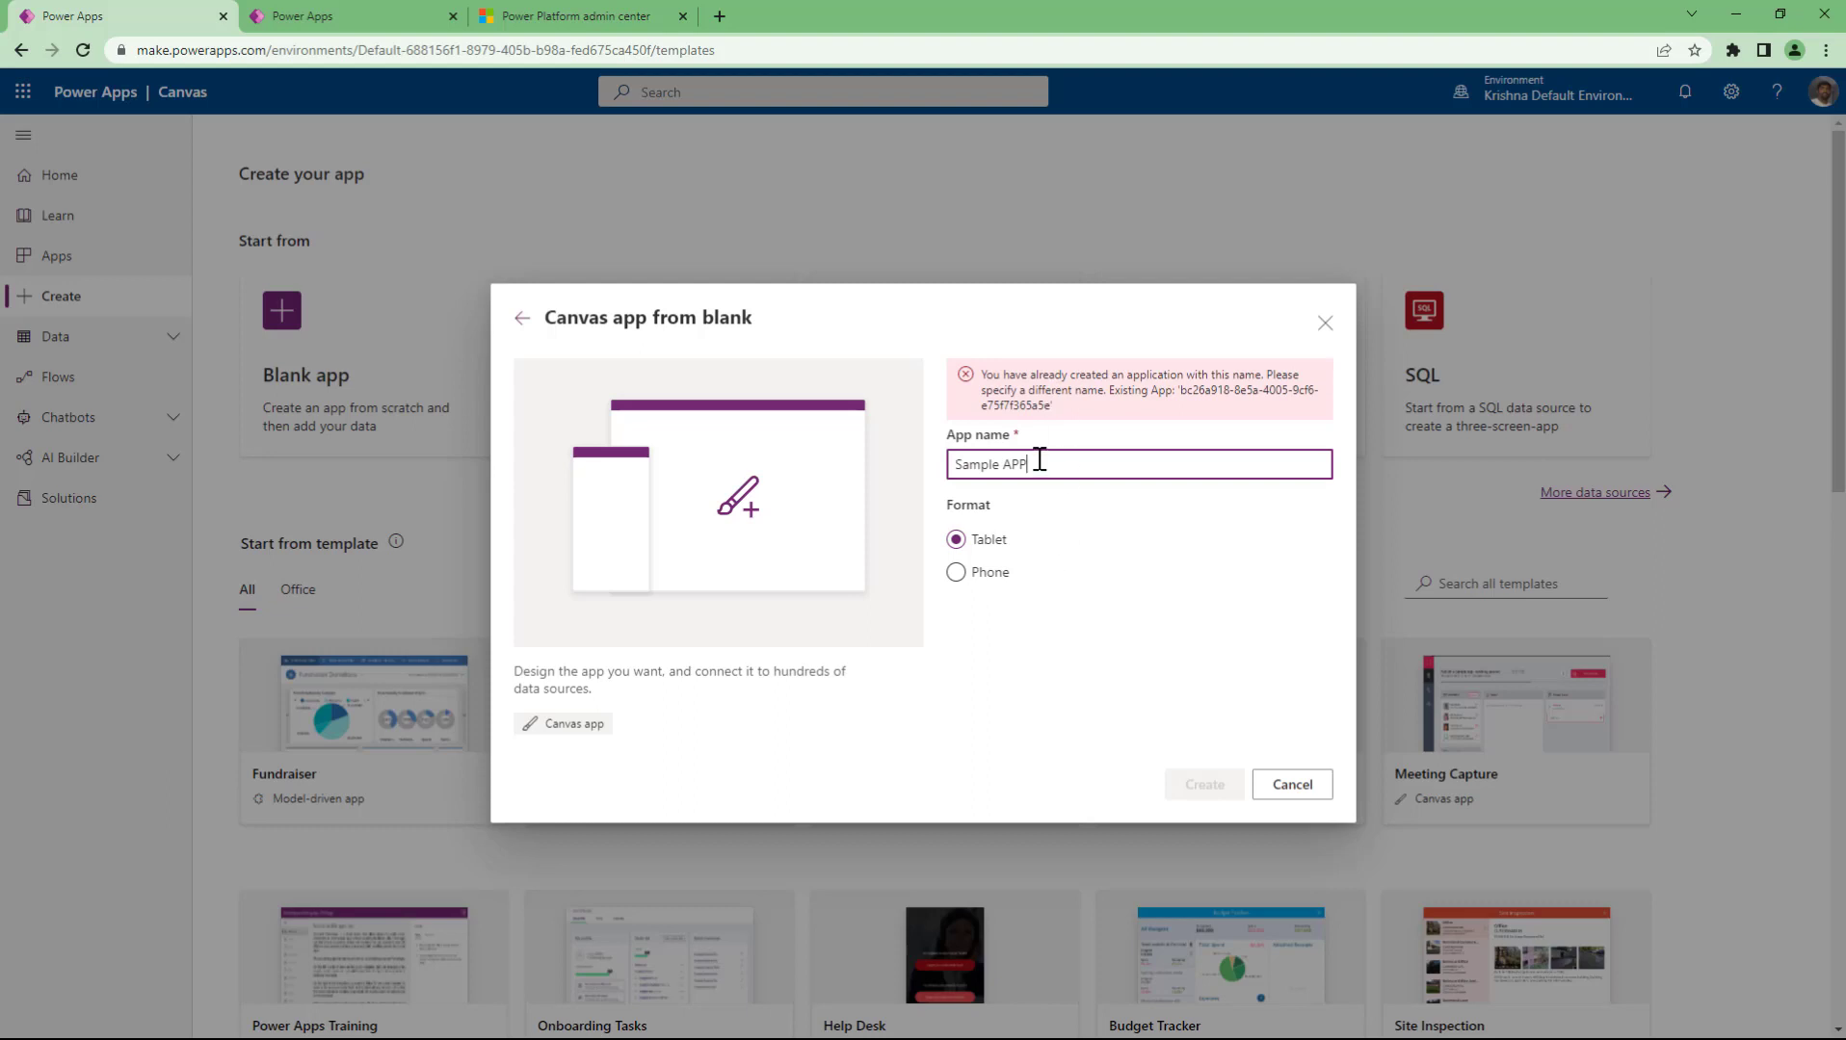
{"action": "left_click_drag", "start_coordinate": [980, 373], "coordinate": [1002, 466]}
{"action": "left_click", "coordinate": [1104, 424]}
{"action": "key", "text": "End"}
{"action": "type", "text": "-2"}
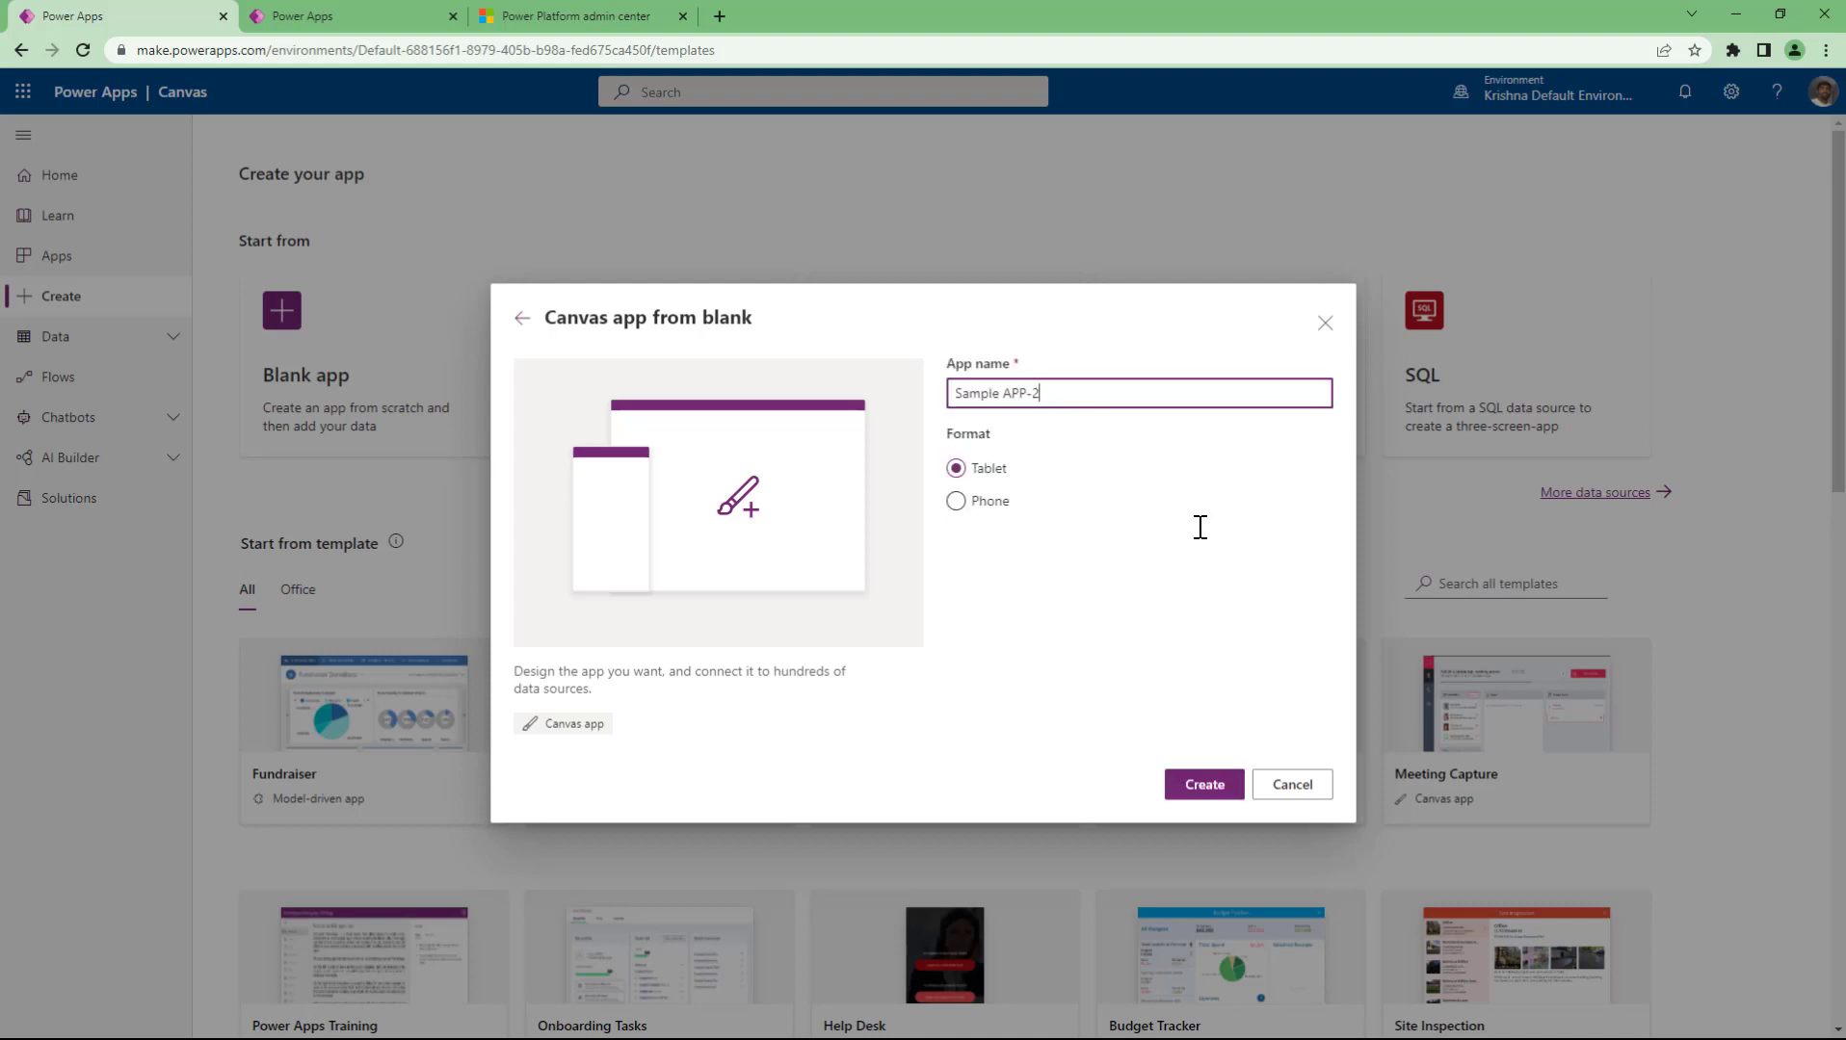
{"action": "left_click", "coordinate": [1198, 795]}
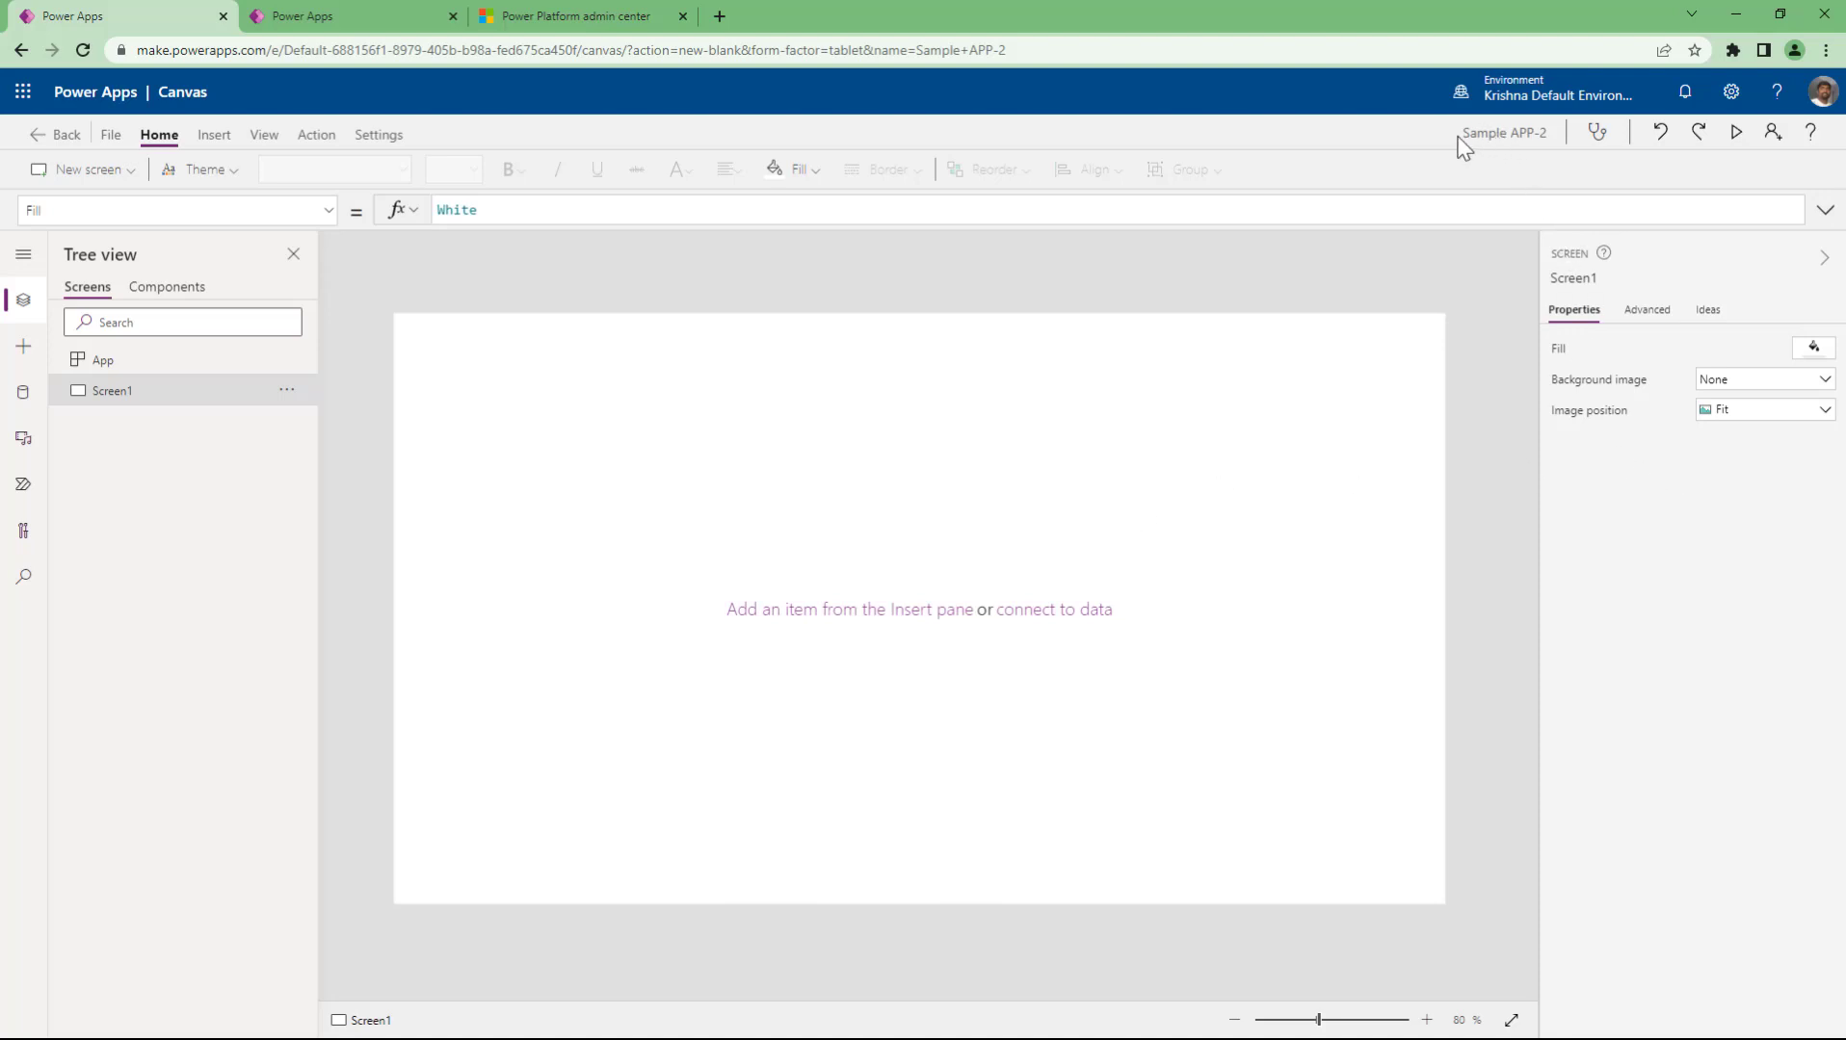
- View the App checker categories and the help resources in the canvas editor, closing each one
{"action": "left_click", "coordinate": [1599, 134]}
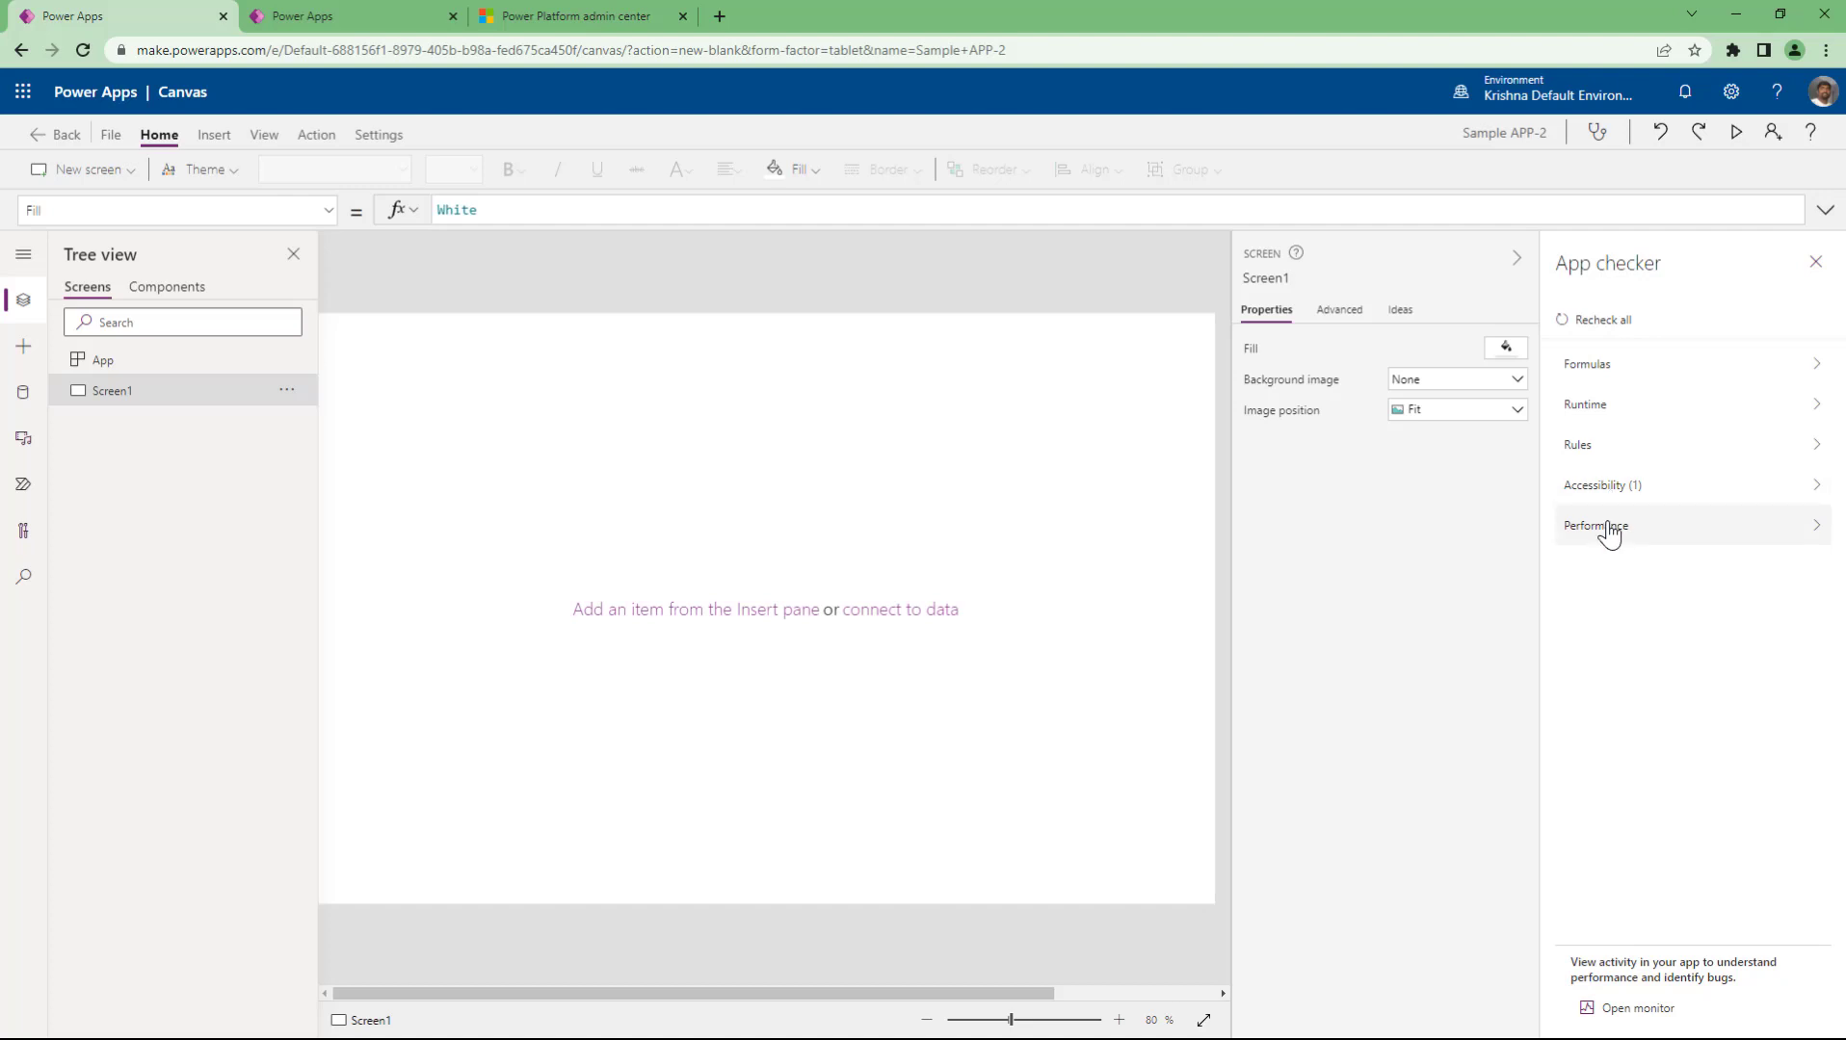
{"action": "left_click", "coordinate": [1817, 266]}
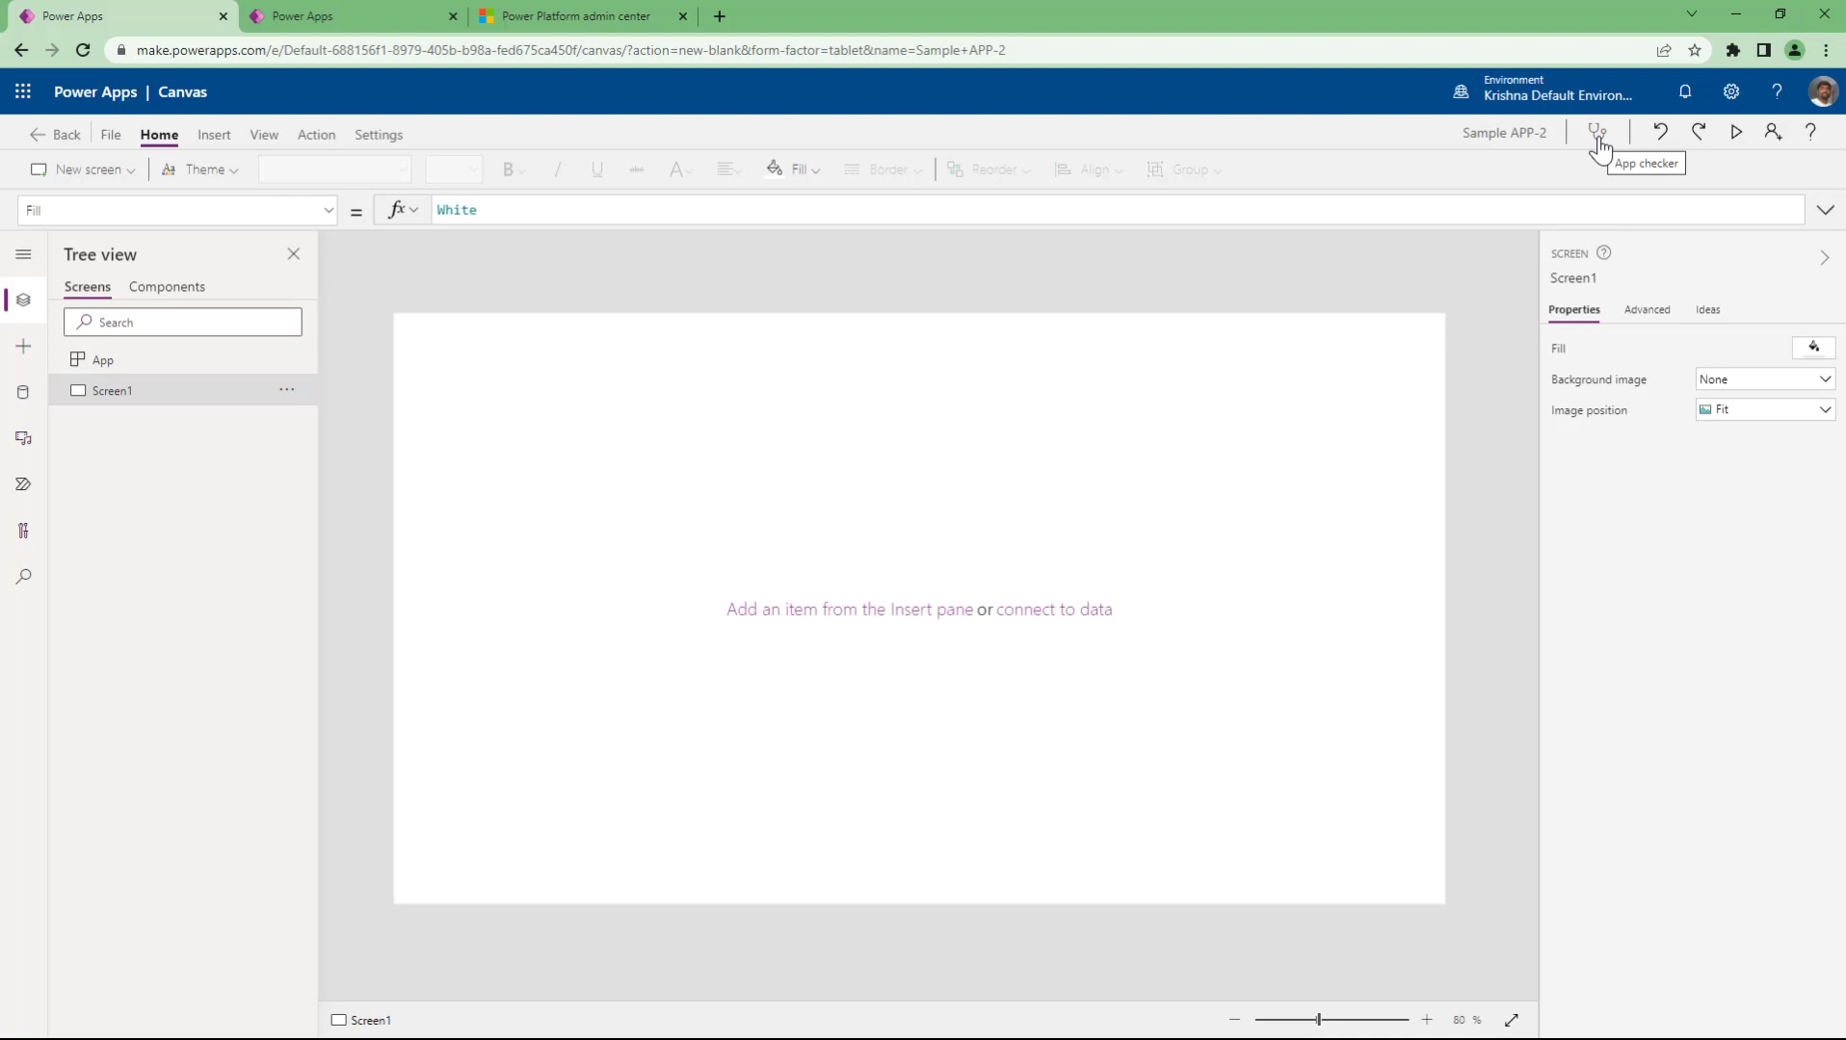
{"action": "left_click", "coordinate": [1812, 136]}
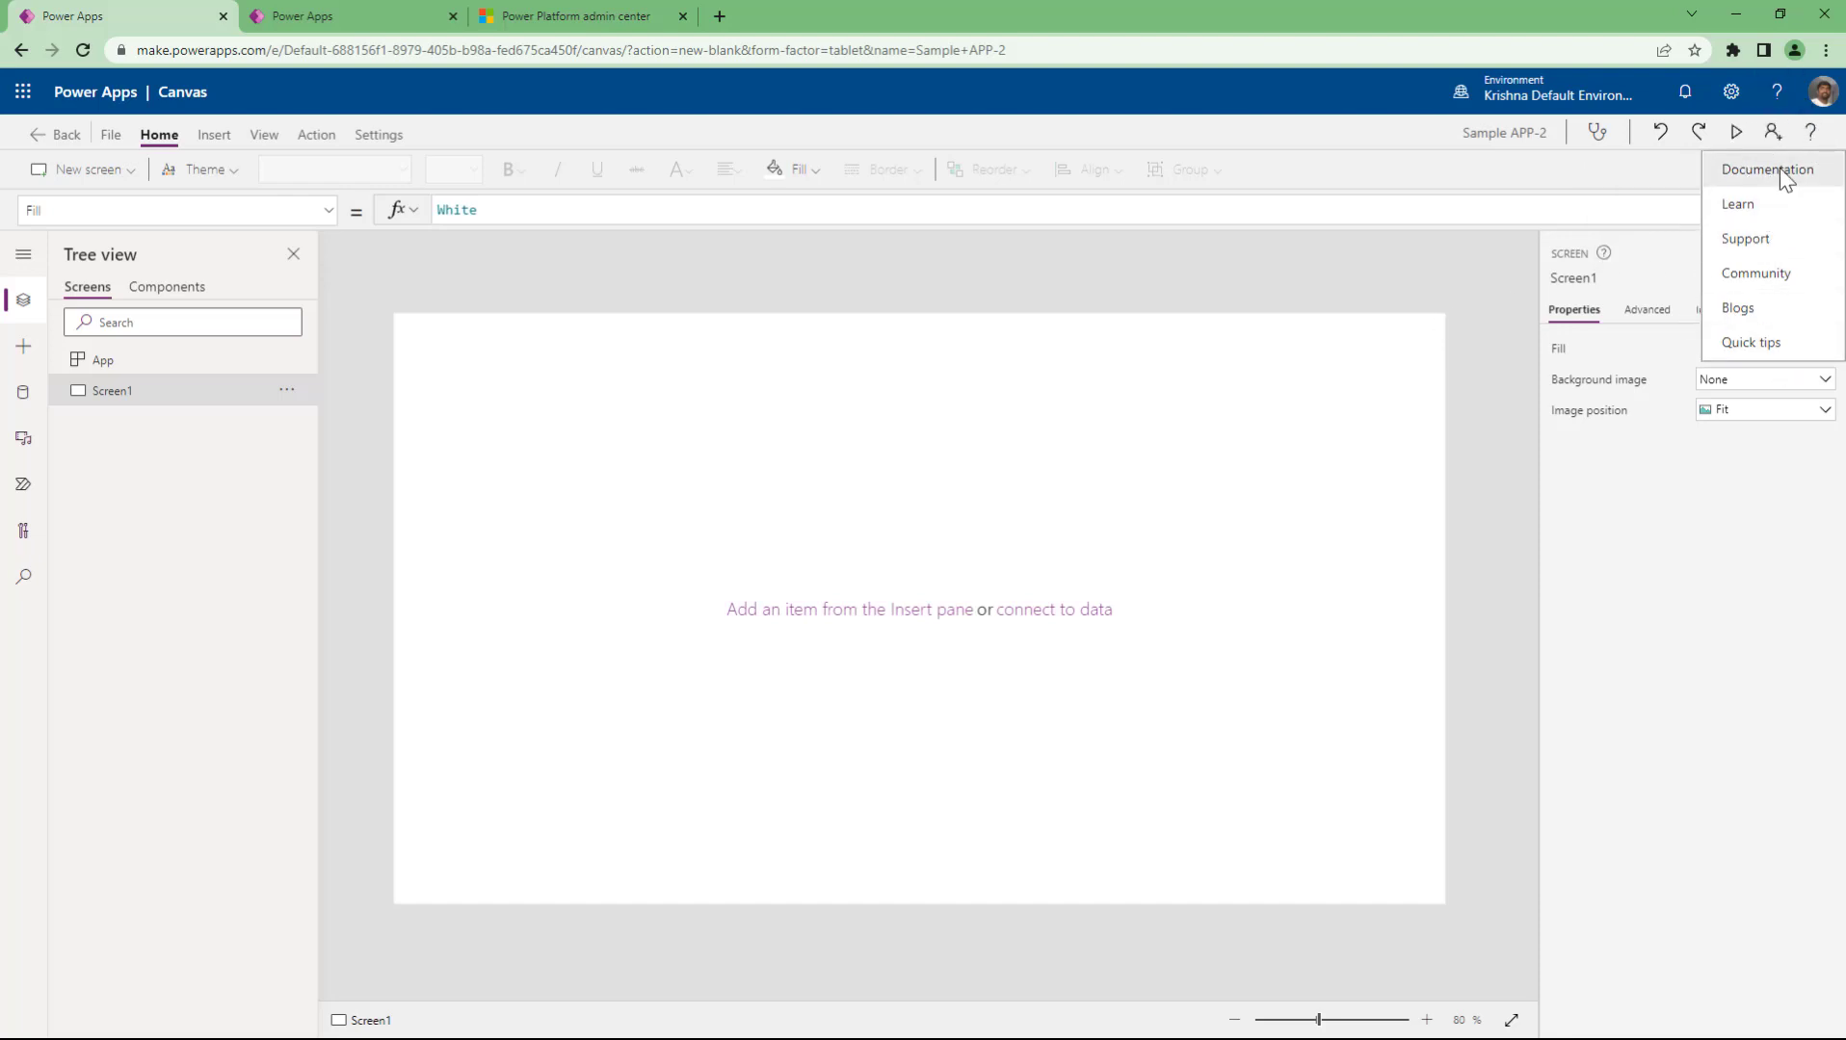
{"action": "left_click", "coordinate": [1207, 263]}
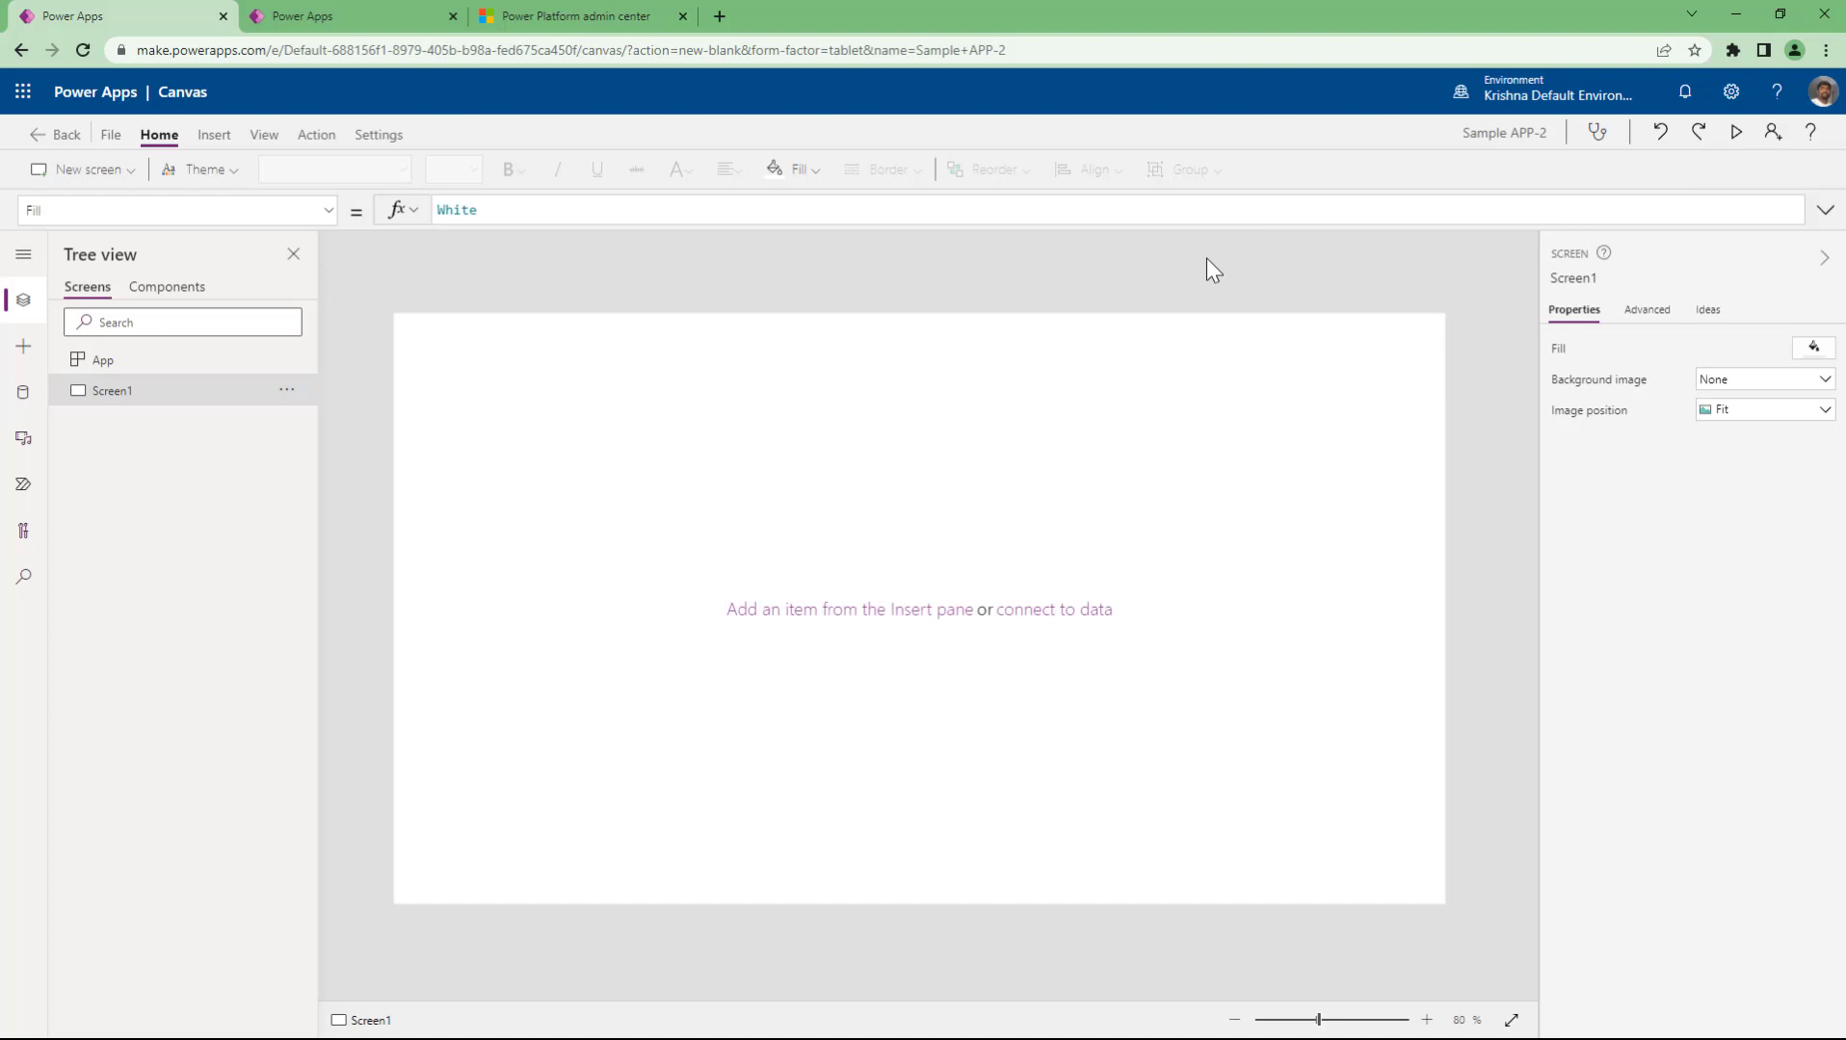
- Save the app to the cloud as Sample APP-2-1 and return to the canvas editor
{"action": "left_click", "coordinate": [108, 138]}
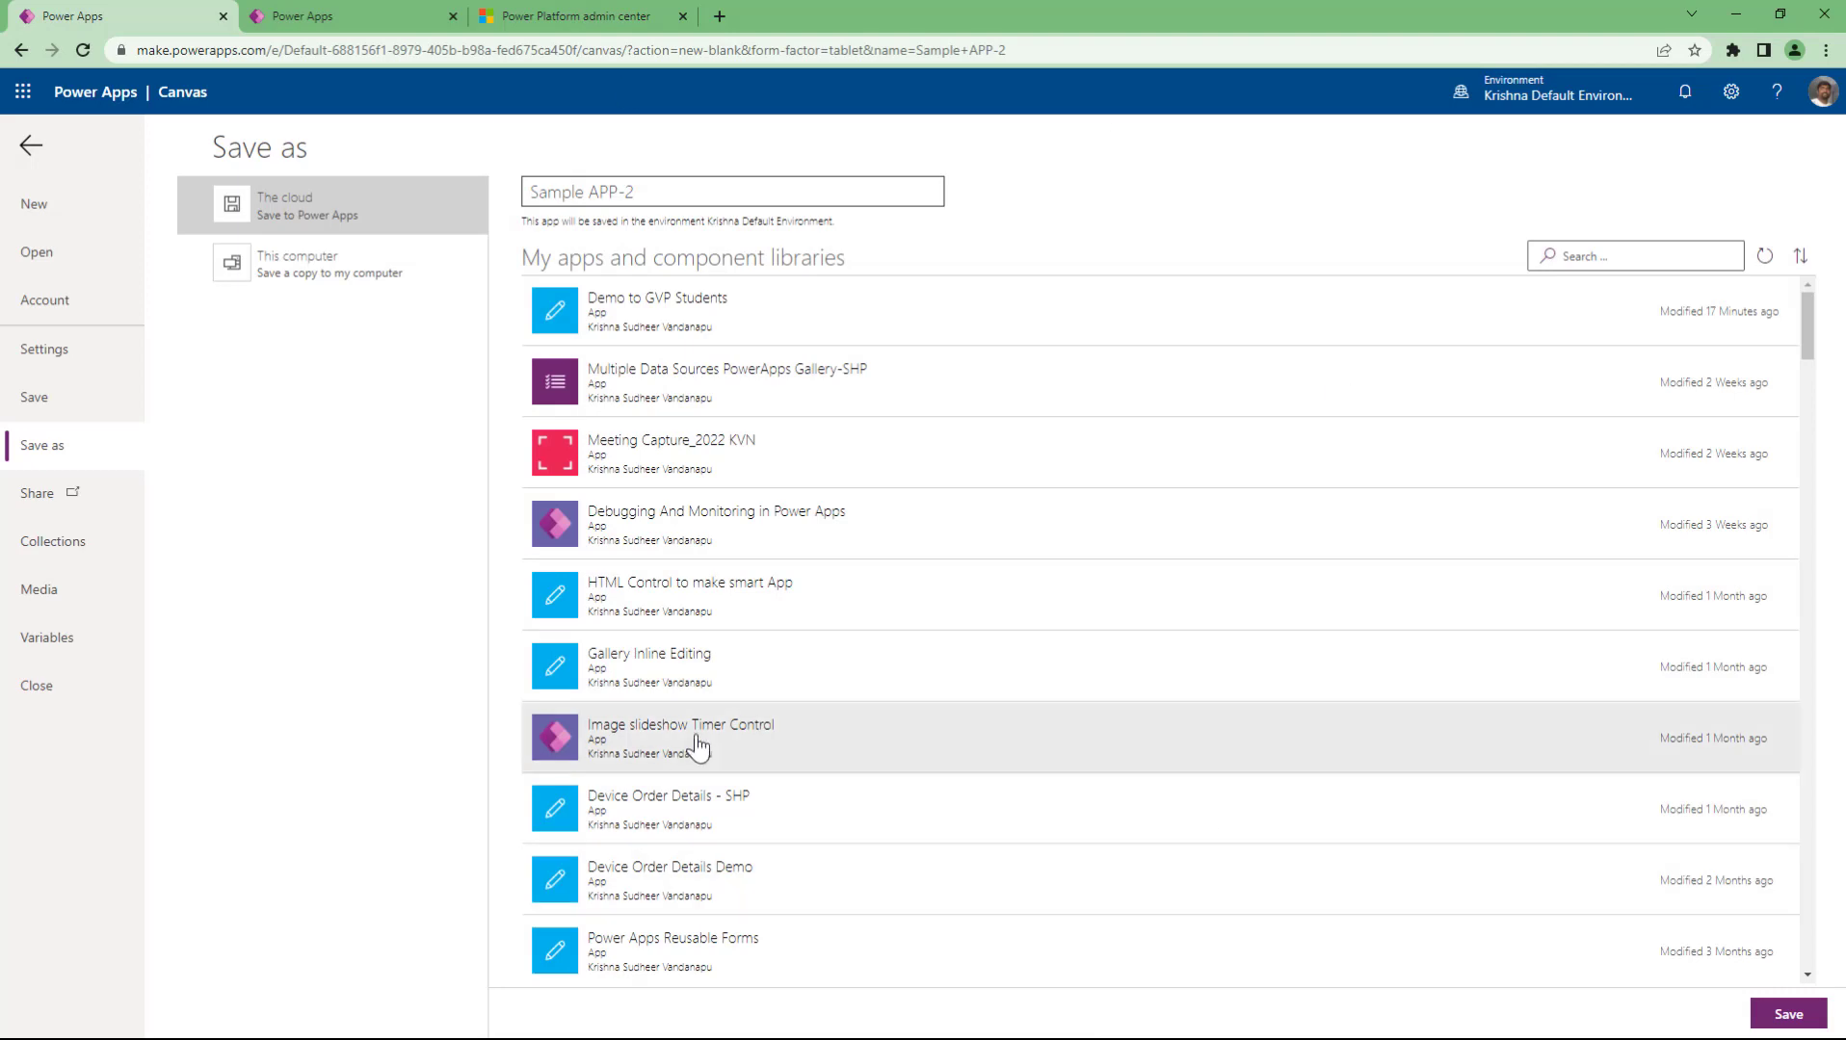
{"action": "scroll", "coordinate": [701, 503], "scroll_direction": "down", "scroll_amount": 15}
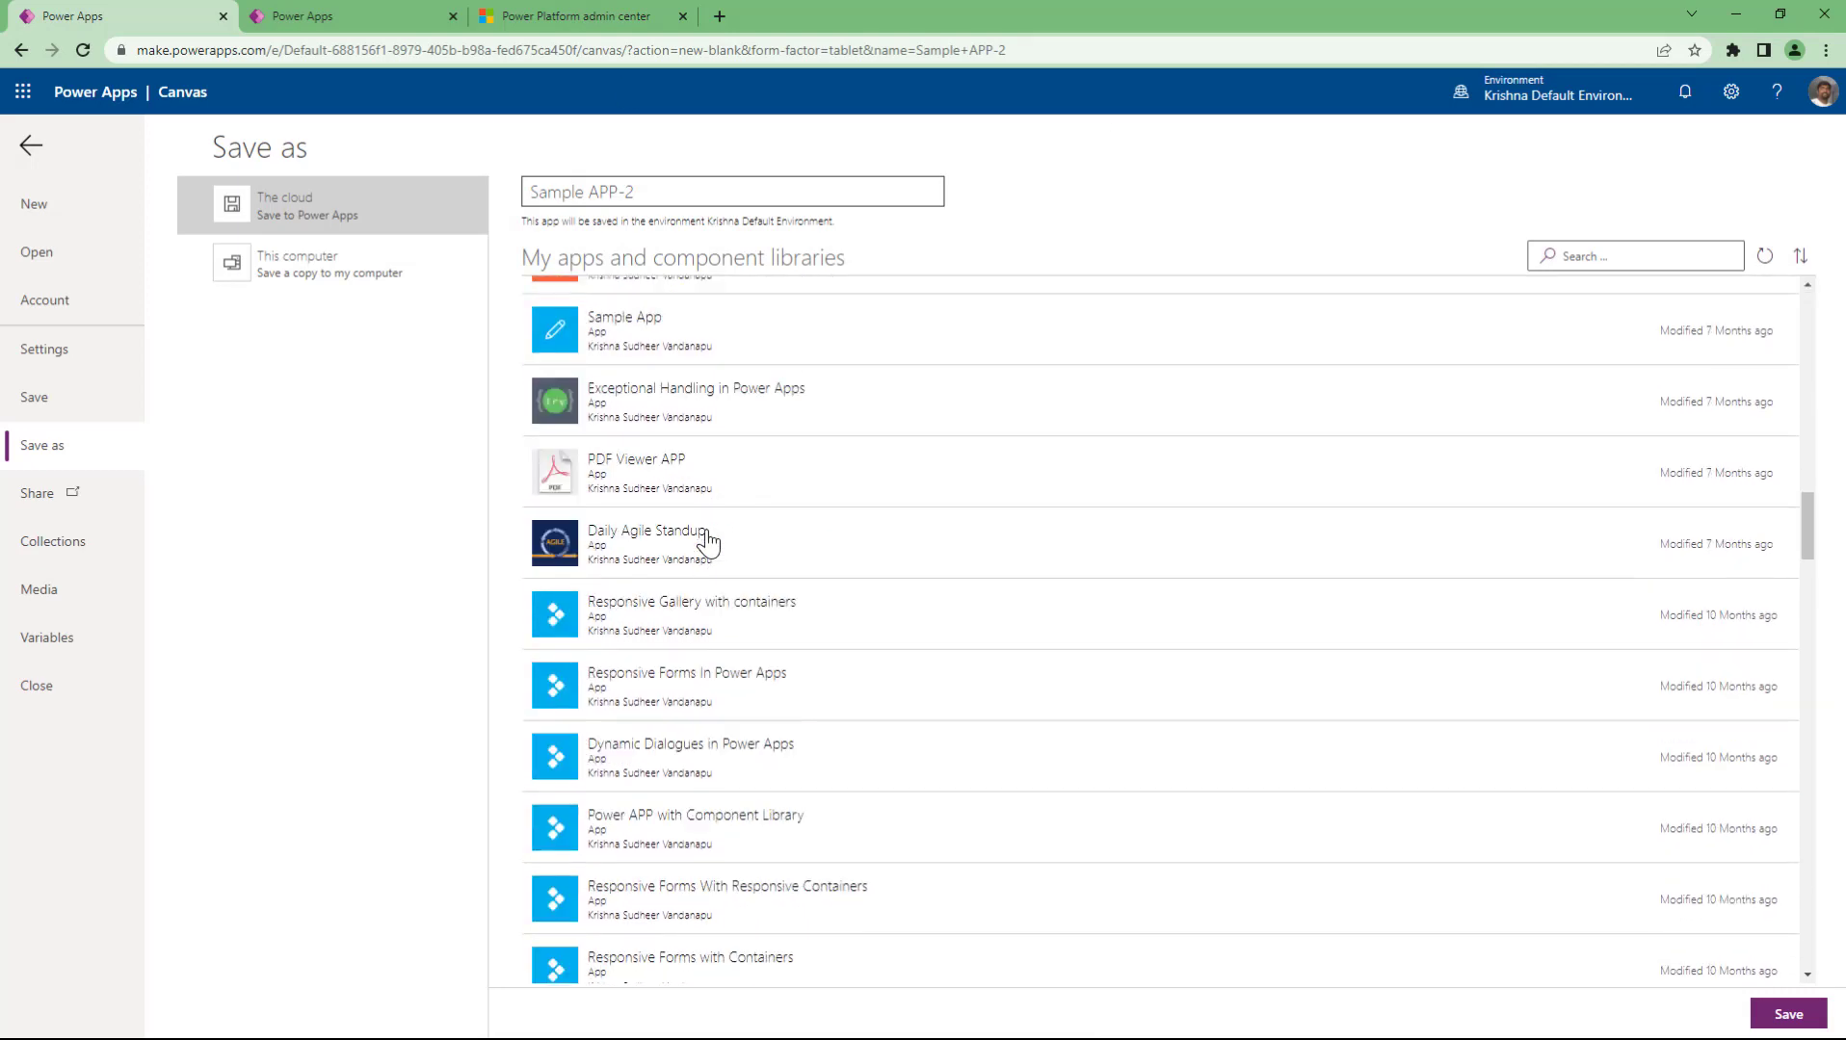
{"action": "scroll", "coordinate": [706, 541], "scroll_direction": "up", "scroll_amount": 15}
{"action": "triple_click", "coordinate": [688, 189]}
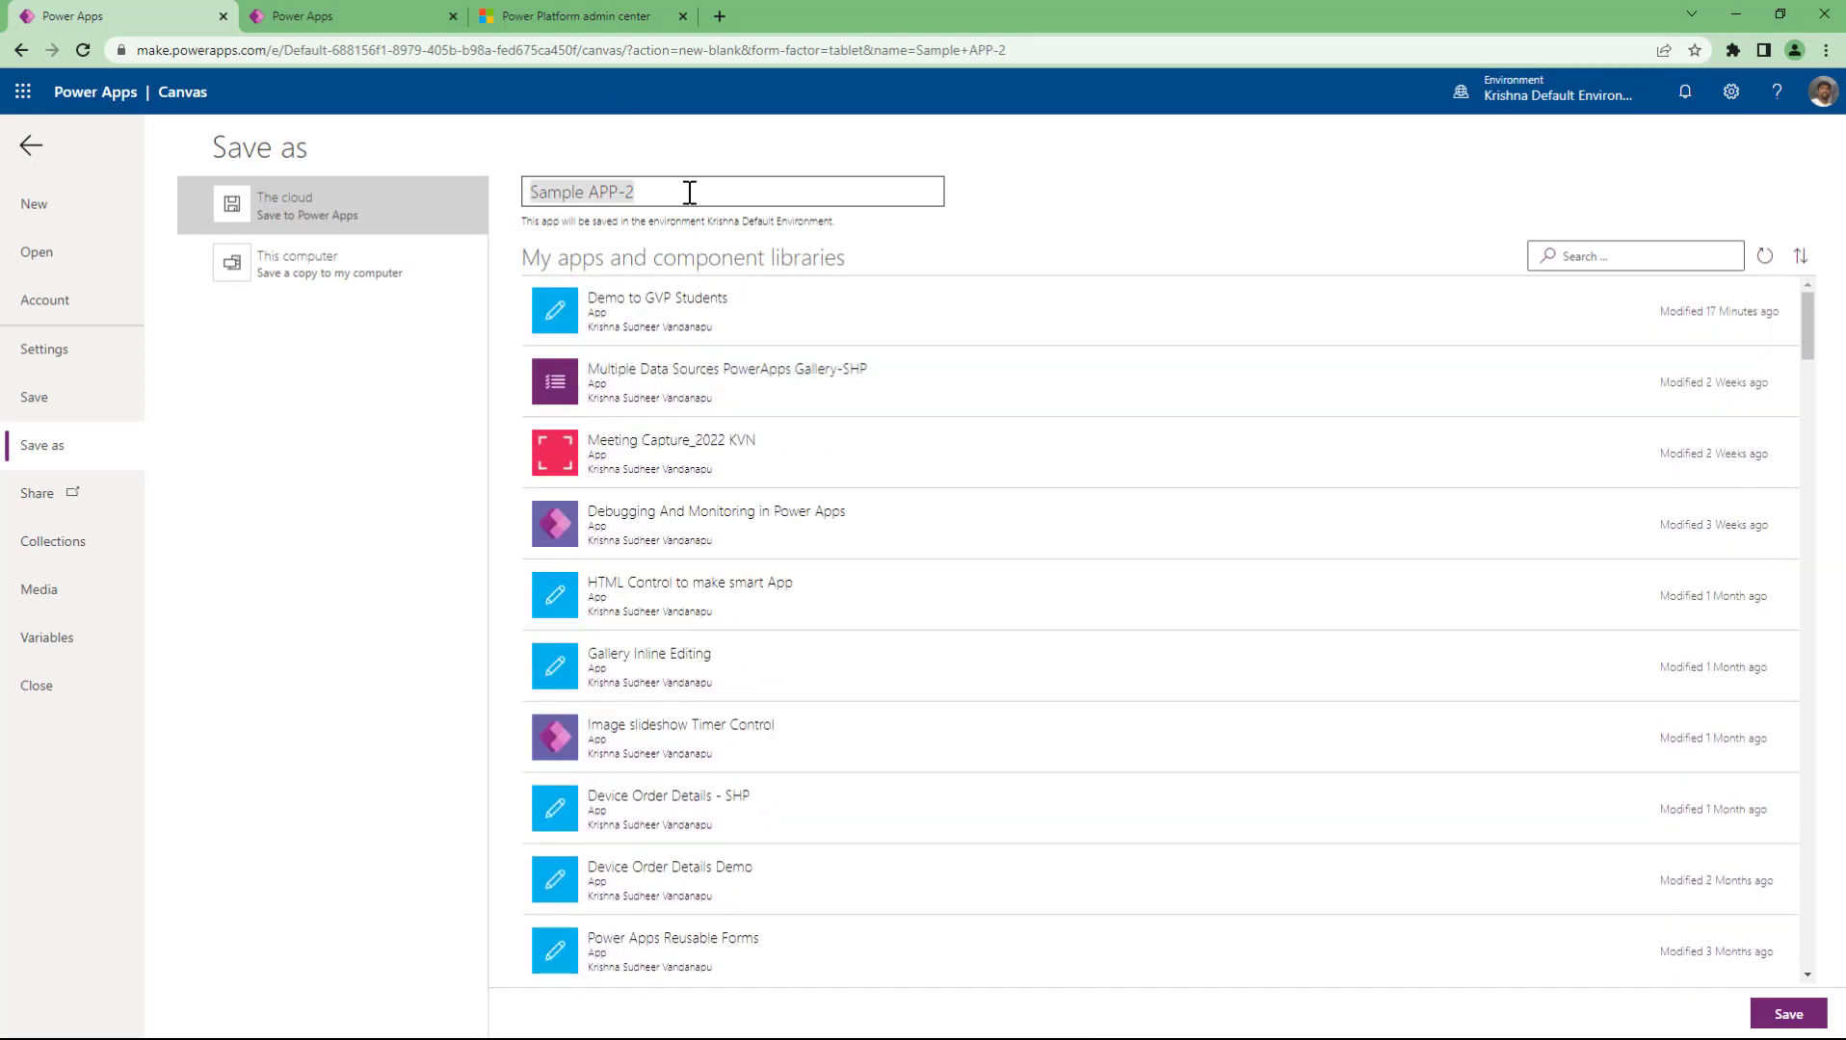
{"action": "left_click", "coordinate": [721, 191]}
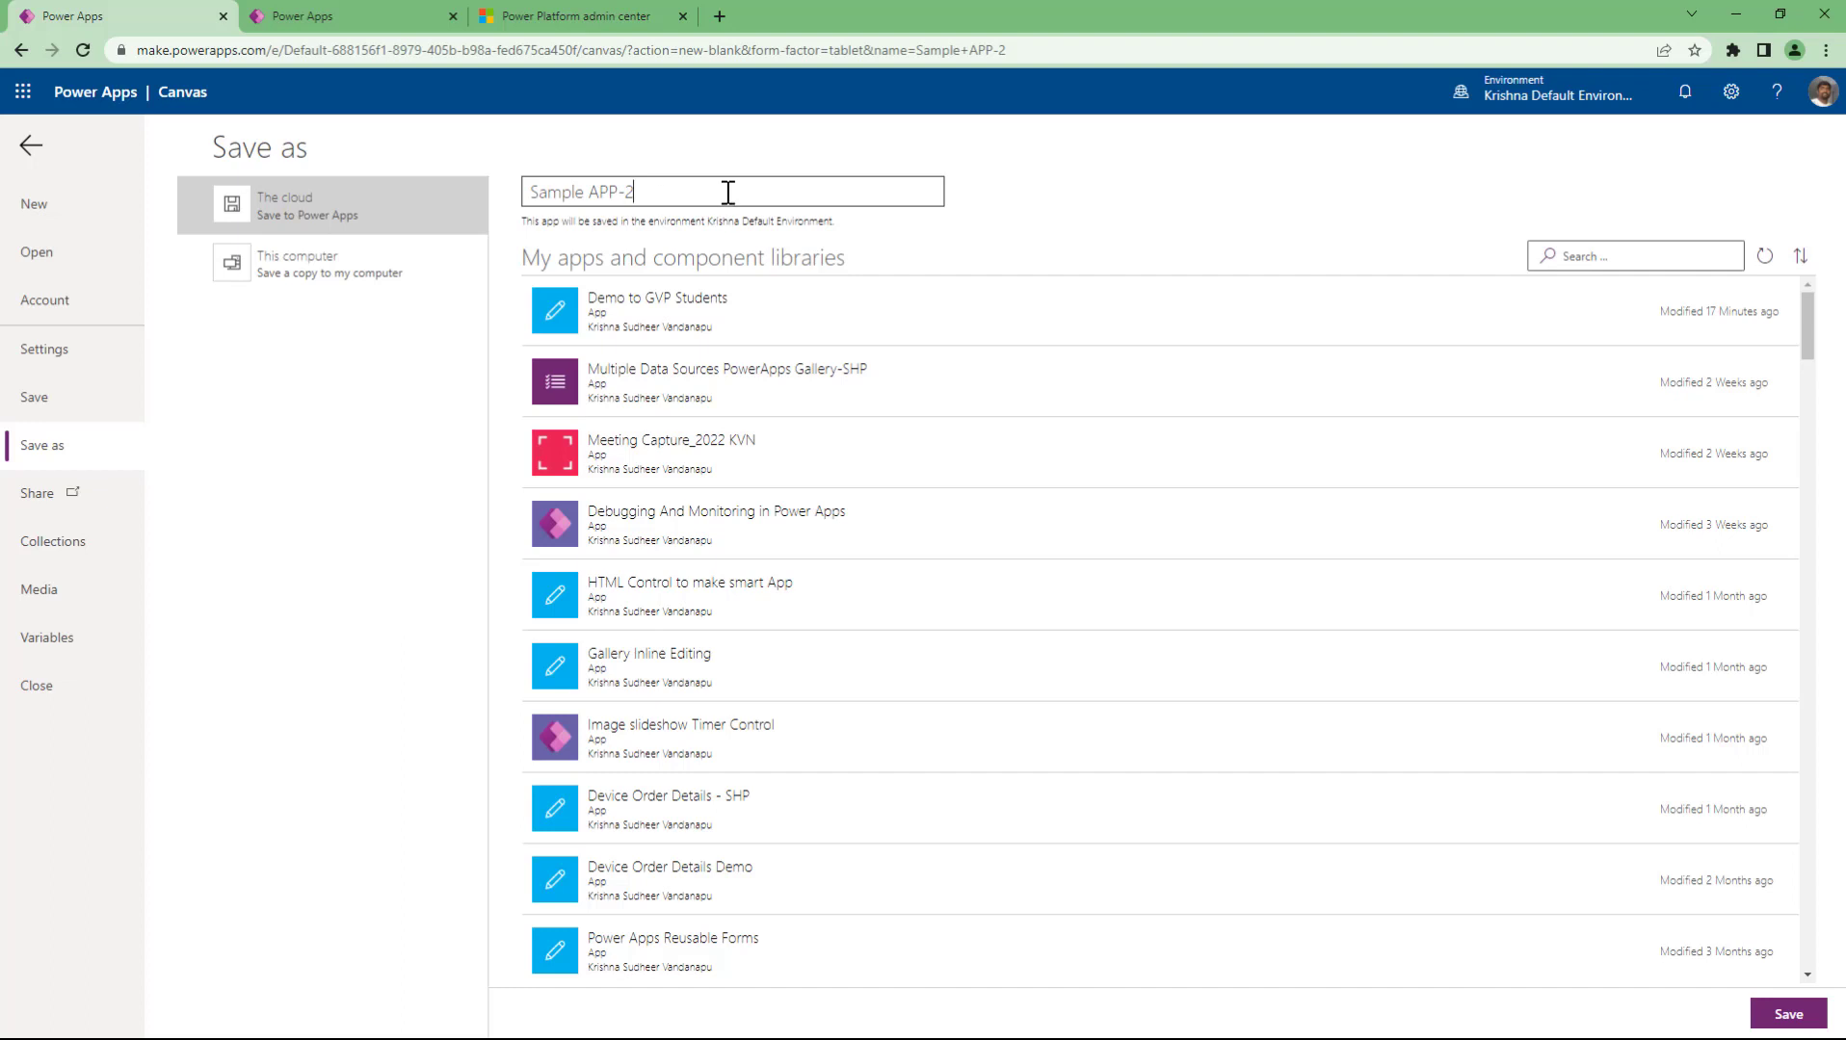
{"action": "type", "text": "-1"}
{"action": "left_click", "coordinate": [1773, 1014]}
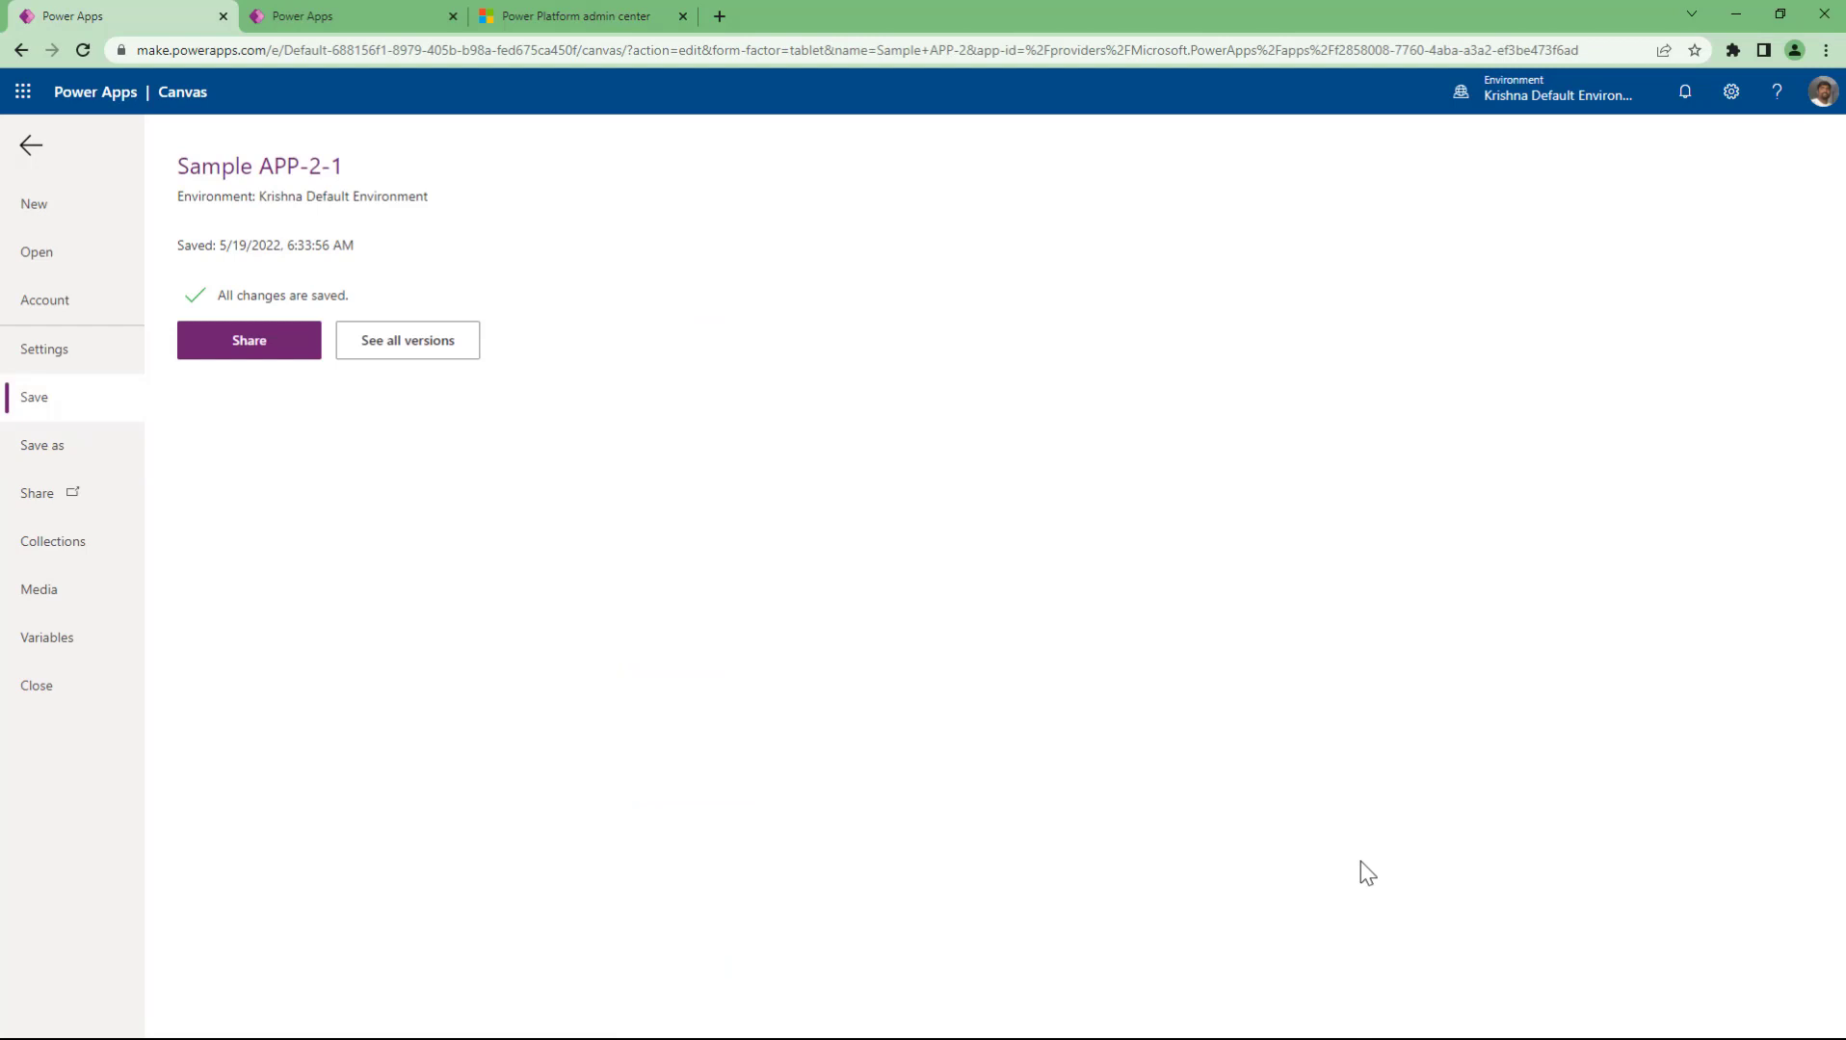
{"action": "left_click", "coordinate": [31, 144]}
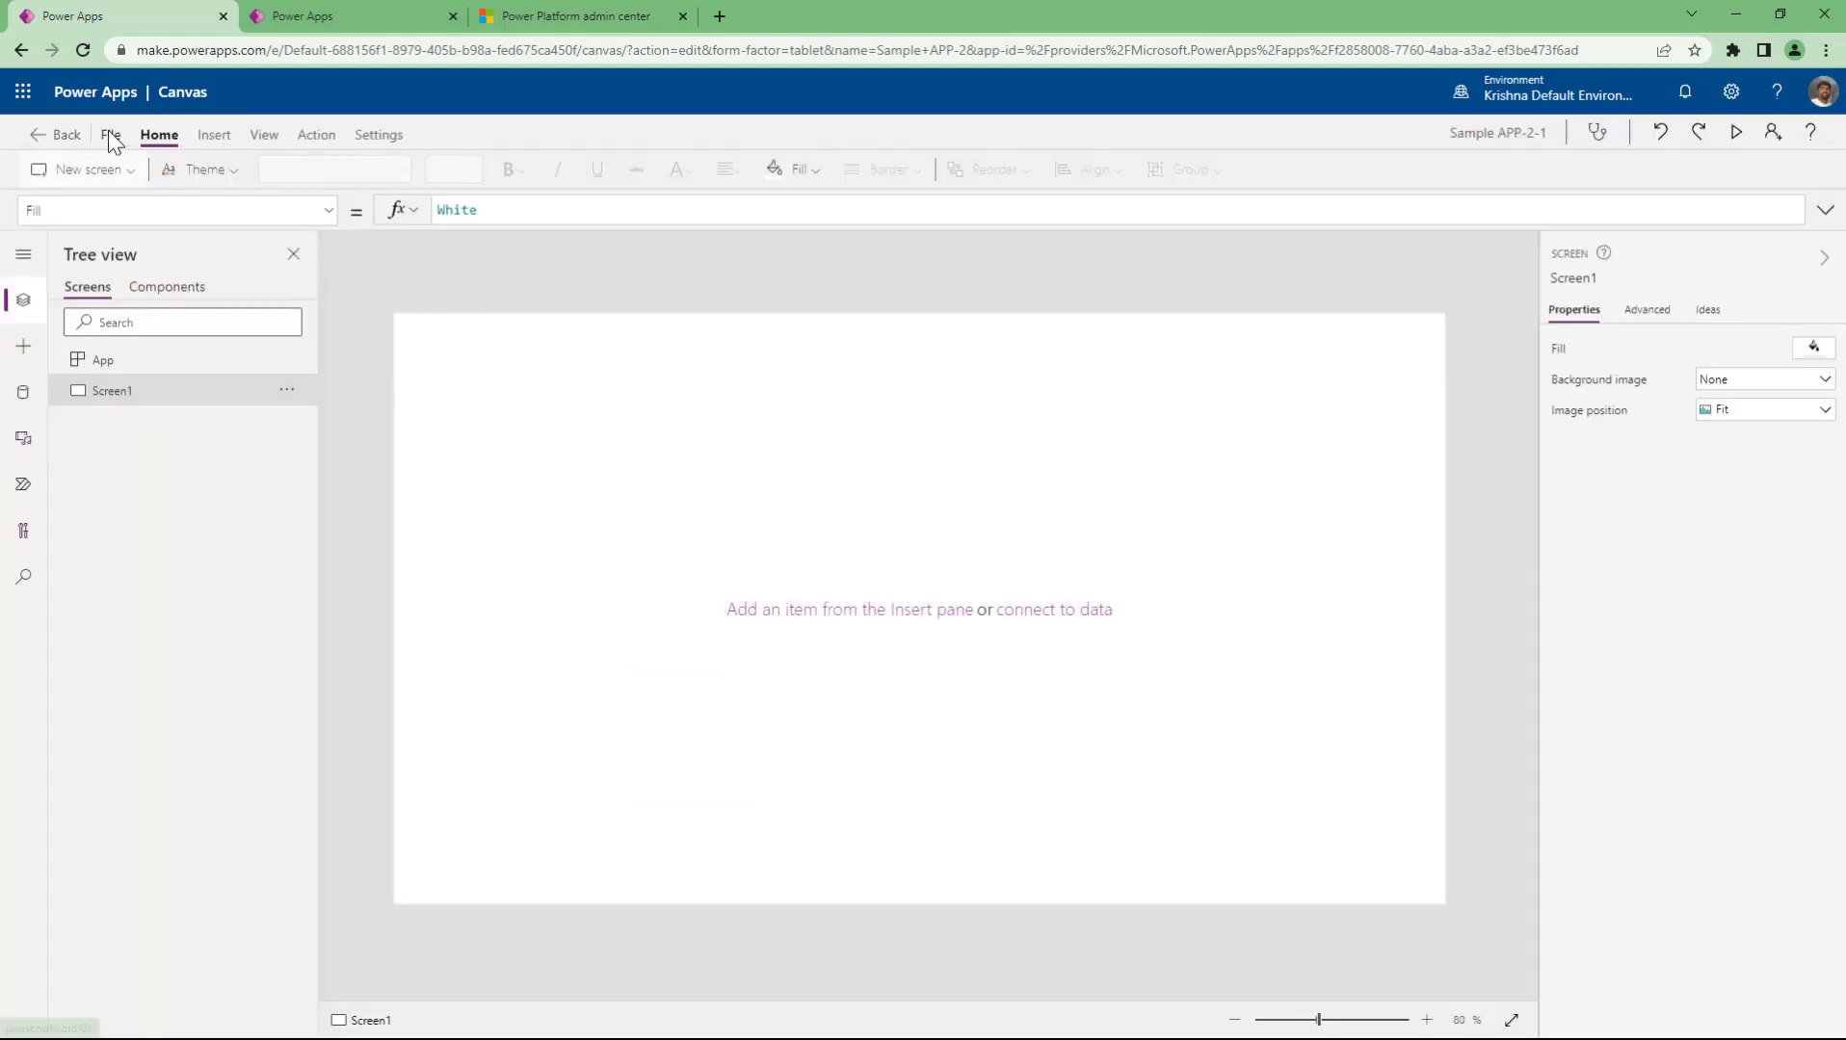
- Insert a button on Screen1 and view the app's save page with its version notes
{"action": "left_click", "coordinate": [111, 136]}
{"action": "left_click", "coordinate": [31, 146]}
{"action": "left_click", "coordinate": [208, 134]}
{"action": "left_click", "coordinate": [249, 170]}
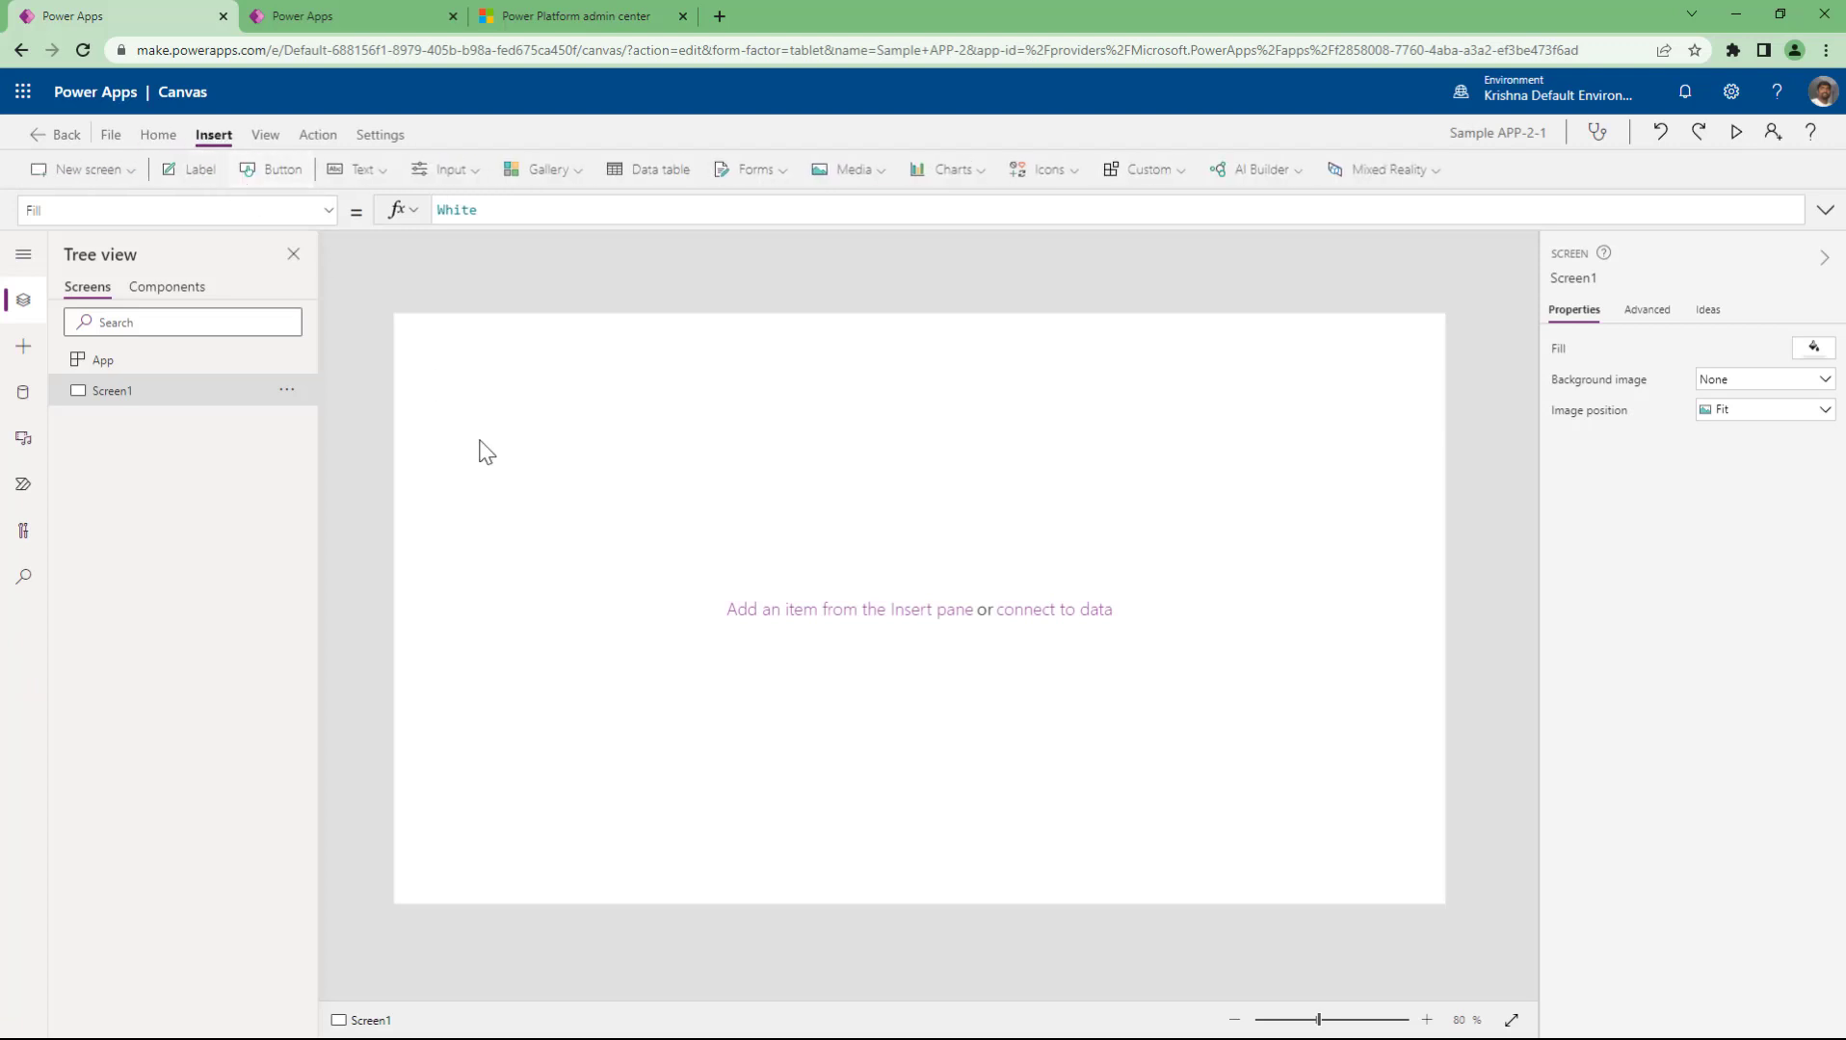
{"action": "left_click", "coordinate": [112, 136]}
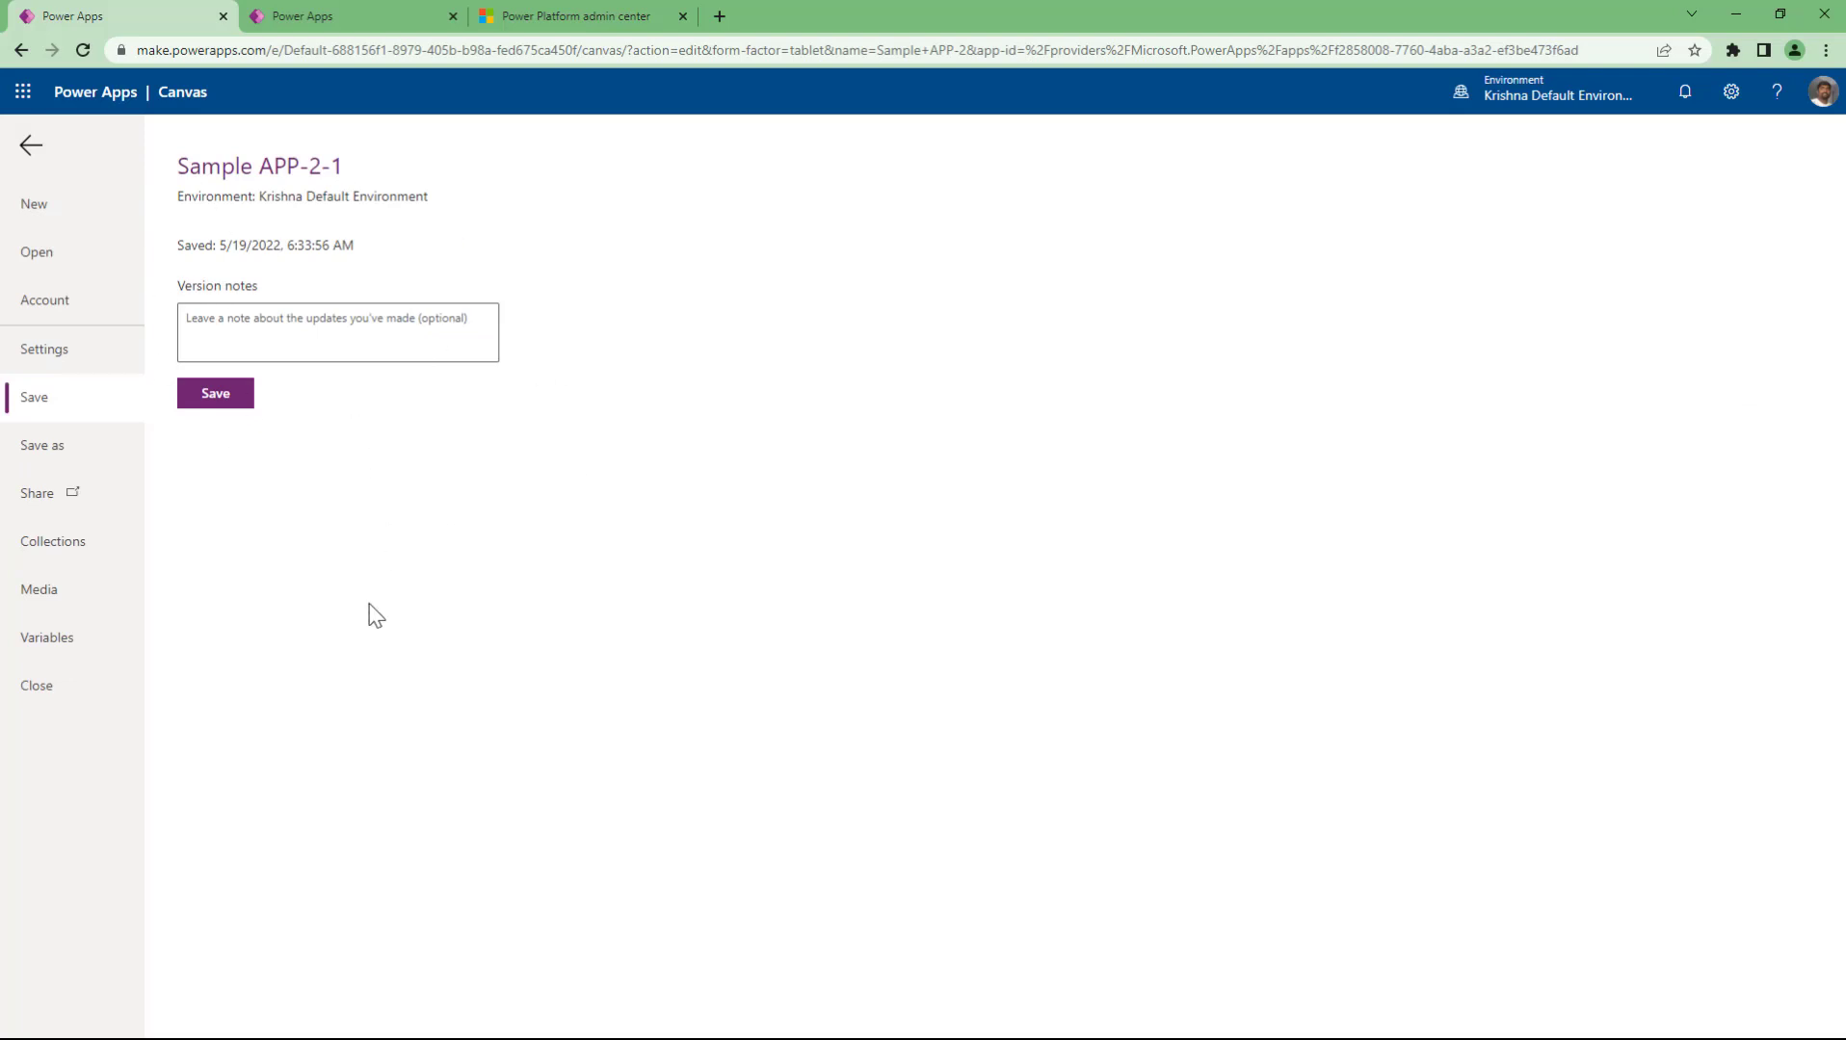
{"action": "left_click", "coordinate": [29, 146]}
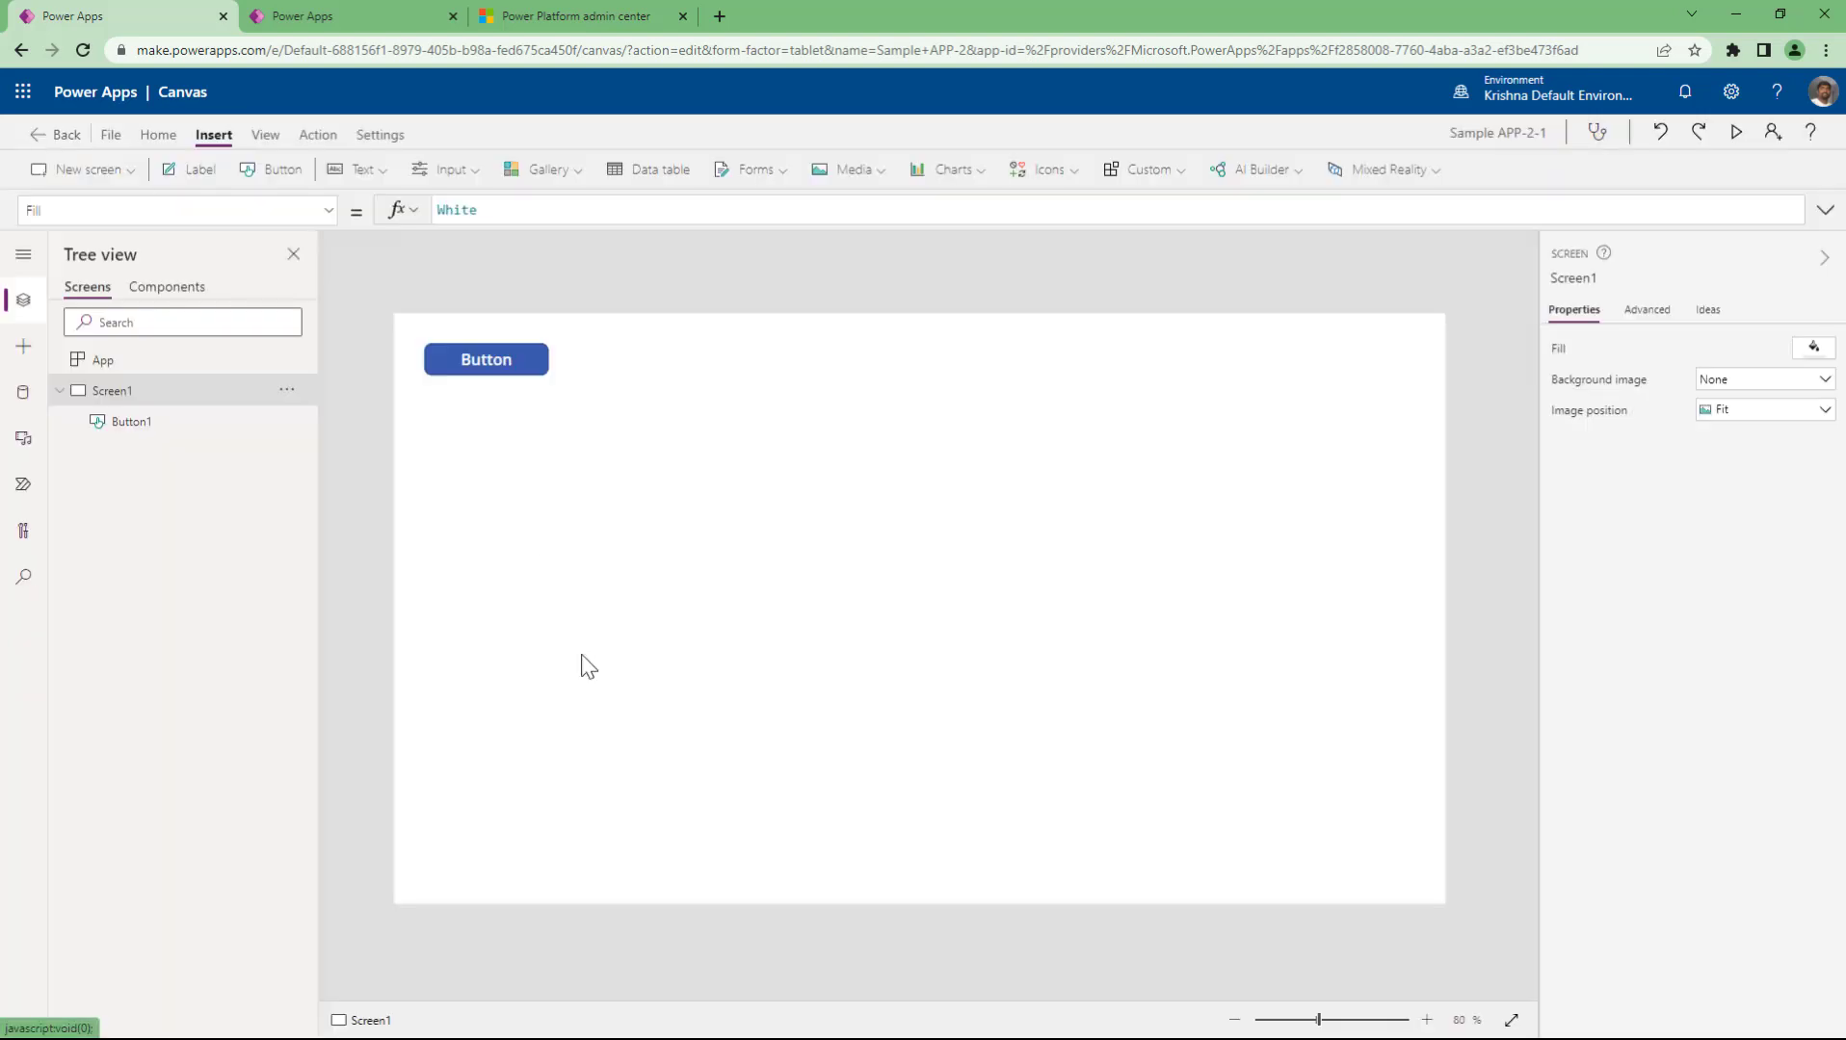
- Rename the app as Sample APP_2 in its general settings and close the settings
{"action": "left_click", "coordinate": [373, 138]}
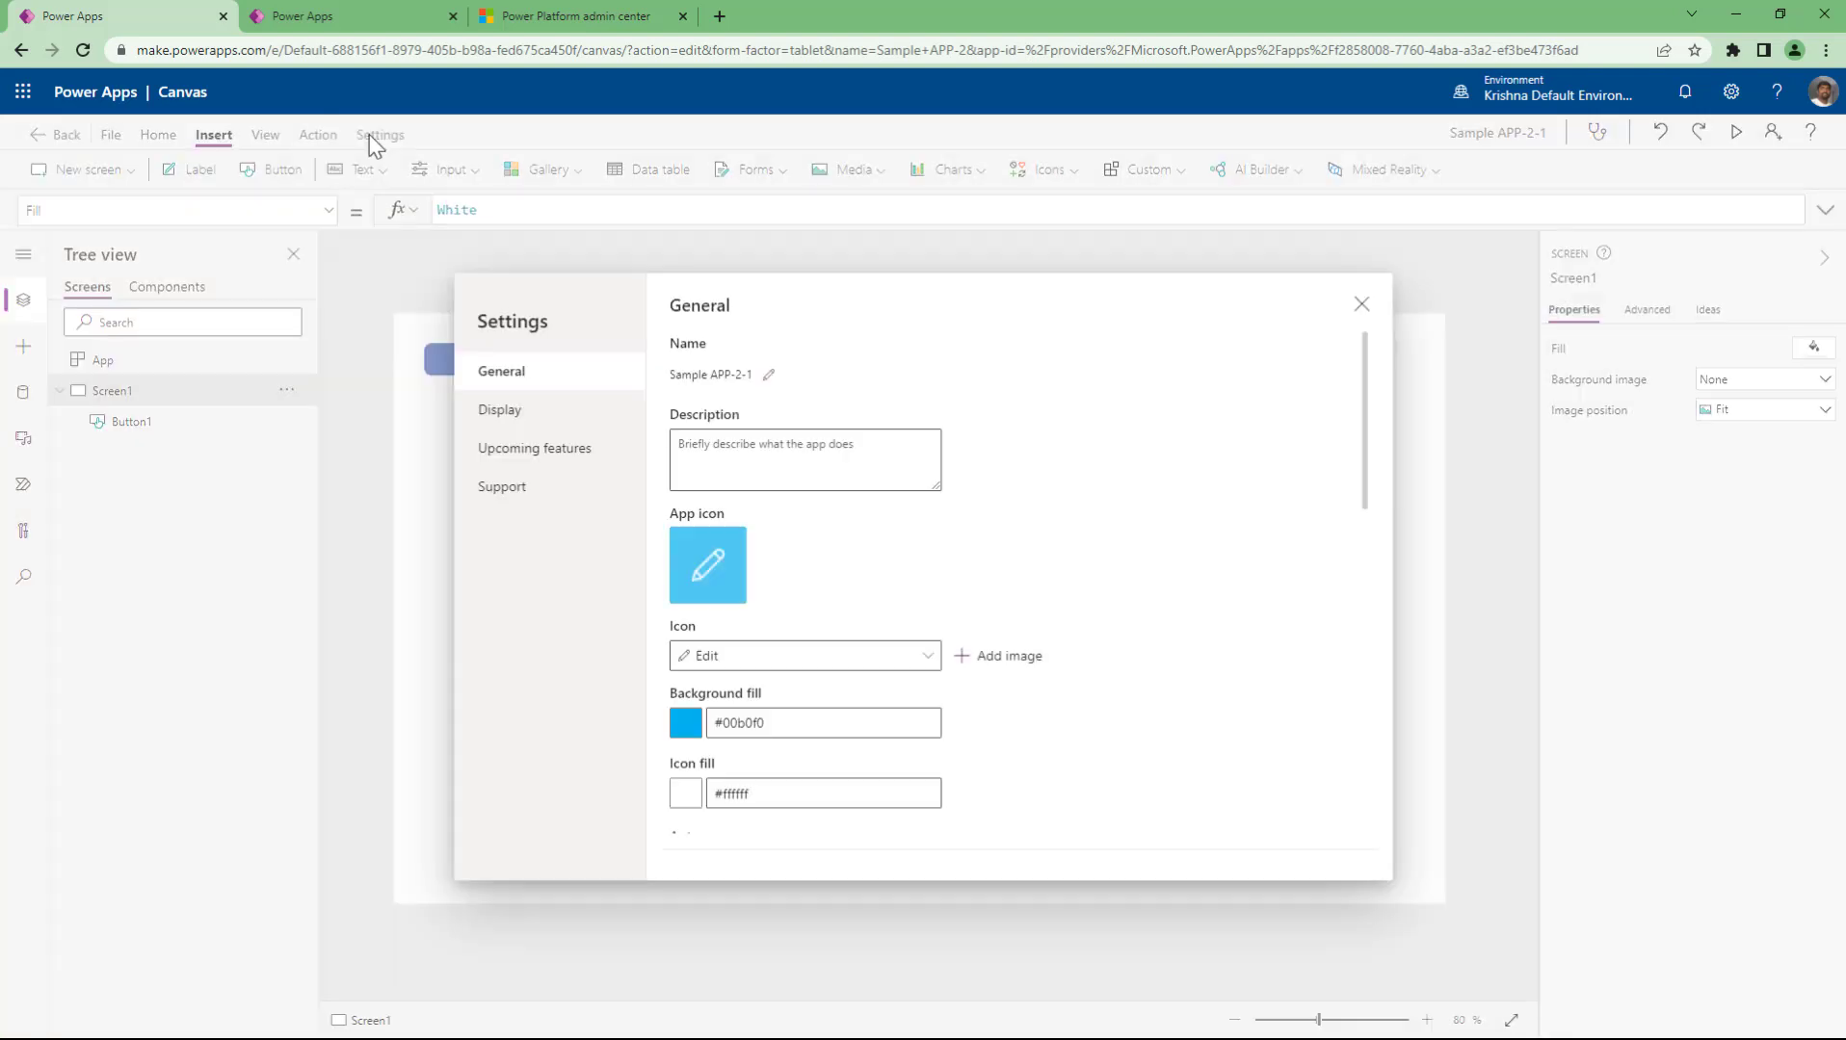
{"action": "left_click", "coordinate": [769, 376]}
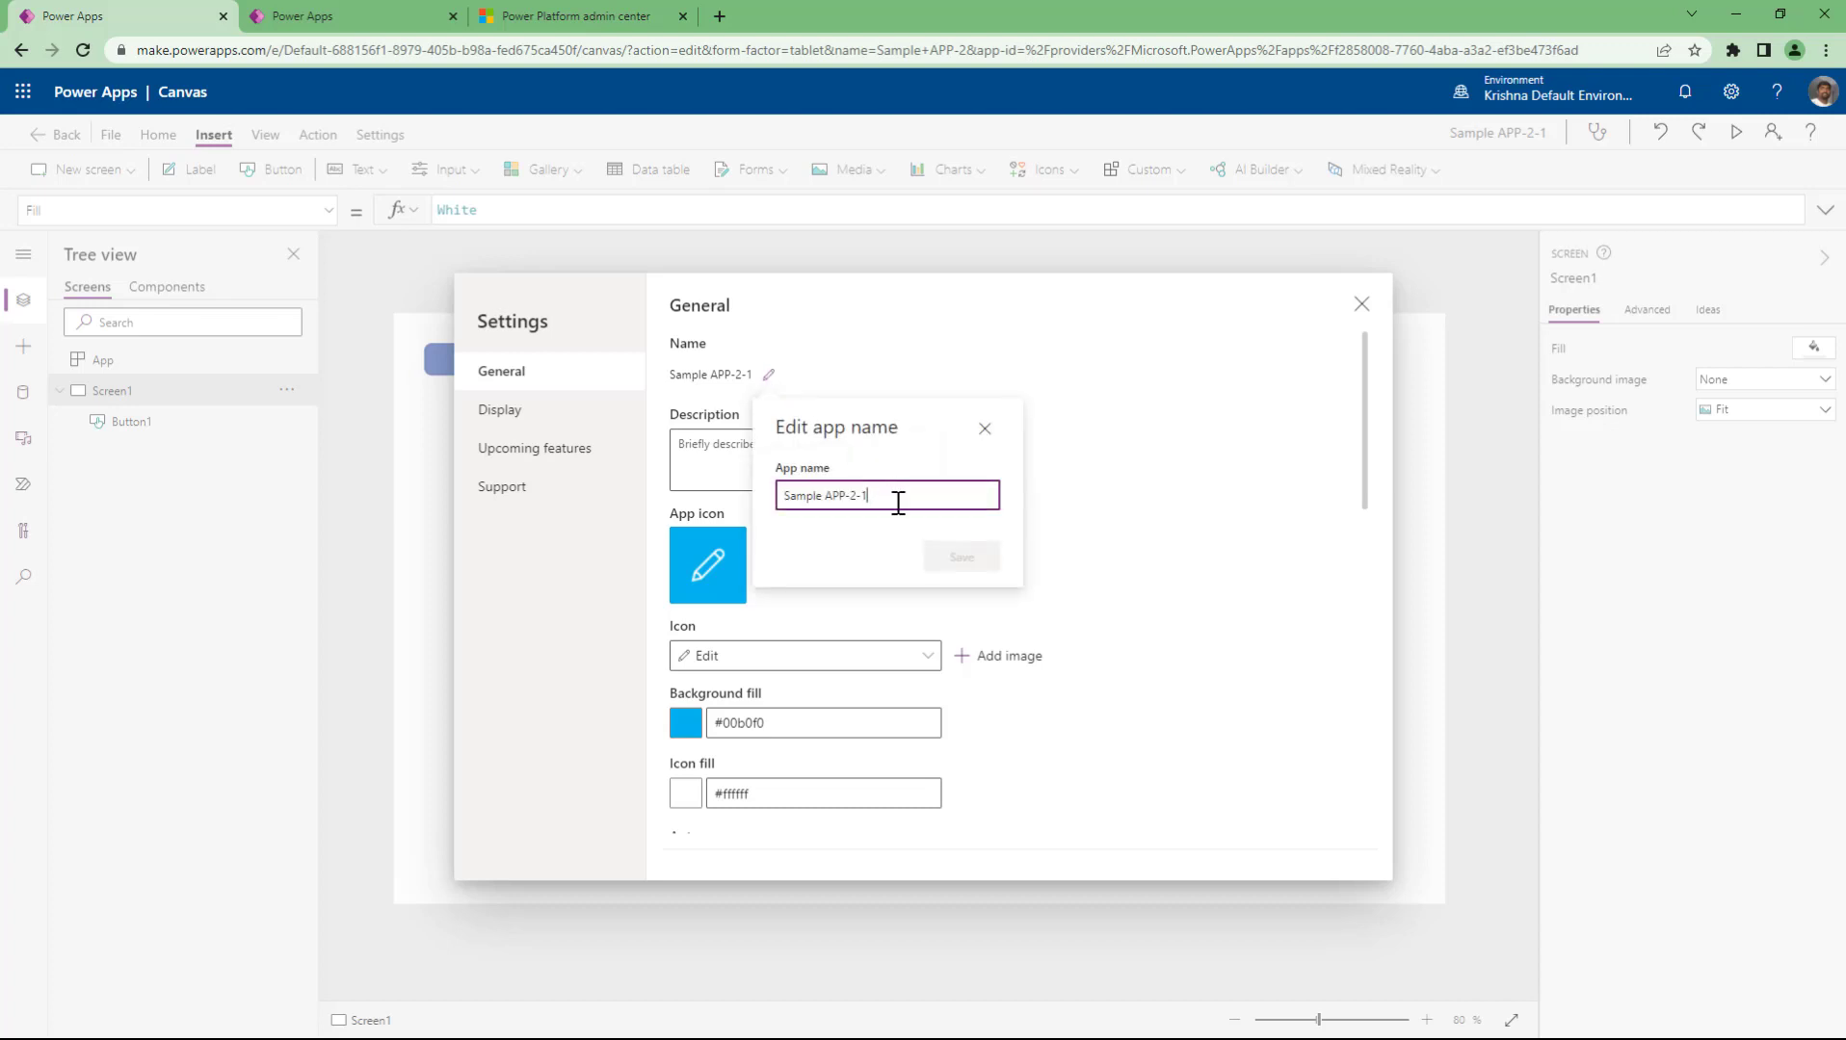
{"action": "key", "text": "BackSpace"}
{"action": "key", "text": "BackSpace"}
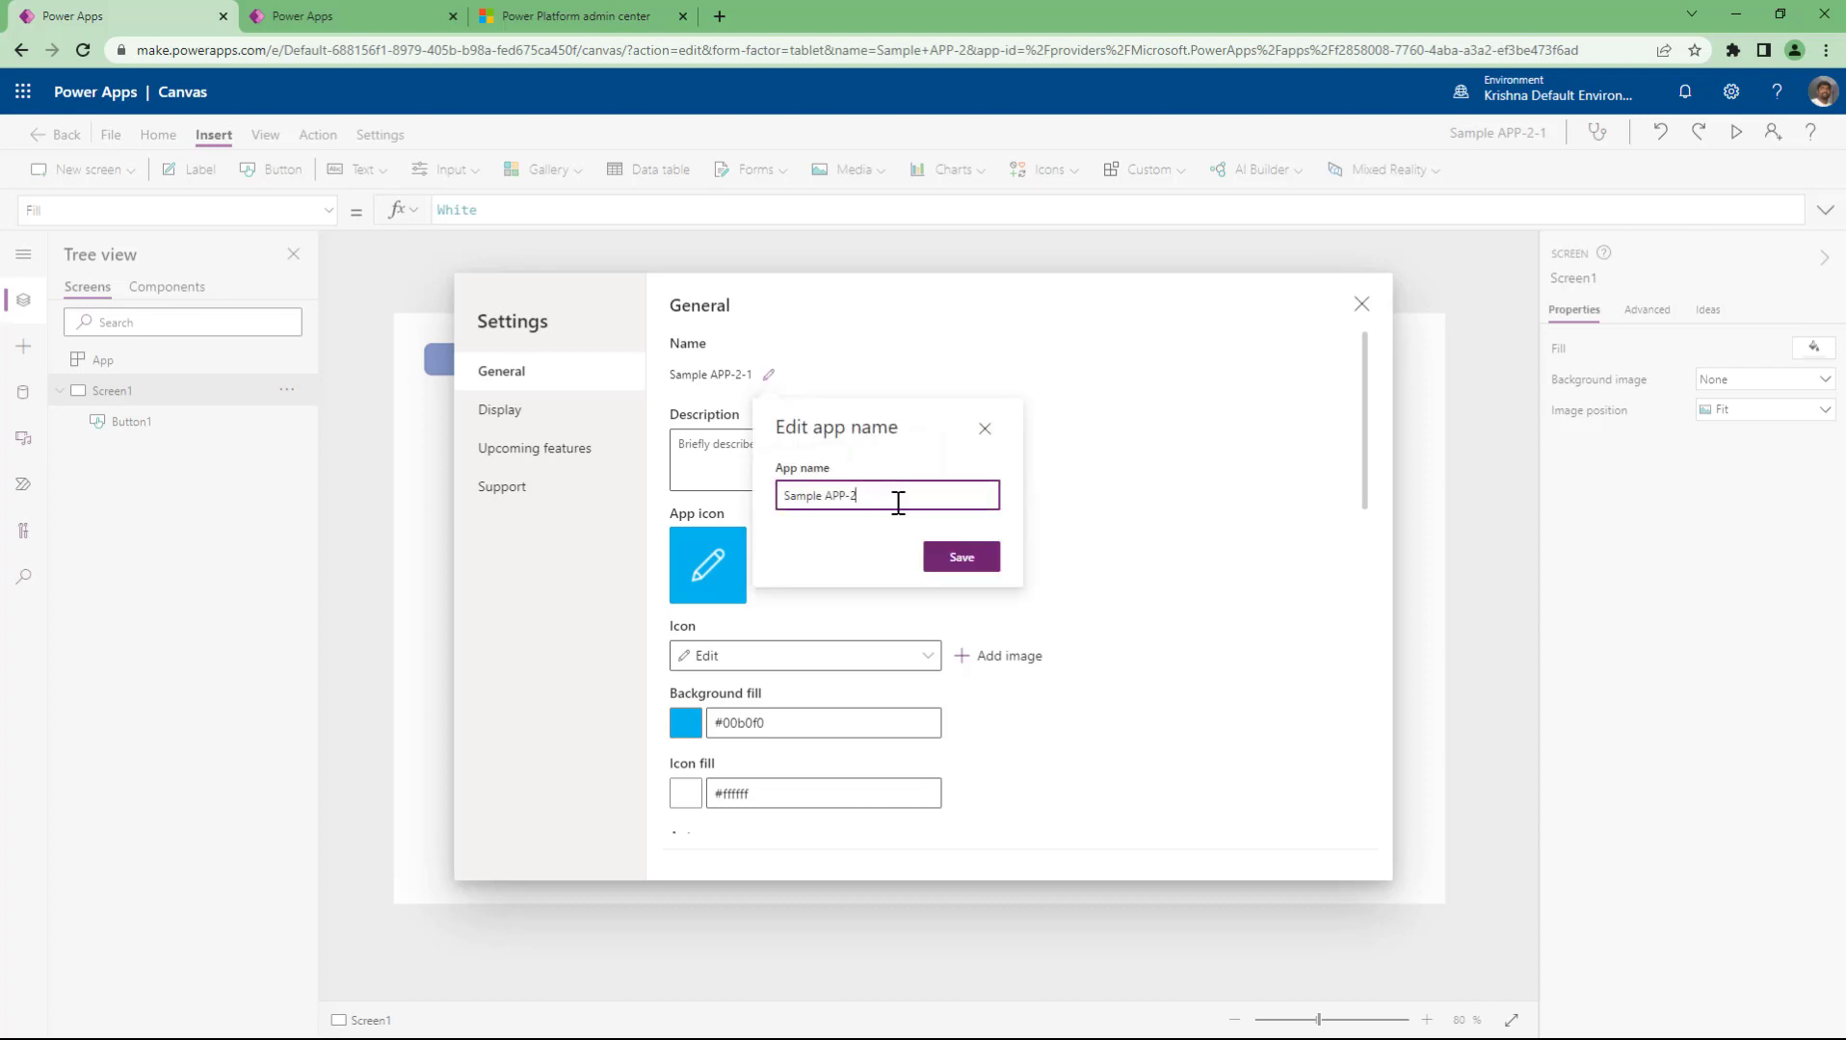
{"action": "key", "text": "BackSpace"}
{"action": "key", "text": "BackSpace"}
{"action": "type", "text": "_2"}
{"action": "left_click", "coordinate": [953, 557]}
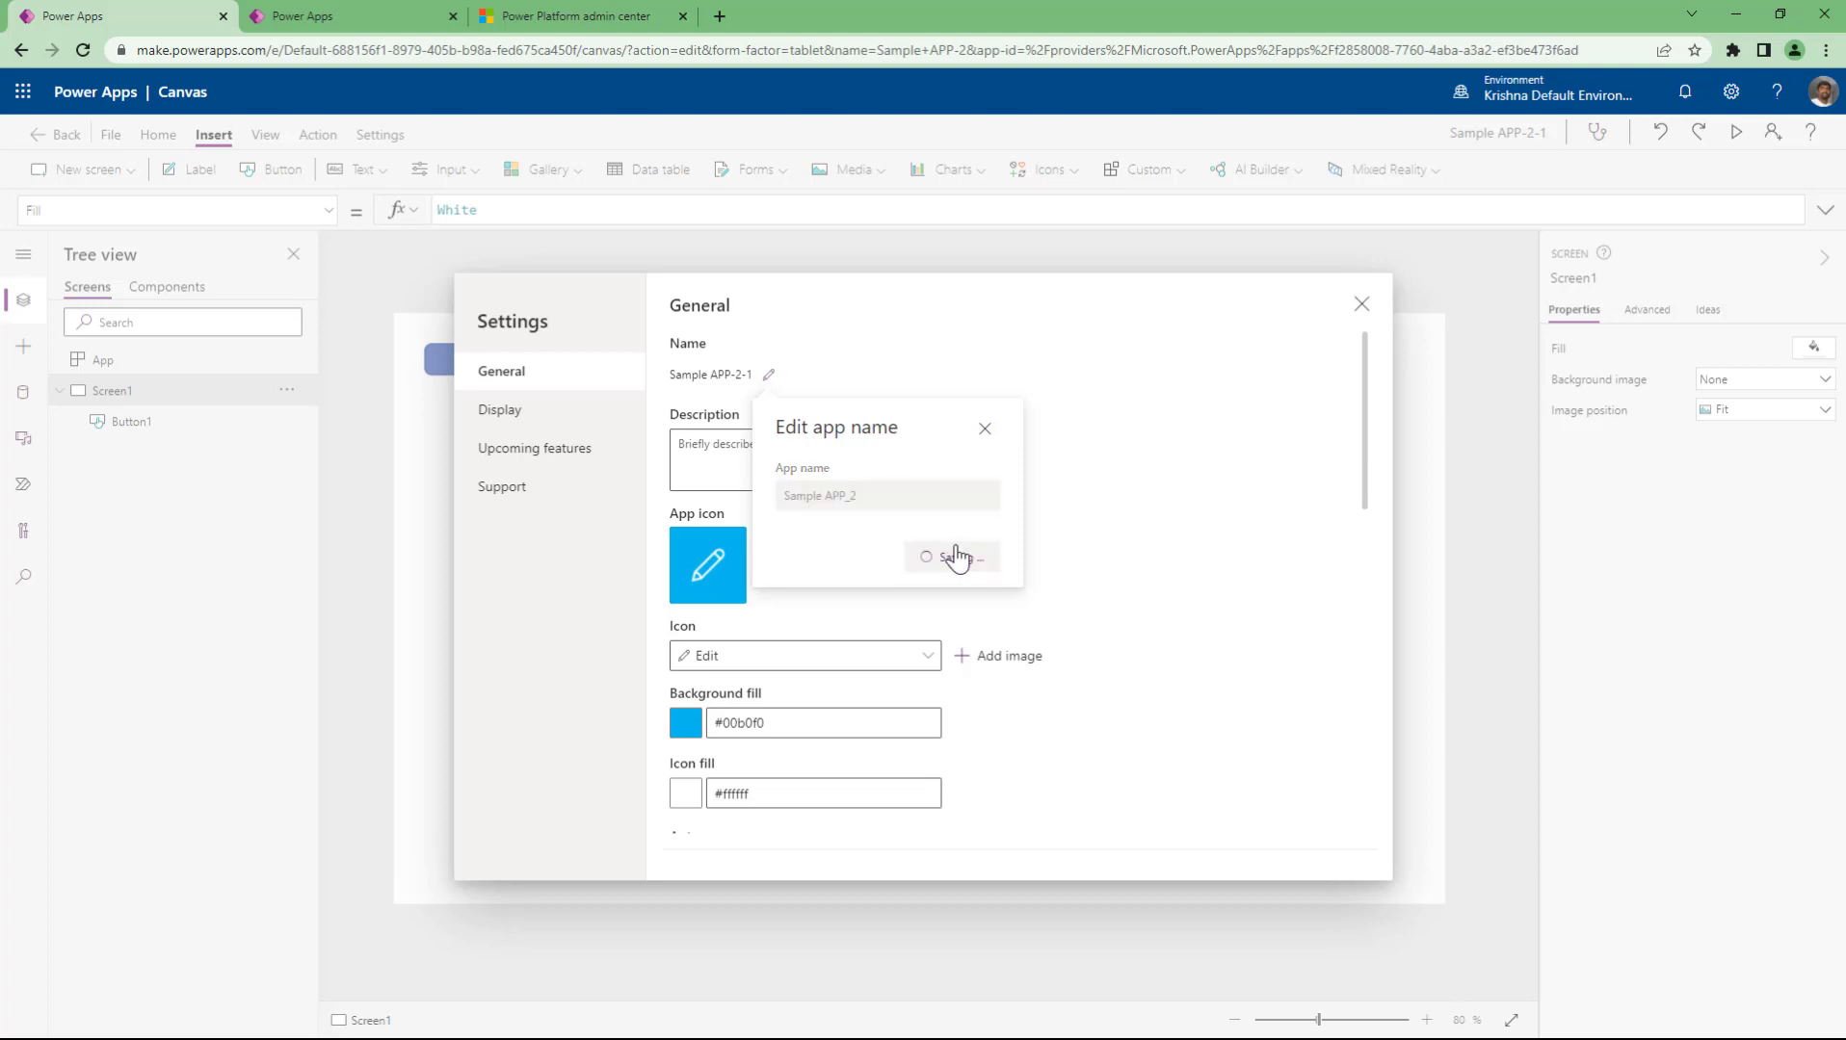
{"action": "left_click", "coordinate": [1361, 304]}
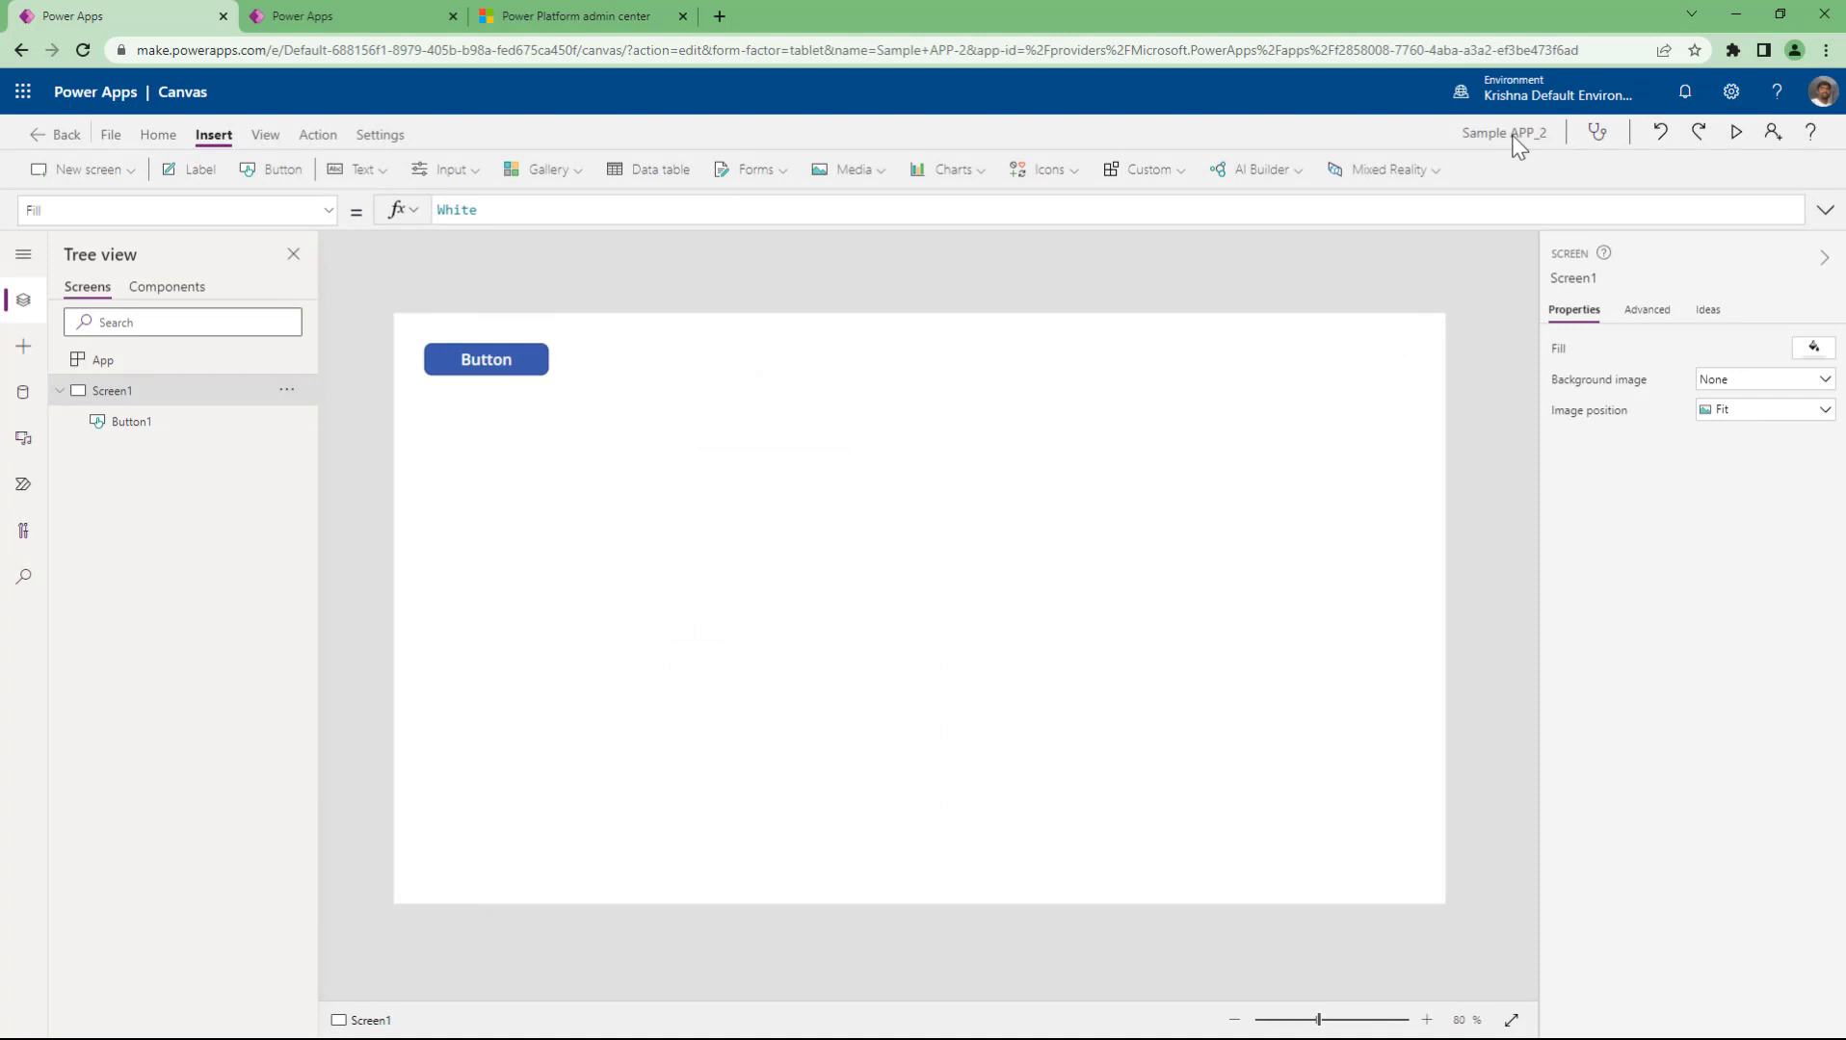
- Check the app's name on the save page and delete the button from Screen1
{"action": "left_click", "coordinate": [114, 135]}
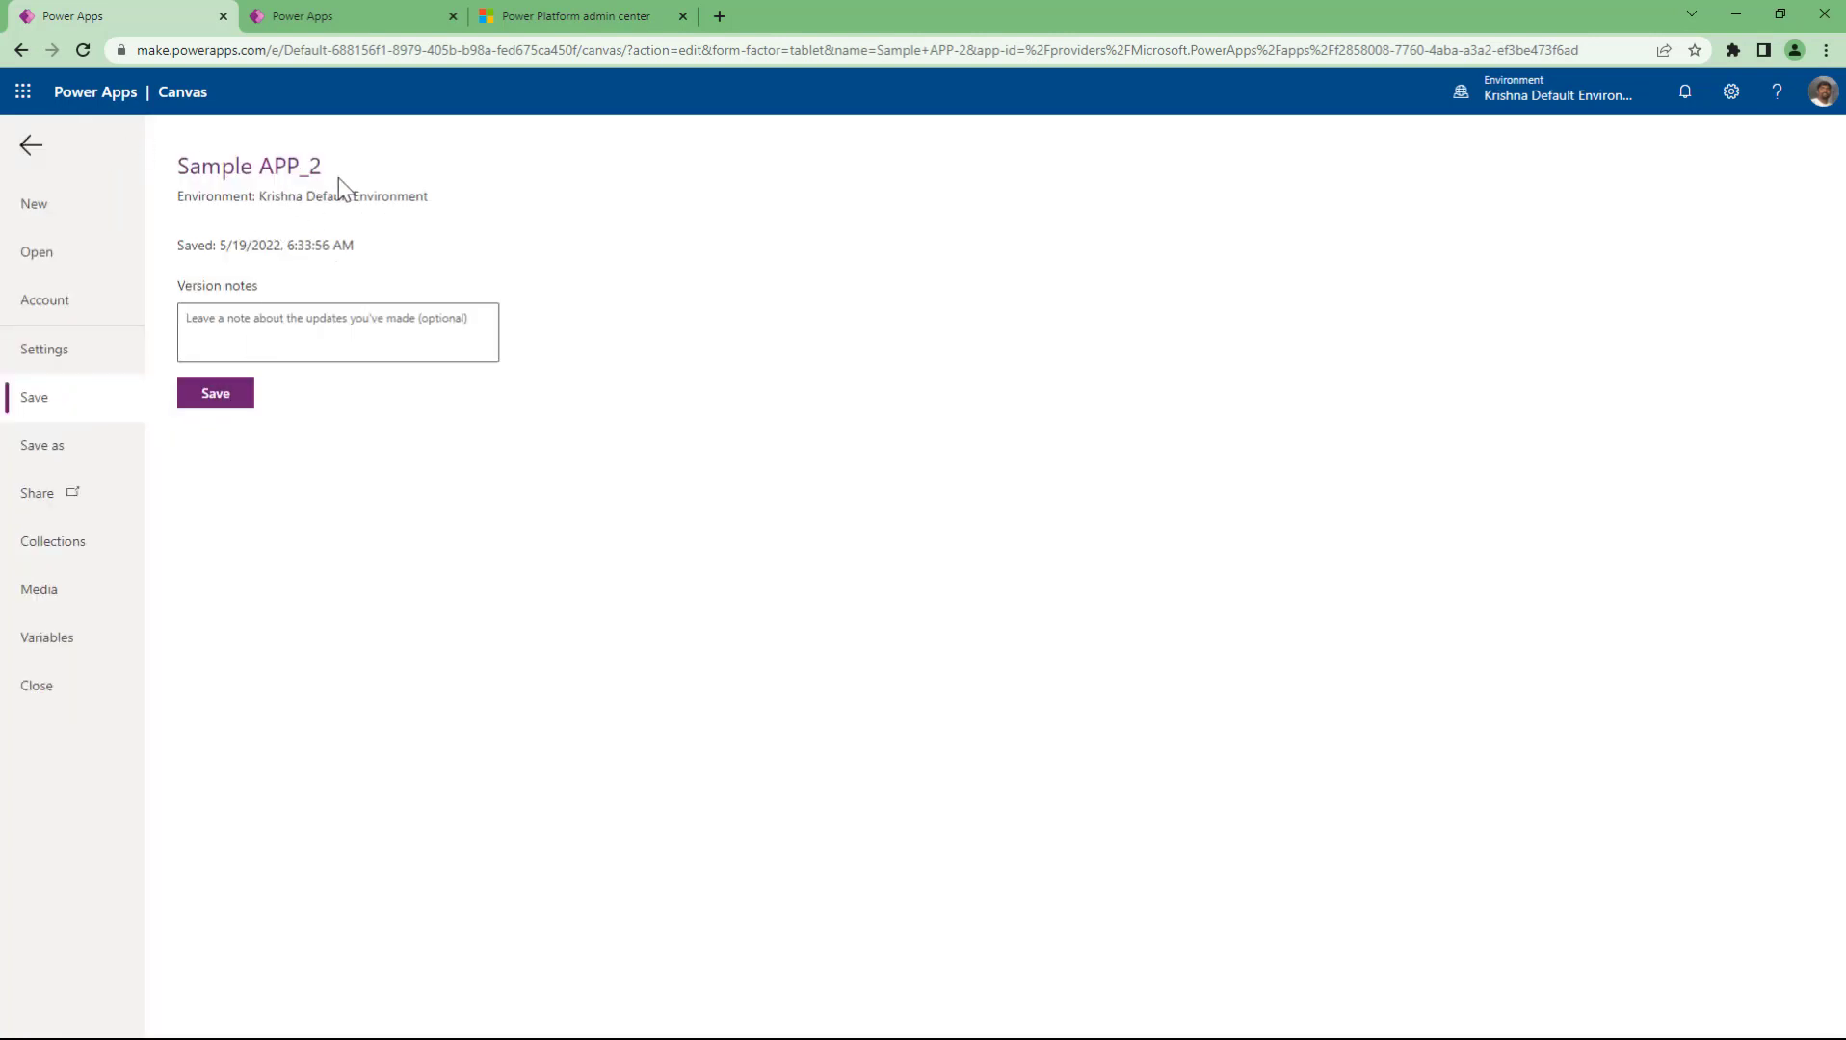
{"action": "left_click", "coordinate": [30, 146]}
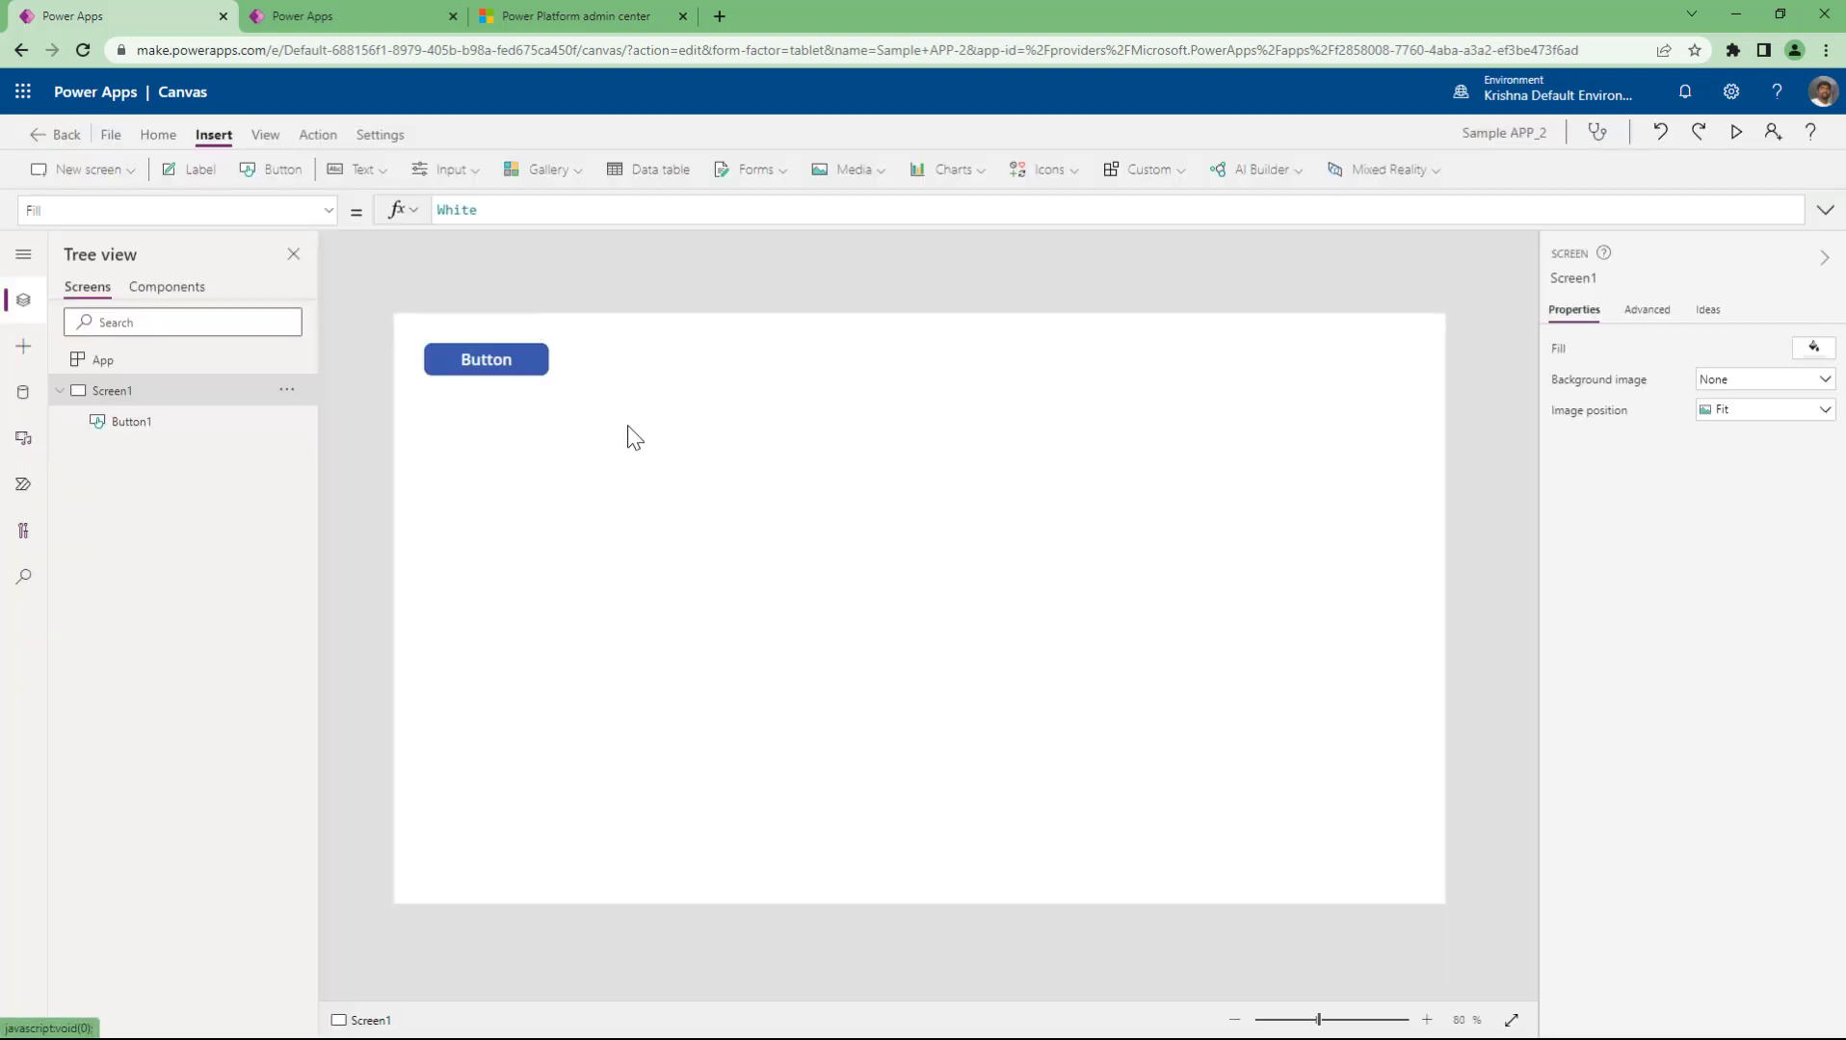
{"action": "left_click", "coordinate": [507, 367]}
{"action": "key", "text": "Delete"}
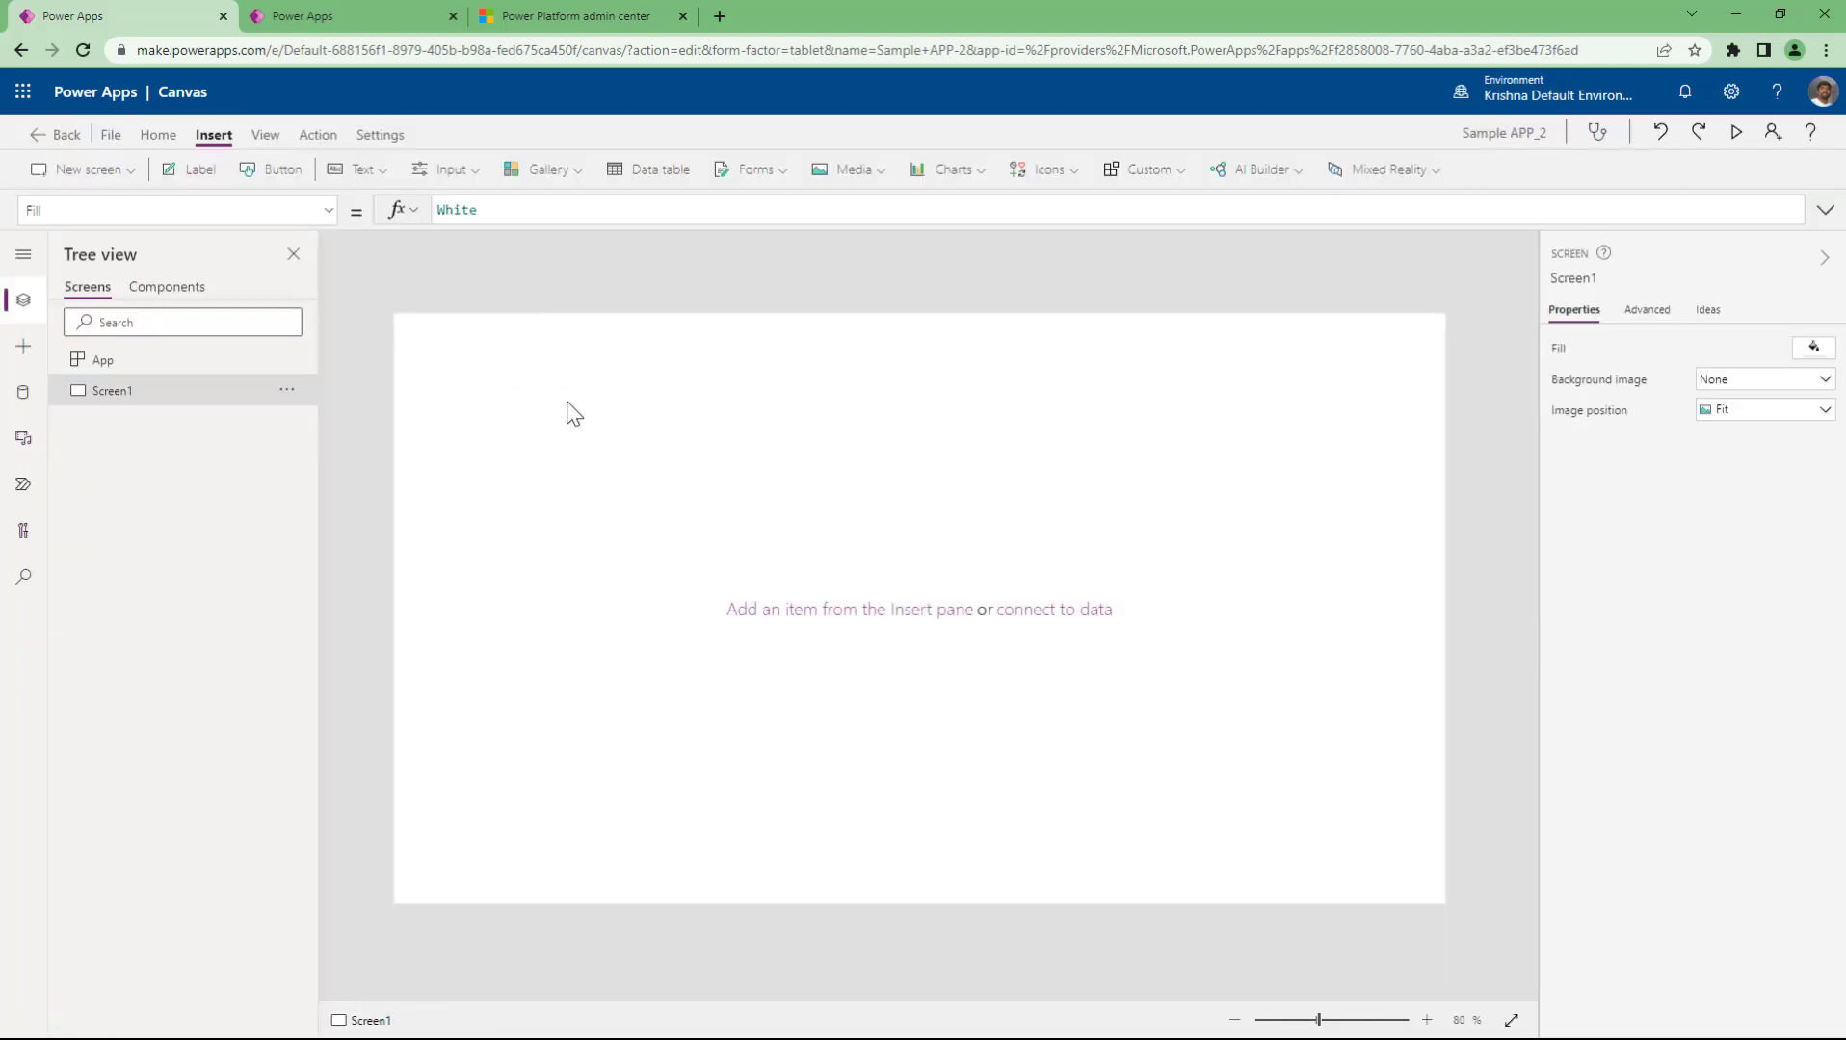
- Set the app's description to "This is a sample app for GVP students" in the general settings
{"action": "left_click", "coordinate": [377, 136]}
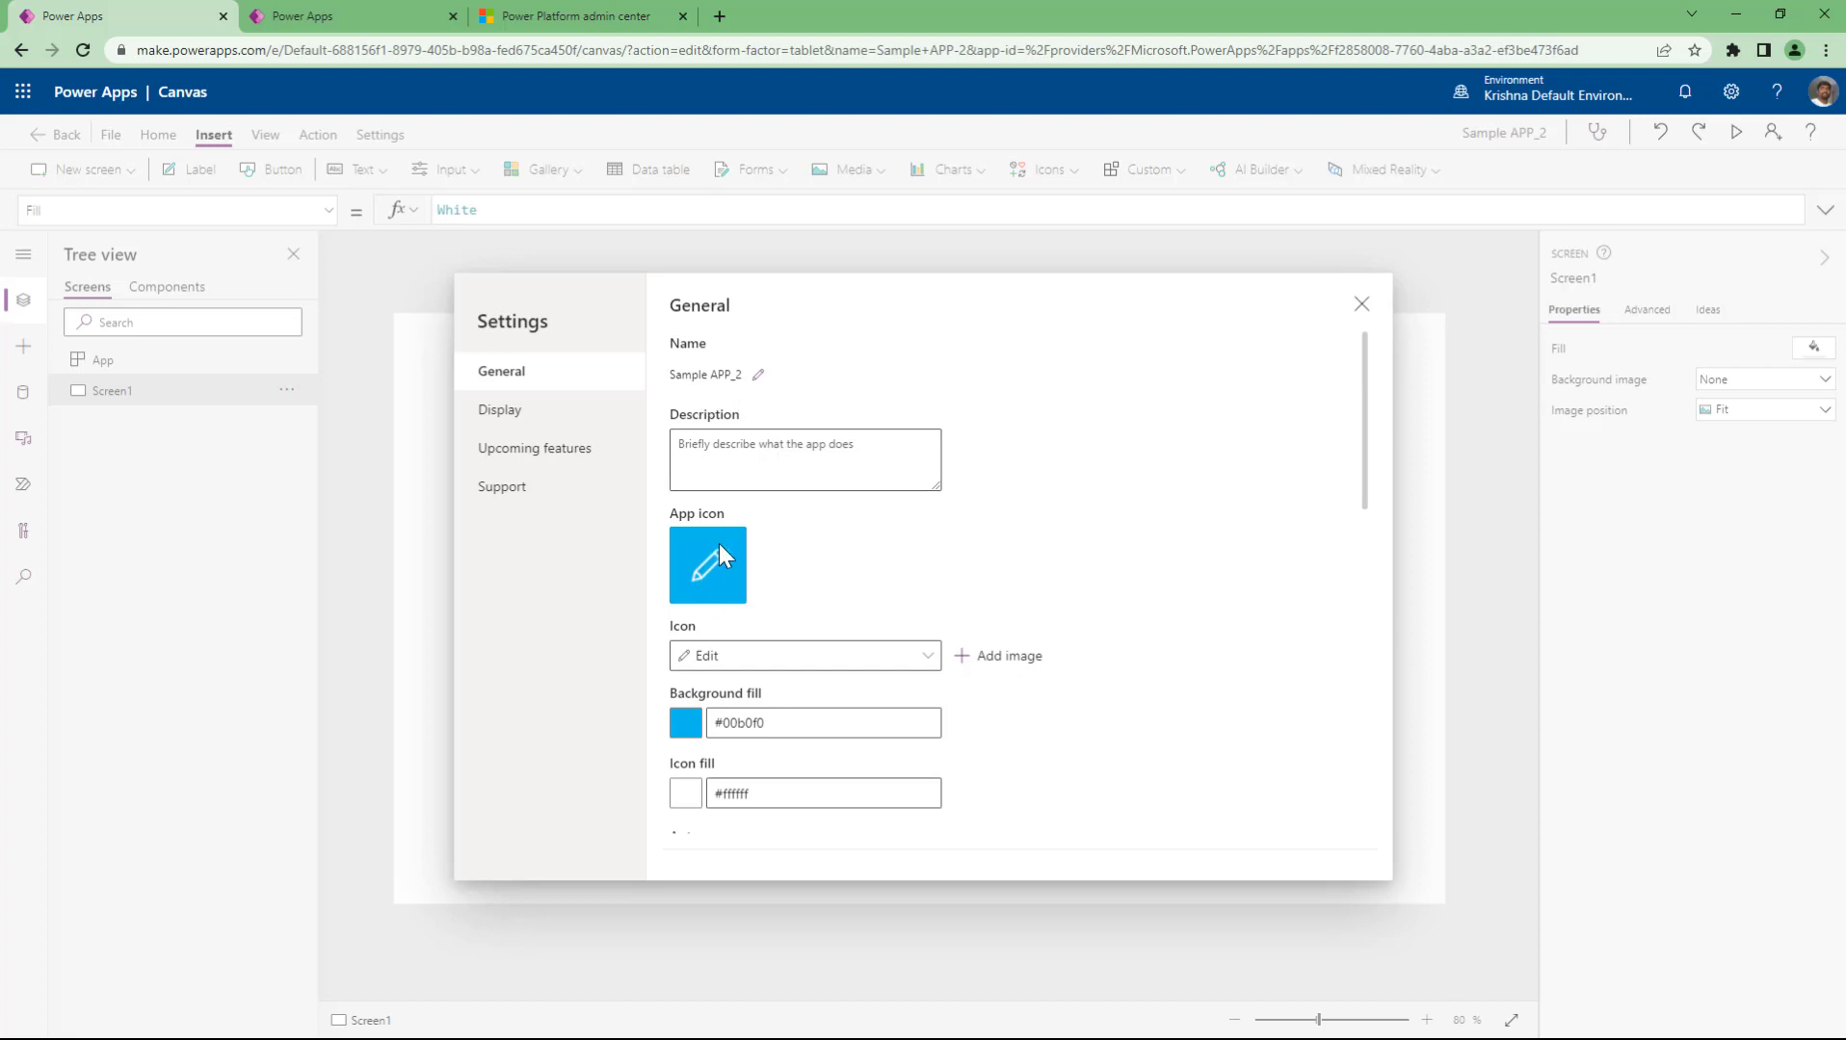
{"action": "left_click", "coordinate": [701, 444]}
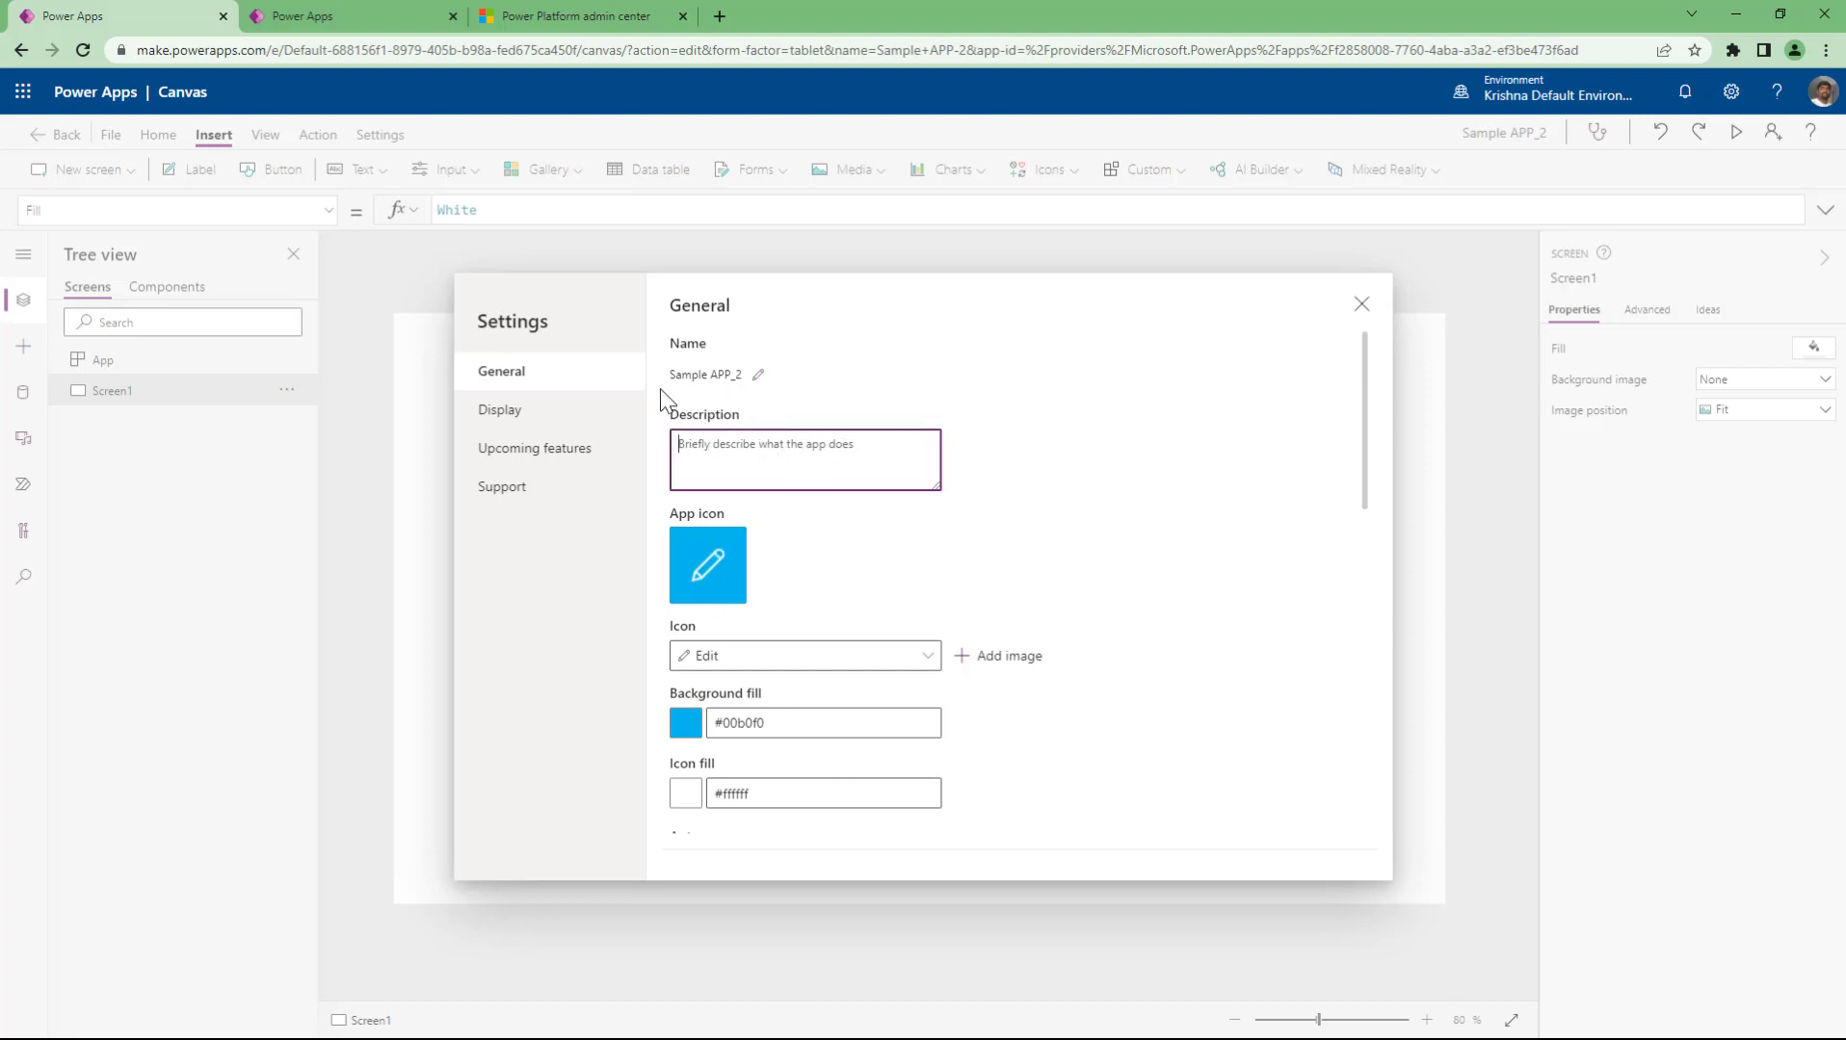
{"action": "type", "text": "This is a sample"}
{"action": "type", "text": "app for GVP students"}
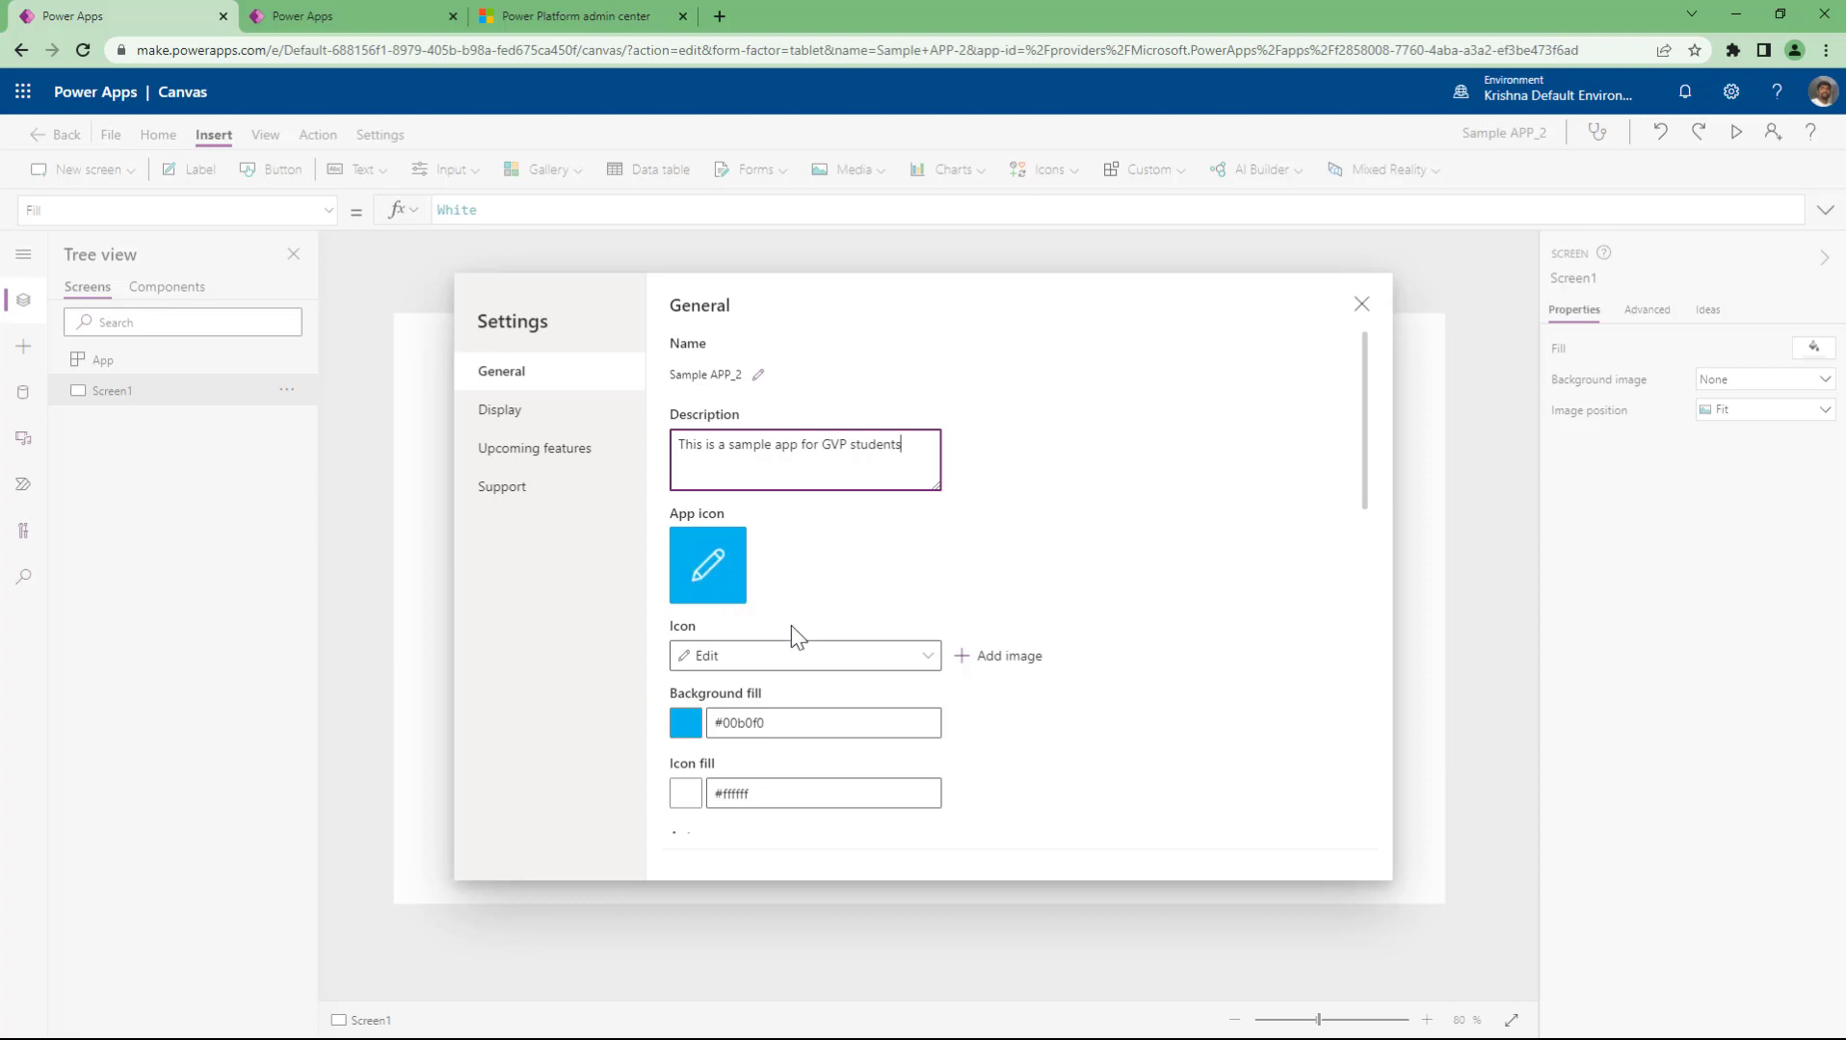
- View the Apps list in the other Power Apps browser tab and return to the app's settings
{"action": "left_click", "coordinate": [354, 19]}
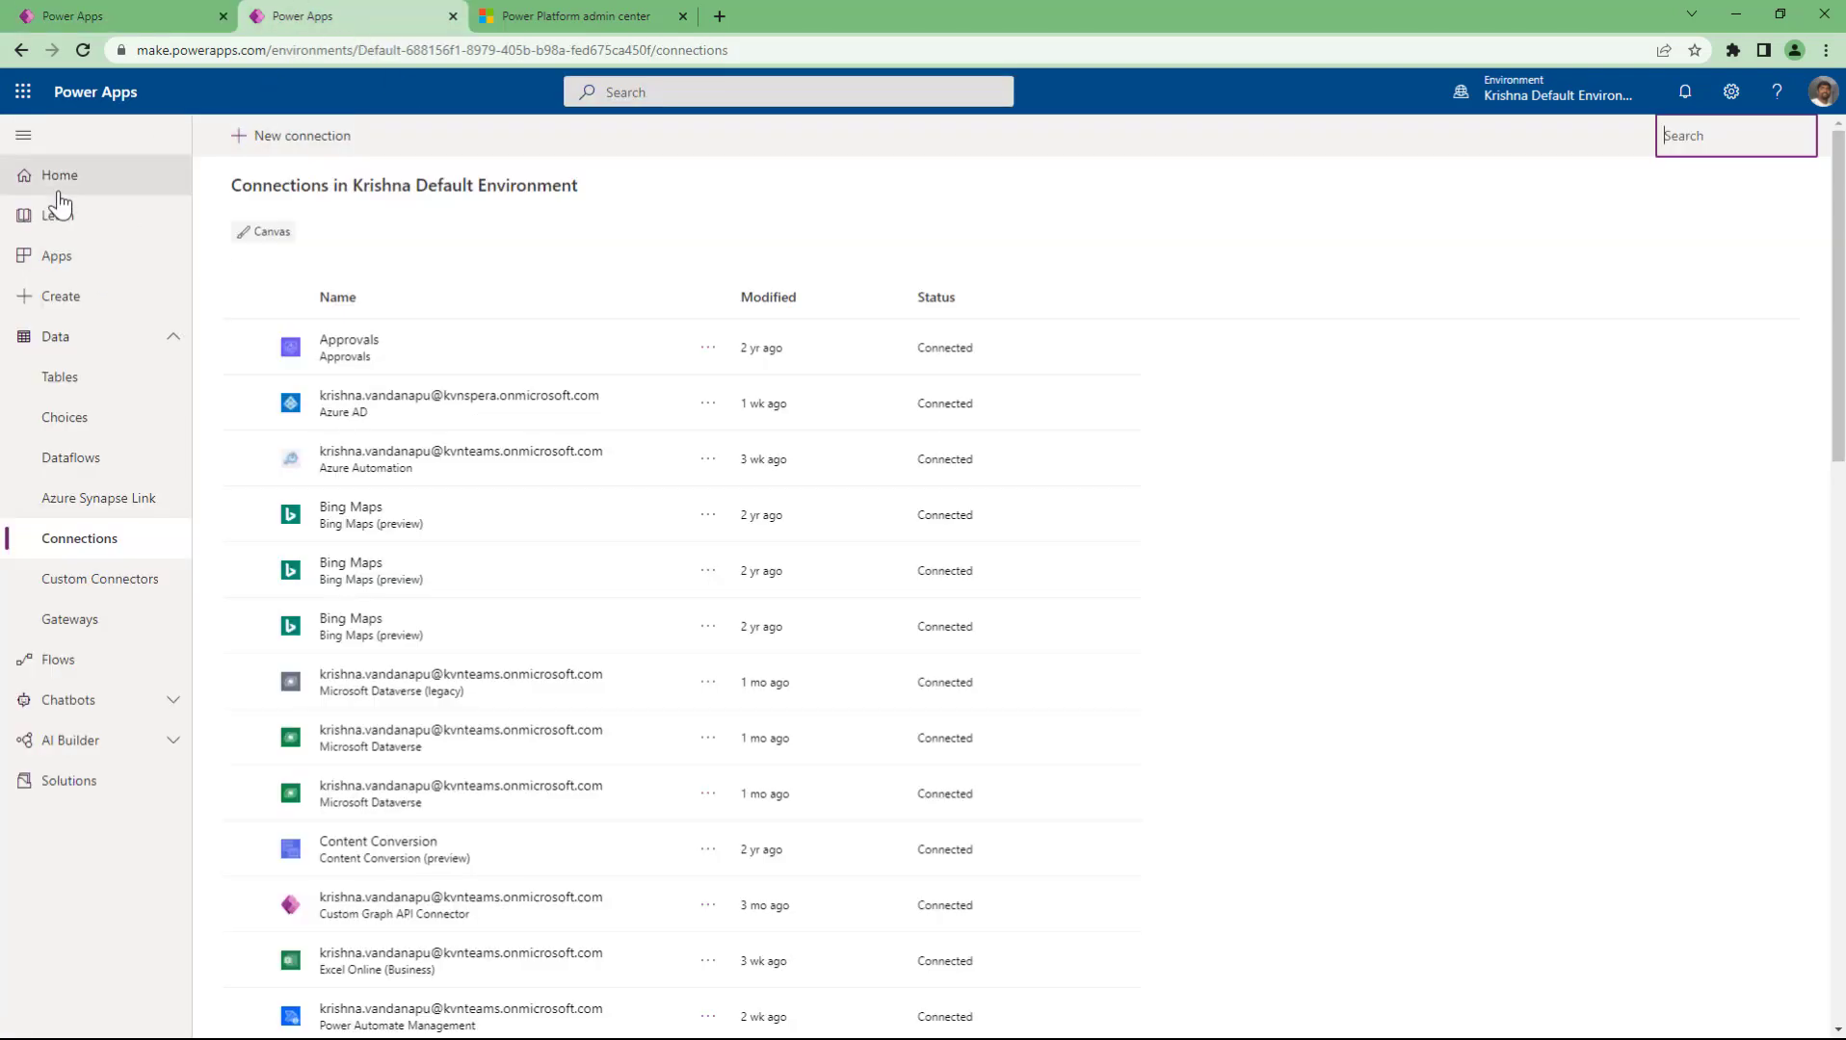
{"action": "left_click", "coordinate": [51, 255]}
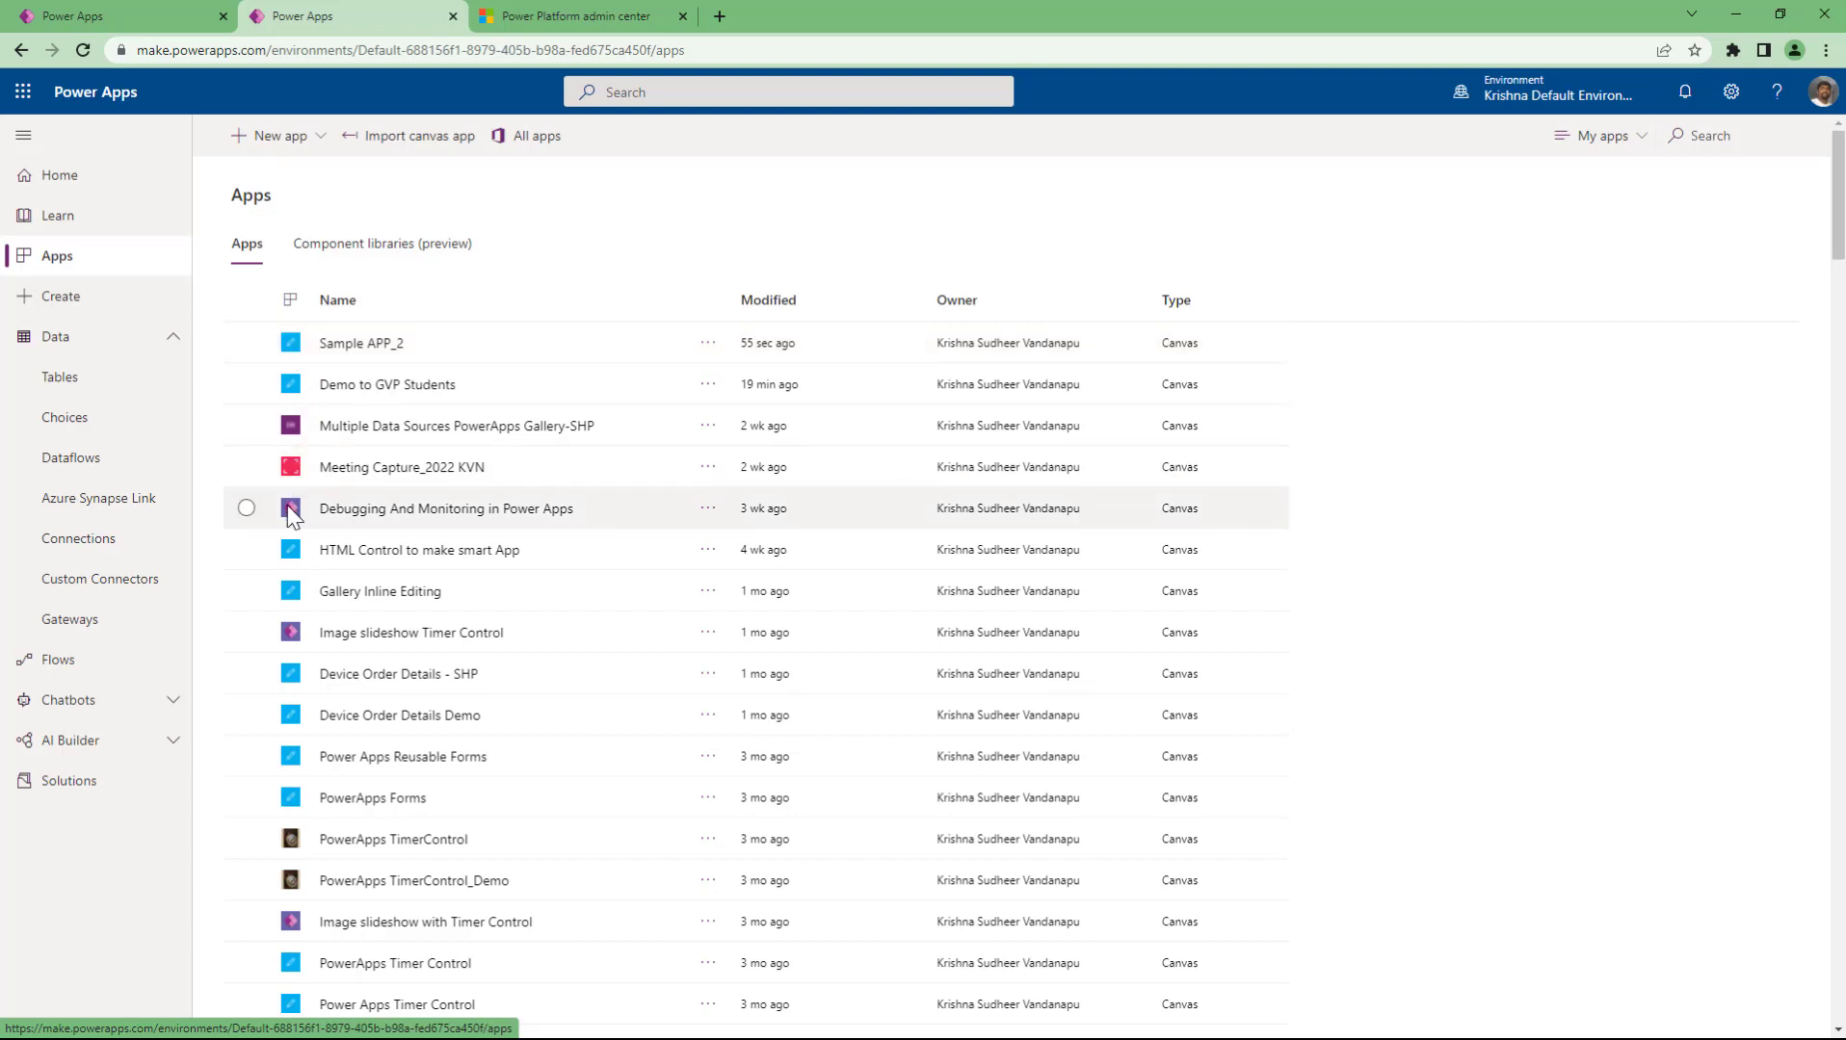
{"action": "left_click", "coordinate": [72, 16]}
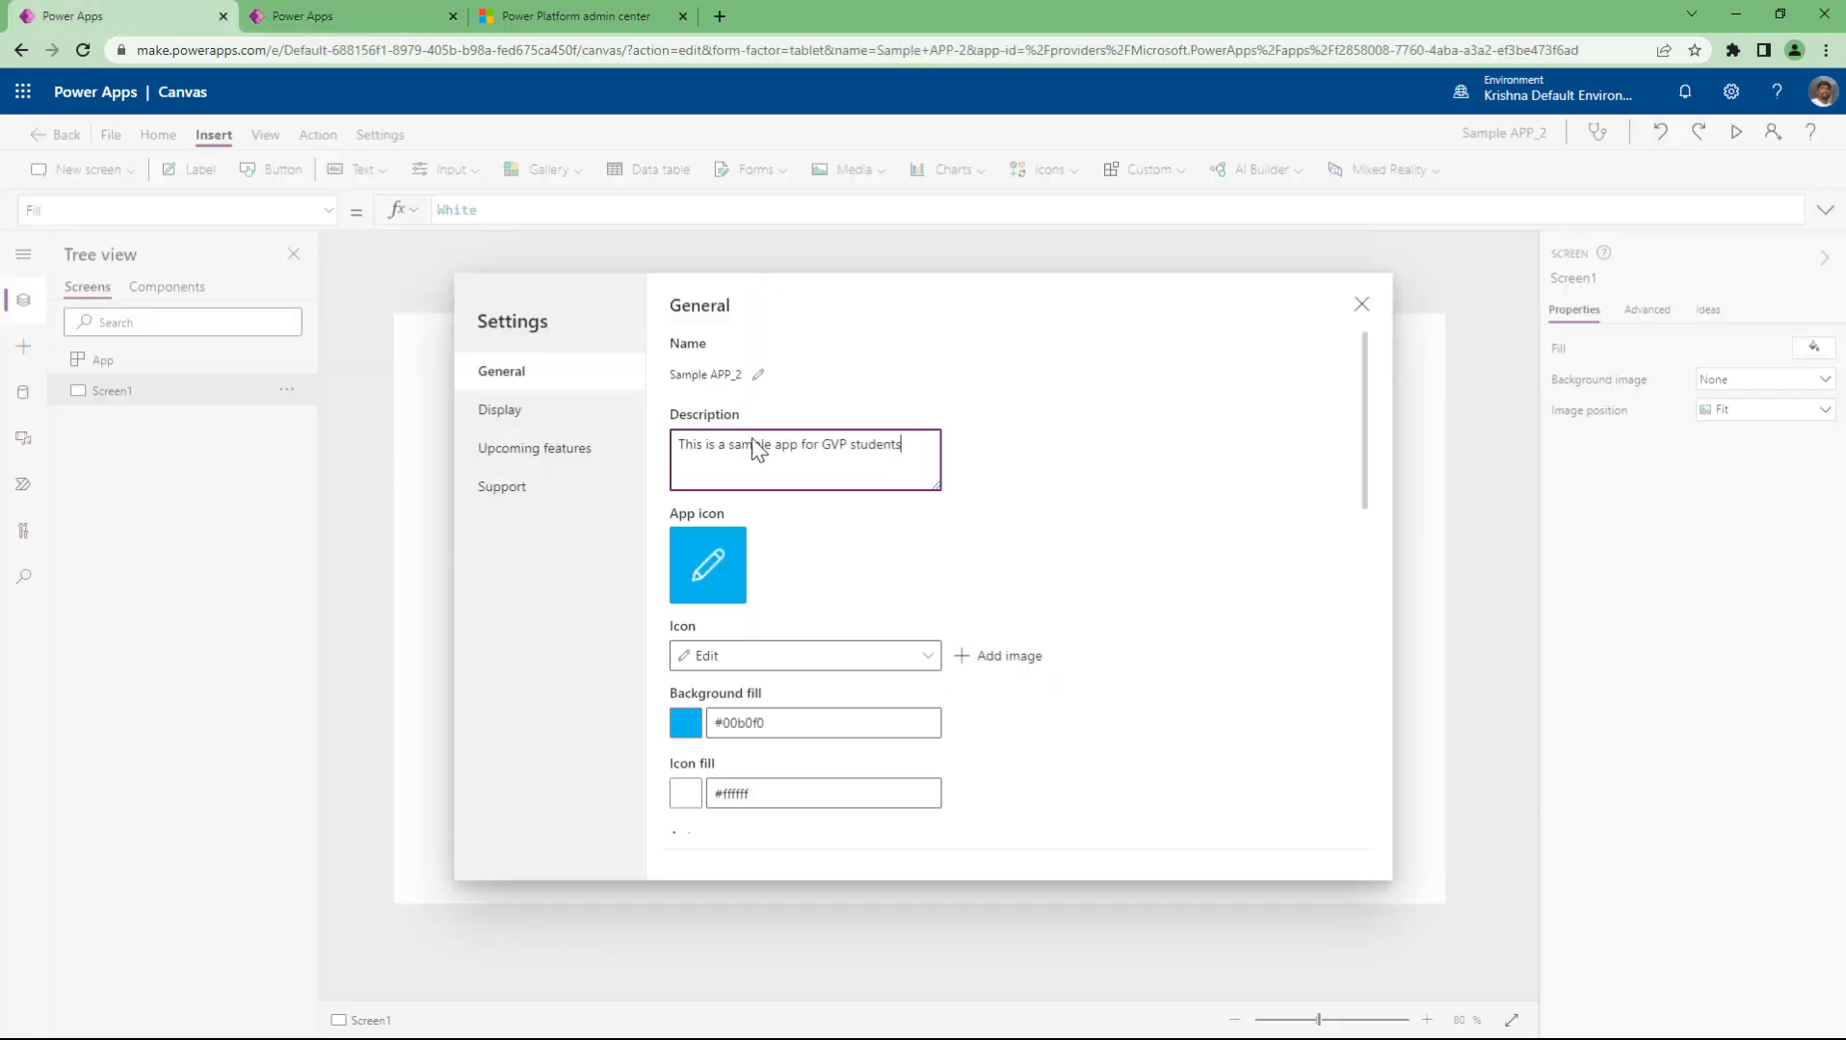
- Look at the built-in icon choices and use the Satyanarayana-Swamy image from the Desktop as the app icon
{"action": "left_click", "coordinate": [747, 664]}
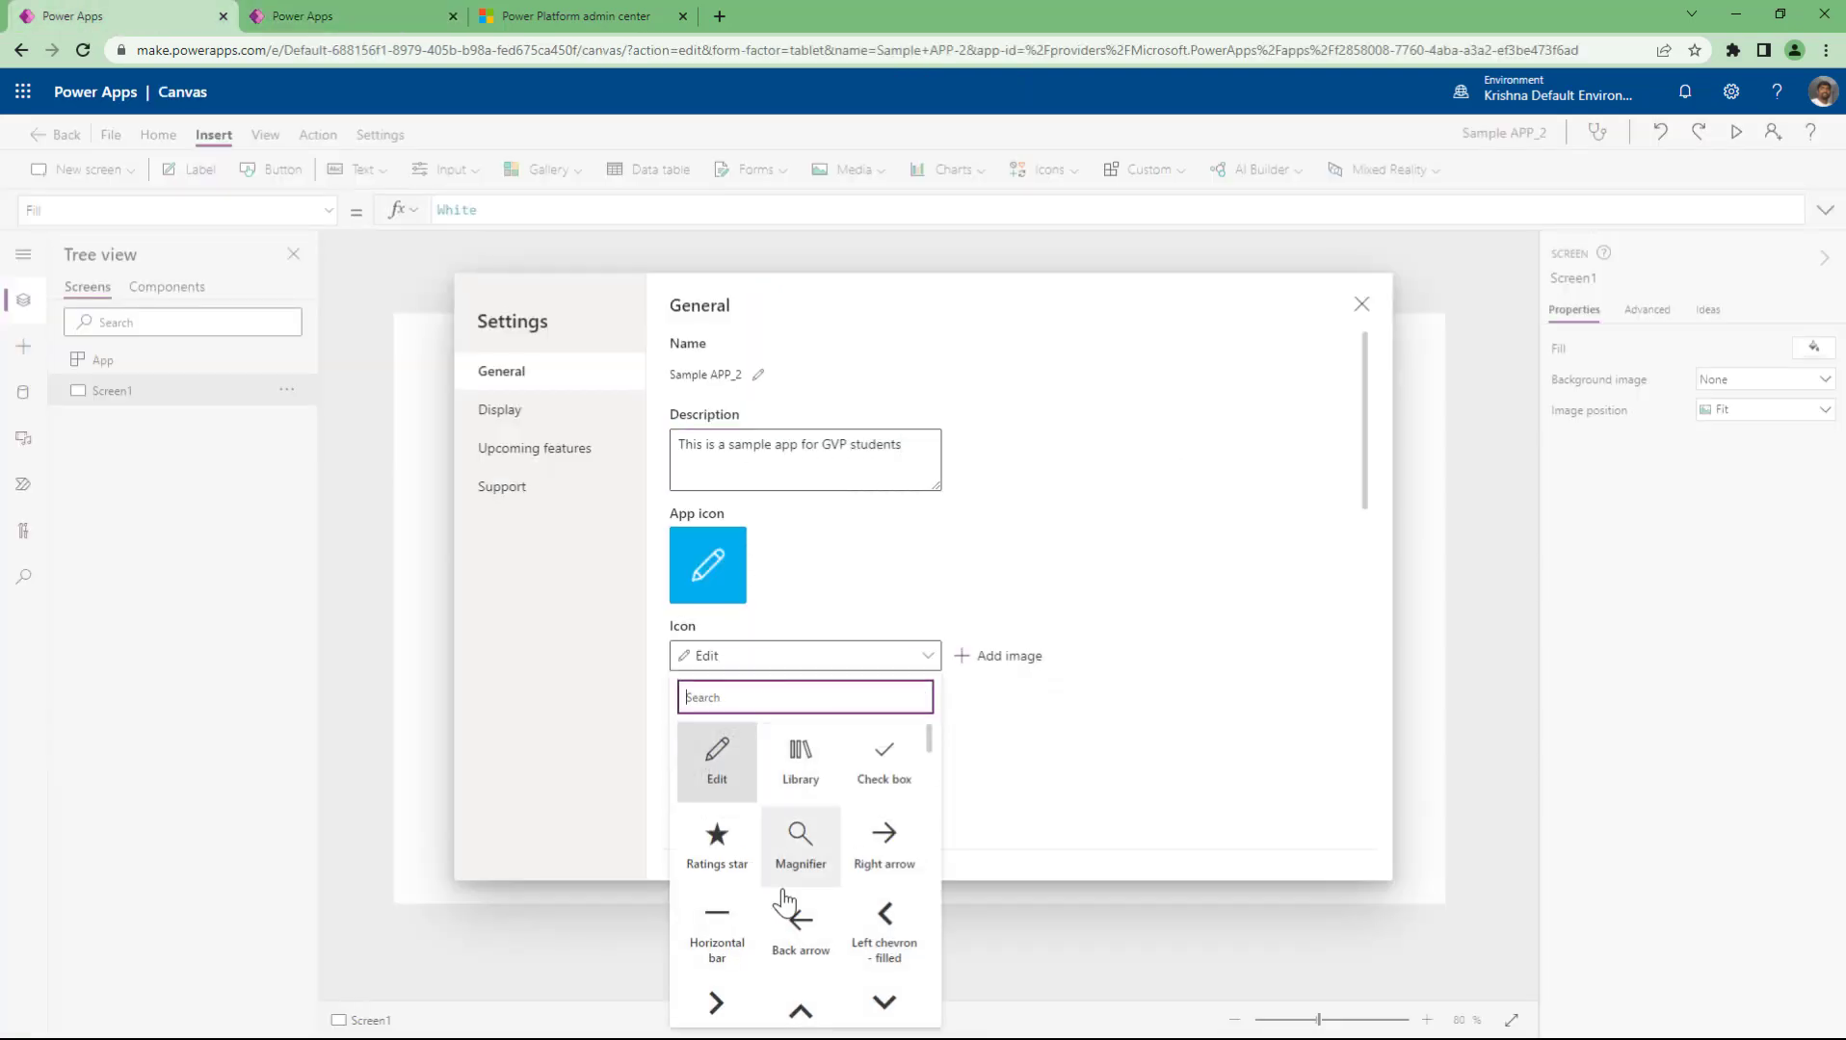
{"action": "left_click", "coordinate": [1137, 741]}
{"action": "left_click", "coordinate": [1029, 663]}
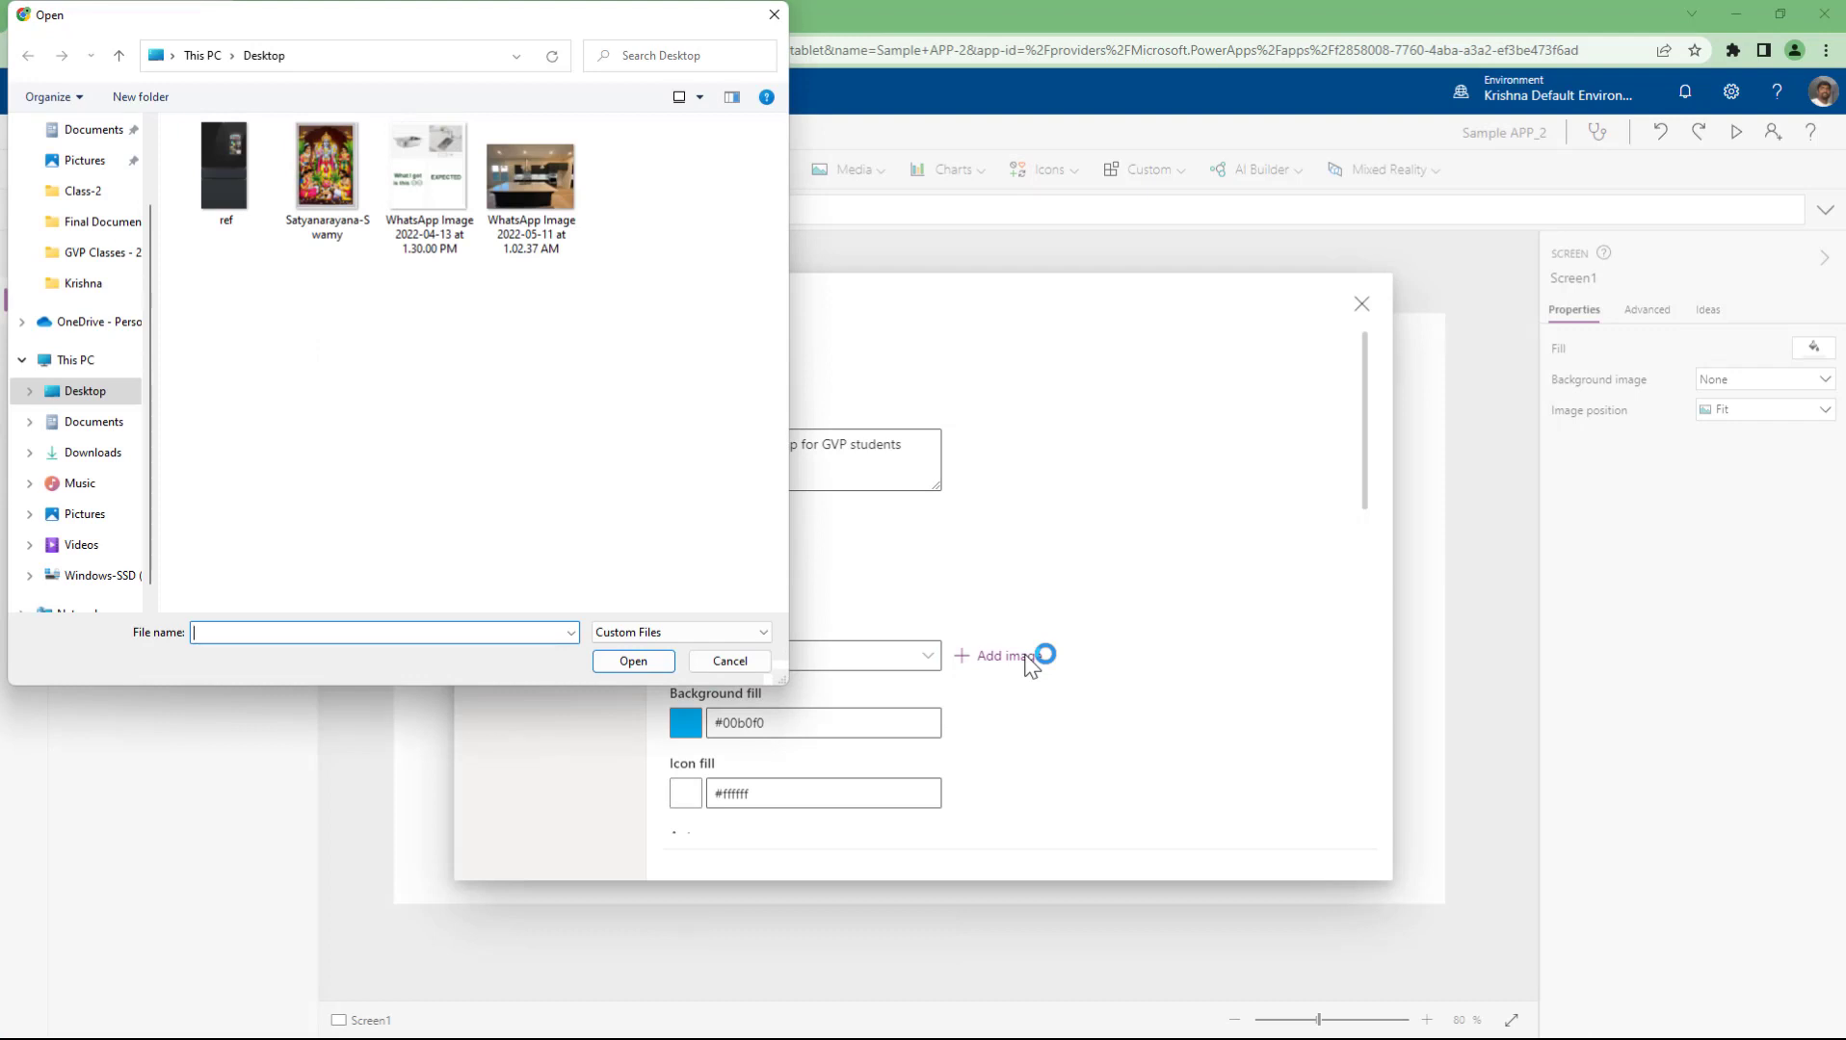
{"action": "left_click", "coordinate": [335, 162]}
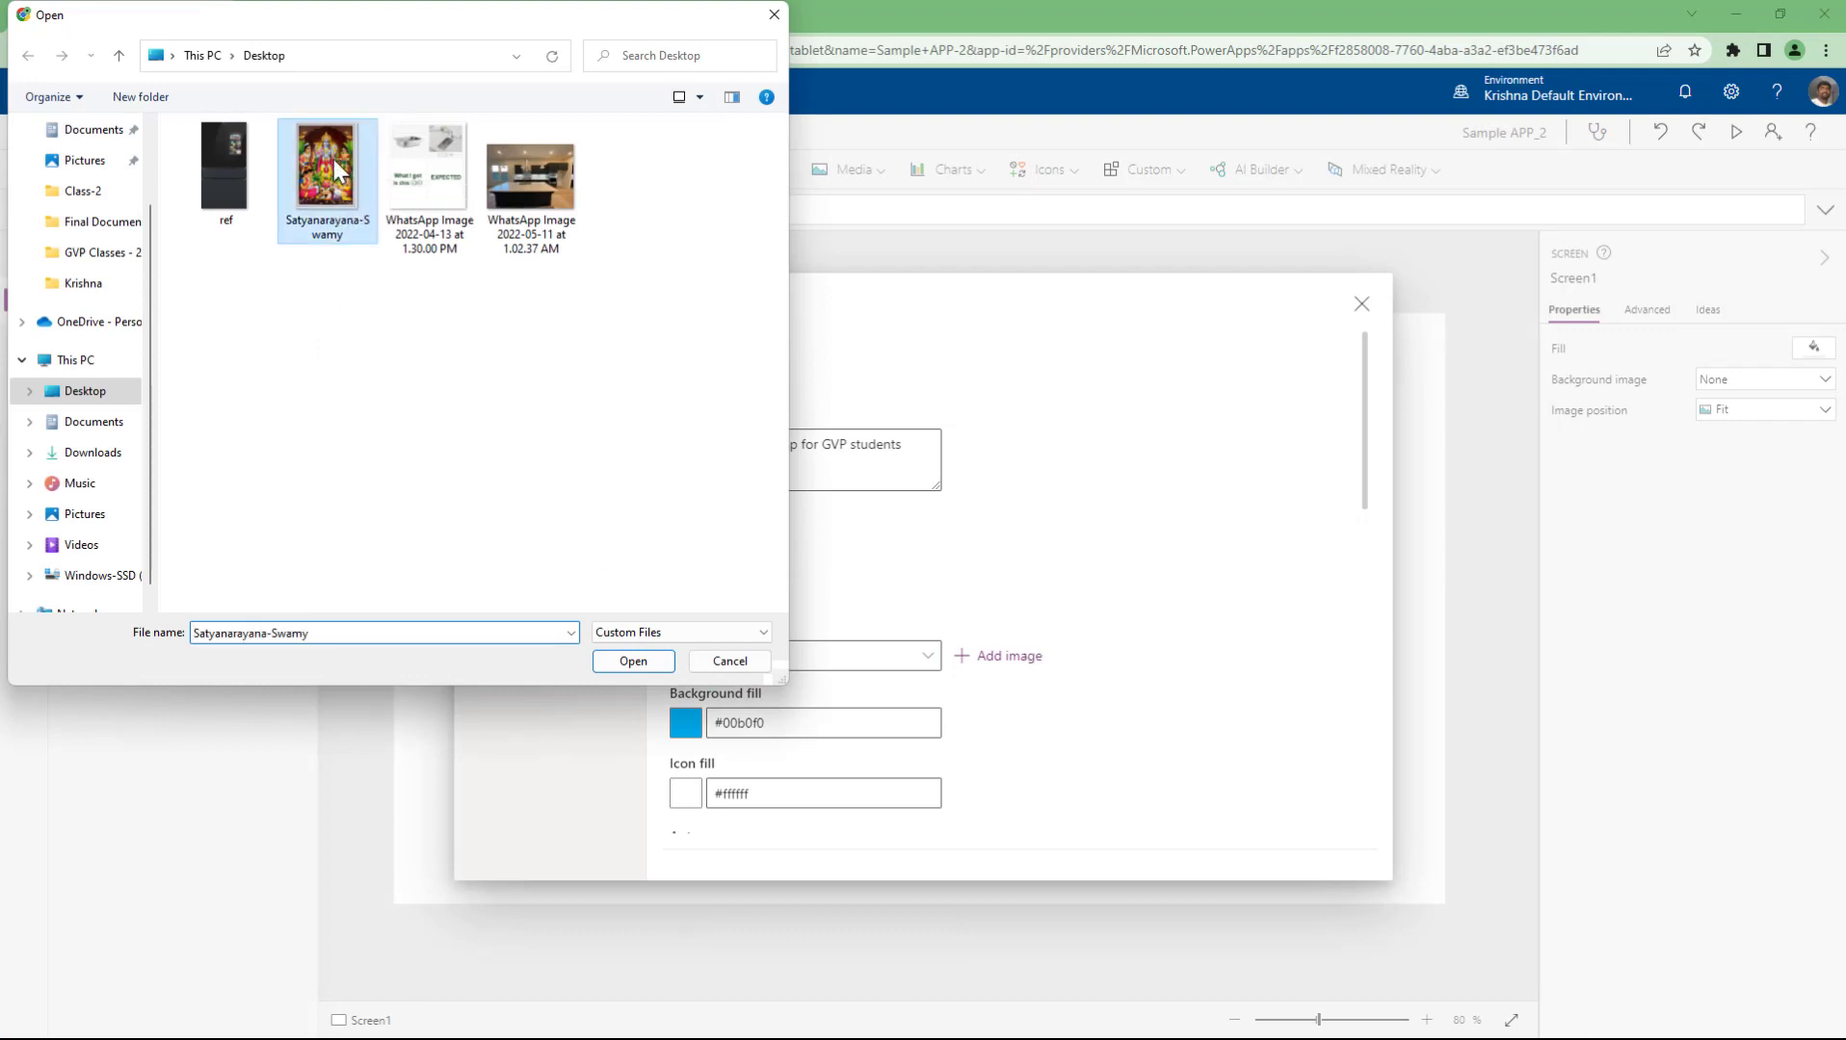
{"action": "left_click", "coordinate": [629, 659]}
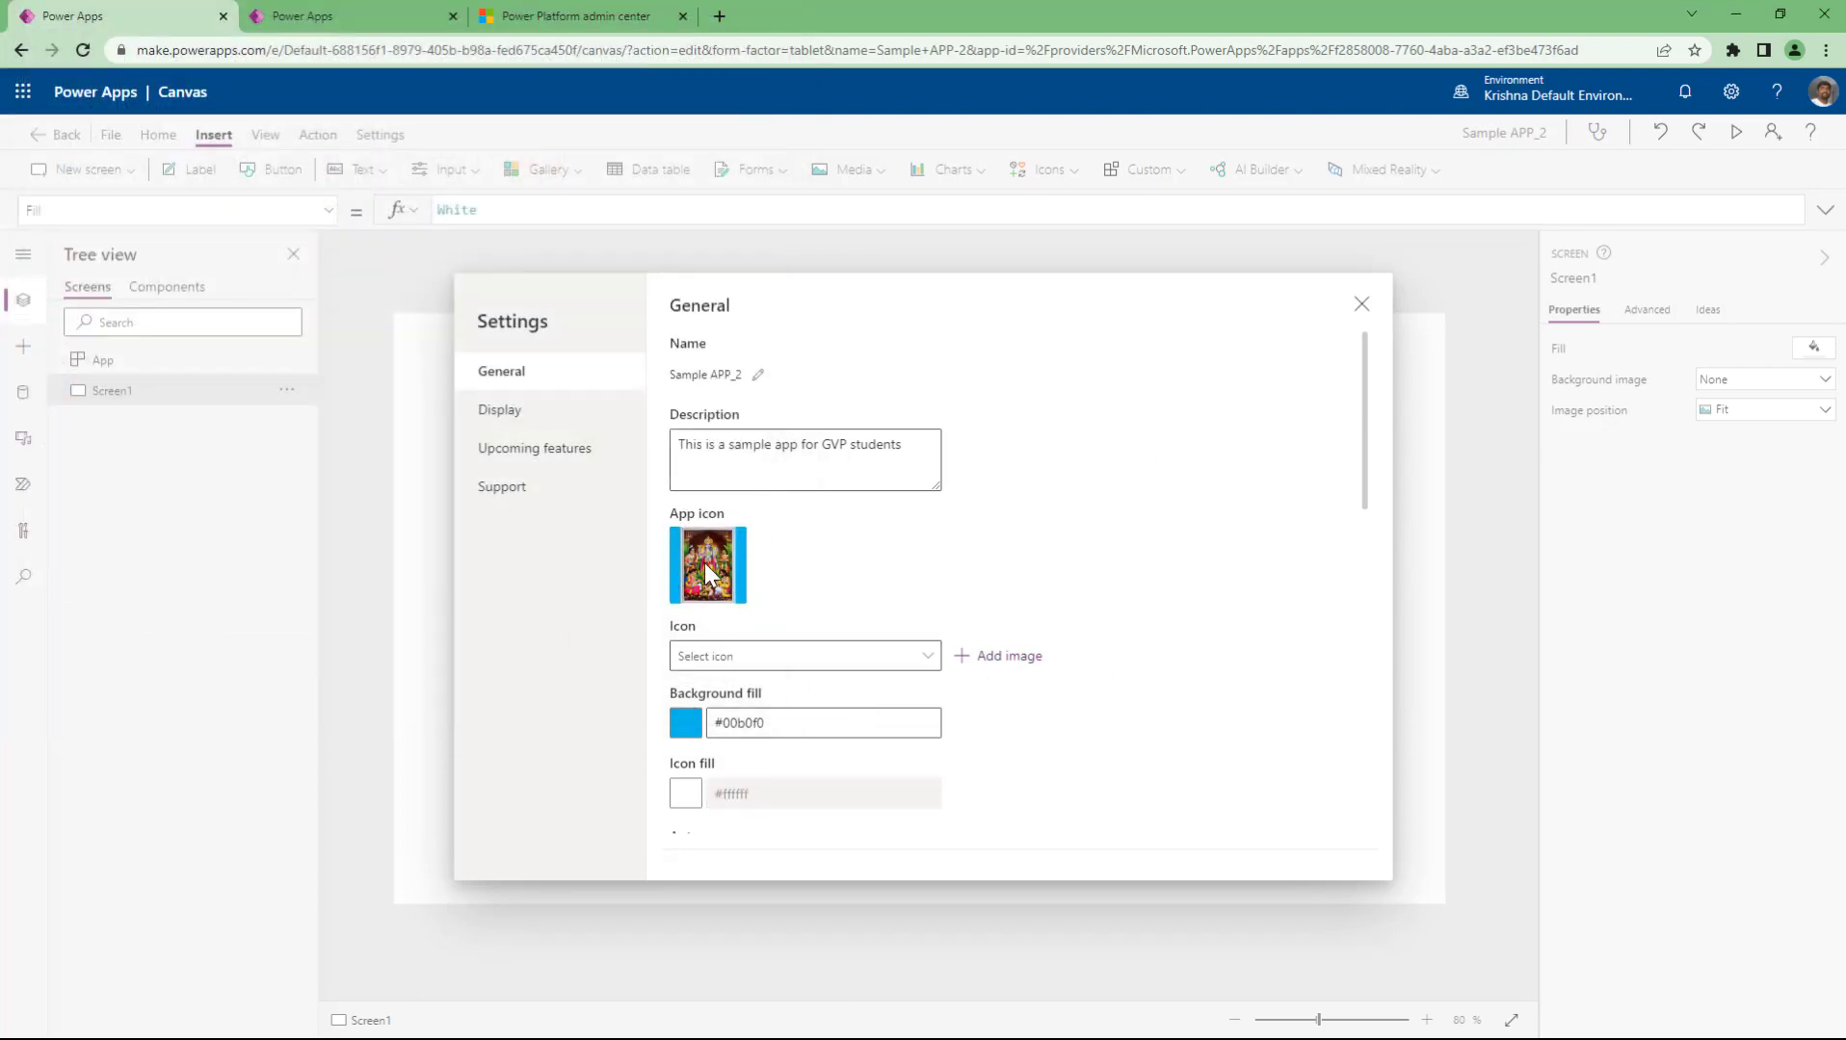
- Use the ref image from the Desktop as the app icon
{"action": "left_click", "coordinate": [966, 652]}
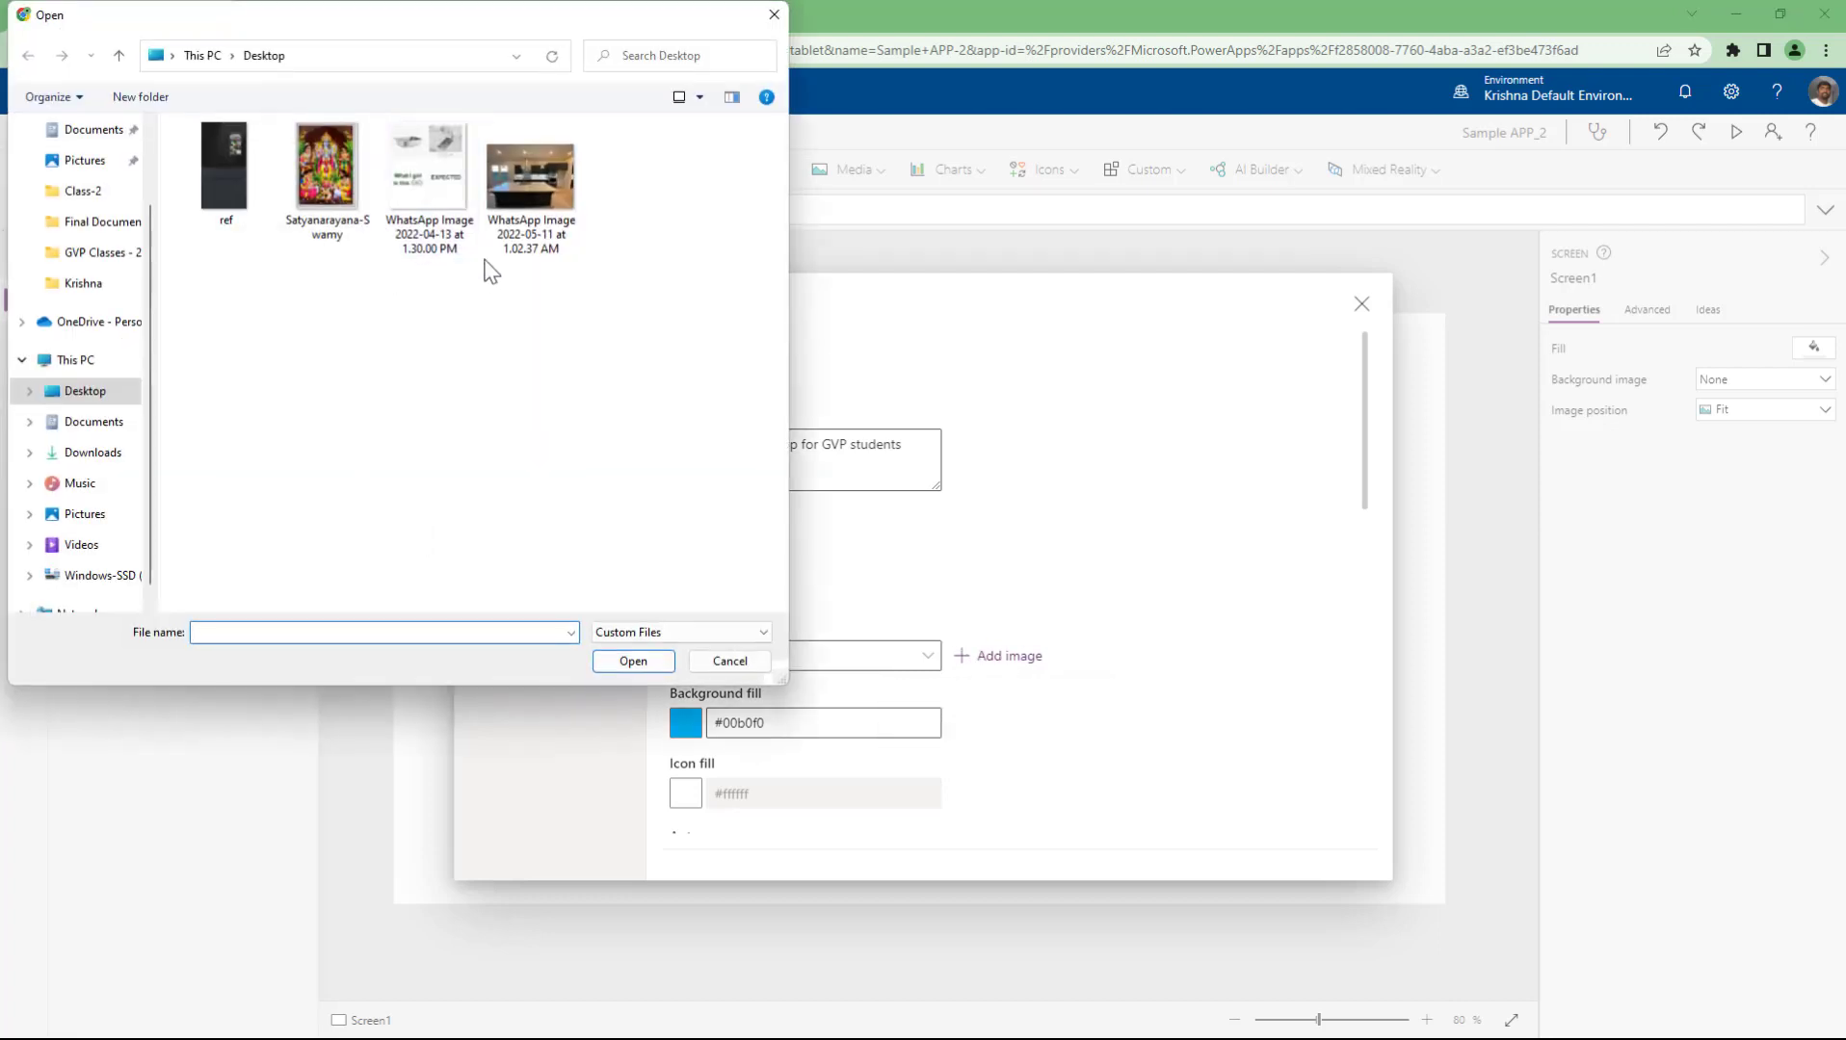
{"action": "left_click", "coordinate": [219, 181]}
{"action": "left_click", "coordinate": [633, 660]}
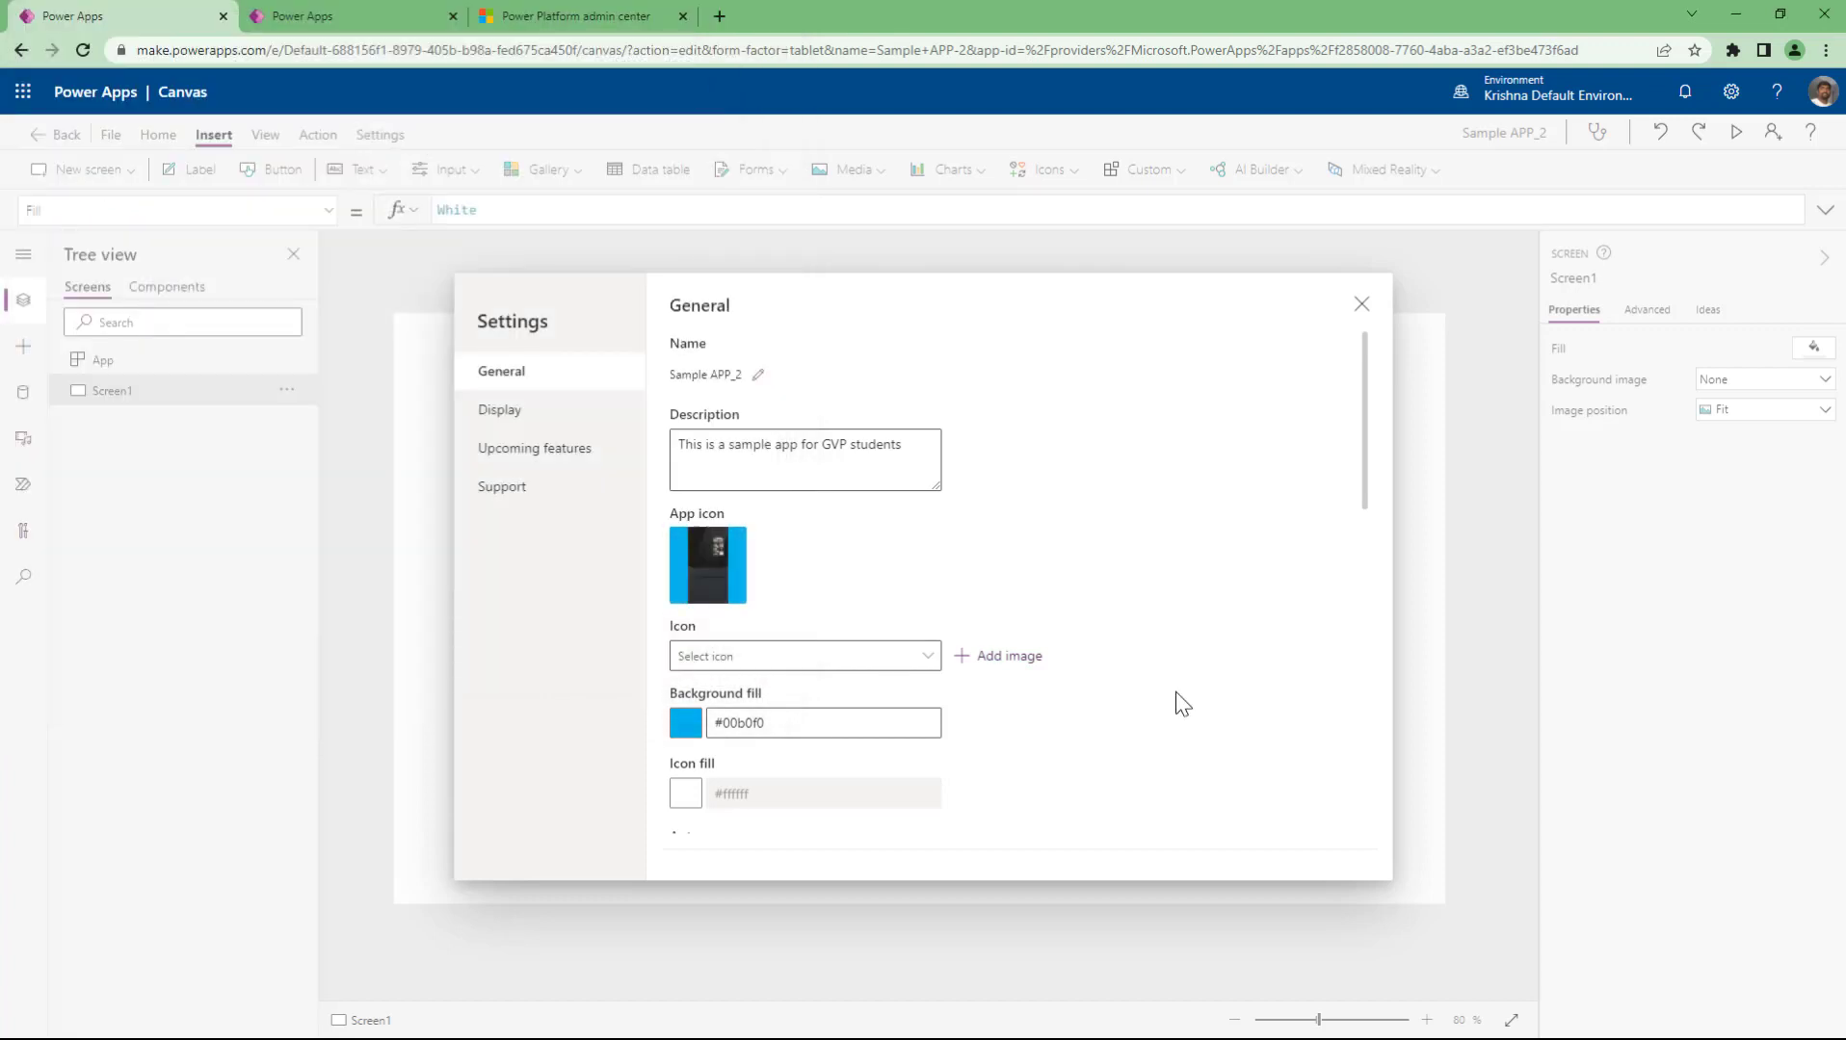
- Set the app icon's background fill to white (#ffffff)
{"action": "left_click", "coordinate": [686, 724]}
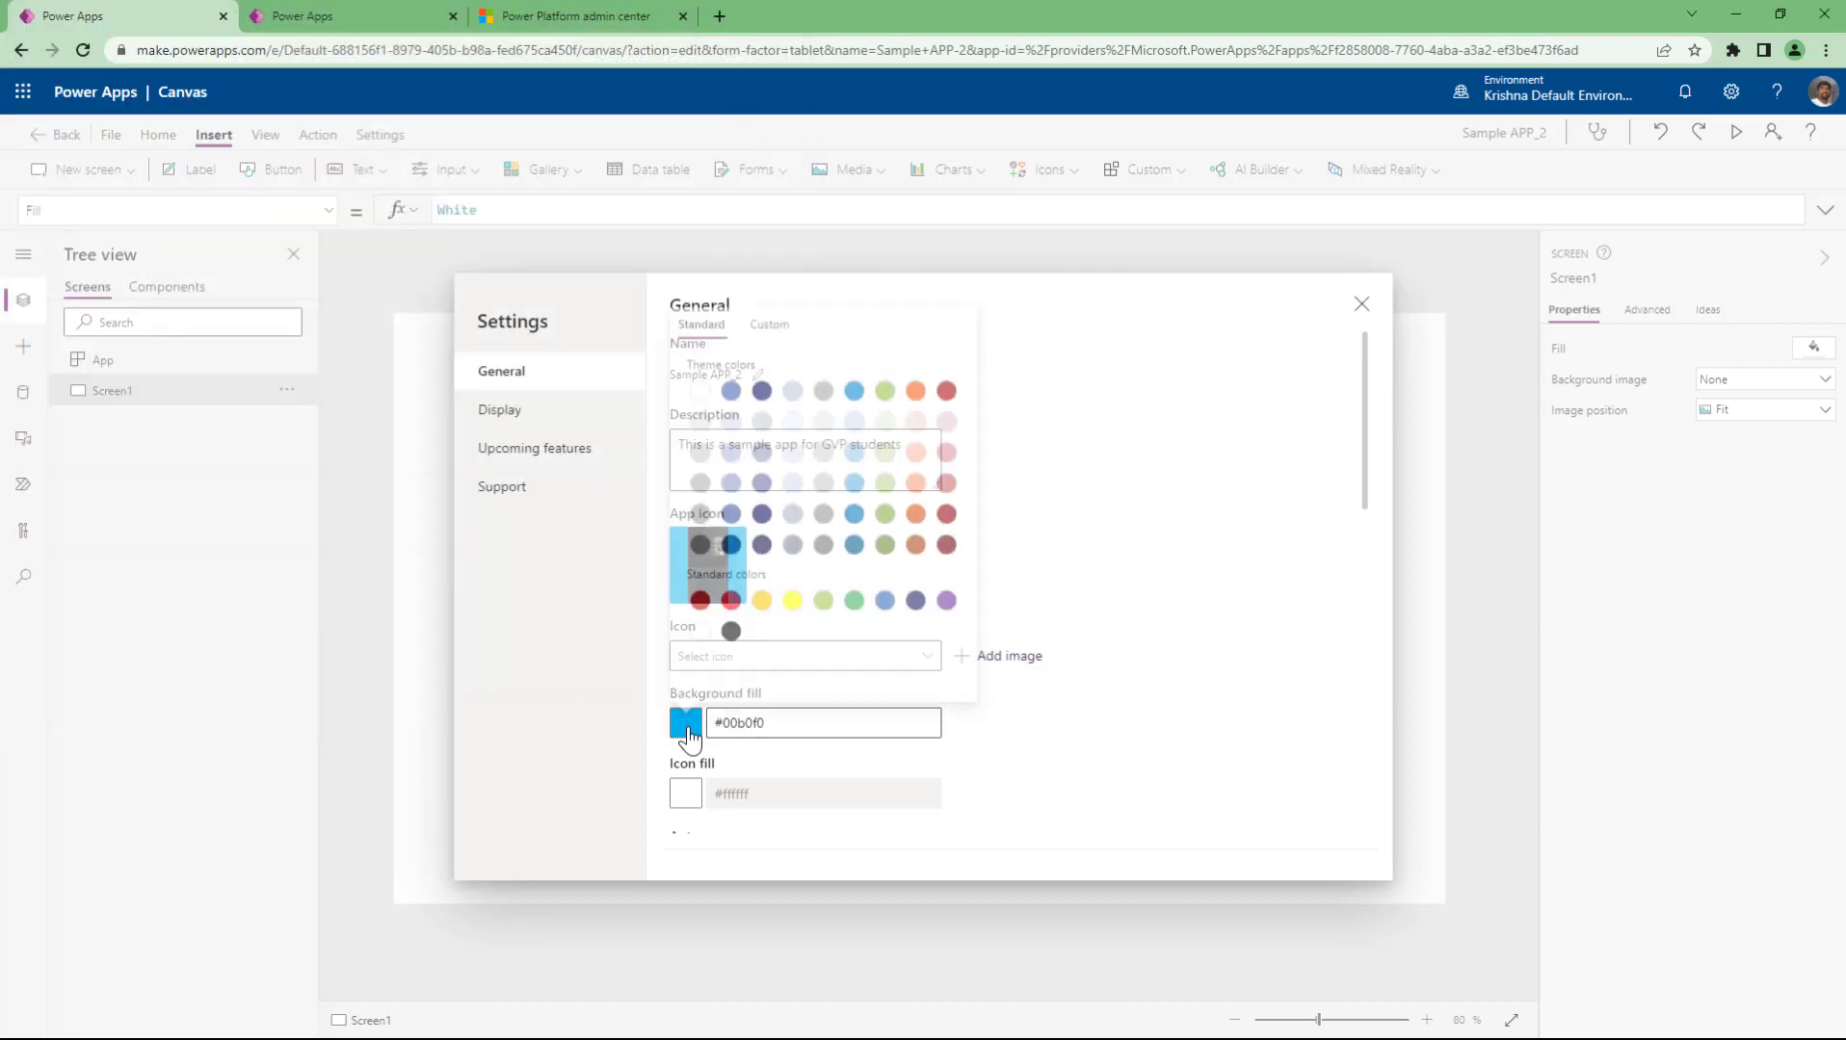
{"action": "left_click", "coordinate": [699, 390]}
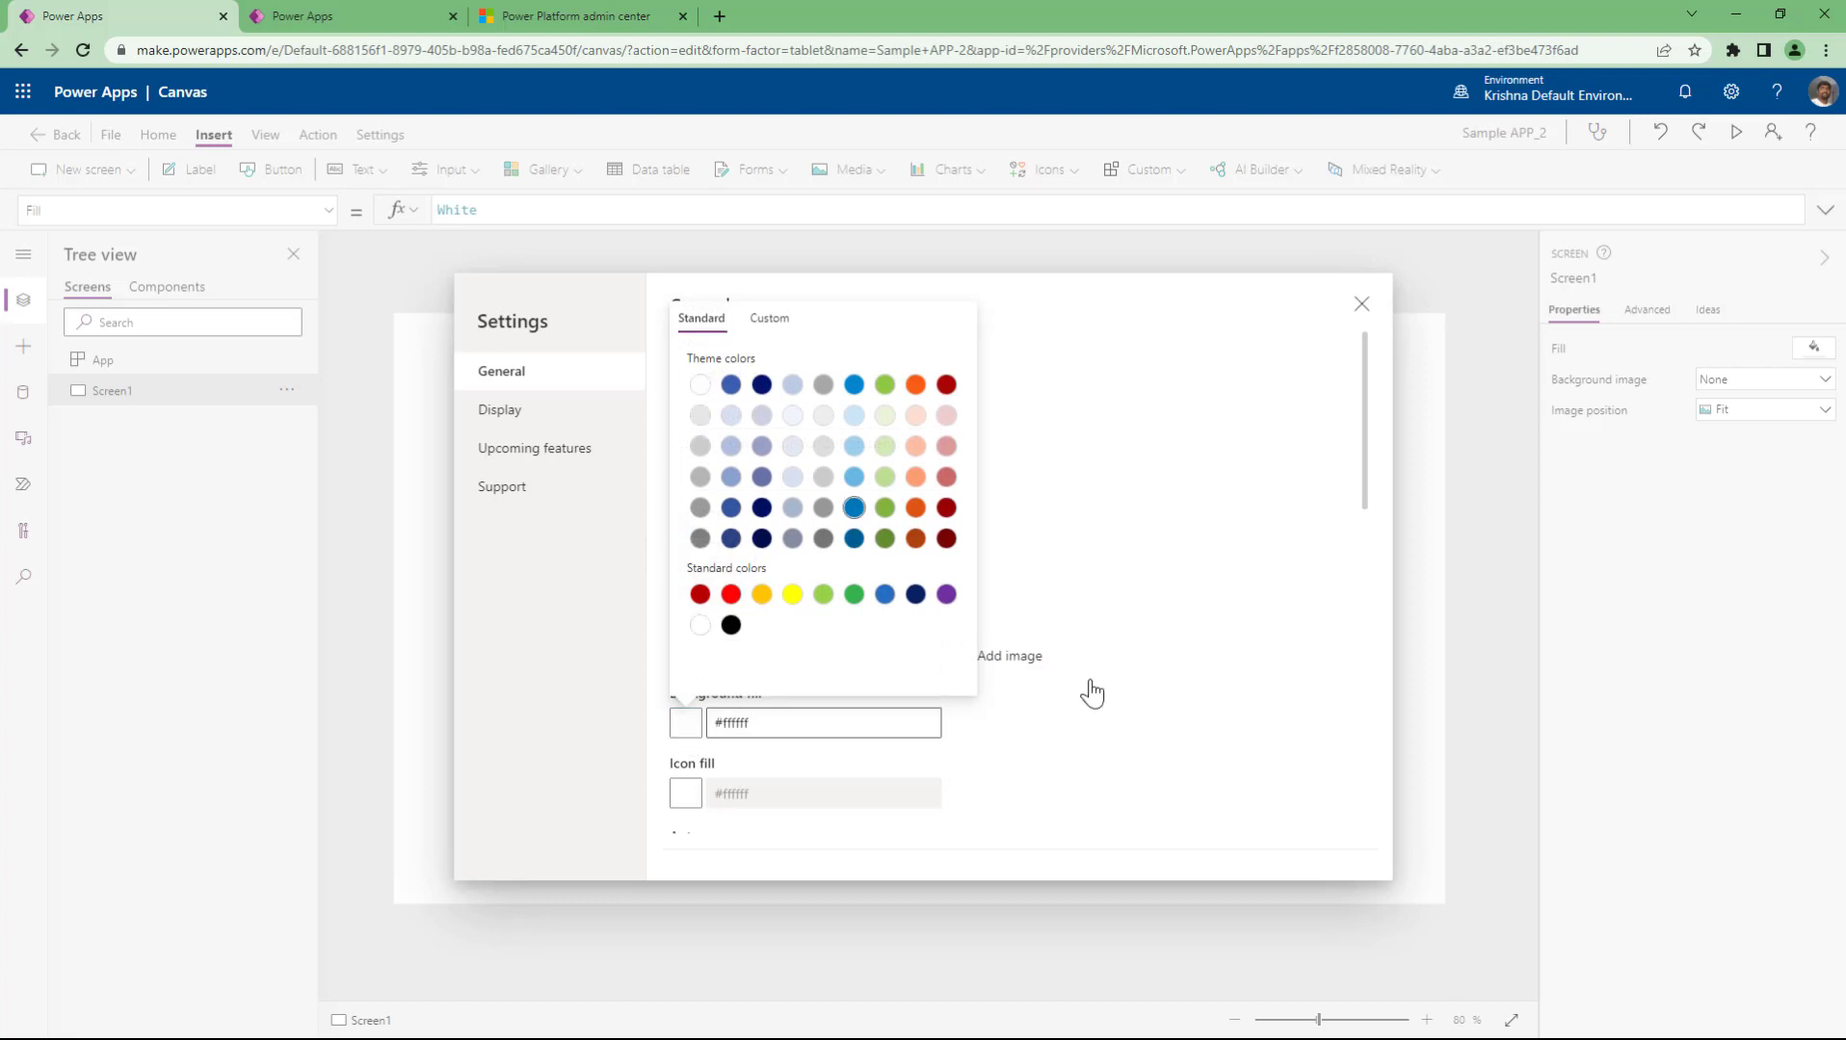
{"action": "left_click", "coordinate": [1118, 728]}
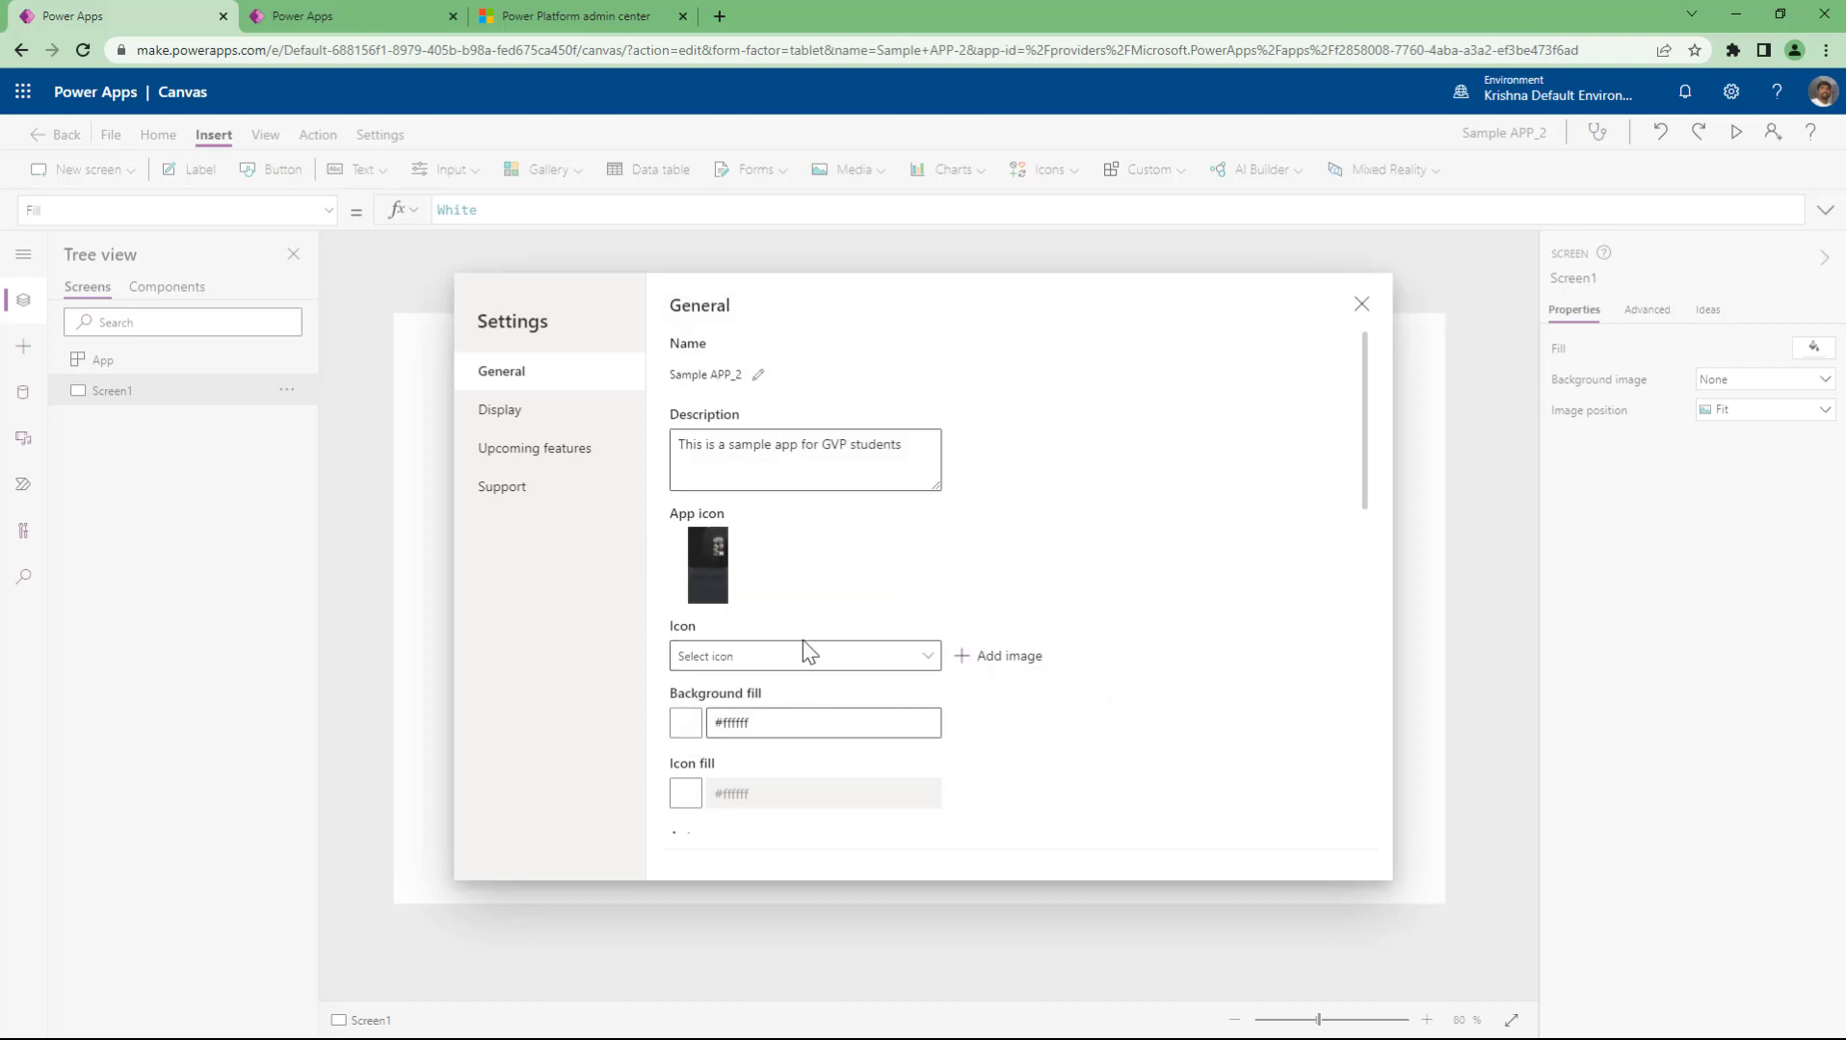
- Try the dark blue #001060 as the app icon's background fill and restore it to white (#ffffff)
{"action": "left_click", "coordinate": [688, 730]}
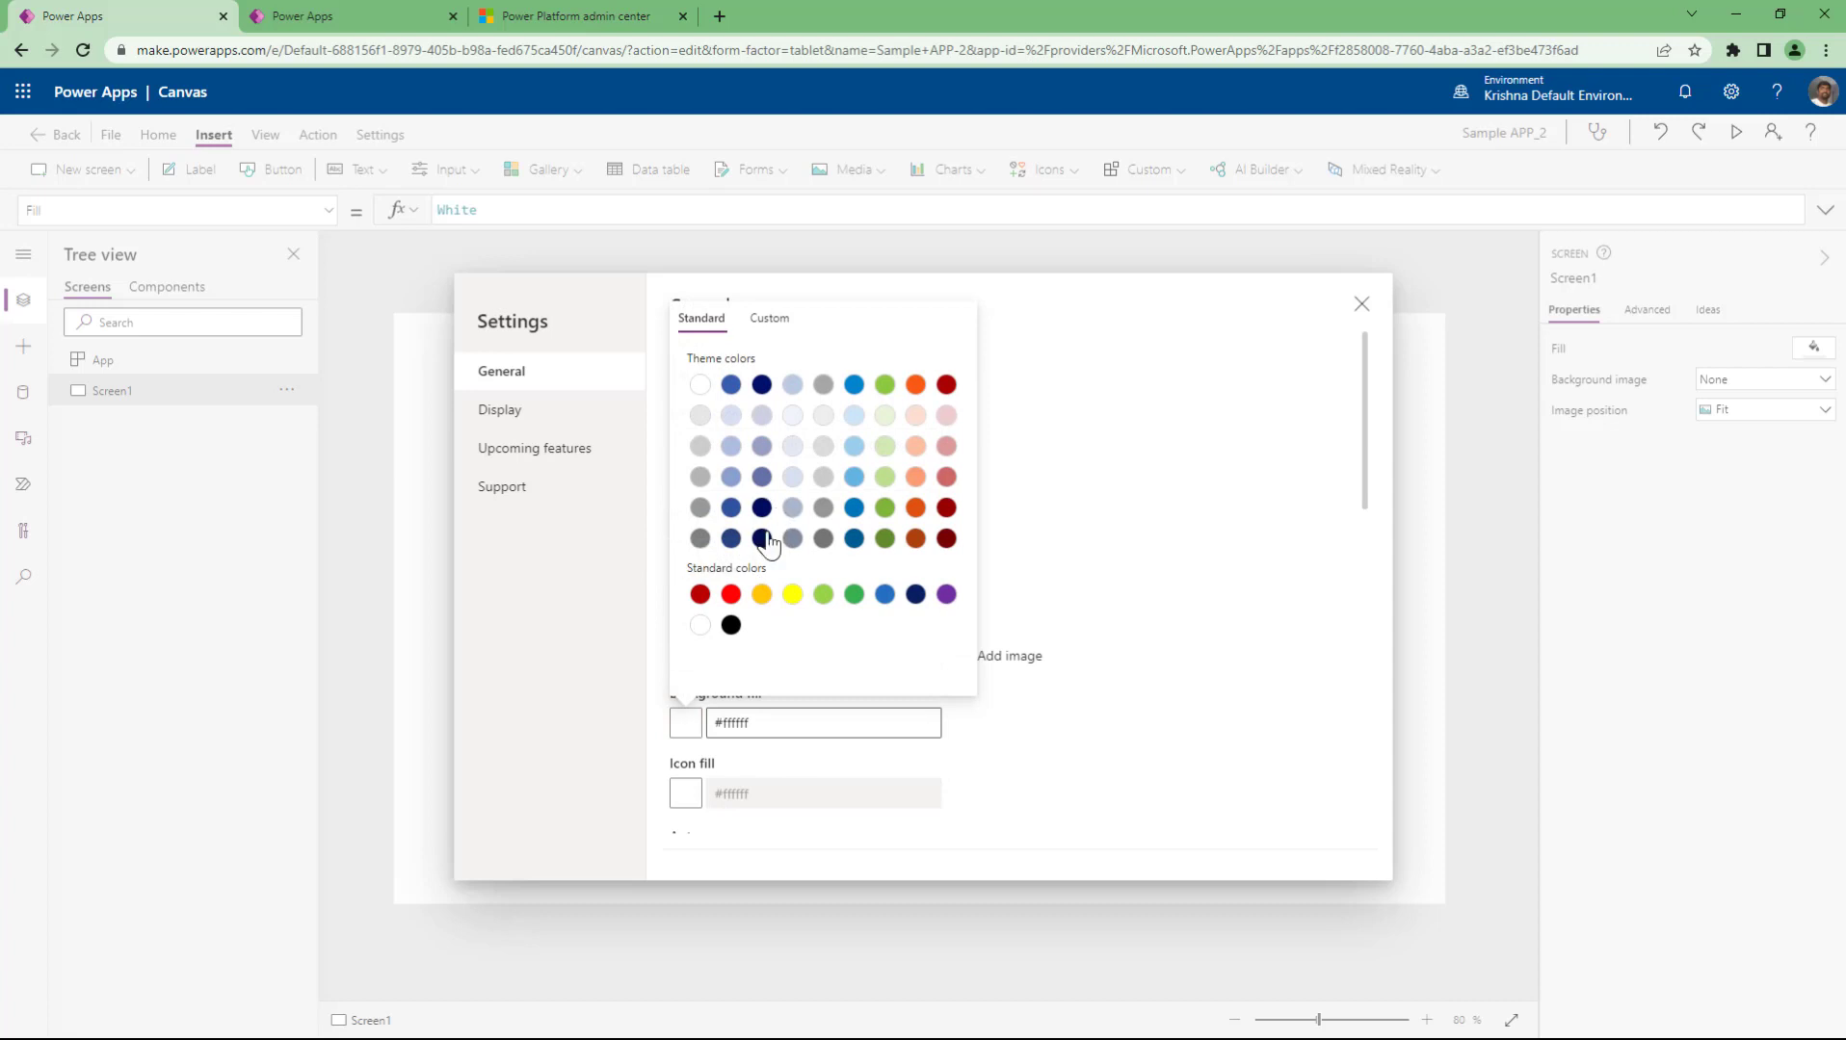
{"action": "left_click", "coordinate": [761, 528]}
{"action": "left_click", "coordinate": [1094, 764]}
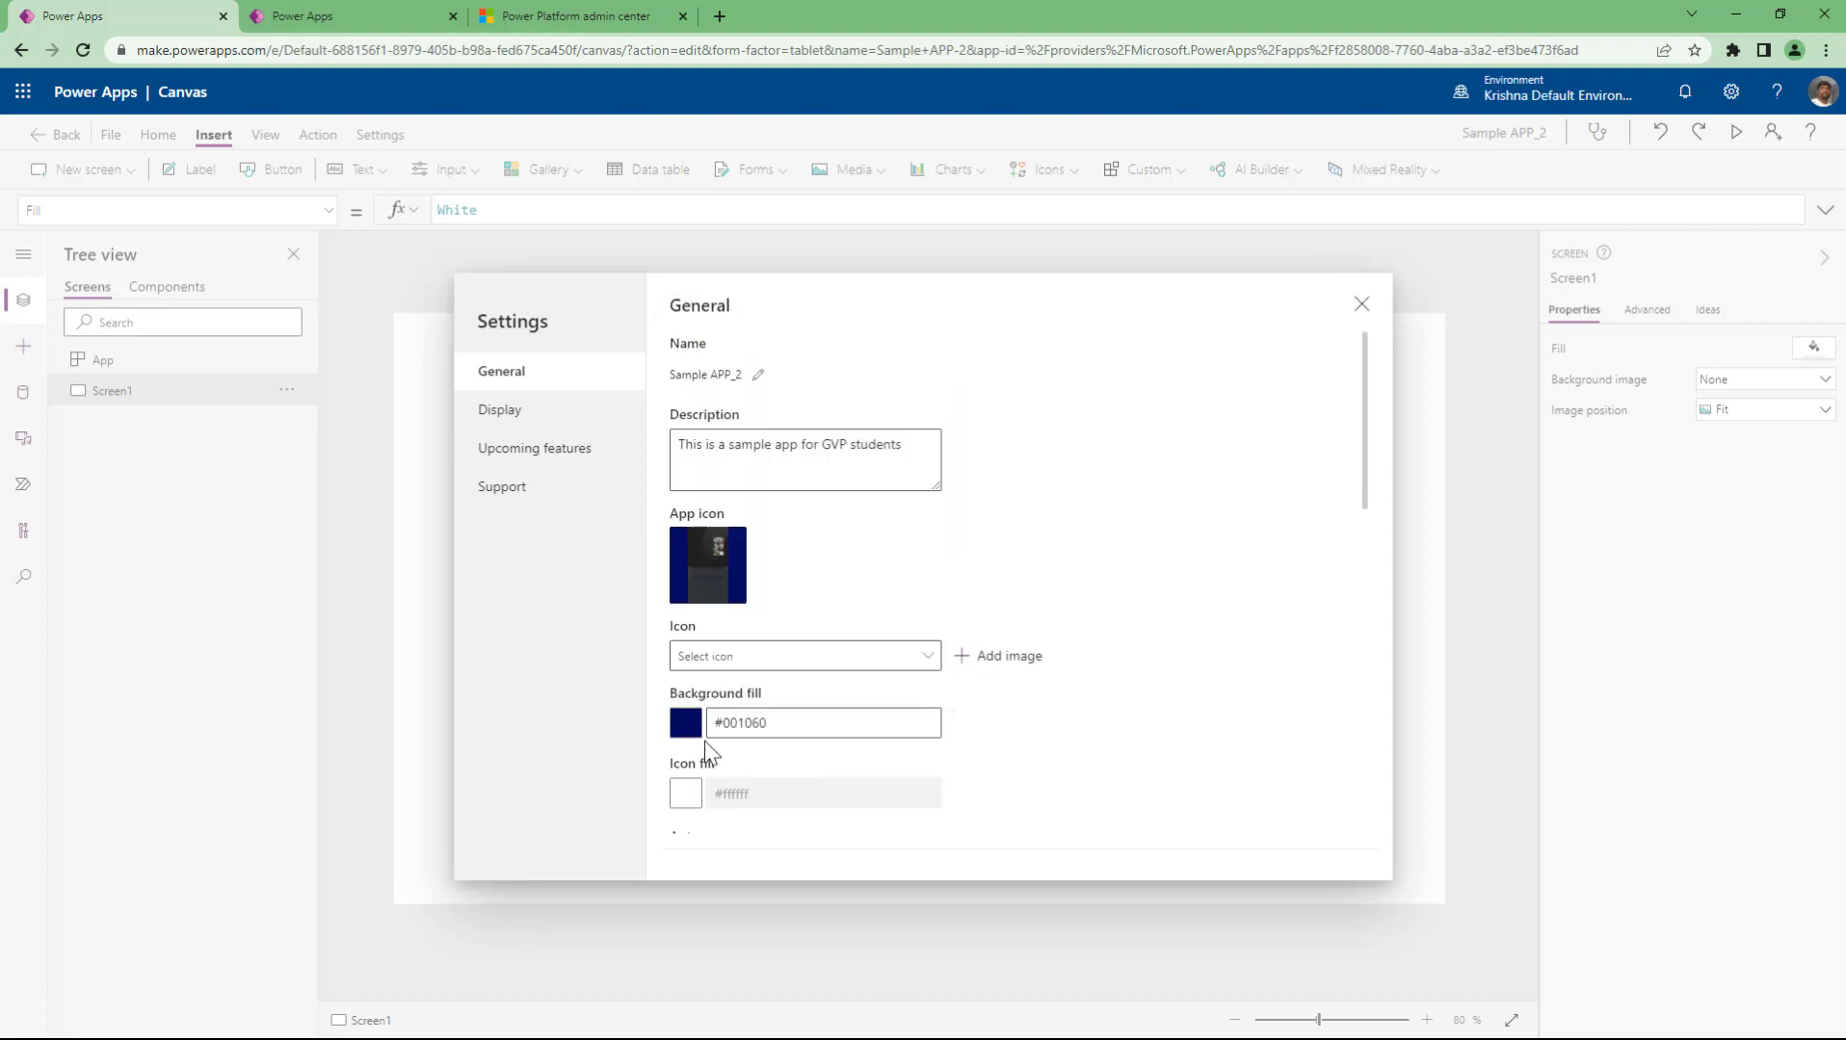
{"action": "left_click", "coordinate": [690, 729]}
{"action": "left_click", "coordinate": [699, 385]}
{"action": "left_click", "coordinate": [1120, 740]}
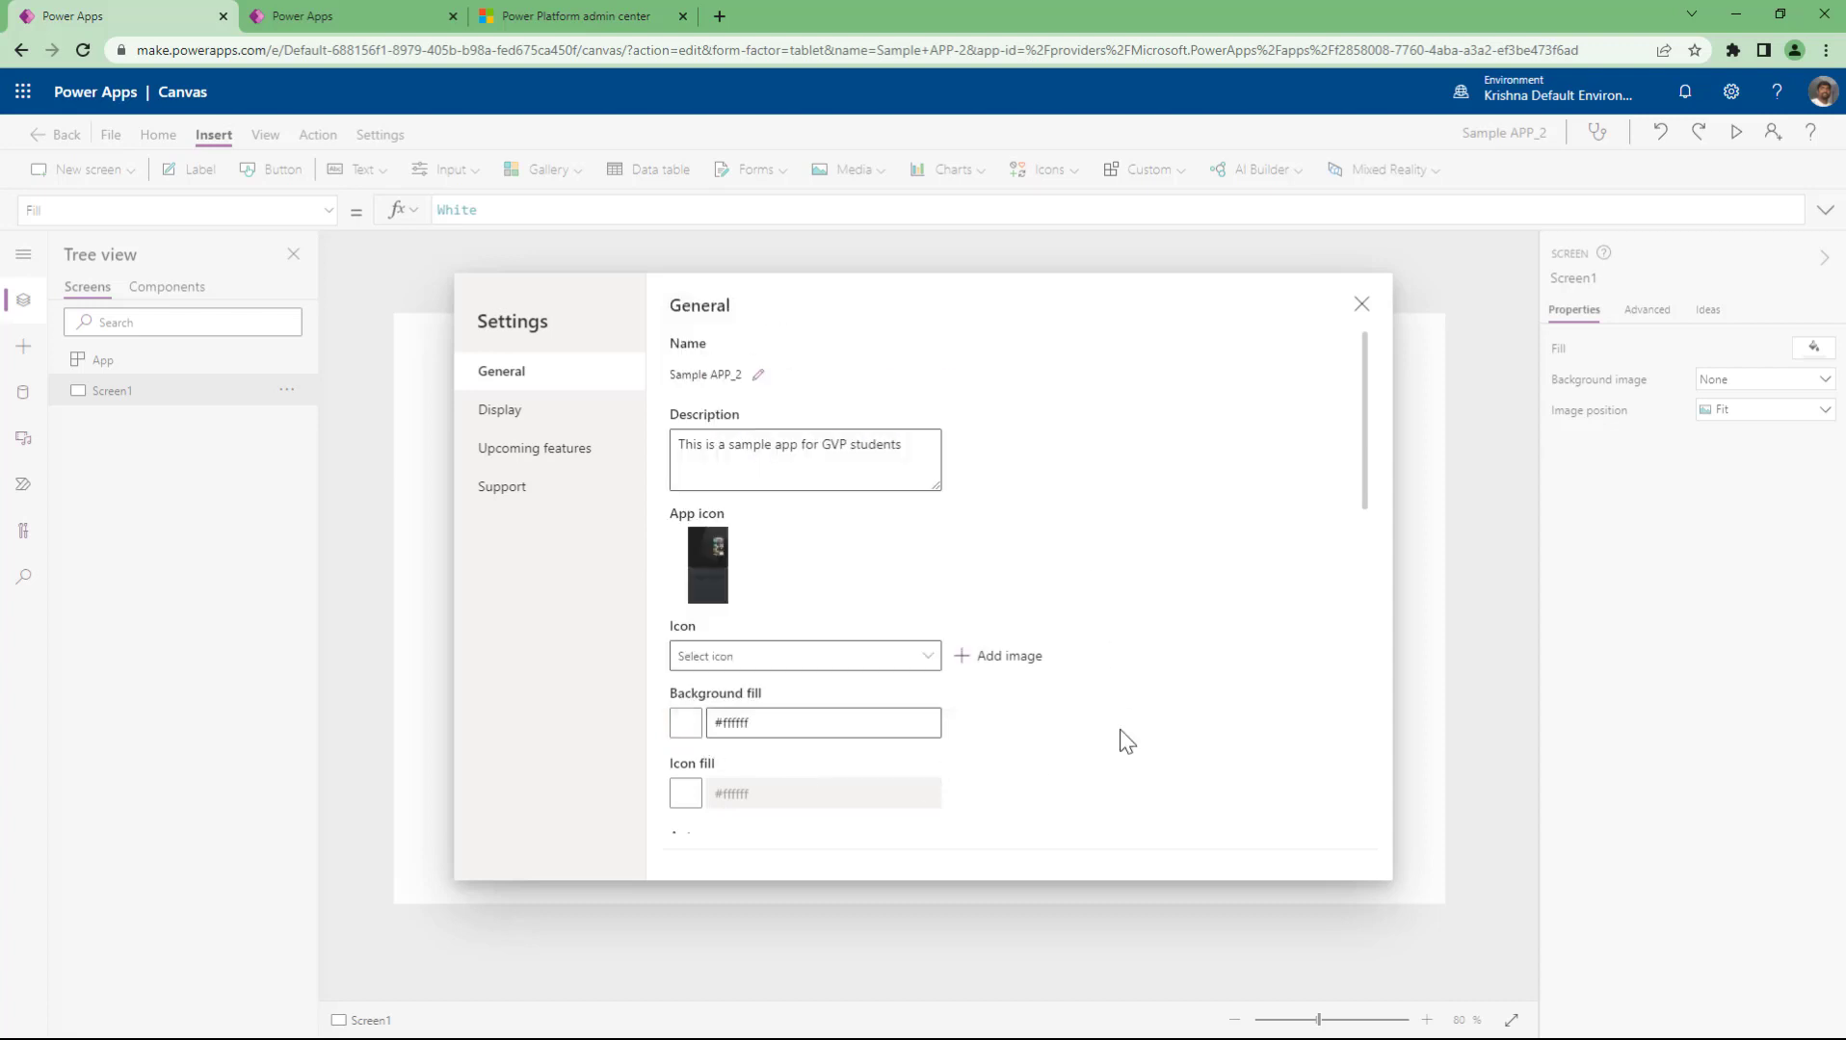
- Check Sample APP_2 in the list of apps and review the Auto save option in its general settings
{"action": "left_click", "coordinate": [300, 16]}
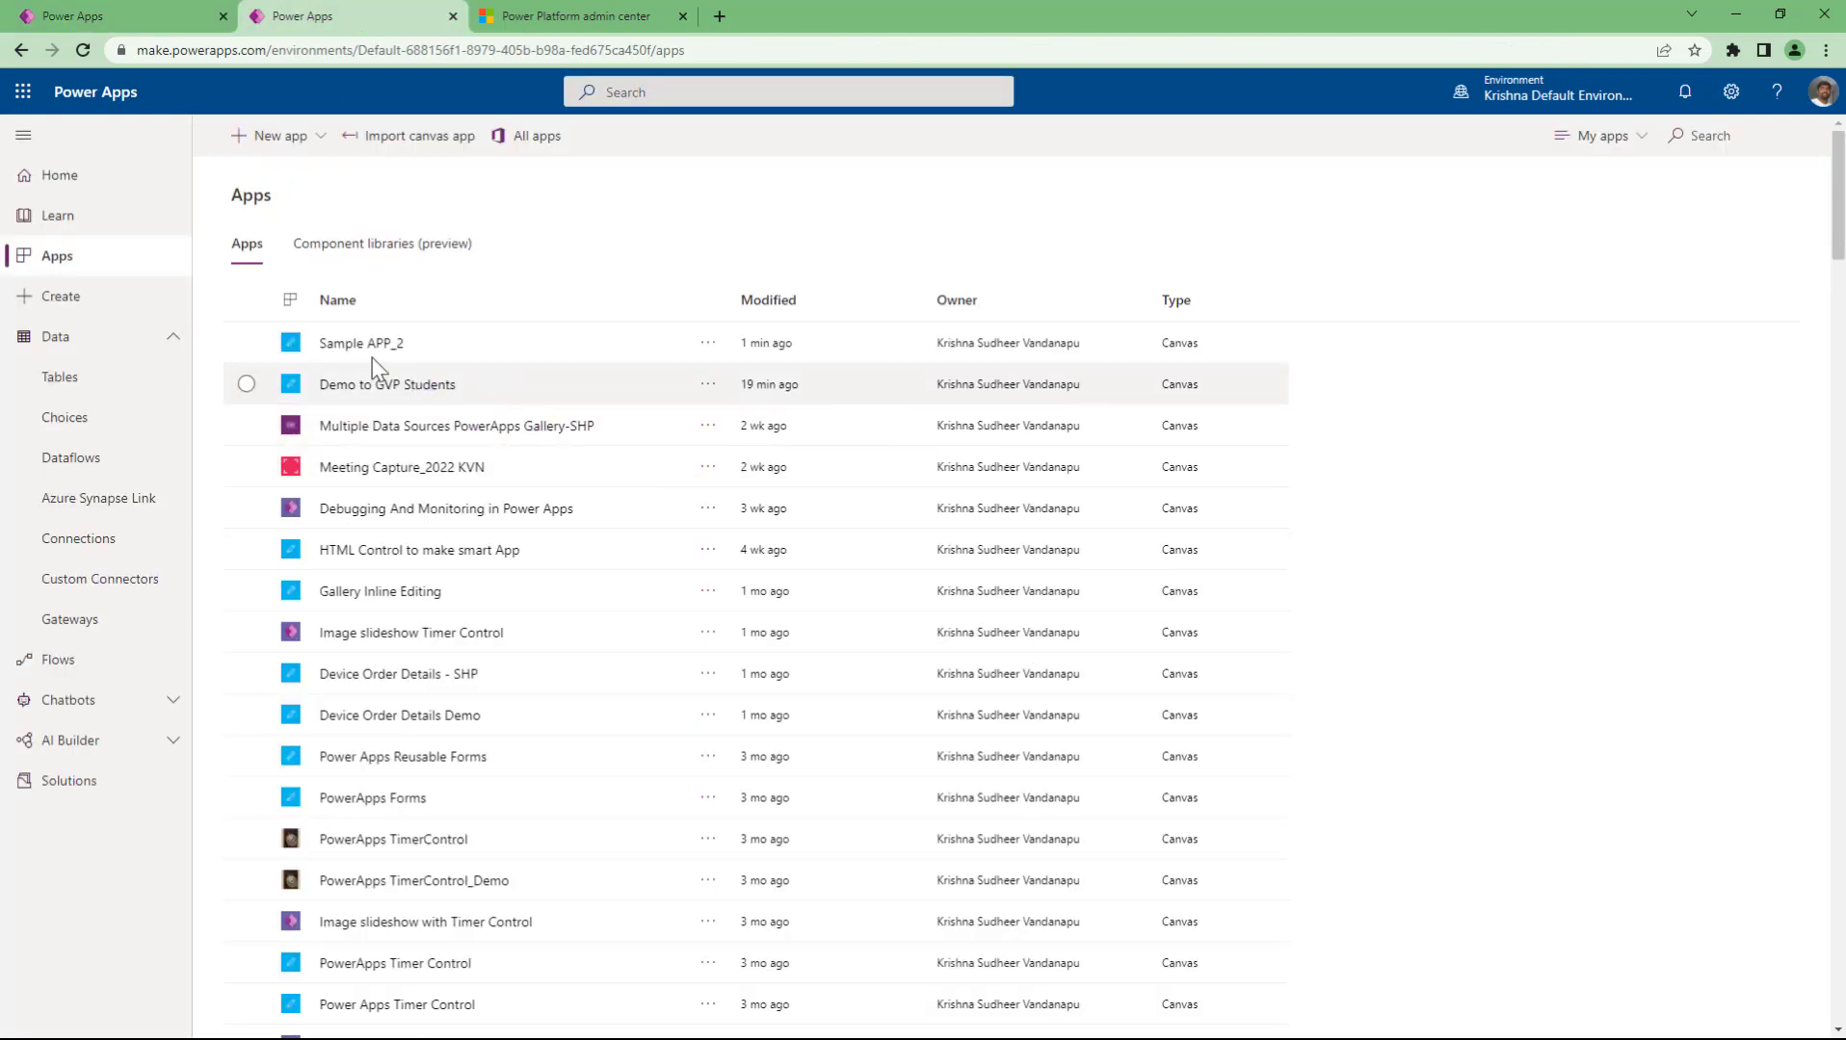
{"action": "left_click", "coordinate": [123, 14]}
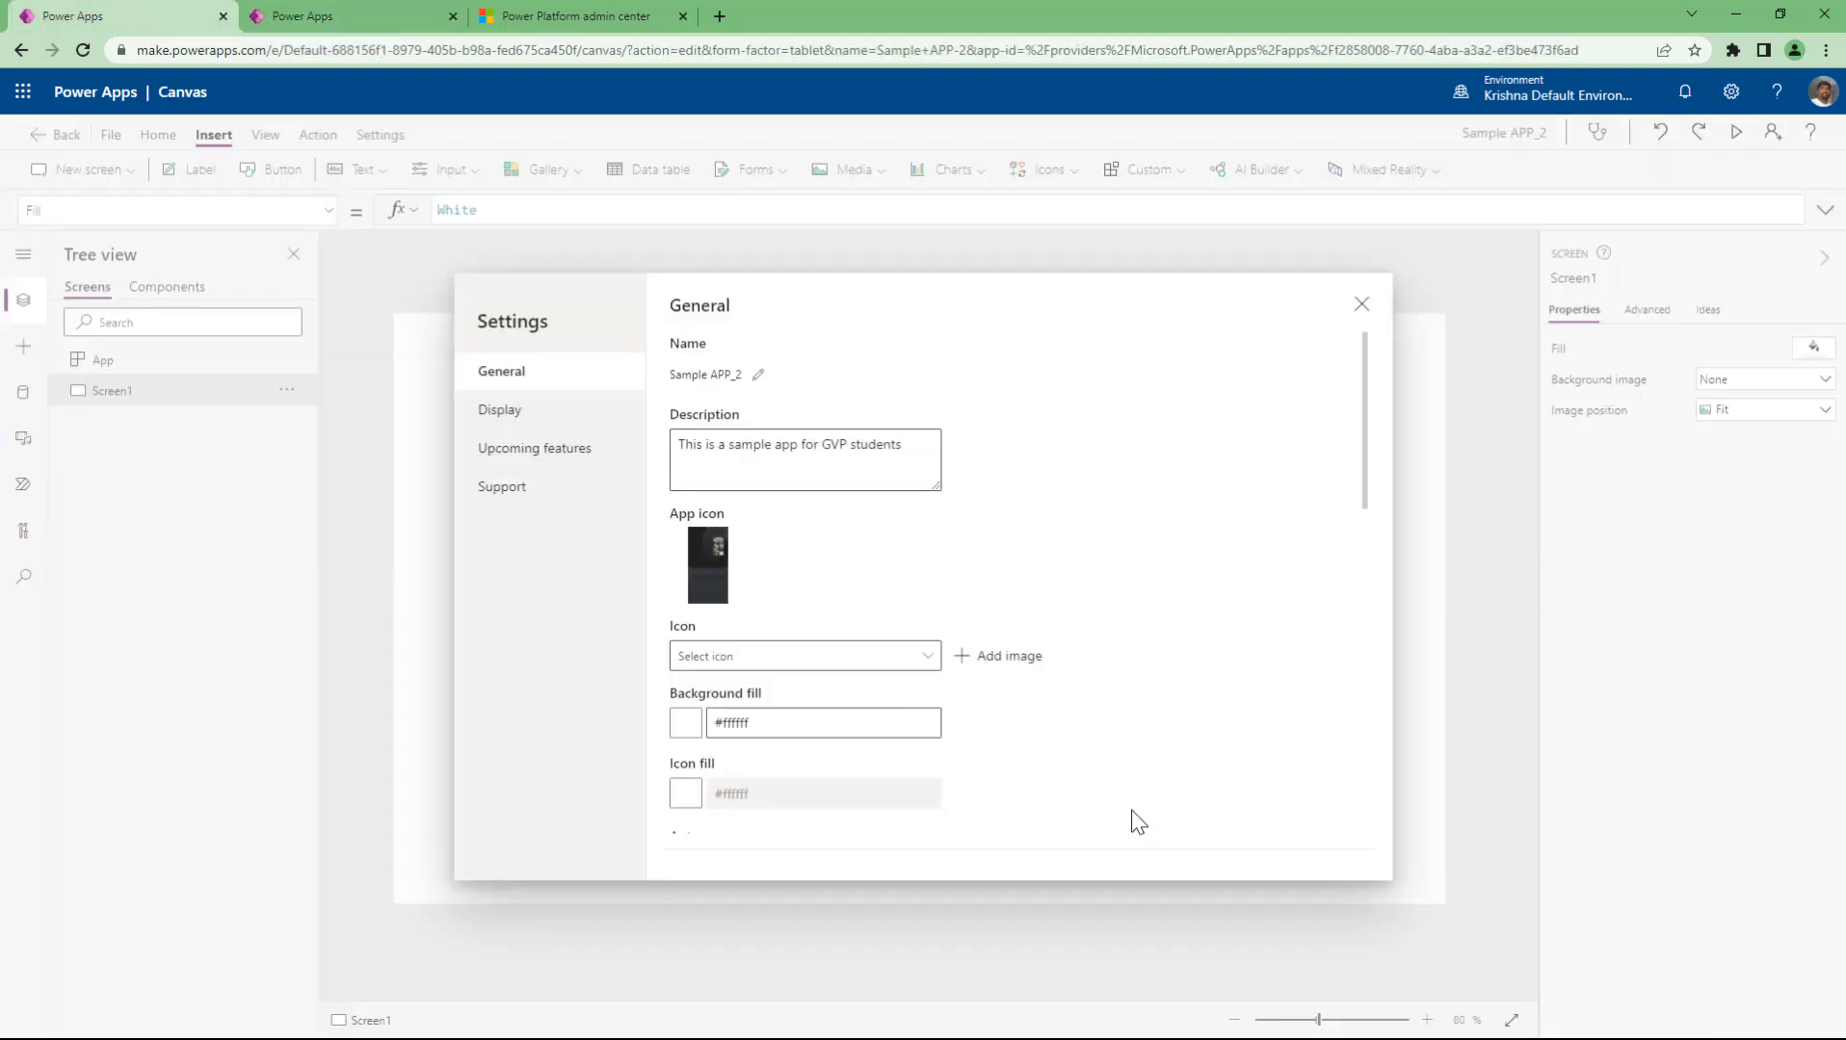
{"action": "scroll", "coordinate": [1137, 799], "scroll_direction": "down", "scroll_amount": 4}
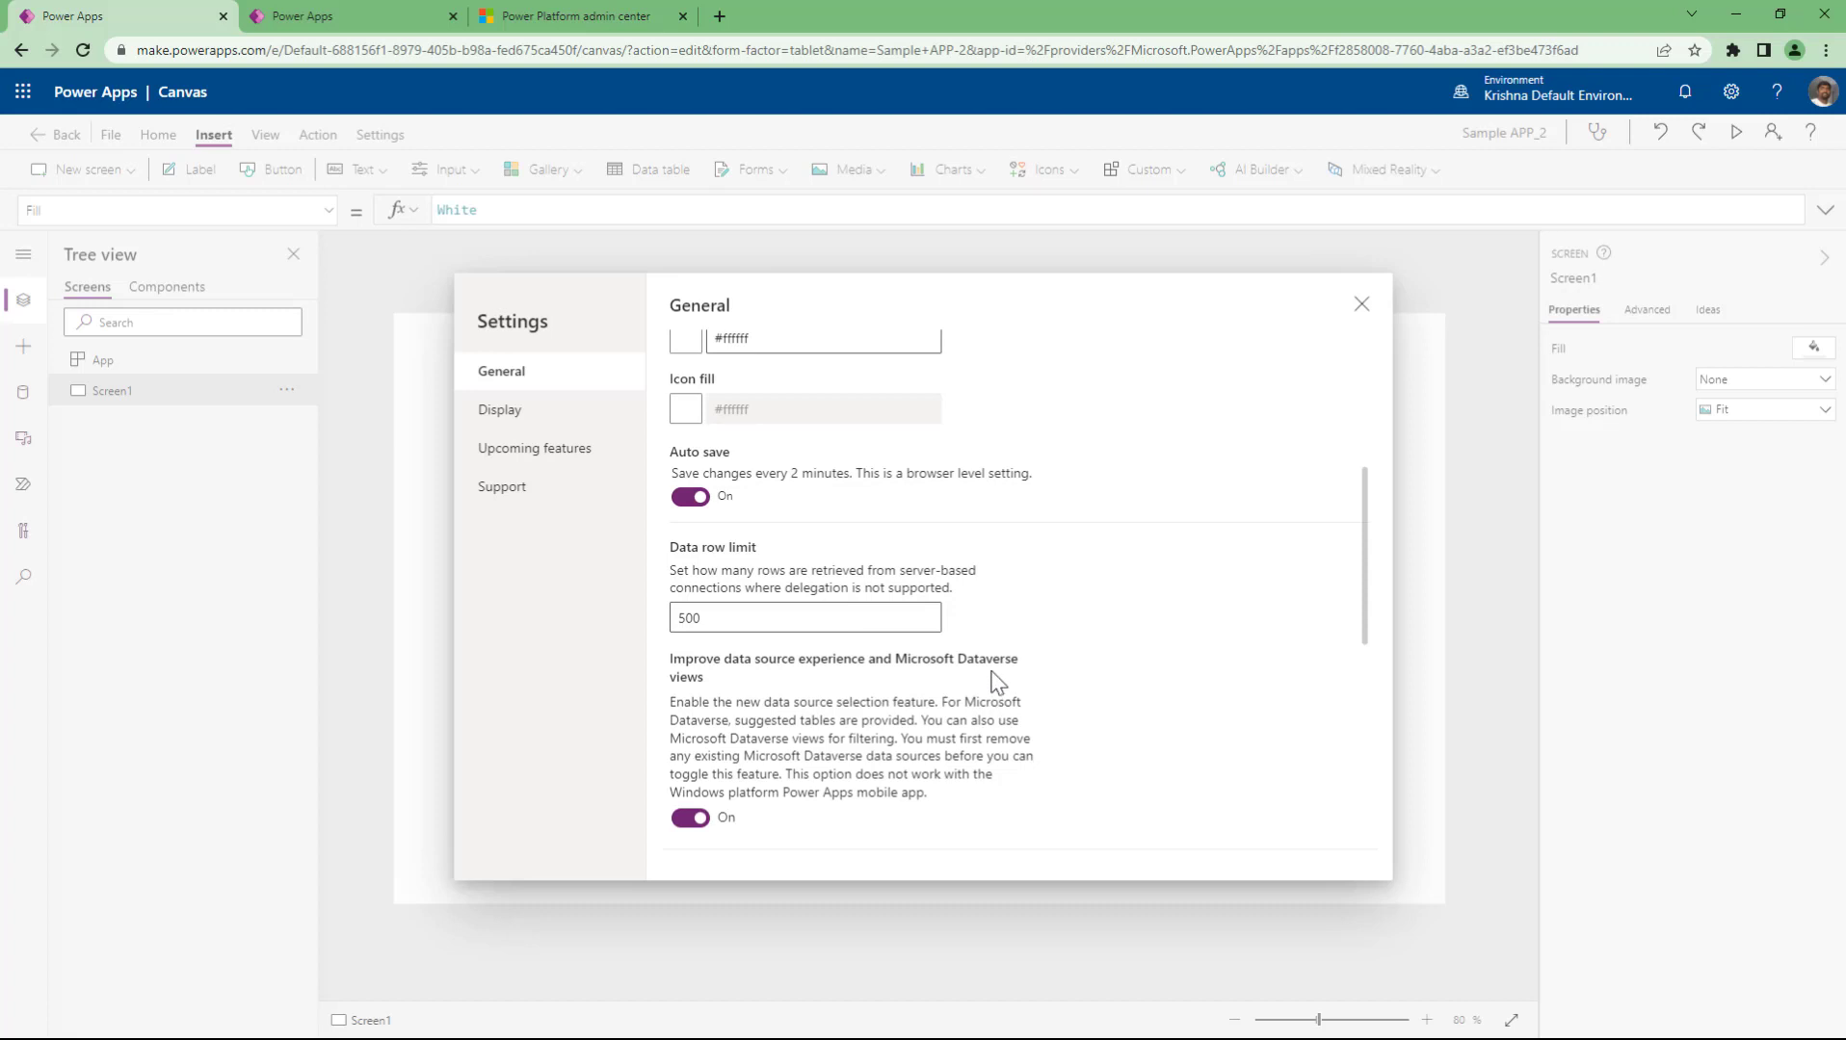
{"action": "left_click", "coordinate": [687, 510]}
{"action": "left_click", "coordinate": [687, 510]}
- Try a data row limit of 2001 in the general settings and restore it to 500
{"action": "scroll", "coordinate": [829, 501], "scroll_direction": "down", "scroll_amount": 1}
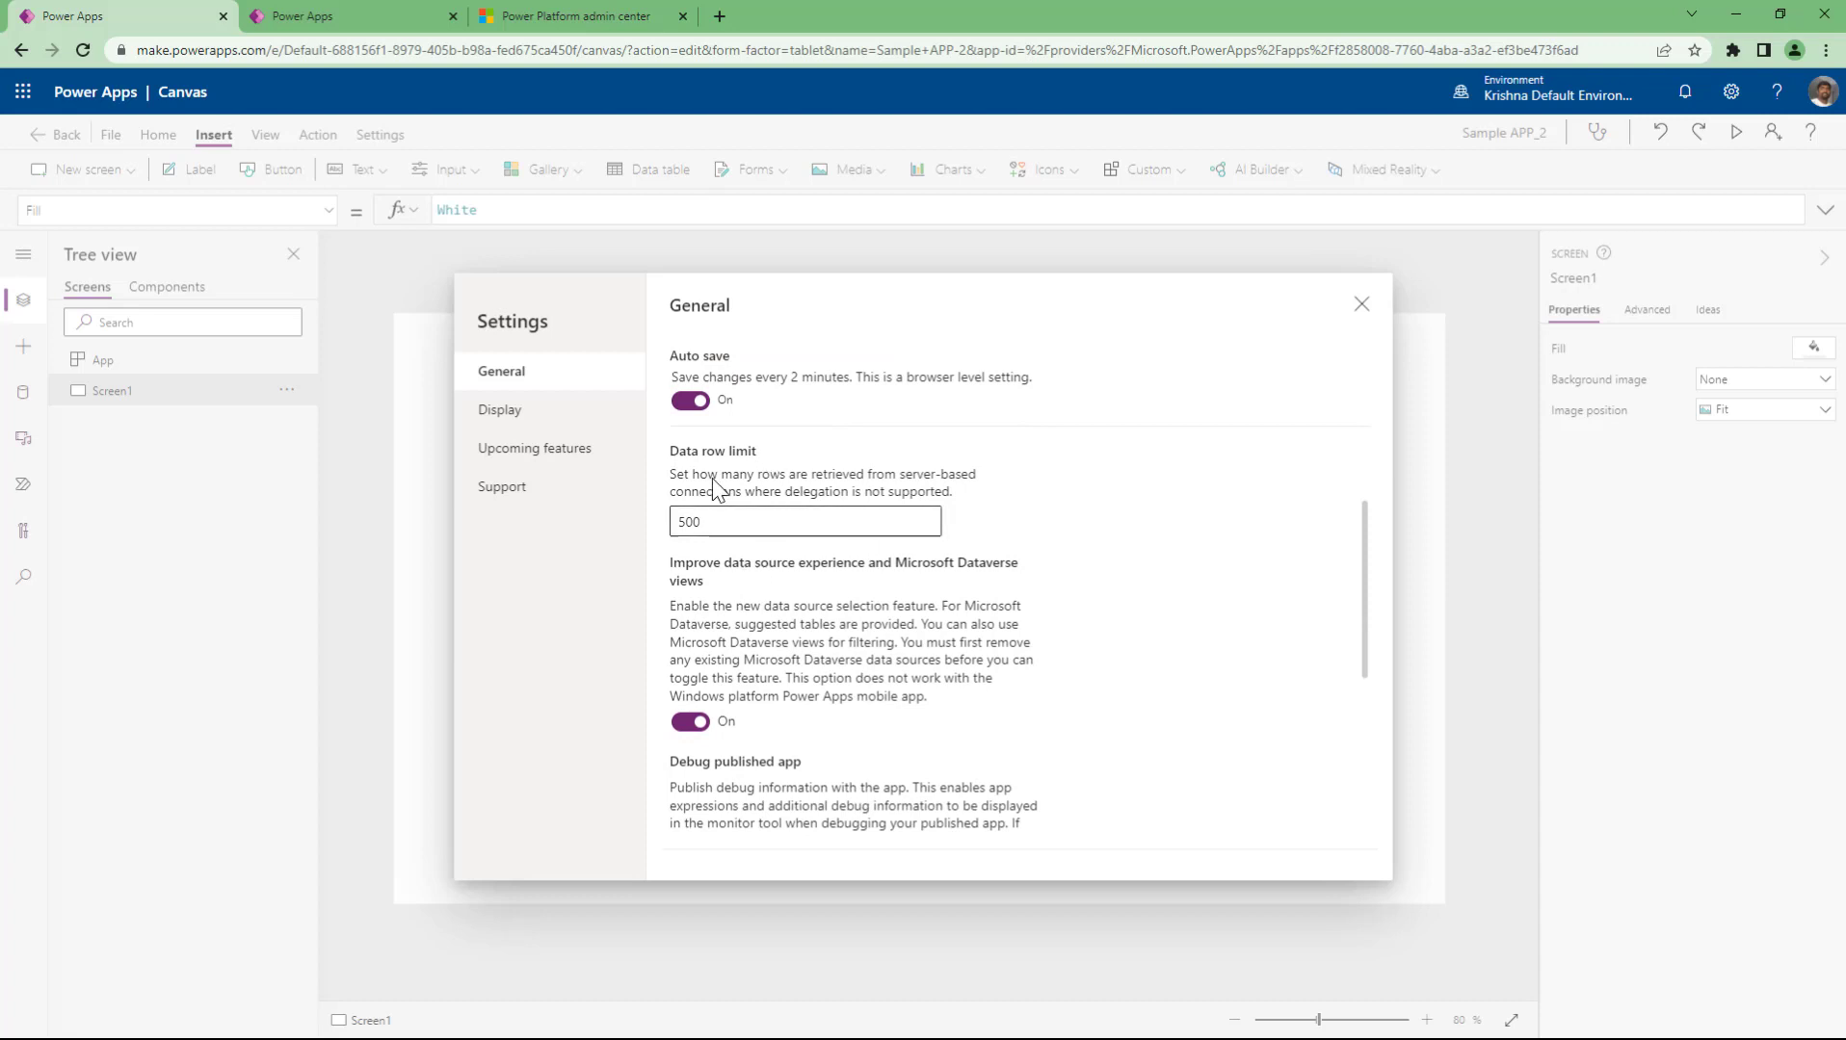
{"action": "double_click", "coordinate": [740, 521]}
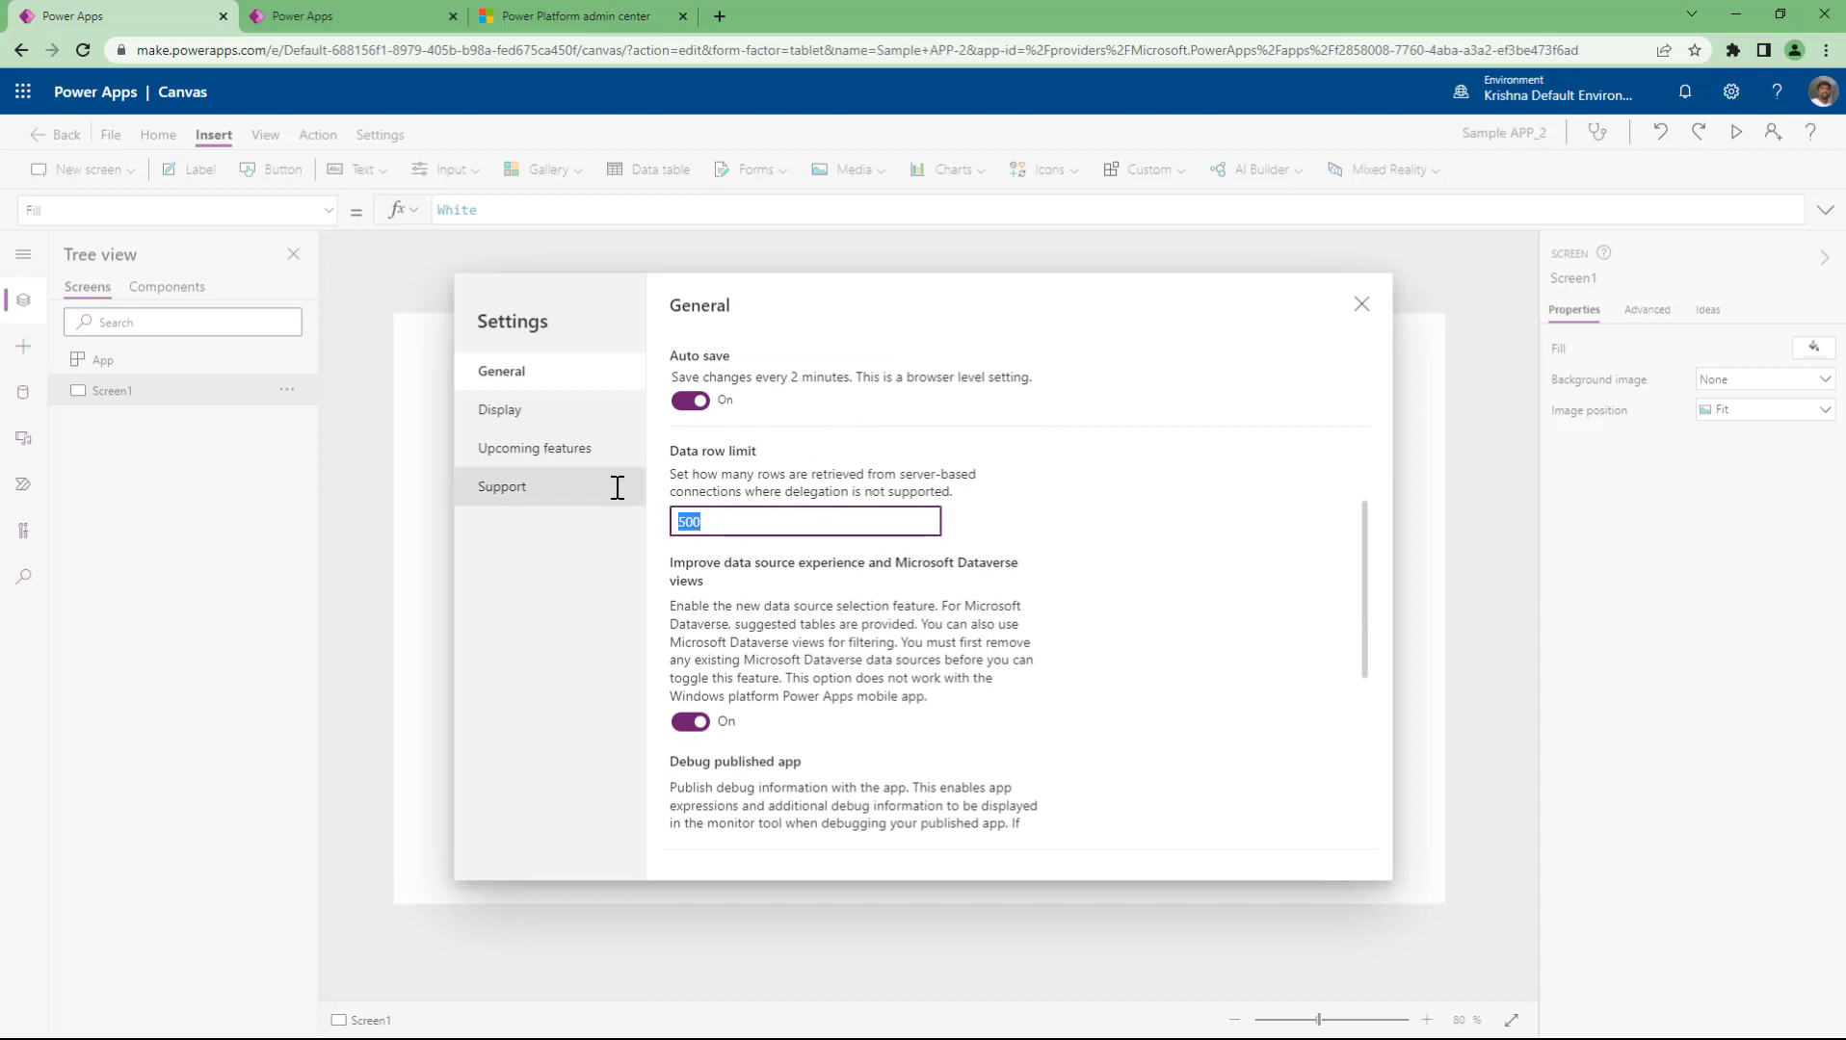
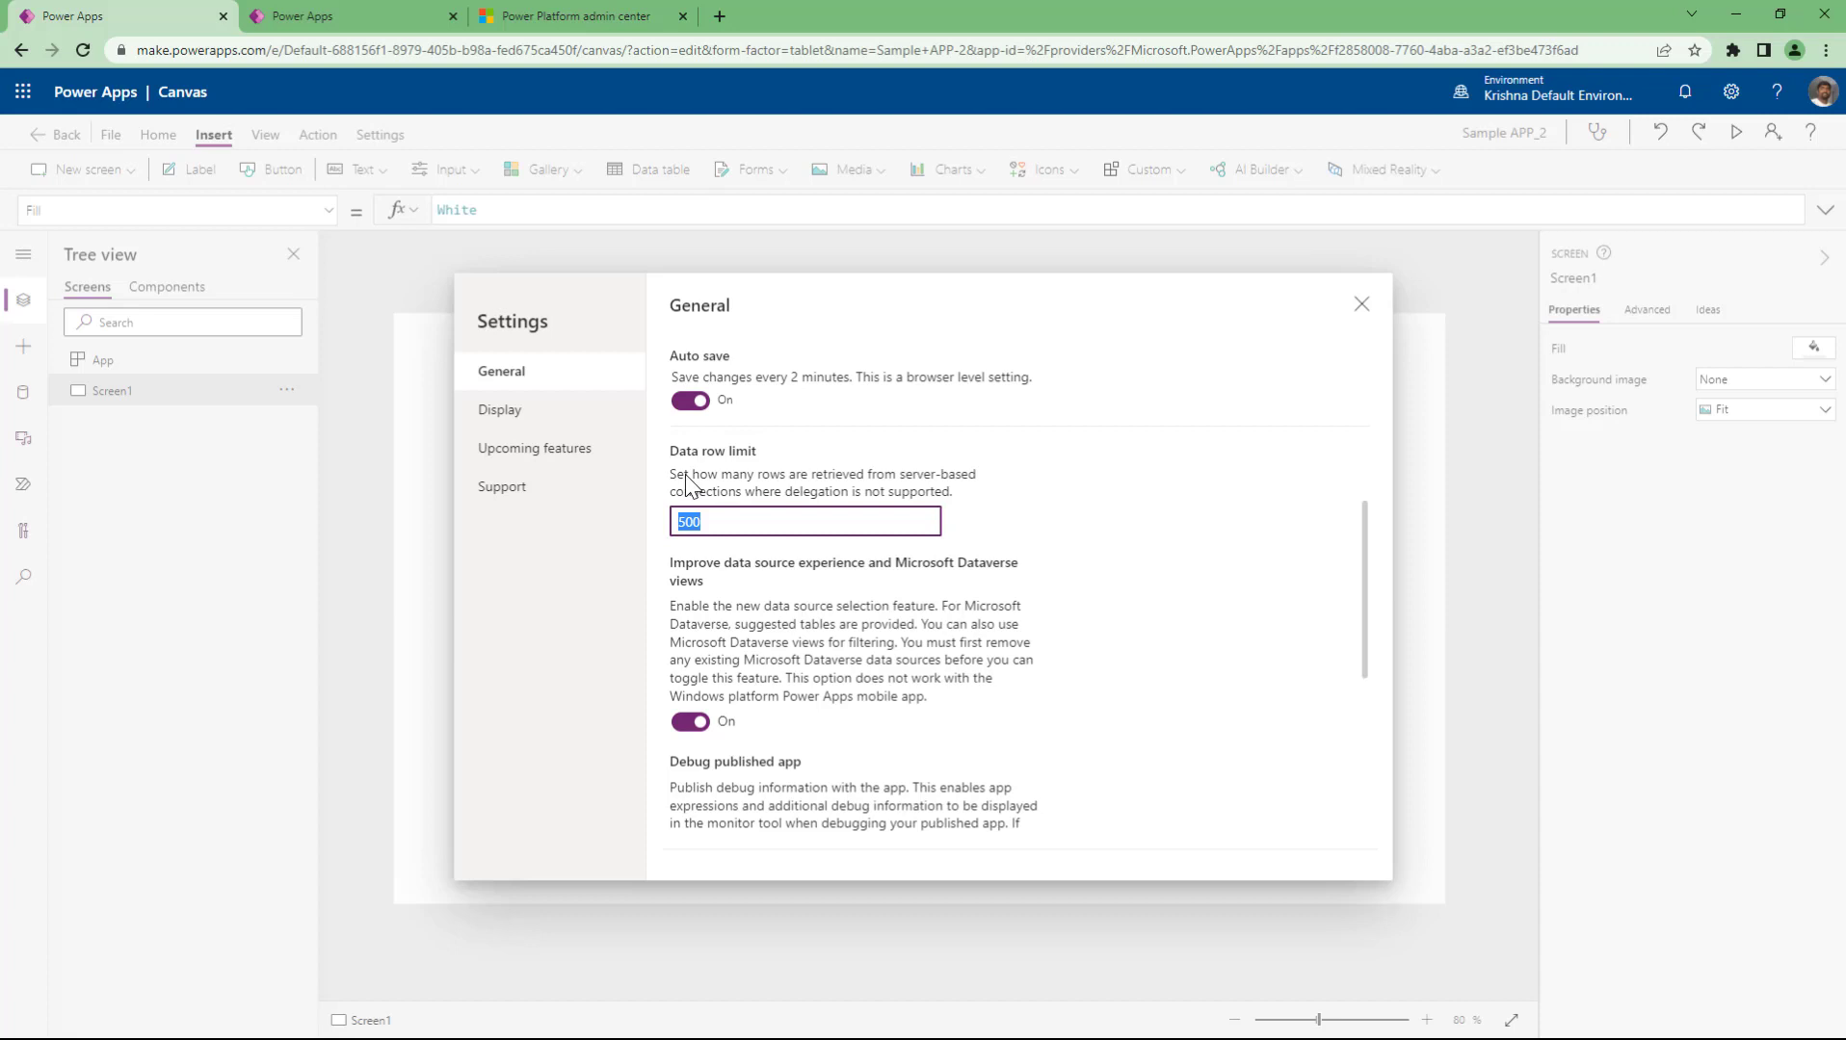
{"action": "type", "text": "2001"}
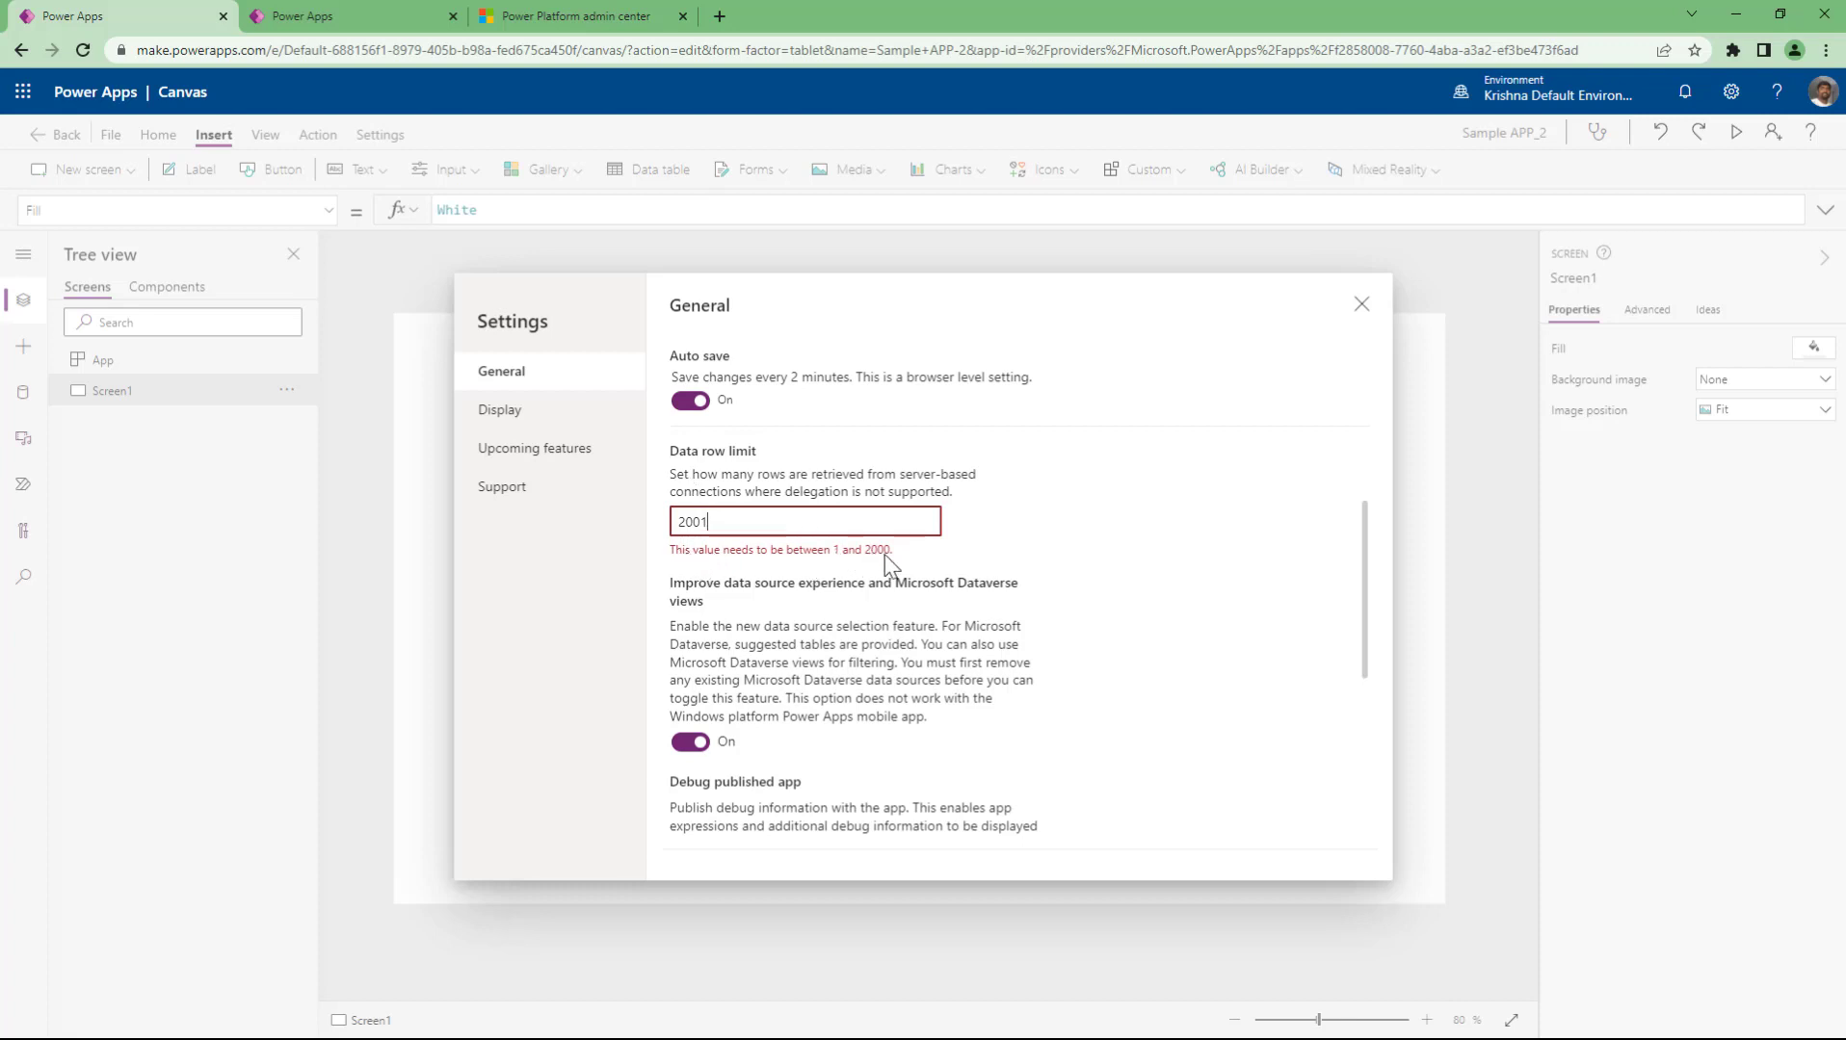
{"action": "left_click_drag", "start_coordinate": [741, 523], "coordinate": [648, 531]}
{"action": "type", "text": "500"}
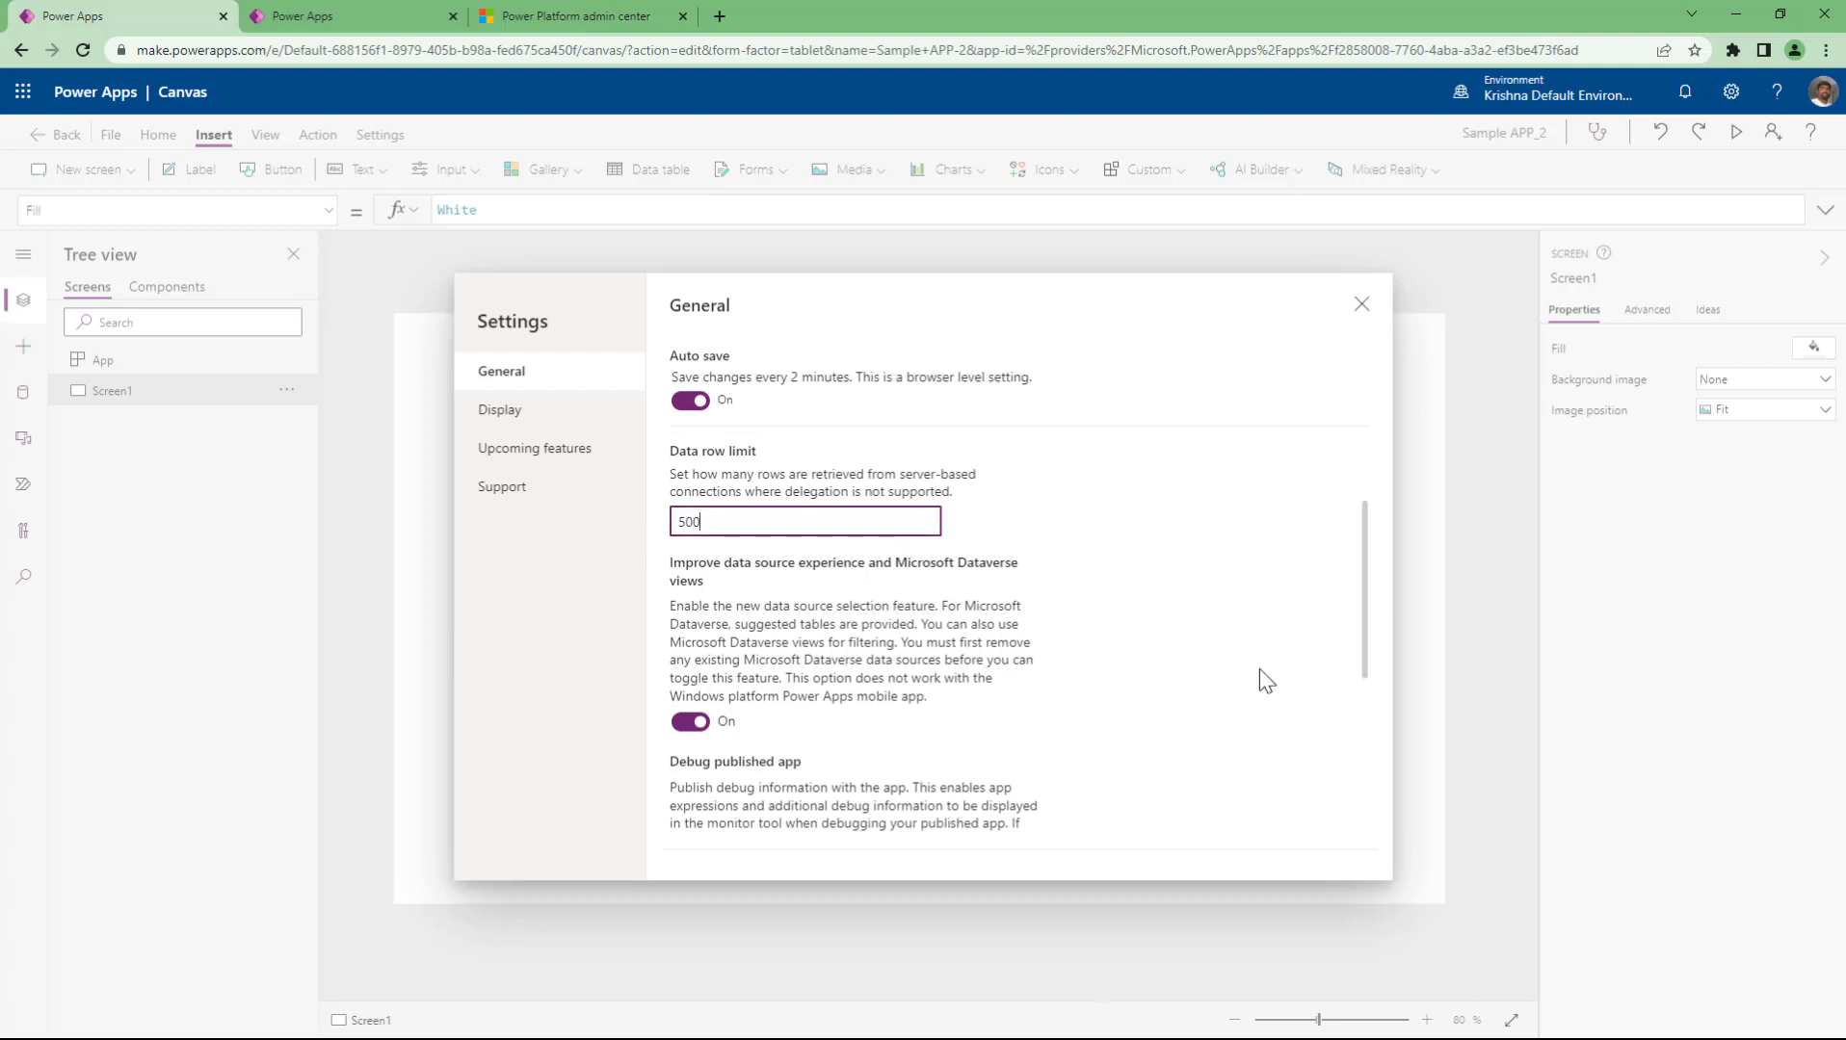
- Review the remaining general settings, from the improved data source experience through debugging and environment variables to the App.OnStart property
{"action": "scroll", "coordinate": [1099, 708], "scroll_direction": "down", "scroll_amount": 1}
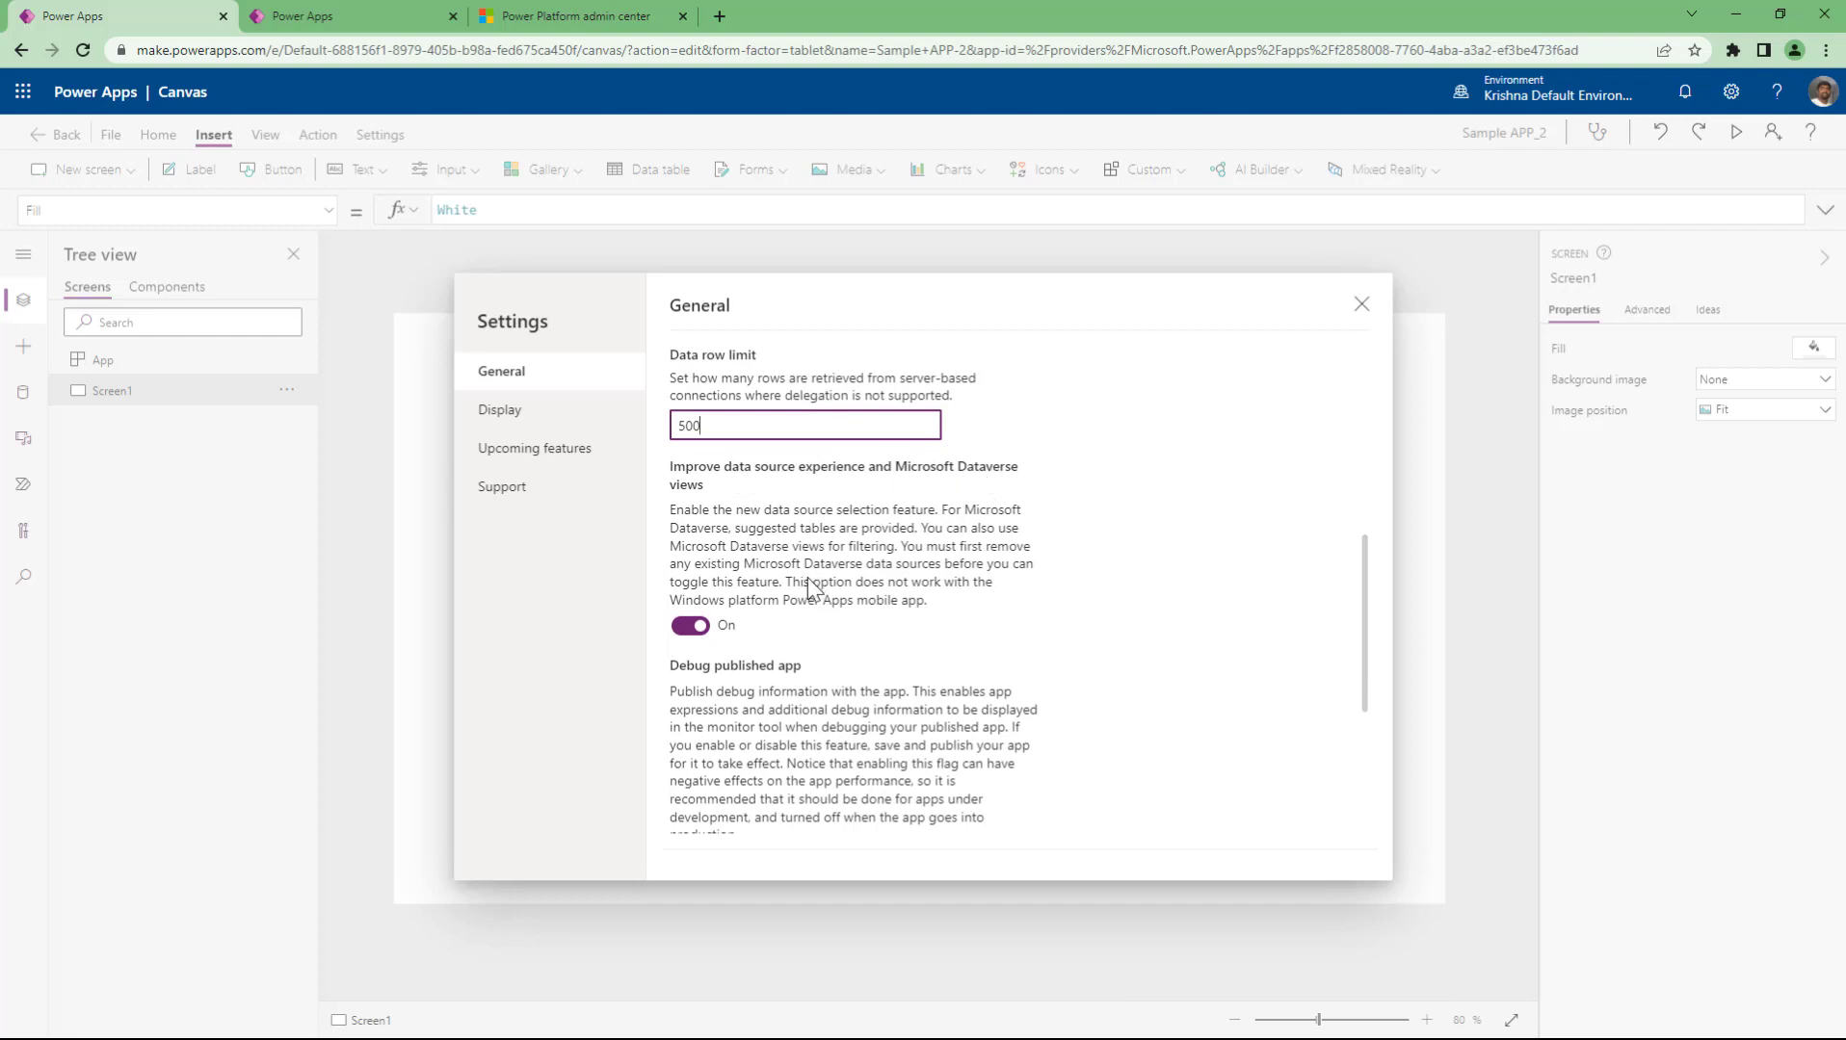
{"action": "scroll", "coordinate": [809, 583], "scroll_direction": "down", "scroll_amount": 2}
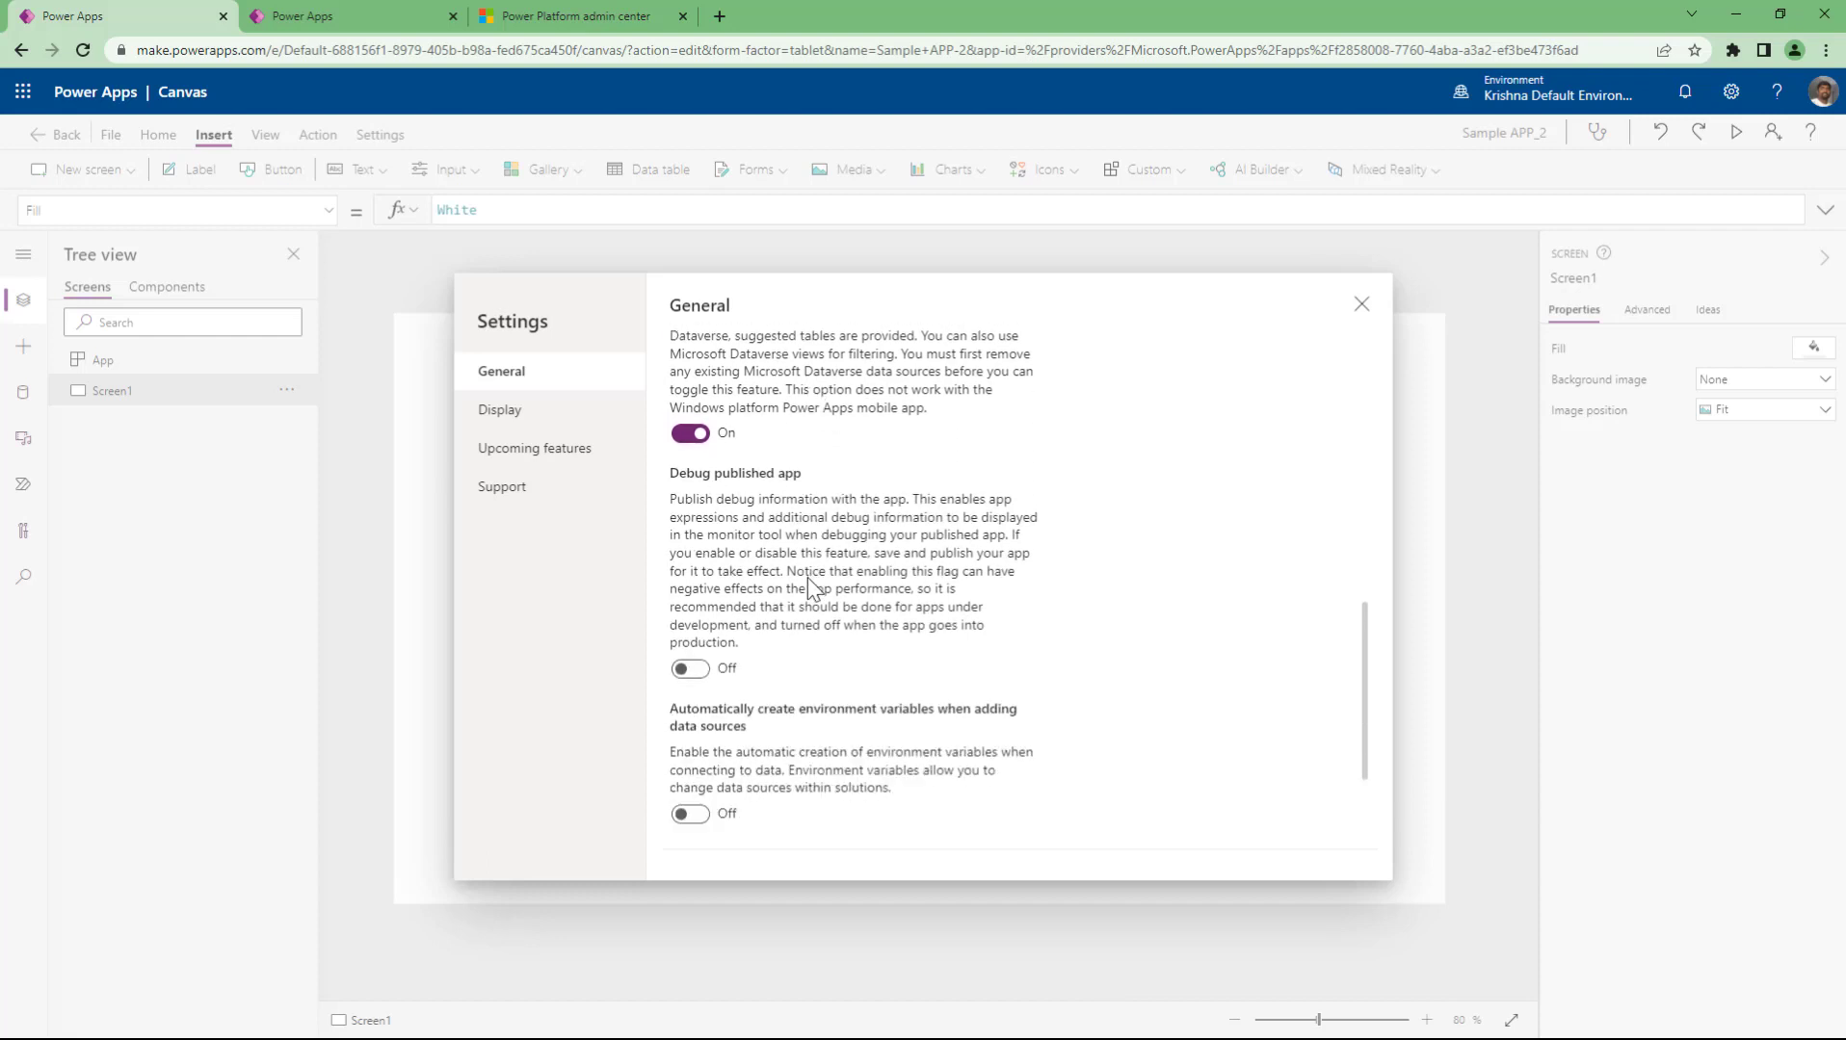
{"action": "scroll", "coordinate": [808, 577], "scroll_direction": "up", "scroll_amount": 1}
{"action": "scroll", "coordinate": [862, 578], "scroll_direction": "down", "scroll_amount": 2}
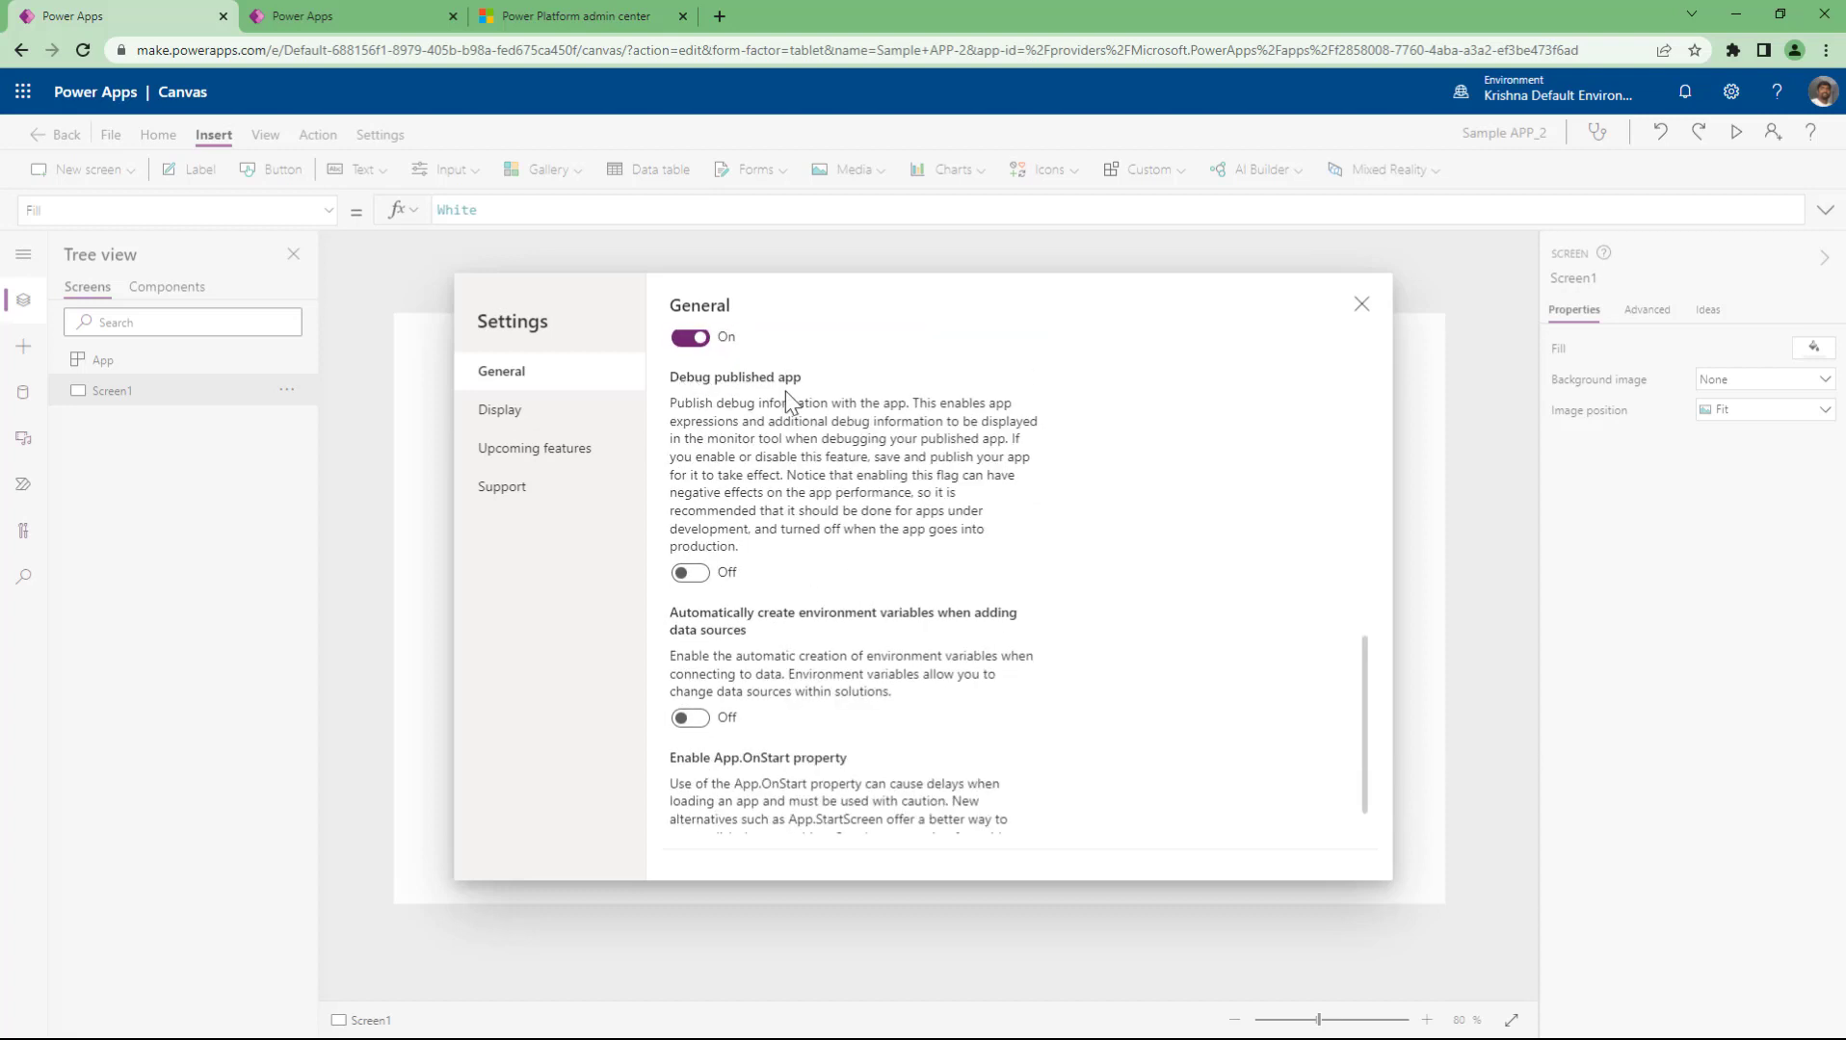
{"action": "scroll", "coordinate": [896, 761], "scroll_direction": "down", "scroll_amount": 1}
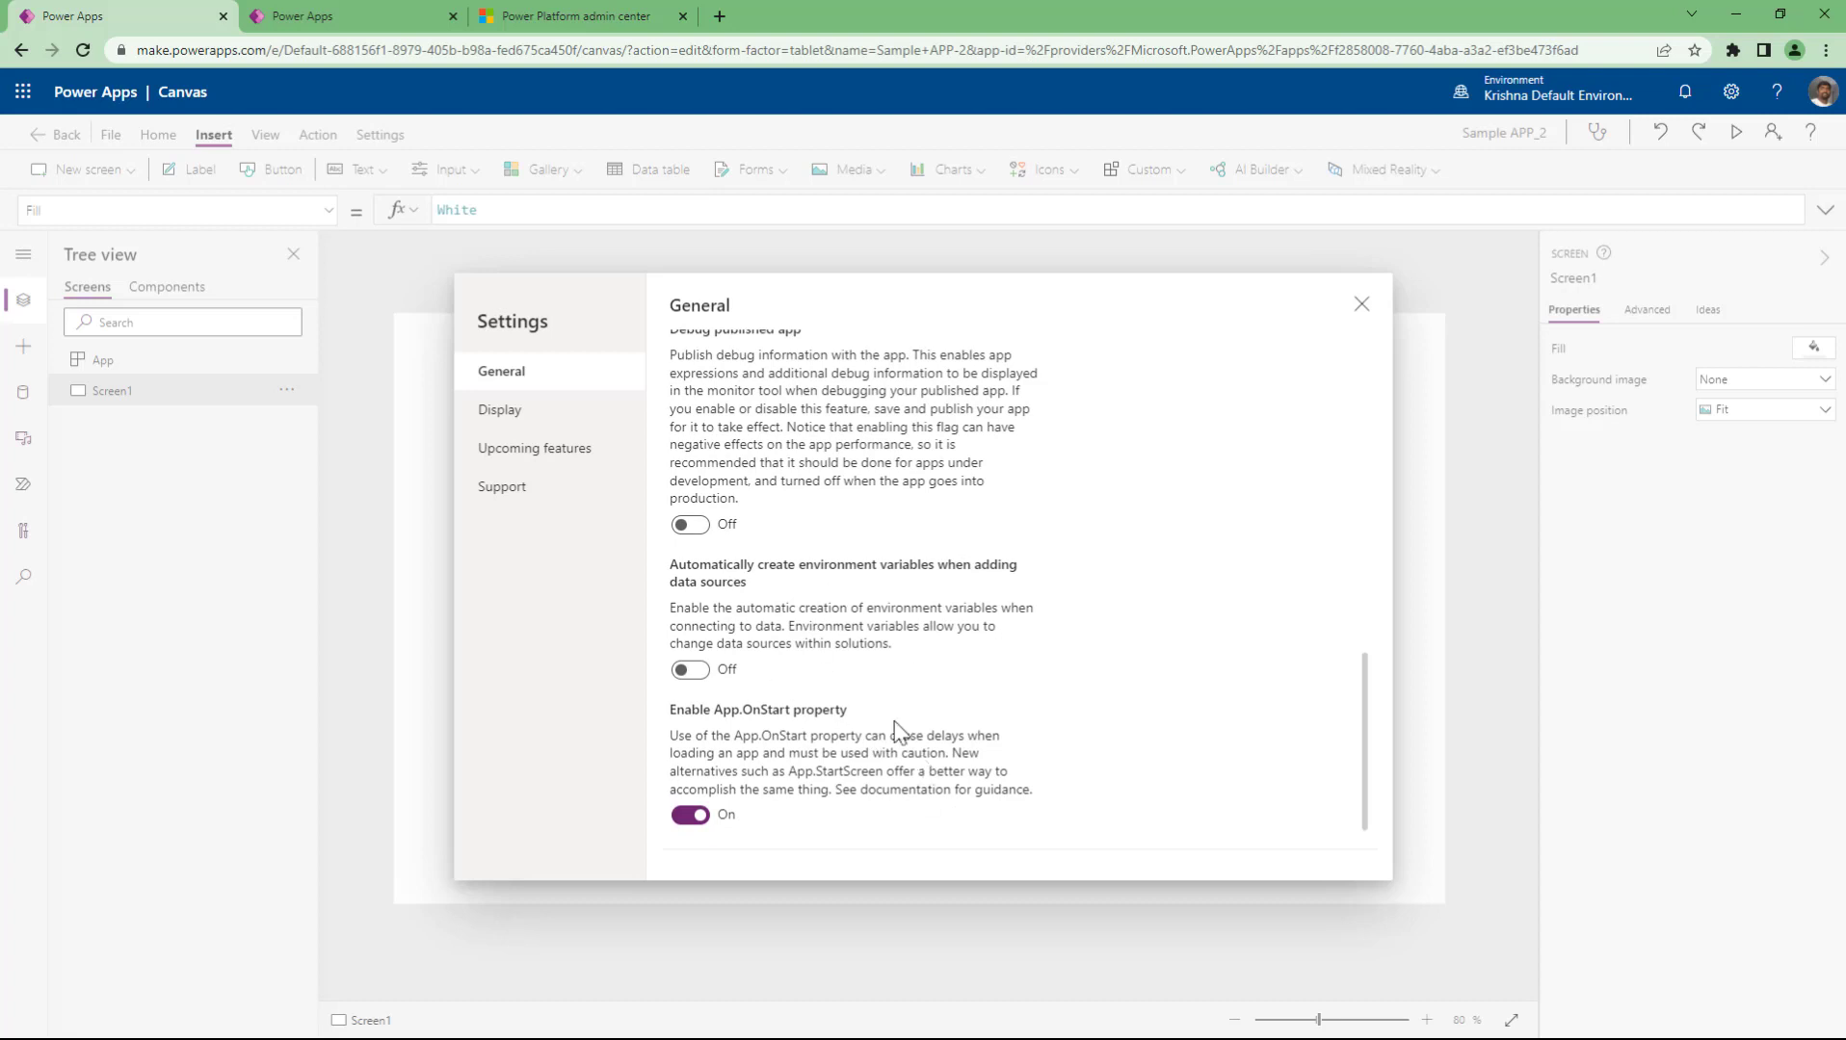
- Look at the orientation choices in the display settings of the tablet app Sample APP_2
{"action": "left_click", "coordinate": [521, 432]}
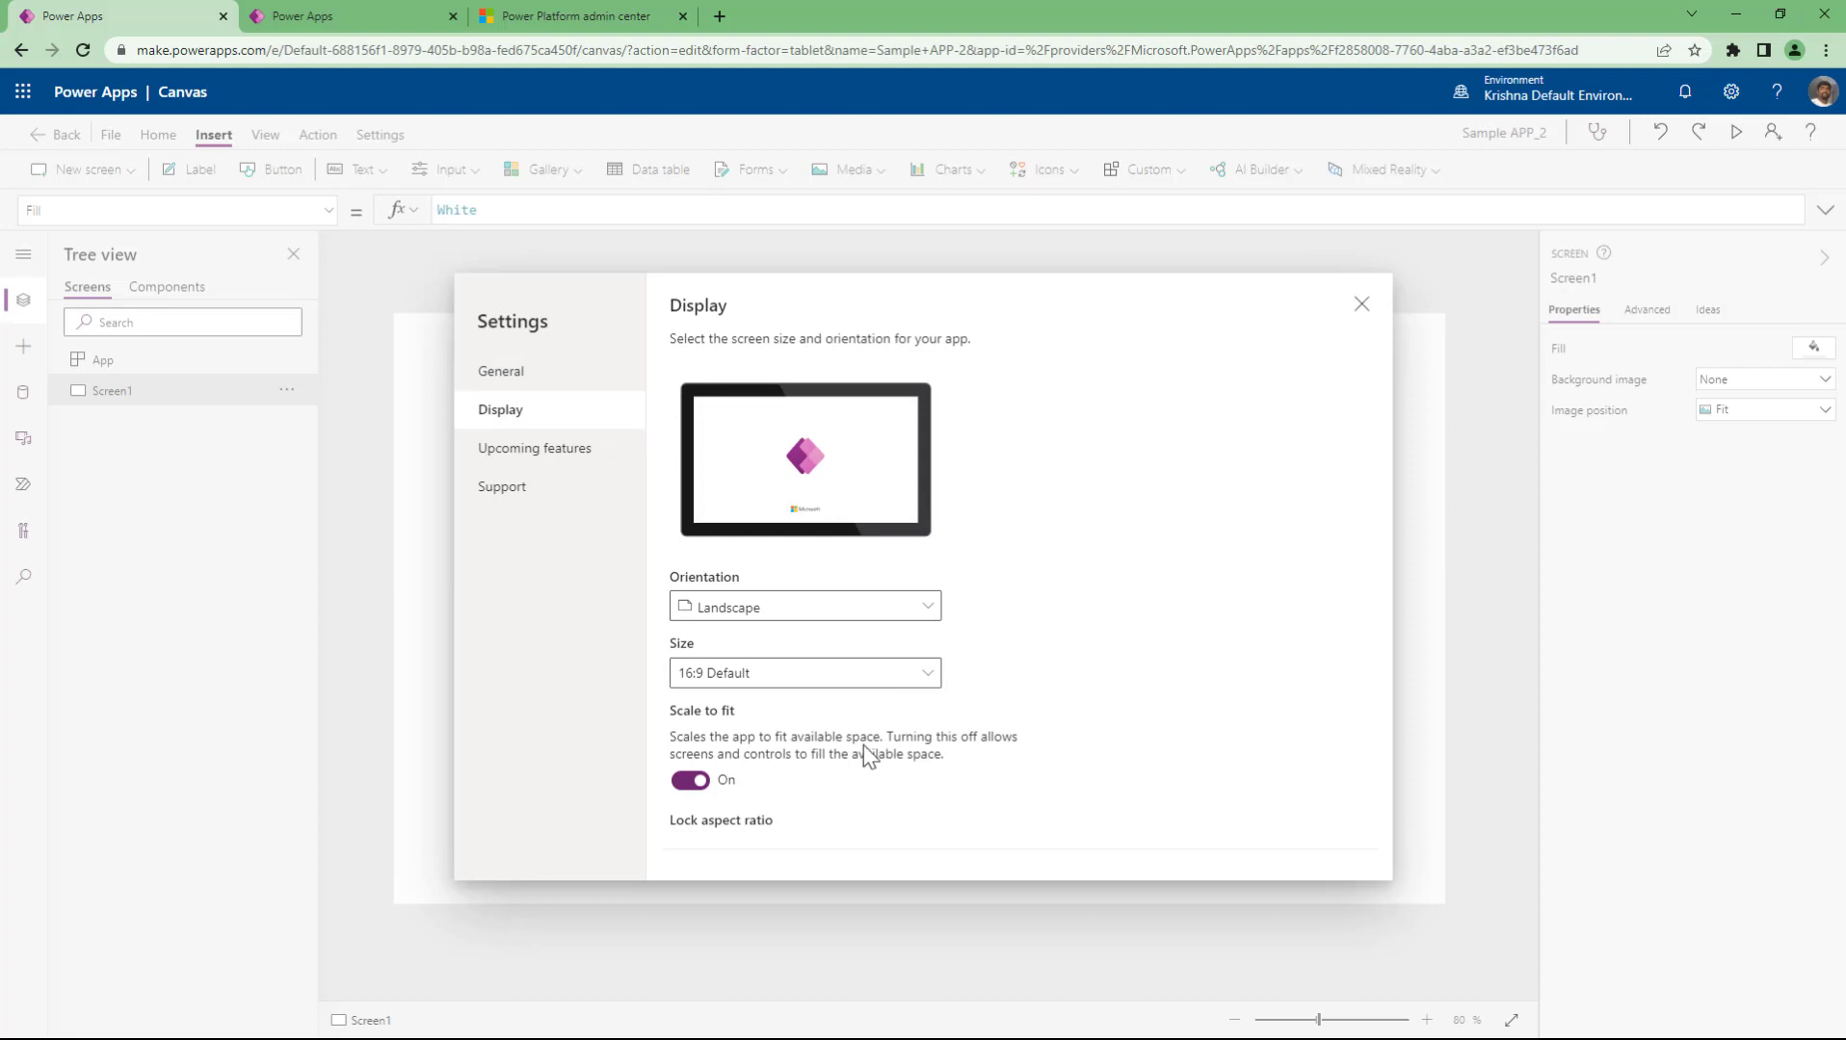
{"action": "left_click", "coordinate": [810, 618]}
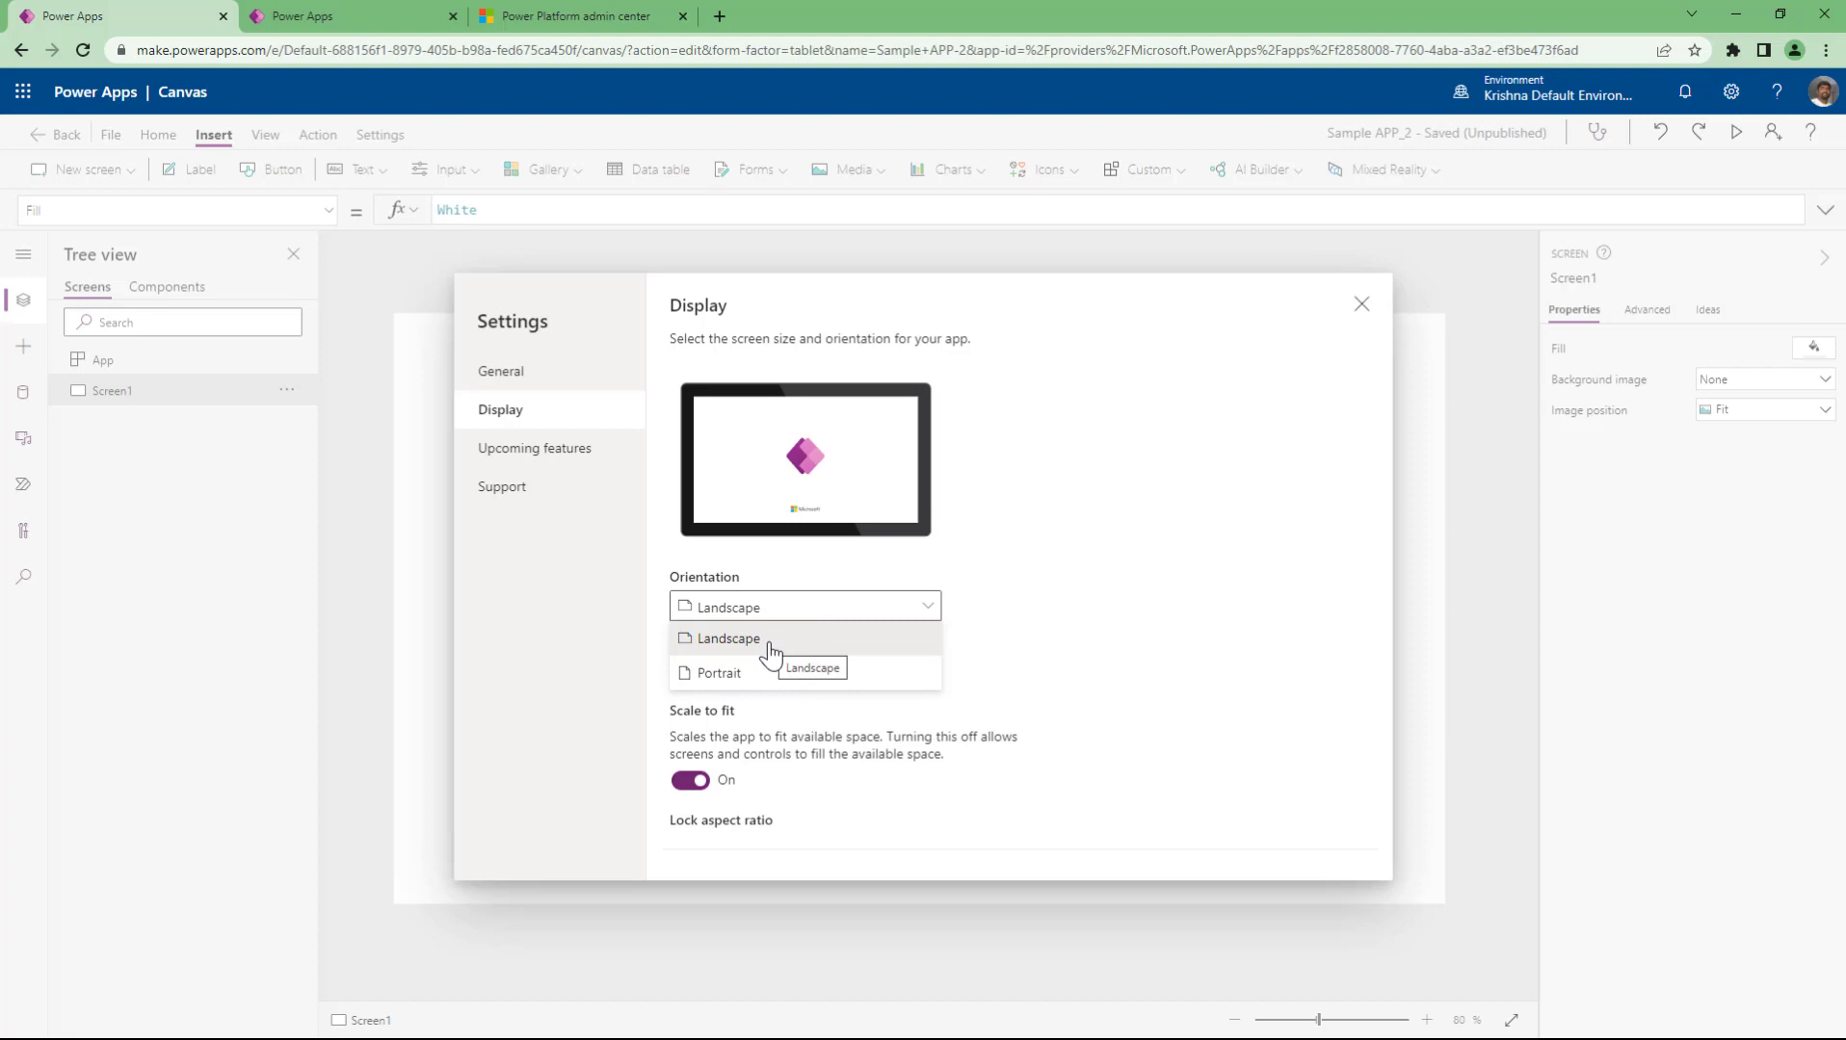
{"action": "left_click", "coordinate": [1093, 628]}
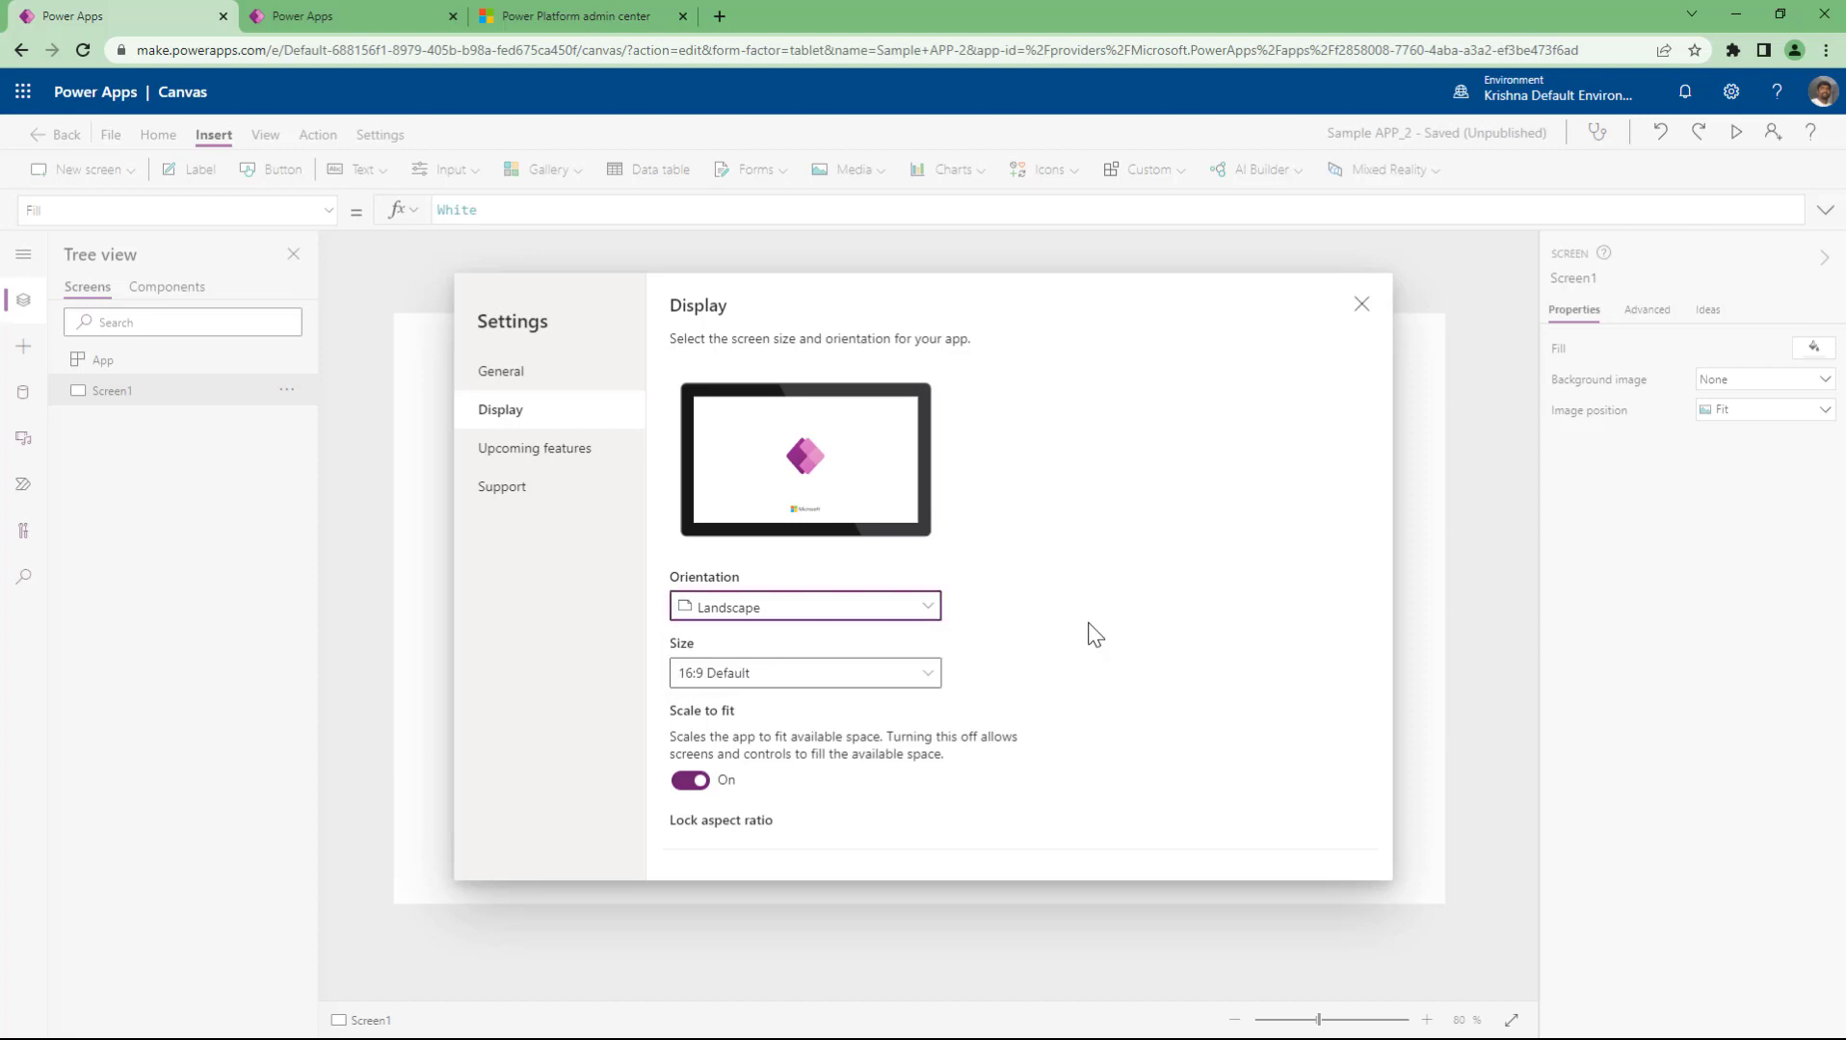
{"action": "left_click", "coordinate": [757, 614]}
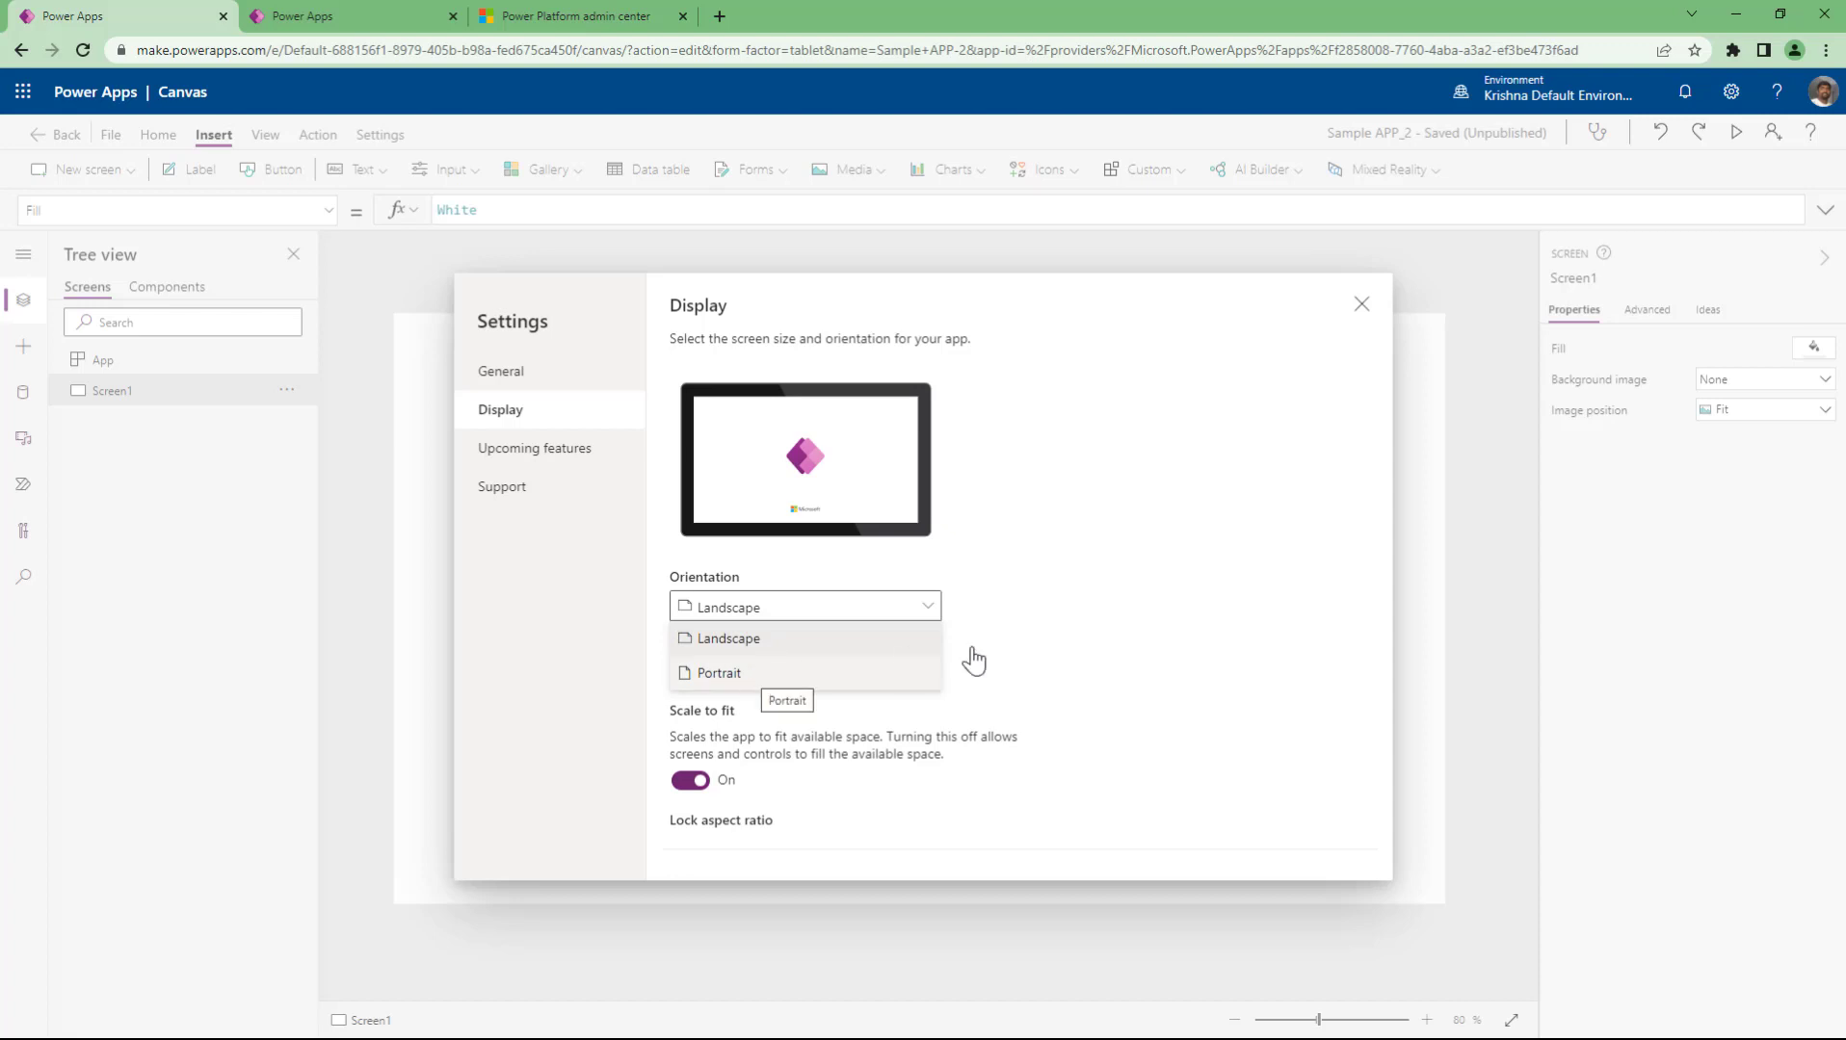
{"action": "left_click", "coordinate": [1219, 607]}
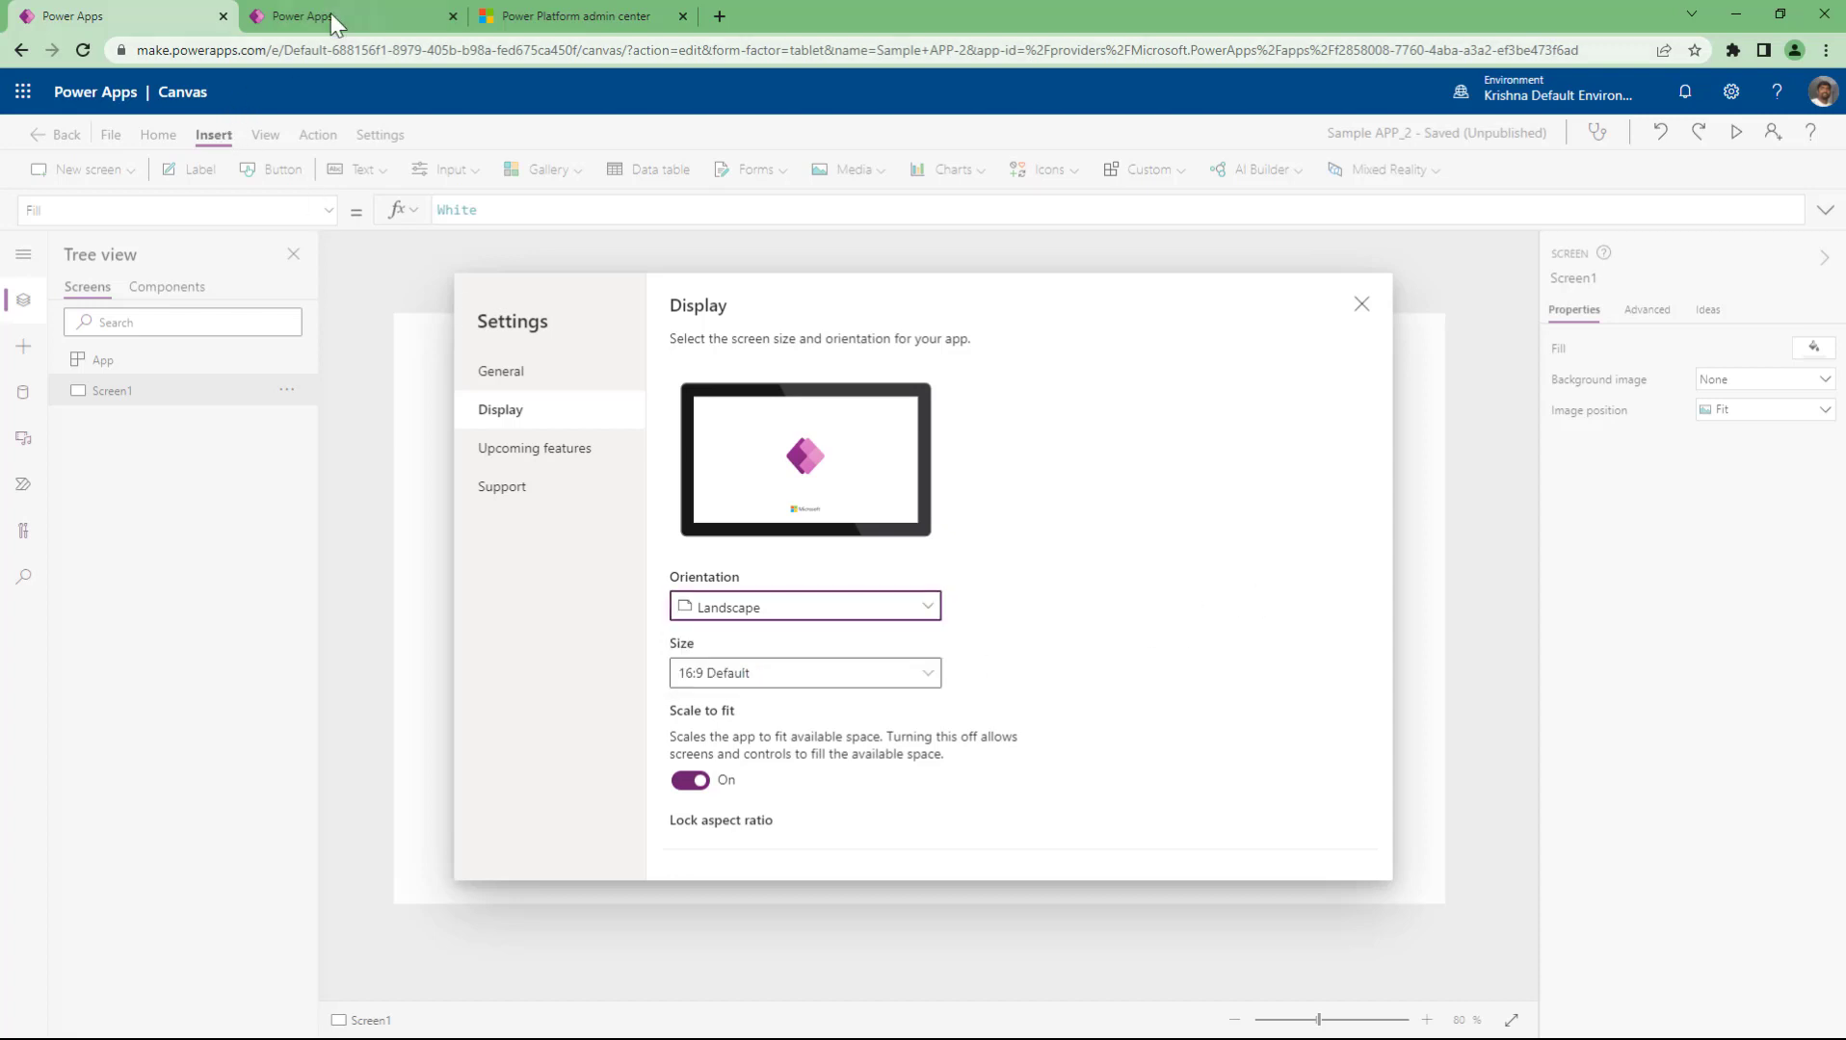
- Create a blank canvas app in phone format named Sample APP_3 from the list of apps
{"action": "left_click", "coordinate": [331, 13]}
{"action": "left_click", "coordinate": [306, 138]}
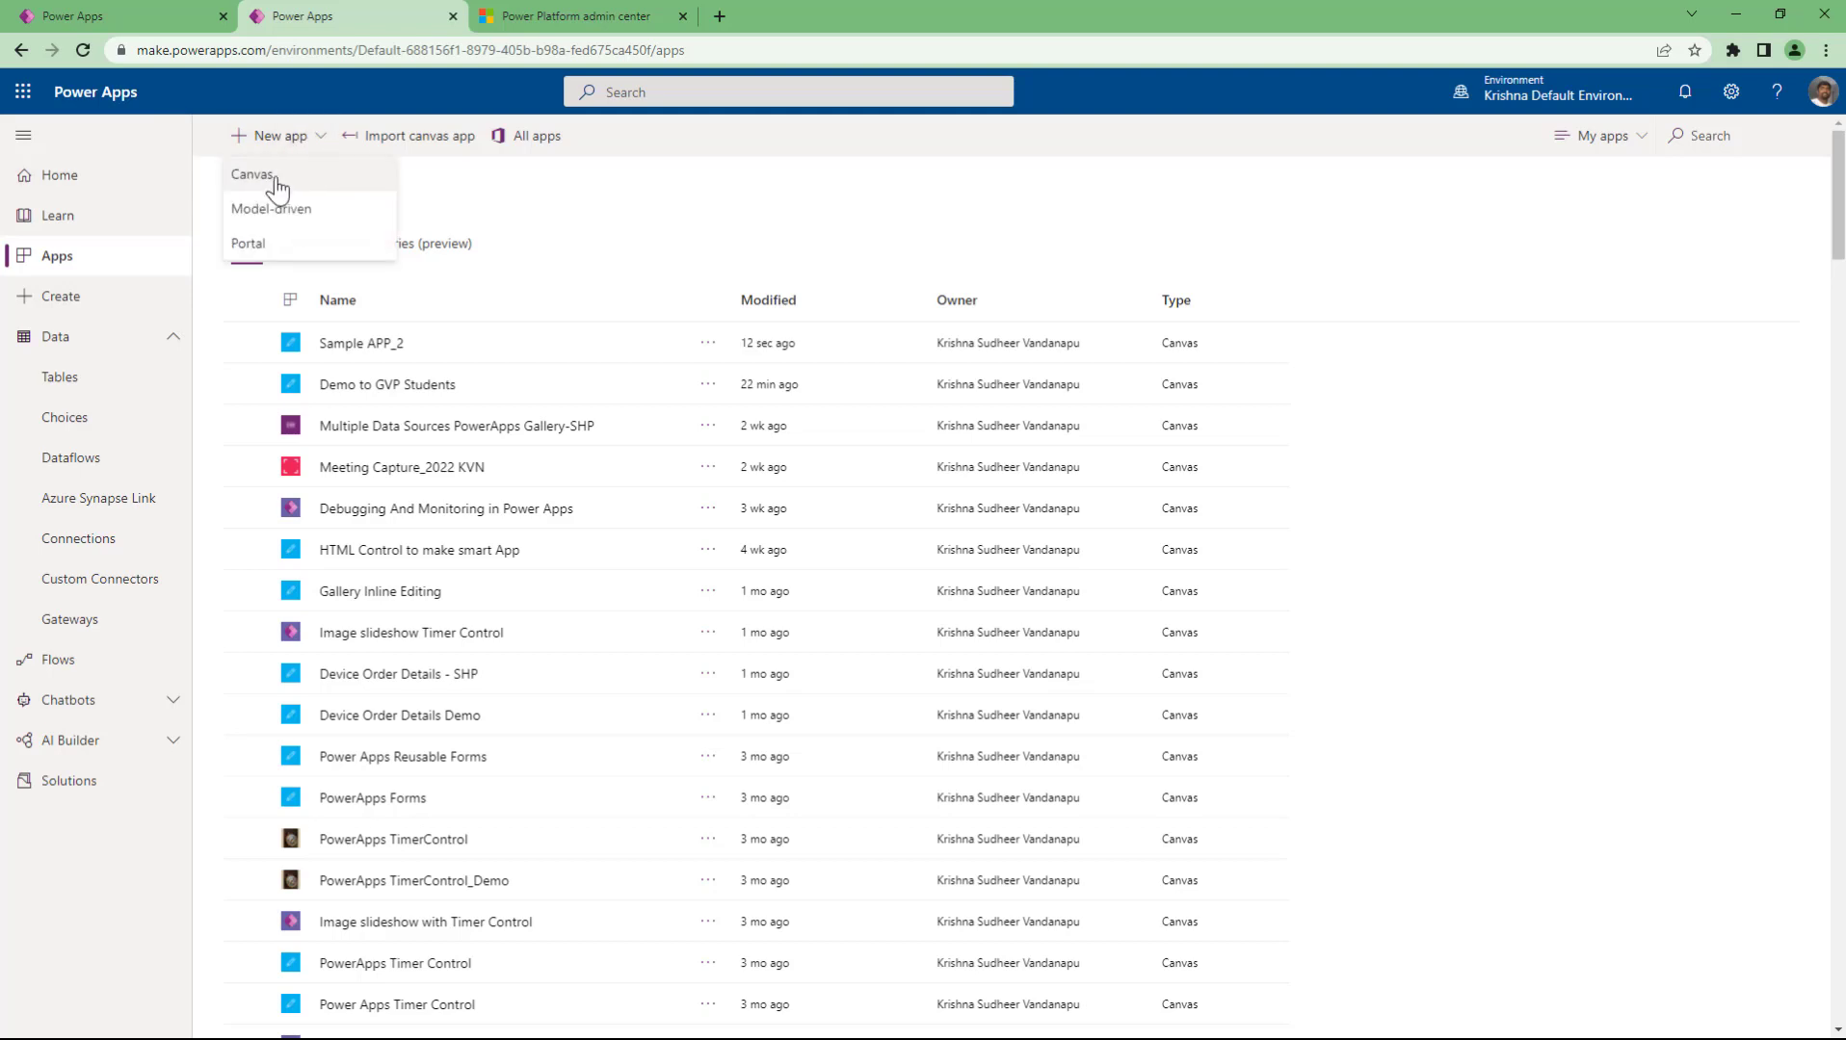
{"action": "left_click", "coordinate": [369, 191]}
{"action": "left_click", "coordinate": [990, 501]}
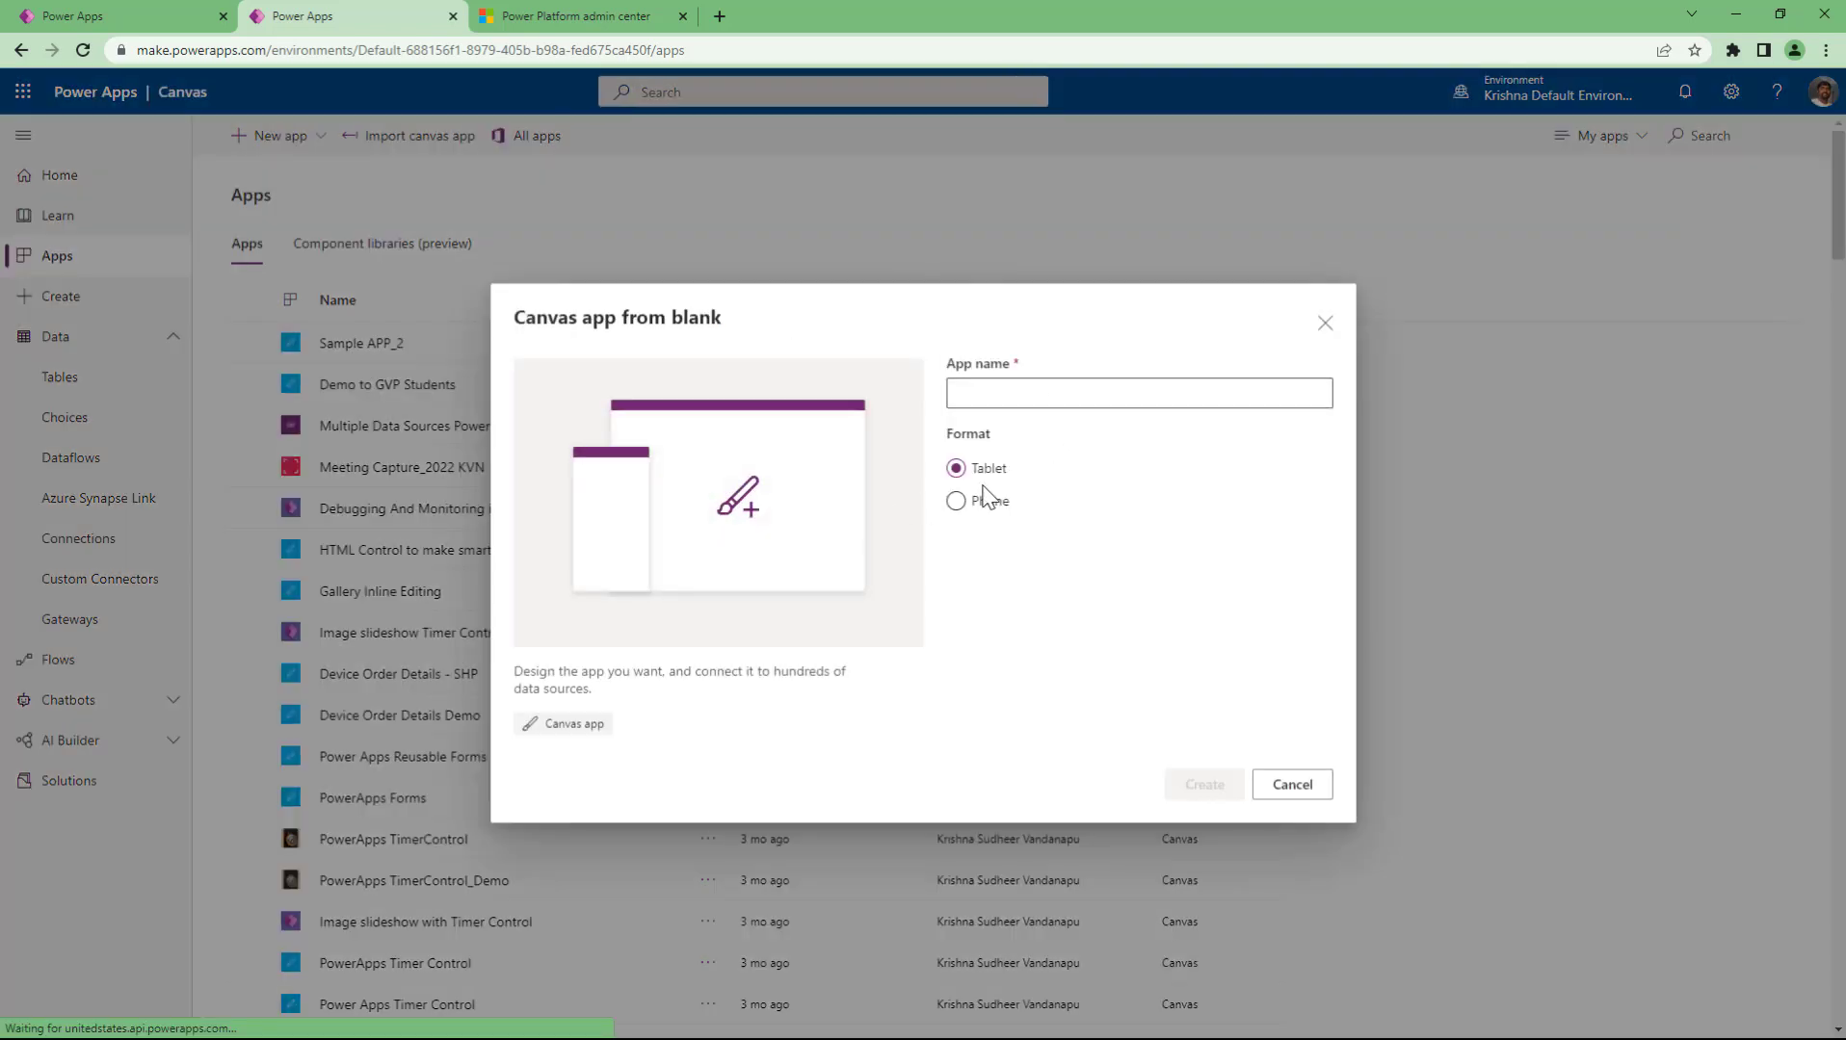
{"action": "left_click", "coordinate": [1029, 386]}
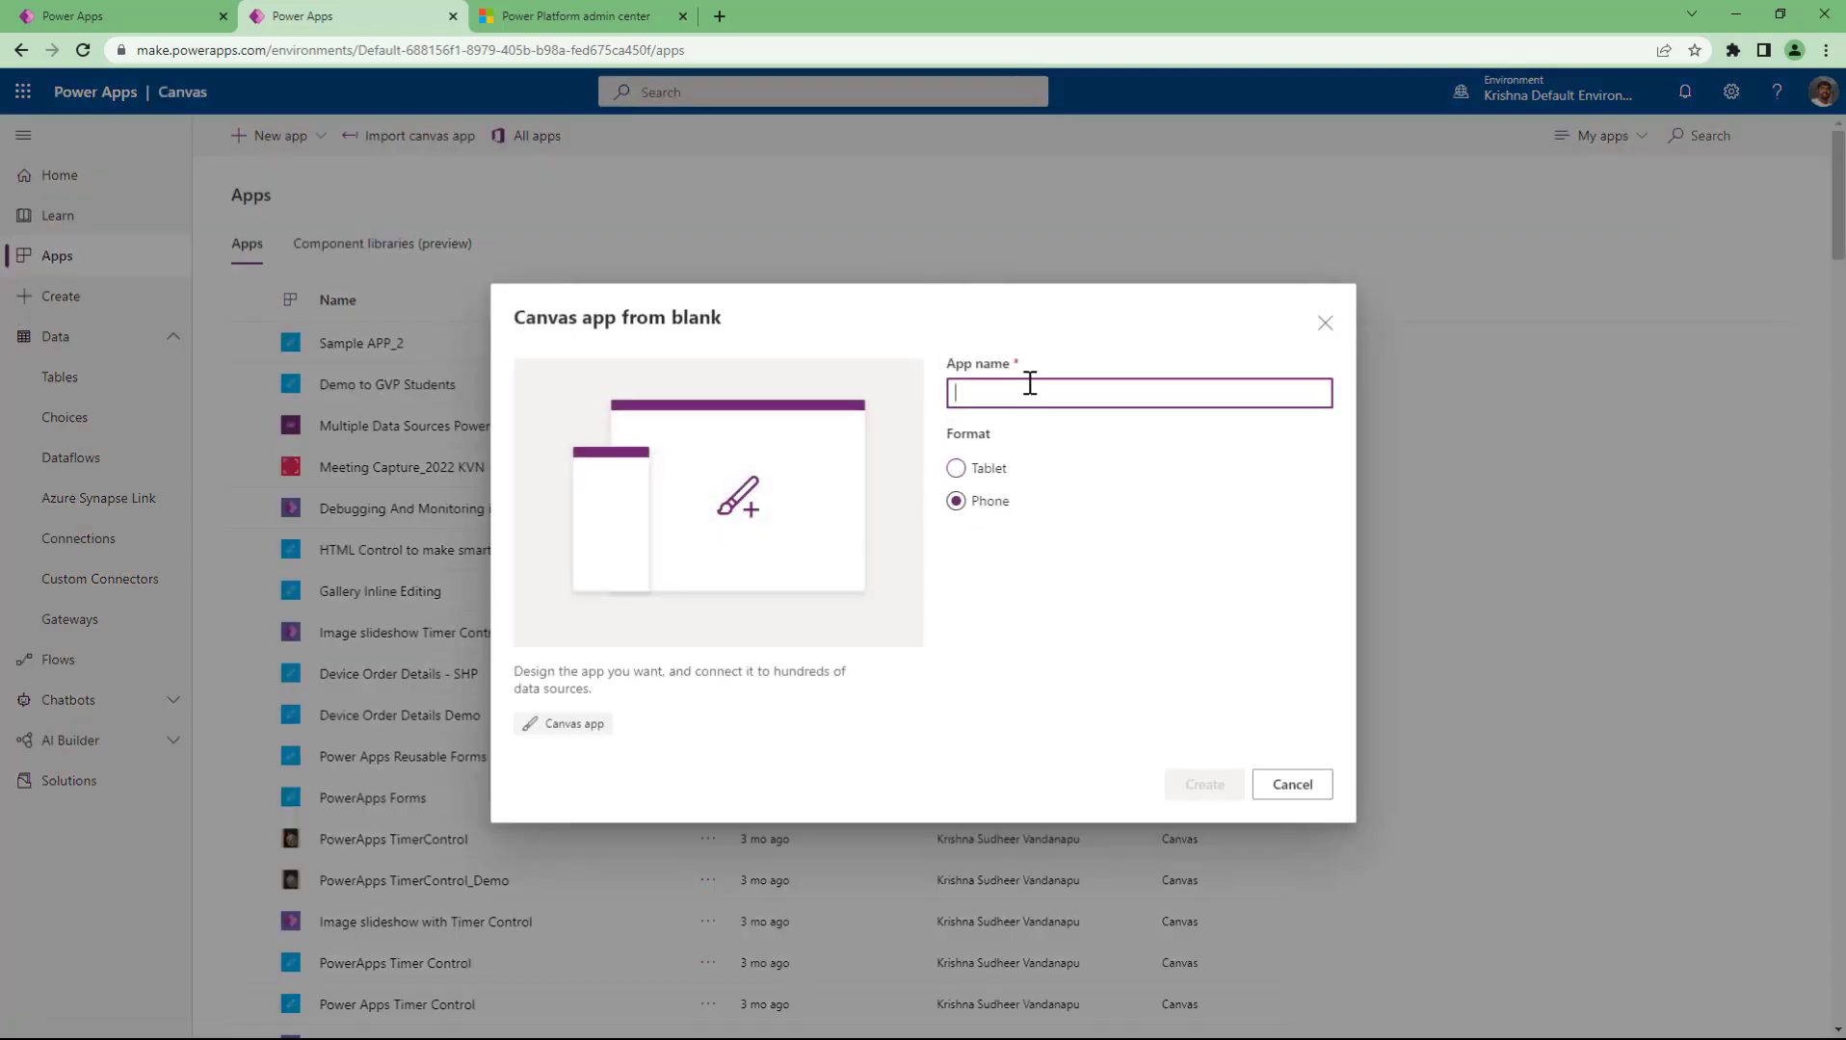
{"action": "type", "text": "Sample "}
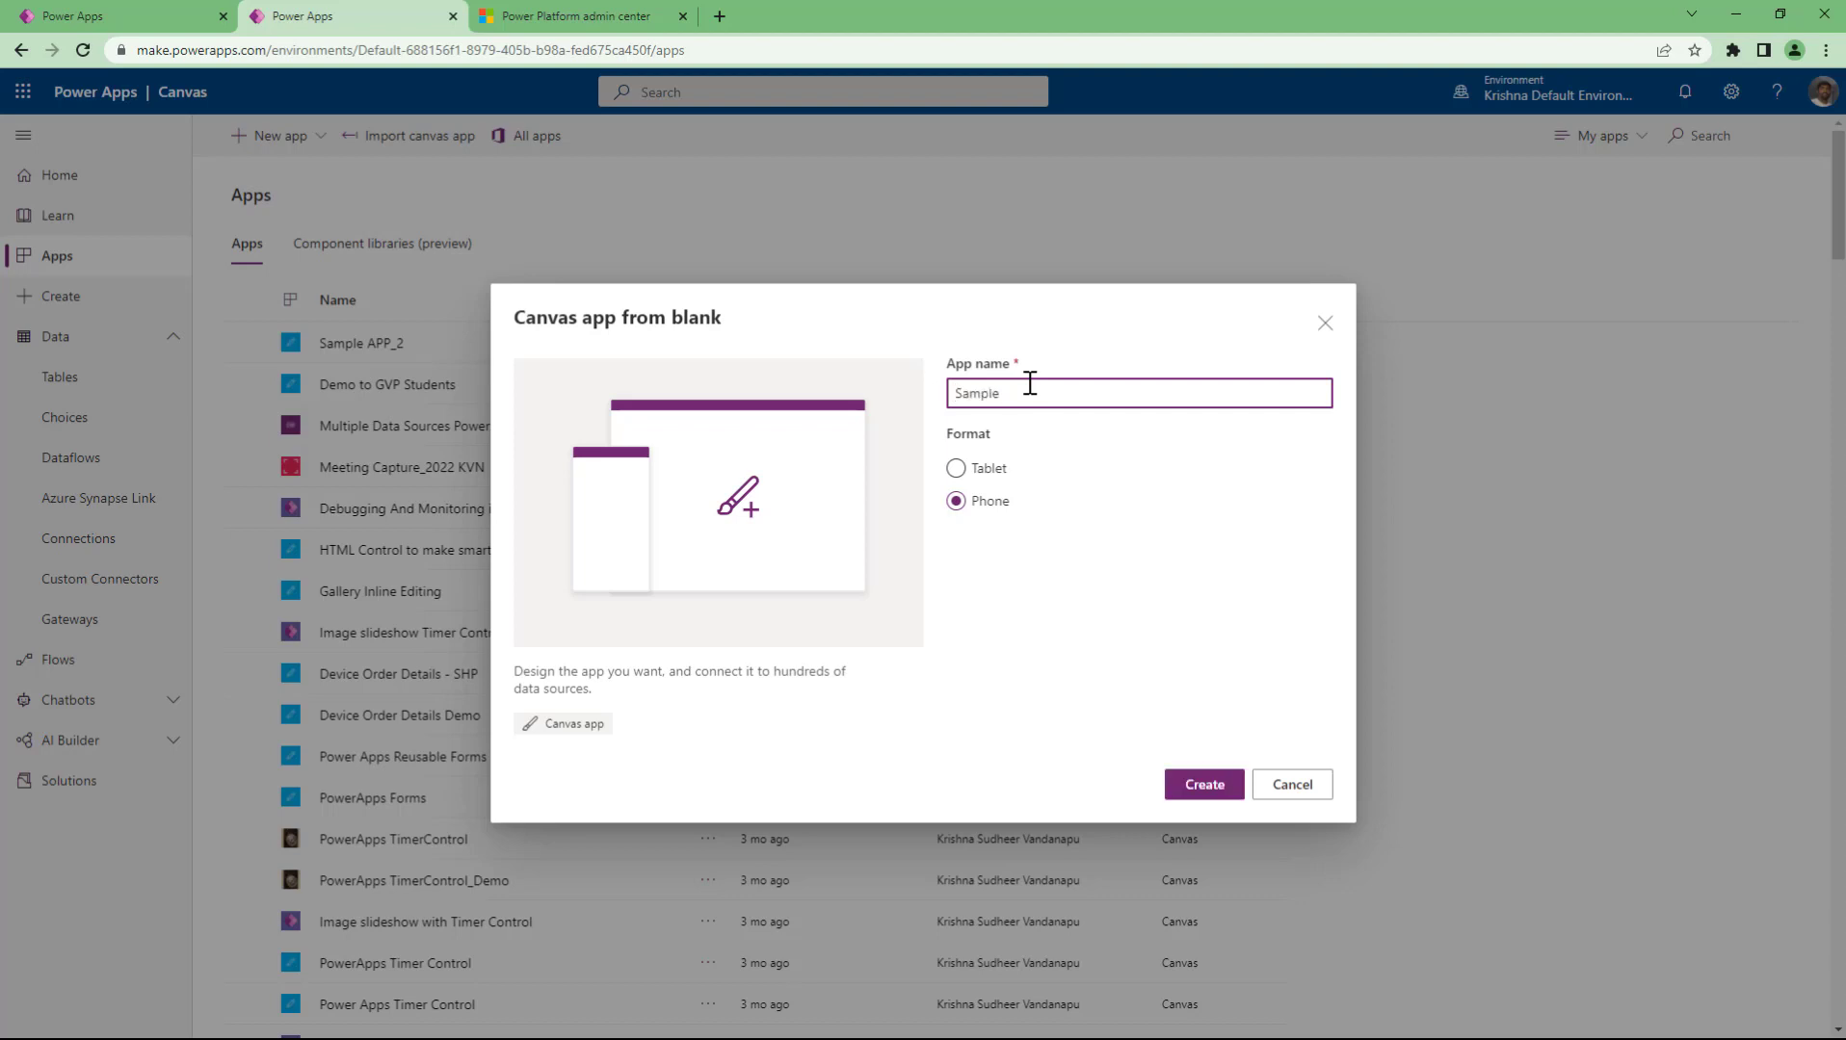
{"action": "type", "text": "APP"}
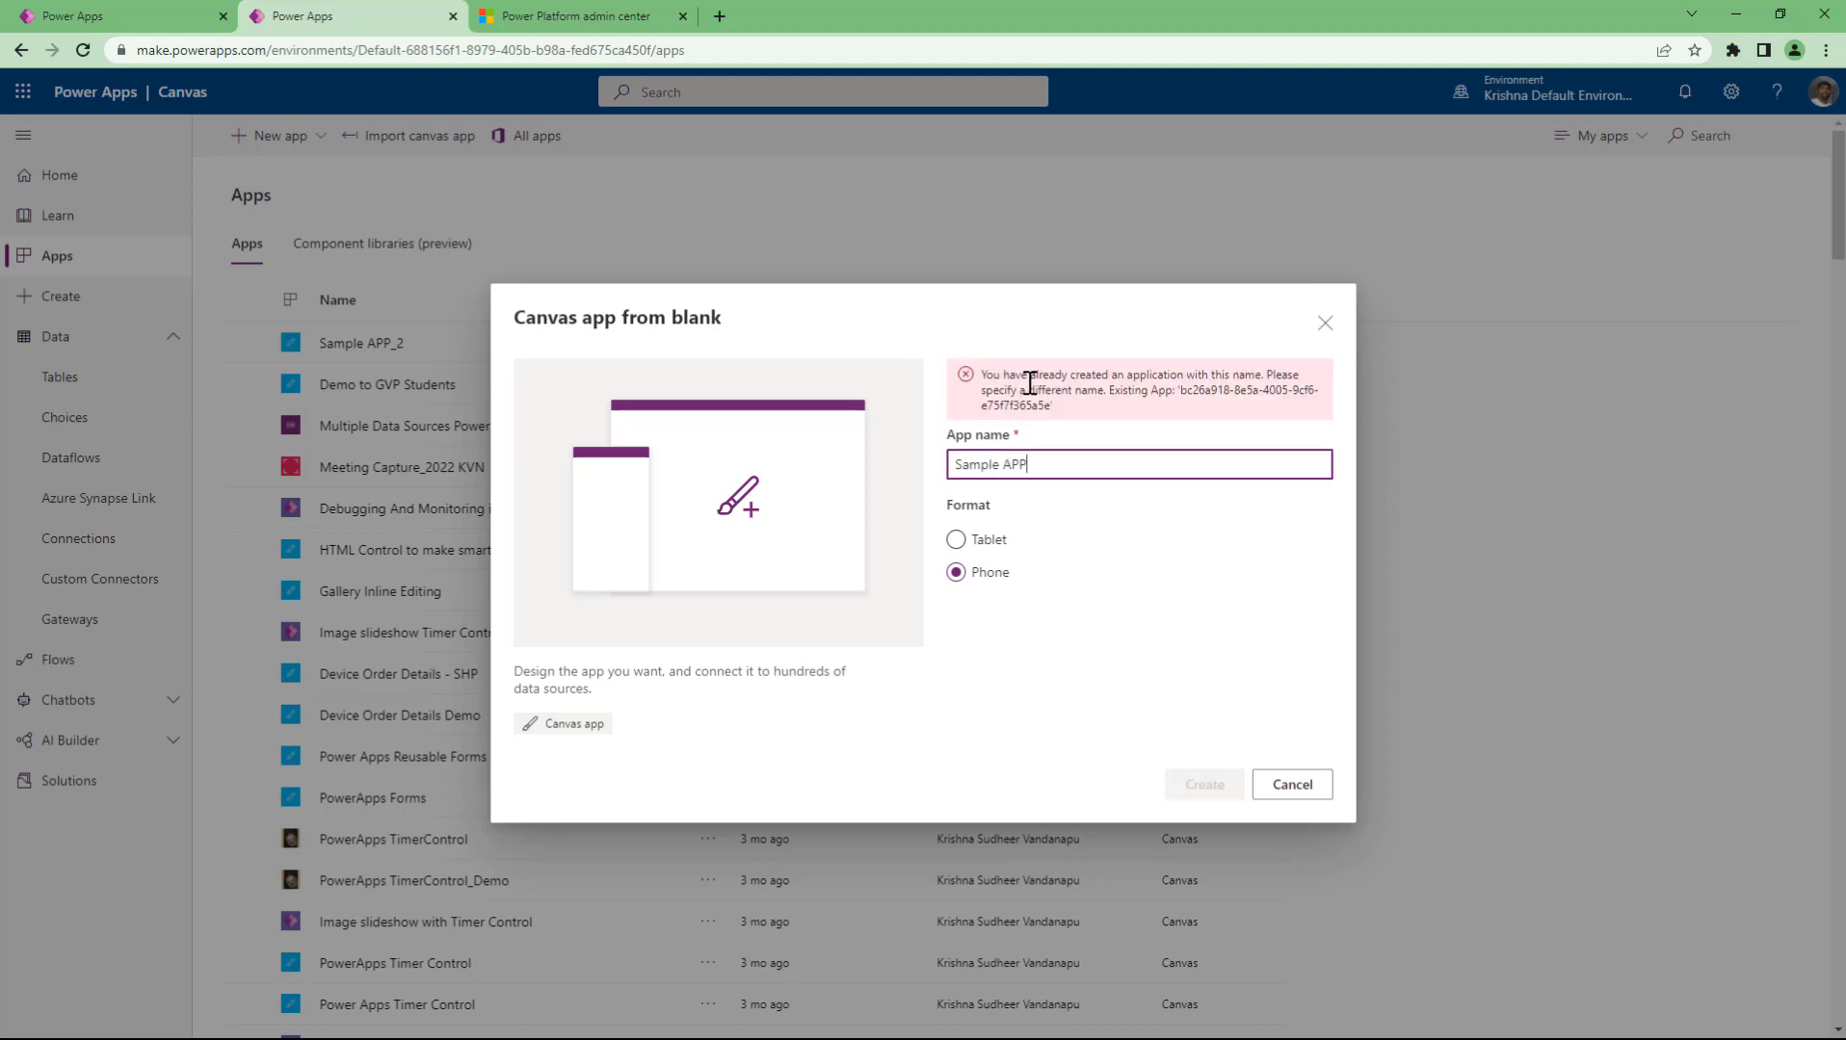
{"action": "type", "text": "_3"}
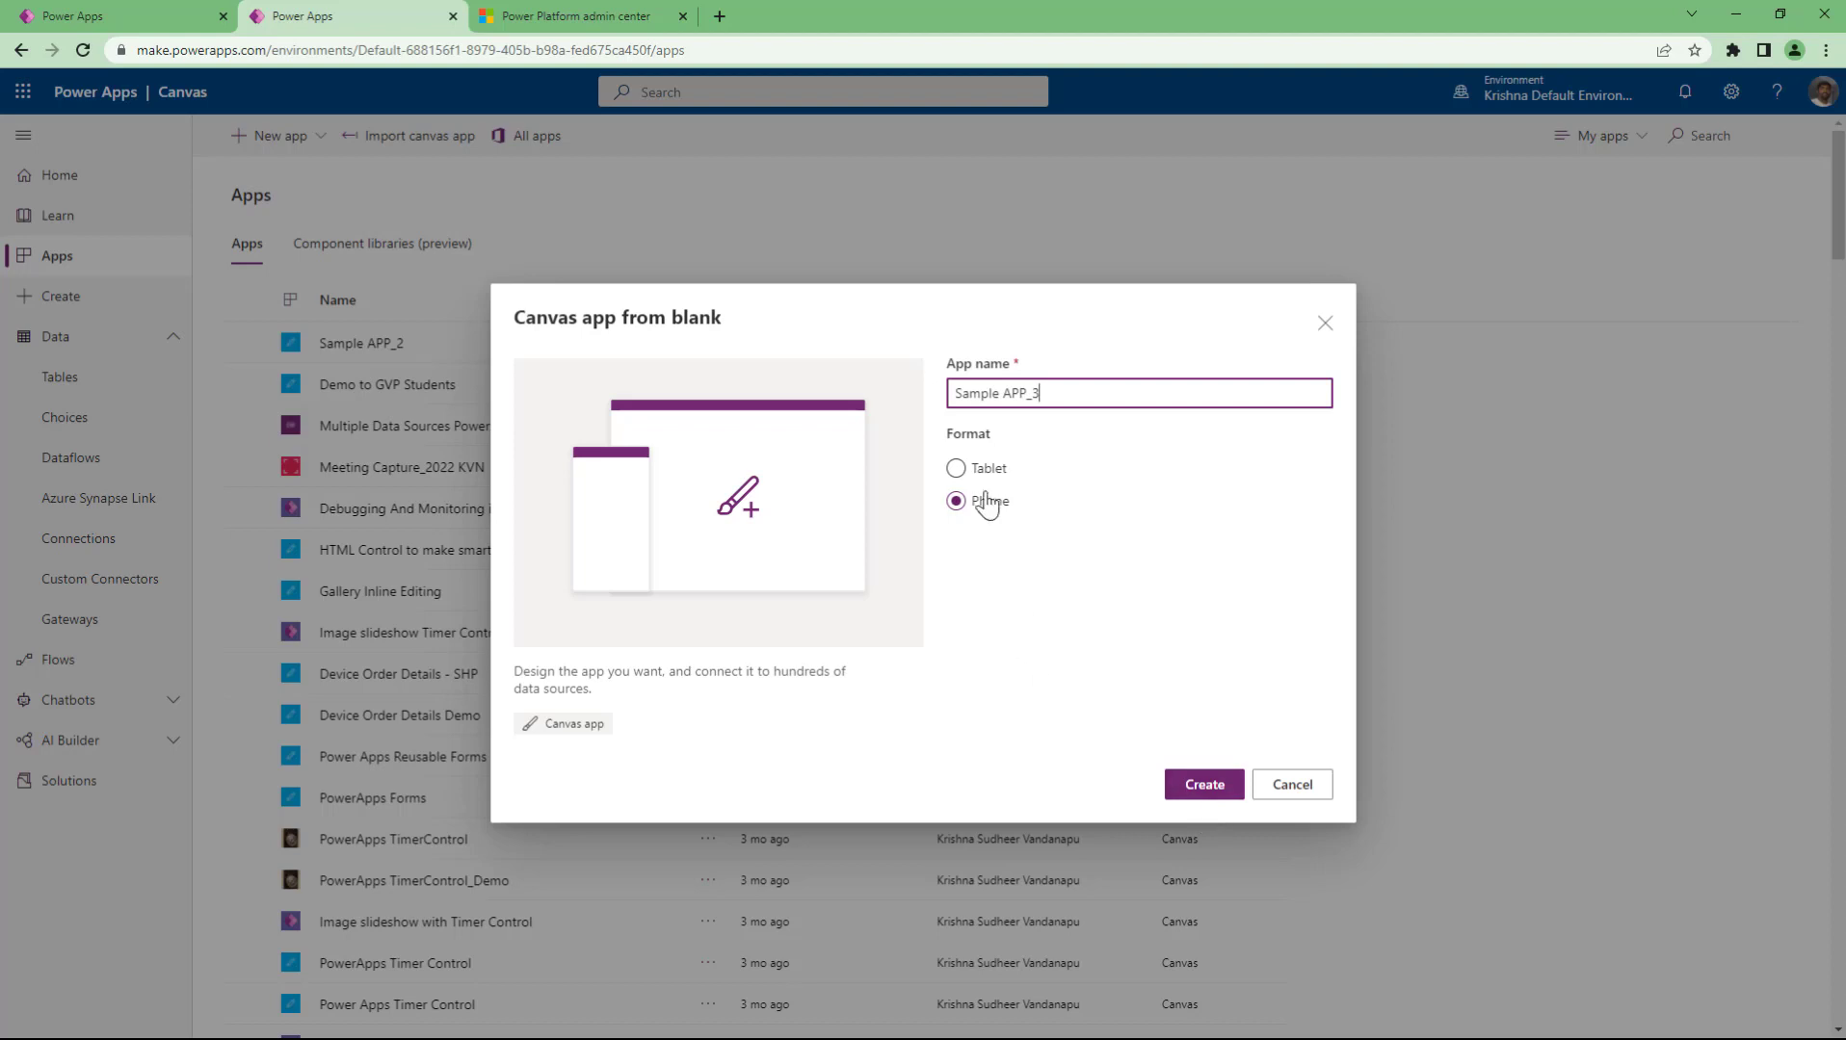
{"action": "left_click", "coordinate": [1218, 792]}
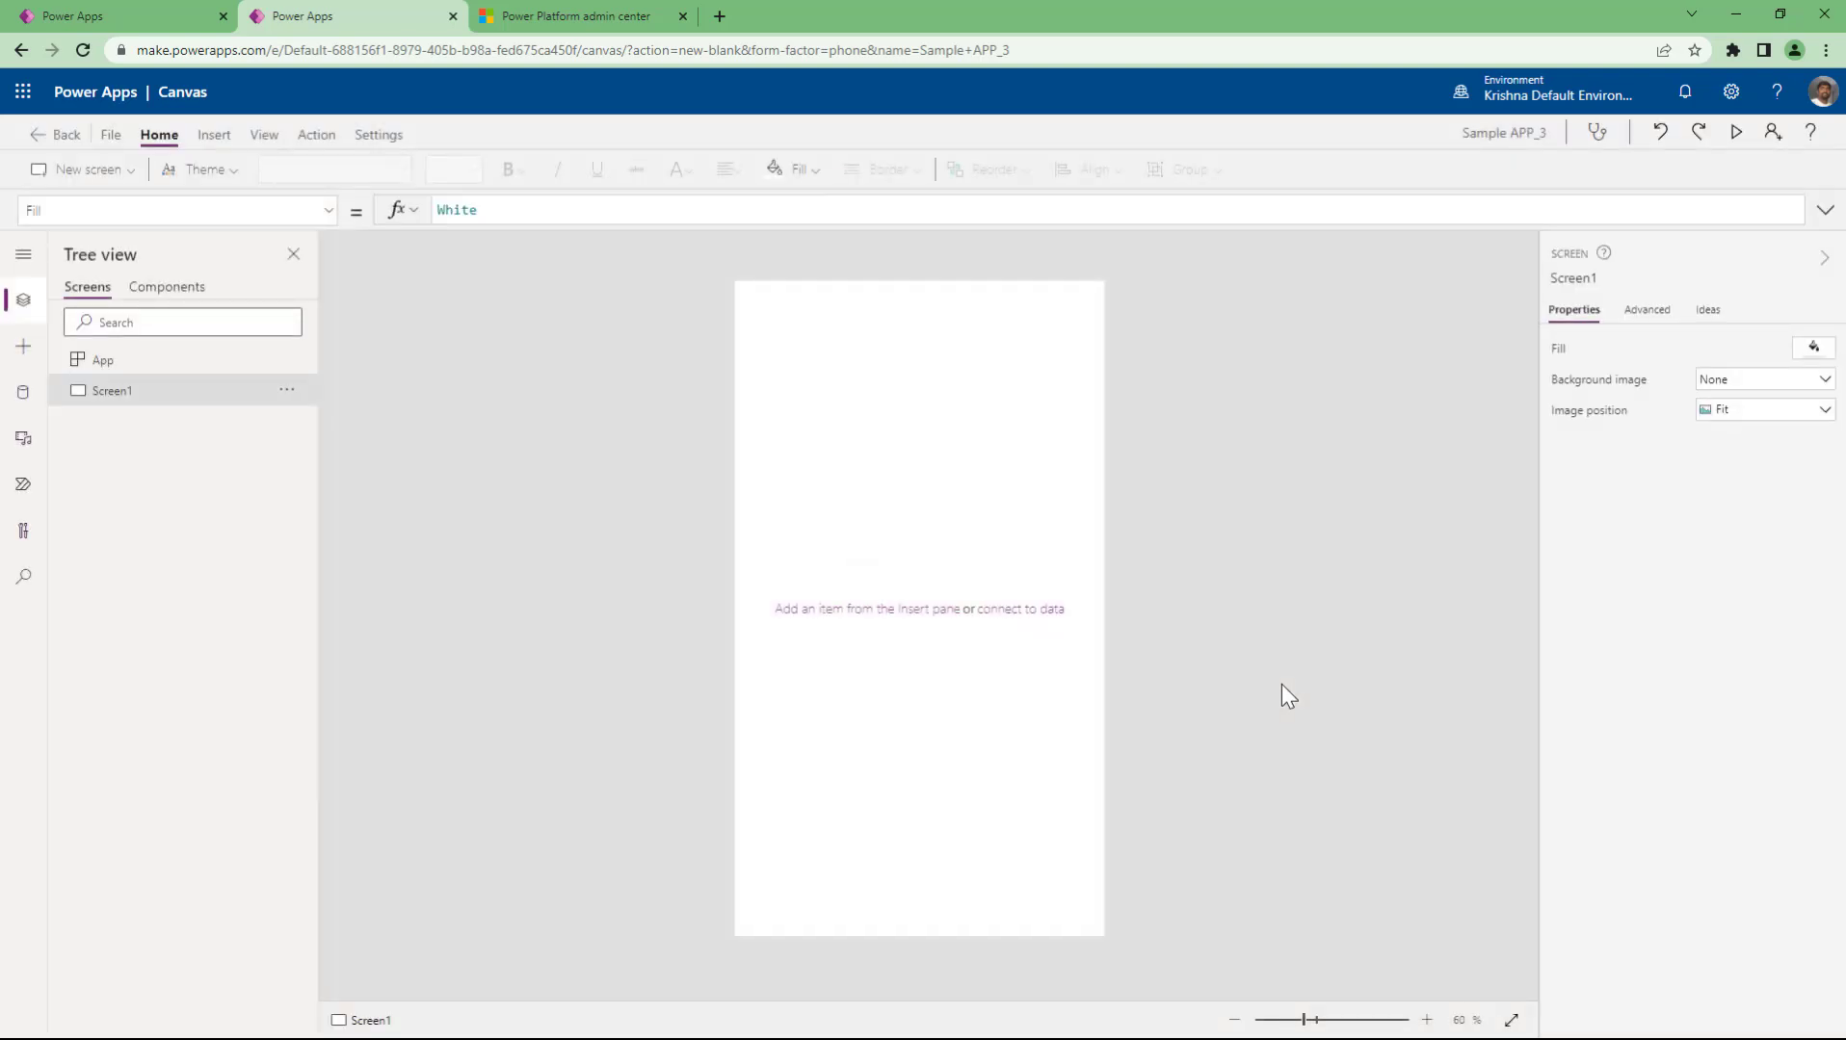
- Close the settings of Sample APP_2 and show the display settings of the phone app Sample APP_3
{"action": "left_click", "coordinate": [381, 137]}
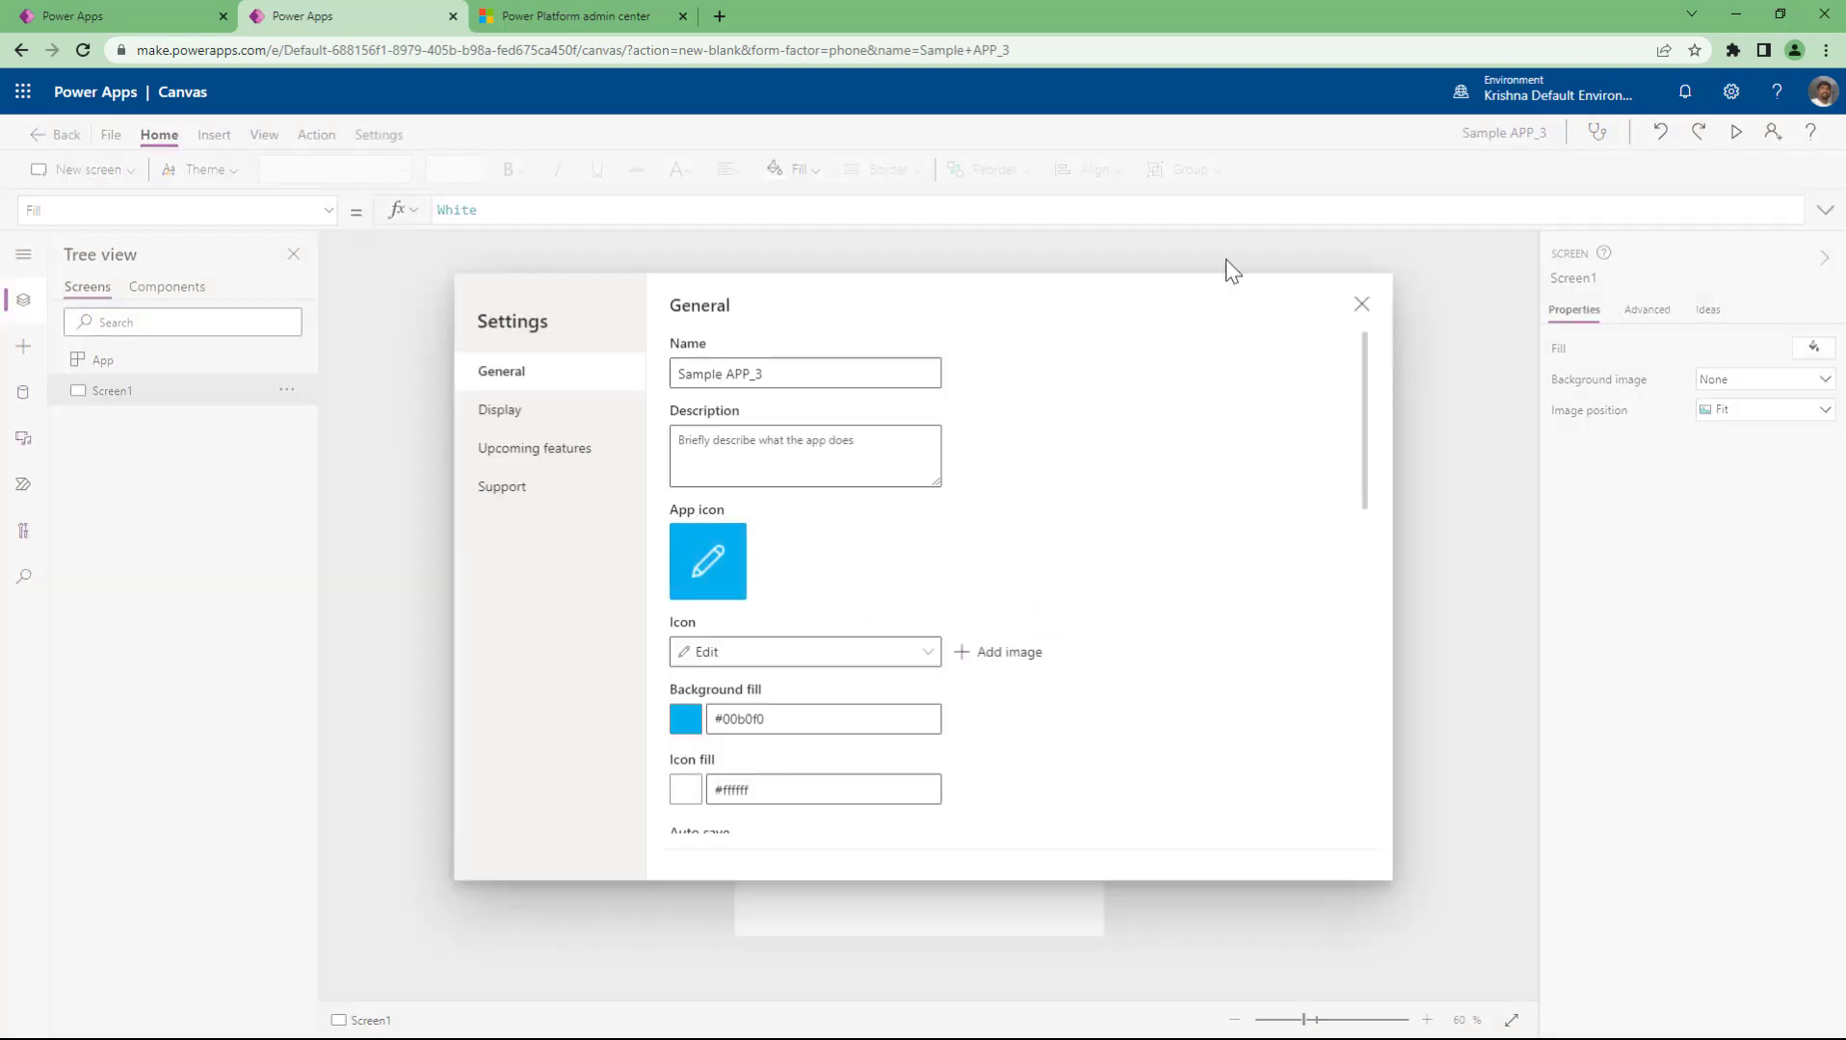
{"action": "left_click", "coordinate": [1361, 304]}
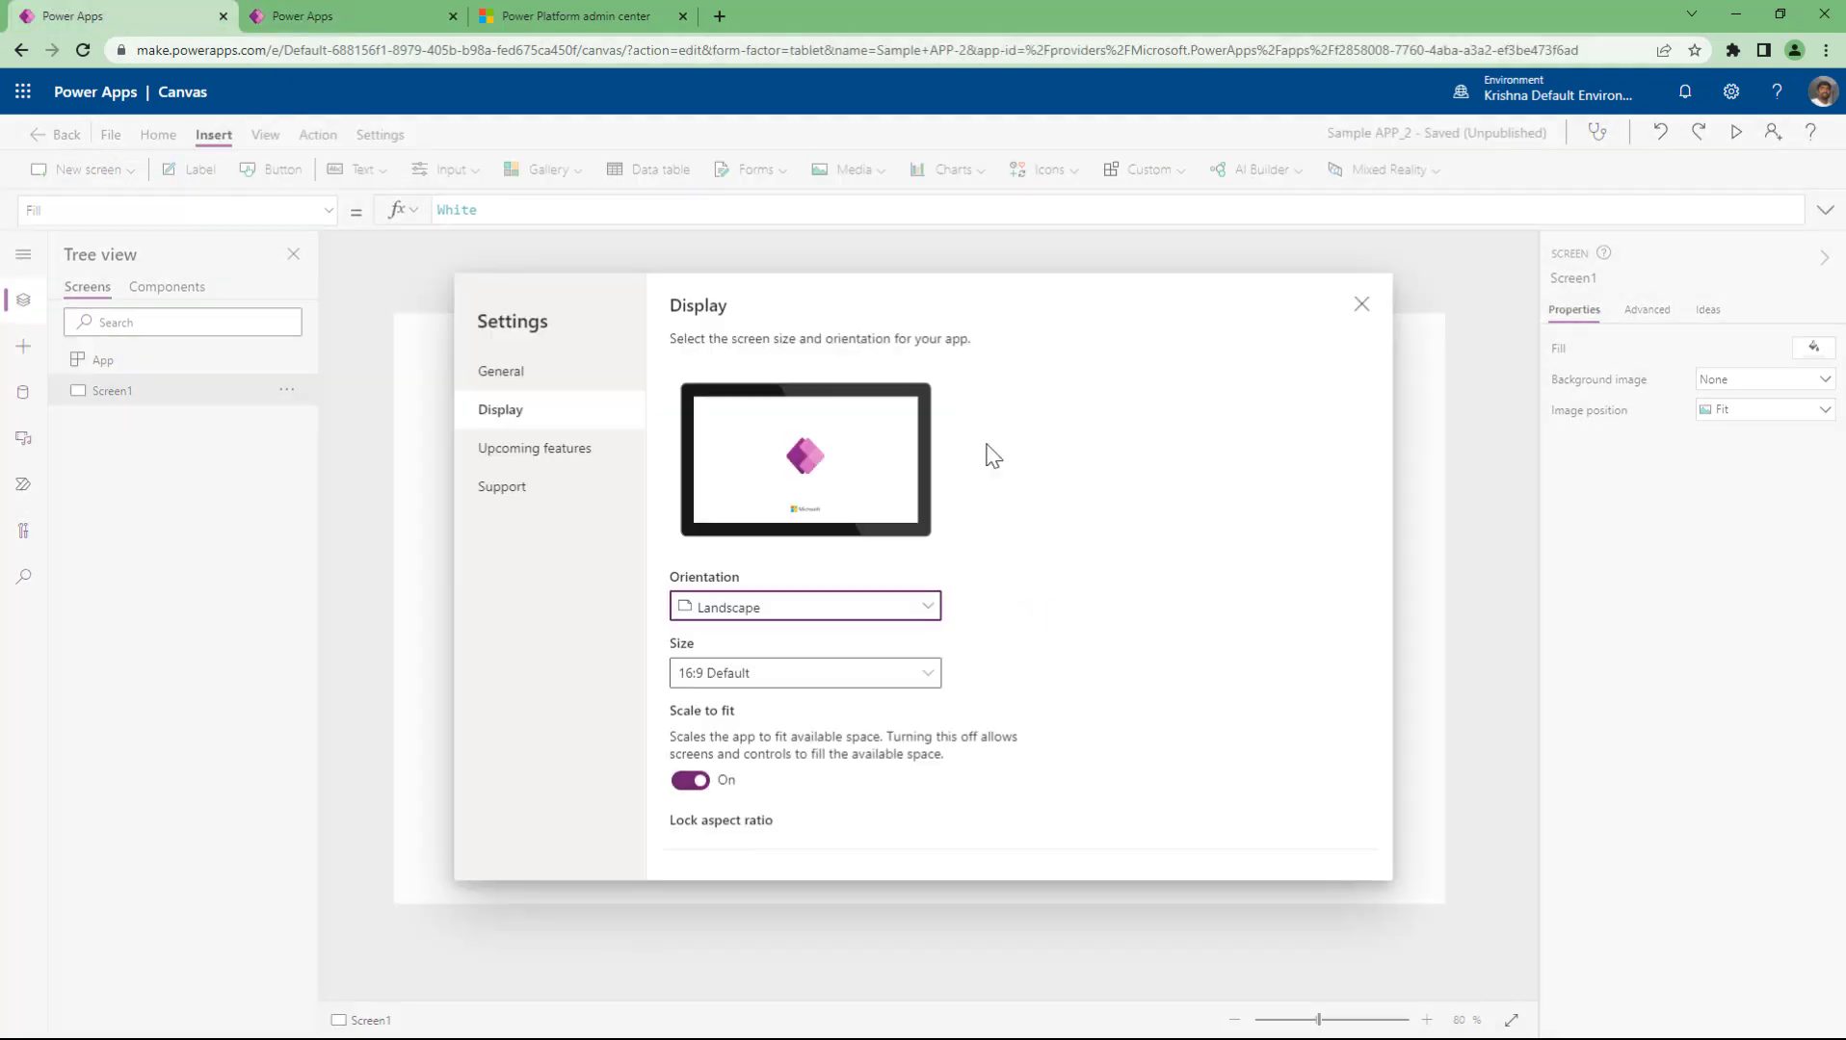
{"action": "left_click", "coordinate": [1361, 304]}
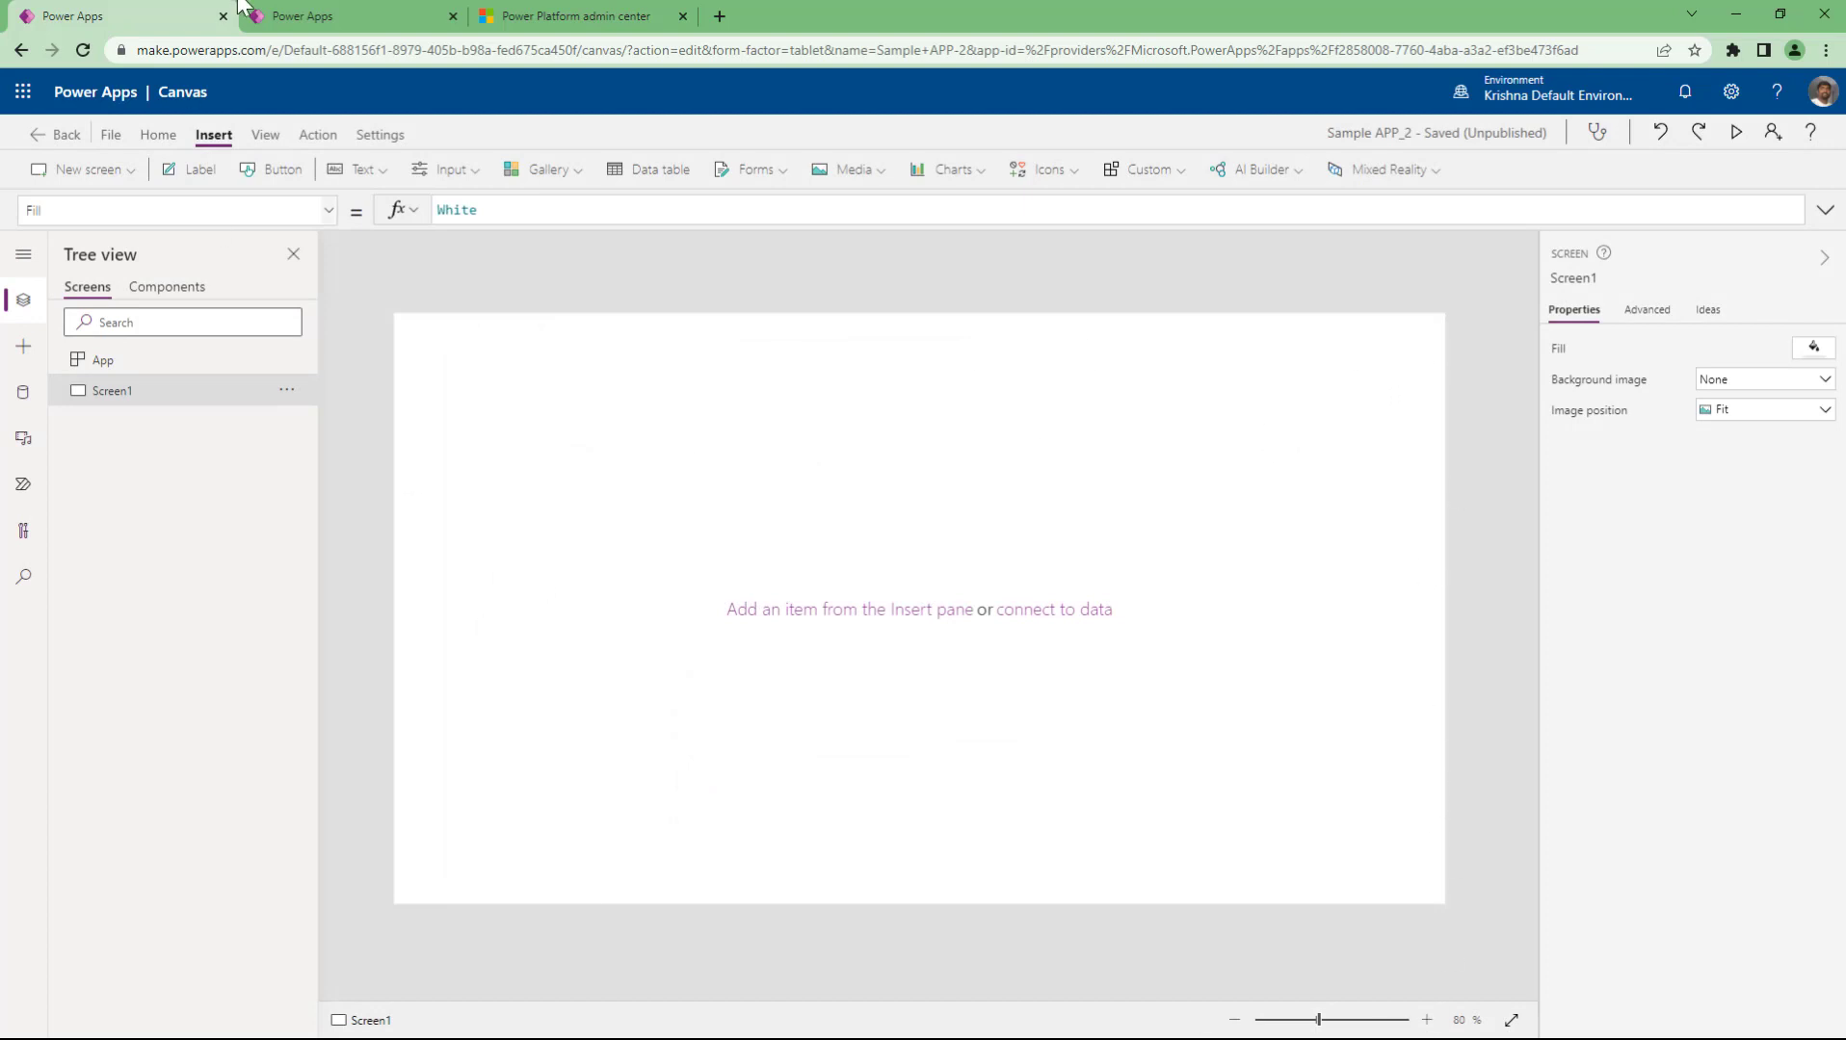
{"action": "left_click", "coordinate": [337, 13]}
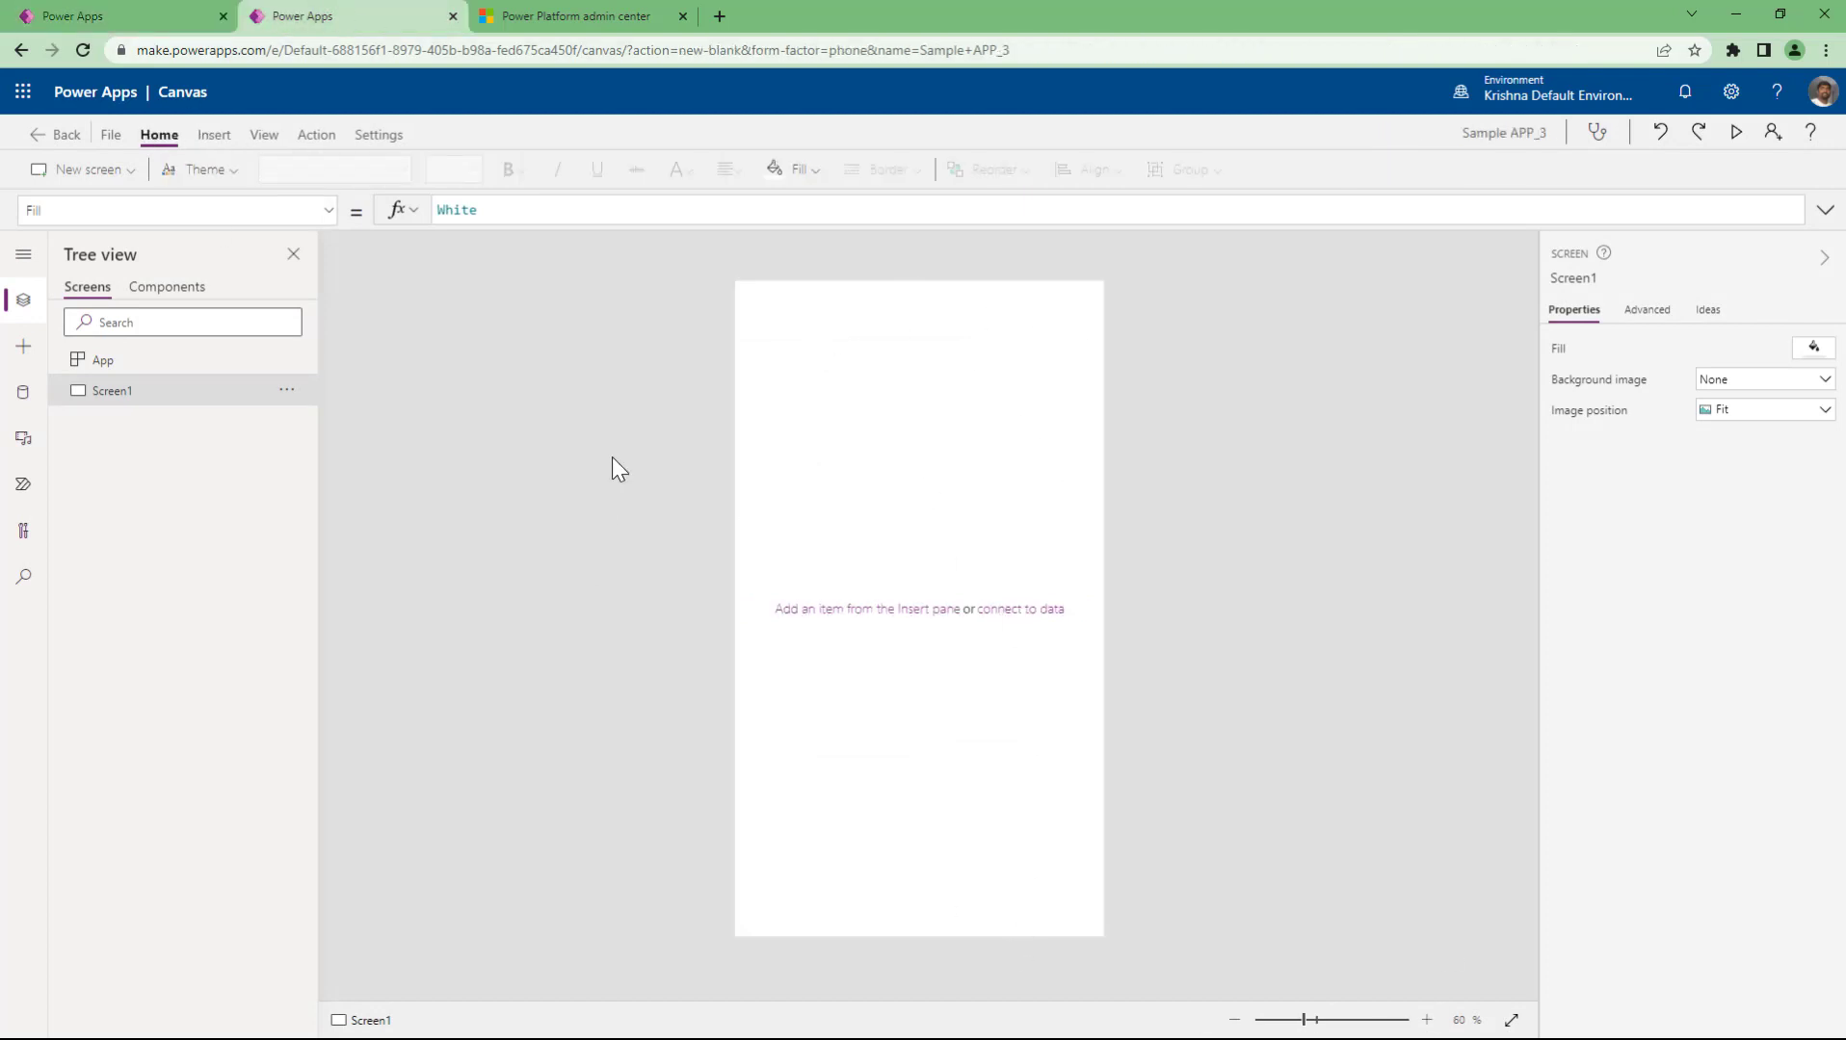
{"action": "left_click", "coordinate": [395, 139]}
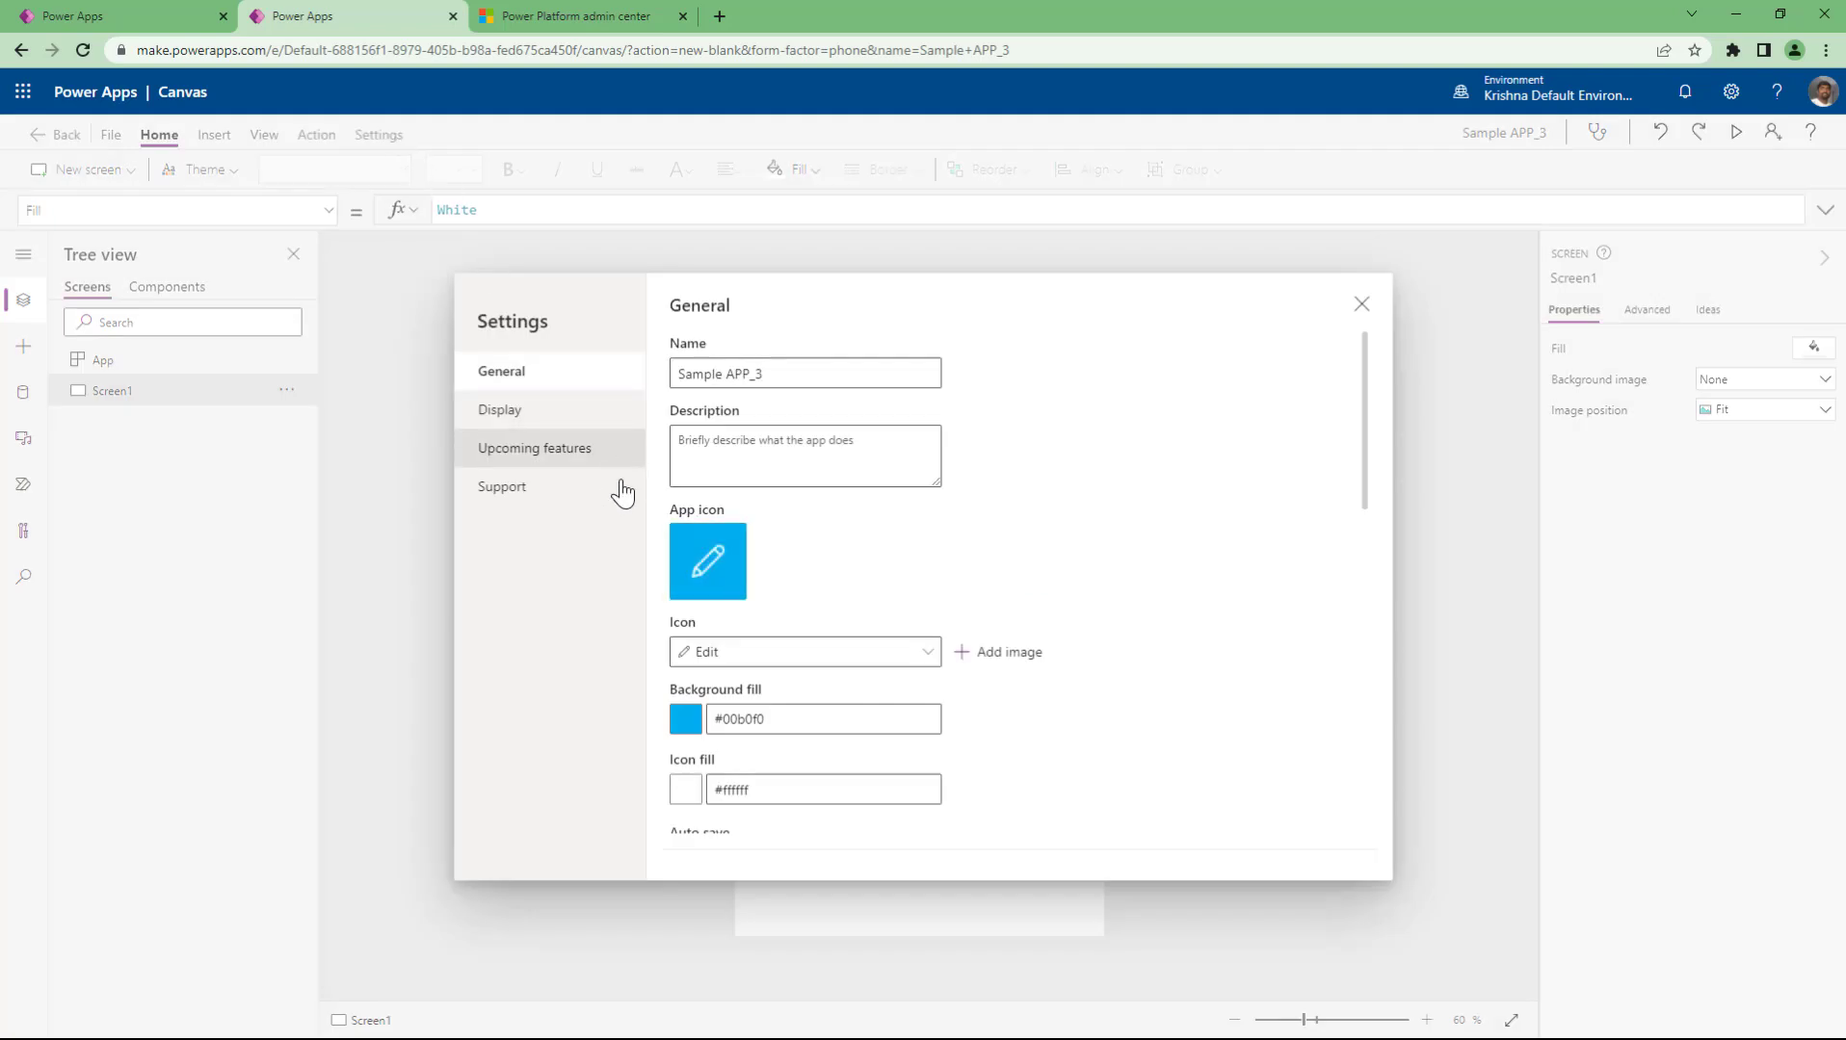
{"action": "left_click", "coordinate": [577, 421]}
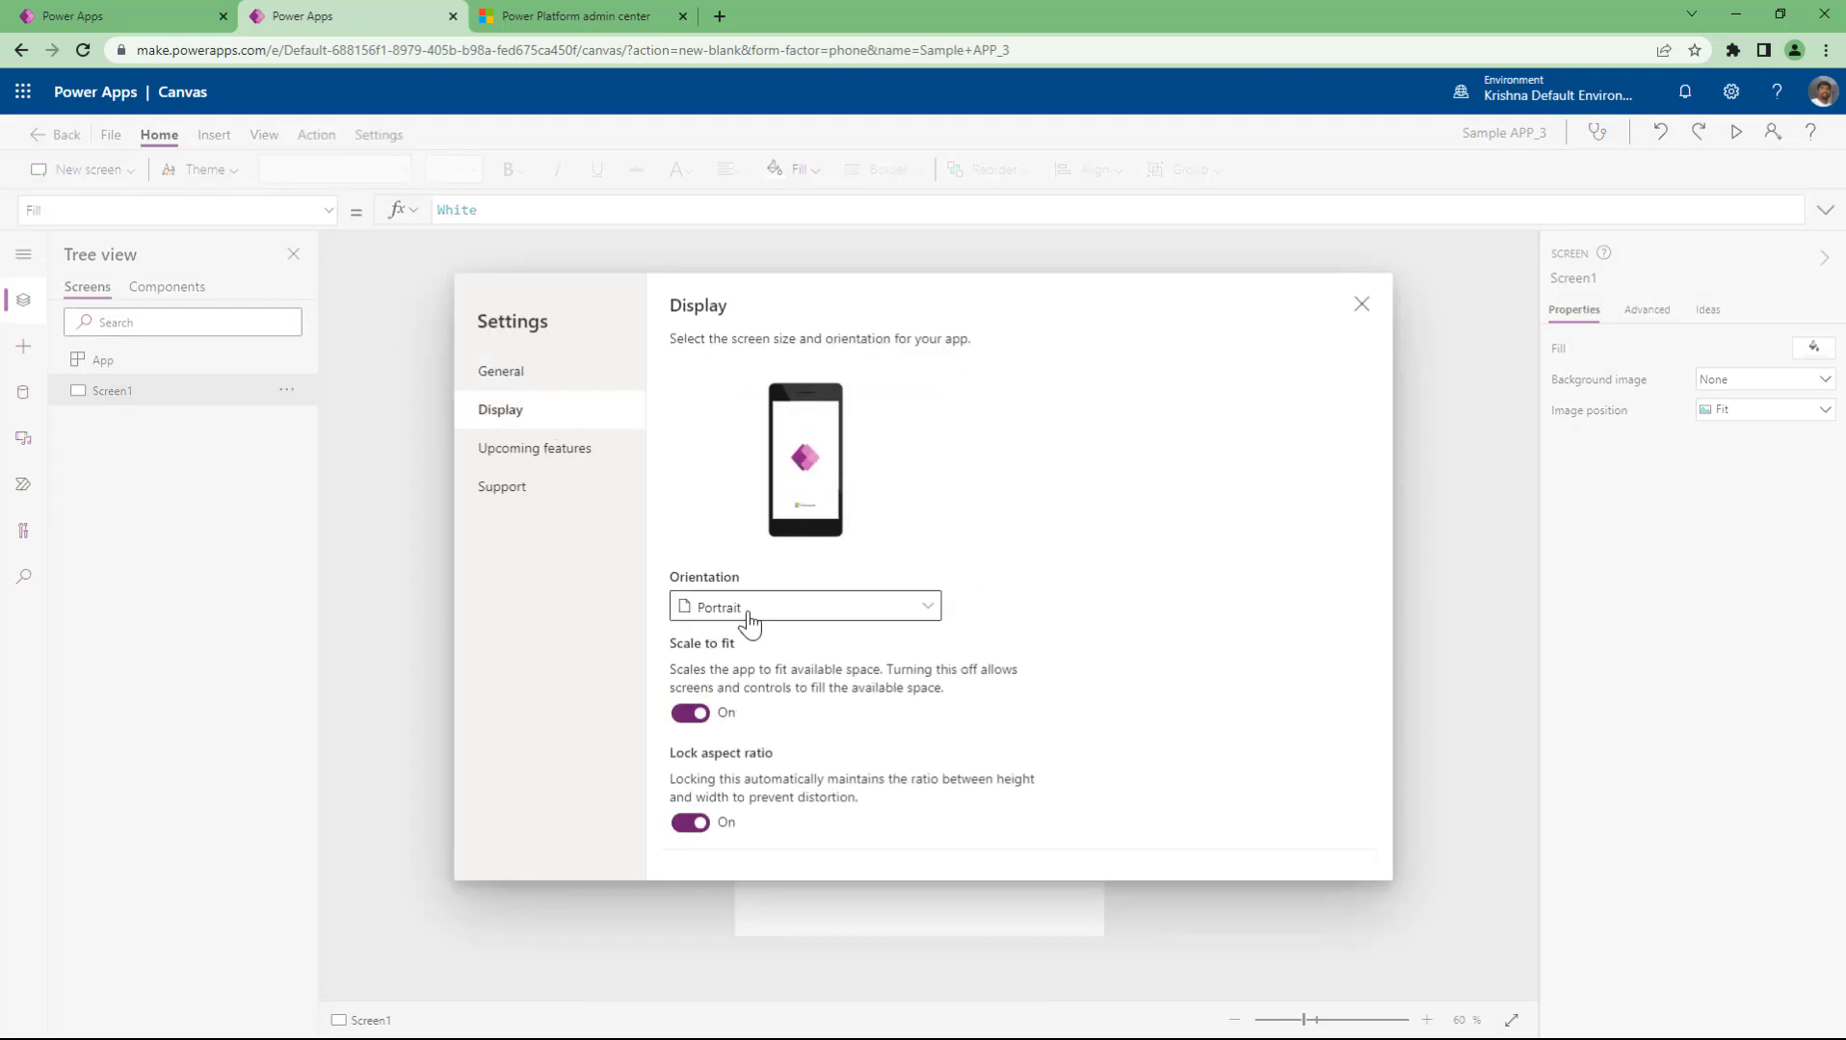
- Compare the orientation and size options in the display settings of Sample APP_2 with those of the phone app Sample APP_3
{"action": "left_click", "coordinate": [154, 17]}
{"action": "left_click", "coordinate": [379, 134]}
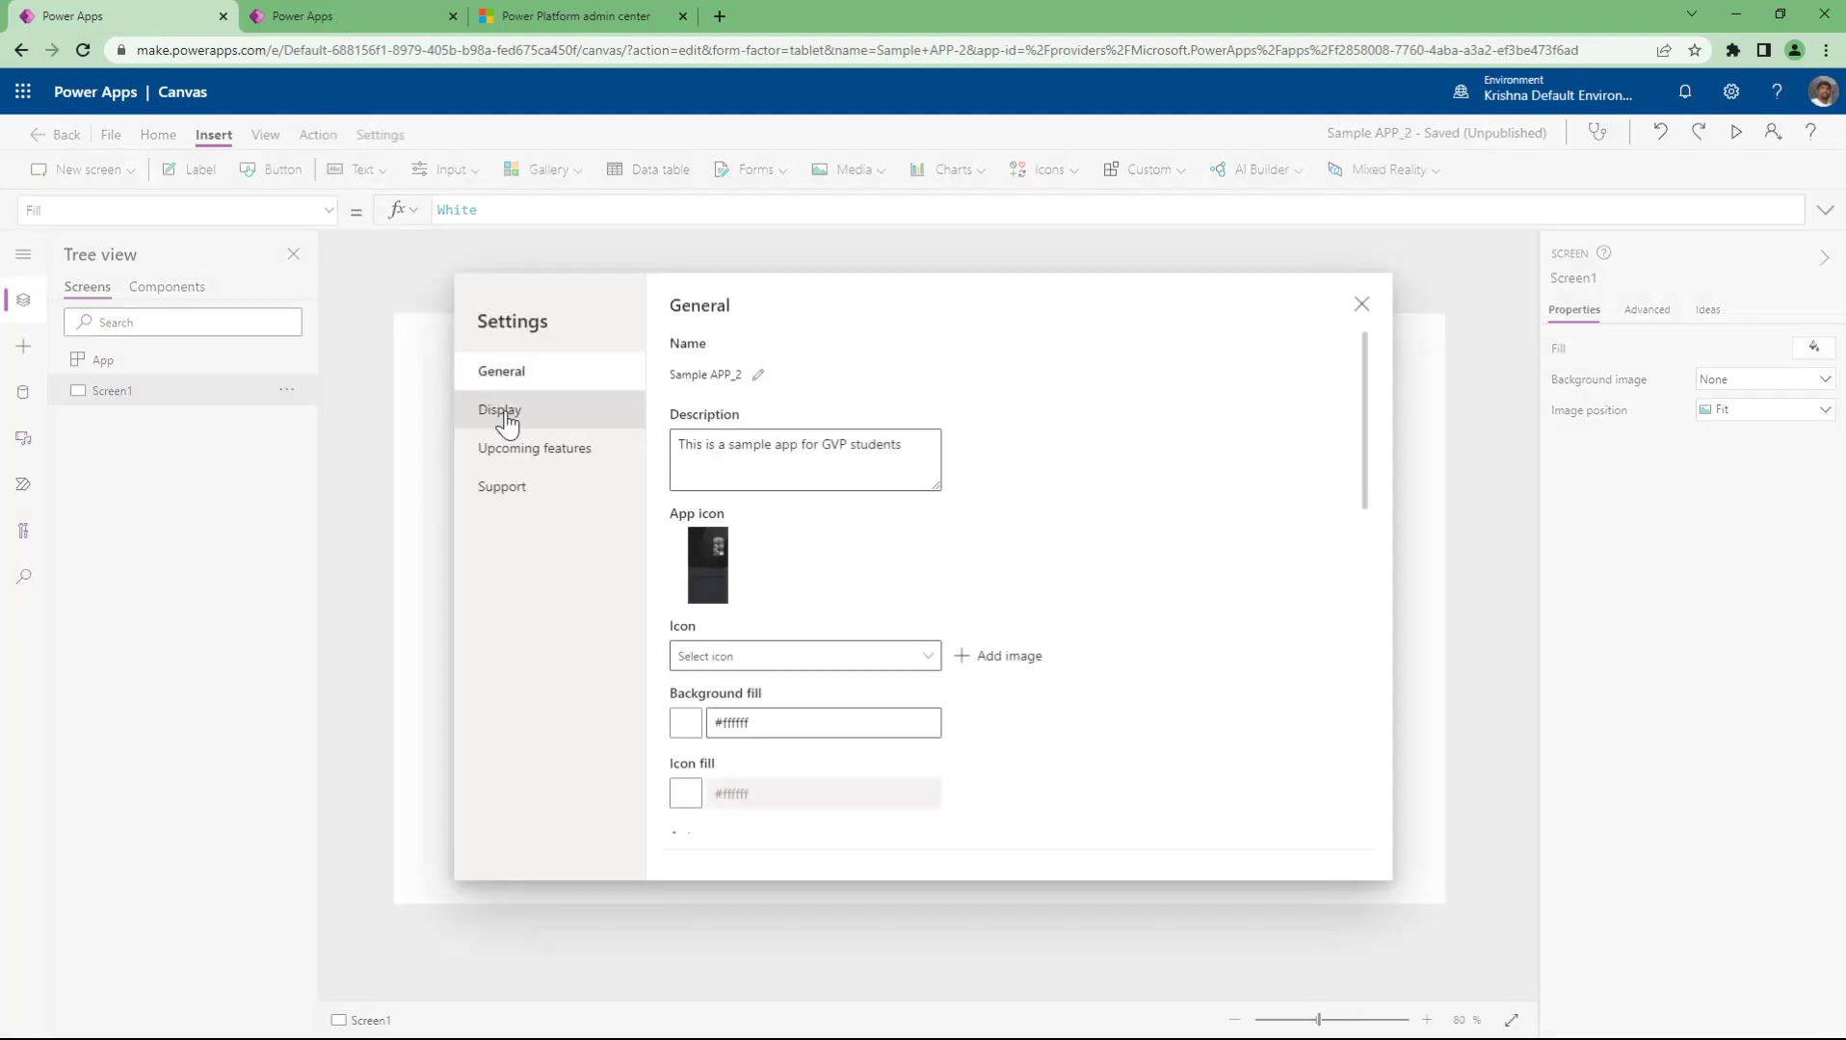
{"action": "left_click", "coordinate": [496, 409]}
{"action": "left_click", "coordinate": [755, 609]}
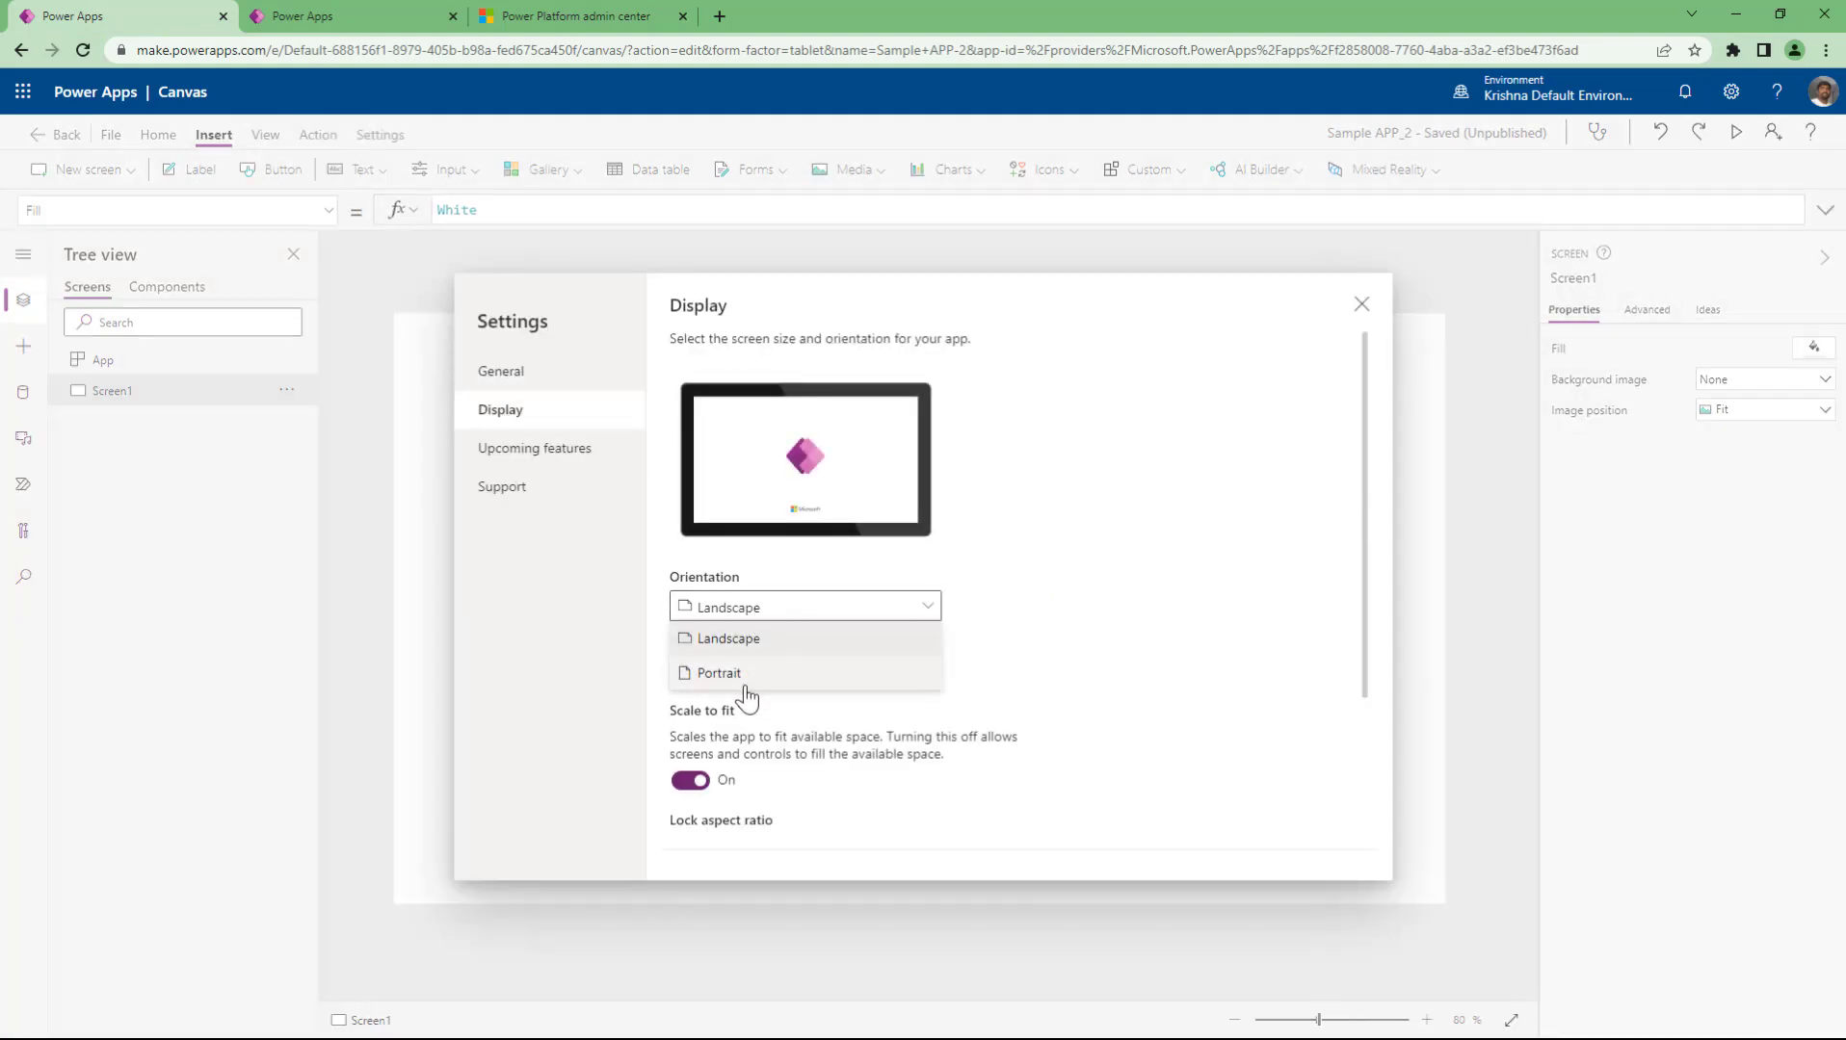
{"action": "left_click", "coordinate": [805, 636]}
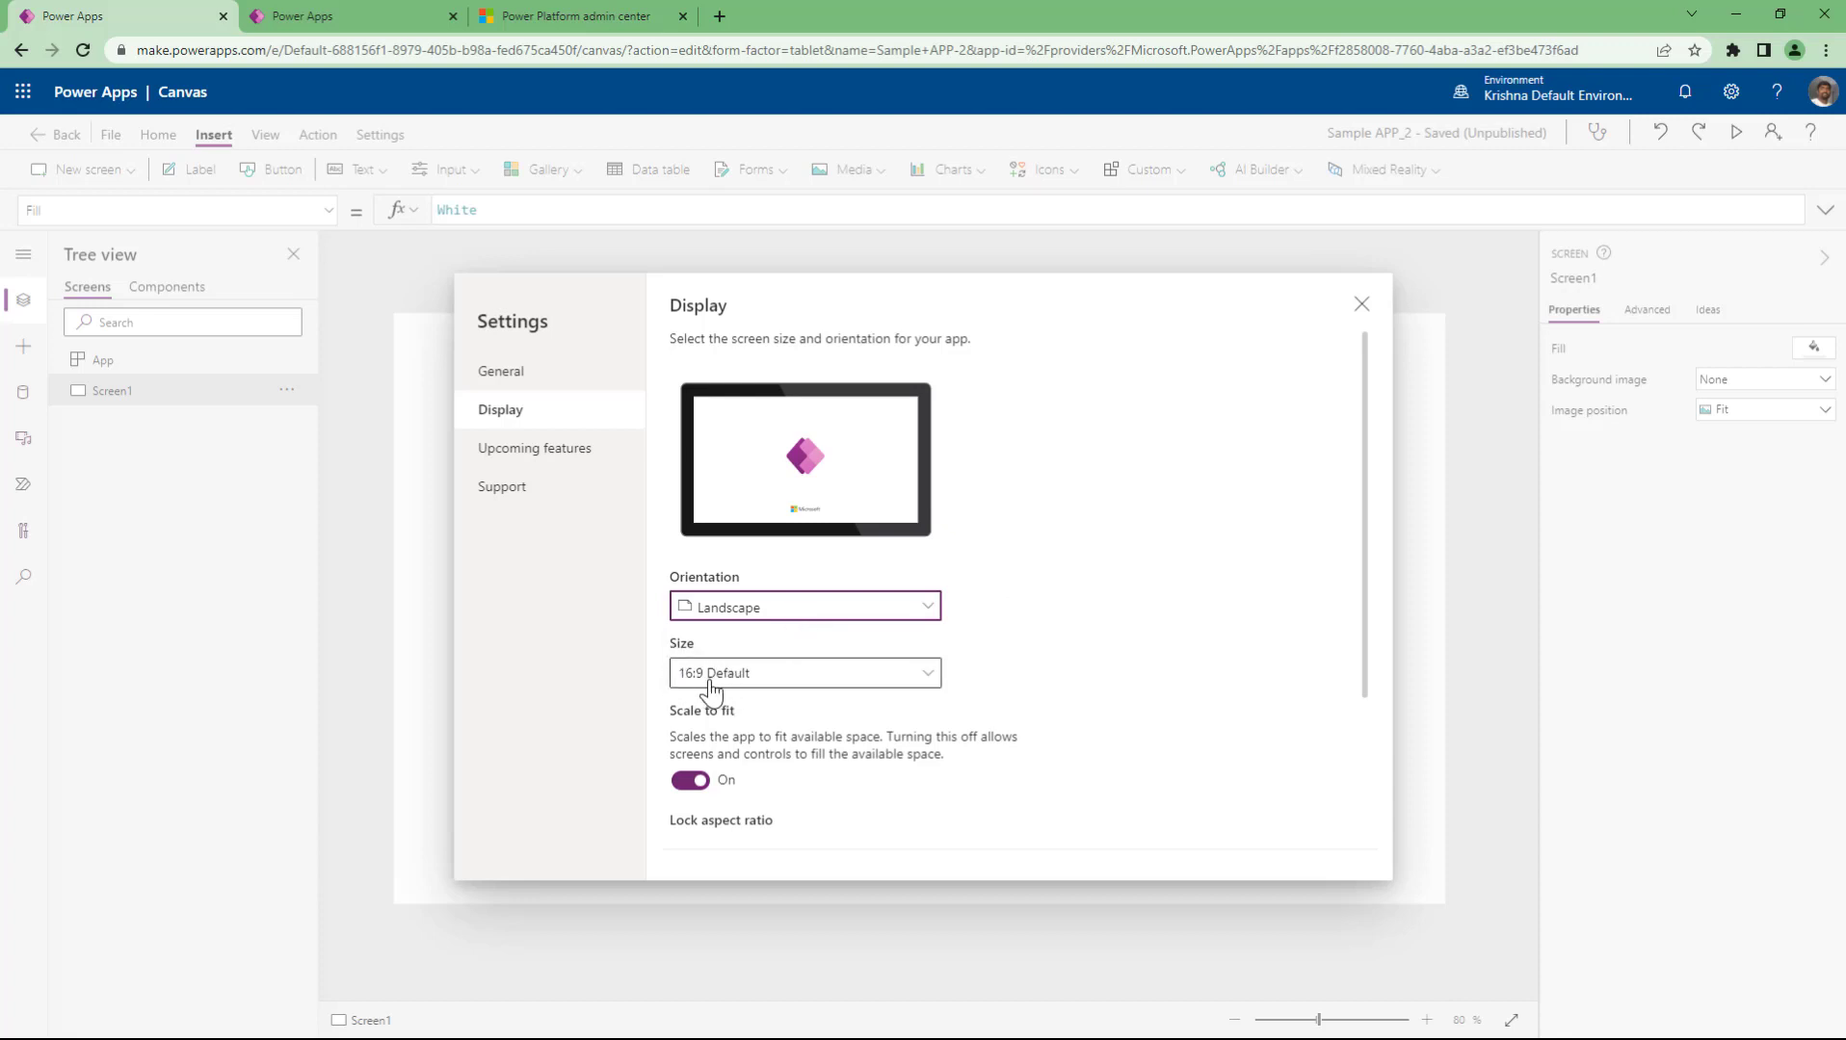
{"action": "left_click", "coordinate": [302, 18]}
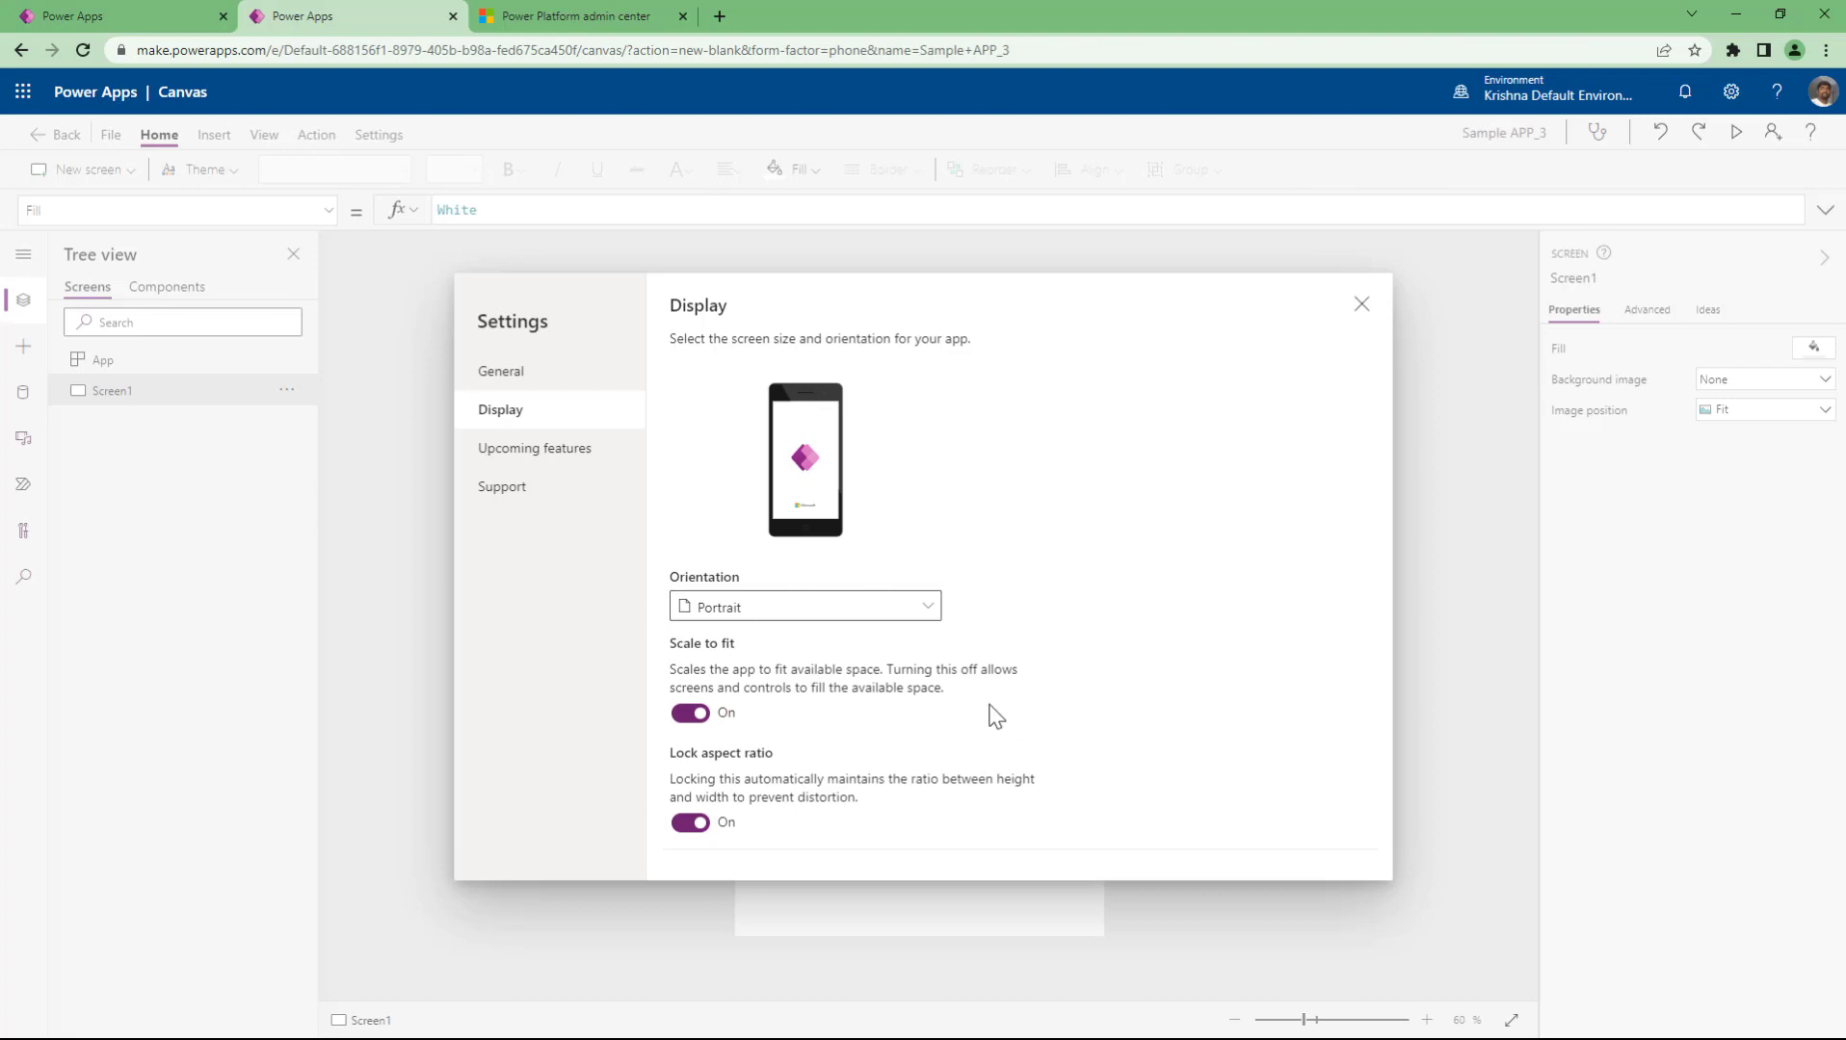
{"action": "scroll", "coordinate": [992, 714], "scroll_direction": "down", "scroll_amount": 2}
{"action": "left_click", "coordinate": [153, 18]}
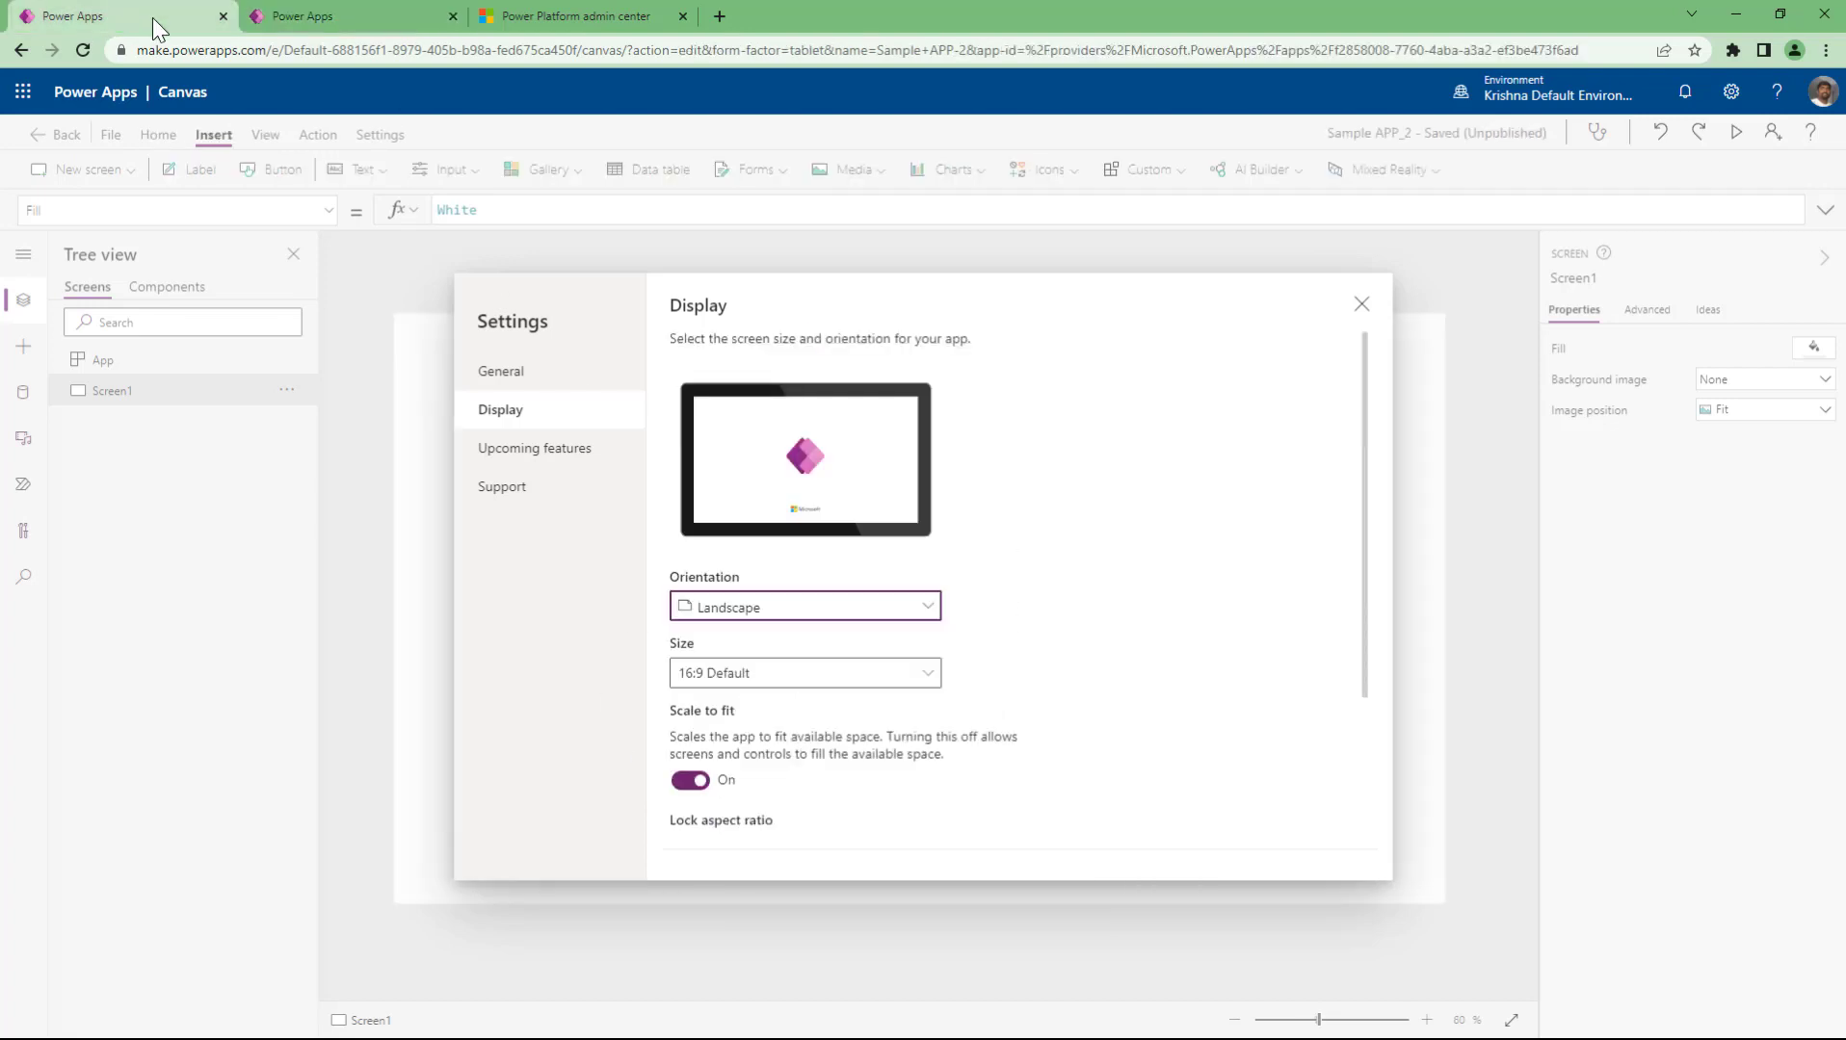
- Check the tablet app's screen size choices, and review the scaling, aspect ratio and orientation lock settings of the phone app Sample APP_3
{"action": "left_click", "coordinate": [783, 673]}
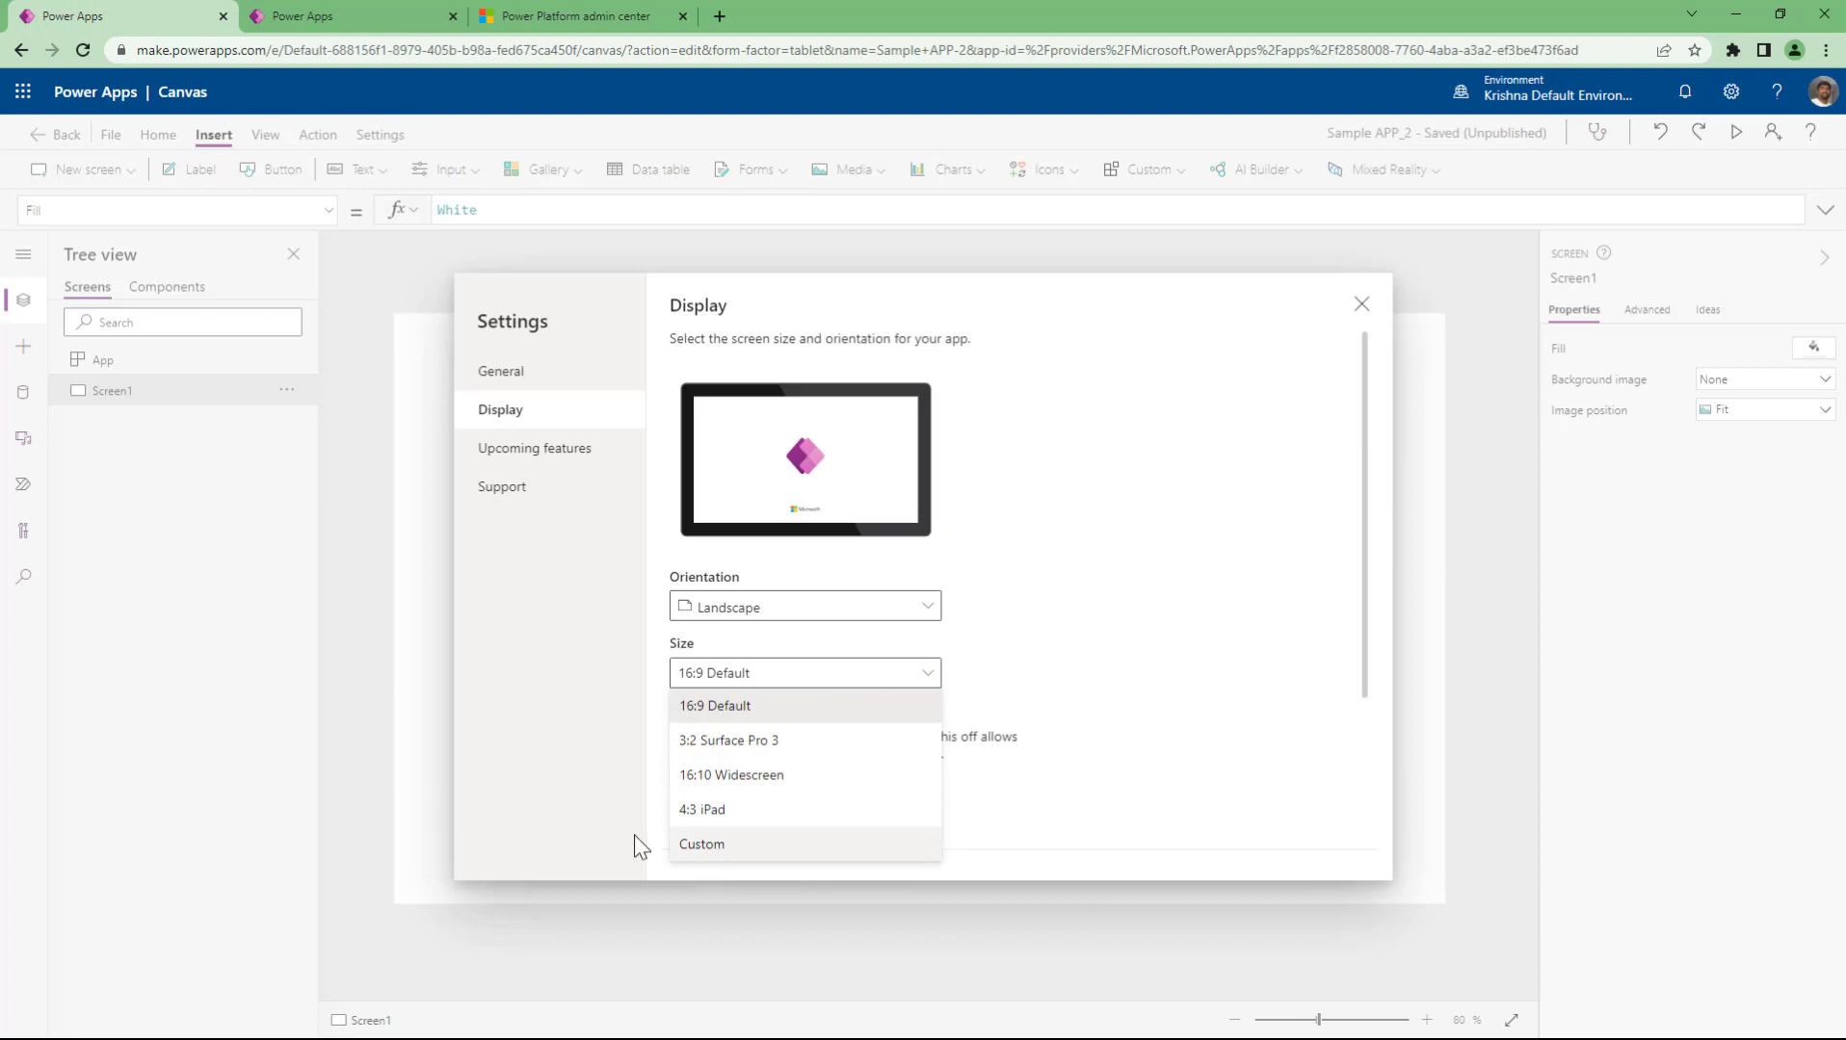
{"action": "left_click", "coordinate": [530, 751]}
{"action": "left_click", "coordinate": [282, 19]}
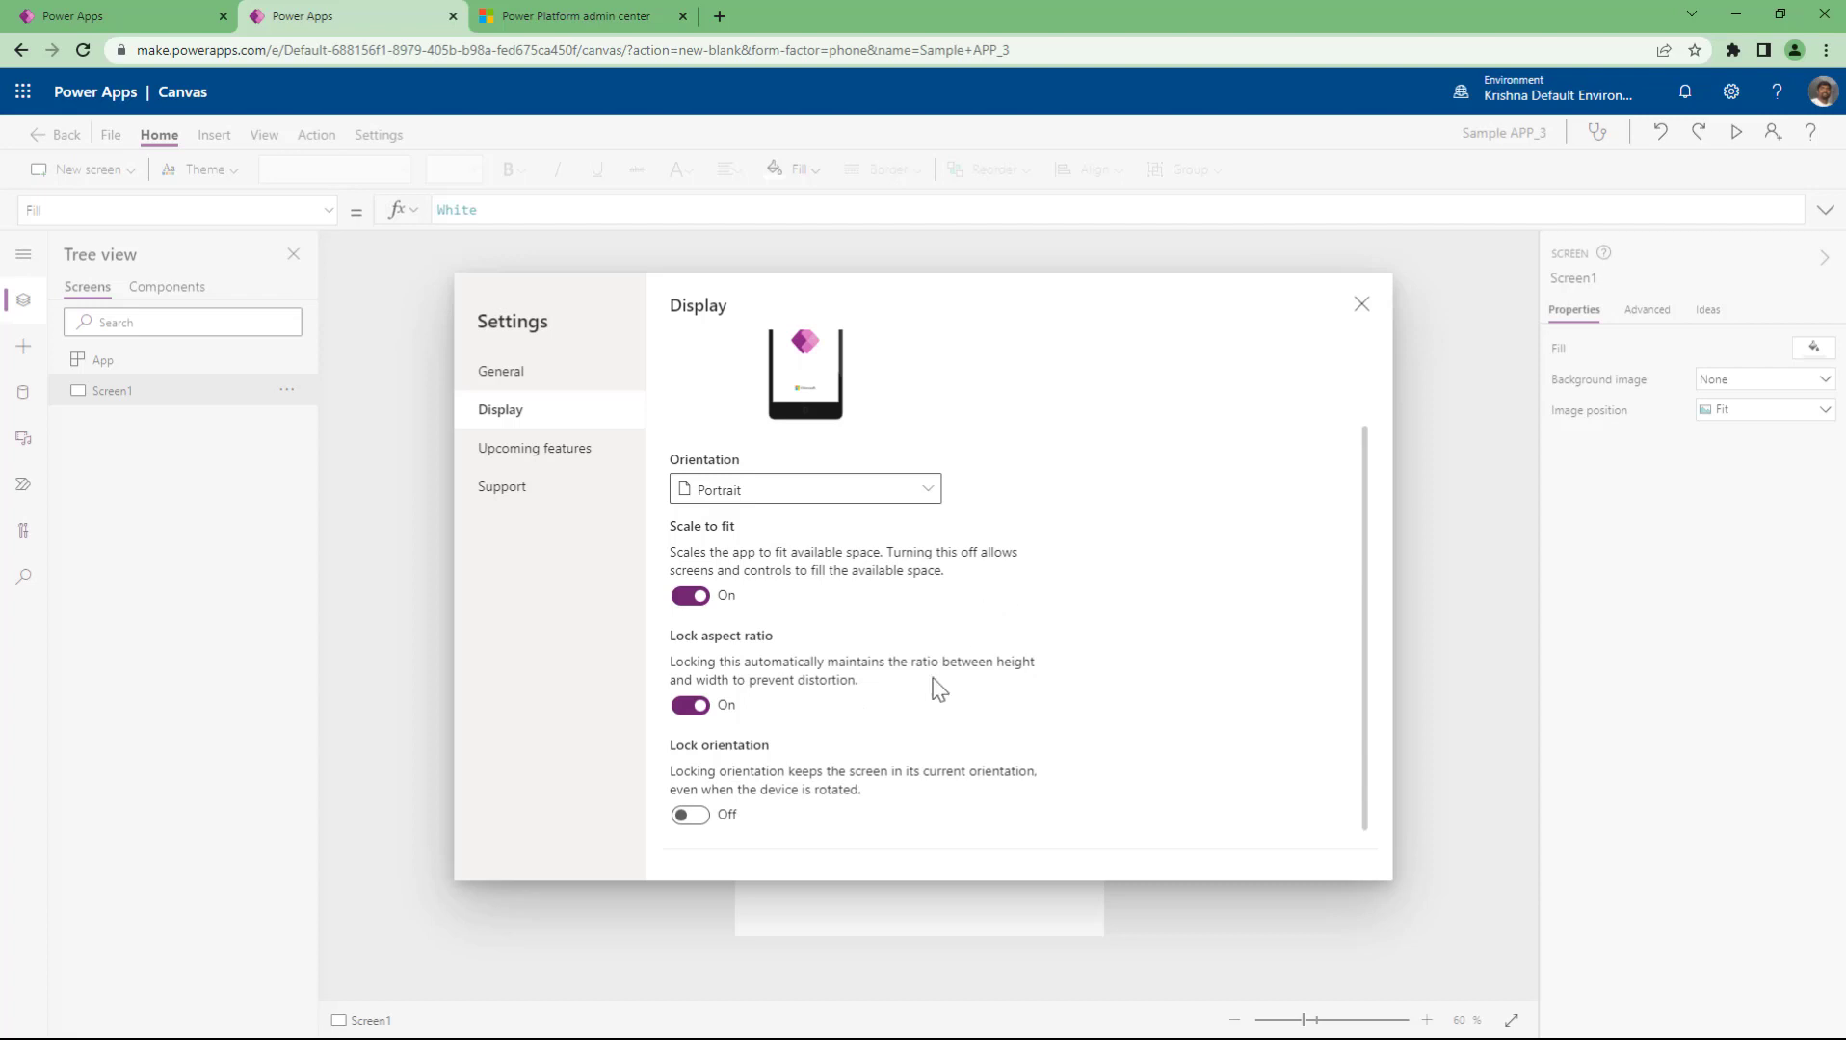
{"action": "scroll", "coordinate": [906, 675], "scroll_direction": "up", "scroll_amount": 2}
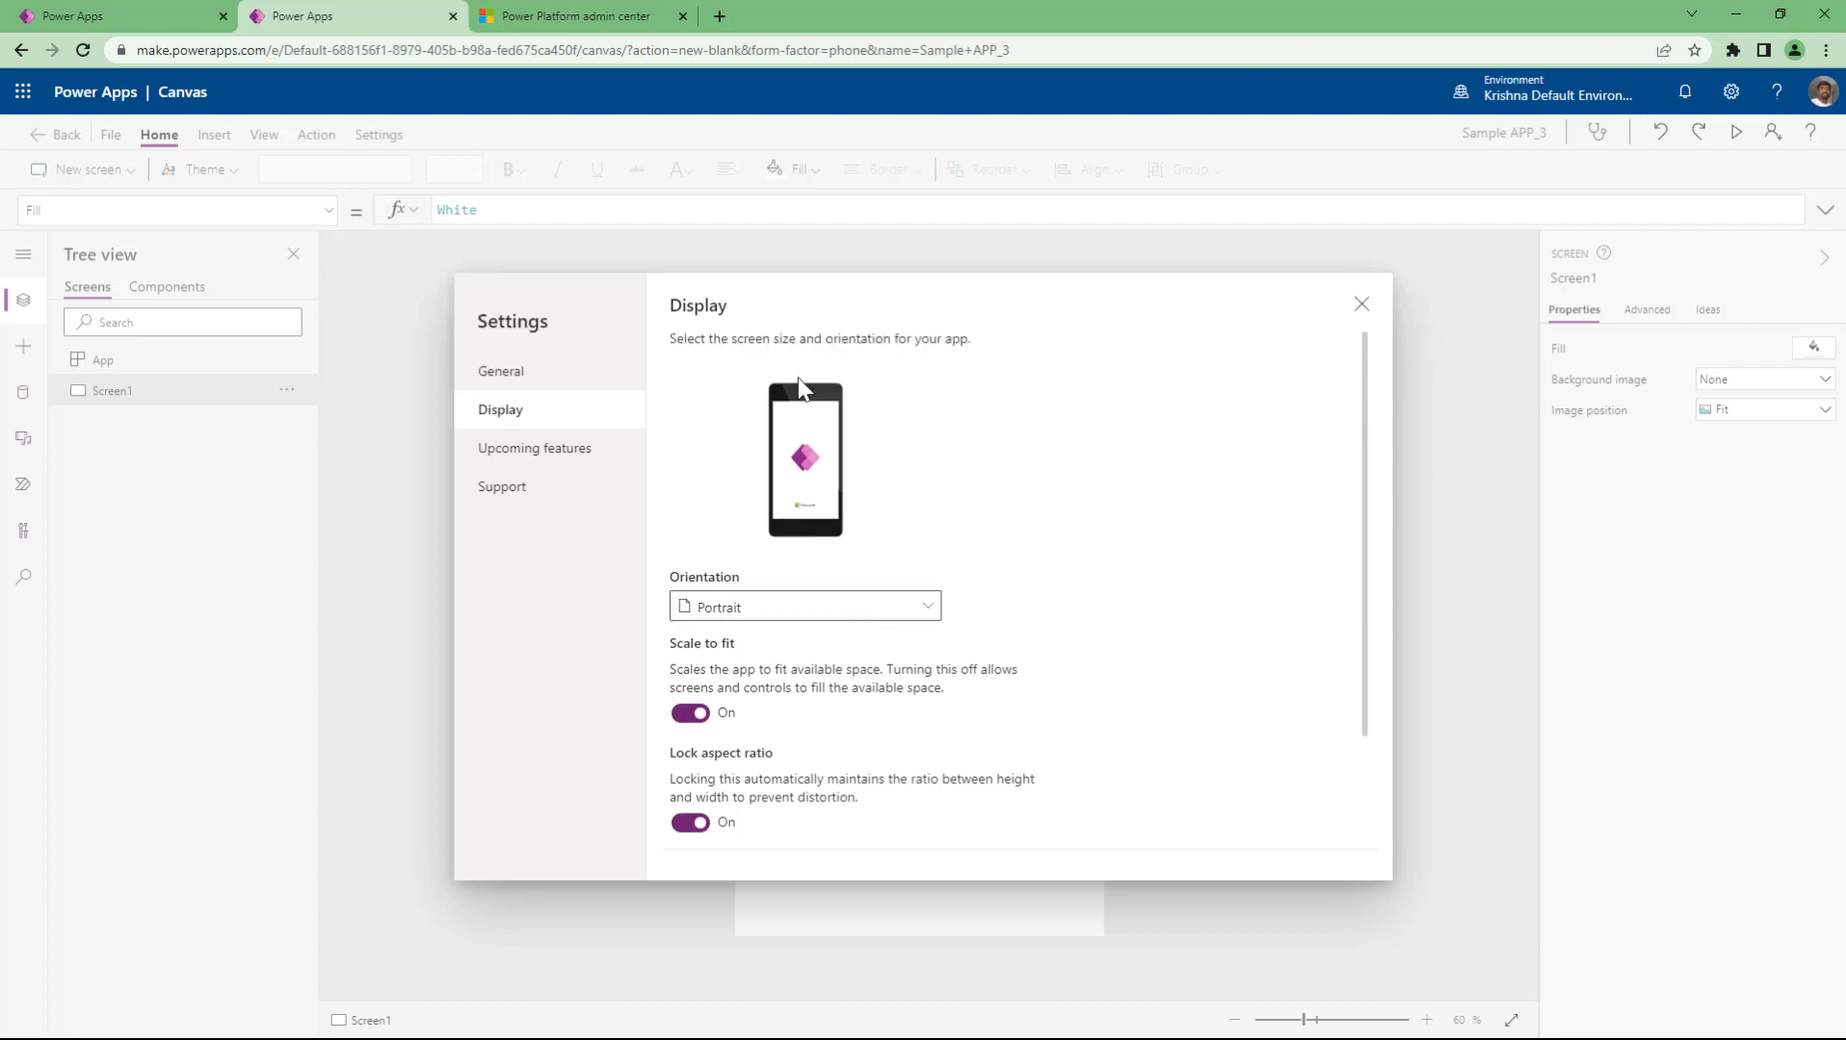
{"action": "scroll", "coordinate": [1105, 654], "scroll_direction": "down", "scroll_amount": 2}
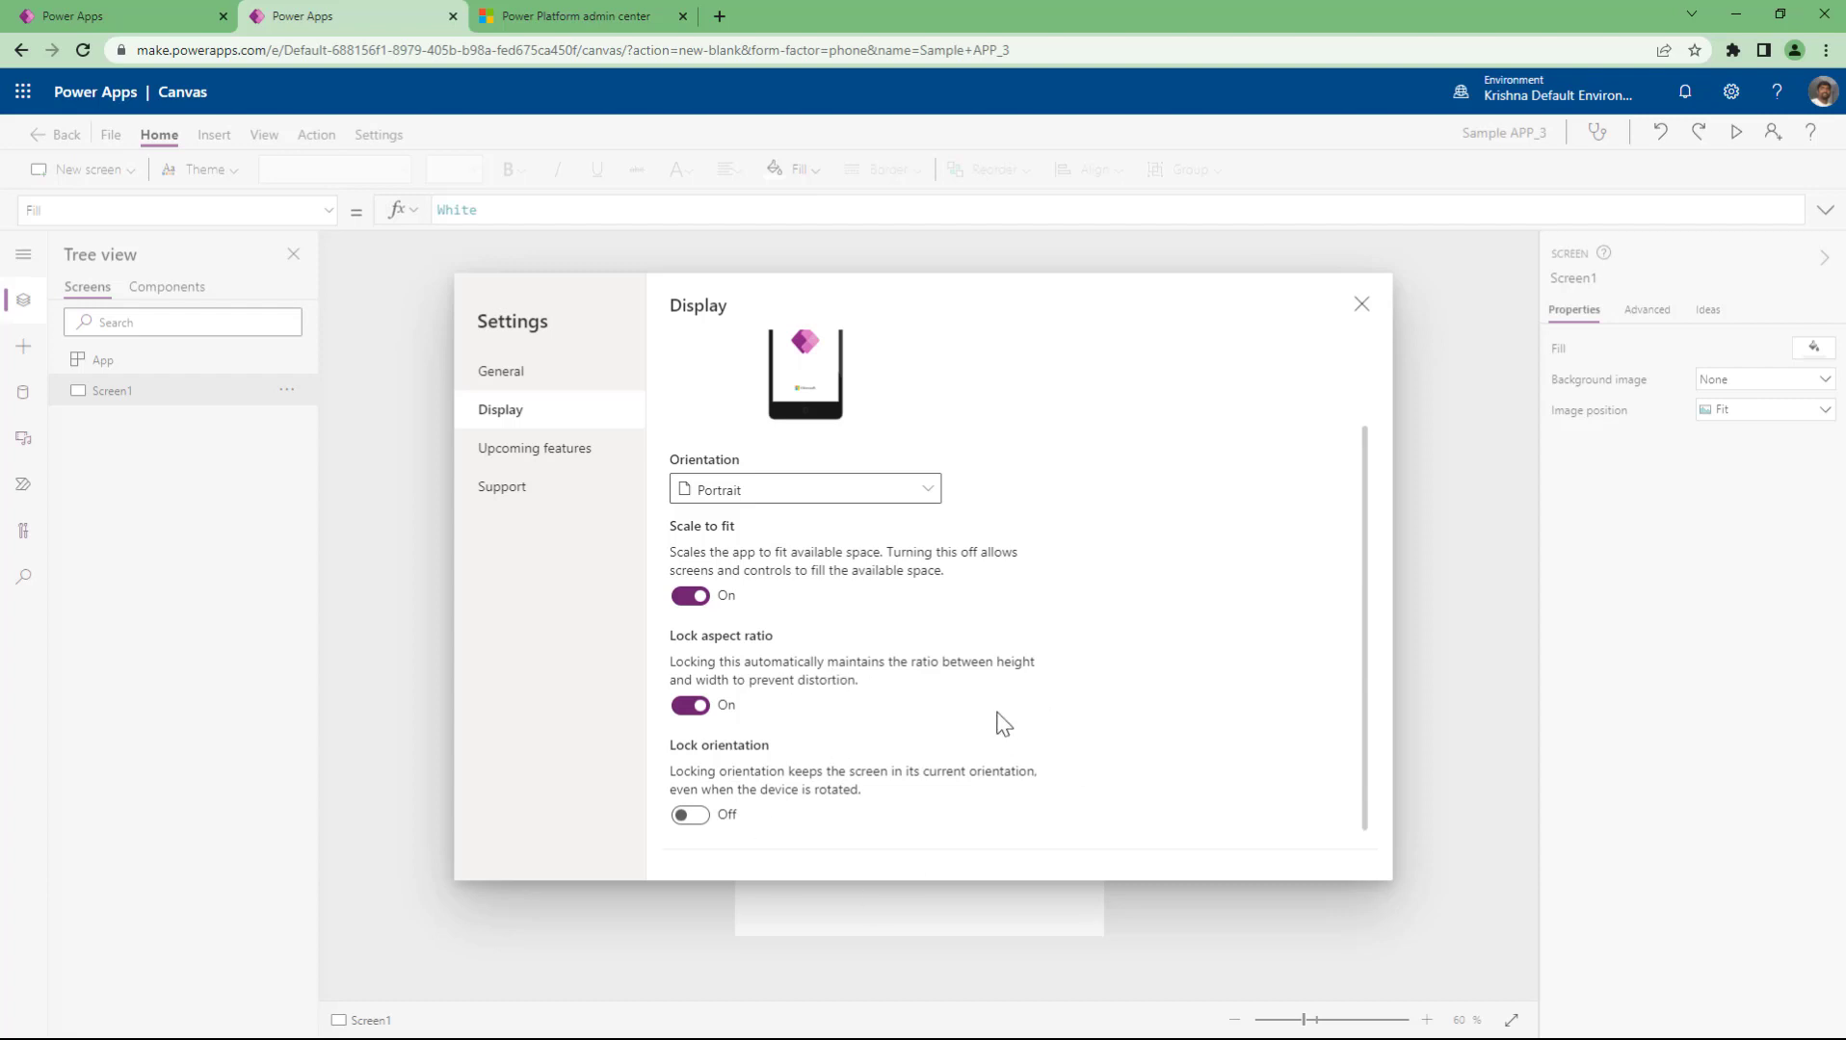
- Show the upcoming features of Sample APP_3 and look through the list of preview features
{"action": "left_click", "coordinate": [577, 461]}
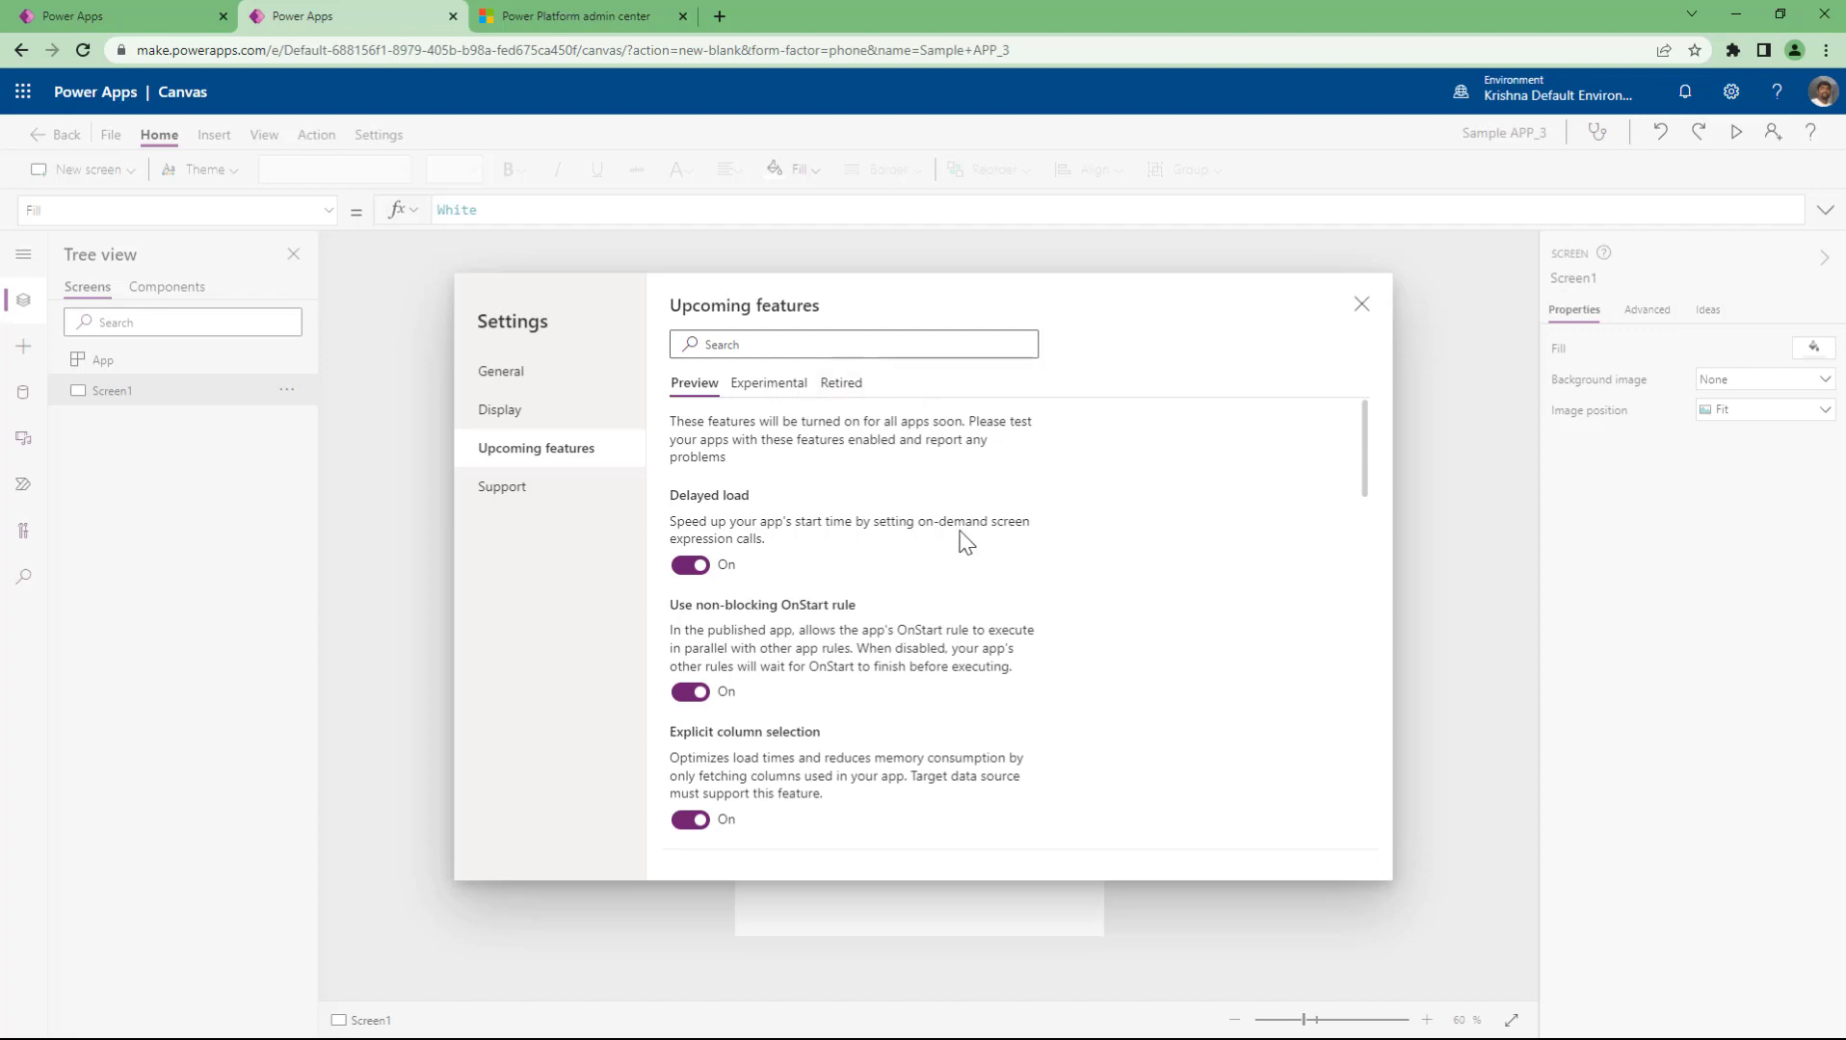
{"action": "scroll", "coordinate": [965, 542], "scroll_direction": "down", "scroll_amount": 5}
{"action": "scroll", "coordinate": [965, 542], "scroll_direction": "up", "scroll_amount": 6}
- Look through the whole list of retired features in the upcoming features settings of Sample APP_3
{"action": "left_click", "coordinate": [840, 382]}
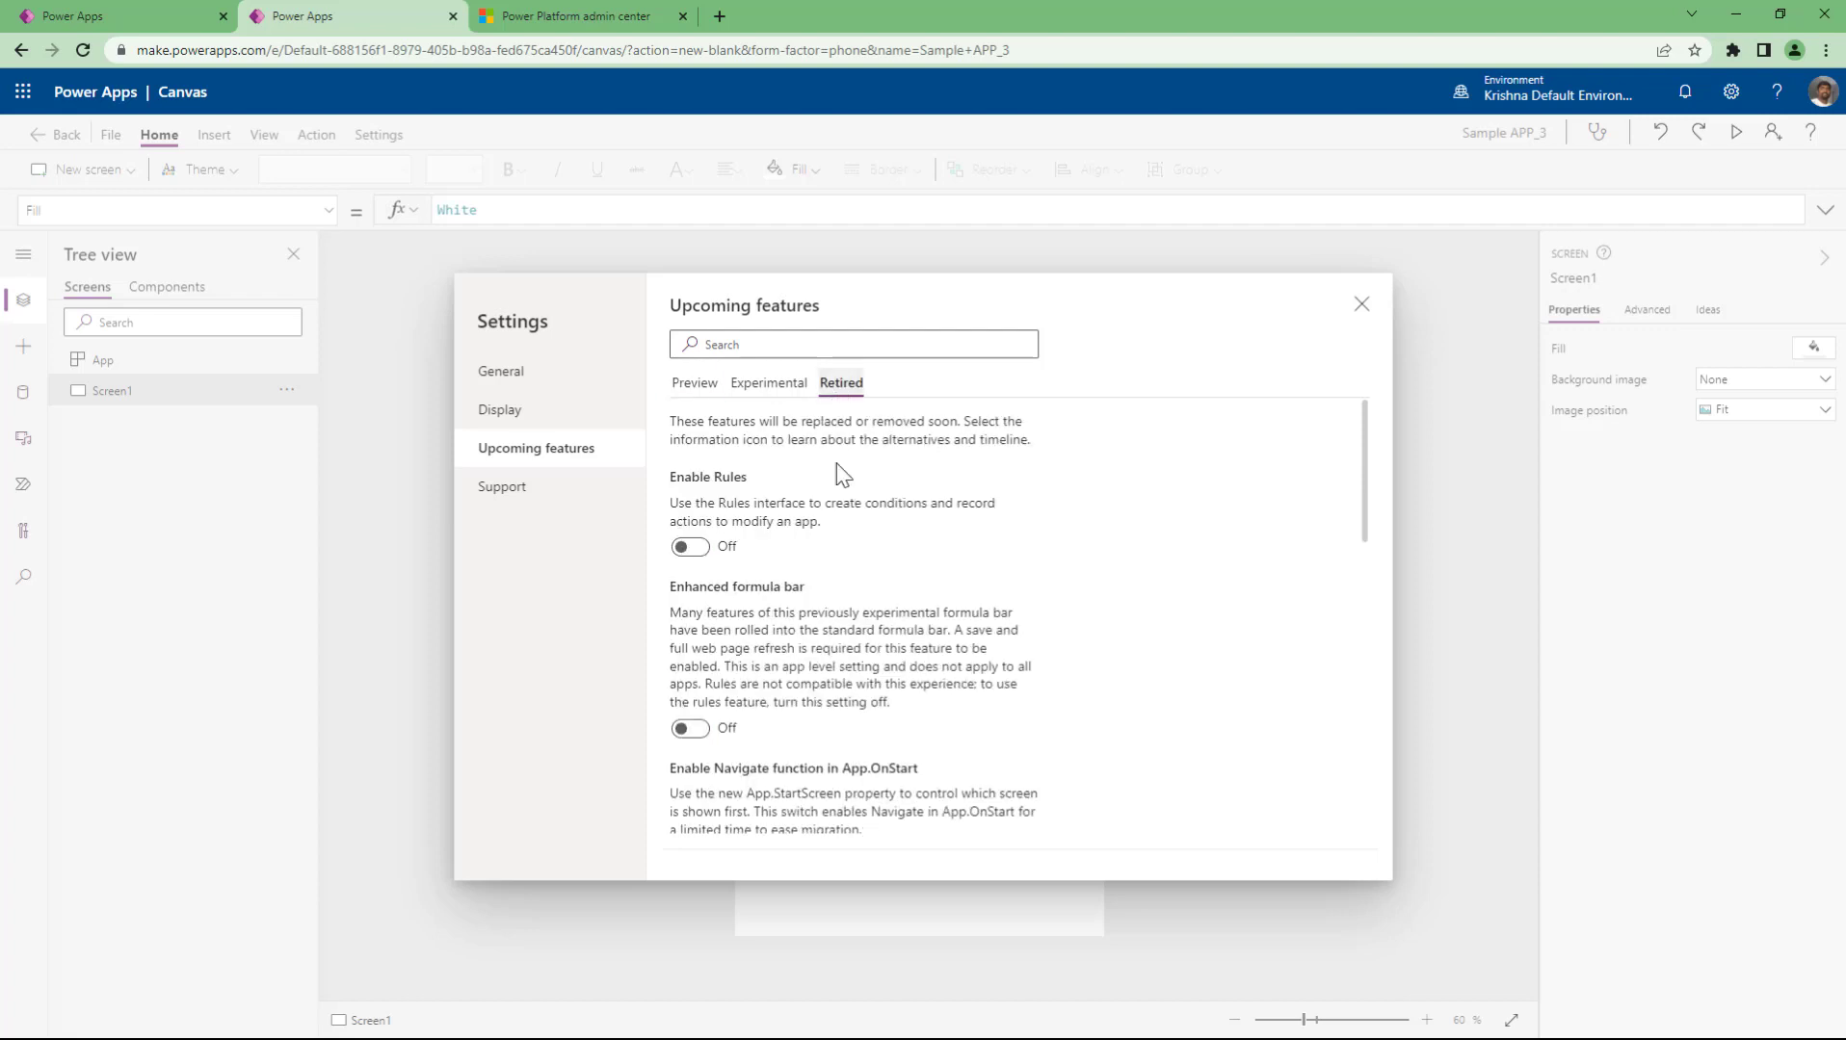
{"action": "scroll", "coordinate": [853, 617], "scroll_direction": "down", "scroll_amount": 4}
{"action": "scroll", "coordinate": [854, 617], "scroll_direction": "down", "scroll_amount": 6}
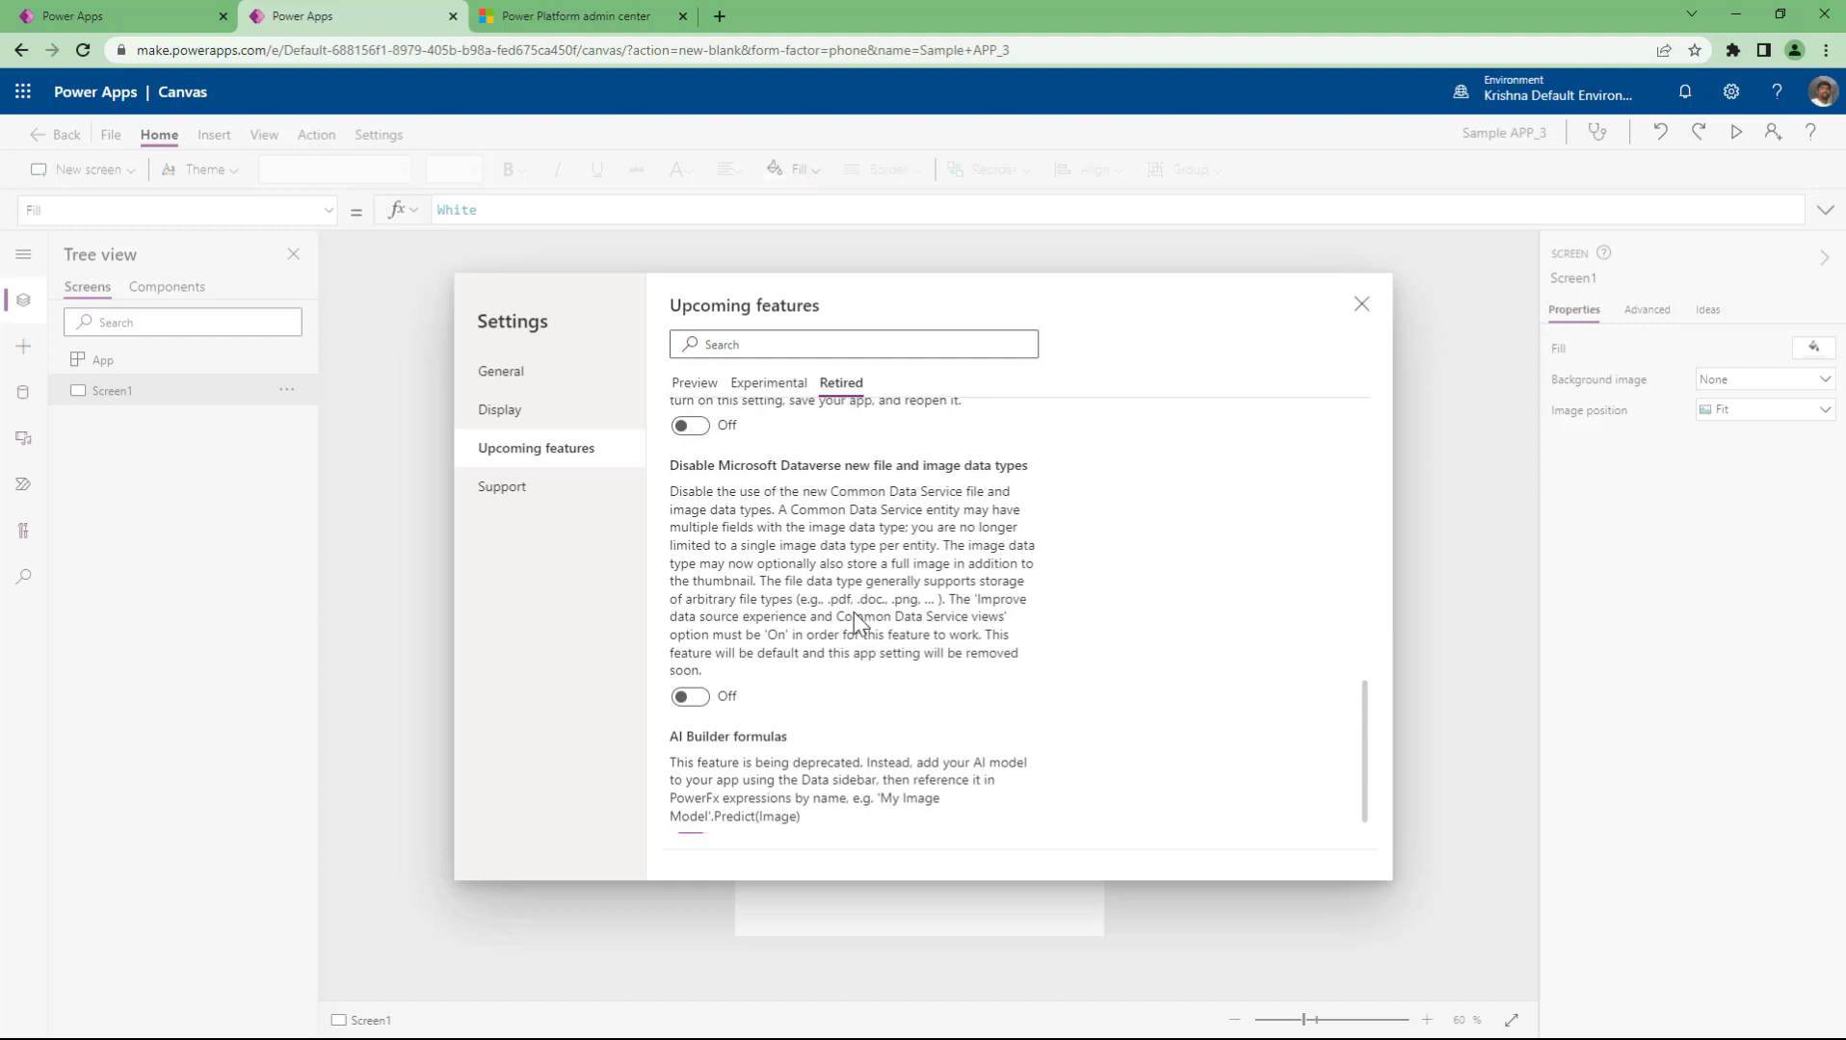
{"action": "scroll", "coordinate": [855, 616], "scroll_direction": "up", "scroll_amount": 6}
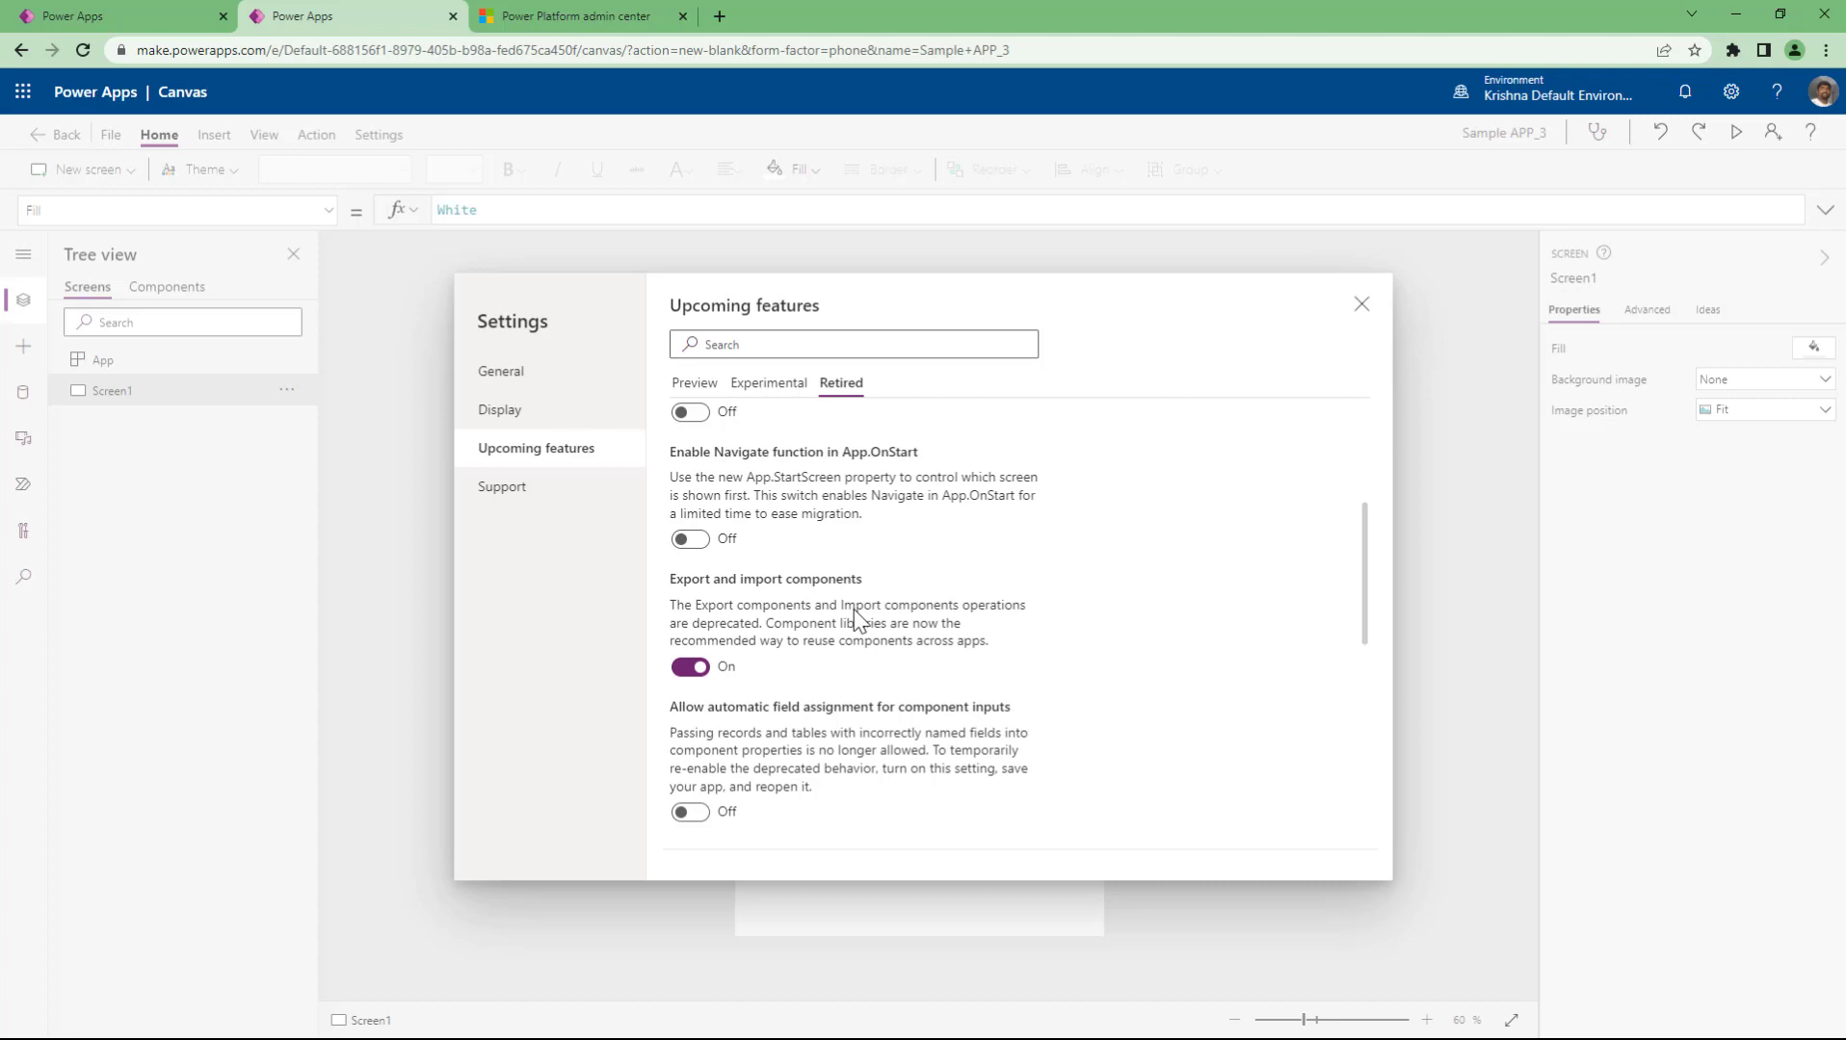
{"action": "scroll", "coordinate": [853, 616], "scroll_direction": "up", "scroll_amount": 4}
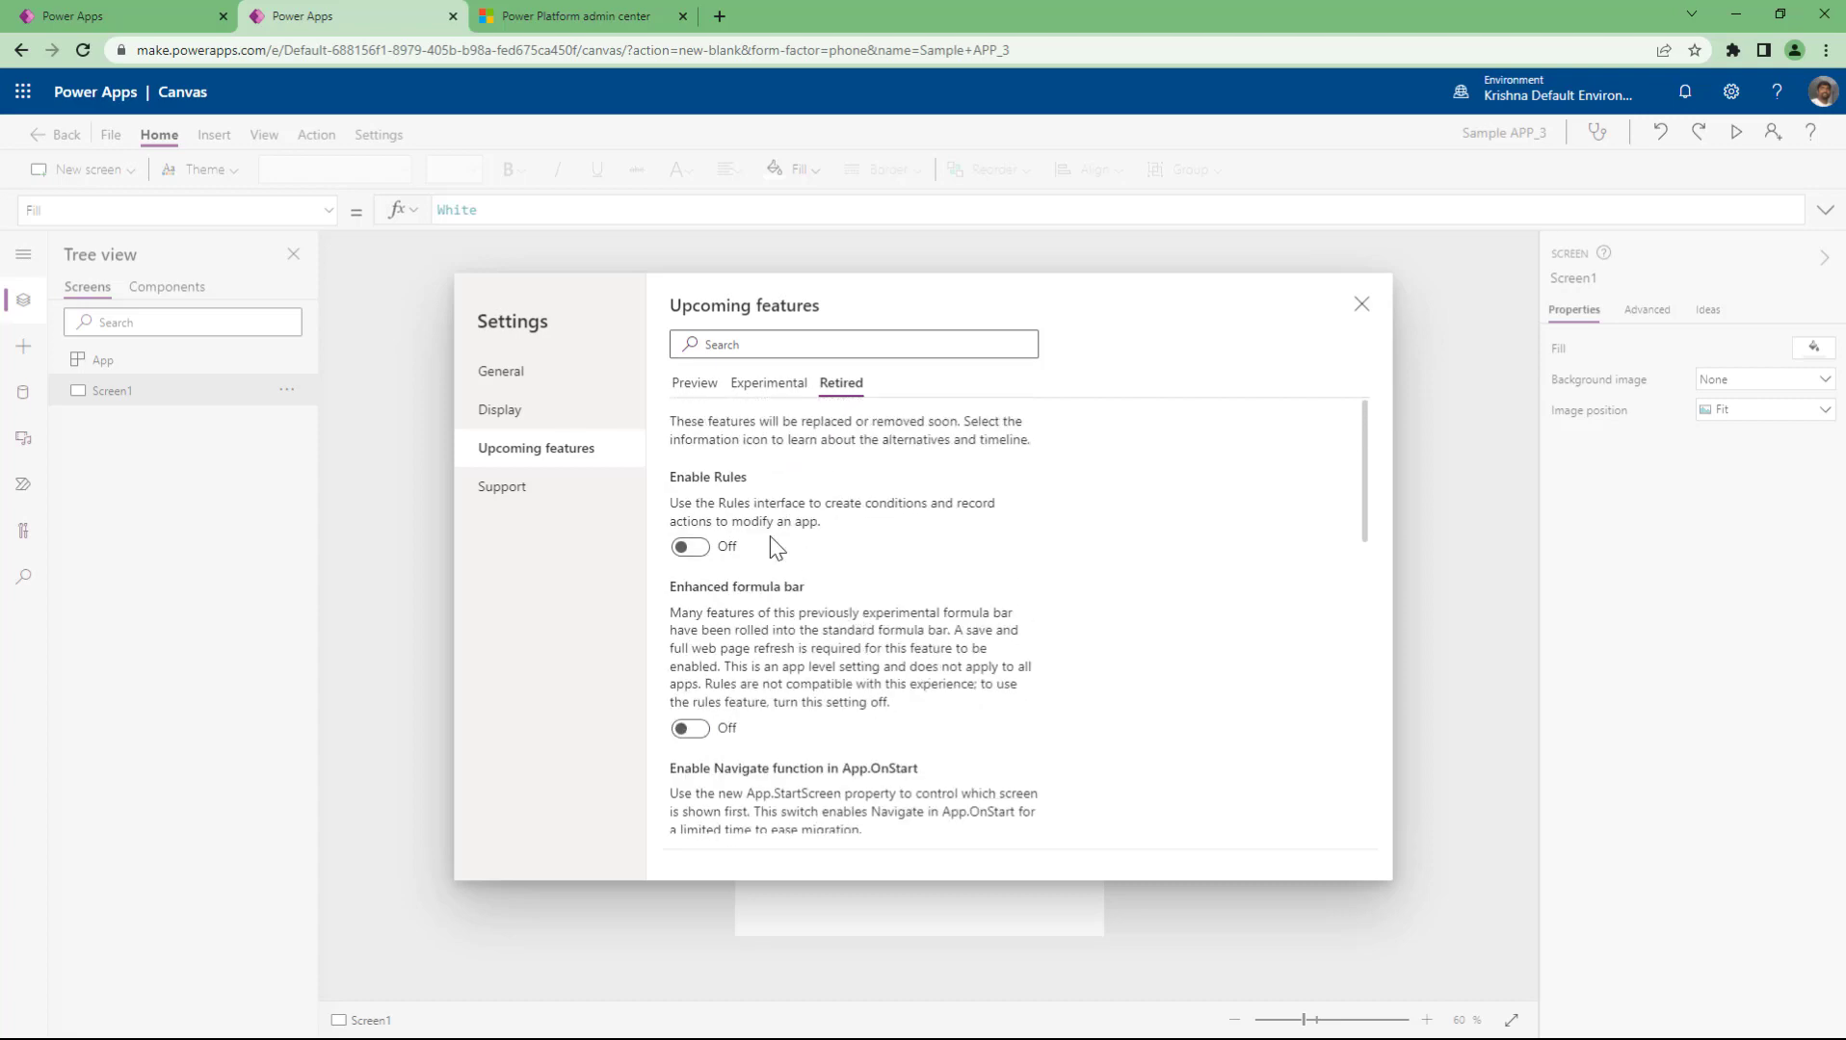
- Examine the retired, experimental and preview features in the app settings, along with the Support and General pages
{"action": "scroll", "coordinate": [763, 479], "scroll_direction": "down", "scroll_amount": 6}
{"action": "scroll", "coordinate": [763, 479], "scroll_direction": "down", "scroll_amount": 4}
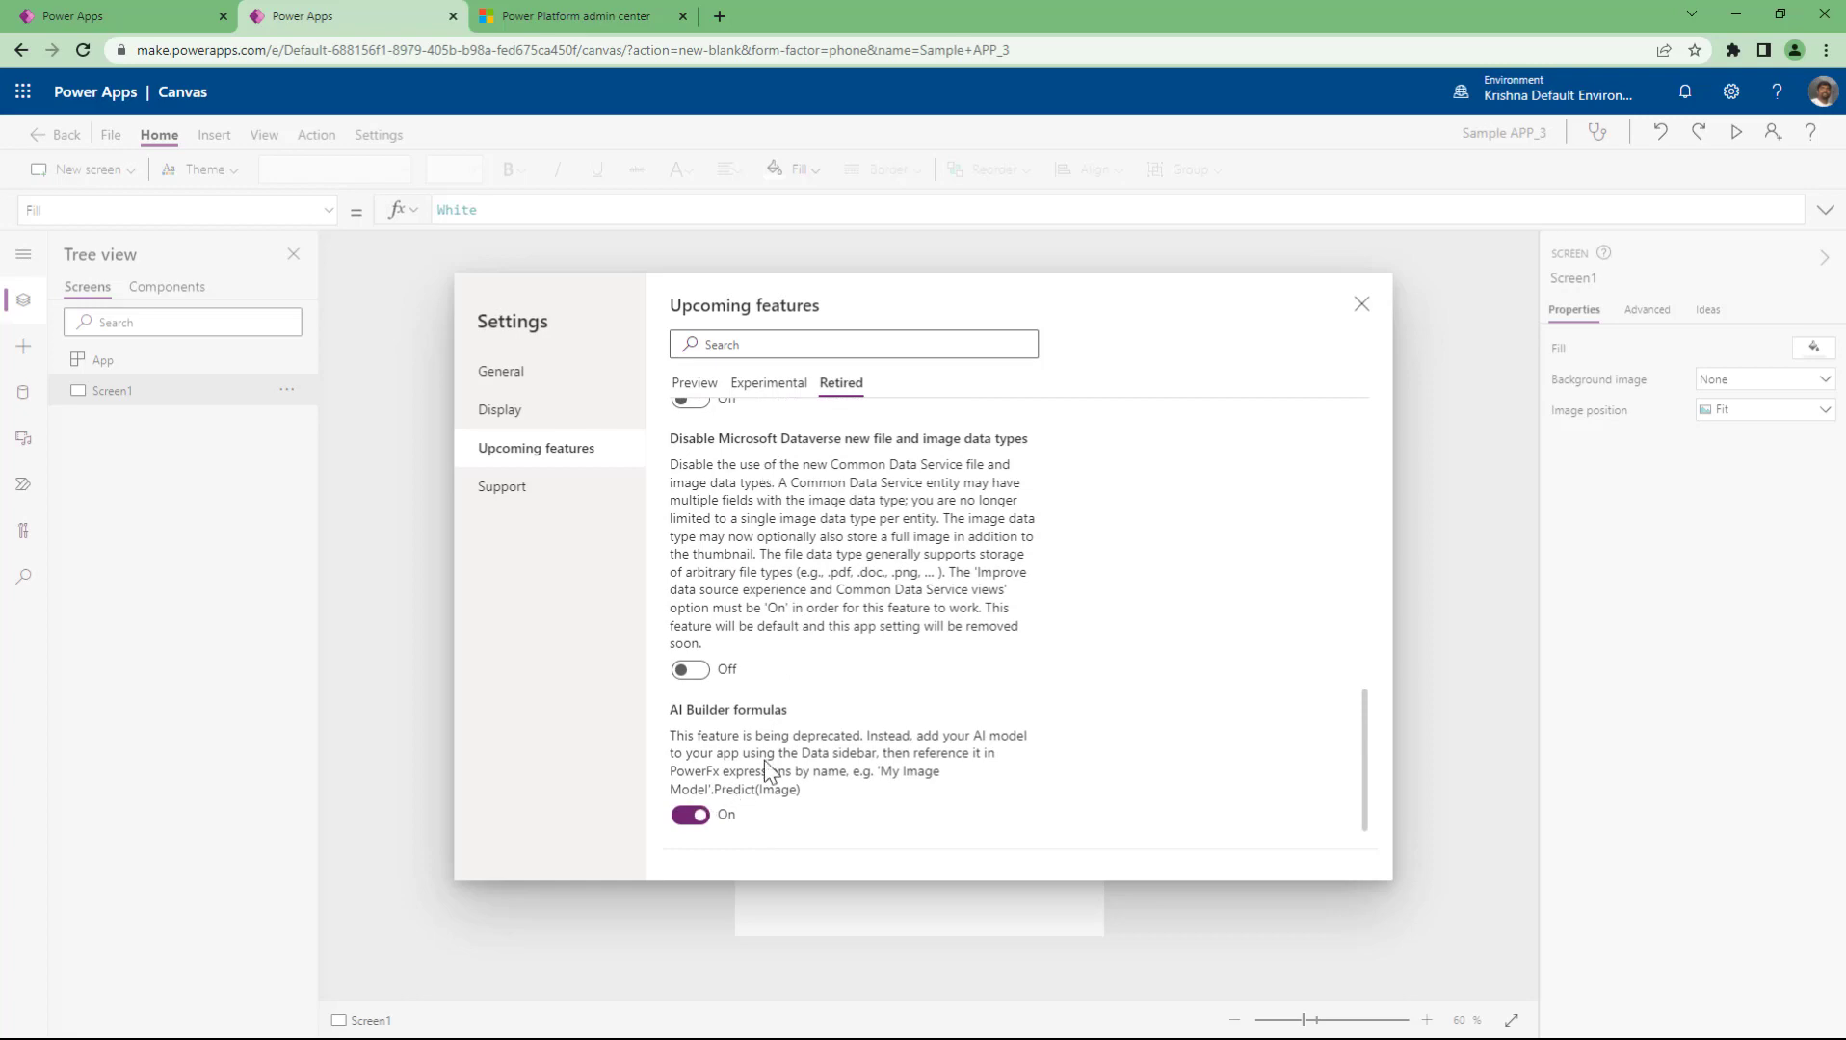
{"action": "scroll", "coordinate": [784, 709], "scroll_direction": "up", "scroll_amount": 5}
{"action": "scroll", "coordinate": [737, 675], "scroll_direction": "down", "scroll_amount": 2}
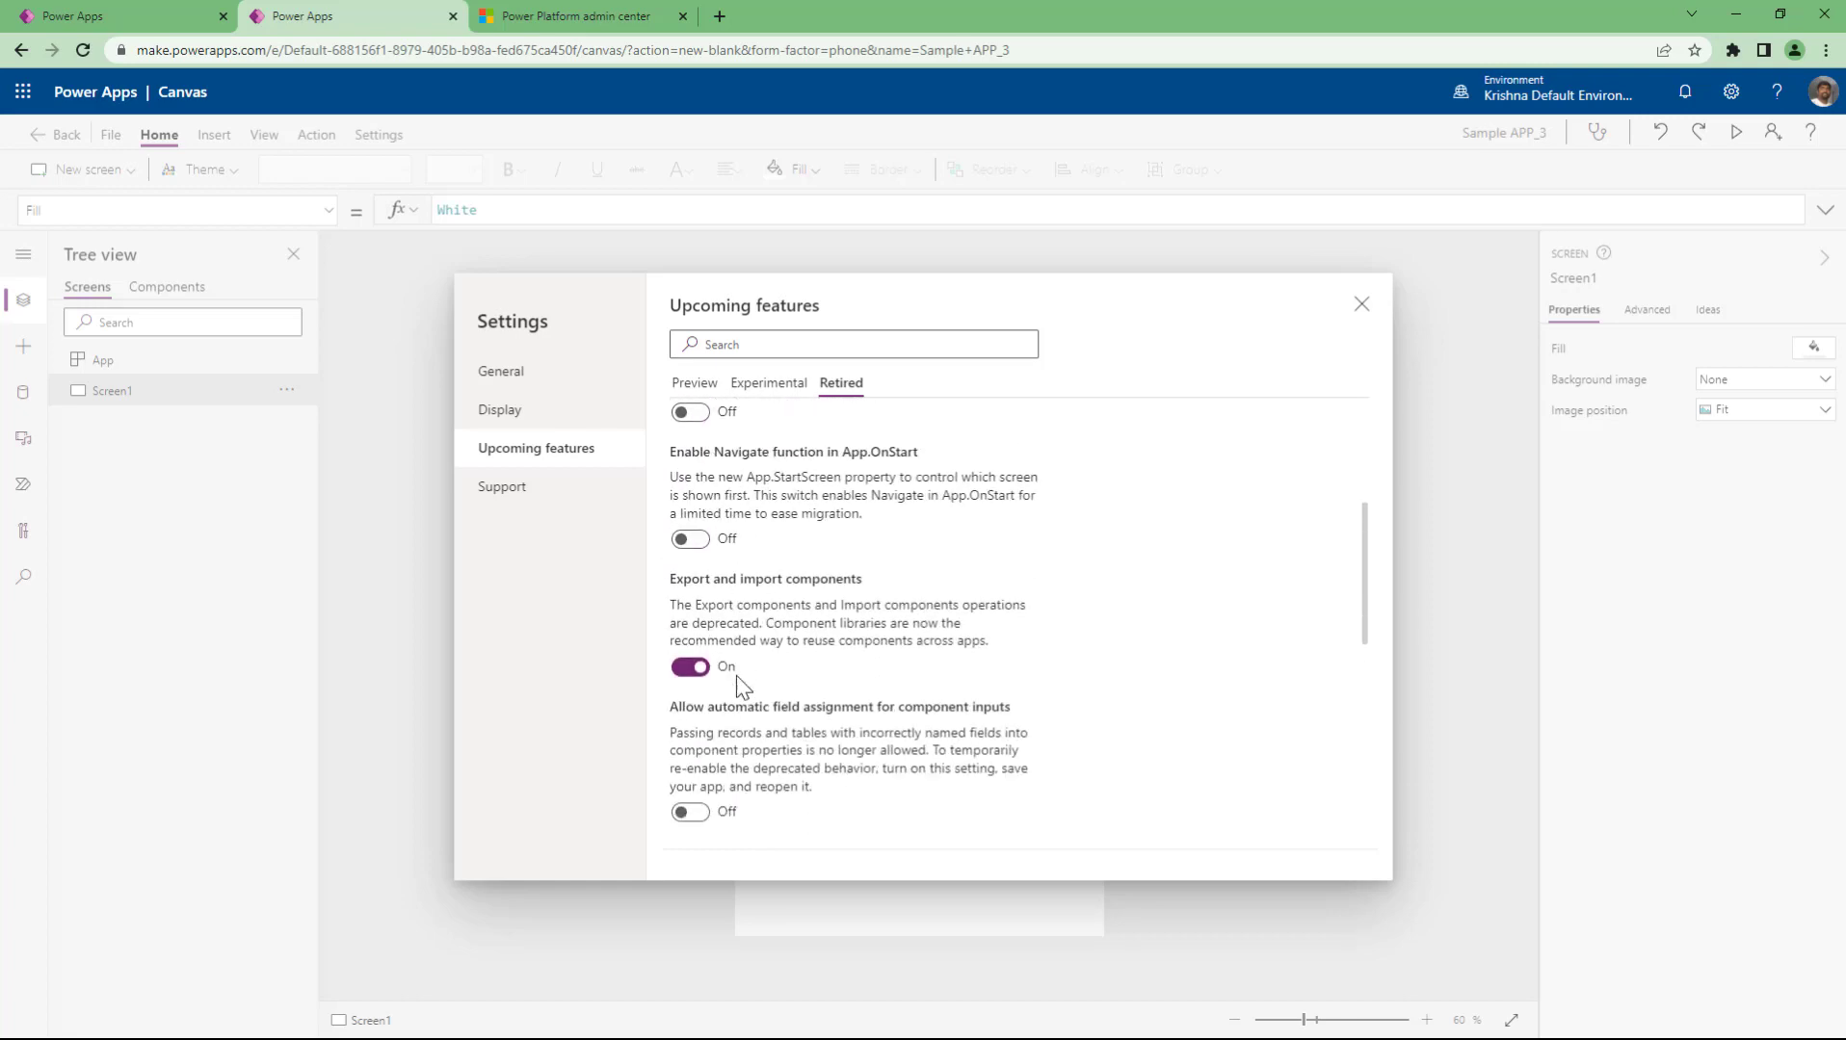
{"action": "left_click", "coordinate": [769, 383]}
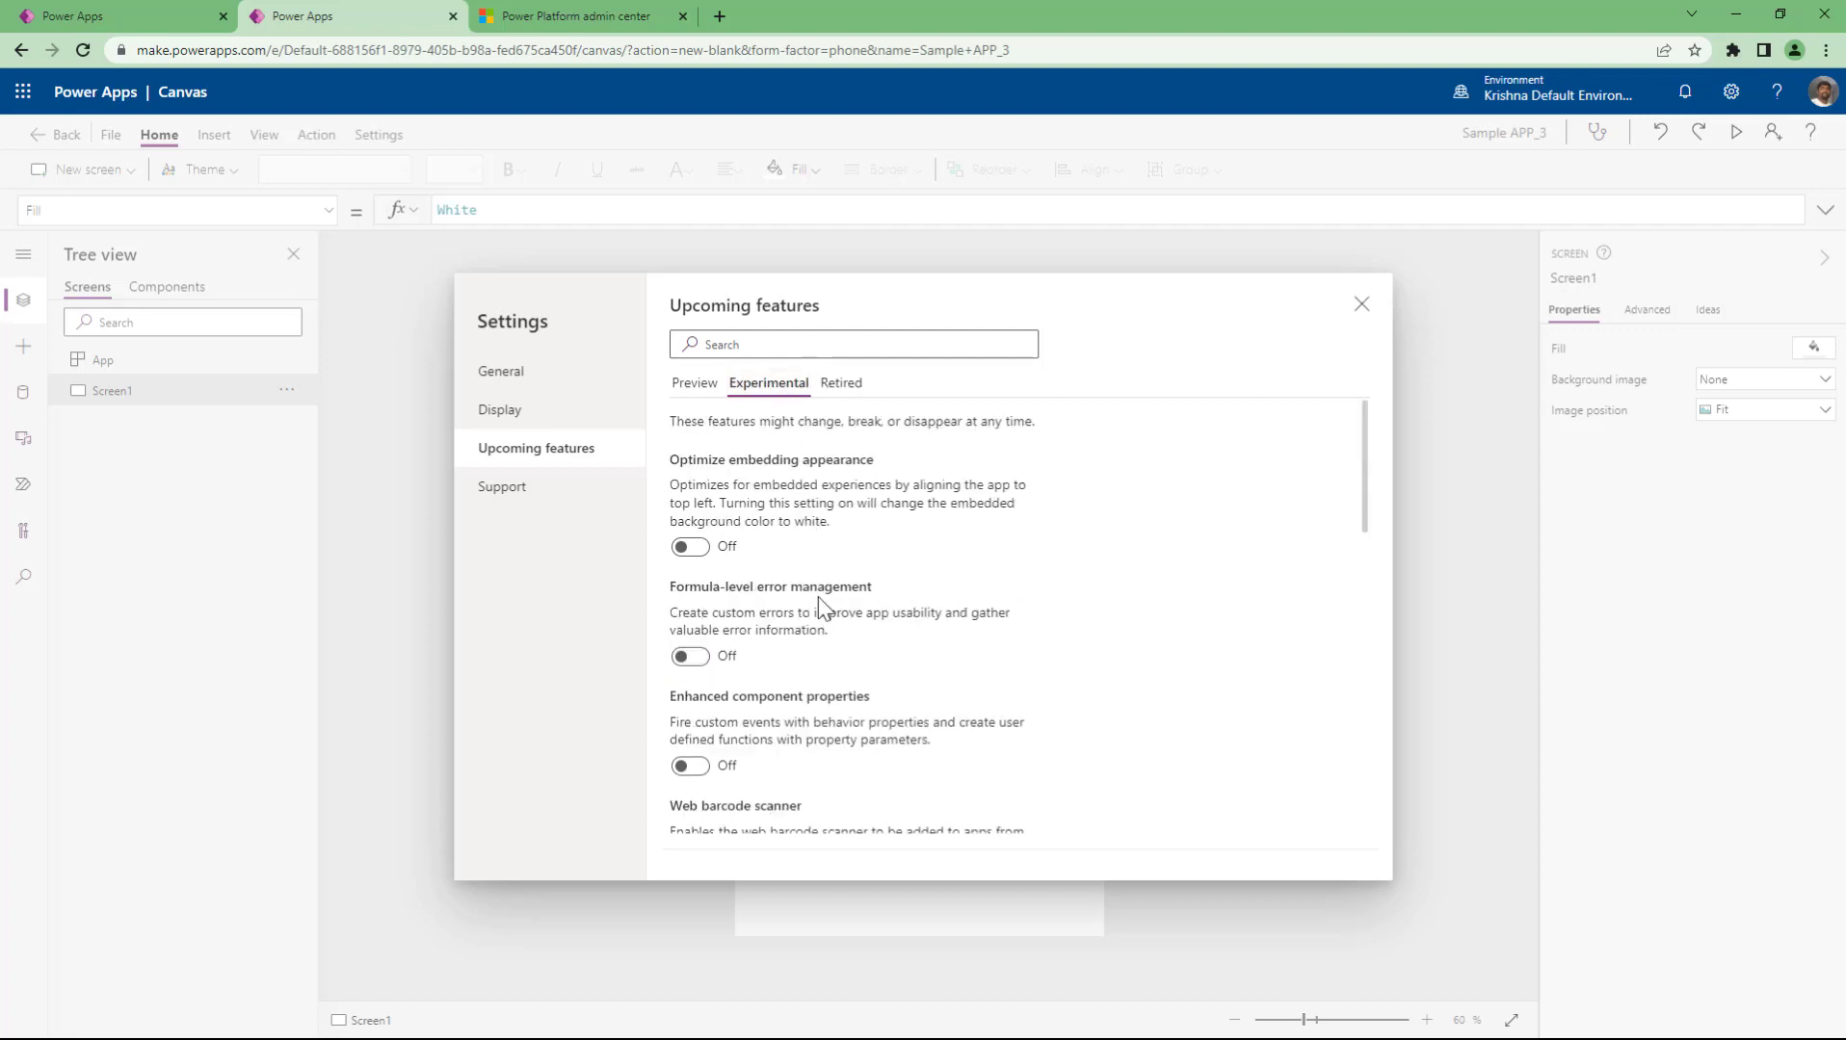
{"action": "scroll", "coordinate": [1010, 665], "scroll_direction": "down", "scroll_amount": 5}
{"action": "scroll", "coordinate": [1012, 664], "scroll_direction": "down", "scroll_amount": 5}
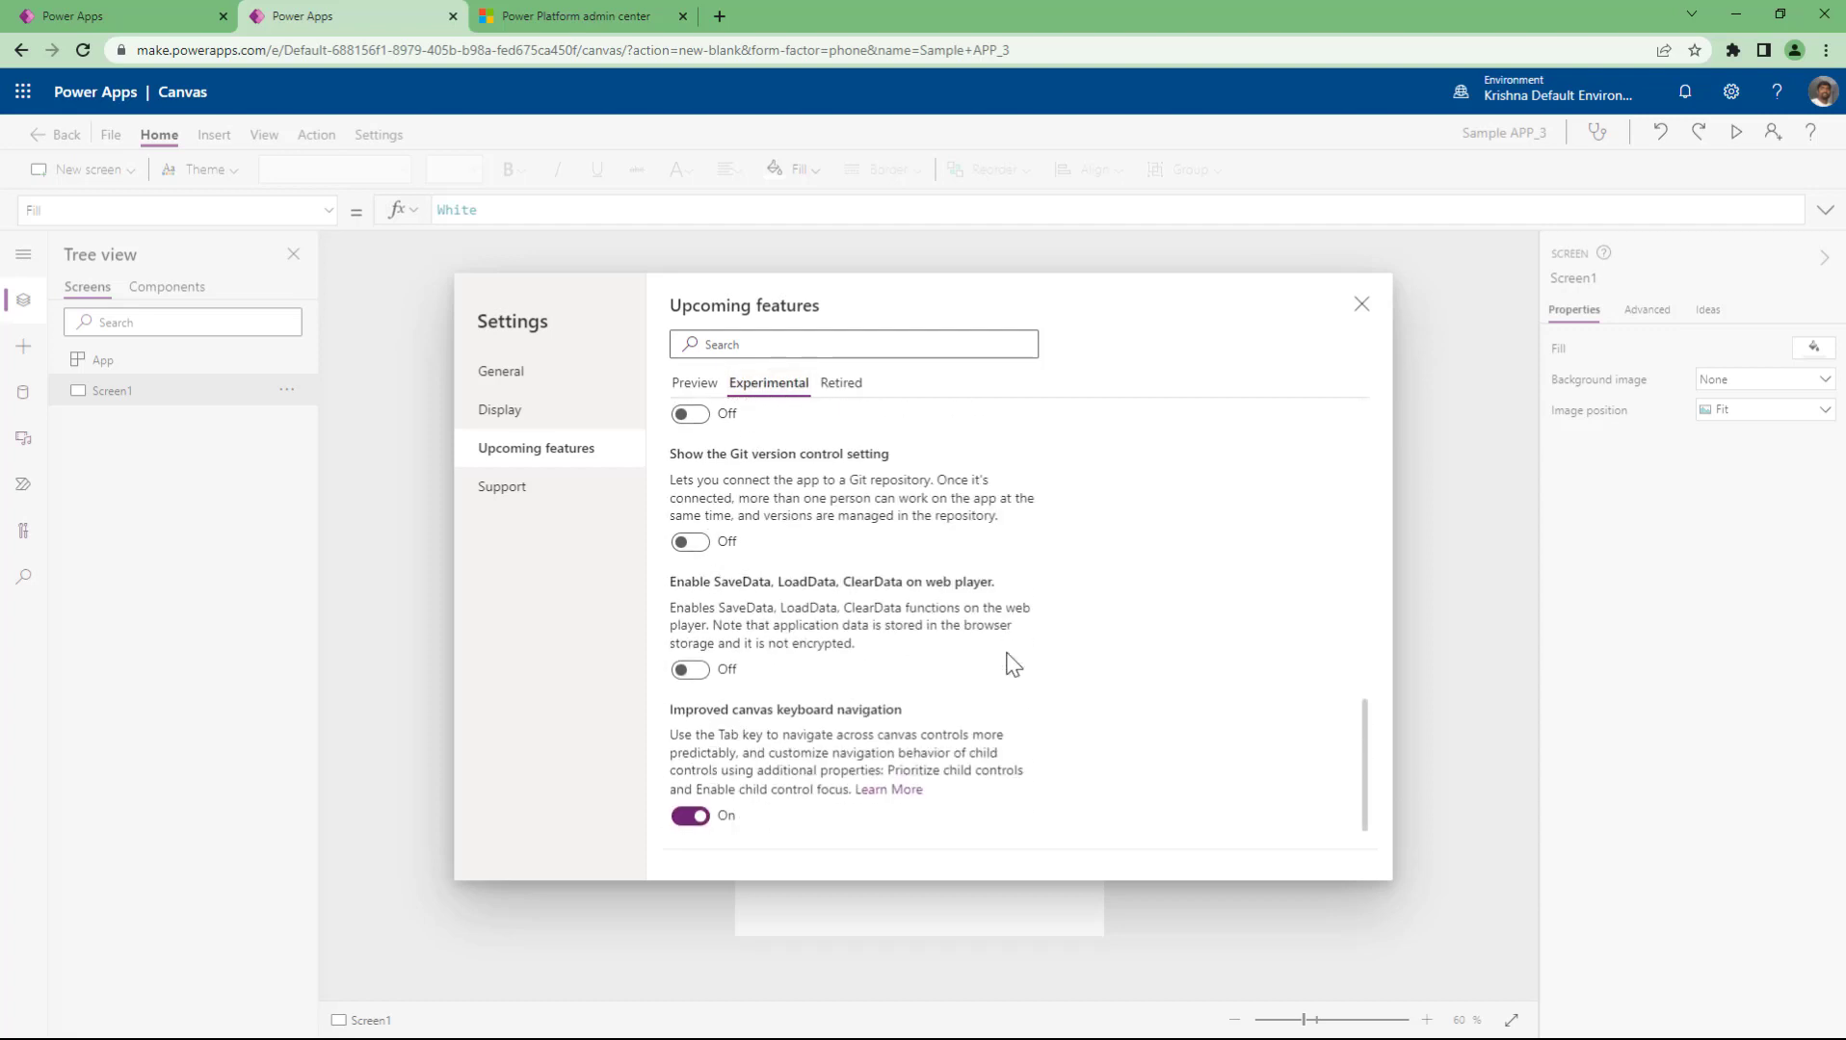
{"action": "left_click", "coordinate": [712, 395]}
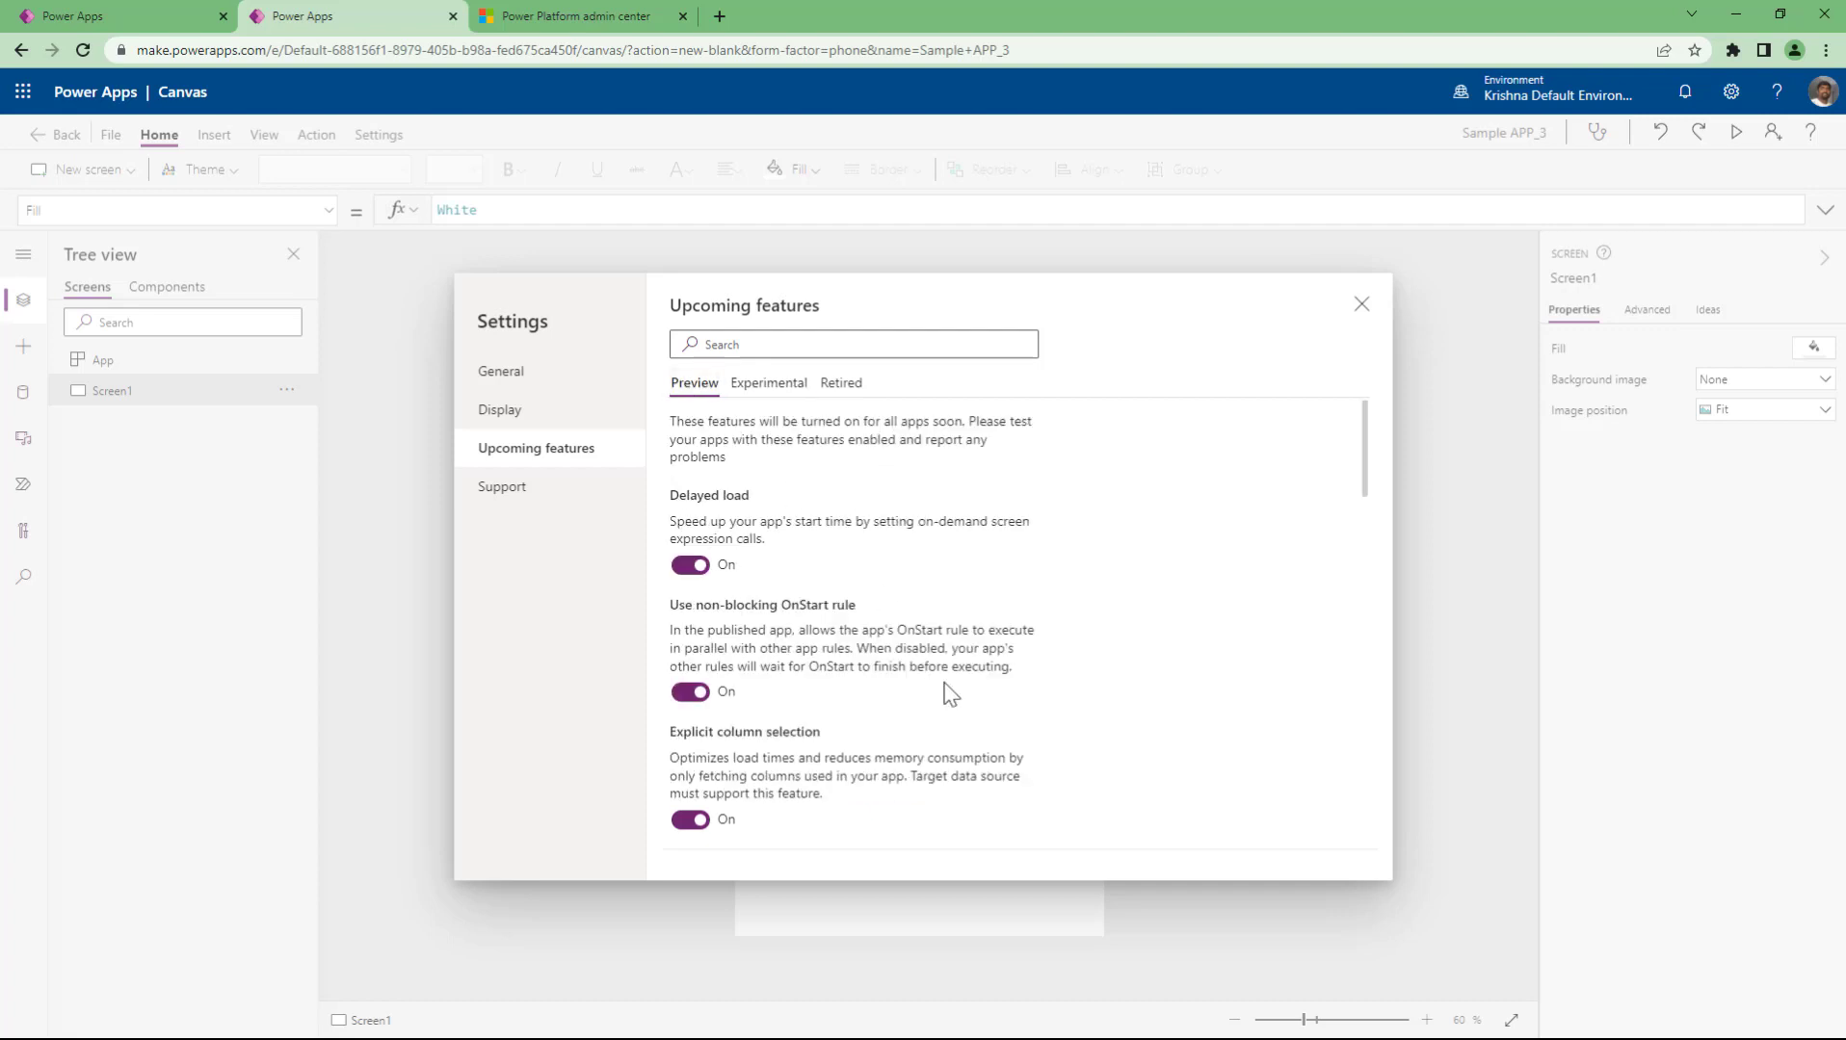
{"action": "scroll", "coordinate": [948, 693], "scroll_direction": "down", "scroll_amount": 5}
{"action": "left_click", "coordinate": [535, 494]}
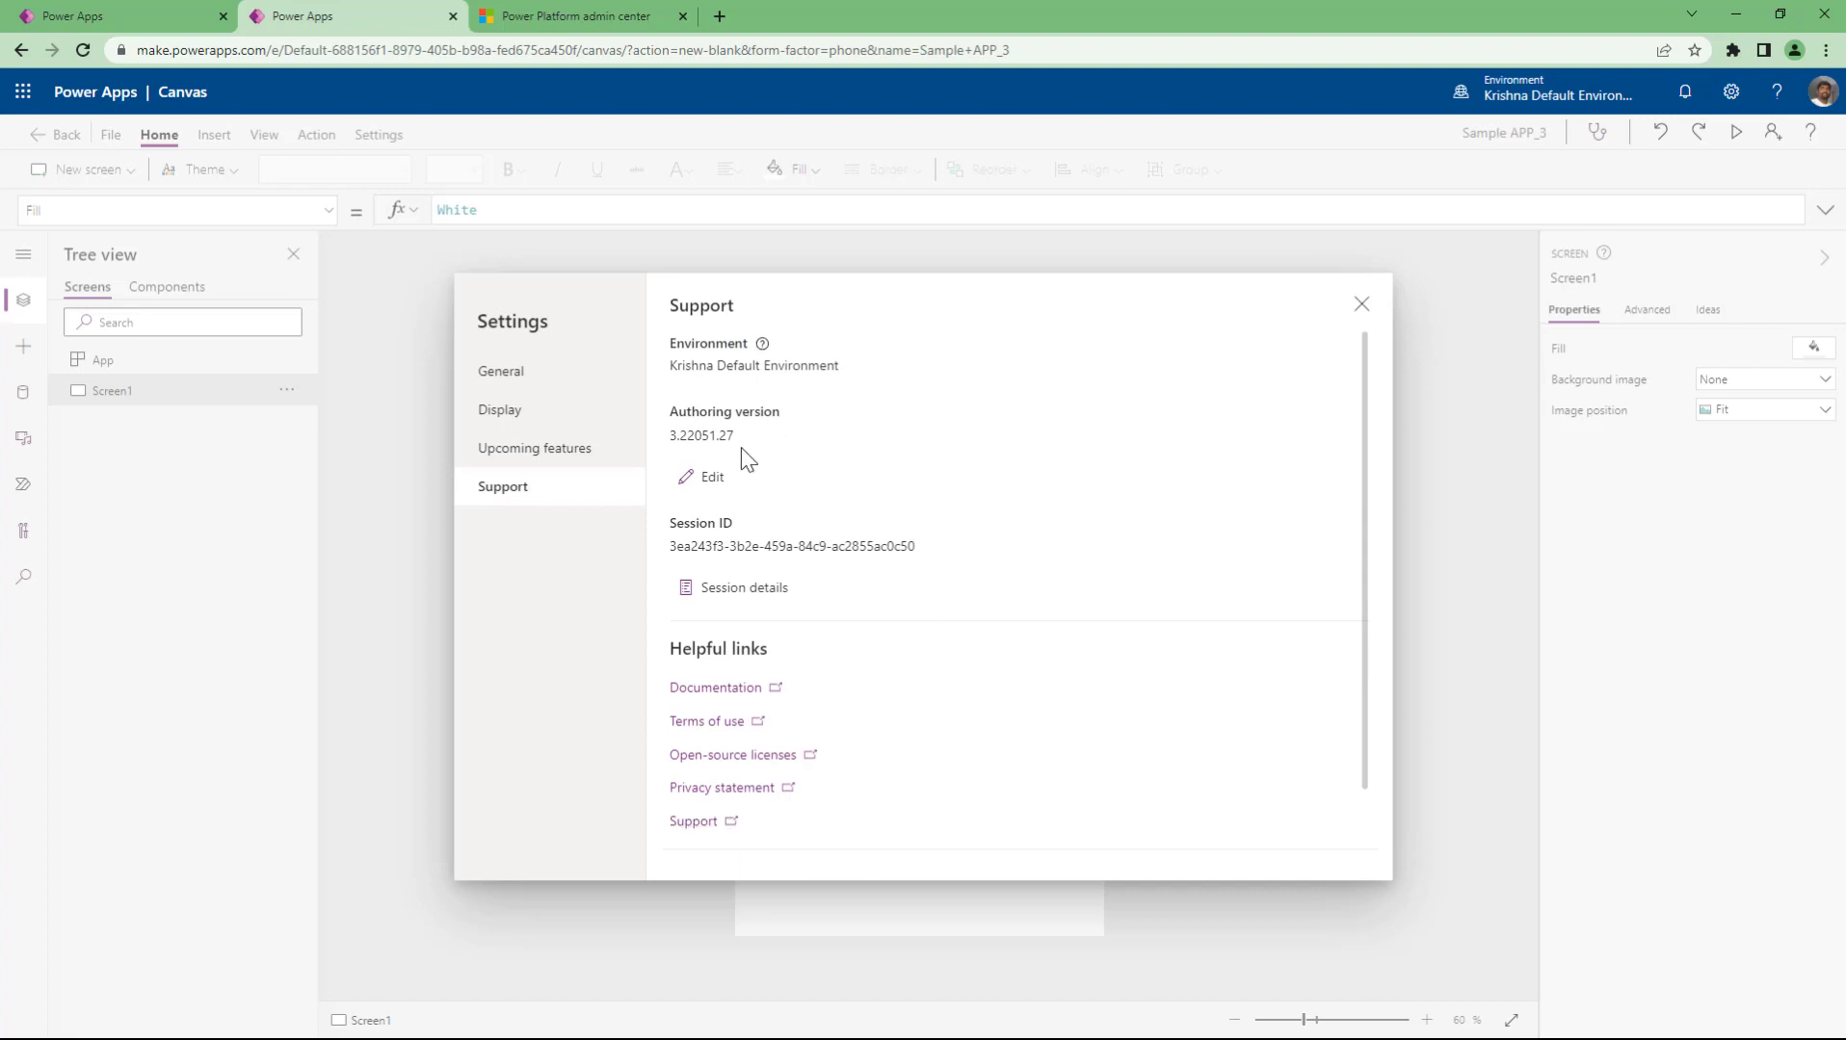
{"action": "left_click", "coordinate": [563, 393]}
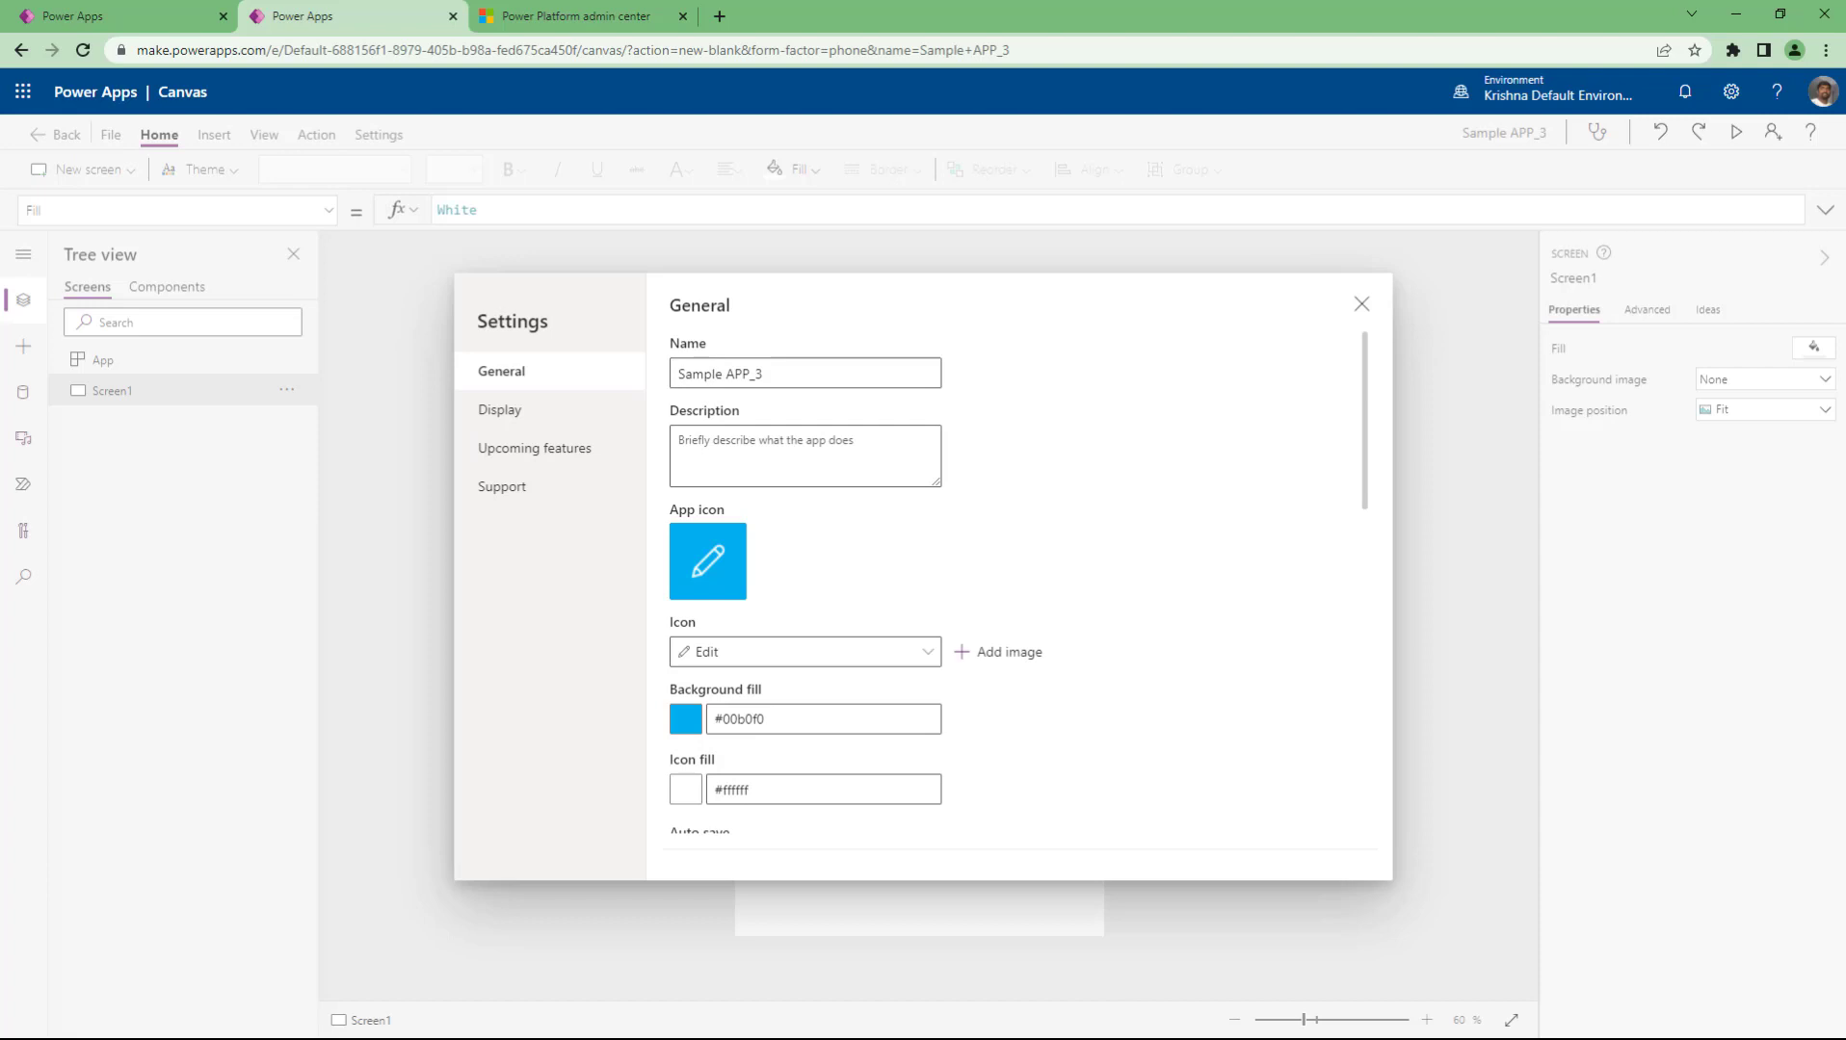
- Close Sample APP_3 together with its settings, and dismiss the display settings of Sample APP_2 after reviewing them
{"action": "left_click", "coordinate": [1362, 305]}
{"action": "left_click", "coordinate": [453, 17]}
{"action": "left_click", "coordinate": [1012, 158]}
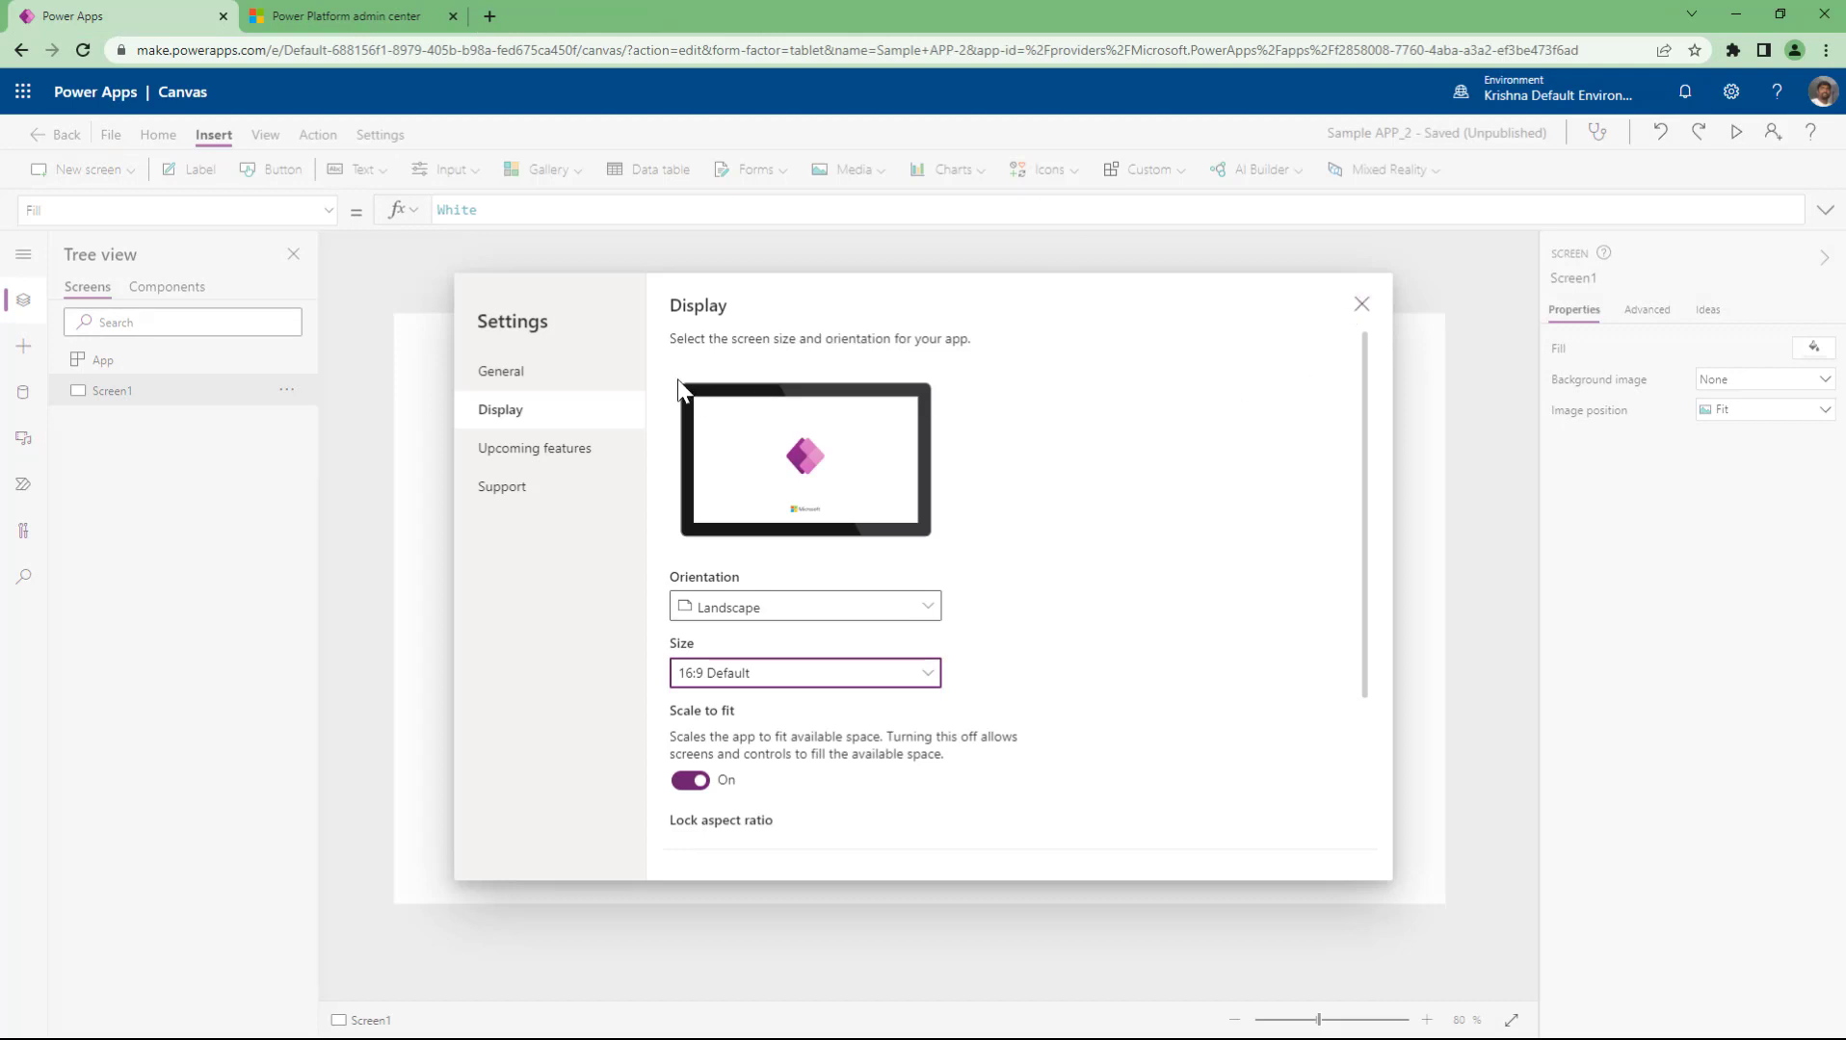
{"action": "scroll", "coordinate": [1253, 713], "scroll_direction": "down", "scroll_amount": 3}
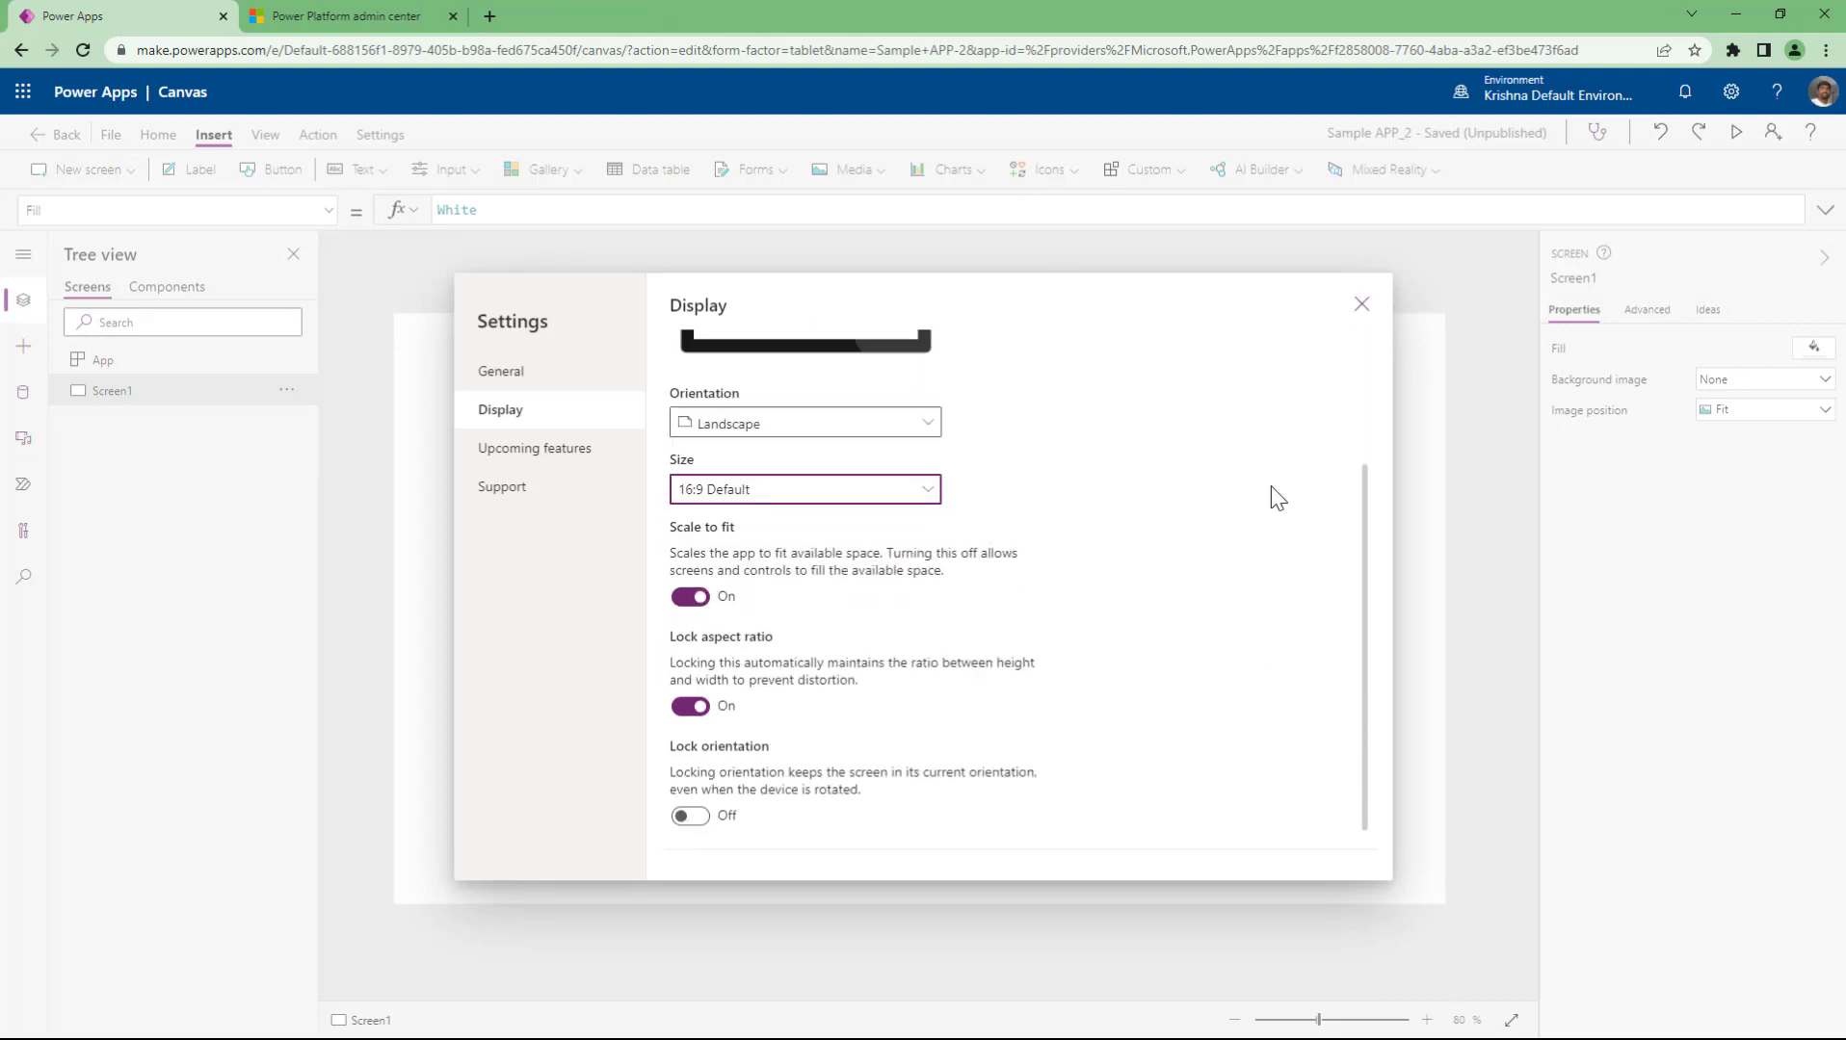
{"action": "left_click", "coordinate": [1361, 305]}
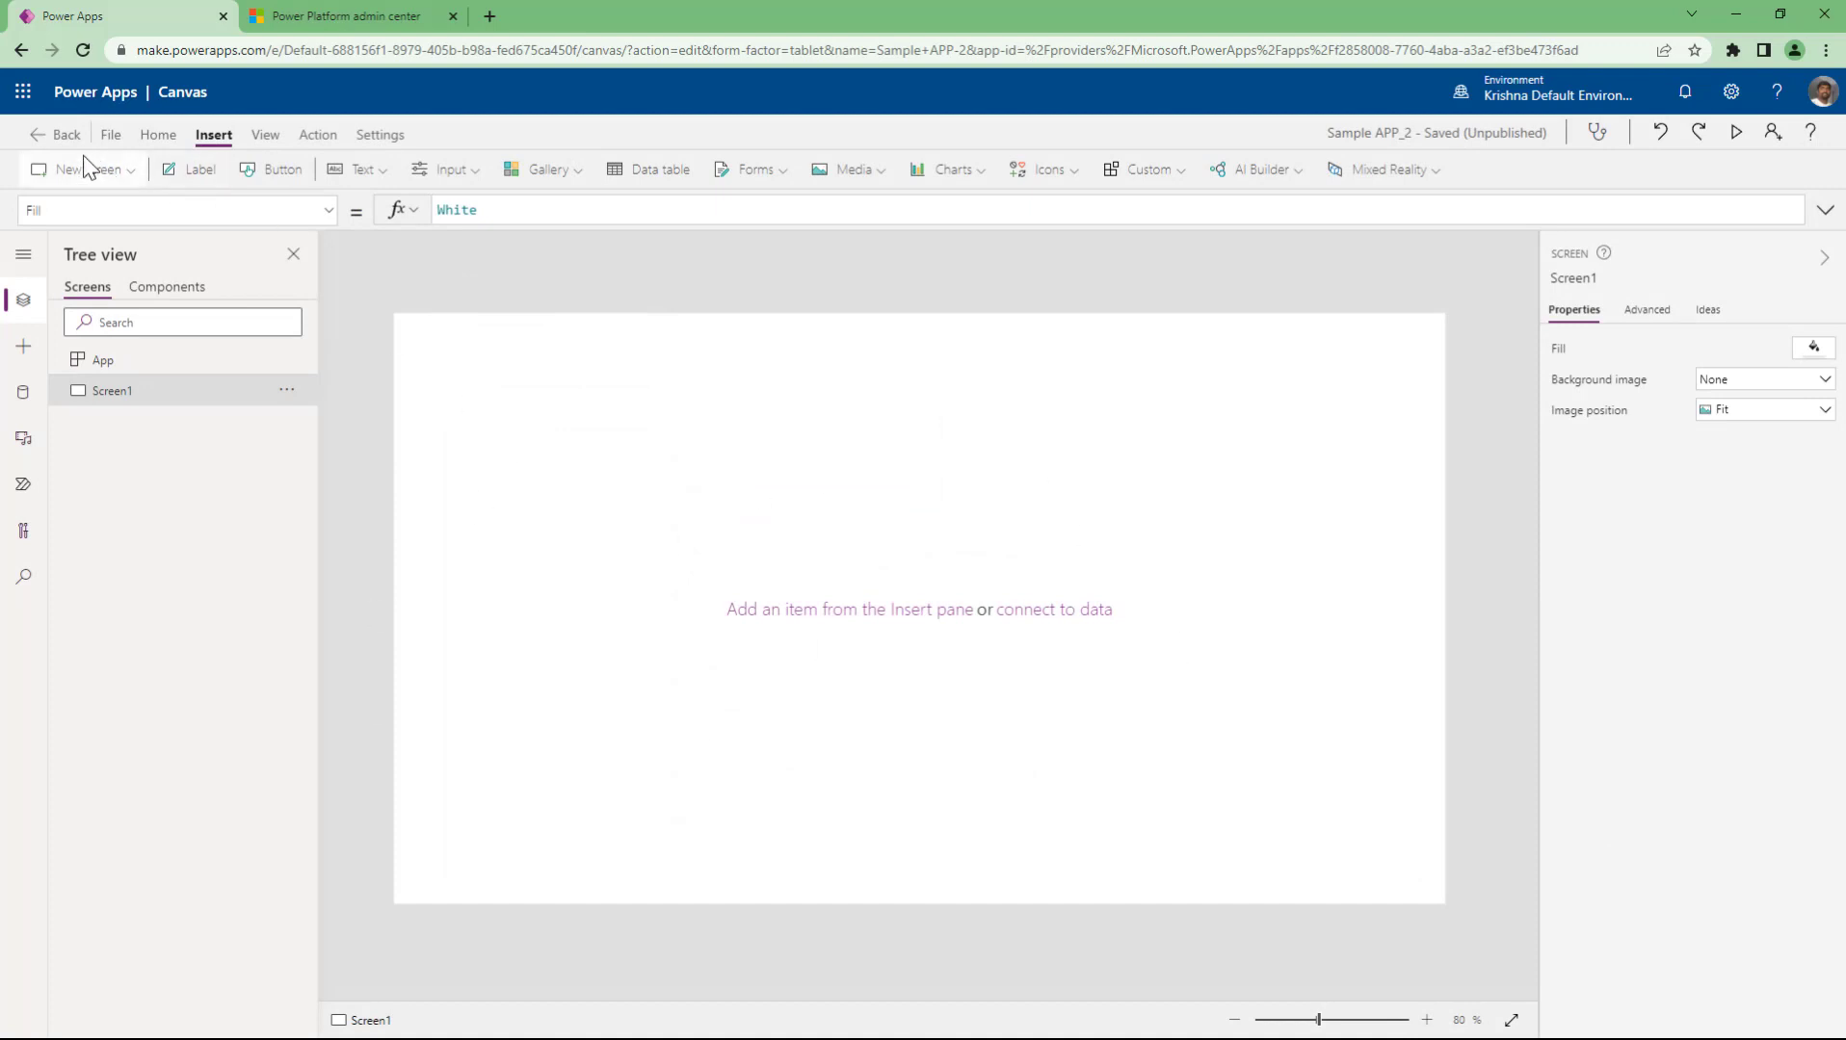
- Add a new screen to Sample APP_2 using the Scrollable template
{"action": "left_click", "coordinate": [157, 136]}
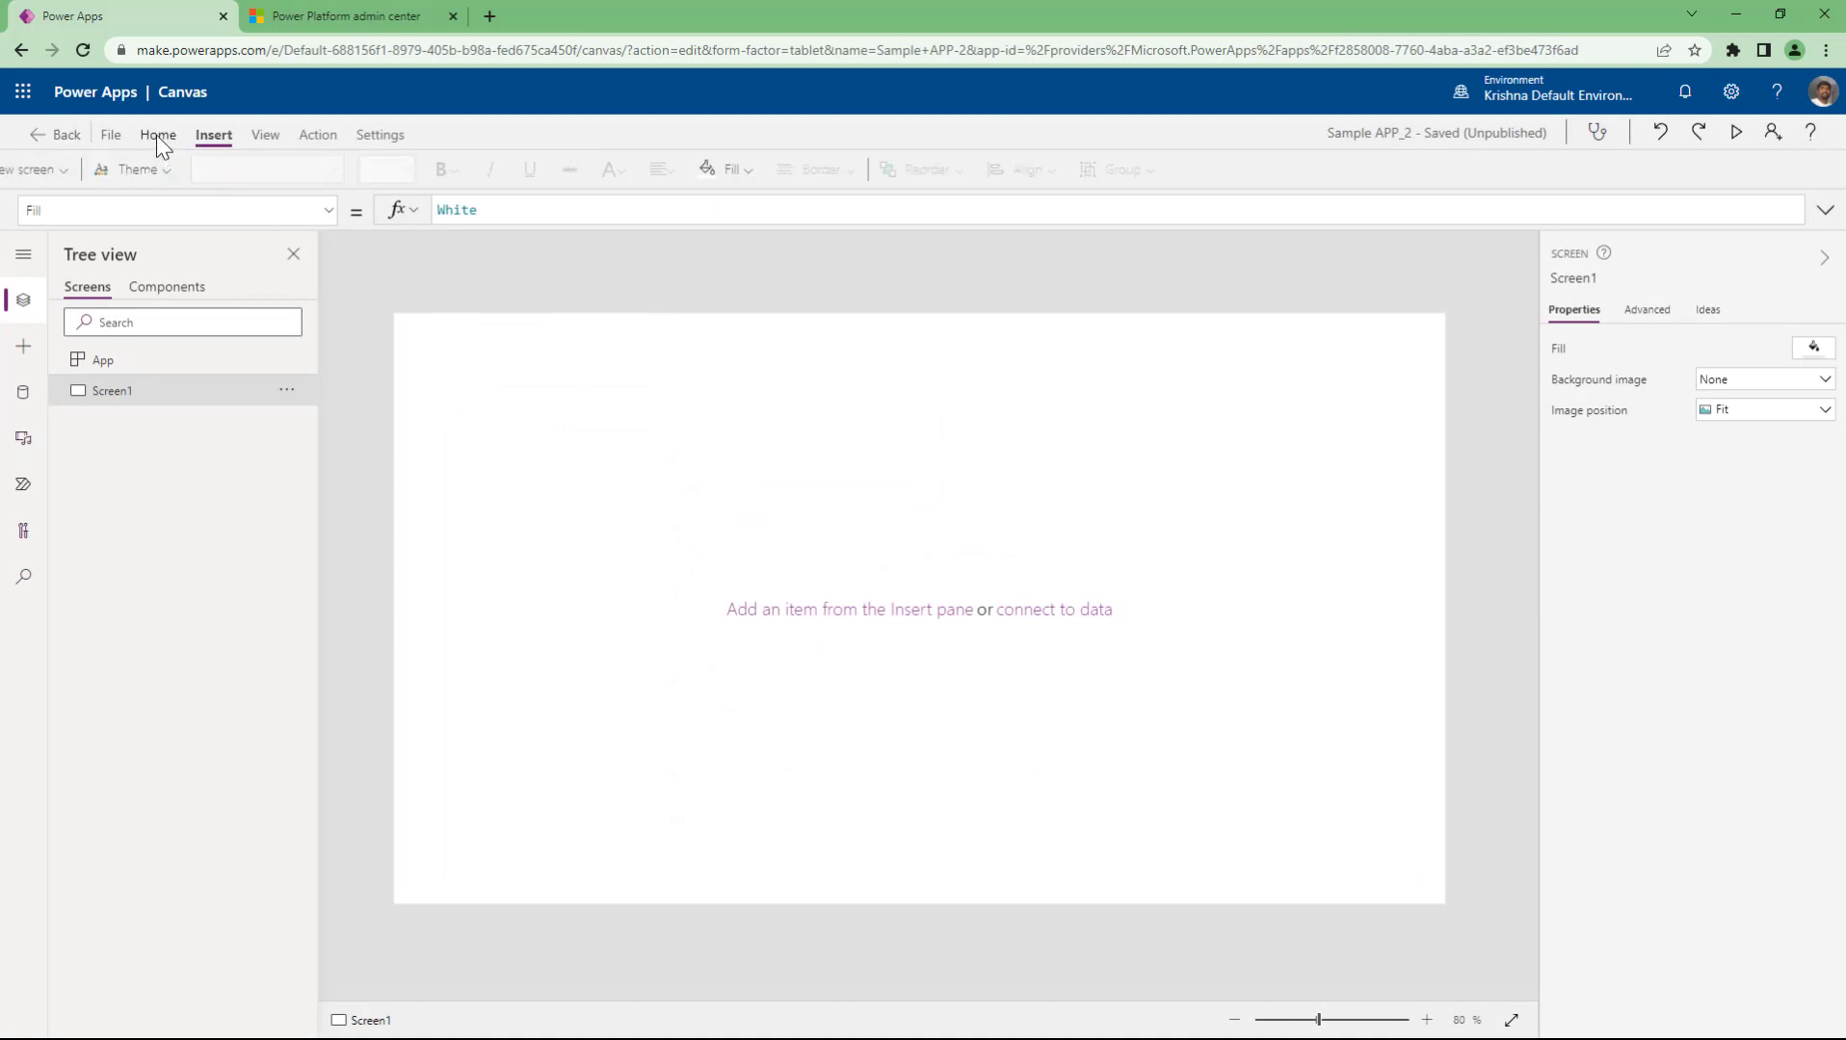
{"action": "left_click", "coordinate": [208, 140]}
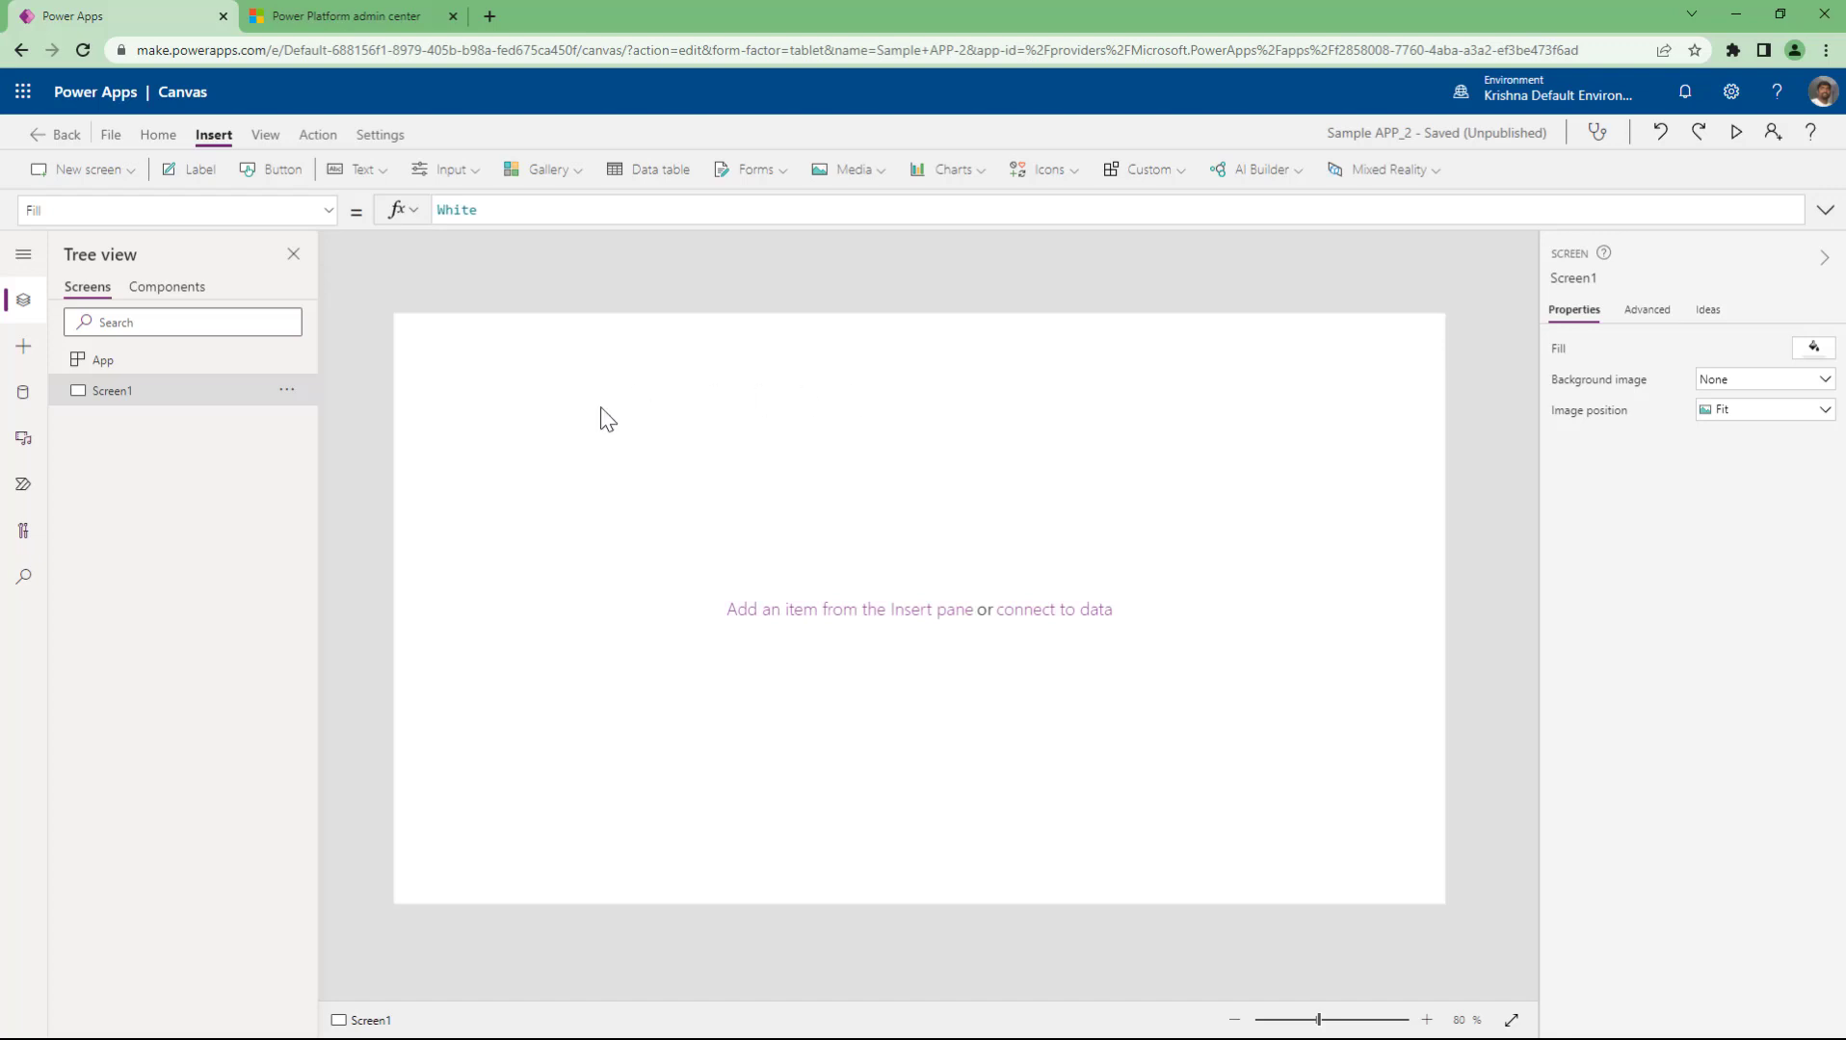
{"action": "left_click", "coordinate": [169, 142]}
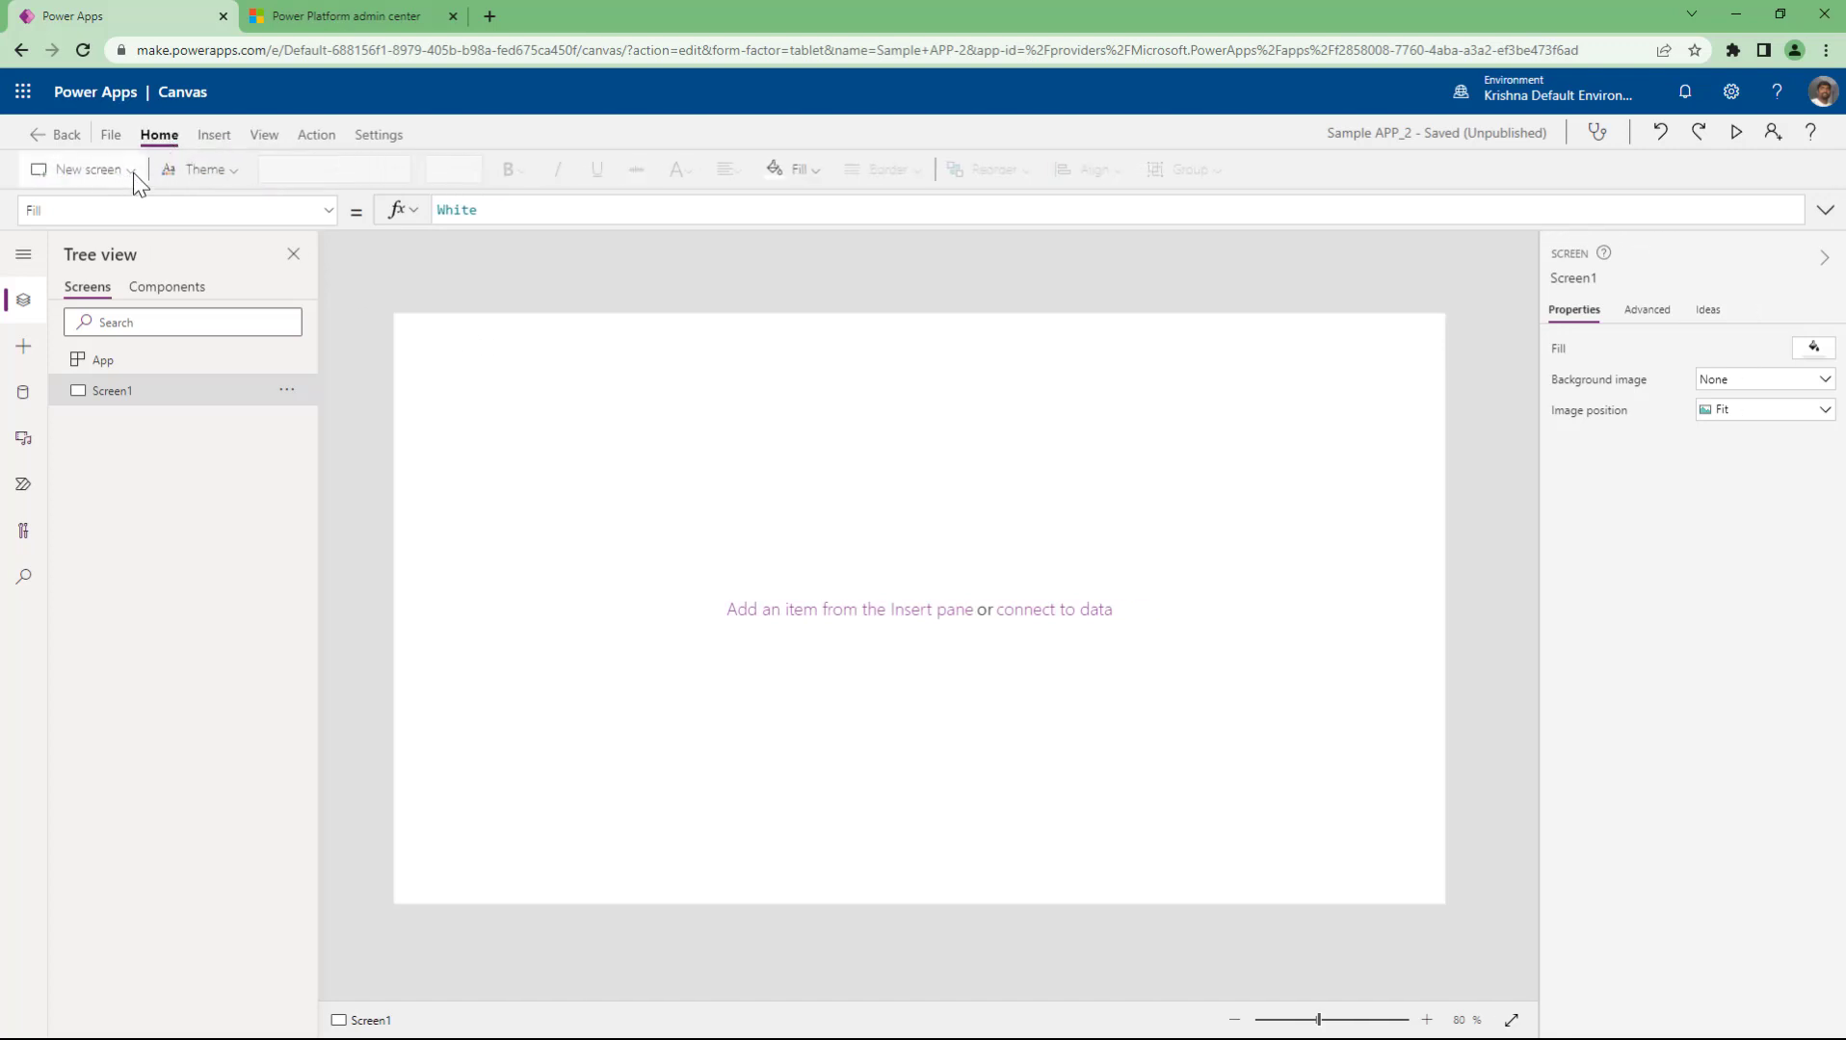
{"action": "left_click", "coordinate": [133, 174]}
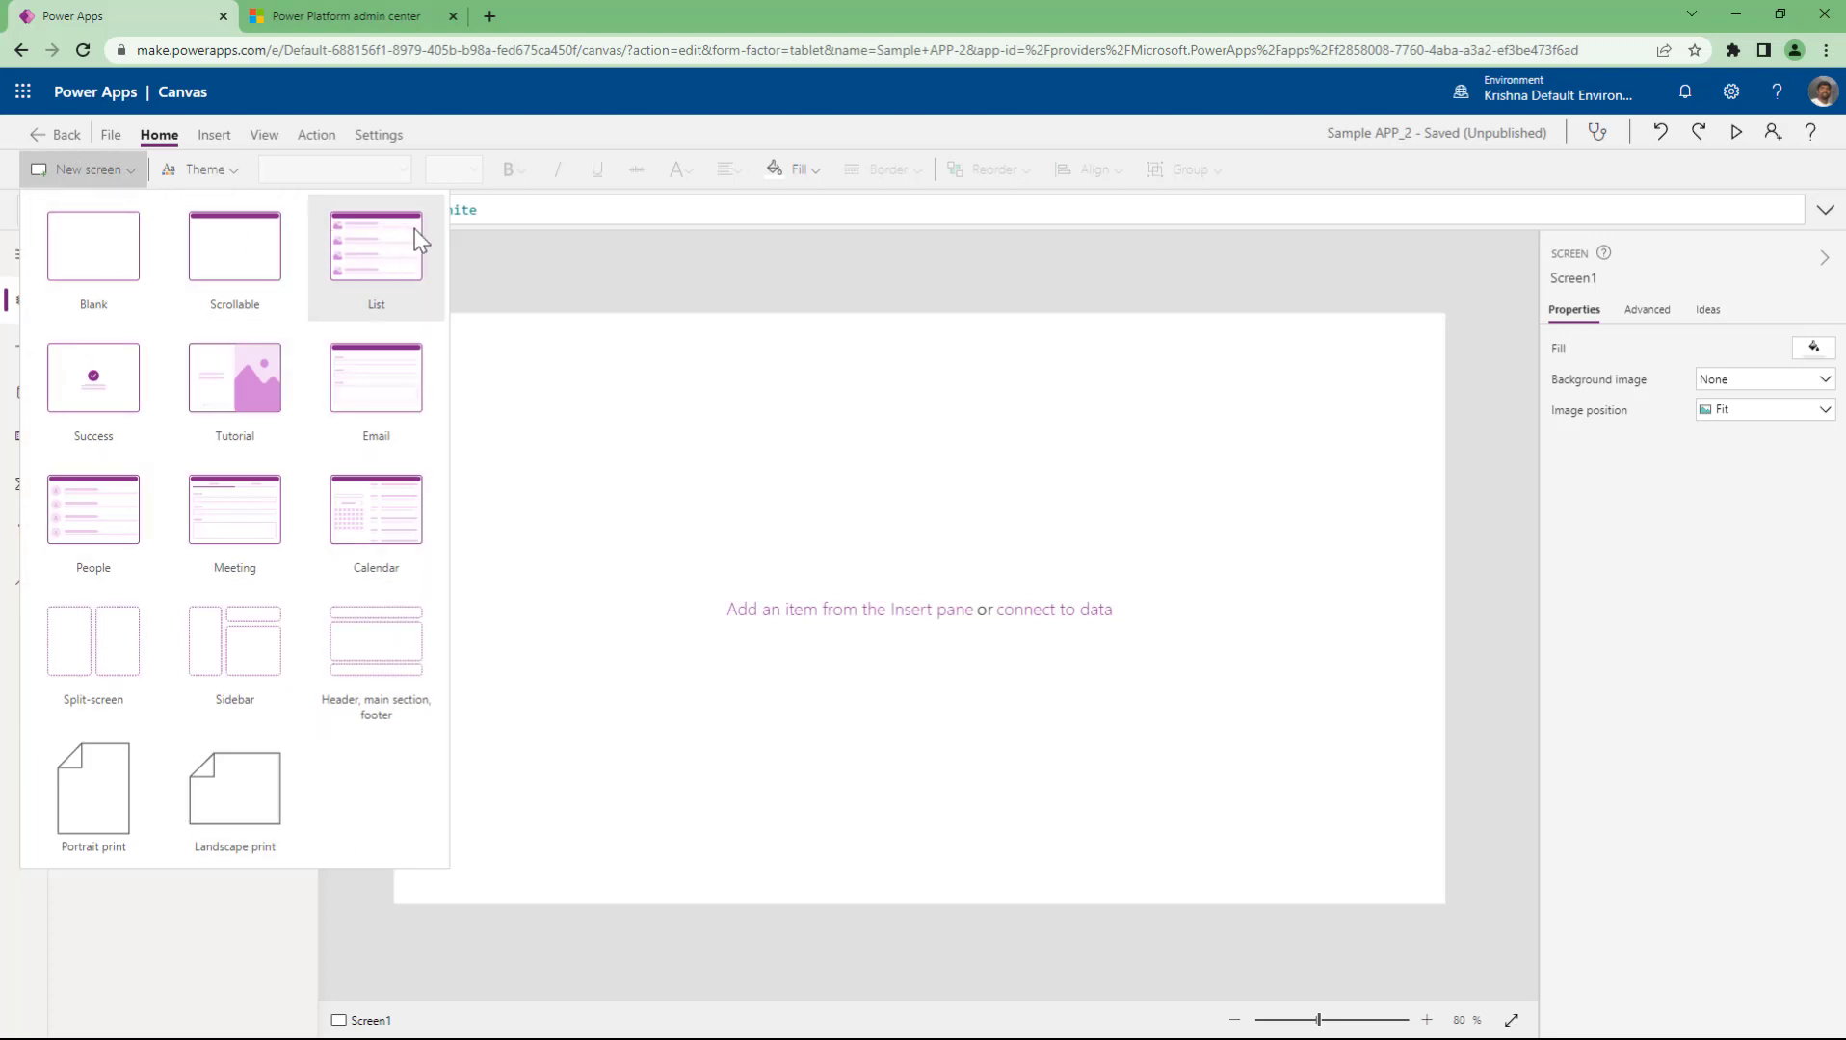
{"action": "left_click", "coordinate": [827, 520]}
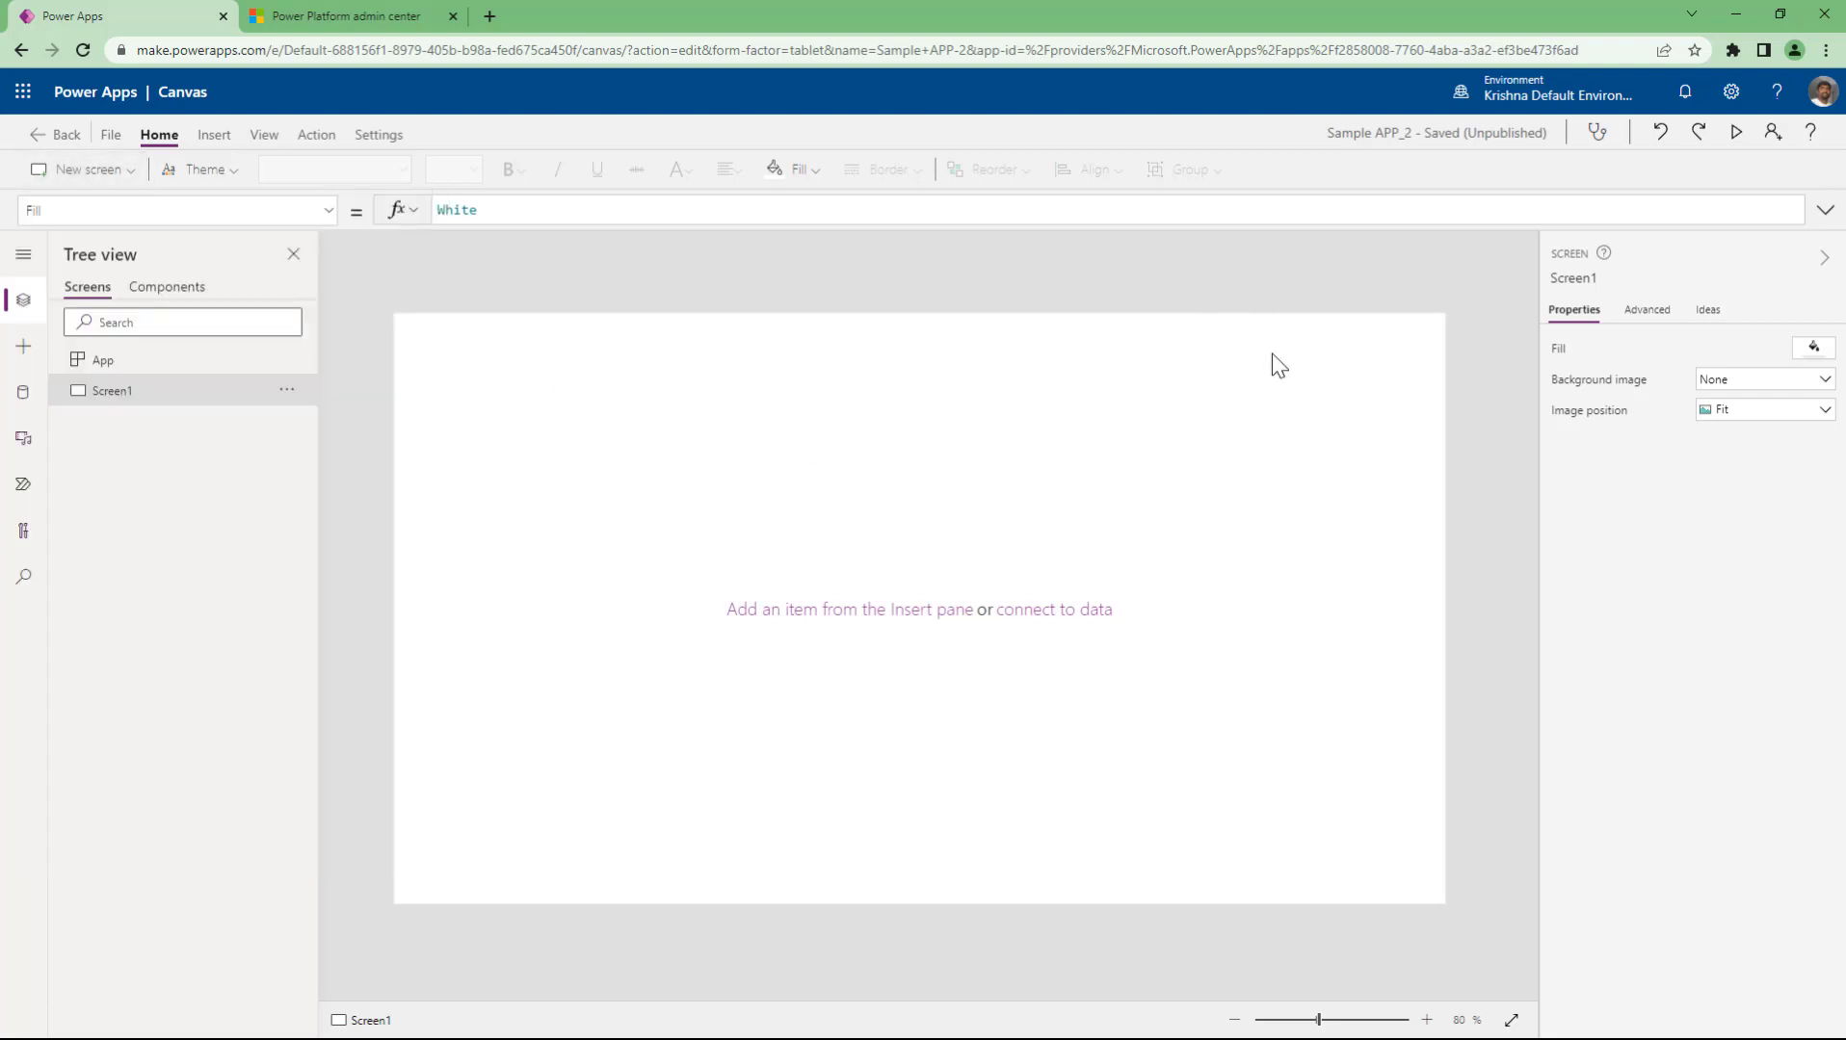
{"action": "left_click", "coordinate": [119, 169]}
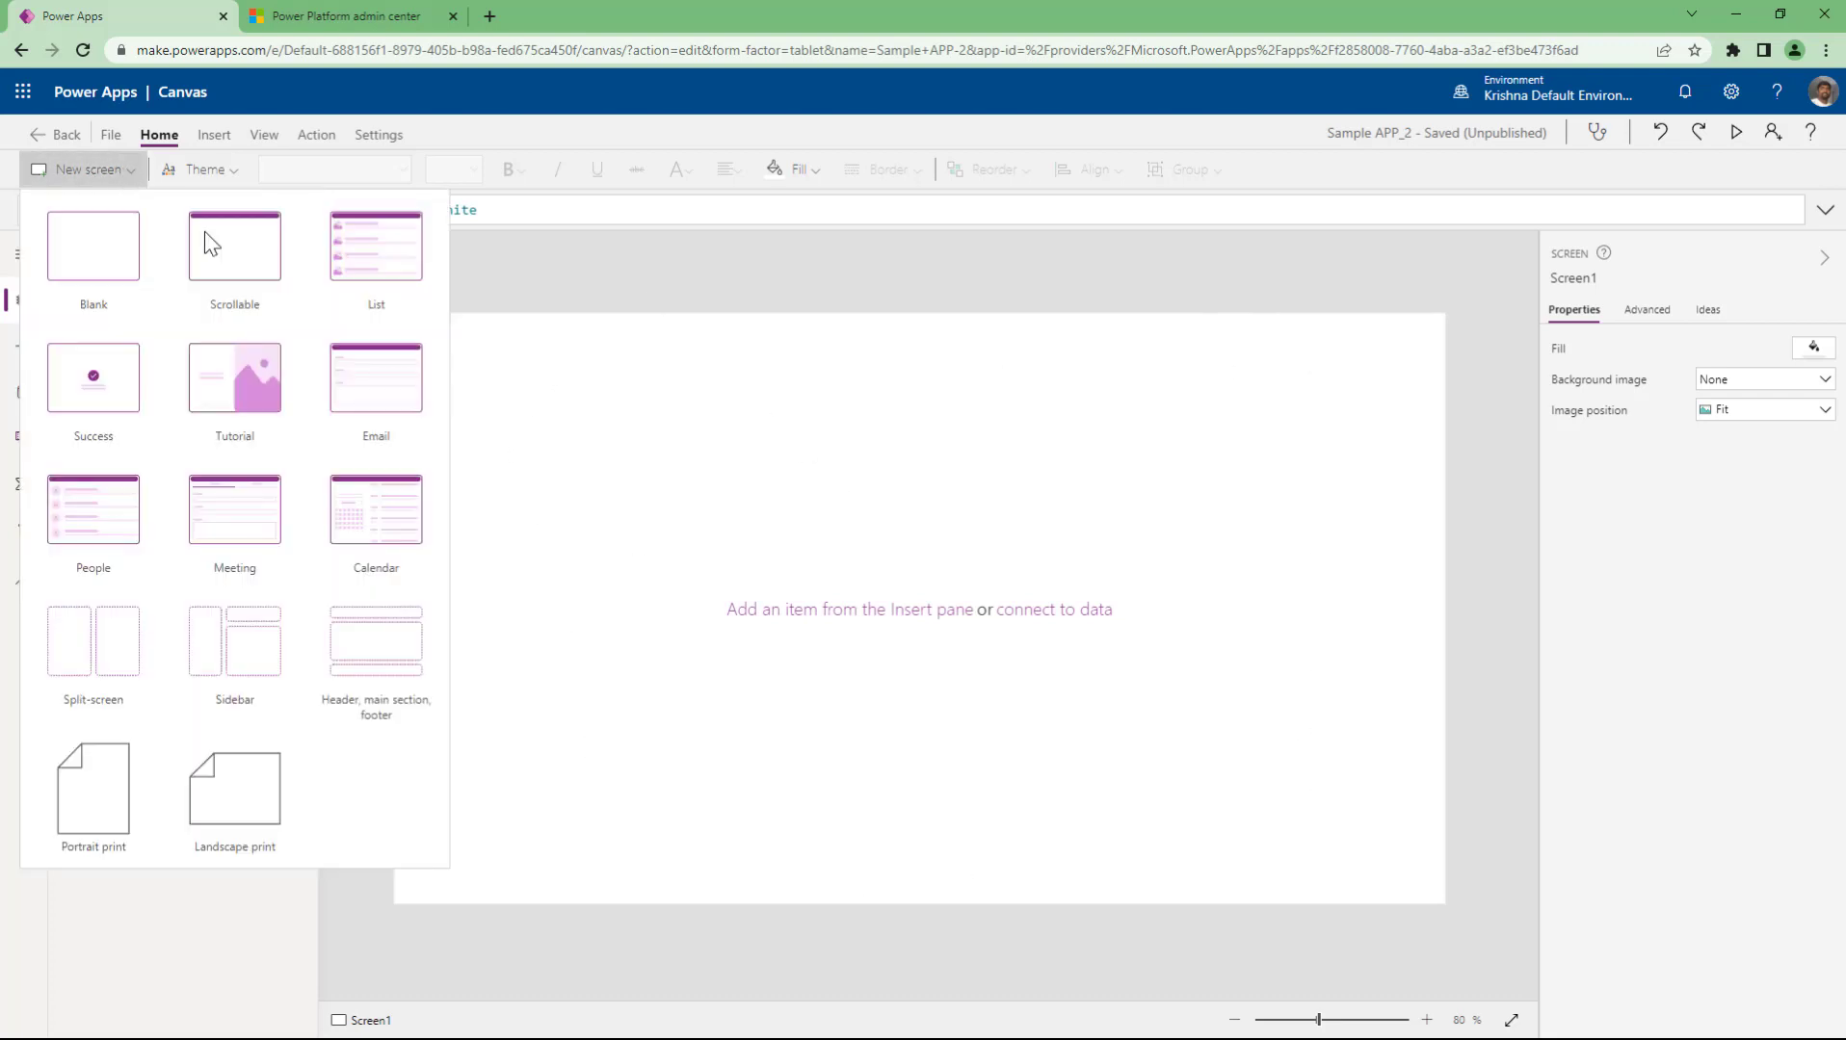
{"action": "left_click", "coordinate": [249, 285]}
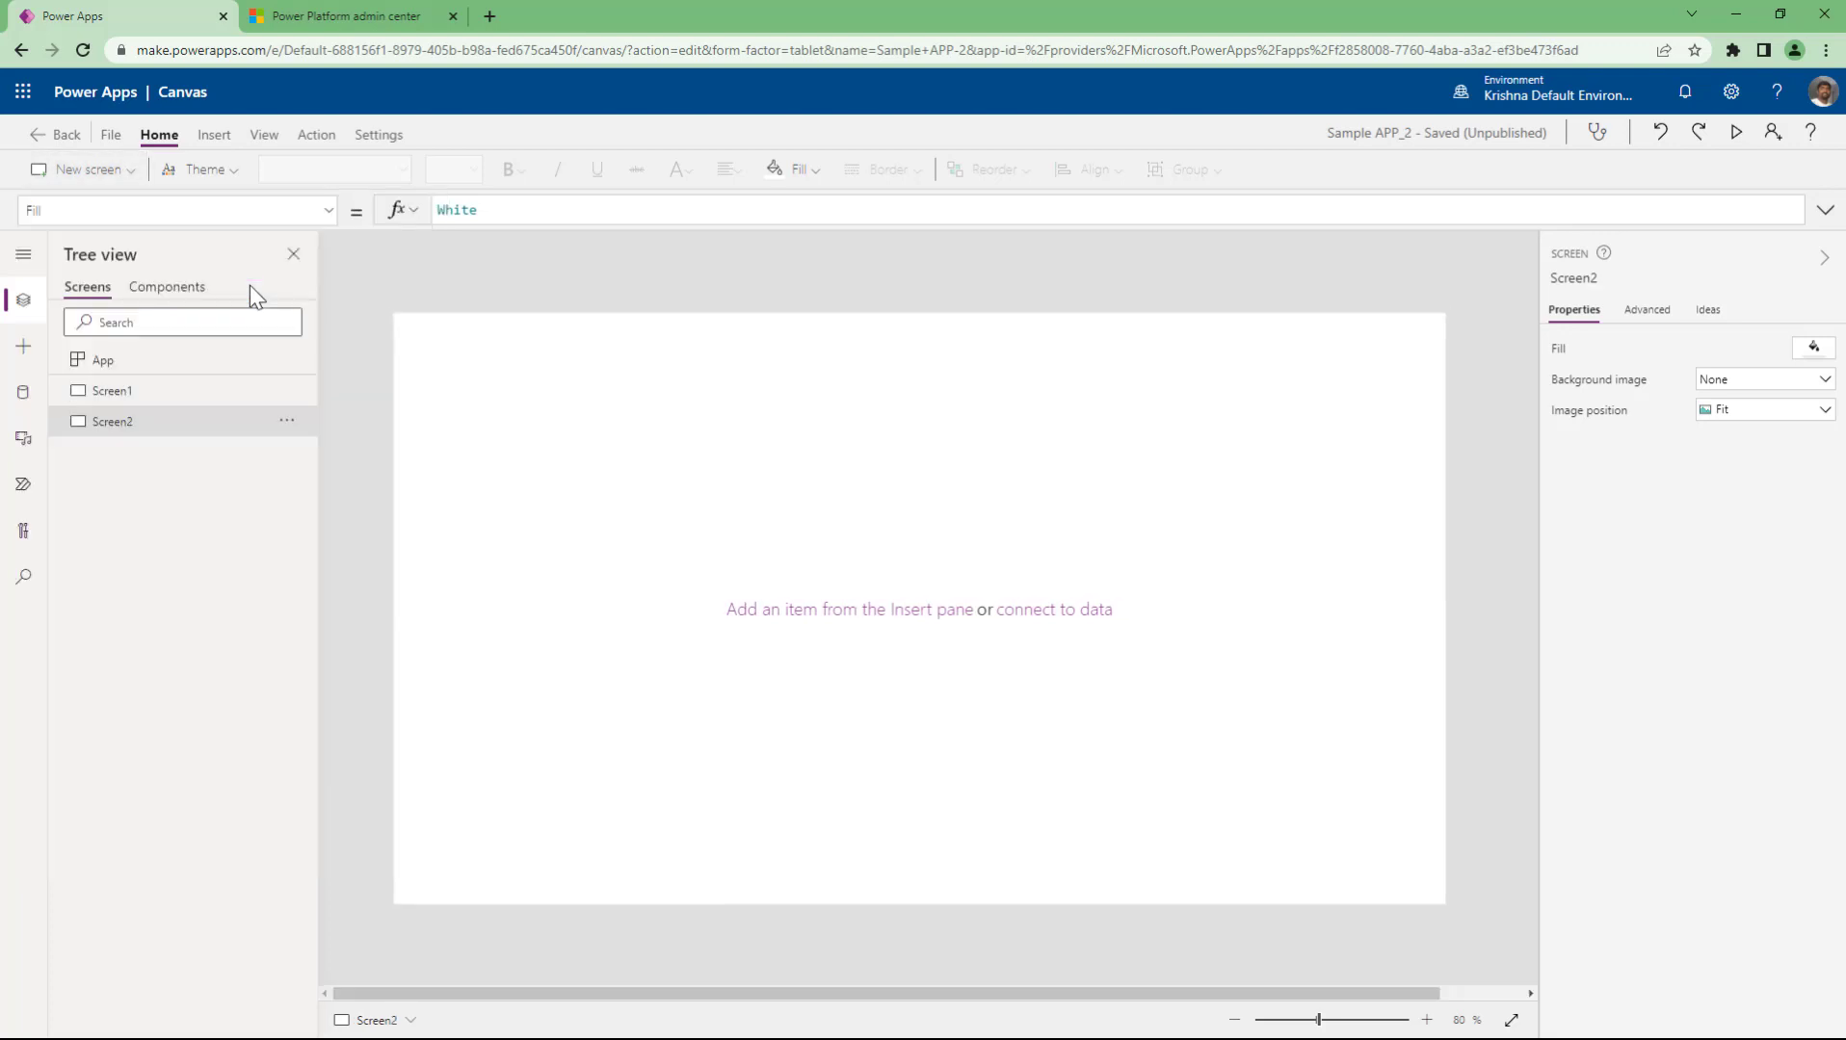
- Review the screen templates, compare Screen1 with Screen2, and inspect Screen2's fluid grid, title label and header rectangle
{"action": "left_click", "coordinate": [133, 173]}
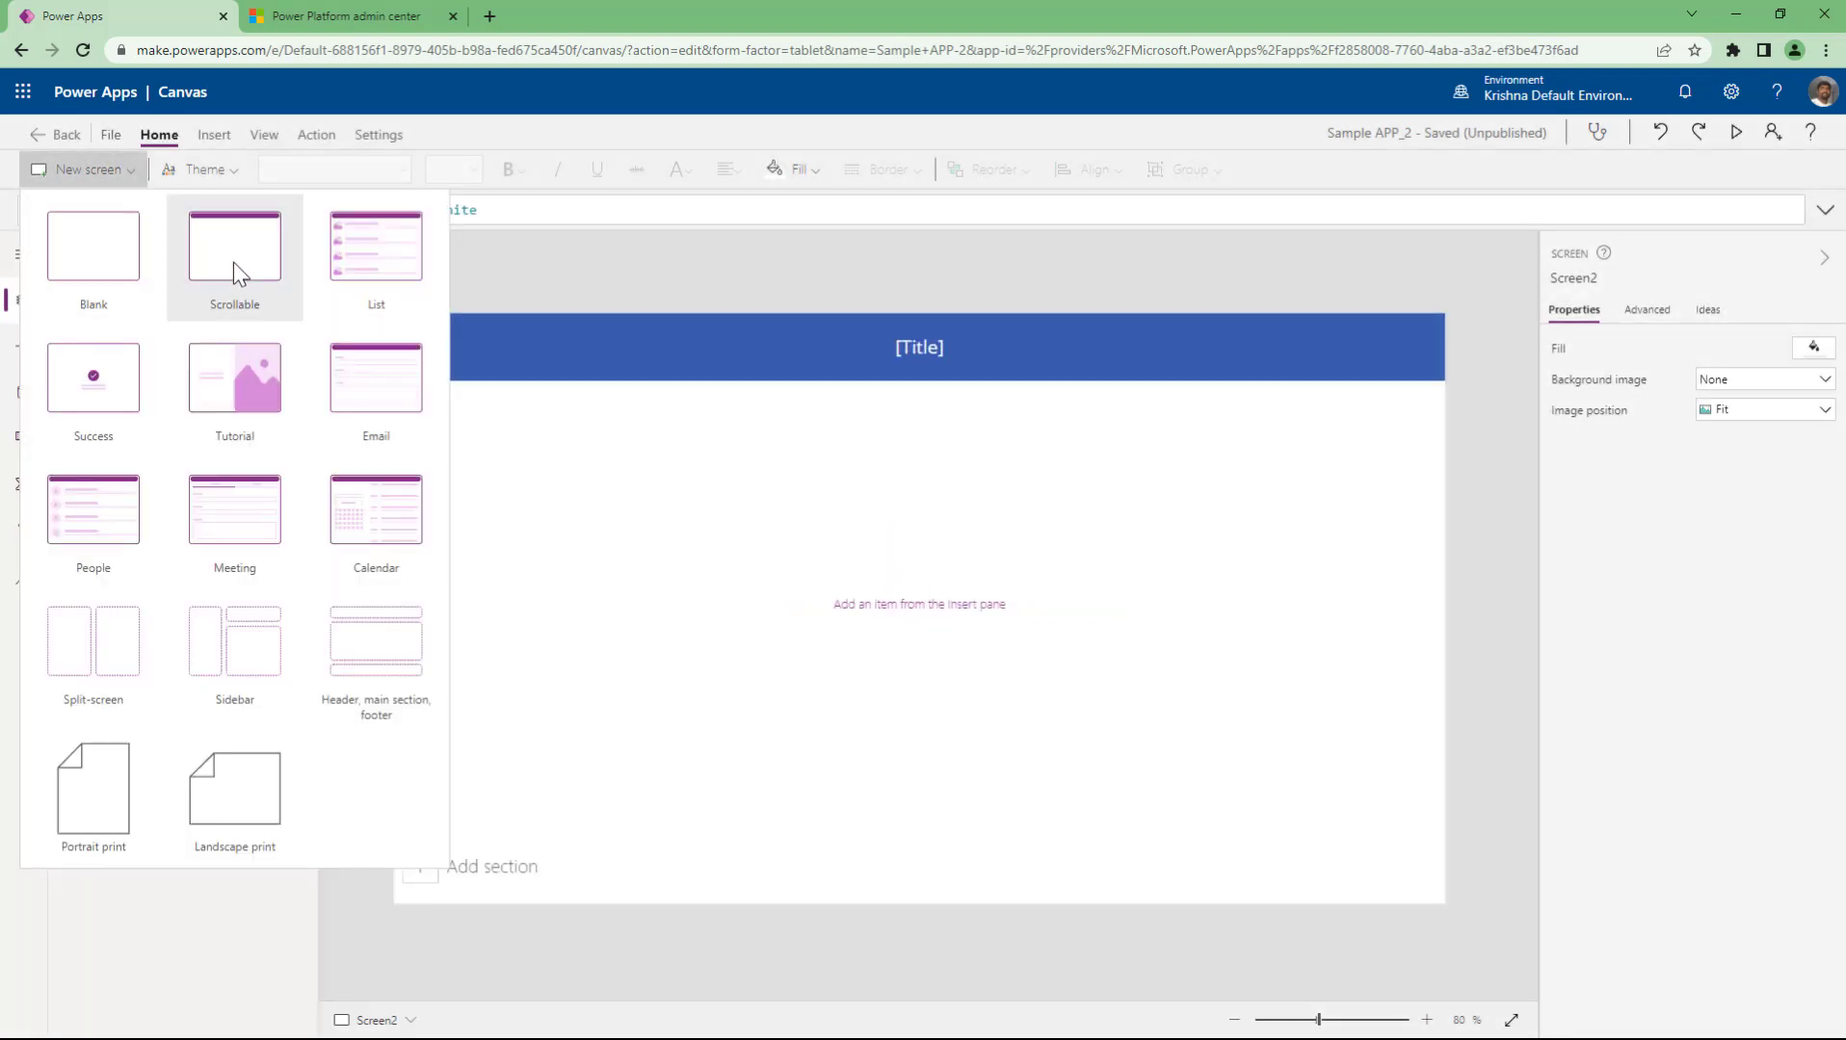
{"action": "left_click", "coordinate": [554, 249]}
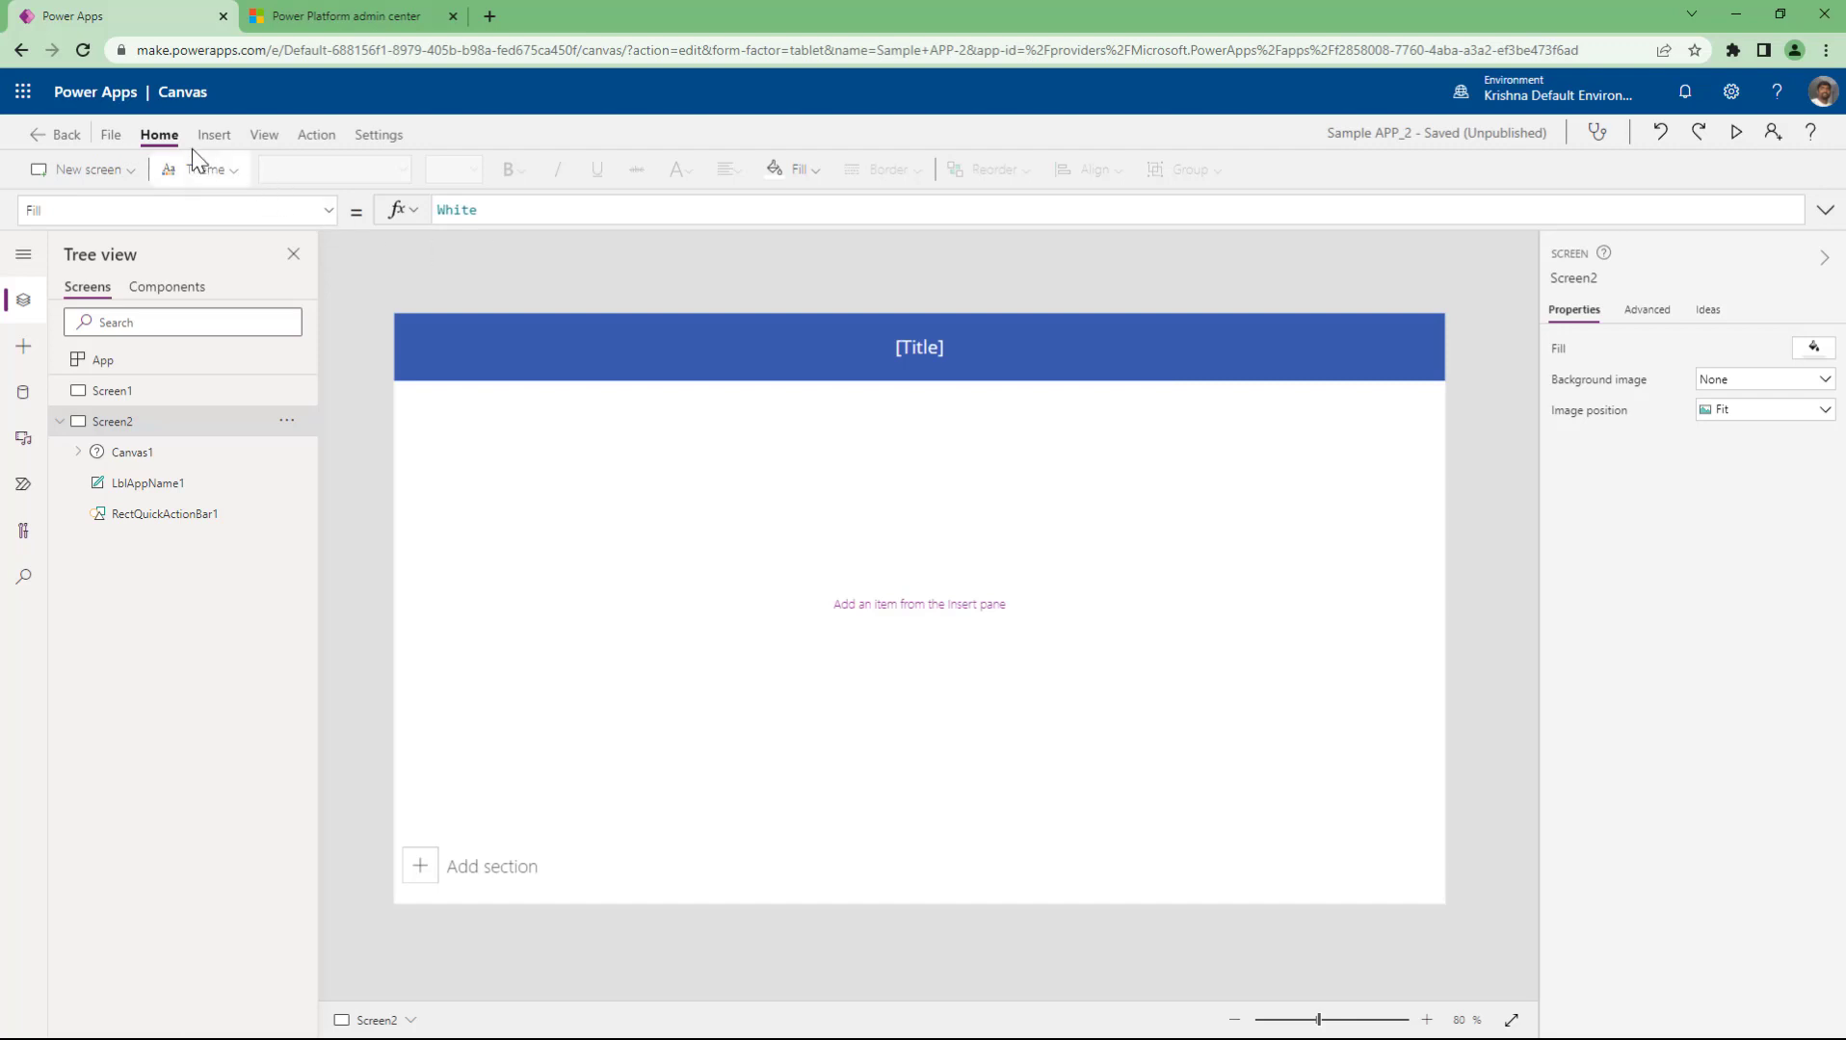
{"action": "left_click", "coordinate": [214, 137]}
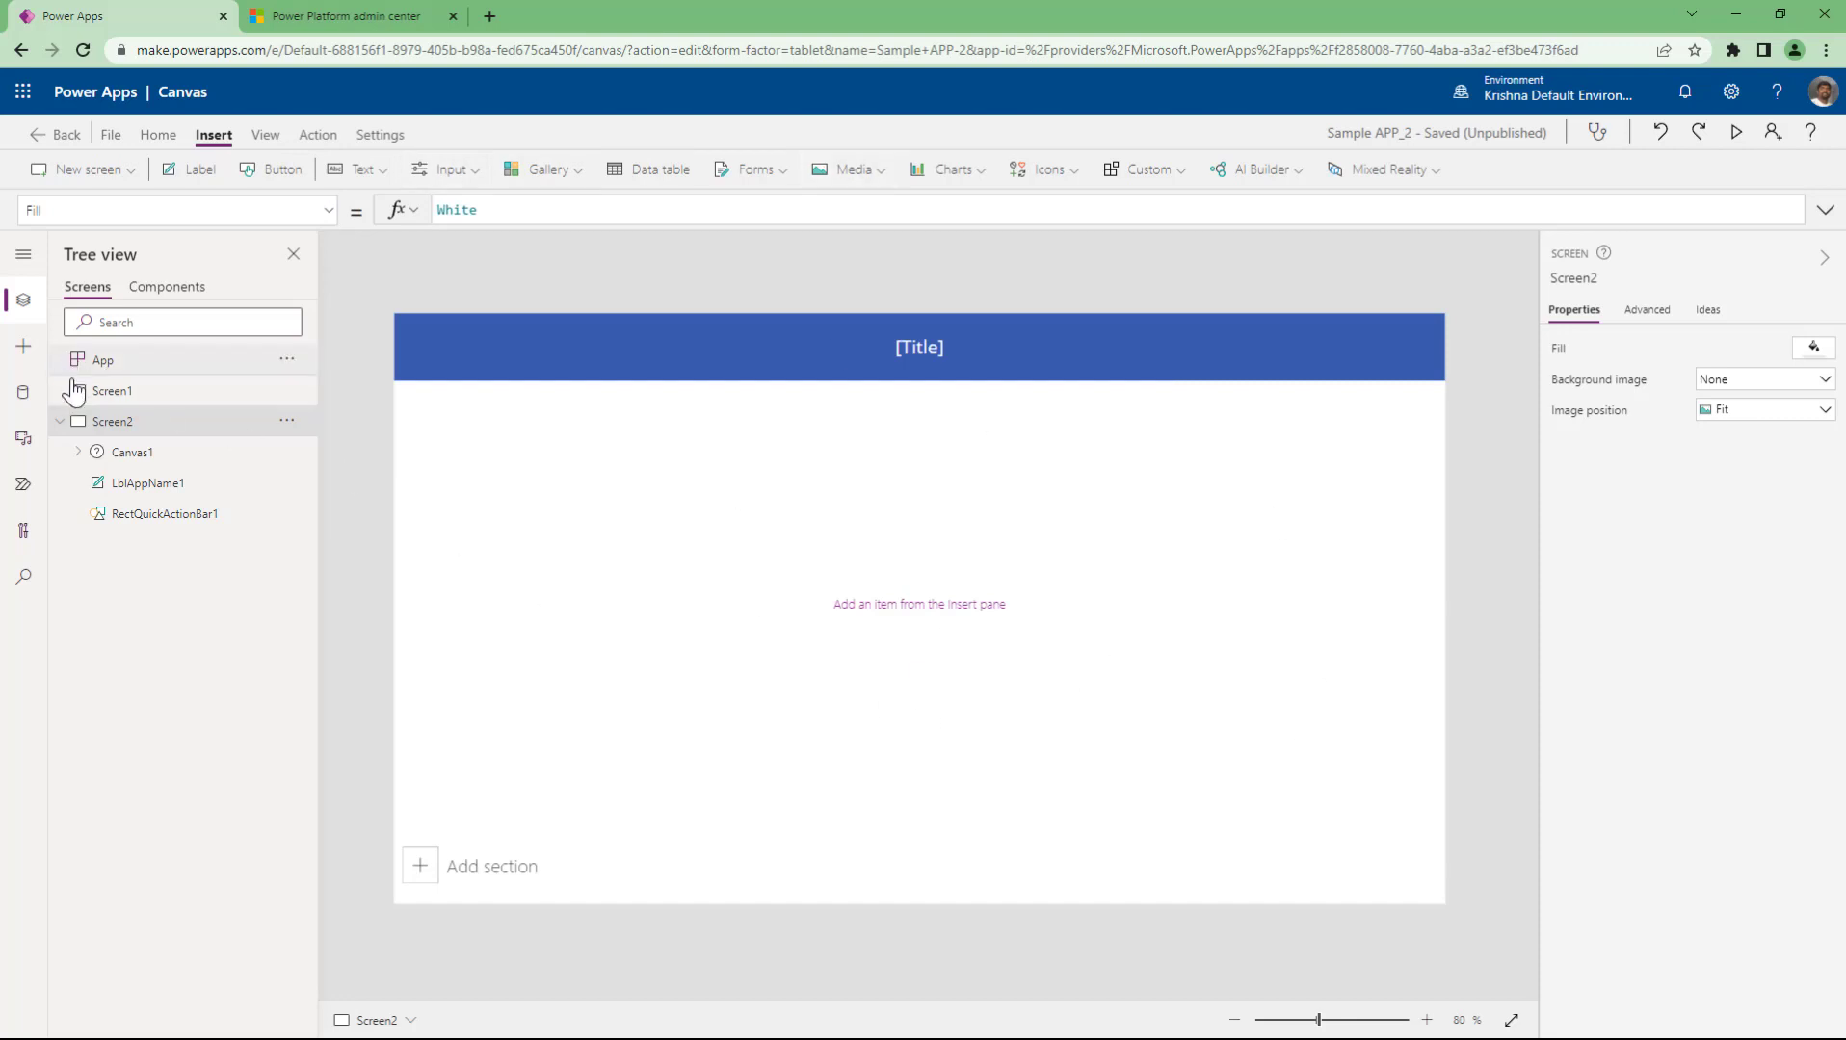
{"action": "left_click", "coordinate": [106, 392]}
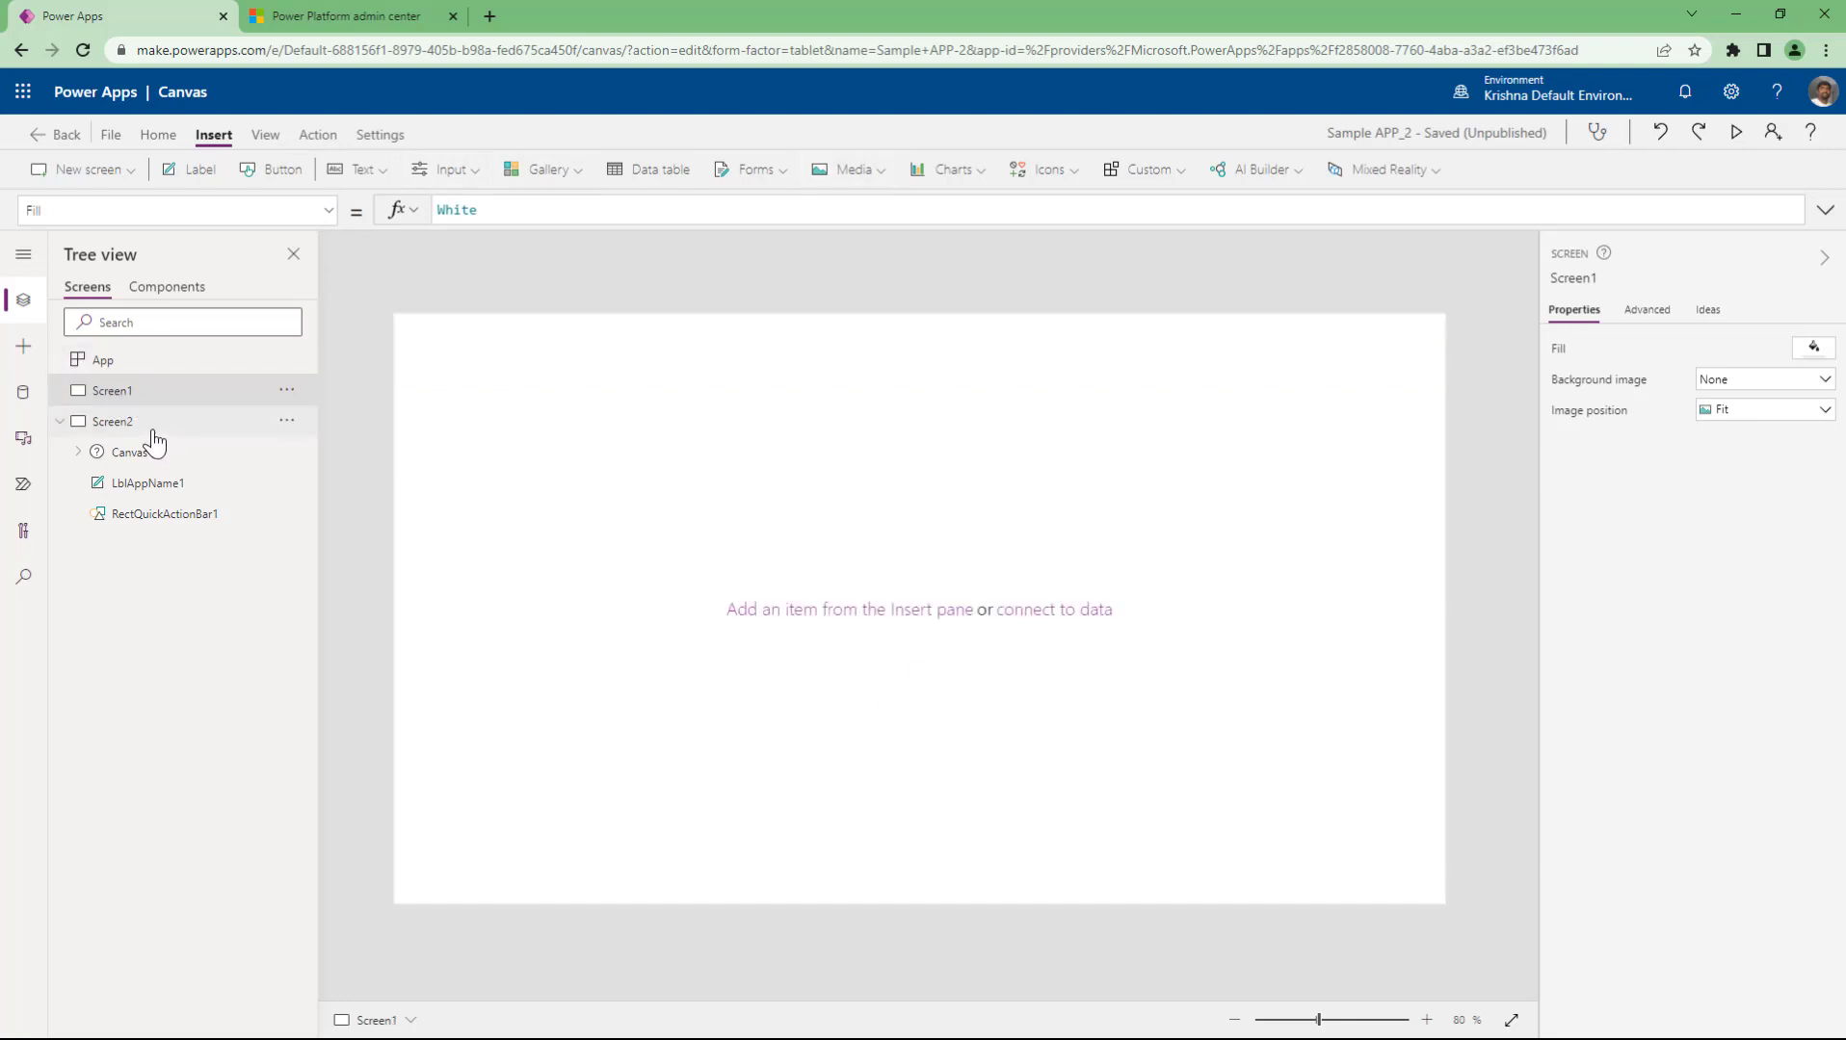
{"action": "left_click", "coordinate": [152, 430]}
{"action": "left_click", "coordinate": [126, 171]}
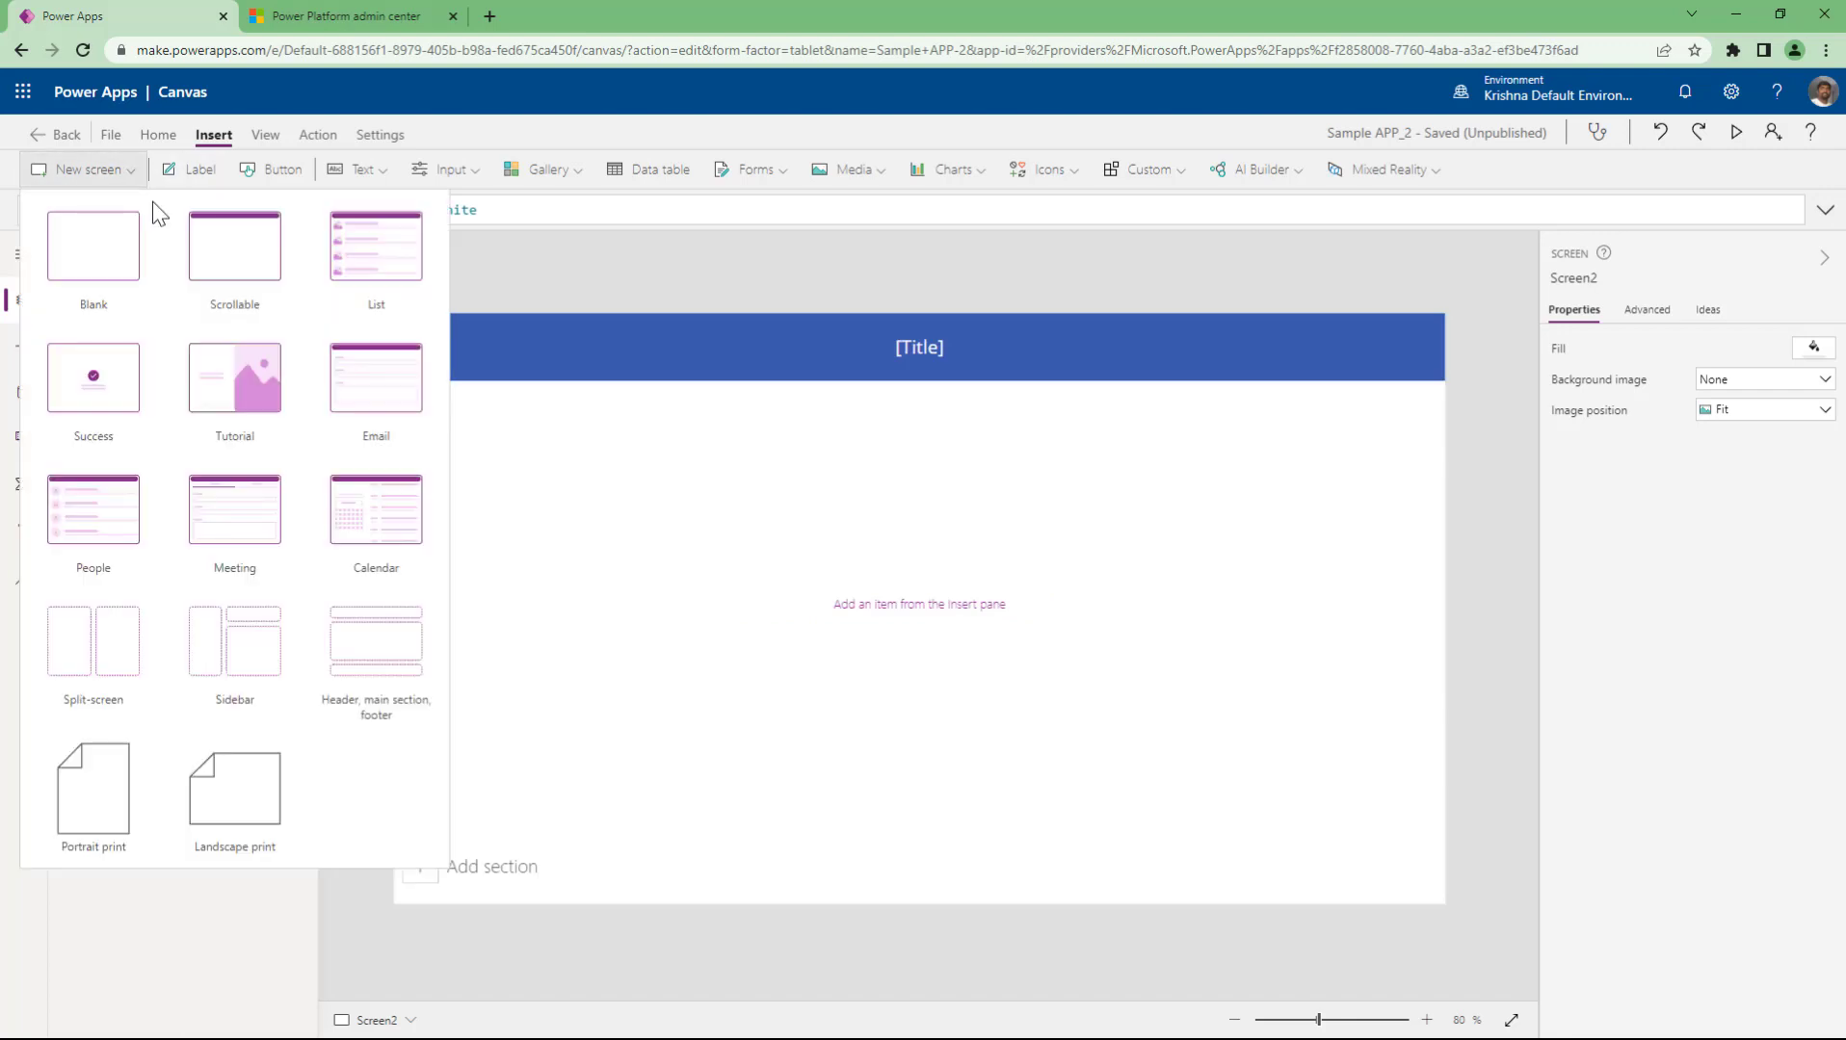
{"action": "left_click", "coordinate": [691, 272]}
{"action": "left_click", "coordinate": [137, 397]}
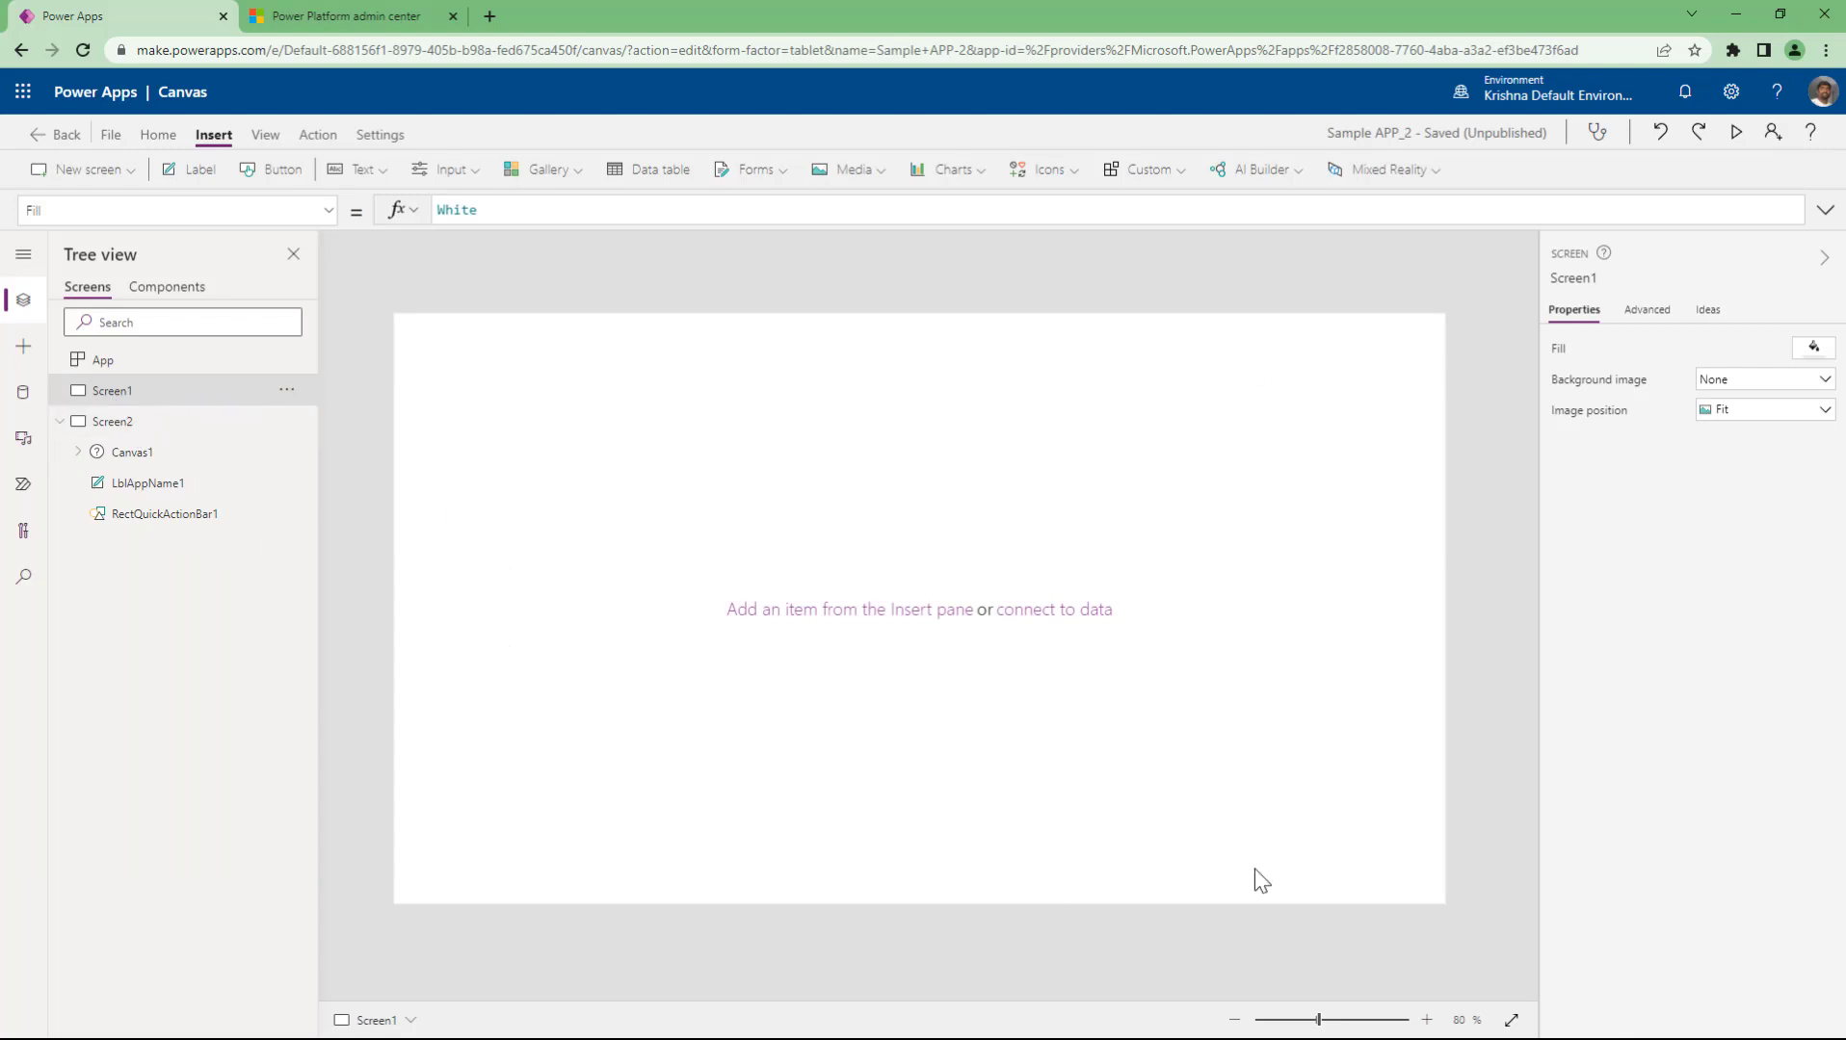
{"action": "left_click", "coordinate": [112, 422]}
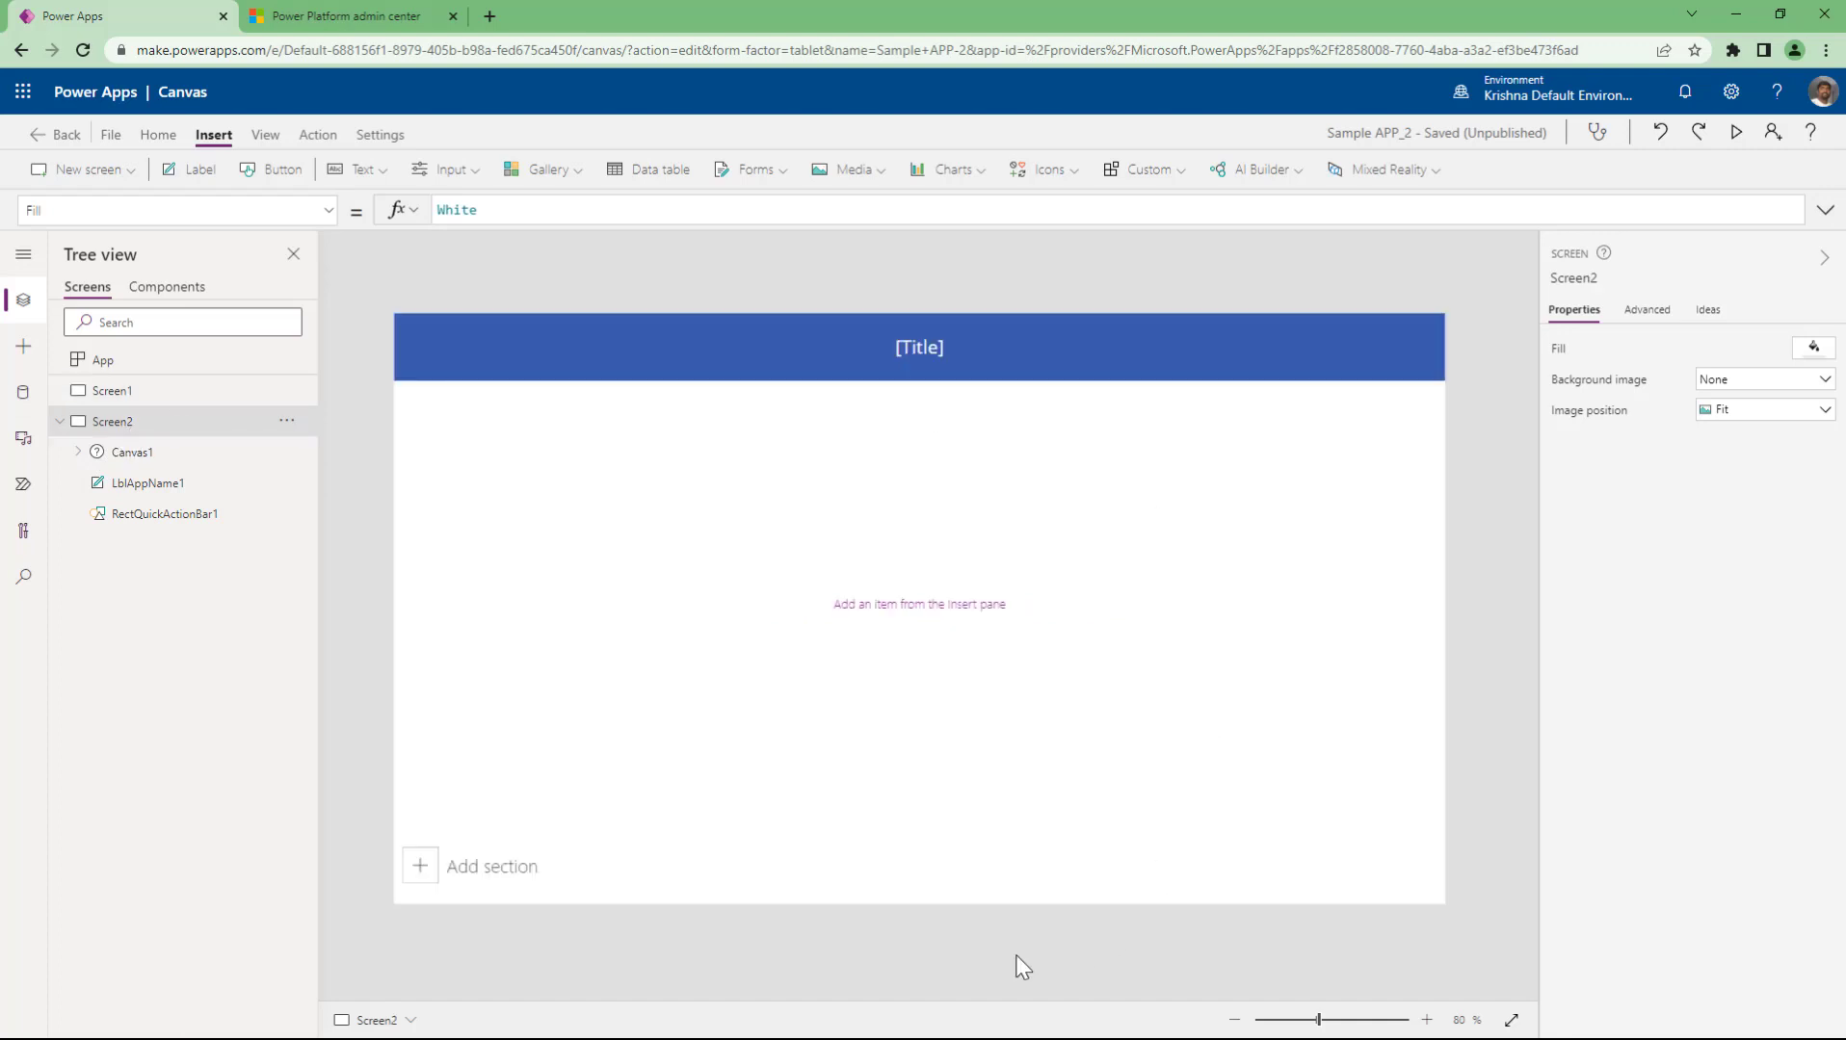
{"action": "left_click", "coordinate": [128, 455]}
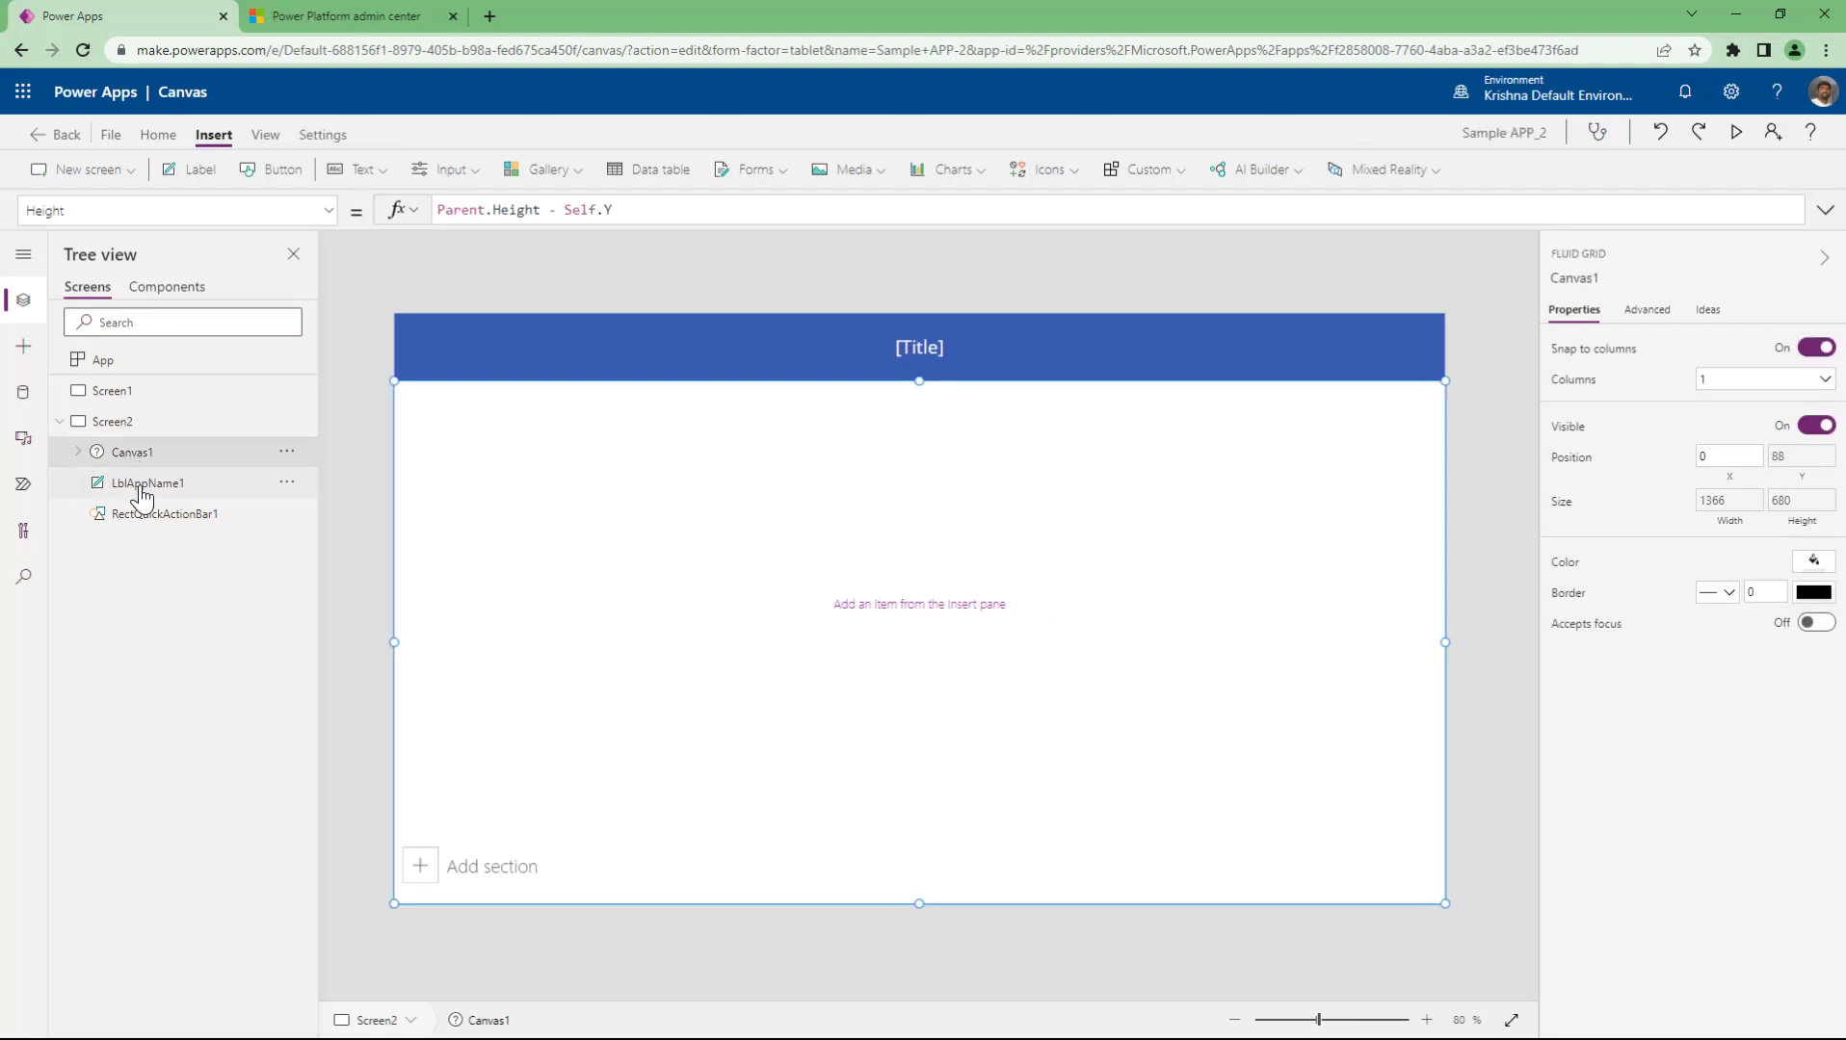
{"action": "left_click", "coordinate": [139, 485]}
{"action": "left_click", "coordinate": [169, 529]}
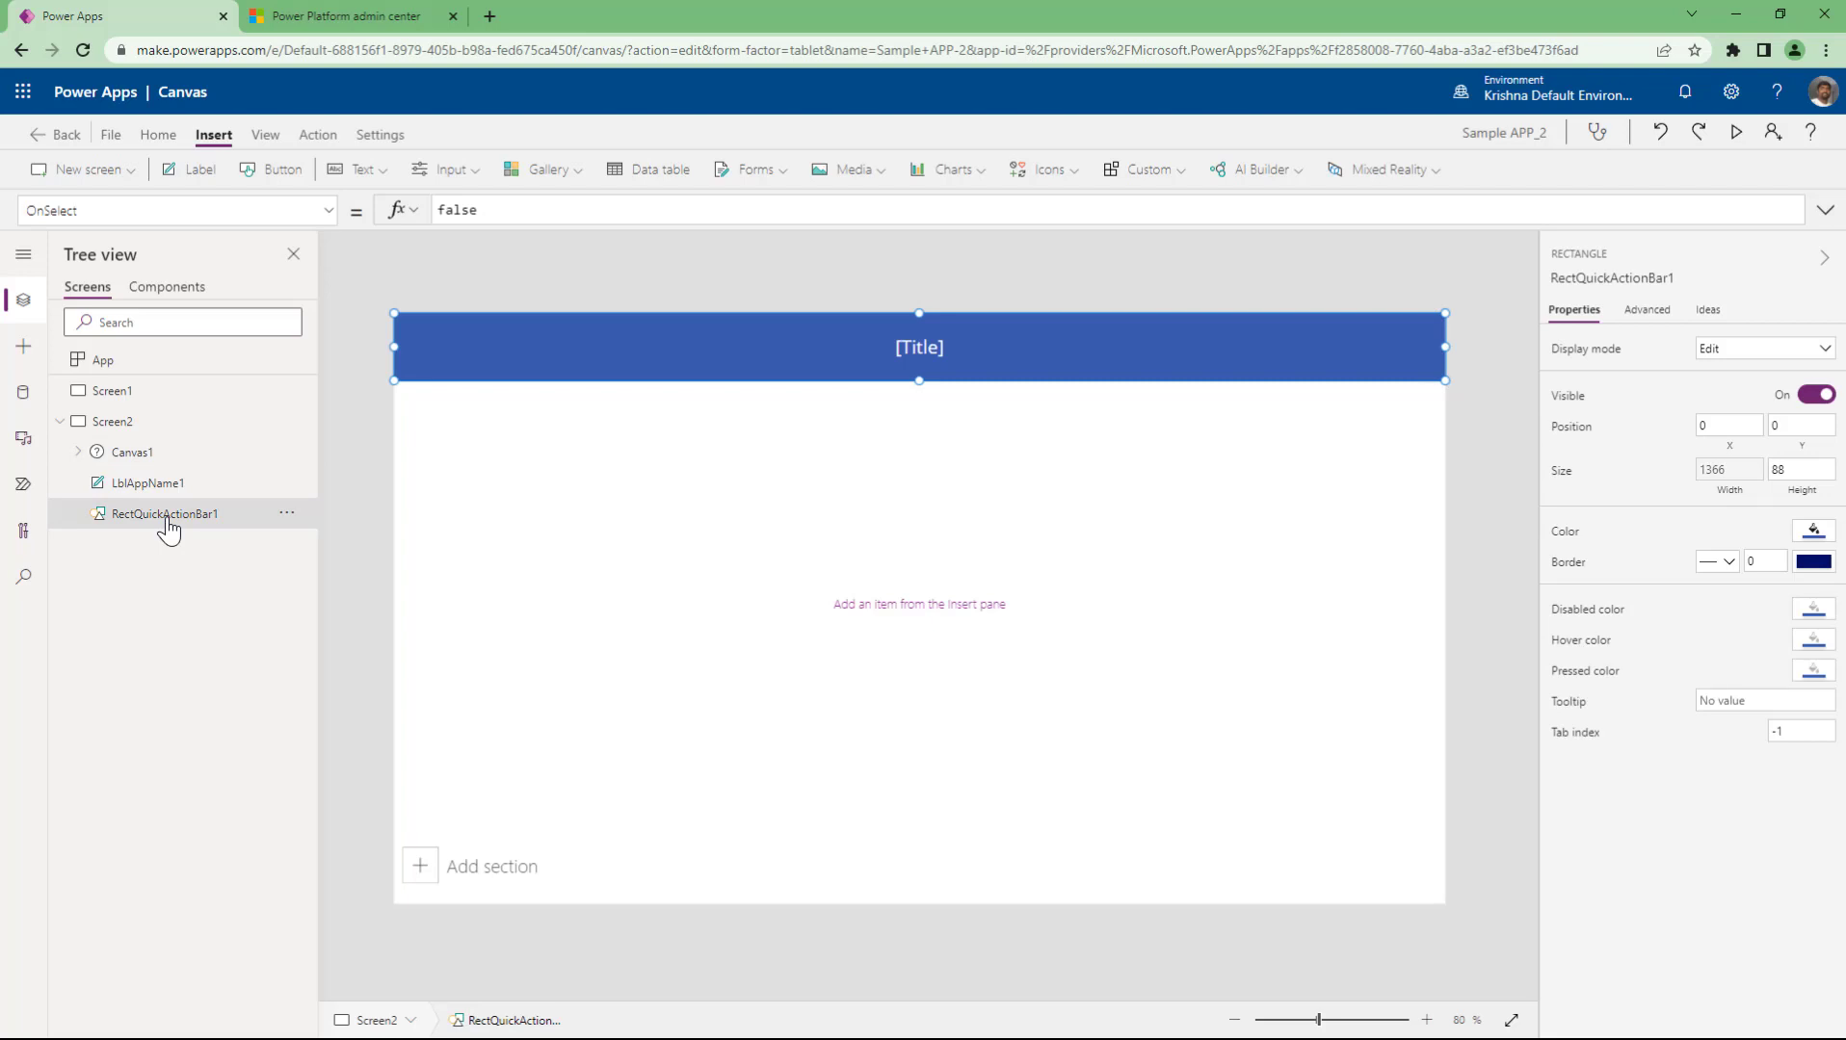
{"action": "left_click_drag", "start_coordinate": [820, 345], "coordinate": [865, 312]}
- Set the text of Screen2's title label to "This is the label"
{"action": "left_click", "coordinate": [132, 491]}
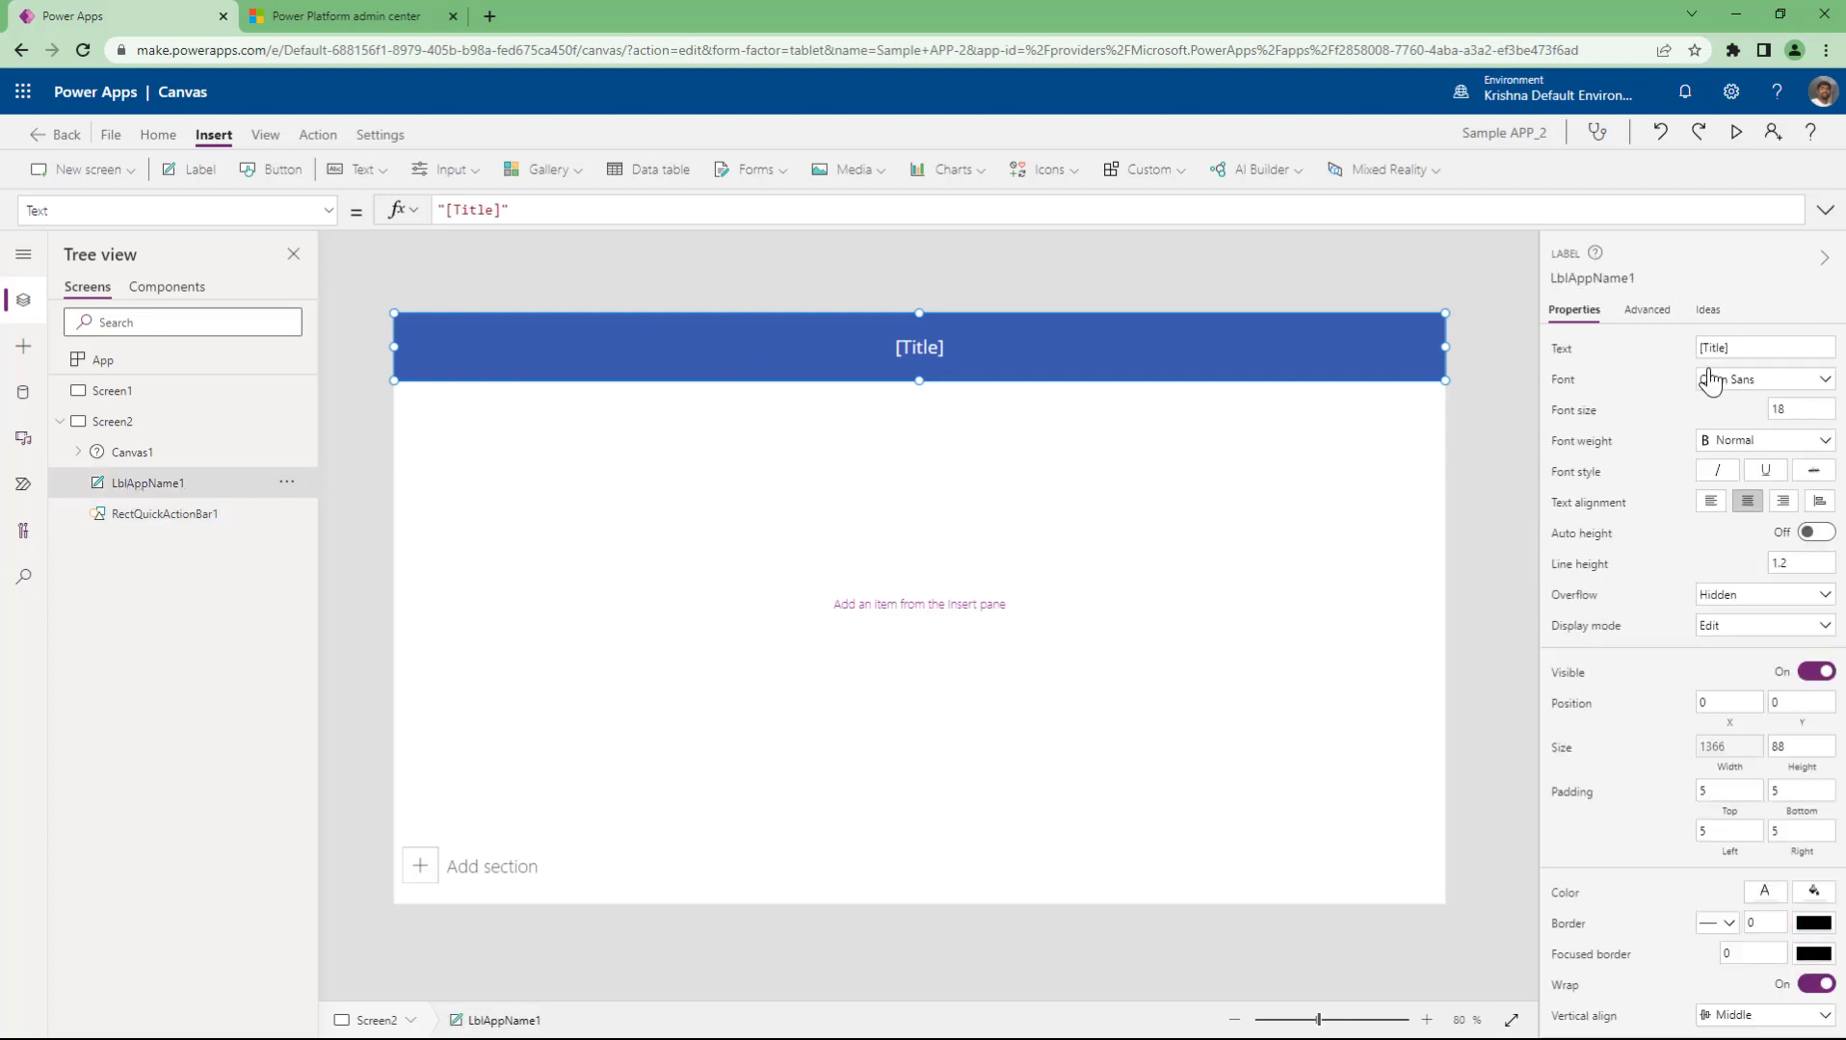
{"action": "left_click", "coordinate": [1766, 346]}
{"action": "type", "text": "THiisa he la"}
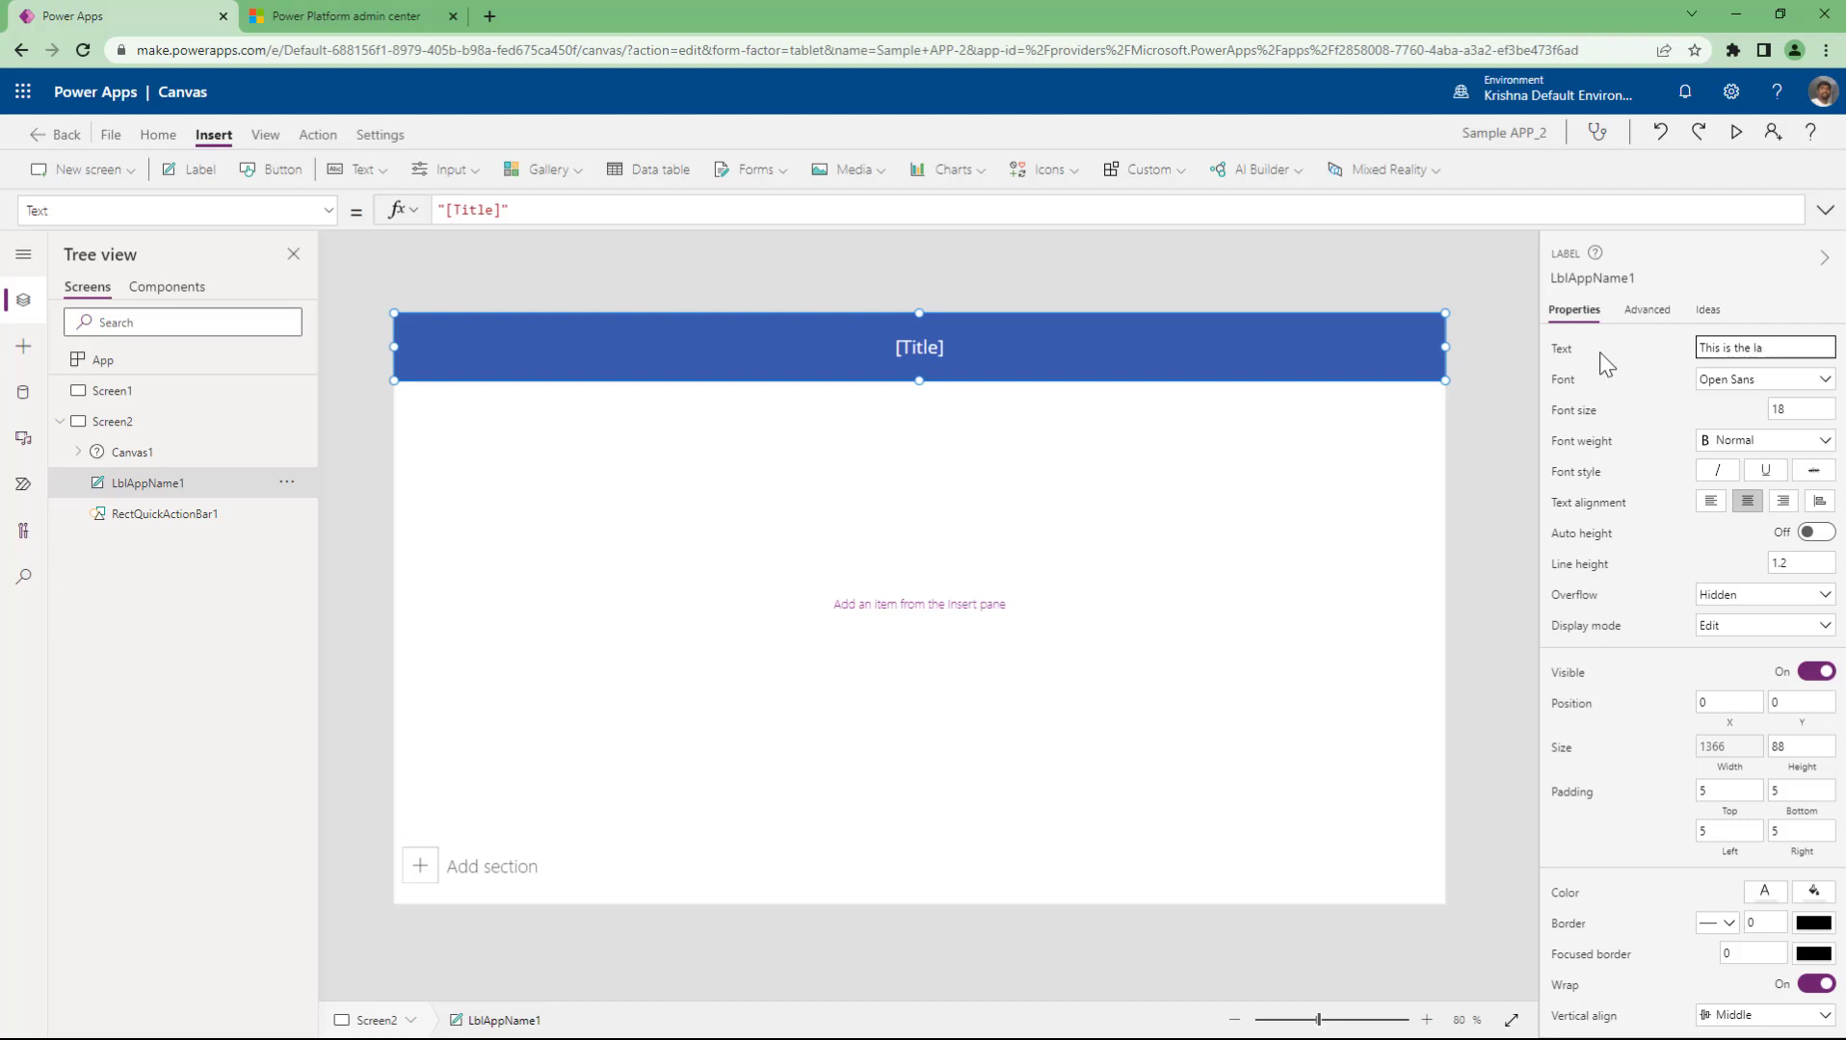
{"action": "type", "text": "velbel"}
{"action": "left_click", "coordinate": [130, 481]}
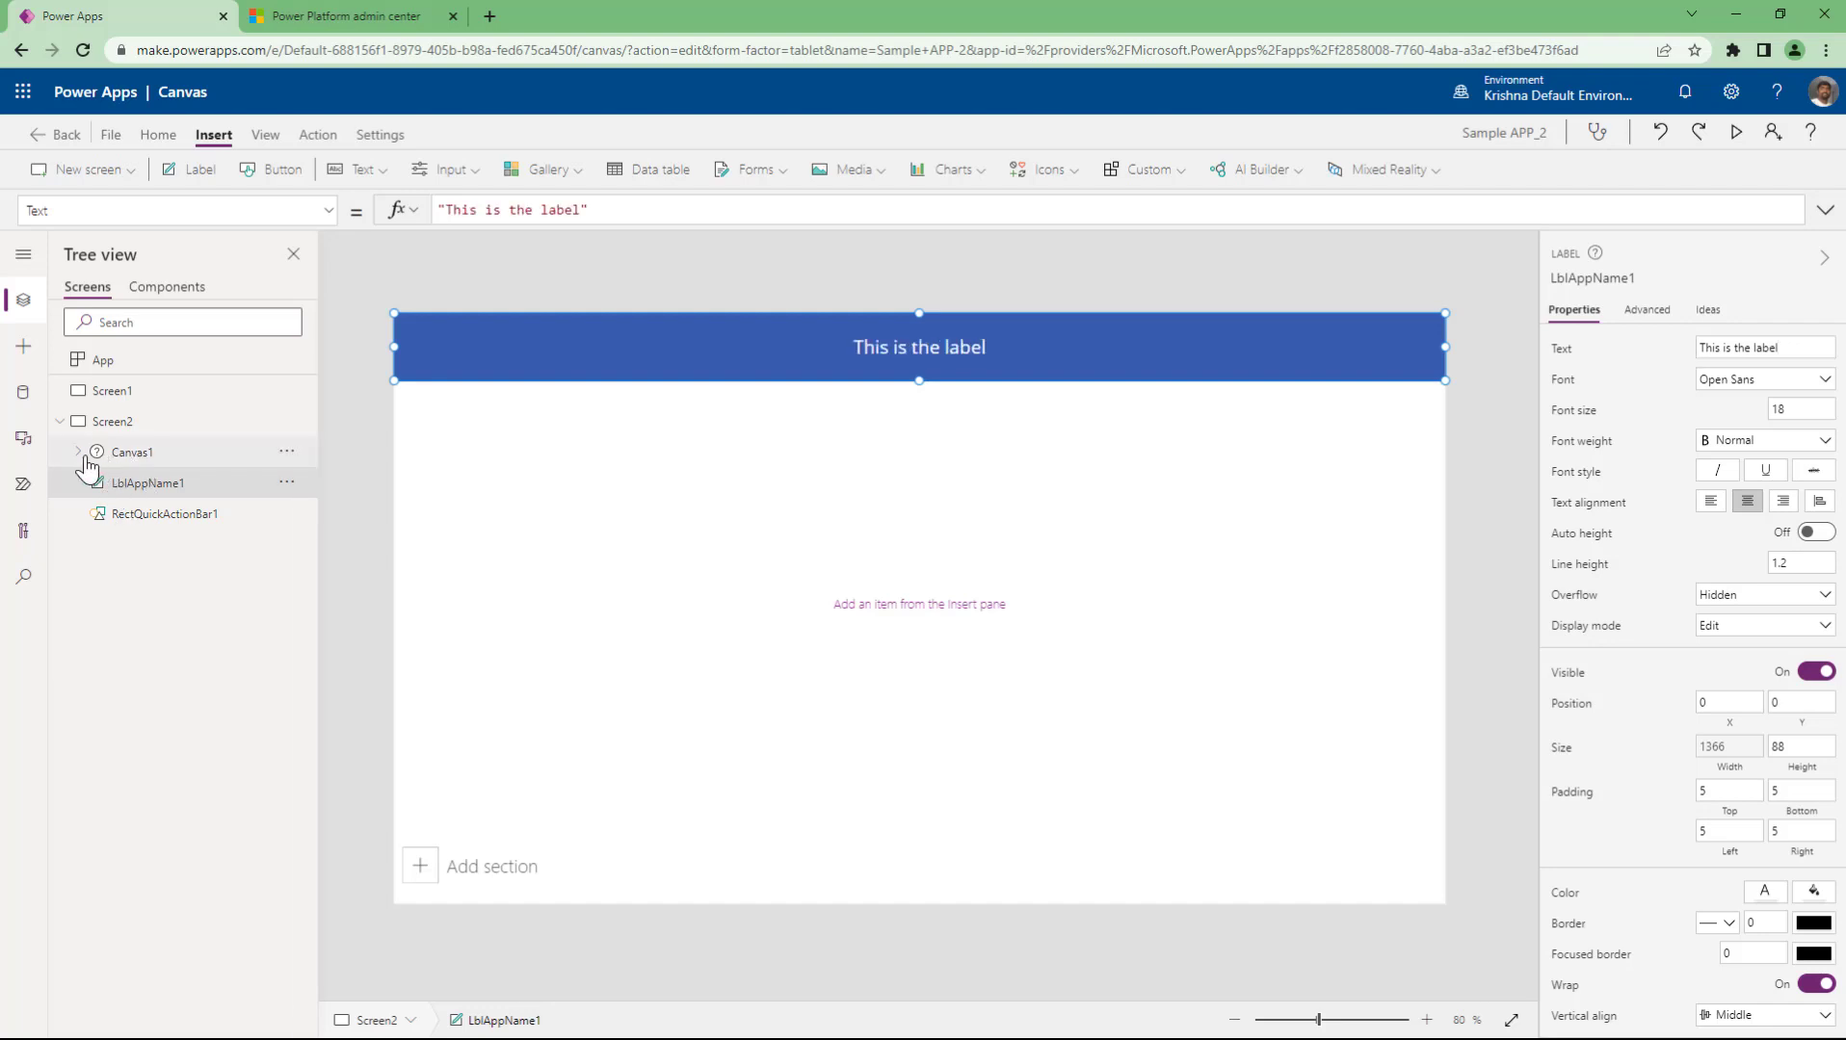
- Expand Canvas1 on Screen2 and add six new sections below its existing card
{"action": "left_click", "coordinate": [78, 452]}
{"action": "left_click", "coordinate": [139, 457]}
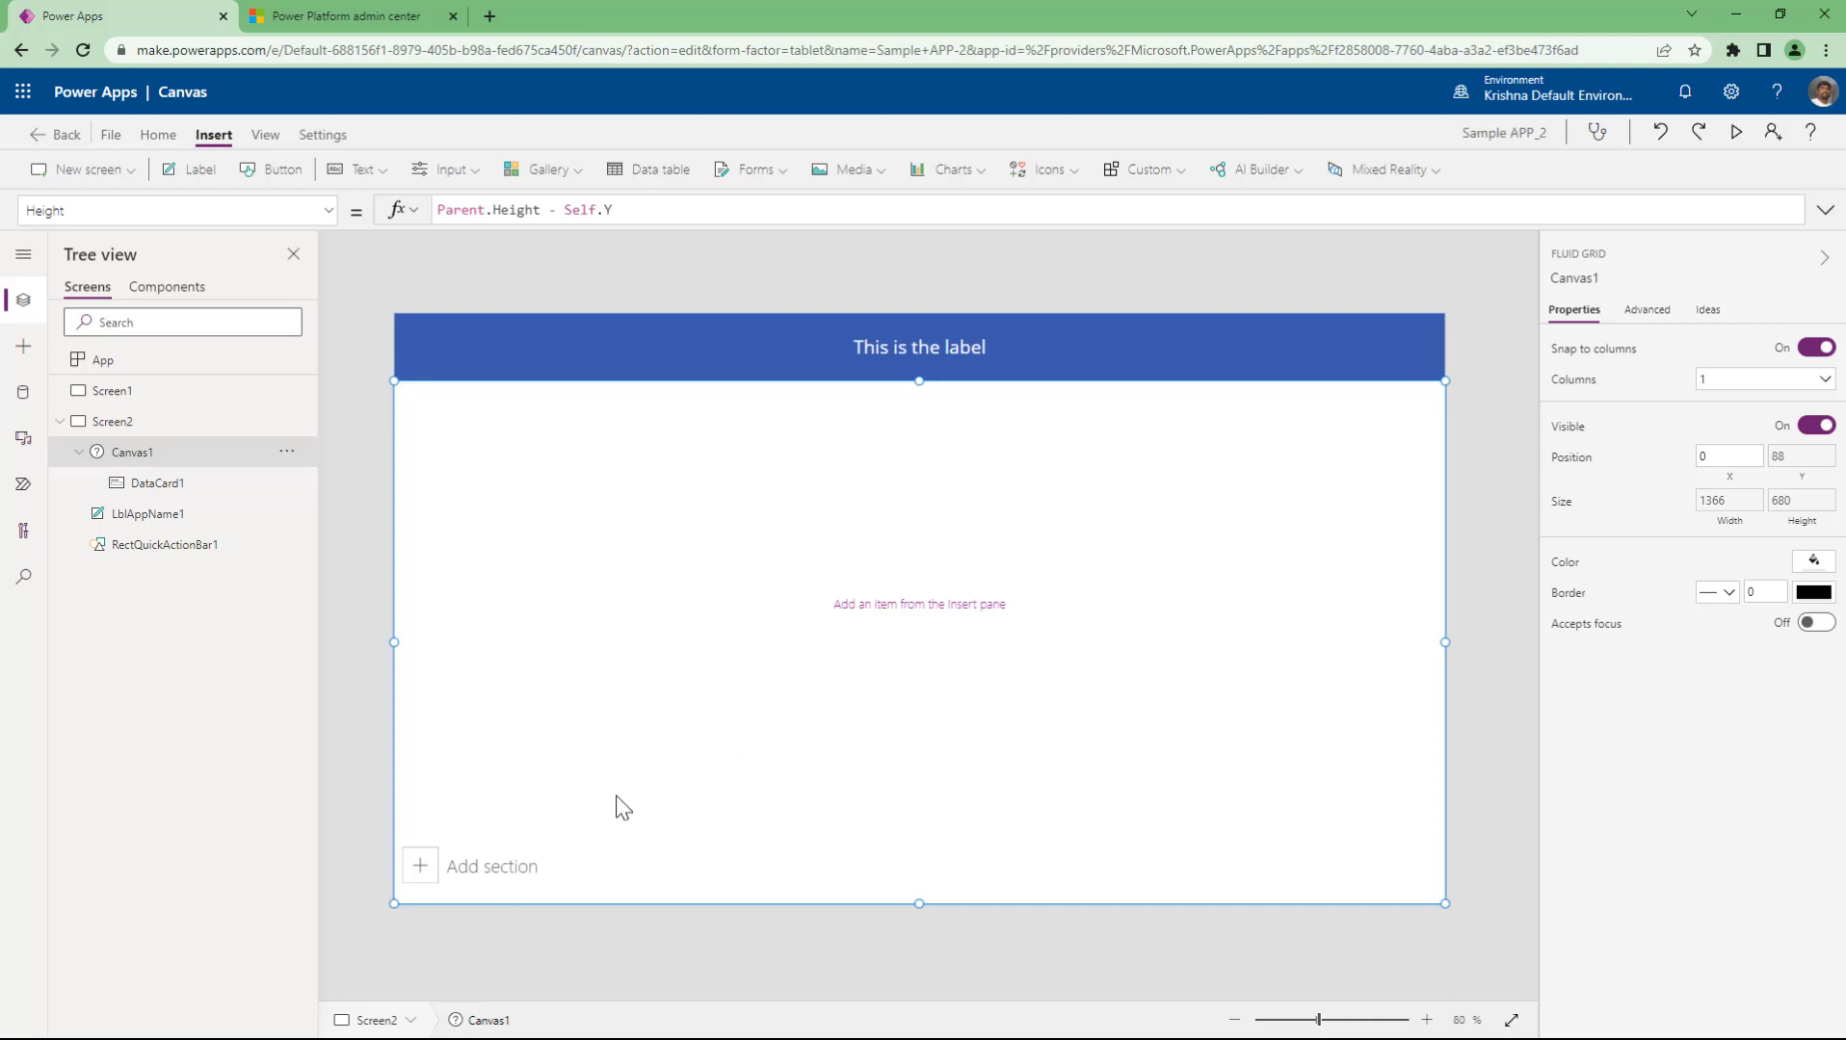
{"action": "left_click", "coordinate": [518, 876]}
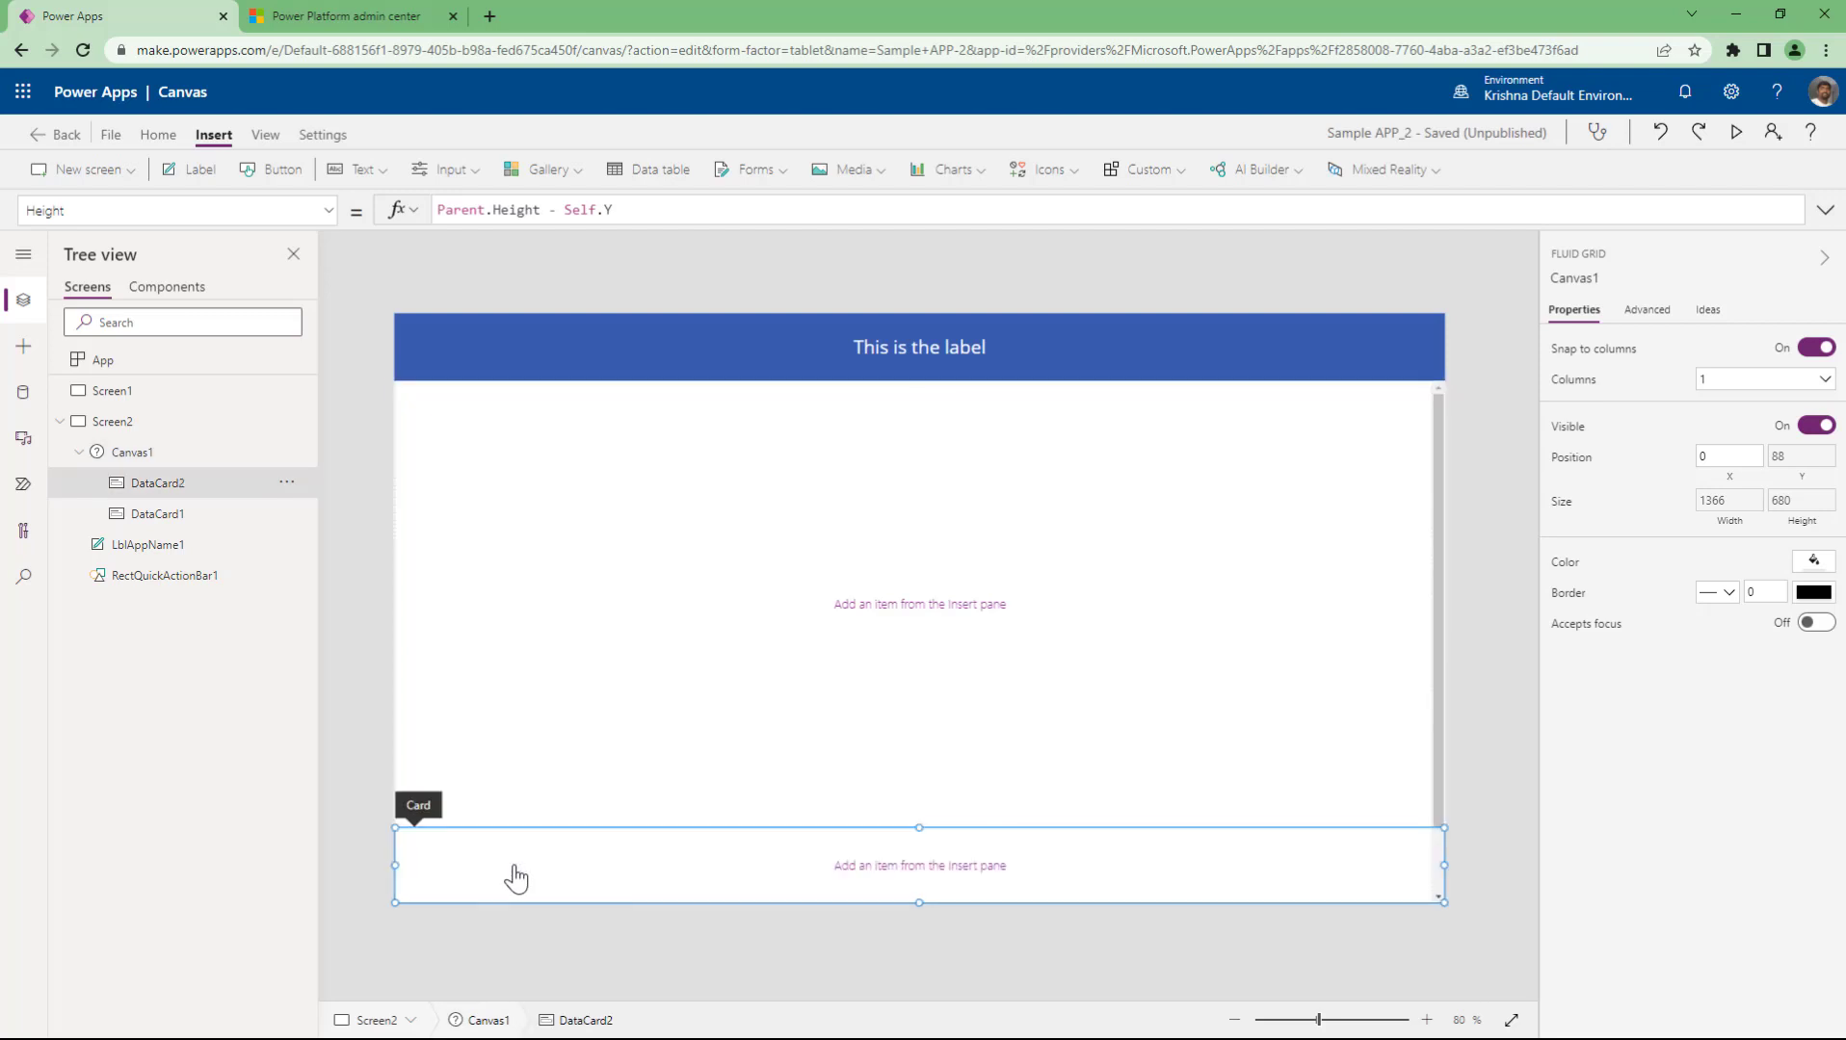
{"action": "scroll", "coordinate": [1174, 749], "scroll_direction": "down", "scroll_amount": 1}
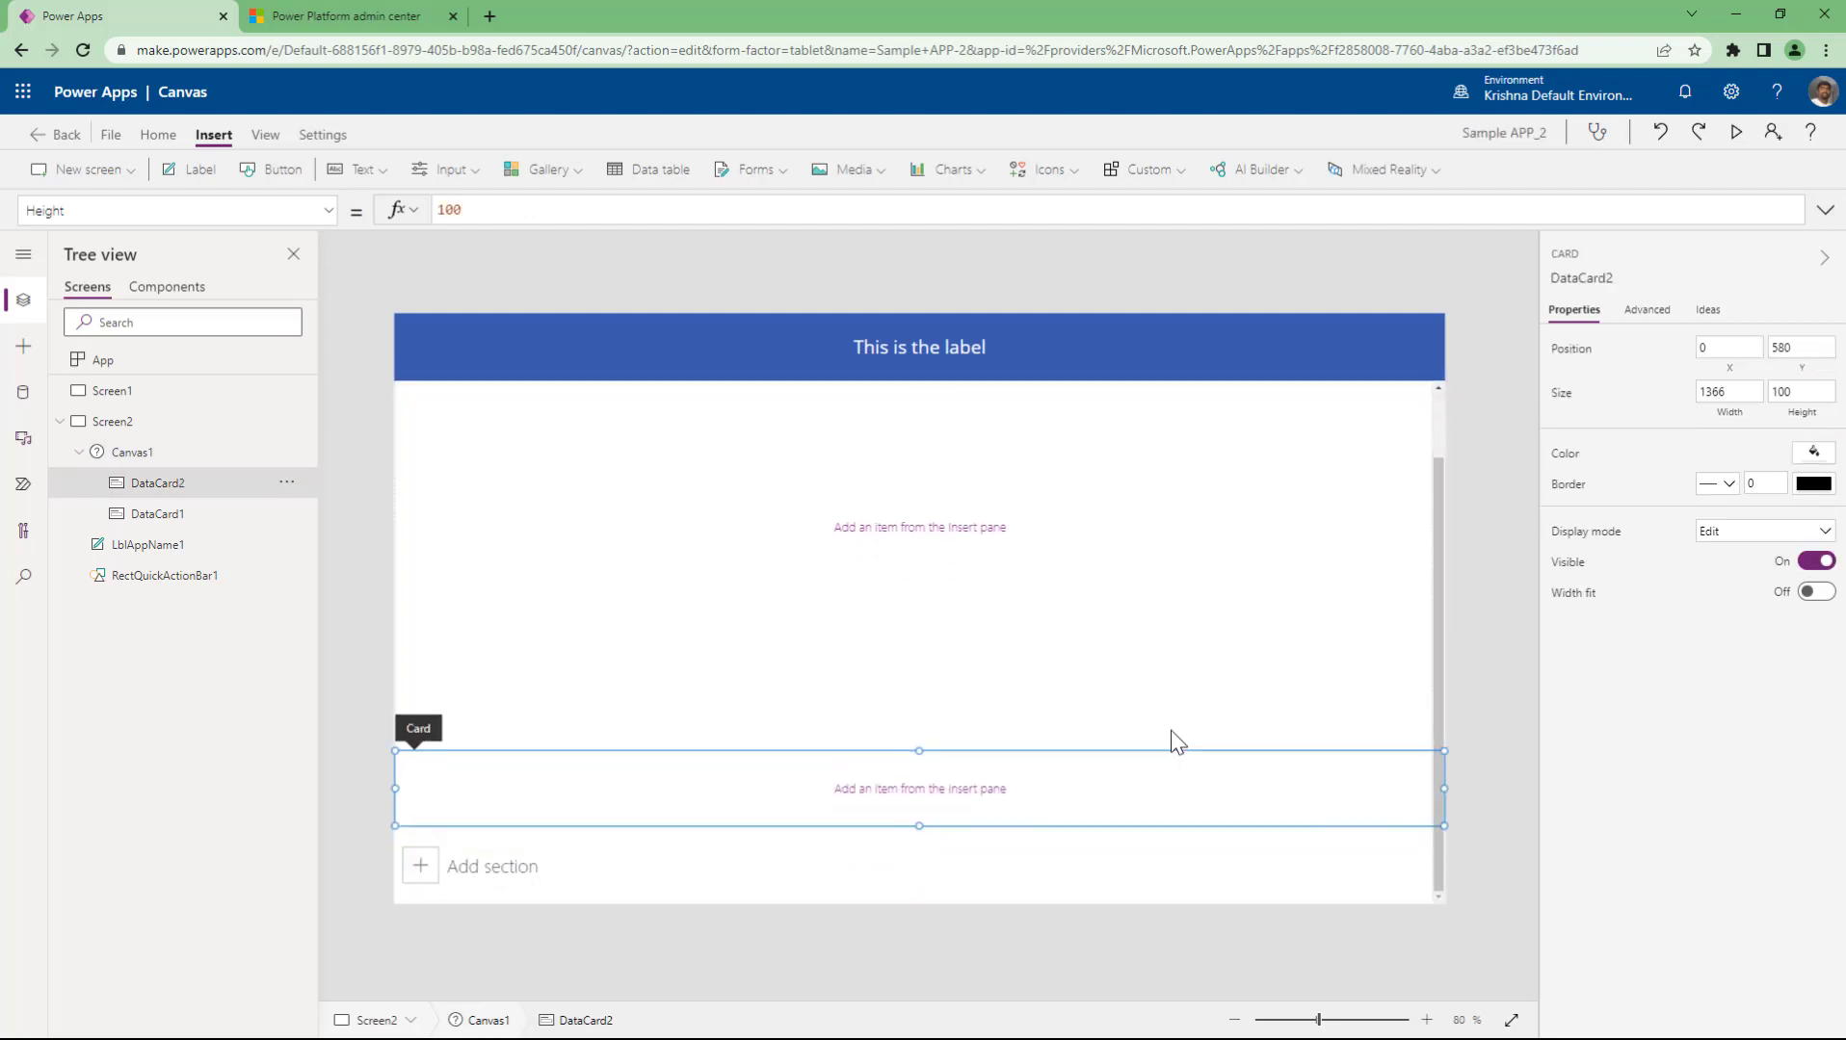
{"action": "left_click", "coordinate": [515, 882]}
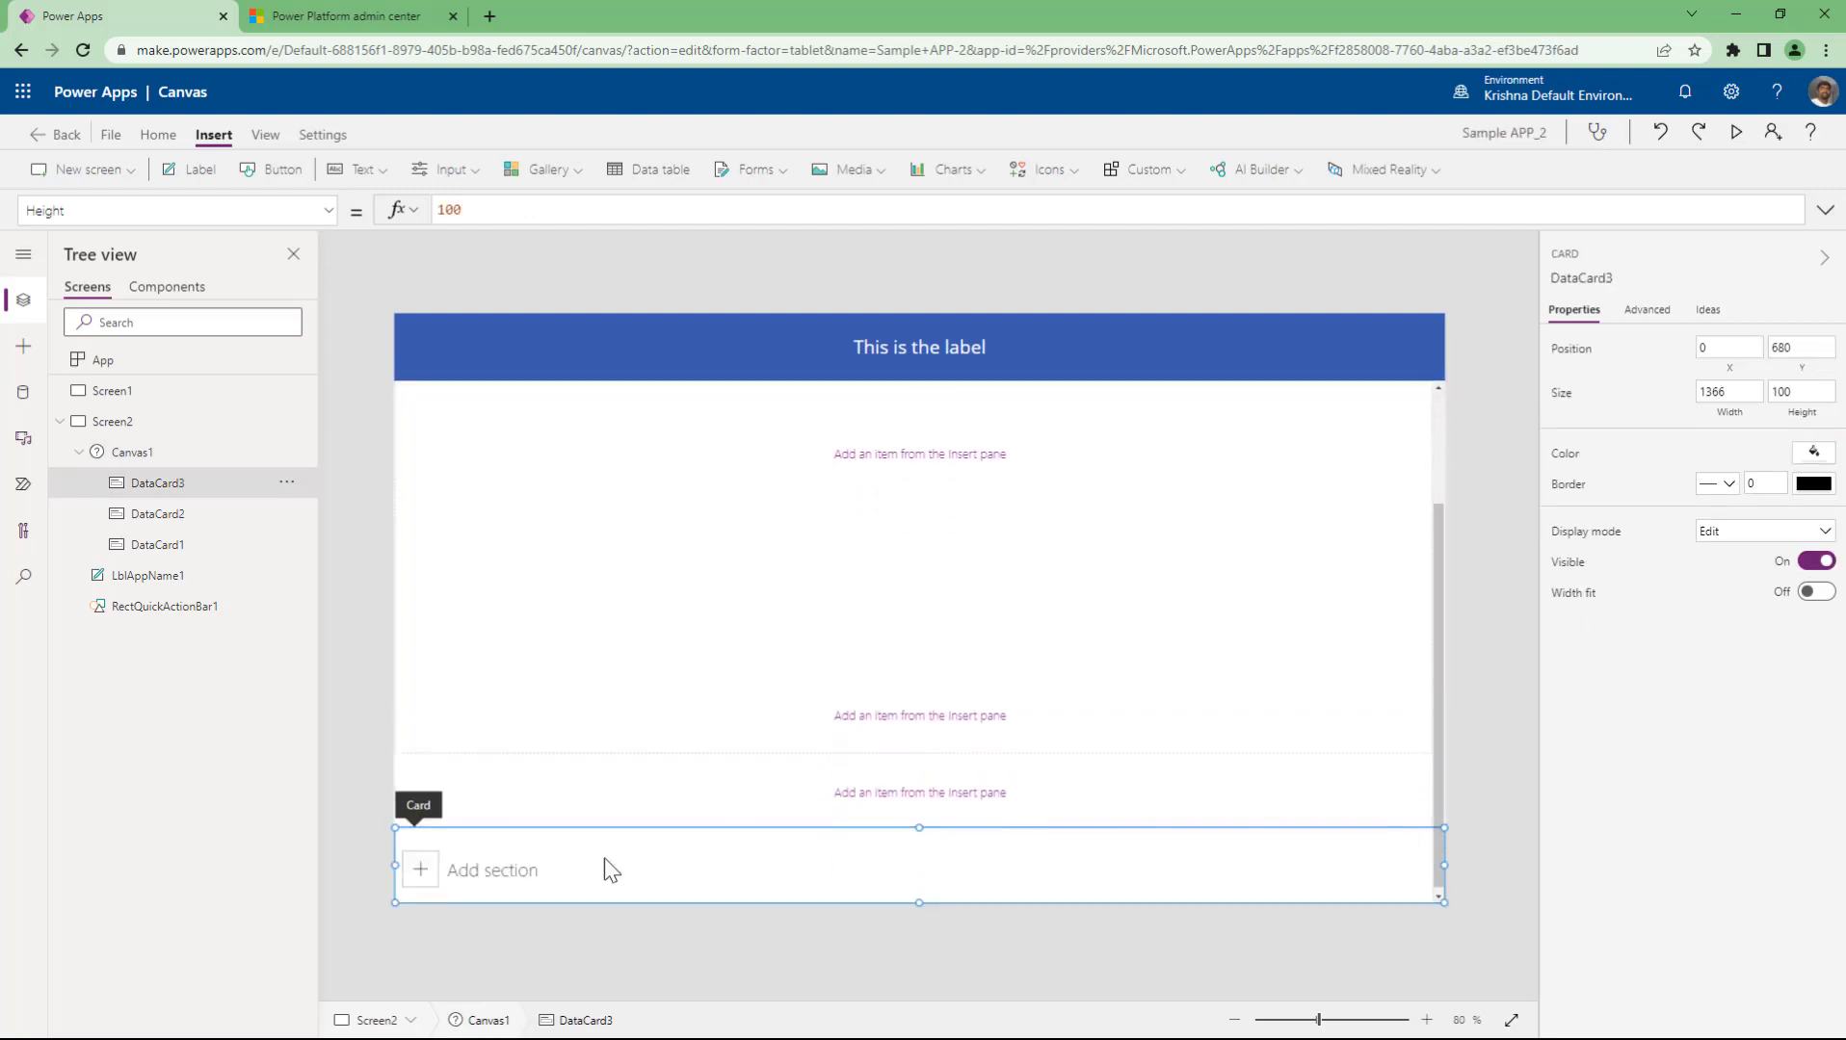
{"action": "left_click", "coordinate": [515, 885]}
{"action": "scroll", "coordinate": [790, 678], "scroll_direction": "down", "scroll_amount": 1}
{"action": "left_click", "coordinate": [695, 891]}
{"action": "scroll", "coordinate": [755, 762], "scroll_direction": "down", "scroll_amount": 1}
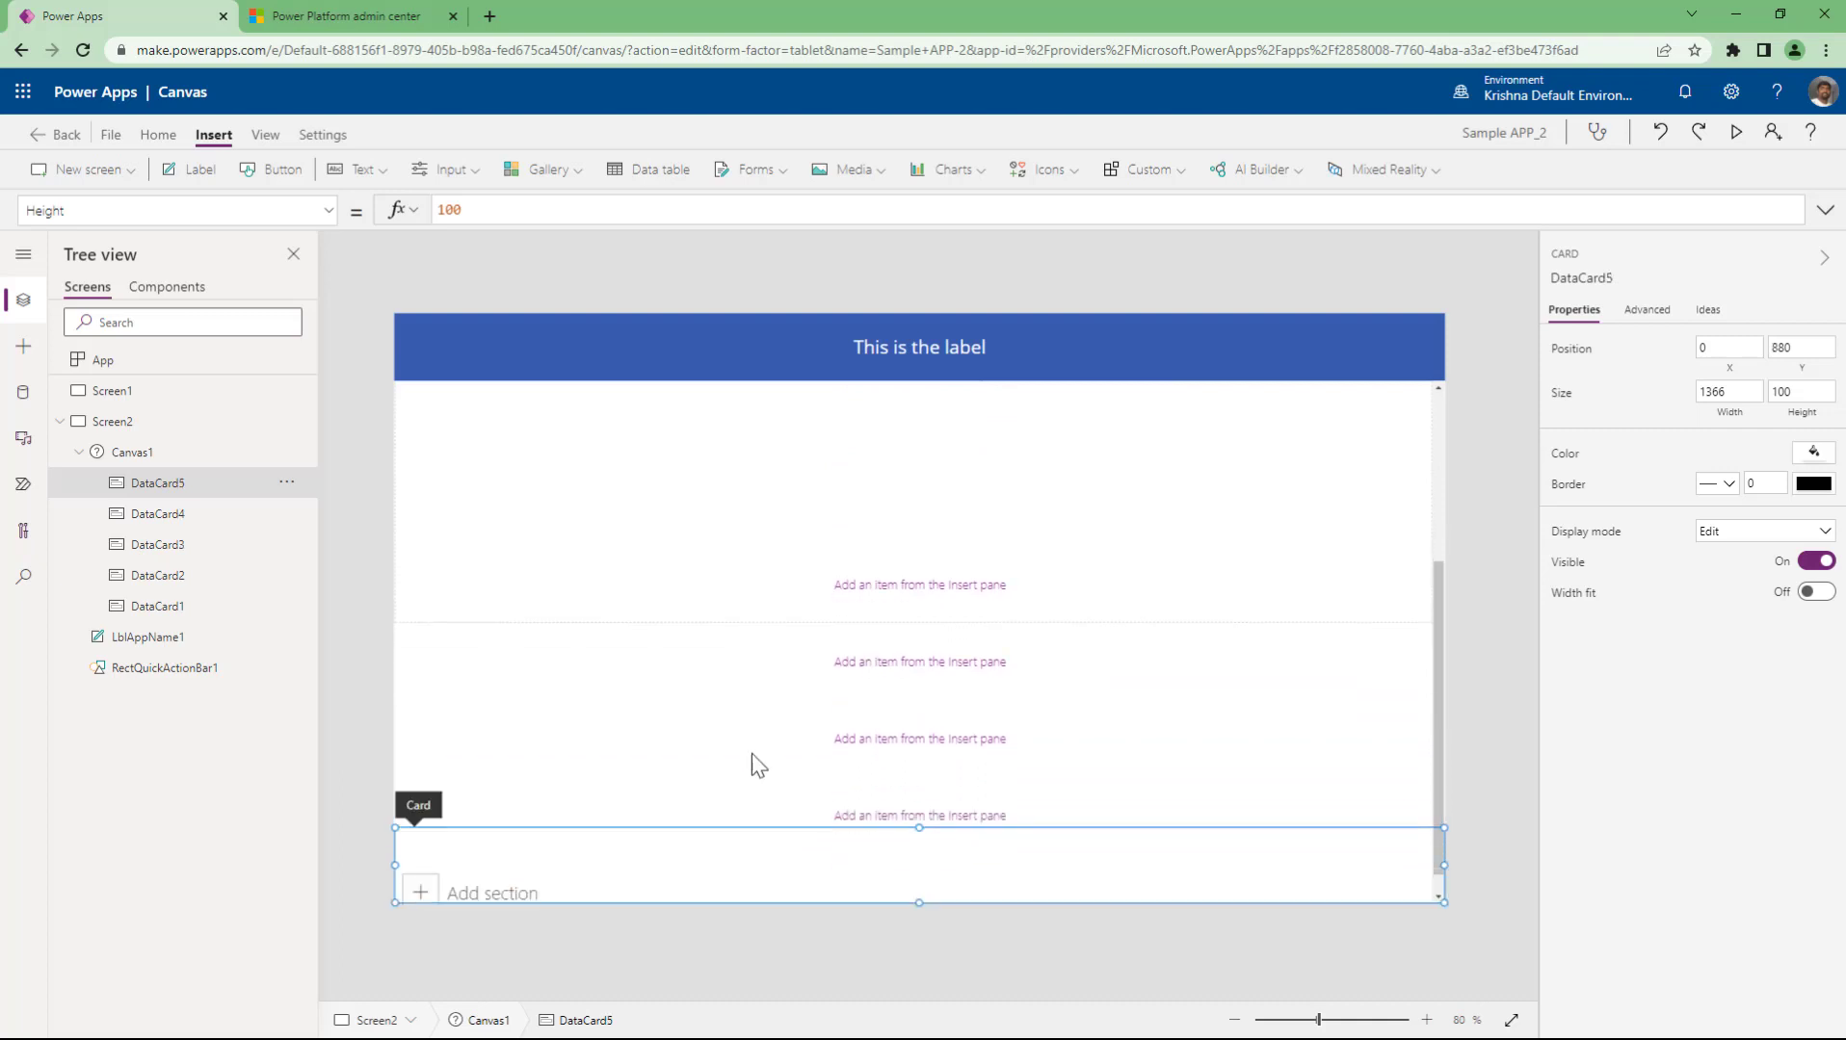
{"action": "left_click", "coordinate": [525, 879]}
{"action": "scroll", "coordinate": [804, 652], "scroll_direction": "down", "scroll_amount": 1}
{"action": "left_click", "coordinate": [490, 872]}
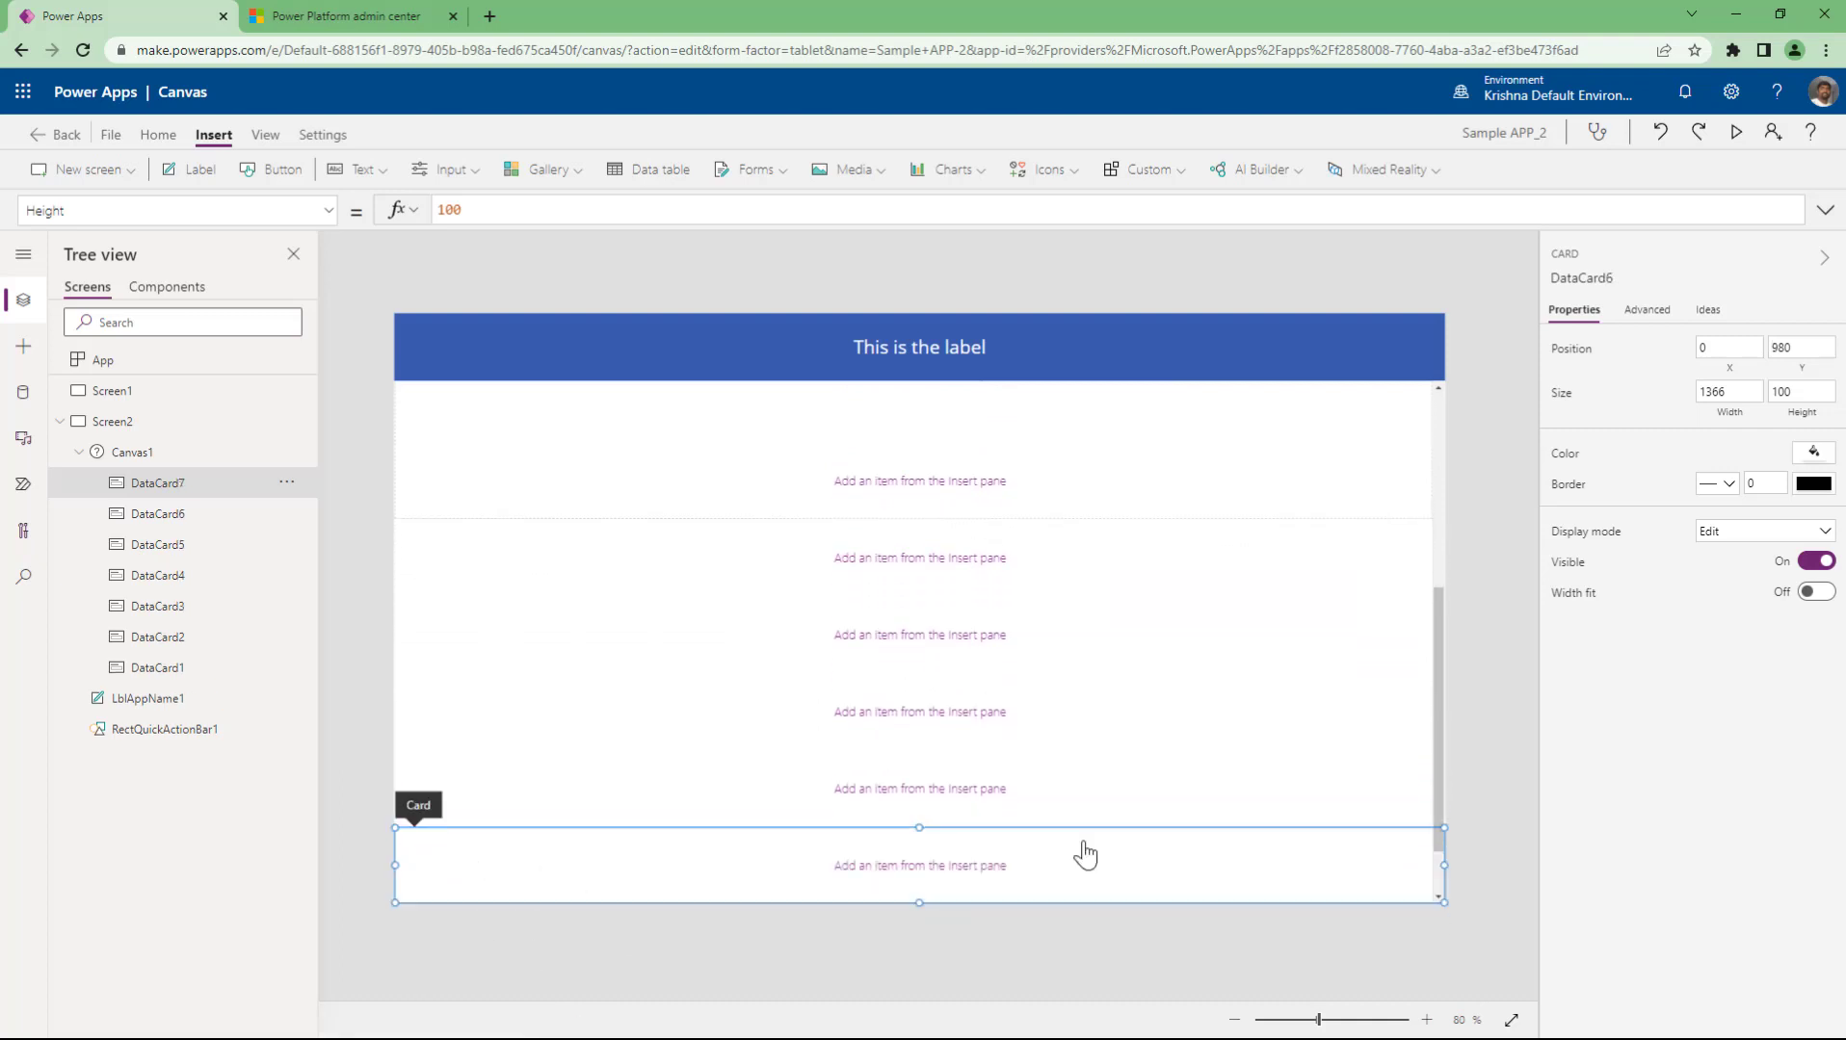
- Preview Screen2 and scroll through its sections from end to end, then close the preview
{"action": "left_click", "coordinate": [1735, 132]}
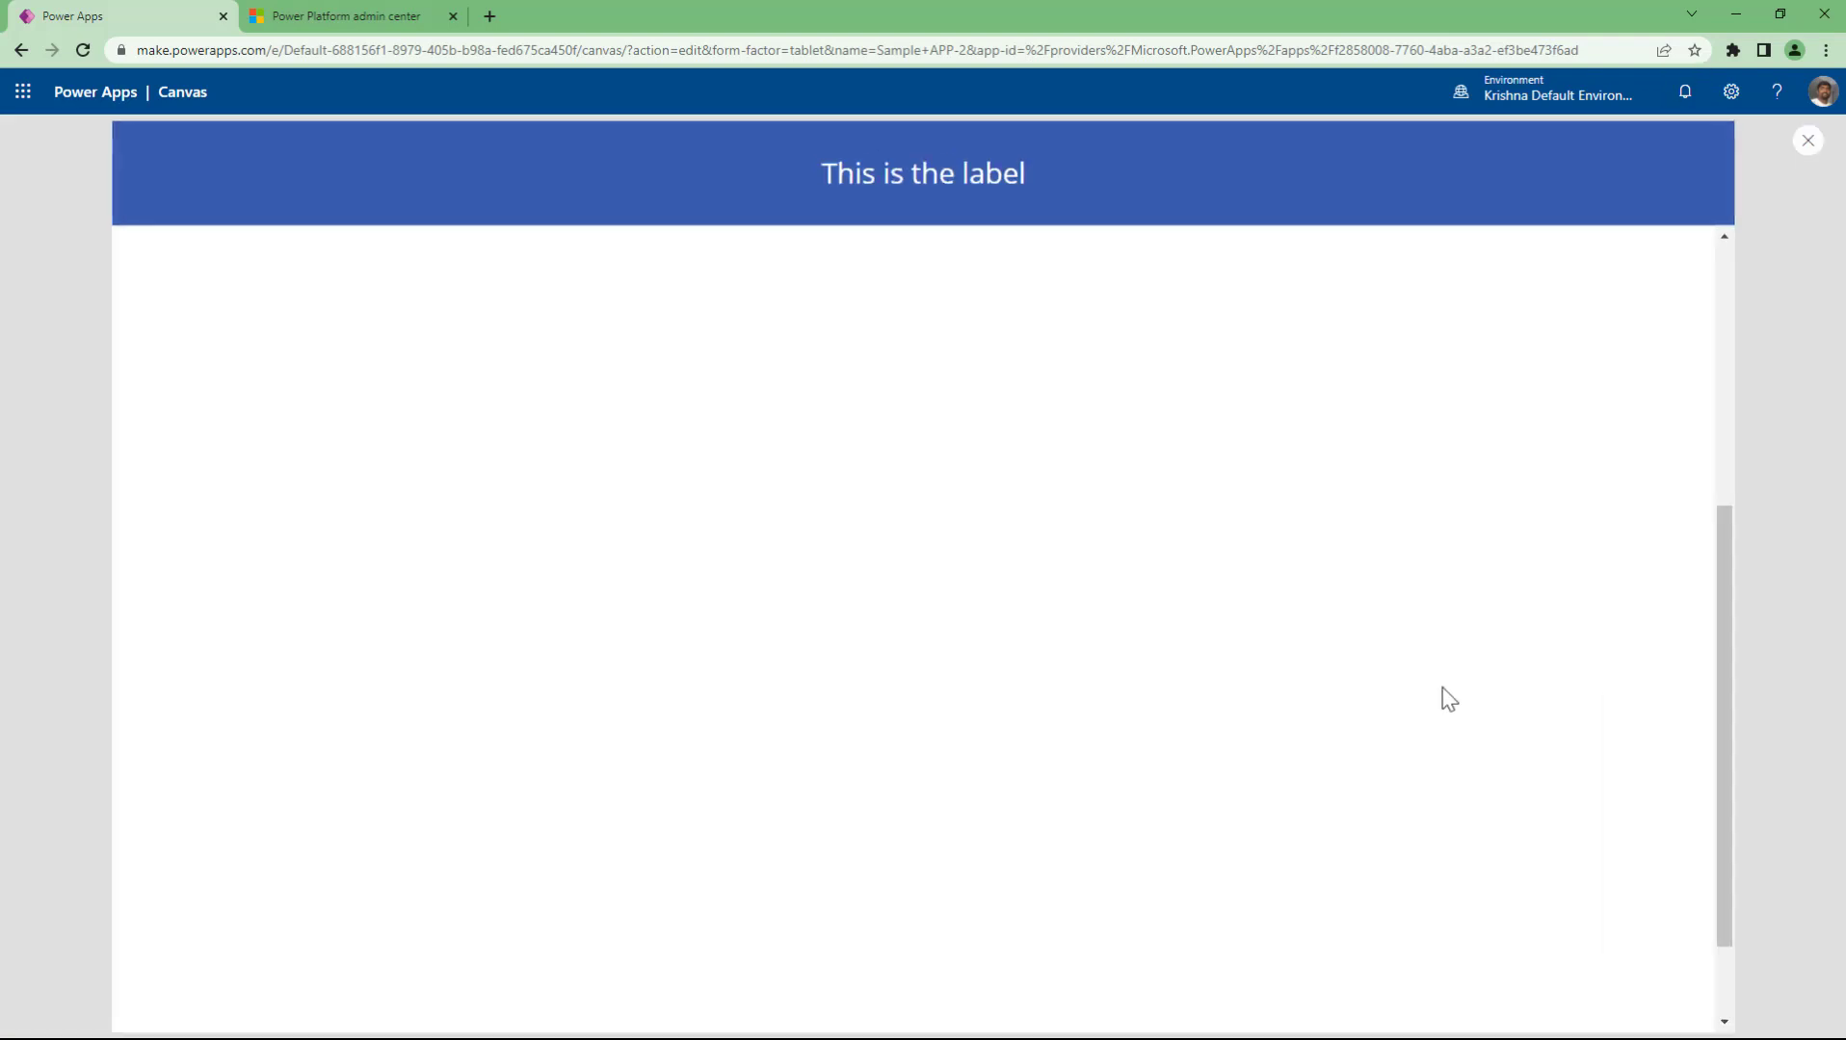
{"action": "scroll", "coordinate": [1502, 625], "scroll_direction": "down", "scroll_amount": 1}
{"action": "scroll", "coordinate": [1502, 625], "scroll_direction": "up", "scroll_amount": 5}
{"action": "scroll", "coordinate": [1502, 625], "scroll_direction": "down", "scroll_amount": 5}
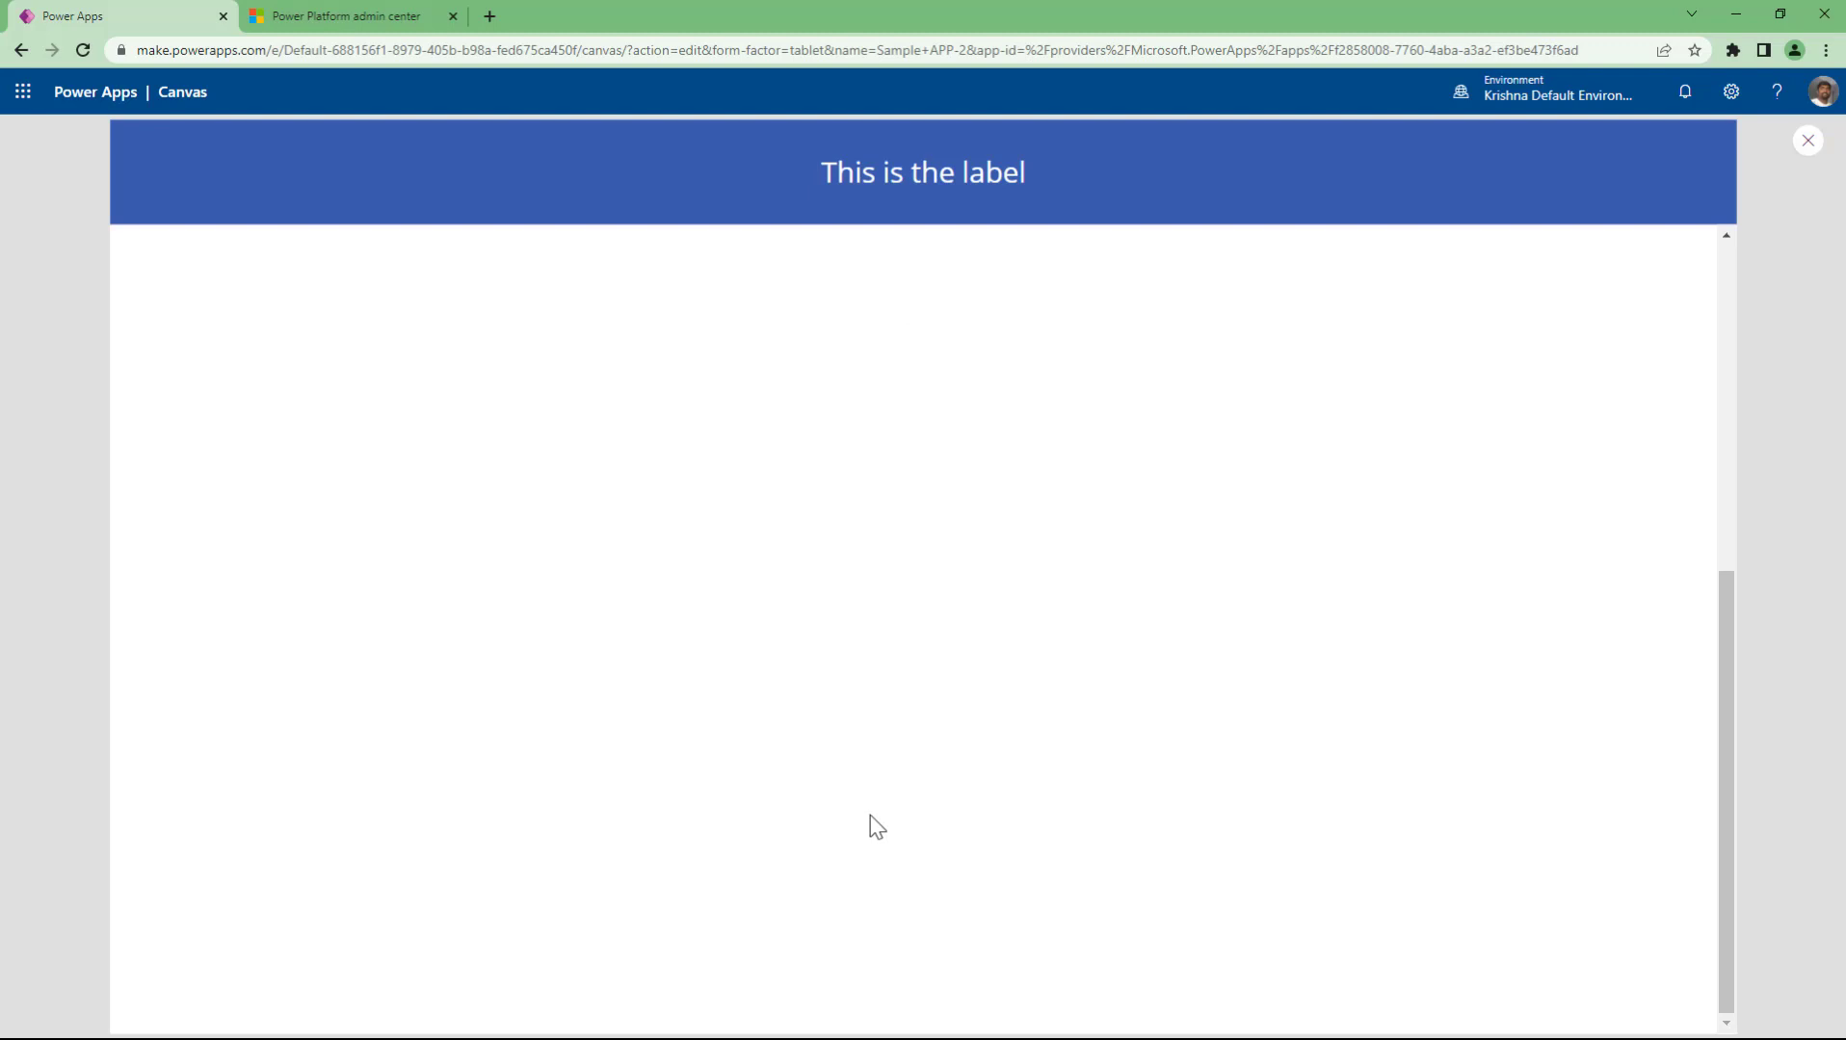
{"action": "scroll", "coordinate": [871, 814], "scroll_direction": "up", "scroll_amount": 10}
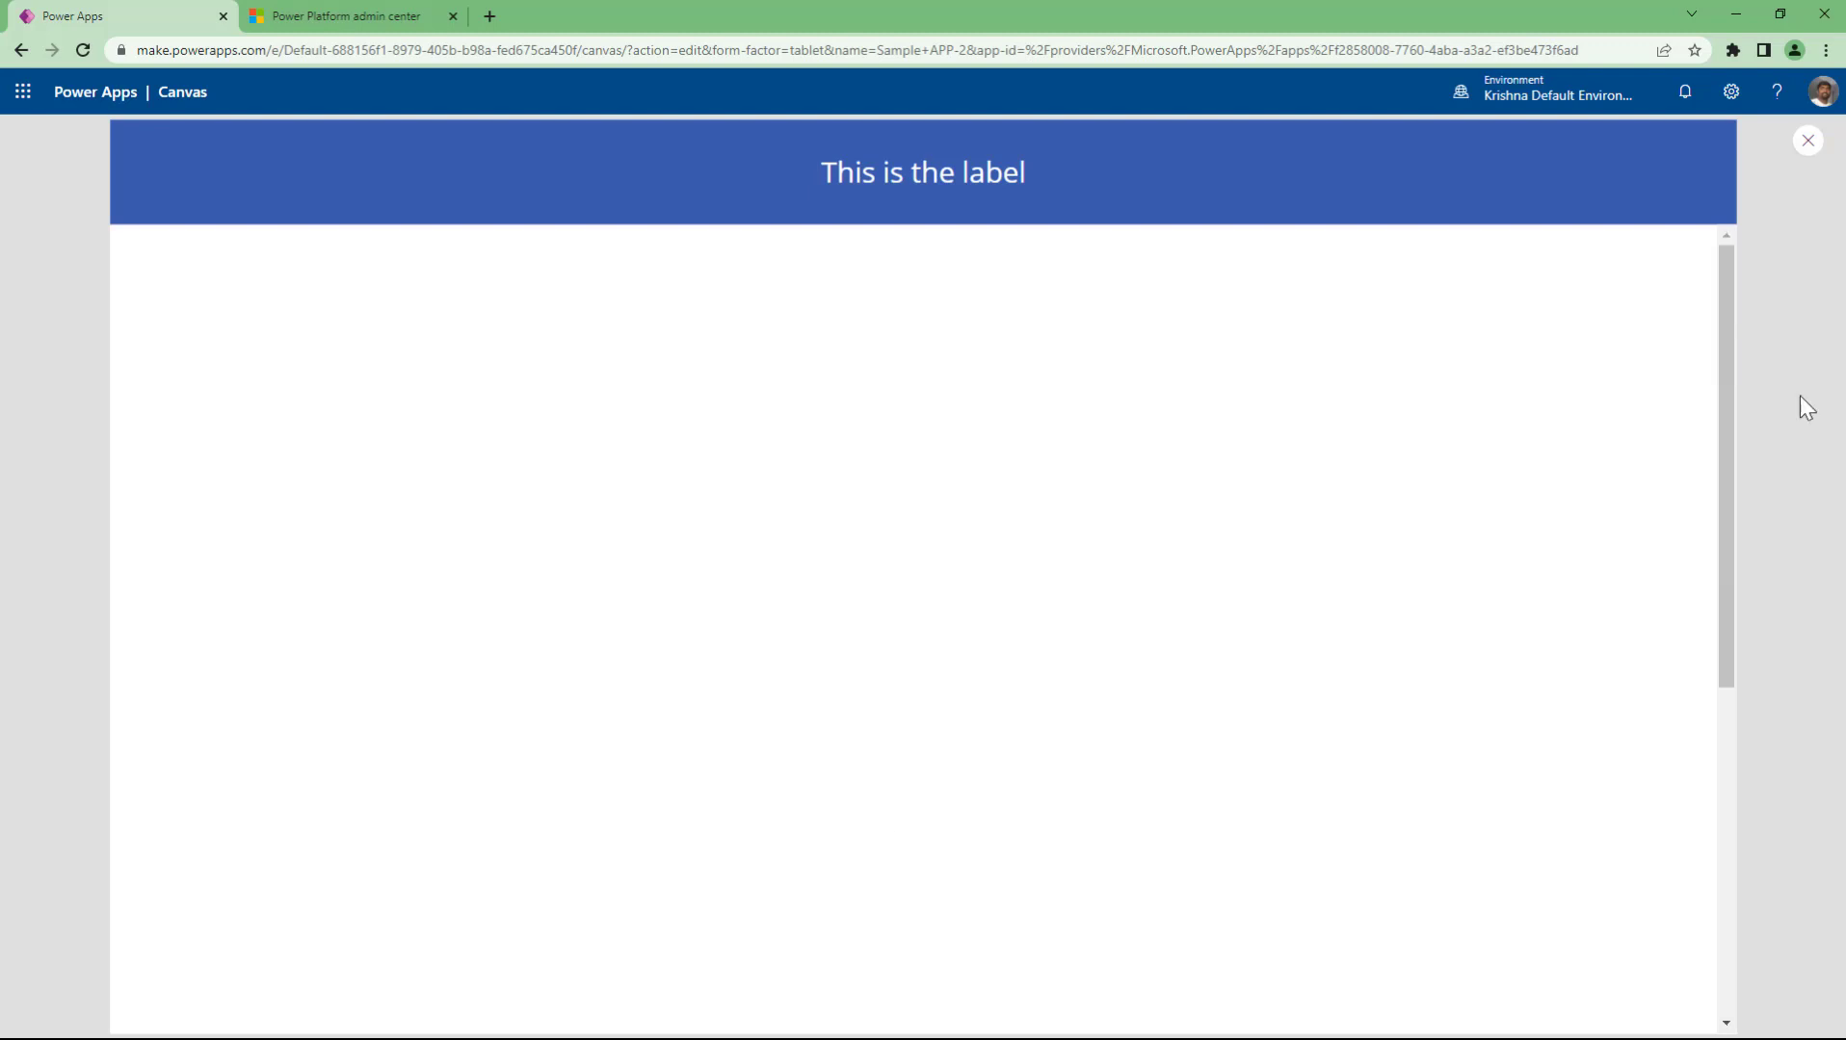
{"action": "left_click_drag", "start_coordinate": [1723, 258], "coordinate": [1716, 850]}
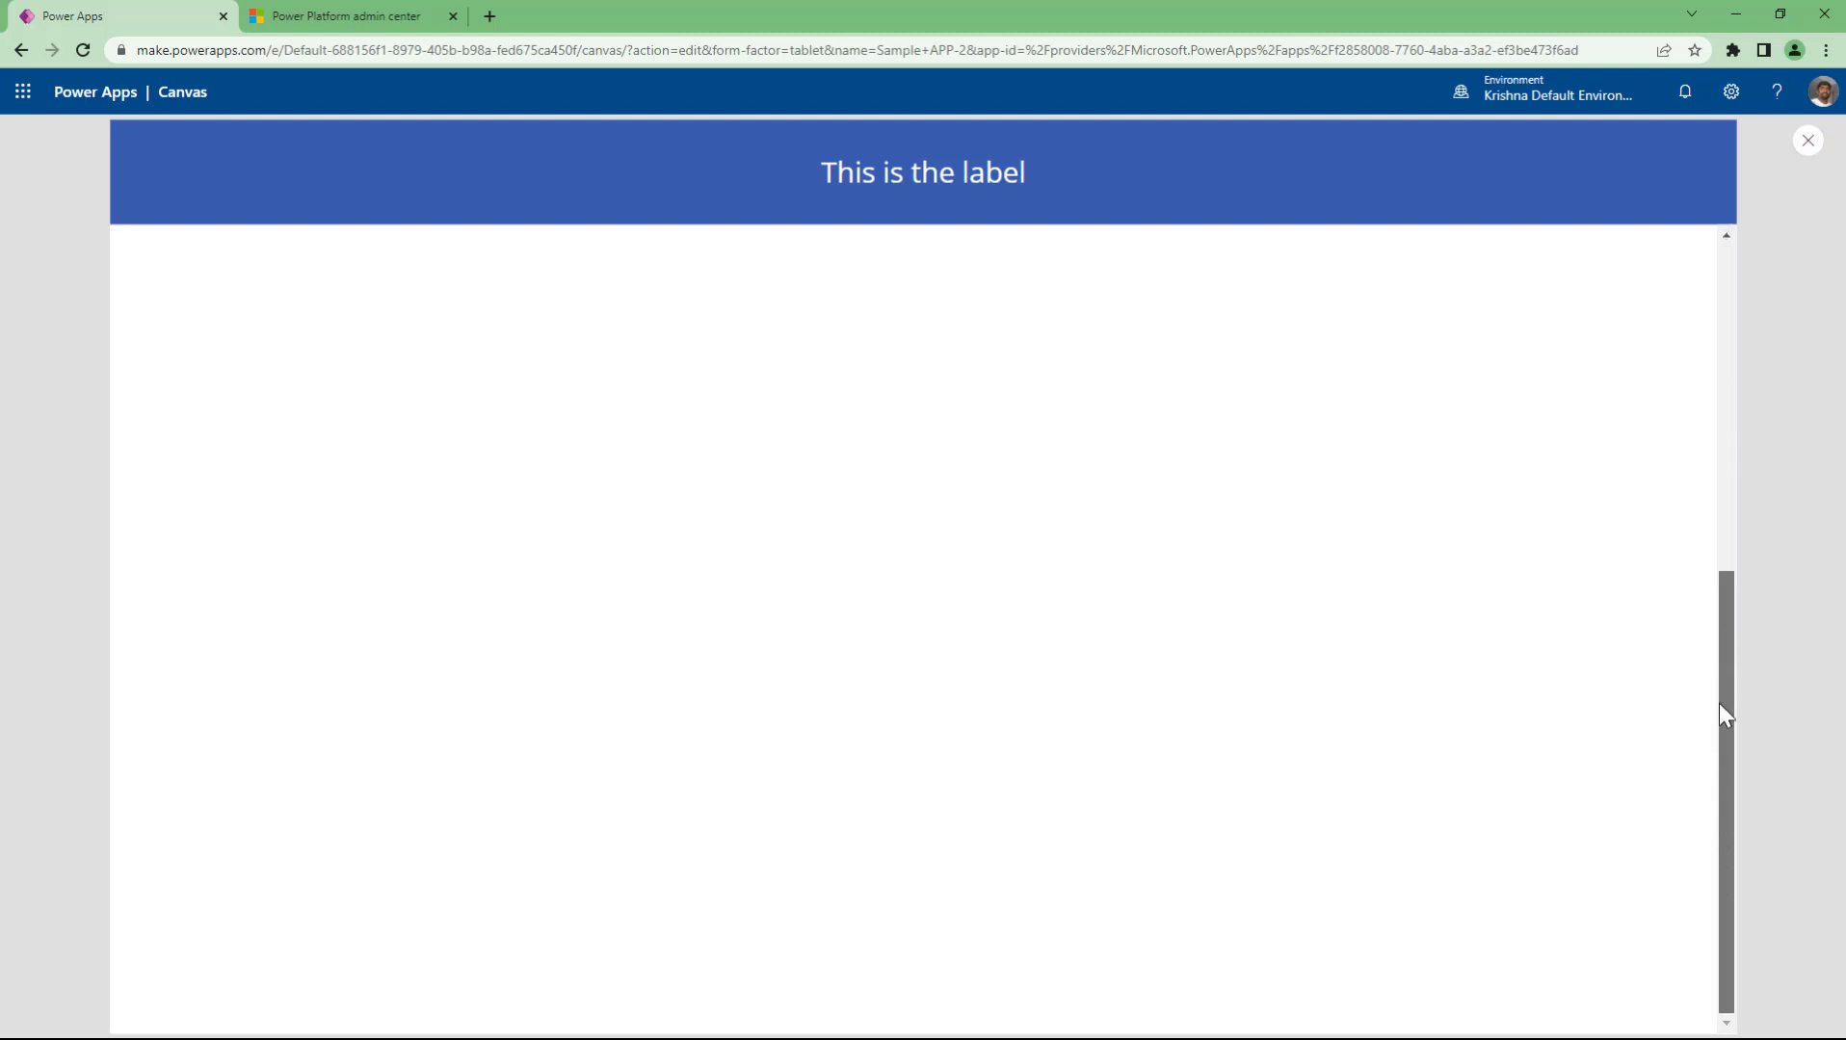
{"action": "left_click_drag", "start_coordinate": [1719, 704], "coordinate": [1729, 752]}
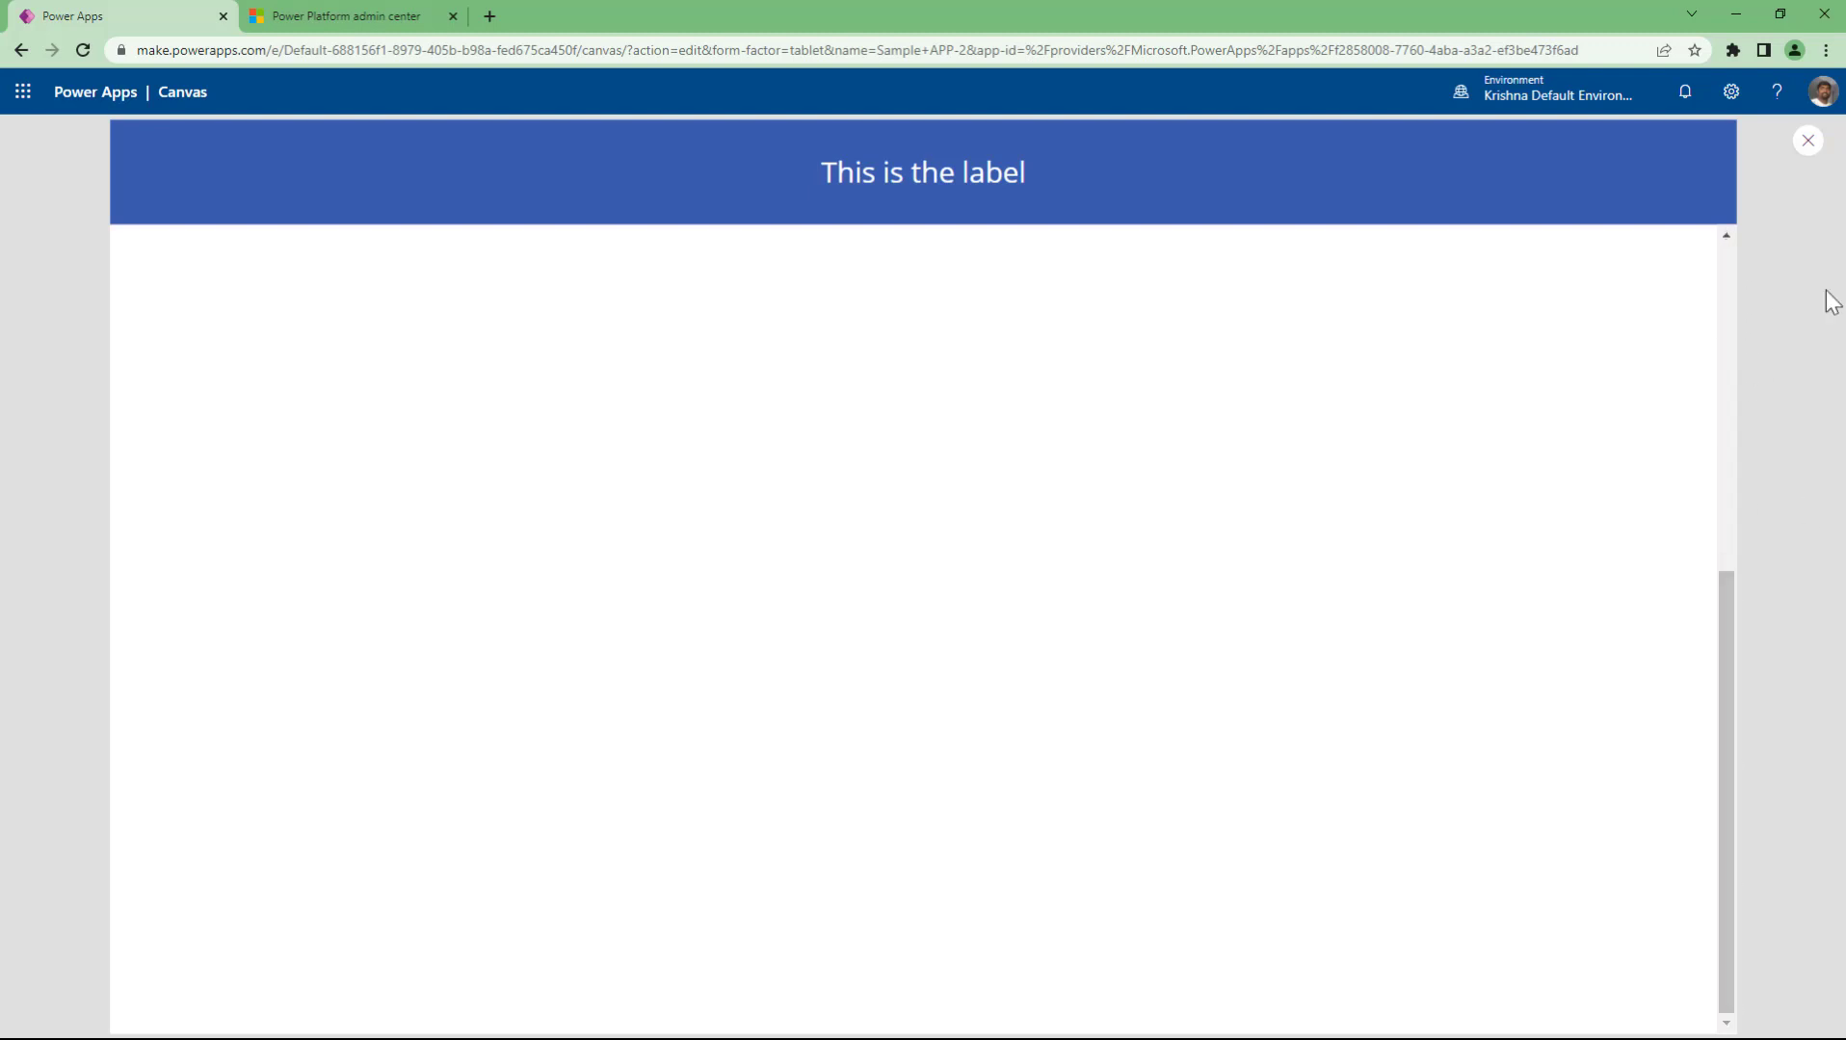
{"action": "left_click", "coordinate": [1808, 139]}
{"action": "left_click", "coordinate": [148, 465]}
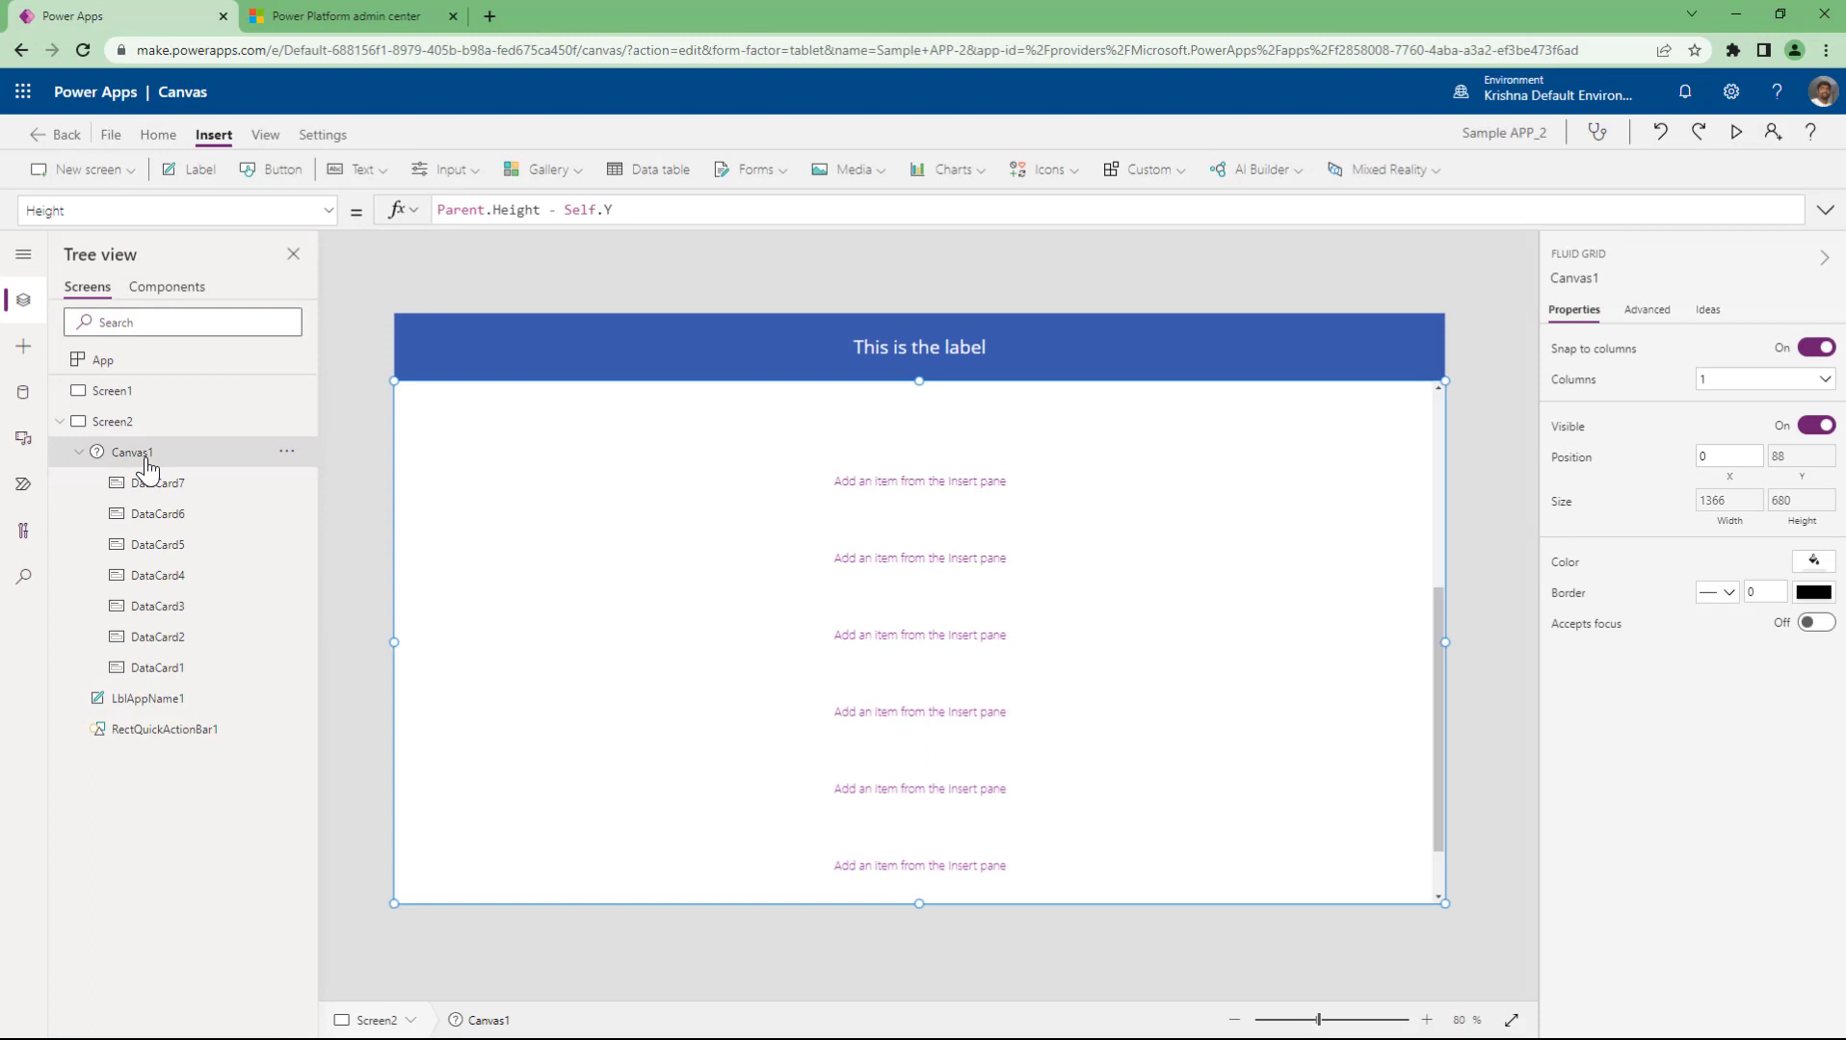
{"action": "left_click", "coordinate": [127, 174]}
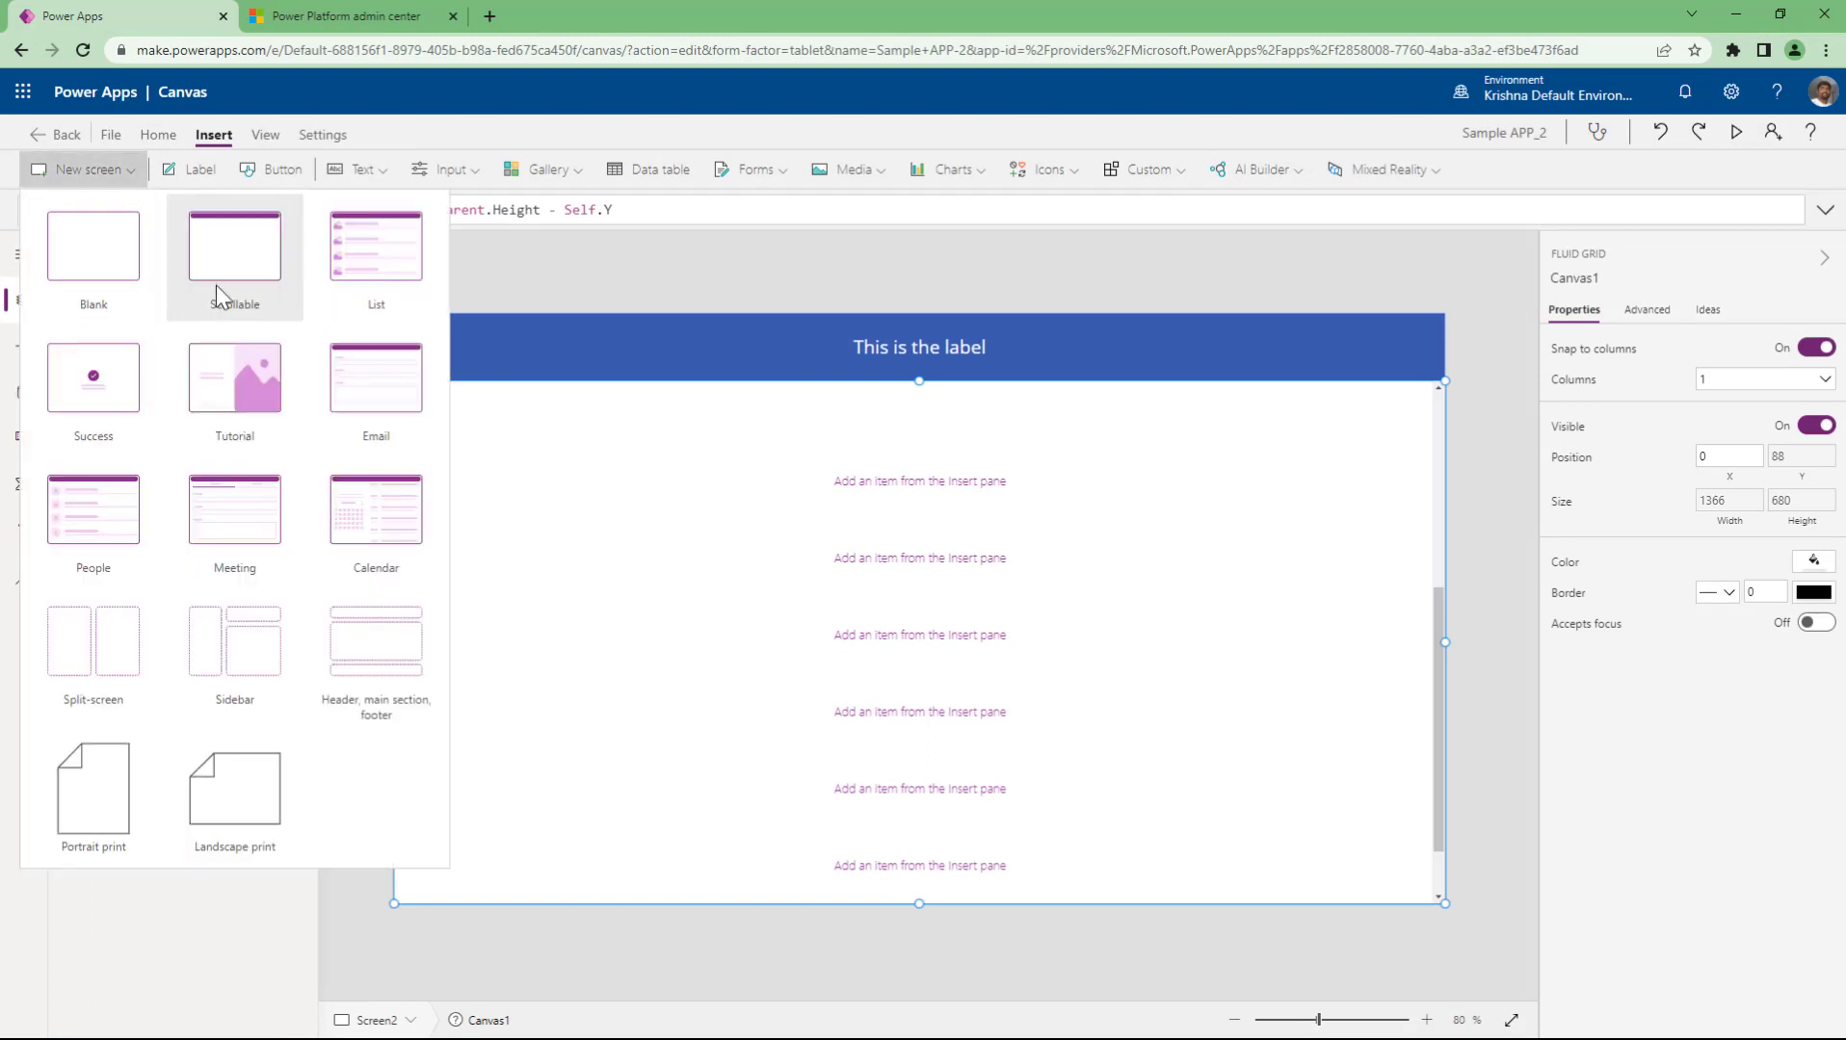
{"action": "left_click", "coordinate": [534, 259]}
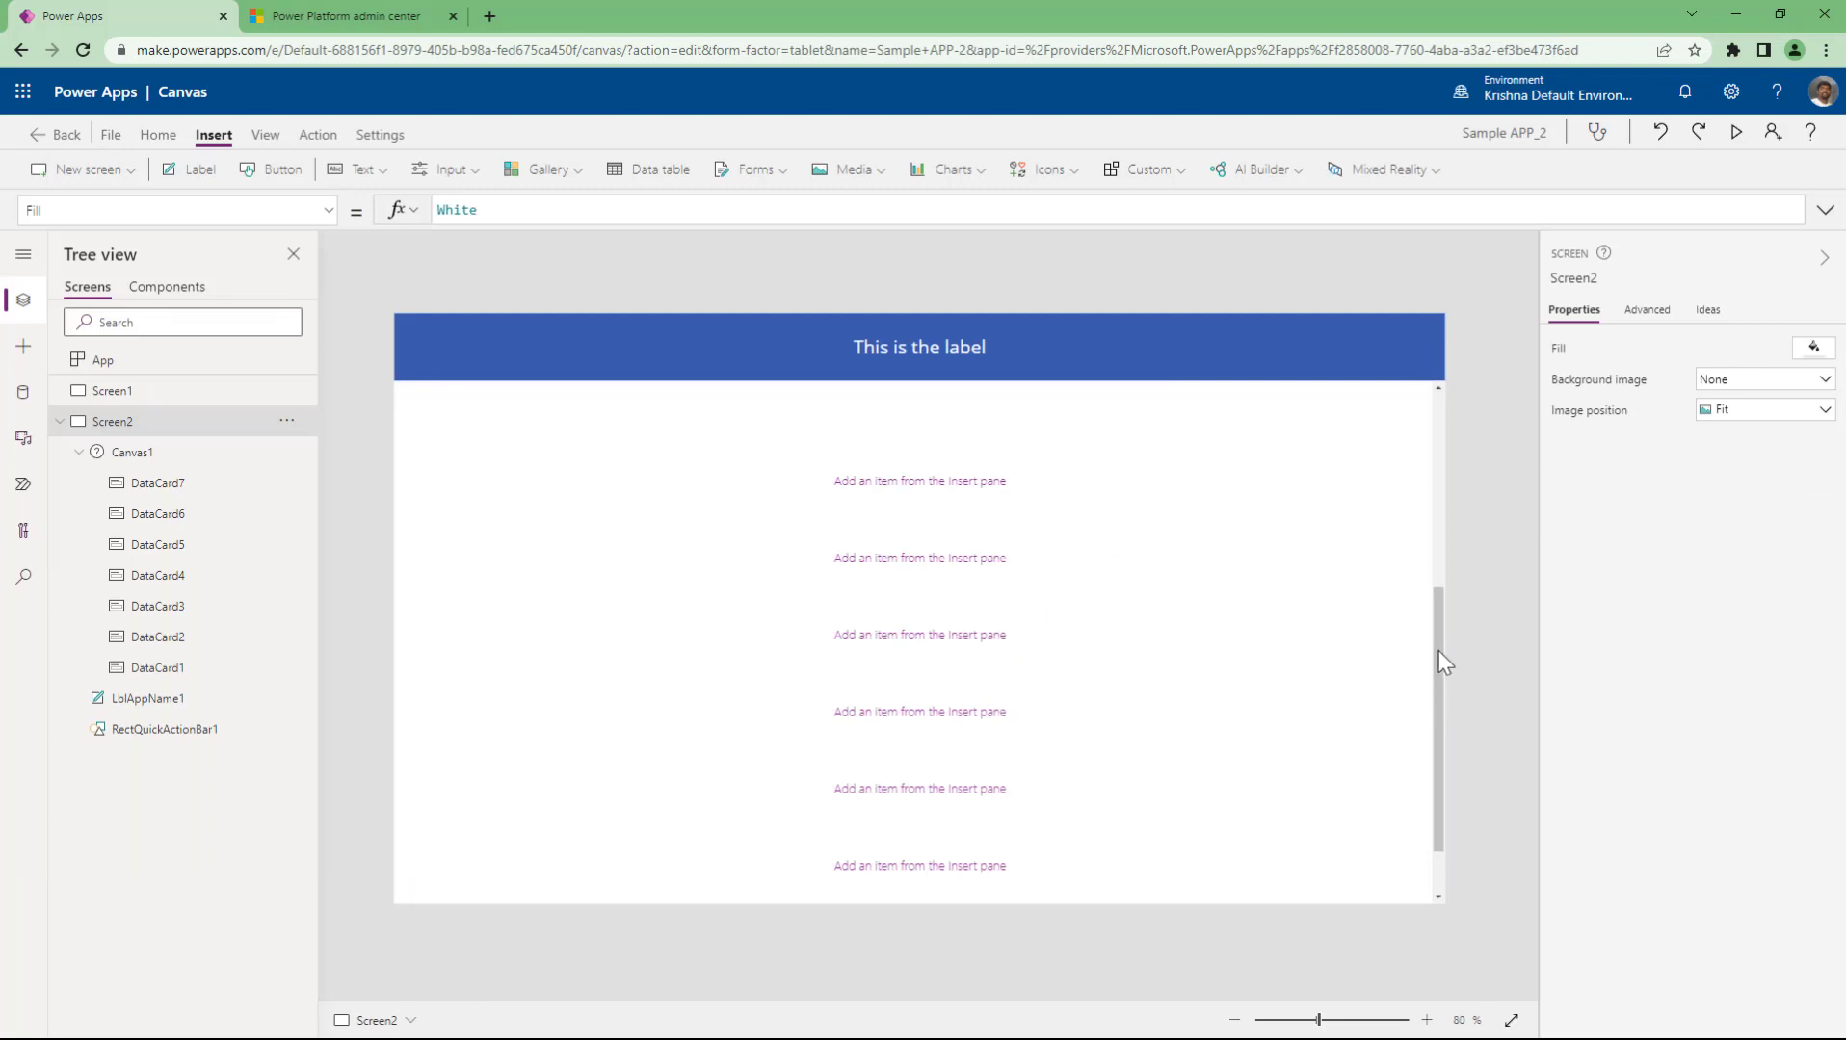
- Reduce the height of Screen2's first card, DataCard1, to about 128 and check the sections below it
{"action": "left_click_drag", "start_coordinate": [1442, 662], "coordinate": [1425, 412]}
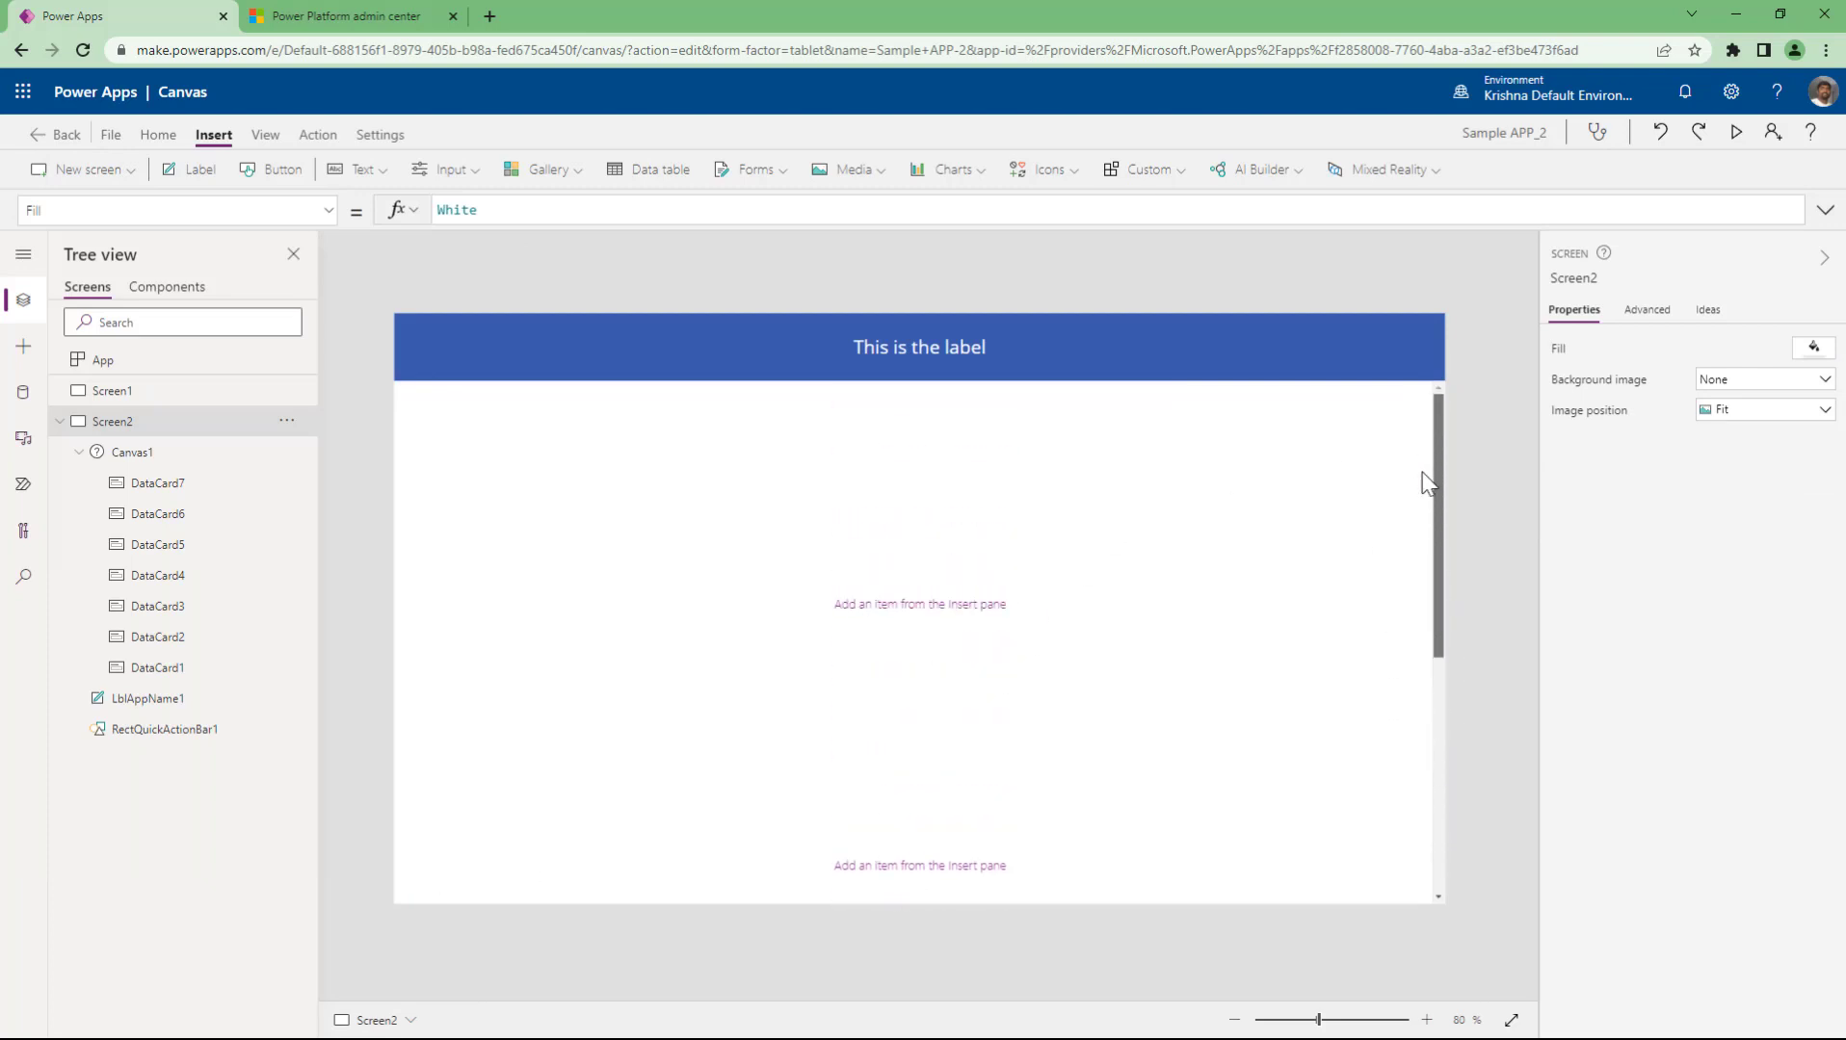
{"action": "left_click_drag", "start_coordinate": [1433, 481], "coordinate": [1438, 432]}
{"action": "left_click", "coordinate": [1142, 568]}
{"action": "left_click", "coordinate": [1142, 568]}
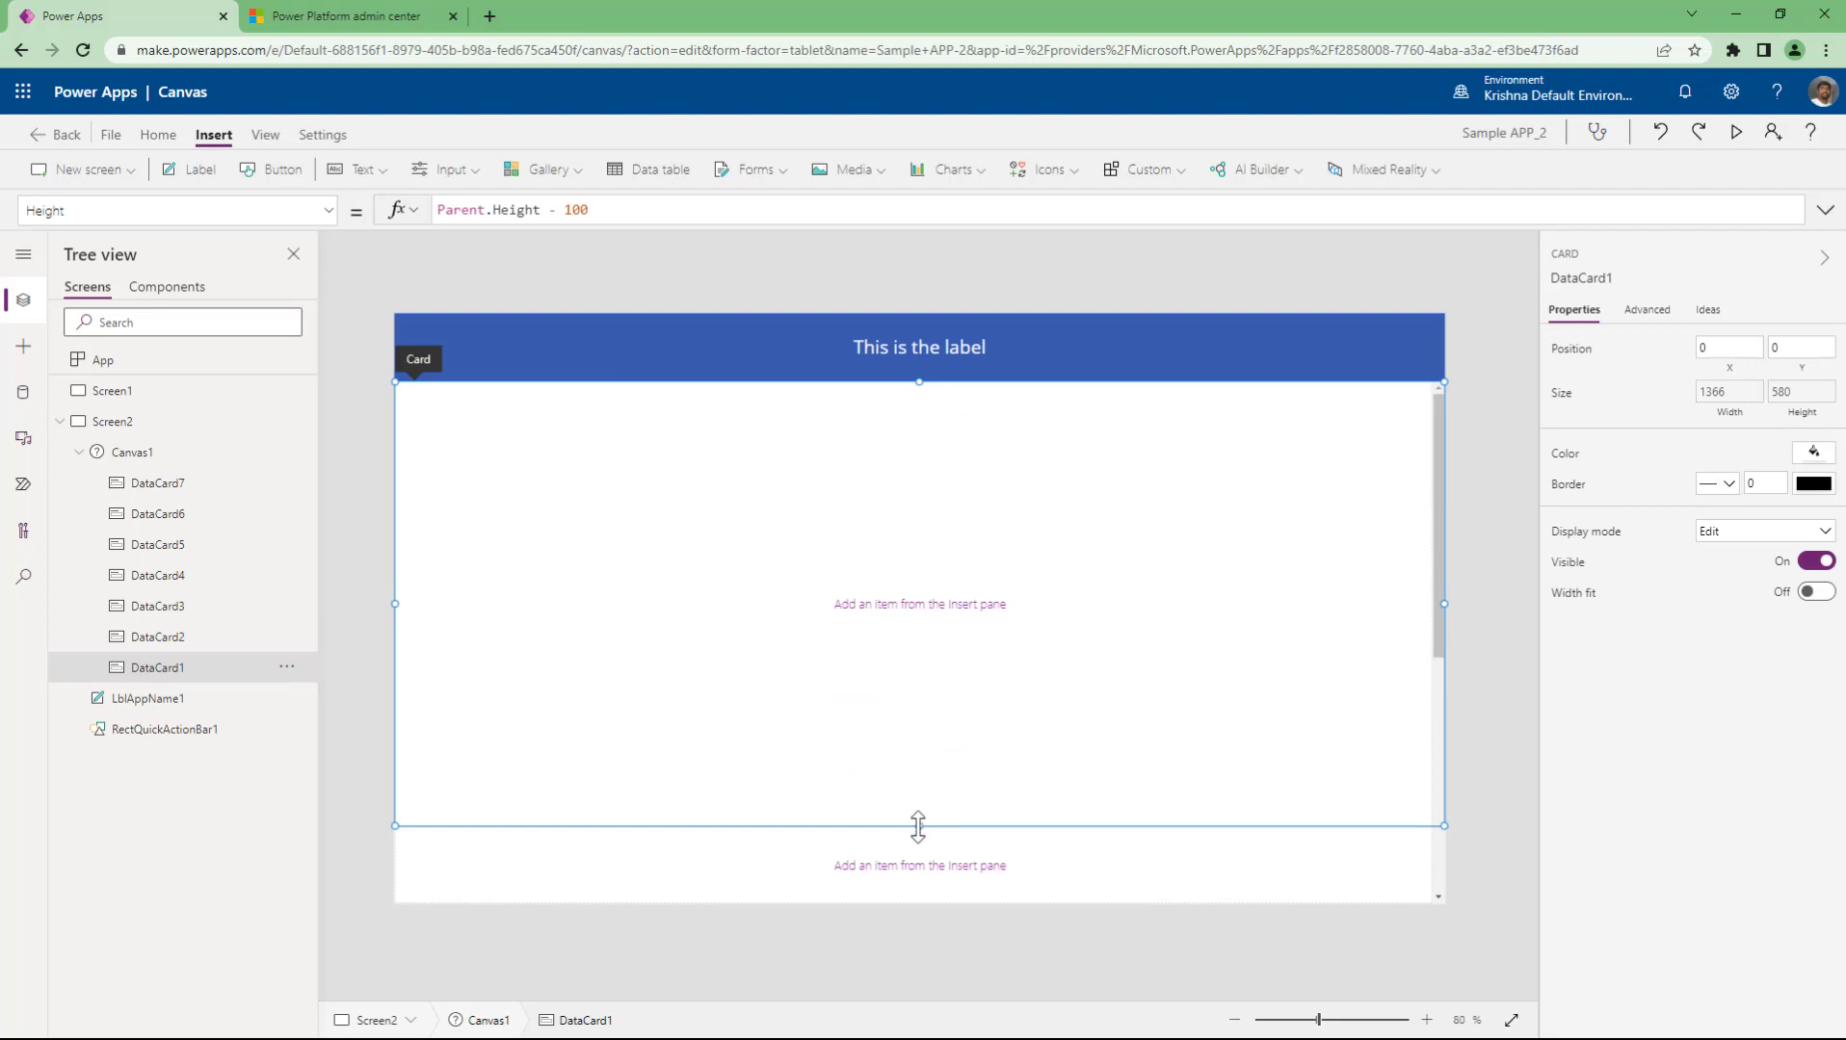
{"action": "left_click_drag", "start_coordinate": [924, 827], "coordinate": [964, 507]}
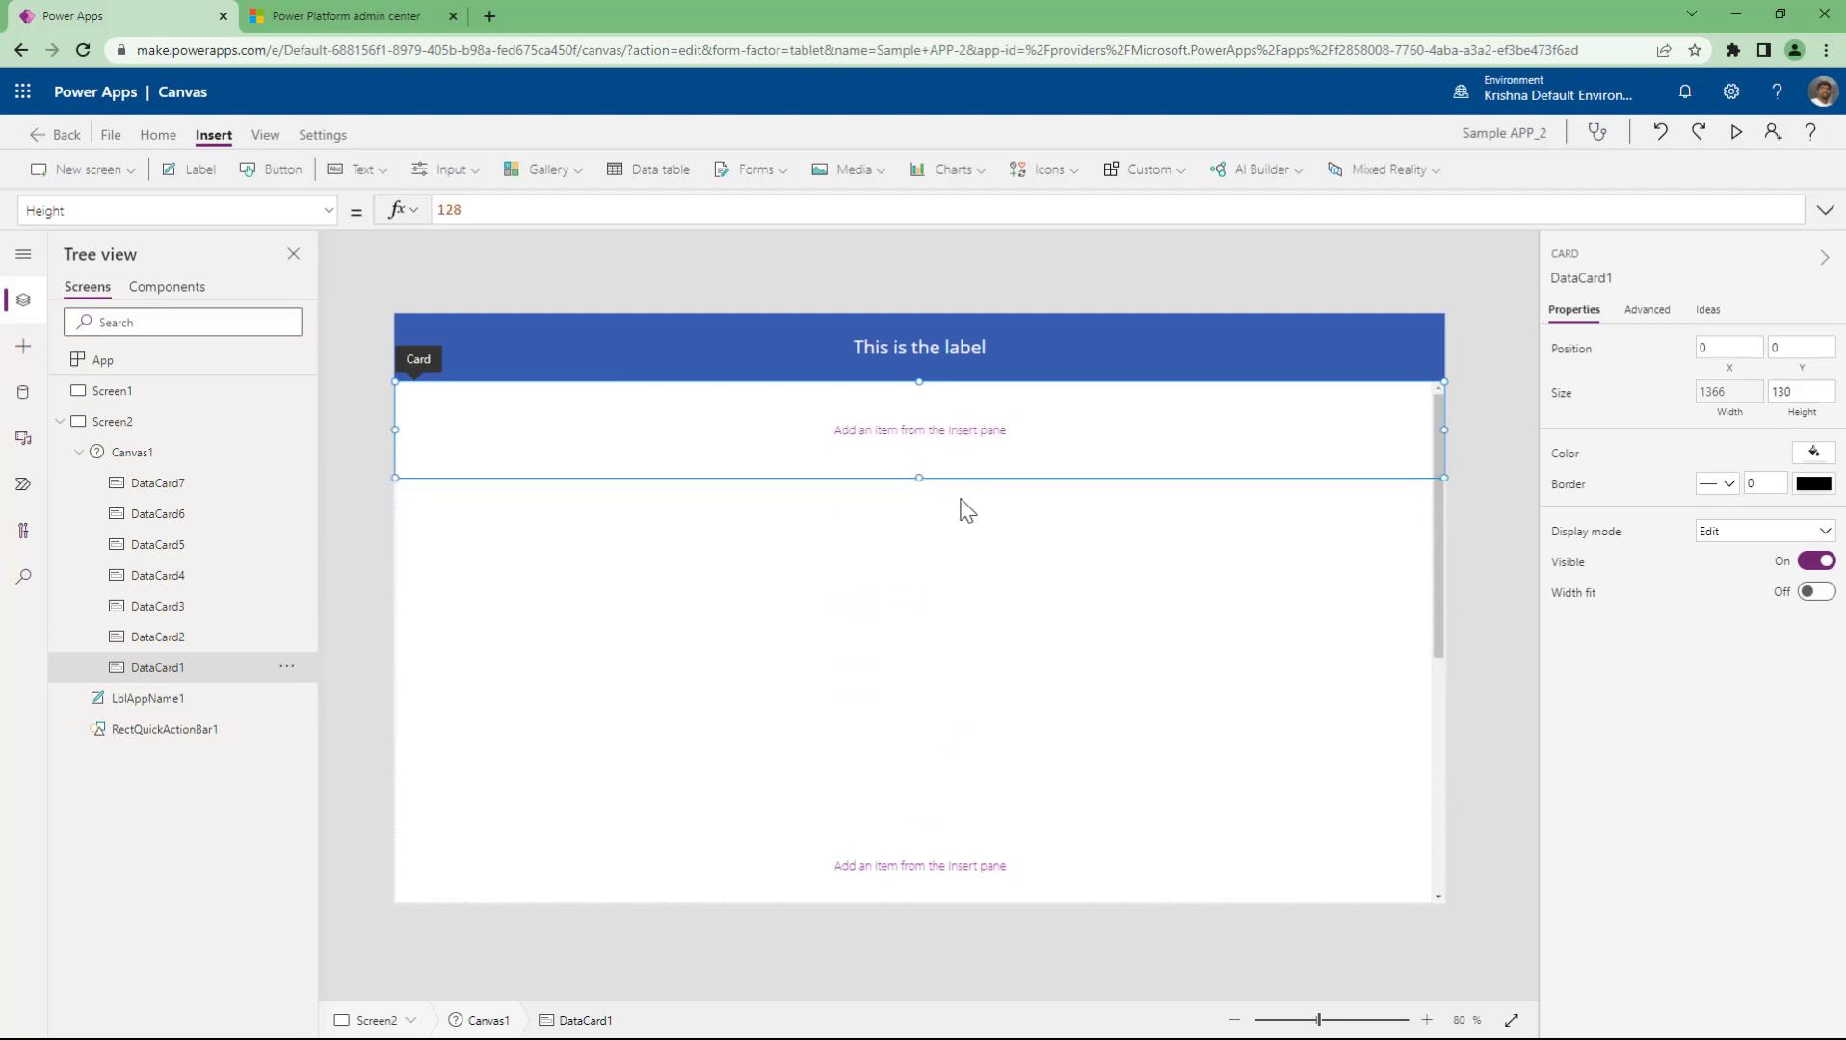
{"action": "left_click", "coordinate": [914, 830]}
{"action": "left_click", "coordinate": [954, 434]}
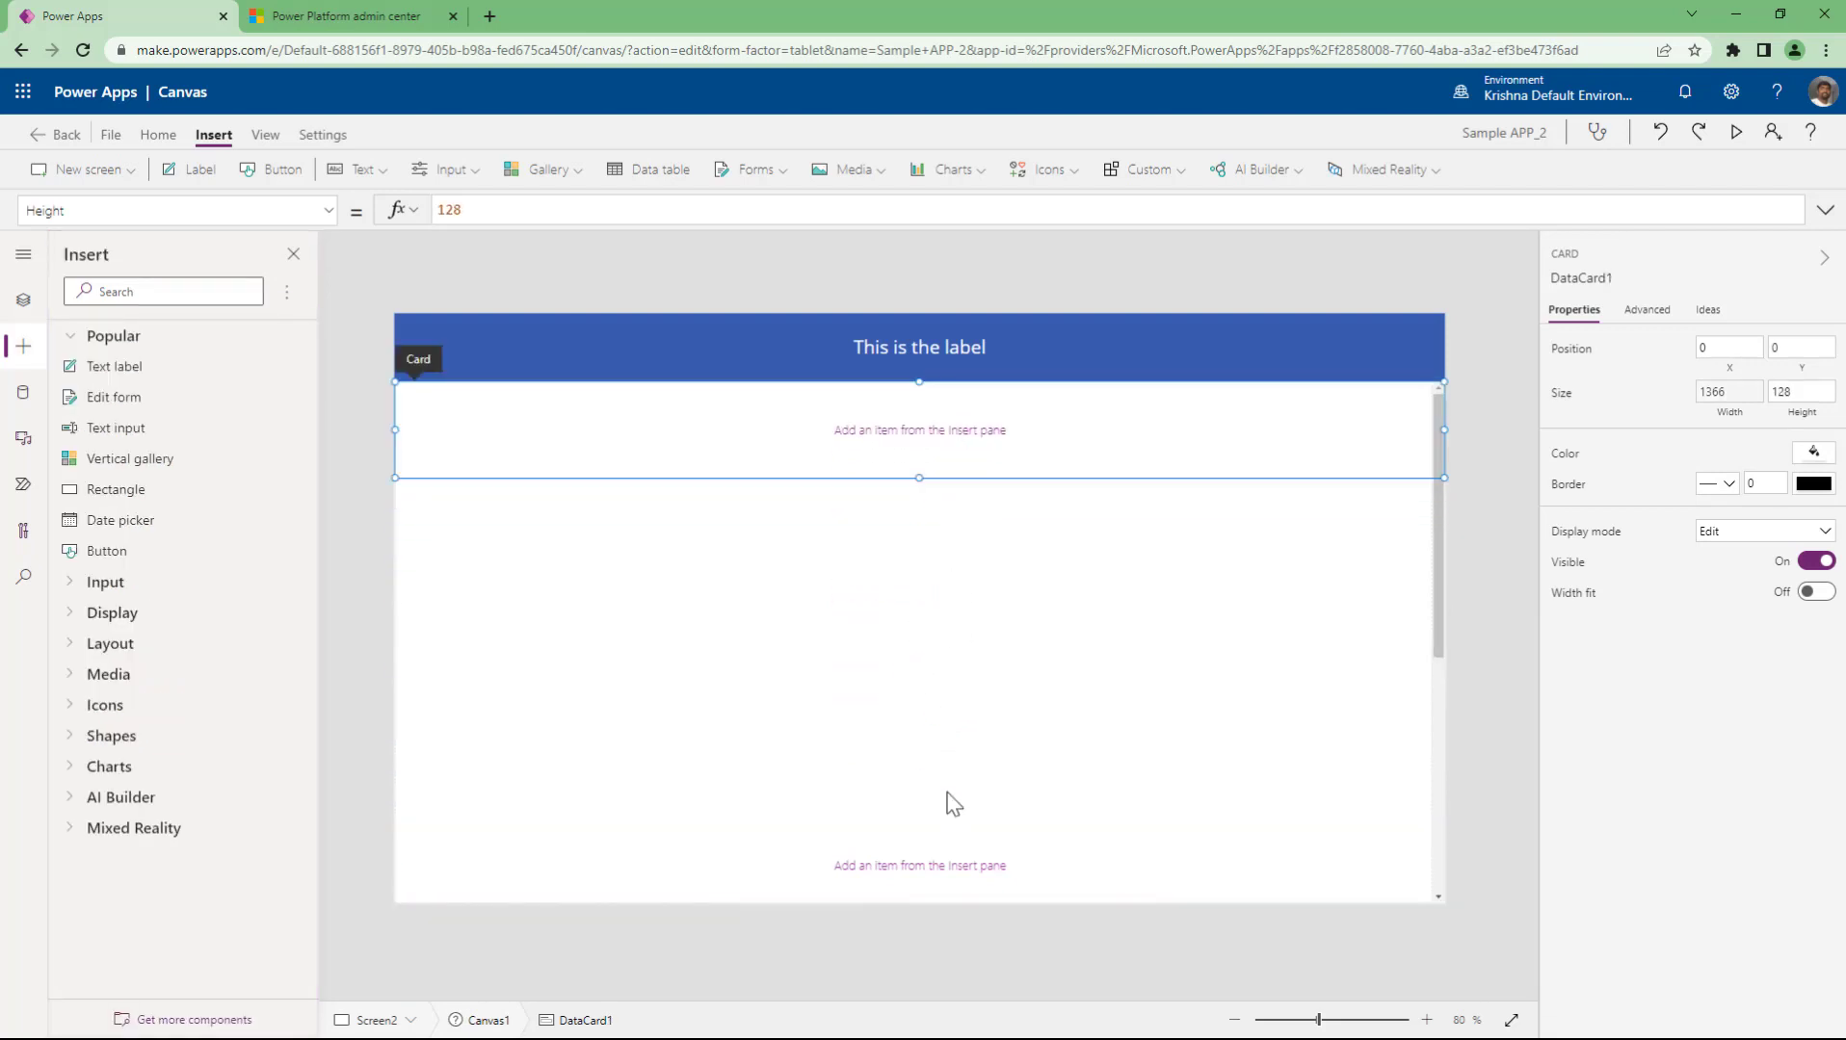
{"action": "left_click", "coordinate": [930, 881]}
{"action": "scroll", "coordinate": [1078, 765], "scroll_direction": "down", "scroll_amount": 5}
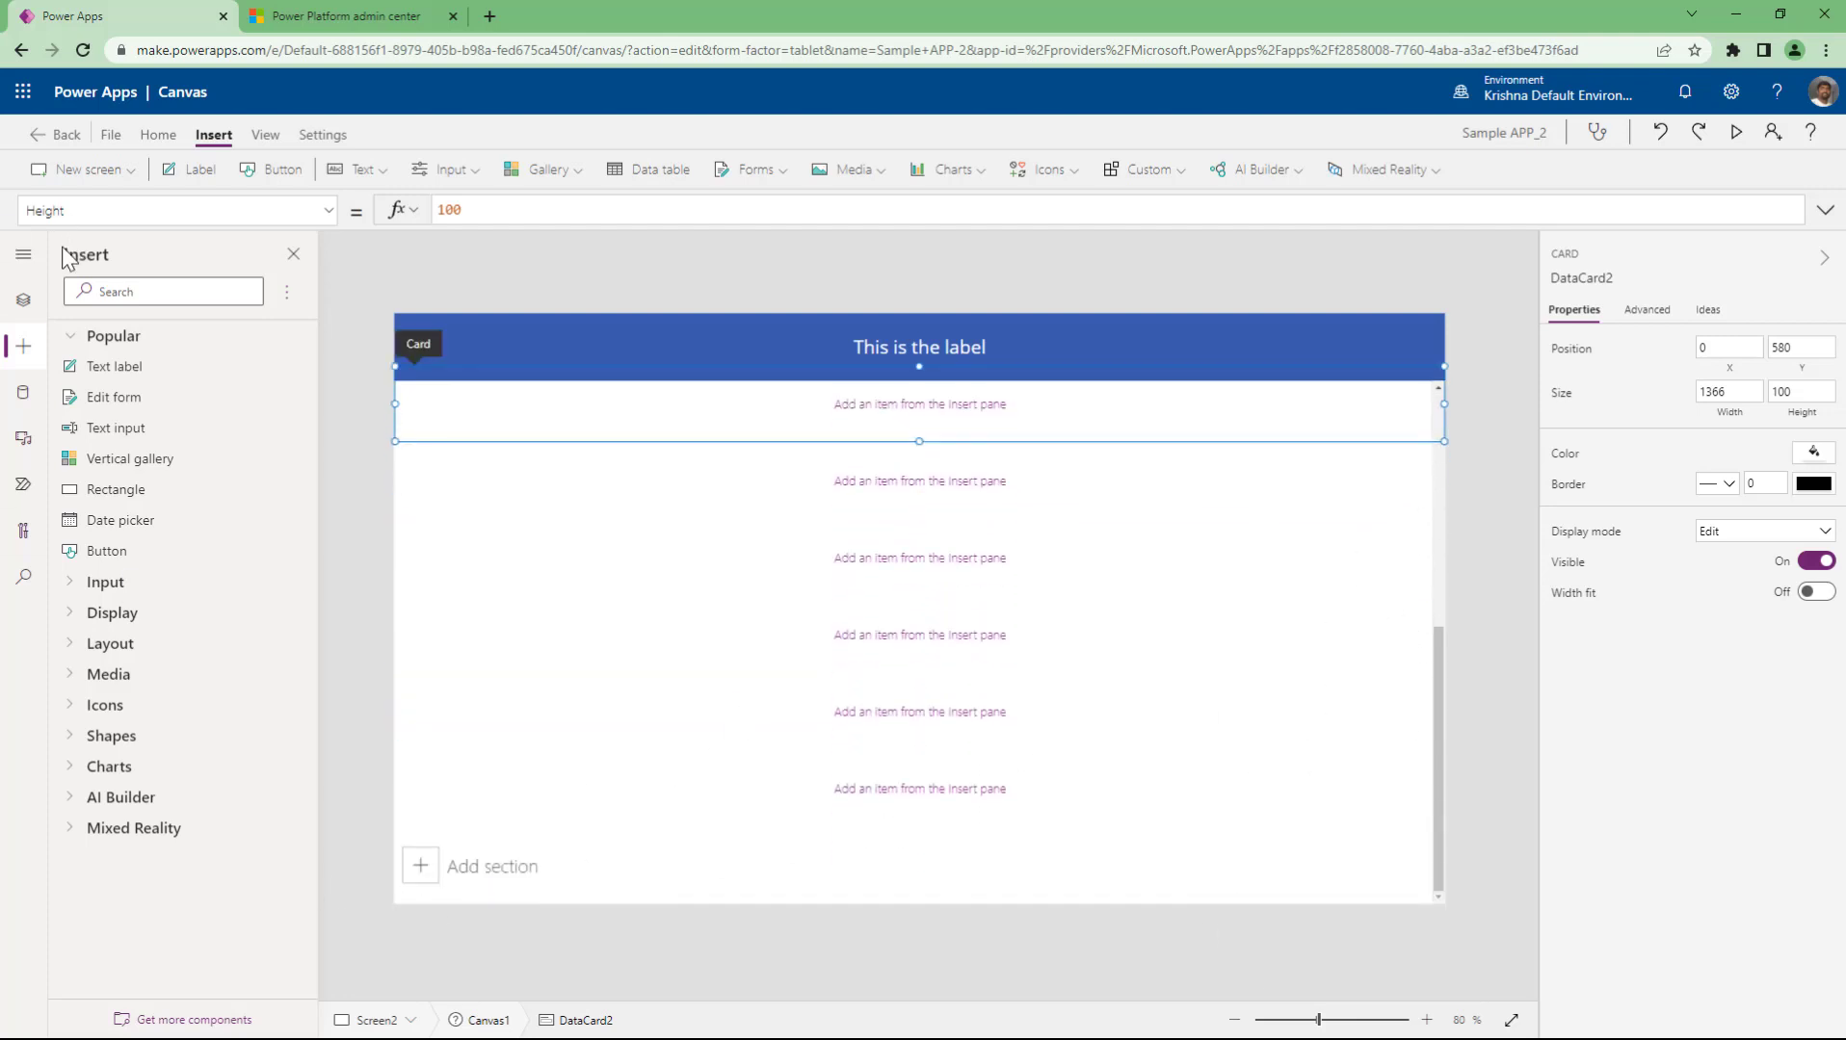
- Collapse Canvas1 in the tree and add a new screen using the List template
{"action": "left_click", "coordinate": [23, 299]}
{"action": "left_click", "coordinate": [131, 451]}
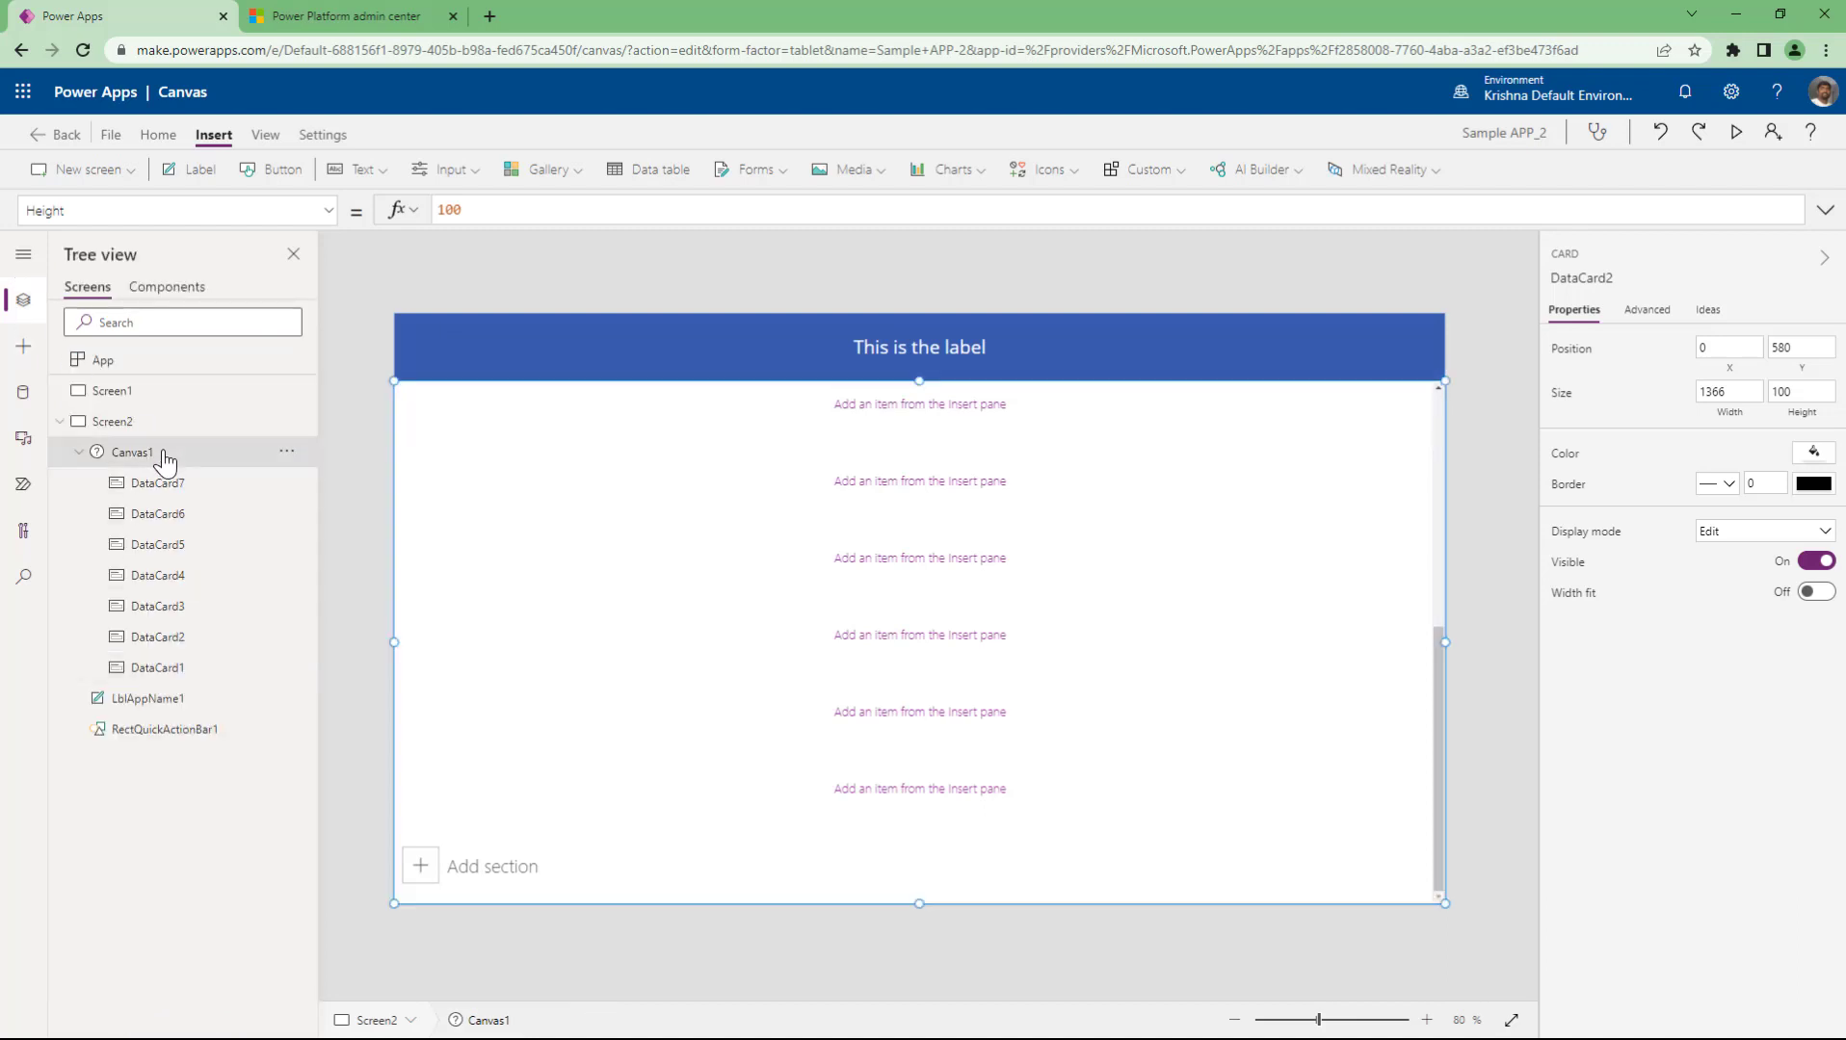
{"action": "left_click", "coordinate": [78, 452]}
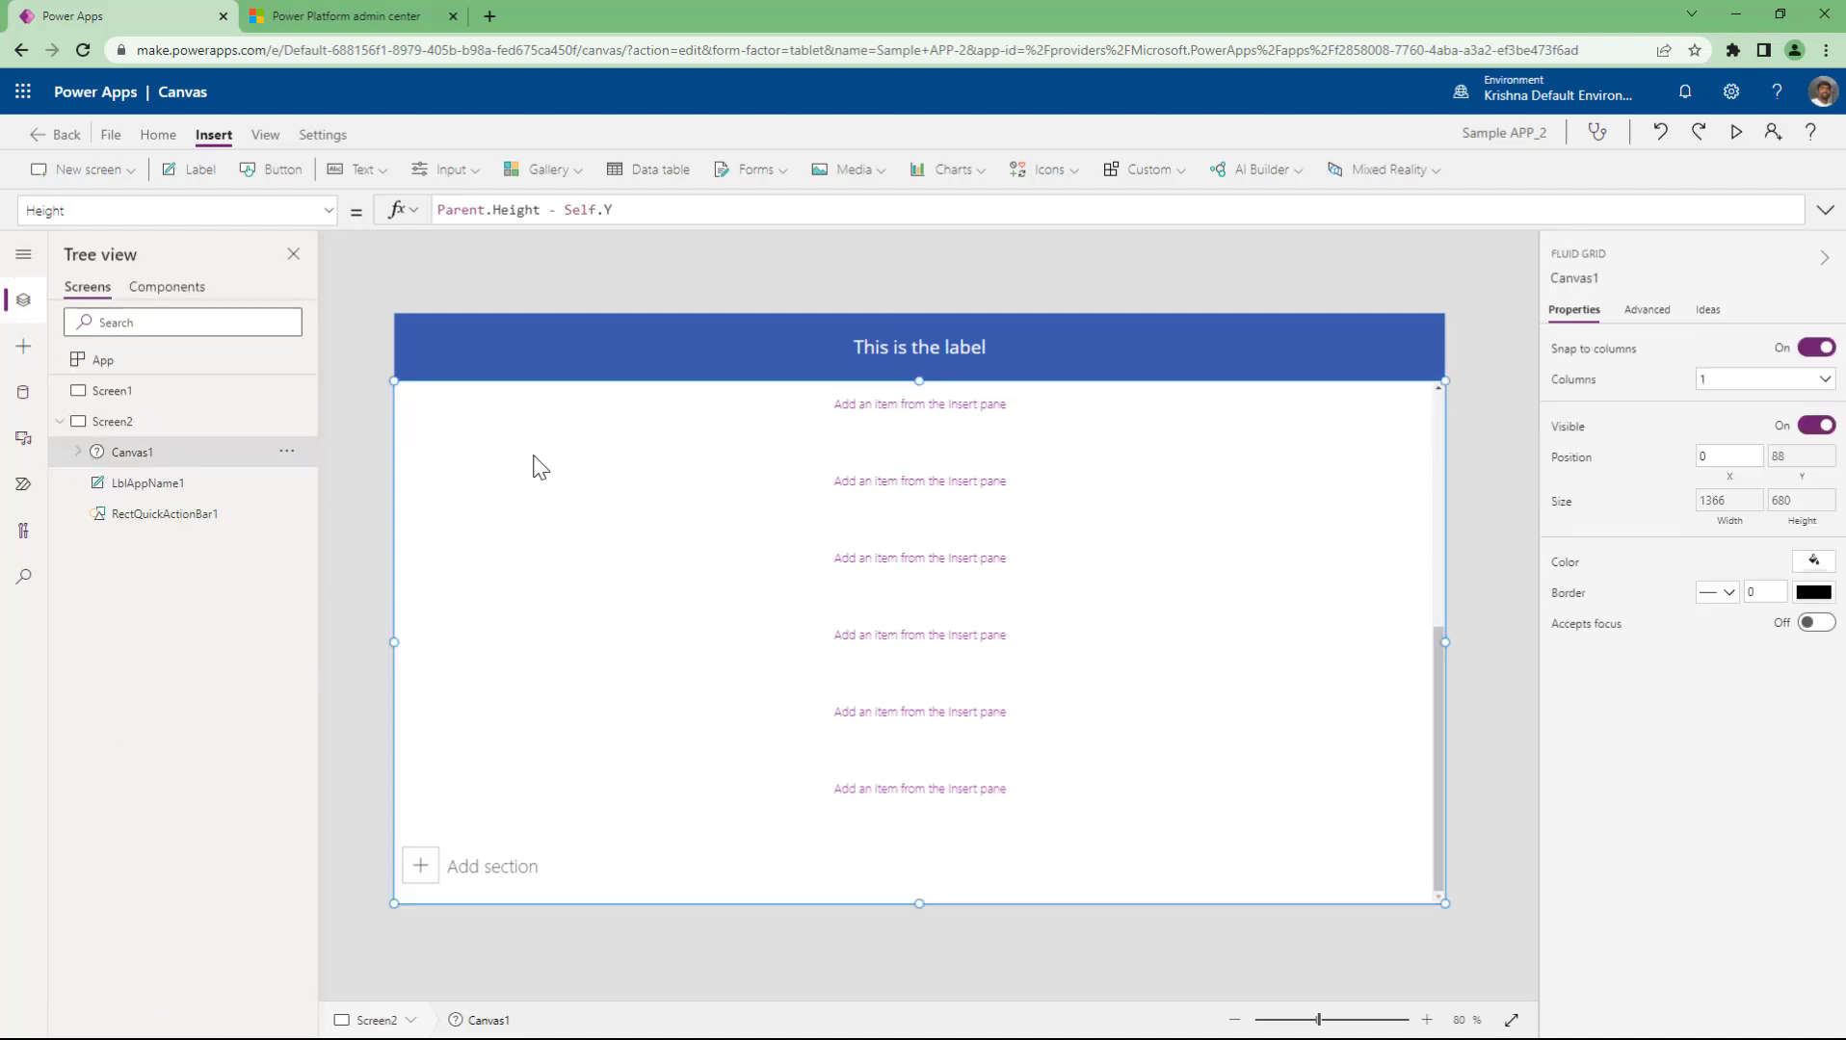
{"action": "left_click", "coordinate": [130, 173]}
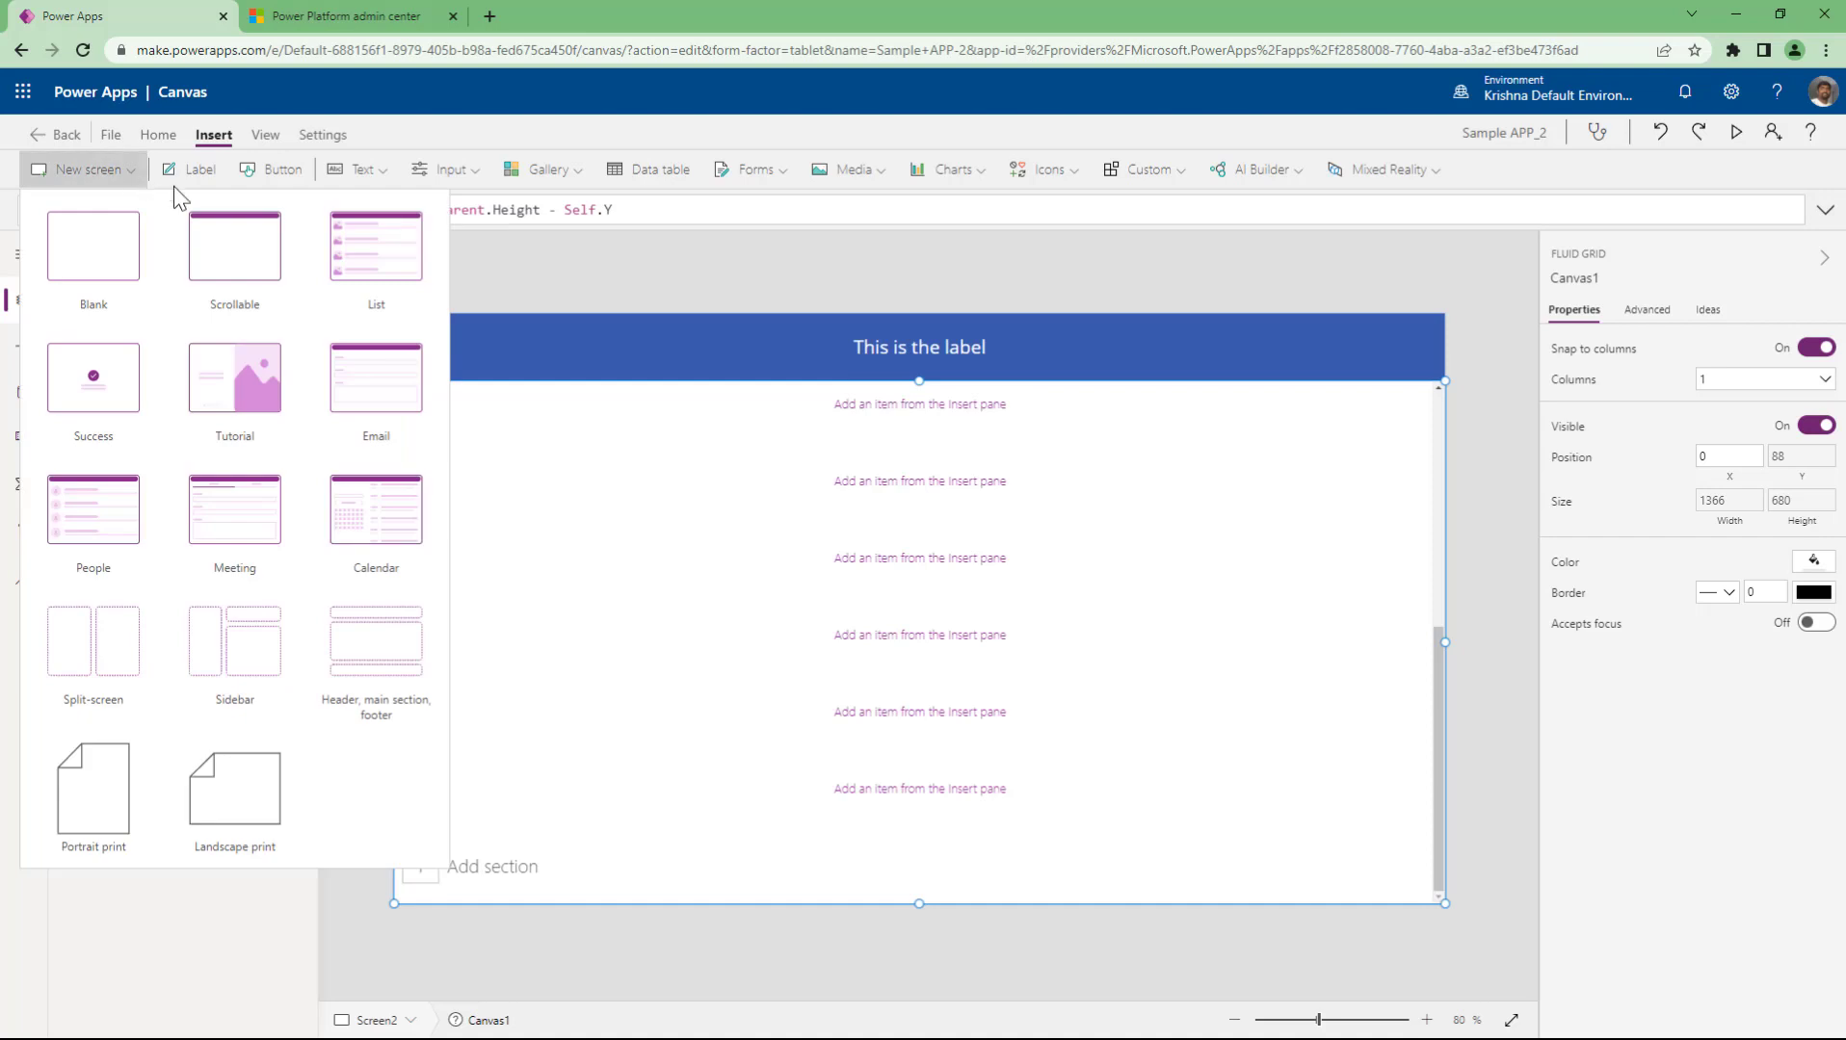
{"action": "key", "text": "Escape"}
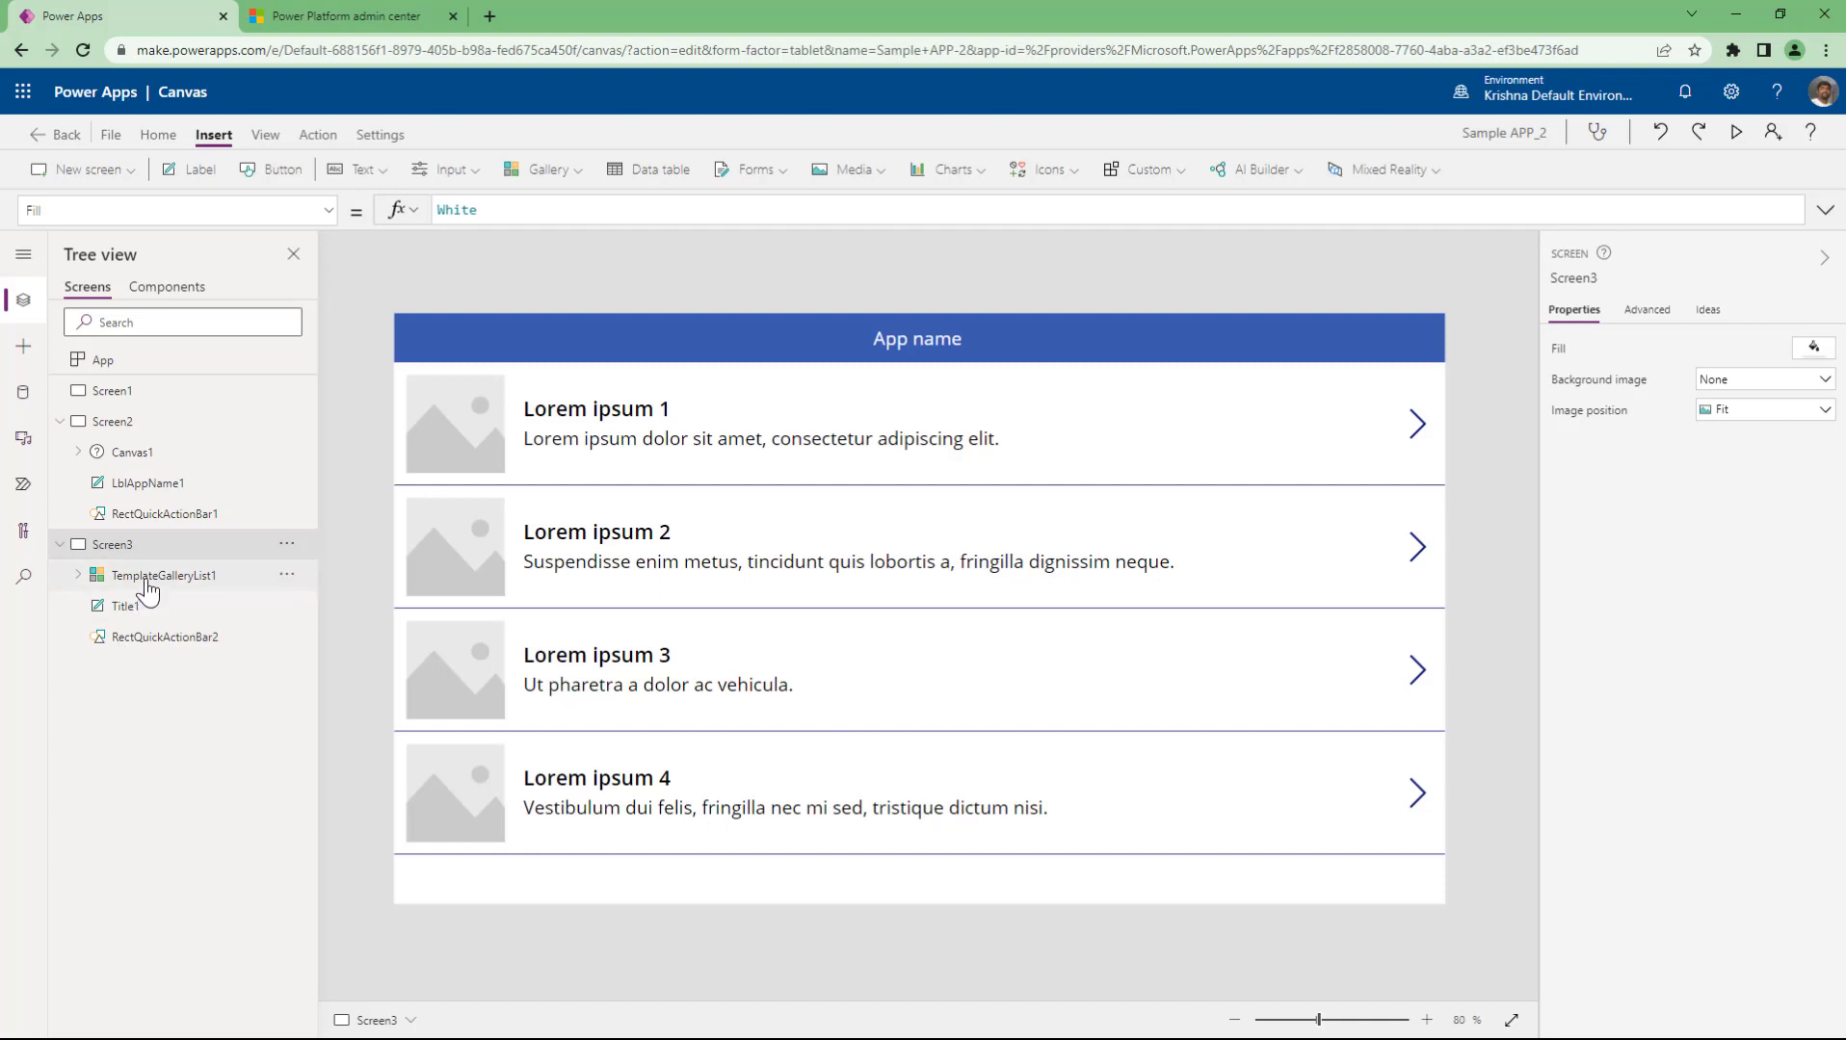
- Inspect Screen3's gallery, title label and header rectangle, and collapse Screen2 and Screen3 in the tree
{"action": "left_click", "coordinate": [147, 578]}
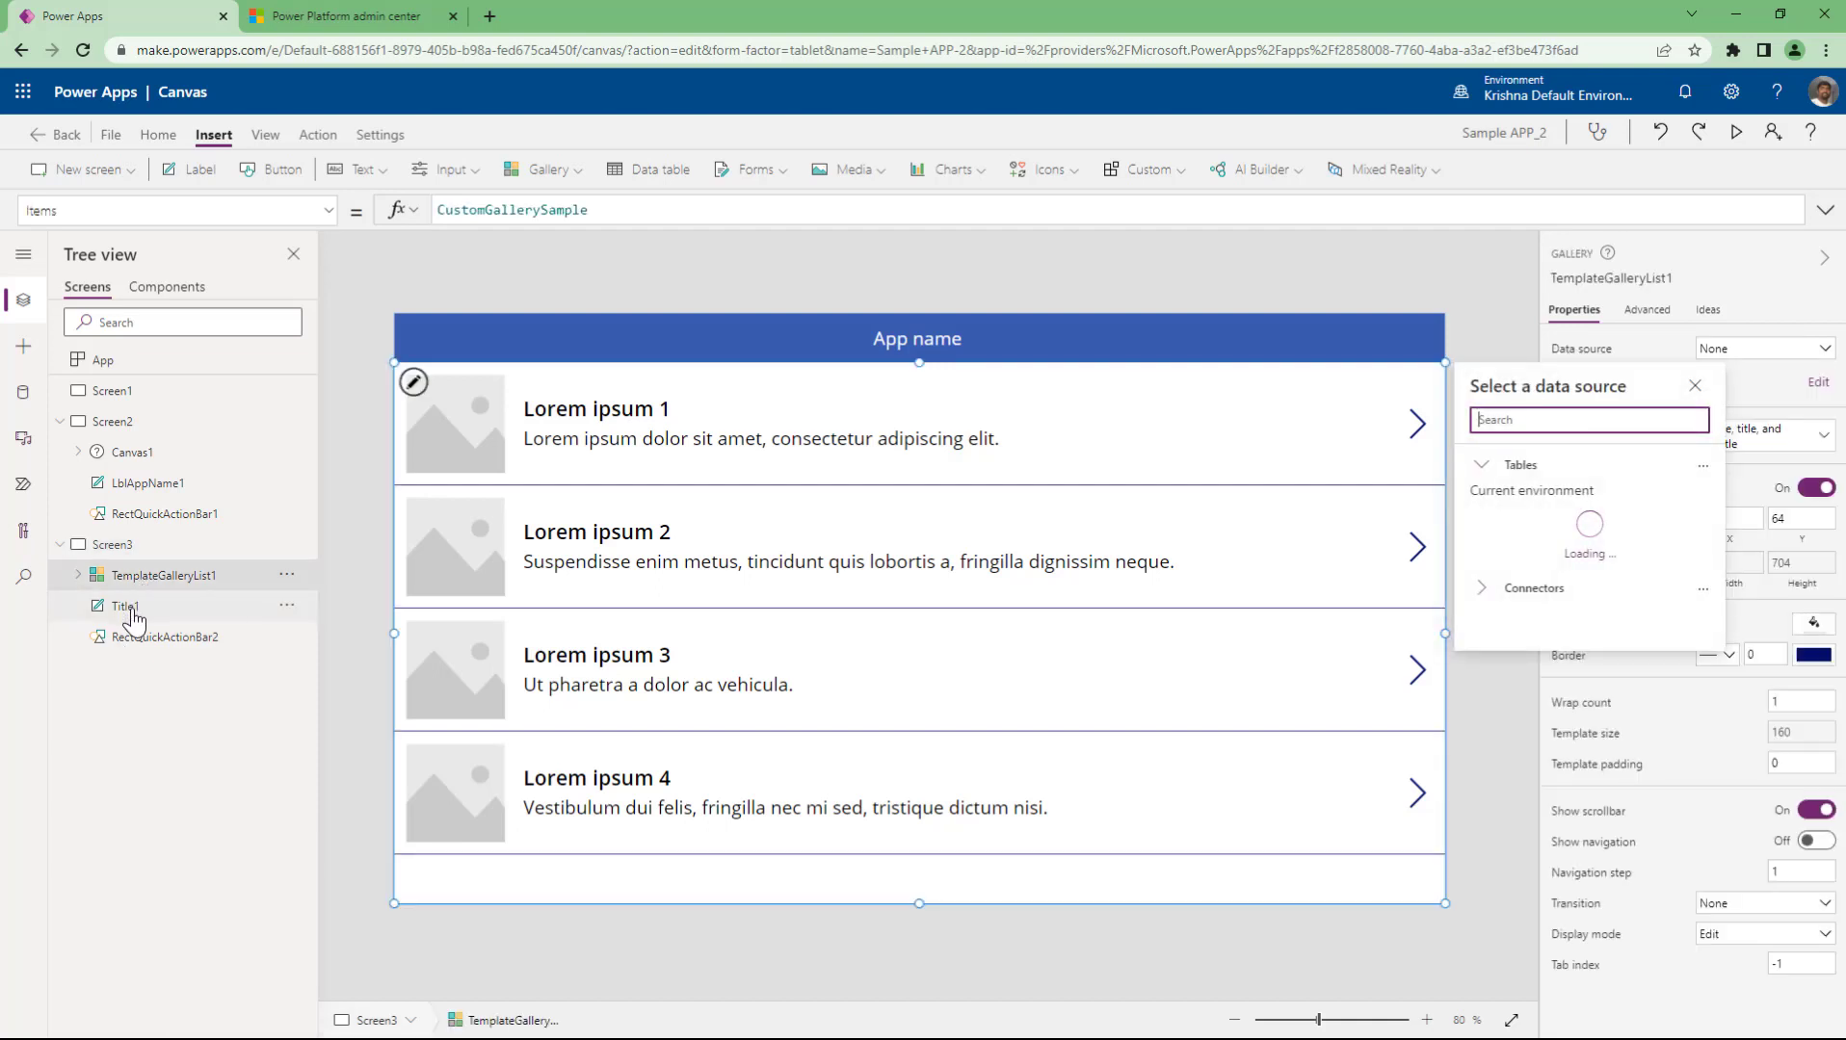
{"action": "left_click", "coordinate": [132, 607]}
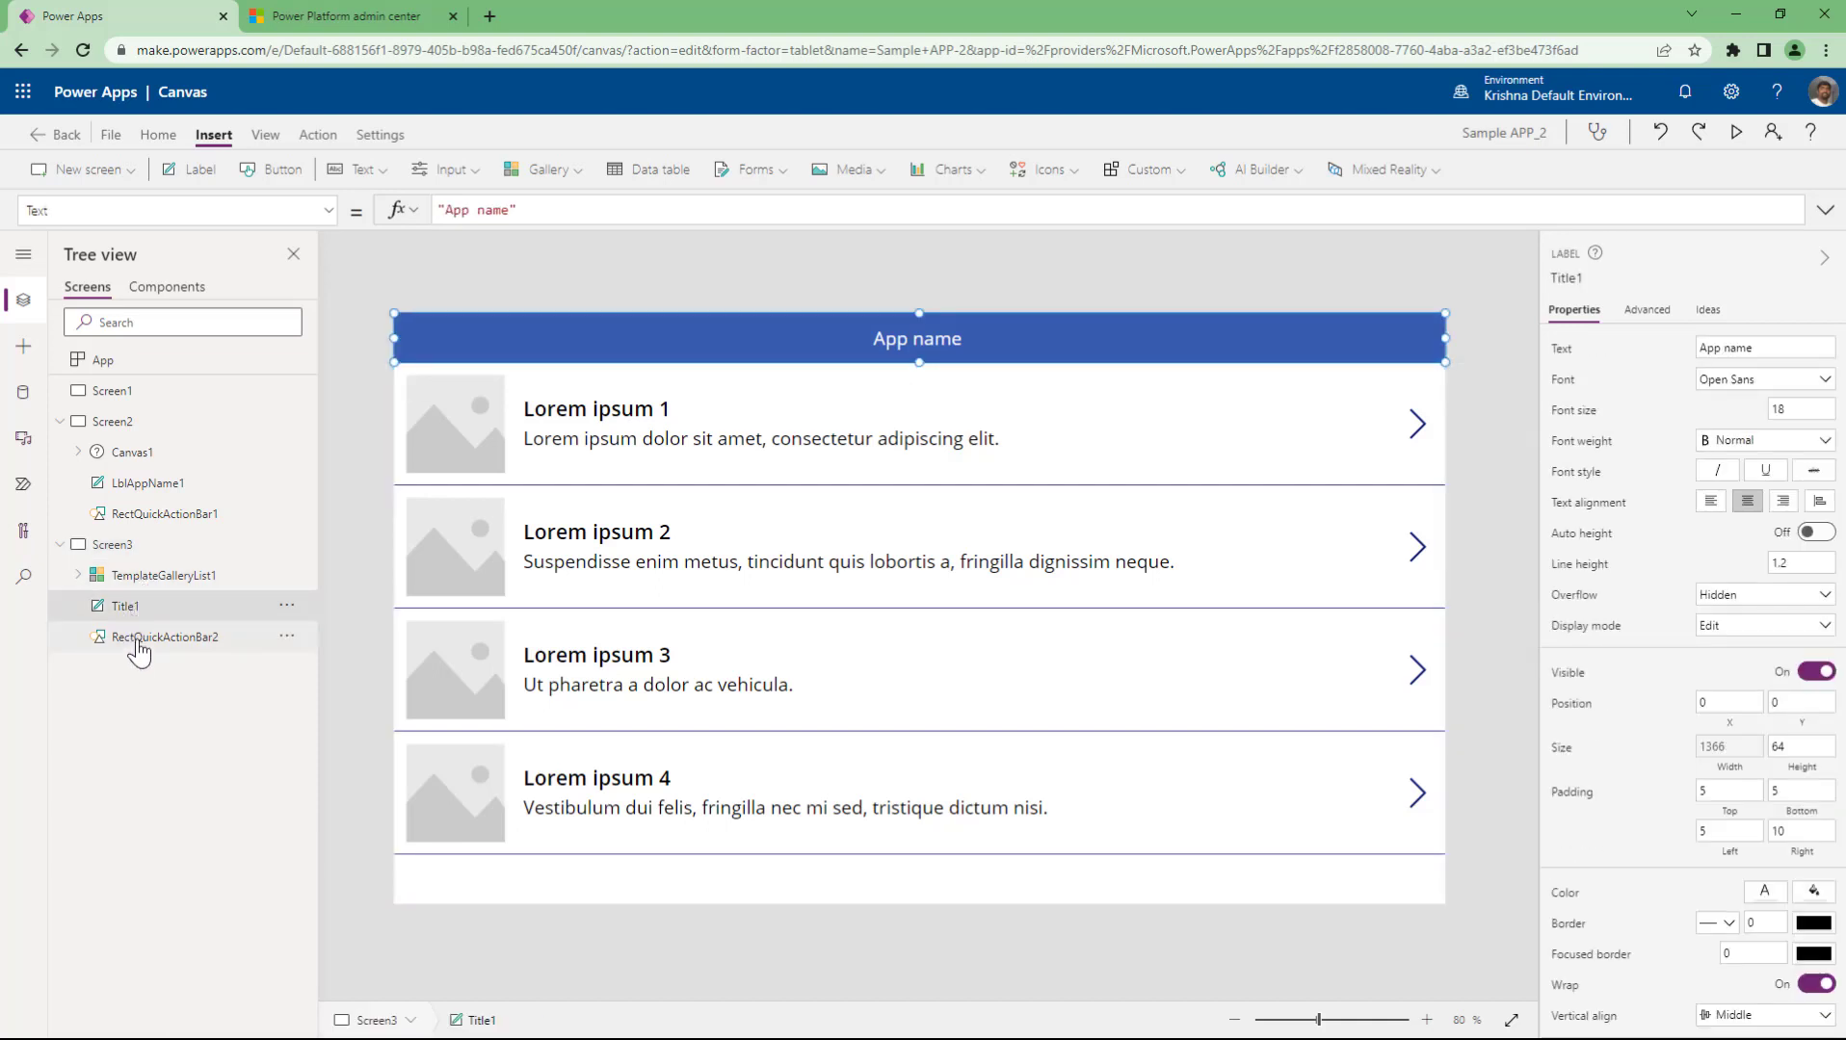
{"action": "left_click", "coordinate": [139, 645]}
{"action": "left_click", "coordinate": [59, 544]}
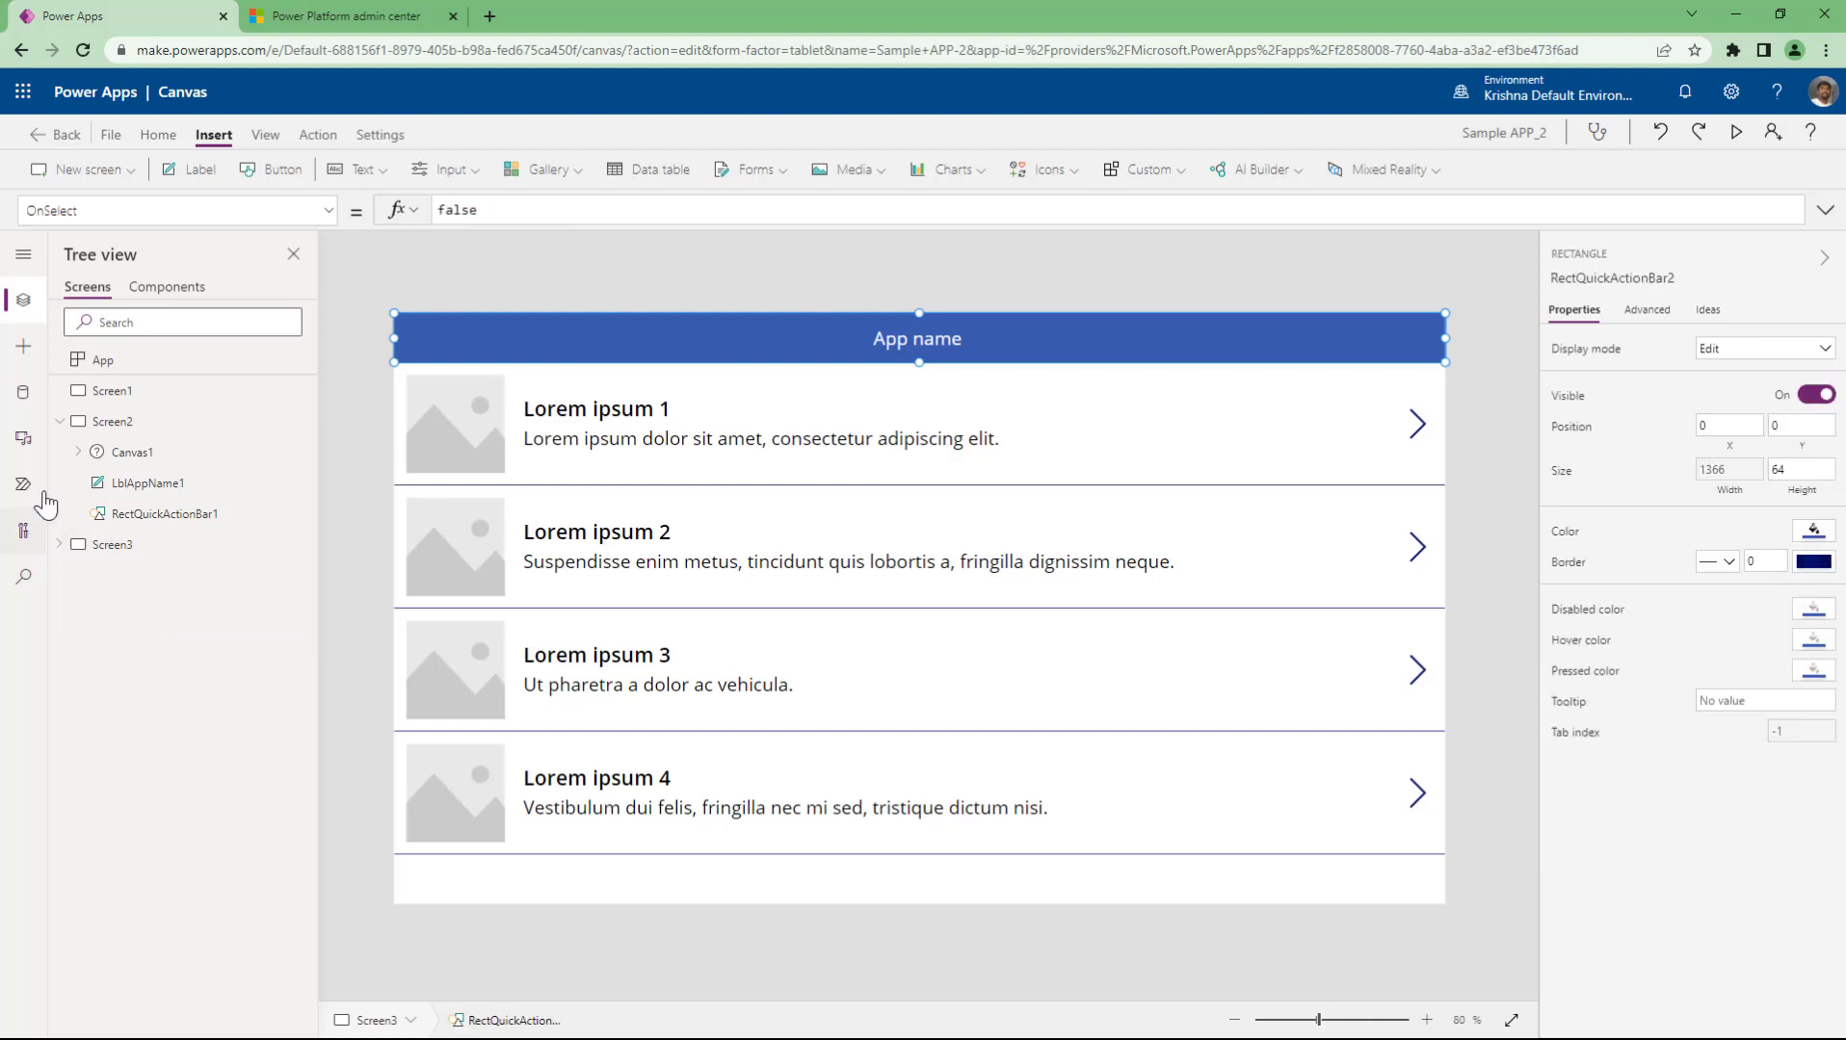
{"action": "left_click", "coordinate": [59, 422]}
{"action": "left_click", "coordinate": [123, 174]}
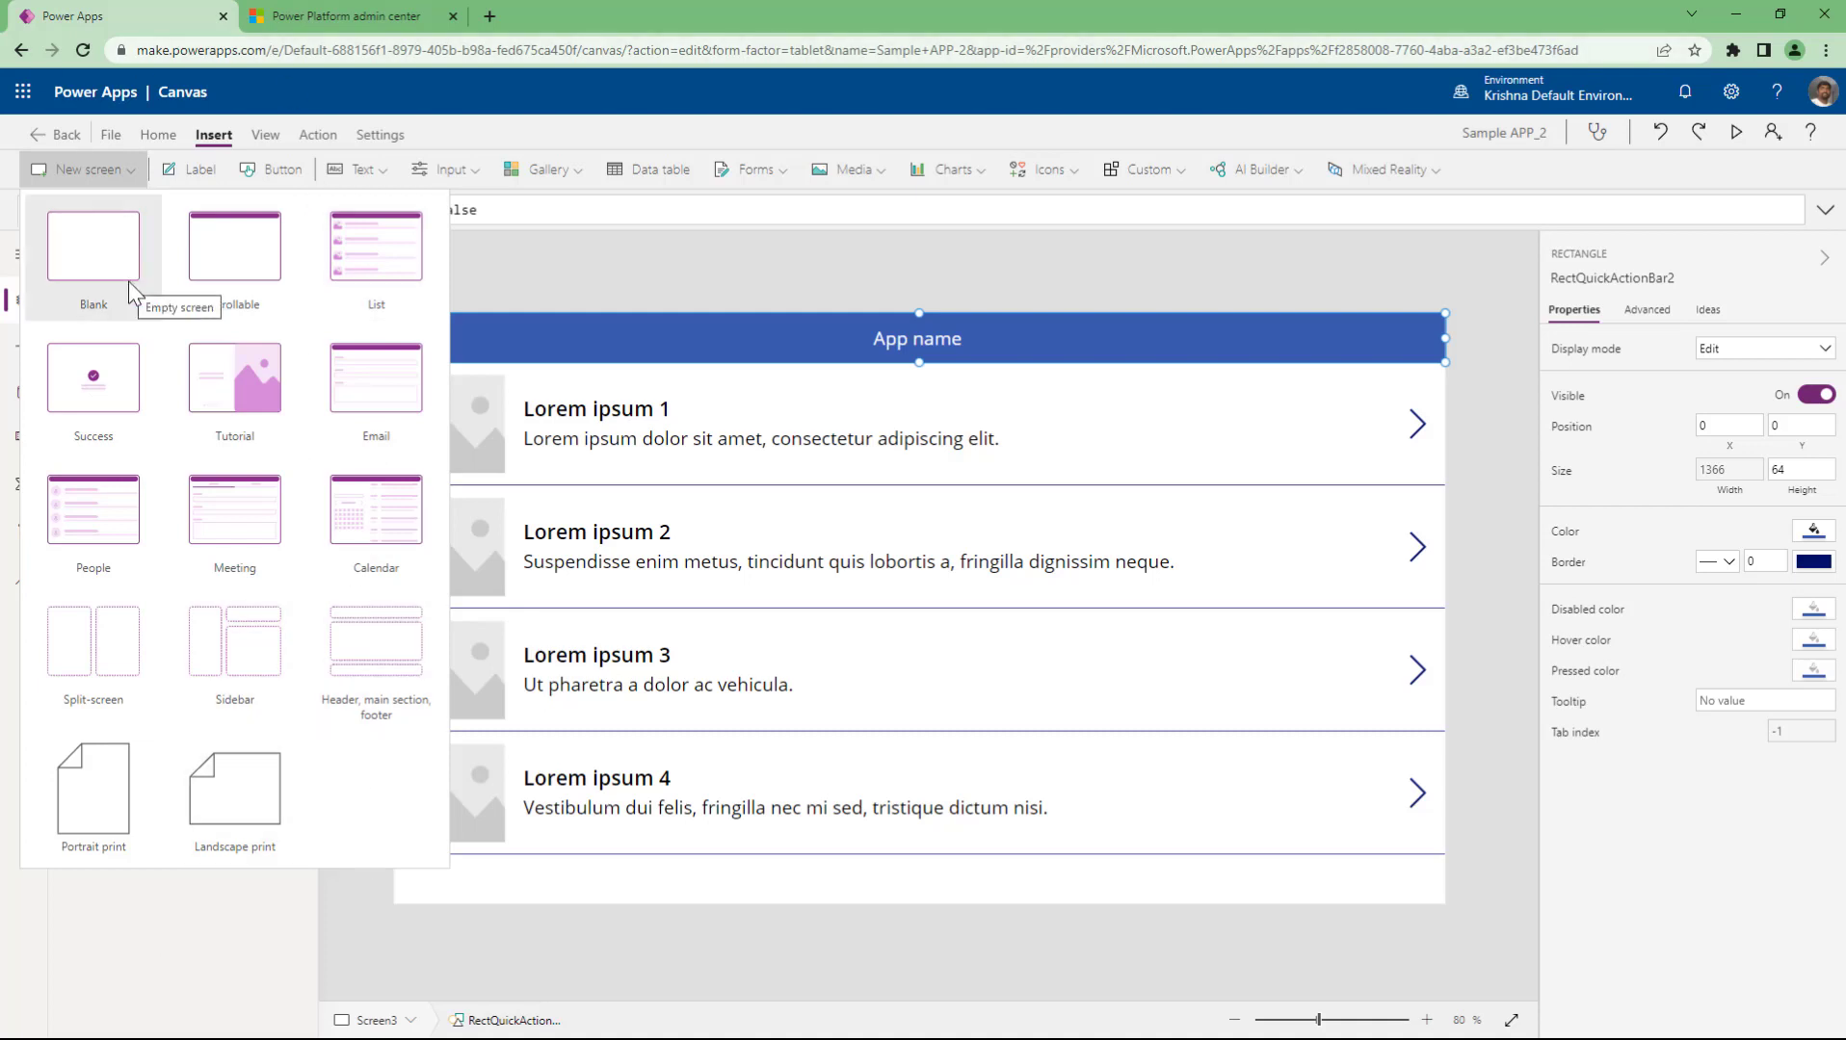
{"action": "left_click", "coordinate": [417, 282]}
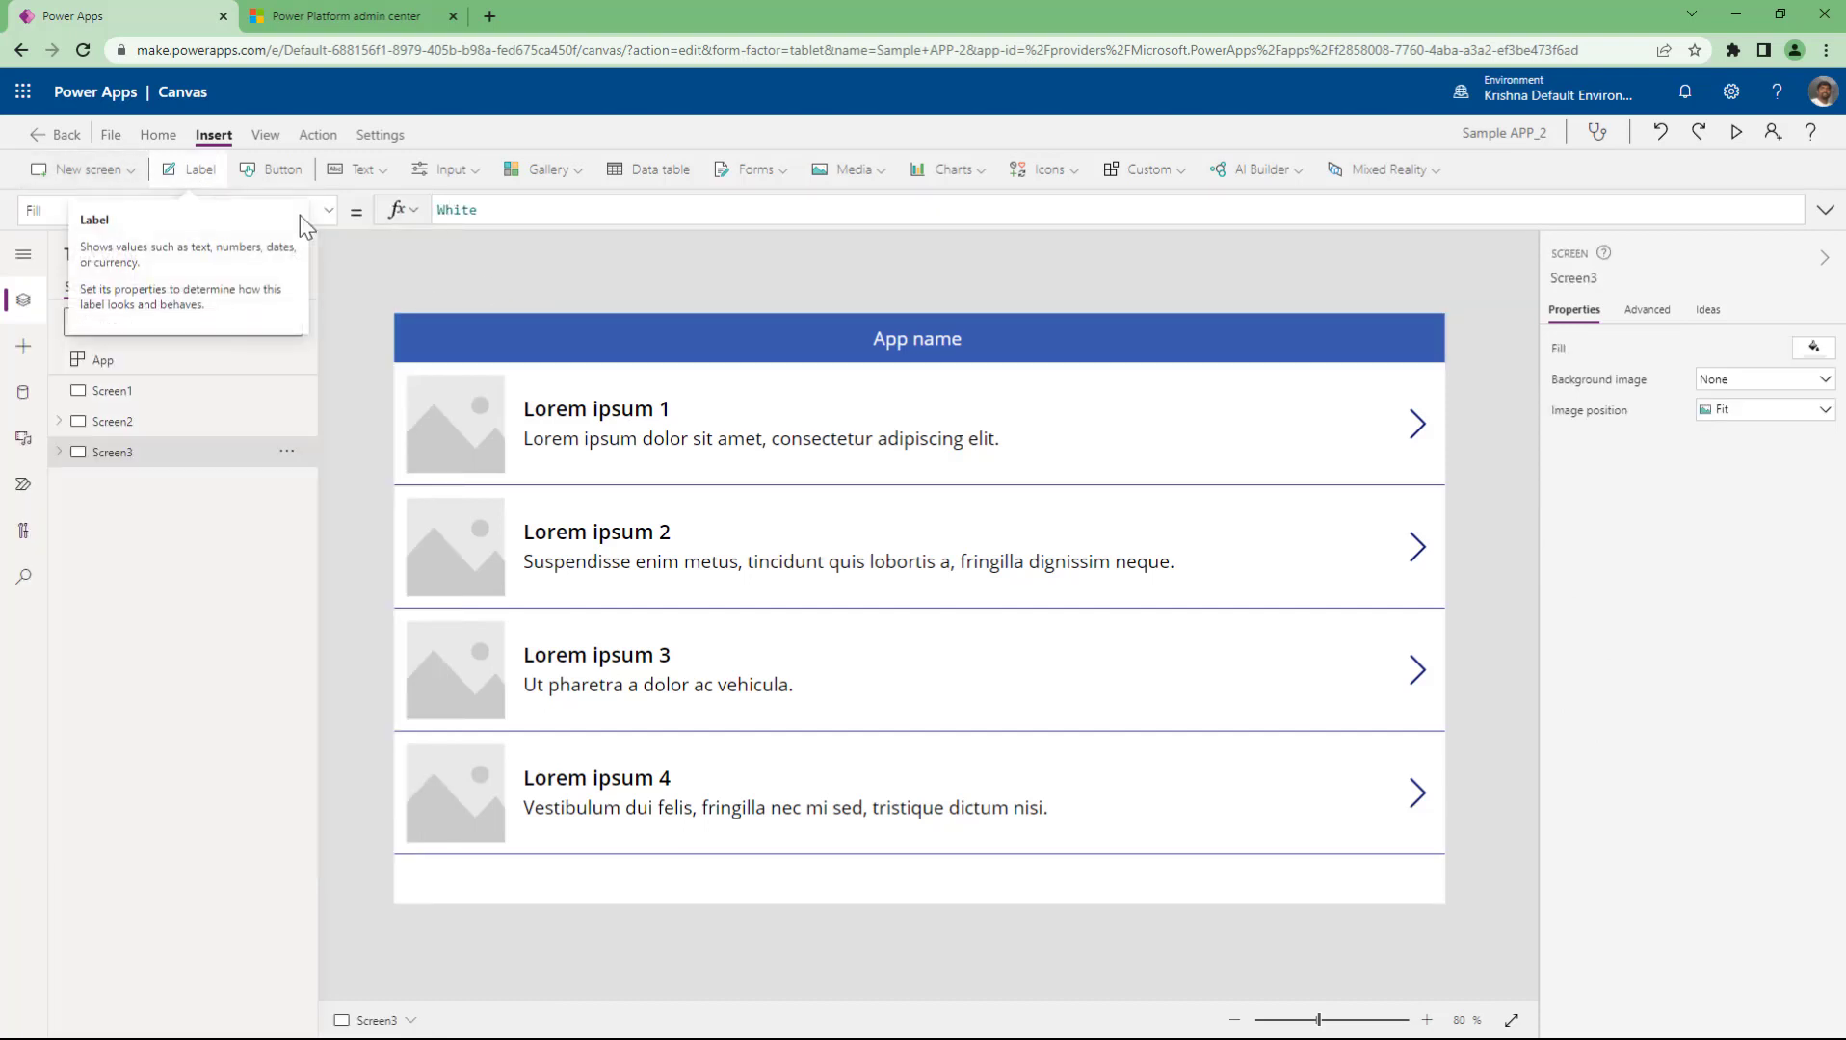
- Add a button to Screen3 and place it in the blank strip below the gallery, at about X 944, Y 712
{"action": "left_click", "coordinate": [1076, 352]}
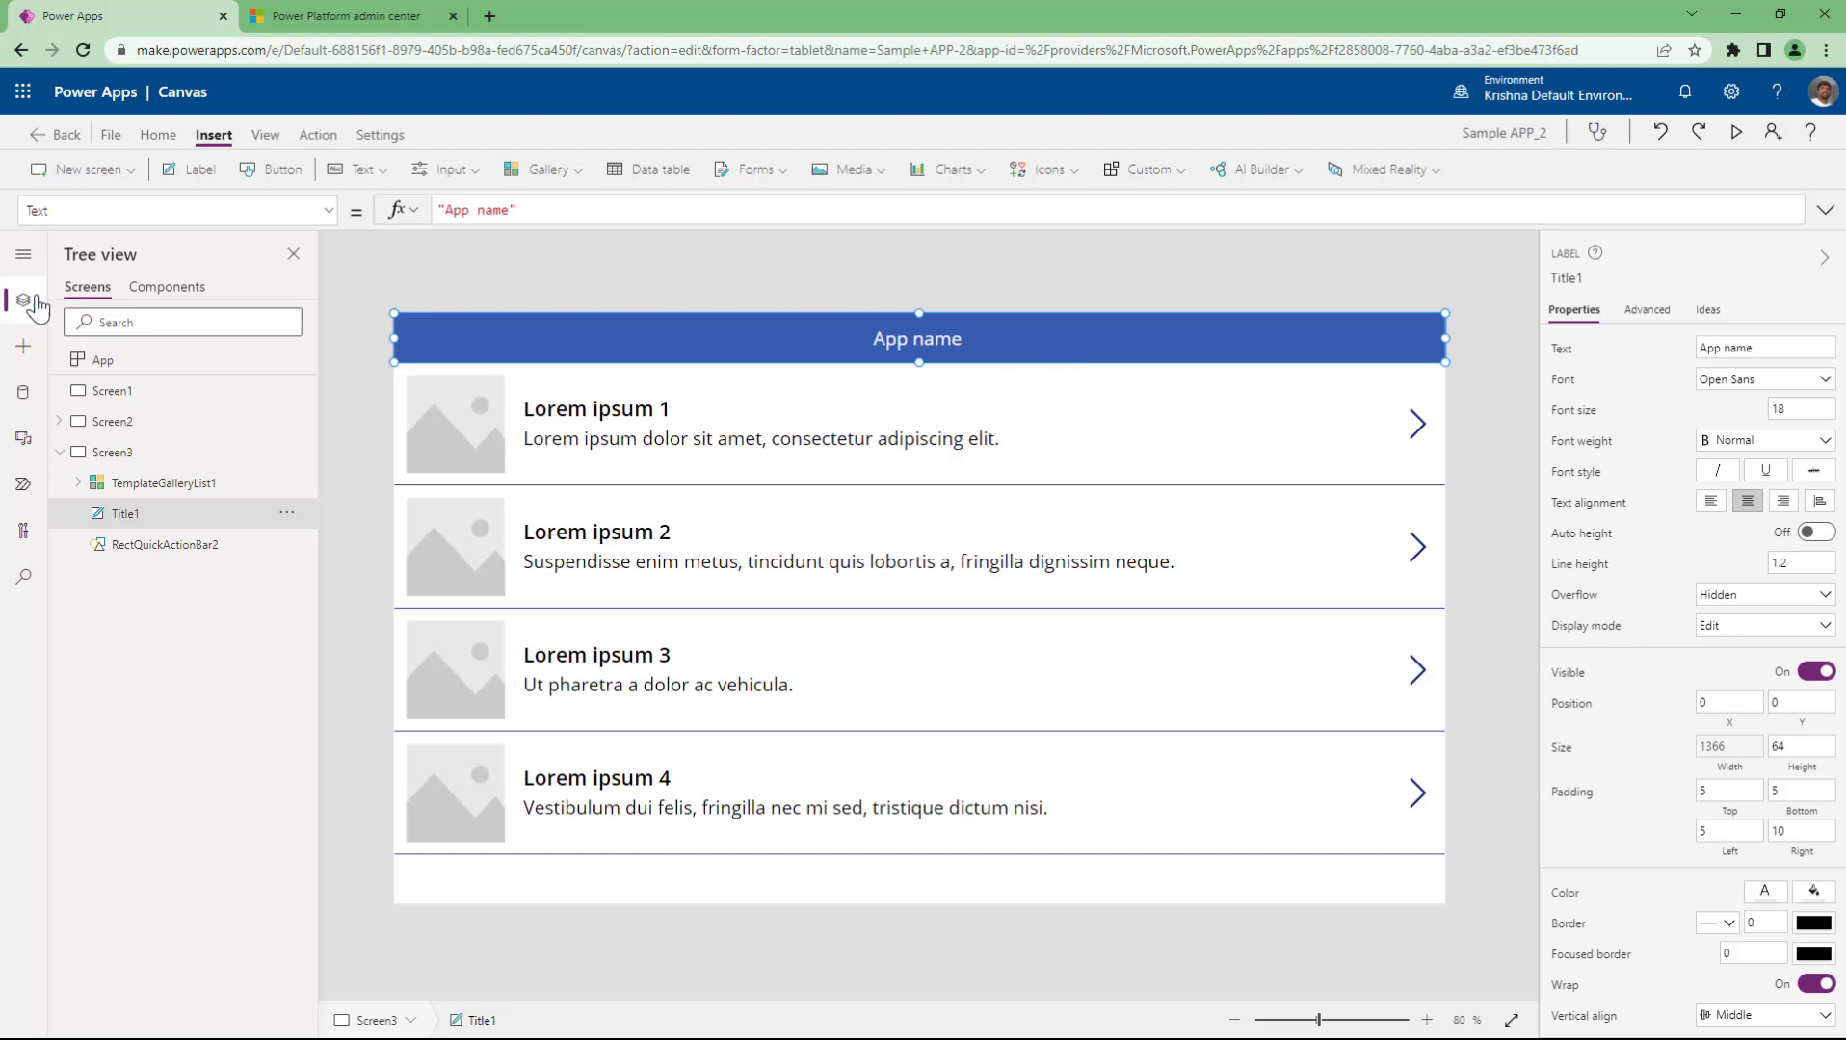
{"action": "left_click", "coordinate": [274, 170]}
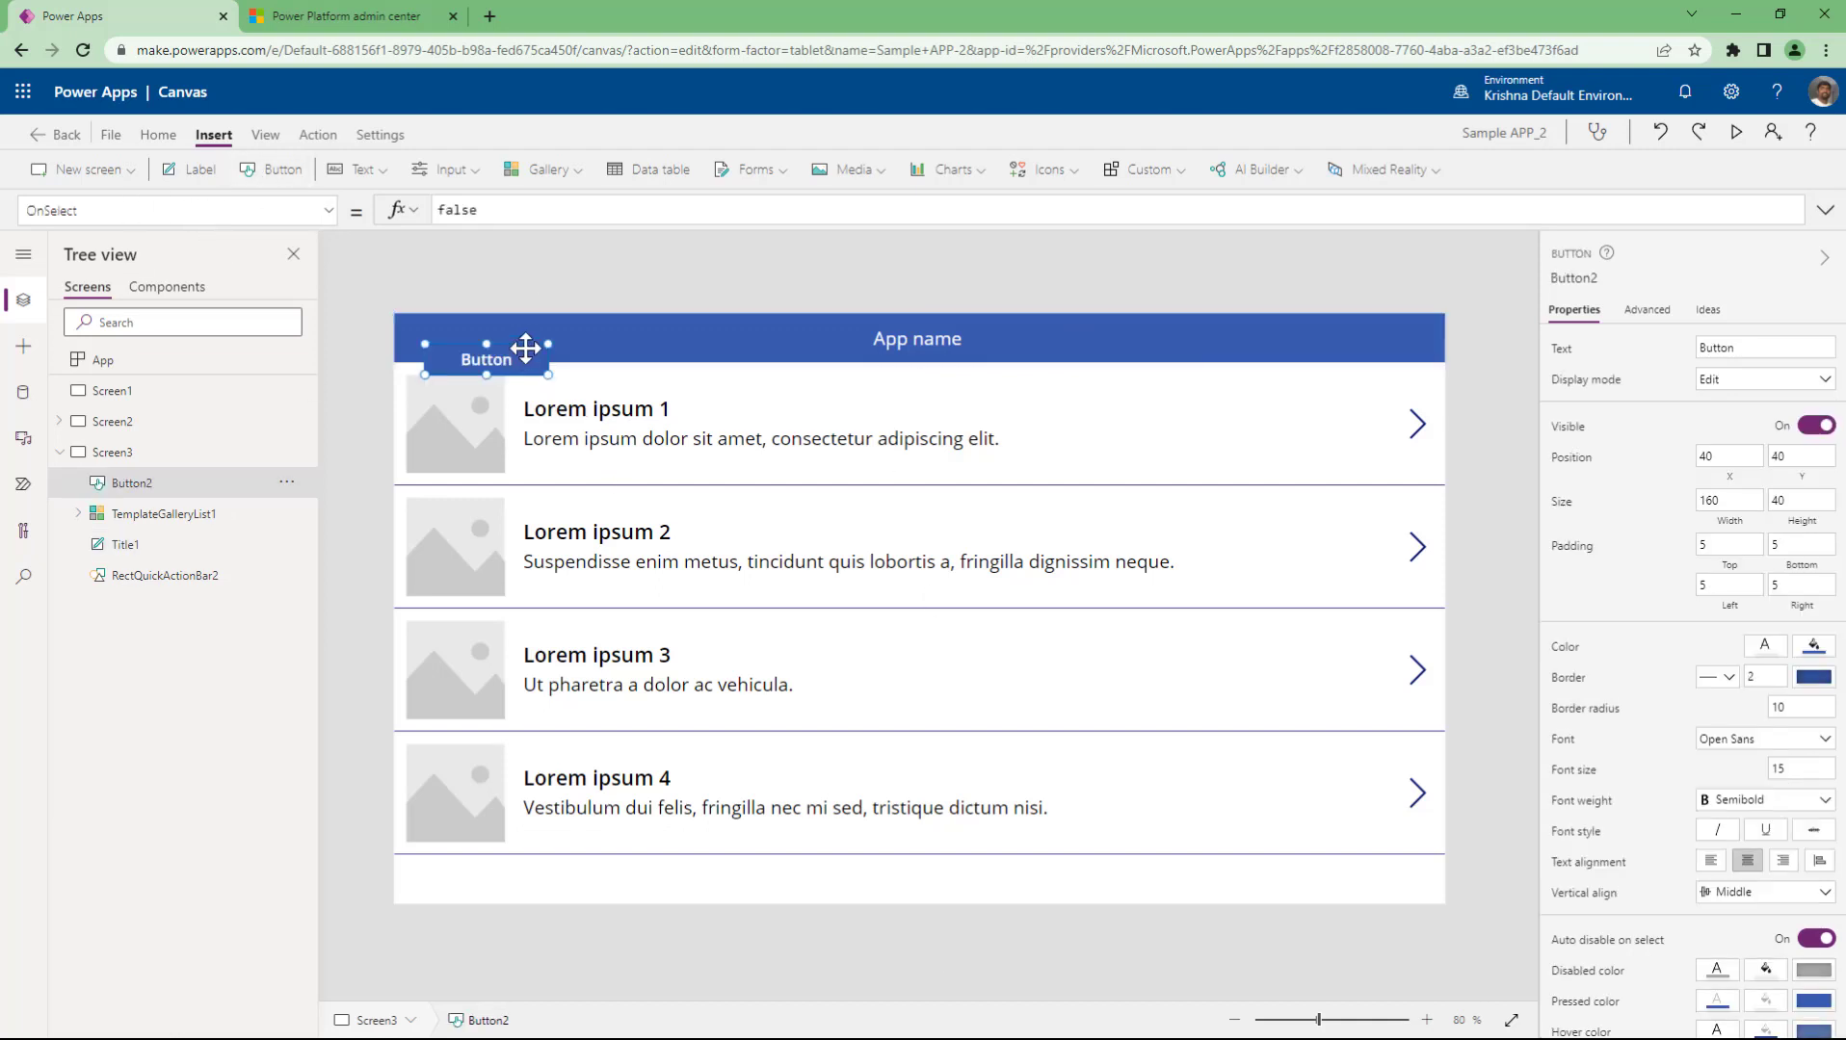
{"action": "left_click_drag", "start_coordinate": [520, 366], "coordinate": [1206, 877]}
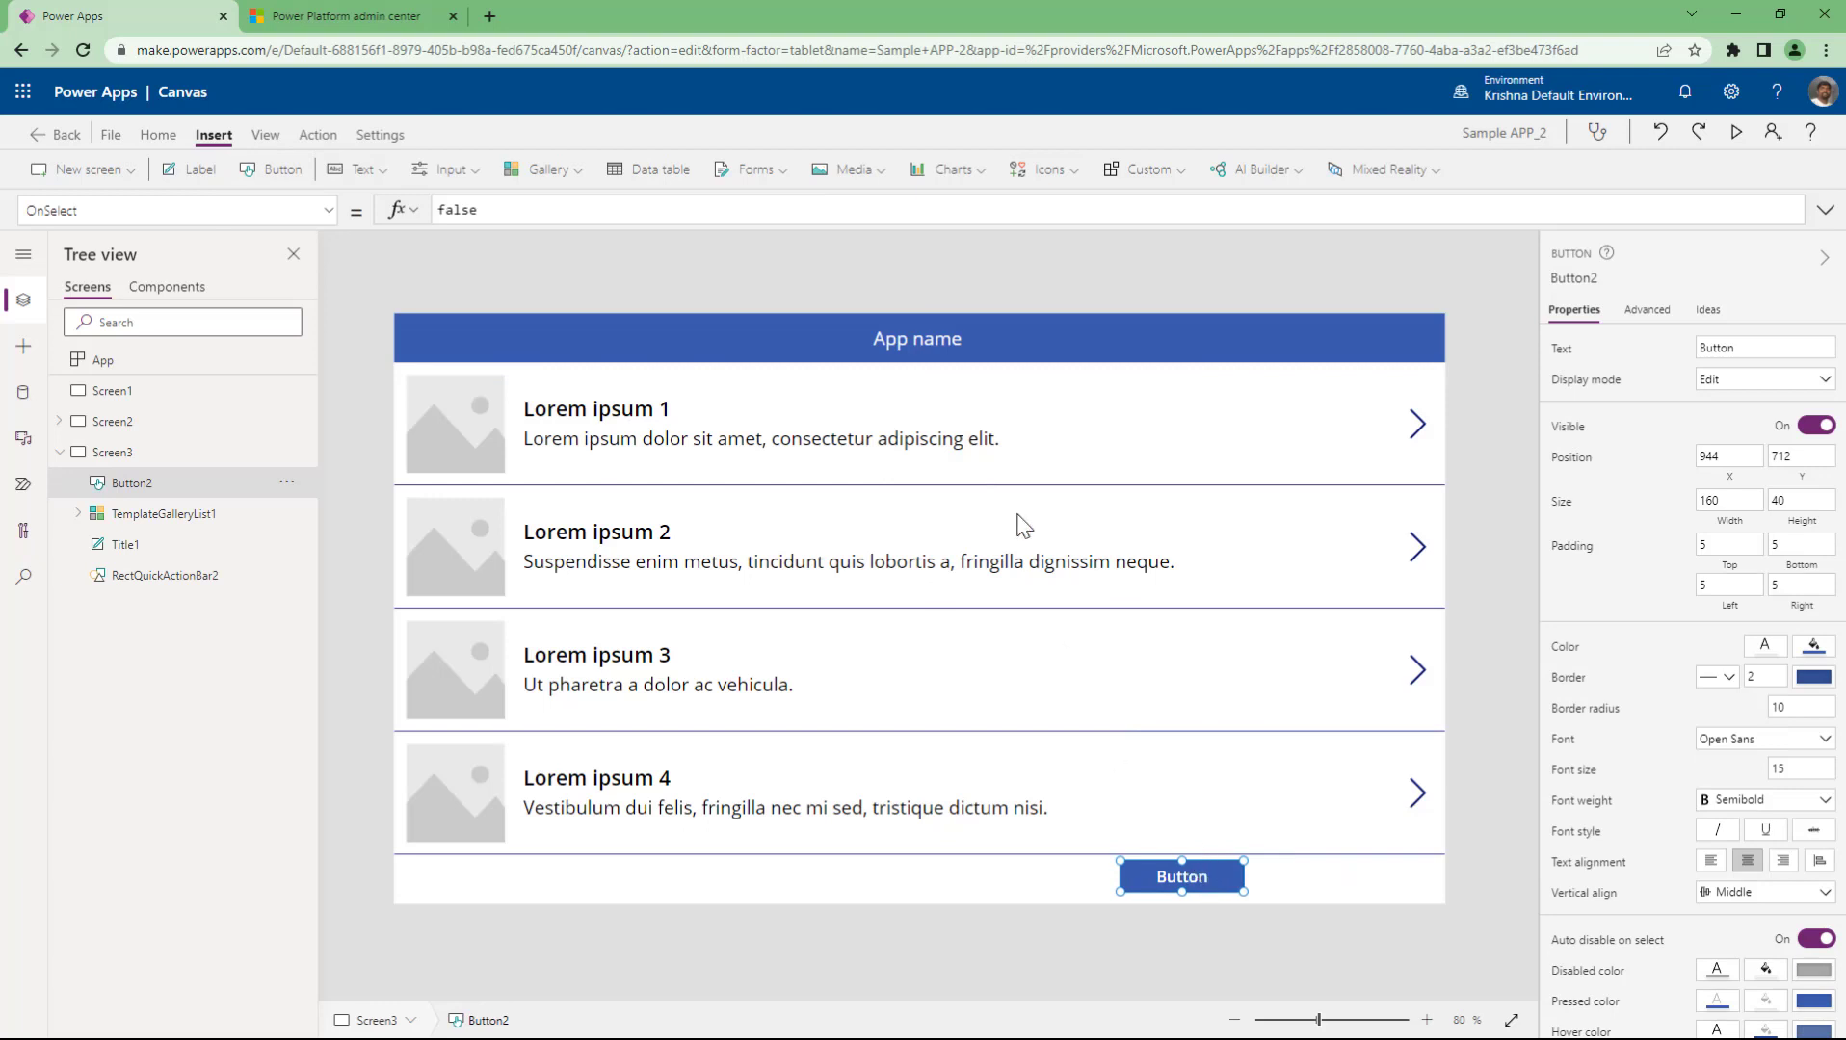
- Browse the properties of the button below the gallery and show its OnSelect formula
{"action": "left_click", "coordinate": [1040, 343]}
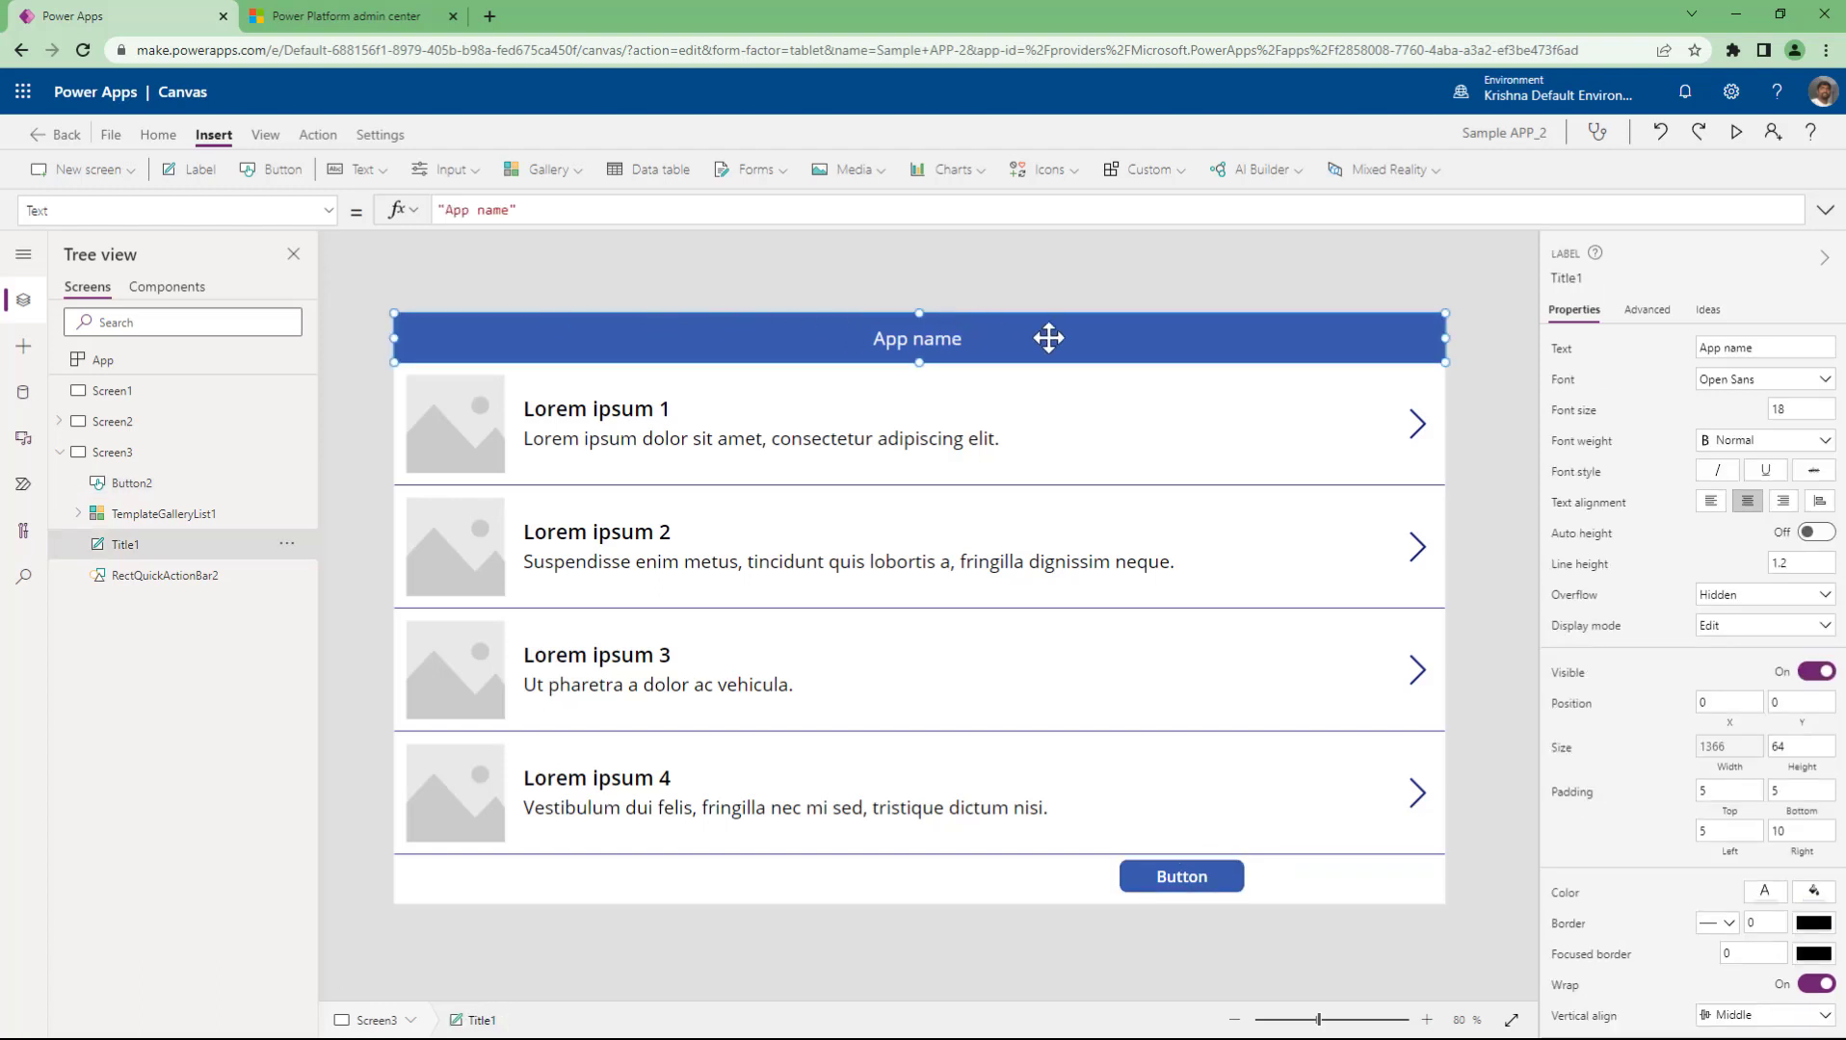
{"action": "left_click", "coordinate": [1203, 872]}
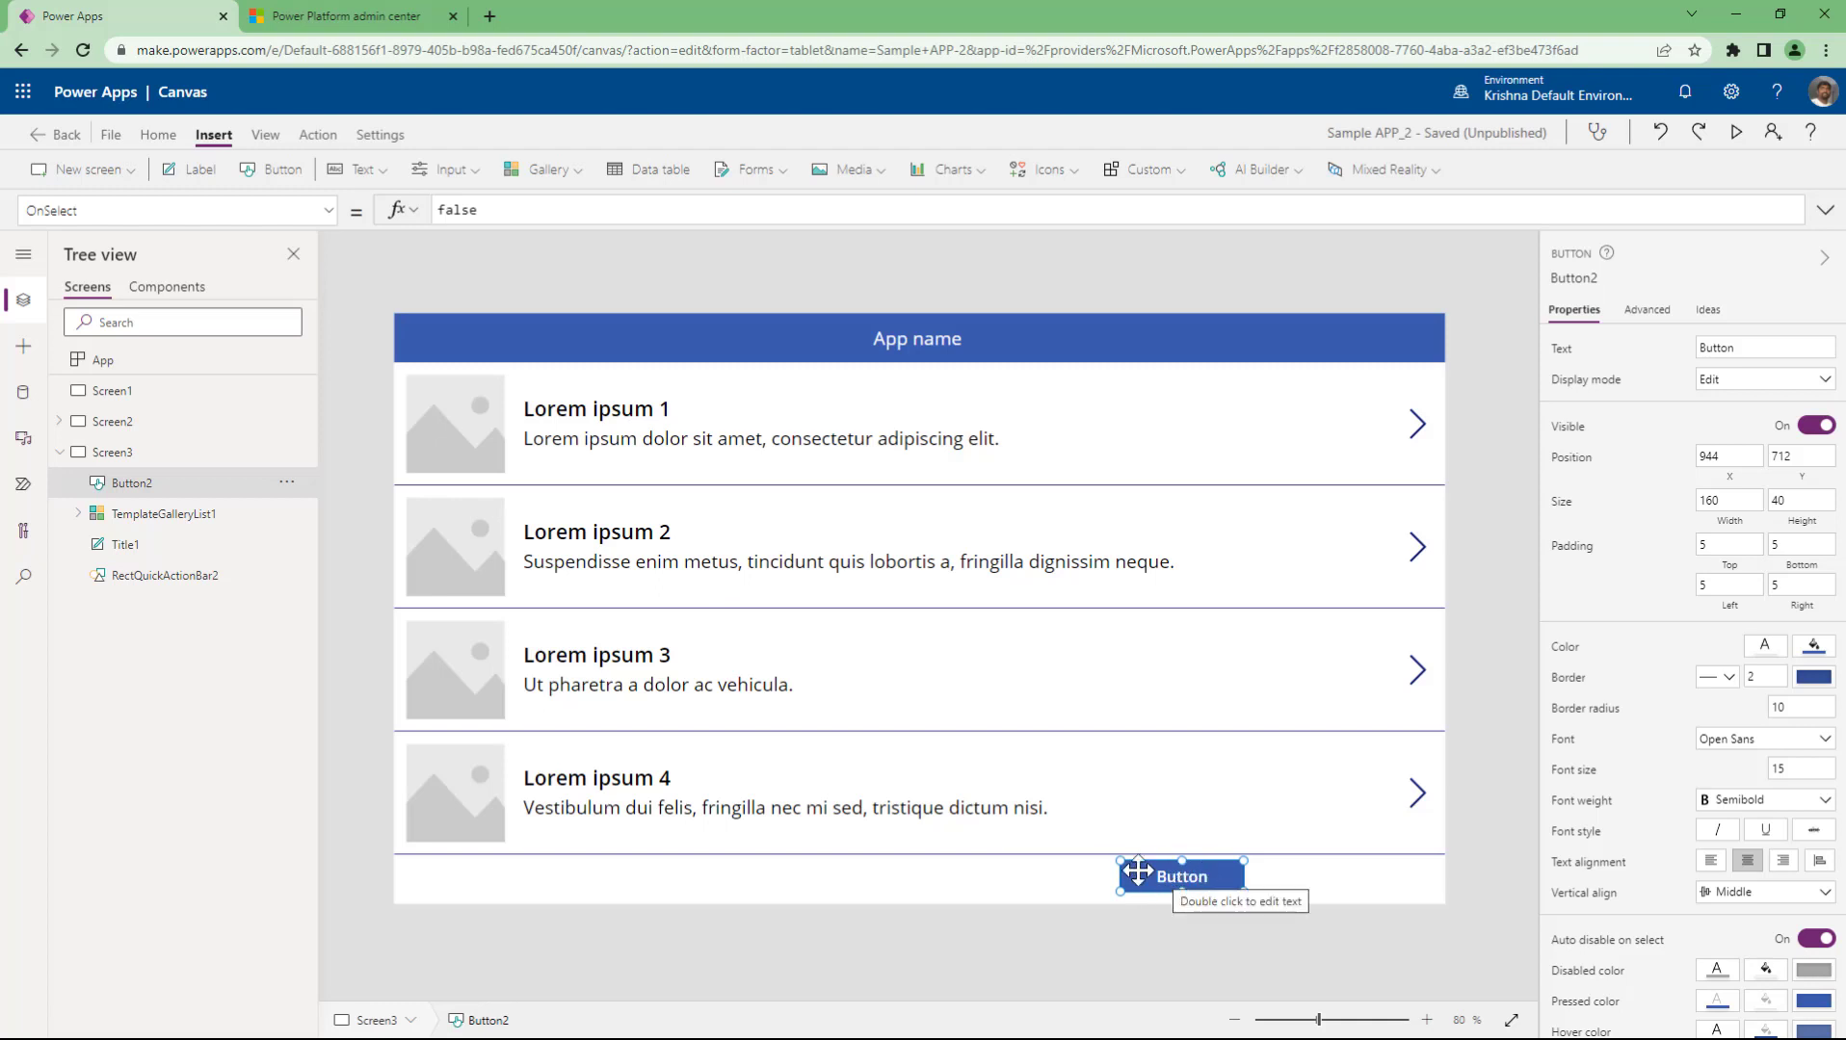
{"action": "left_click", "coordinate": [324, 211]}
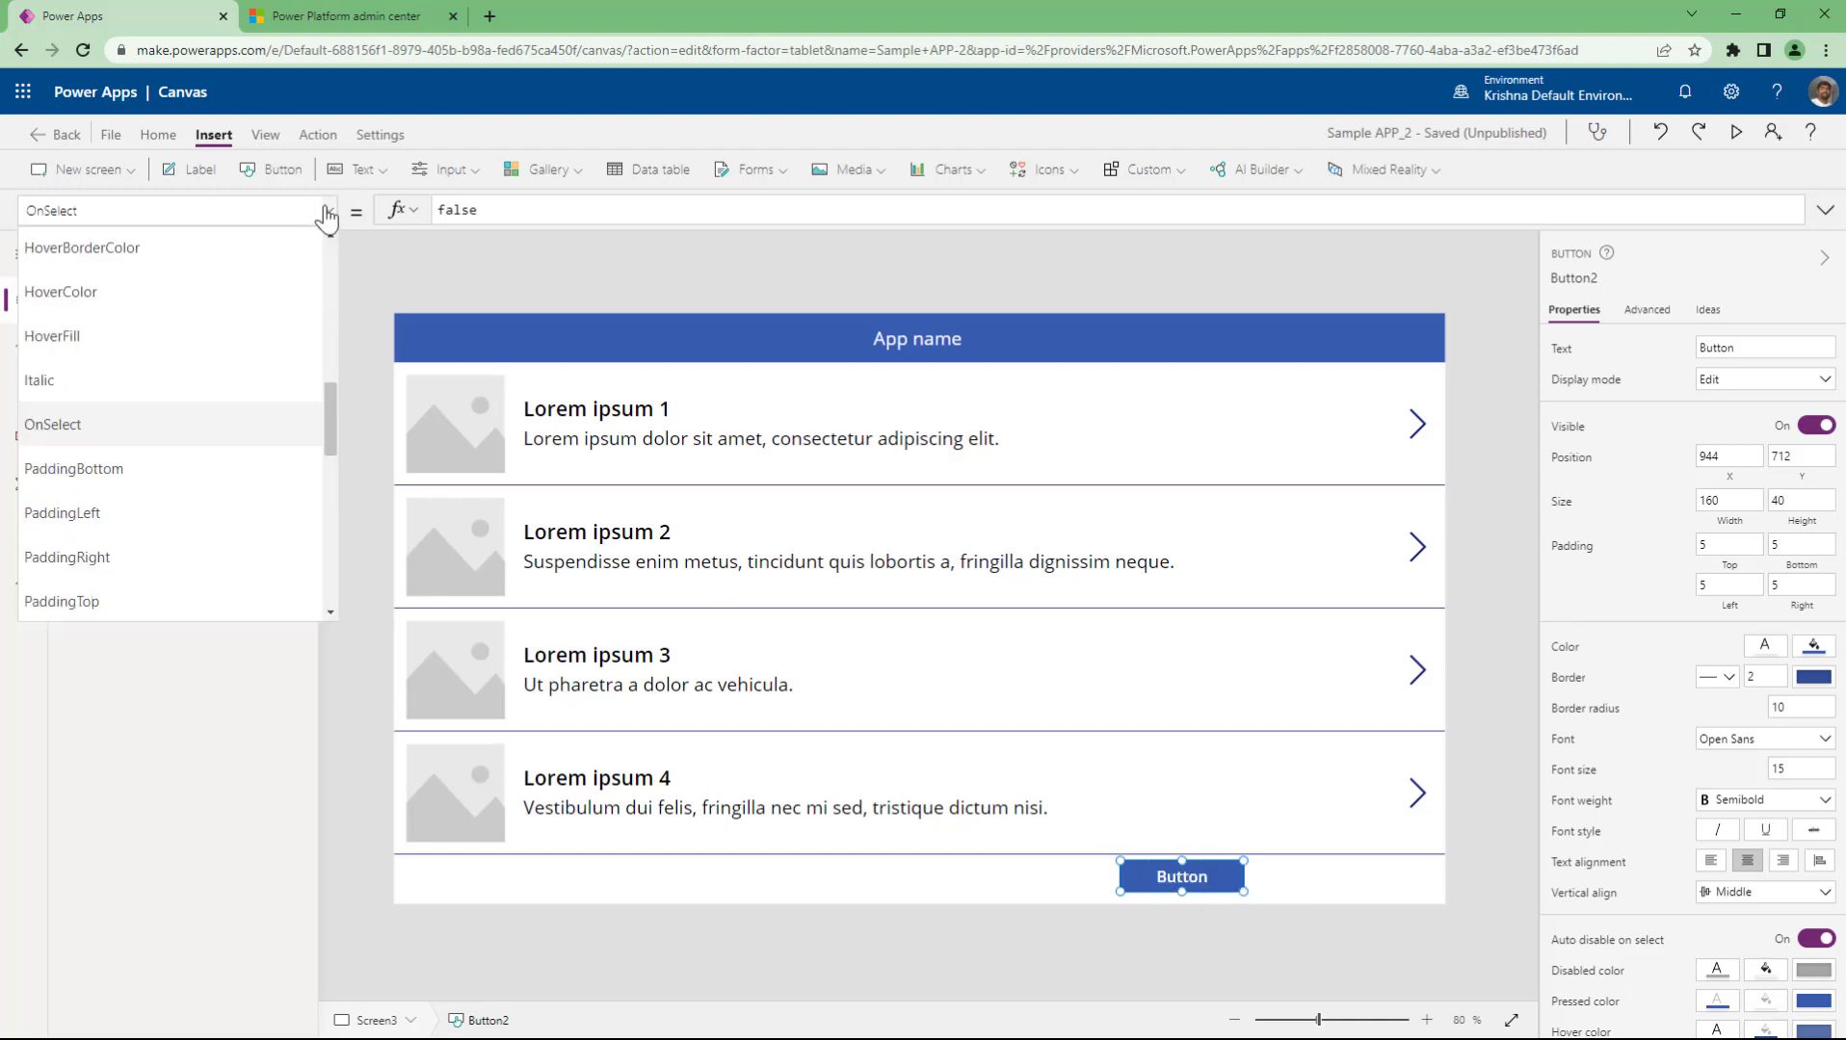
{"action": "mouse_move", "coordinate": [333, 418]}
{"action": "left_mouse_down"}
{"action": "mouse_move", "coordinate": [342, 251]}
{"action": "mouse_move", "coordinate": [335, 596]}
{"action": "mouse_move", "coordinate": [331, 241]}
{"action": "mouse_move", "coordinate": [329, 402]}
{"action": "left_mouse_up"}
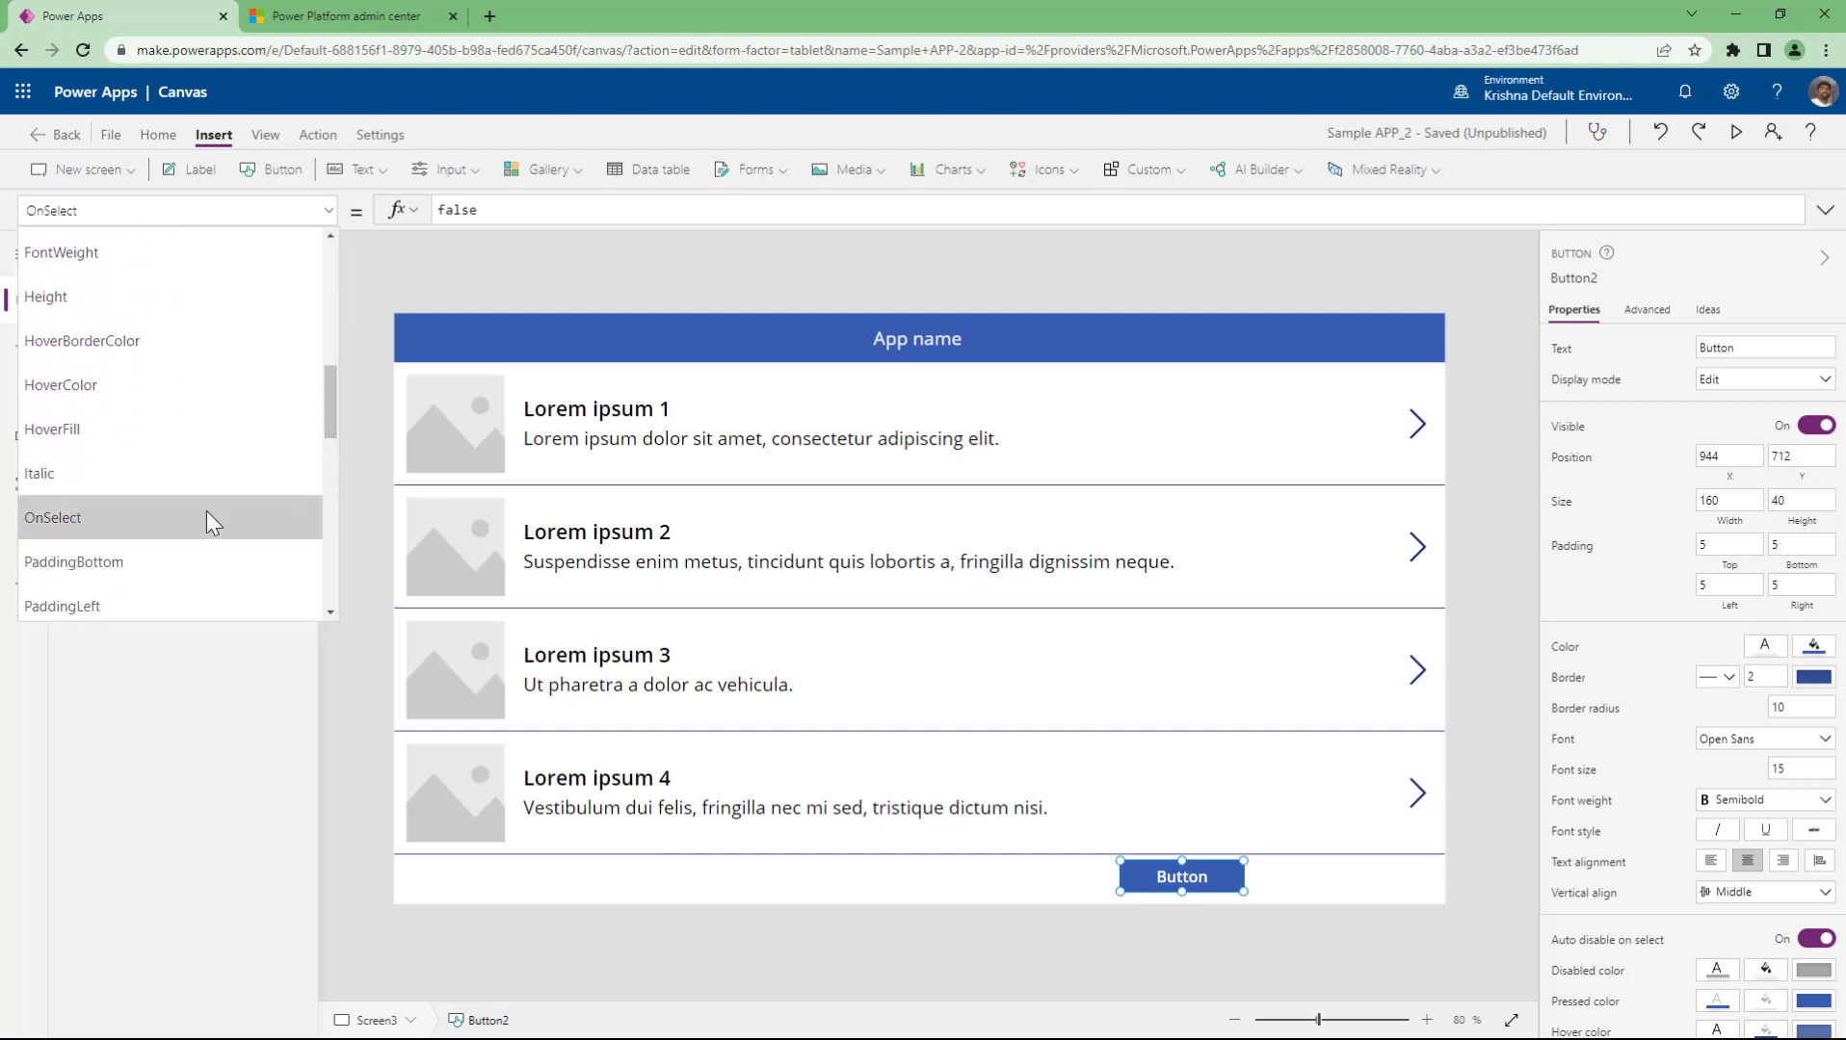
{"action": "left_click", "coordinate": [176, 521]}
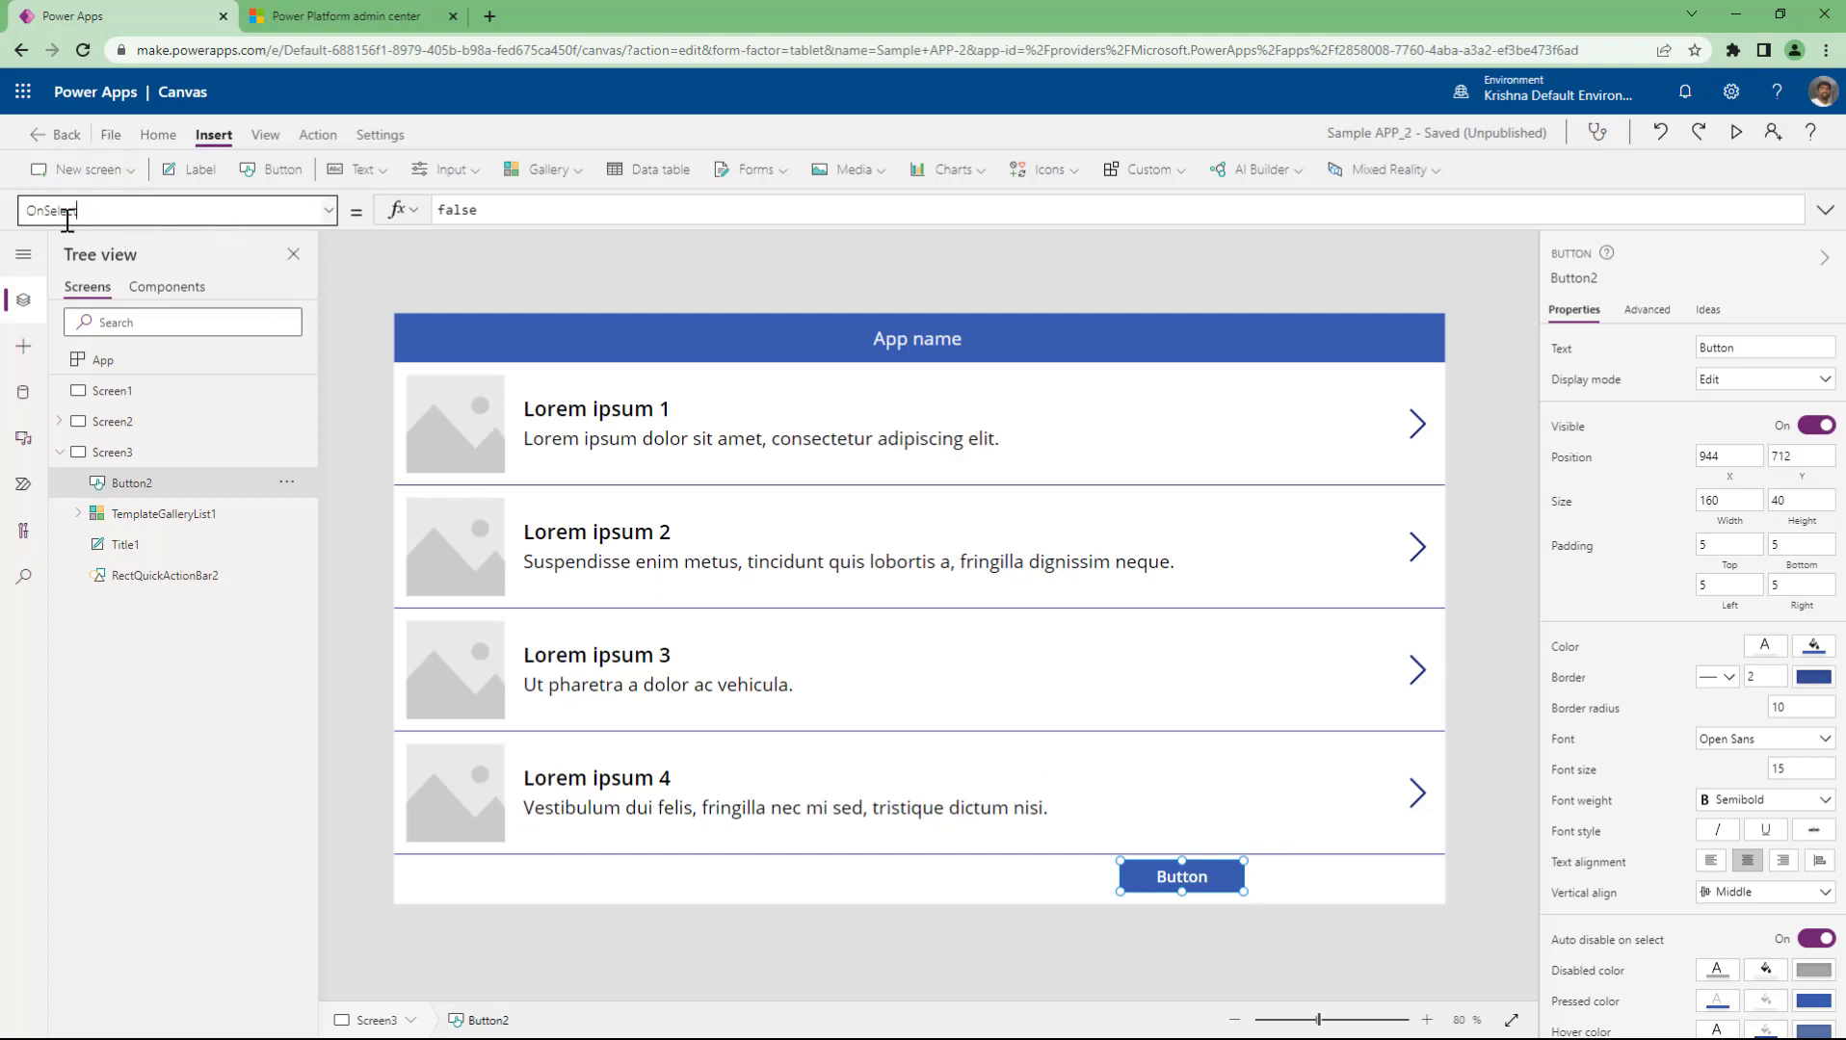
- Browse the properties of Screen3's title label and show its OnSelect formula
{"action": "left_click", "coordinate": [638, 332]}
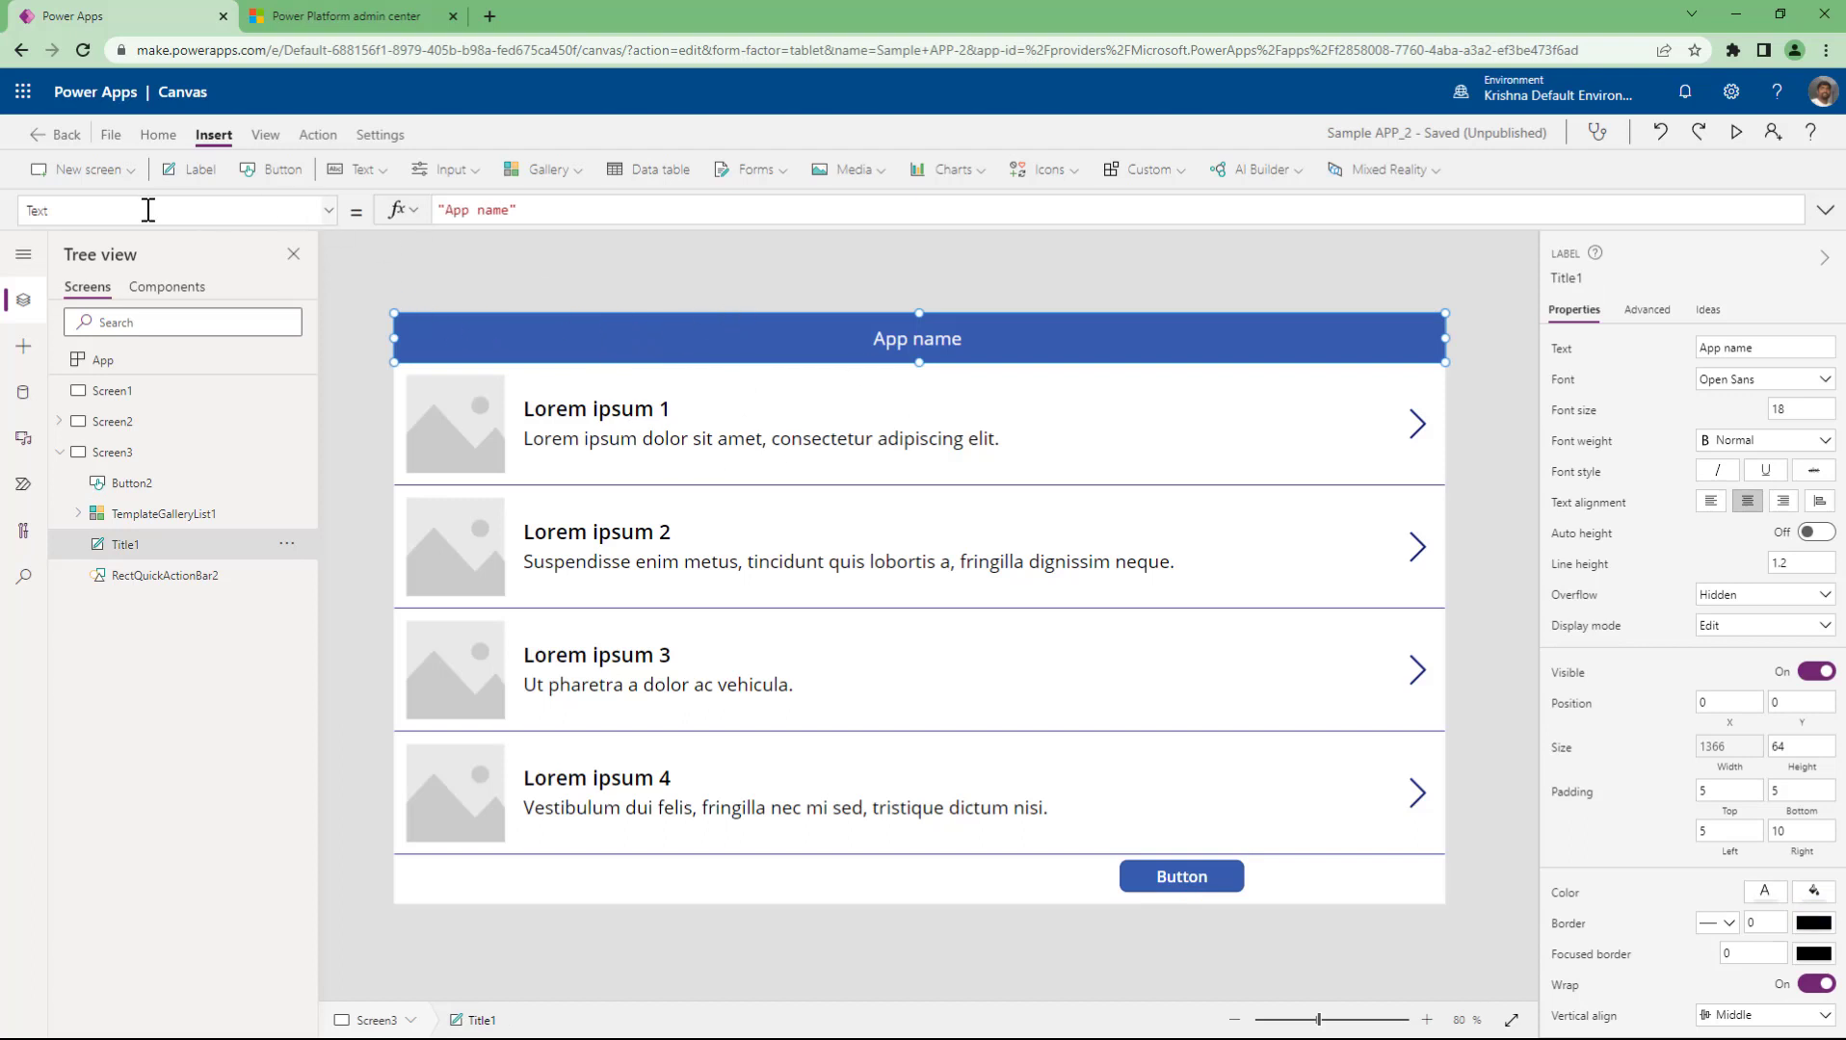
{"action": "left_click", "coordinate": [327, 210]}
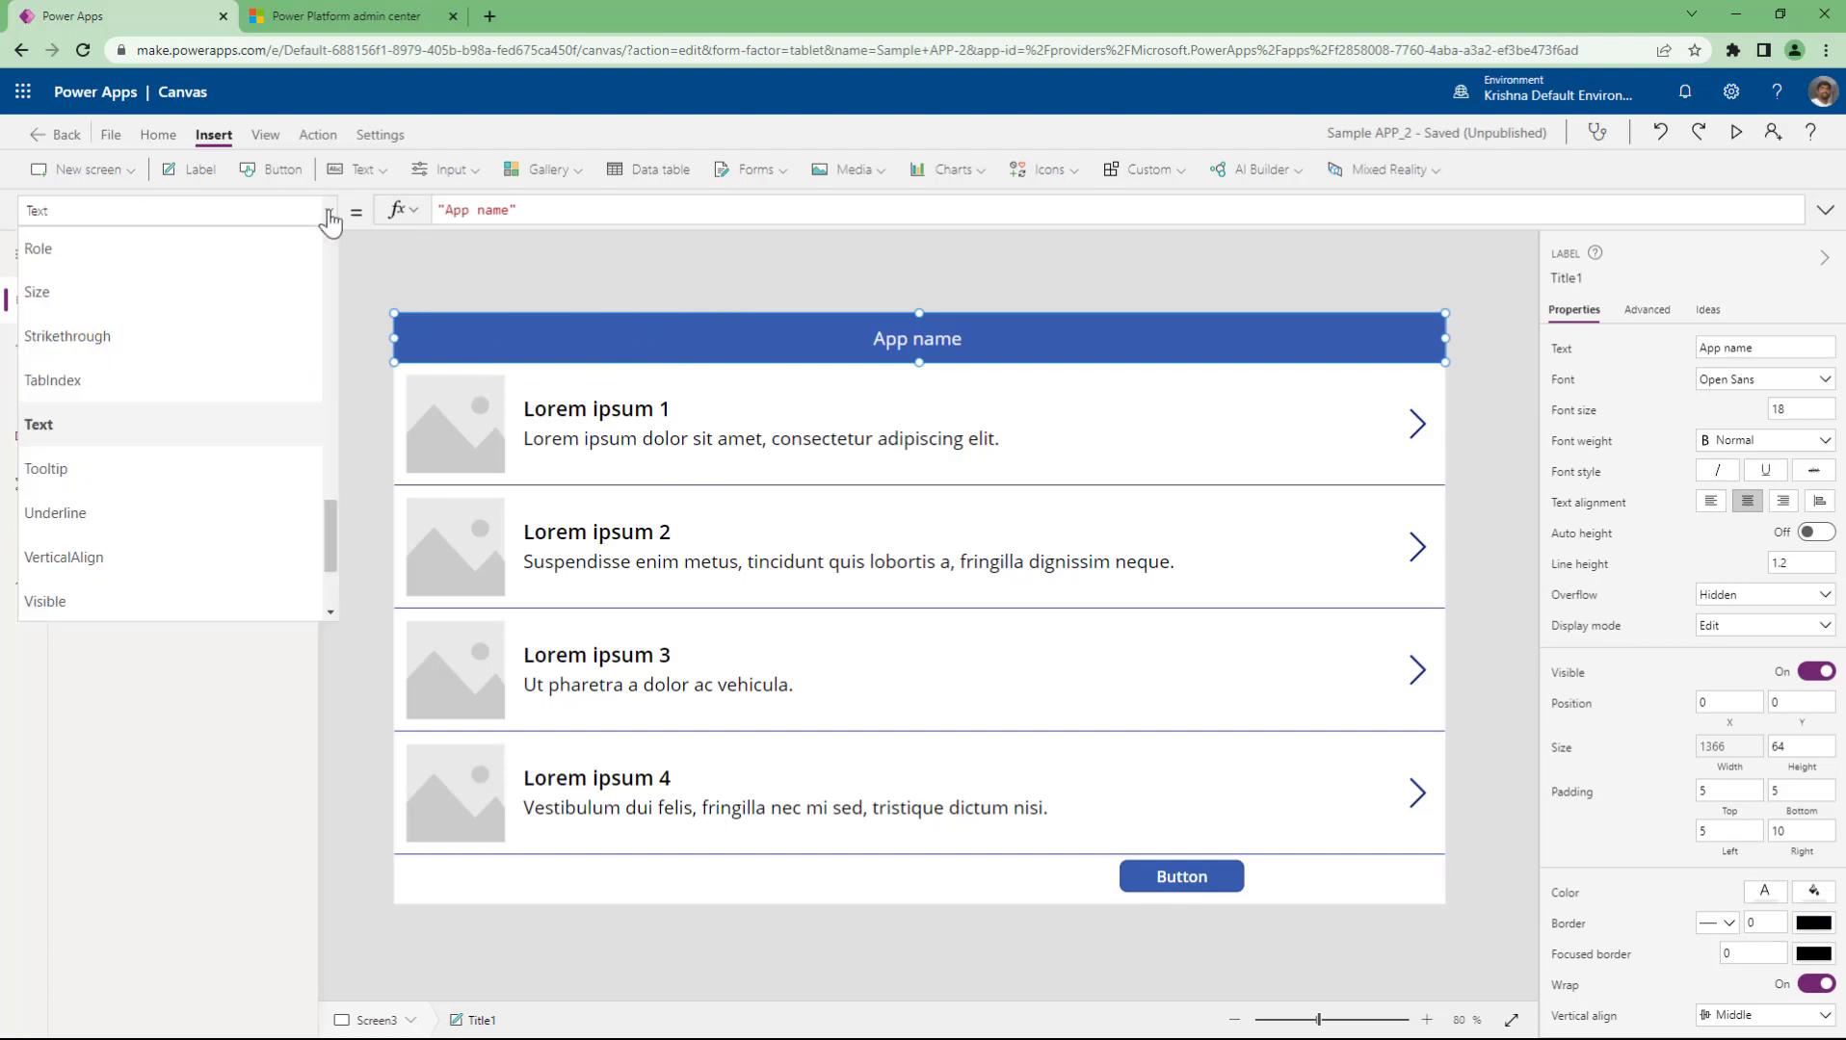
{"action": "scroll", "coordinate": [219, 503], "scroll_direction": "up", "scroll_amount": 5}
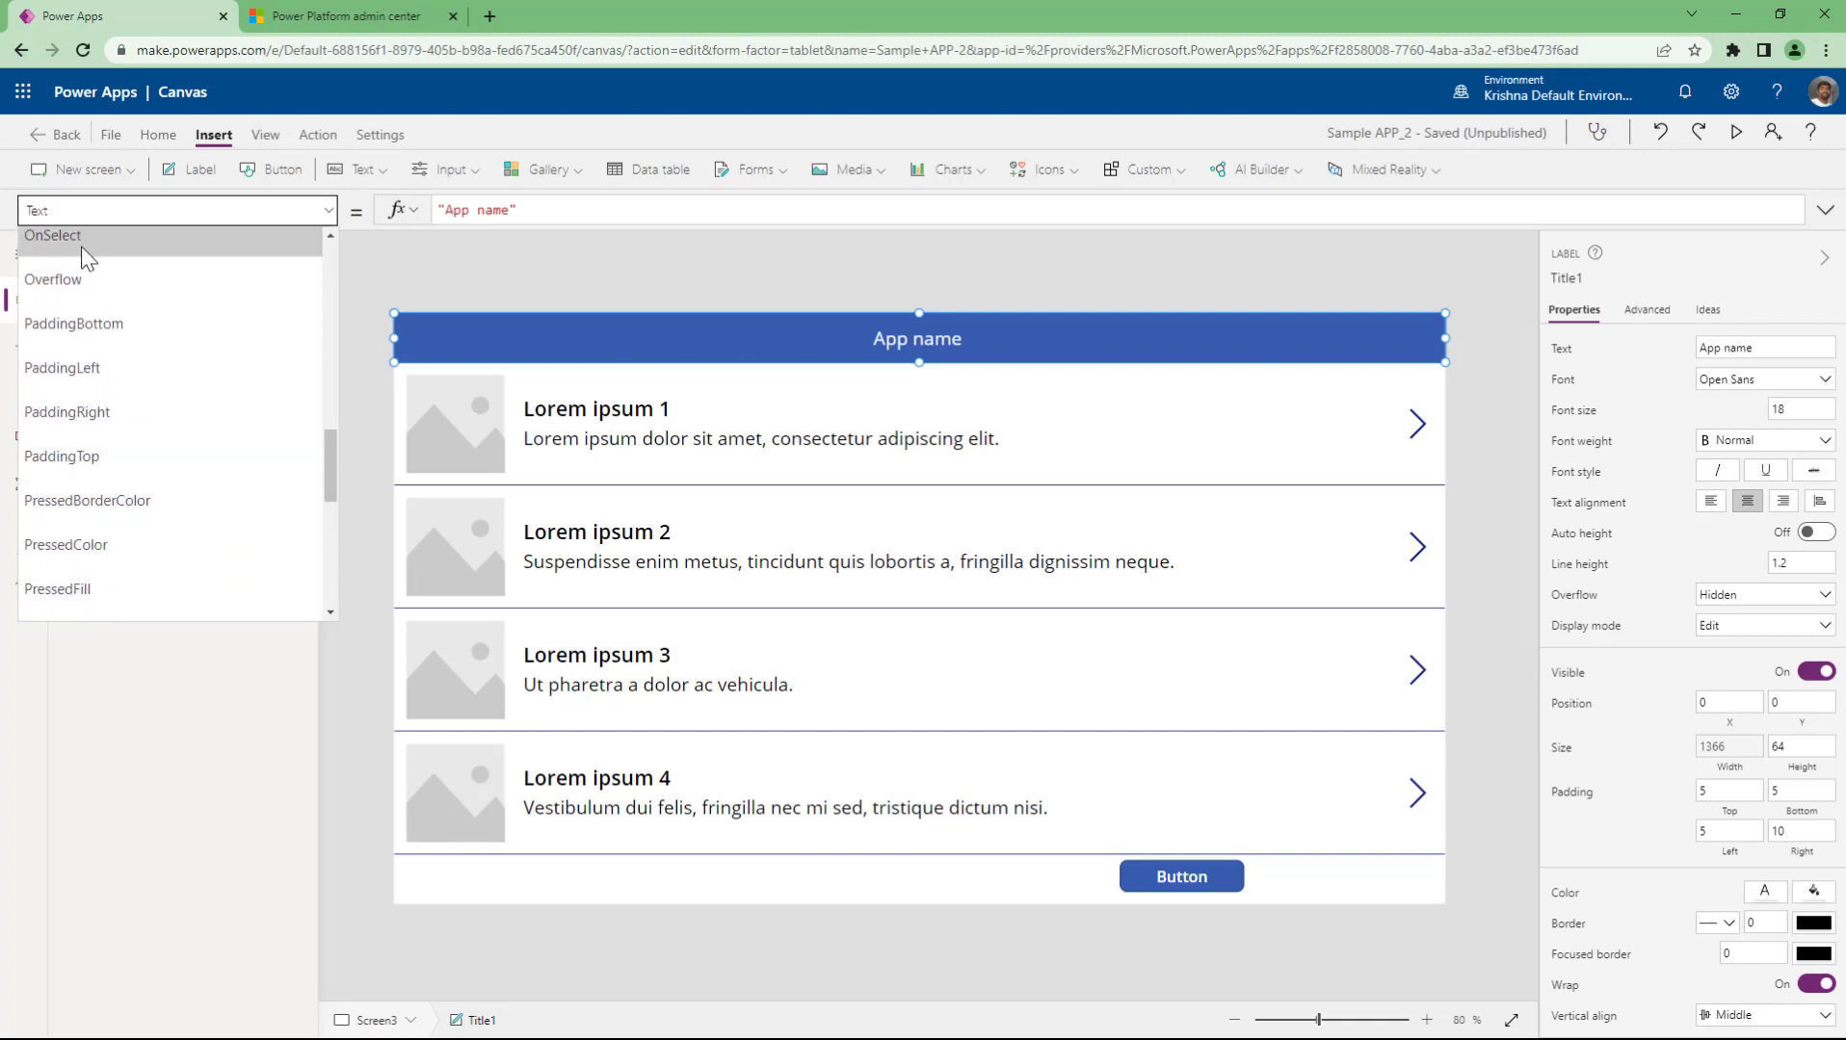
{"action": "scroll", "coordinate": [81, 247], "scroll_direction": "up", "scroll_amount": 1}
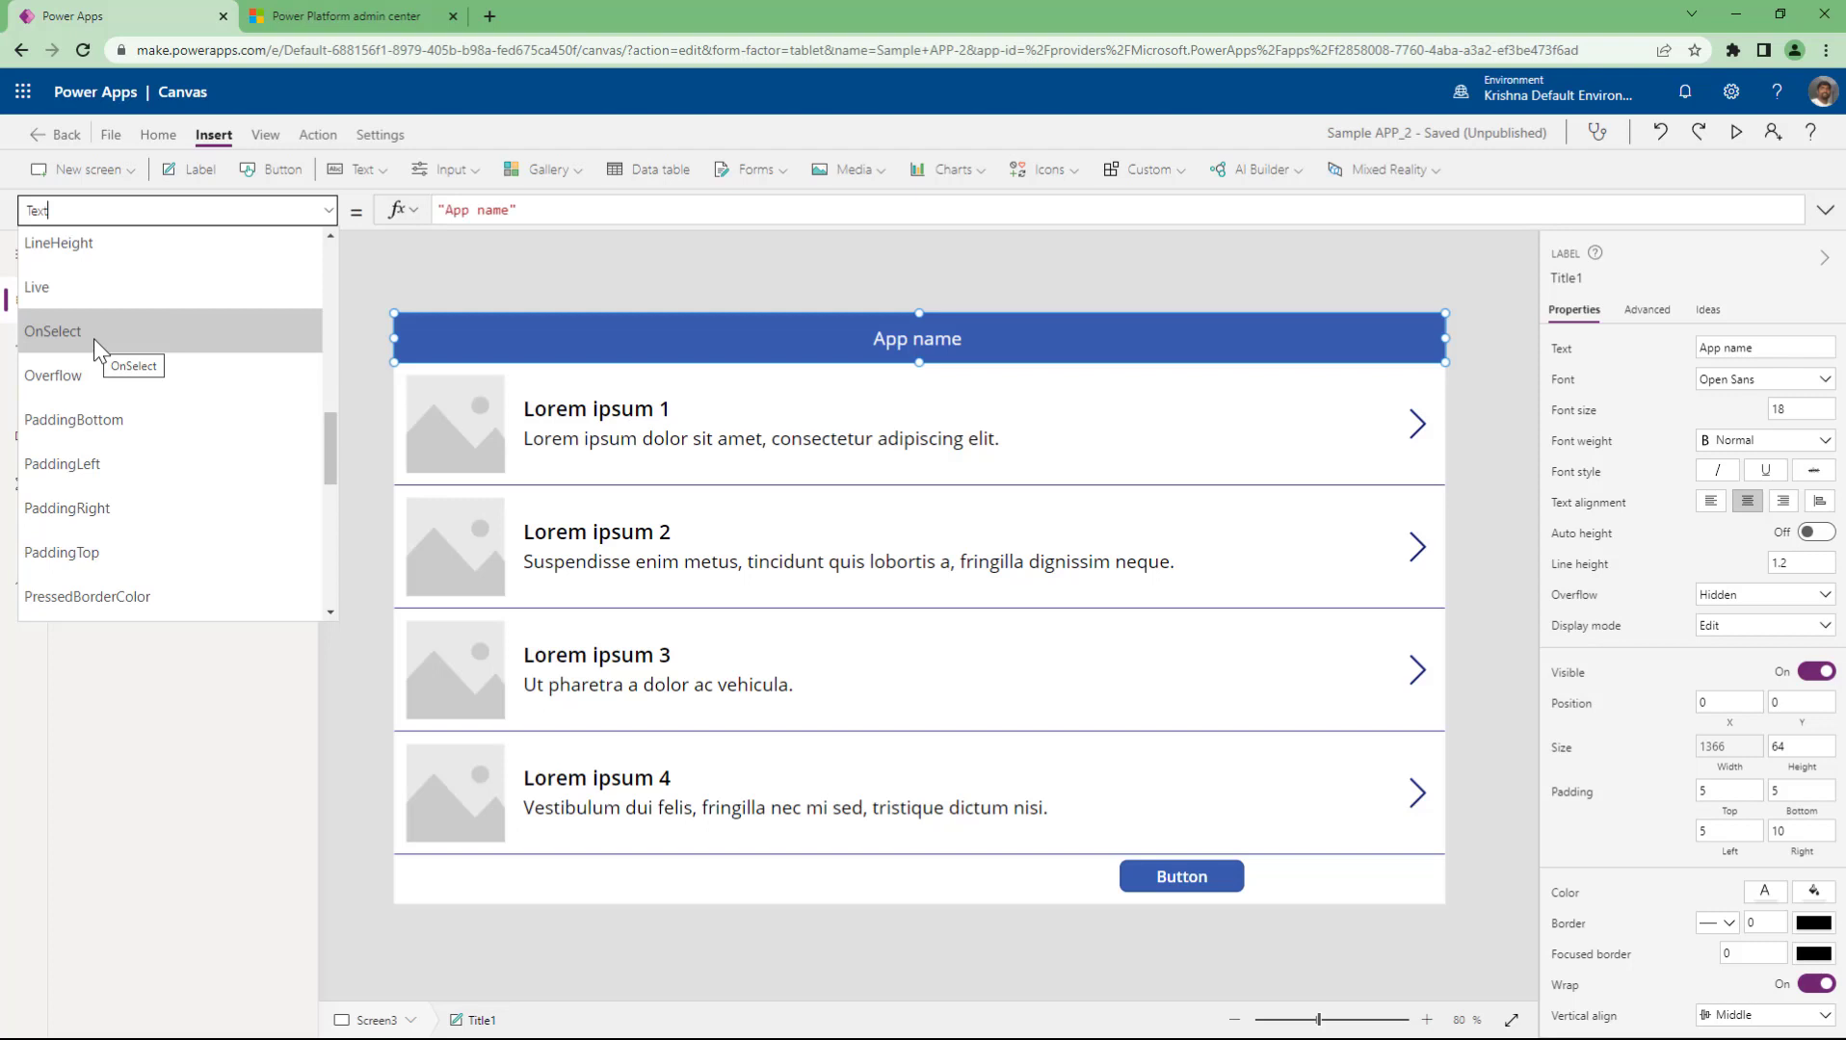
{"action": "left_click", "coordinate": [93, 334]}
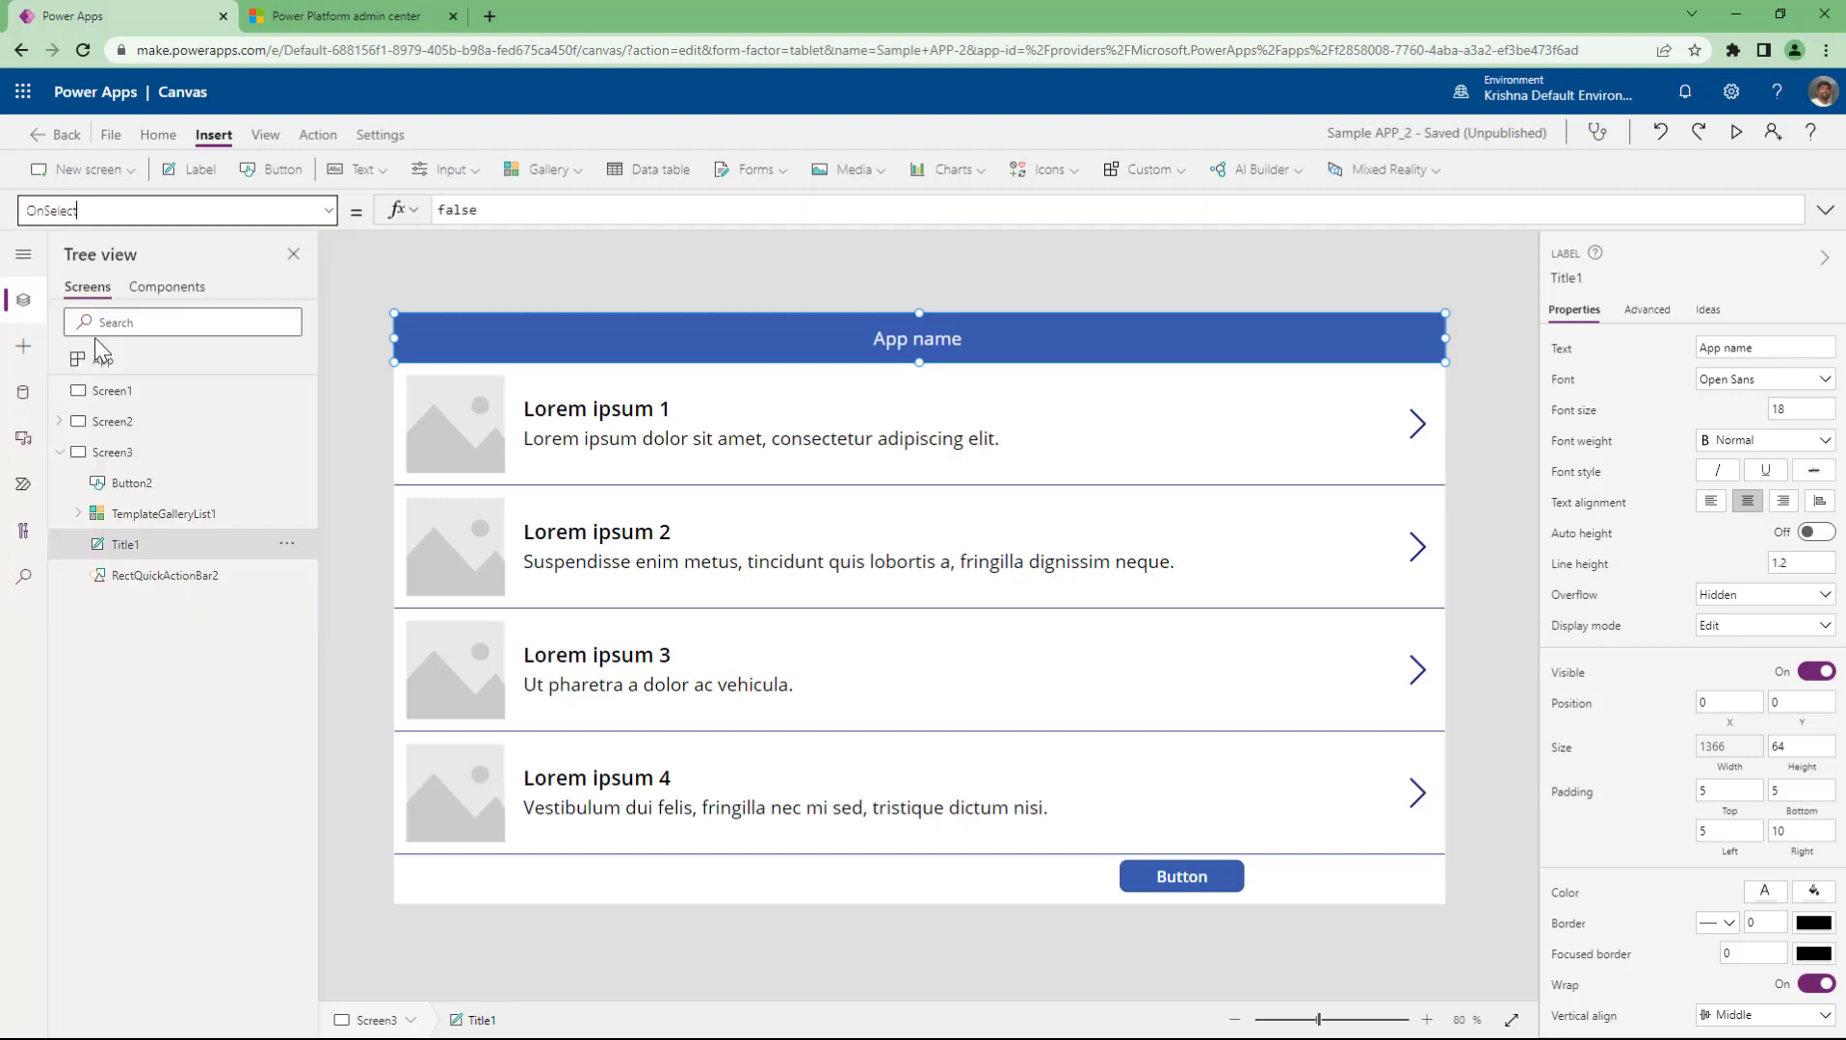
- Set the border radius of the button below the gallery to 50
{"action": "left_click", "coordinate": [1187, 888]}
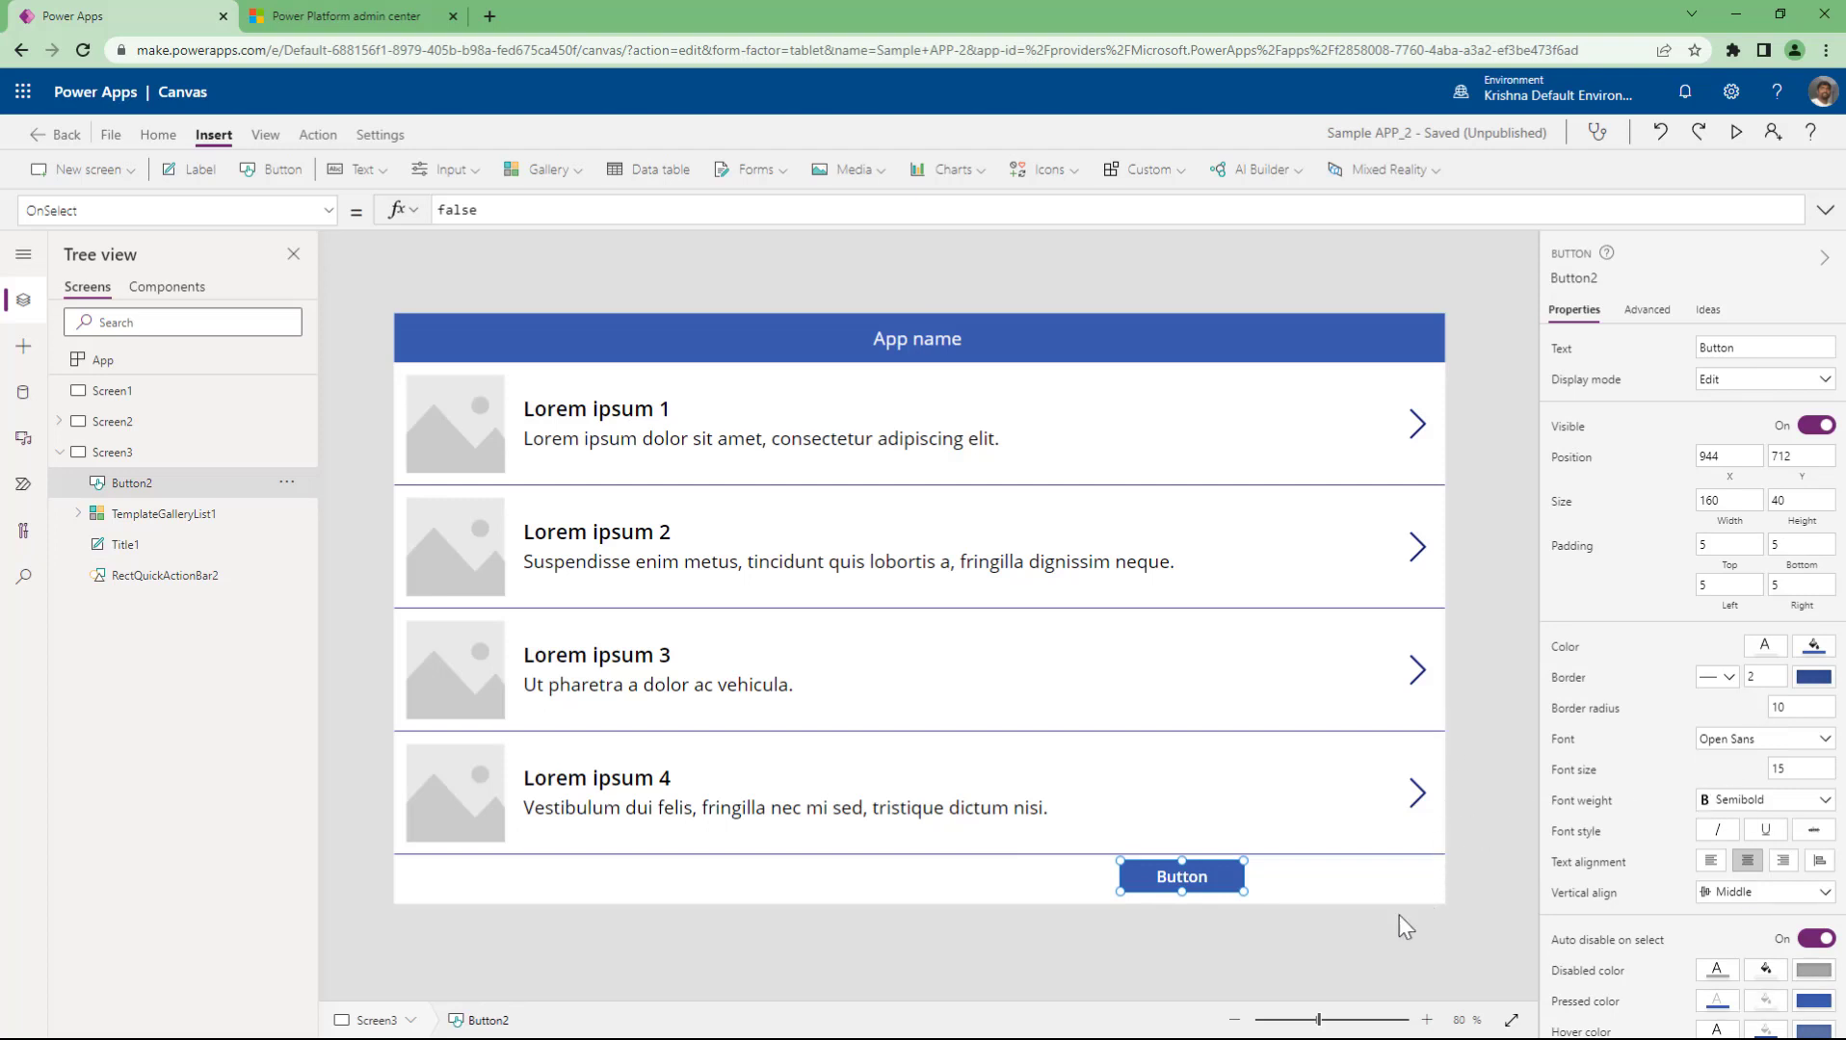
{"action": "left_click", "coordinate": [1340, 921]}
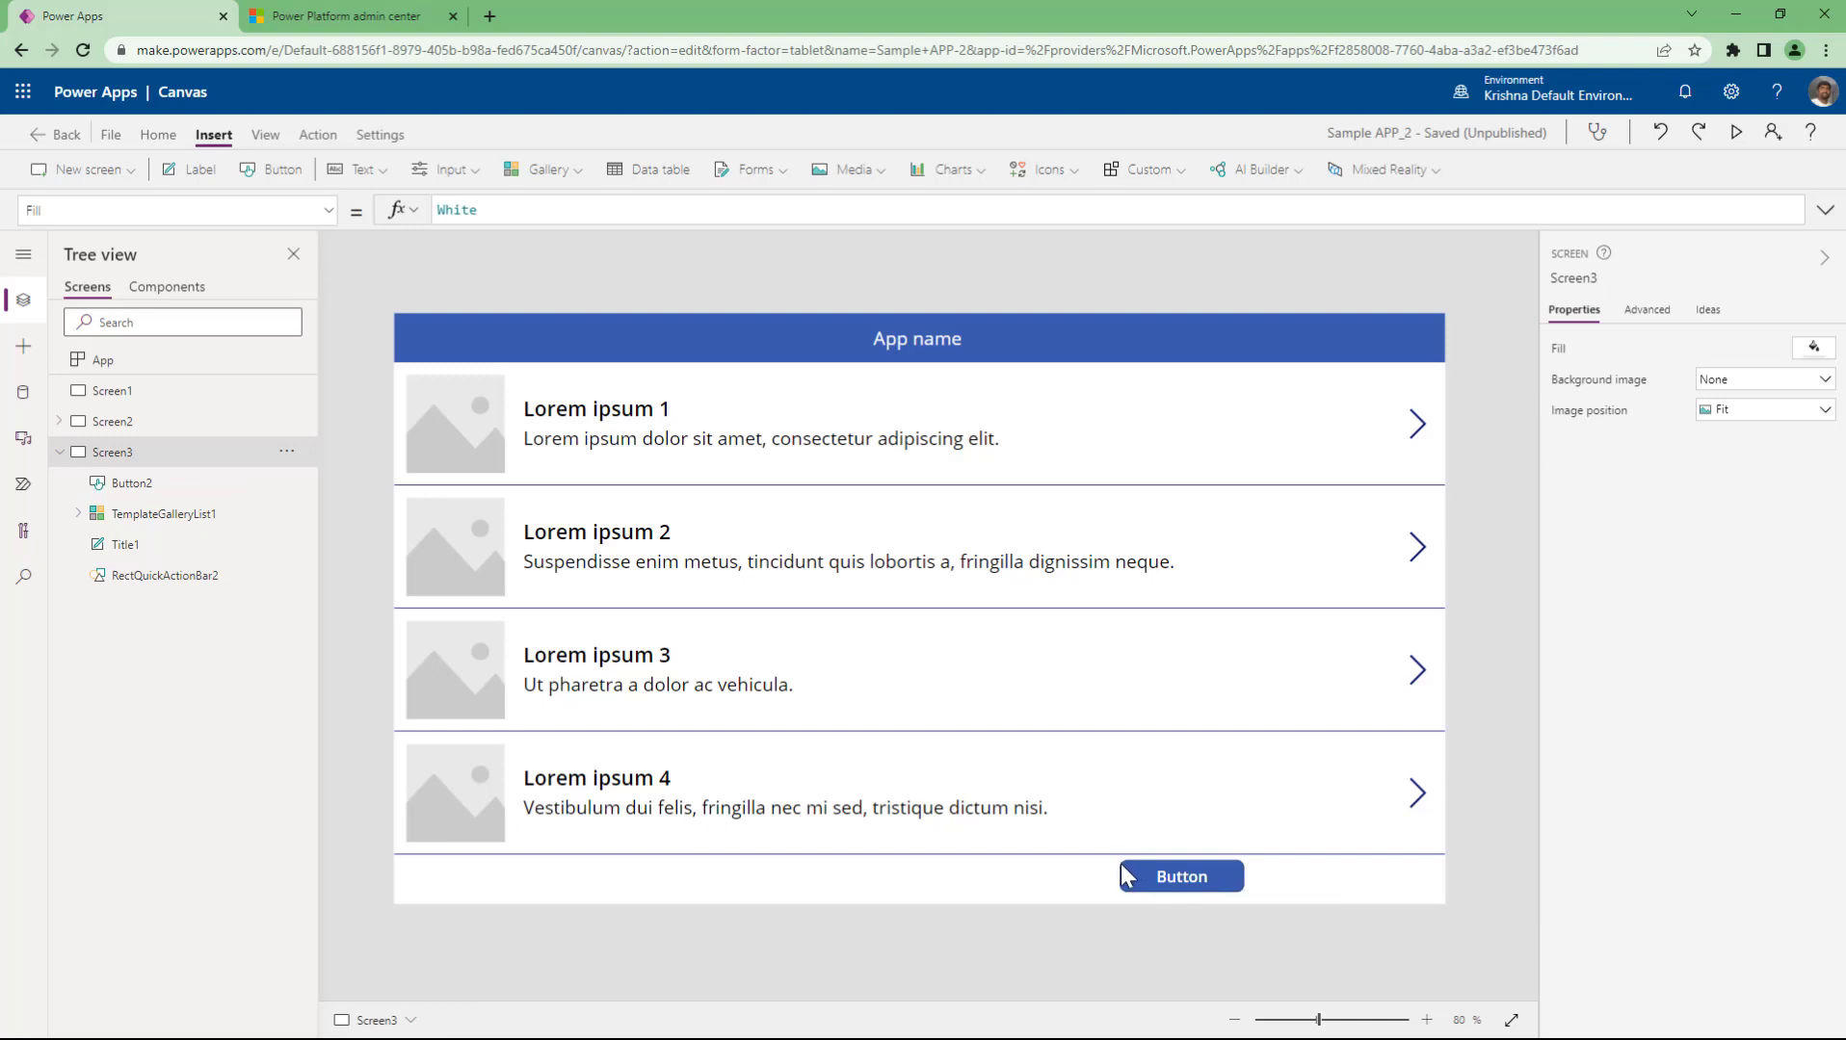
{"action": "left_click", "coordinate": [1142, 878]}
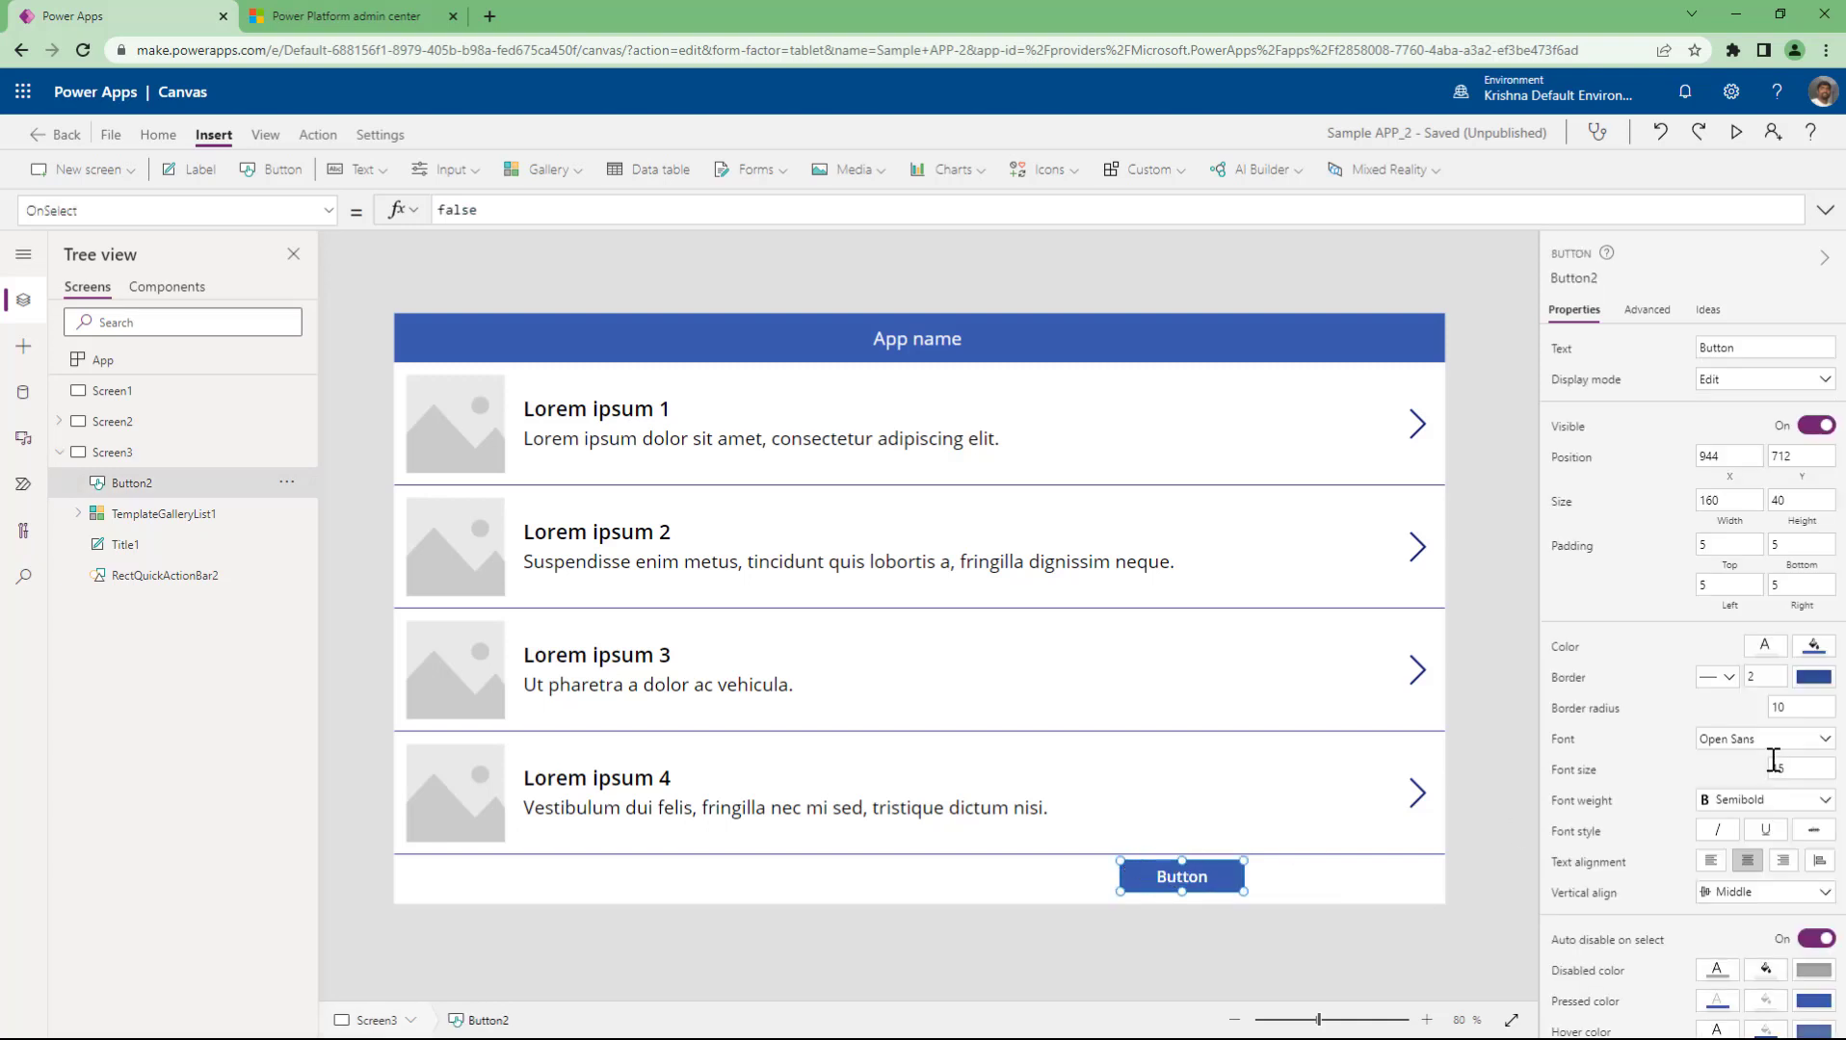
{"action": "left_click", "coordinate": [1812, 708]}
{"action": "type", "text": "50"}
{"action": "left_click", "coordinate": [1280, 933]}
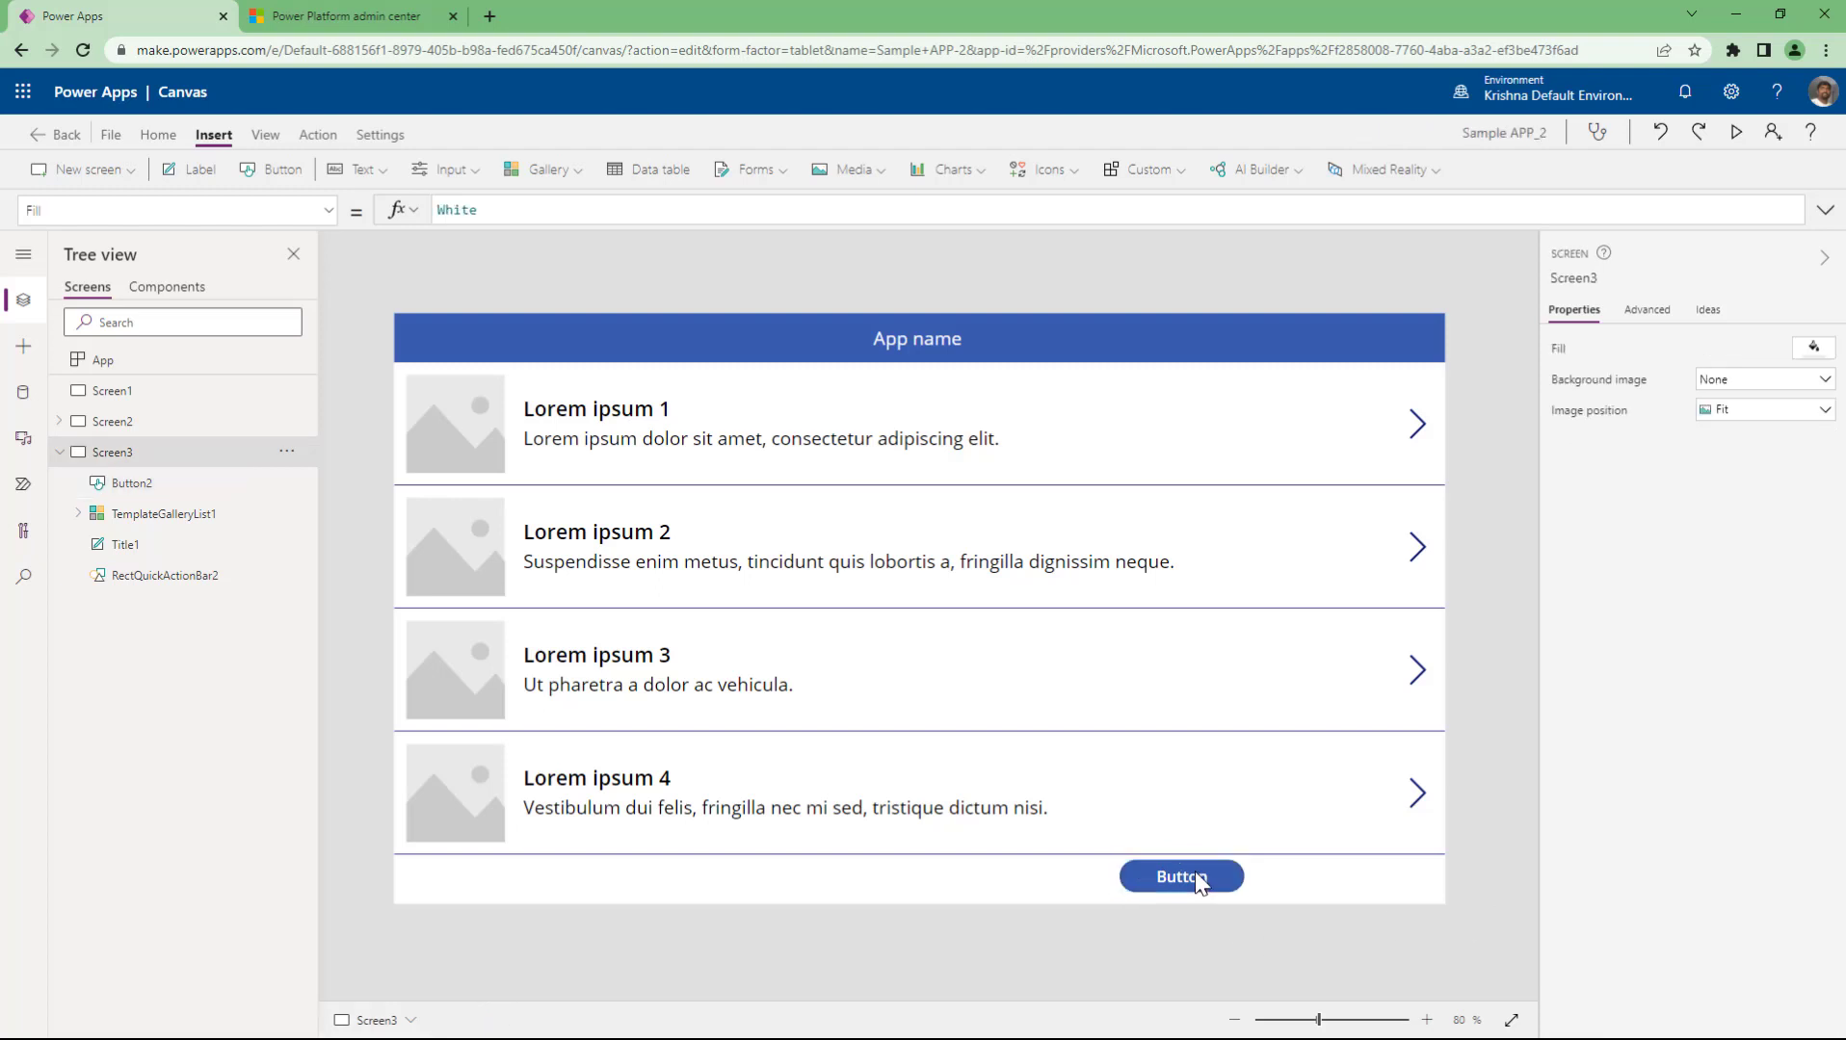
- Set the button's border radius to 100 and enlarge it upward to about 155 by 158, forming a circle
{"action": "left_click", "coordinate": [1197, 874]}
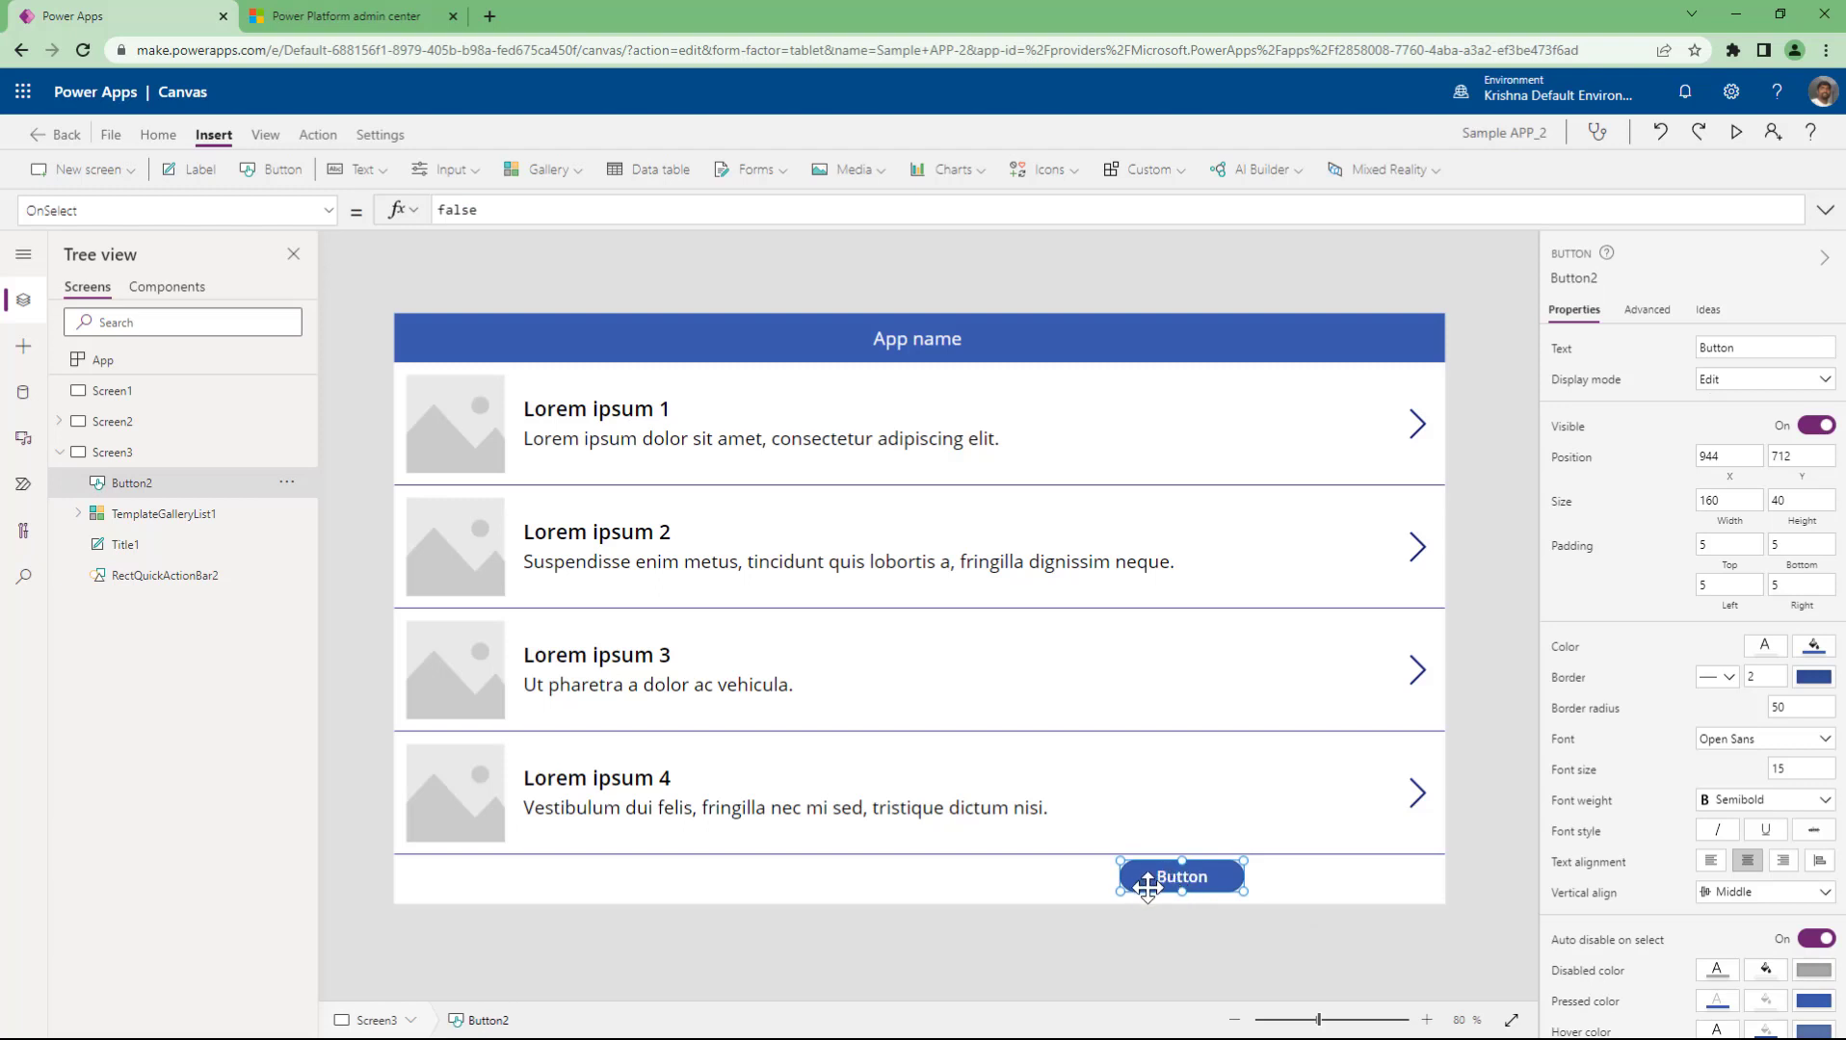
{"action": "left_click", "coordinate": [1787, 708]}
{"action": "type", "text": "100"}
{"action": "left_click_drag", "start_coordinate": [1245, 858], "coordinate": [1240, 766]}
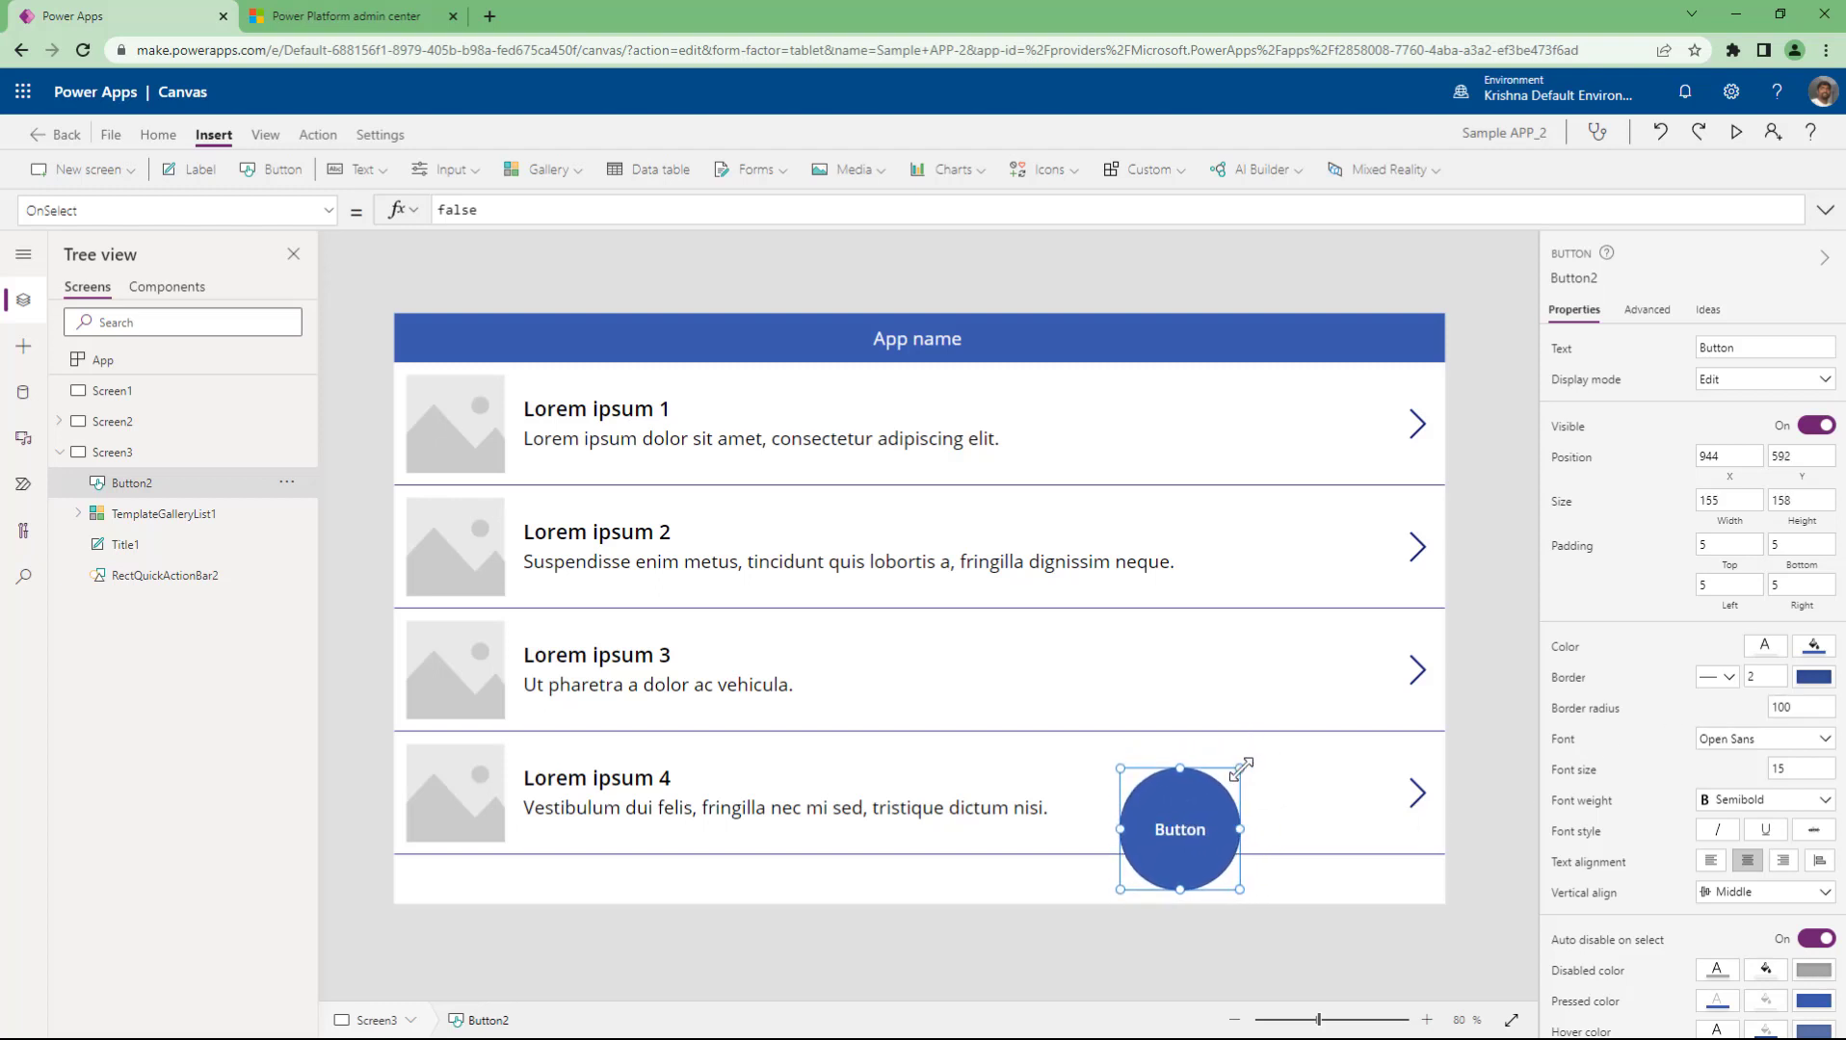
- Reduce the enlarged button's border radius to 50 to compare the corner rounding
{"action": "left_click", "coordinate": [1477, 729]}
{"action": "left_click", "coordinate": [1211, 847]}
{"action": "double_click", "coordinate": [1794, 708]}
{"action": "type", "text": "50"}
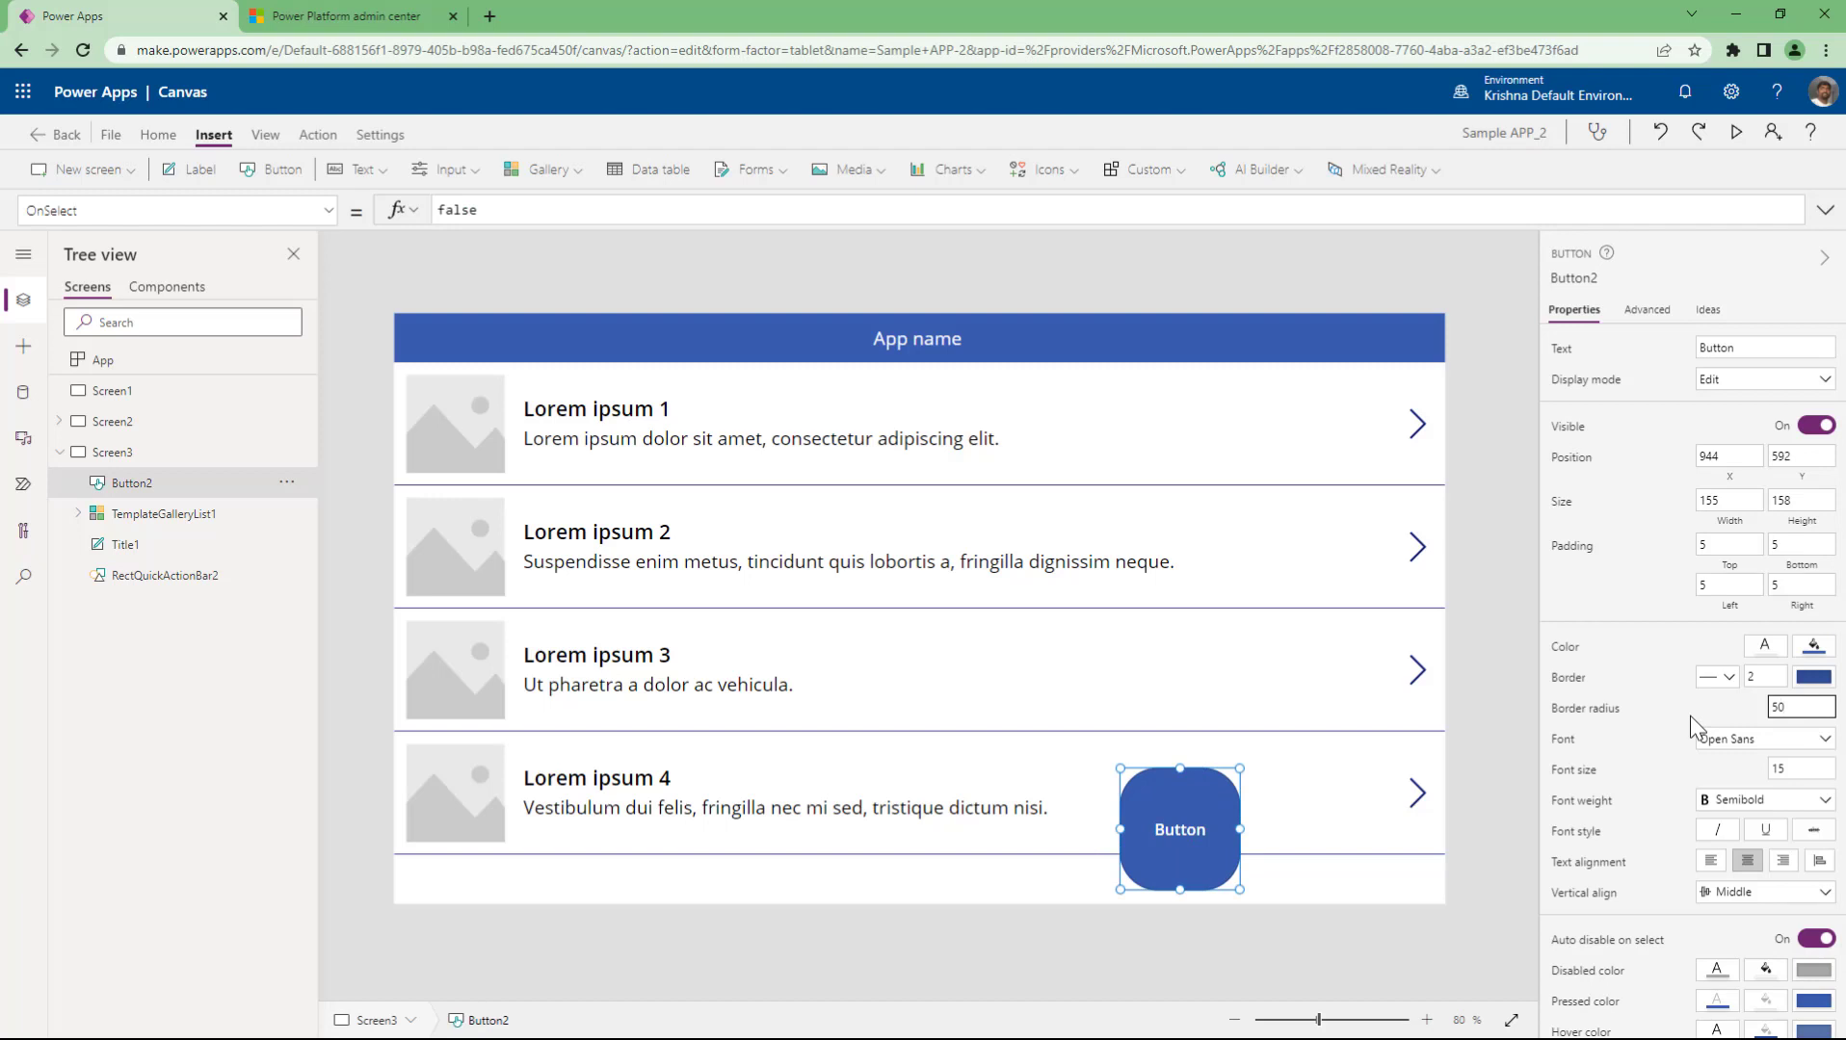
{"action": "left_click", "coordinate": [1344, 351]}
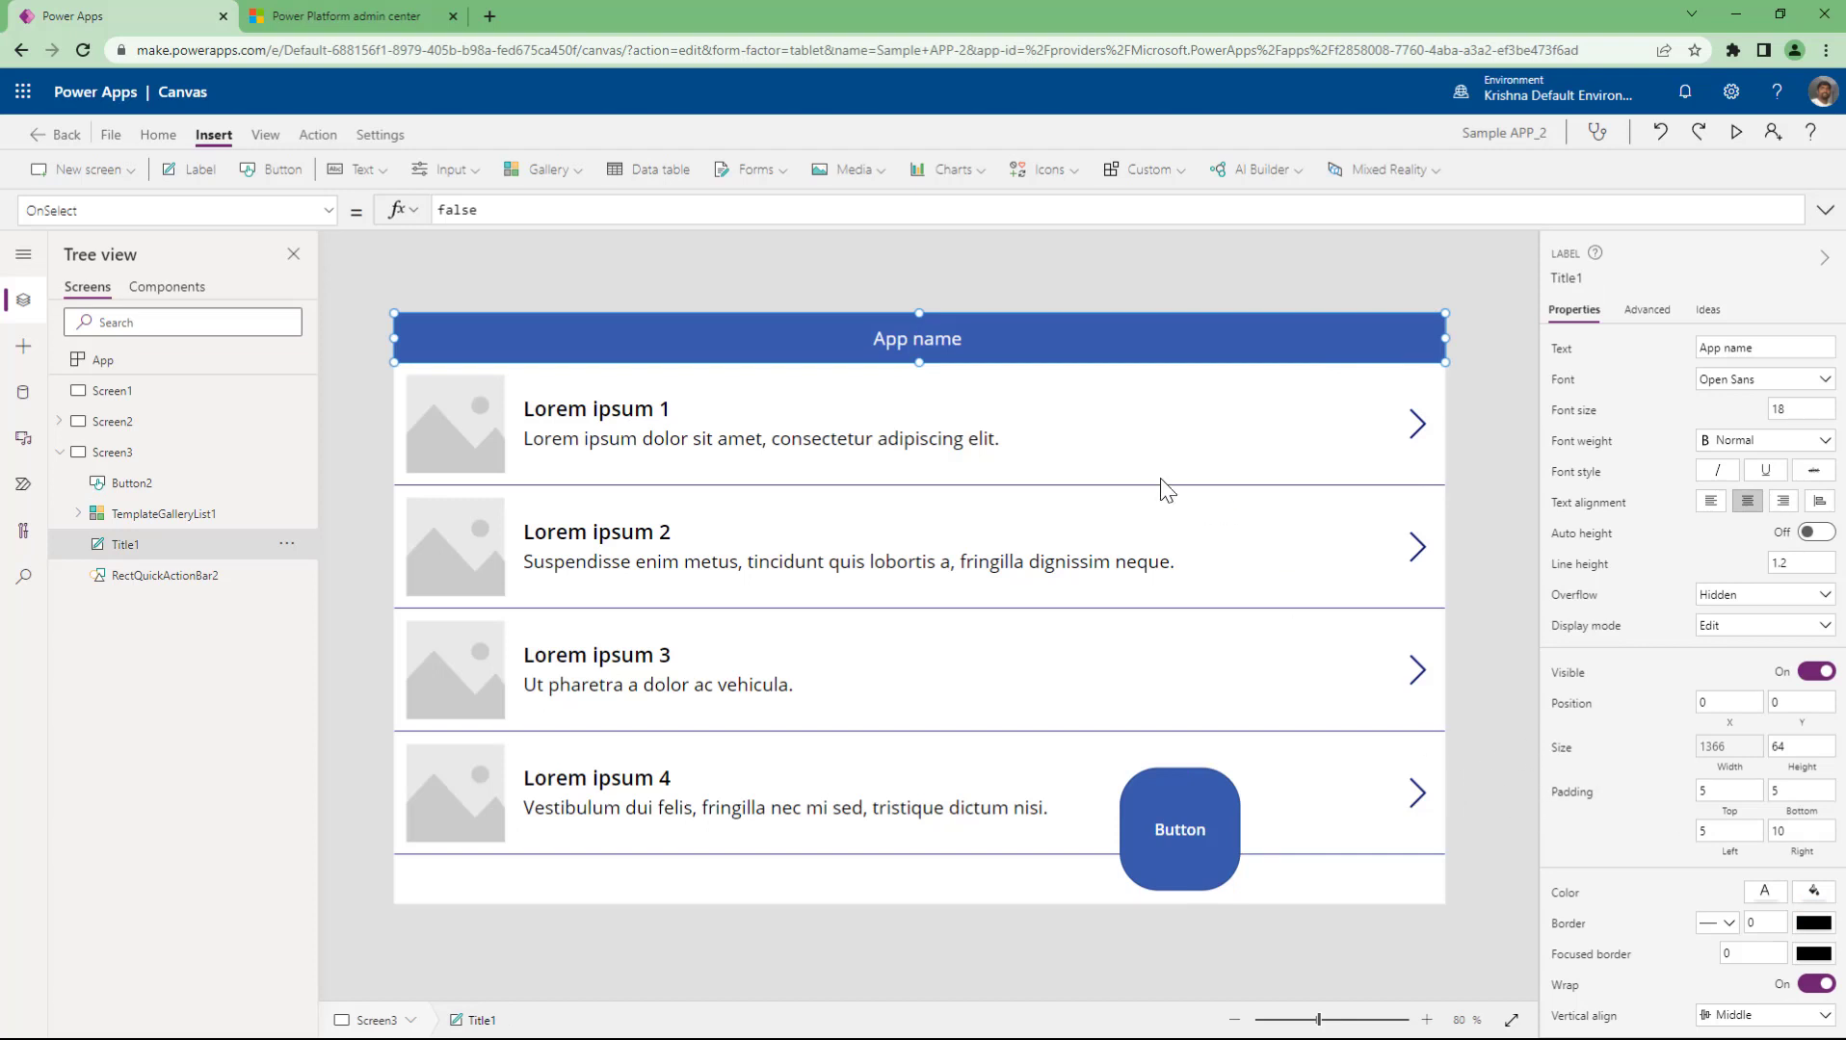
- Restore the button's circular shape with a border radius of 100
{"action": "left_click", "coordinate": [1212, 832]}
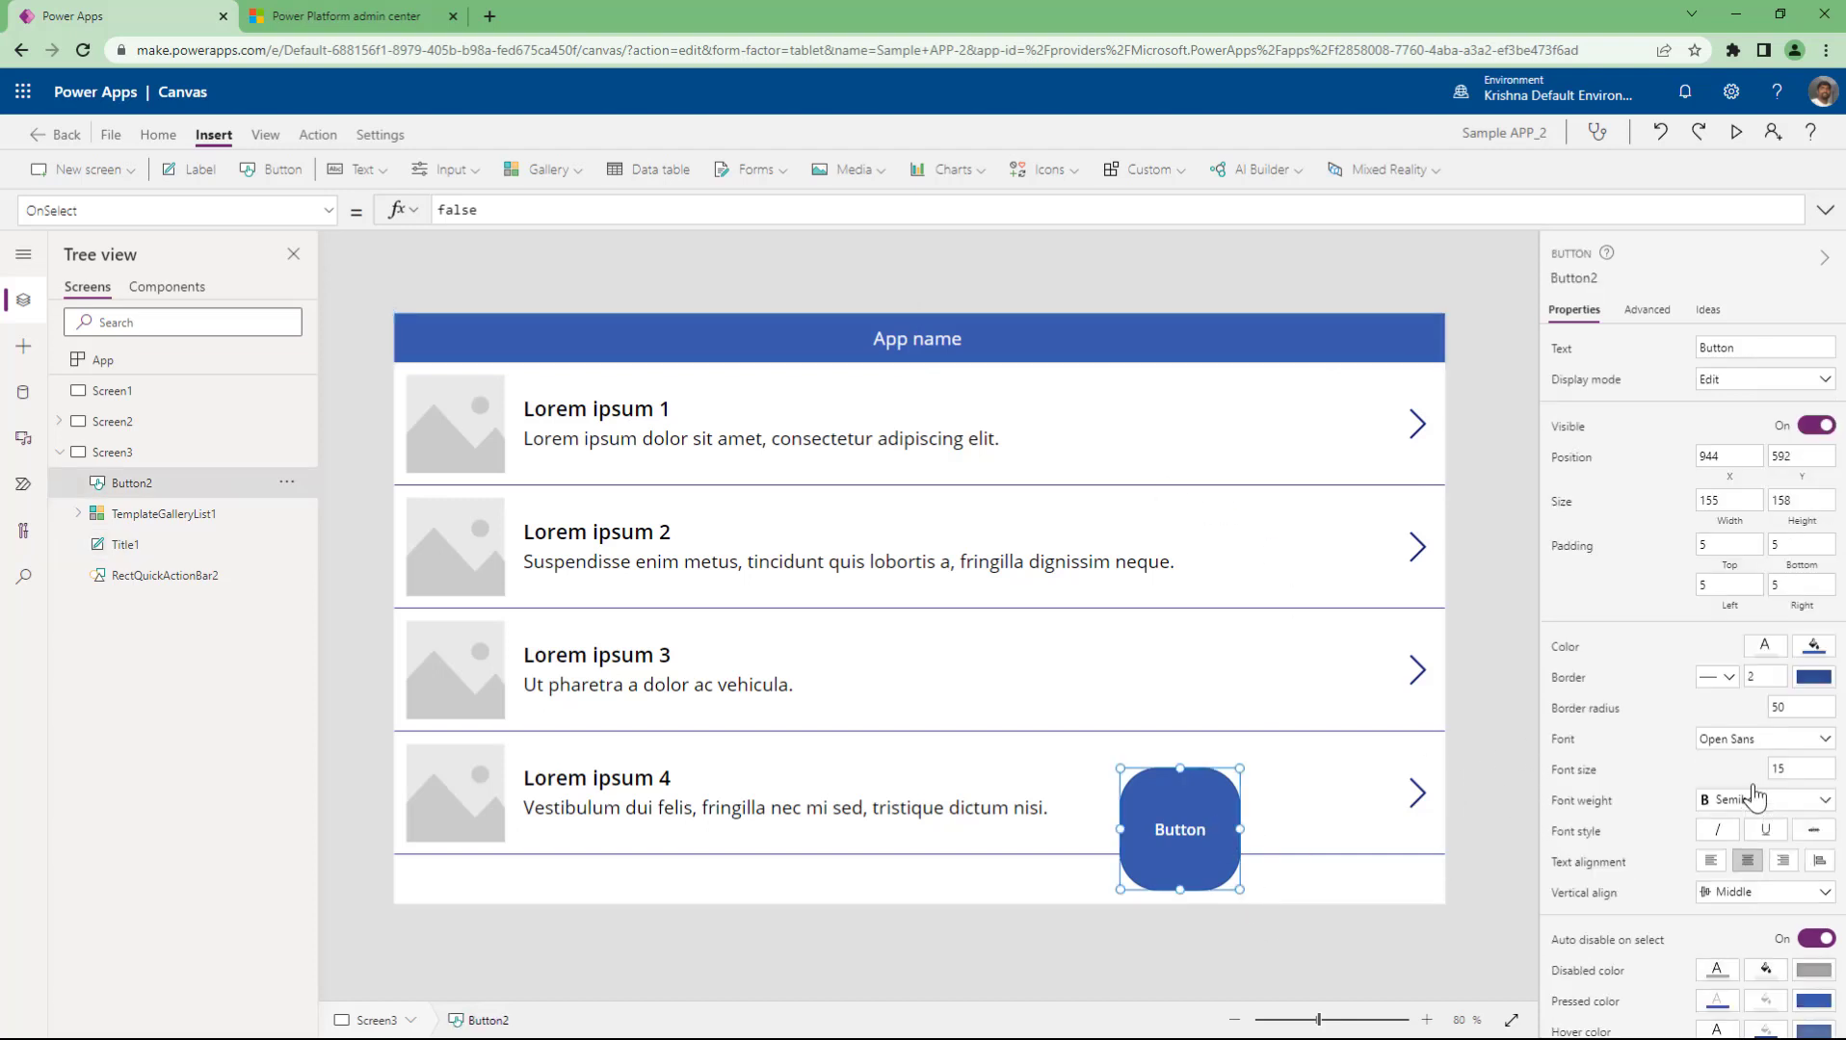
{"action": "left_click", "coordinate": [1807, 706]}
{"action": "type", "text": "100"}
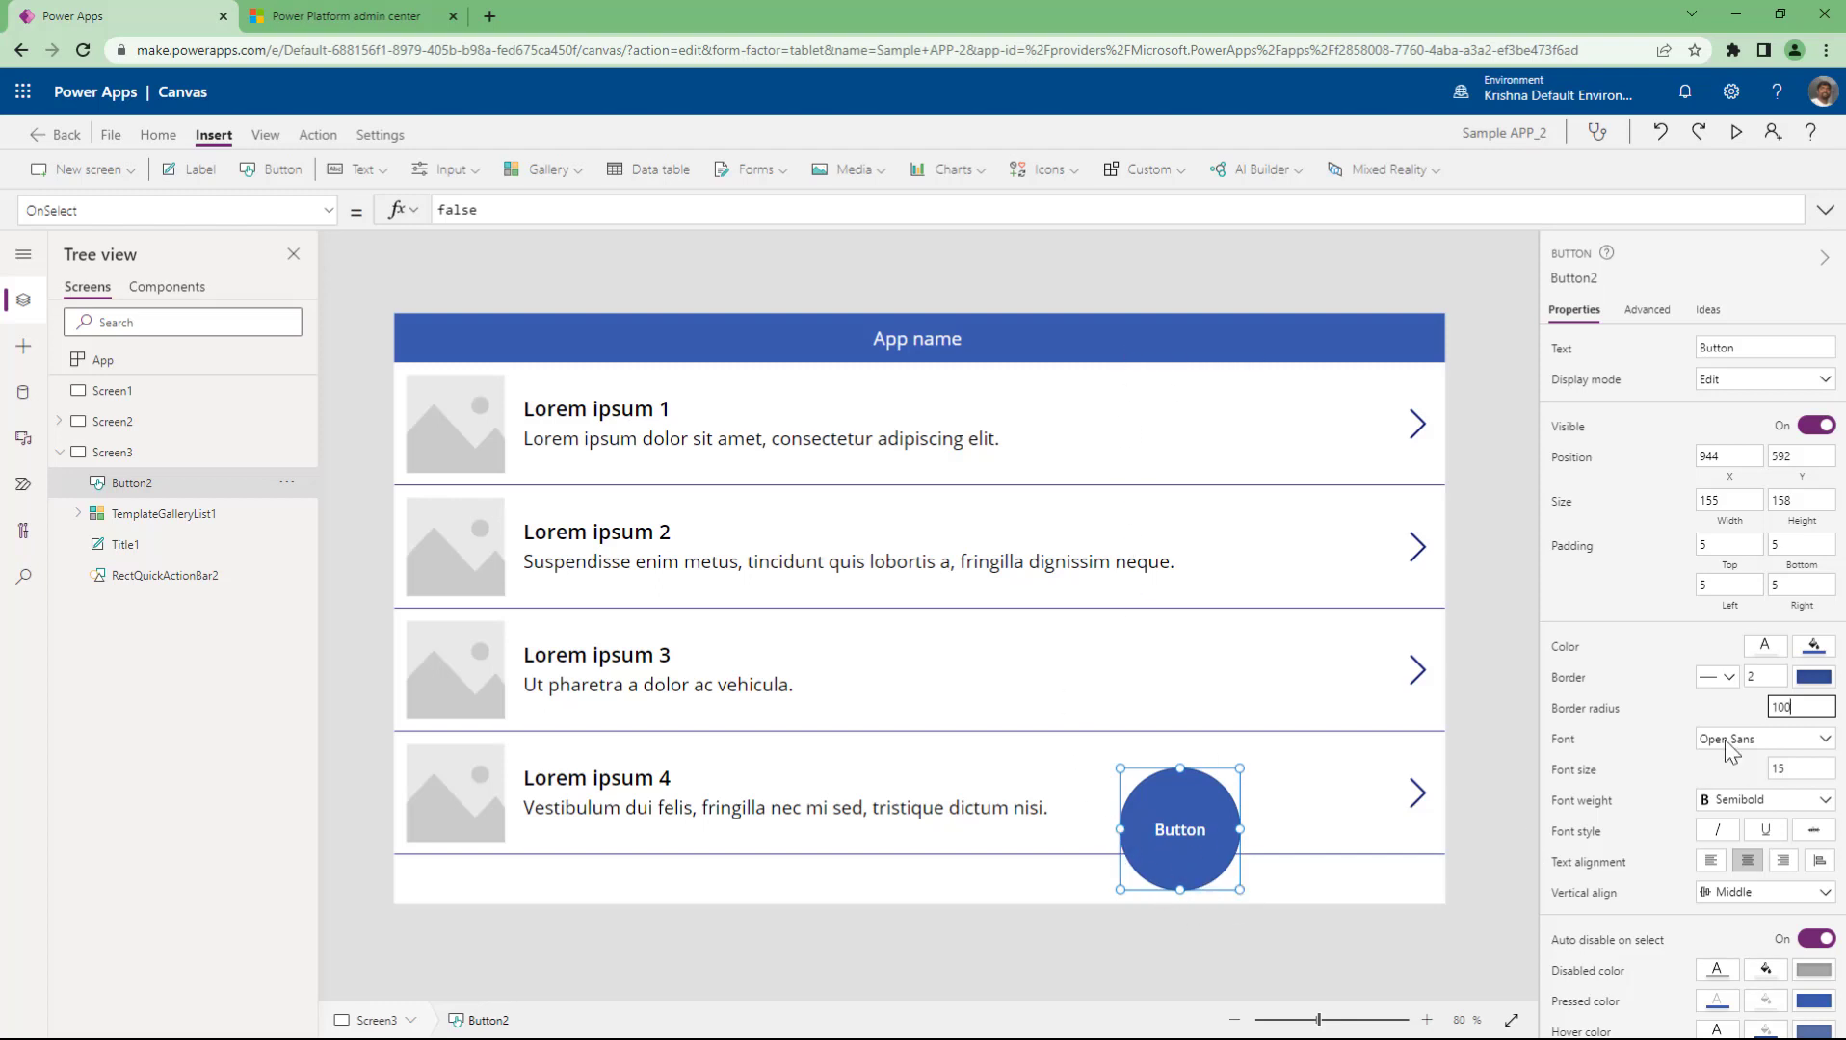
- Give Screen3's title label a solid border with a thickness of 5
{"action": "left_click", "coordinate": [1038, 353]}
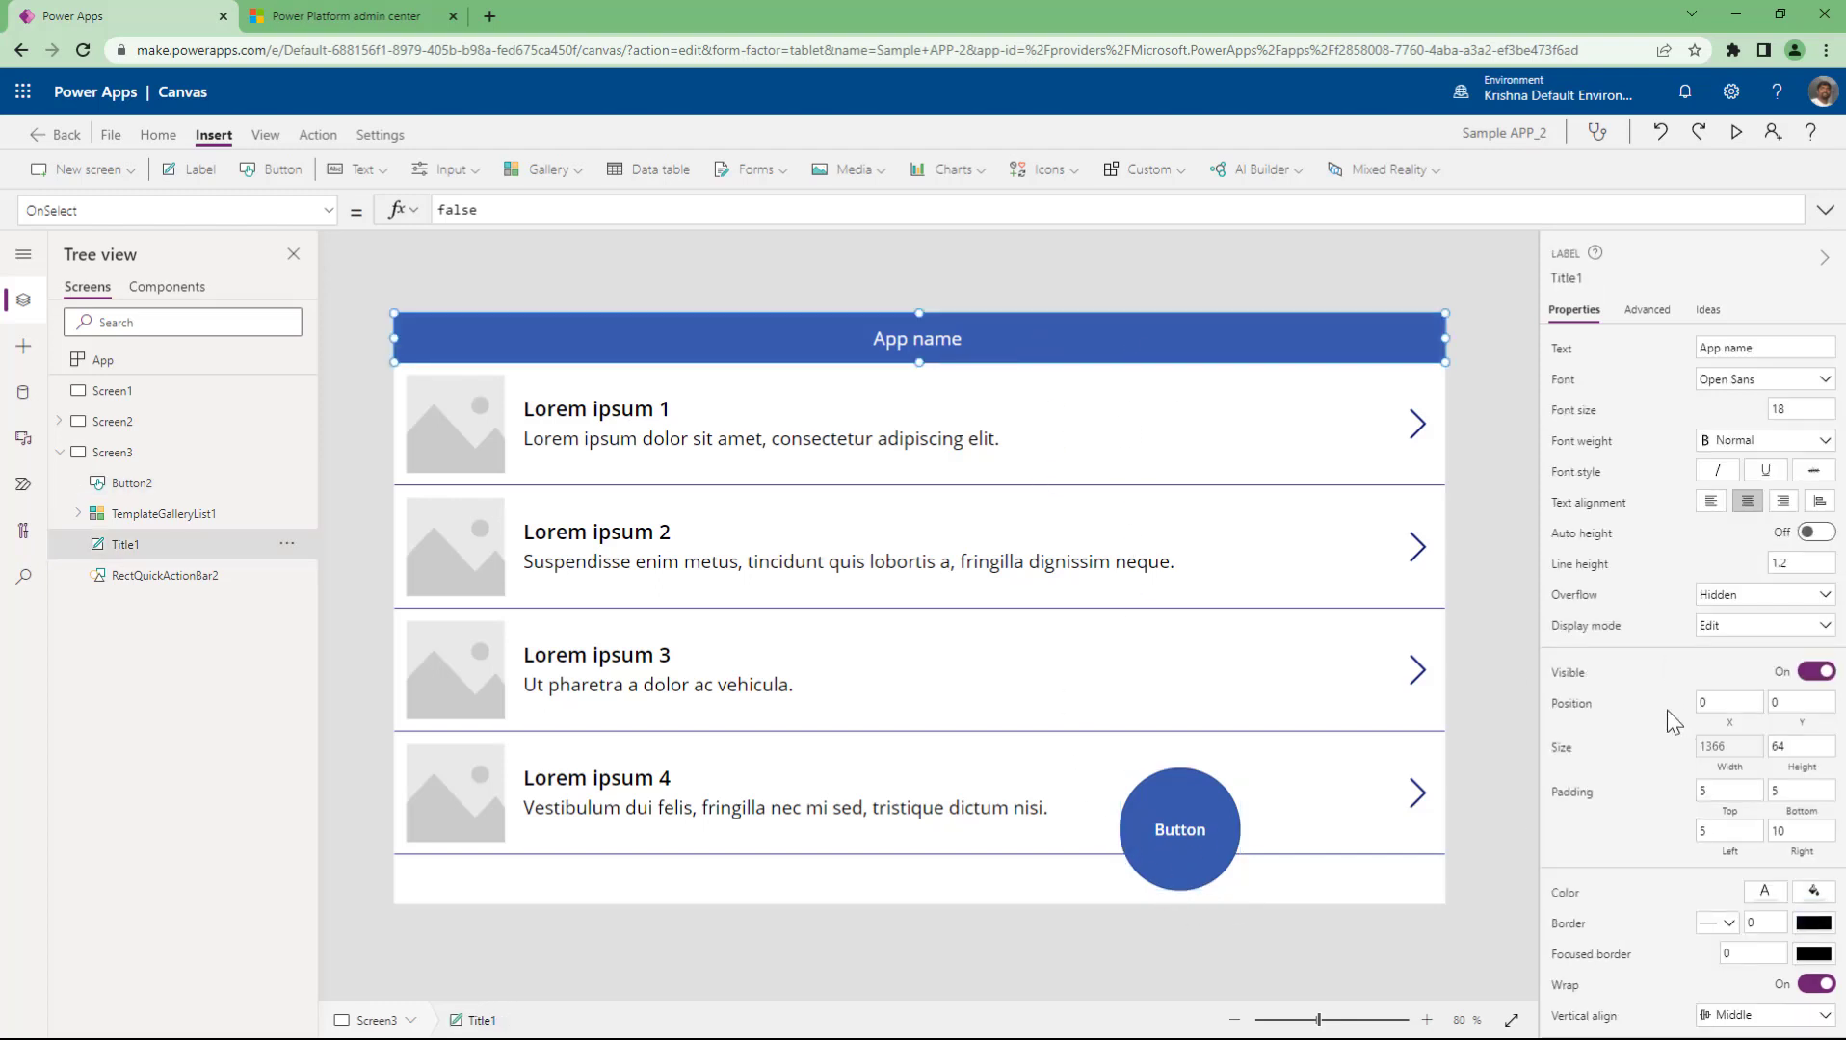
{"action": "scroll", "coordinate": [1688, 896], "scroll_direction": "down", "scroll_amount": 2}
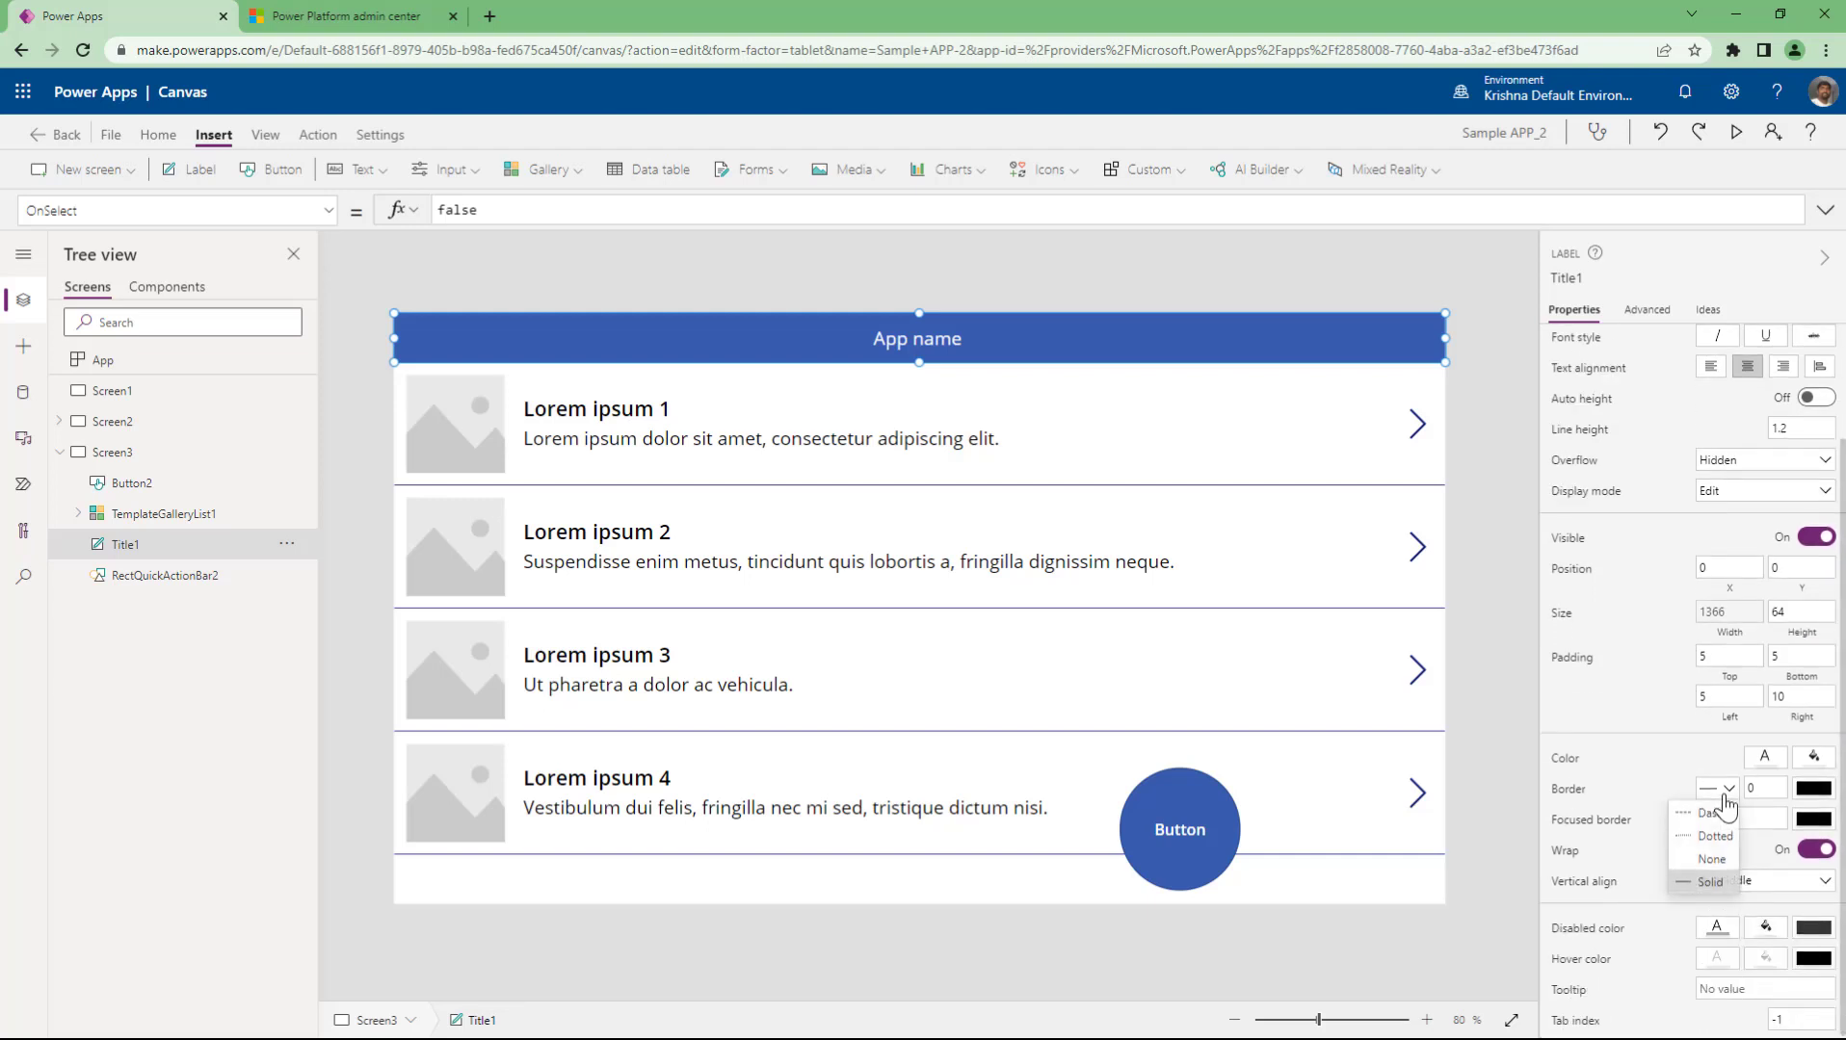
{"action": "left_click", "coordinate": [1718, 788]}
{"action": "left_click", "coordinate": [1770, 785]}
{"action": "type", "text": "5"}
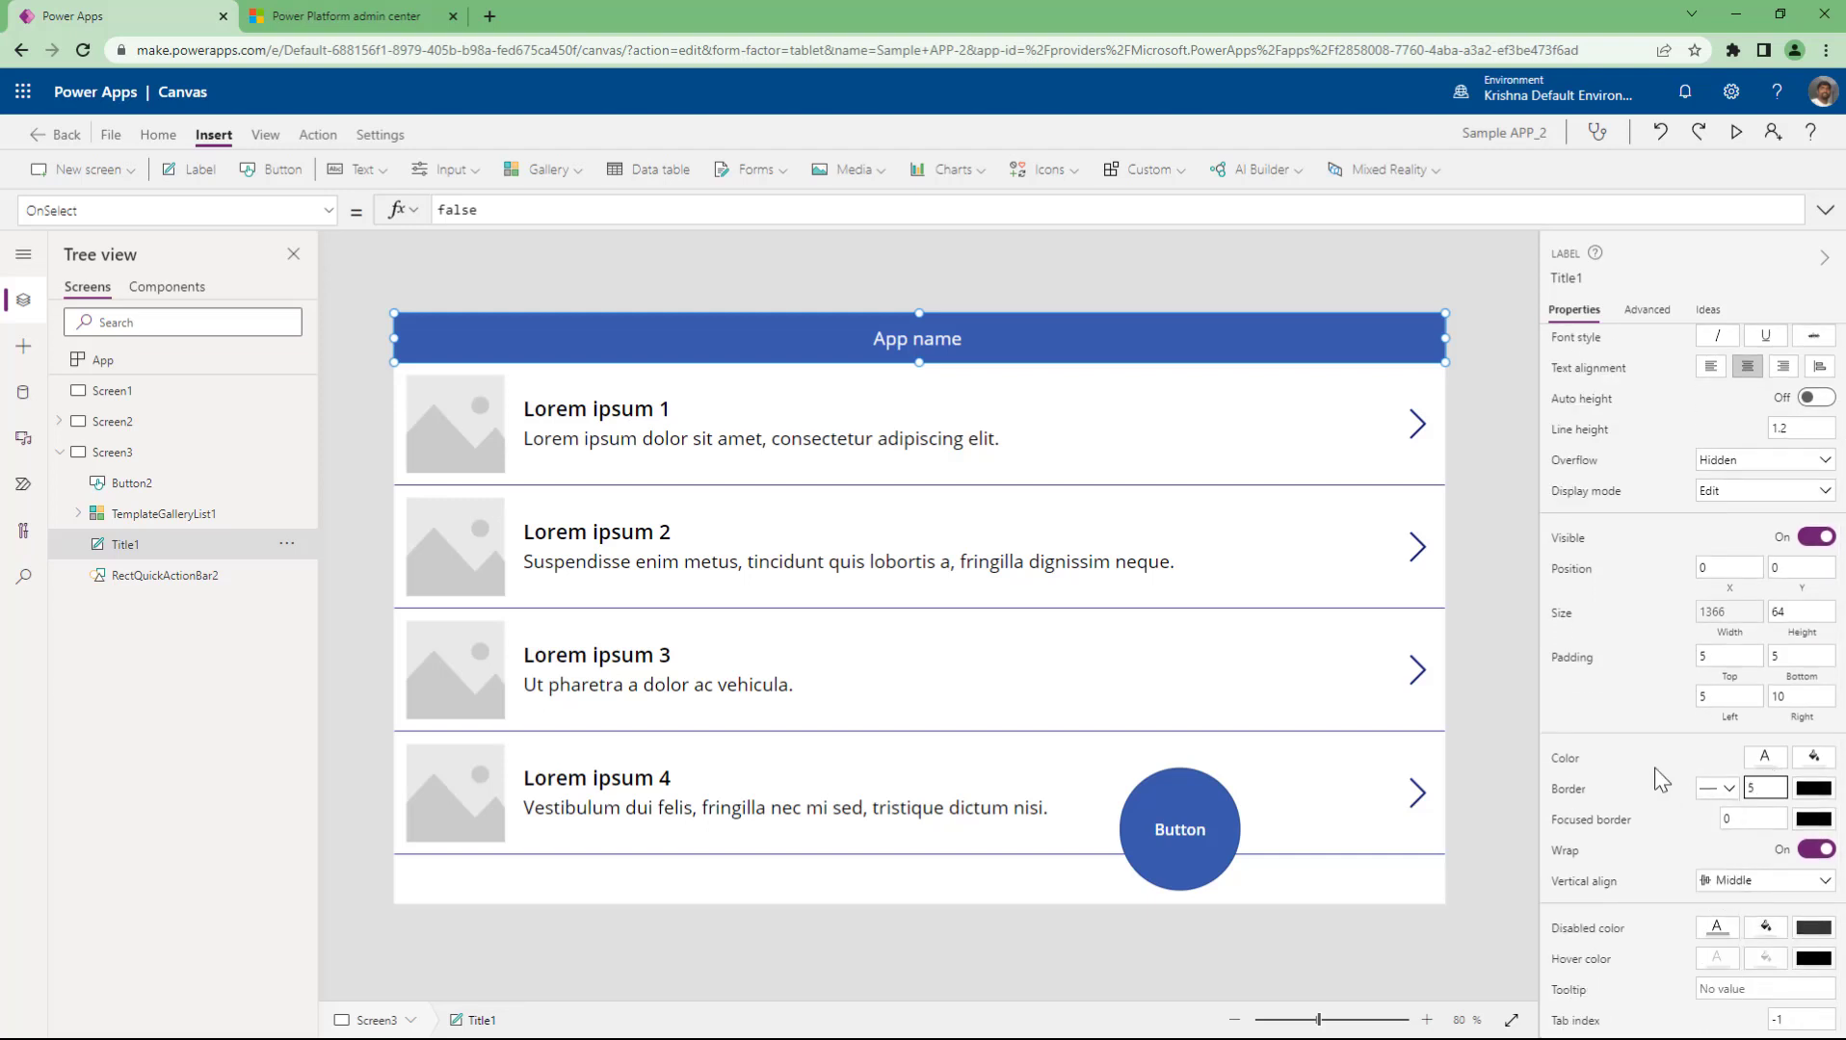
{"action": "left_click", "coordinate": [1730, 689]}
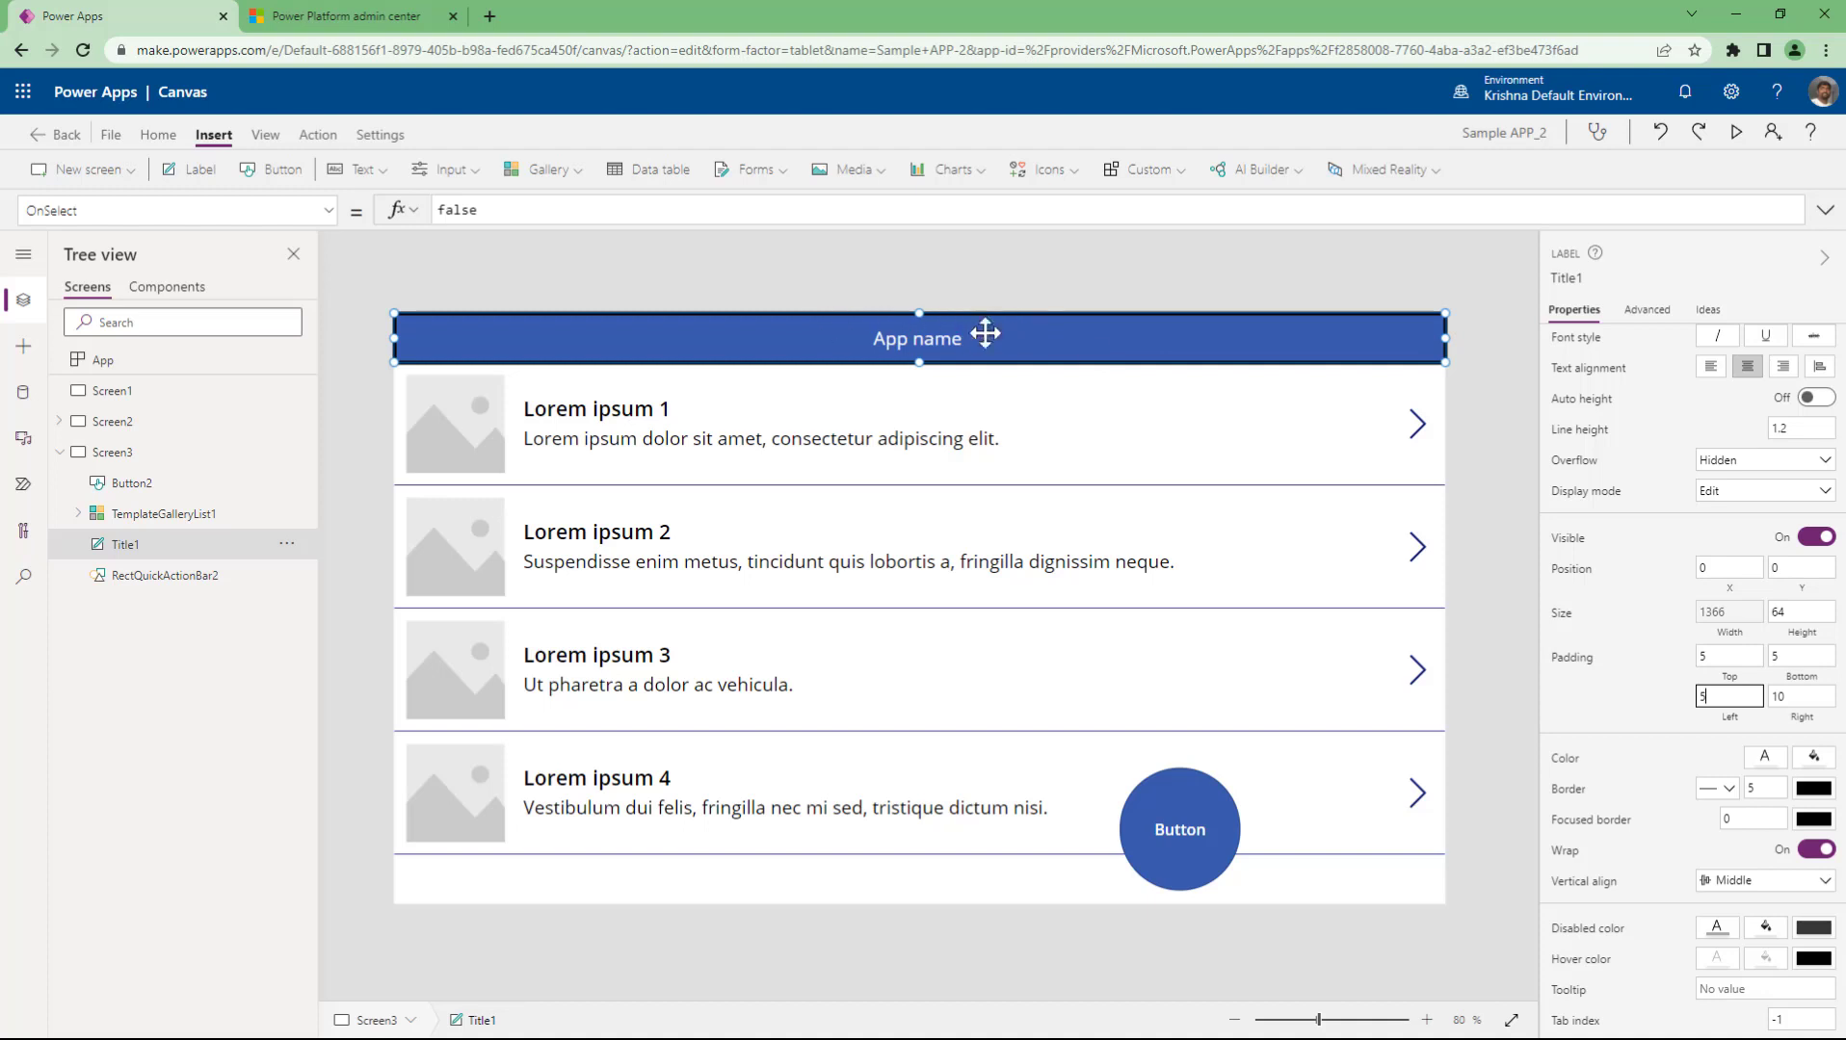
- Set the round button's display mode to Disabled and preview the app
{"action": "left_click", "coordinate": [1187, 801]}
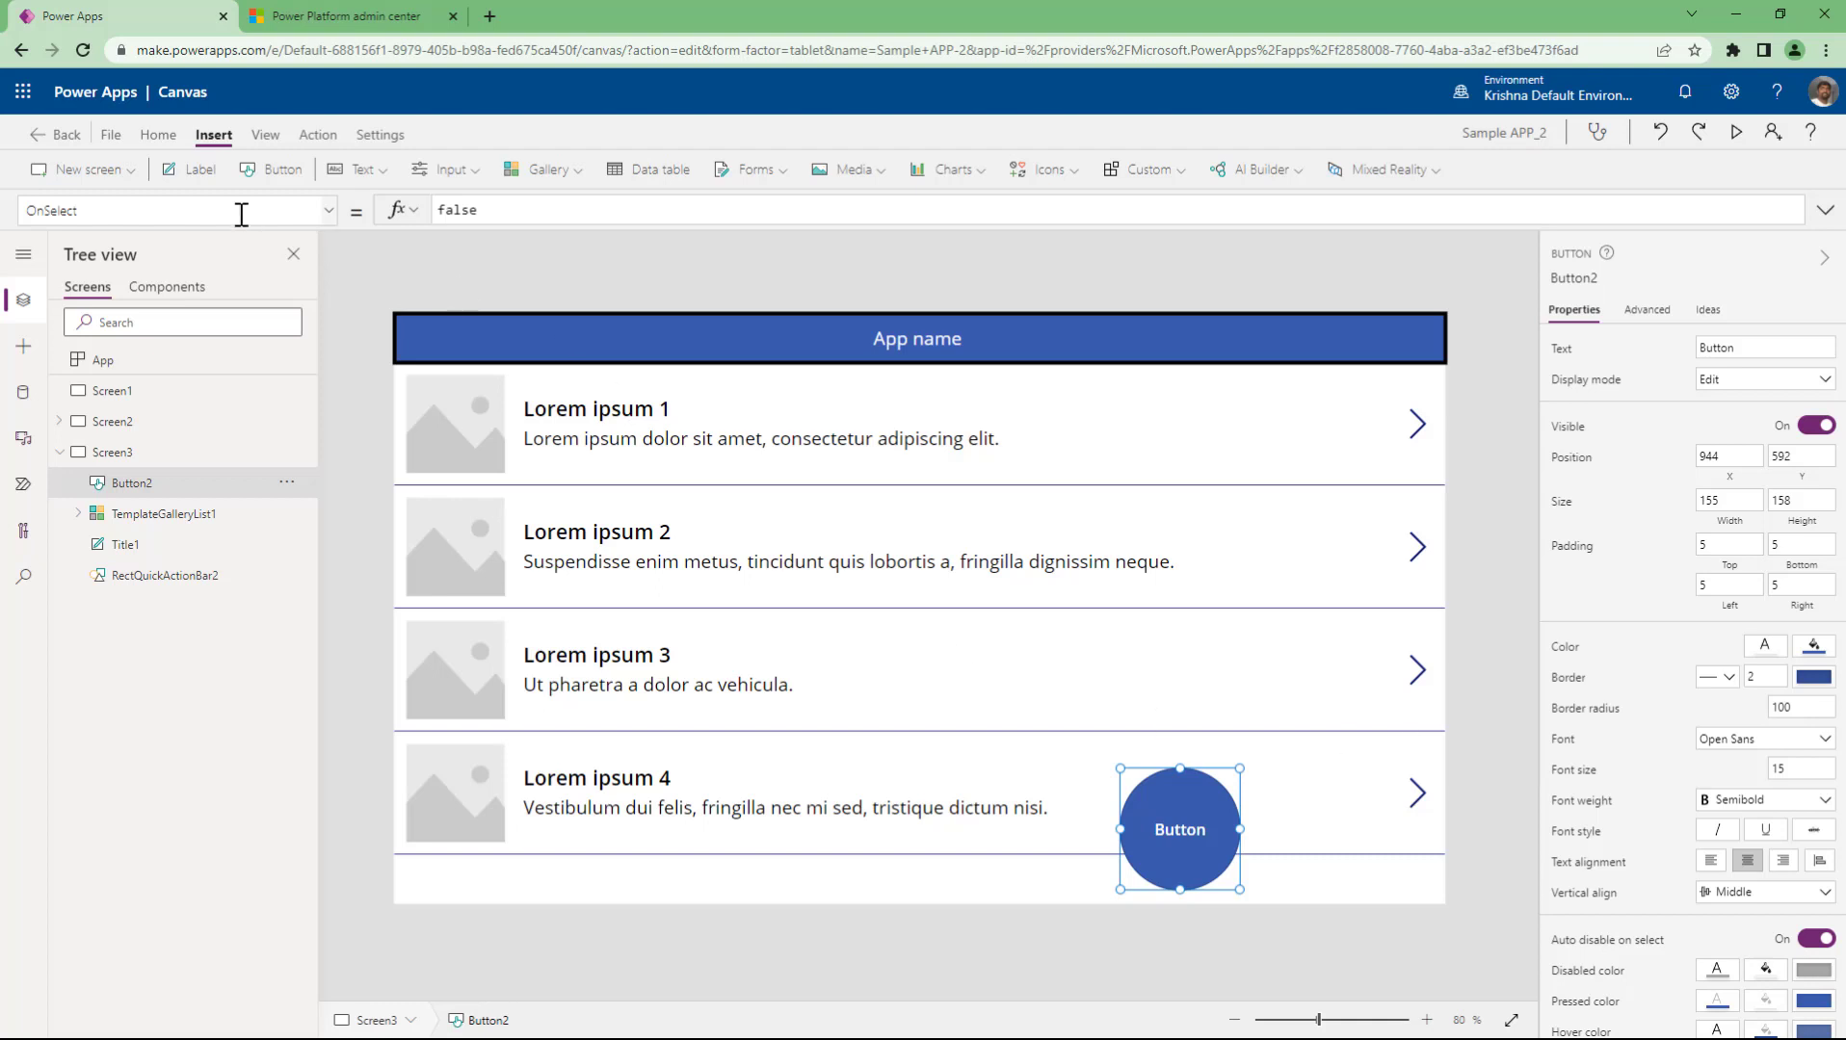
{"action": "left_click", "coordinate": [1728, 382]}
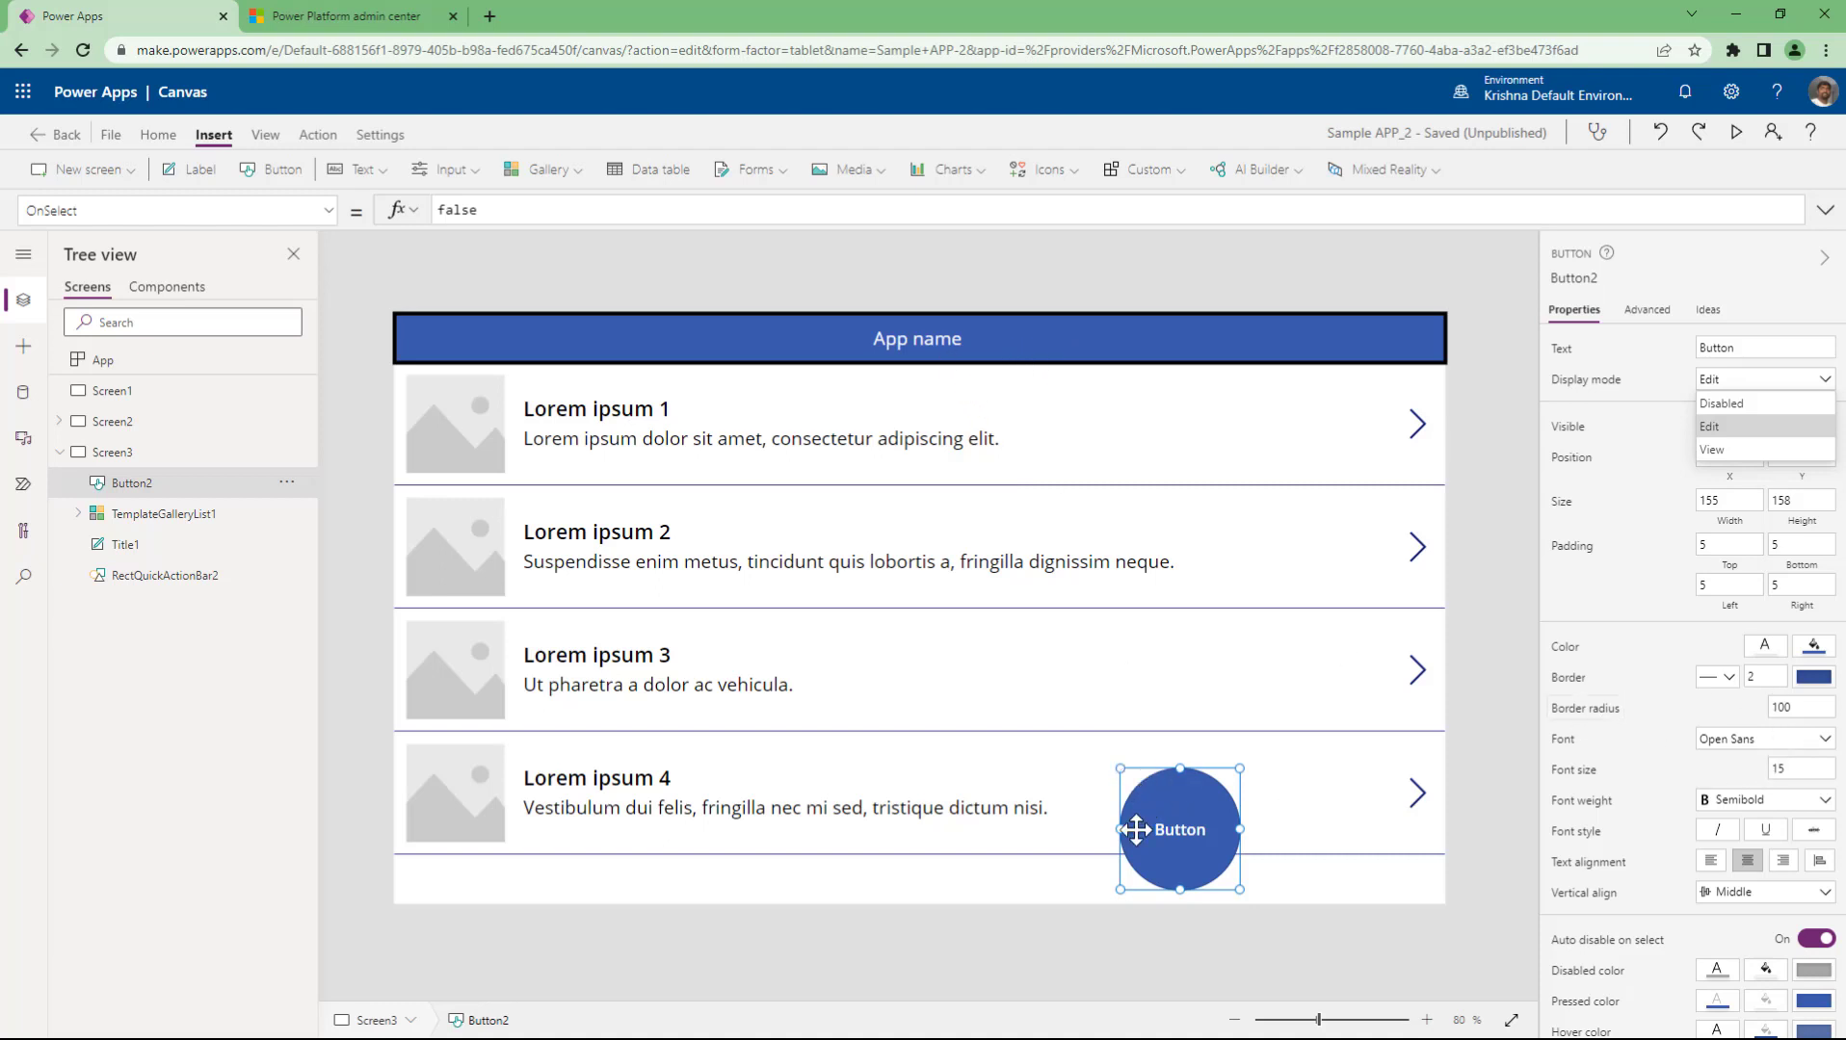
{"action": "left_click", "coordinate": [1746, 406]}
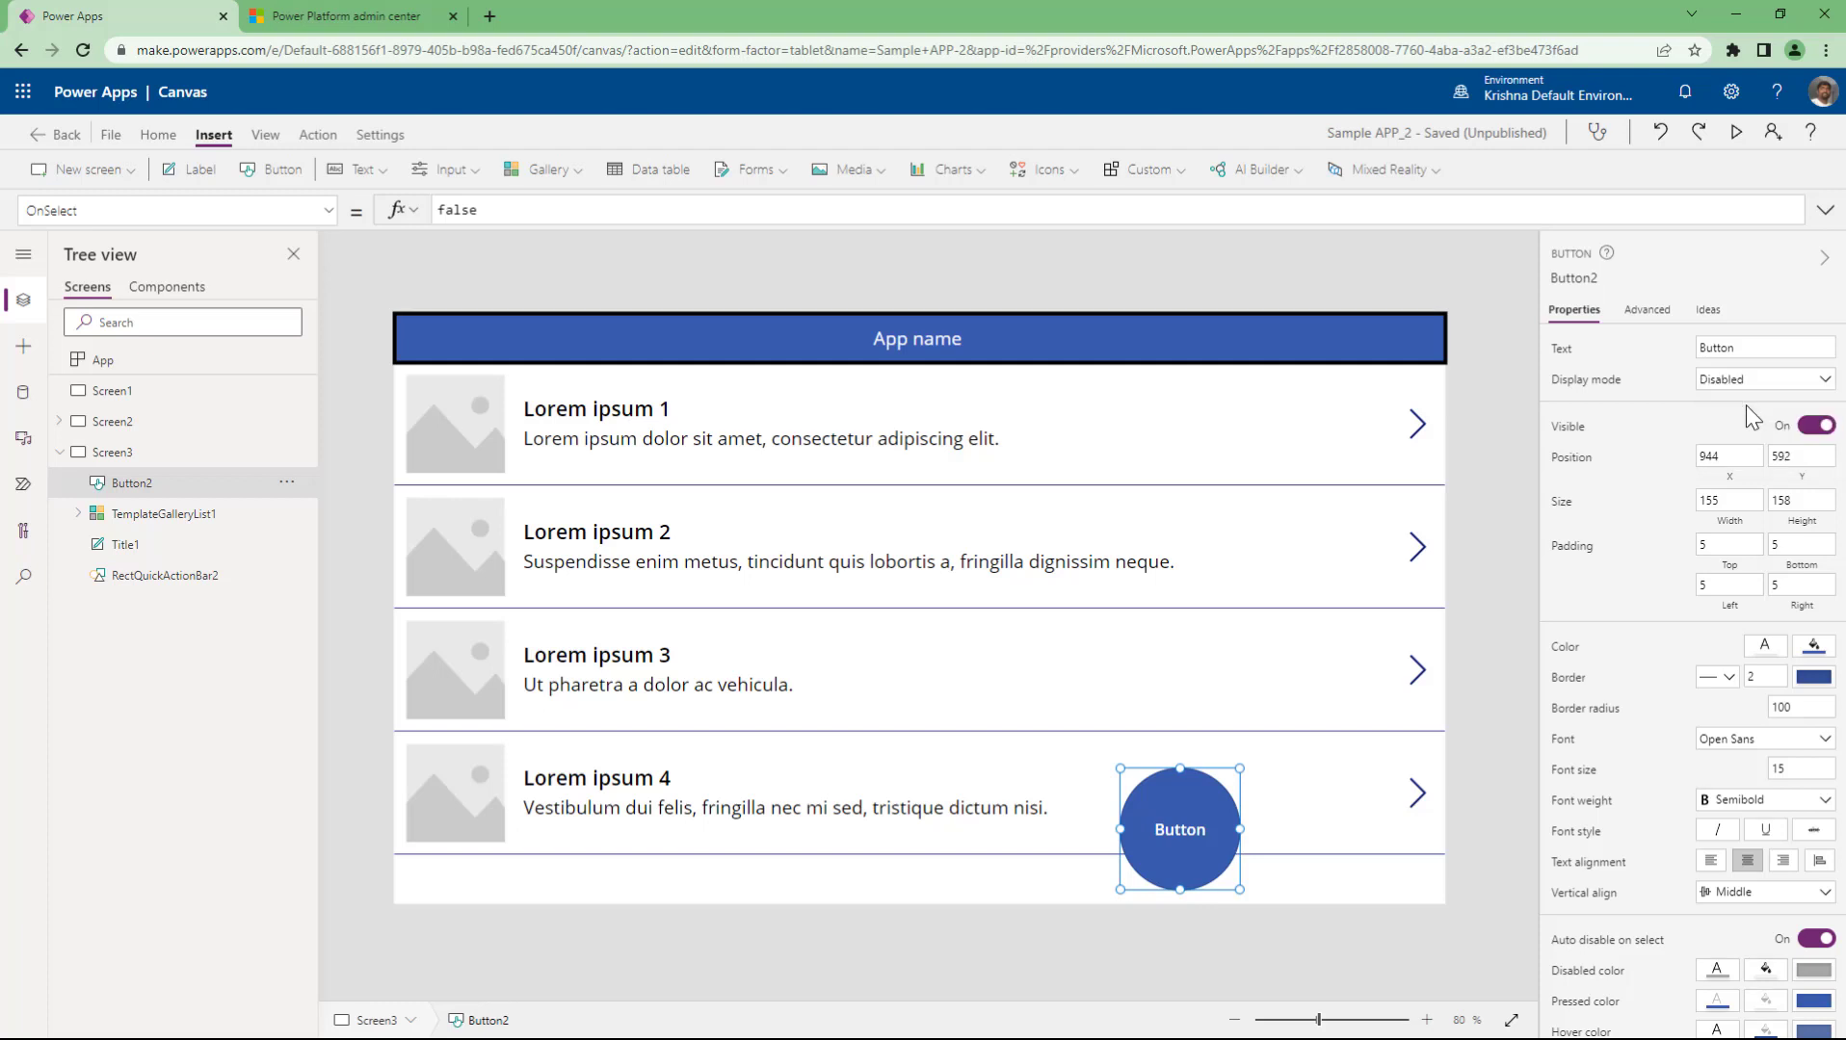
{"action": "left_click", "coordinate": [1420, 859]}
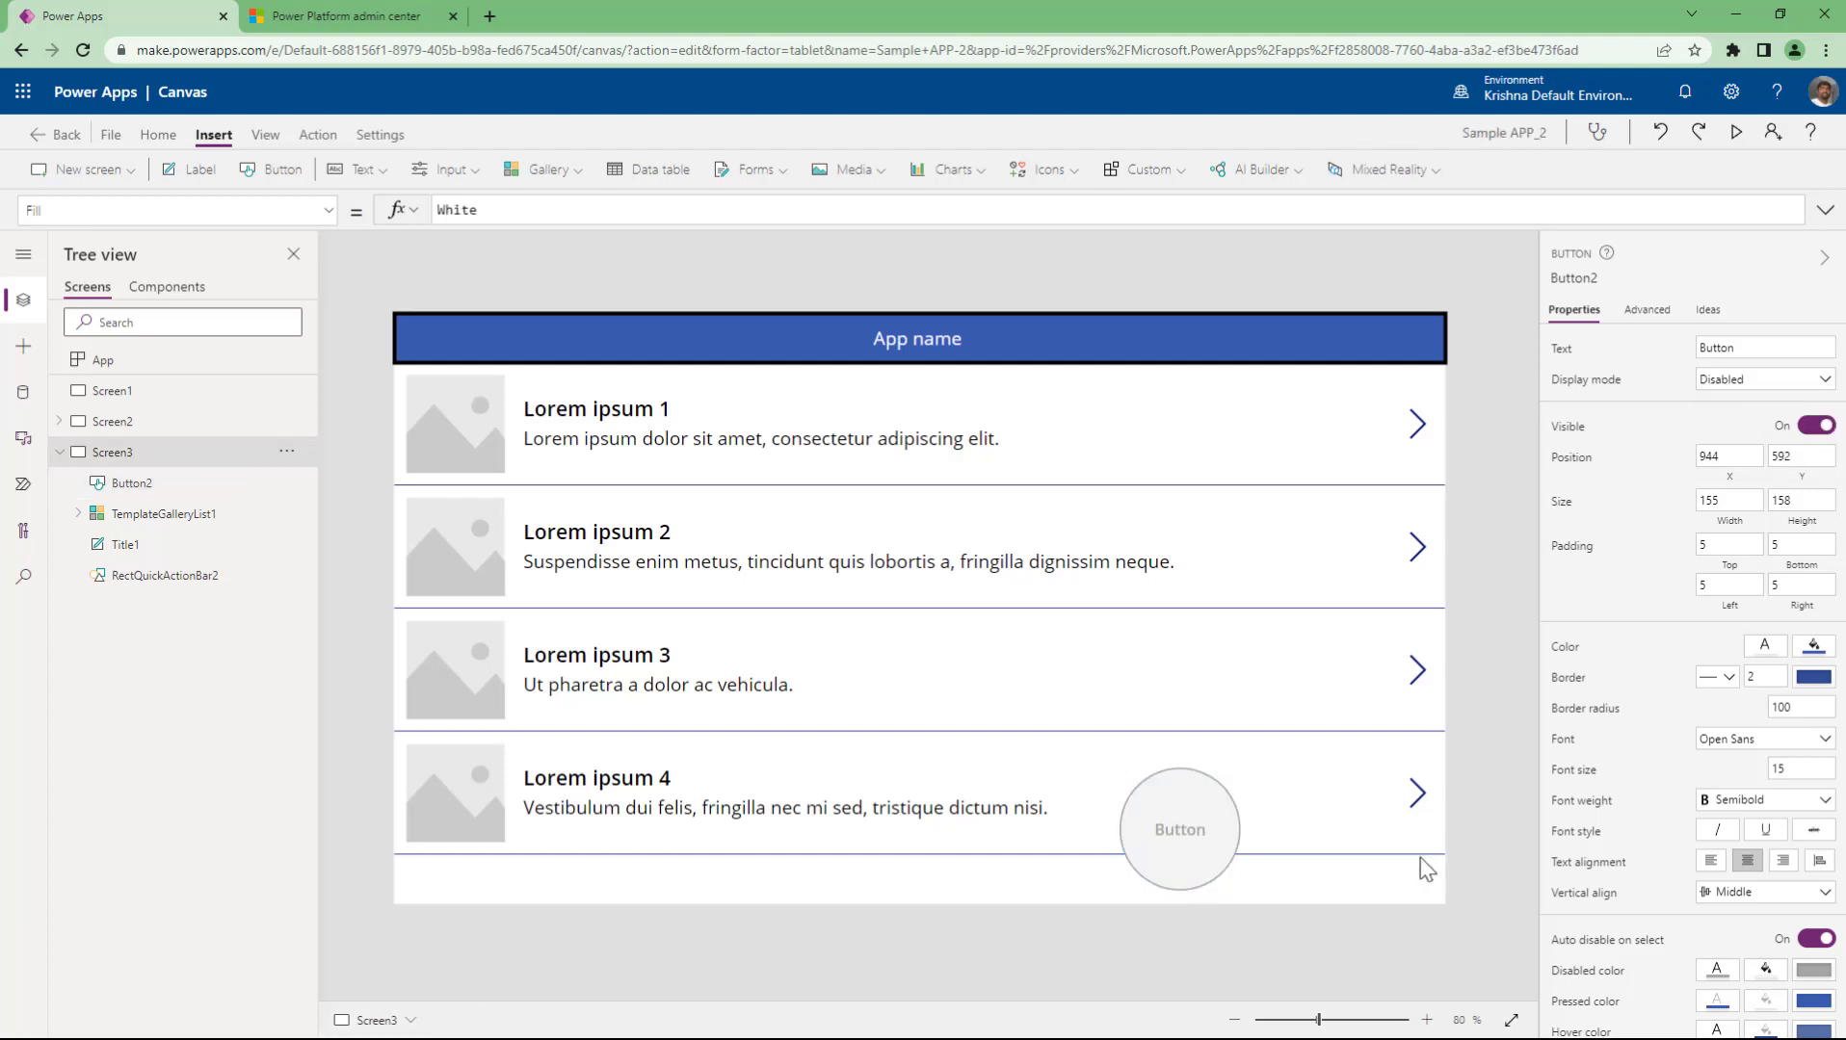
{"action": "left_click", "coordinate": [1735, 132]}
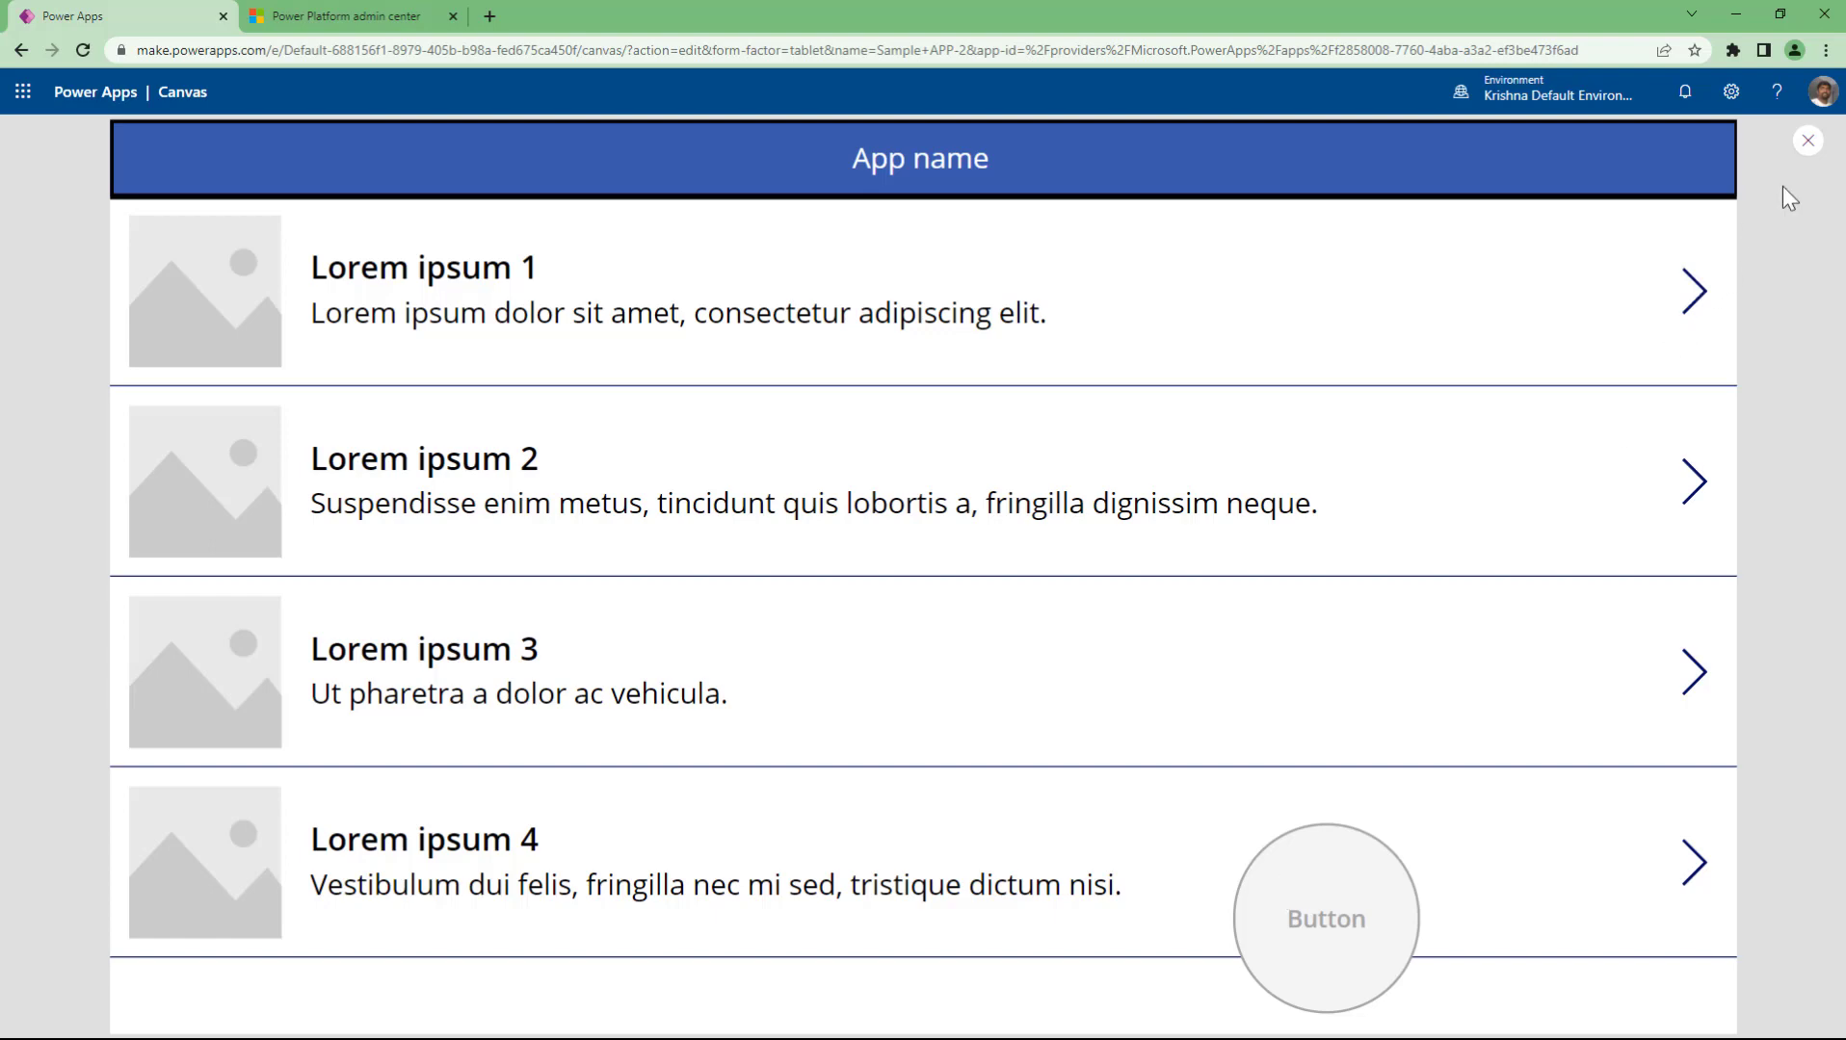
{"action": "left_click", "coordinate": [1807, 140]}
- Switch the round button's display mode to View and check it in the app preview
{"action": "left_click", "coordinate": [1162, 860]}
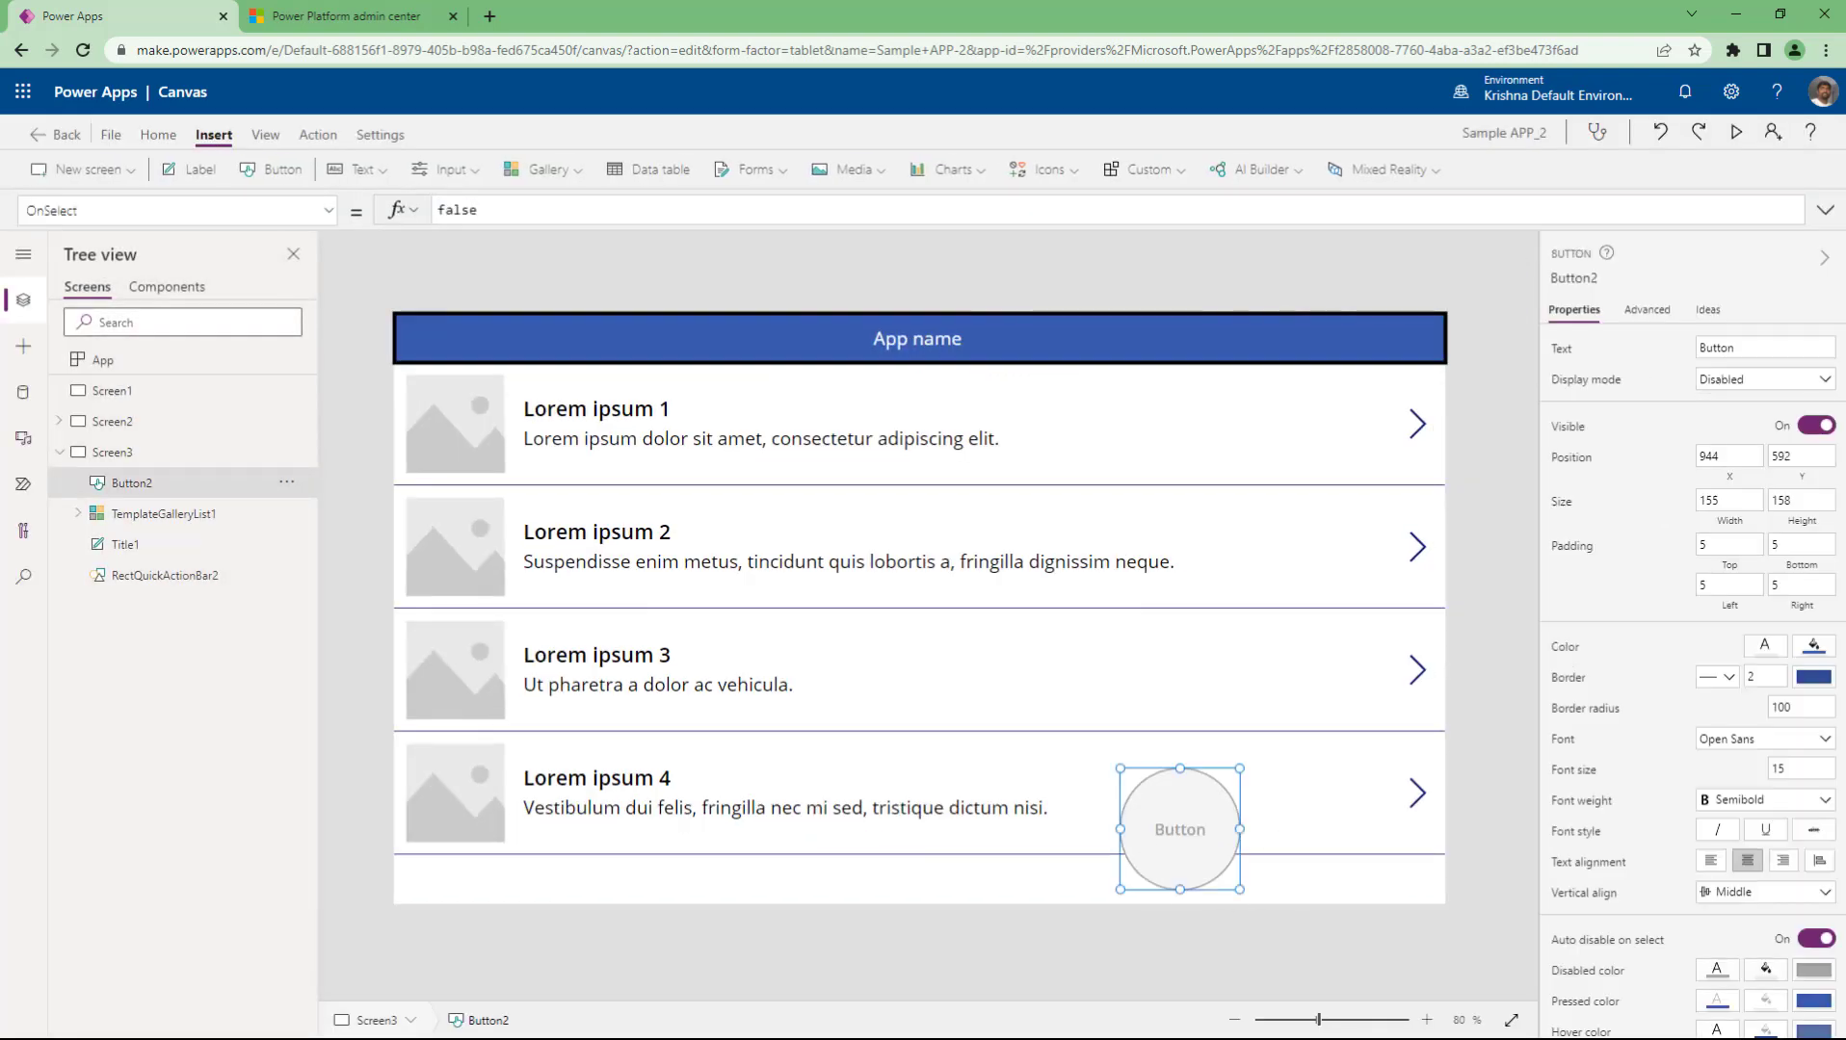
{"action": "left_click", "coordinate": [1748, 380]}
{"action": "left_click", "coordinate": [1738, 449]}
{"action": "left_click", "coordinate": [1736, 132]}
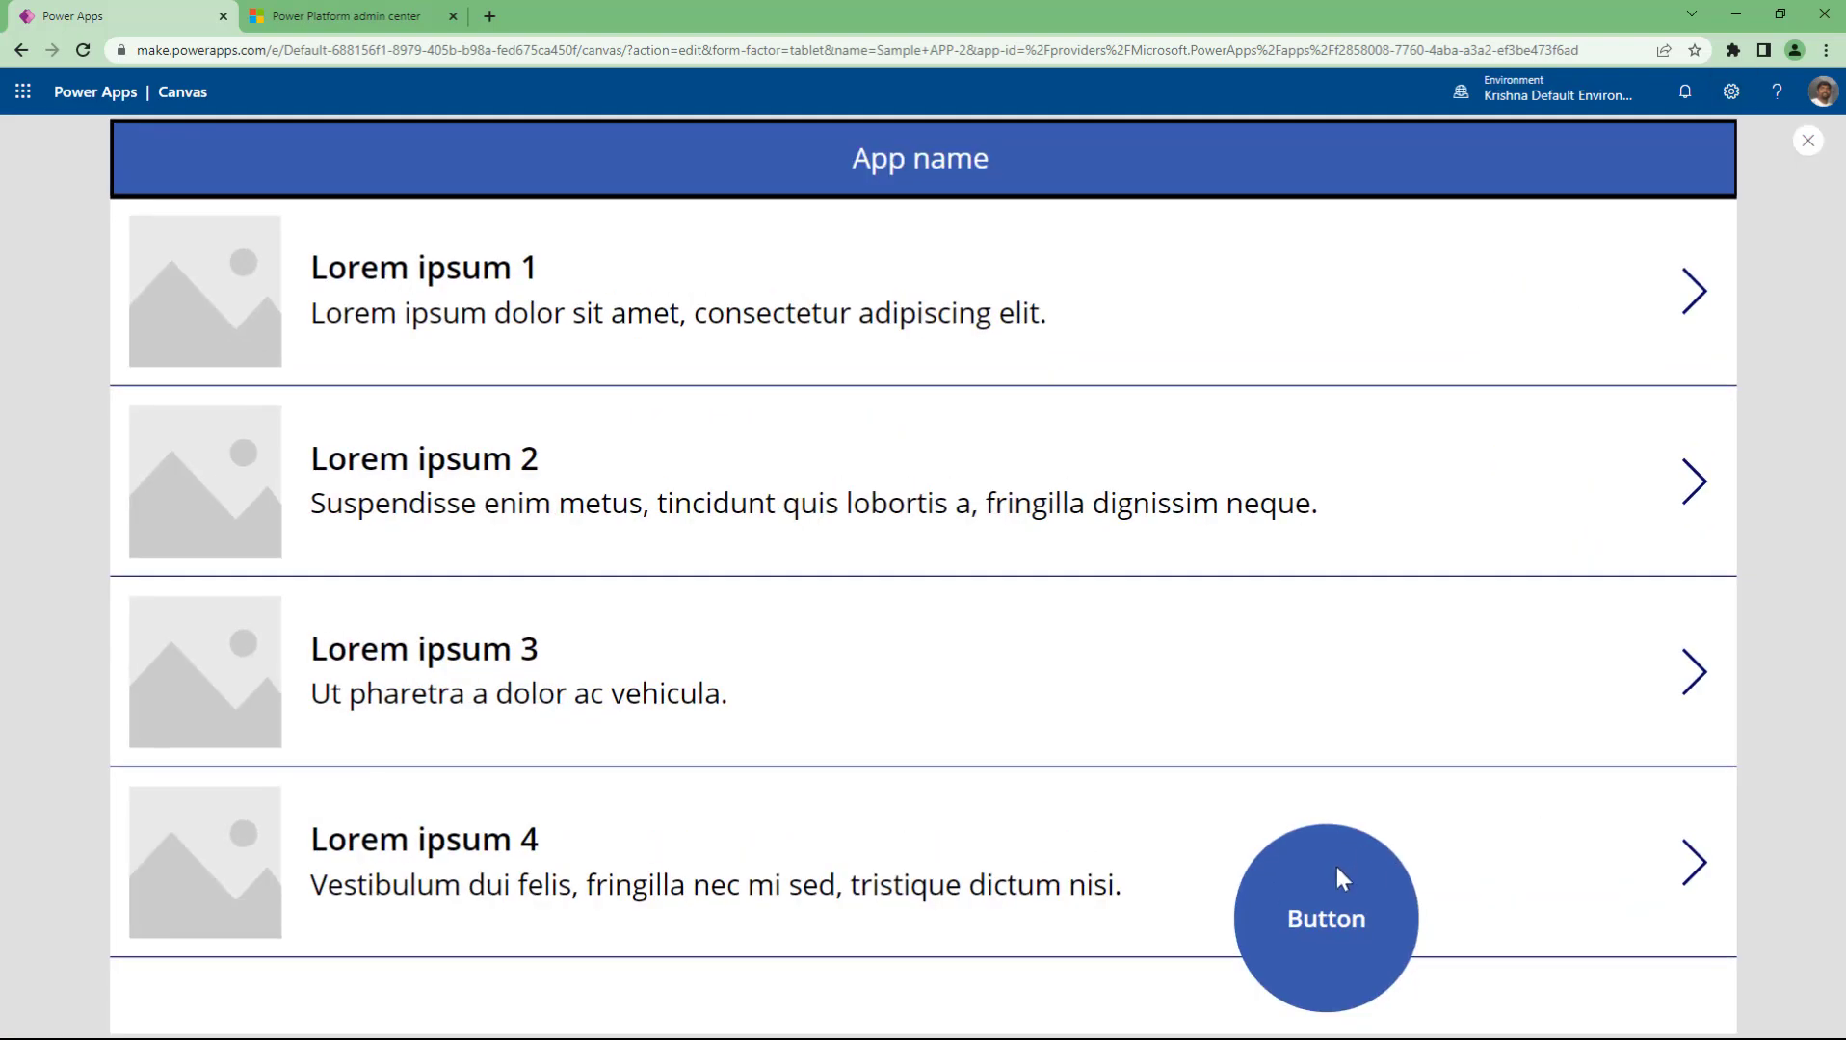
{"action": "left_click", "coordinate": [1799, 156]}
- Return the round button's display mode to Edit
{"action": "left_click", "coordinate": [1212, 847]}
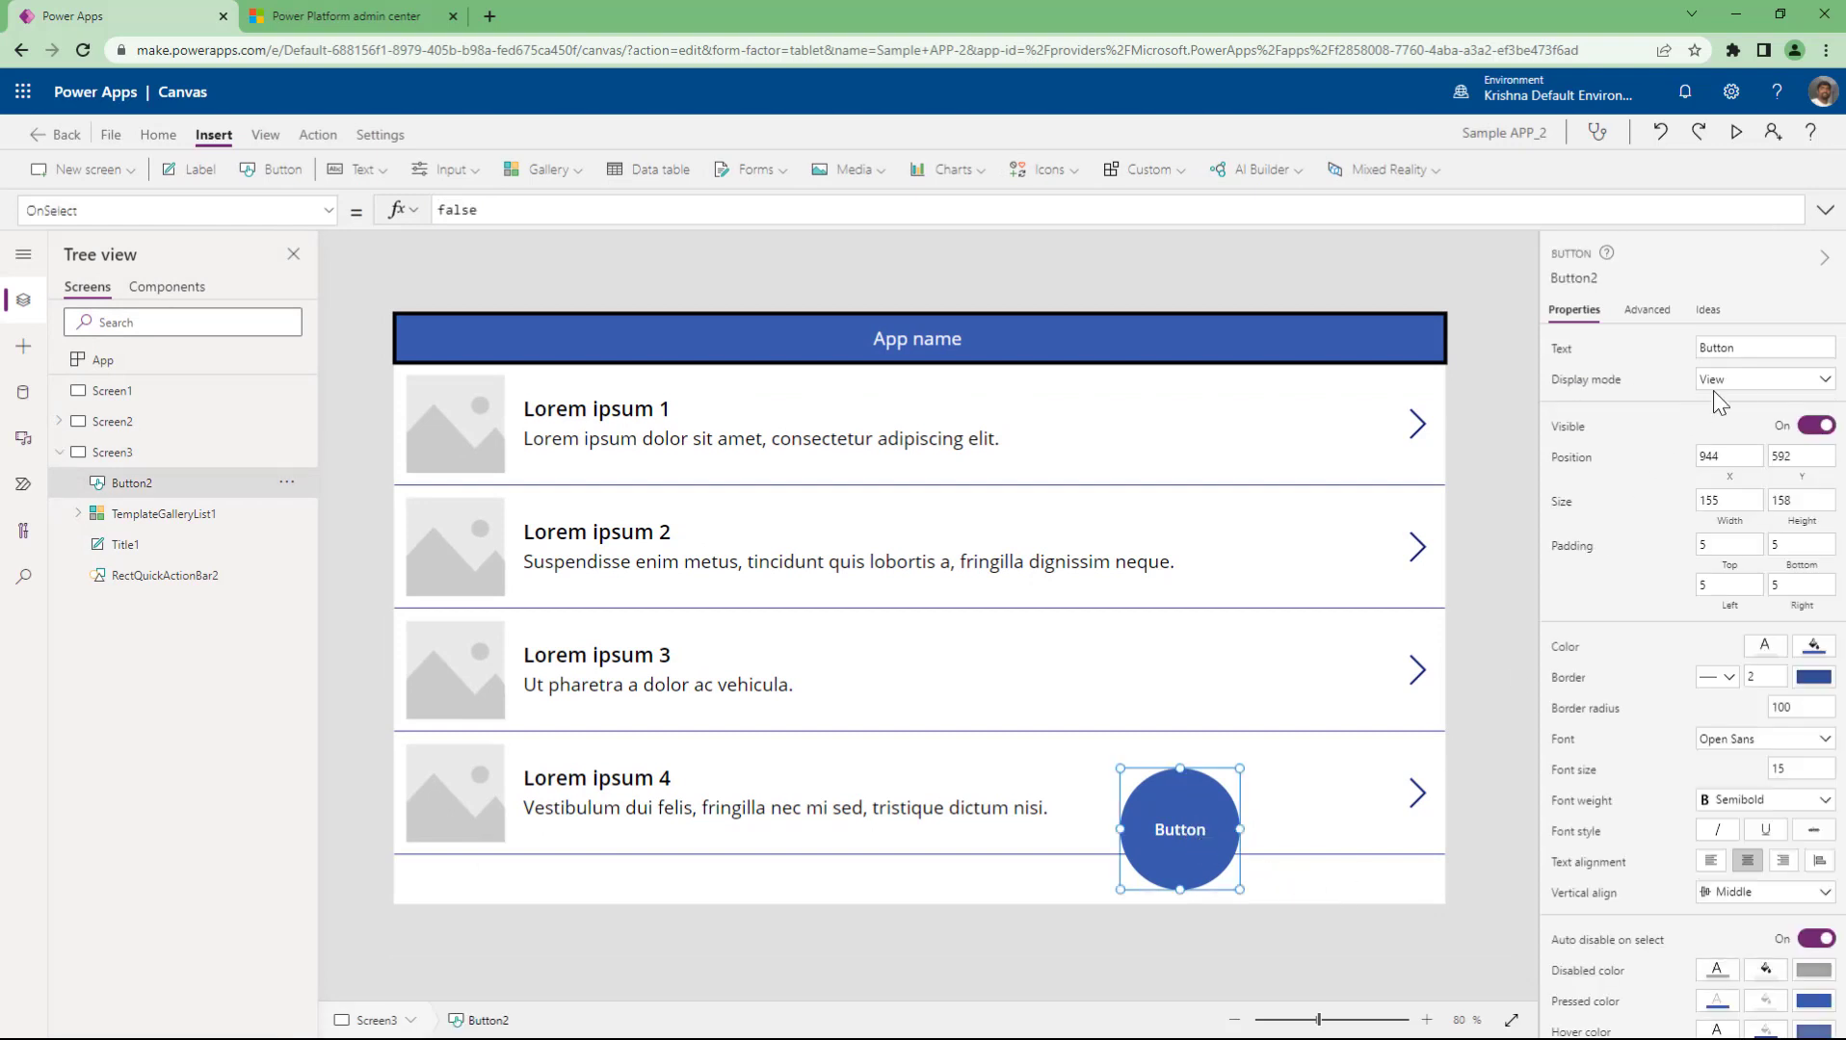
{"action": "left_click", "coordinate": [1720, 383]}
{"action": "left_click", "coordinate": [1727, 421]}
{"action": "key", "text": "ctrl+c"}
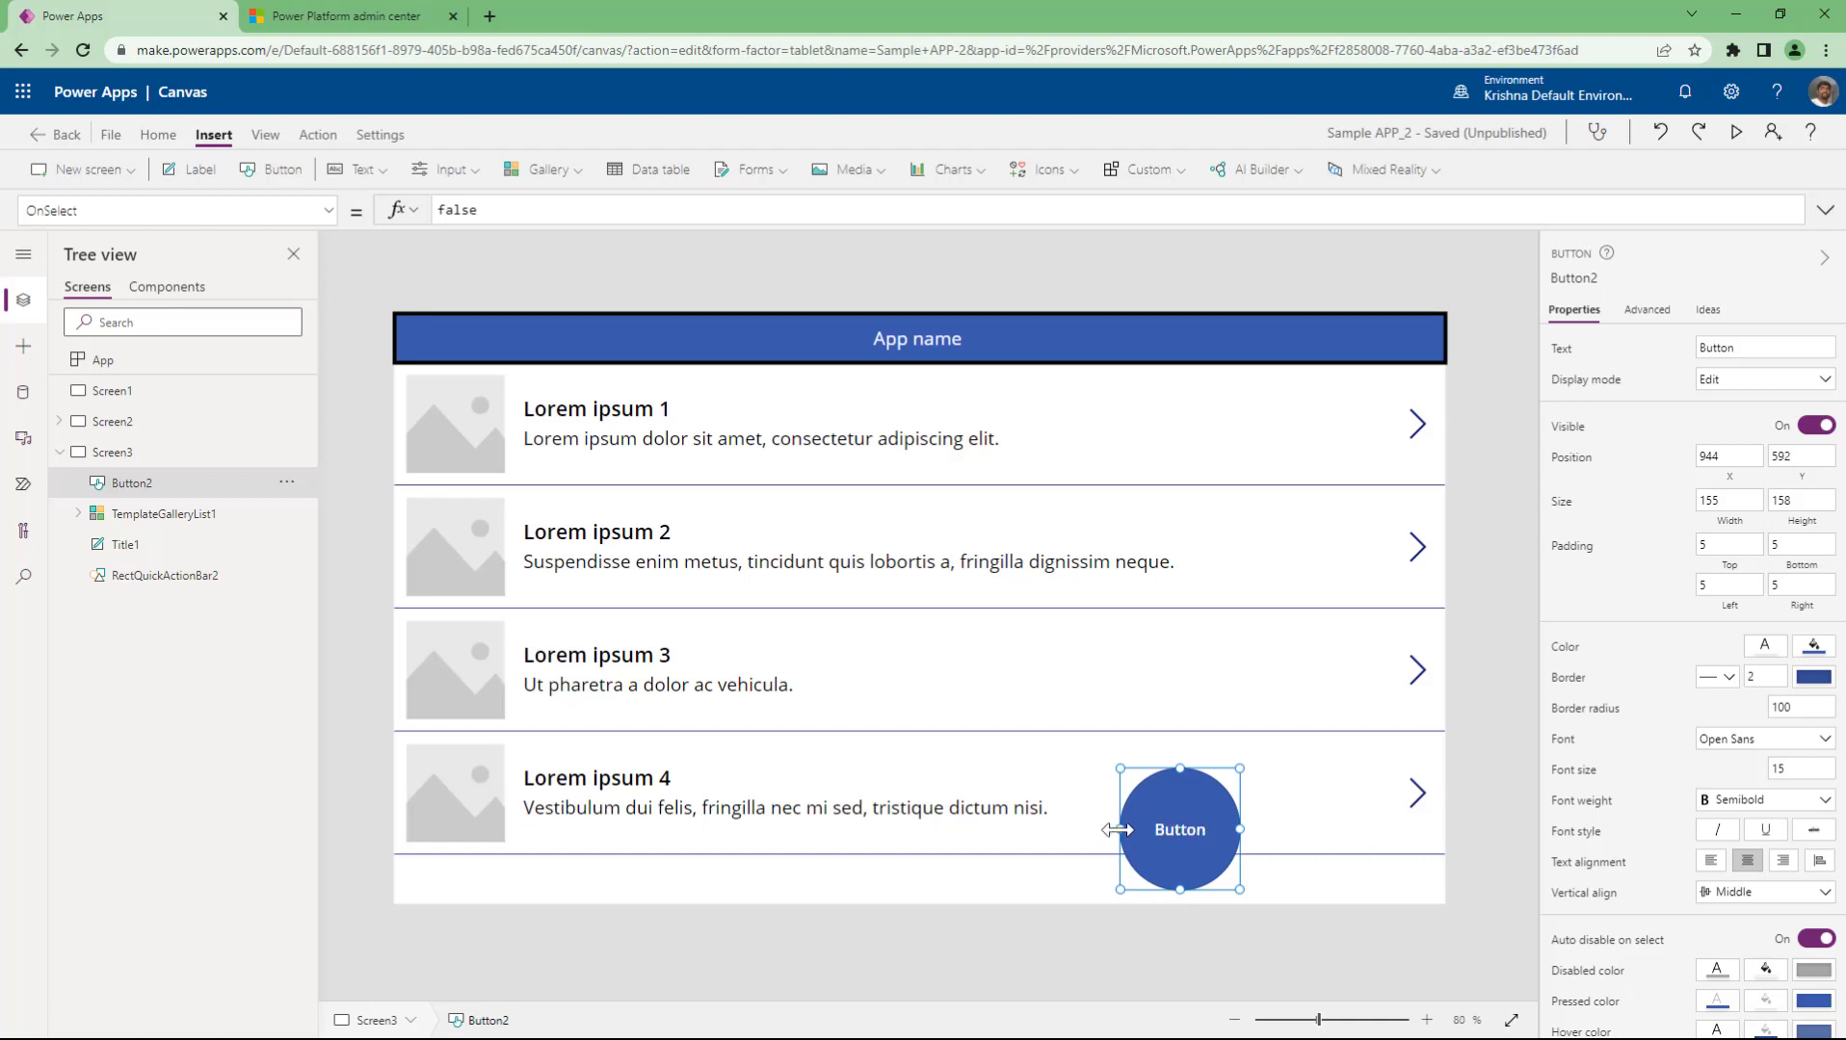
- Extend the round button's left edge to about X 928 and set its width to 158
{"action": "mouse_move", "coordinate": [1117, 830]}
{"action": "left_mouse_down"}
{"action": "mouse_move", "coordinate": [801, 831]}
{"action": "mouse_move", "coordinate": [1149, 845]}
{"action": "mouse_move", "coordinate": [1106, 856]}
{"action": "left_mouse_up"}
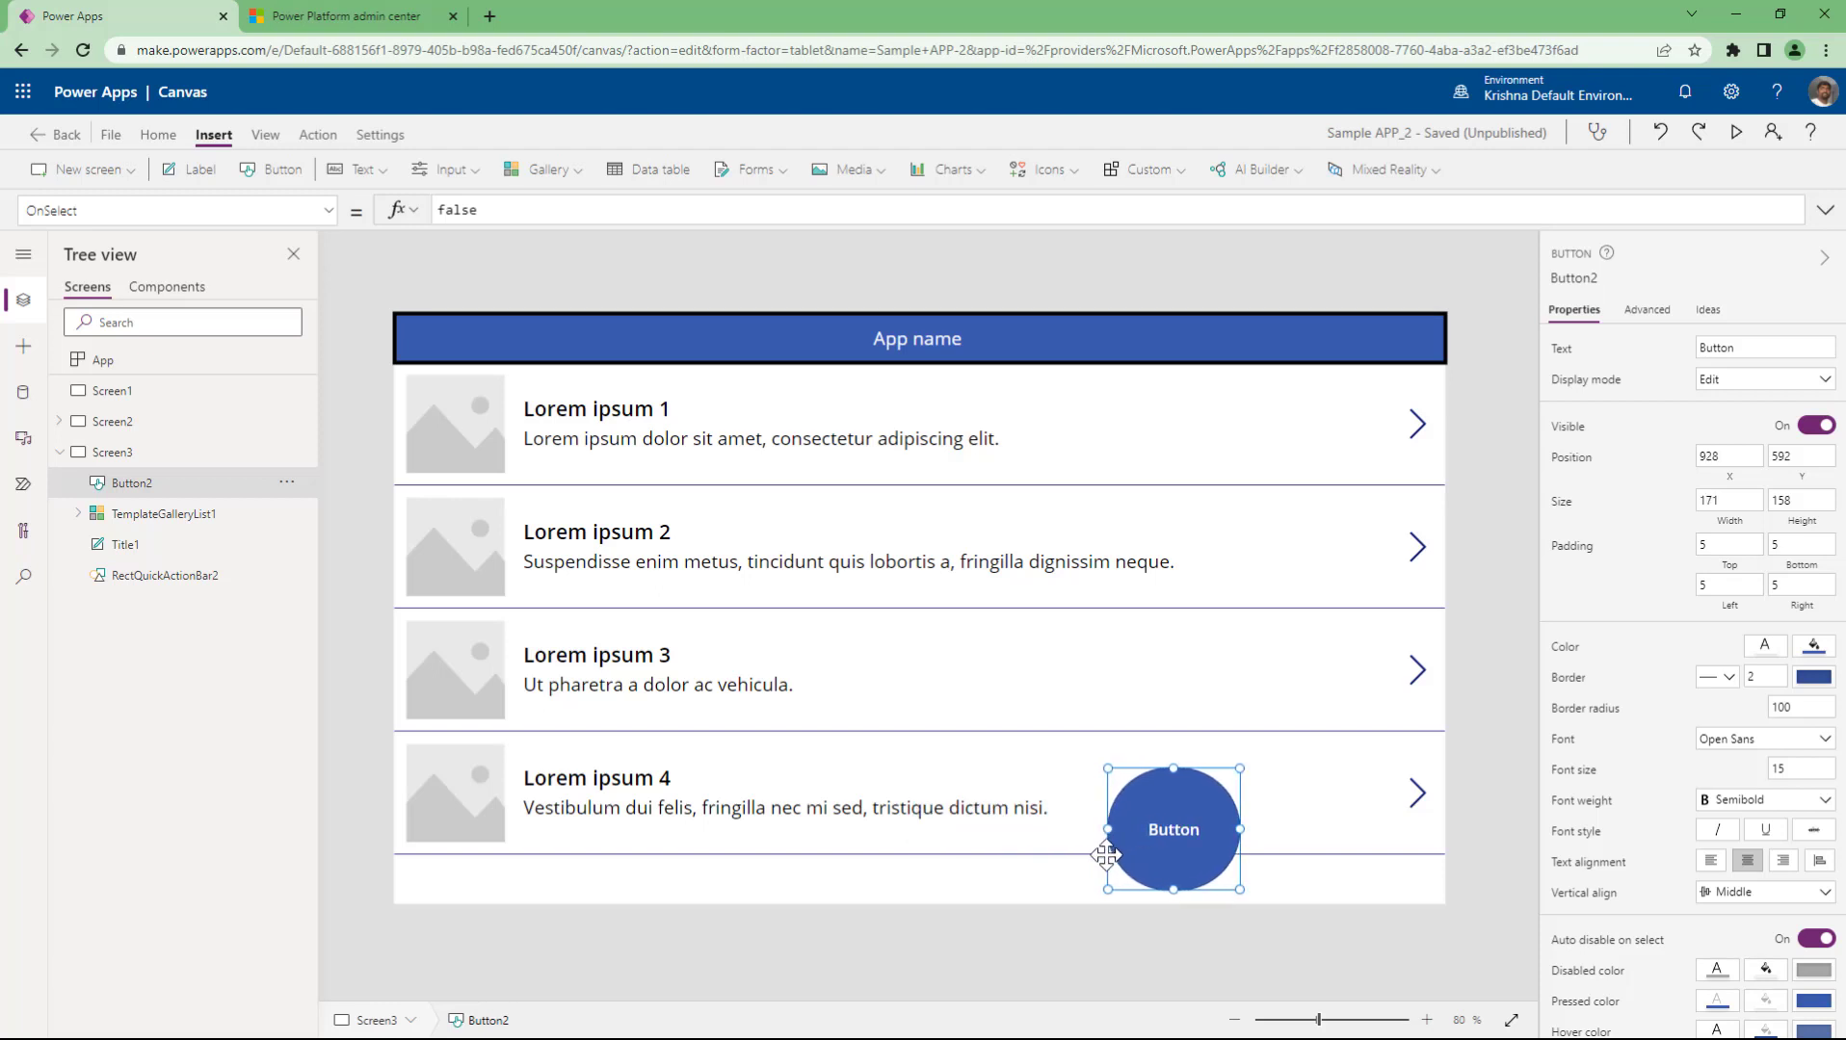
{"action": "double_click", "coordinate": [1723, 500]}
{"action": "type", "text": "158"}
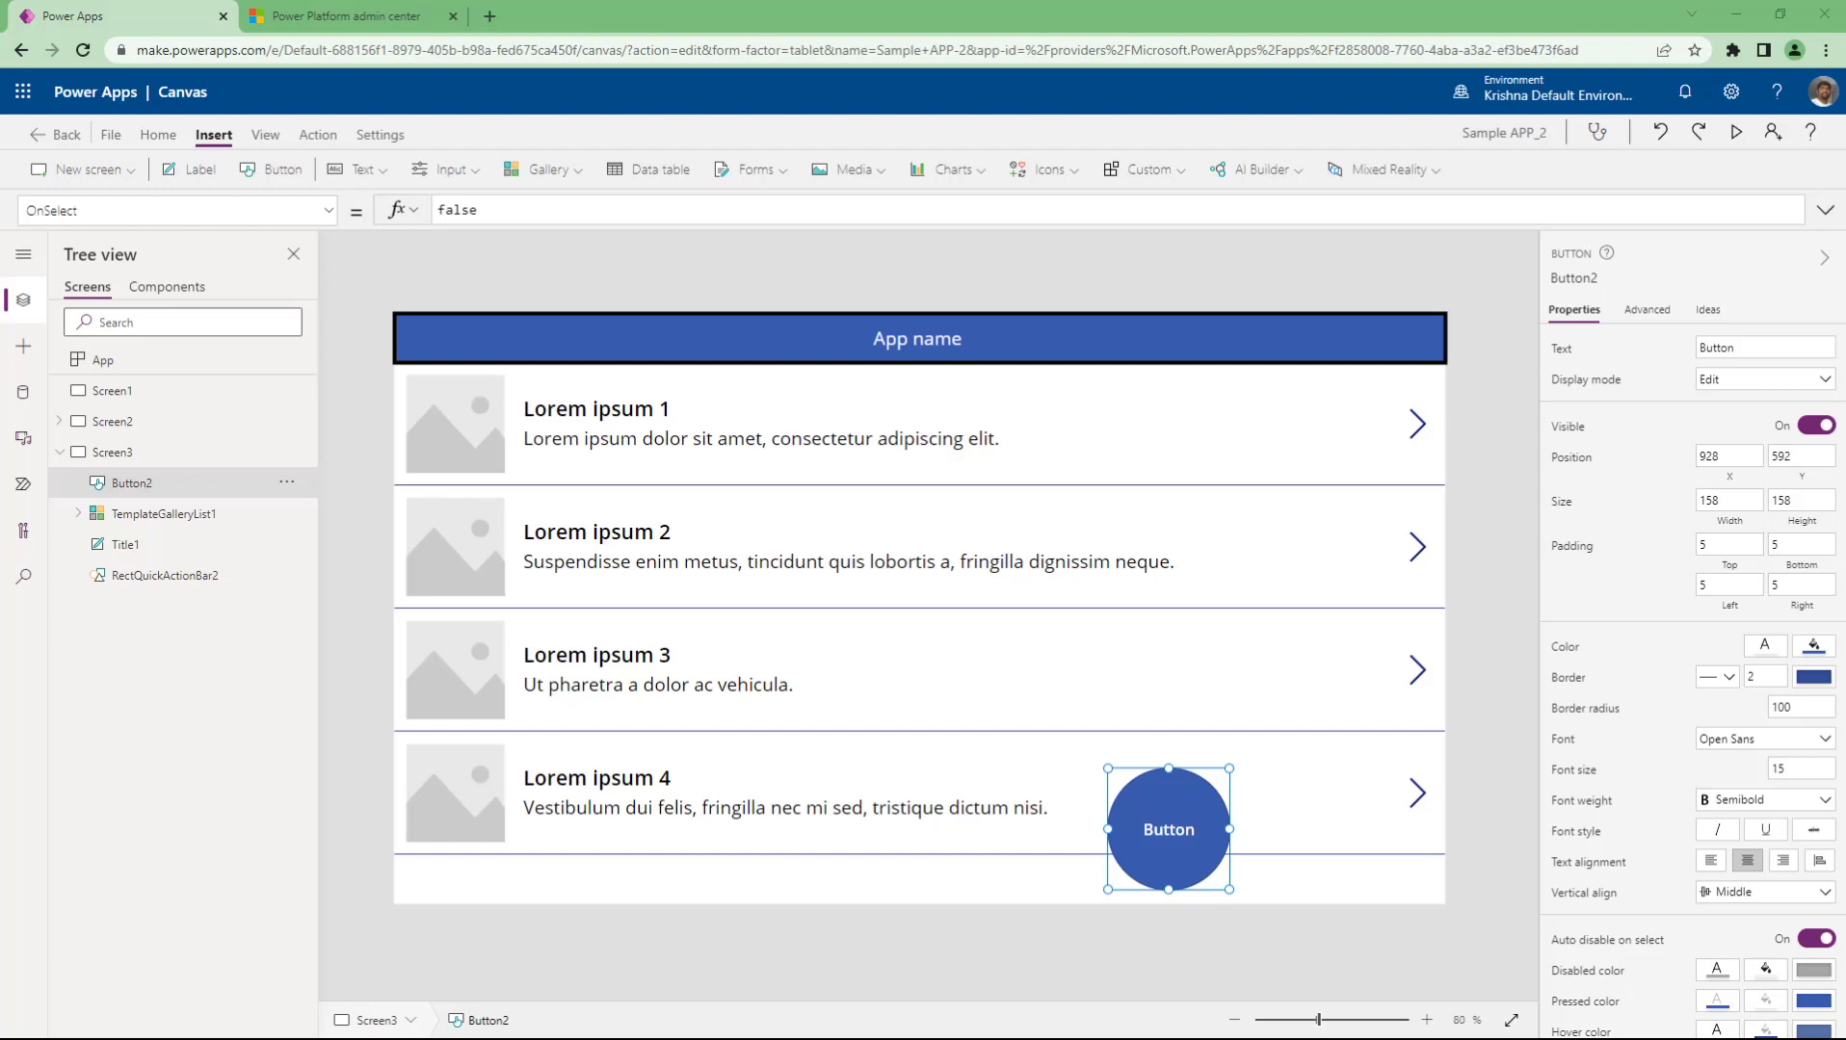
- Select the round button in the tree and look over the available new screen templates and text controls
{"action": "left_click", "coordinate": [171, 457]}
{"action": "left_click", "coordinate": [132, 485]}
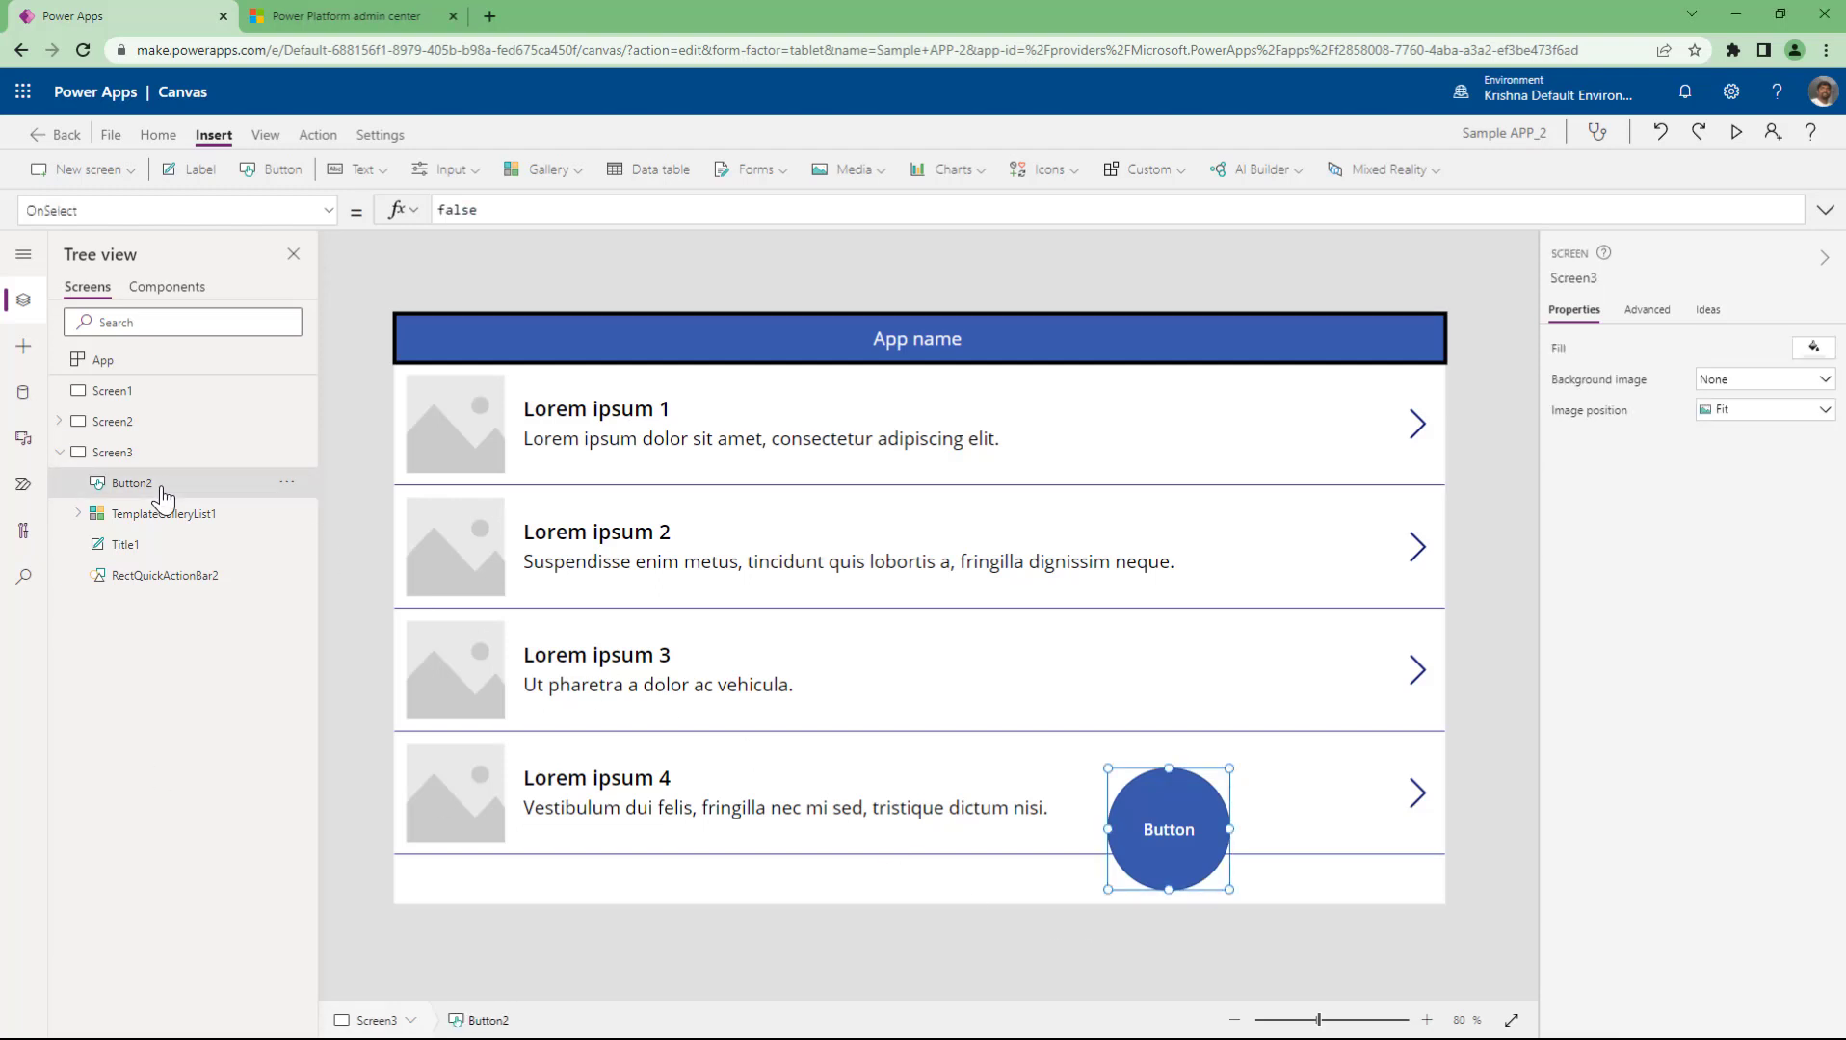
{"action": "left_click", "coordinate": [136, 174]}
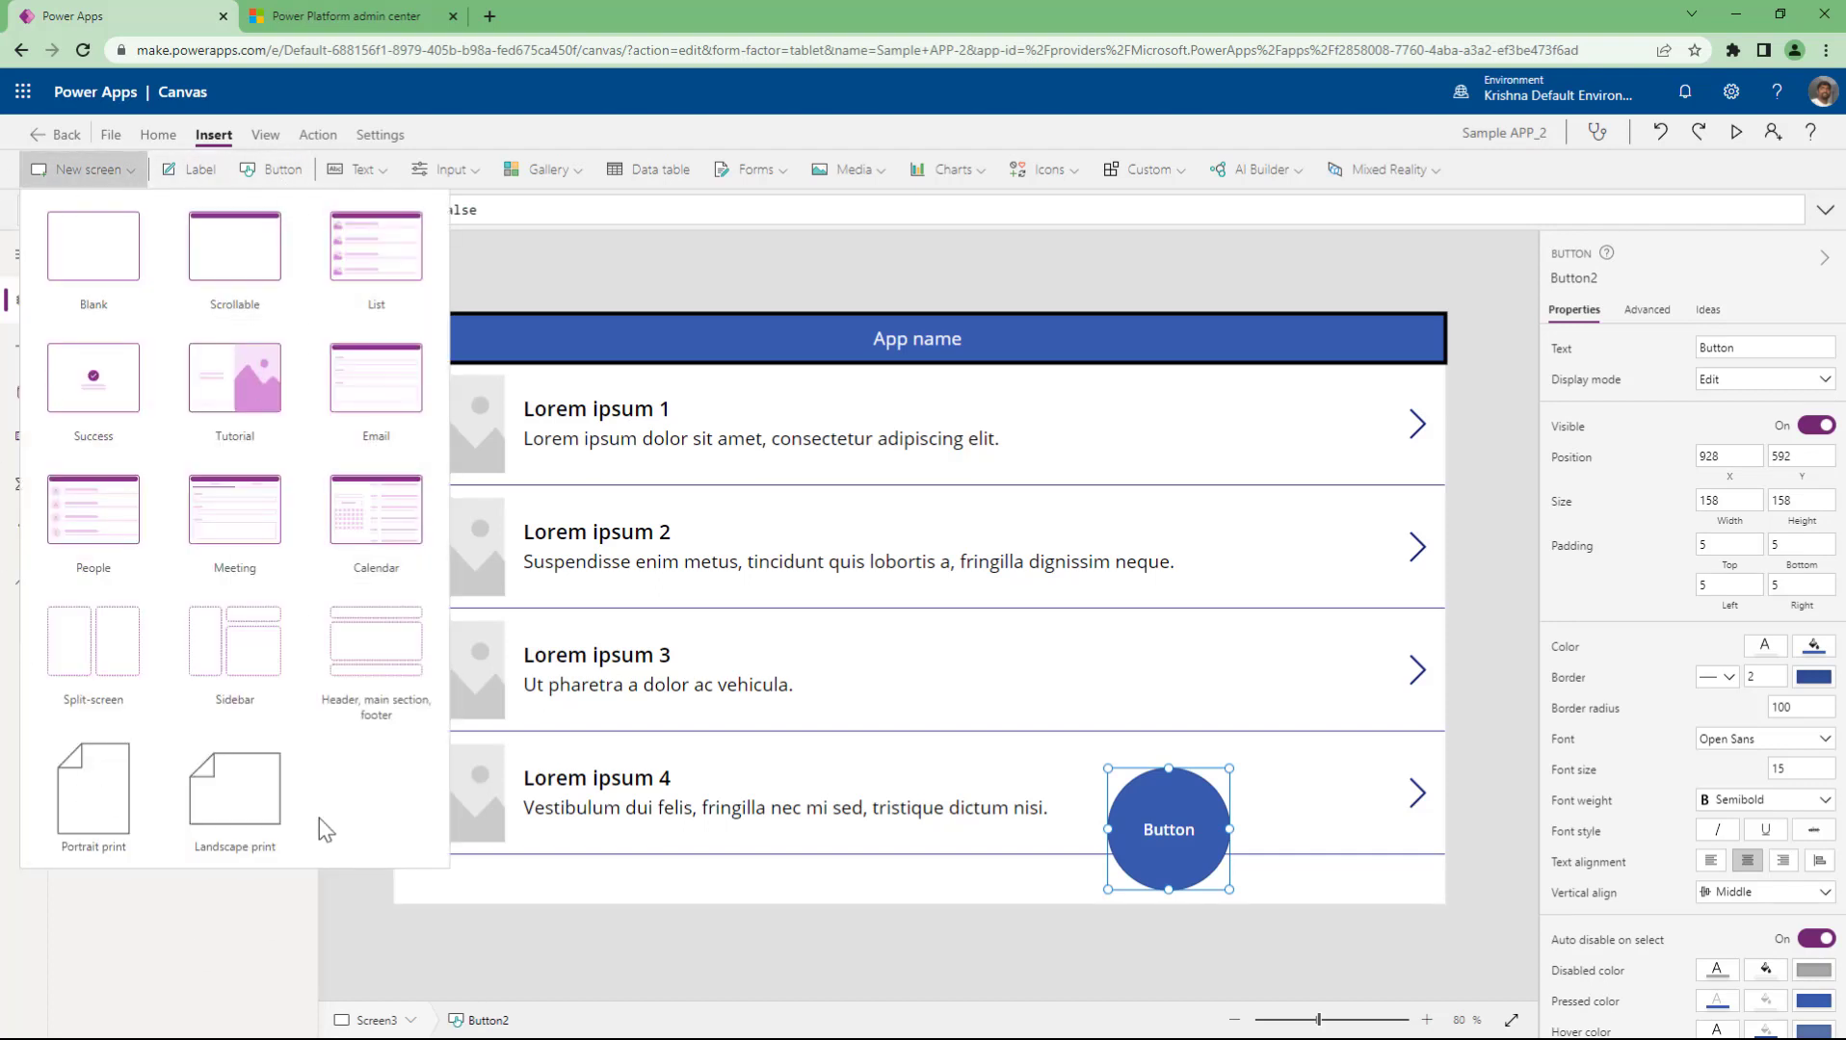
{"action": "left_click", "coordinate": [206, 911]}
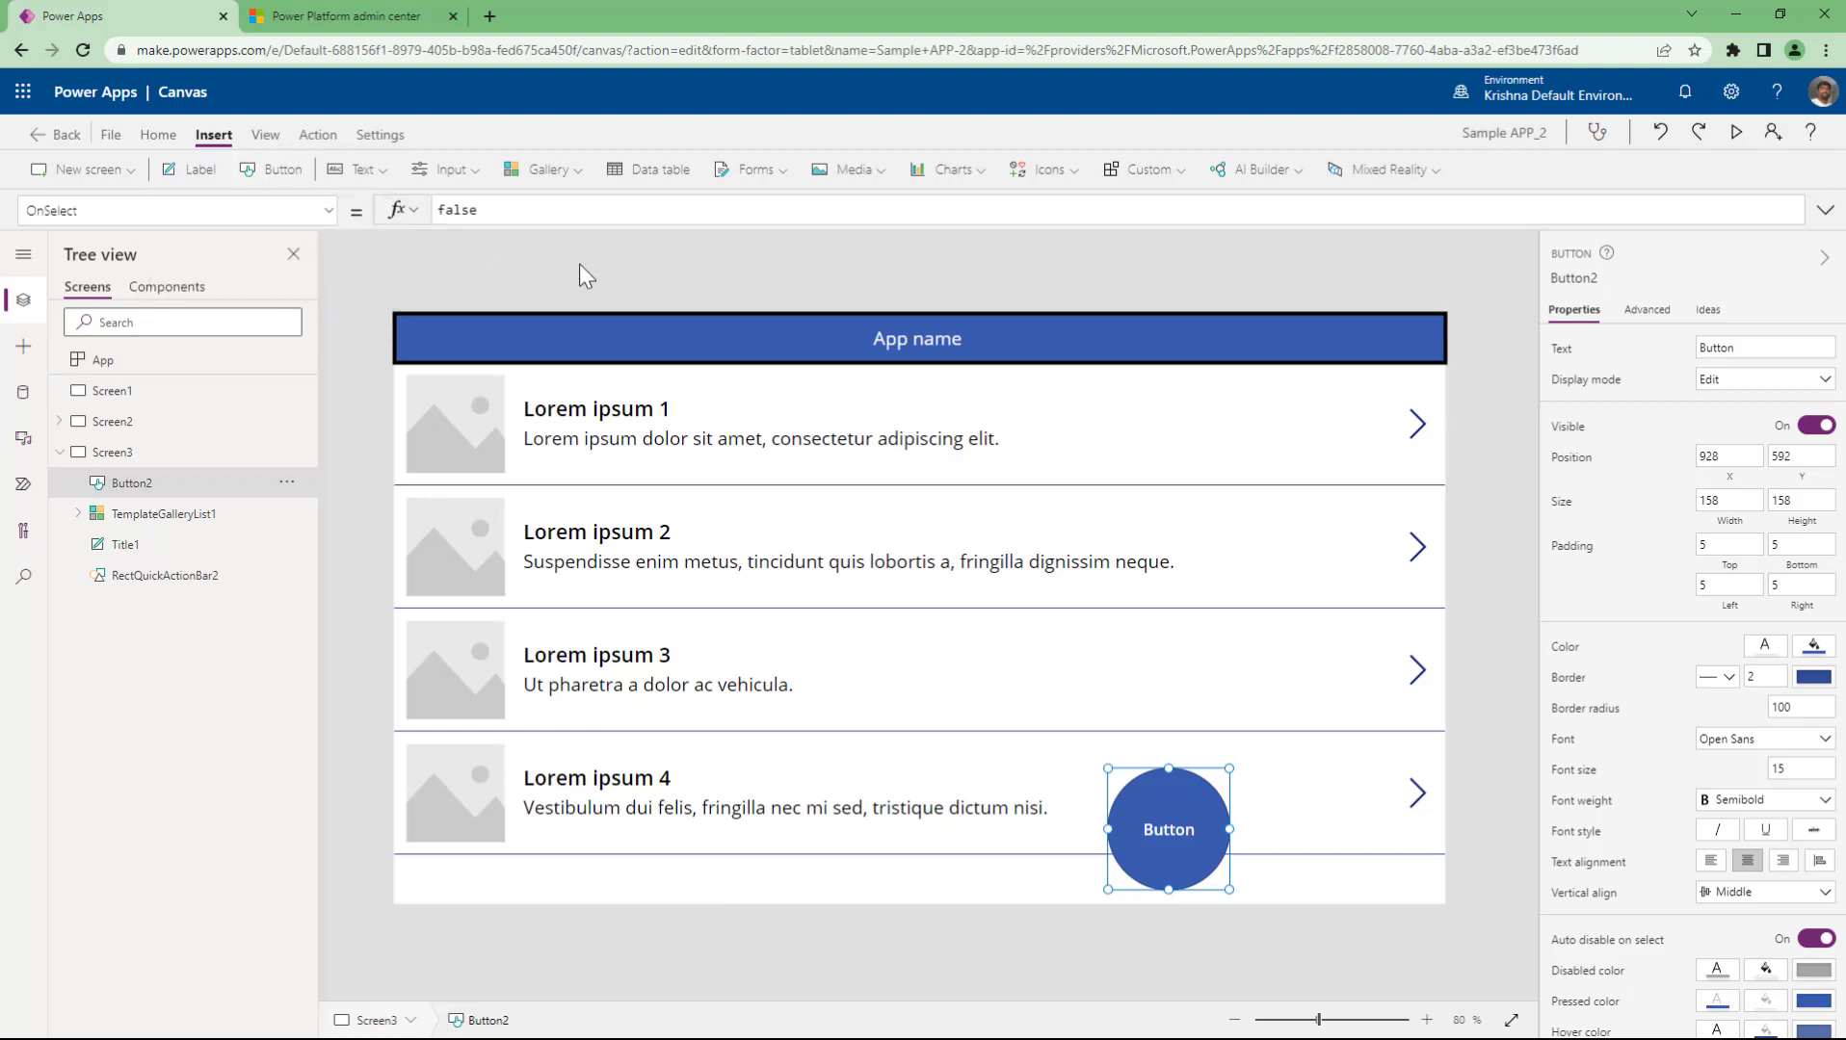
{"action": "left_click", "coordinate": [385, 171]}
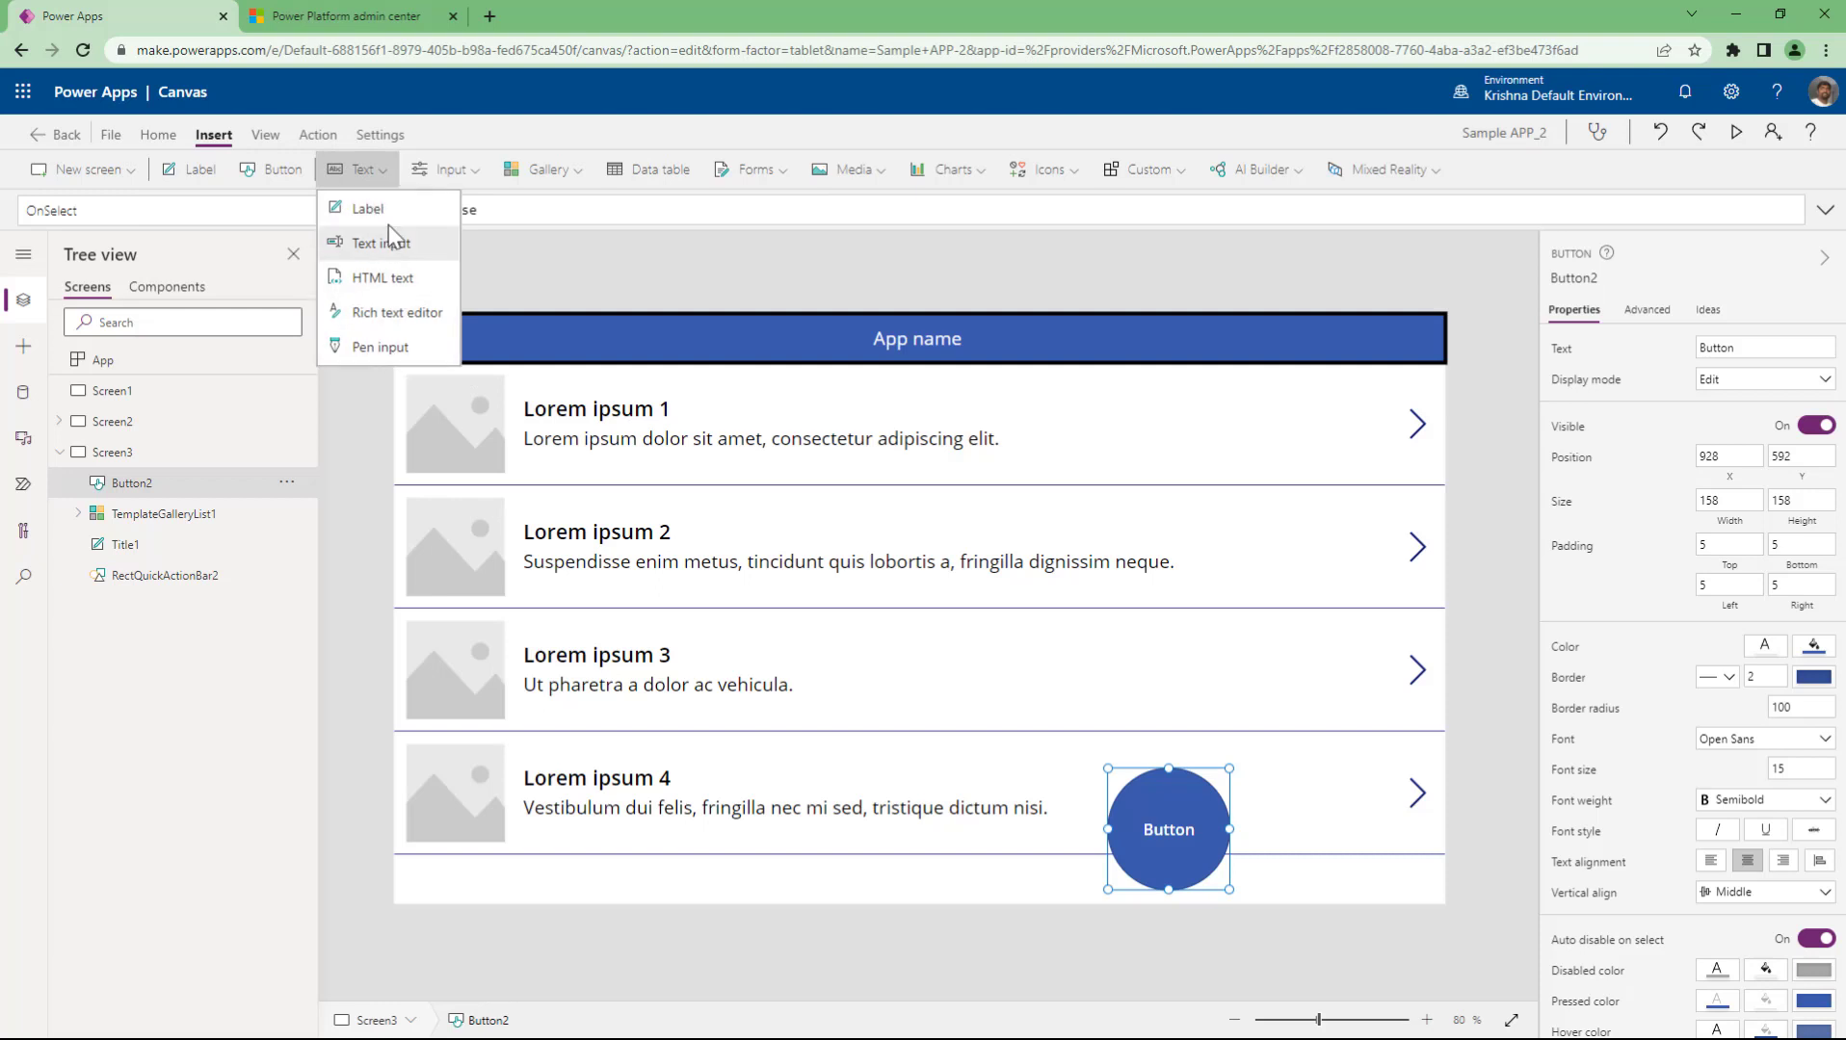
- Look through the available input controls and add a text input to Screen3
{"action": "left_click", "coordinate": [448, 170]}
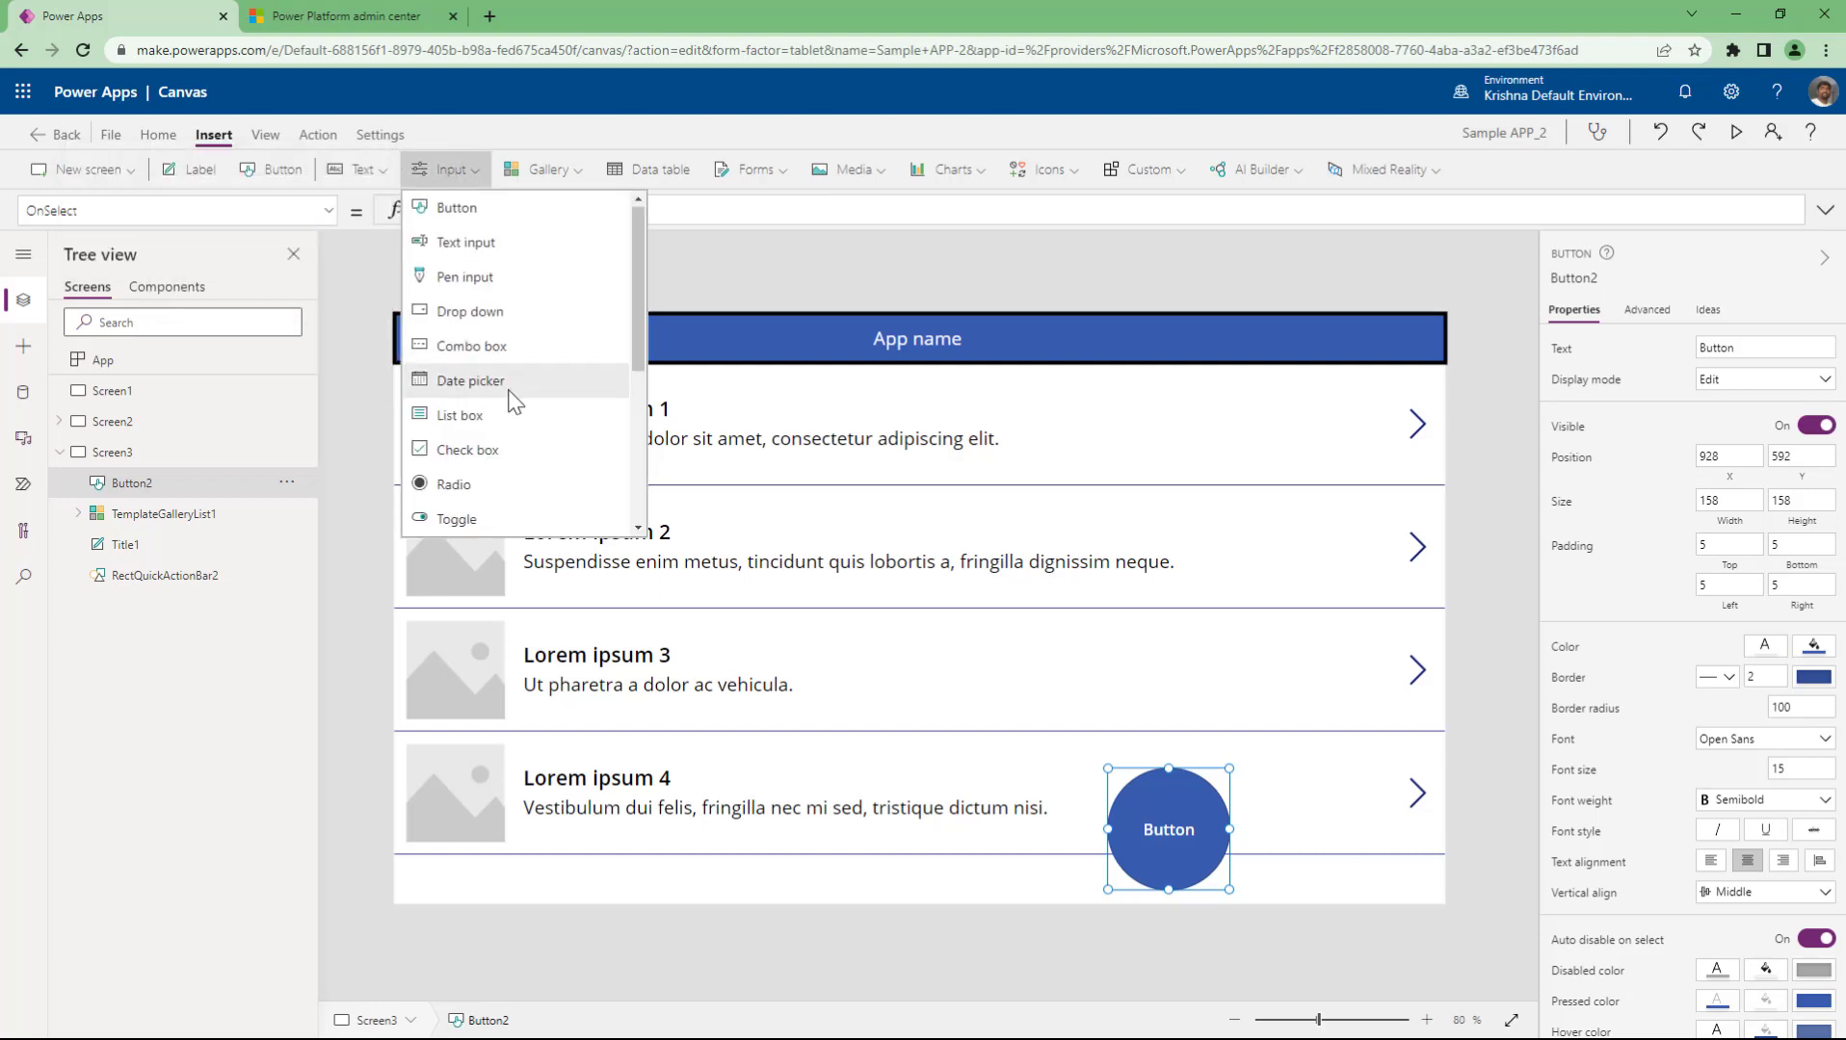
{"action": "scroll", "coordinate": [511, 397], "scroll_direction": "down", "scroll_amount": 3}
{"action": "scroll", "coordinate": [511, 397], "scroll_direction": "up", "scroll_amount": 3}
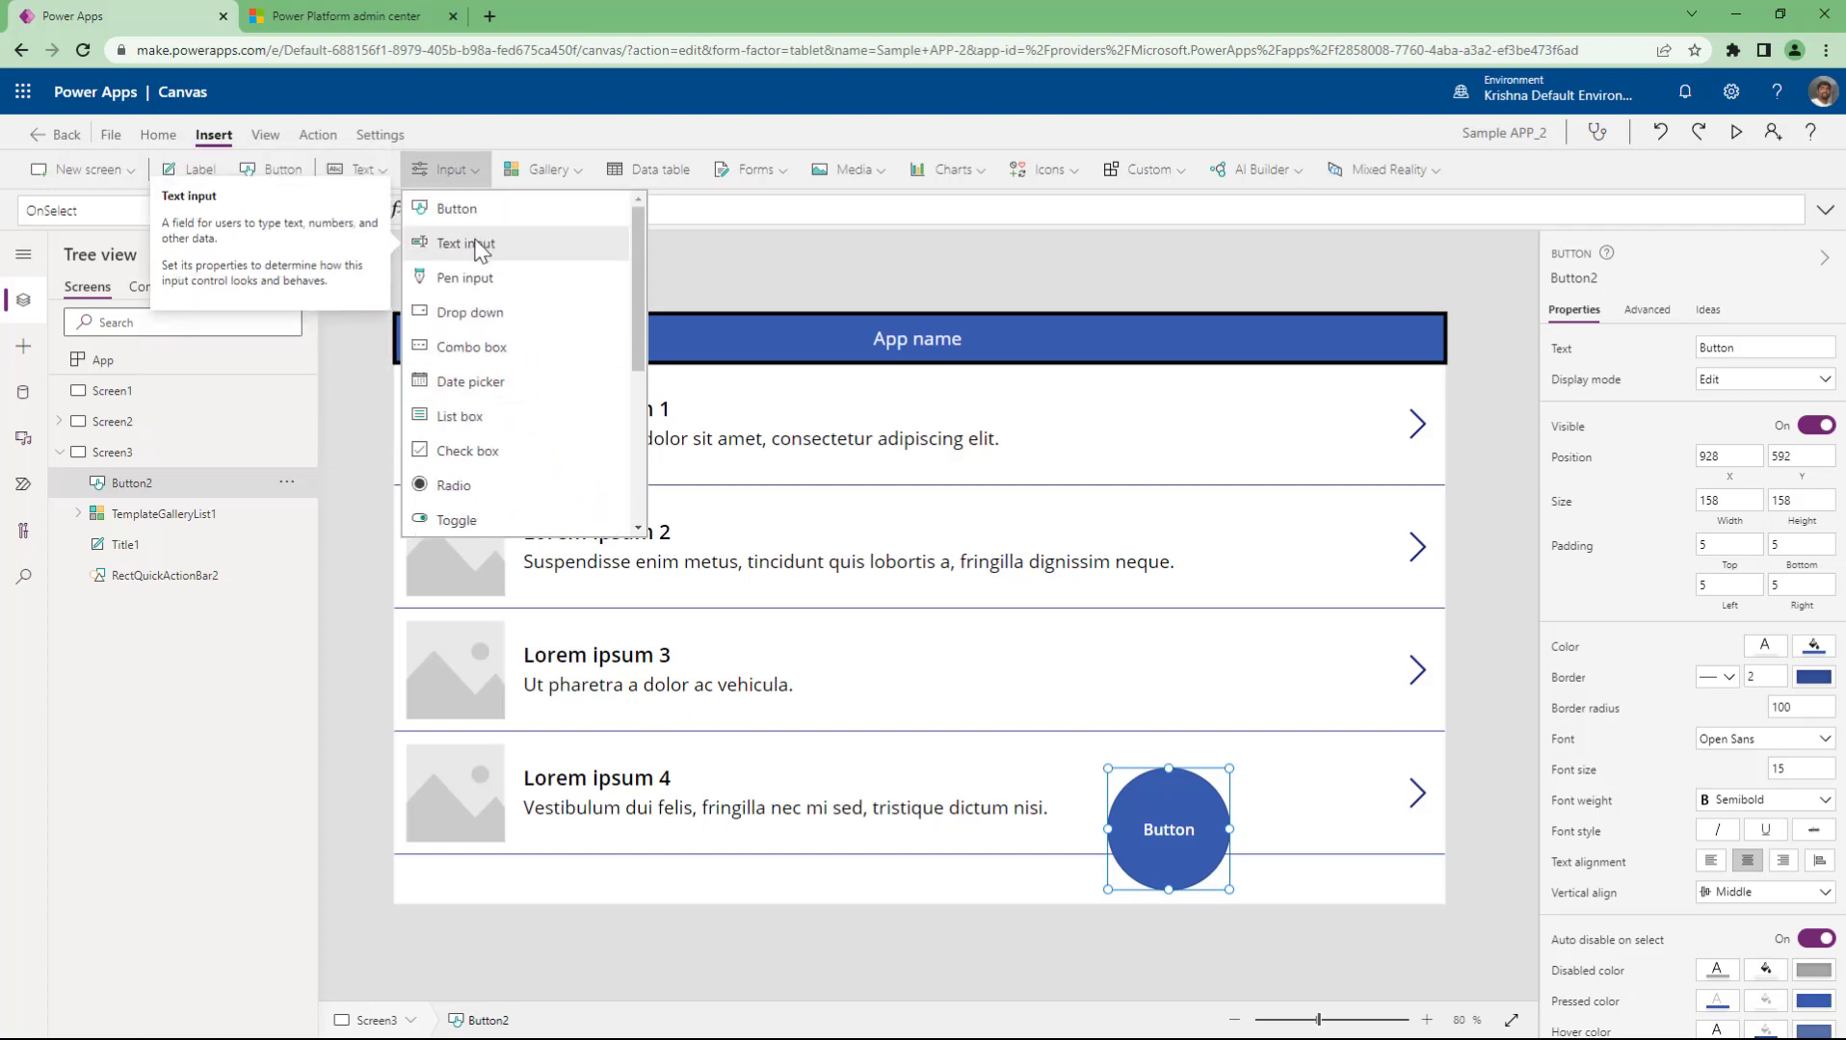
{"action": "left_click", "coordinate": [479, 246]}
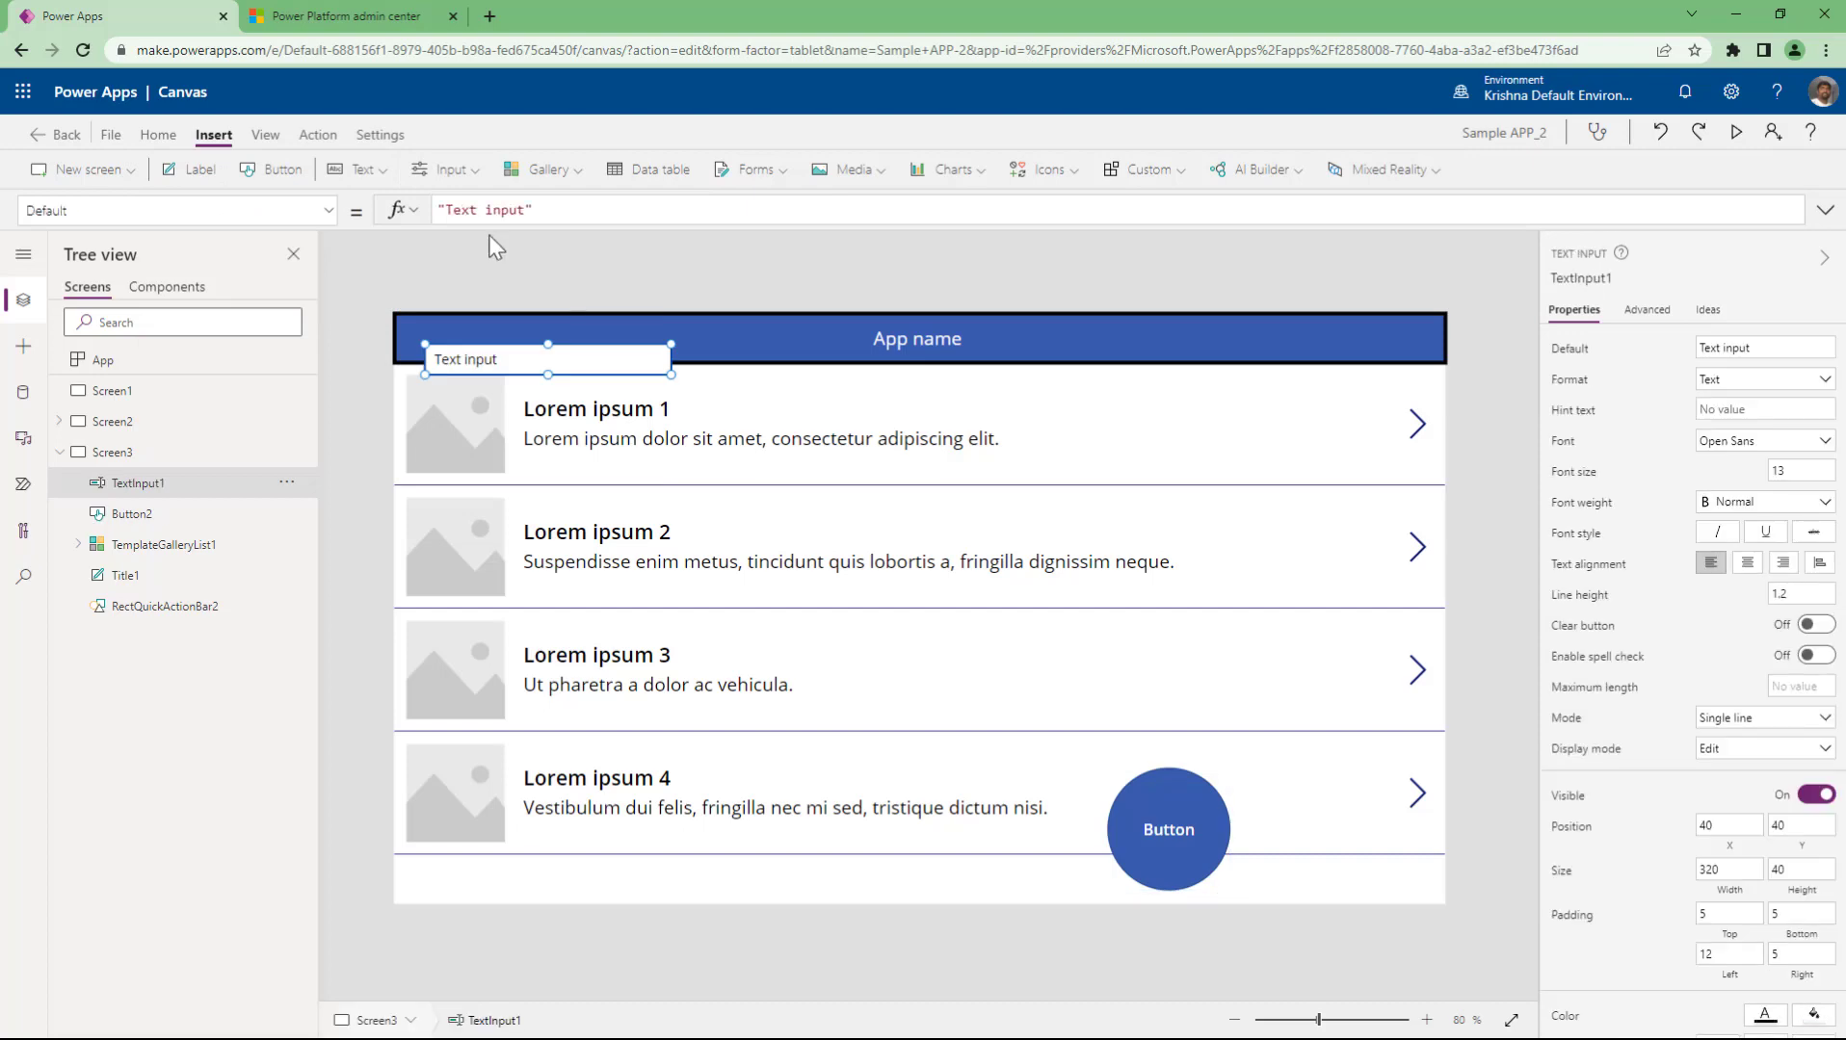
- Add a pen input to Screen3 and move it over the right part of the first two gallery items
{"action": "left_click", "coordinate": [472, 173]}
{"action": "key", "text": "Escape"}
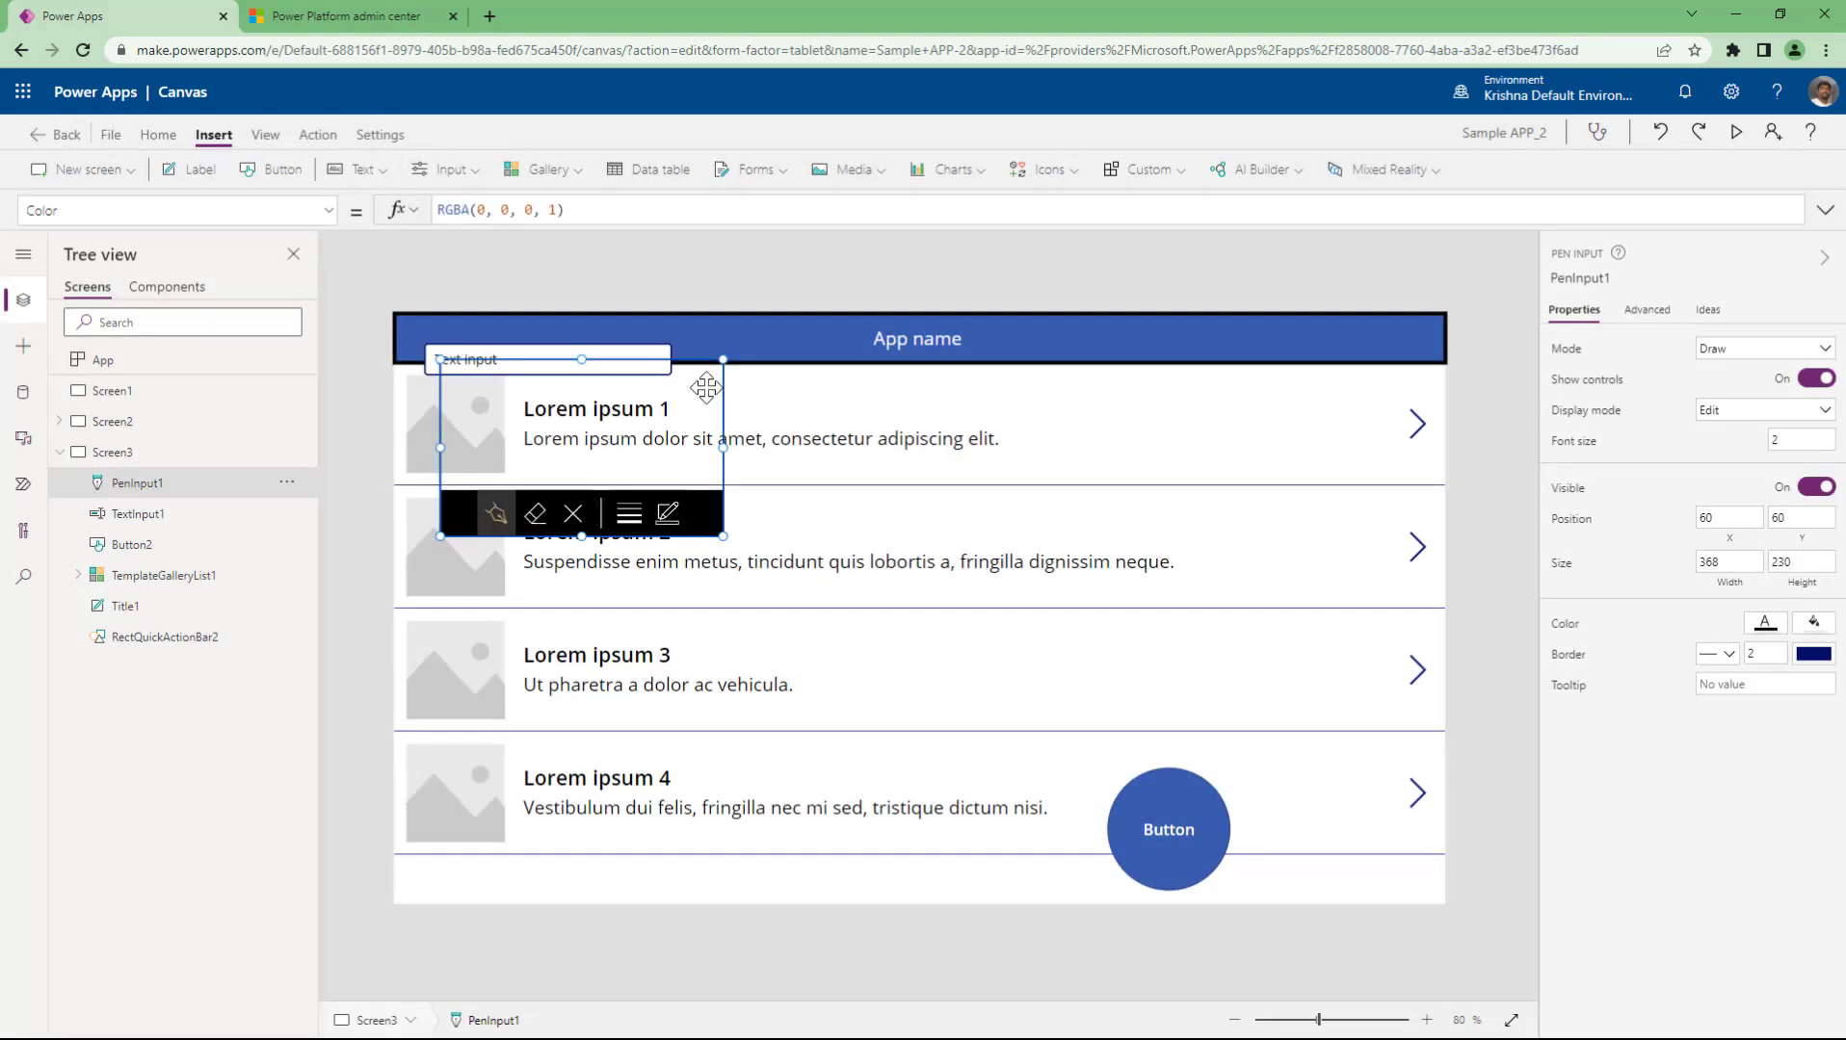
{"action": "mouse_move", "coordinate": [709, 359]}
{"action": "left_mouse_down"}
{"action": "mouse_move", "coordinate": [1209, 545]}
{"action": "mouse_move", "coordinate": [1295, 390]}
{"action": "mouse_move", "coordinate": [1300, 326]}
{"action": "mouse_move", "coordinate": [1439, 306]}
{"action": "left_mouse_up"}
- Preview the app and test the pen input by drawing a stroke and clearing it
{"action": "left_click", "coordinate": [1735, 132]}
{"action": "mouse_move", "coordinate": [1174, 358]}
{"action": "left_mouse_down"}
{"action": "mouse_move", "coordinate": [1270, 328]}
{"action": "mouse_move", "coordinate": [1463, 313]}
{"action": "left_mouse_up"}
{"action": "left_click", "coordinate": [1324, 465]}
{"action": "left_click", "coordinate": [1320, 466]}
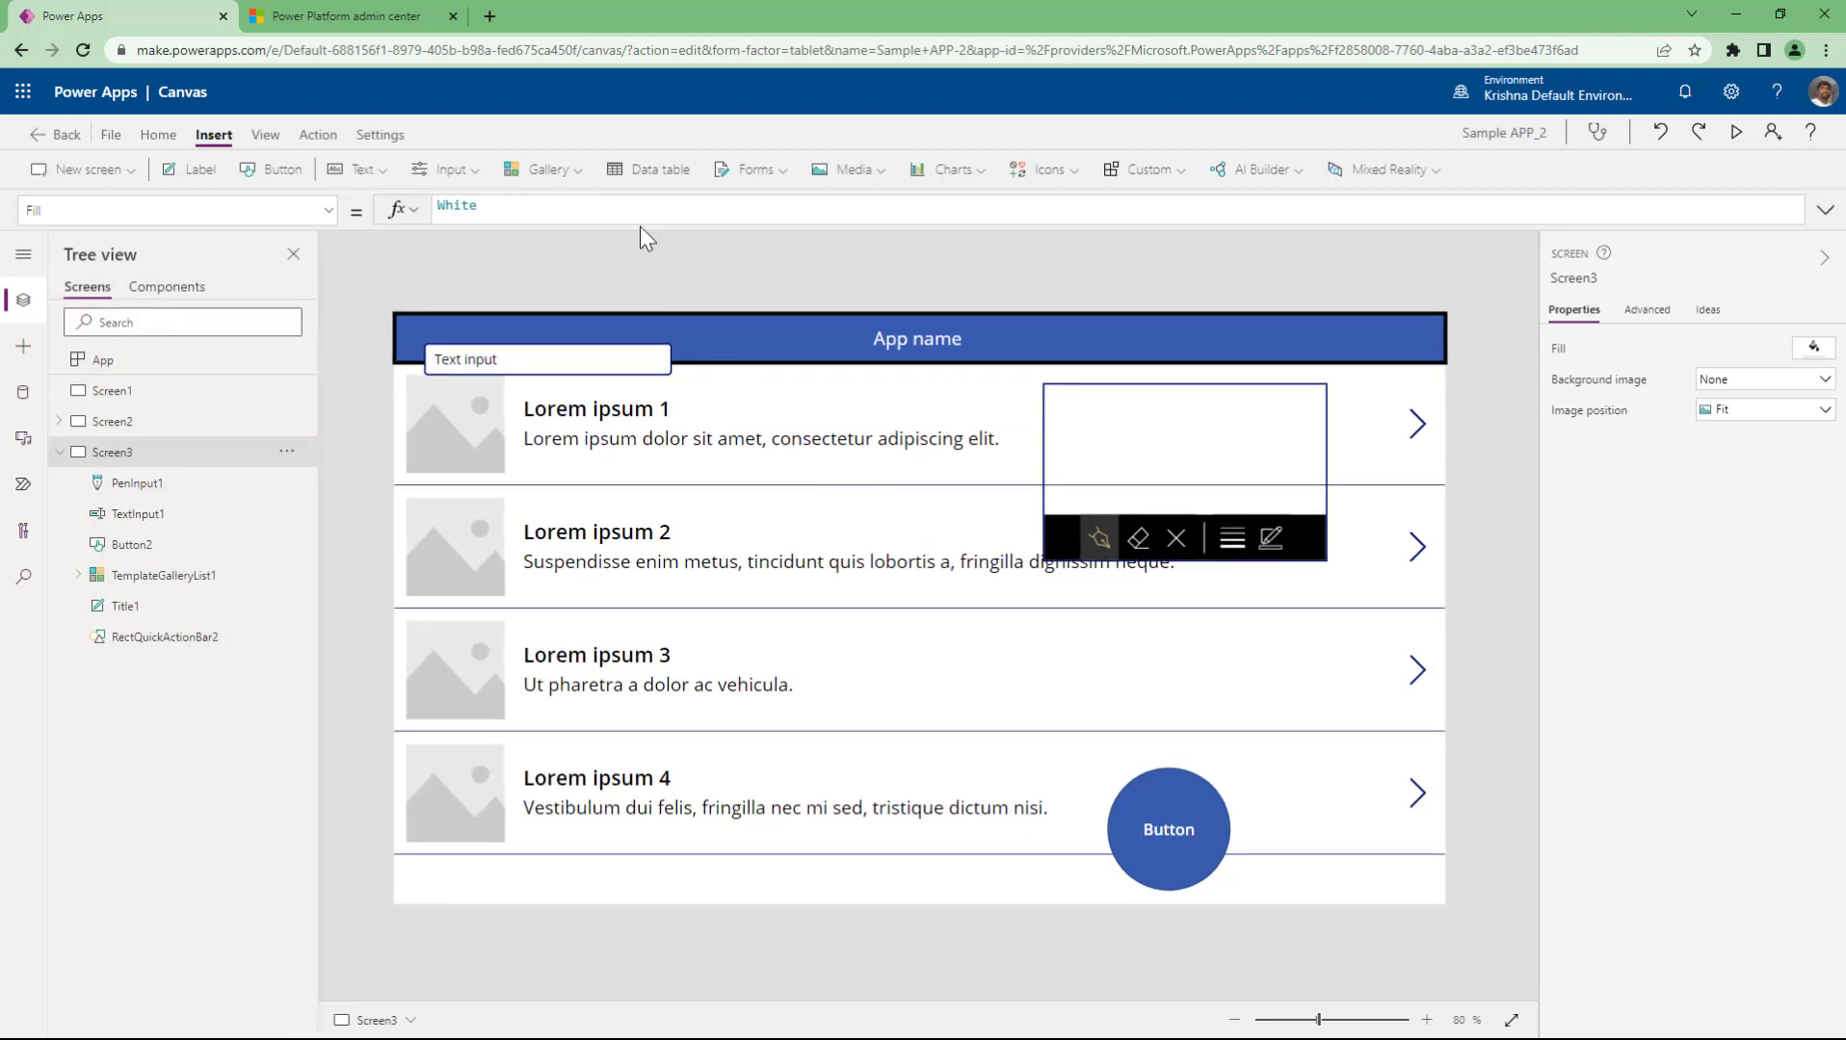
- Add a drop down and a combo box to Screen3, and move the combo box below the first gallery item's text
{"action": "left_click", "coordinate": [462, 169]}
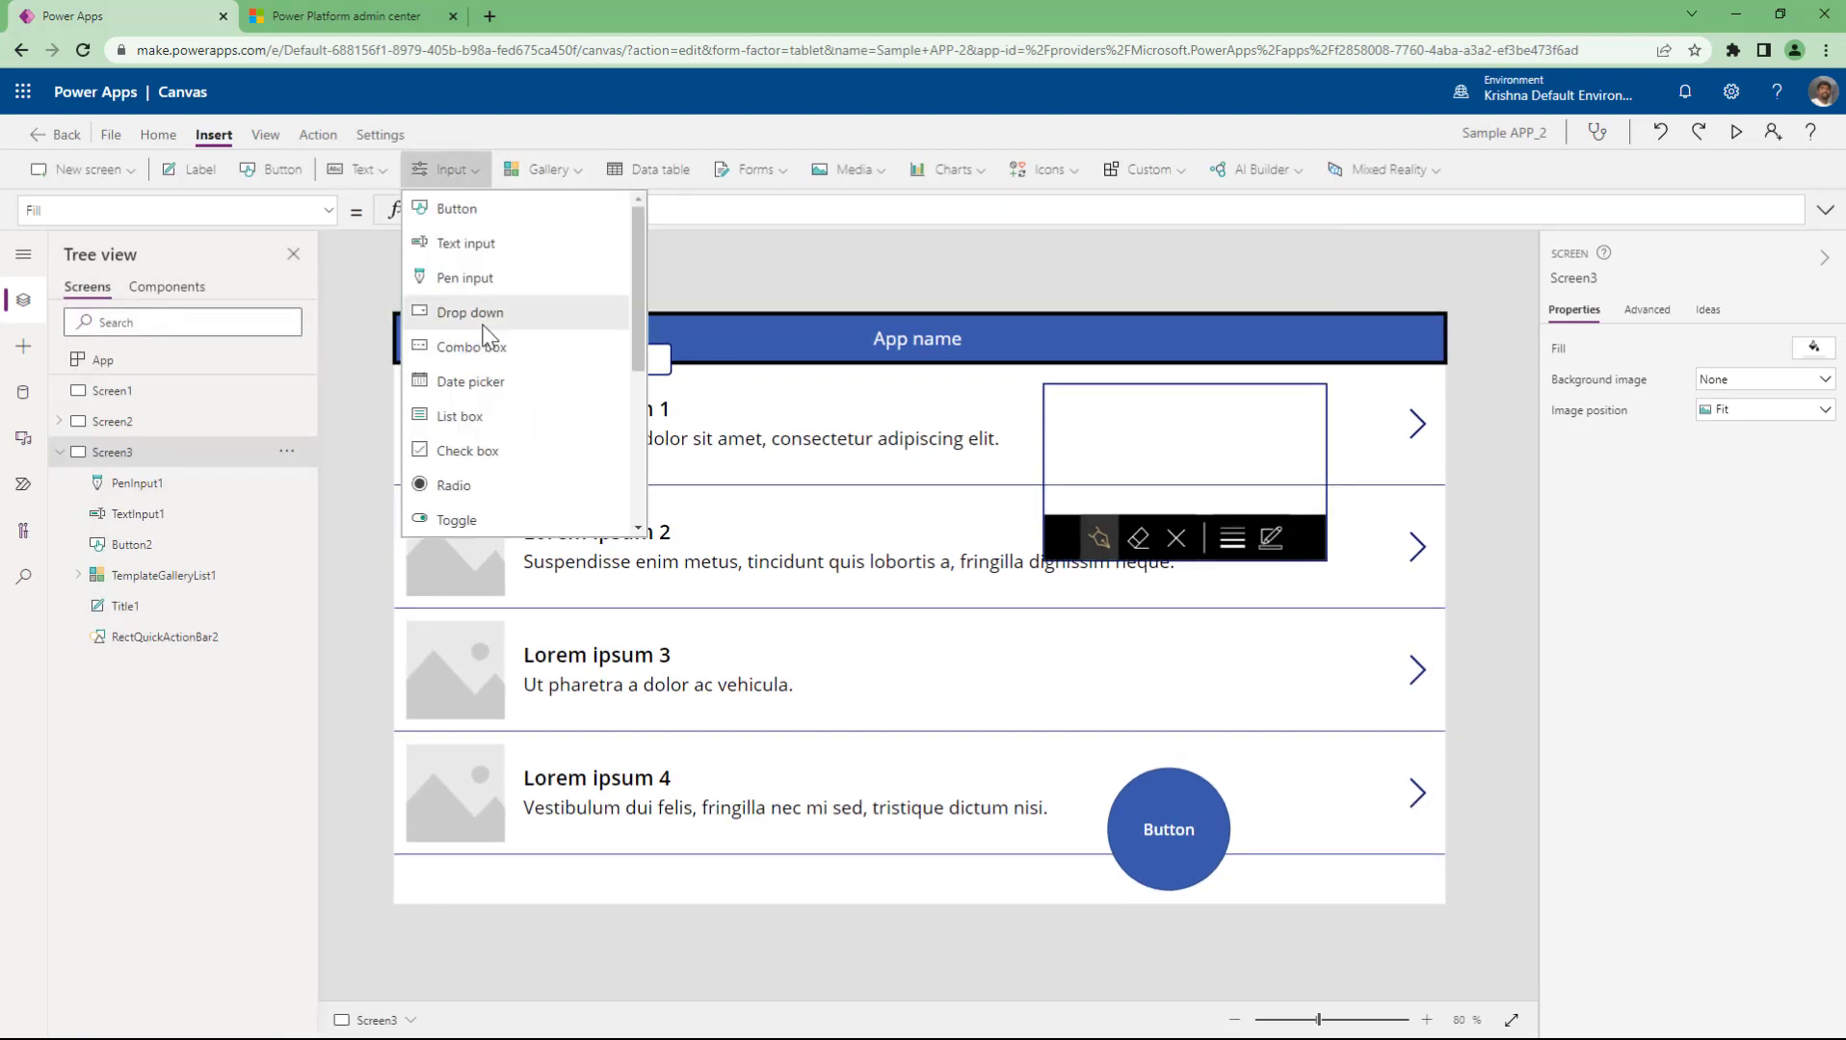
{"action": "left_click", "coordinate": [474, 233]}
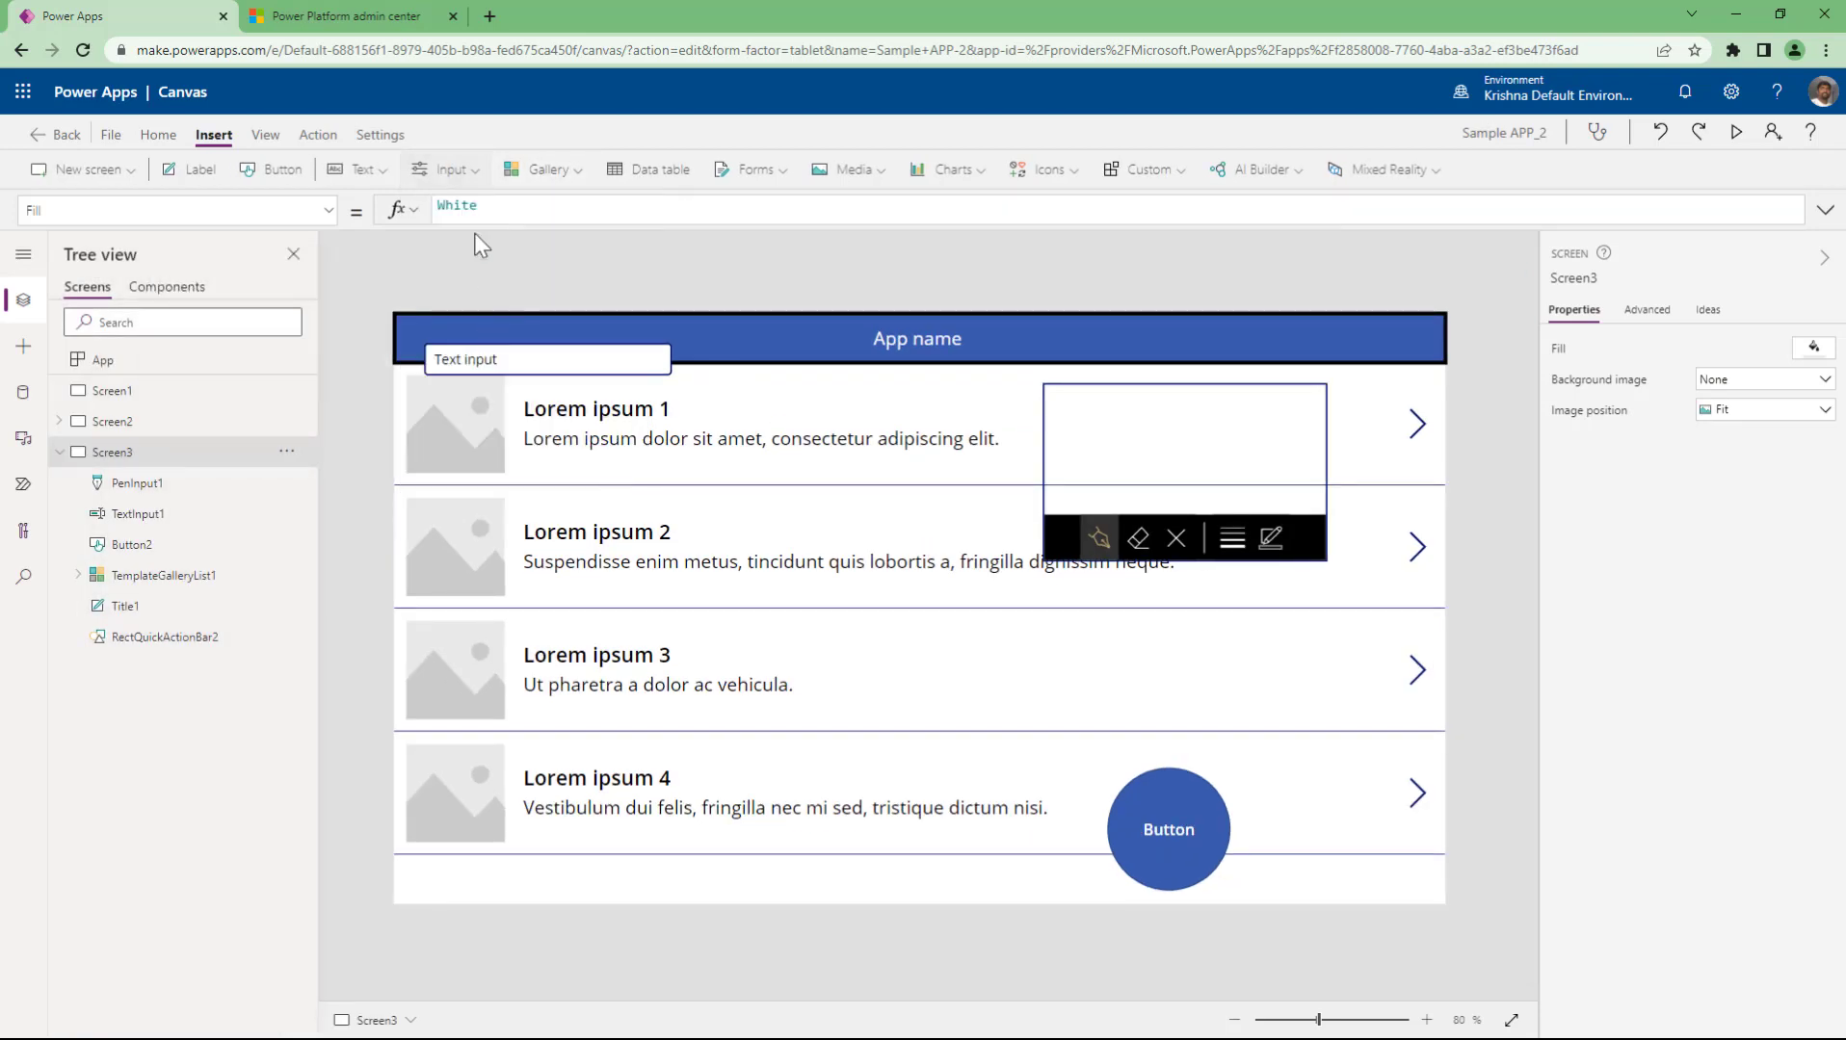
{"action": "left_click", "coordinate": [475, 174]}
{"action": "left_click", "coordinate": [467, 360]}
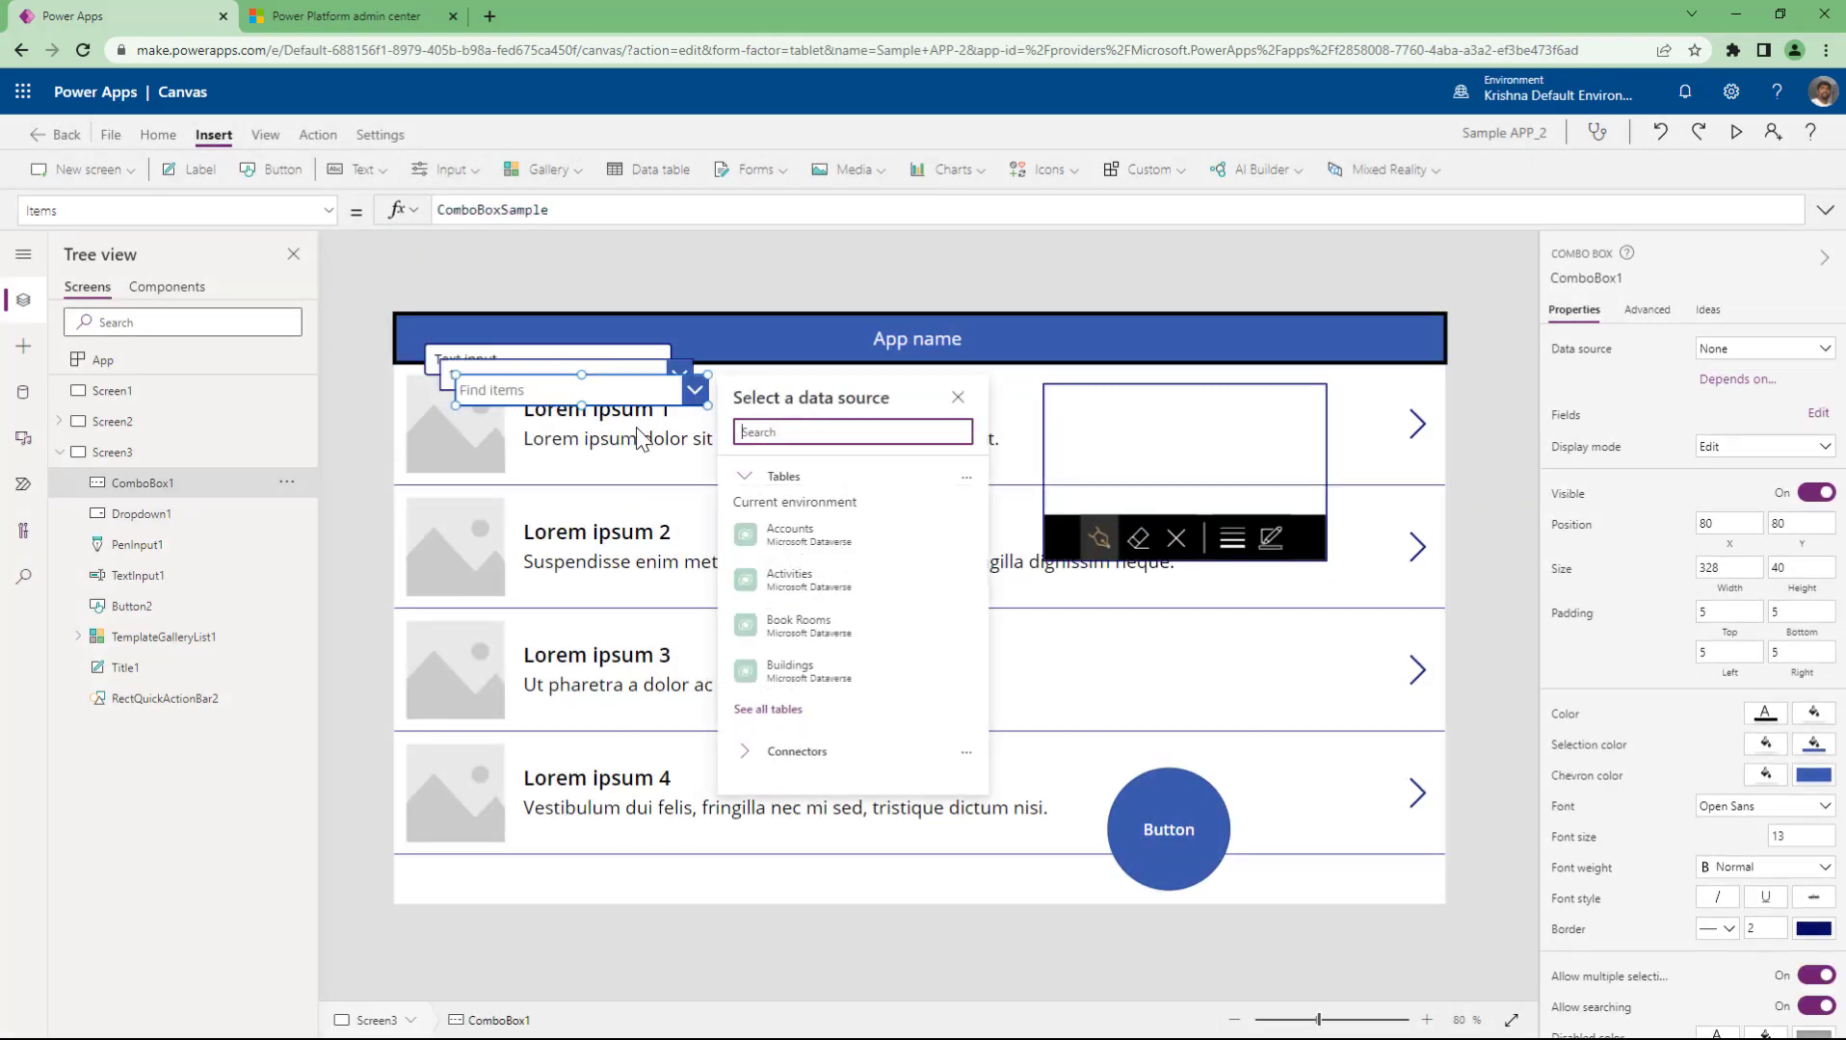
{"action": "left_click_drag", "start_coordinate": [619, 392], "coordinate": [708, 477]}
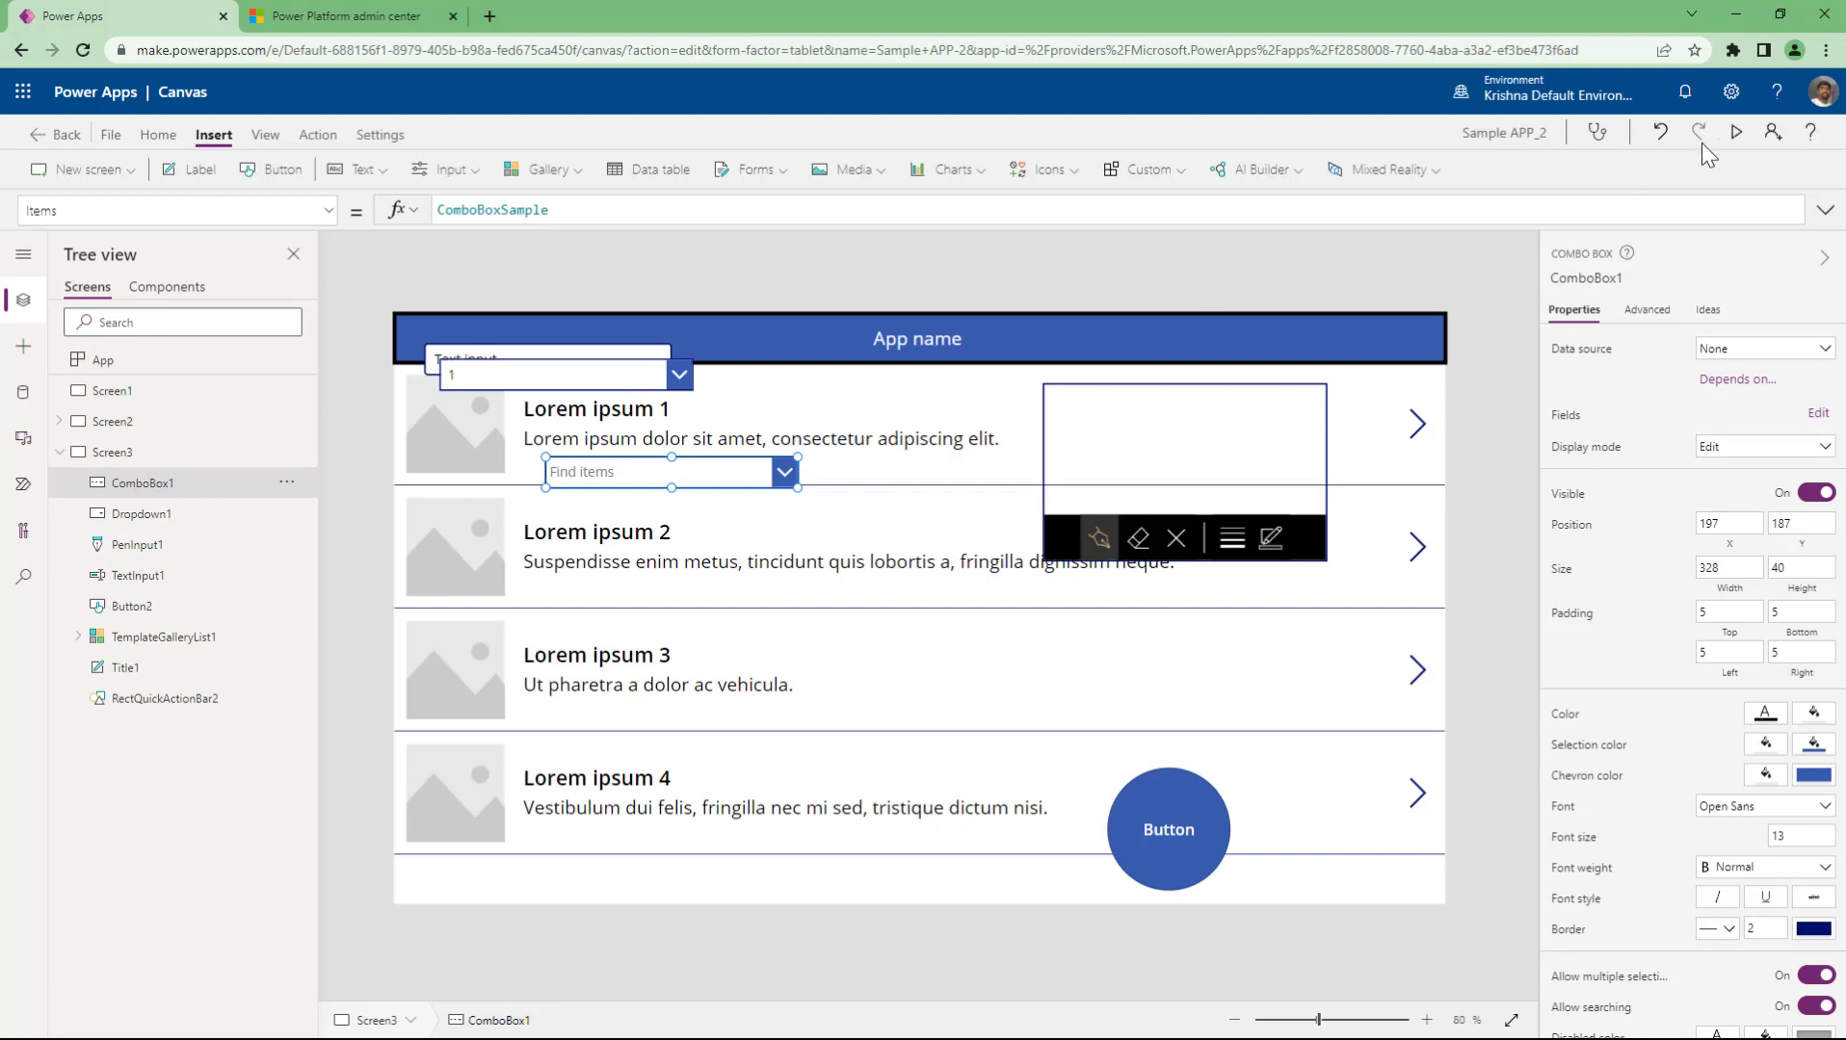
- Preview the app, test the combo box search with "dgdsfg", clear it, and view the drop down's choices
{"action": "left_click", "coordinate": [1731, 134]}
{"action": "left_click", "coordinate": [548, 371]}
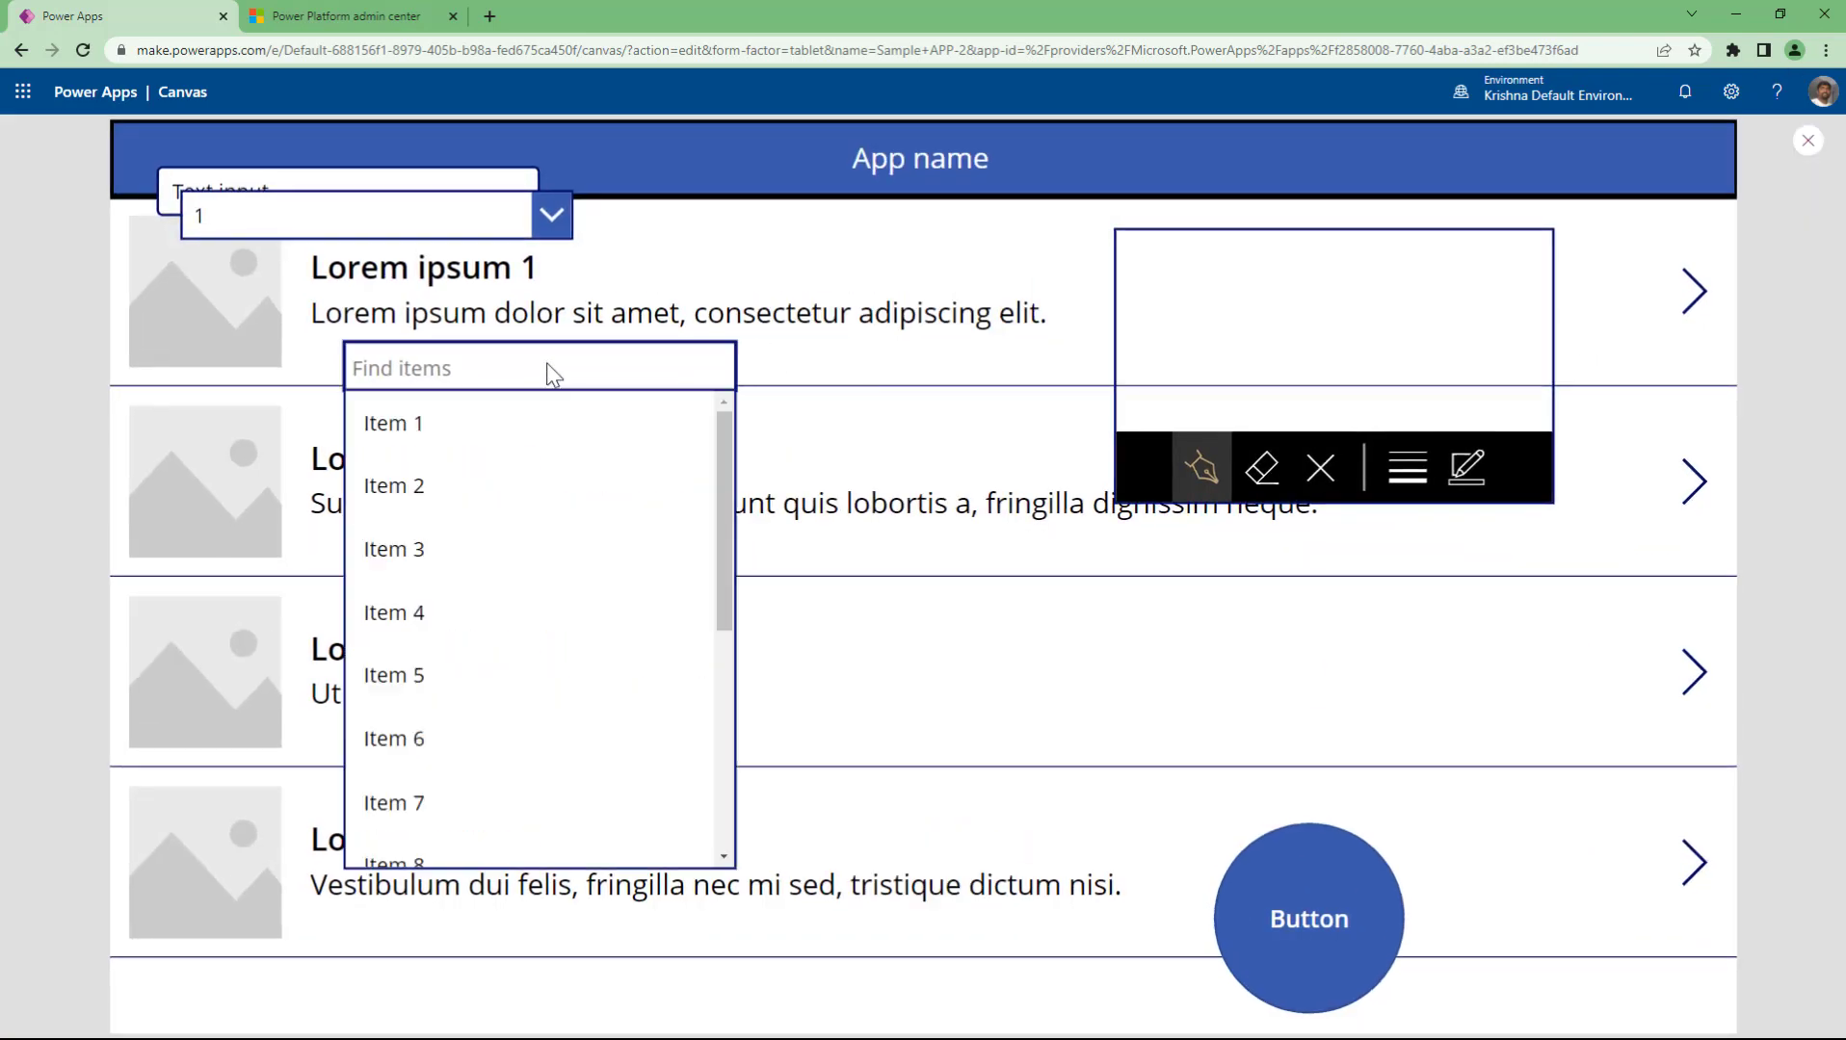
{"action": "type", "text": "dgdsfg"}
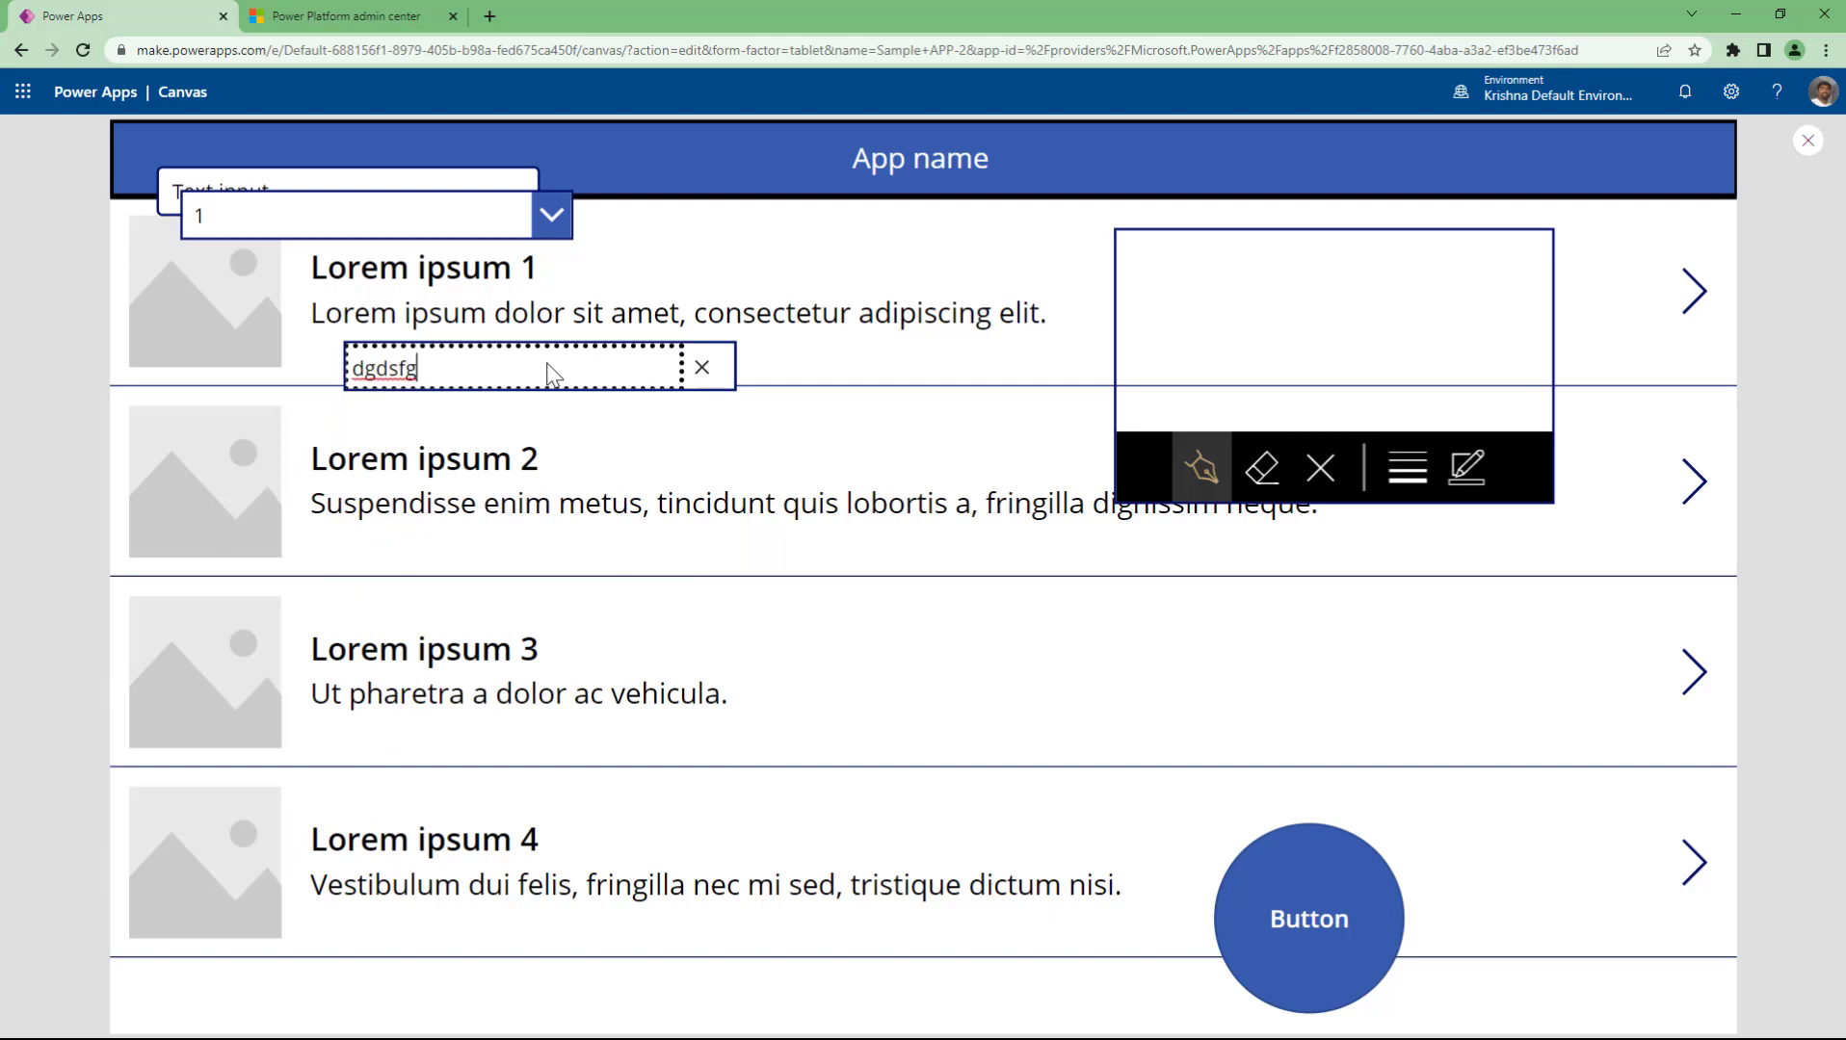
{"action": "key", "text": "BackSpace"}
{"action": "key", "text": "BackSpace"}
{"action": "key", "text": "BackSpace"}
{"action": "key", "text": "BackSpace"}
{"action": "key", "text": "BackSpace"}
{"action": "key", "text": "BackSpace"}
{"action": "left_click", "coordinate": [550, 220]}
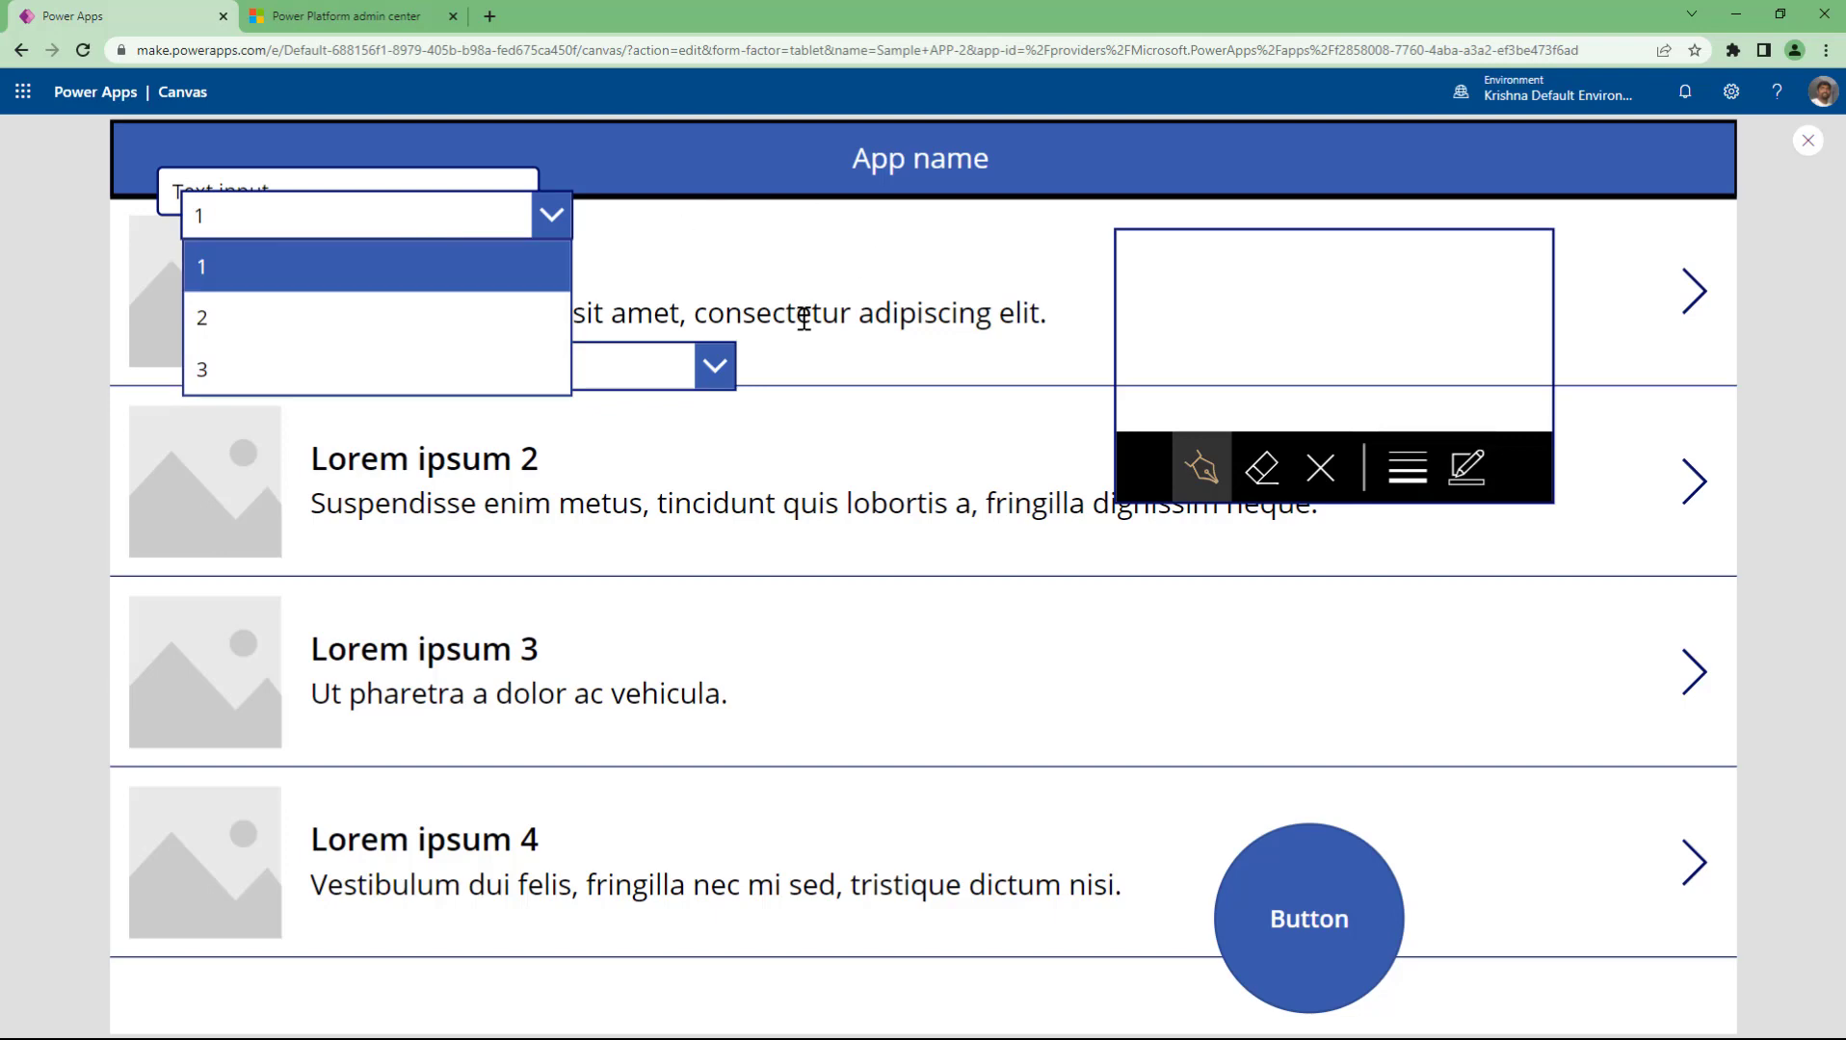
{"action": "key", "text": "Escape"}
- Move the combo box to about X 467, Y 80 and the drop down to about X 85, Y 80 under the text input
{"action": "left_click", "coordinate": [690, 476]}
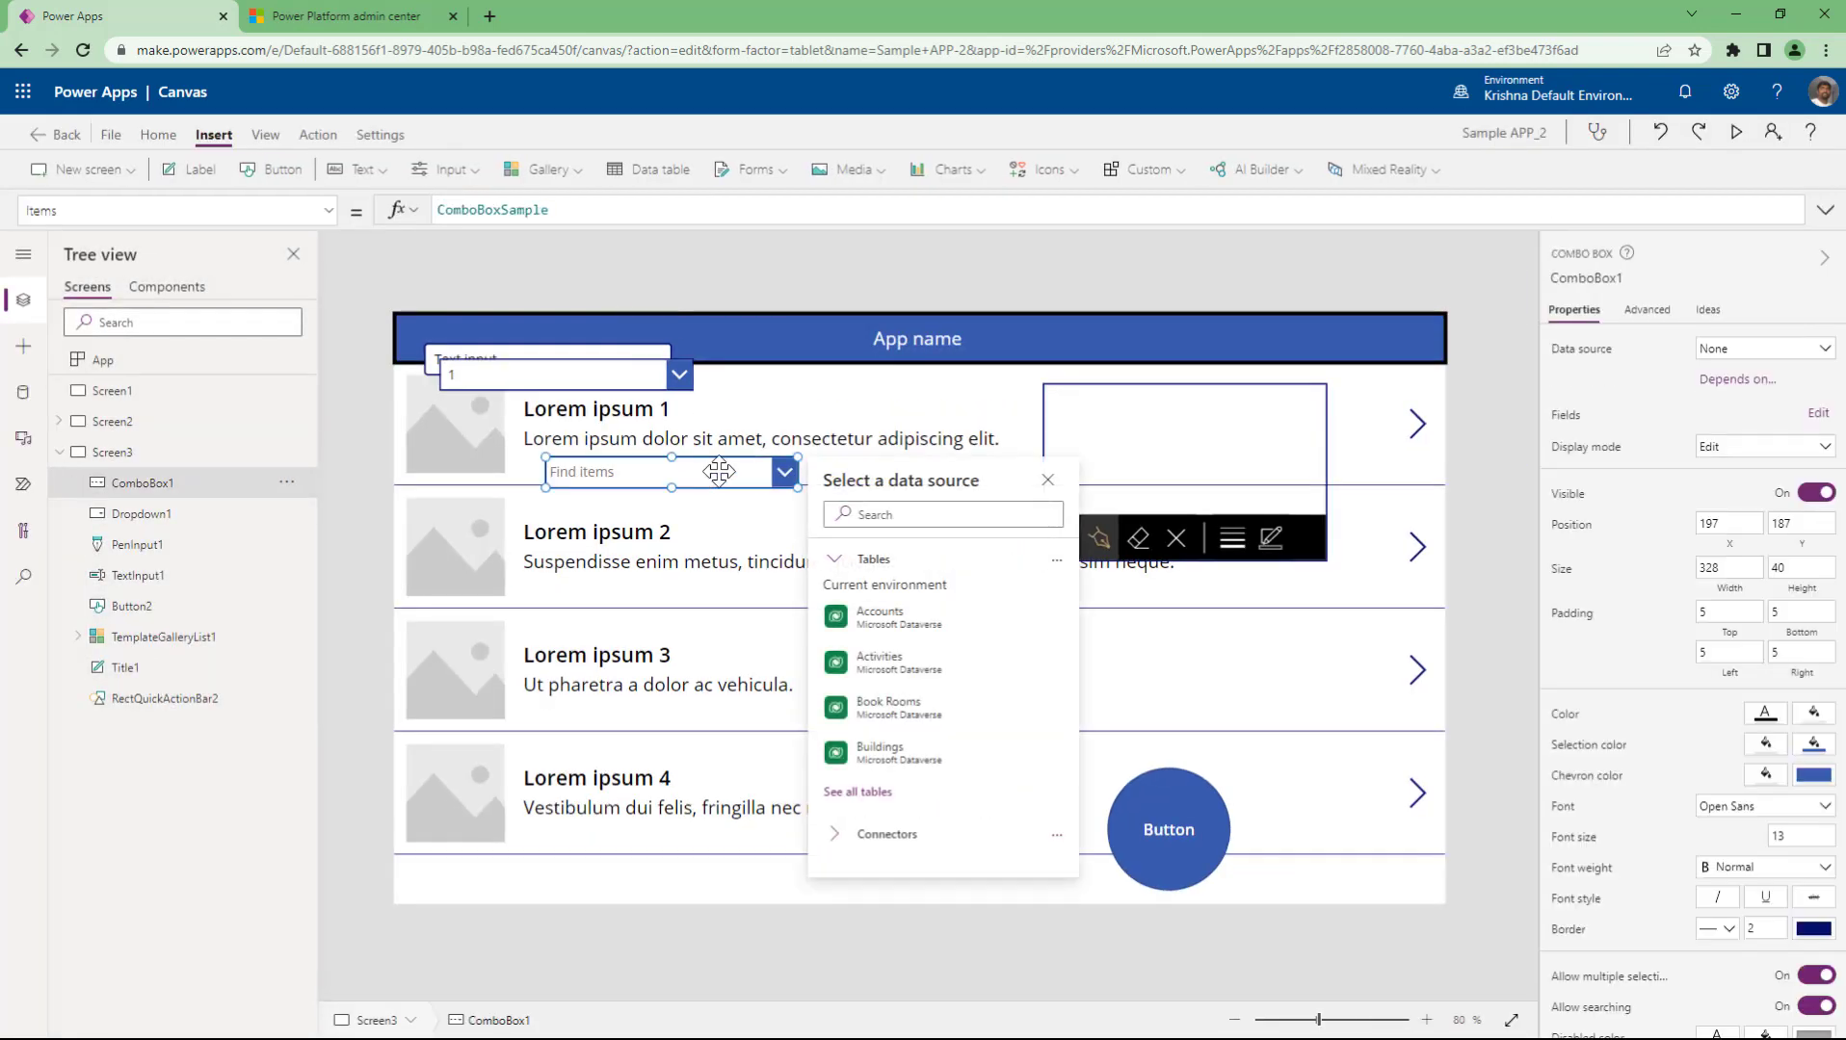
{"action": "left_click_drag", "start_coordinate": [719, 471], "coordinate": [927, 389]}
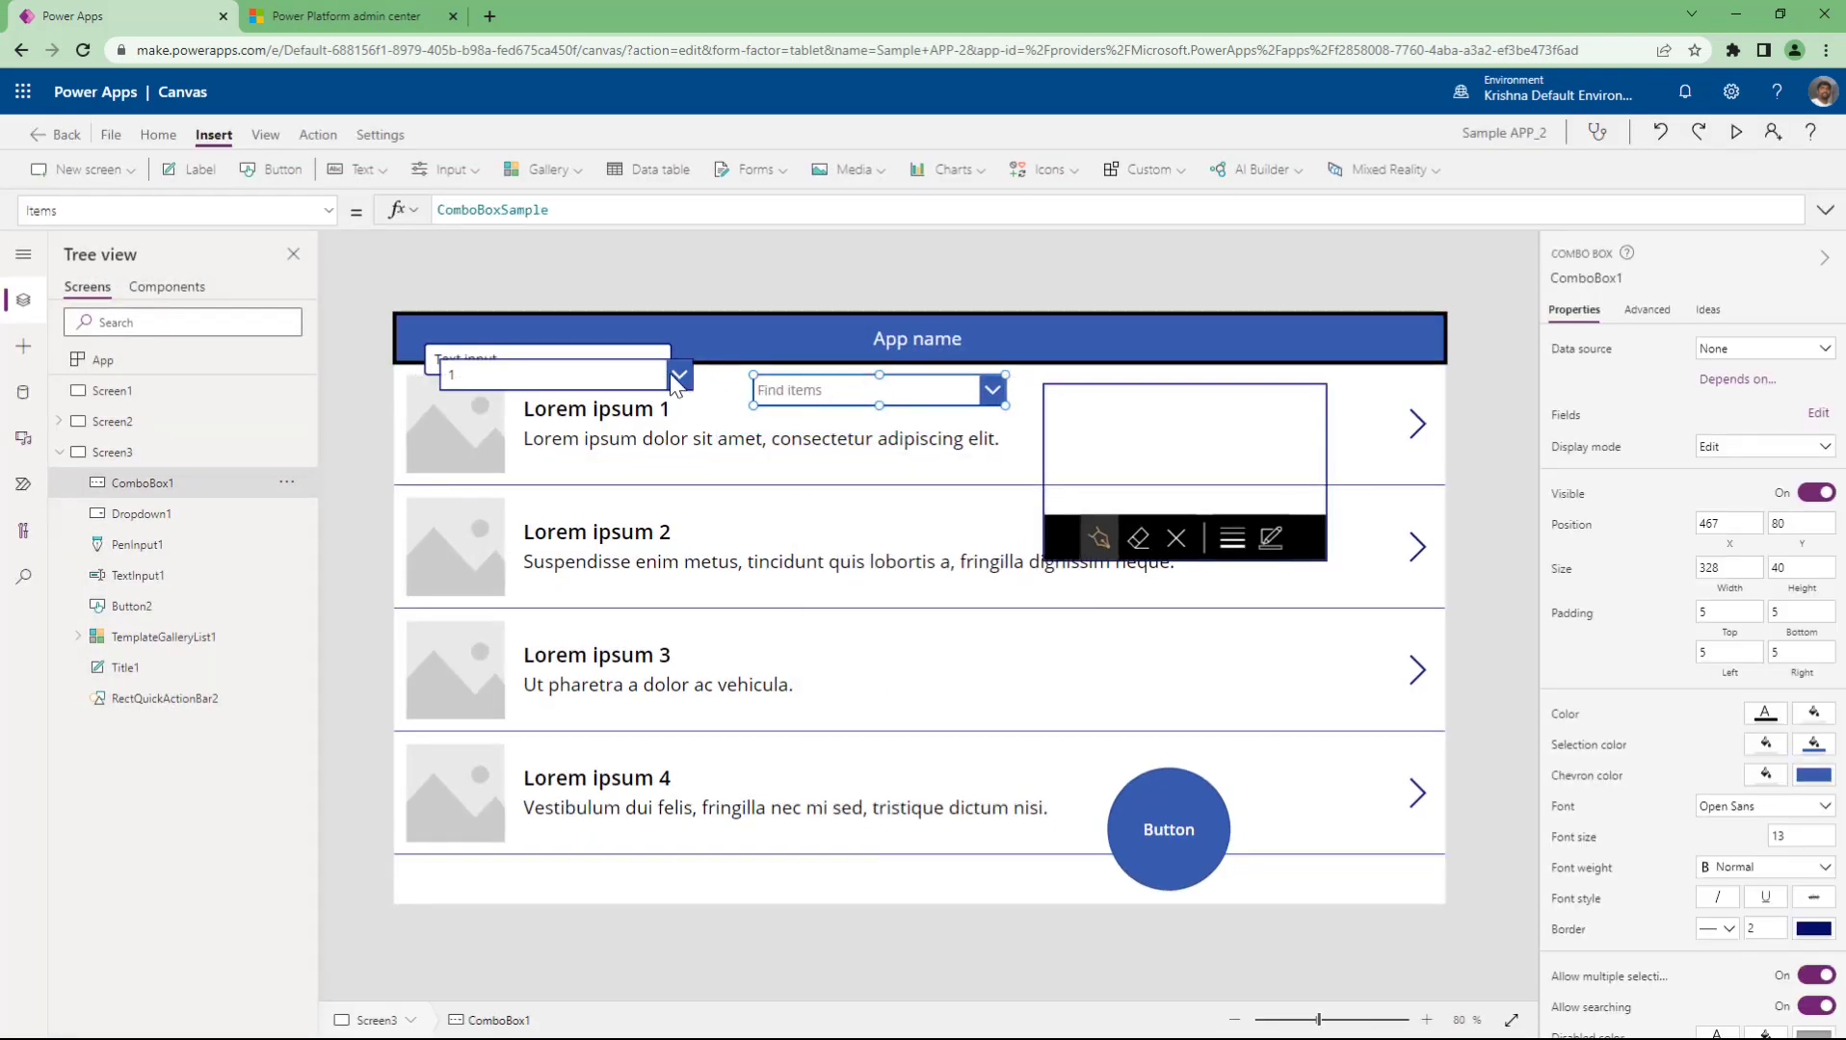
{"action": "mouse_move", "coordinate": [622, 377]}
{"action": "left_mouse_down"}
{"action": "mouse_move", "coordinate": [674, 430]}
{"action": "mouse_move", "coordinate": [638, 391]}
{"action": "left_mouse_up"}
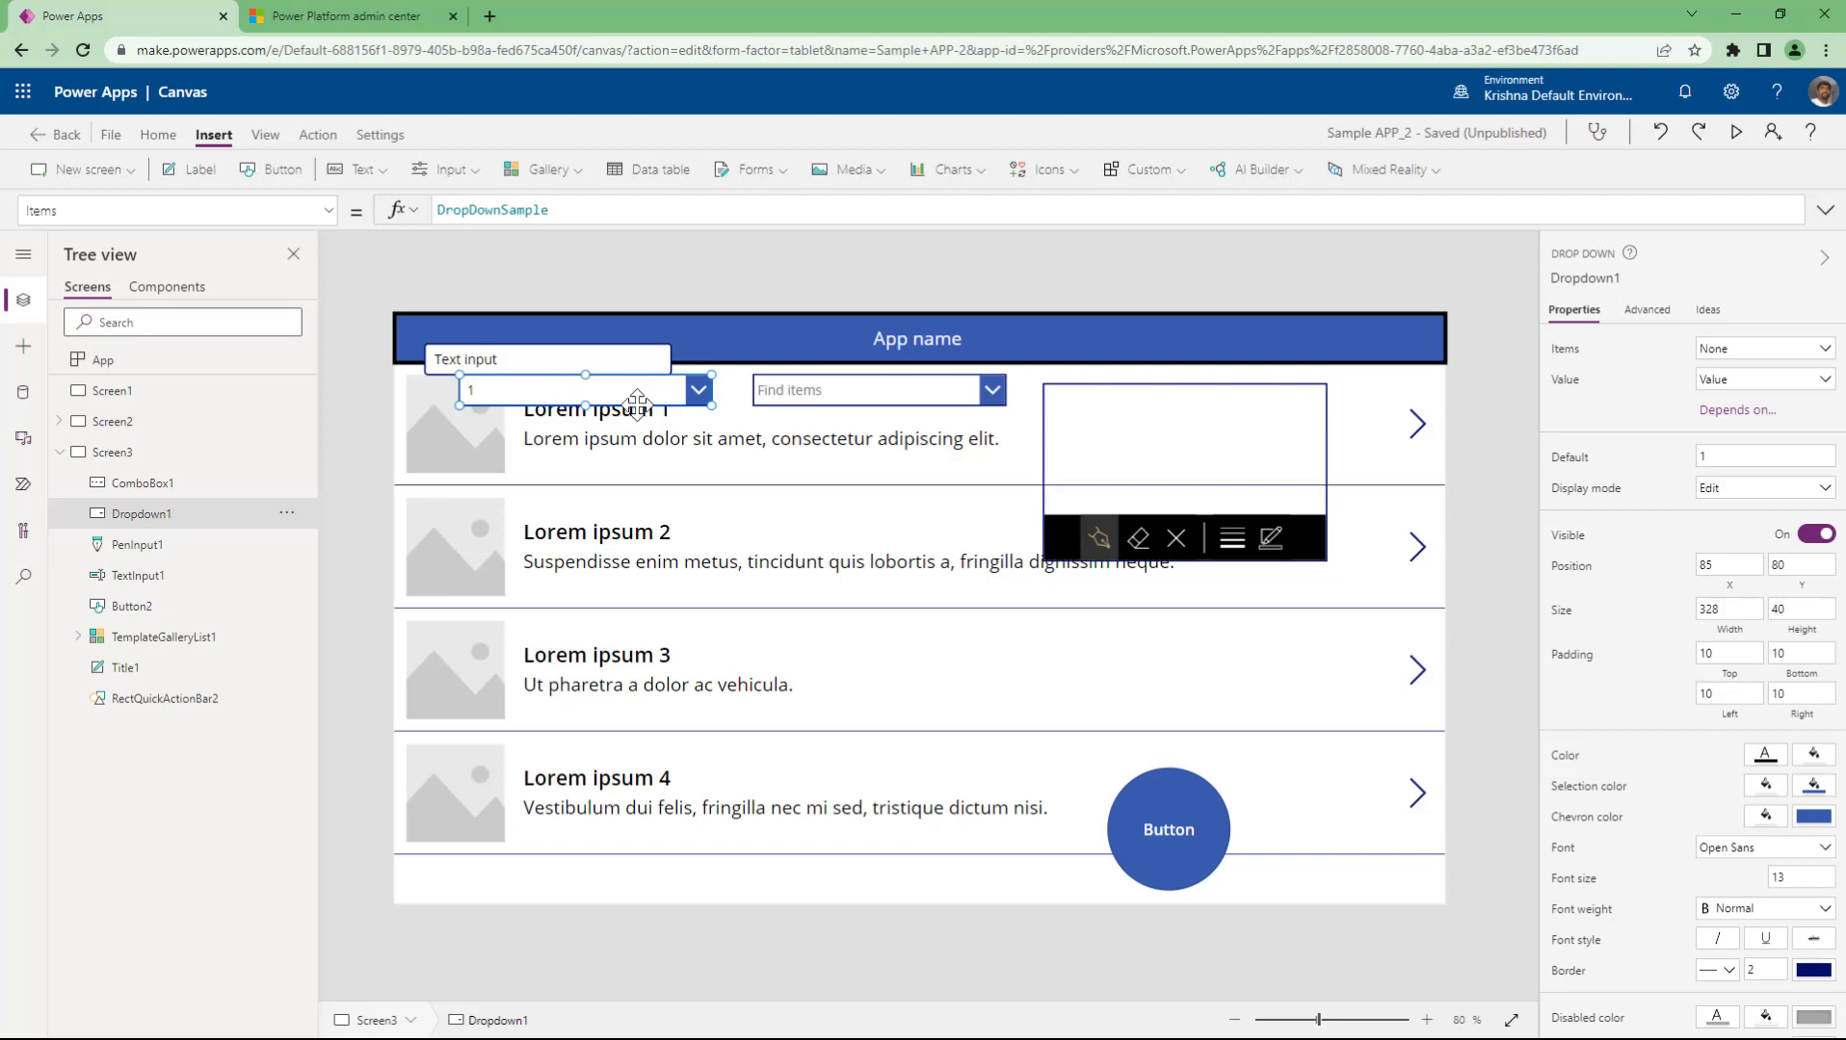
- Preview the app and select Item 2, Item 3, Item 5 and Item 6 in the combo box
{"action": "left_click", "coordinate": [1737, 135]}
{"action": "left_click", "coordinate": [818, 228]}
{"action": "left_click", "coordinate": [781, 361]}
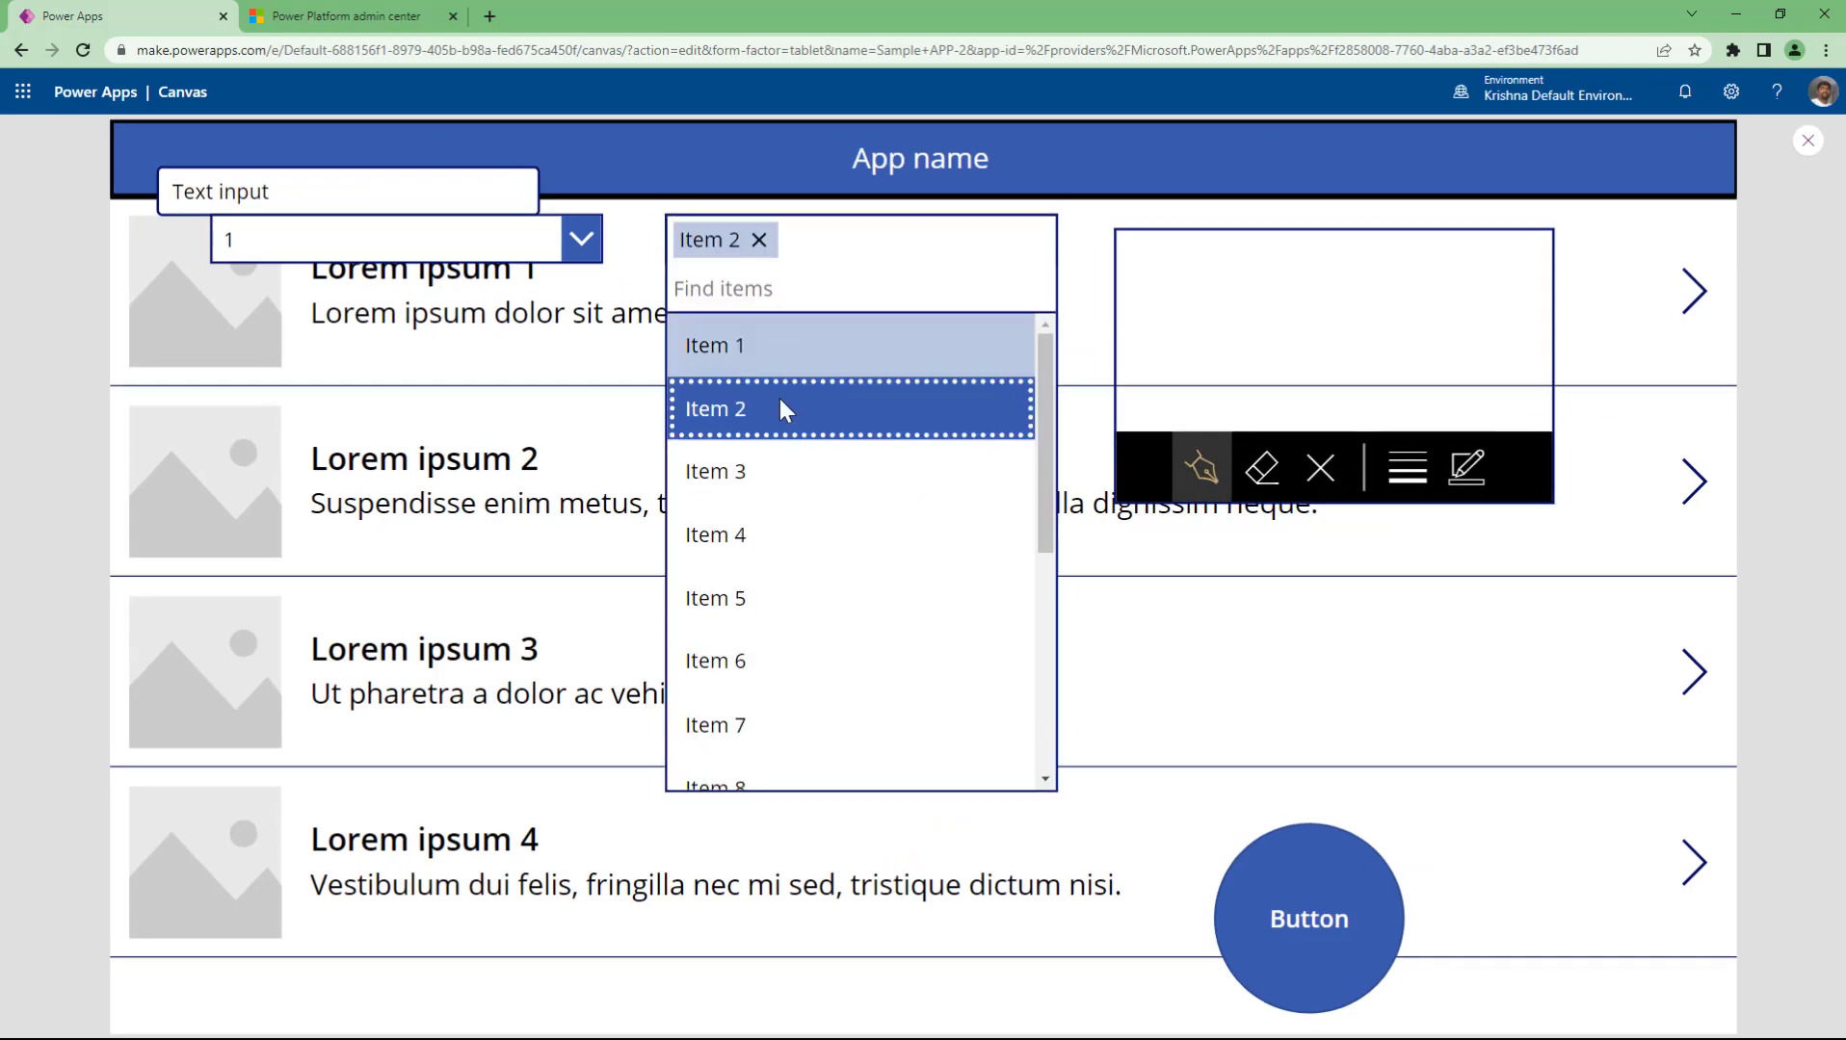
{"action": "left_click", "coordinate": [778, 471]}
{"action": "left_click", "coordinate": [775, 595]}
{"action": "left_click", "coordinate": [747, 685]}
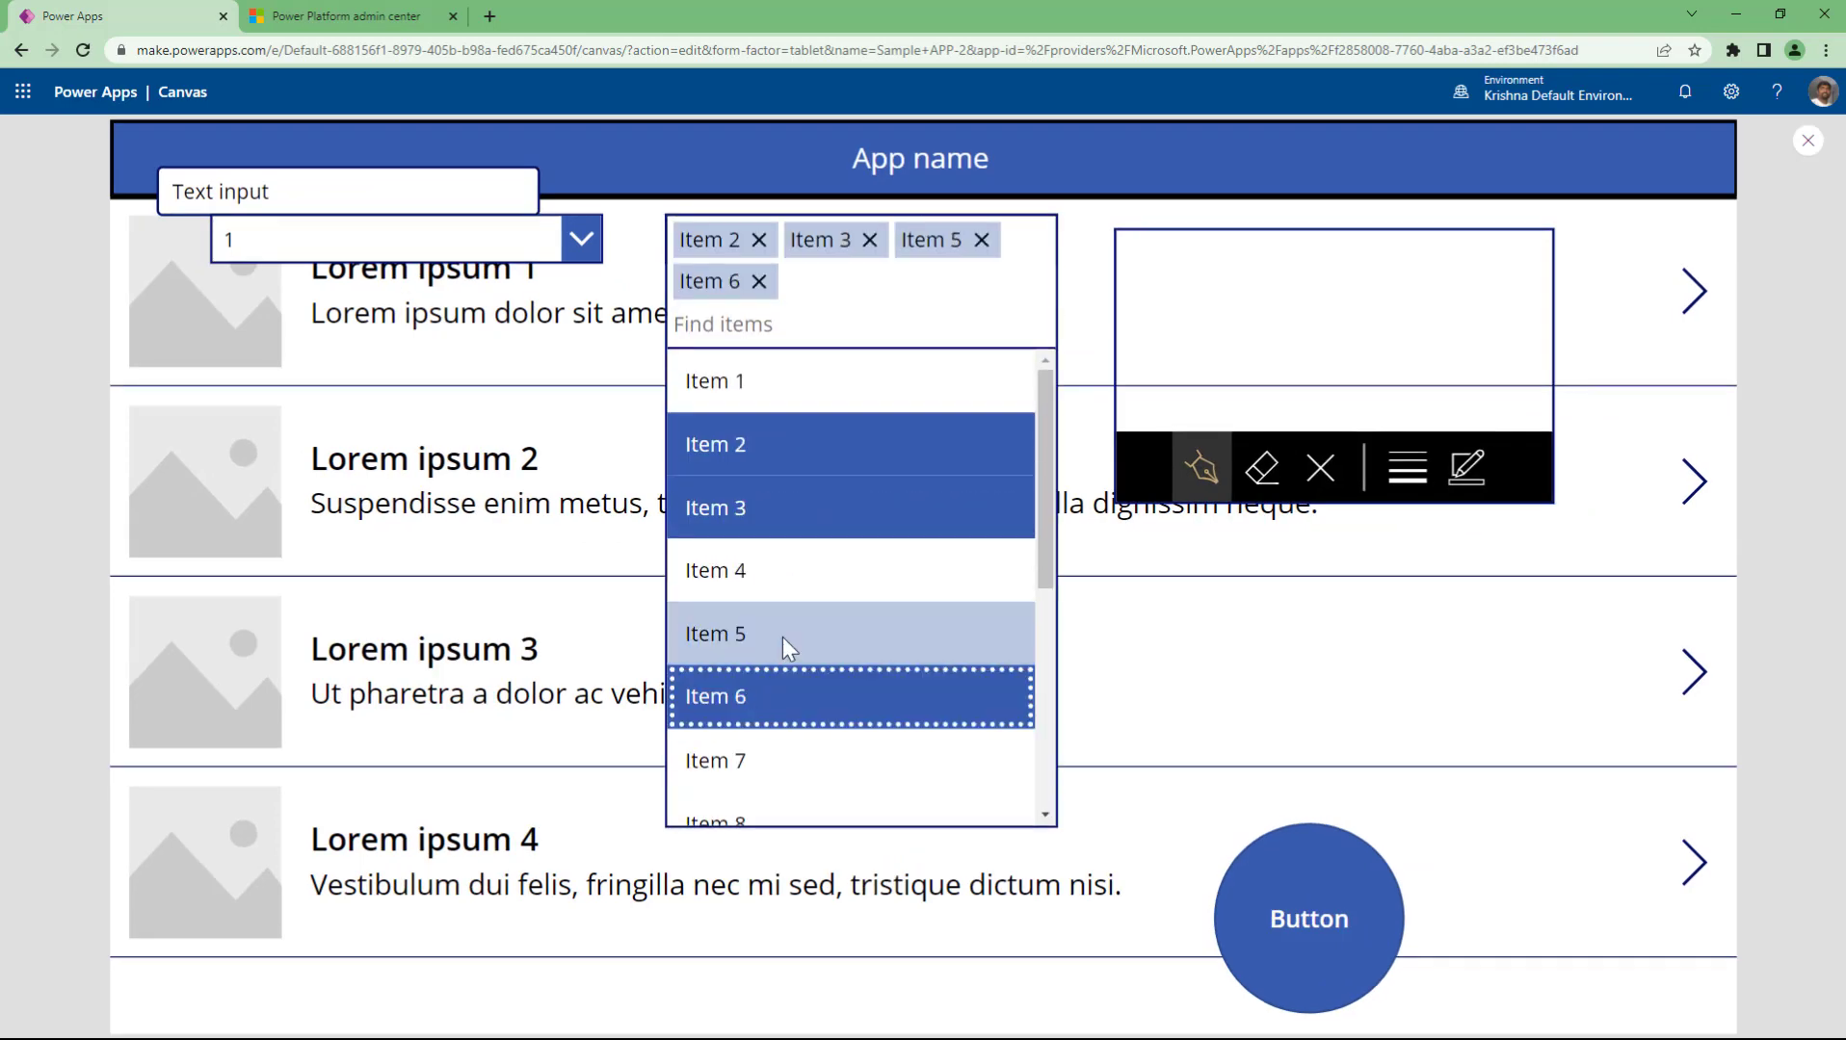
- Test the drop down by choosing 2, 3 and 2 again, and close the preview
{"action": "left_click", "coordinate": [536, 253]}
{"action": "left_click", "coordinate": [395, 339]}
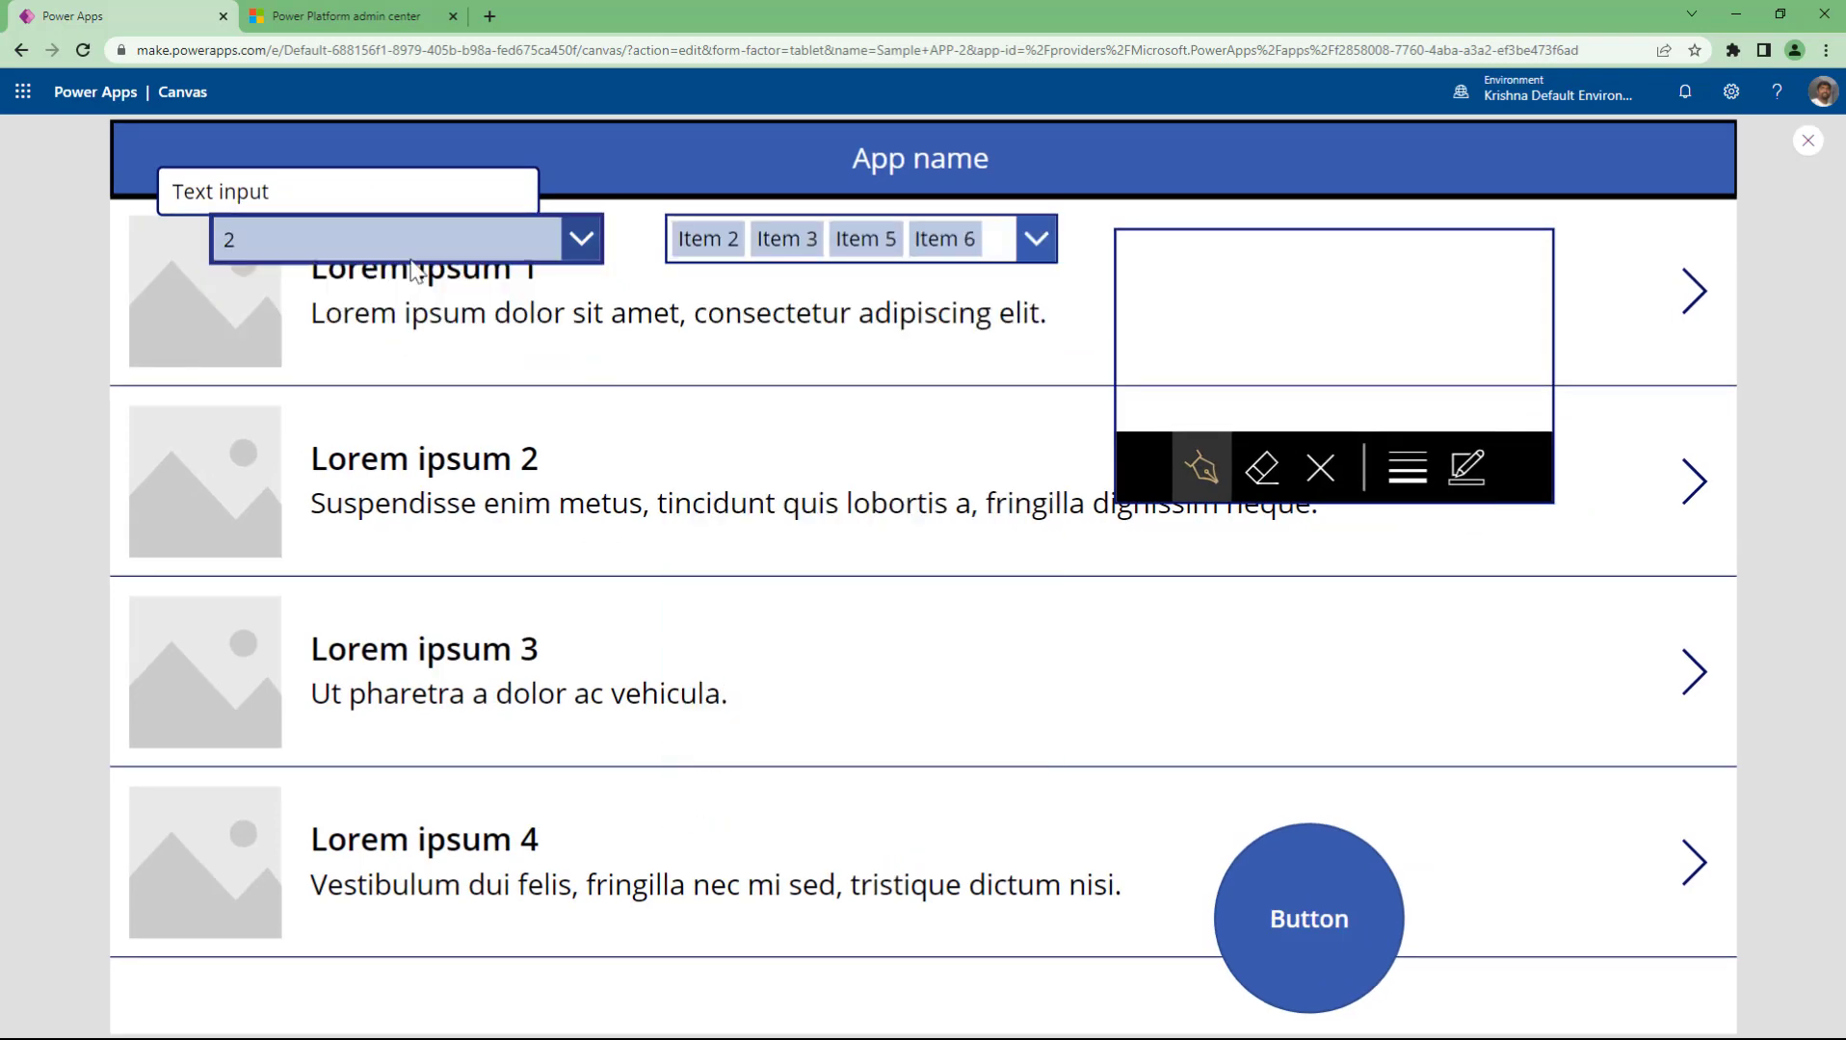
{"action": "left_click", "coordinate": [385, 241]}
{"action": "left_click", "coordinate": [371, 404]}
{"action": "left_click", "coordinate": [385, 240]}
{"action": "left_click", "coordinate": [391, 339]}
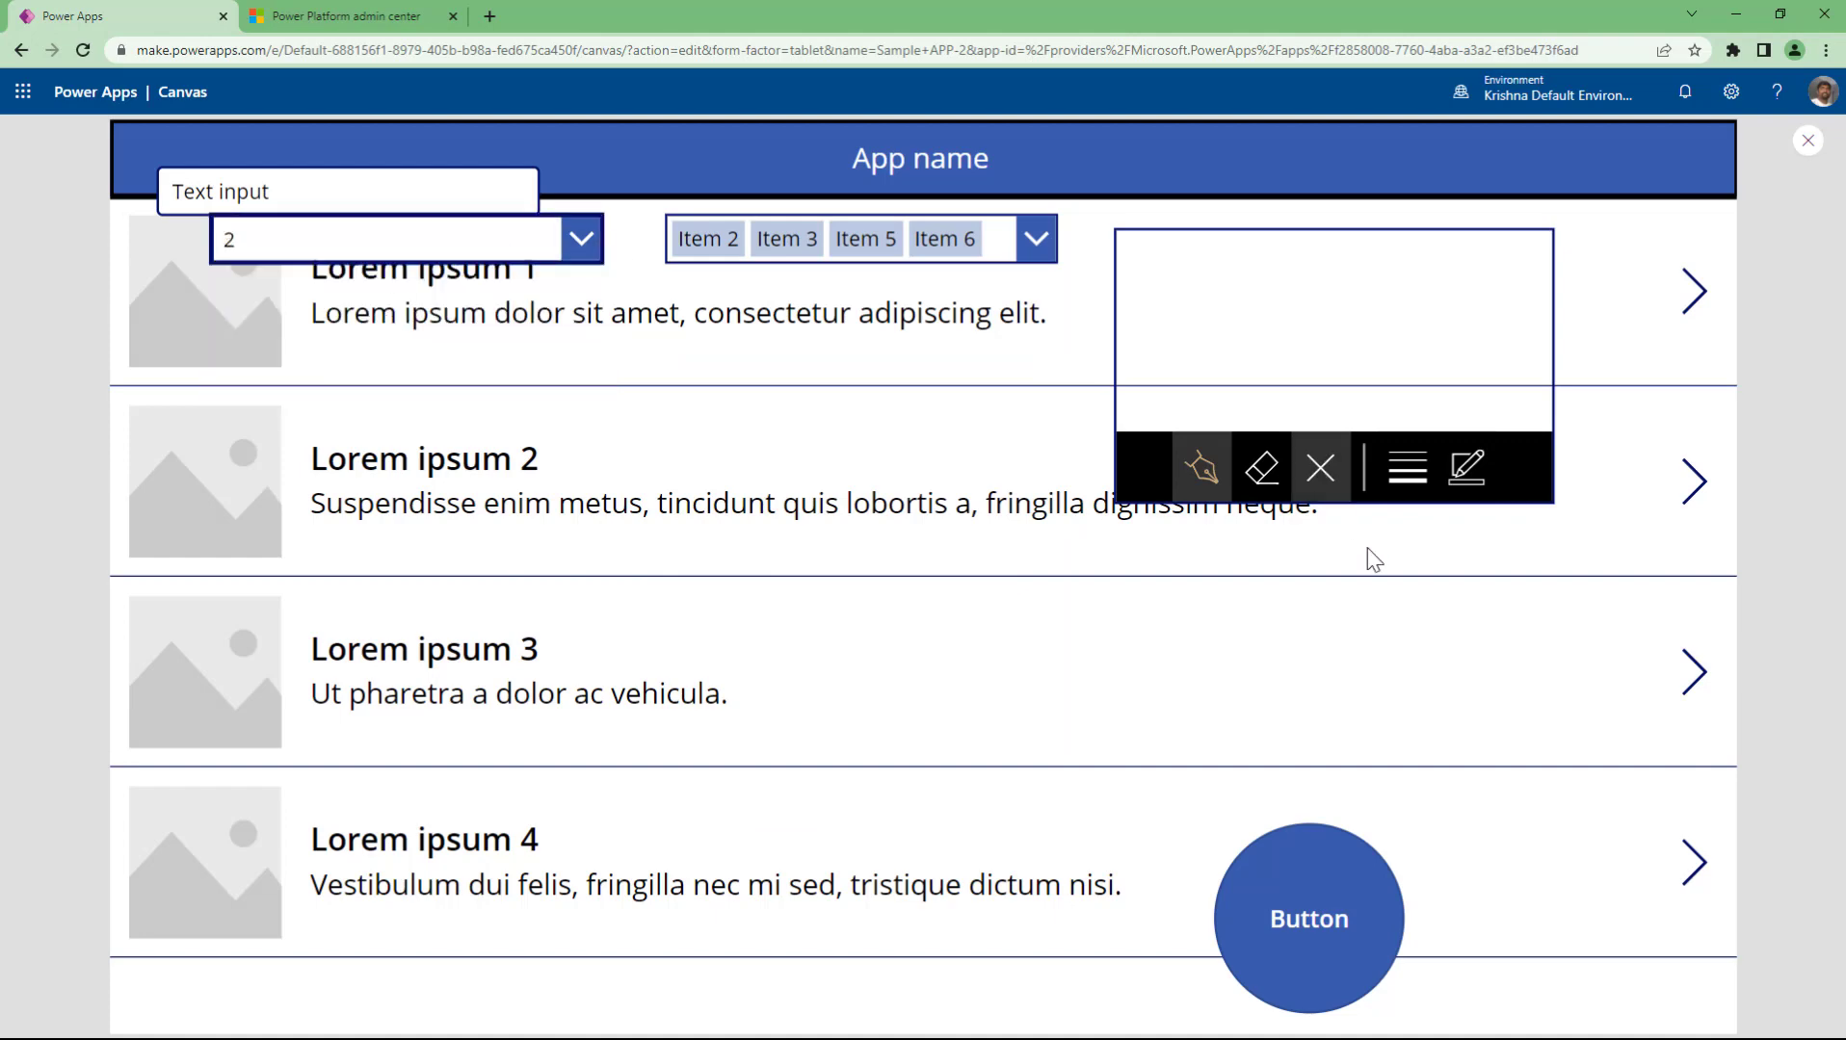
{"action": "left_click", "coordinate": [1807, 140]}
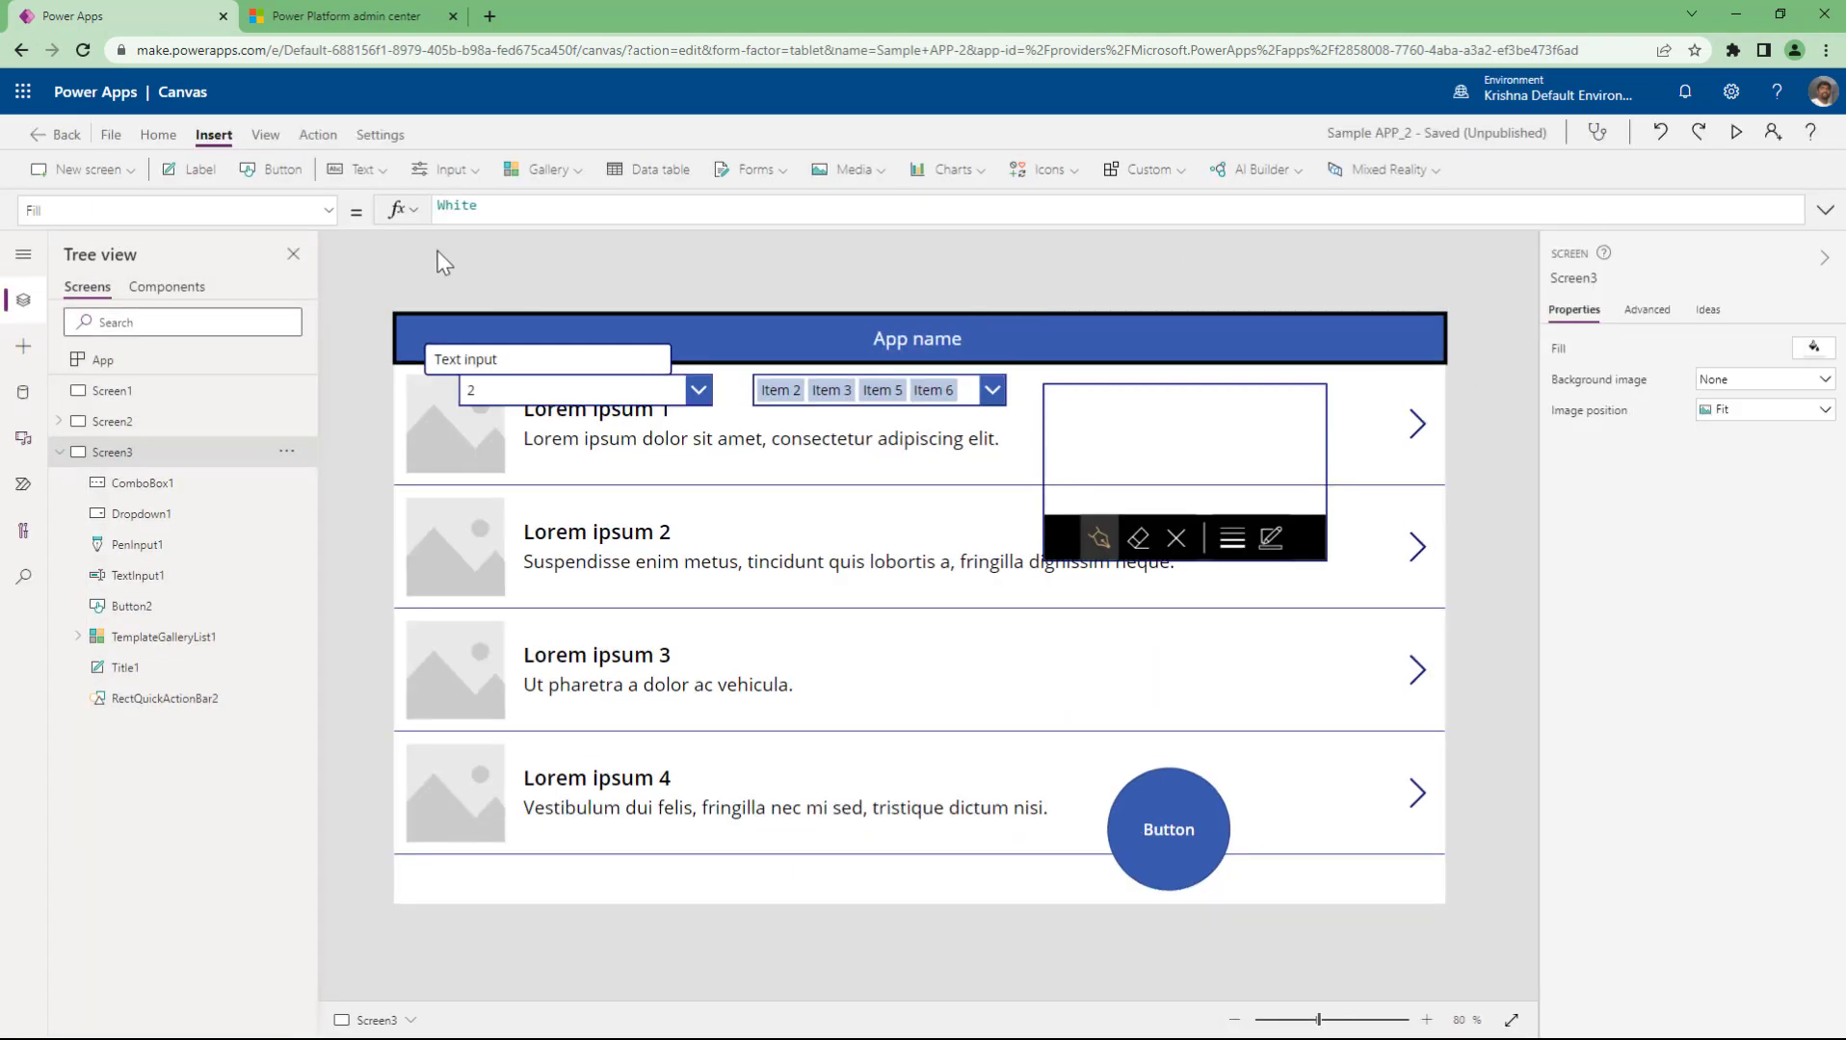
- Add a date picker to Screen3 at about X 452, Y 244 over the second gallery item and clear its DefaultDate formula
{"action": "left_click", "coordinate": [446, 176]}
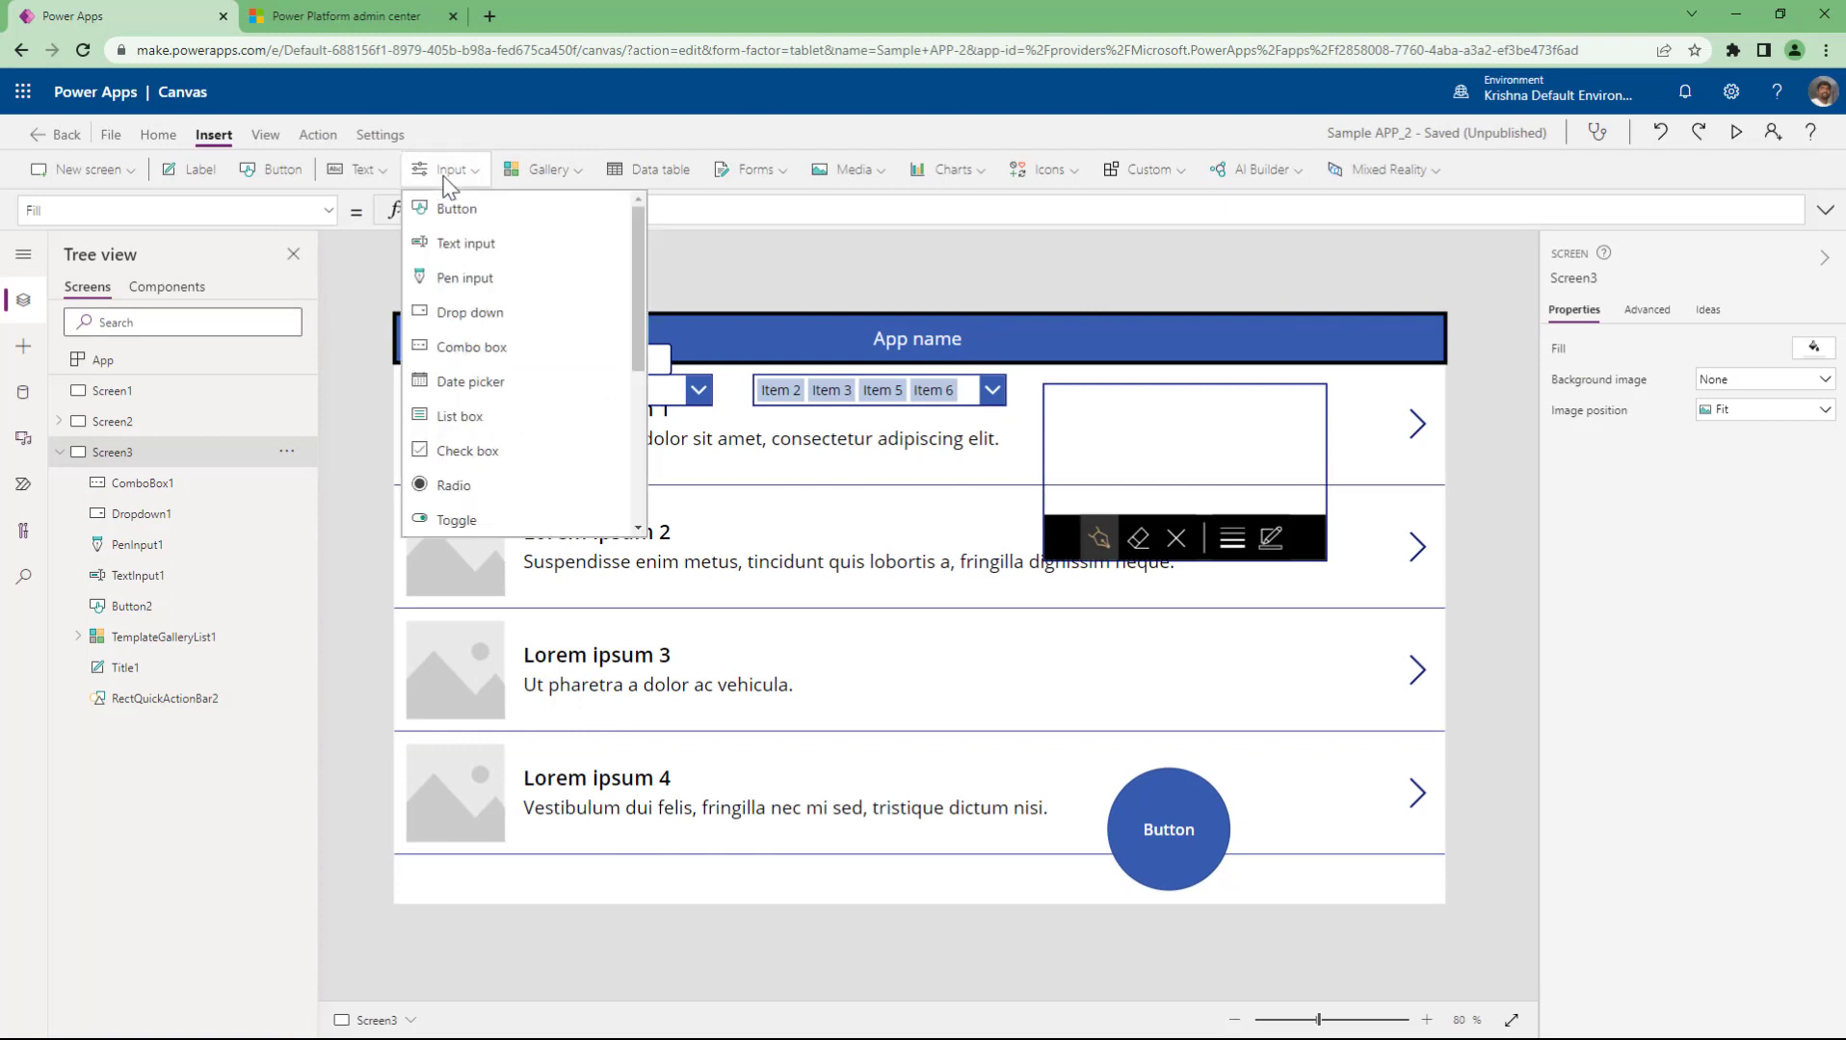
{"action": "left_click", "coordinate": [470, 382]}
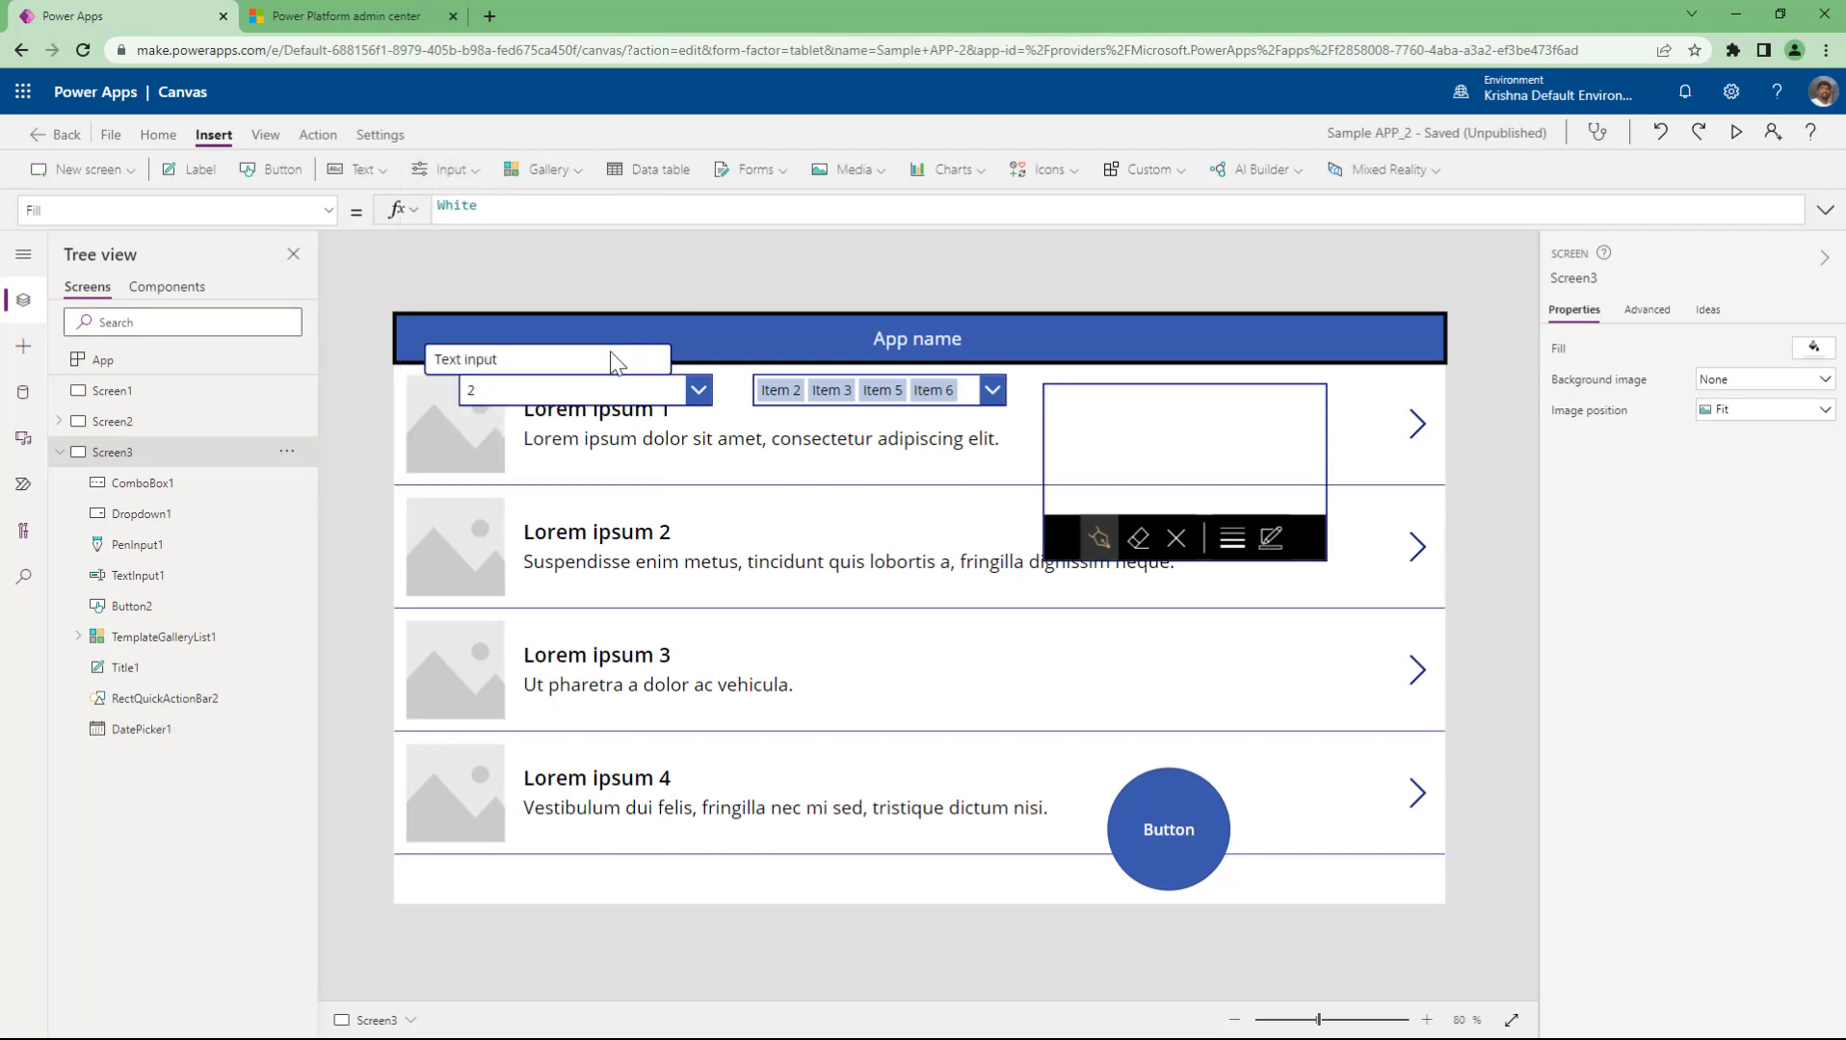
{"action": "left_click_drag", "start_coordinate": [629, 380], "coordinate": [931, 523]}
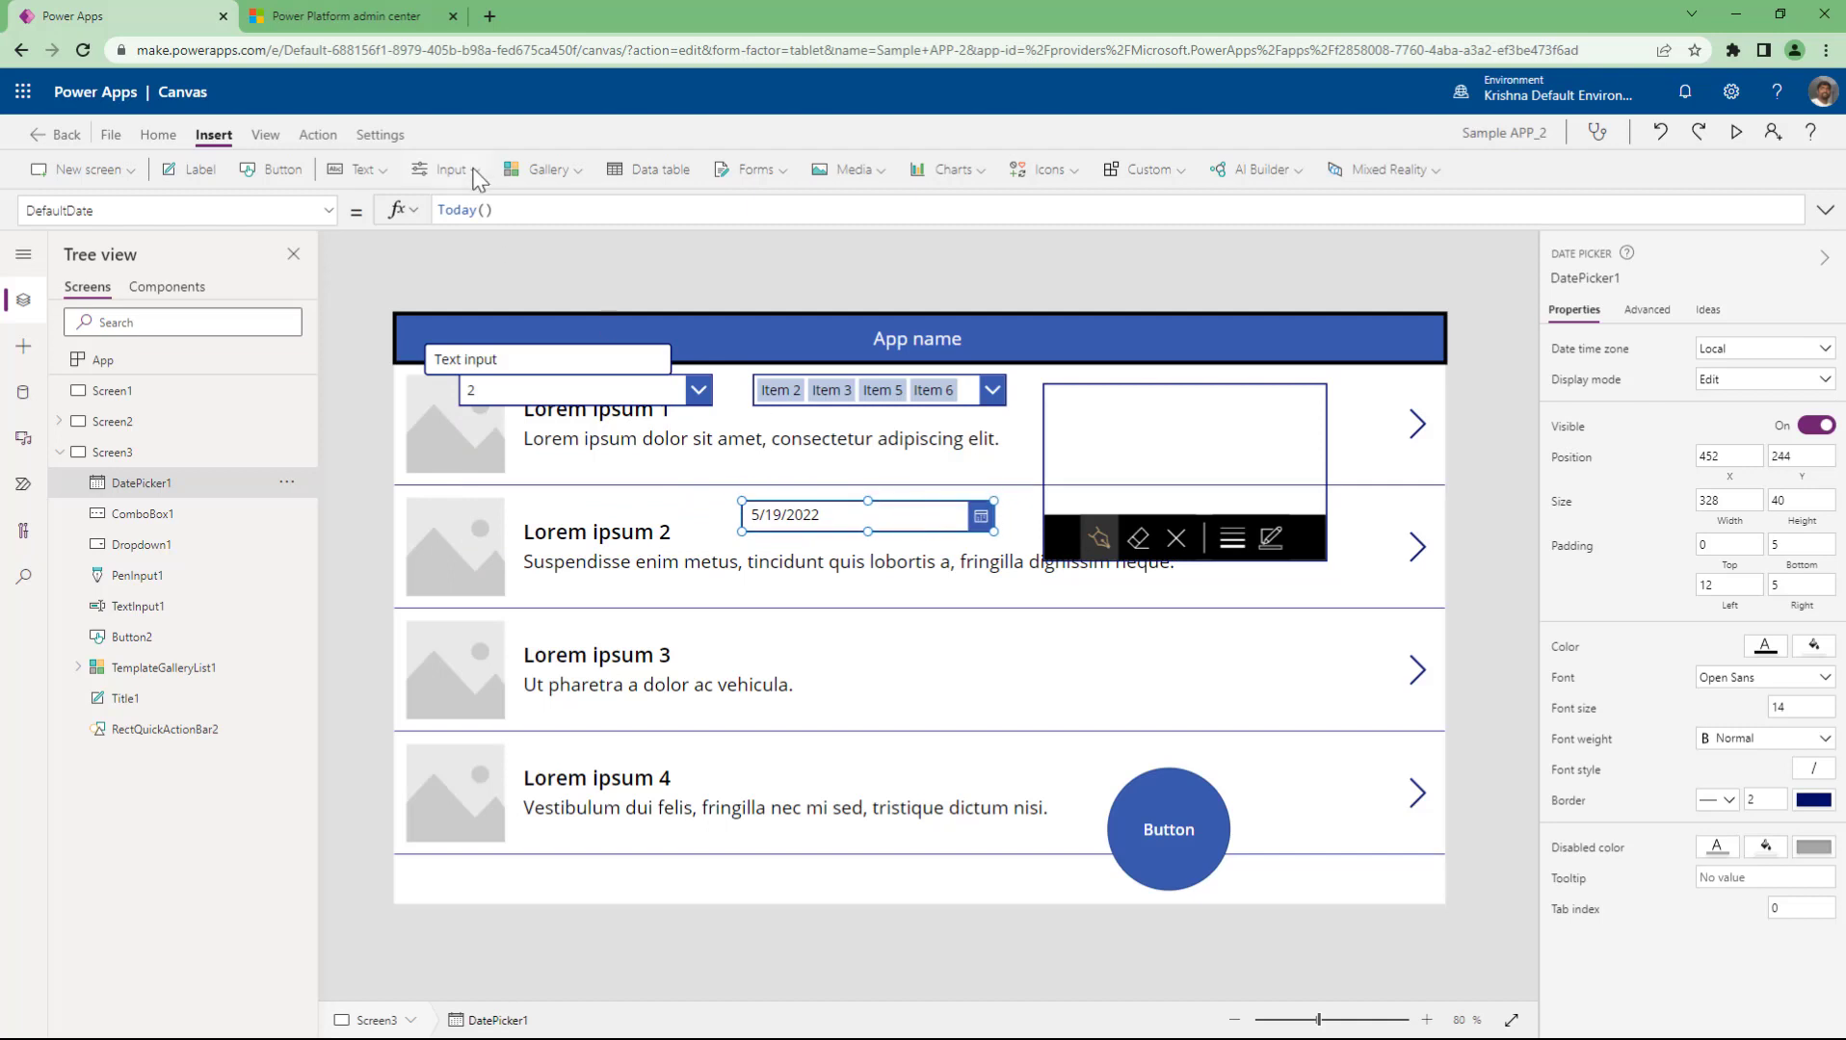
{"action": "left_click_drag", "start_coordinate": [530, 215], "coordinate": [381, 225]}
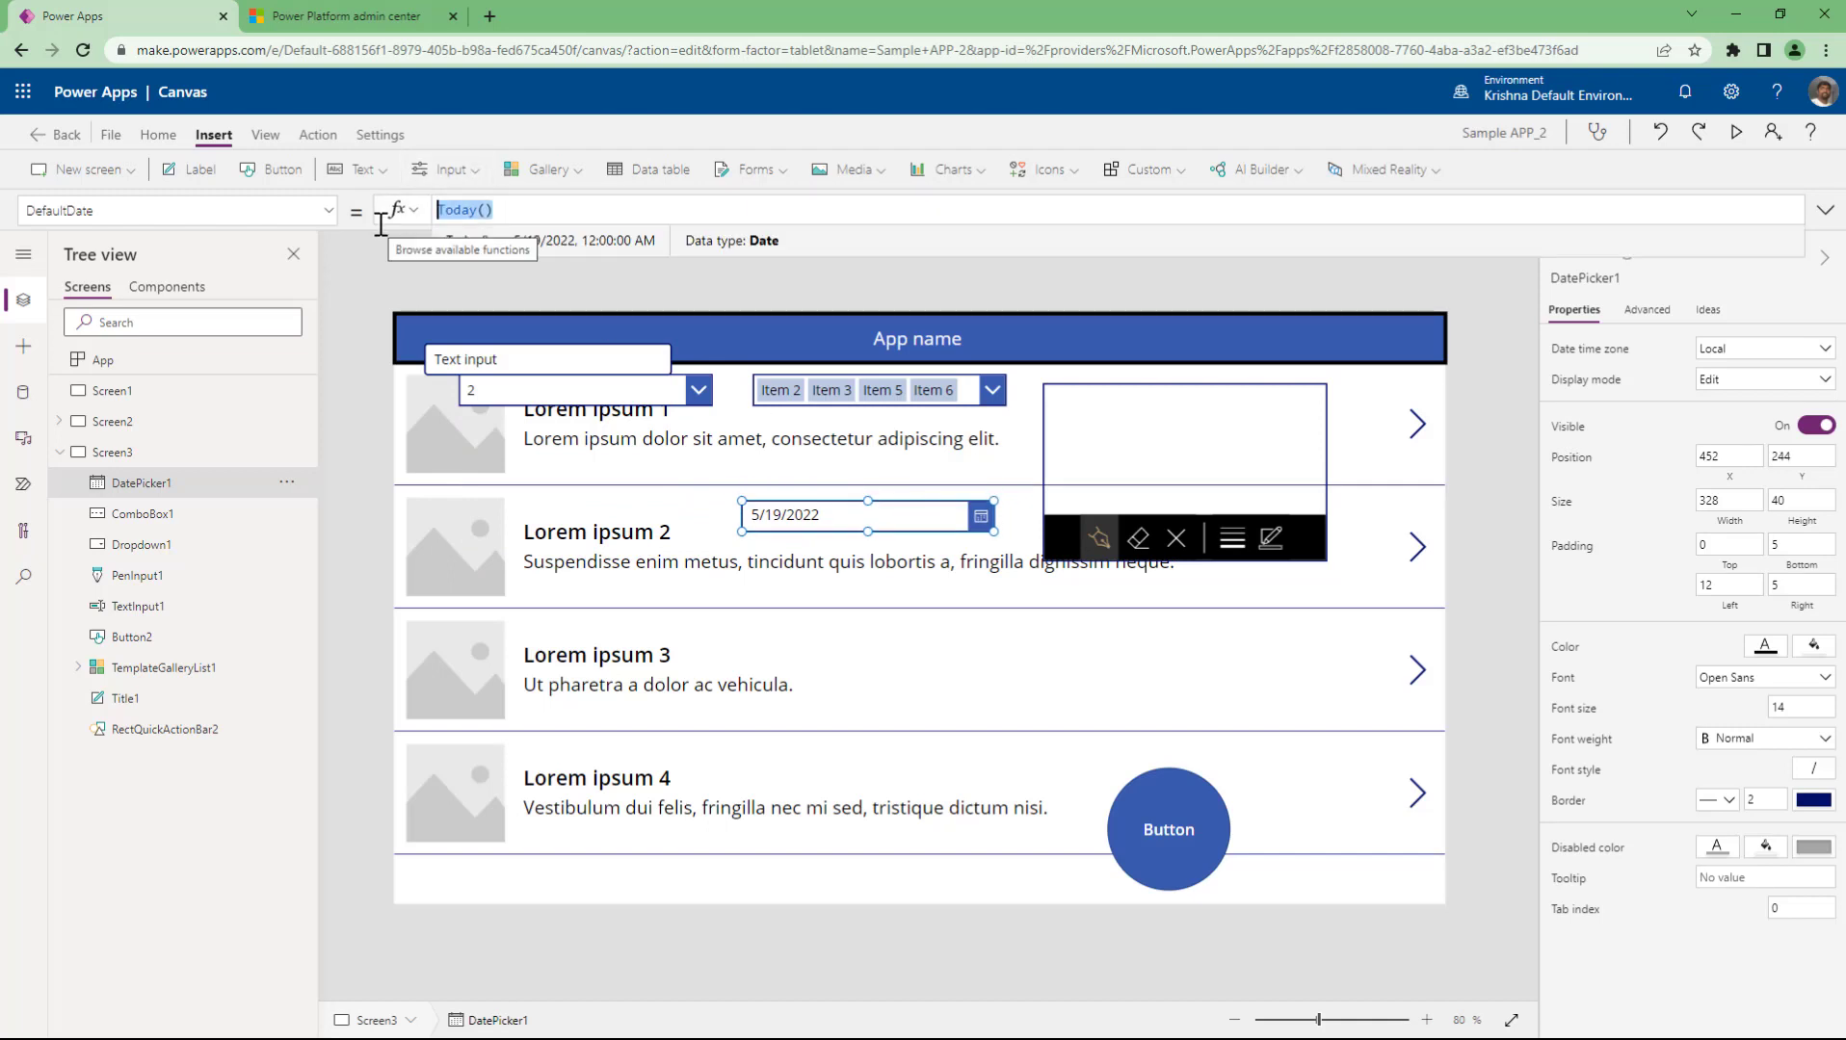
{"action": "key", "text": "BackSpace"}
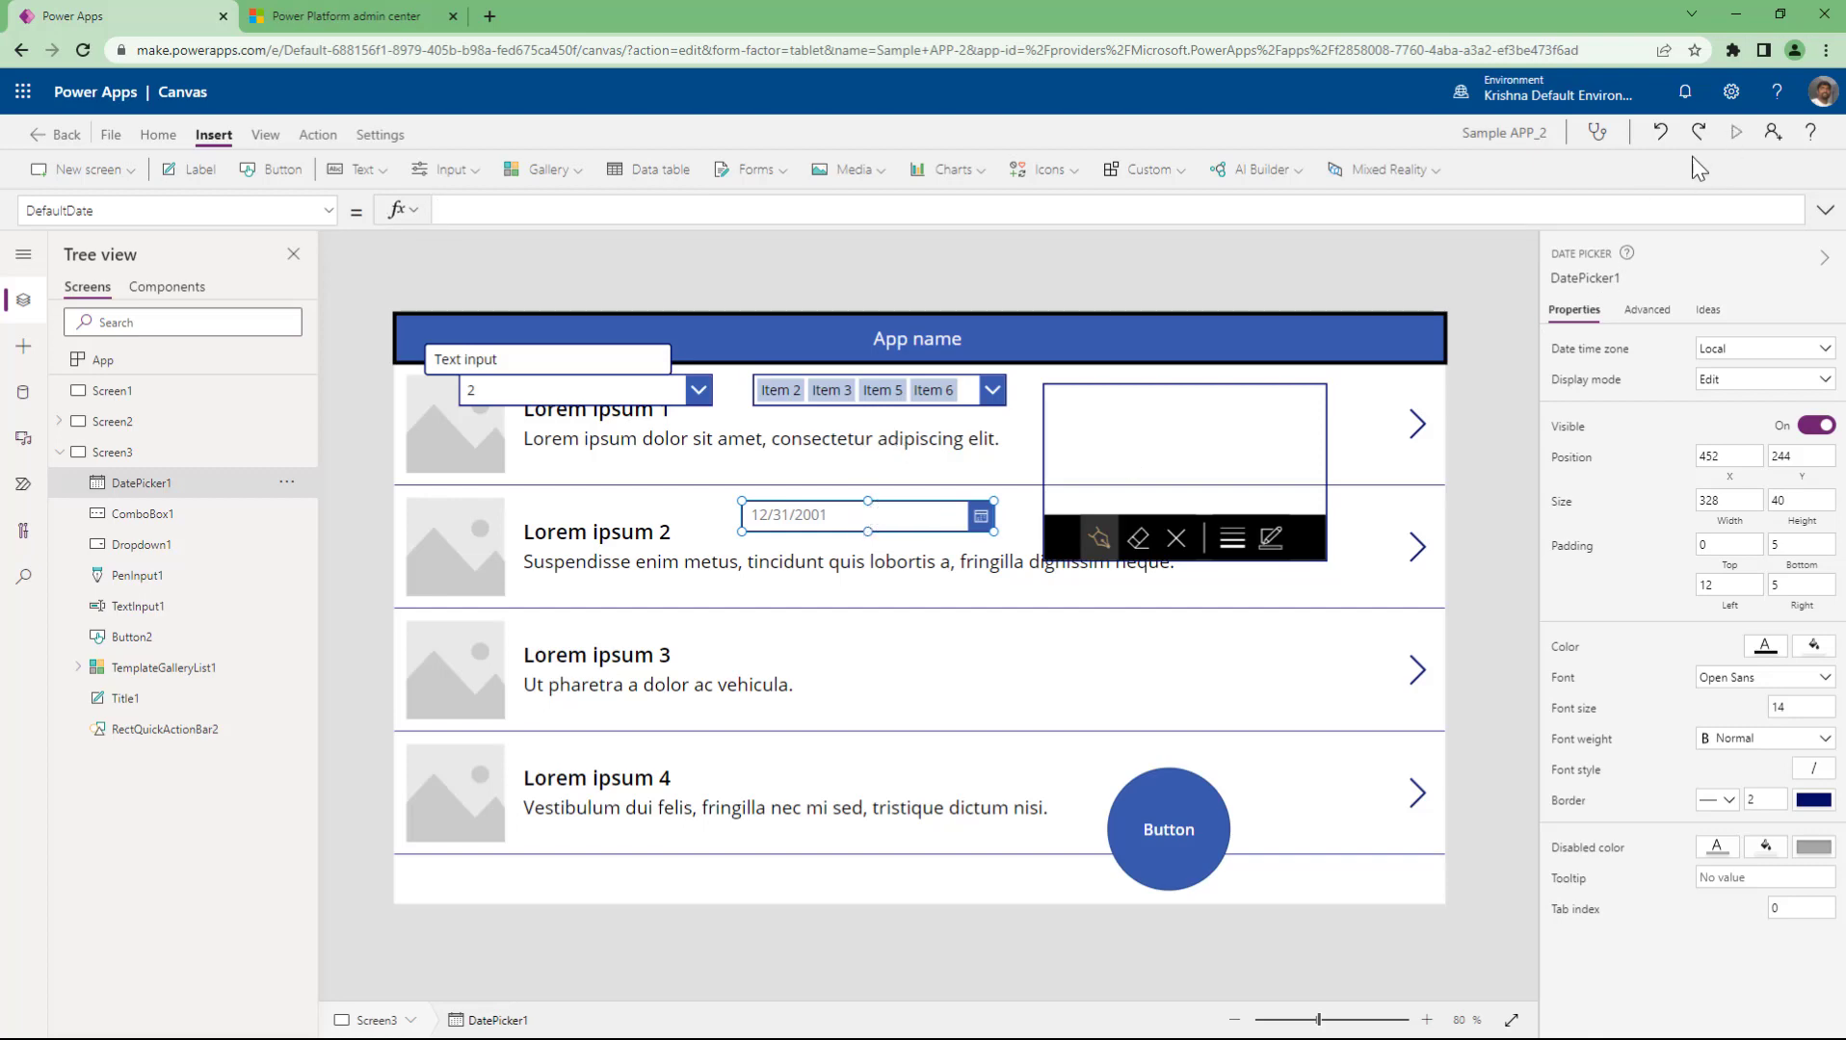
- Preview the app, pick May 17, 2022 in the date picker, and return to the editor
{"action": "key", "text": "F5"}
{"action": "left_click", "coordinate": [811, 437]}
{"action": "left_click", "coordinate": [805, 832]}
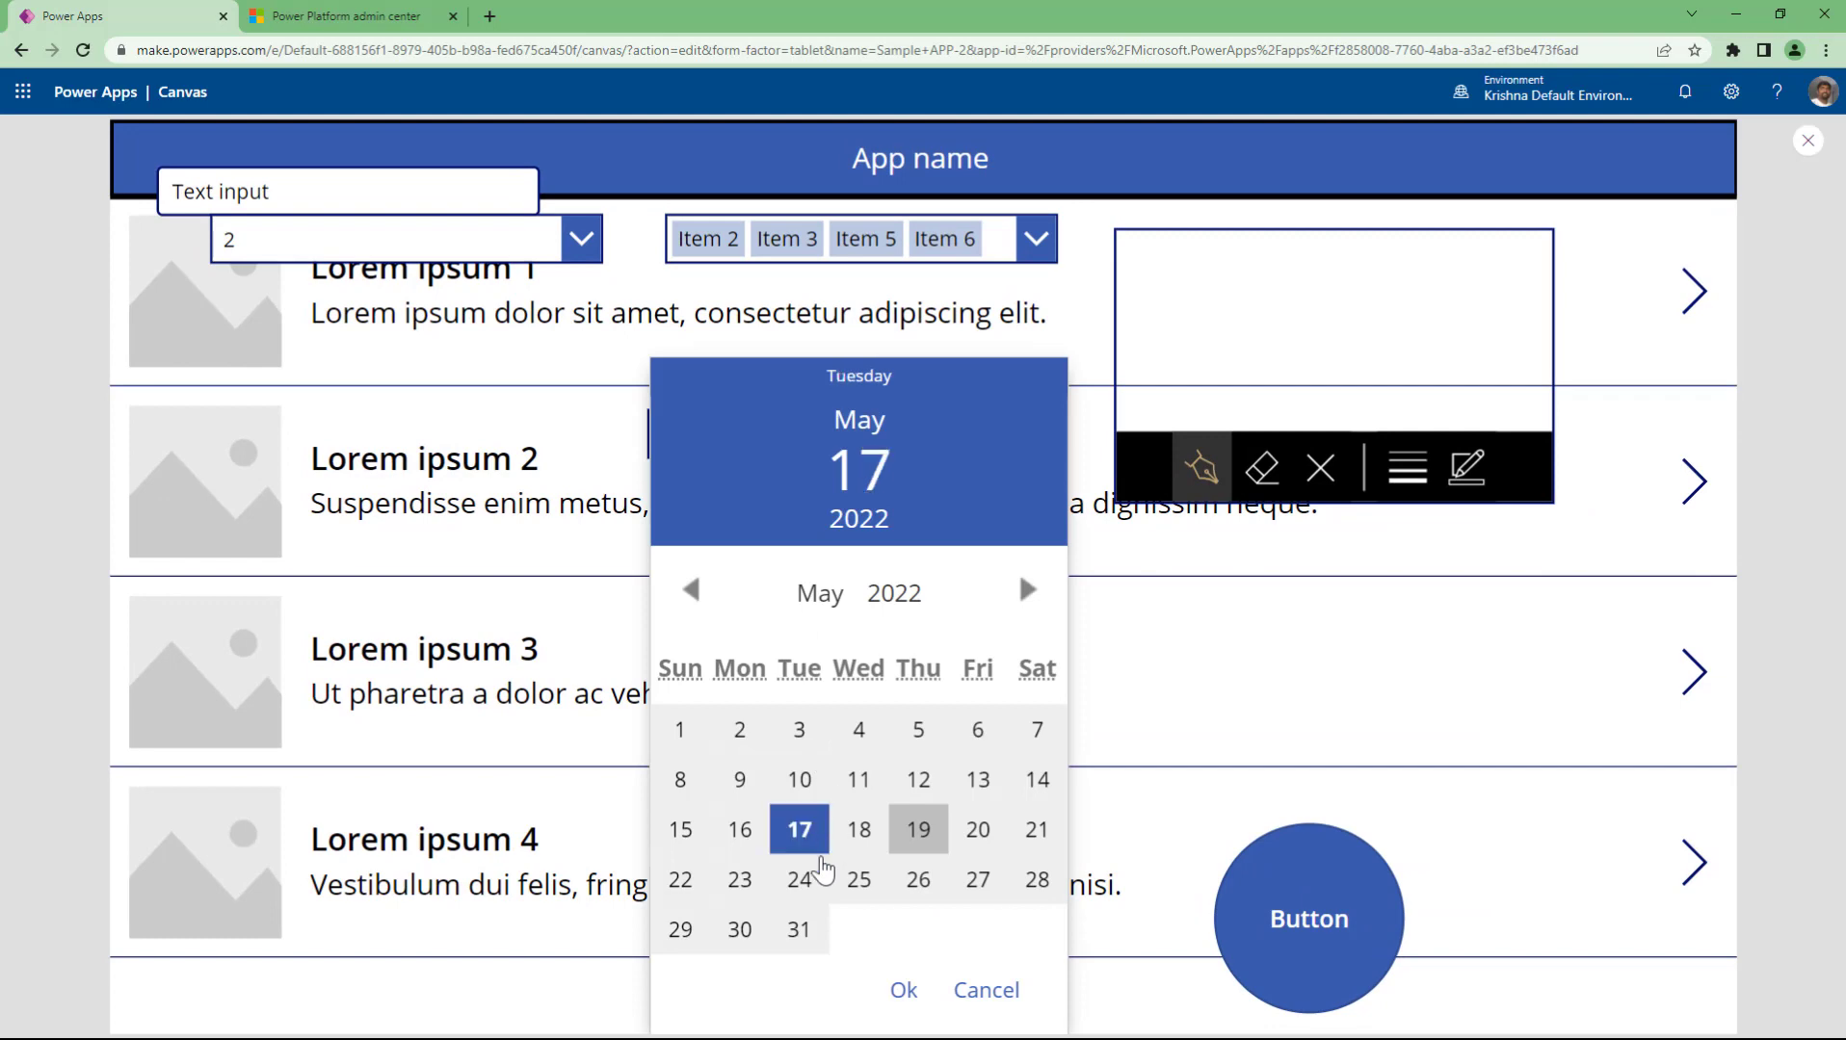
{"action": "left_click", "coordinate": [881, 1000]}
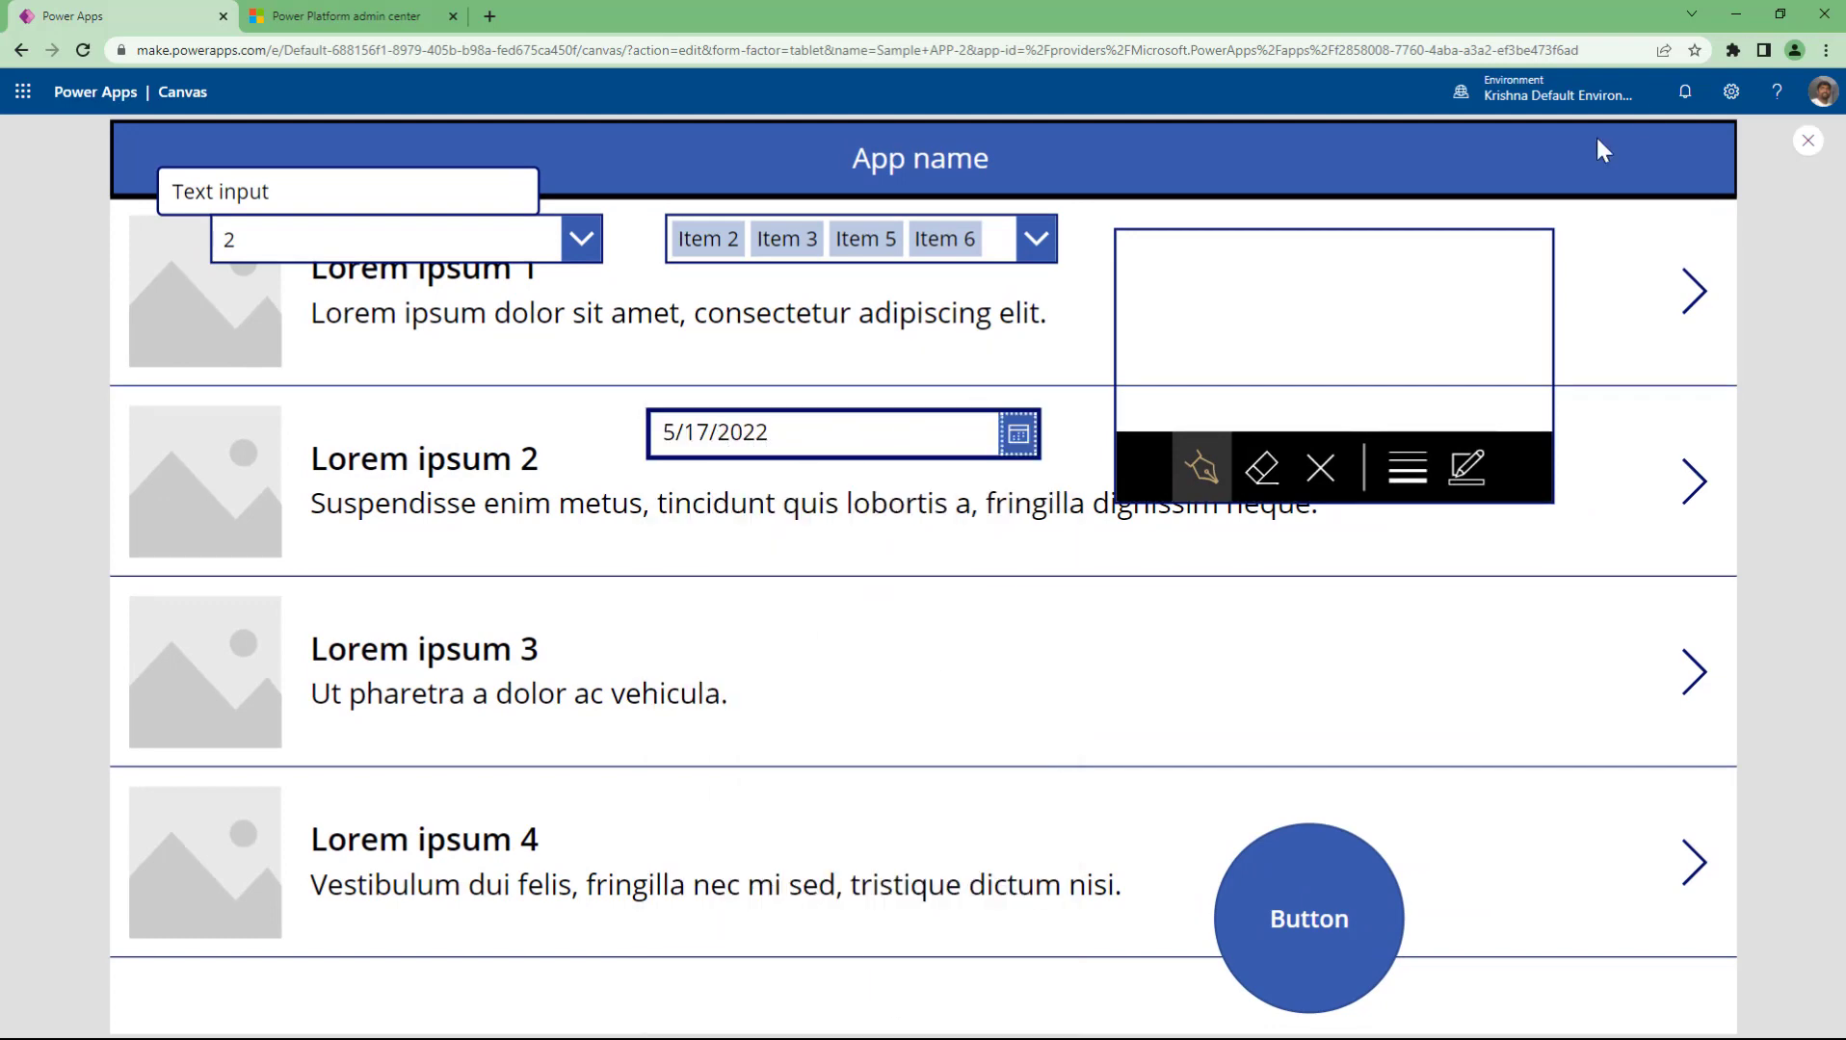
{"action": "left_click", "coordinate": [1807, 141]}
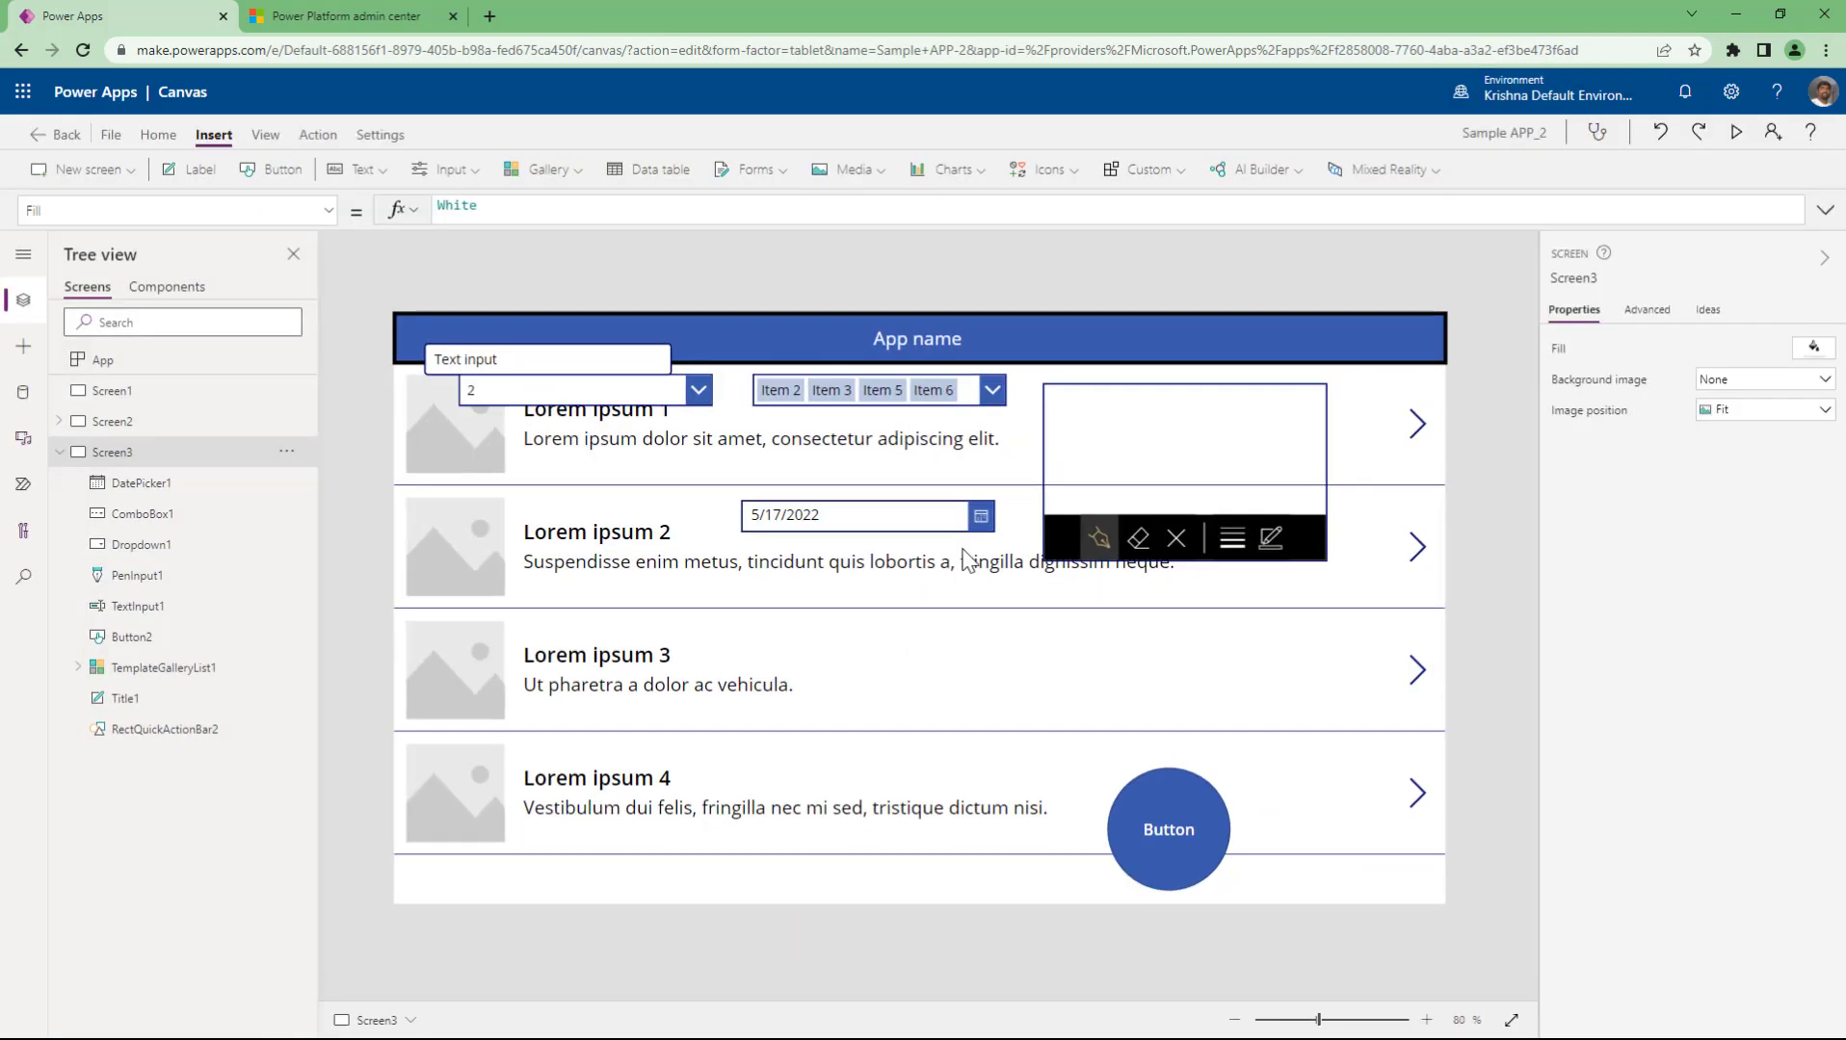
- Clear the date picker's InputTextPlaceholder formula in its advanced properties
{"action": "left_click", "coordinate": [871, 517]}
{"action": "left_click", "coordinate": [1655, 310]}
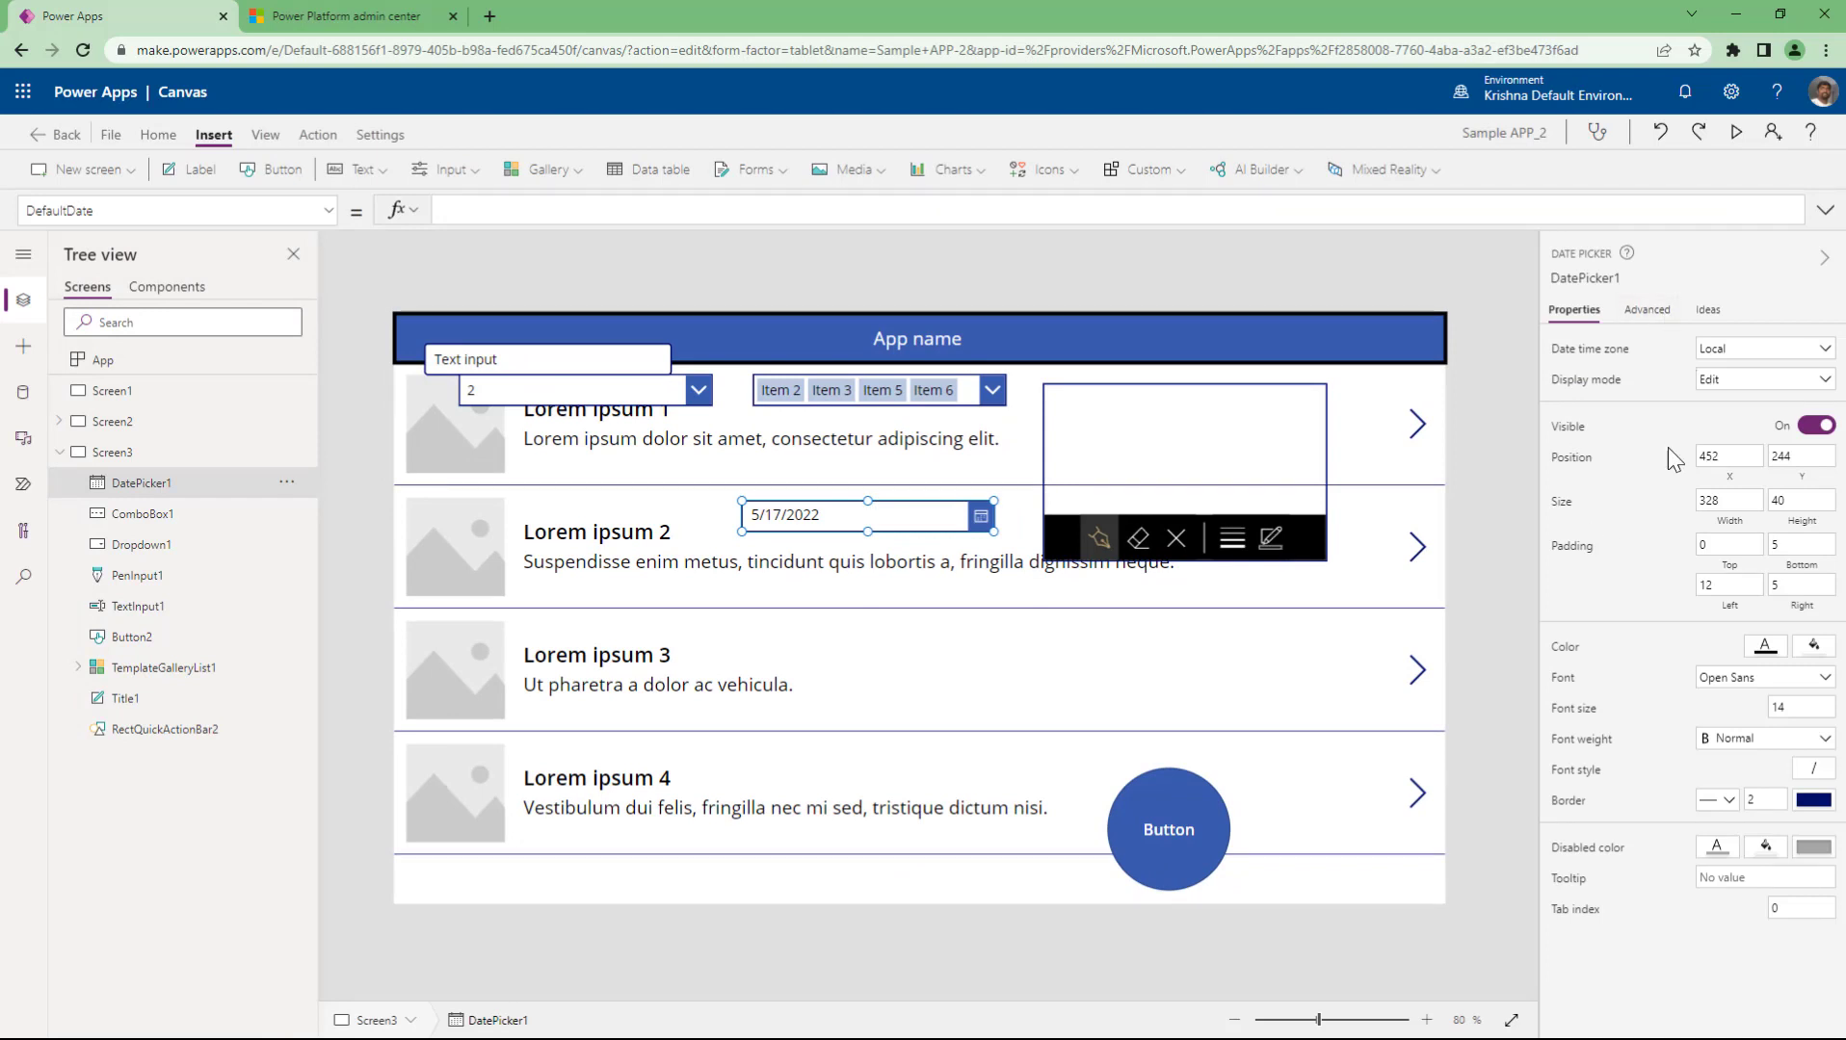
{"action": "scroll", "coordinate": [1674, 795], "scroll_direction": "down", "scroll_amount": 2}
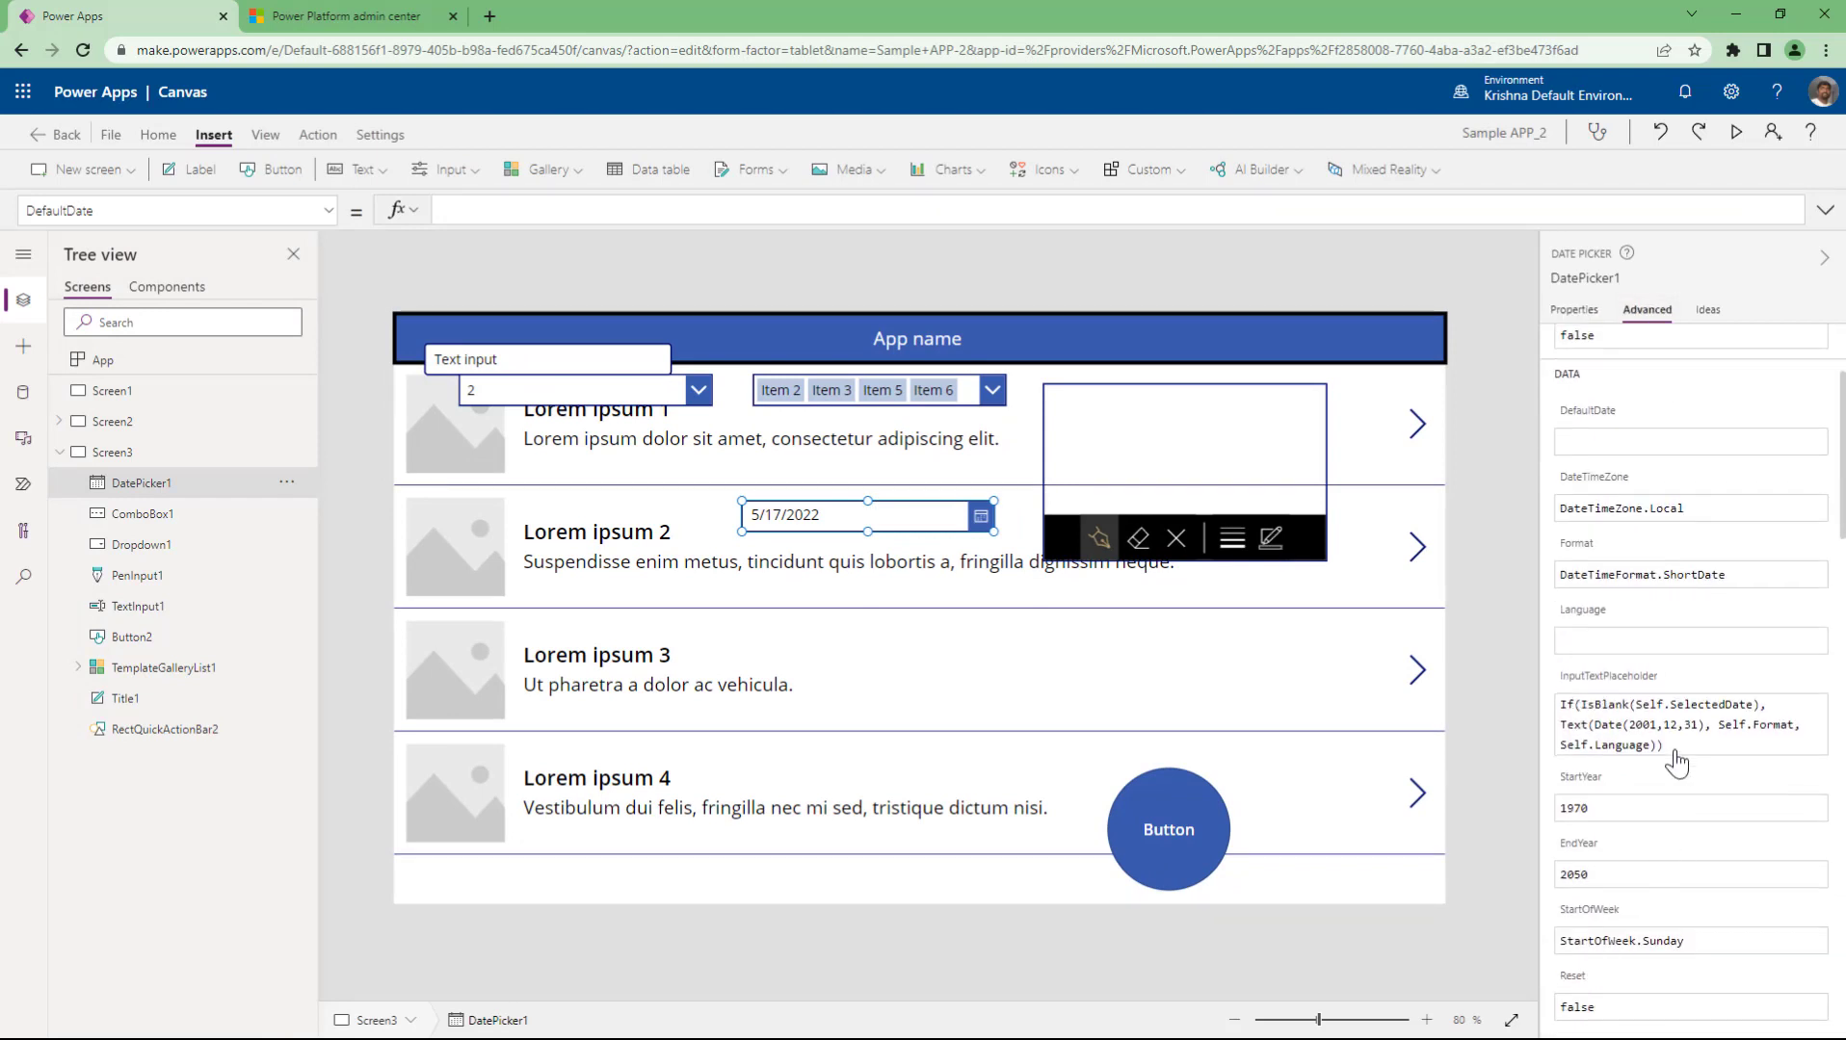
{"action": "left_click", "coordinate": [1559, 711]}
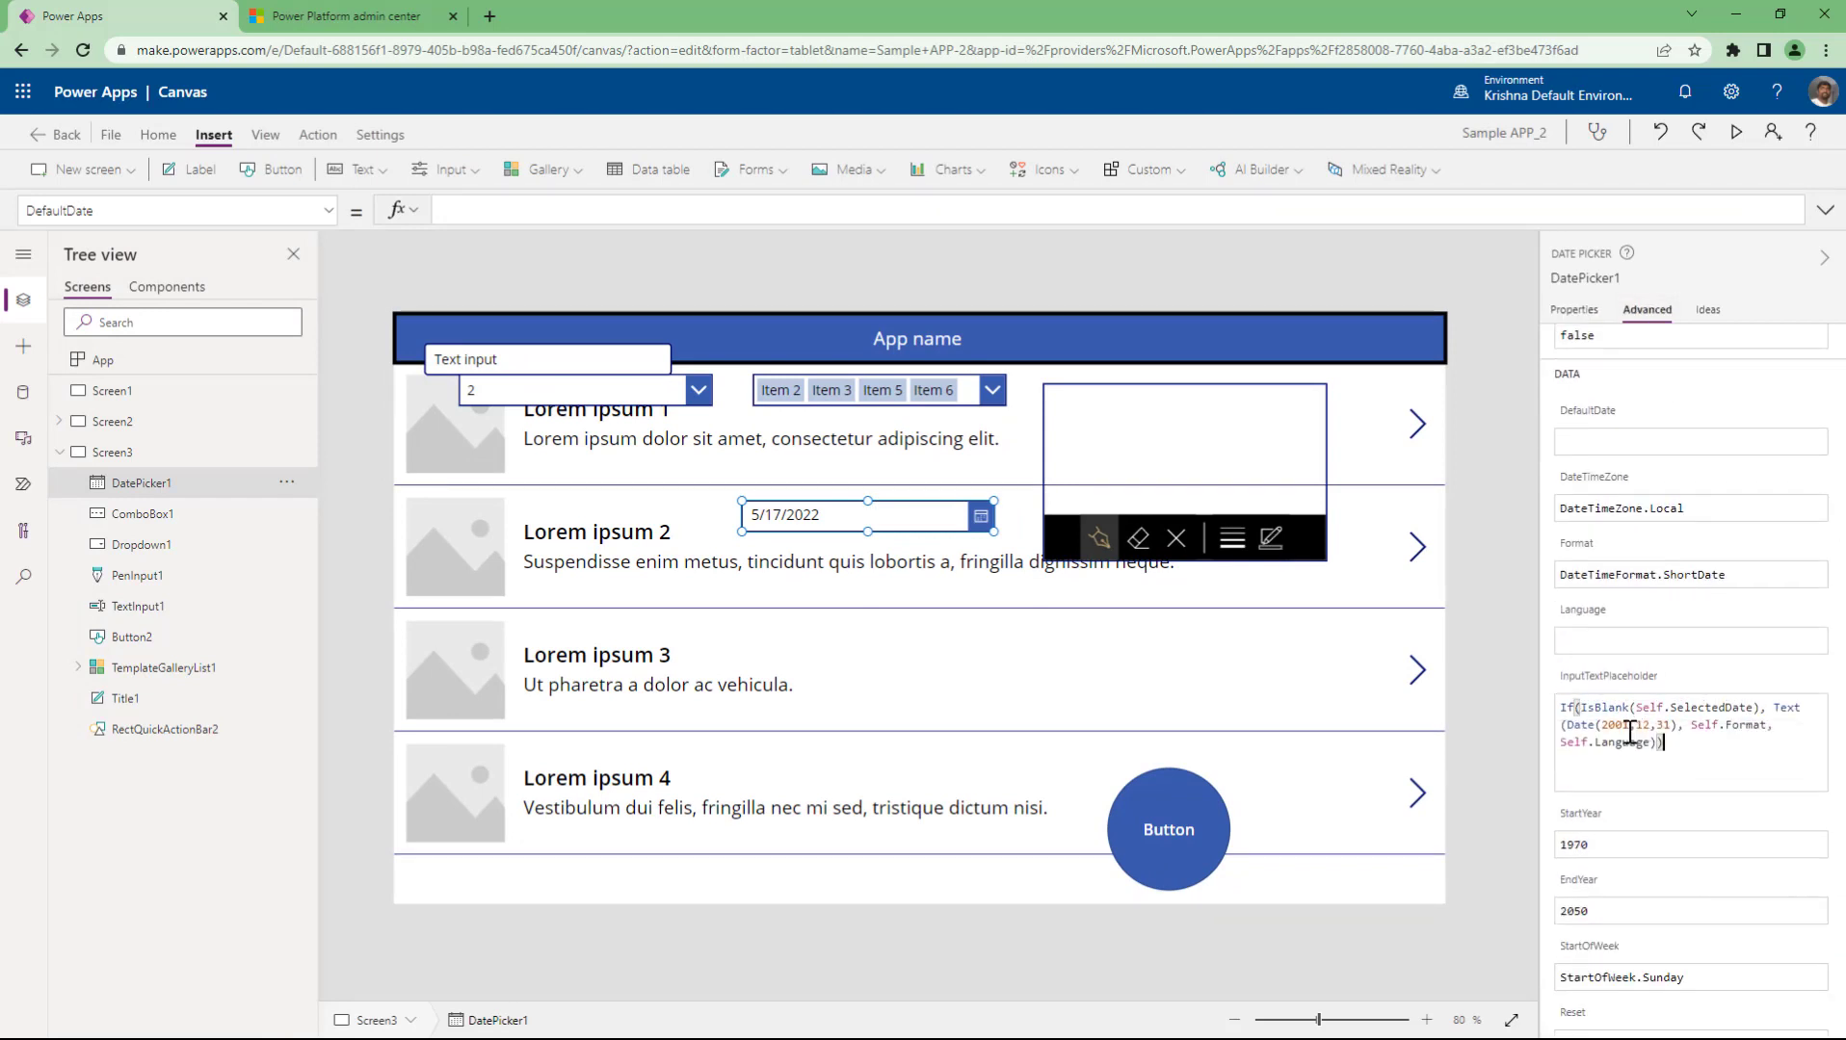
{"action": "key", "text": "ctrl+a"}
{"action": "key", "text": "BackSpace"}
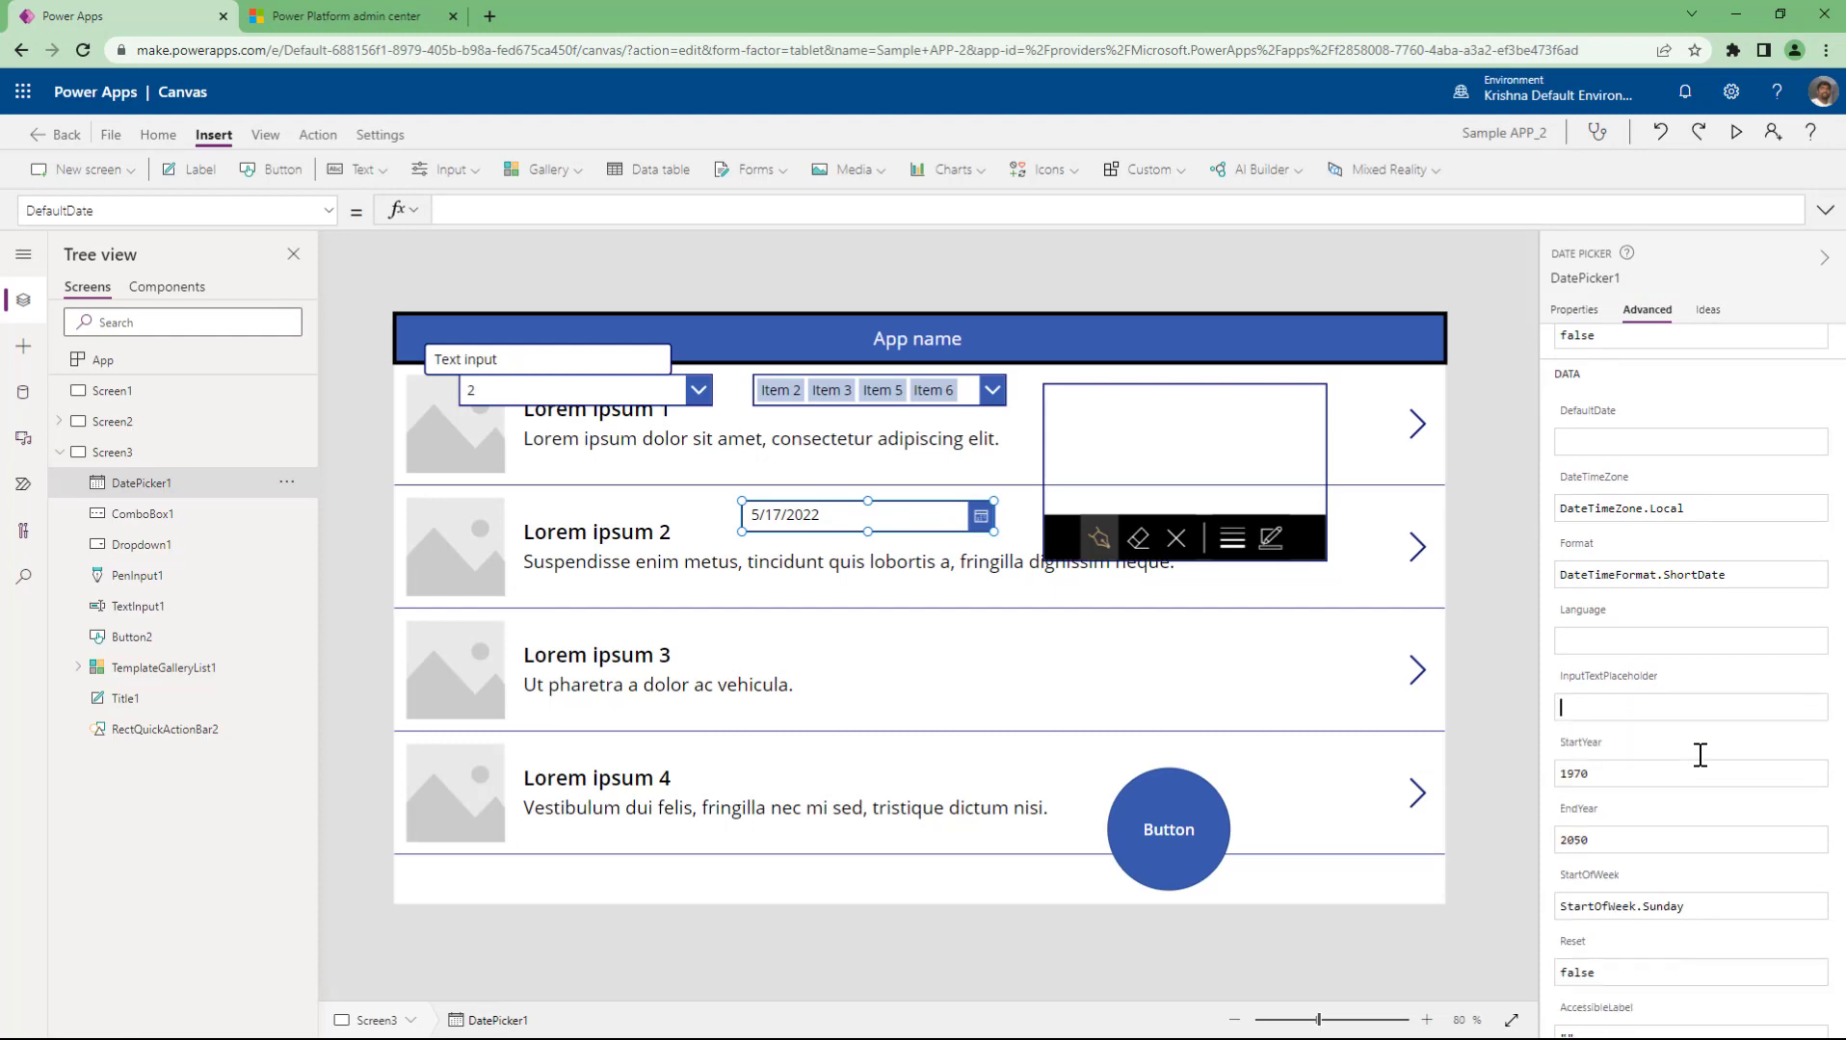
- Preview the app, open the date picker's calendar, cancel it without changing the date, and close the preview
{"action": "left_click", "coordinate": [1736, 131]}
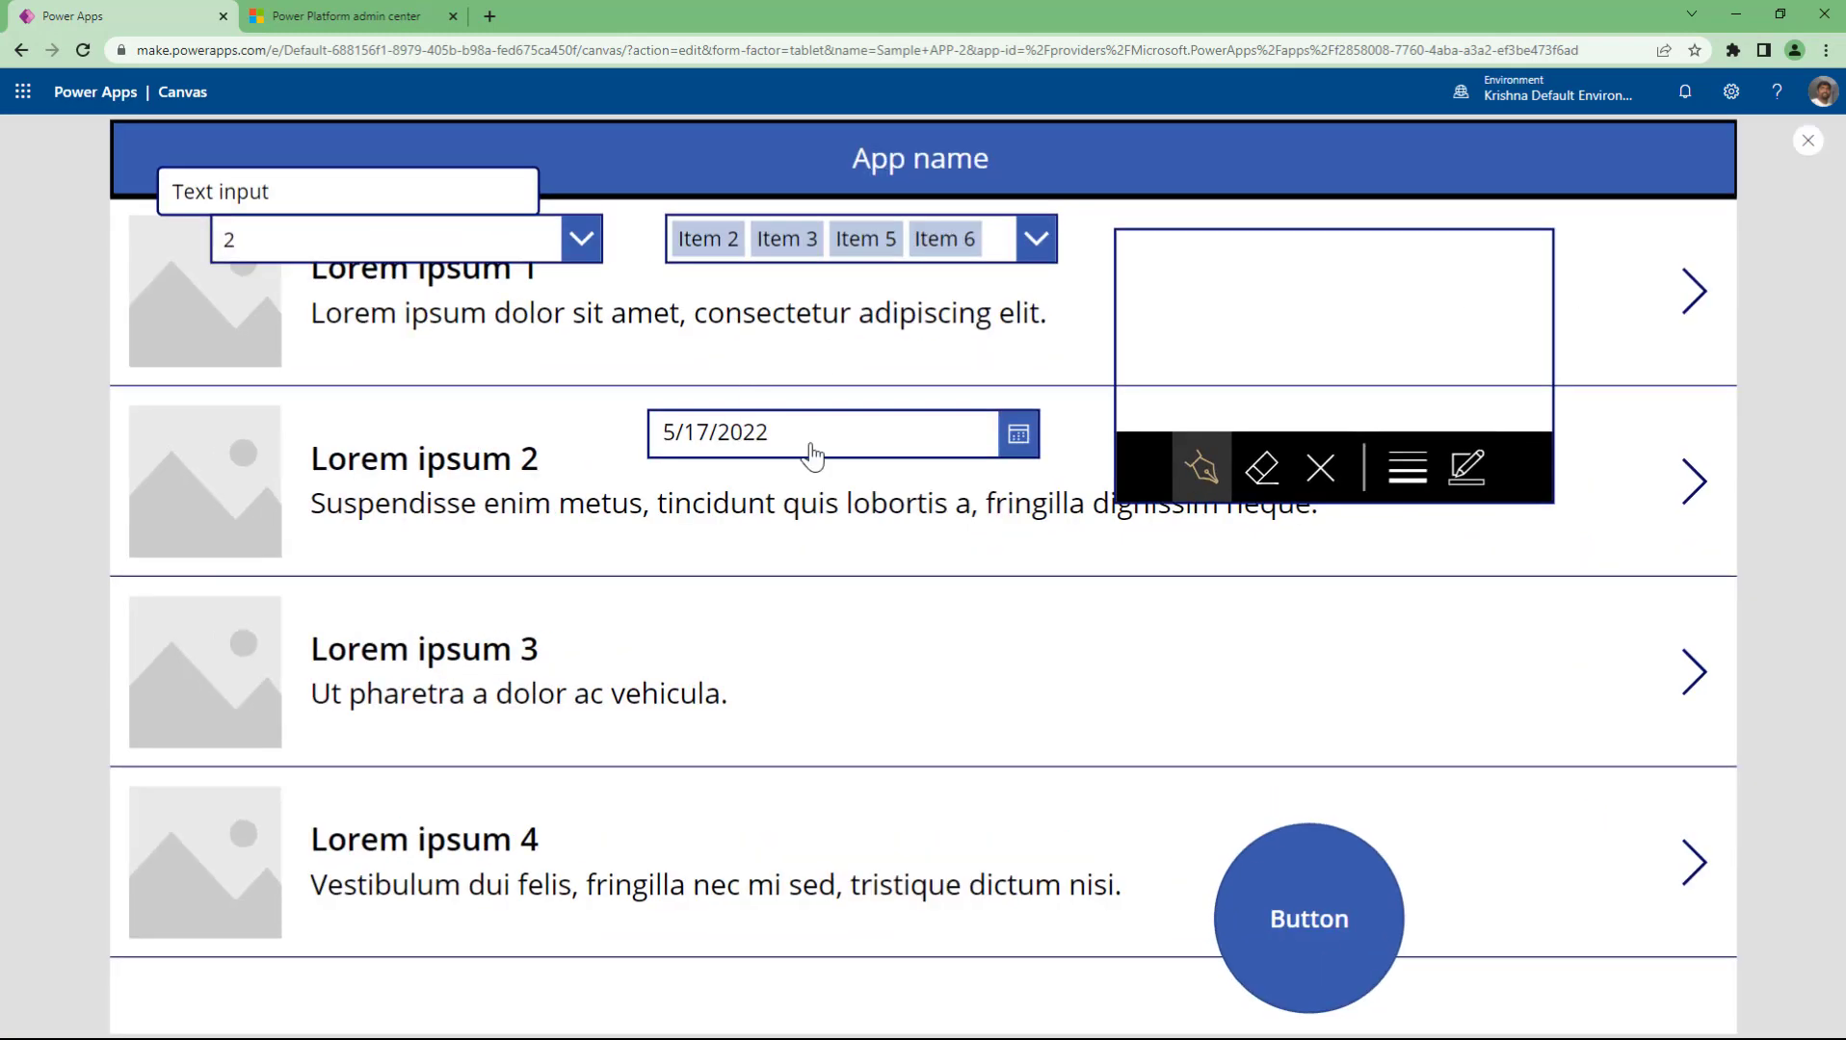
{"action": "left_click", "coordinate": [807, 435]}
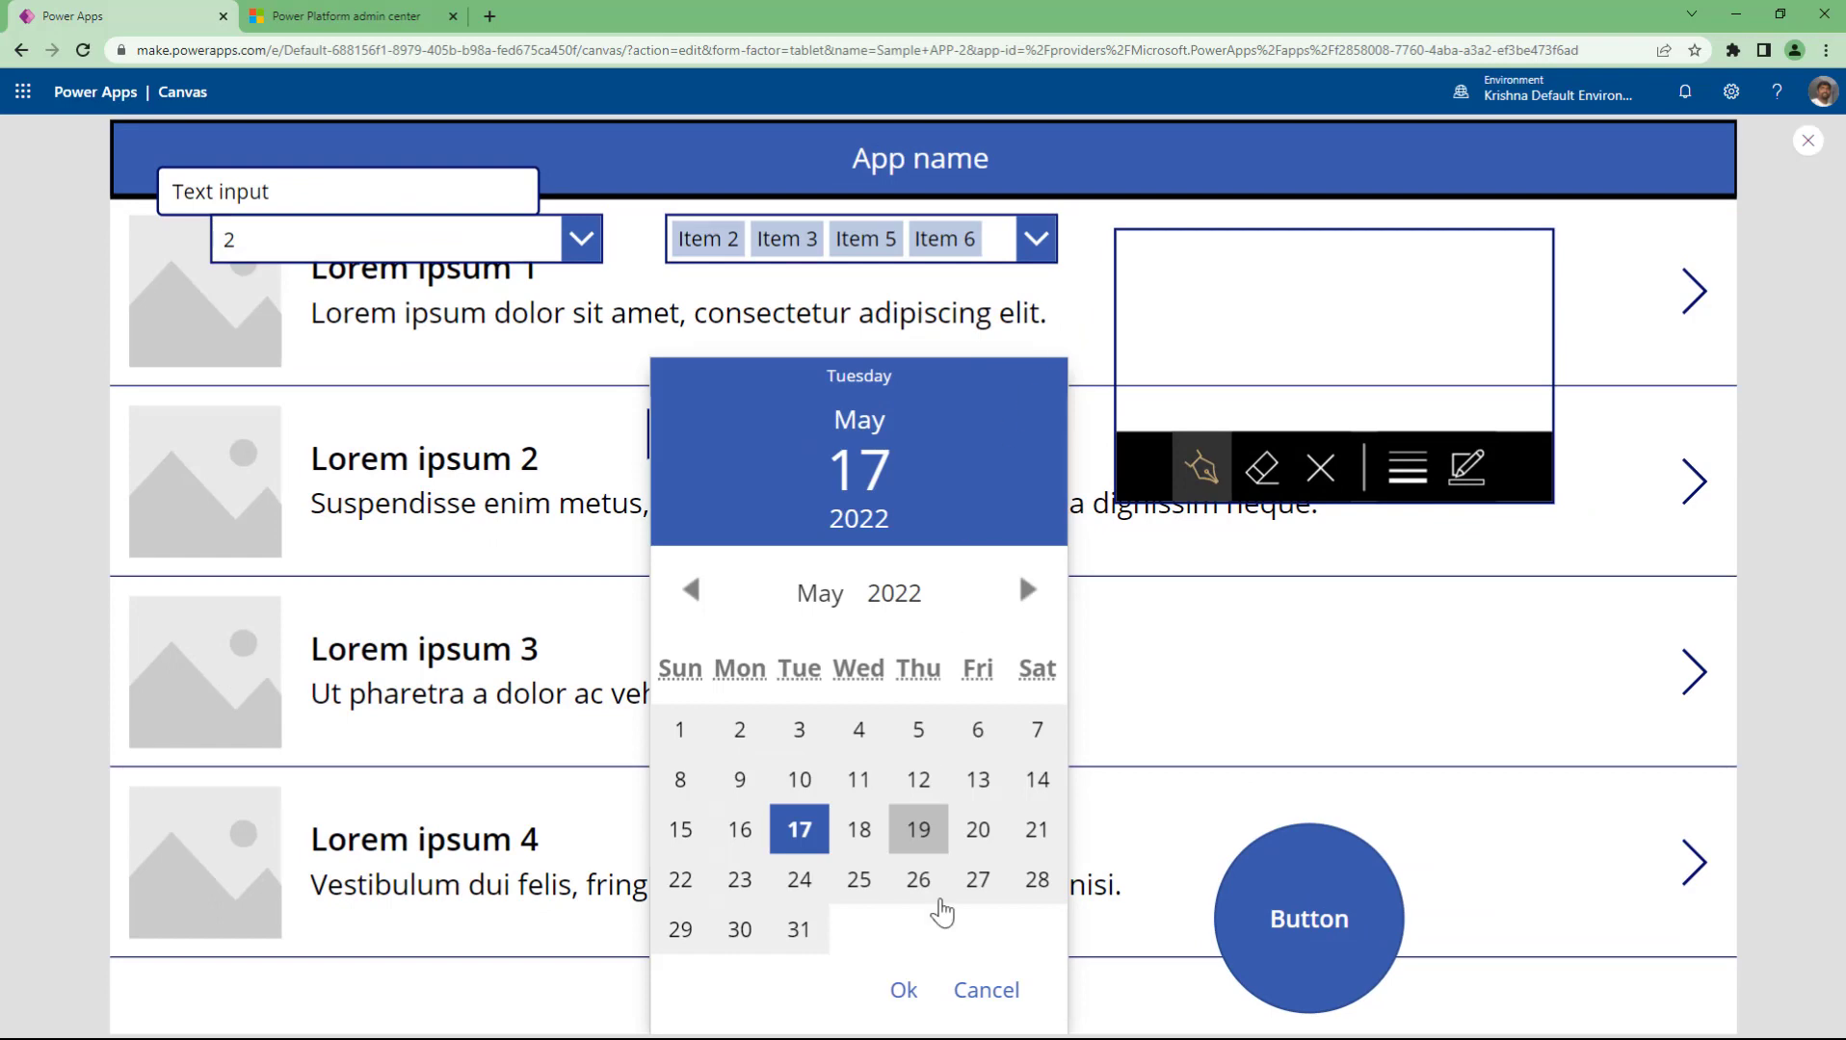
{"action": "left_click", "coordinate": [988, 997]}
{"action": "left_click", "coordinate": [1806, 143]}
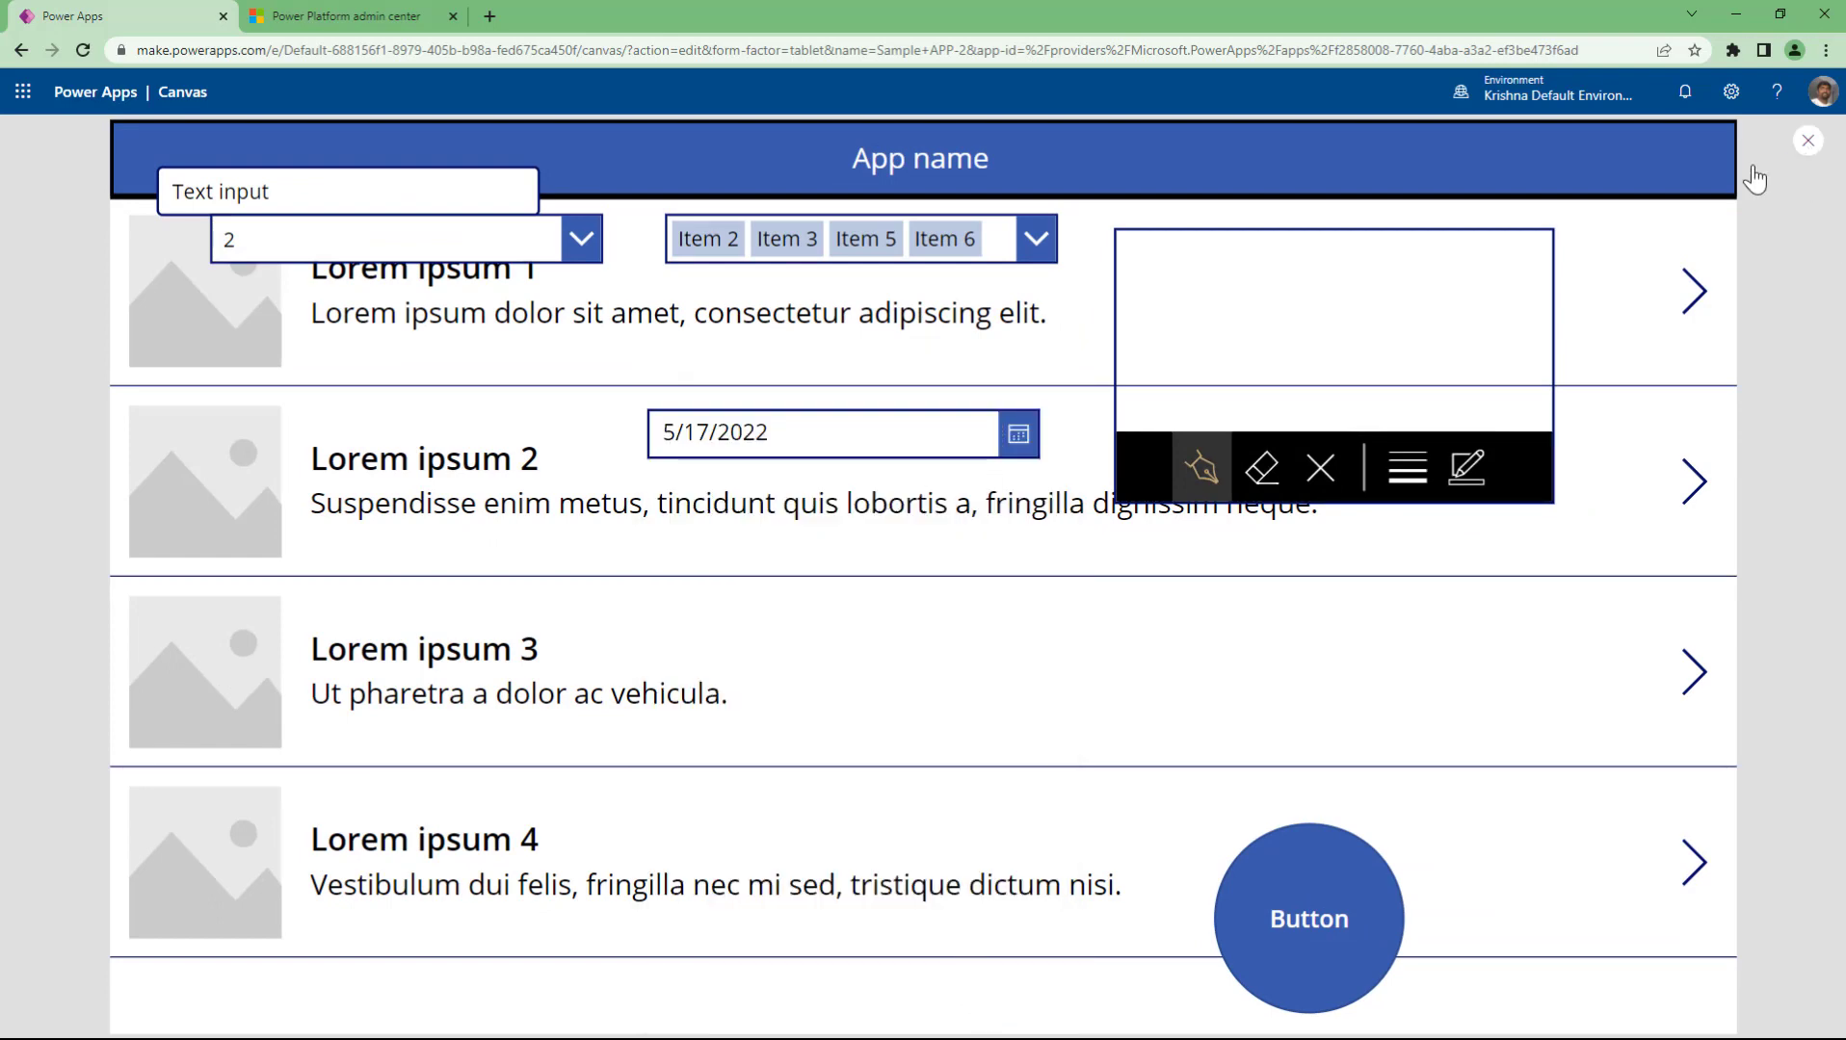
- Find the editable setting in the date picker's advanced properties and set IsEditable to true
{"action": "left_click", "coordinate": [926, 517]}
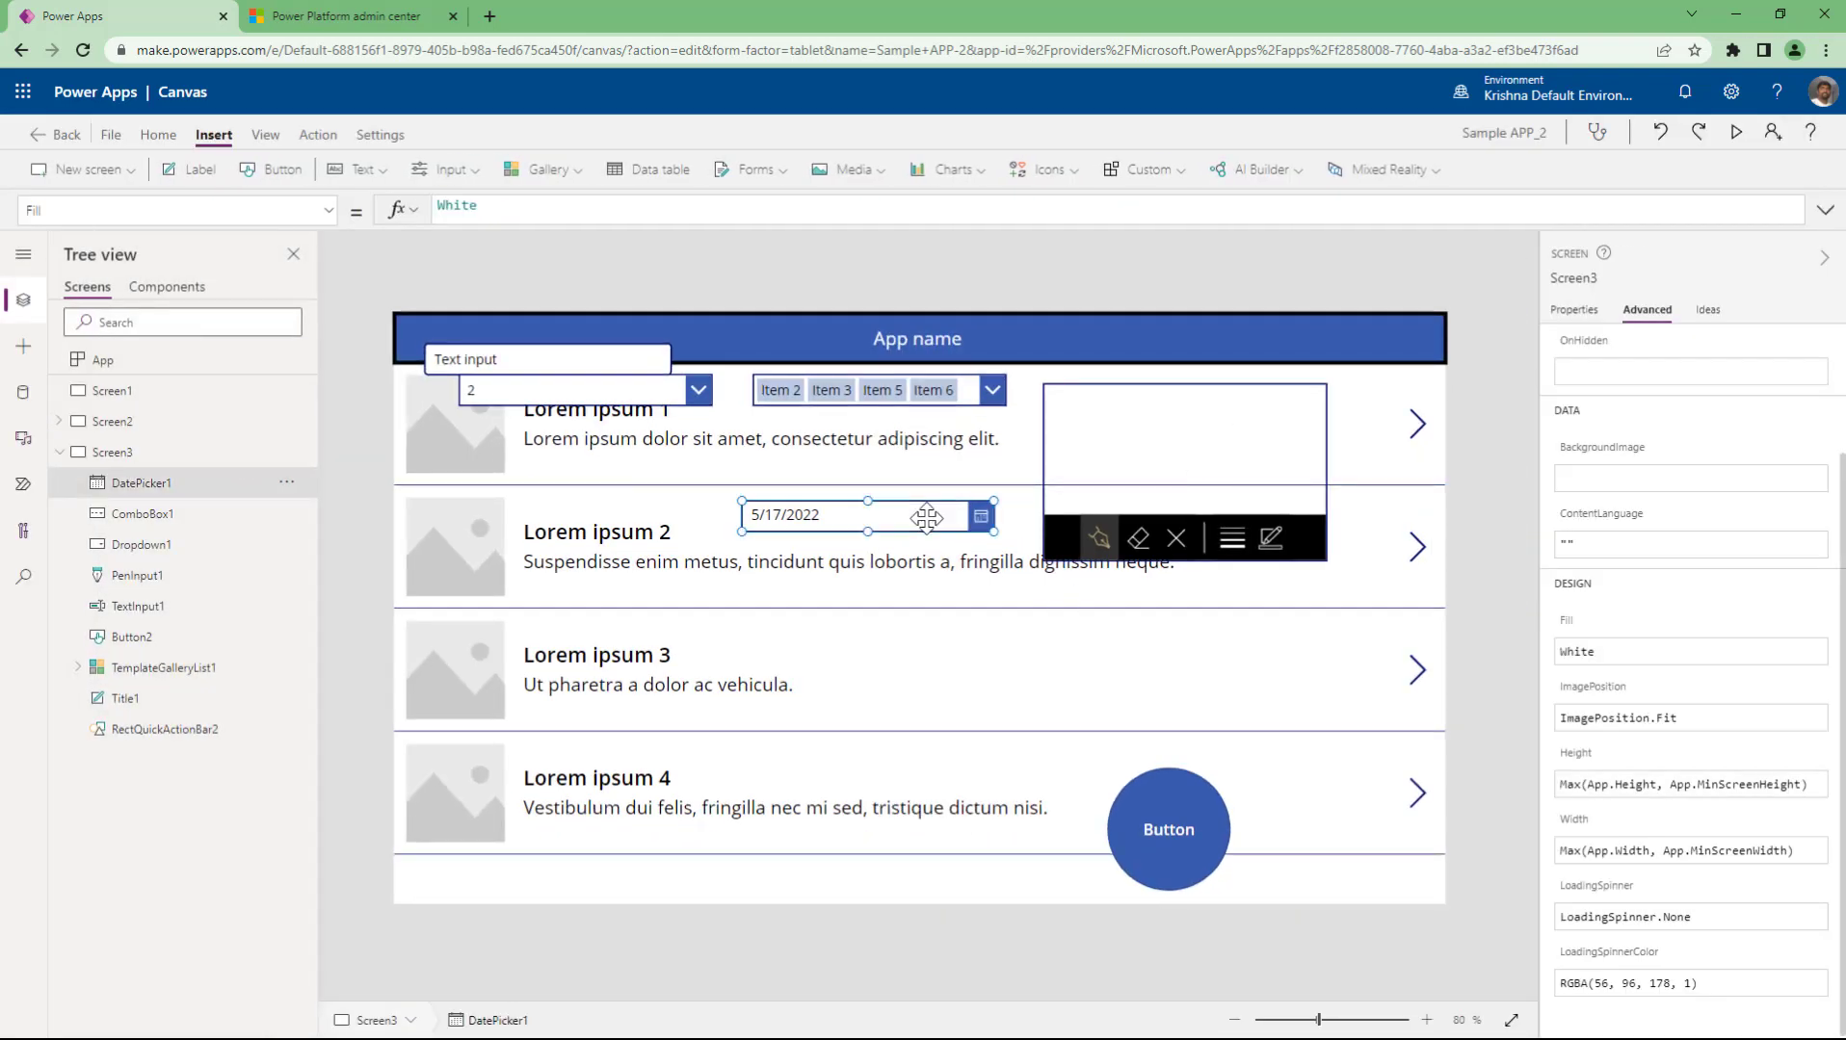
{"action": "left_click", "coordinate": [1576, 312]}
{"action": "left_click", "coordinate": [1648, 311]}
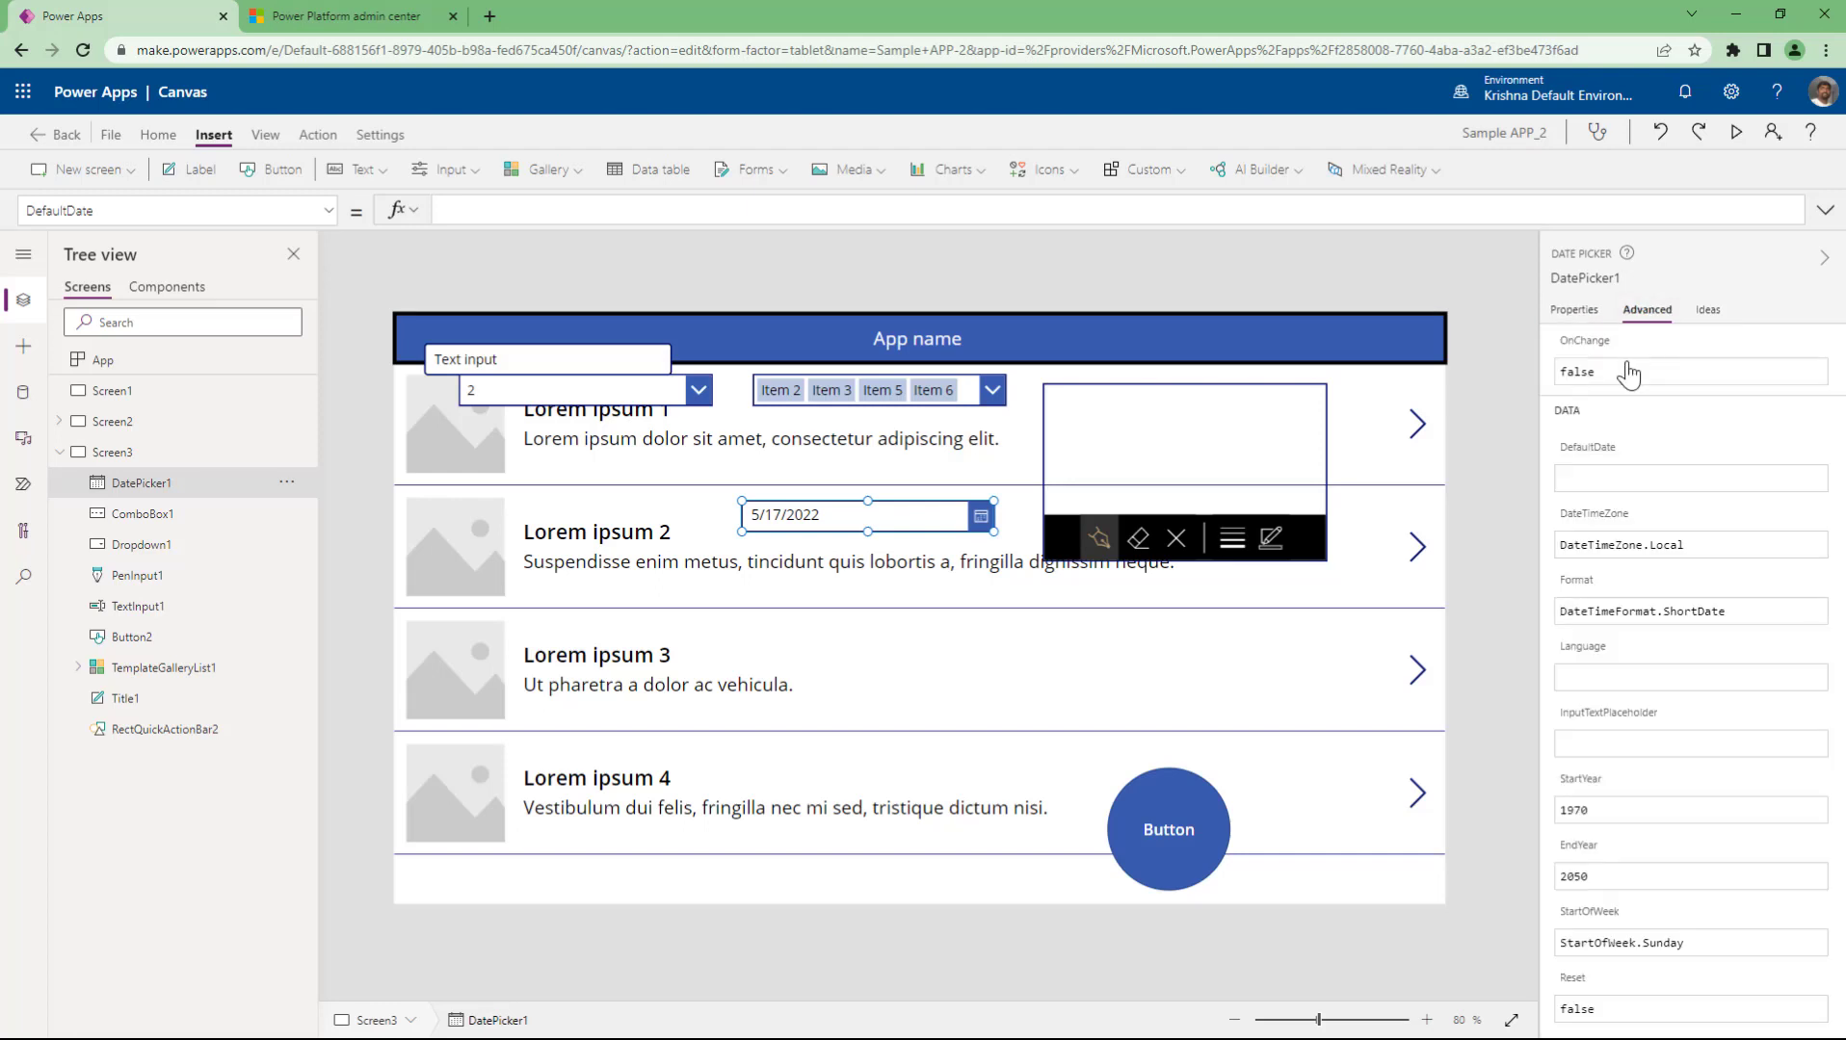
{"action": "scroll", "coordinate": [1659, 504], "scroll_direction": "down", "scroll_amount": 2}
{"action": "scroll", "coordinate": [1659, 504], "scroll_direction": "up", "scroll_amount": 2}
{"action": "left_click", "coordinate": [1646, 351]}
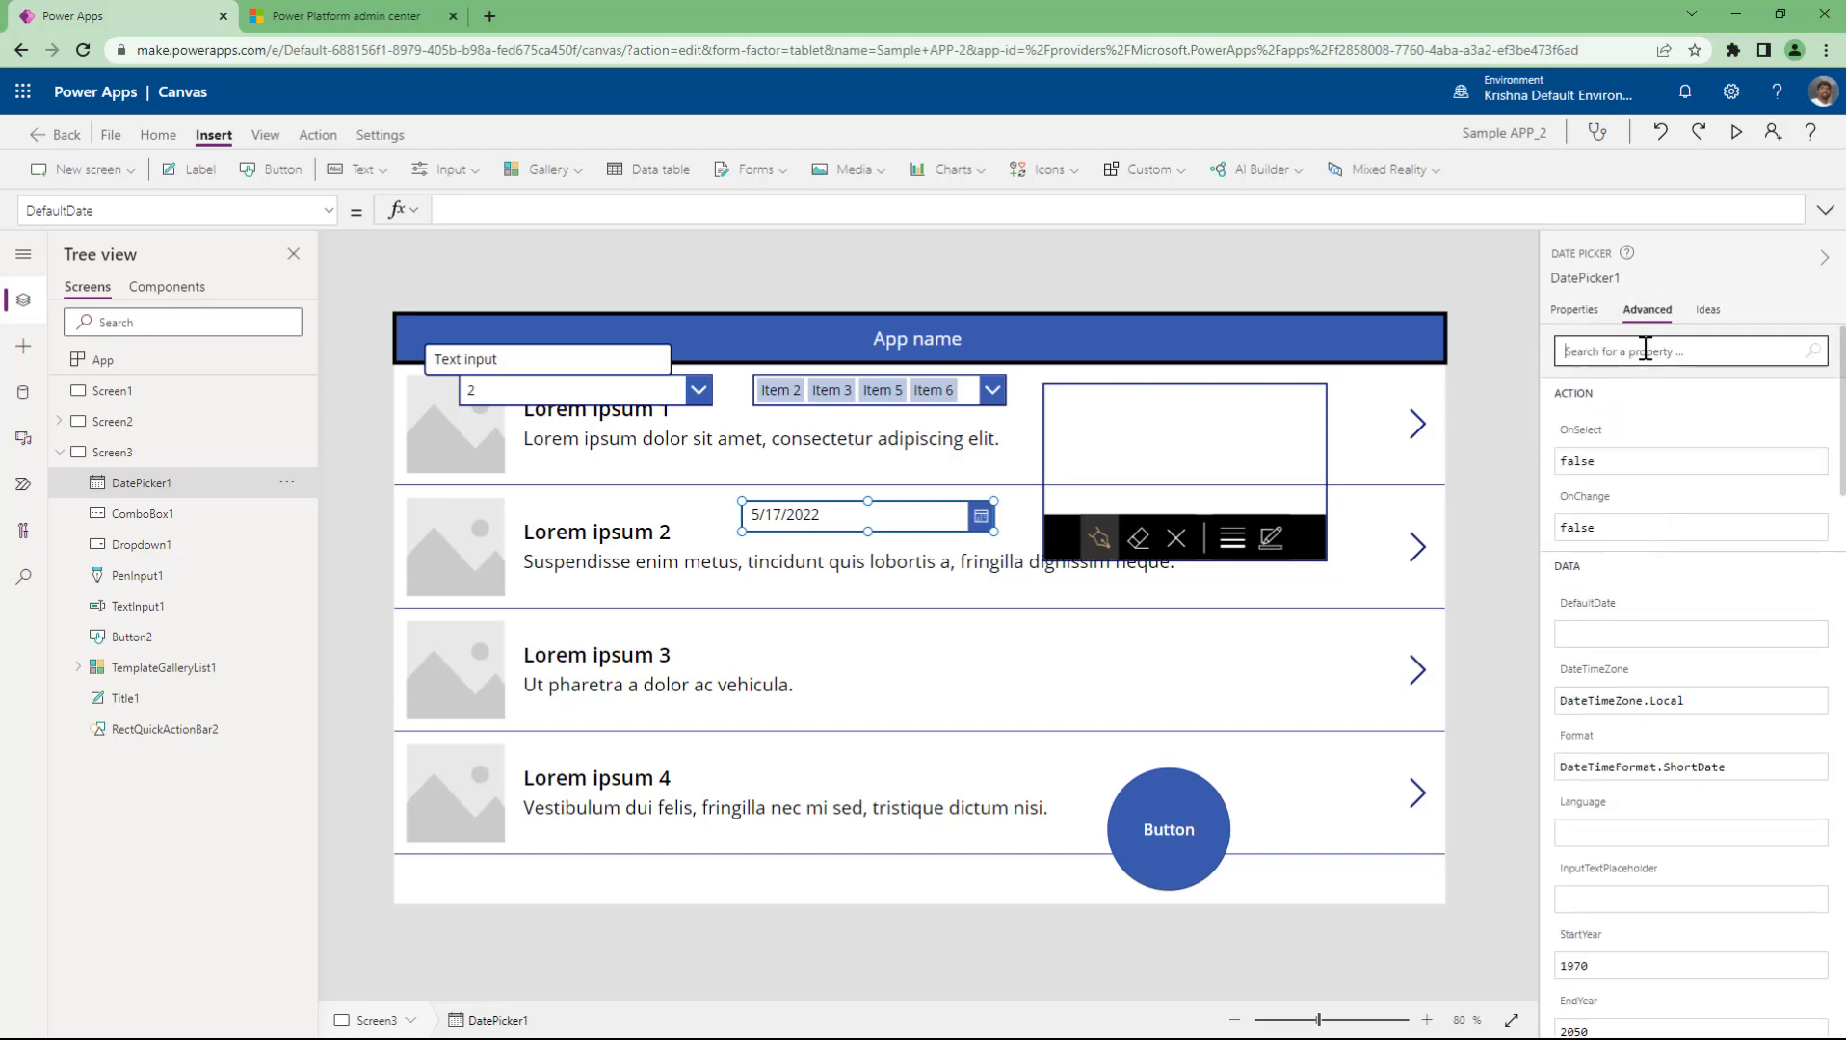
{"action": "type", "text": "edit"}
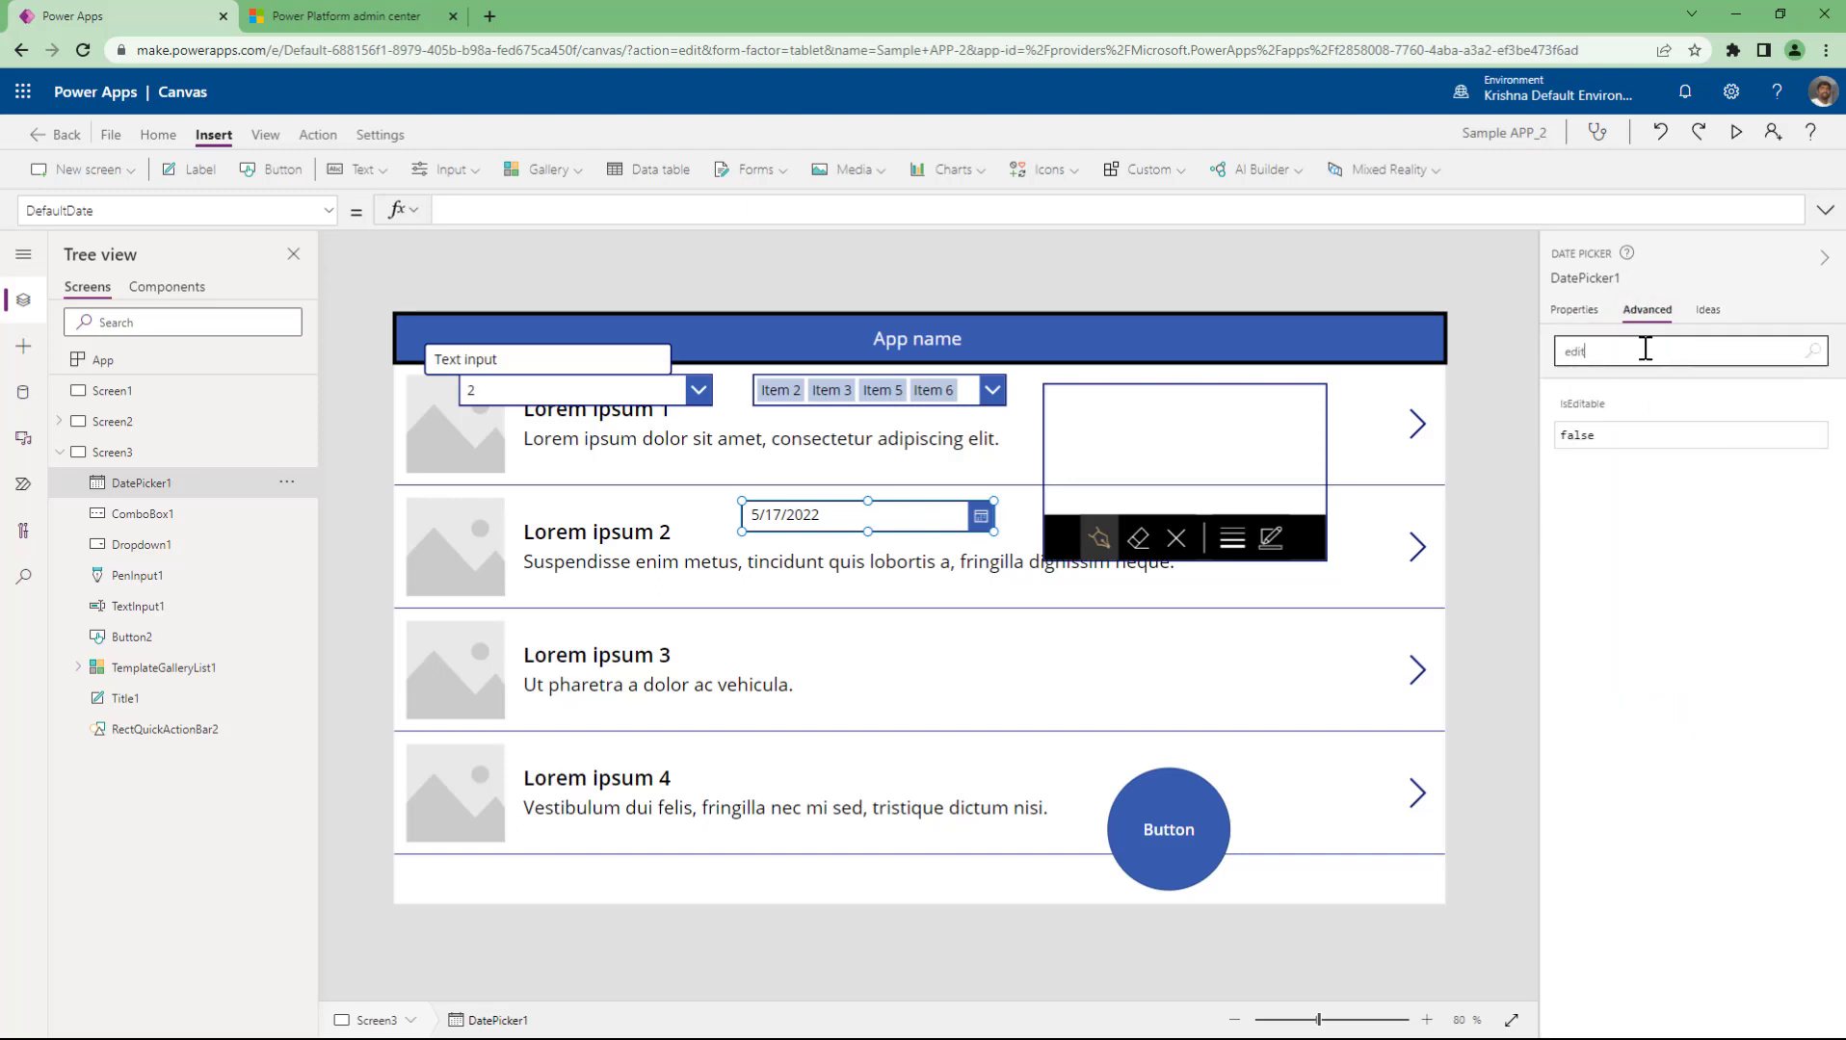
{"action": "left_click", "coordinate": [1599, 439]}
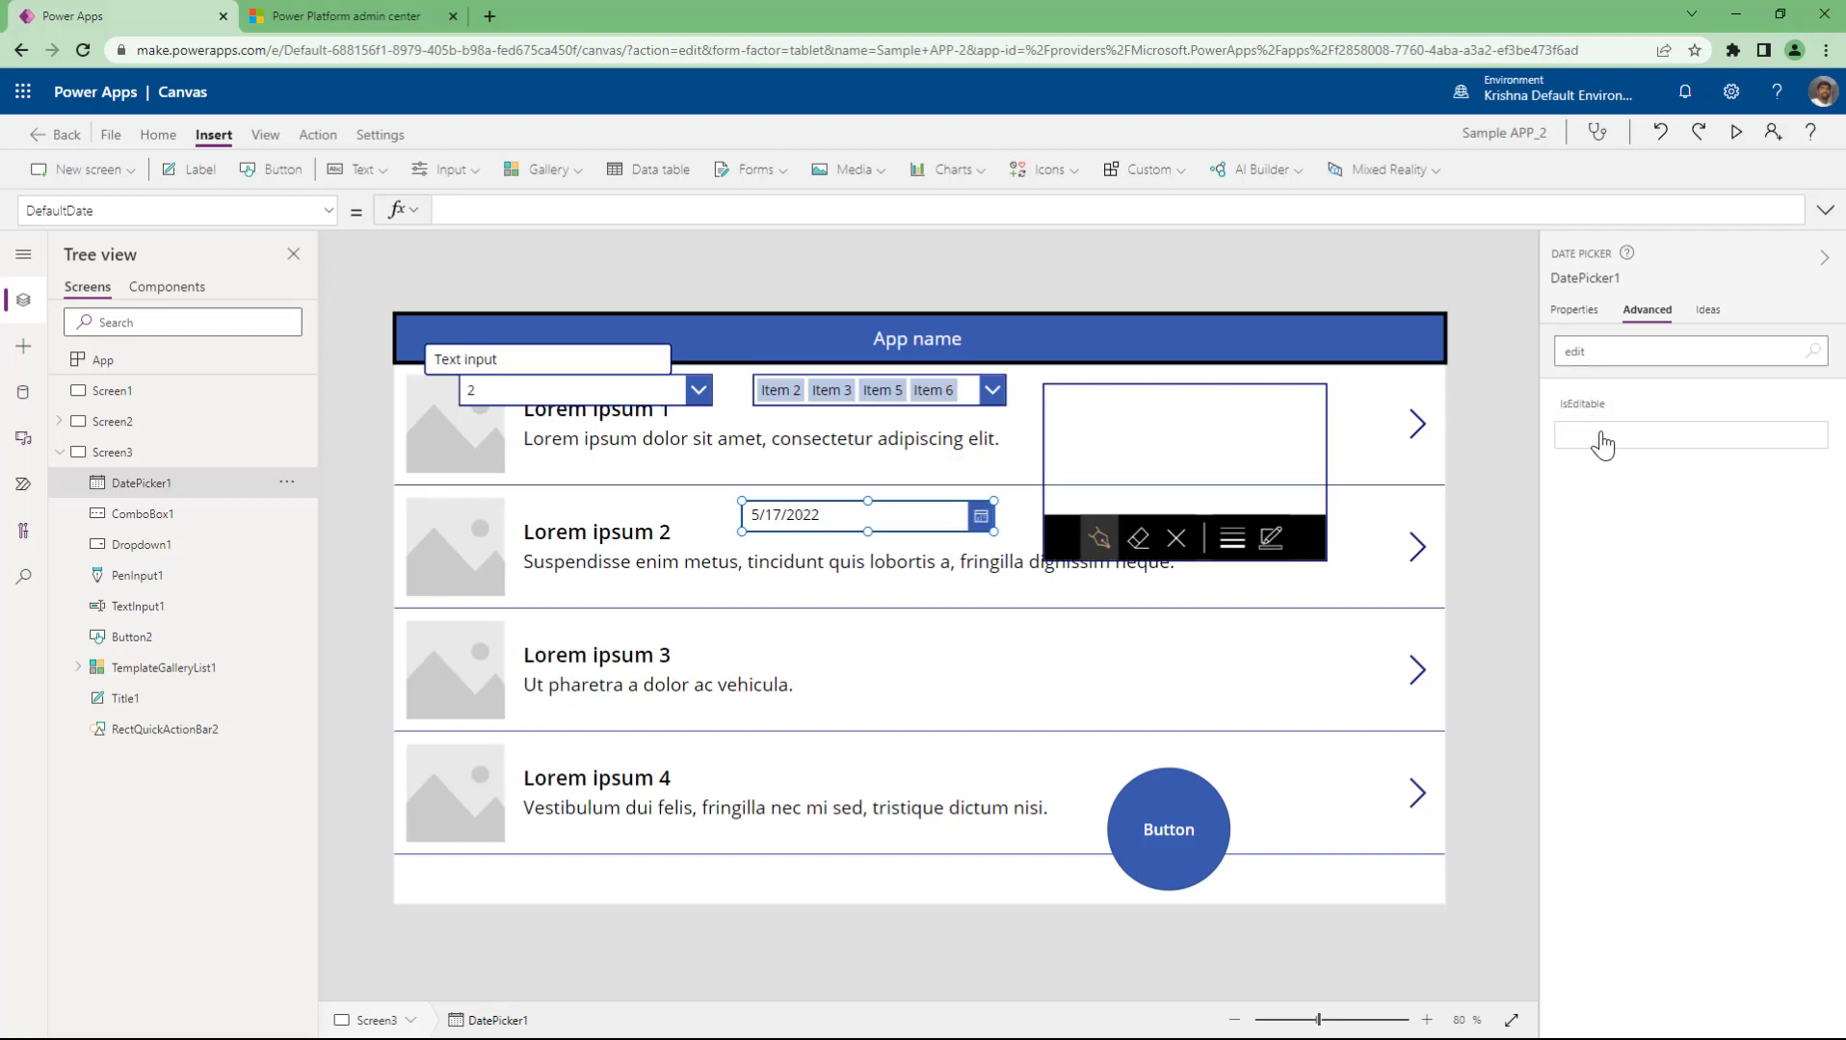
{"action": "type", "text": "true"}
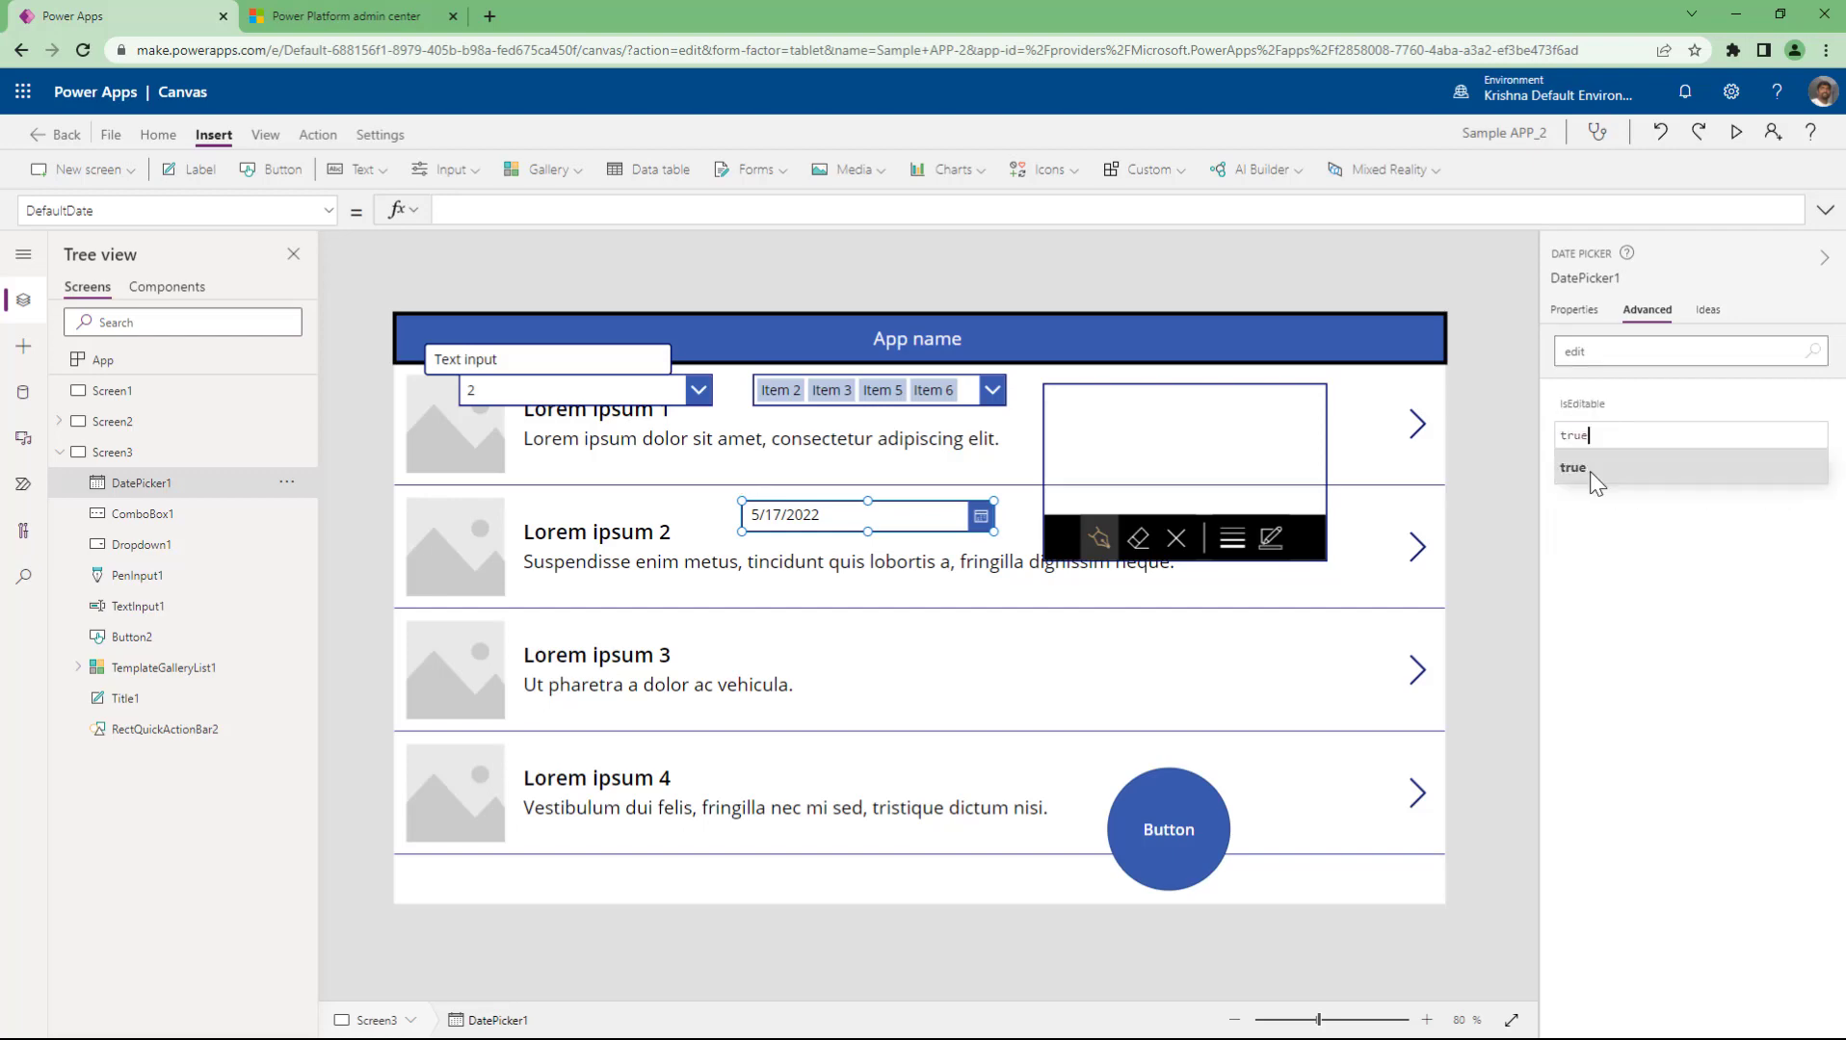
{"action": "left_click", "coordinate": [1589, 472]}
- Preview the app and delete the date text directly in the date picker
{"action": "key", "text": "F5"}
{"action": "double_click", "coordinate": [862, 422]}
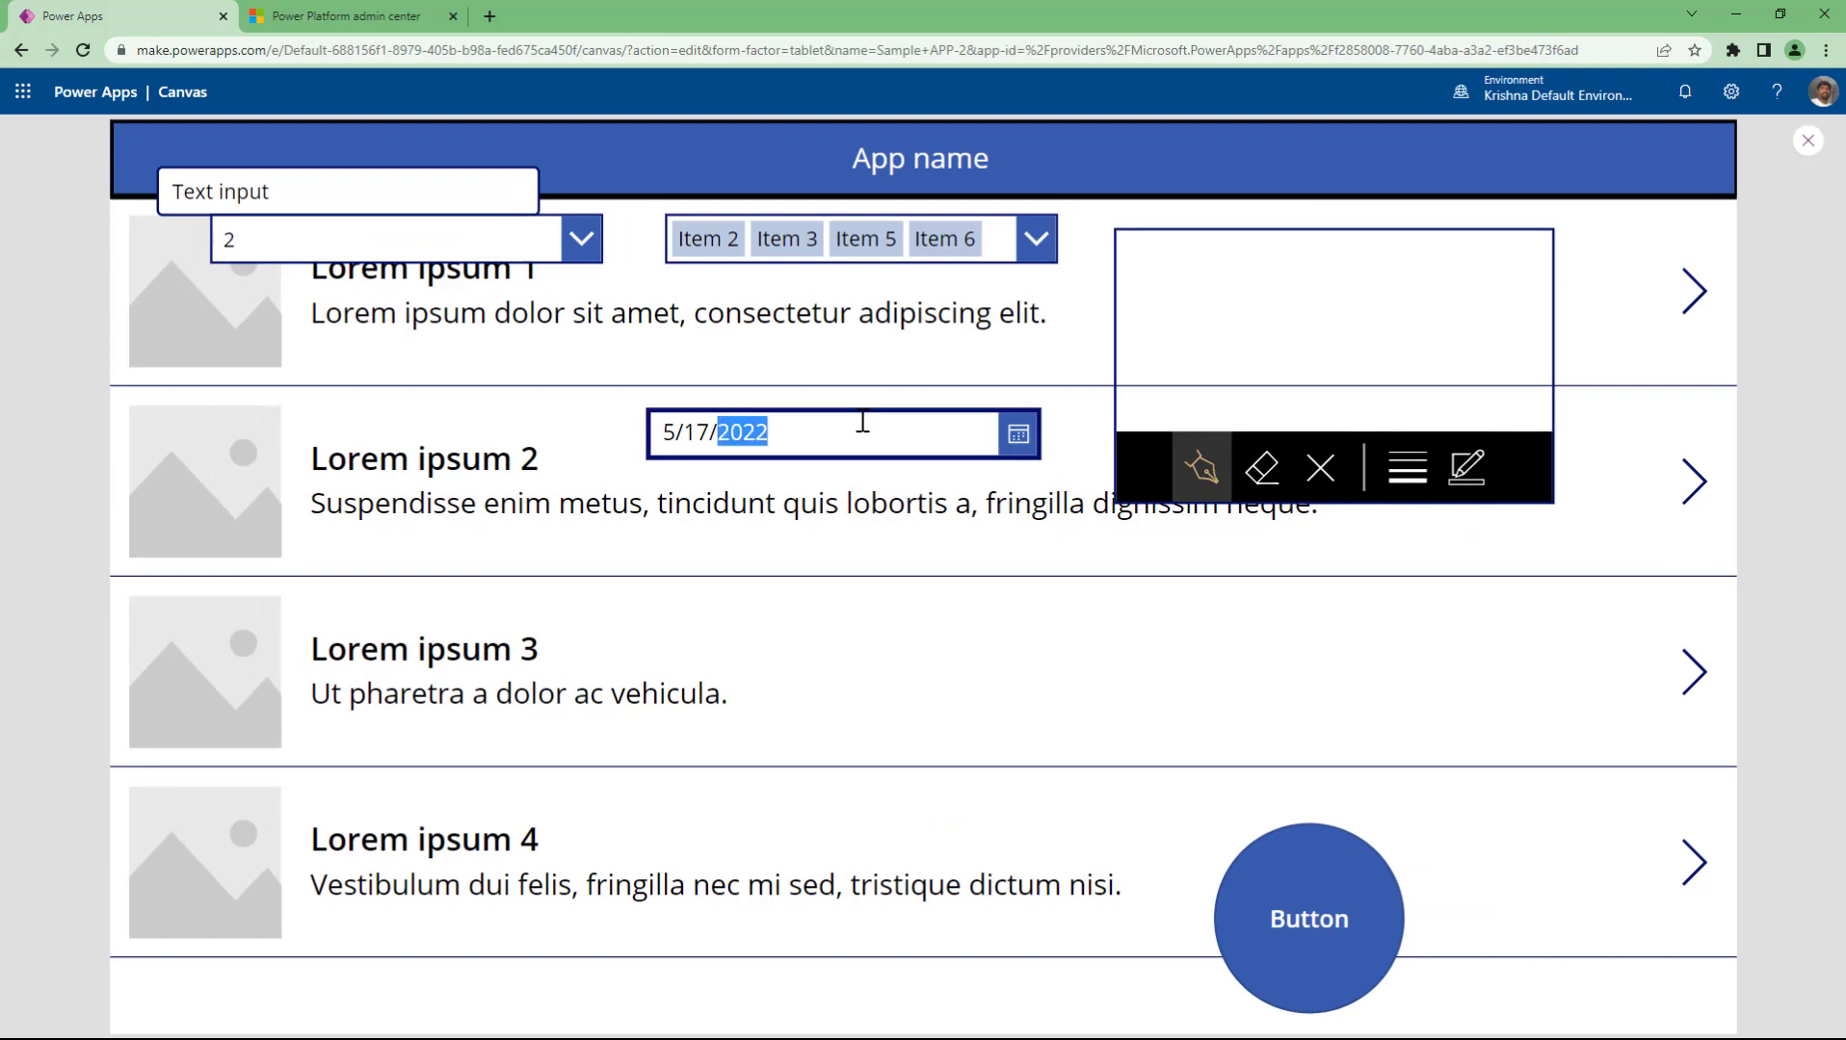
{"action": "key", "text": "BackSpace"}
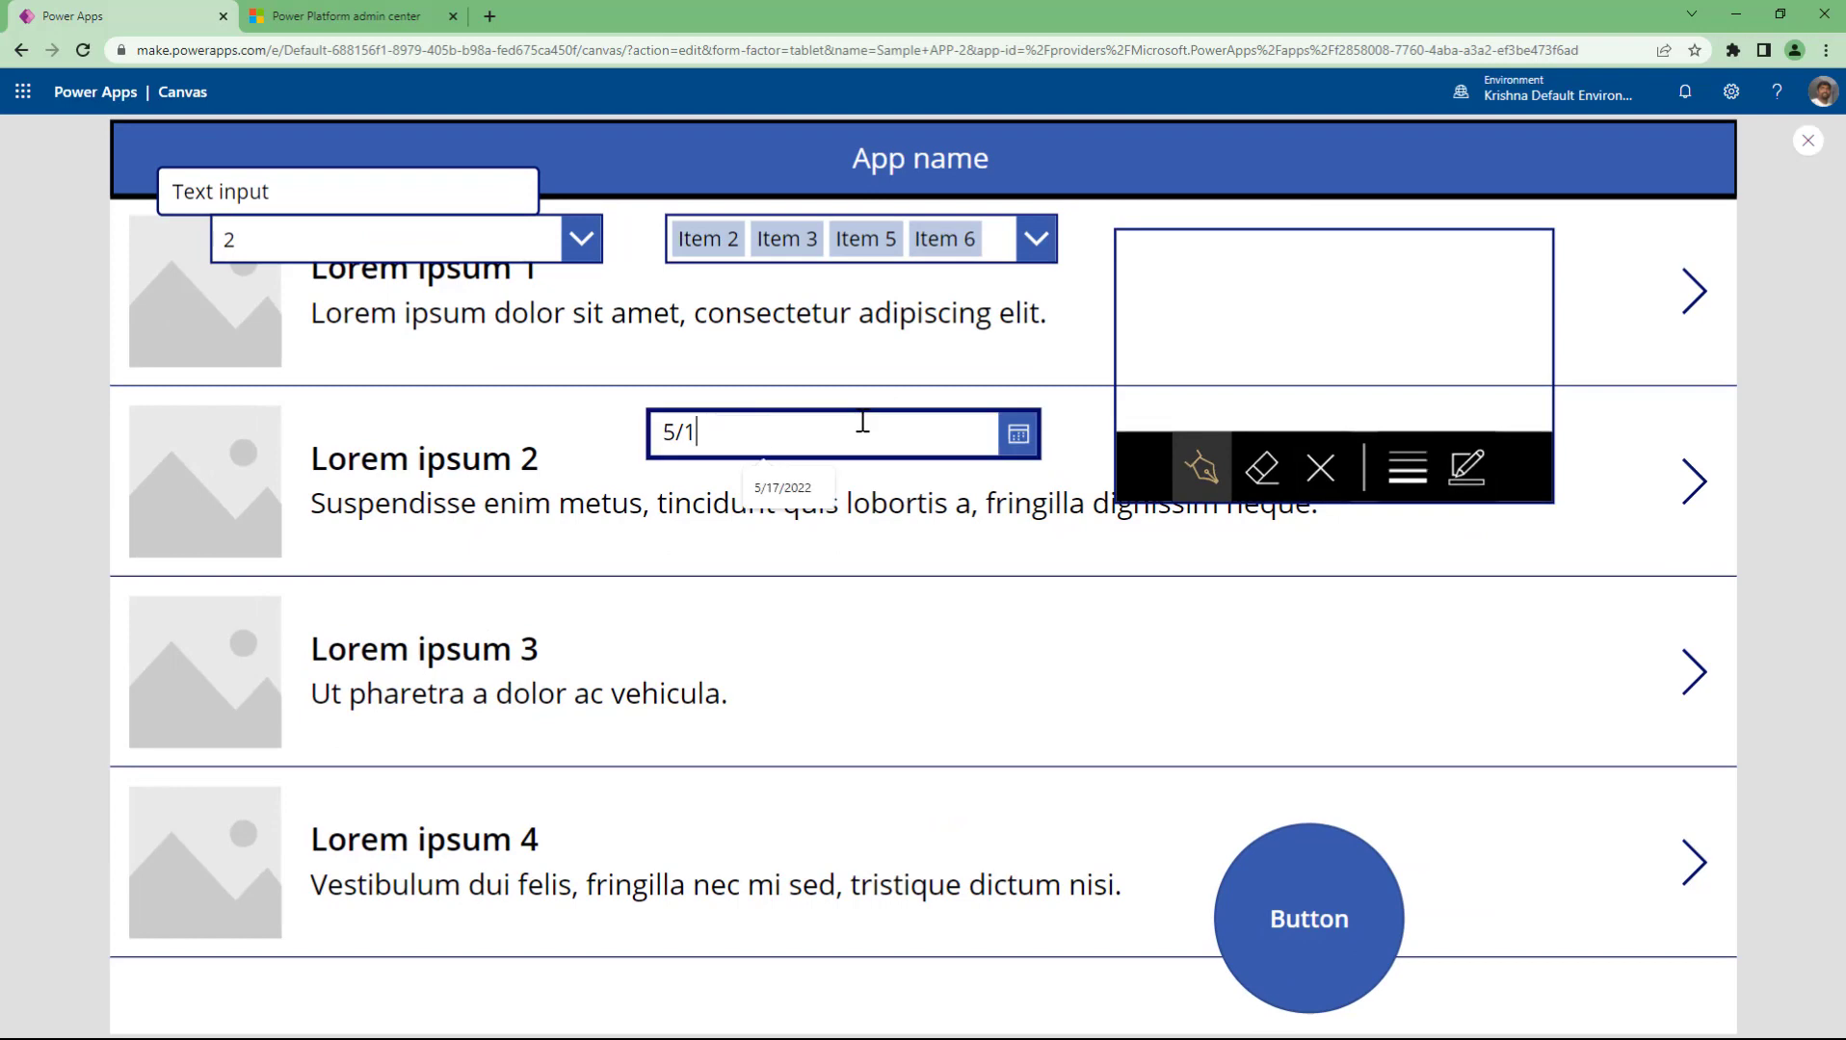
{"action": "key", "text": "BackSpace"}
{"action": "key", "text": "BackSpace"}
{"action": "key", "text": "BackSpace"}
{"action": "left_click", "coordinate": [928, 573]}
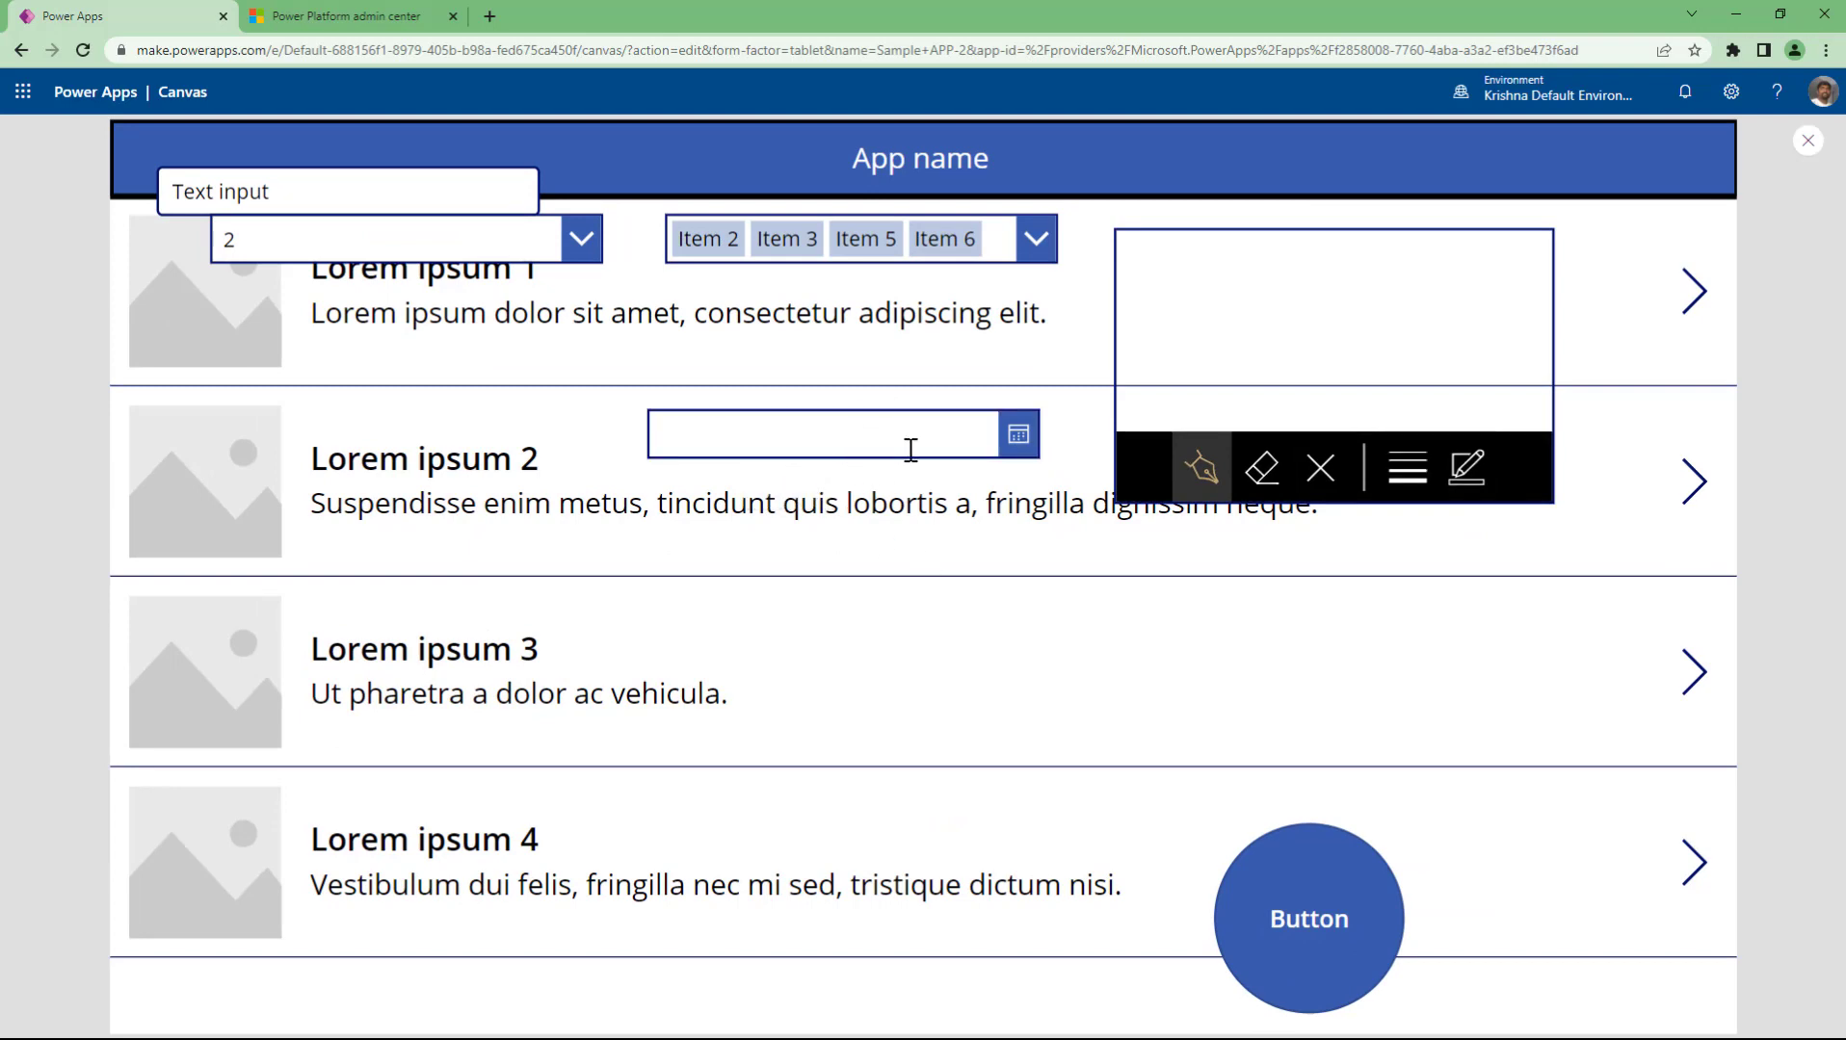
- Choose May 23, 2022 from the date picker's calendar, delete the entered date again, and close the preview
{"action": "left_click", "coordinate": [1018, 434]}
{"action": "left_click", "coordinate": [740, 880]}
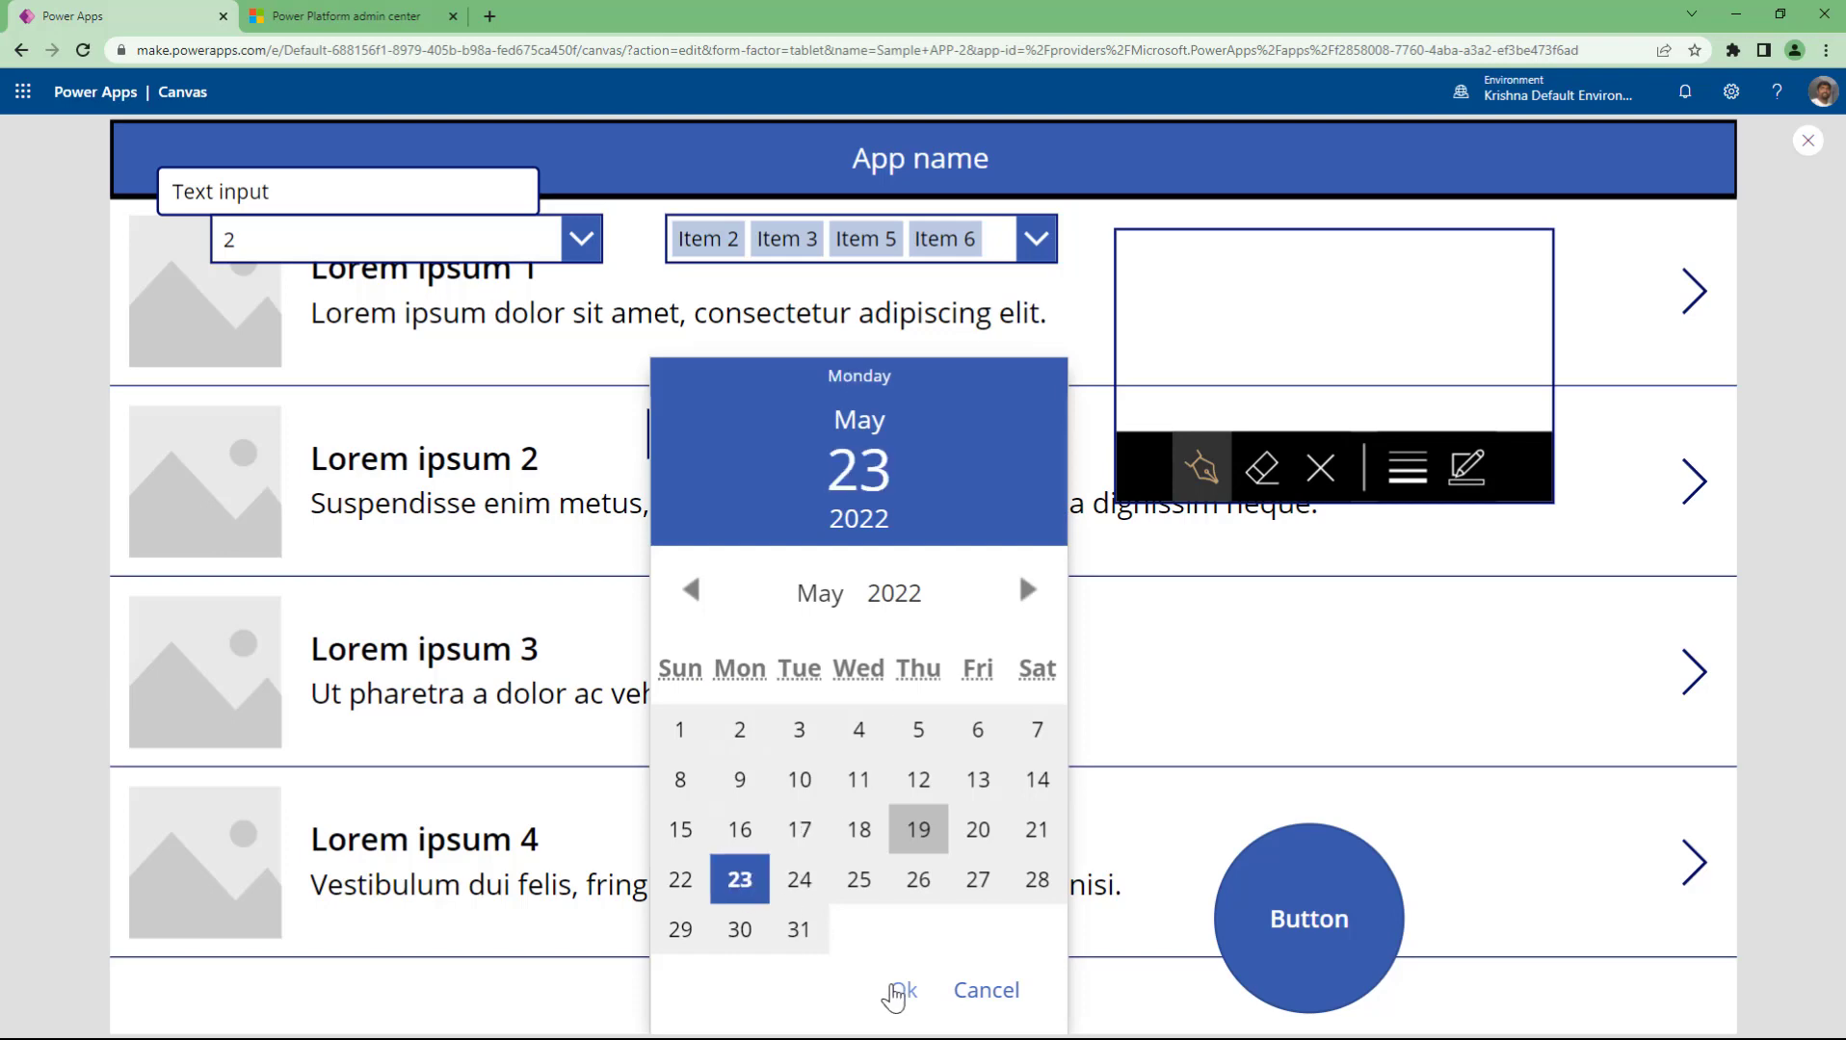
{"action": "left_click", "coordinate": [895, 992]}
{"action": "left_click_drag", "start_coordinate": [882, 436], "coordinate": [515, 457]}
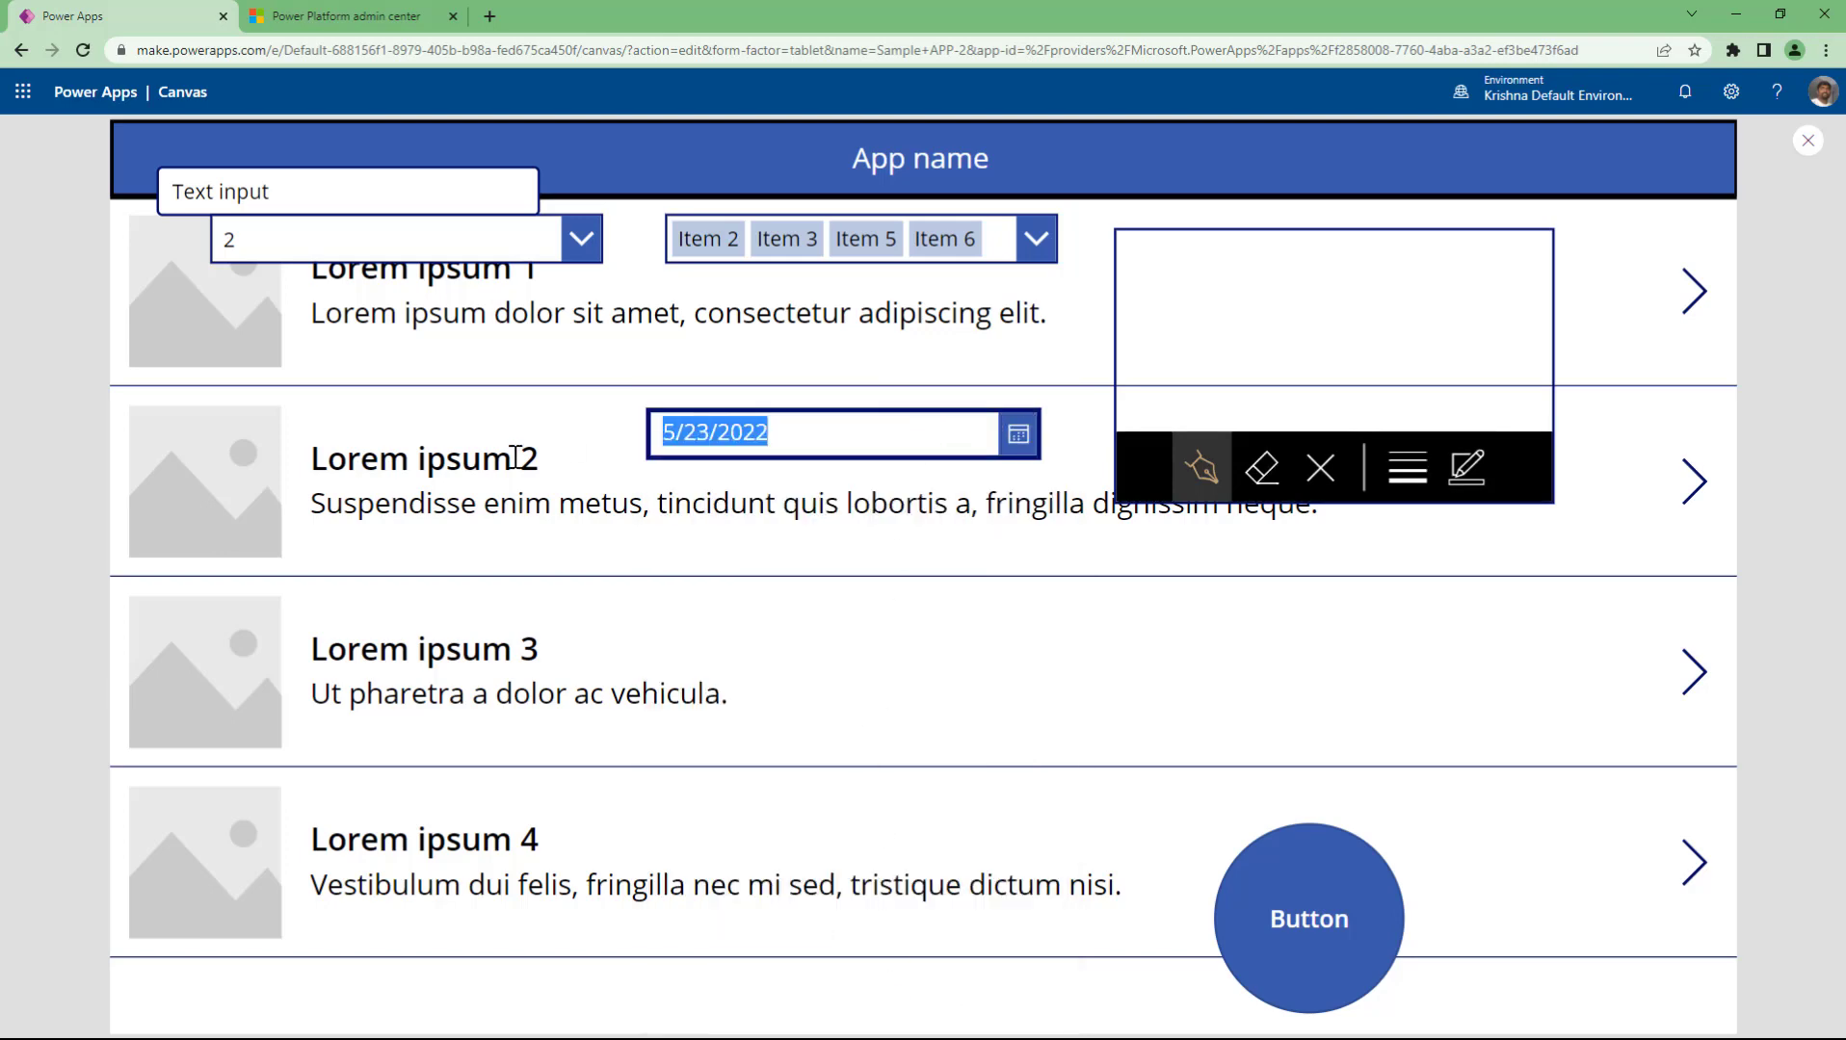
{"action": "key", "text": "Delete"}
{"action": "left_click", "coordinate": [694, 624]}
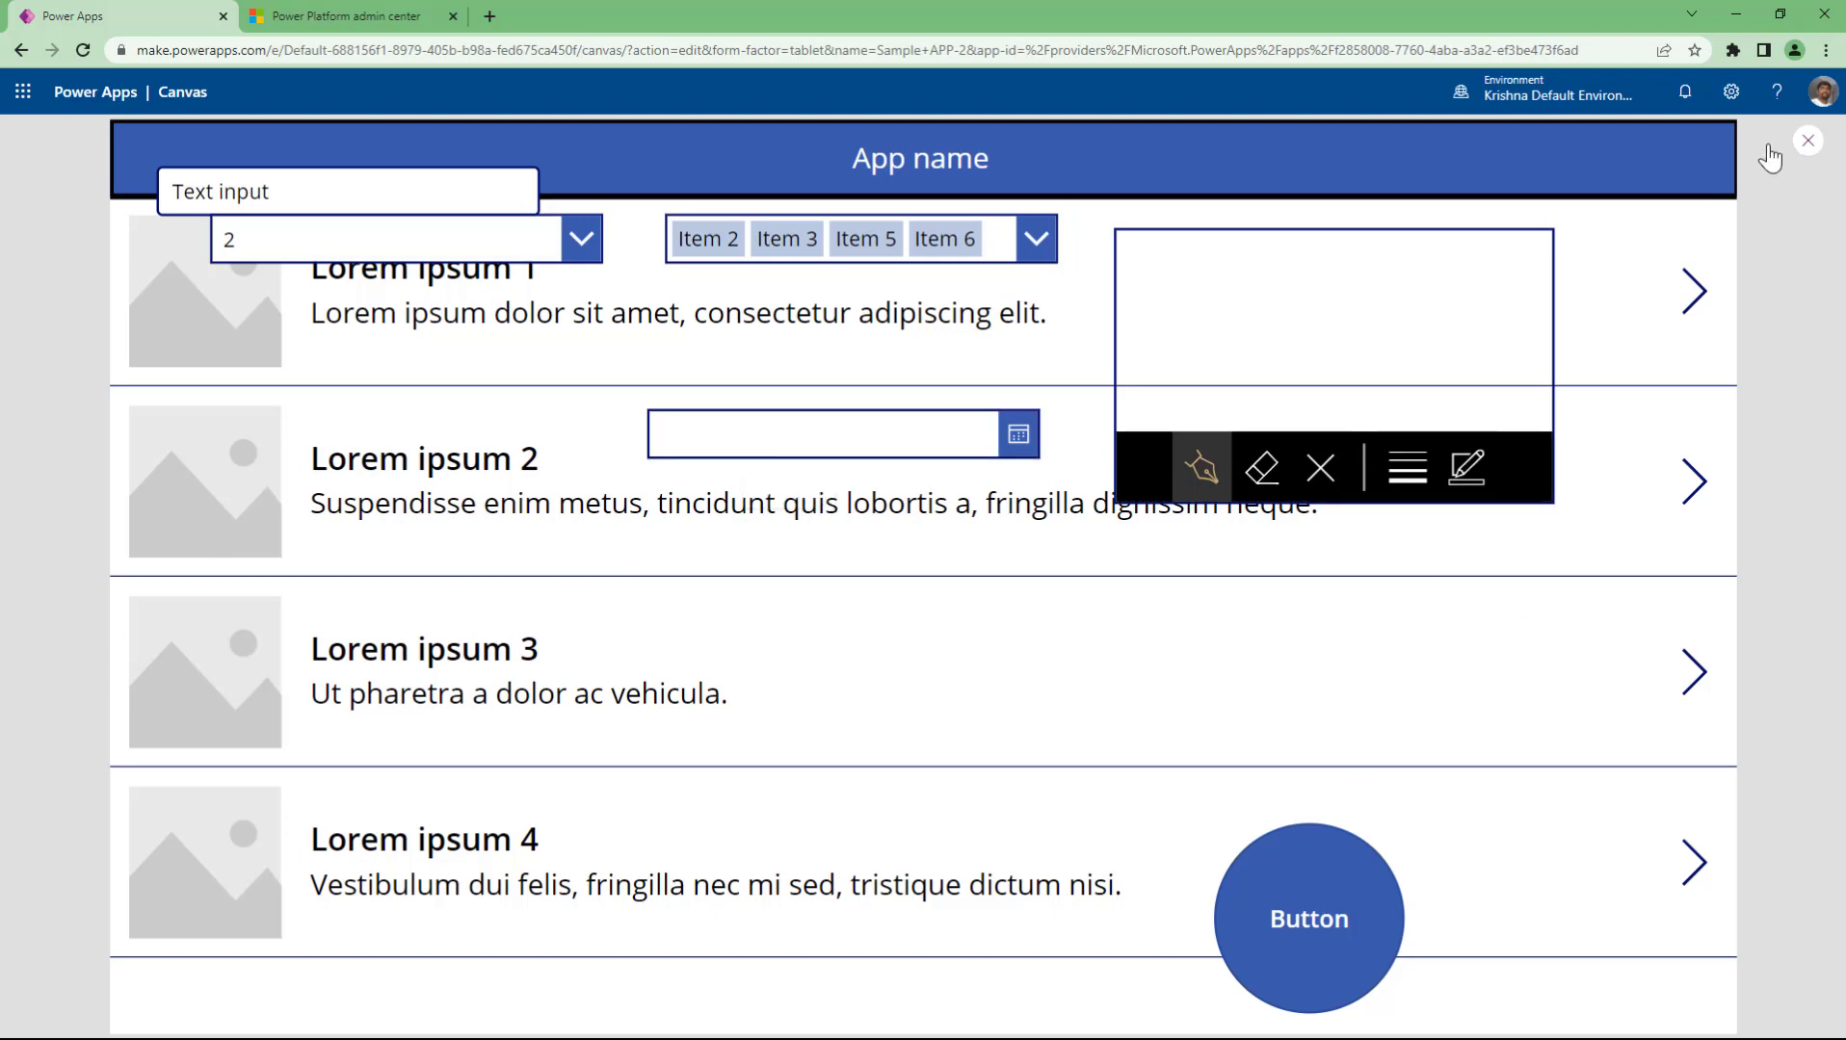
{"action": "left_click", "coordinate": [1807, 140]}
- Add a list box to Screen3 and place it across the boundary between the second and third gallery items
{"action": "left_click", "coordinate": [474, 171]}
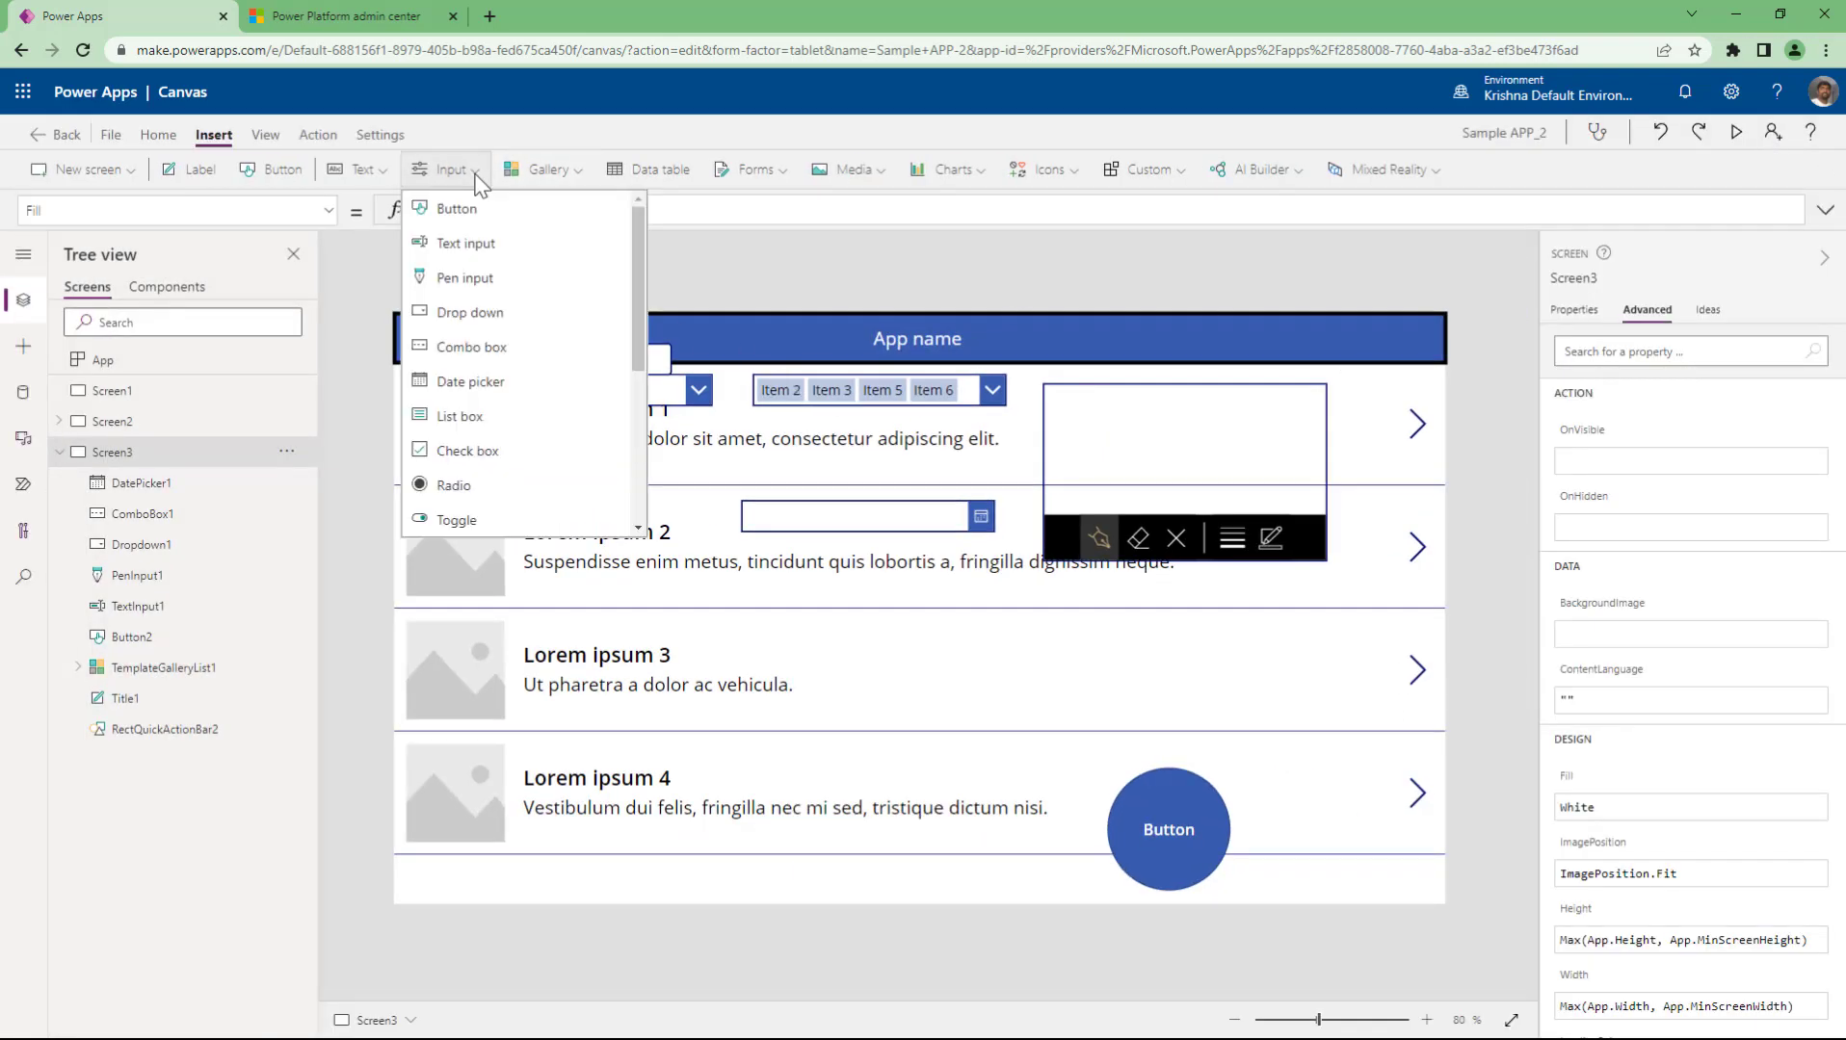
{"action": "scroll", "coordinate": [539, 482], "scroll_direction": "down", "scroll_amount": 2}
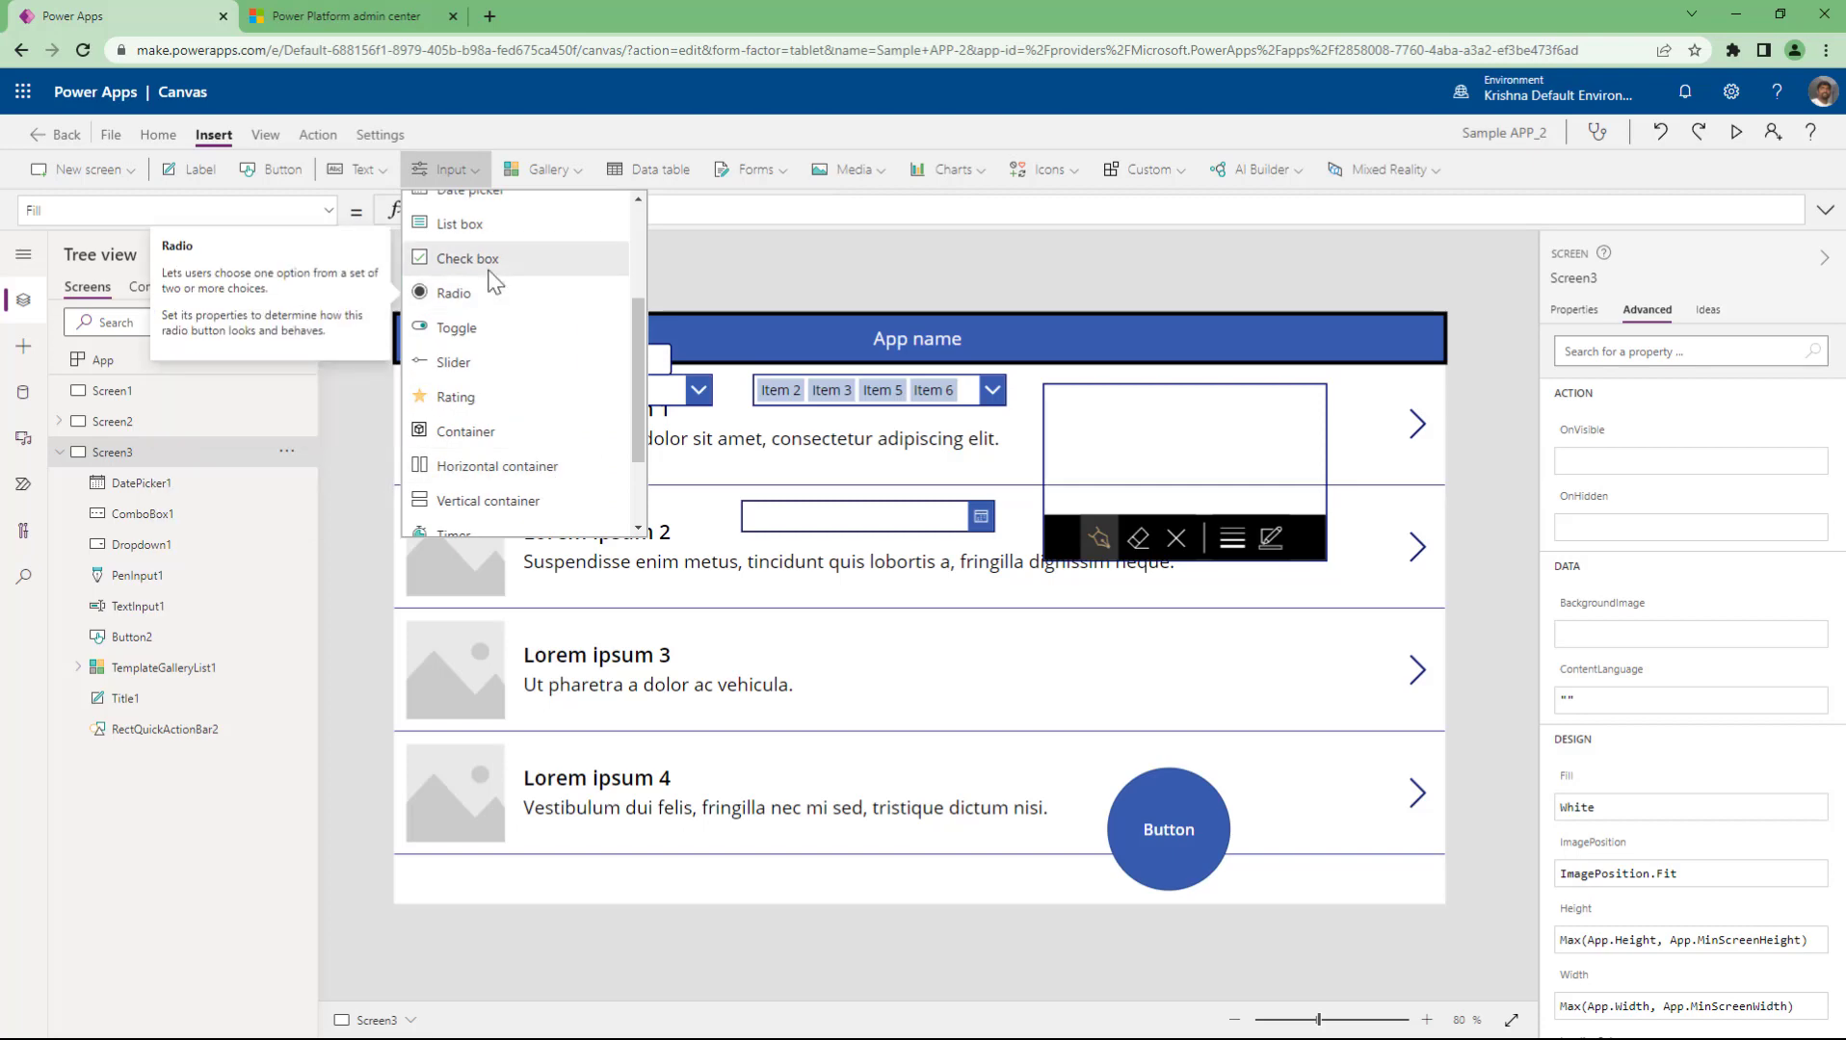
{"action": "left_click", "coordinate": [490, 232]}
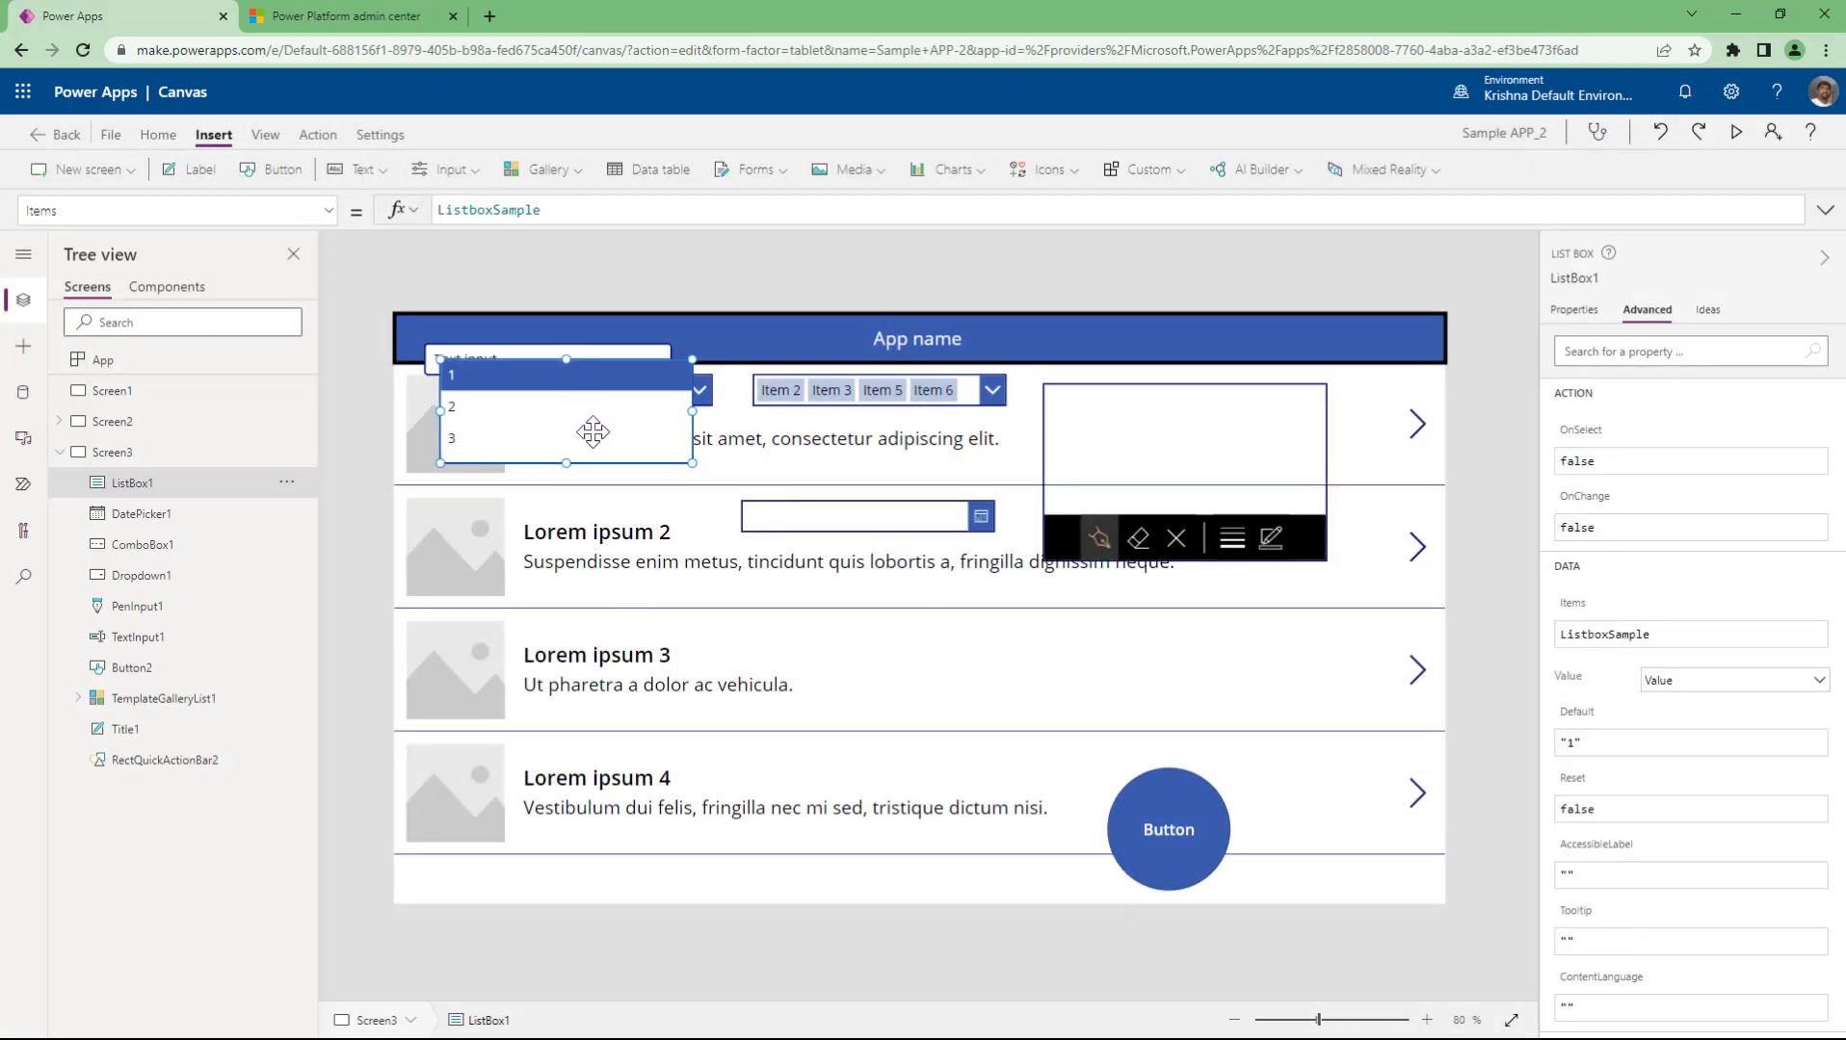
{"action": "left_click_drag", "start_coordinate": [589, 423], "coordinate": [623, 617]}
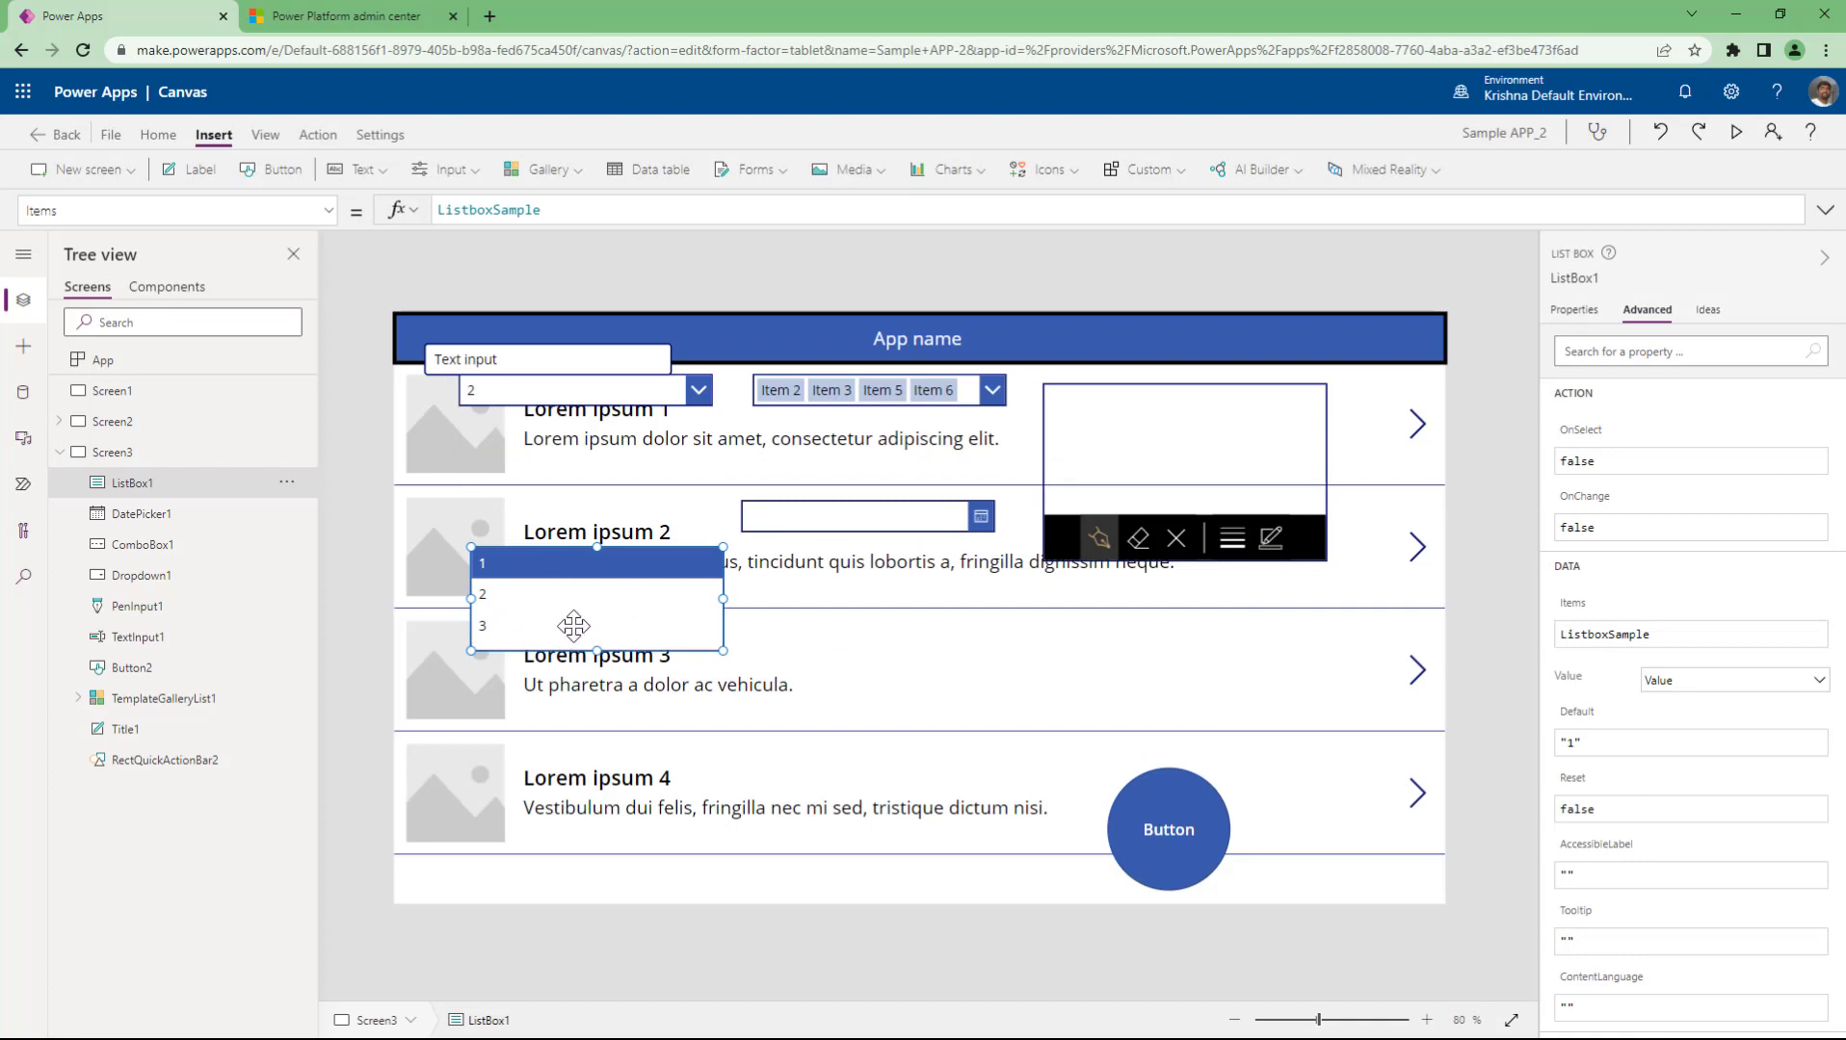
- Search the list box's advanced properties for "mul" and check its SelectMultiple setting
{"action": "left_click", "coordinate": [1604, 359]}
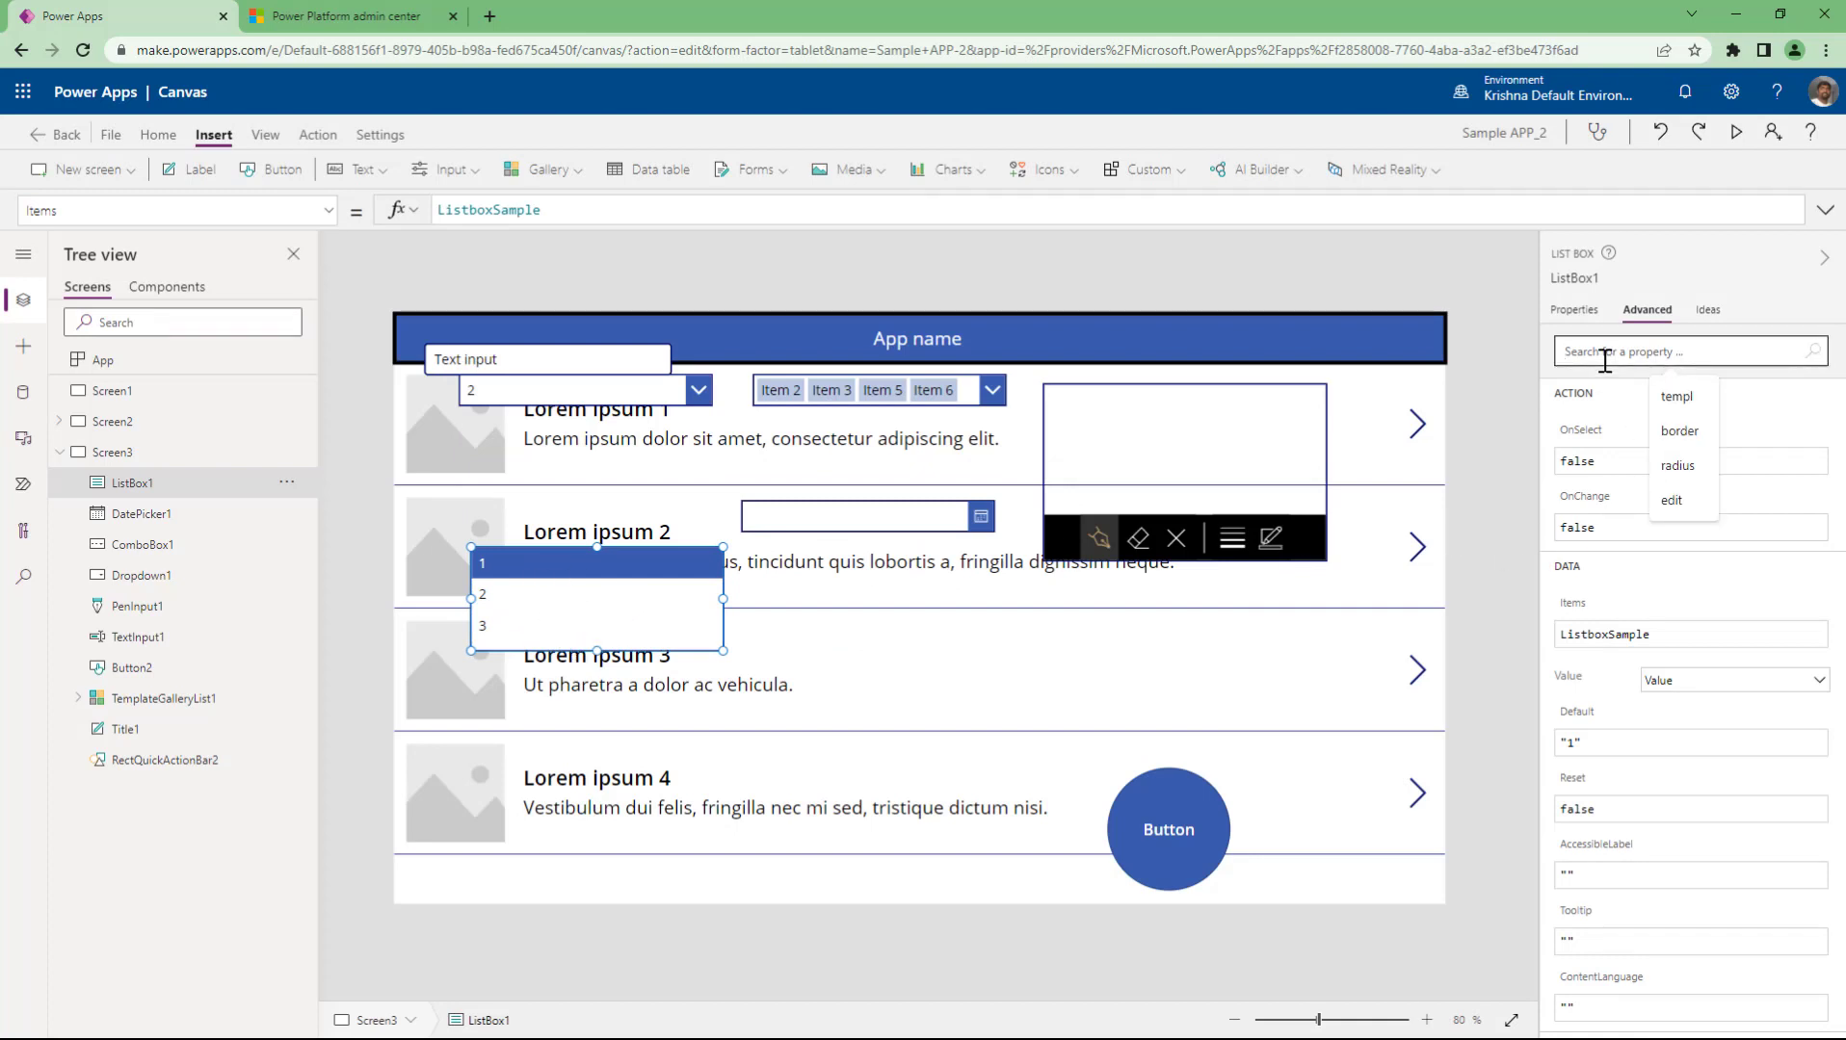
{"action": "type", "text": "mul"}
{"action": "left_click", "coordinate": [1591, 436]}
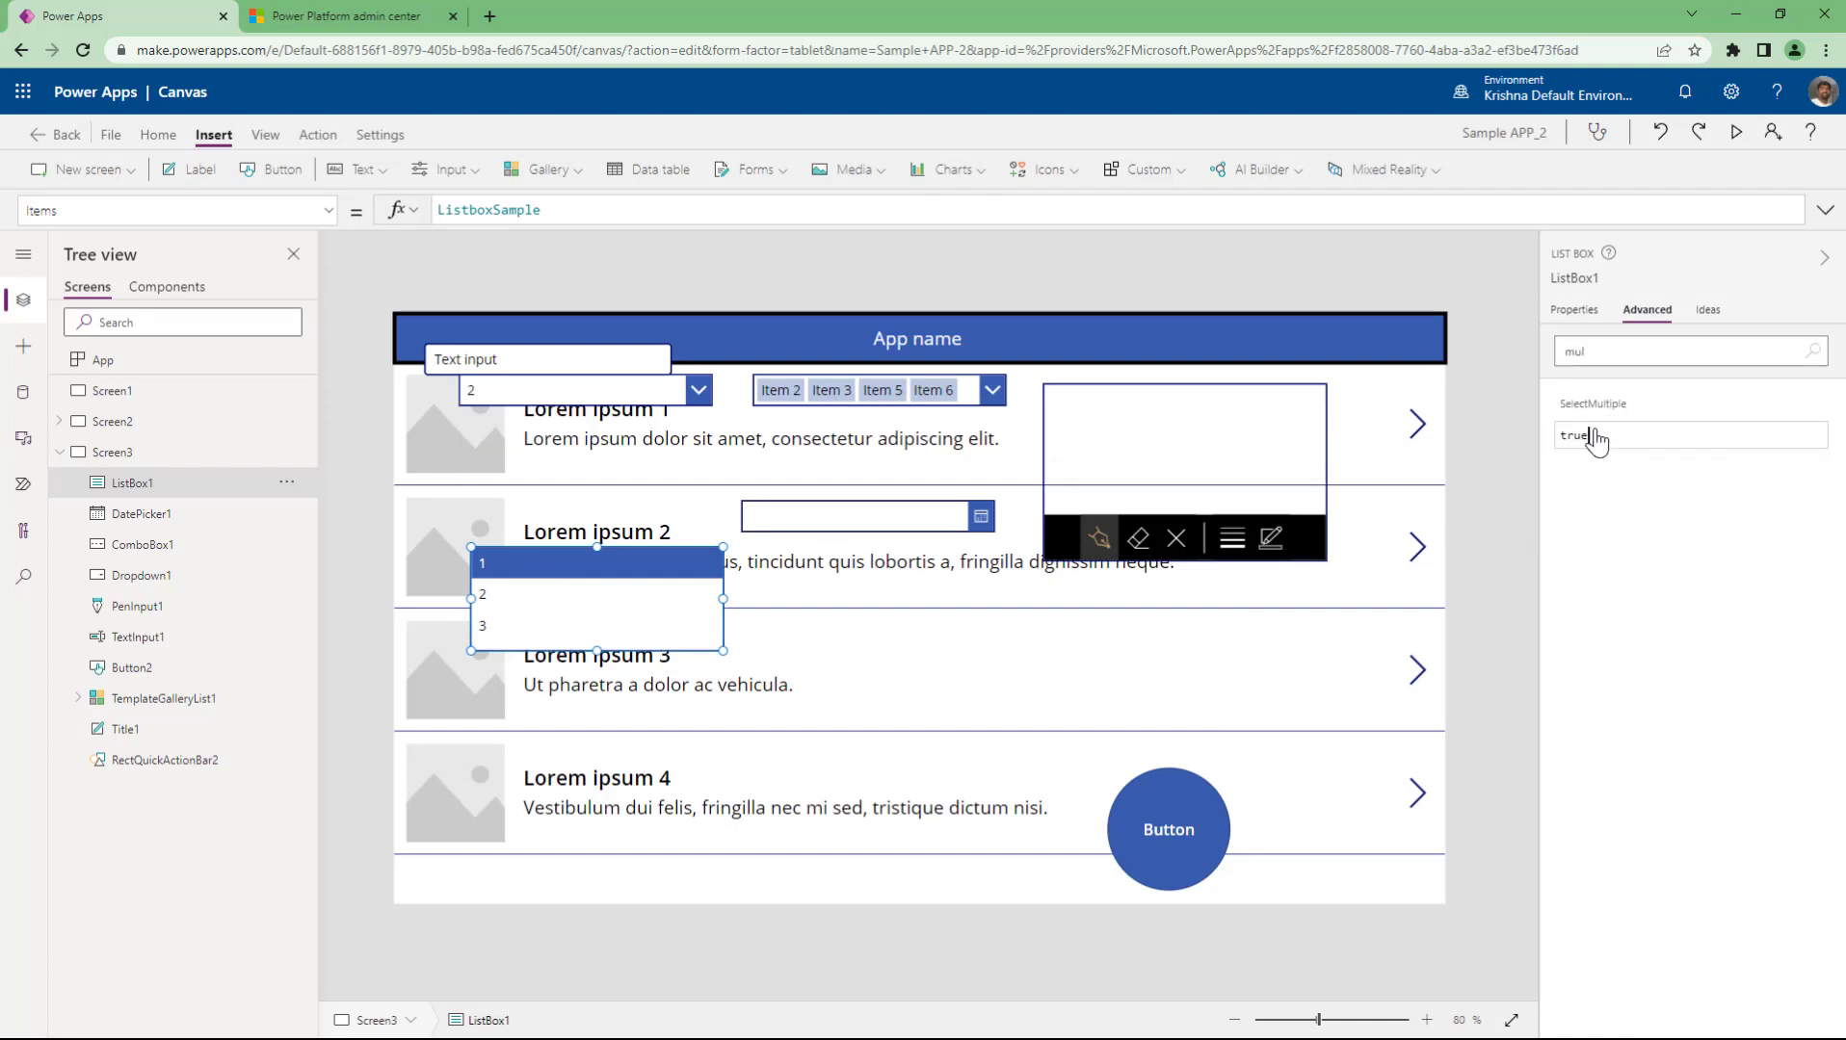
- Preview the app, select list box items 2 and 3, deselect all three items, and return to the editor
{"action": "left_click", "coordinate": [1736, 132]}
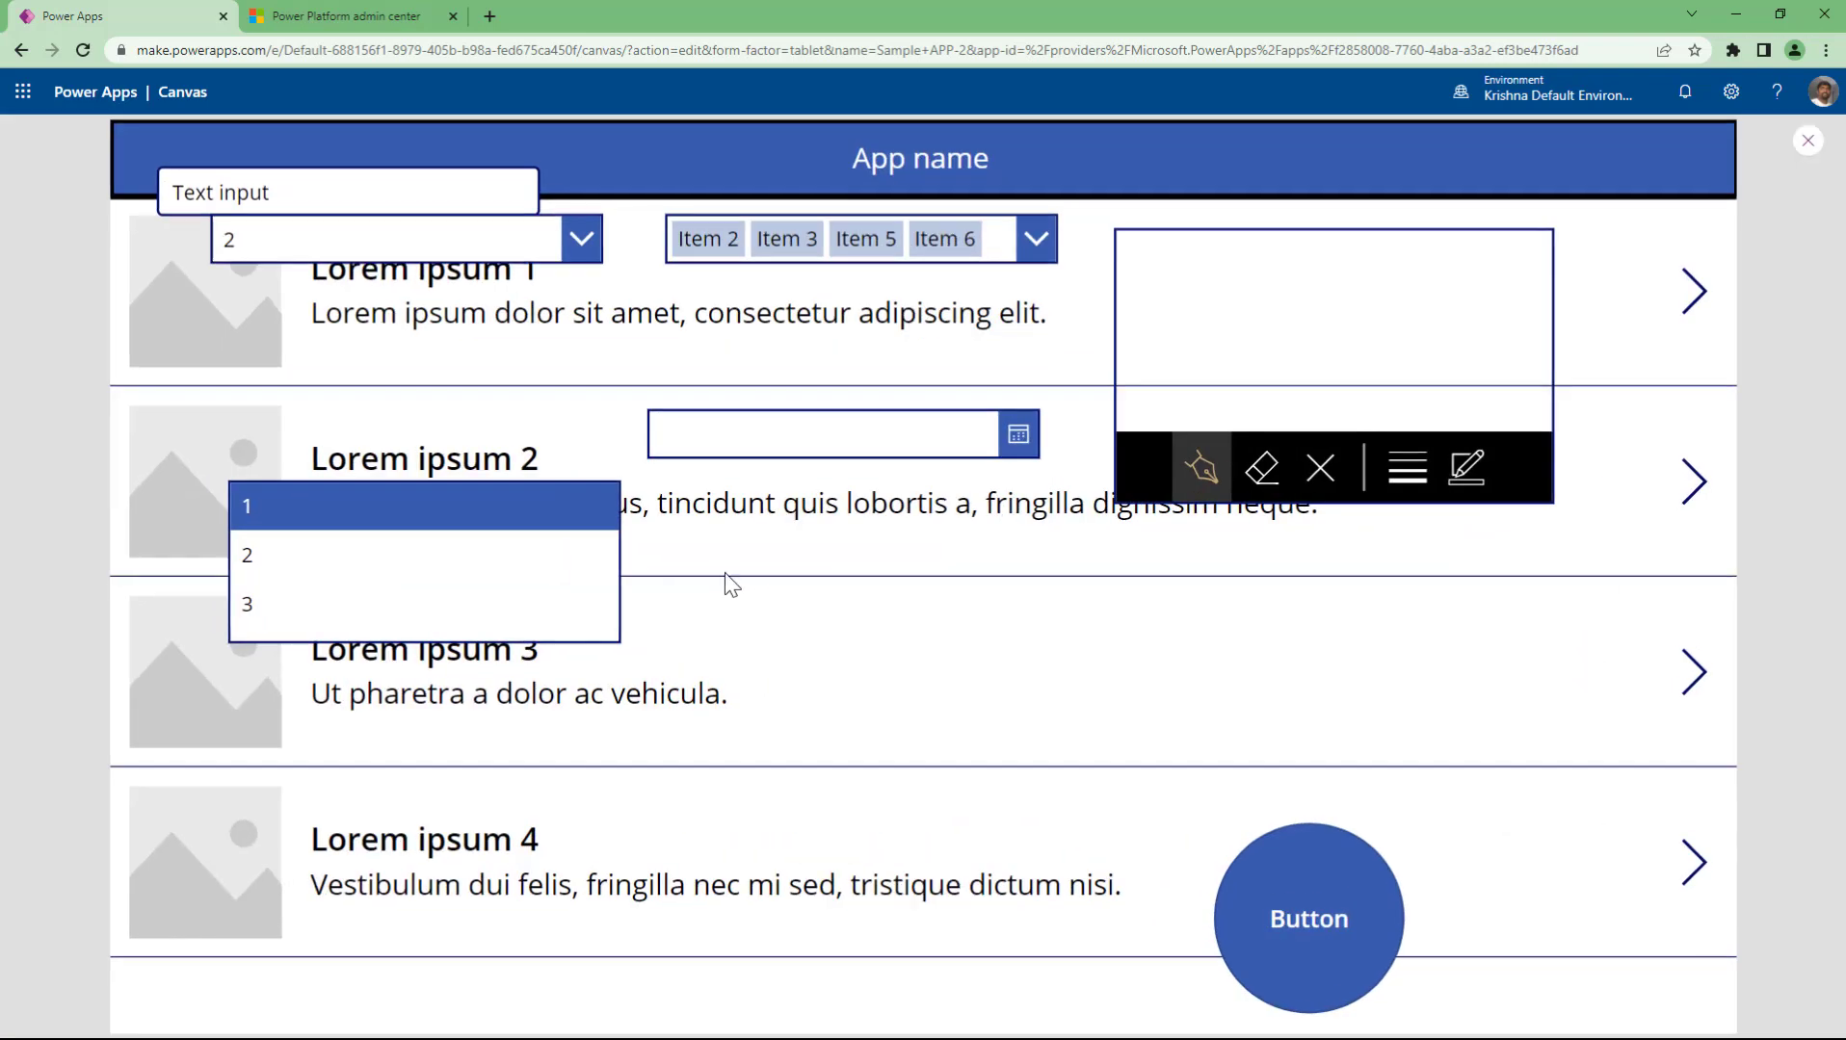
{"action": "left_click", "coordinate": [381, 560]}
{"action": "left_click", "coordinate": [371, 609]}
{"action": "left_click", "coordinate": [420, 513]}
{"action": "left_click", "coordinate": [393, 552]}
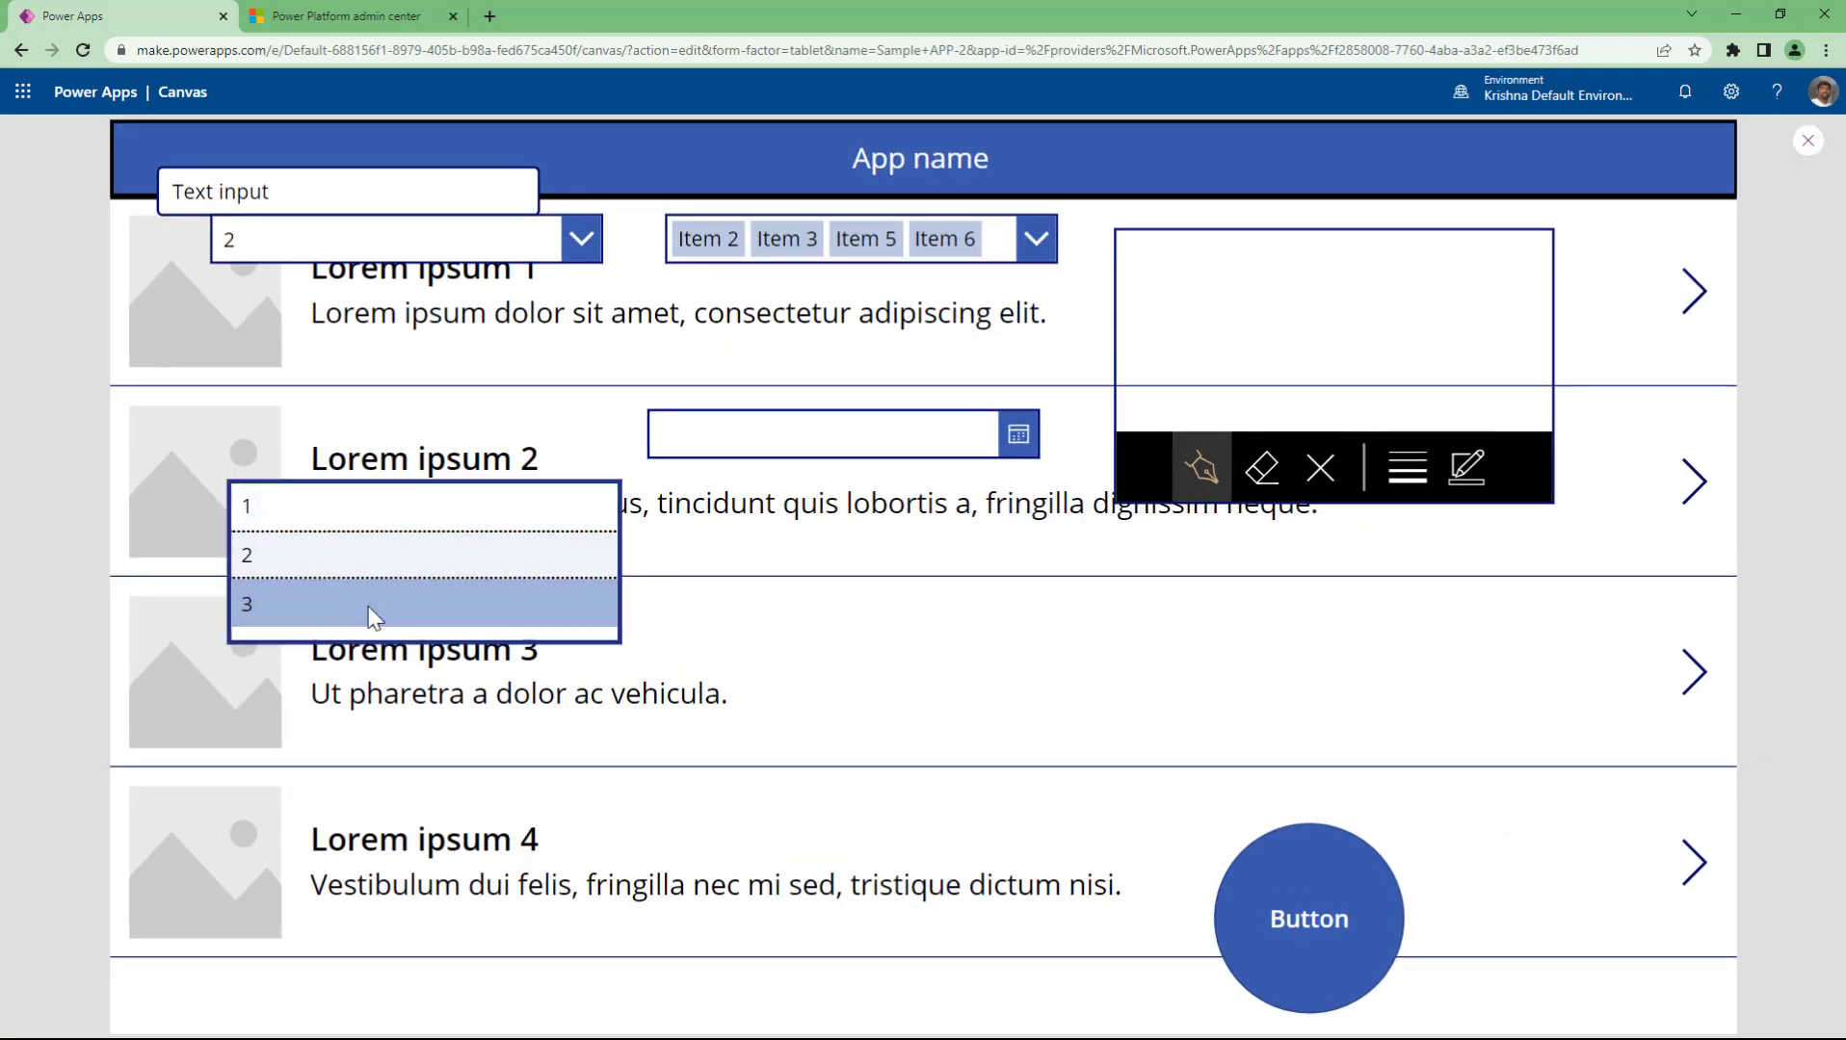
{"action": "left_click", "coordinate": [372, 608]}
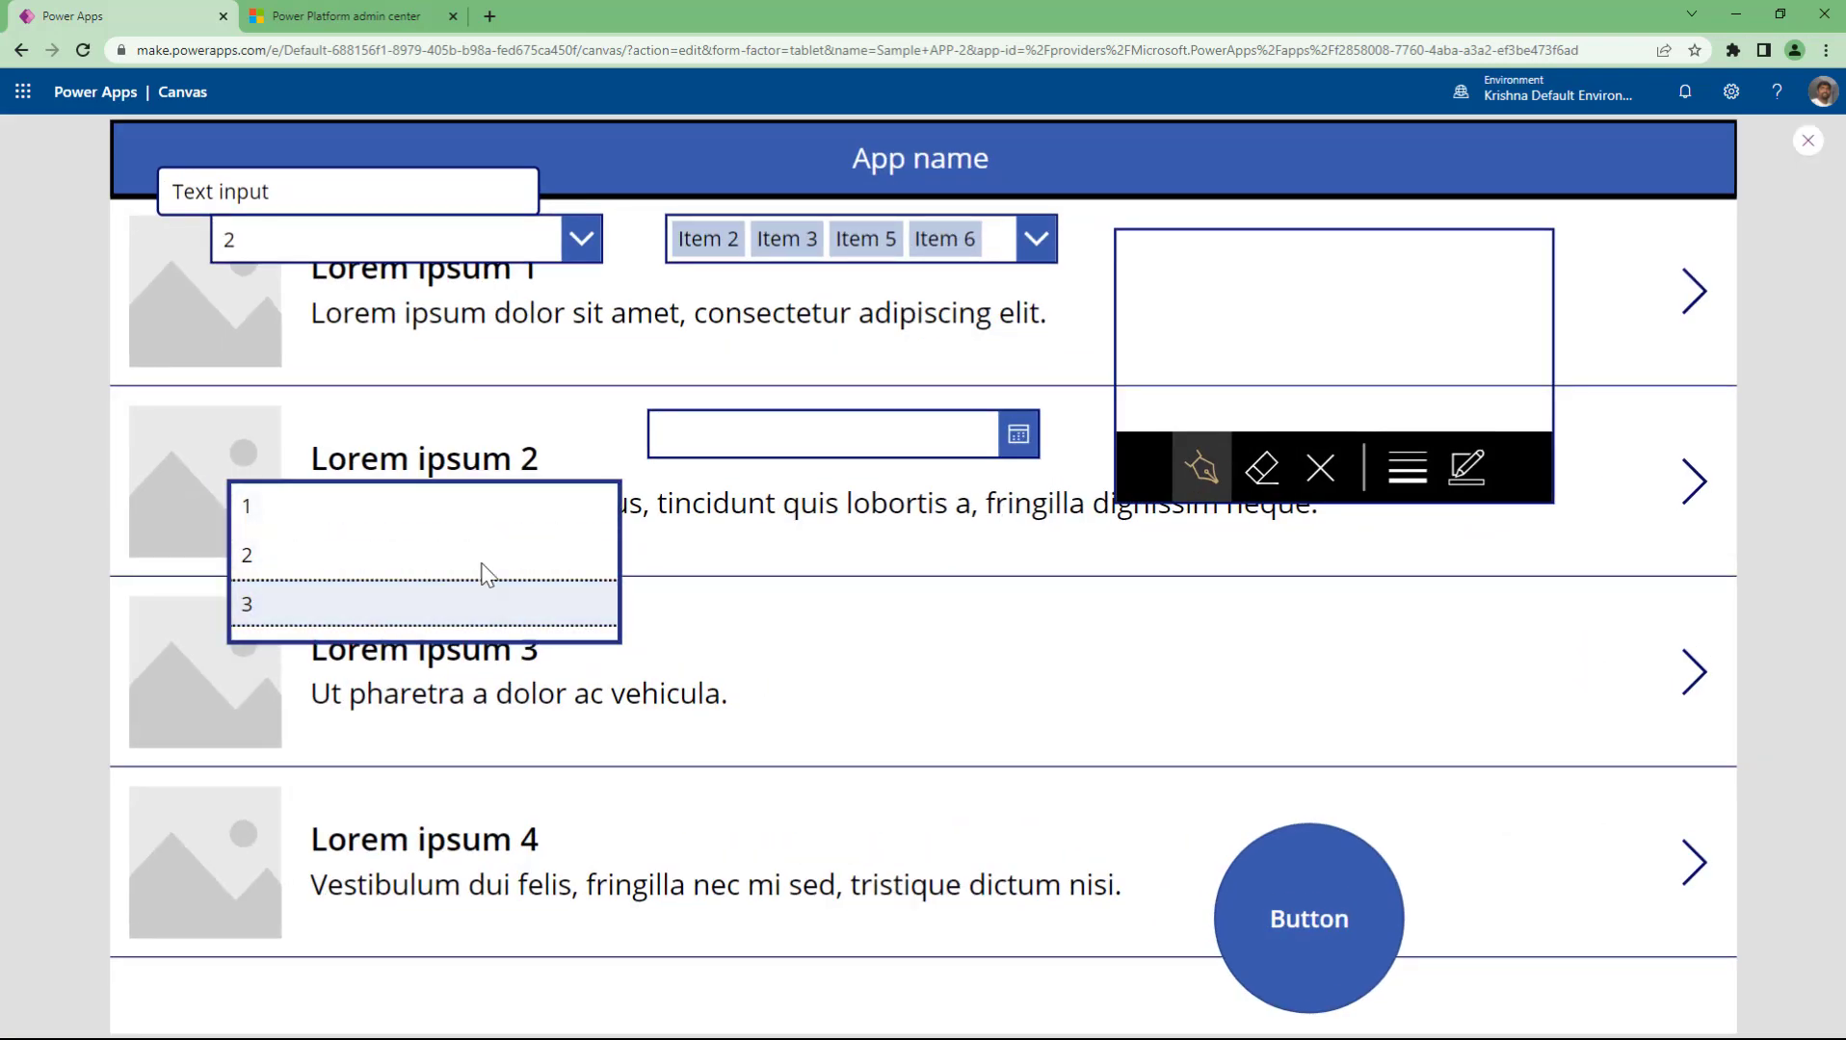
{"action": "left_click", "coordinate": [1808, 141]}
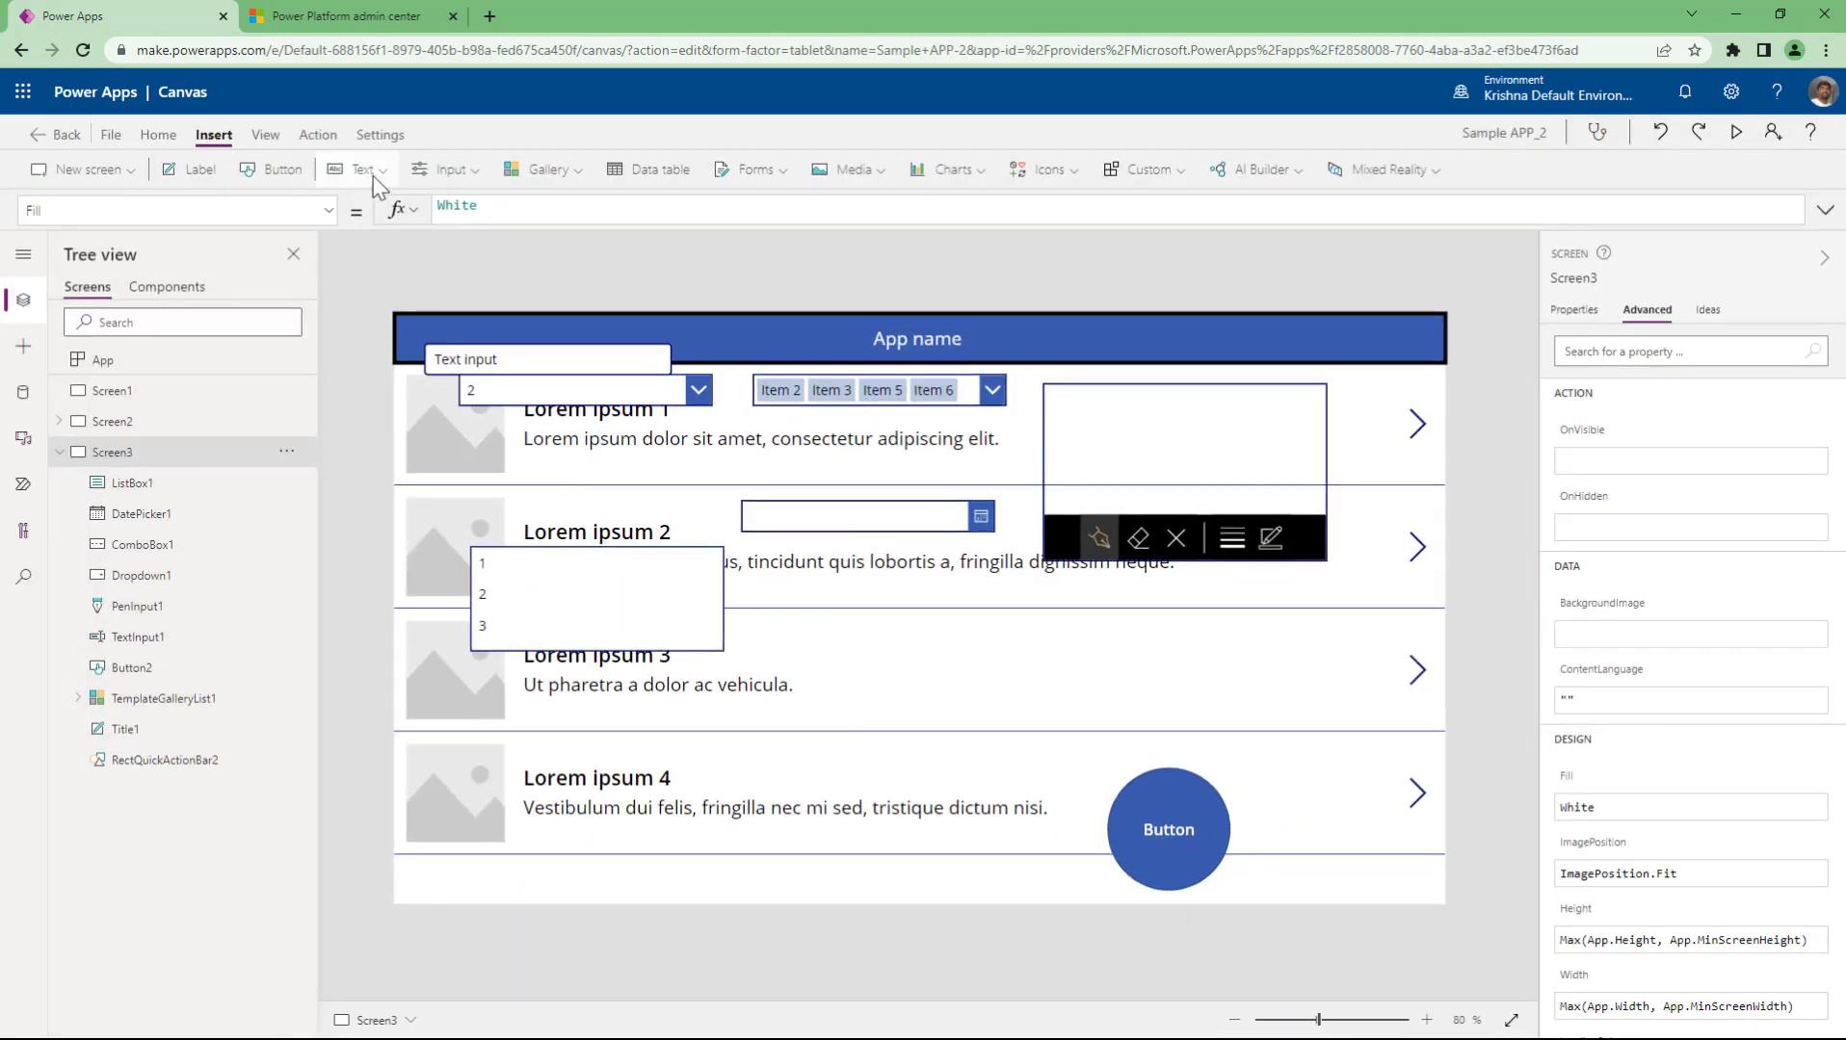
- Add a radio control to Screen3 and place it over the third gallery item, above the round button
{"action": "left_click", "coordinate": [453, 174]}
{"action": "scroll", "coordinate": [496, 450], "scroll_direction": "down", "scroll_amount": 2}
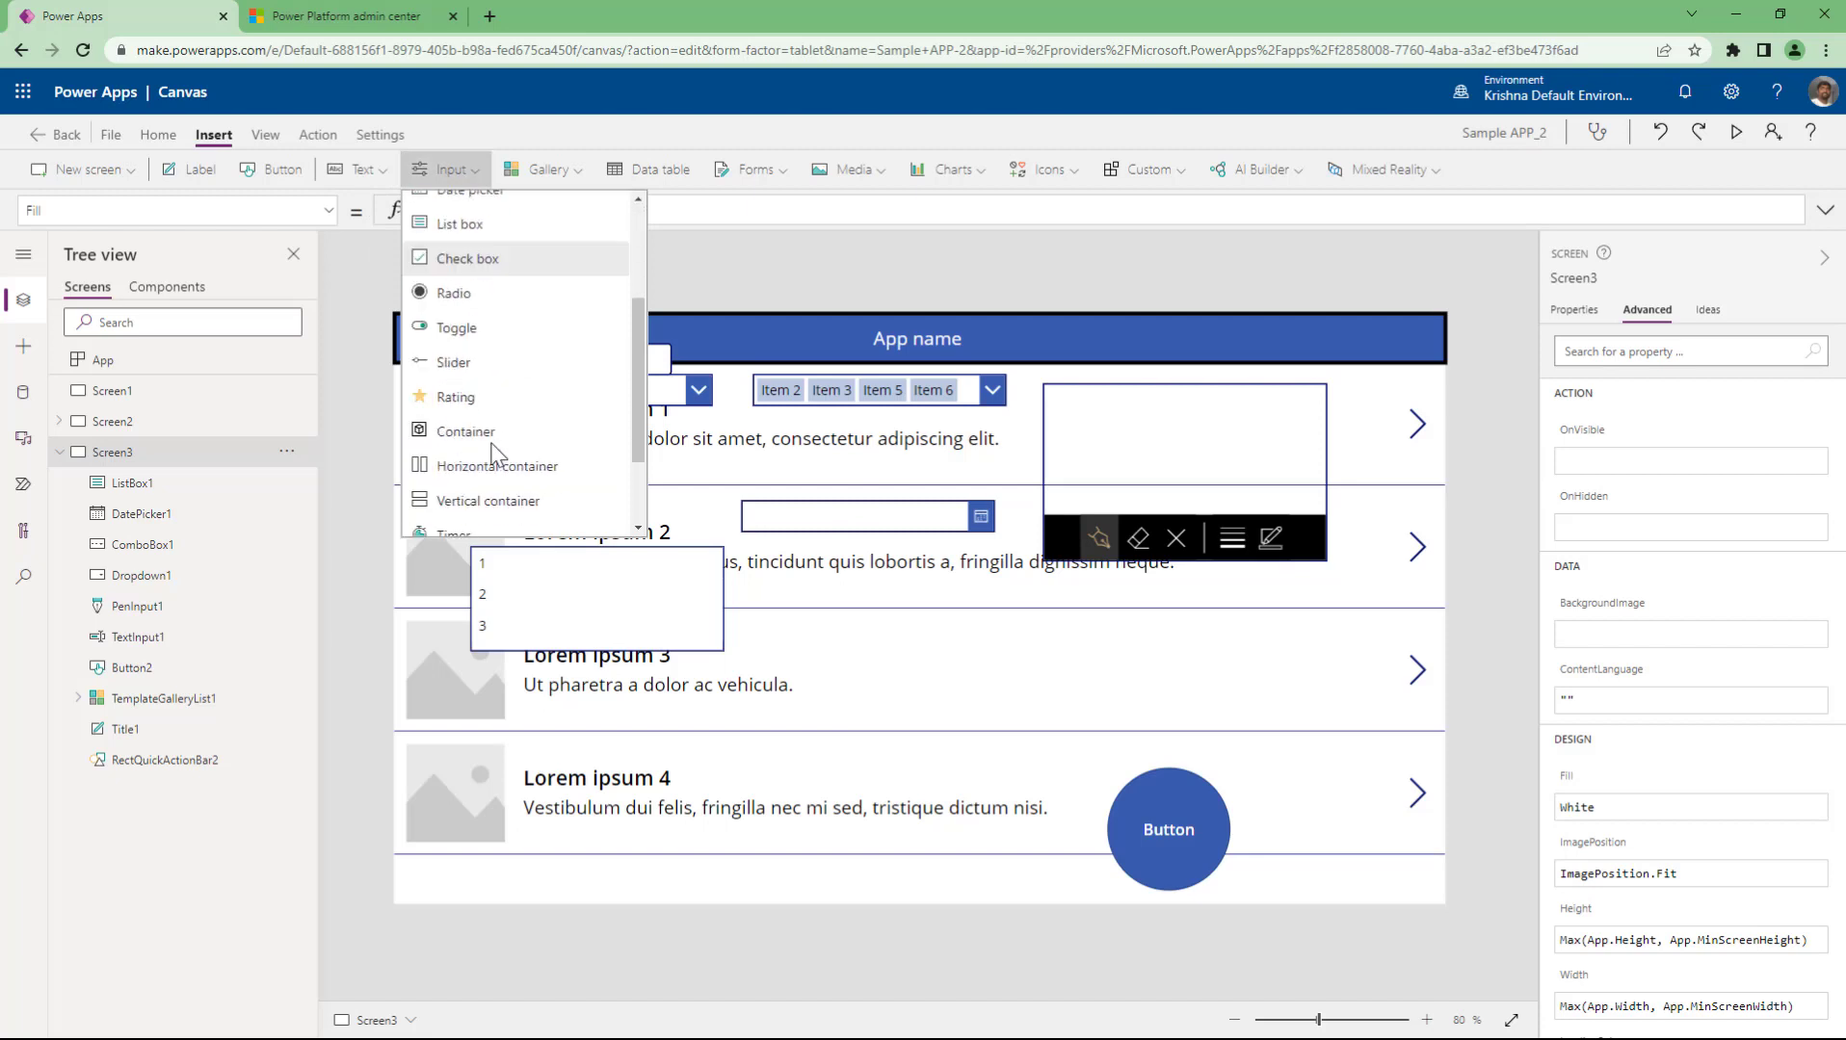
{"action": "left_click", "coordinate": [474, 300]}
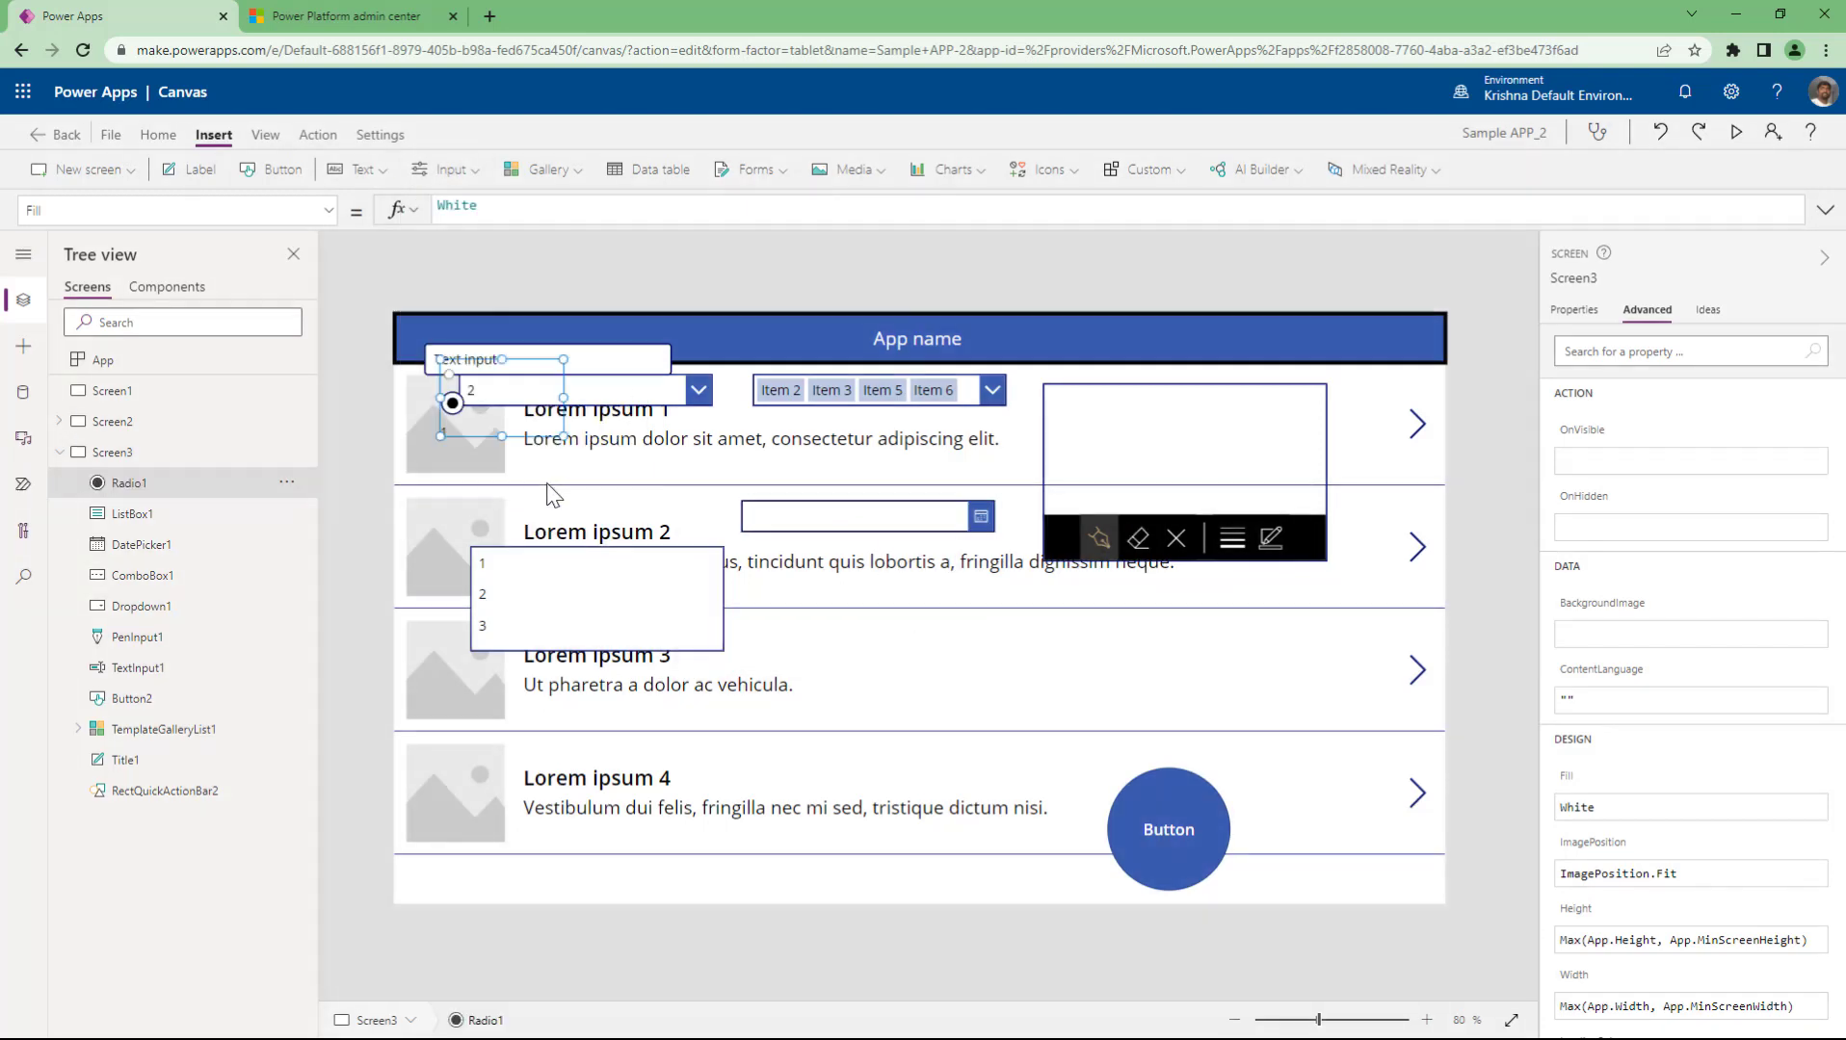
{"action": "left_click_drag", "start_coordinate": [540, 416], "coordinate": [1245, 653]}
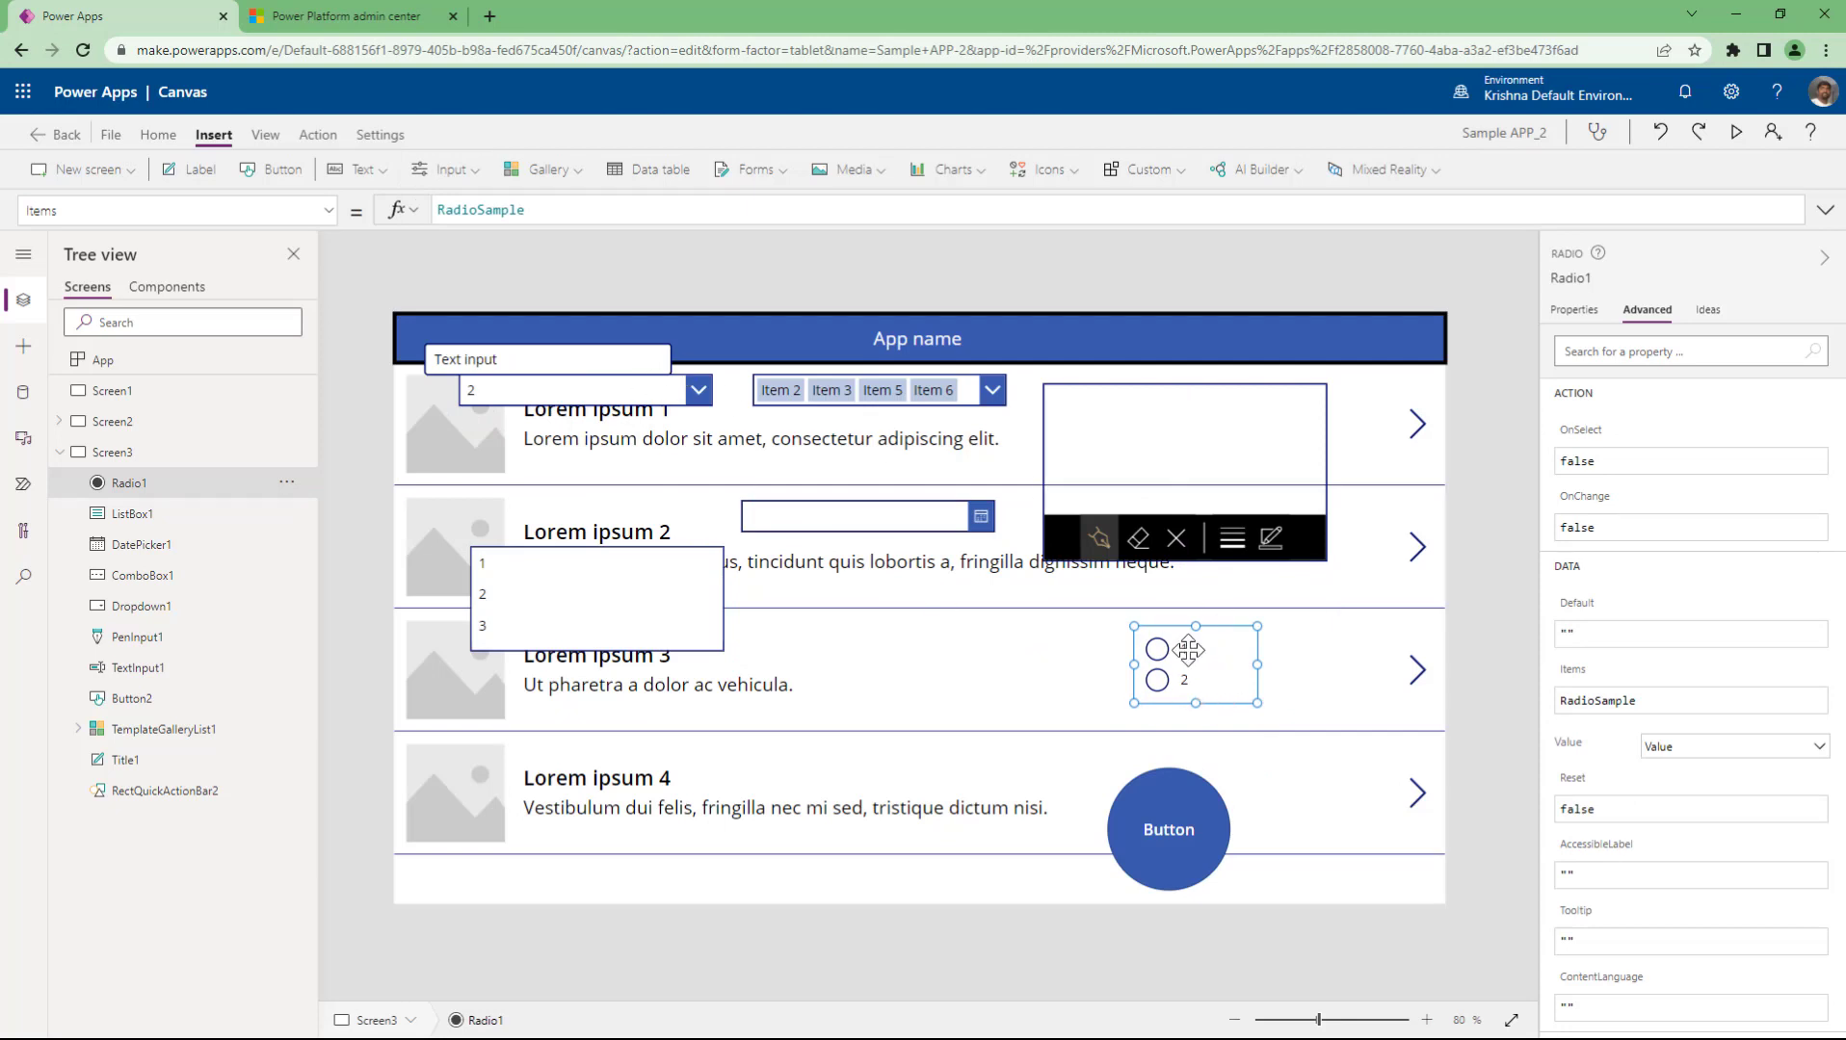
- Add a toggle to Screen3 and place it at the right end of the App name header bar
{"action": "left_click", "coordinate": [470, 171]}
{"action": "scroll", "coordinate": [481, 423], "scroll_direction": "down", "scroll_amount": 3}
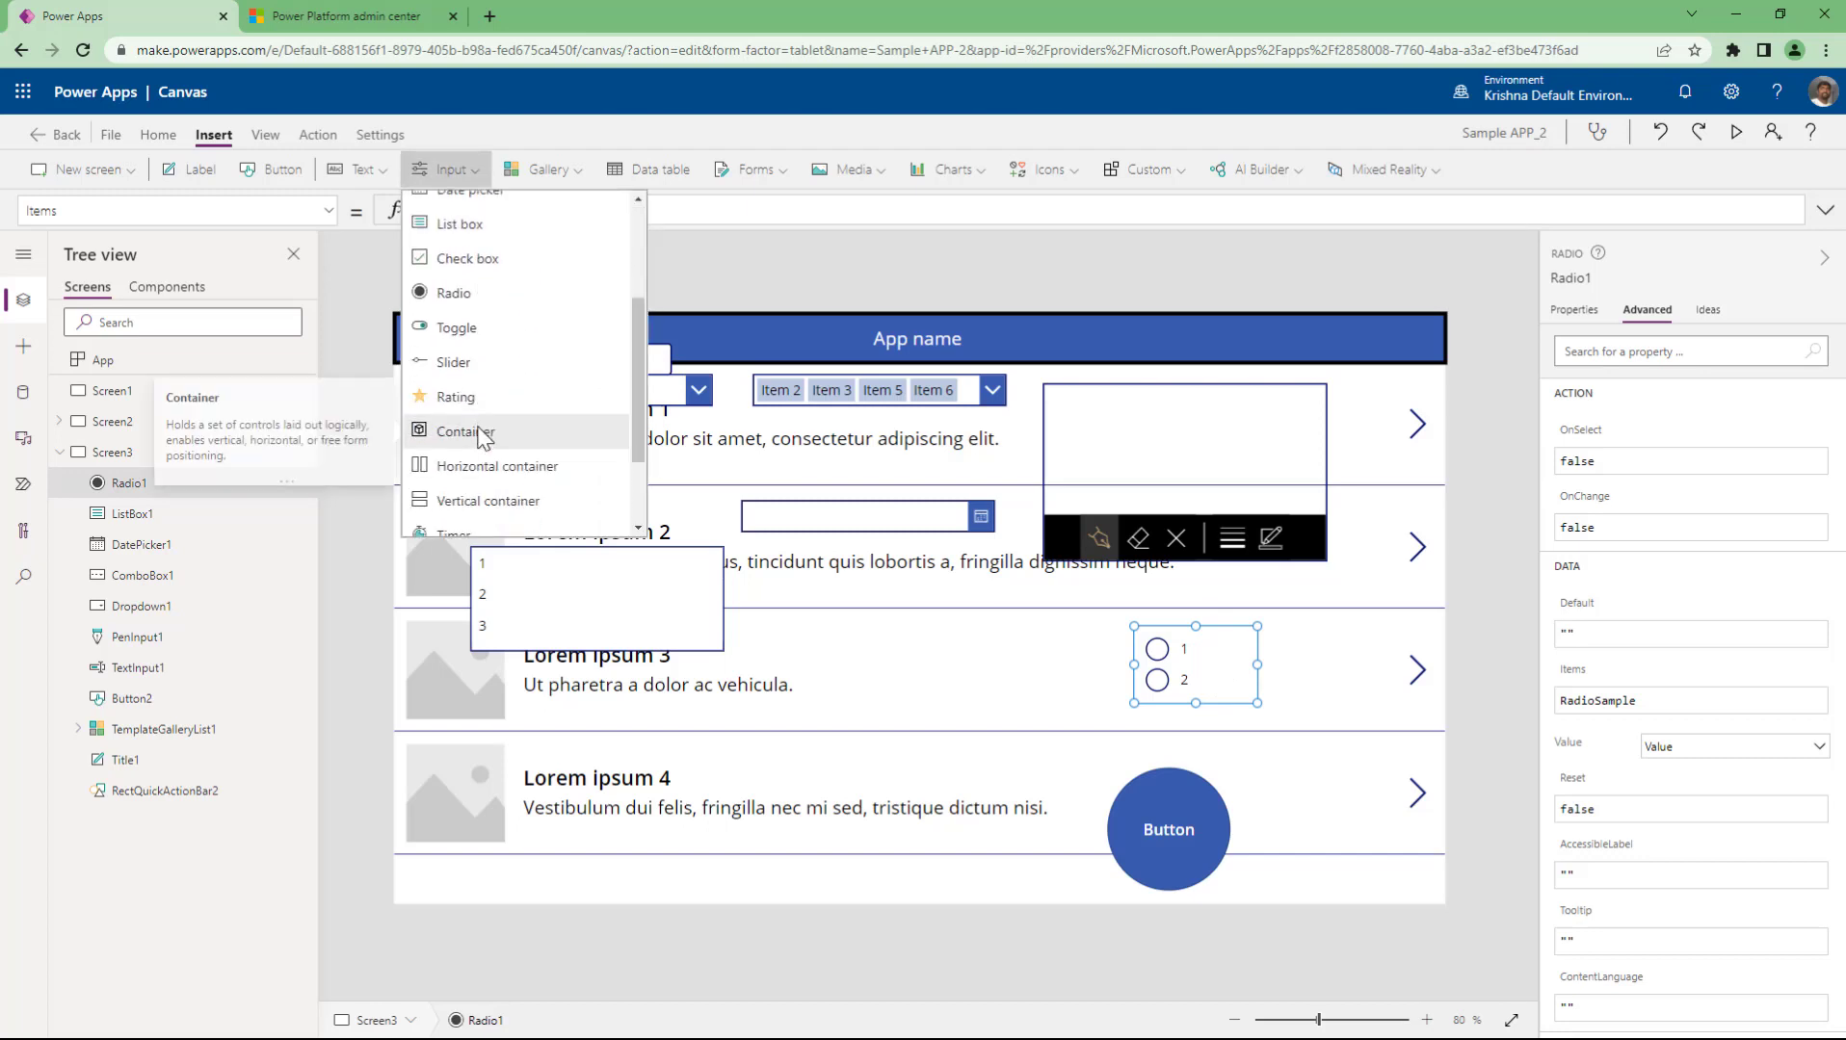
{"action": "left_click", "coordinate": [463, 328]}
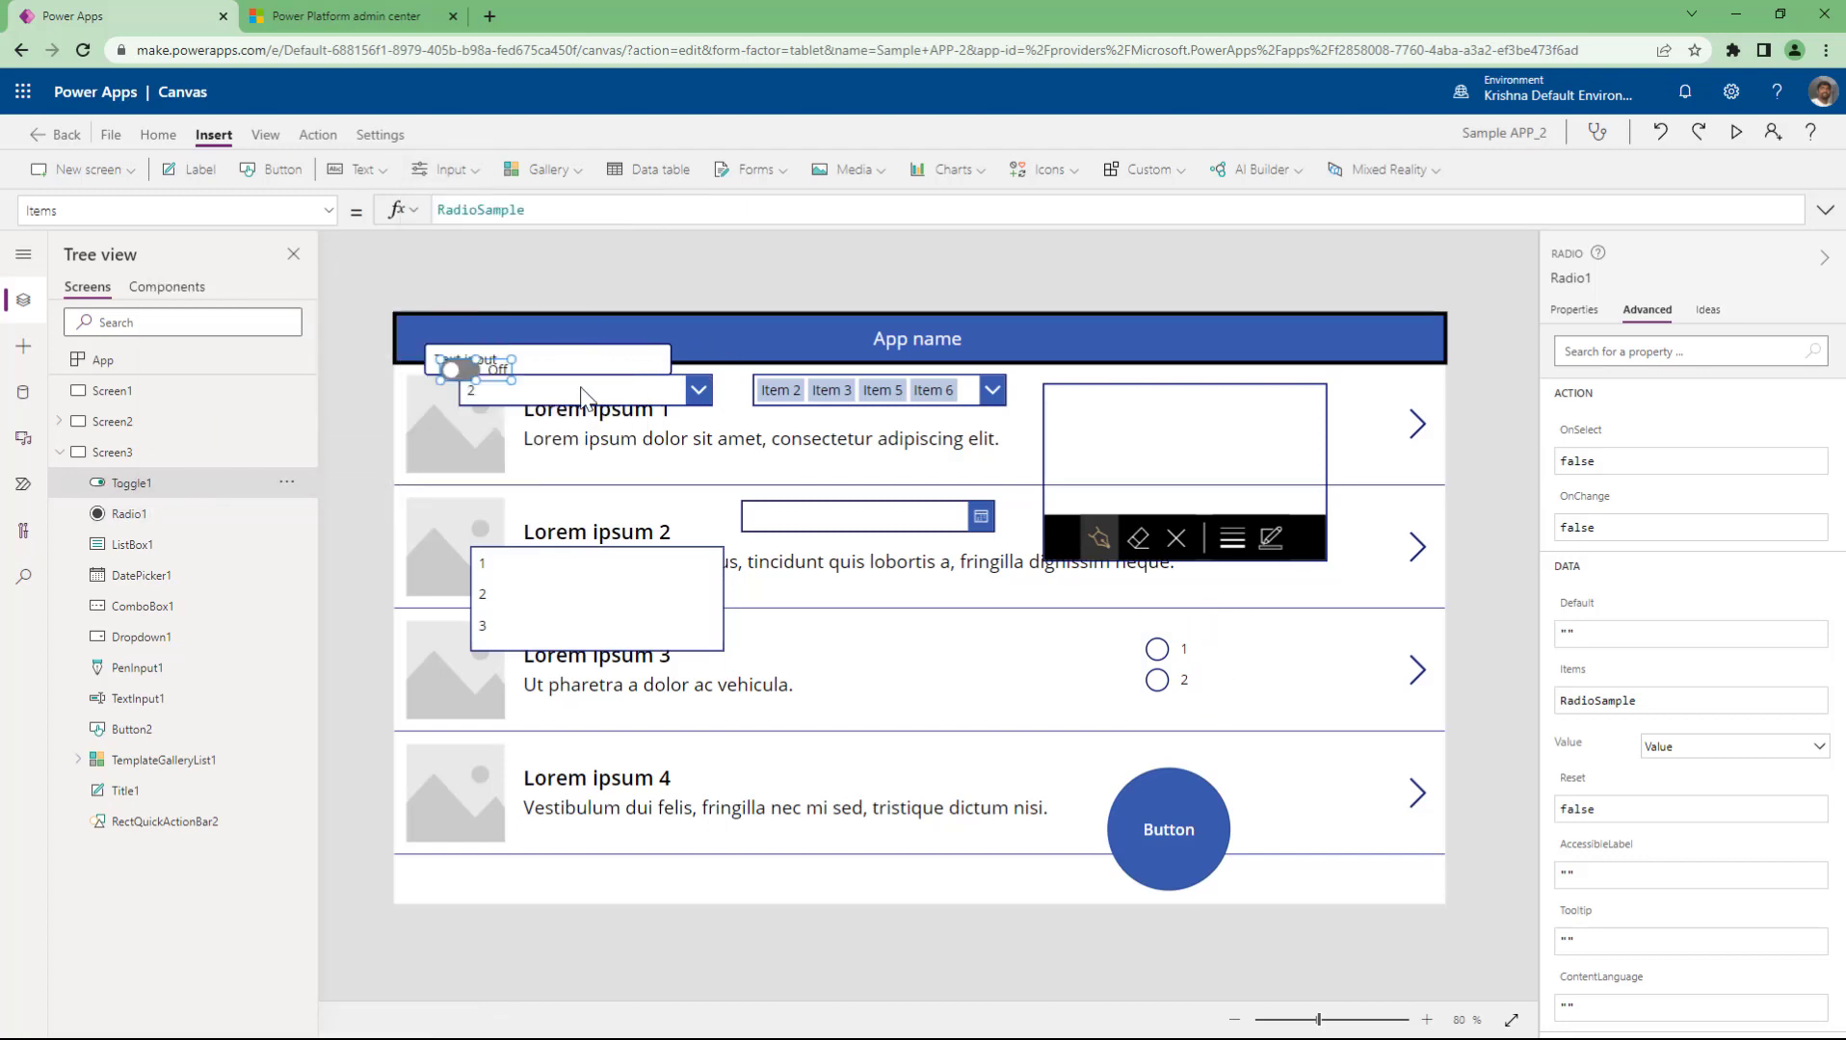
{"action": "left_click_drag", "start_coordinate": [1313, 375], "coordinate": [1322, 337]}
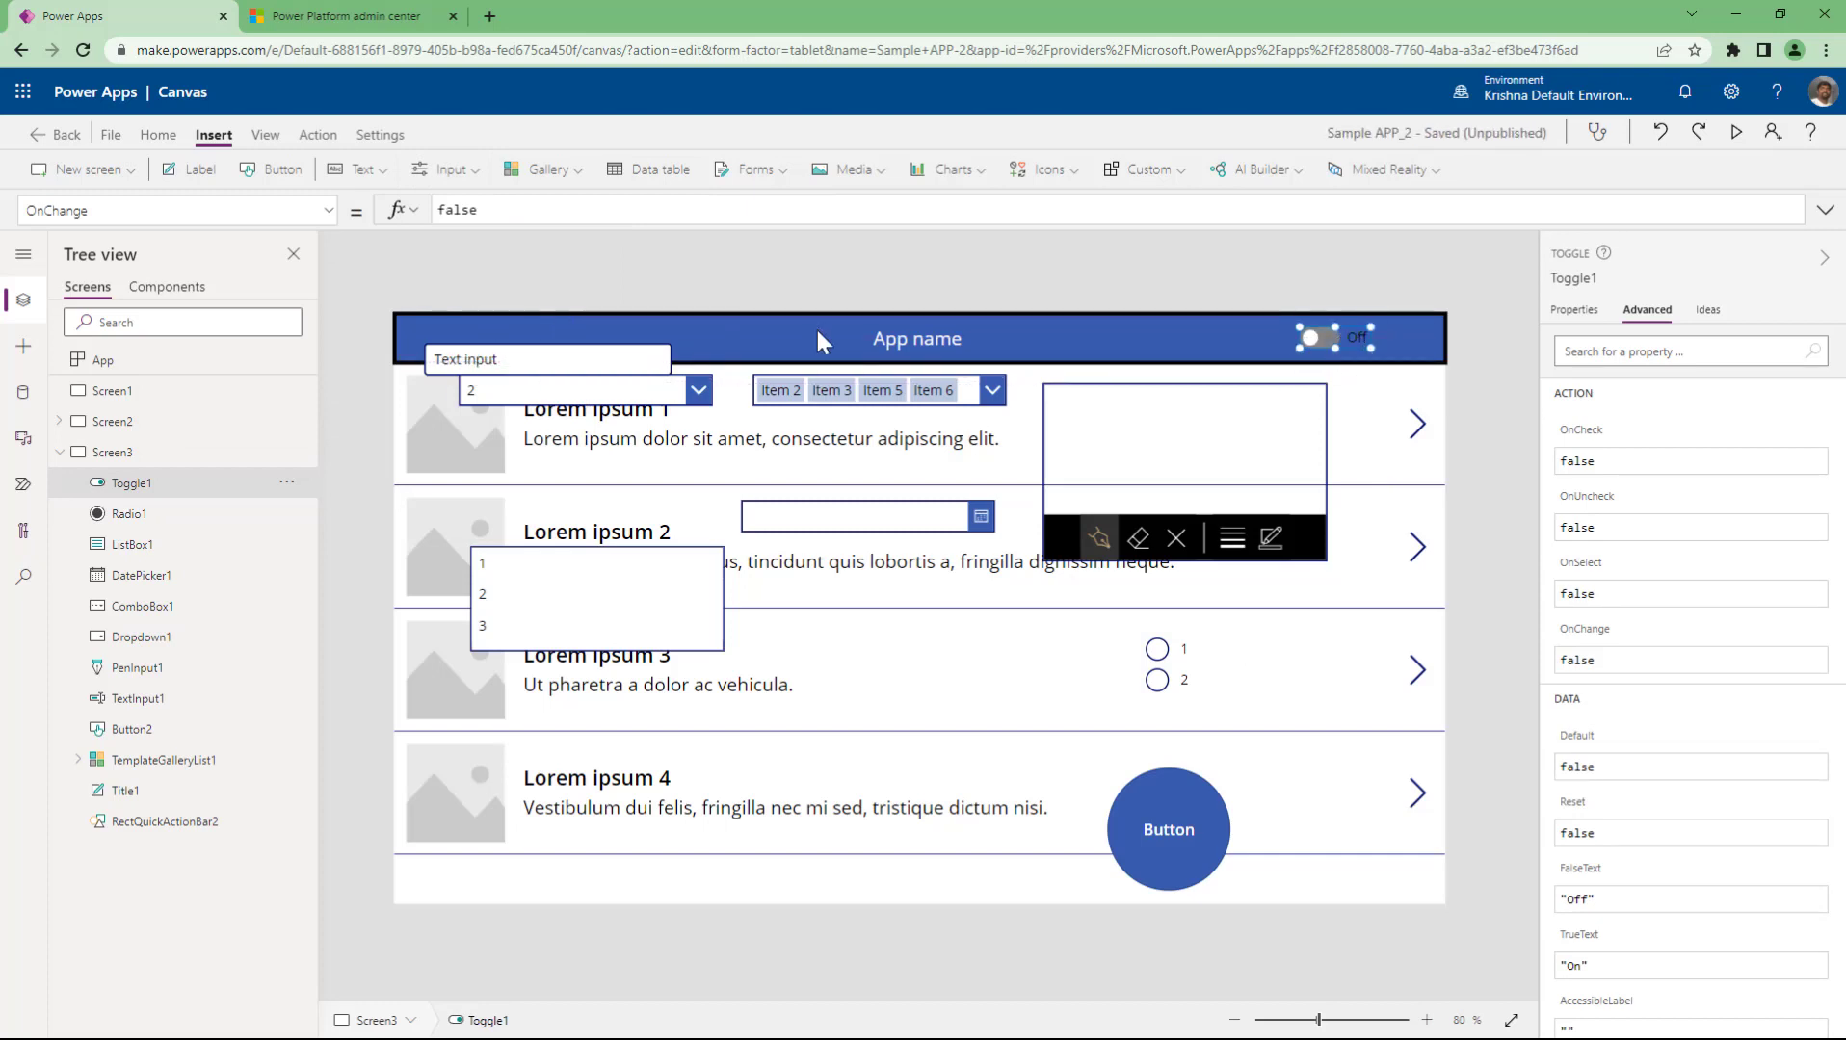
- Review the remaining input controls and the available gallery layouts, and inspect TemplateGalleryList1 on Screen3
{"action": "left_click", "coordinate": [418, 179]}
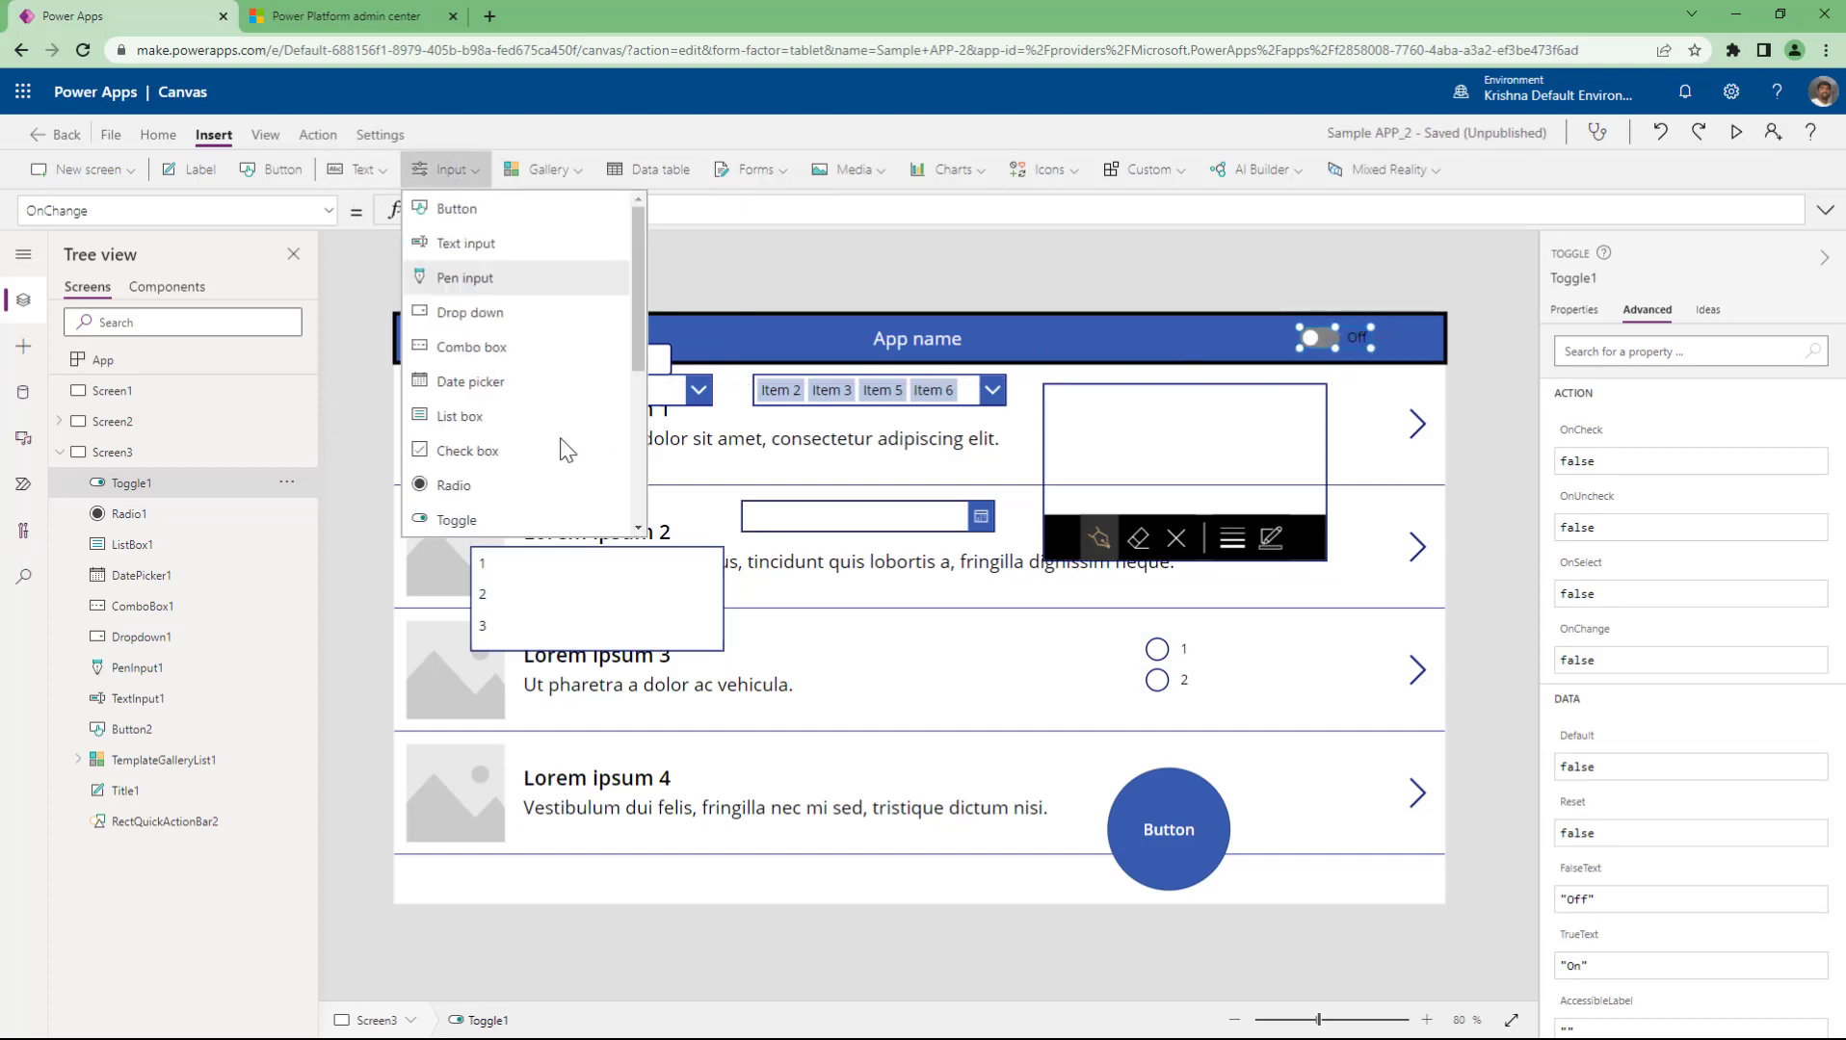
{"action": "scroll", "coordinate": [559, 436], "scroll_direction": "down", "scroll_amount": 3}
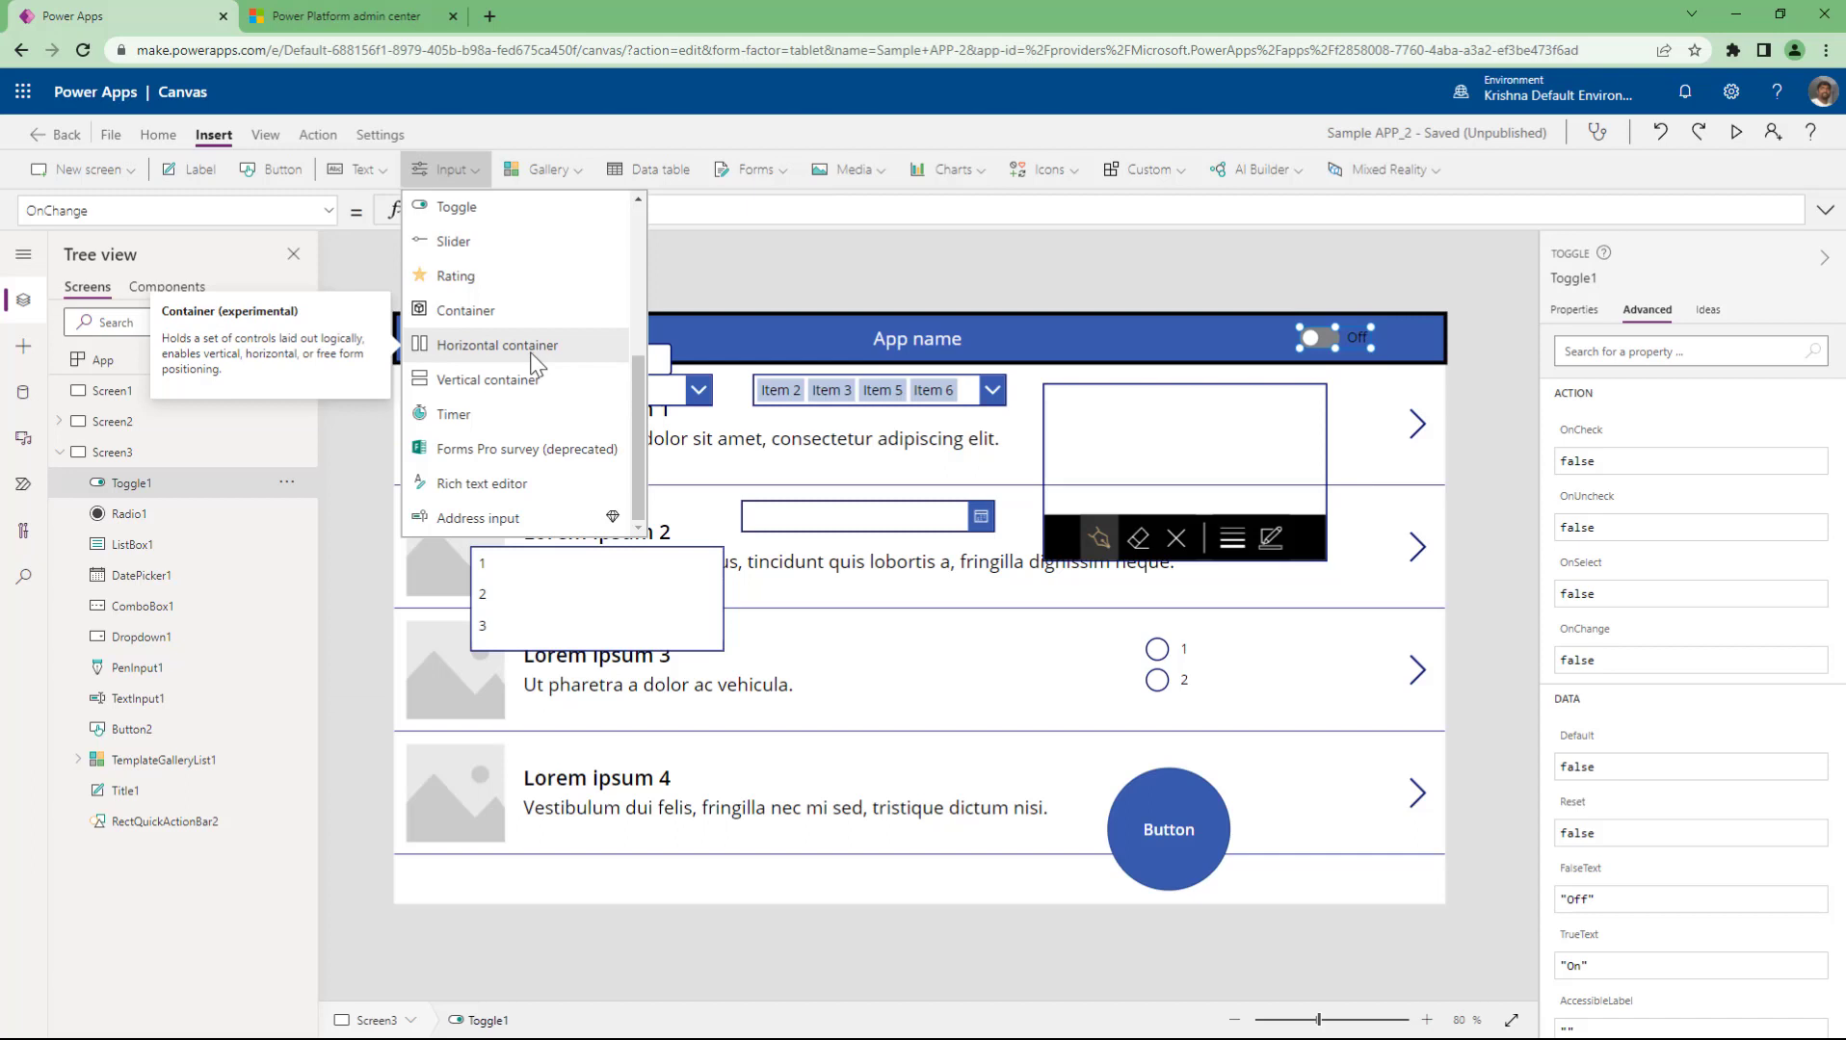
{"action": "left_click", "coordinate": [826, 236]}
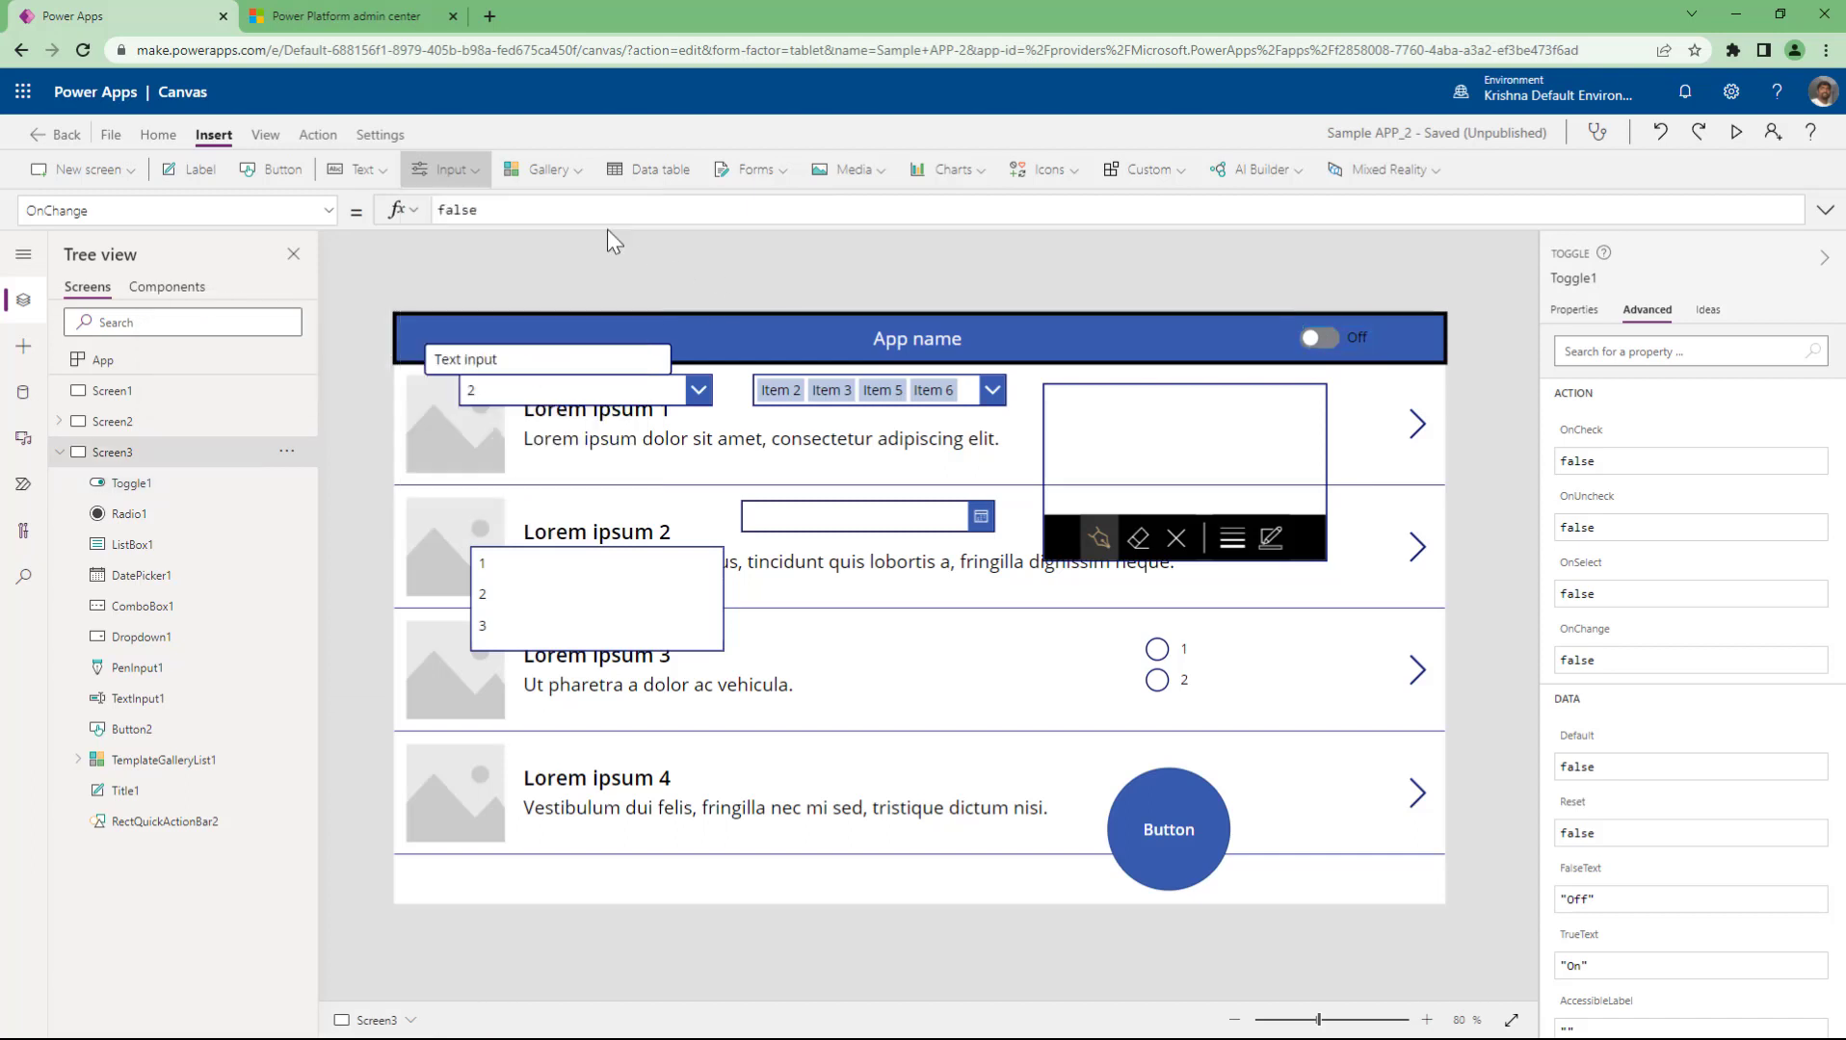
{"action": "left_click", "coordinate": [580, 171]}
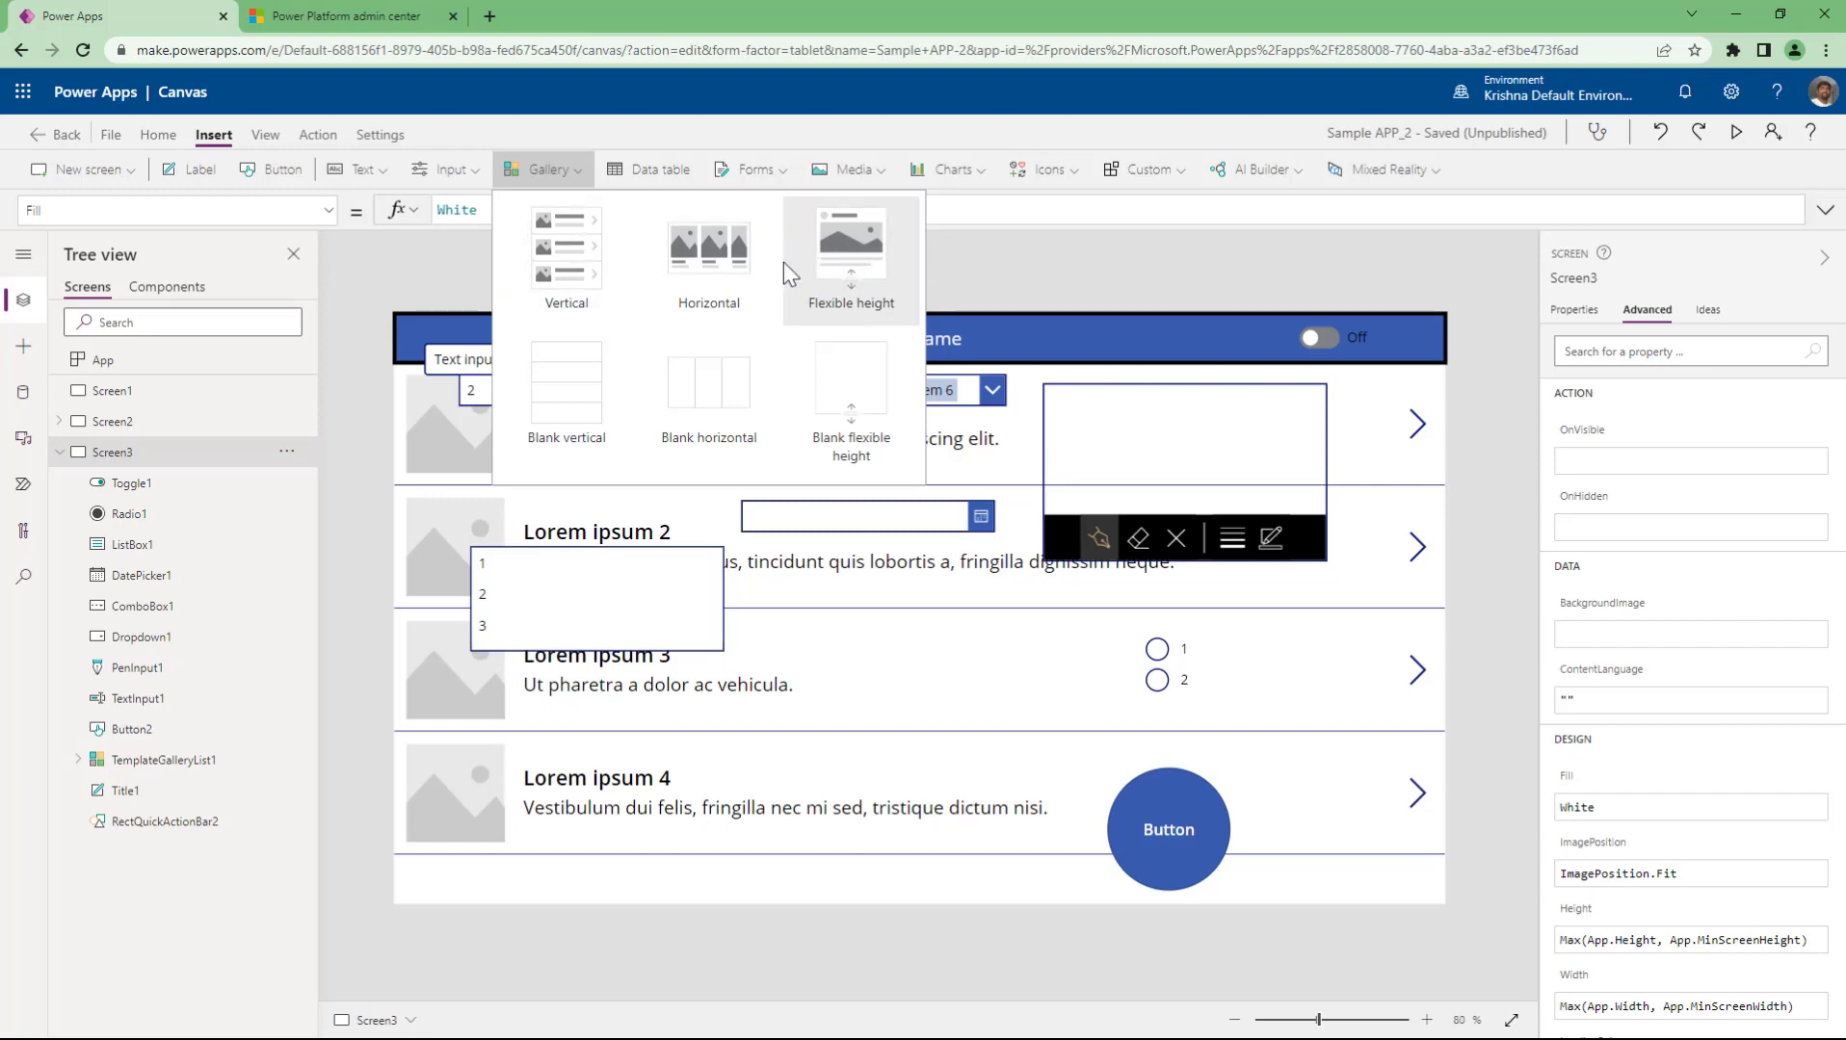
{"action": "left_click", "coordinate": [997, 682]}
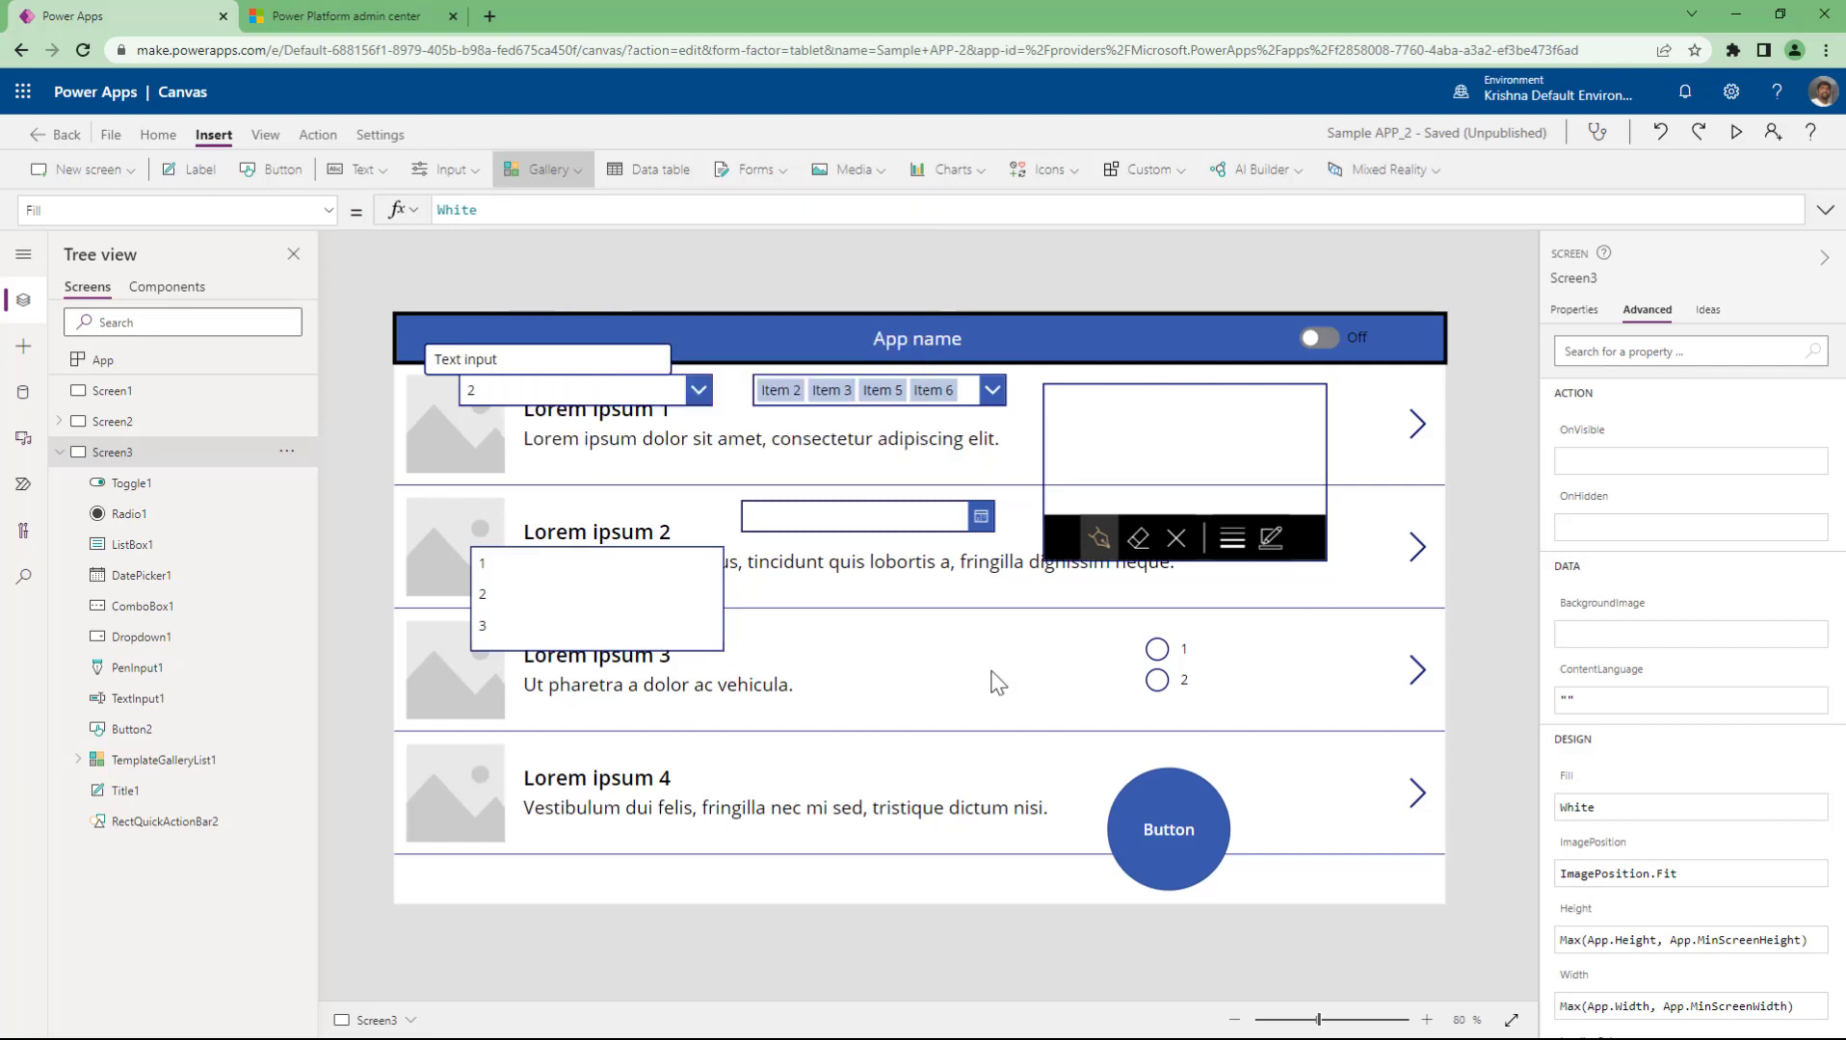
{"action": "left_click", "coordinate": [156, 761]}
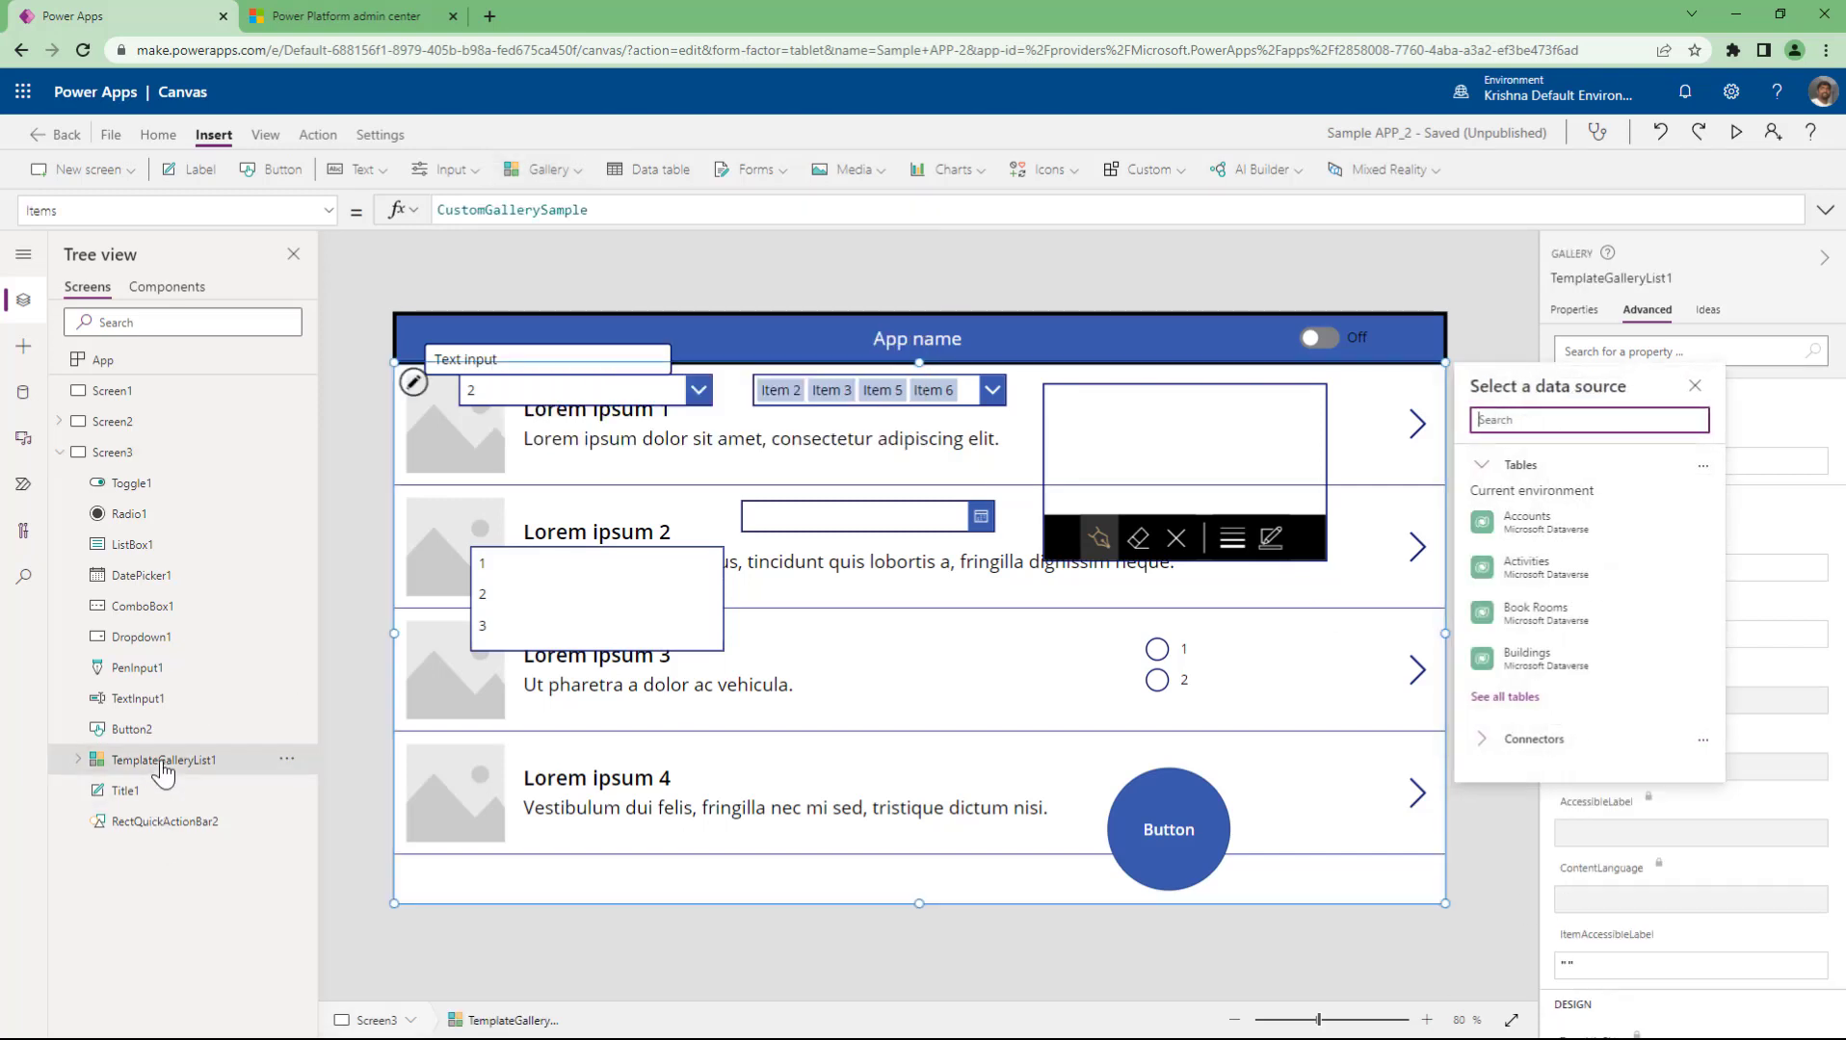
{"action": "left_click", "coordinate": [578, 170]}
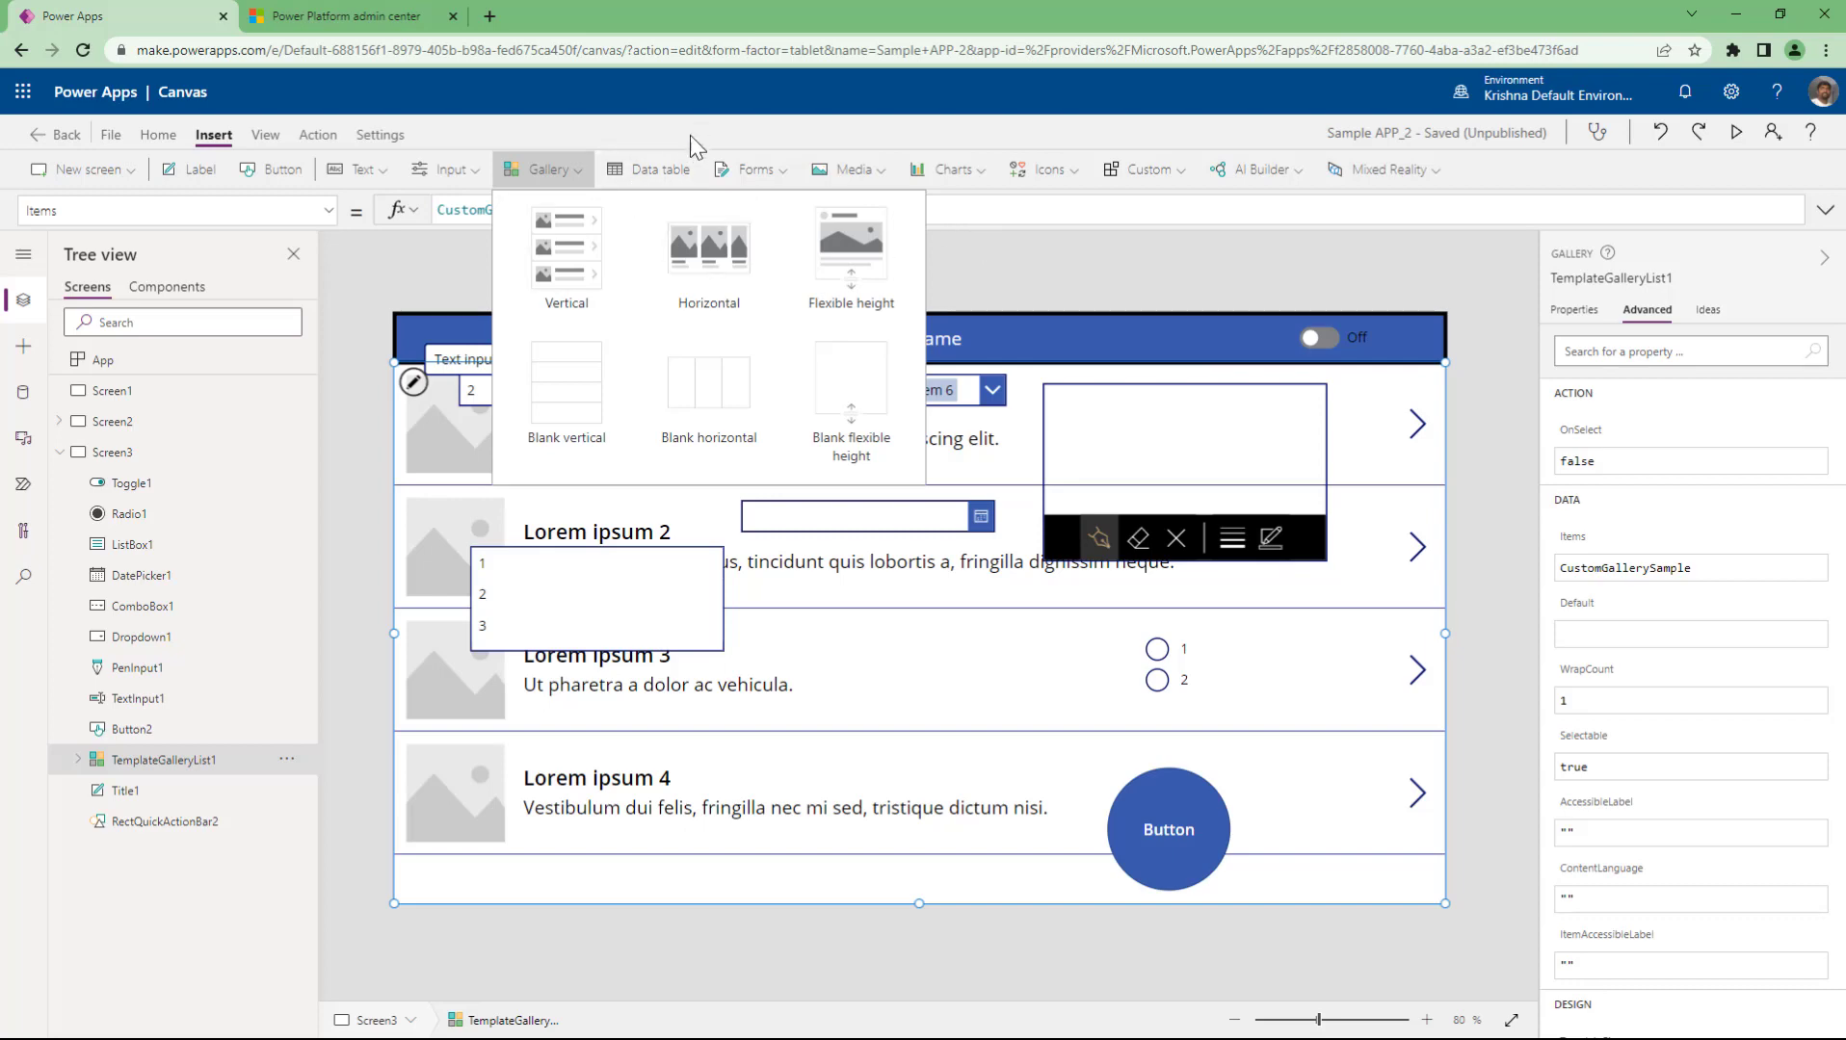
- Try inserting a vertical gallery on Screen3 and delete it again
{"action": "left_click", "coordinate": [580, 256]}
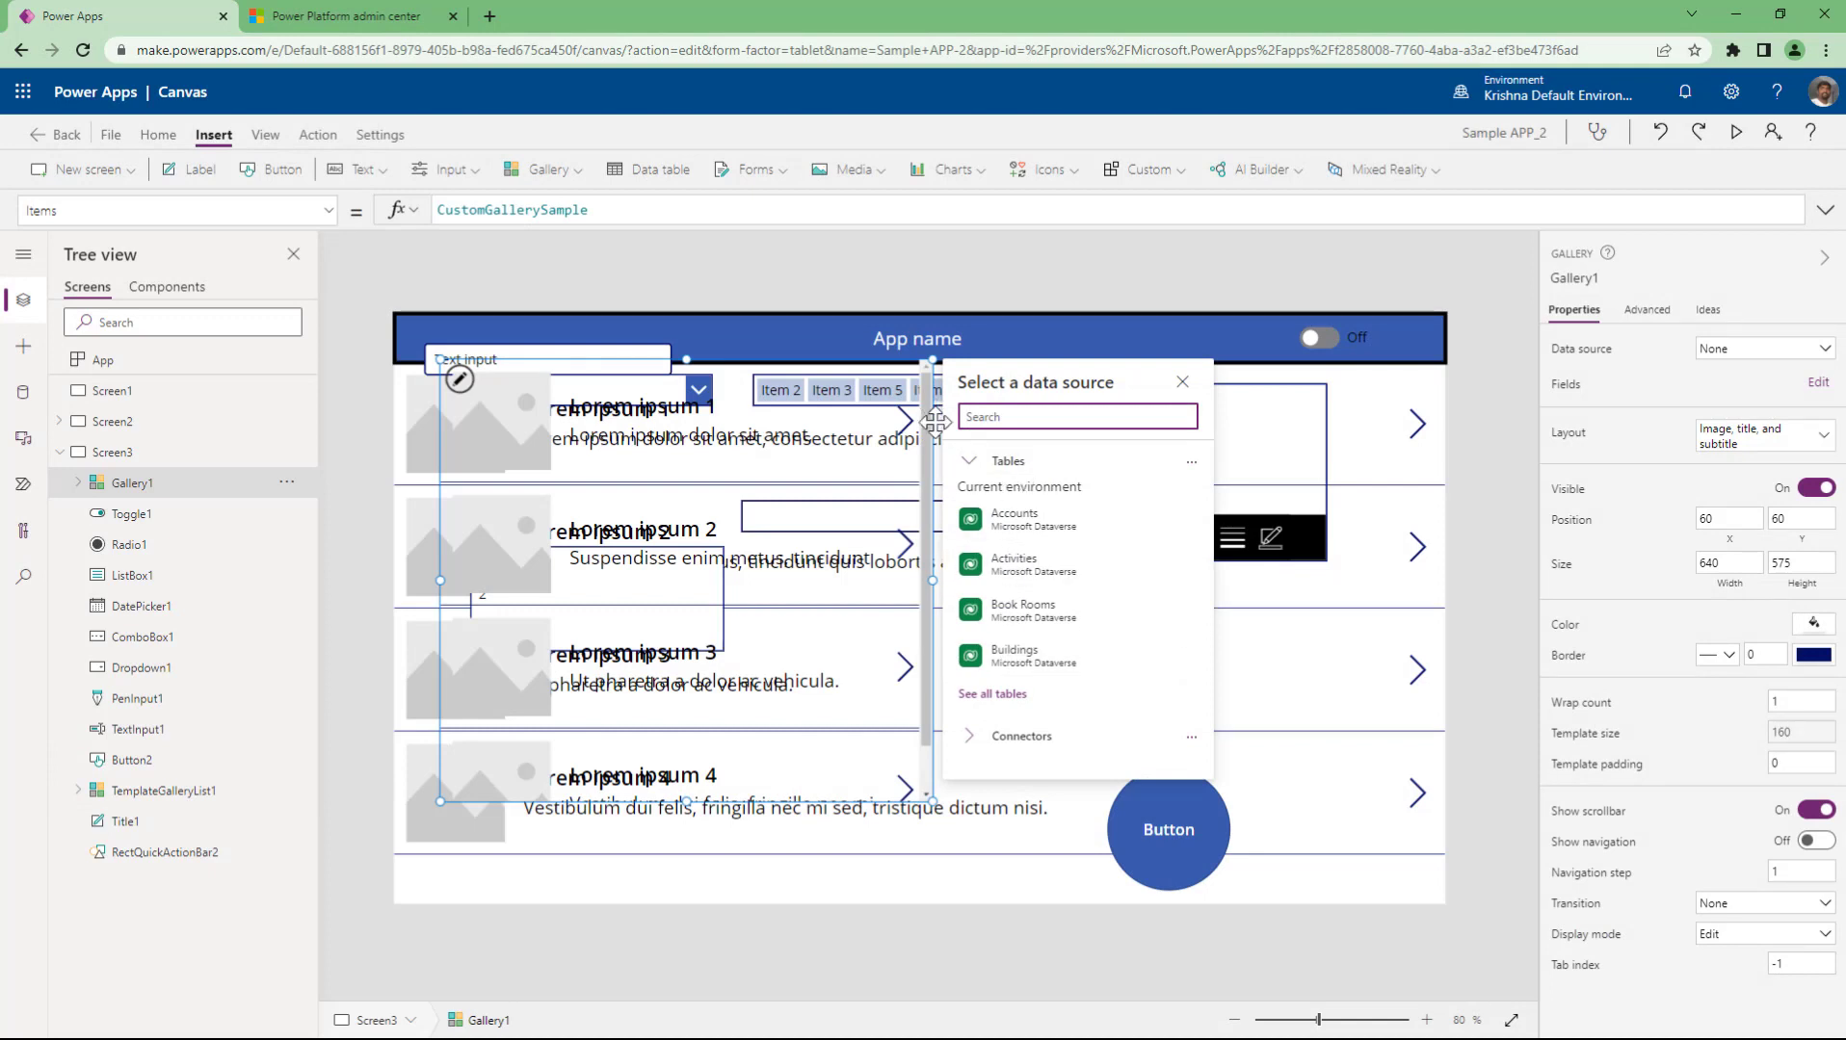
{"action": "left_click", "coordinate": [142, 489]}
{"action": "key", "text": "Delete"}
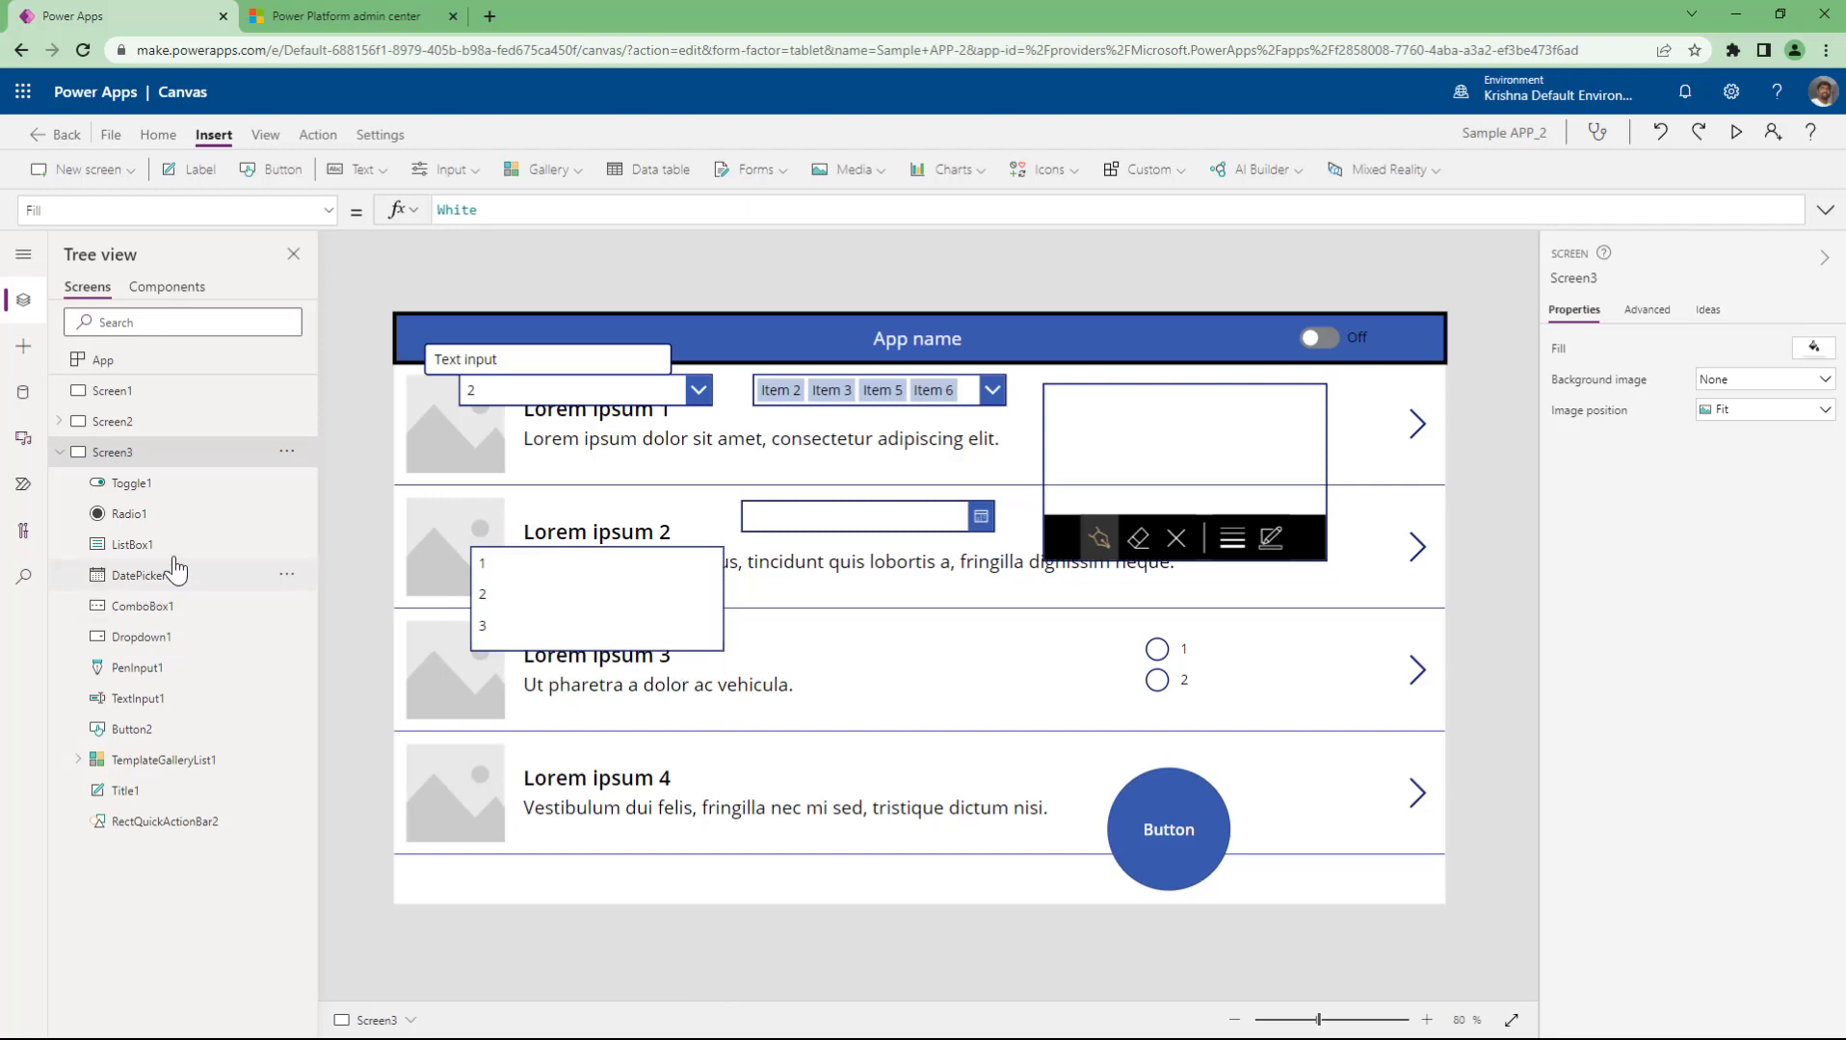
- Delete the toggle, radio, list box, date picker, combo box, dropdown, pen input, text input and button controls from Screen3
{"action": "left_click", "coordinate": [164, 486]}
{"action": "left_click", "coordinate": [154, 732], "text": "ctrl"}
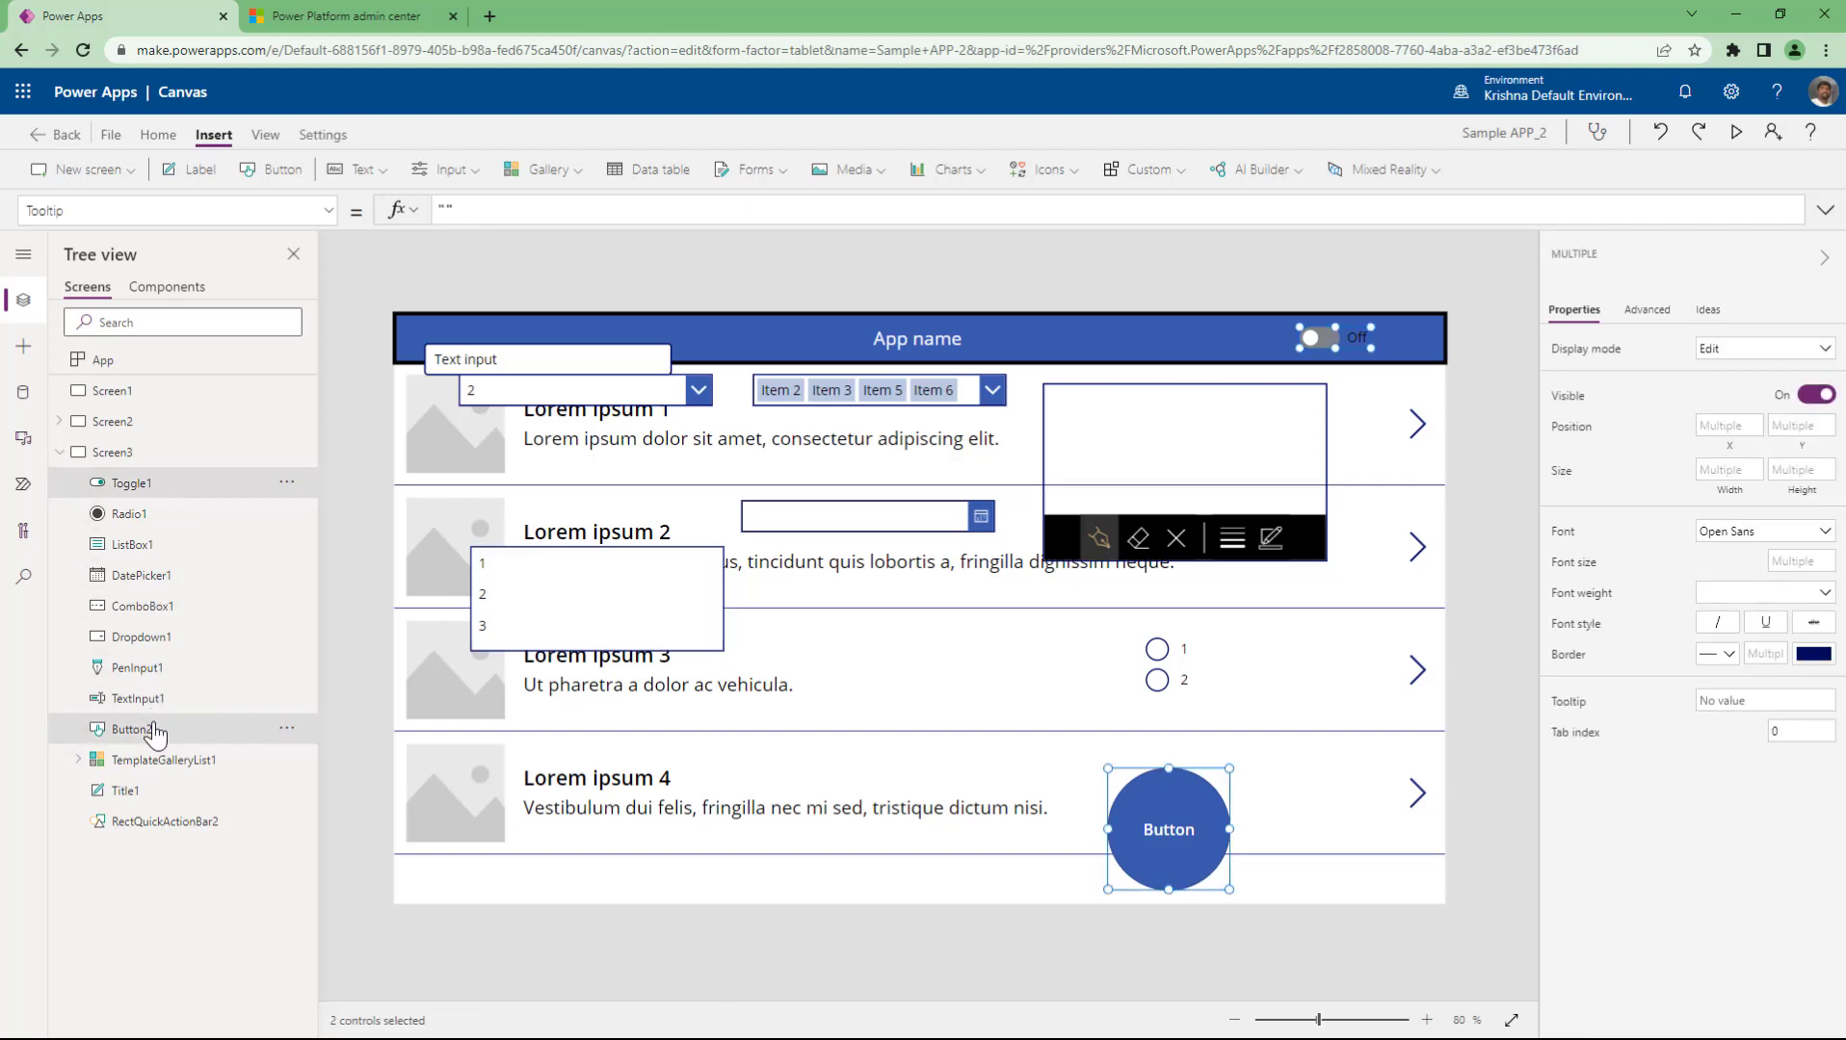
{"action": "left_click", "coordinate": [164, 700], "text": "ctrl"}
{"action": "left_click", "coordinate": [168, 670], "text": "ctrl"}
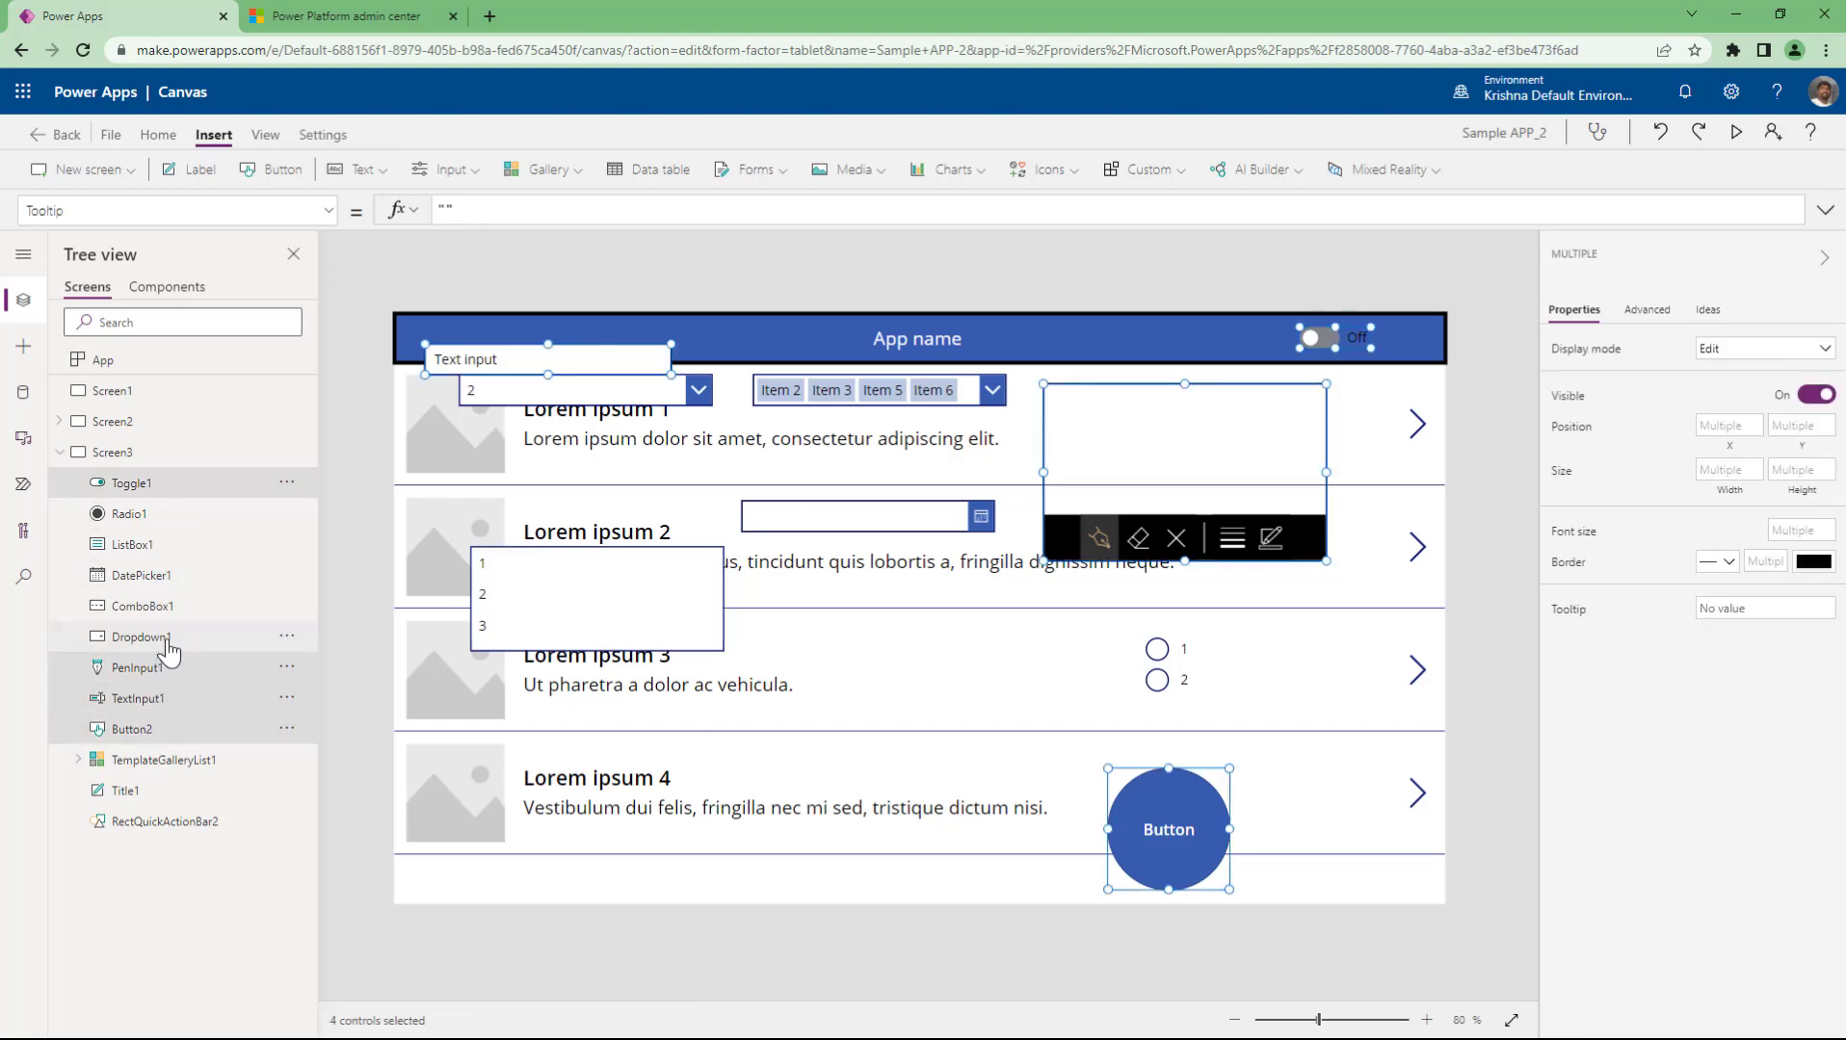
{"action": "left_click", "coordinate": [164, 638], "text": "ctrl"}
{"action": "left_click", "coordinate": [166, 607], "text": "ctrl"}
{"action": "left_click", "coordinate": [168, 576], "text": "ctrl"}
{"action": "left_click", "coordinate": [171, 546], "text": "ctrl"}
{"action": "left_click", "coordinate": [174, 520], "text": "ctrl"}
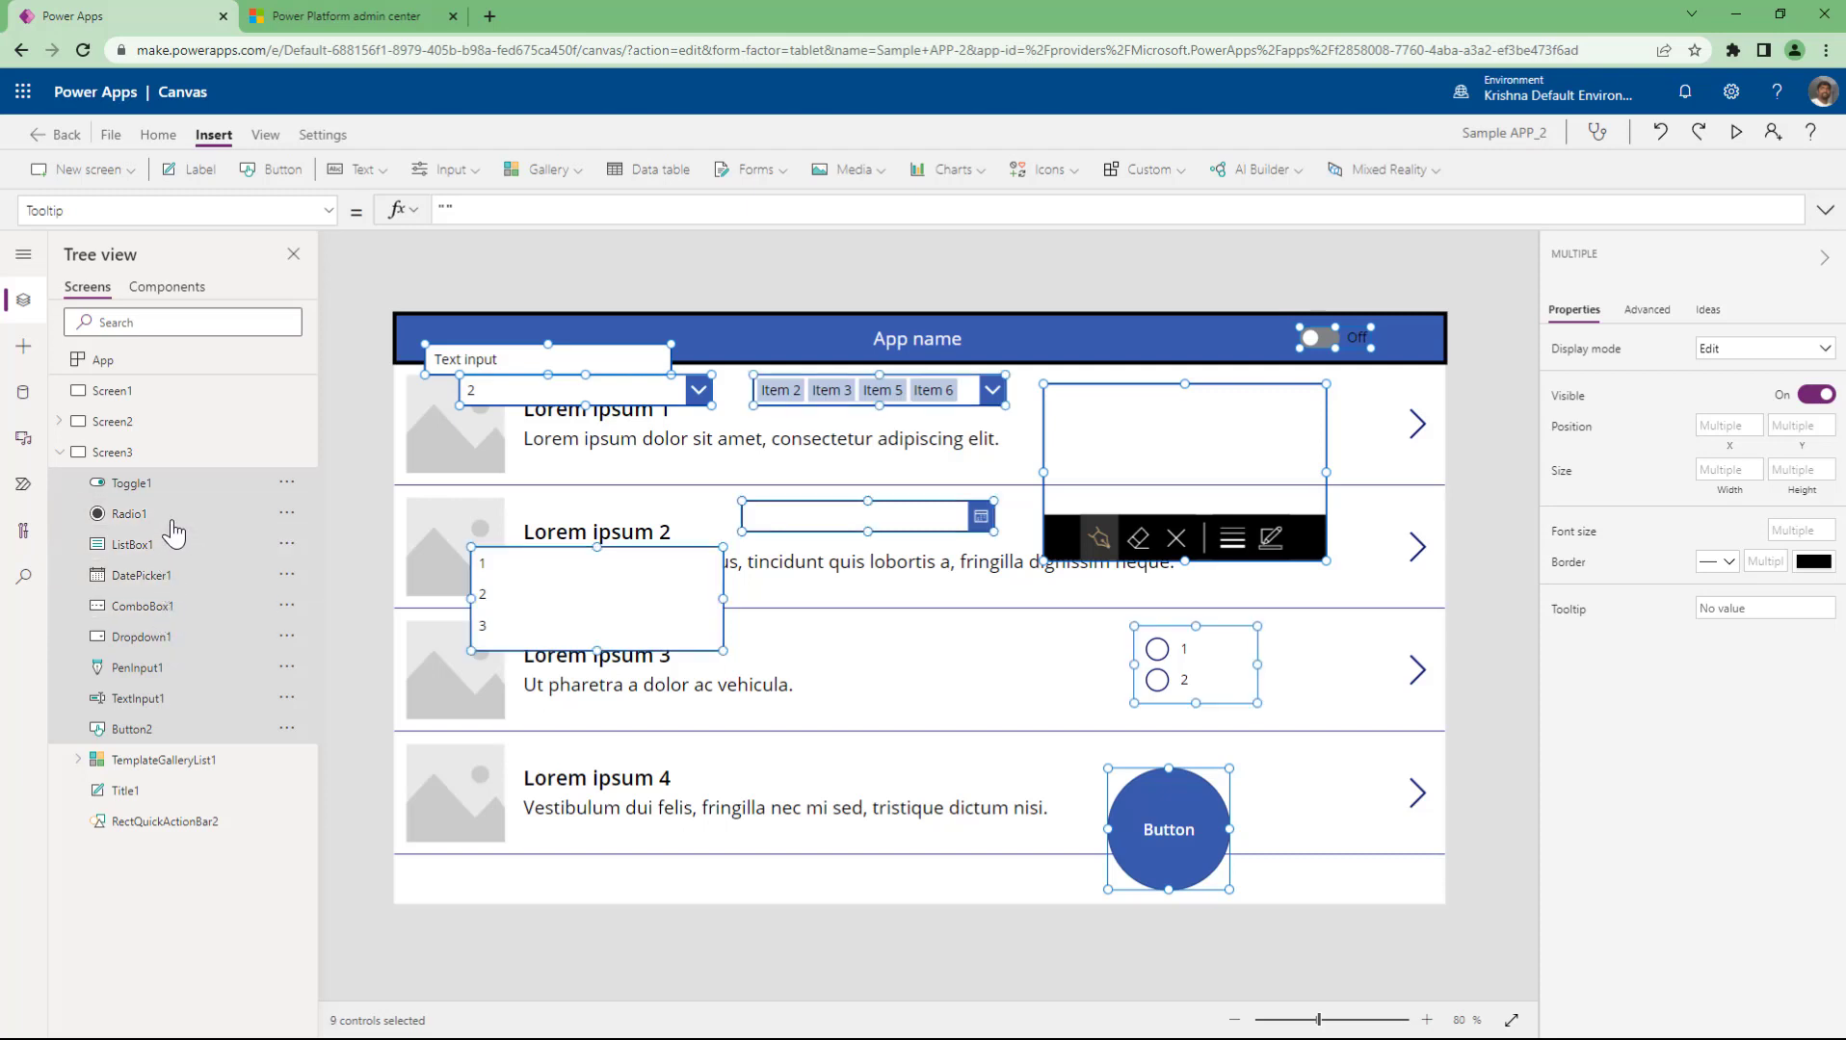
{"action": "key", "text": "Delete"}
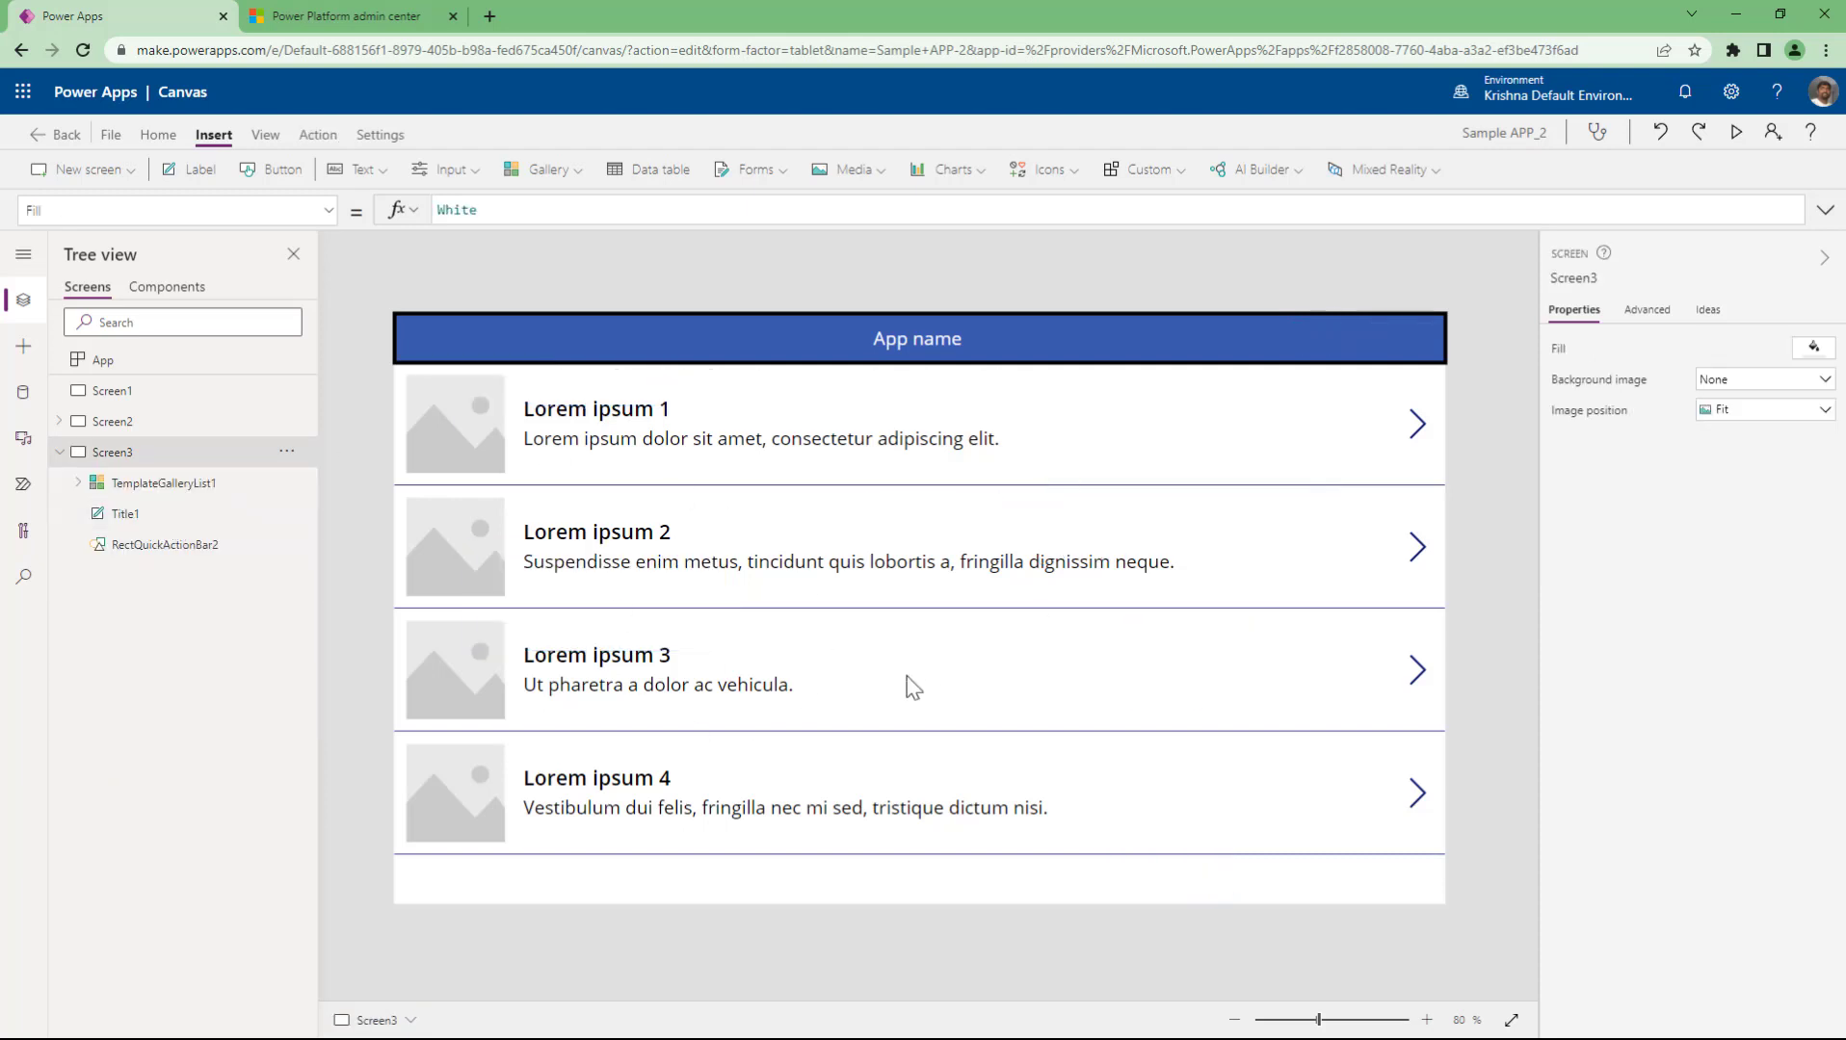
- Add a data table to Screen3 and move it to about X 400, Y 148 over the gallery
{"action": "left_click", "coordinate": [971, 854]}
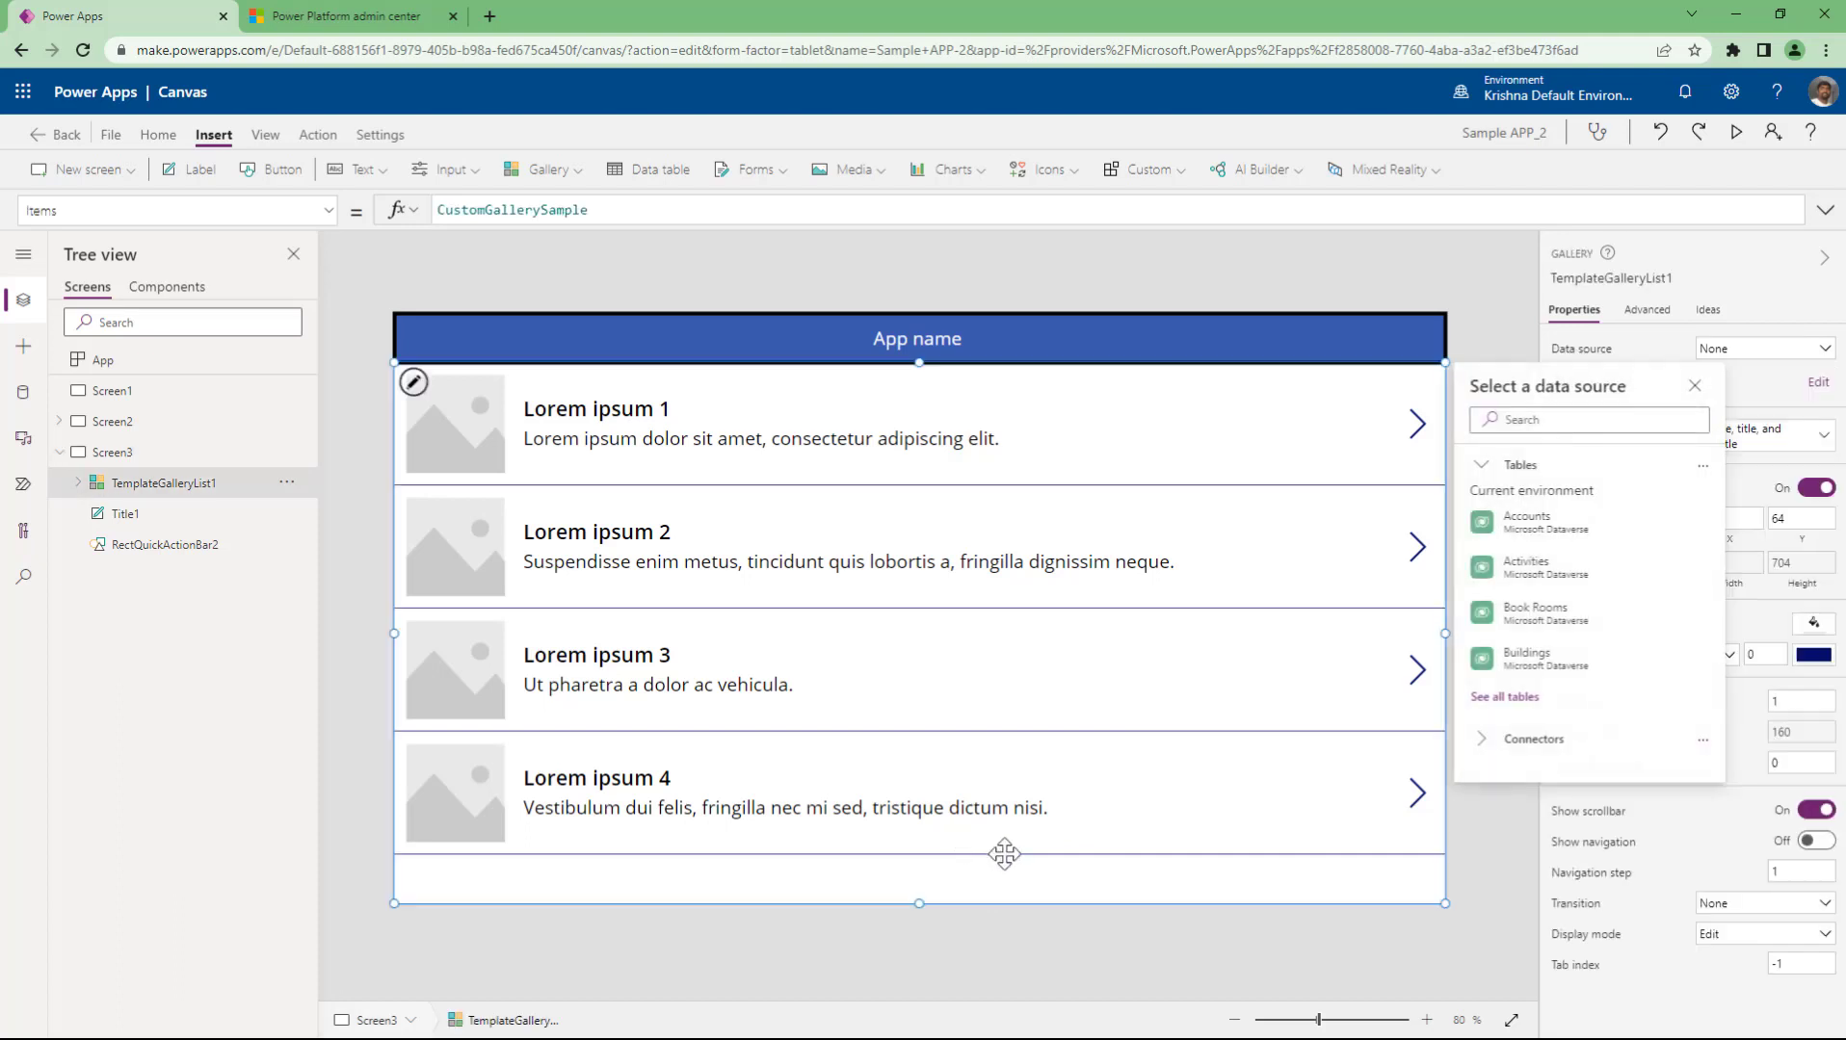
{"action": "left_click", "coordinate": [731, 256]}
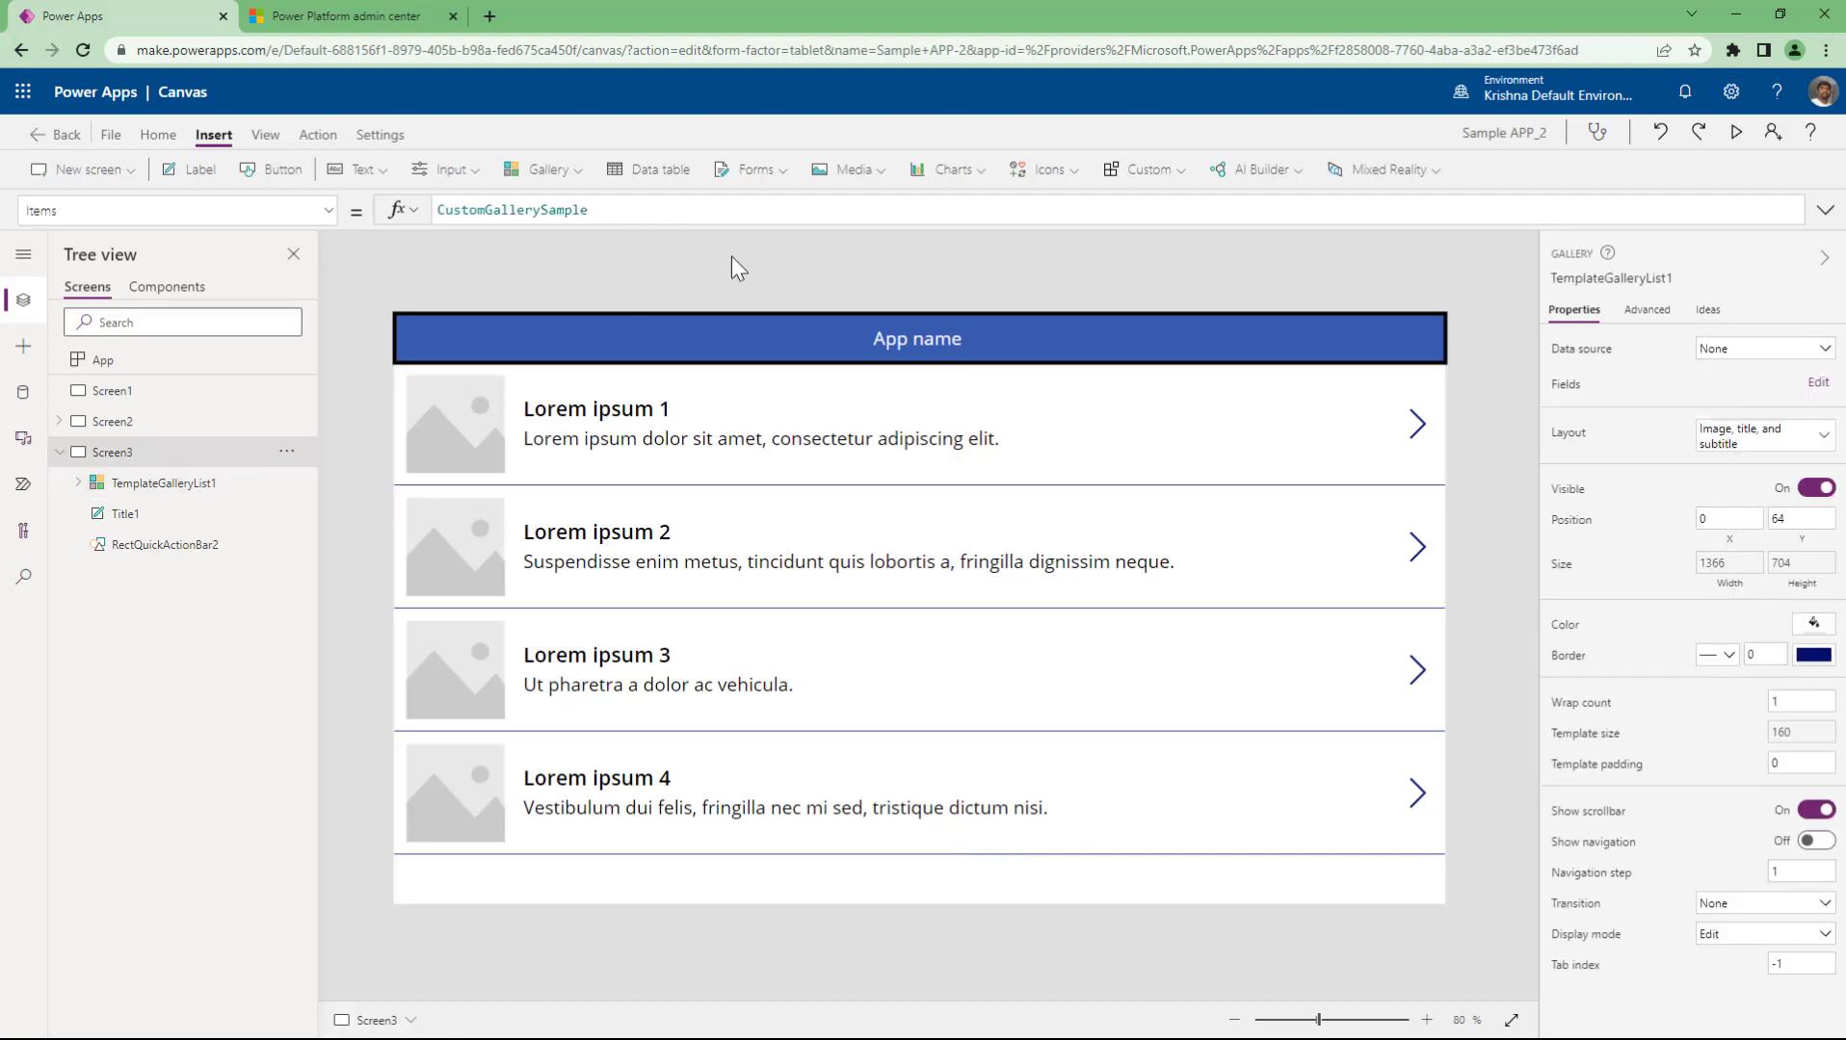
{"action": "left_click", "coordinate": [641, 173]}
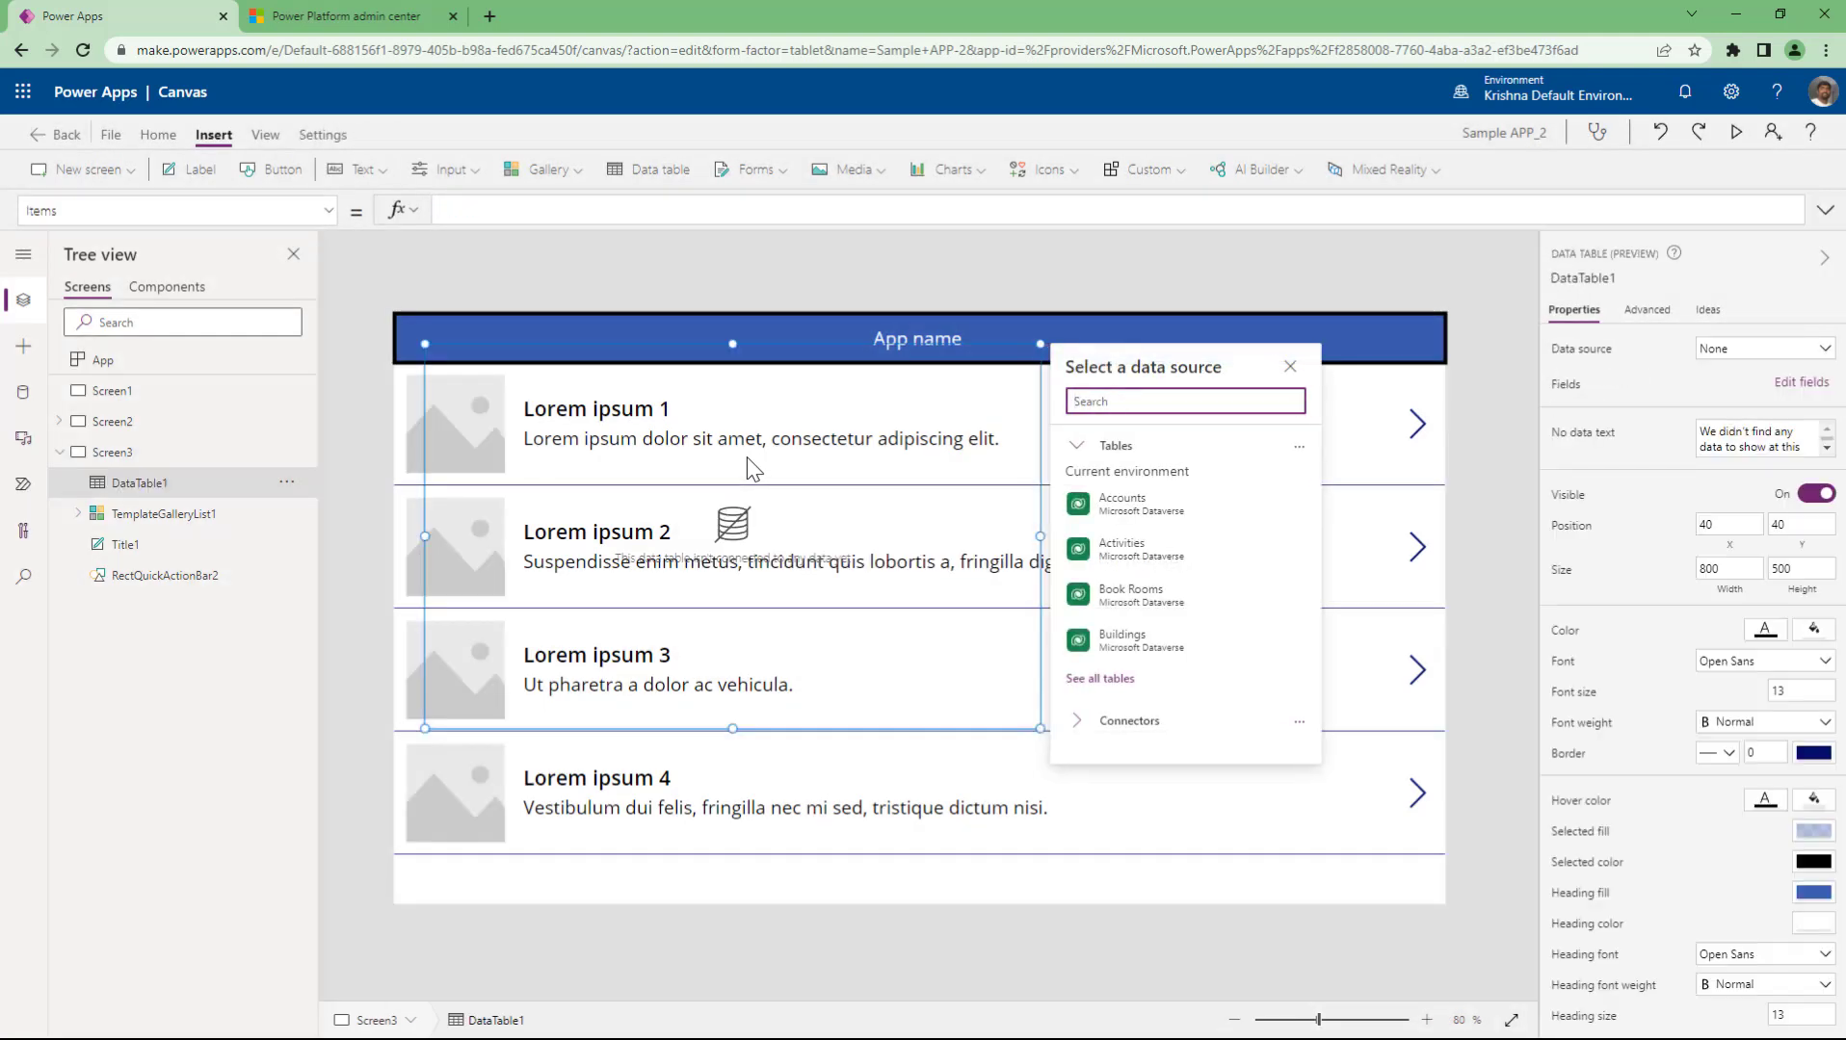
{"action": "mouse_move", "coordinate": [1141, 511]}
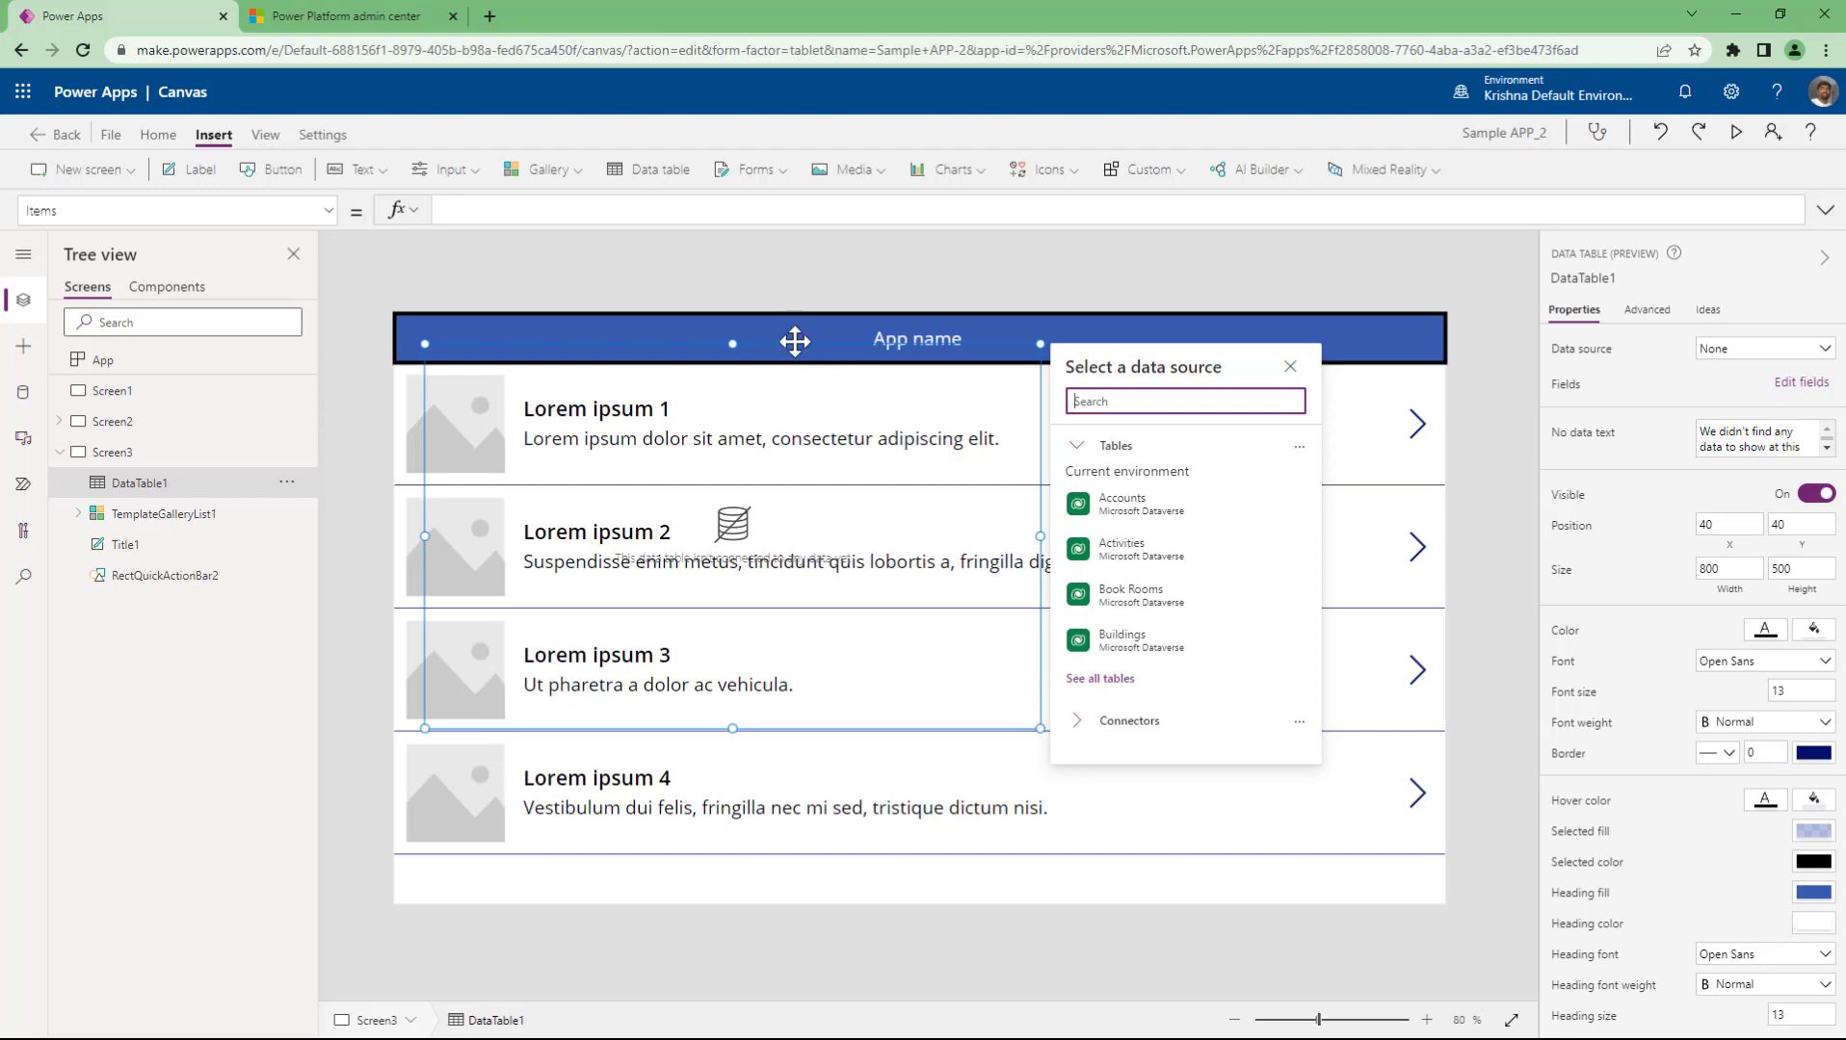
{"action": "left_click_drag", "start_coordinate": [794, 341], "coordinate": [1075, 432]}
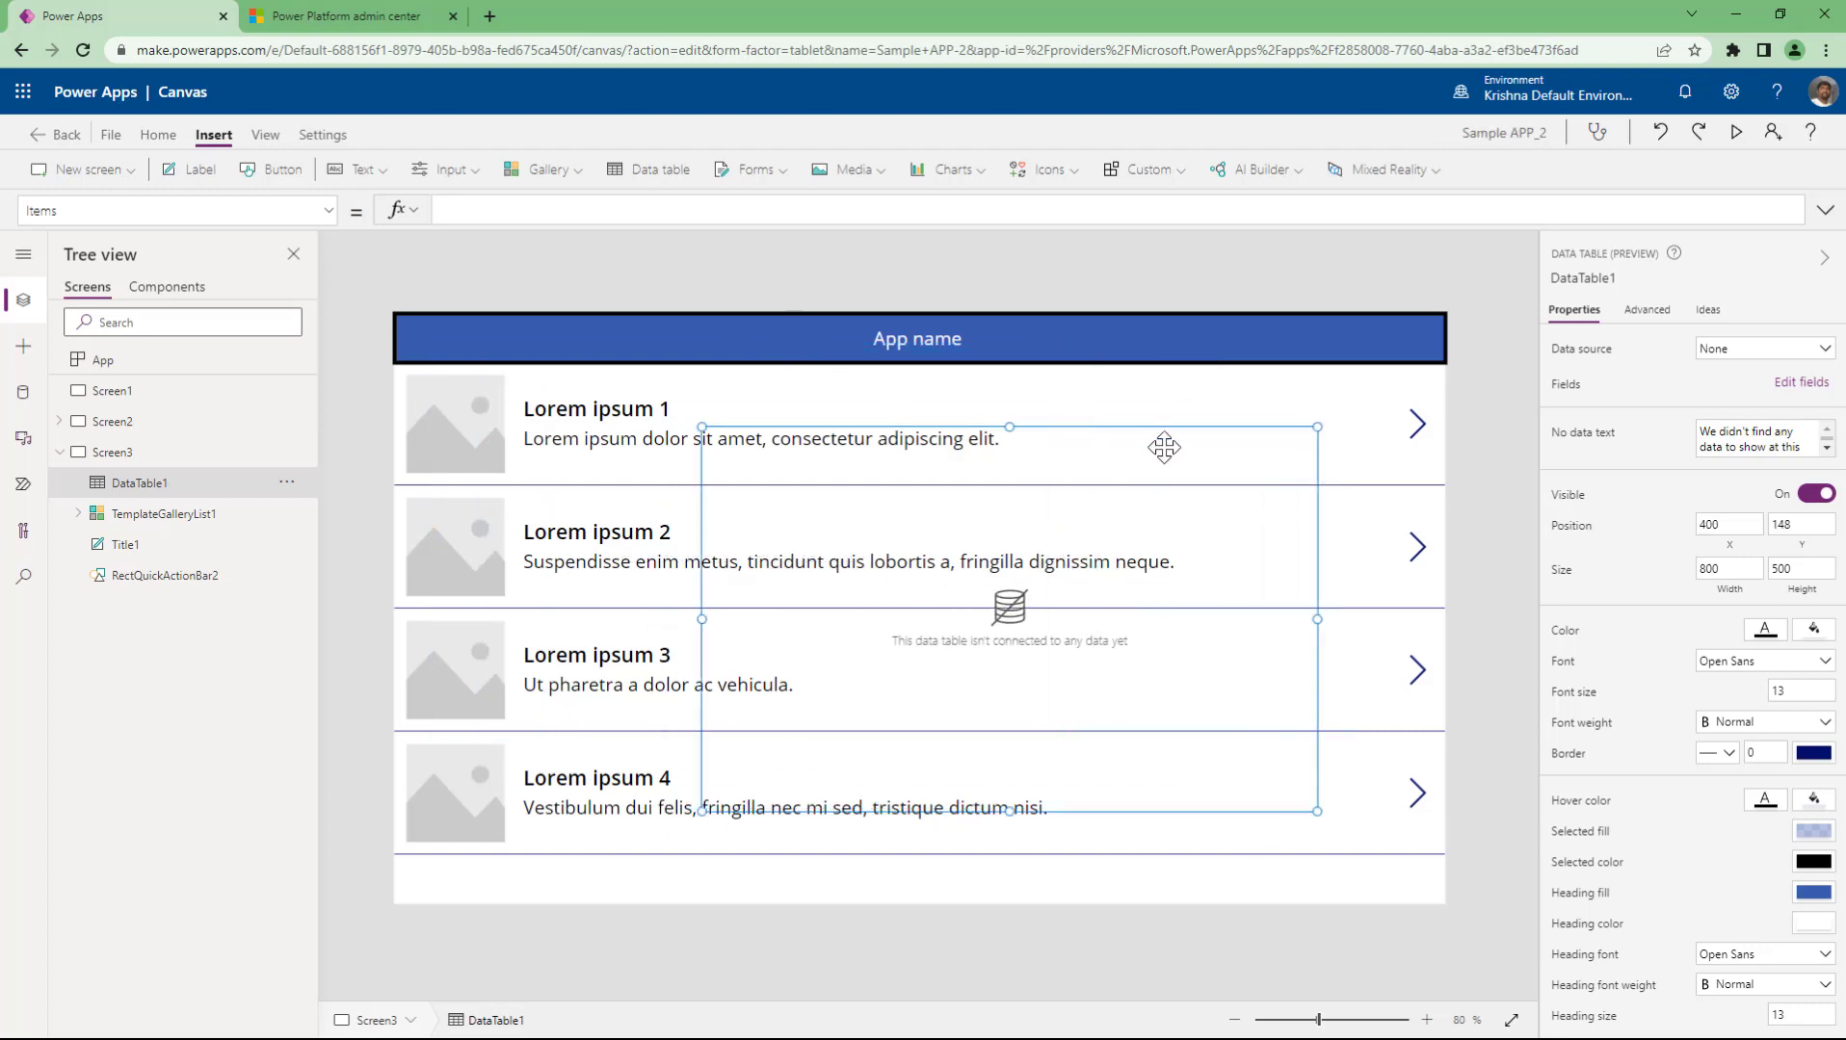
- Connect the data table to the Accounts table as its data source
{"action": "left_click", "coordinate": [1749, 354]}
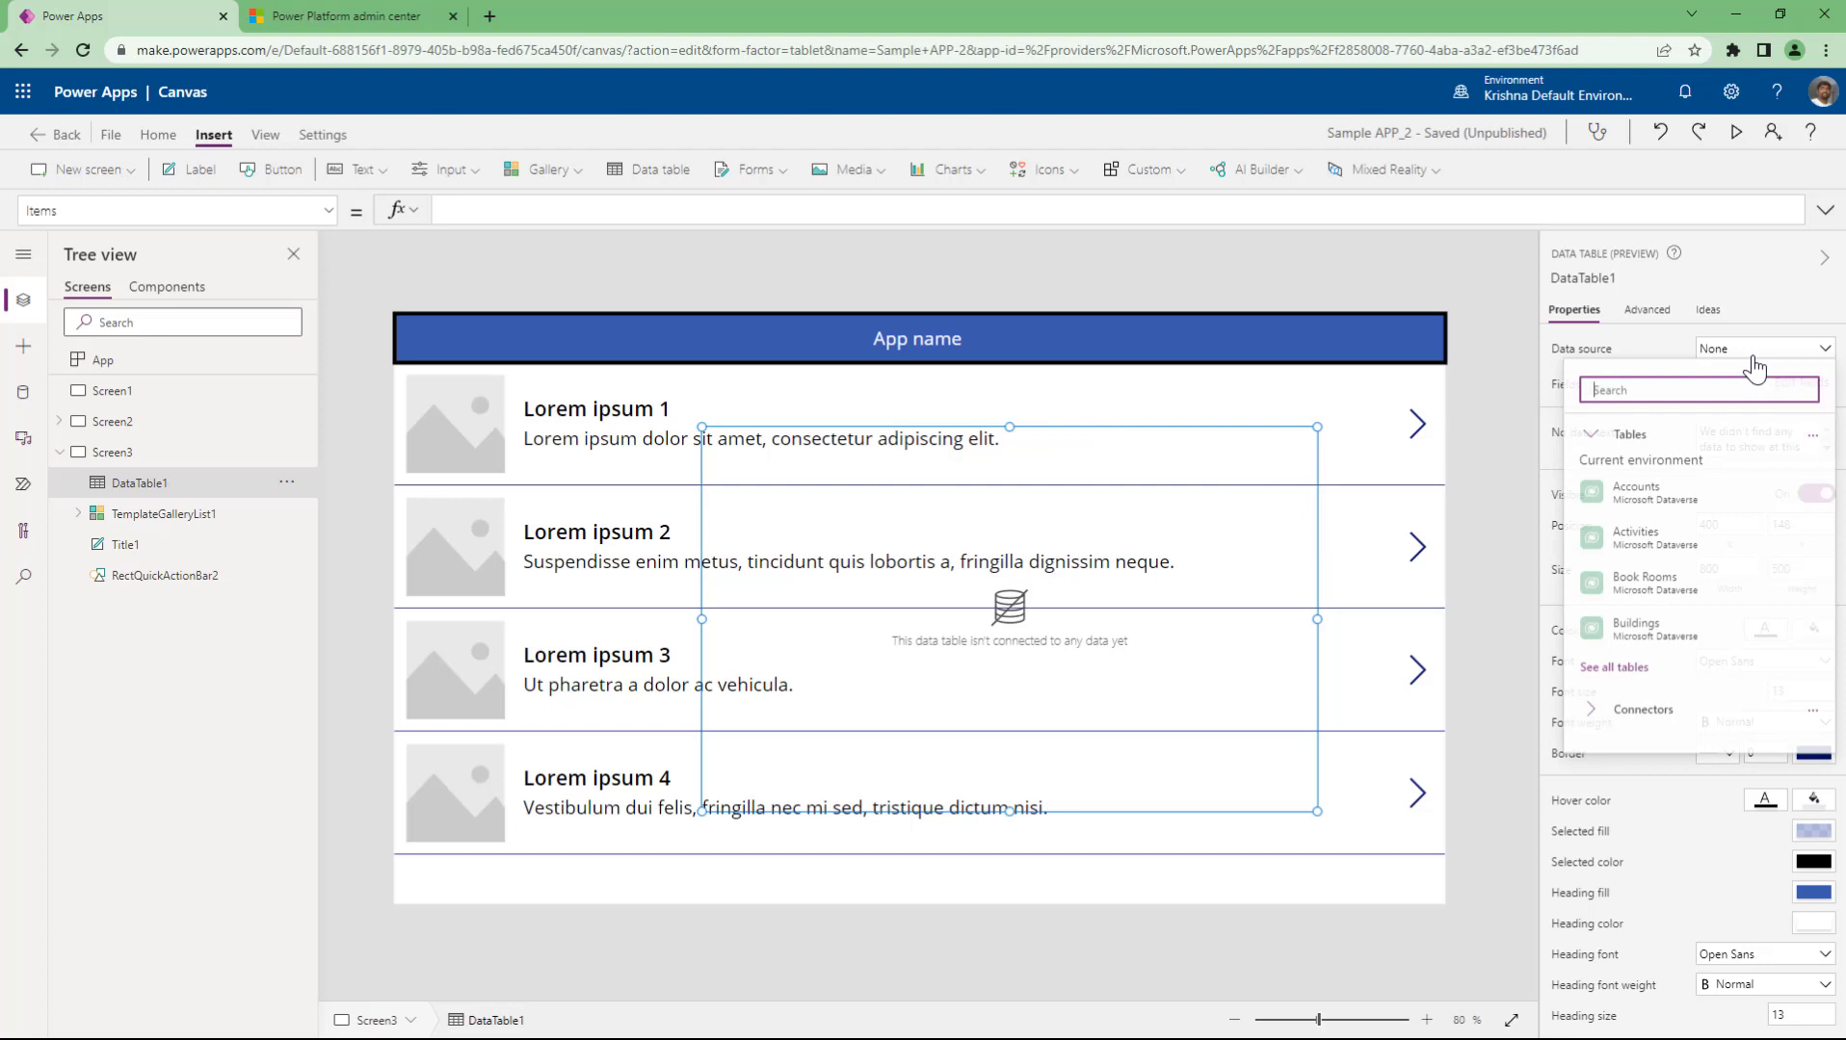
{"action": "left_click", "coordinate": [1653, 508]}
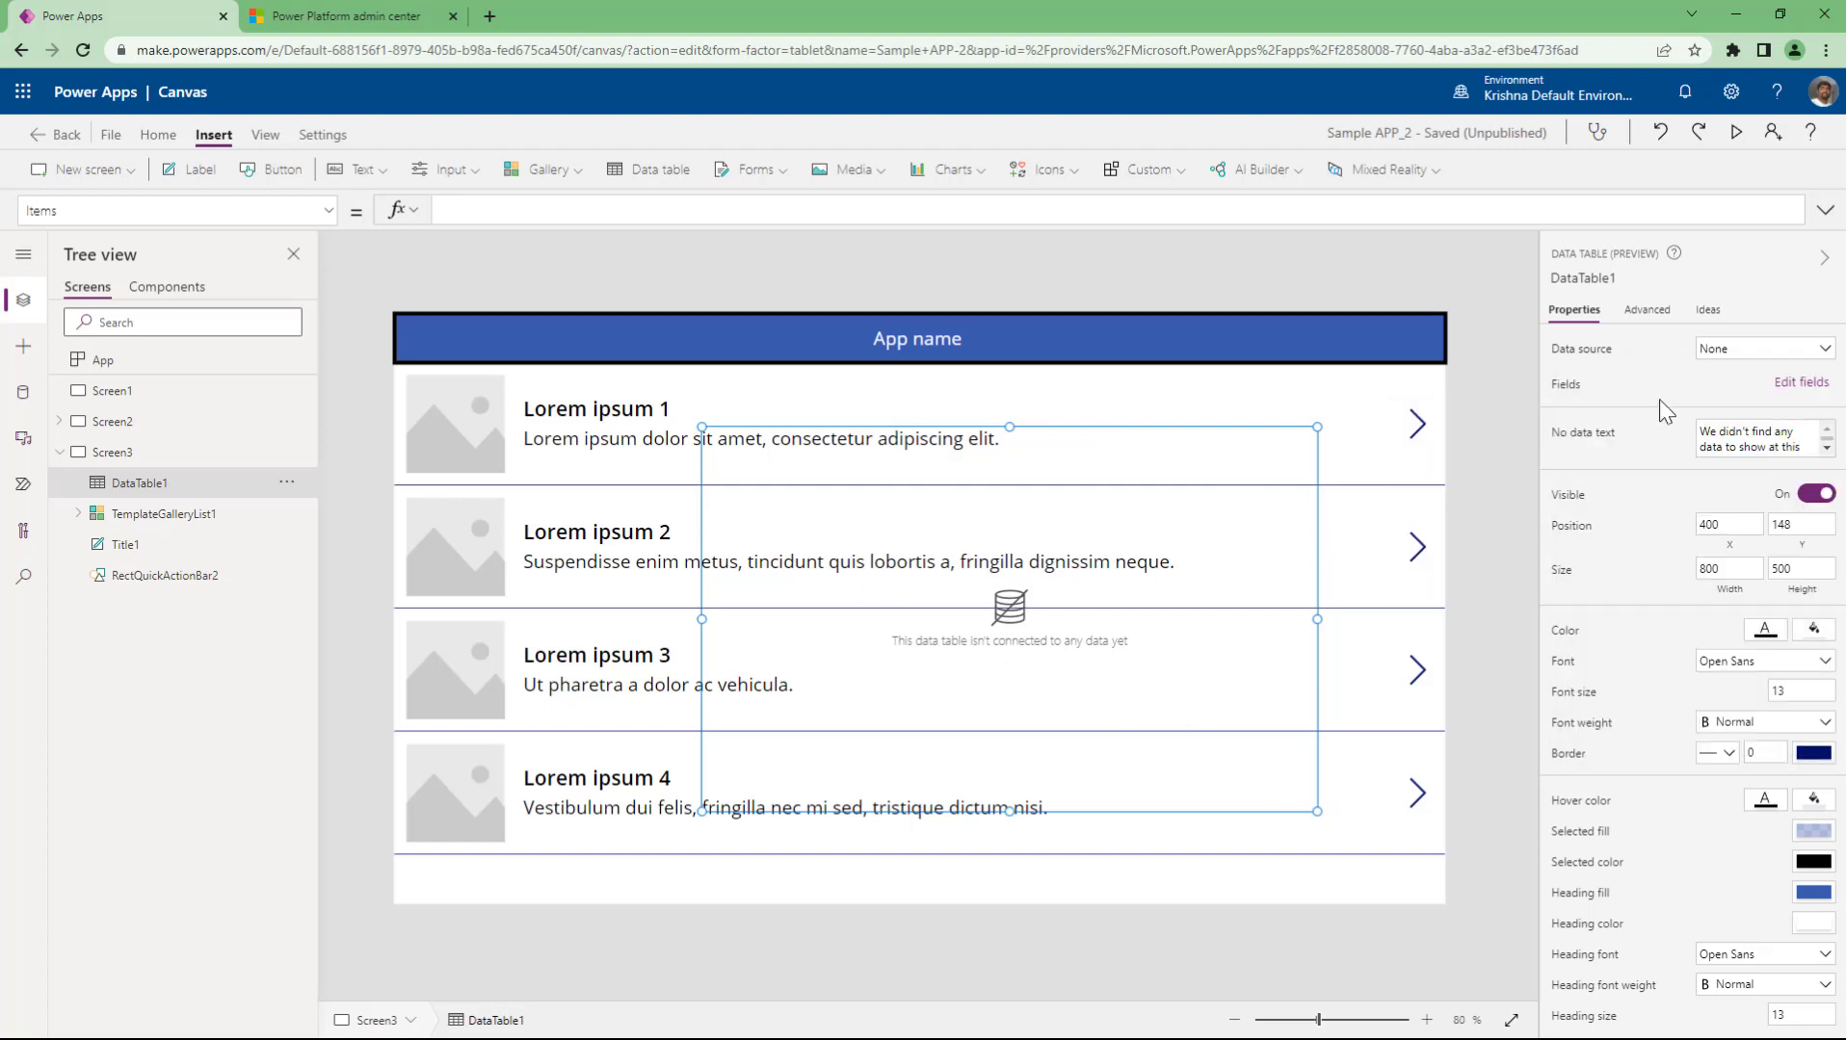
{"action": "left_click", "coordinate": [1750, 354]}
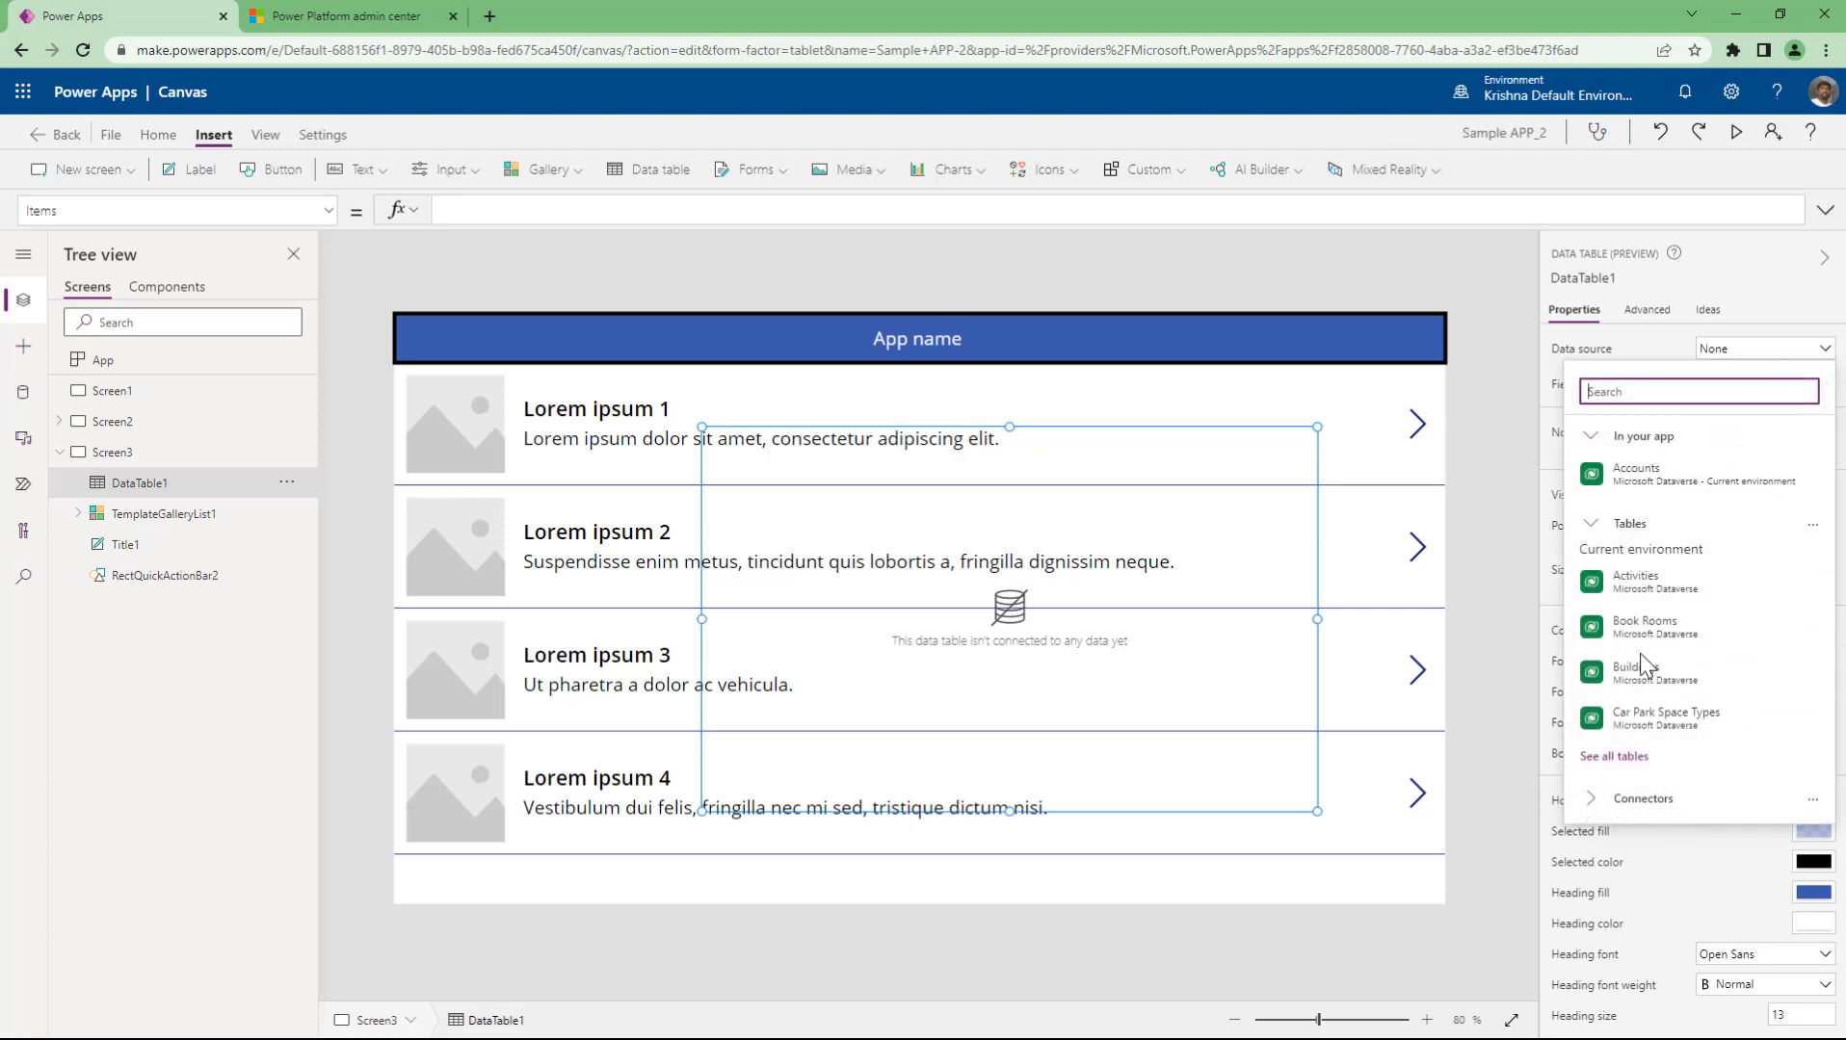
{"action": "left_click", "coordinate": [1172, 273]}
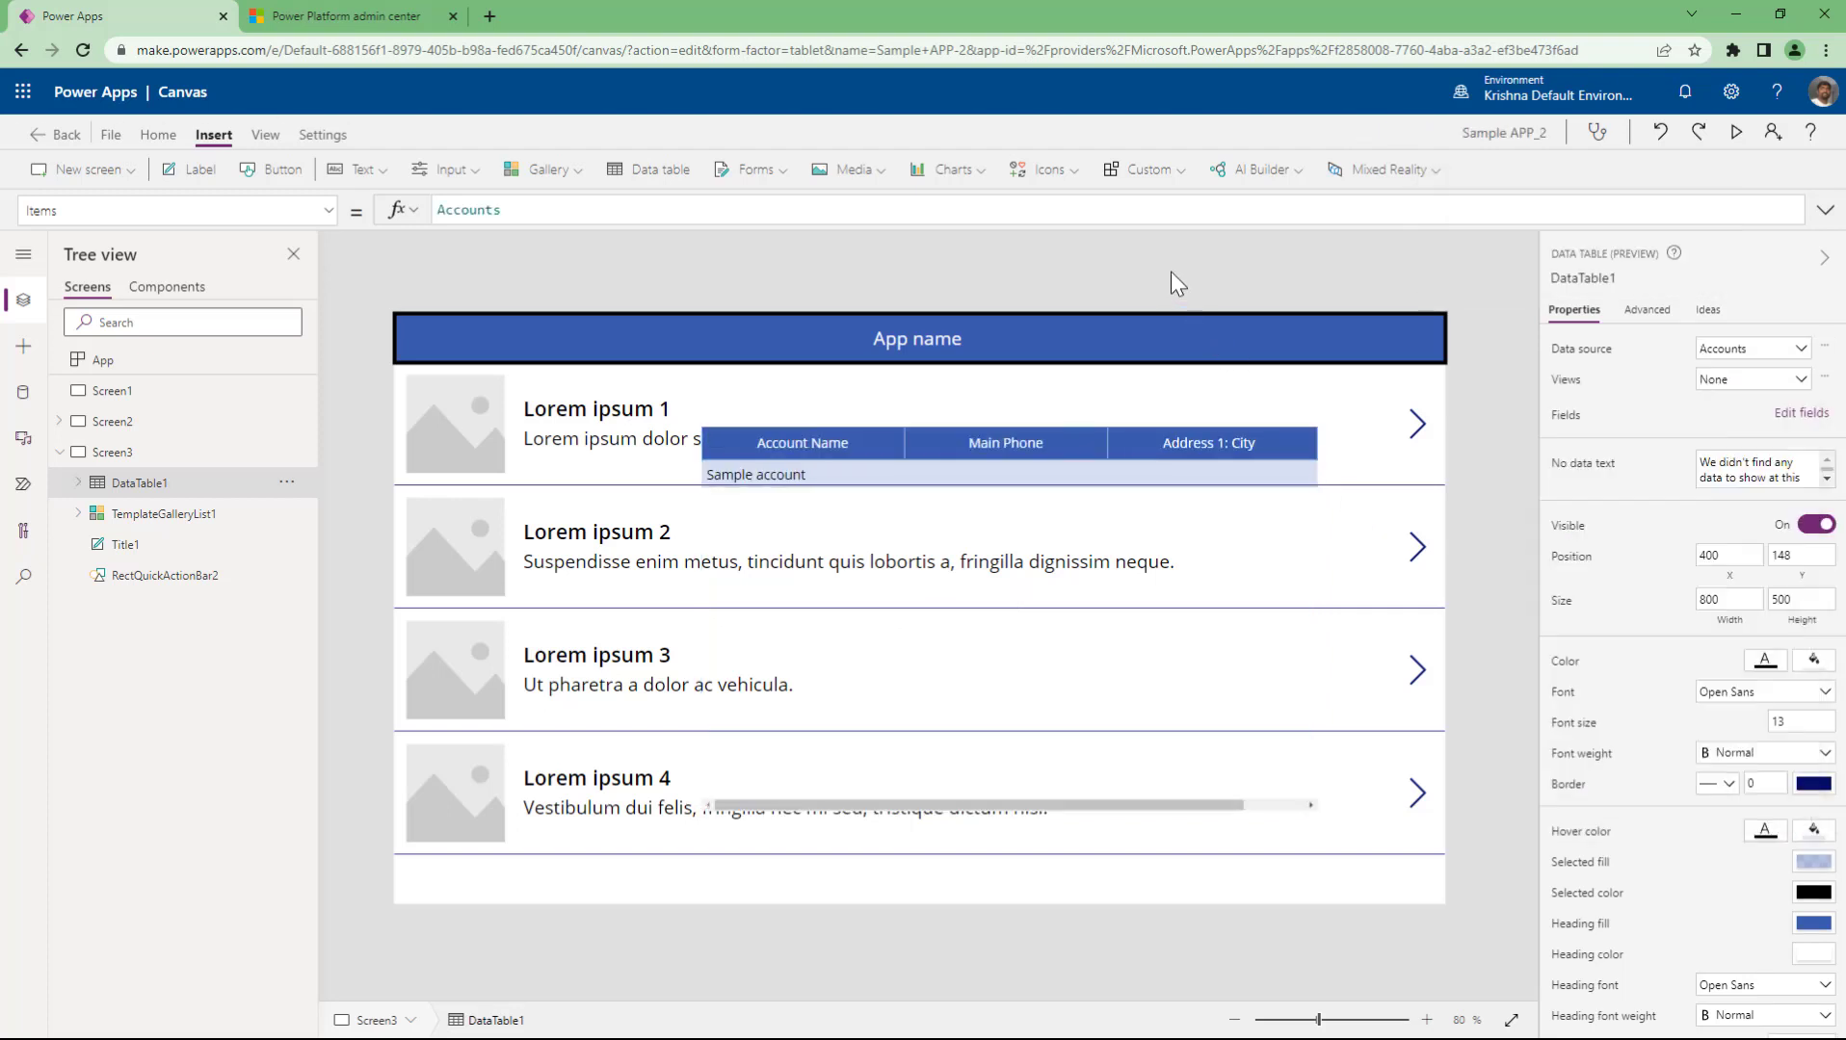
- Extend the data table's left edge to a width of about 1118 and set its fill to white
{"action": "left_click", "coordinate": [1074, 607]}
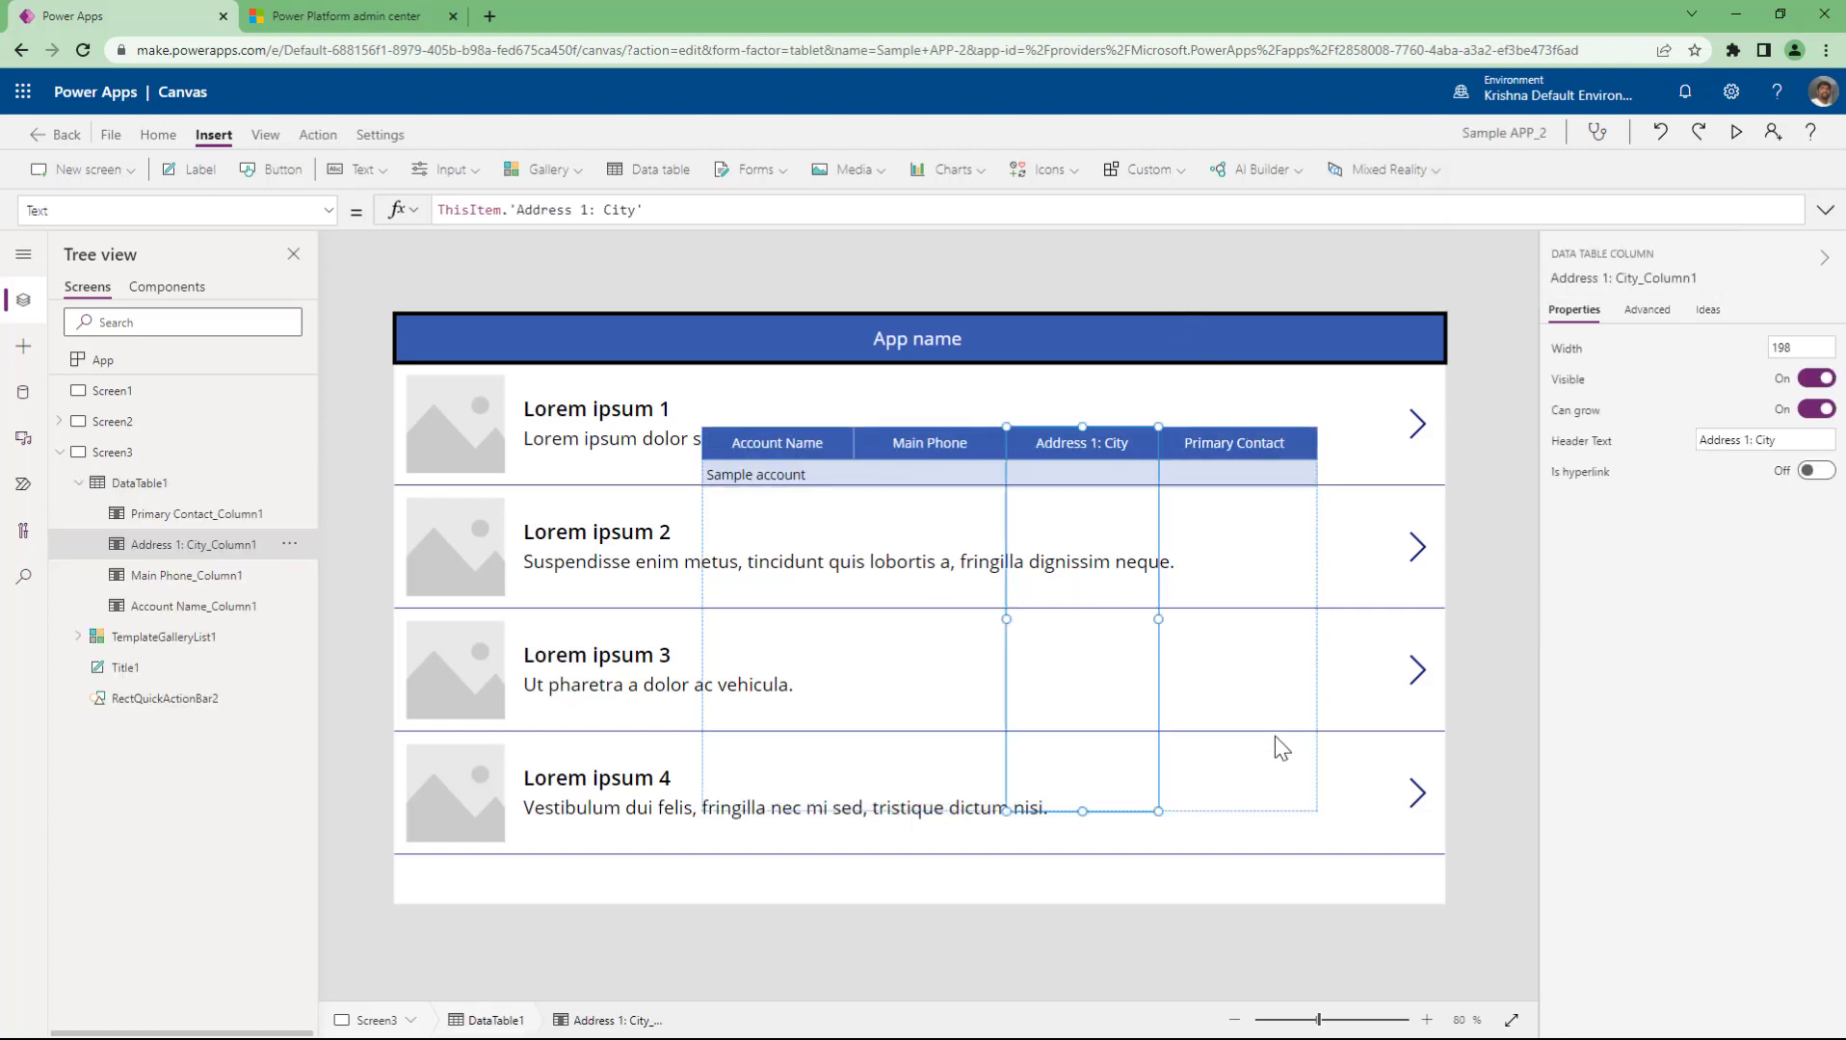
{"action": "left_click", "coordinate": [169, 486]}
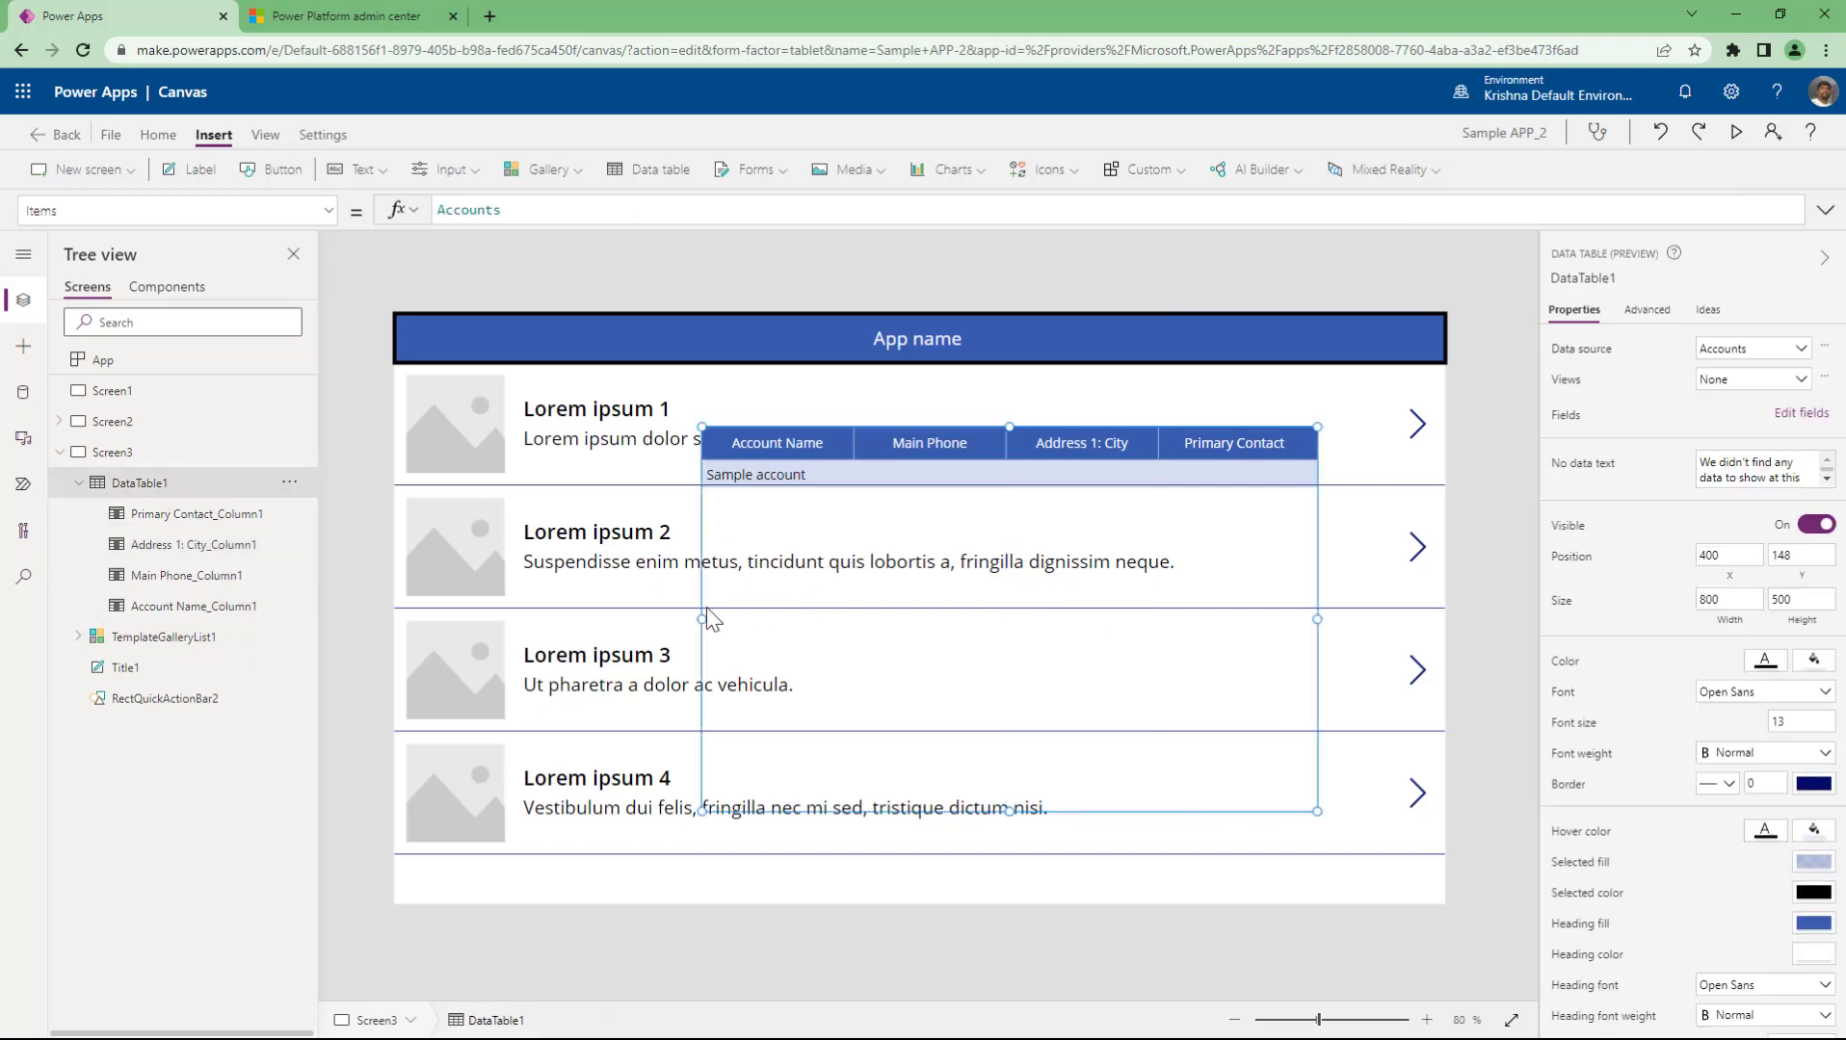
{"action": "left_click_drag", "start_coordinate": [701, 619], "coordinate": [456, 619]}
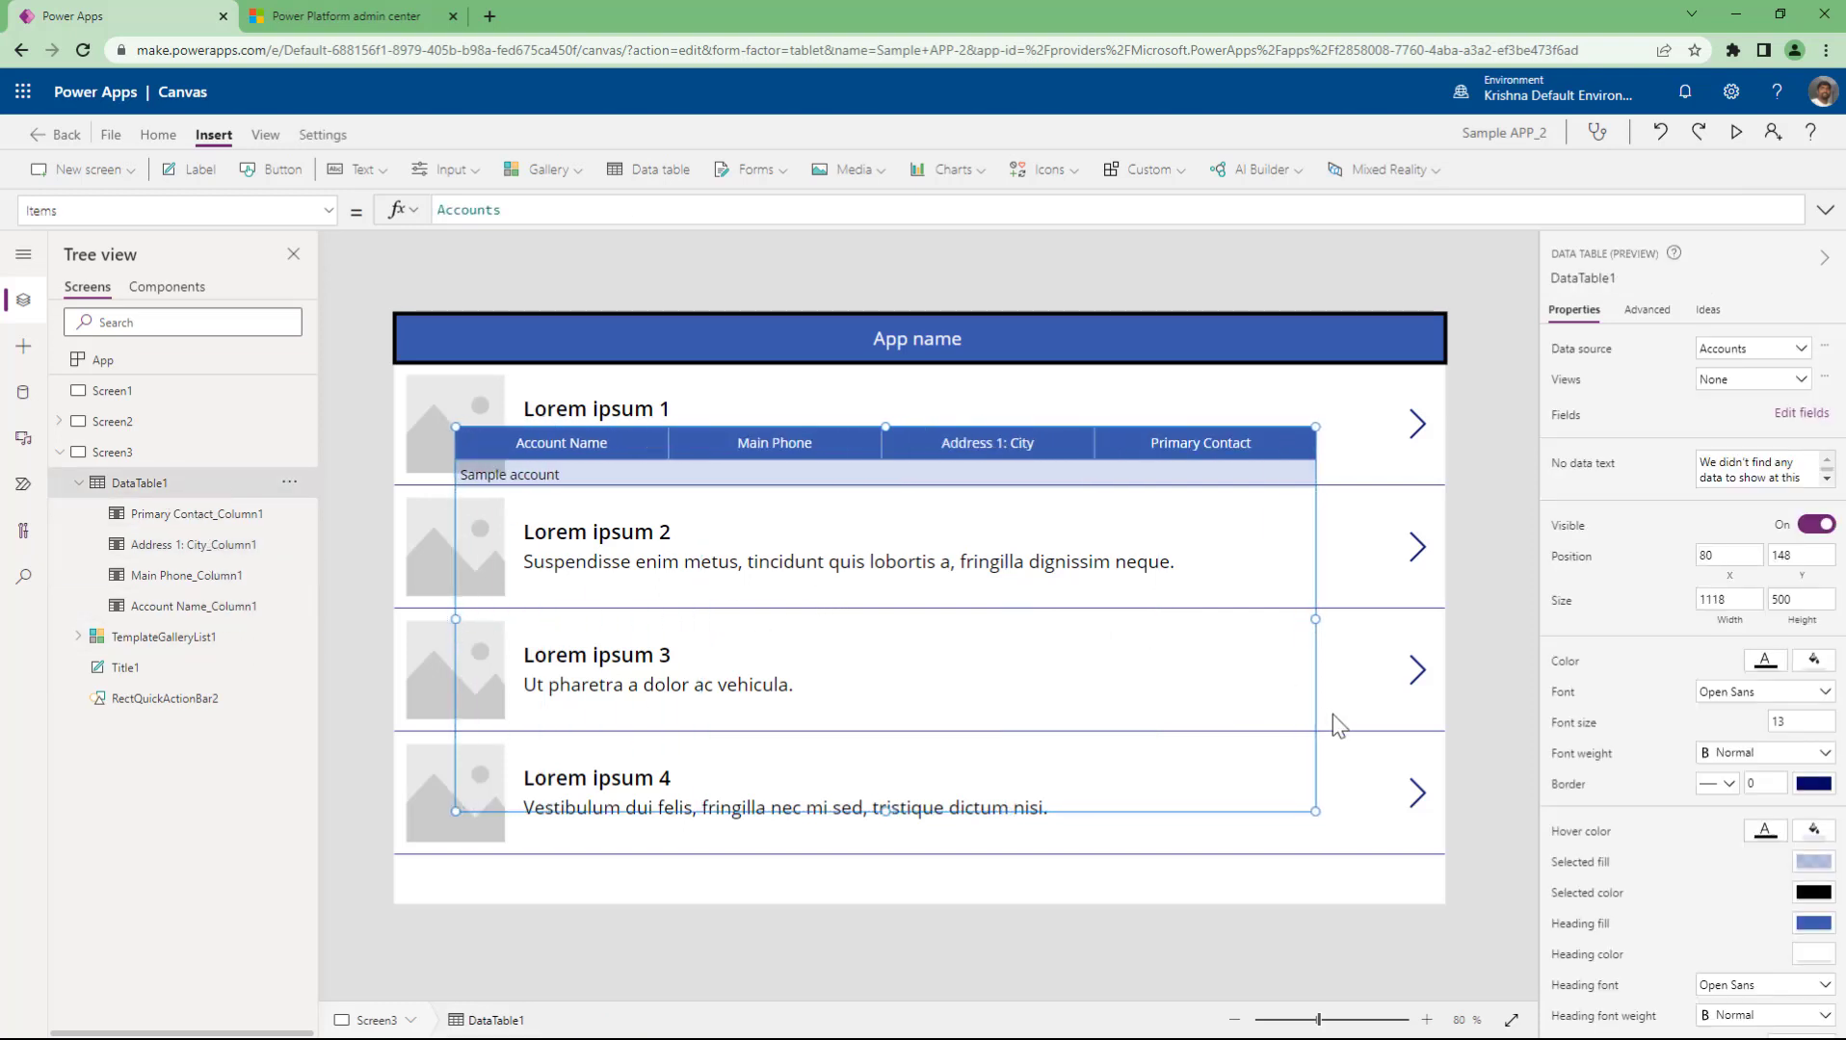
{"action": "left_click", "coordinate": [1814, 660]}
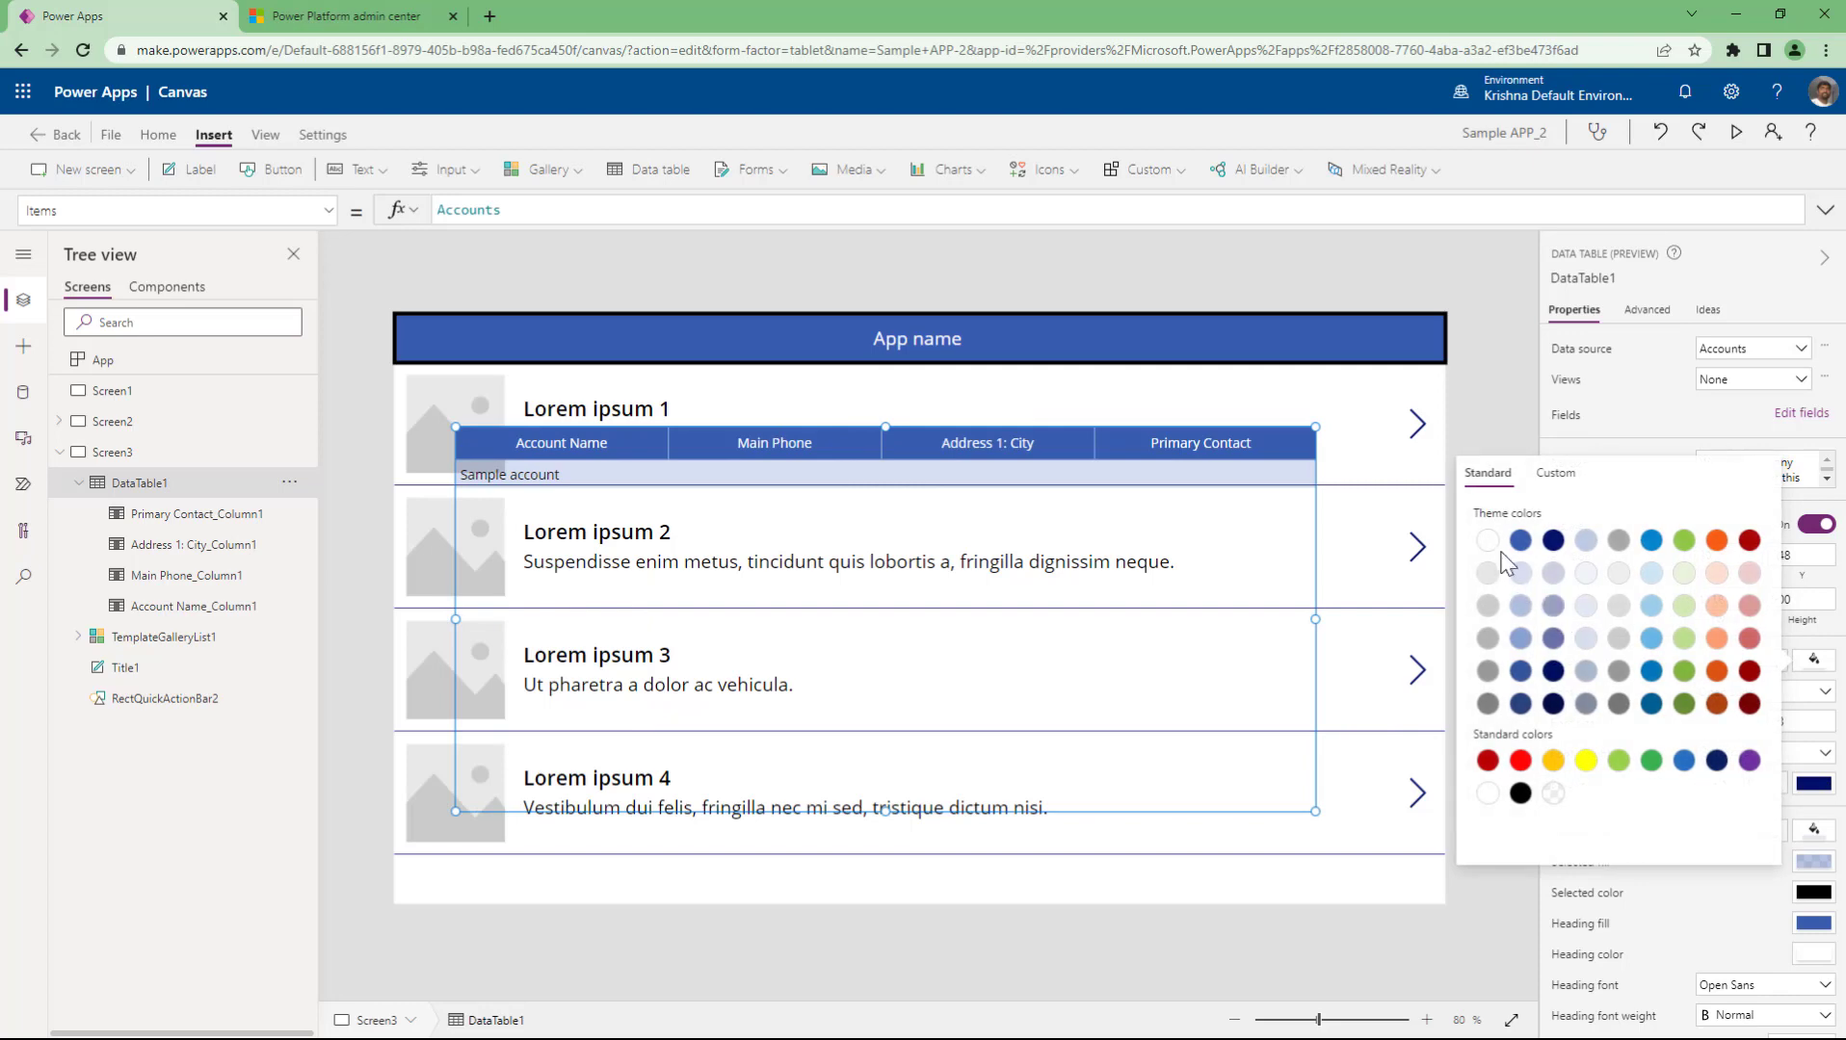
{"action": "left_click", "coordinate": [1494, 372]}
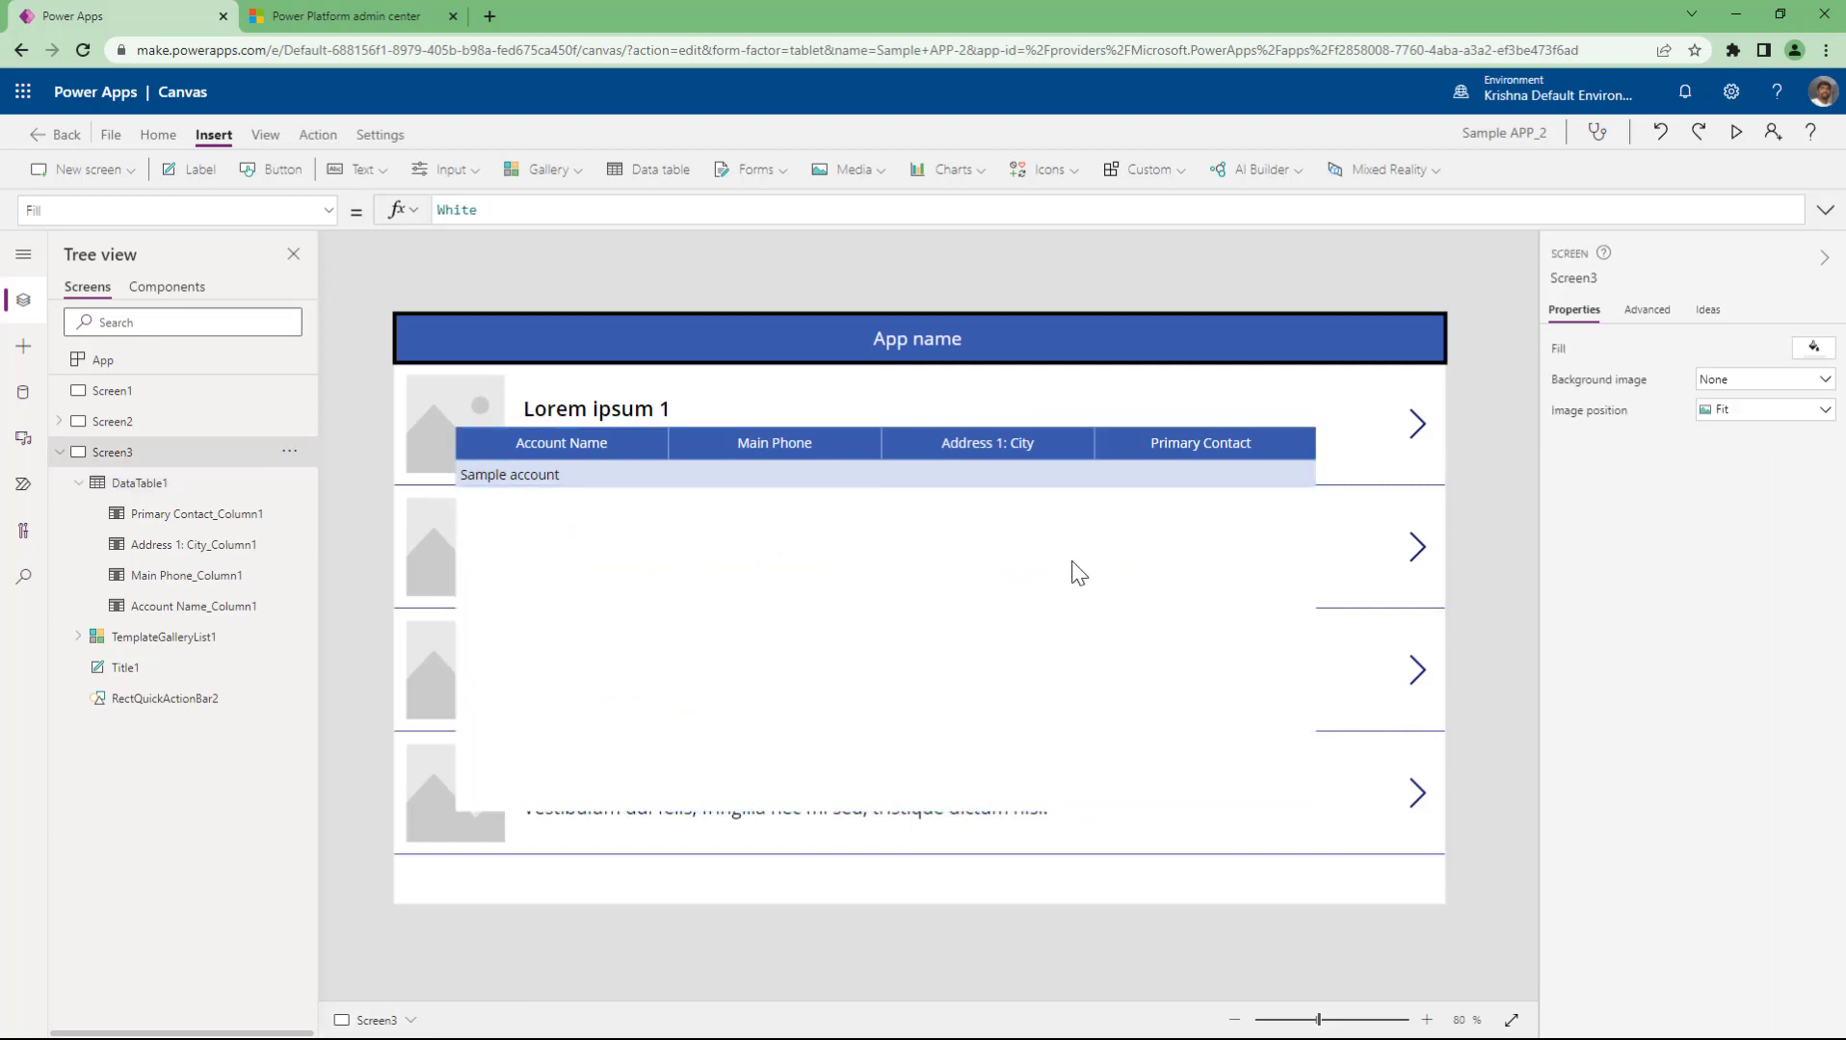
- Narrow the data table from its right edge and widen it back to a width of about 1119
{"action": "left_click", "coordinate": [1092, 598]}
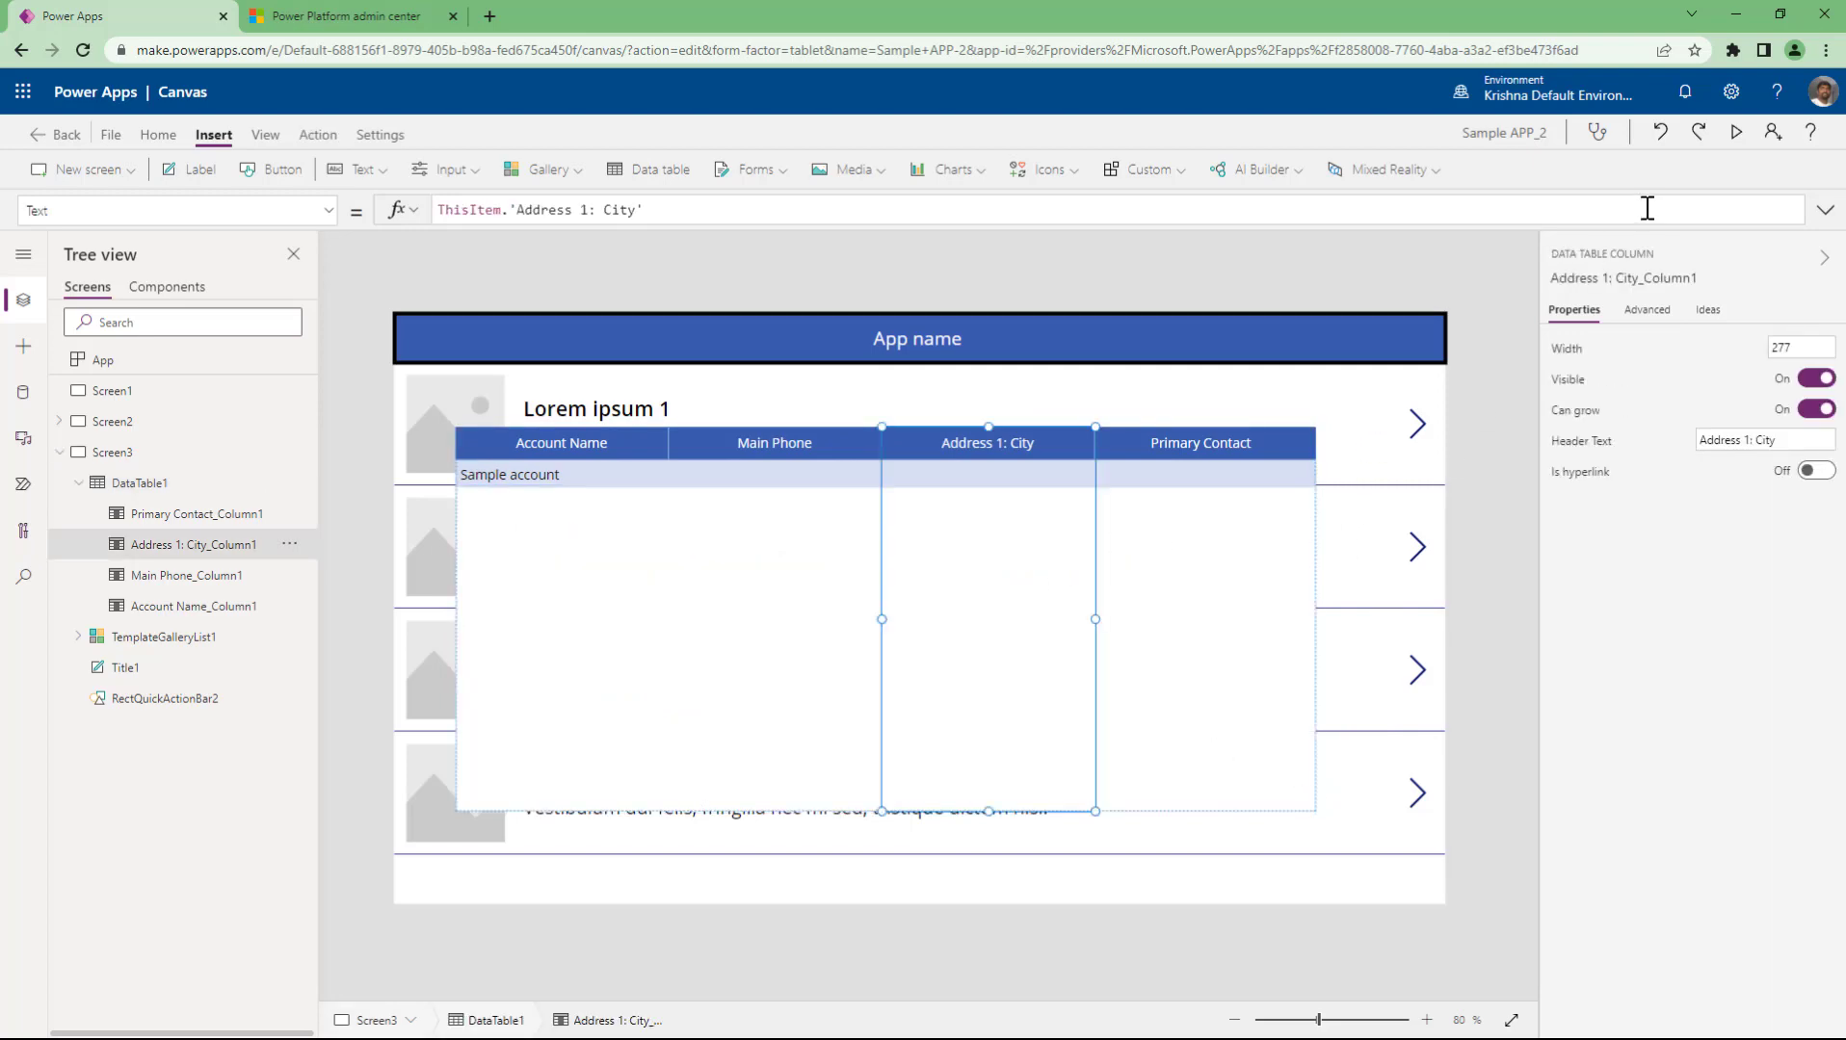
{"action": "left_click", "coordinate": [149, 485]}
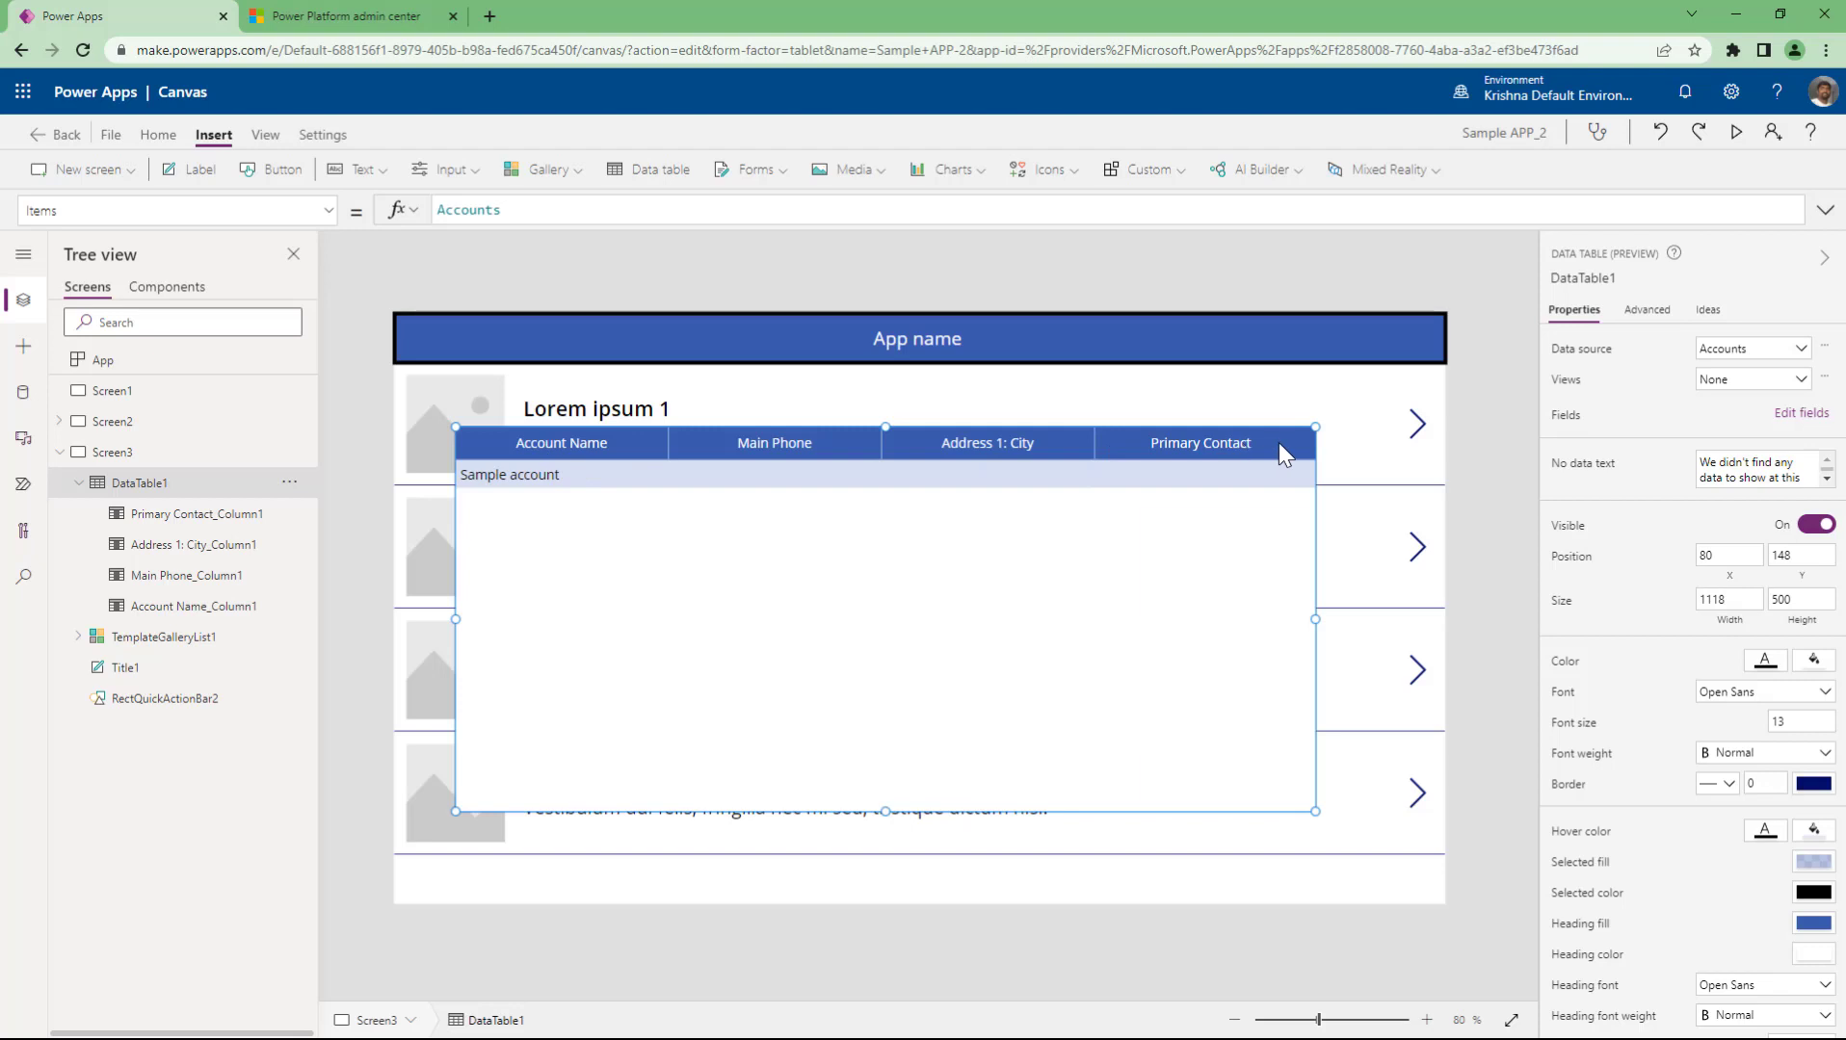
{"action": "left_click_drag", "start_coordinate": [1316, 624], "coordinate": [952, 610]}
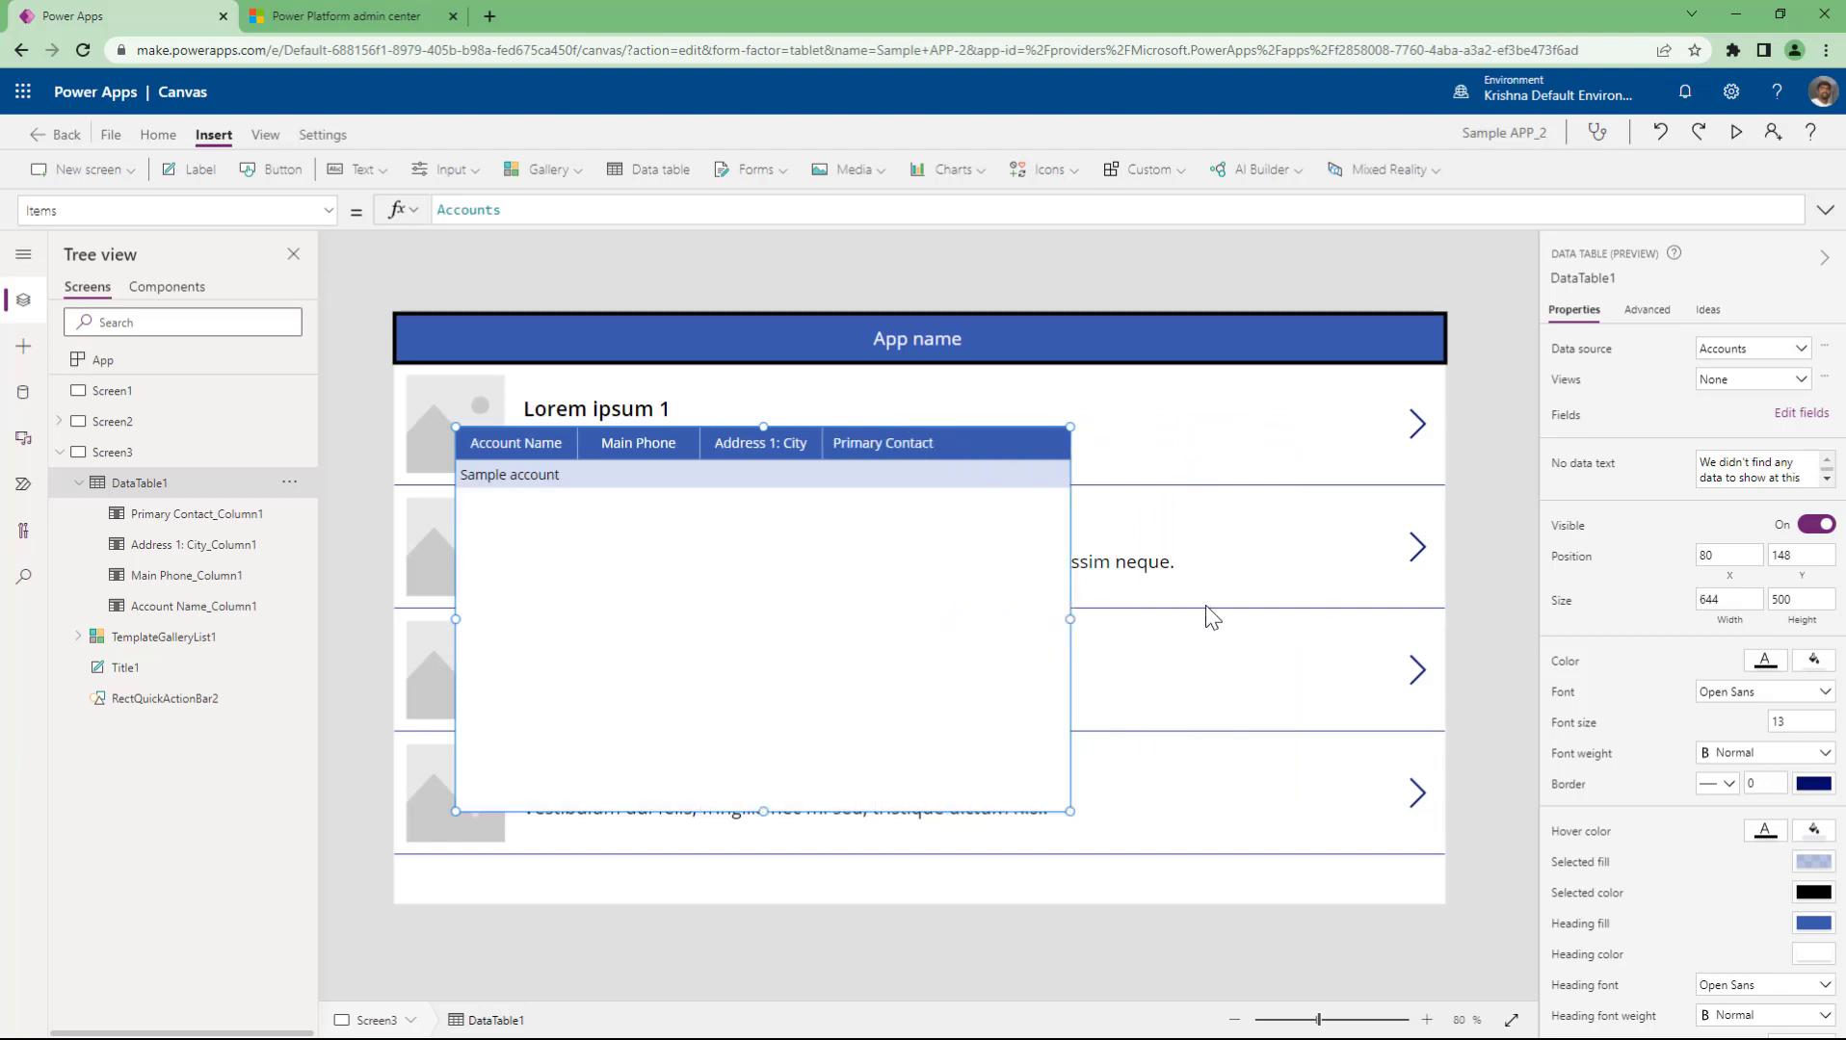
{"action": "left_click_drag", "start_coordinate": [1205, 606], "coordinate": [1317, 604]}
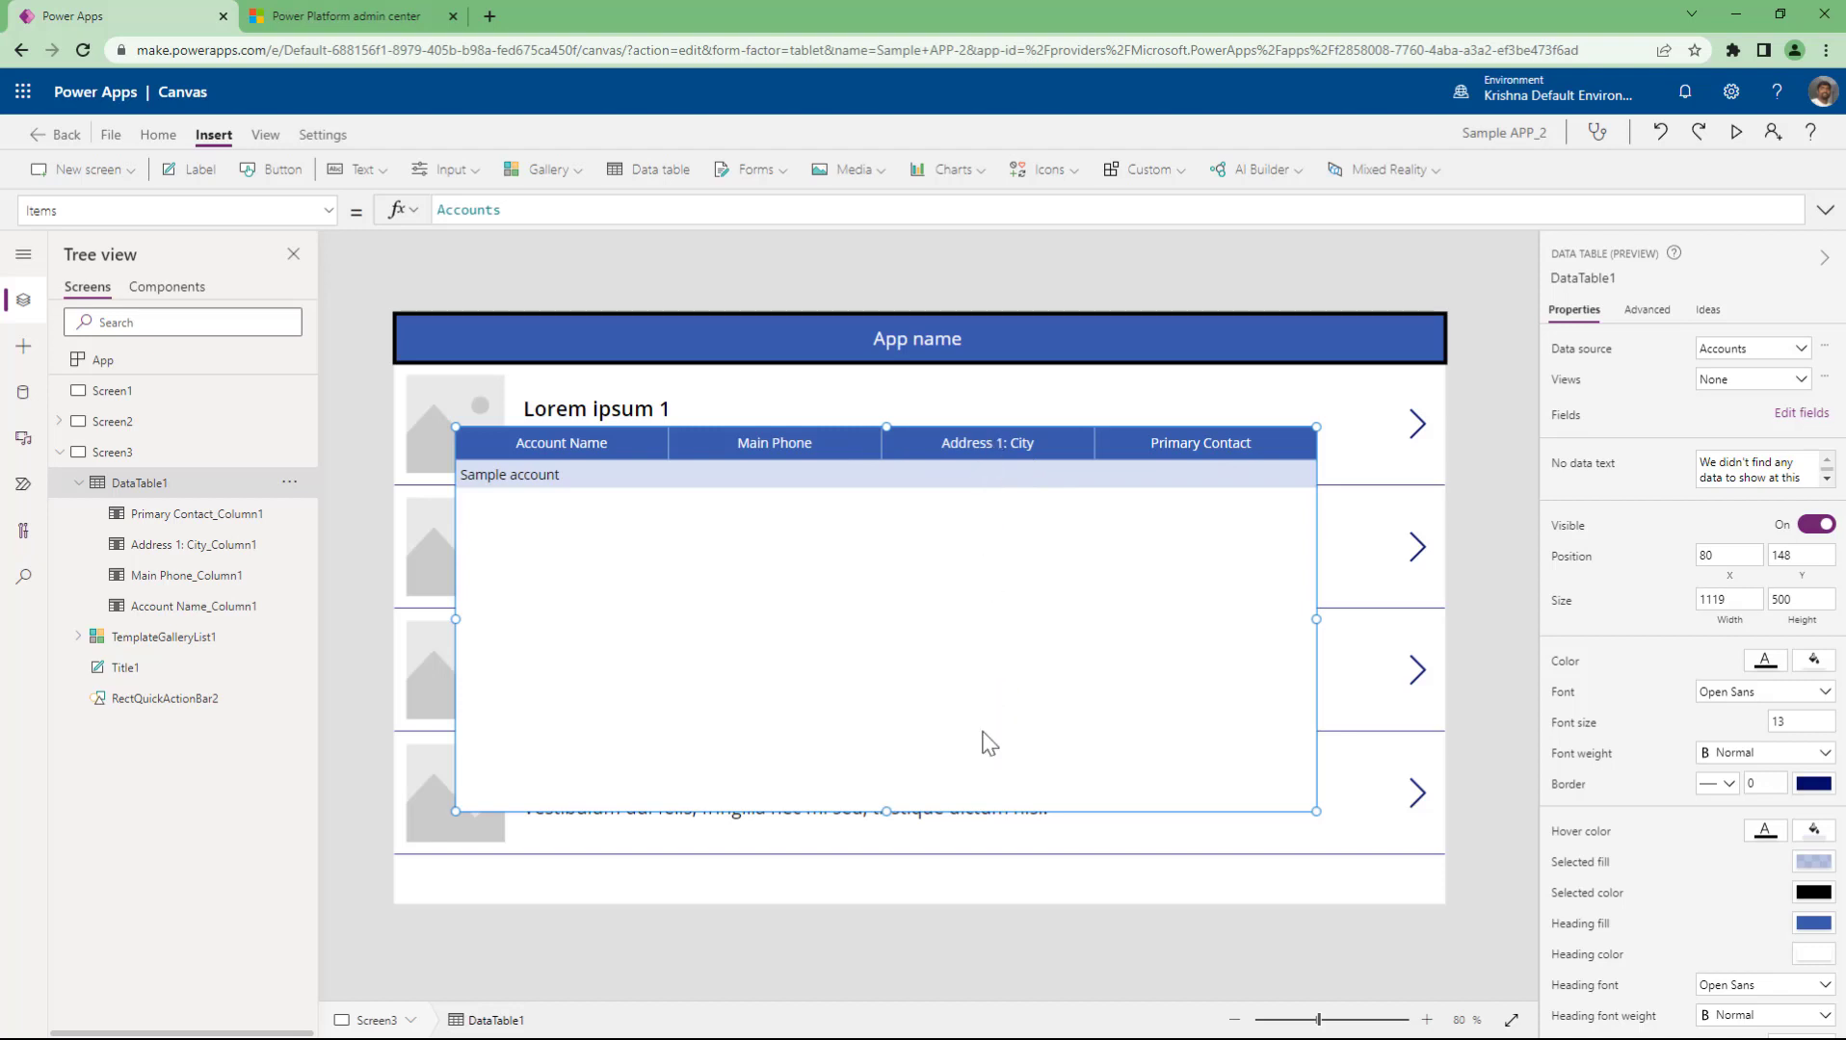
- Inspect the data table's Primary Contact column and delete the whole data table from Screen3
{"action": "left_click", "coordinate": [1098, 684]}
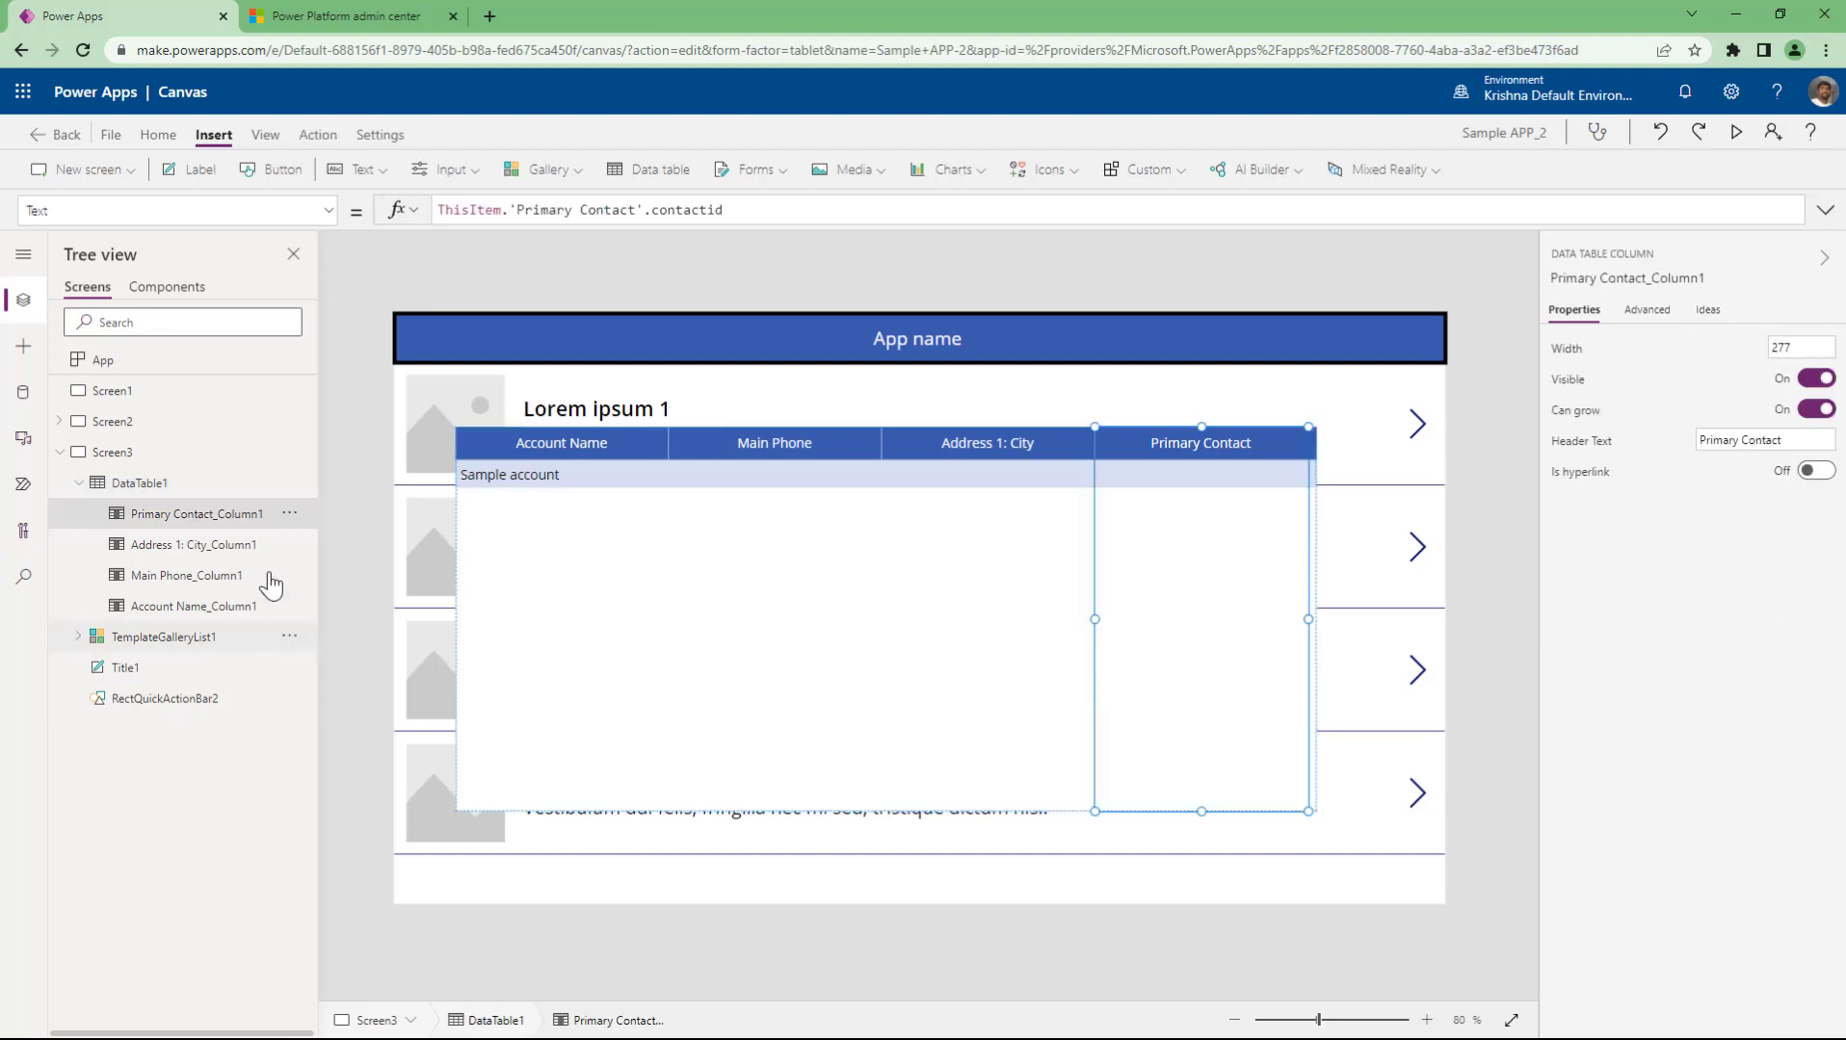
{"action": "left_click", "coordinate": [187, 494]}
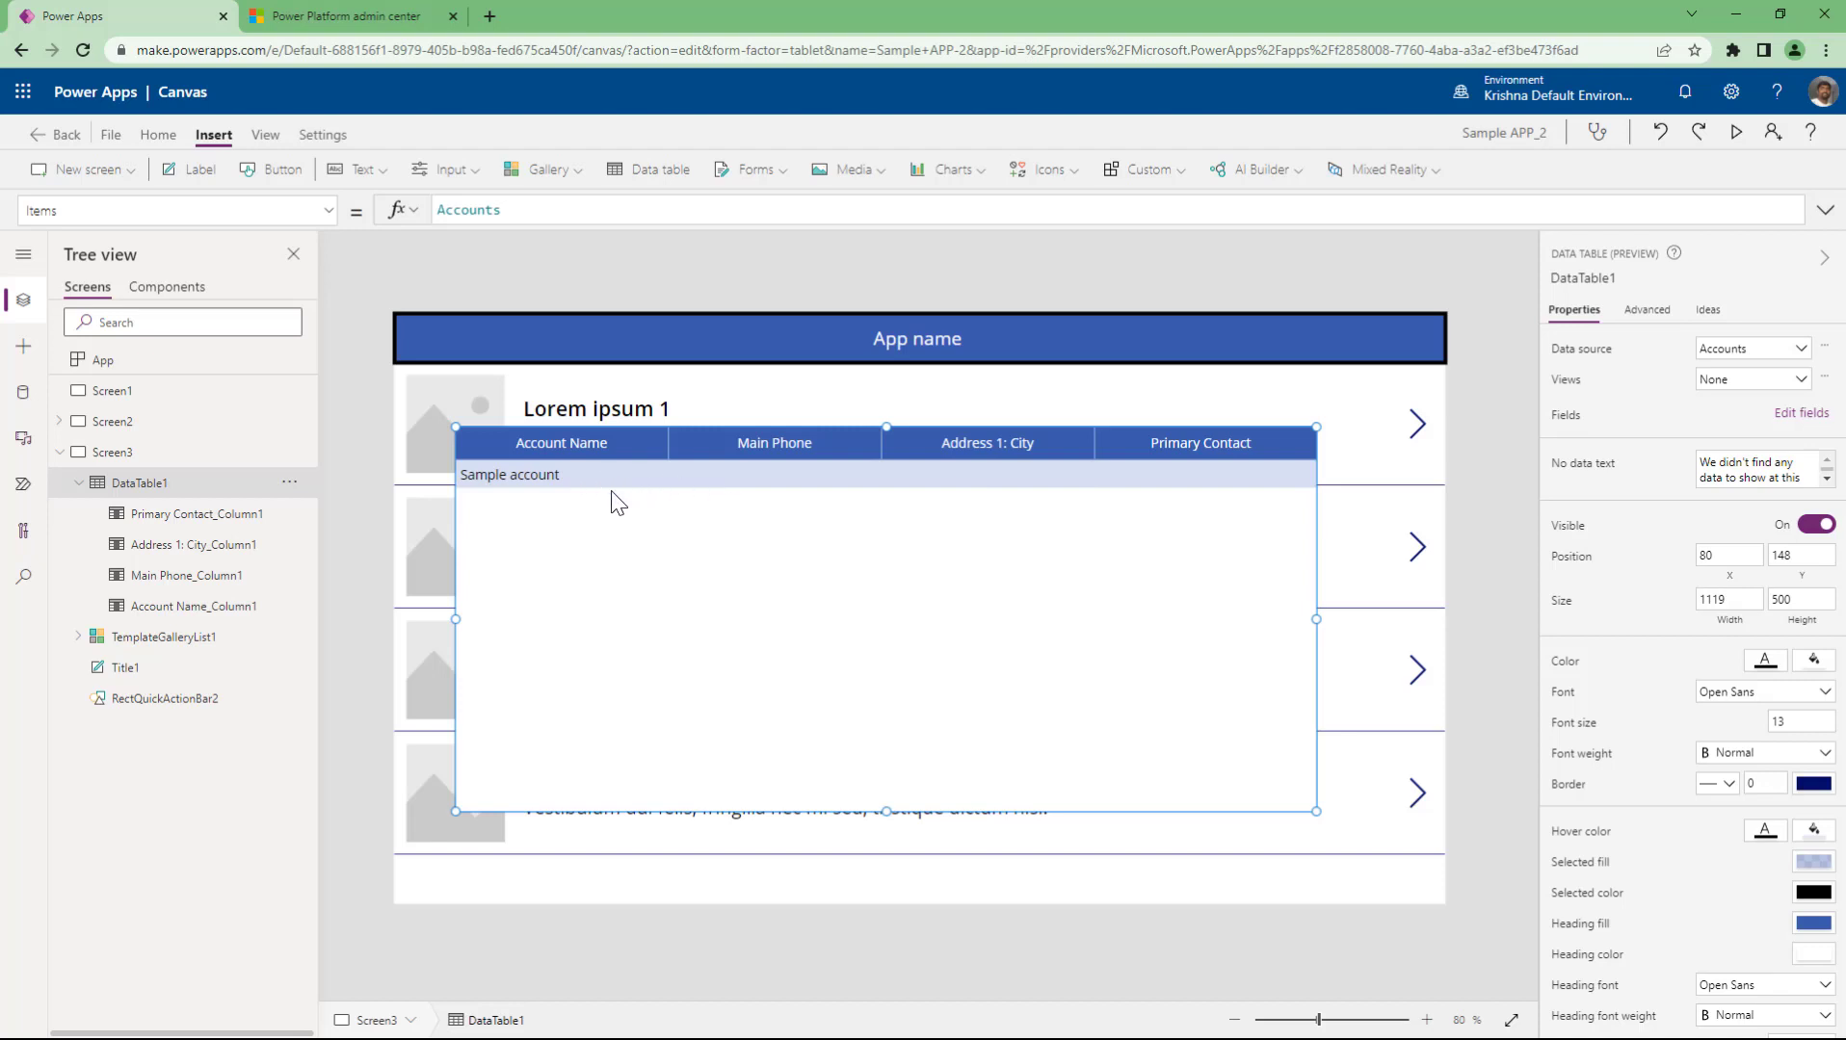
{"action": "key", "text": "Delete"}
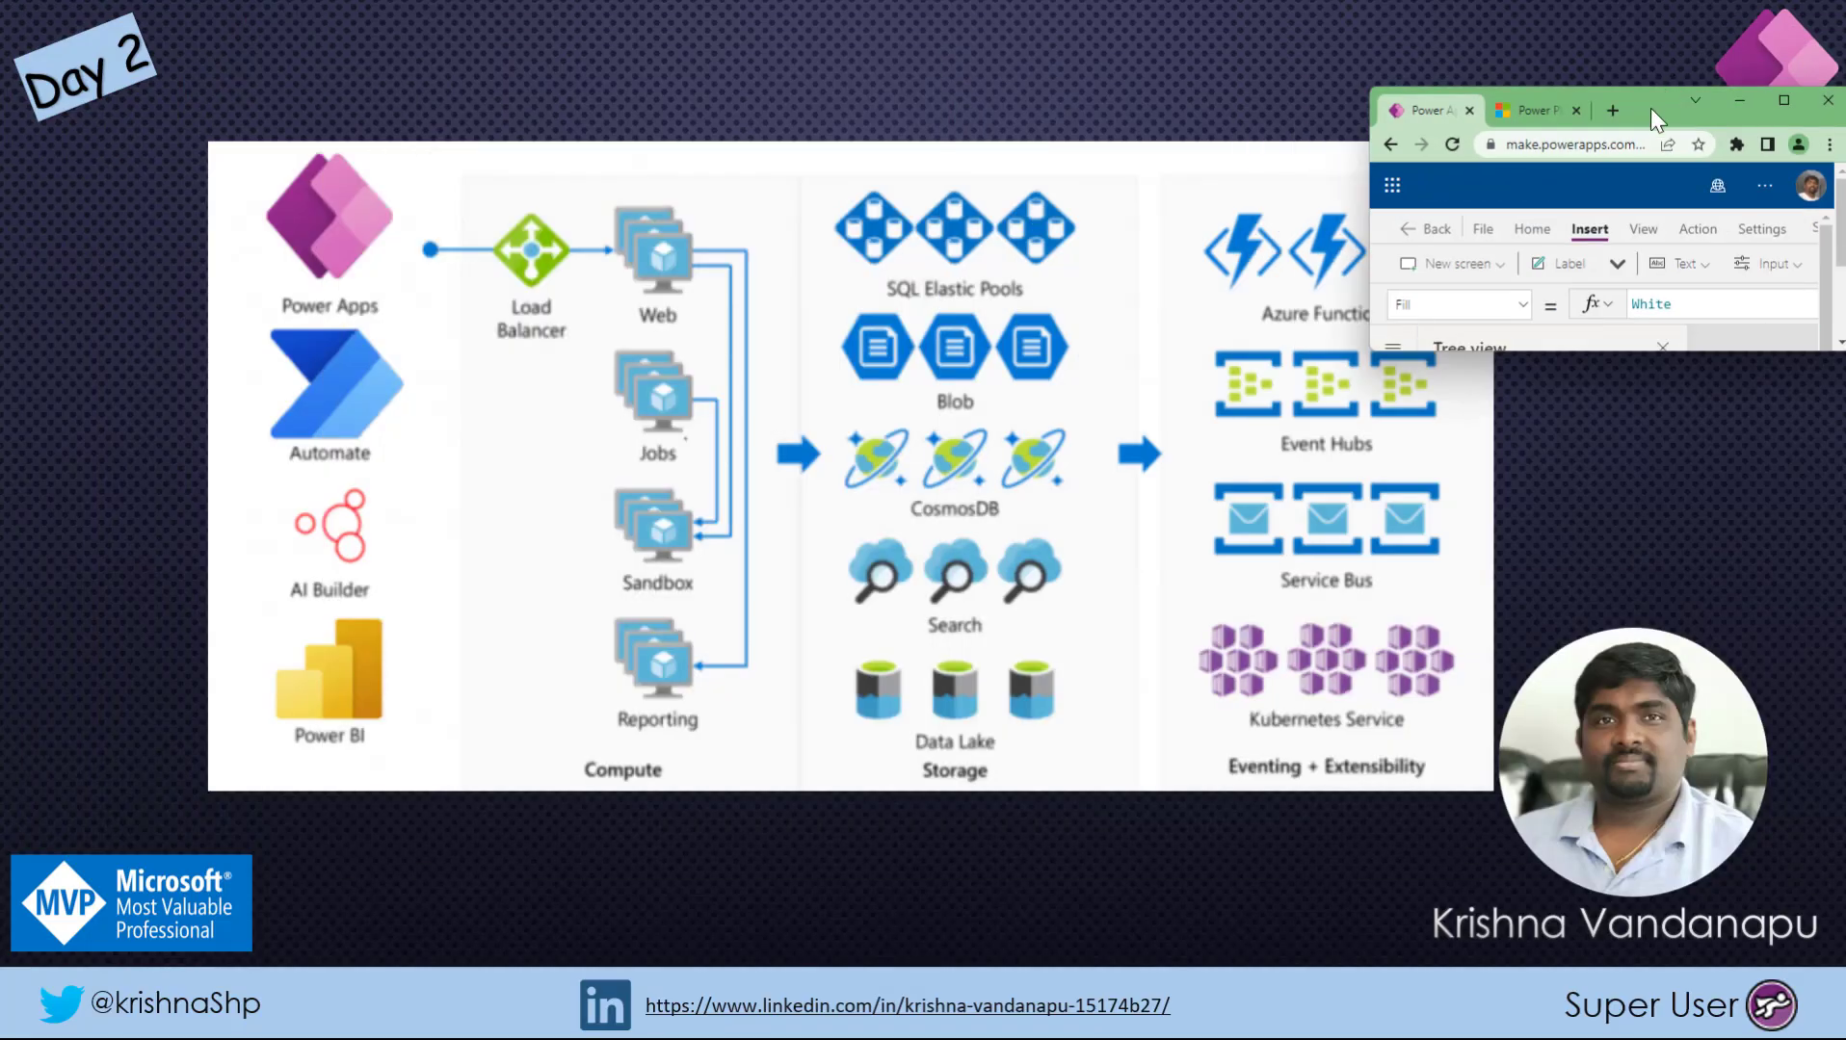
- Check which insert commands collapse in a smaller browser window, maximize the window, and review the available form types
{"action": "left_click_drag", "start_coordinate": [1649, 108], "coordinate": [640, 83]}
{"action": "left_click_drag", "start_coordinate": [831, 324], "coordinate": [1610, 690]}
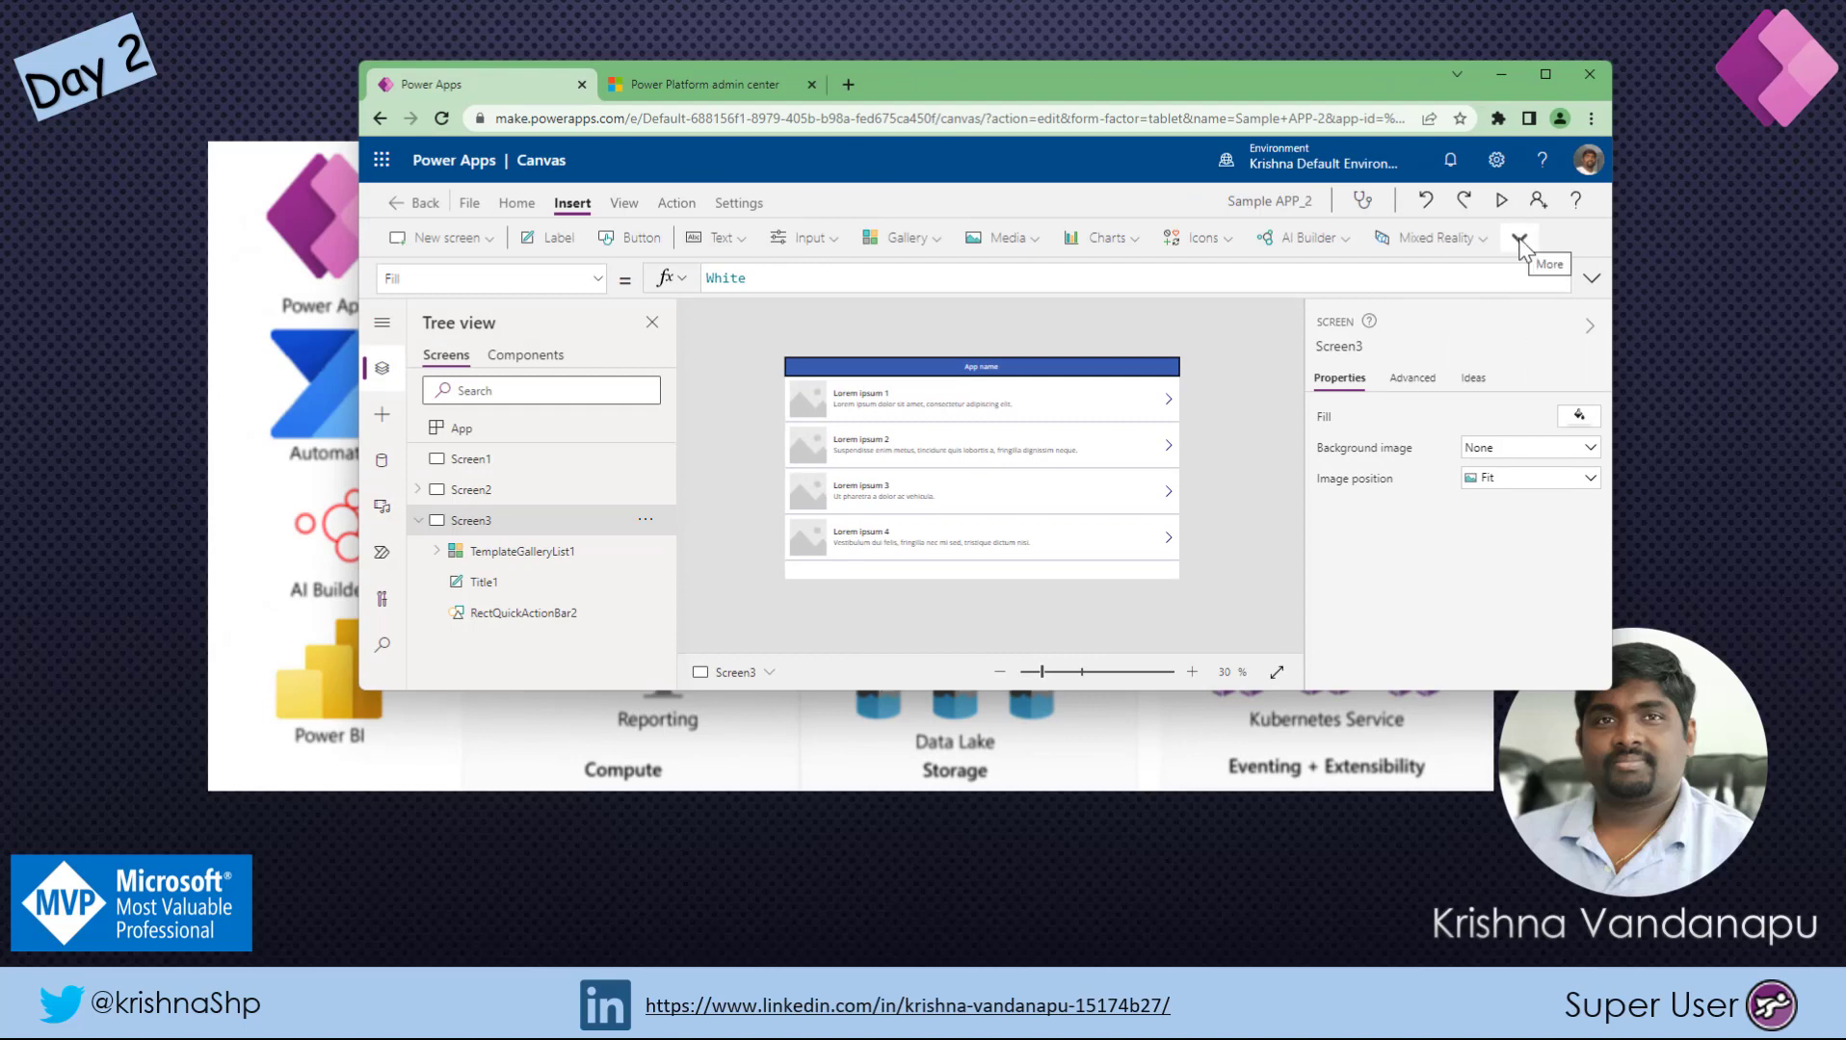
{"action": "left_click", "coordinate": [1519, 241]}
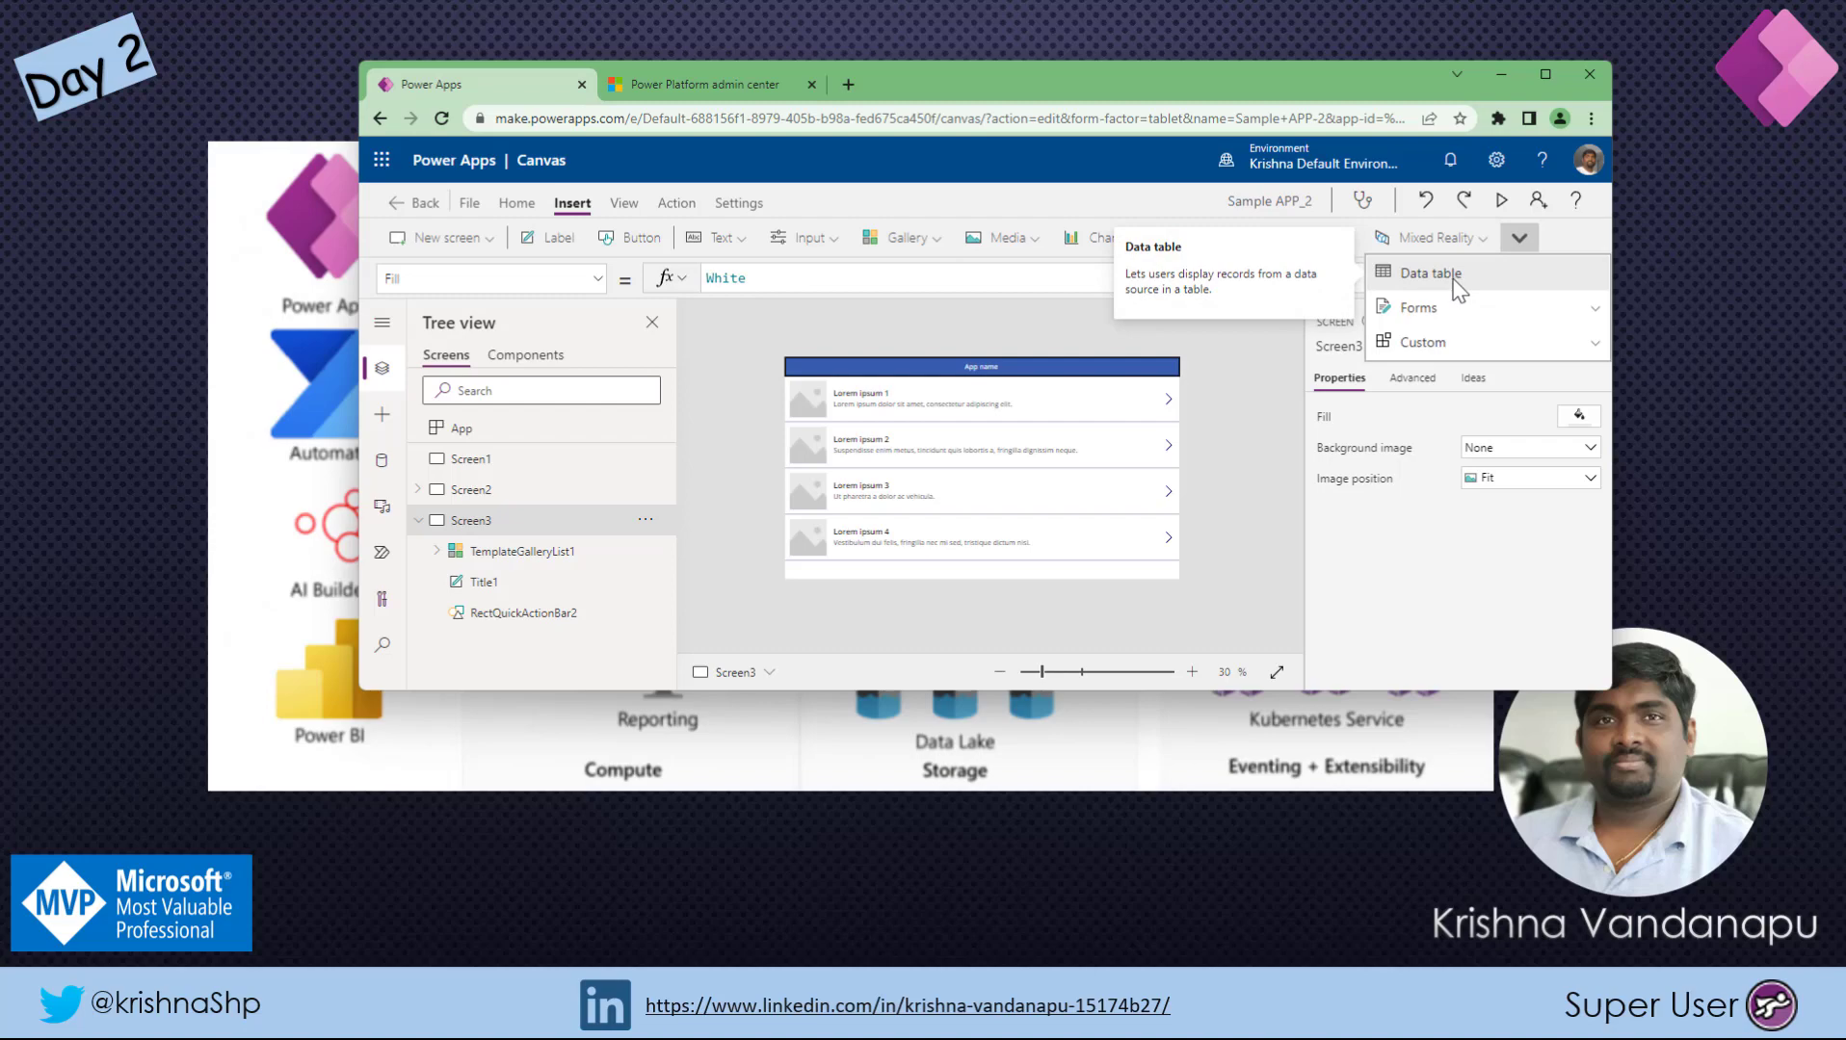
{"action": "left_click", "coordinate": [1546, 75]}
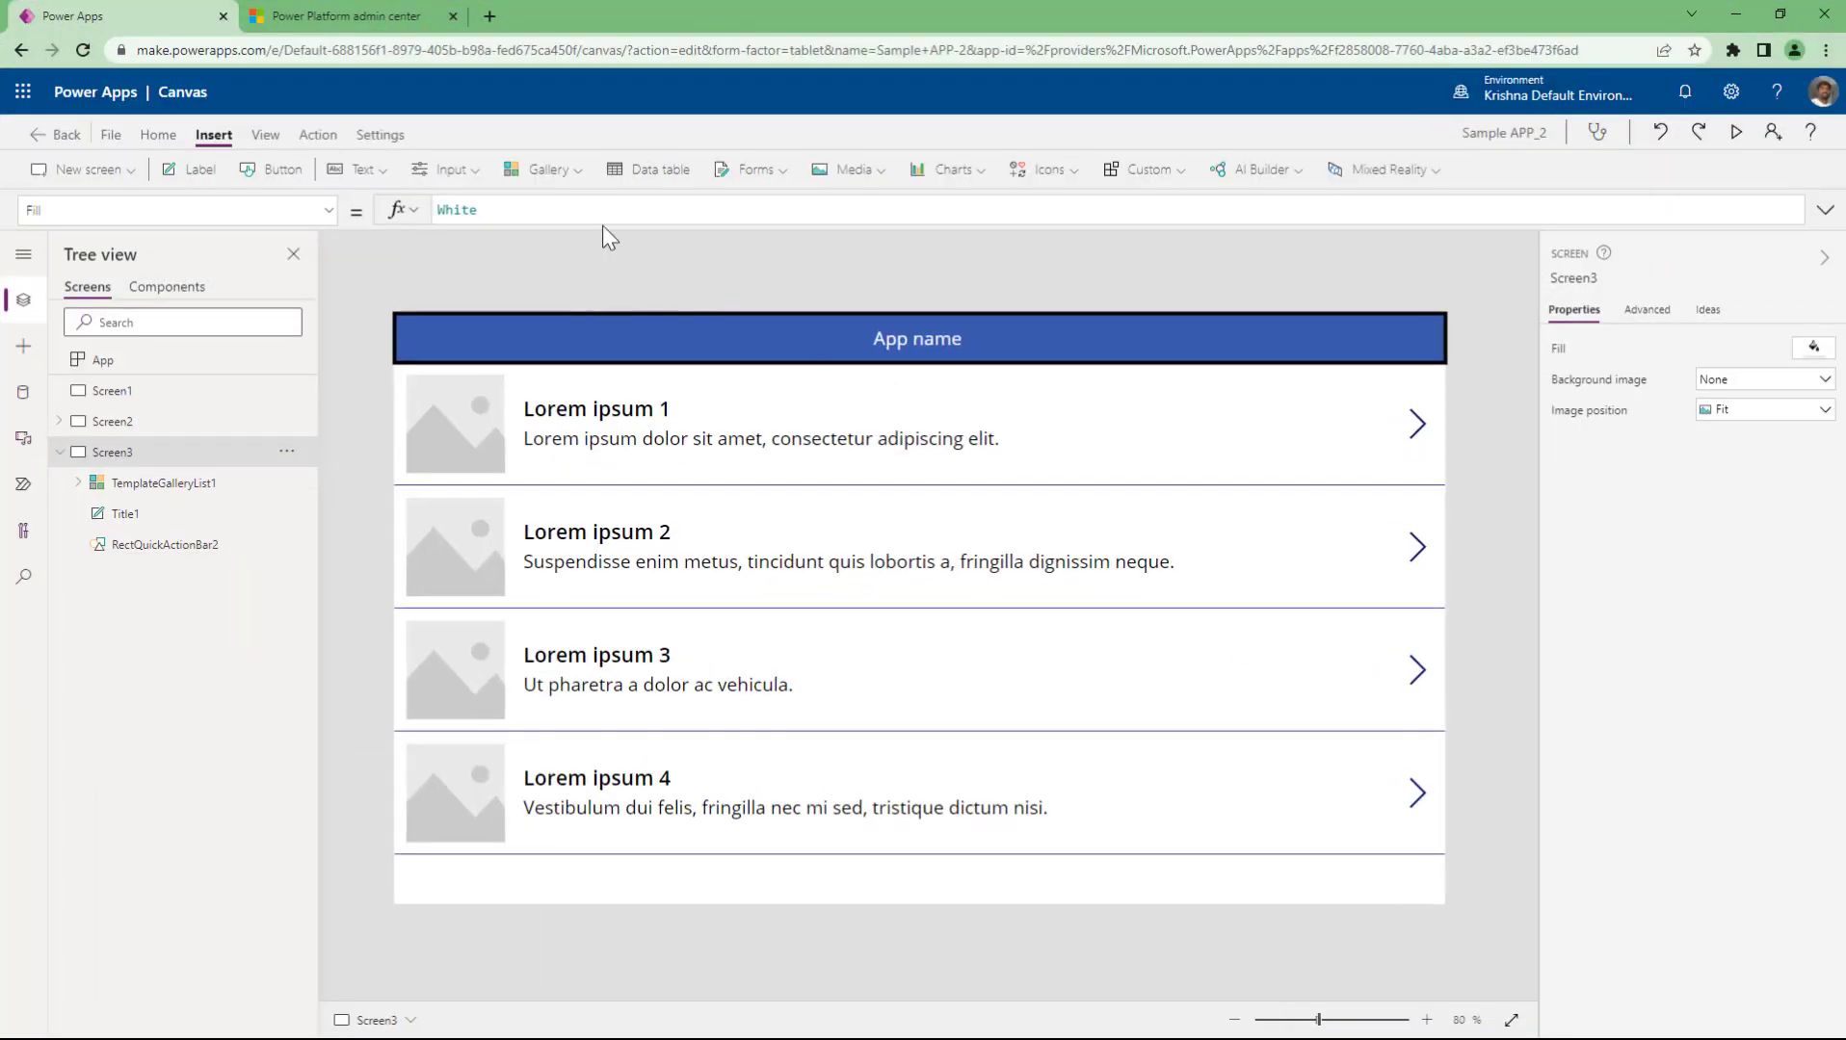
{"action": "left_click", "coordinate": [763, 174]}
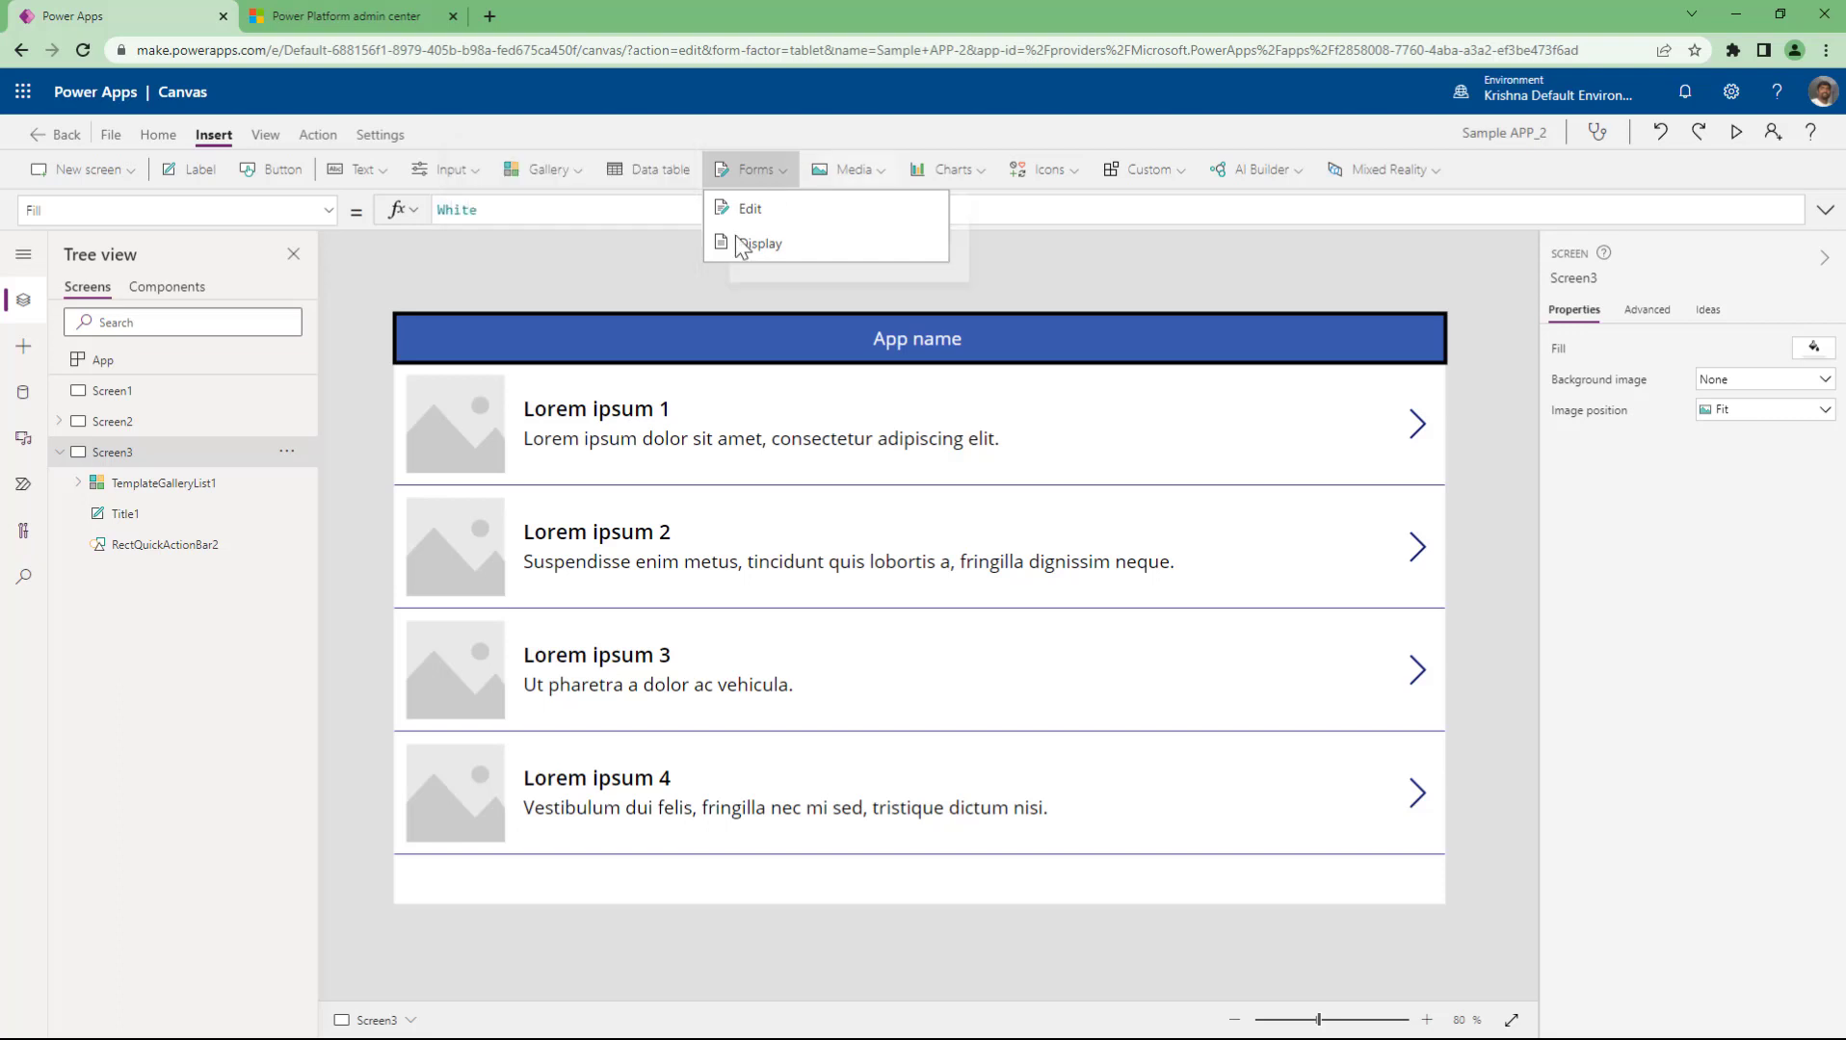
{"action": "left_click", "coordinate": [887, 119]}
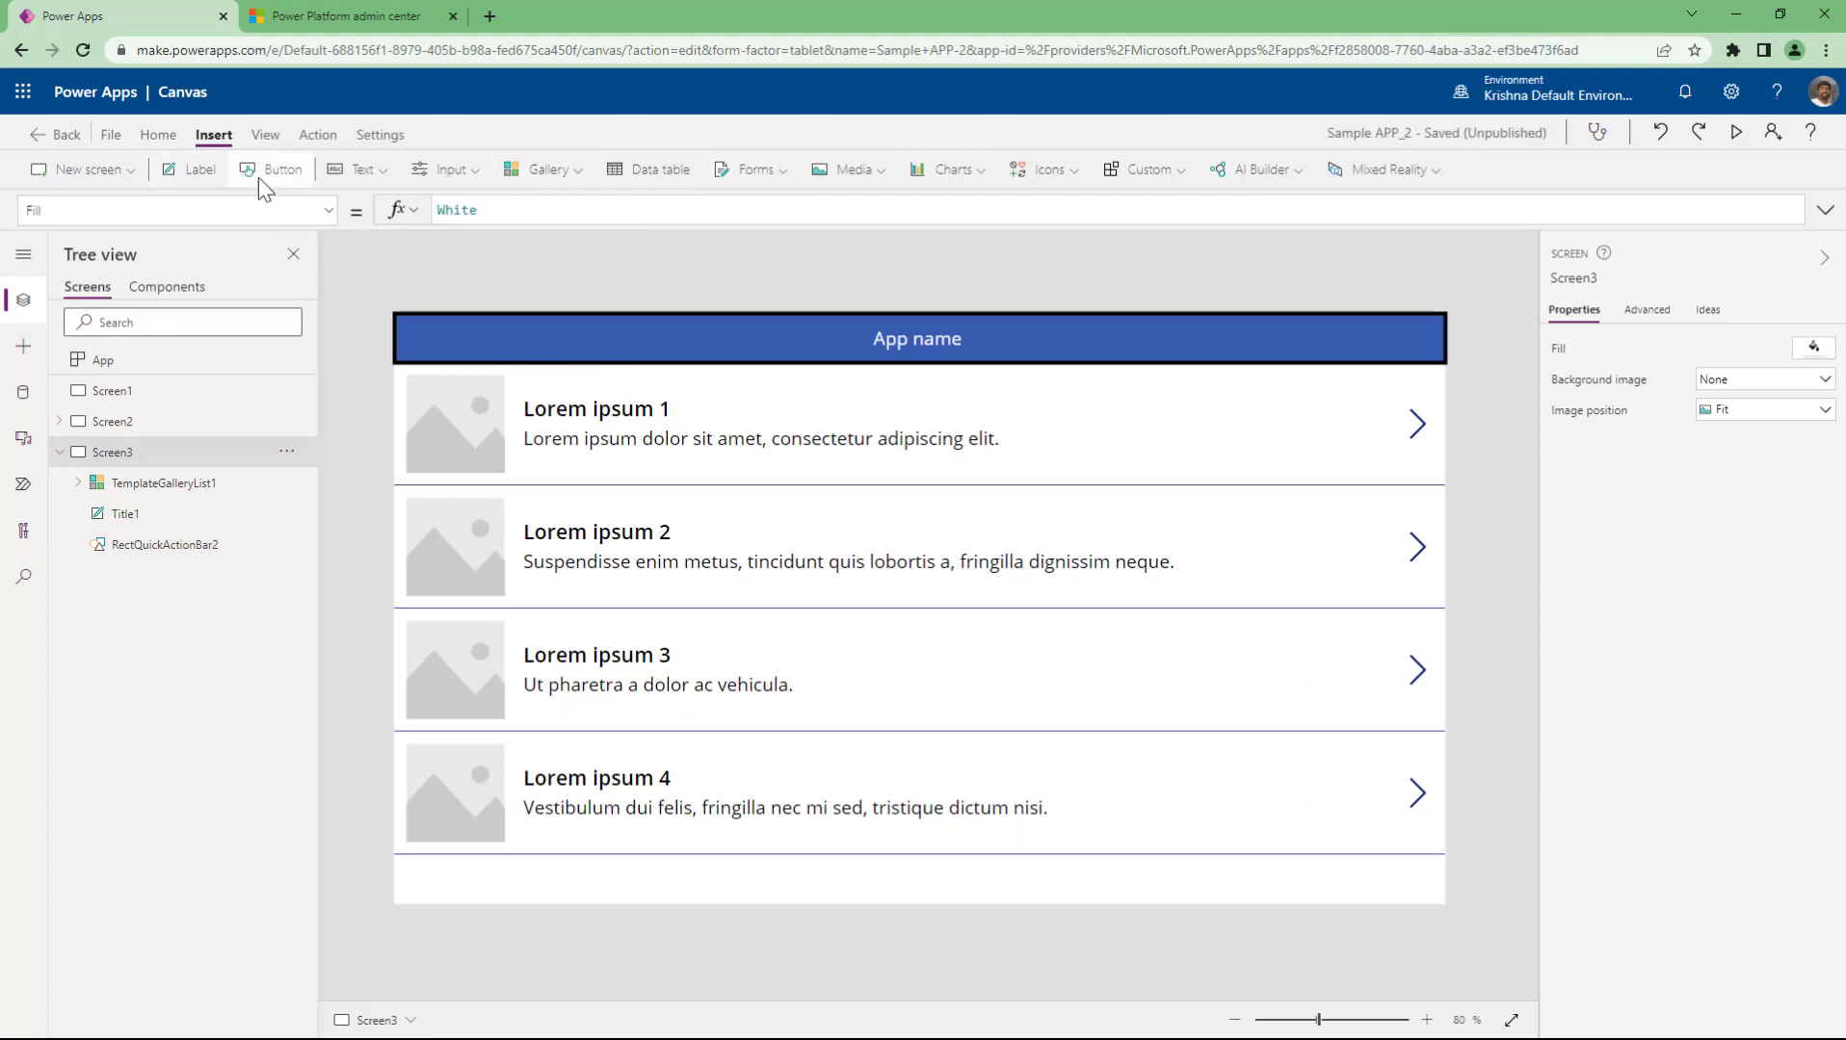
- Insert an image control on Screen3 and enlarge it to about 475 by 477 over the first three gallery items
{"action": "left_click", "coordinate": [876, 171]}
{"action": "left_click", "coordinate": [861, 206]}
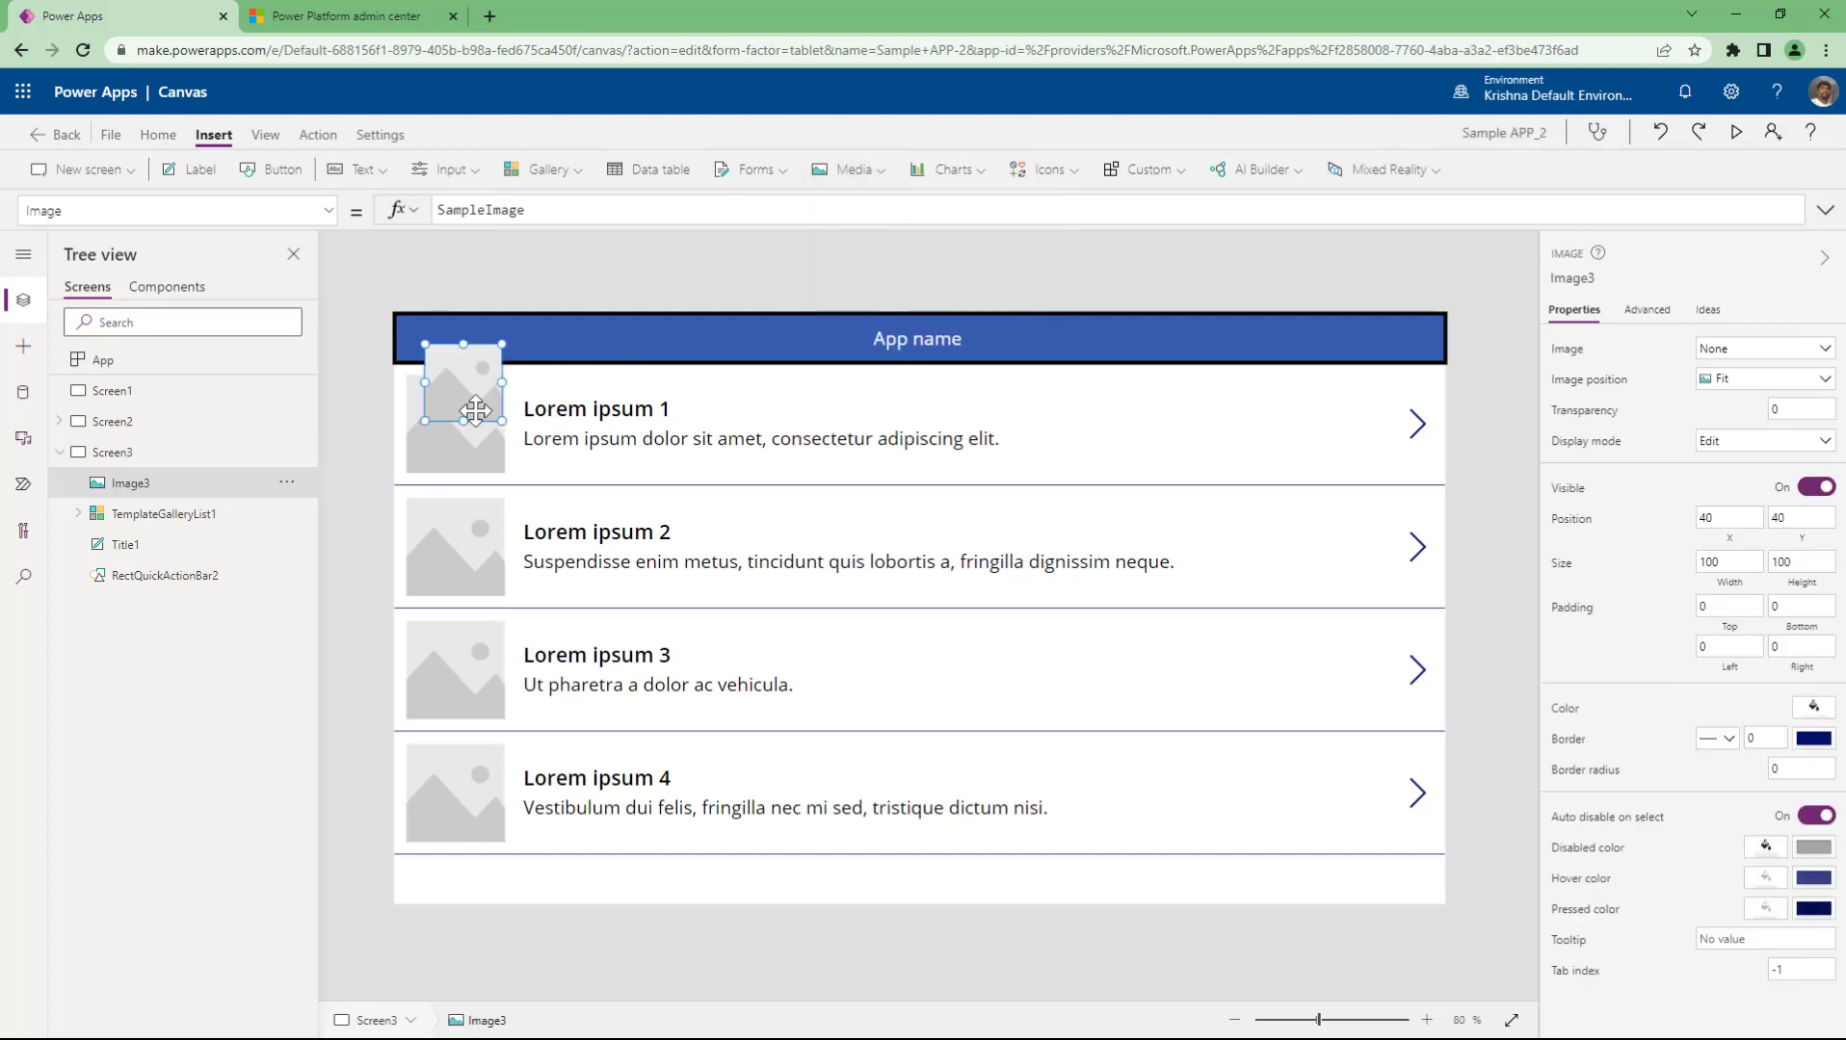
{"action": "left_click_drag", "start_coordinate": [505, 424], "coordinate": [791, 709]}
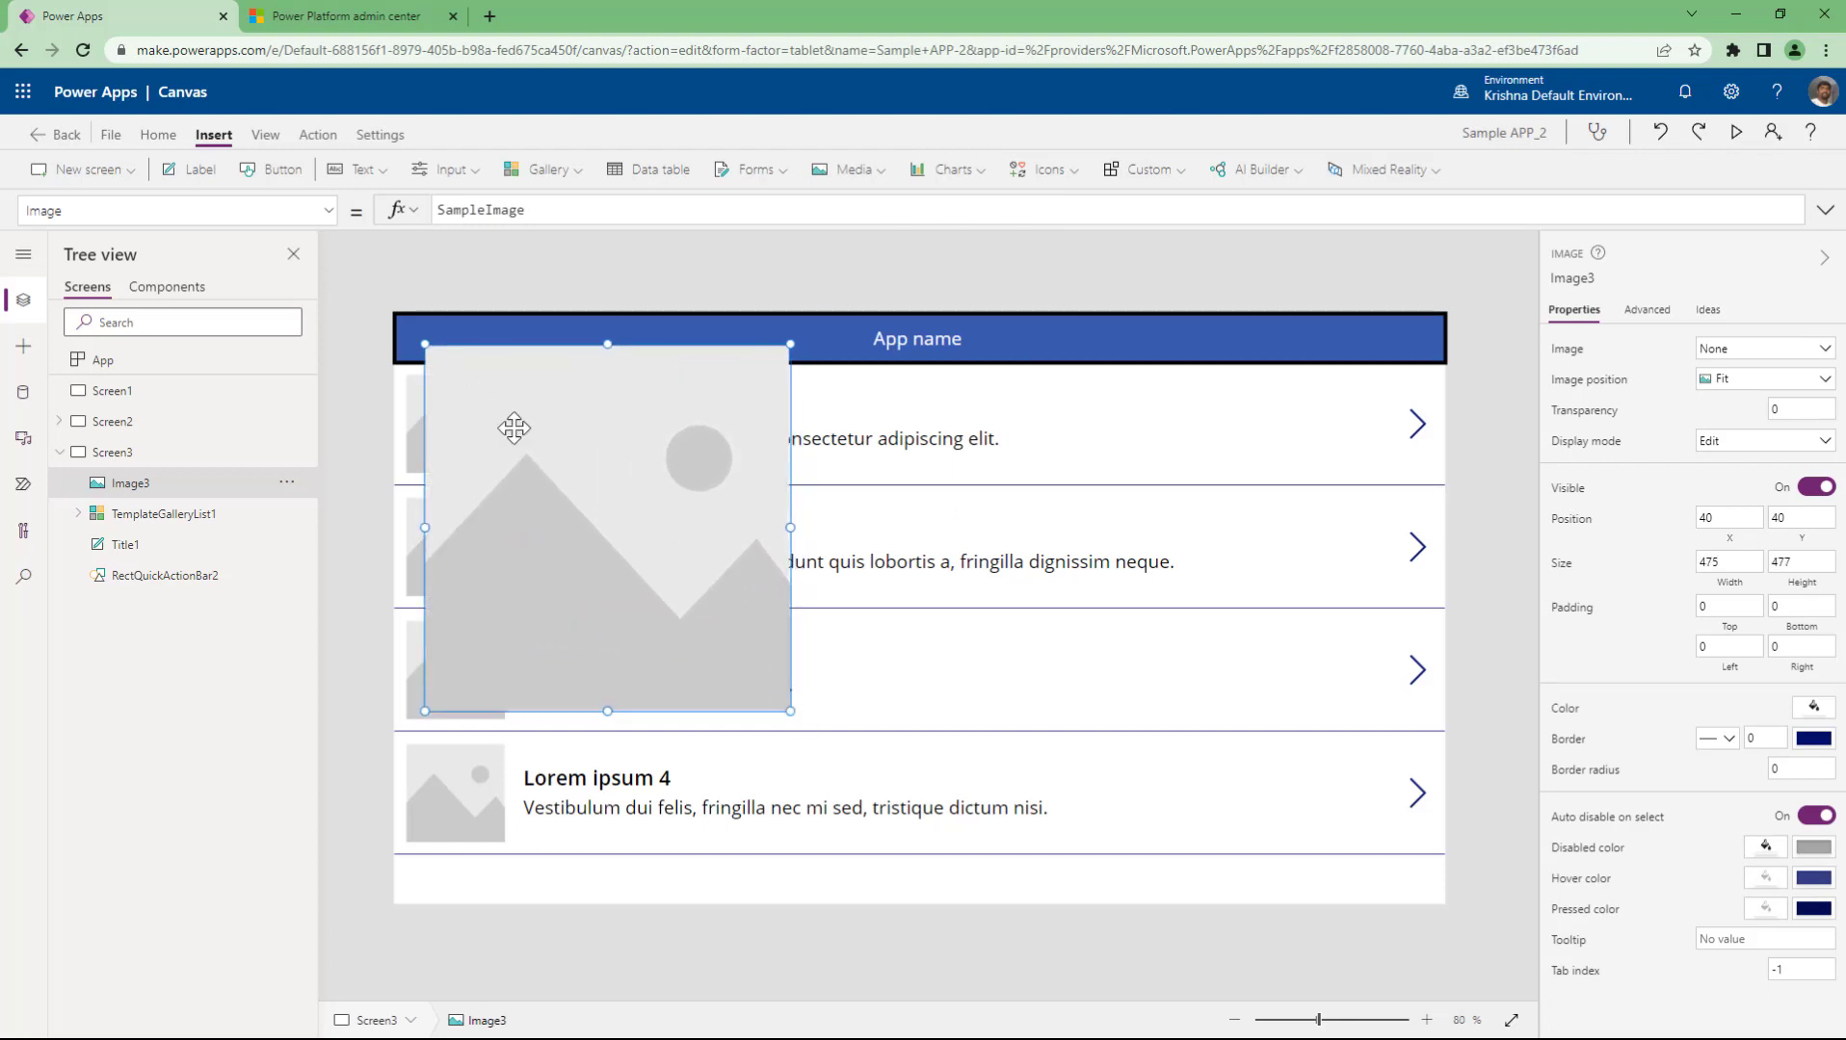
{"action": "left_click", "coordinate": [398, 258]}
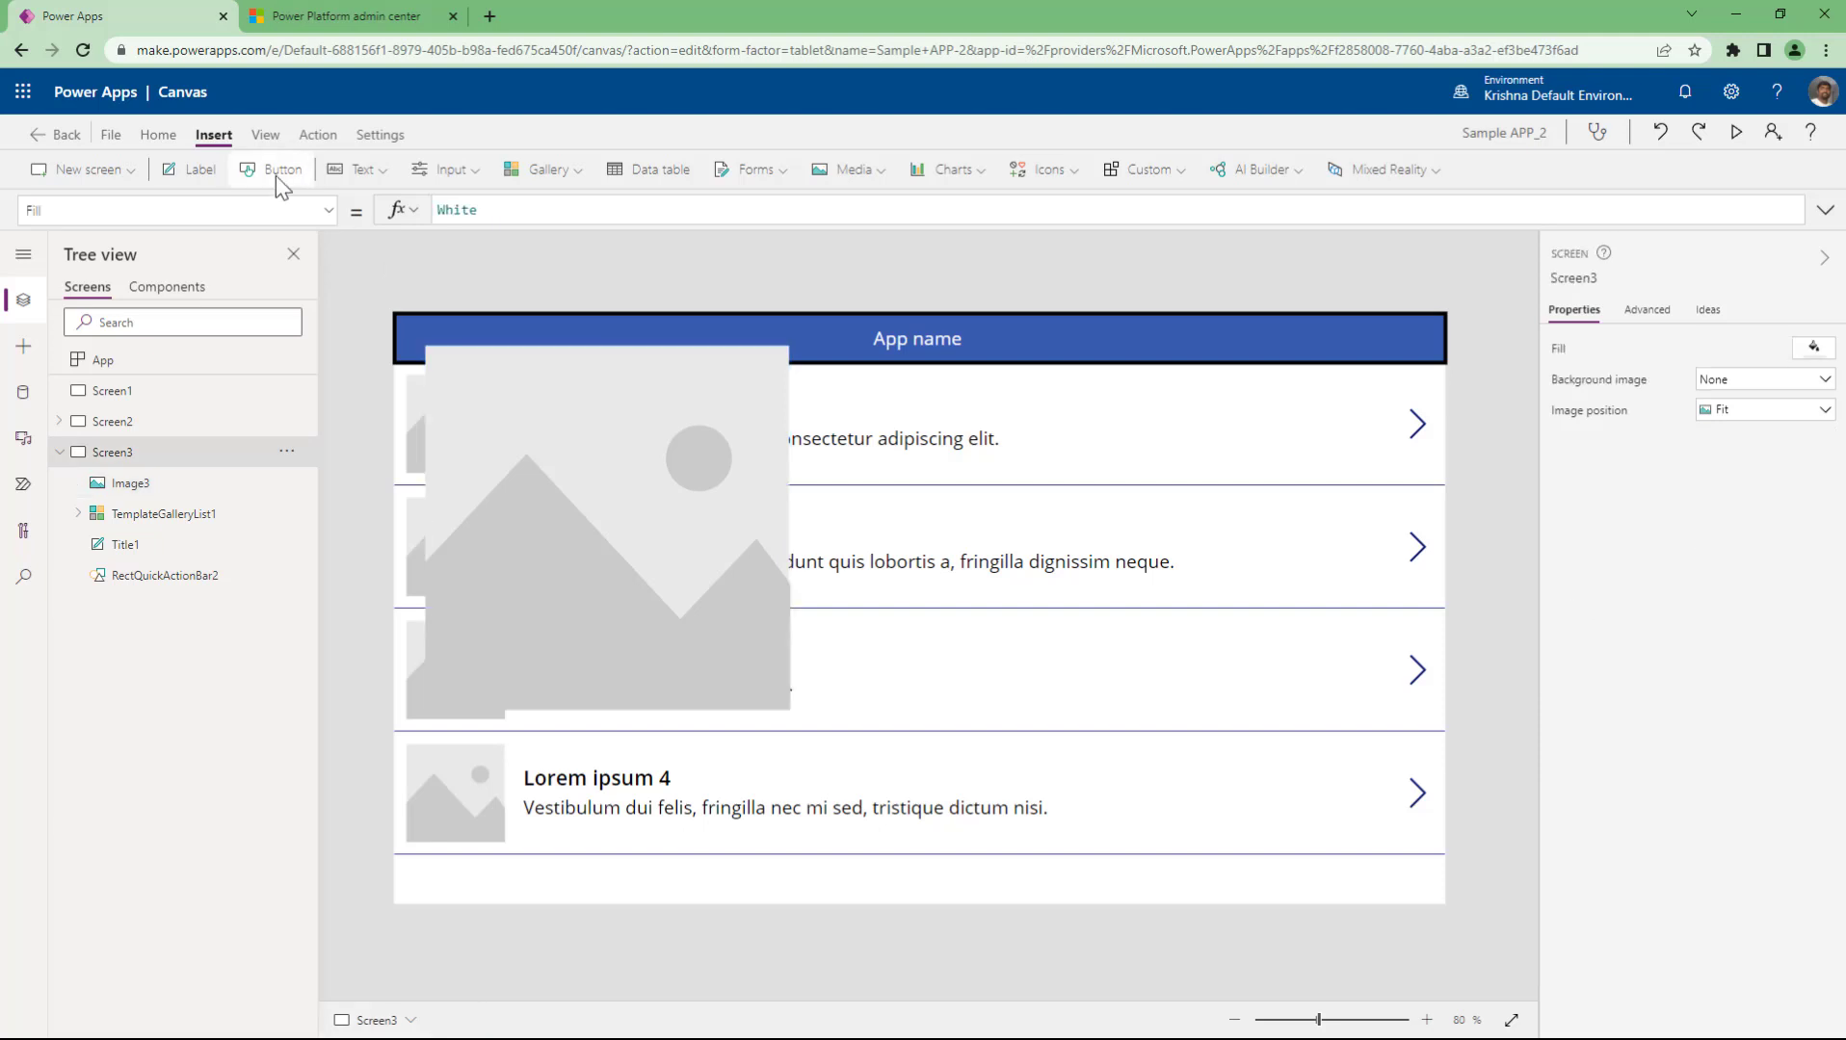
- Insert a button on Screen3, place it at about X 992, Y 144, and enlarge it to about 208 by 147
{"action": "left_click", "coordinate": [276, 172]}
{"action": "left_click_drag", "start_coordinate": [523, 378], "coordinate": [1252, 444]}
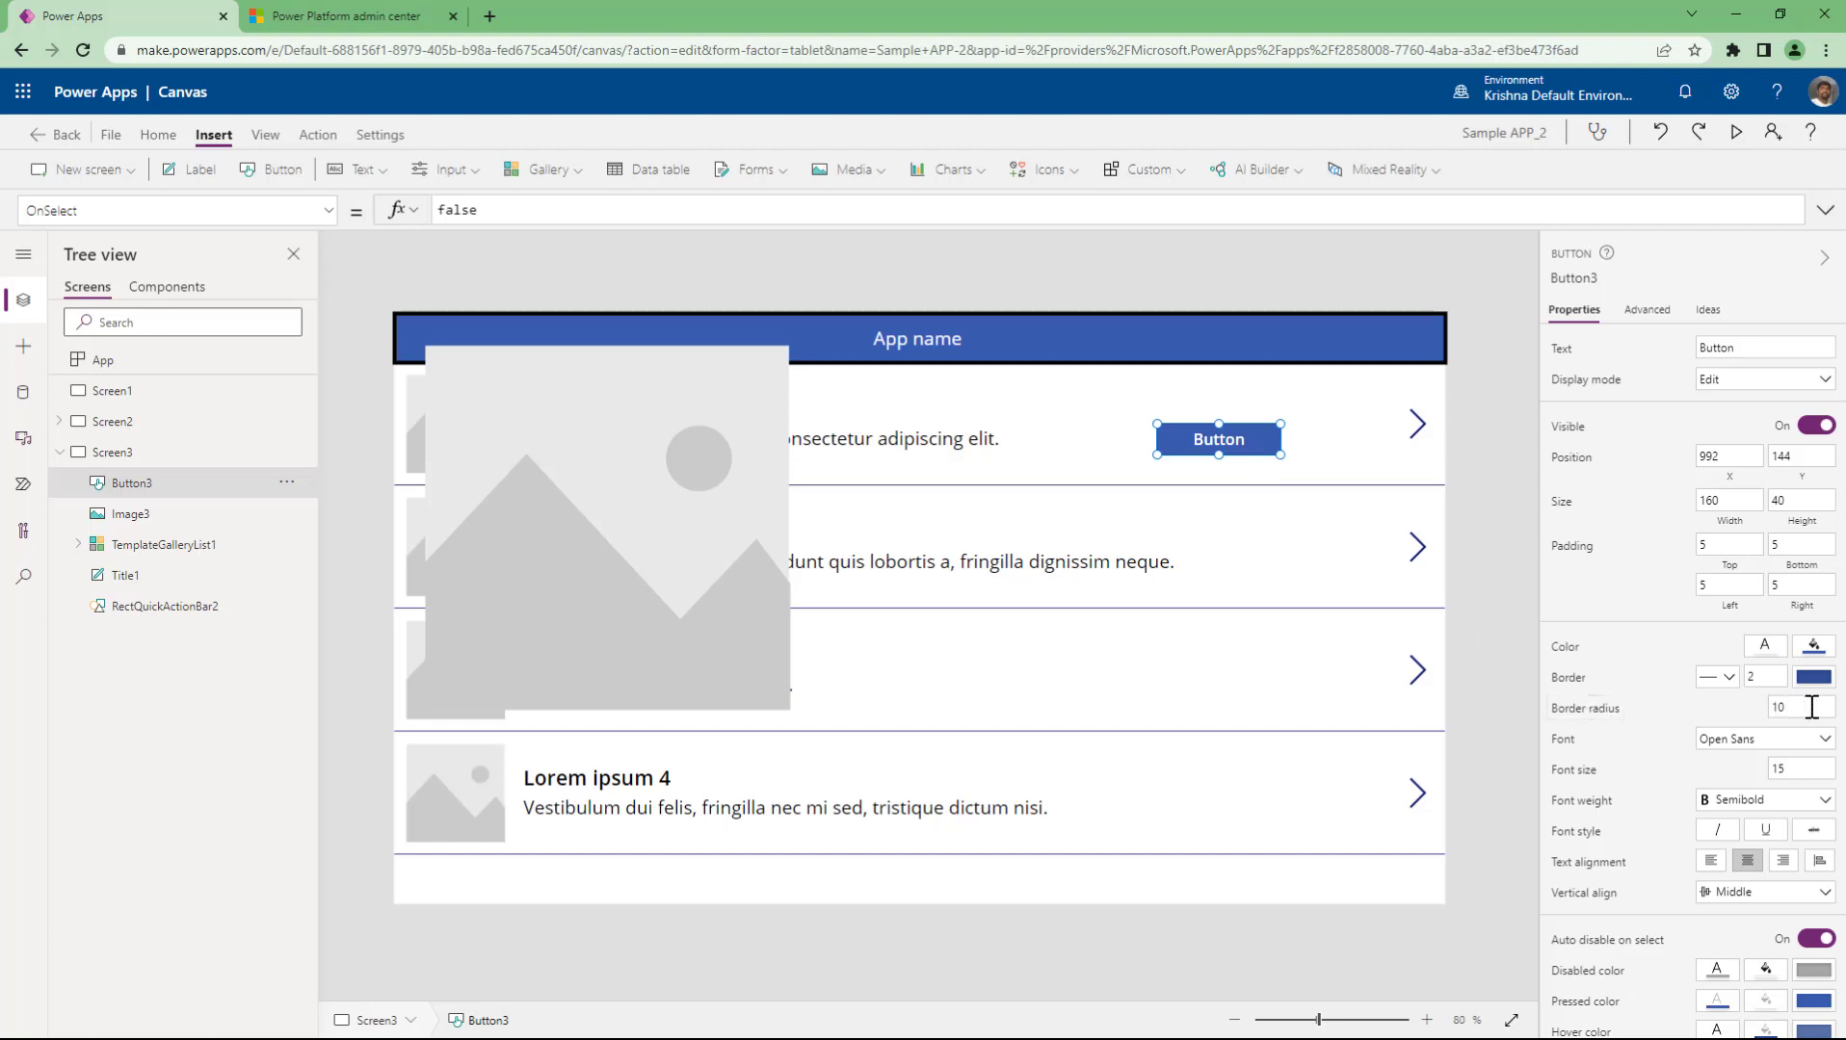
{"action": "left_click_drag", "start_coordinate": [1281, 453], "coordinate": [1317, 537]}
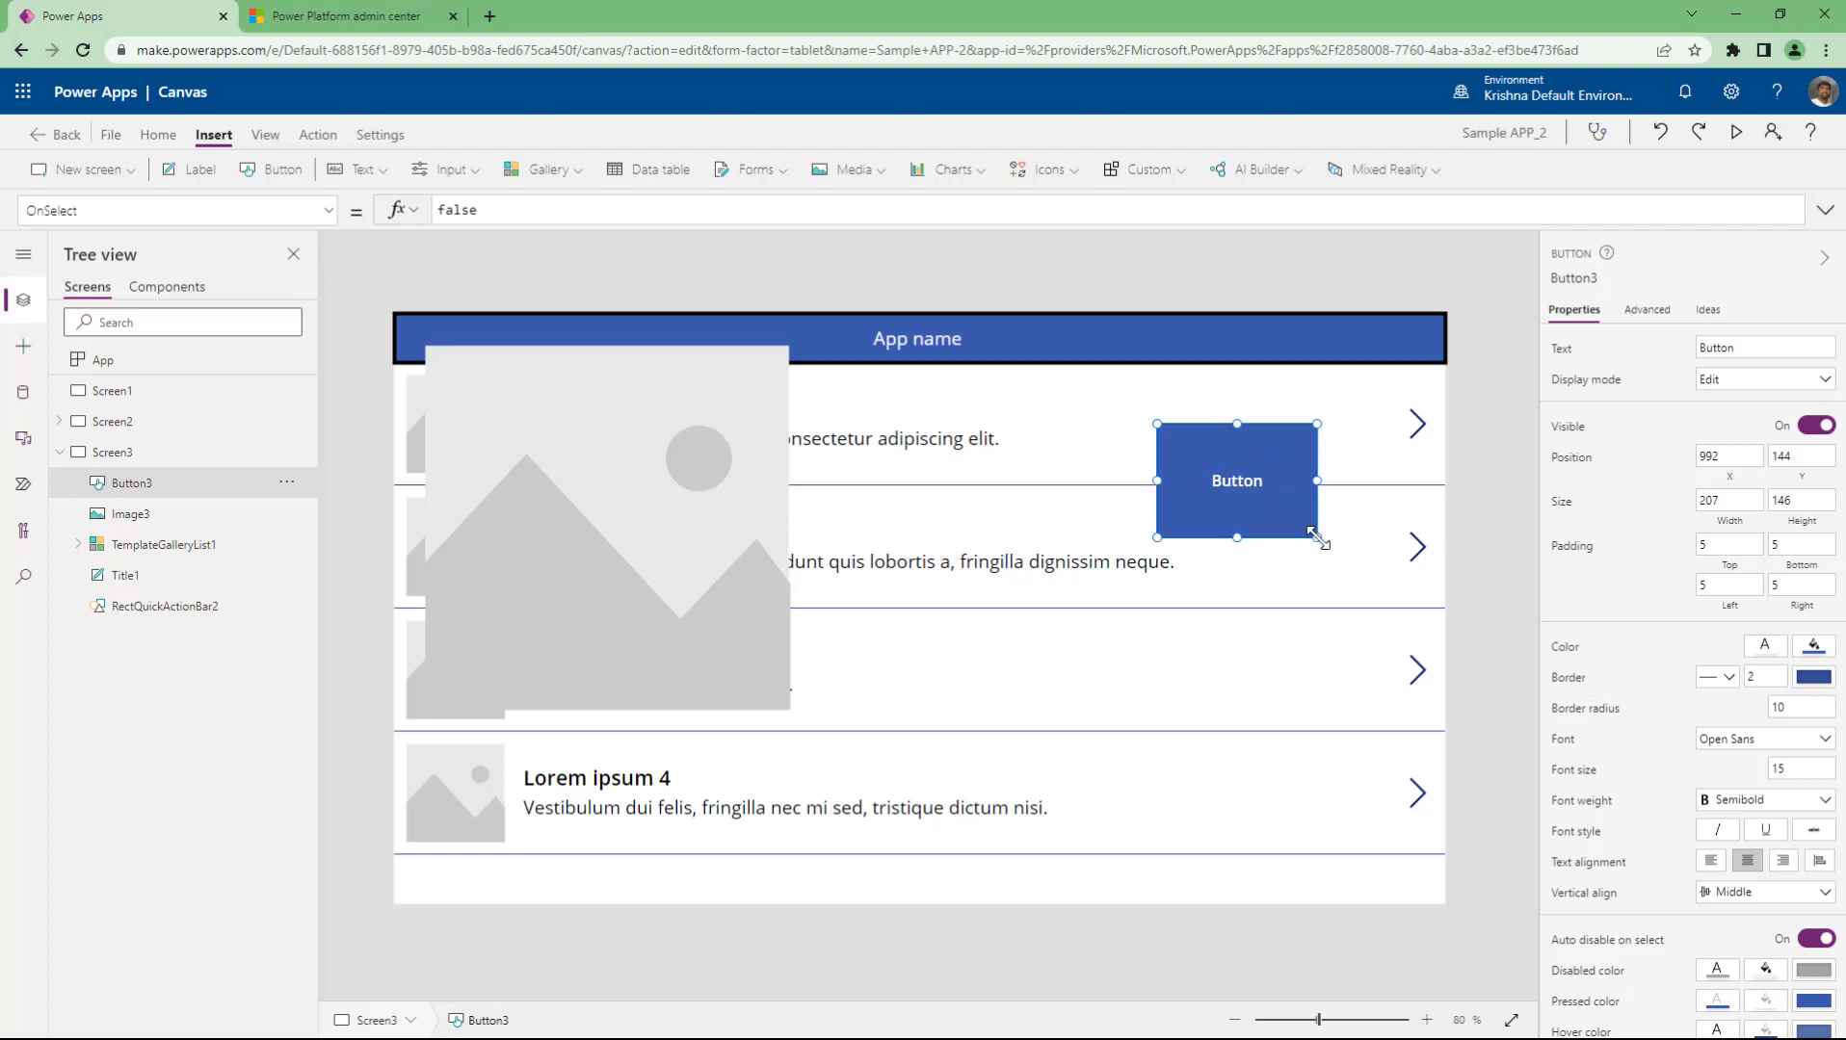
{"action": "left_click", "coordinate": [1496, 567]}
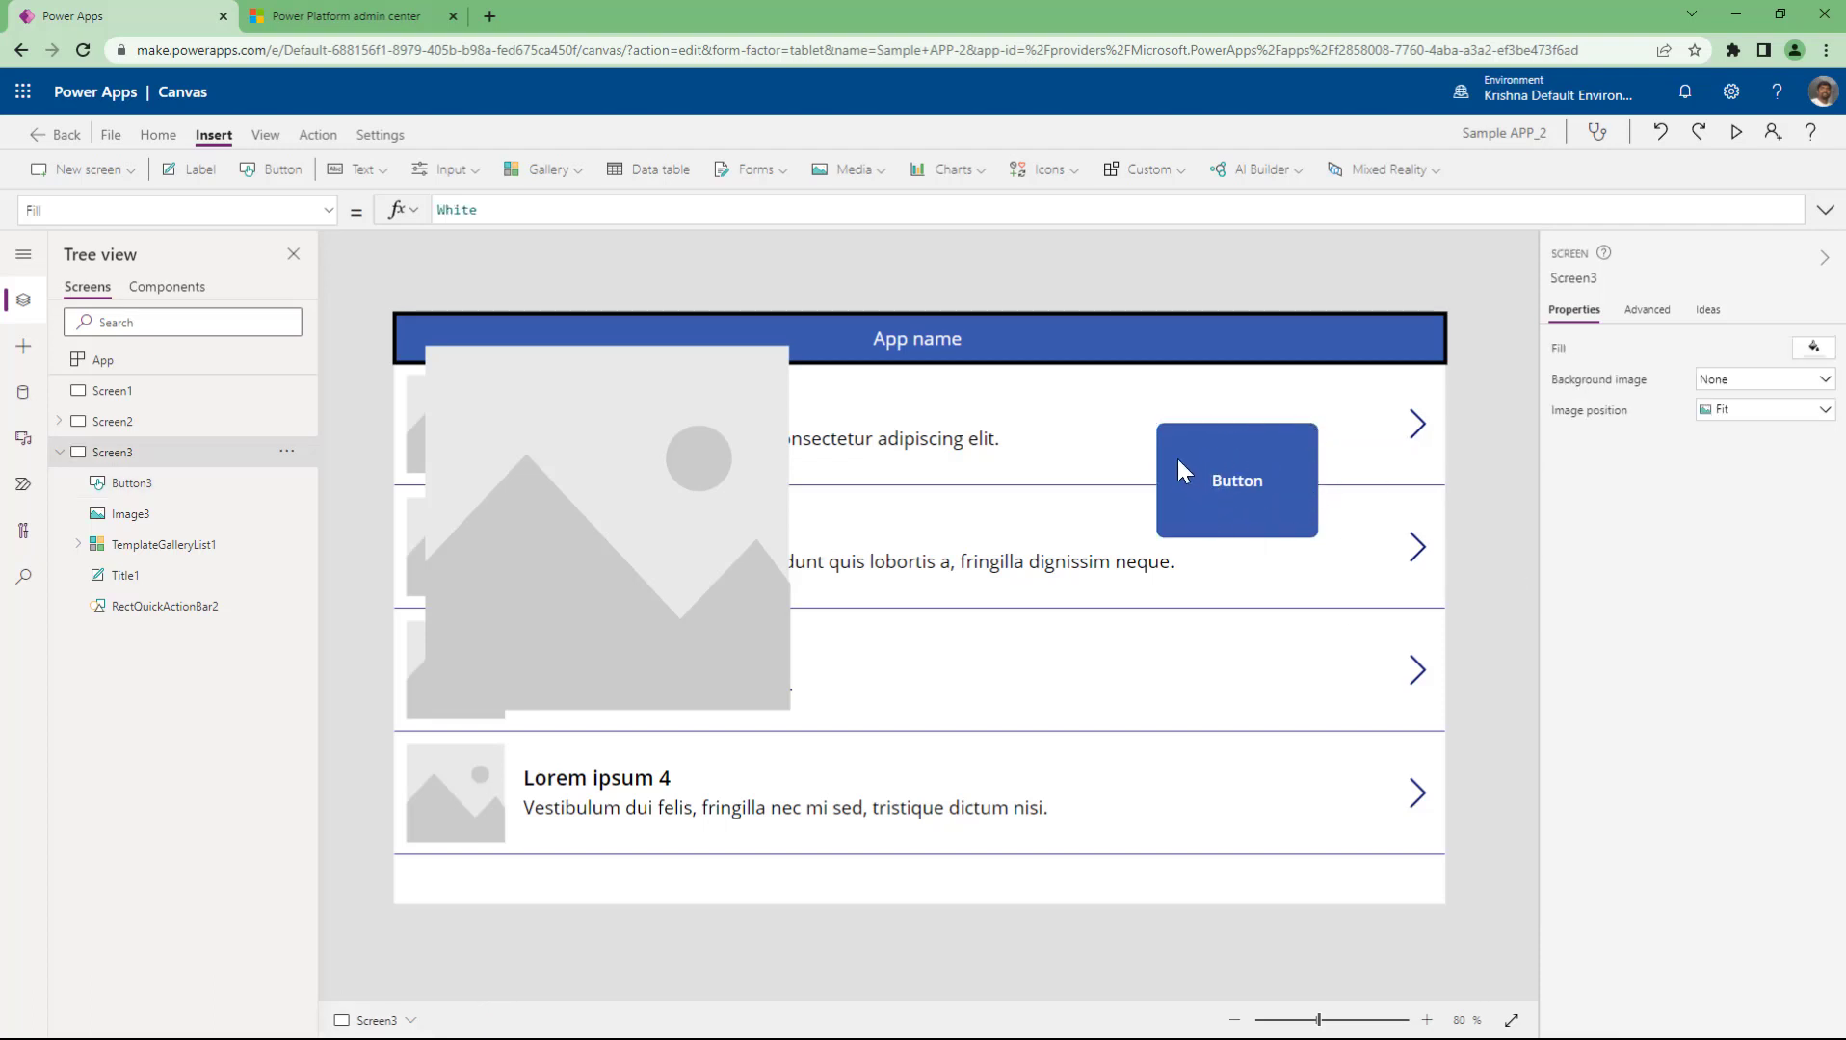
- Try border radius values of 50 and 0 on the button
{"action": "left_click", "coordinate": [1160, 426]}
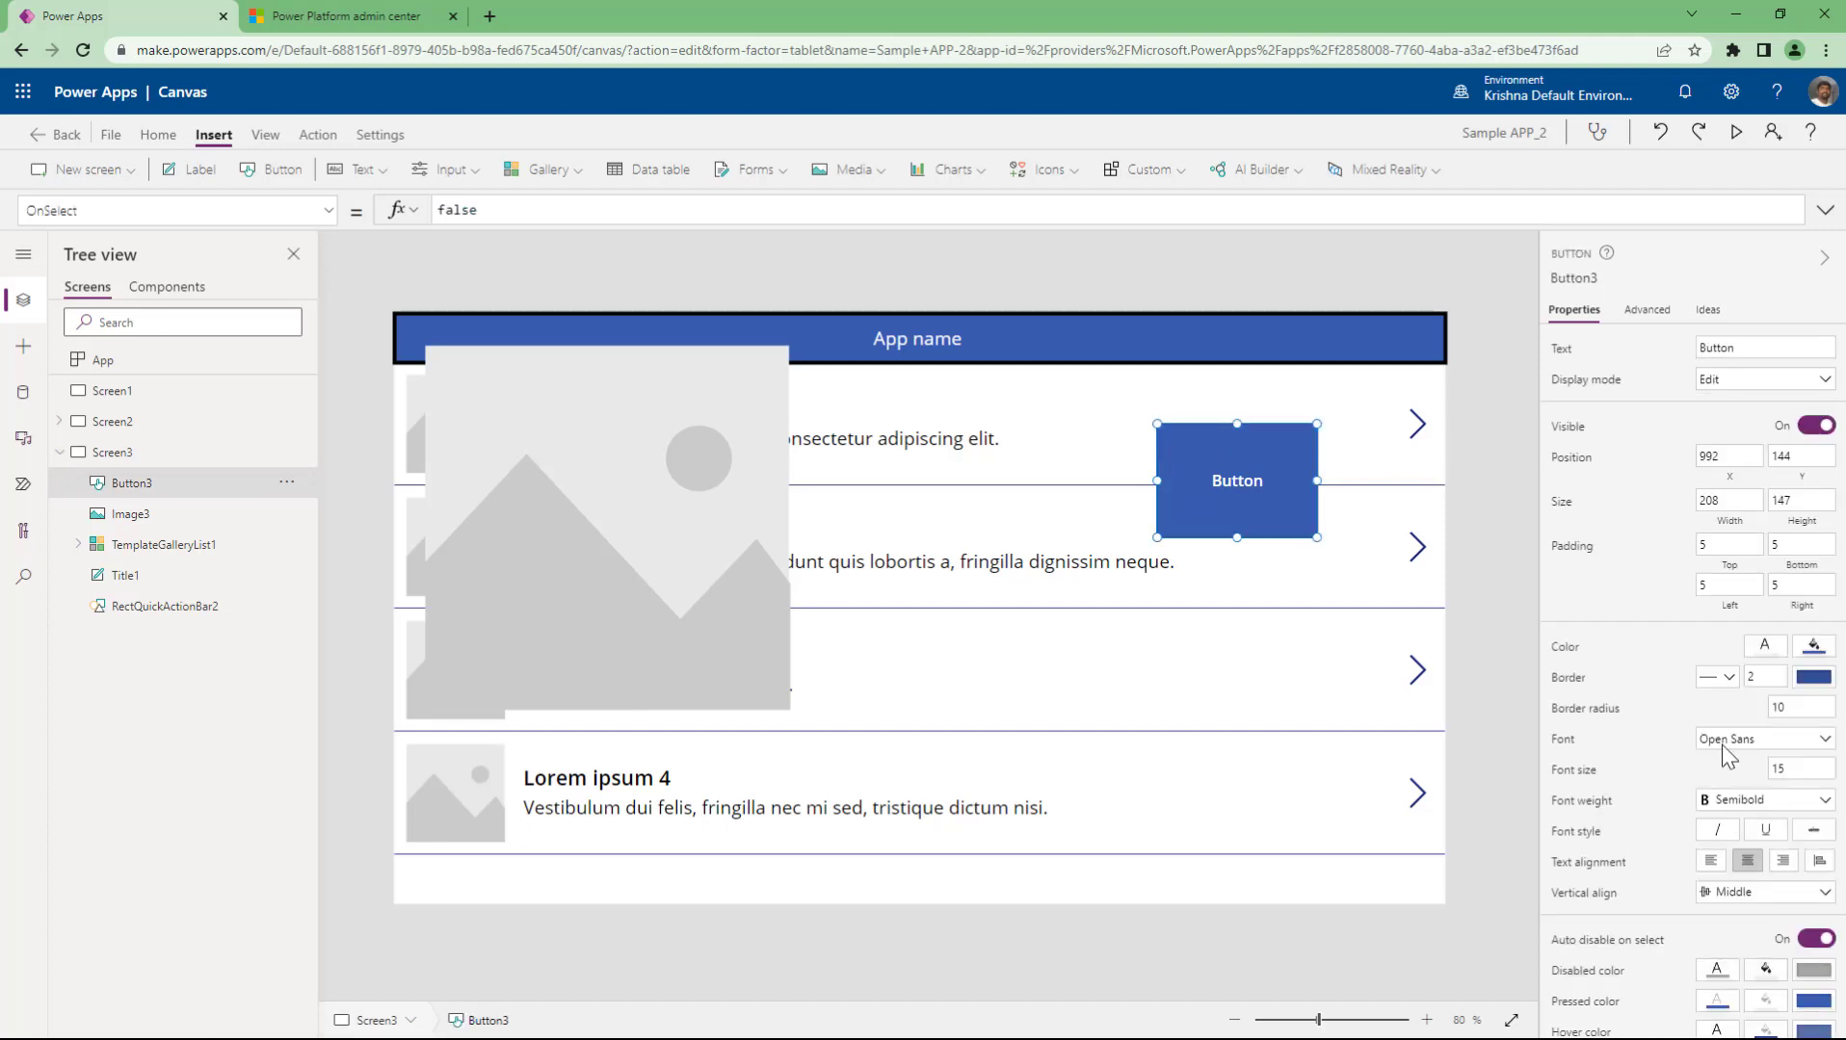
{"action": "left_click", "coordinate": [1795, 702]}
{"action": "type", "text": "50"}
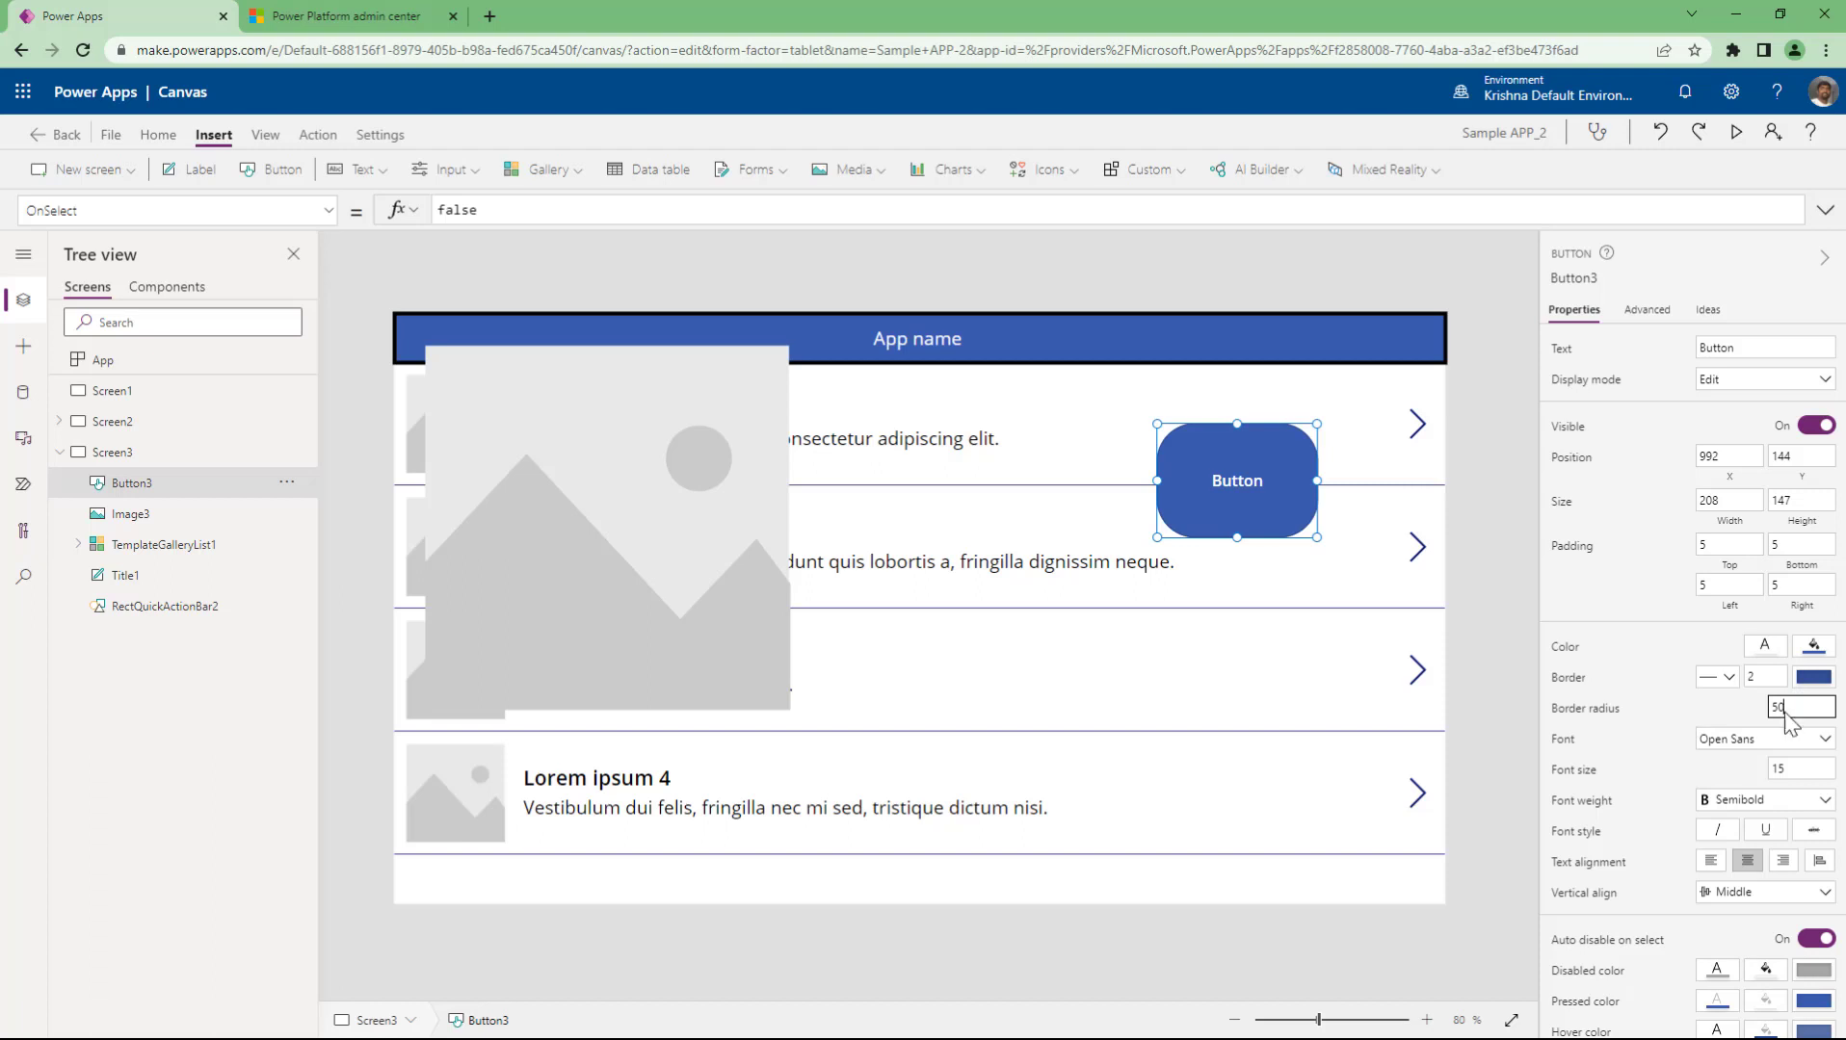
{"action": "left_click_drag", "start_coordinate": [1818, 709], "coordinate": [1703, 734]}
{"action": "type", "text": "0"}
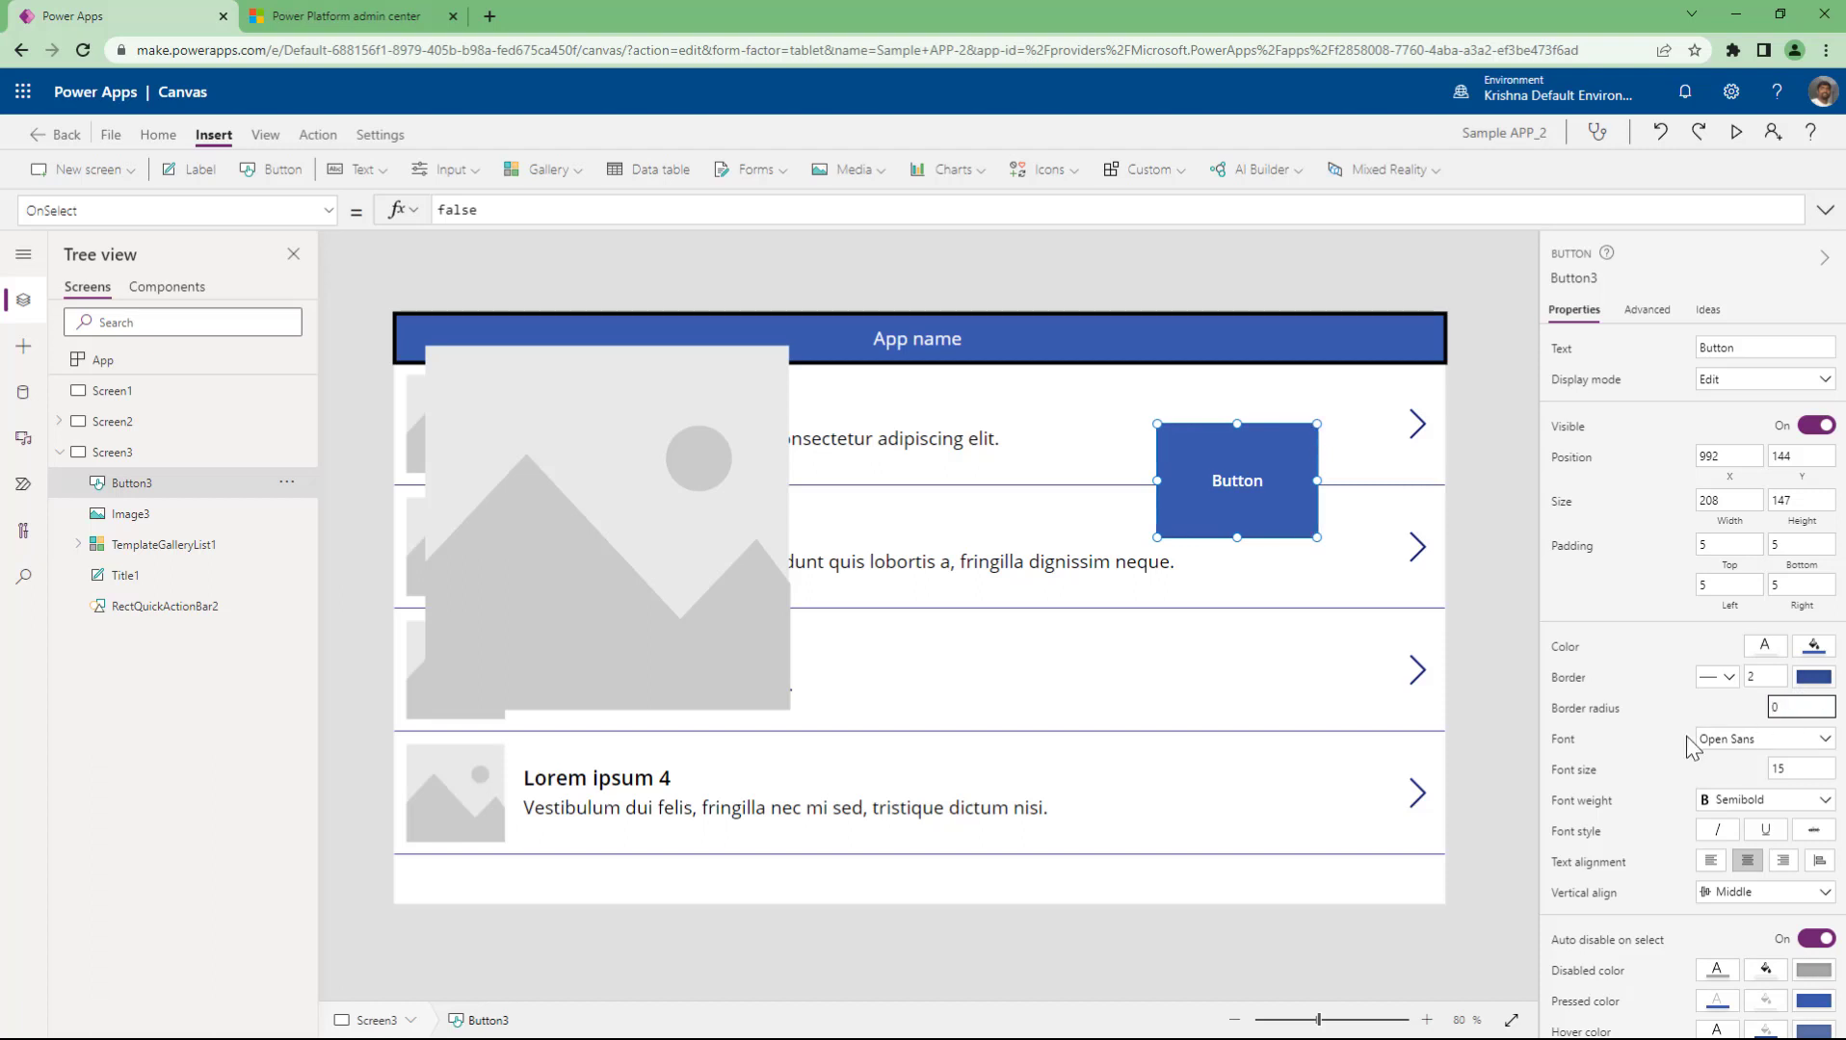
{"action": "left_click", "coordinate": [1503, 599]}
- Make the button circular by setting its border radius to 100 and its width to 147
{"action": "left_click", "coordinate": [1259, 528]}
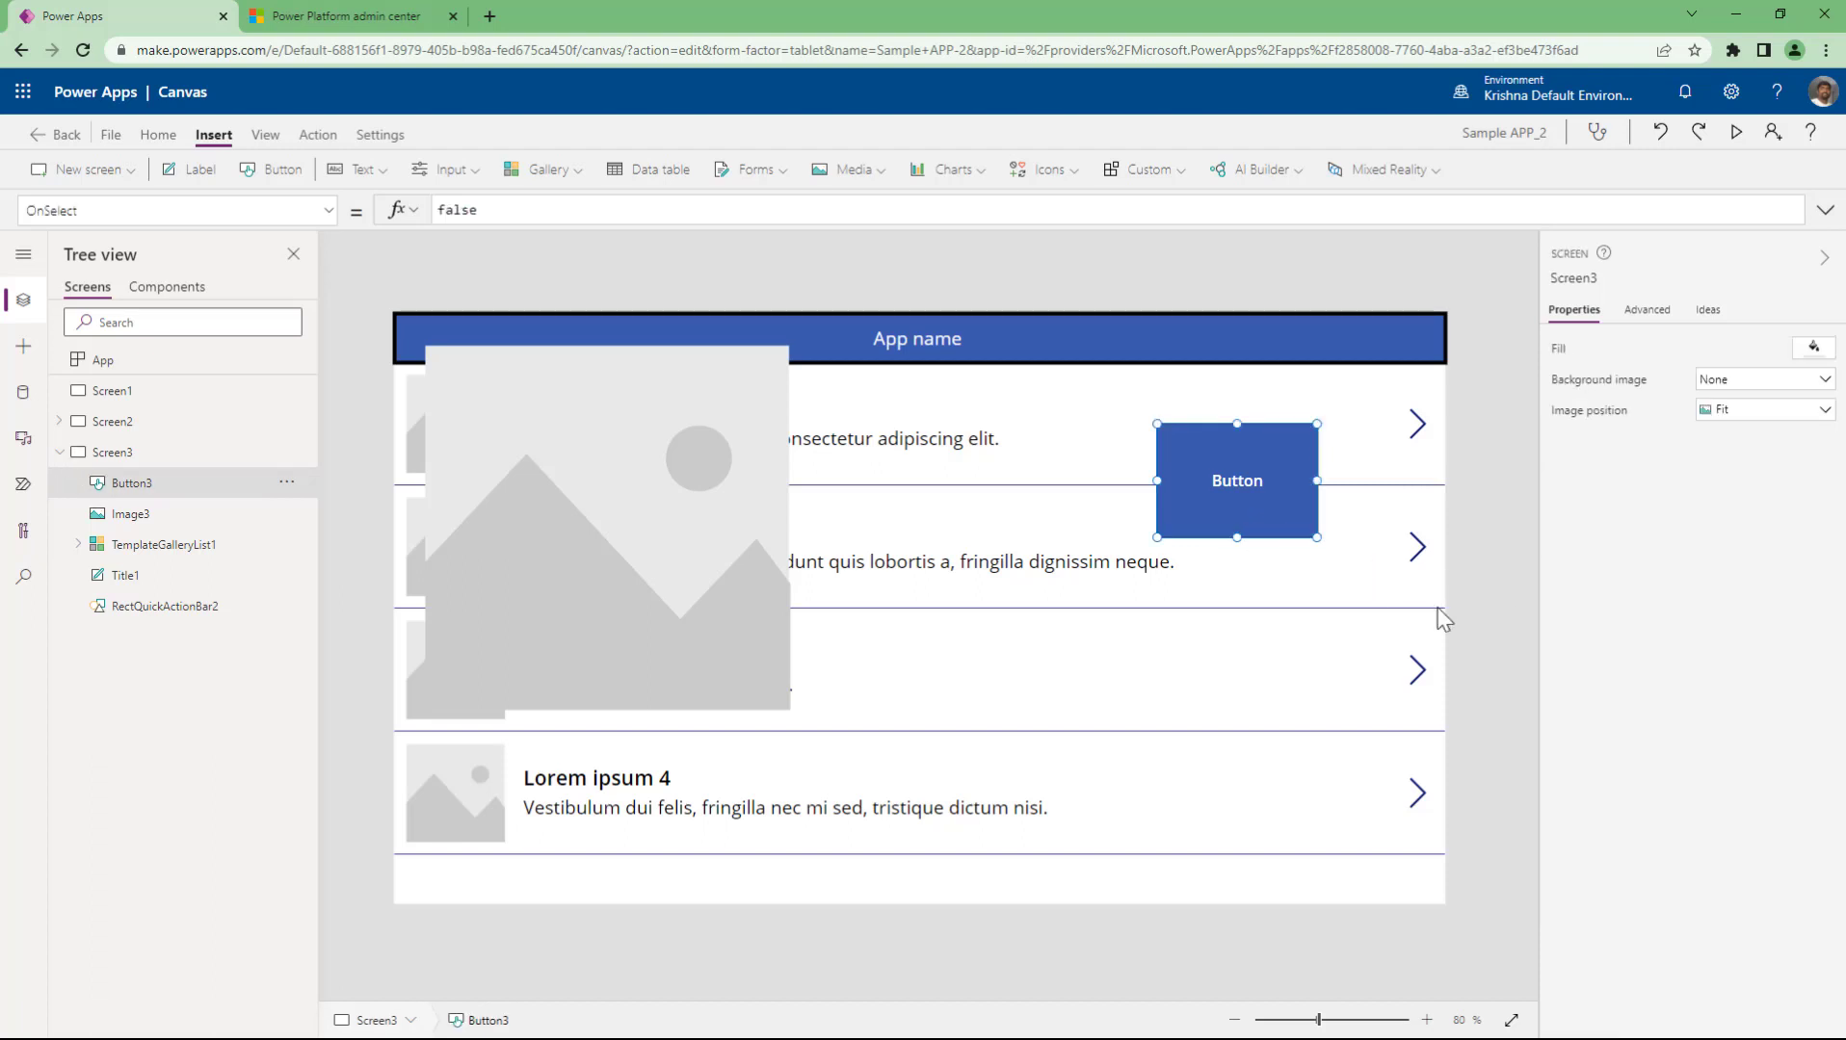
{"action": "left_click_drag", "start_coordinate": [1789, 709], "coordinate": [1700, 721]}
{"action": "type", "text": "100"}
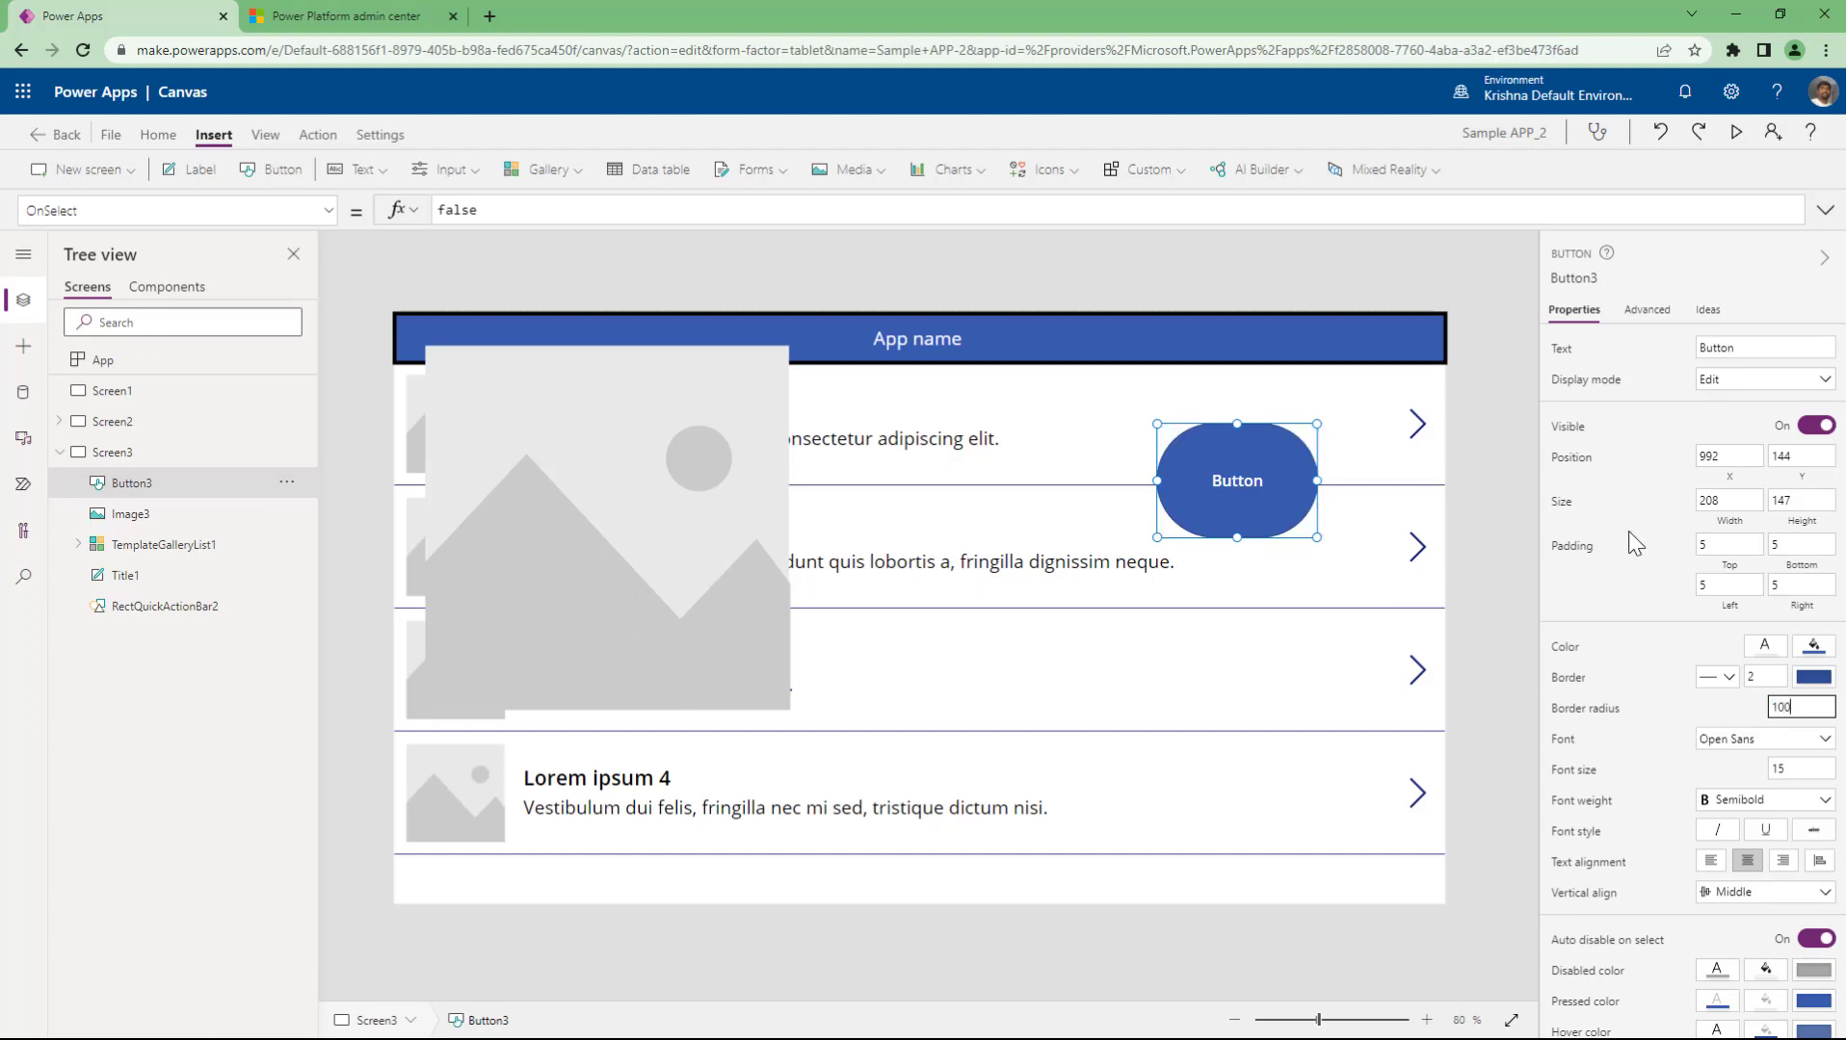
{"action": "left_click_drag", "start_coordinate": [1734, 502], "coordinate": [1608, 517]}
{"action": "type", "text": "147"}
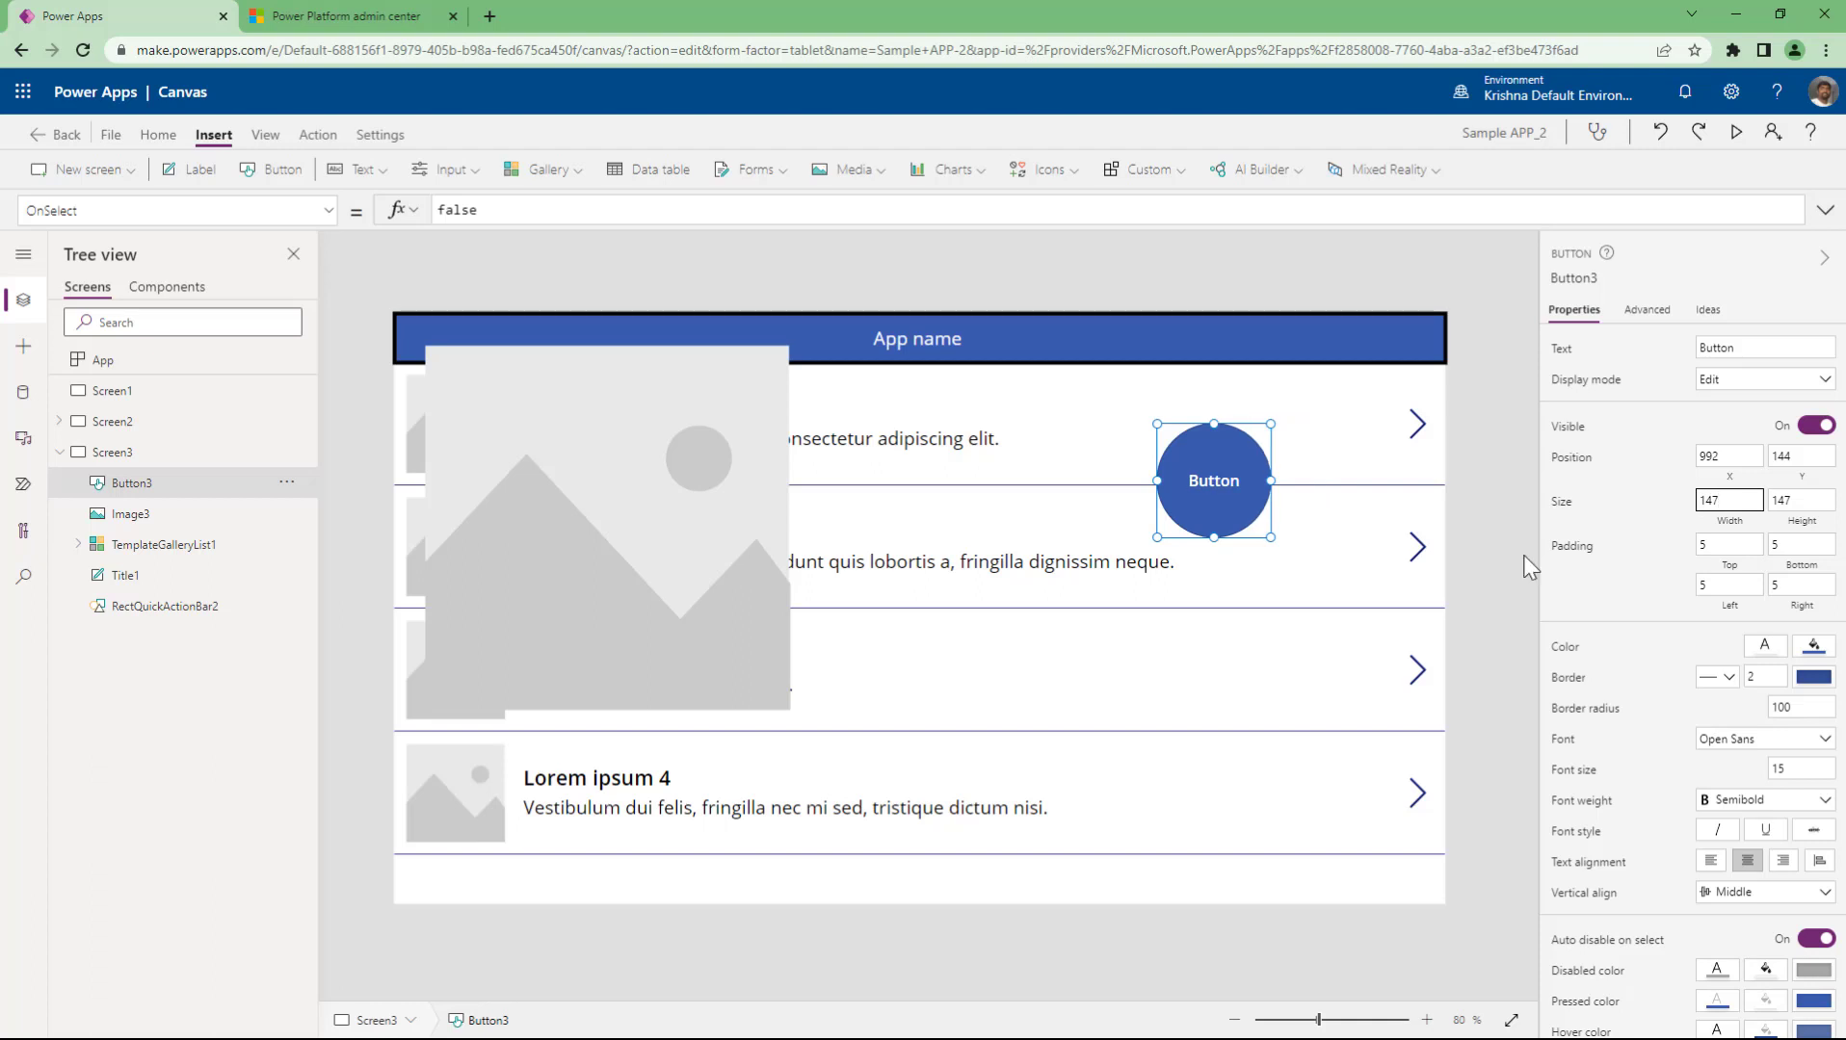
{"action": "left_click", "coordinate": [1471, 552]}
- Set the button's display mode to Disabled and check the button in the app preview
{"action": "left_click", "coordinate": [1195, 477]}
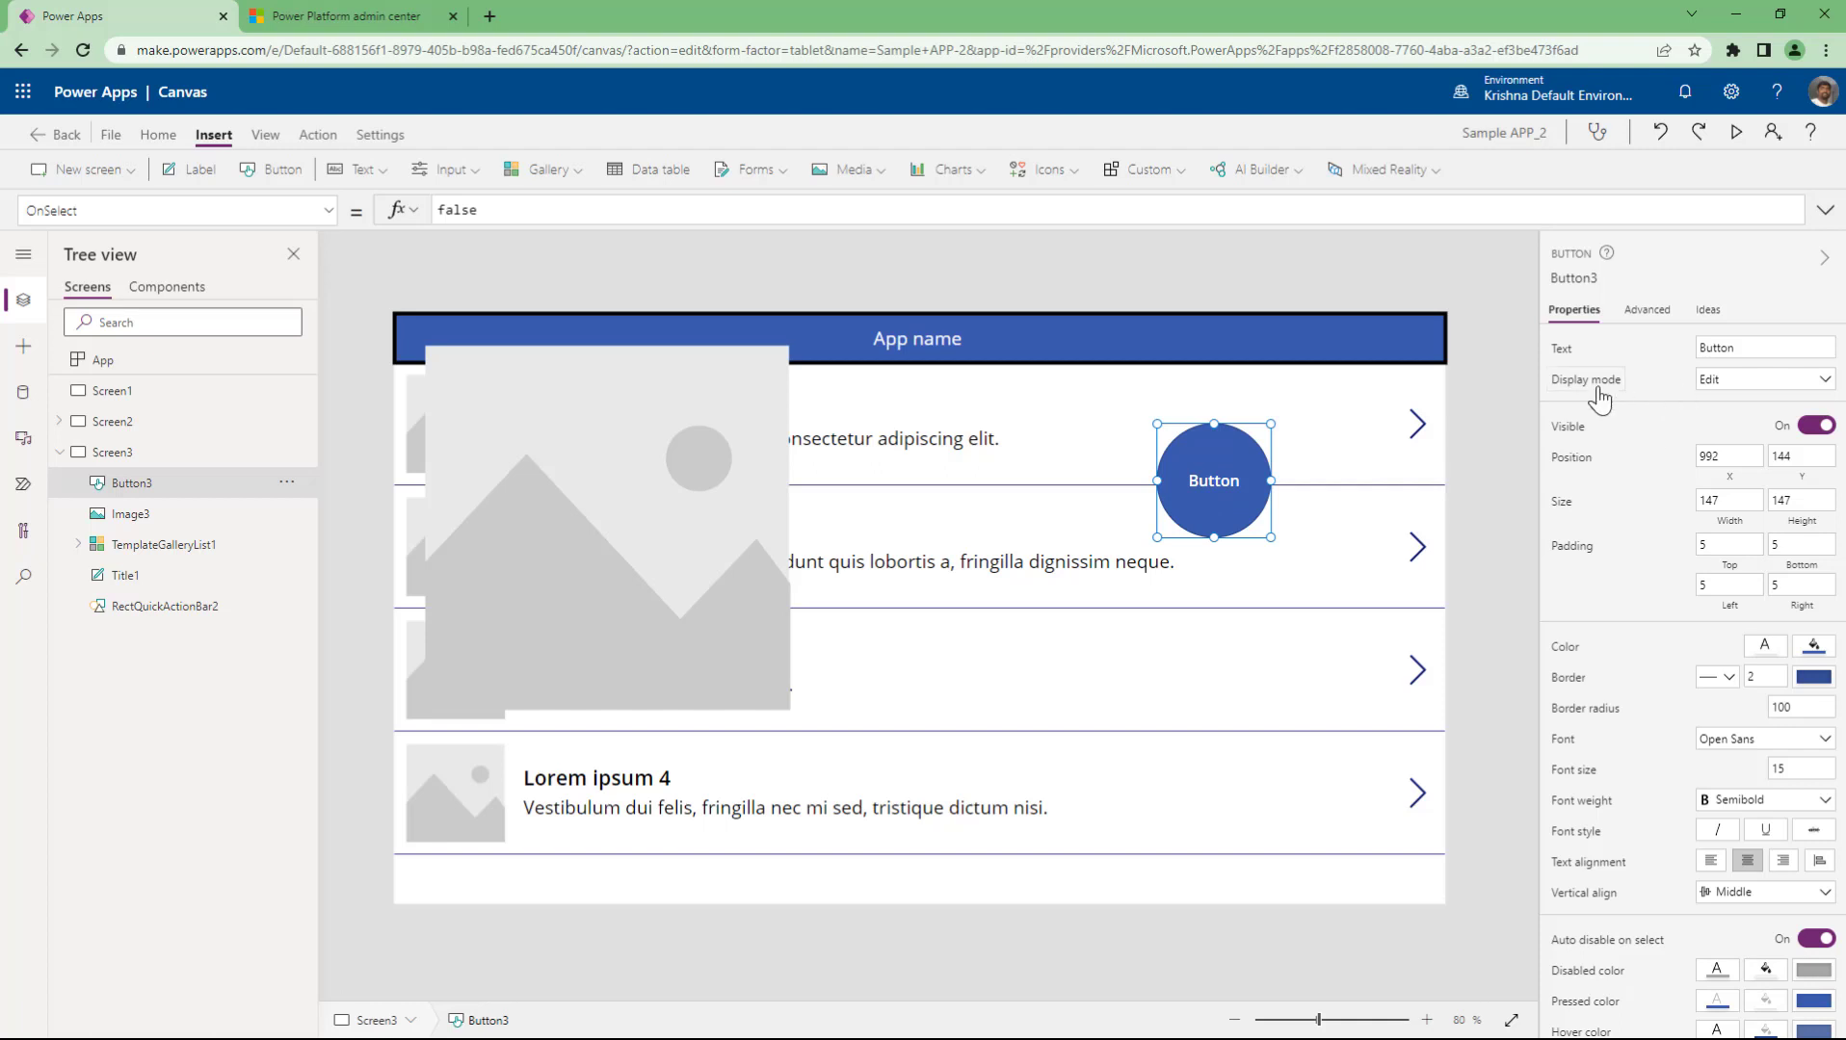
{"action": "left_click", "coordinate": [1719, 386]}
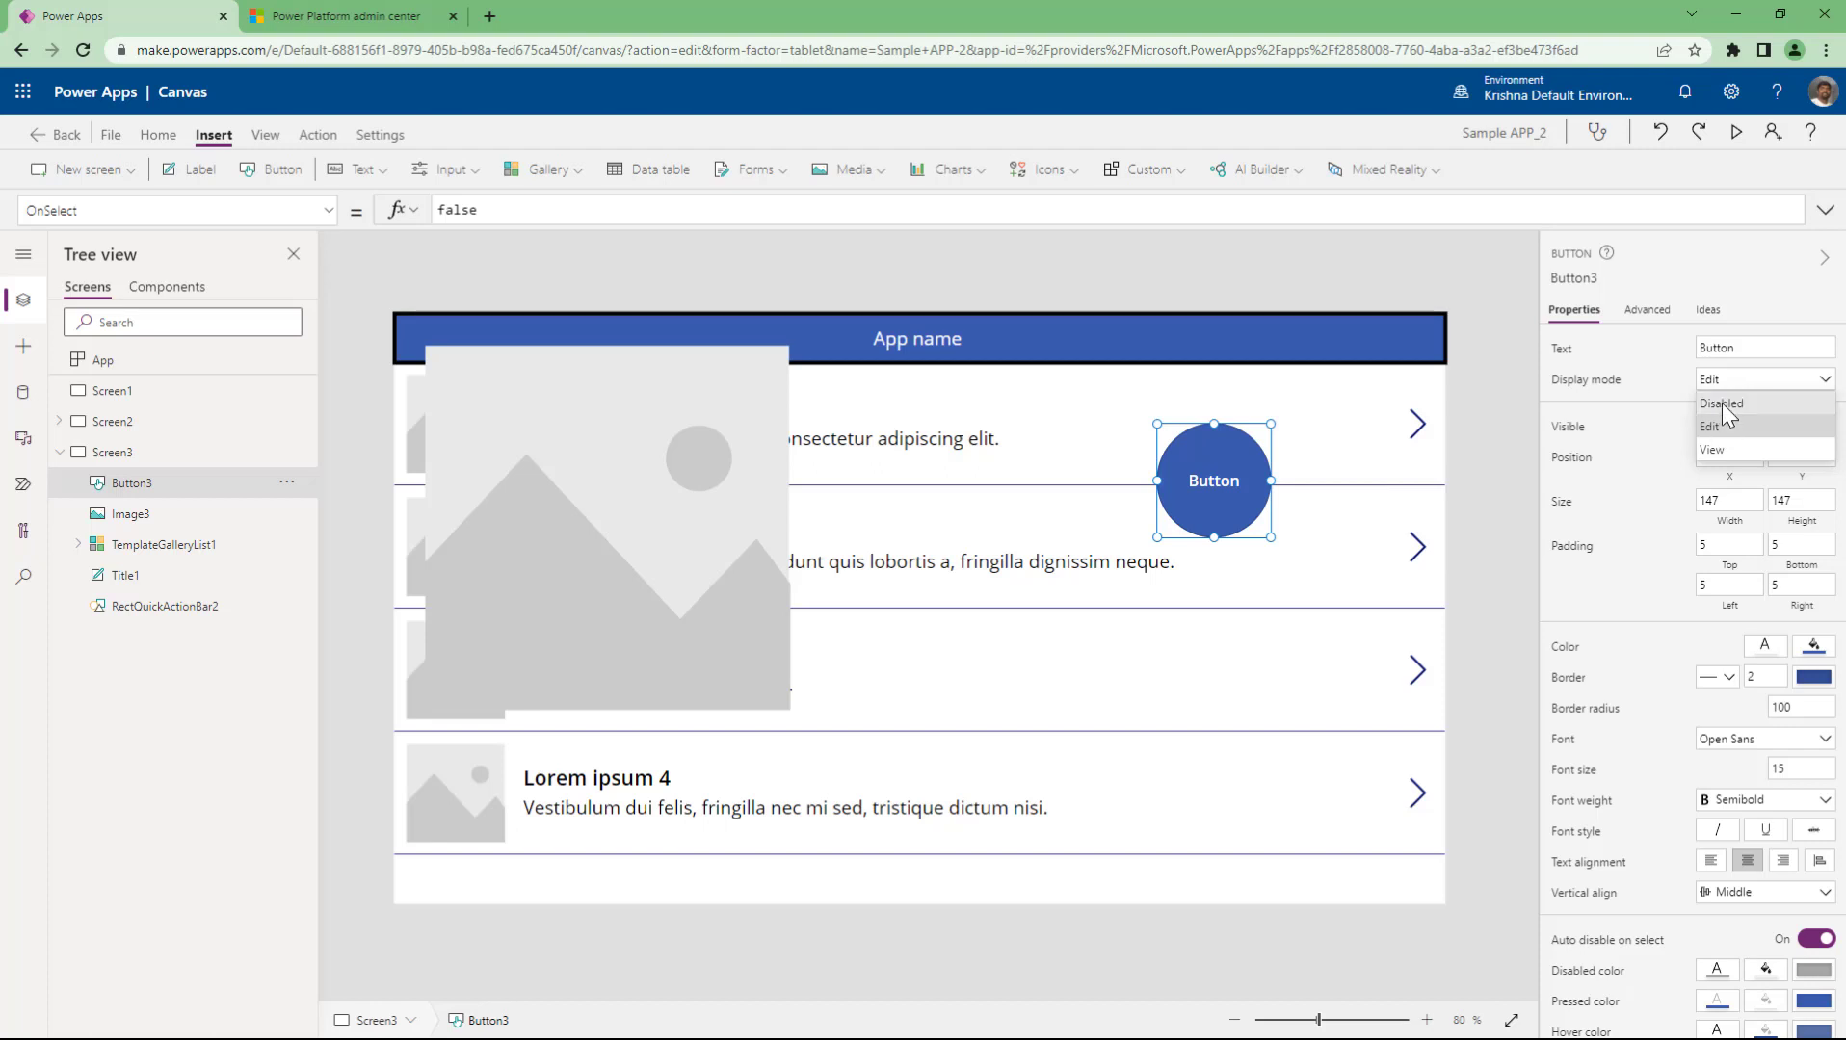
{"action": "left_click", "coordinate": [1722, 403]}
{"action": "left_click", "coordinate": [1737, 135]}
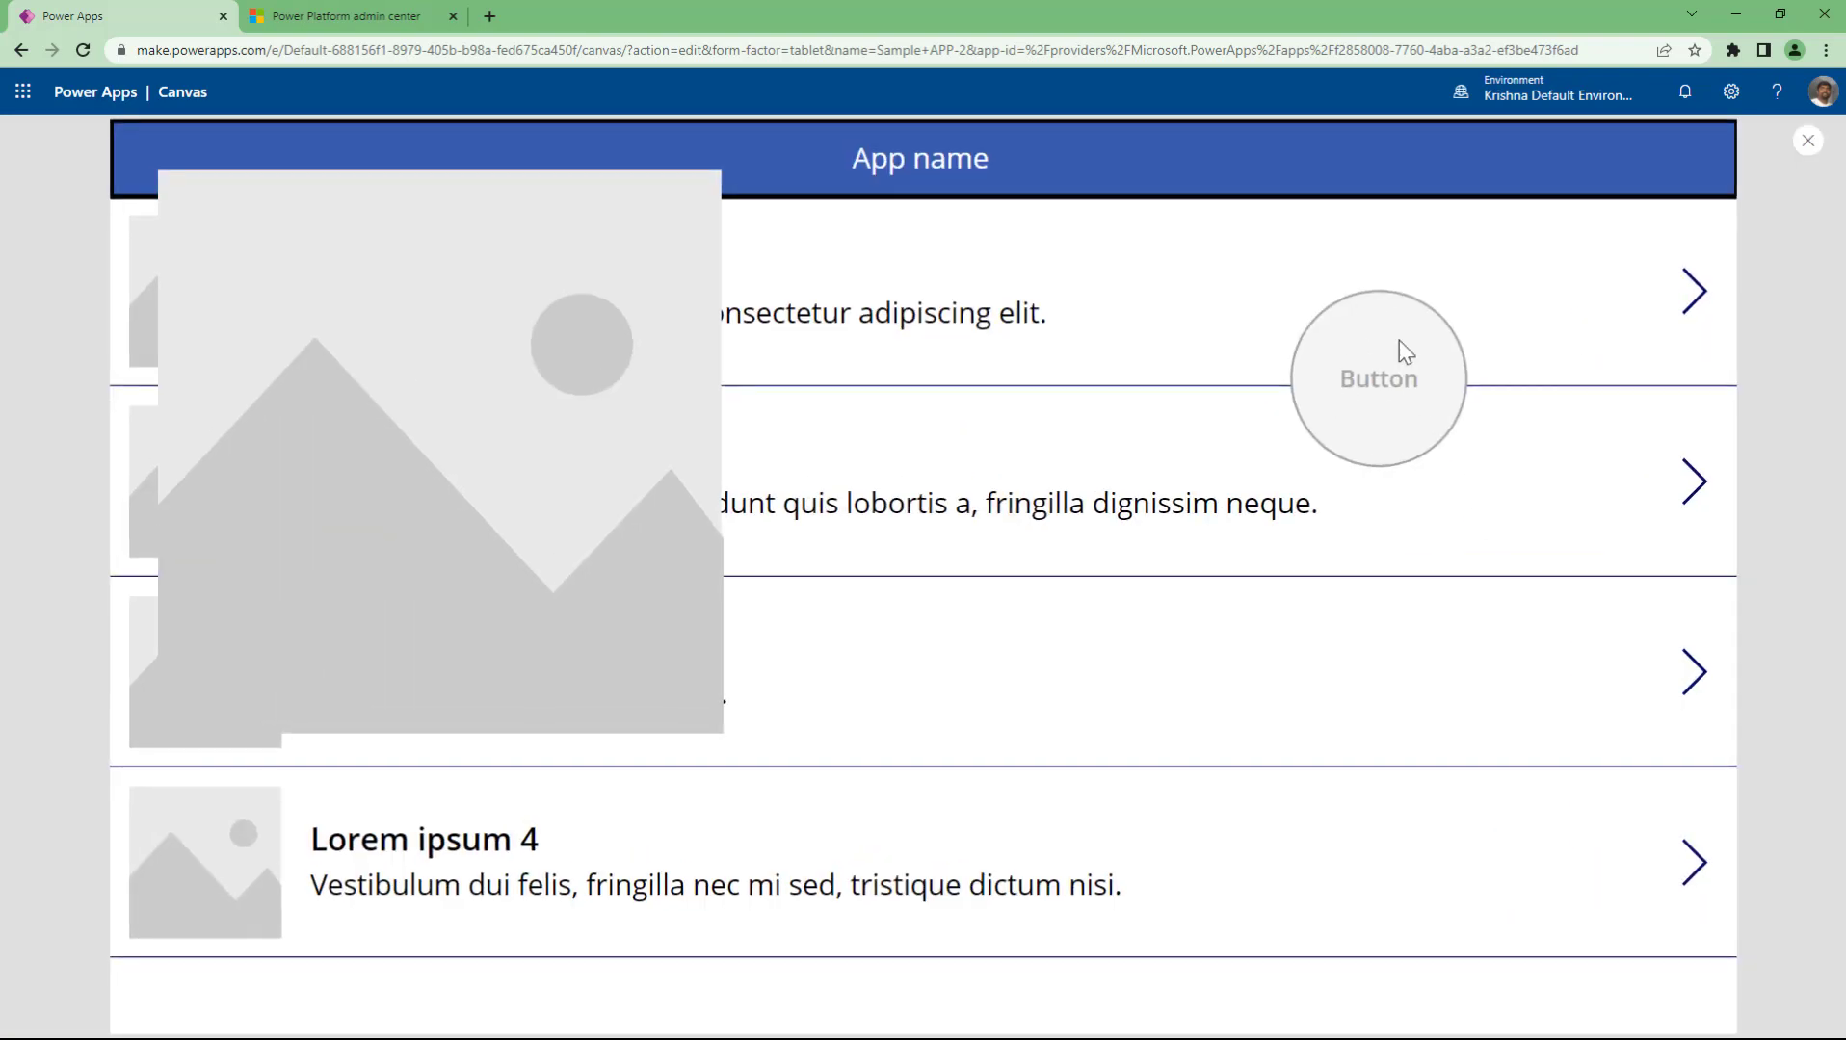
{"action": "left_click", "coordinate": [1806, 143]}
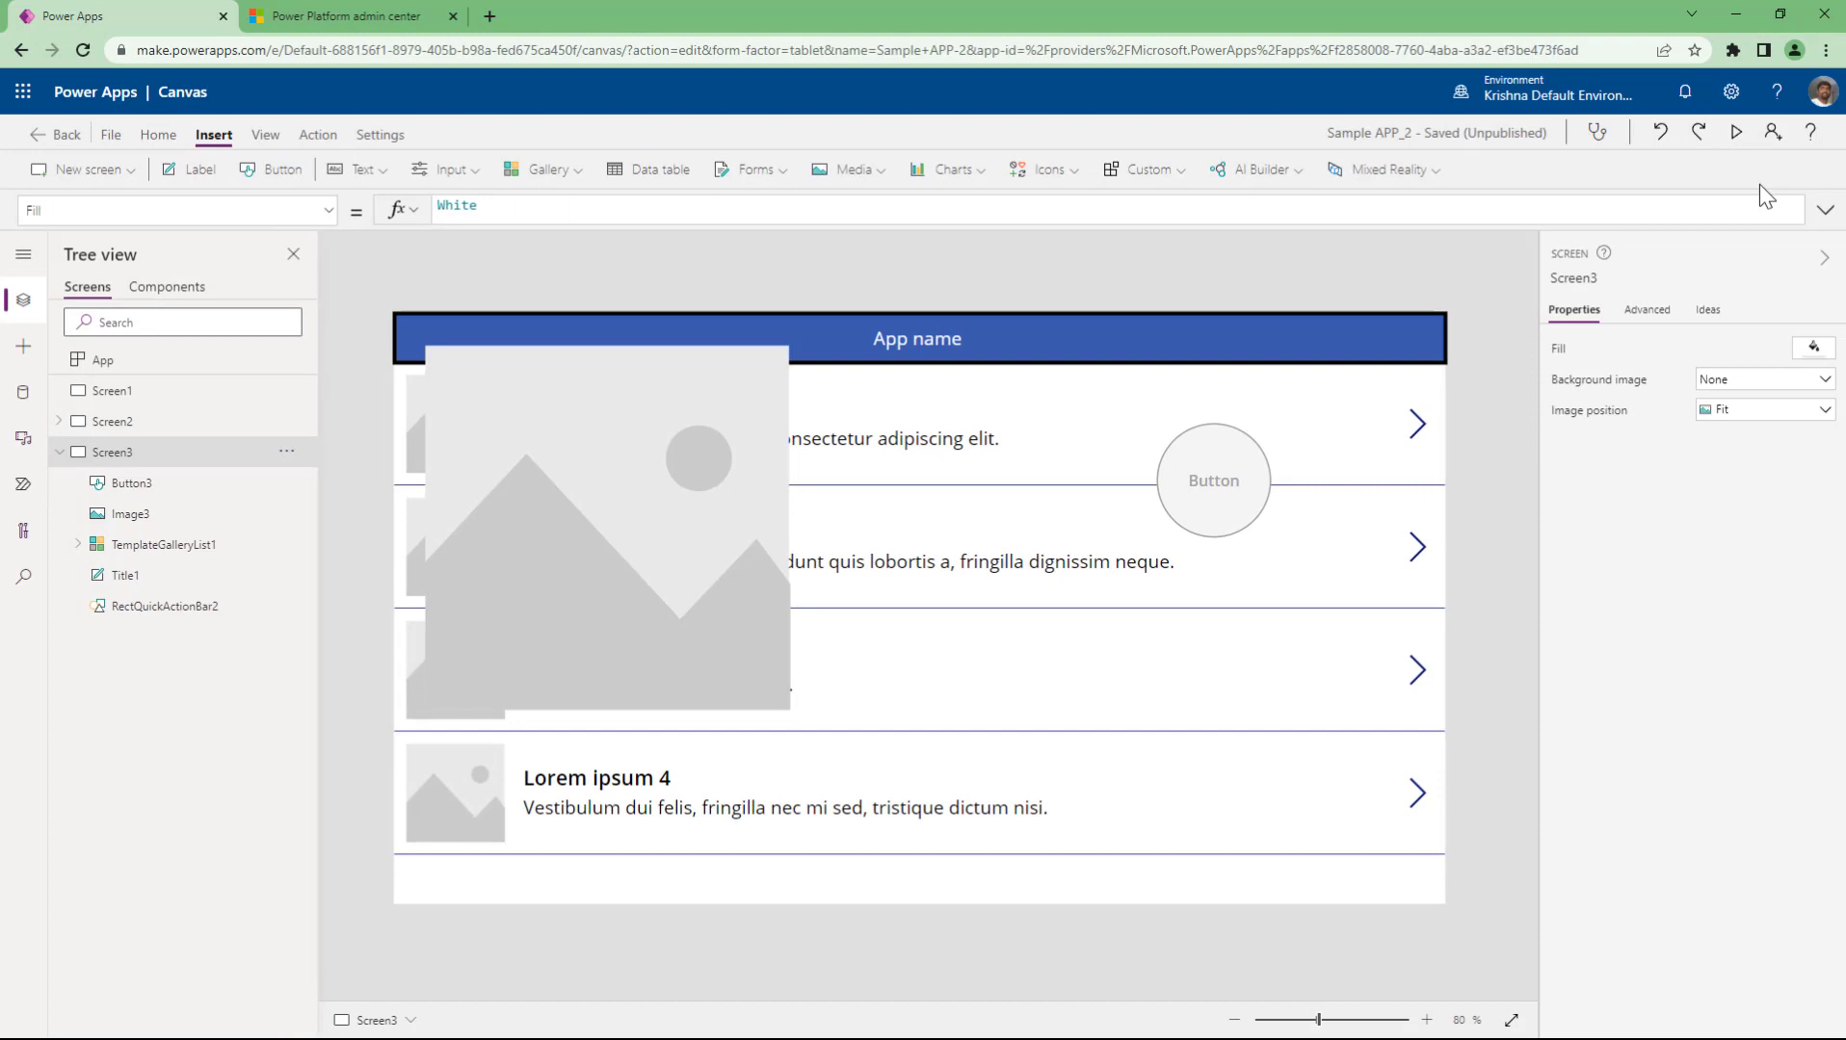
- Set the button's display mode to Edit and test the button in the app preview
{"action": "left_click", "coordinate": [1216, 479]}
{"action": "left_click", "coordinate": [1739, 391]}
{"action": "left_click", "coordinate": [1729, 423]}
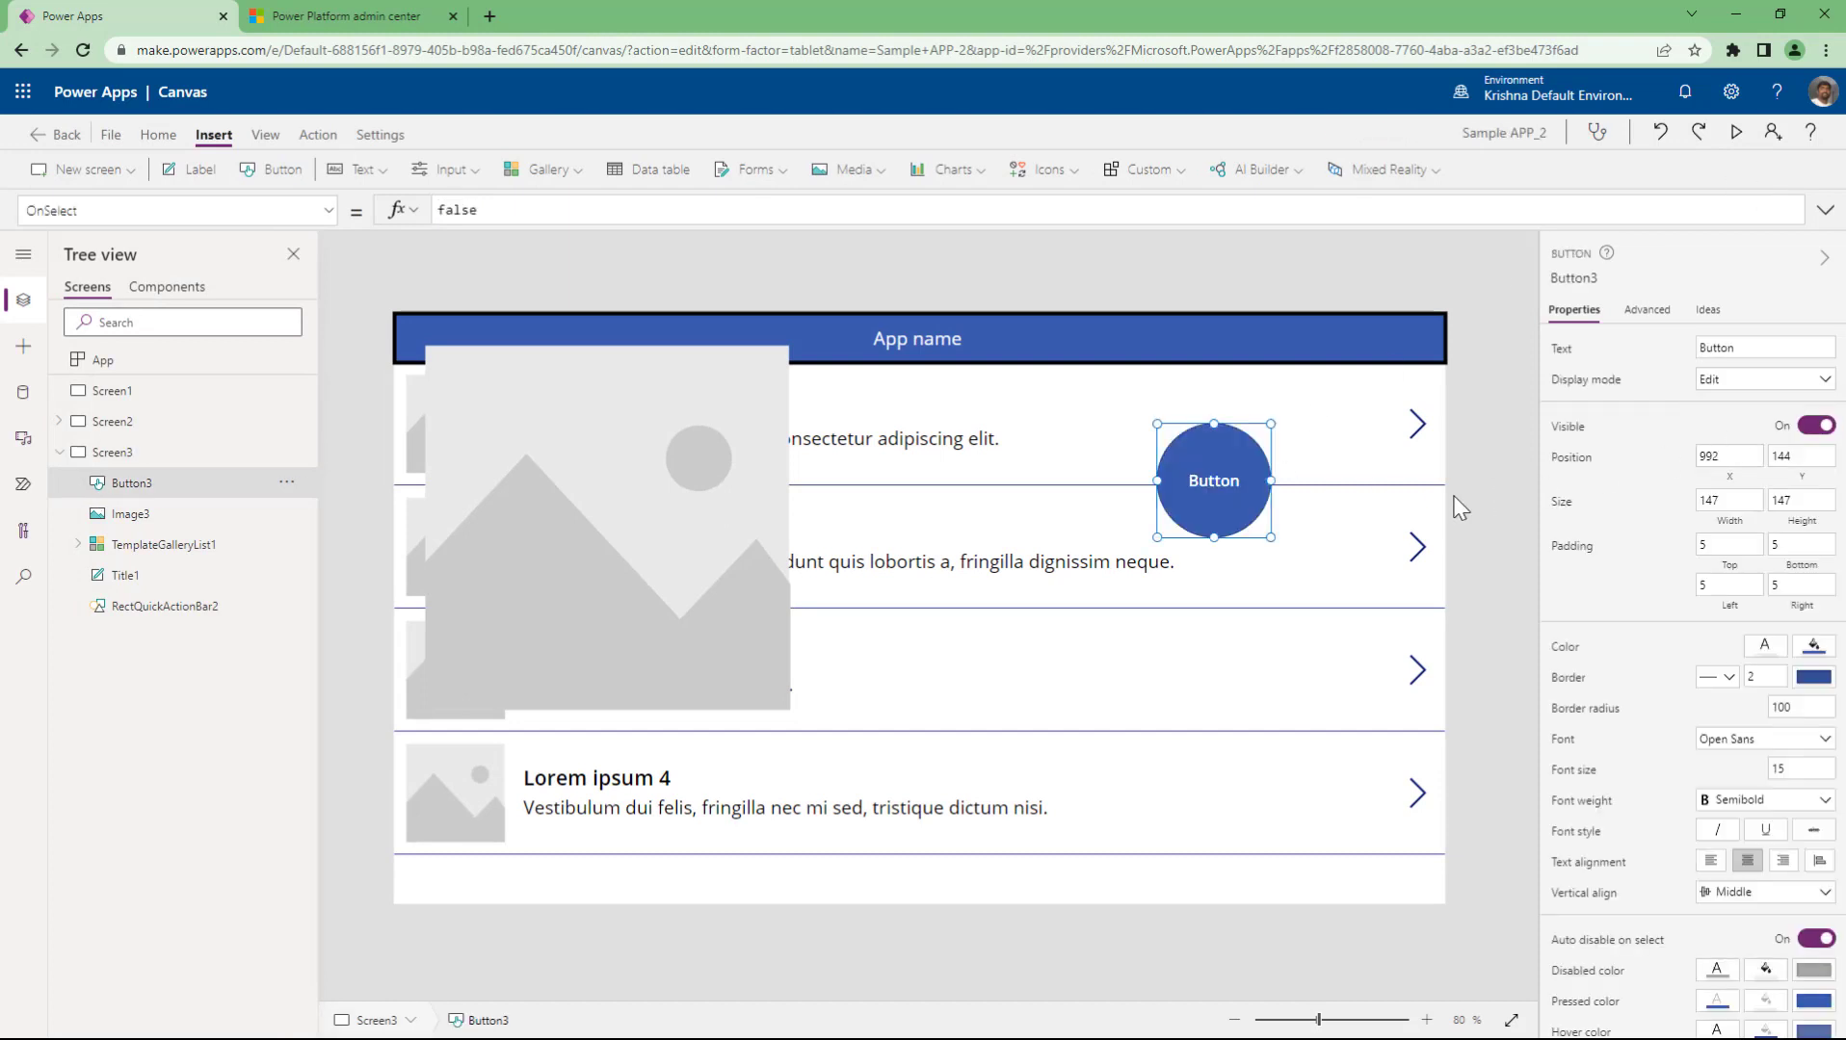
{"action": "left_click", "coordinate": [1737, 135]}
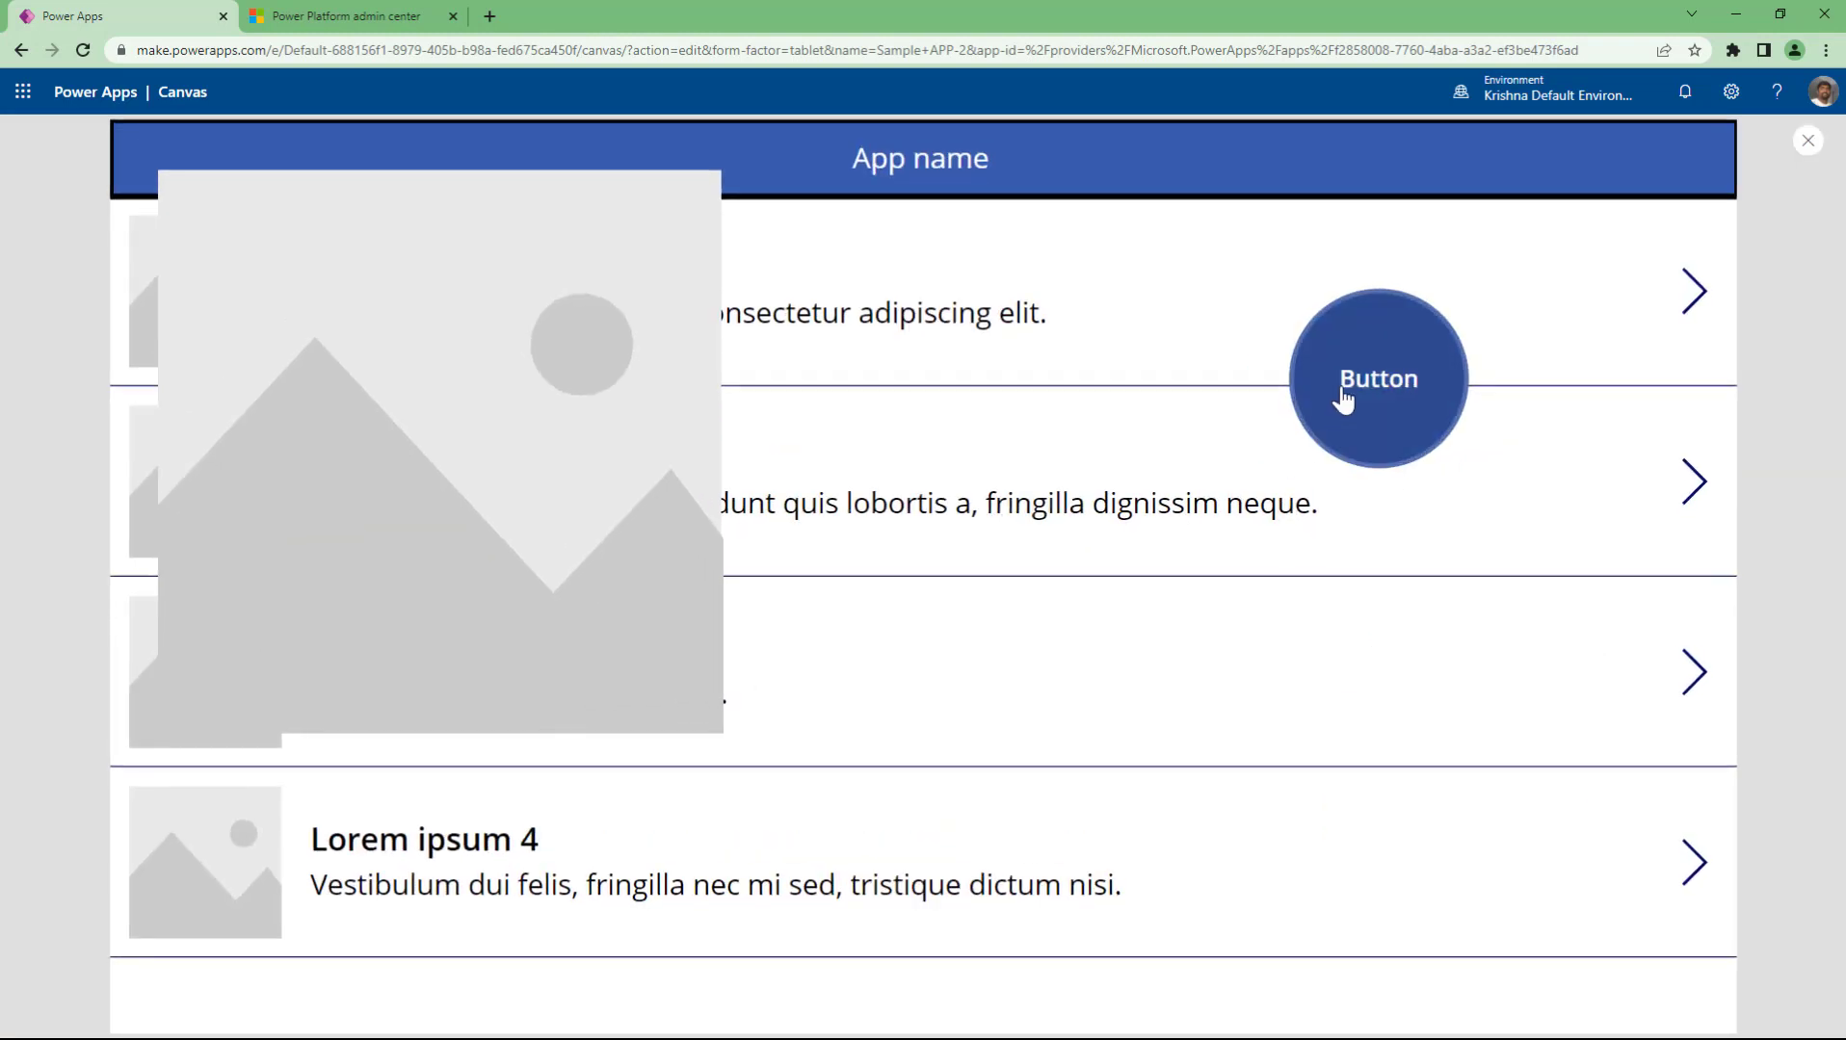
{"action": "left_click", "coordinate": [1343, 397]}
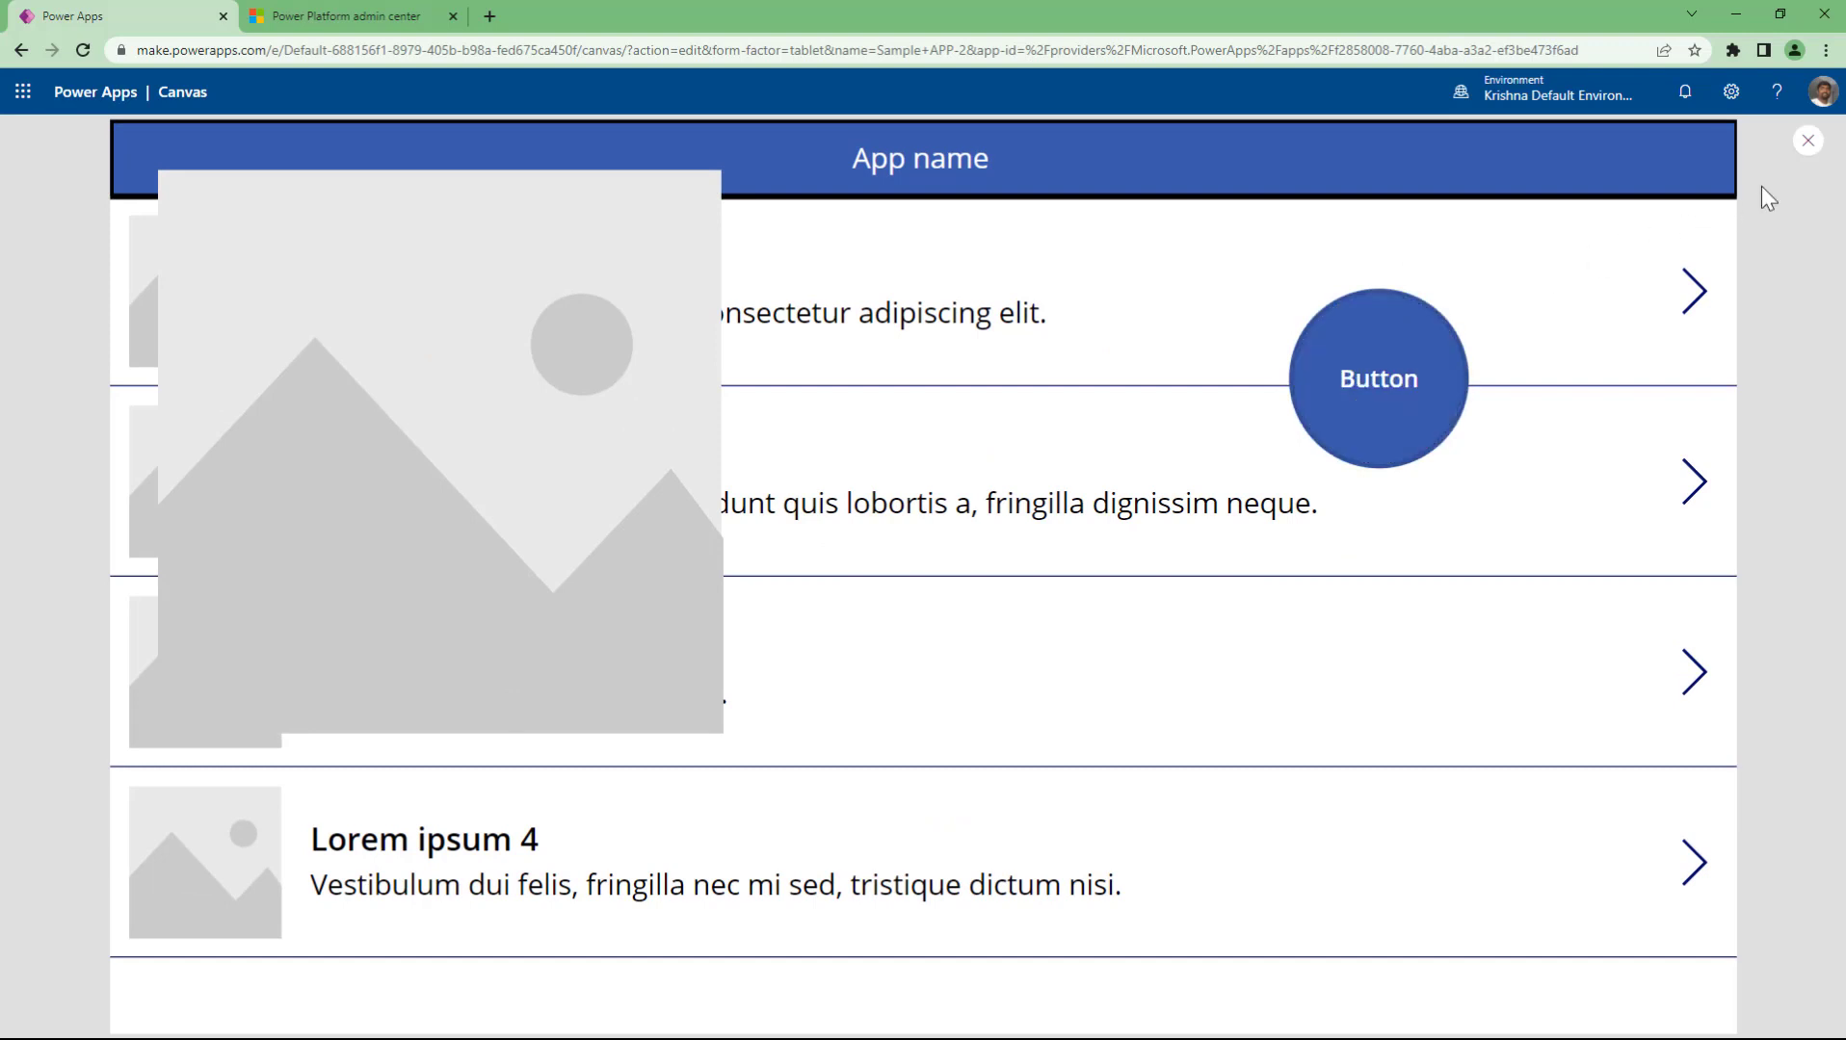
{"action": "left_click", "coordinate": [1807, 141]}
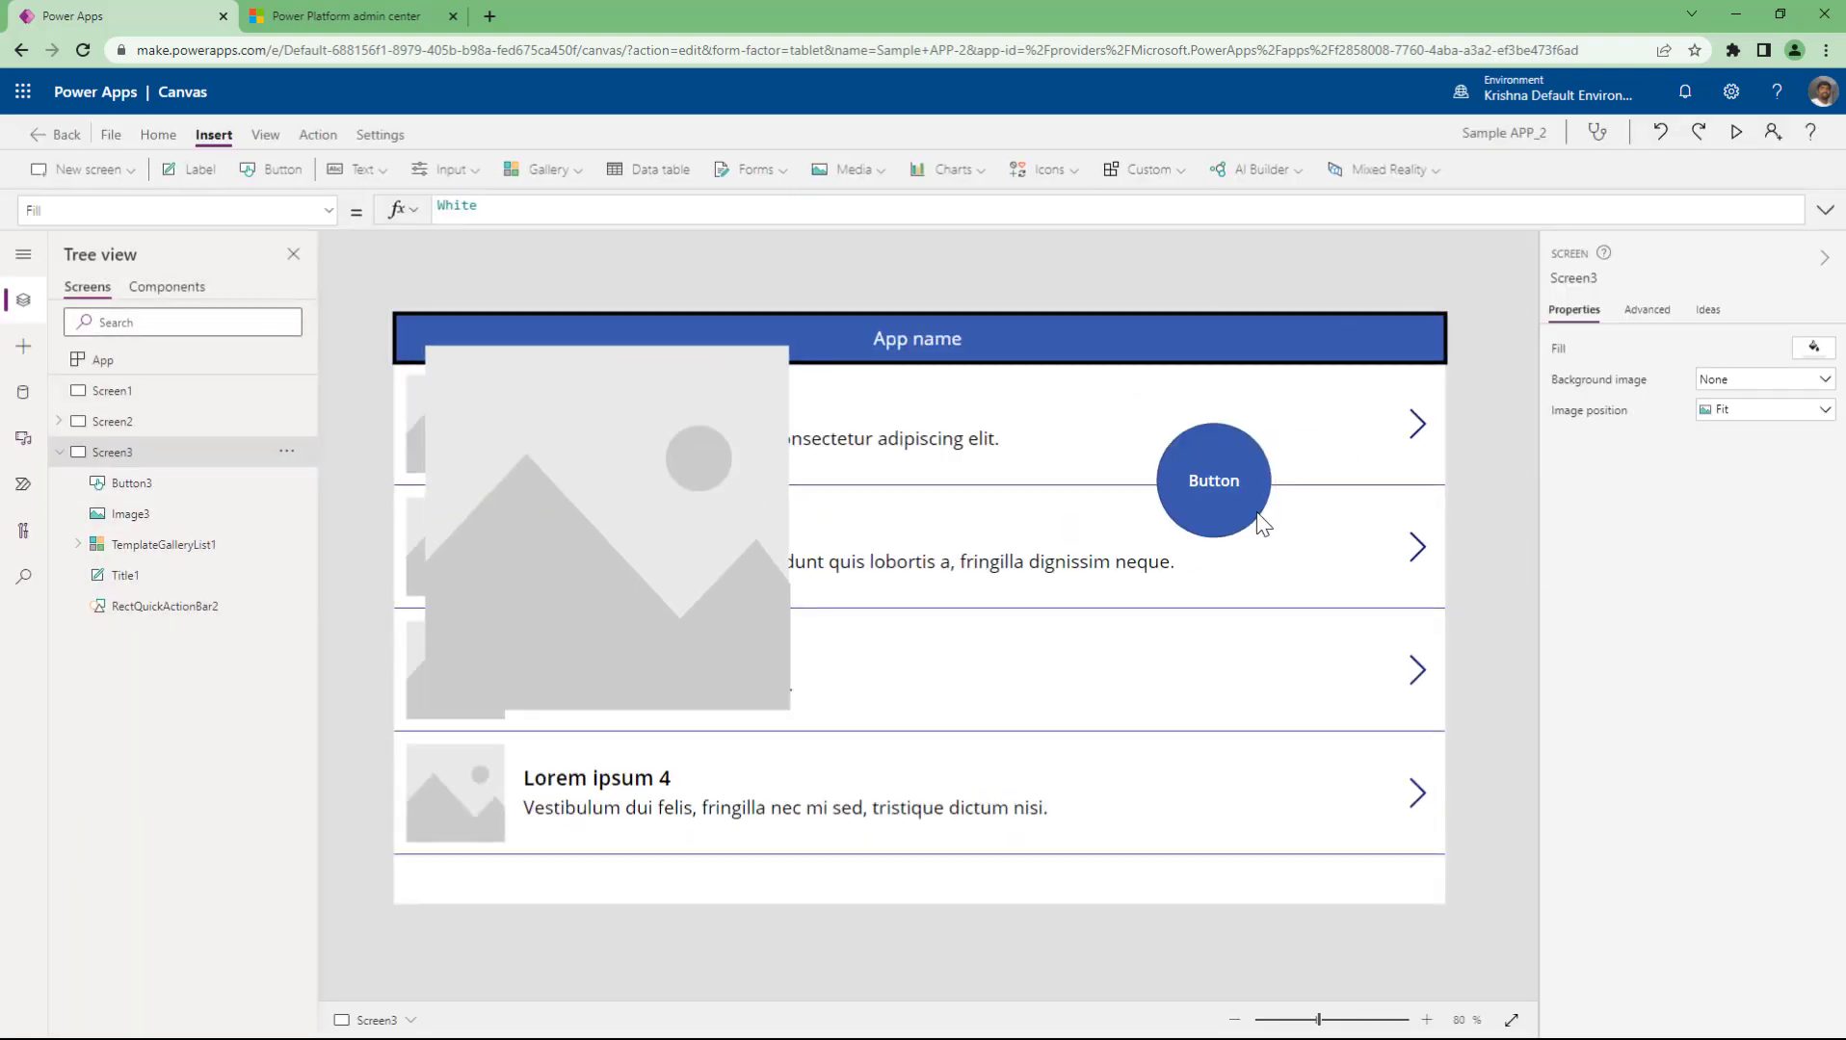
- Check the button in the app preview with its display mode set to View, and restore the mode to Edit
{"action": "left_click", "coordinate": [1233, 499]}
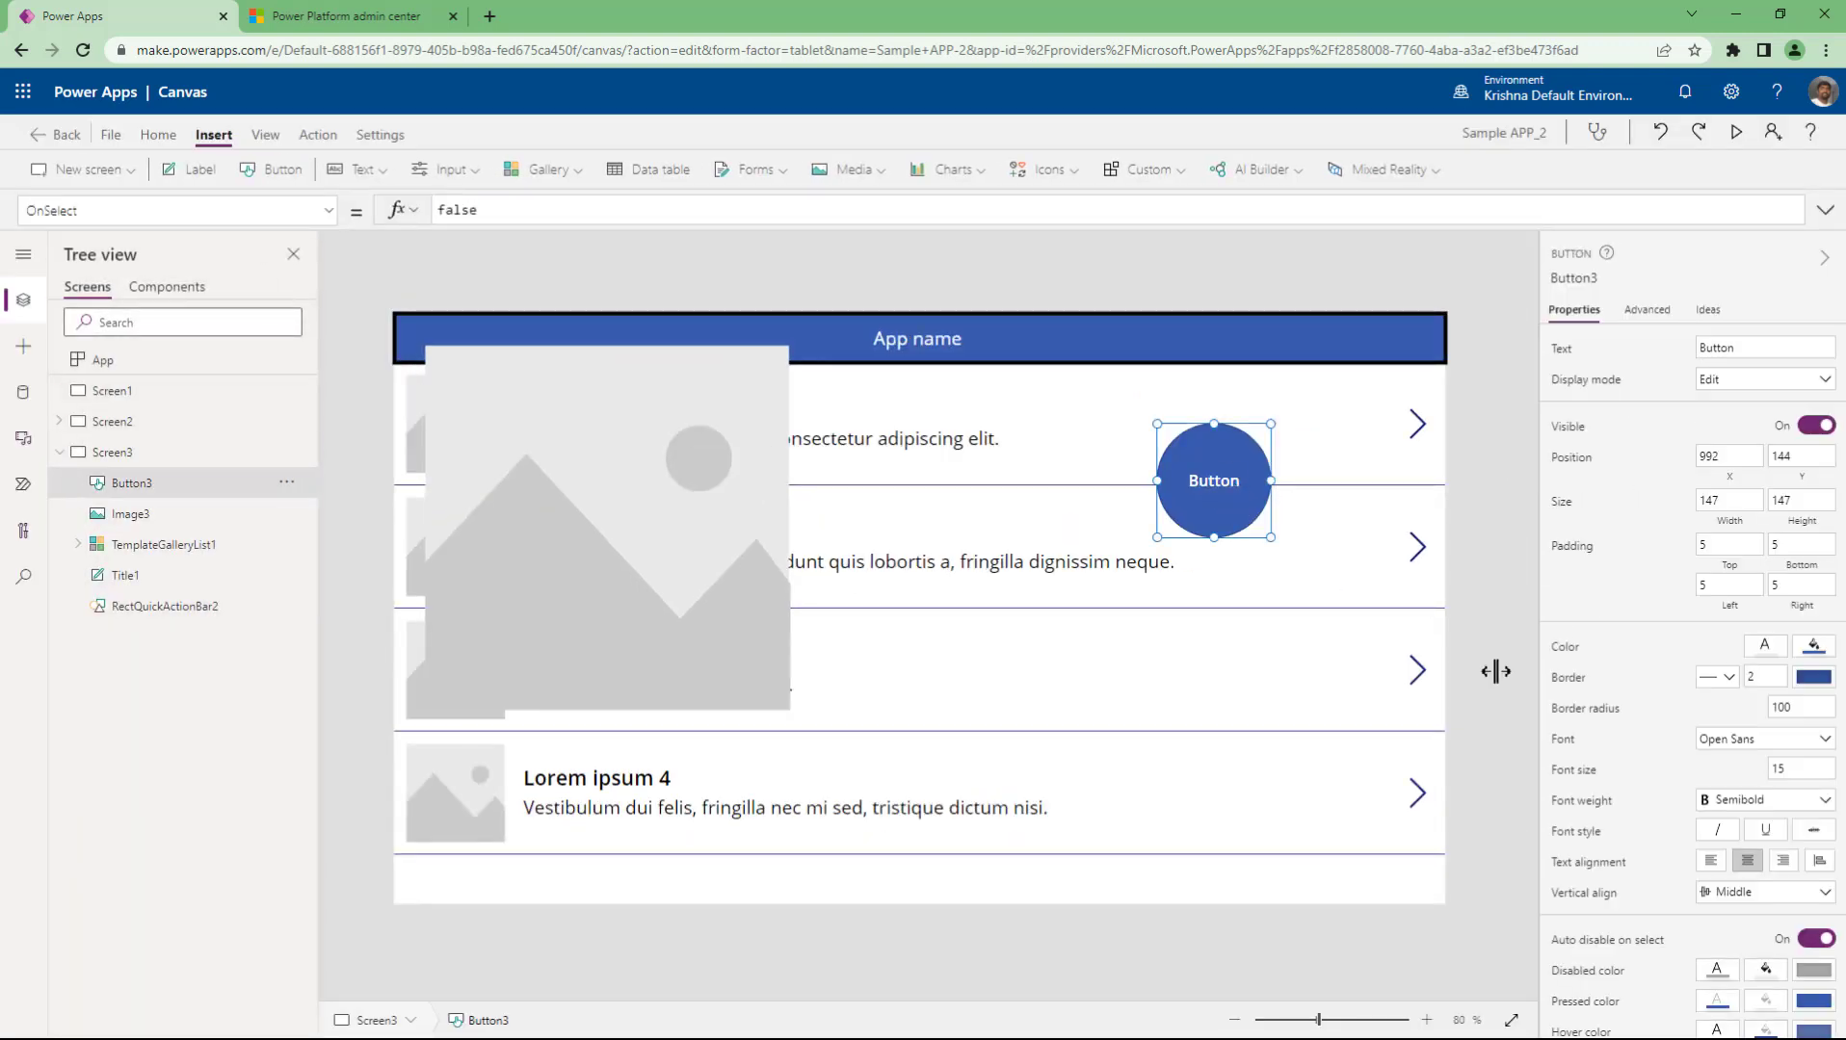
{"action": "left_click", "coordinate": [1760, 383]}
{"action": "left_click", "coordinate": [1719, 452]}
{"action": "left_click", "coordinate": [1734, 133]}
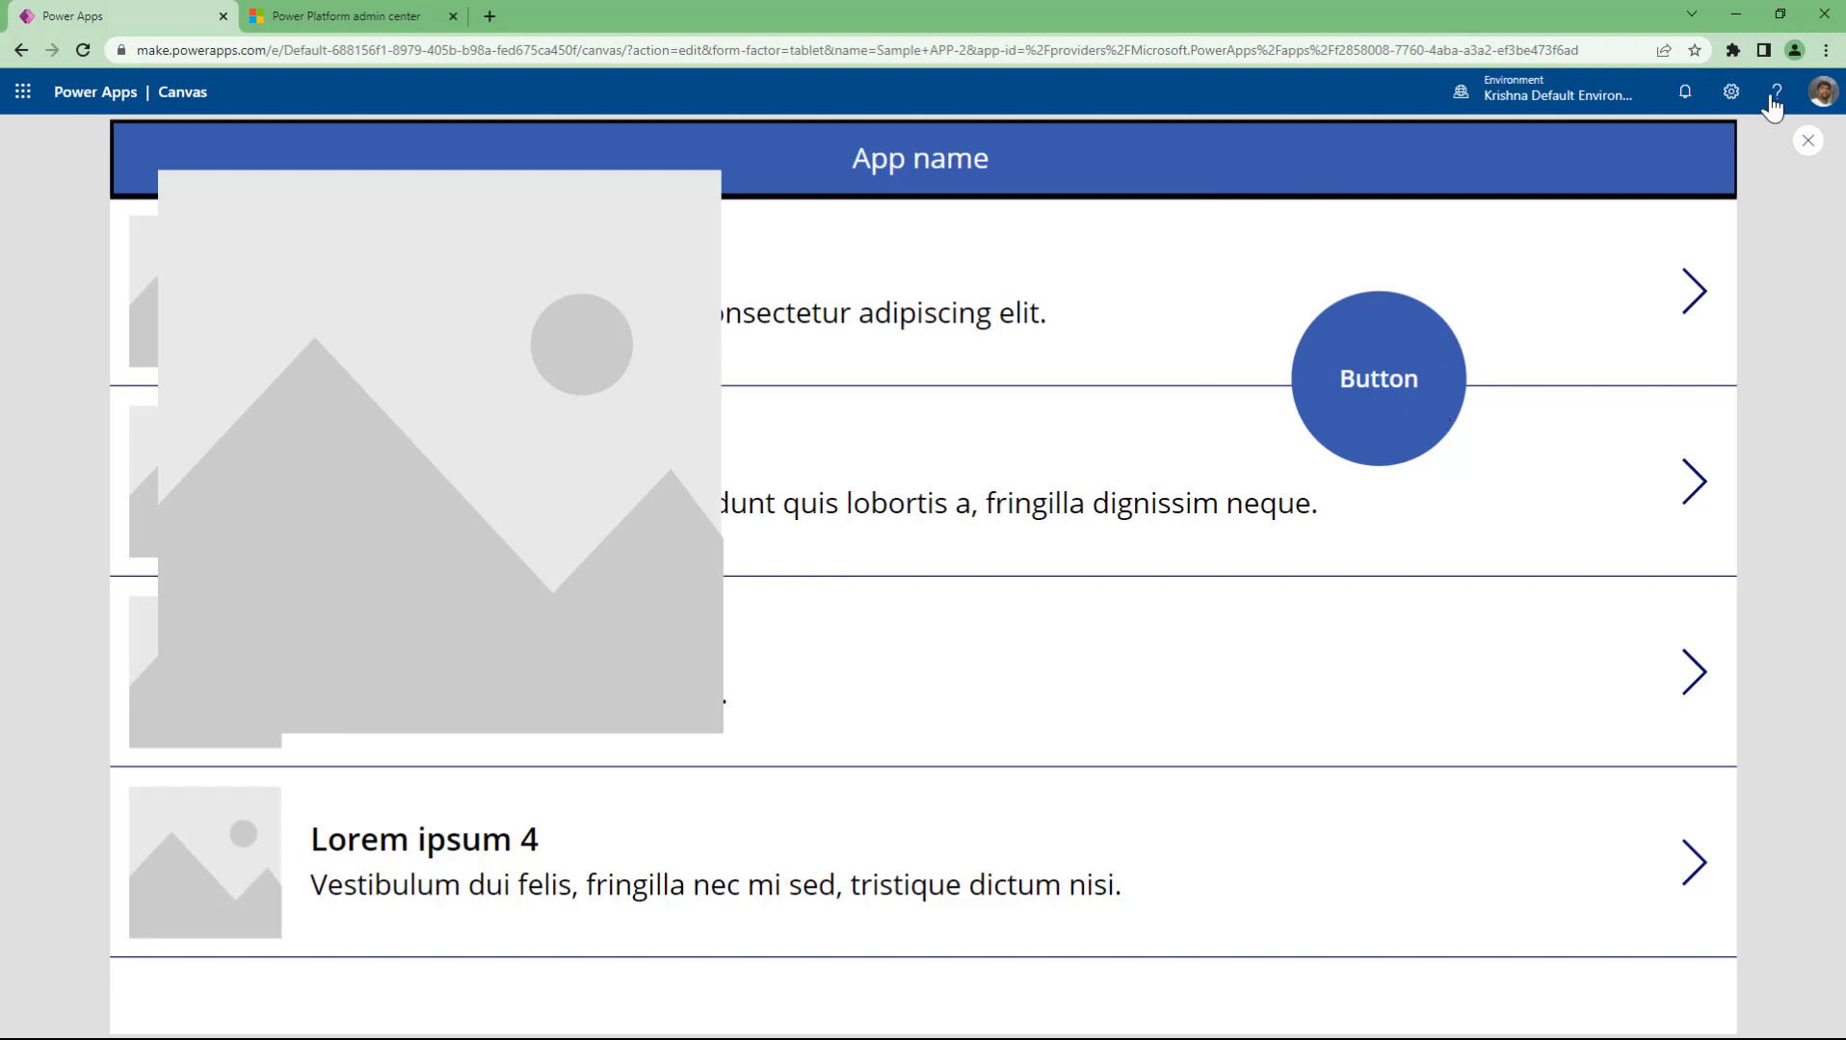
{"action": "left_click", "coordinate": [1807, 140]}
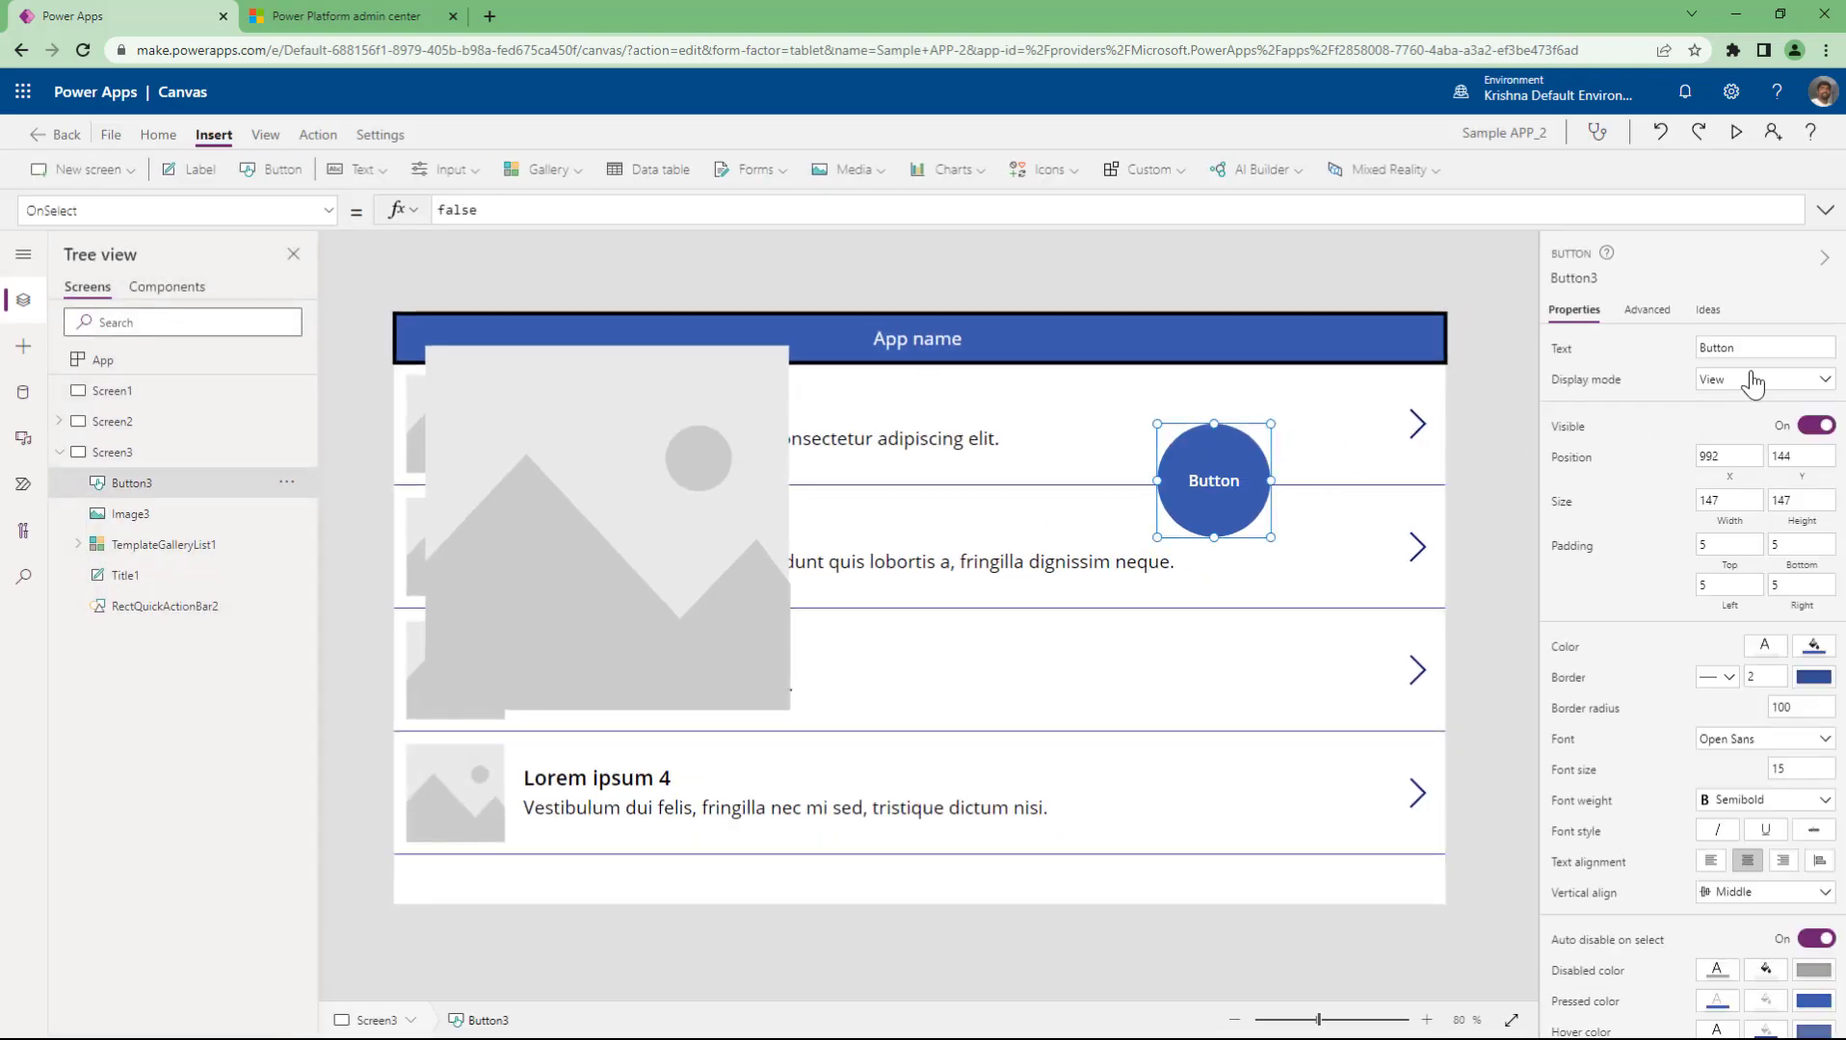
{"action": "left_click", "coordinate": [1747, 381]}
{"action": "left_click", "coordinate": [1725, 423]}
- Review the list of properties that can be given a formula for the button
{"action": "left_click", "coordinate": [326, 212]}
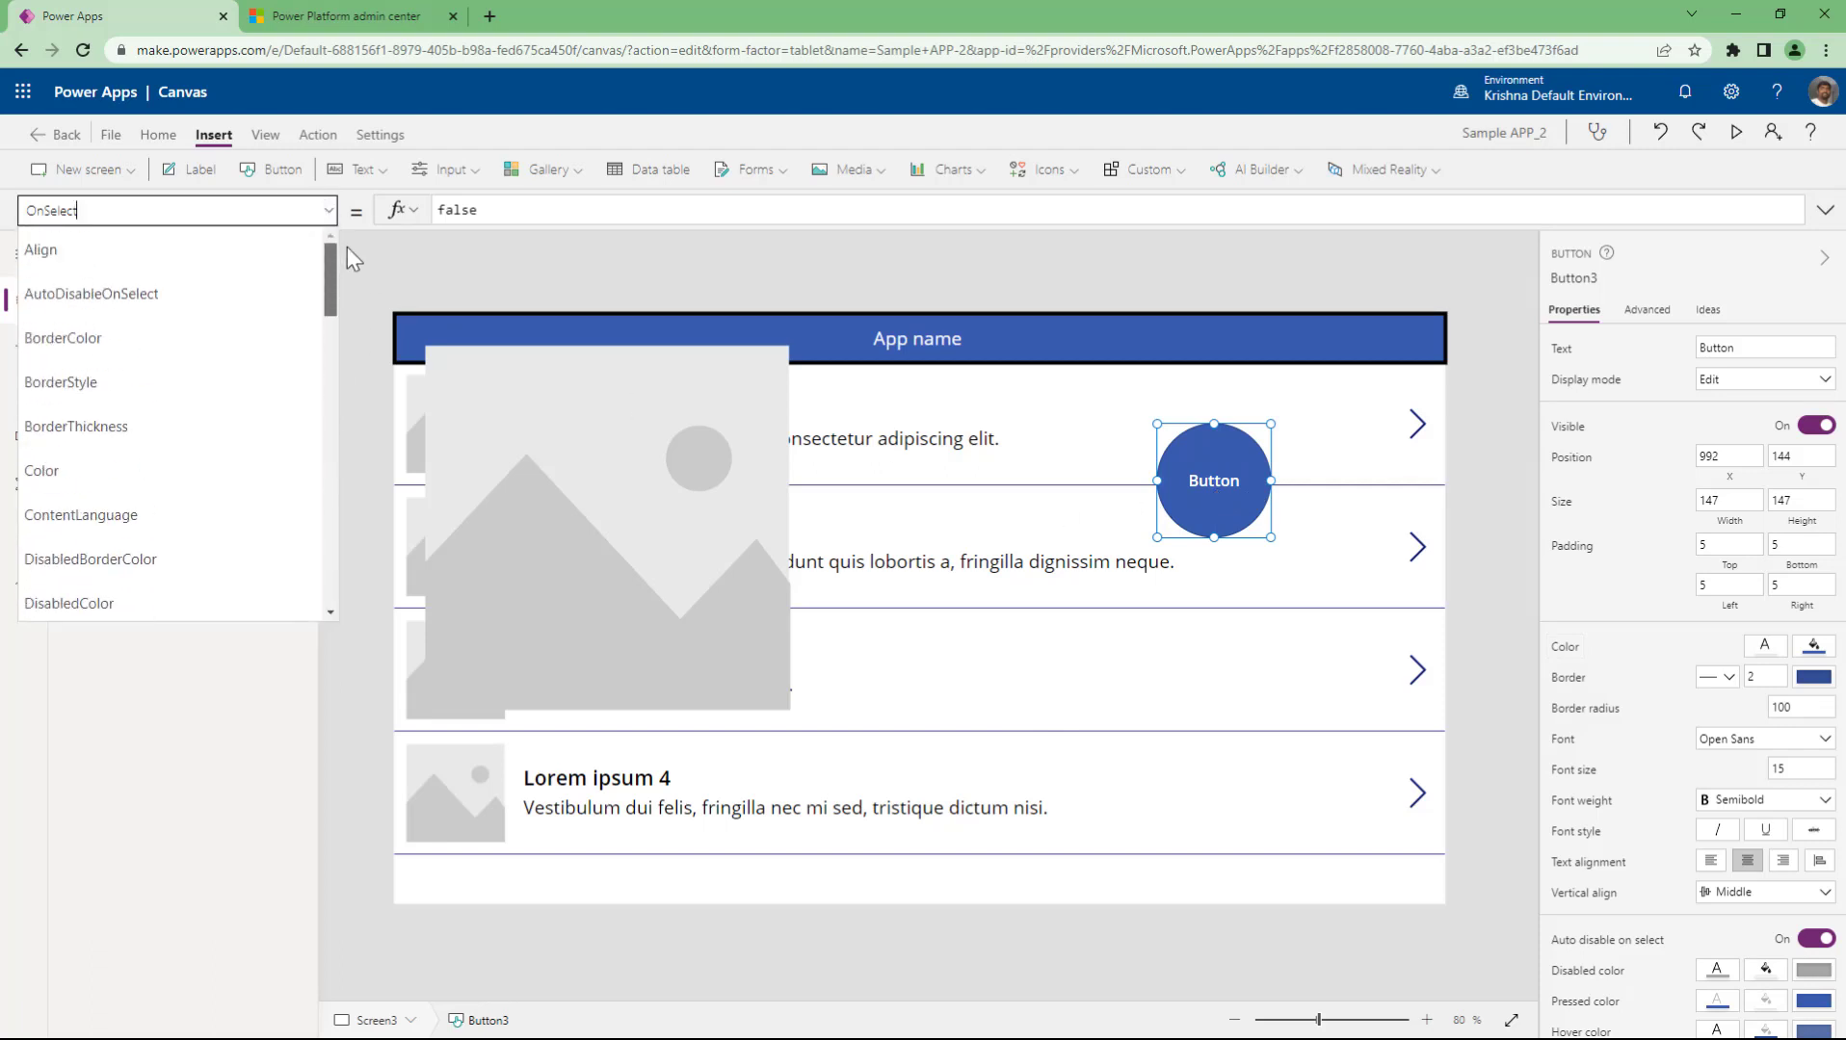
{"action": "mouse_move", "coordinate": [347, 246]}
{"action": "left_mouse_down"}
{"action": "mouse_move", "coordinate": [302, 600]}
{"action": "mouse_move", "coordinate": [313, 248]}
{"action": "left_mouse_up"}
{"action": "left_click", "coordinate": [386, 247]}
{"action": "left_click", "coordinate": [1212, 499]}
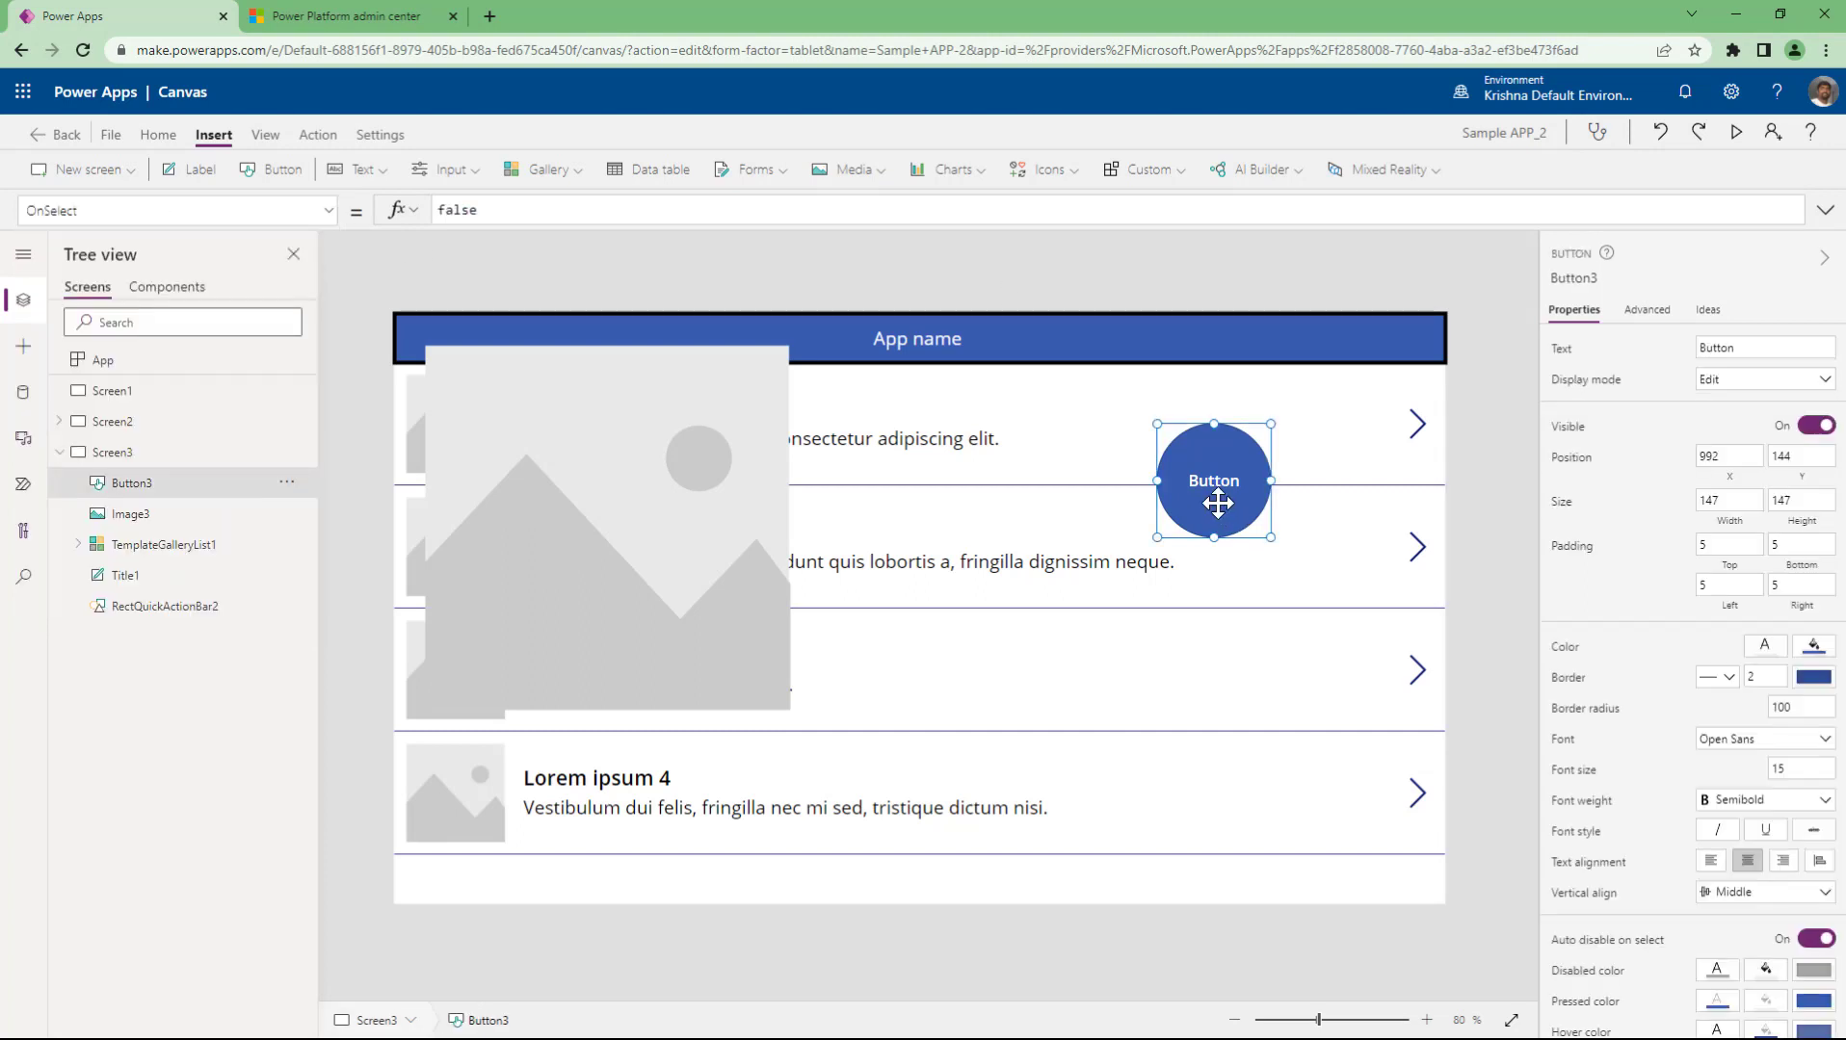
- Review the image control's properties and the media controls available for insertion, from Image to Map
{"action": "left_click", "coordinate": [673, 563]}
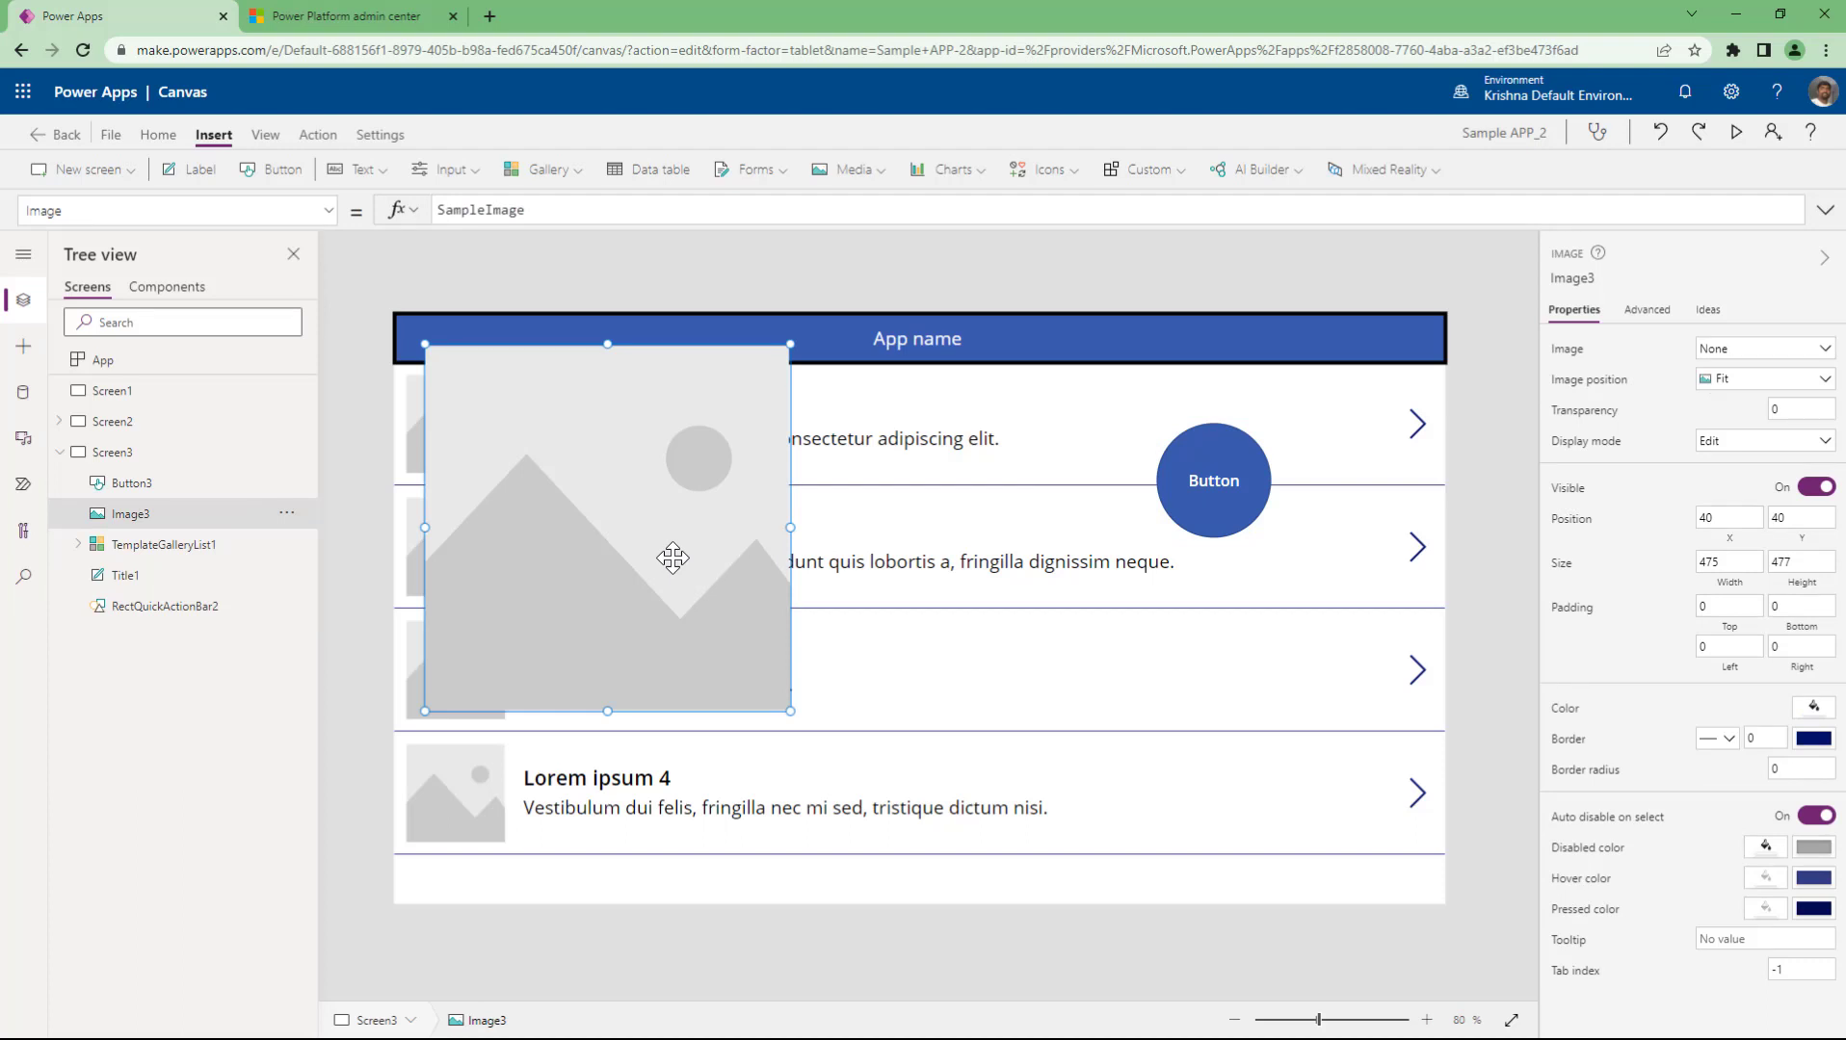
{"action": "left_click", "coordinate": [853, 186]}
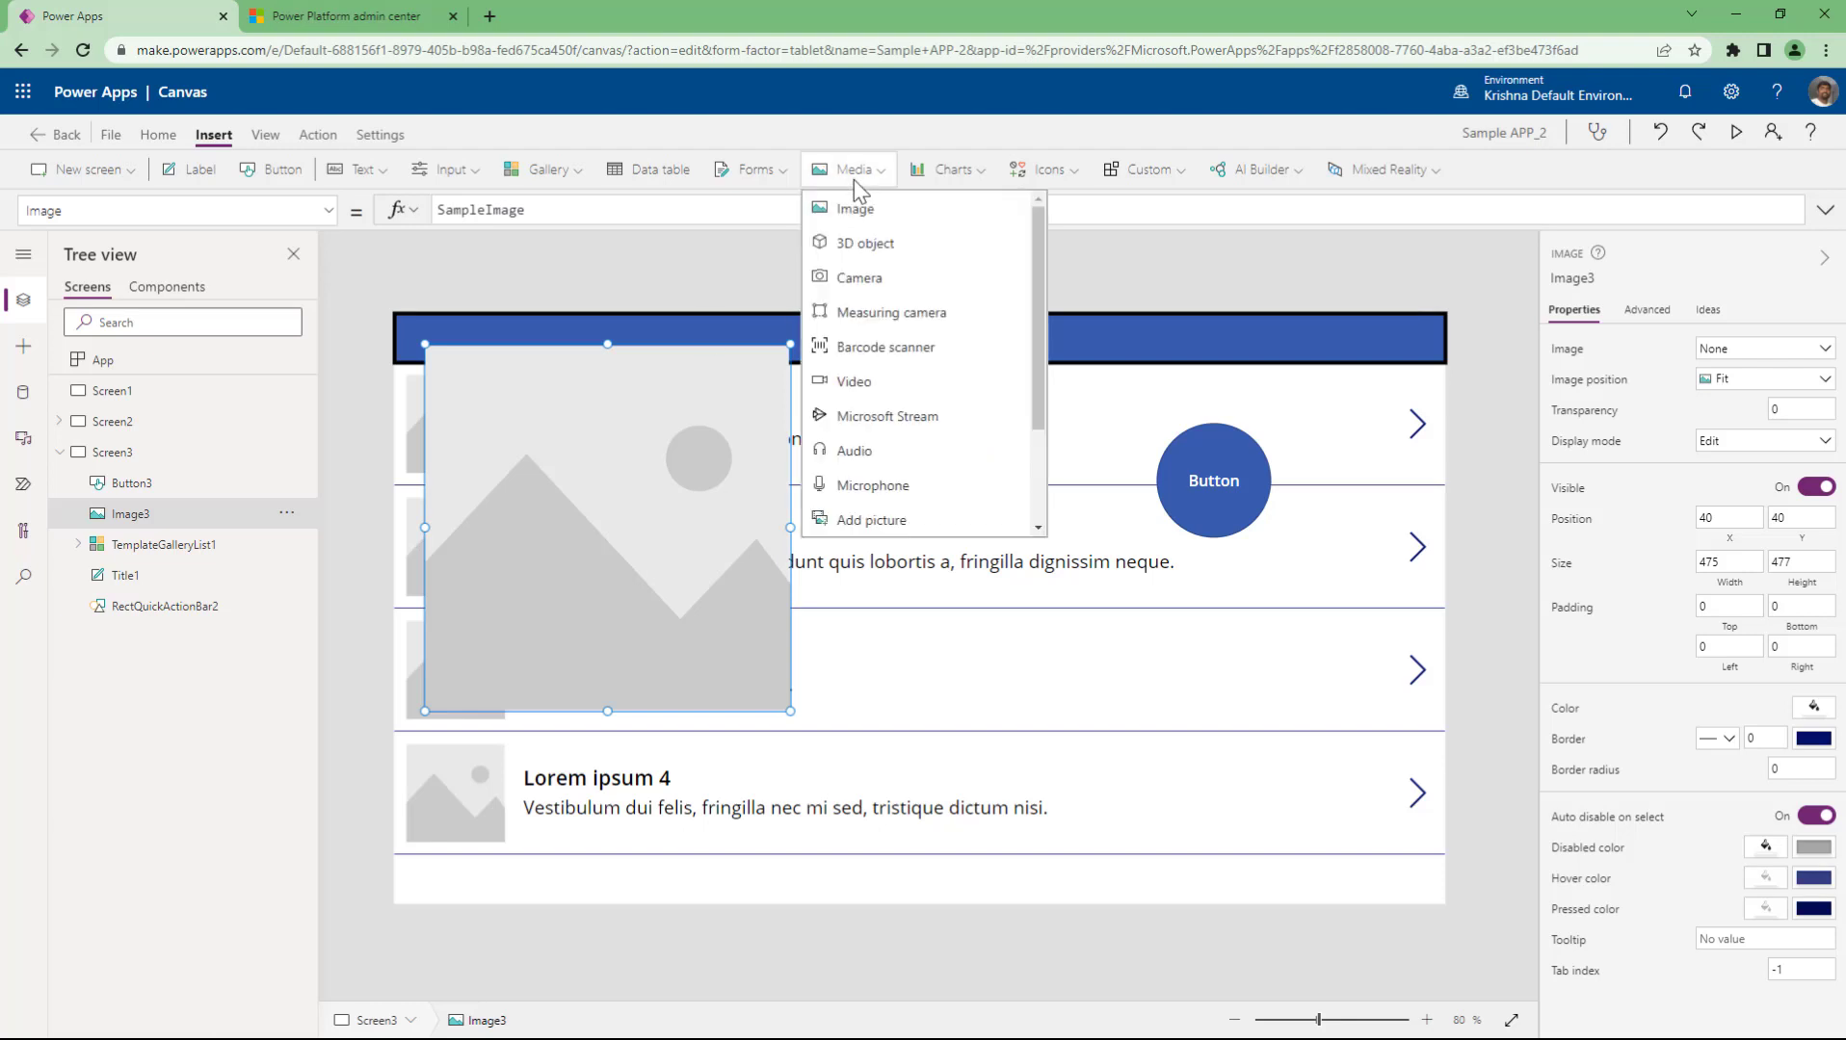
{"action": "scroll", "coordinate": [933, 372], "scroll_direction": "down", "scroll_amount": 2}
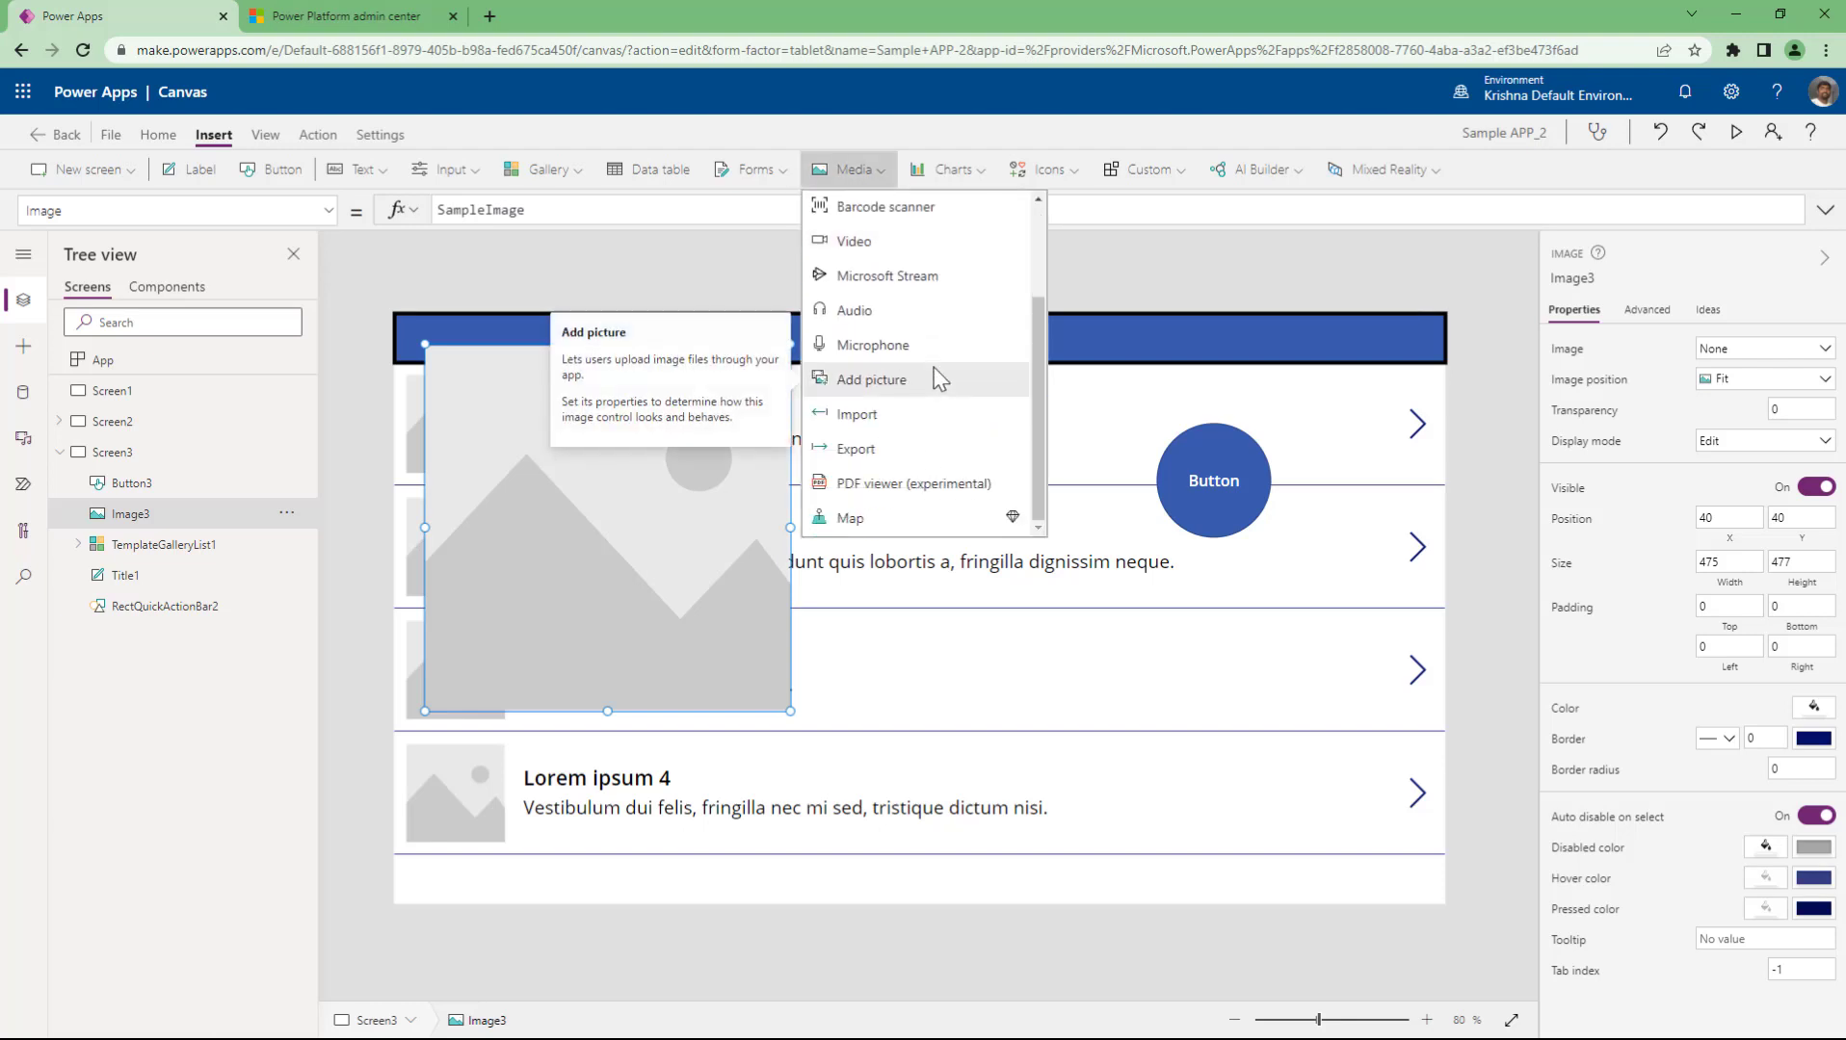
{"action": "scroll", "coordinate": [933, 368], "scroll_direction": "up", "scroll_amount": 2}
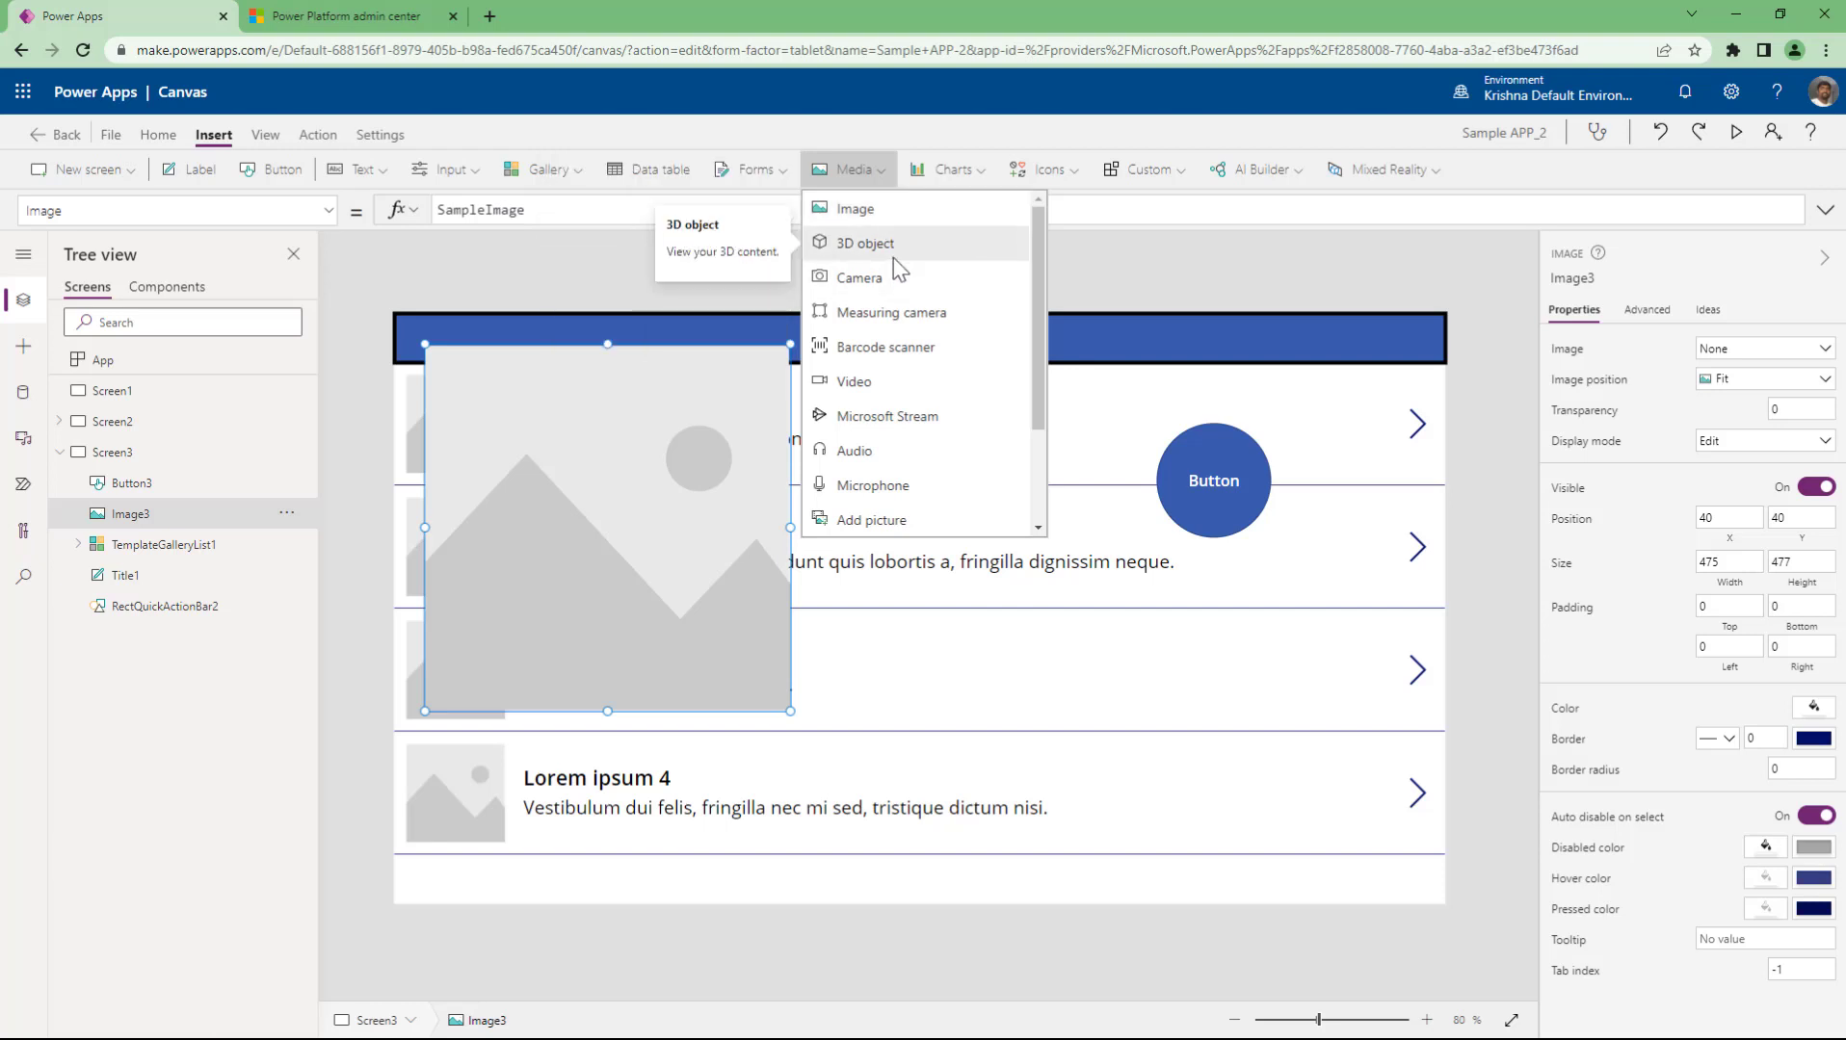
{"action": "scroll", "coordinate": [905, 390], "scroll_direction": "down", "scroll_amount": 2}
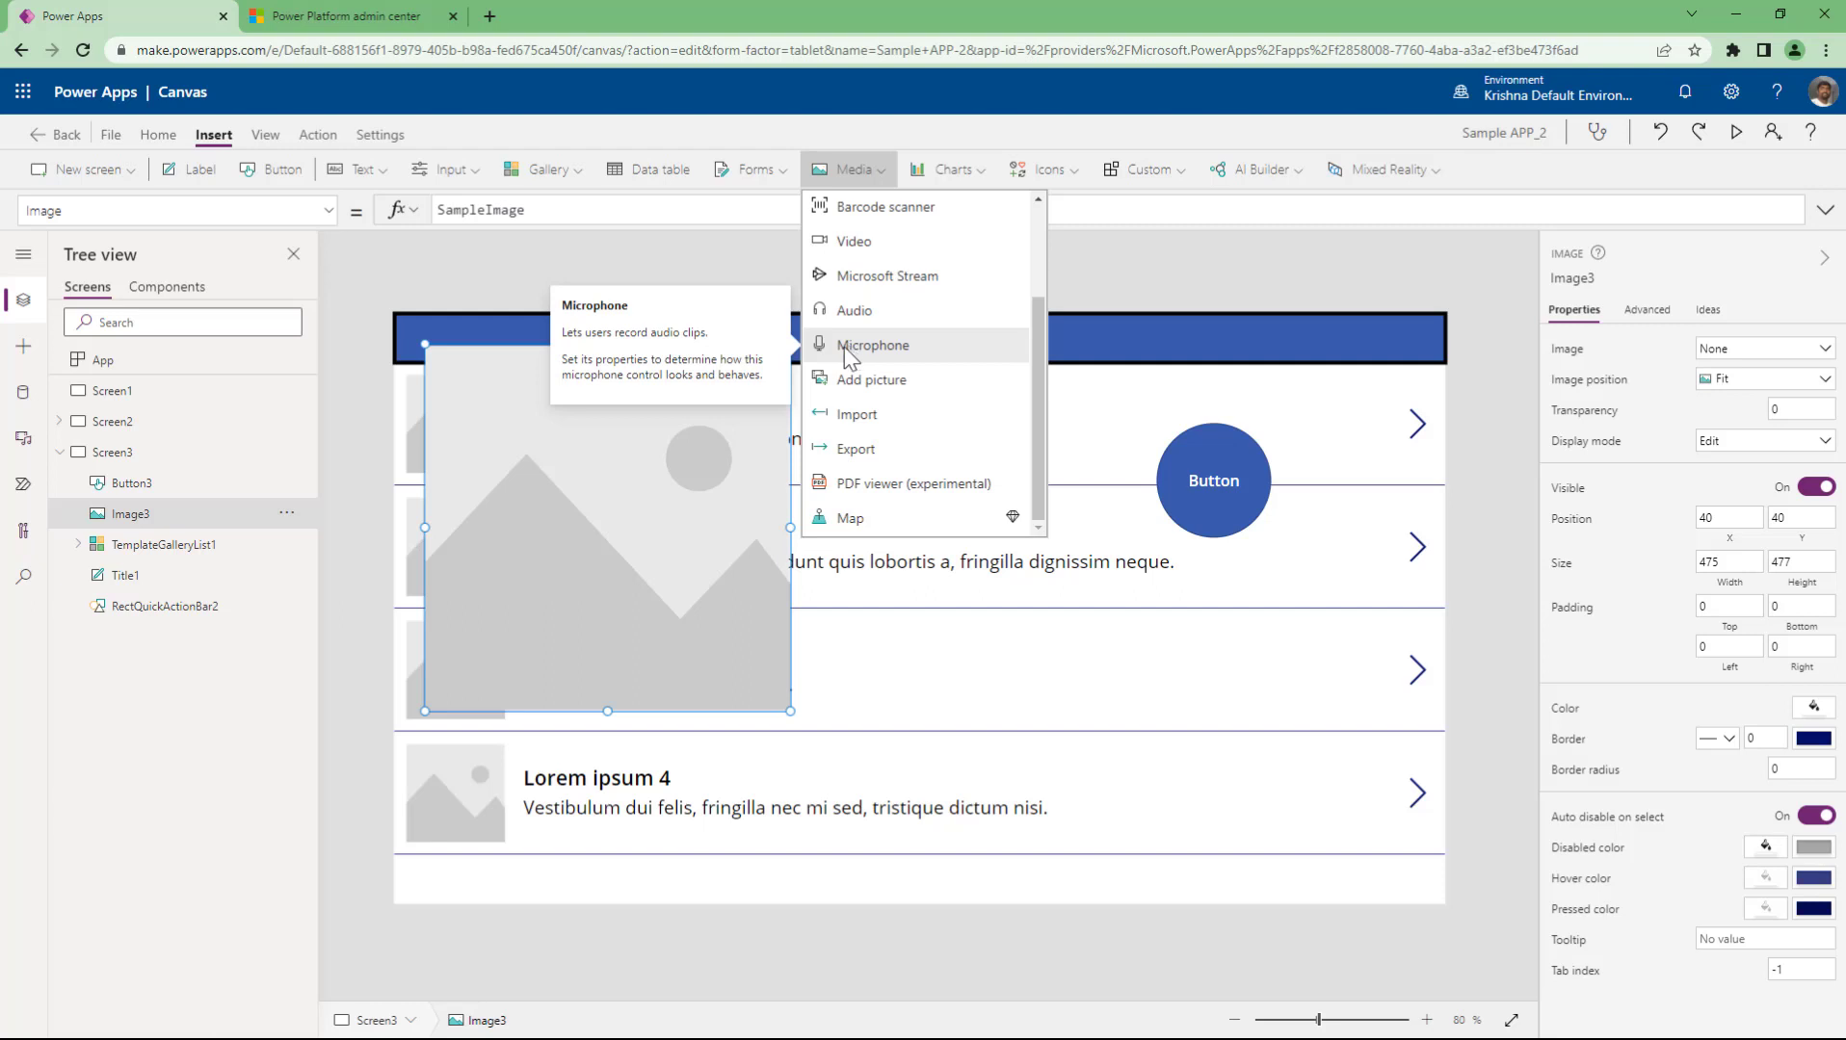
{"action": "left_click", "coordinate": [672, 580]}
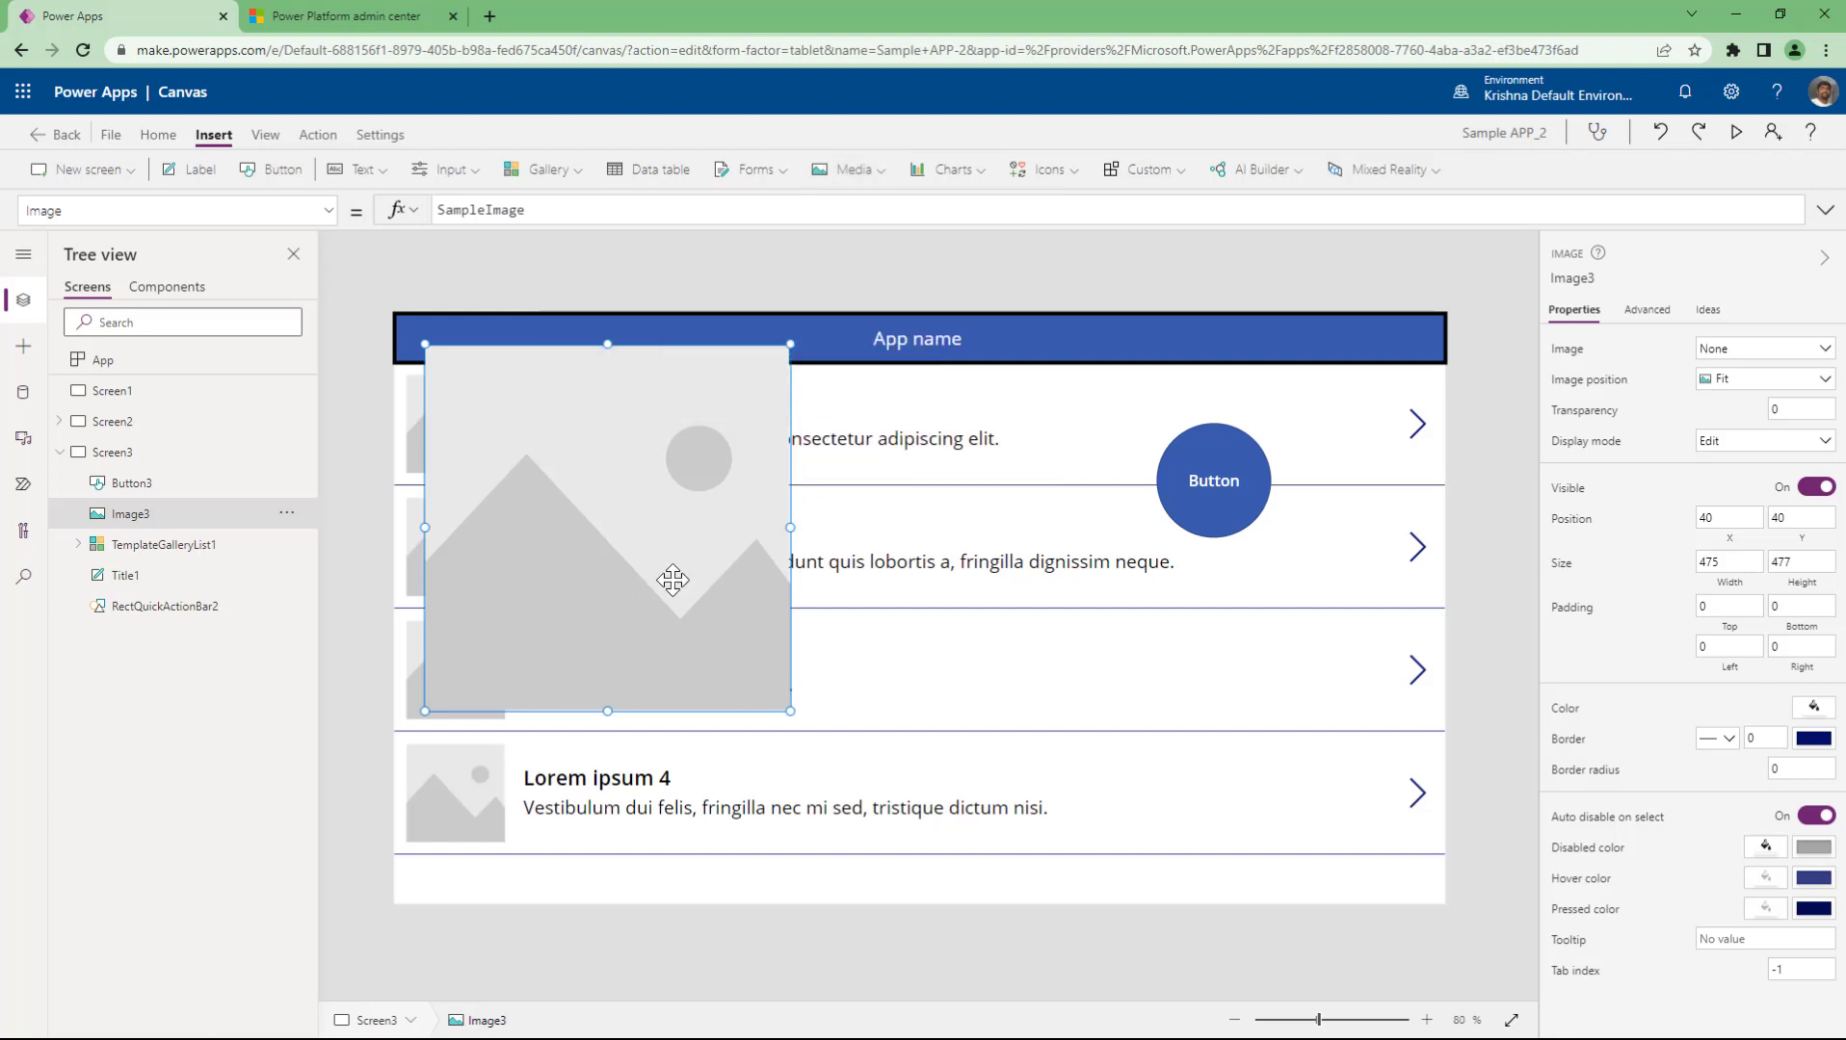
- Open Google in a new browser tab and search its images for "flowers"
{"action": "left_click", "coordinate": [499, 21]}
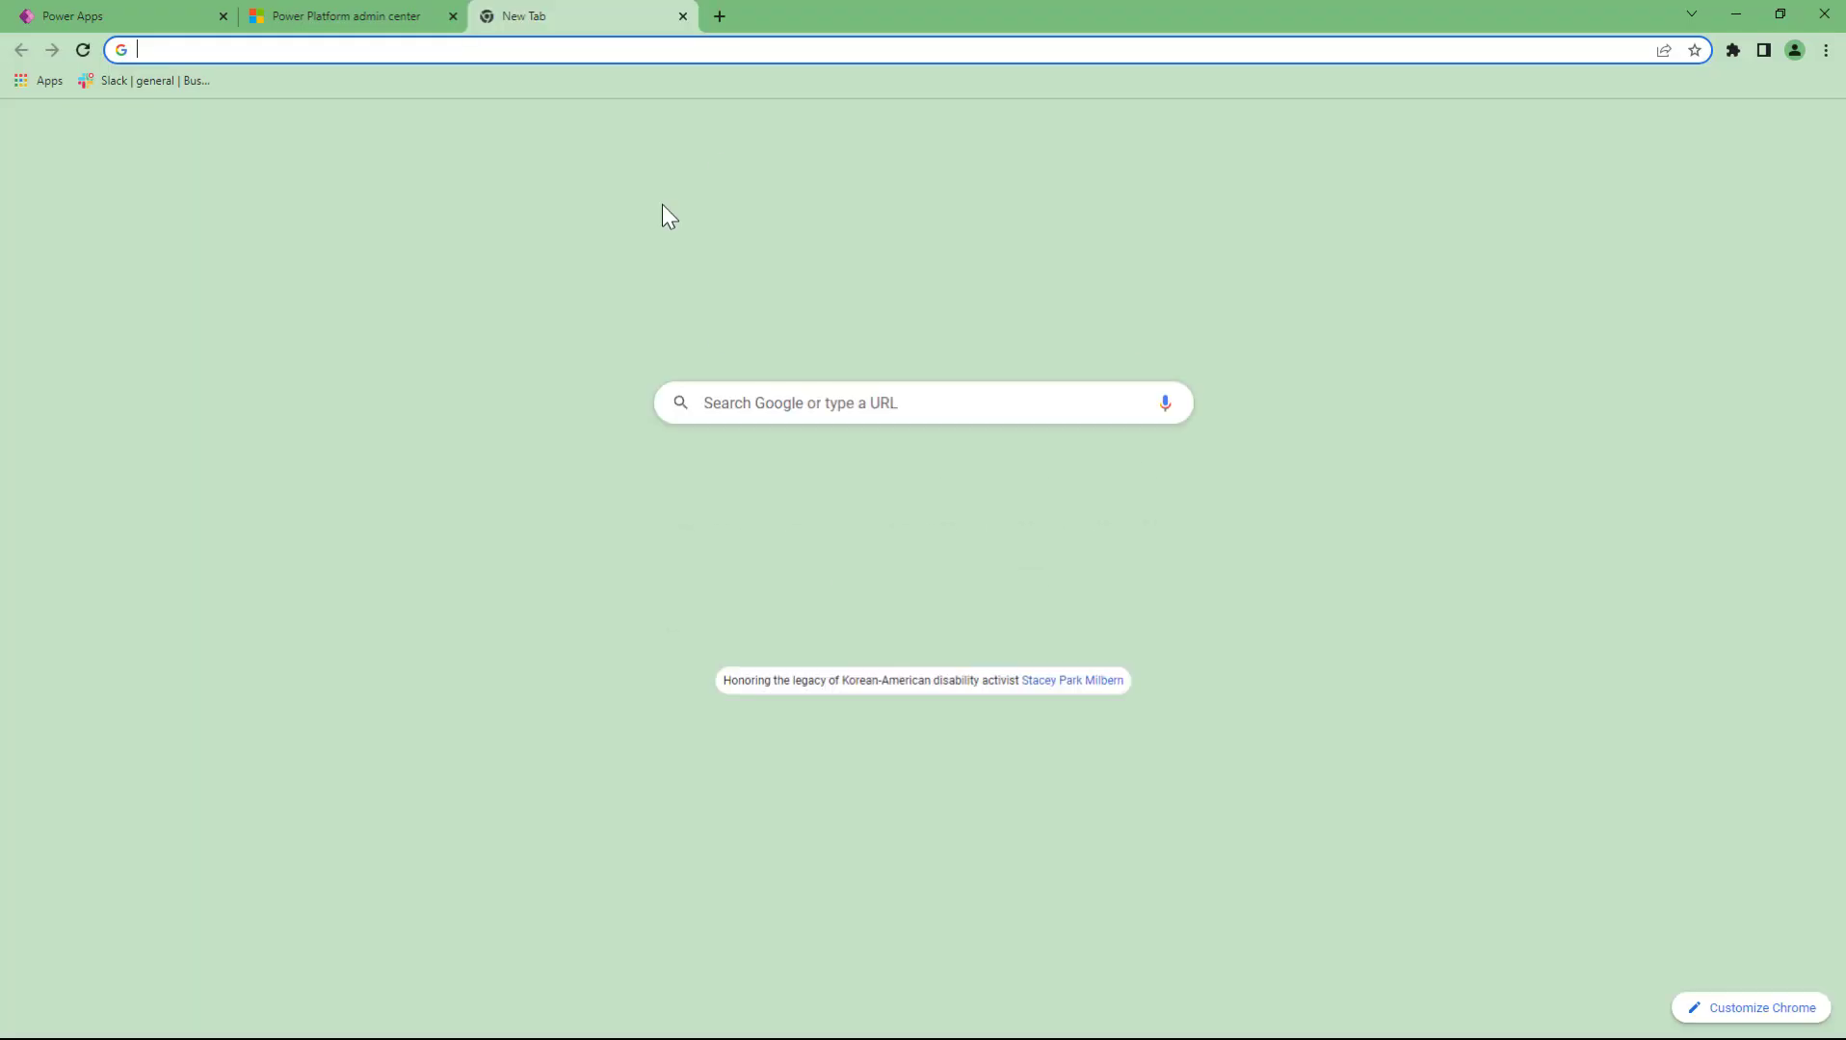
{"action": "type", "text": "go"}
{"action": "key", "text": "Return"}
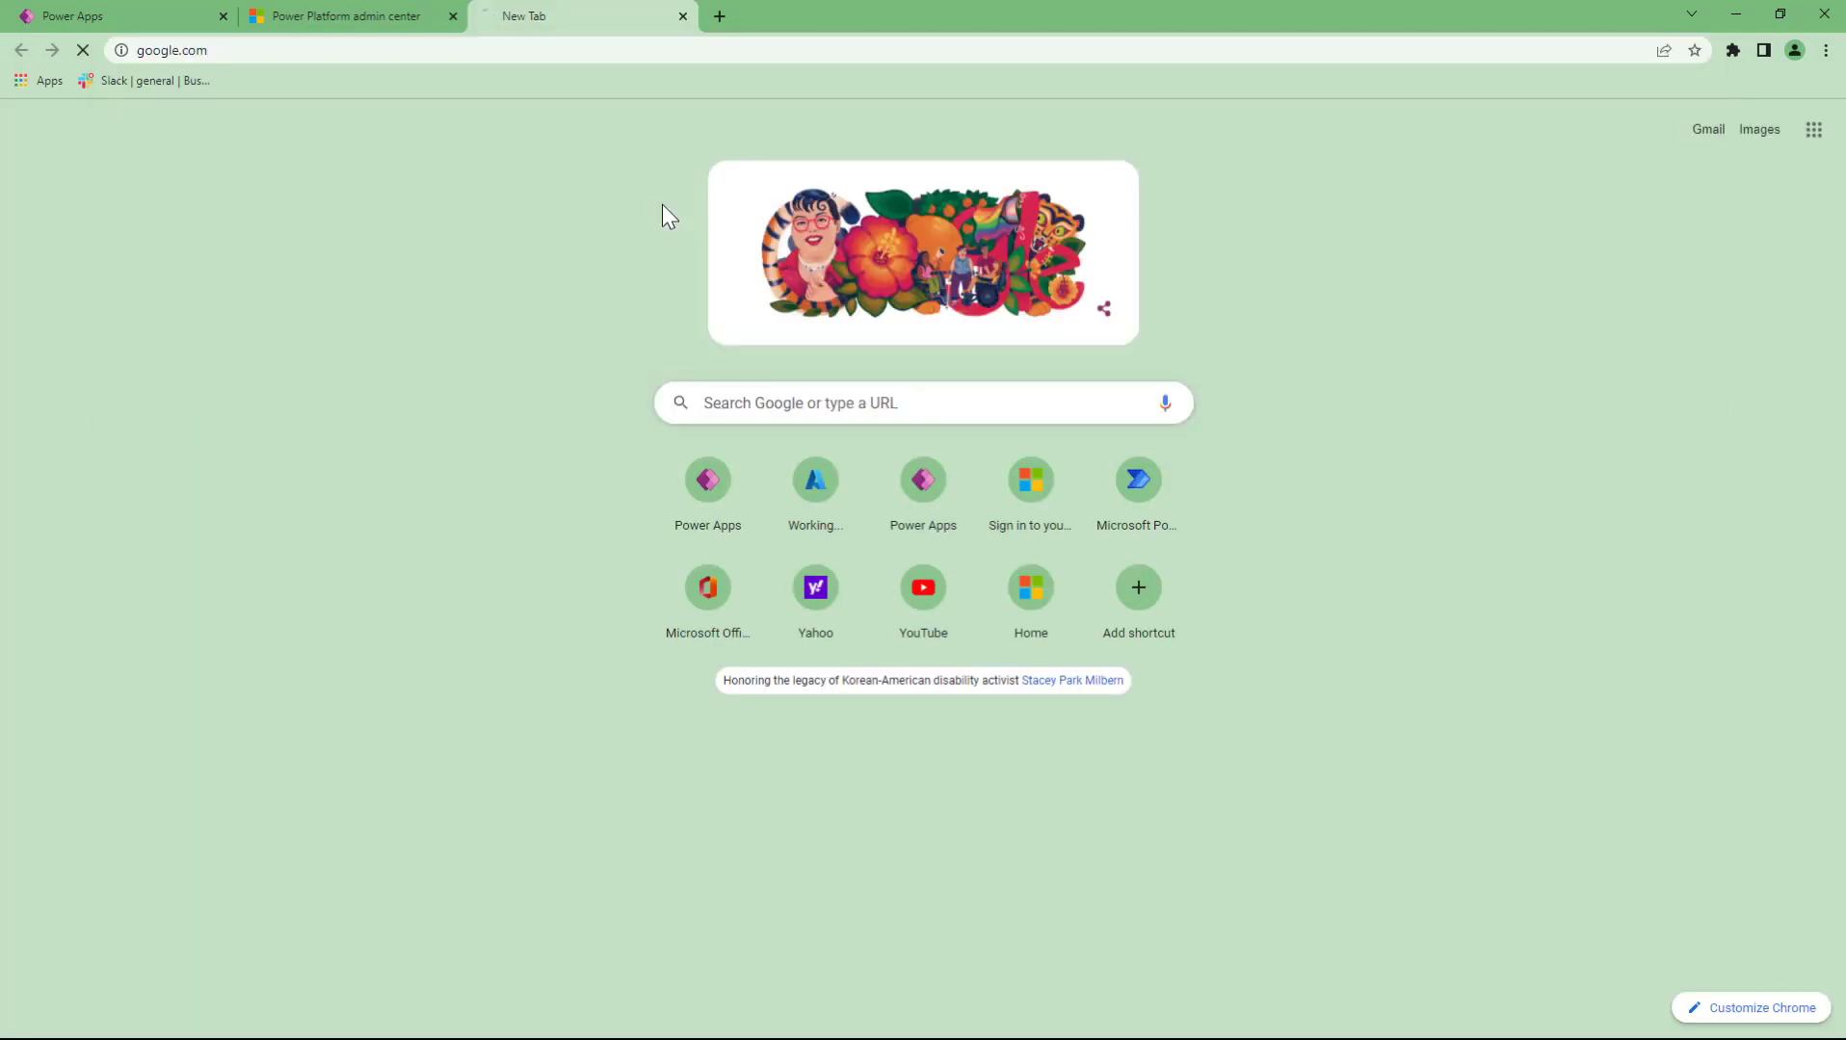
{"action": "type", "text": "flowers"}
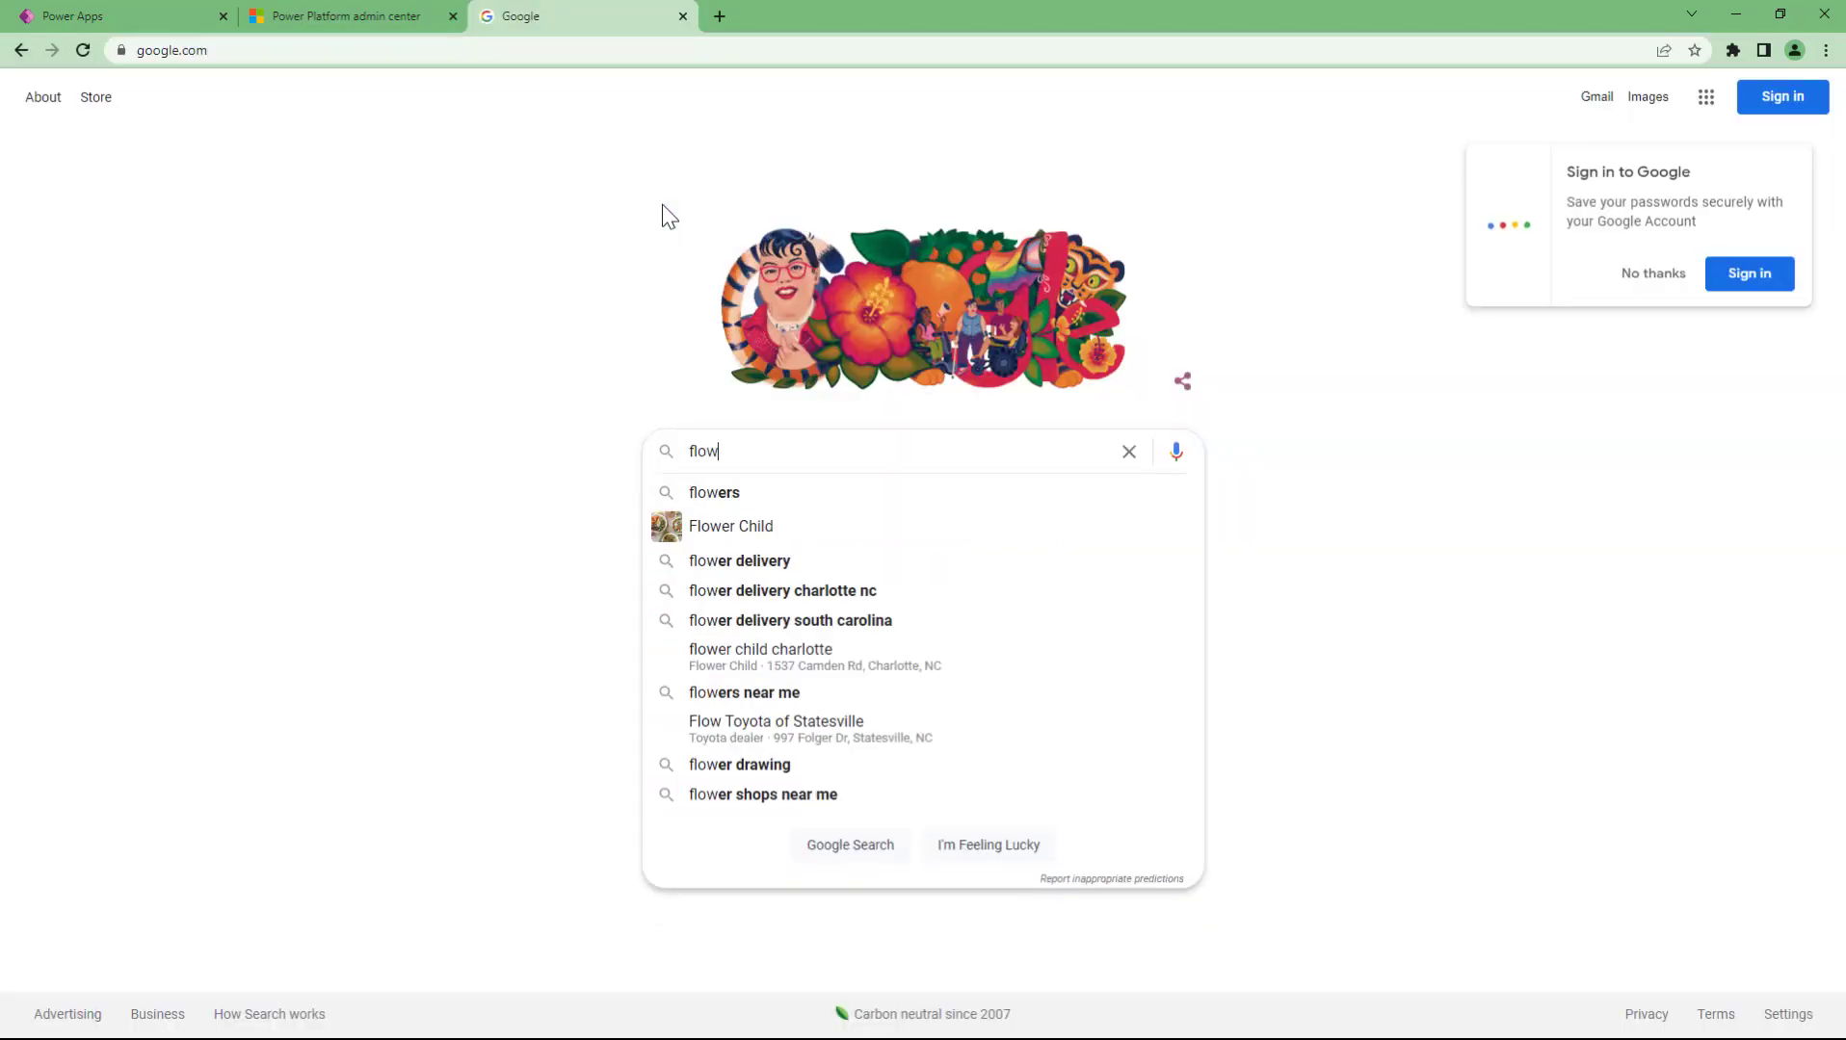
{"action": "key", "text": "Return"}
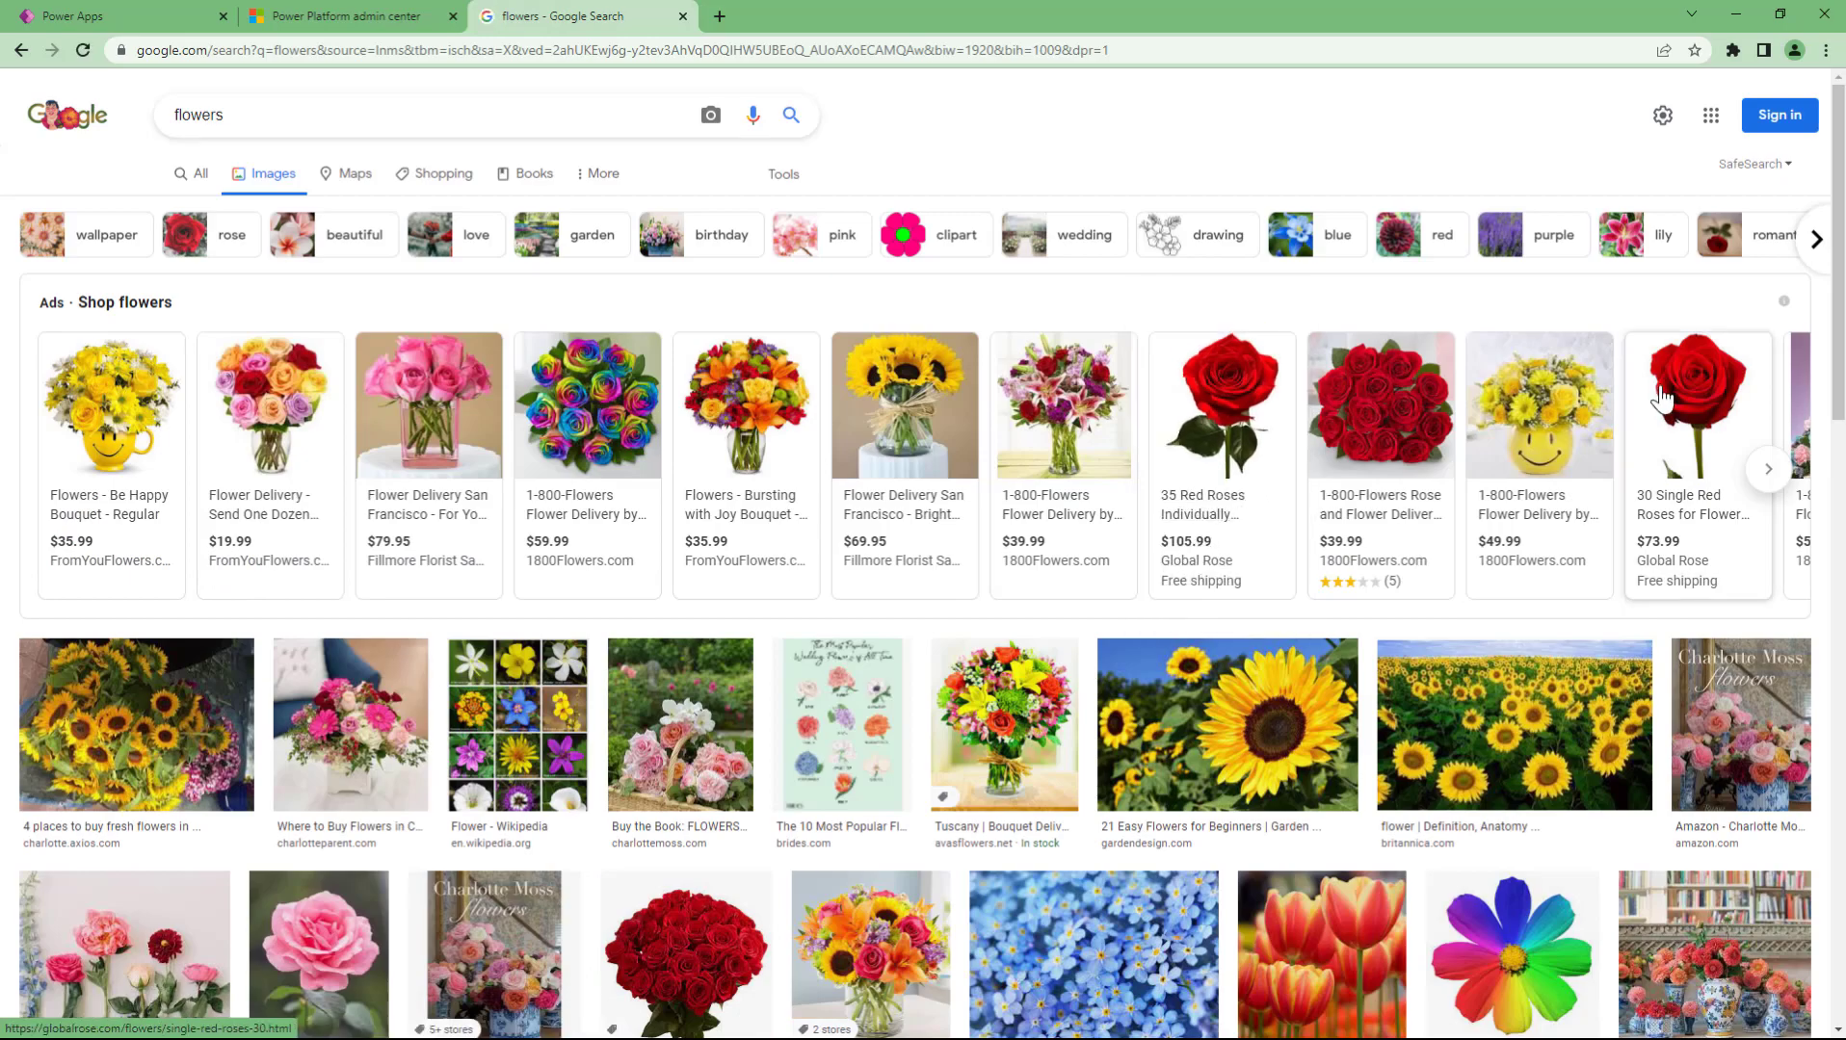
- Examine the product page of the Be Happy Bouquet from the shopping ads and return to the flower image results
{"action": "left_click", "coordinate": [135, 380]}
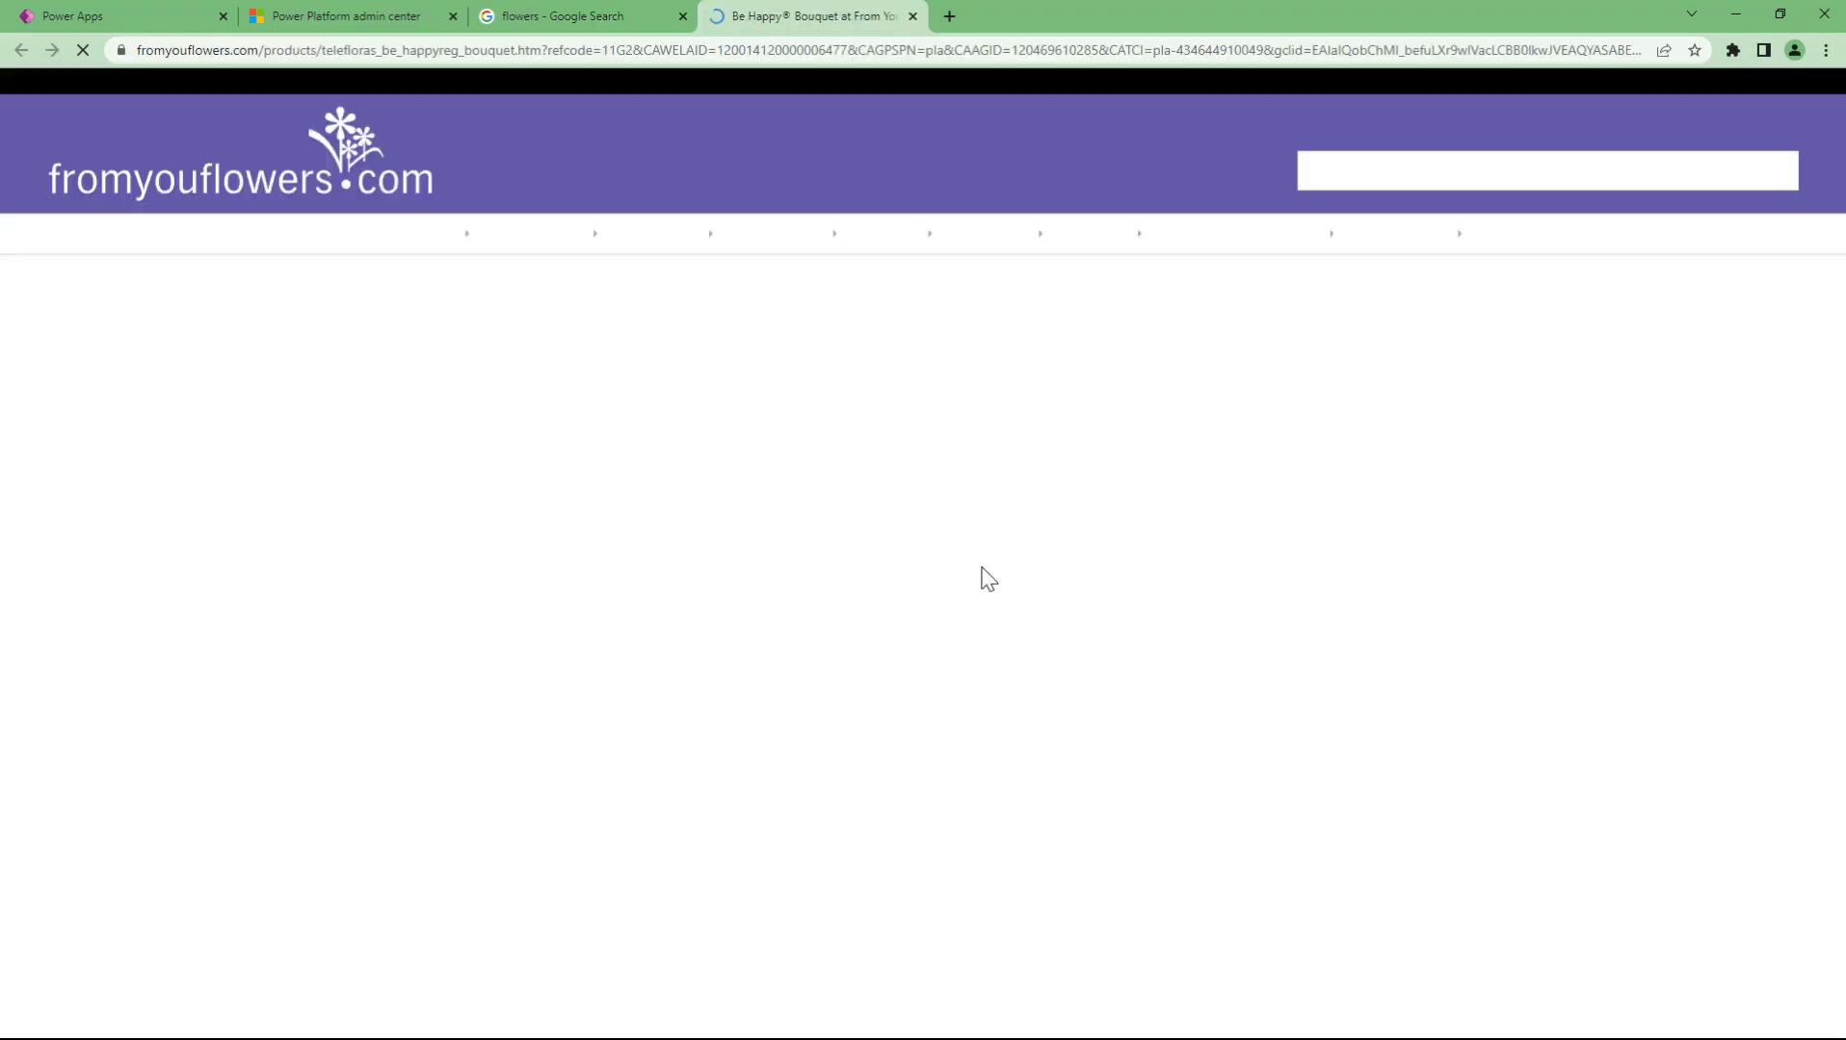
{"action": "scroll", "coordinate": [568, 771], "scroll_direction": "down", "scroll_amount": 4}
{"action": "left_click", "coordinate": [580, 782]}
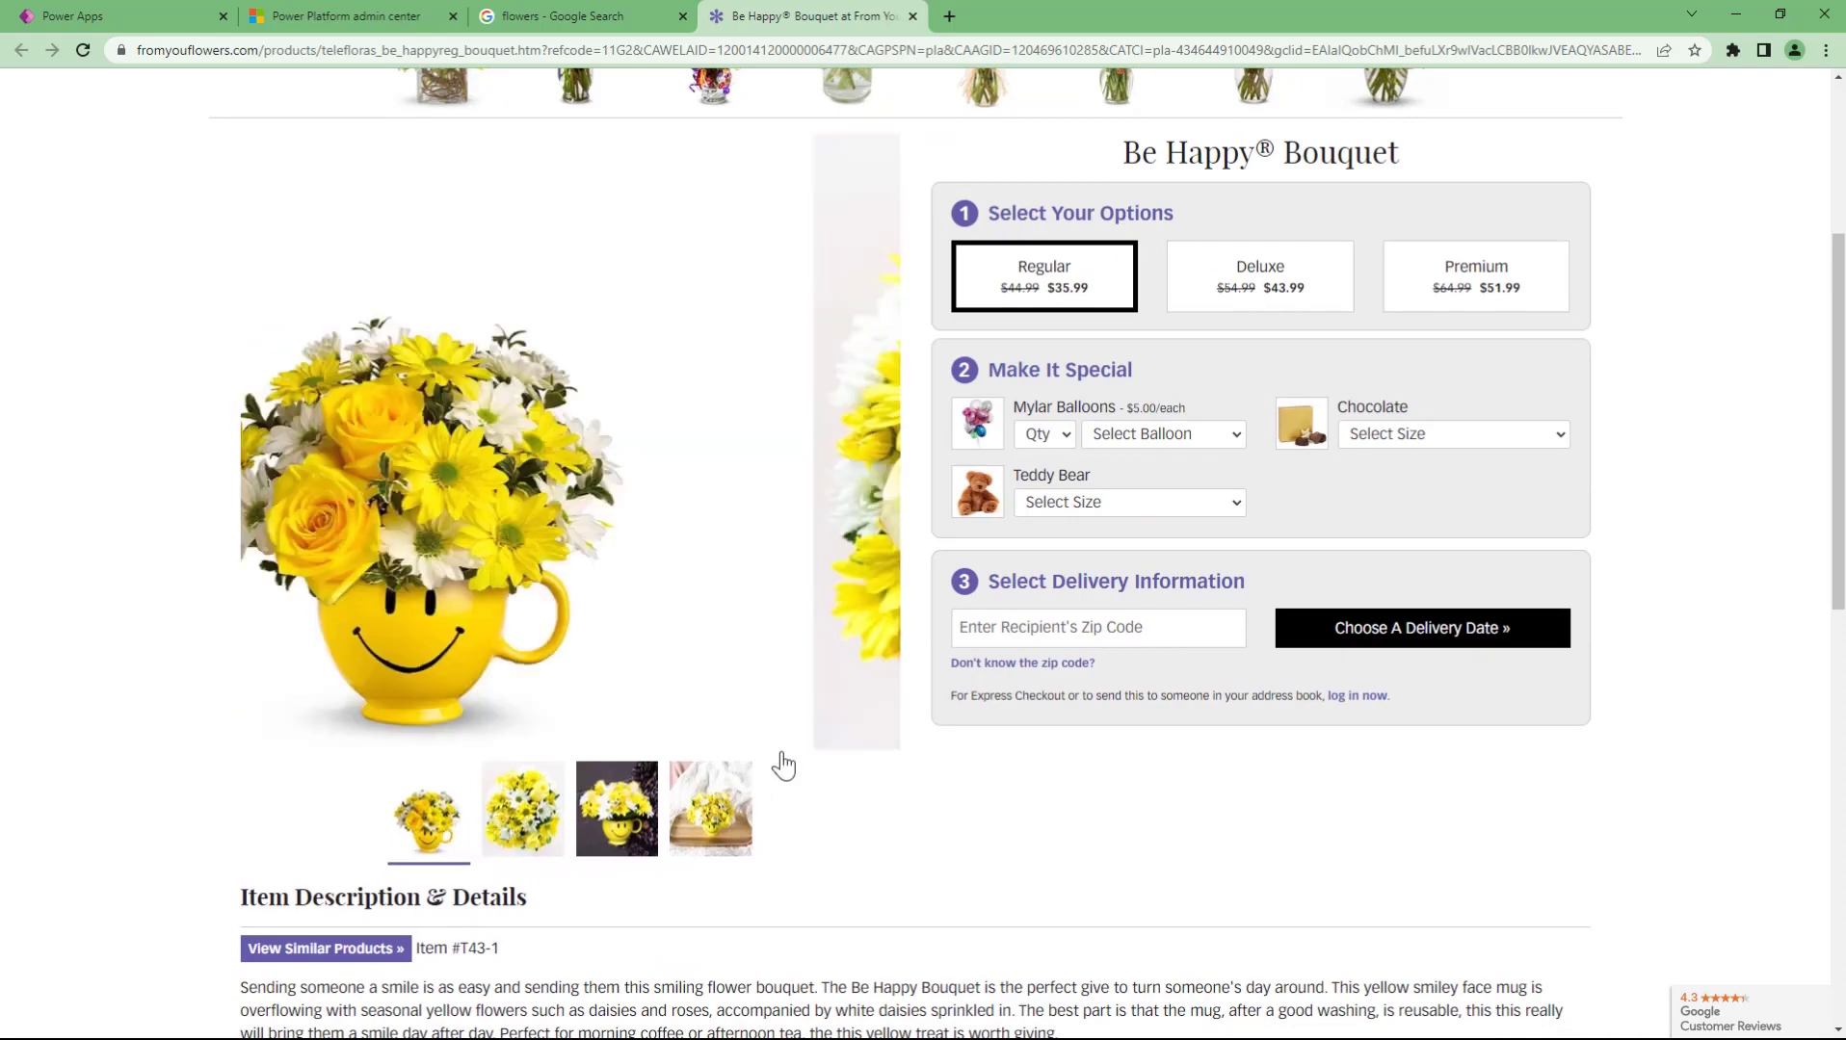
{"action": "scroll", "coordinate": [819, 732], "scroll_direction": "up", "scroll_amount": 4}
{"action": "left_click", "coordinate": [580, 13]}
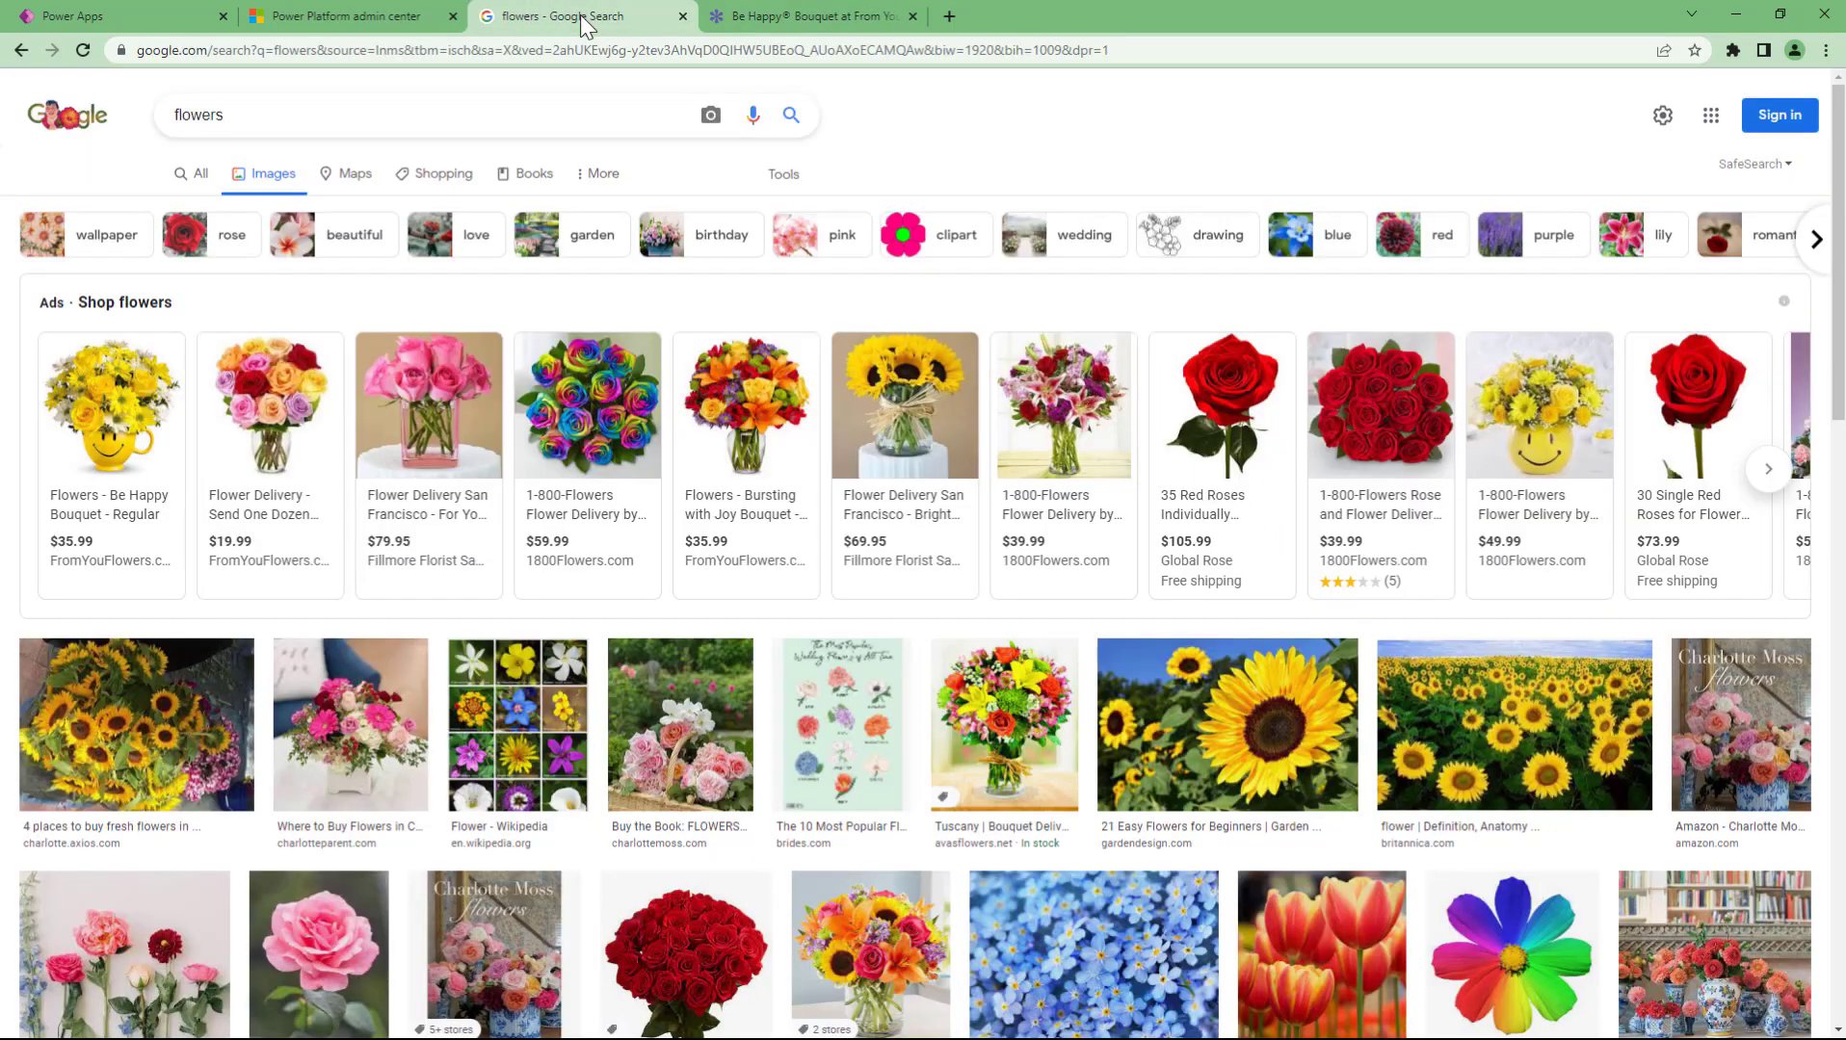
- Open the sunflower result "4 places to buy fresh flowers in ..." in the image preview and copy its link address
{"action": "left_click", "coordinate": [159, 708]}
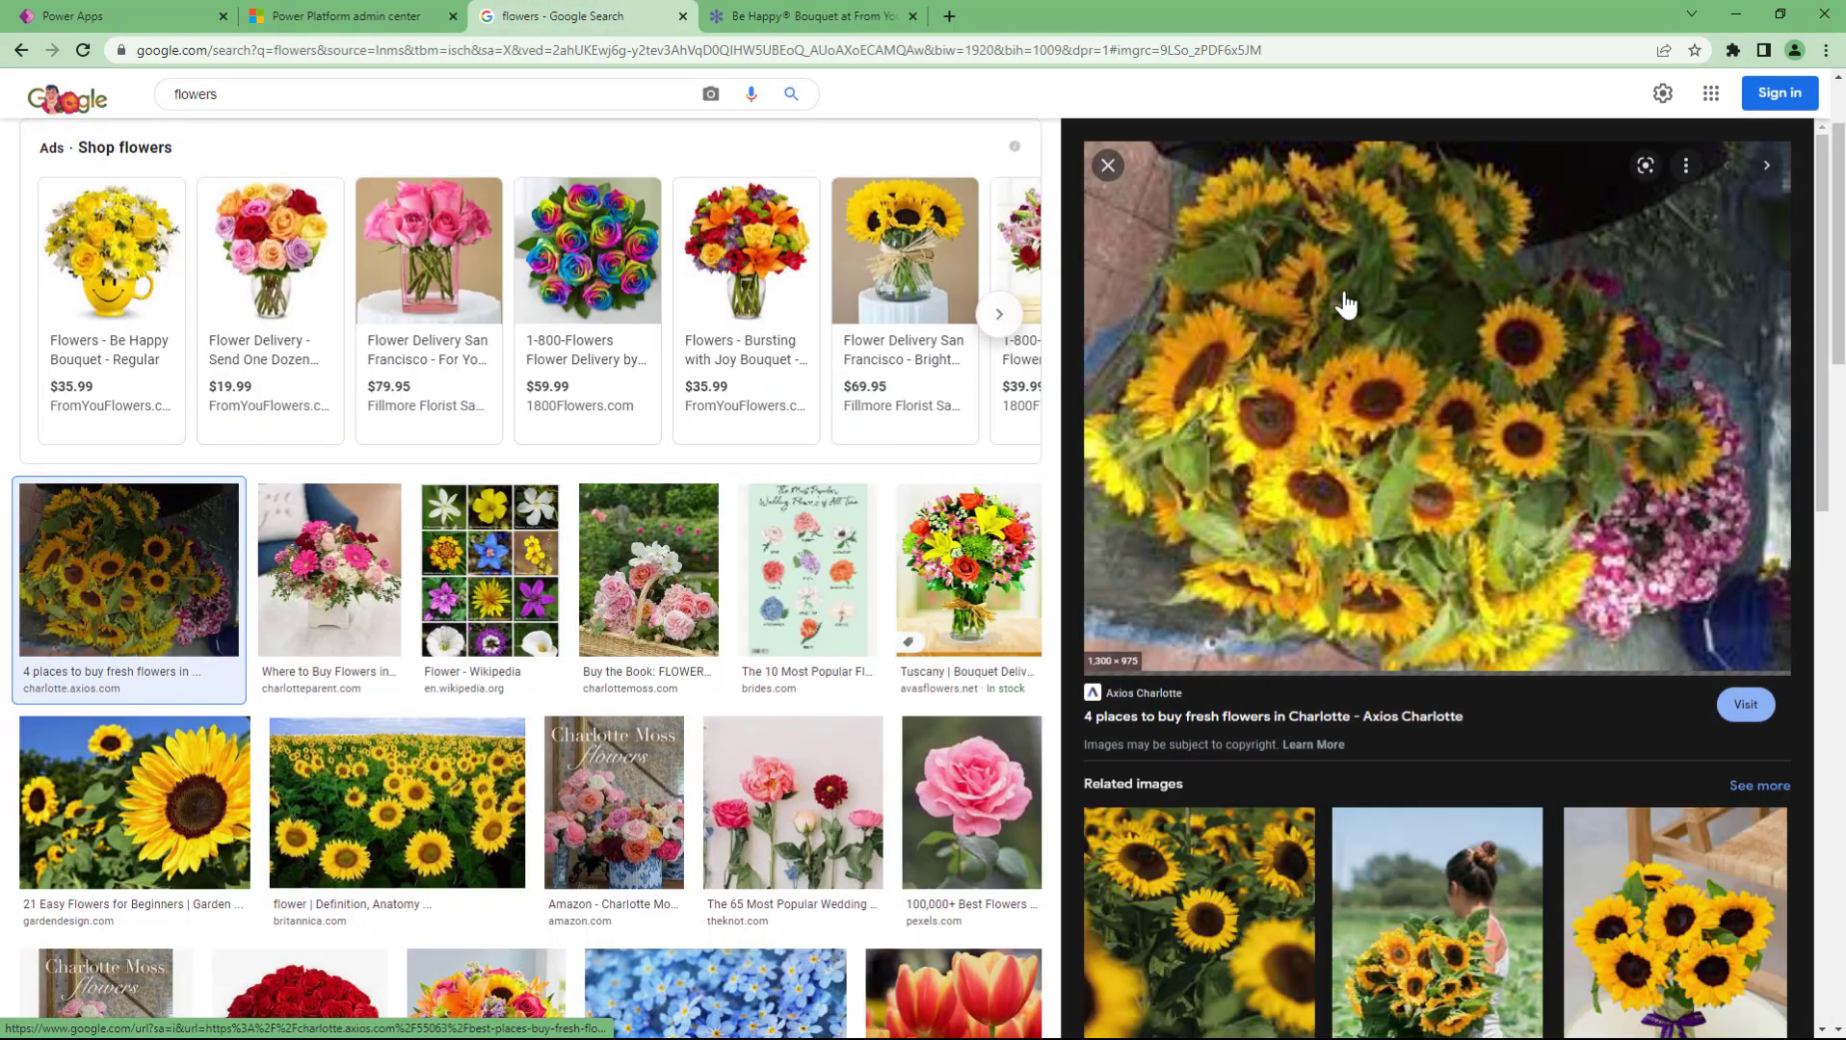
{"action": "right_click", "coordinate": [1326, 331]}
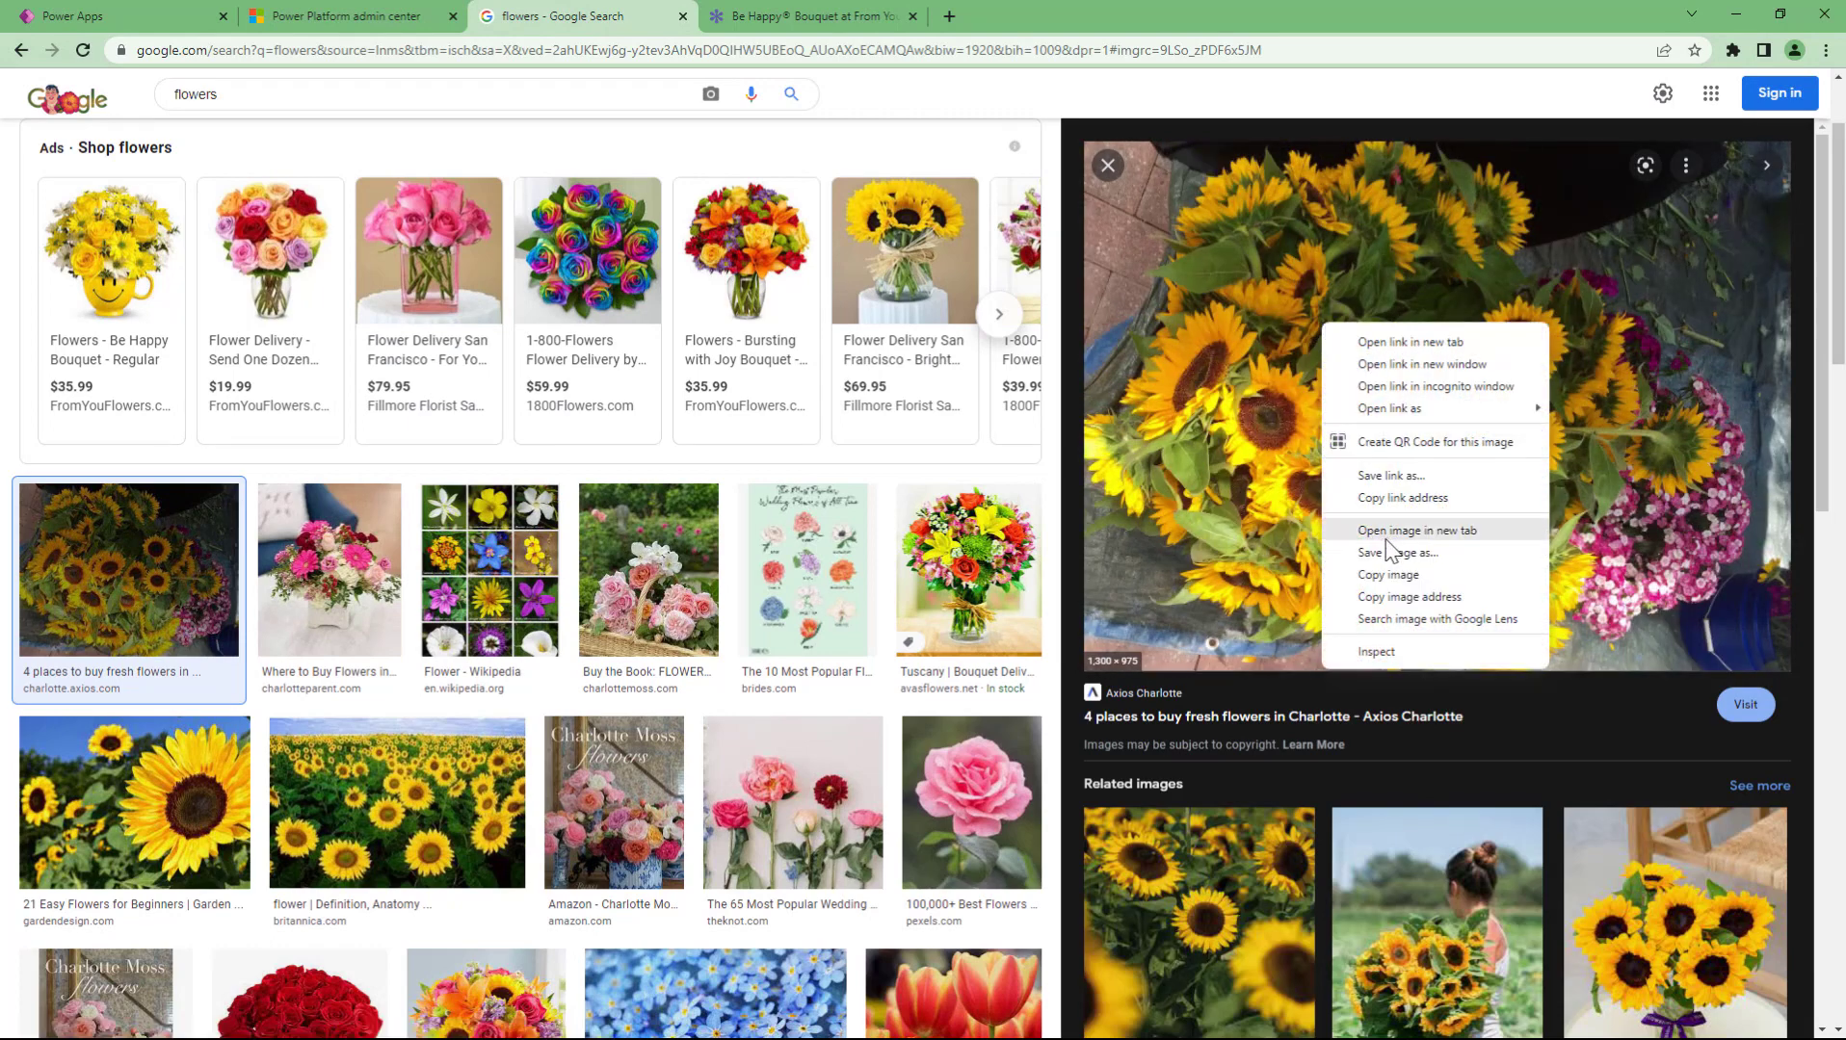
{"action": "left_click", "coordinate": [1395, 500]}
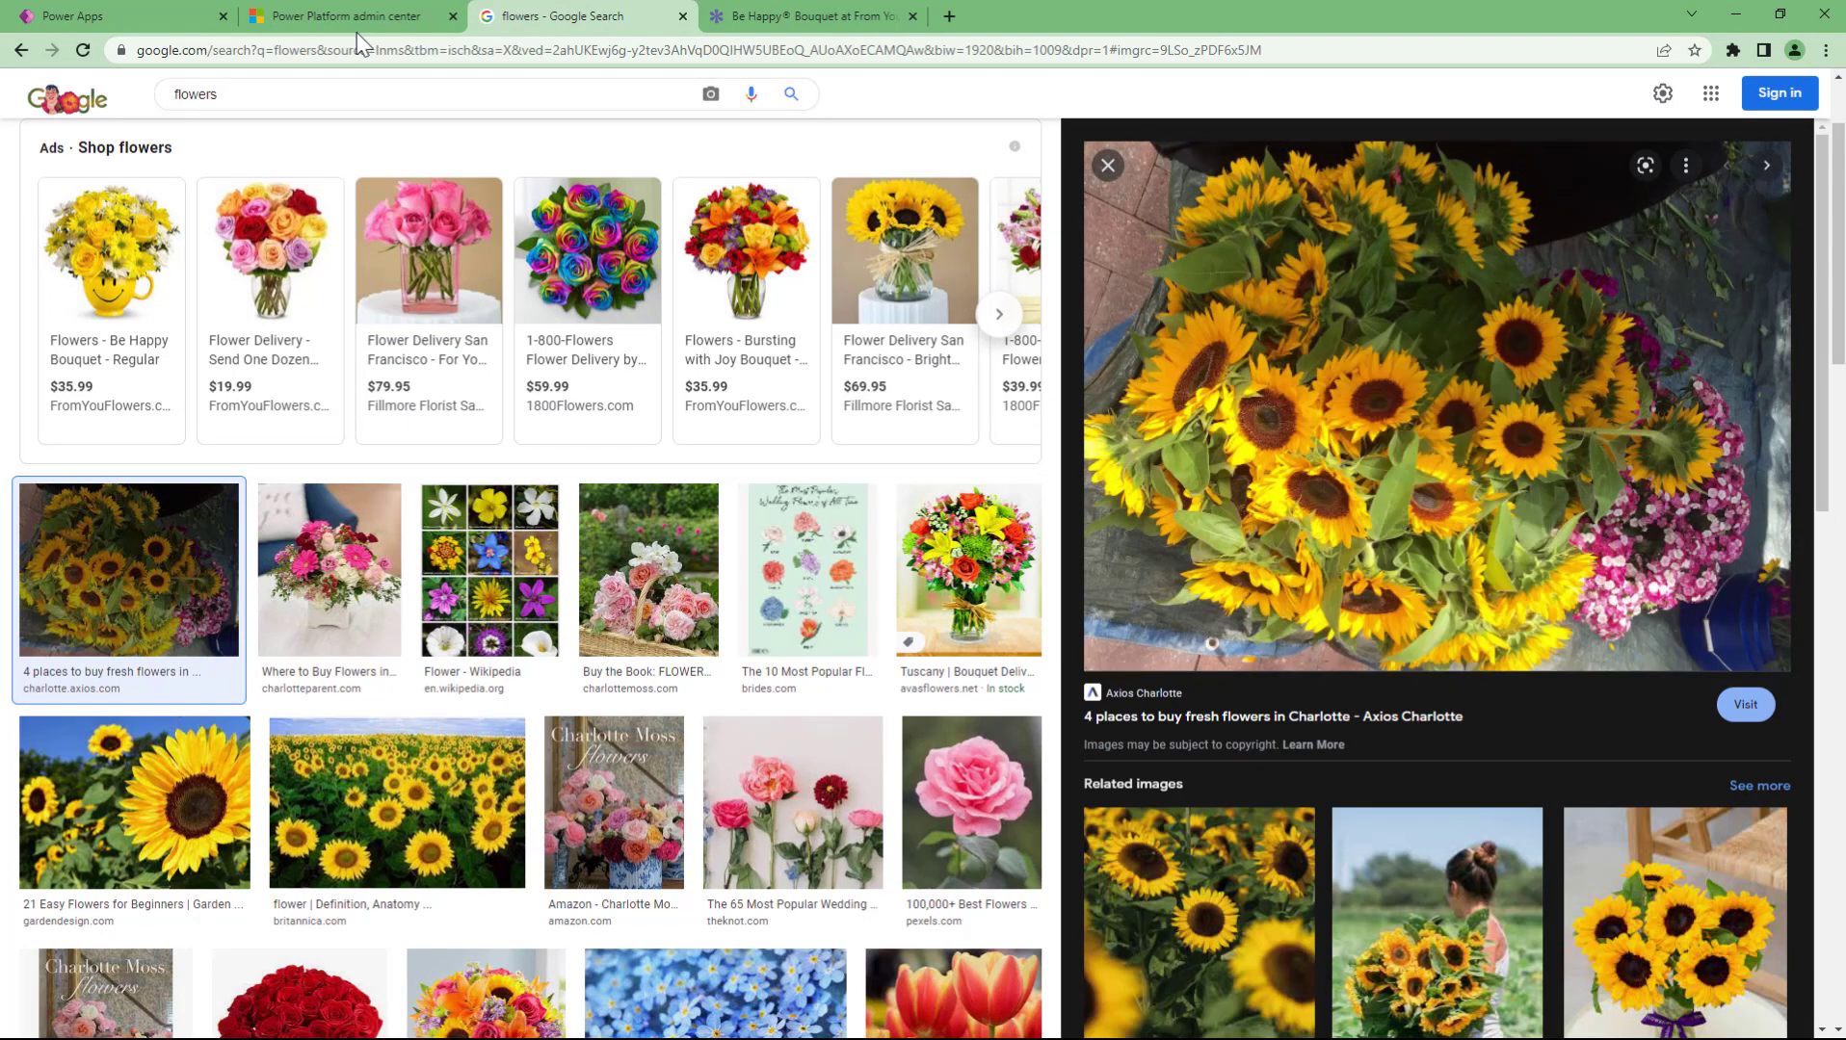
- Return to Power Apps, try the copied link in quotes as Image3's Image formula, and move the control to about X 387, Y 144
{"action": "left_click", "coordinate": [85, 17]}
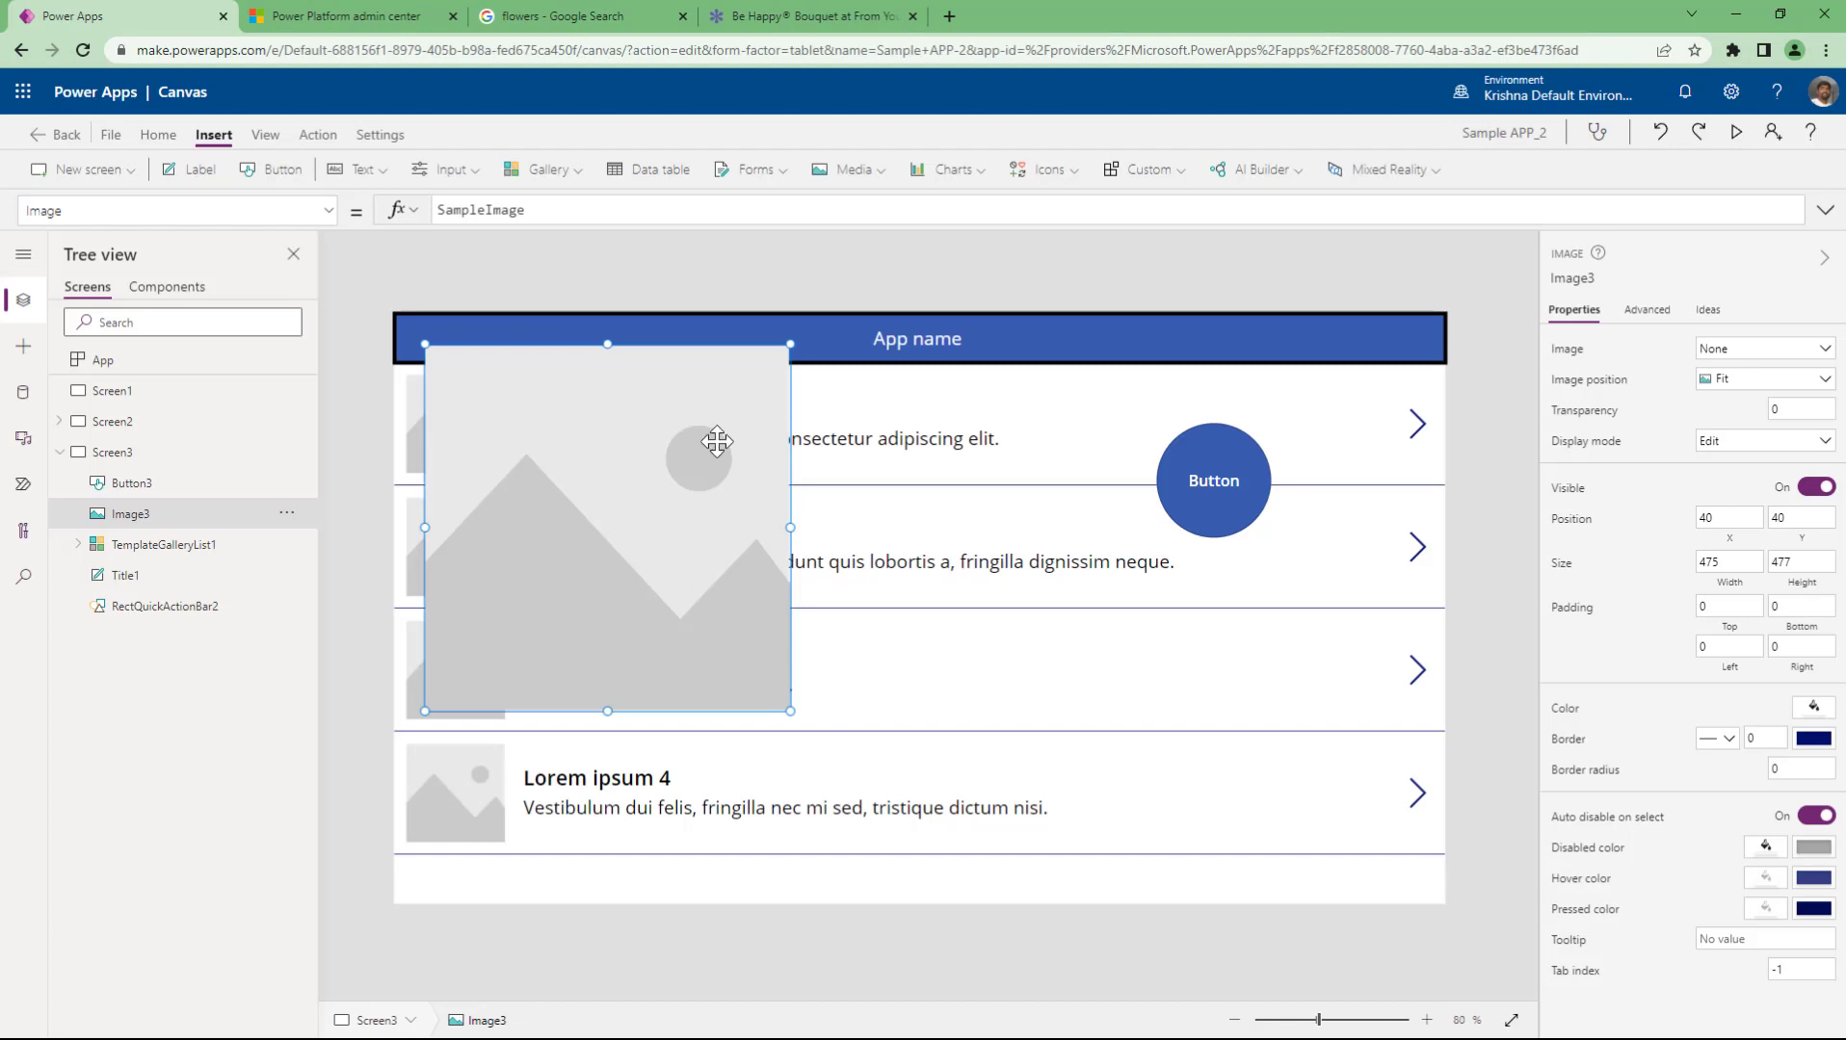
{"action": "double_click", "coordinate": [580, 210]}
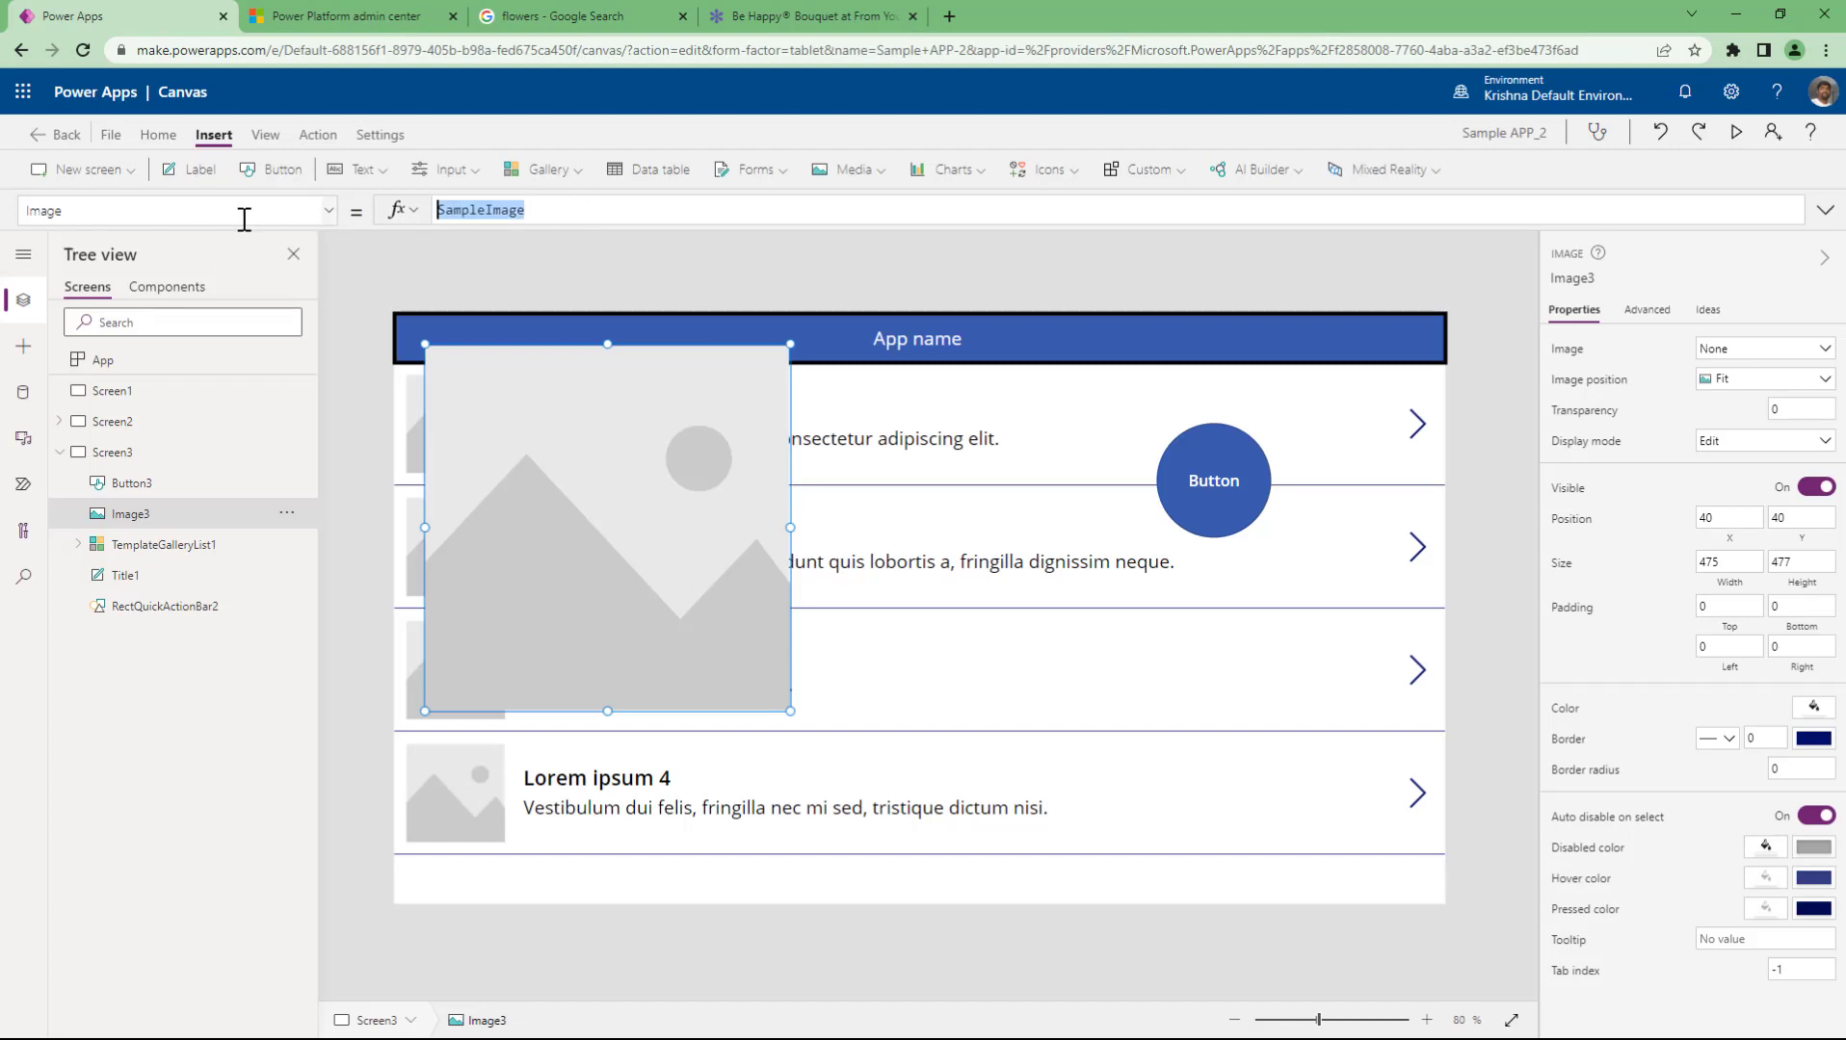
{"action": "type", "text": "\""}
{"action": "key", "text": "ctrl+v"}
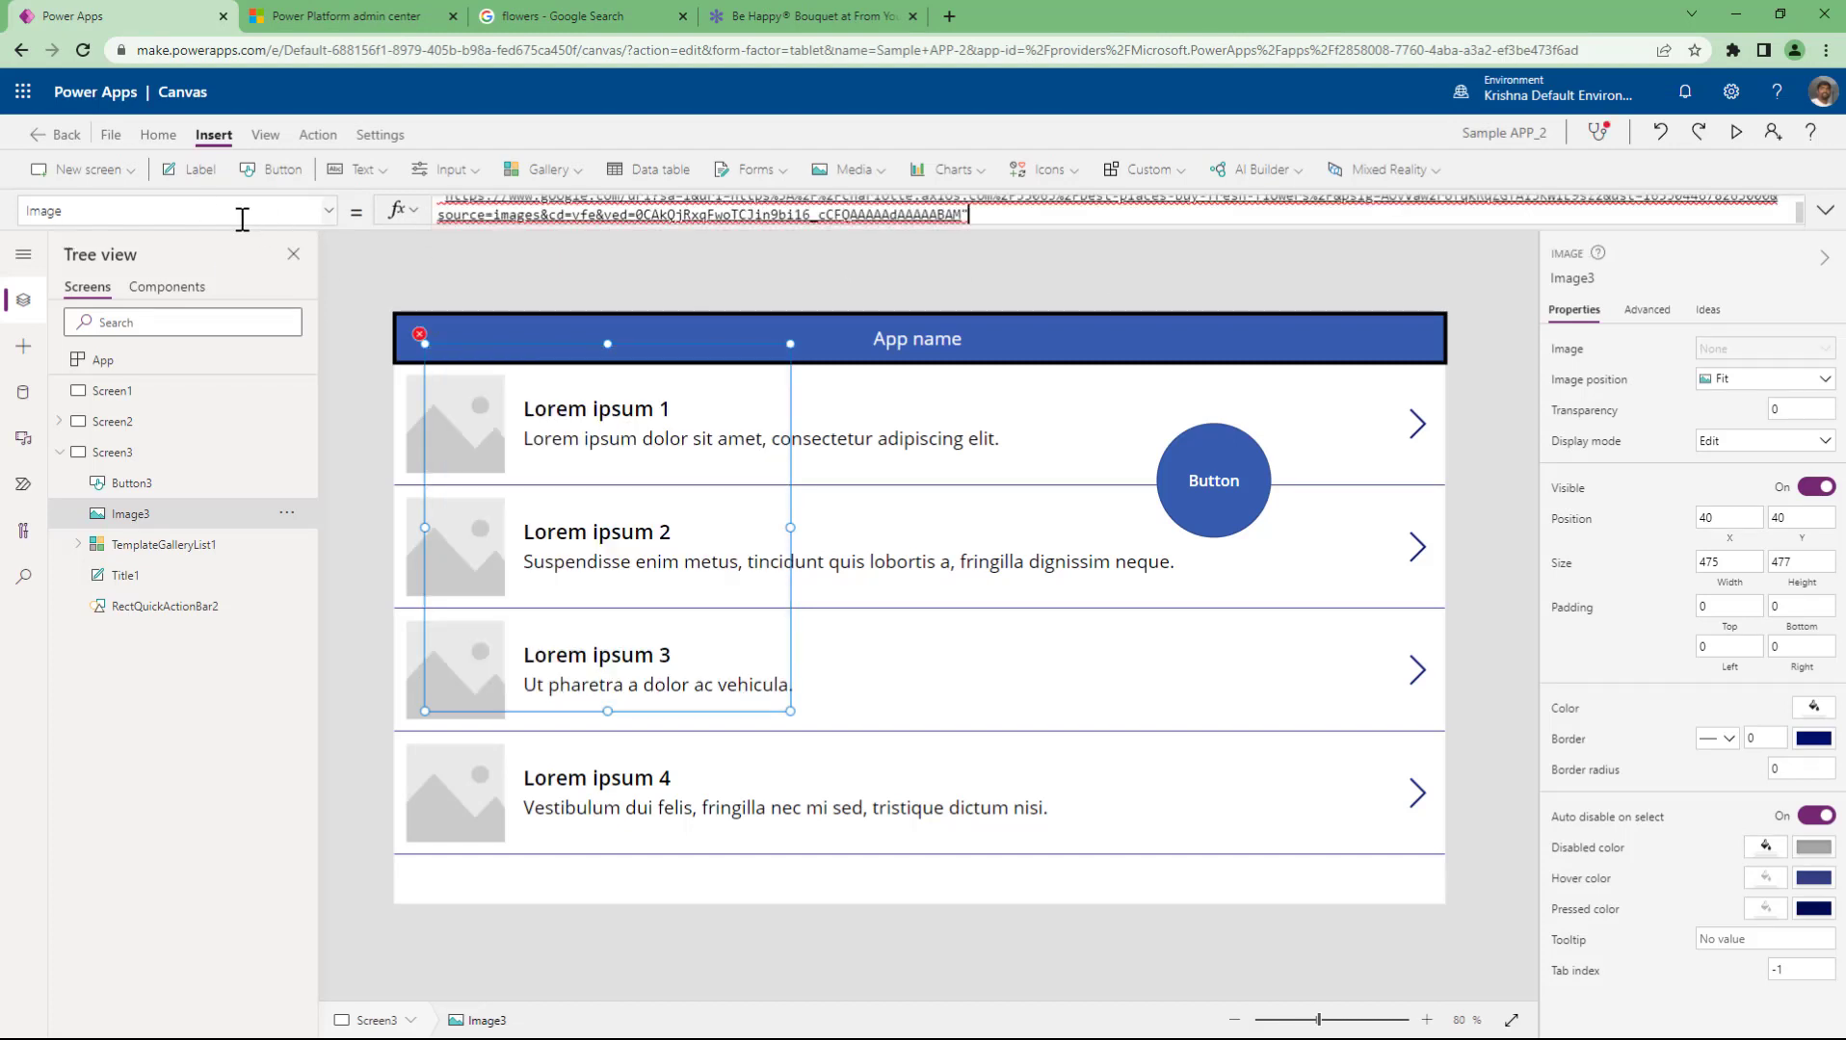
{"action": "type", "text": "\""}
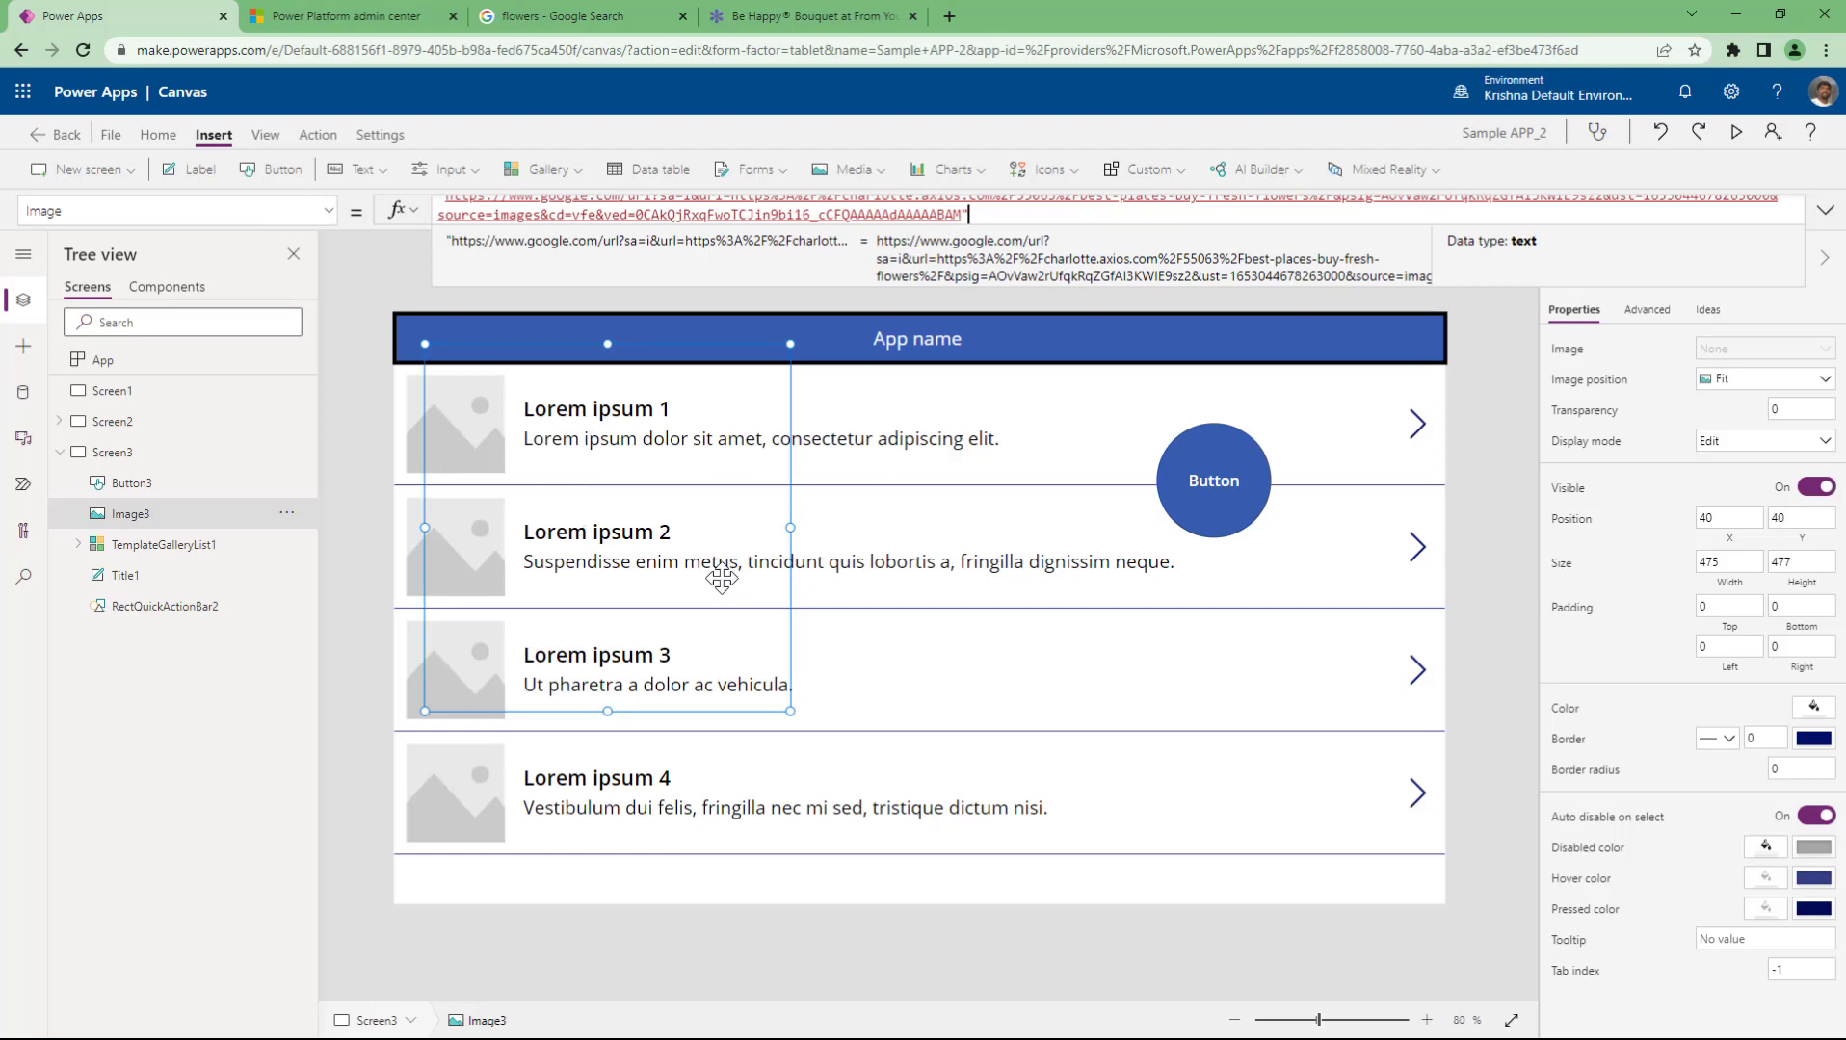
{"action": "left_click_drag", "start_coordinate": [659, 525], "coordinate": [926, 605]}
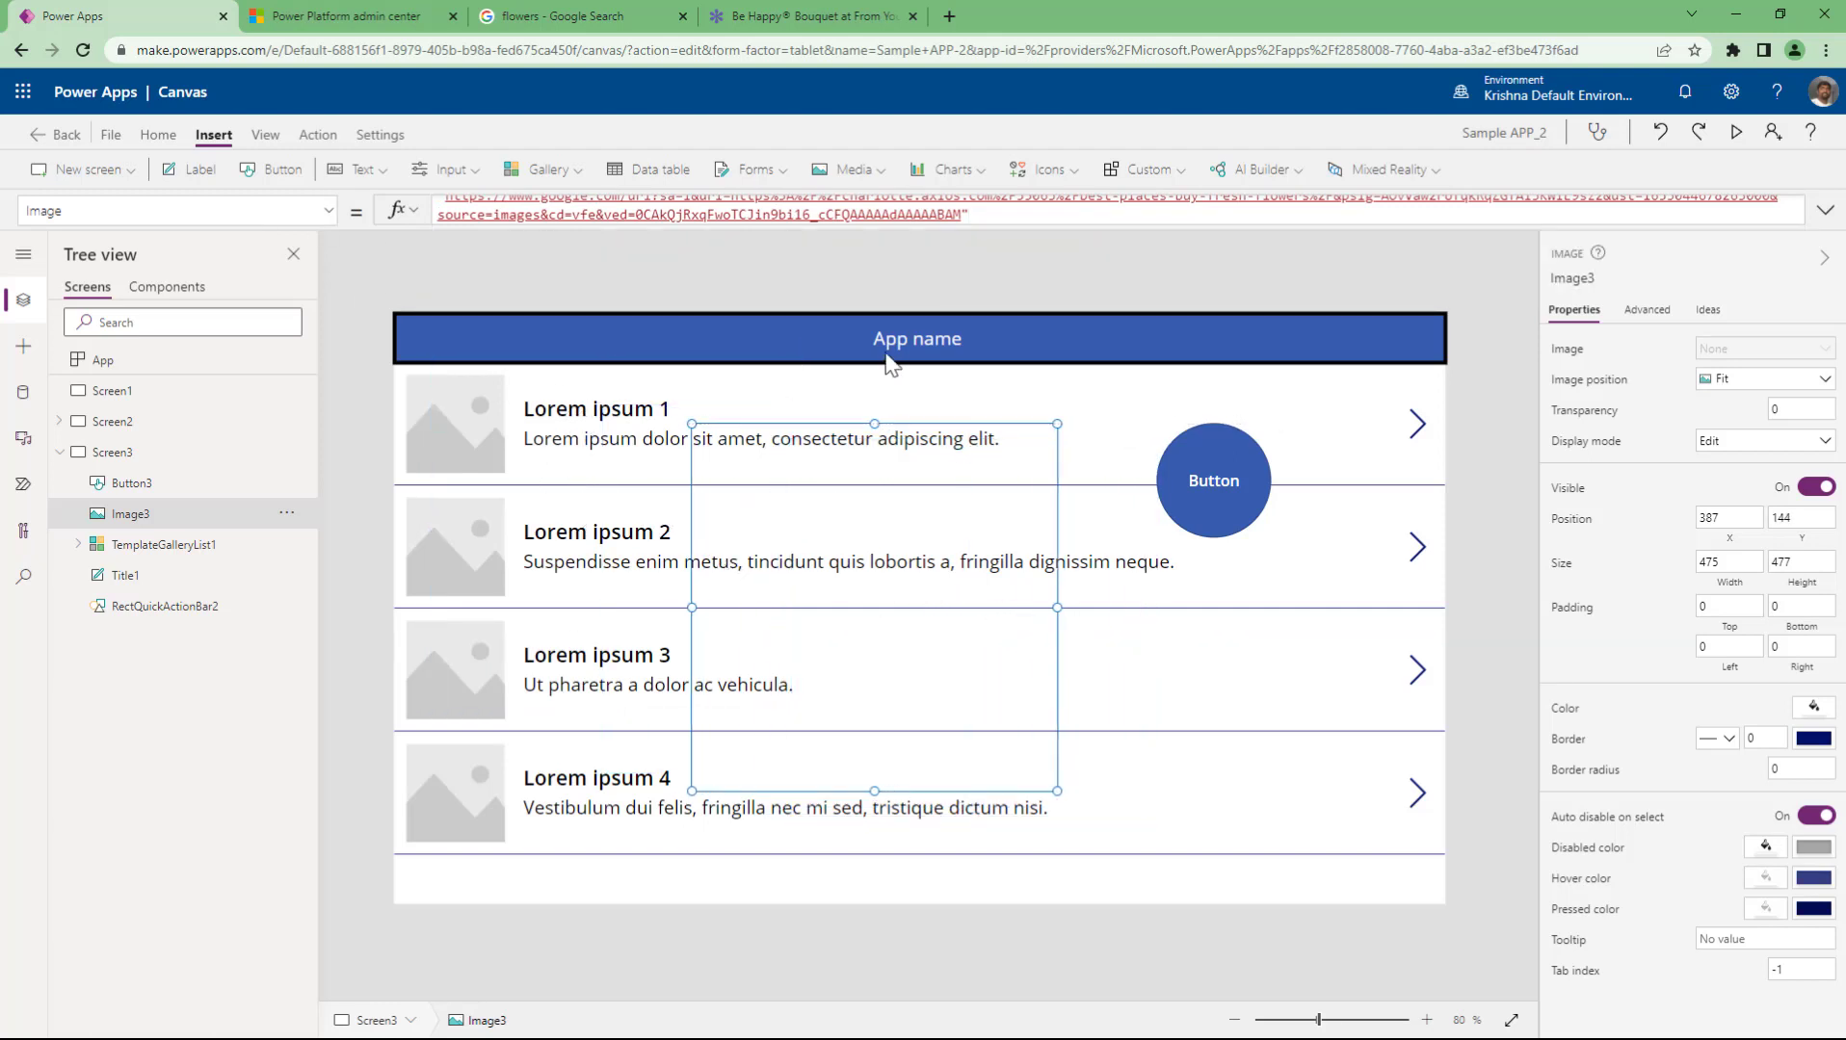
- Copy the sunflower picture's link address again from the flower results and open it in a new browser tab
{"action": "left_click", "coordinate": [619, 14]}
{"action": "right_click", "coordinate": [1197, 353]}
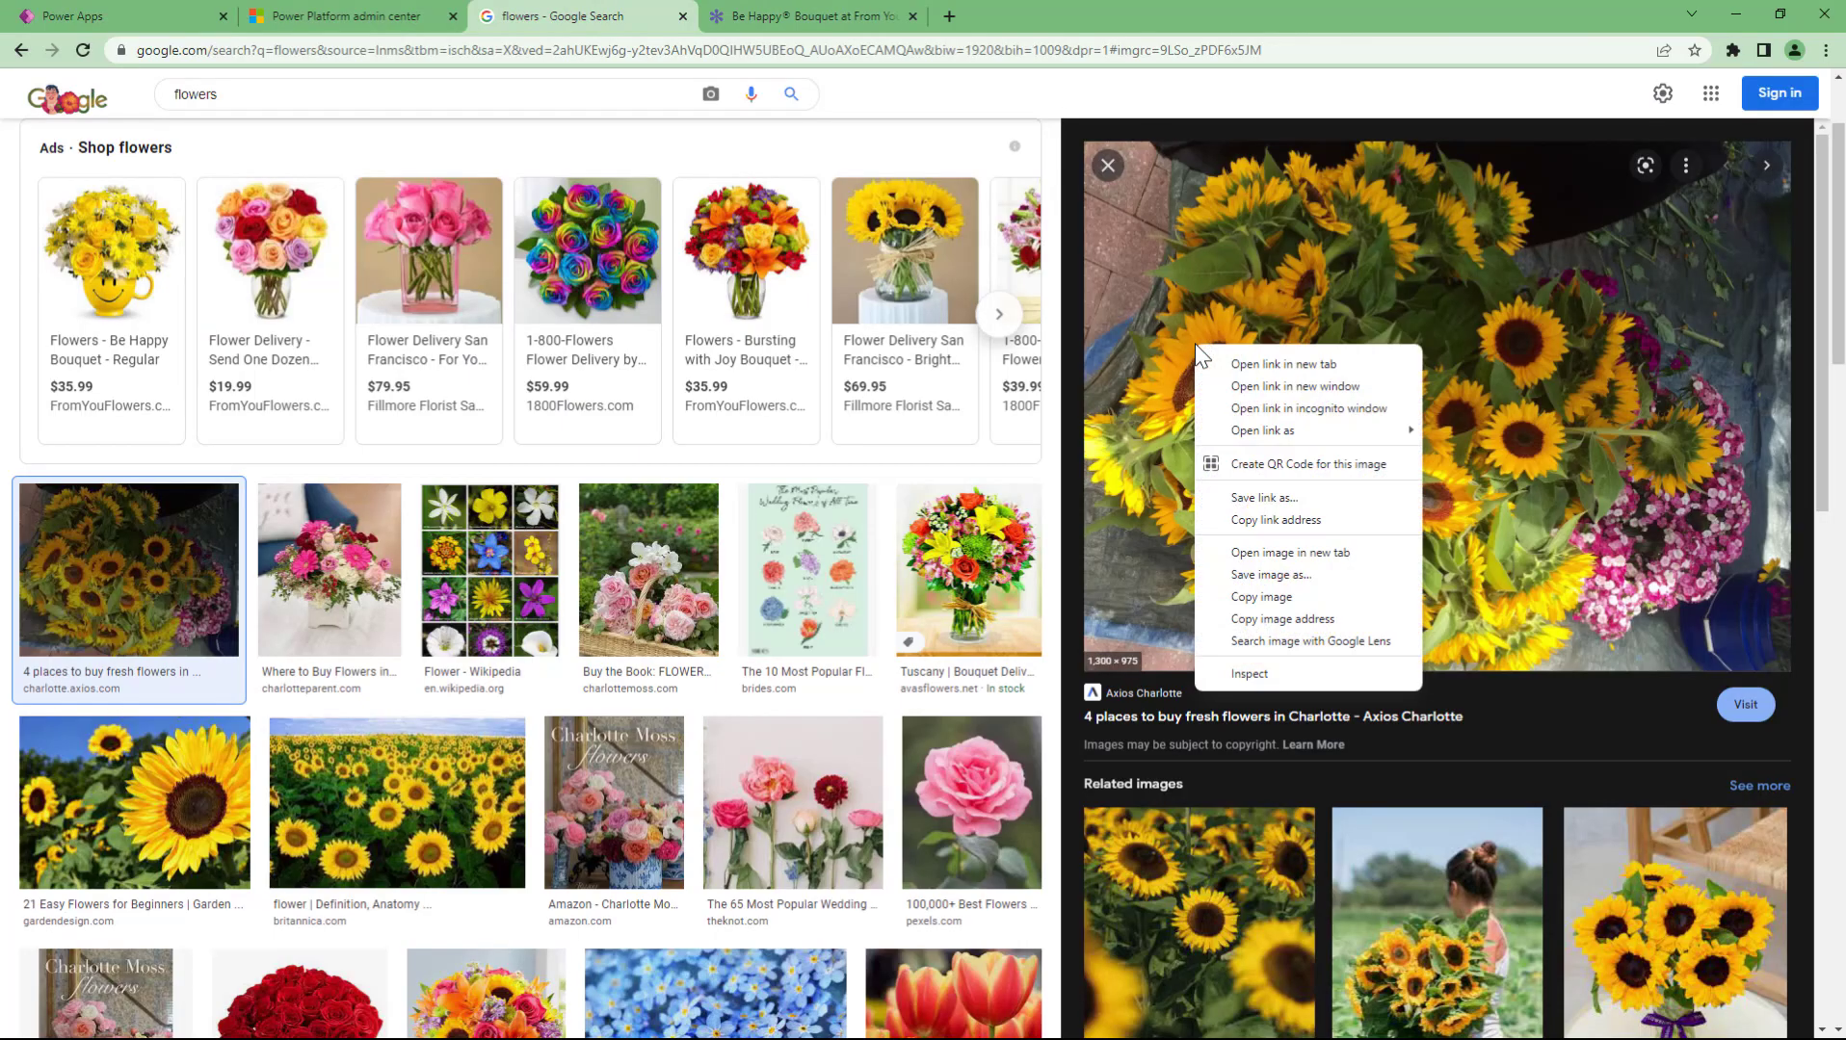
{"action": "left_click", "coordinate": [1320, 523]}
{"action": "left_click", "coordinate": [949, 17]}
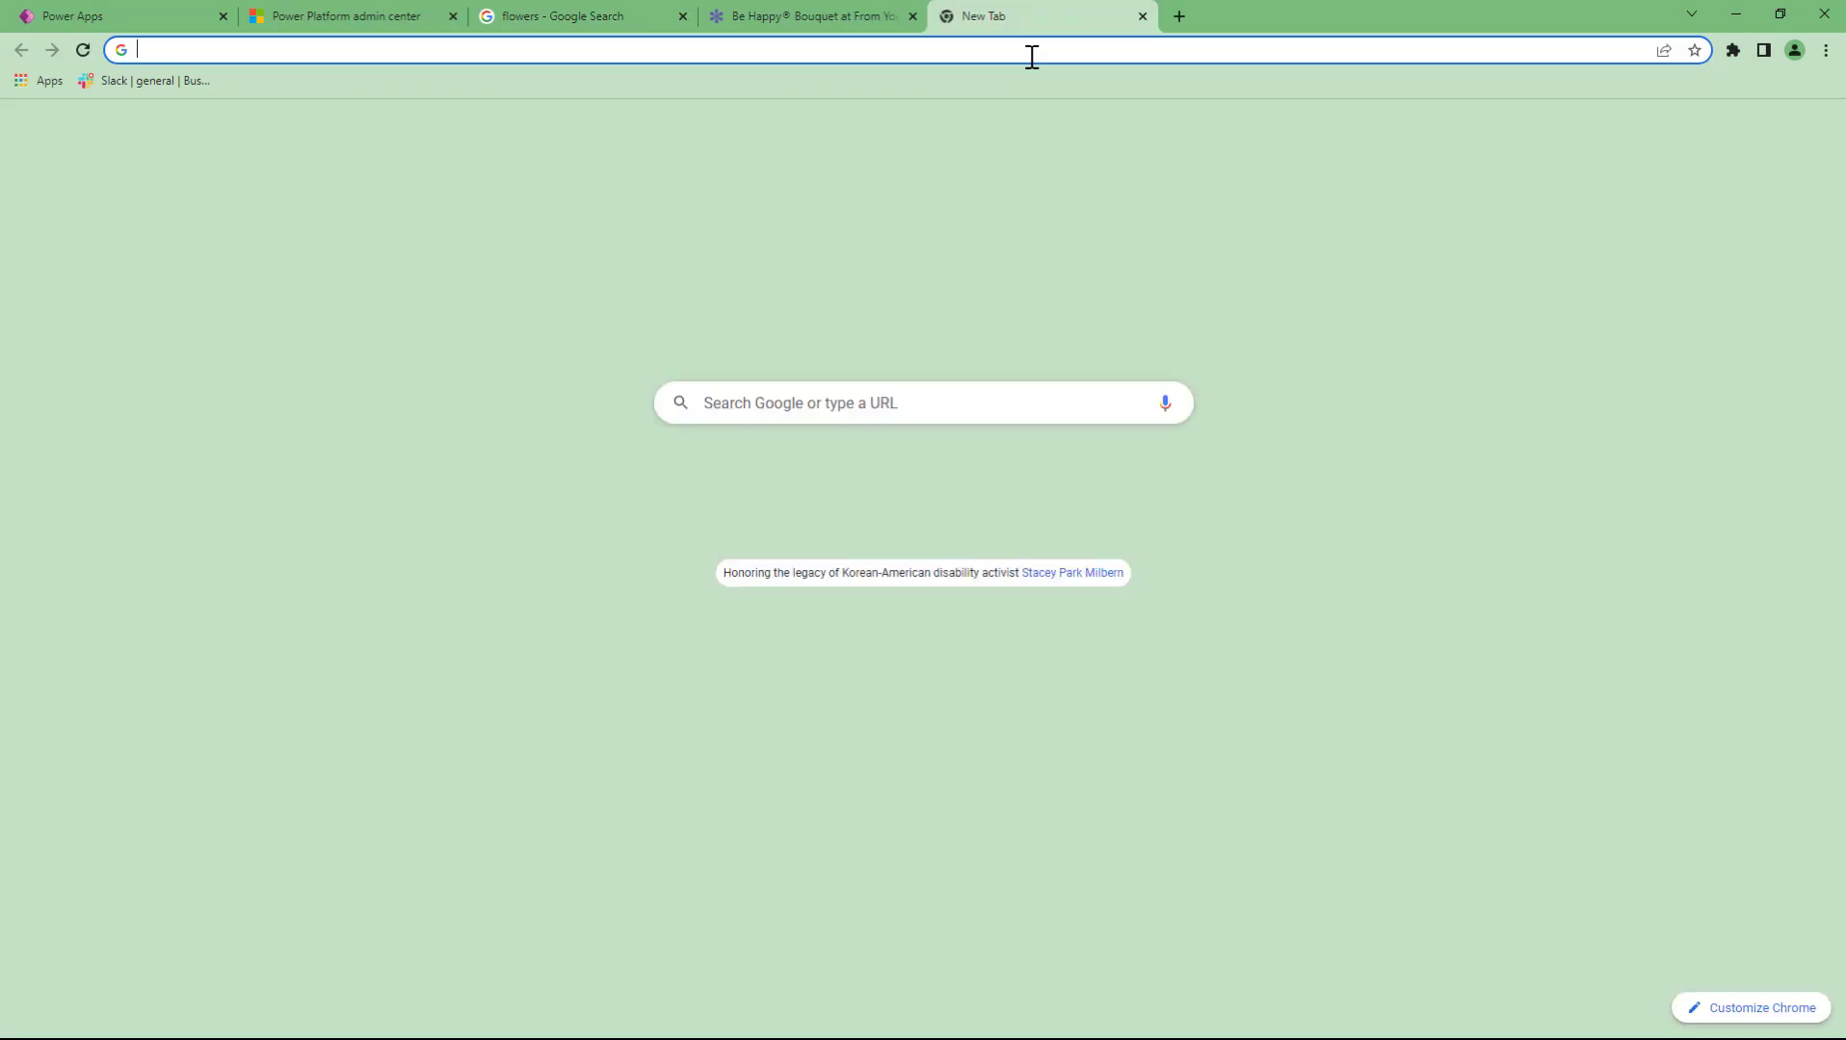
{"action": "key", "text": "ctrl+v"}
{"action": "key", "text": "Return"}
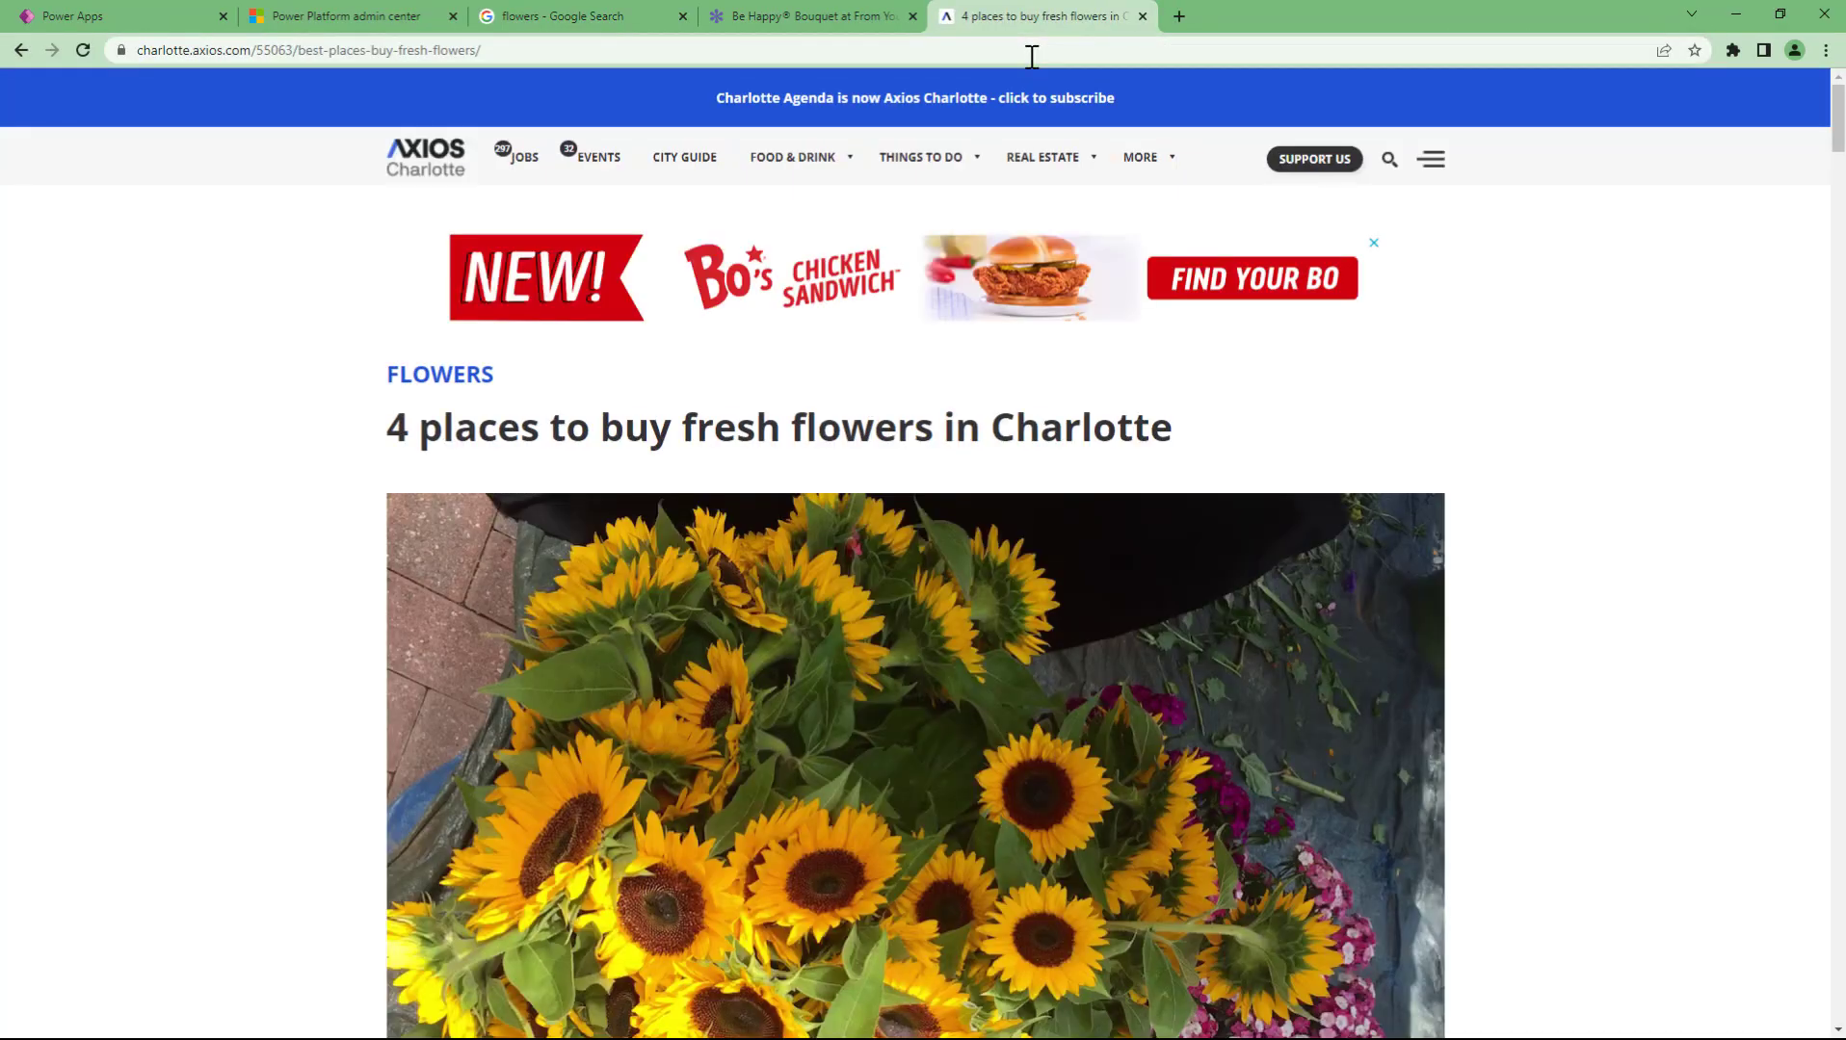
- Copy the image address of the article's sunflower photo and load that address in the same browser tab
{"action": "right_click", "coordinate": [867, 559]}
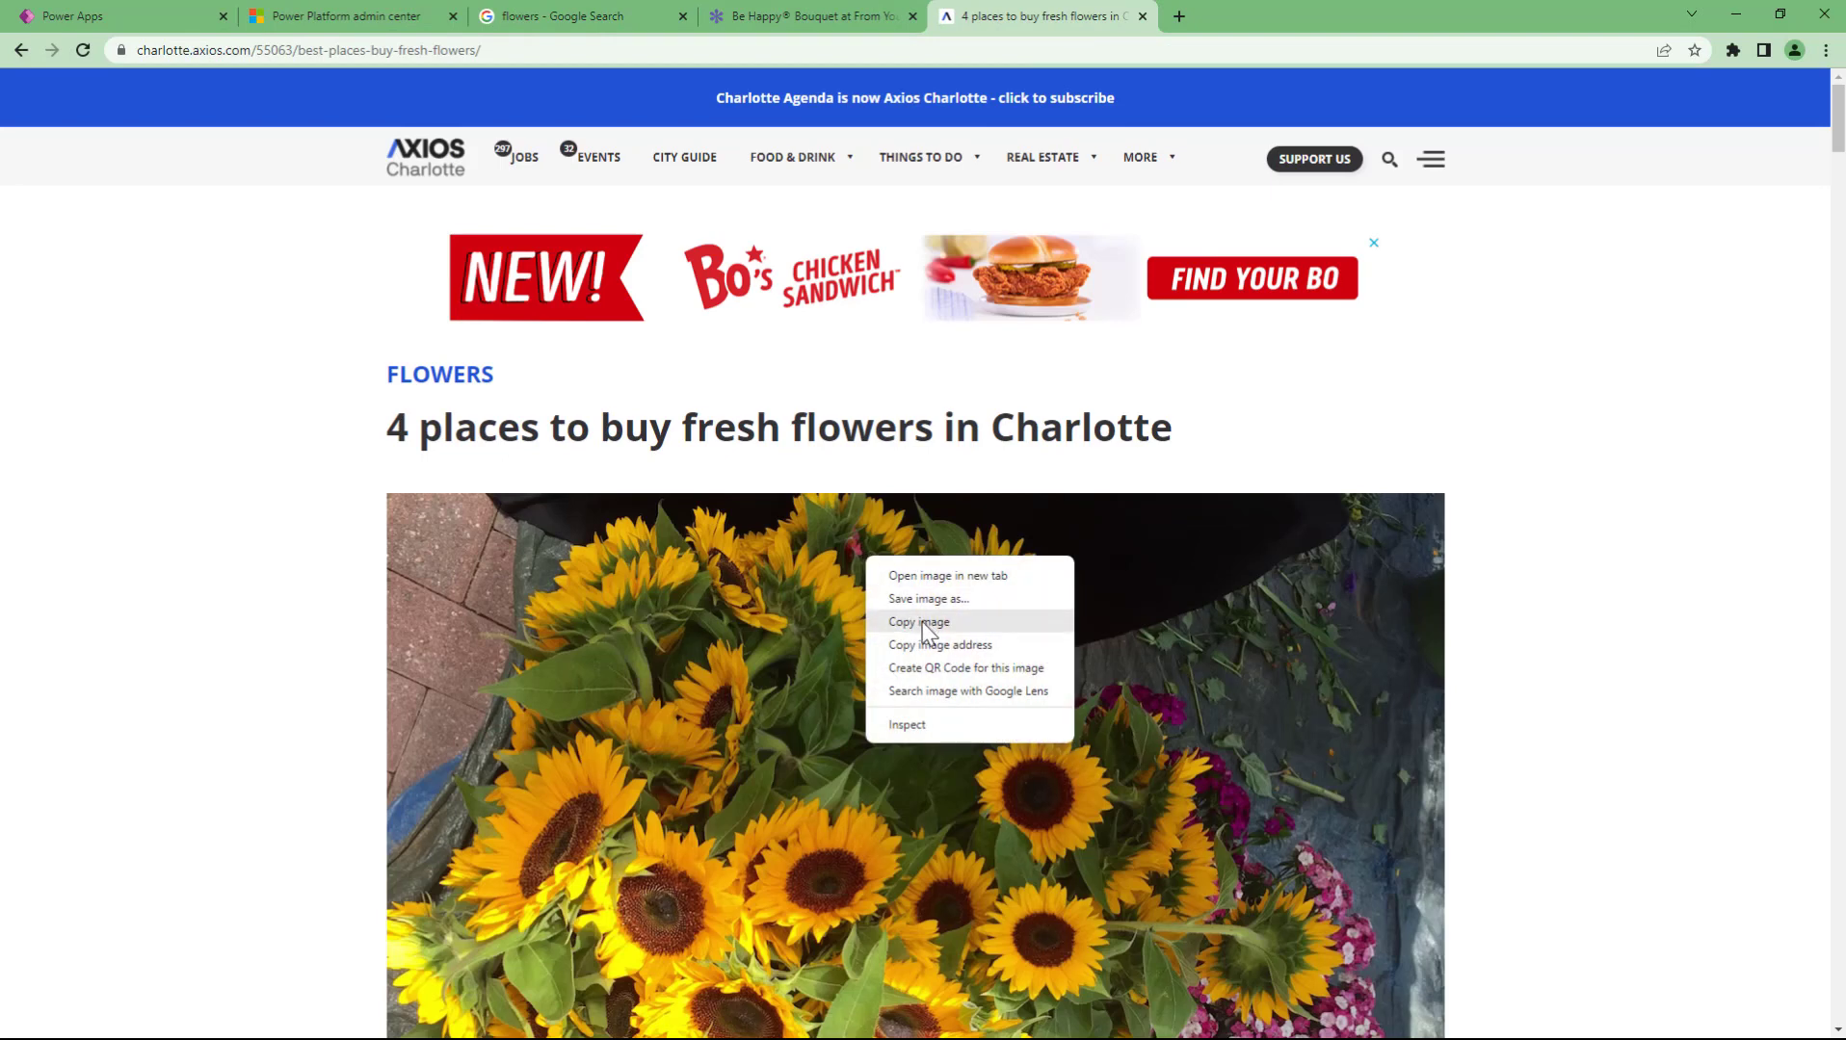
{"action": "left_click", "coordinate": [954, 645]}
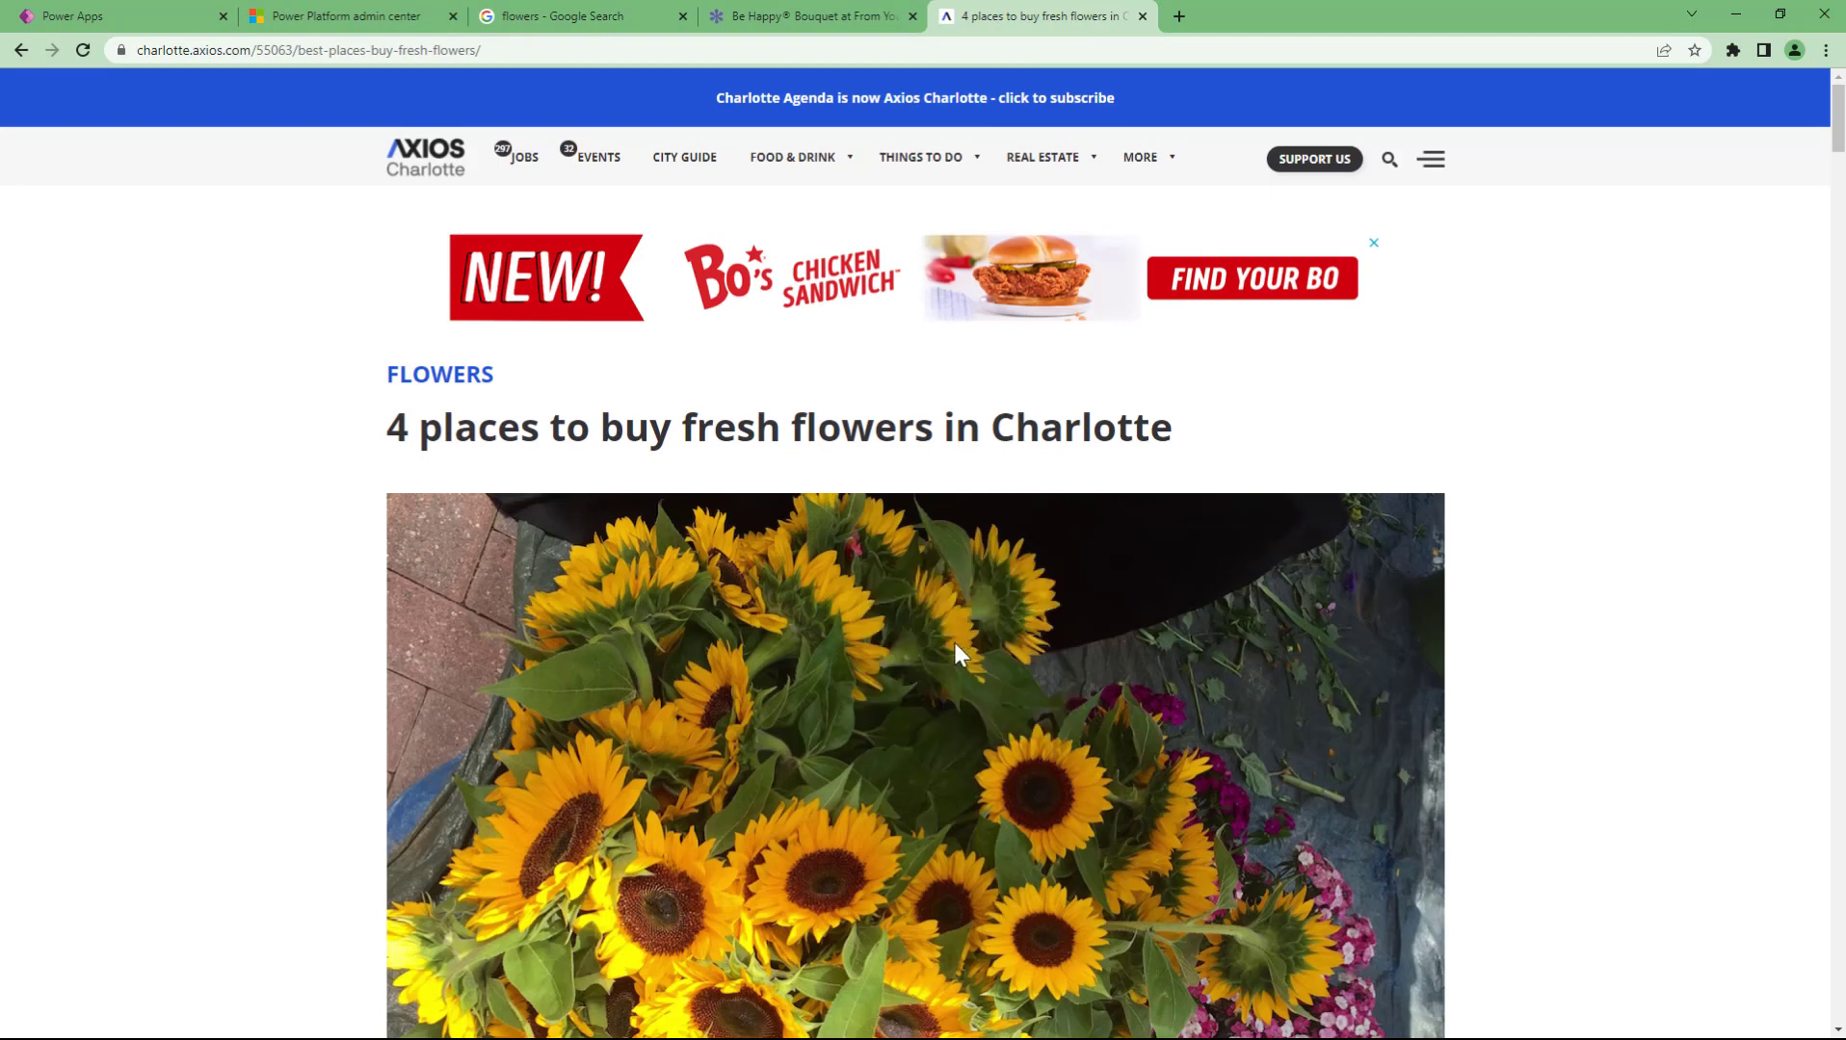
{"action": "left_click", "coordinate": [546, 44]}
{"action": "key", "text": "ctrl+v"}
{"action": "key", "text": "Return"}
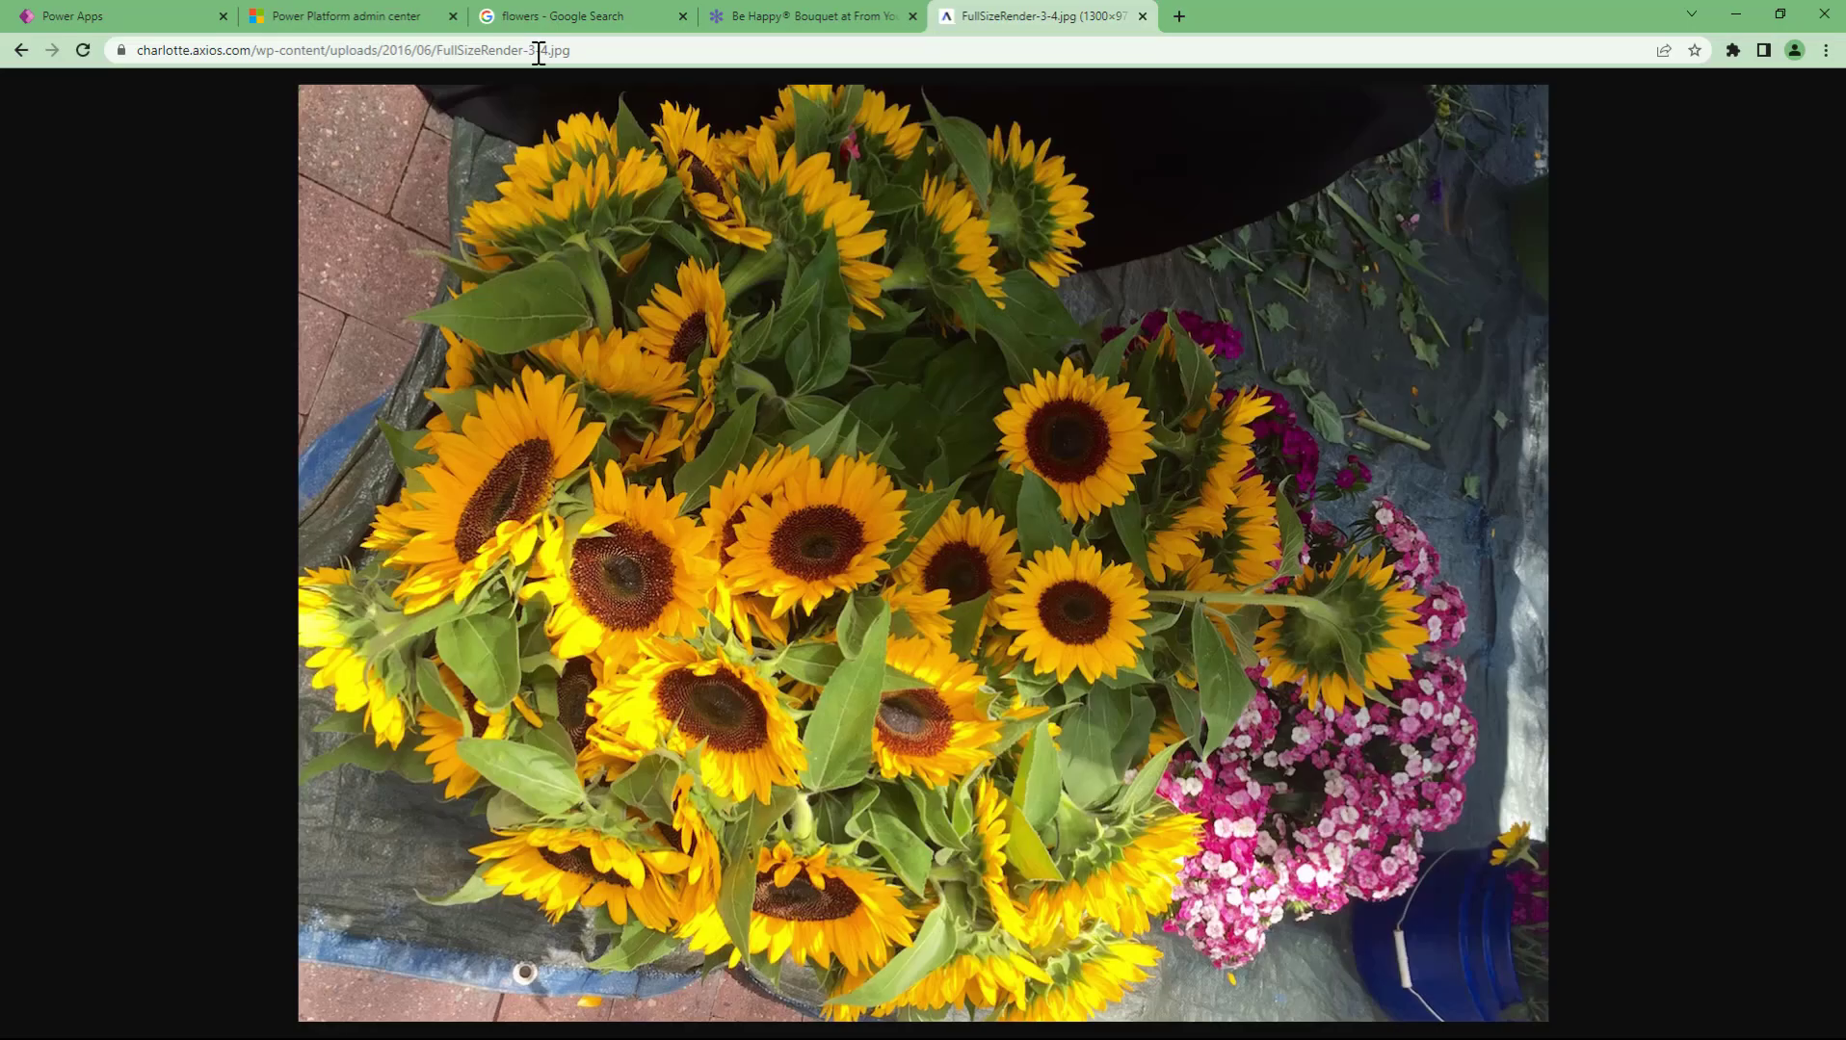
{"action": "left_click", "coordinate": [607, 57]}
{"action": "left_click", "coordinate": [67, 15]}
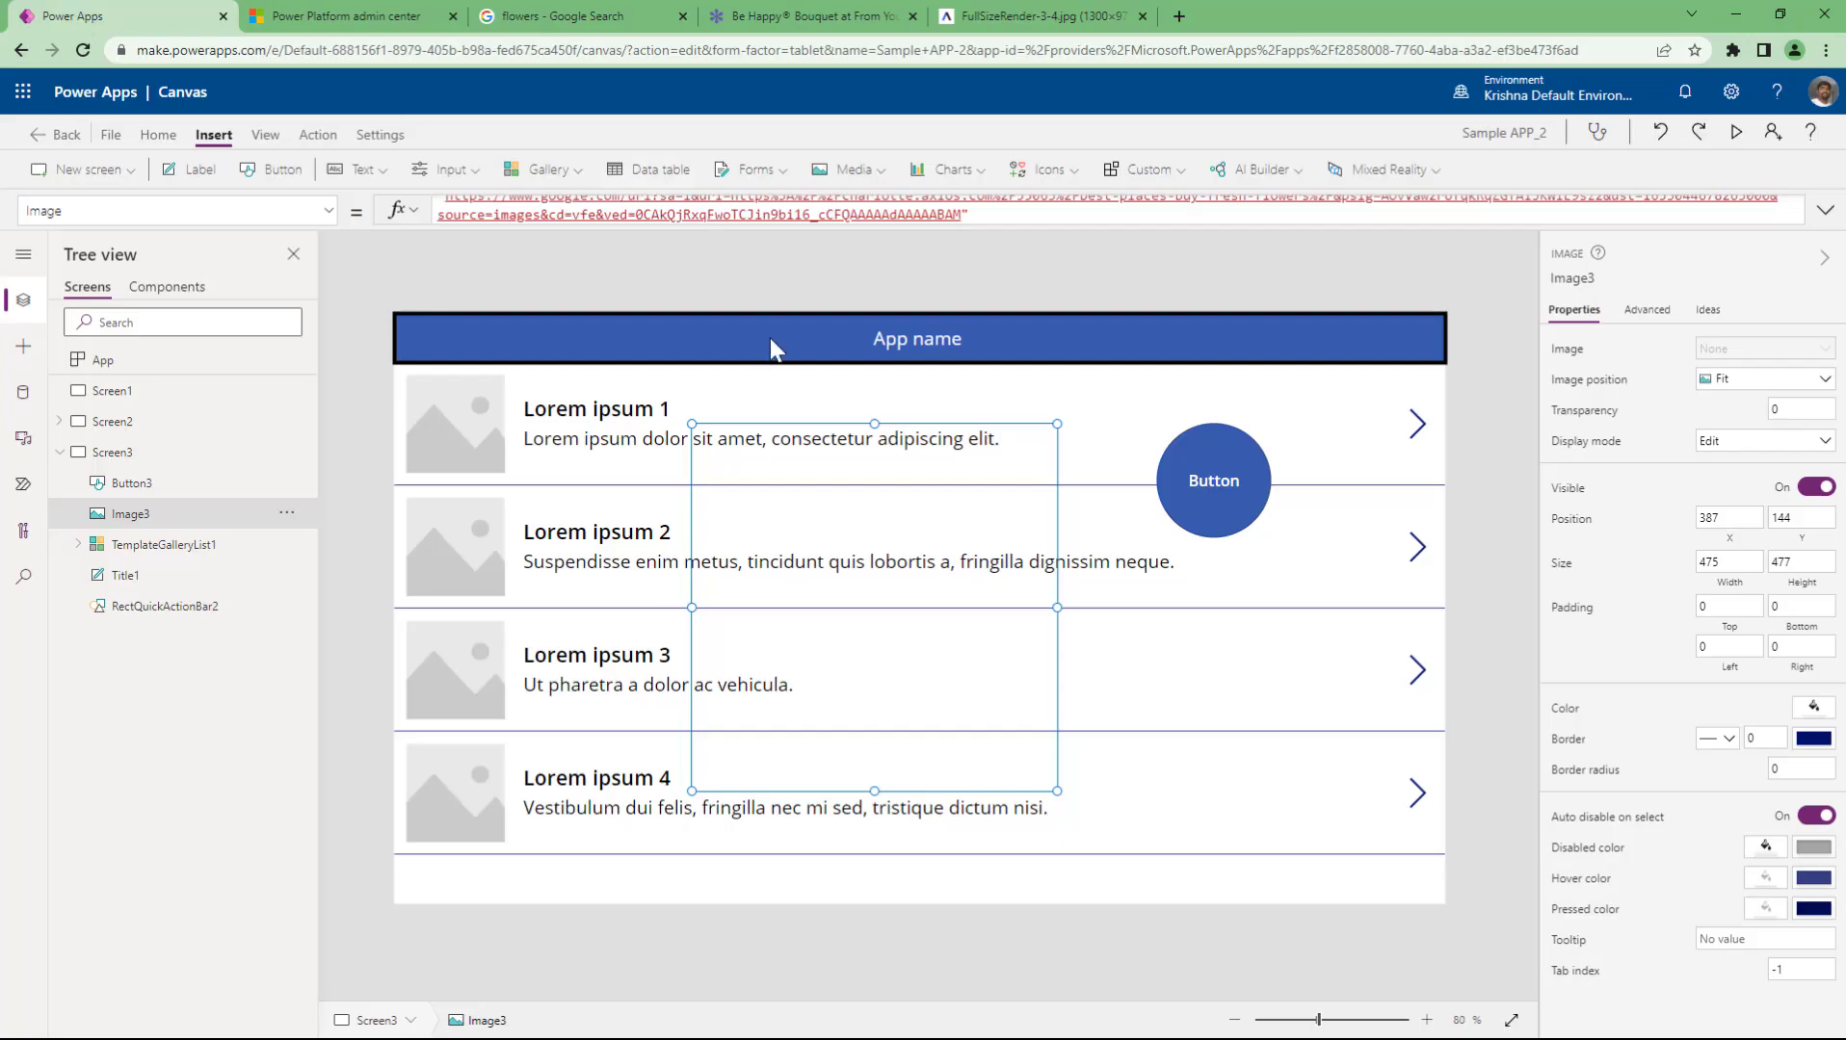
{"action": "left_click", "coordinate": [971, 214]}
{"action": "key", "text": "ctrl+a"}
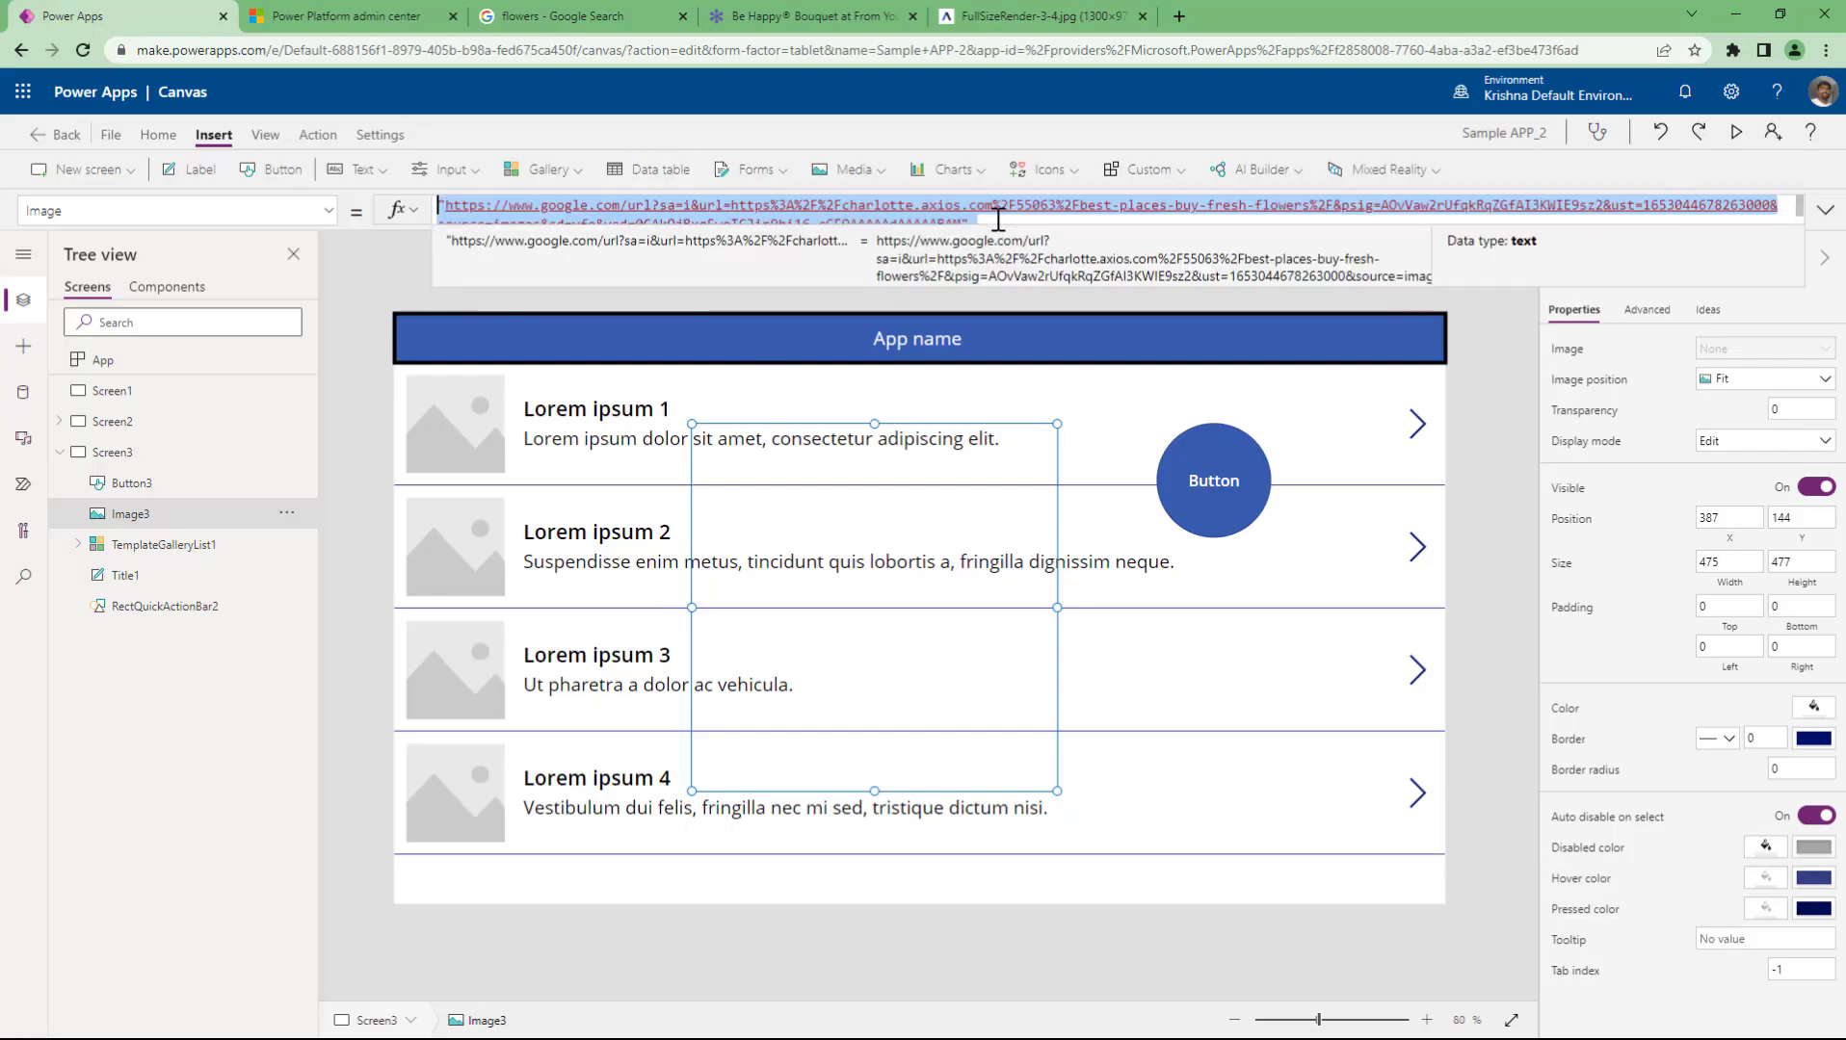
{"action": "key", "text": "ctrl+v"}
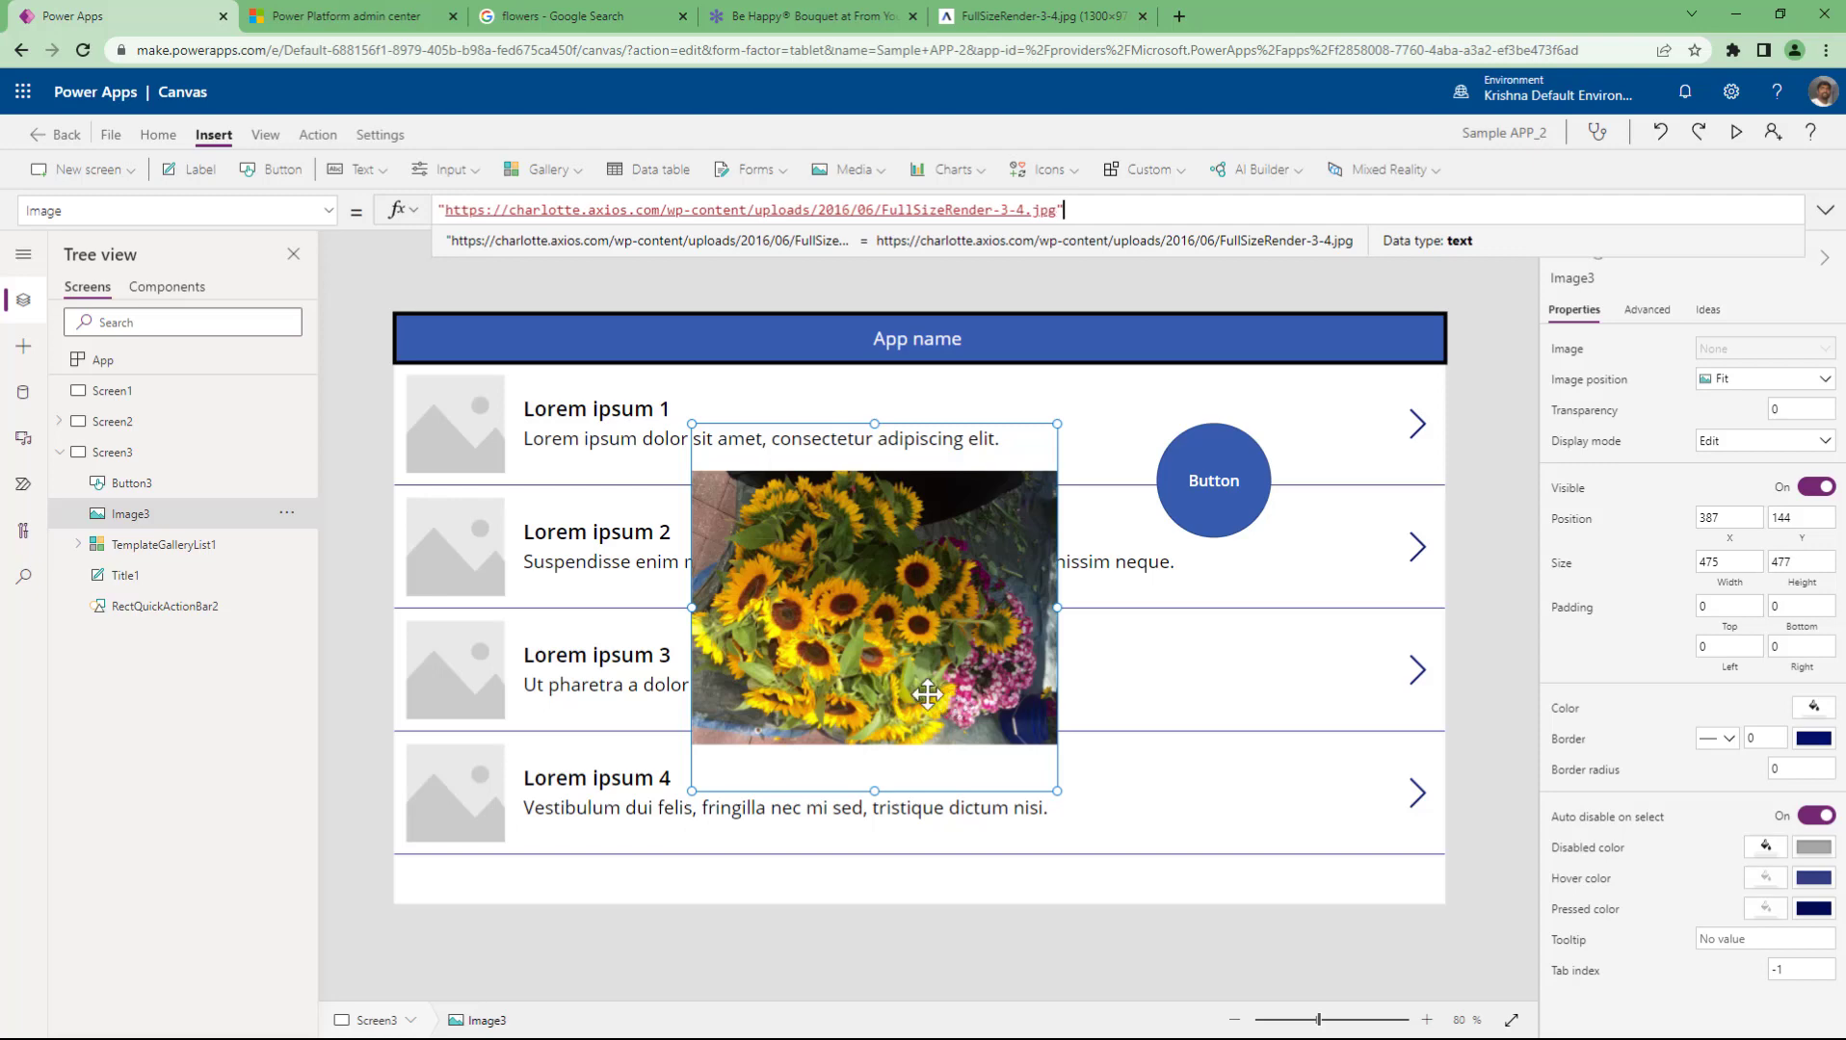
- Try the Stretch image position, settle on Fill, and enlarge the flower image to about 1198 by 704 at X 54, Y 64
{"action": "left_click", "coordinate": [1753, 383]}
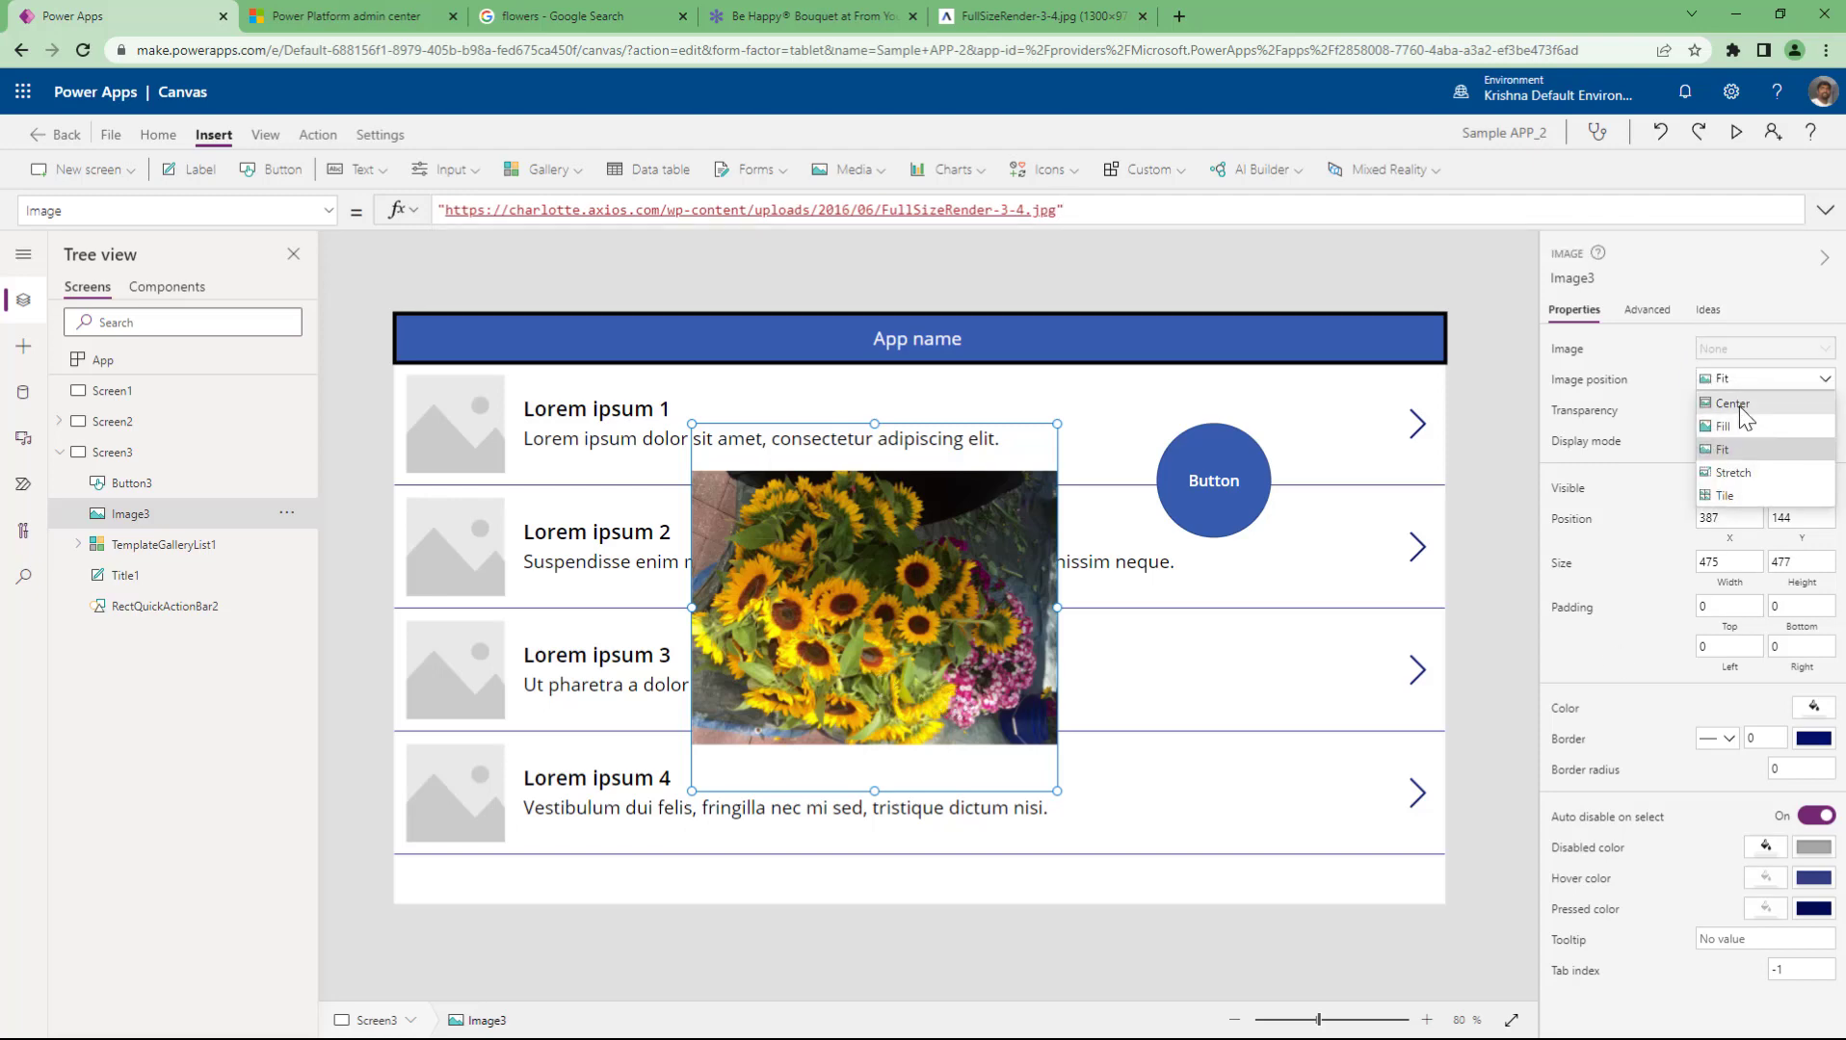
{"action": "left_click", "coordinate": [1730, 473]}
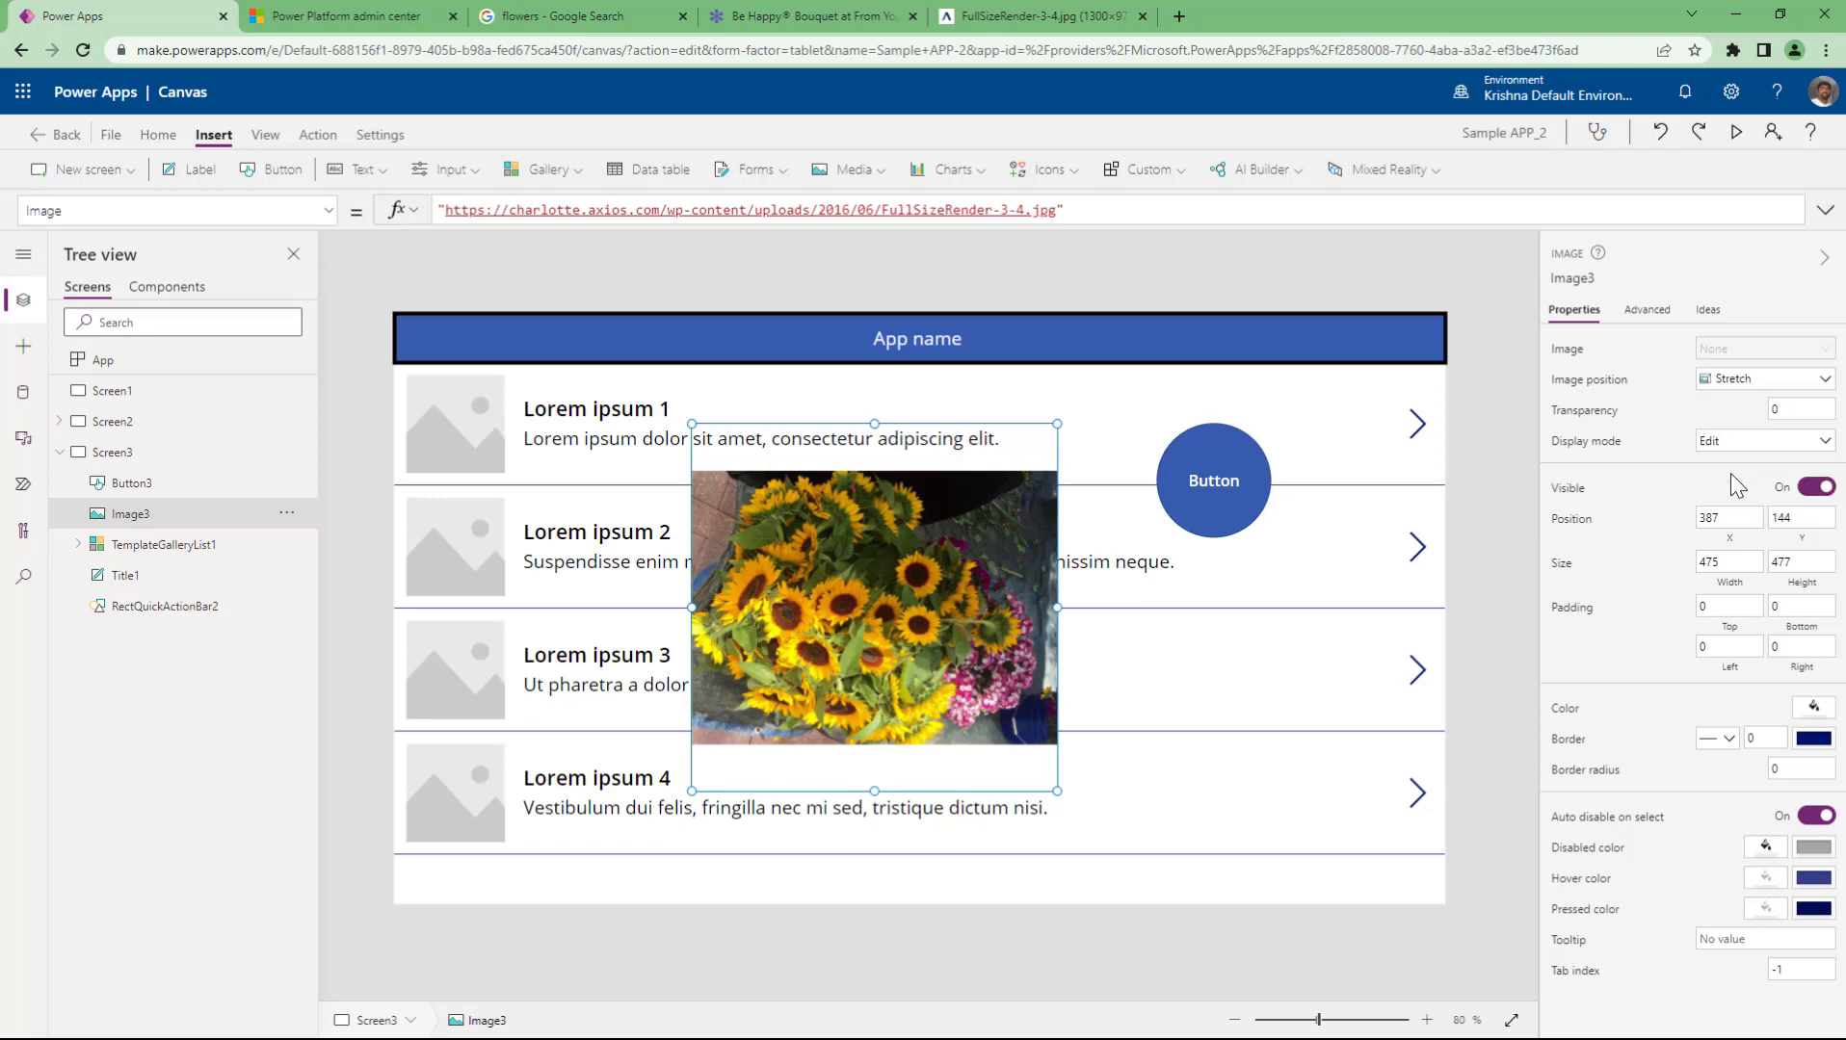
{"action": "left_click", "coordinate": [1732, 383]}
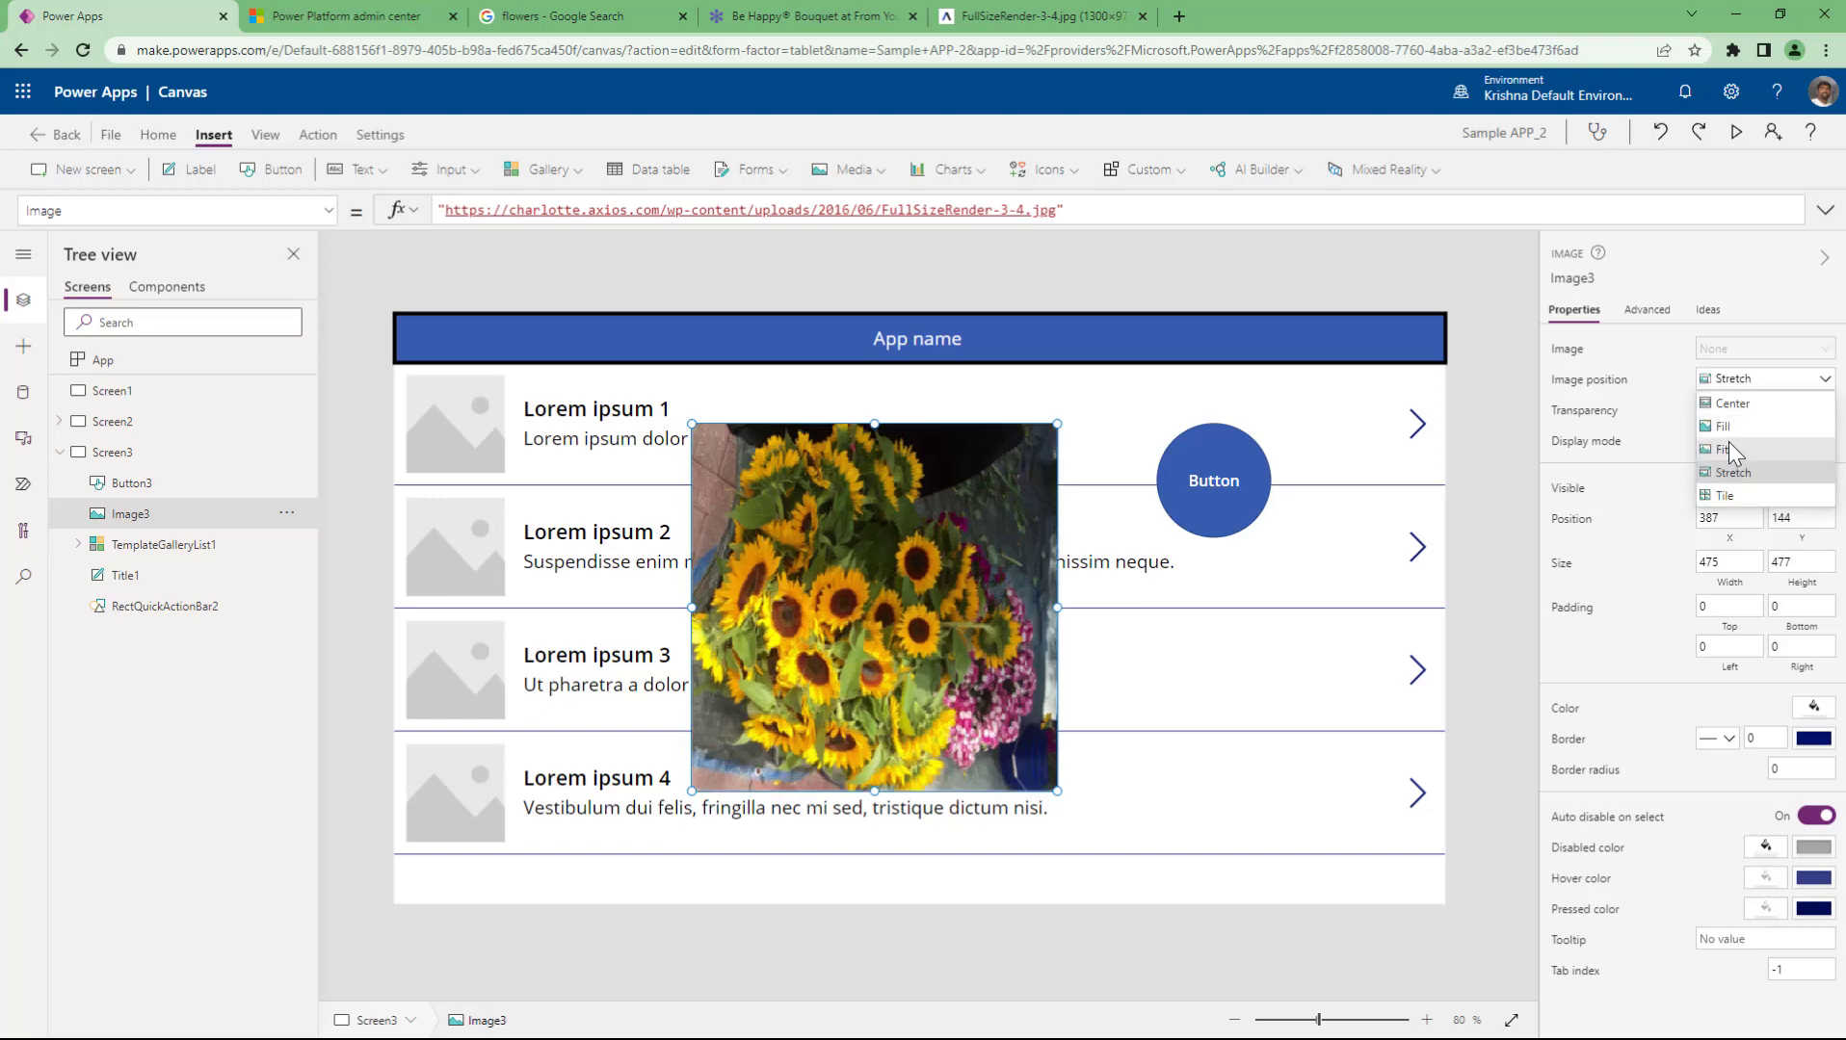
{"action": "left_click", "coordinate": [1727, 429]}
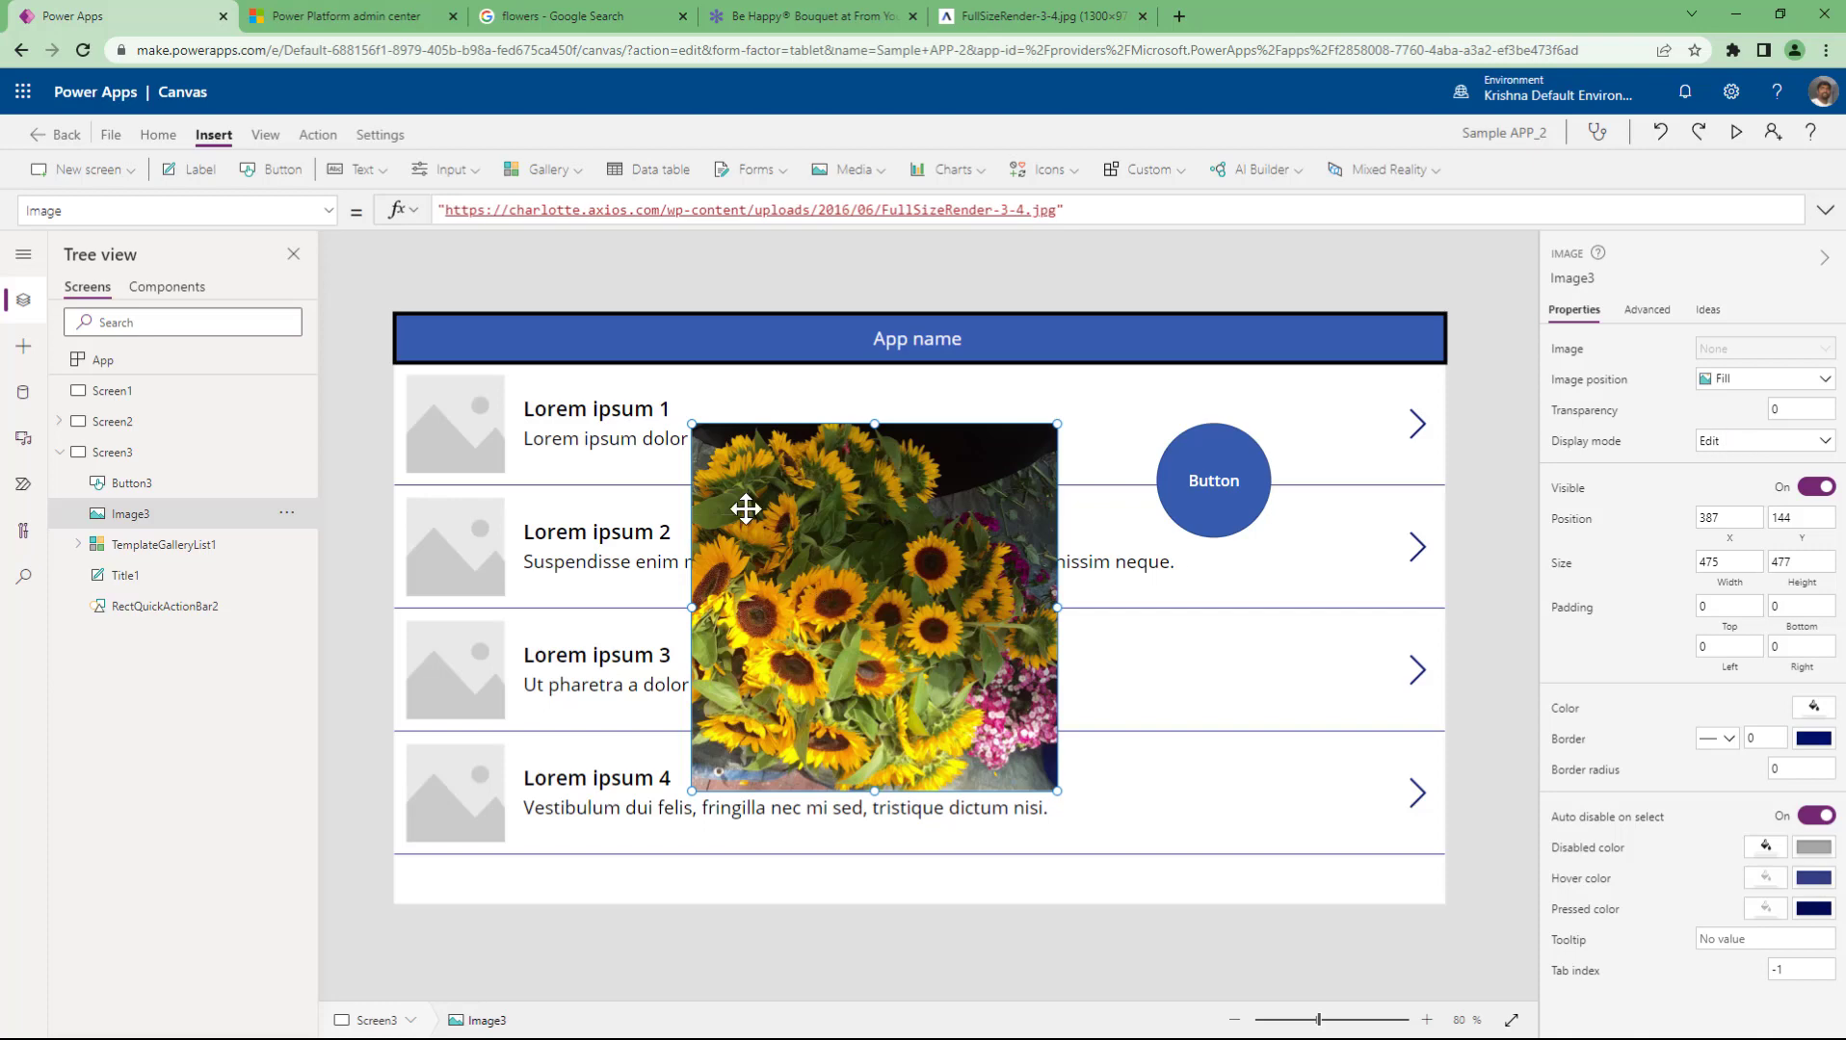
{"action": "left_click_drag", "start_coordinate": [688, 420], "coordinate": [436, 355]}
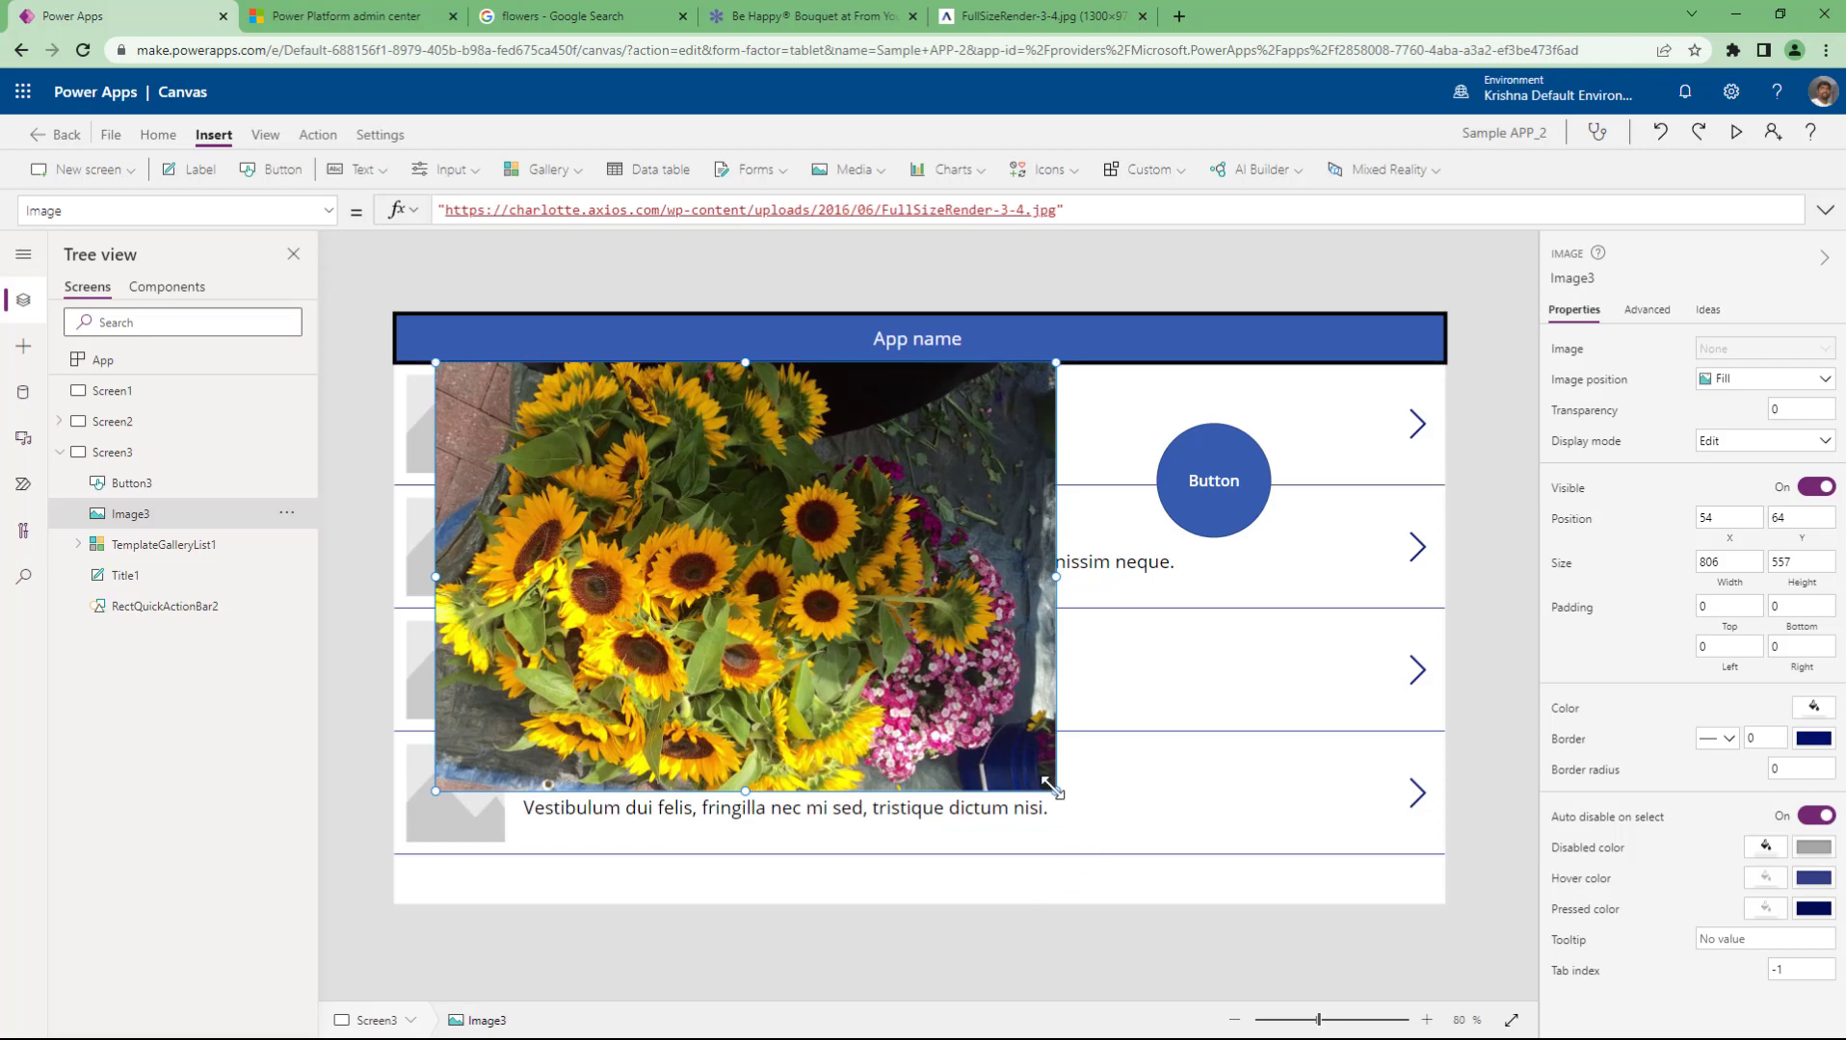
{"action": "left_click_drag", "start_coordinate": [1052, 788], "coordinate": [1354, 902]}
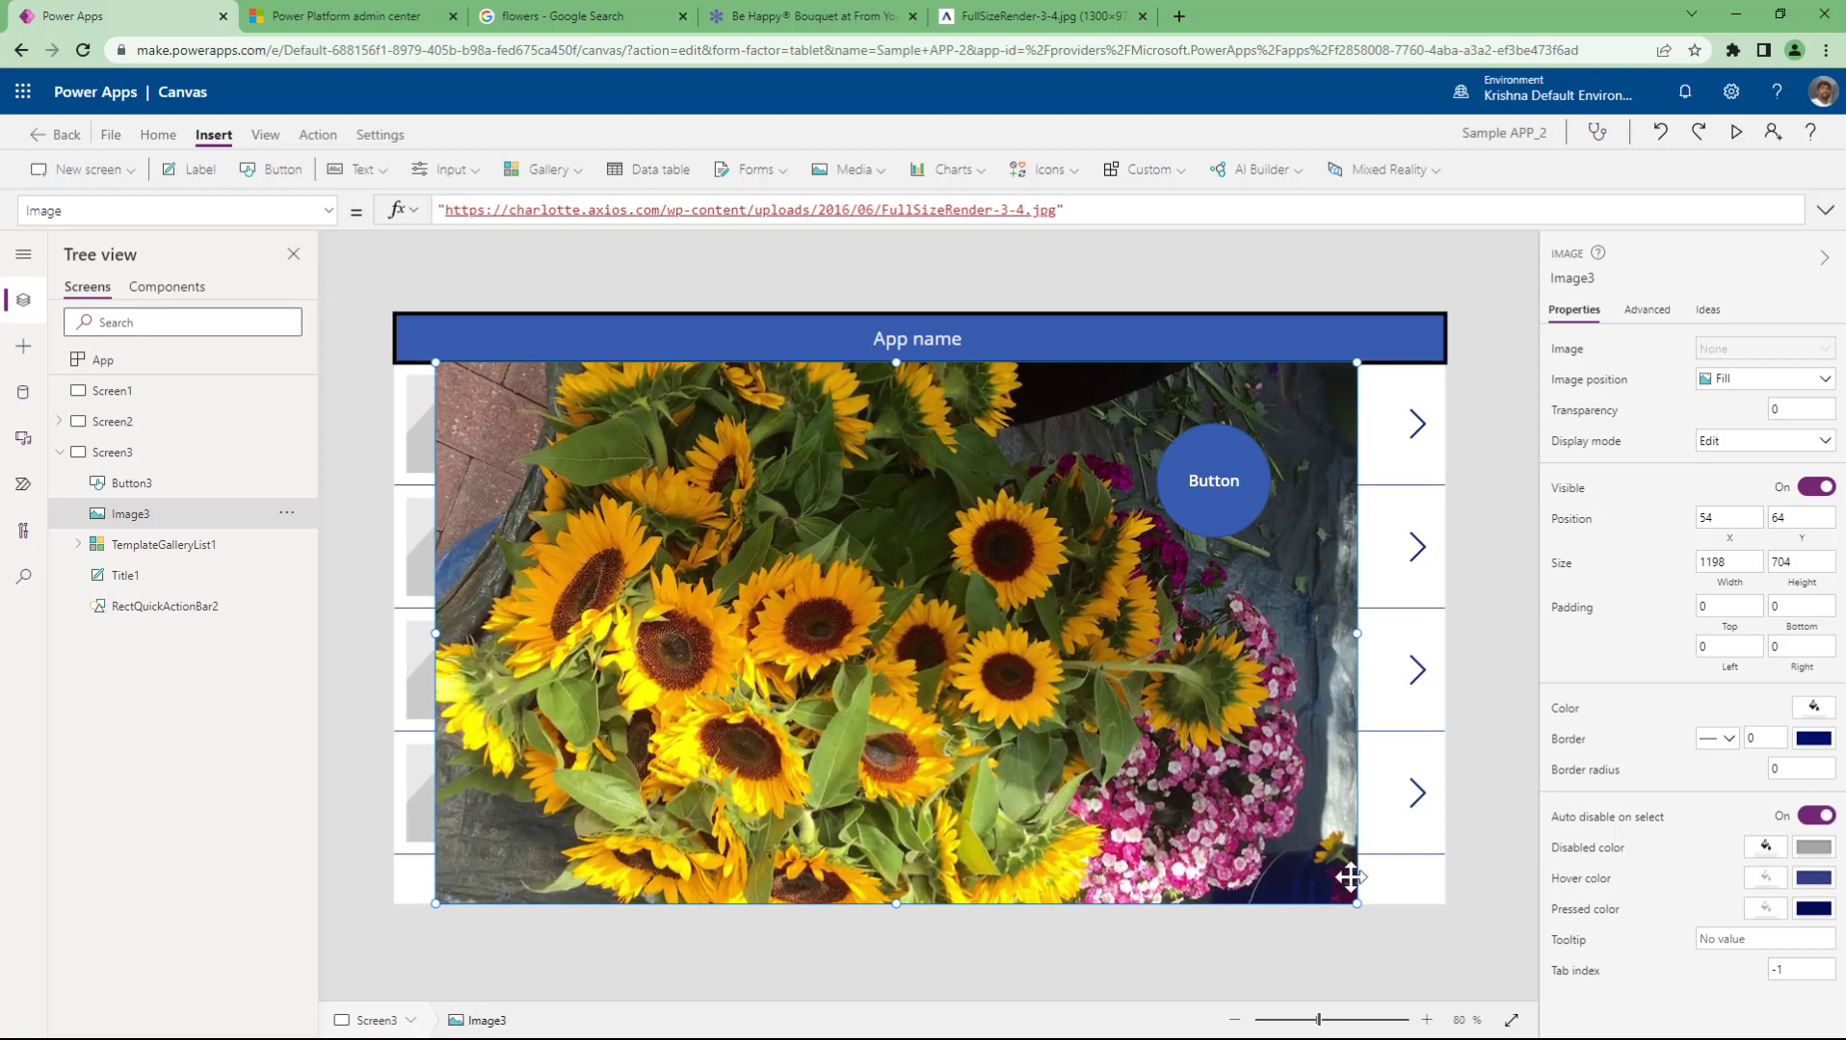
- Insert a video control on Screen3 and select its SampleVideo Media formula
{"action": "left_click", "coordinate": [867, 166]}
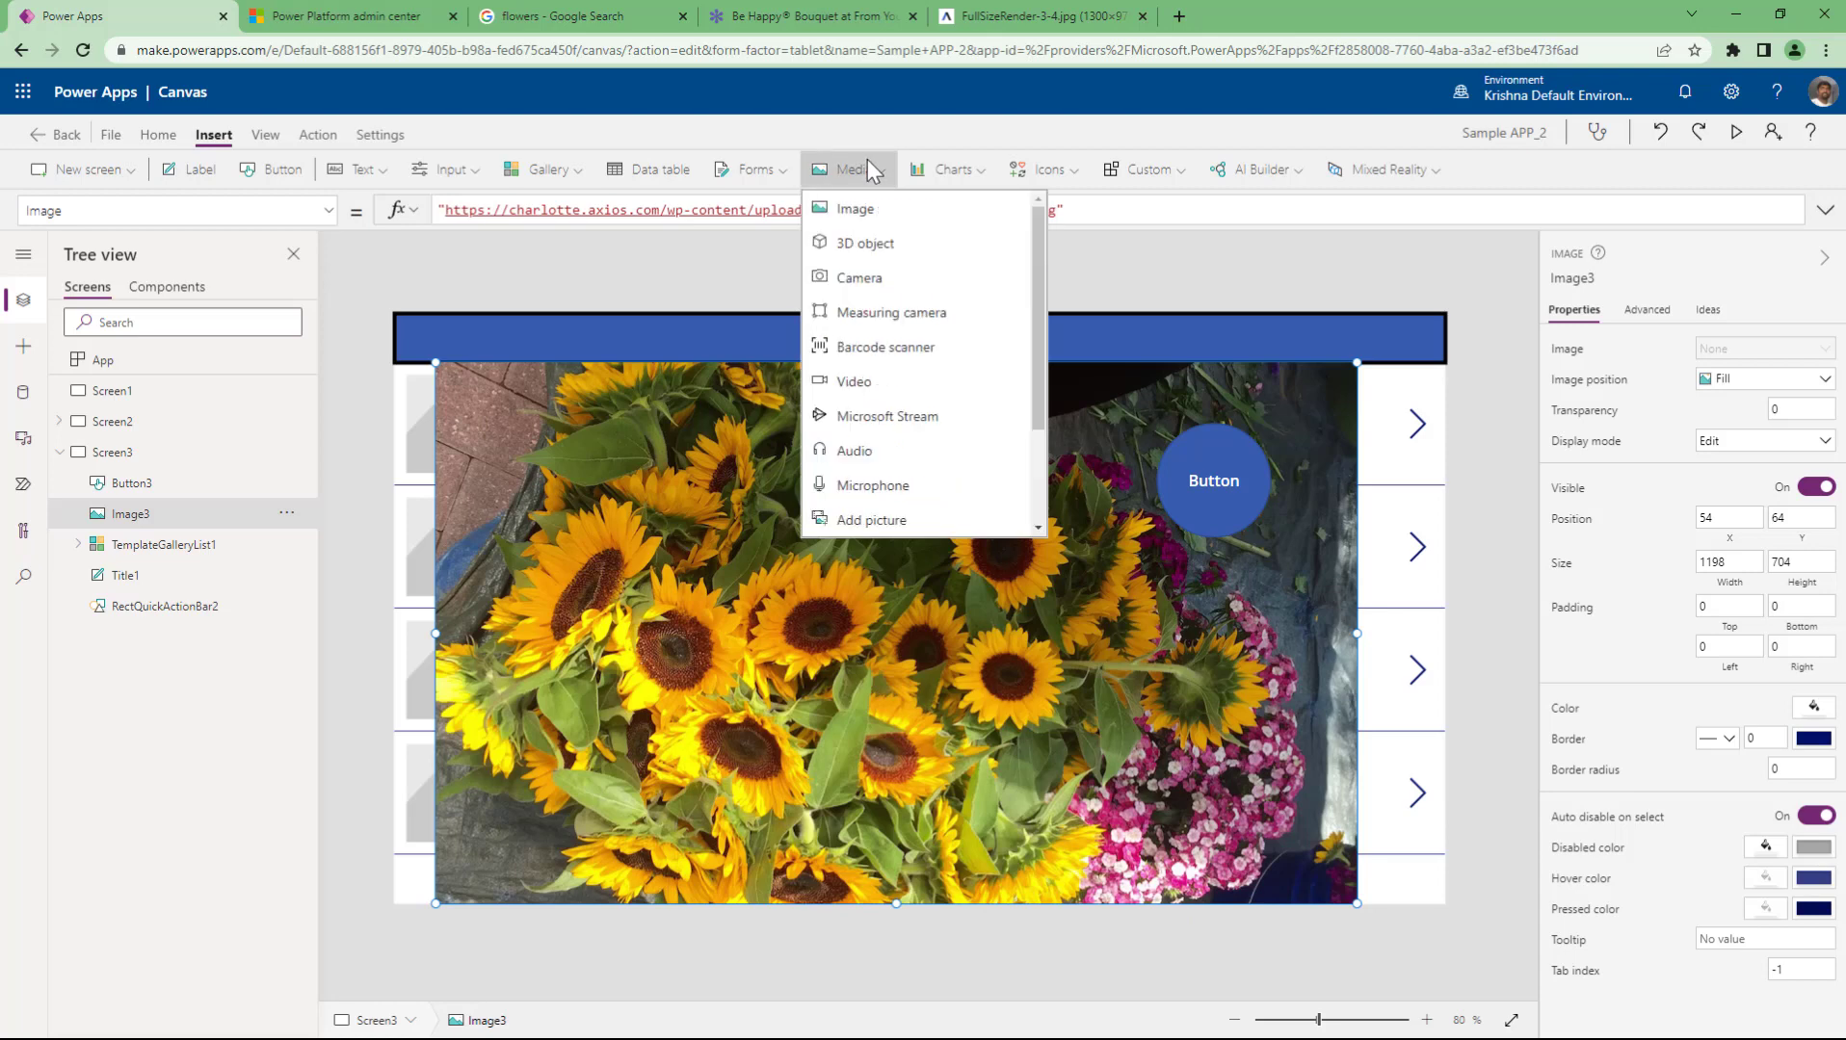
{"action": "scroll", "coordinate": [912, 434], "scroll_direction": "down", "scroll_amount": 2}
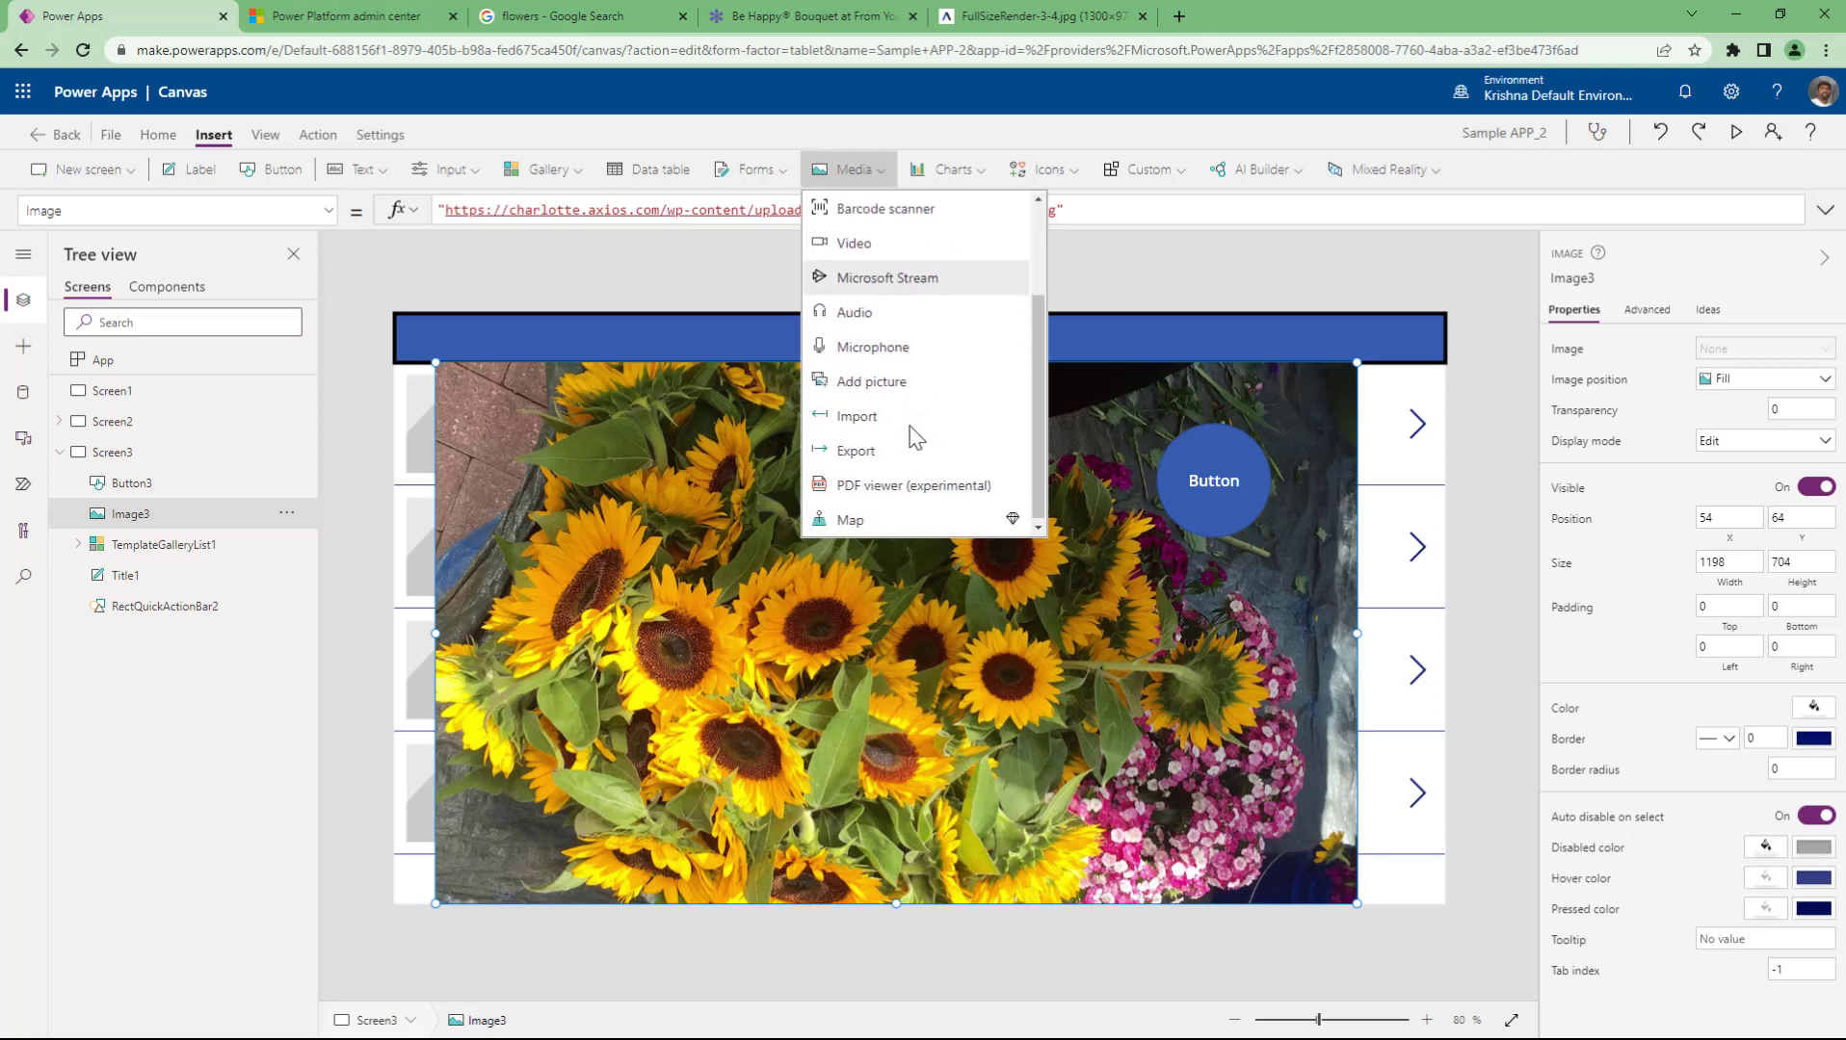
{"action": "left_click", "coordinate": [868, 246]}
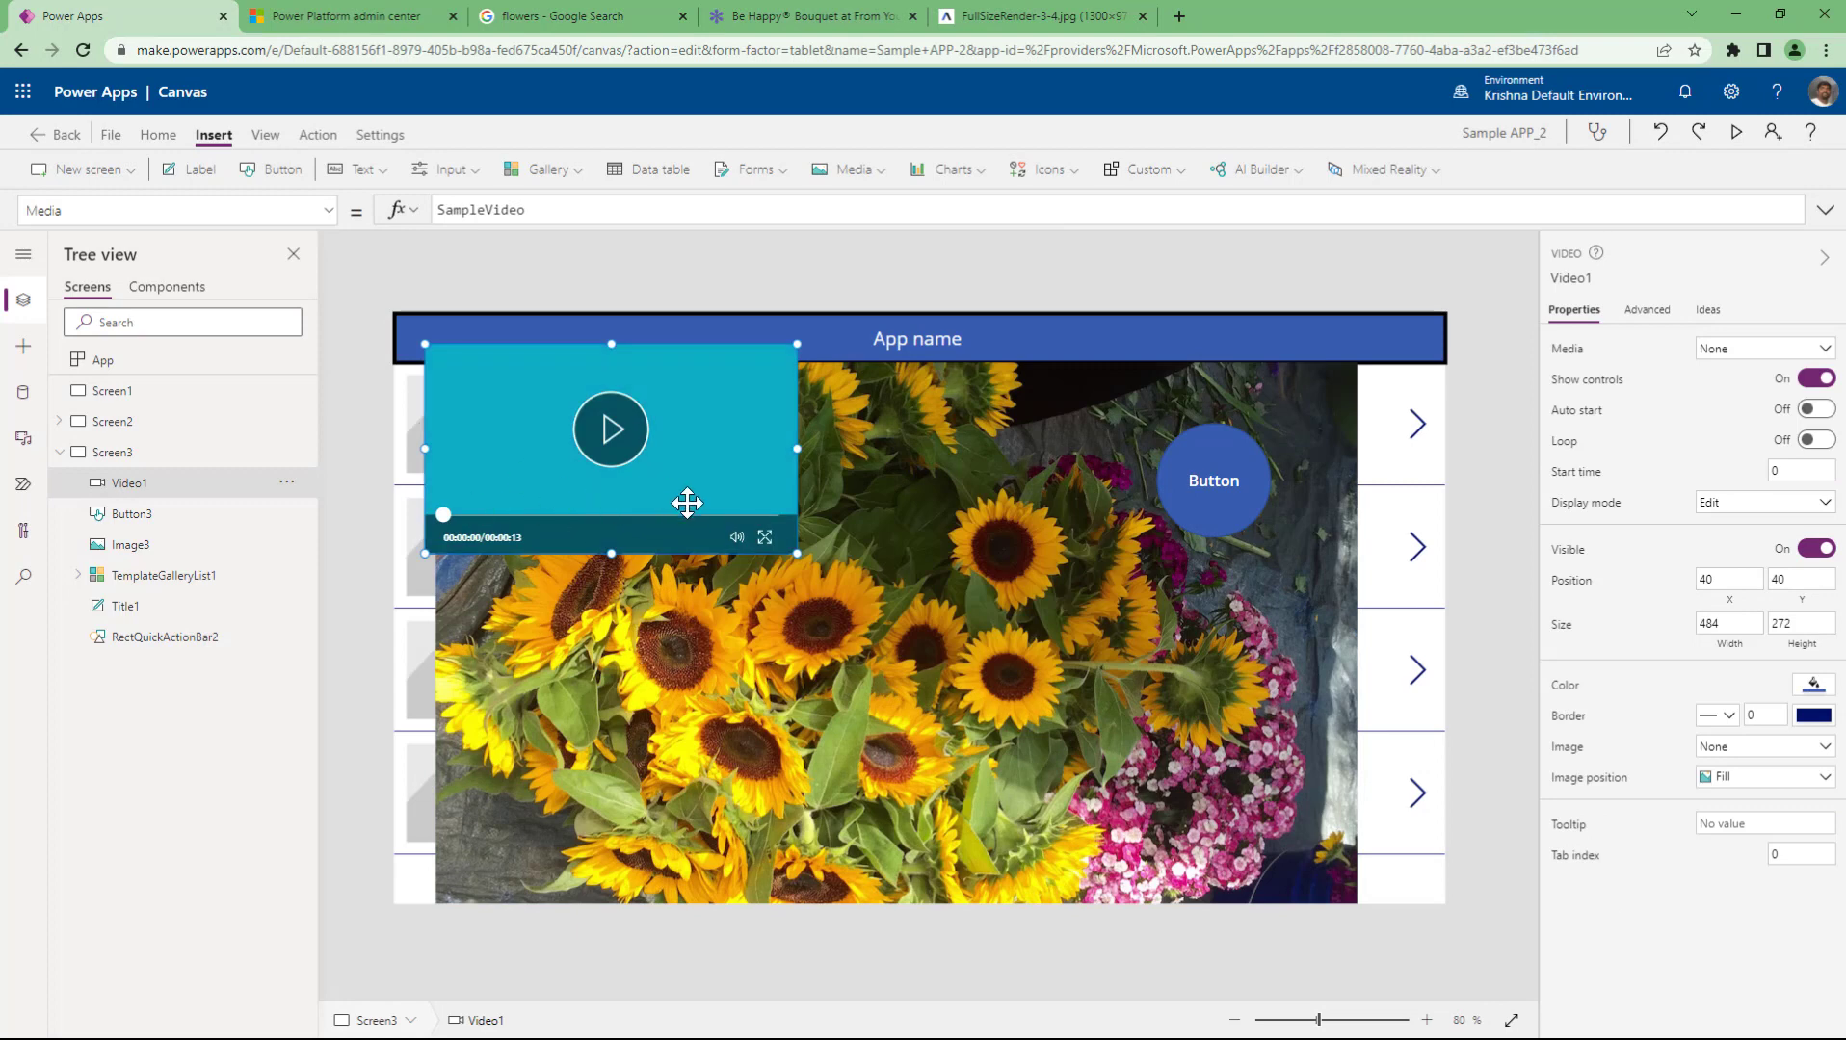
{"action": "left_click_drag", "start_coordinate": [574, 213], "coordinate": [329, 211]}
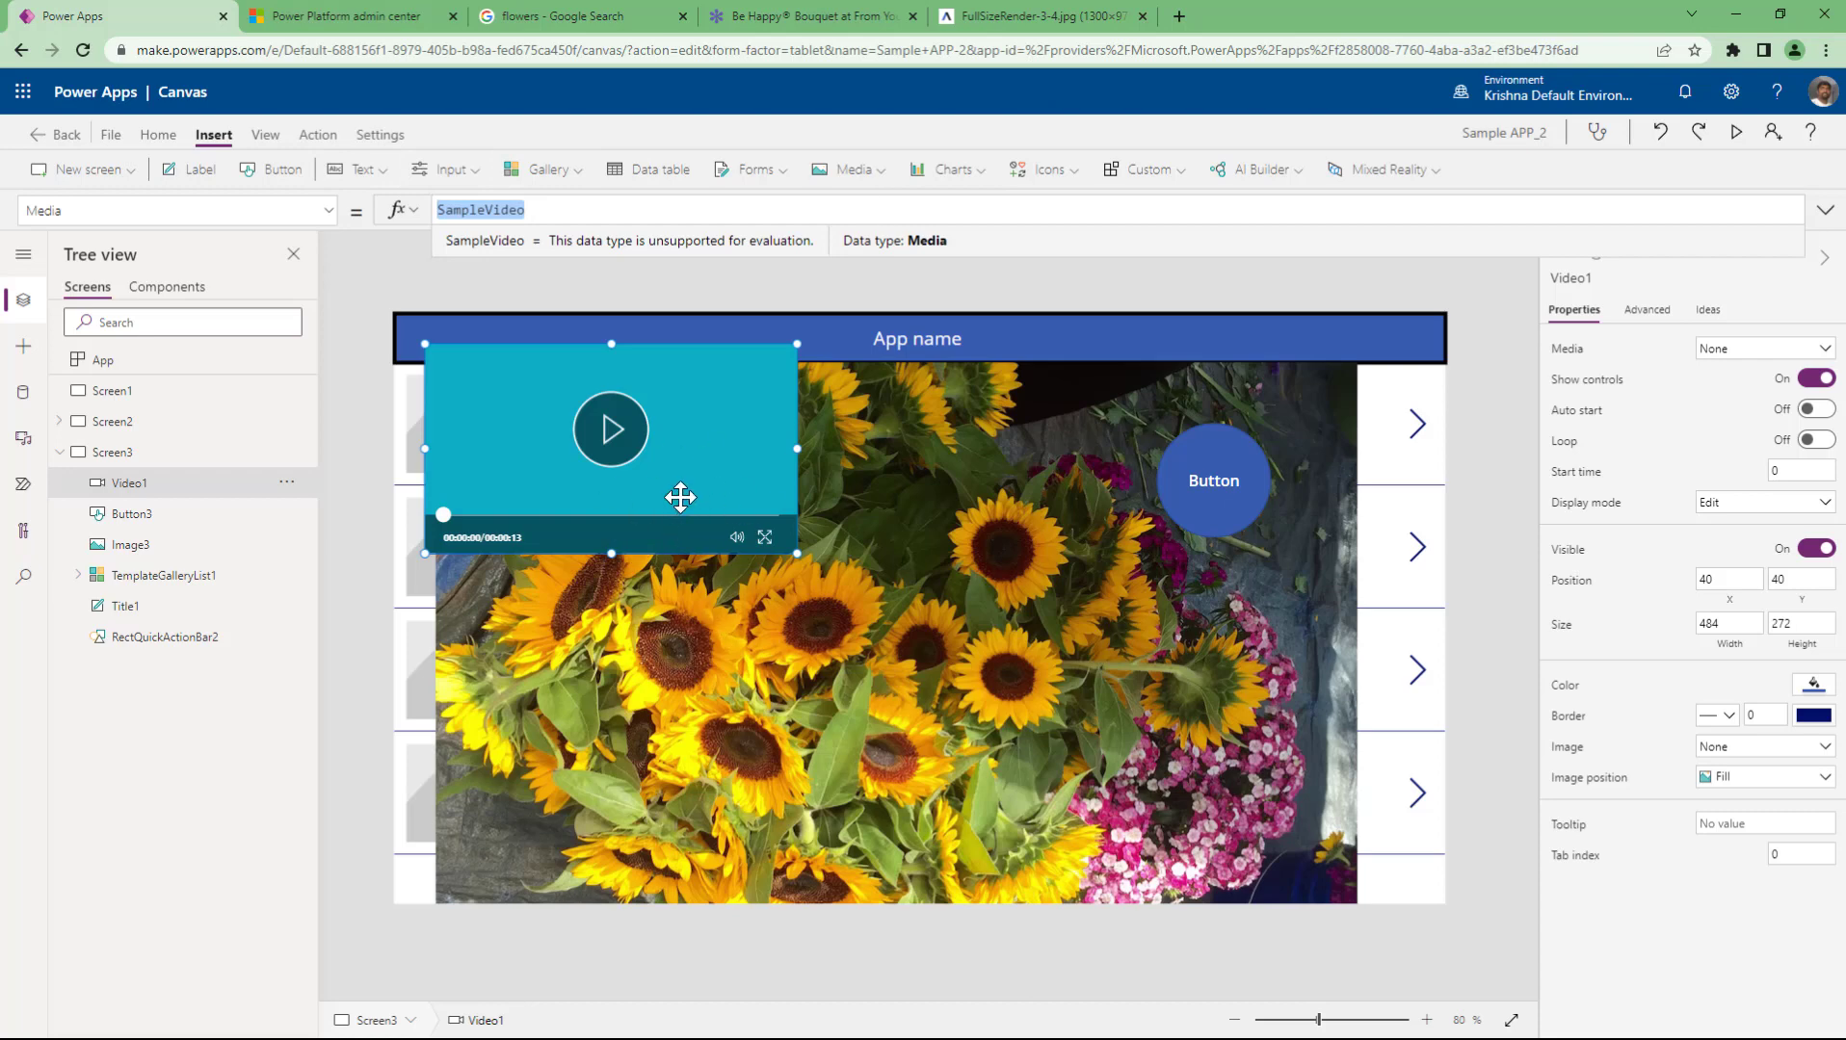
- Review the insertable media controls, the upload area for the app's media files, and the available chart types
{"action": "left_click", "coordinate": [879, 173]}
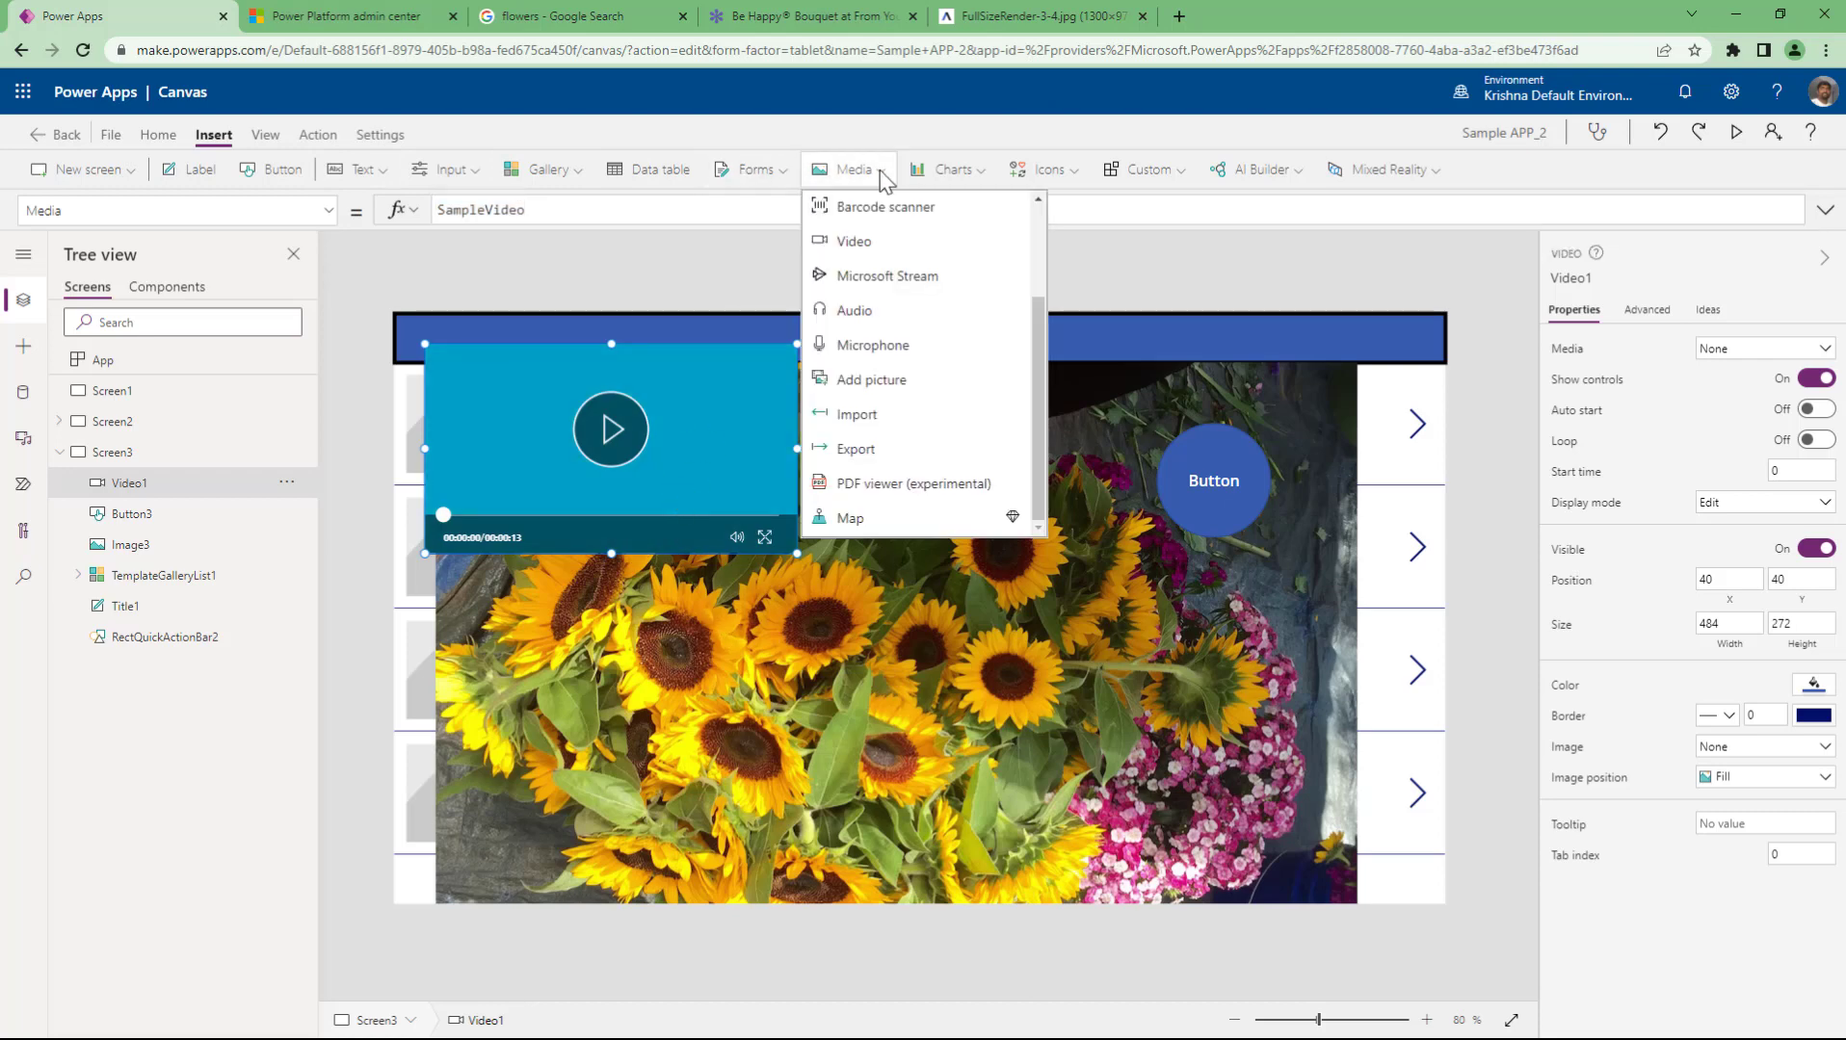
{"action": "scroll", "coordinate": [914, 235], "scroll_direction": "up", "scroll_amount": 2}
{"action": "scroll", "coordinate": [920, 424], "scroll_direction": "down", "scroll_amount": 2}
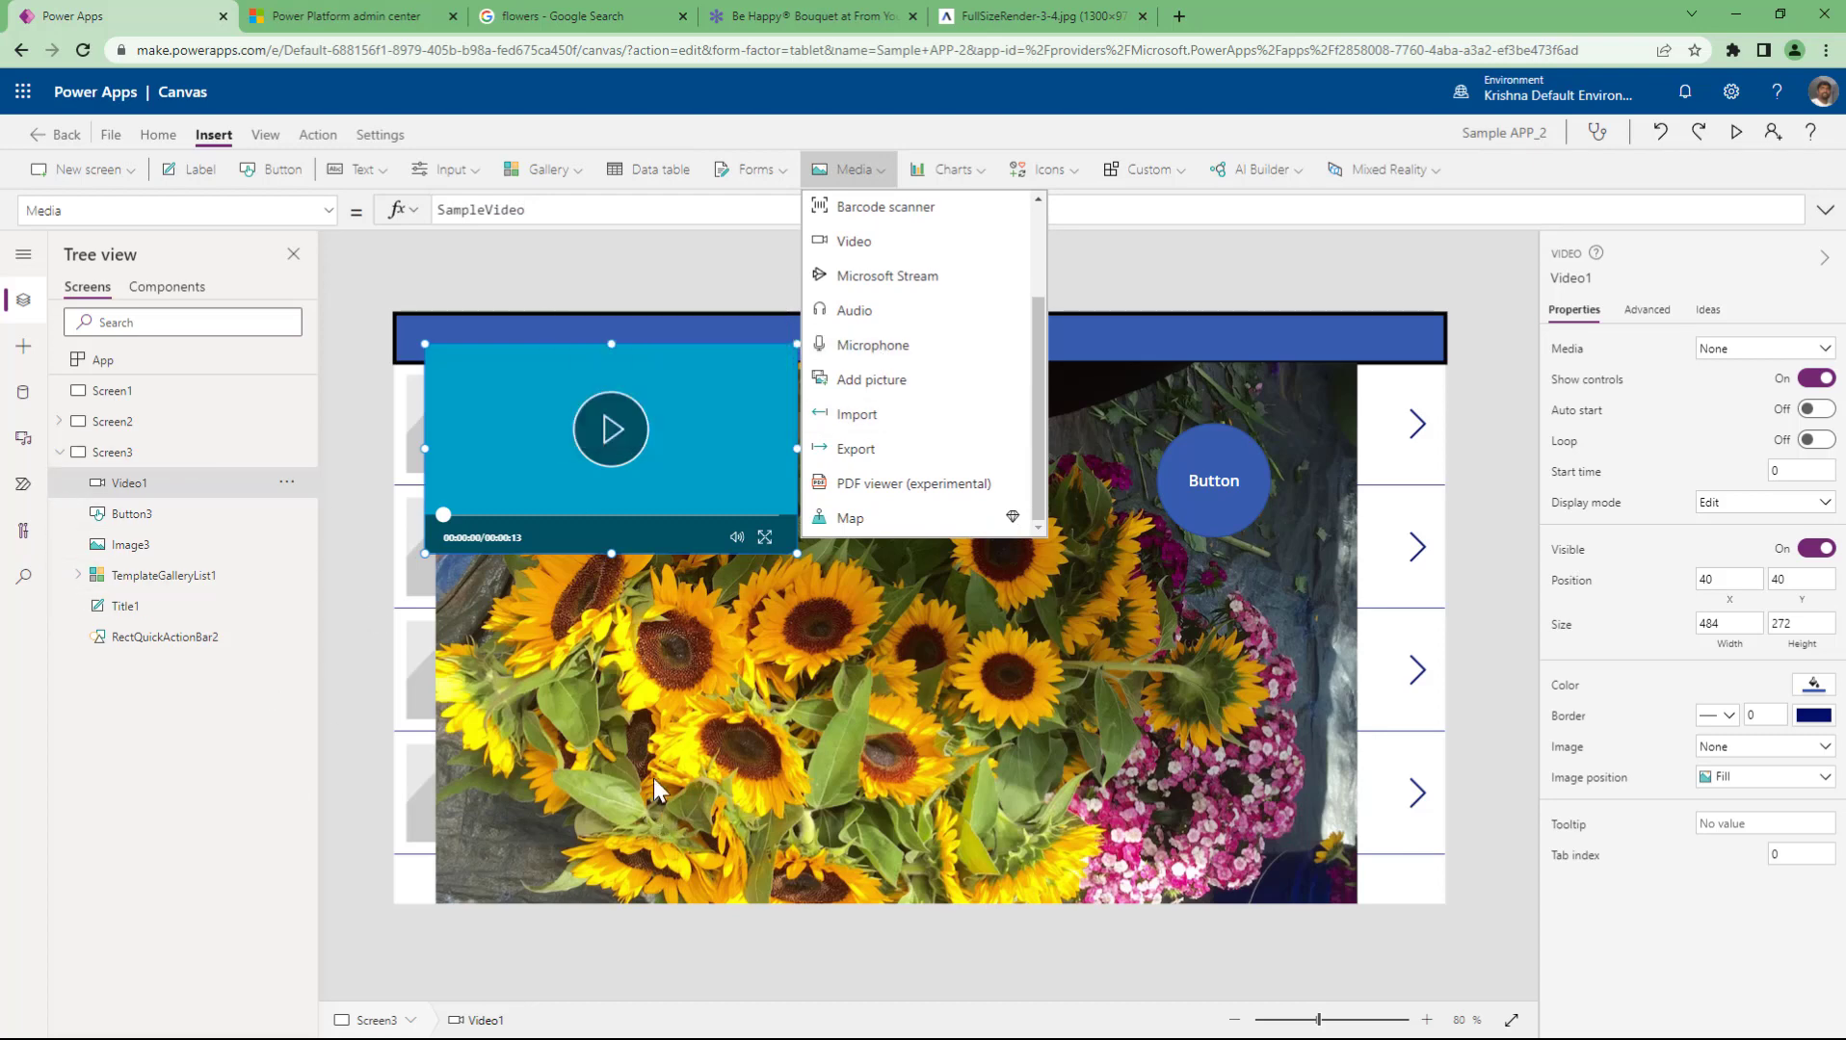
{"action": "left_click", "coordinate": [24, 441]}
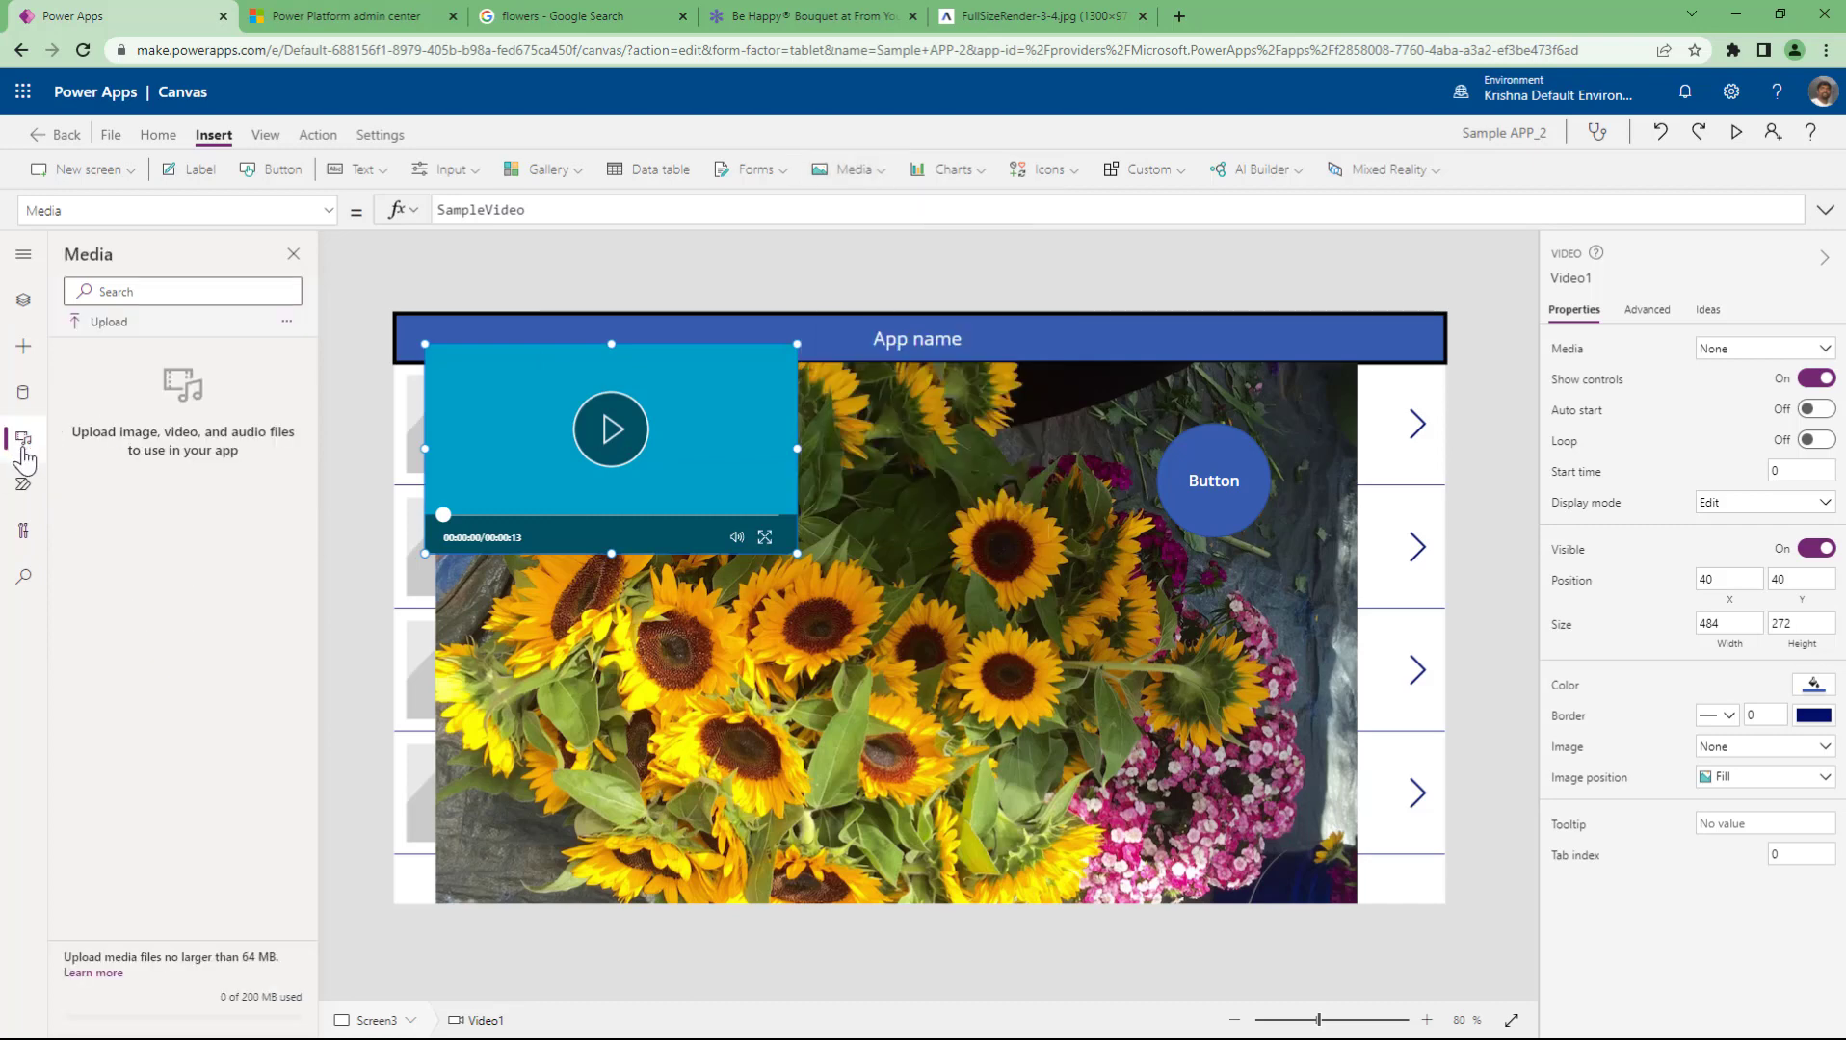
{"action": "left_click", "coordinate": [24, 303]}
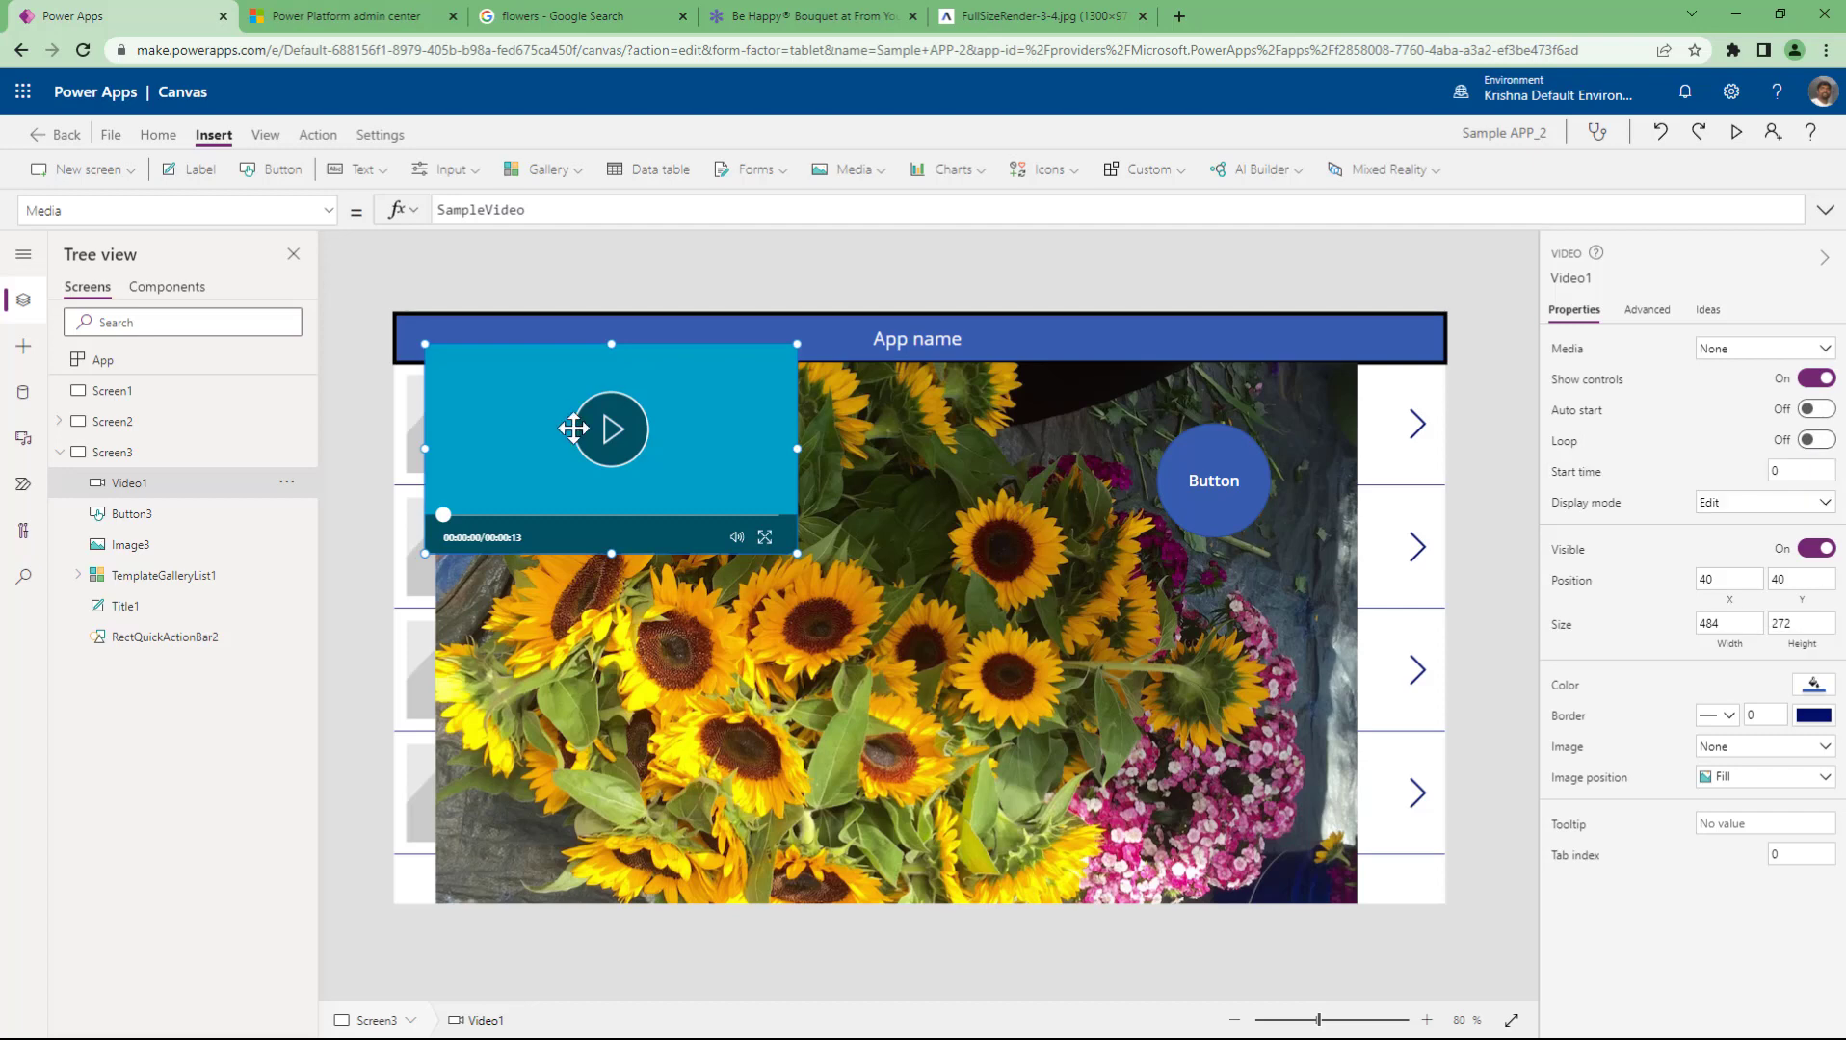
{"action": "left_click", "coordinate": [954, 171]}
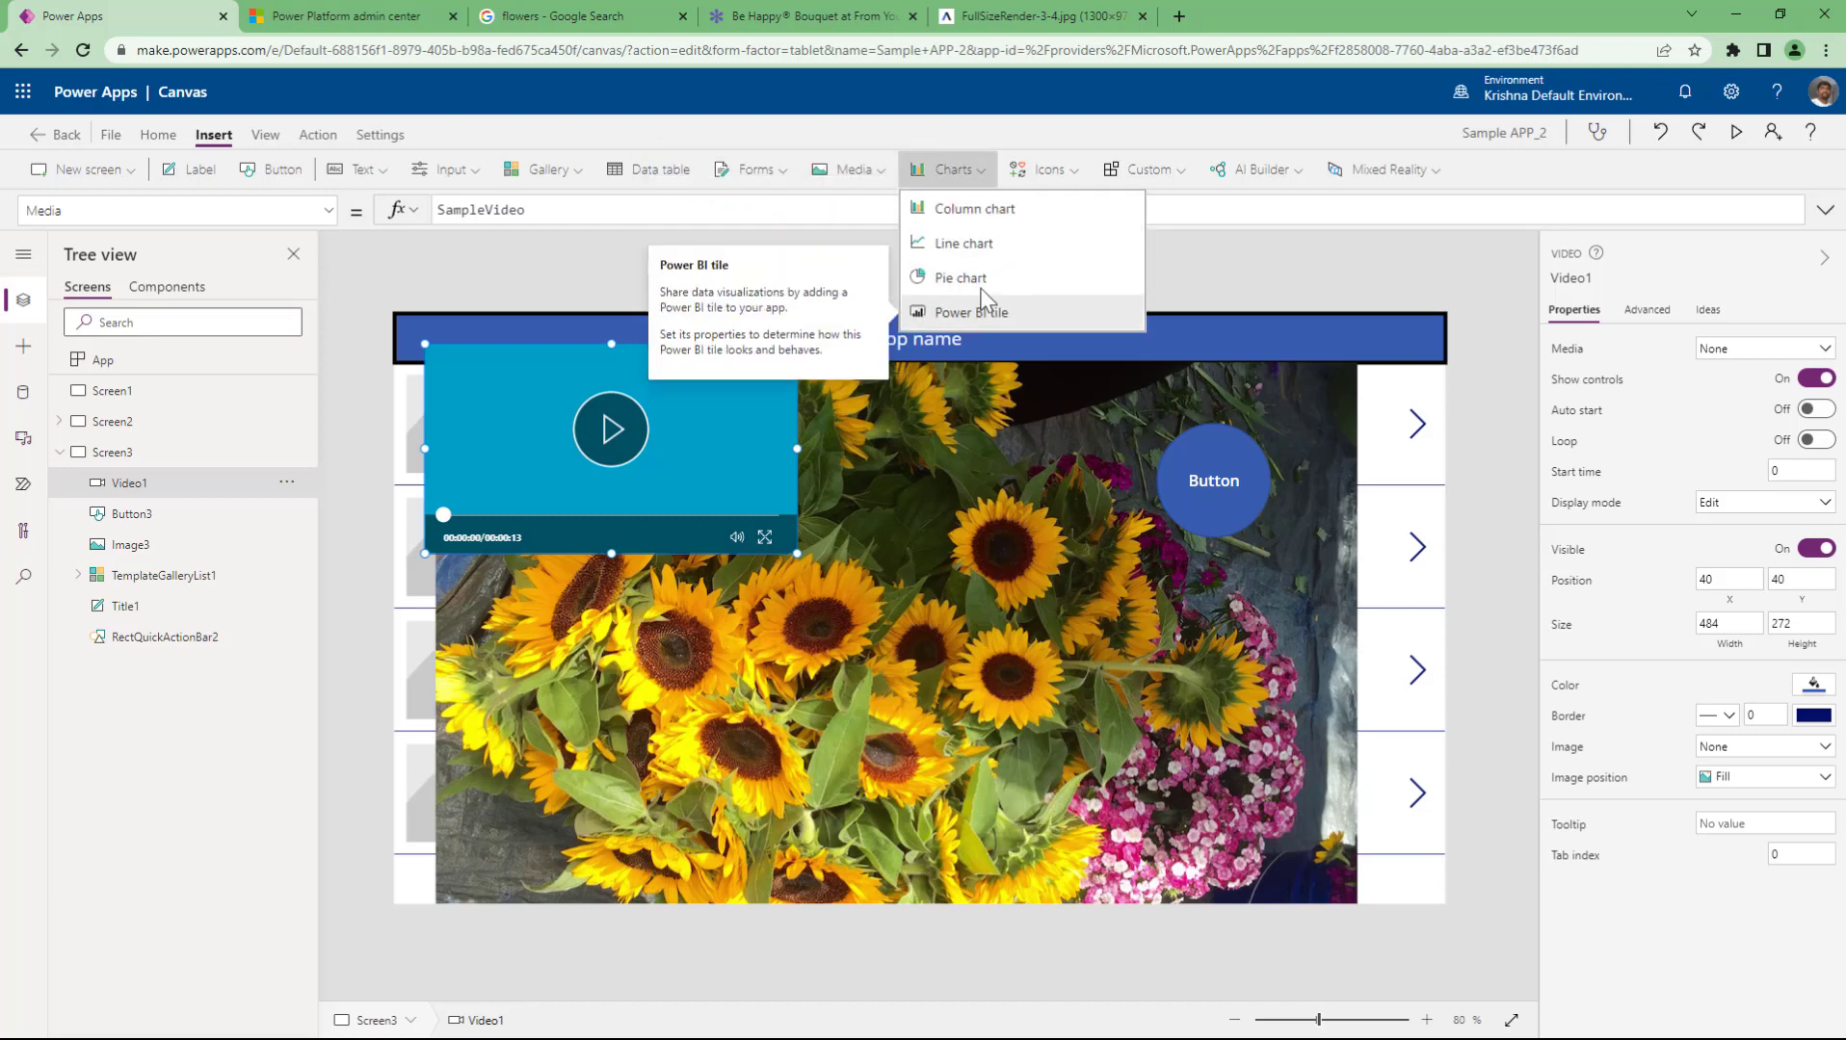
- Insert an Edit icon and place it at the right end of the App name header, at X 1276, Y 0
{"action": "left_click", "coordinate": [1067, 167]}
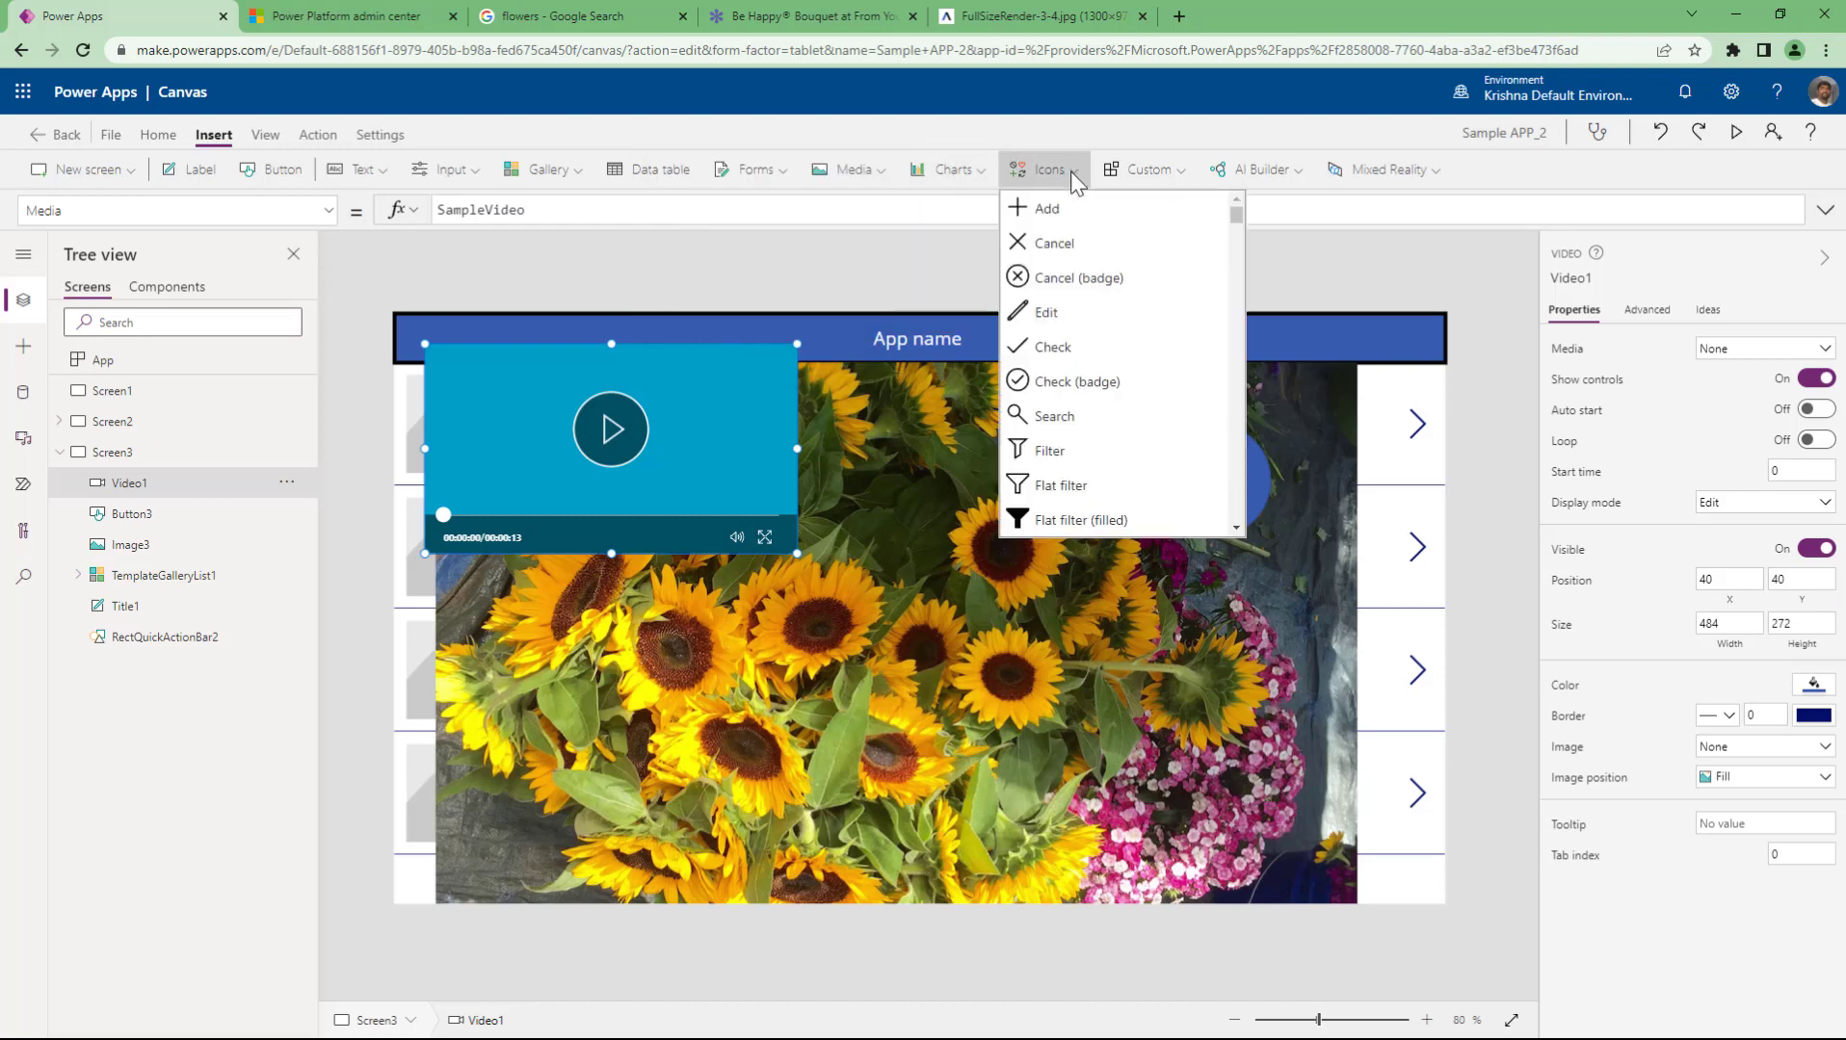
{"action": "left_click", "coordinate": [1070, 172]}
{"action": "left_click", "coordinate": [1050, 170]}
{"action": "left_click", "coordinate": [1019, 318]}
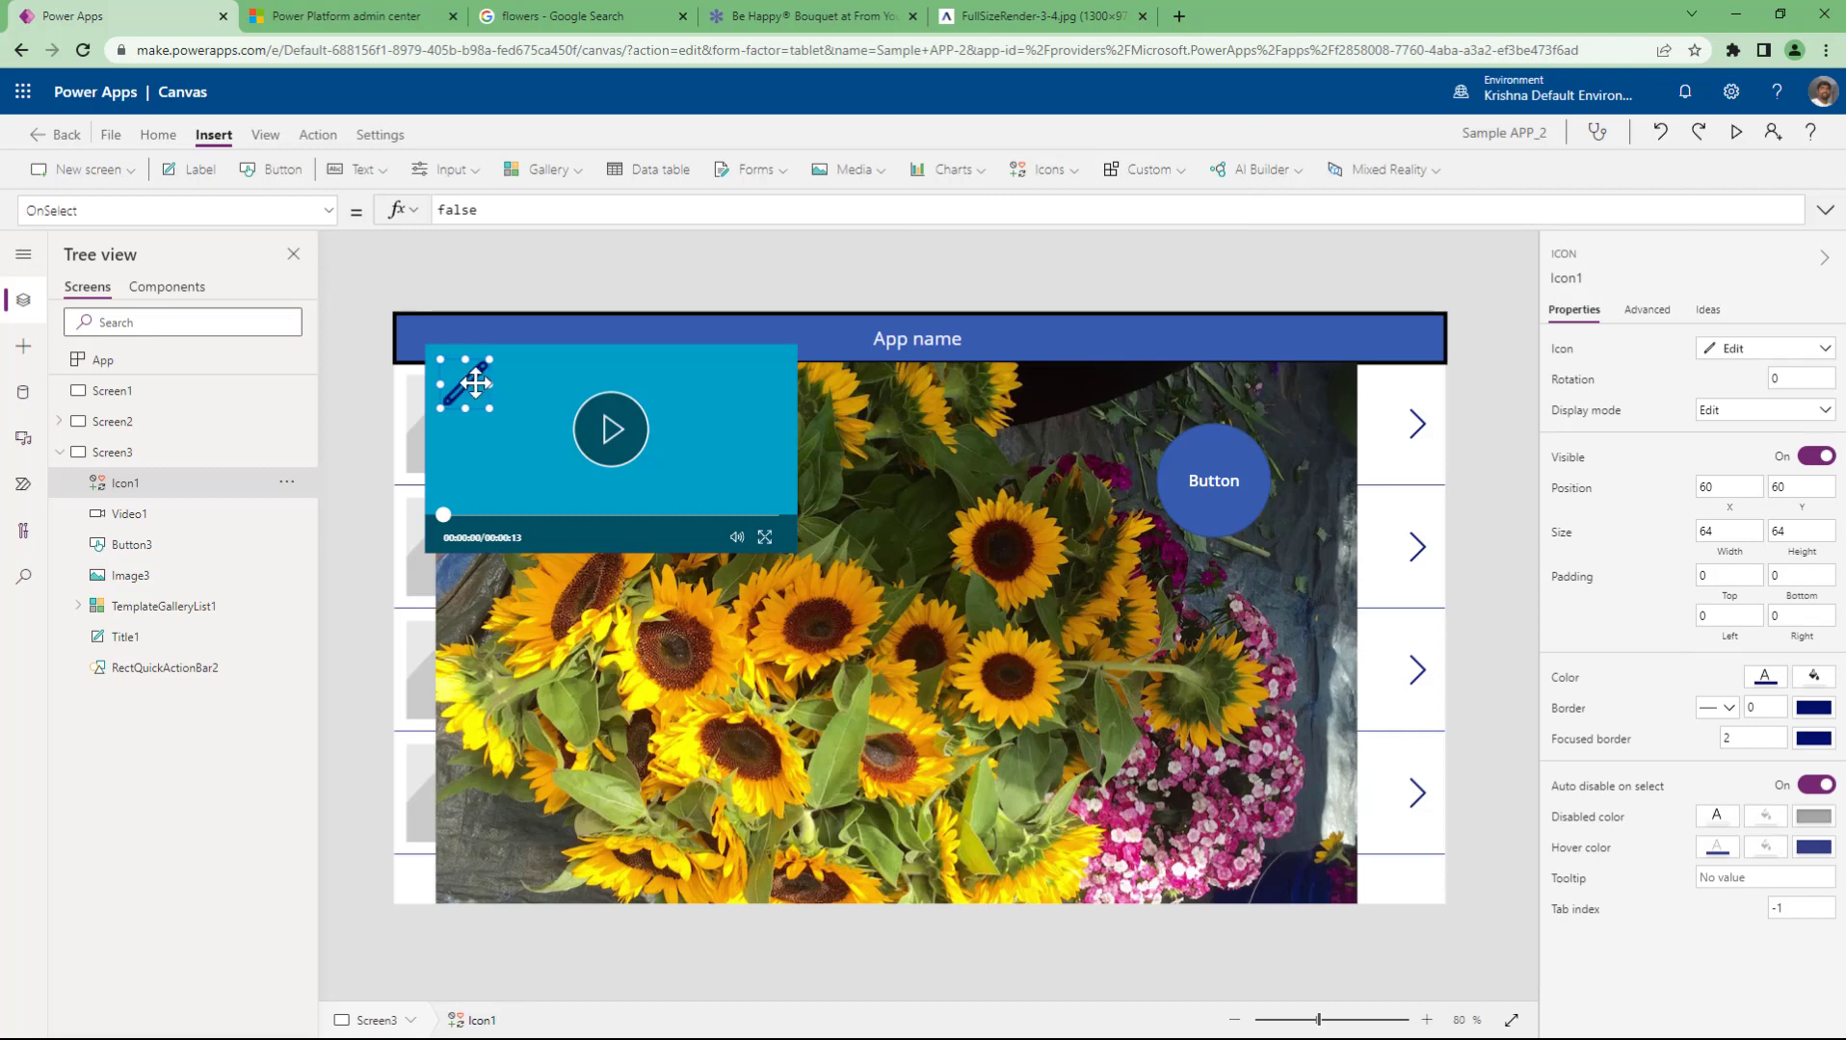
{"action": "left_click_drag", "start_coordinate": [473, 379], "coordinate": [1416, 339]}
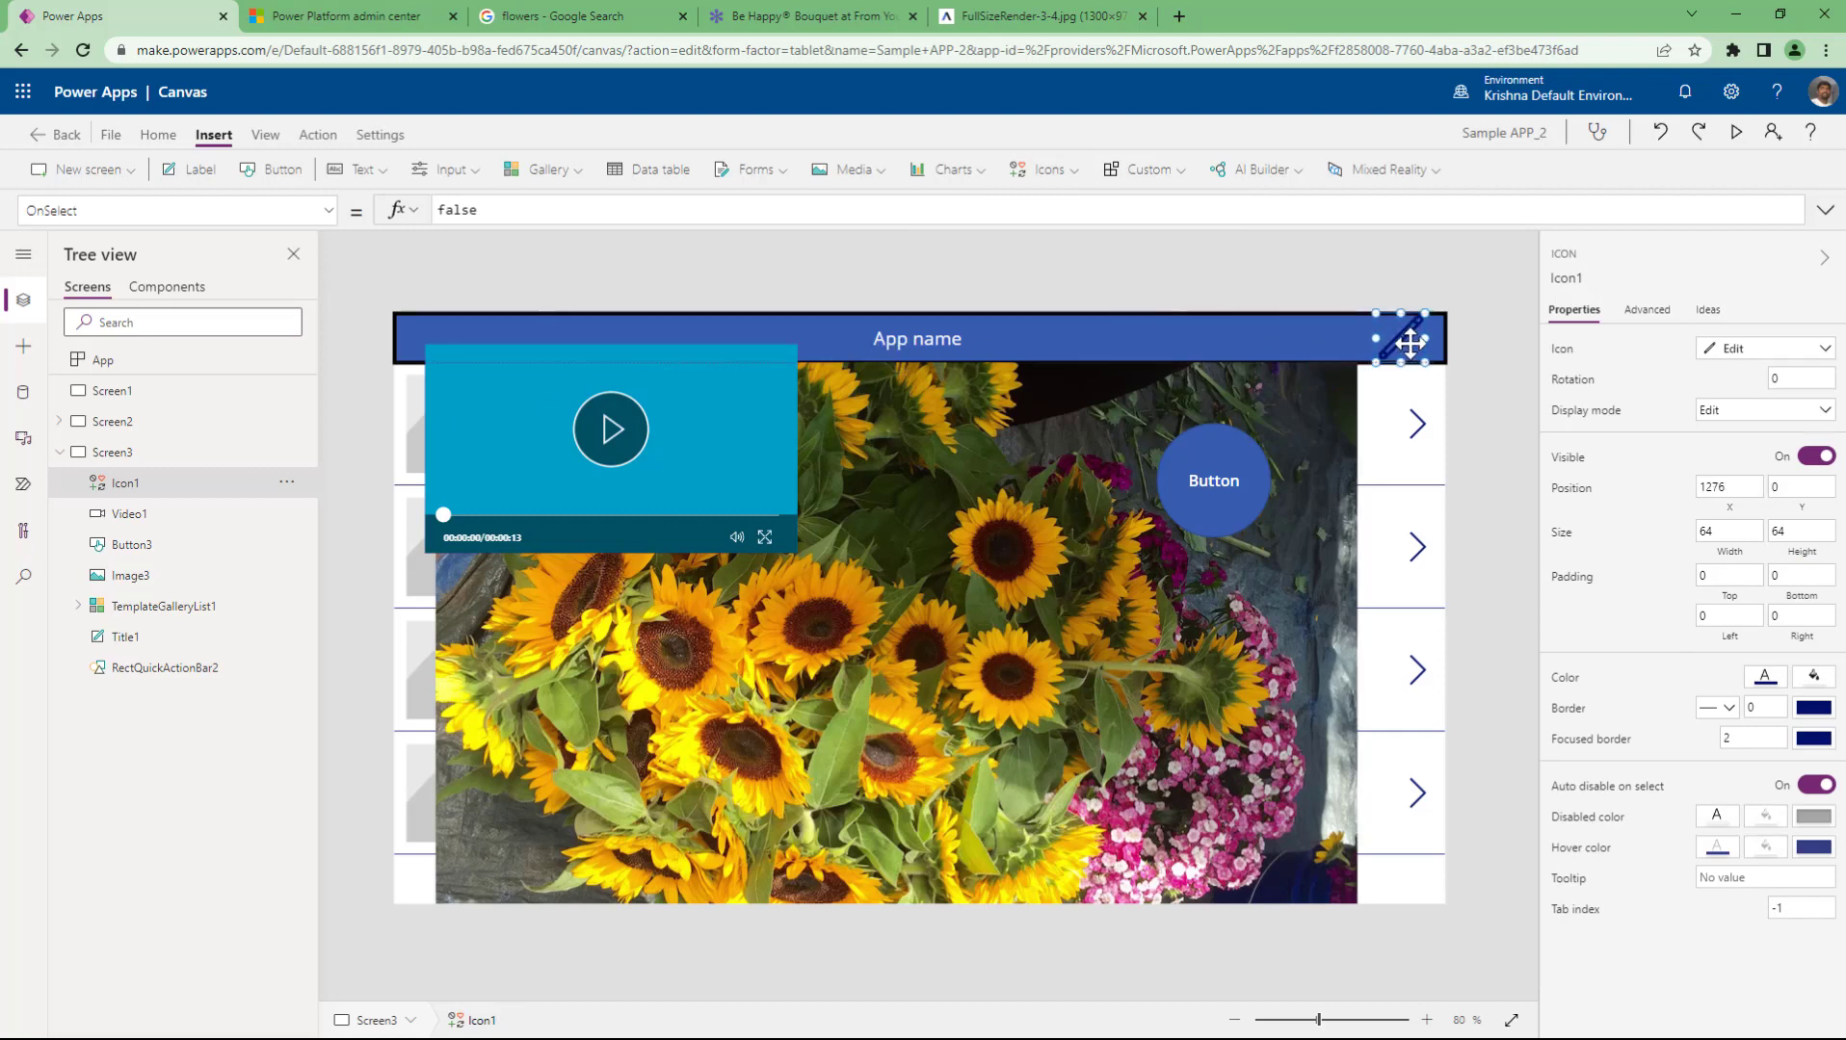
- Change the Edit icon's color in the App name header to white
{"action": "left_click", "coordinate": [1761, 679]}
{"action": "left_click", "coordinate": [1496, 332]}
- Review the insertable custom component, AI Builder and Mixed Reality options
{"action": "left_click", "coordinate": [1154, 171]}
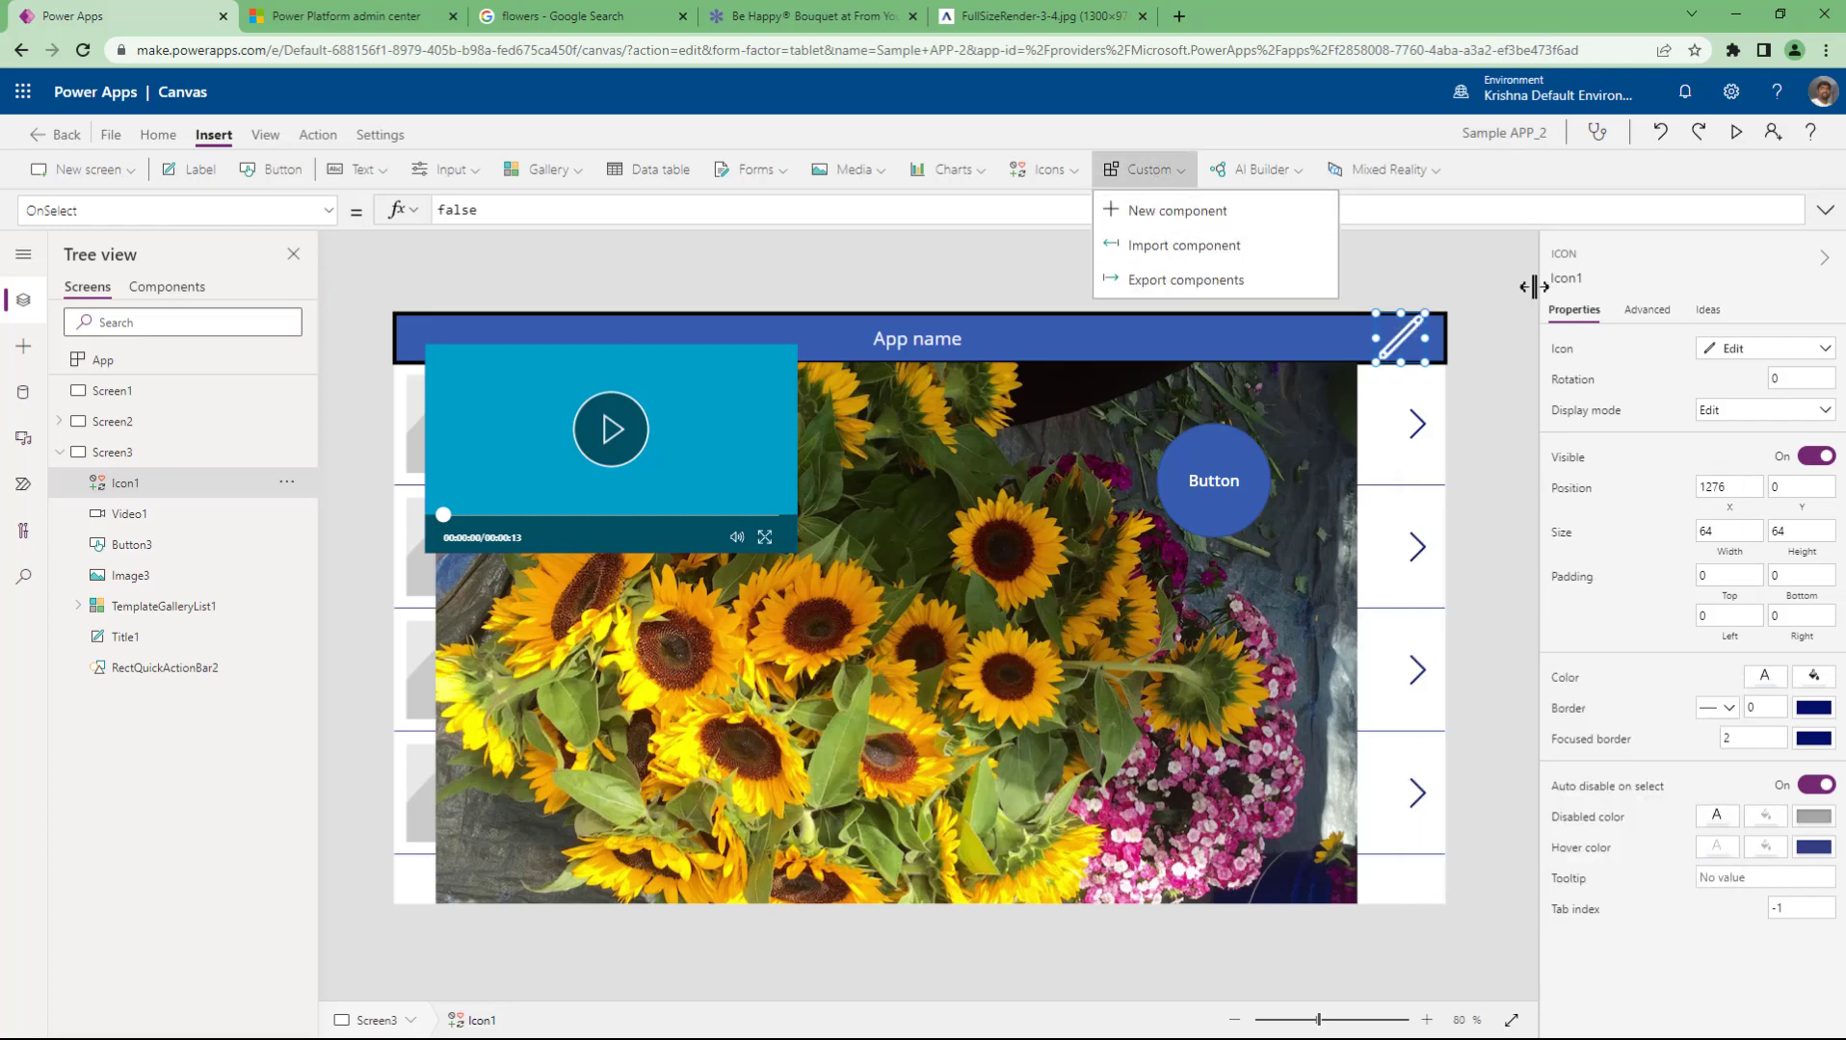
{"action": "left_click", "coordinate": [1476, 274]}
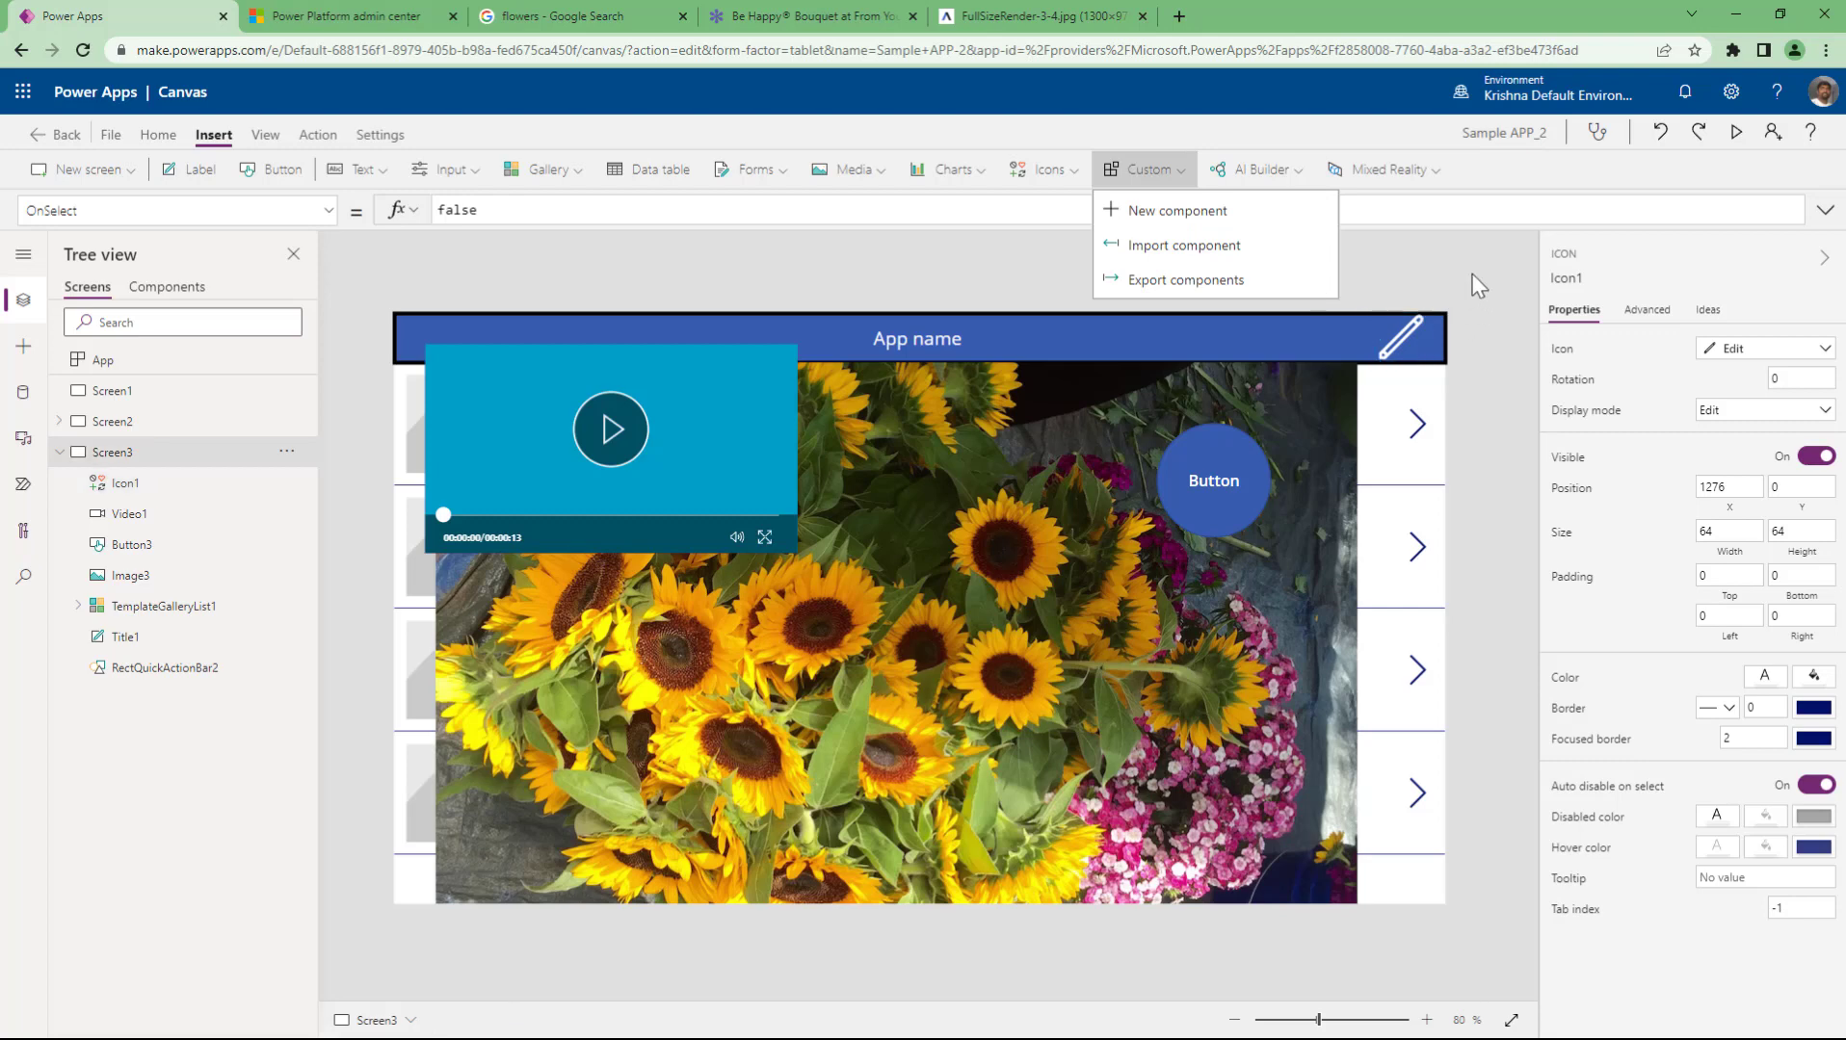
{"action": "left_click", "coordinate": [1298, 171]}
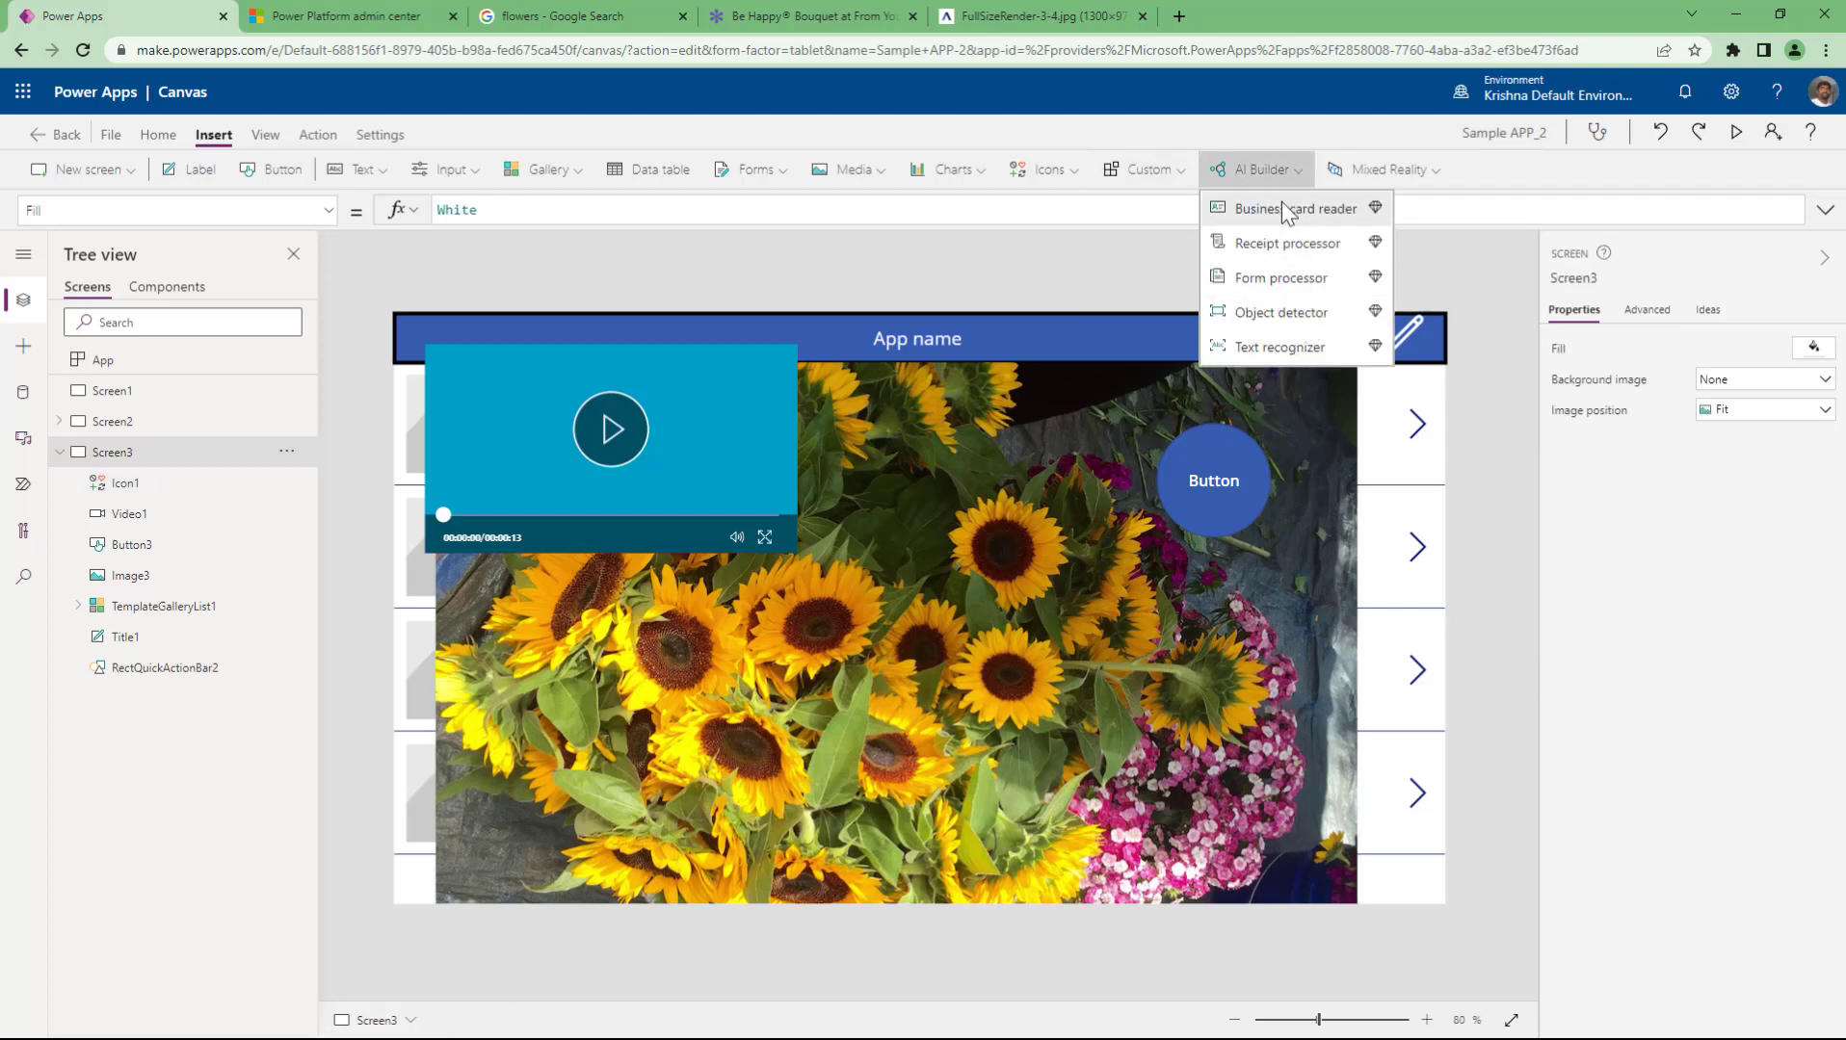
{"action": "left_click", "coordinate": [1434, 241]}
{"action": "left_click", "coordinate": [1435, 175]}
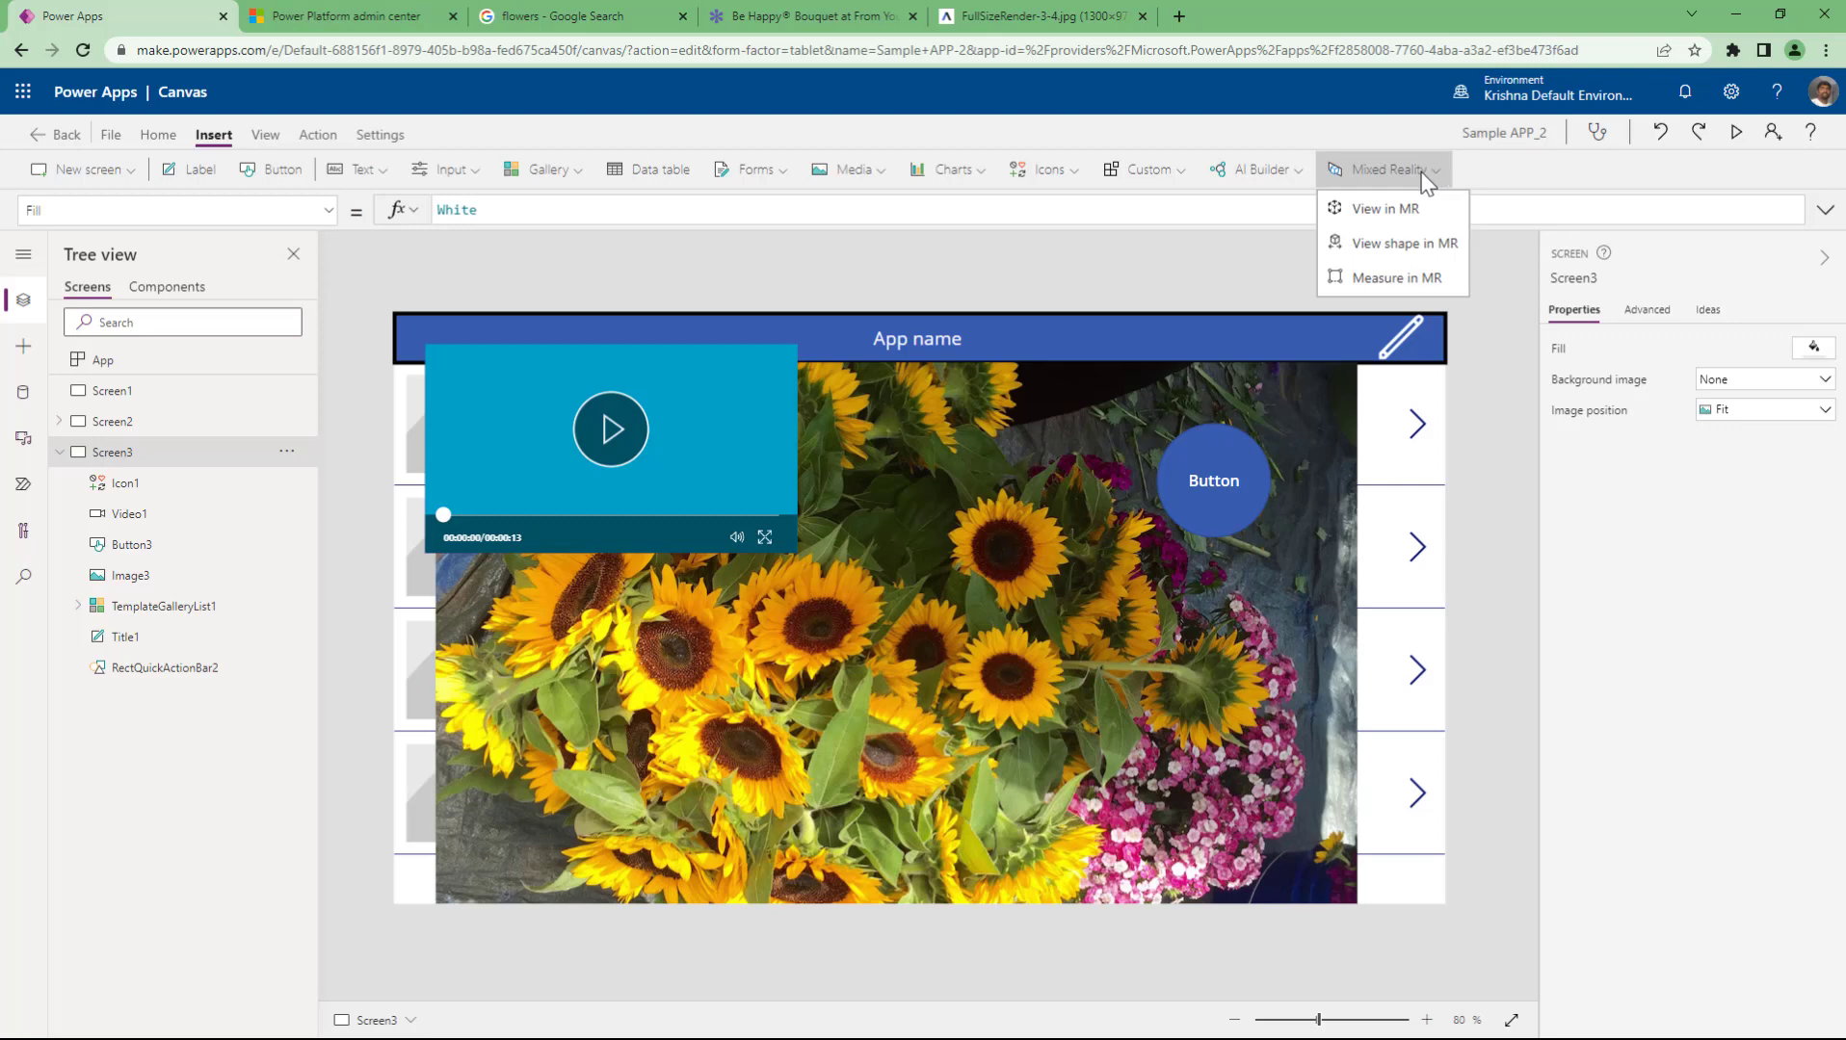
{"action": "left_click", "coordinate": [1234, 255]}
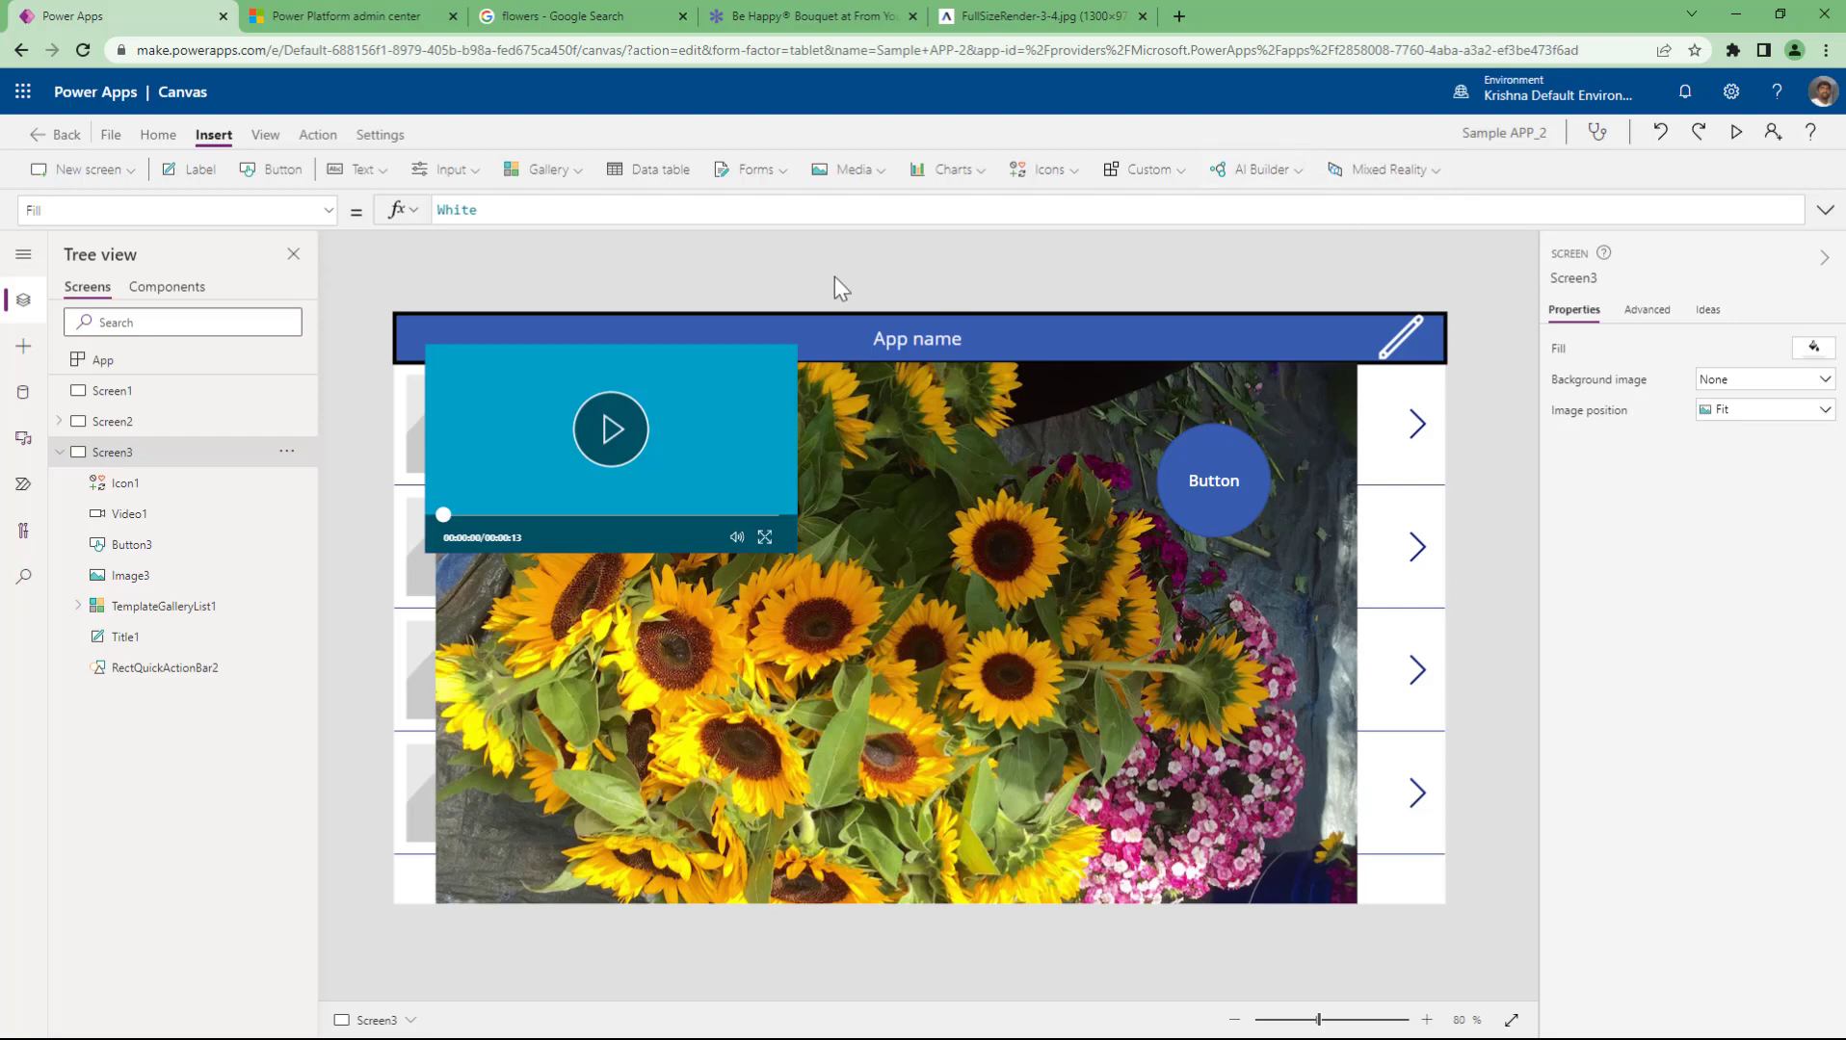
- Show the app's data sources and examine the connected tables and the option for adding data
{"action": "left_click", "coordinate": [266, 152]}
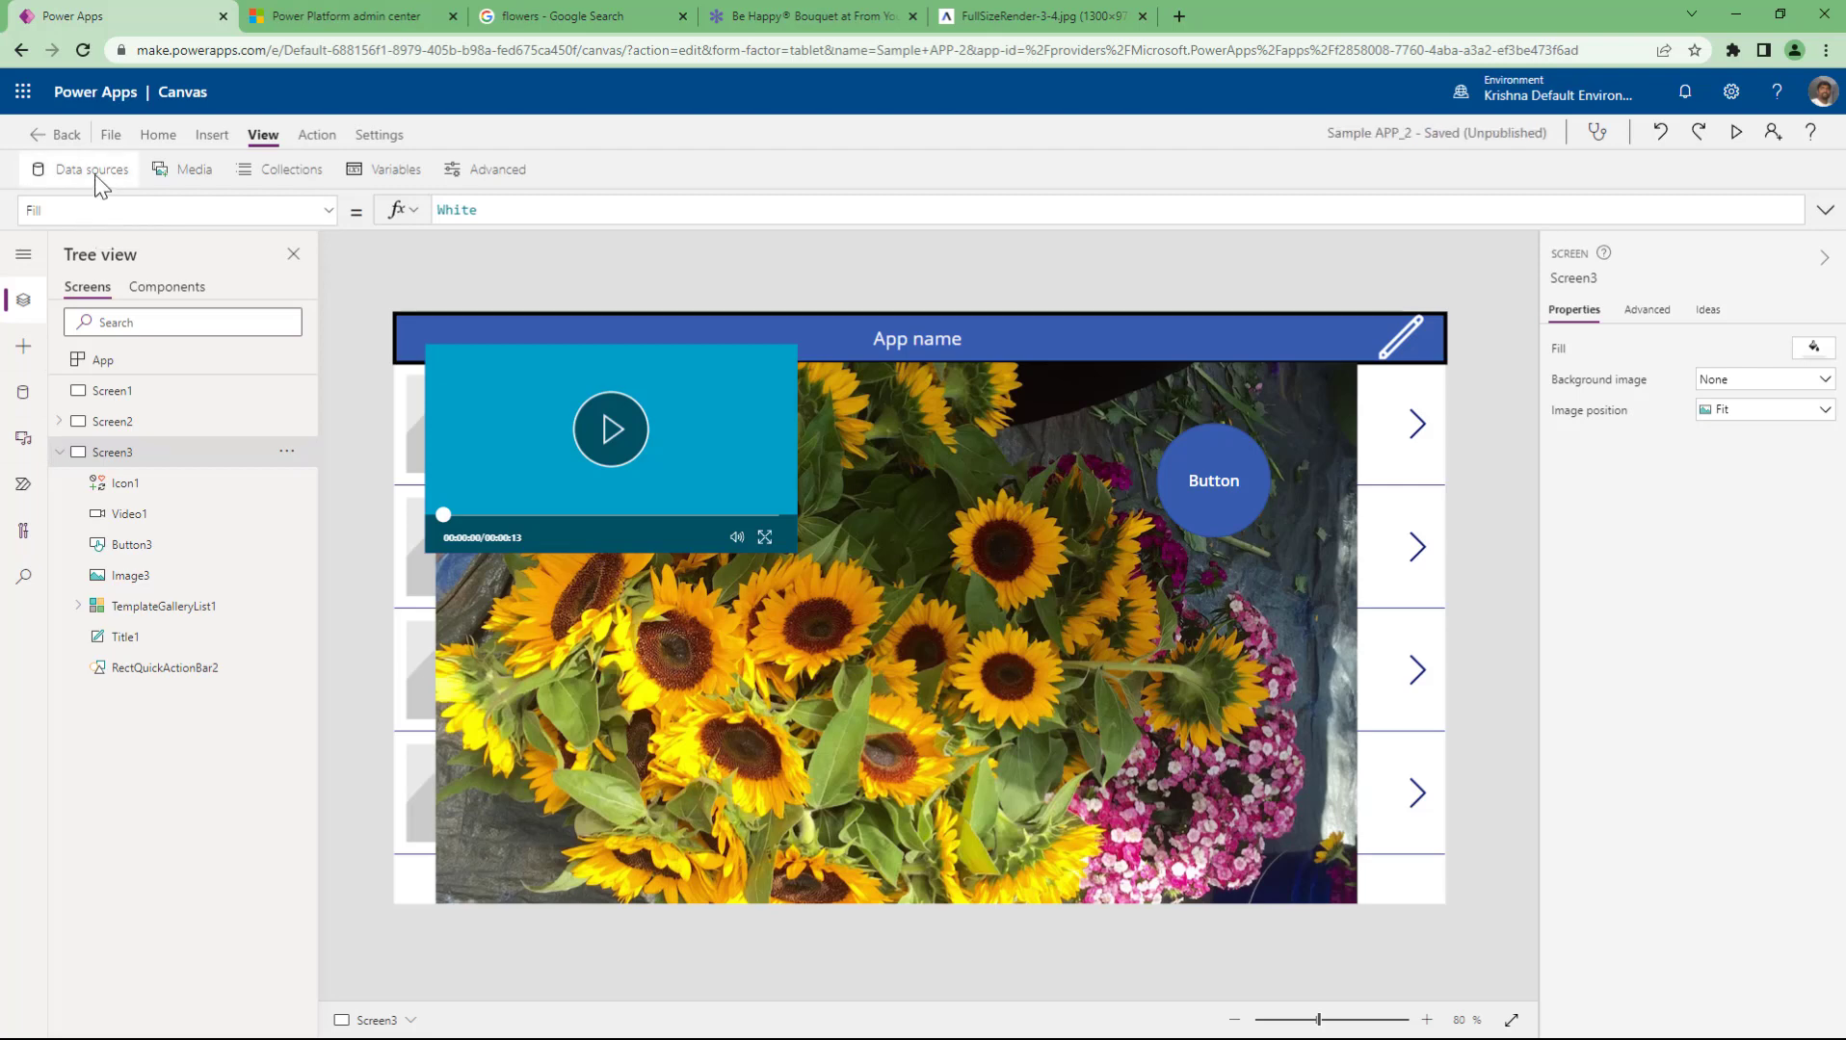
{"action": "left_click", "coordinate": [93, 175]}
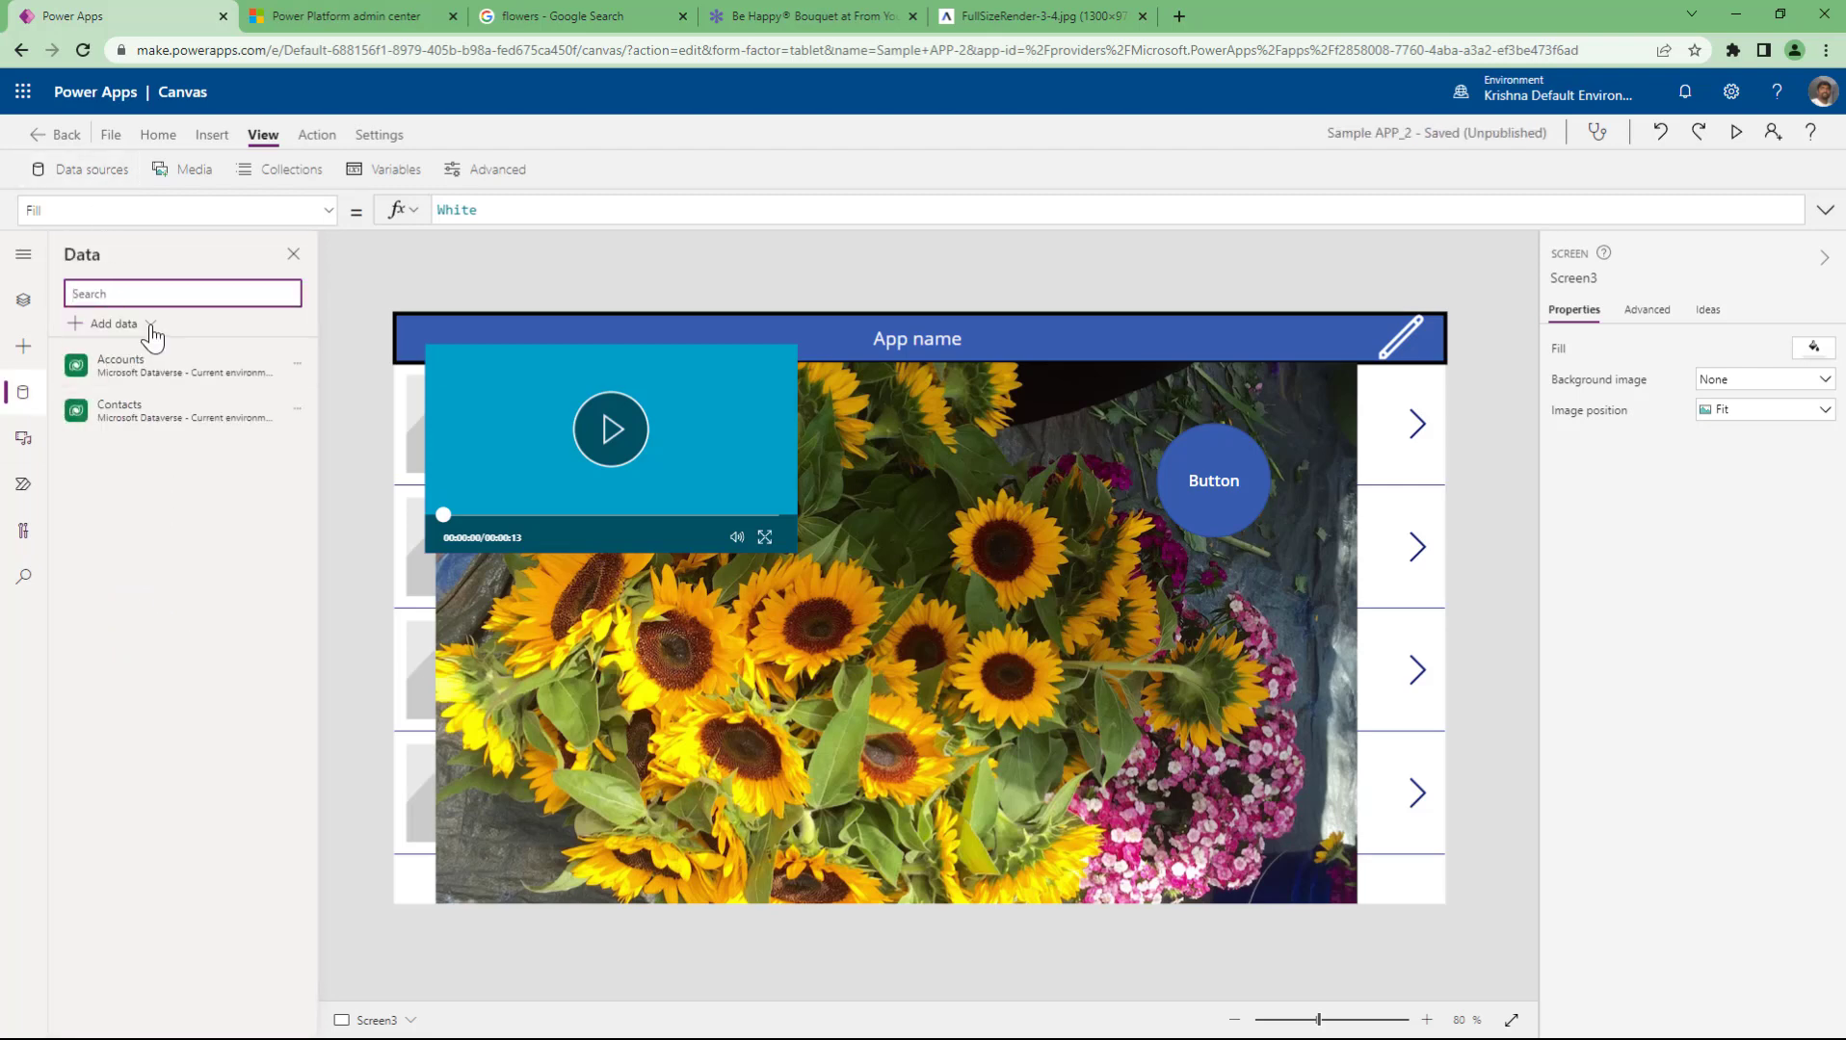
{"action": "mouse_move", "coordinate": [173, 348]}
- Upload the Satyanarayana-Swamy image from the Desktop folder to the app's media files
{"action": "left_click", "coordinate": [191, 174]}
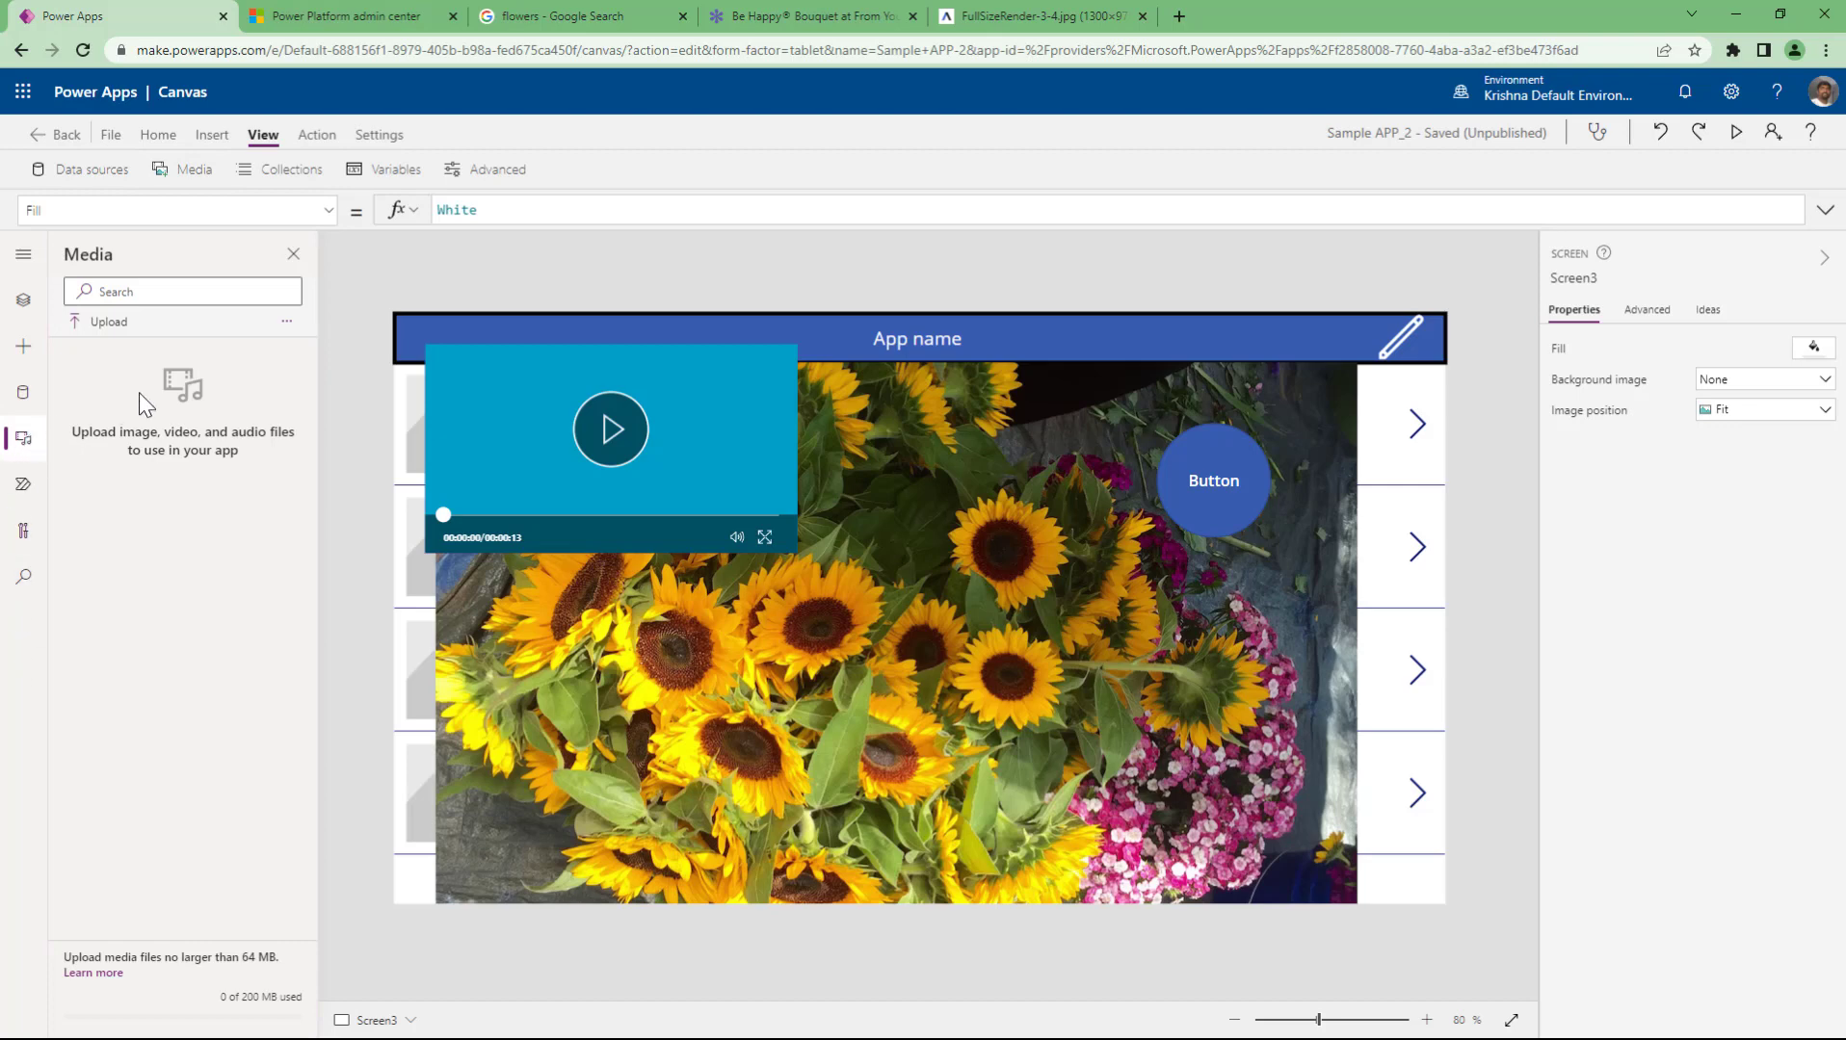
{"action": "left_click", "coordinate": [101, 327]}
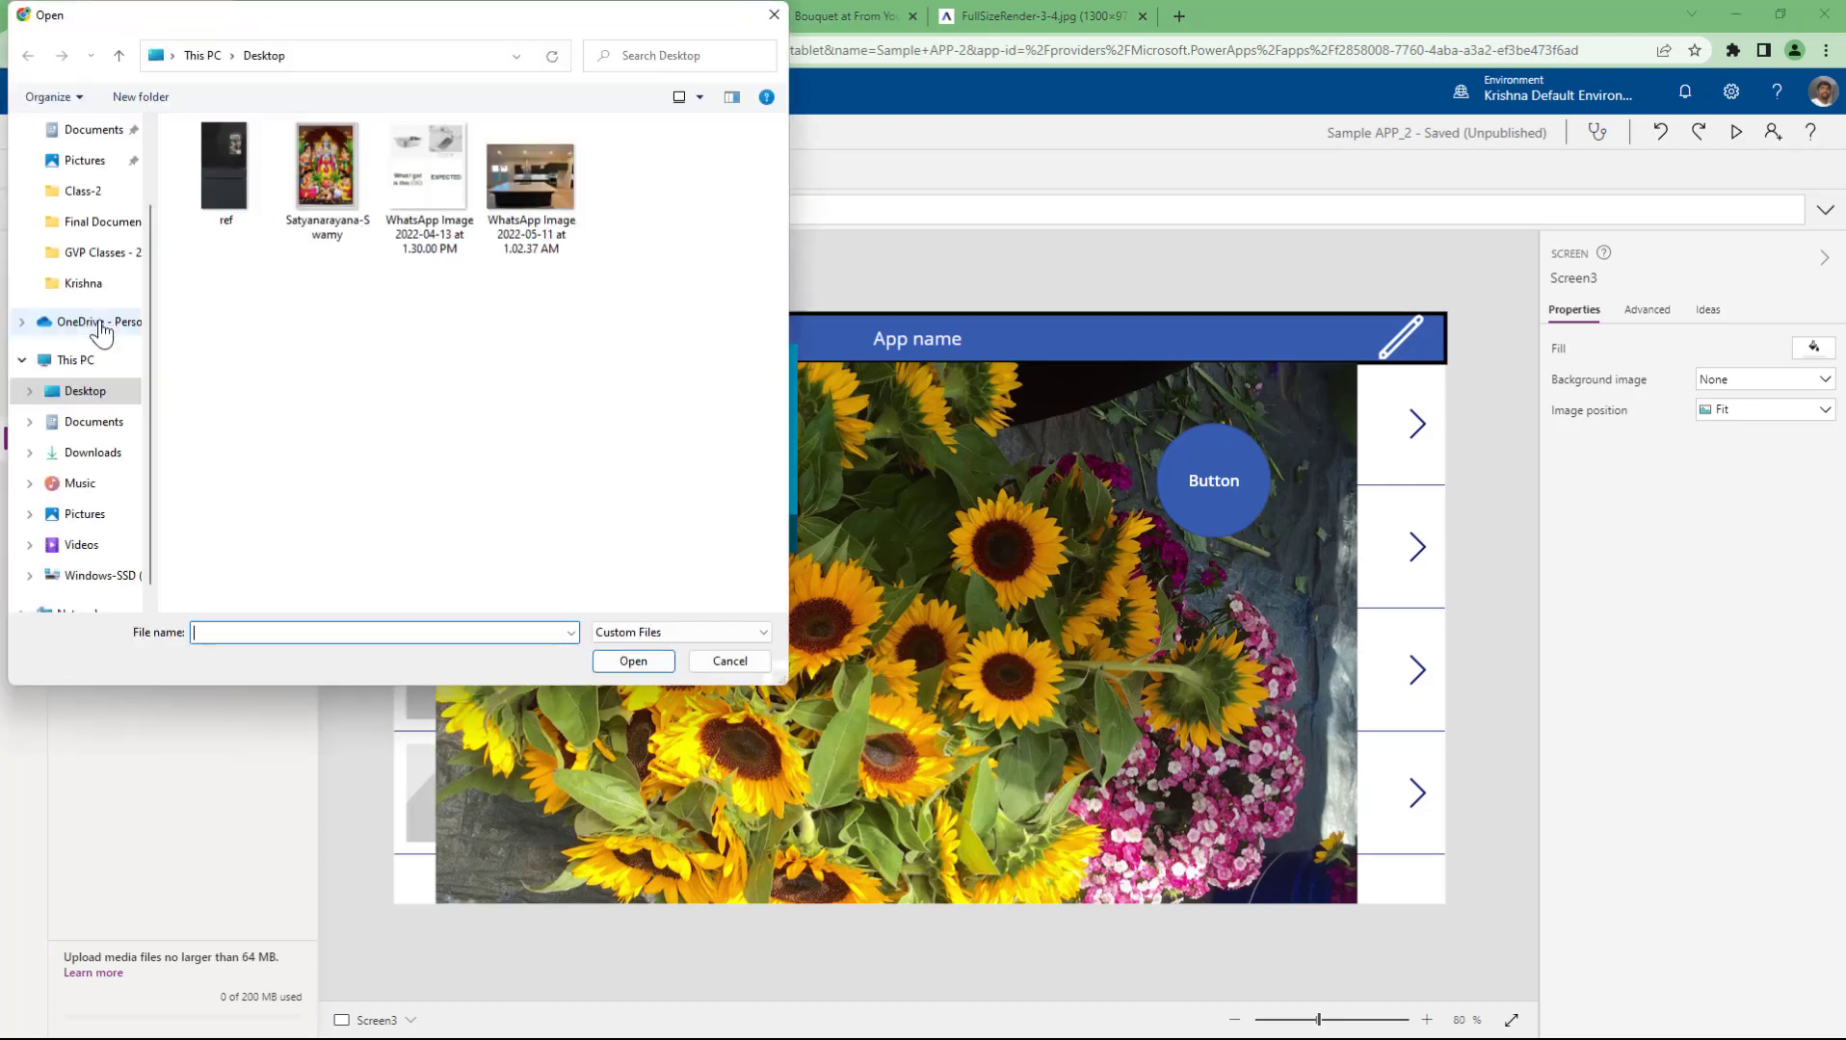
{"action": "left_click", "coordinate": [325, 179]}
{"action": "key", "text": "Return"}
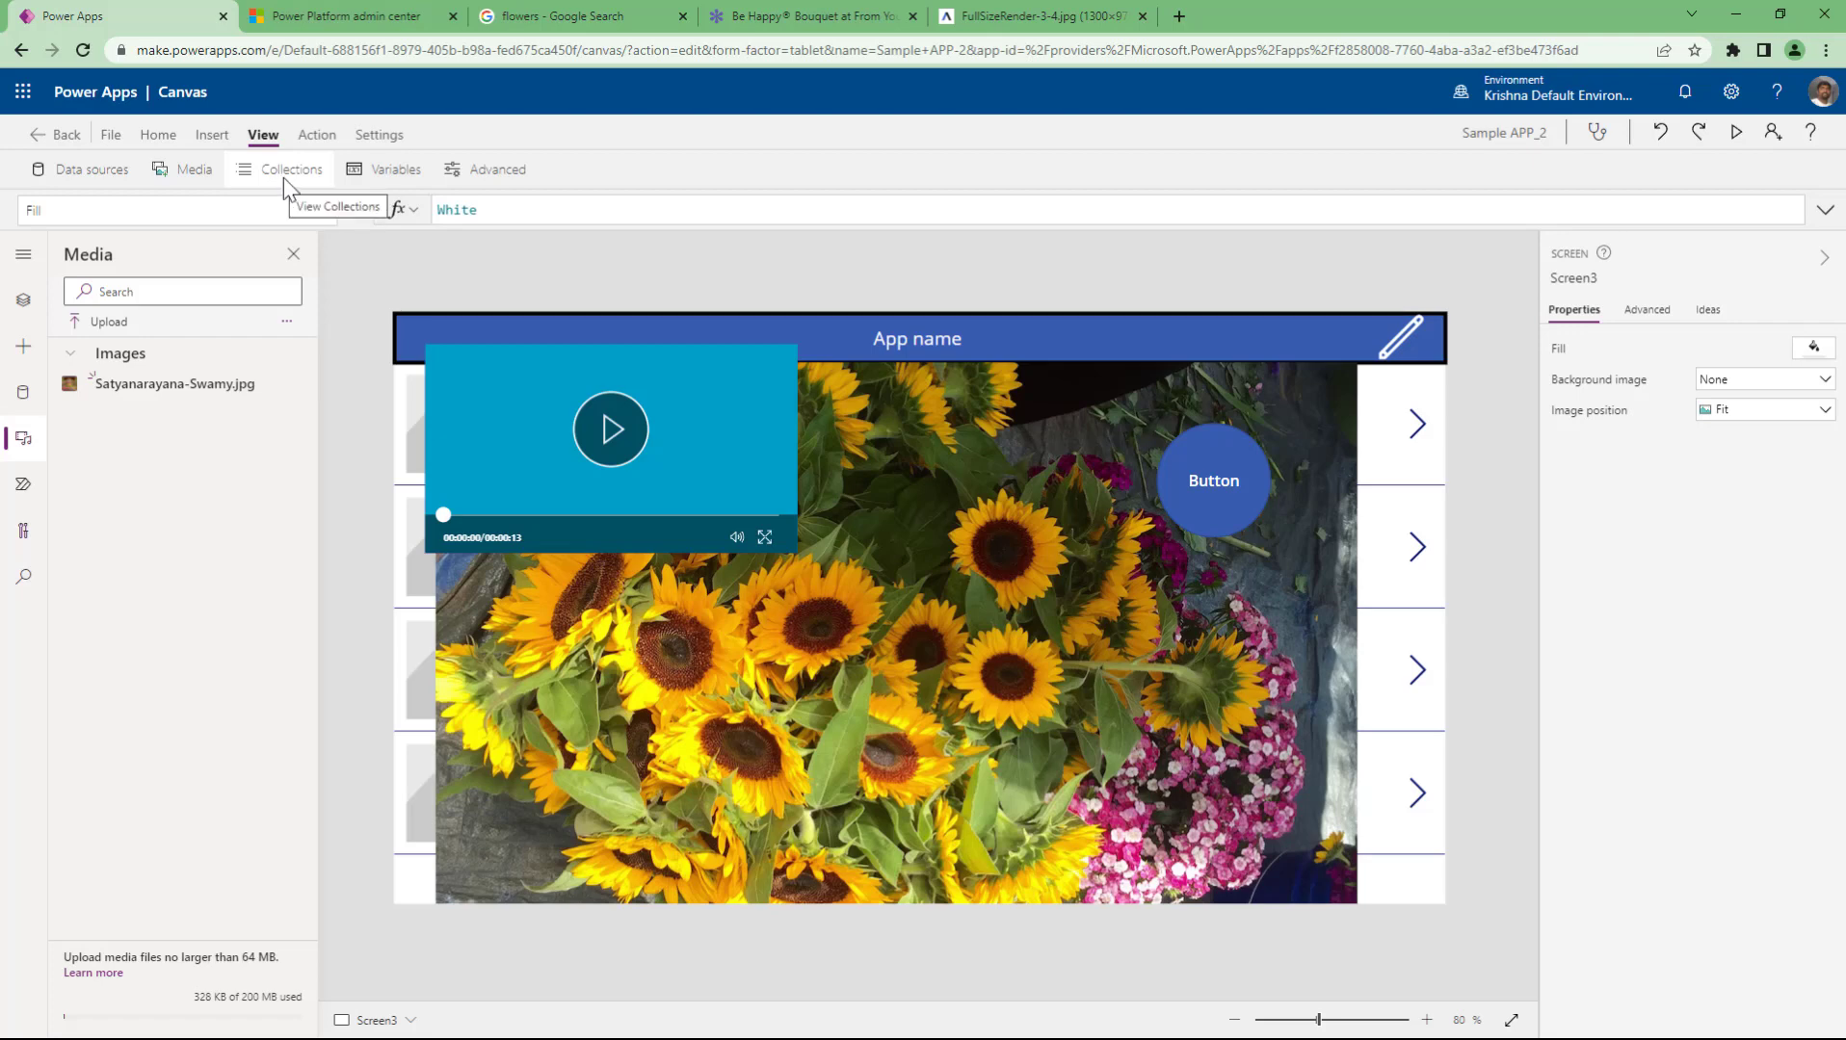
- Check the app's variables overview and return to the canvas editor
{"action": "left_click", "coordinate": [369, 171]}
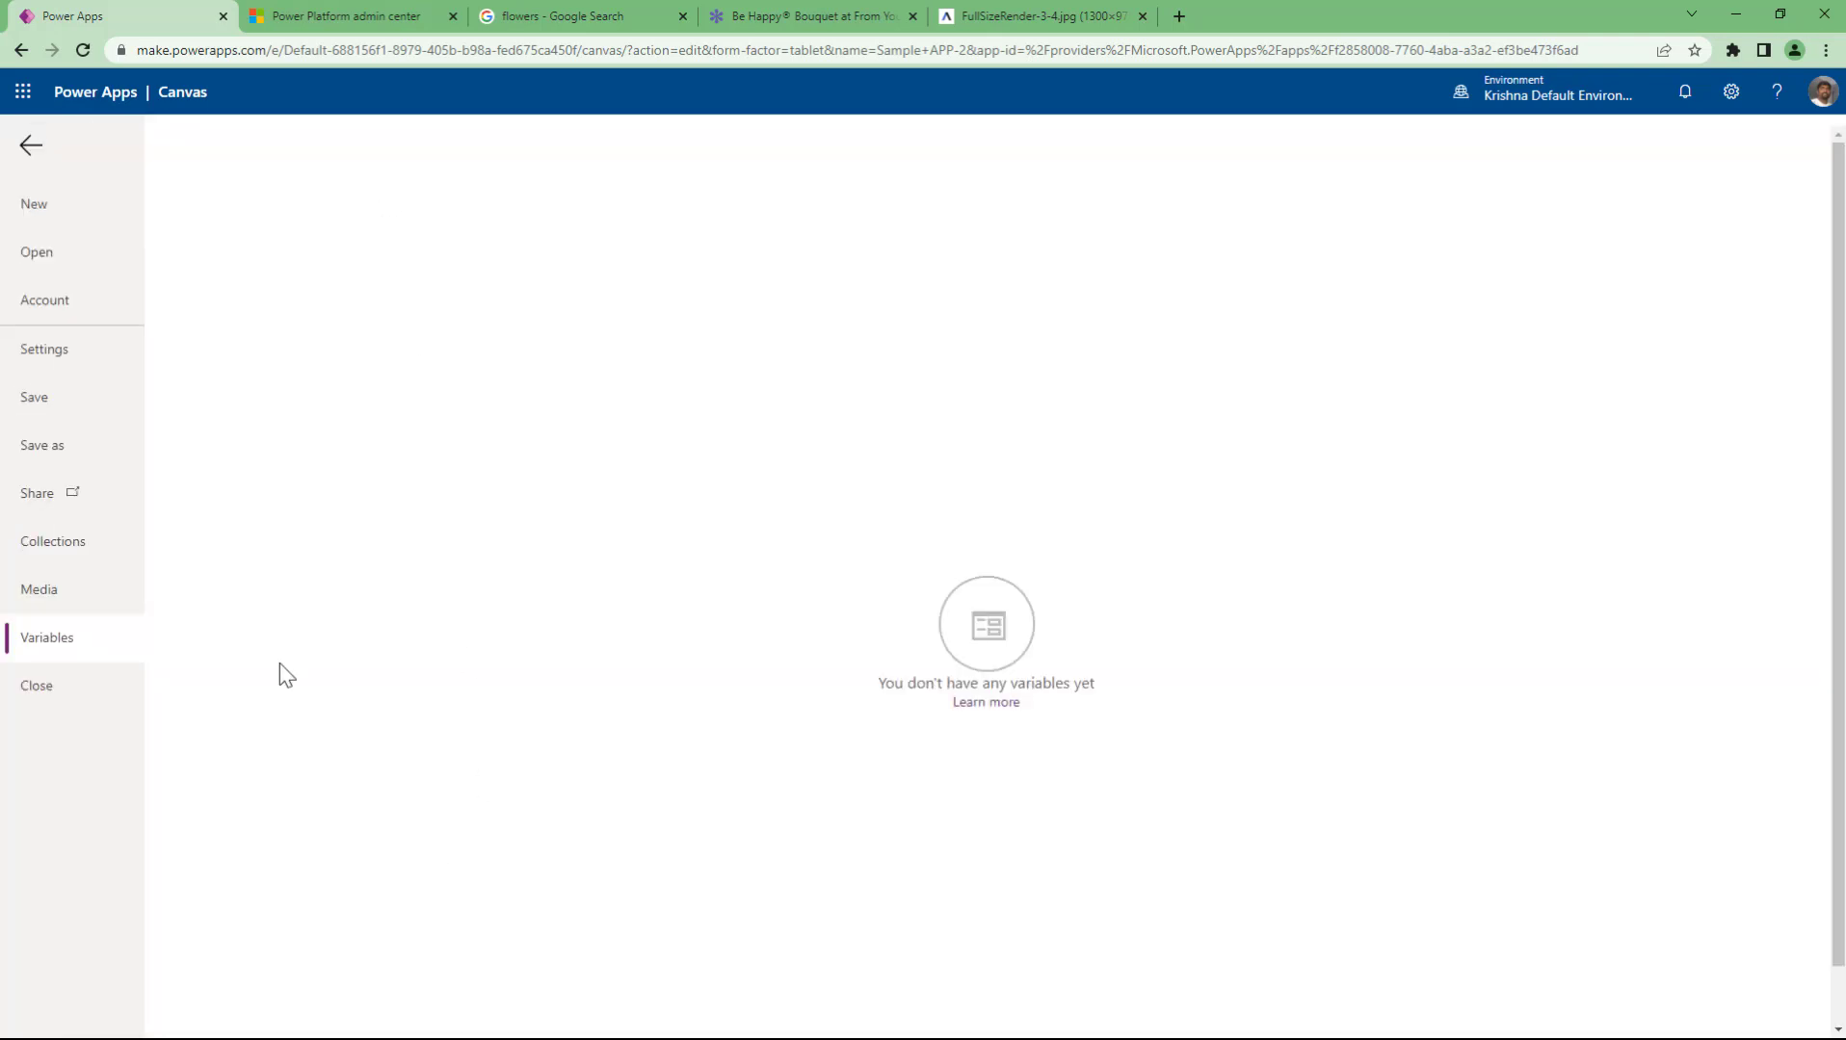
{"action": "left_click", "coordinate": [38, 148]}
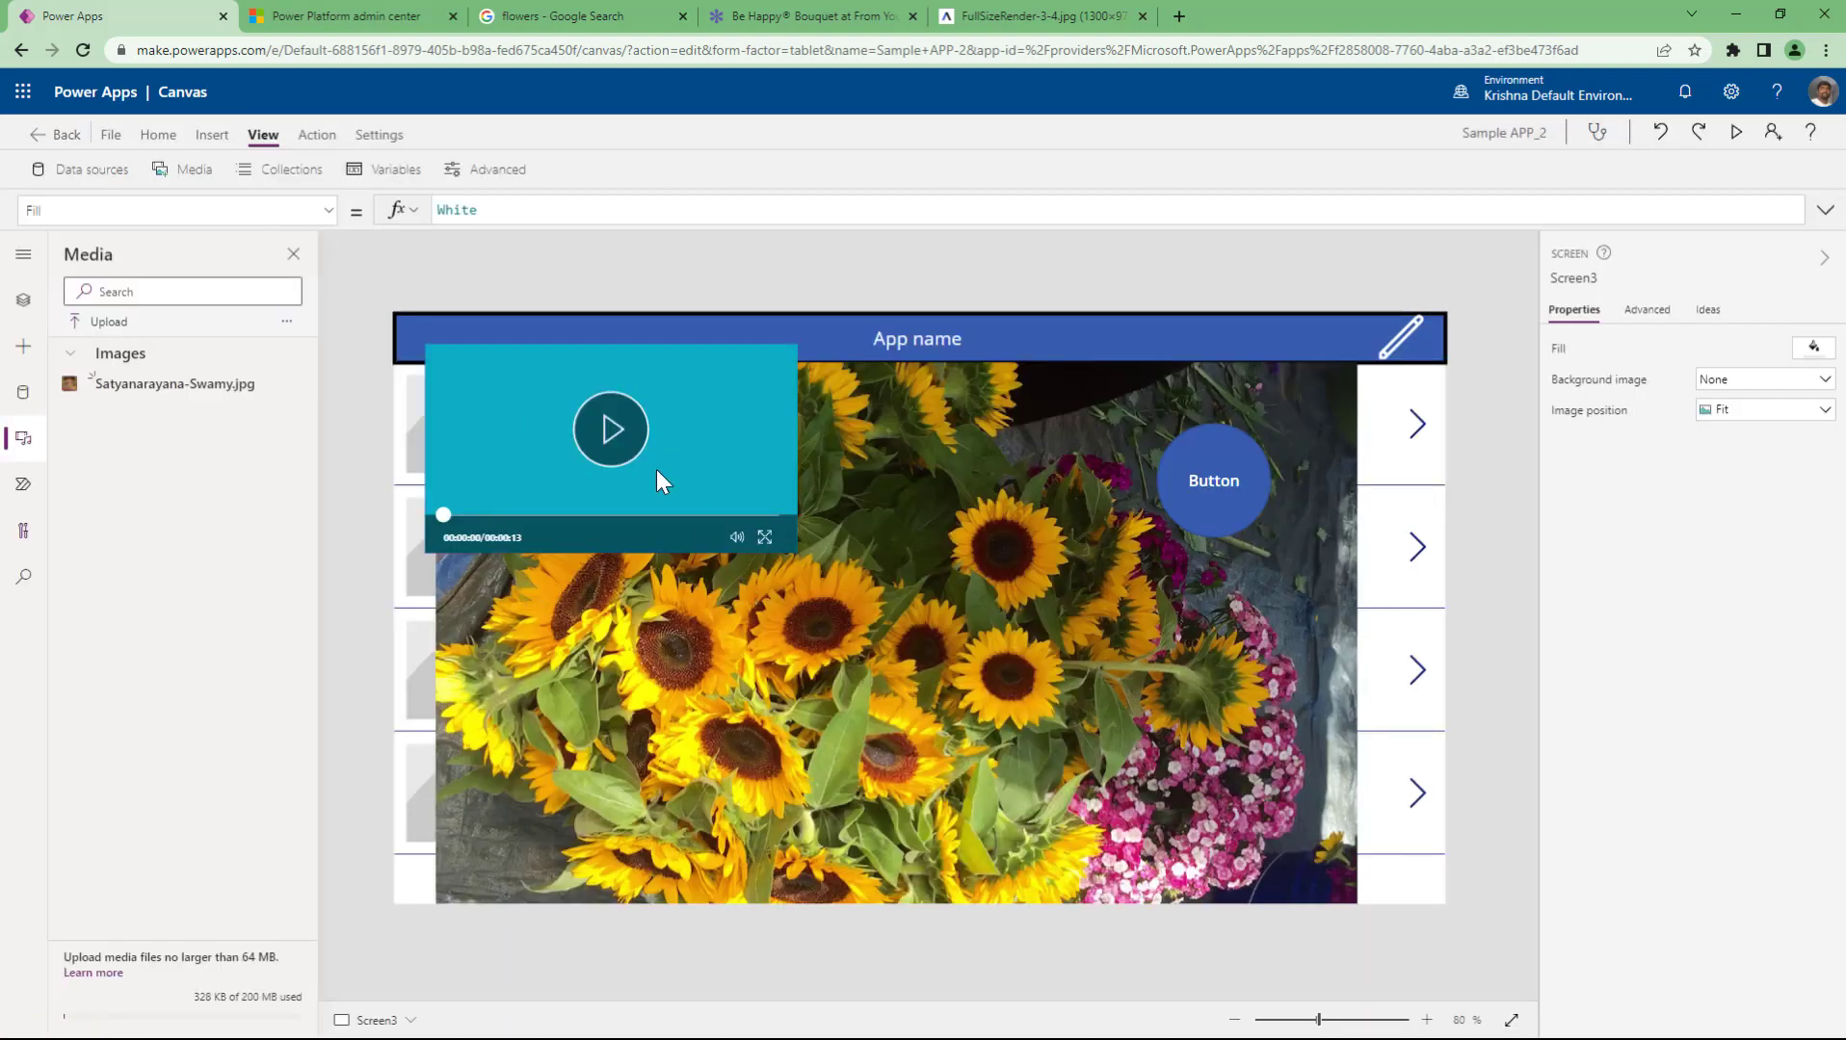
- Examine the flower image's advanced and basic properties, including its source, position, border and padding settings
{"action": "left_click", "coordinate": [486, 181]}
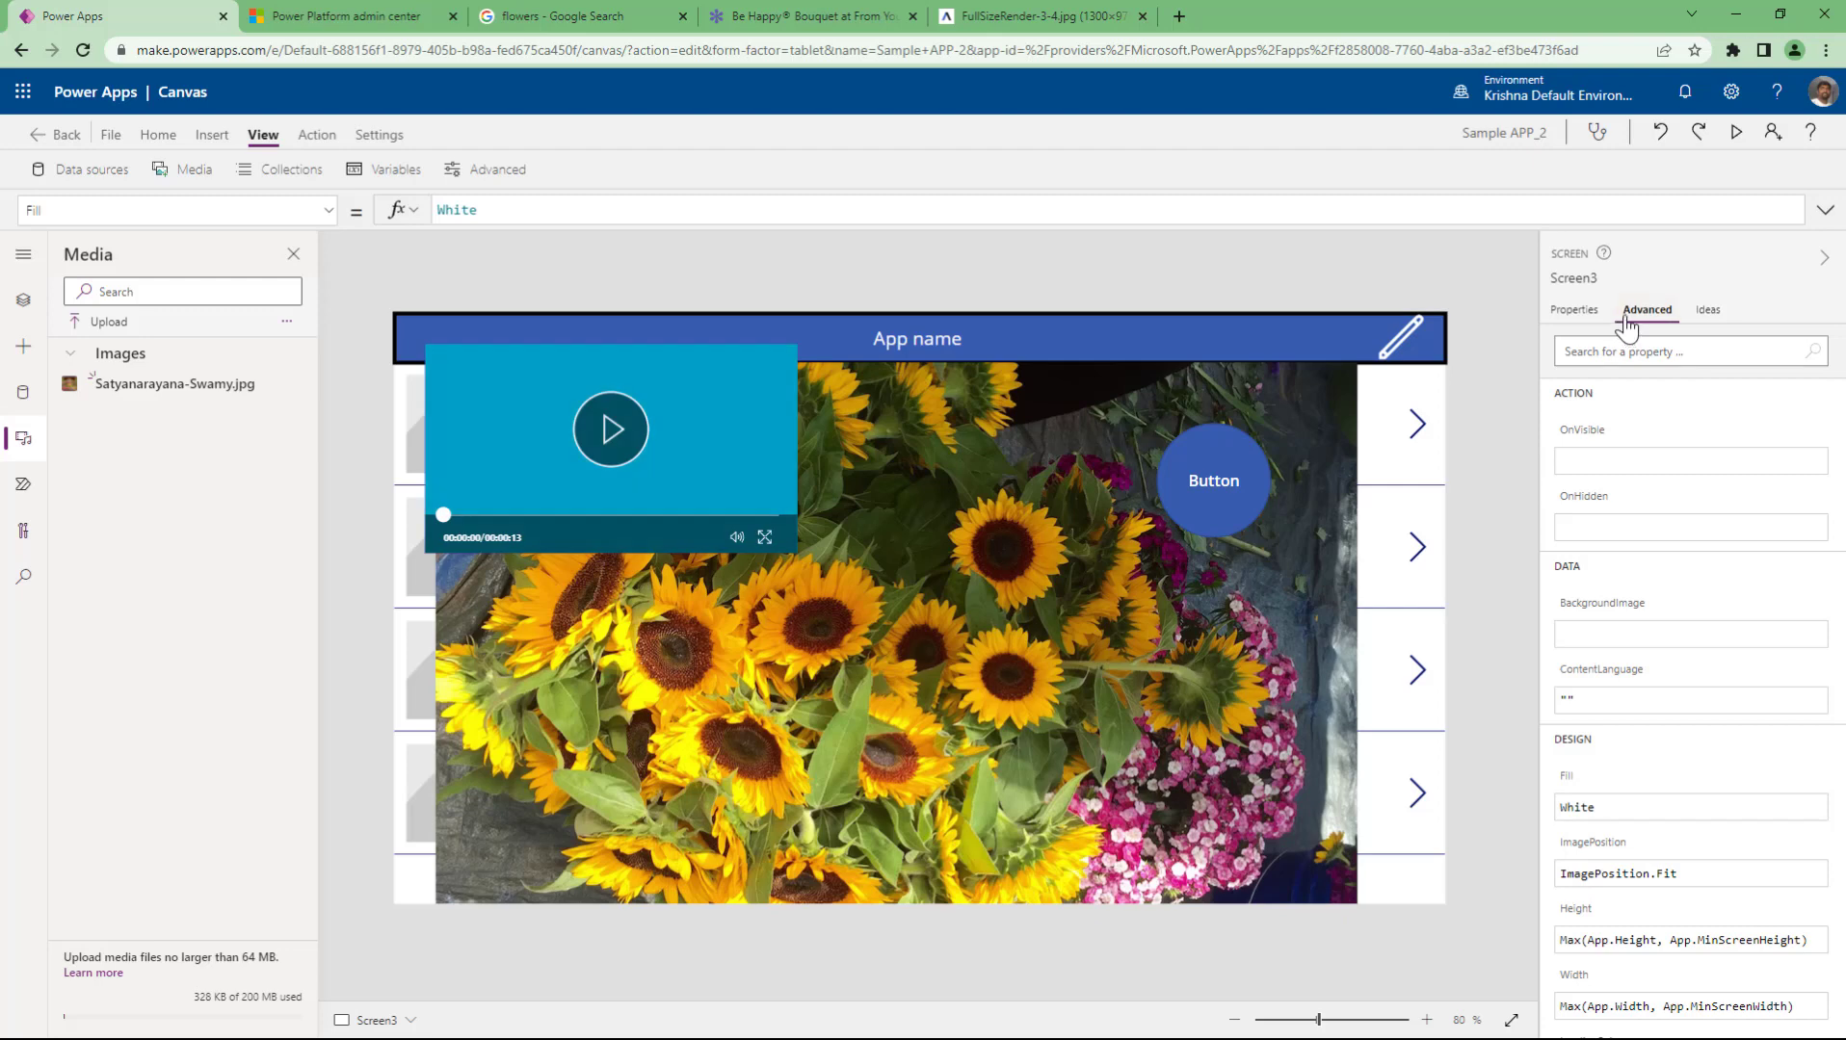
{"action": "left_click", "coordinate": [23, 299]}
{"action": "left_click", "coordinate": [1008, 632]}
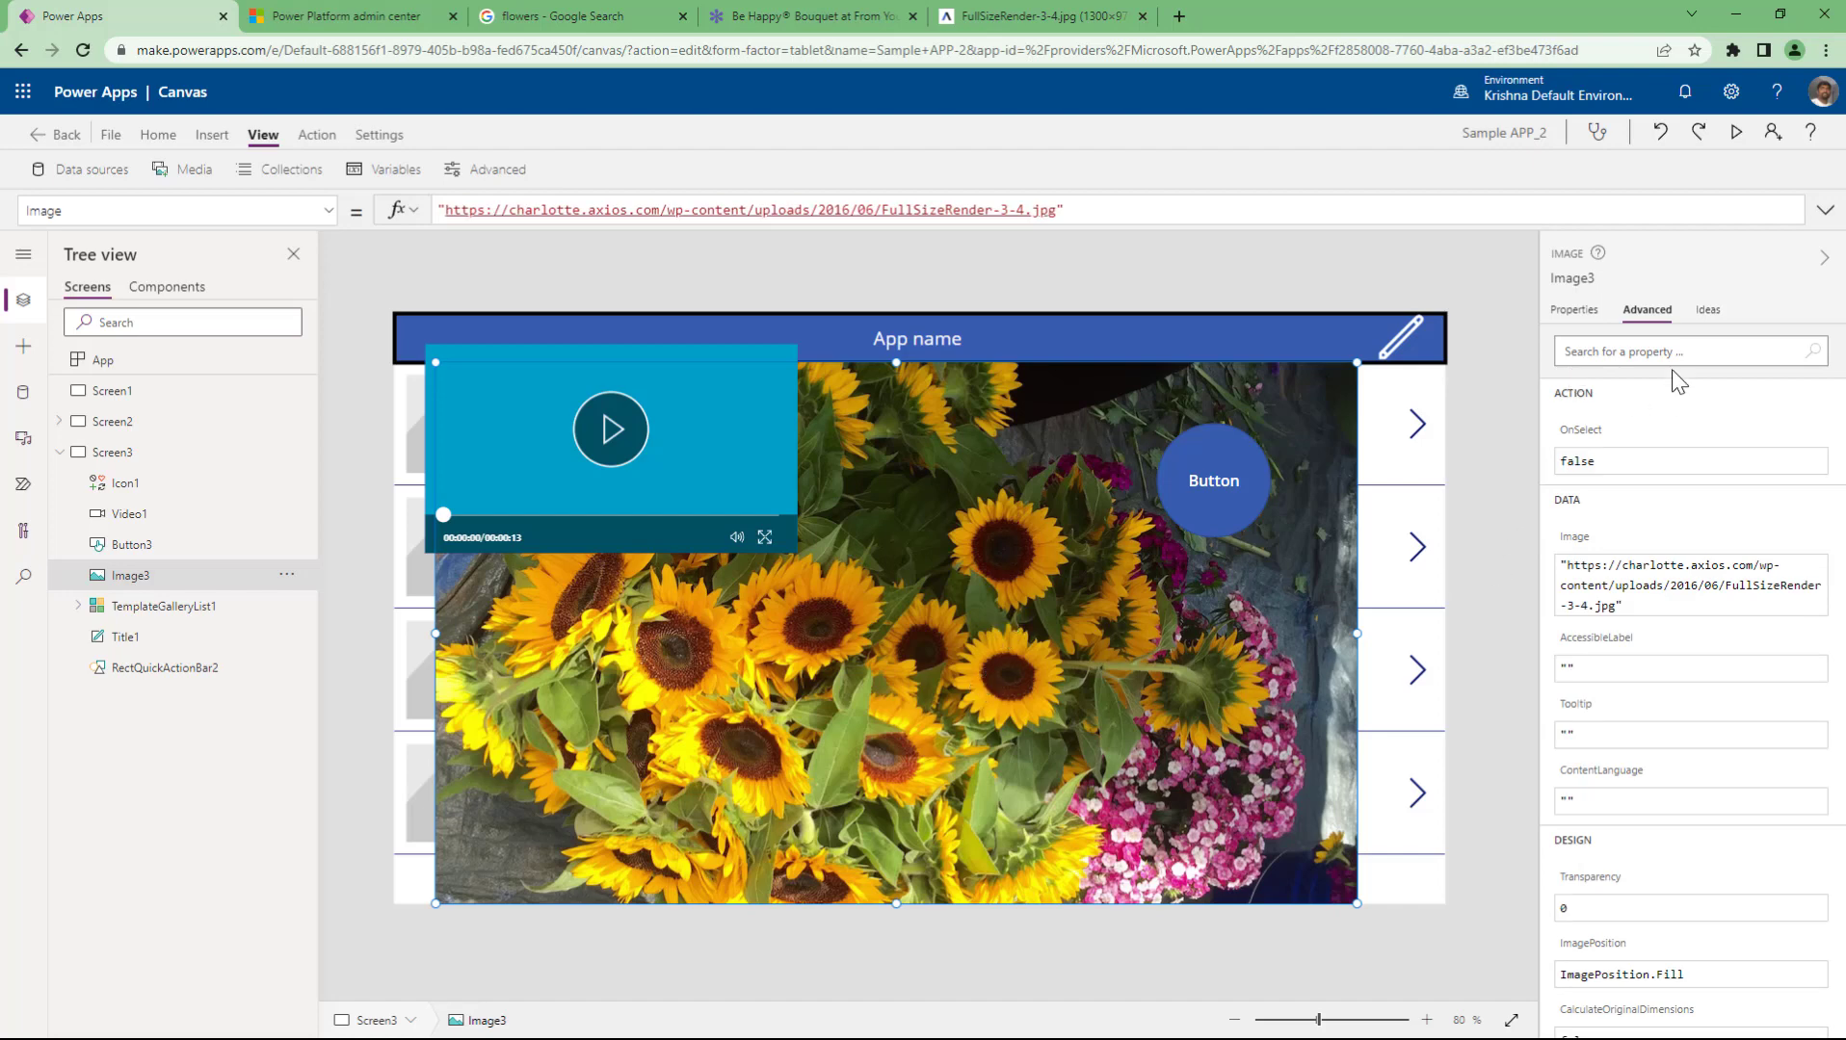
{"action": "scroll", "coordinate": [1678, 385], "scroll_direction": "down", "scroll_amount": 5}
{"action": "scroll", "coordinate": [1592, 975], "scroll_direction": "up", "scroll_amount": 5}
{"action": "left_click", "coordinate": [1574, 310]}
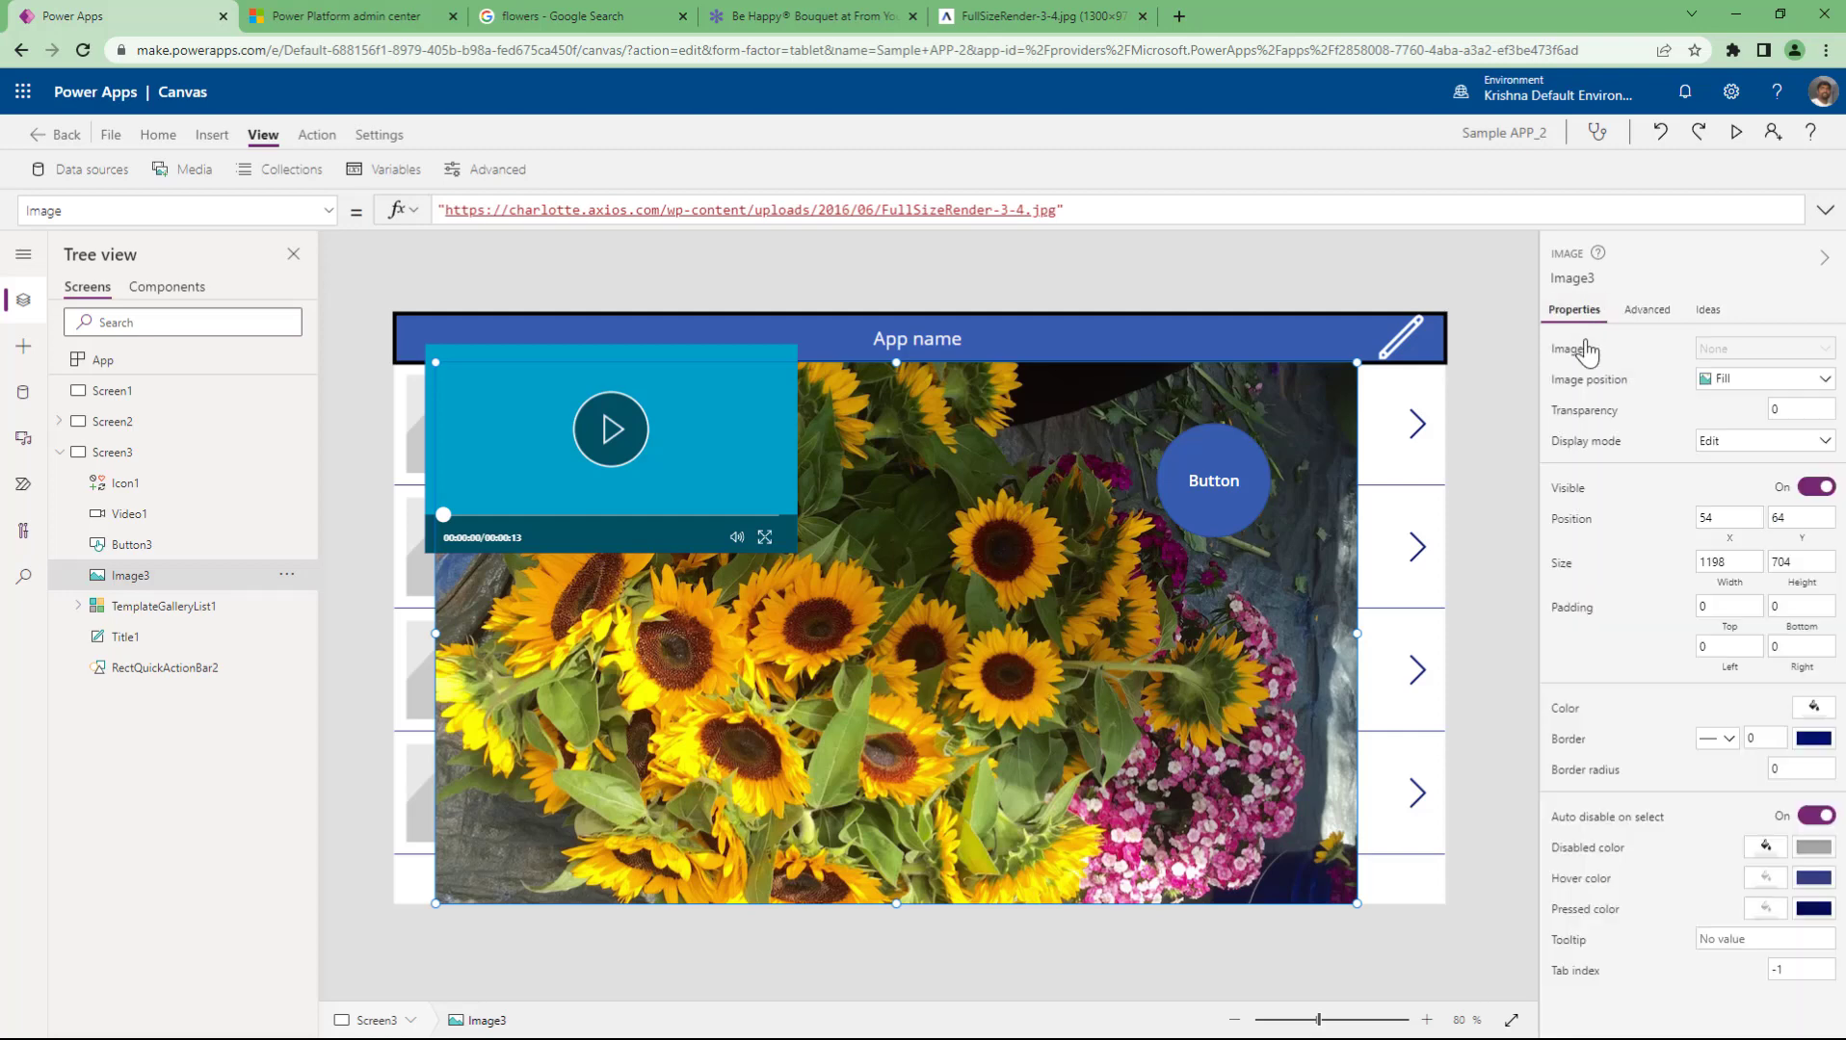
{"action": "left_click", "coordinate": [1647, 310]}
{"action": "scroll", "coordinate": [1672, 592], "scroll_direction": "down", "scroll_amount": 10}
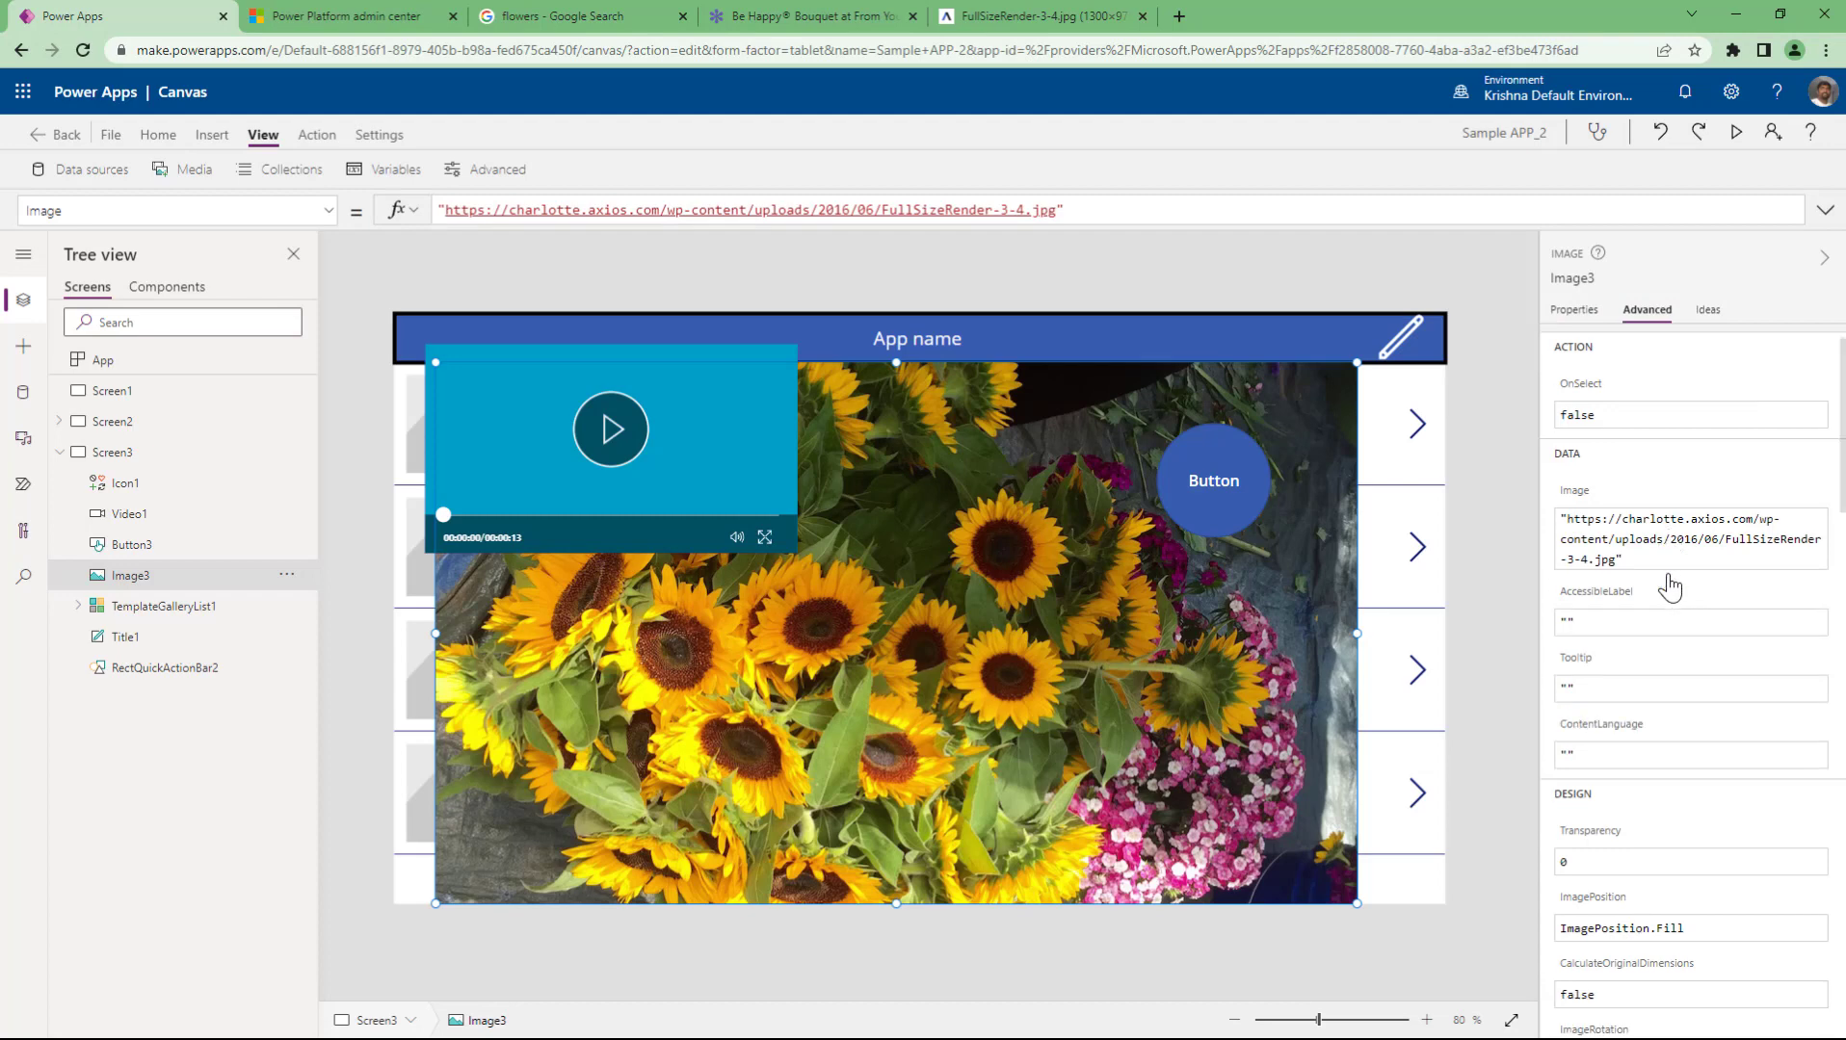
{"action": "scroll", "coordinate": [1669, 586], "scroll_direction": "down", "scroll_amount": 10}
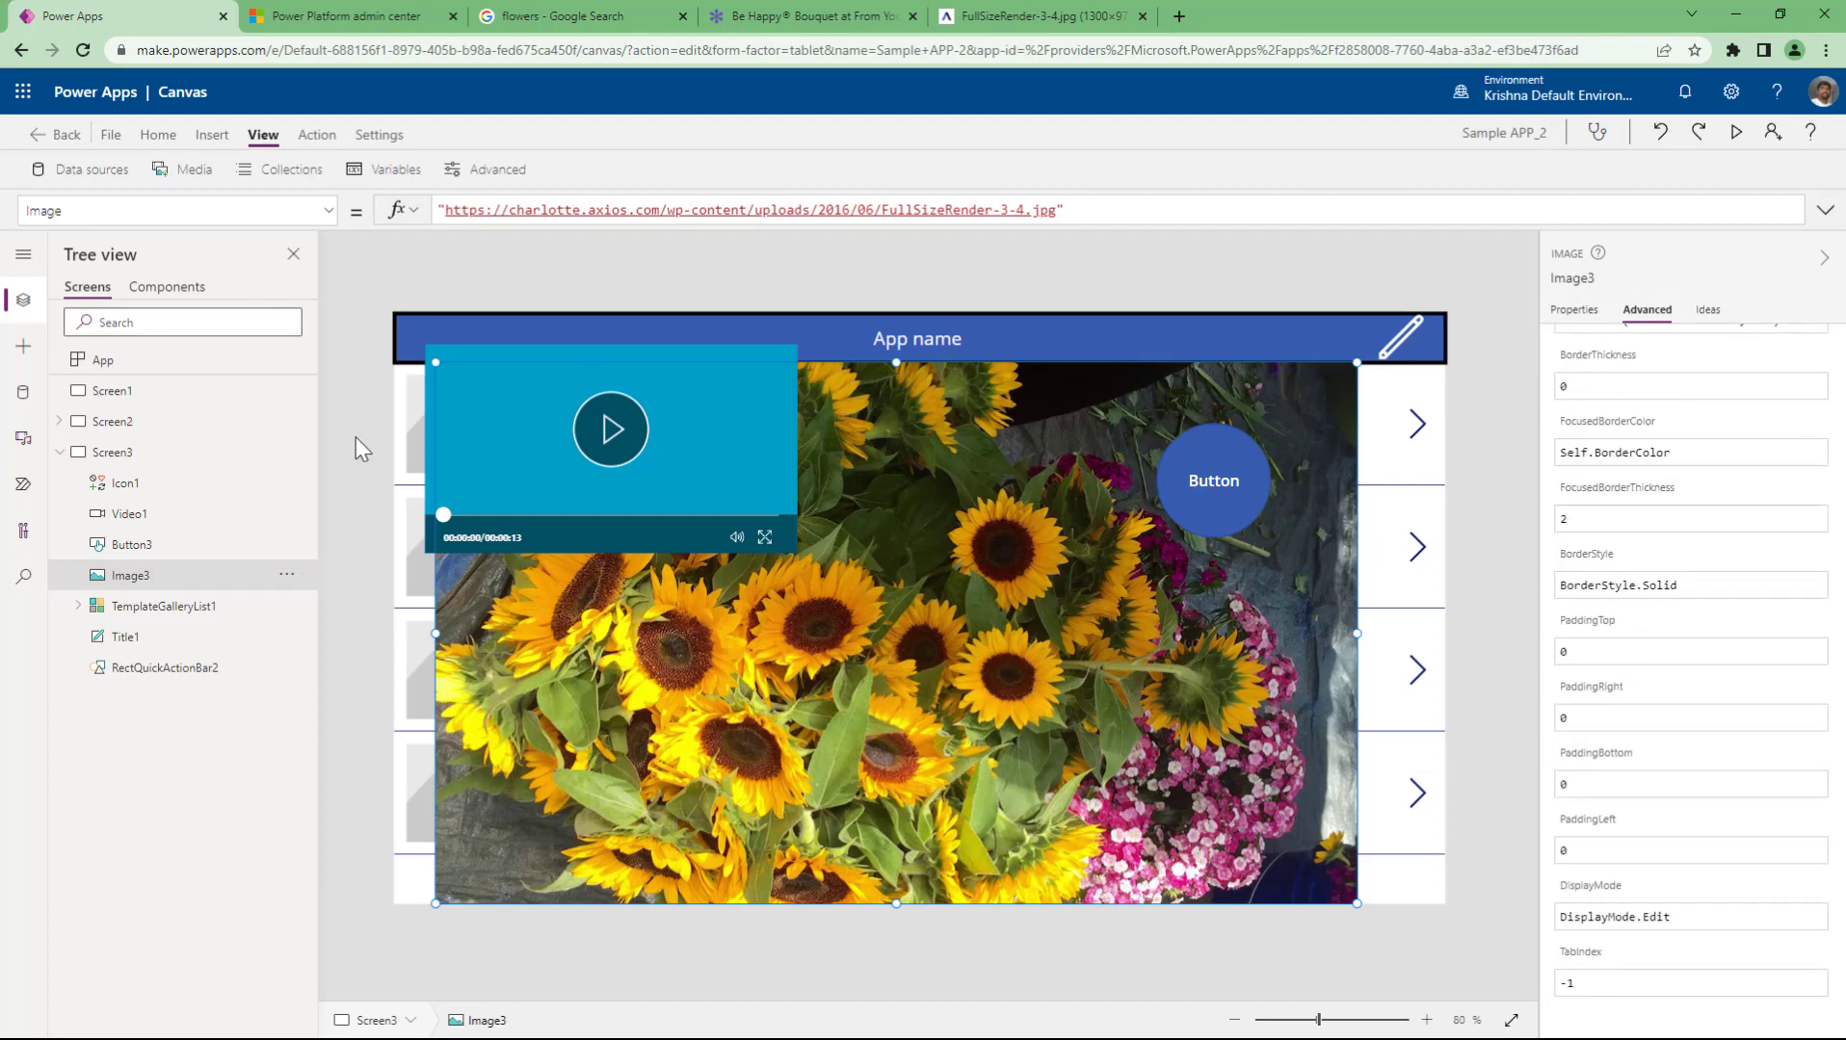
- Shrink the flower image on Screen3 to about 798 × 435, keeping its lower-left corner in place
{"action": "left_click", "coordinate": [518, 275]}
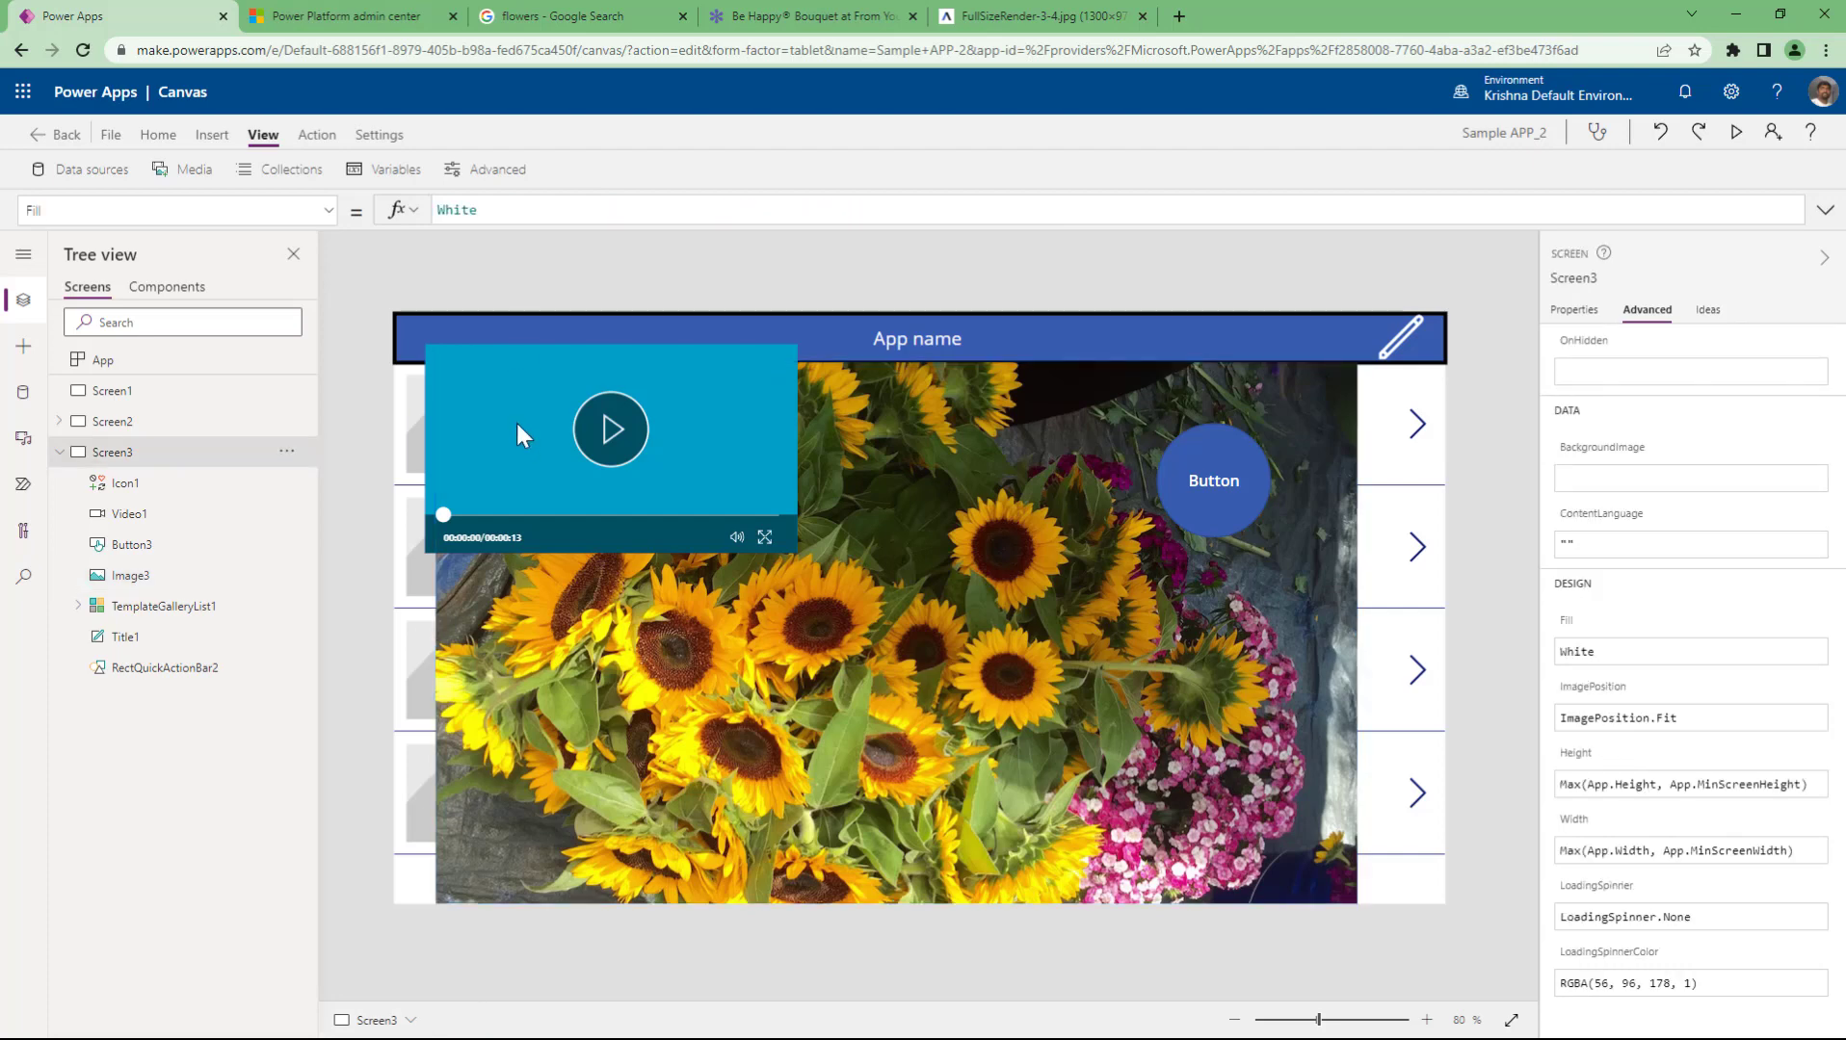
{"action": "left_click", "coordinate": [1089, 654]}
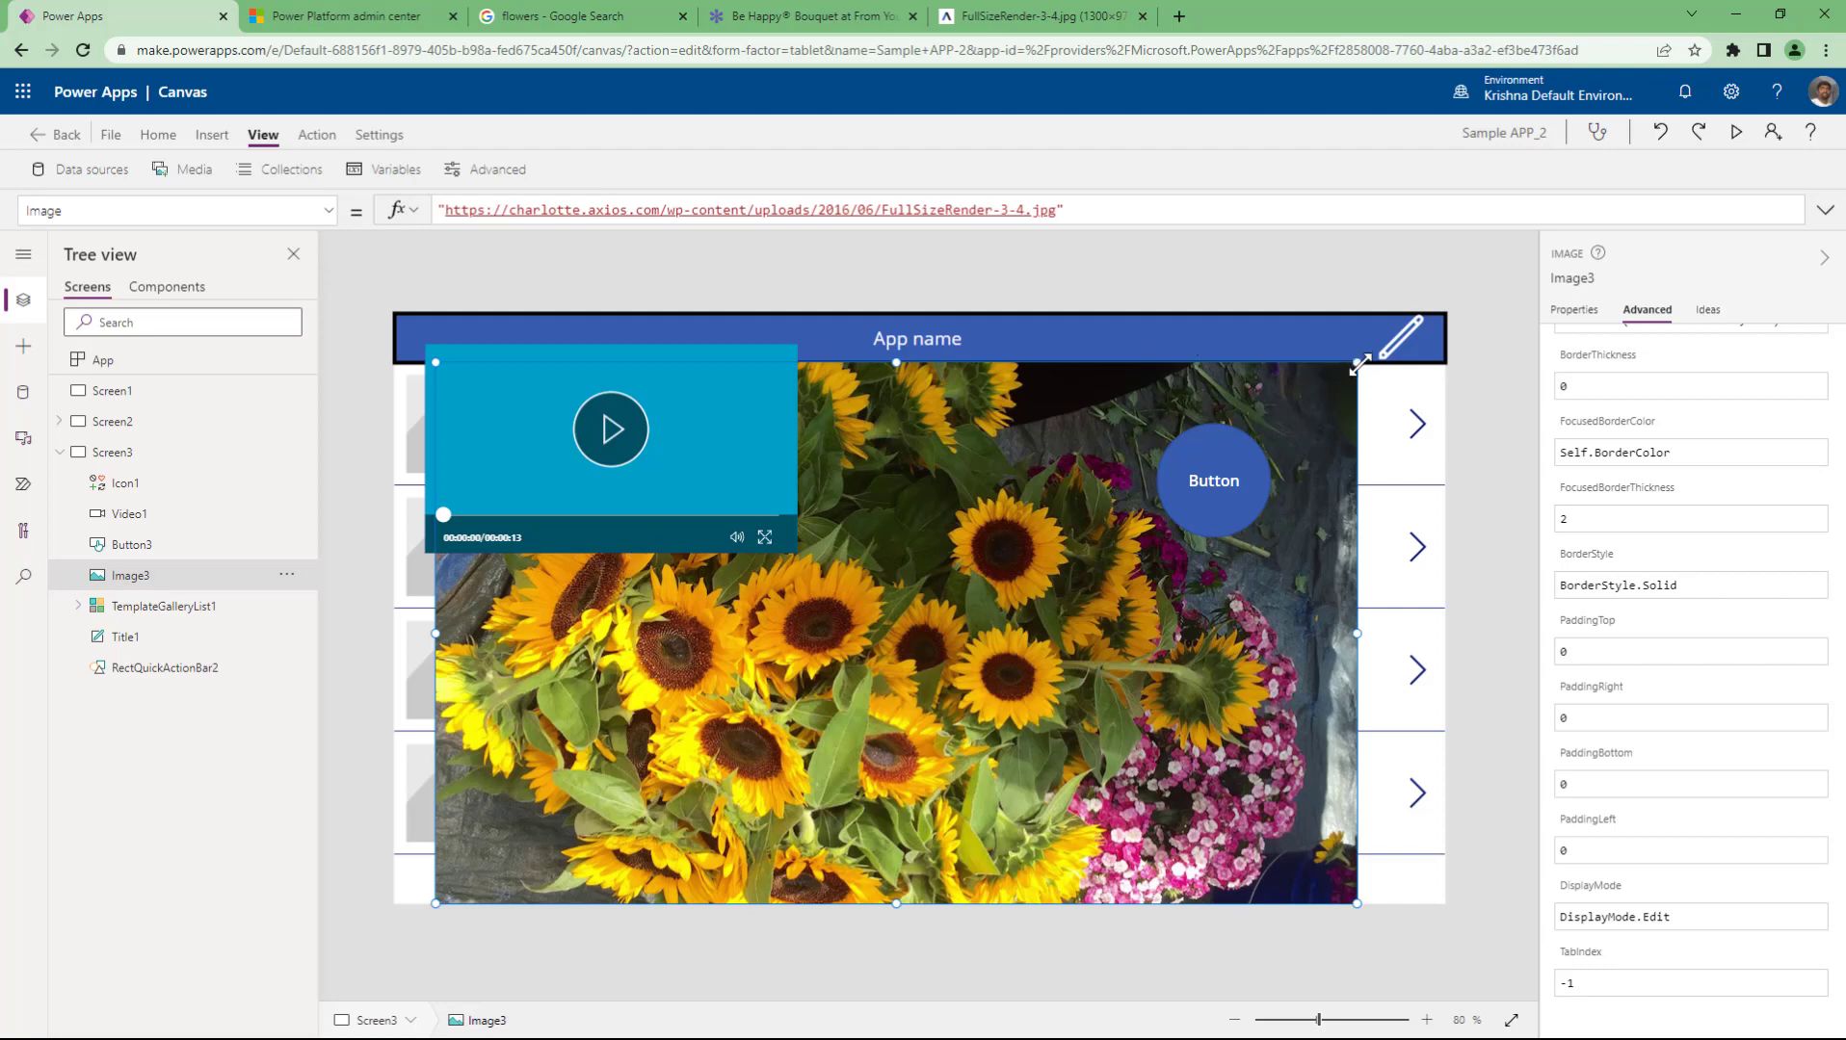
{"action": "left_click_drag", "start_coordinate": [1359, 362], "coordinate": [1050, 568]}
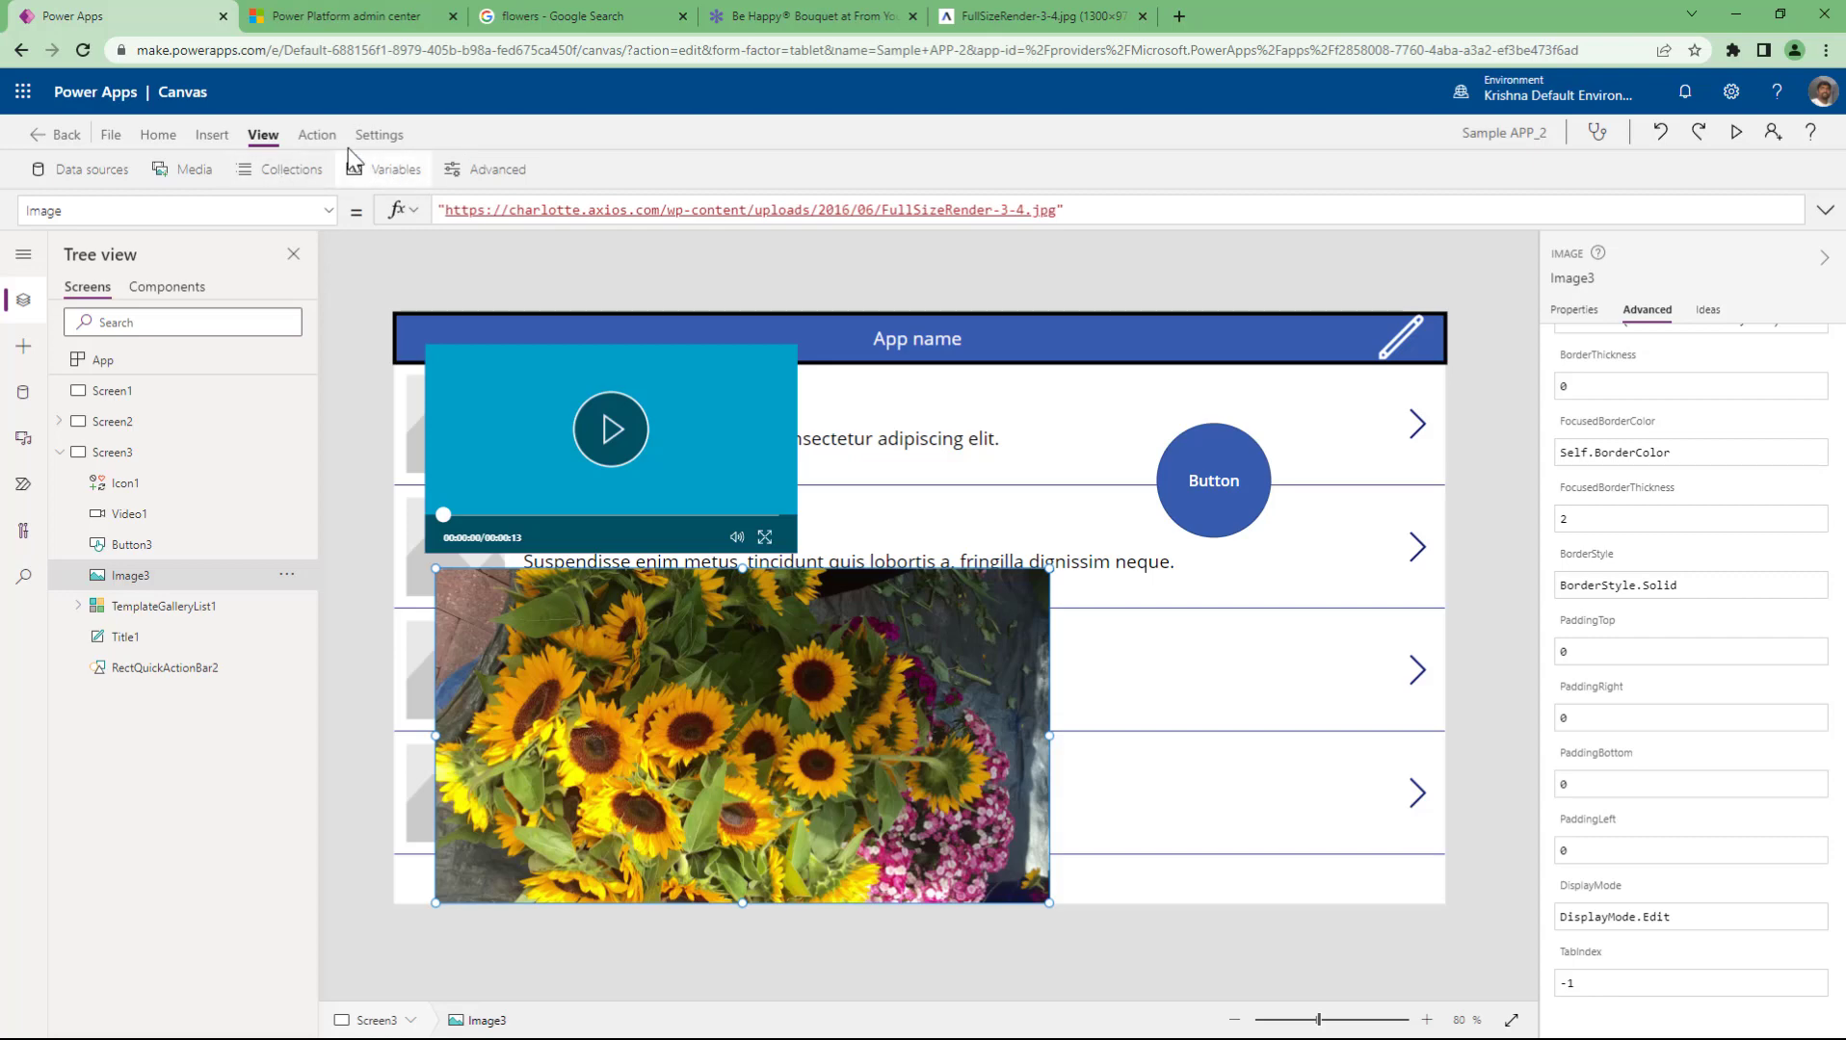
- Review the action commands, the app's general settings and the insertable controls
{"action": "left_click", "coordinate": [317, 136]}
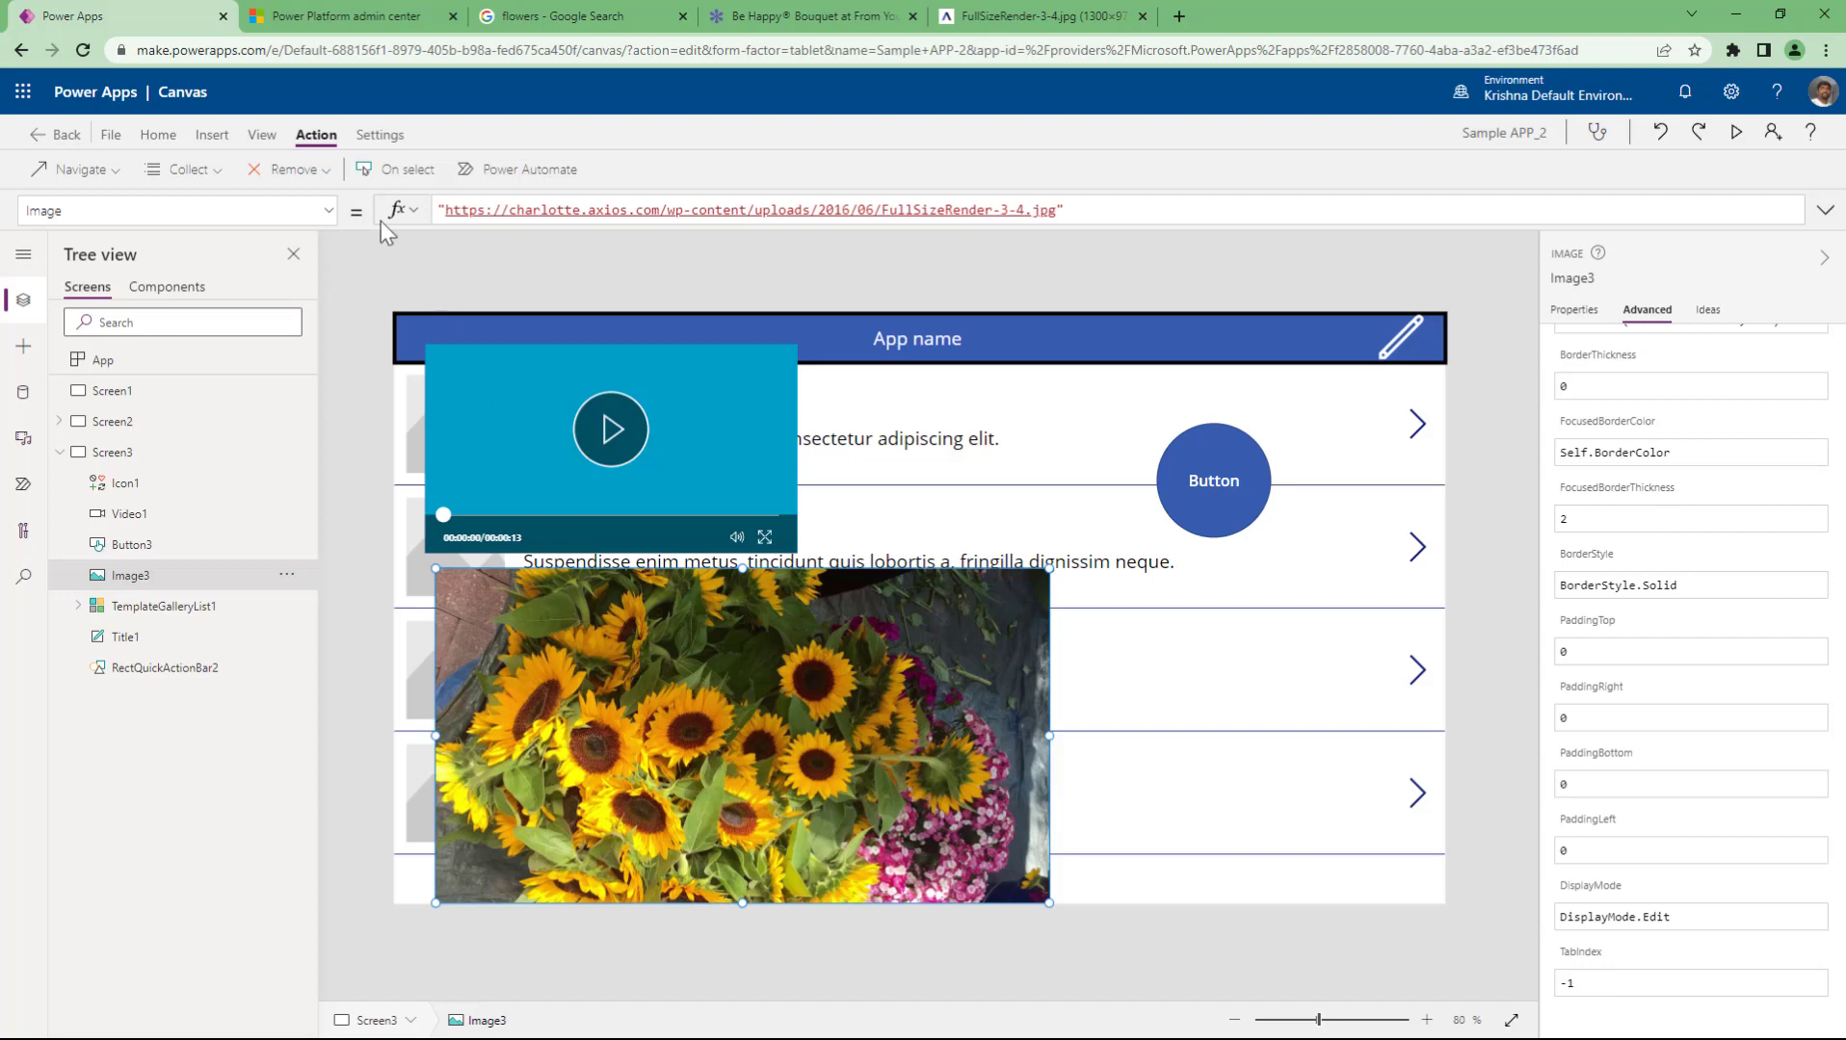
{"action": "left_click", "coordinate": [380, 136]}
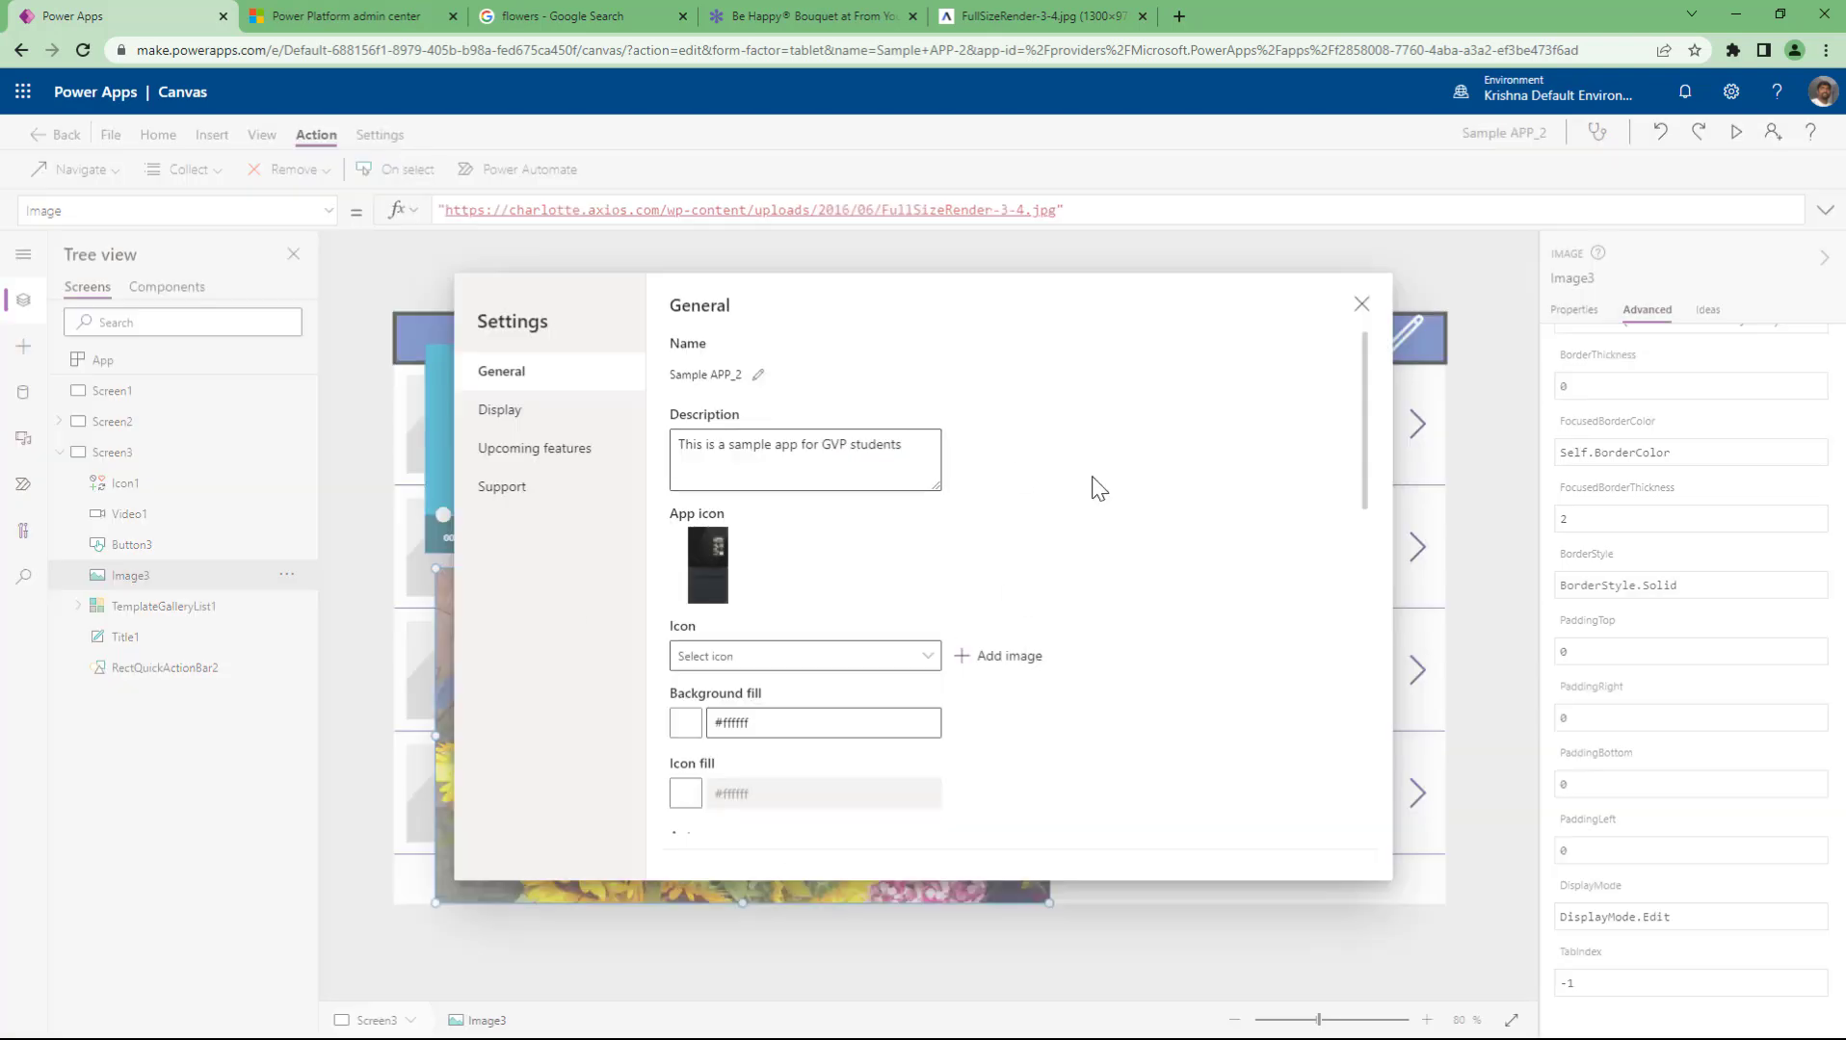
{"action": "left_click", "coordinate": [1361, 306]}
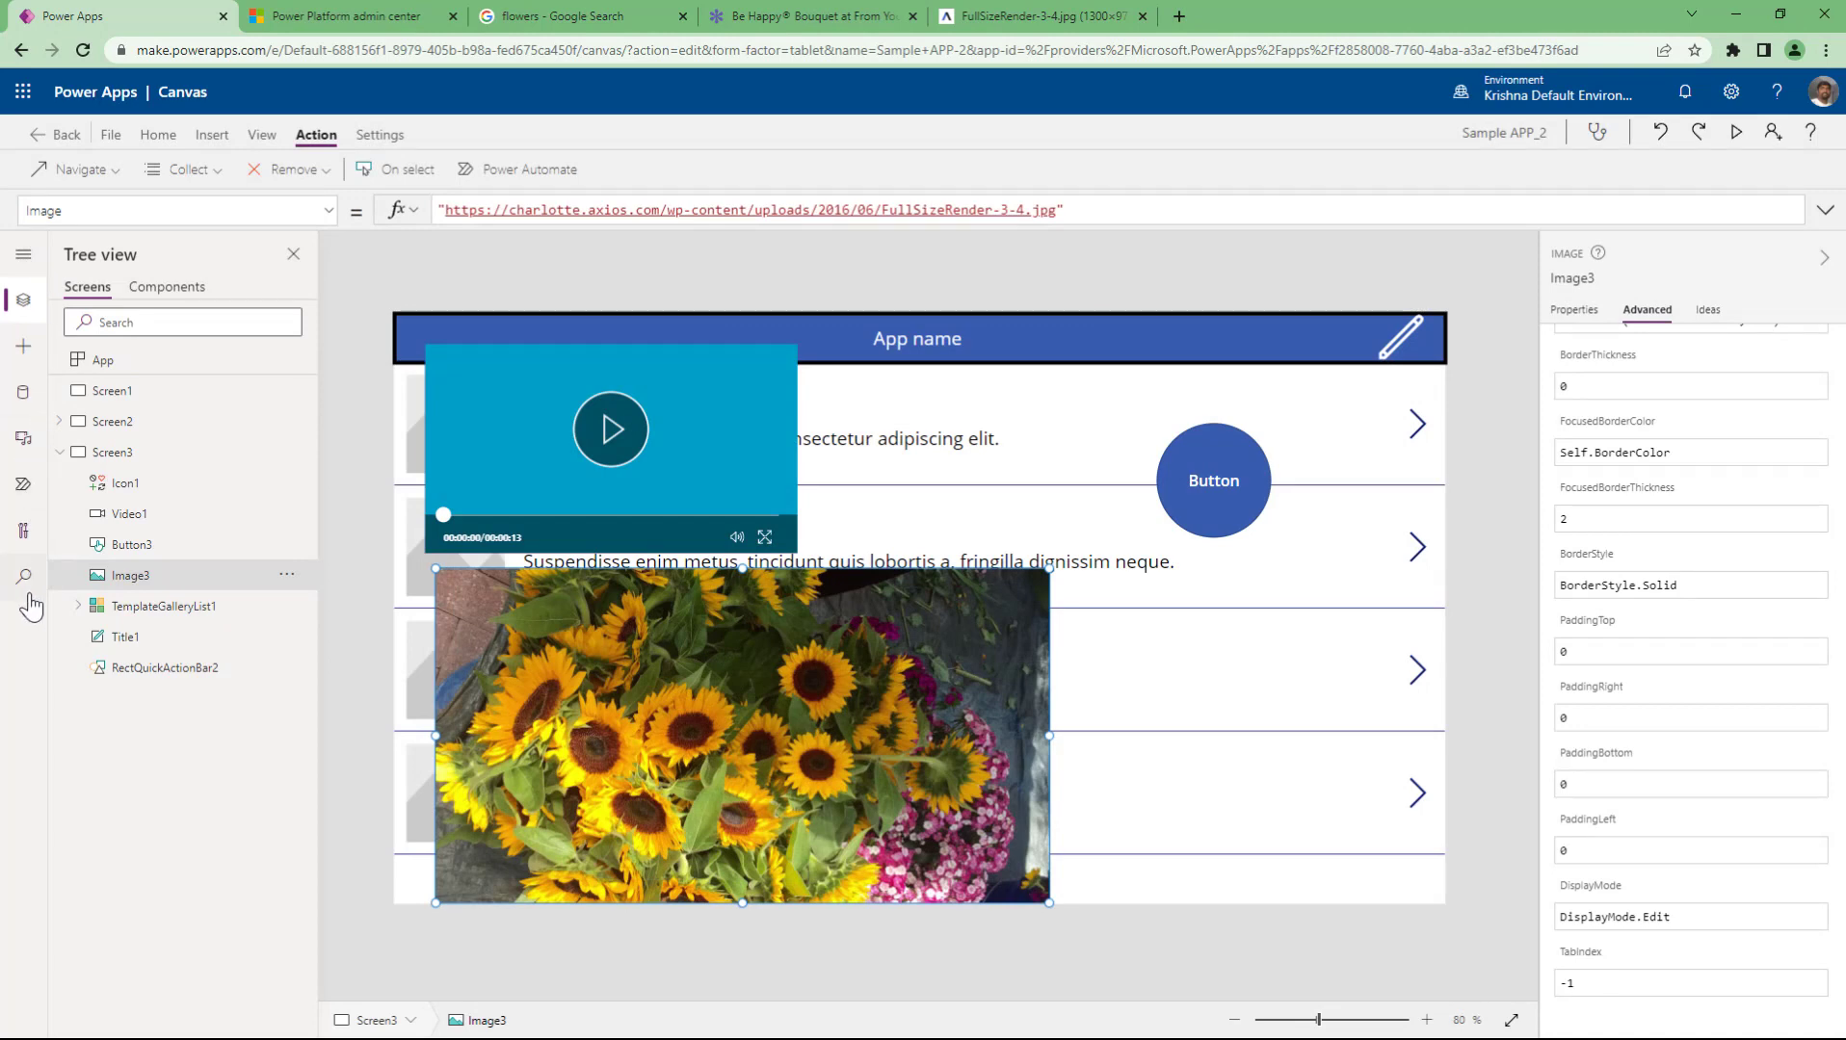
{"action": "left_click", "coordinate": [24, 347]}
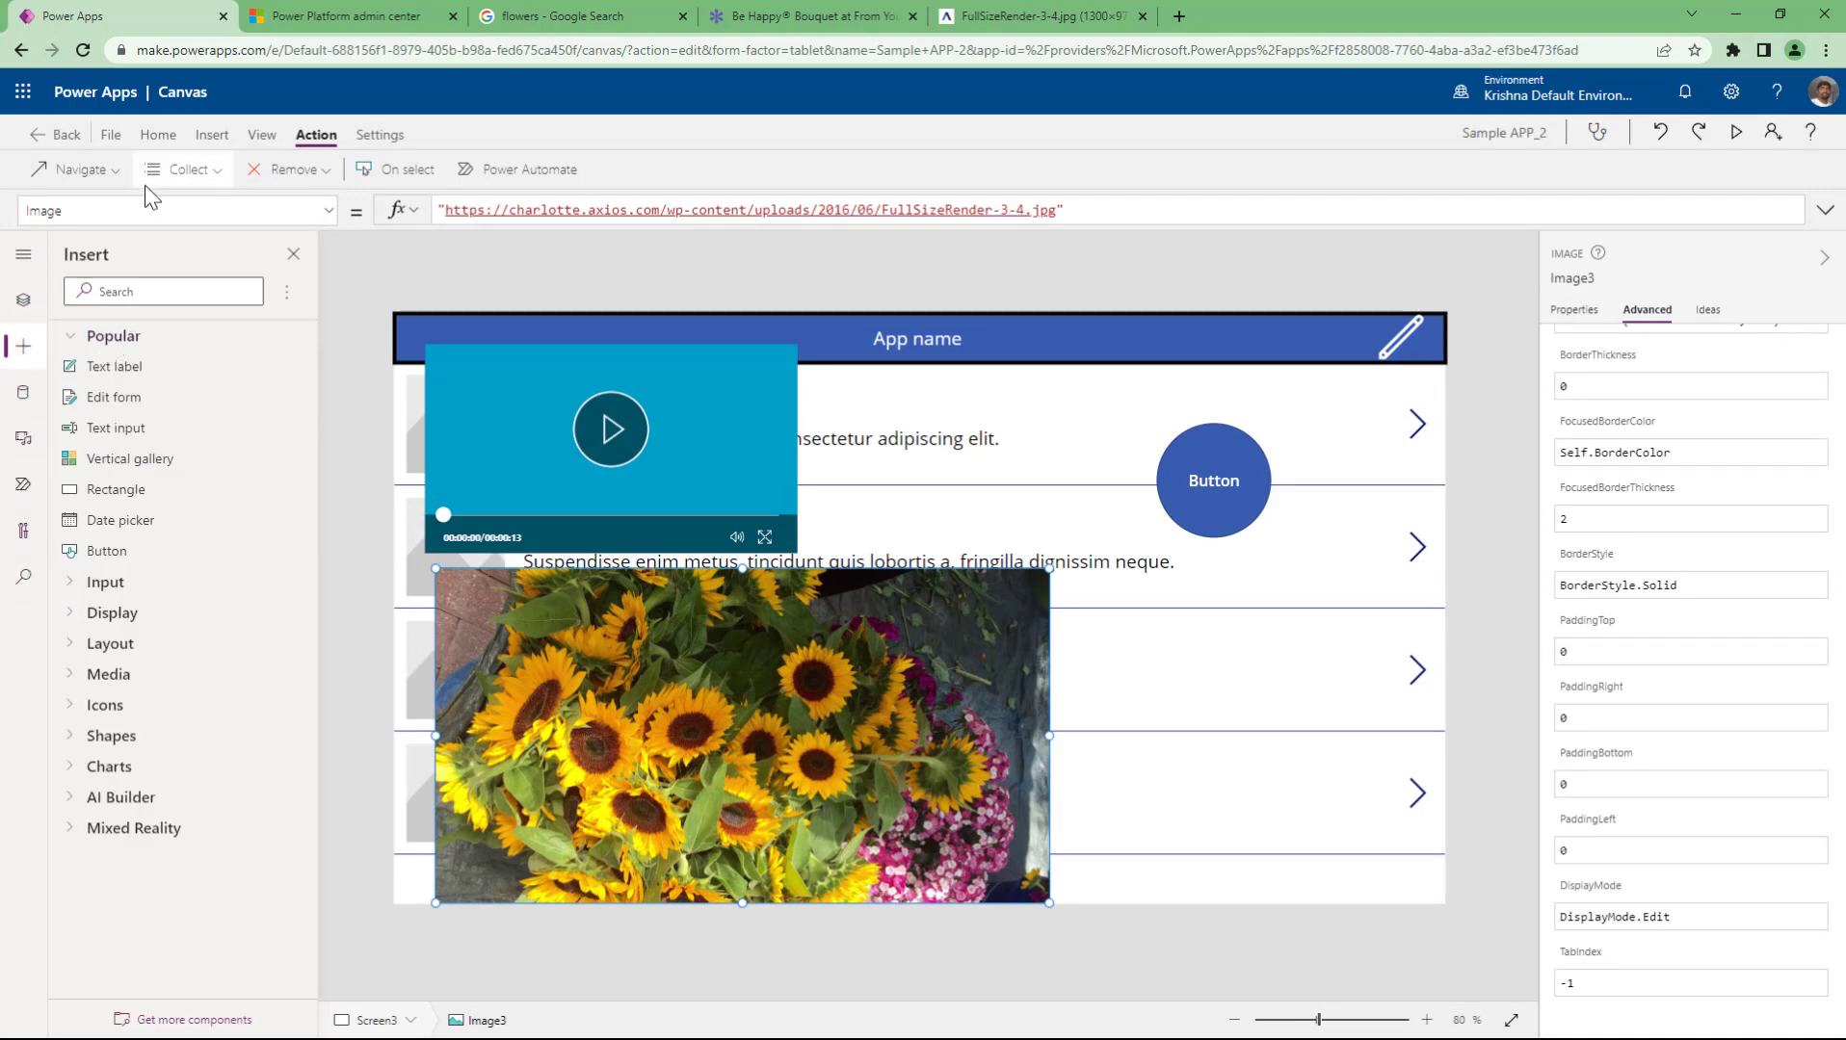
{"action": "left_click", "coordinate": [211, 135]}
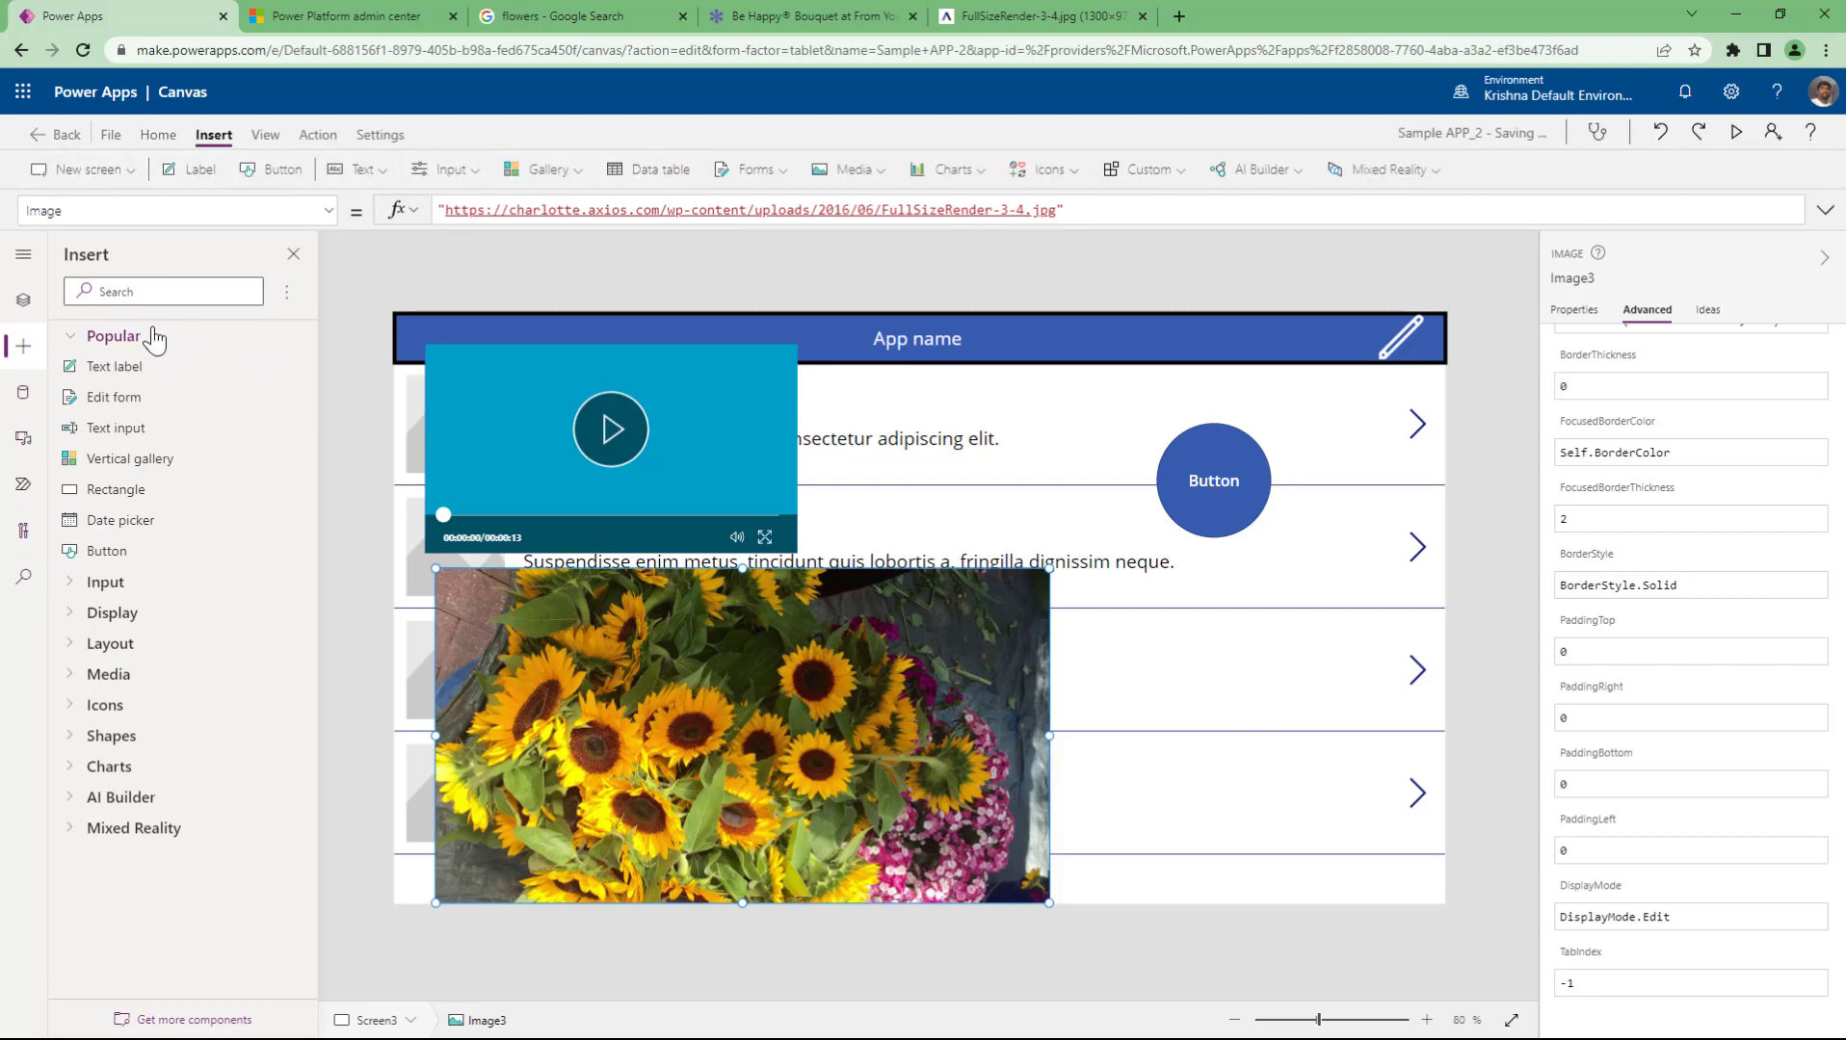
- Search the addable data sources for "sharepo" and "excel", then close the data source list
{"action": "left_click", "coordinate": [23, 399]}
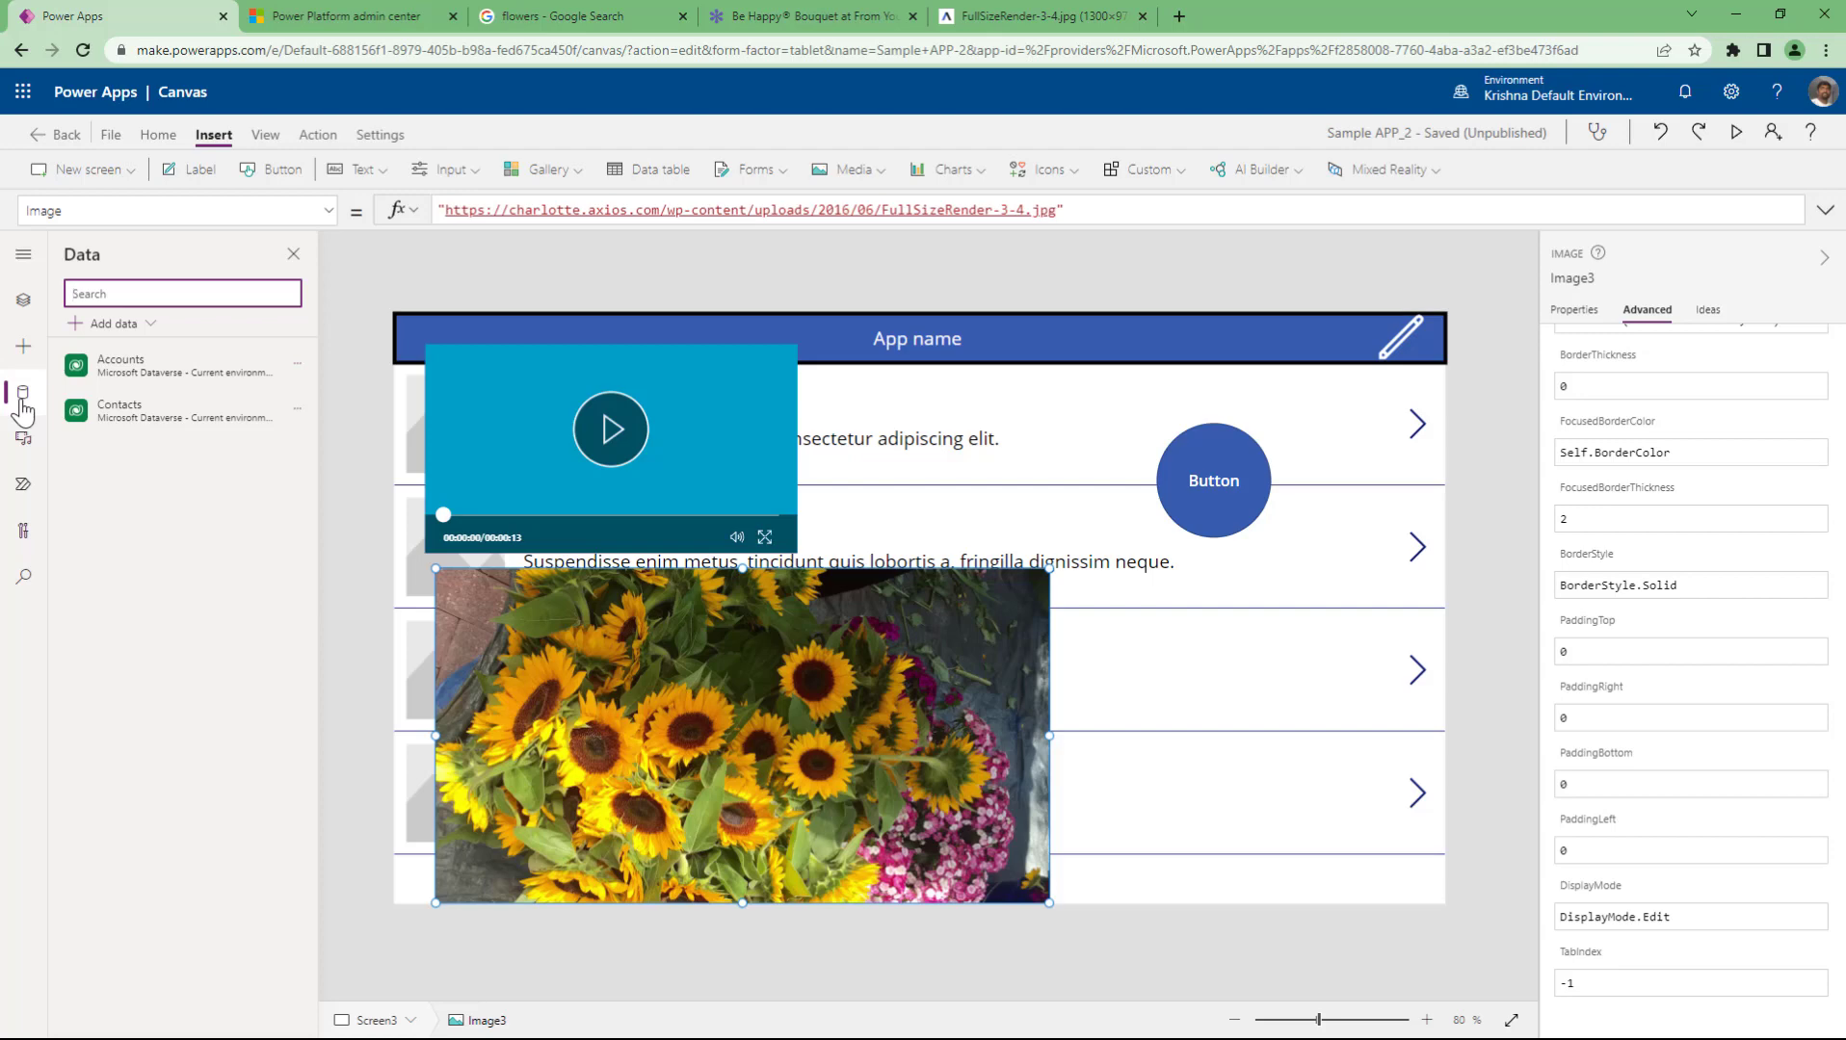
{"action": "left_click", "coordinate": [149, 328]}
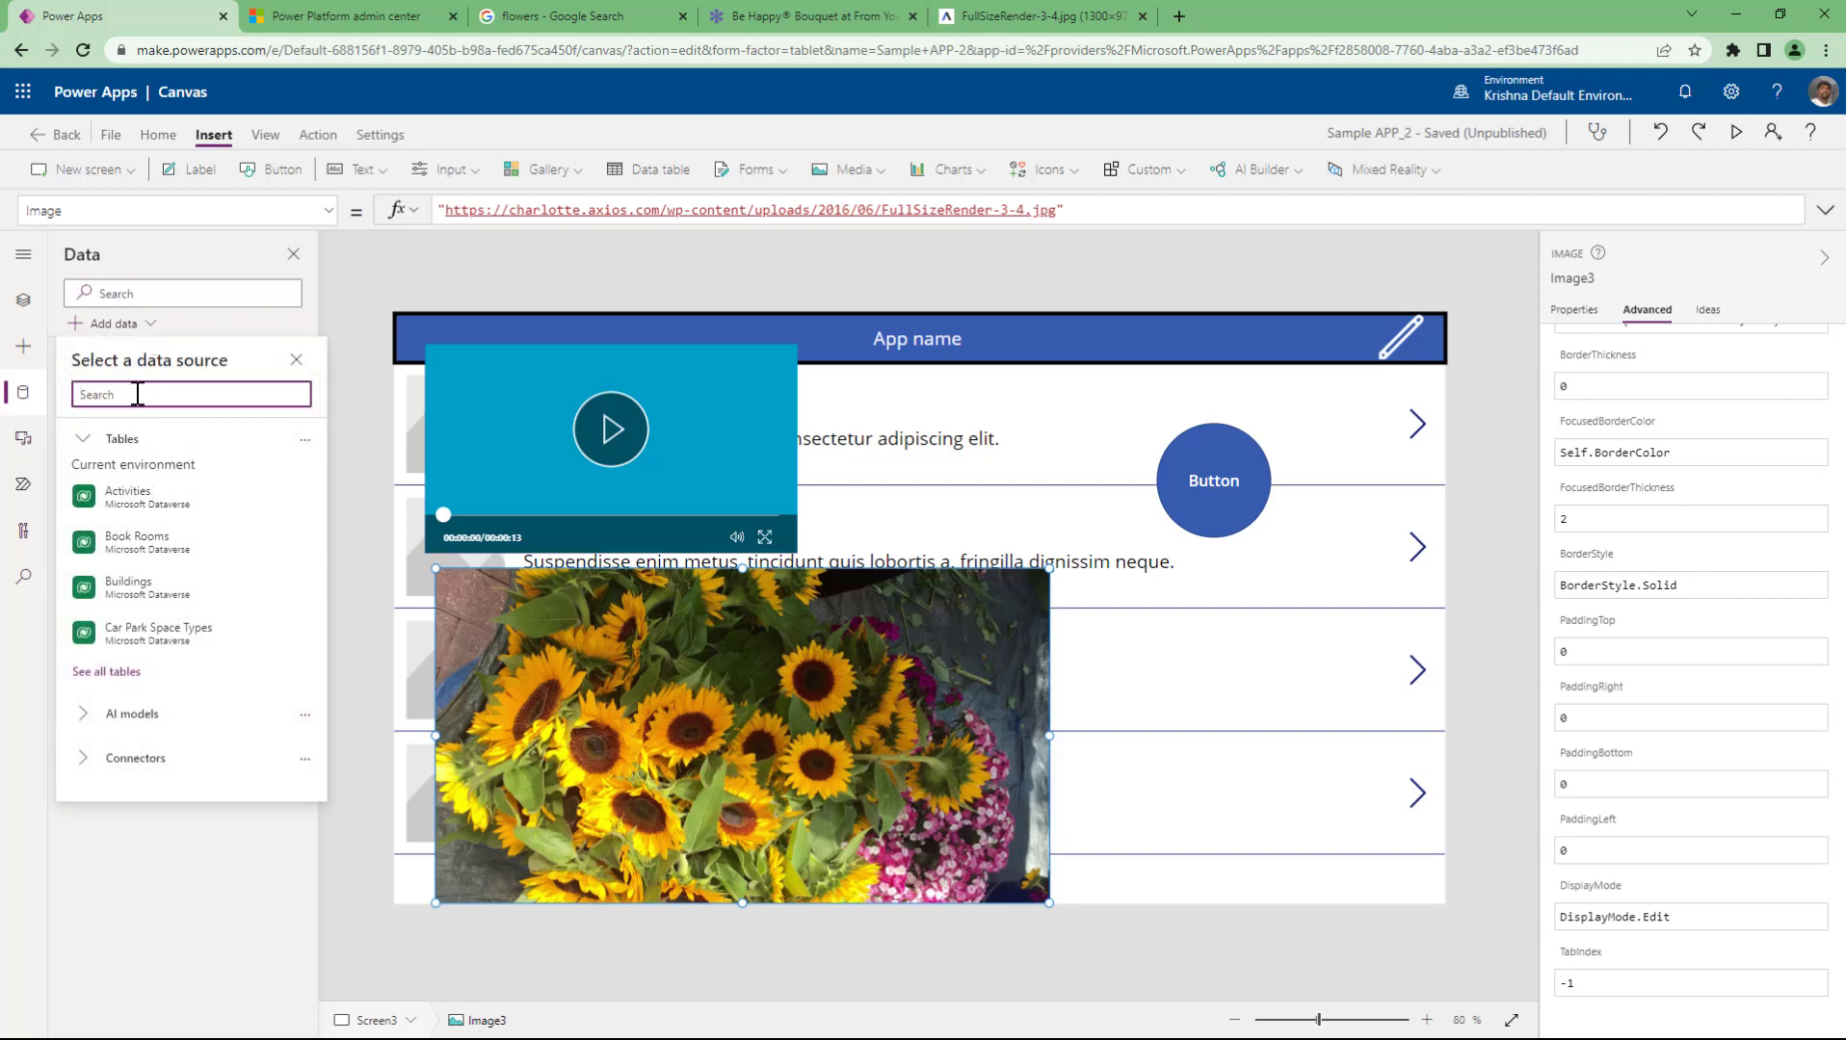
{"action": "type", "text": "sharepo"}
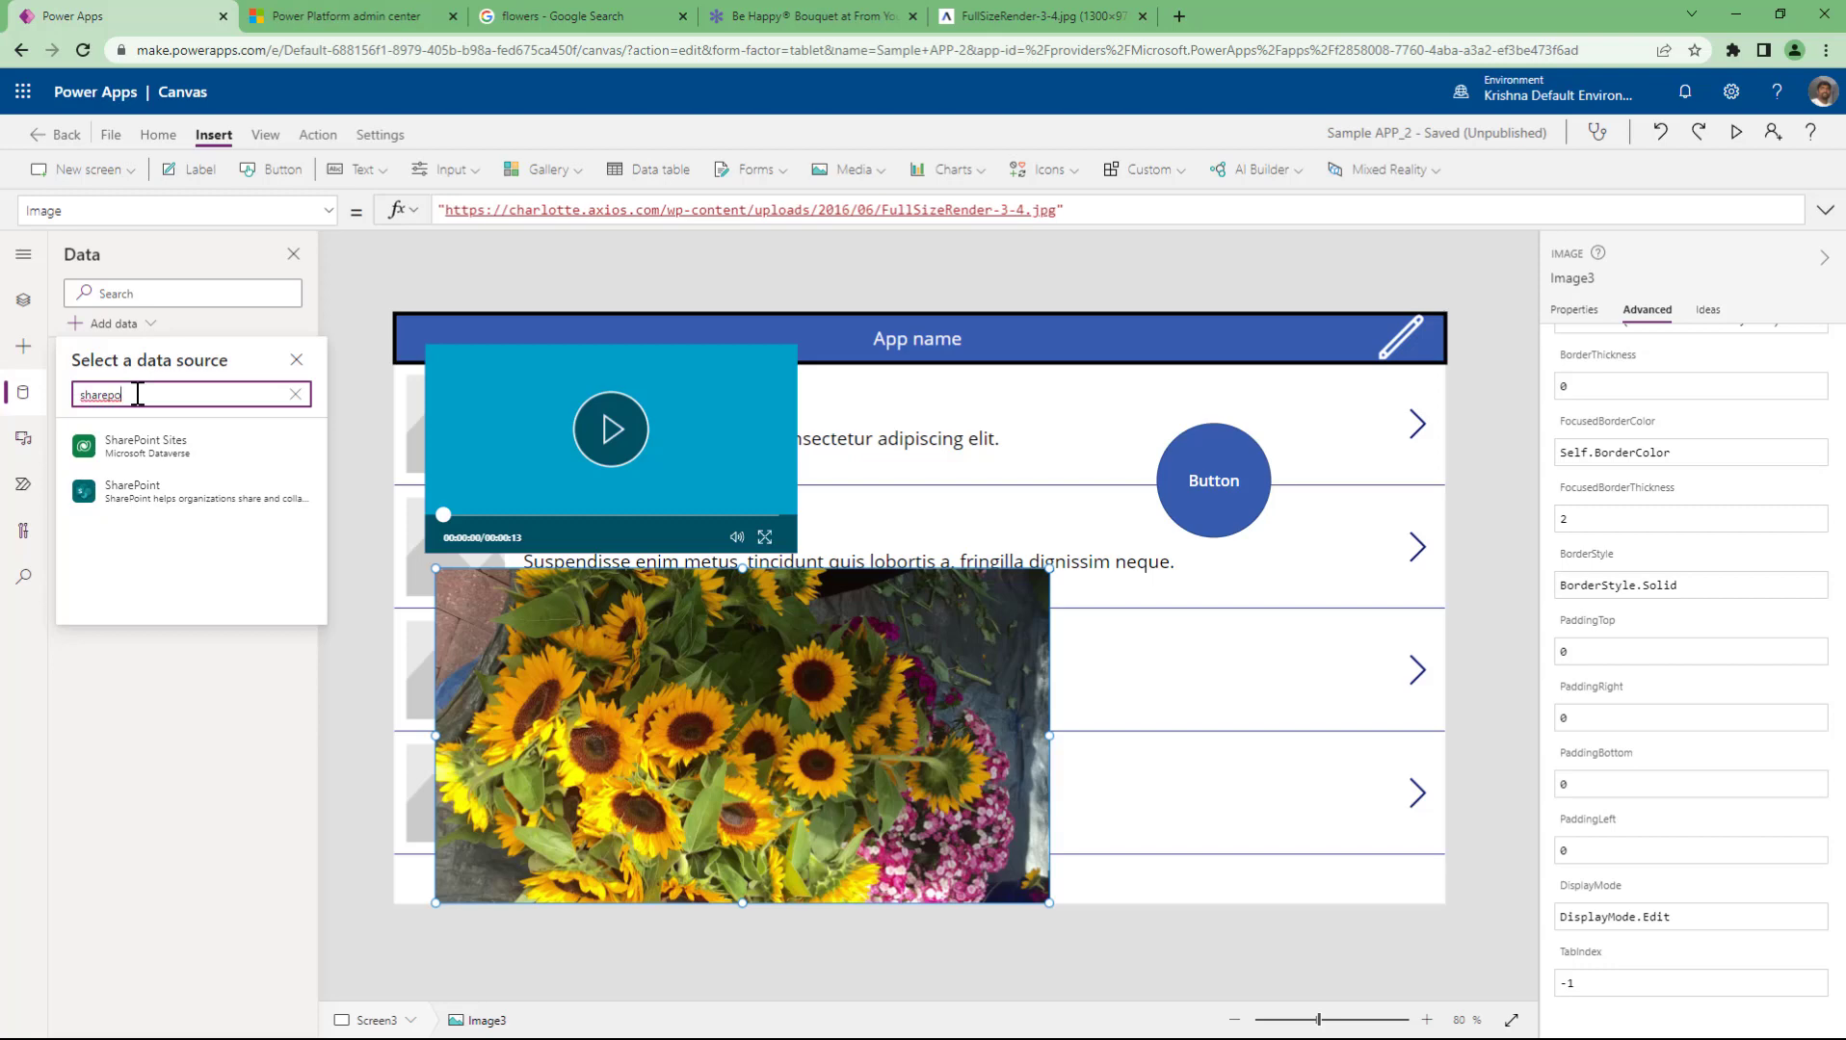
{"action": "mouse_move", "coordinate": [135, 496]}
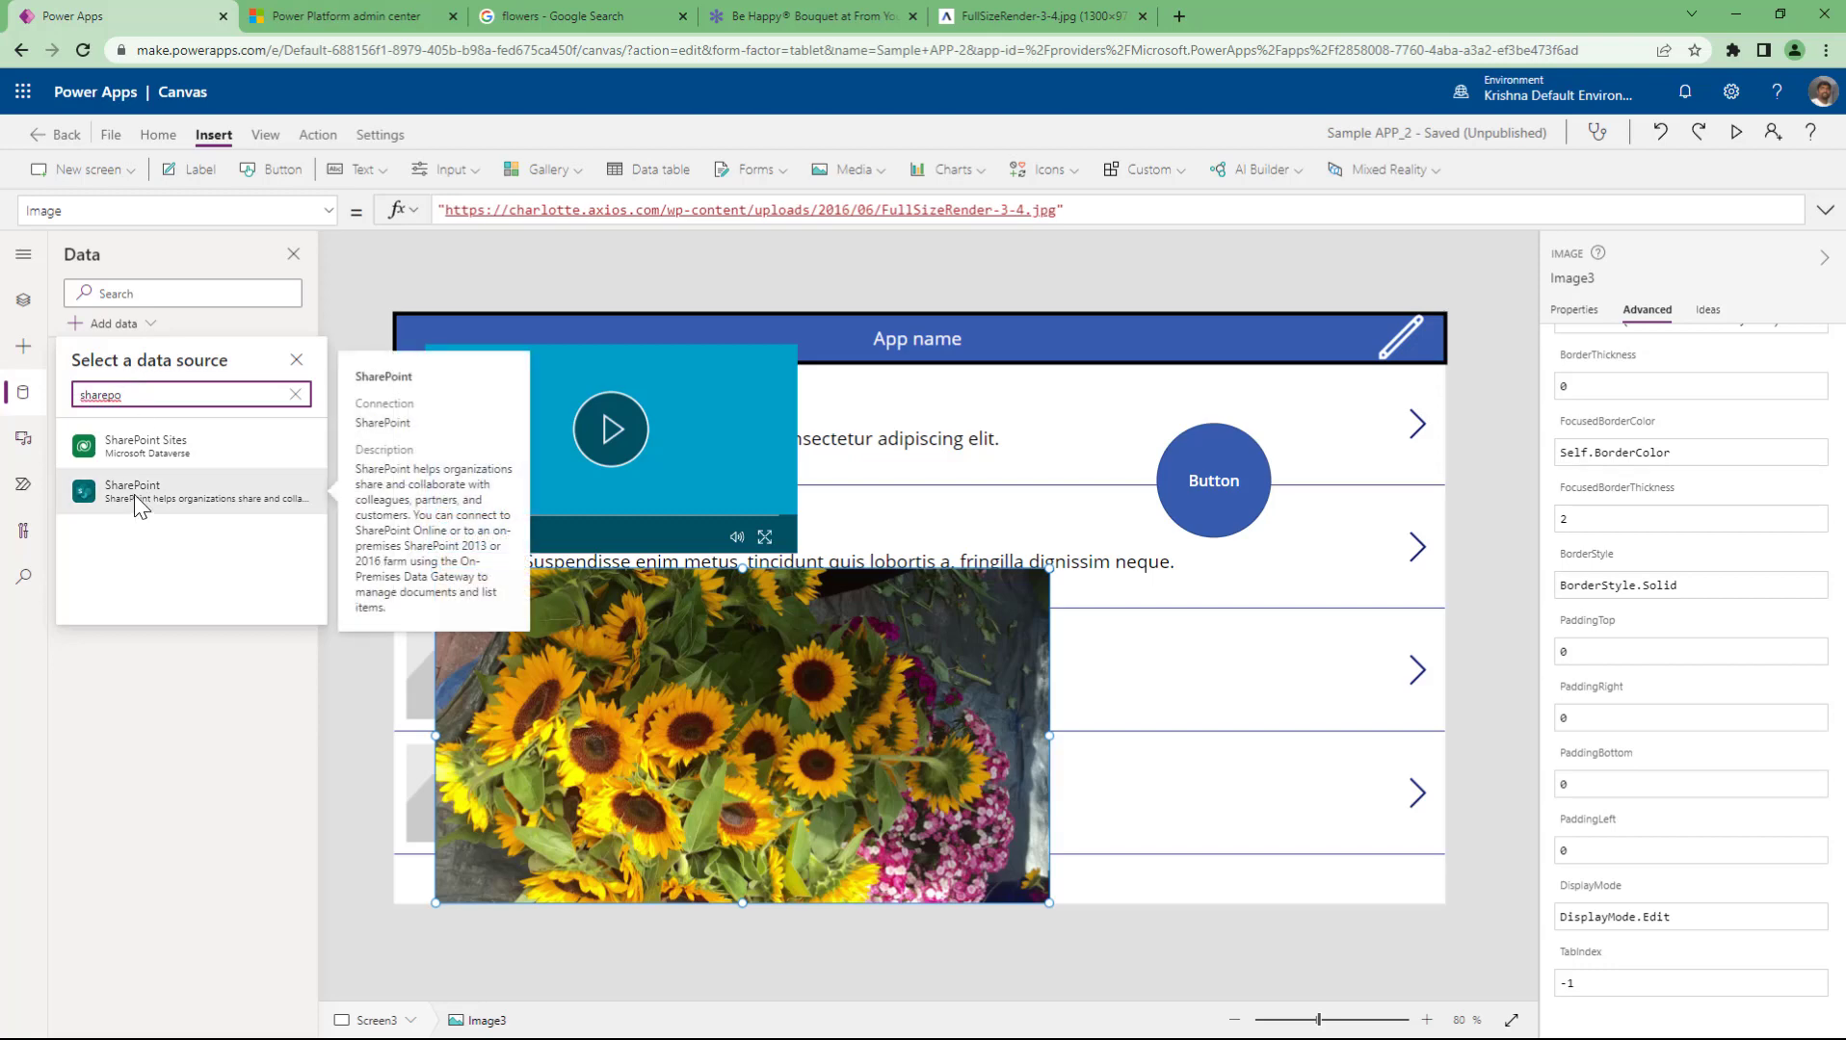
{"action": "left_click", "coordinate": [296, 394]}
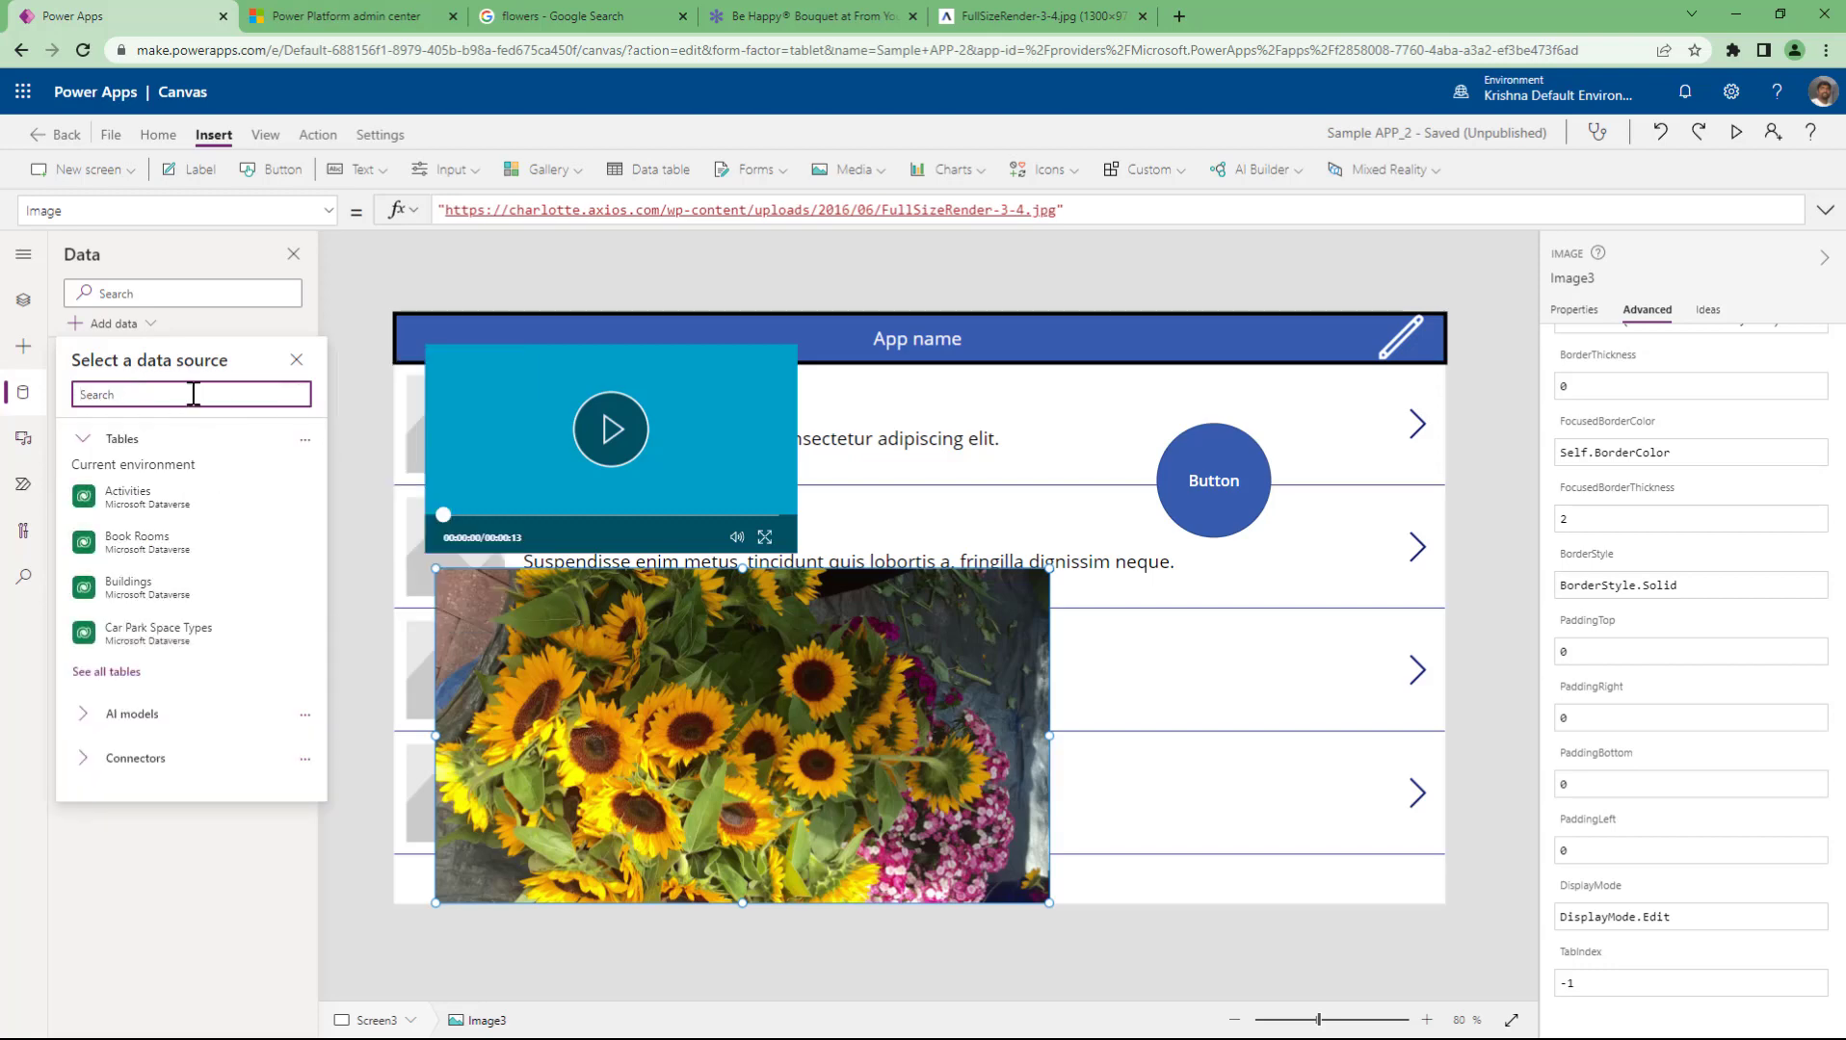
{"action": "type", "text": "excel"}
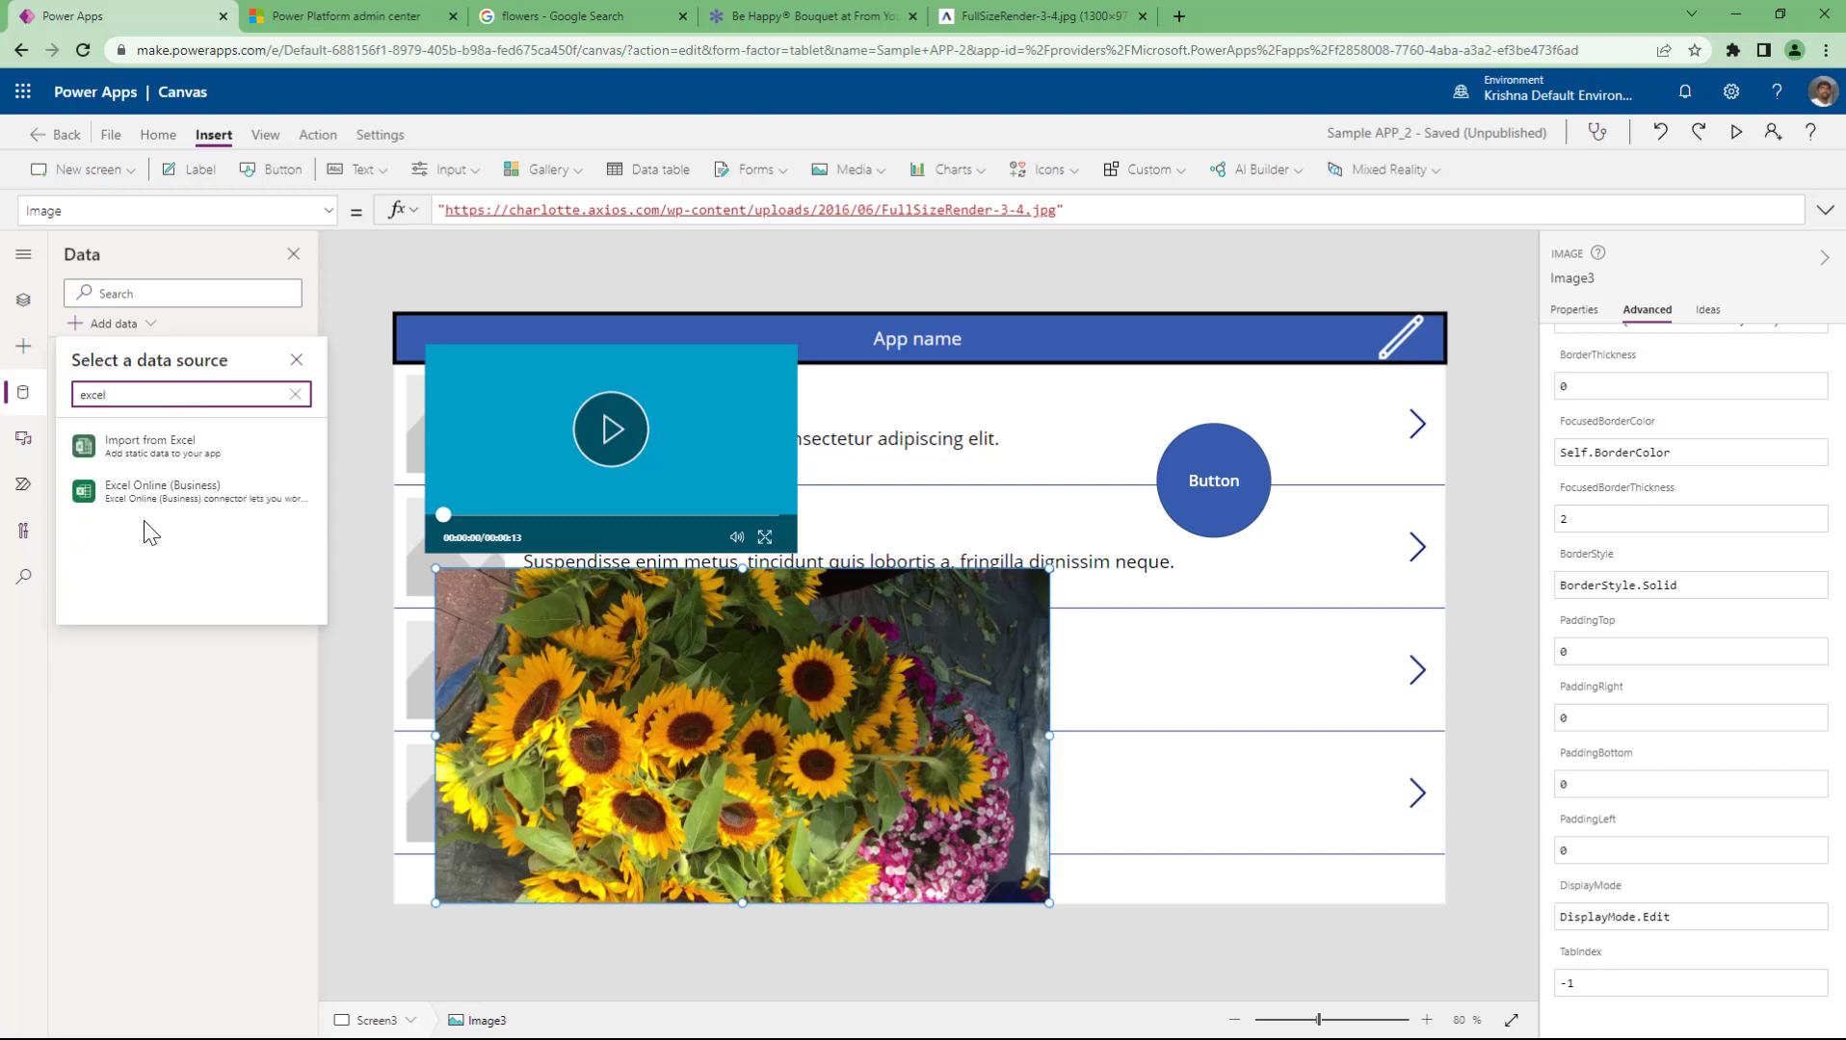
{"action": "mouse_move", "coordinate": [164, 499]}
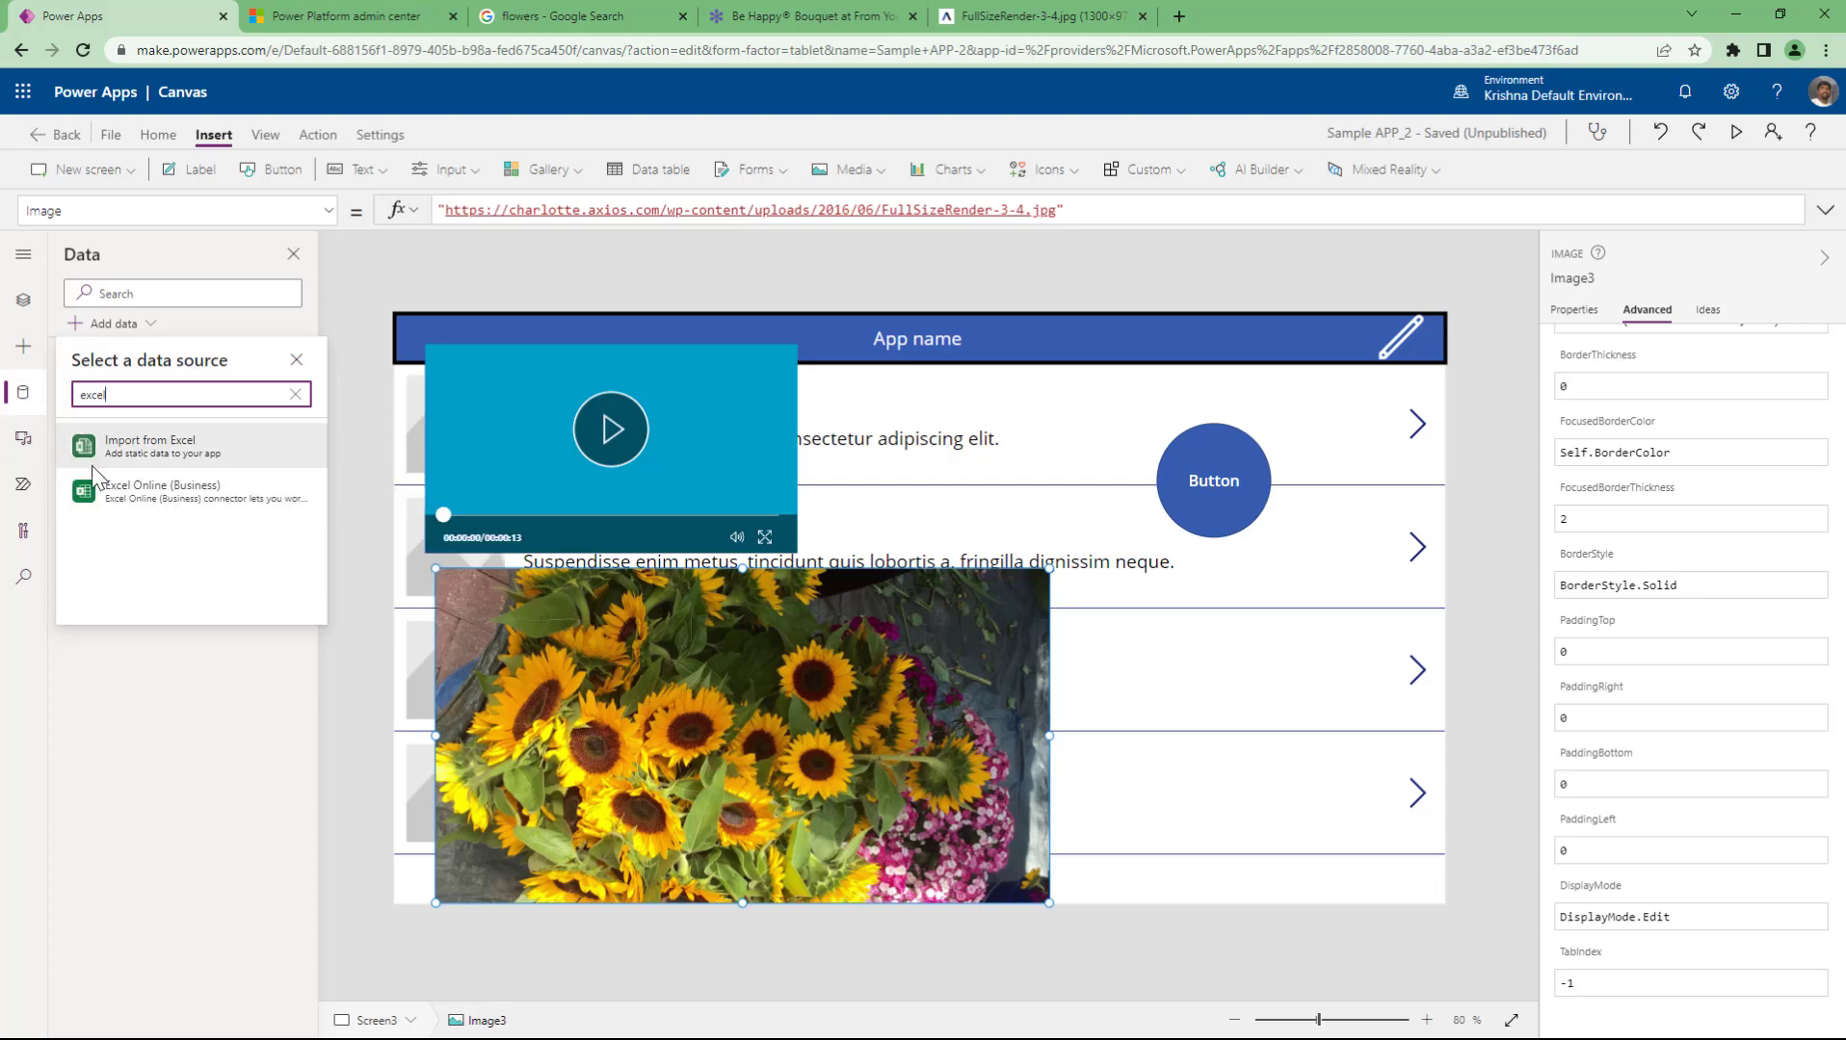
{"action": "left_click", "coordinate": [123, 715]}
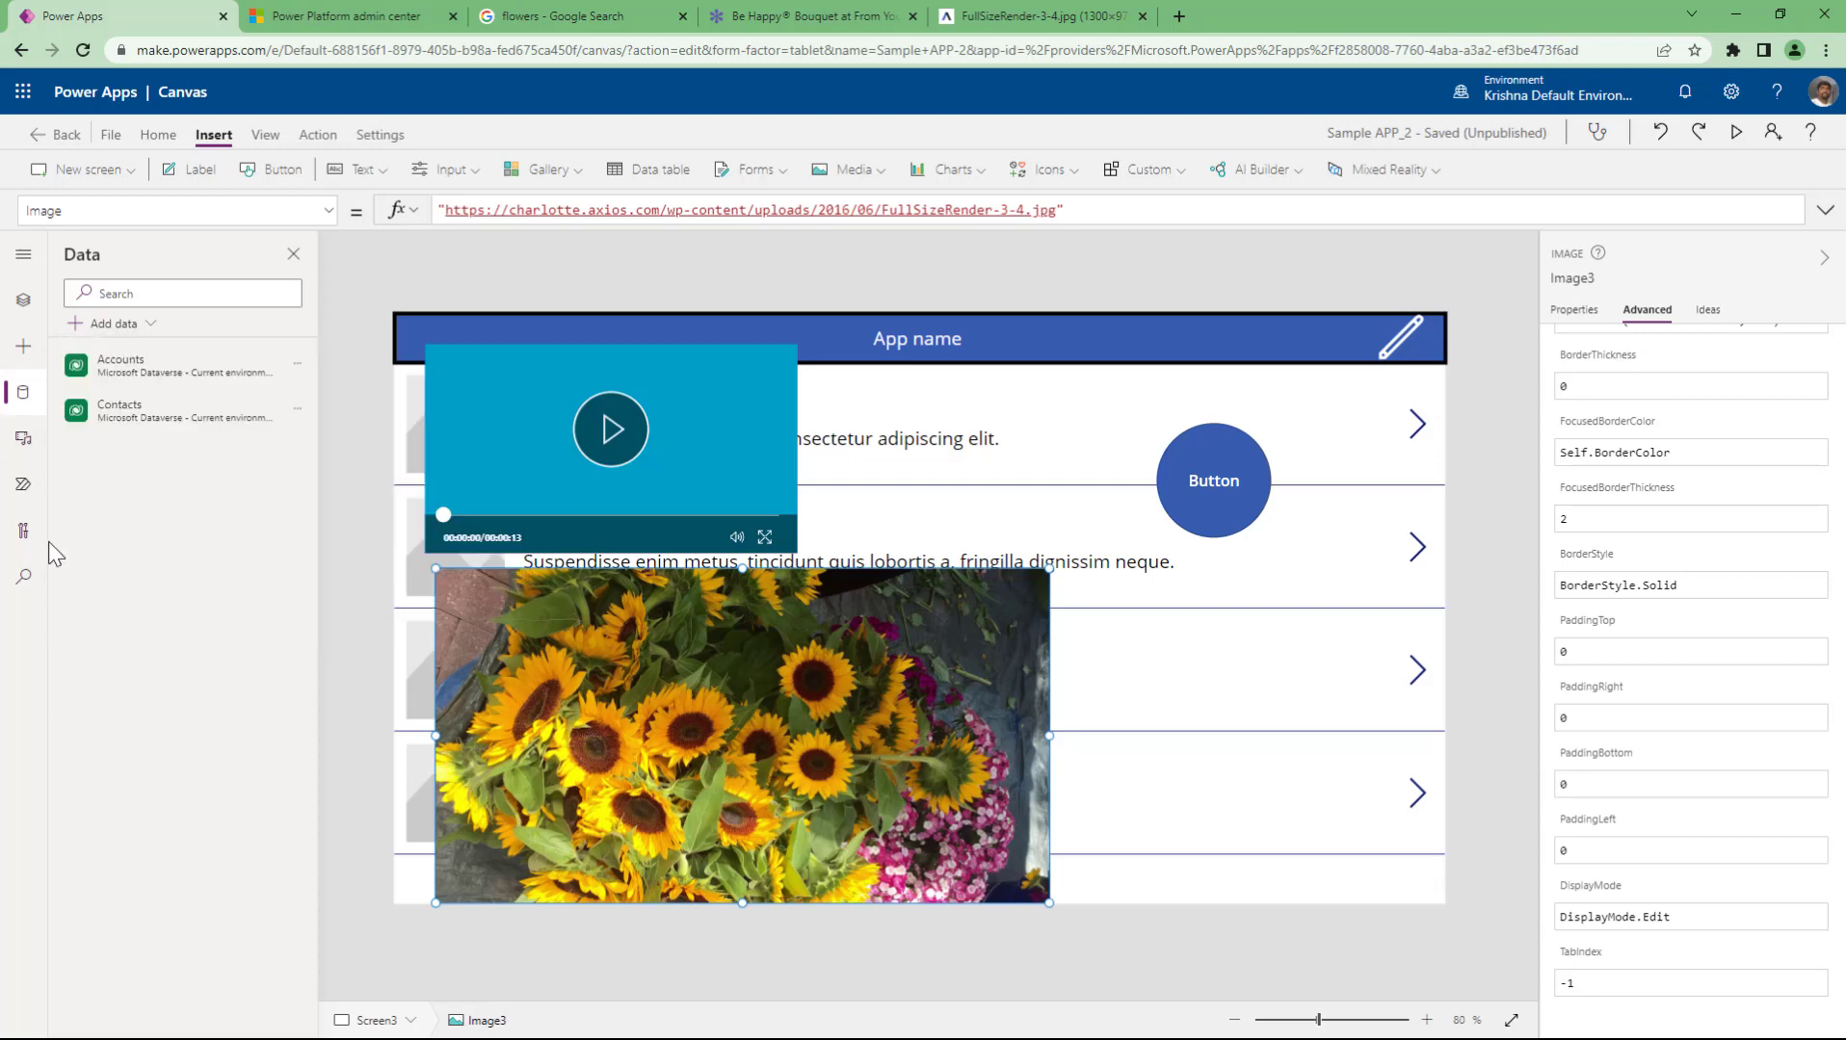
- Review the app's media files and the Power Automate flows available to add from this environment
{"action": "left_click", "coordinate": [26, 439]}
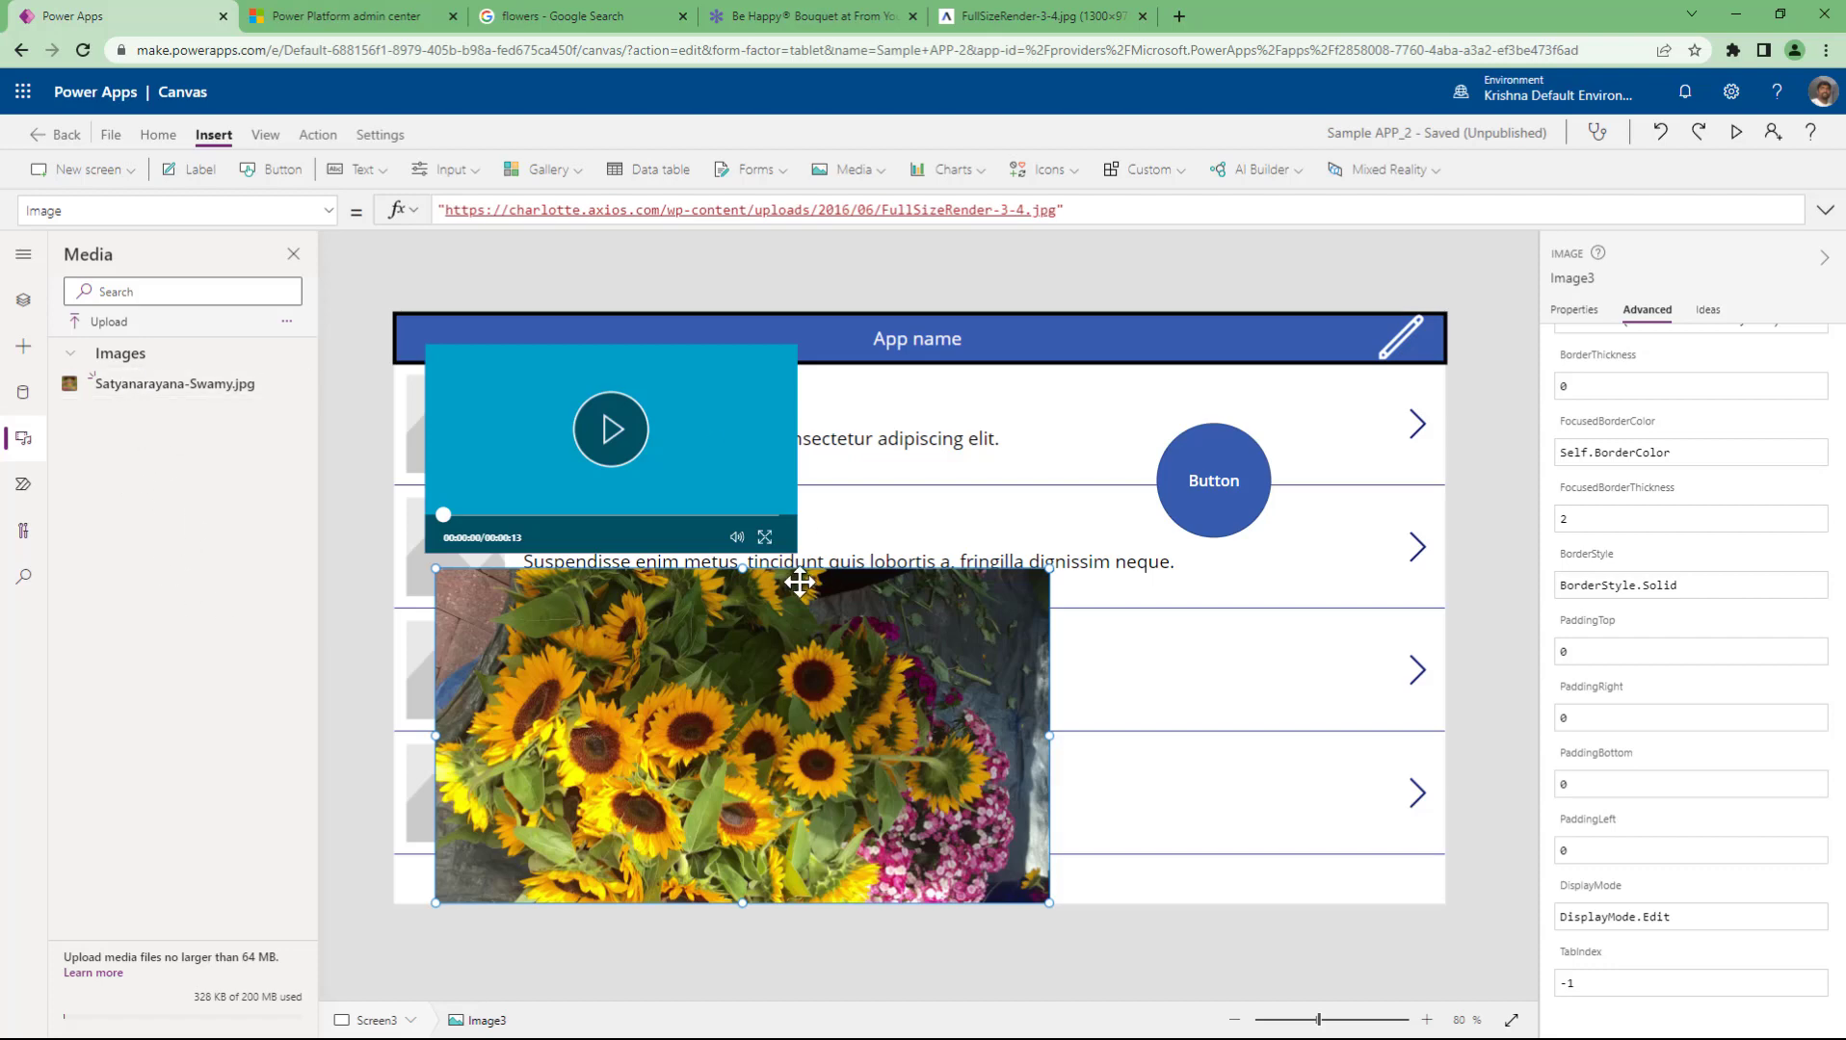
{"action": "left_click", "coordinate": [21, 486]}
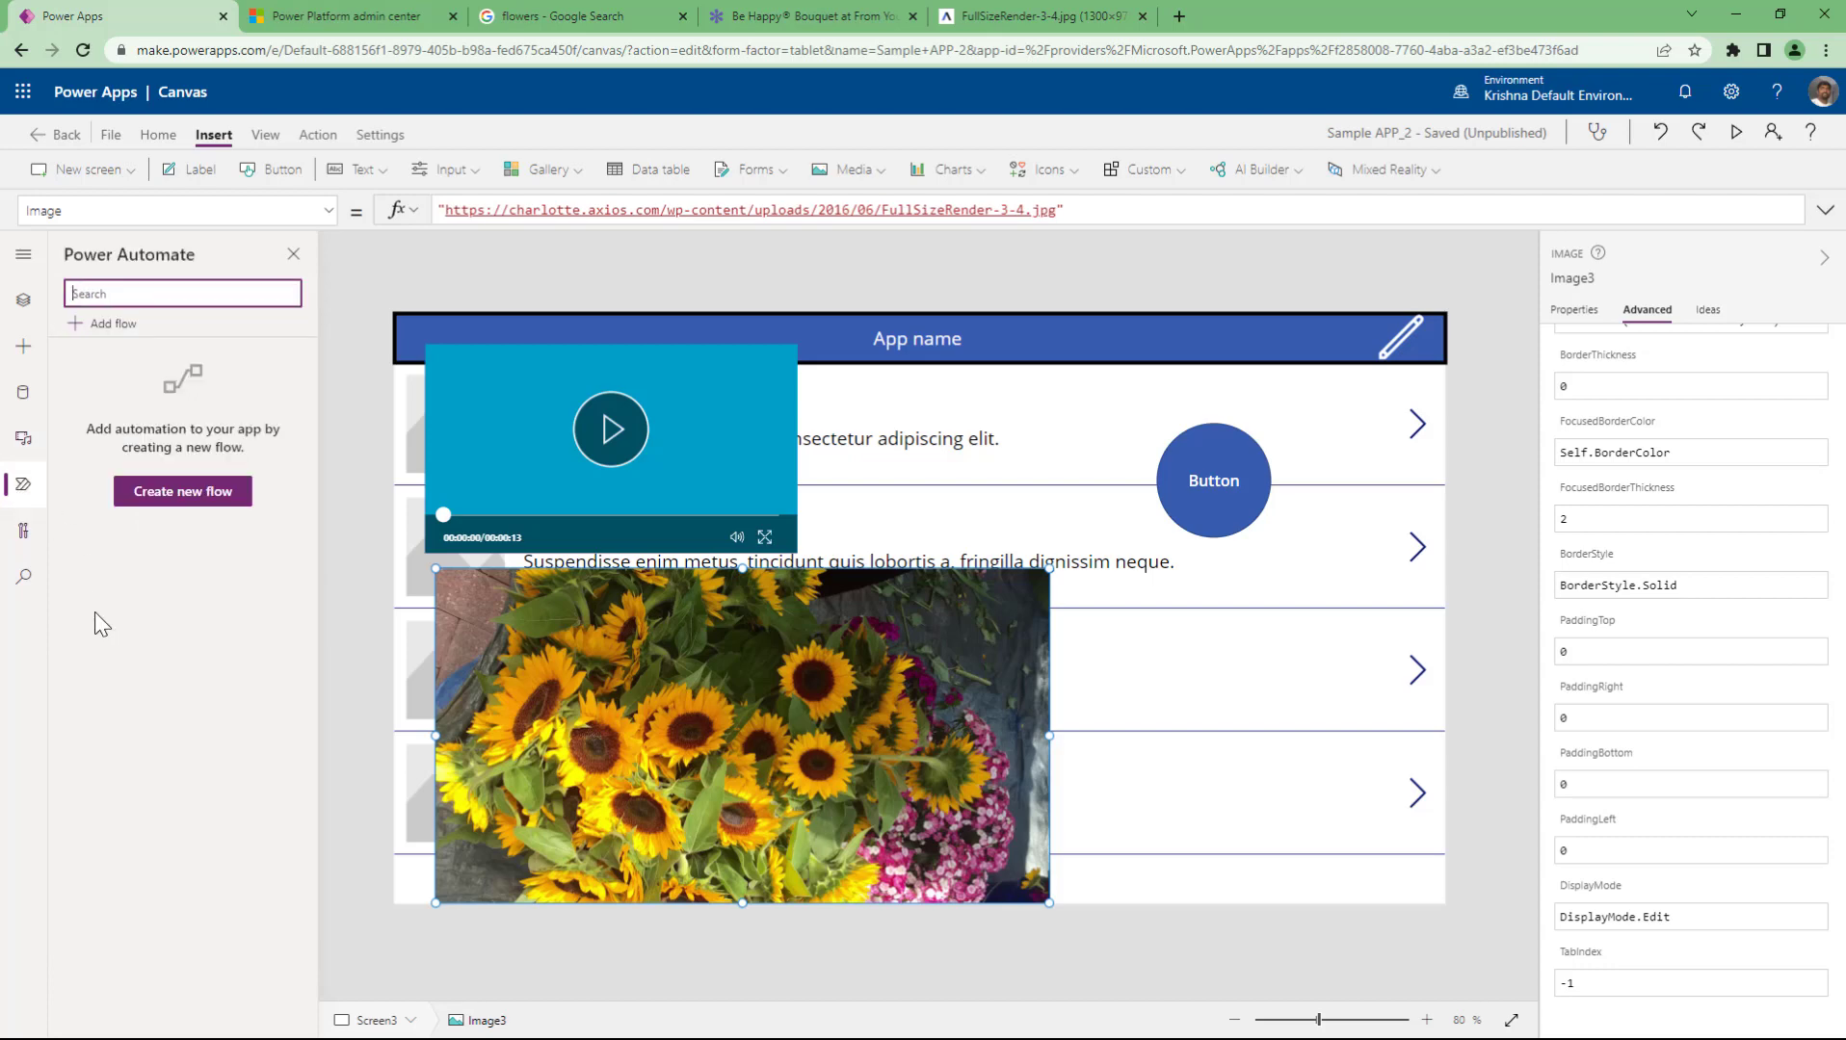
{"action": "left_click", "coordinate": [100, 325]}
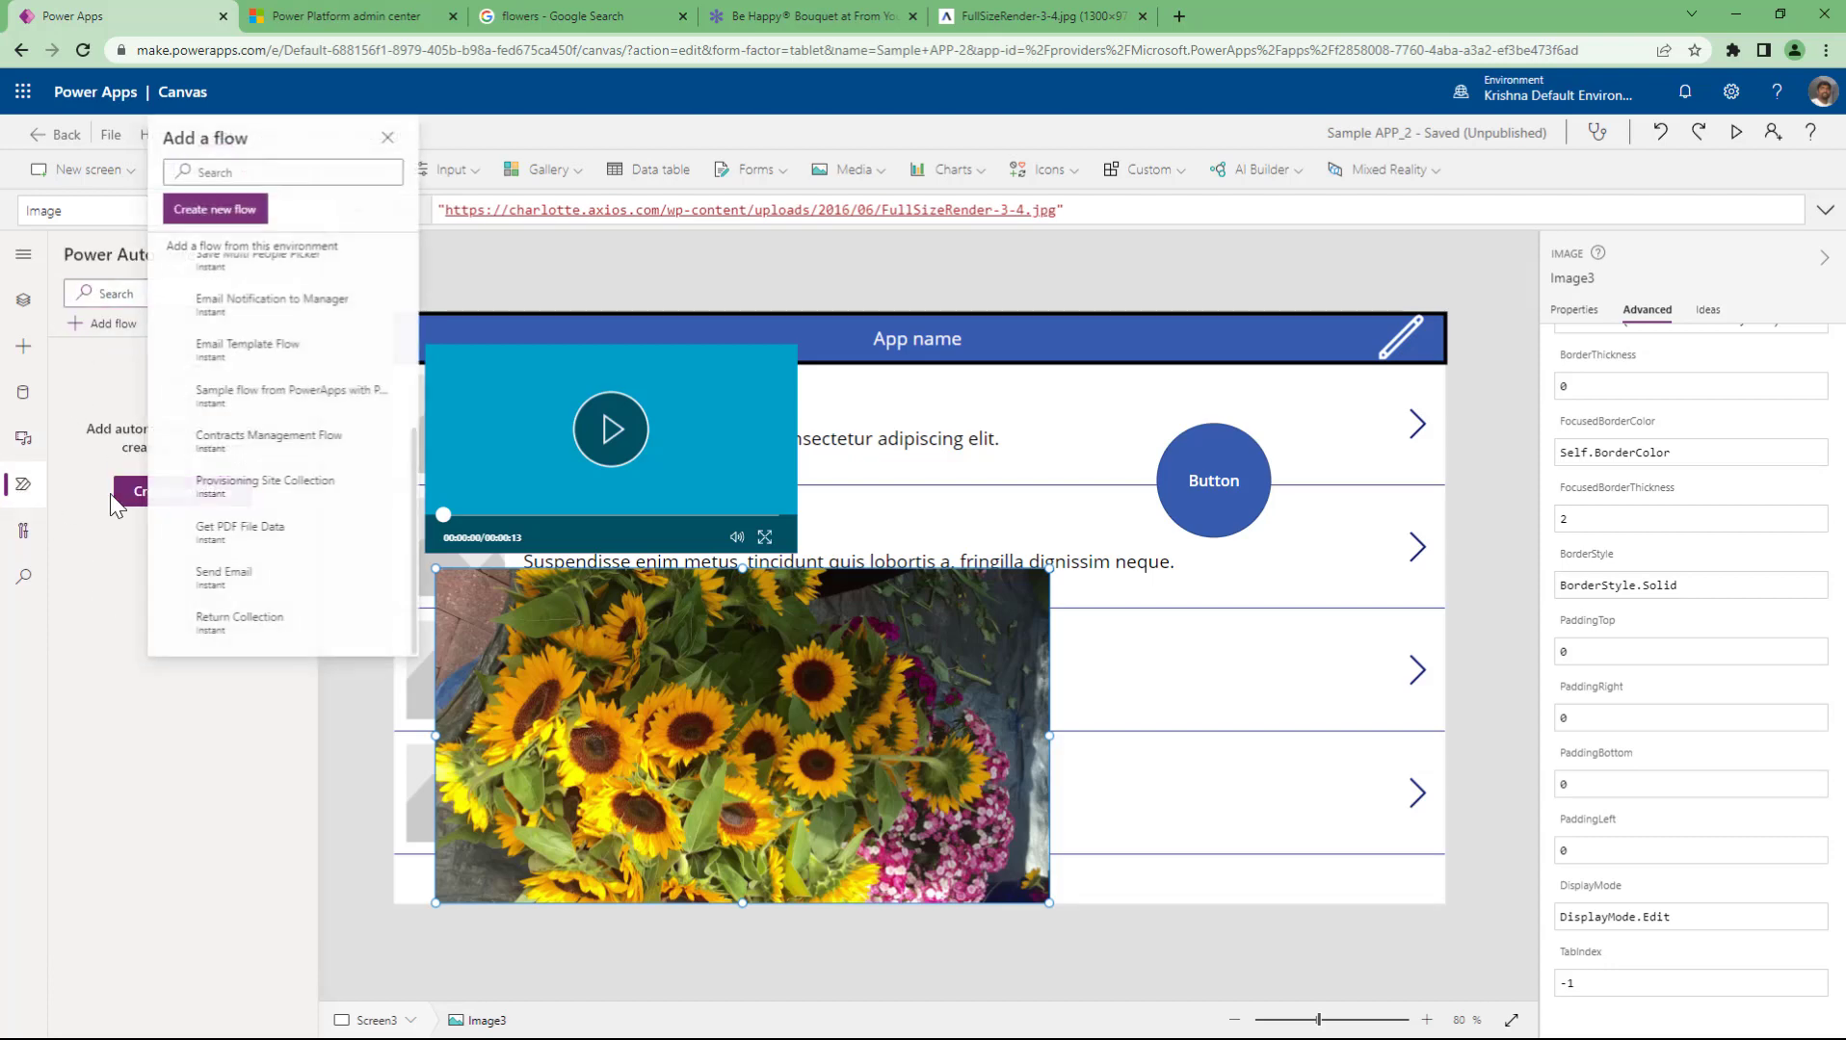
{"action": "left_click", "coordinate": [218, 773]}
- Open the Power Automate site in a new browser tab, then return to the Power Apps canvas editor
{"action": "left_click", "coordinate": [1178, 16]}
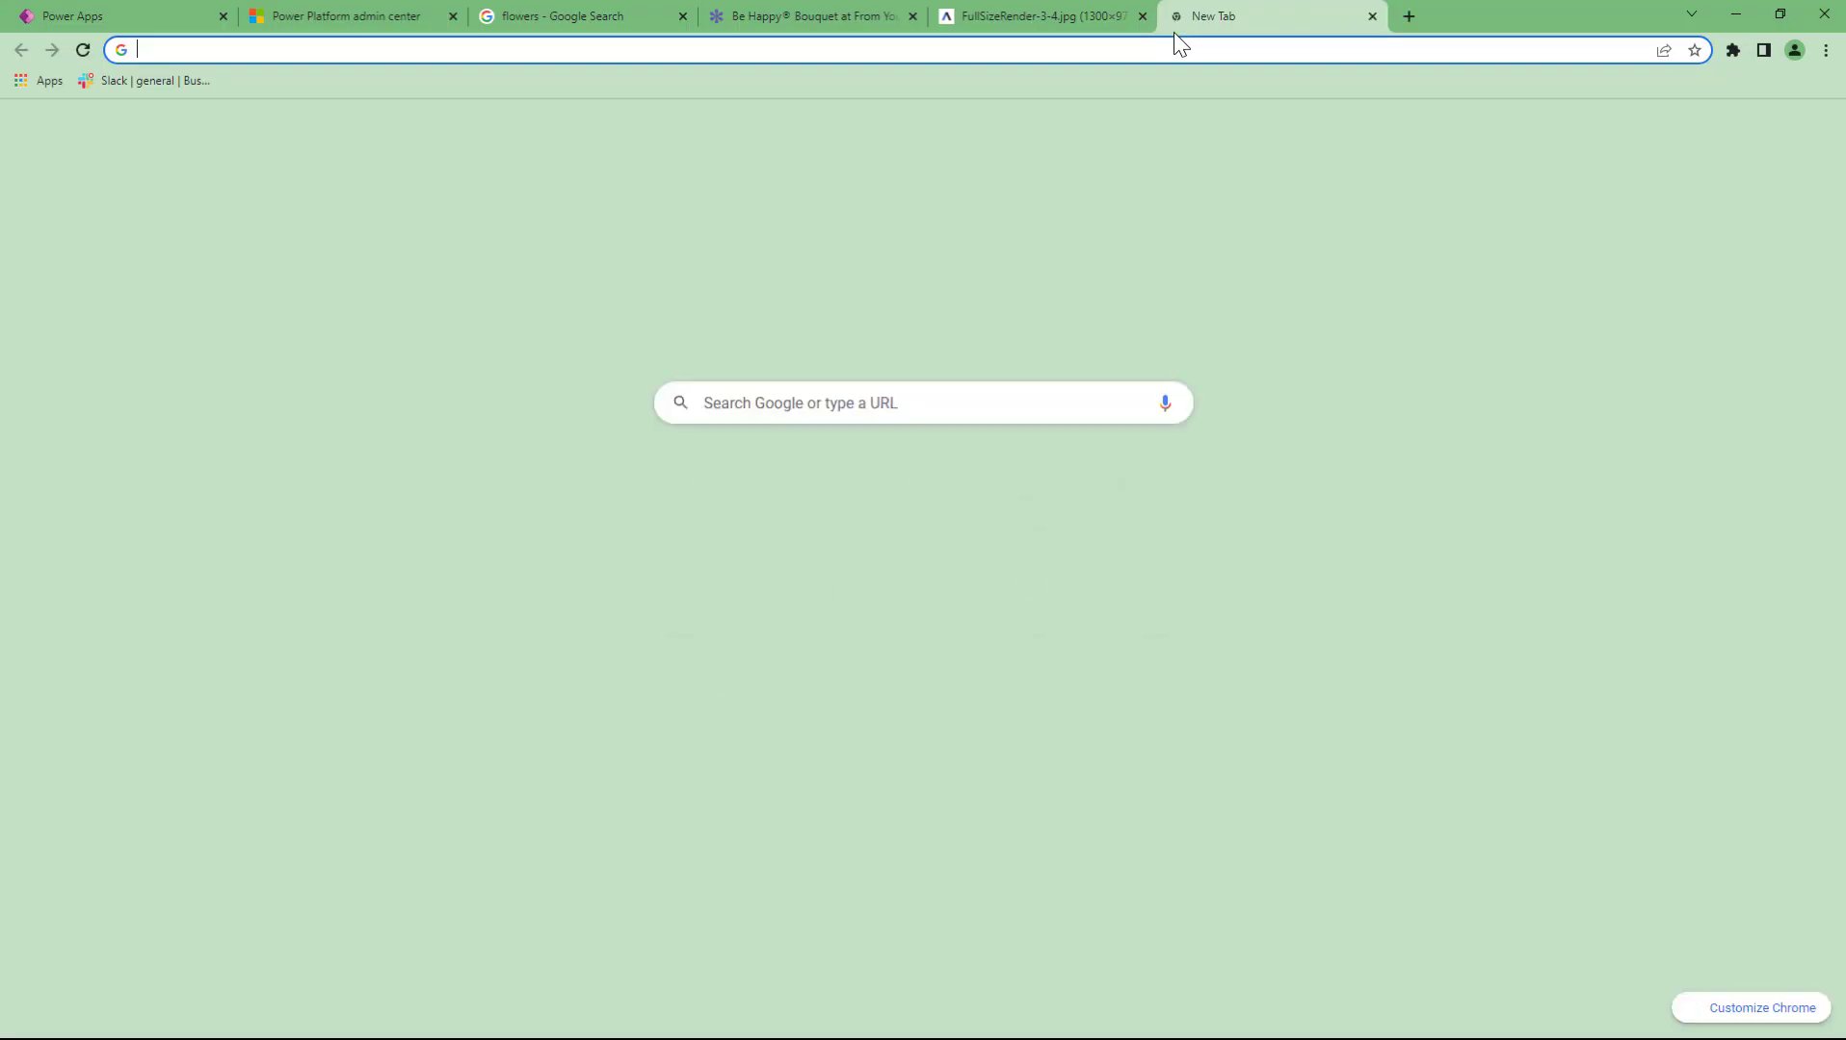
{"action": "type", "text": "flow"}
{"action": "key", "text": "Return"}
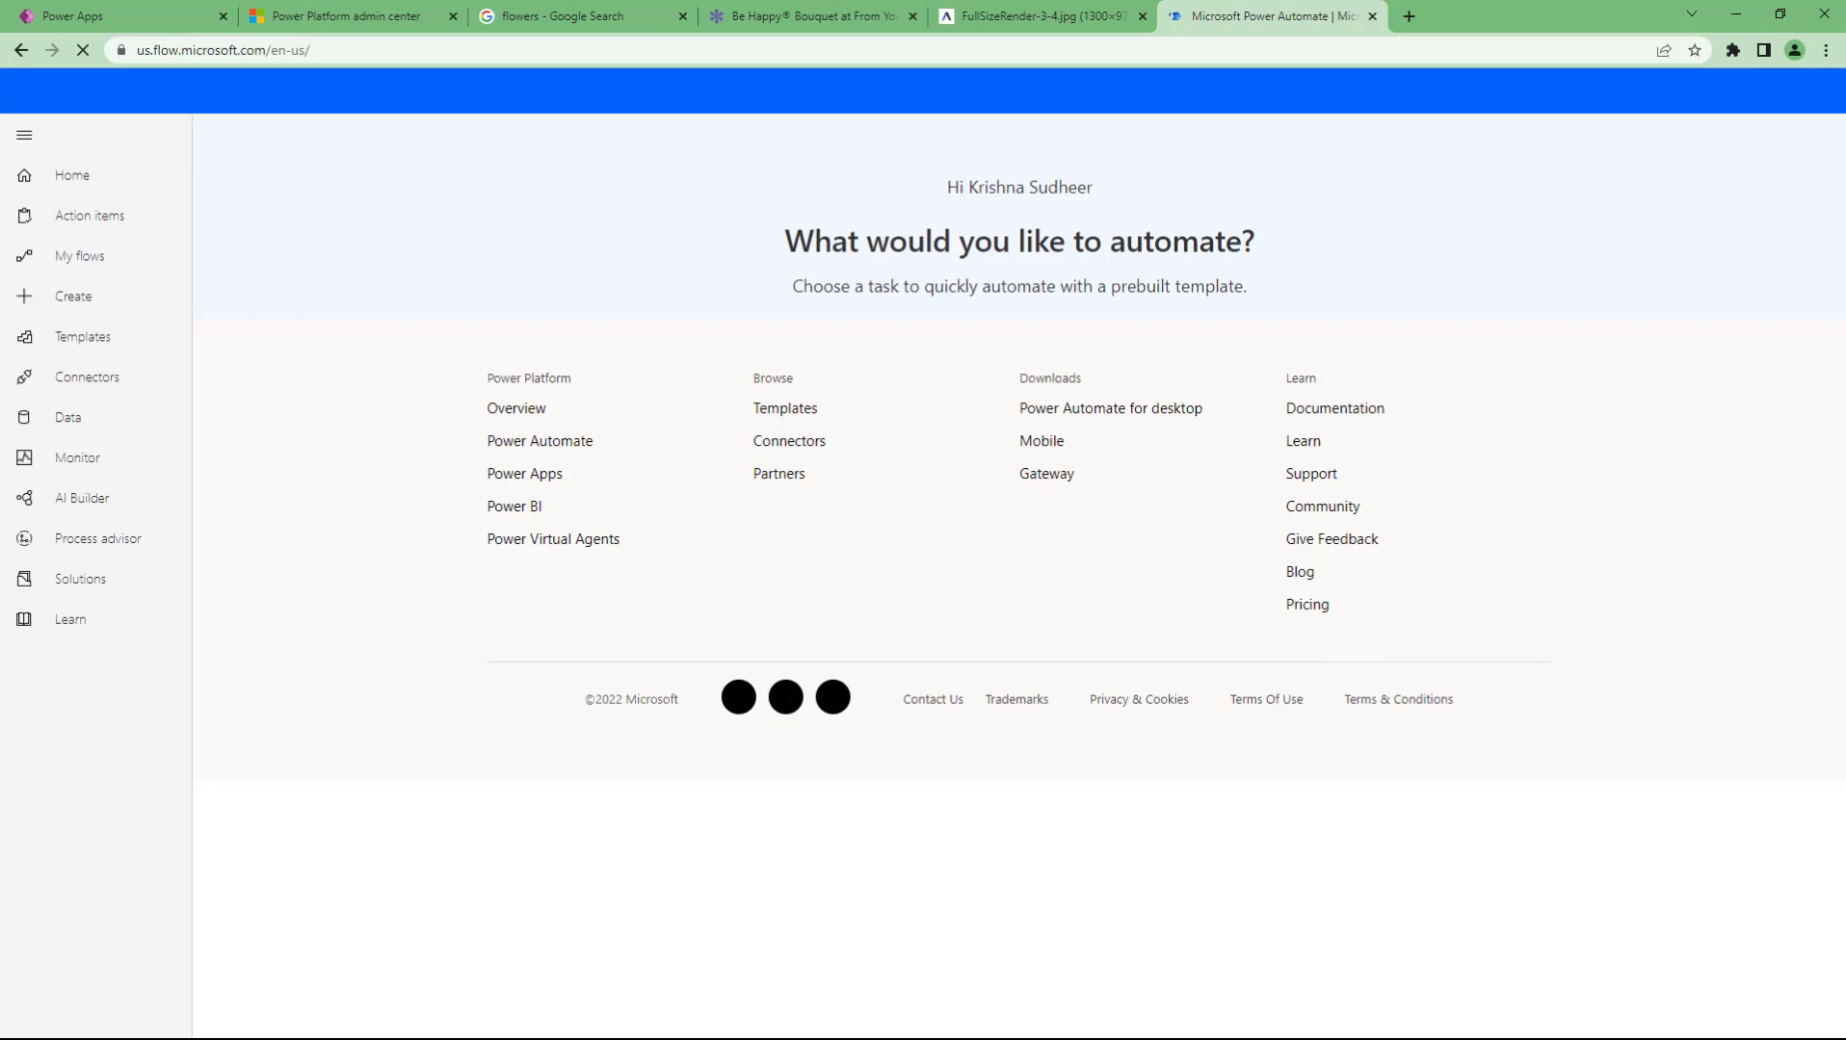
{"action": "left_click", "coordinate": [111, 16]}
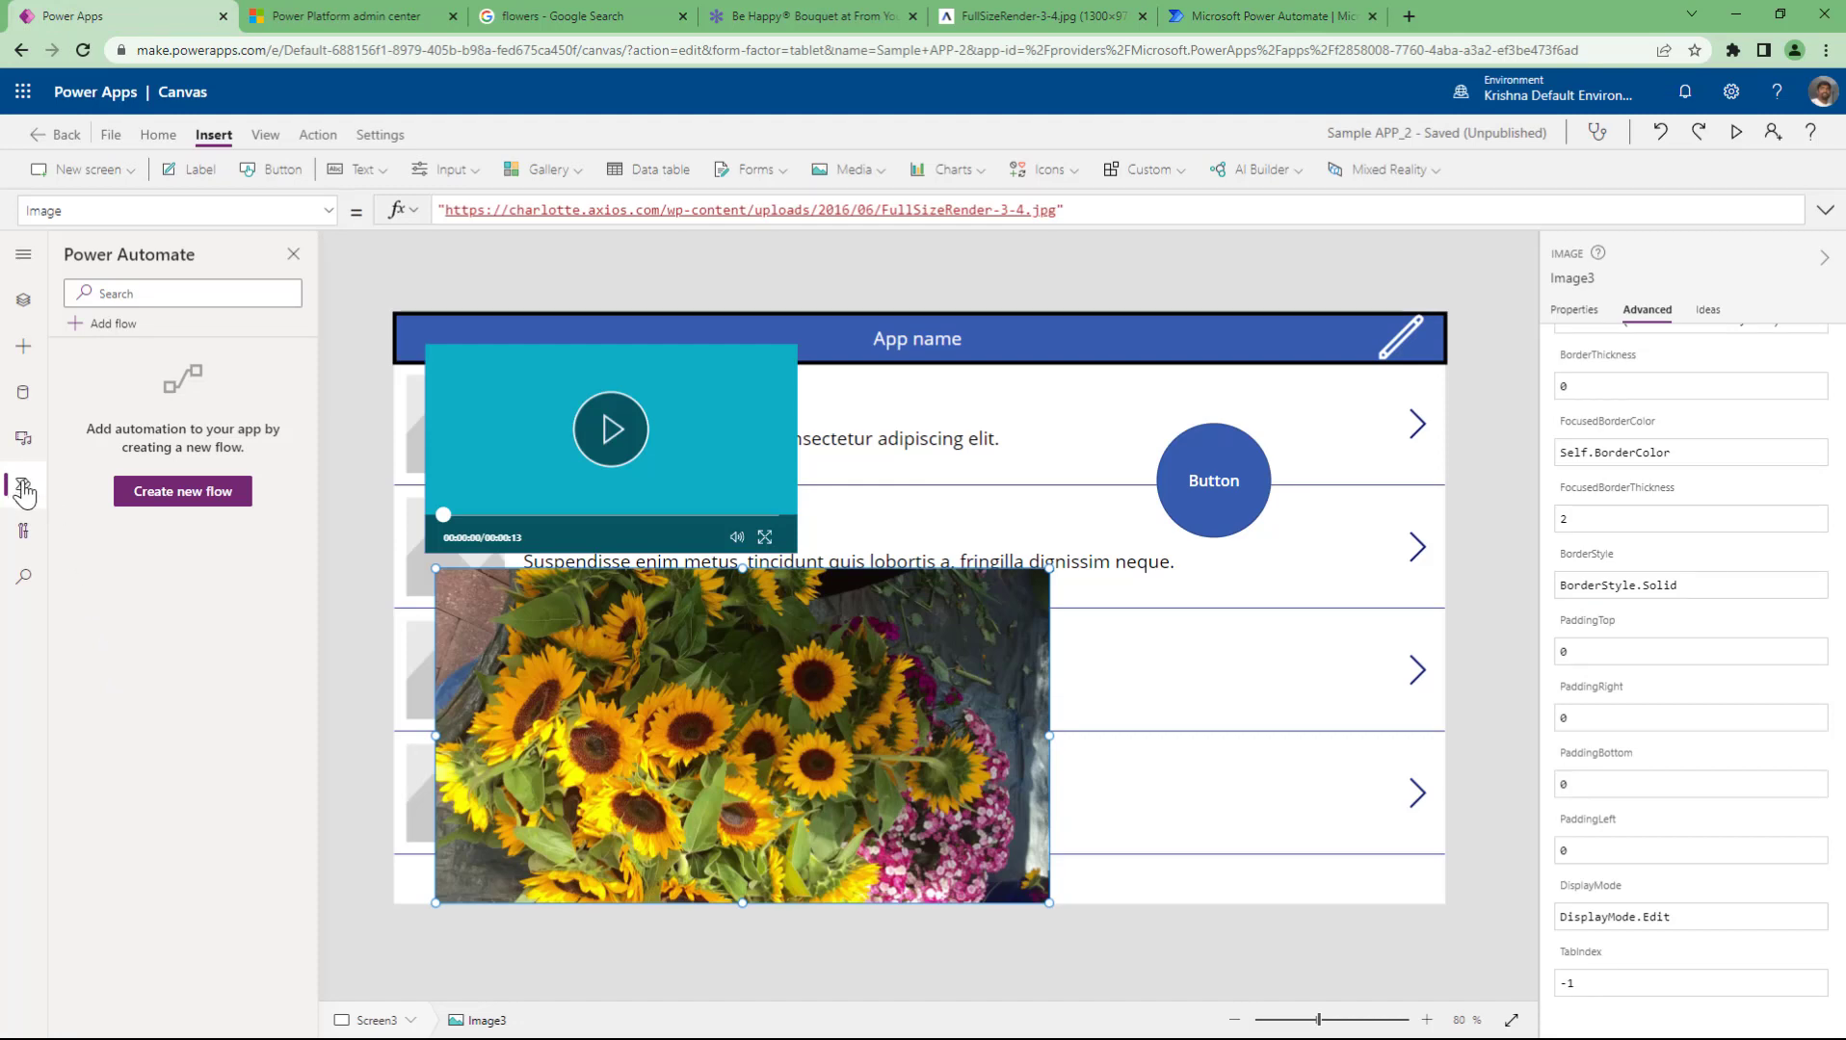
- Review the Monitor and Tests tools and the category filters of the in-app search
{"action": "left_click", "coordinate": [25, 540]}
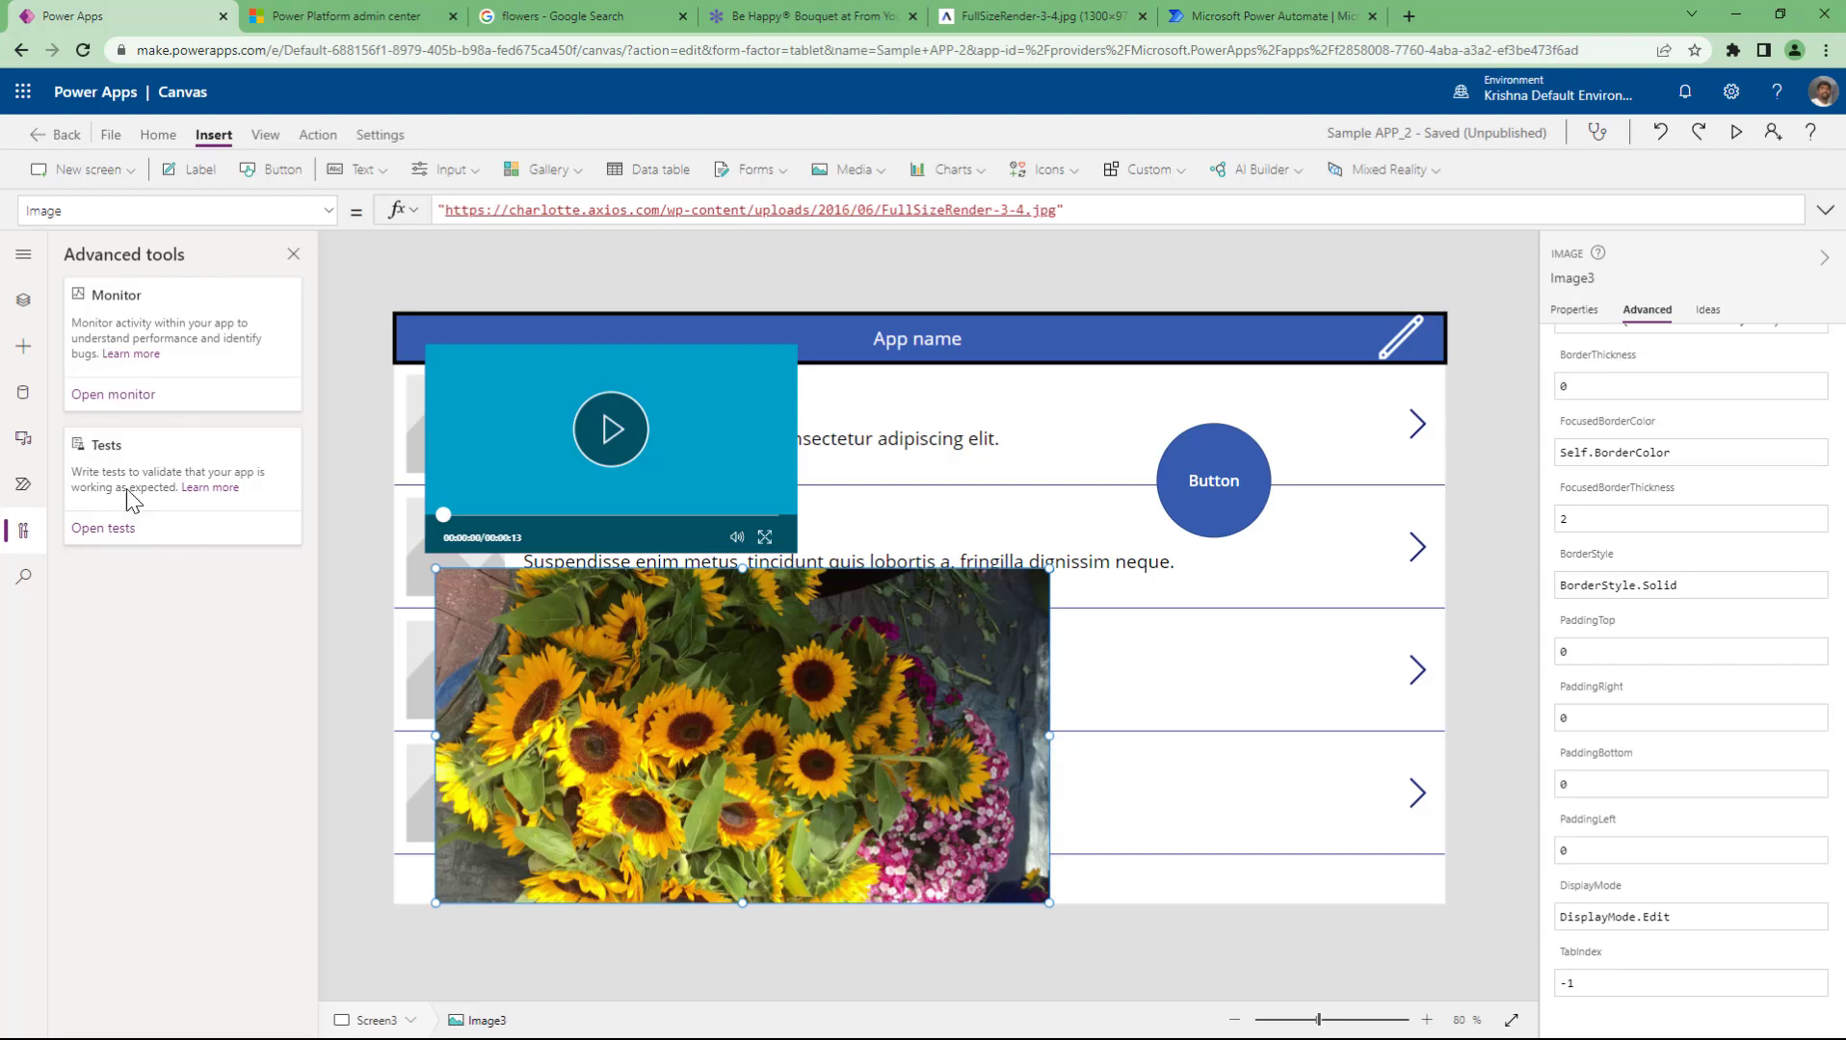
{"action": "left_click", "coordinate": [18, 584]}
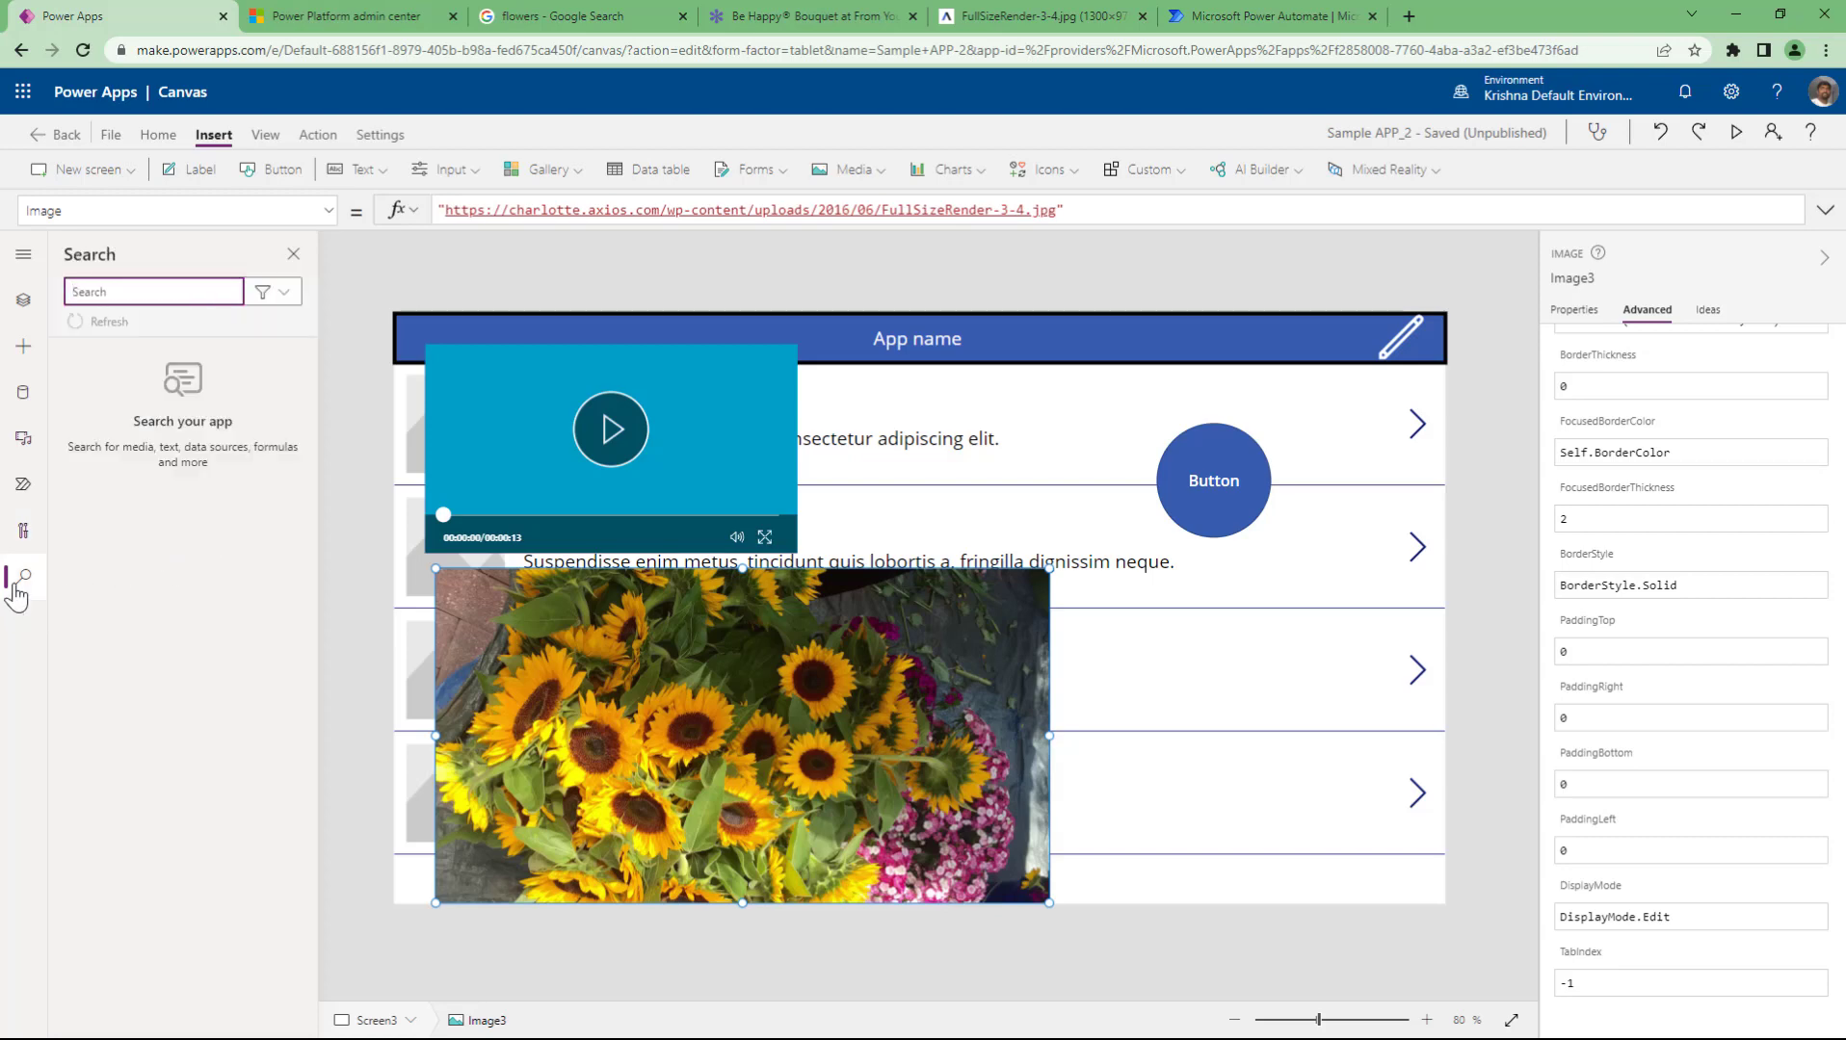
{"action": "left_click", "coordinate": [282, 293]}
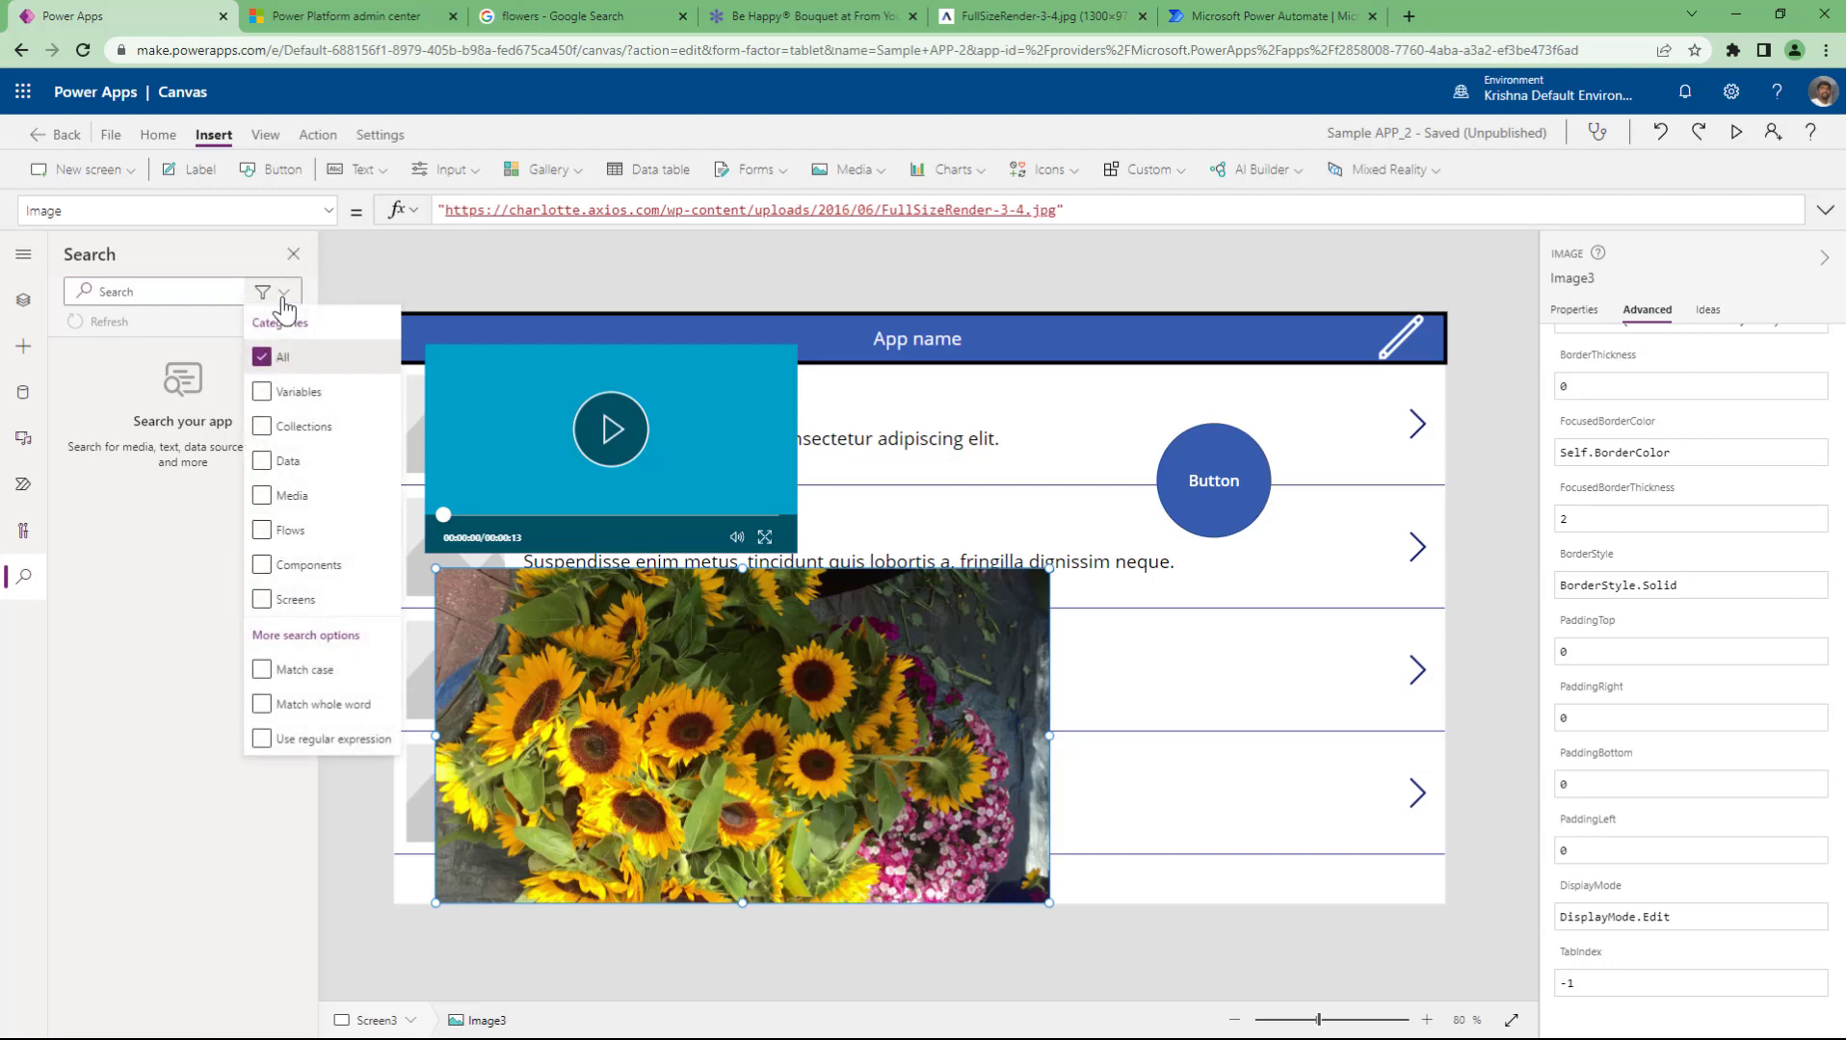
{"action": "left_click", "coordinate": [127, 801]}
- Delete Screen3 from the app's screen list
{"action": "left_click", "coordinate": [23, 301]}
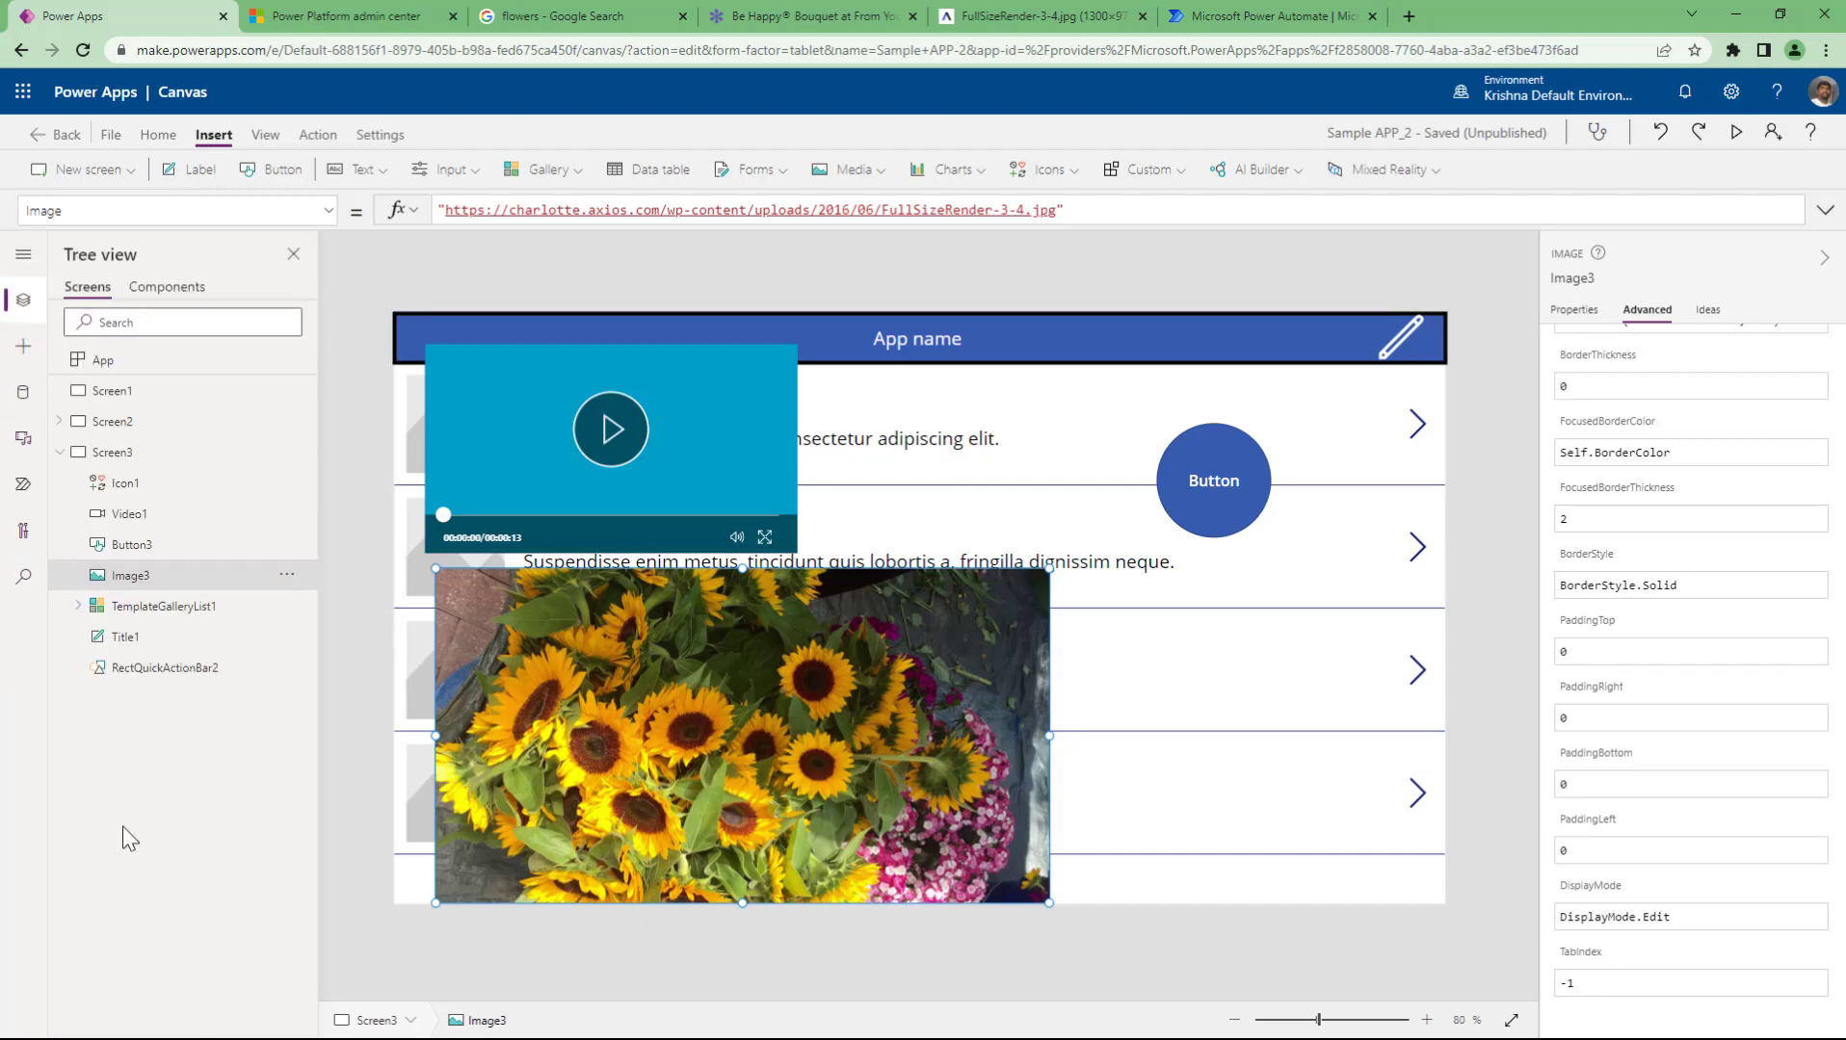
{"action": "left_click", "coordinate": [1574, 311]}
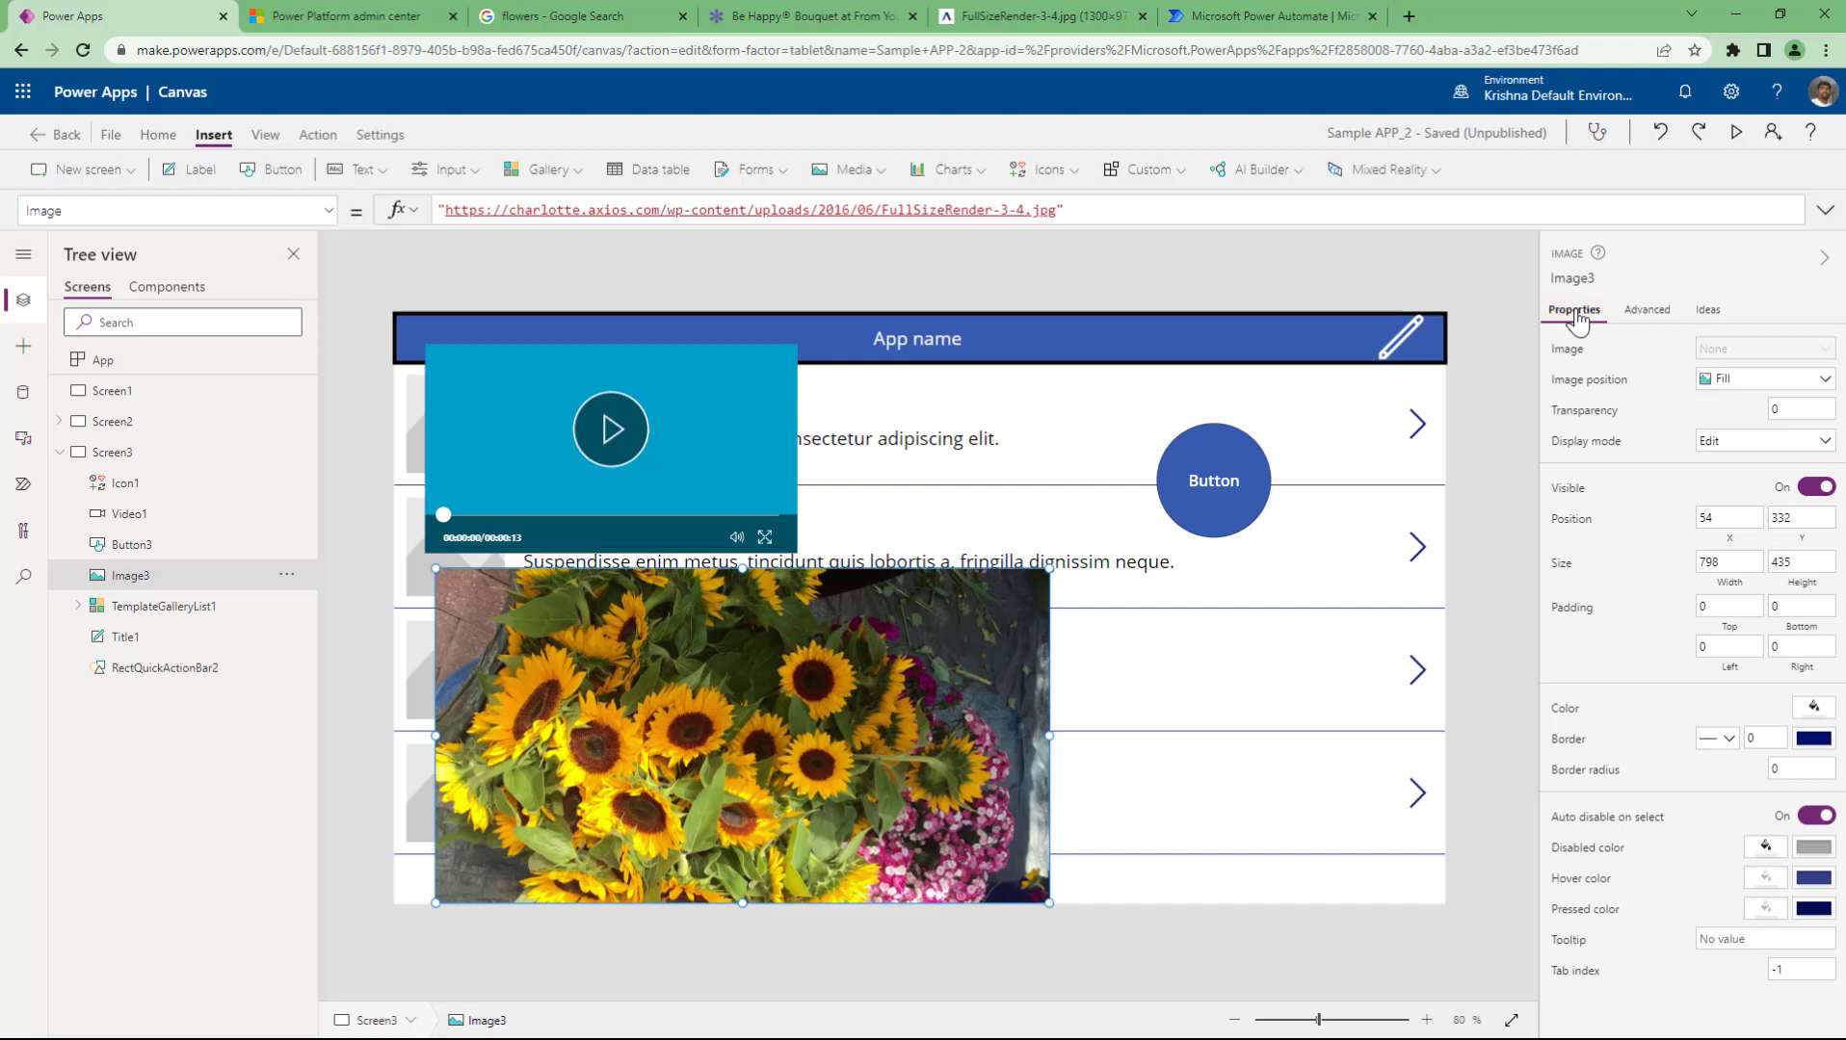
{"action": "left_click", "coordinate": [59, 452]}
{"action": "left_click", "coordinate": [288, 454]}
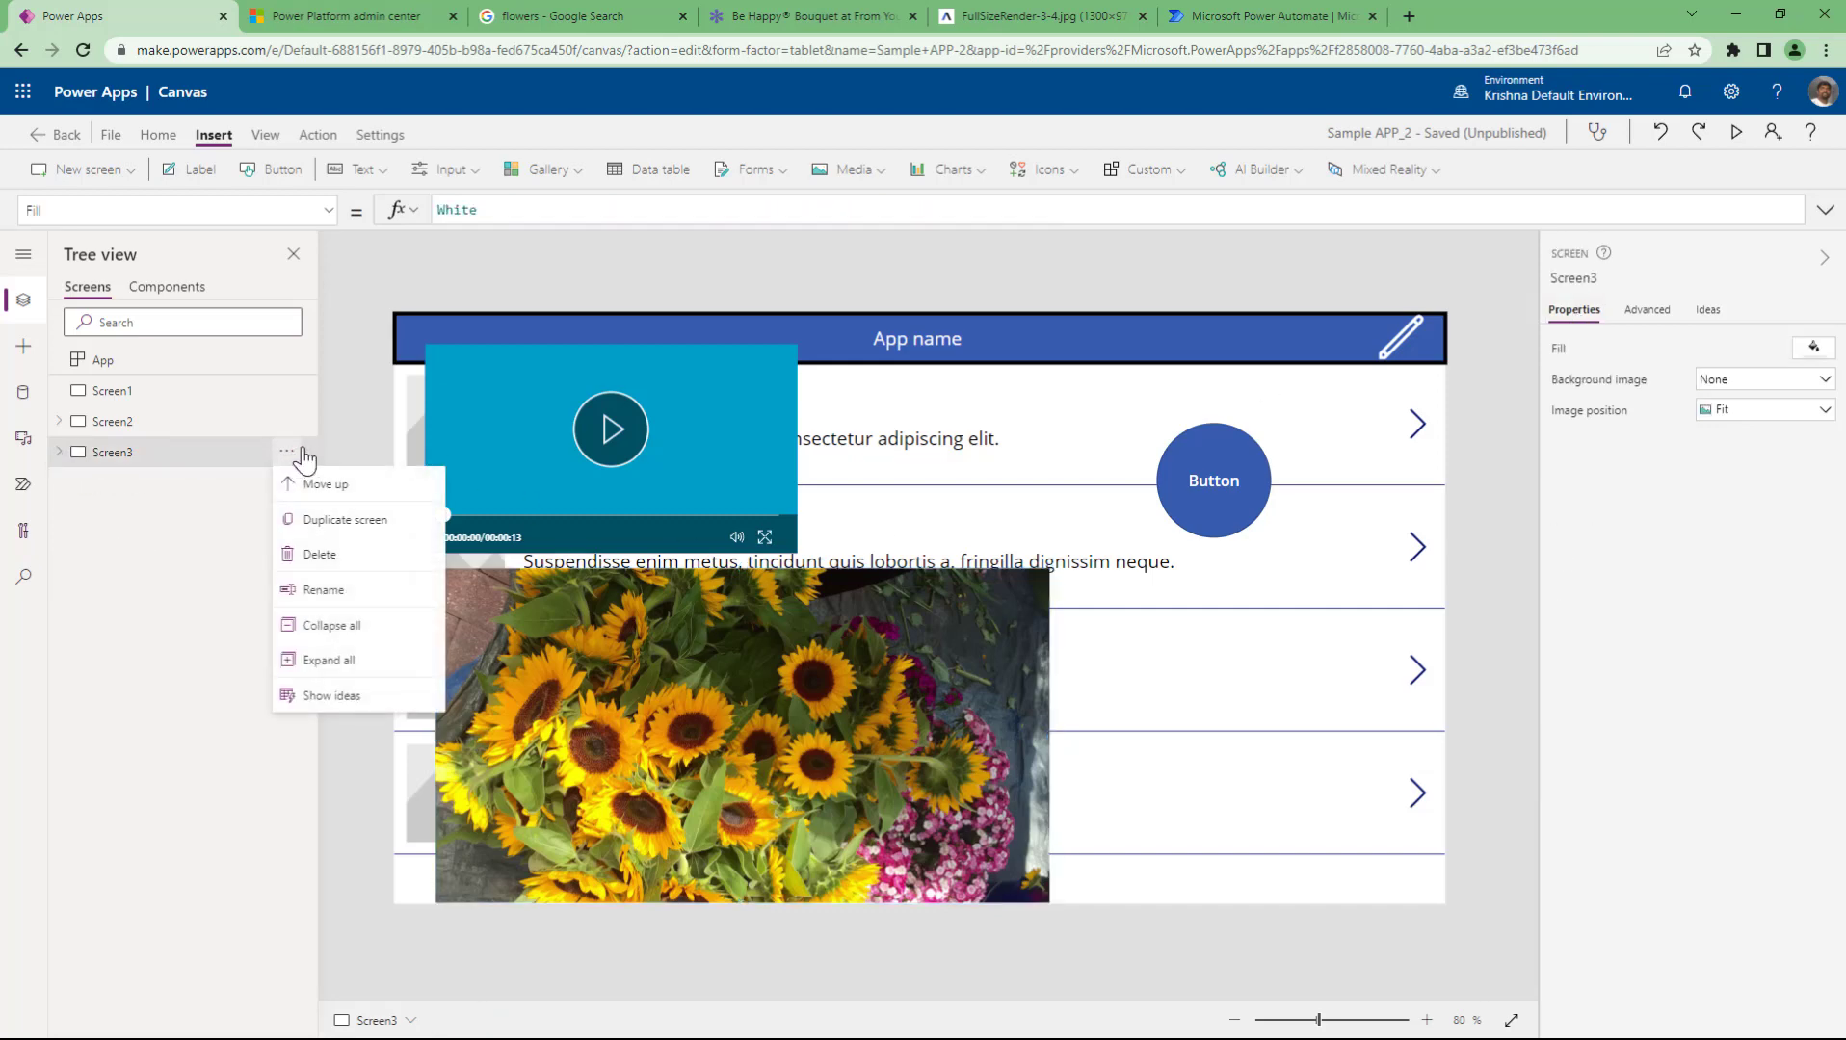
{"action": "left_click", "coordinate": [322, 555]}
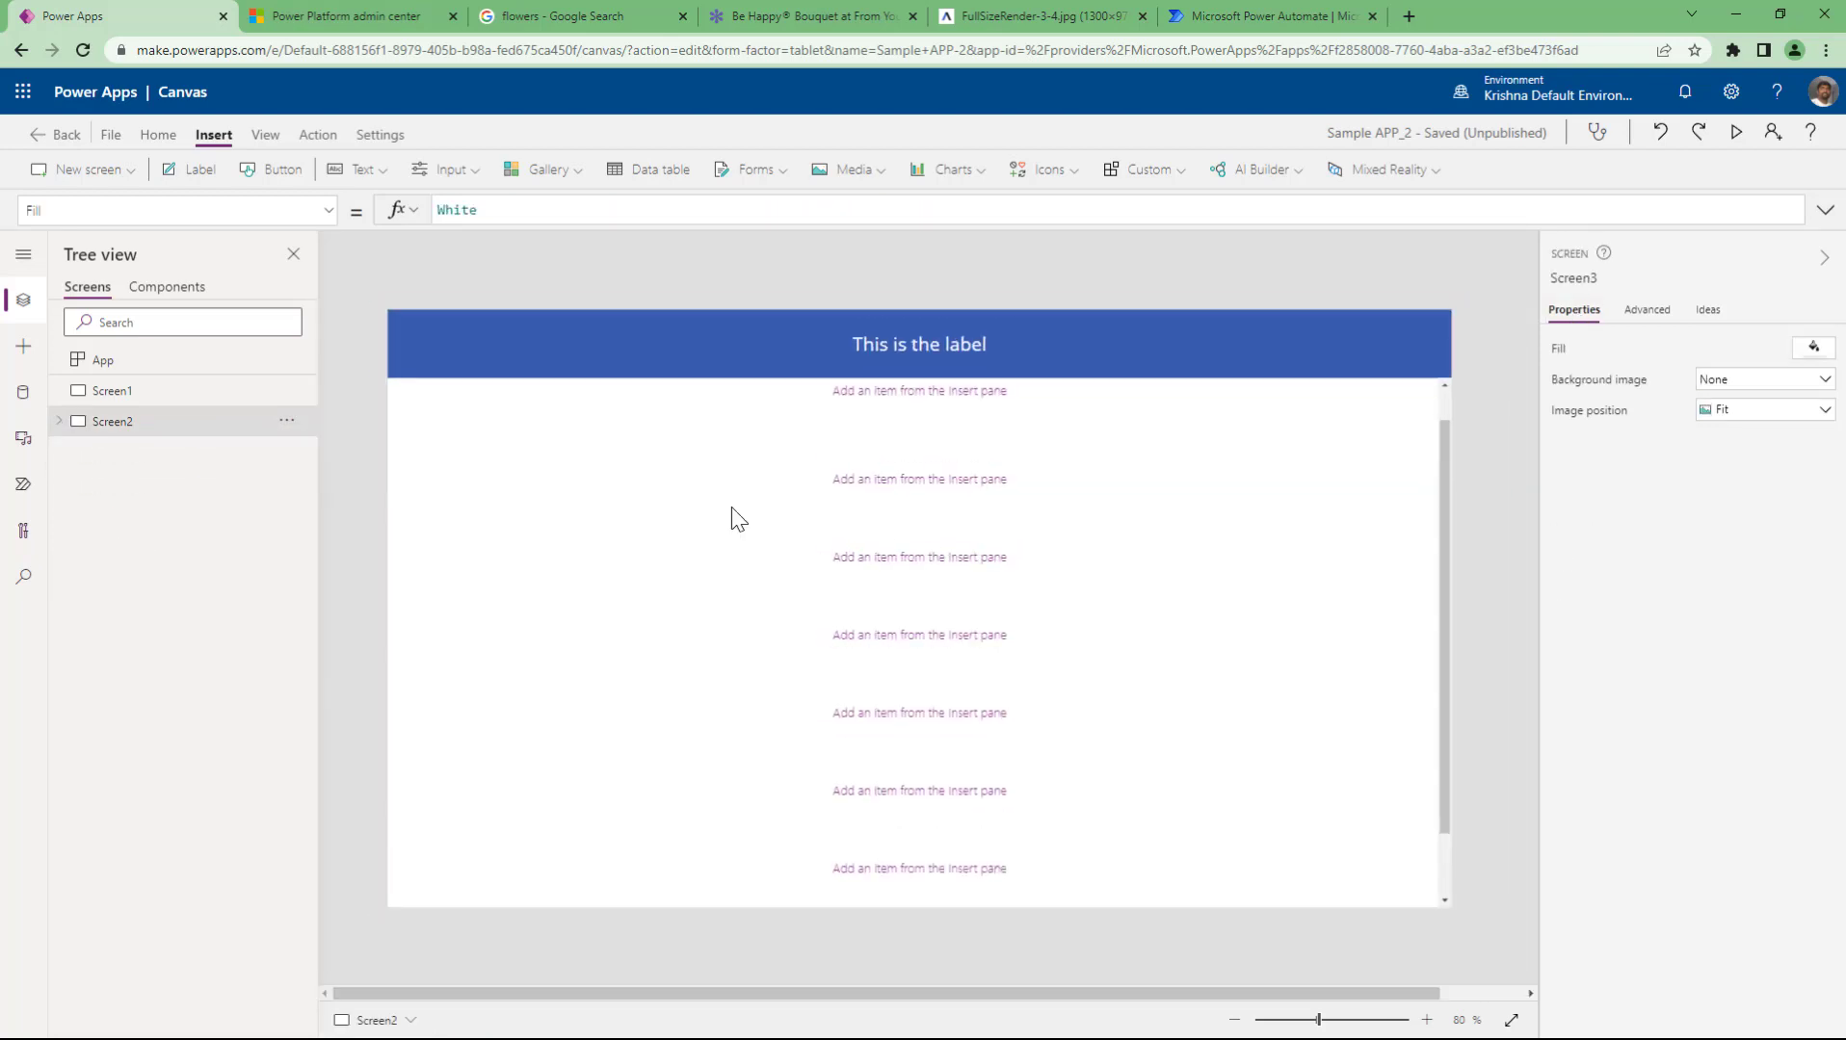
- Delete Screen2 from the app and rename Screen1 to scrHomeScreen
{"action": "left_click", "coordinate": [288, 422]}
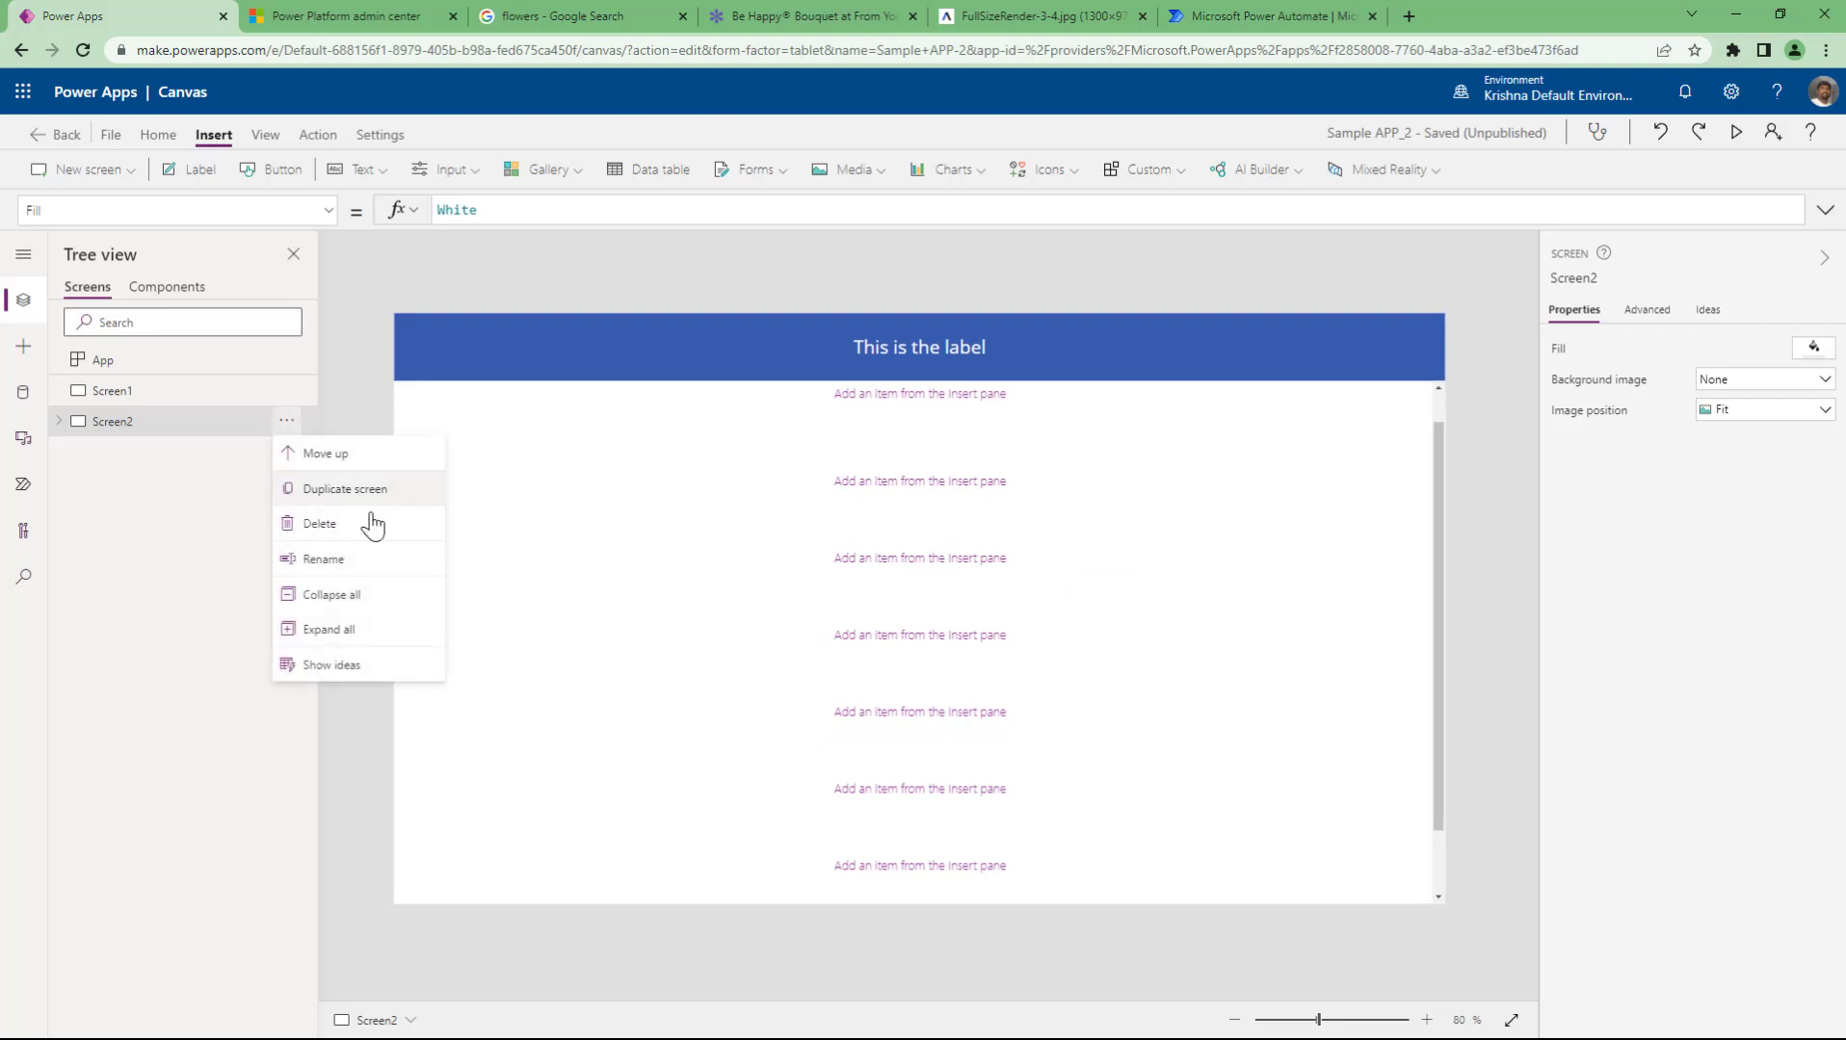
{"action": "left_click", "coordinate": [322, 523]}
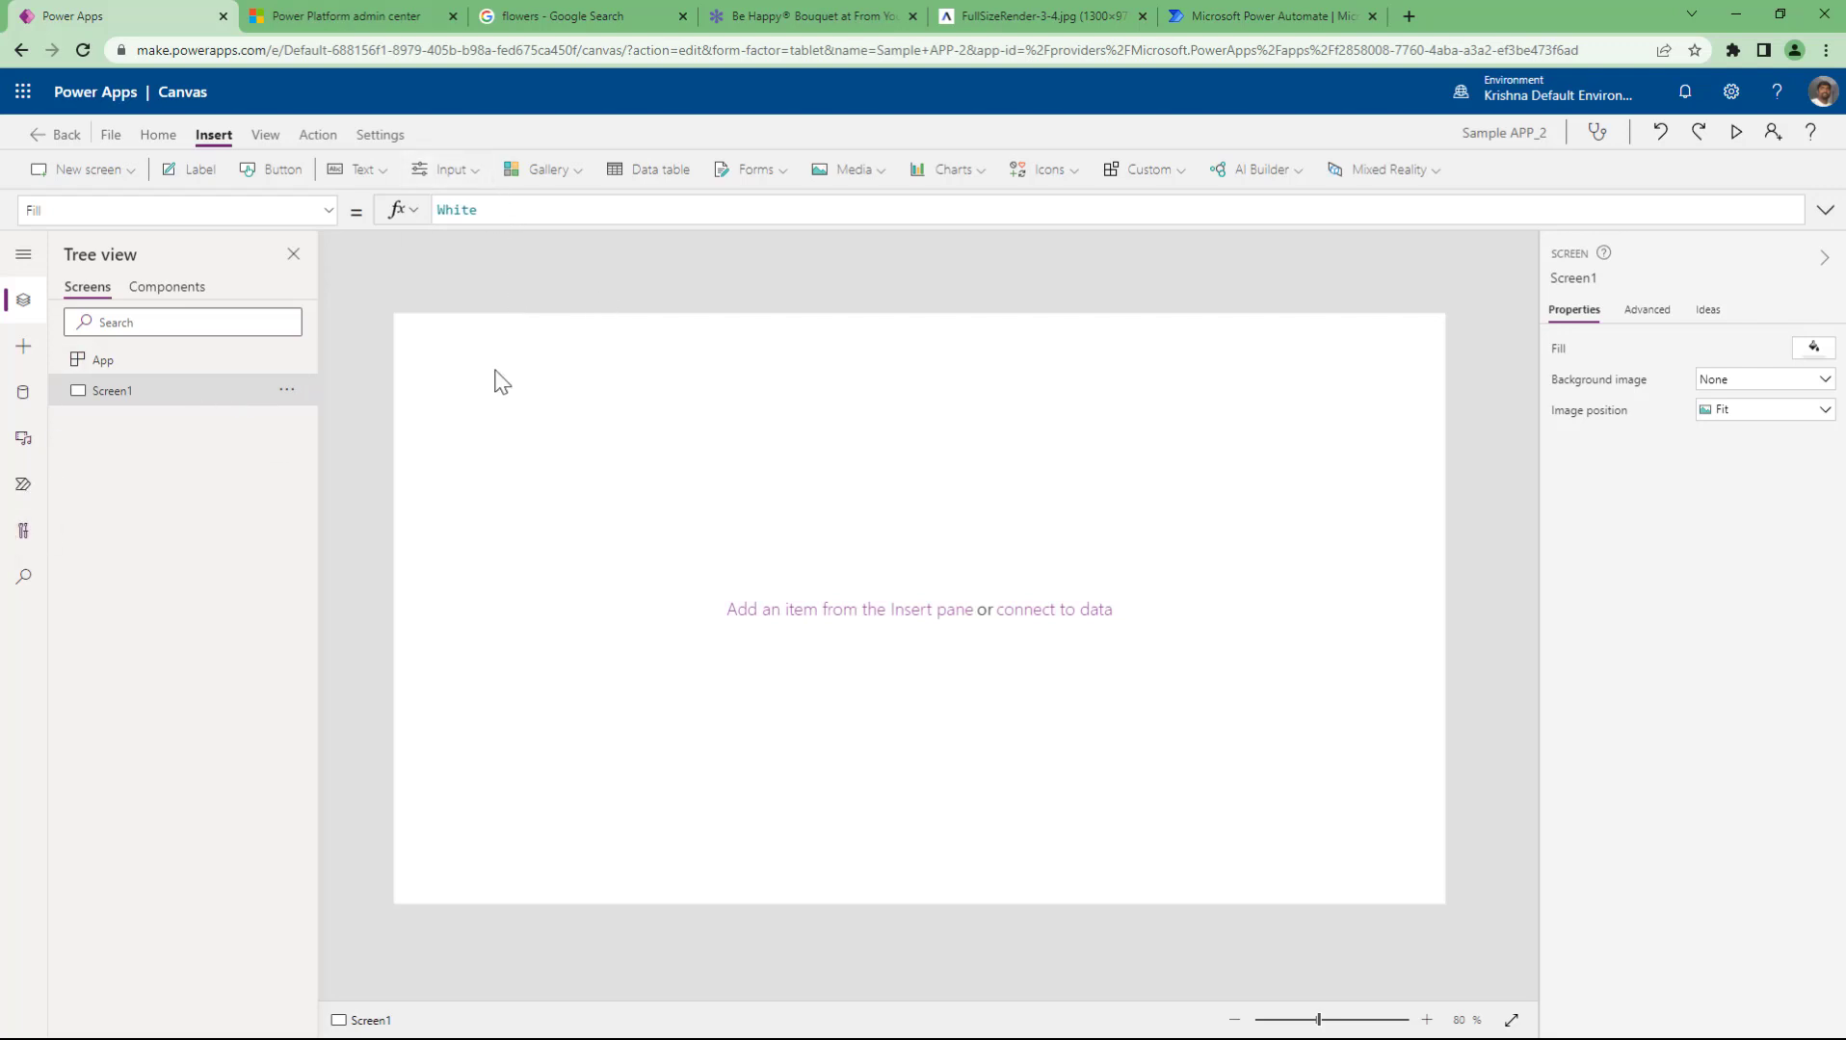
{"action": "double_click", "coordinate": [163, 399]}
{"action": "left_click", "coordinate": [350, 367]}
{"action": "double_click", "coordinate": [175, 403]}
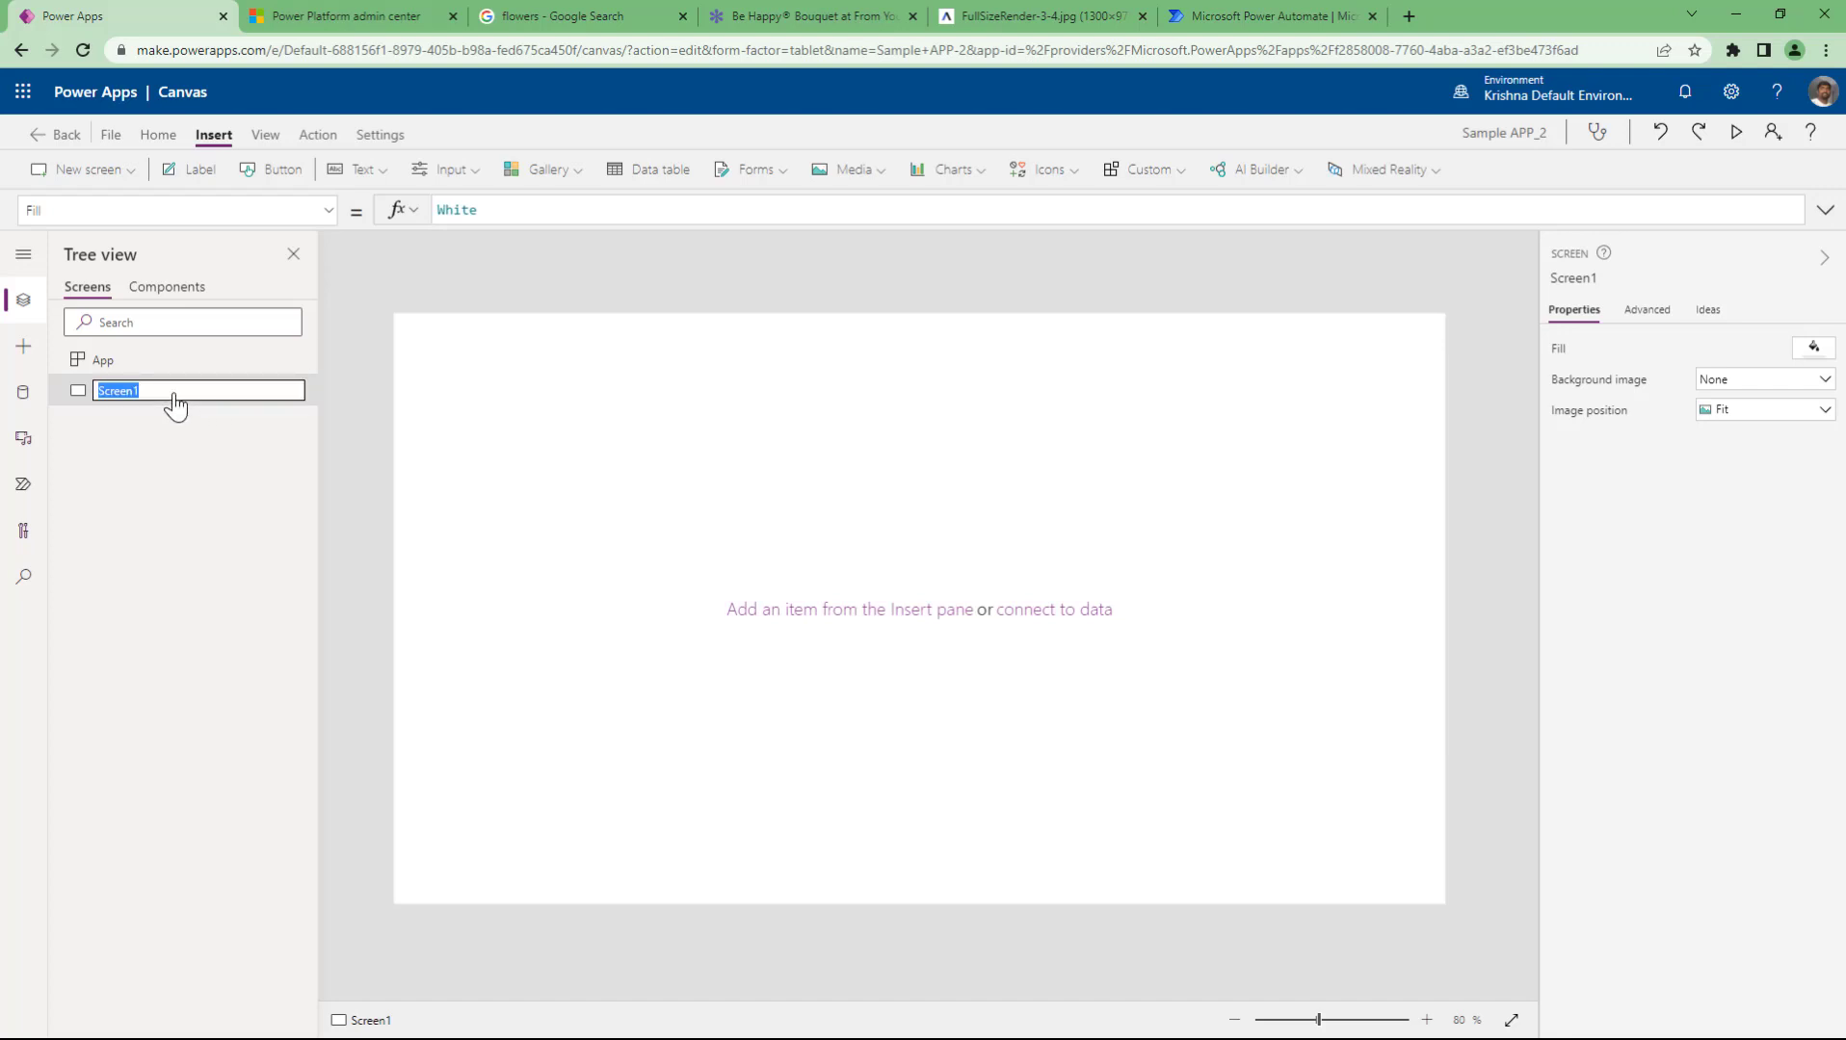
{"action": "type", "text": "scrHomeScreen"}
{"action": "key", "text": "Return"}
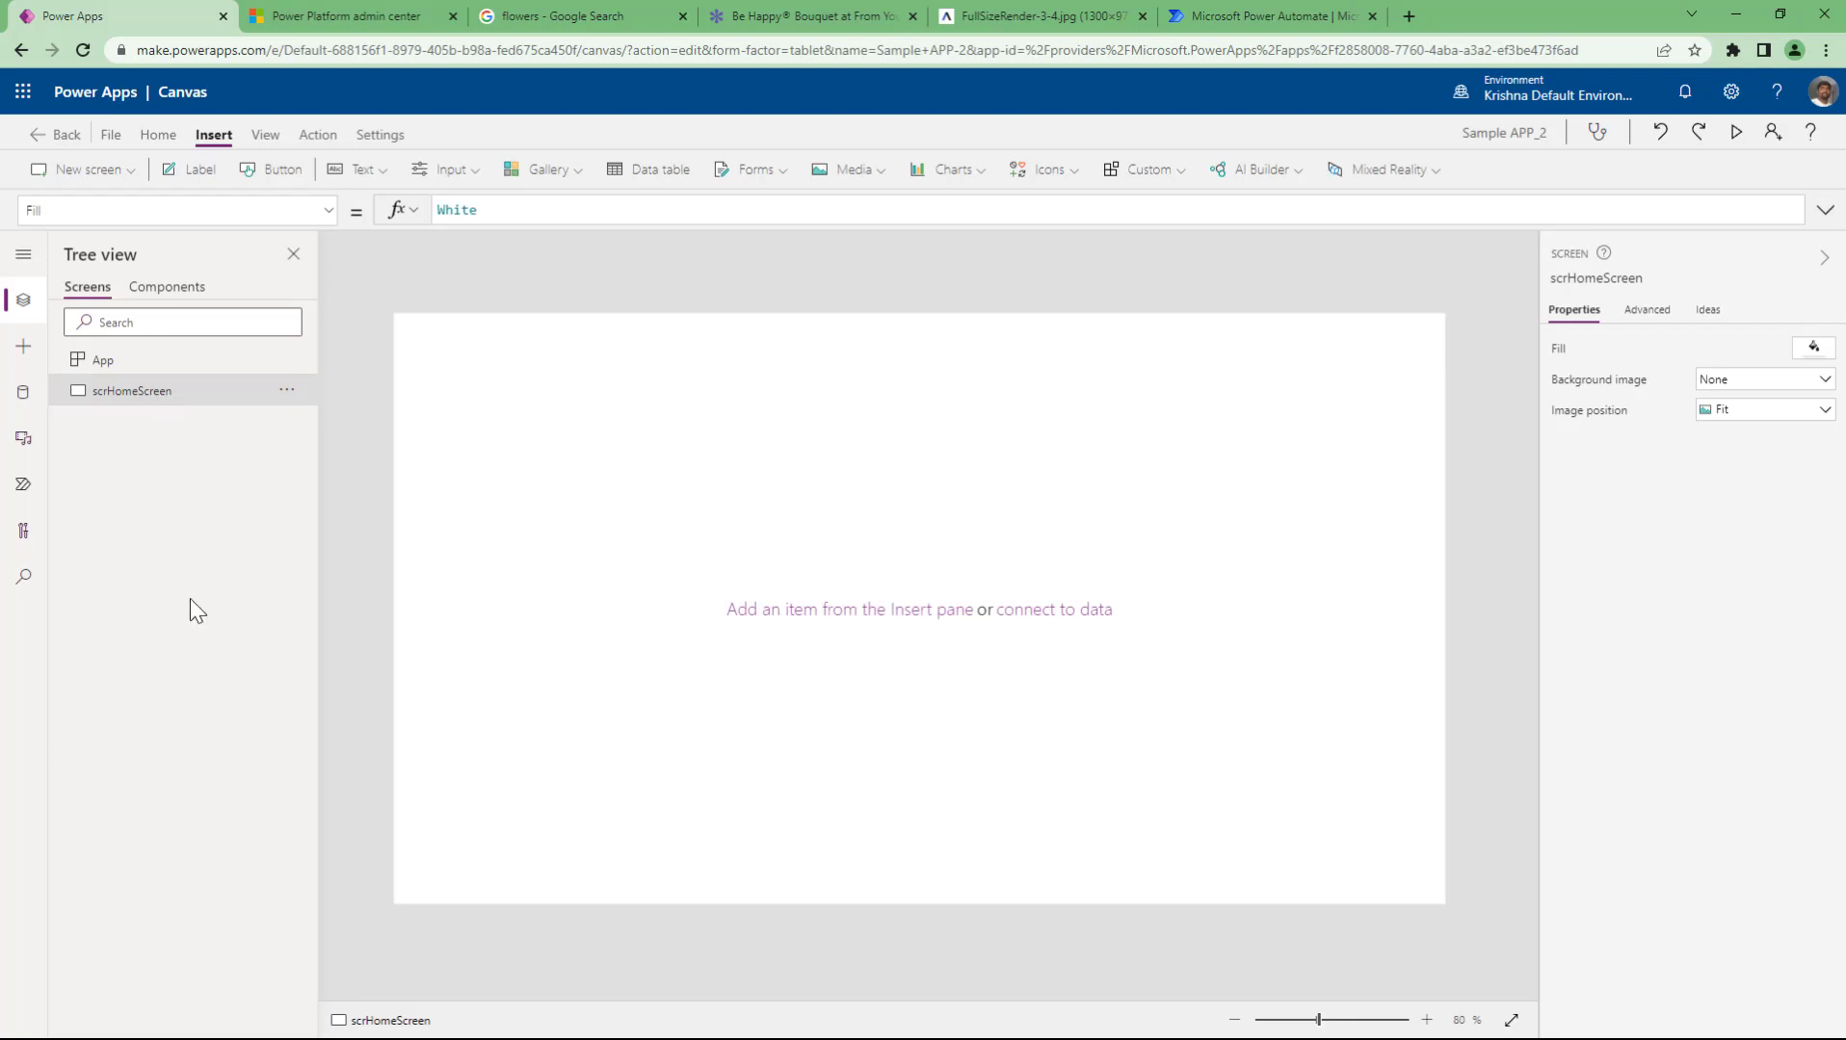
- Insert a label on scrHomeScreen and name it lblHeading
{"action": "left_click", "coordinate": [179, 171]}
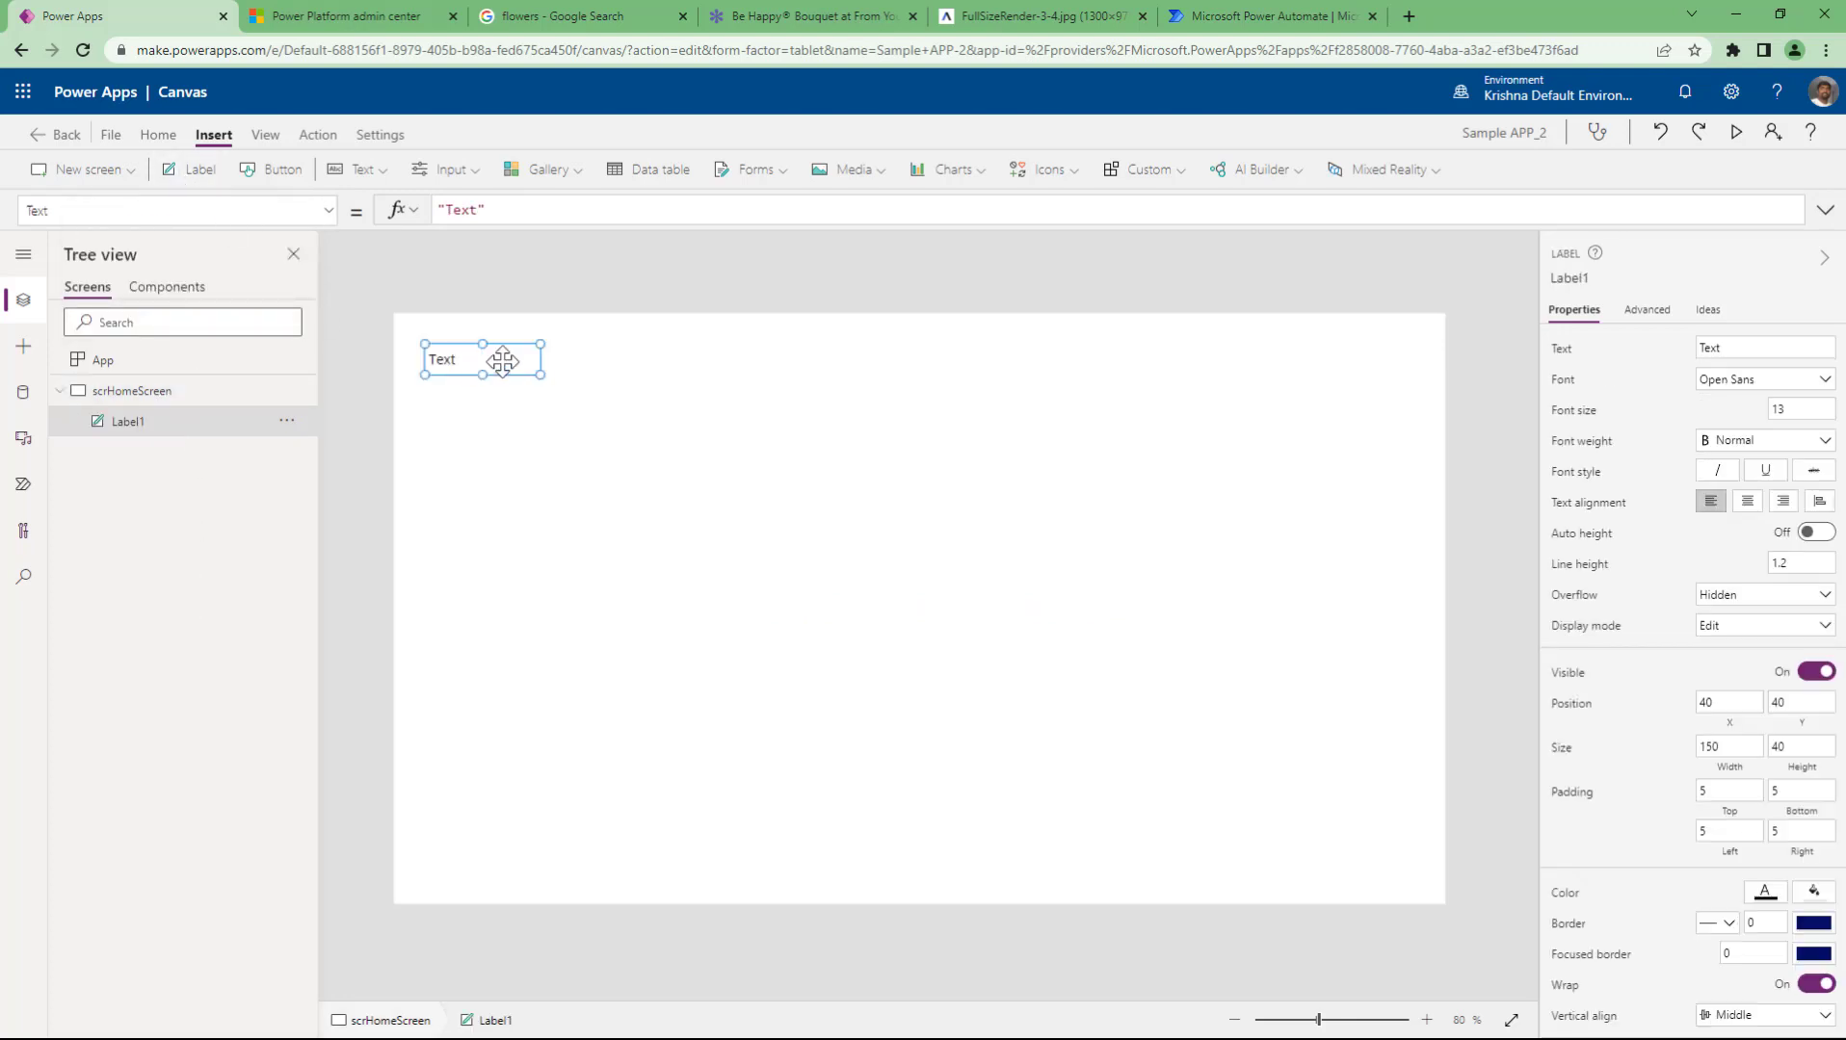
{"action": "double_click", "coordinate": [177, 424]}
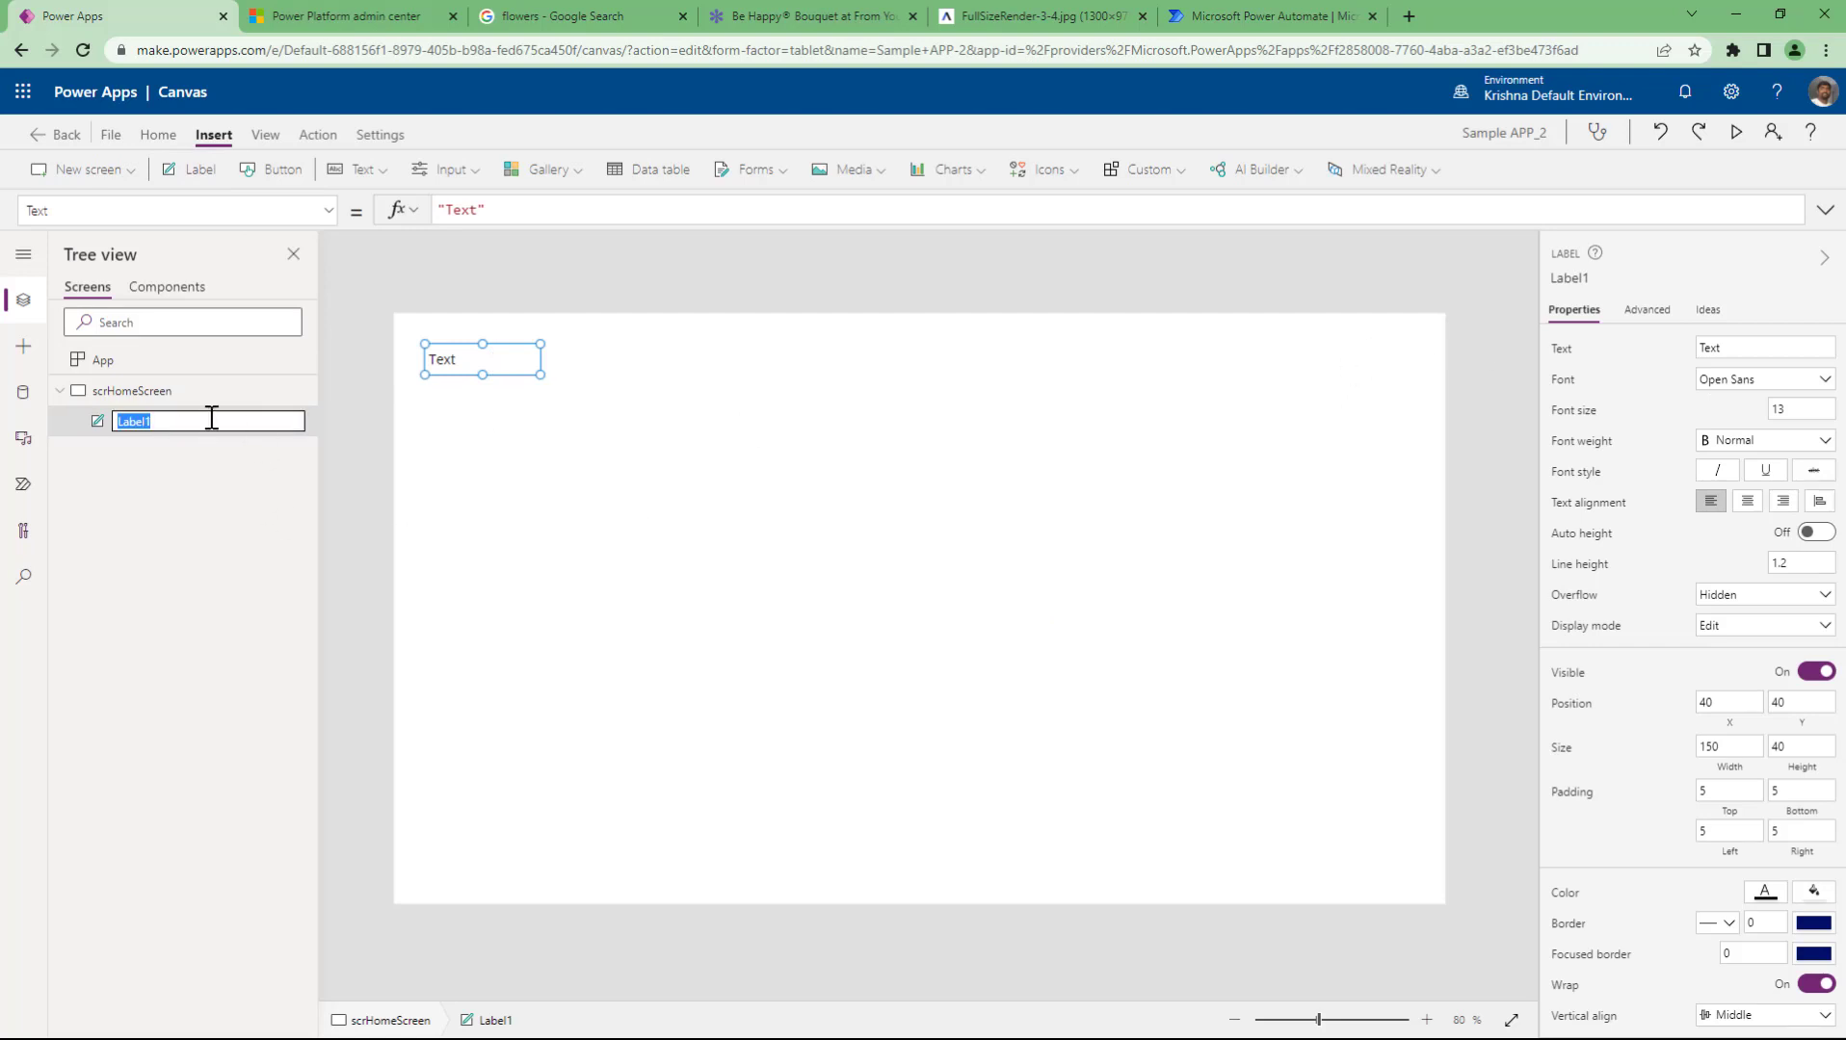
{"action": "left_click", "coordinate": [167, 528]}
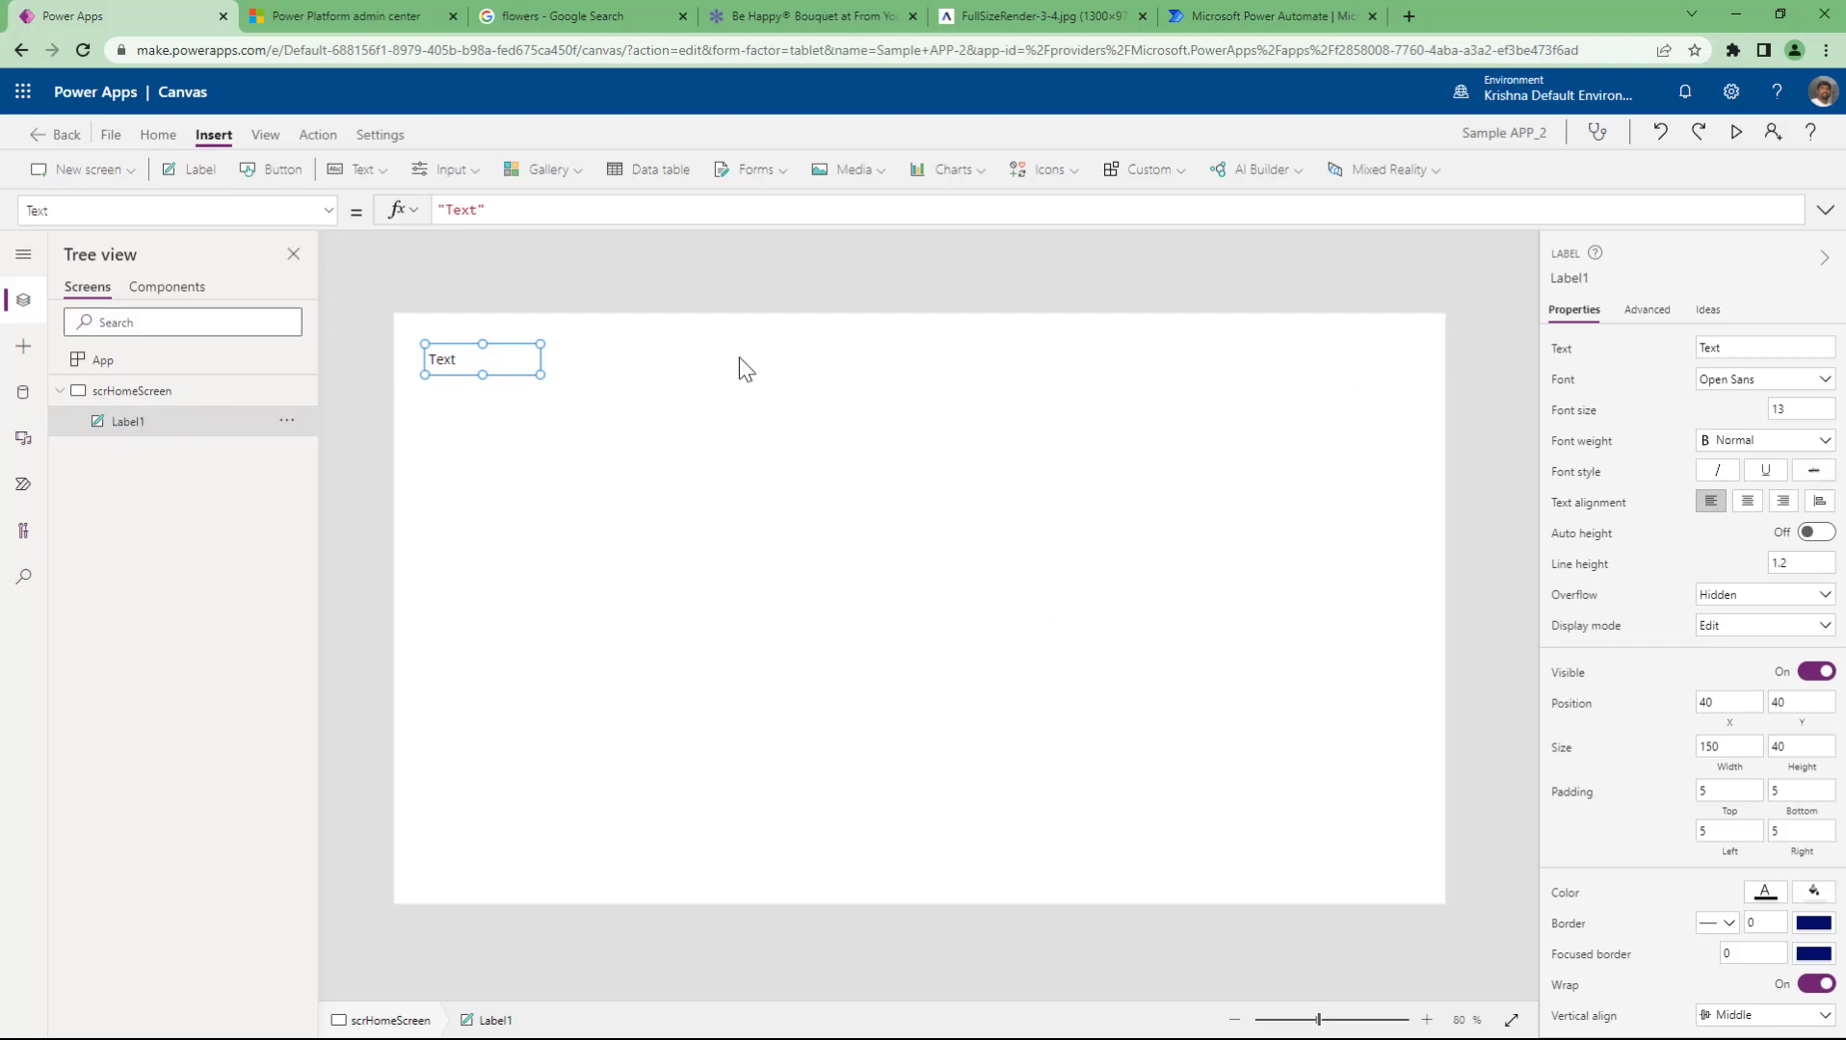
{"action": "left_click", "coordinate": [1601, 287]}
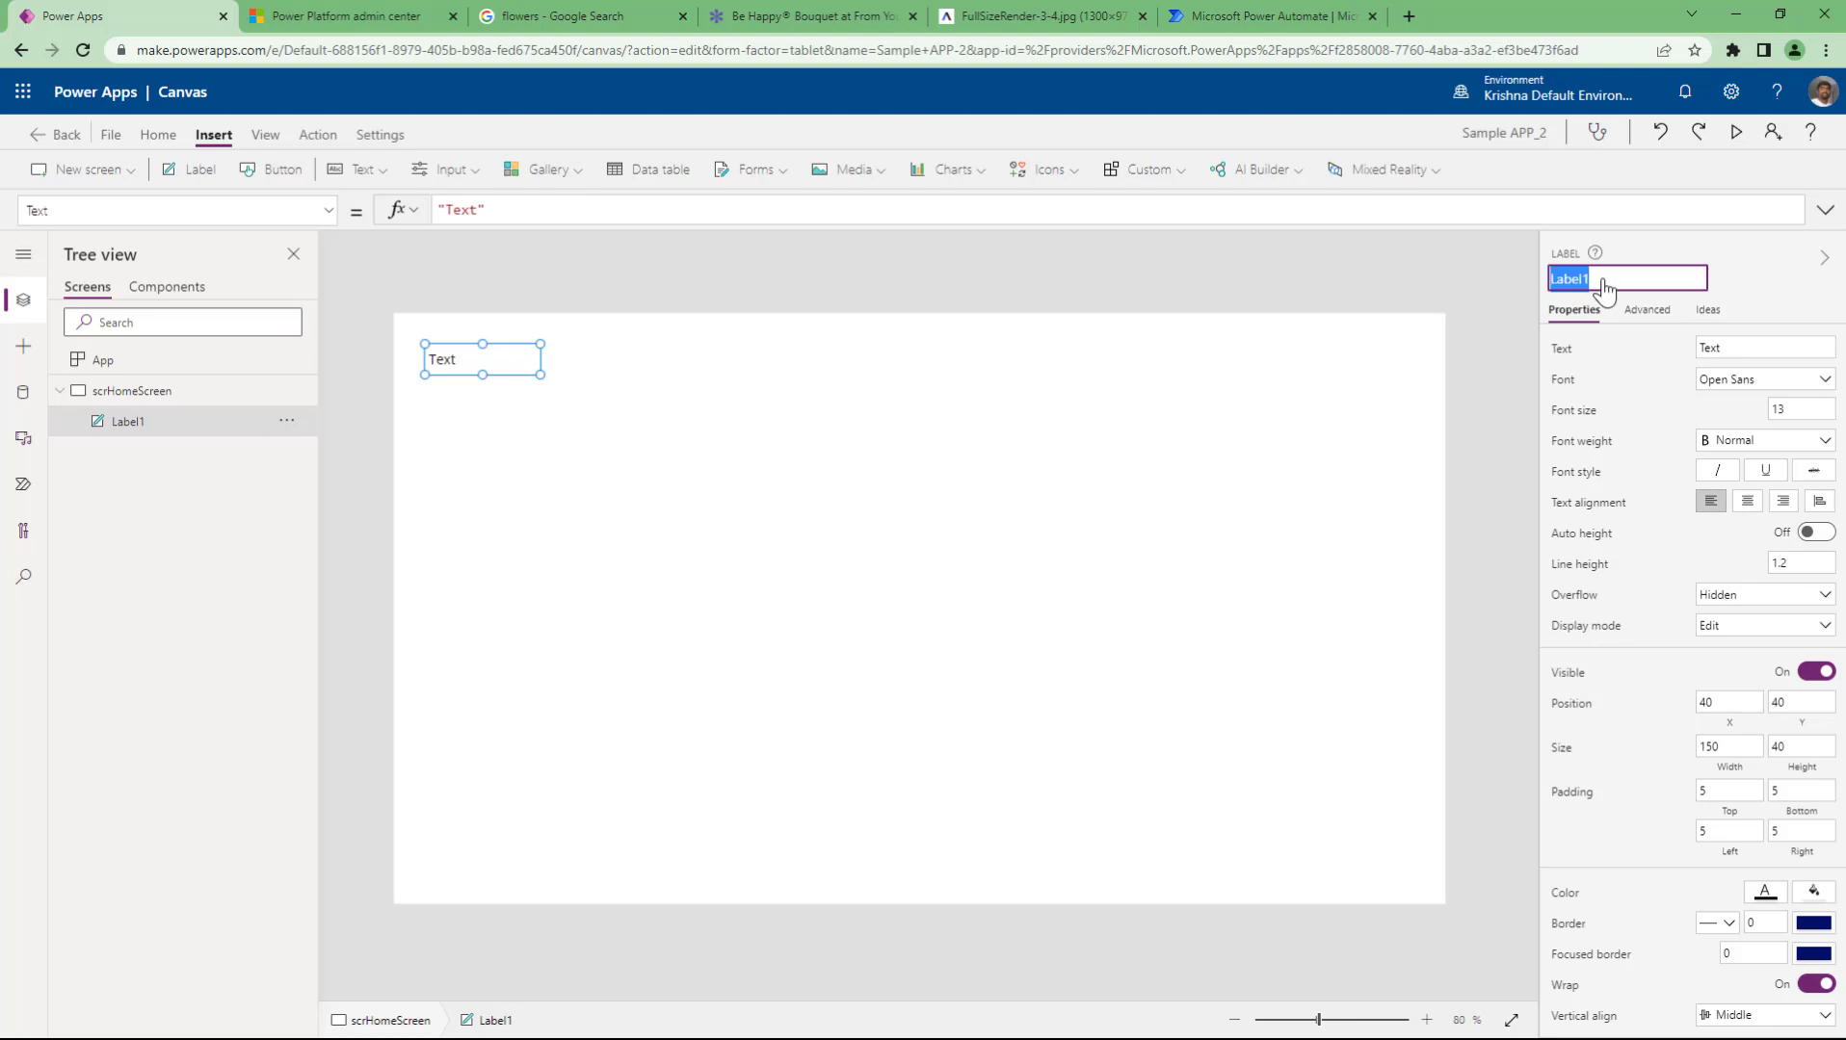
{"action": "type", "text": "lblHeading"}
{"action": "key", "text": "Return"}
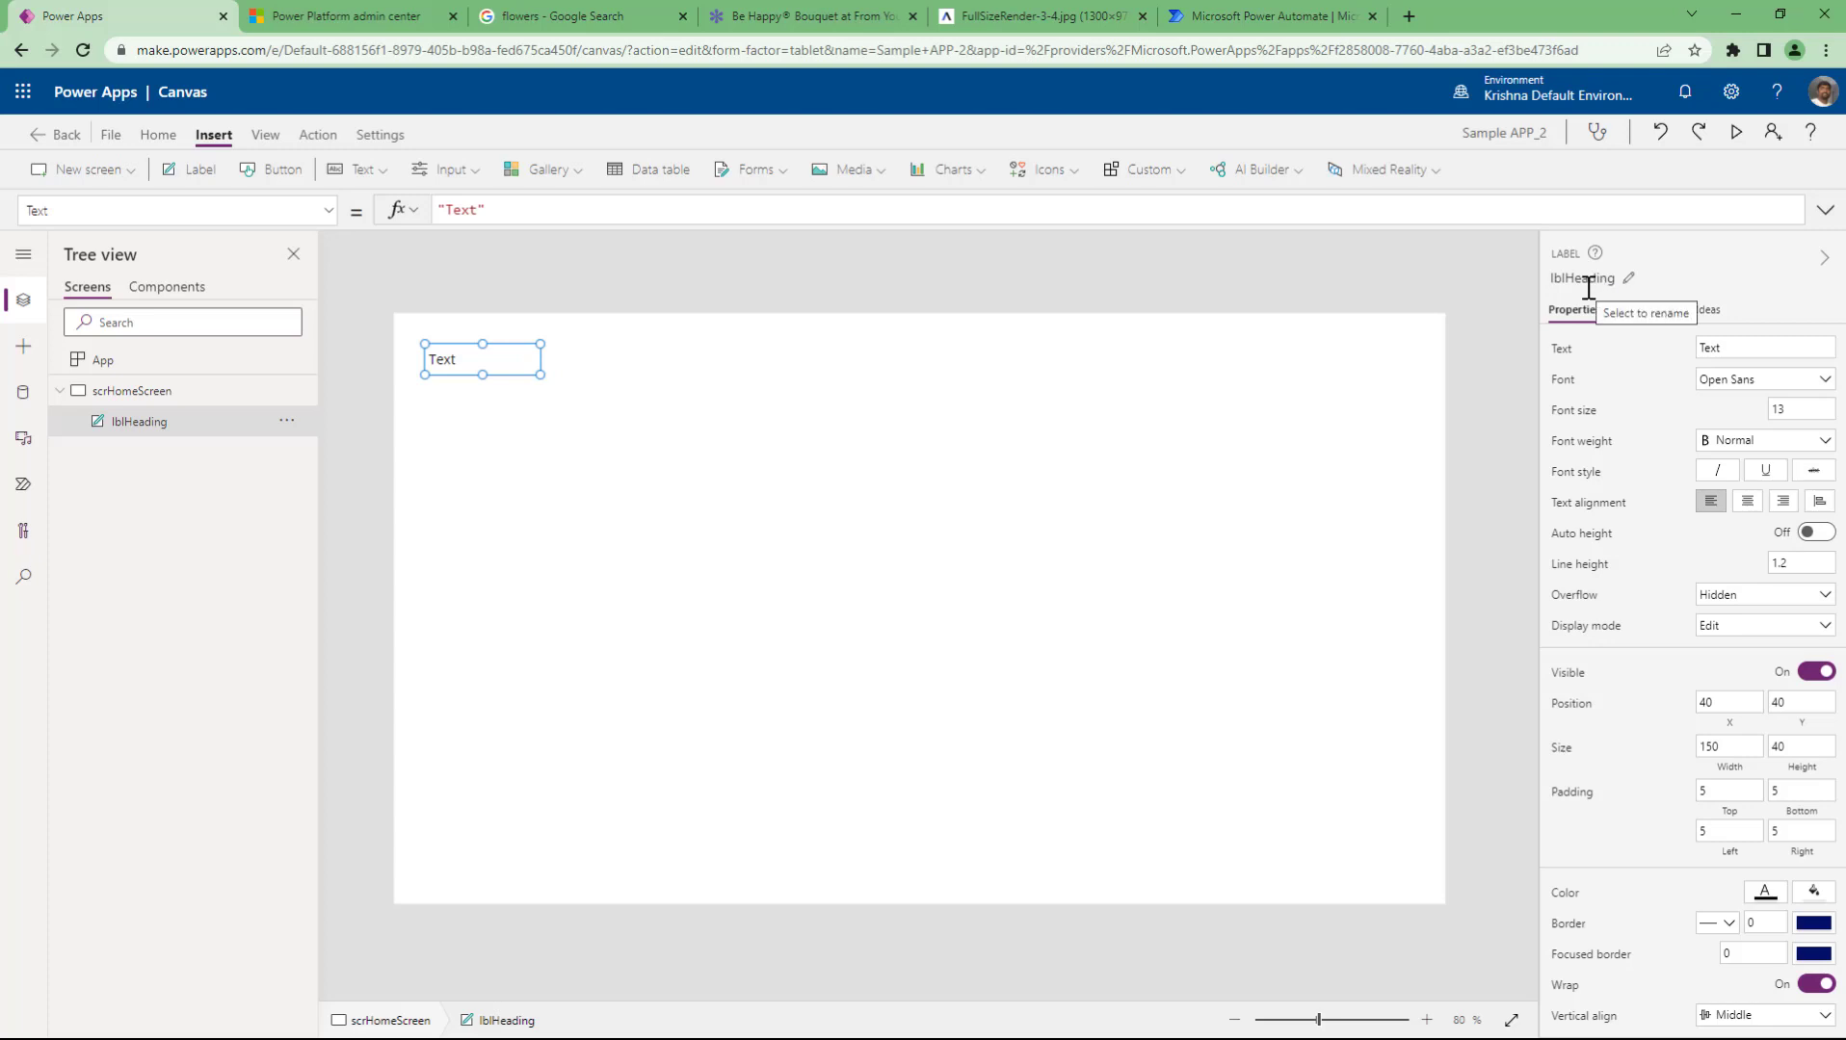
- Insert the home screen abbreviation HS into the label's name so it reads lblHSHeading
{"action": "left_click", "coordinate": [1571, 278]}
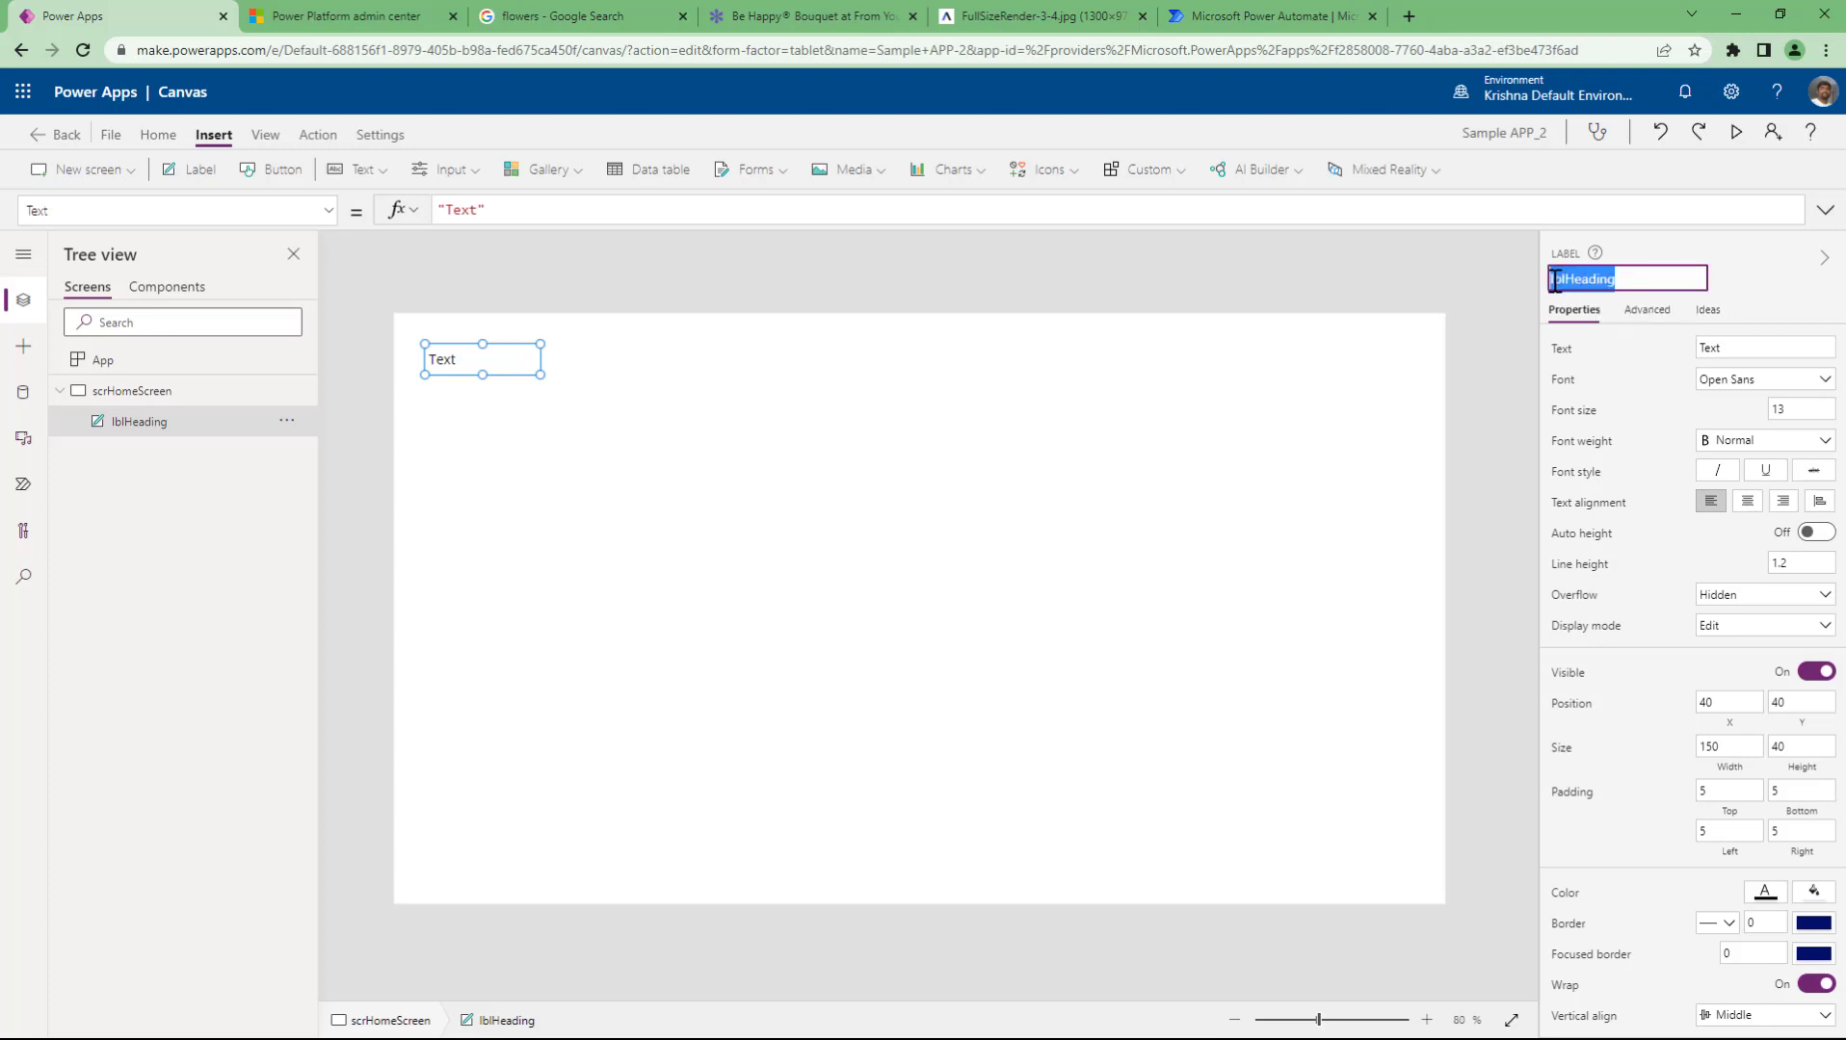
{"action": "left_click", "coordinate": [1569, 278]}
{"action": "type", "text": "HS"}
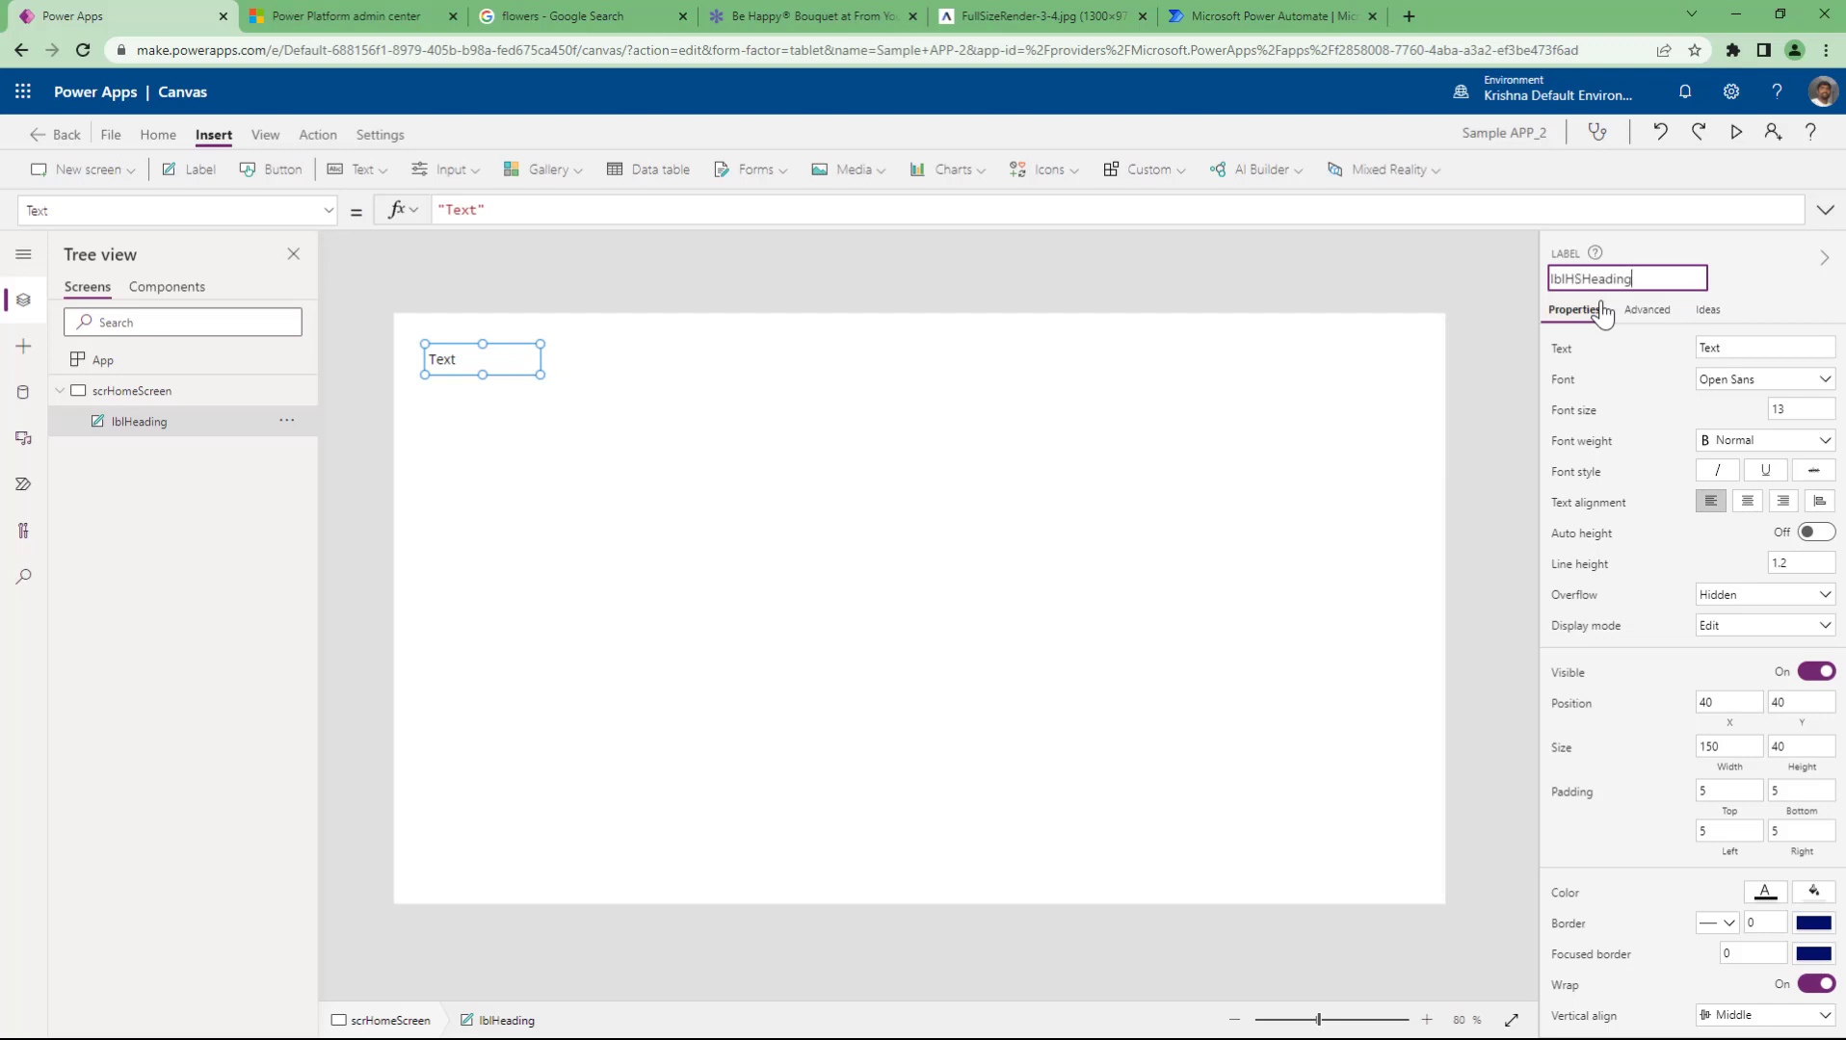
{"action": "key", "text": "Return"}
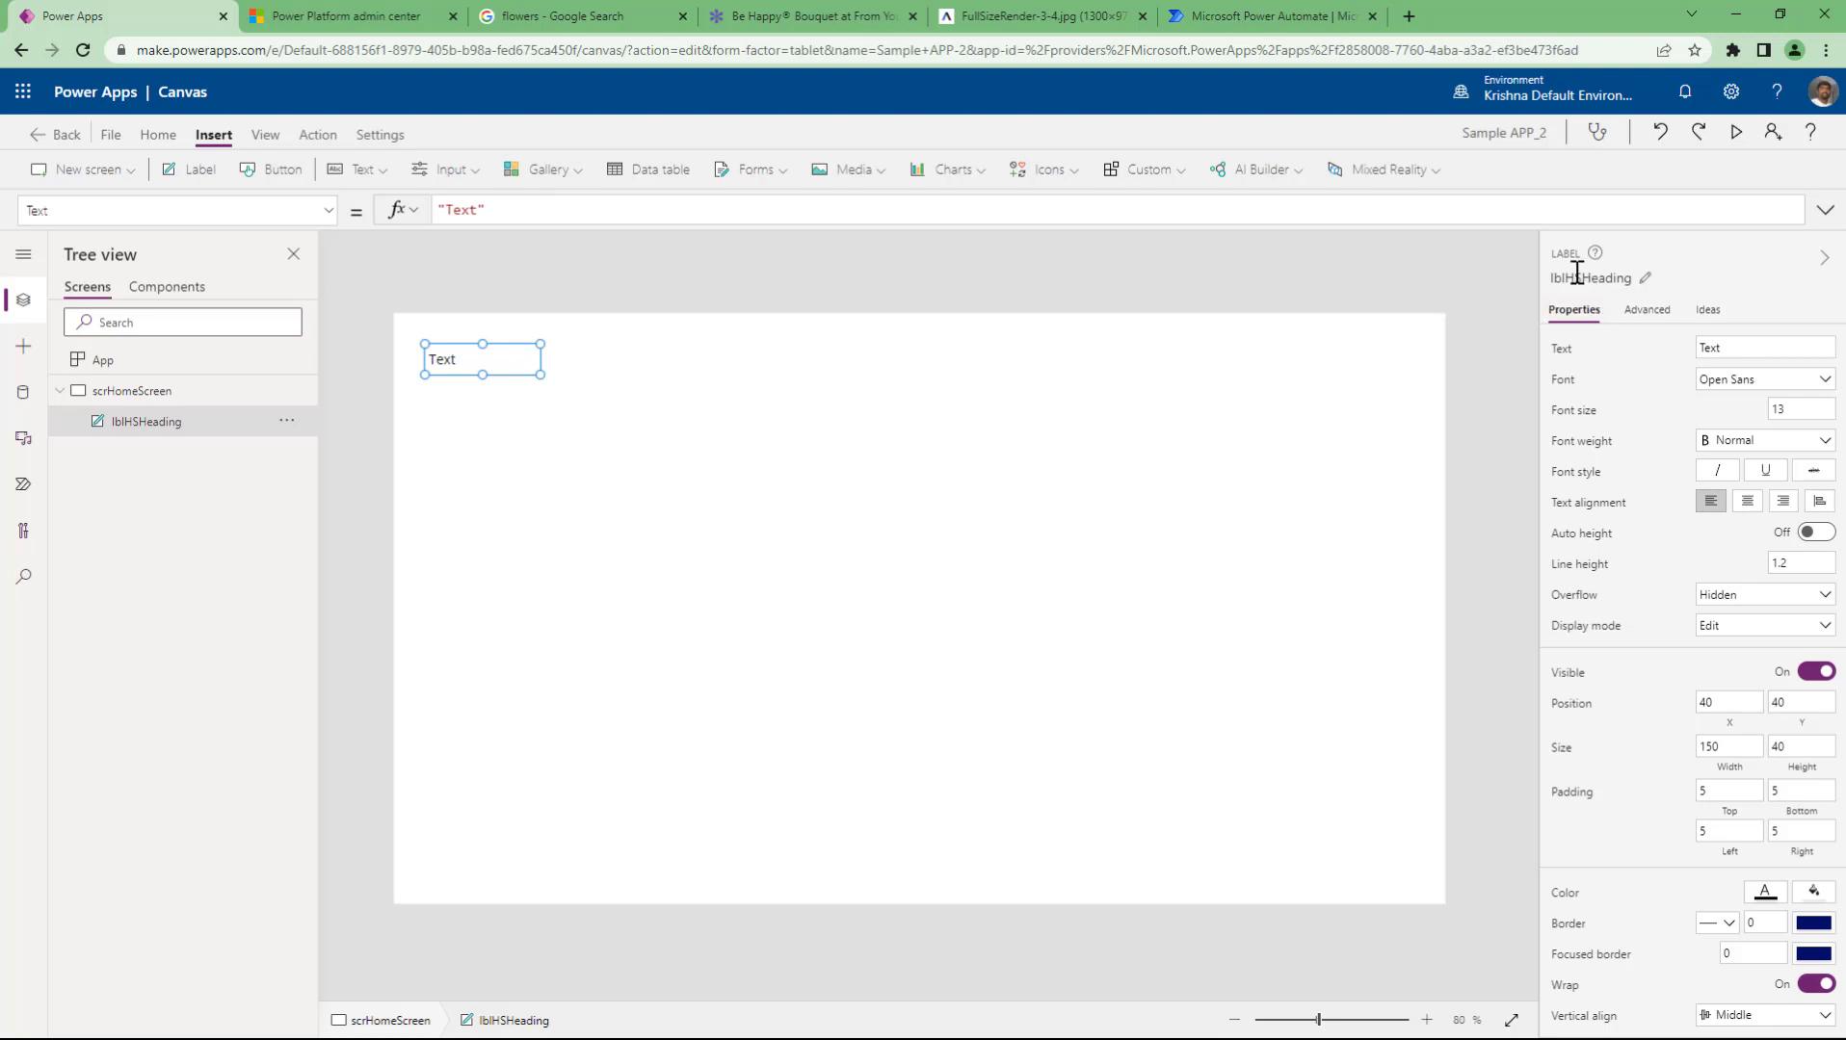
- Examine the naming convention in the label's name: the control prefix, the screen abbreviation and the purpose word
{"action": "left_click", "coordinate": [1648, 278]}
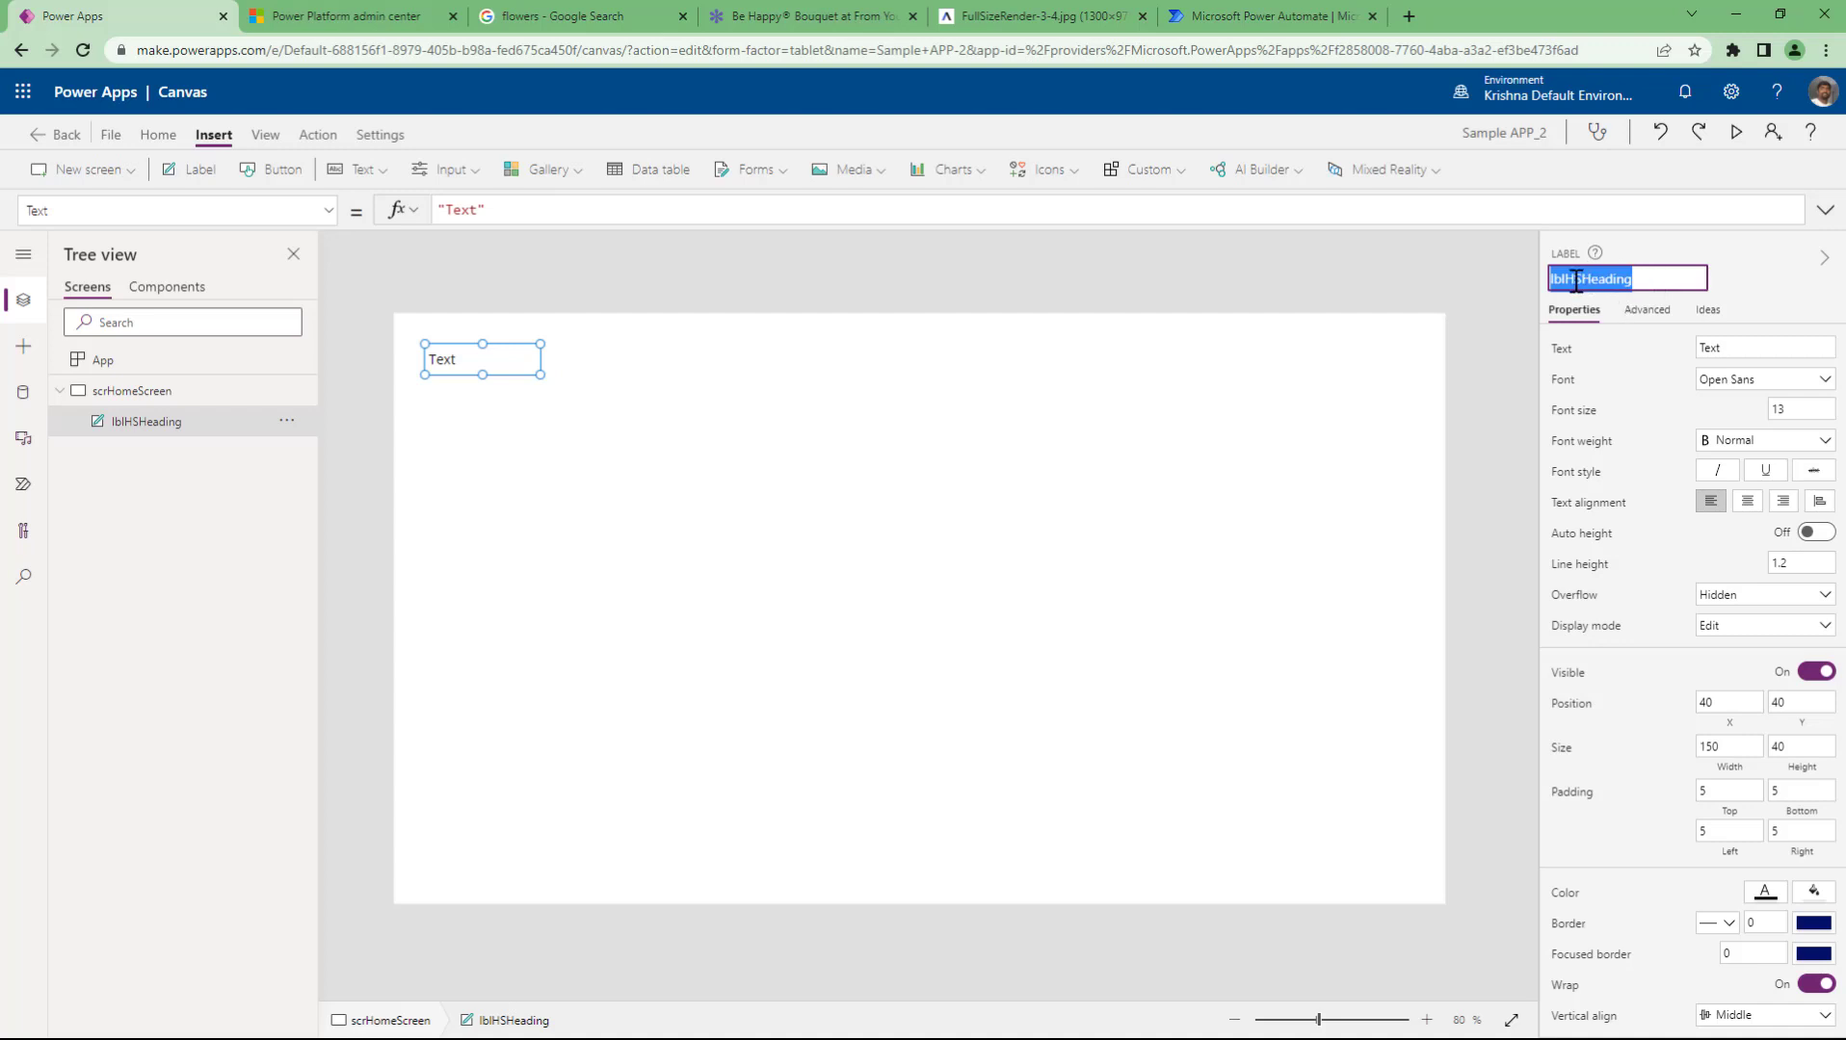
{"action": "left_click", "coordinate": [1565, 279]}
{"action": "left_click_drag", "start_coordinate": [1566, 279], "coordinate": [1531, 297]}
{"action": "left_click", "coordinate": [1582, 280]}
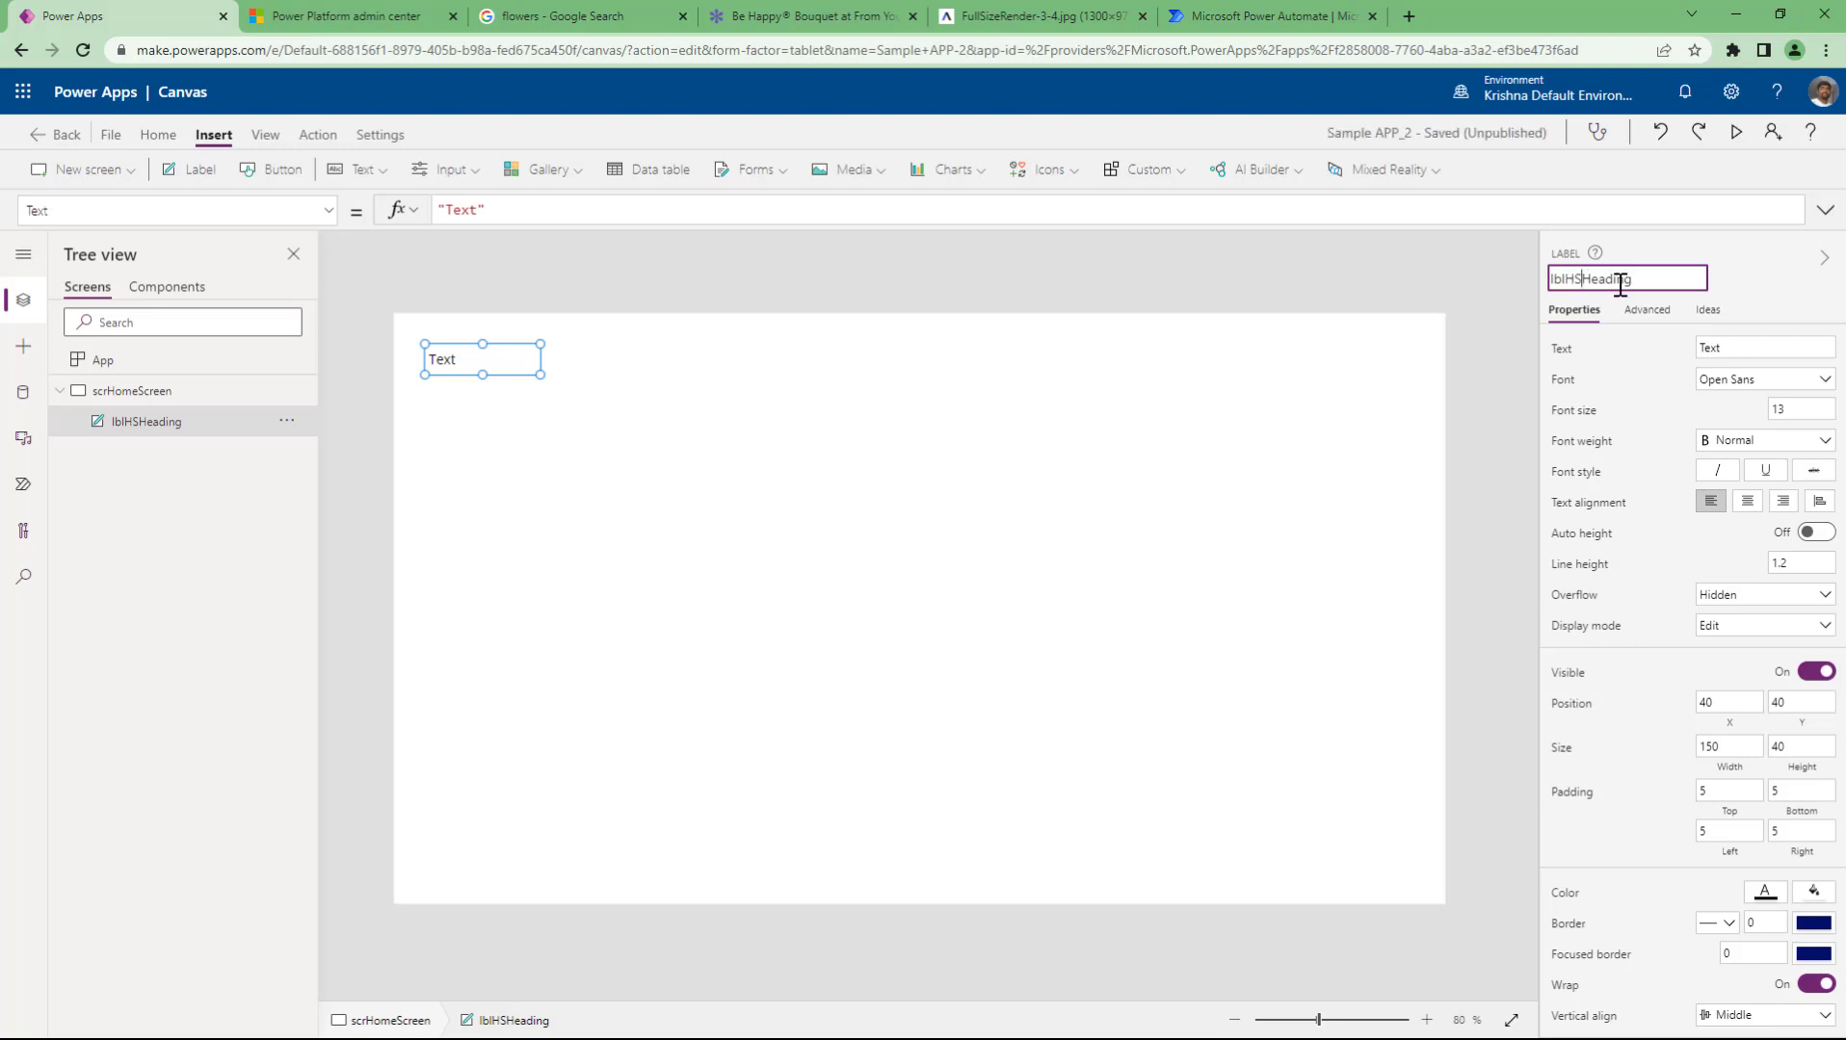
{"action": "key", "text": "shift+End"}
{"action": "key", "text": "Home"}
{"action": "key", "text": "shift+Right"}
{"action": "key", "text": "shift+Right"}
{"action": "key", "text": "shift+Right"}
{"action": "key", "text": "Right"}
{"action": "key", "text": "shift+Right"}
{"action": "key", "text": "shift+Right"}
{"action": "key", "text": "Right"}
{"action": "key", "text": "shift+End"}
{"action": "key", "text": "Right"}
{"action": "key", "text": "shift+Home"}
{"action": "key", "text": "Return"}
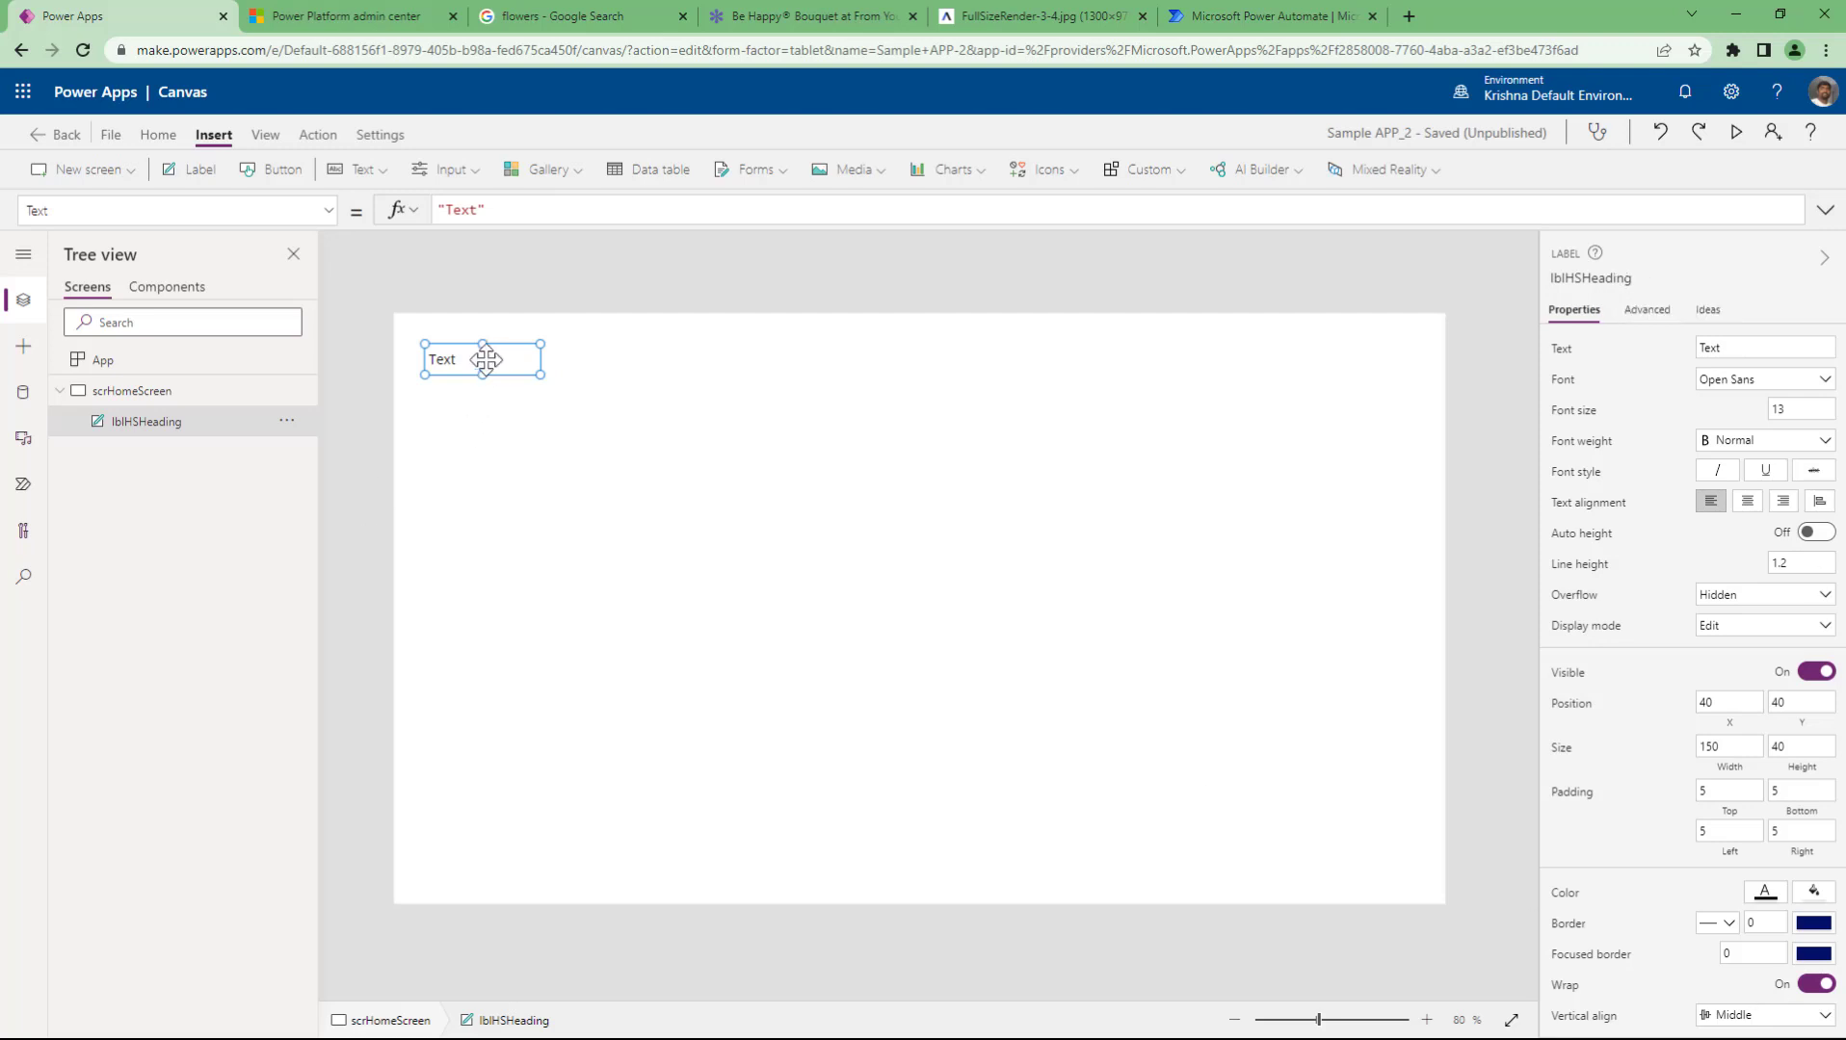
- Stretch the heading label to about 1366 by 77 along the screen's upper edge and center its text at font size 25
{"action": "left_click_drag", "start_coordinate": [486, 358], "coordinate": [1567, 375]}
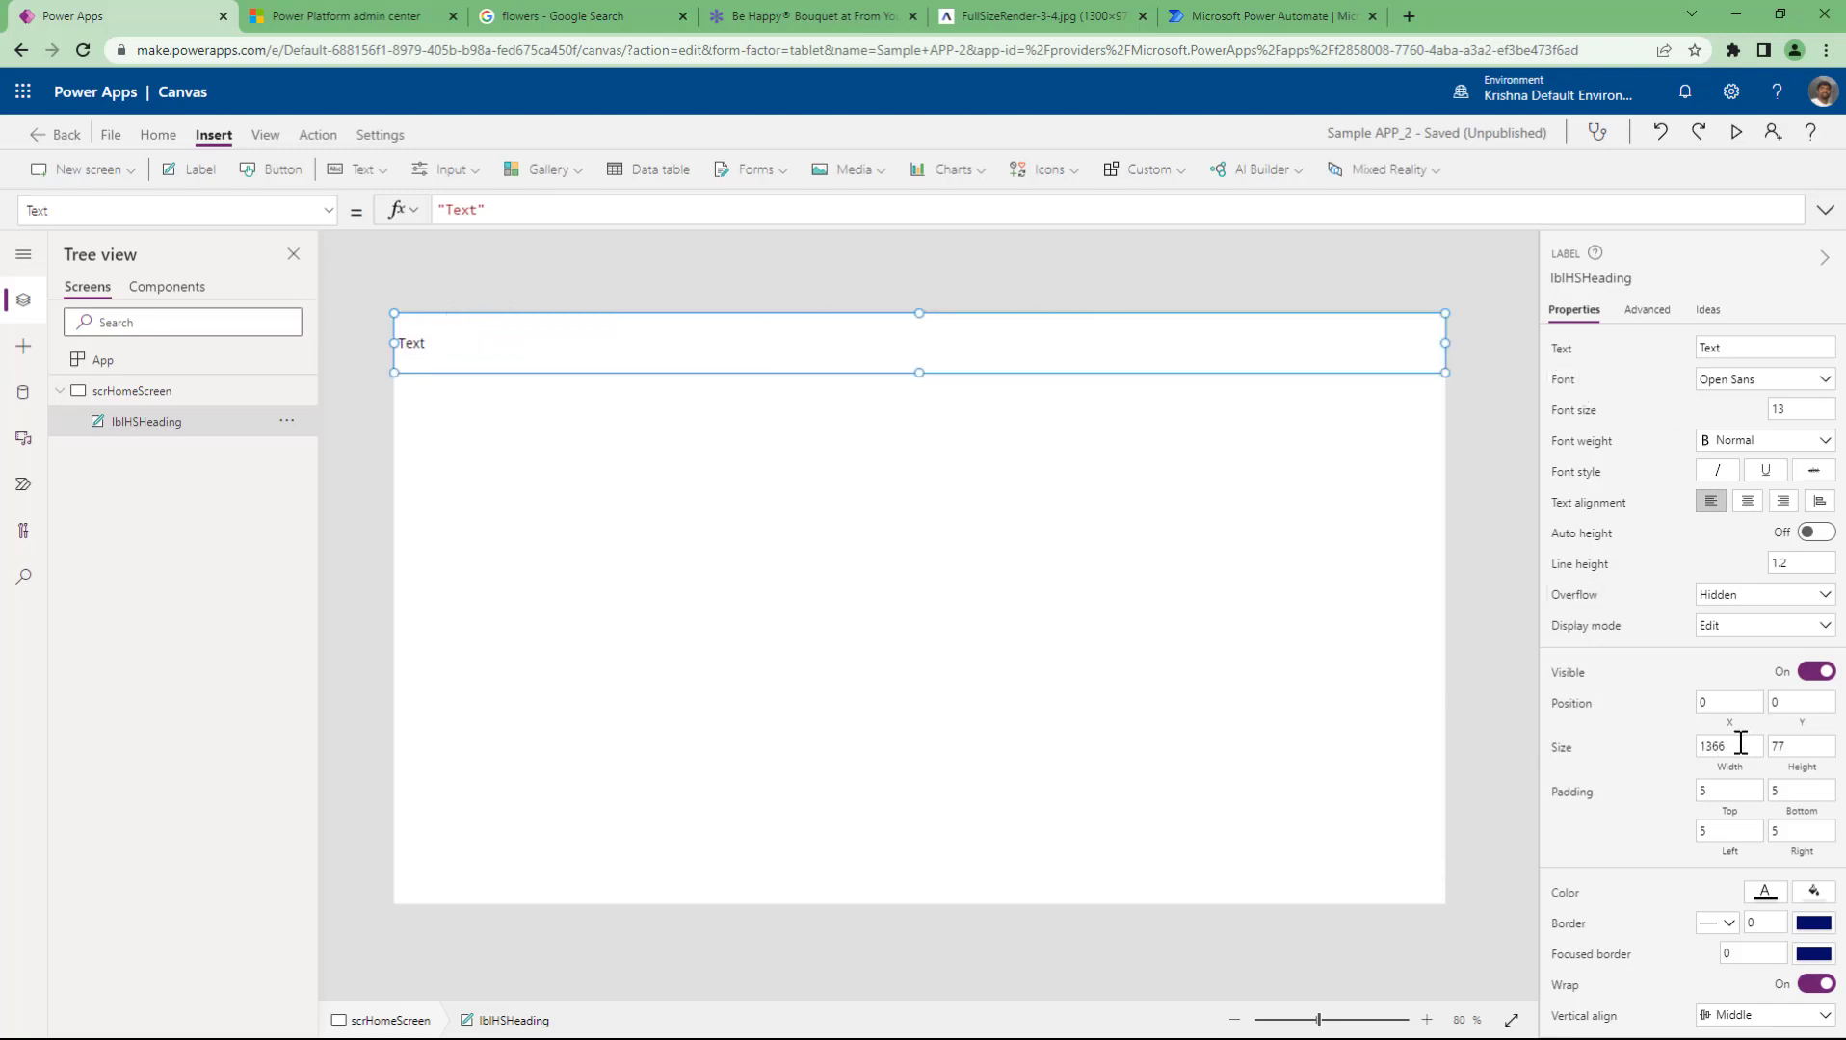
{"action": "left_click", "coordinate": [1806, 409]}
{"action": "type", "text": "12"}
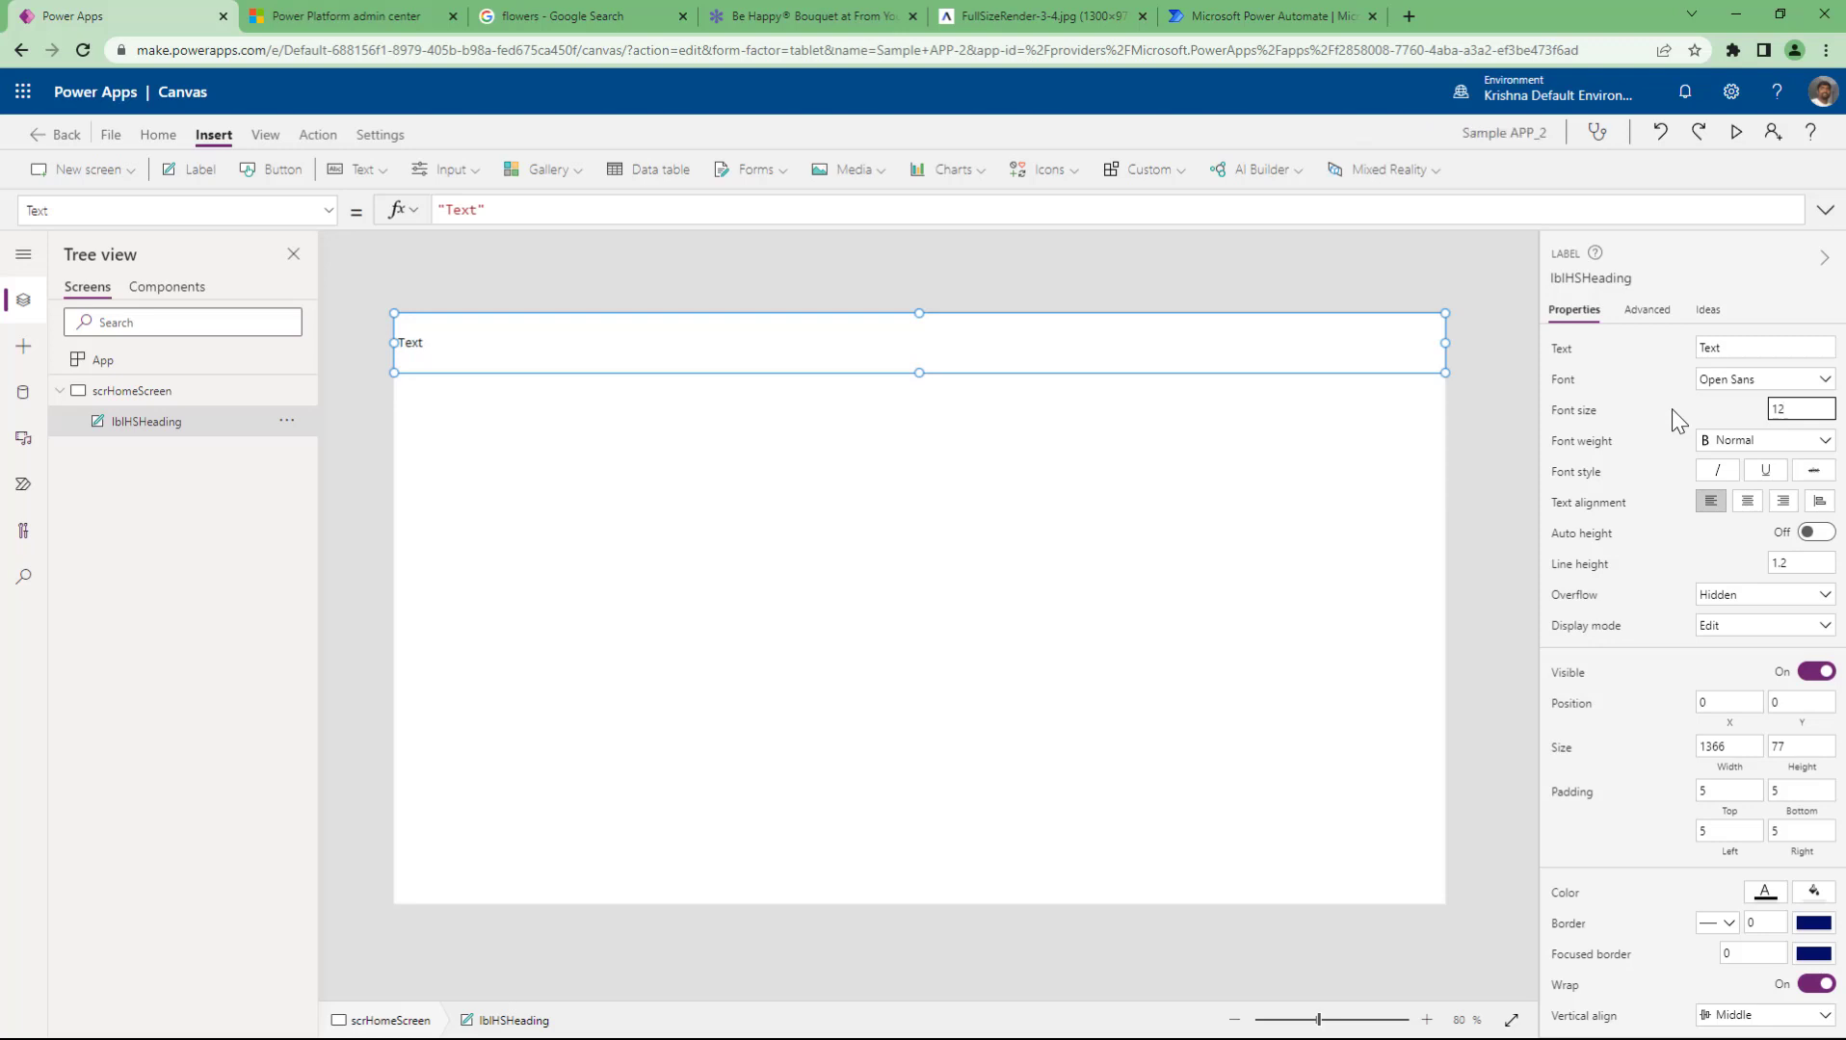
{"action": "key", "text": "BackSpace"}
{"action": "key", "text": "BackSpace"}
{"action": "type", "text": "25"}
{"action": "left_click", "coordinate": [1750, 502]}
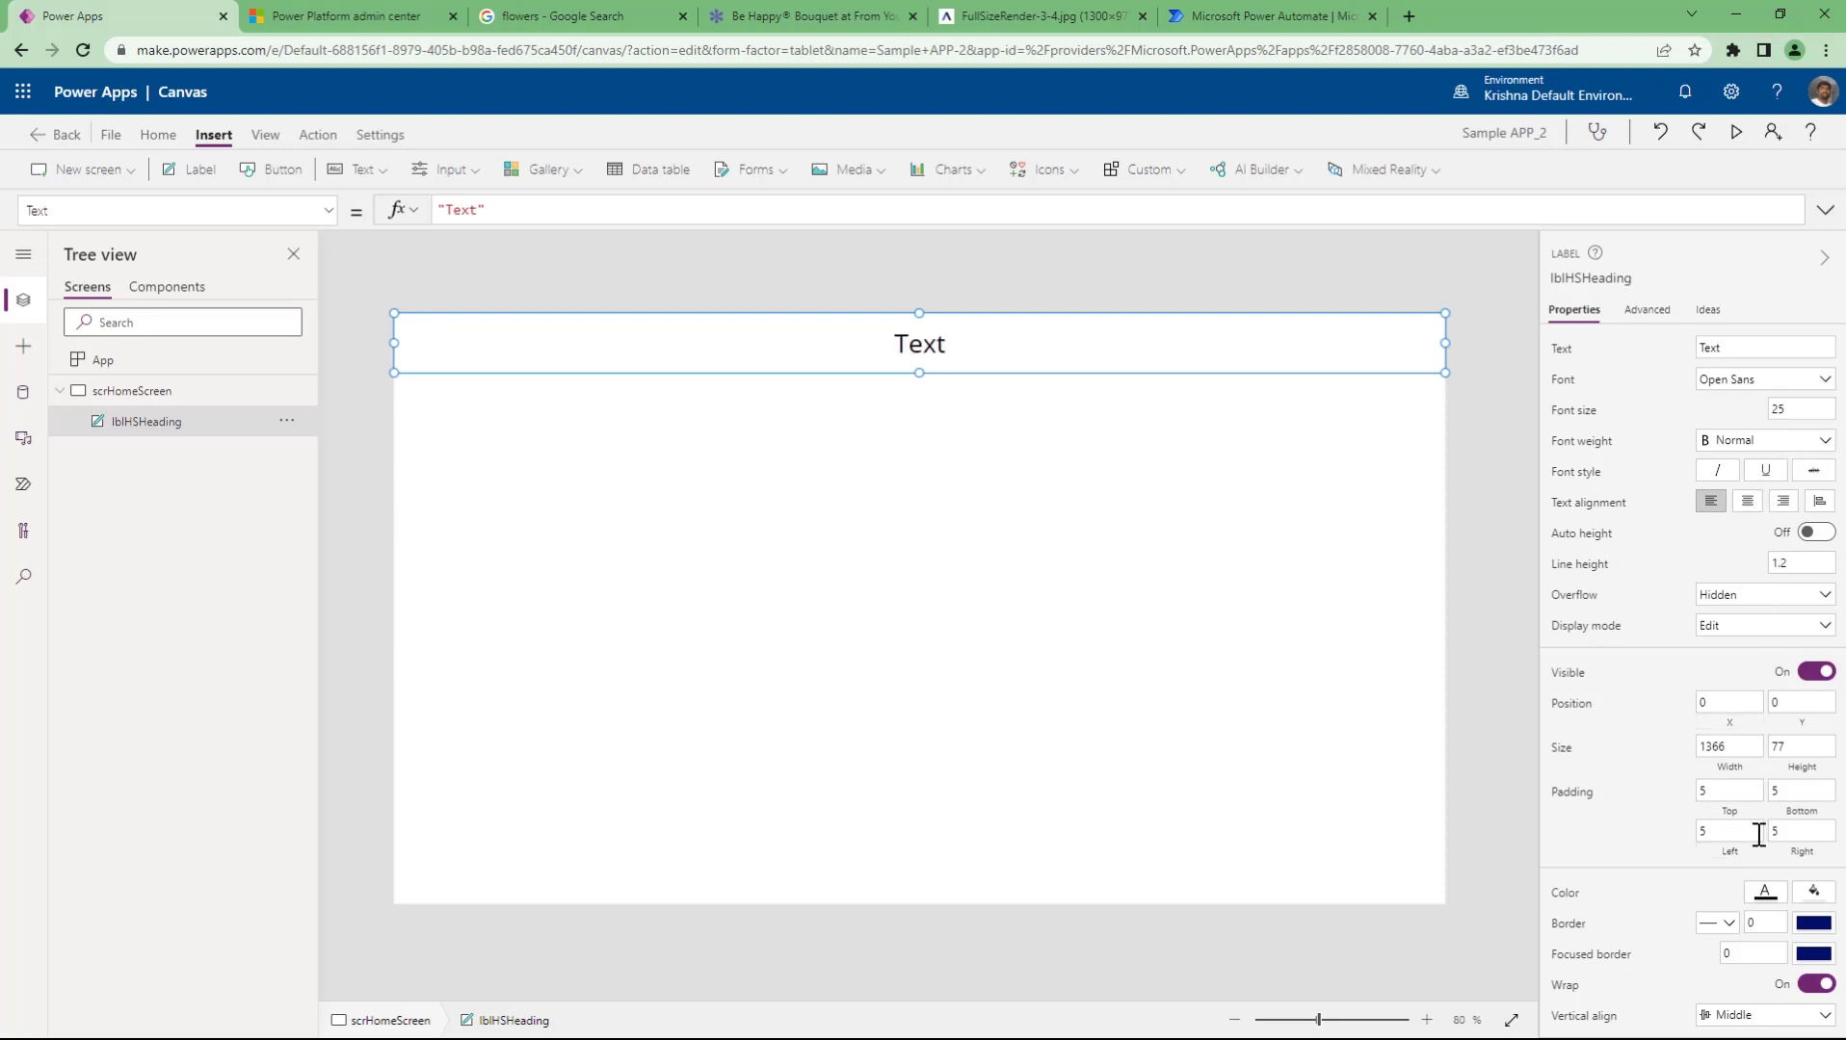
- Give the heading label a dark blue fill and a white text color
{"action": "left_click", "coordinate": [1814, 893]}
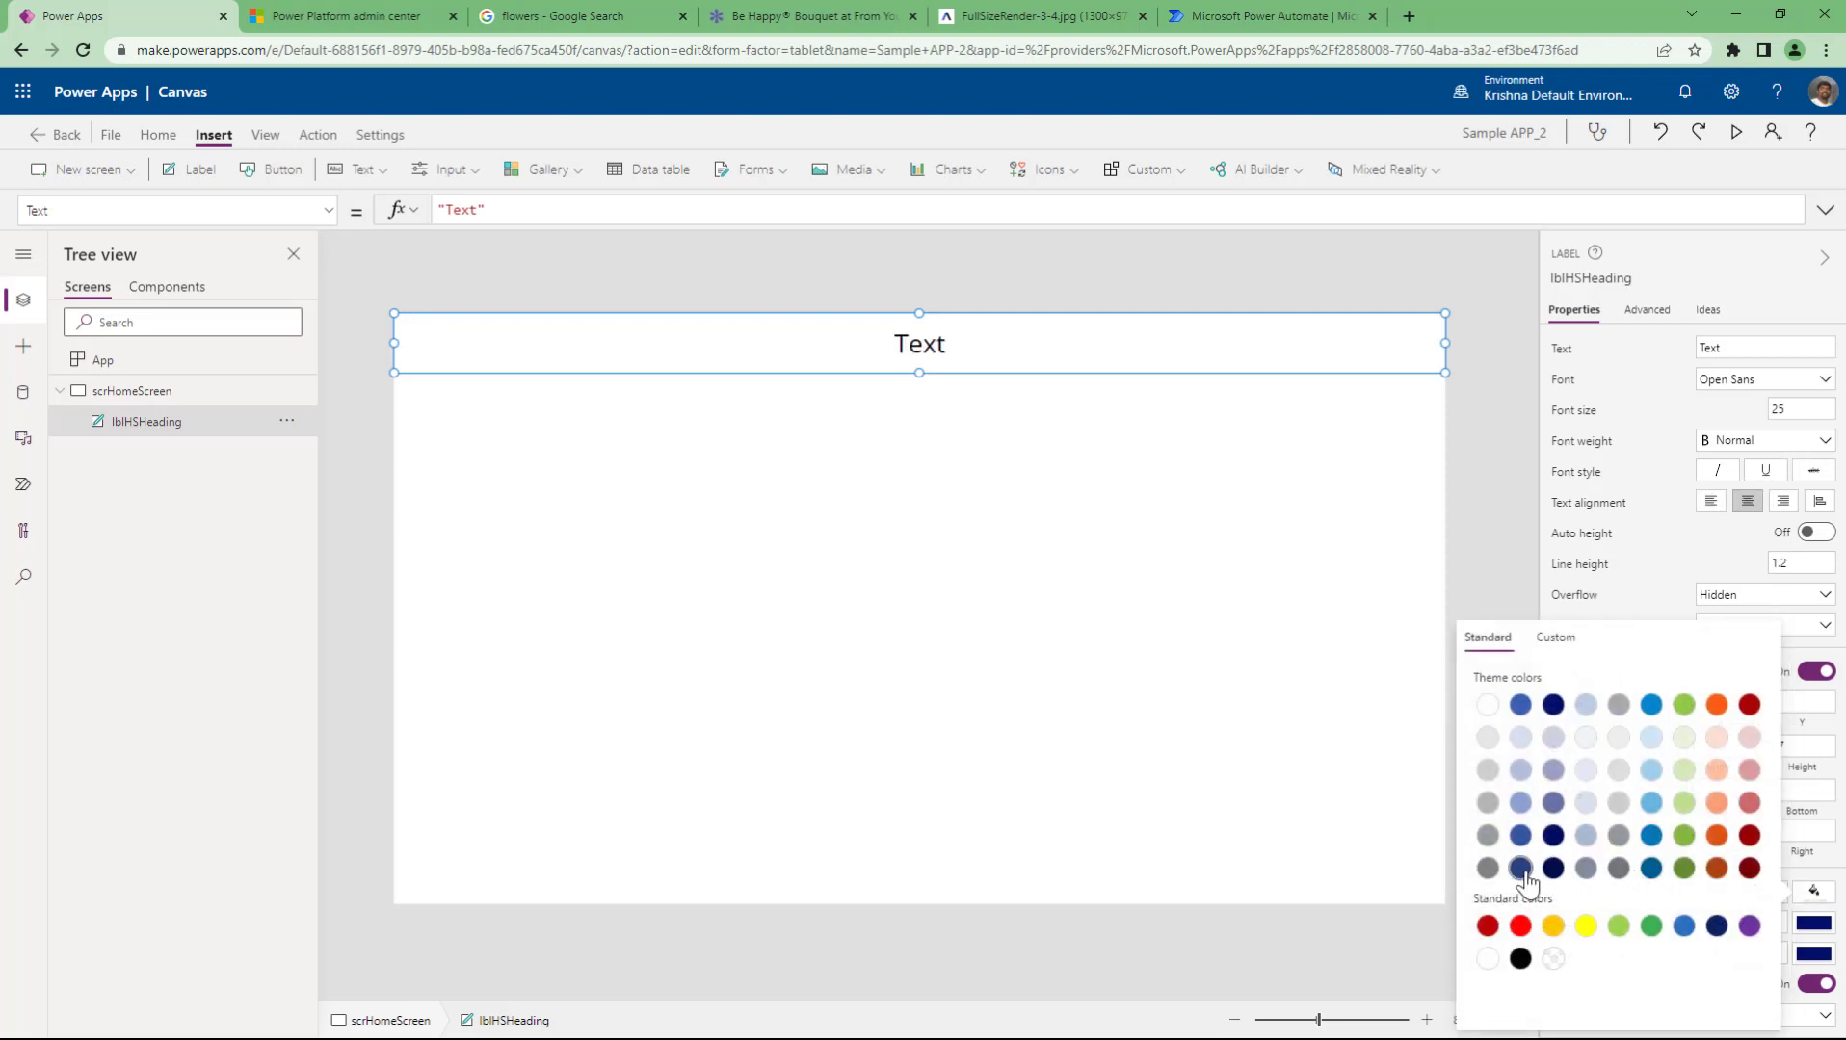
{"action": "left_click", "coordinate": [1520, 868]}
{"action": "left_click", "coordinate": [1814, 893]}
{"action": "left_click", "coordinate": [1765, 893]}
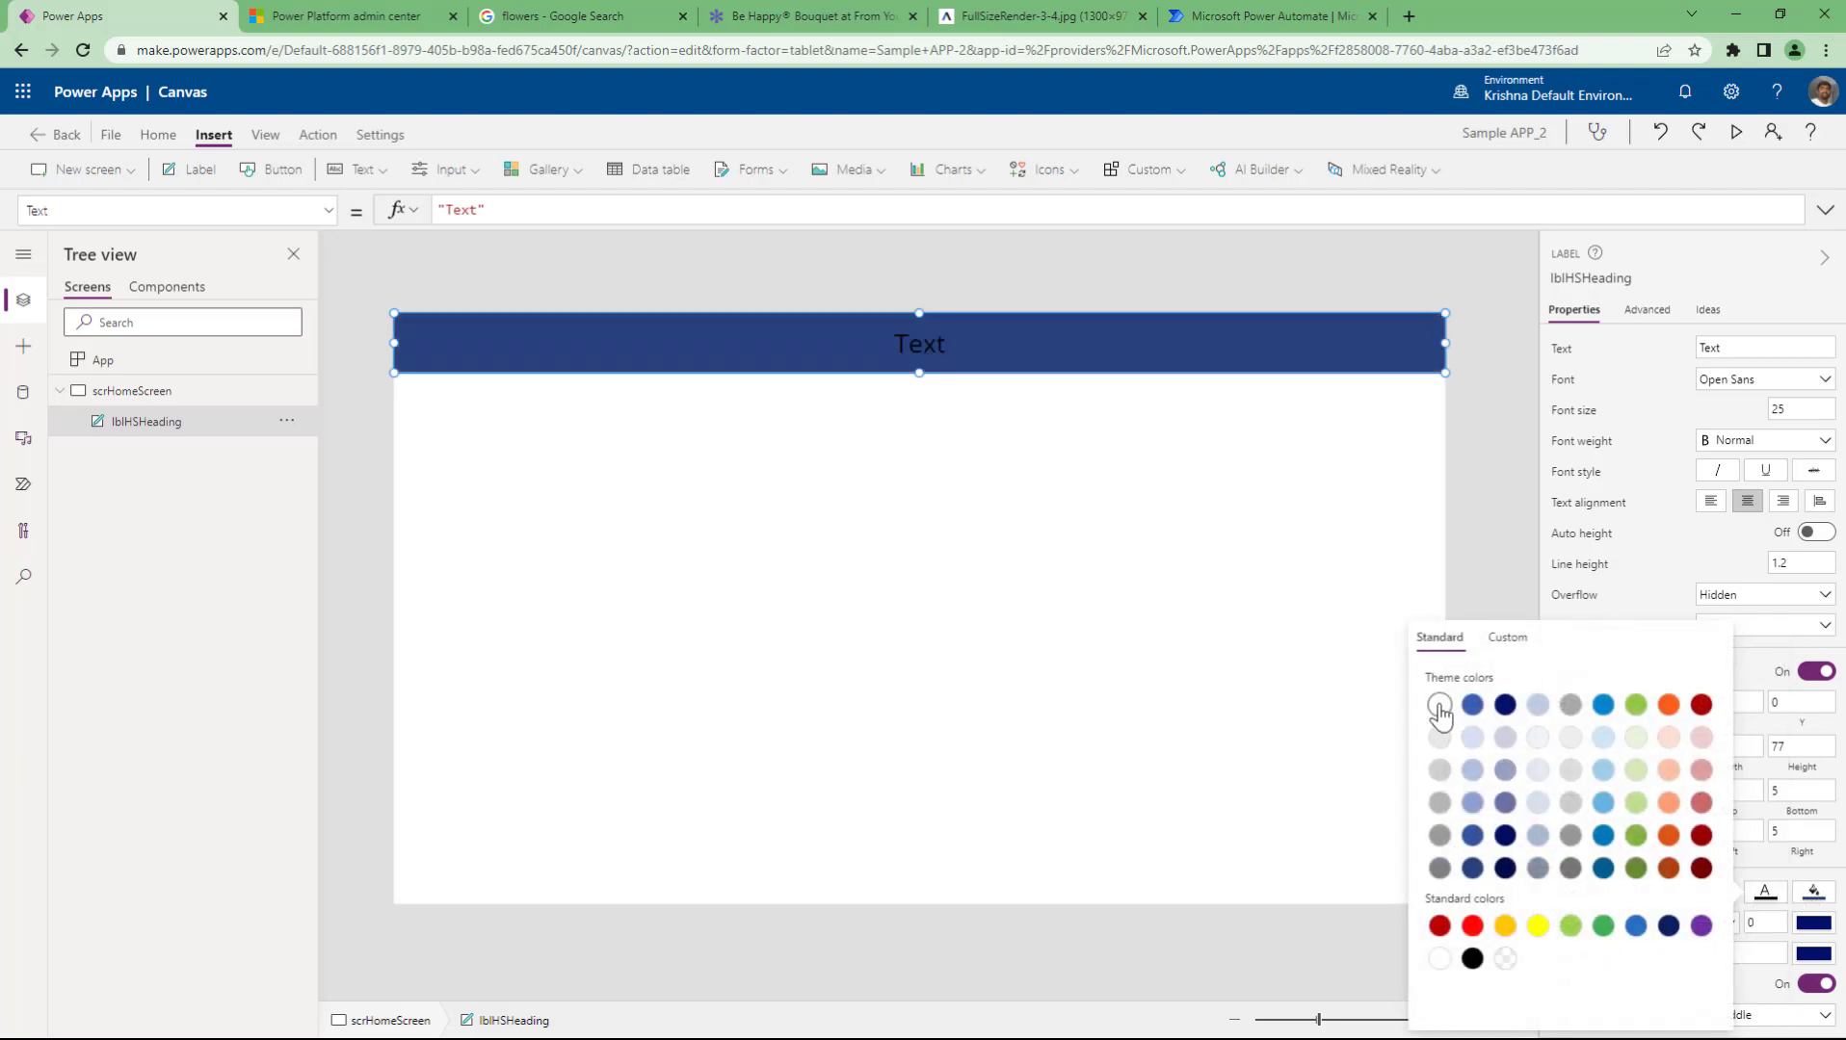
{"action": "left_click", "coordinate": [1439, 708]}
- Set the heading label's font weight to Semibold and its text to "Sample First APP"
{"action": "left_click", "coordinate": [1763, 441]}
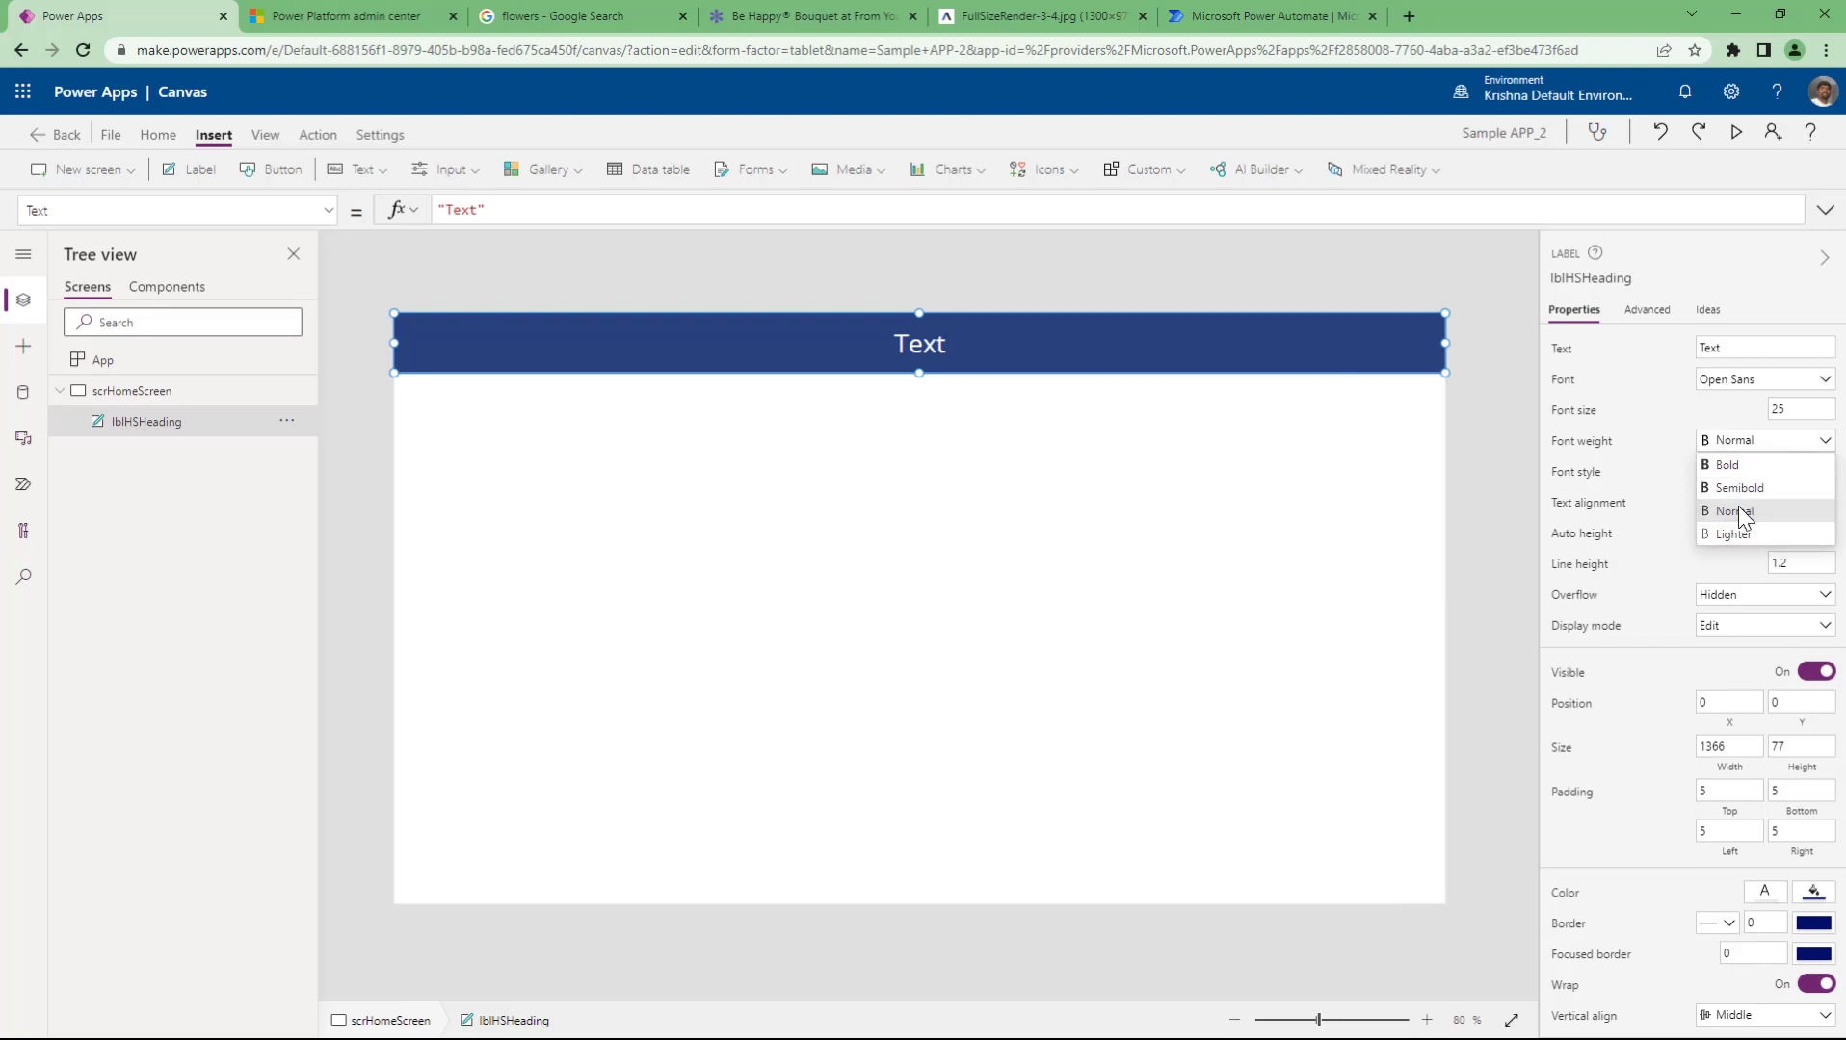
{"action": "left_click", "coordinate": [1743, 491]}
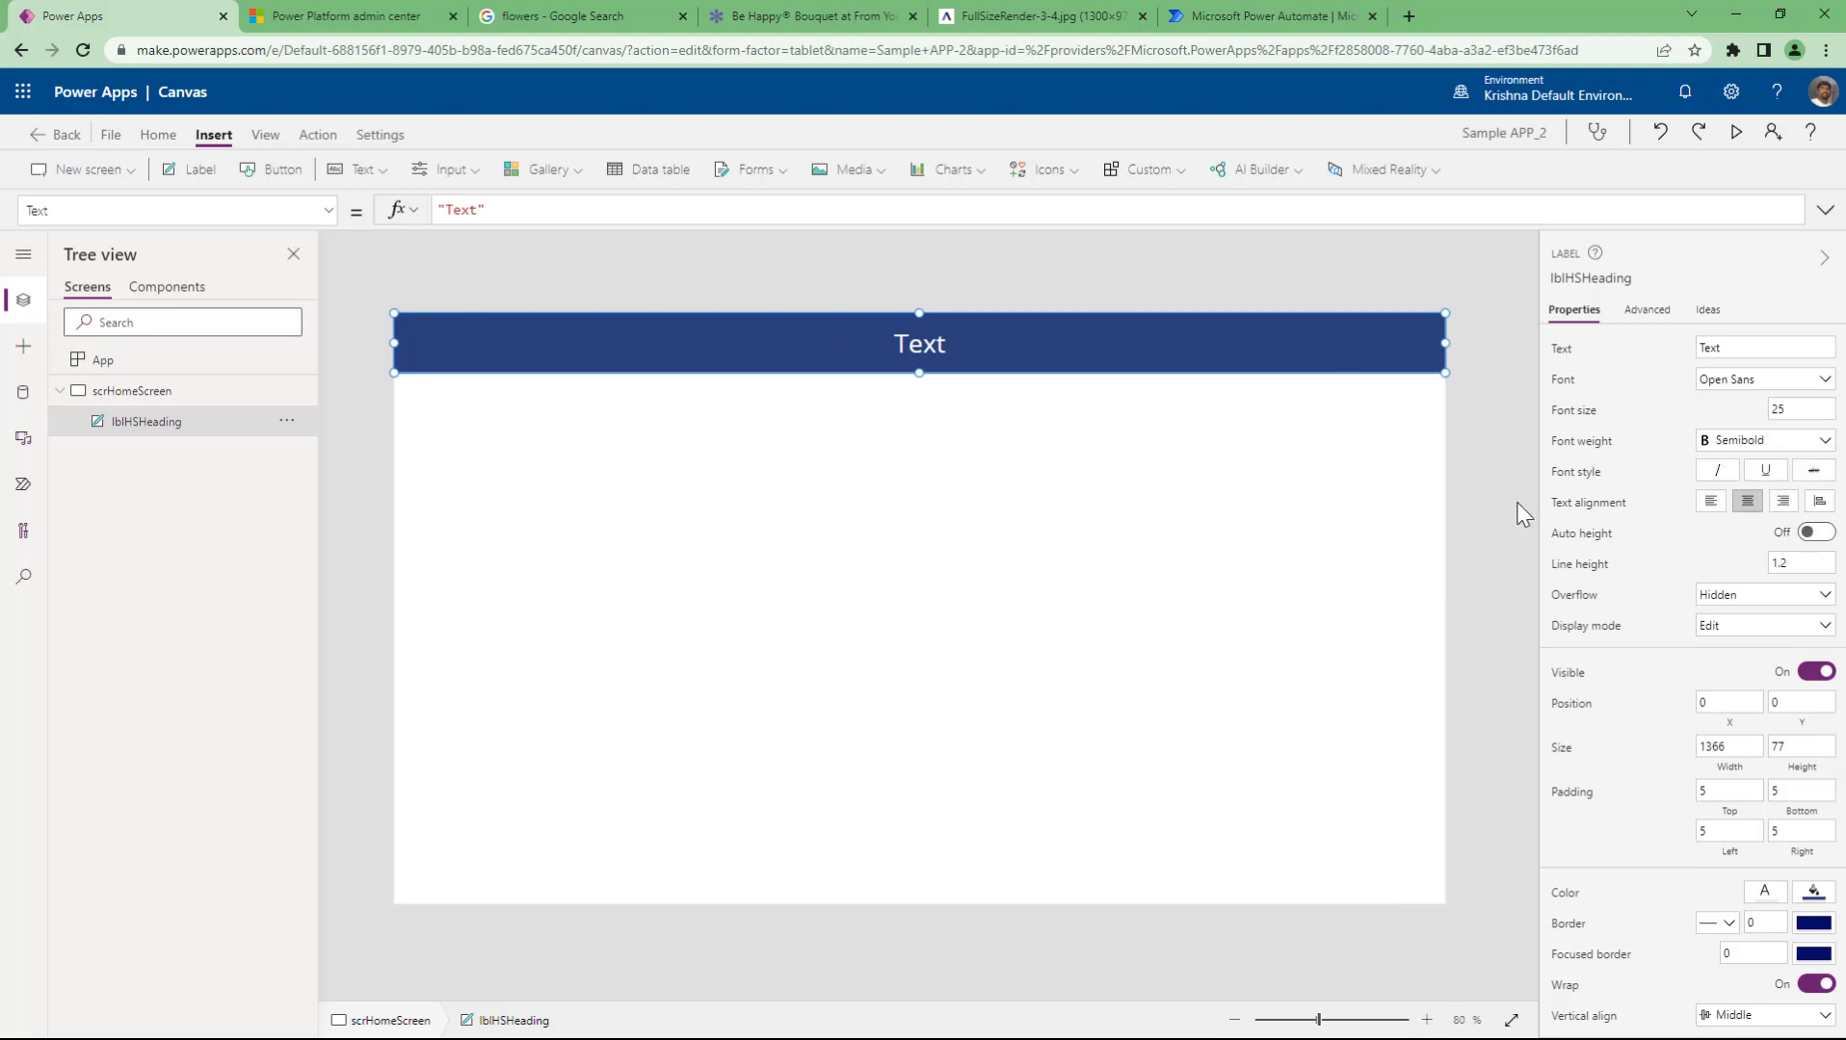
{"action": "left_click", "coordinate": [1751, 357]}
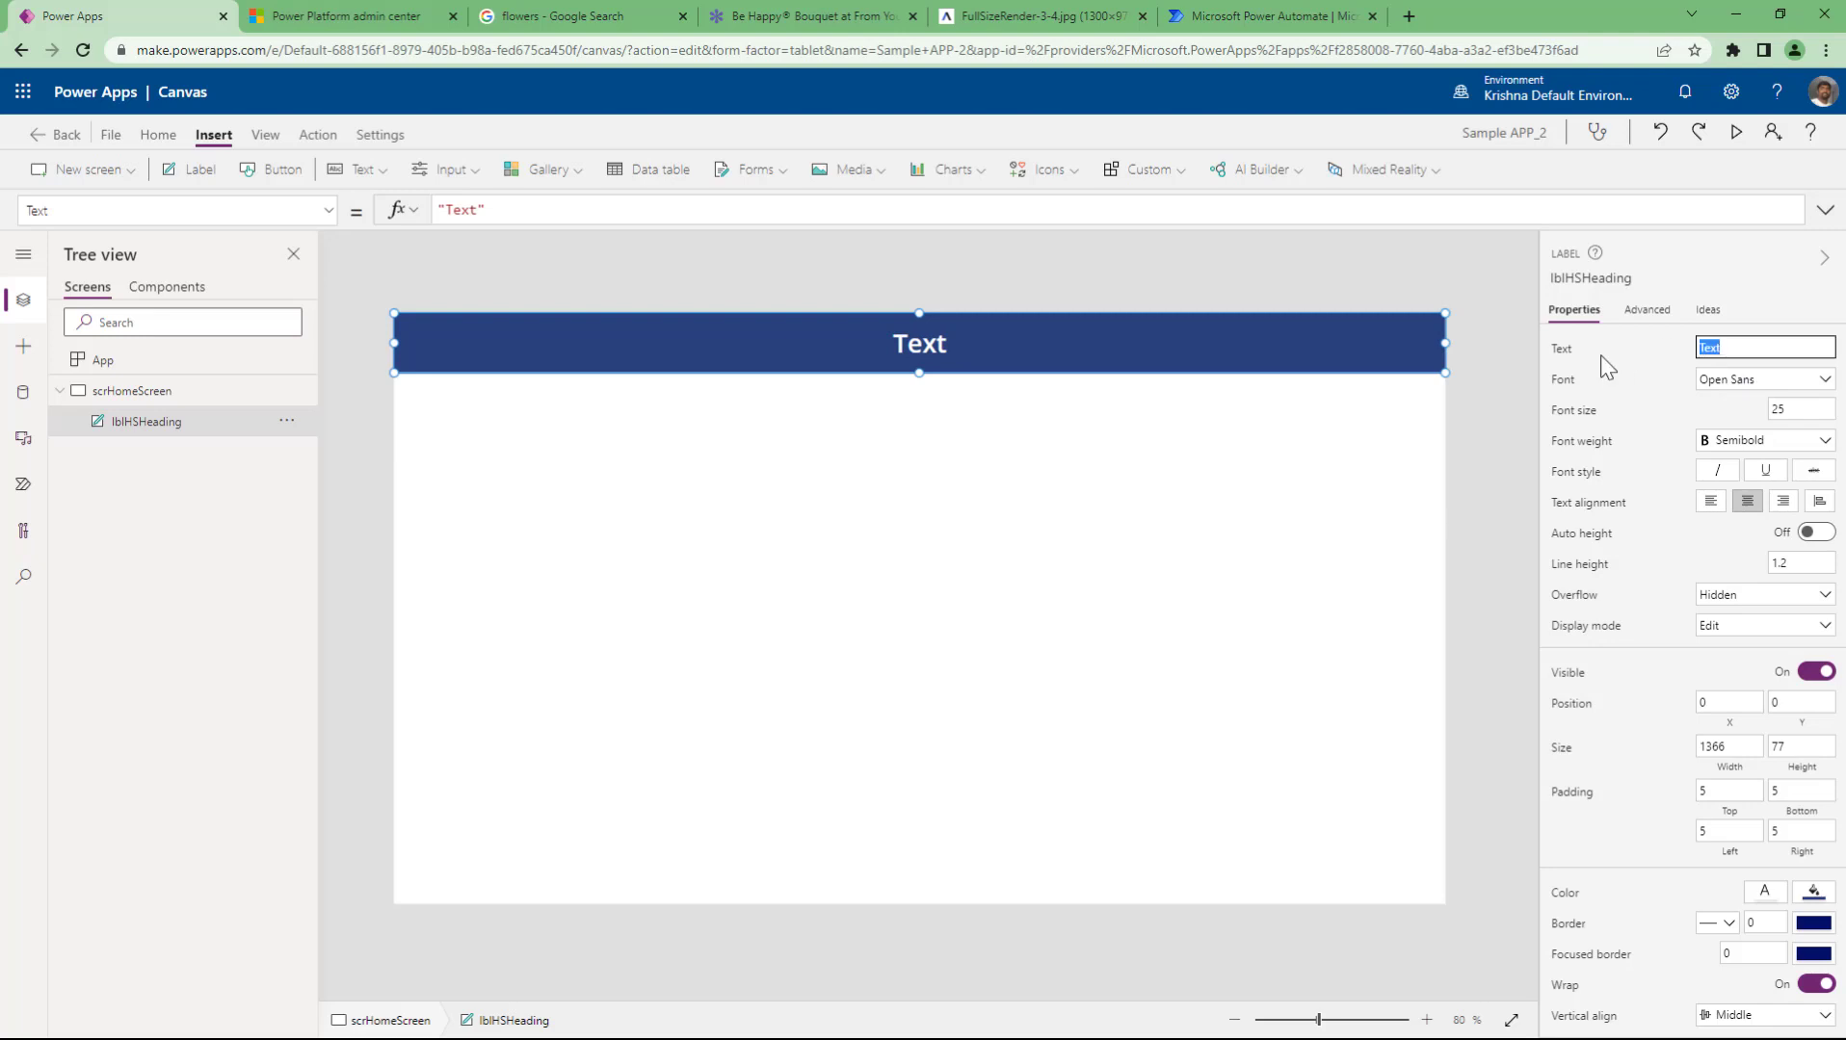
{"action": "type", "text": "Sample First APP"}
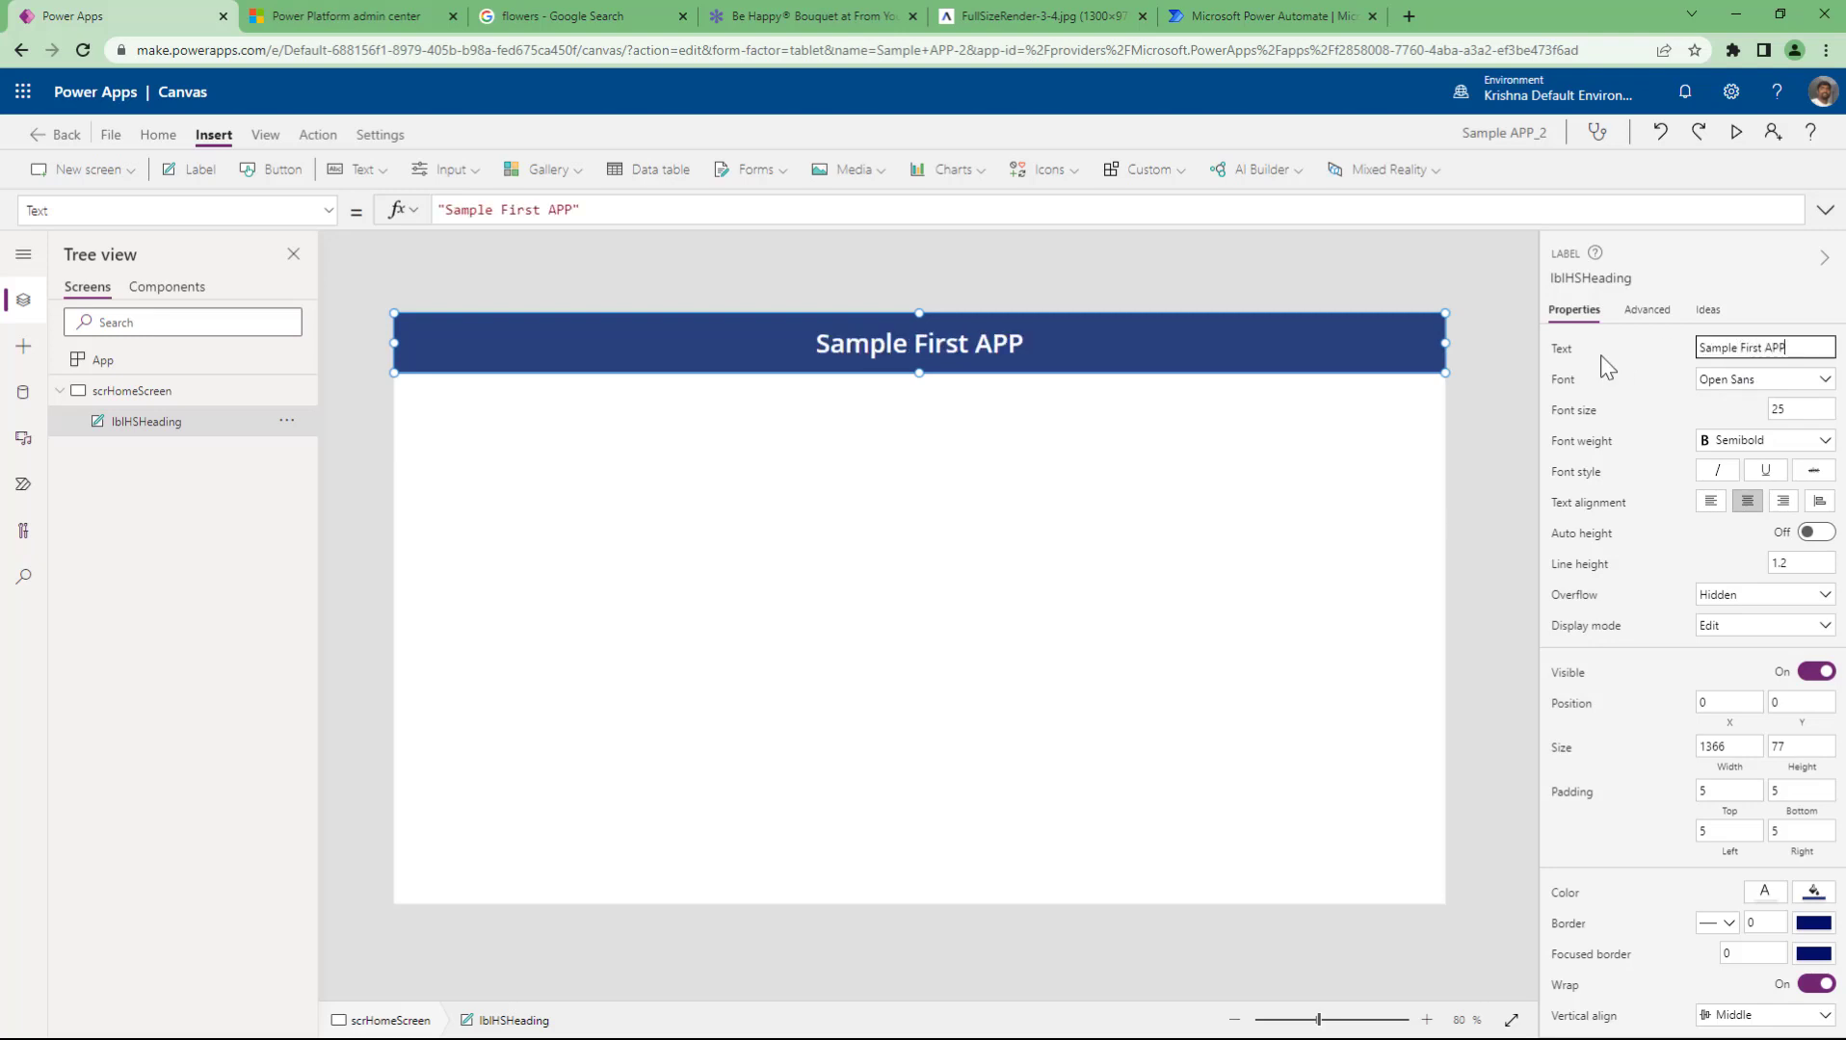
- Preview the running app with its heading and return to the editor
{"action": "left_click", "coordinate": [1091, 503]}
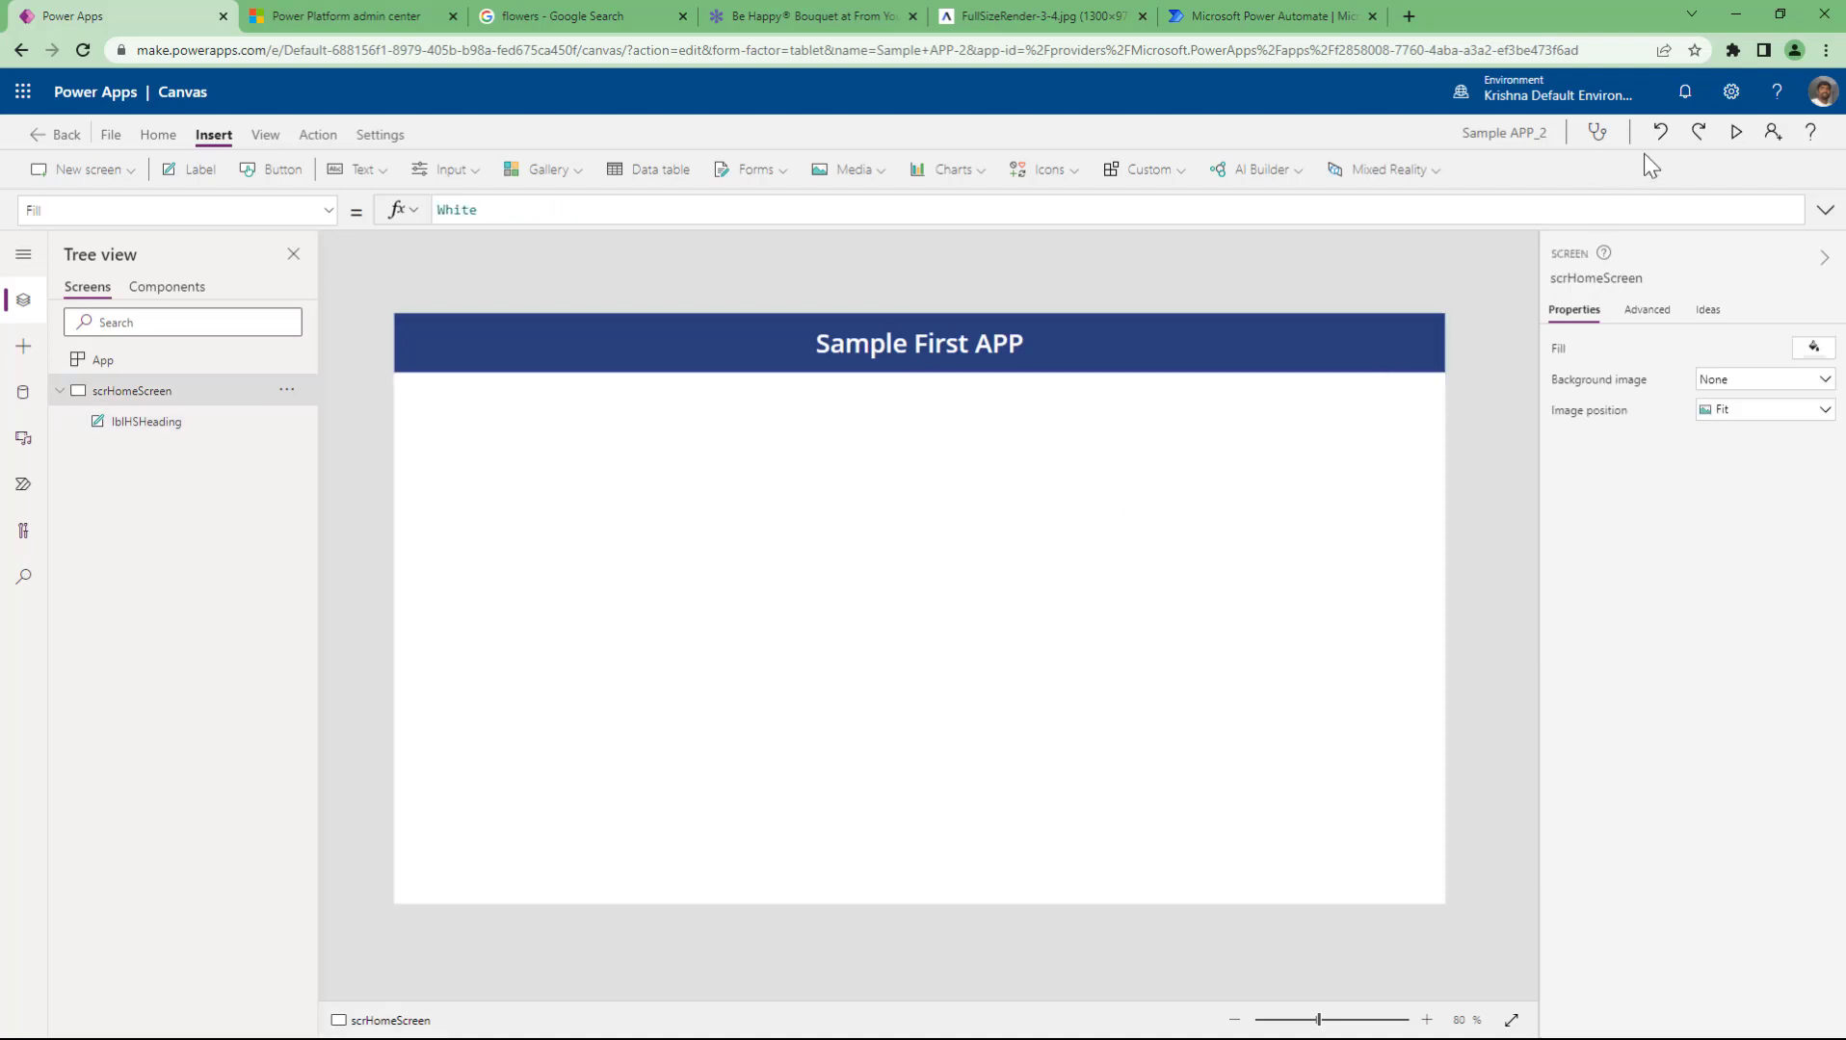
{"action": "left_click", "coordinate": [1749, 141]}
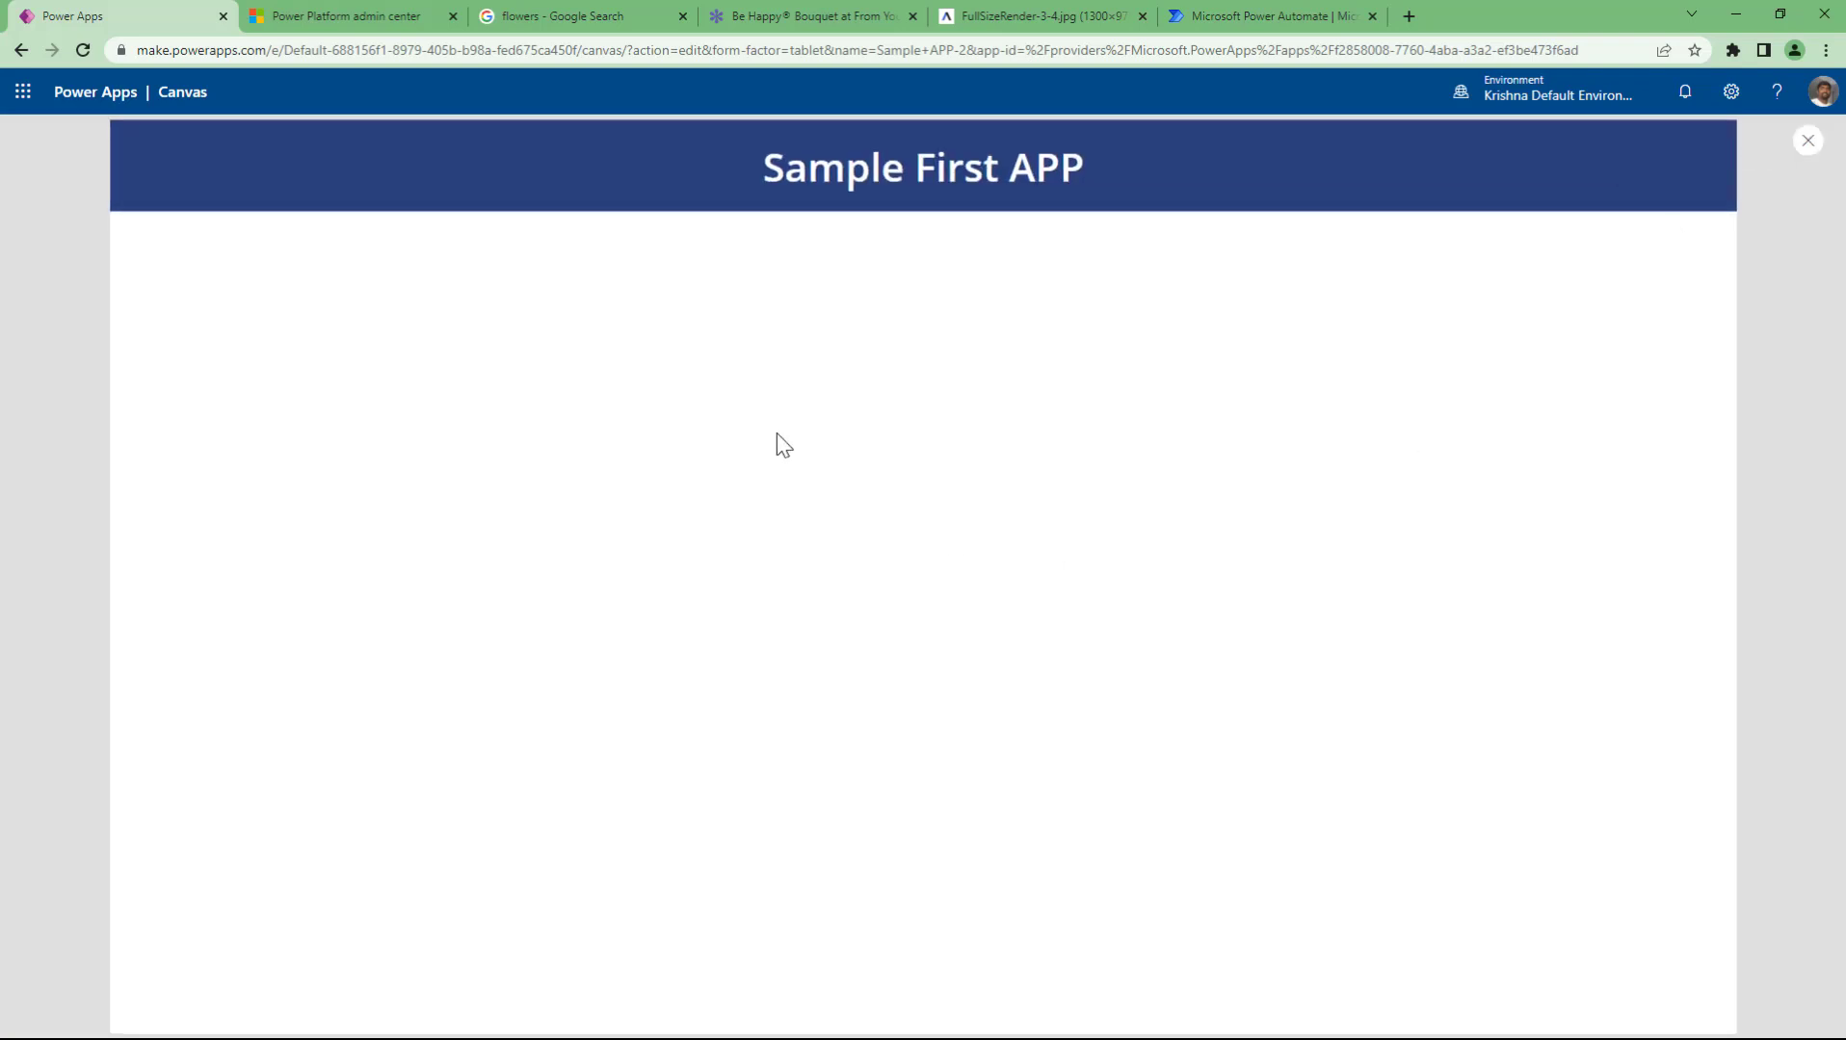
{"action": "left_click", "coordinate": [1805, 142]}
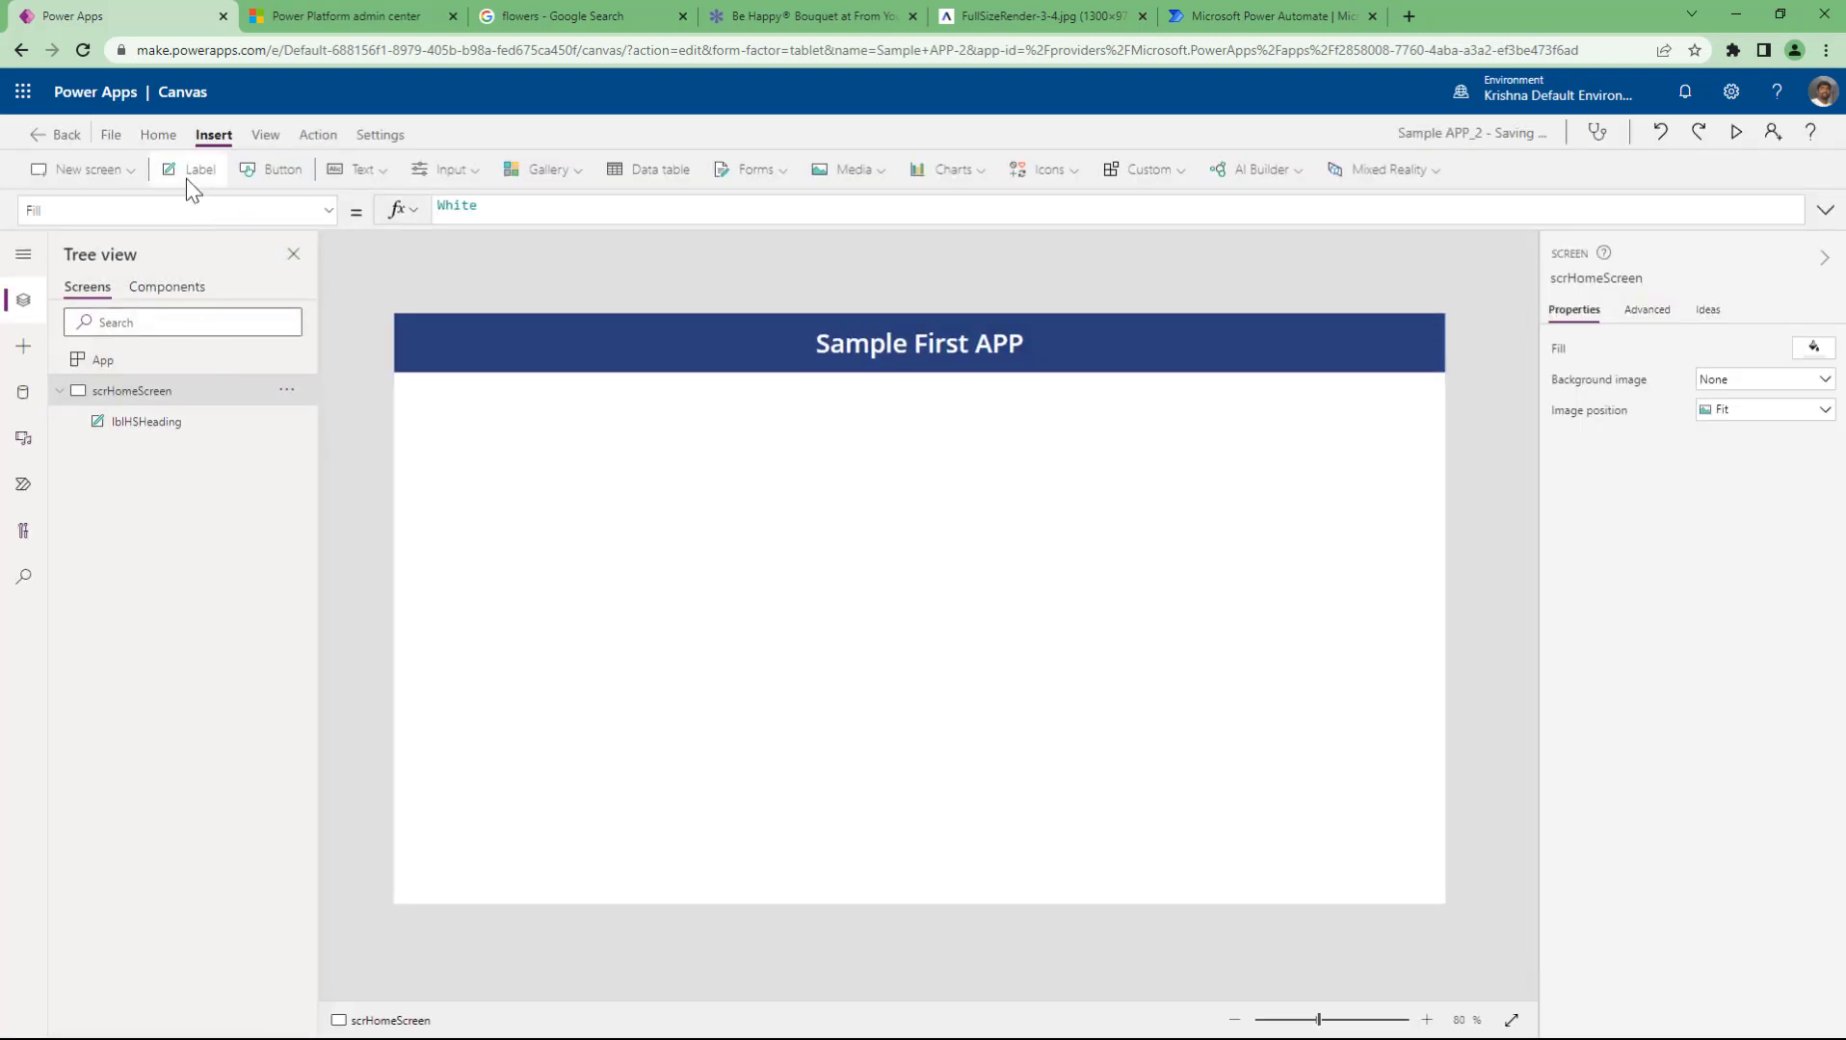
- Add a second label below the heading at about X 20, Y 112 with the text "First Name"
{"action": "left_click", "coordinate": [186, 179]}
{"action": "left_click_drag", "start_coordinate": [506, 360], "coordinate": [492, 414]}
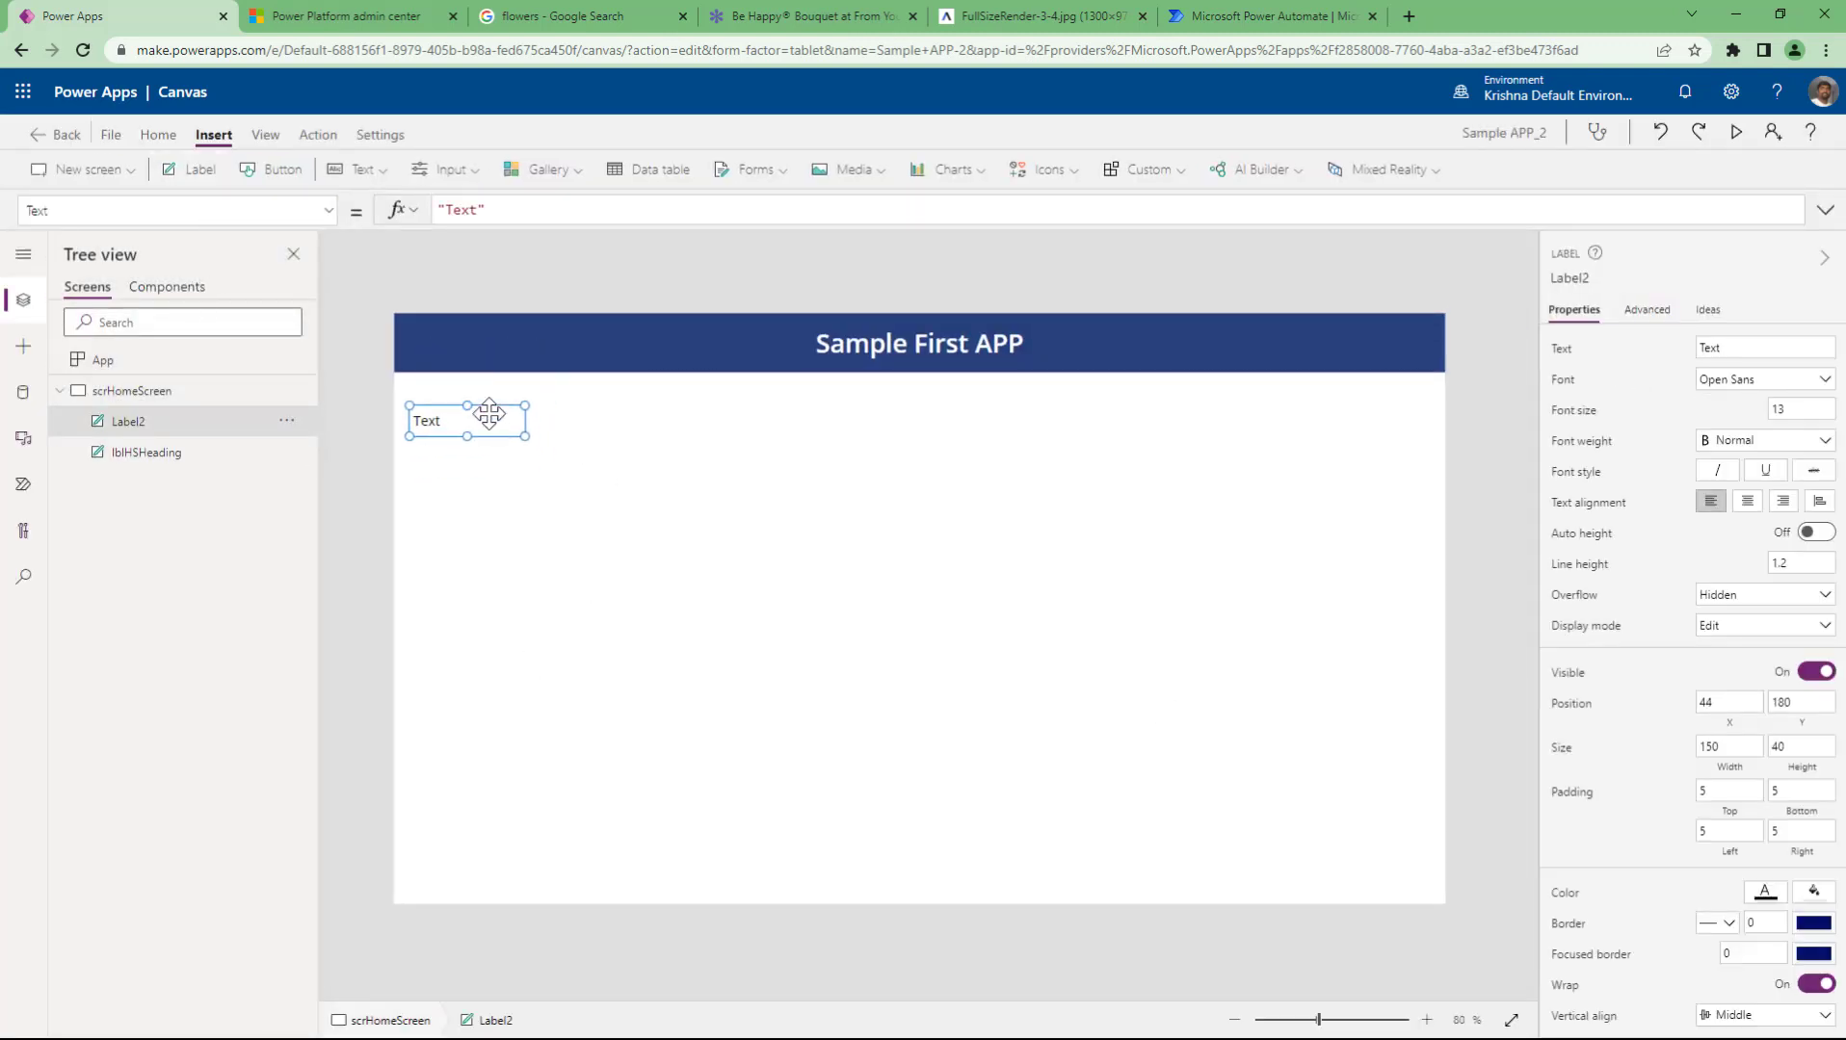
{"action": "left_click", "coordinate": [1724, 349]}
{"action": "type", "text": "F"}
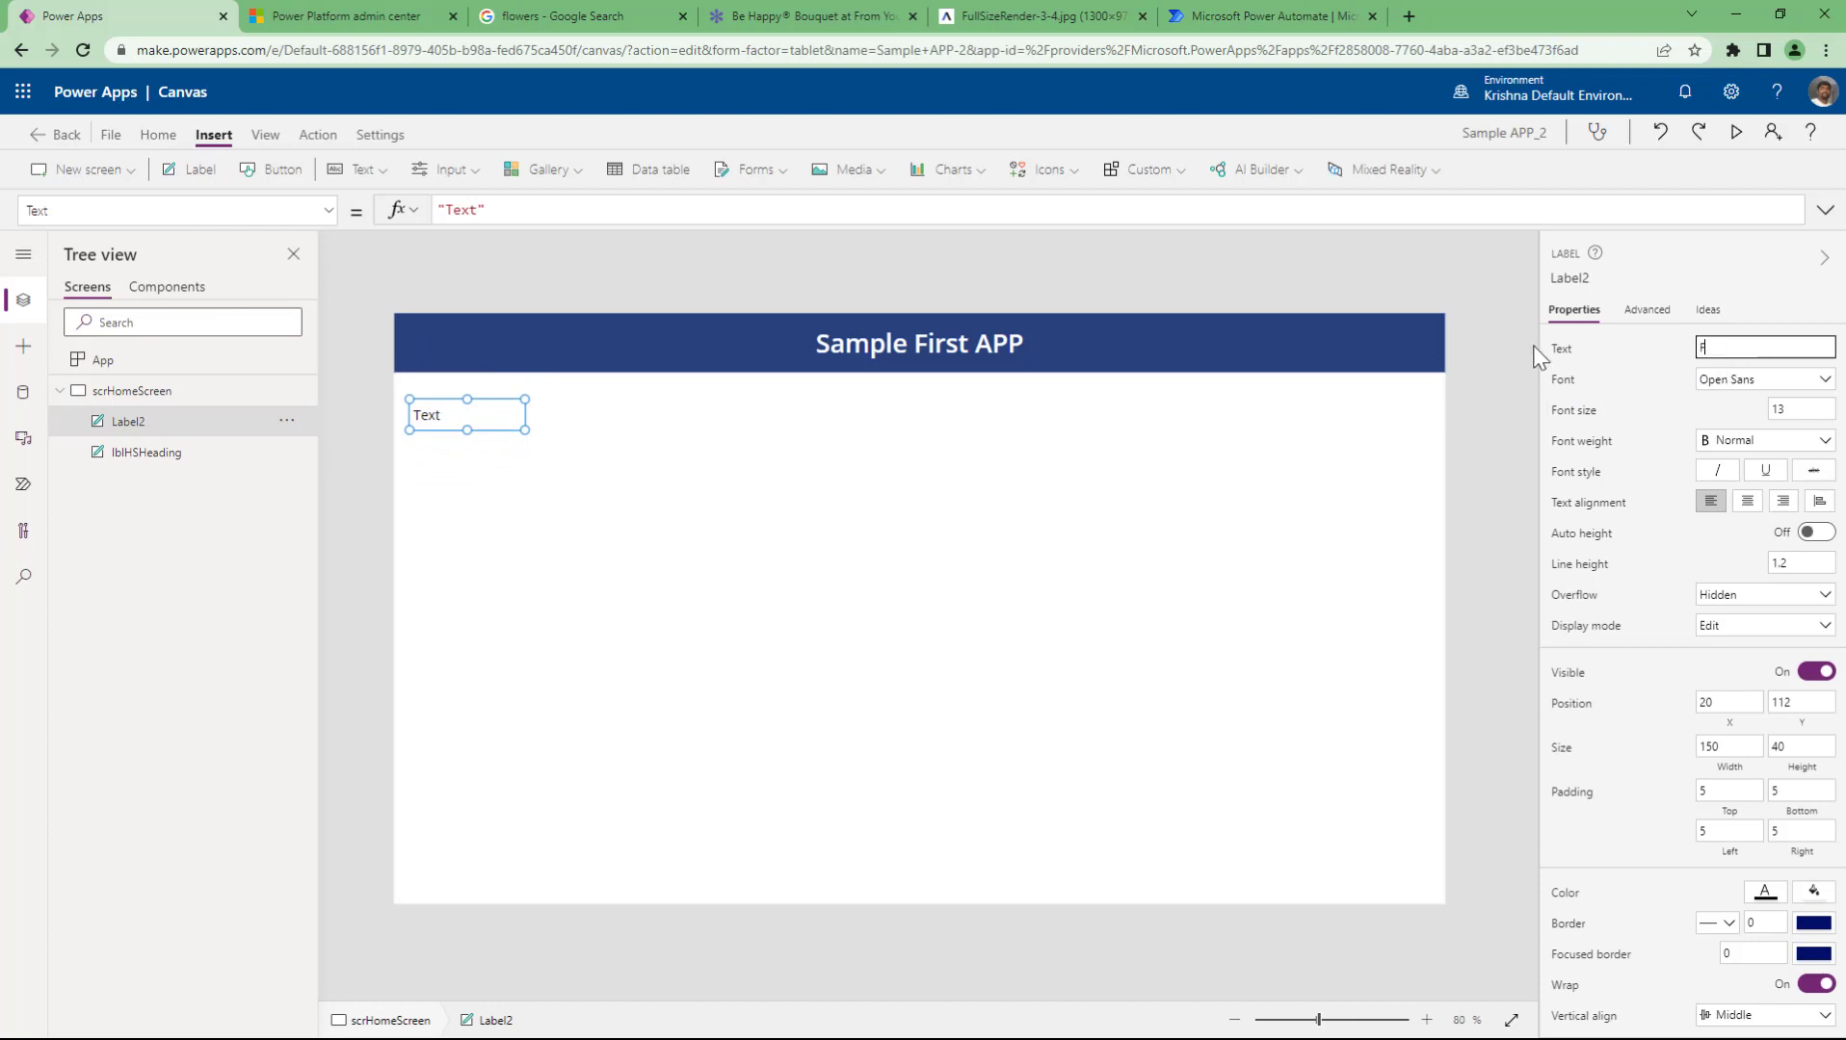
{"action": "type", "text": "irst Name"}
{"action": "left_click", "coordinate": [470, 453]}
{"action": "left_click", "coordinate": [460, 419]}
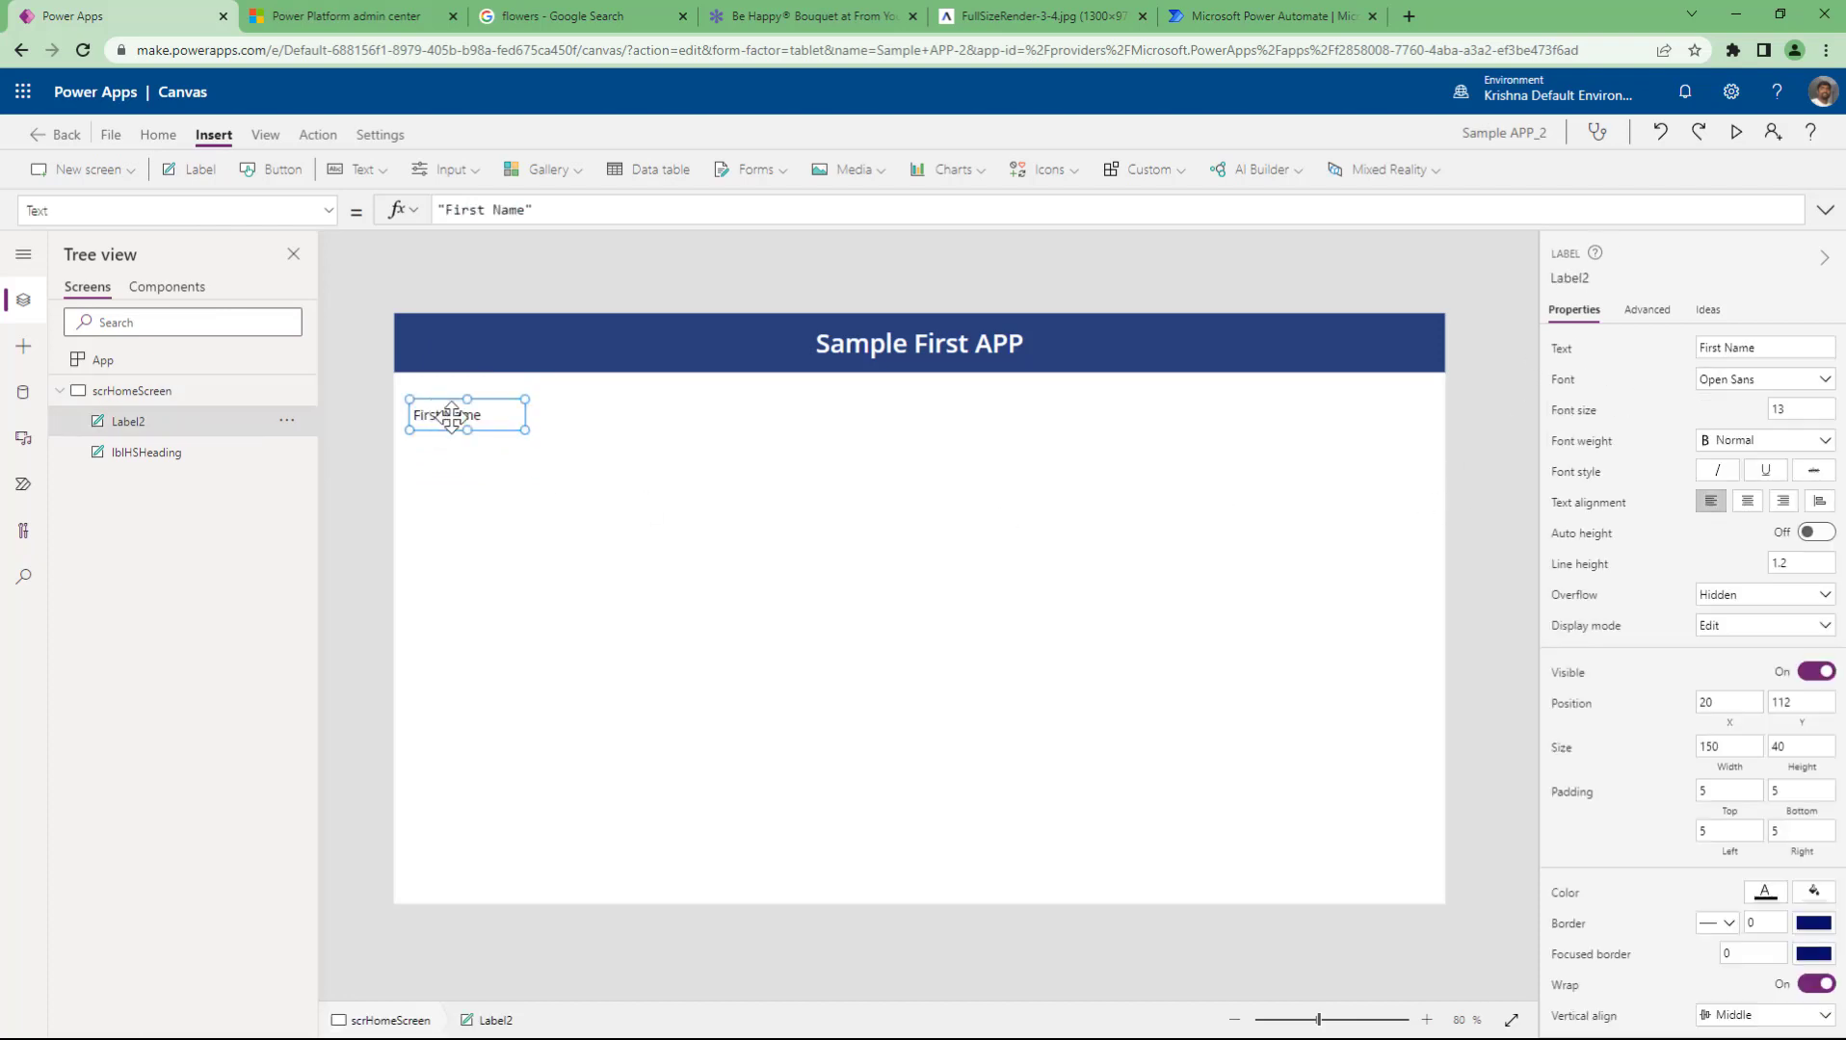
- Rename the First Name label to lblFName
{"action": "double_click", "coordinate": [188, 424]}
{"action": "type", "text": "lb"}
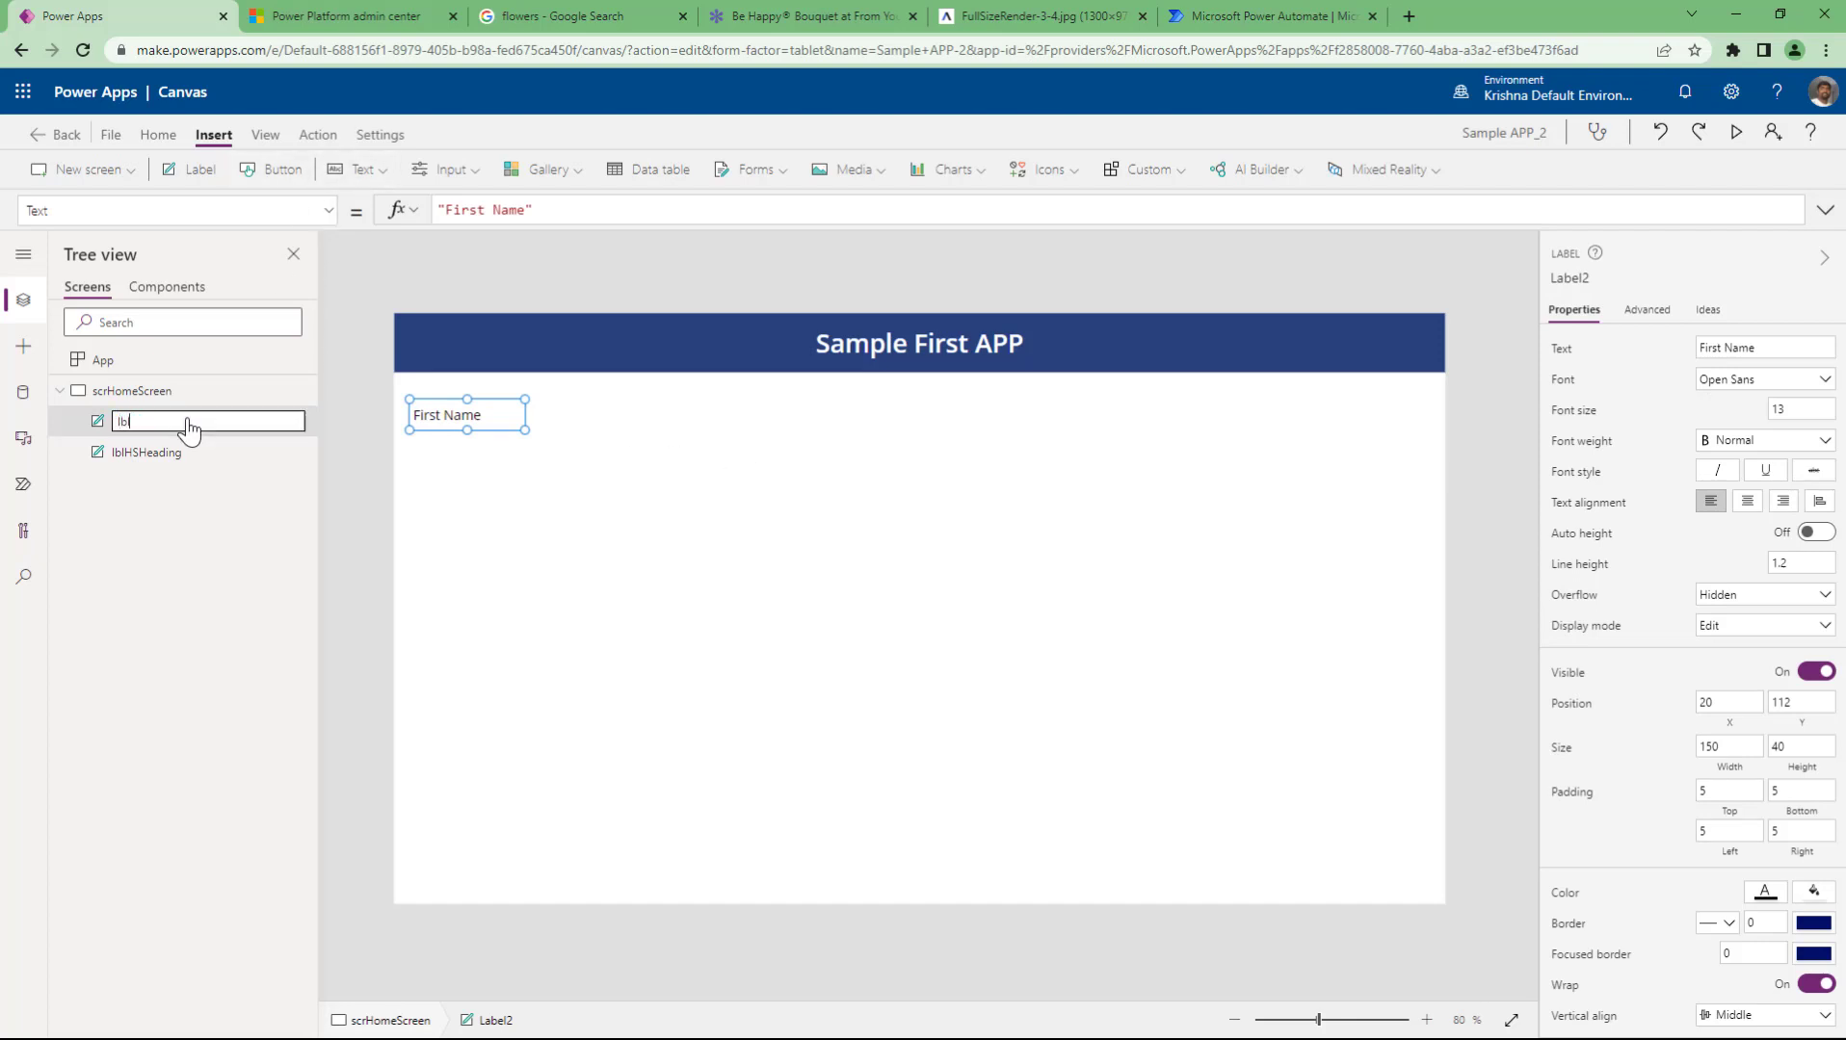
{"action": "type", "text": "lFNam"}
{"action": "type", "text": "e"}
{"action": "key", "text": "Return"}
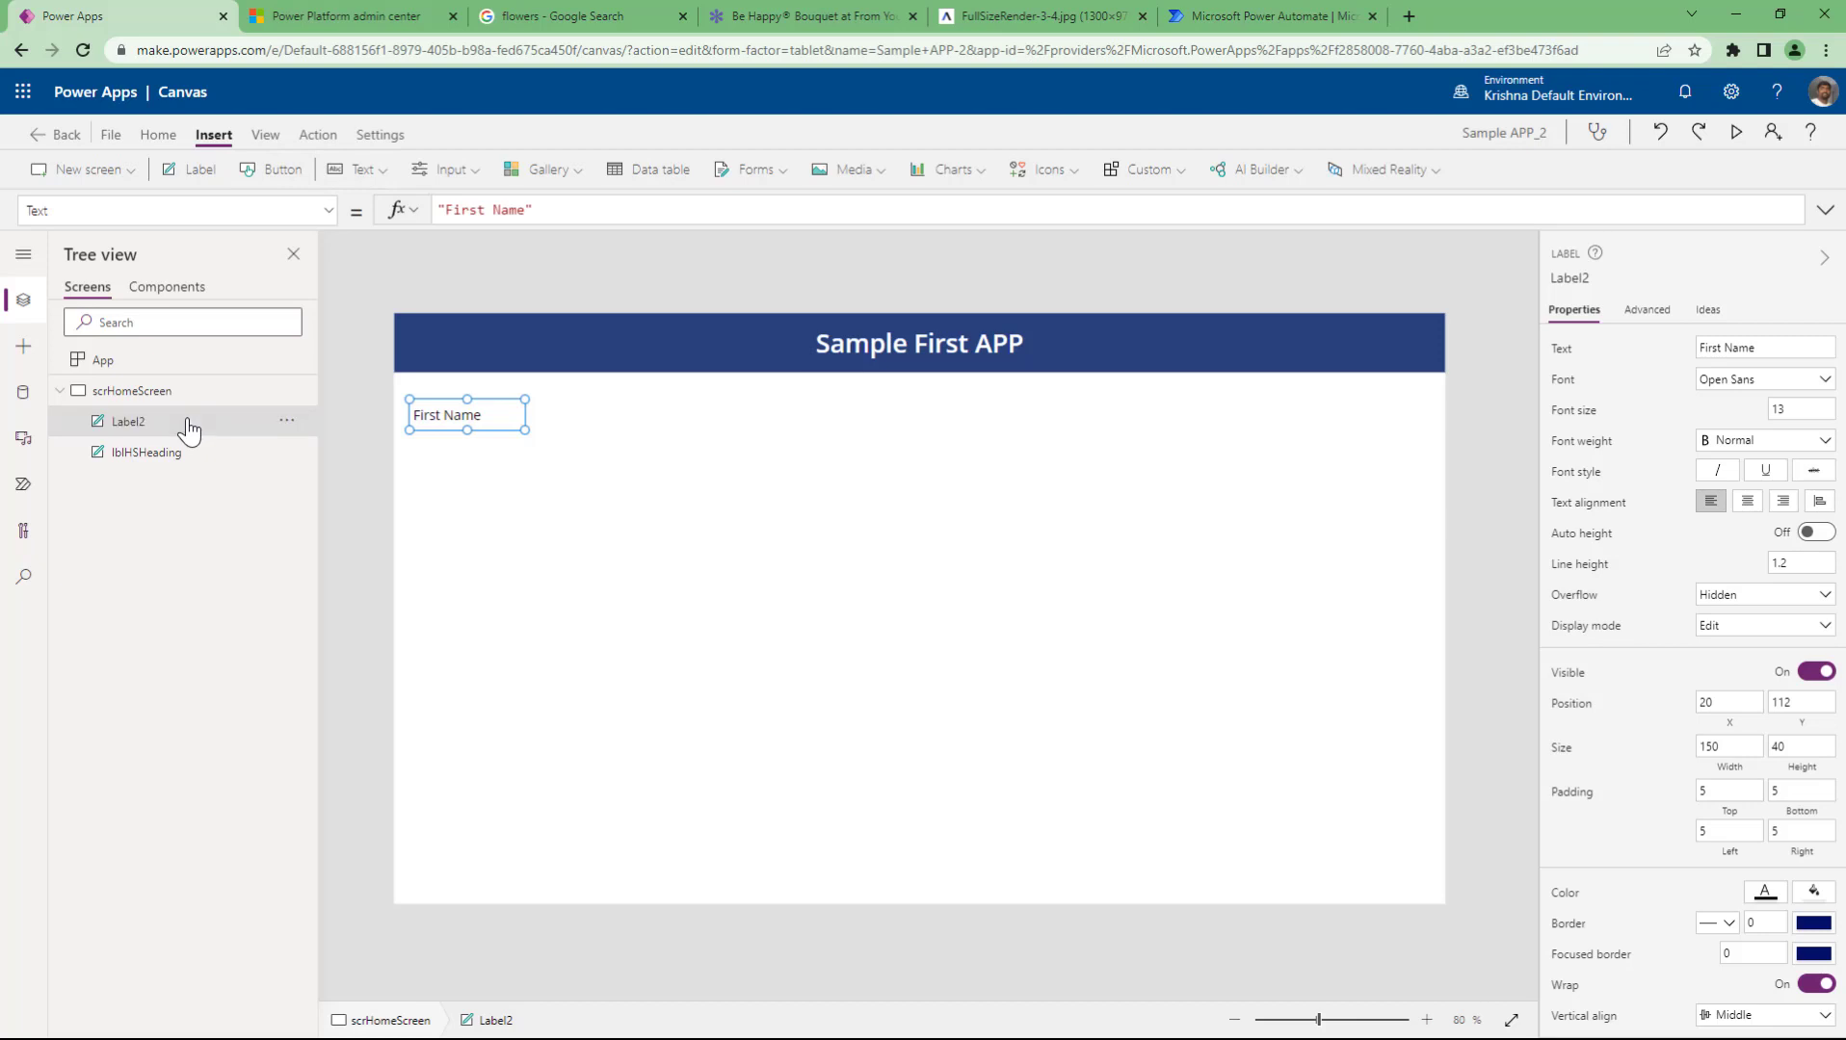
- Add two buttons side by side near the lower right of the home screen, at about X 872 and X 1111, Y 660
{"action": "left_click", "coordinate": [268, 171]}
{"action": "left_click_drag", "start_coordinate": [565, 356], "coordinate": [1205, 833]}
{"action": "left_click", "coordinate": [250, 171]}
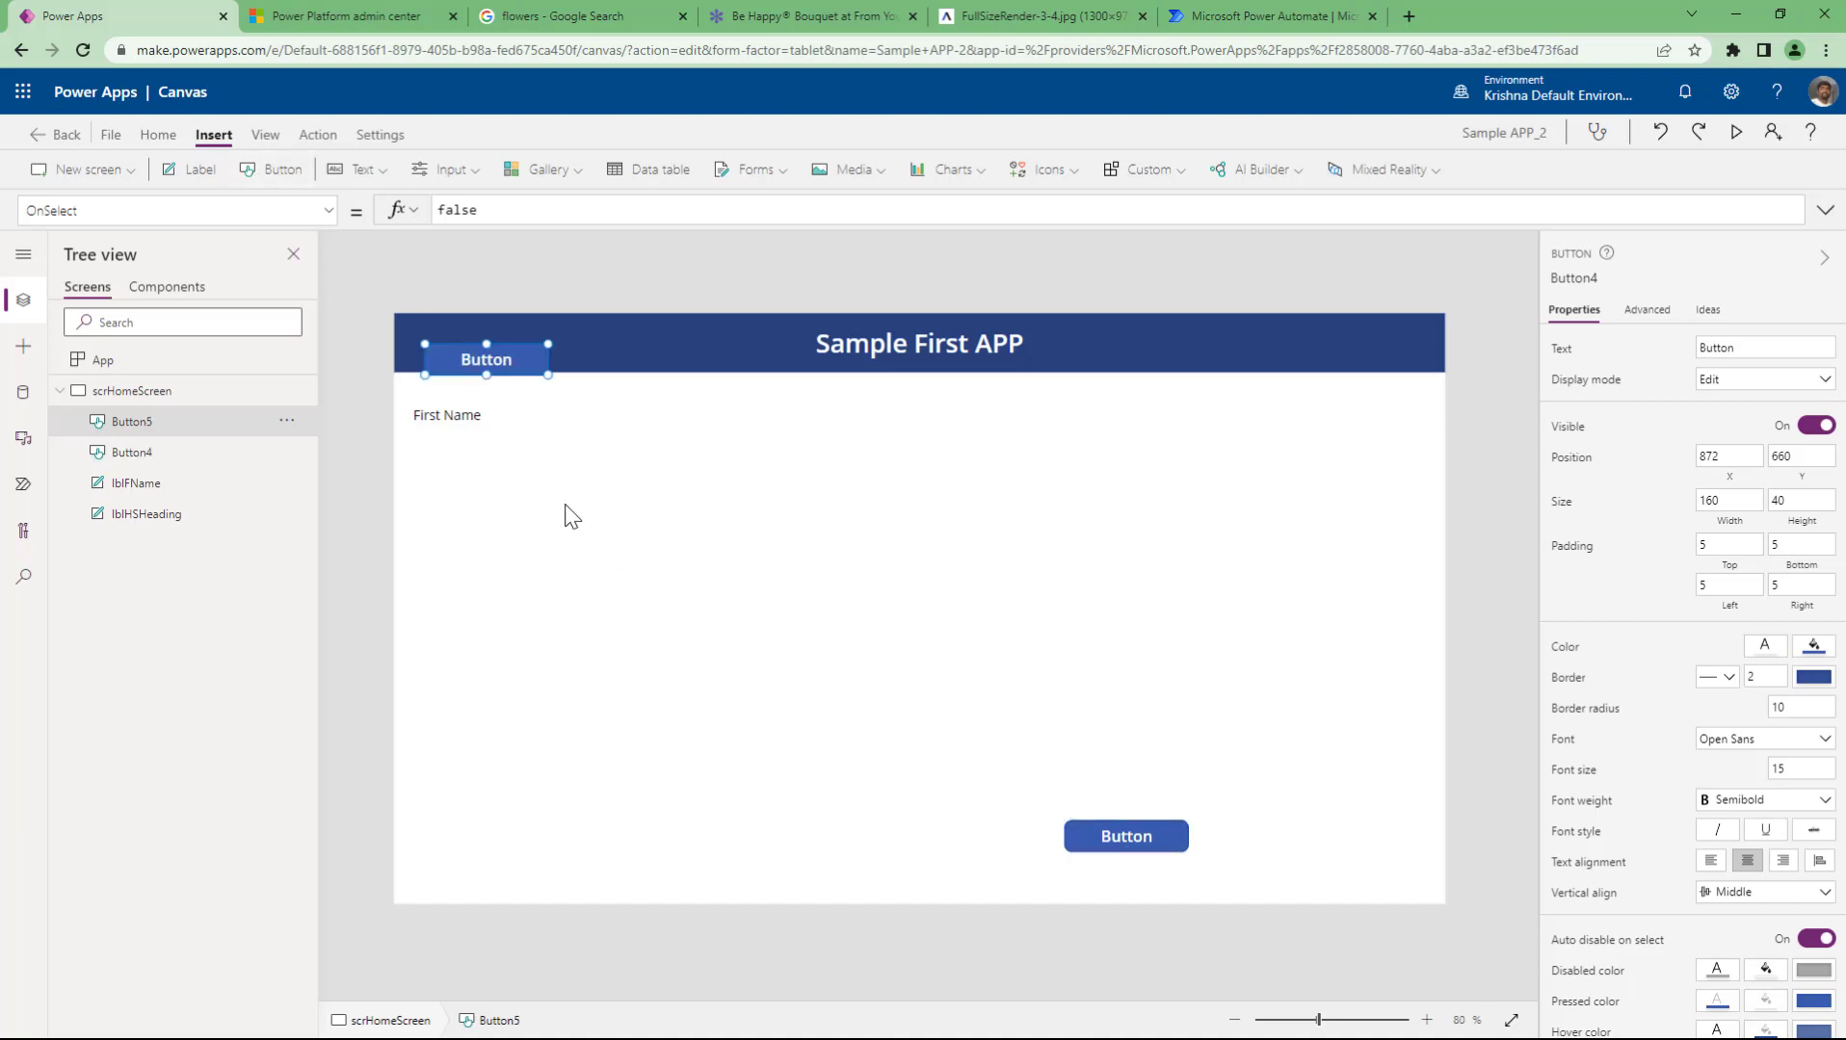
{"action": "left_click_drag", "start_coordinate": [492, 368], "coordinate": [1332, 837]}
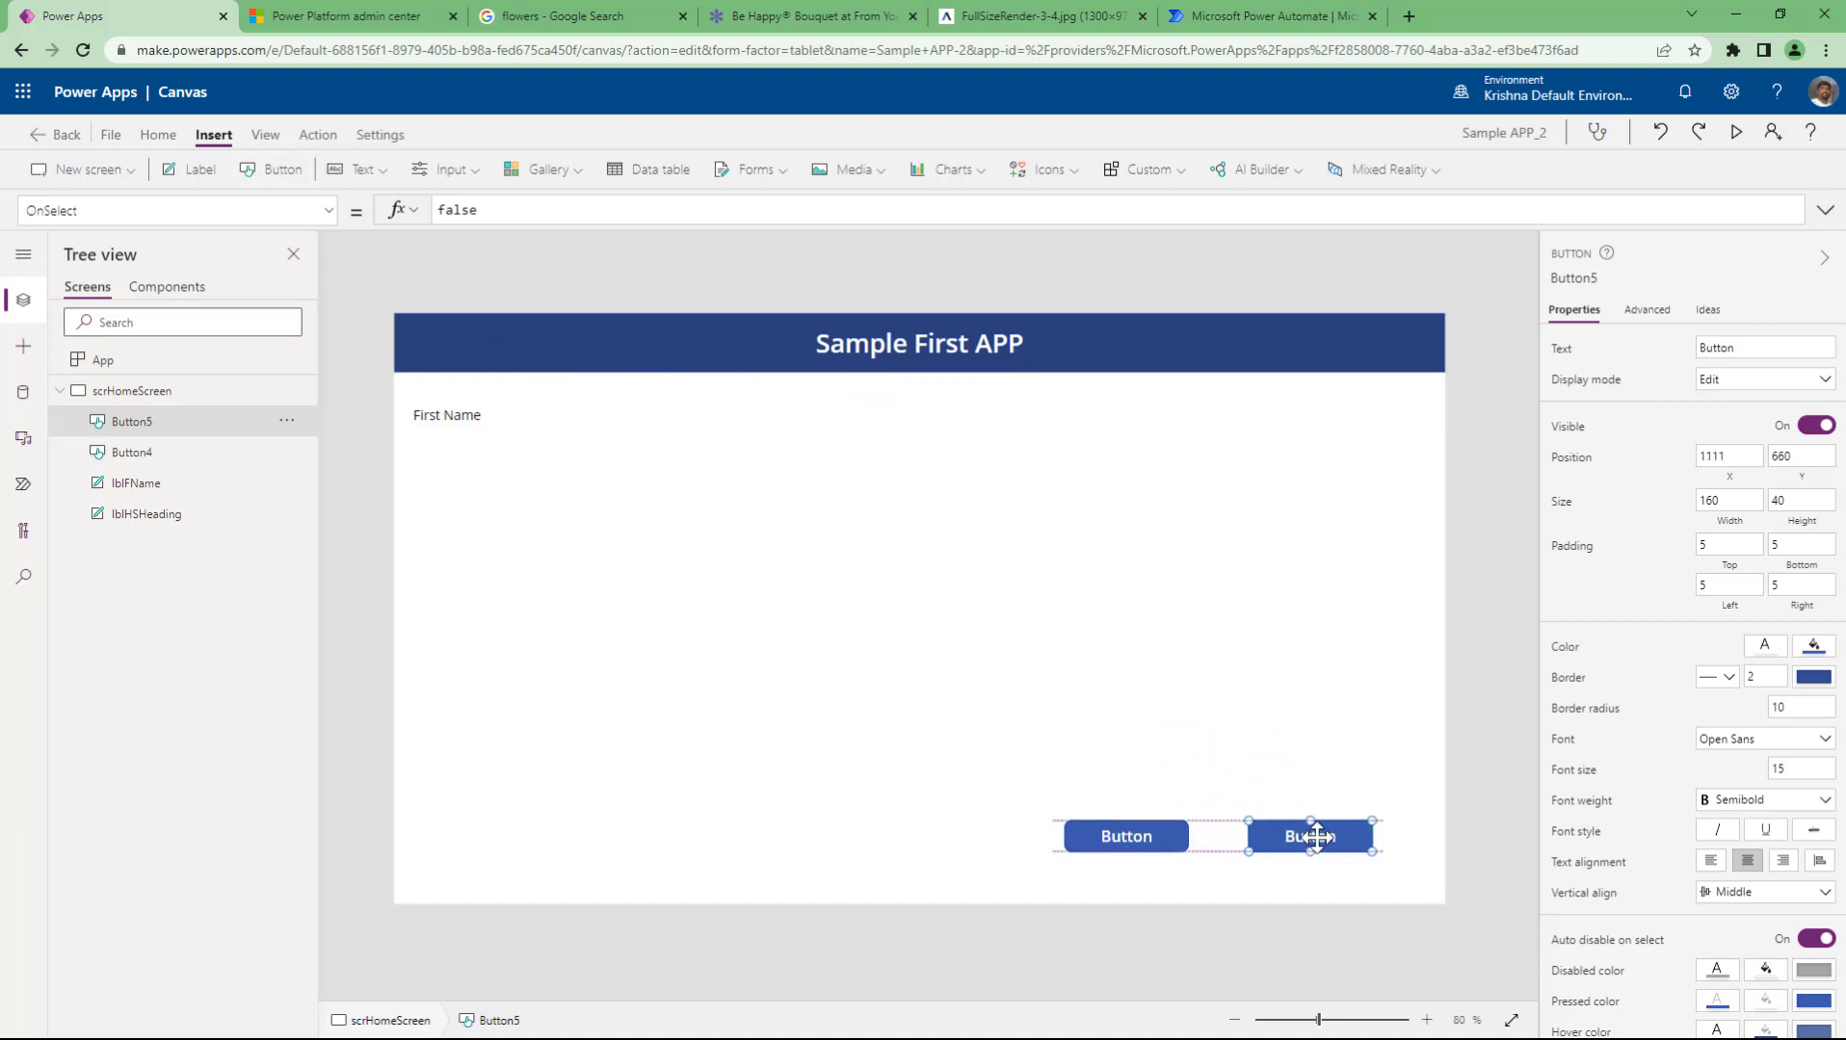
- Set the text of the two lower buttons to "Submit" and "Cancel", in that order
{"action": "left_click", "coordinate": [1137, 840]}
{"action": "left_click", "coordinate": [1762, 347]}
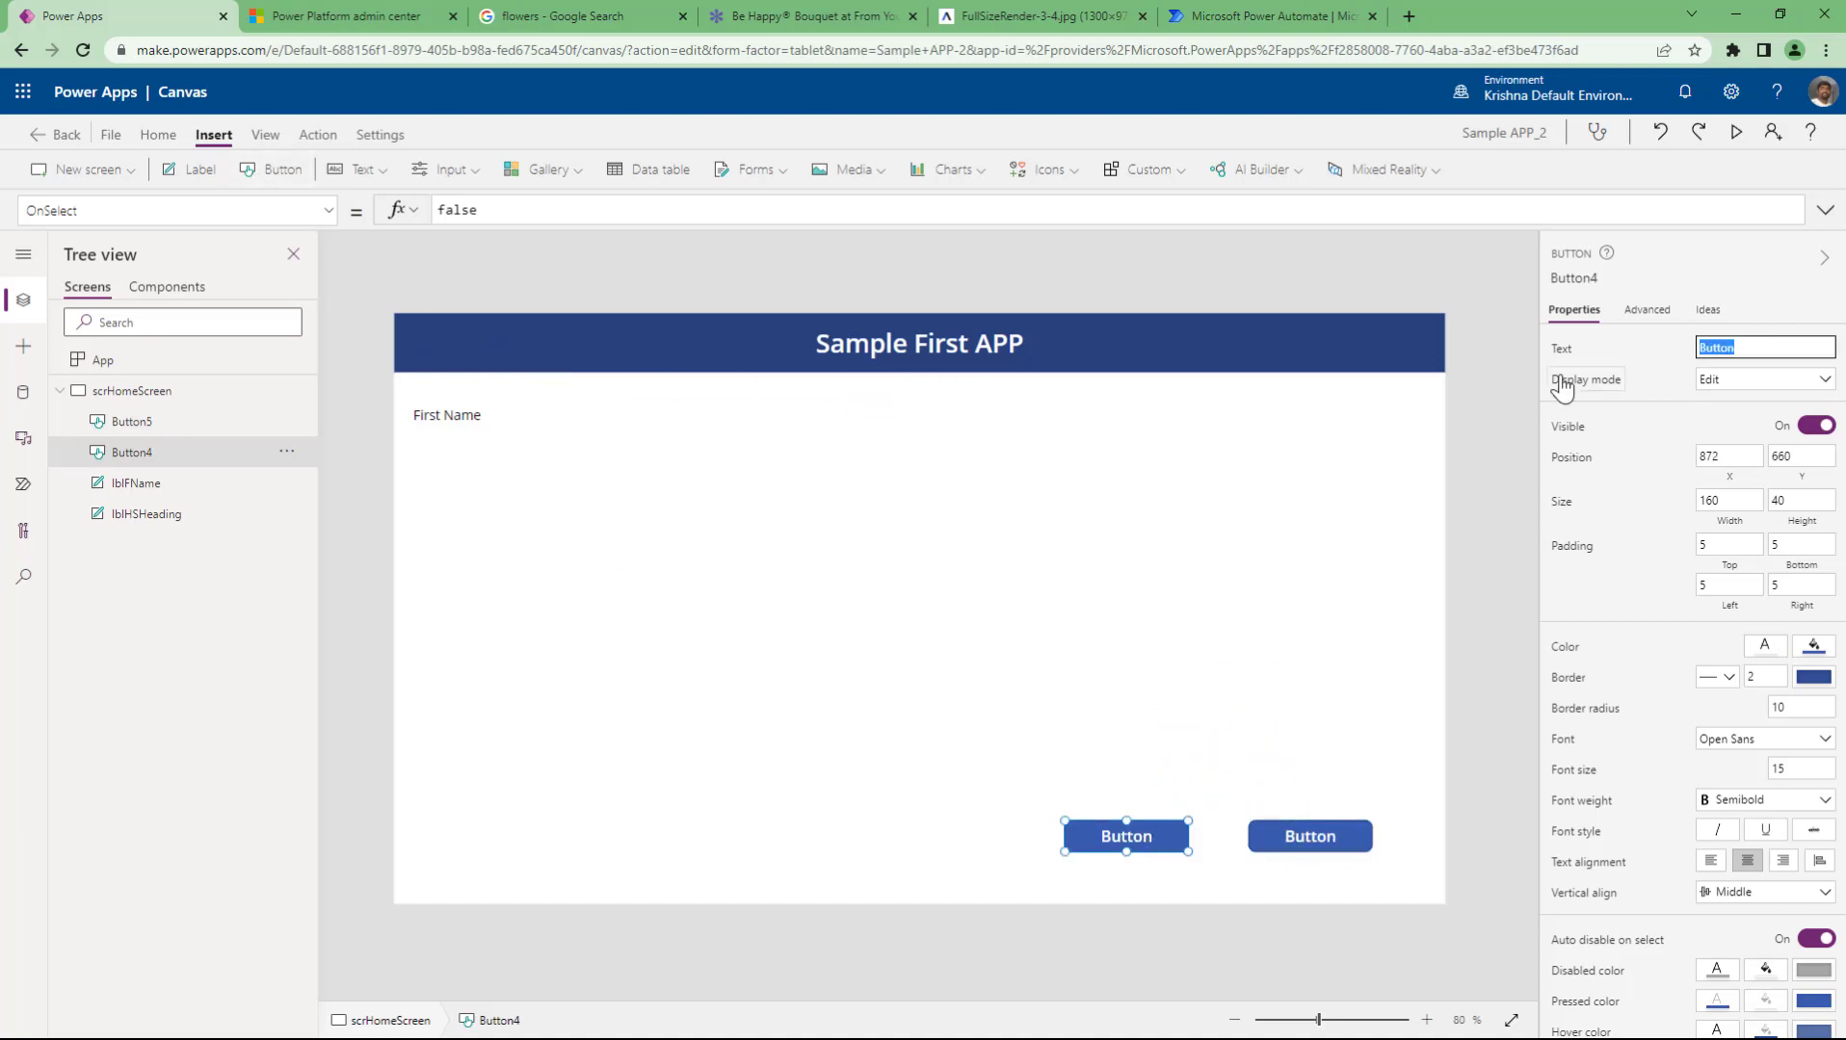
{"action": "type", "text": "Submit"}
{"action": "left_click", "coordinate": [1312, 850]}
{"action": "left_click", "coordinate": [1735, 345]}
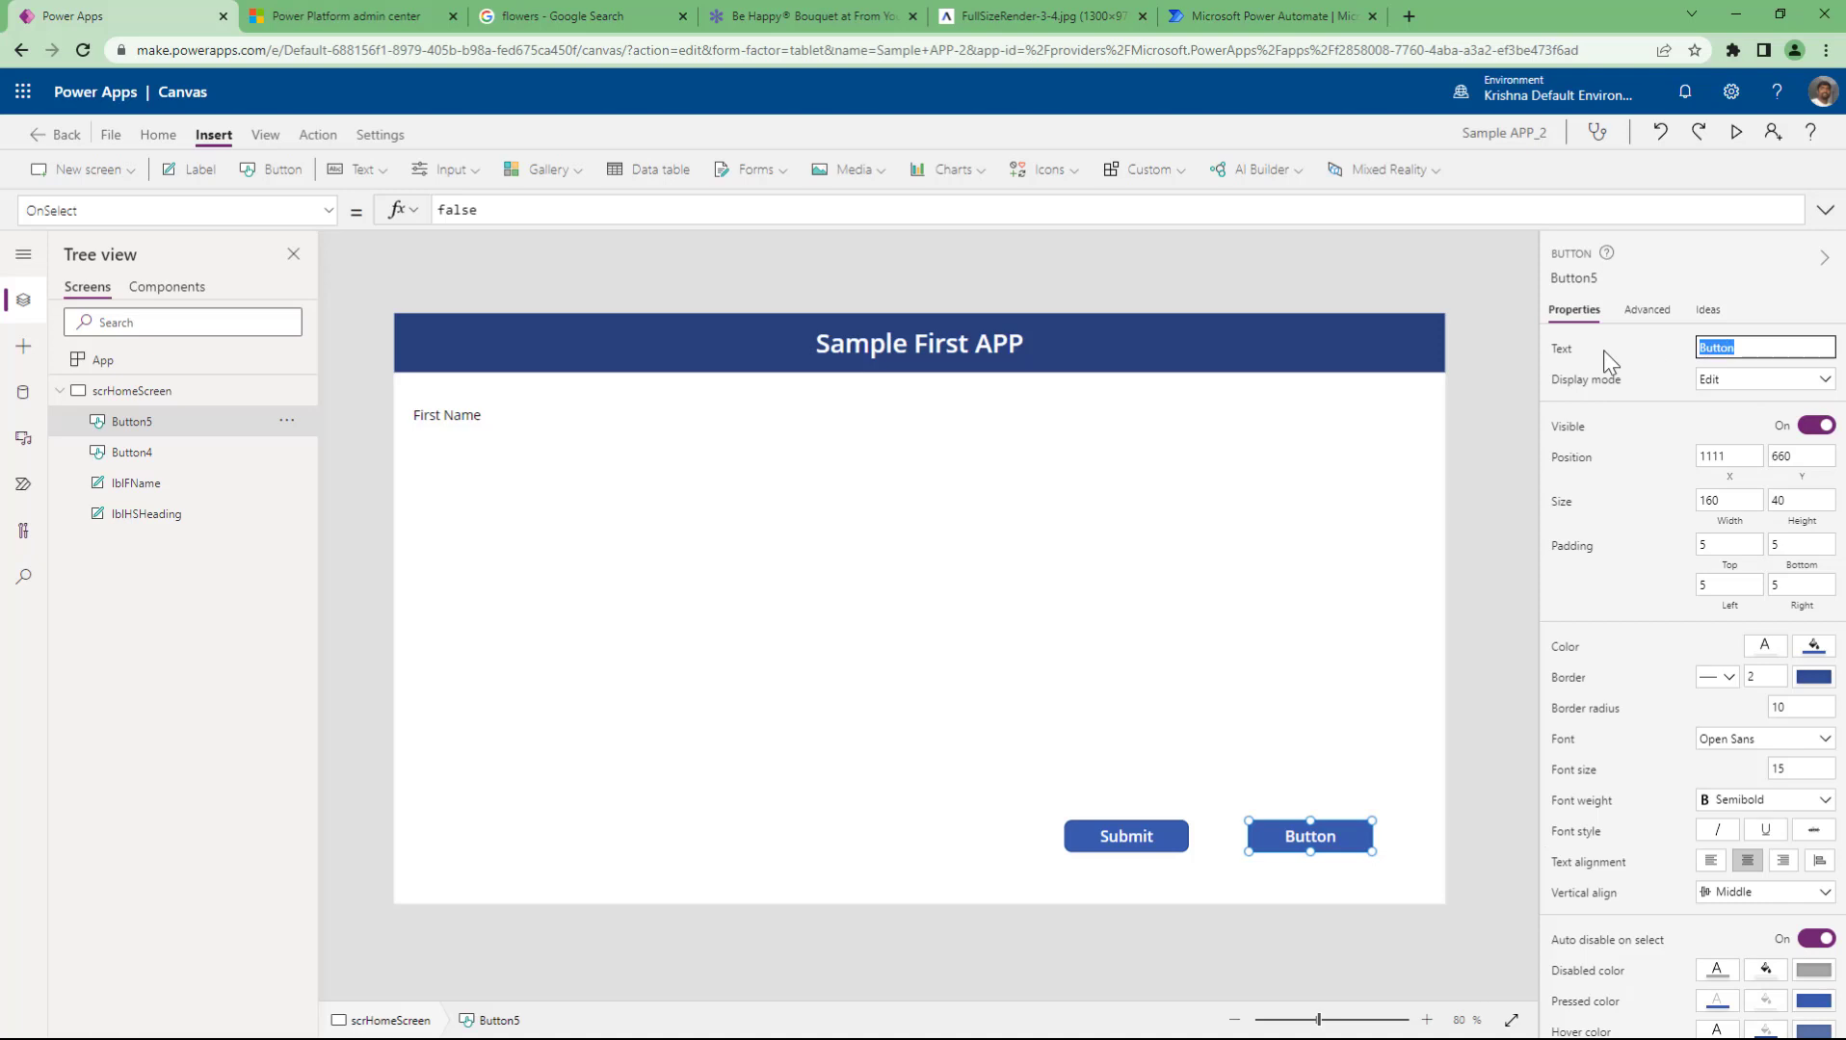
{"action": "type", "text": "Cancel"}
- Resize the Submit and Cancel buttons together to a height of 45 and a width of 210
{"action": "left_click", "coordinate": [1168, 845], "text": "shift"}
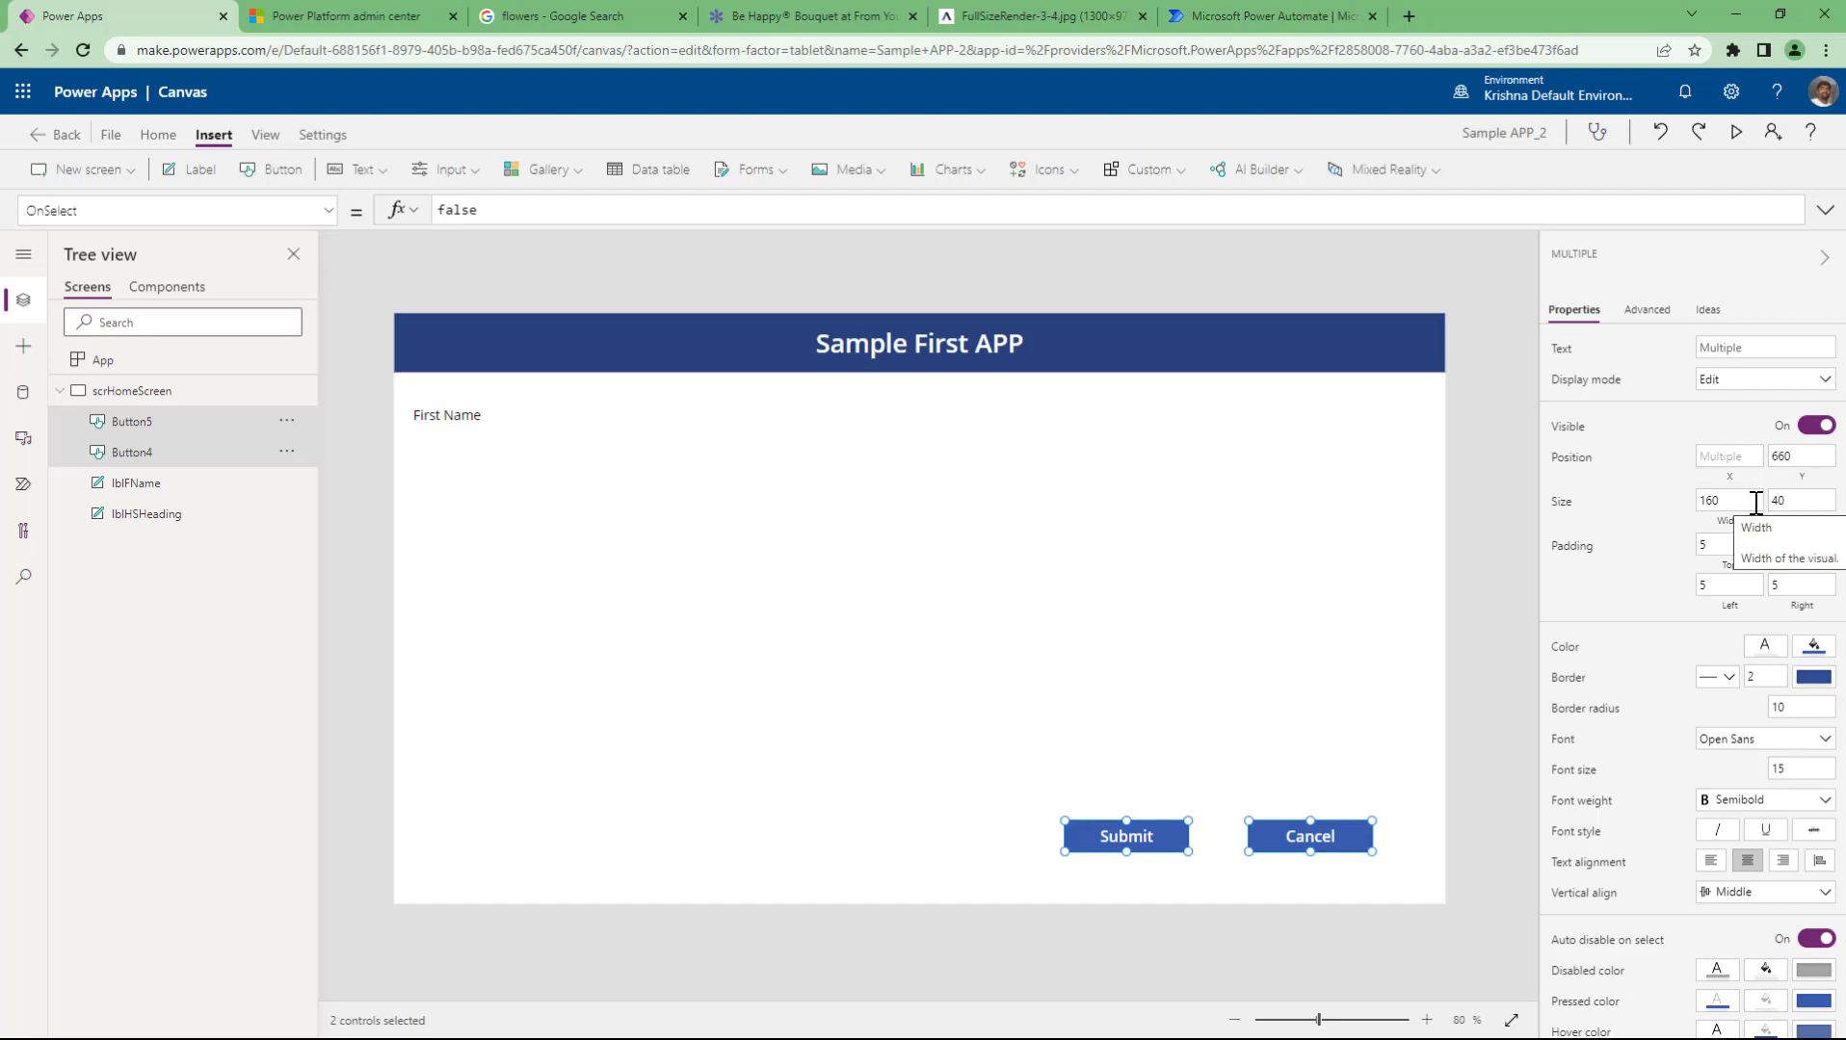
{"action": "left_click", "coordinate": [1811, 502]}
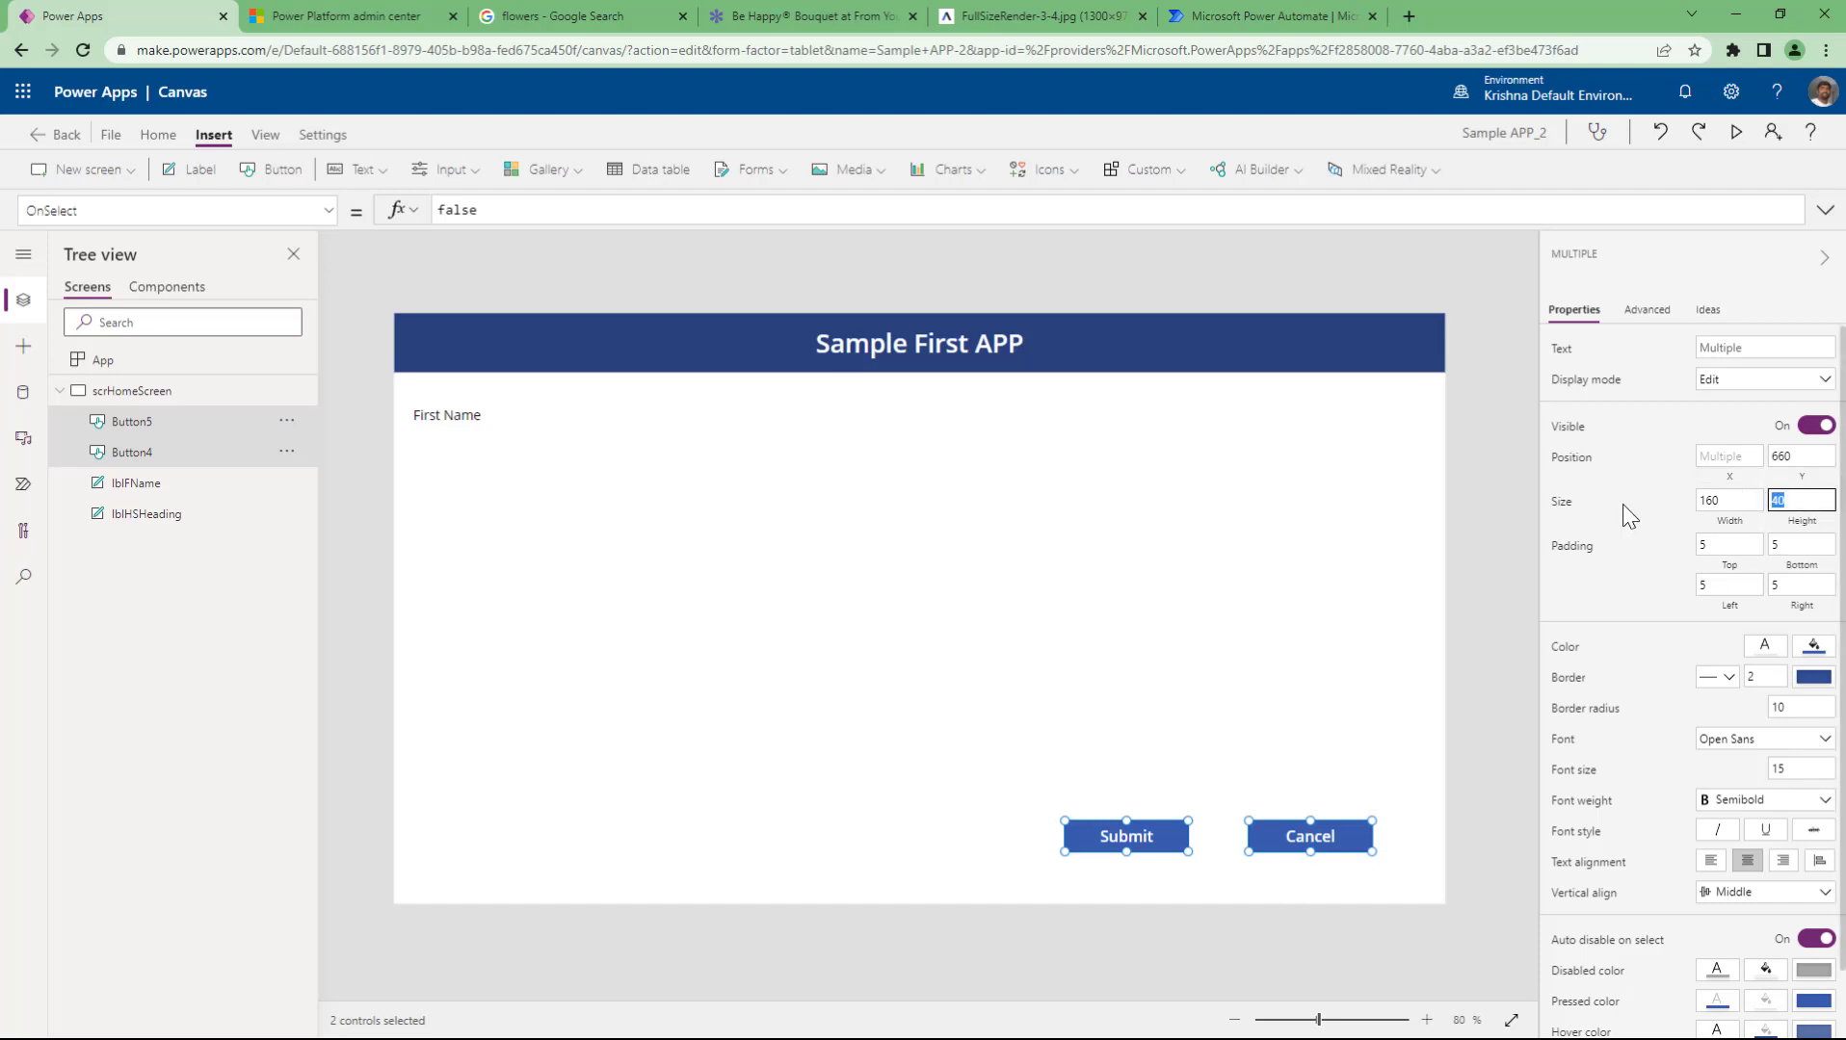
{"action": "type", "text": "45"}
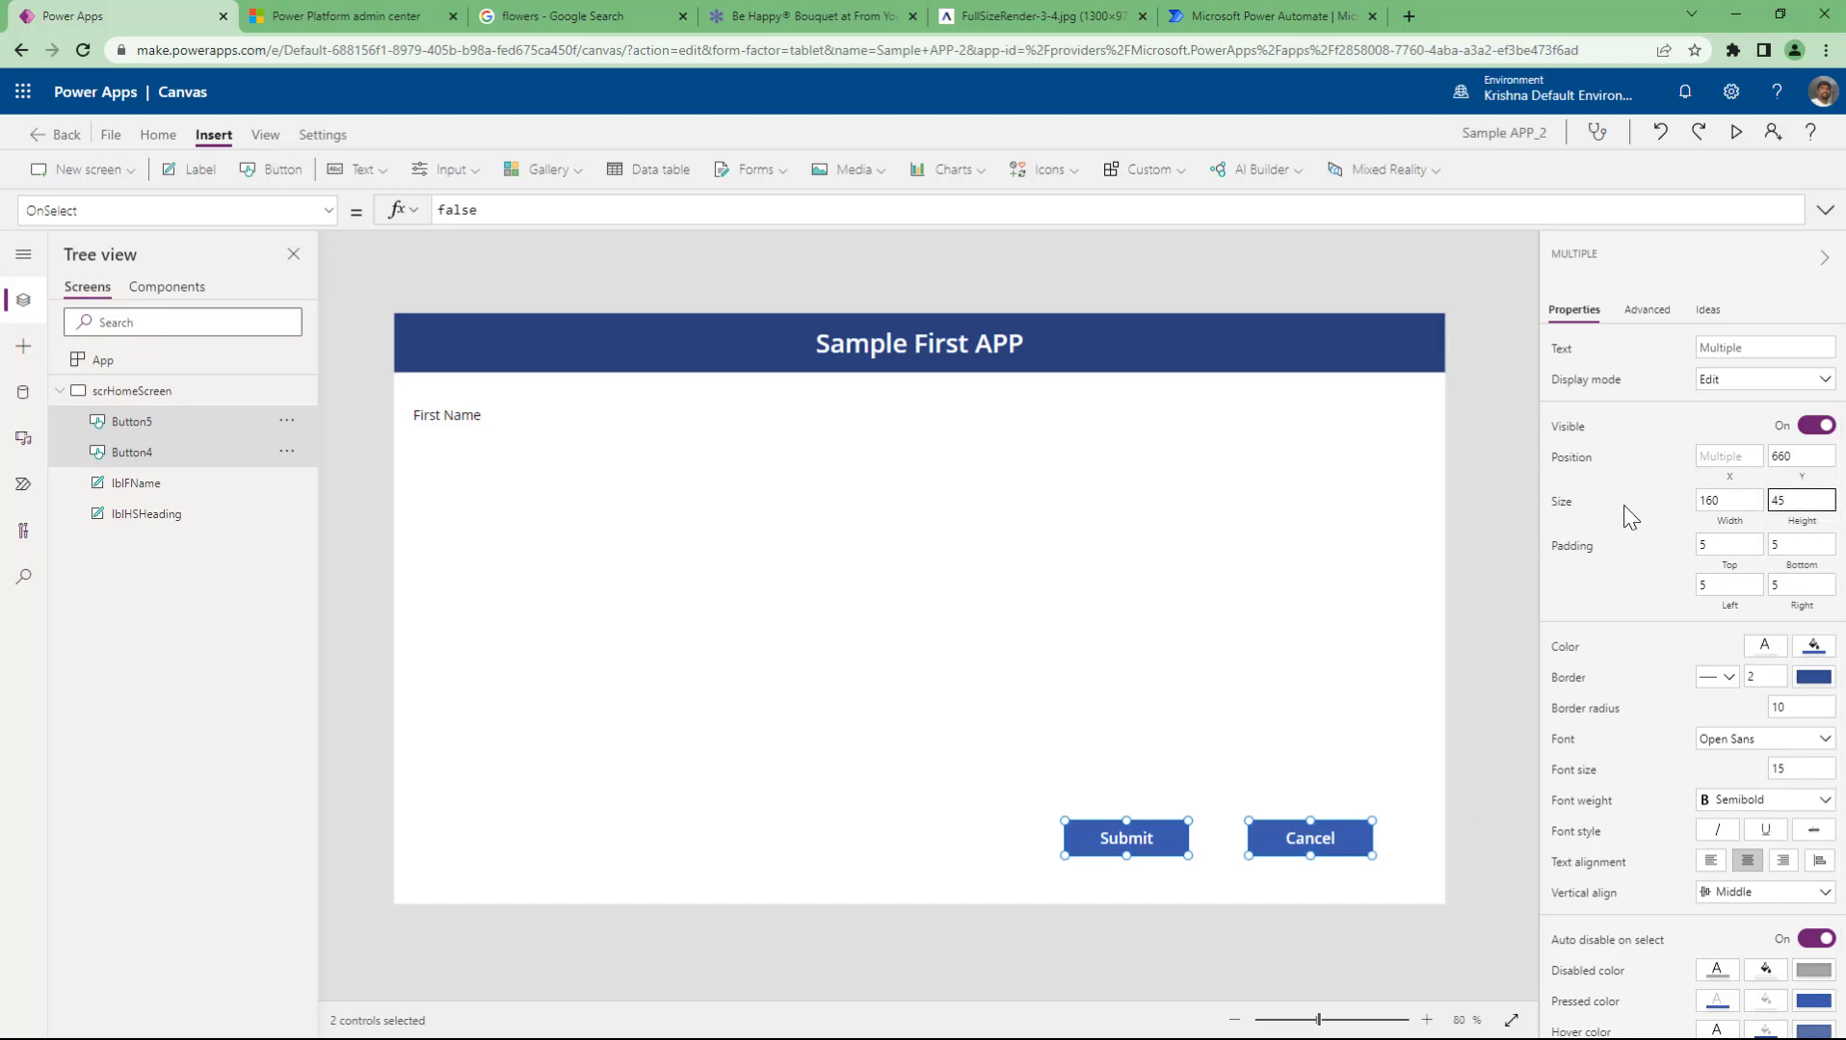
{"action": "left_click", "coordinate": [1732, 498]}
{"action": "type", "text": "210"}
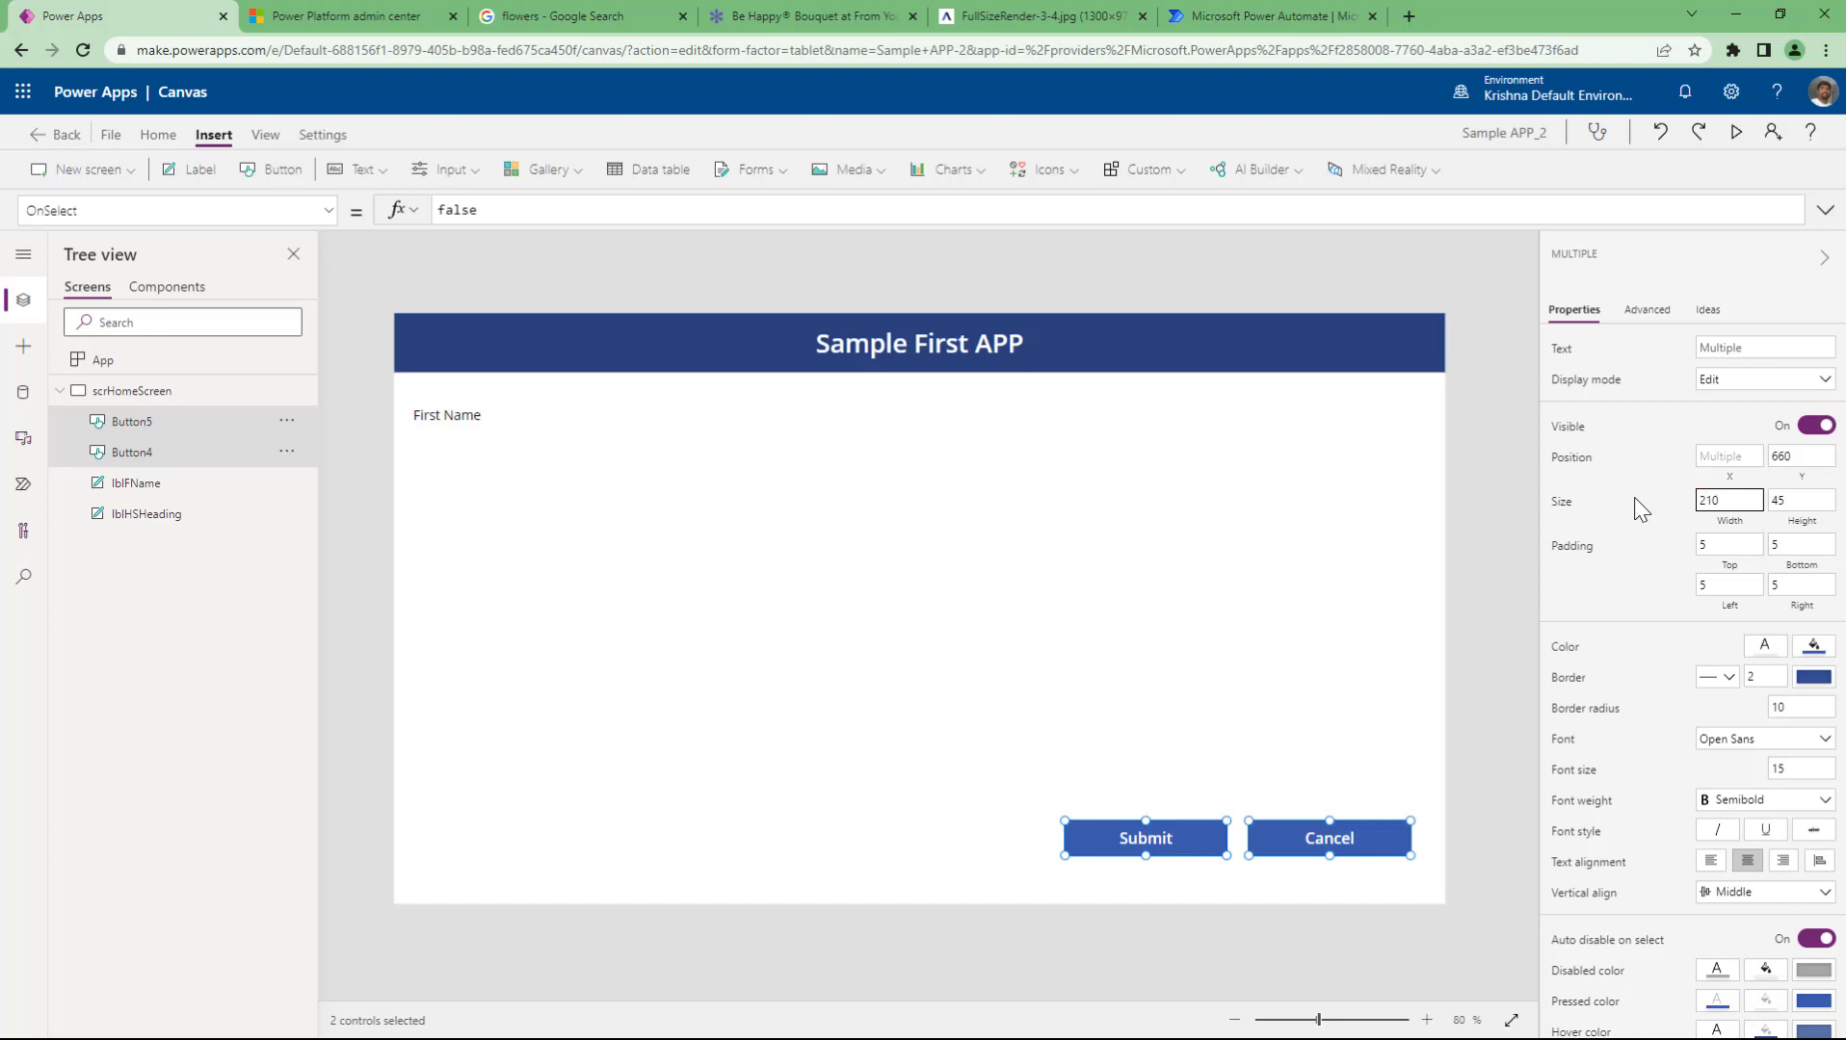
{"action": "left_click", "coordinate": [1454, 746]}
- Compare the position values of the Submit and Cancel buttons, both individually and as a joint selection
{"action": "left_click", "coordinate": [1190, 832]}
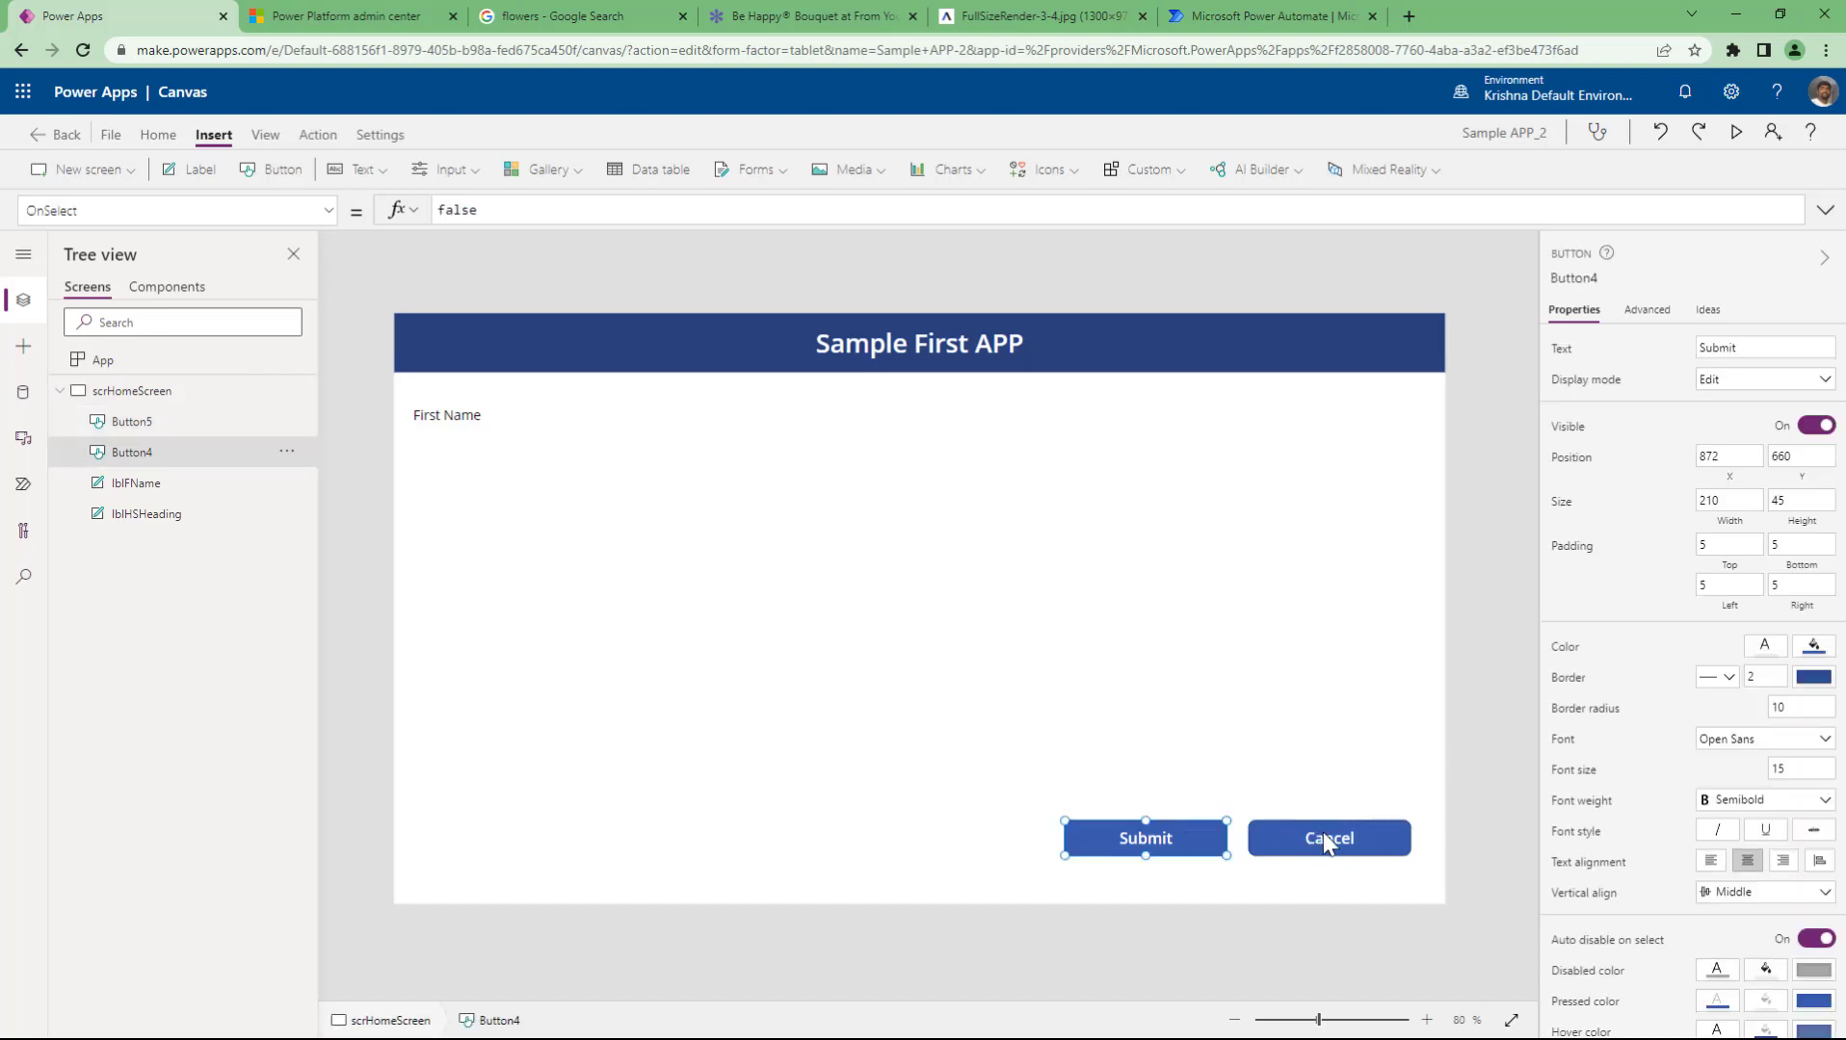
{"action": "left_click", "coordinate": [1327, 838], "text": "ctrl"}
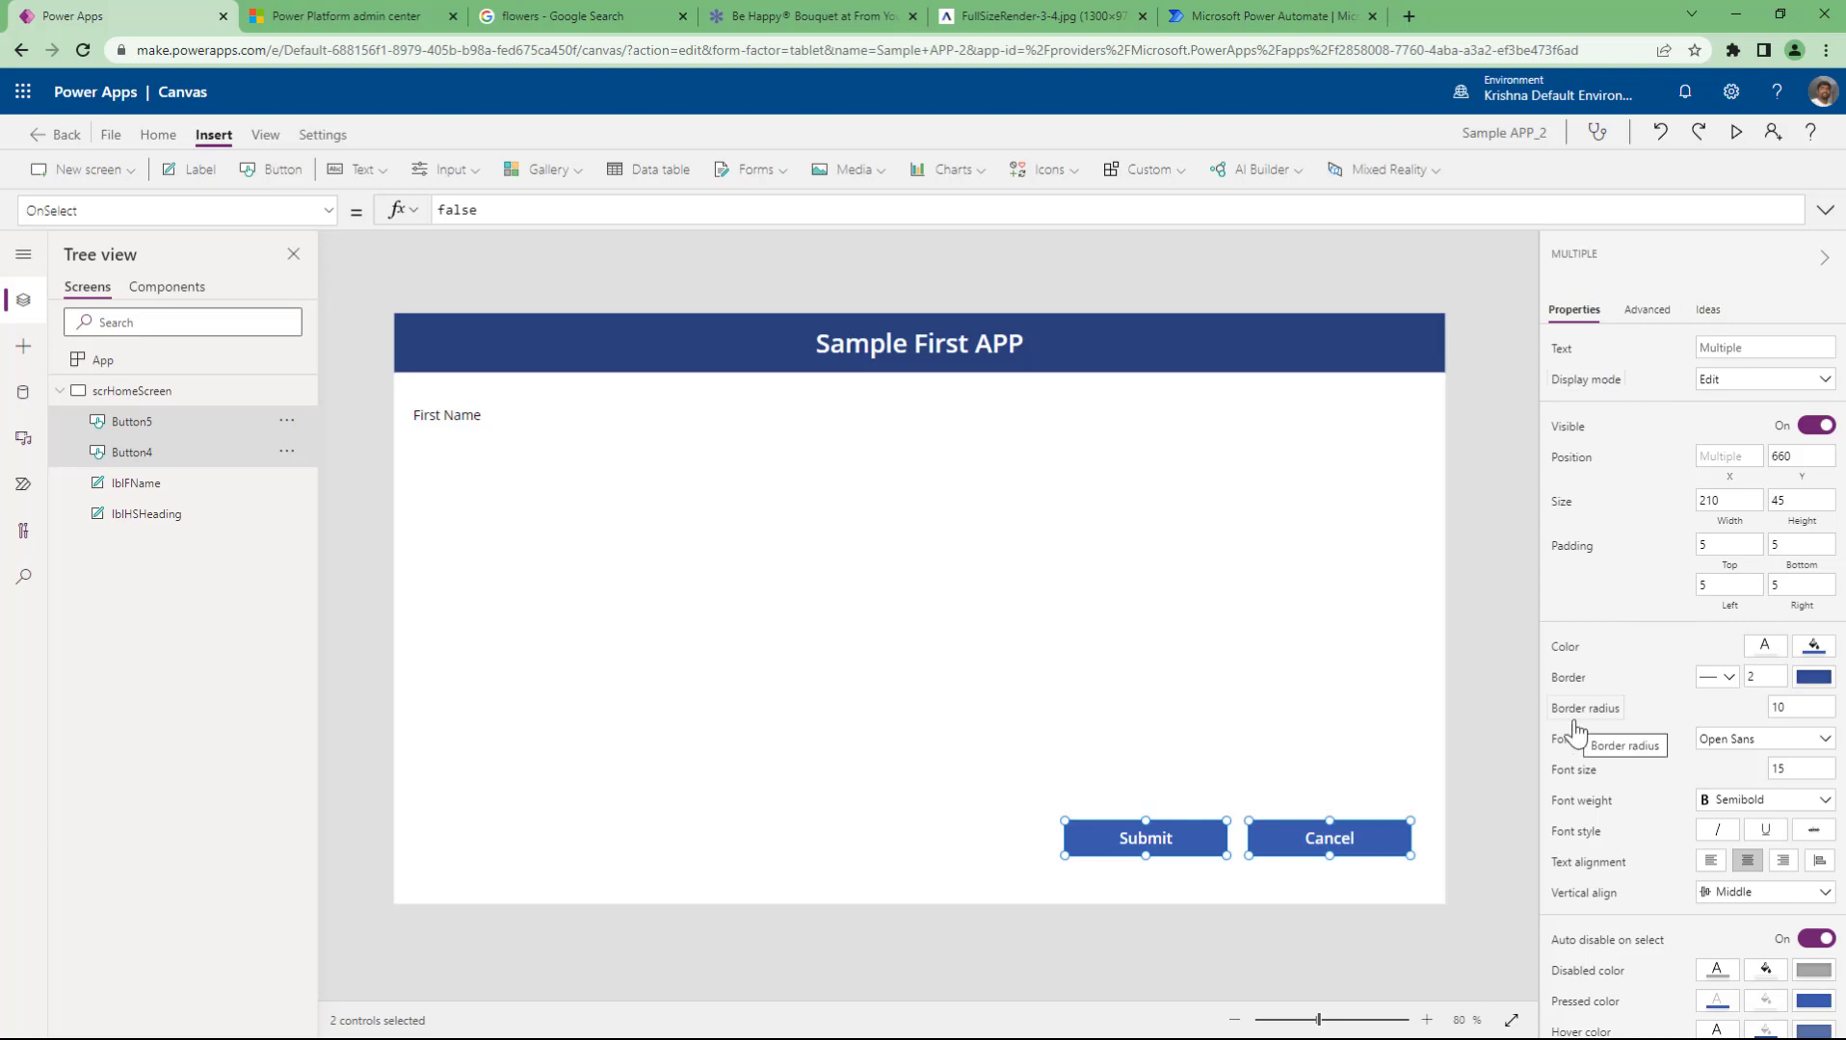
{"action": "left_click", "coordinate": [1724, 459]}
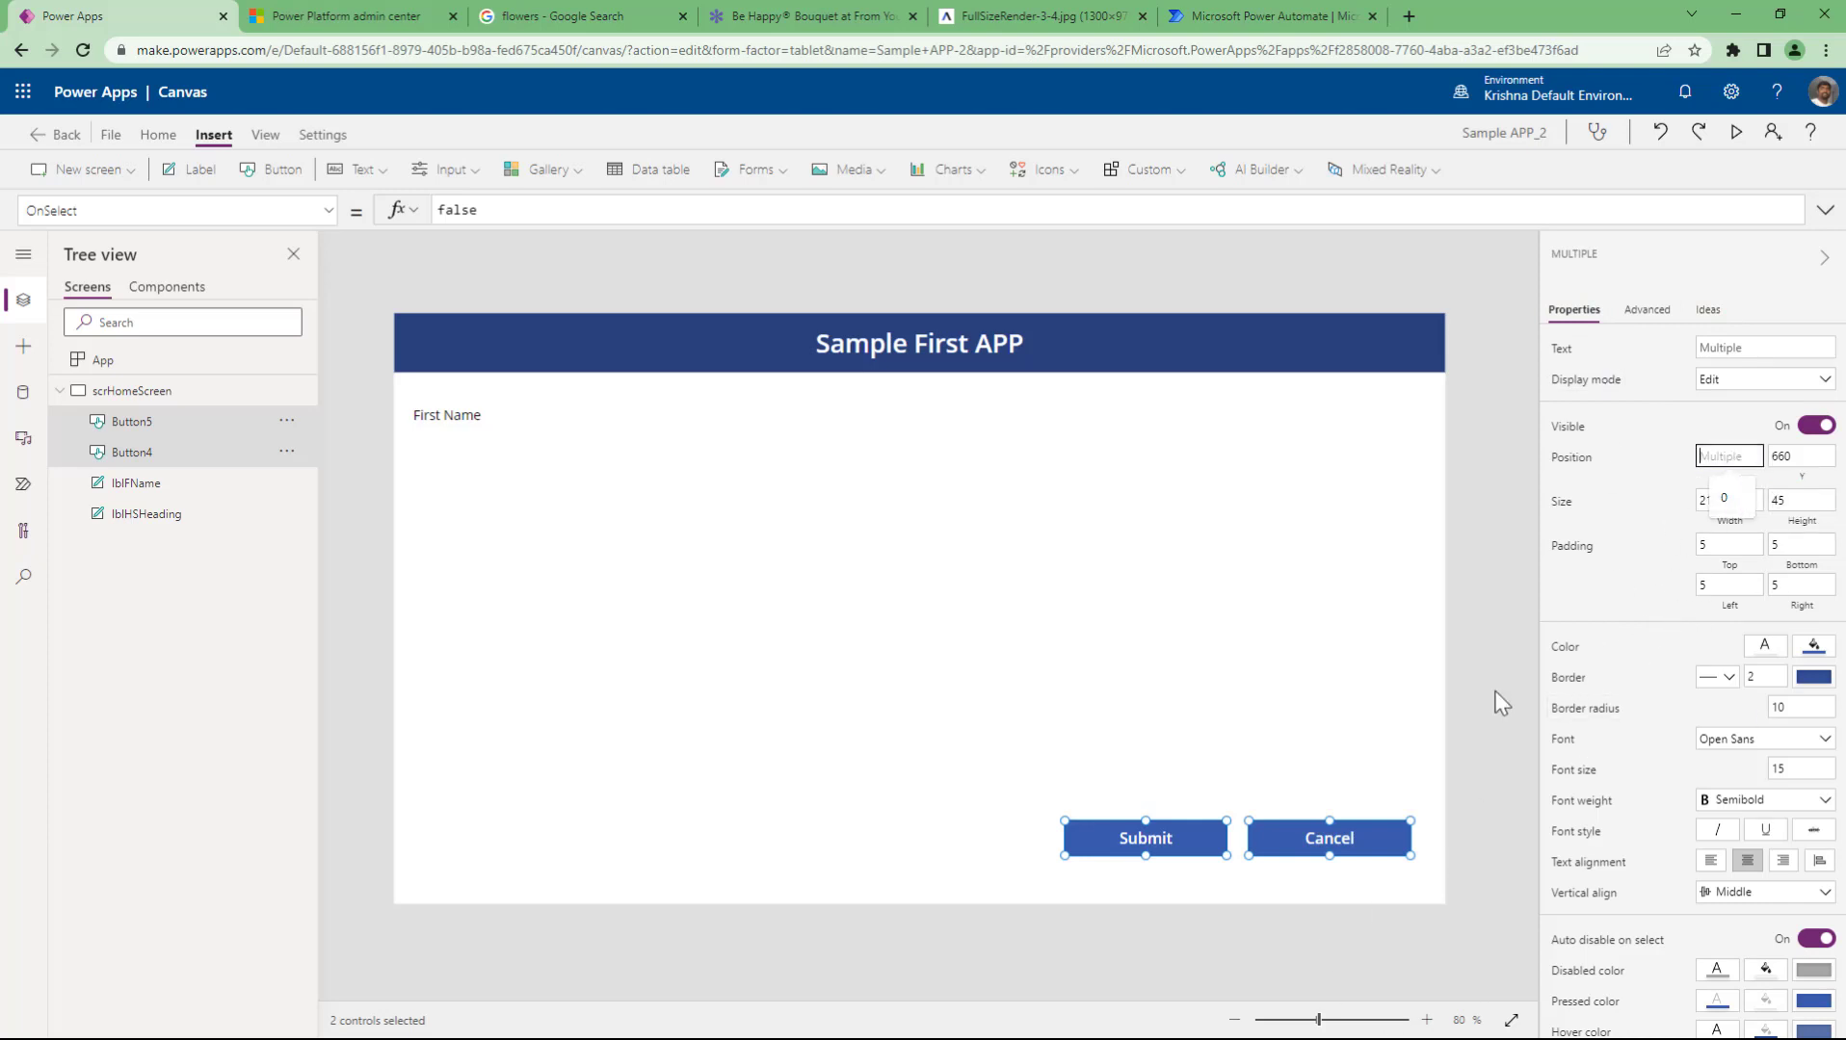
{"action": "left_click", "coordinate": [1228, 862]}
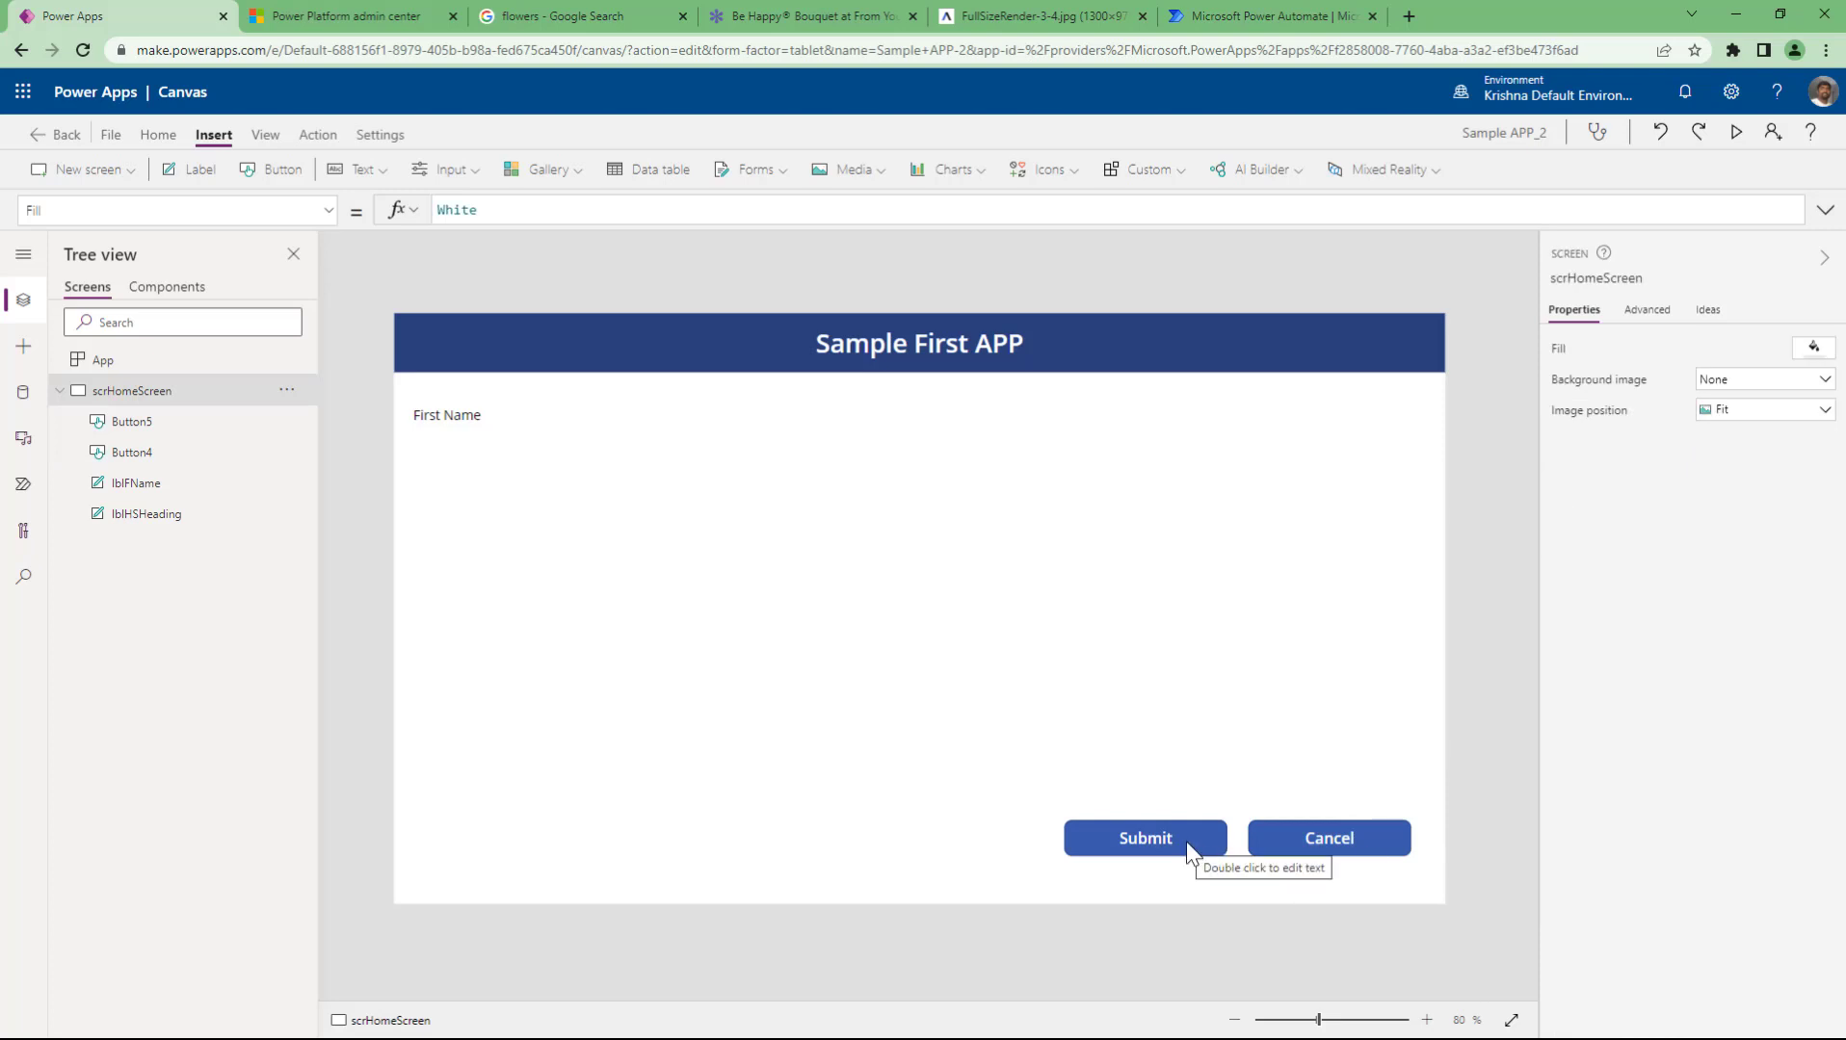
{"action": "left_click", "coordinate": [1184, 841]}
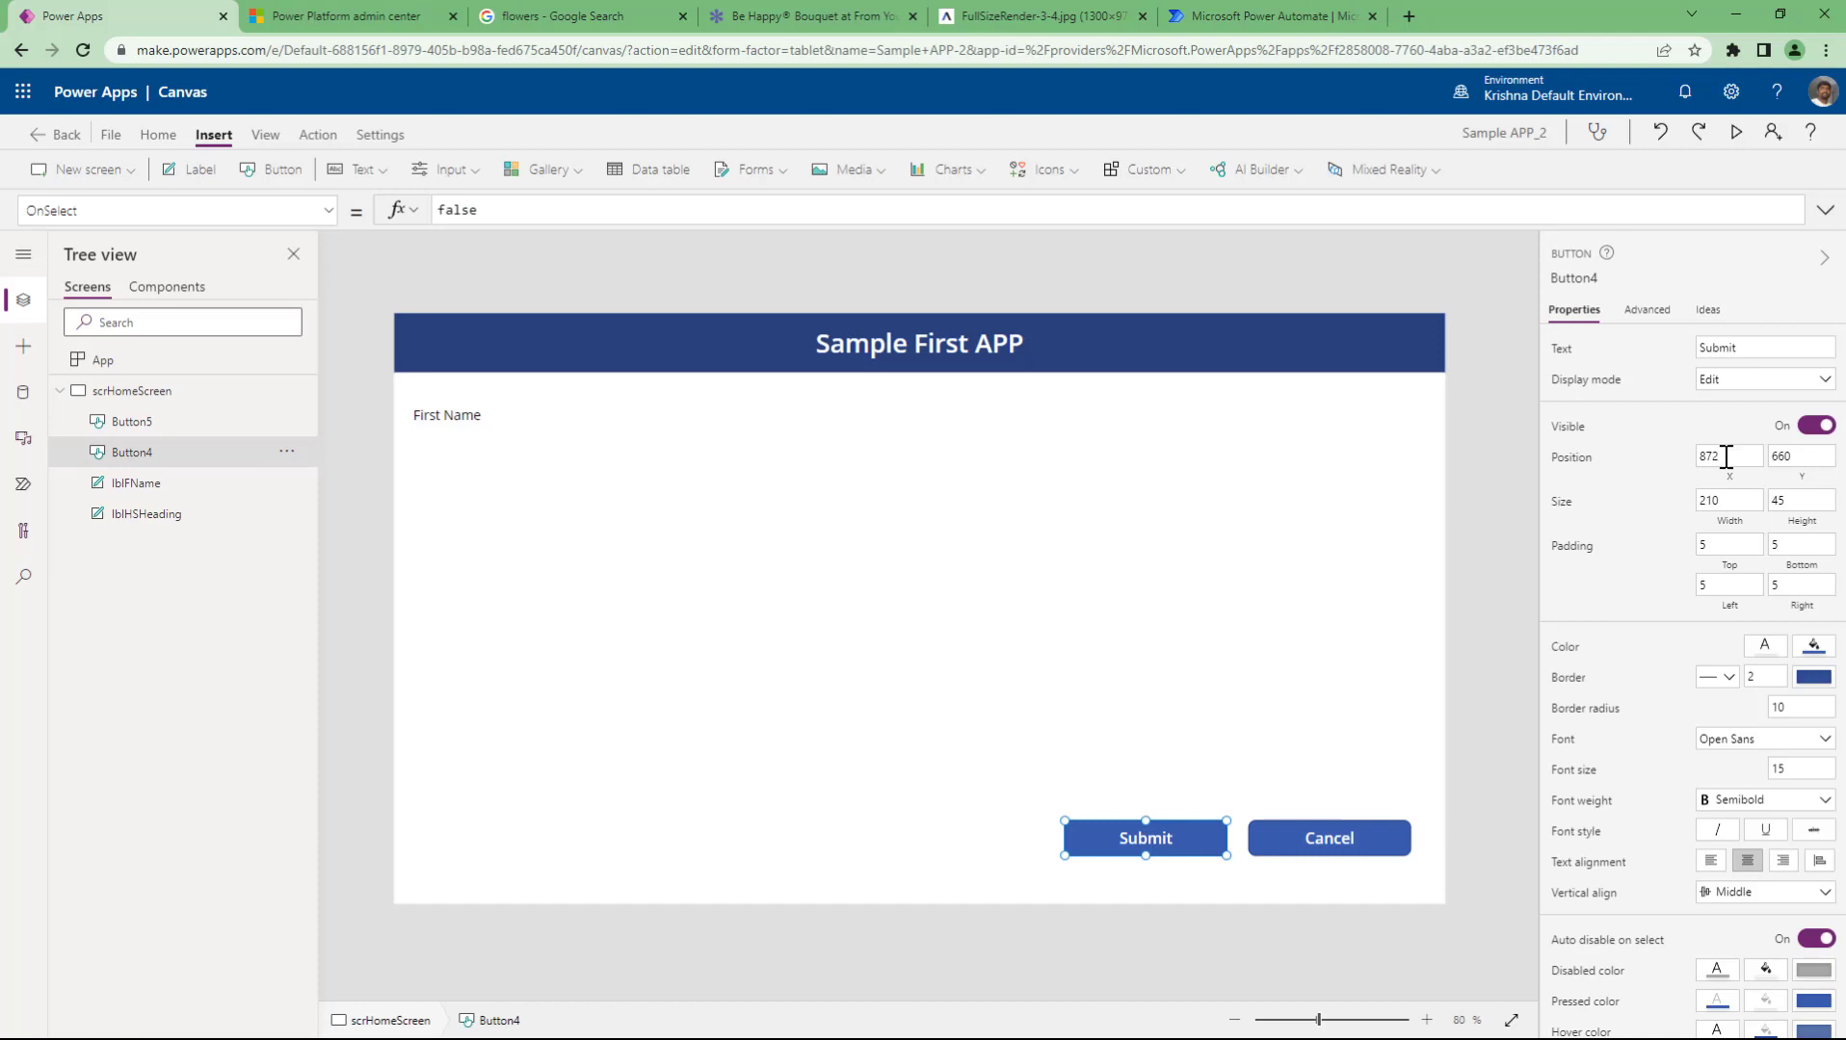
{"action": "left_click", "coordinate": [1378, 846]}
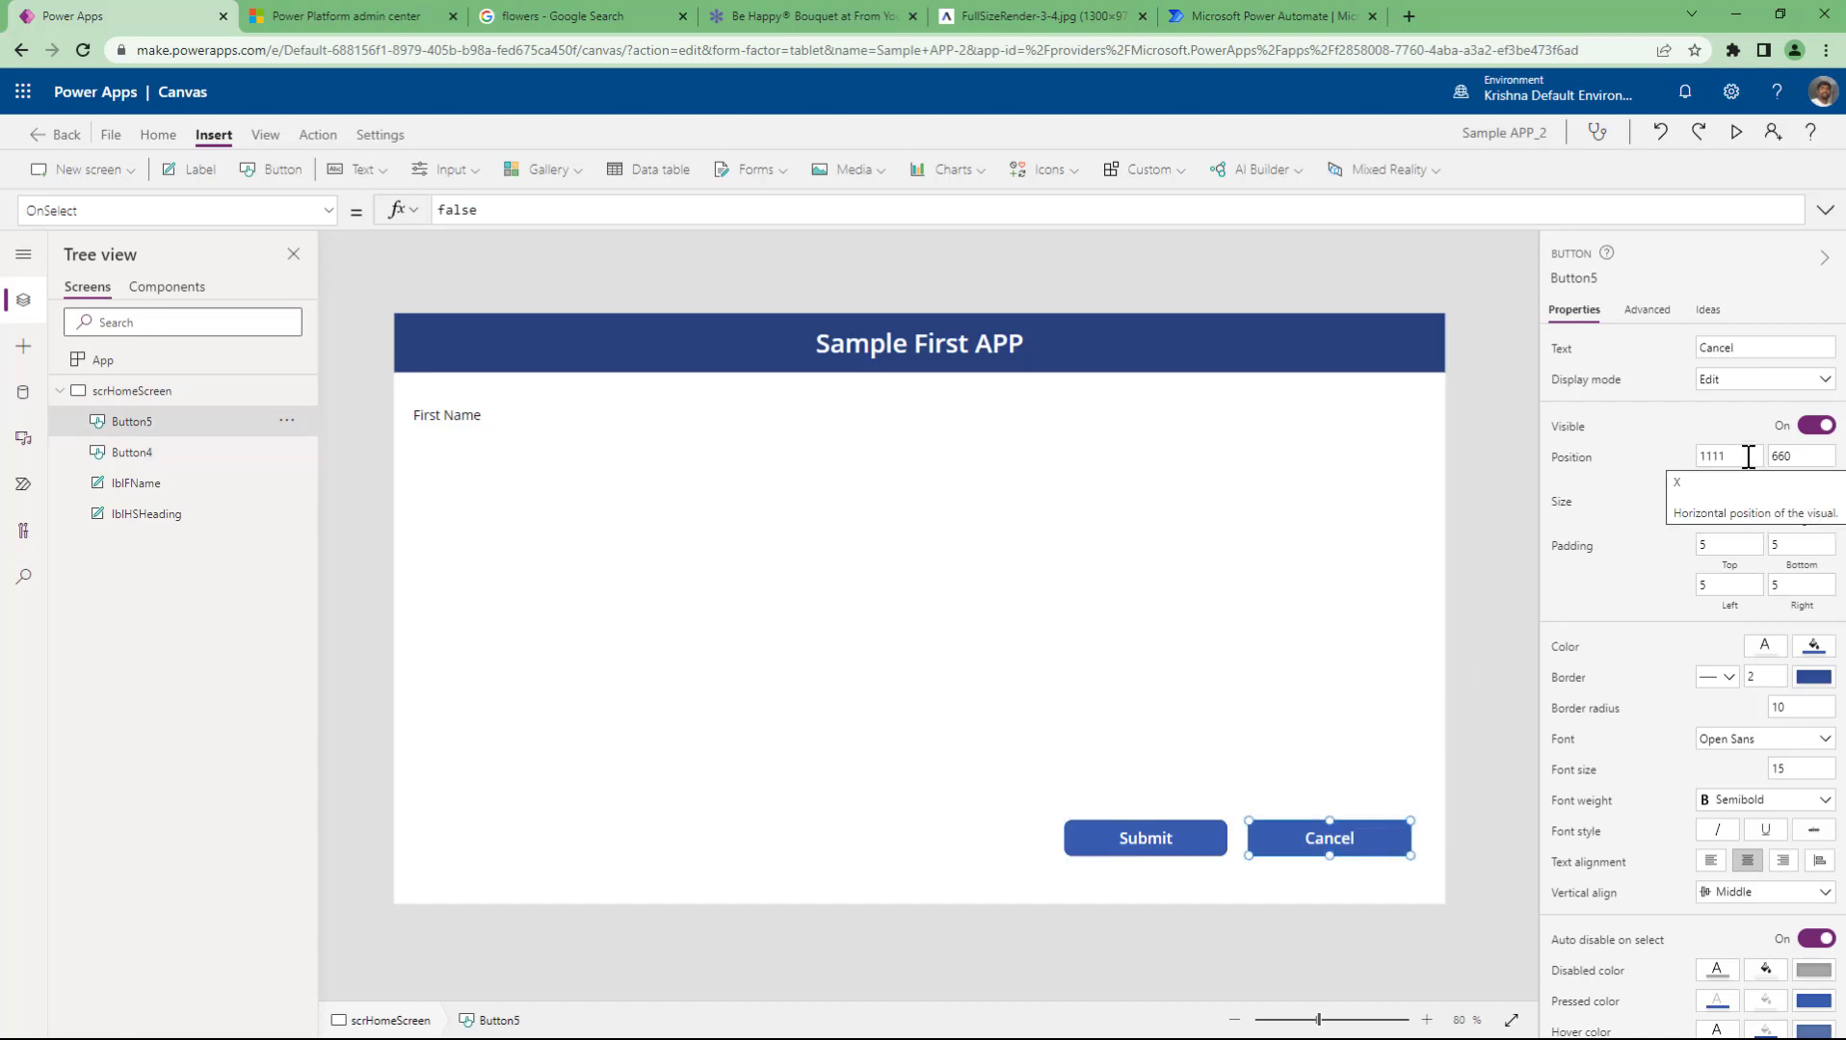
{"action": "left_click", "coordinate": [1199, 853], "text": "shift"}
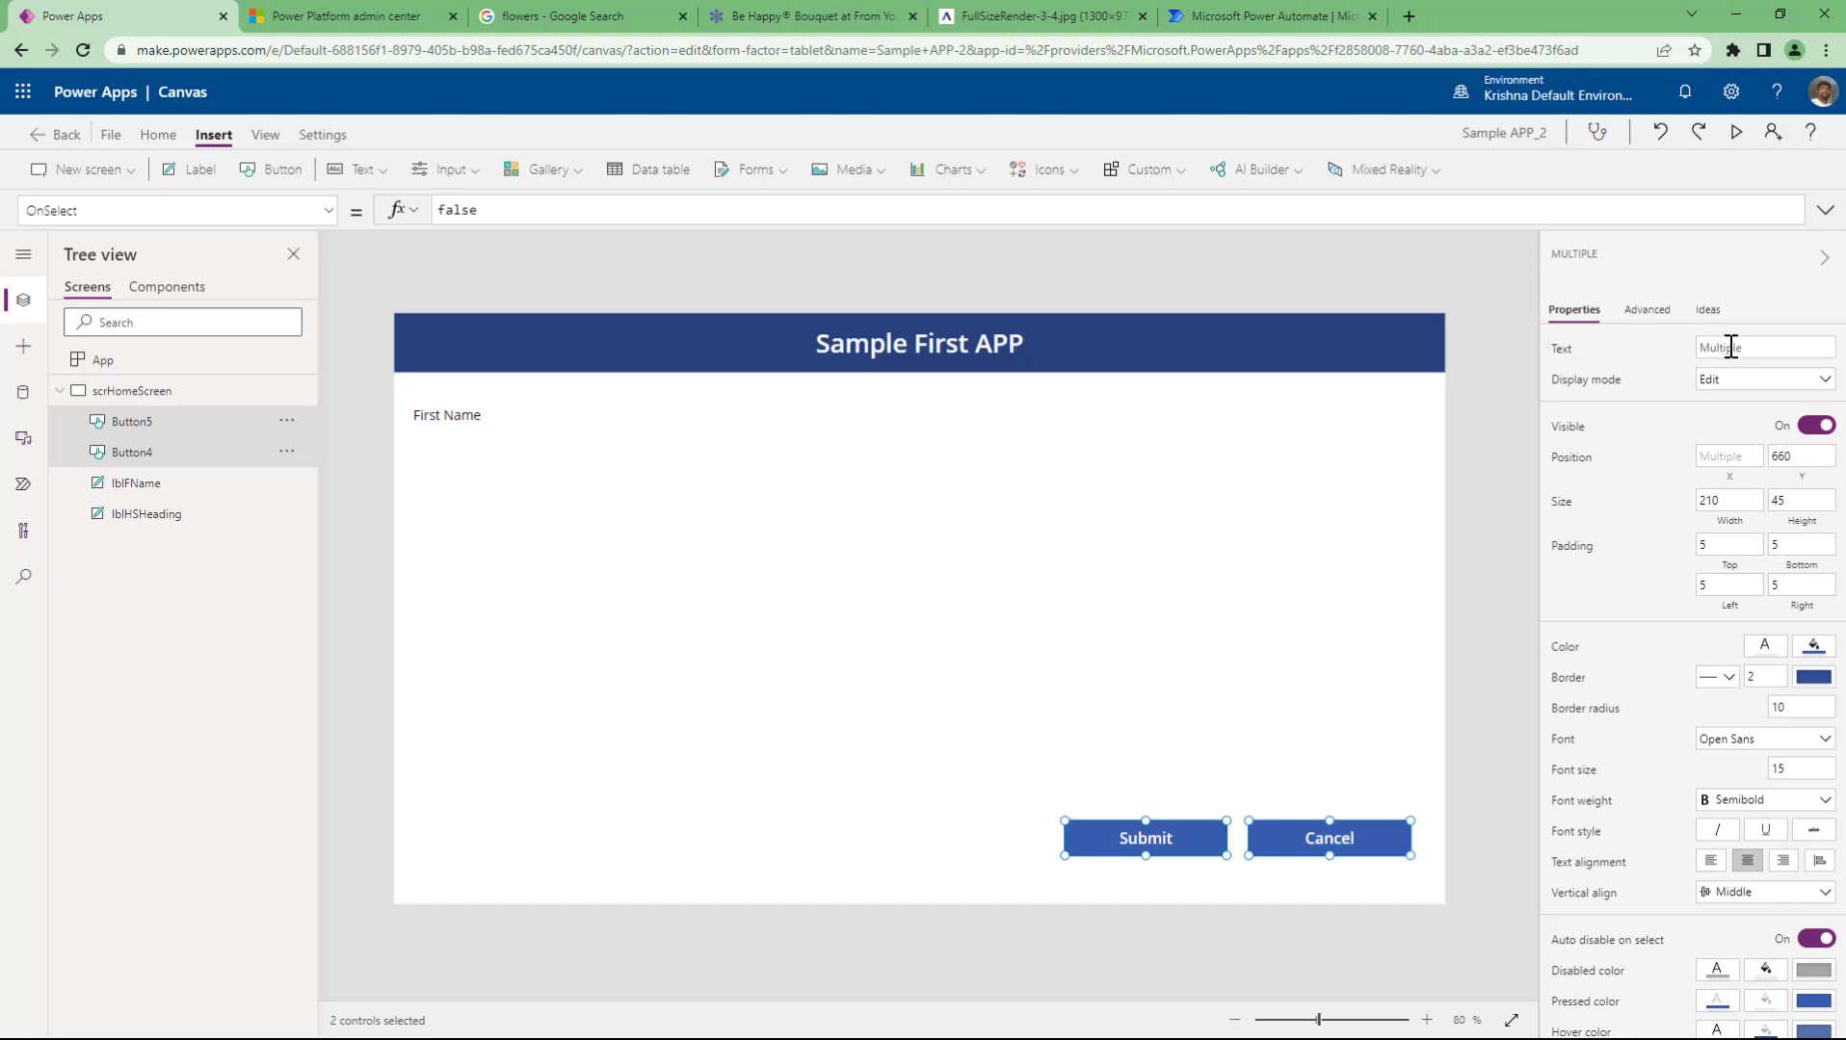
- Set the text of both buttons to "Sample" through a joint selection
{"action": "left_click", "coordinate": [1471, 742]}
{"action": "left_click", "coordinate": [1322, 843], "text": "shift"}
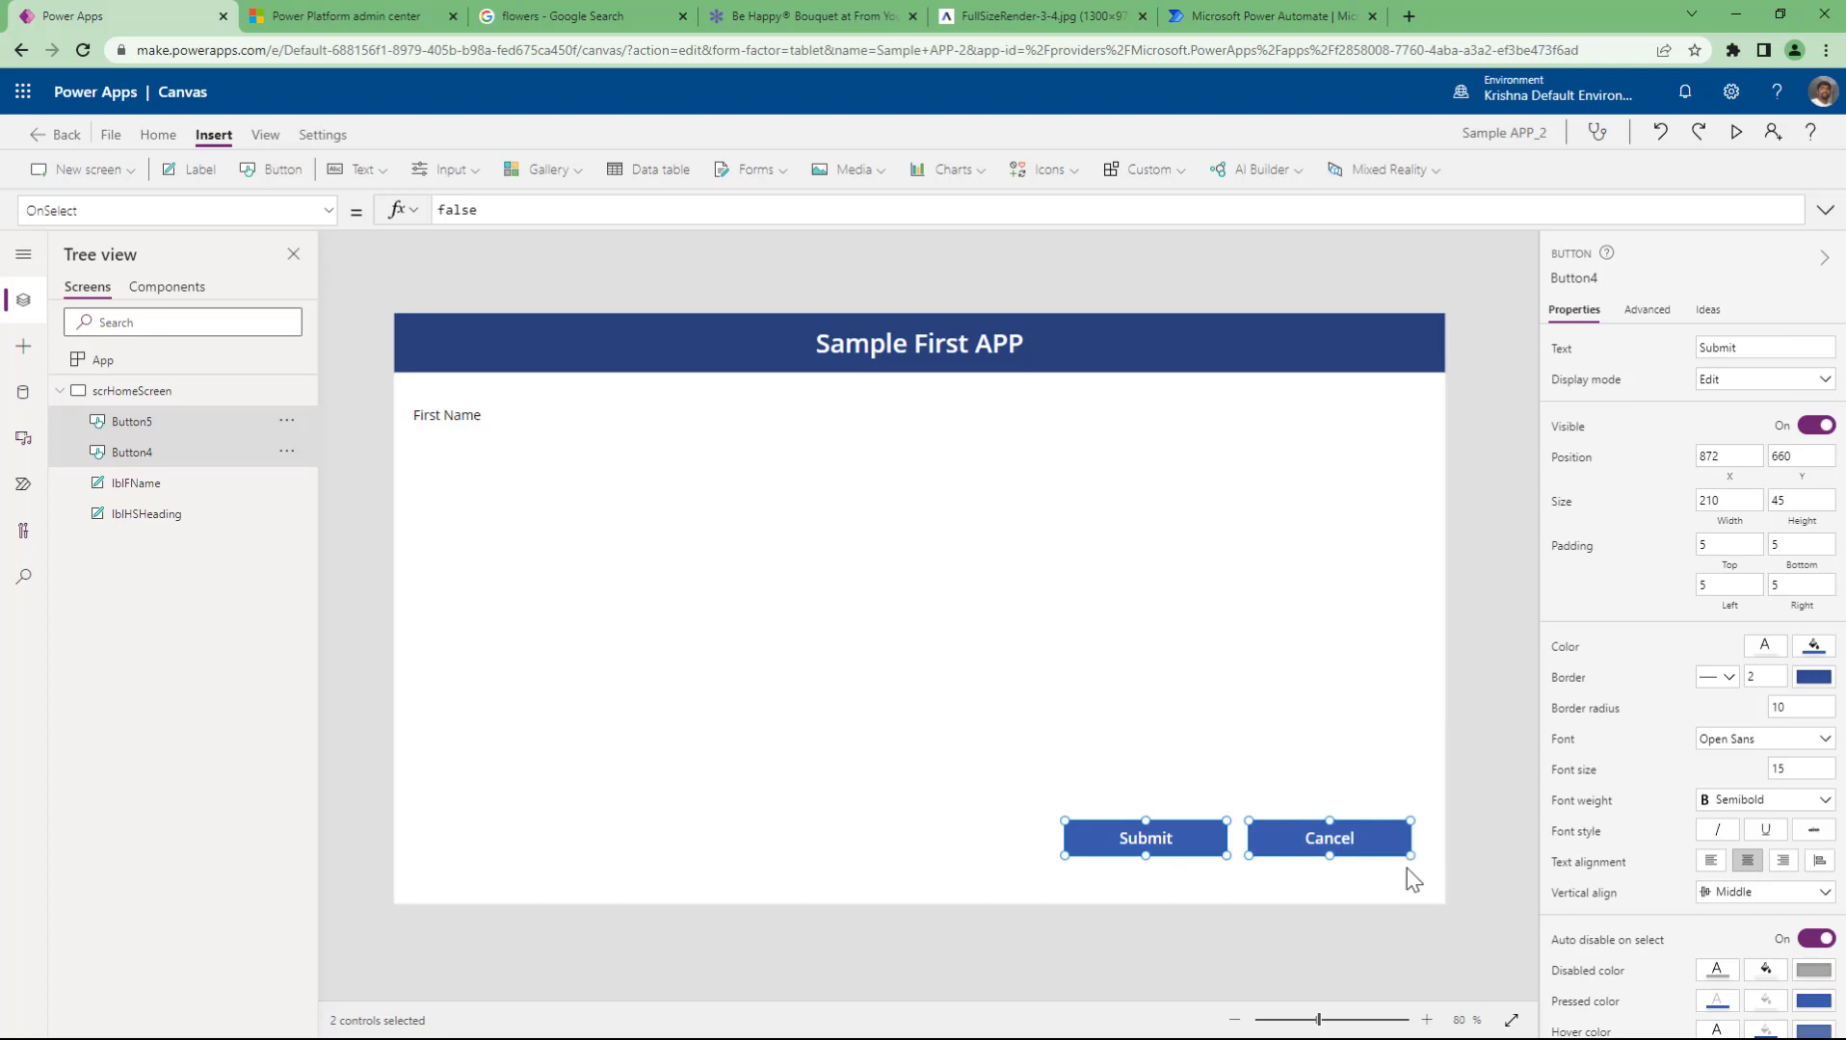
{"action": "left_click", "coordinate": [1721, 351]}
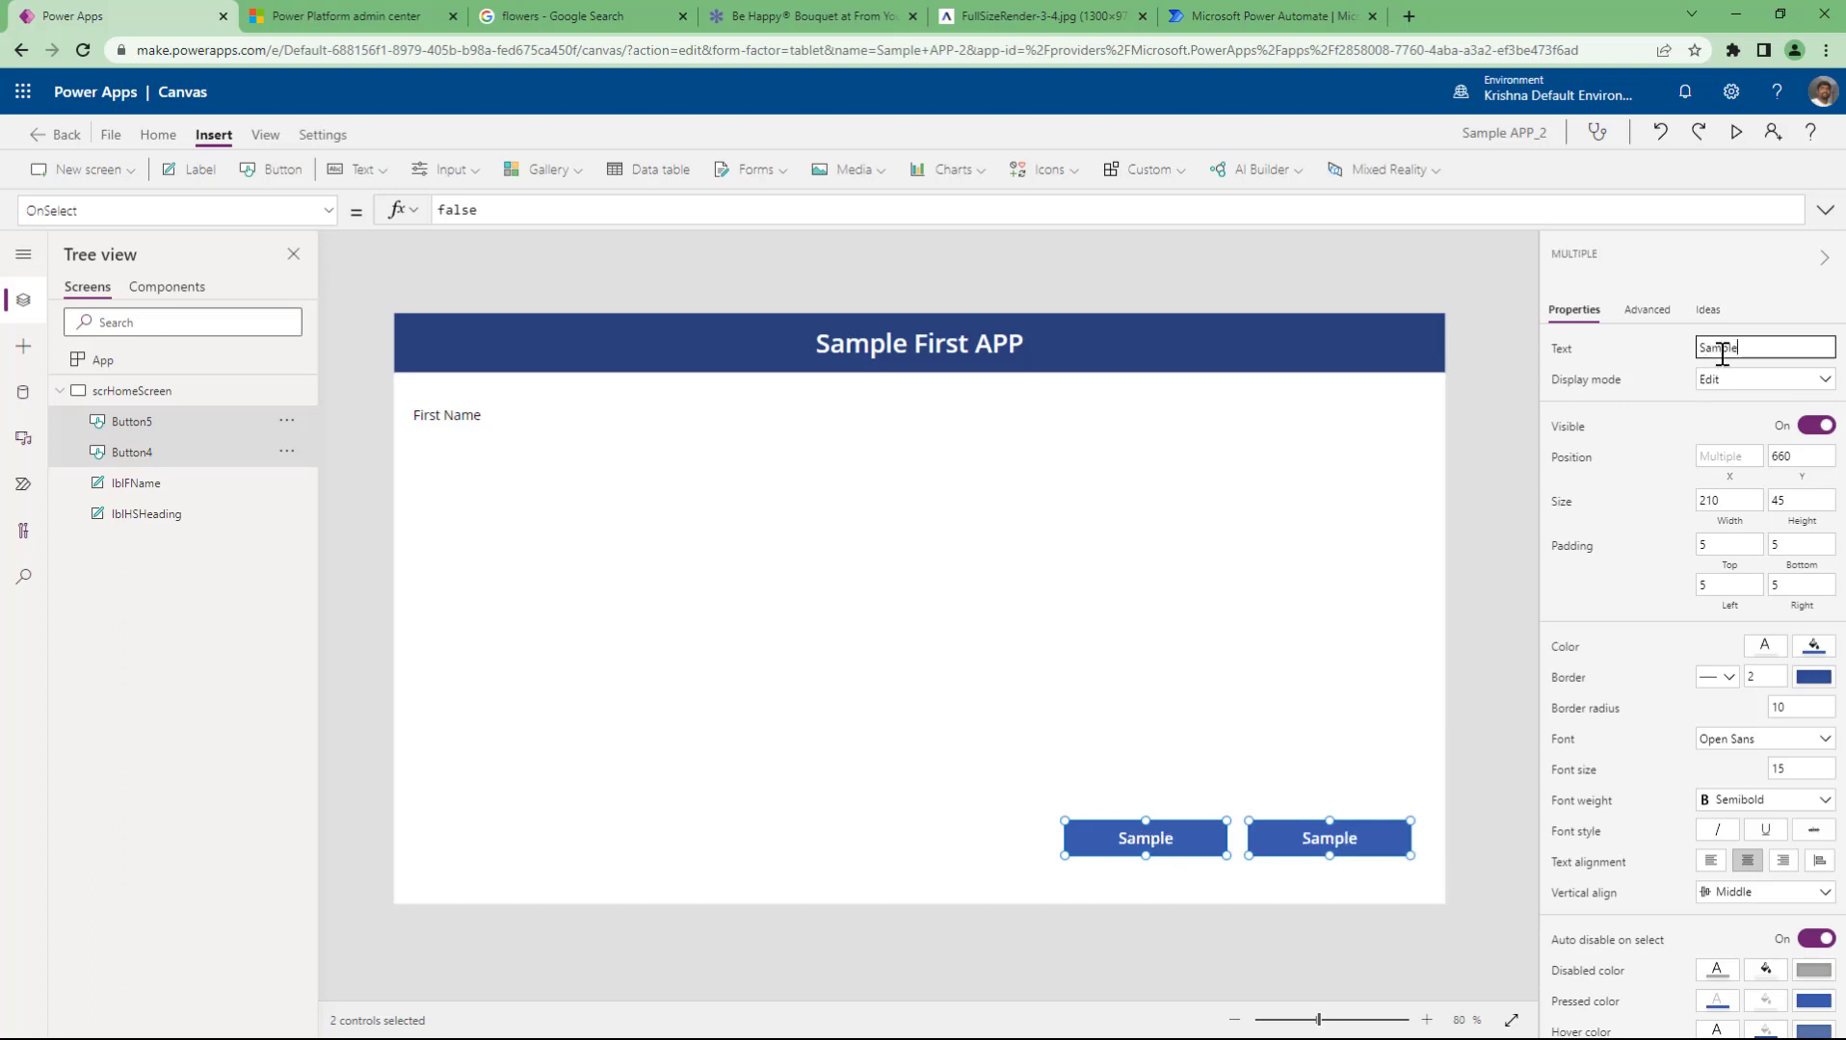
{"action": "left_click", "coordinate": [1465, 768]}
- Undo the shared text change on both buttons
{"action": "left_click", "coordinate": [1165, 853]}
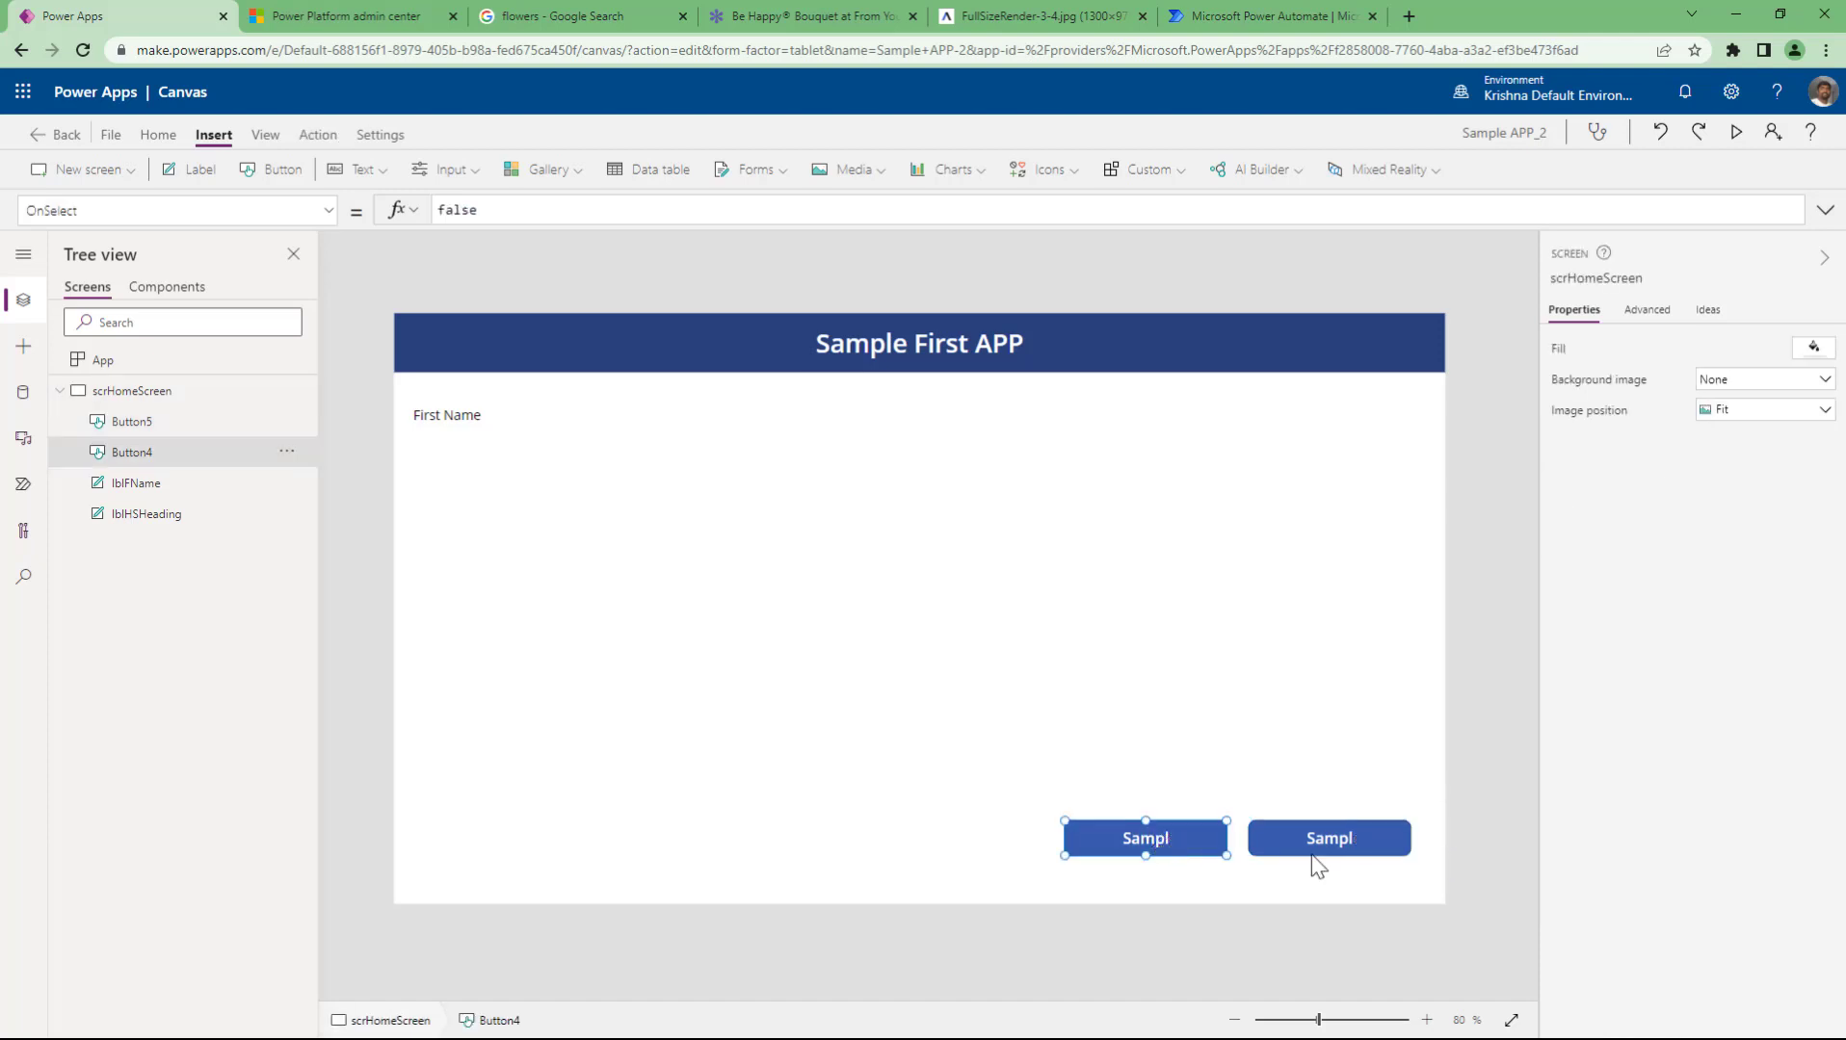
{"action": "left_click", "coordinate": [1383, 854], "text": "shift"}
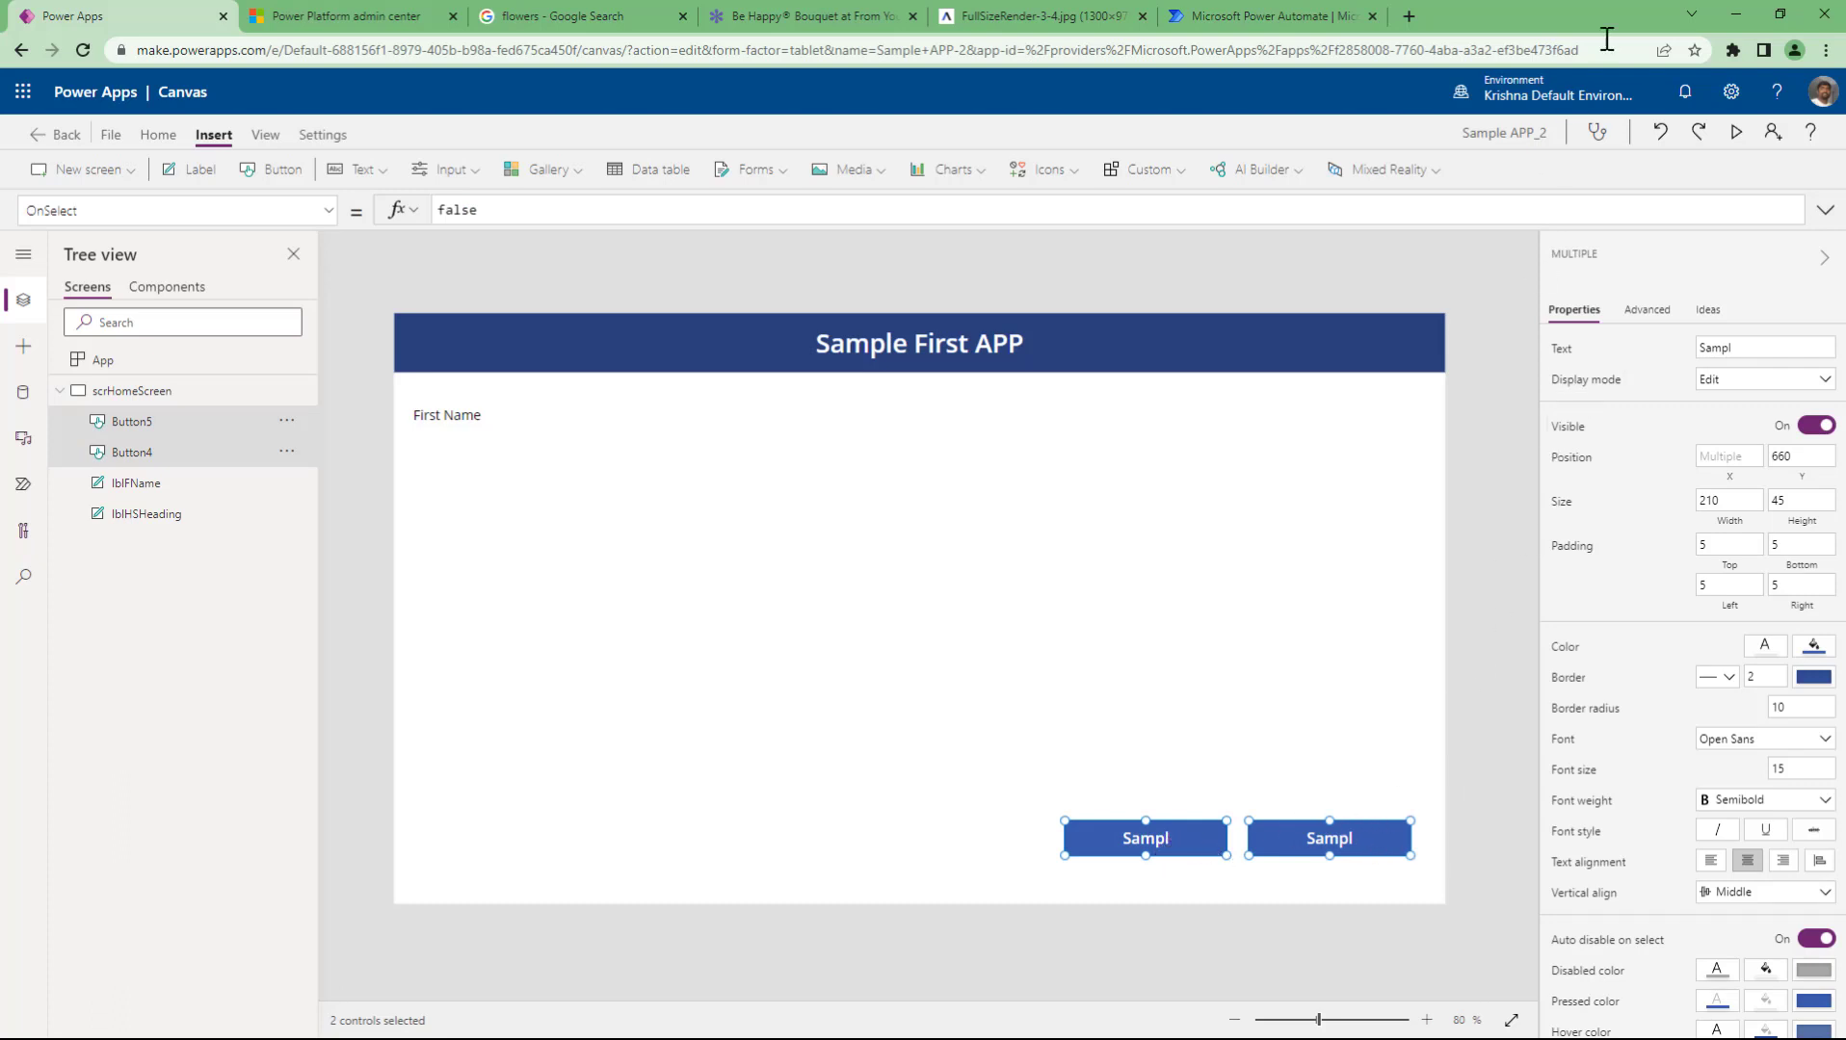
{"action": "left_click", "coordinate": [1658, 135]}
{"action": "left_click", "coordinate": [1658, 135]}
{"action": "left_click", "coordinate": [1485, 813]}
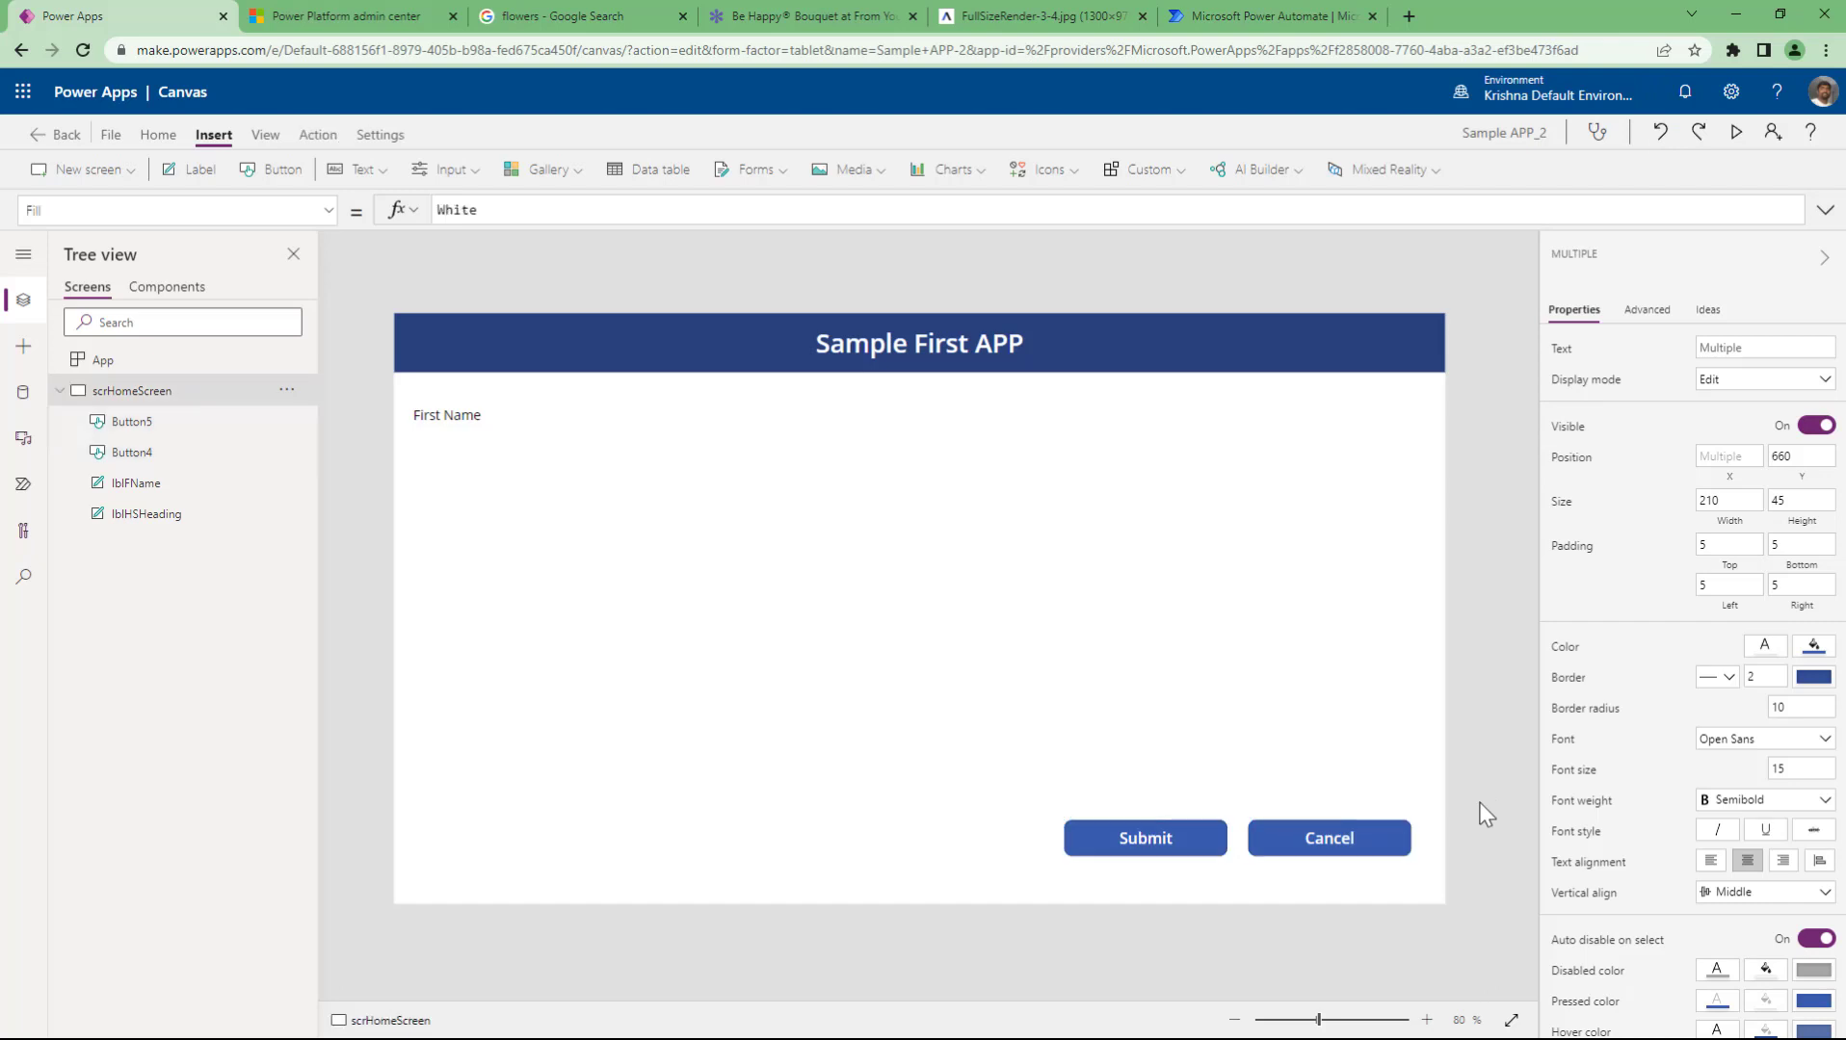
- Give the Submit and Cancel buttons a dashed border, preview the running app and return to the editor
{"action": "left_click", "coordinate": [1140, 851]}
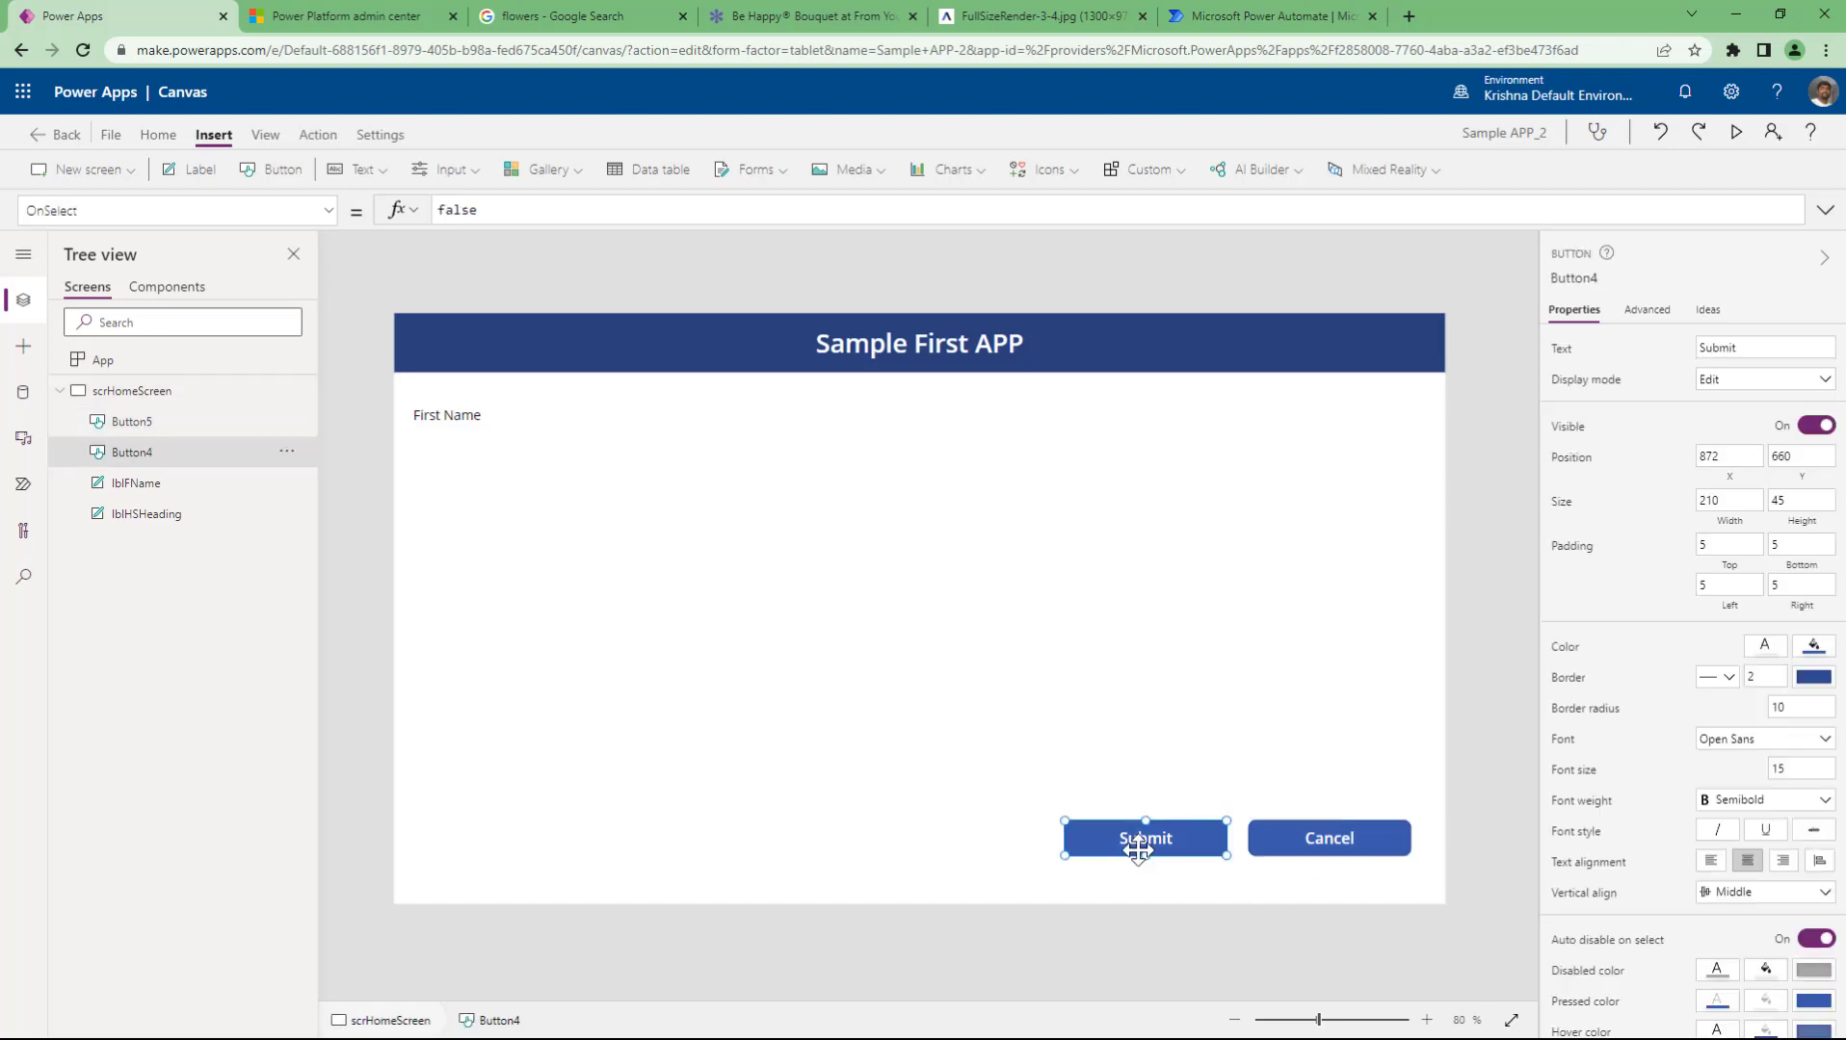
{"action": "left_click", "coordinate": [1321, 849], "text": "shift"}
{"action": "left_click", "coordinate": [1703, 678]}
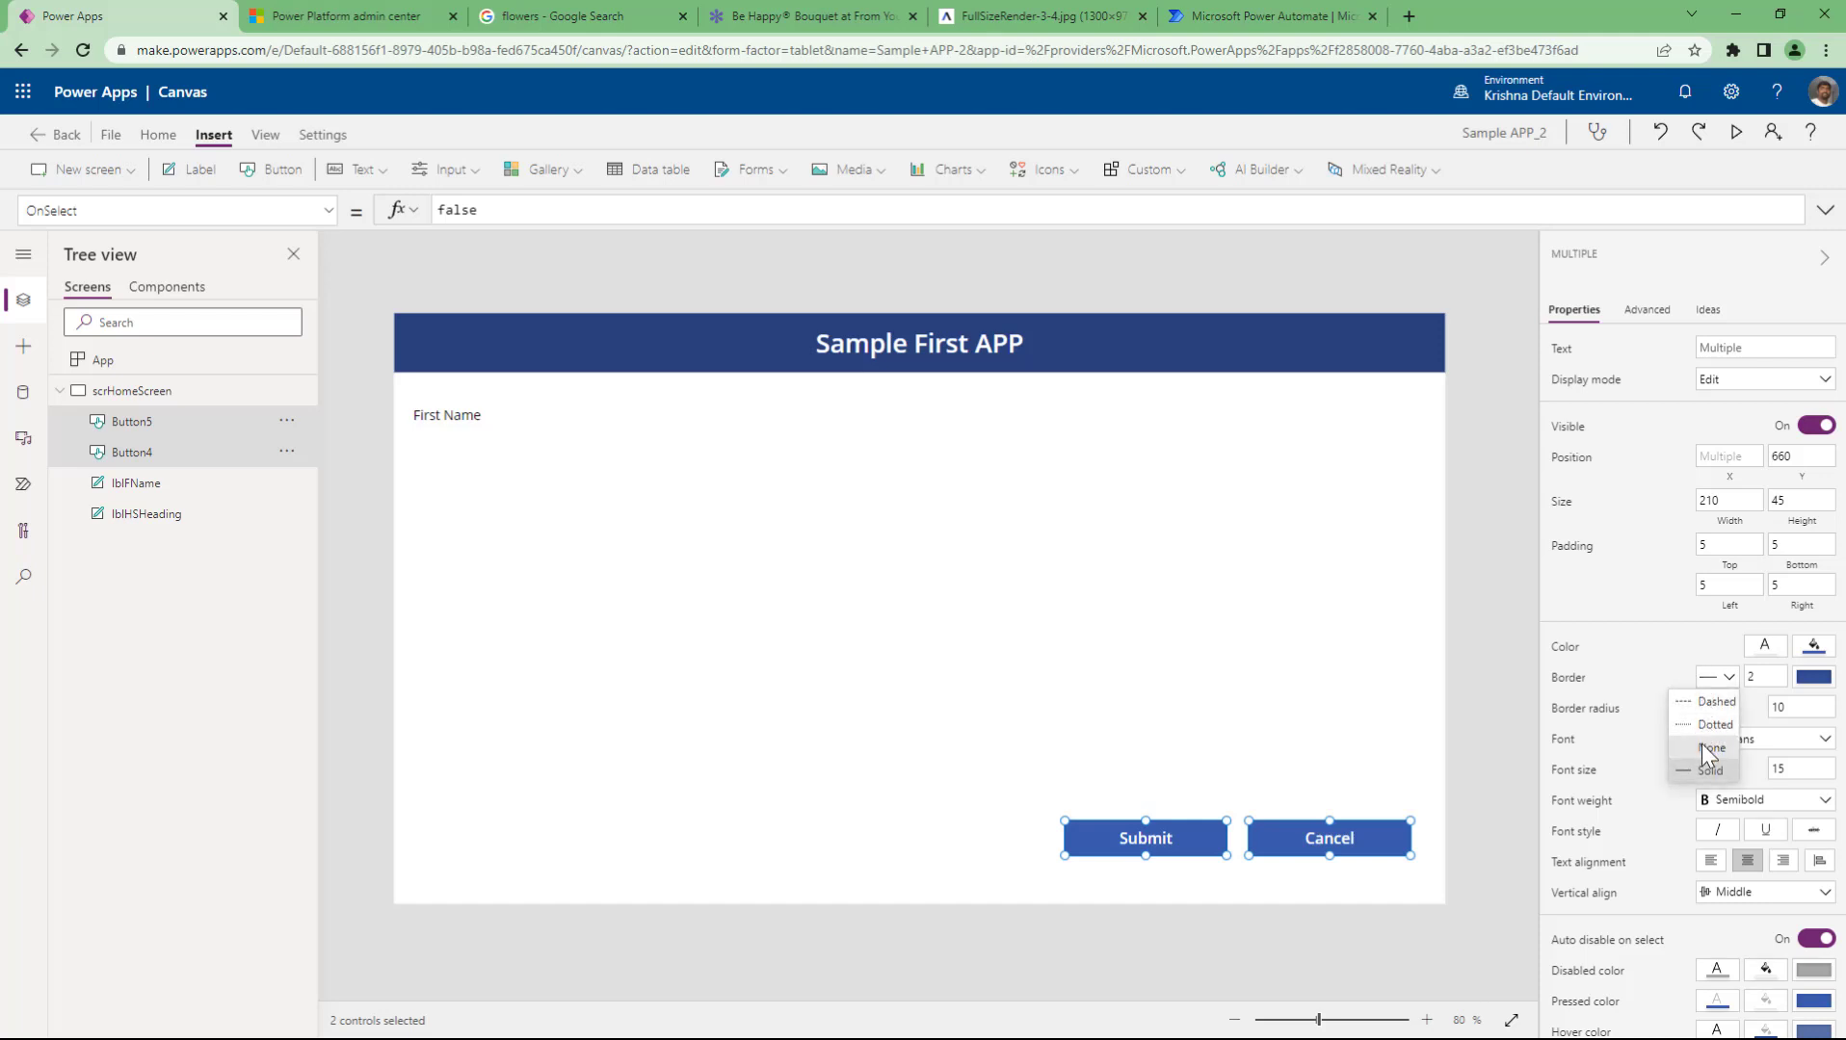
{"action": "left_click", "coordinate": [1711, 702]}
{"action": "left_click", "coordinate": [1364, 860]}
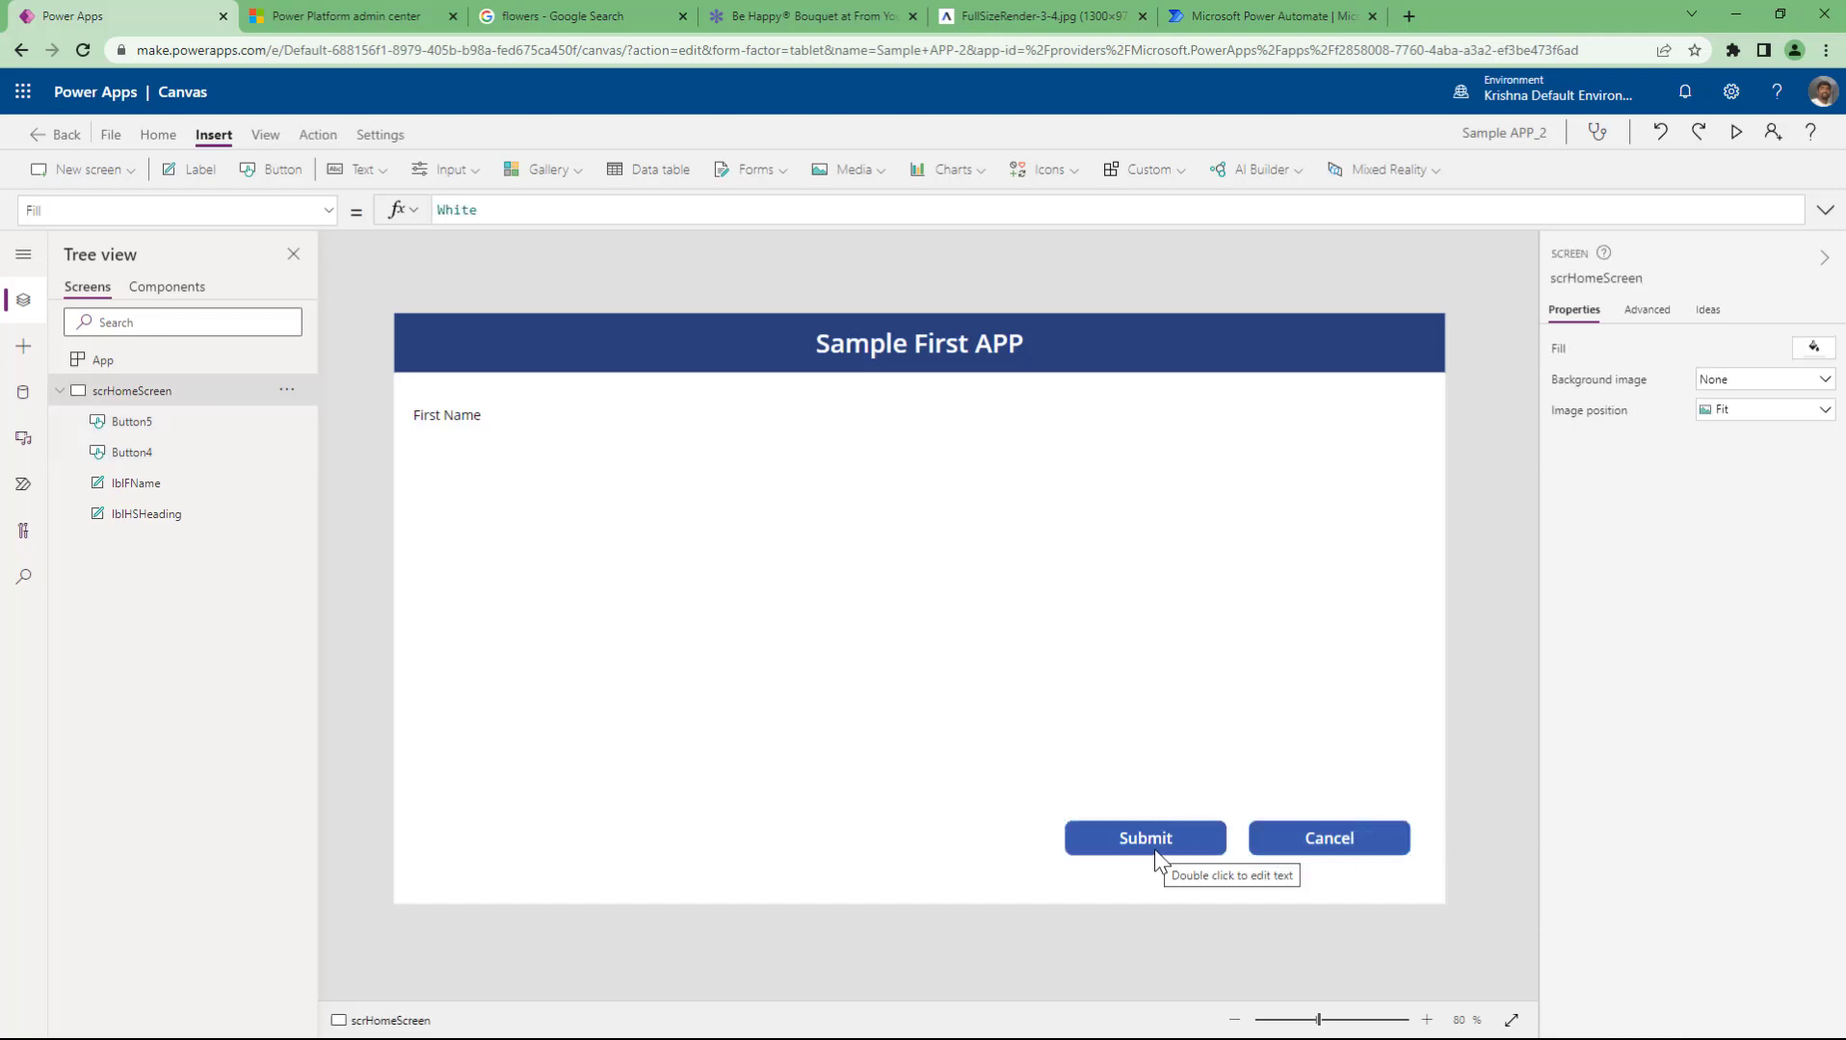
{"action": "left_click", "coordinate": [1734, 132]}
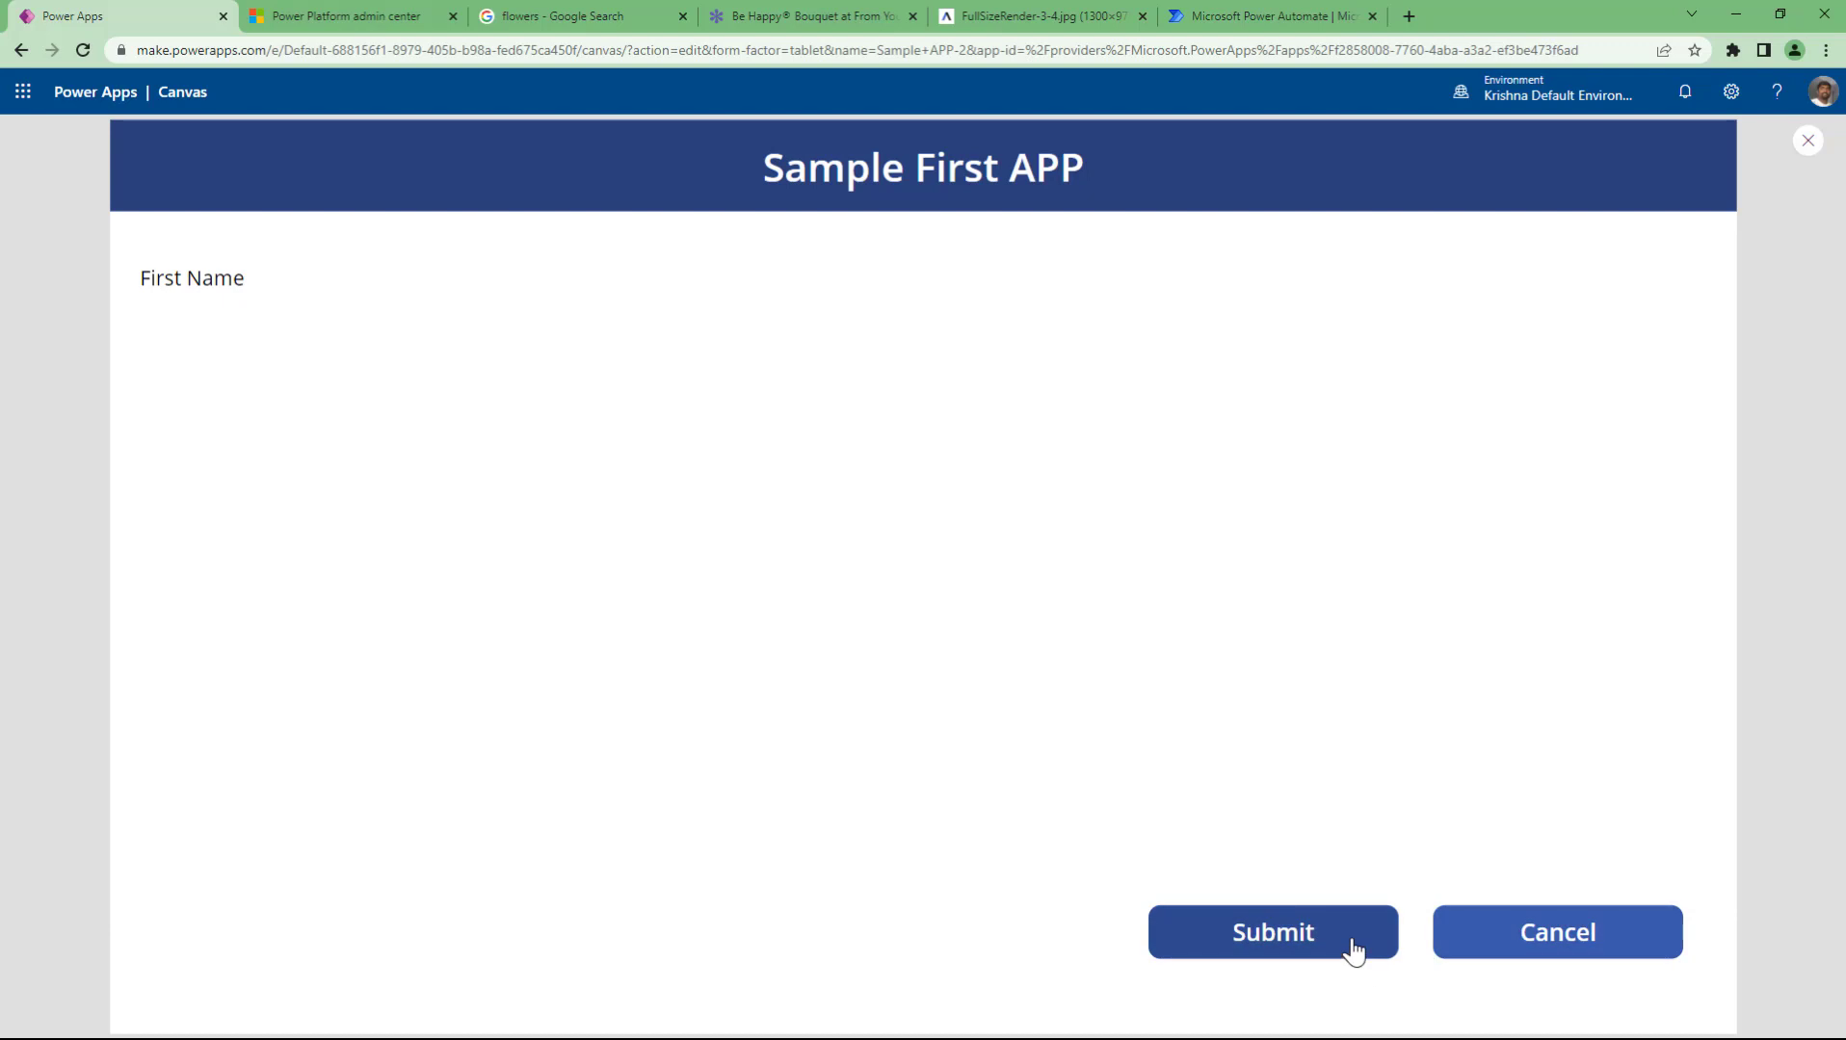
{"action": "key", "text": "Escape"}
- Add a text input directly beside the First Name label, at about X 170, Y 112
{"action": "left_click", "coordinate": [510, 426]}
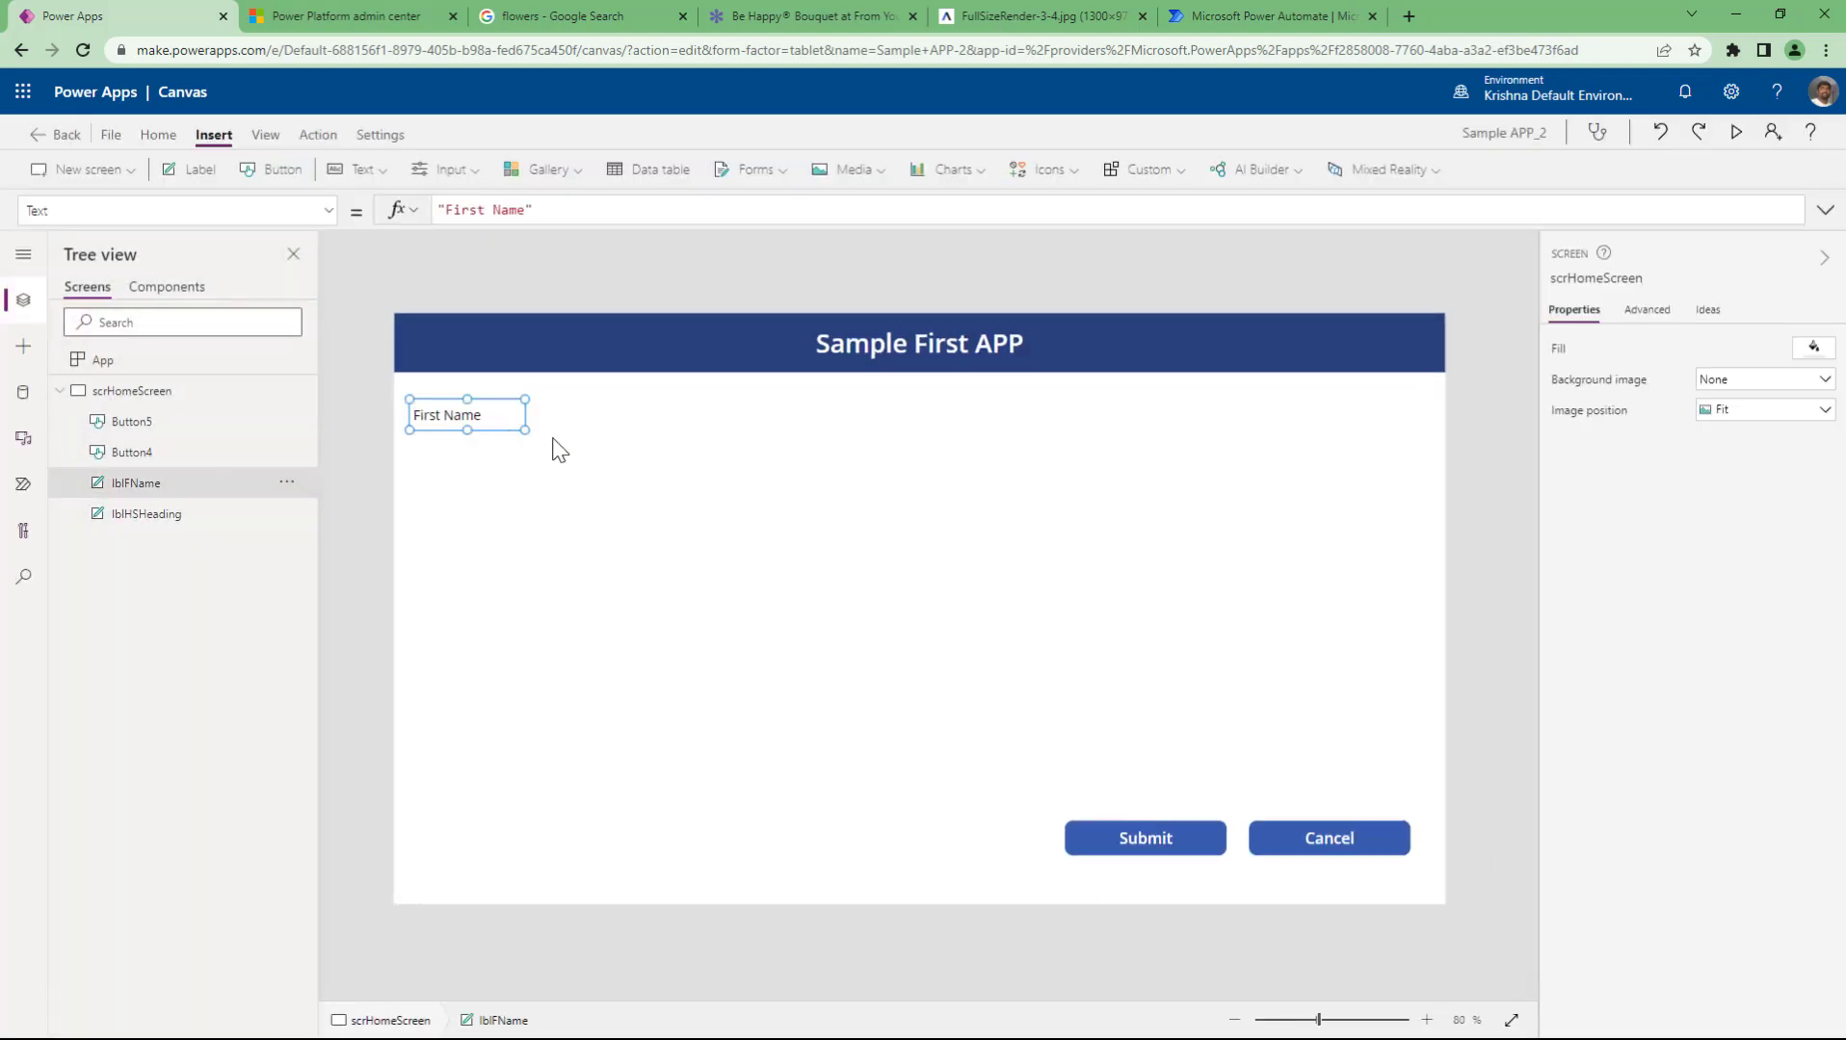
{"action": "left_click", "coordinate": [379, 171]}
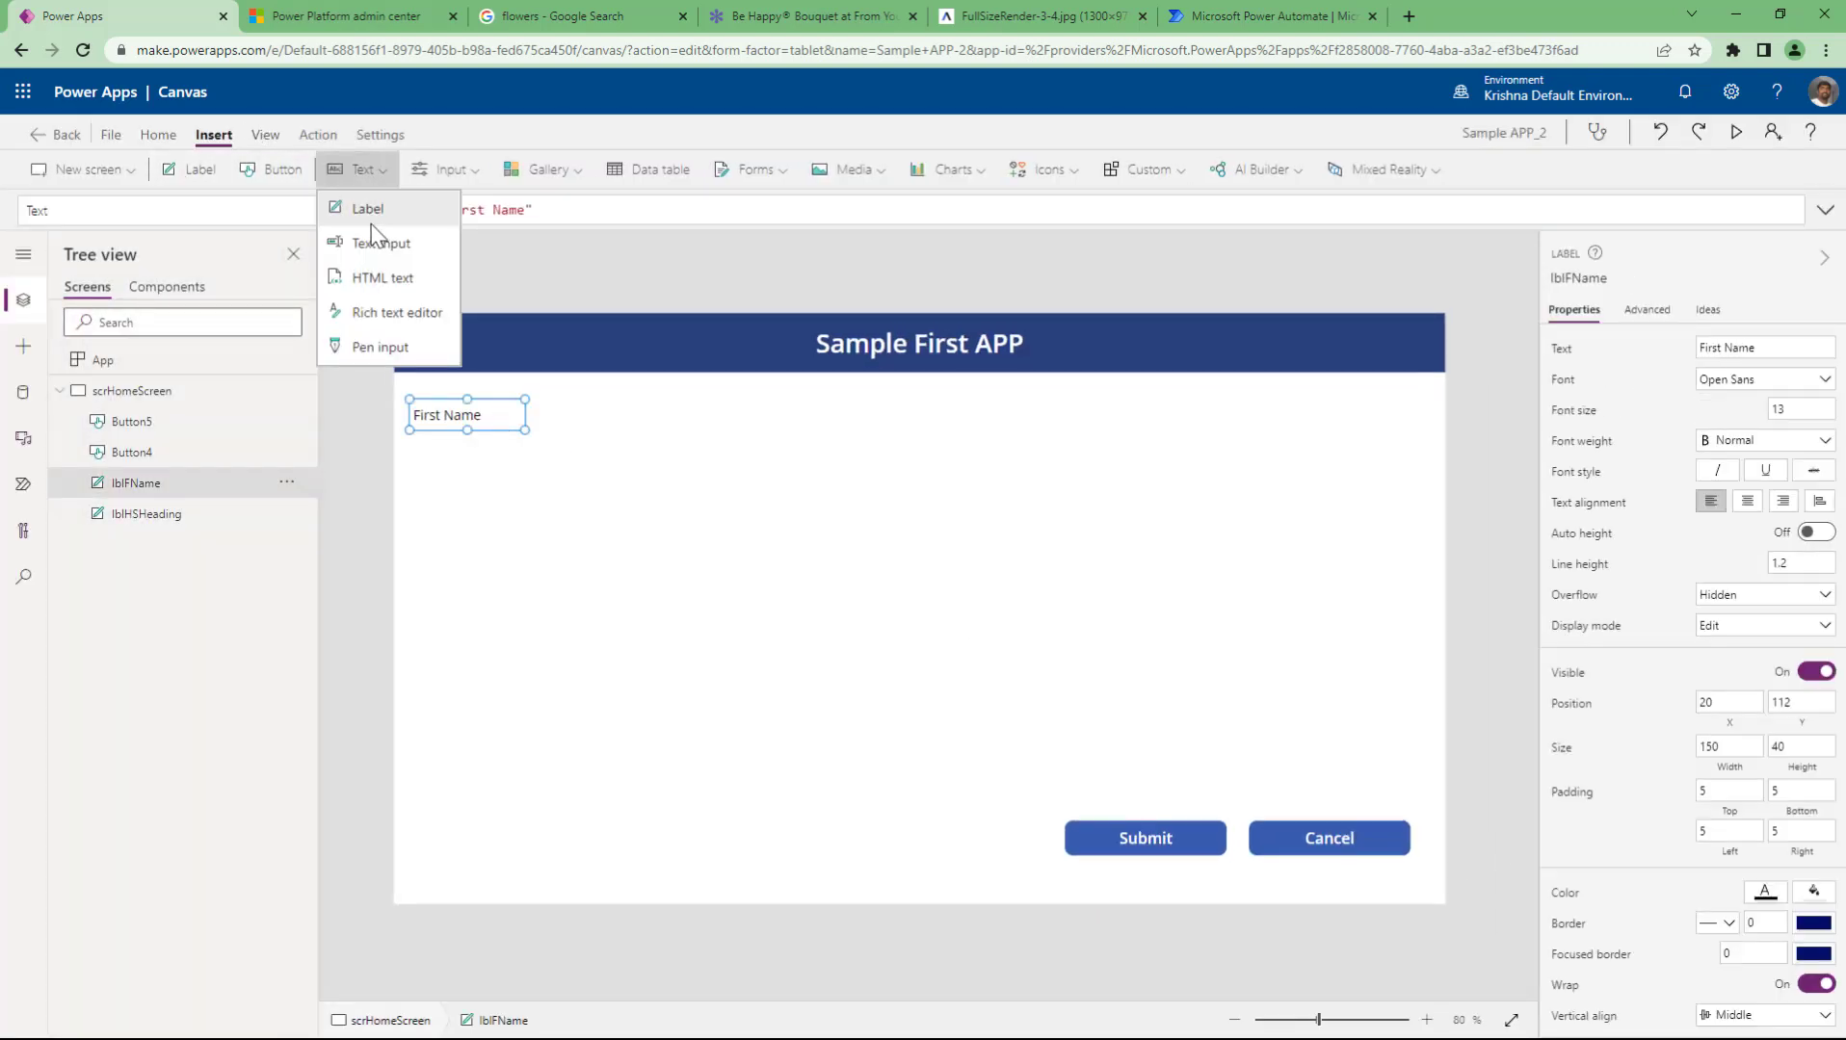
{"action": "left_click", "coordinate": [385, 308]}
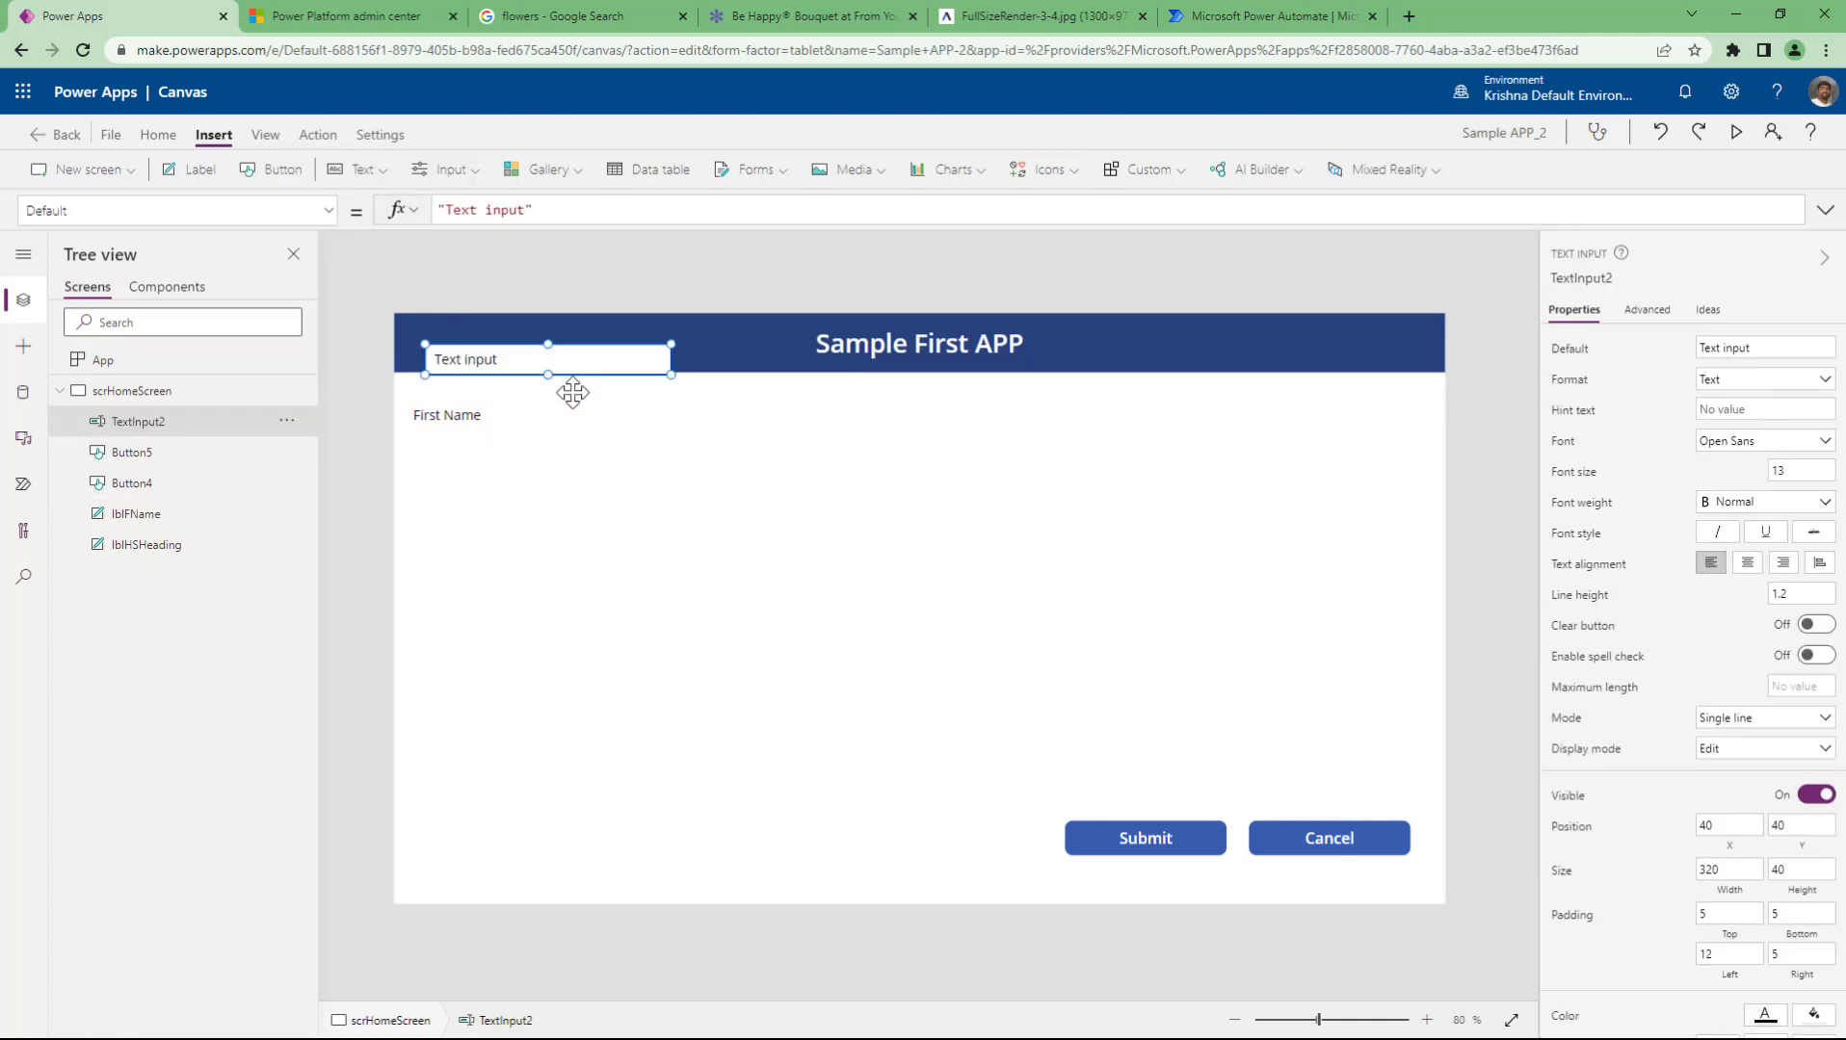
{"action": "left_click_drag", "start_coordinate": [550, 362], "coordinate": [650, 417]}
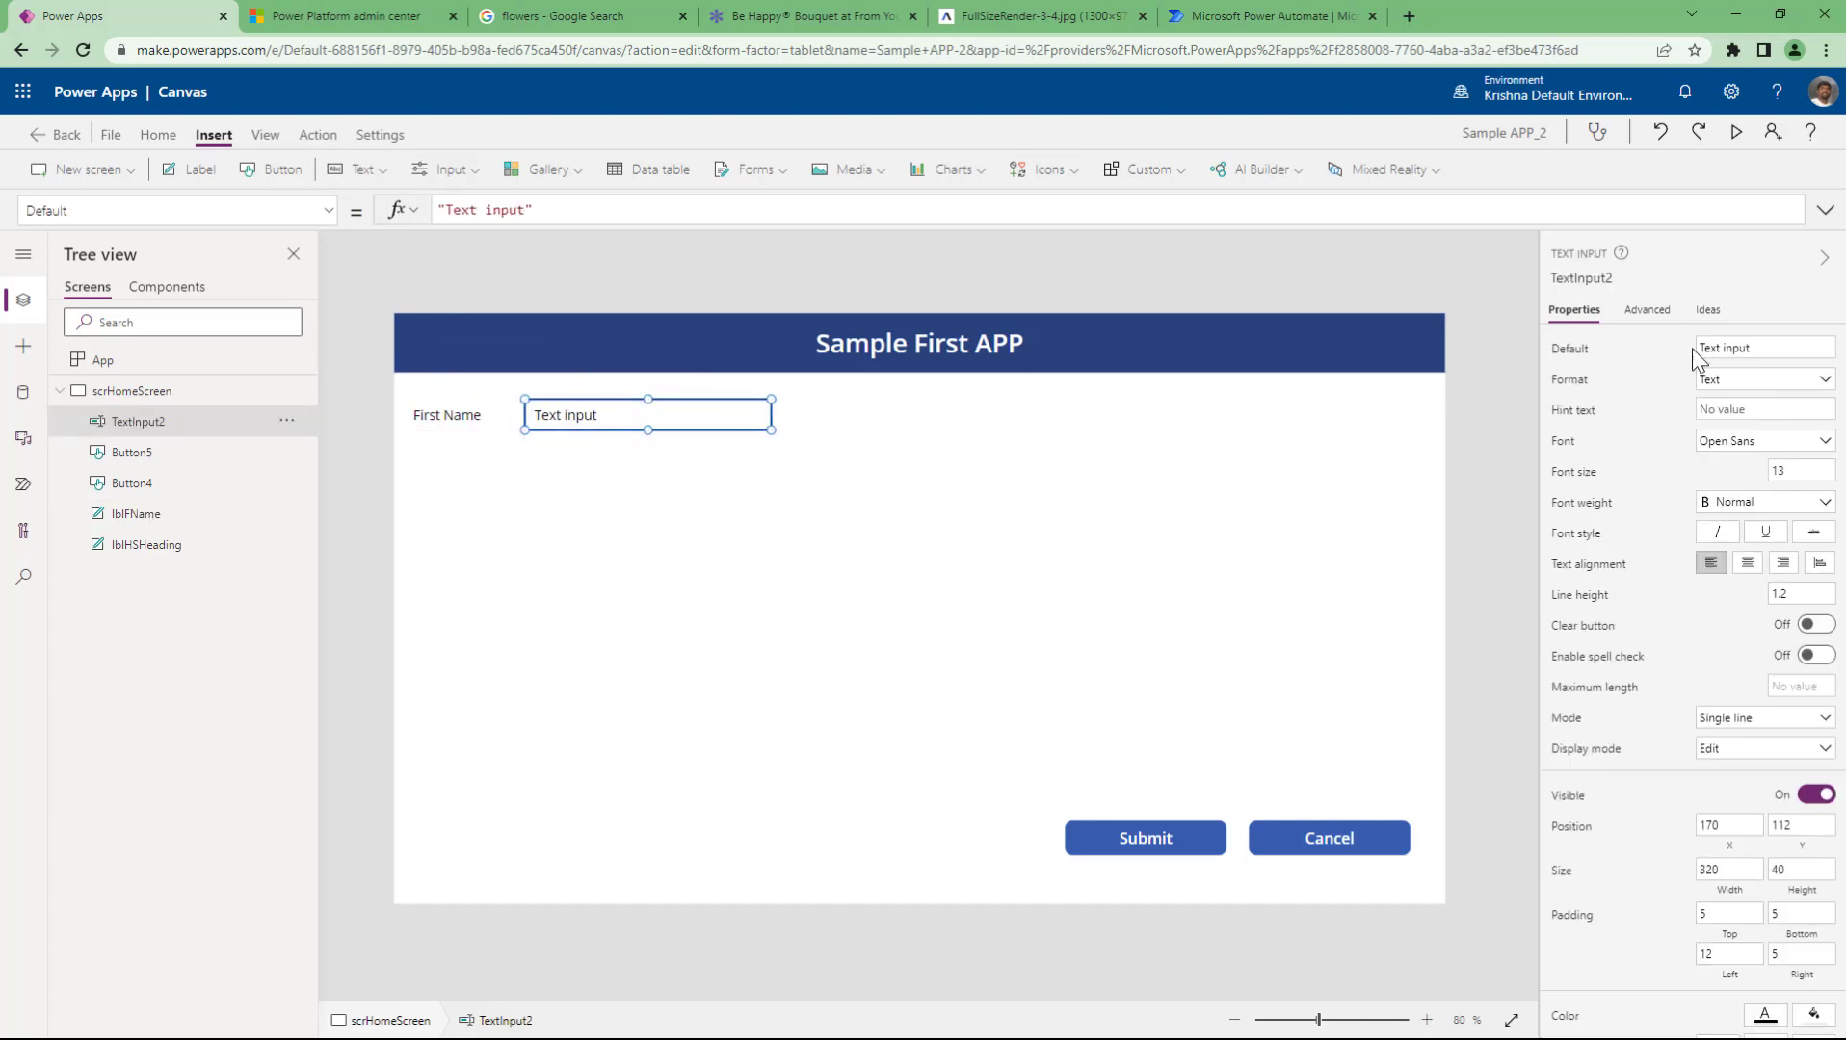
- Clear the default text of the text input beside the First Name label
{"action": "left_click_drag", "start_coordinate": [1776, 353], "coordinate": [1580, 362]}
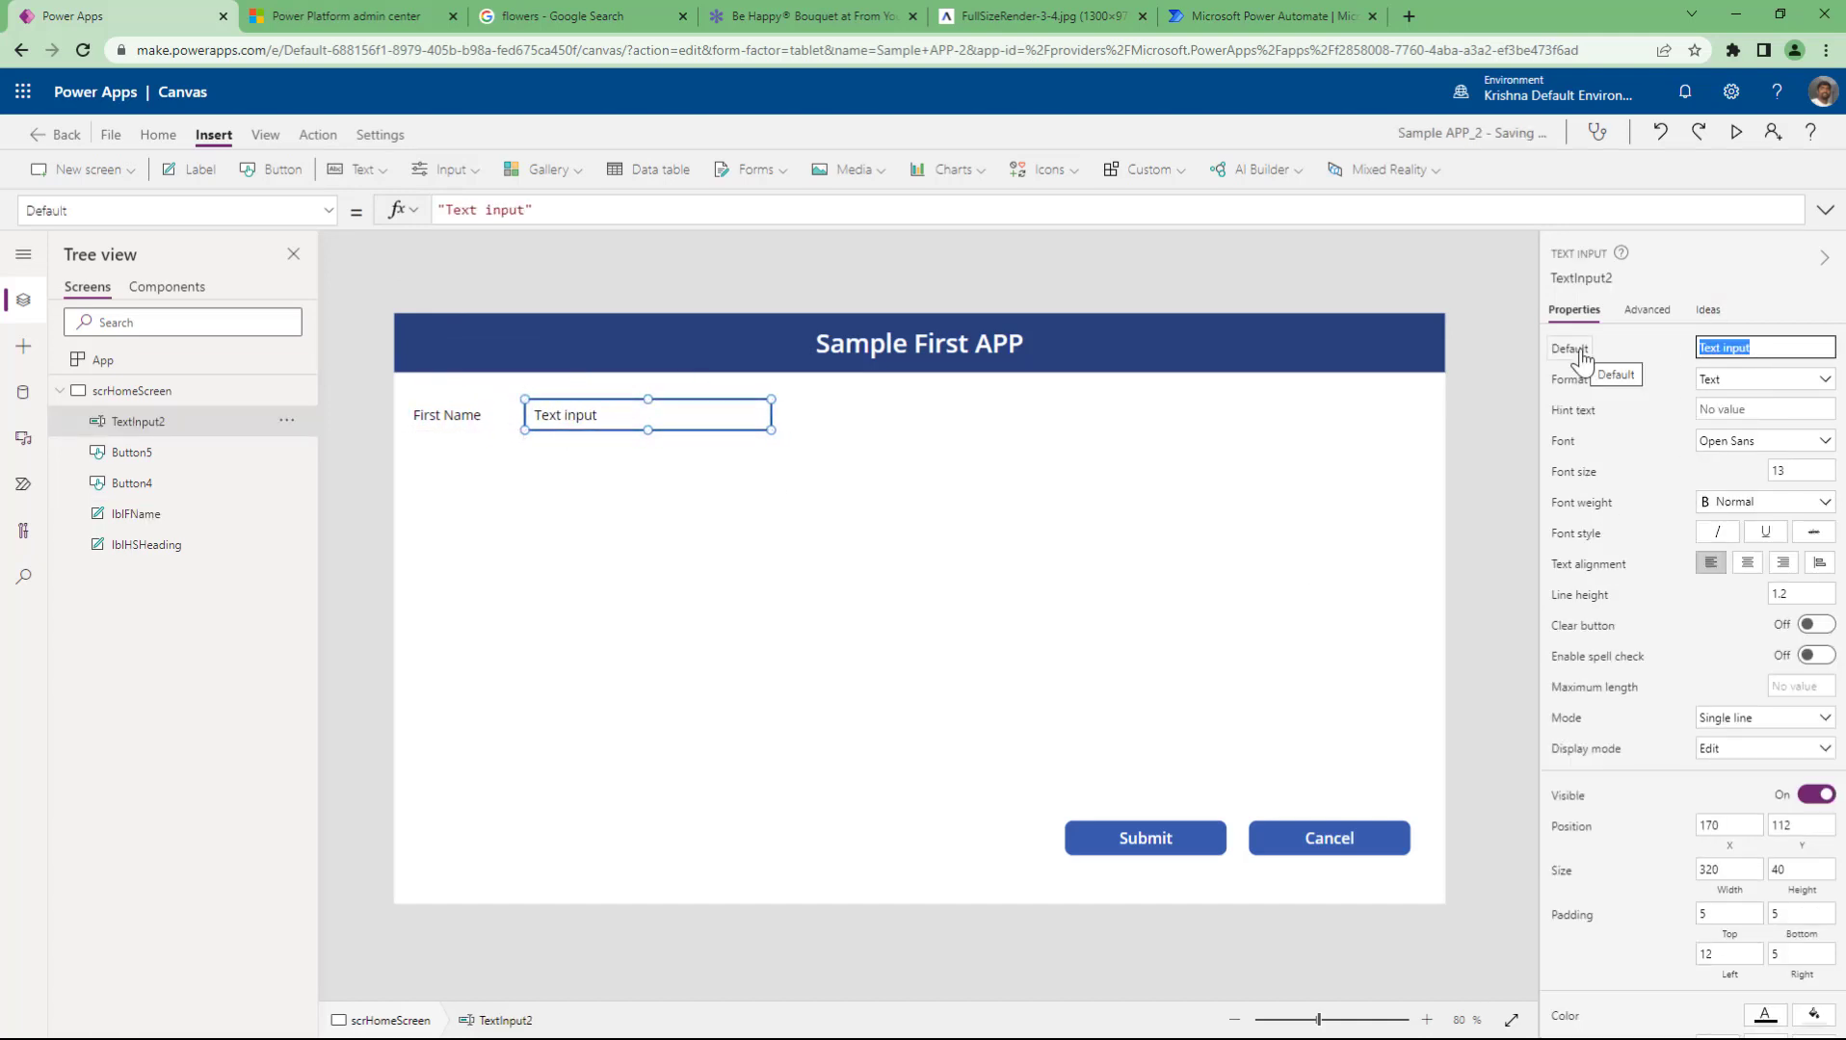
{"action": "key", "text": "BackSpace"}
{"action": "left_click", "coordinate": [1049, 508]}
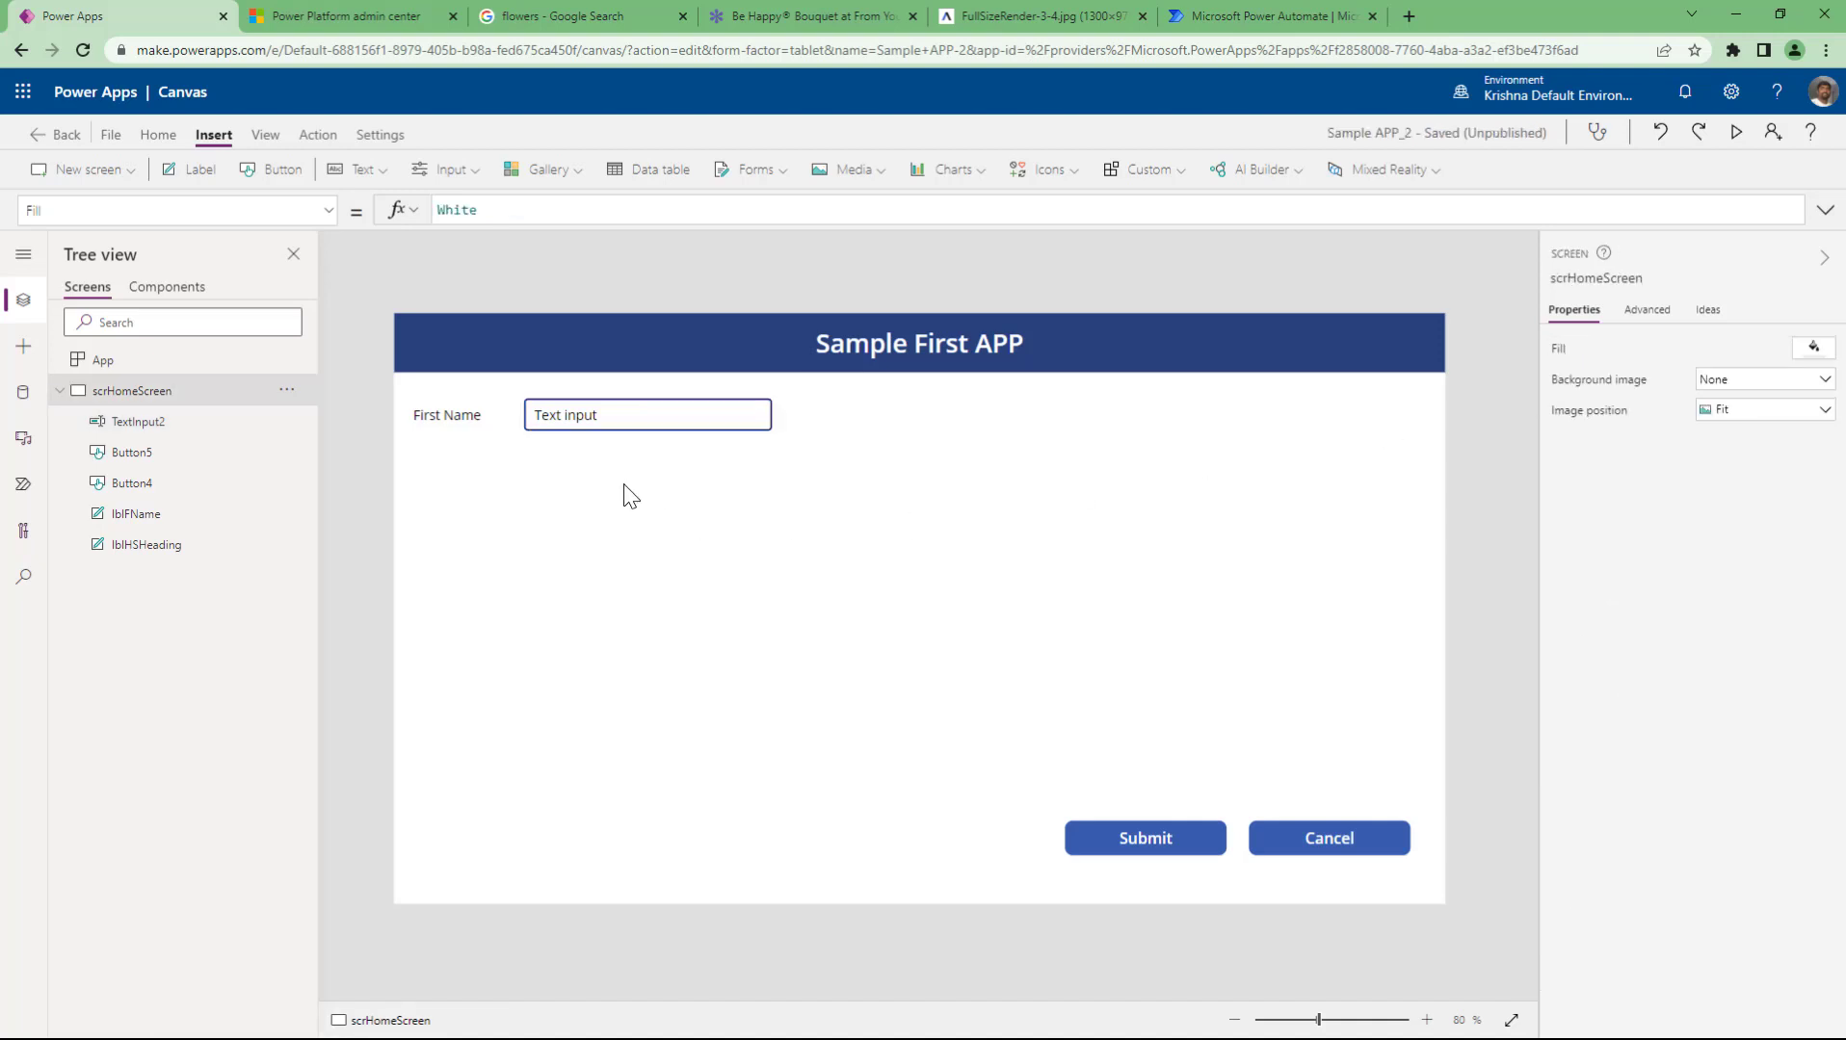
{"action": "left_click", "coordinate": [641, 424]}
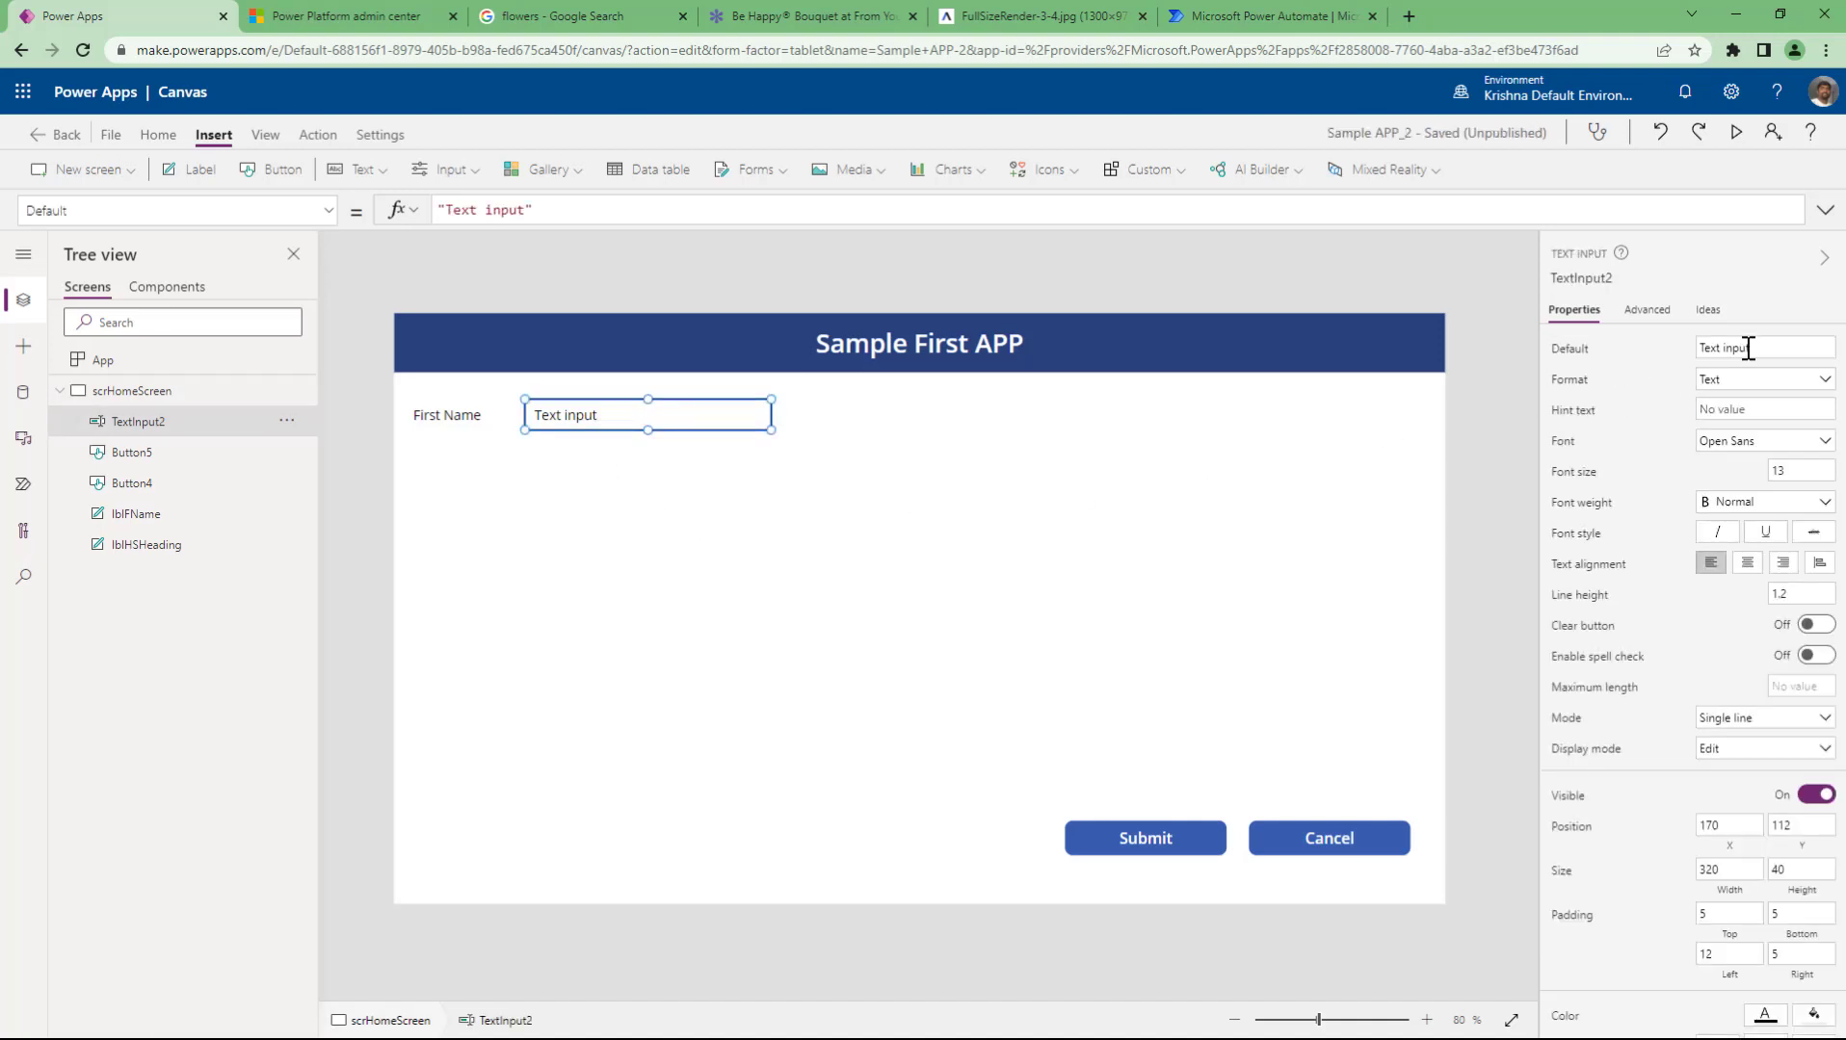
{"action": "left_click_drag", "start_coordinate": [1747, 346], "coordinate": [1665, 359]}
{"action": "key", "text": "BackSpace"}
{"action": "left_click", "coordinate": [1055, 558]}
- Duplicate the First Name label and its text input twice, stacking the copies below at about Y 174 and Y 234
{"action": "left_click", "coordinate": [457, 424]}
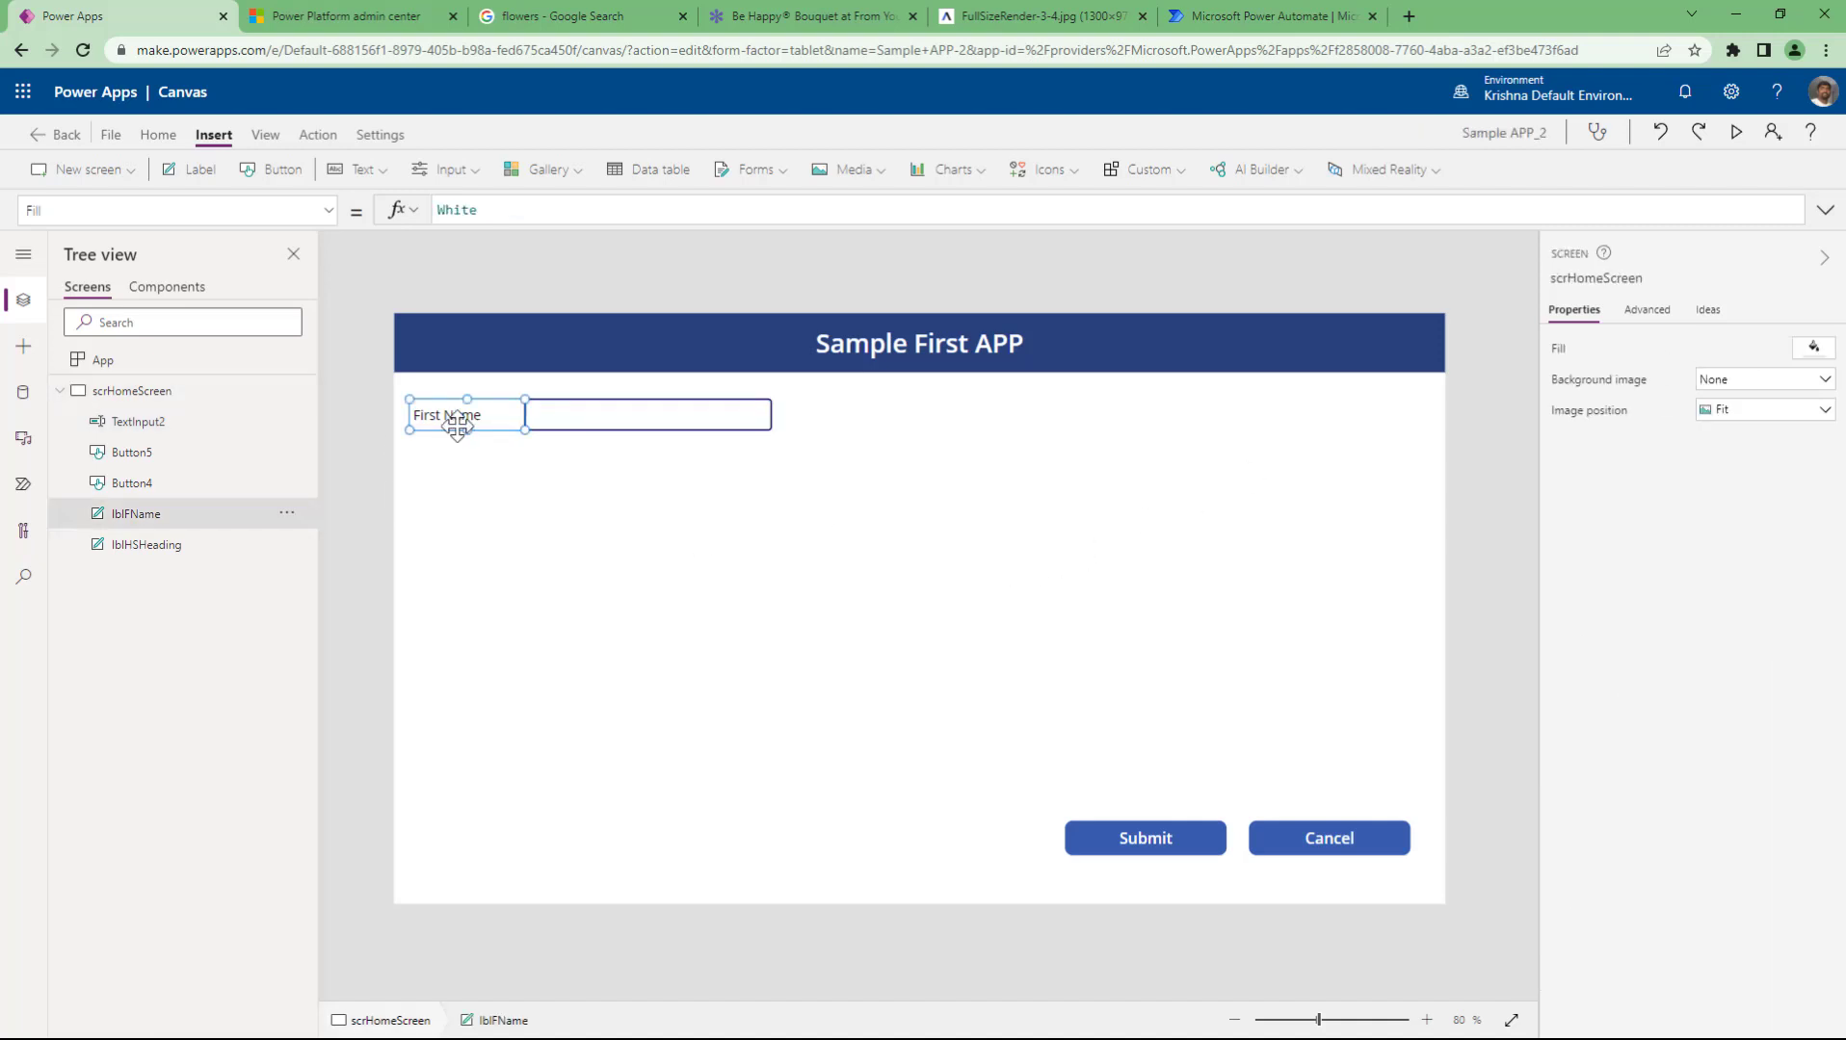
{"action": "left_click", "coordinate": [639, 421], "text": "shift"}
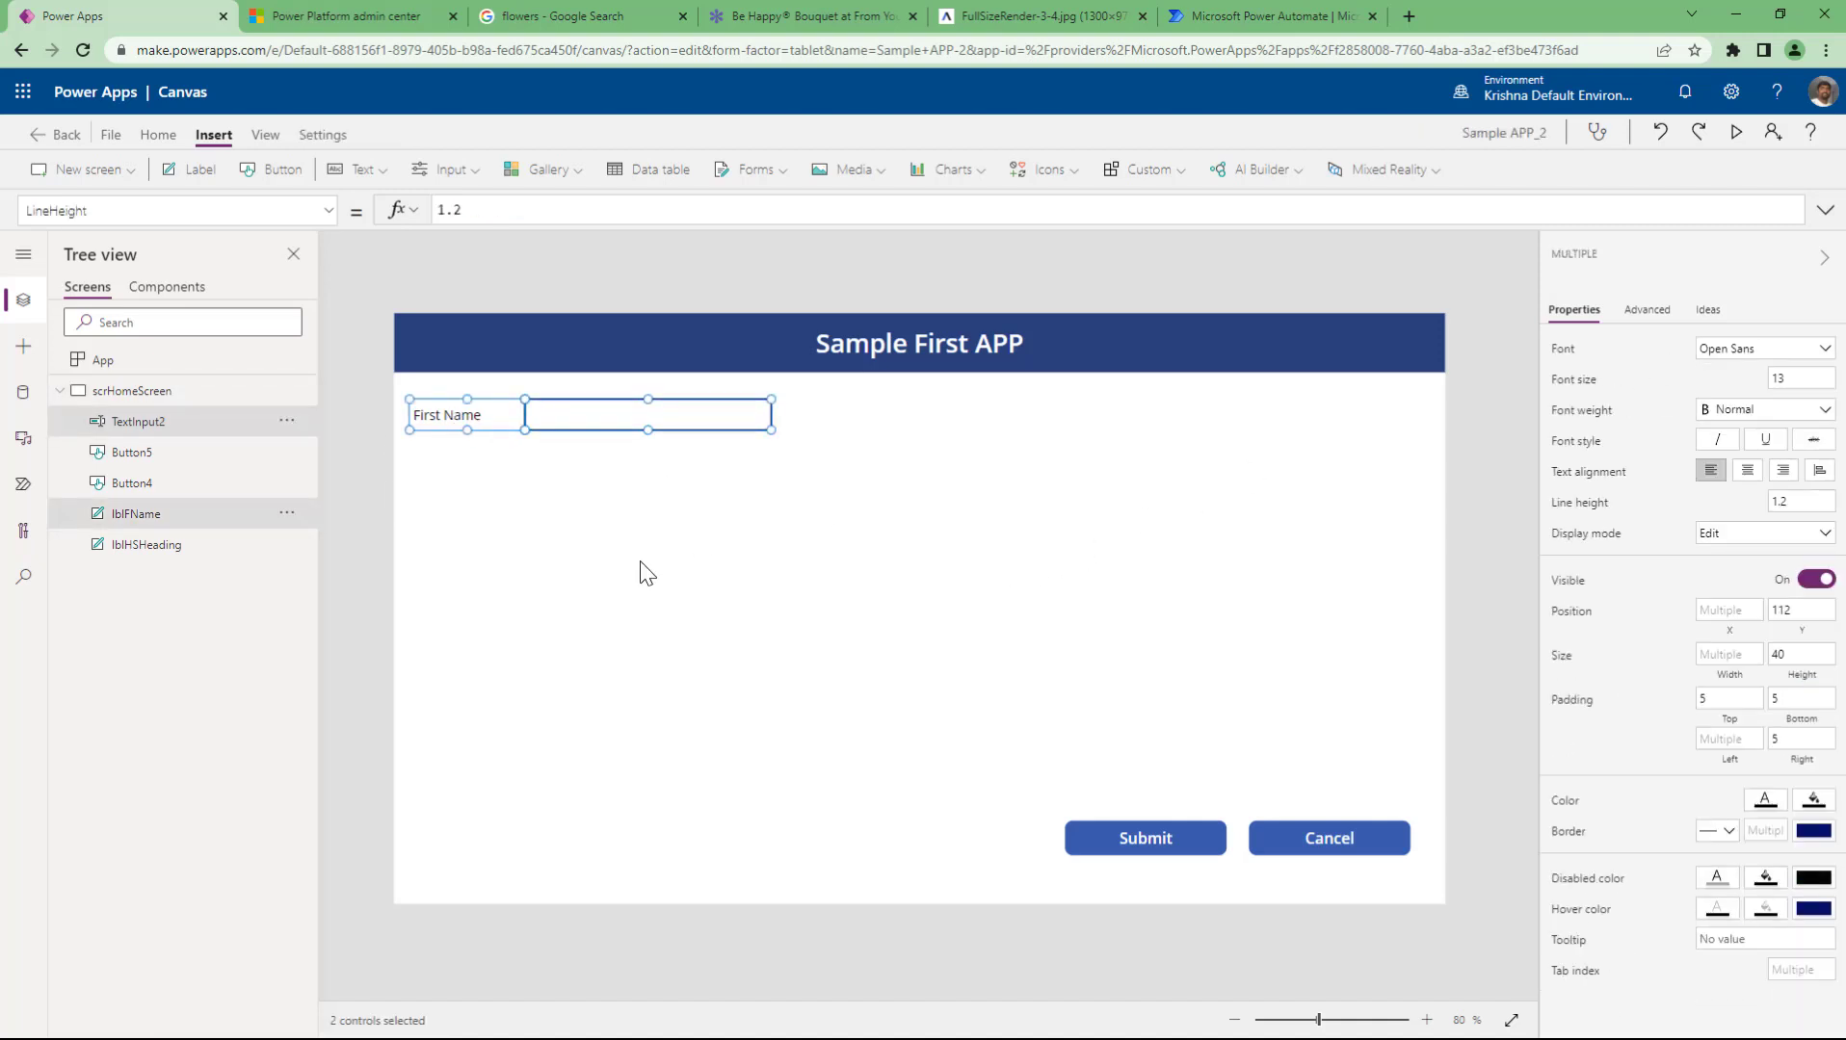
{"action": "key", "text": "ctrl+c"}
{"action": "key", "text": "ctrl+v"}
{"action": "left_click_drag", "start_coordinate": [606, 423], "coordinate": [614, 505]}
{"action": "key", "text": "ctrl+v"}
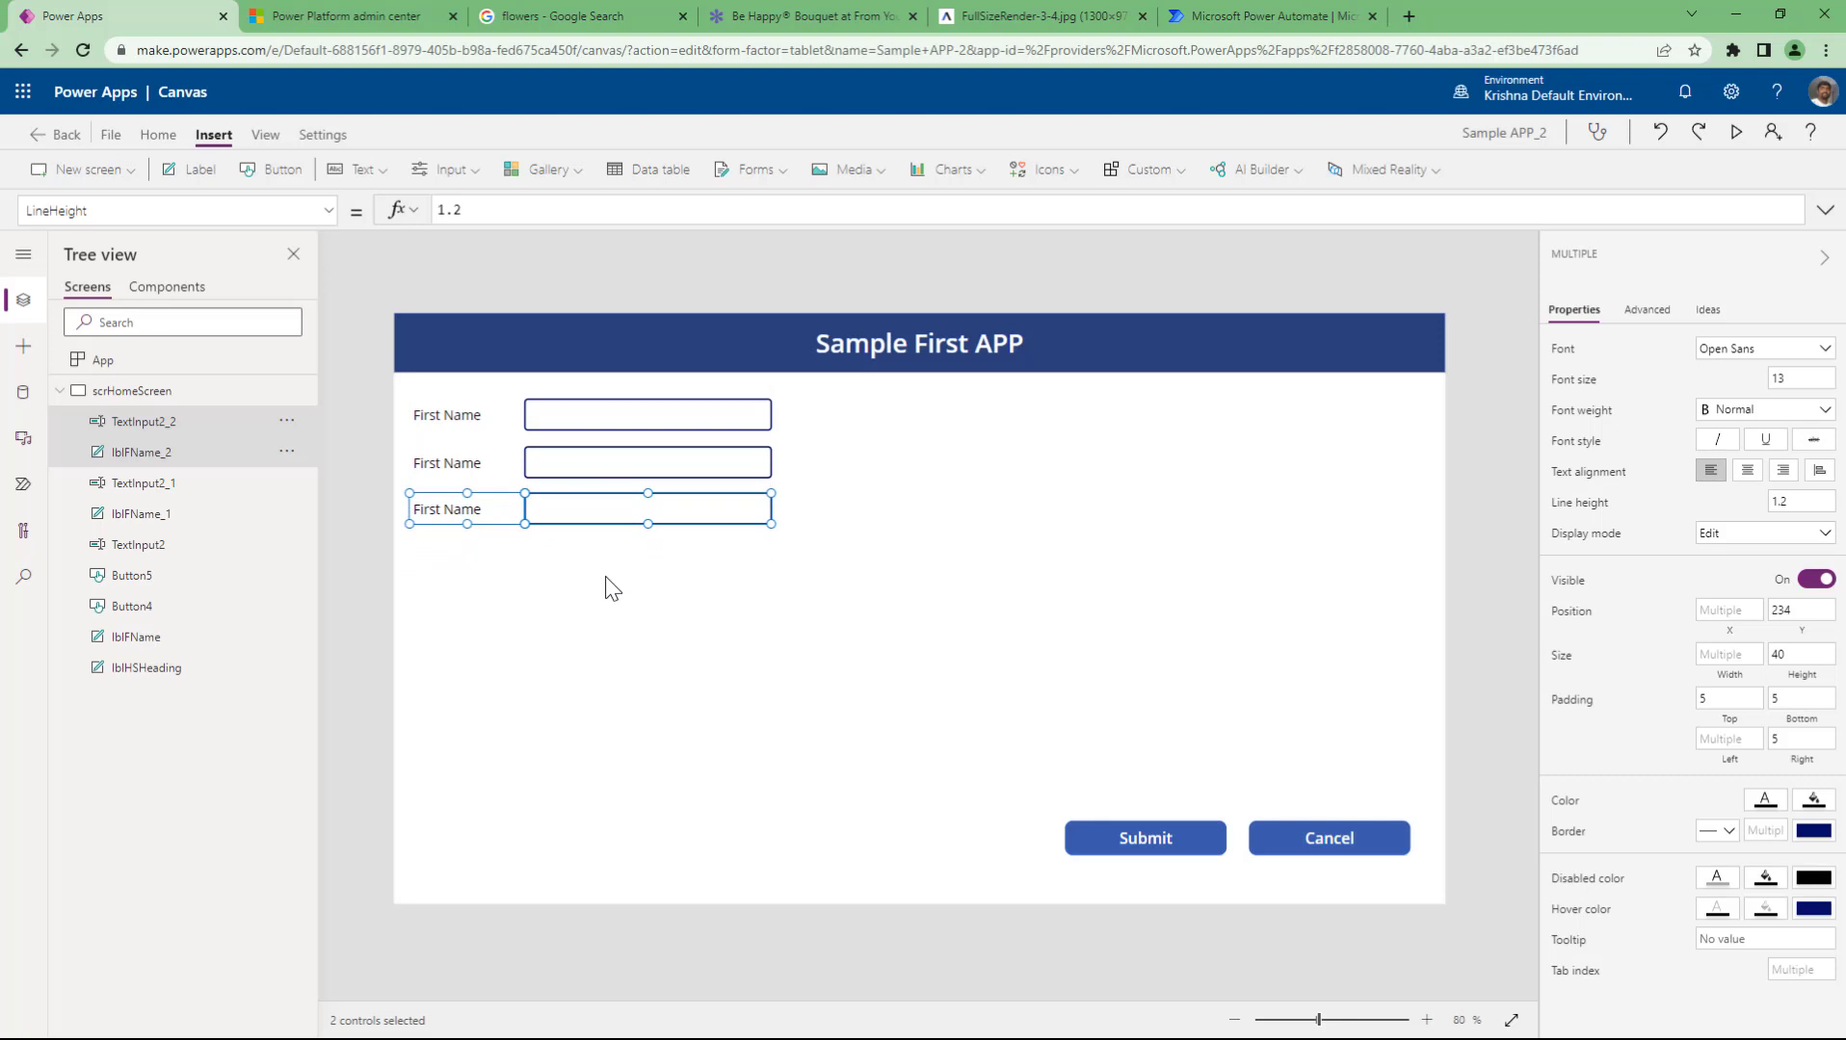
{"action": "left_click", "coordinate": [611, 585]}
- Change the text of the second row's label to "Last Name"
{"action": "left_click", "coordinate": [447, 465]}
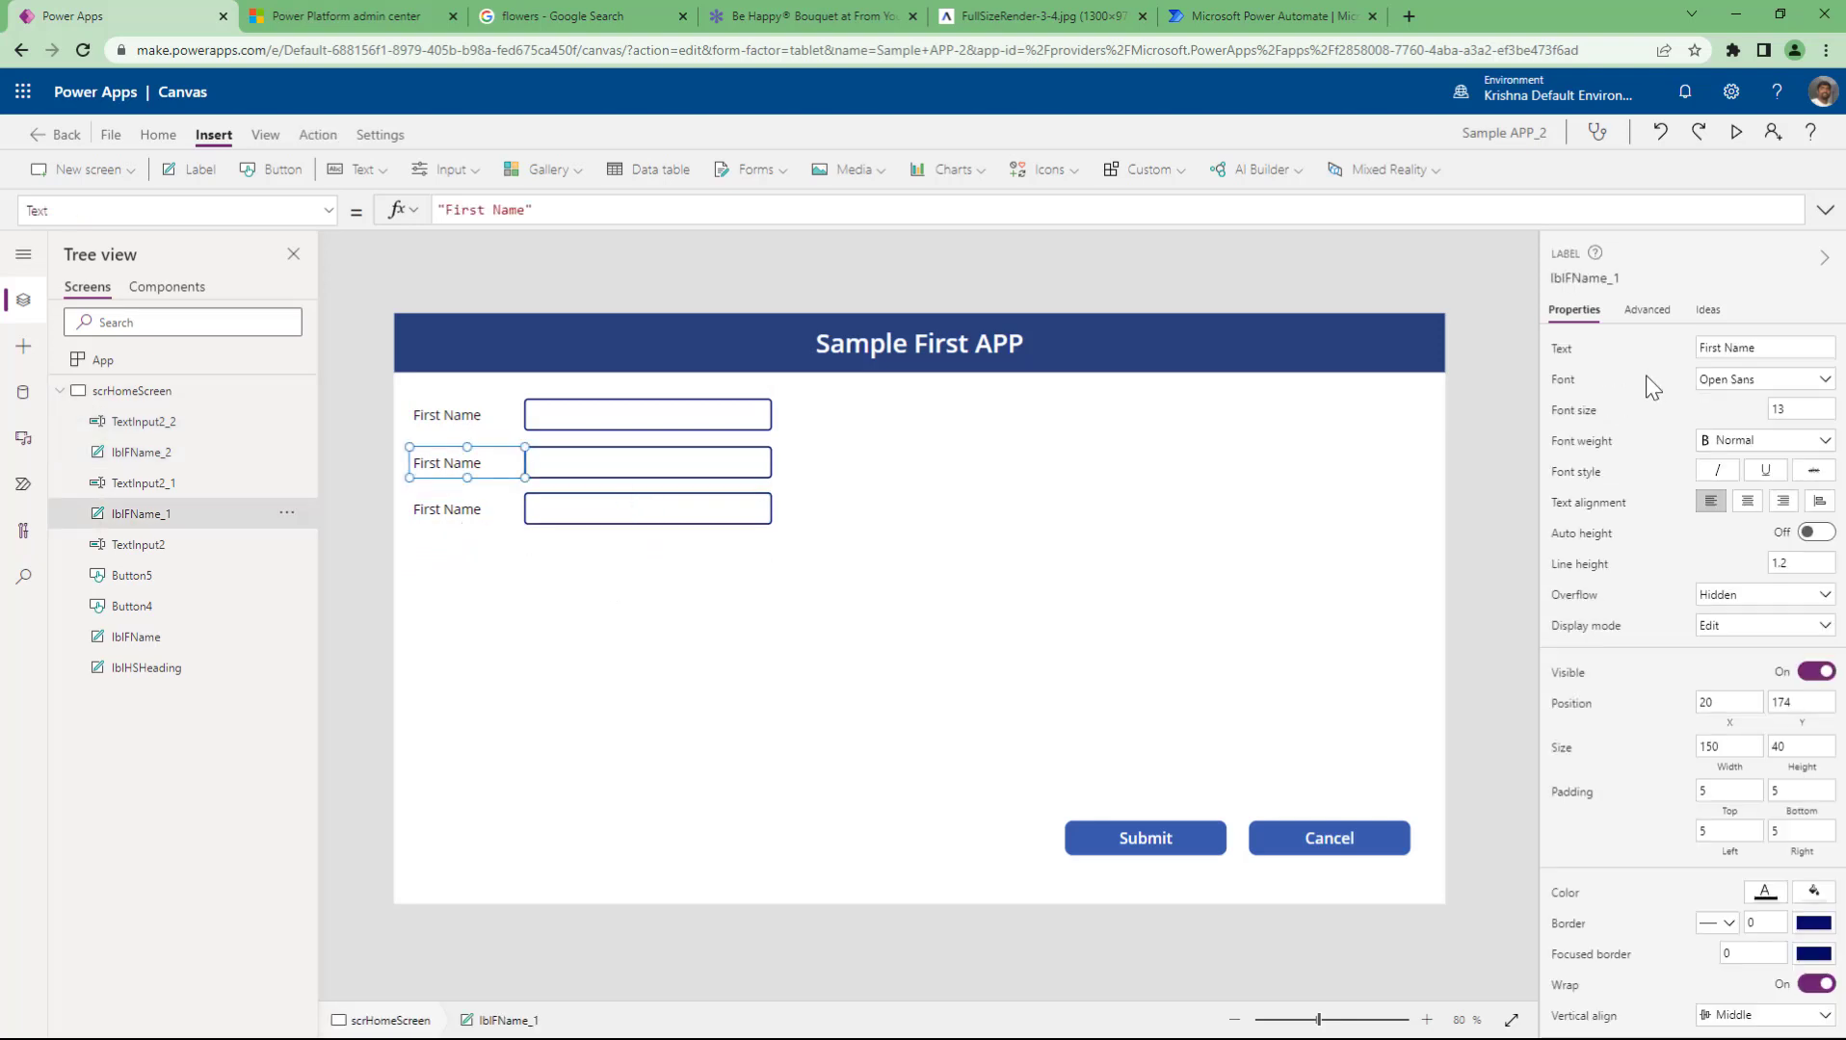
{"action": "double_click", "coordinate": [1721, 349]}
{"action": "type", "text": "Las"}
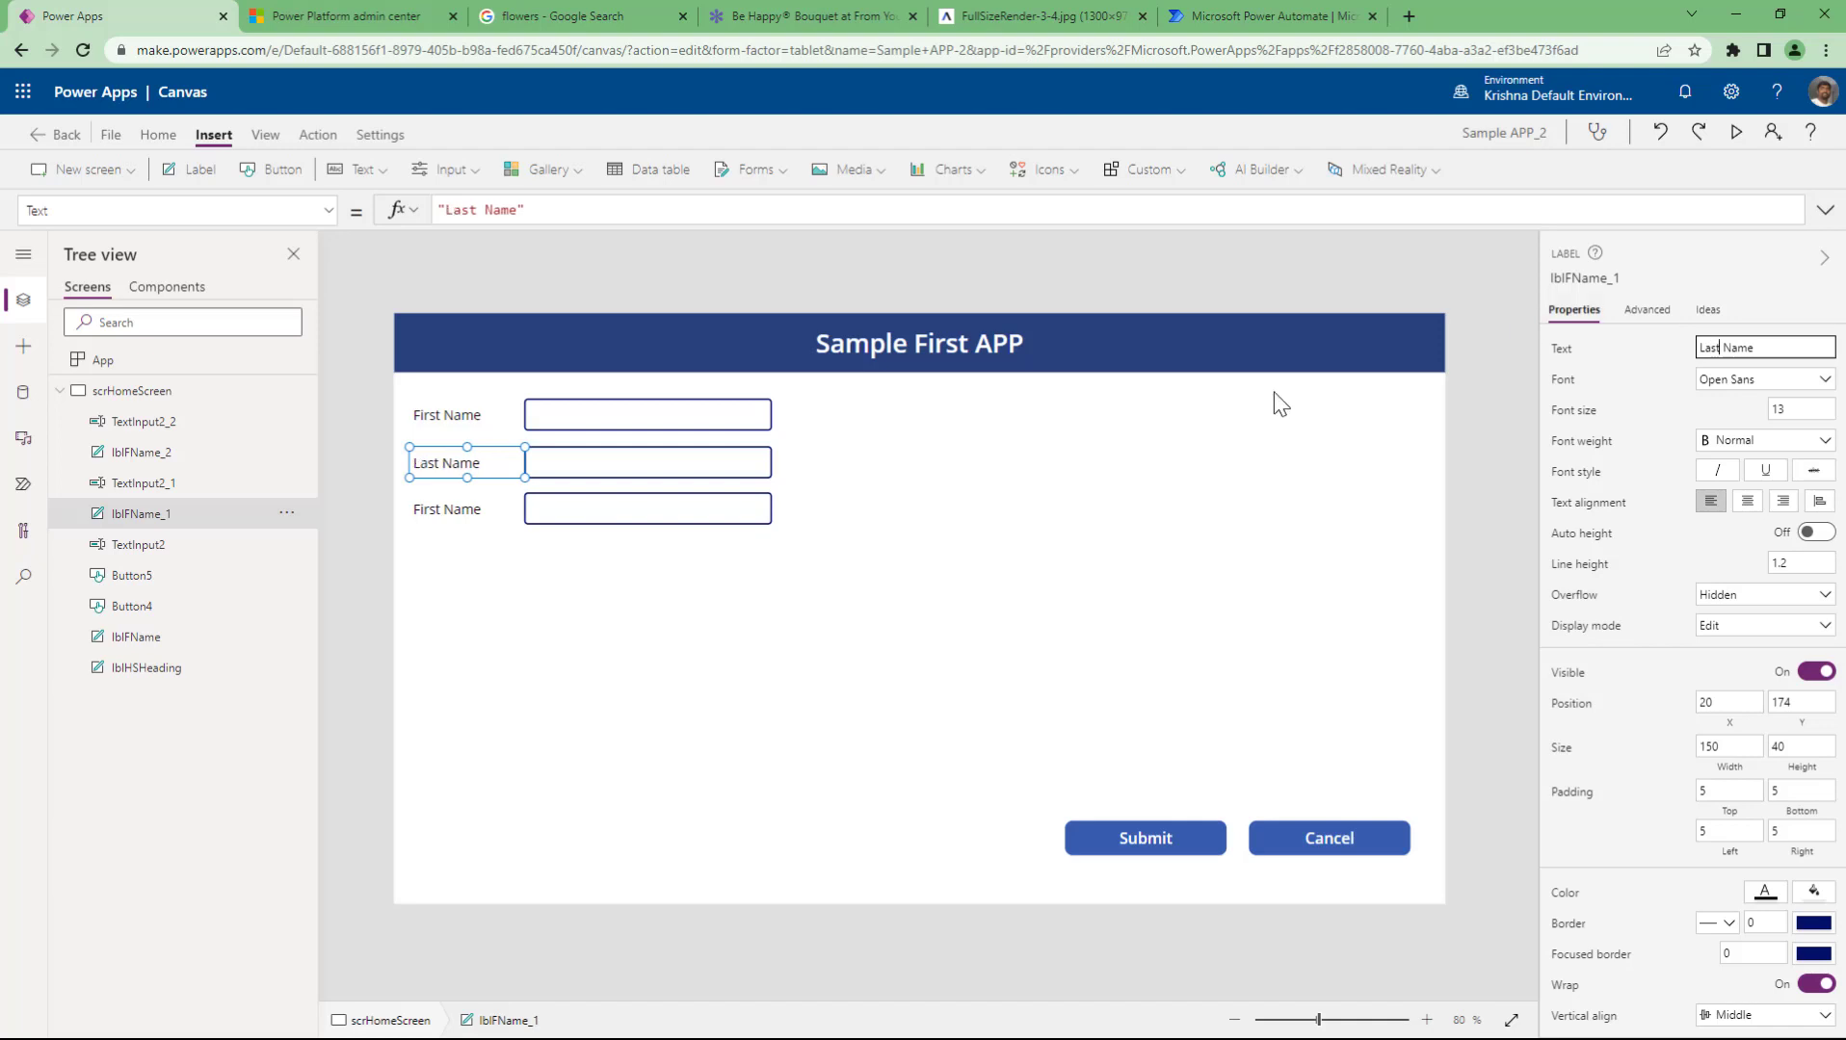
- Change the text of the third row's label to "Address"
{"action": "left_click", "coordinate": [463, 512]}
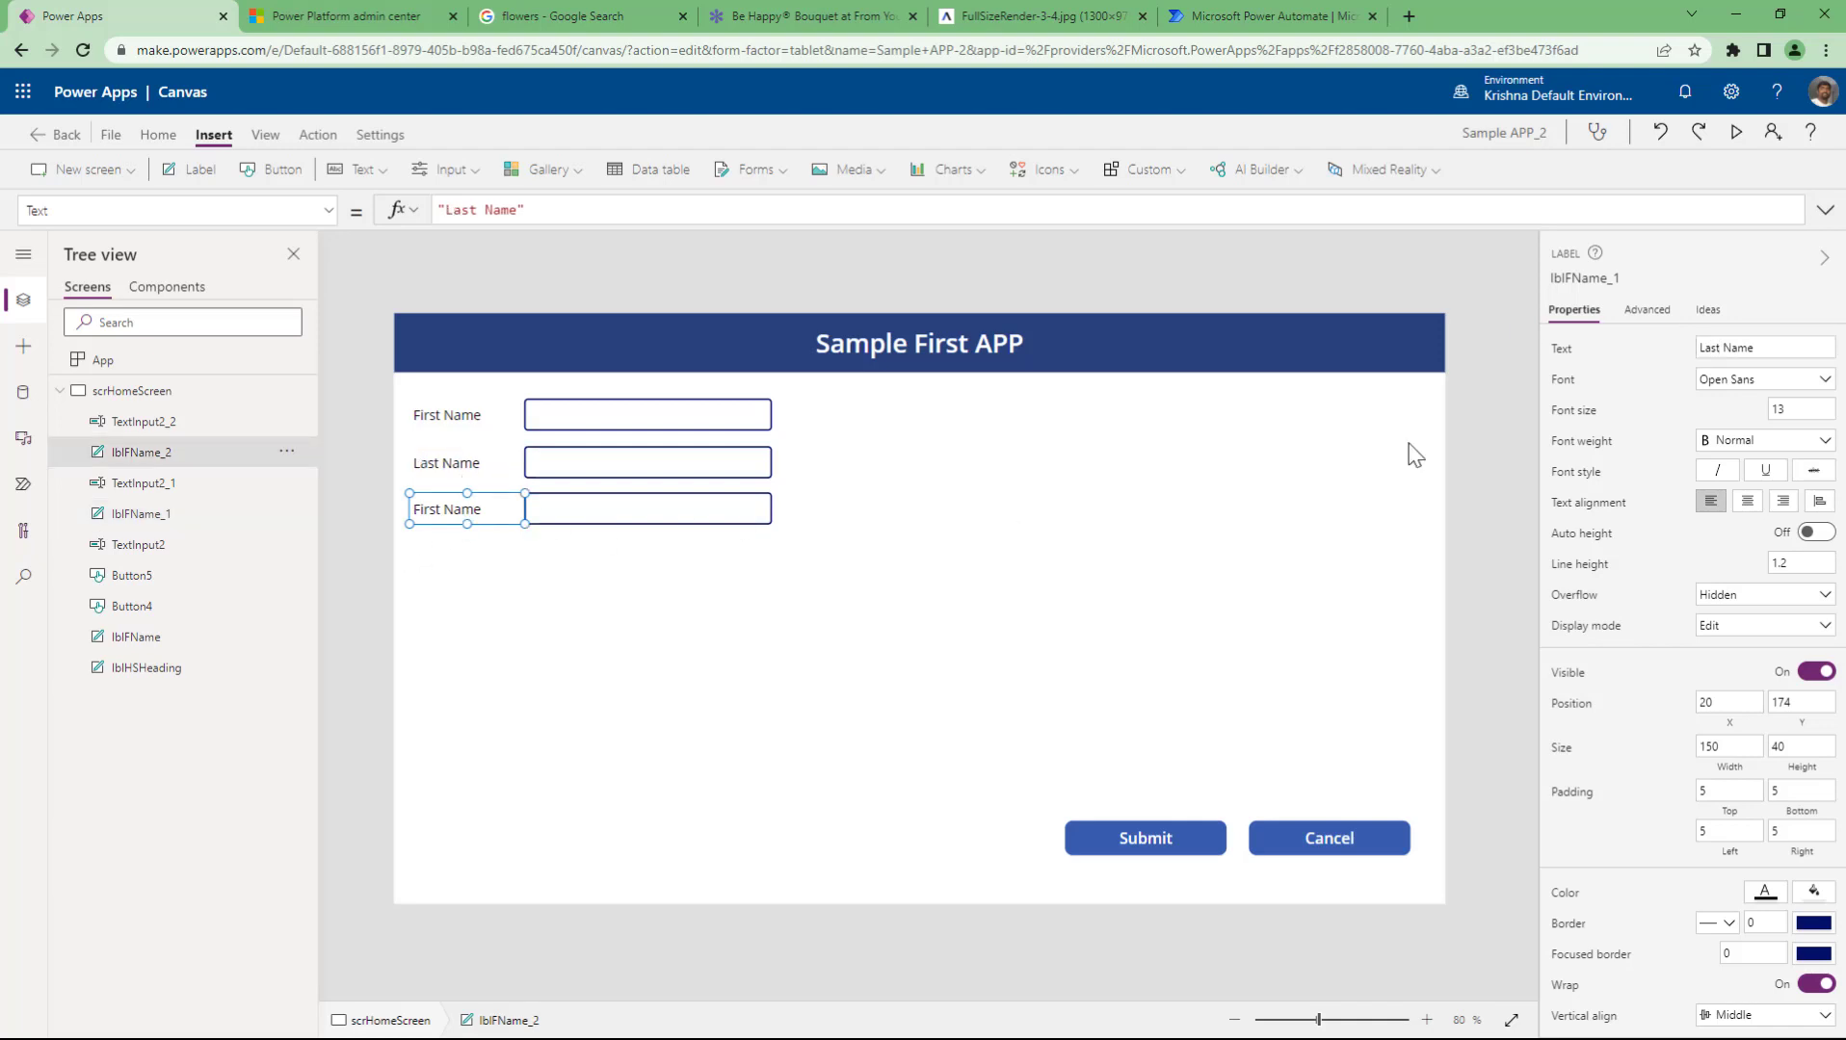
{"action": "triple_click", "coordinate": [1771, 349]}
{"action": "type", "text": "Address"}
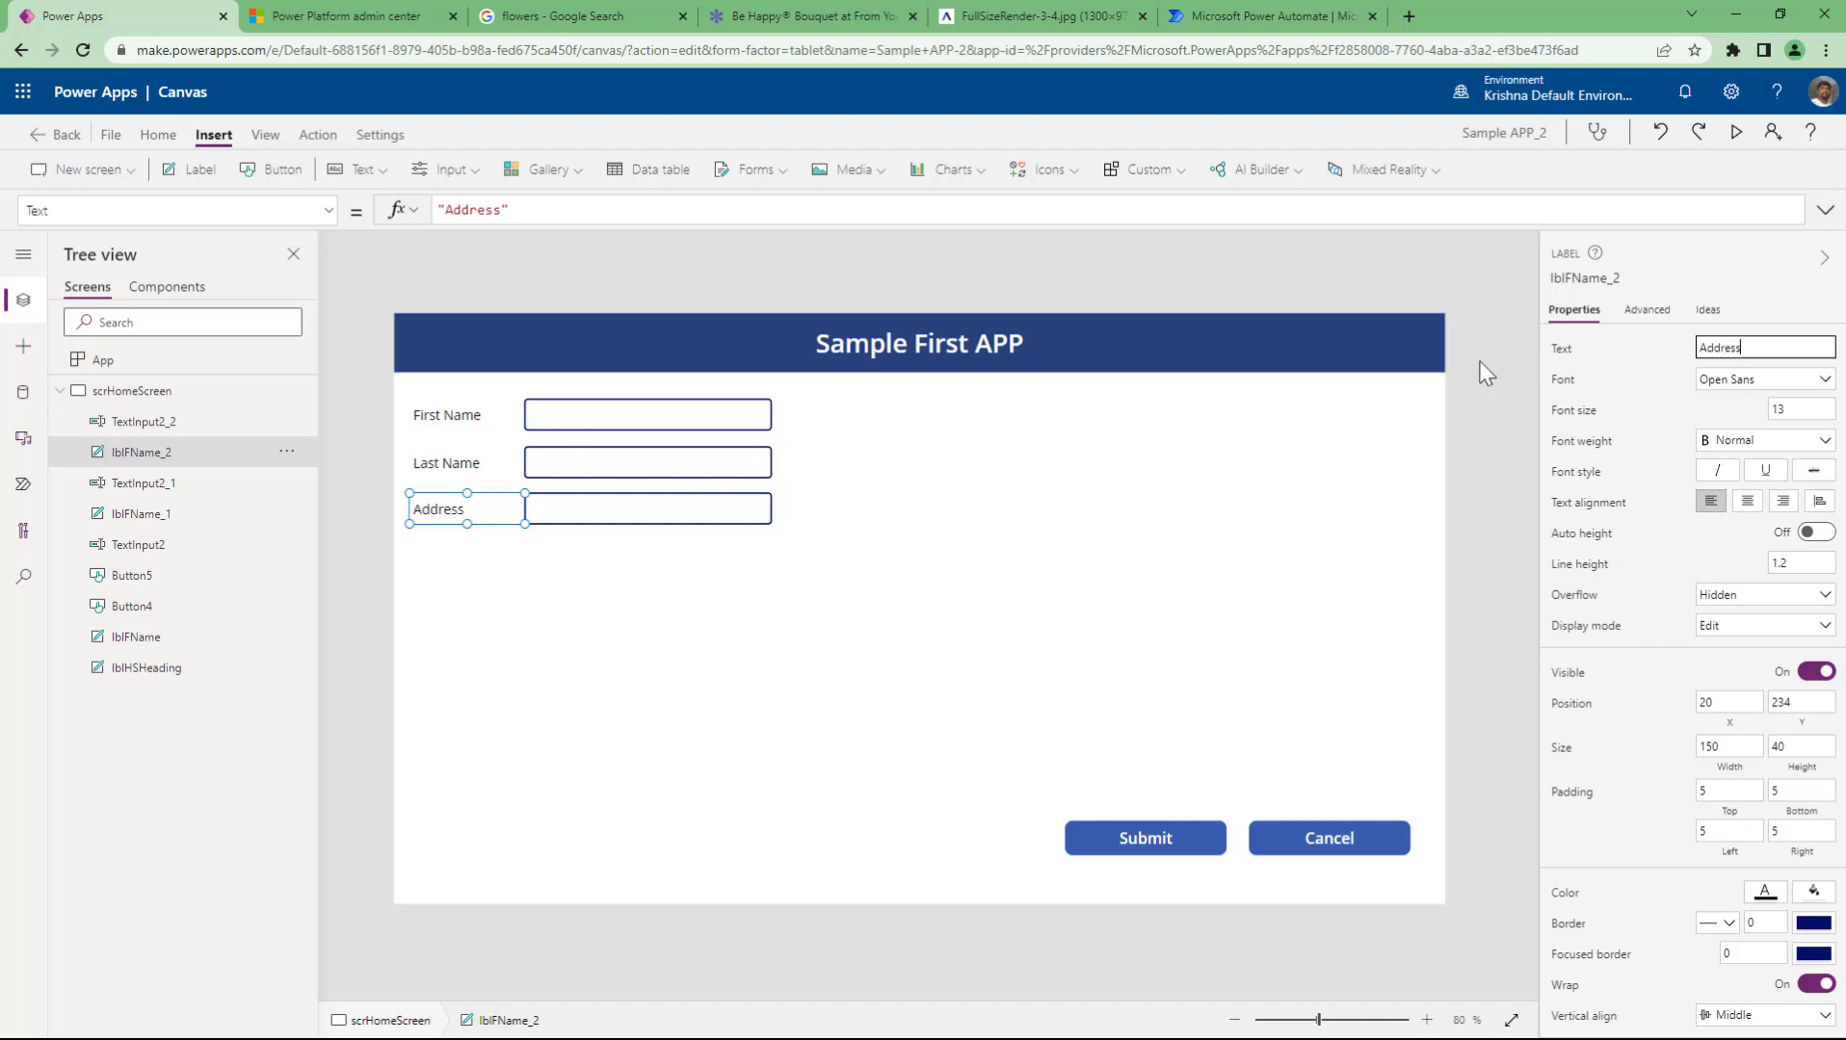
{"action": "left_click", "coordinate": [525, 624]}
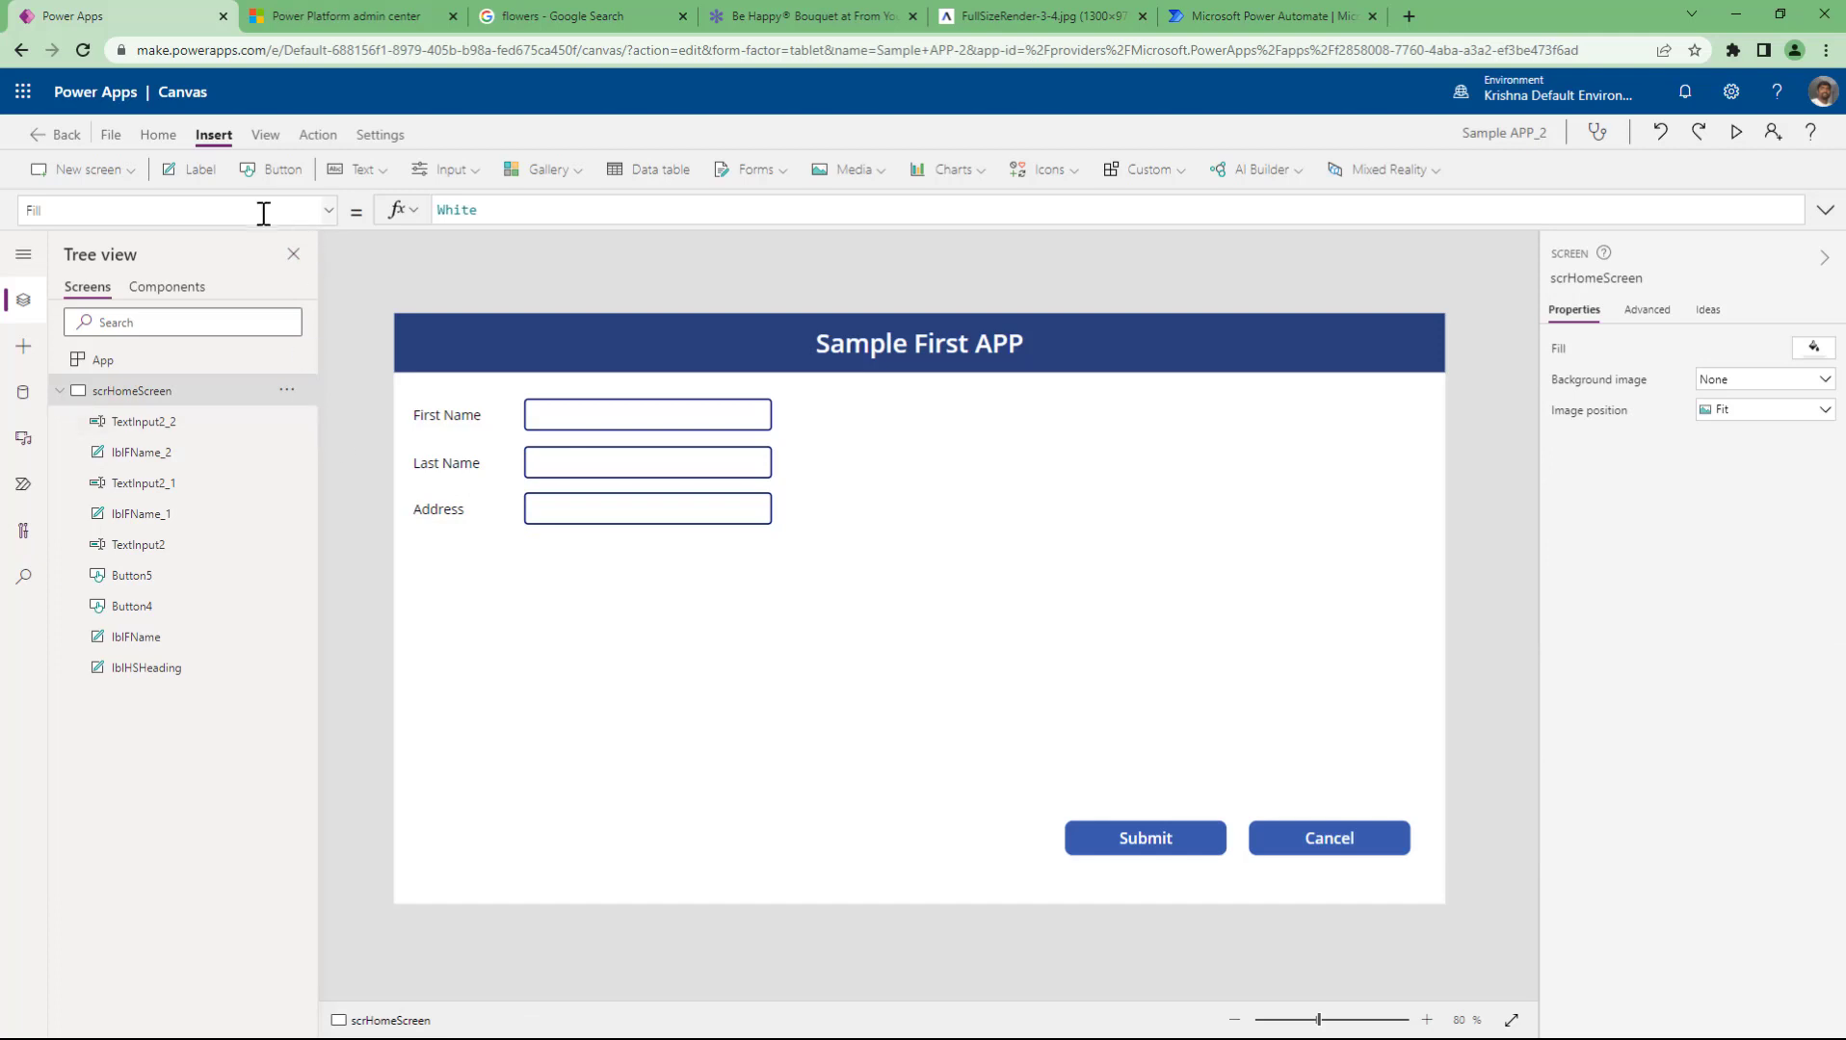
- Add a label reading "Gender" below the Address label, at about X 20, Y 295
{"action": "left_click", "coordinate": [197, 171]}
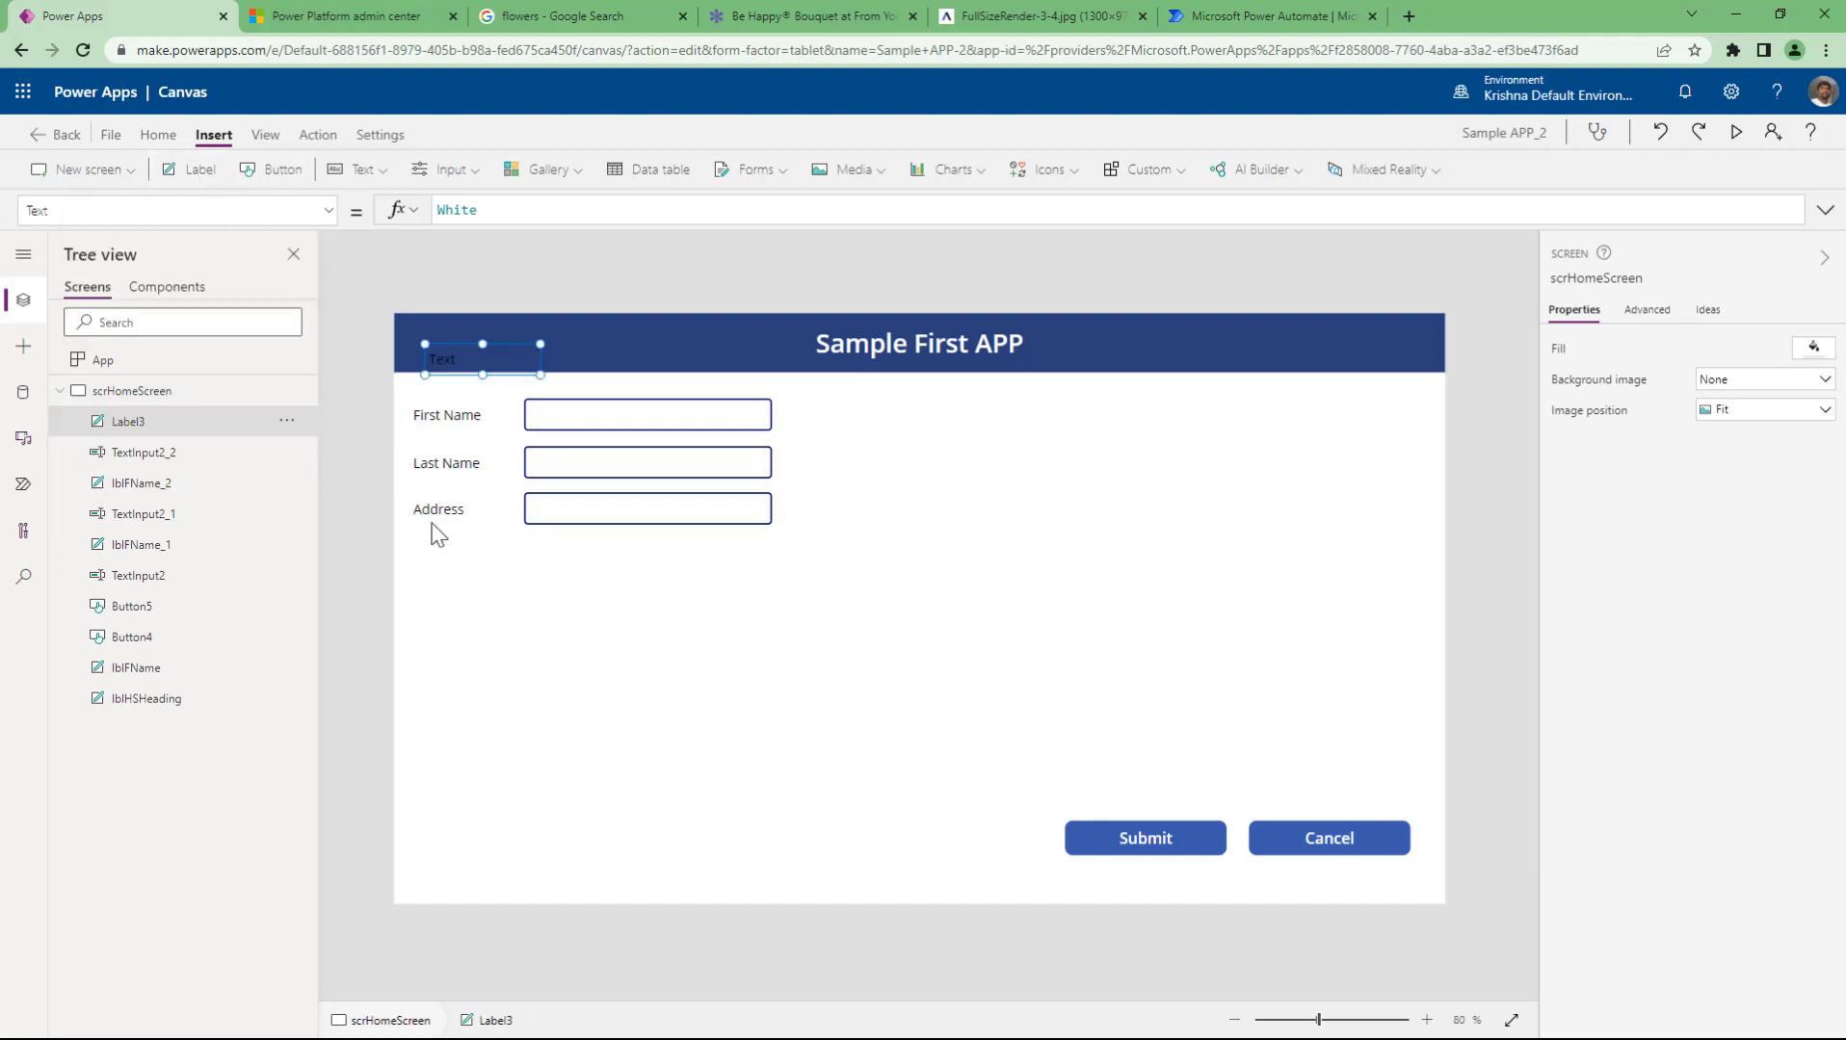
{"action": "left_click_drag", "start_coordinate": [486, 354], "coordinate": [479, 557]}
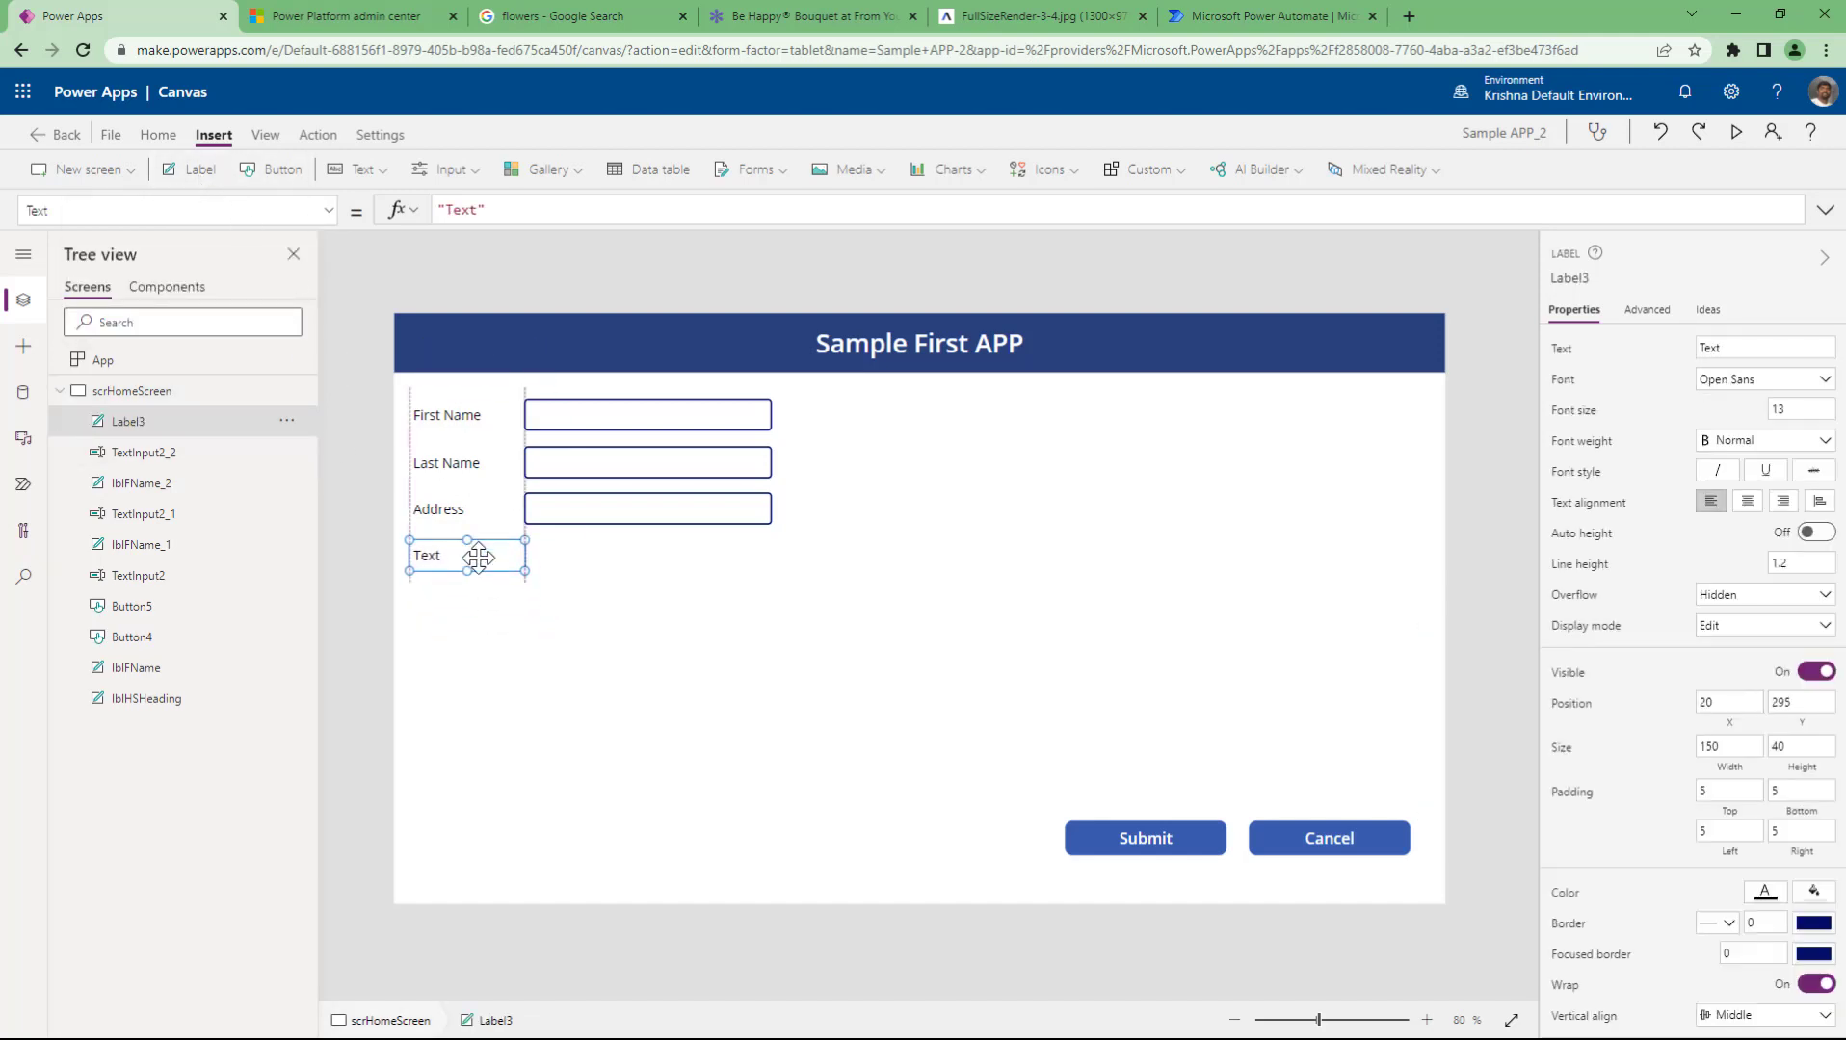
{"action": "left_click", "coordinate": [1785, 353]}
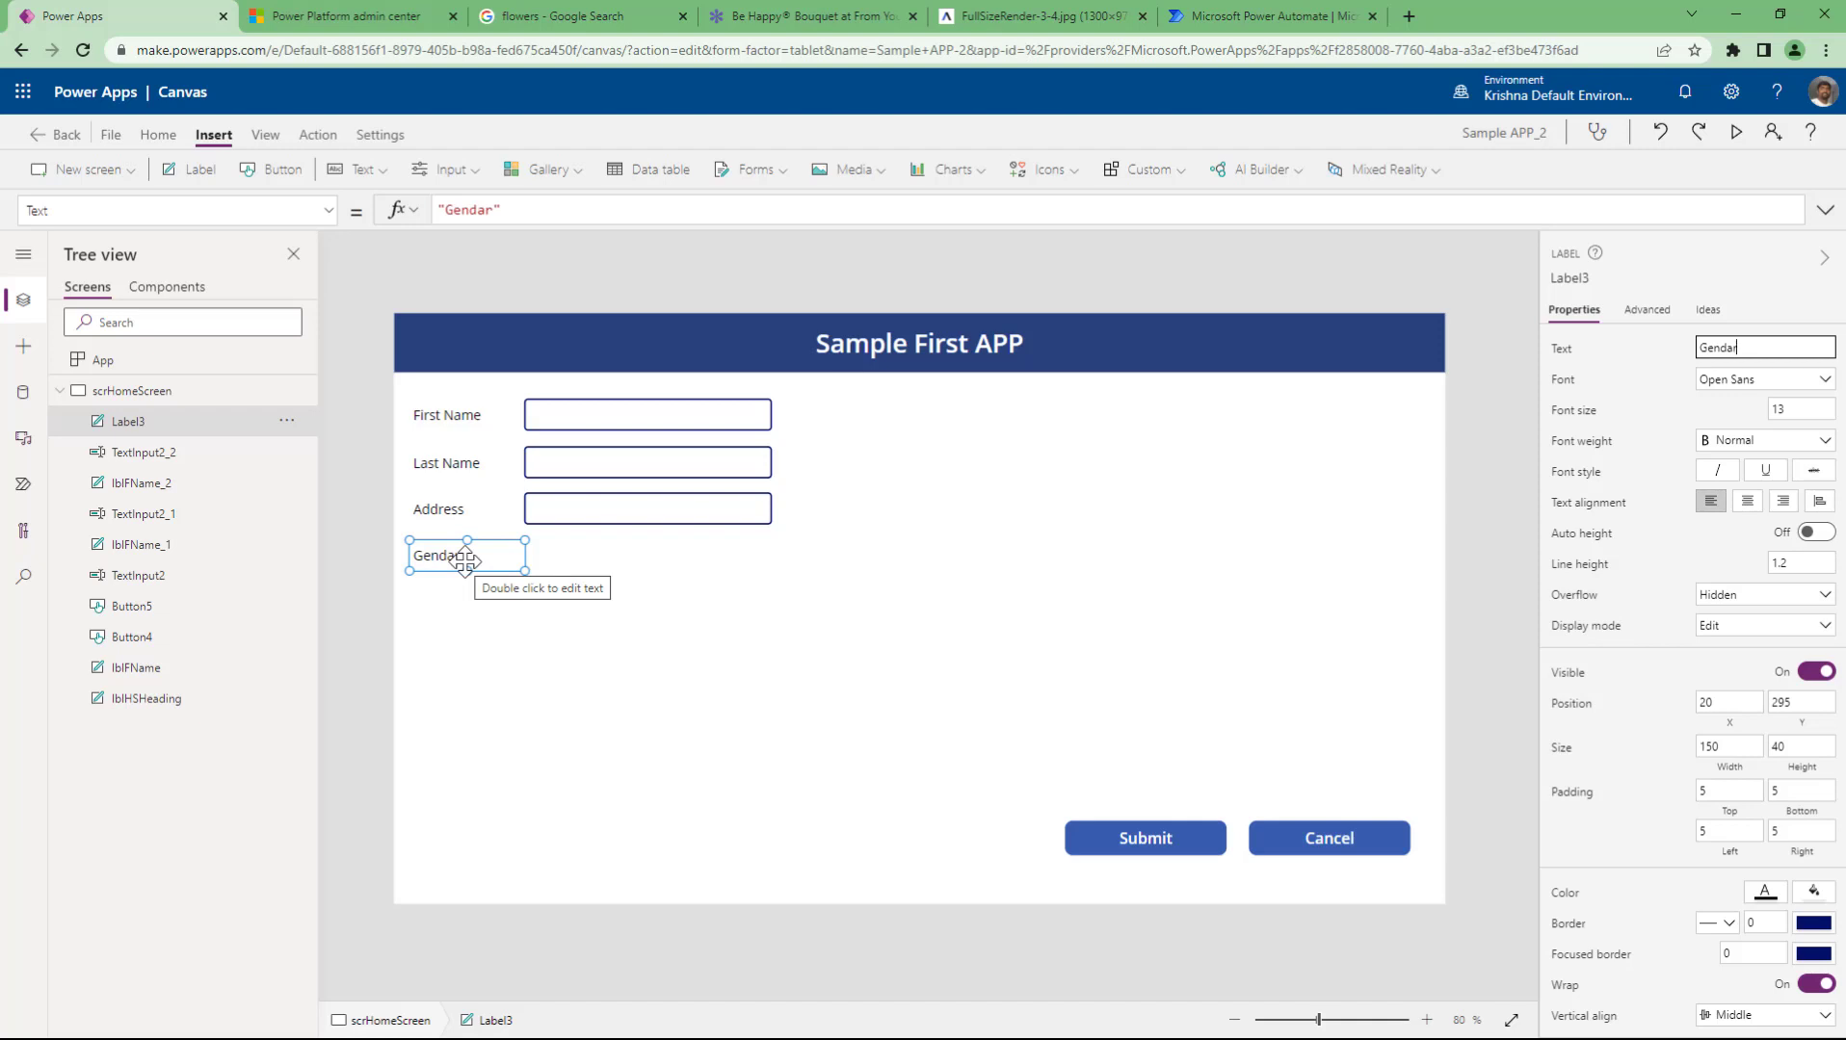
{"action": "left_click", "coordinate": [1757, 350]}
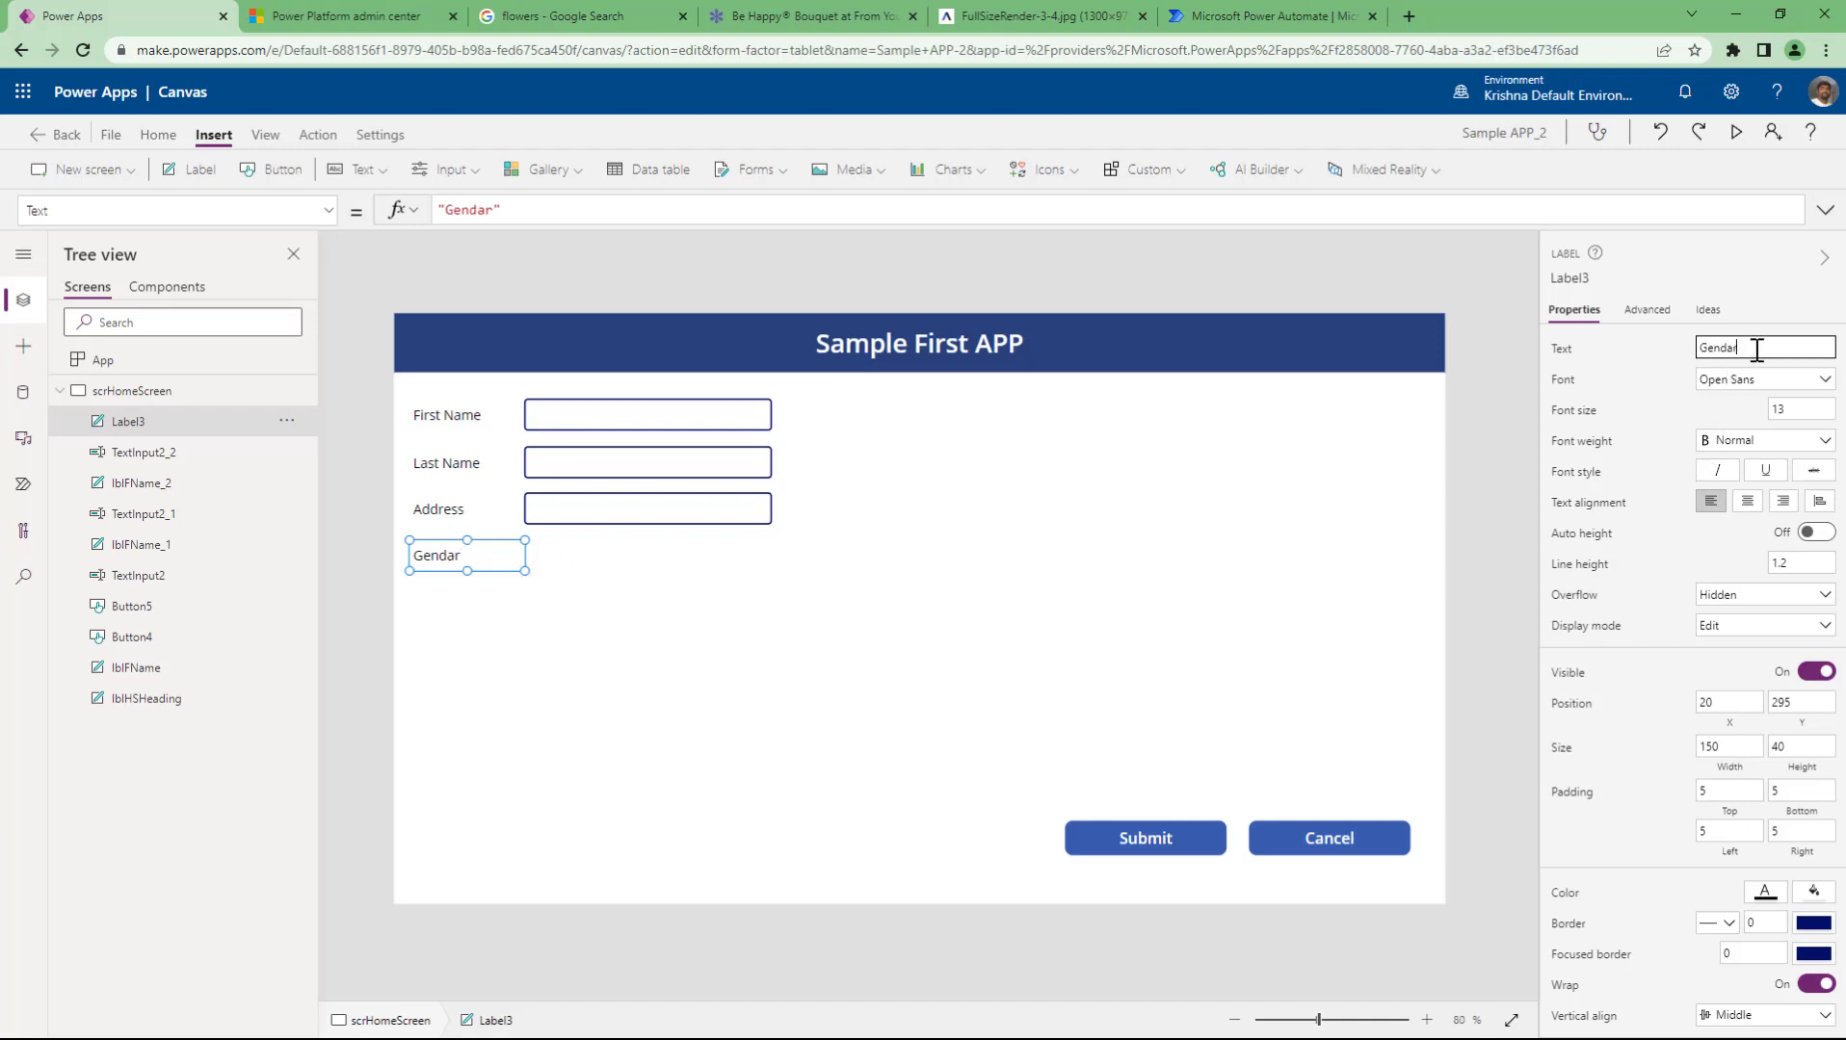
{"action": "key", "text": "BackSpace"}
{"action": "left_click", "coordinate": [681, 692]}
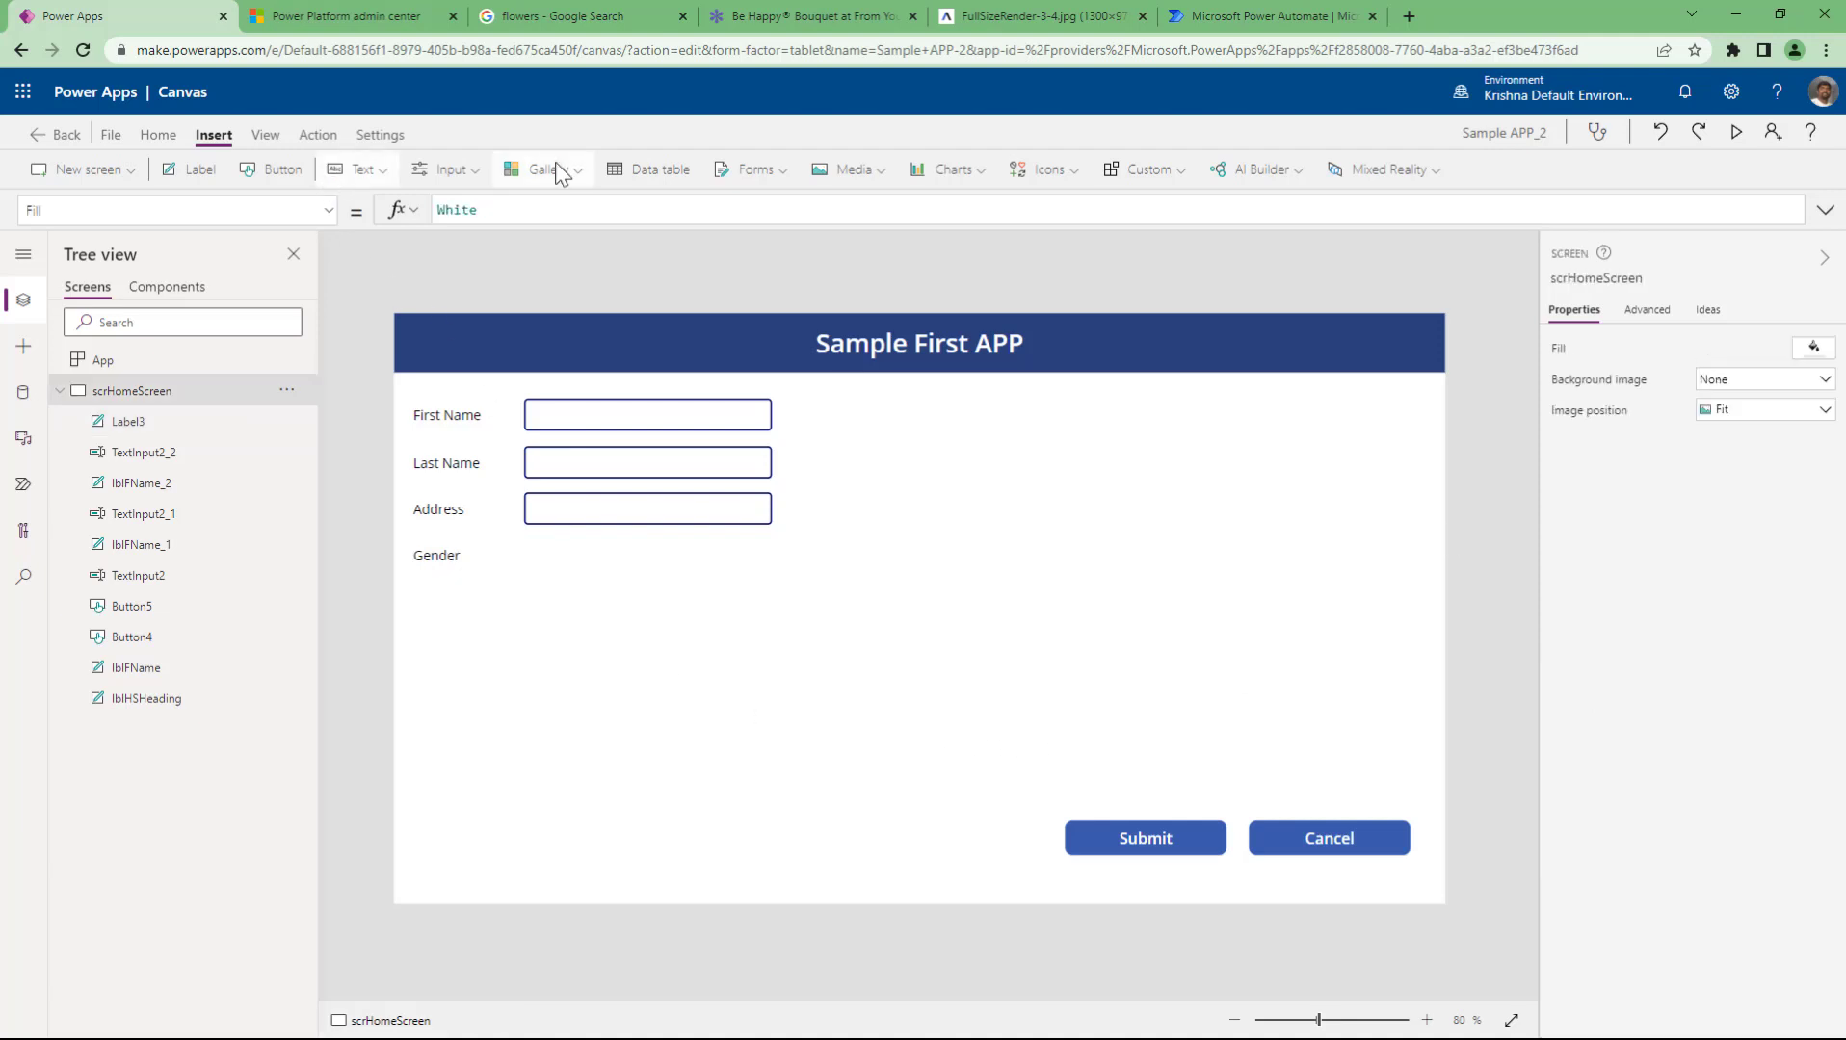
- Add a drop-down control beside the Gender label, at about X 162, Y 295
{"action": "left_click", "coordinate": [469, 173]}
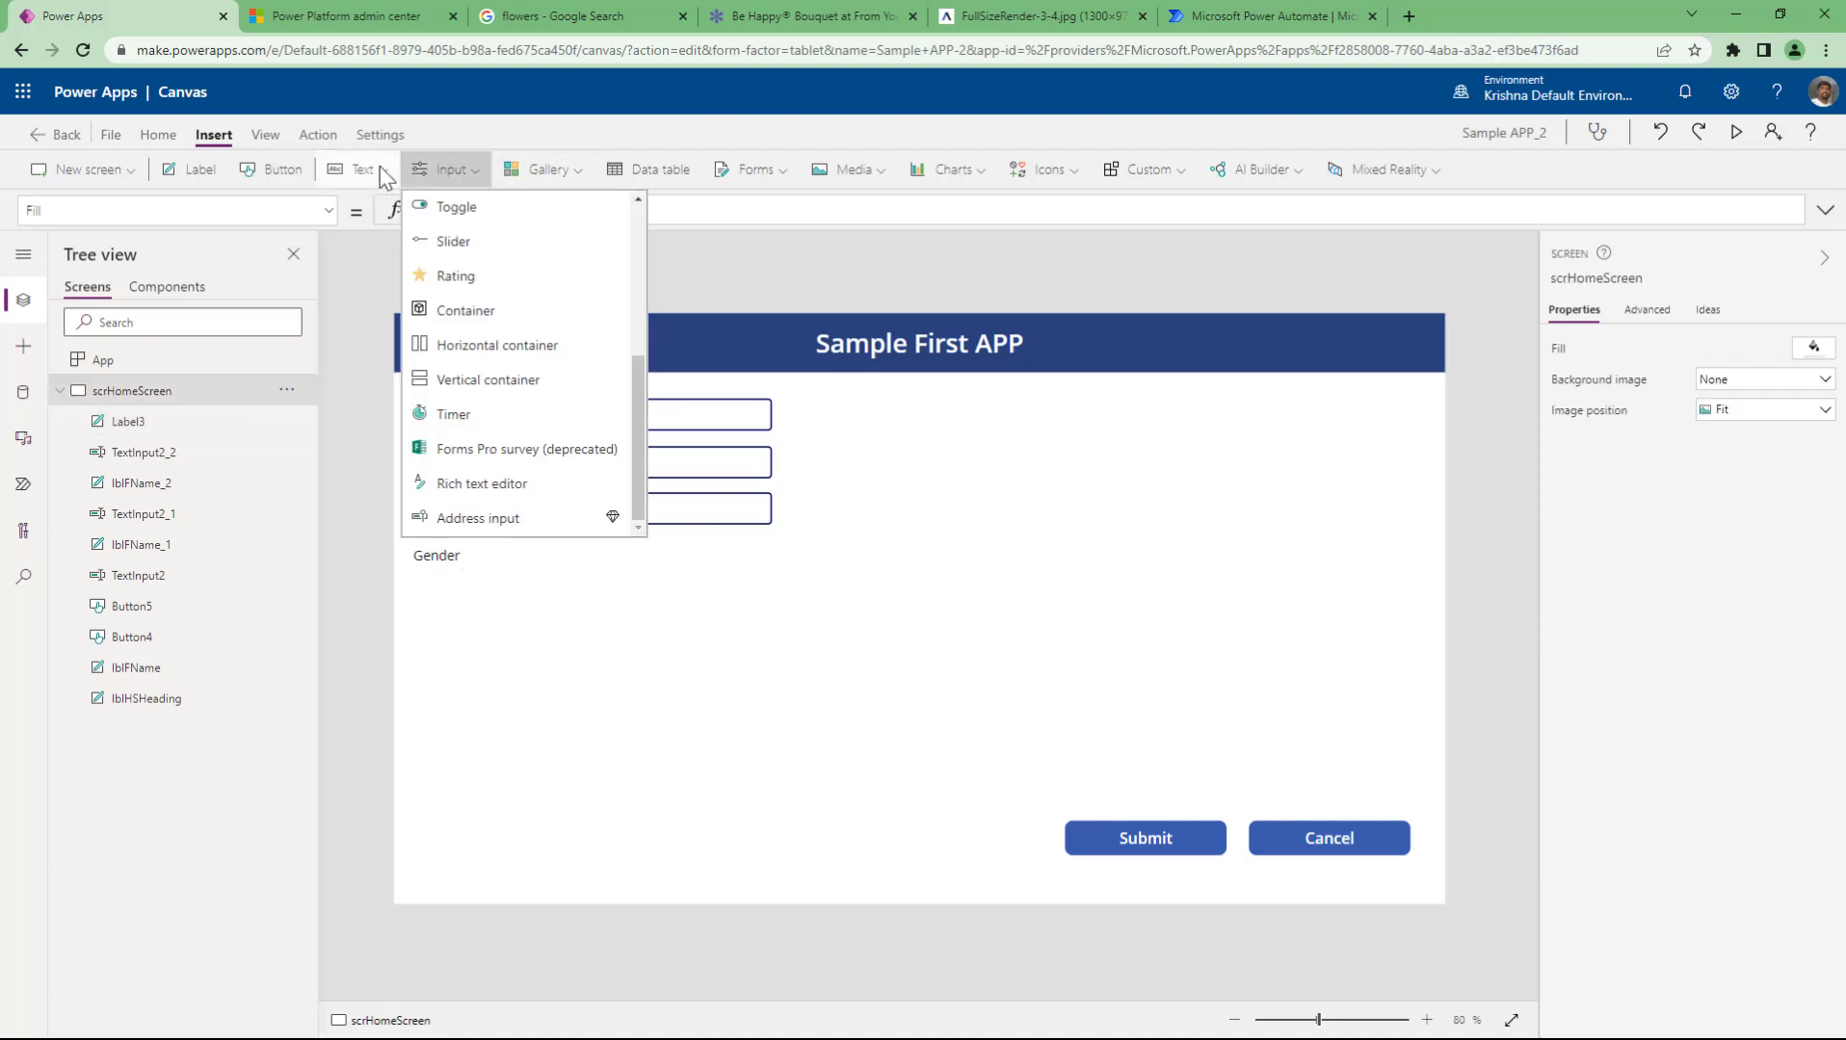
{"action": "left_click", "coordinate": [383, 166]}
{"action": "left_click", "coordinate": [443, 171]}
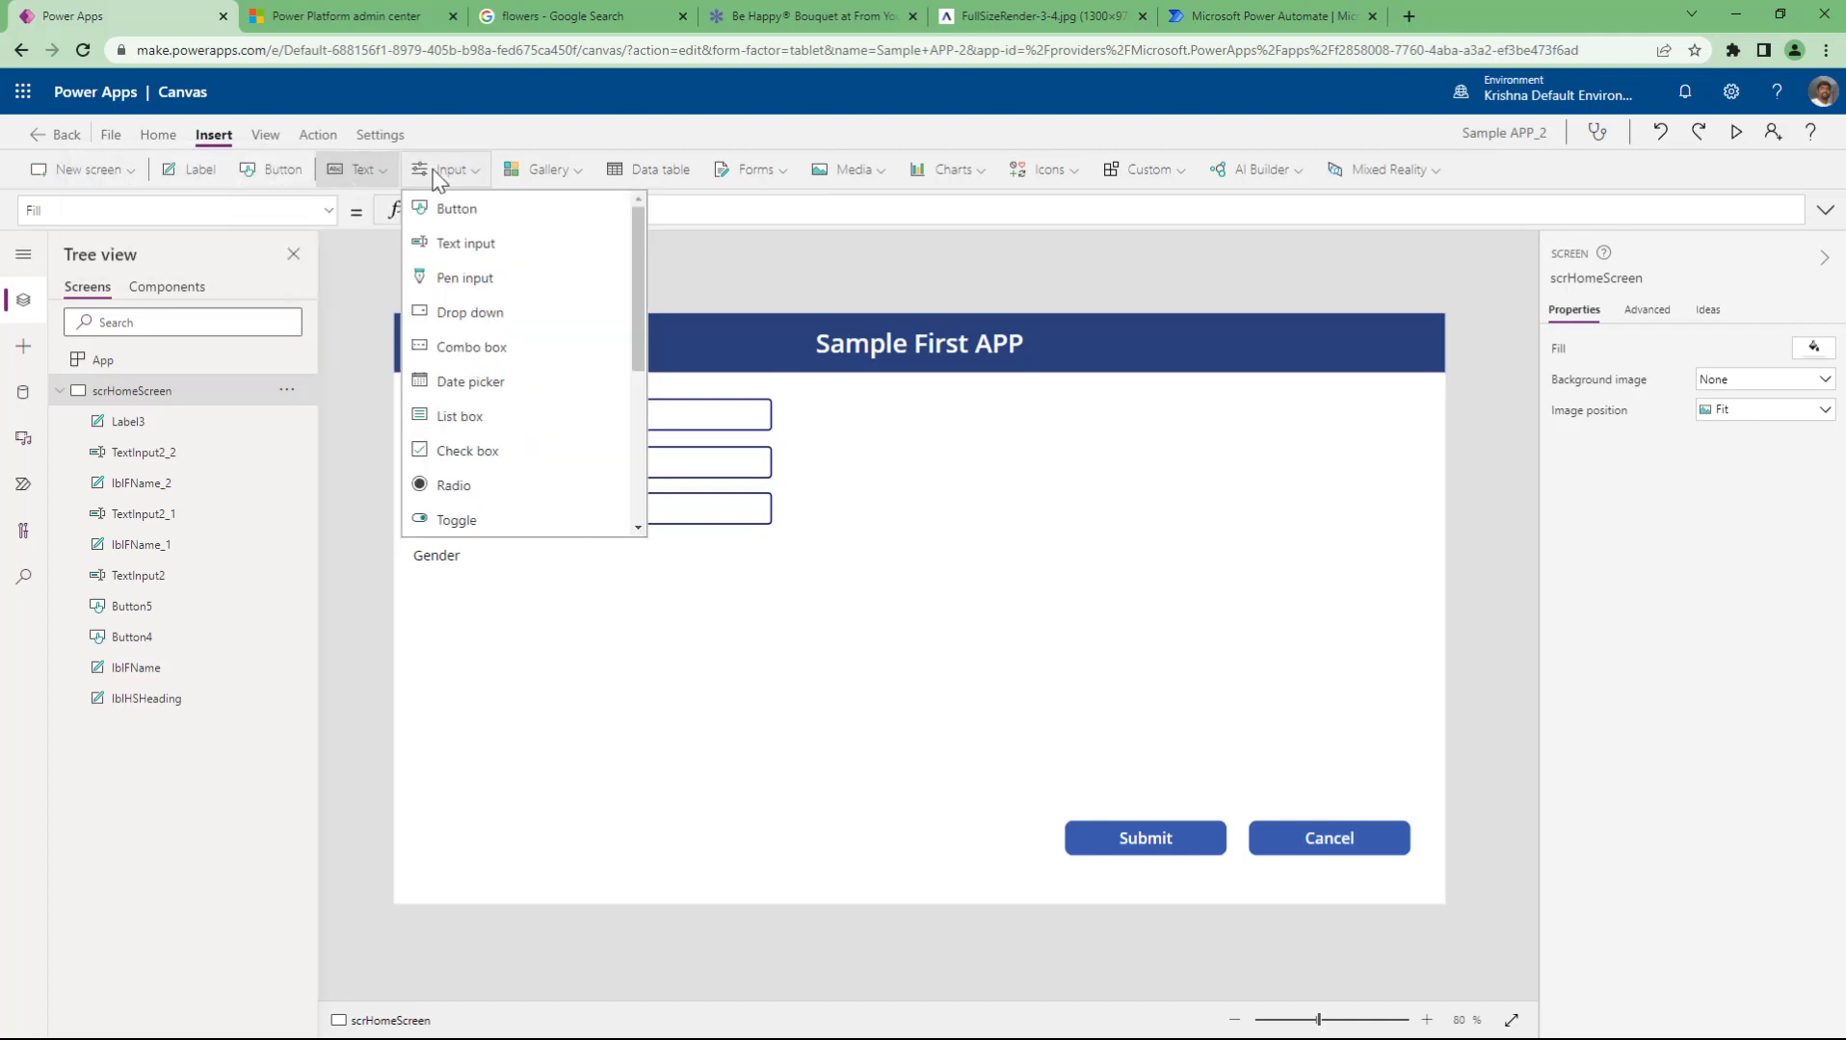
{"action": "left_click", "coordinate": [520, 537]}
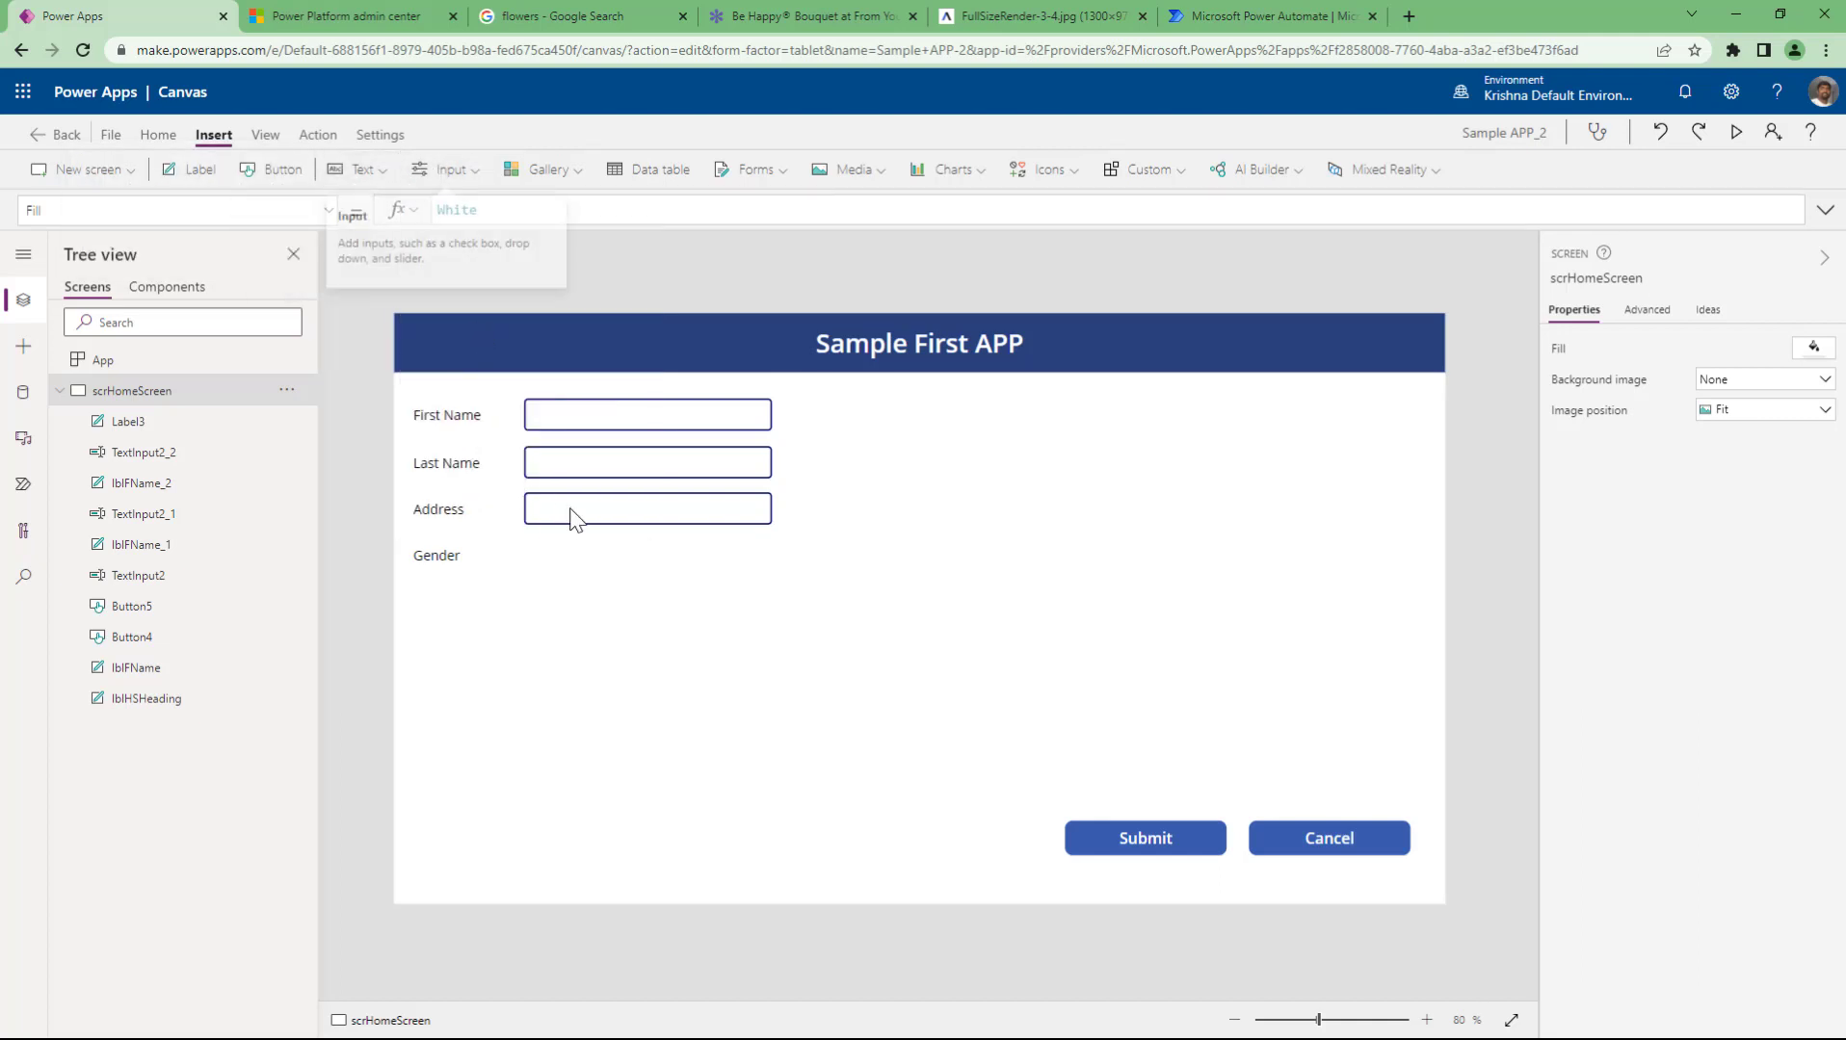
{"action": "left_click_drag", "start_coordinate": [578, 358], "coordinate": [671, 553]}
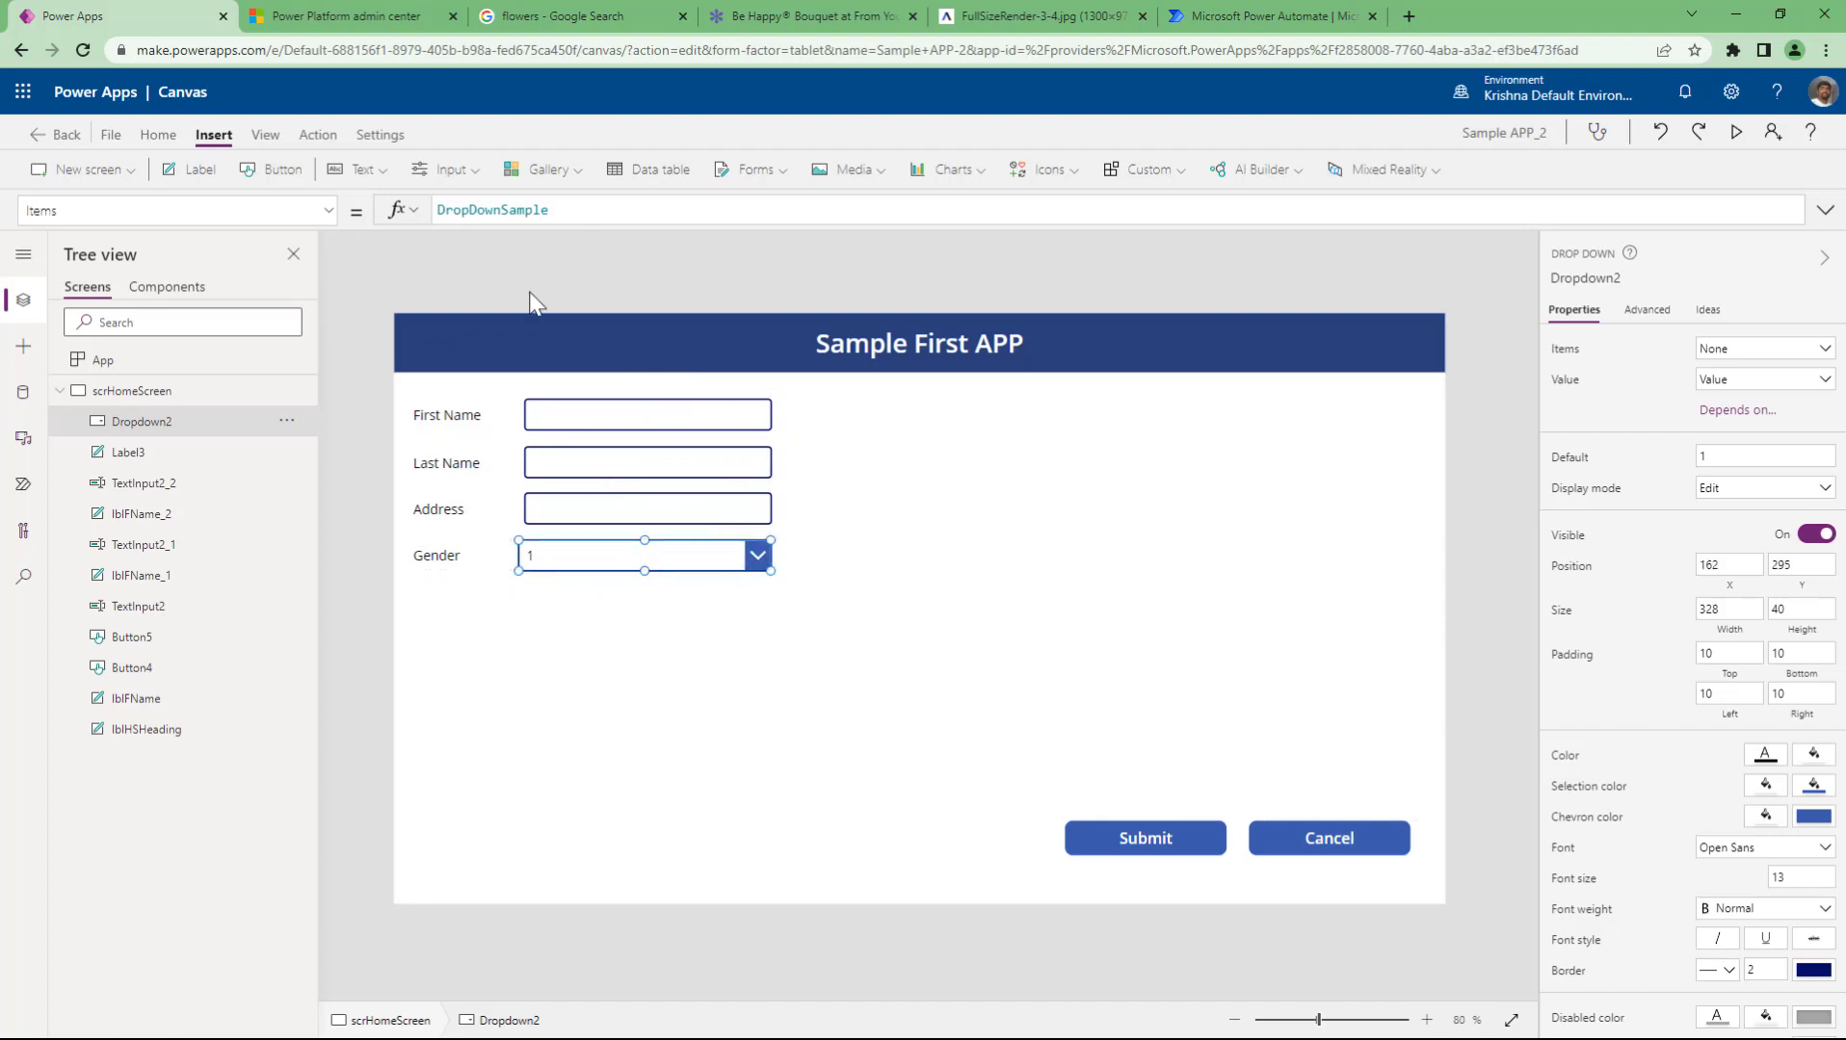
- Set the Gender drop-down's Items formula to ["Male","Female"]
{"action": "left_click_drag", "start_coordinate": [598, 209], "coordinate": [174, 205]}
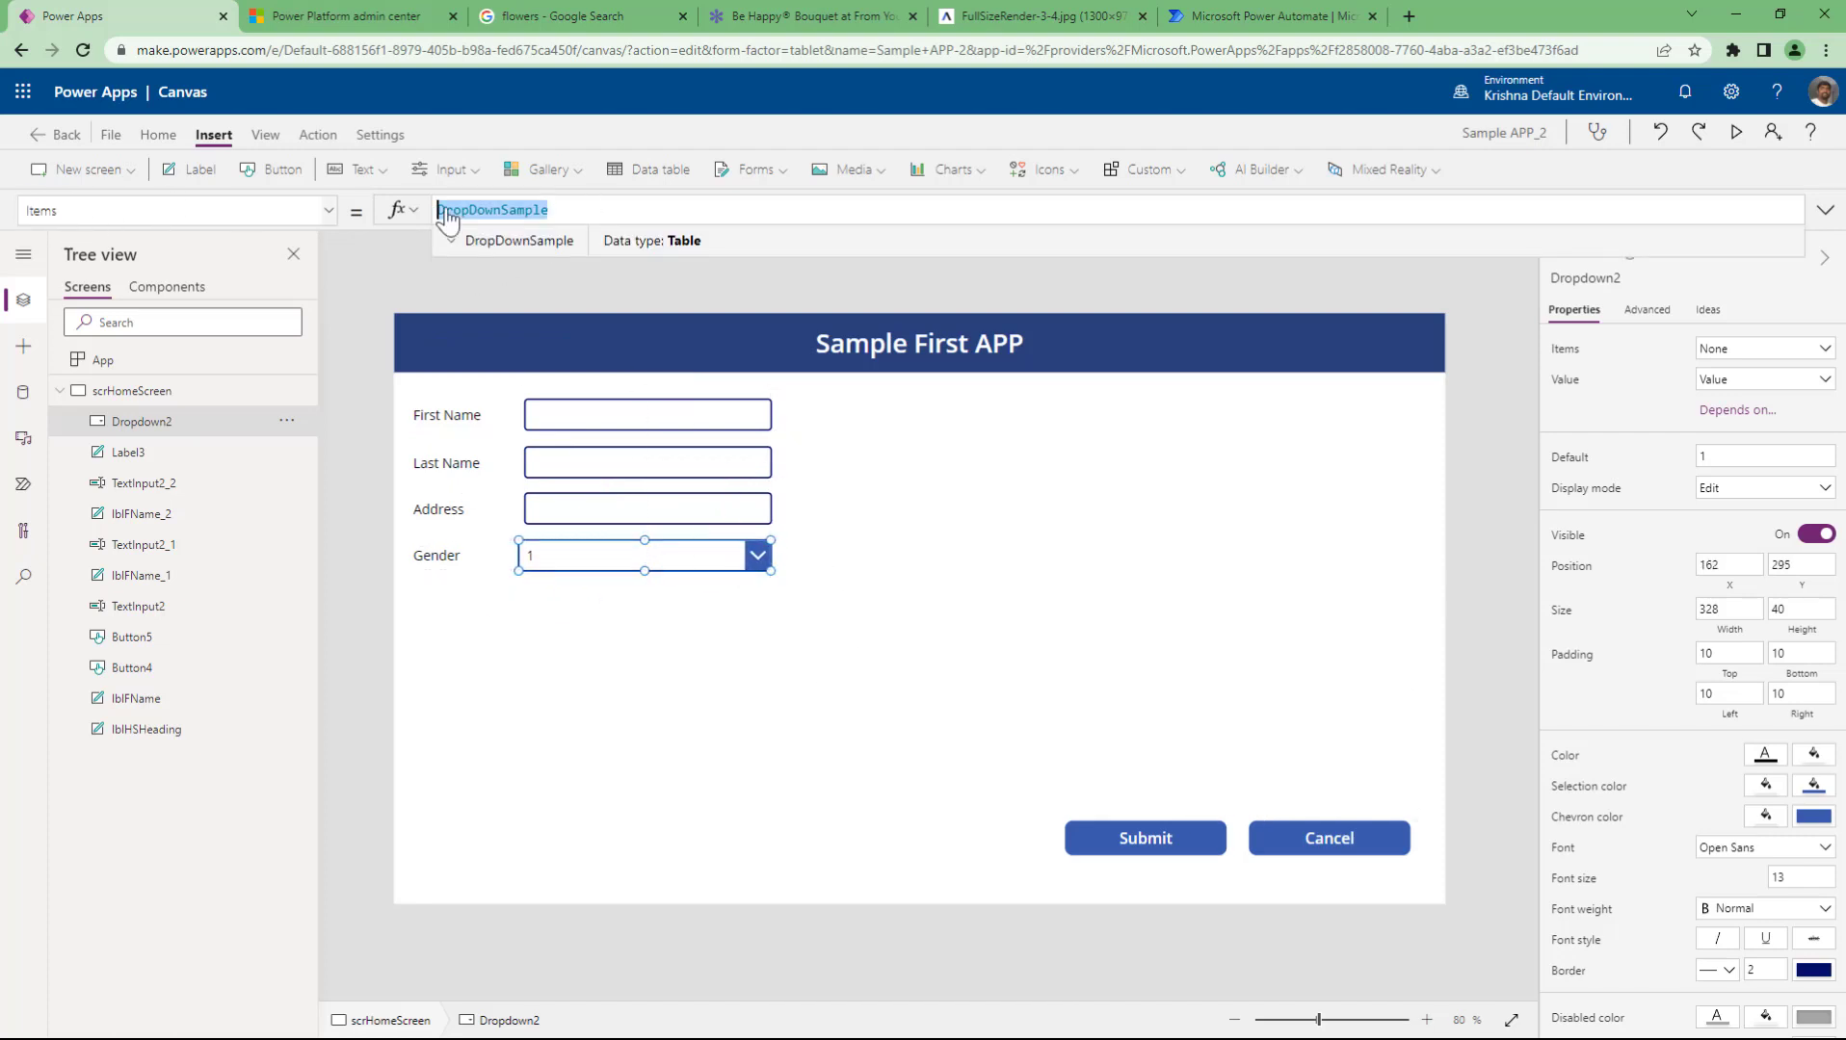
{"action": "type", "text": "[\"Male\",\"Female"}
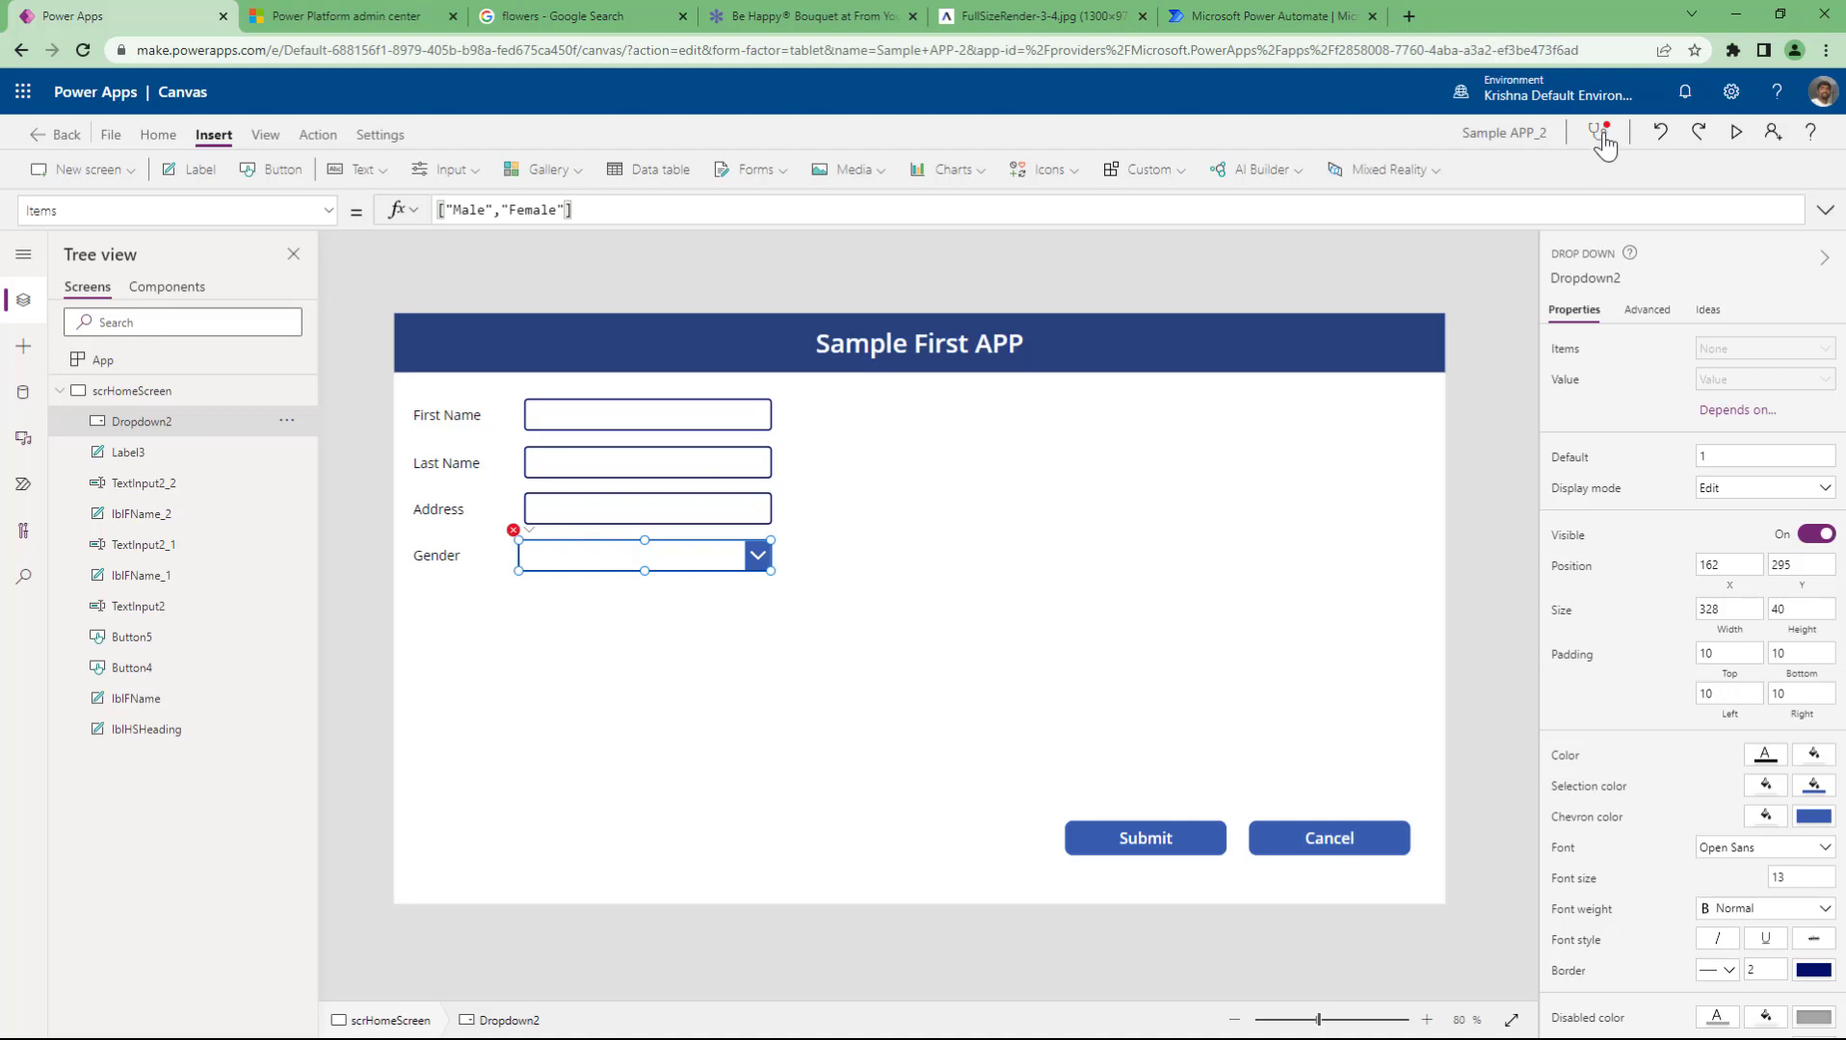
{"action": "left_click", "coordinate": [695, 638]}
{"action": "left_click", "coordinate": [528, 534]}
{"action": "left_click", "coordinate": [532, 558]}
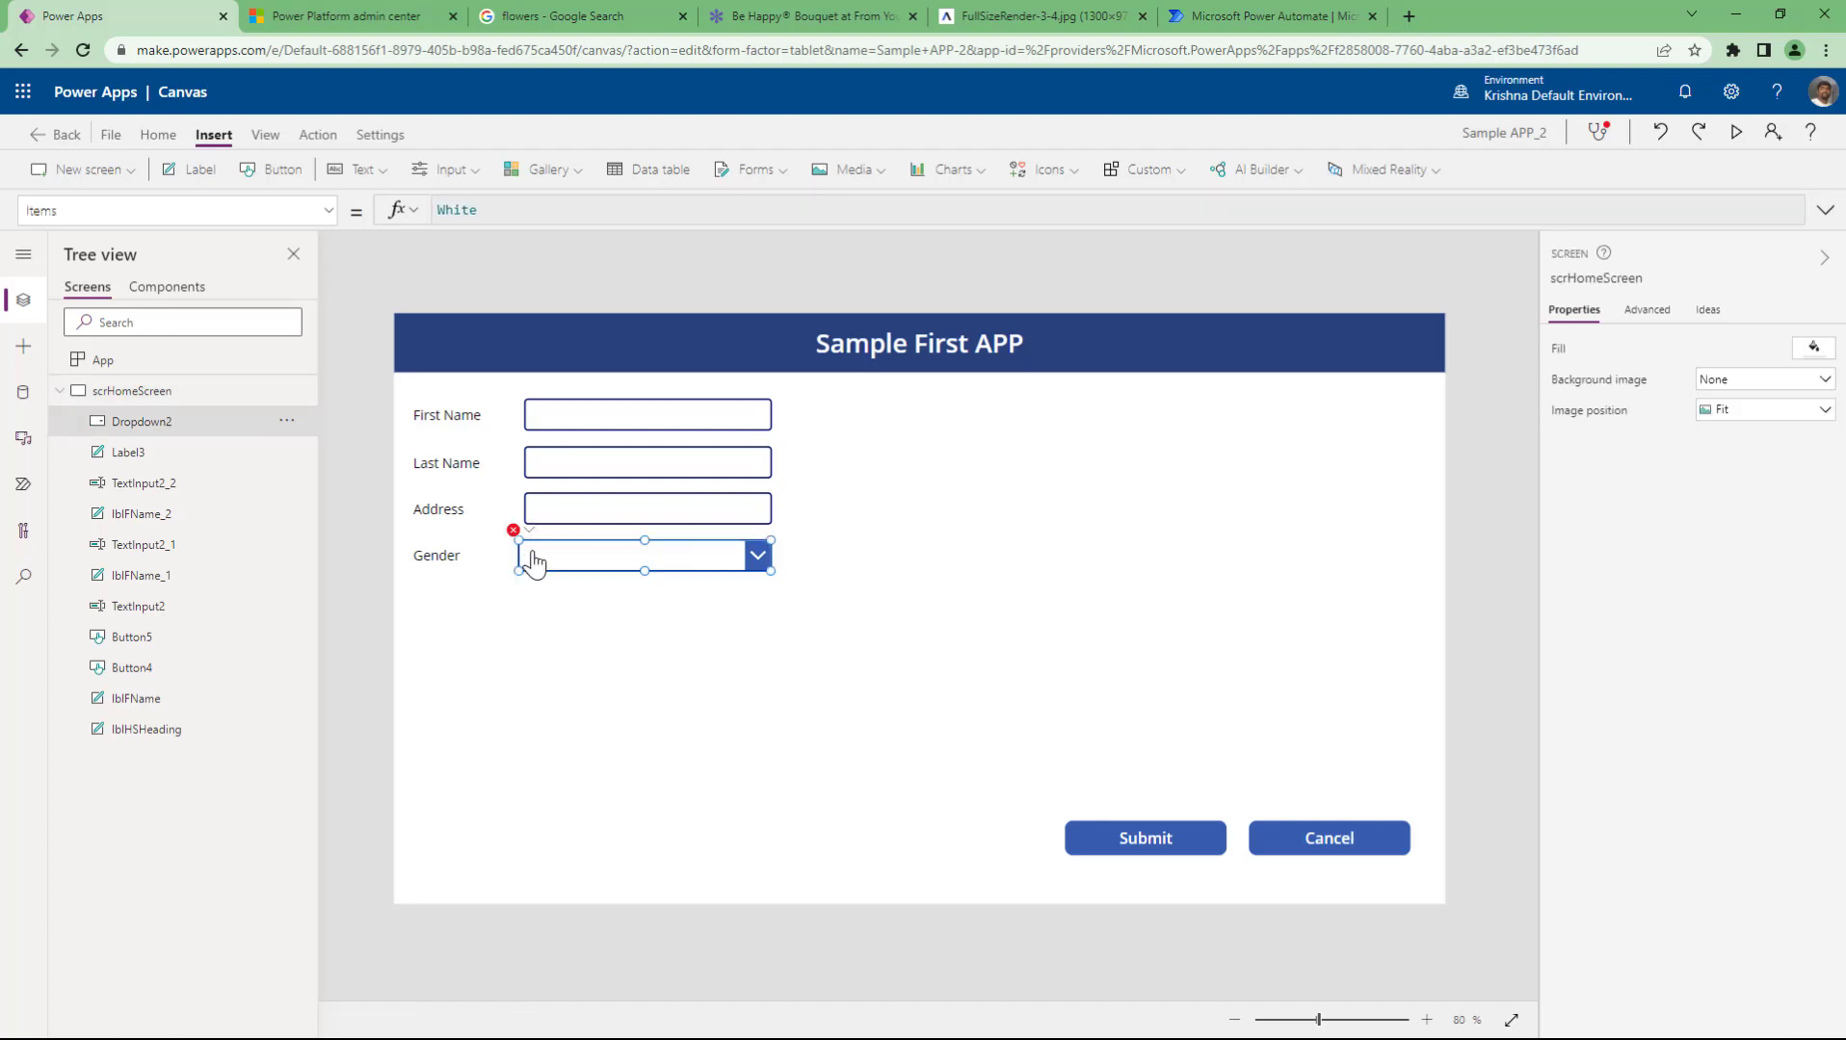
{"action": "left_click", "coordinate": [626, 209]}
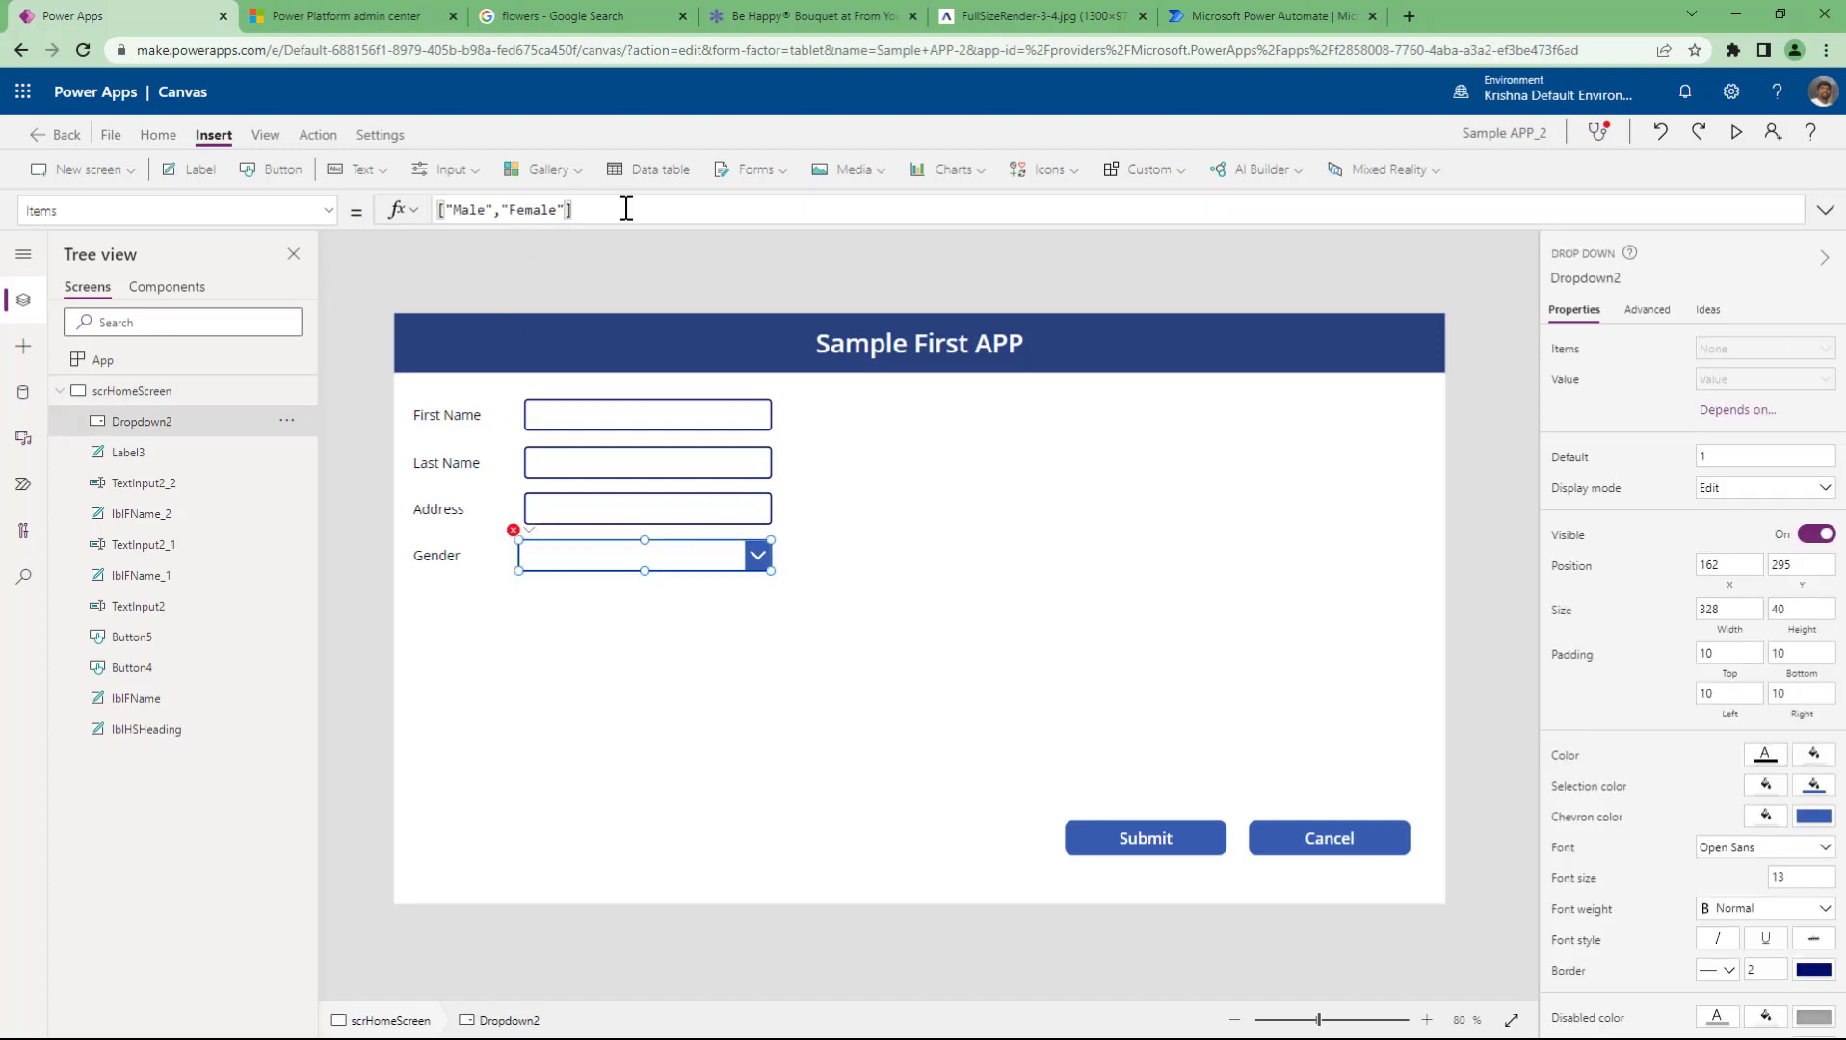
- Try removing the quotation marks from the drop-down's Items formula, and clear the whole formula
{"action": "left_click", "coordinate": [446, 209]}
{"action": "mouse_move", "coordinate": [519, 540]}
{"action": "key", "text": "Delete"}
{"action": "key", "text": "Right"}
{"action": "key", "text": "Right"}
{"action": "key", "text": "Right"}
{"action": "key", "text": "Right"}
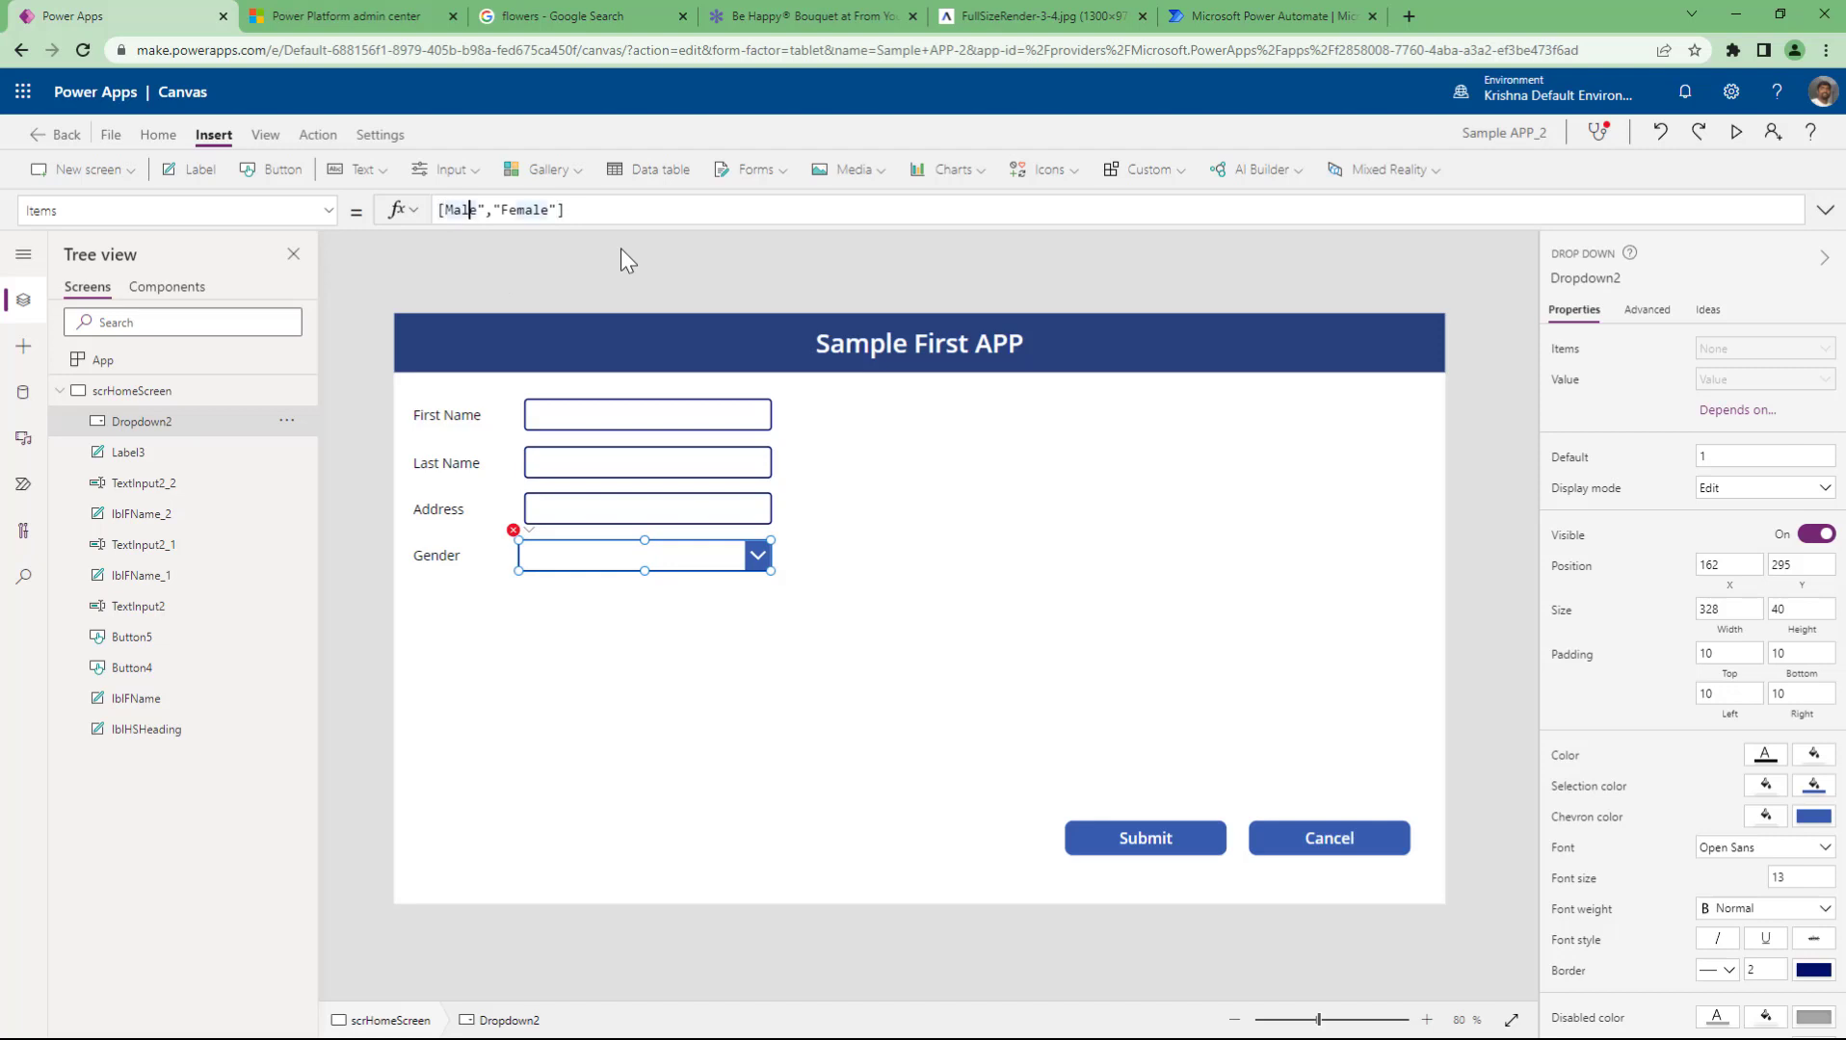
{"action": "key", "text": "Delete"}
{"action": "key", "text": "Right"}
{"action": "key", "text": "Delete"}
{"action": "key", "text": "Right"}
{"action": "key", "text": "Right"}
{"action": "key", "text": "Right"}
{"action": "key", "text": "Right"}
{"action": "key", "text": "Right"}
{"action": "key", "text": "Right"}
{"action": "key", "text": "Right"}
{"action": "key", "text": "ctrl+a"}
{"action": "key", "text": "Delete"}
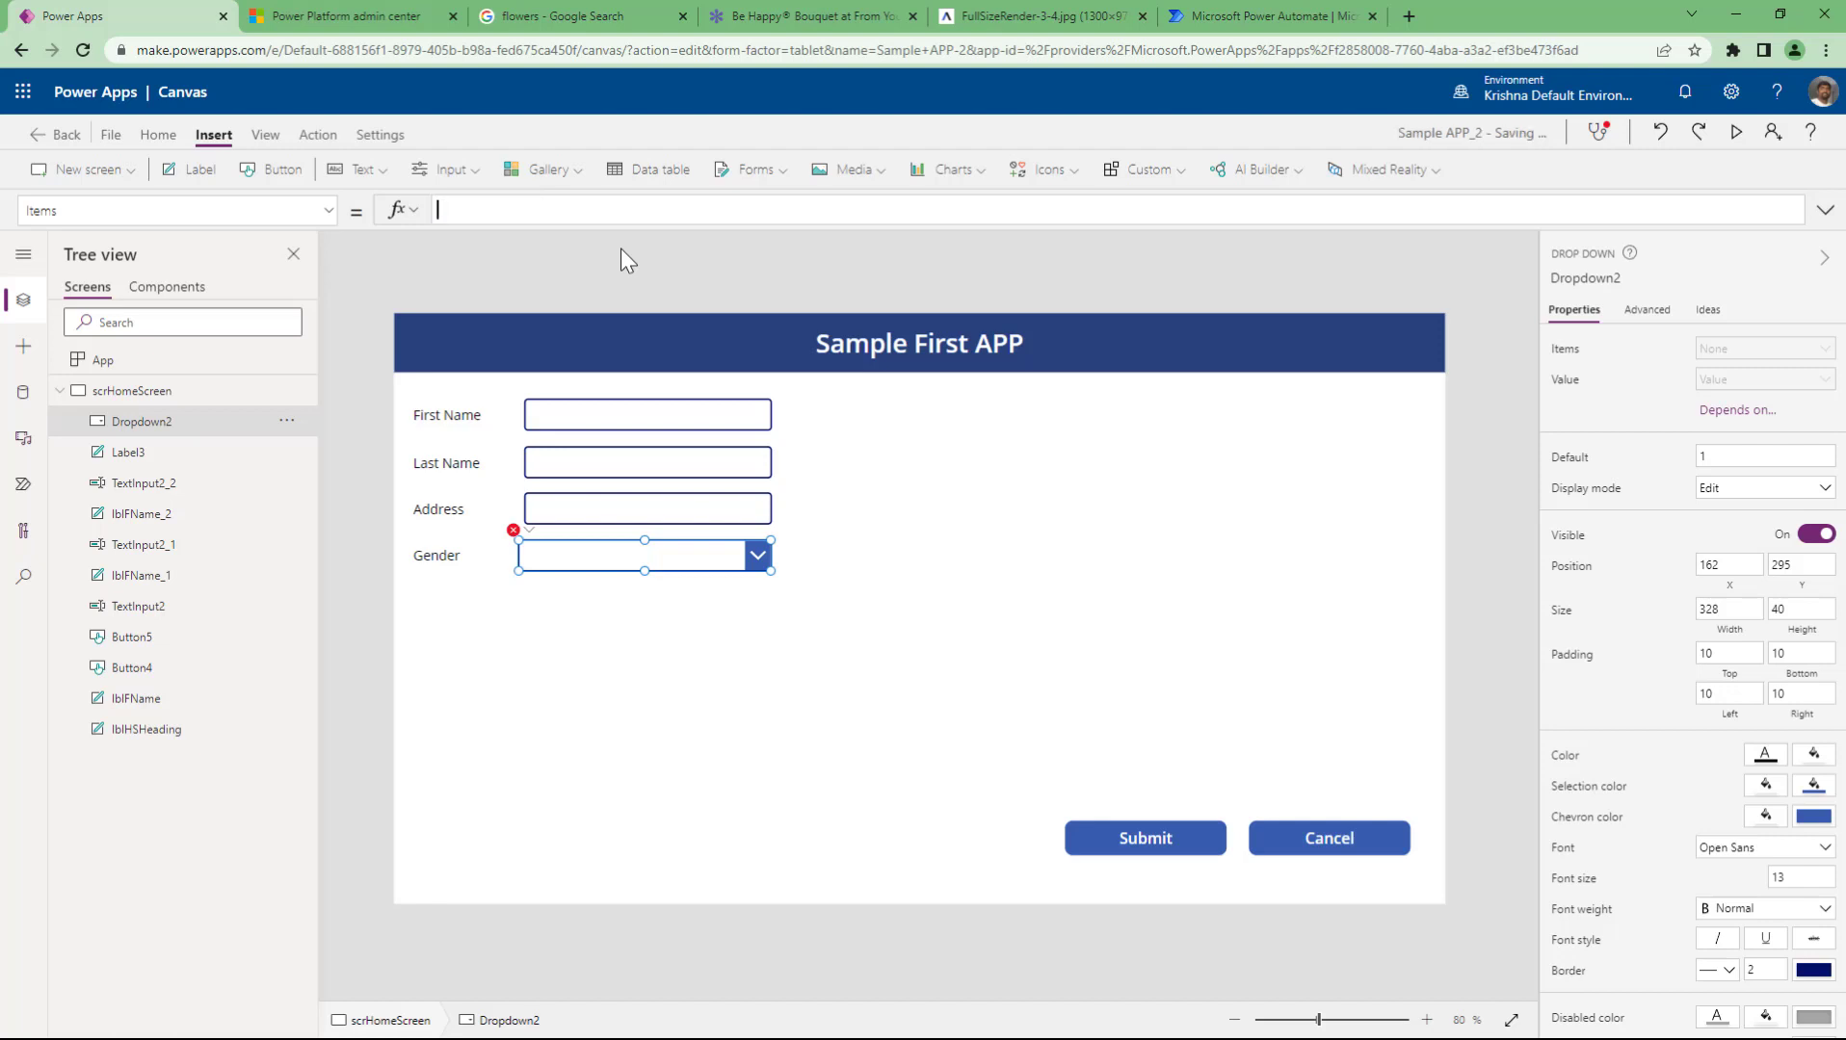
- Enter ["M","F"] as the Items formula of the Gender drop-down
{"action": "type", "text": "[\"M"}
{"action": "type", "text": "\",\"F"}
{"action": "type", "text": "\"]"}
- Undo the Items formula edits and the insertion of the Gender drop-down
{"action": "key", "text": "shift+Home"}
{"action": "key", "text": "ctrl+z"}
{"action": "key", "text": "ctrl+z"}
{"action": "key", "text": "ctrl+z"}
{"action": "key", "text": "ctrl+z"}
{"action": "key", "text": "ctrl+z"}
{"action": "key", "text": "ctrl+z"}
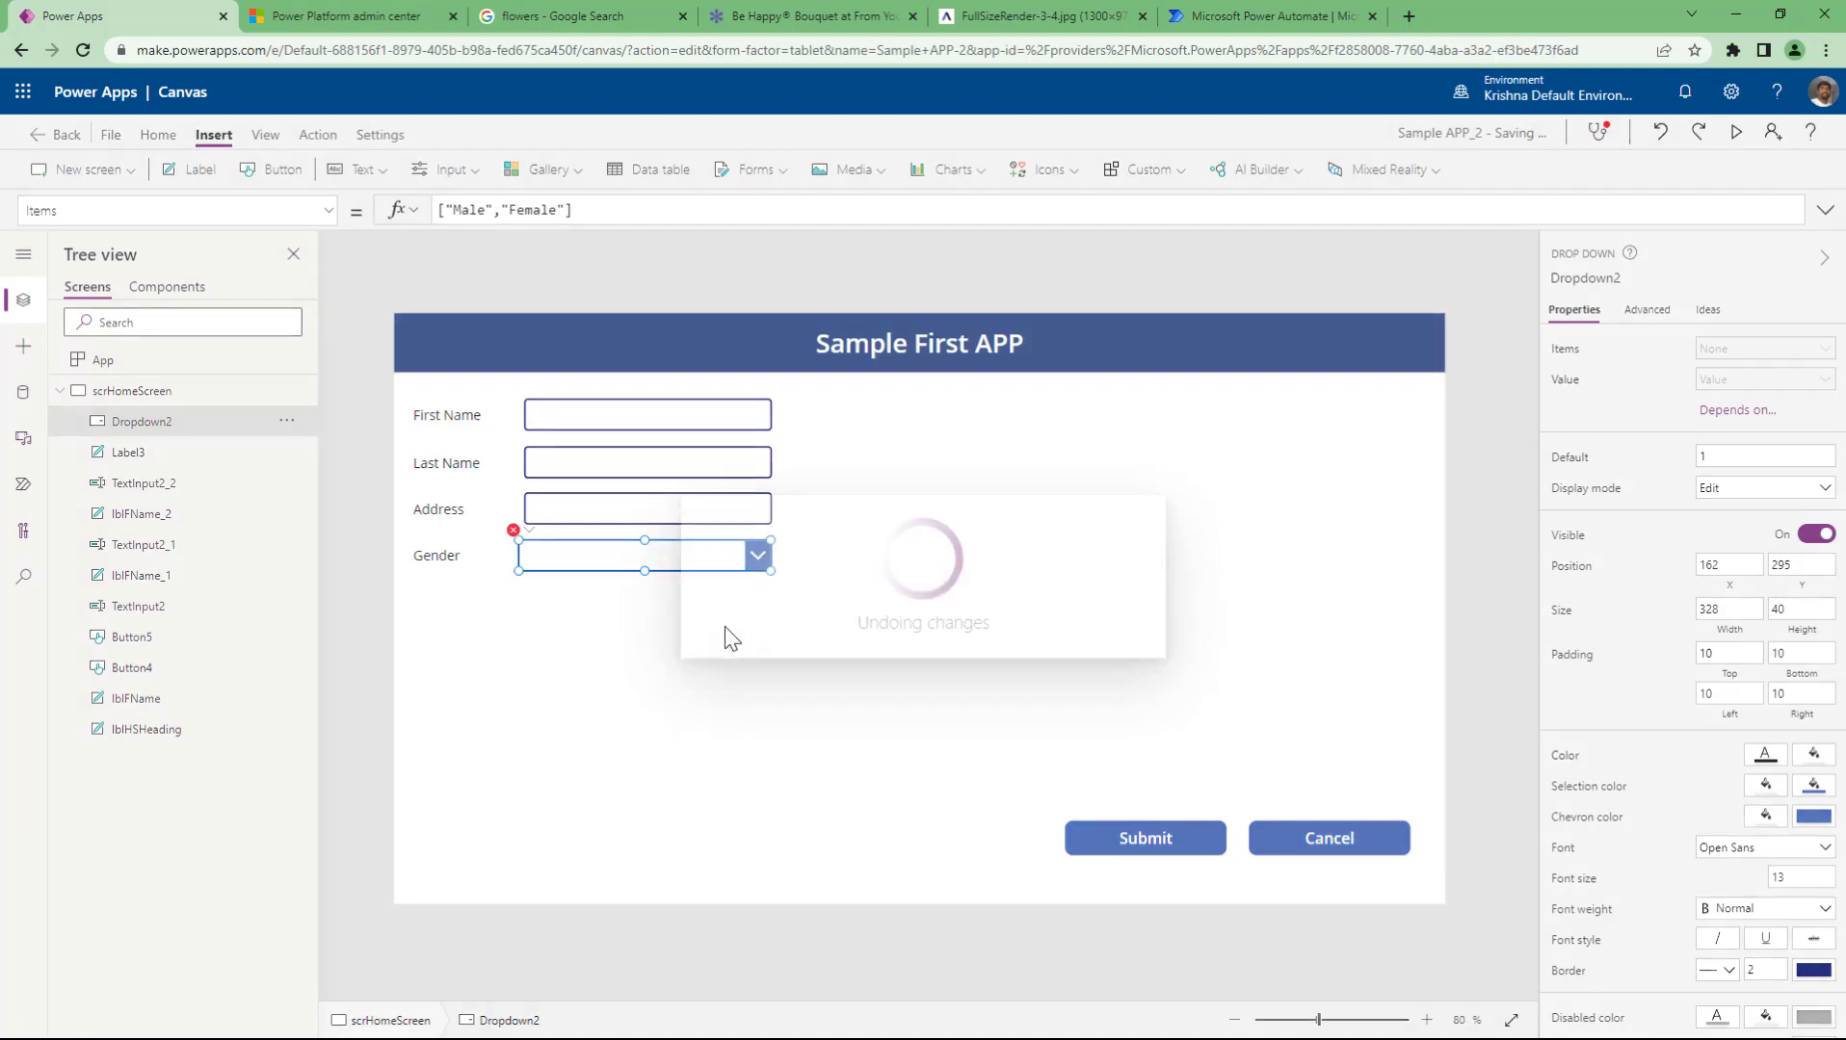
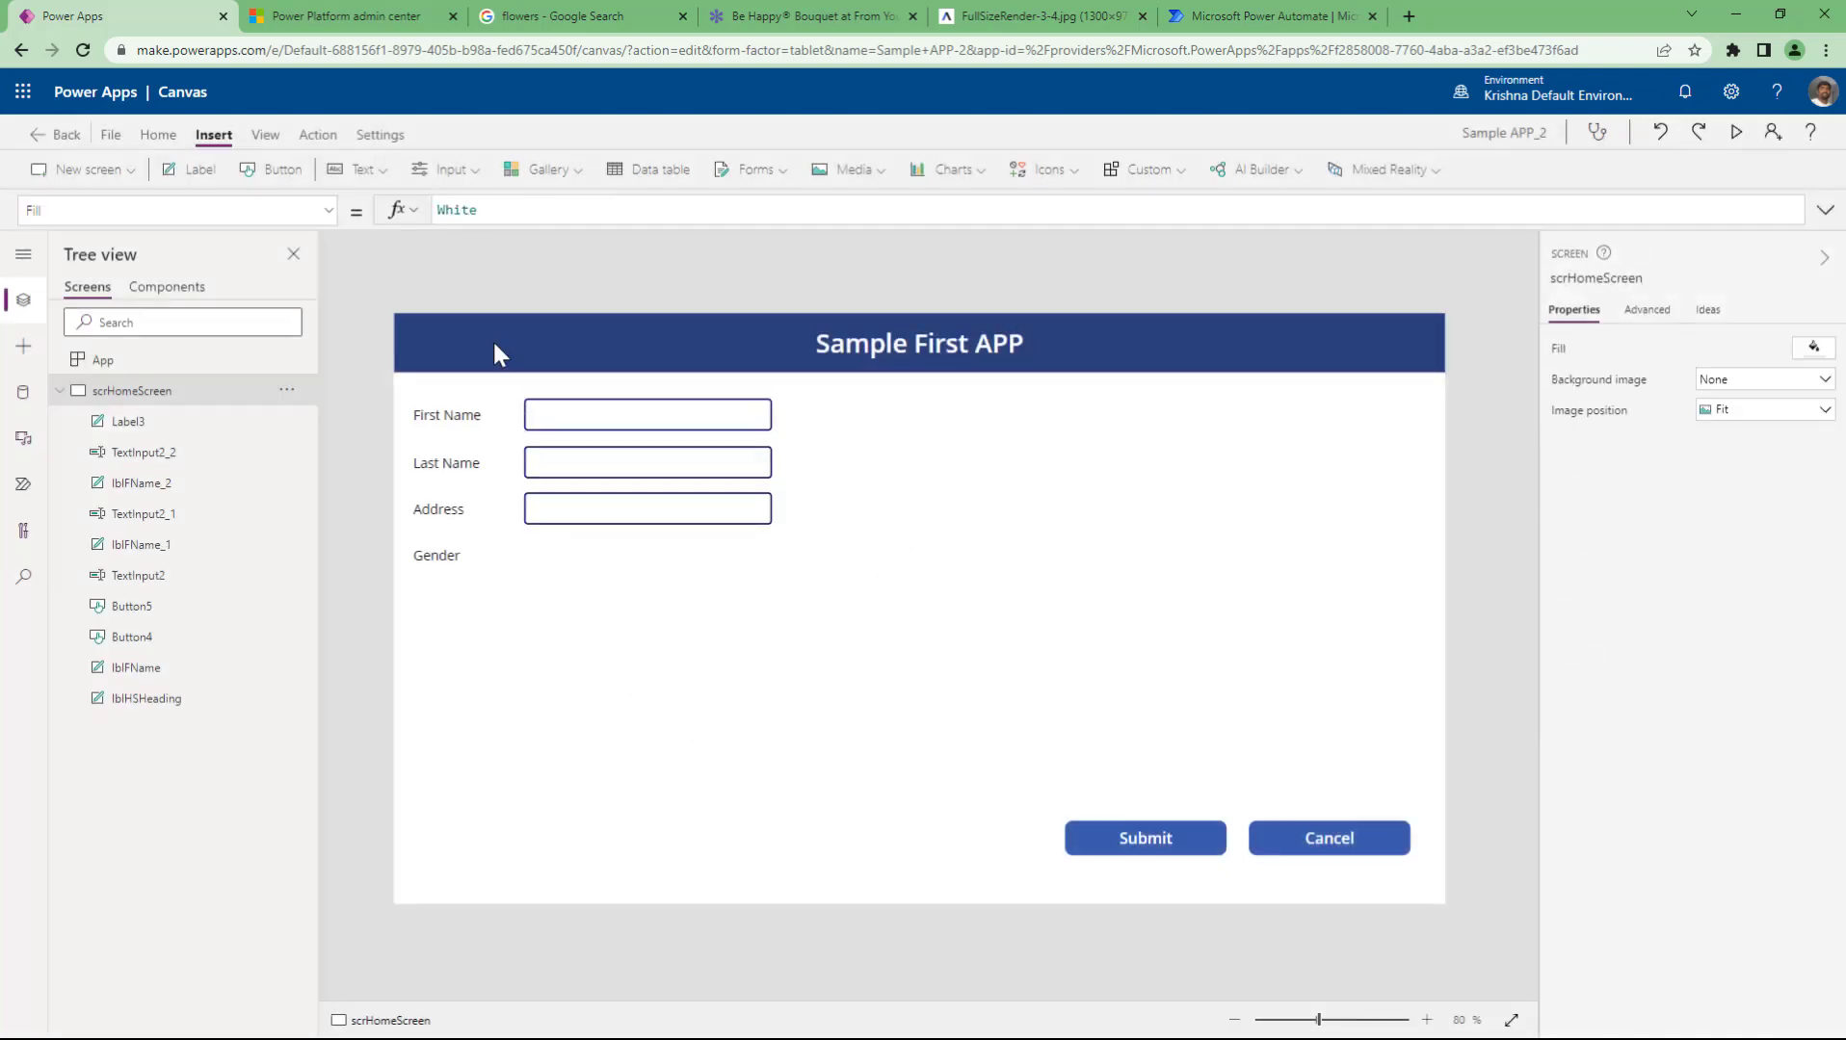
- Place a new drop-down control directly beside the Gender label, at about X 170, Y 295
{"action": "left_click", "coordinate": [461, 179]}
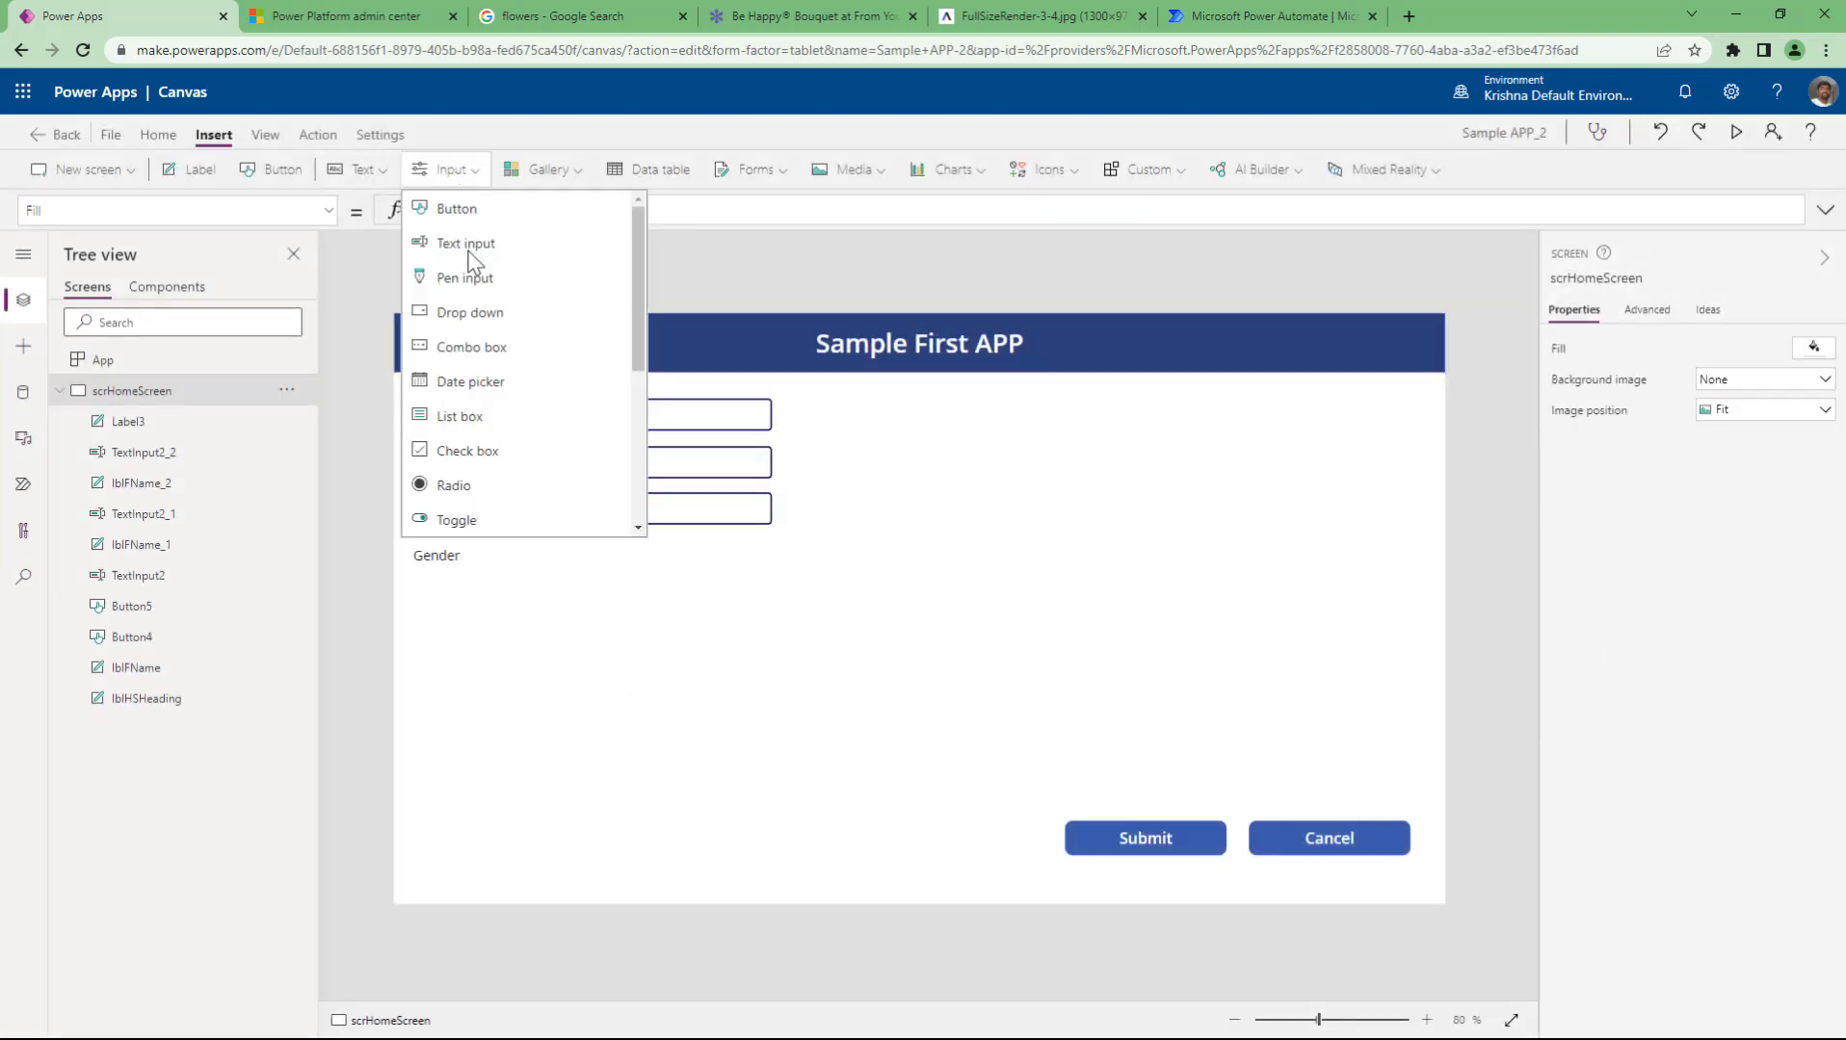
{"action": "left_click", "coordinate": [466, 322]}
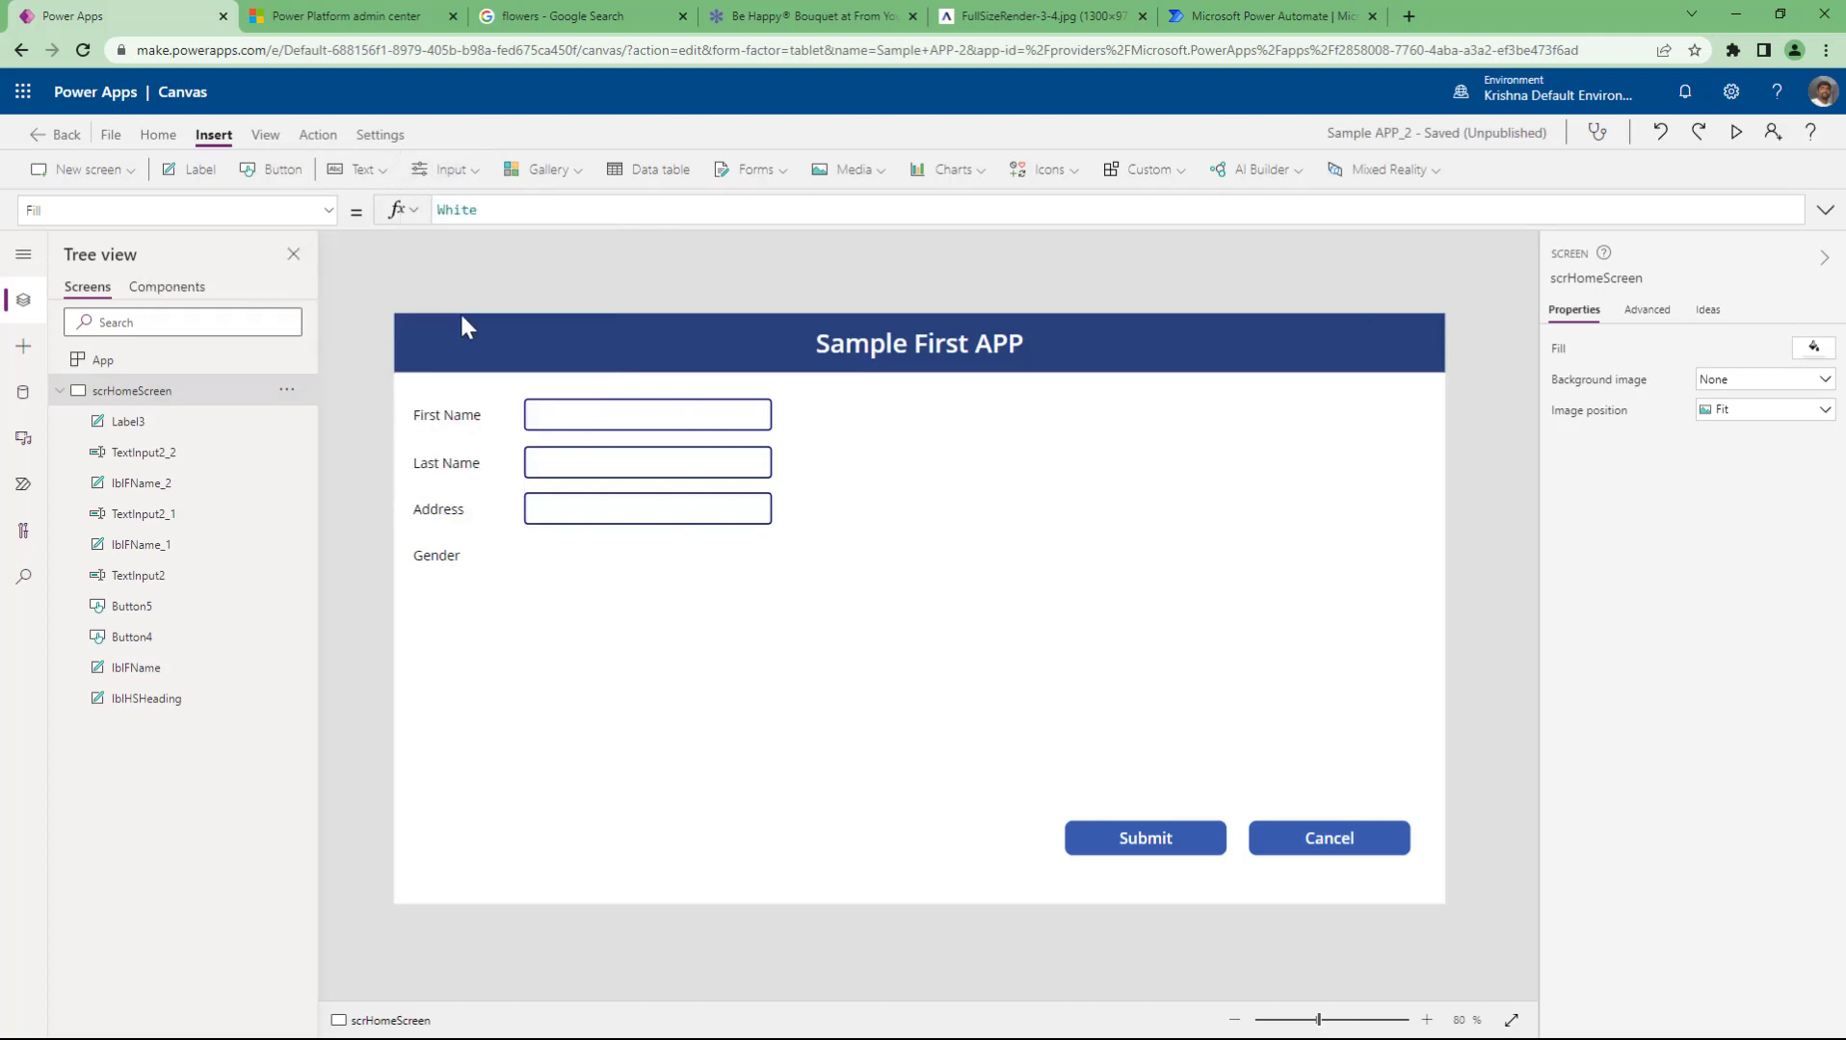
{"action": "left_click_drag", "start_coordinate": [498, 358], "coordinate": [602, 562]}
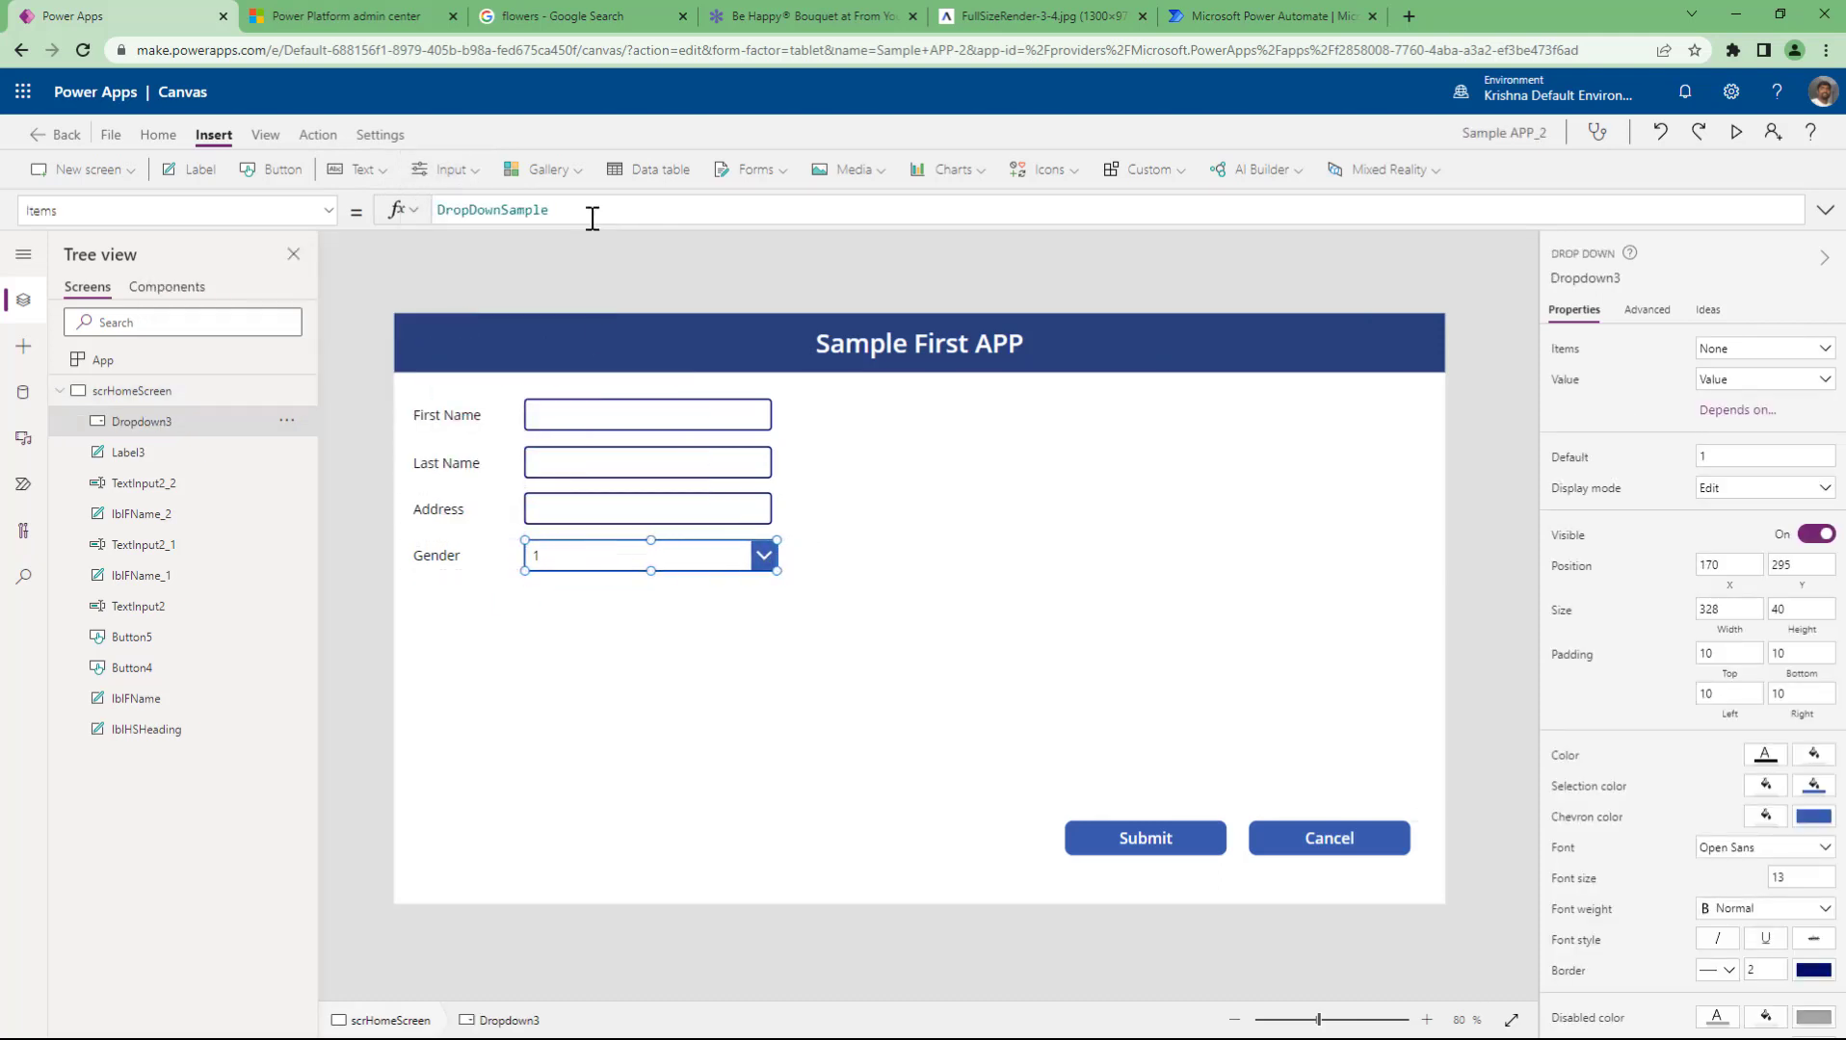
- Replace the new Gender drop-down's sample items with the Items formula ["Male","Female"]
{"action": "left_click_drag", "start_coordinate": [593, 212], "coordinate": [298, 210]}
{"action": "type", "text": "["}
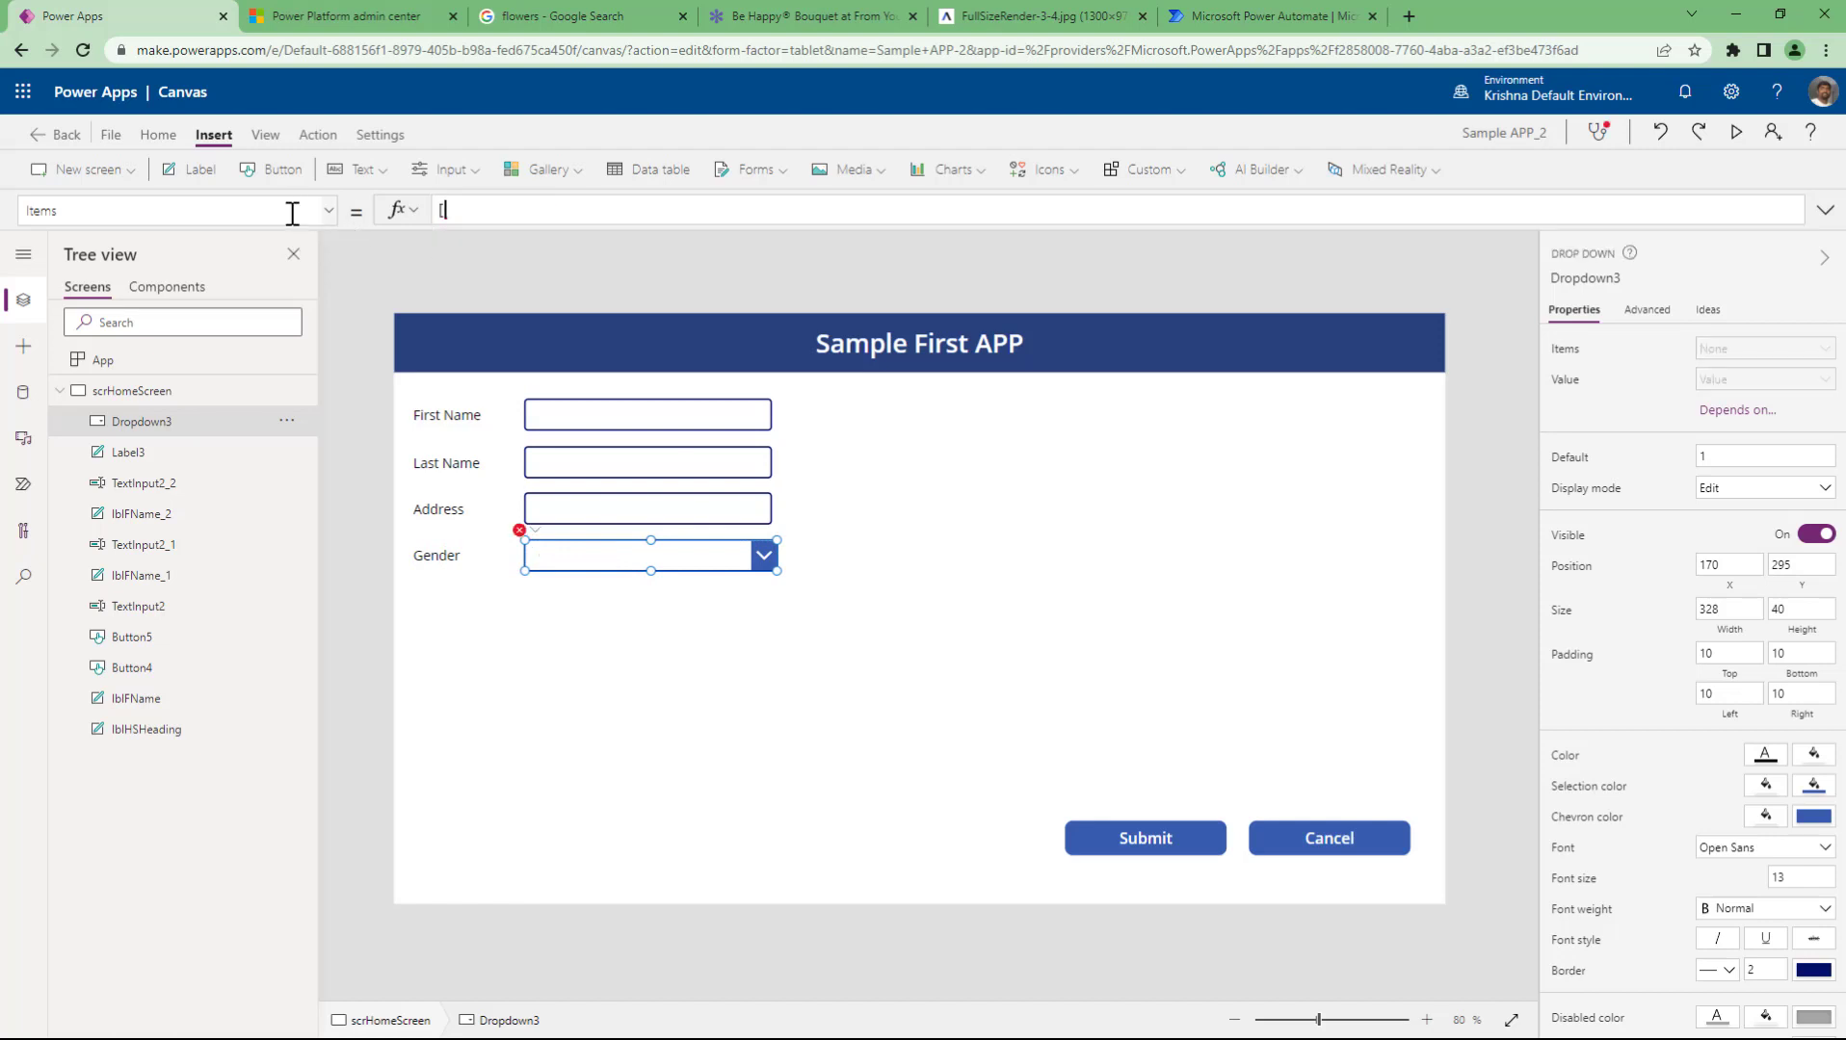
{"action": "type", "text": "\"Male\","}
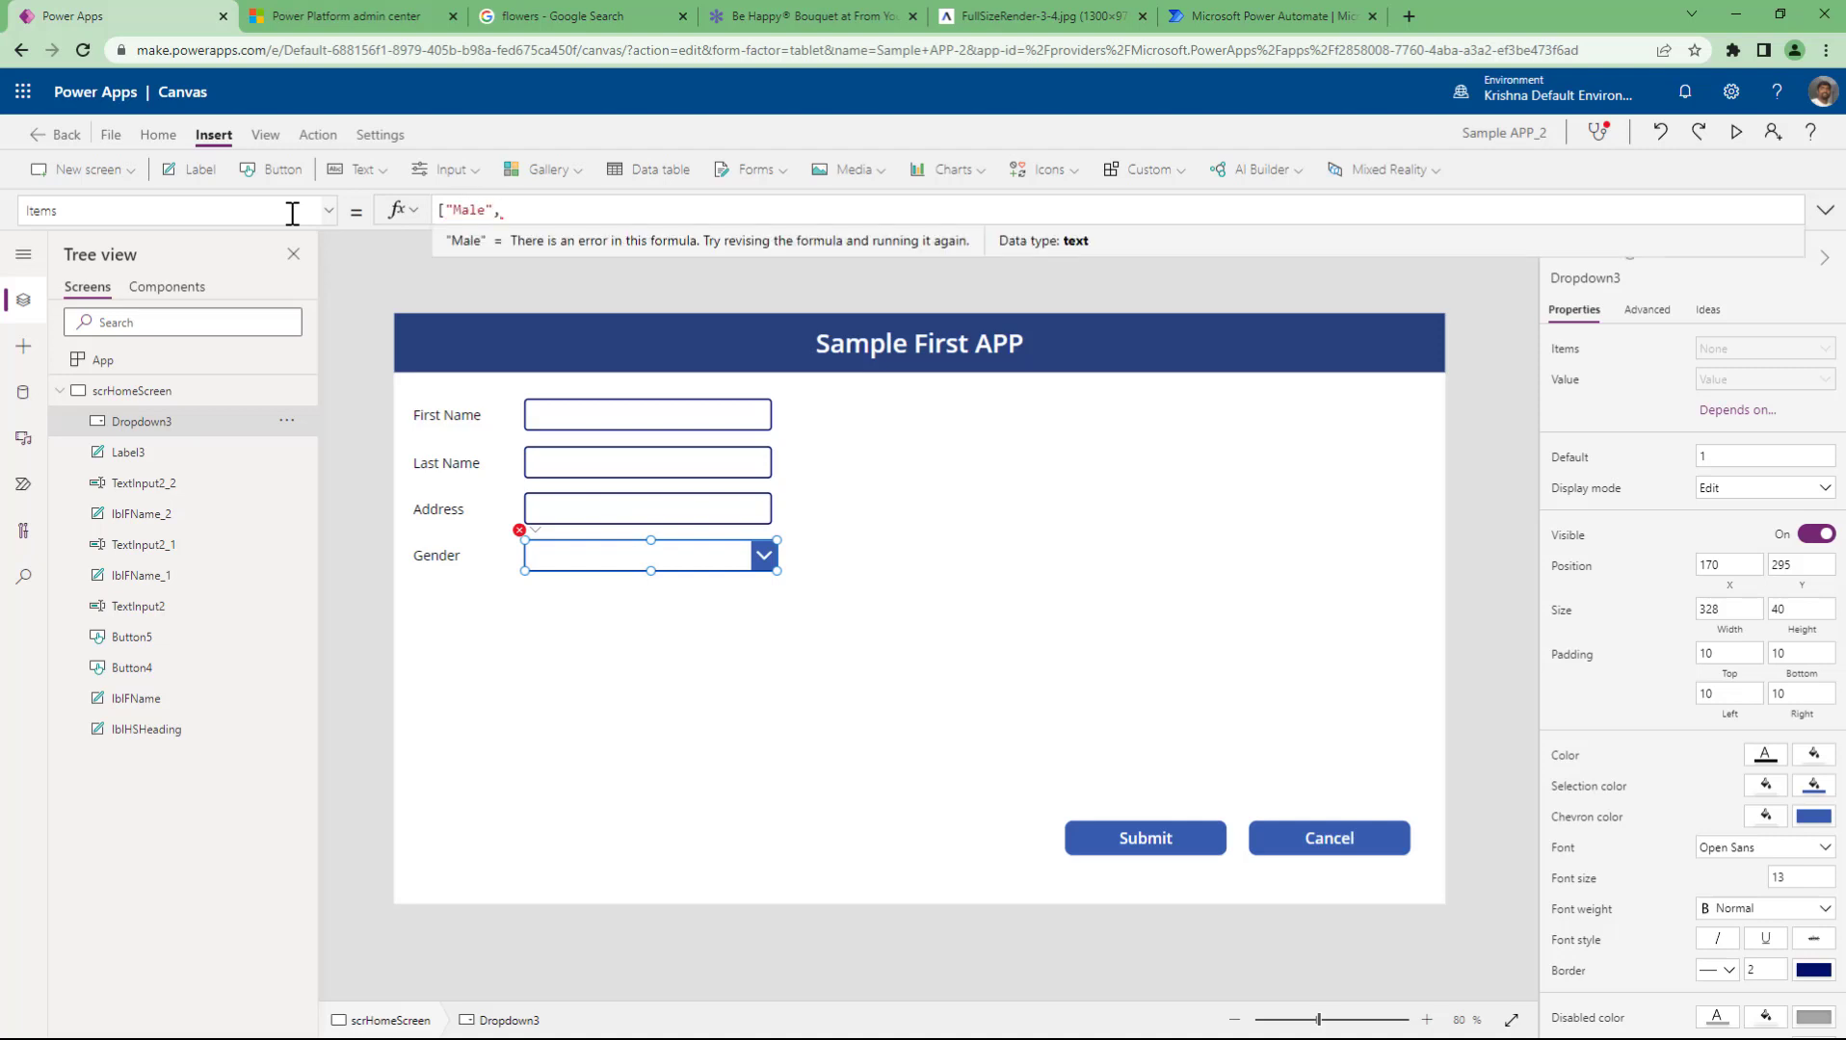
{"action": "type", "text": "[\"Female"}
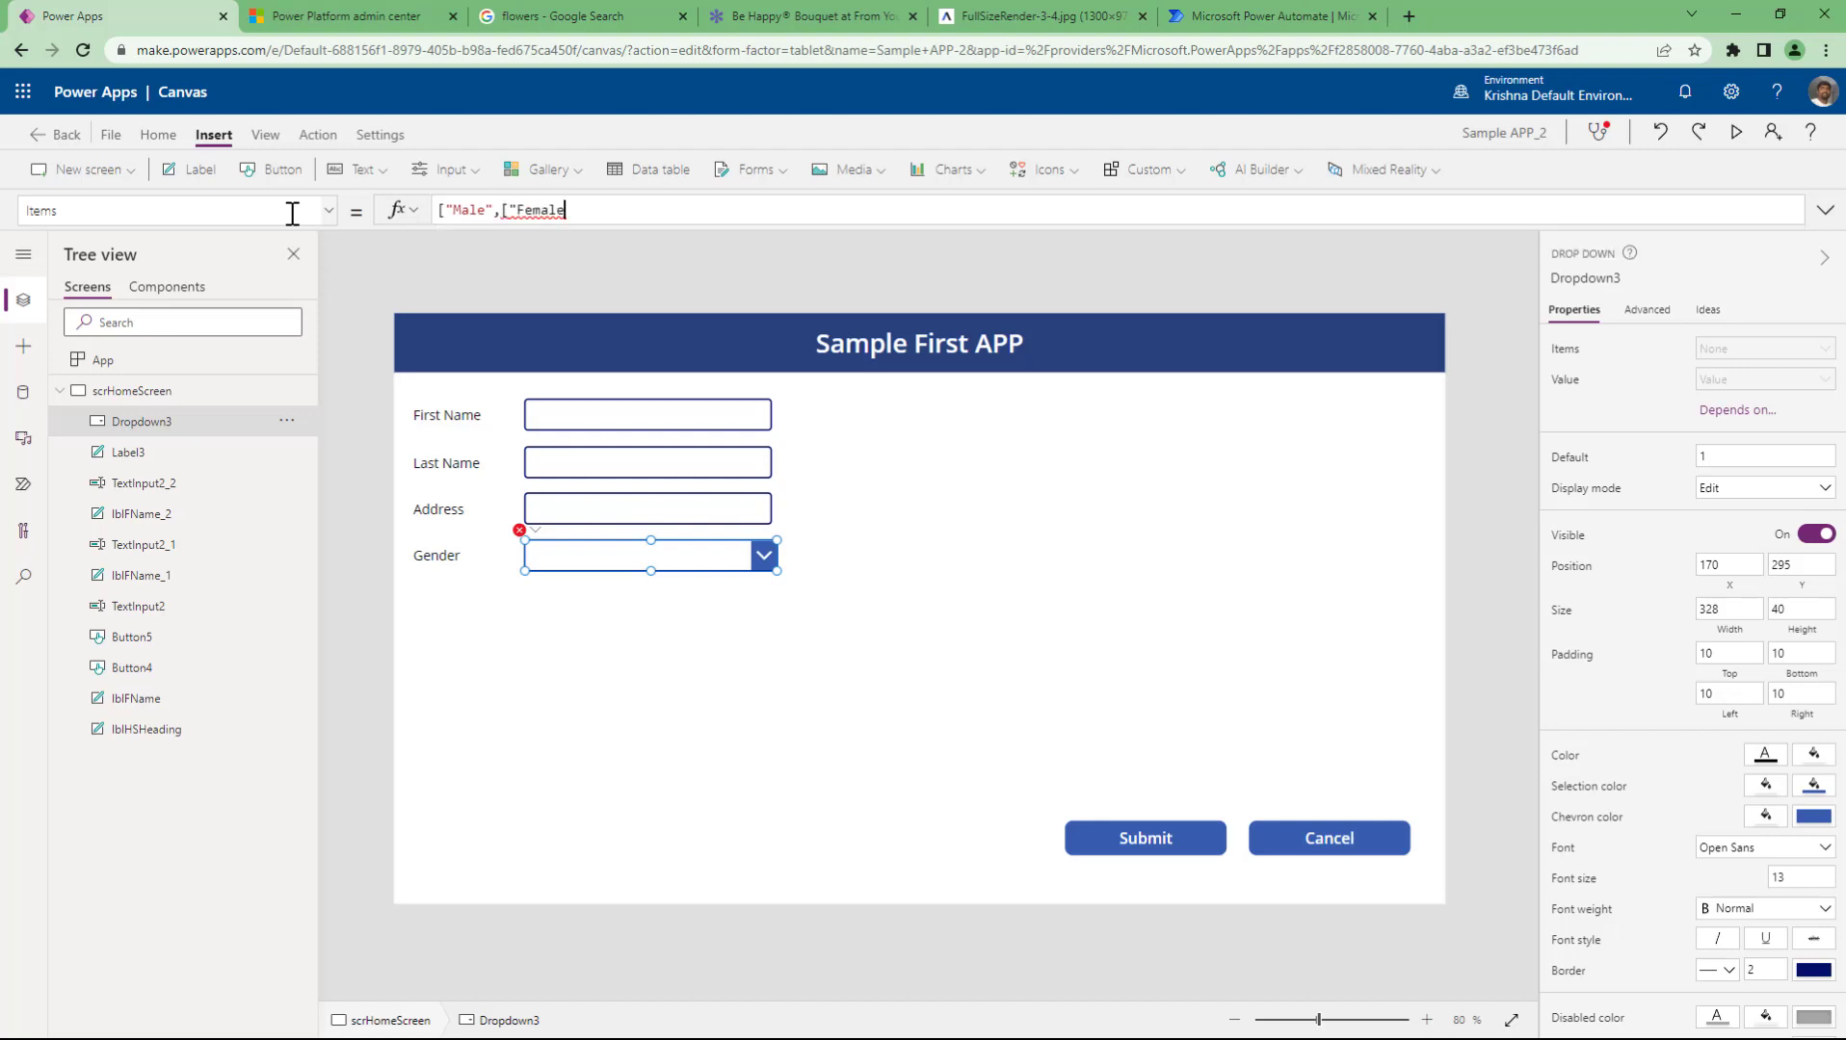
{"action": "key", "text": "ctrl+Left"}
{"action": "key", "text": "ctrl+Left"}
{"action": "key", "text": "Right"}
{"action": "key", "text": "Right"}
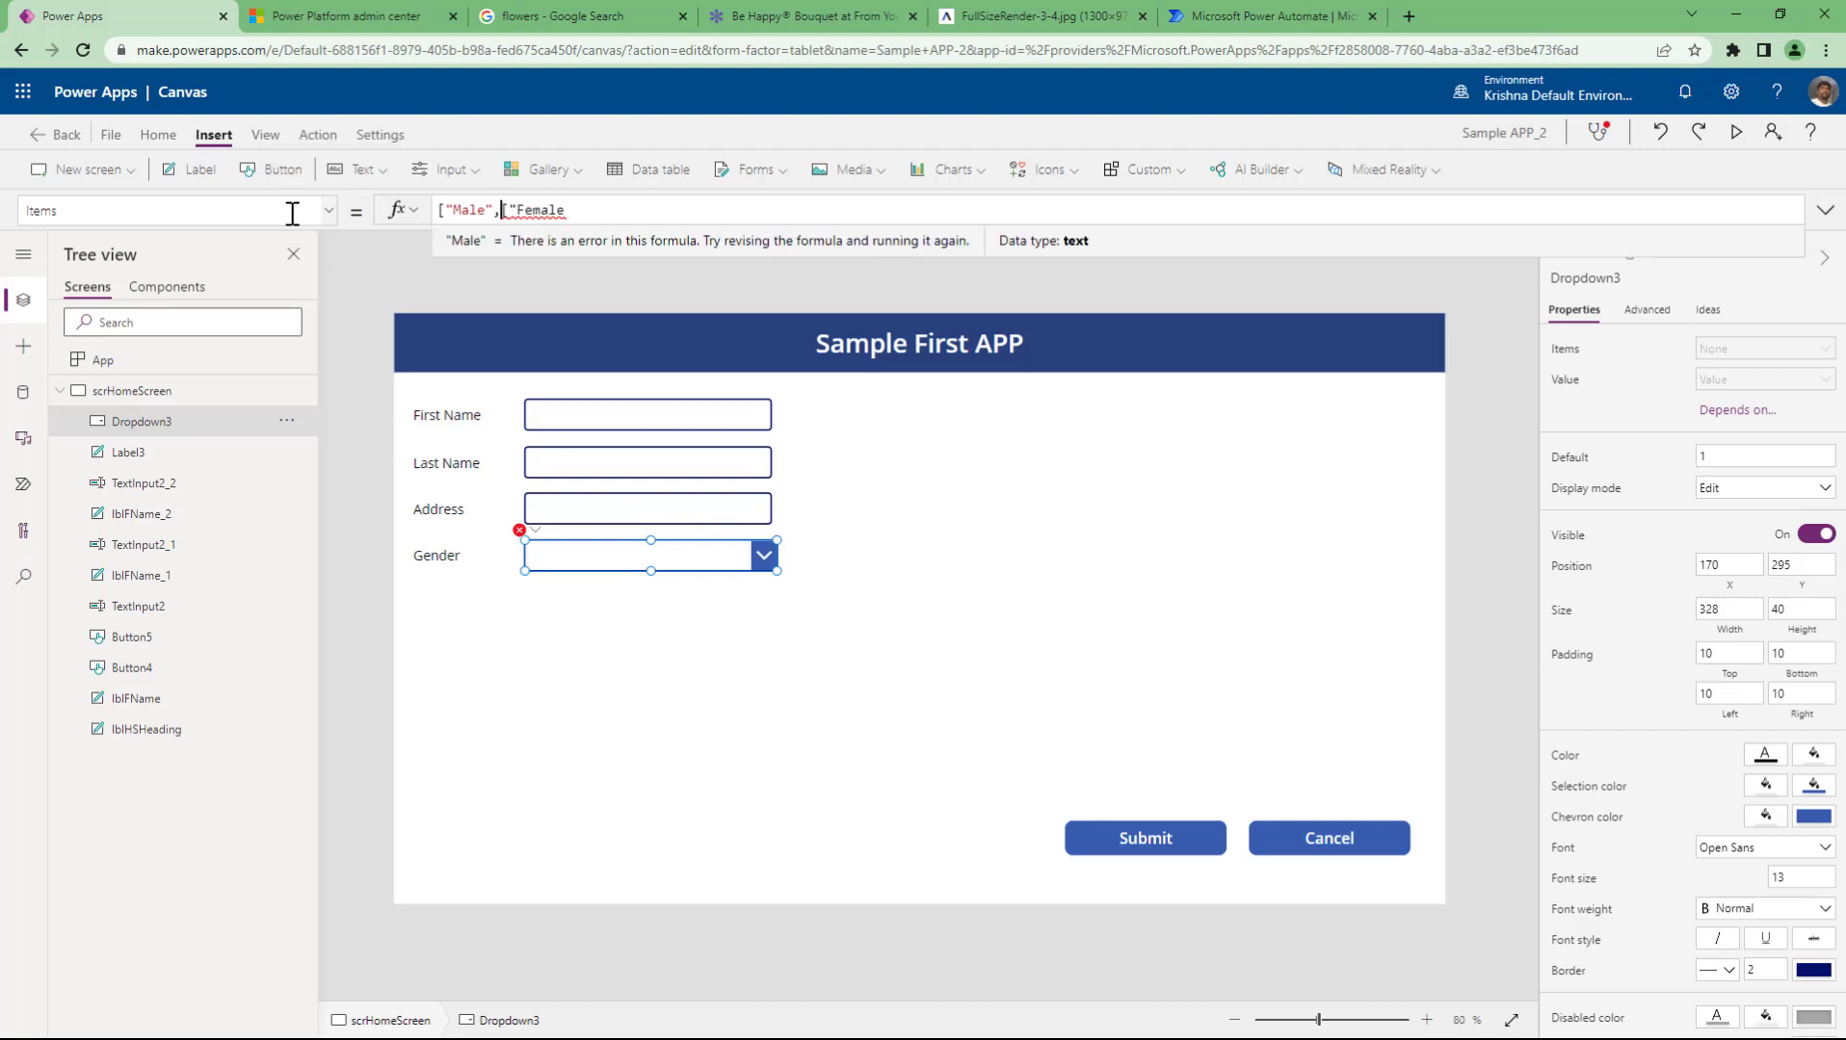
{"action": "key", "text": "Delete"}
{"action": "key", "text": "End"}
{"action": "type", "text": "\""}
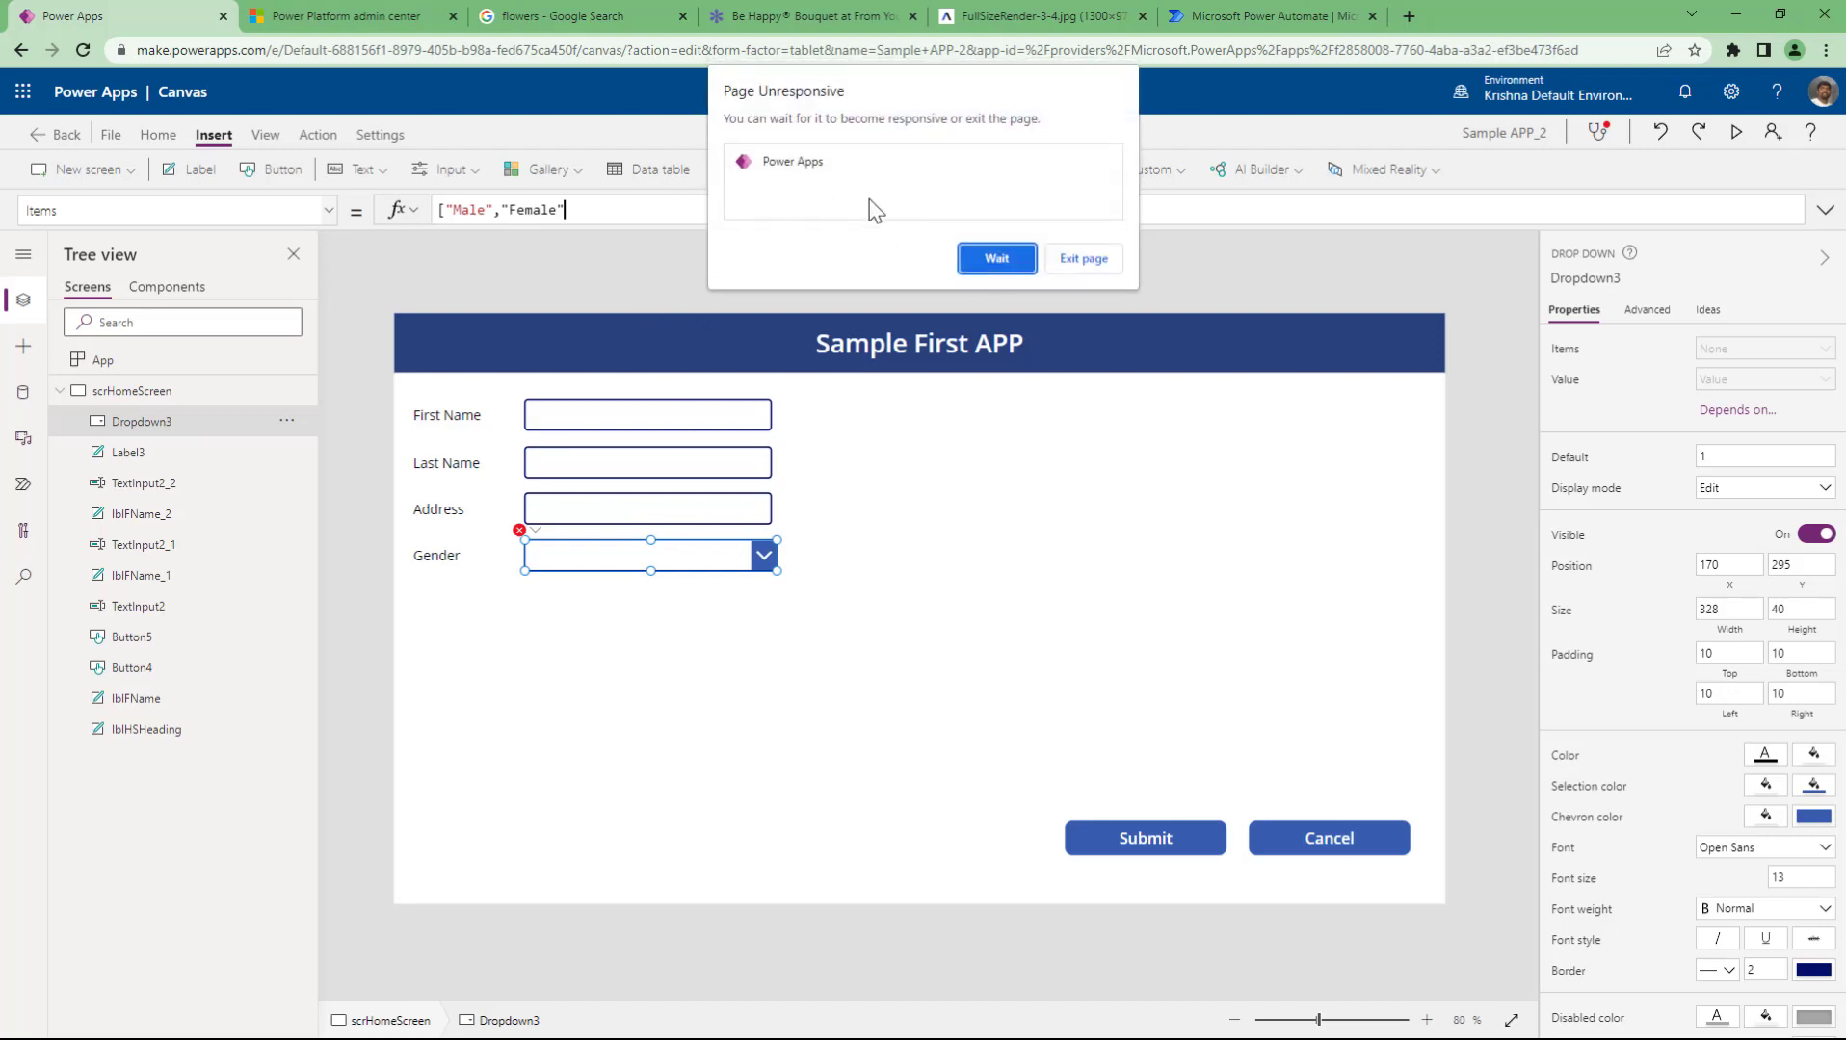
{"action": "left_click", "coordinate": [964, 258]}
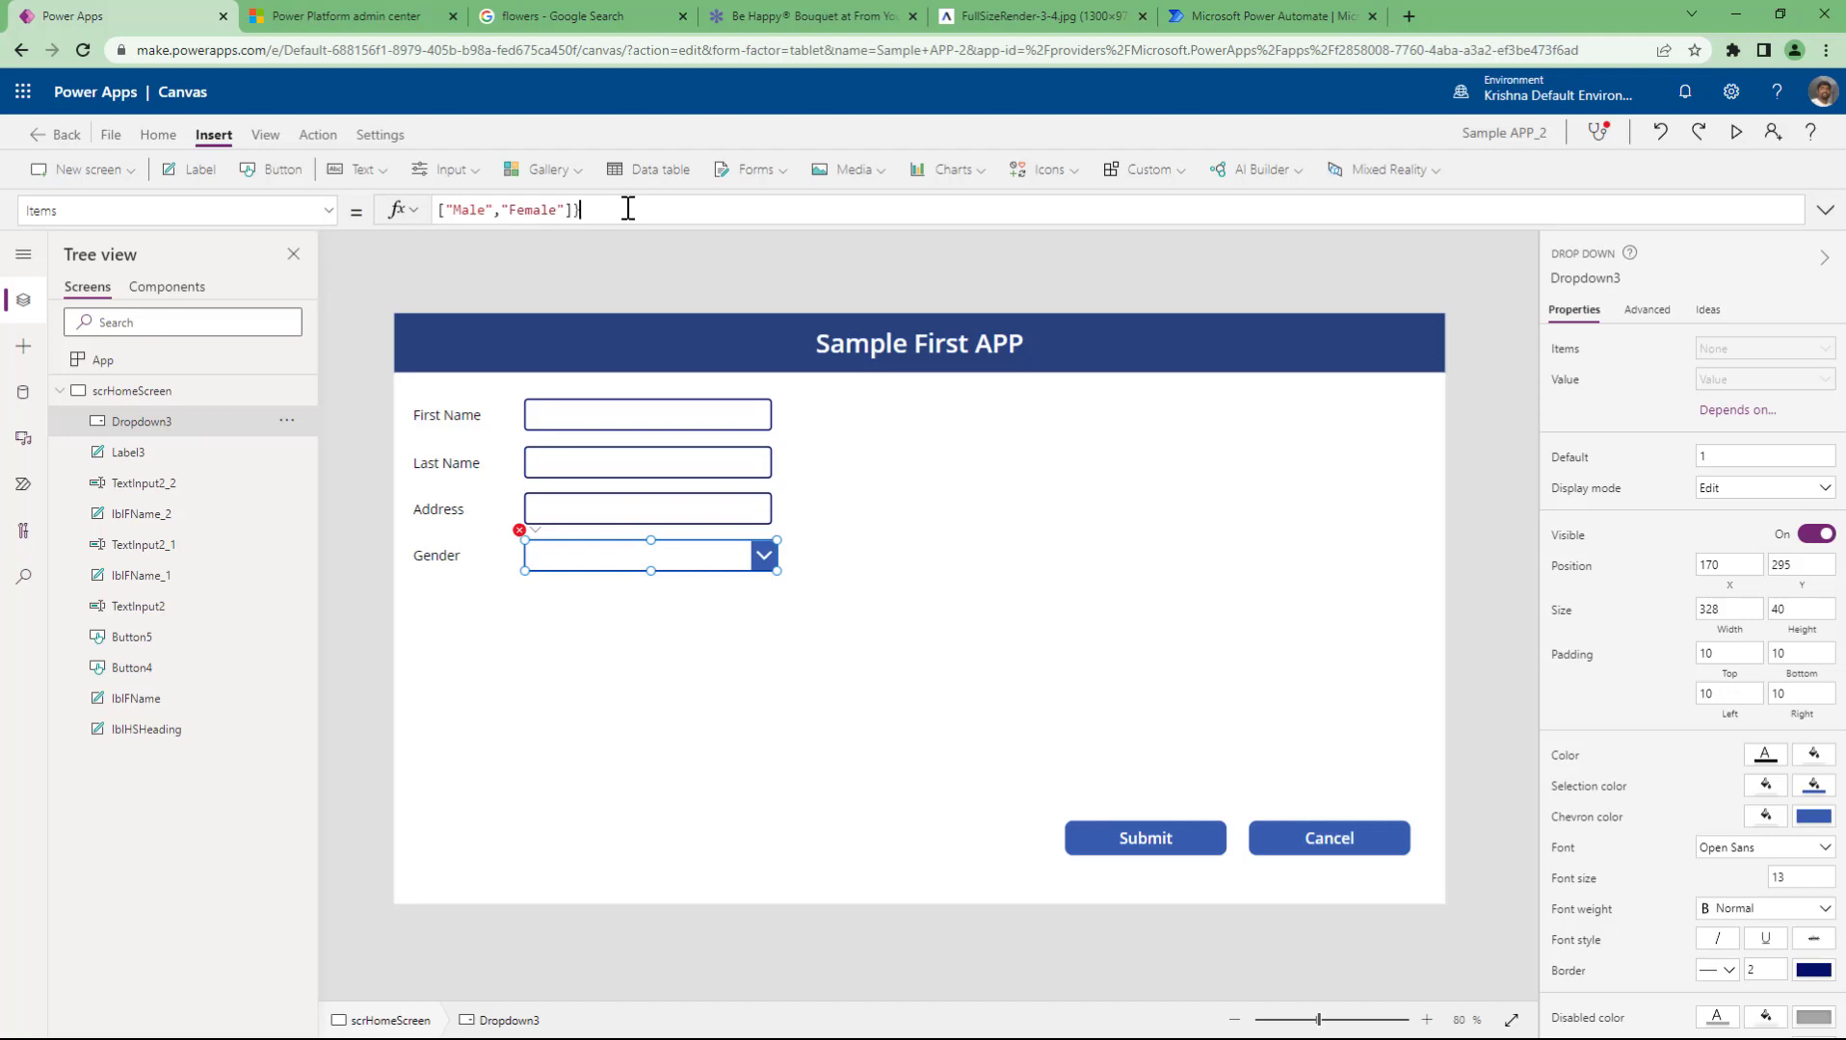
{"action": "type", "text": "]"}
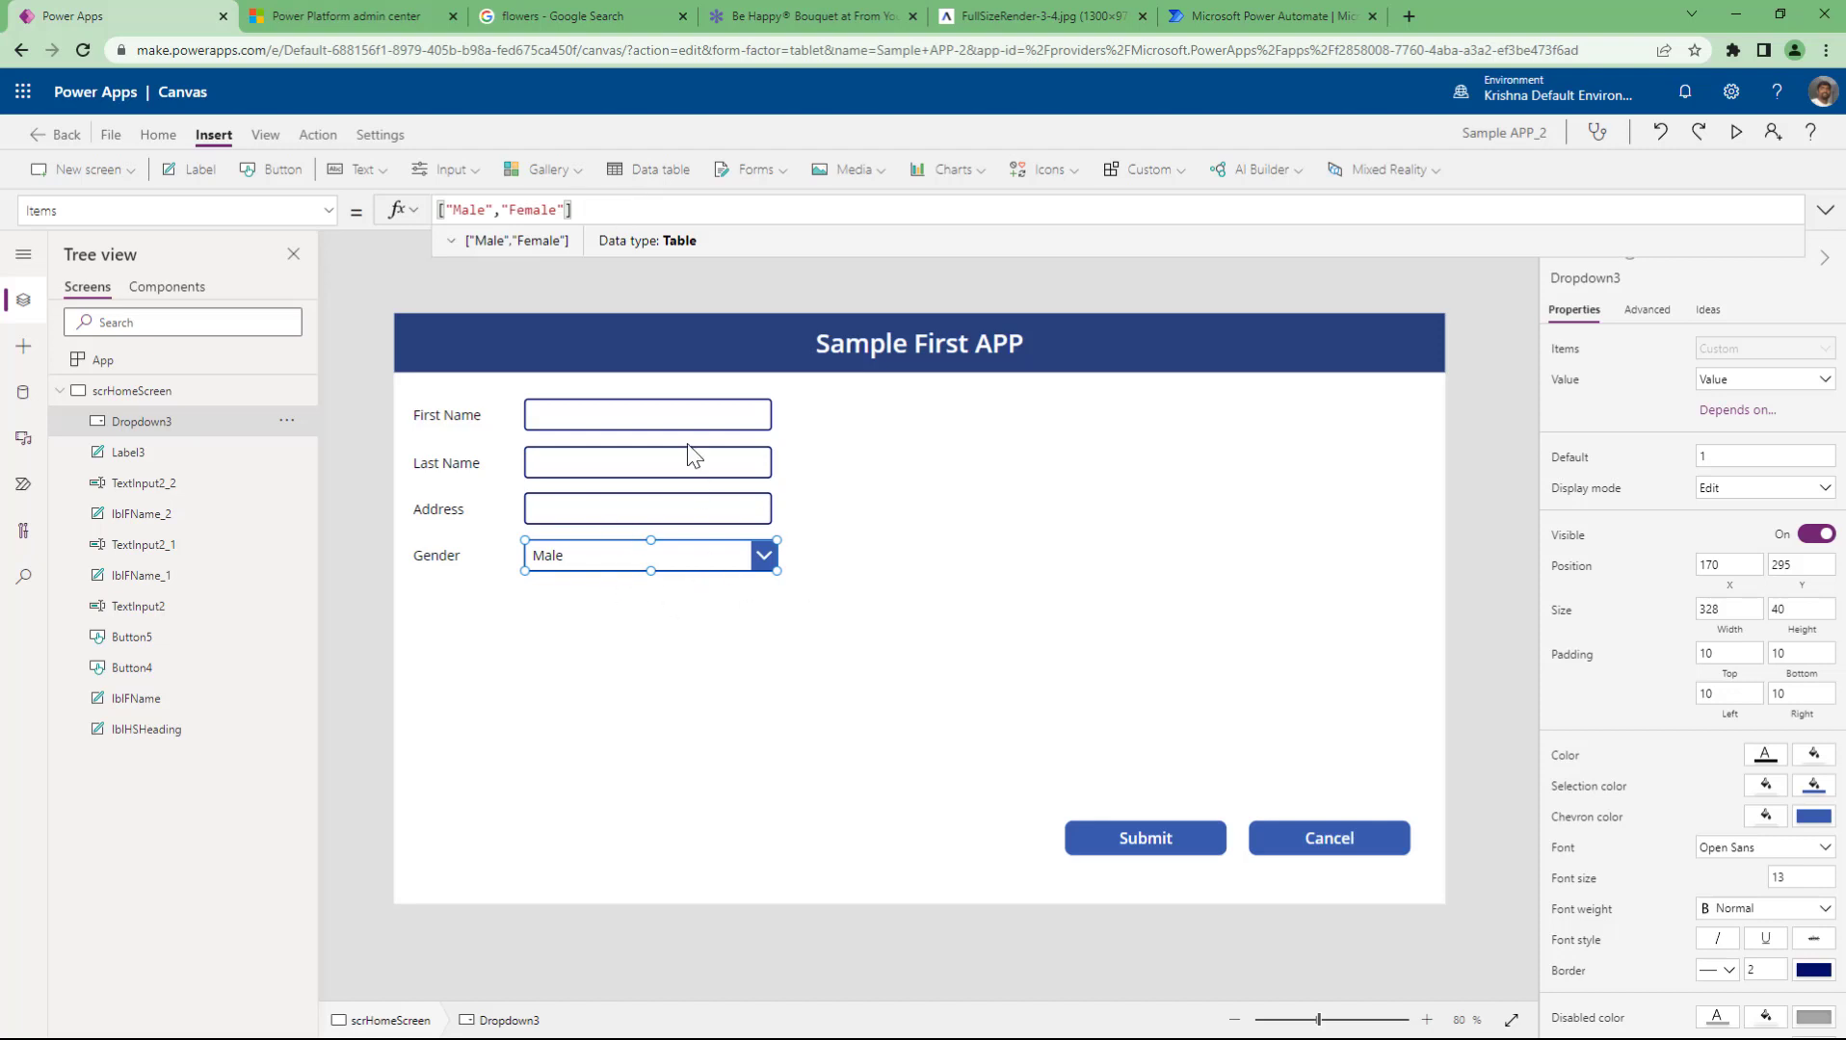
{"action": "left_click", "coordinate": [701, 554]}
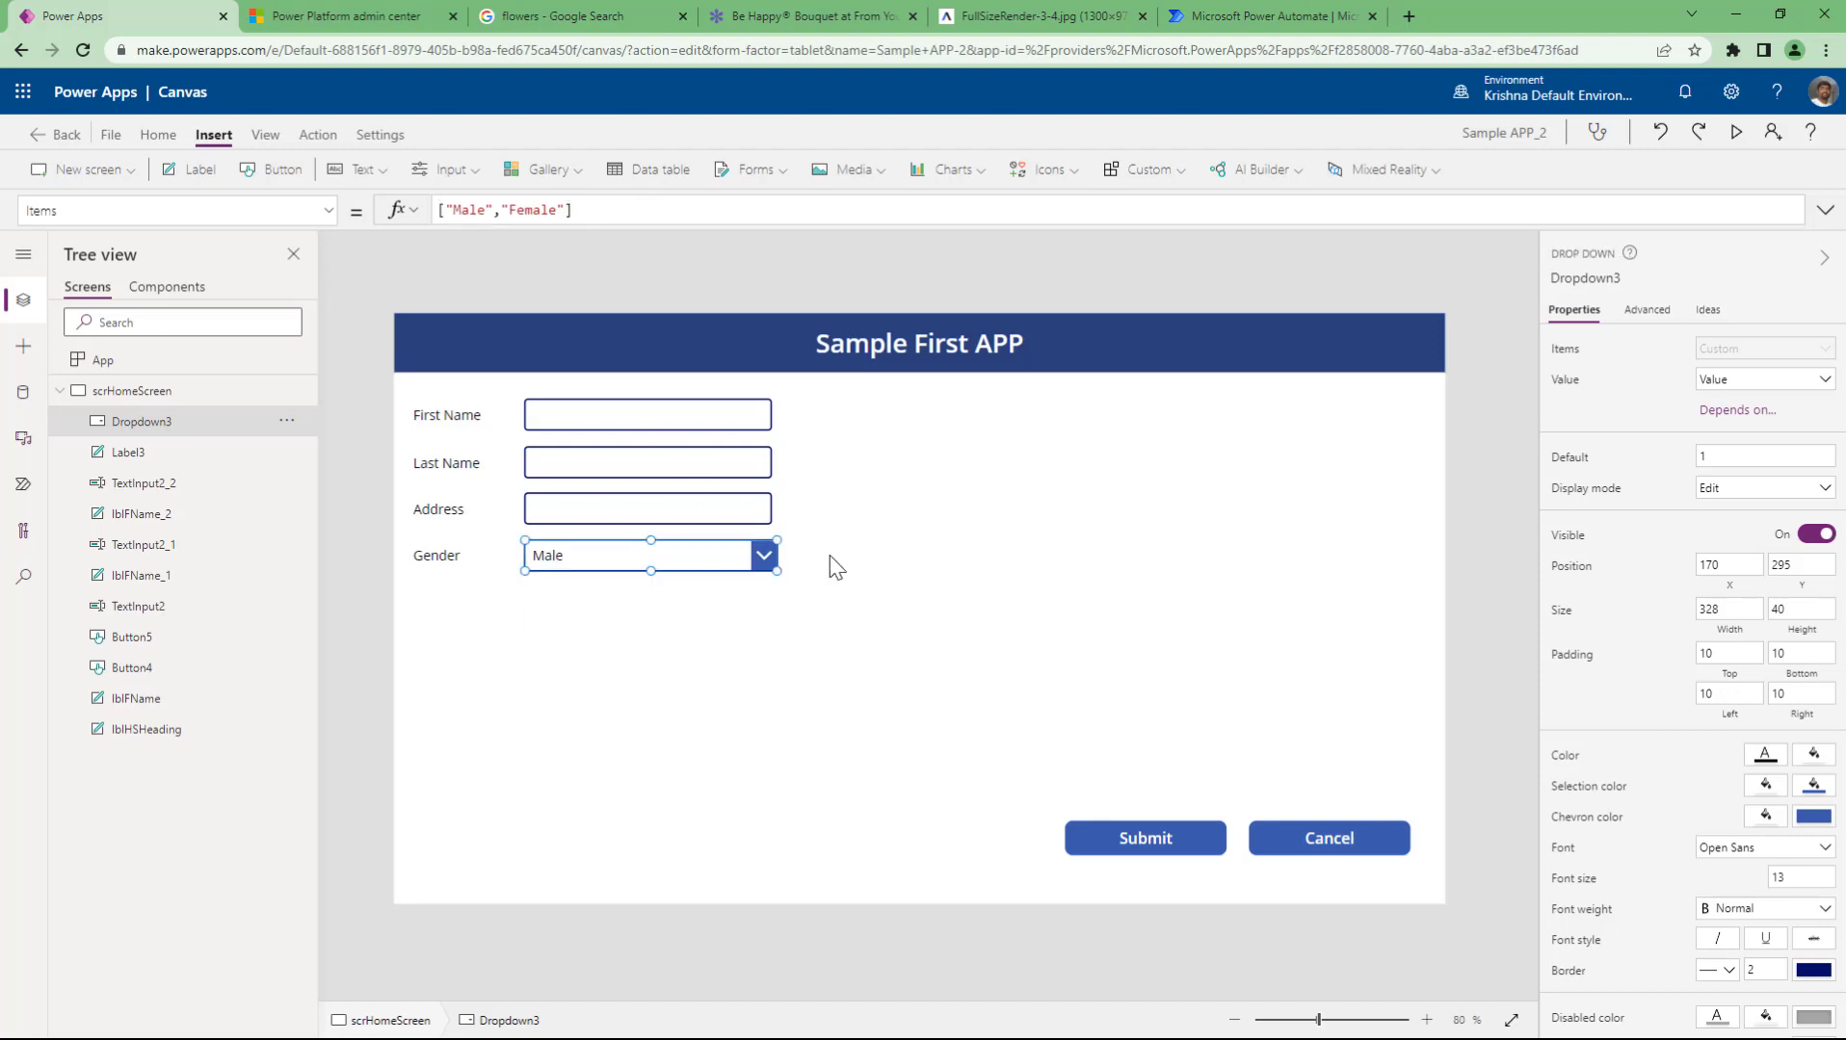
{"action": "left_click", "coordinate": [891, 589]}
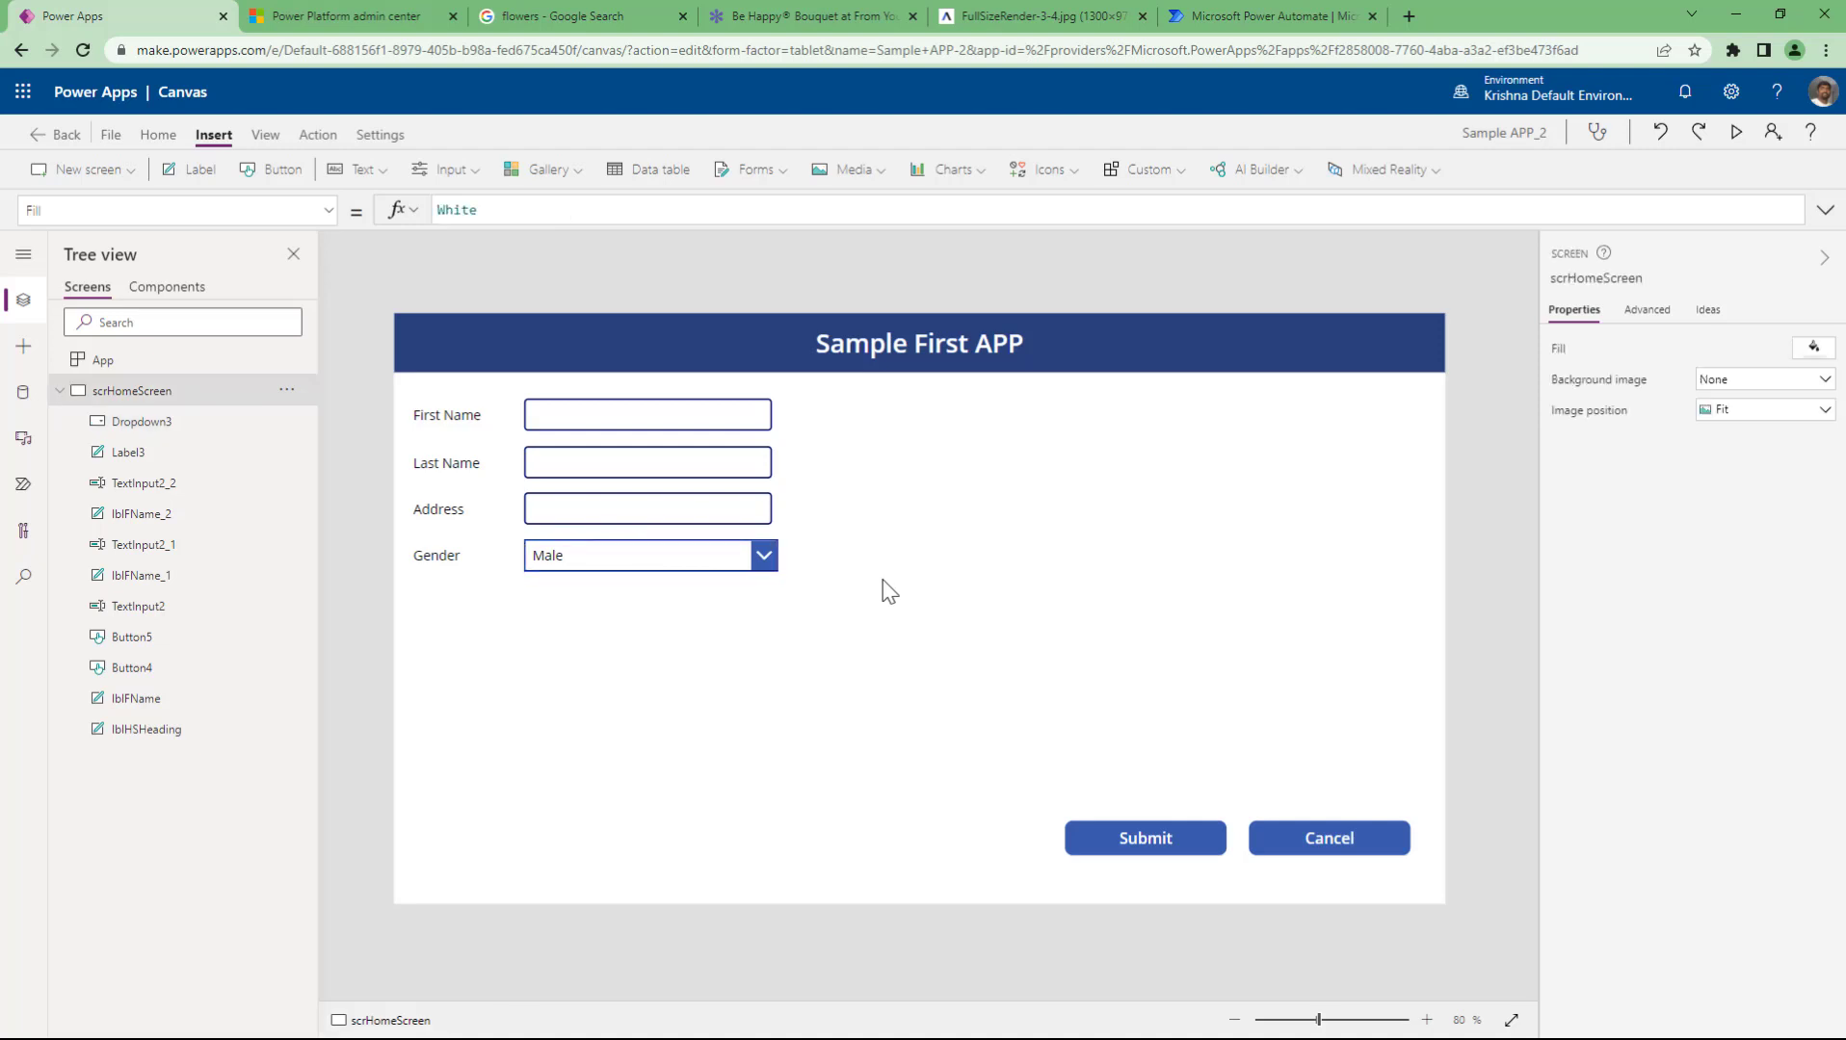
- Move the labels and inputs of all four rows together, down and toward the middle of the home screen
{"action": "left_click", "coordinate": [420, 422]}
{"action": "left_click", "coordinate": [597, 424], "text": "shift"}
{"action": "left_click", "coordinate": [466, 470], "text": "shift"}
{"action": "left_click", "coordinate": [565, 466], "text": "shift"}
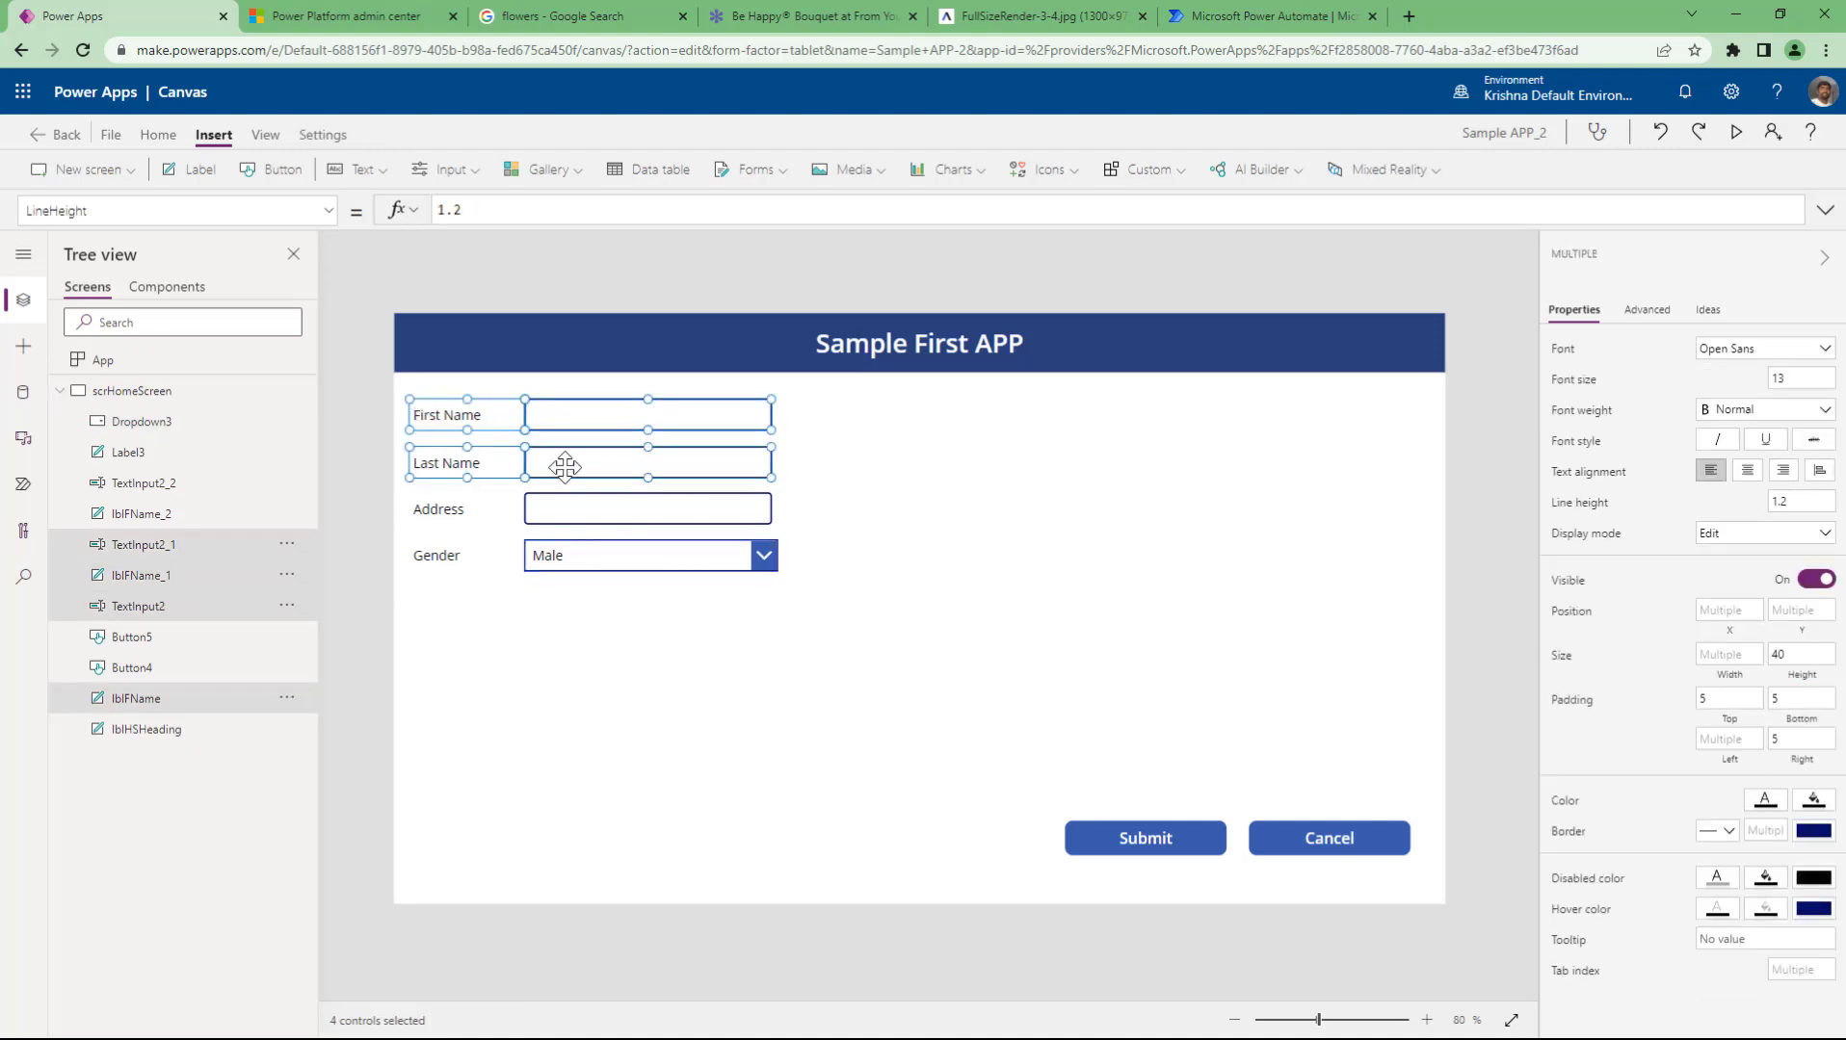
{"action": "left_click", "coordinate": [471, 511], "text": "shift"}
{"action": "left_click", "coordinate": [571, 511], "text": "shift"}
{"action": "left_click", "coordinate": [477, 564], "text": "shift"}
{"action": "left_click", "coordinate": [578, 563], "text": "shift"}
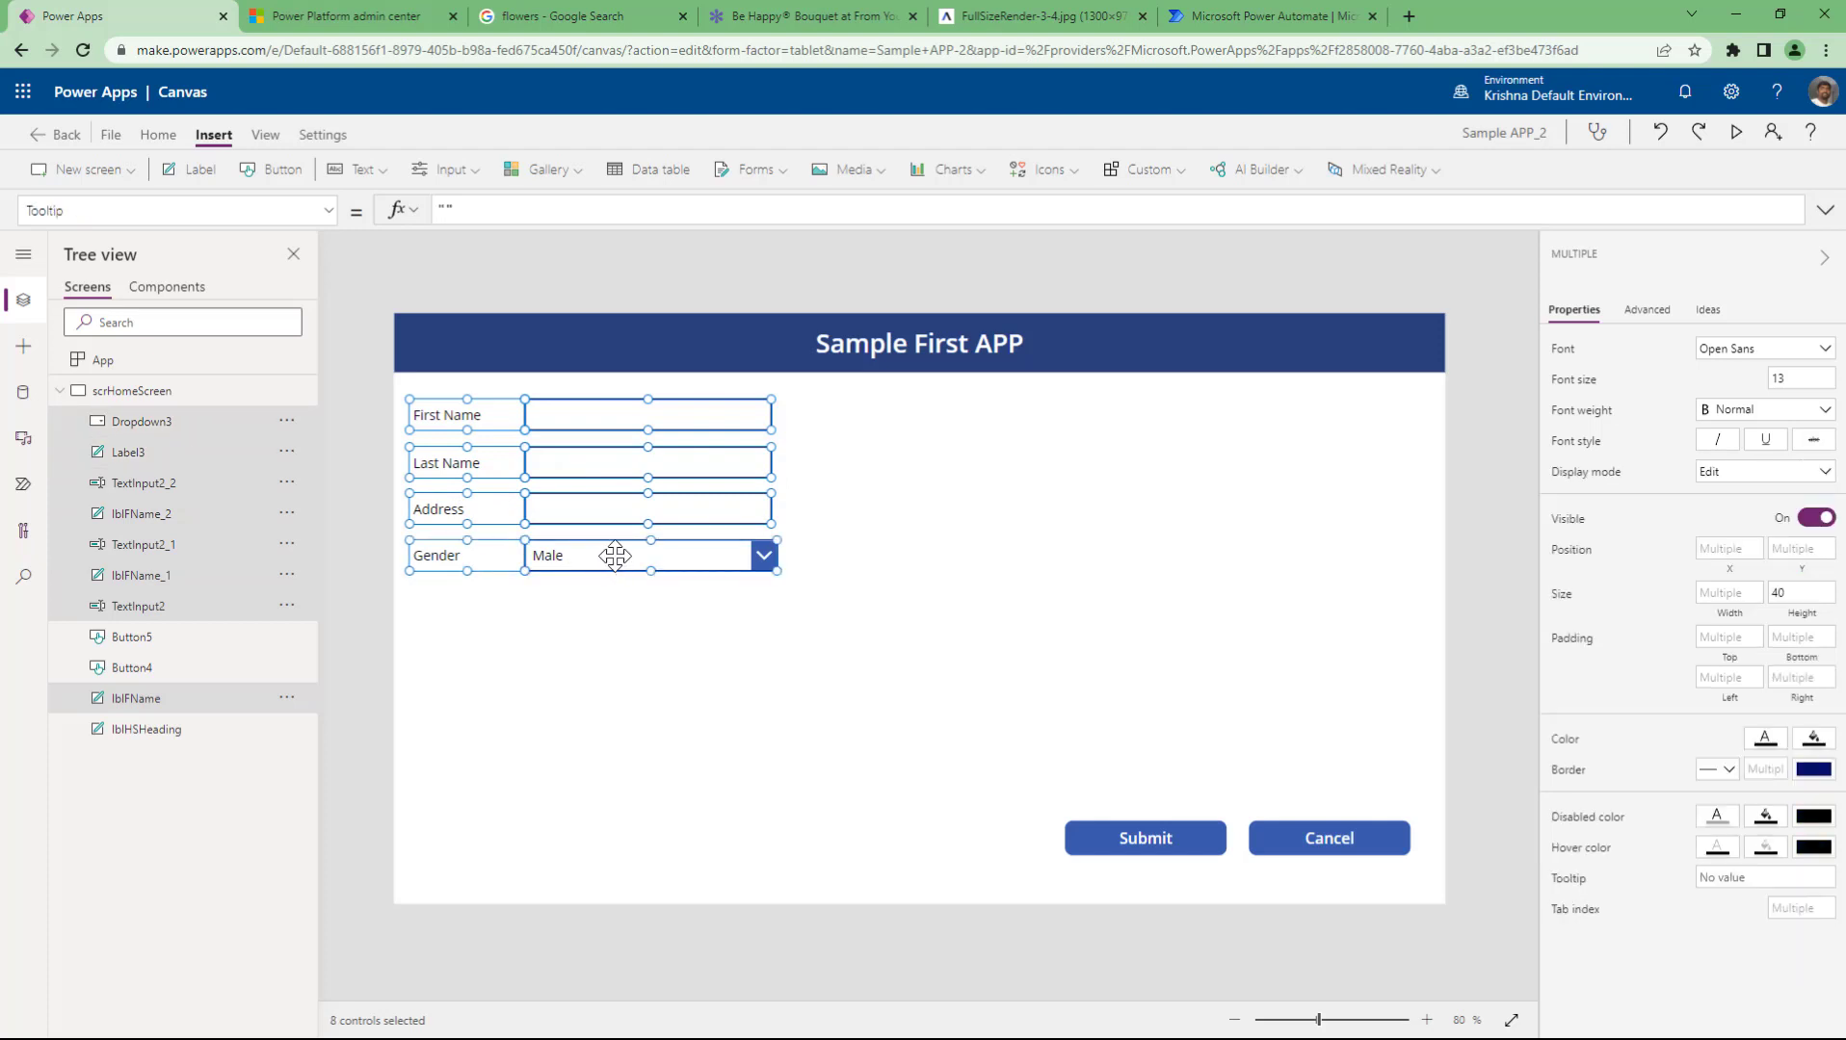
{"action": "left_click_drag", "start_coordinate": [617, 558], "coordinate": [721, 603]}
{"action": "left_click", "coordinate": [783, 685]}
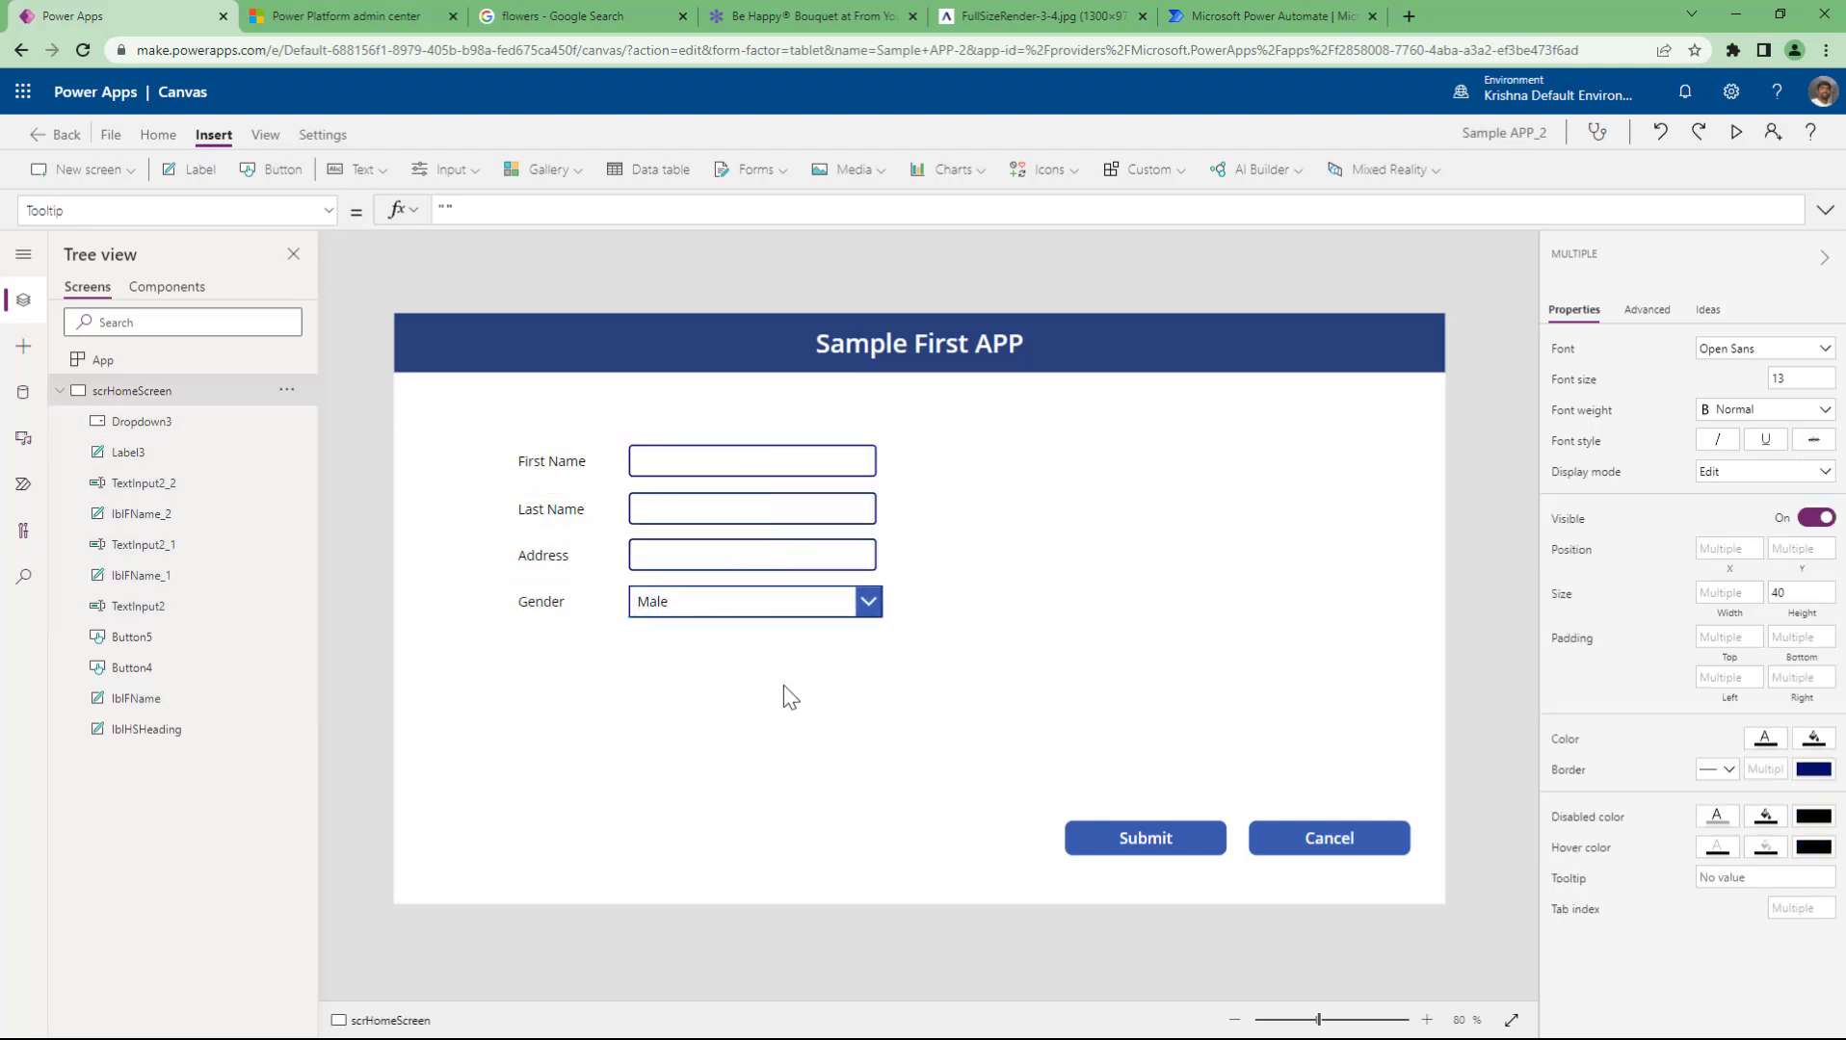
- Replace the Submit button's OnSelect formula with the beginning of a Notify( call
{"action": "left_click", "coordinate": [1190, 849]}
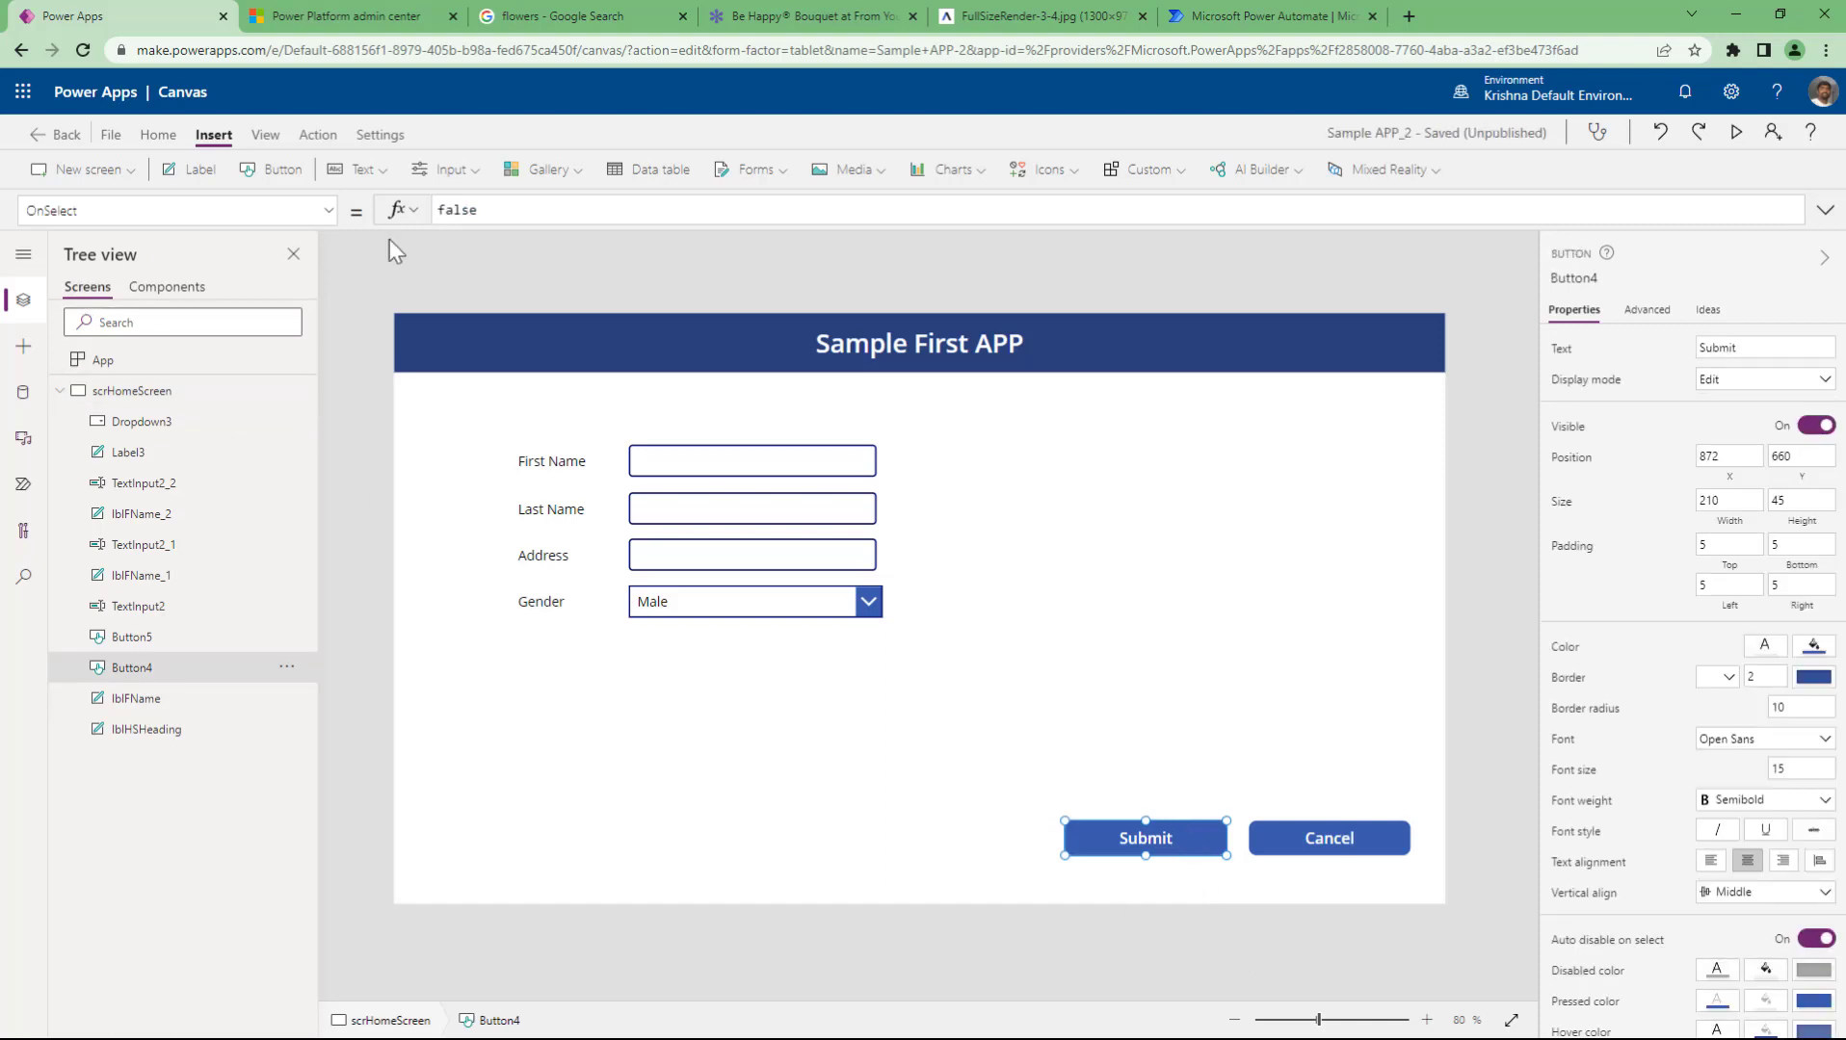
{"action": "left_click_drag", "start_coordinate": [496, 210], "coordinate": [335, 218]}
{"action": "type", "text": "Noti"}
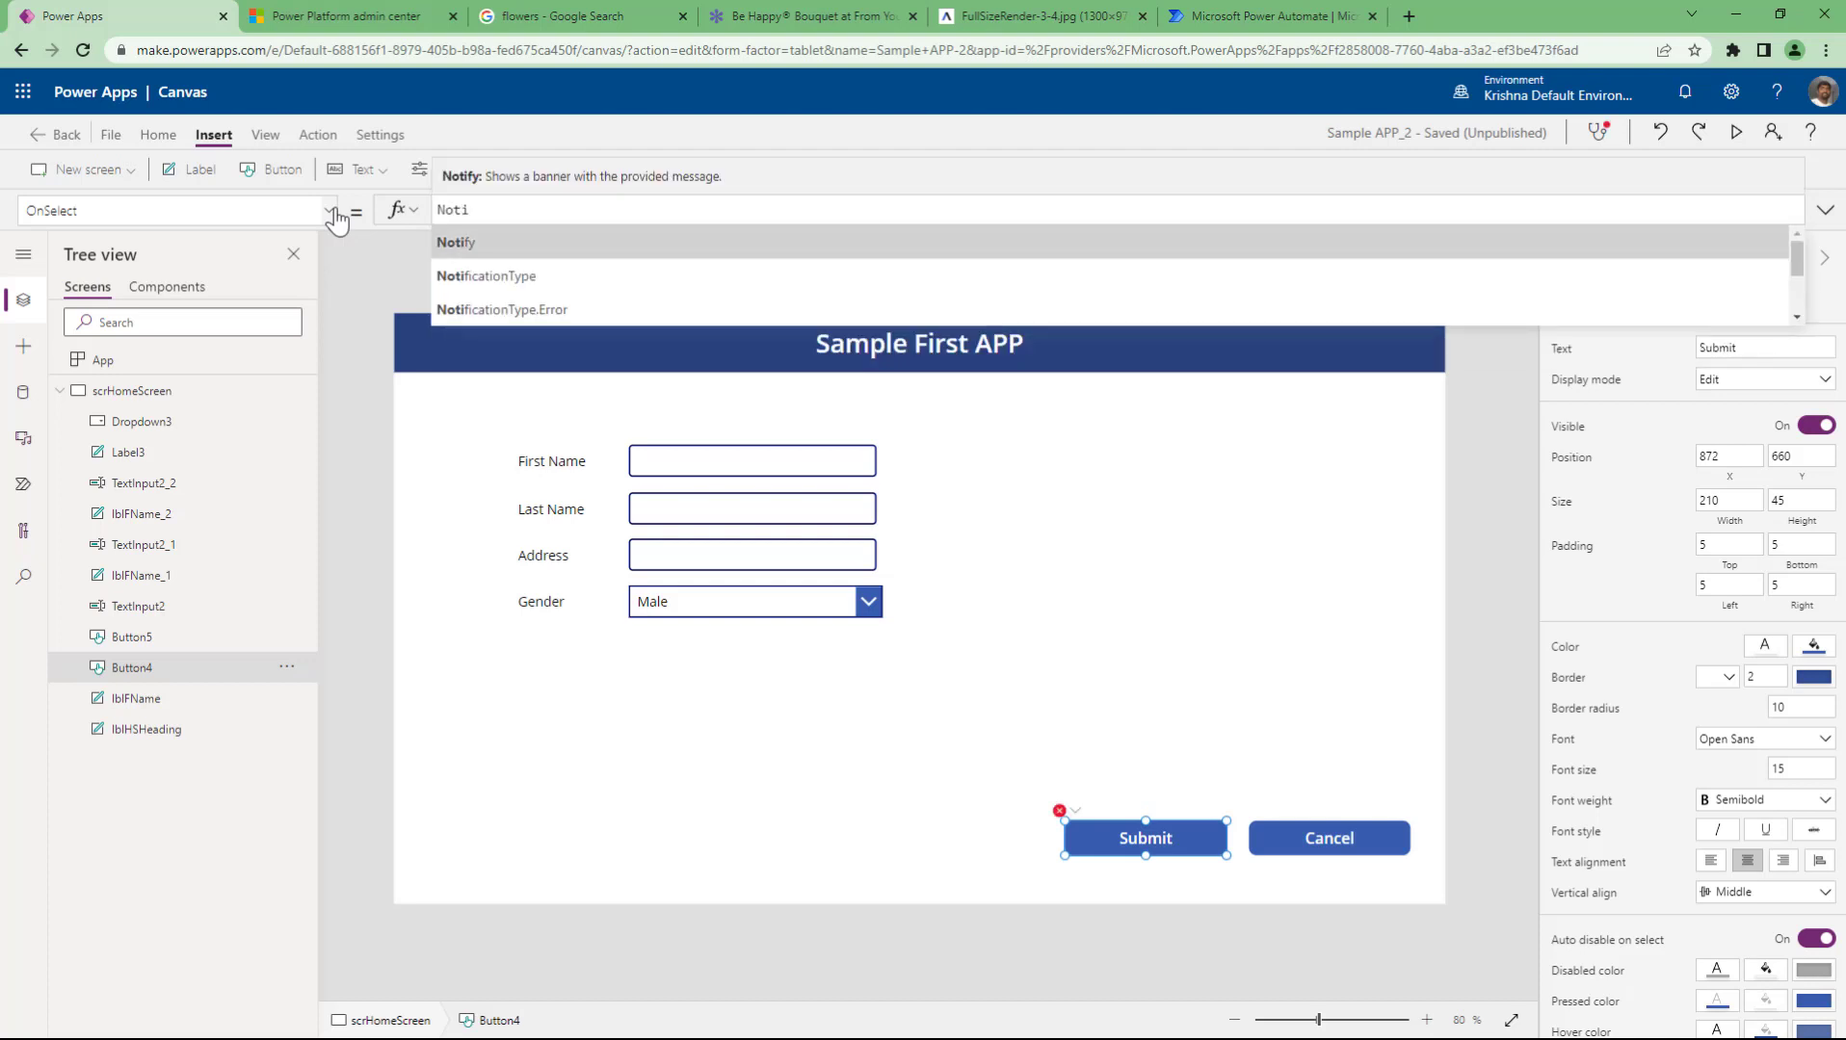
{"action": "key", "text": "Tab"}
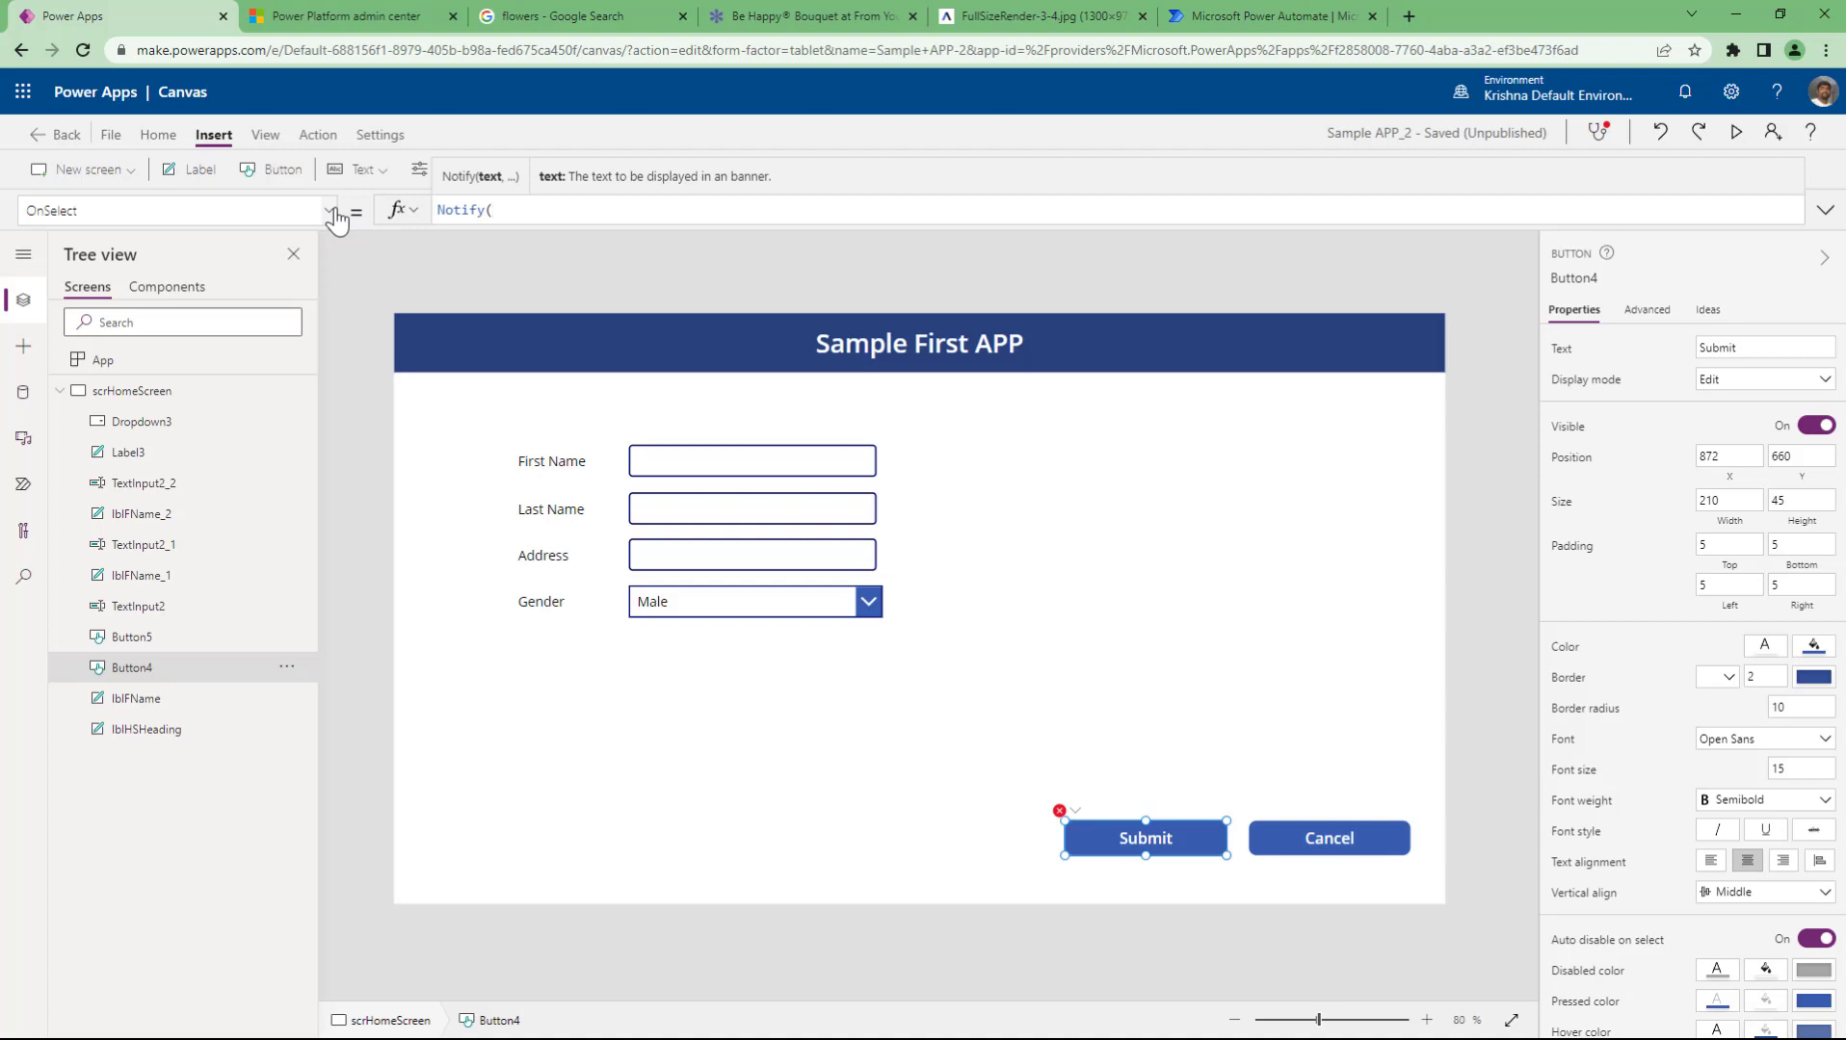
- Rename the text input beside the First Name label as txtFName
{"action": "left_click", "coordinate": [687, 464]}
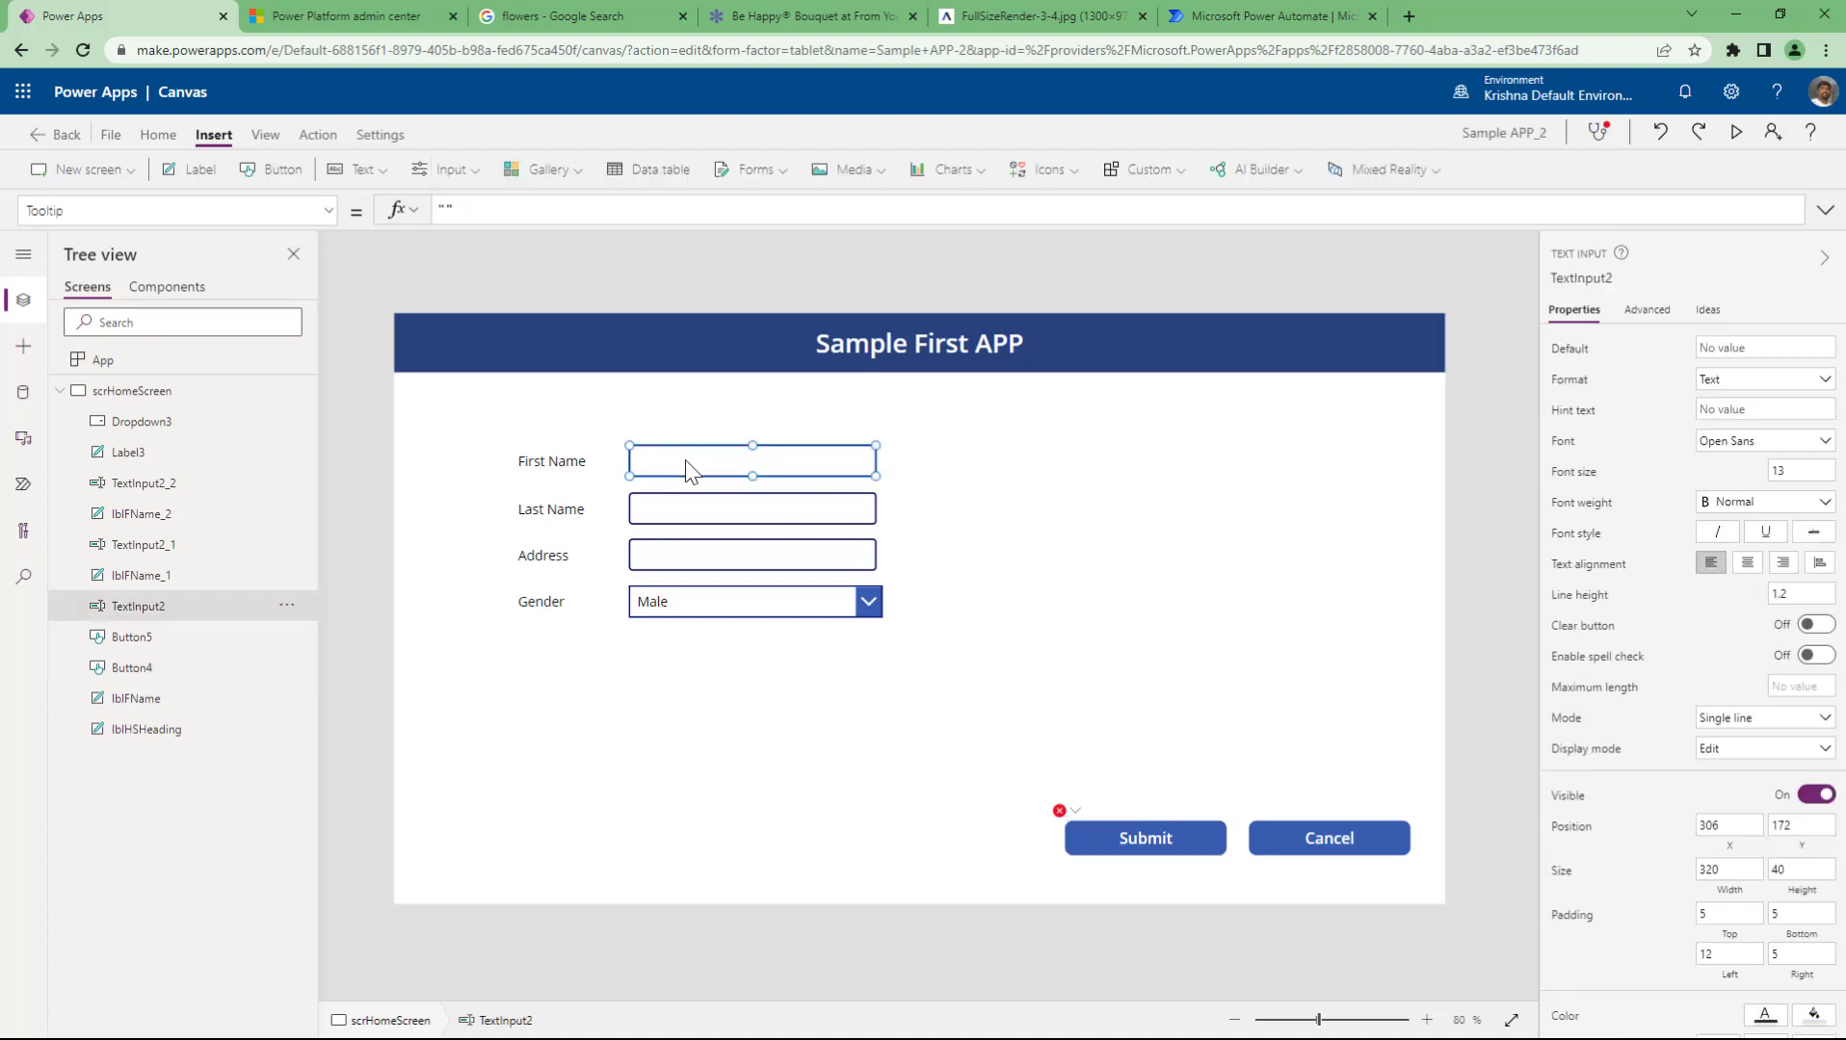
{"action": "double_click", "coordinate": [179, 613]}
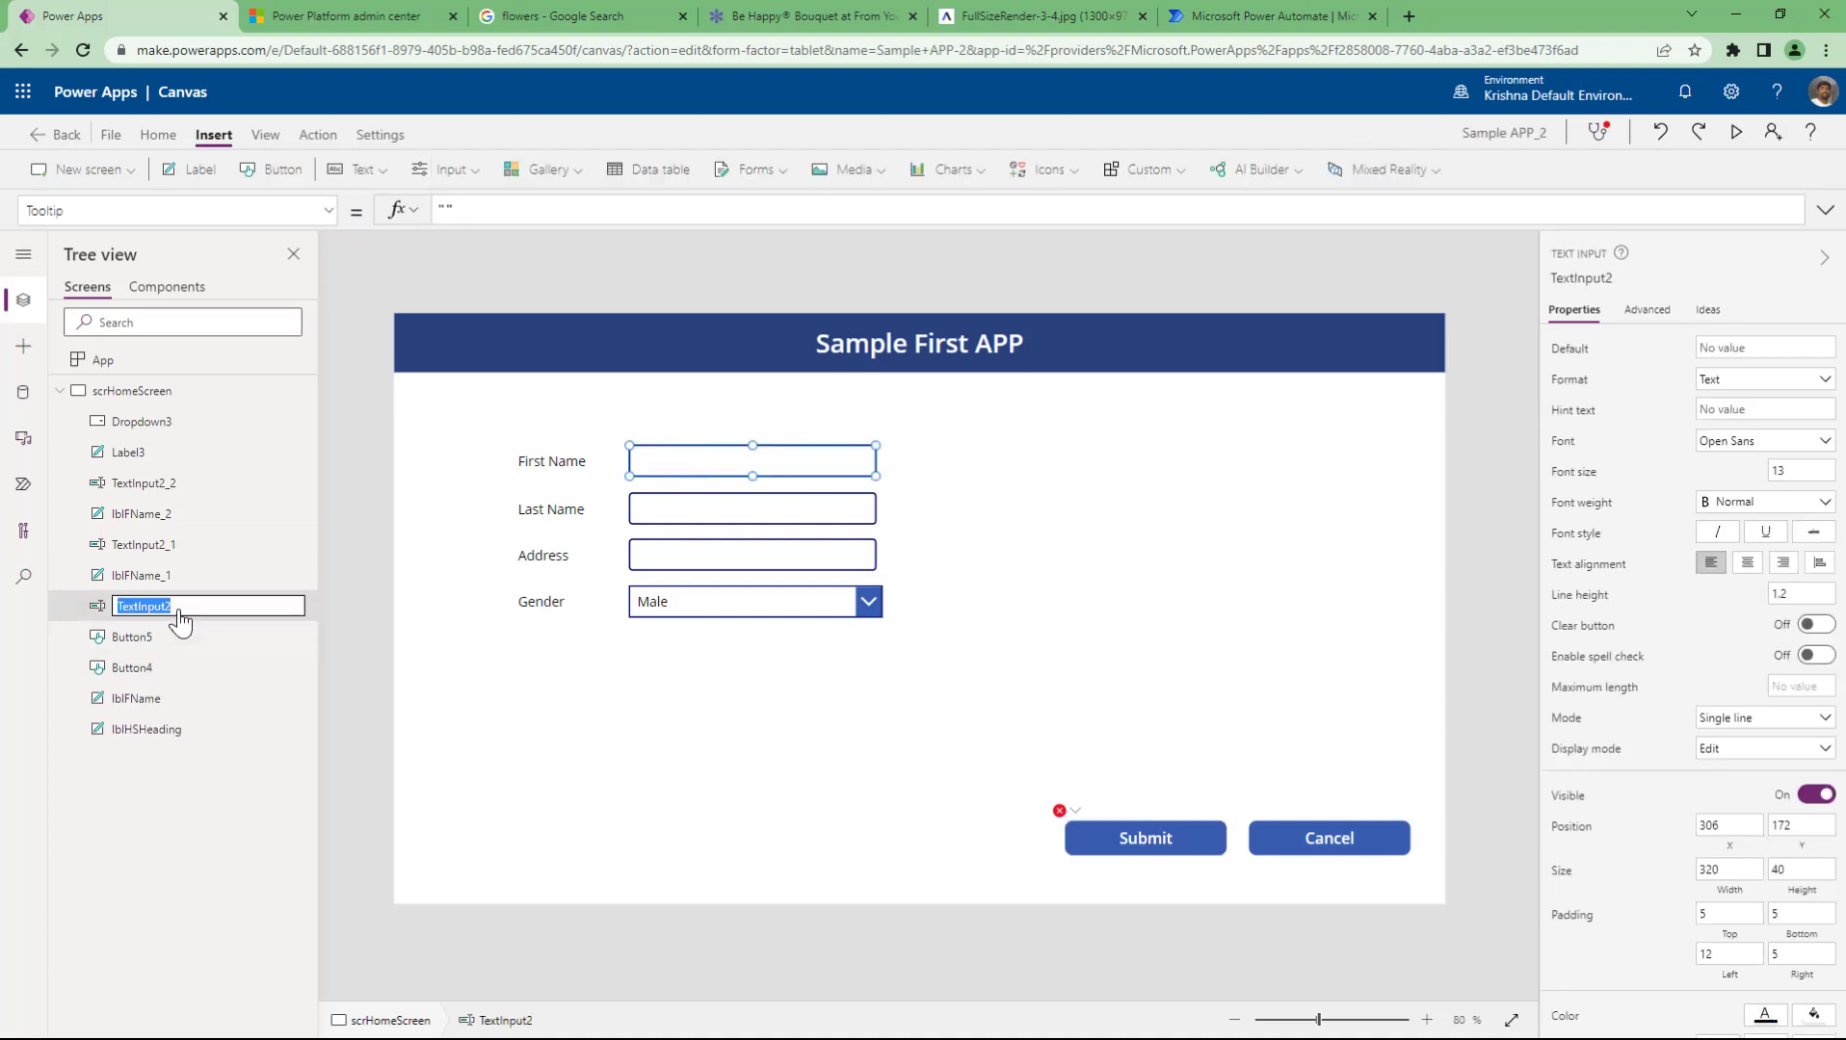
{"action": "type", "text": "txtFName"}
{"action": "key", "text": "Return"}
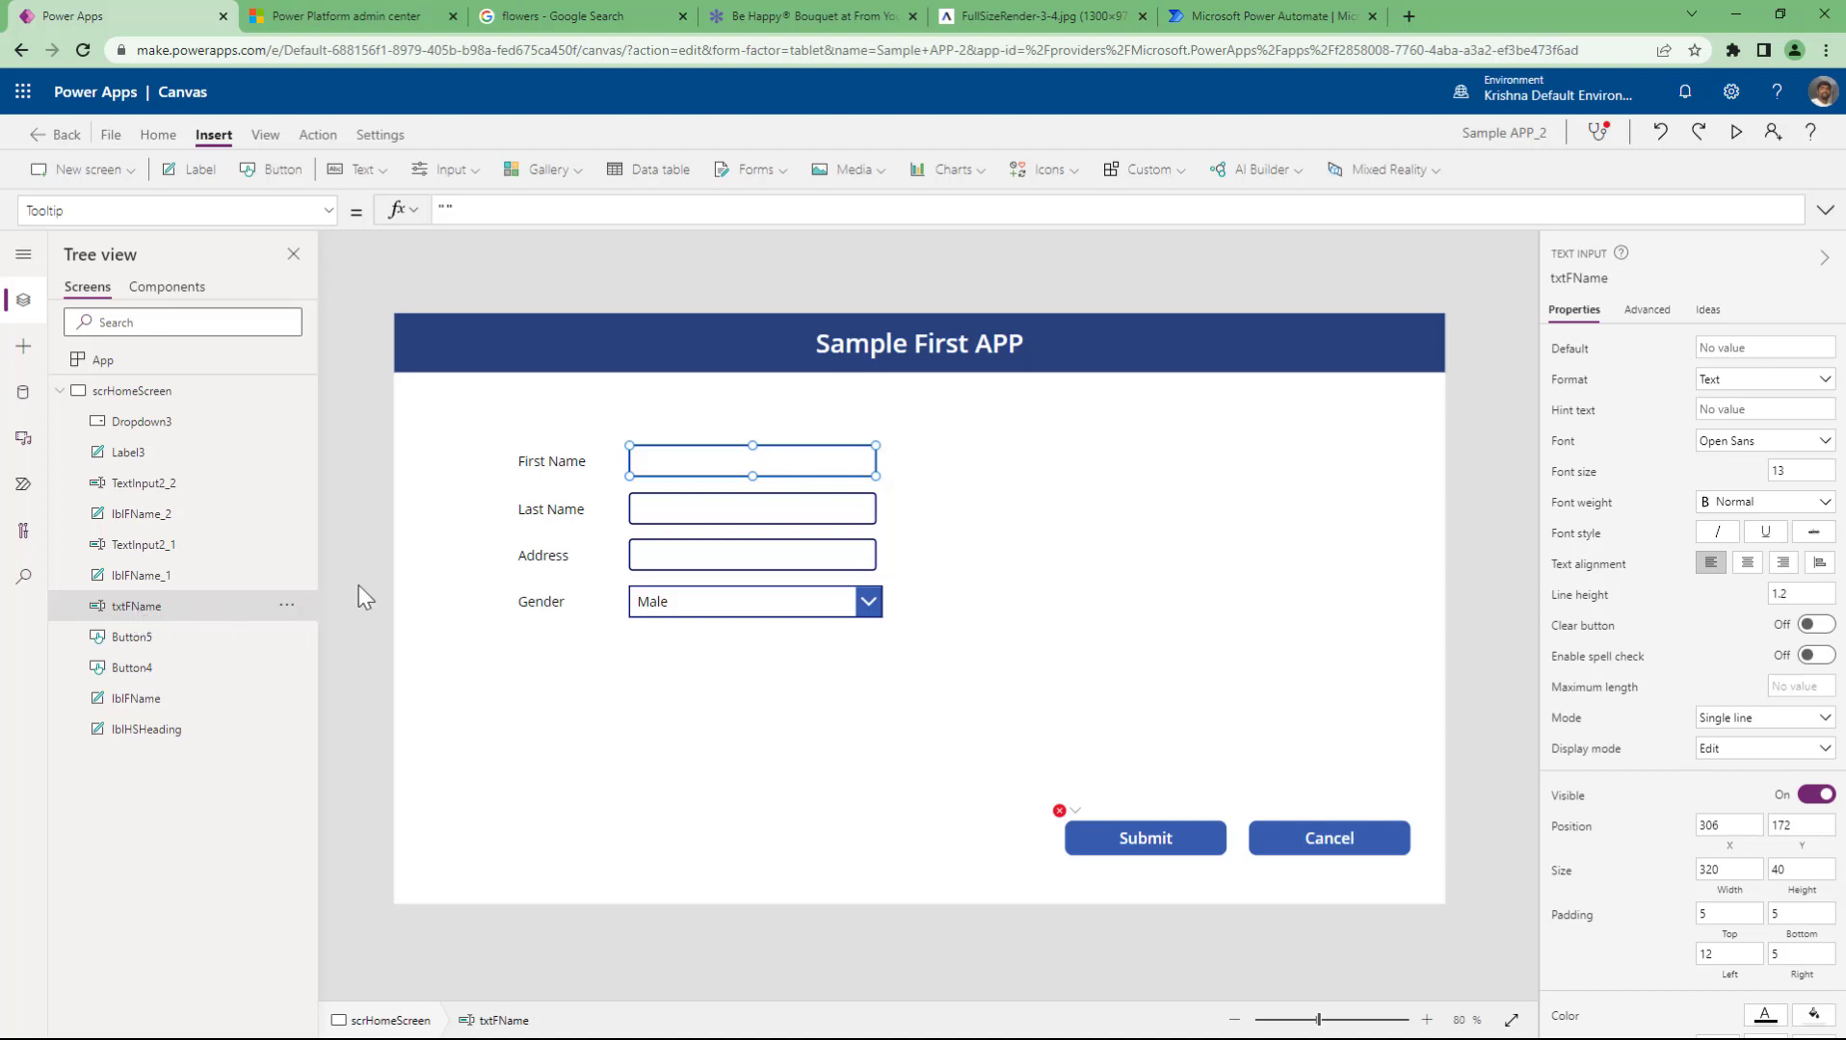
- Rename the text input beside the Last Name label as txtLName
{"action": "left_click", "coordinate": [689, 528]}
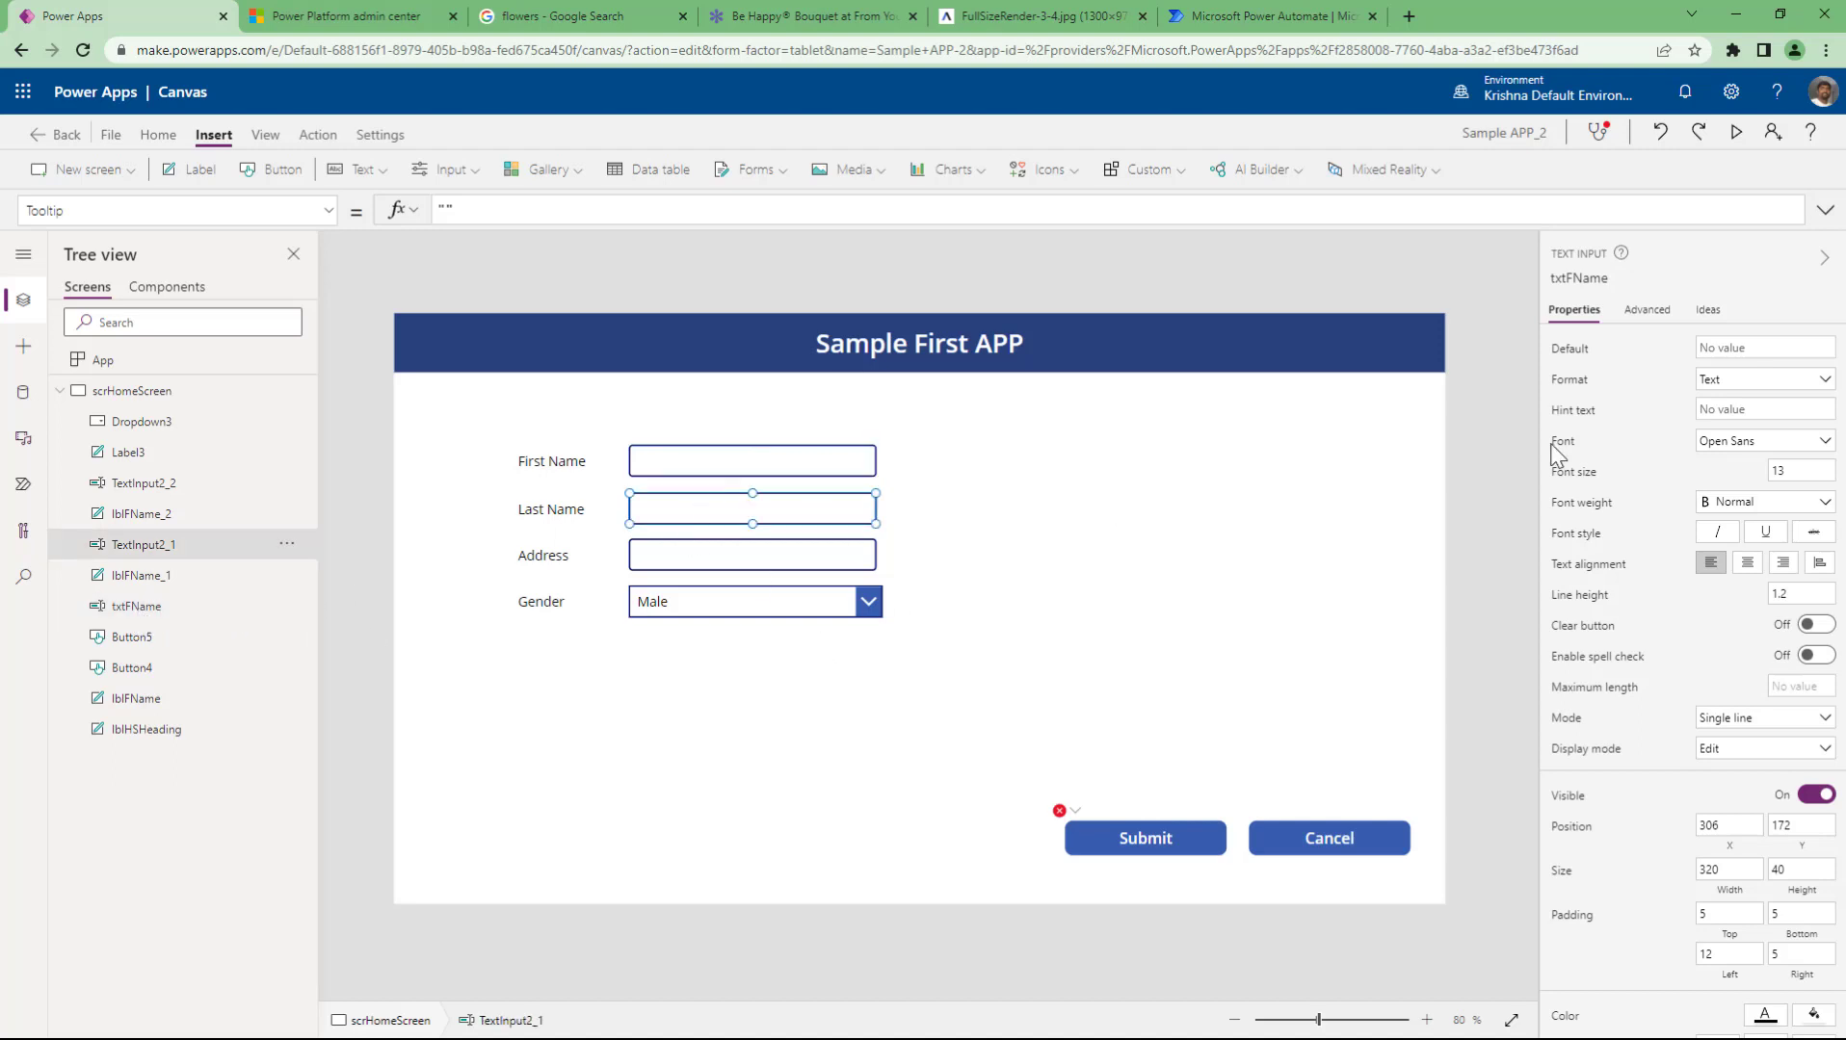
{"action": "left_click", "coordinate": [1628, 282]}
{"action": "key", "text": "BackSpace"}
{"action": "type", "text": "txt"}
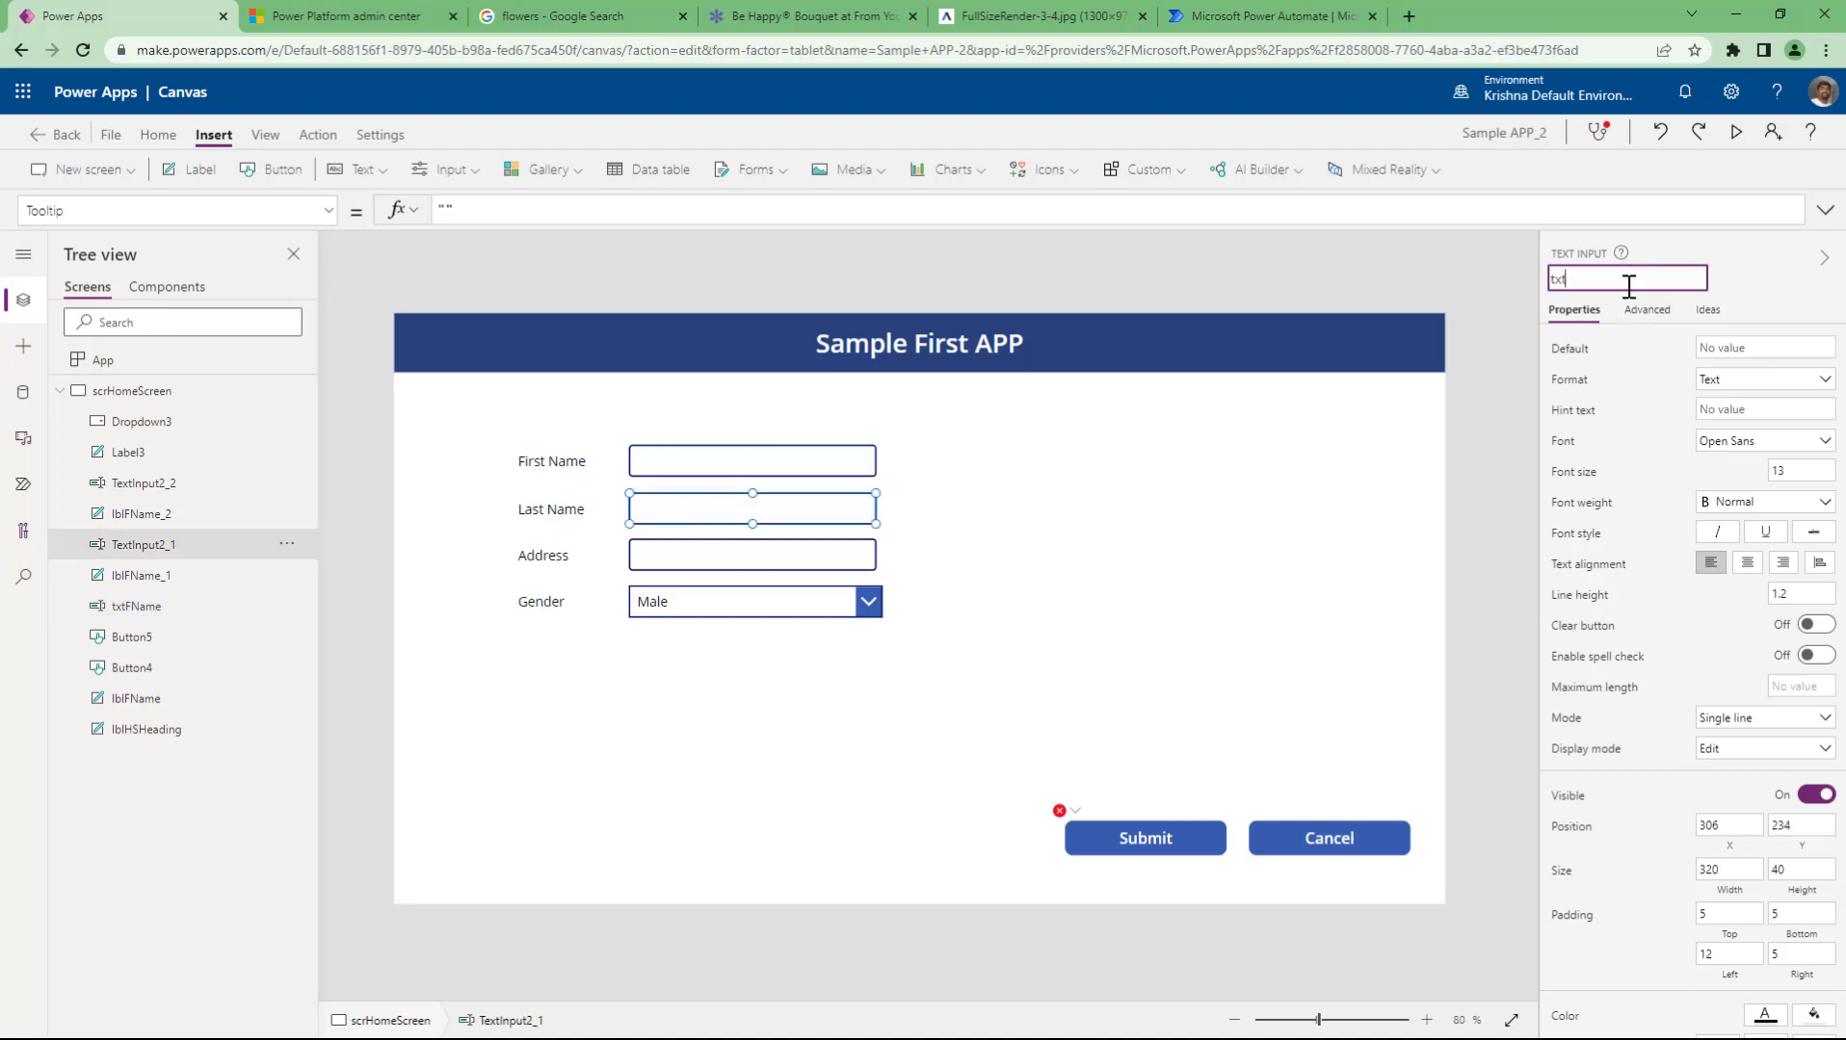
{"action": "type", "text": "LaName"}
{"action": "key", "text": "Return"}
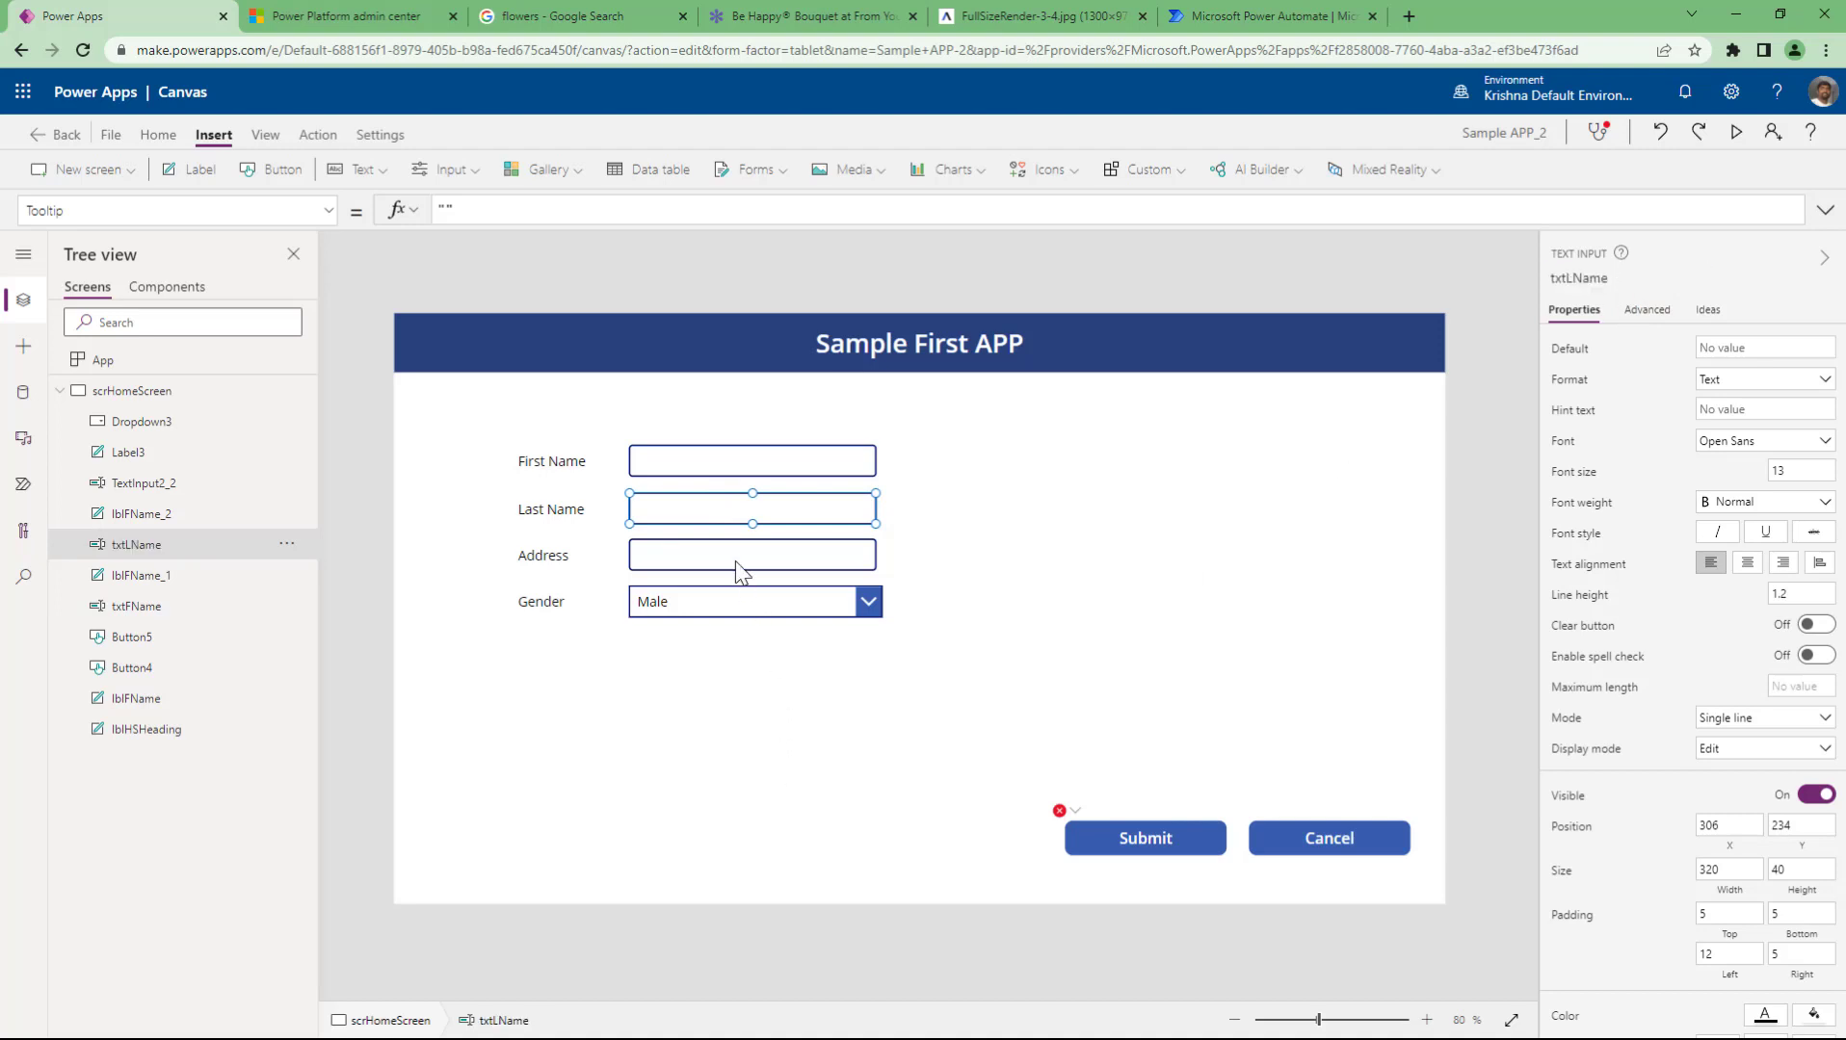
- Rename the text input beside the Address label as txtAddress and set its mode to Multiline
{"action": "left_click", "coordinate": [739, 570]}
{"action": "left_click", "coordinate": [1627, 277]}
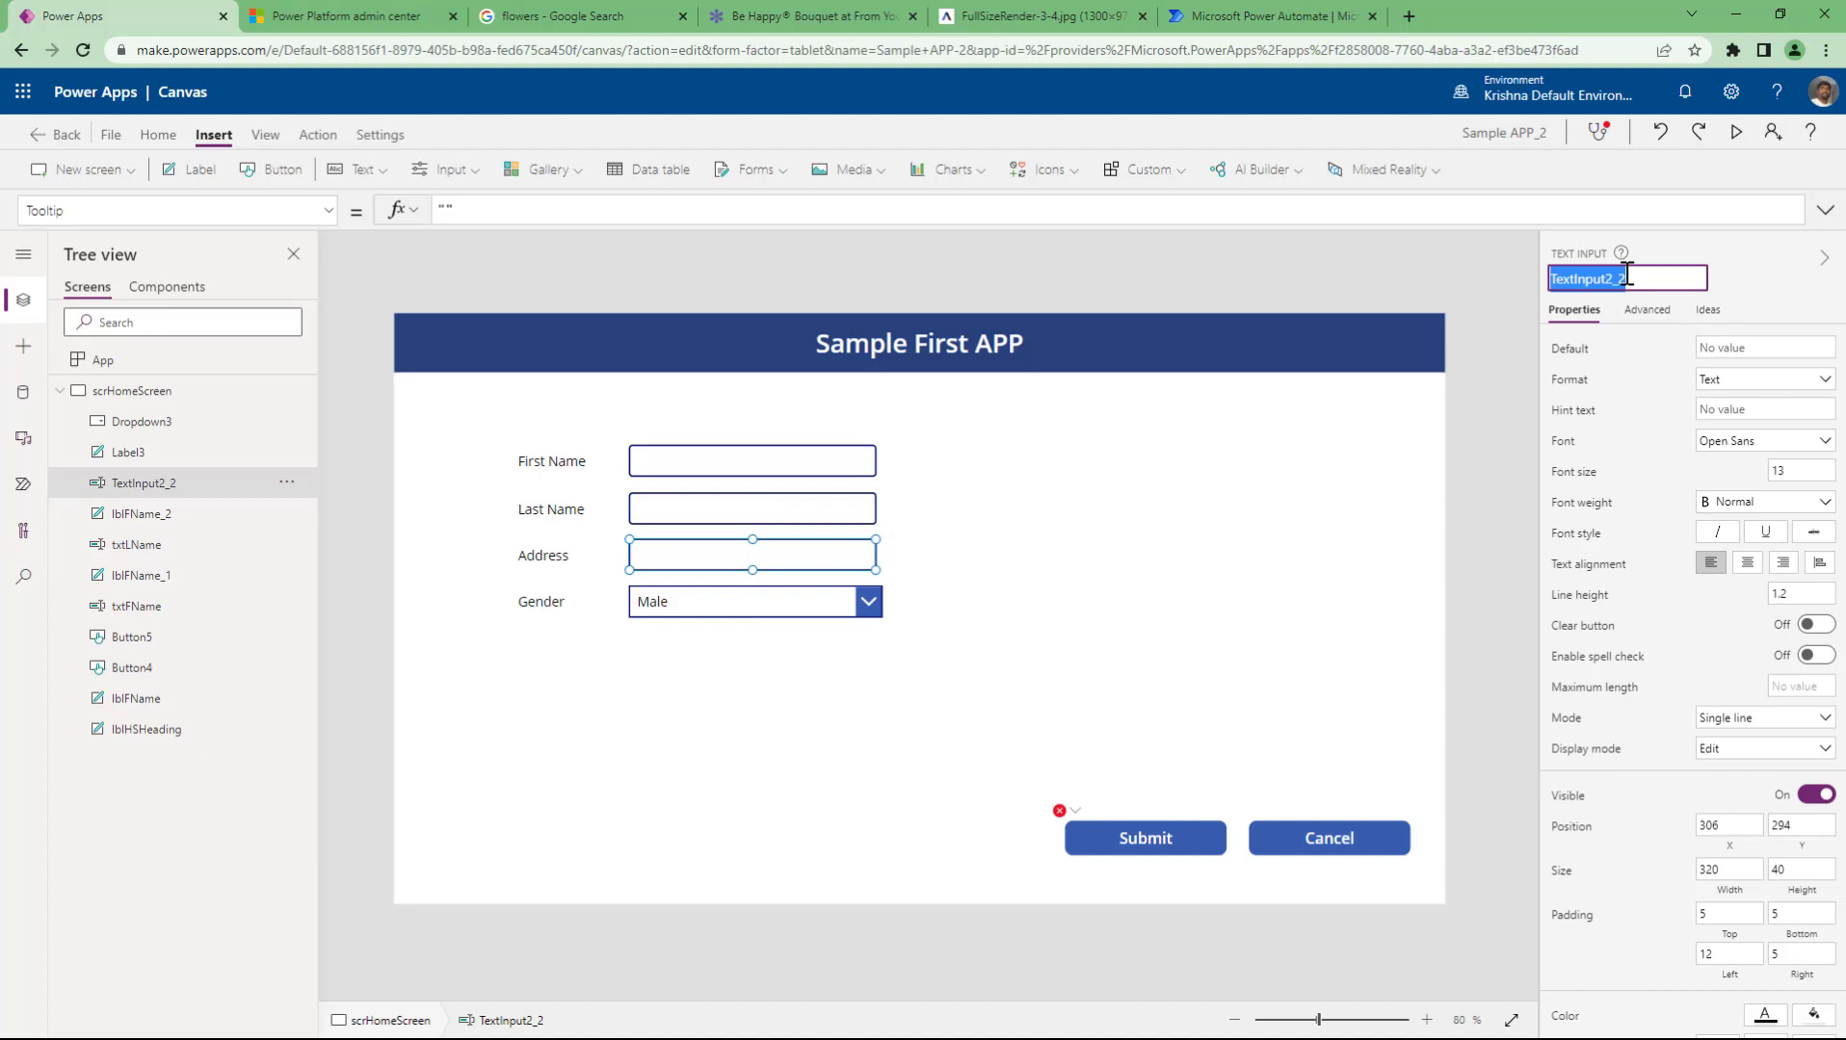
{"action": "type", "text": "txtAddress"}
{"action": "key", "text": "Return"}
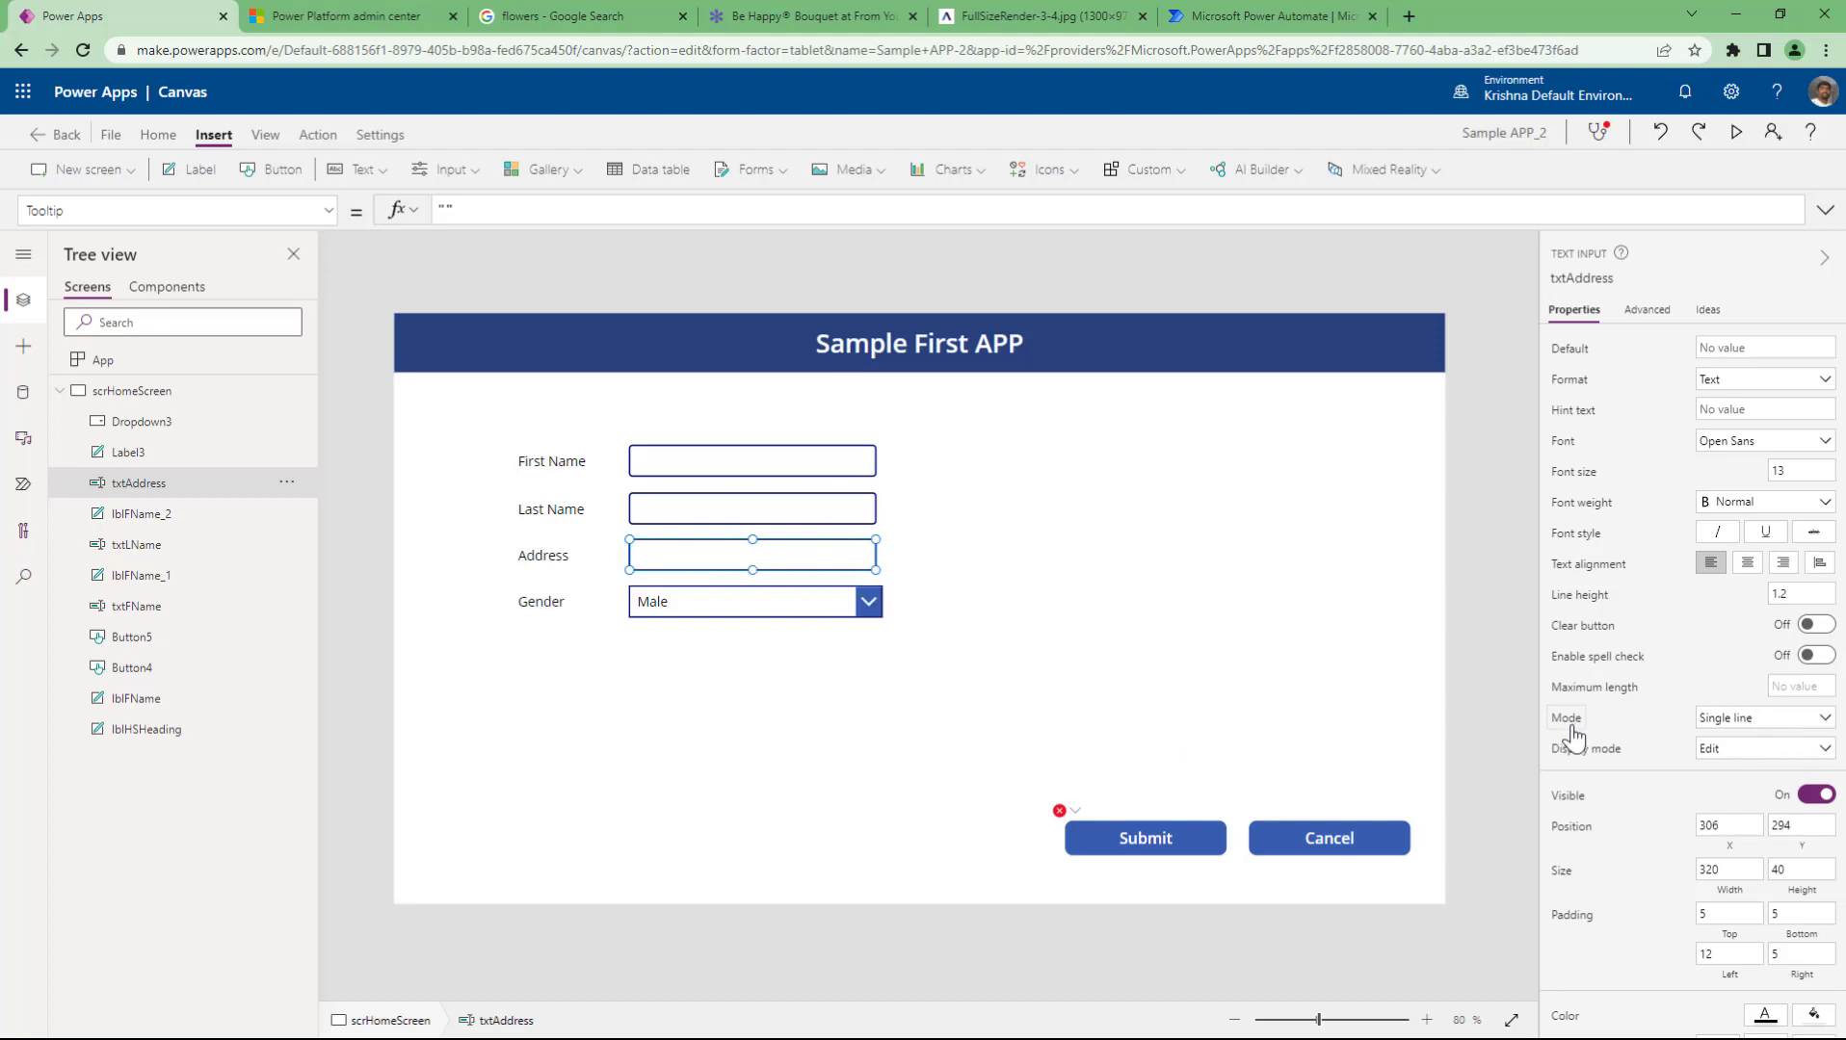
{"action": "left_click", "coordinate": [1724, 722]}
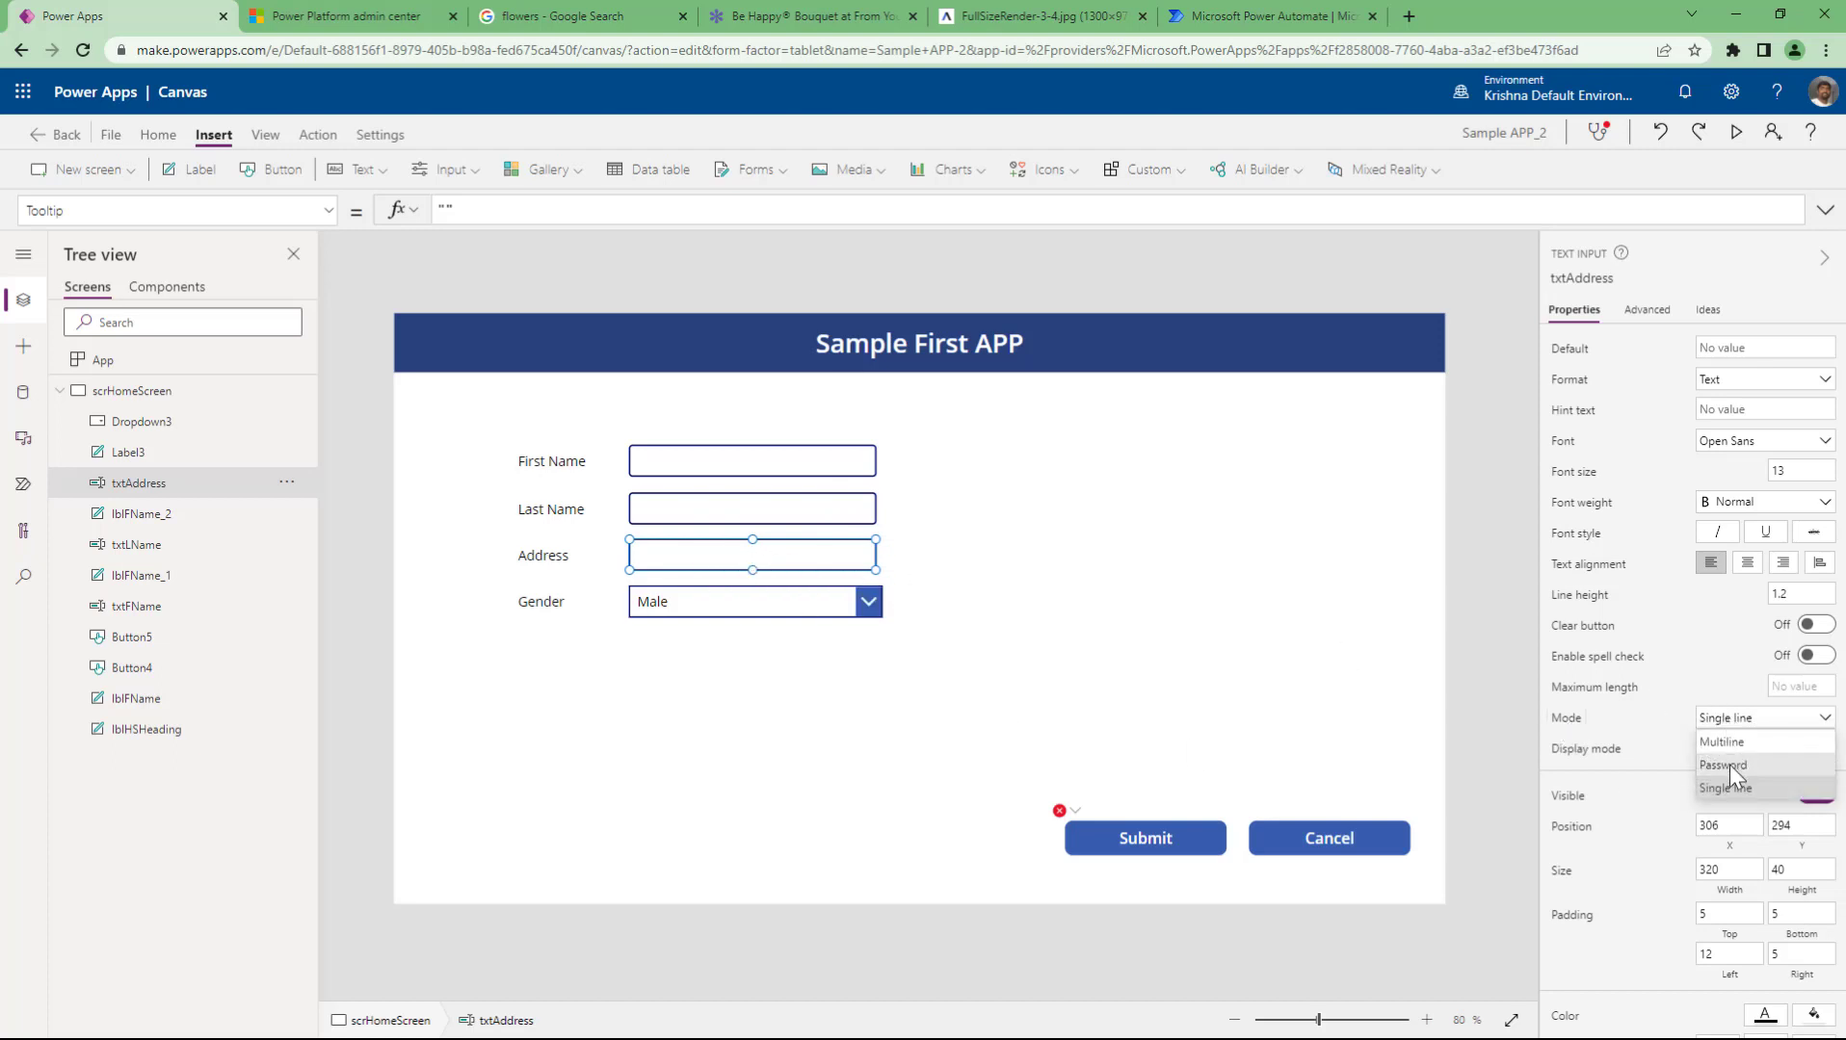
{"action": "left_click", "coordinate": [1729, 744]}
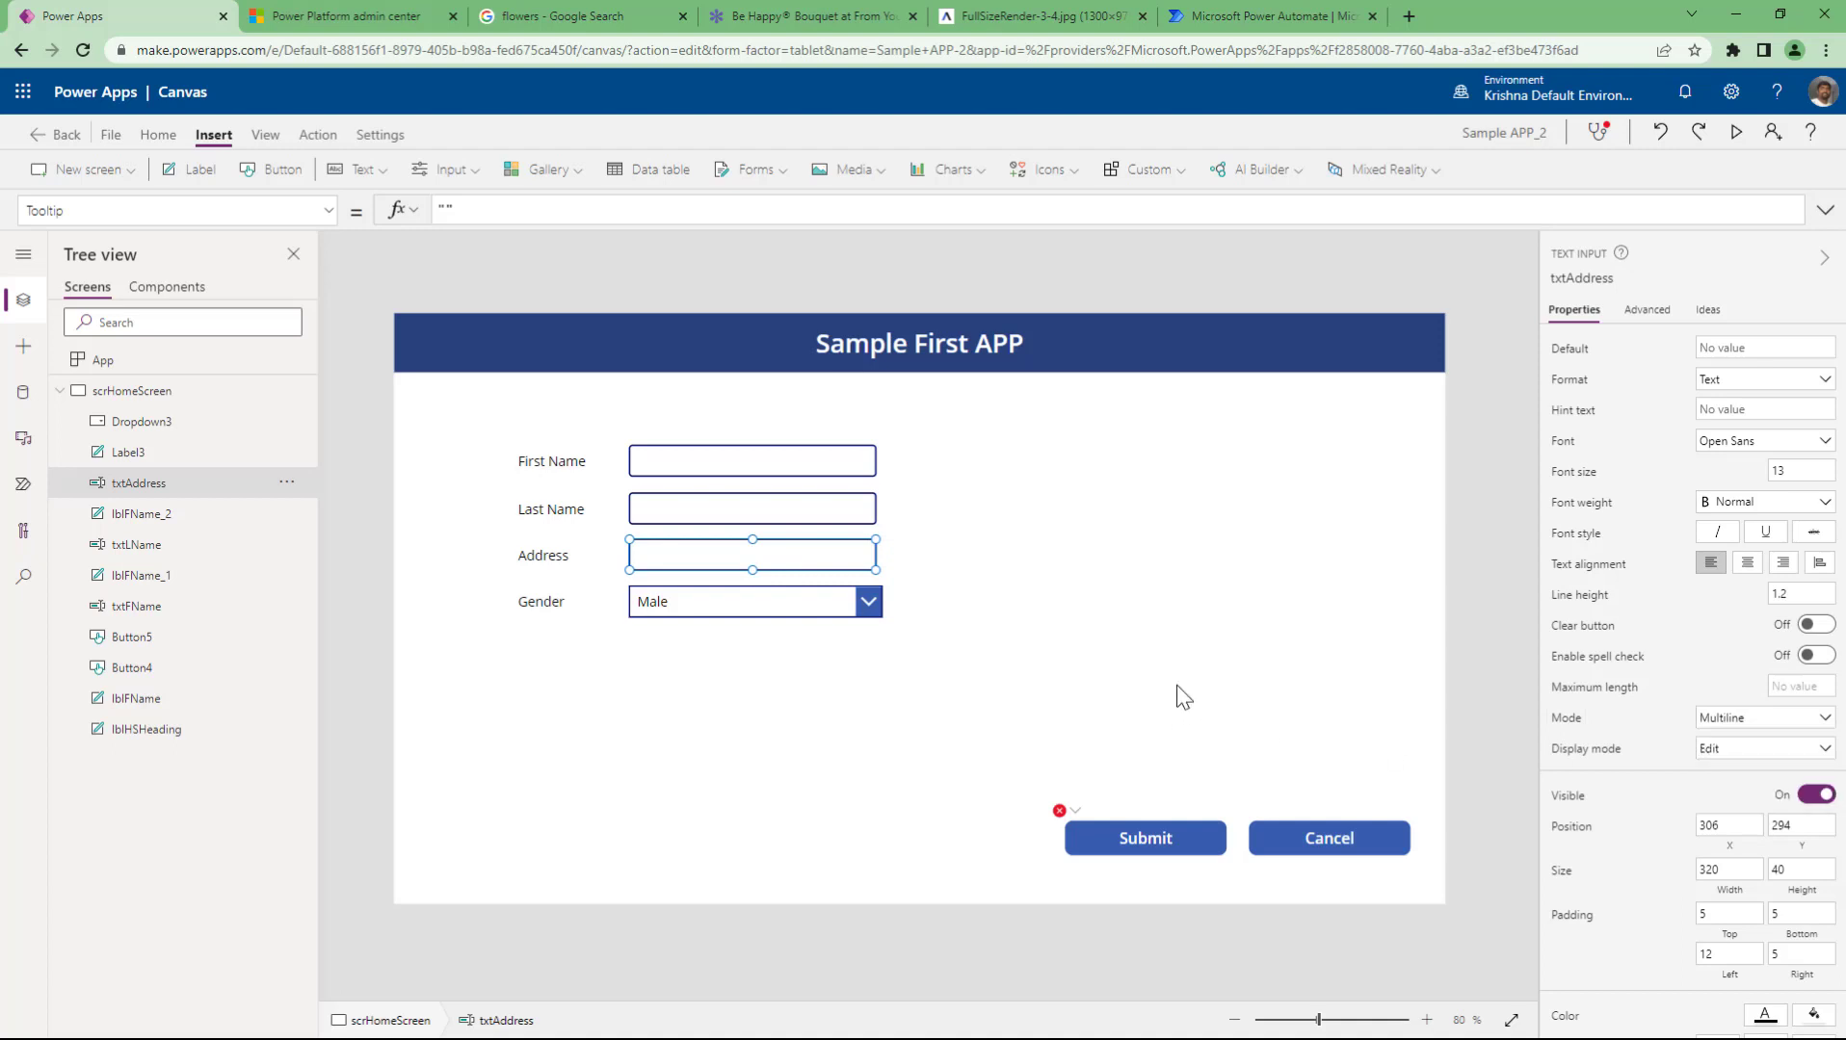
- Duplicate the Last Name label and its text input, and place the copies directly below the Gender row
{"action": "left_click", "coordinate": [798, 701]}
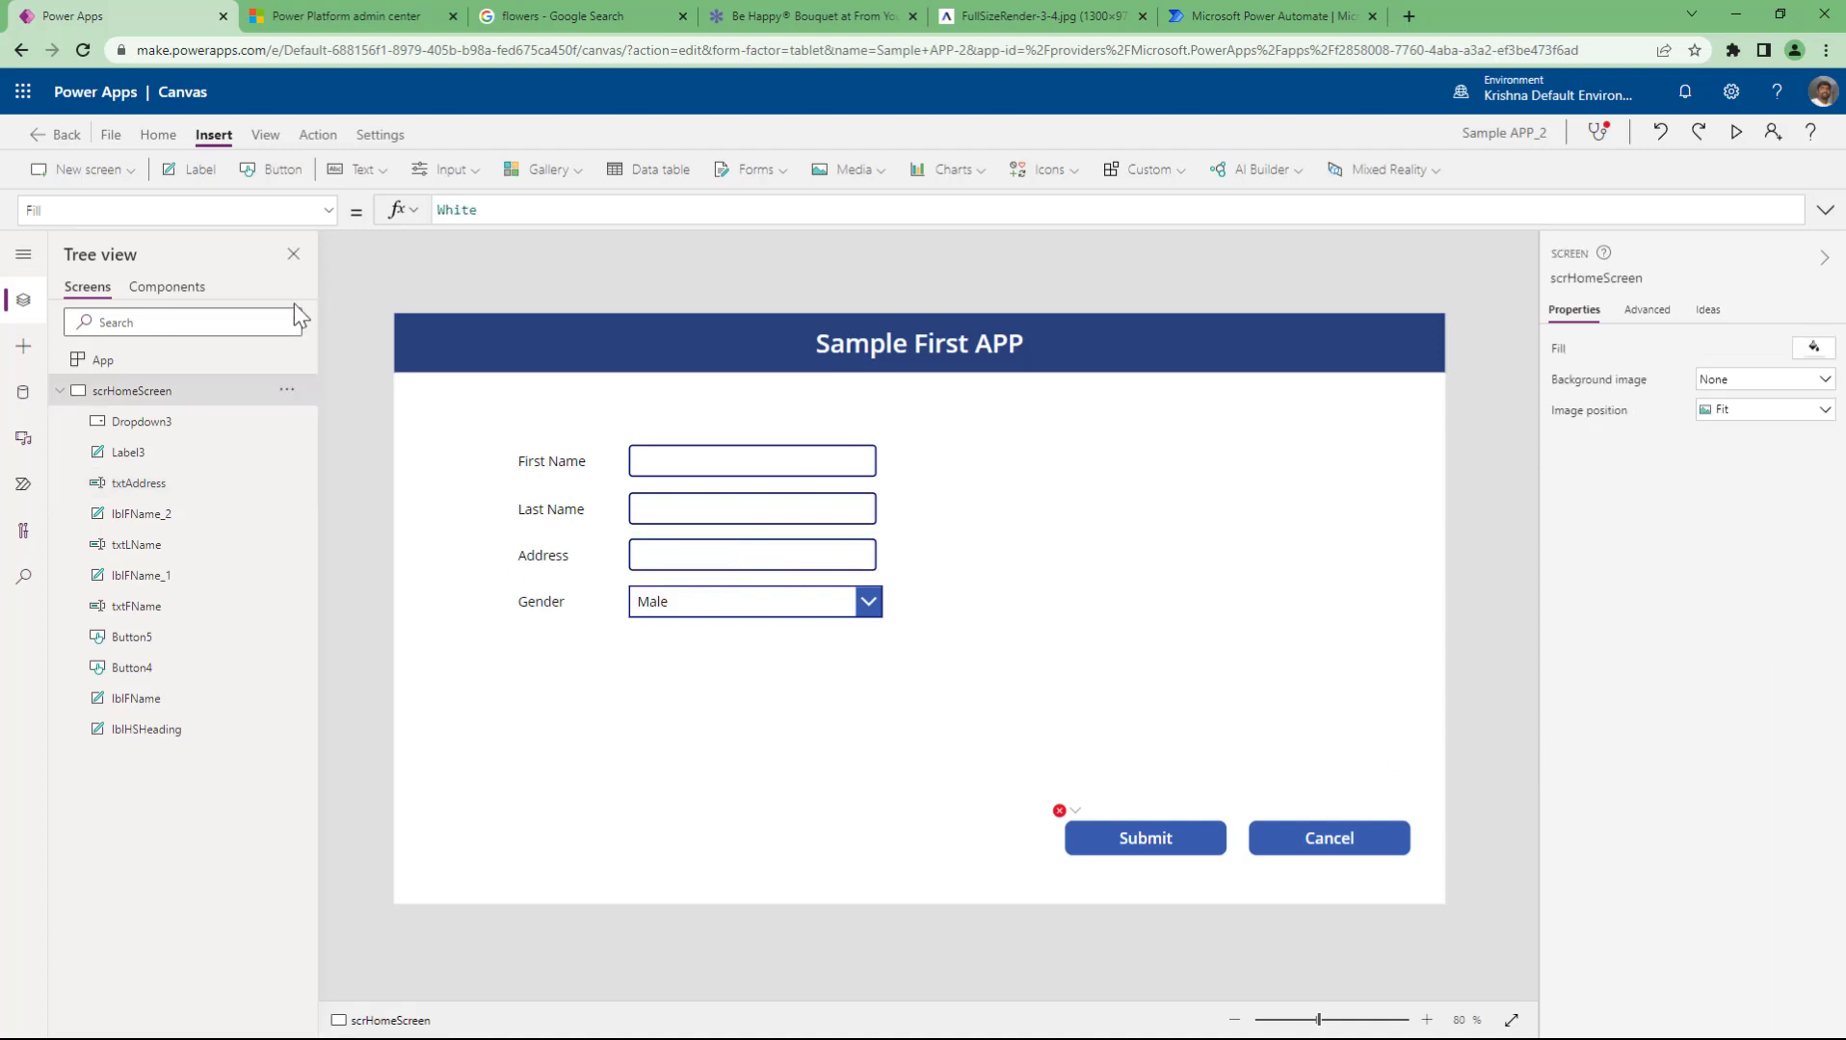
{"action": "left_click", "coordinate": [534, 559]}
{"action": "left_click", "coordinate": [689, 558], "text": "shift"}
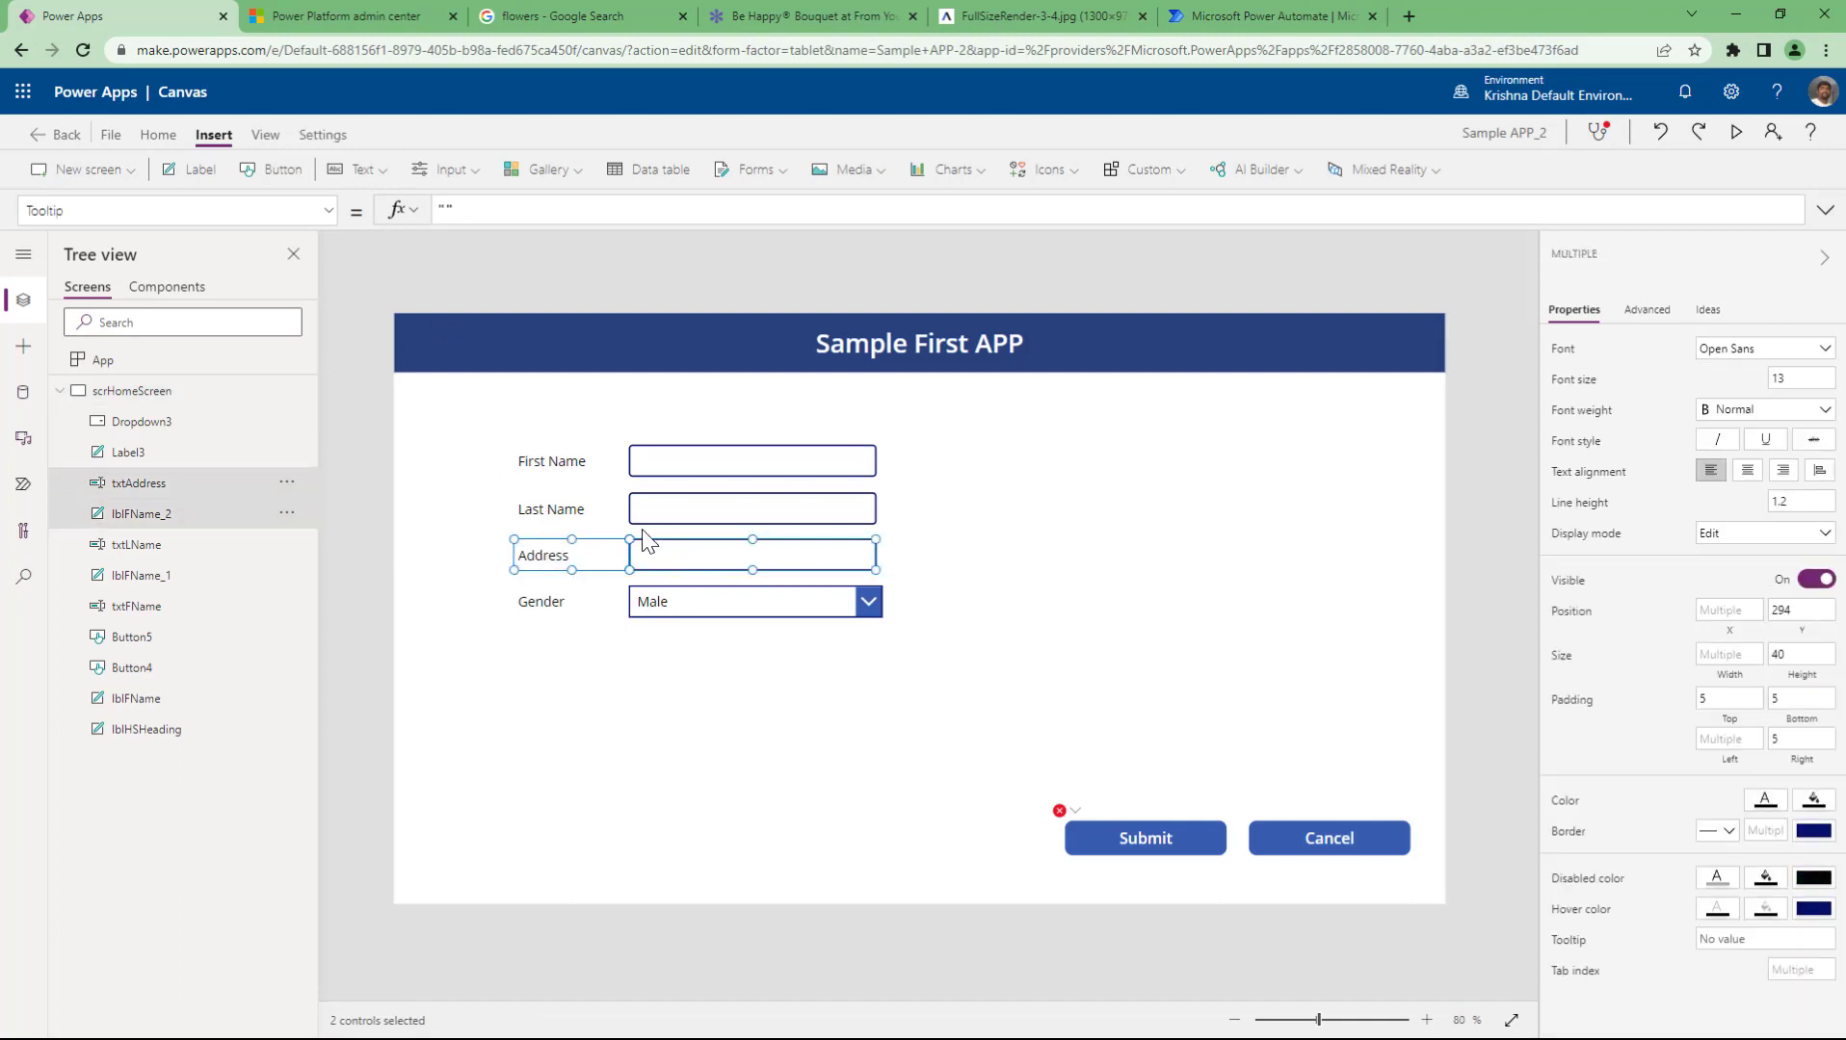
{"action": "left_click", "coordinate": [577, 513]}
{"action": "left_click", "coordinate": [703, 511], "text": "shift"}
{"action": "key", "text": "ctrl+c"}
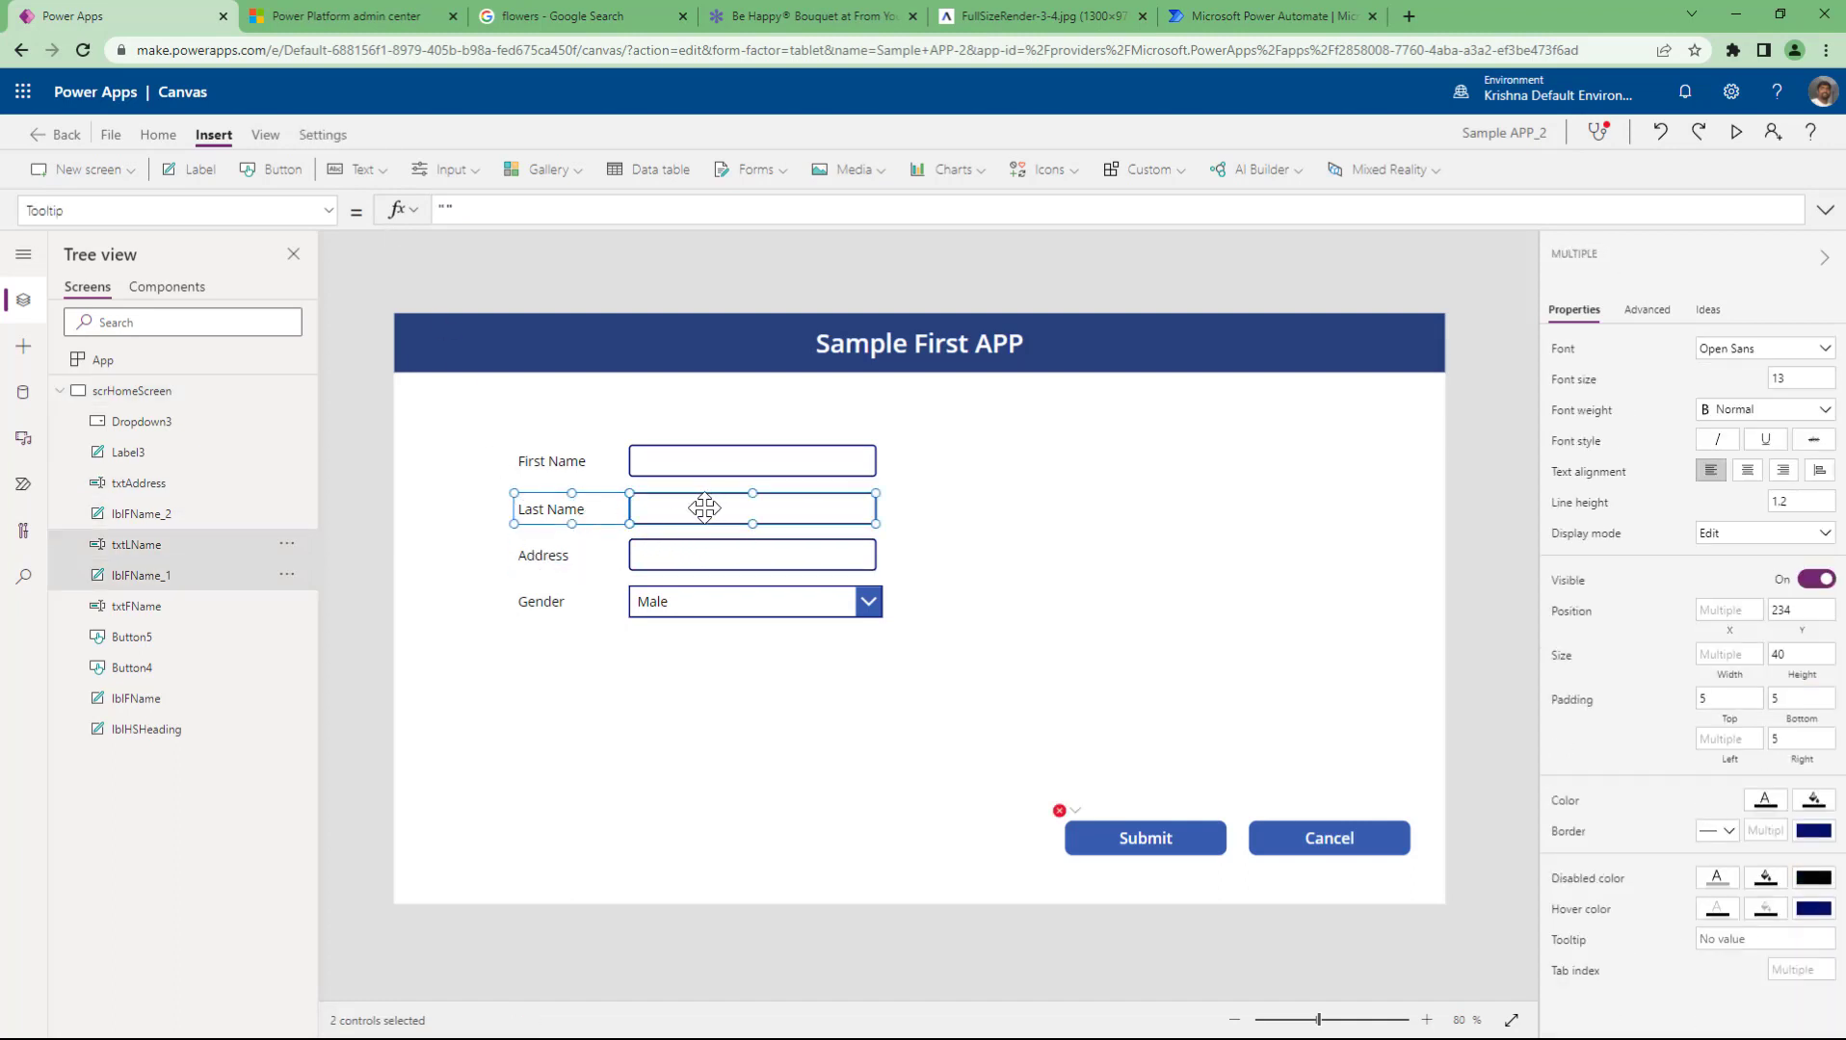
{"action": "key", "text": "ctrl+v"}
{"action": "left_click_drag", "start_coordinate": [717, 518], "coordinate": [705, 653]}
{"action": "left_click", "coordinate": [848, 769]}
- Set the copied label's text to Secret Code and the mode of the text input beside it to Password
{"action": "left_click", "coordinate": [573, 651]}
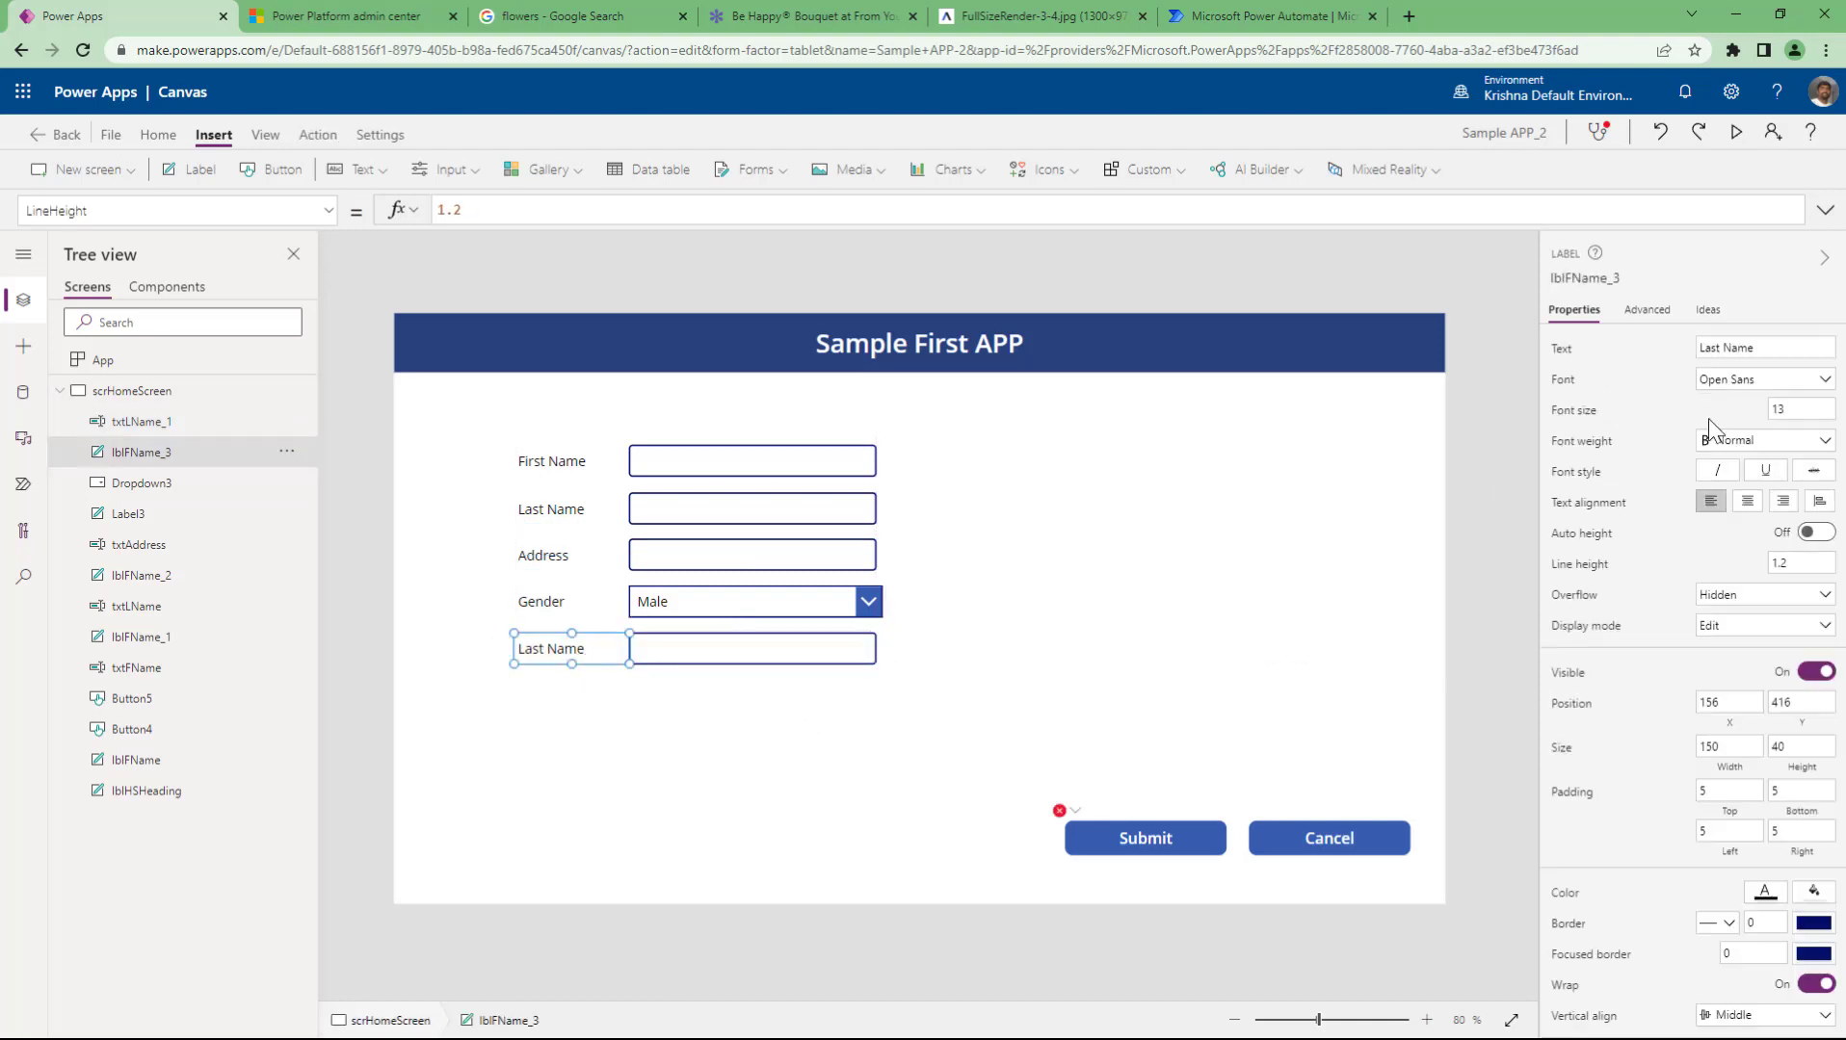
{"action": "left_click", "coordinate": [1814, 348]}
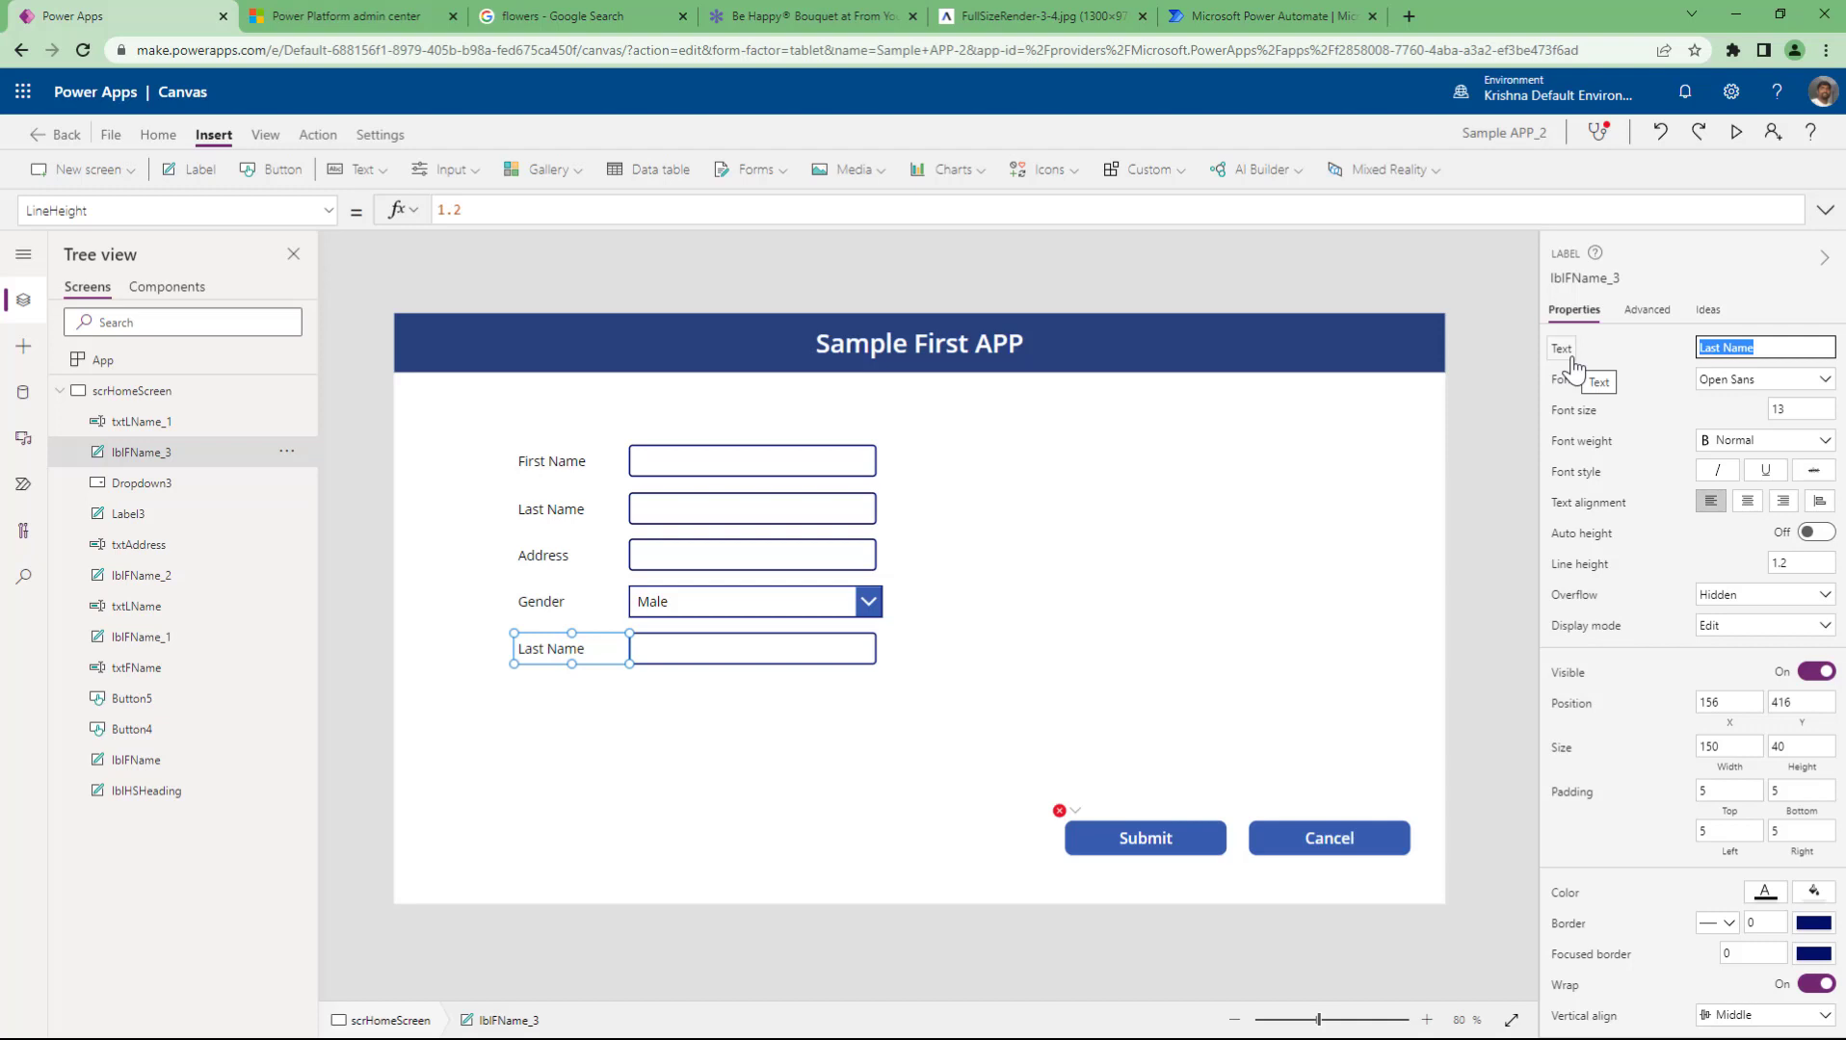
{"action": "type", "text": "Secret Code"}
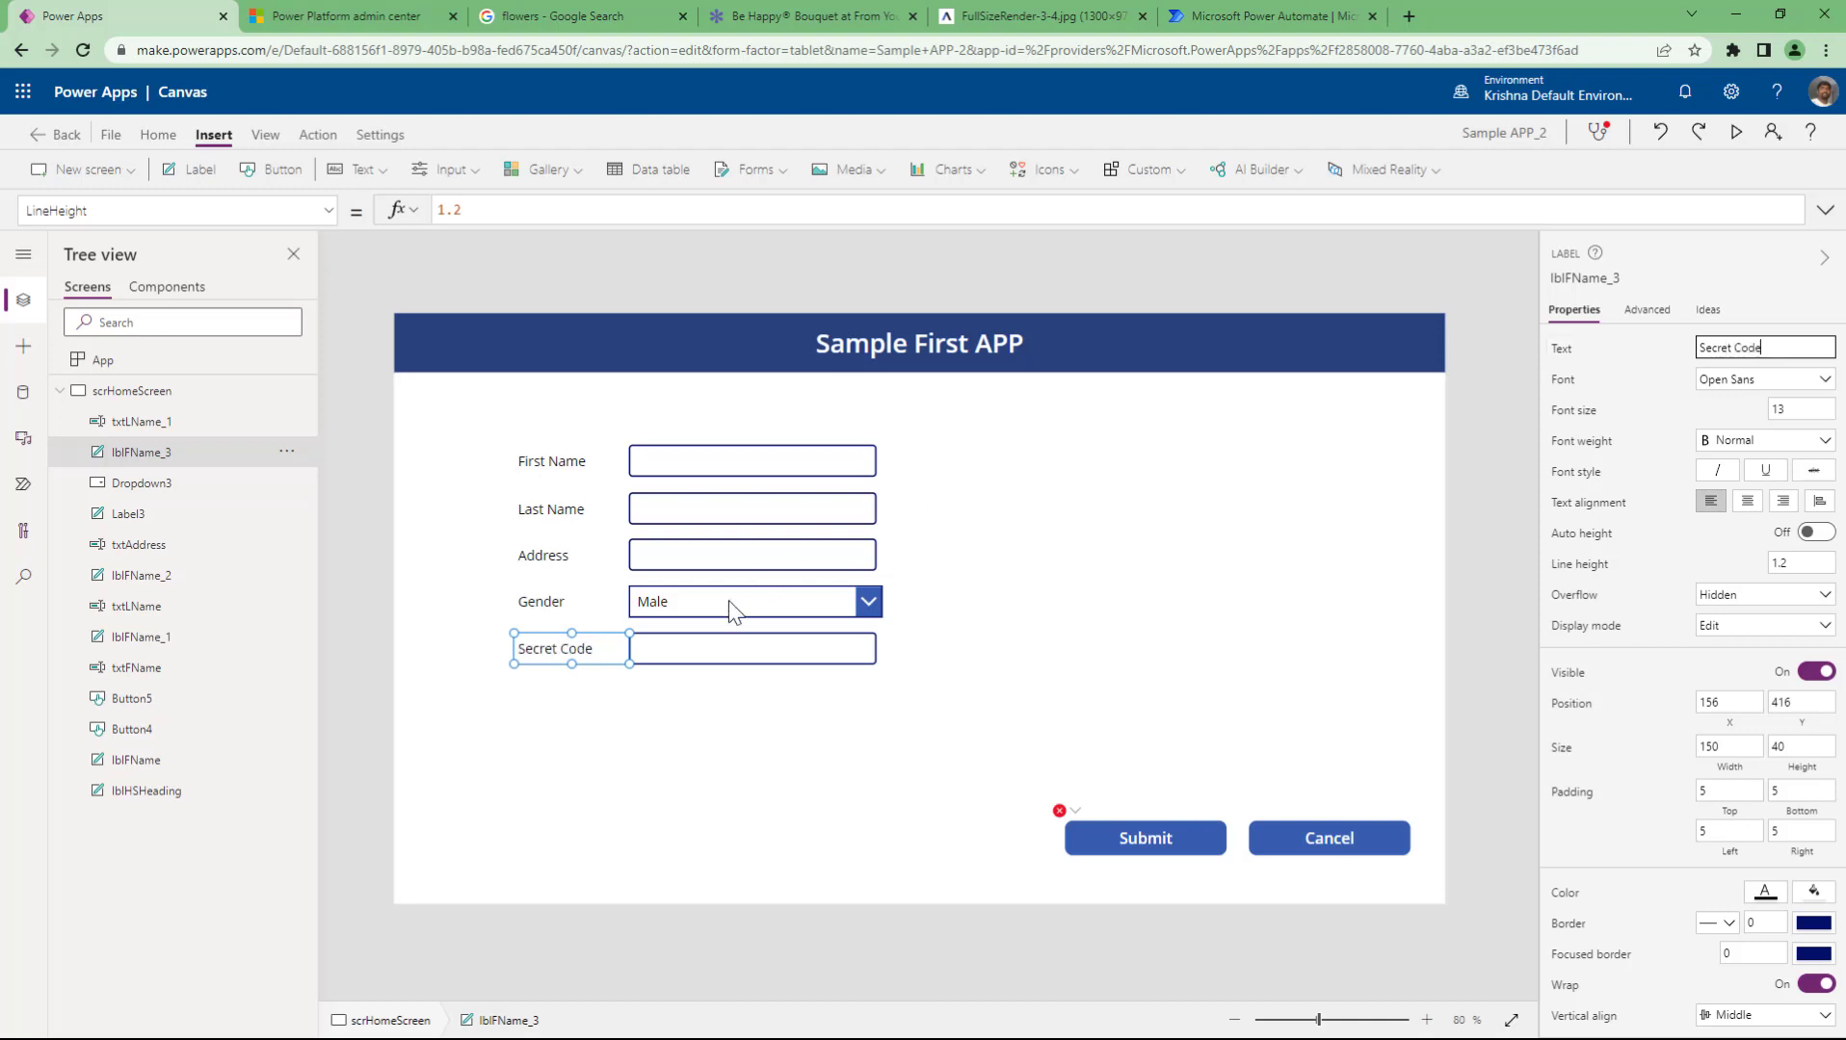
{"action": "left_click", "coordinate": [706, 651]}
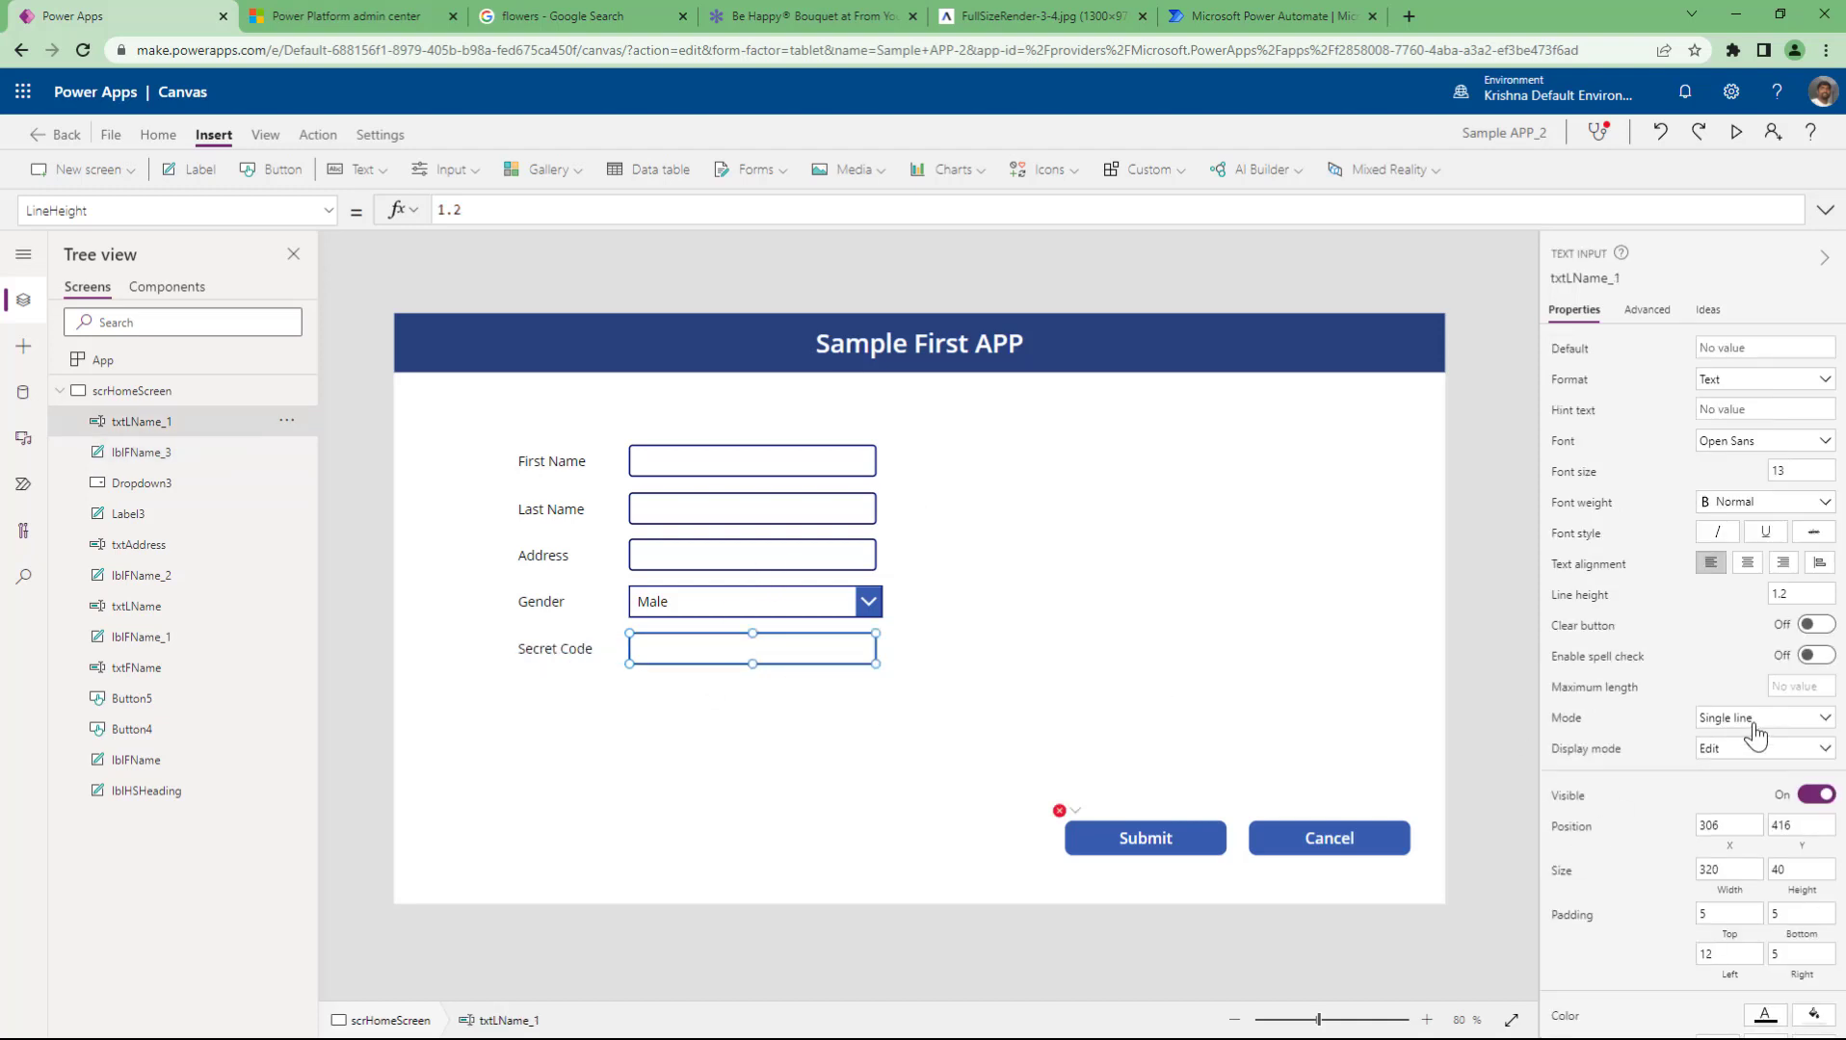
{"action": "left_click", "coordinate": [1754, 723]}
{"action": "left_click", "coordinate": [1742, 766]}
- Narrow the Gender drop-down slightly so its width matches the text inputs
{"action": "left_click", "coordinate": [870, 605]}
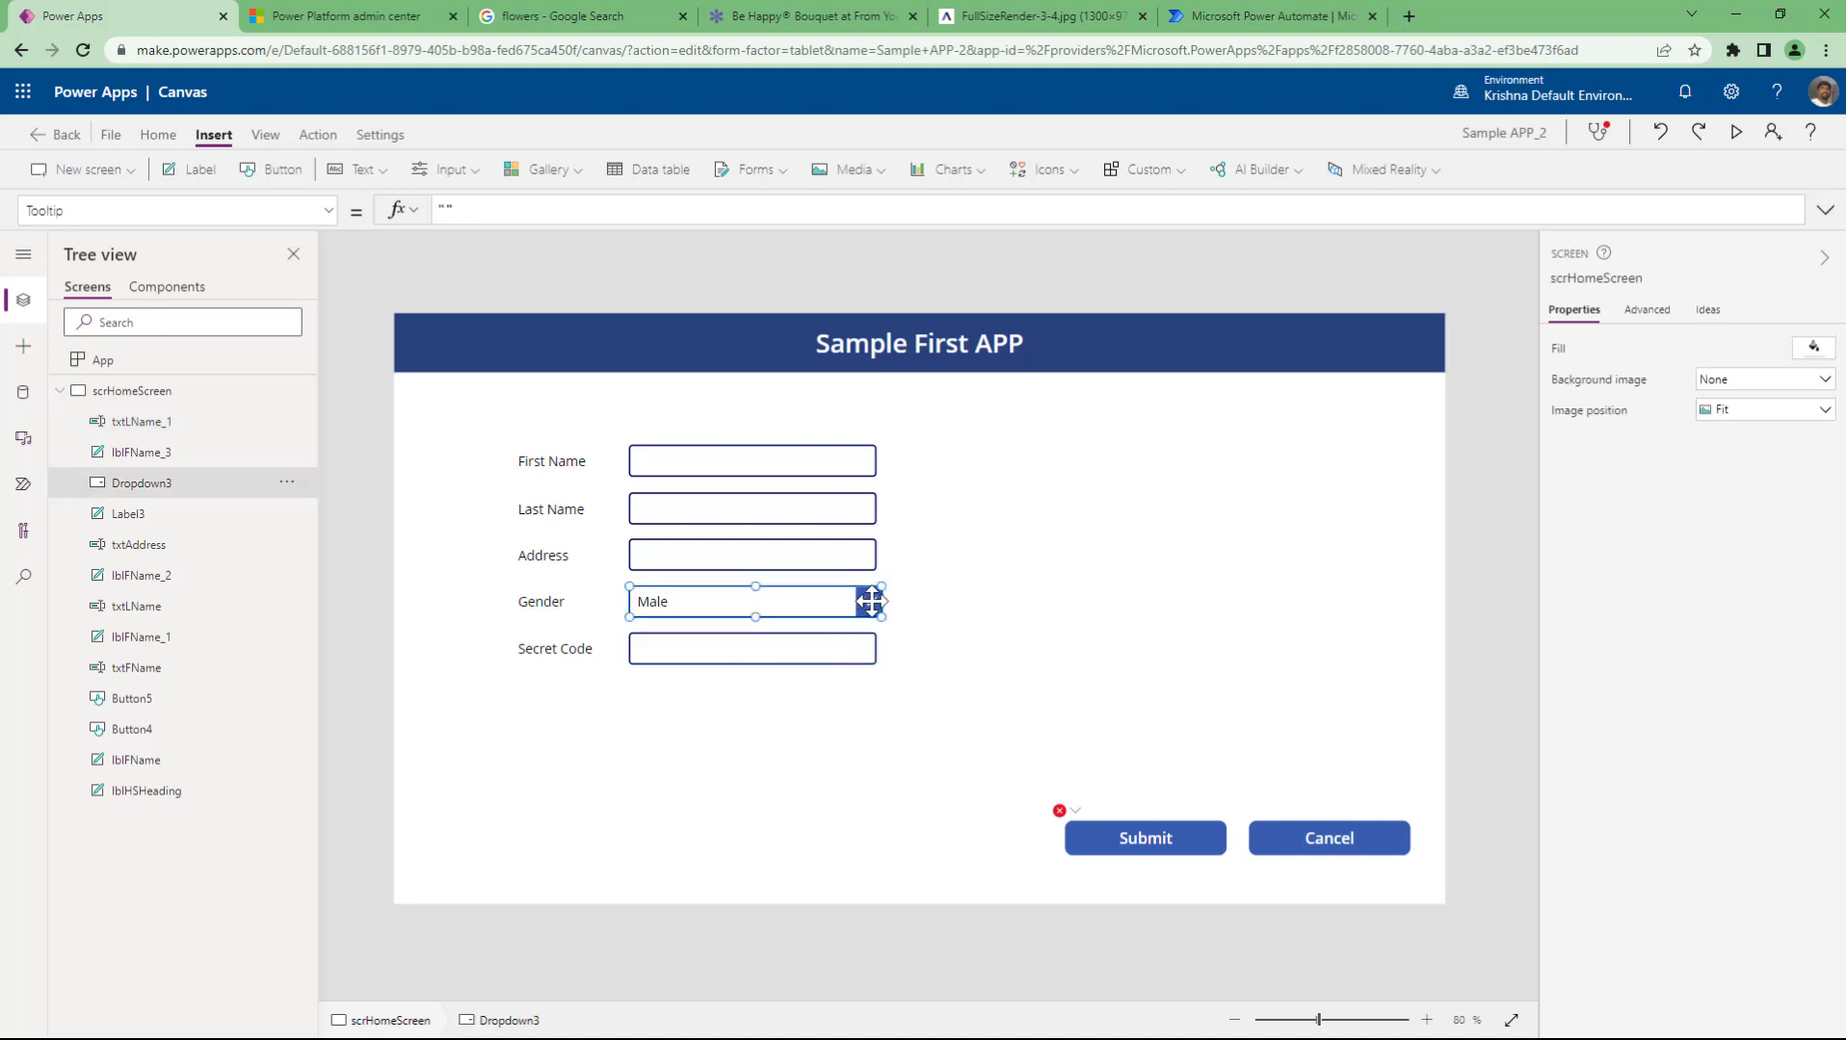
{"action": "left_click_drag", "start_coordinate": [882, 616], "coordinate": [876, 617]}
{"action": "left_click", "coordinate": [1009, 671]}
- Preview the app, test the Secret Code input by entering sample codes and clearing them, and exit the preview
{"action": "left_click", "coordinate": [803, 659]}
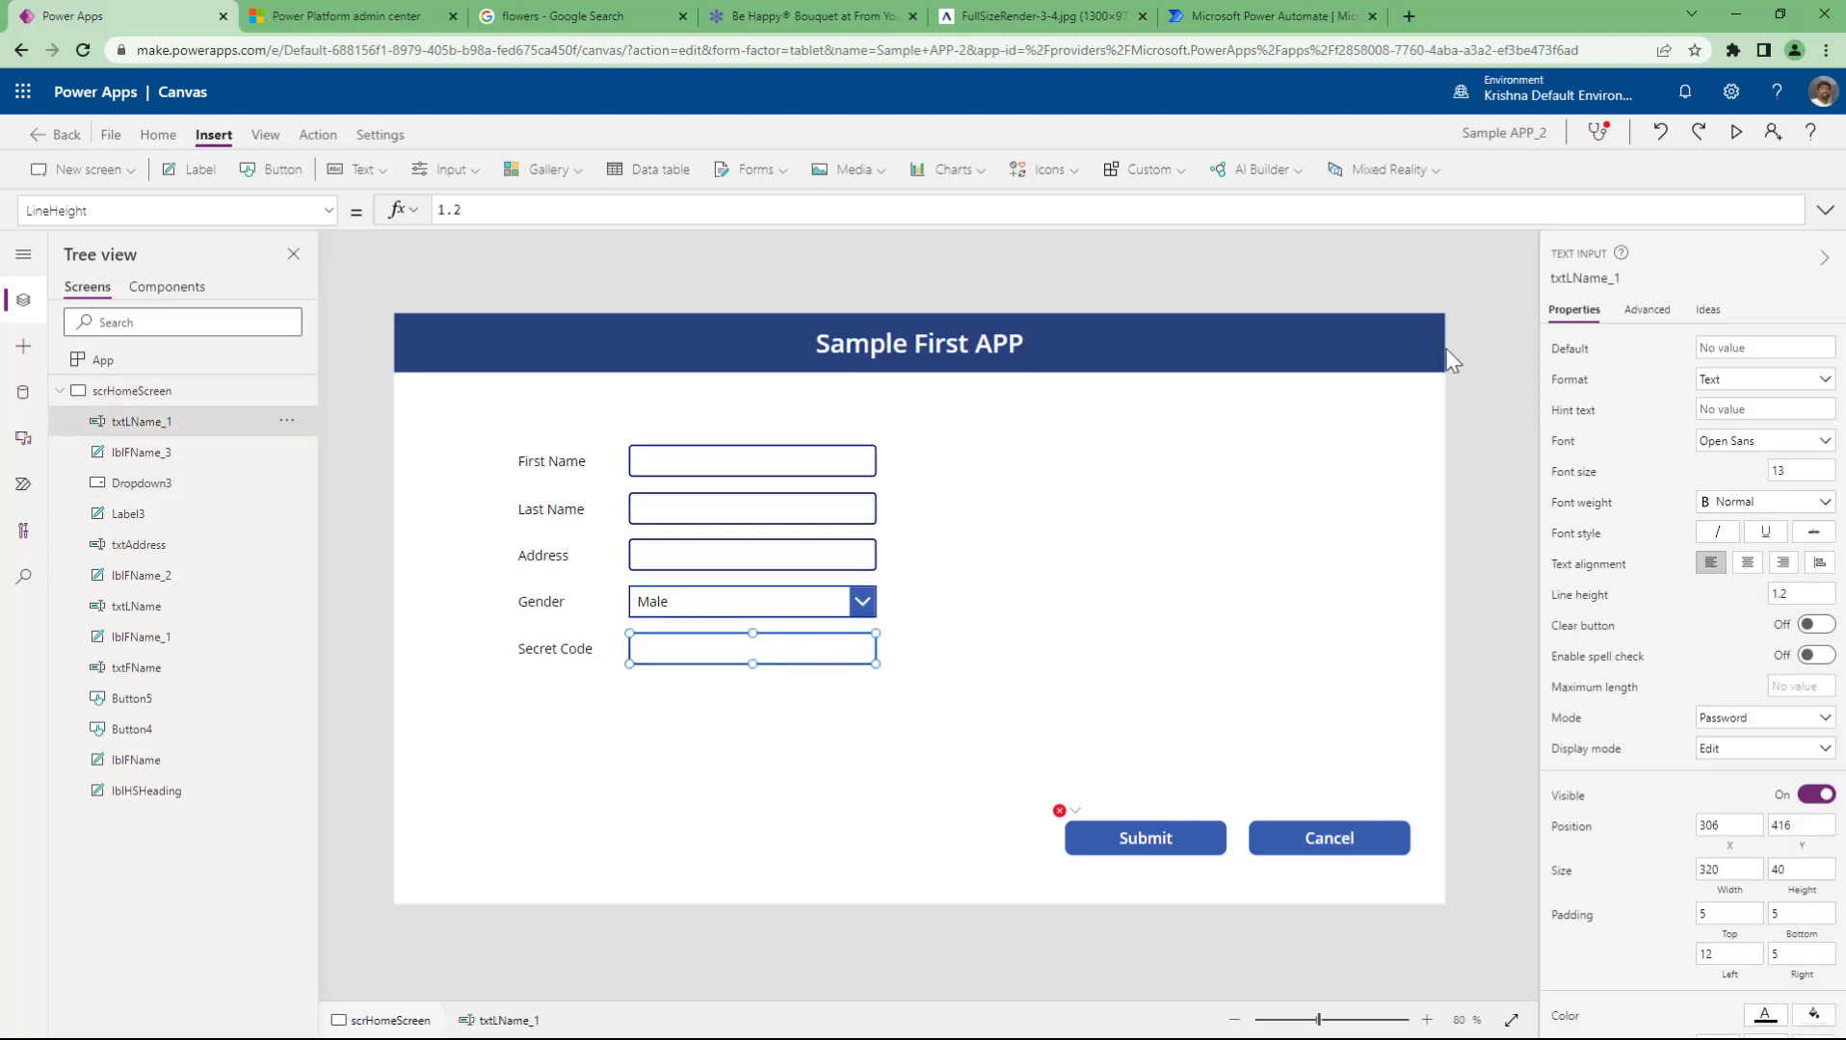
{"action": "left_click", "coordinate": [1736, 134]}
{"action": "left_click", "coordinate": [659, 639]}
{"action": "type", "text": "1"}
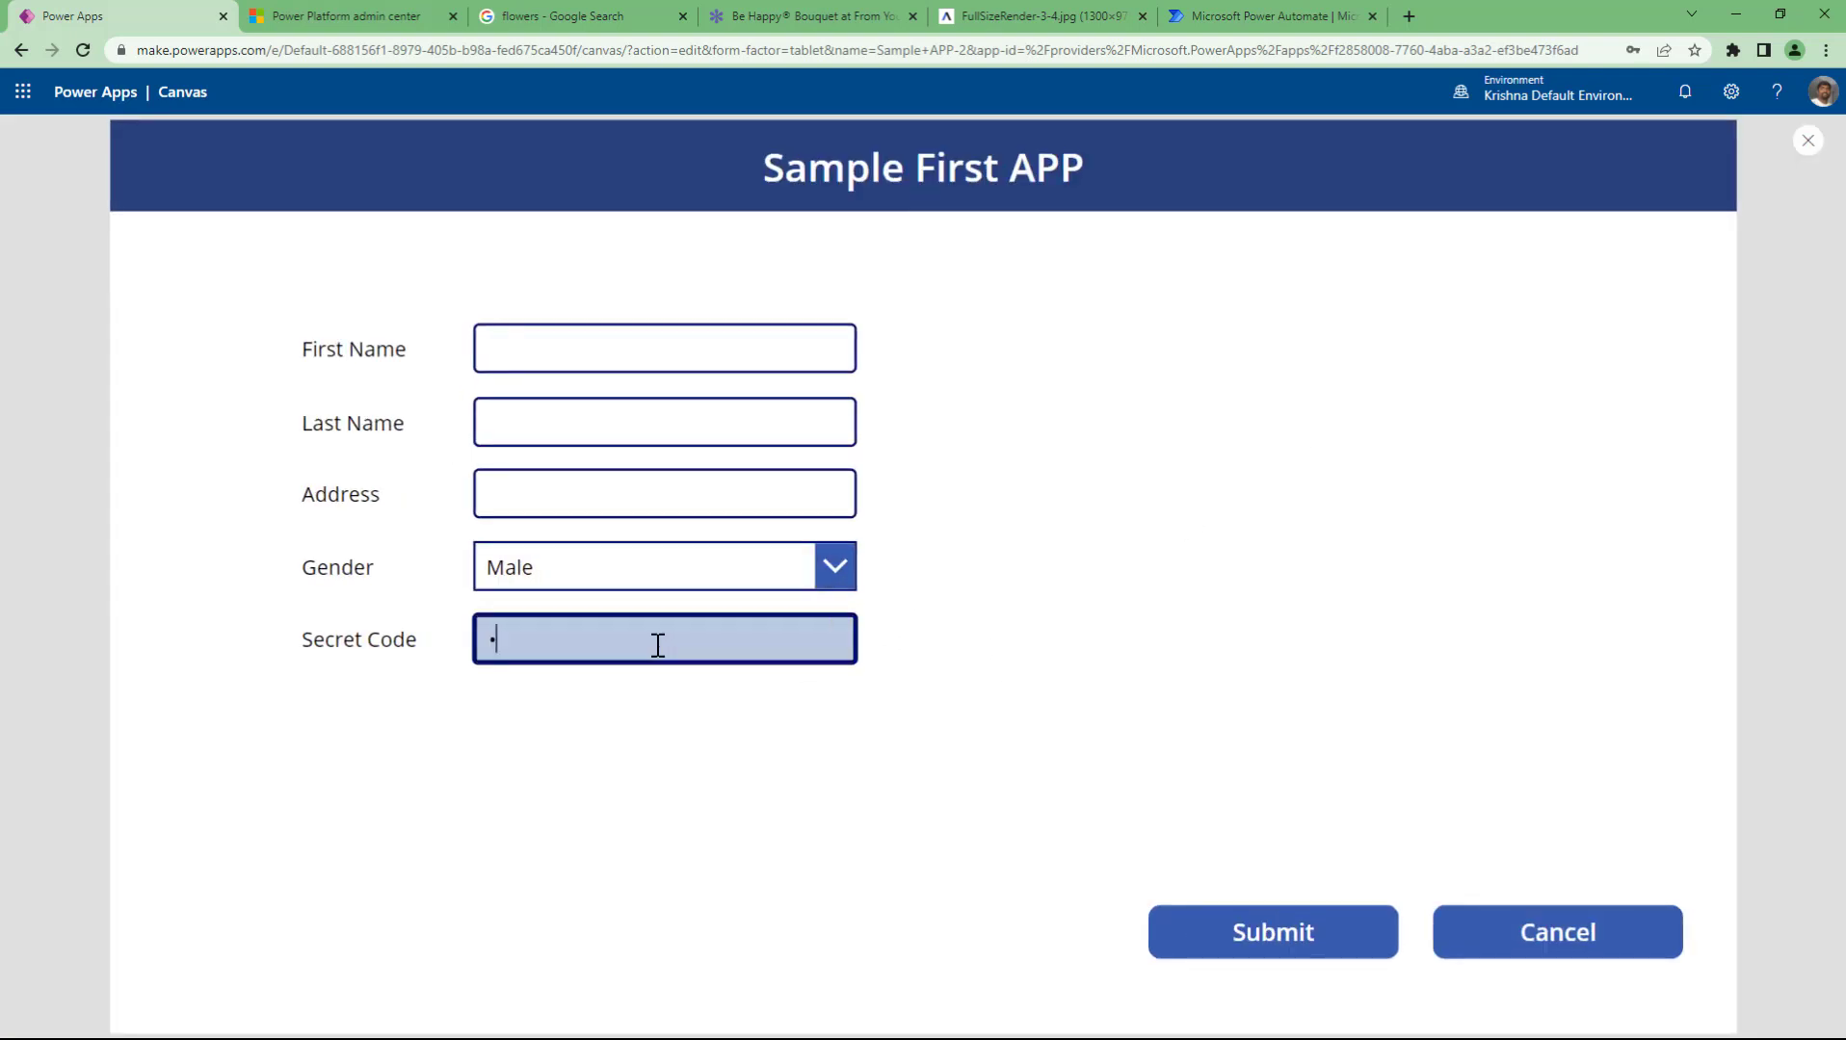
{"action": "type", "text": "••••••••••••••••••••"}
{"action": "key", "text": "ctrl+a"}
{"action": "key", "text": "BackSpace"}
{"action": "type", "text": "•••••••••••••••"}
{"action": "key", "text": "ctrl+a"}
{"action": "key", "text": "BackSpace"}
{"action": "key", "text": "Escape"}
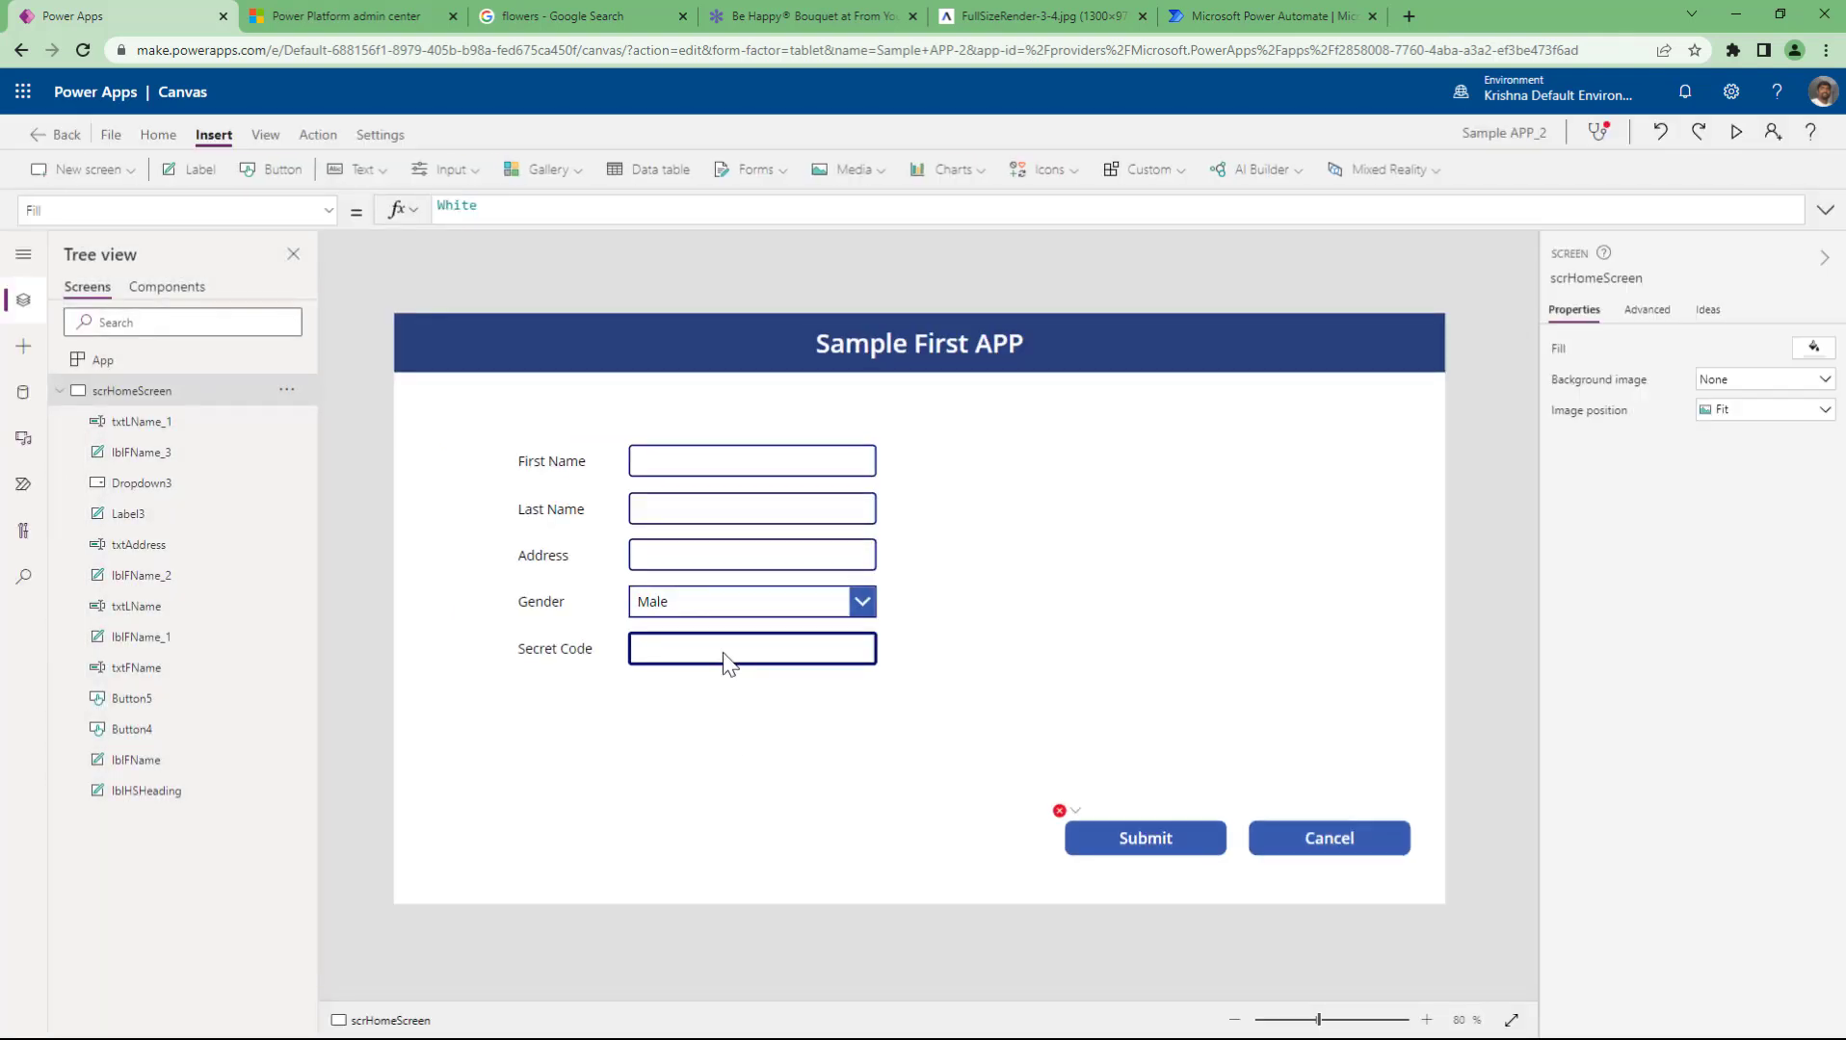
- Review the mode options of the Secret Code input without changing them, and check the Address input's mode
{"action": "left_click", "coordinate": [729, 659]}
{"action": "left_click", "coordinate": [1748, 720]}
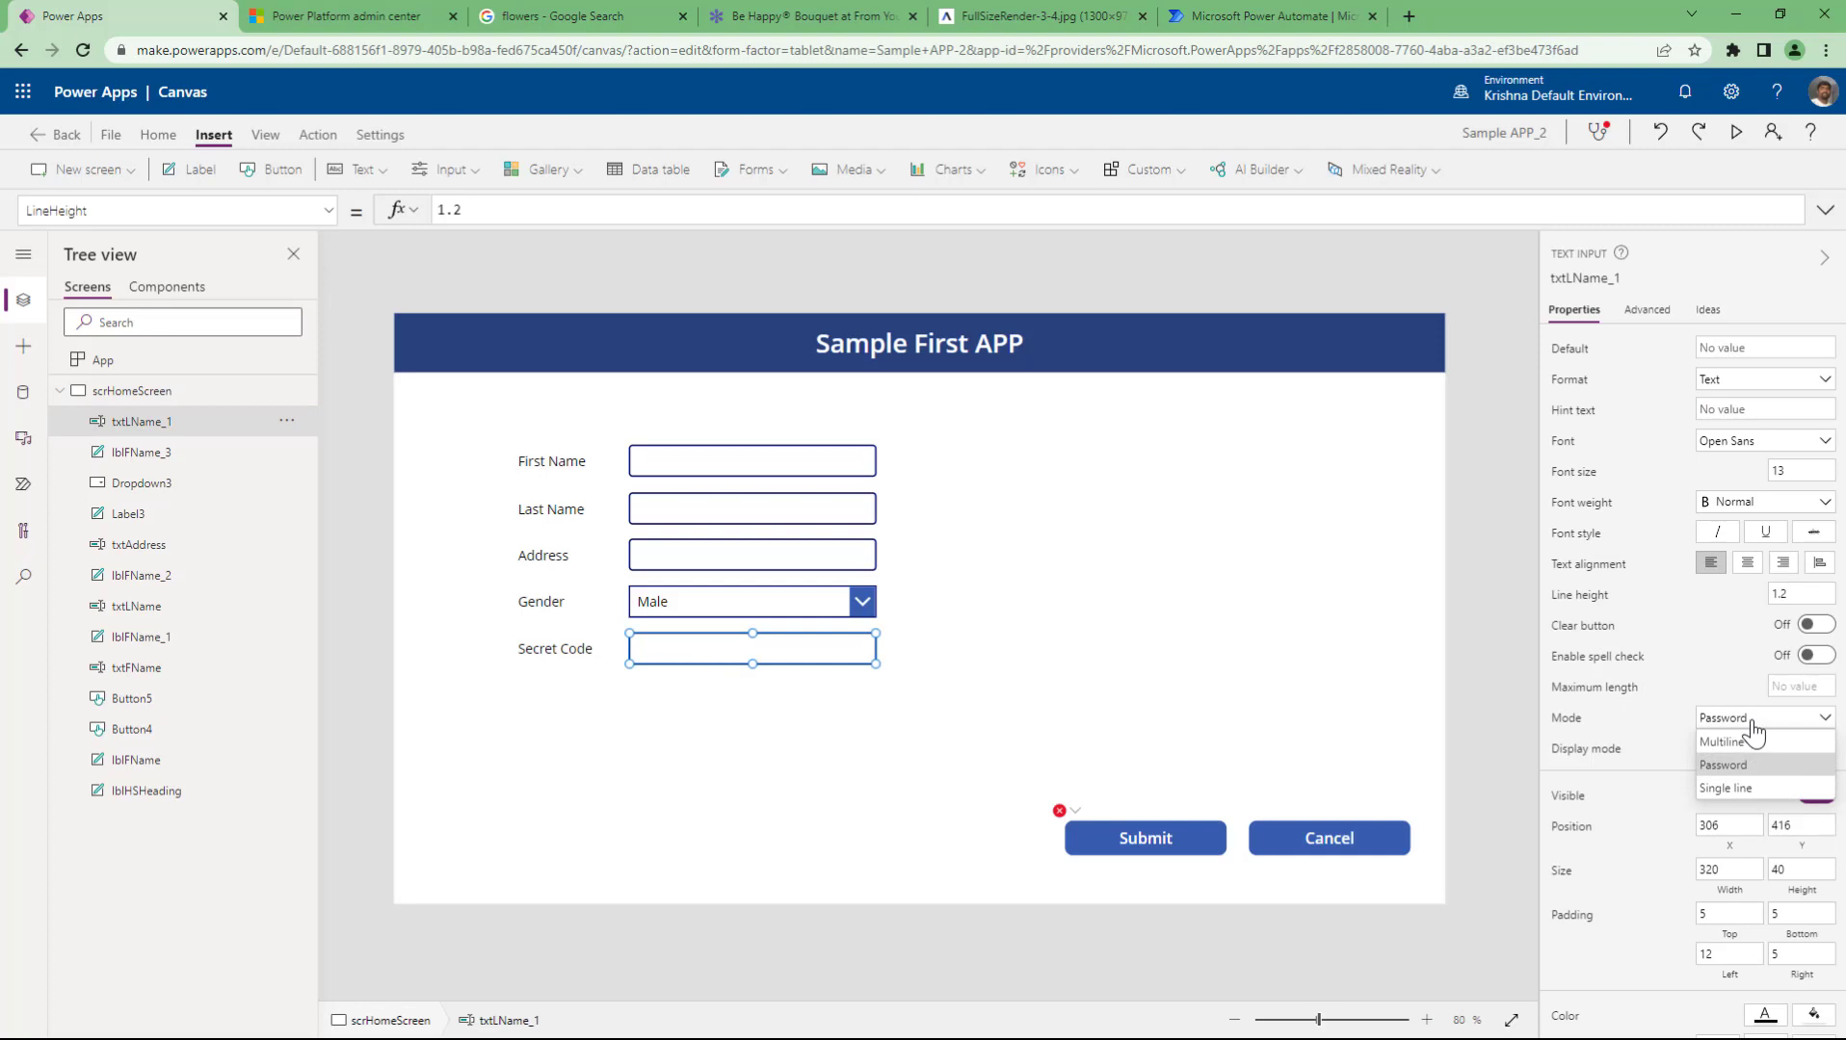
{"action": "left_click", "coordinate": [698, 552]}
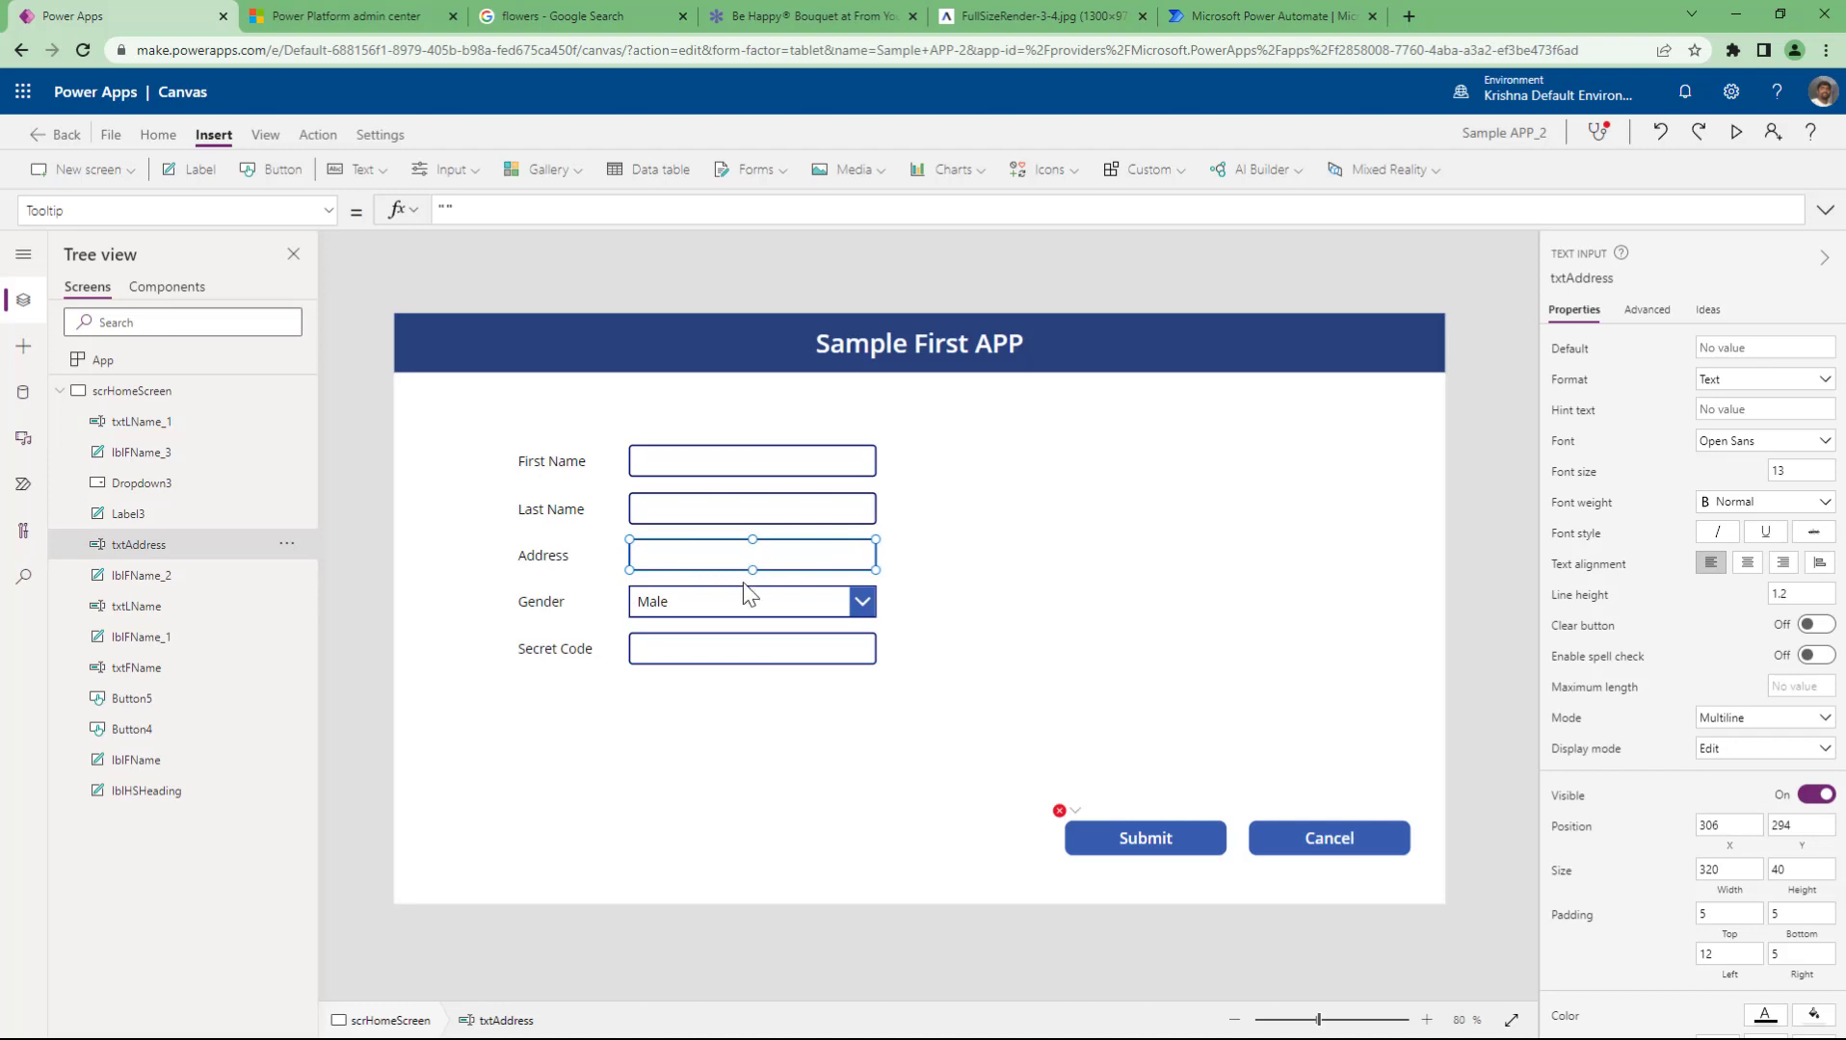
- Move the Gender and Secret Code rows down together by one row to leave space below Address
{"action": "left_click", "coordinate": [562, 609]}
{"action": "left_click", "coordinate": [720, 609], "text": "shift"}
{"action": "left_click", "coordinate": [581, 652], "text": "shift"}
{"action": "left_click", "coordinate": [713, 648], "text": "shift"}
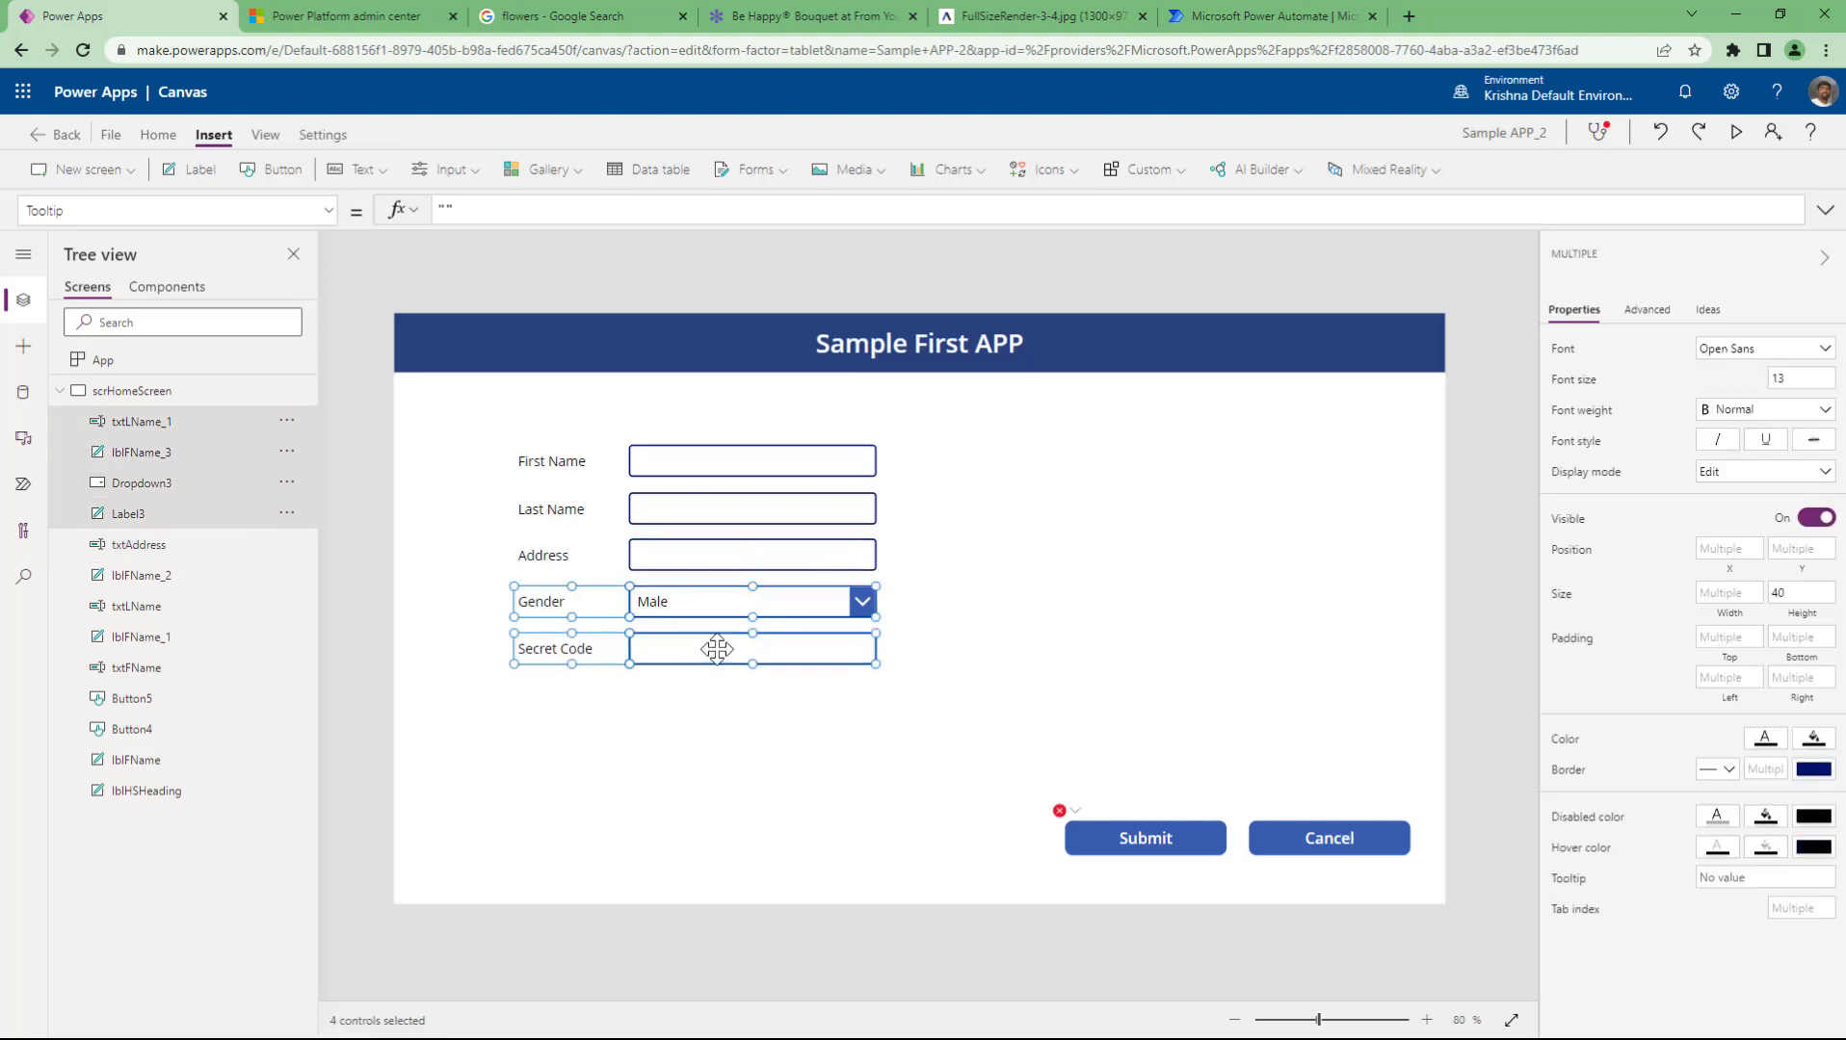
{"action": "left_click_drag", "start_coordinate": [712, 649], "coordinate": [725, 695]}
- Enlarge the Address input downward to a height of 110, filling the gap above the Gender row
{"action": "left_click", "coordinate": [727, 563]}
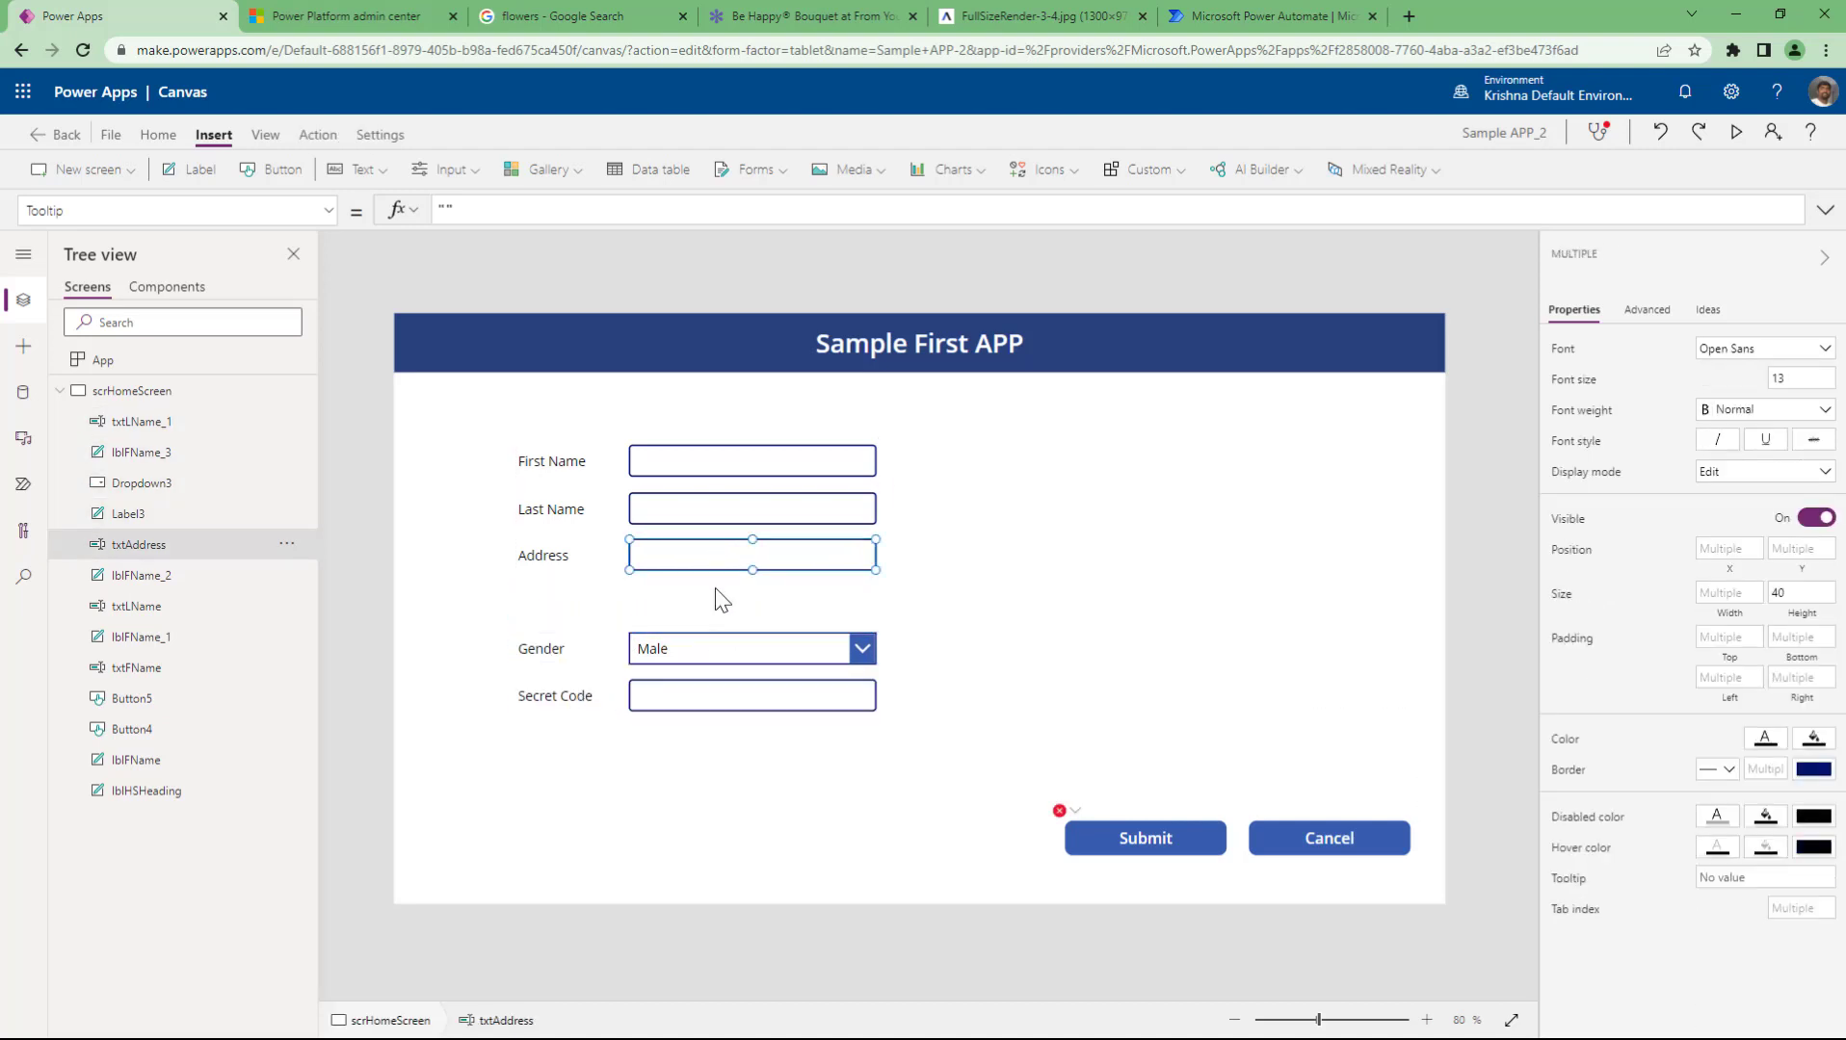
{"action": "left_click_drag", "start_coordinate": [751, 571], "coordinate": [750, 624]}
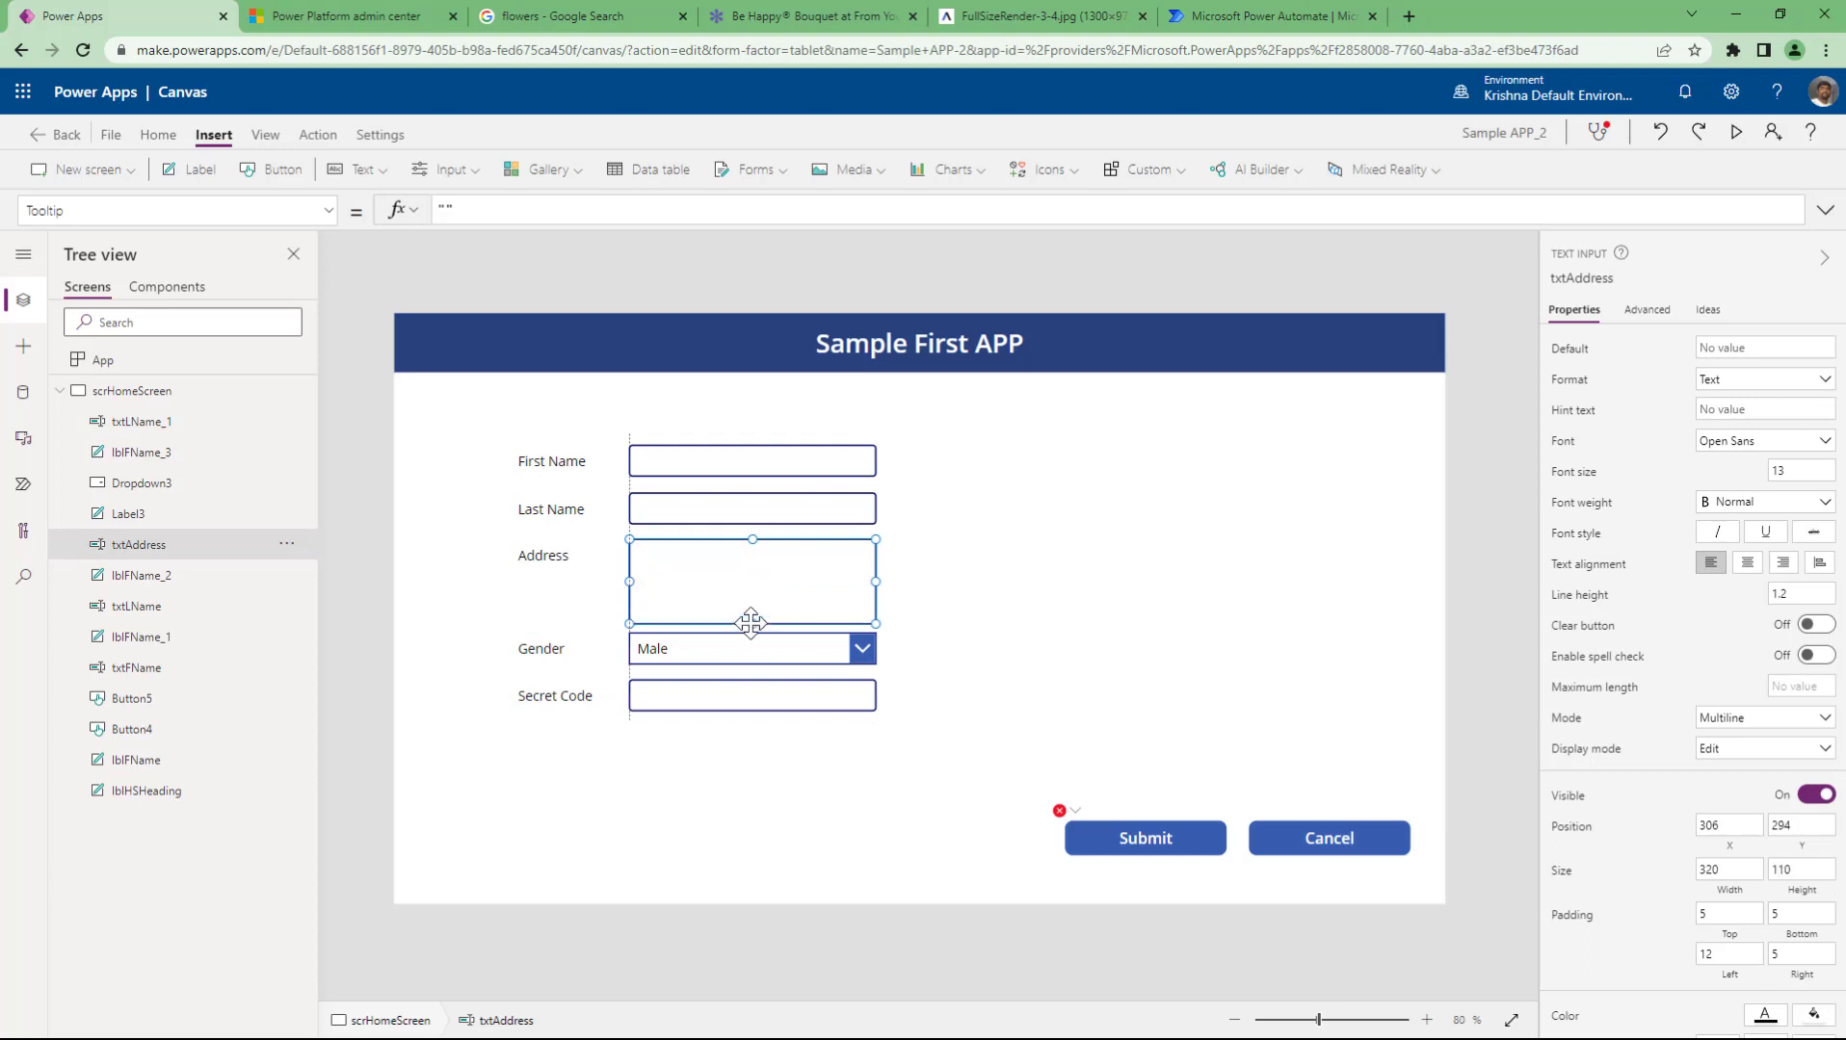
{"action": "left_click", "coordinate": [1072, 601]}
- Preview the app and test the Address input with seven lines of sample text, from fdsafds to fdsasfsf
{"action": "left_click", "coordinate": [1731, 140]}
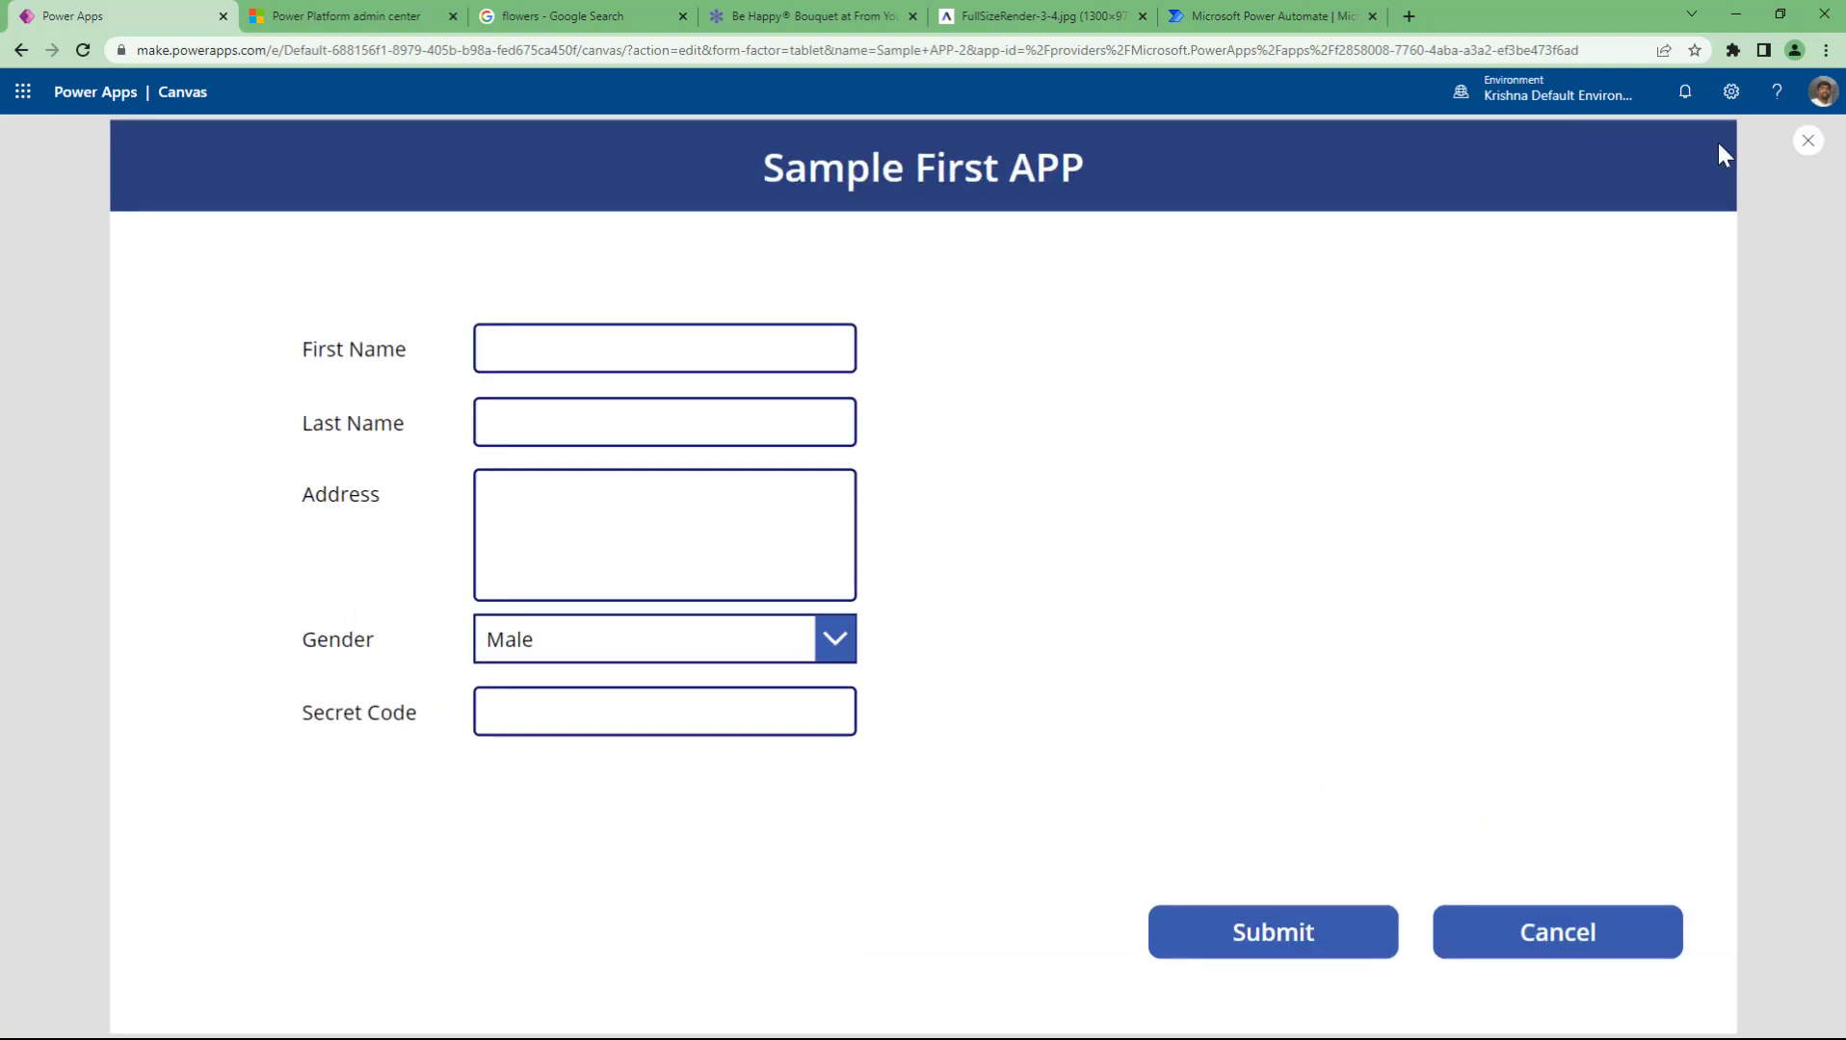
{"action": "left_click", "coordinate": [748, 514]}
{"action": "type", "text": "fdsafds"}
{"action": "key", "text": "Return"}
{"action": "type", "text": "fdfsdfds"}
{"action": "key", "text": "Return"}
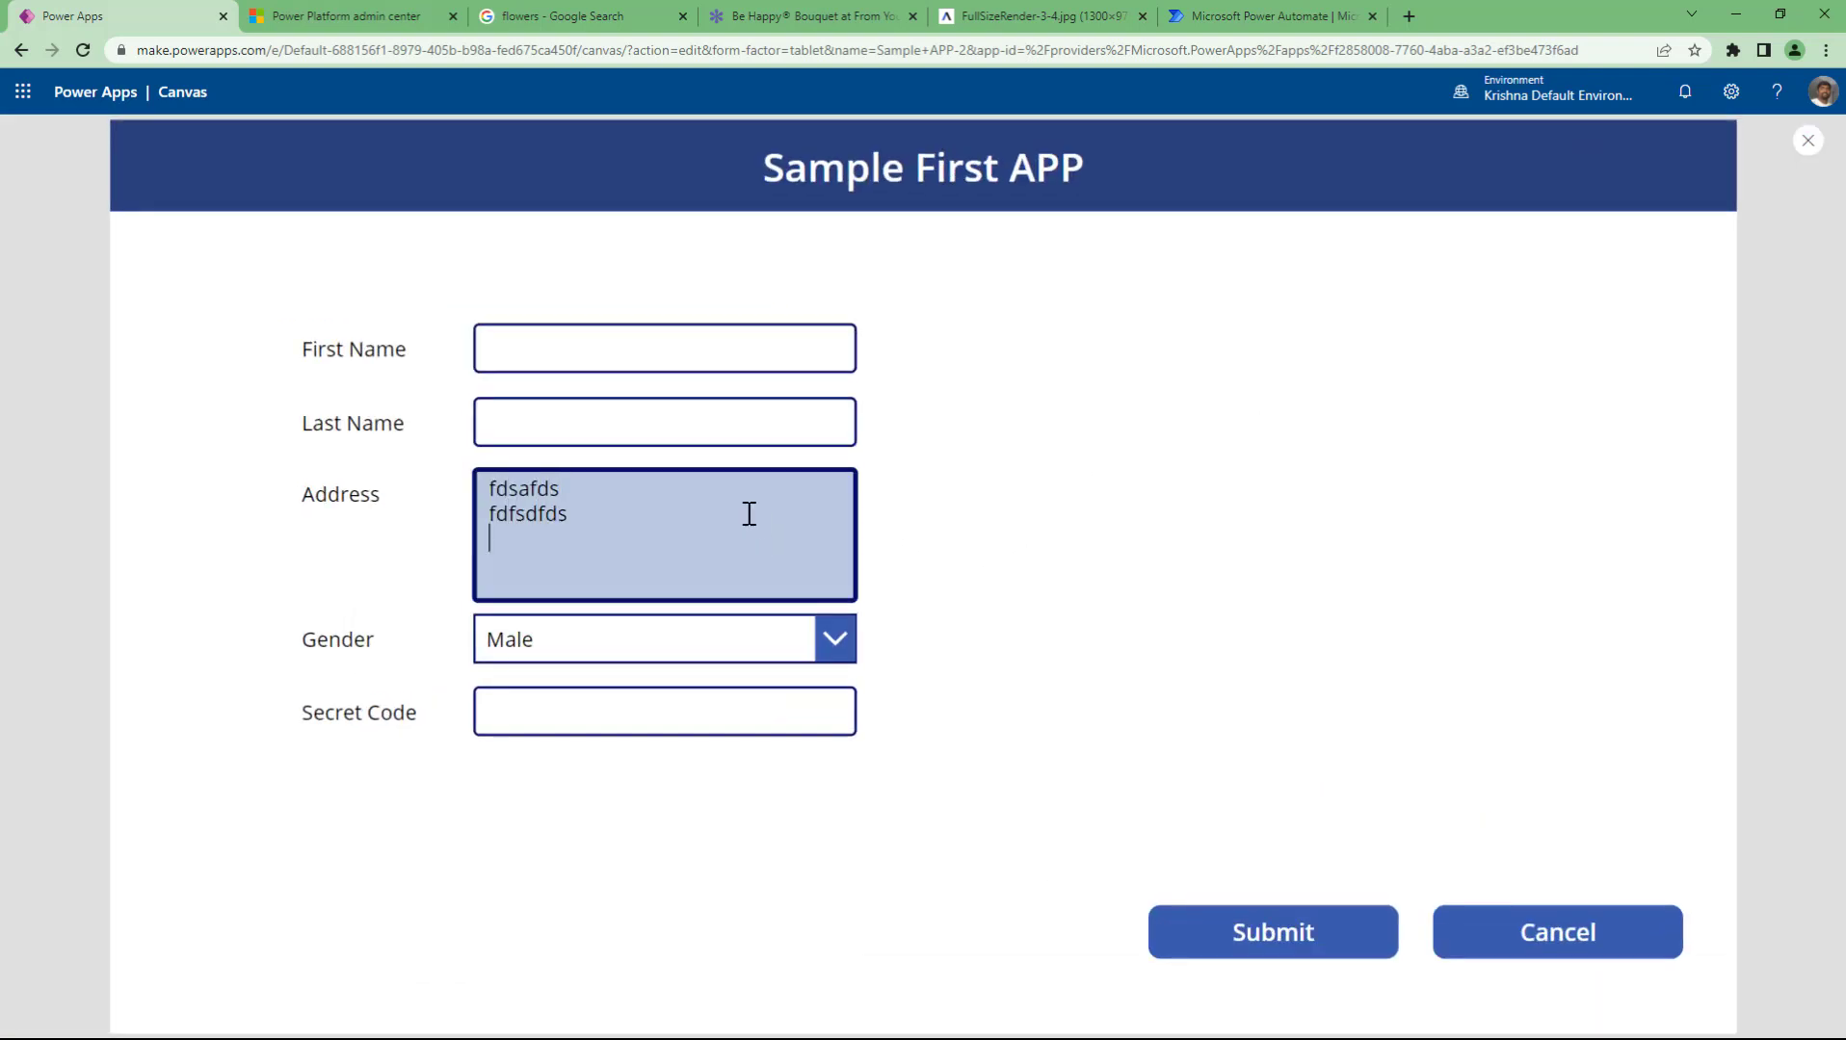
{"action": "type", "text": "fdasfsd"}
{"action": "key", "text": "Return"}
{"action": "type", "text": "afdsdsdf"}
{"action": "key", "text": "Return"}
{"action": "type", "text": "sadfdsfs"}
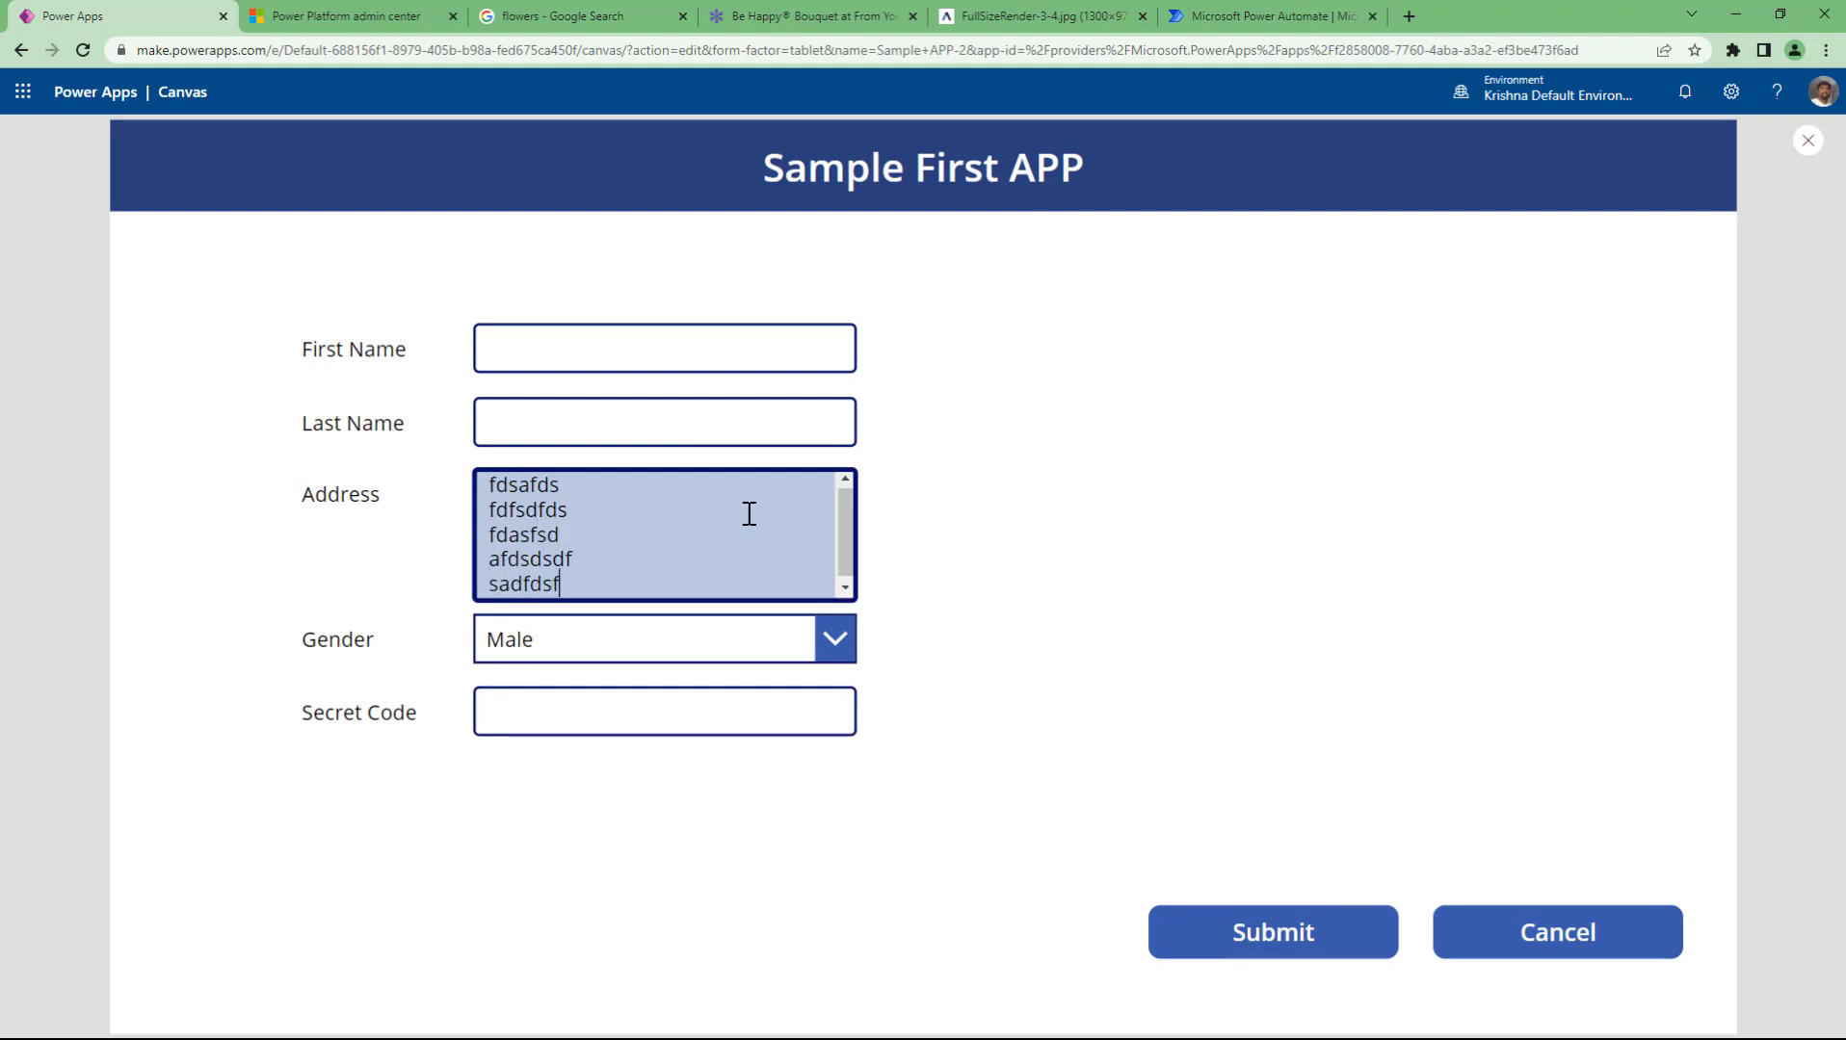
{"action": "key", "text": "Return"}
{"action": "type", "text": "fdsdfsdfs"}
{"action": "key", "text": "Return"}
{"action": "type", "text": "fdsasfsf"}
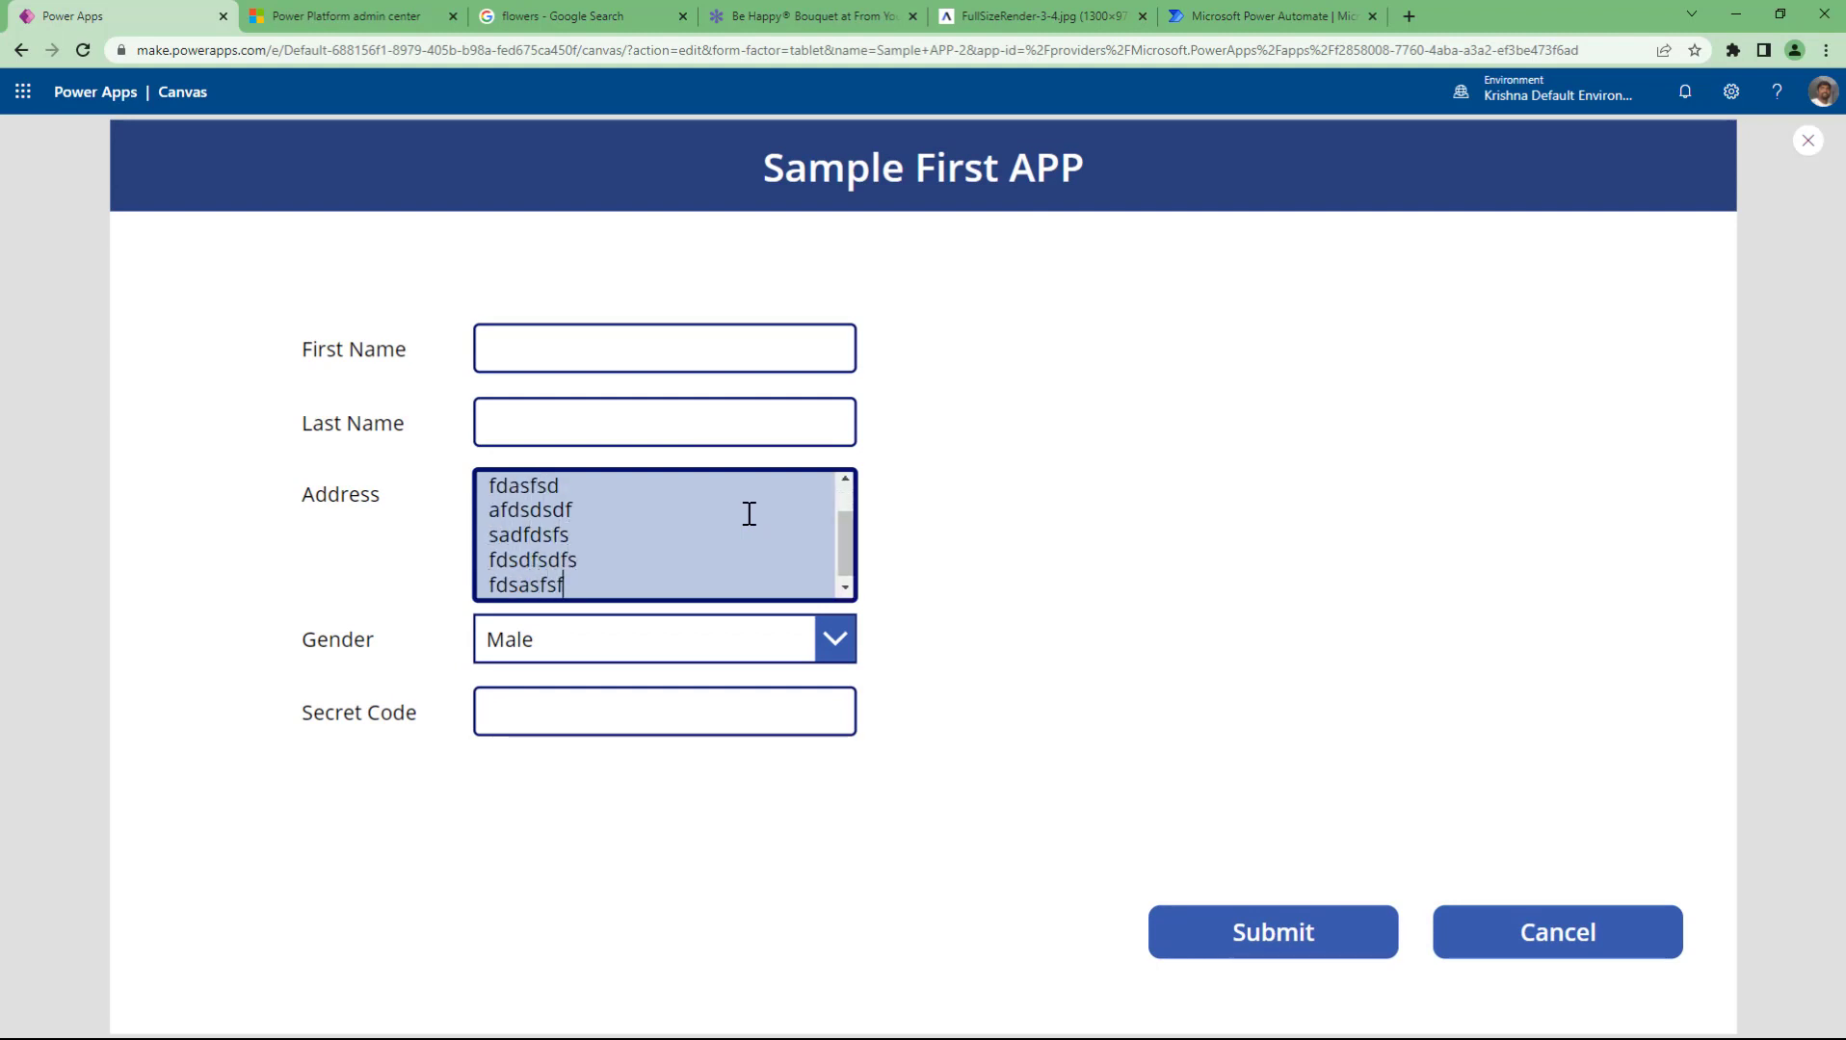
{"action": "key", "text": "Return"}
- Test the Last Name input with sample text, clear it again, and exit the preview
{"action": "left_click", "coordinate": [704, 416]}
{"action": "type", "text": "sdsds"}
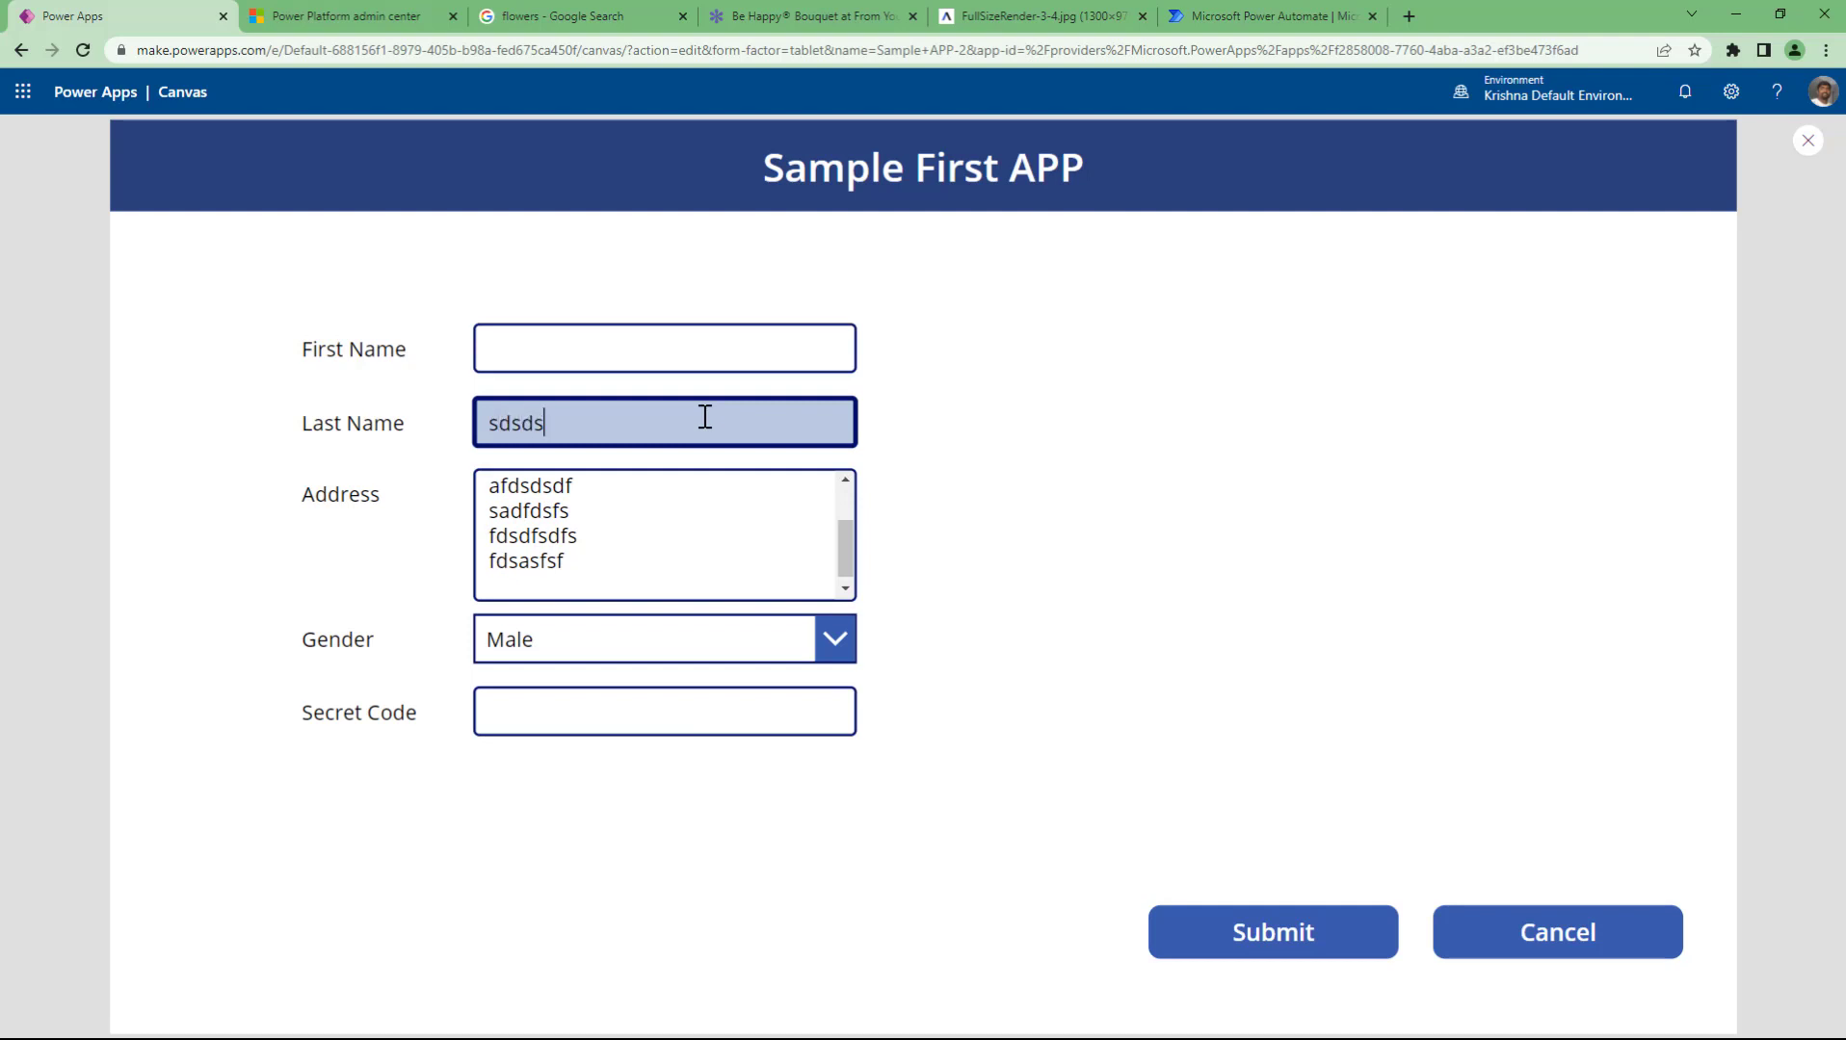
{"action": "type", "text": "dssds"}
{"action": "key", "text": "BackSpace"}
{"action": "key", "text": "BackSpace"}
{"action": "key", "text": "BackSpace"}
{"action": "key", "text": "BackSpace"}
{"action": "key", "text": "BackSpace"}
{"action": "key", "text": "BackSpace"}
{"action": "key", "text": "BackSpace"}
{"action": "key", "text": "BackSpace"}
{"action": "key", "text": "BackSpace"}
{"action": "key", "text": "BackSpace"}
{"action": "key", "text": "BackSpace"}
{"action": "key", "text": "Escape"}
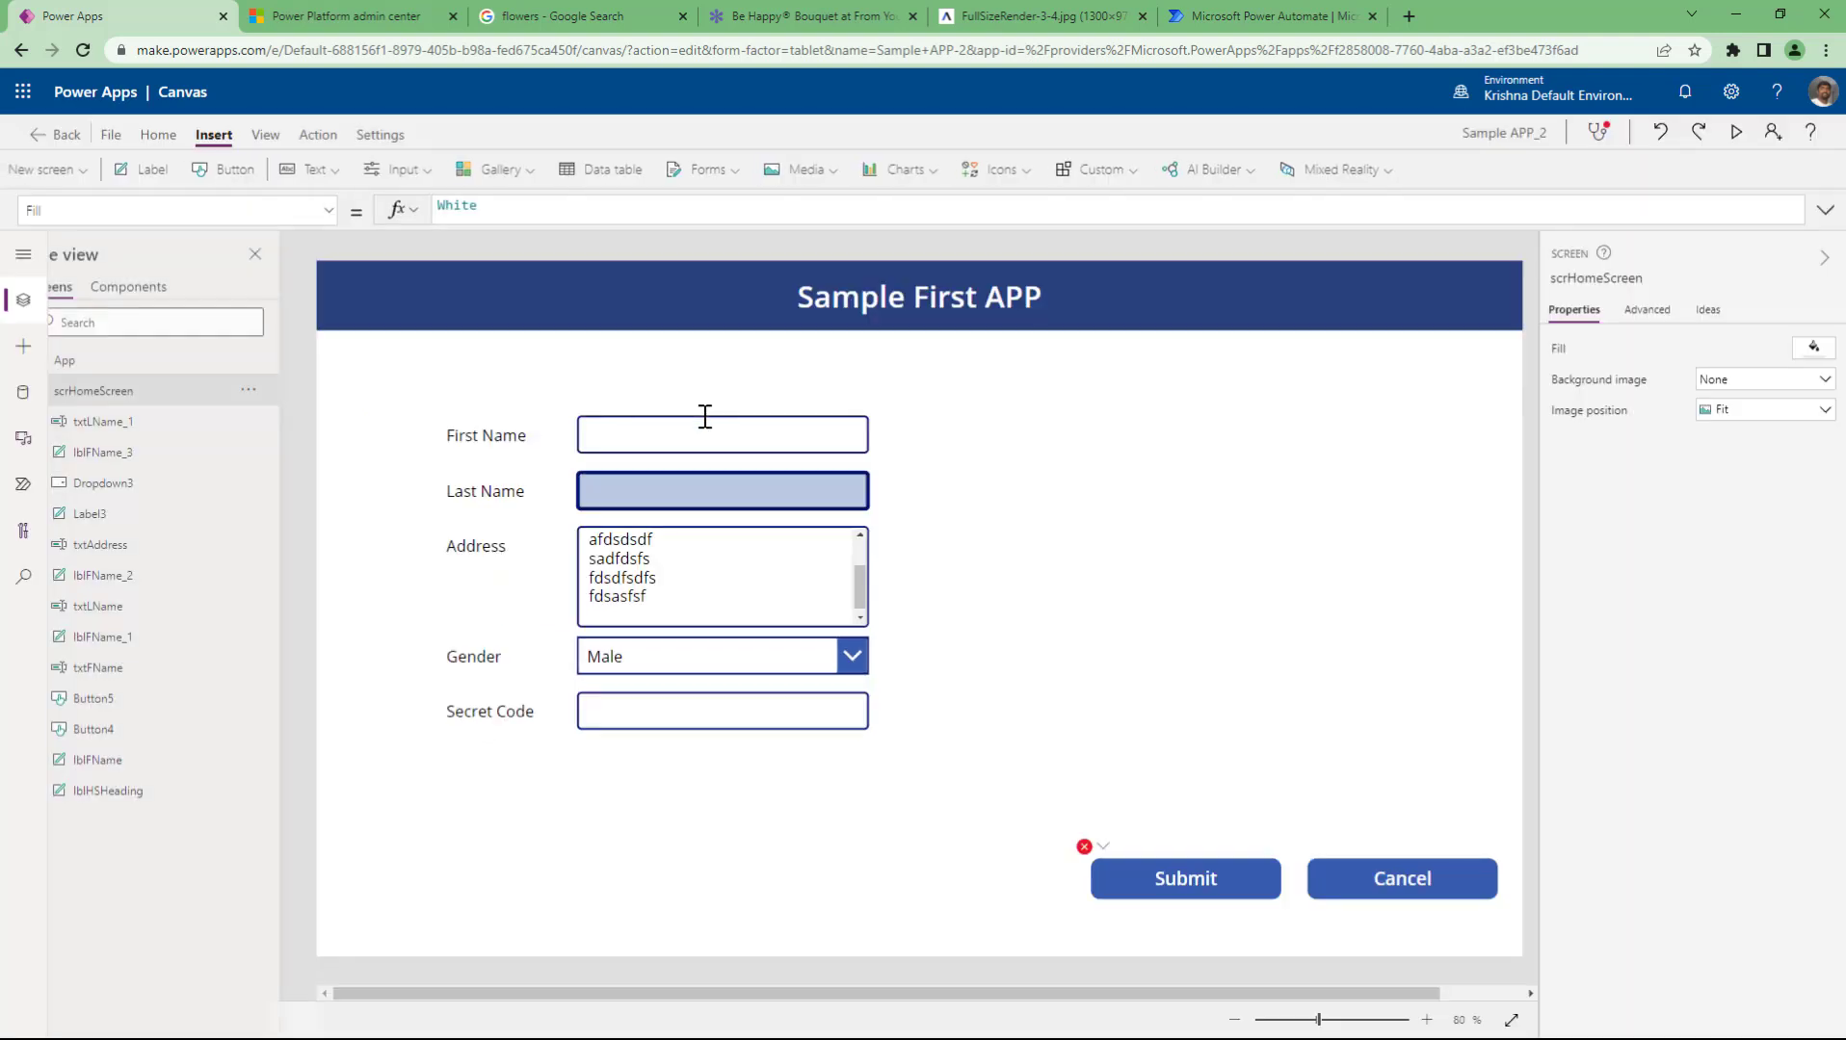
- Compare the Mode setting of the Last Name and Address inputs, and clear the sample text from Address in the preview
{"action": "left_click", "coordinate": [722, 511]}
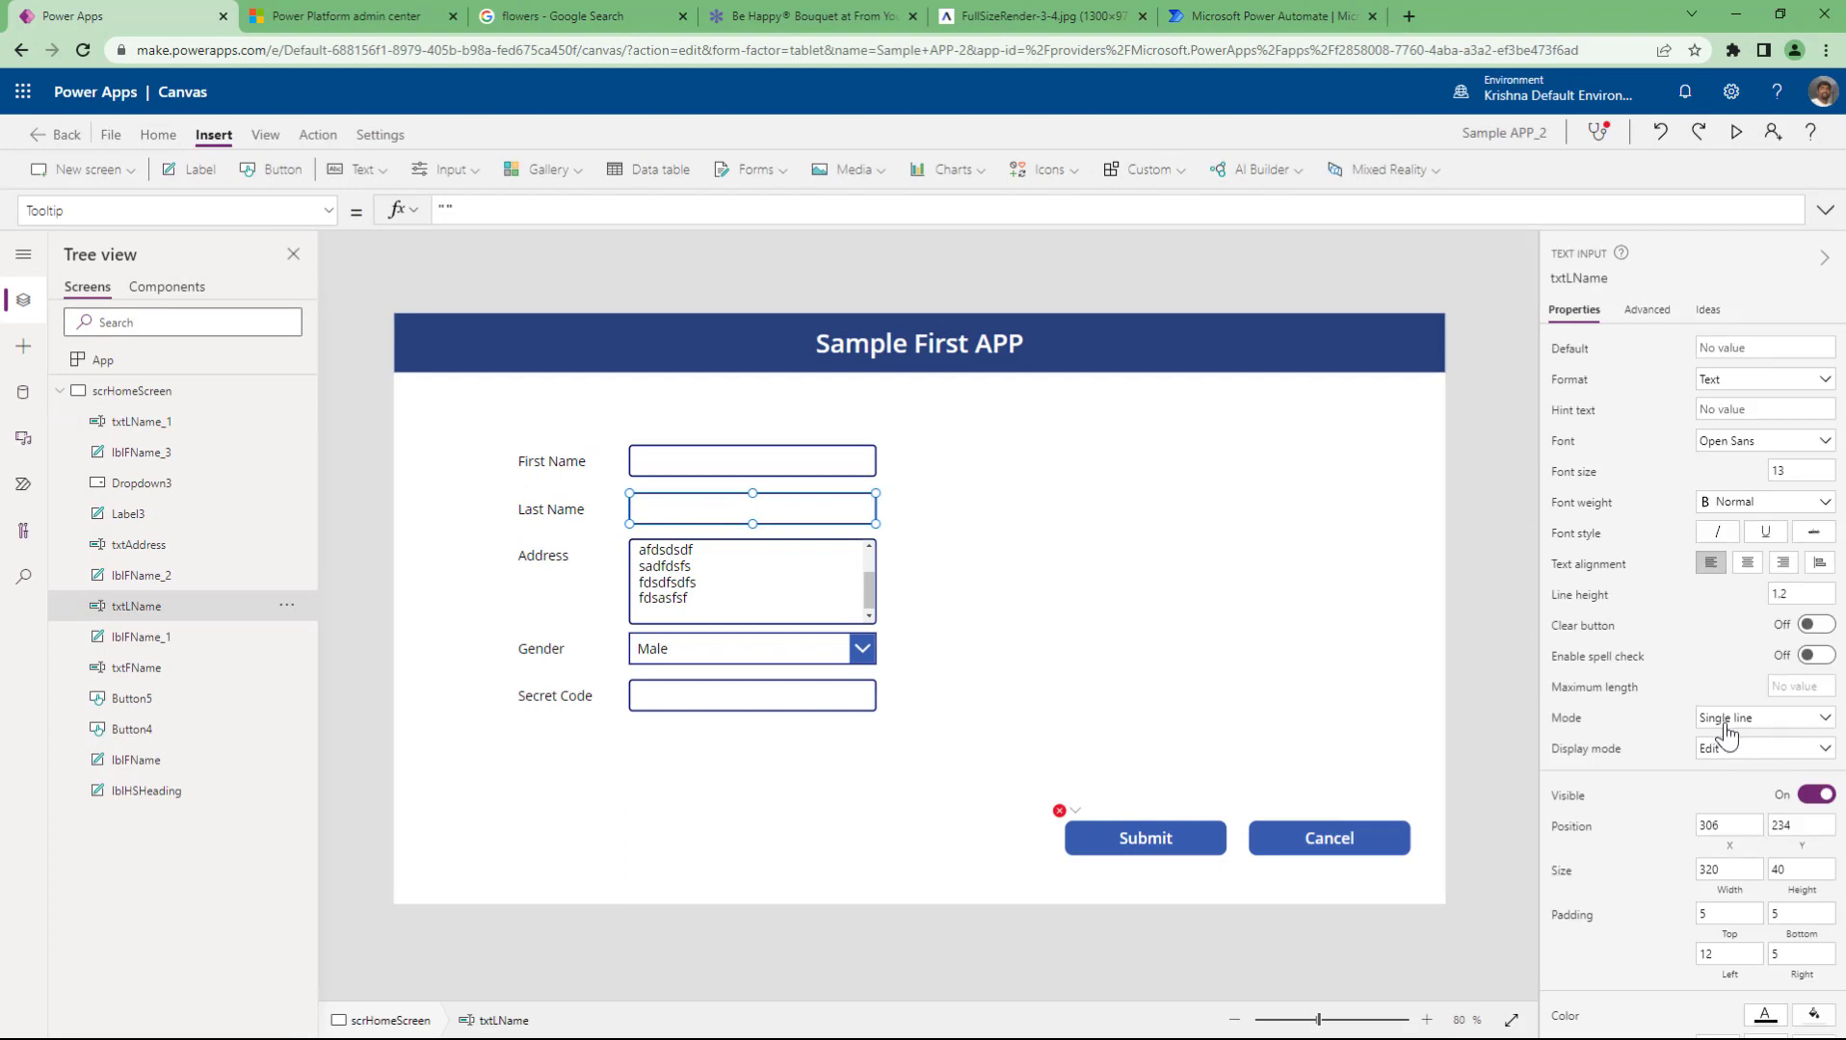
{"action": "left_click", "coordinate": [690, 592]}
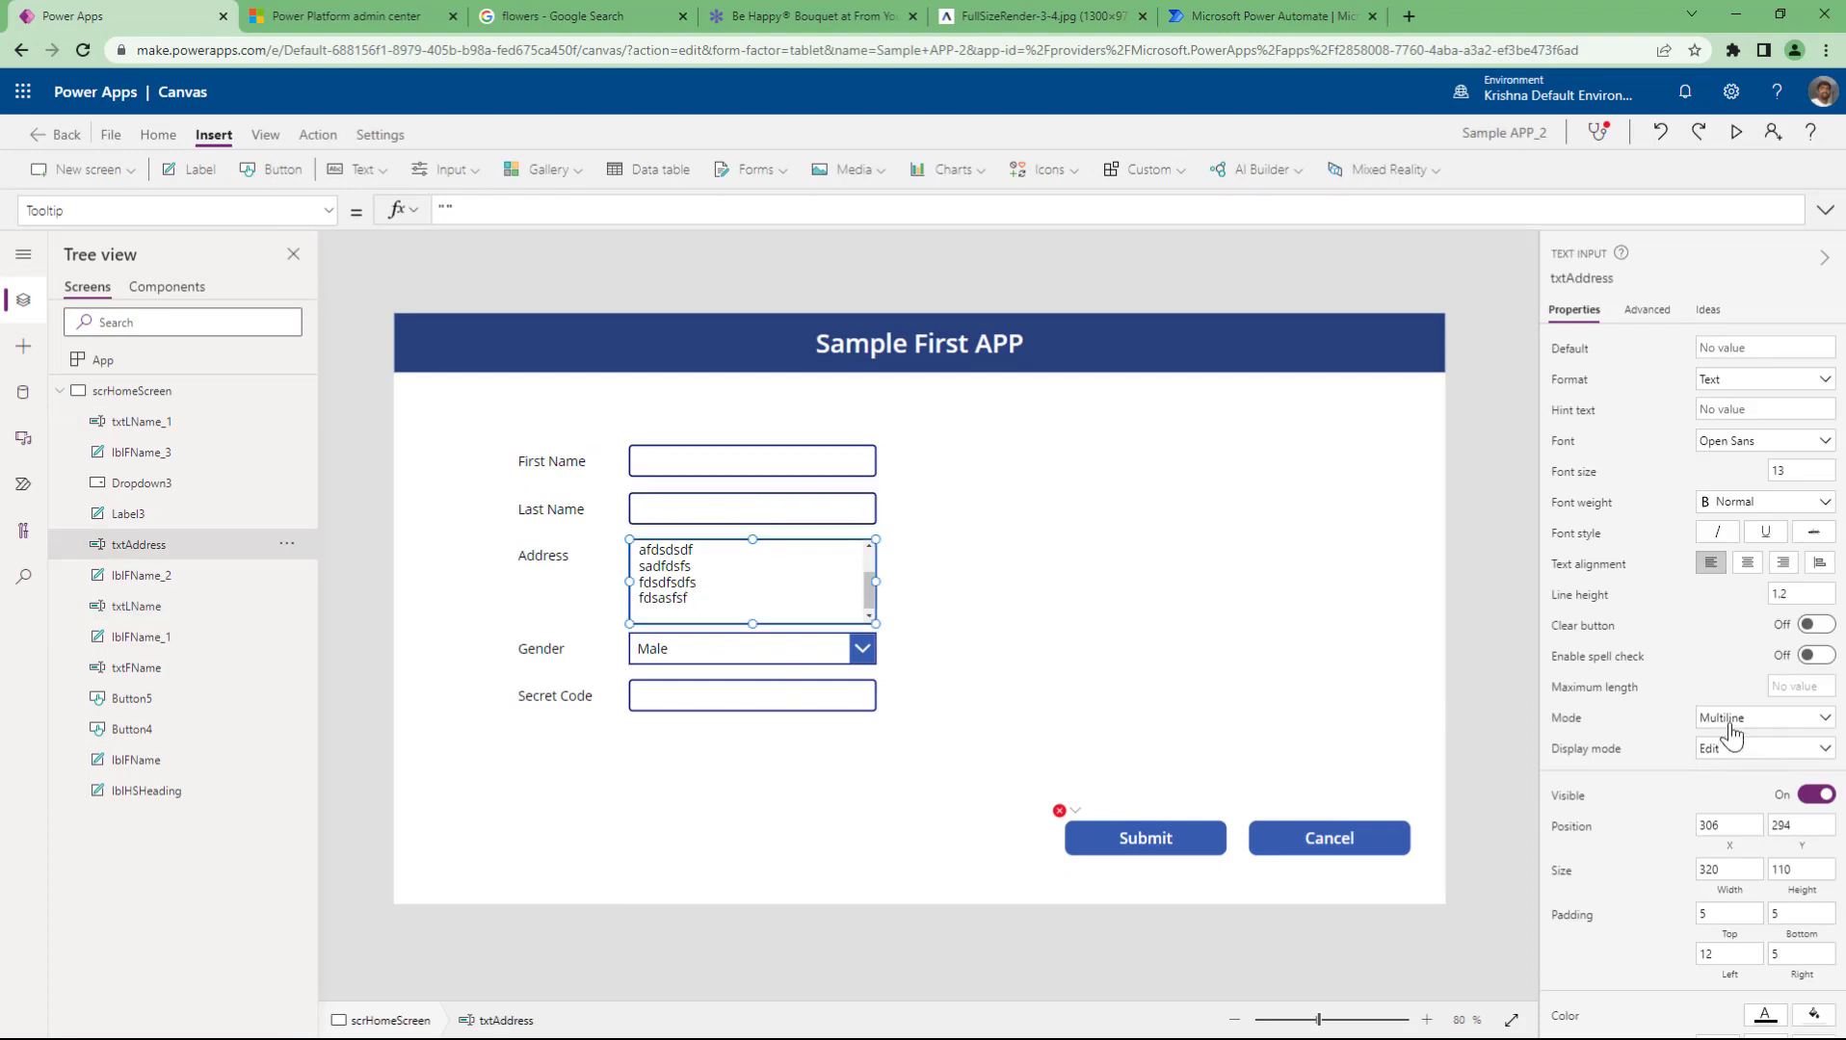
{"action": "left_click", "coordinate": [1735, 132]}
{"action": "left_click", "coordinate": [680, 520]}
{"action": "key", "text": "ctrl+a"}
{"action": "key", "text": "Delete"}
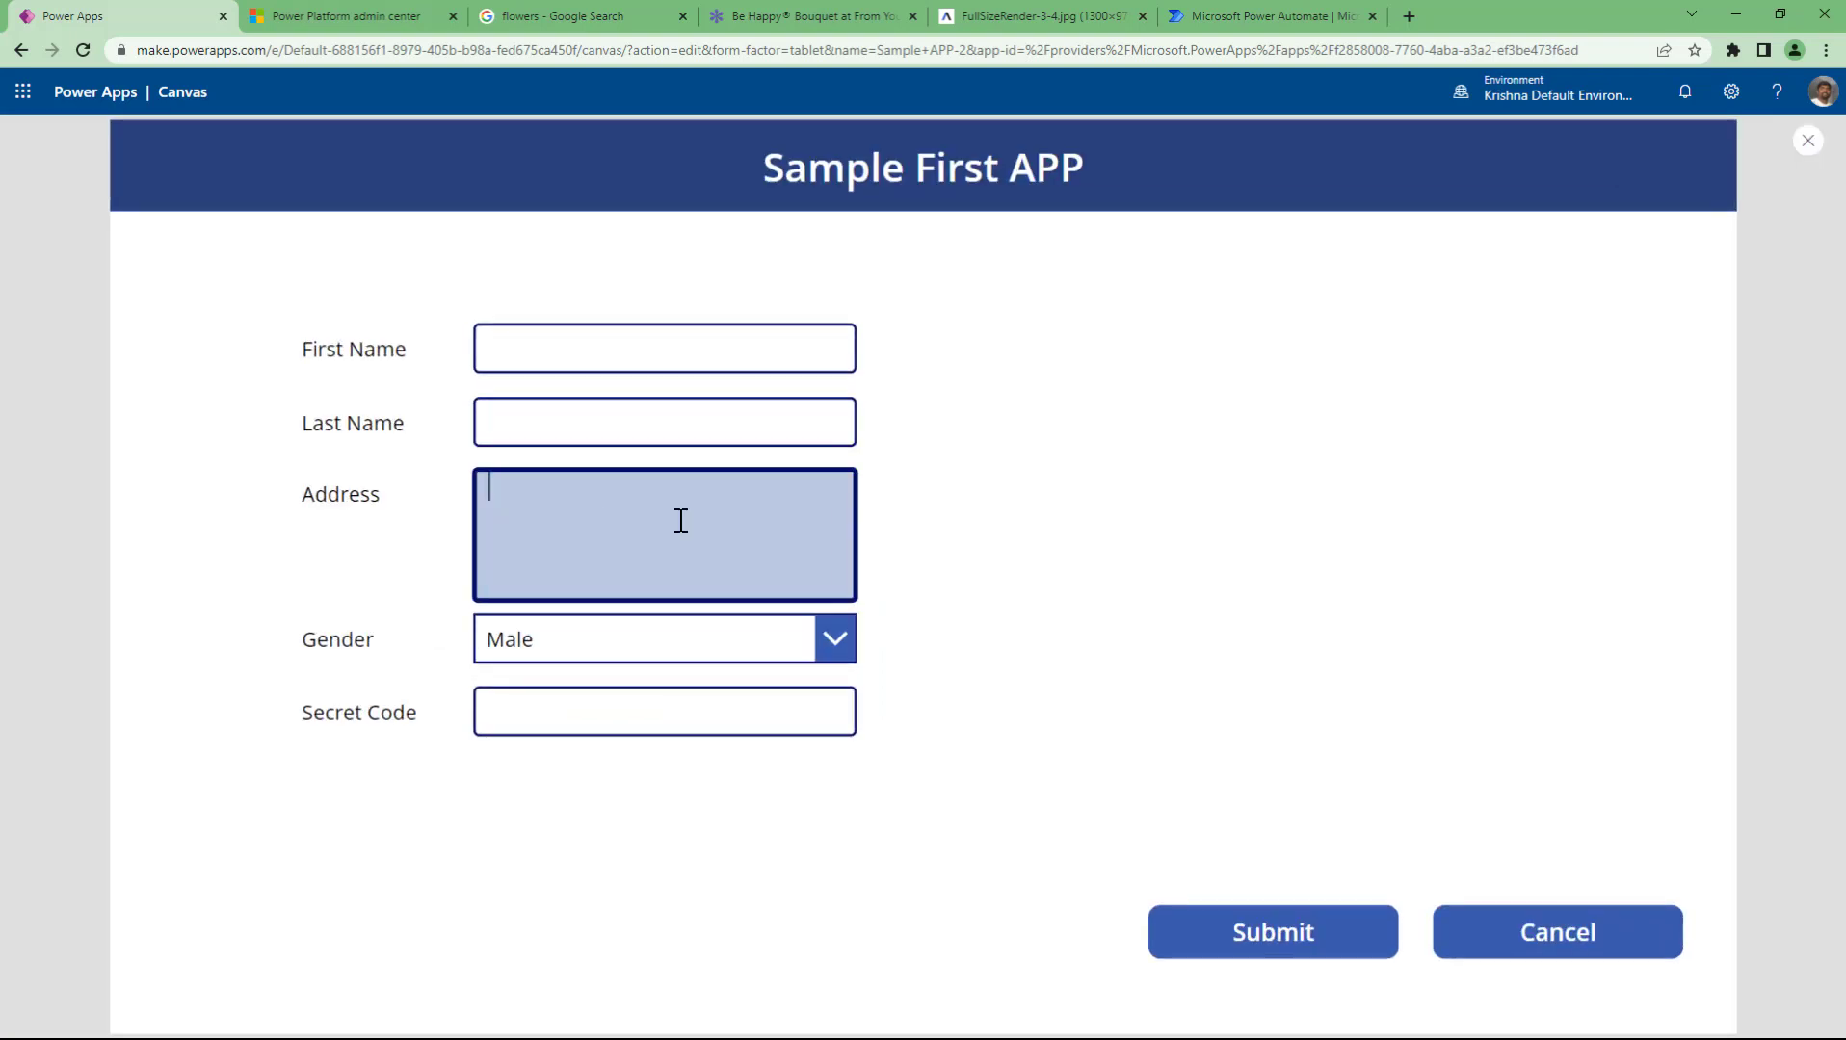
{"action": "left_click", "coordinate": [1809, 140]}
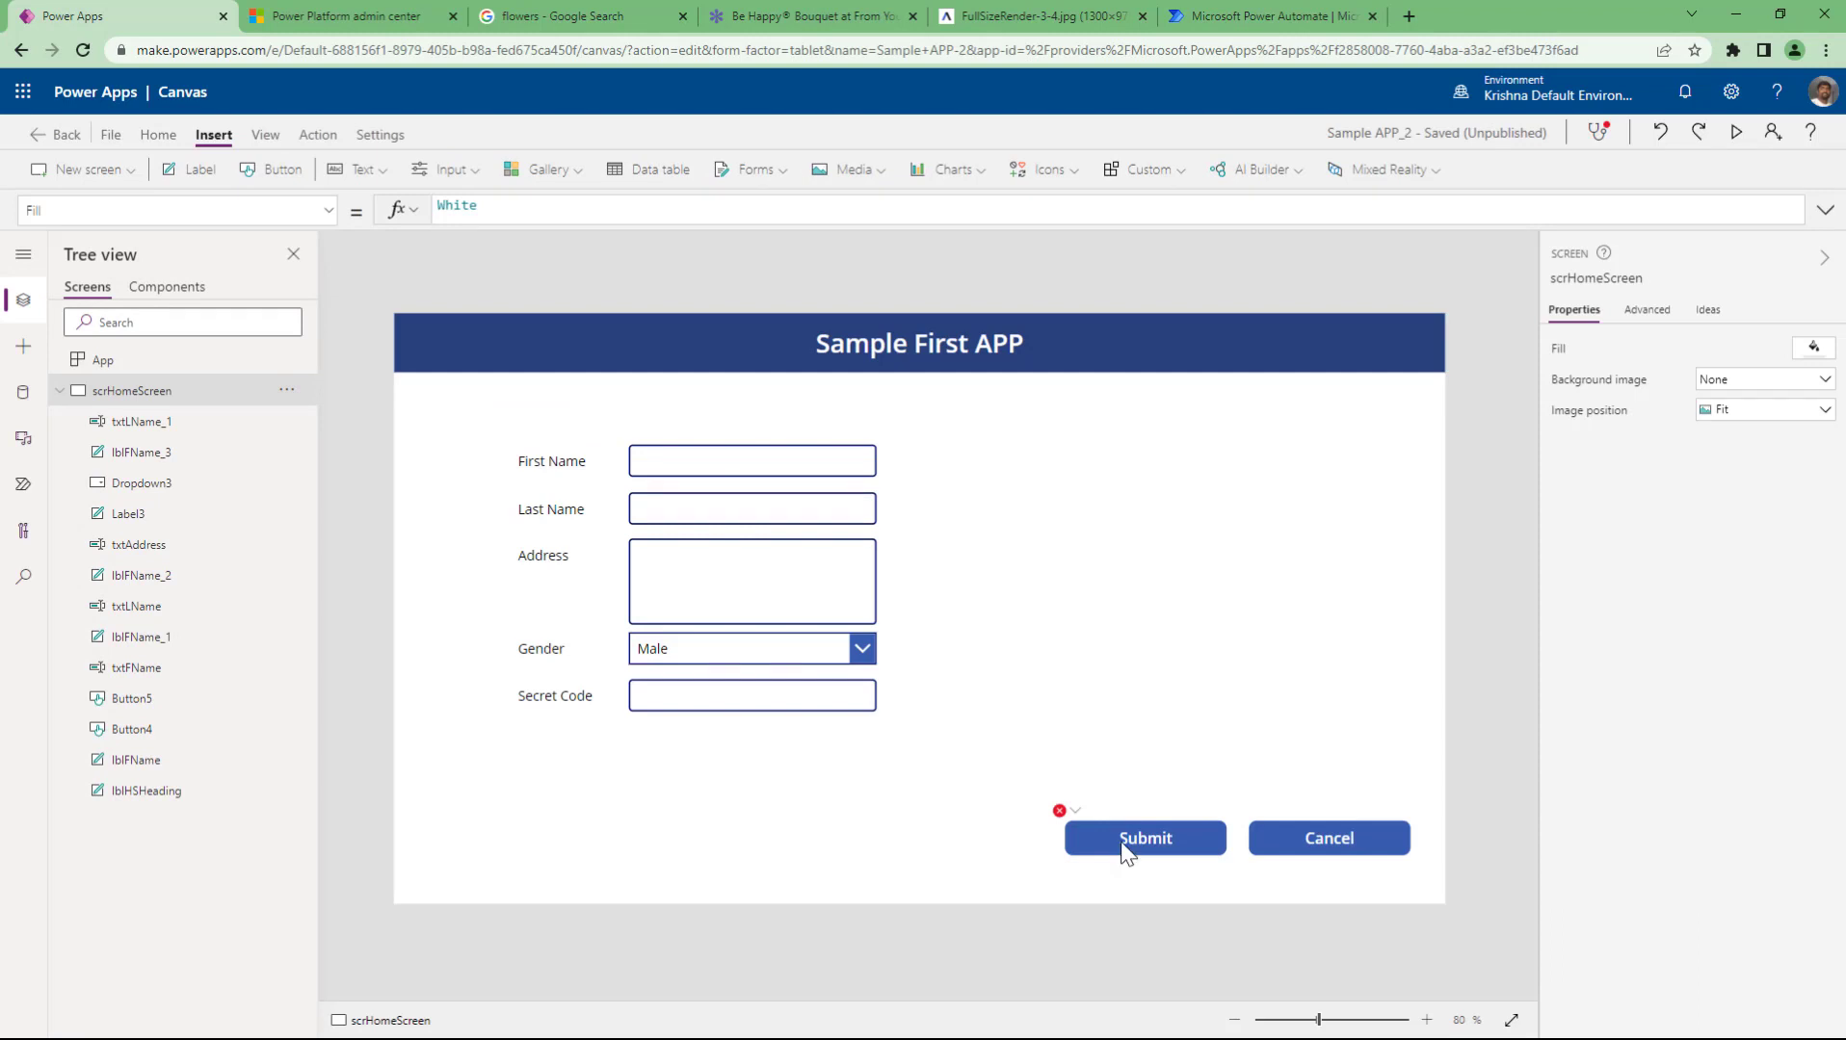
- Complete the Submit button's OnSelect formula as Notify("Selected Values:"&txtFName.Text)
{"action": "left_click", "coordinate": [1119, 845]}
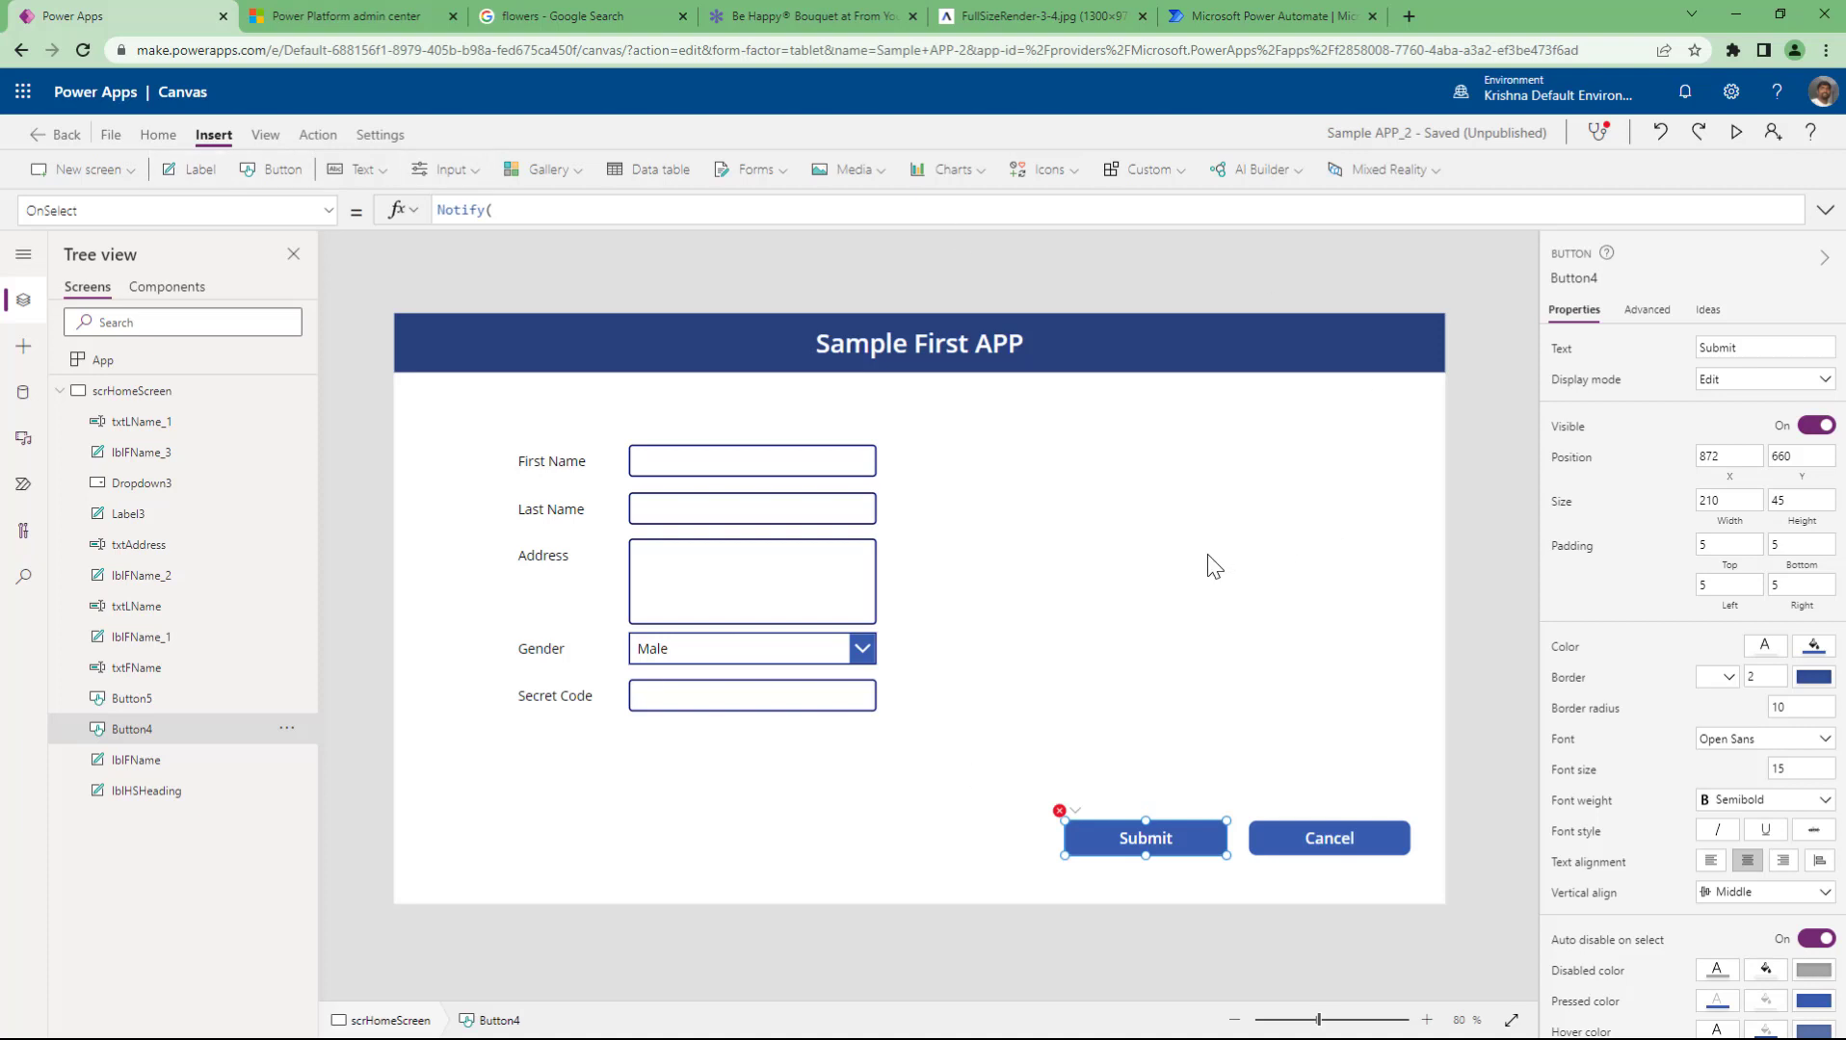
{"action": "left_click", "coordinate": [578, 213]}
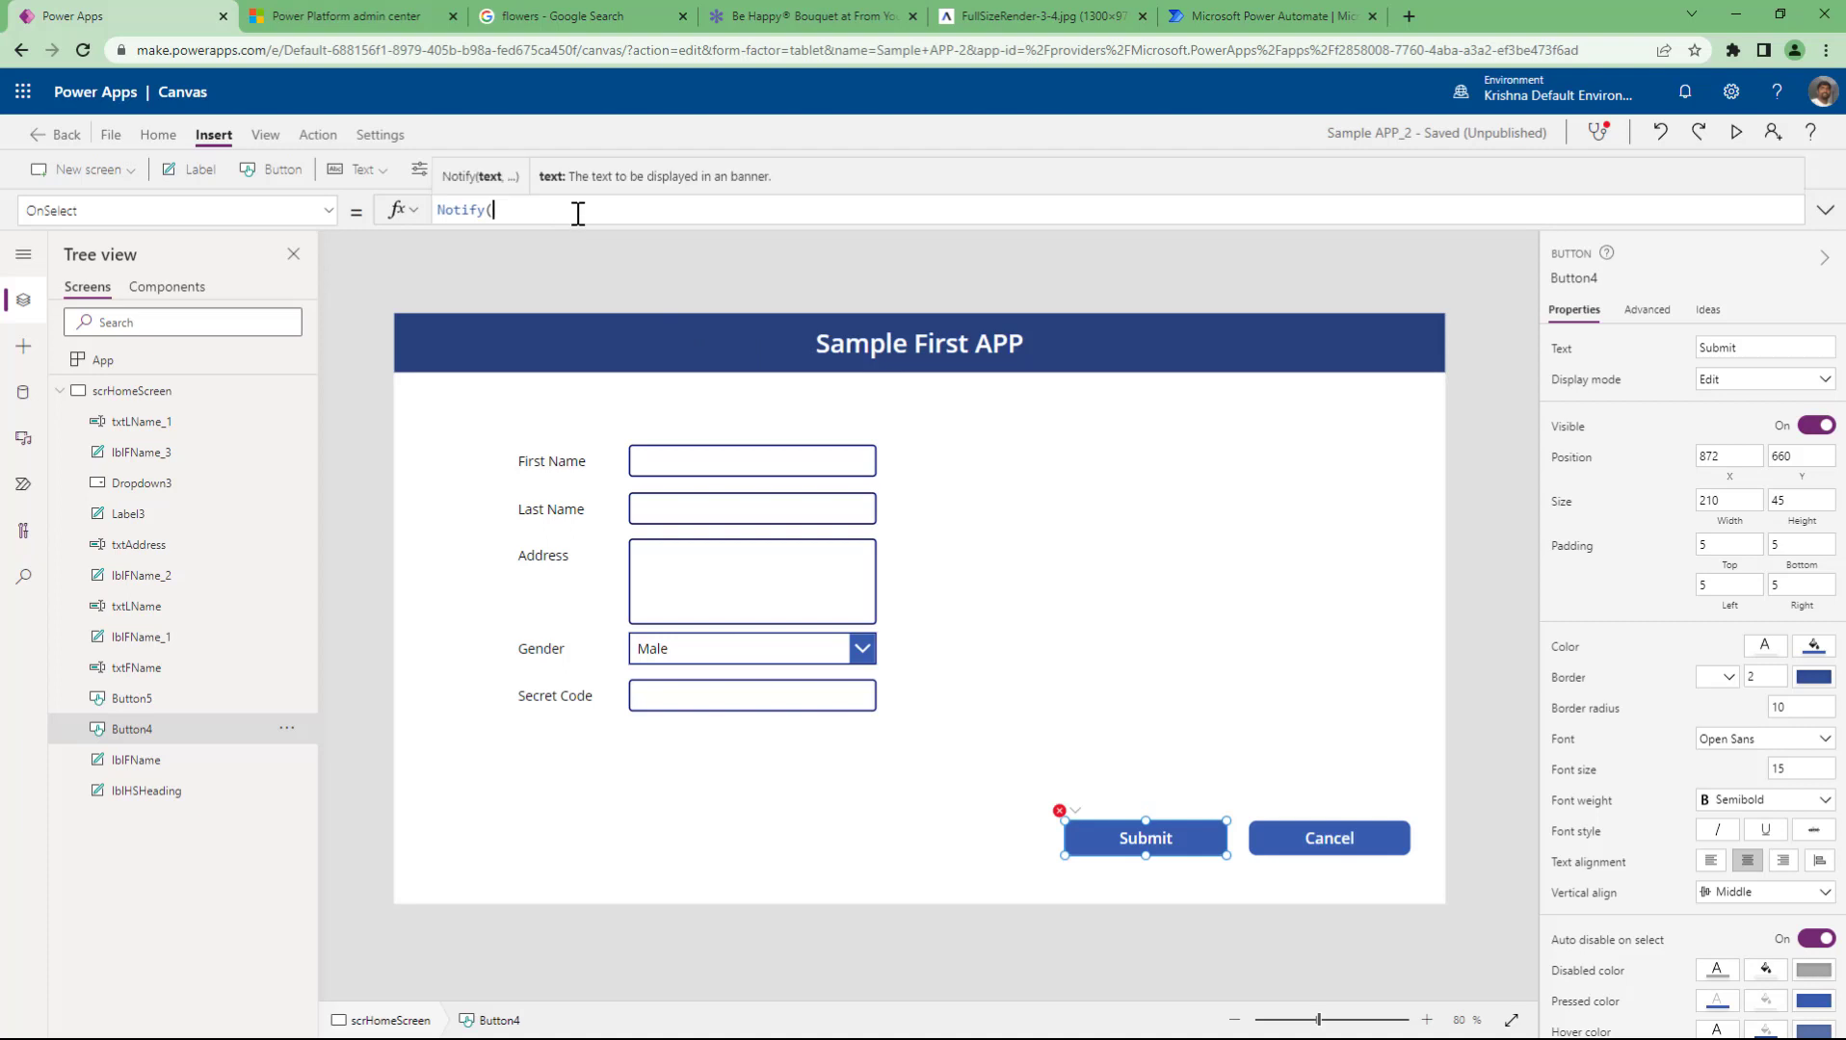
{"action": "type", "text": "\"Selected Values:\"&txt"}
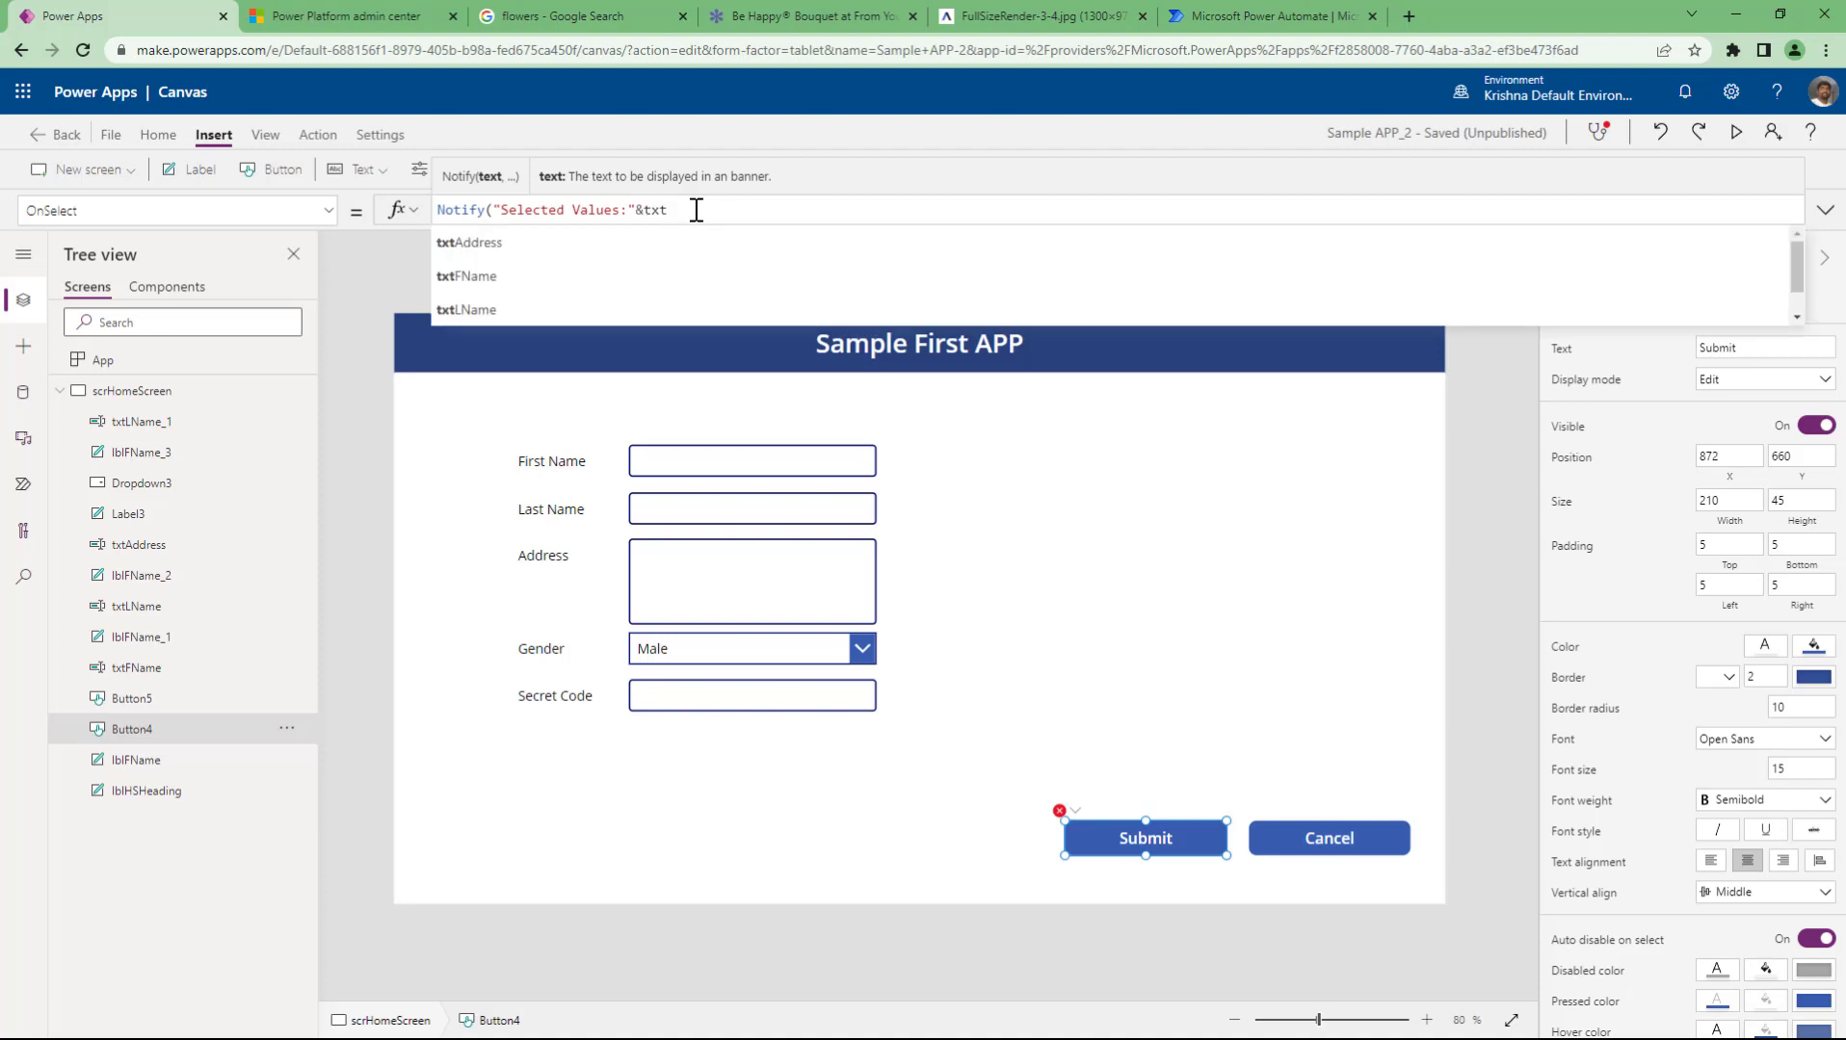
{"action": "left_click", "coordinate": [552, 274]}
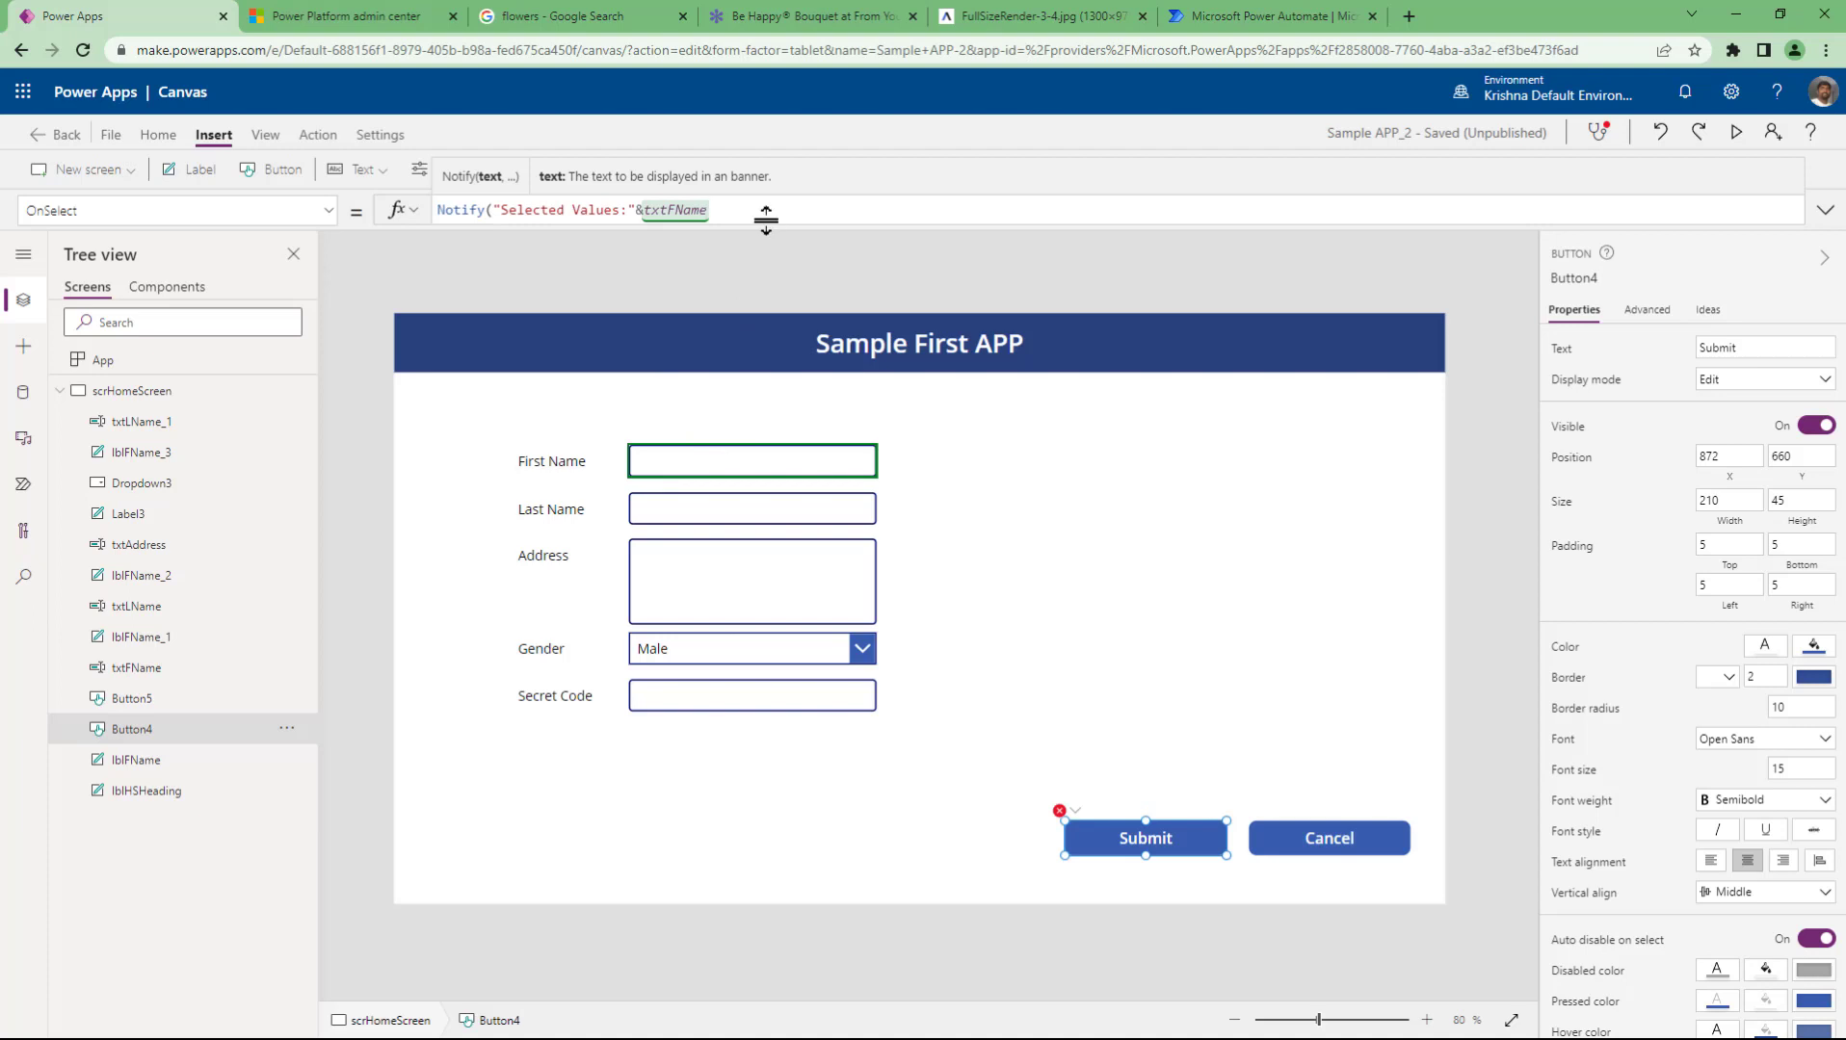
{"action": "type", "text": ".T"}
{"action": "key", "text": "Down"}
{"action": "key", "text": "Return"}
{"action": "type", "text": ")"}
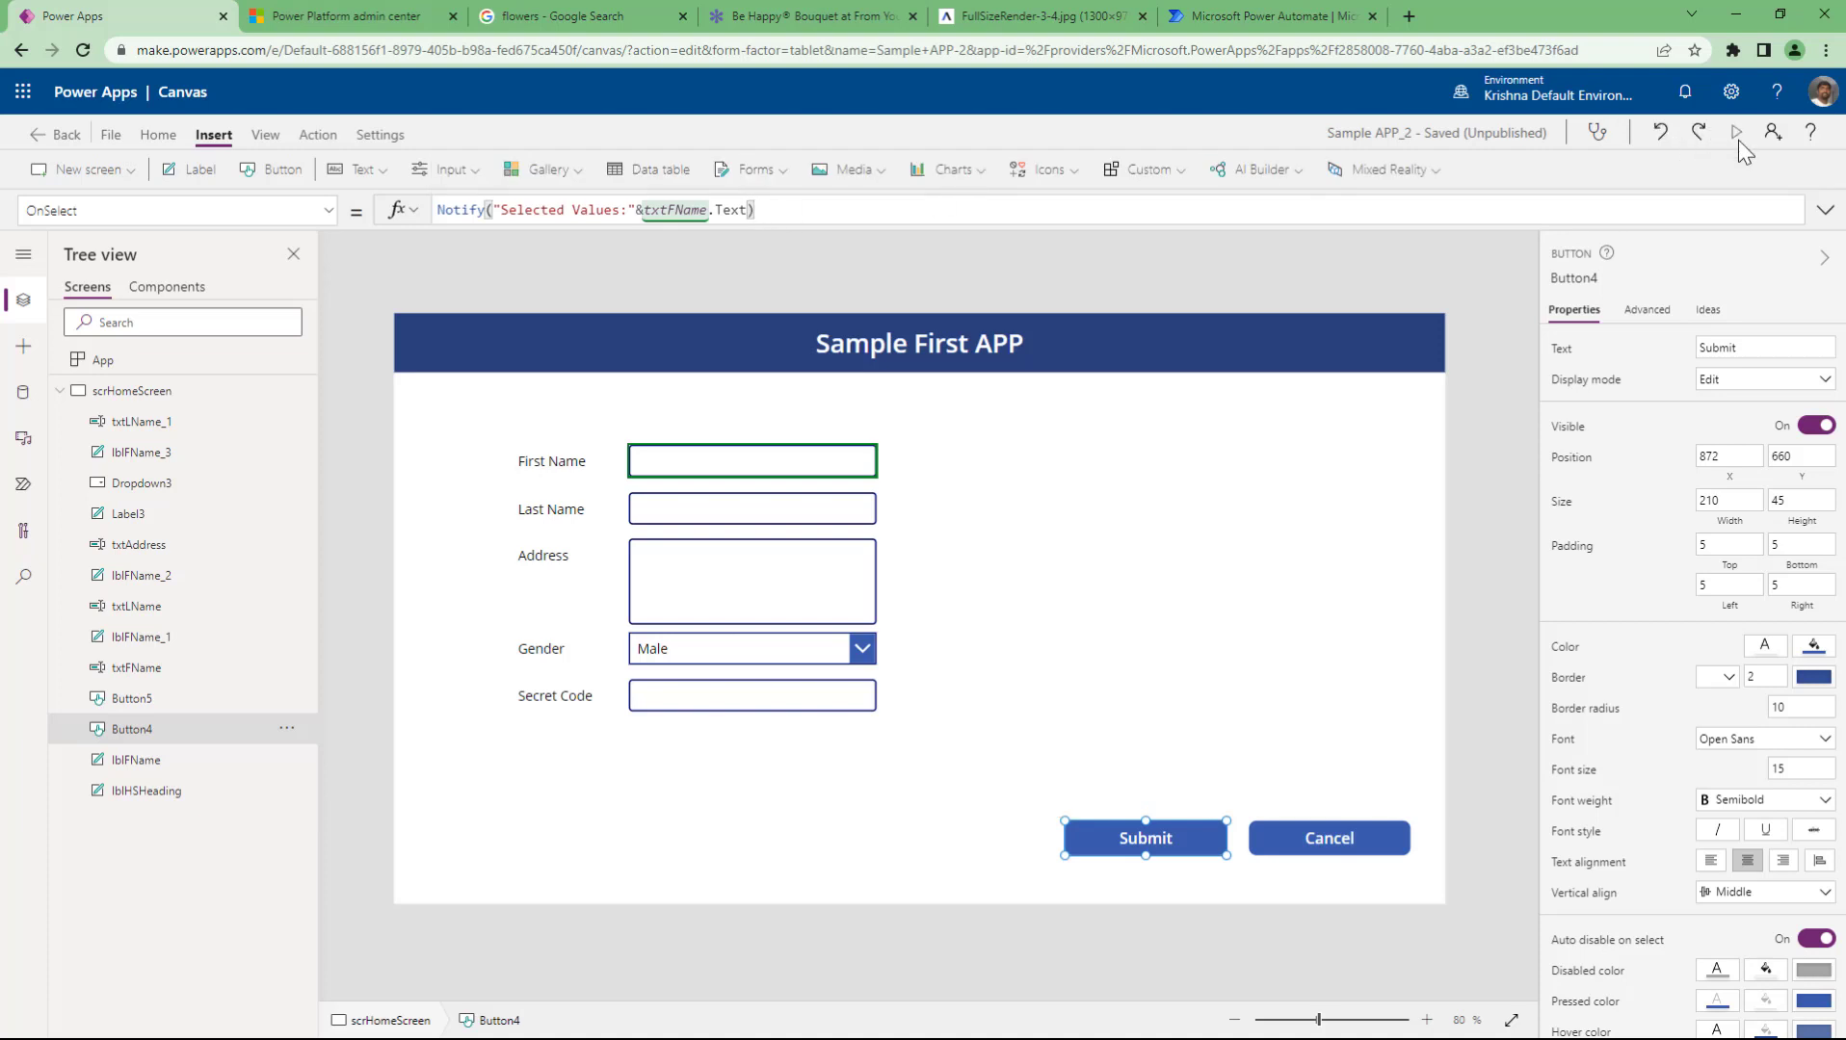
- Preview the app, submit the form with a sample first name, dismiss the notification, and exit the preview
{"action": "left_click", "coordinate": [1734, 137]}
{"action": "left_click", "coordinate": [632, 352]}
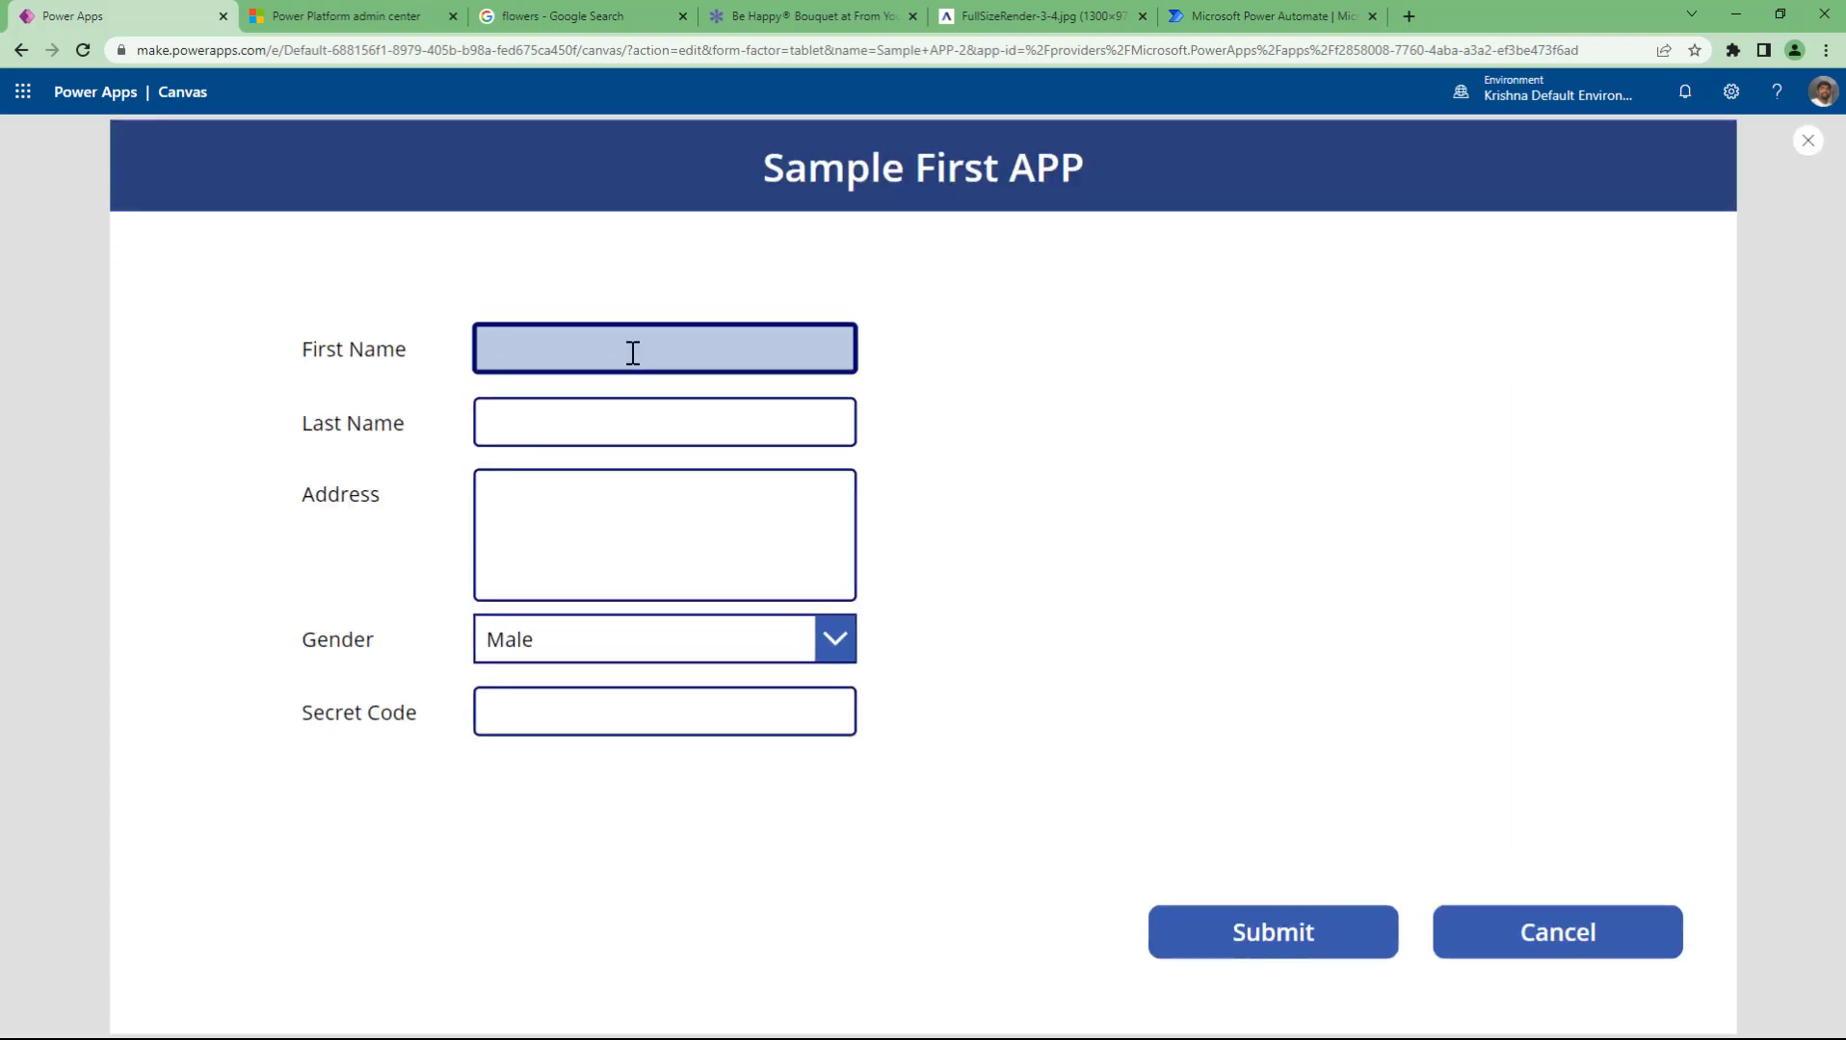
{"action": "type", "text": "Krishna"}
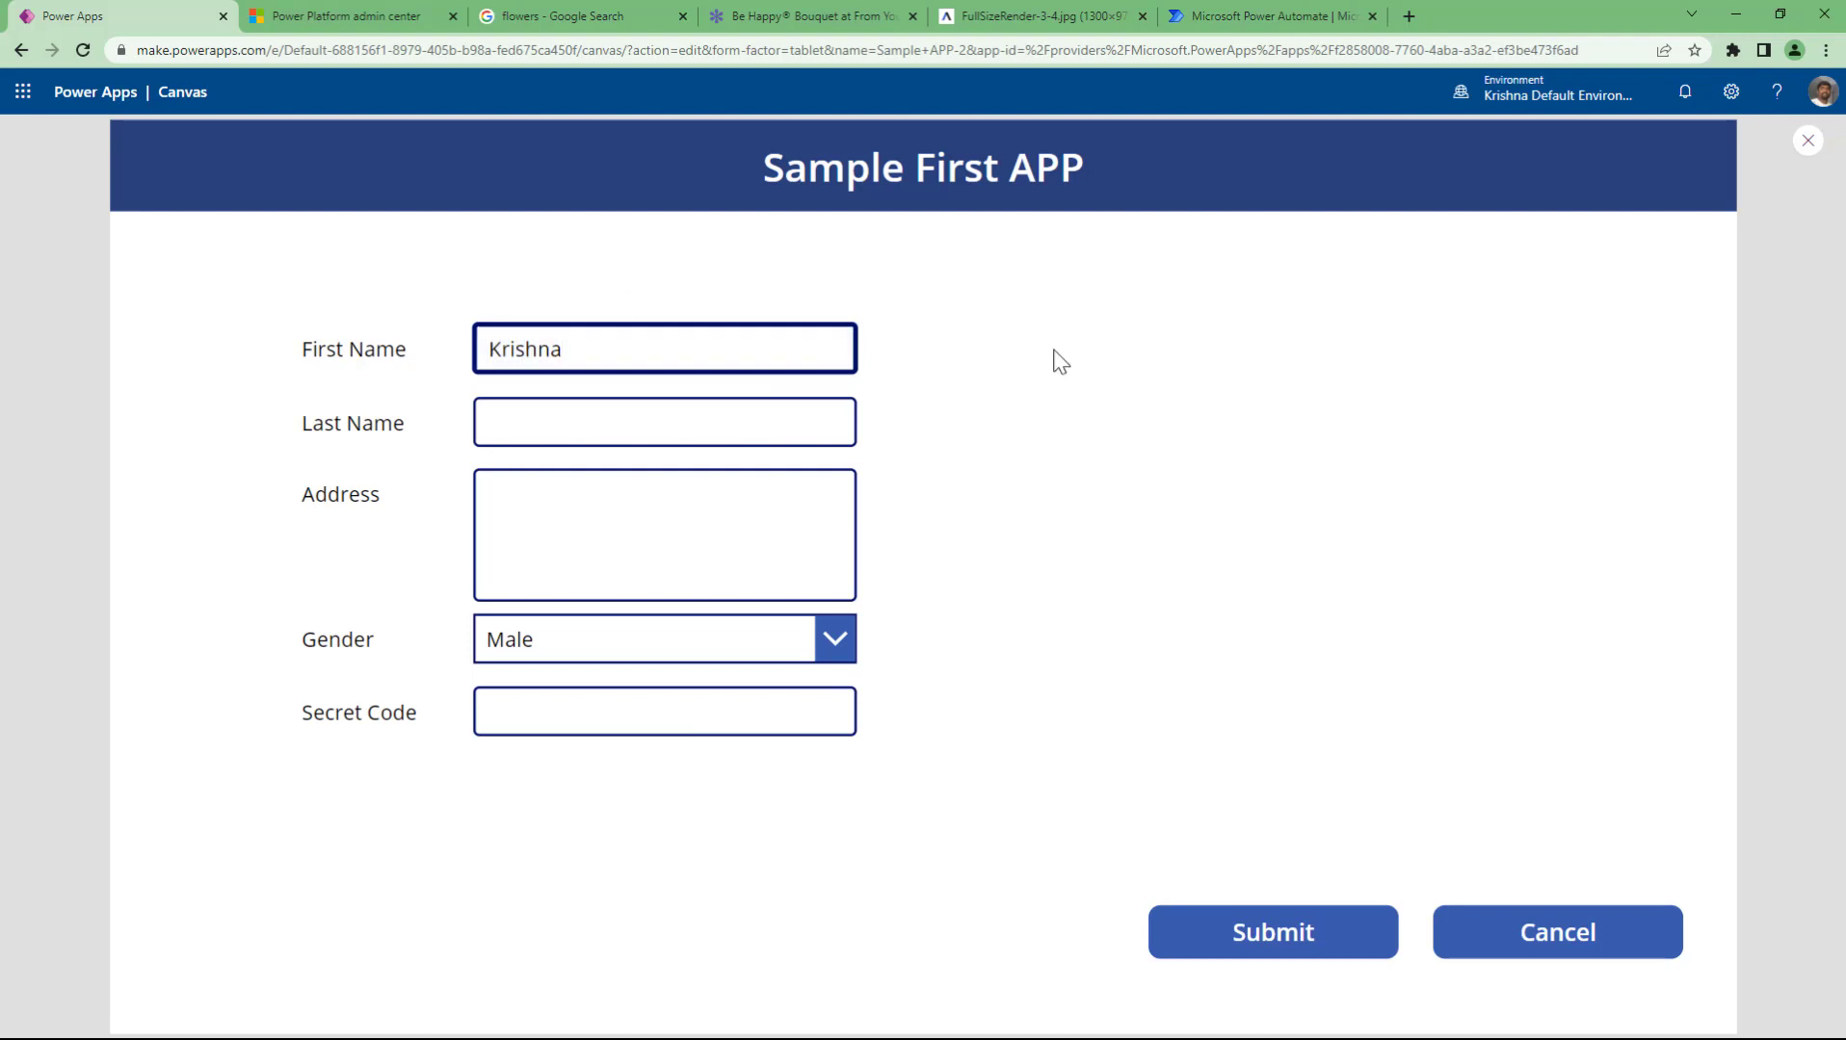
{"action": "left_click", "coordinate": [1240, 942]}
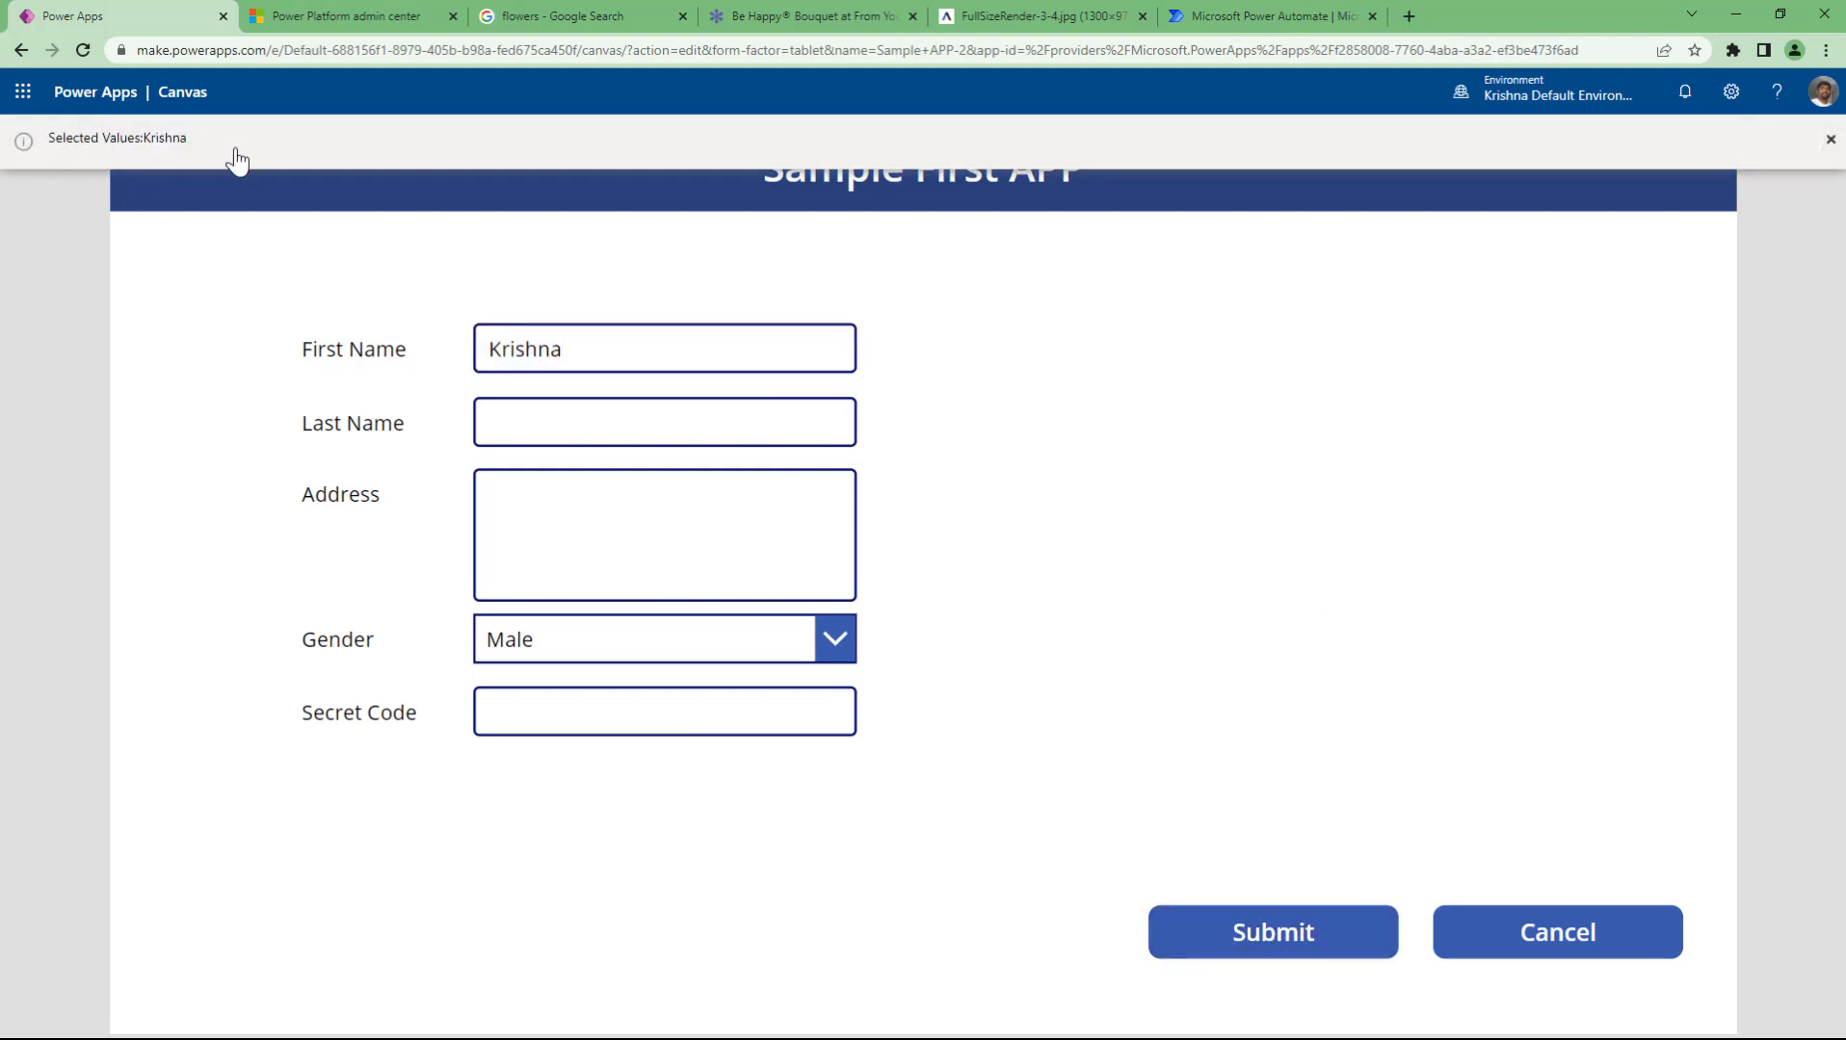
{"action": "left_click", "coordinate": [1829, 140]}
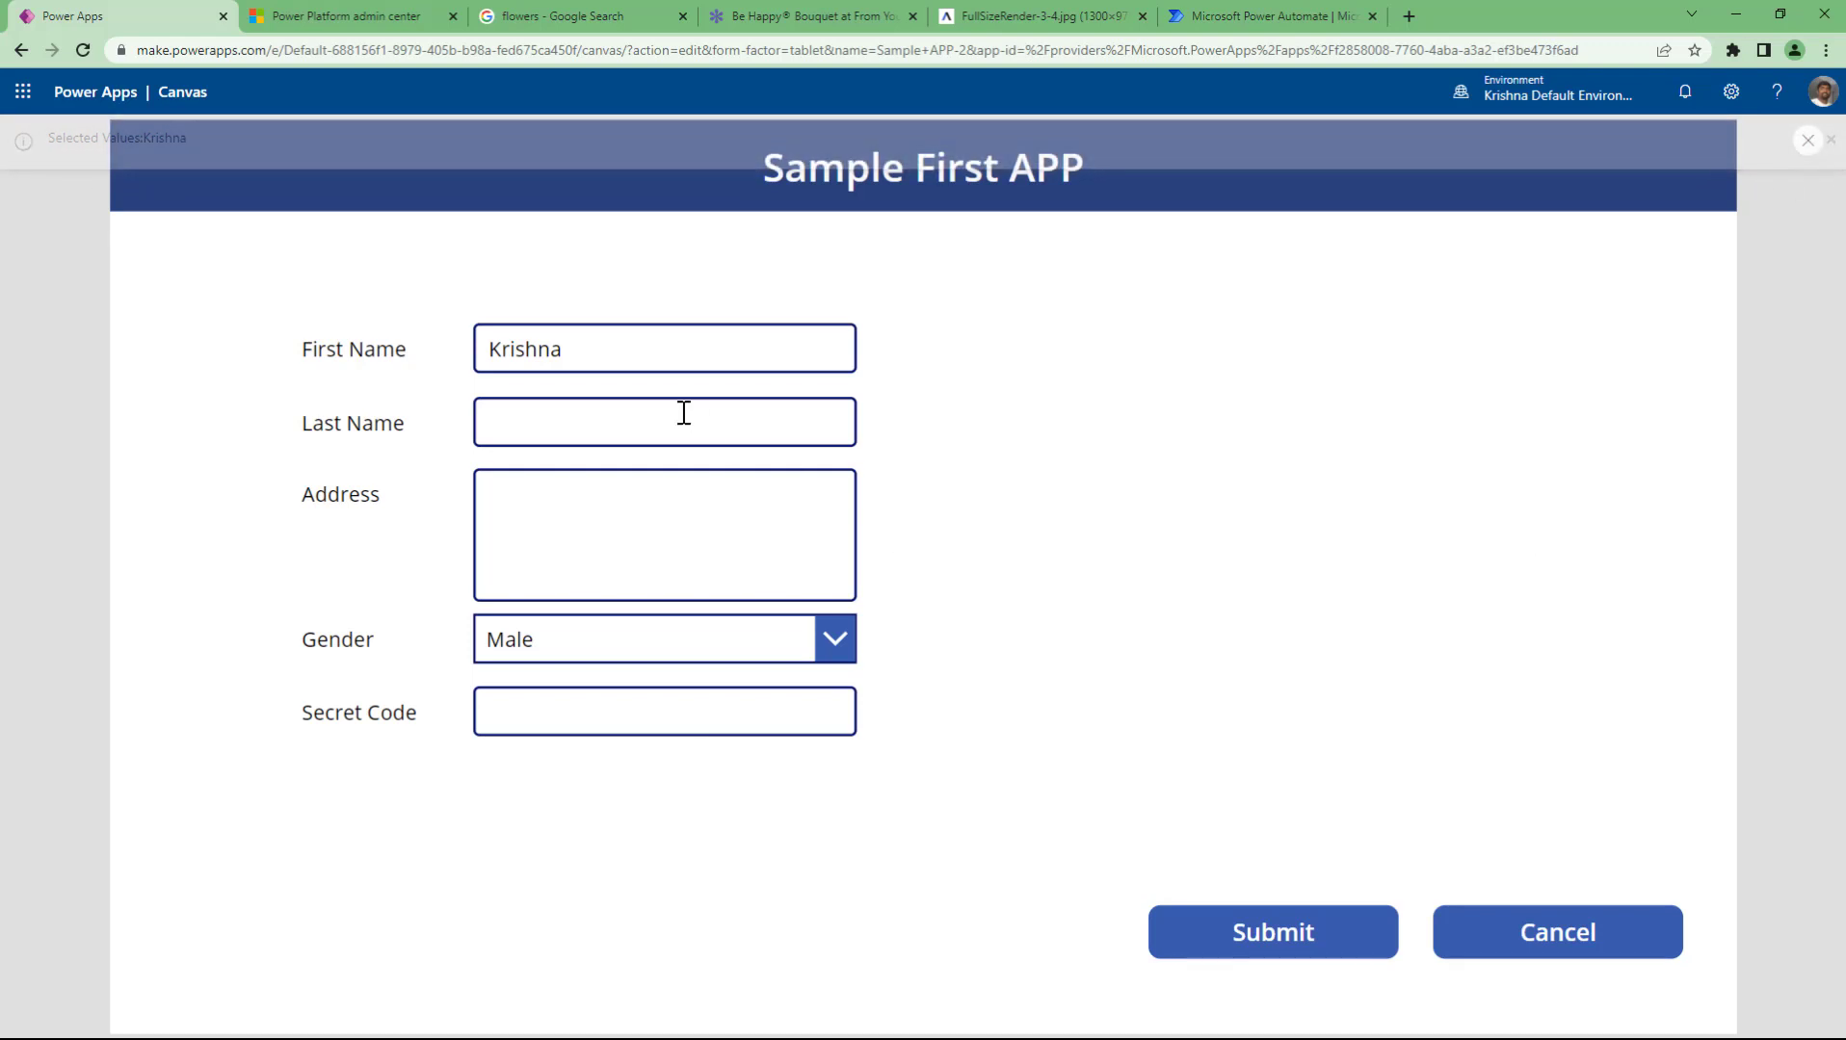
{"action": "key", "text": "Escape"}
- Append &Dropdown3, the Gender drop-down, after txtFName.Text in the Submit button's Notify formula
{"action": "left_click", "coordinate": [1126, 842]}
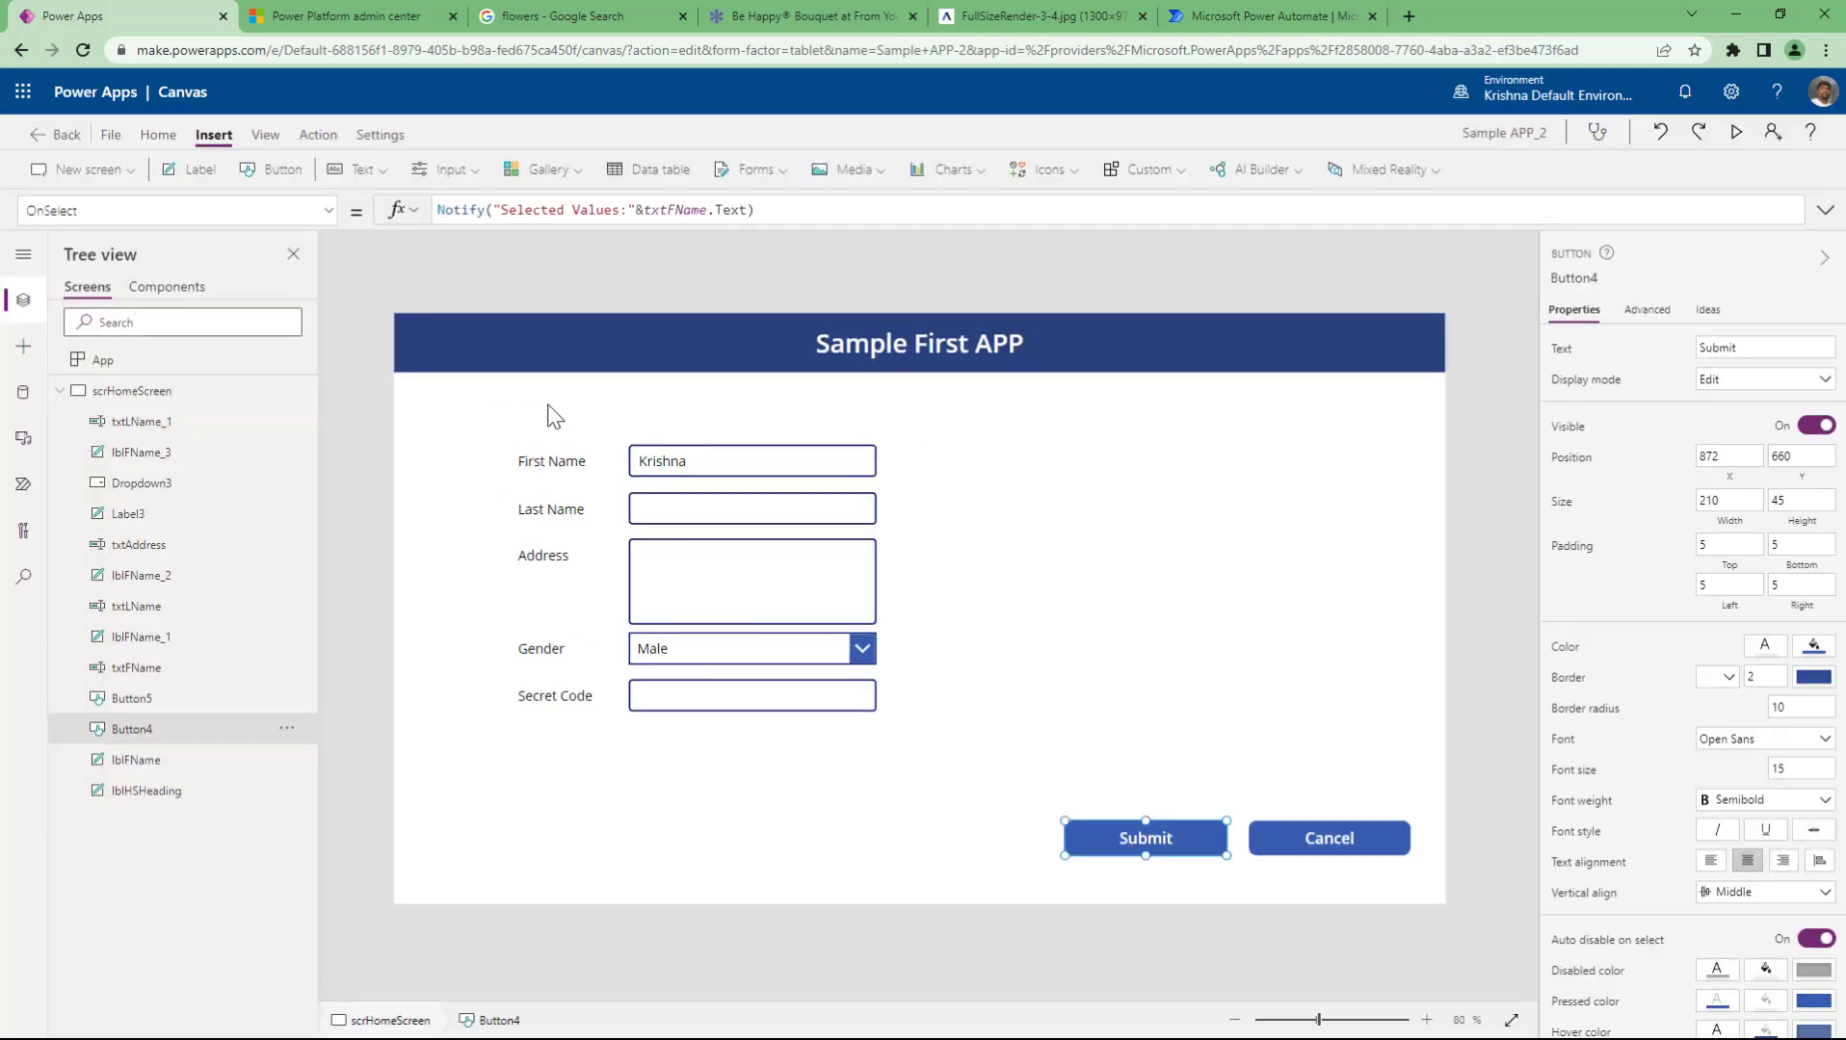
{"action": "left_click", "coordinate": [690, 649]}
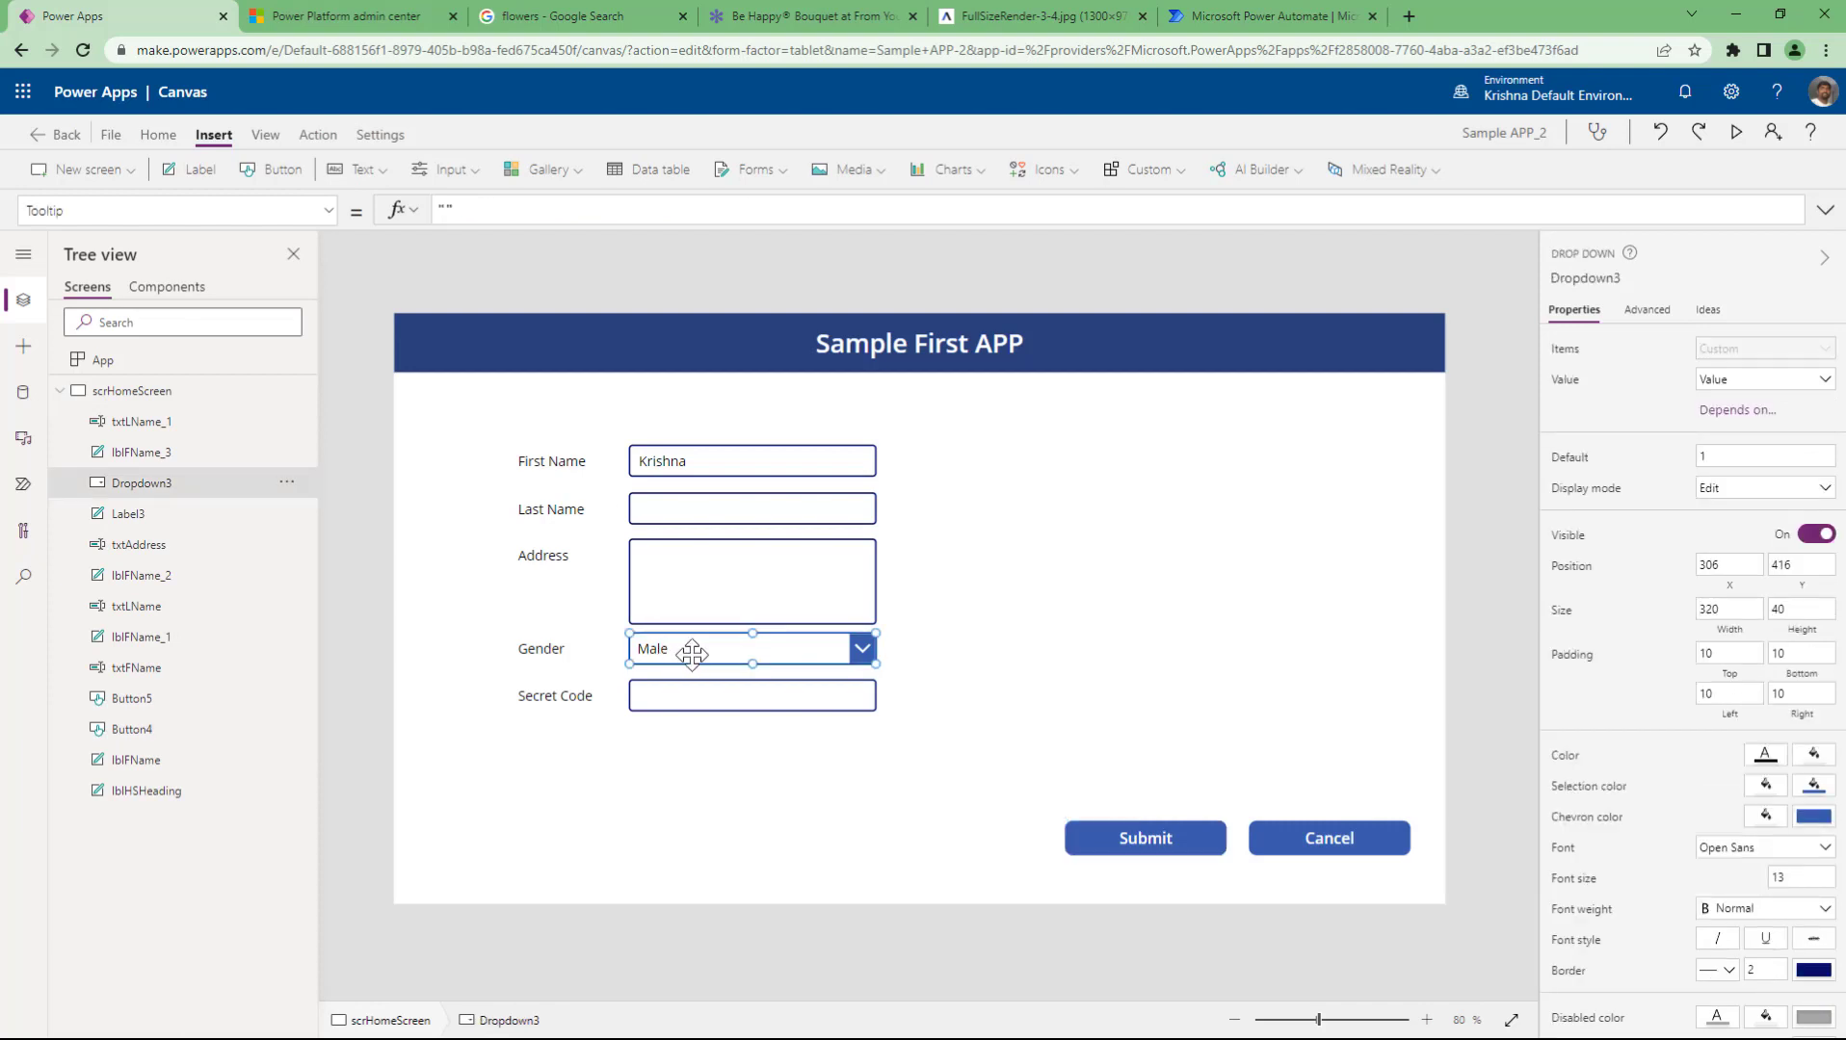
{"action": "left_click", "coordinate": [1133, 846]}
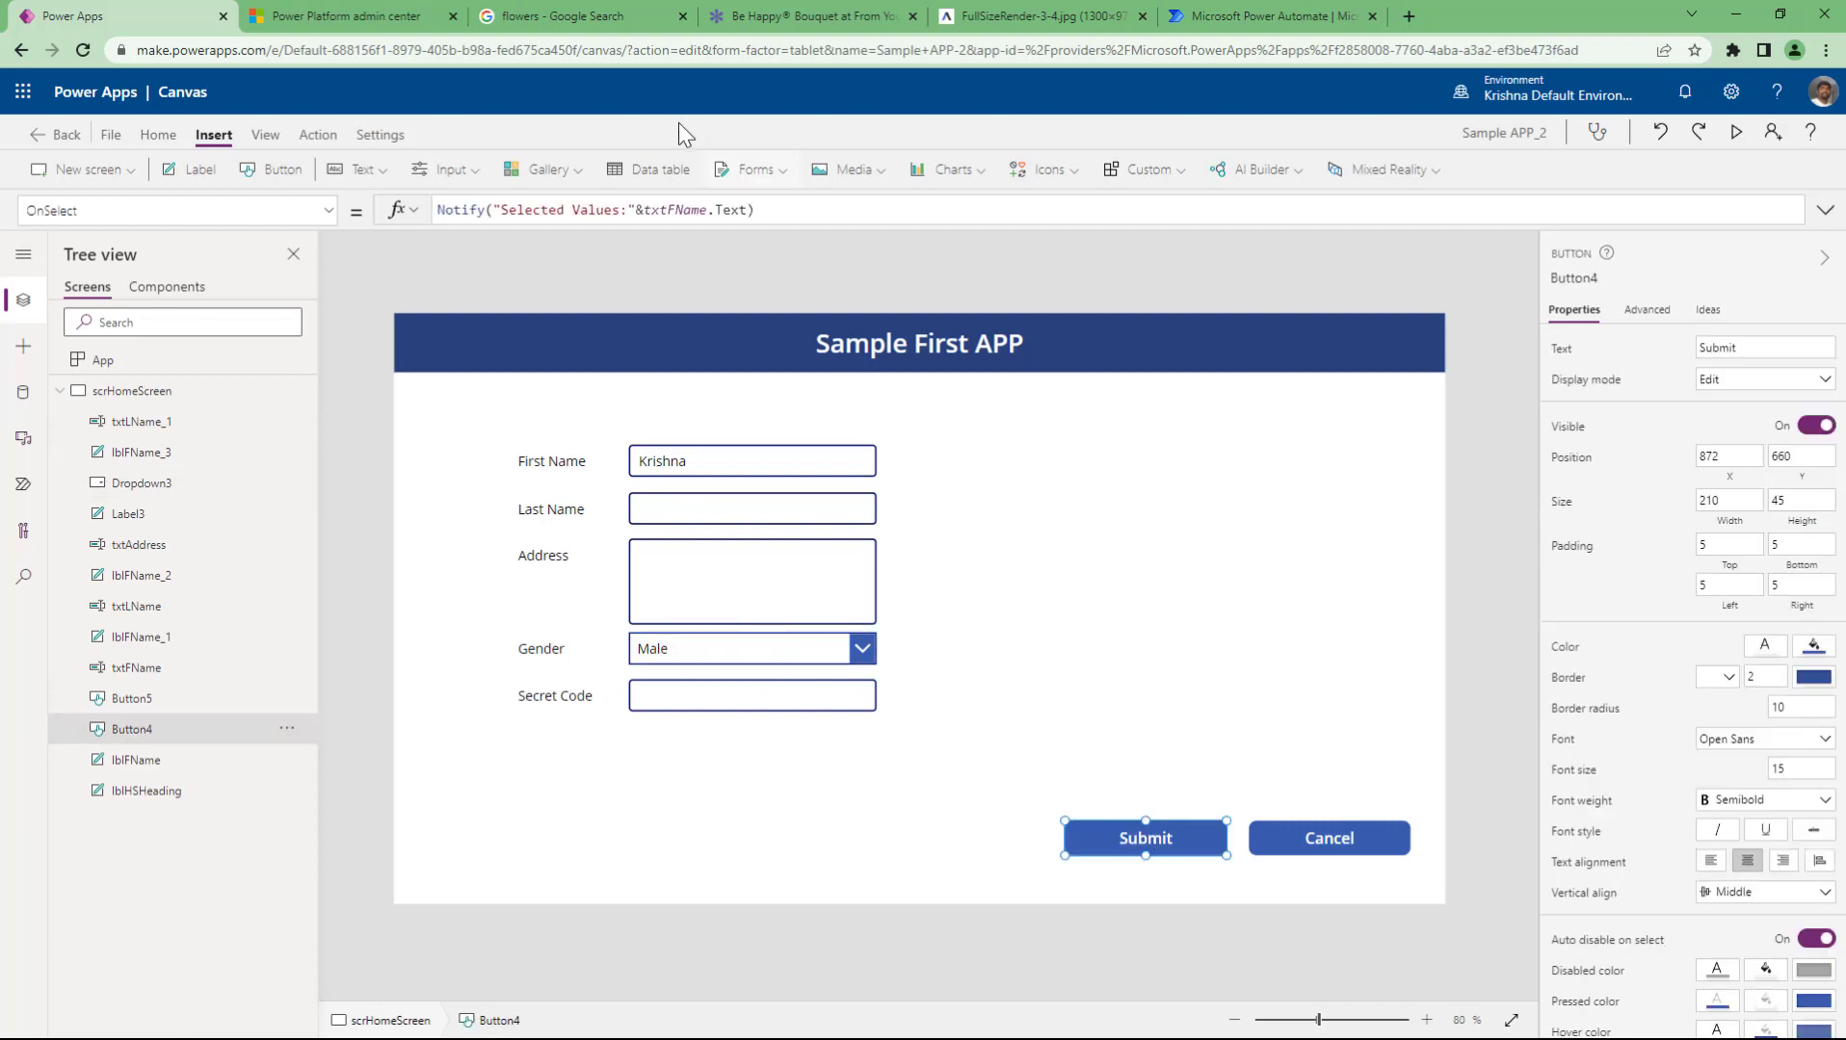
{"action": "left_click", "coordinate": [750, 210]}
{"action": "type", "text": ","}
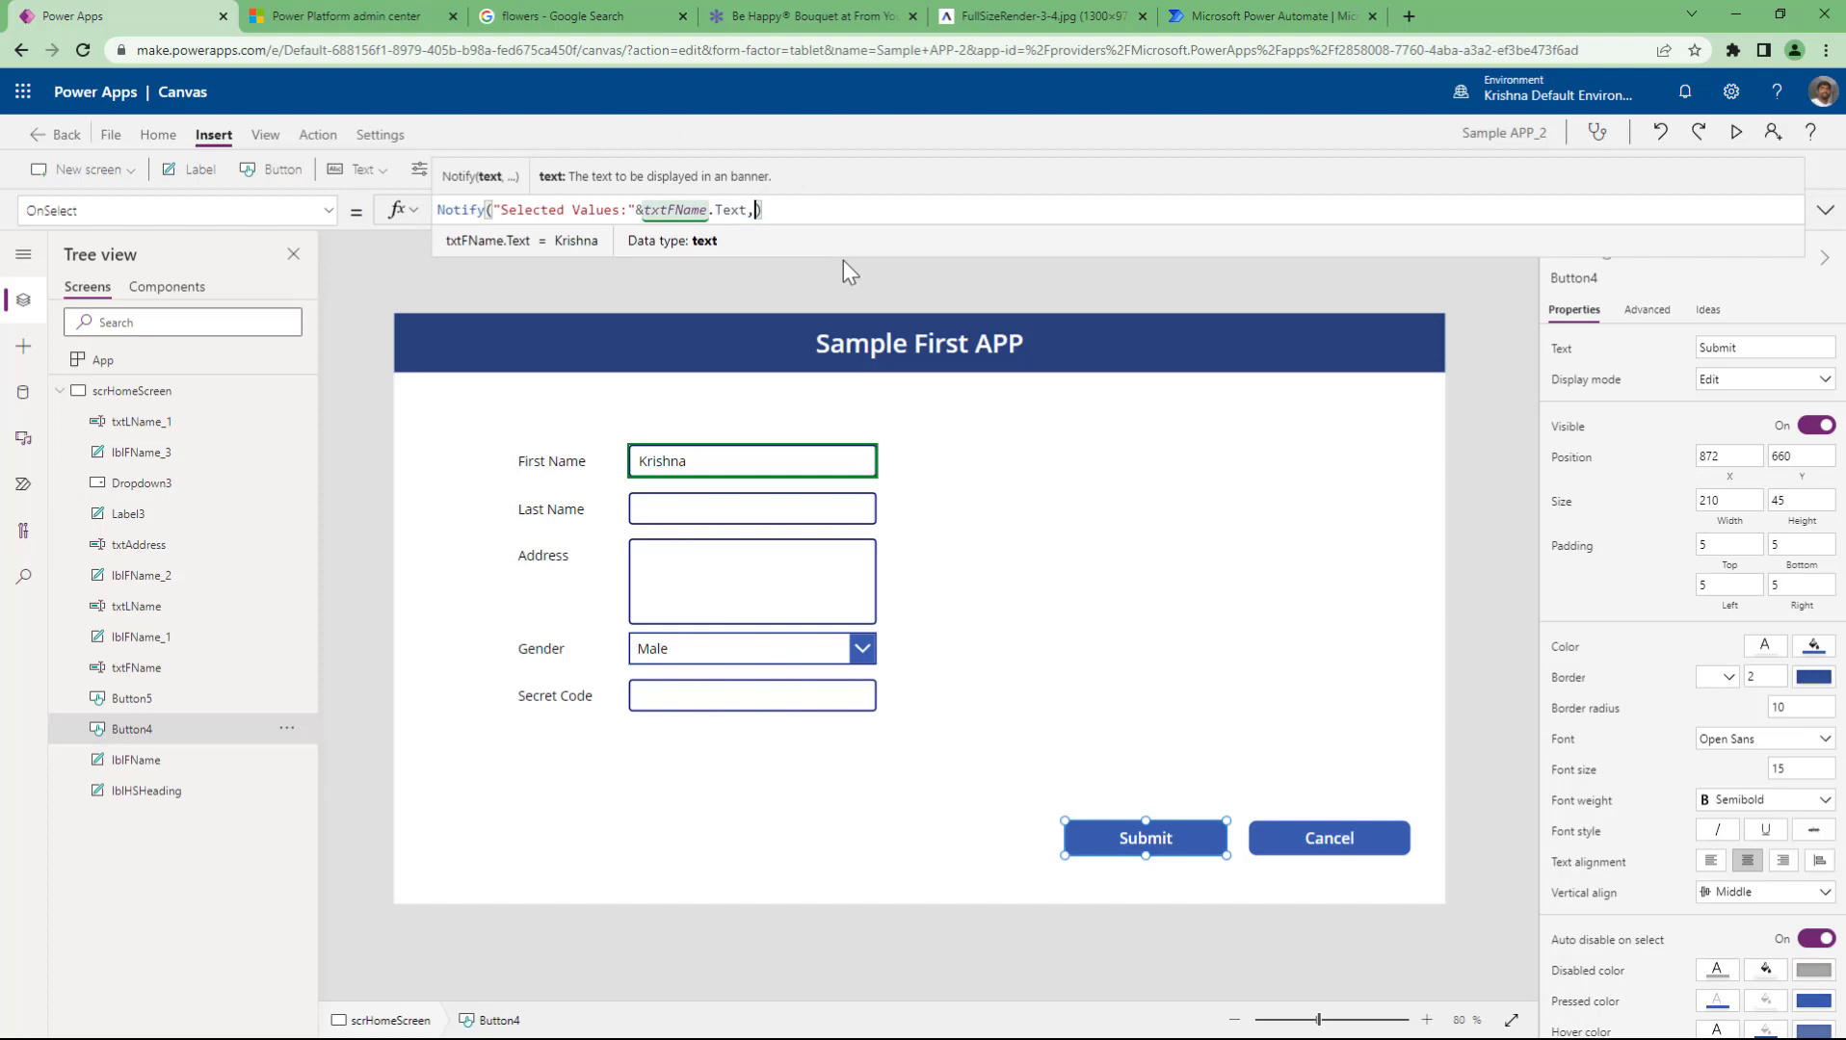
{"action": "key", "text": "BackSpace"}
{"action": "type", "text": "&"}
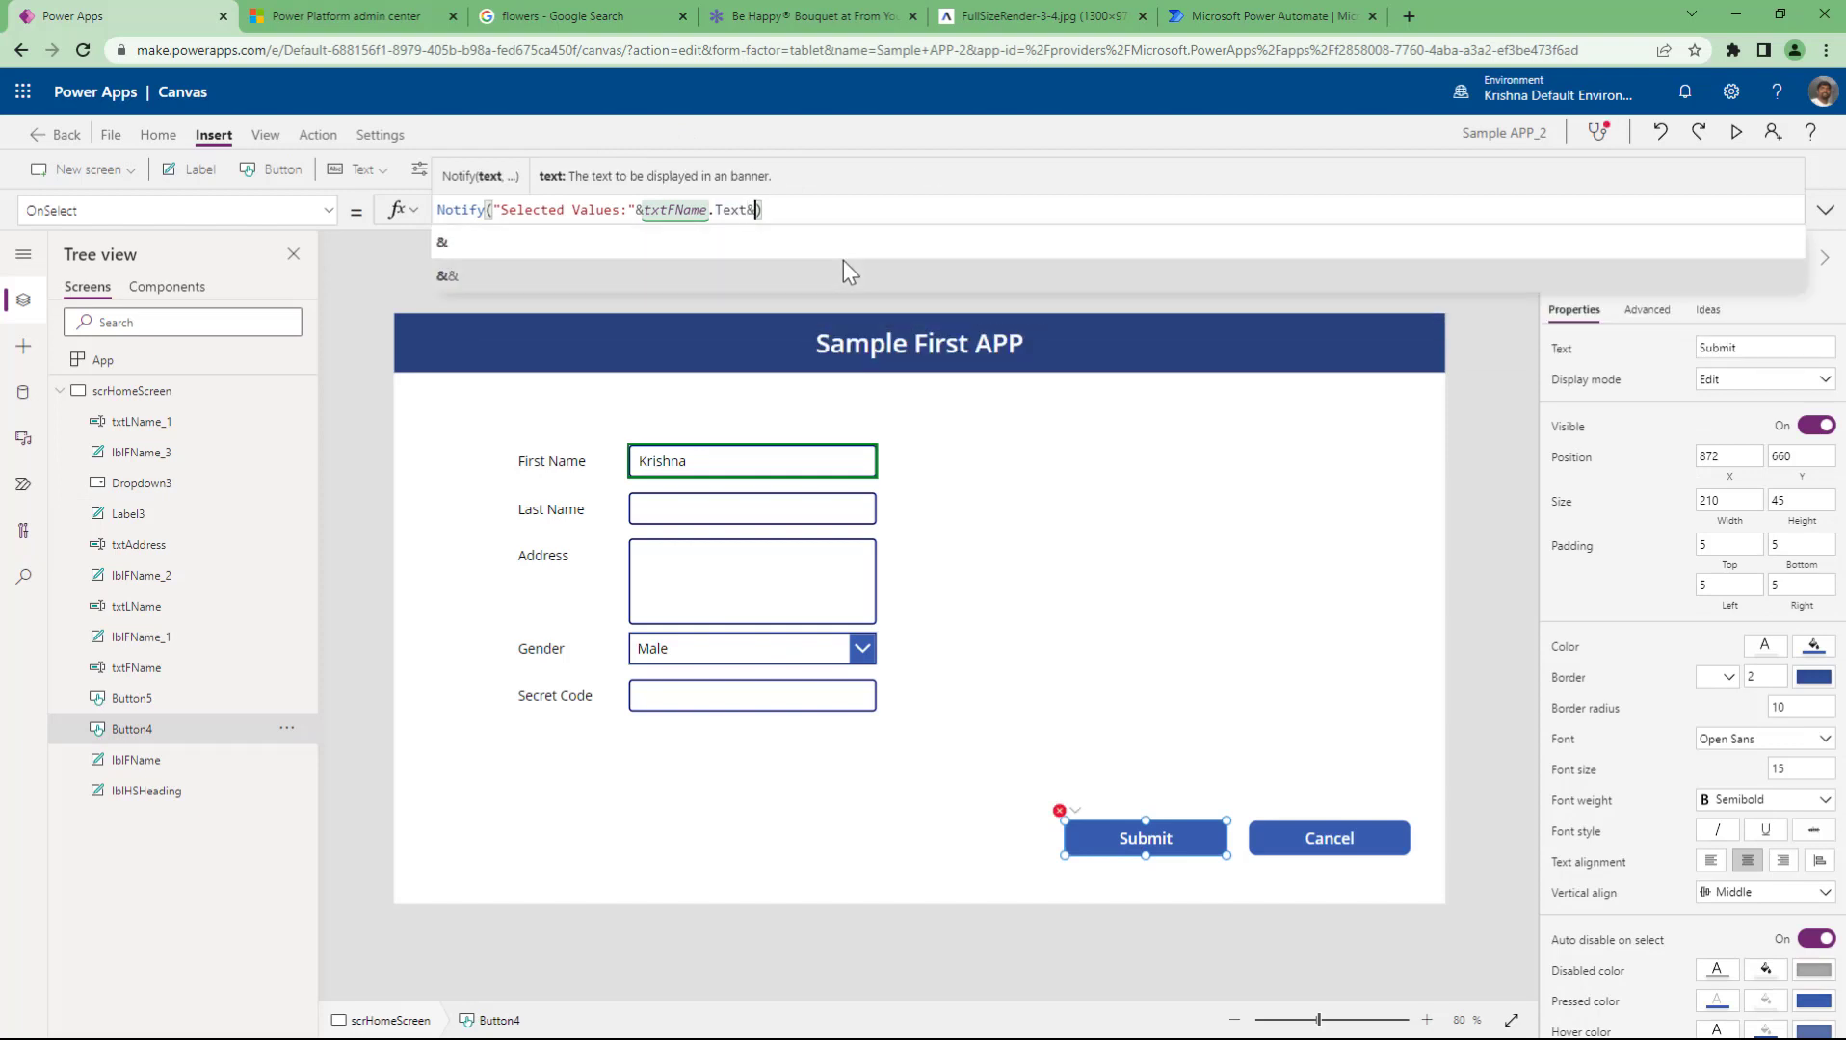
{"action": "type", "text": "dr"}
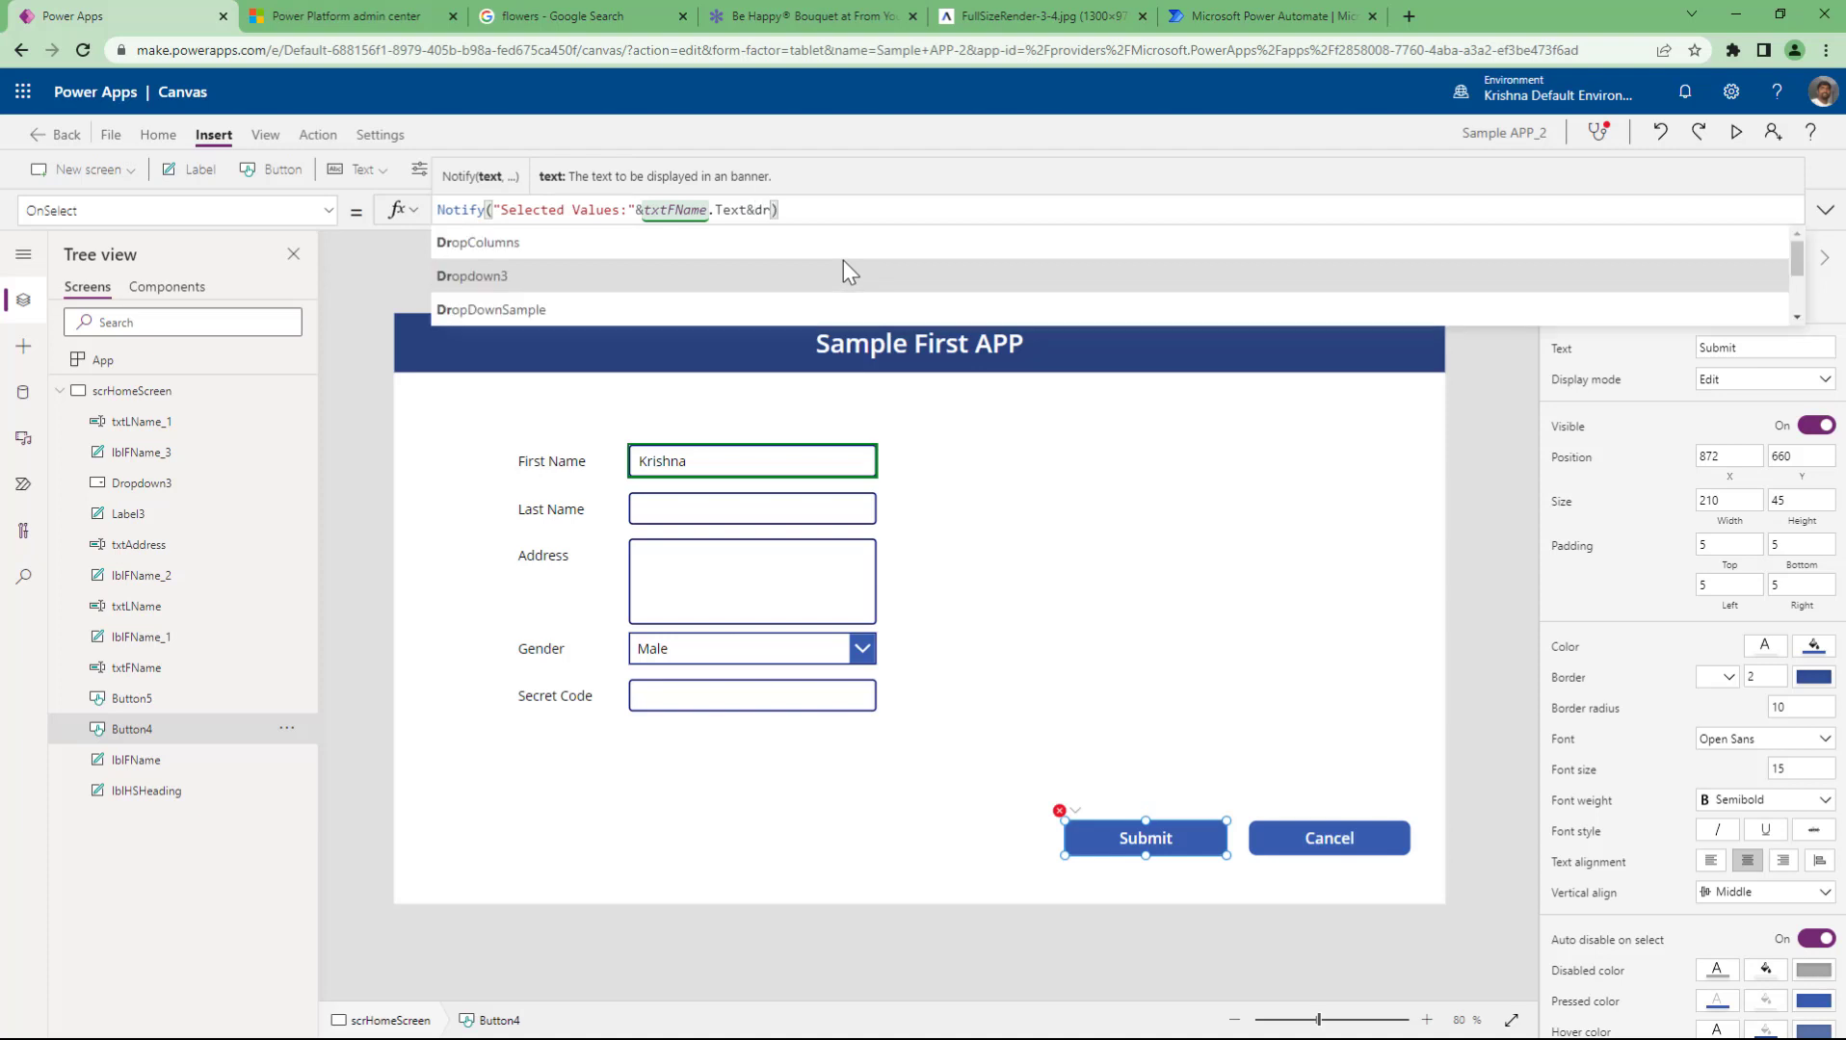
{"action": "left_click", "coordinate": [844, 262]}
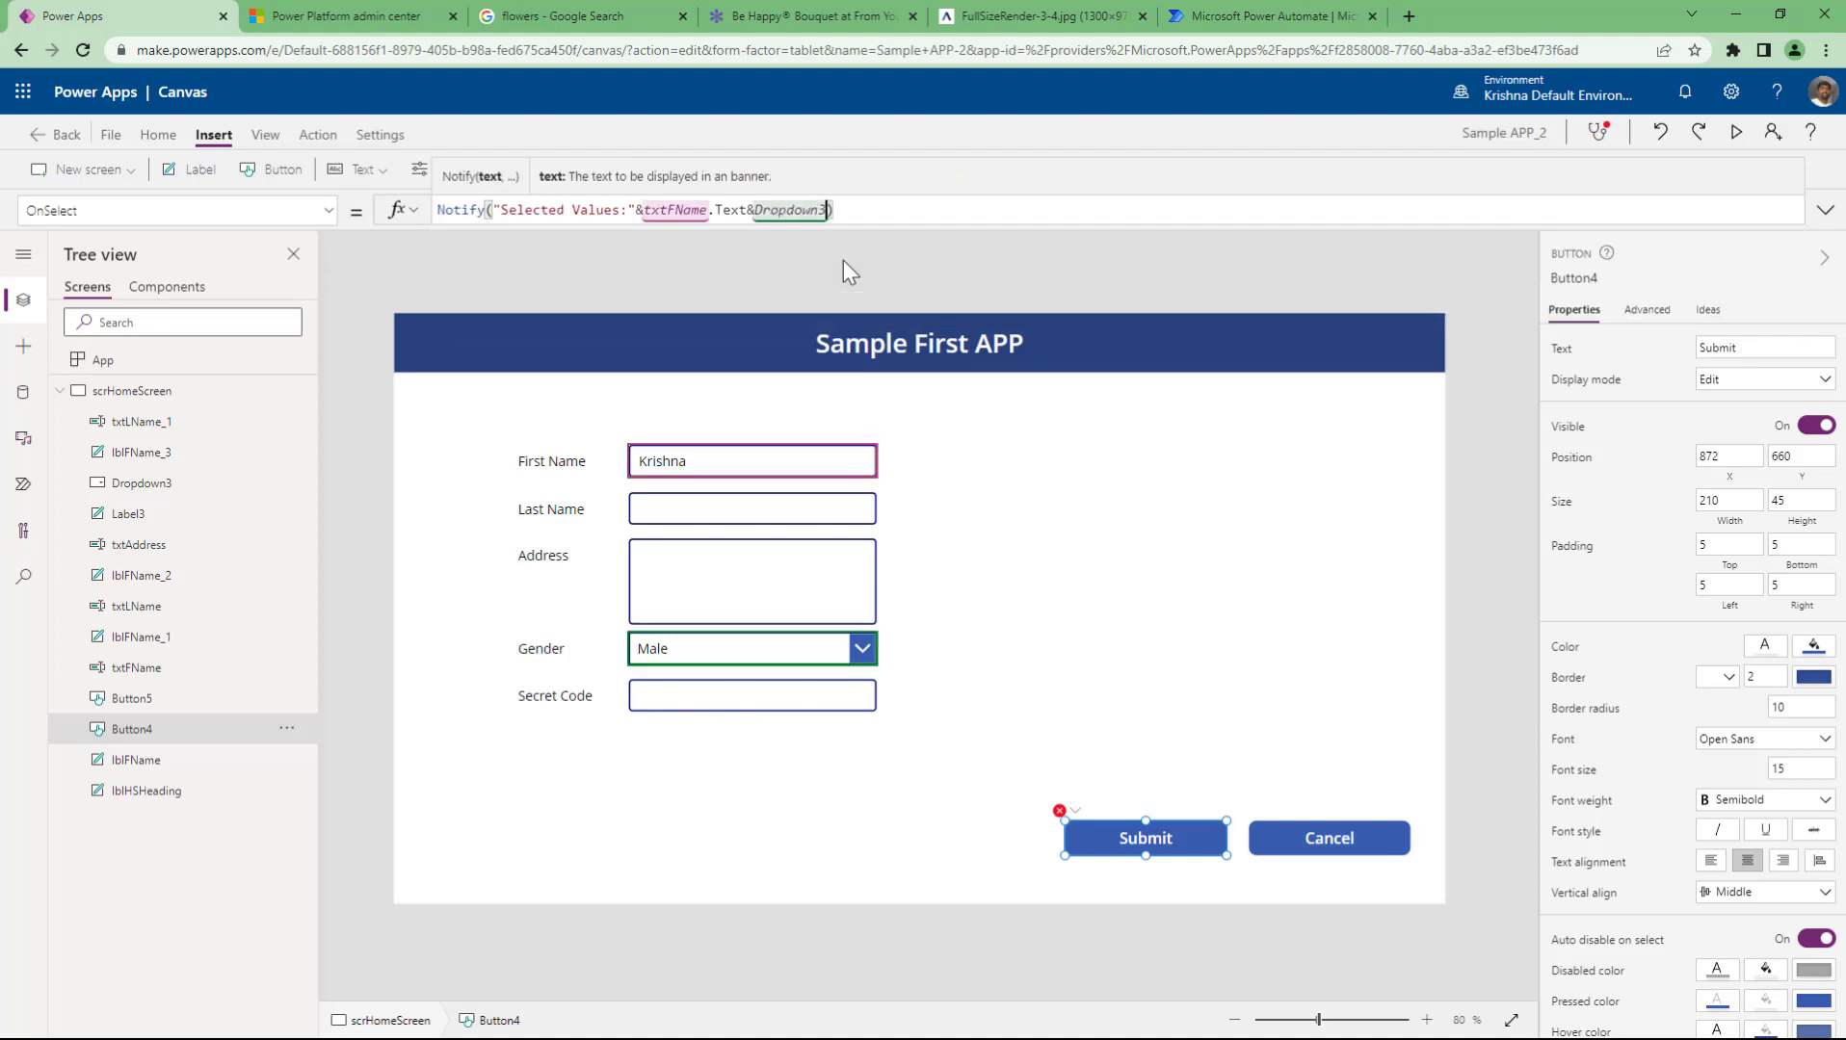
- Extend the Dropdown3 reference in the Notify formula with .Selected.Value
{"action": "type", "text": ".se"}
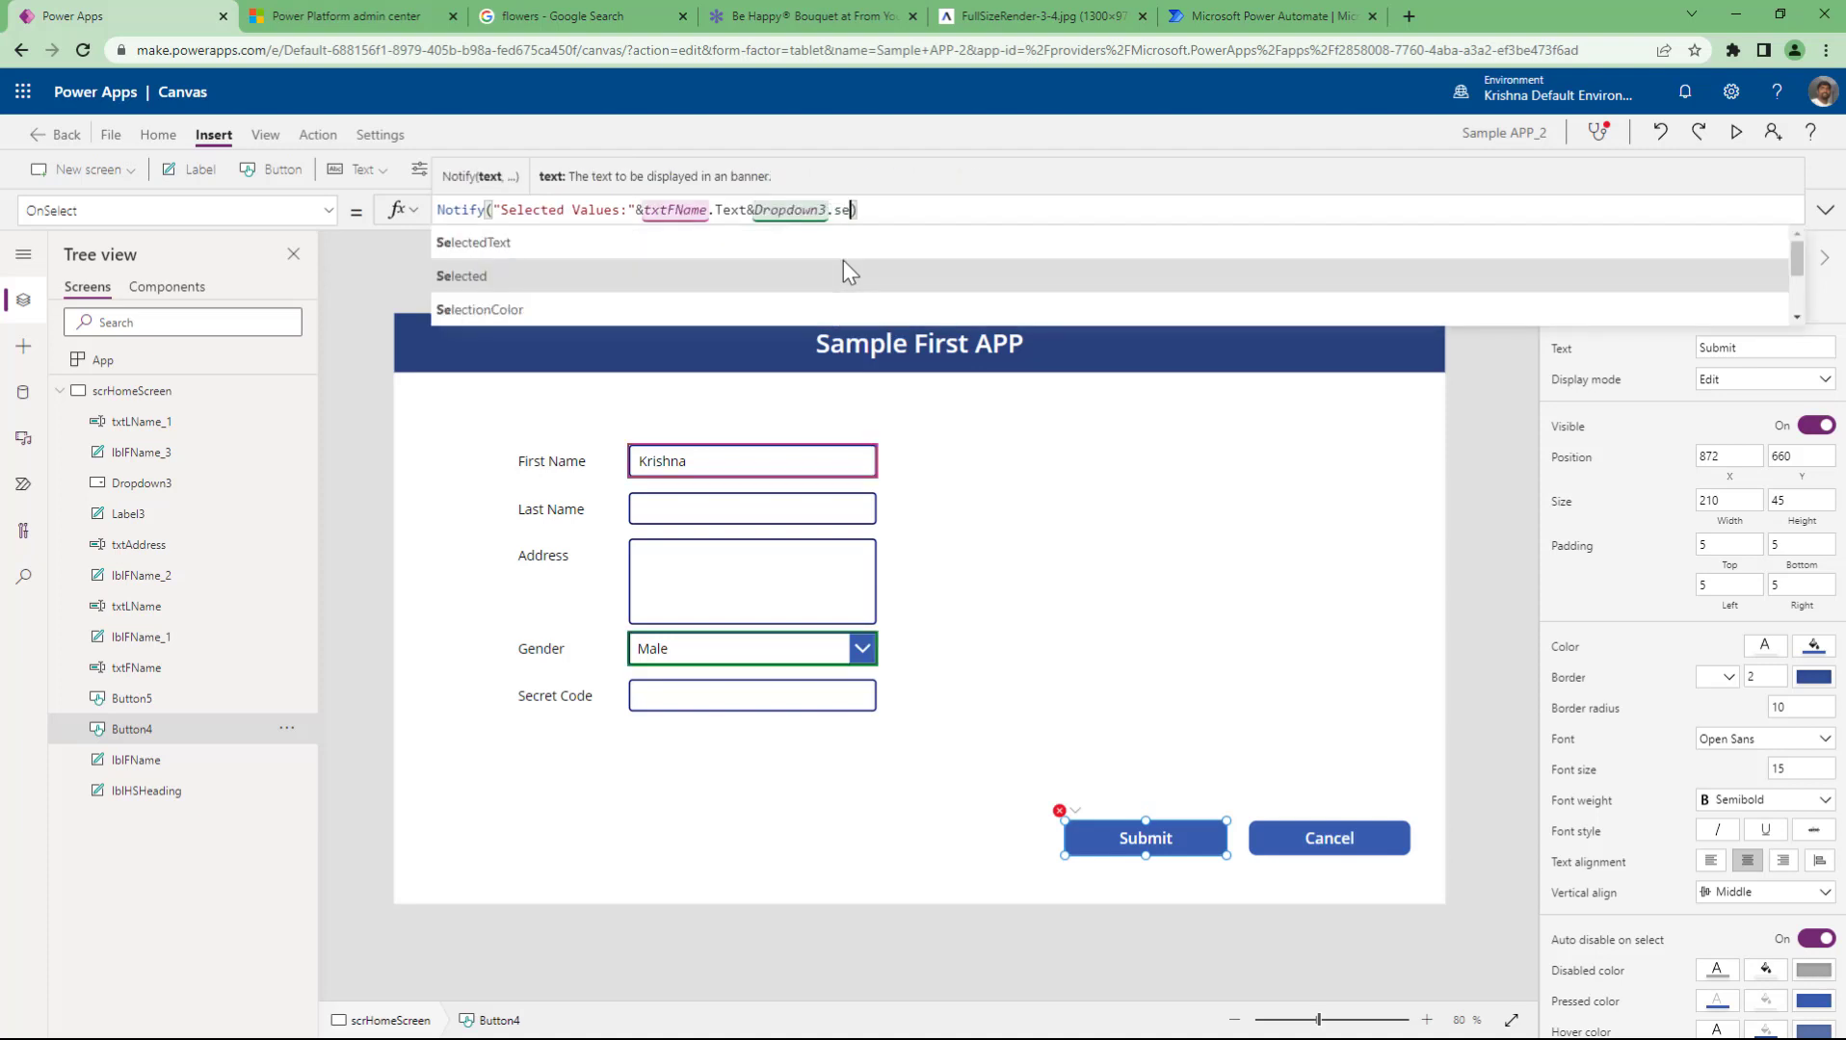
{"action": "left_click", "coordinate": [844, 259]}
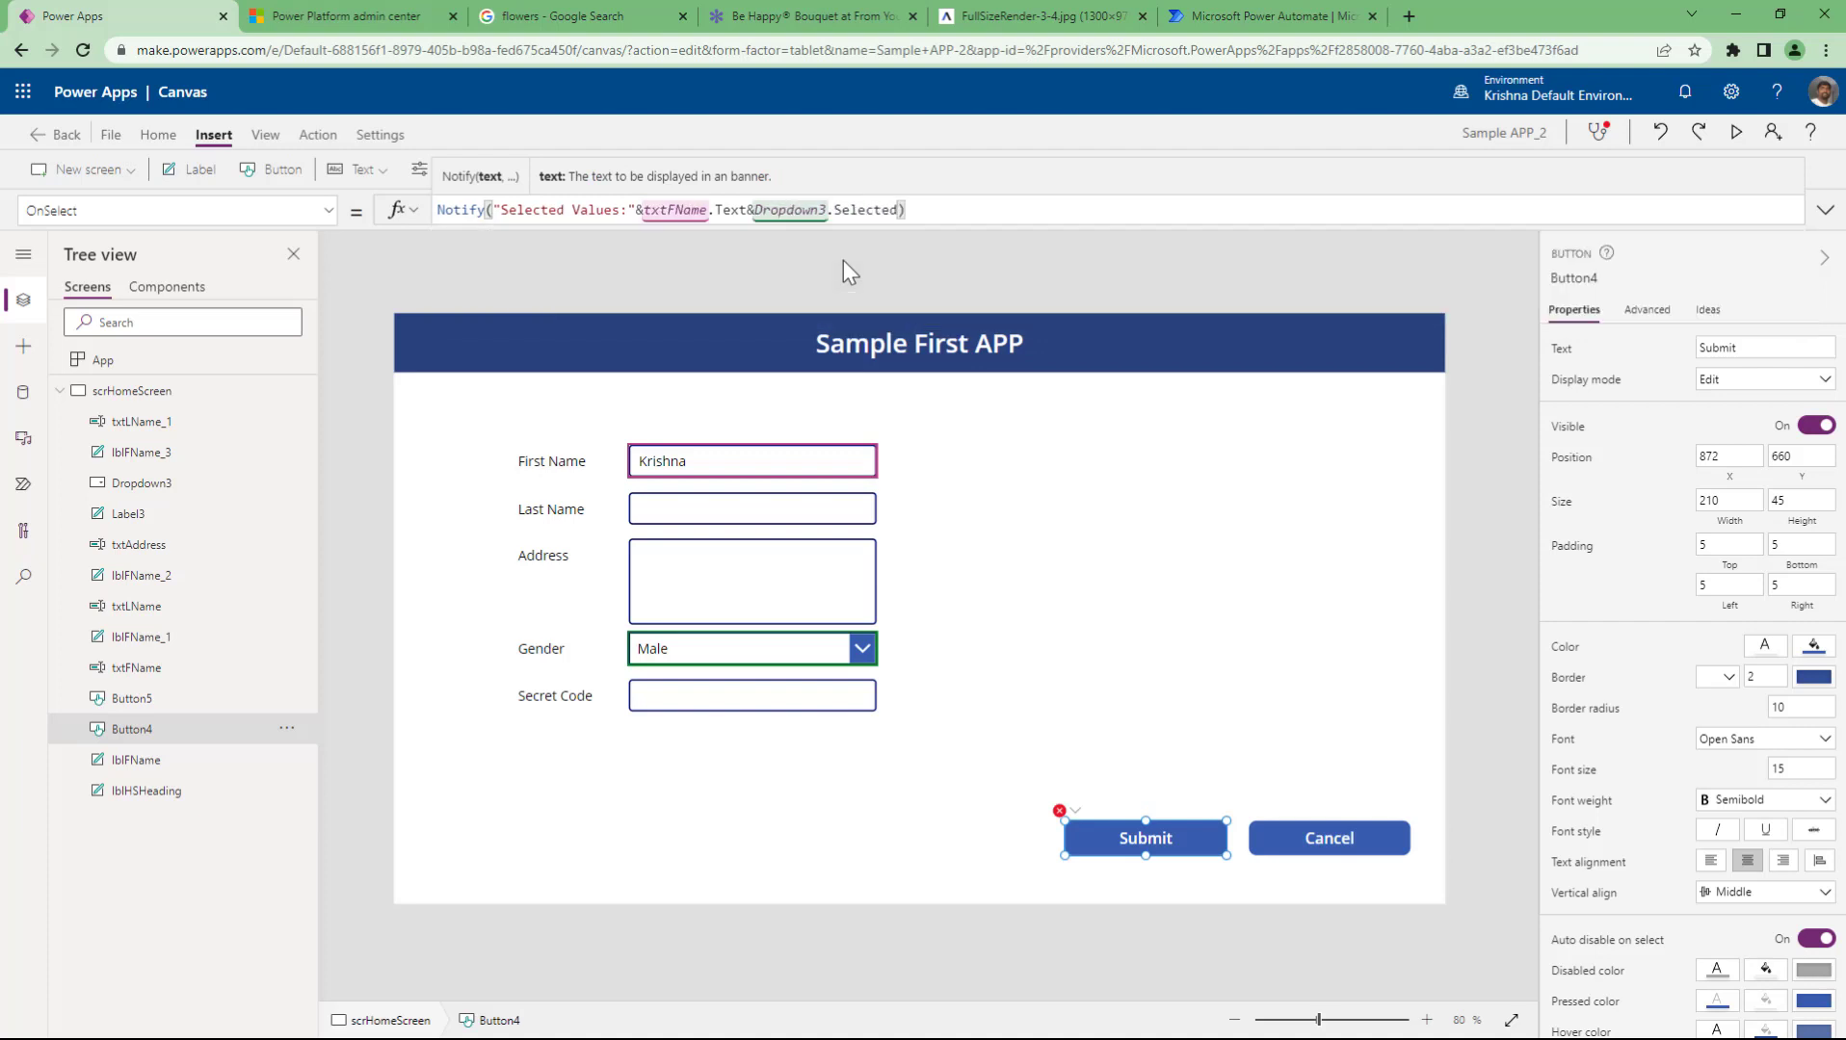
{"action": "type", "text": "."}
{"action": "key", "text": "Down"}
{"action": "key", "text": "Return"}
- Rename the Gender drop-down control from Dropdown3 to drpGender
{"action": "left_click", "coordinate": [169, 487]}
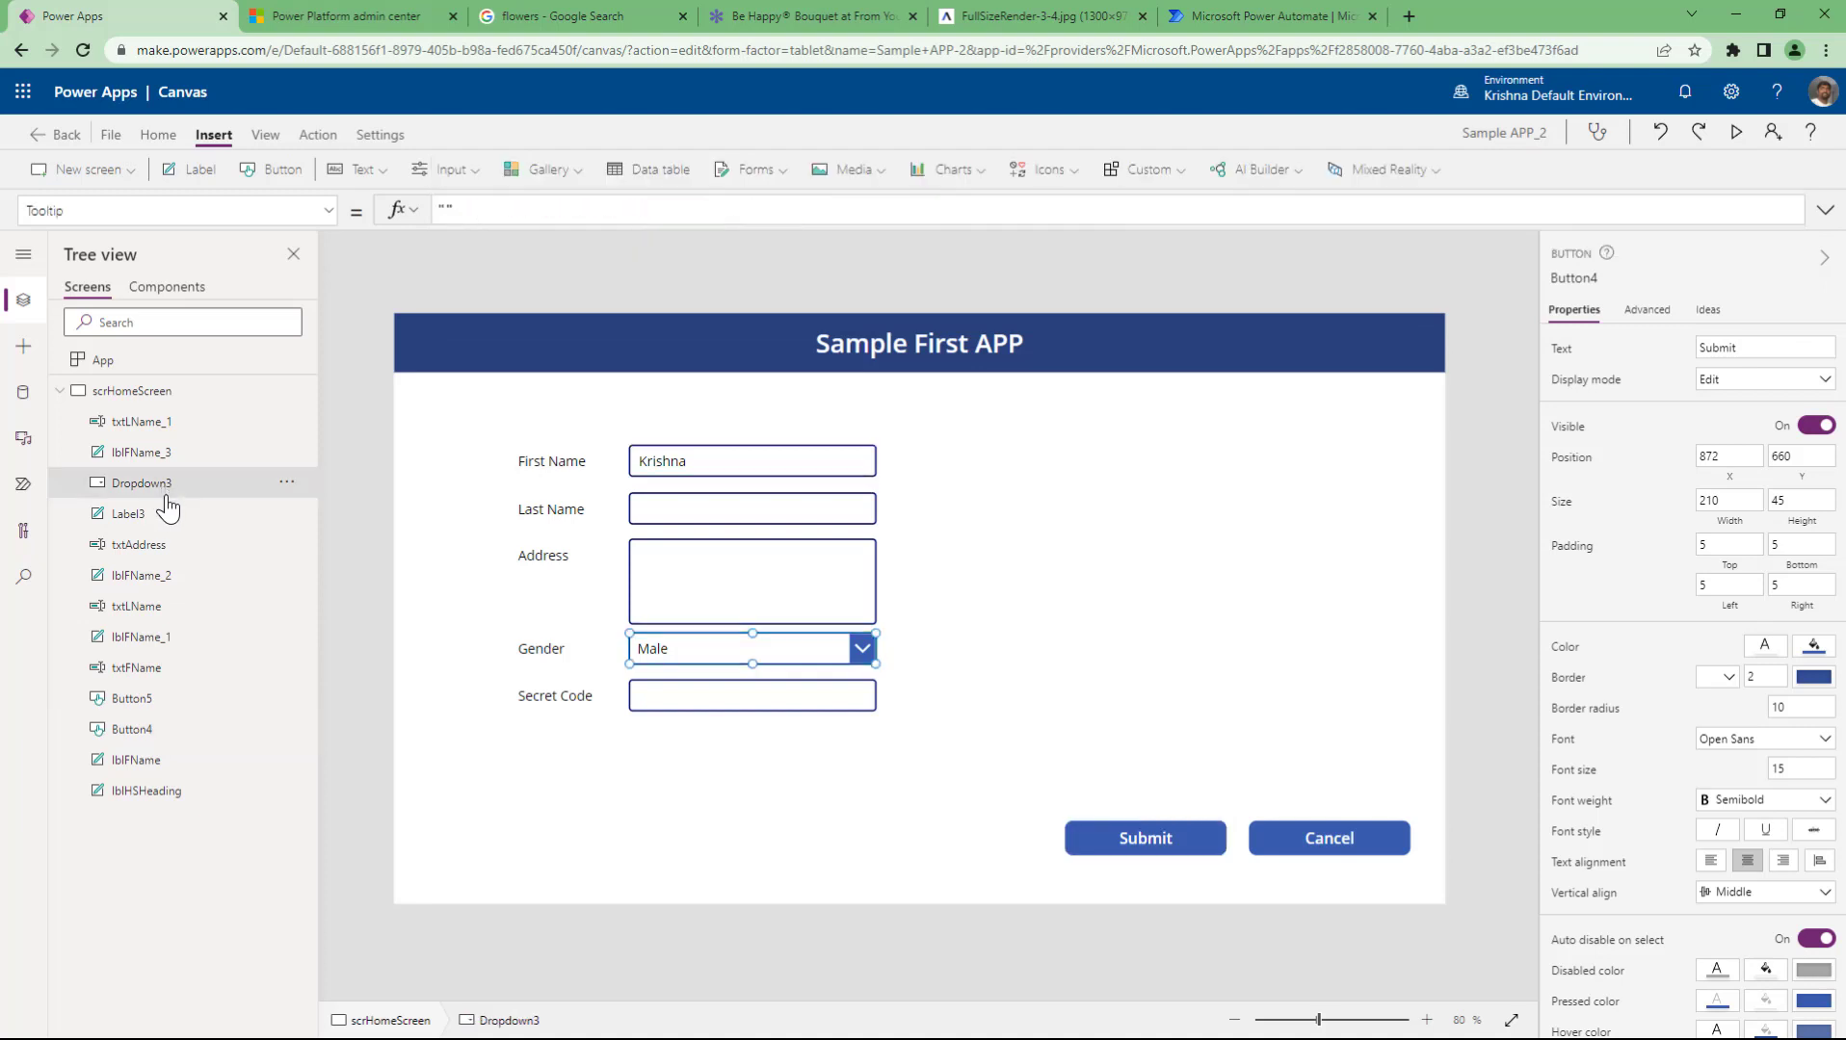
{"action": "double_click", "coordinate": [184, 490]}
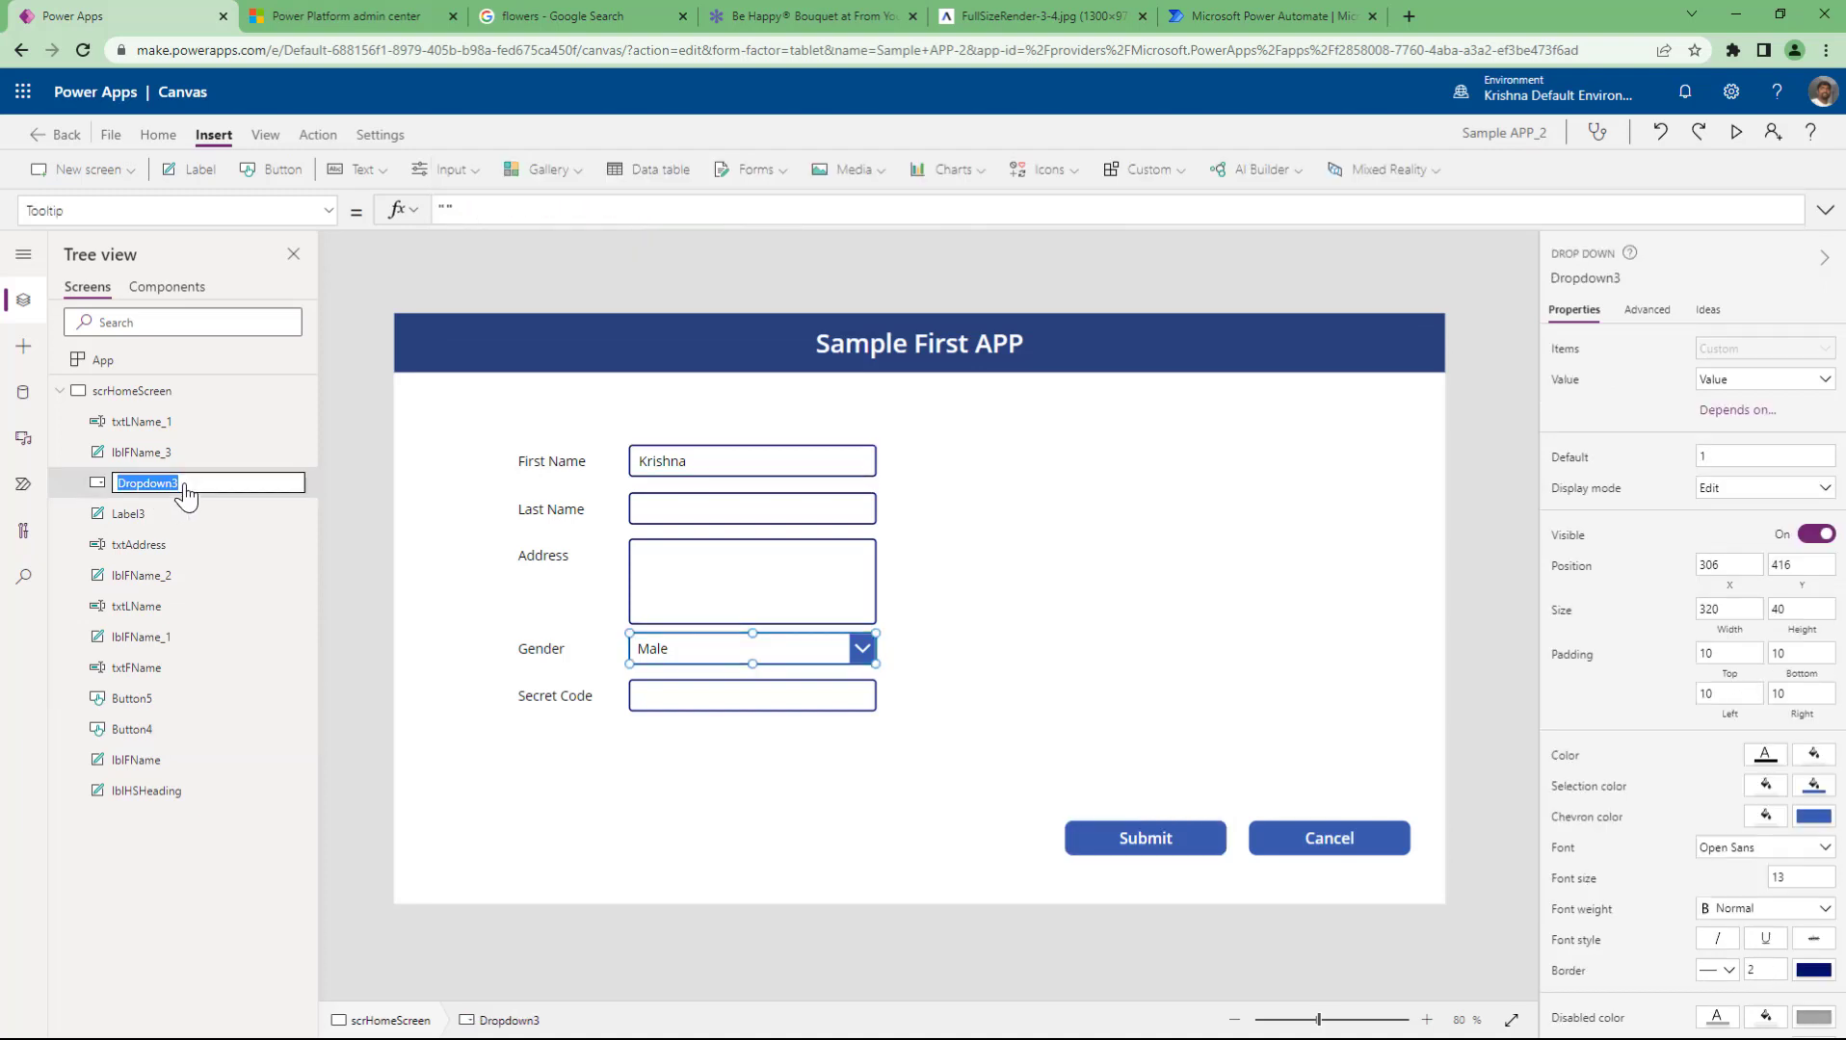
{"action": "type", "text": "dr"}
{"action": "type", "text": "pGender"}
{"action": "key", "text": "Return"}
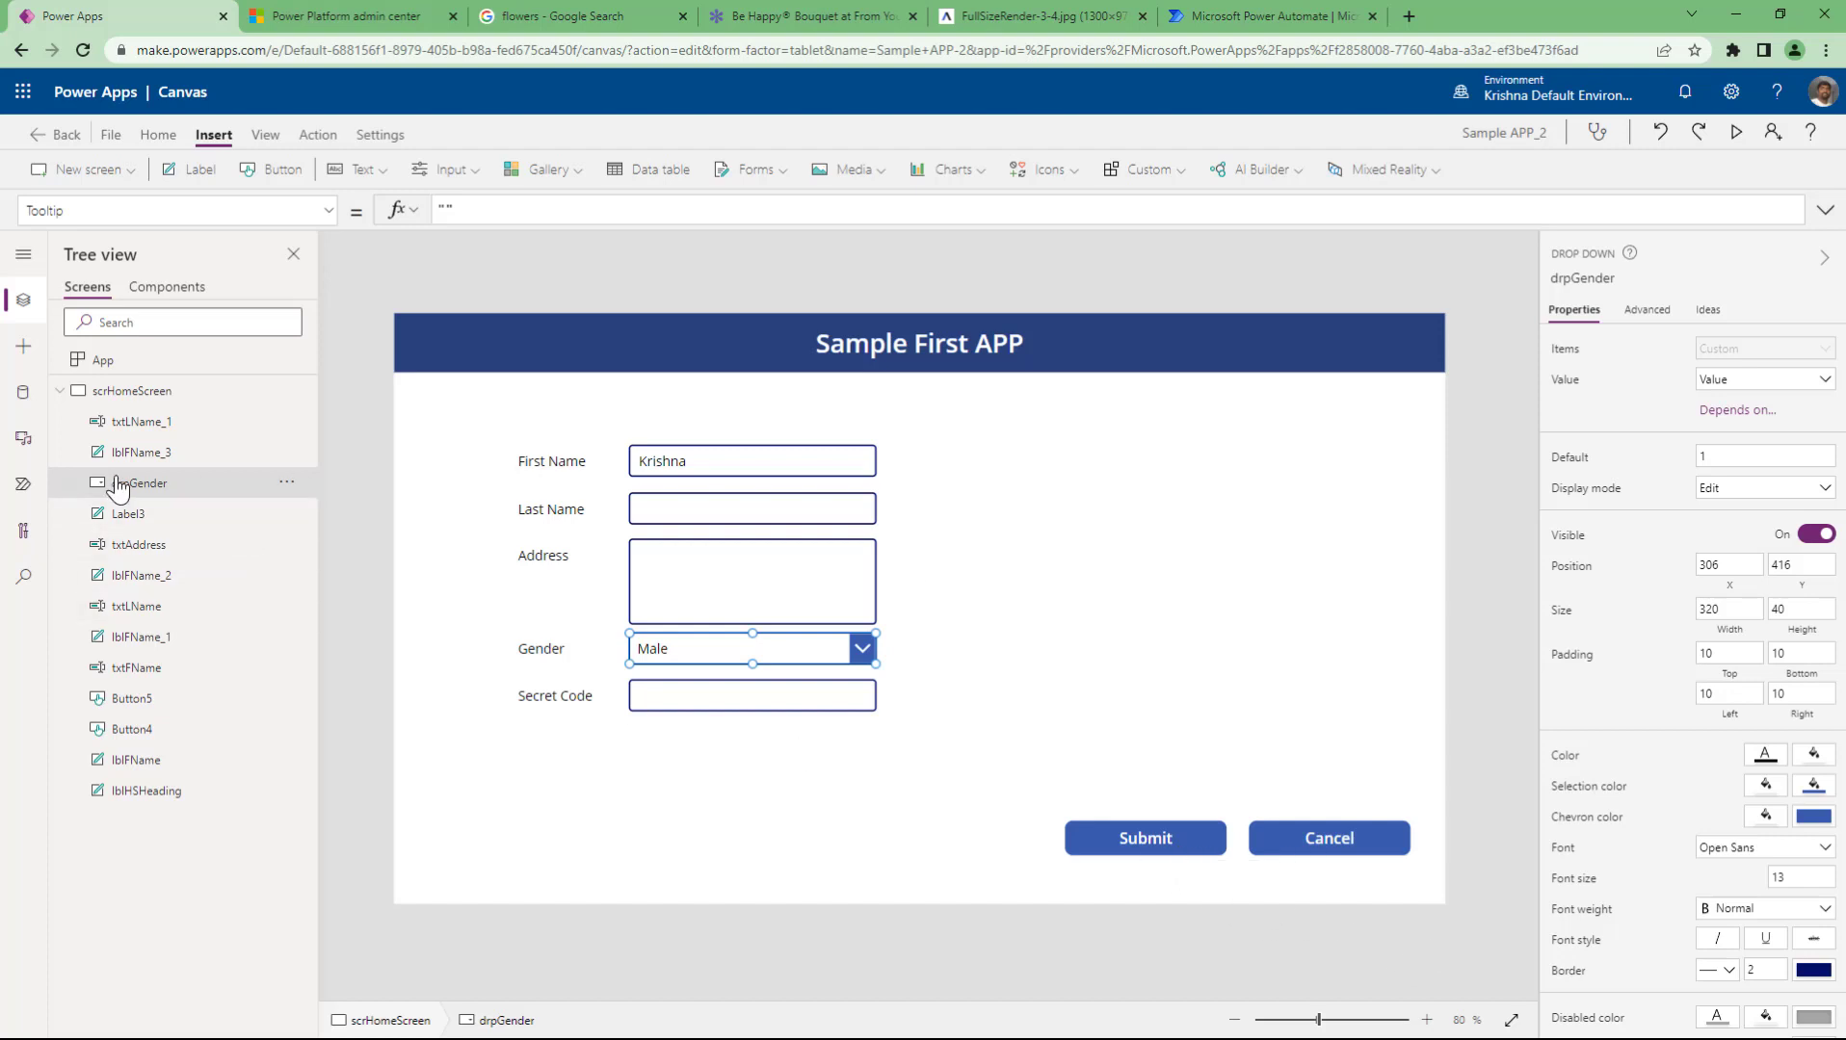
- Apply automatic text formatting to the Submit button's OnSelect formula in the expanded formula editor, and inspect its drpGender reference
{"action": "left_click", "coordinate": [1132, 854]}
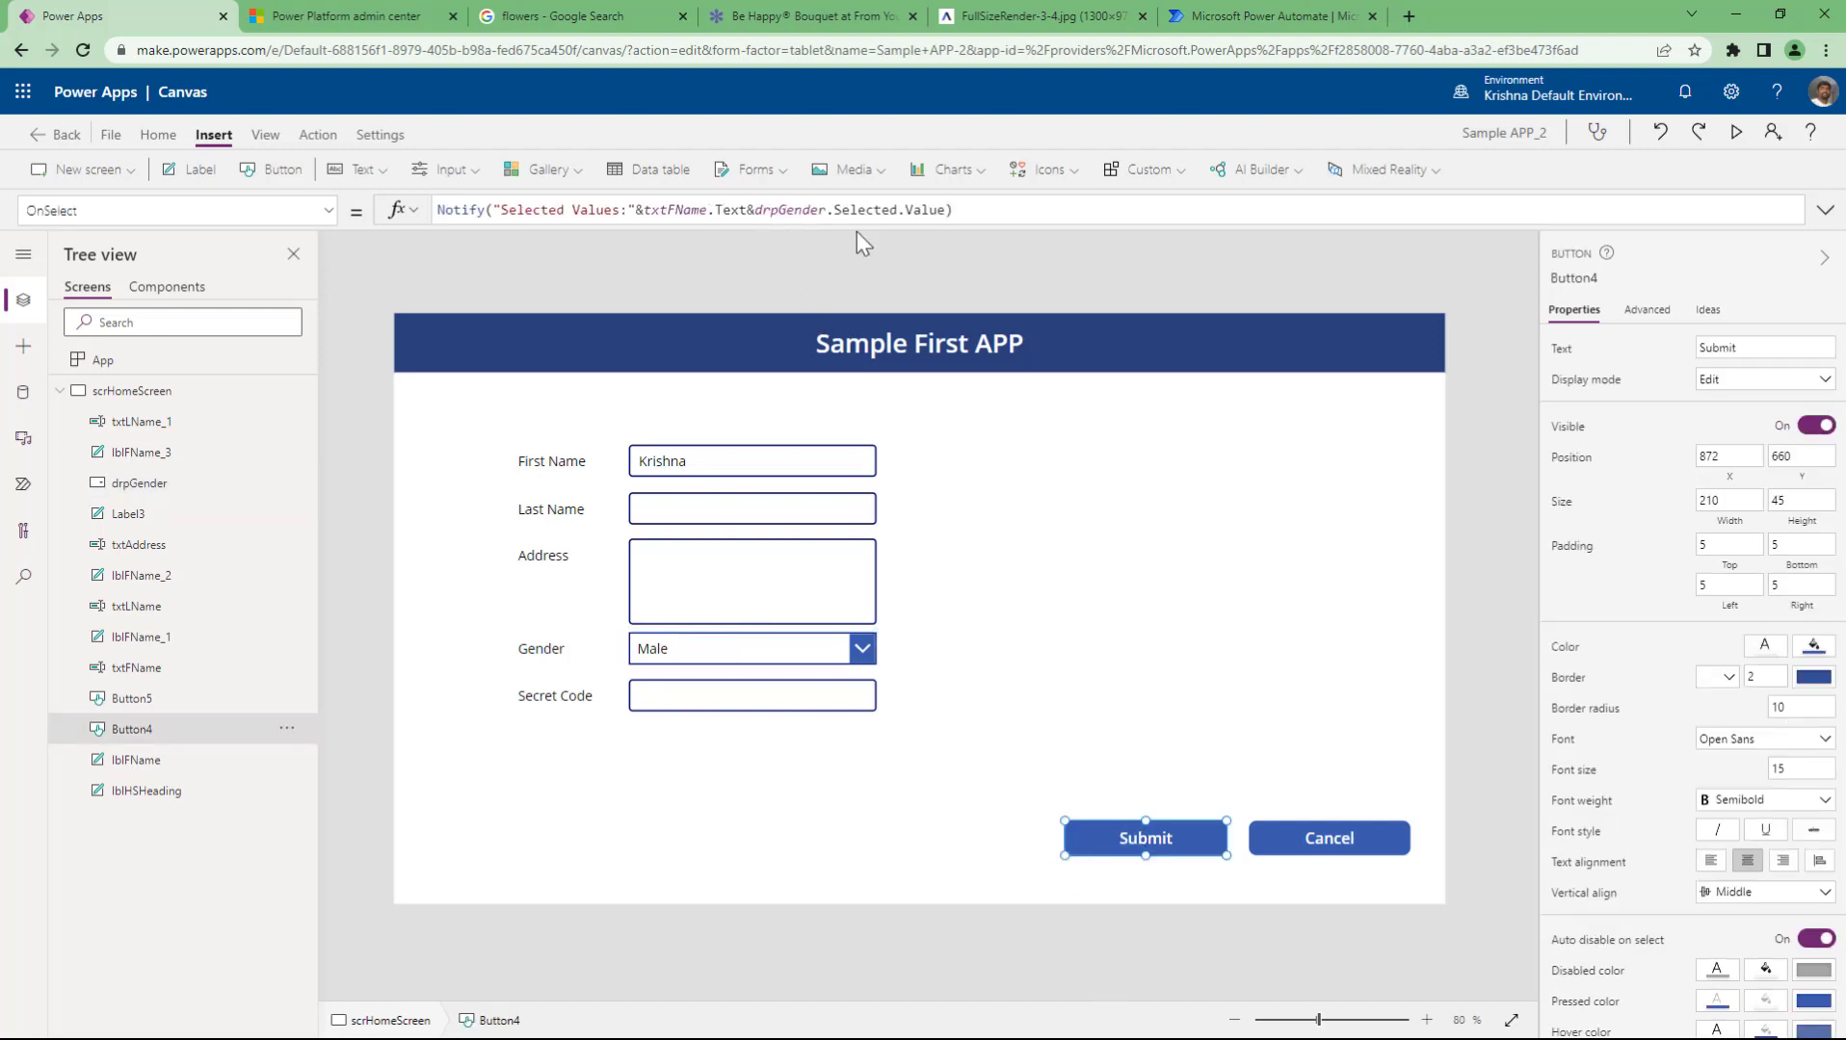
{"action": "left_click_drag", "start_coordinate": [855, 226], "coordinate": [856, 422]}
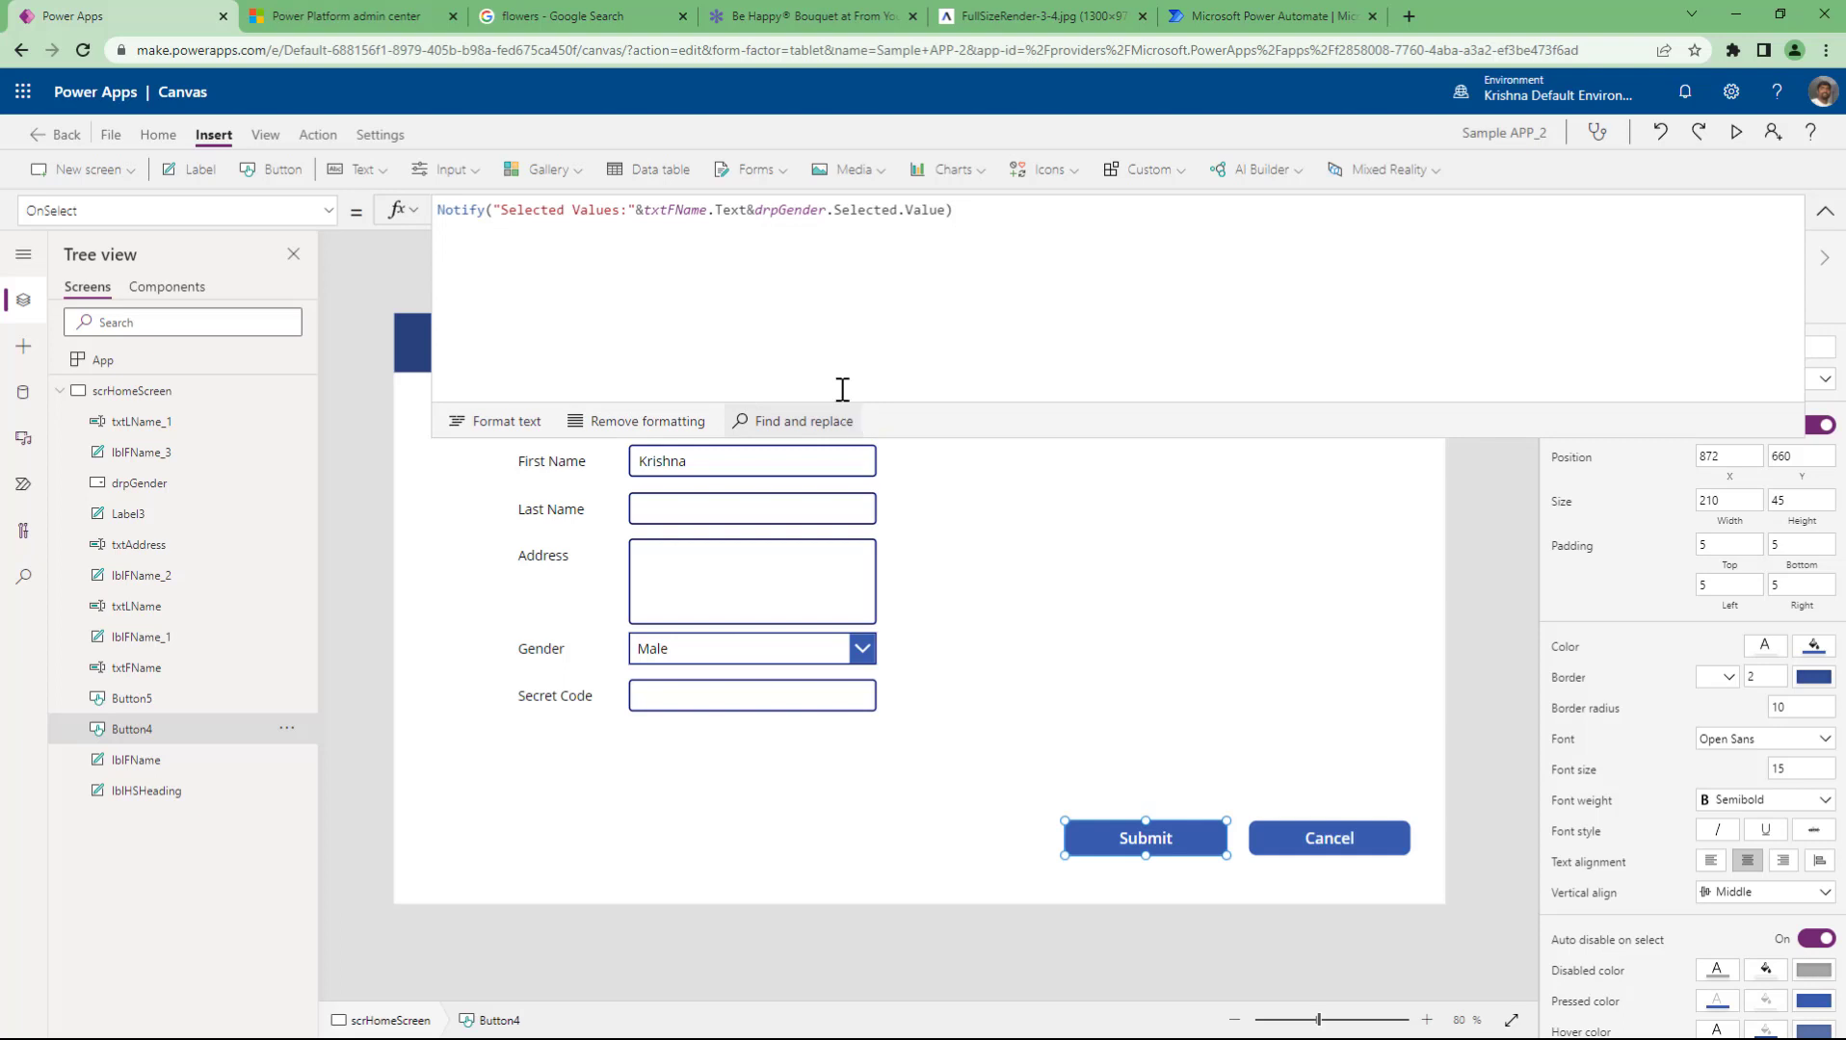
{"action": "left_click", "coordinate": [496, 422]}
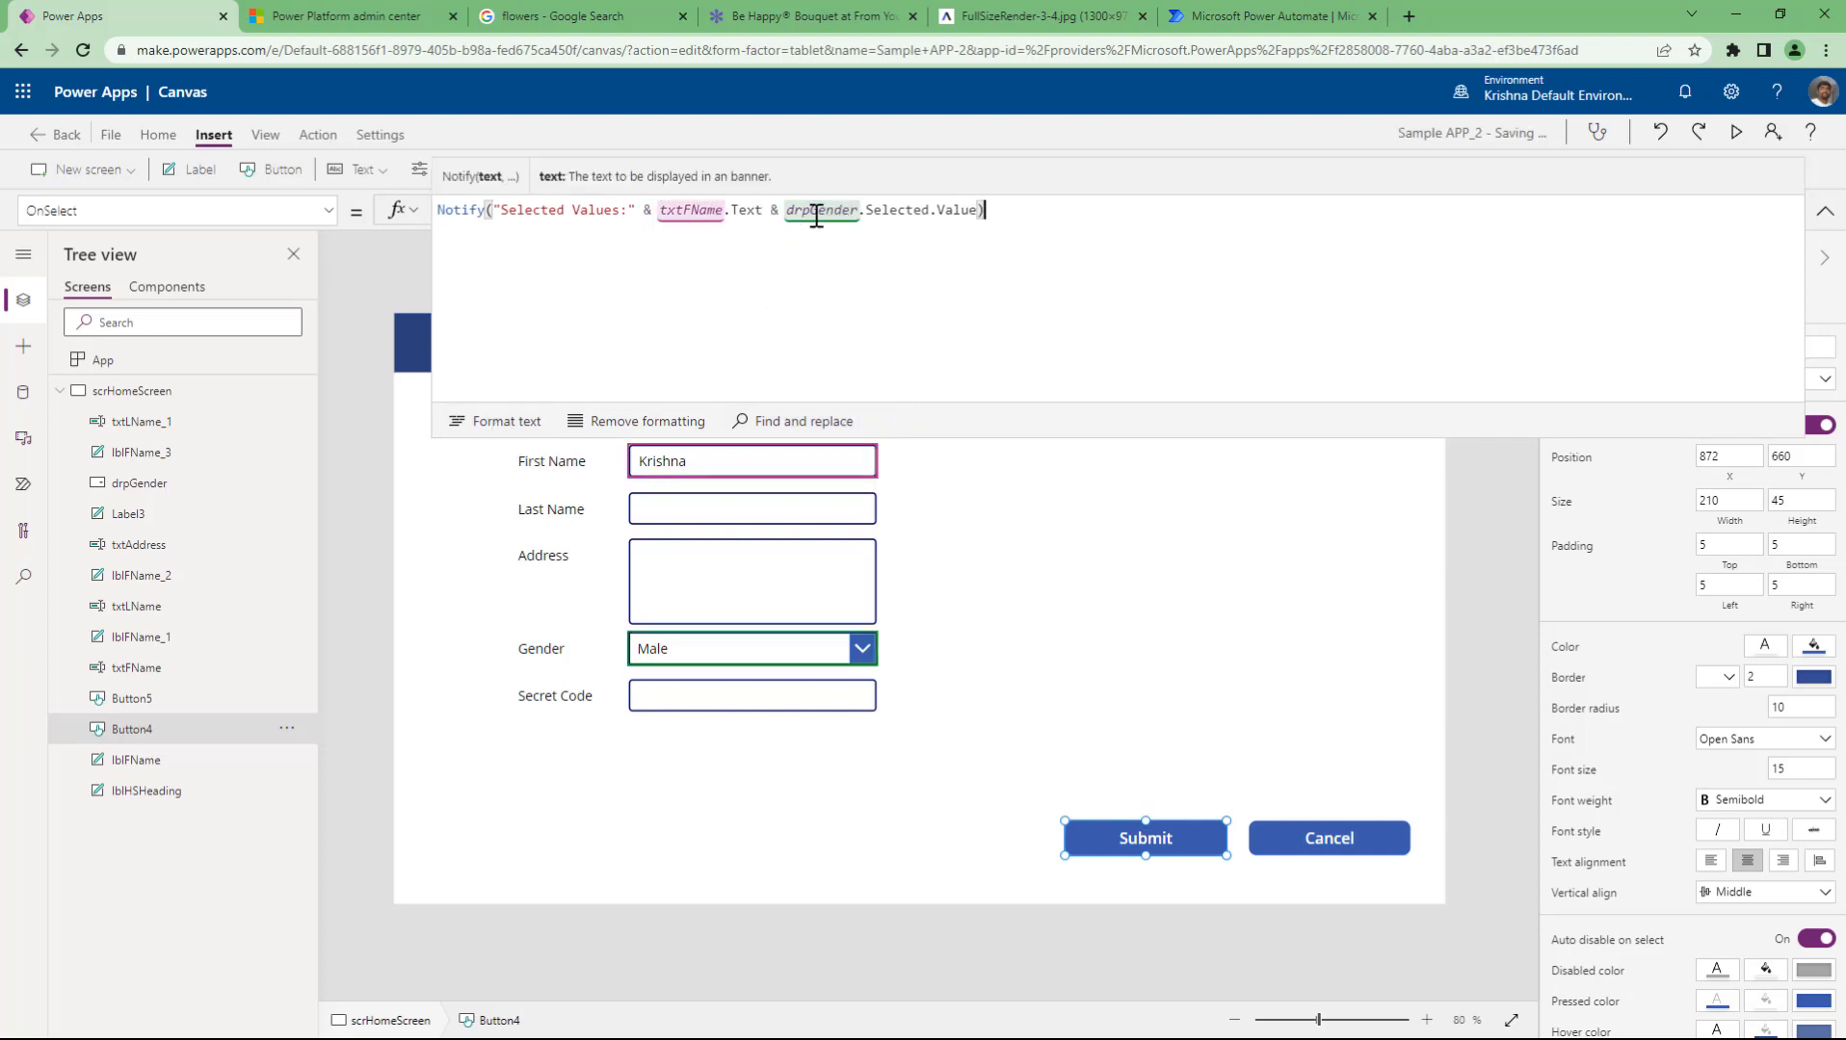
{"action": "double_click", "coordinate": [817, 209]}
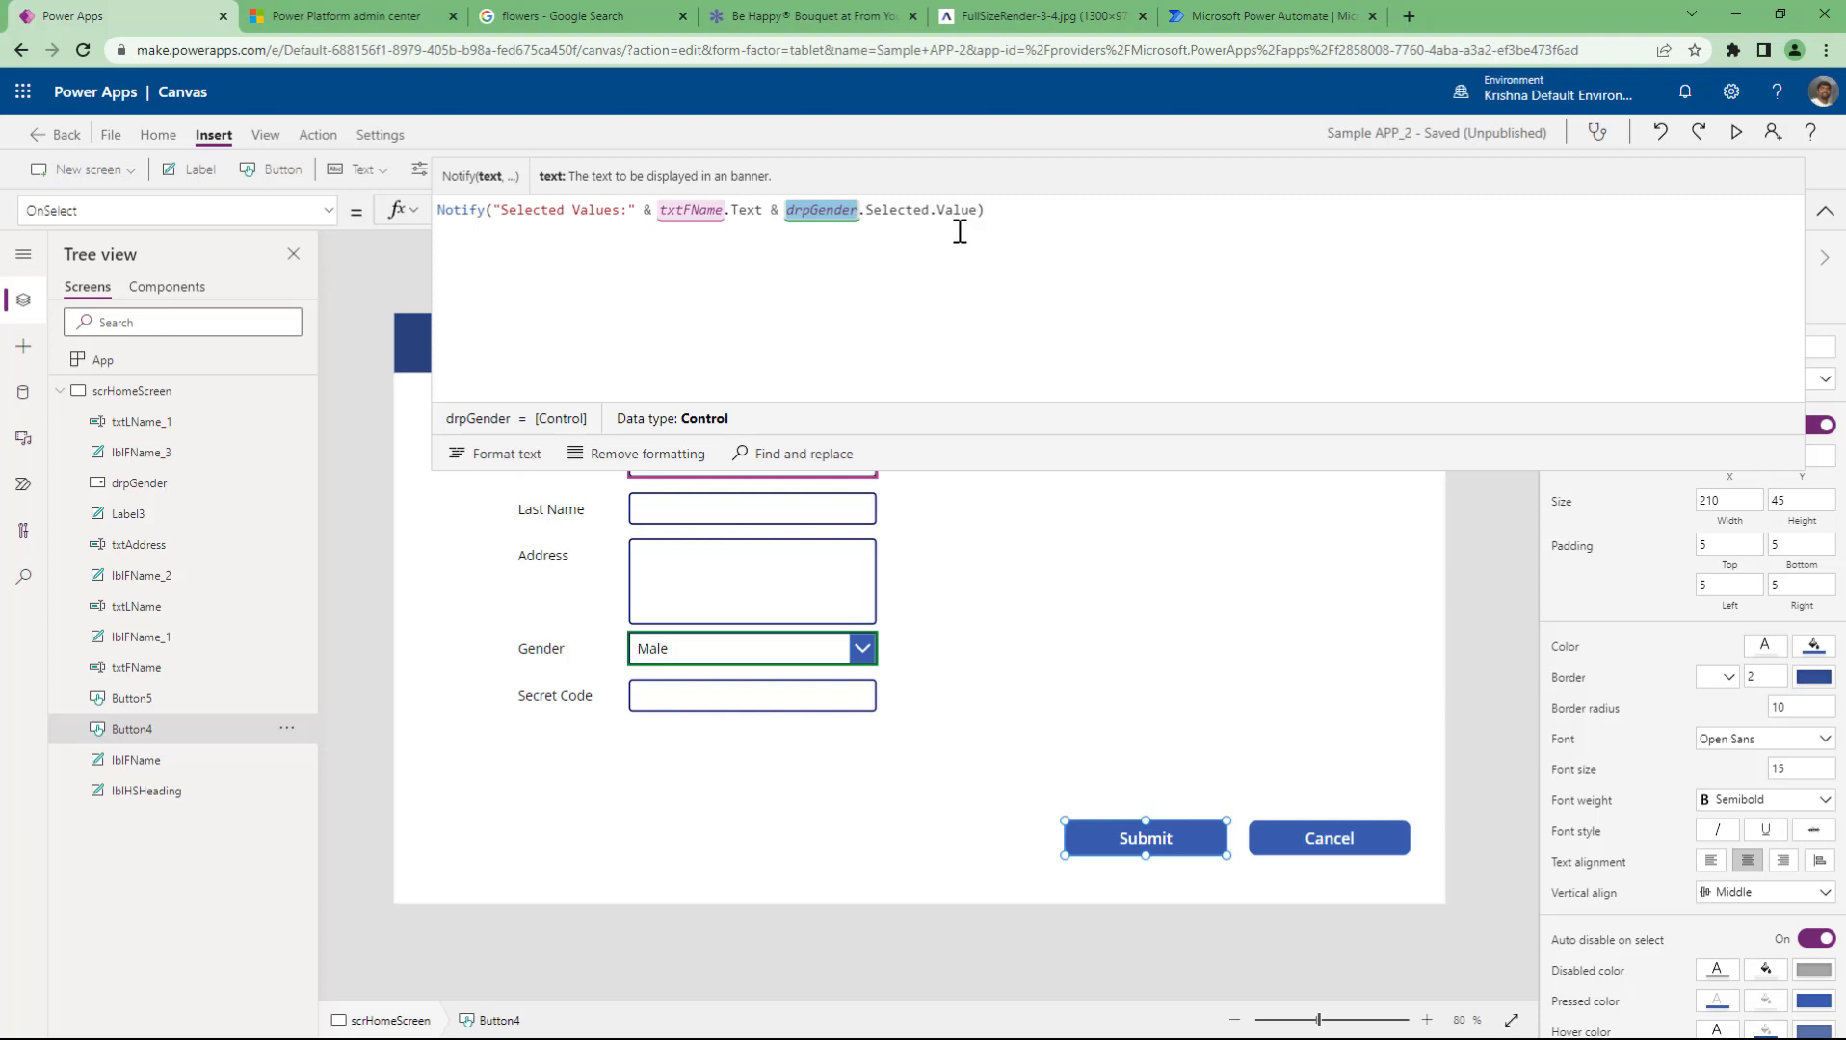
{"action": "left_click", "coordinate": [1824, 210]}
- Try a gray fill of RGBA(149, 149, 149, 1) on the home screen and reset it to white
{"action": "left_click", "coordinate": [609, 880]}
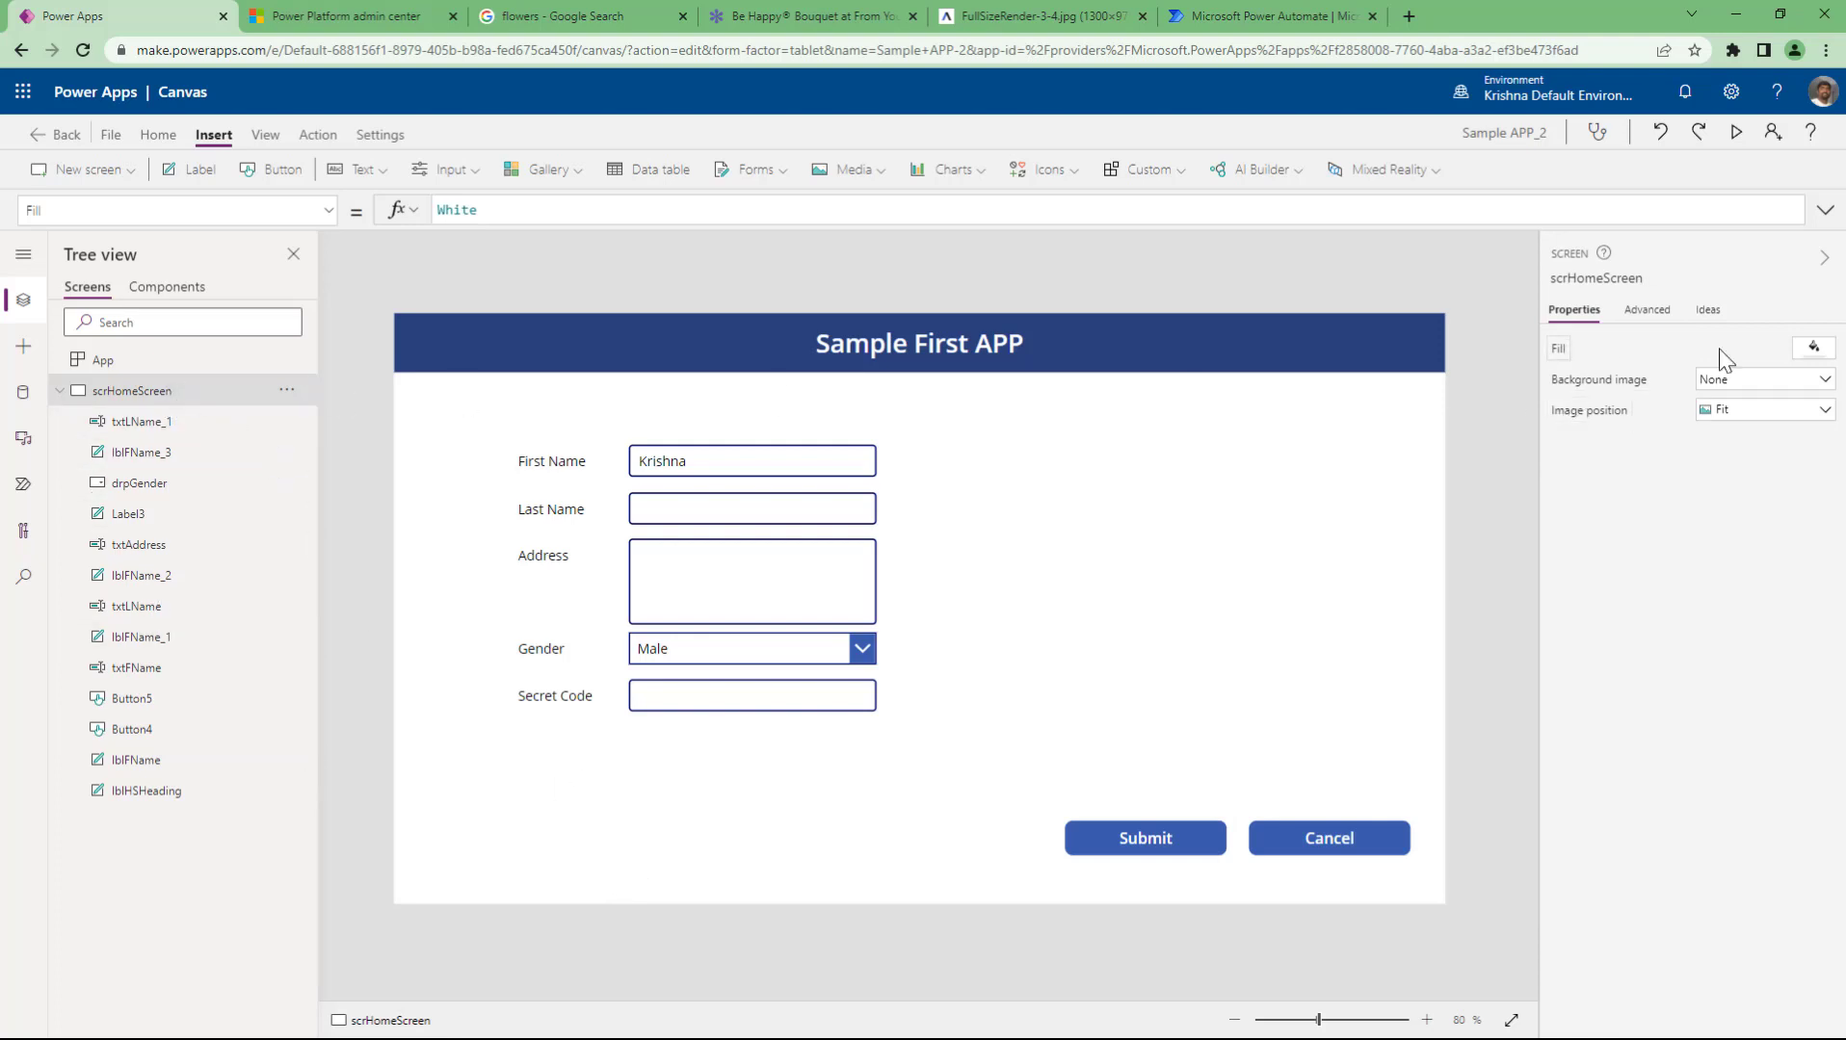
{"action": "left_click", "coordinate": [1813, 348]}
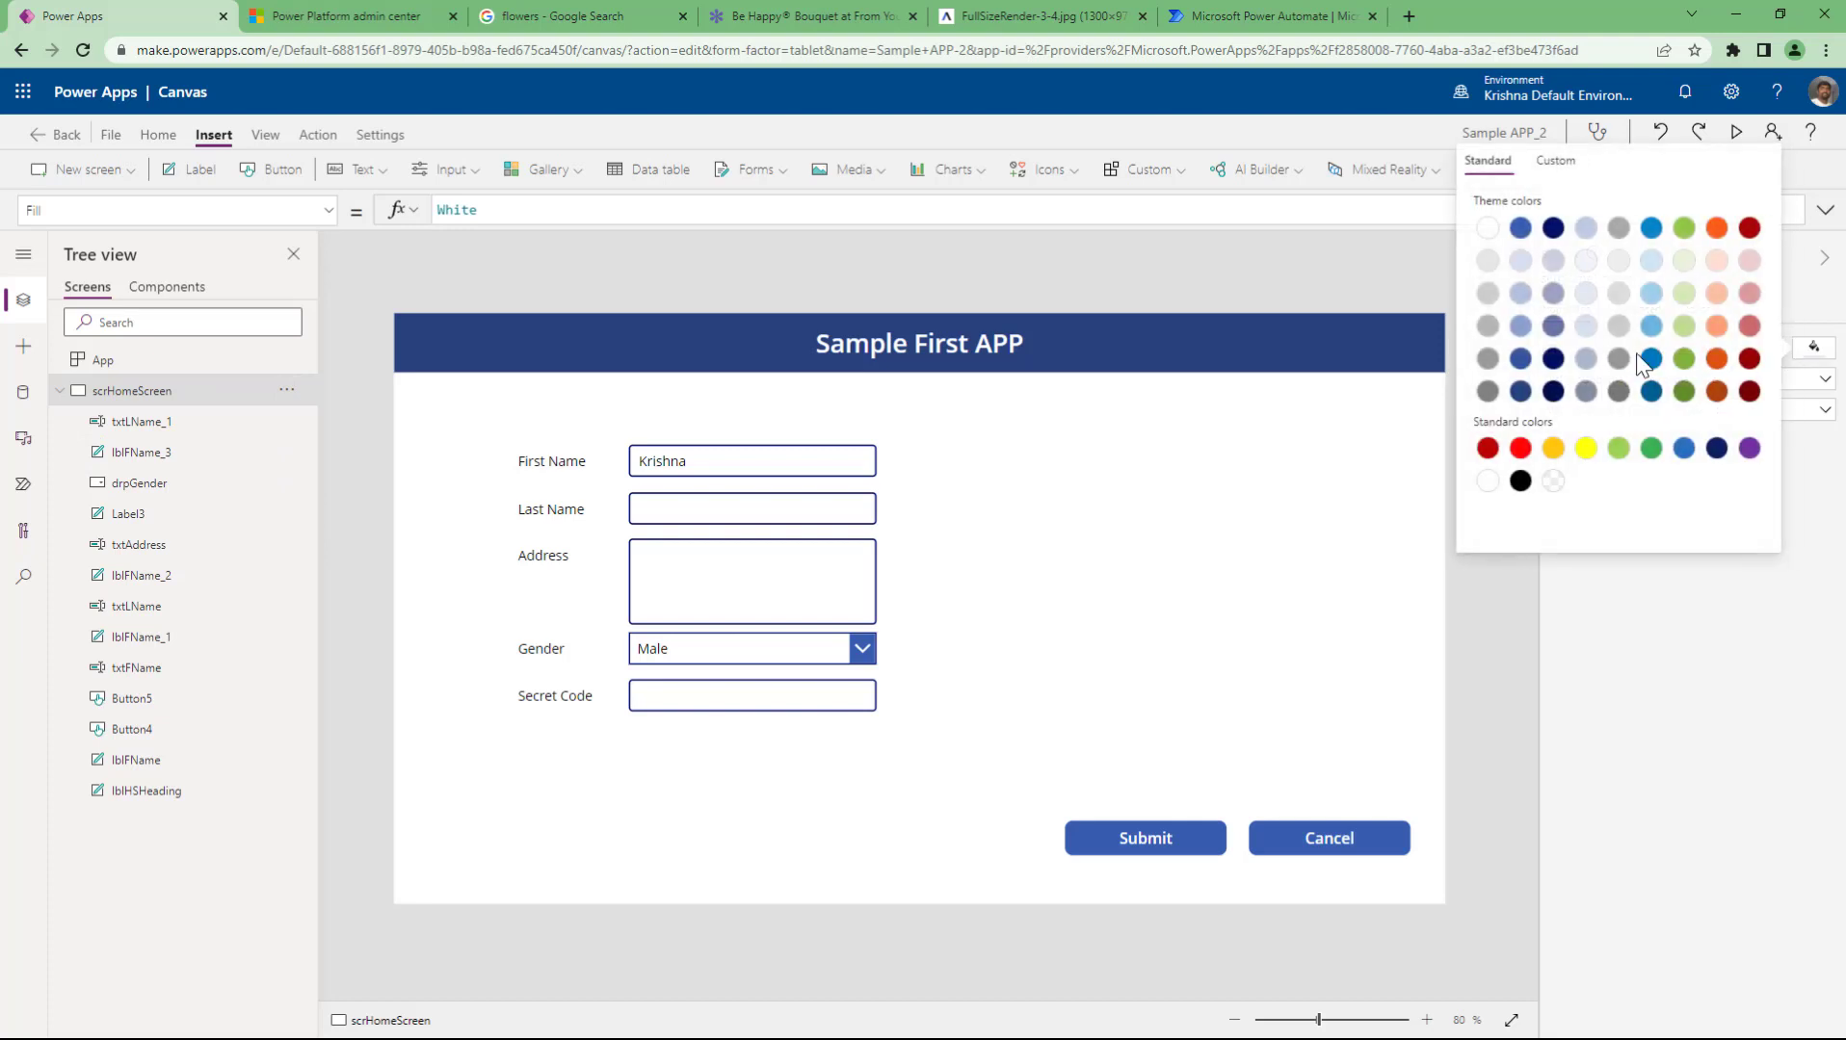
{"action": "left_click", "coordinate": [1619, 359]}
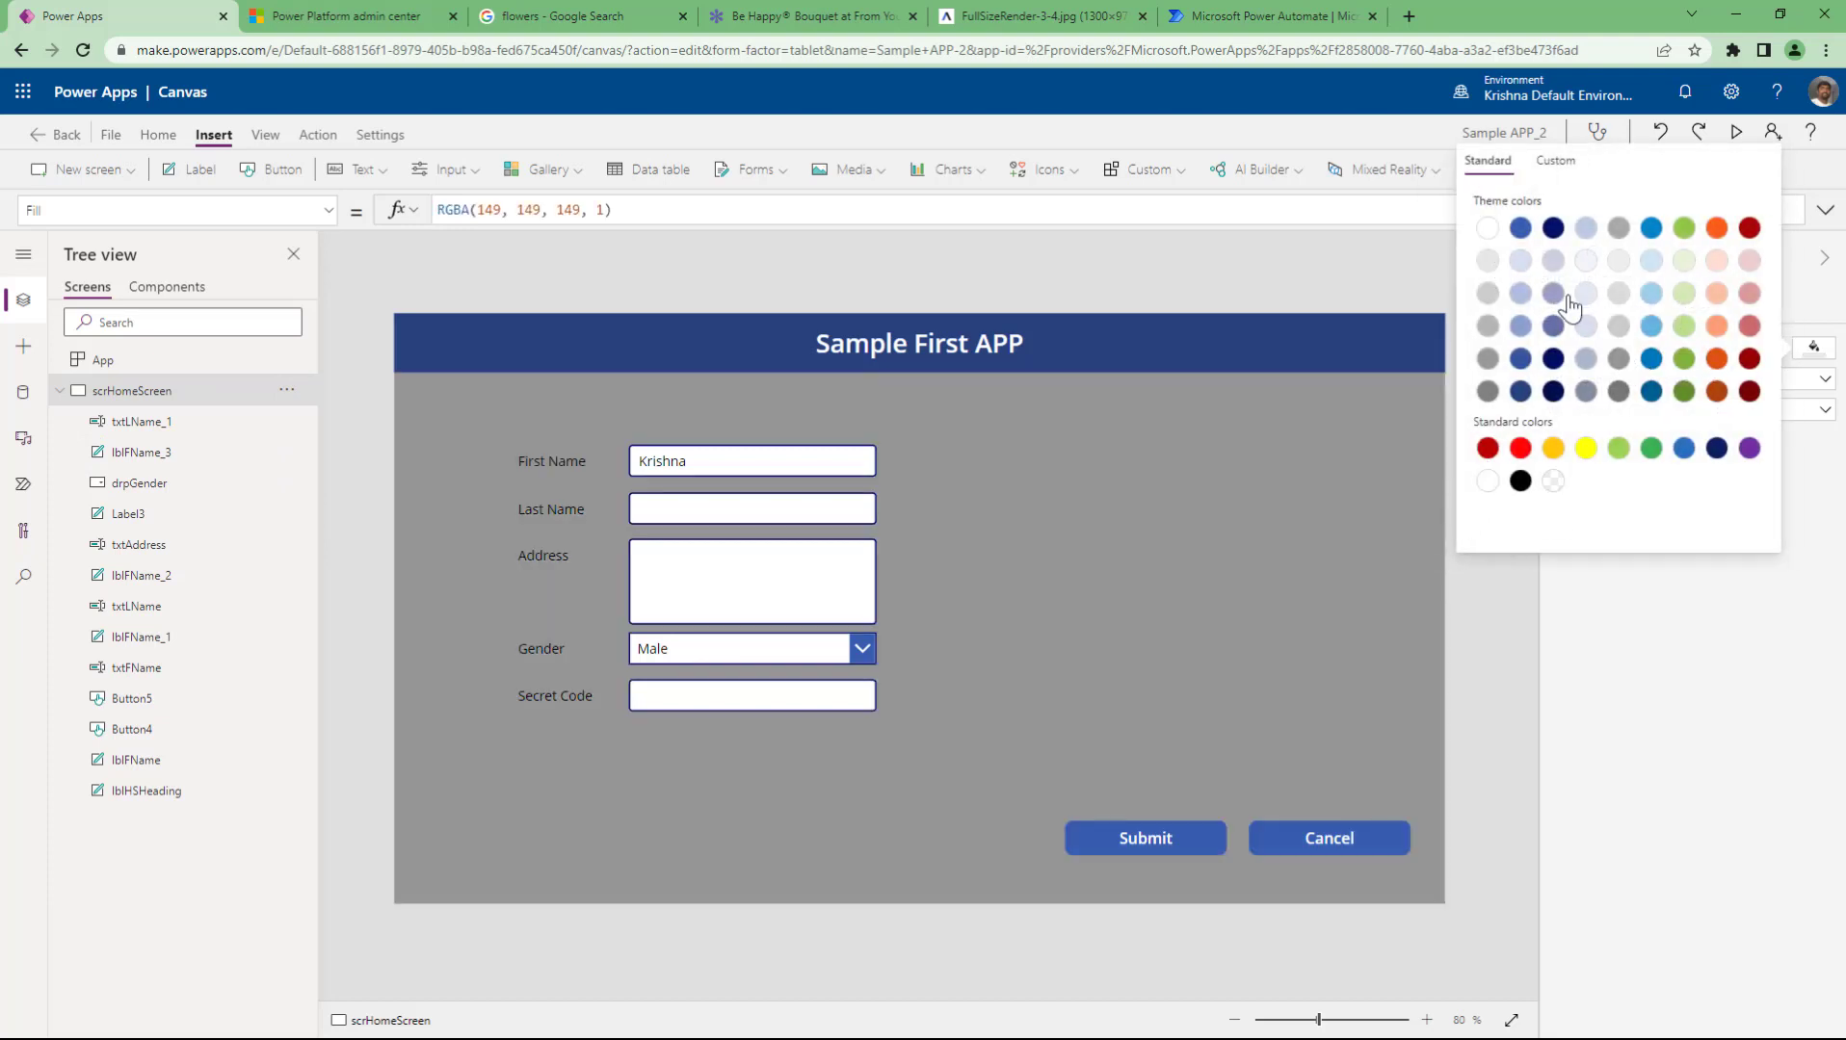
{"action": "left_click", "coordinate": [1488, 228]}
{"action": "left_click", "coordinate": [1701, 657]}
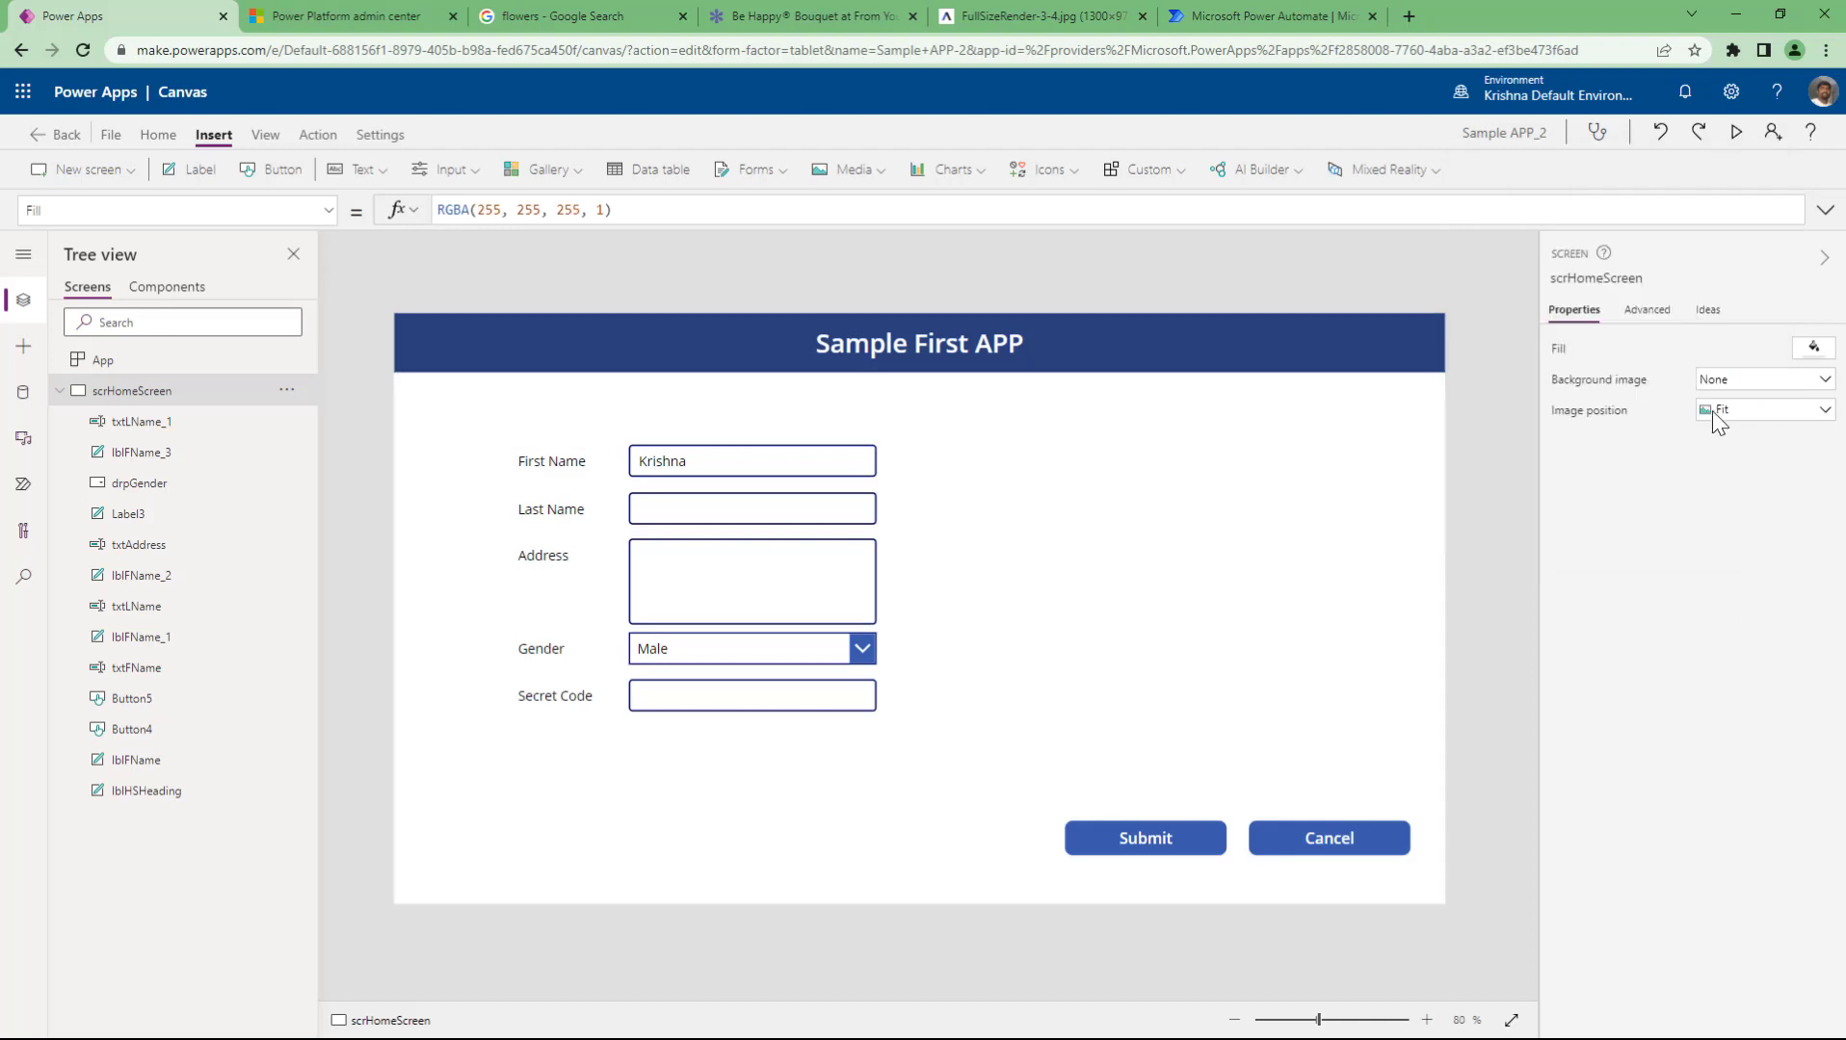
- Open the home screen's BackgroundImage property for editing, and search Google Images for "BMW cars"
{"action": "left_click", "coordinate": [1595, 386]}
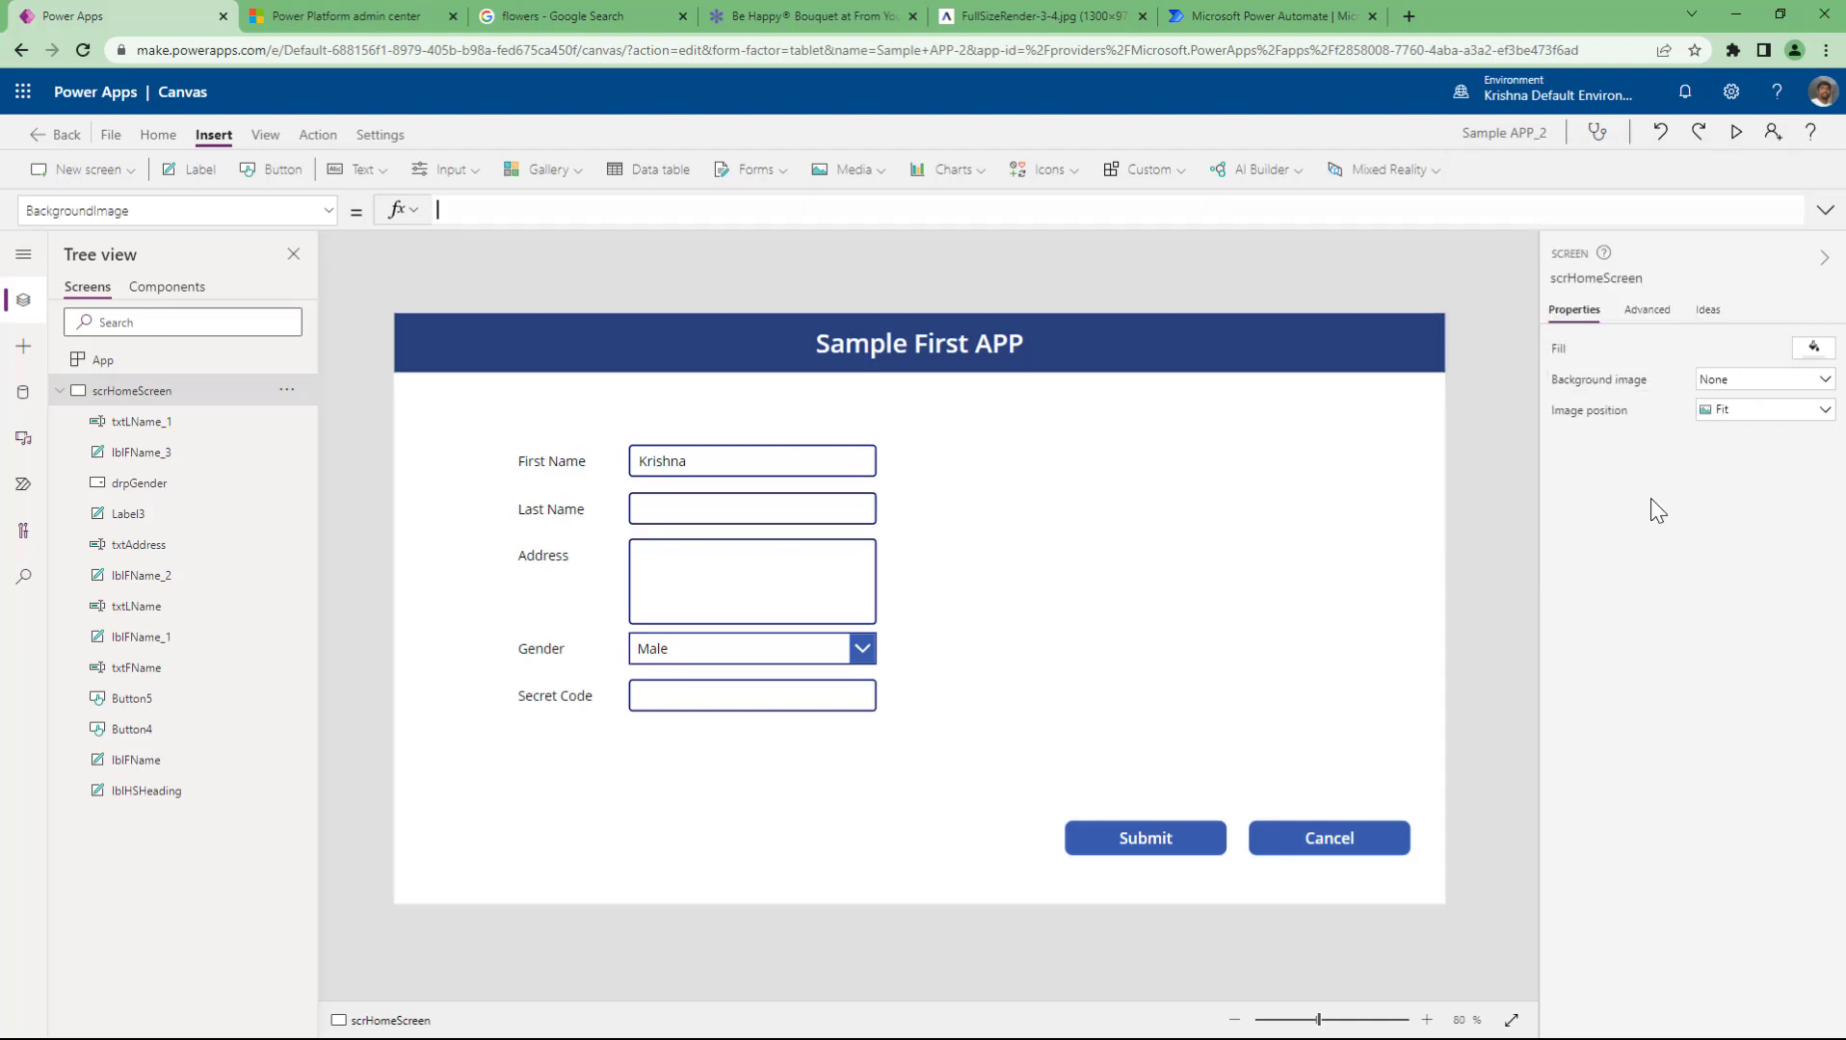
{"action": "left_click", "coordinate": [578, 17]}
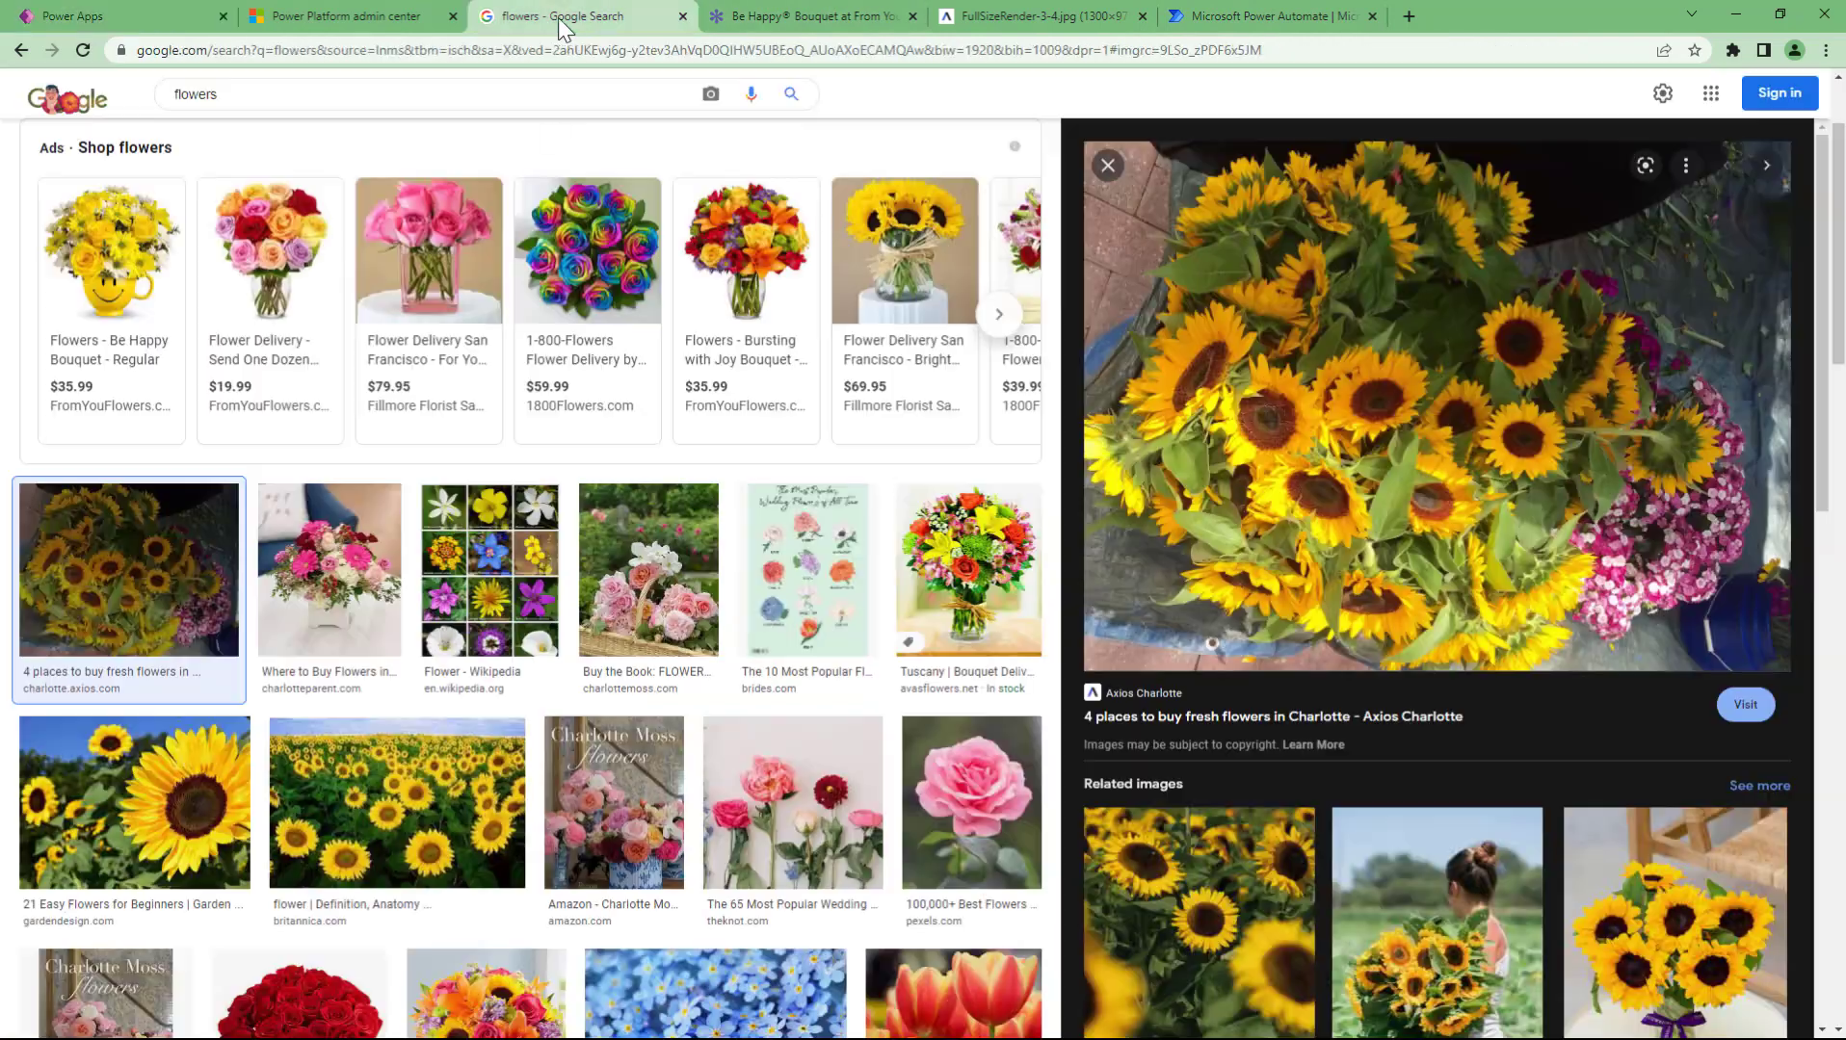
{"action": "double_click", "coordinate": [195, 94]}
{"action": "type", "text": "BMW cars"}
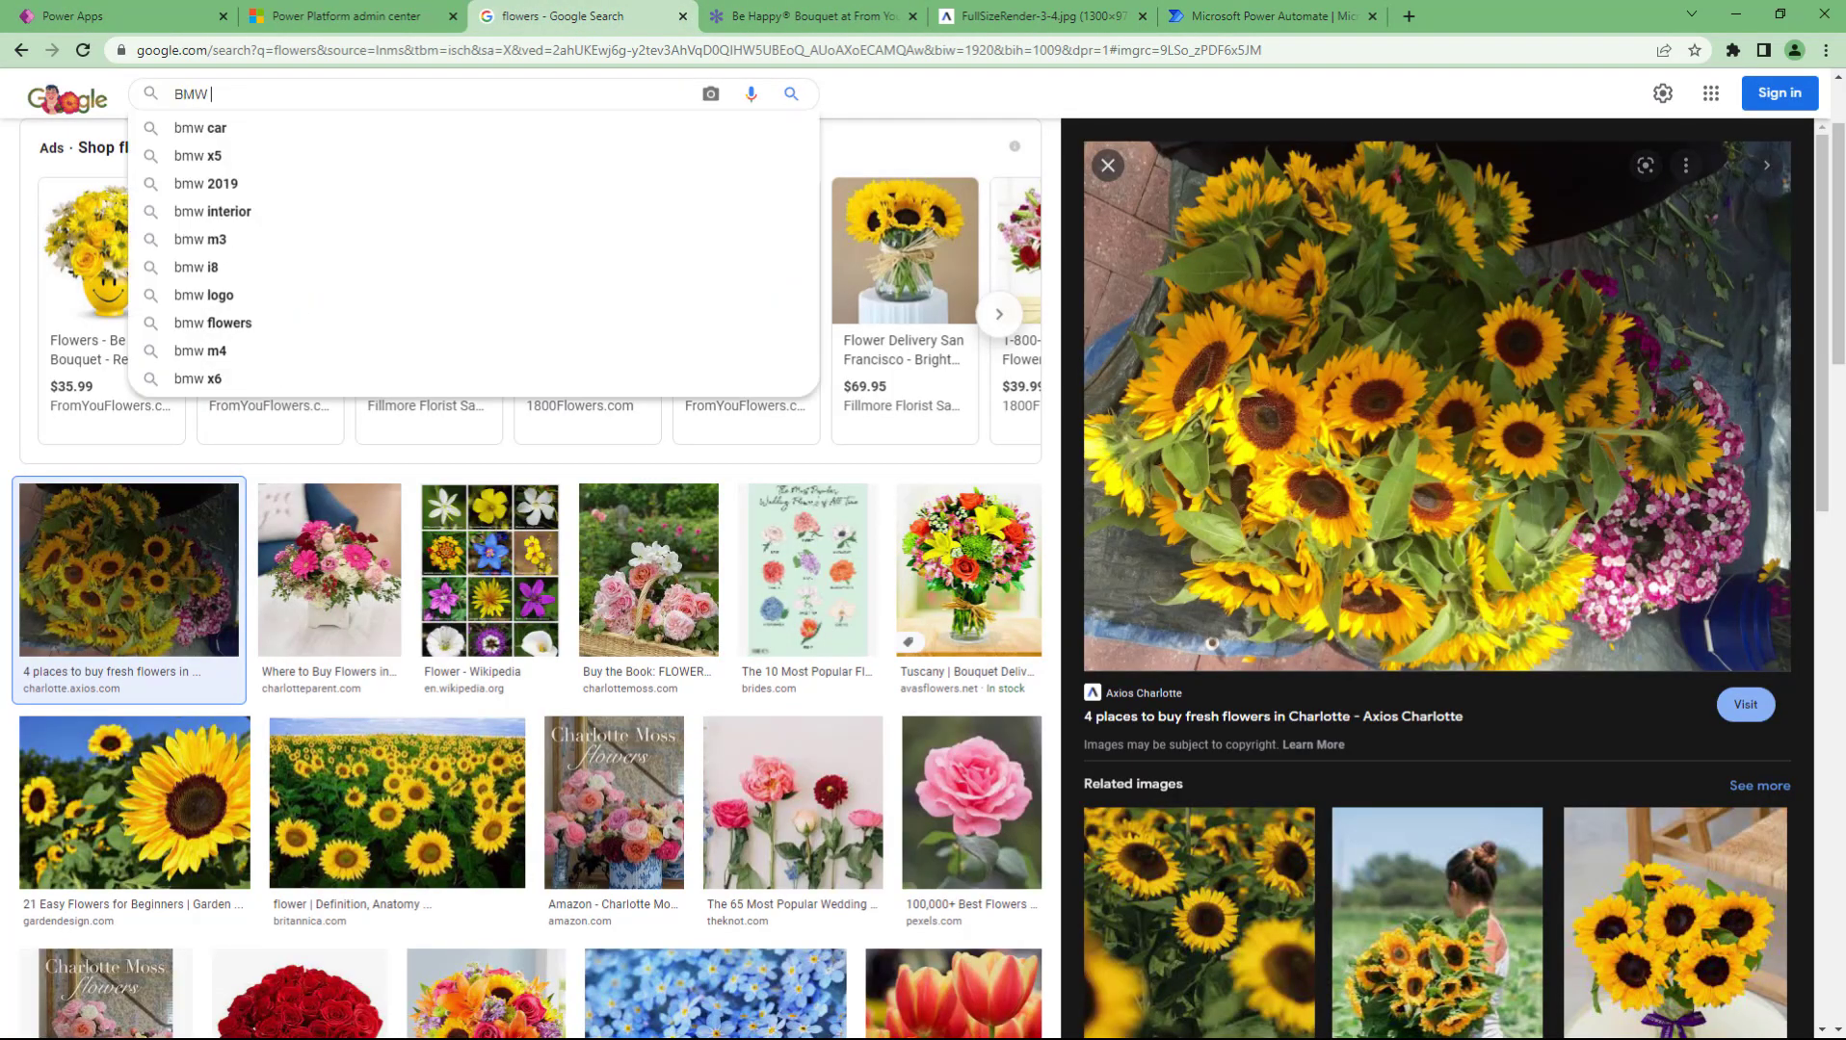
{"action": "key", "text": "Return"}
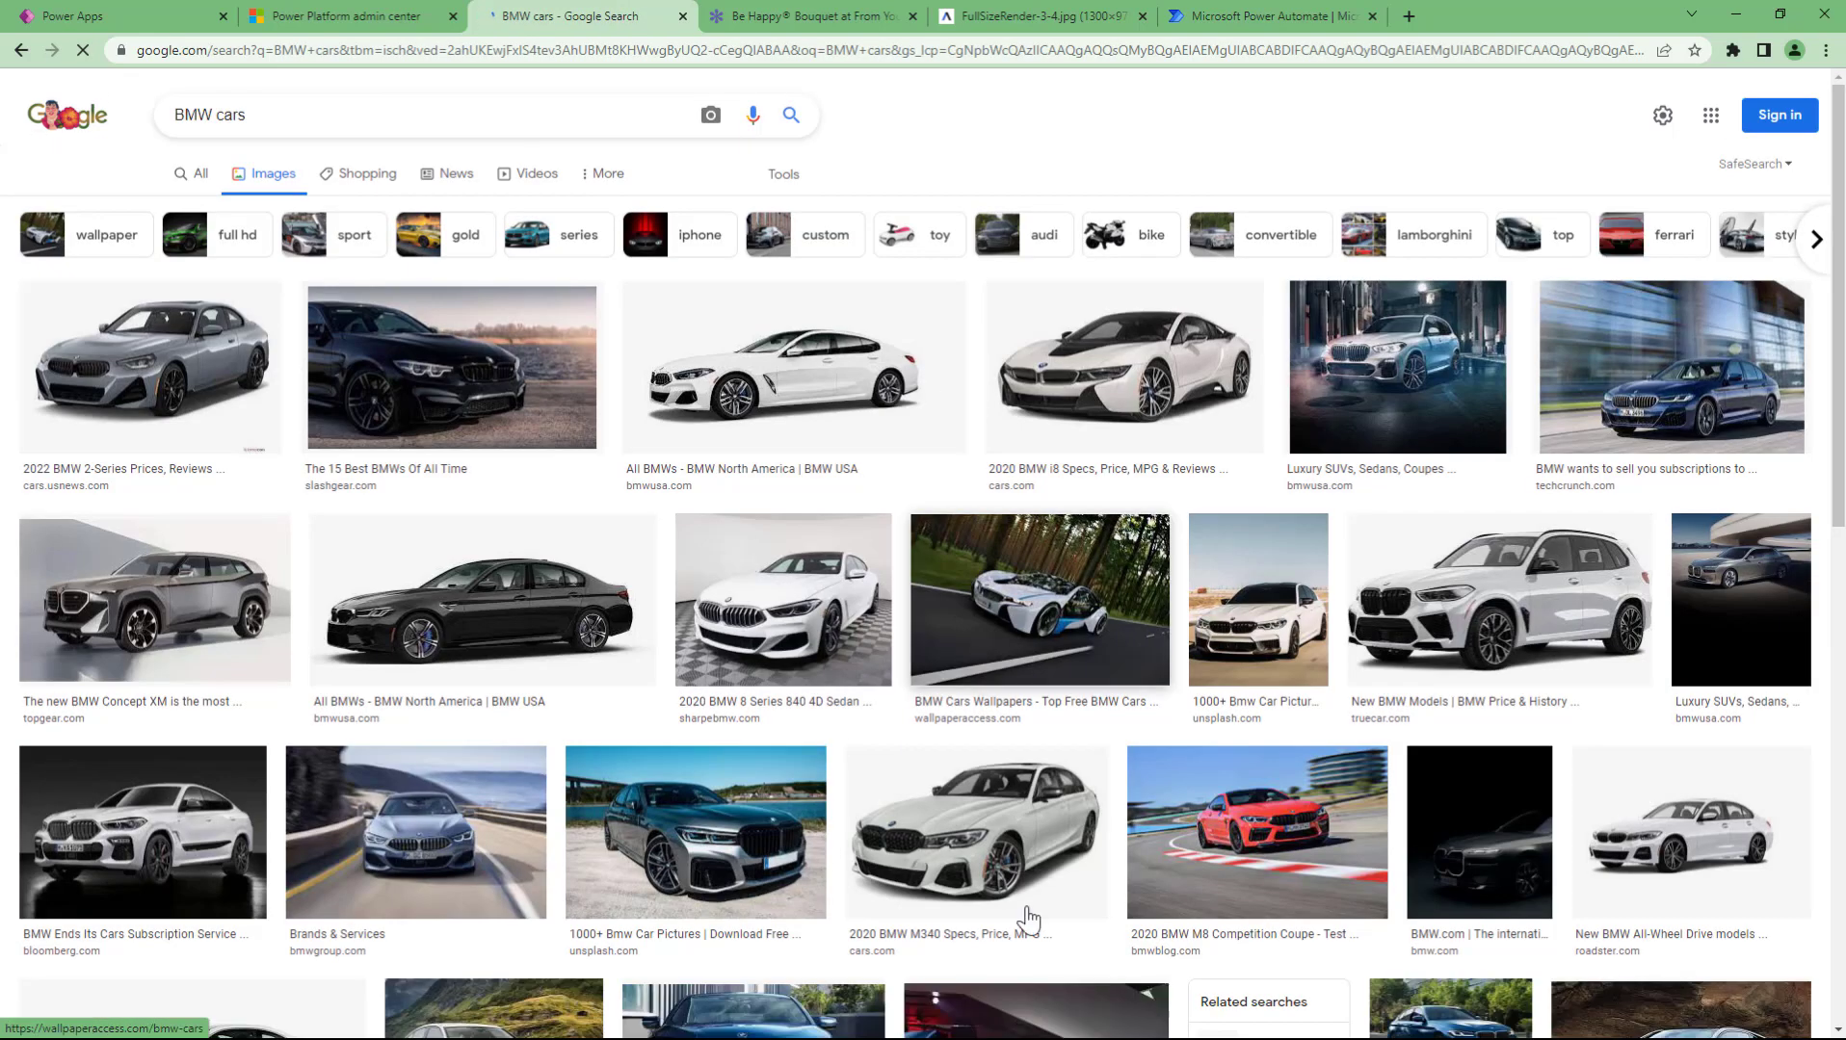
- Copy the address of the black car image from "The 15 Best BMWs Of All Time", and load it in the bouquet page's browser tab
{"action": "left_click", "coordinate": [402, 386]}
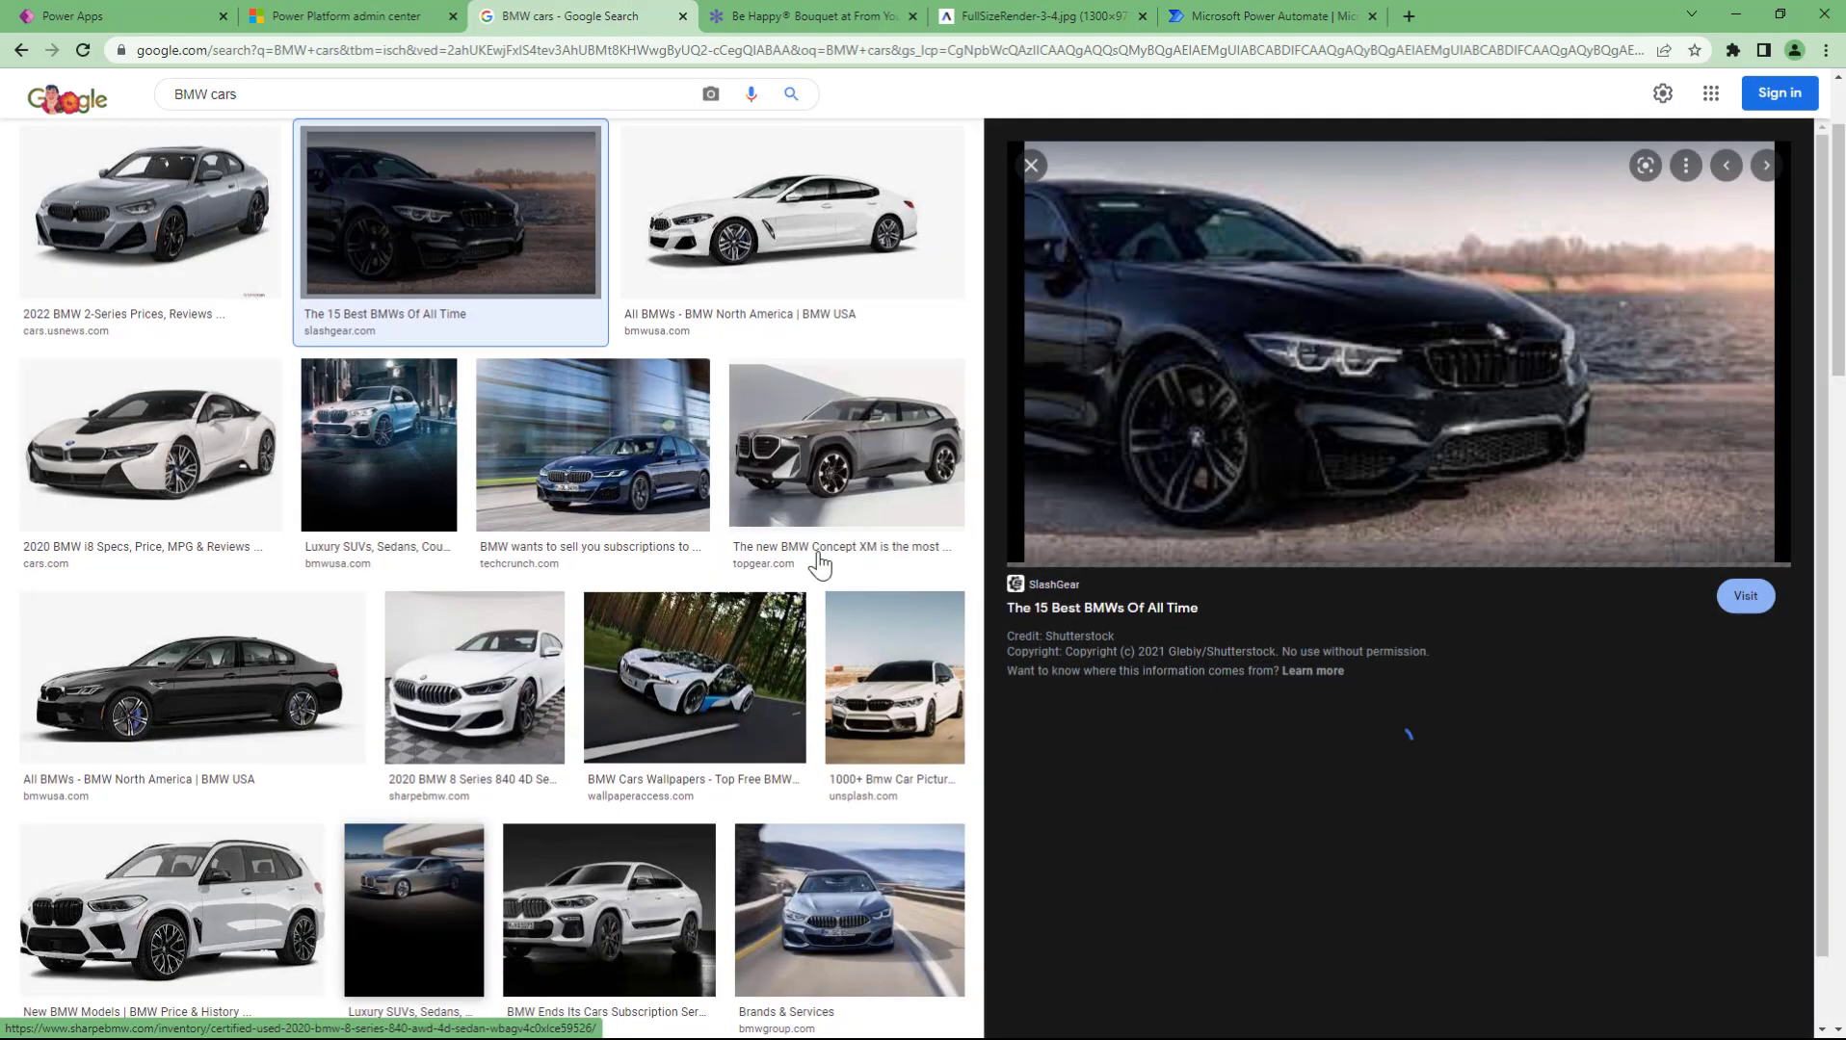
{"action": "right_click", "coordinate": [1339, 264]}
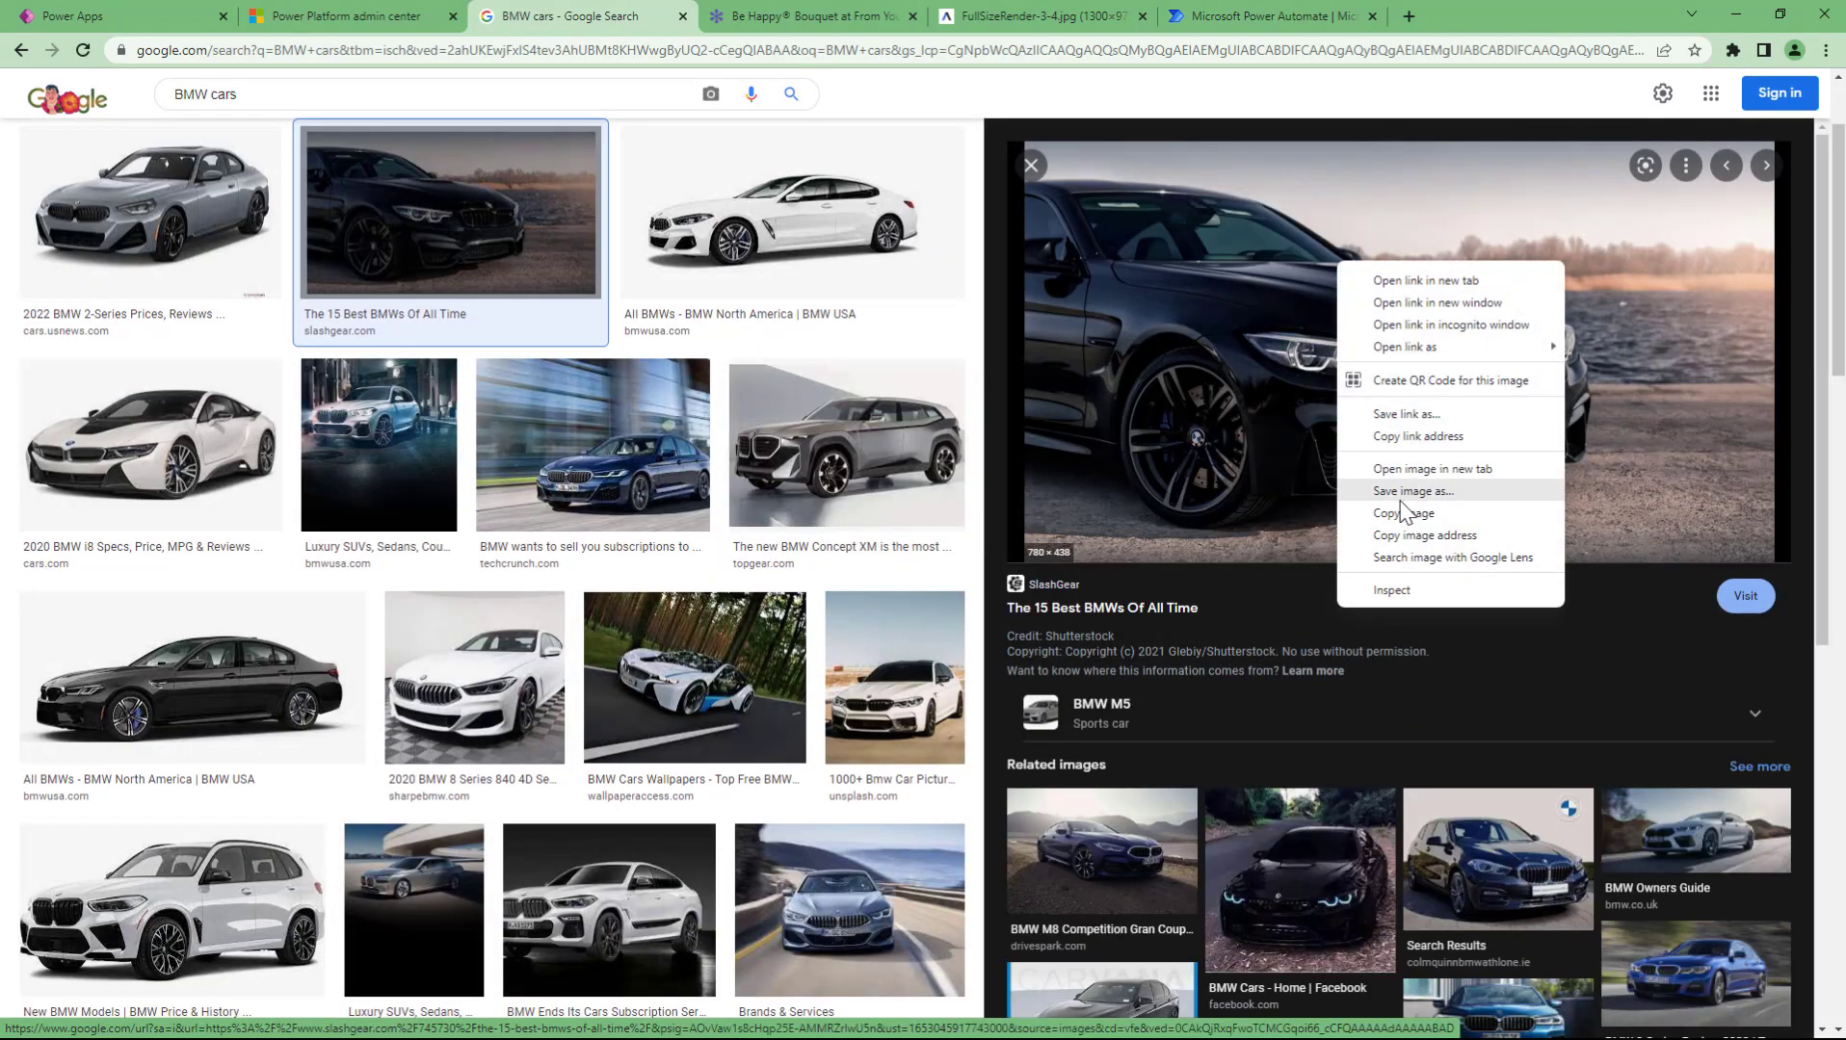
{"action": "left_click", "coordinate": [1405, 534]}
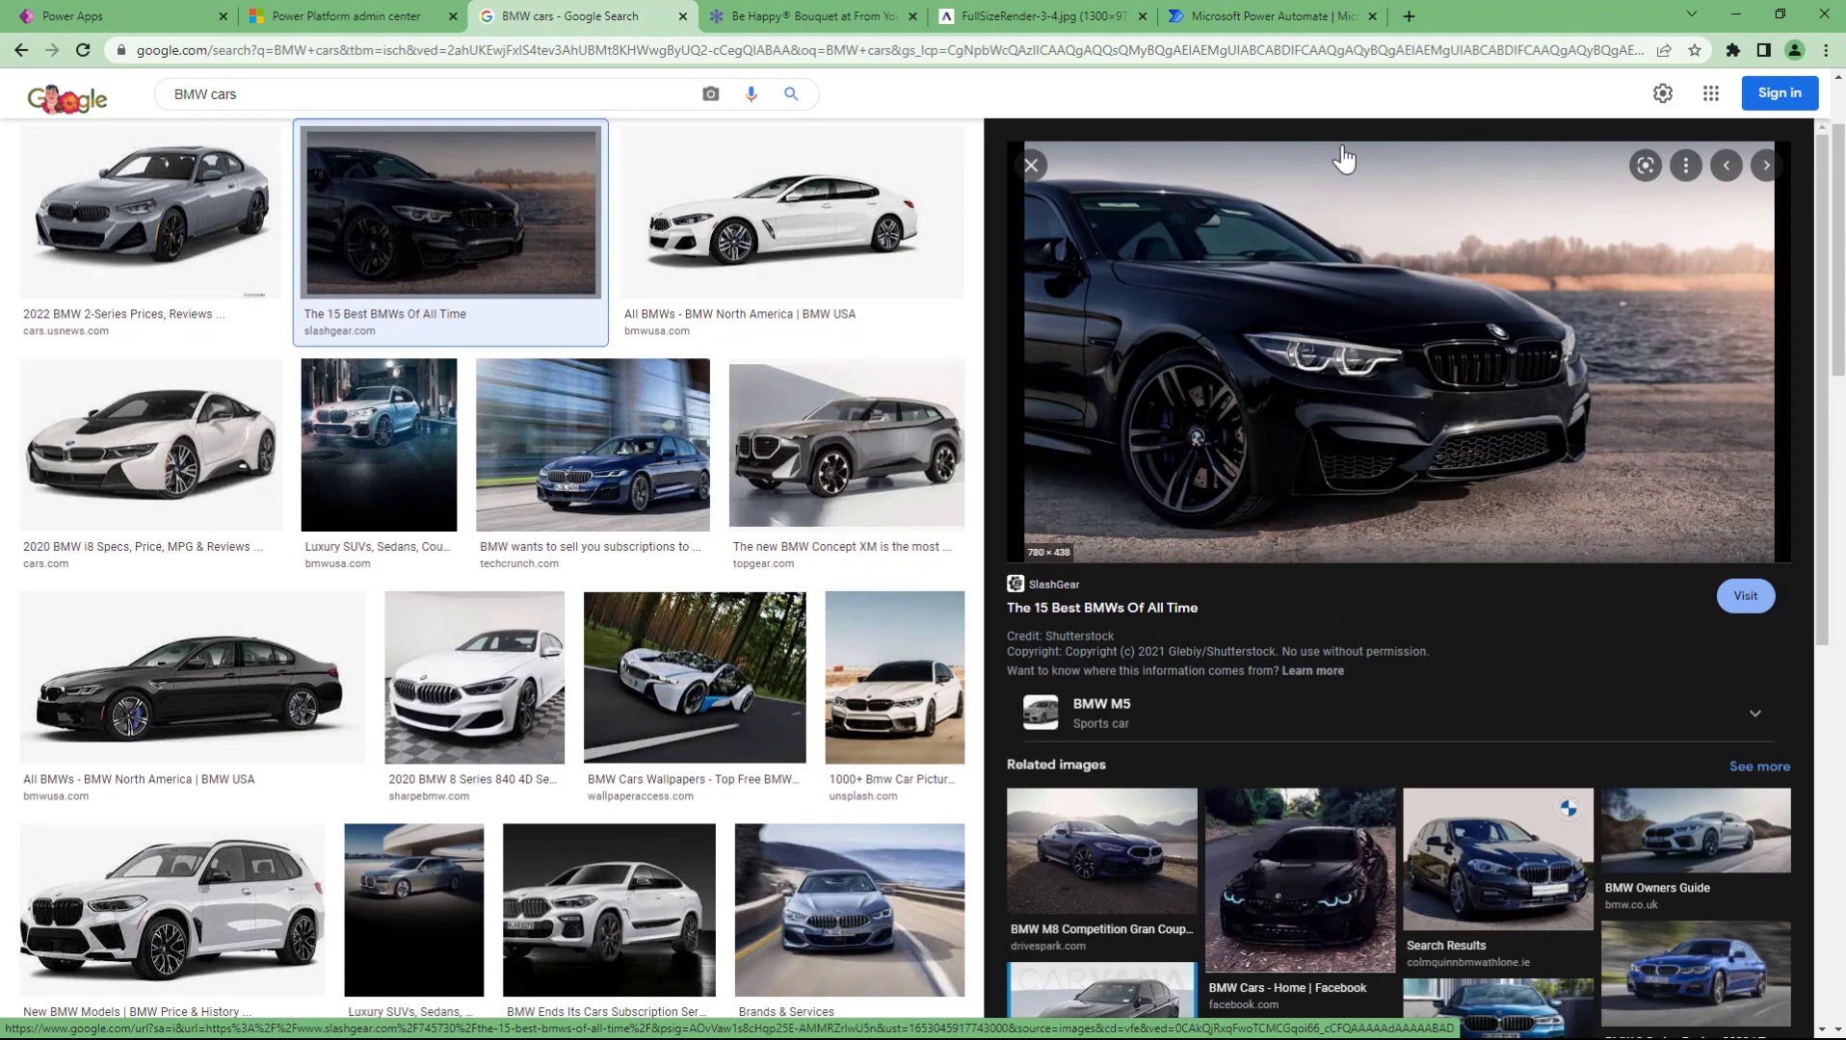
{"action": "left_click", "coordinate": [775, 12]}
{"action": "left_click", "coordinate": [743, 59]}
{"action": "key", "text": "ctrl+v"}
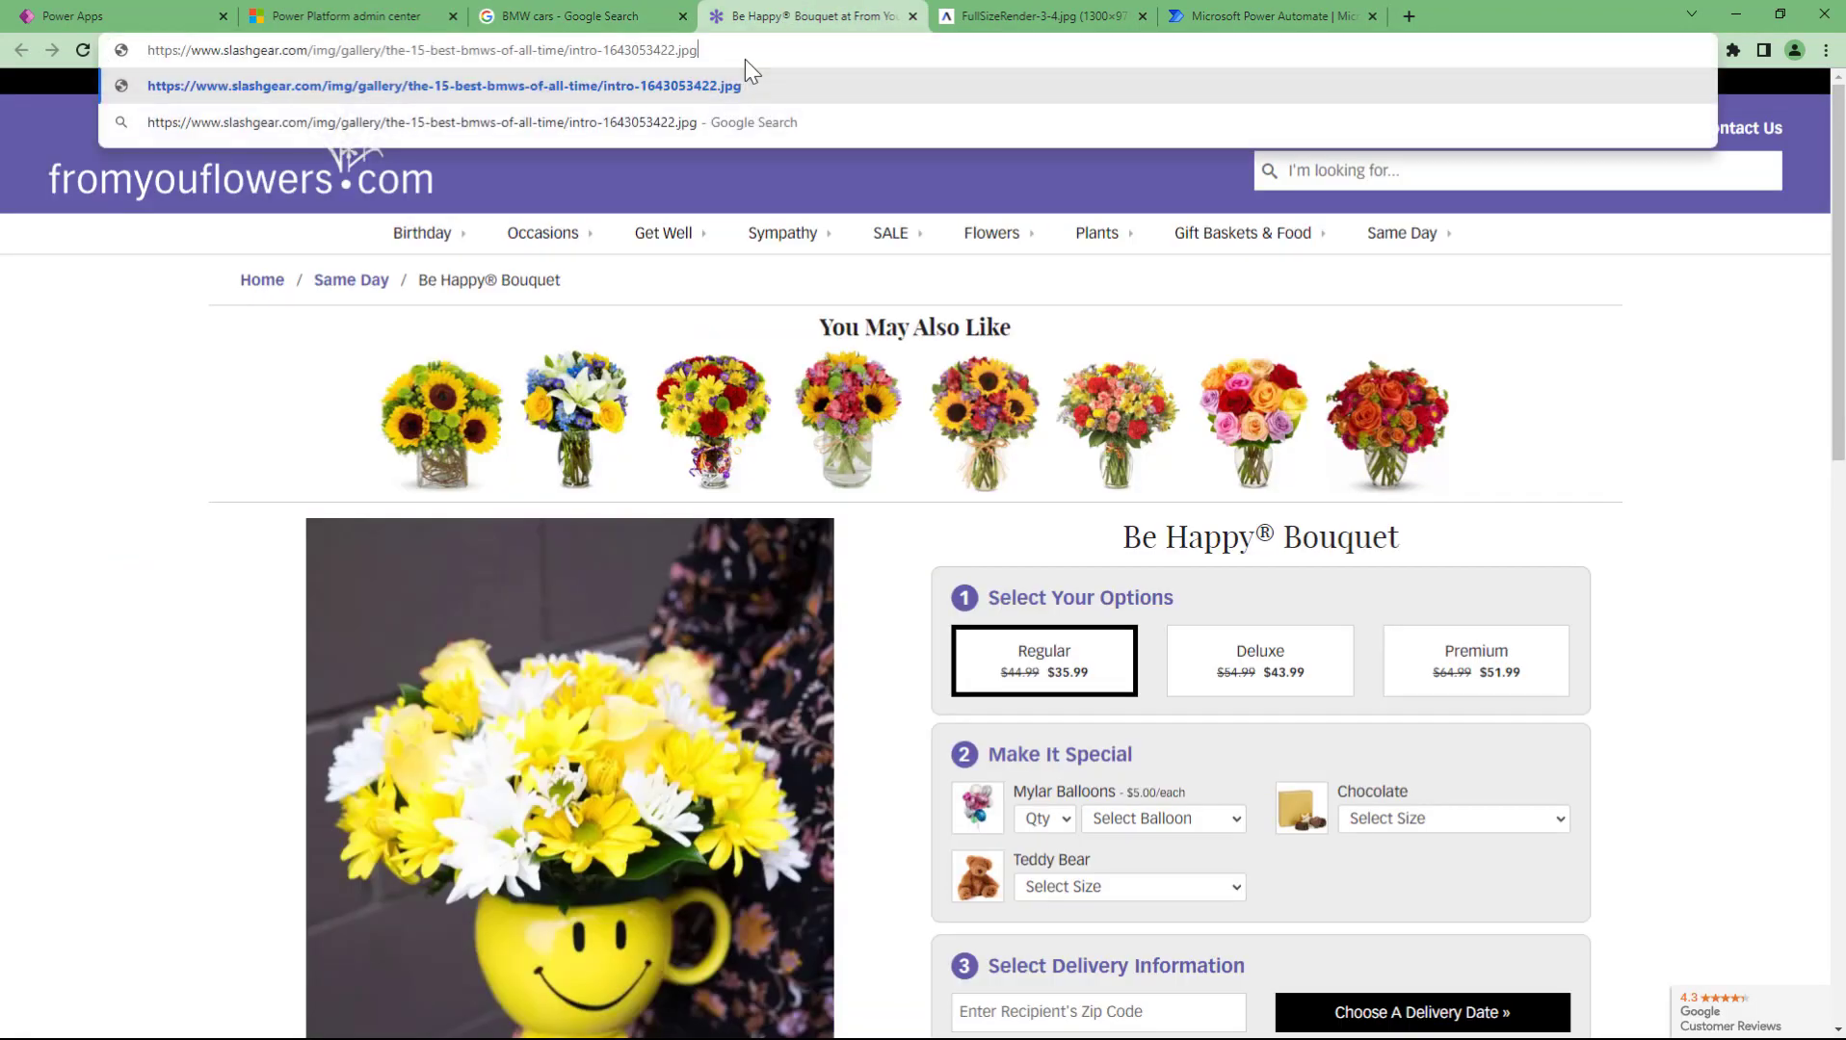
{"action": "key", "text": "Return"}
{"action": "left_click", "coordinate": [594, 52]}
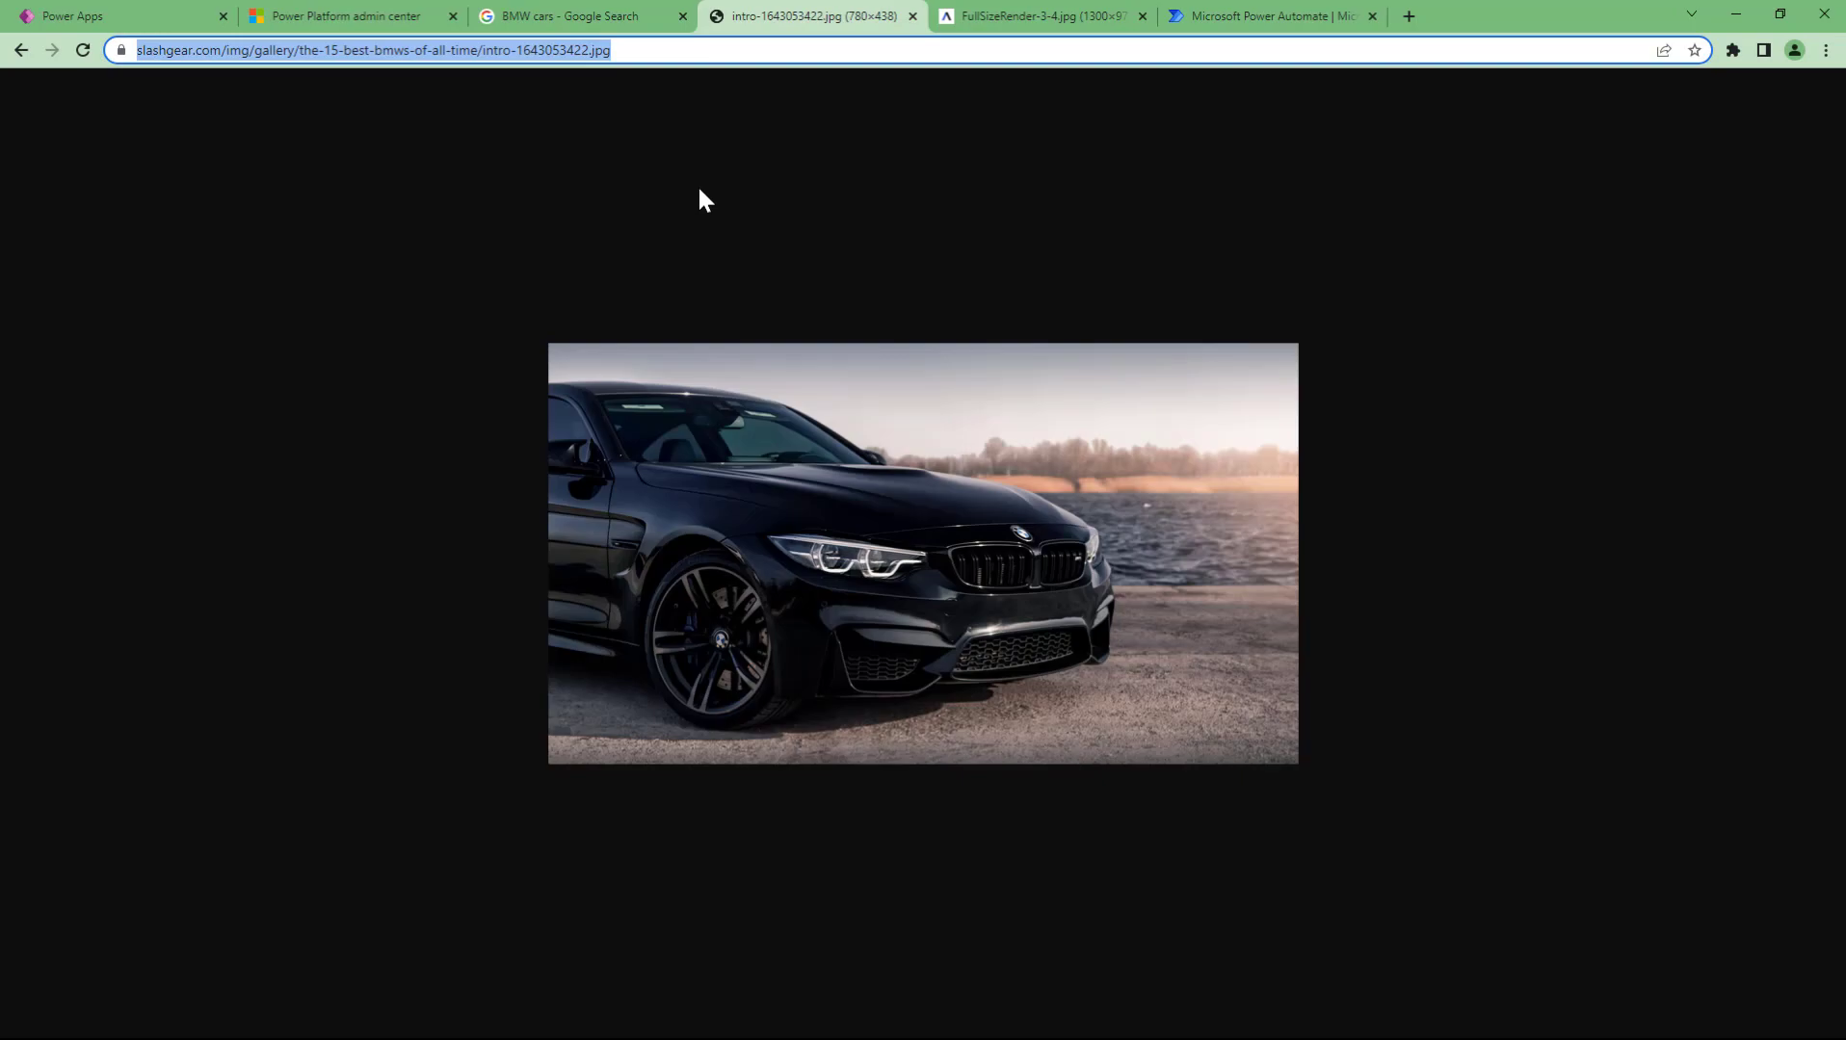
{"action": "left_click", "coordinate": [207, 18]}
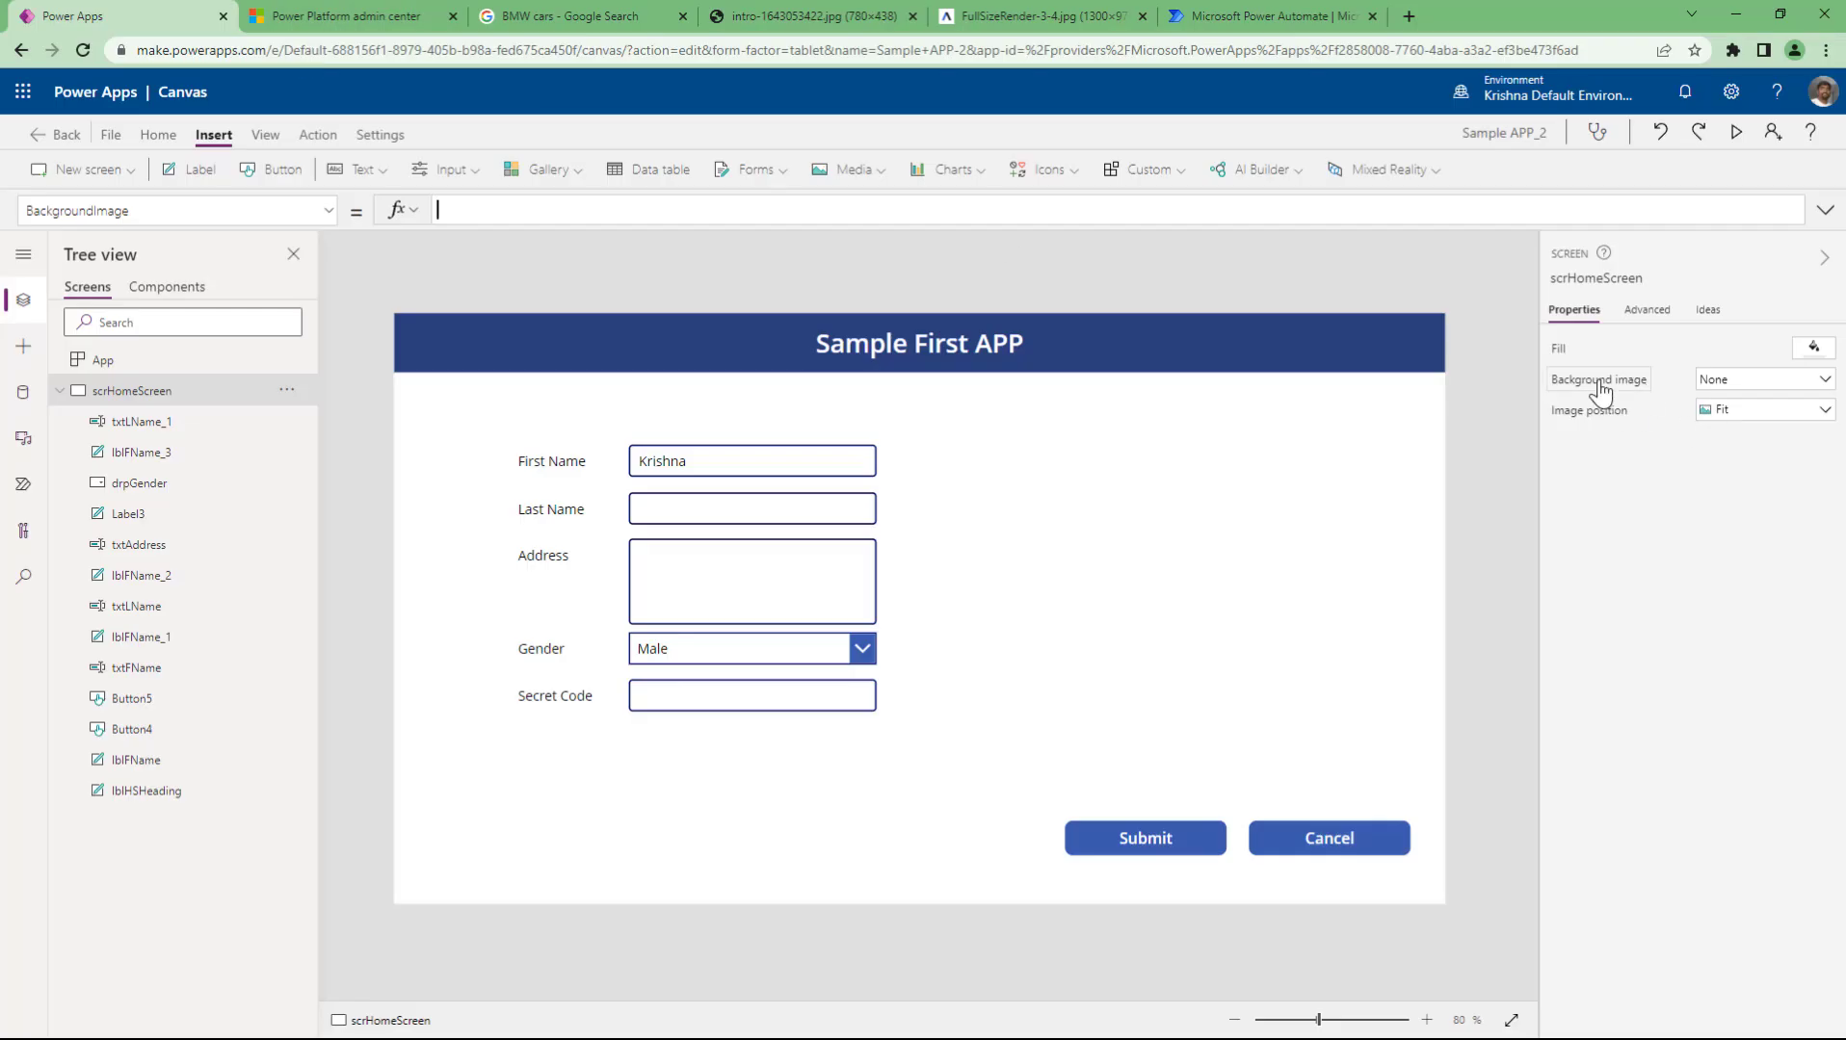
{"action": "type", "text": "\""}
{"action": "key", "text": "ctrl+v"}
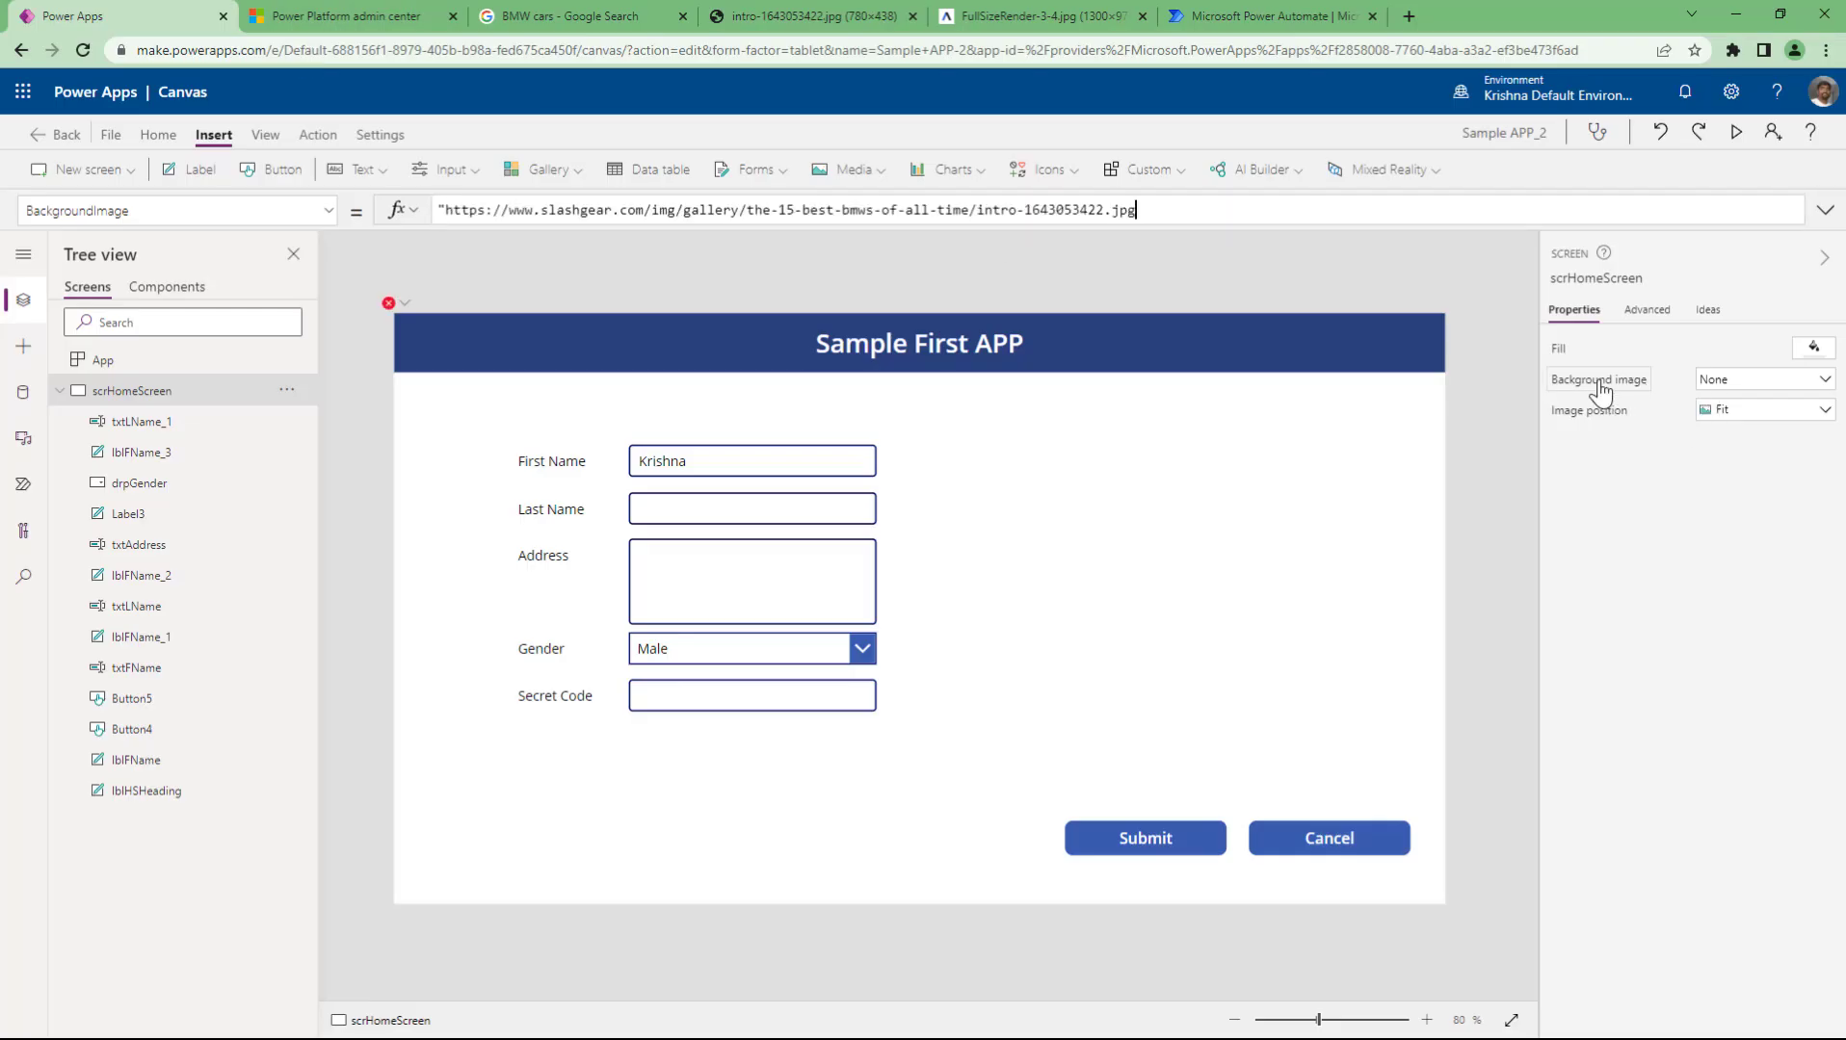
{"action": "type", "text": "\""}
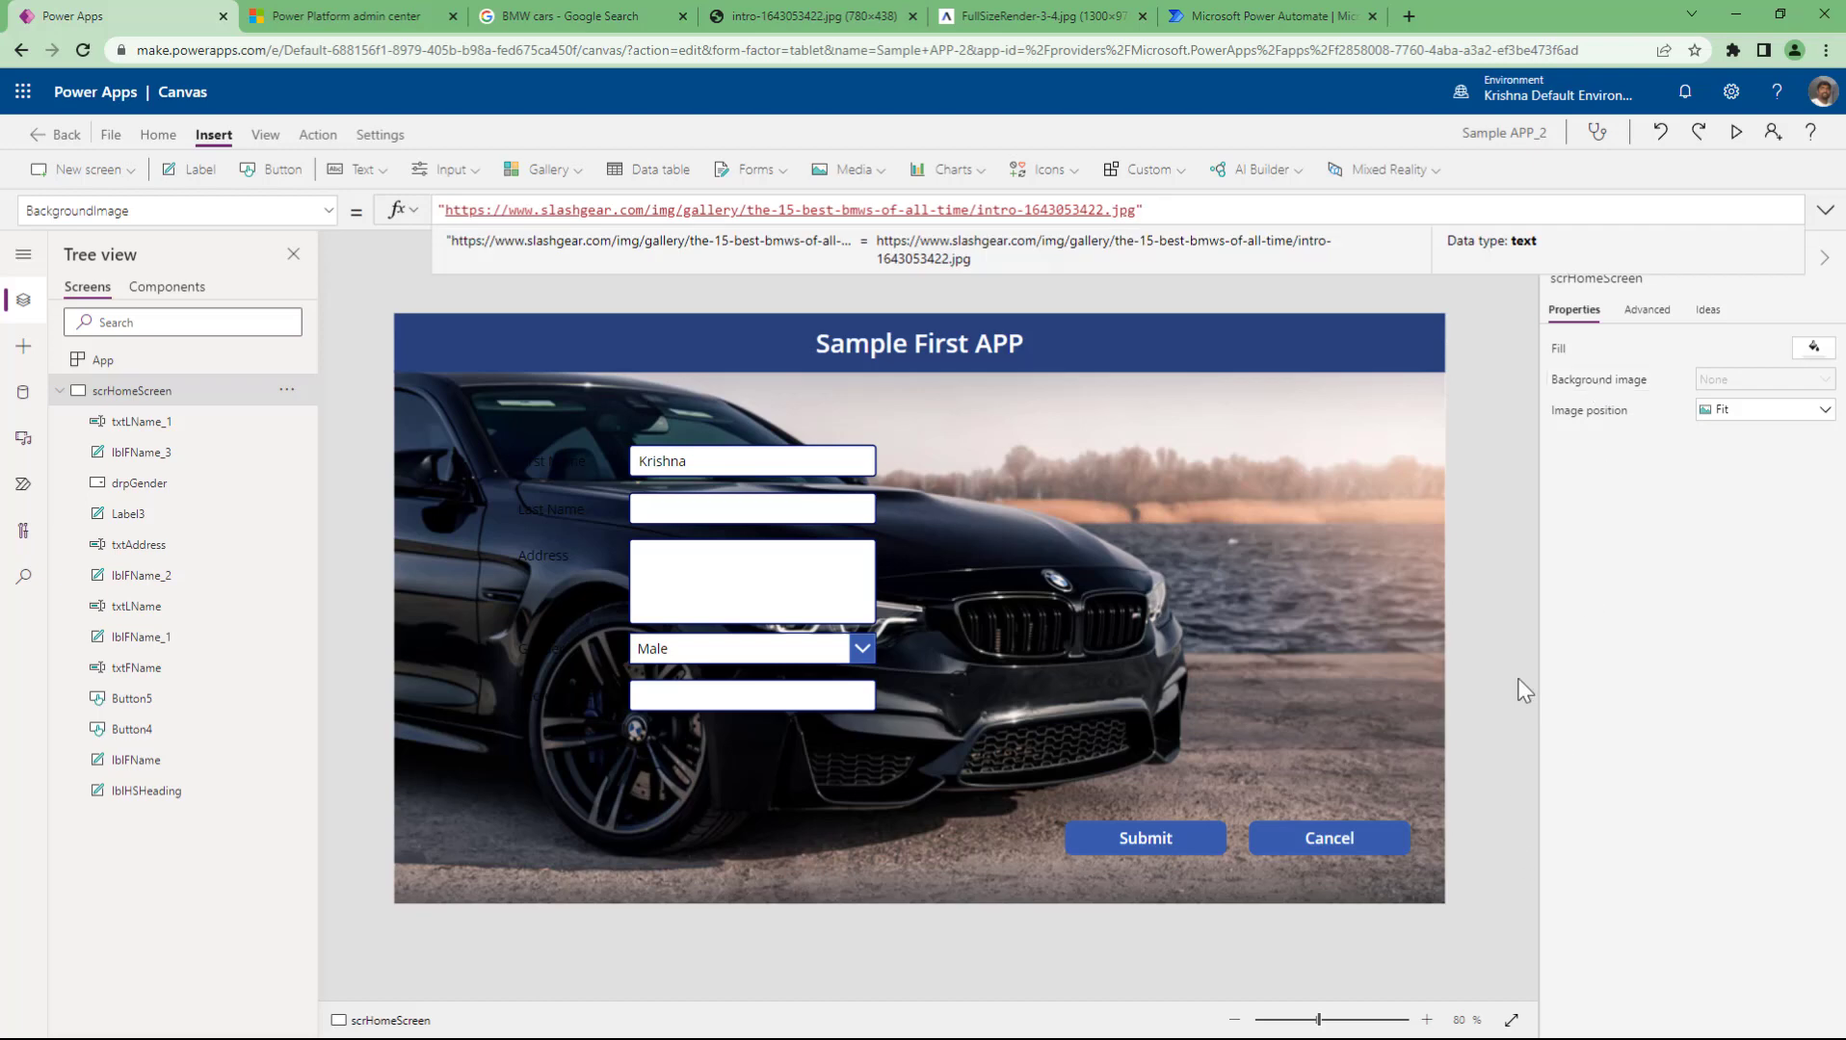
- Set the text color of the First Name, Last Name, Address, Gender and Secret Code labels to white
{"action": "left_click", "coordinate": [533, 465]}
{"action": "left_click", "coordinate": [546, 507], "text": "ctrl"}
{"action": "left_click", "coordinate": [542, 554], "text": "ctrl"}
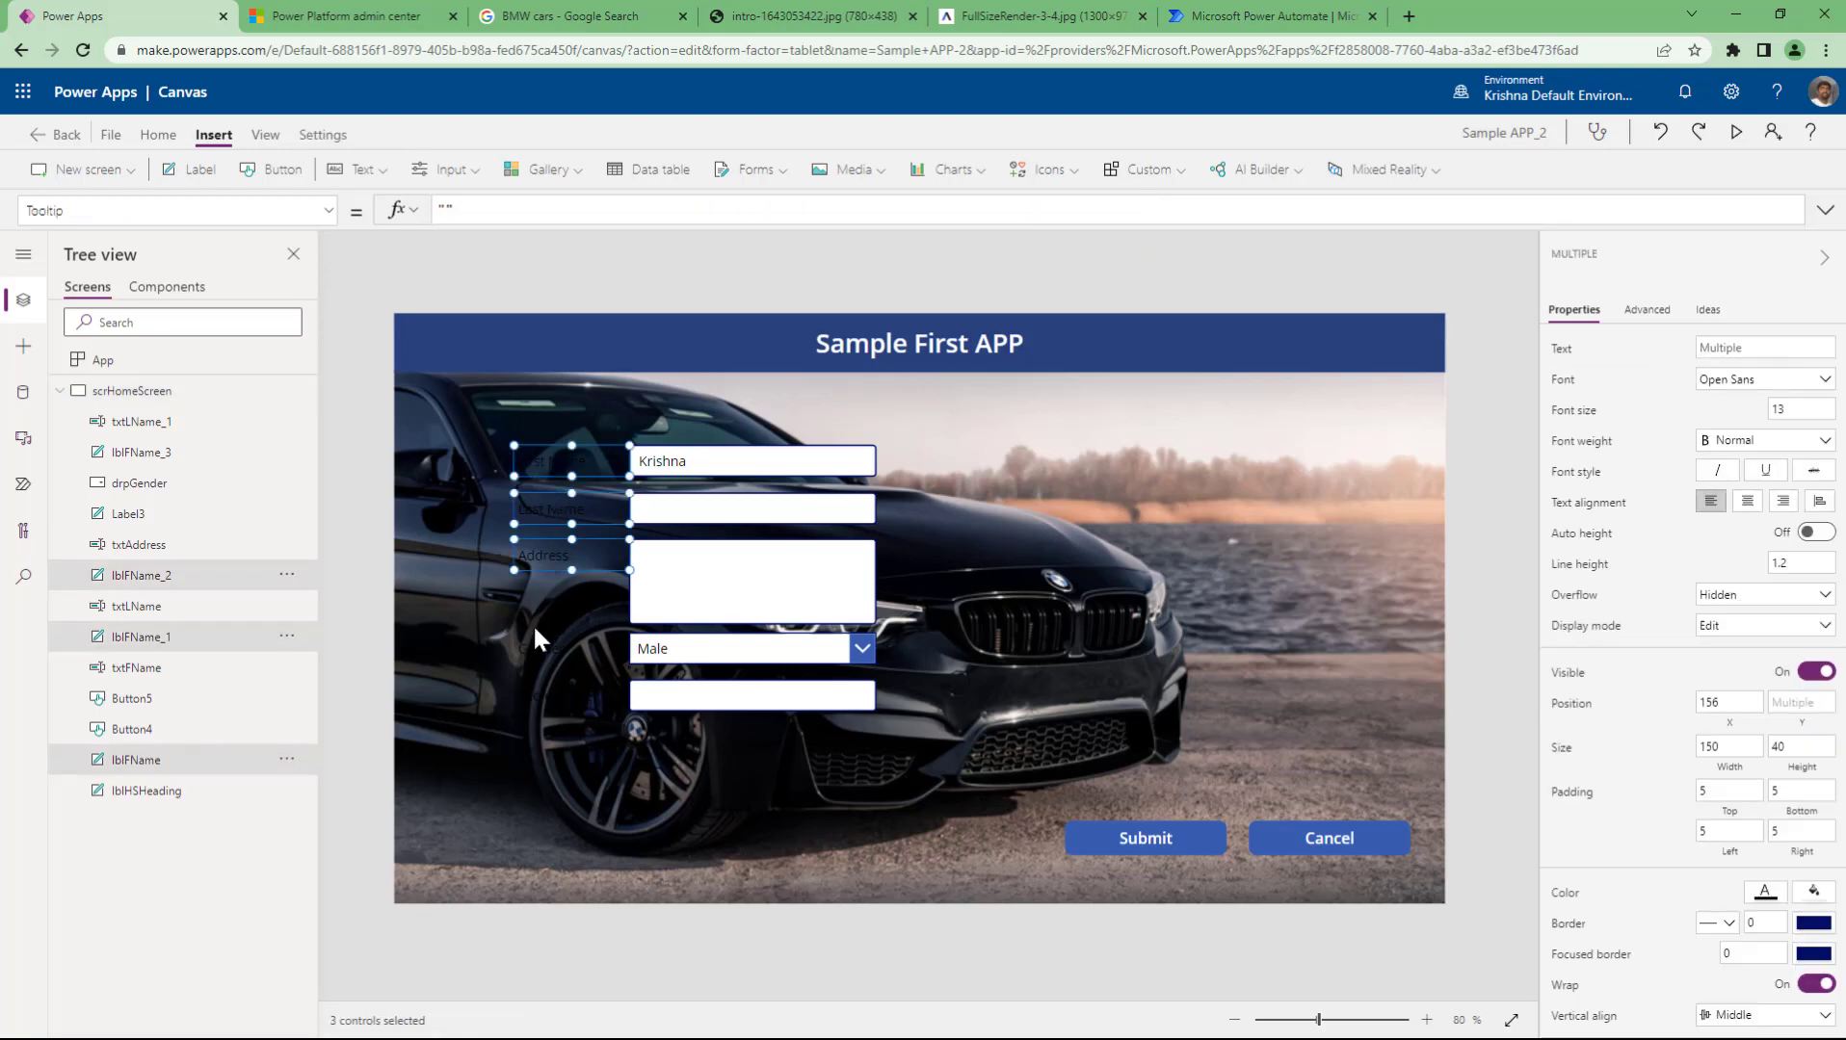
{"action": "left_click", "coordinate": [543, 594]}
{"action": "left_click", "coordinate": [545, 555]}
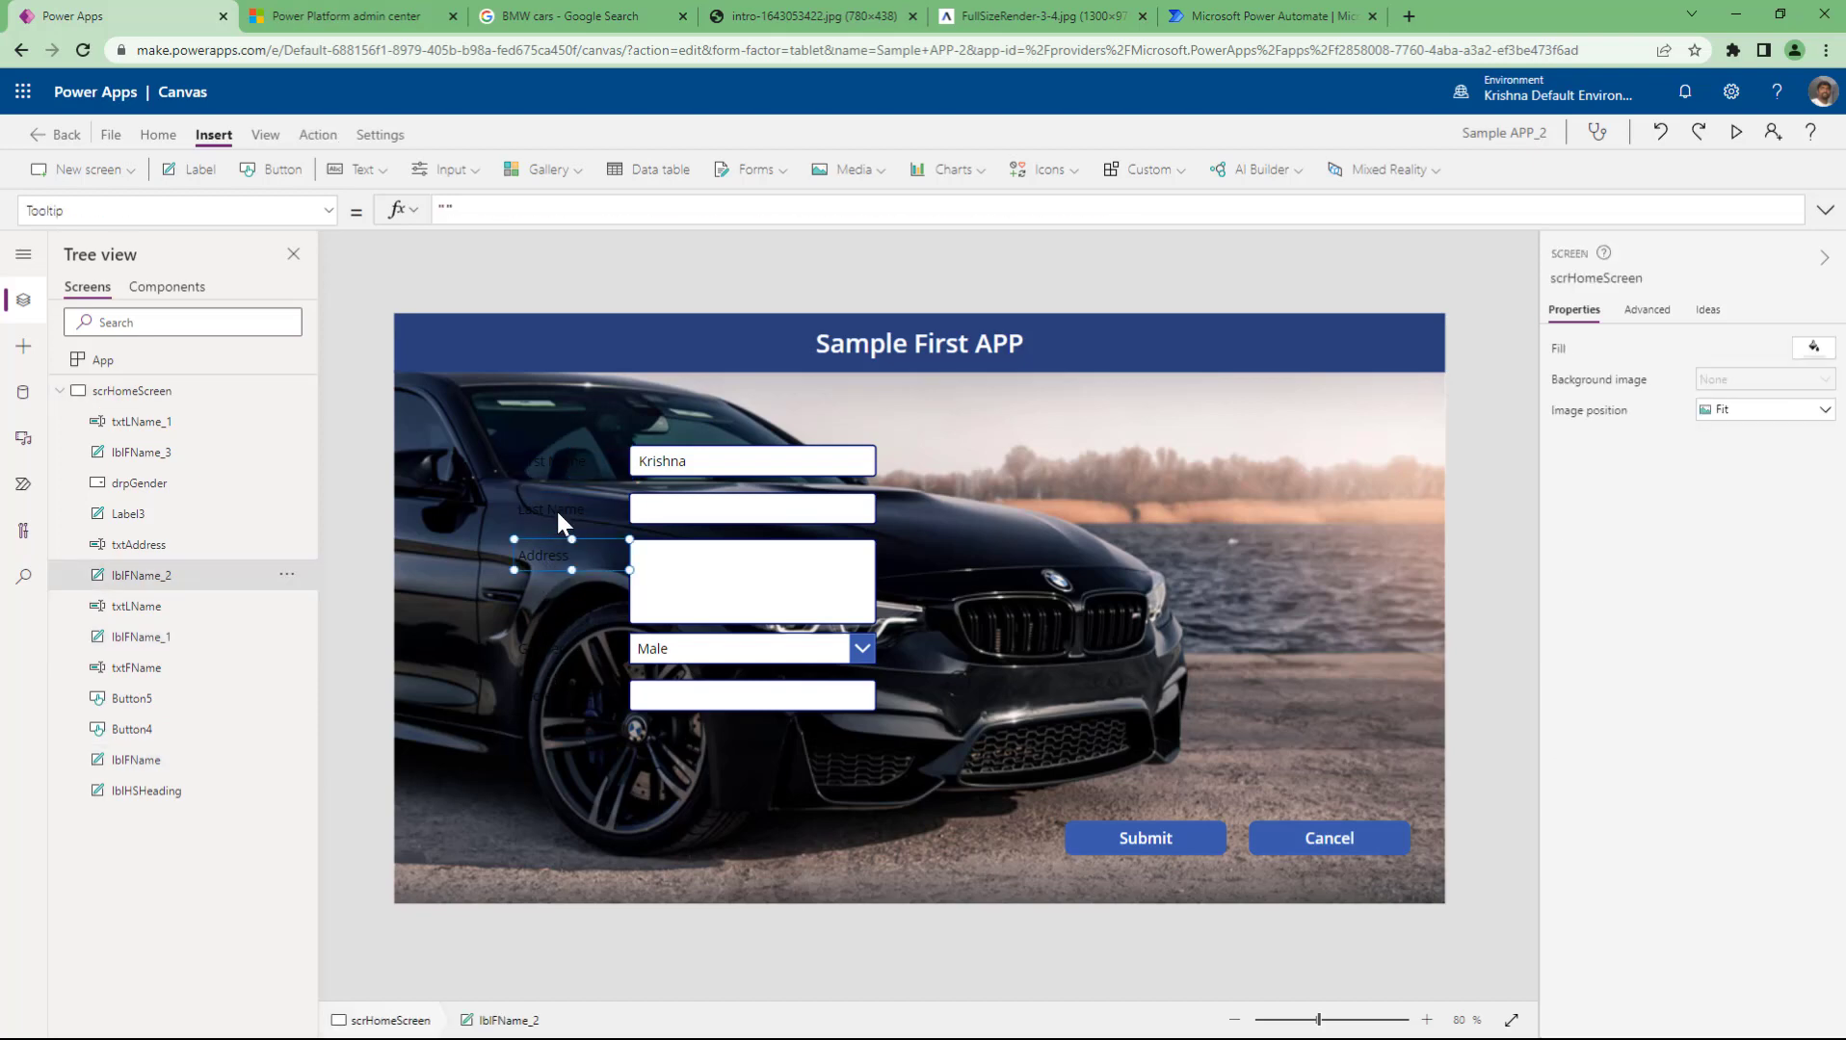
{"action": "left_click", "coordinate": [555, 509], "text": "ctrl"}
{"action": "left_click", "coordinate": [563, 472], "text": "ctrl"}
{"action": "left_click", "coordinate": [534, 655], "text": "ctrl"}
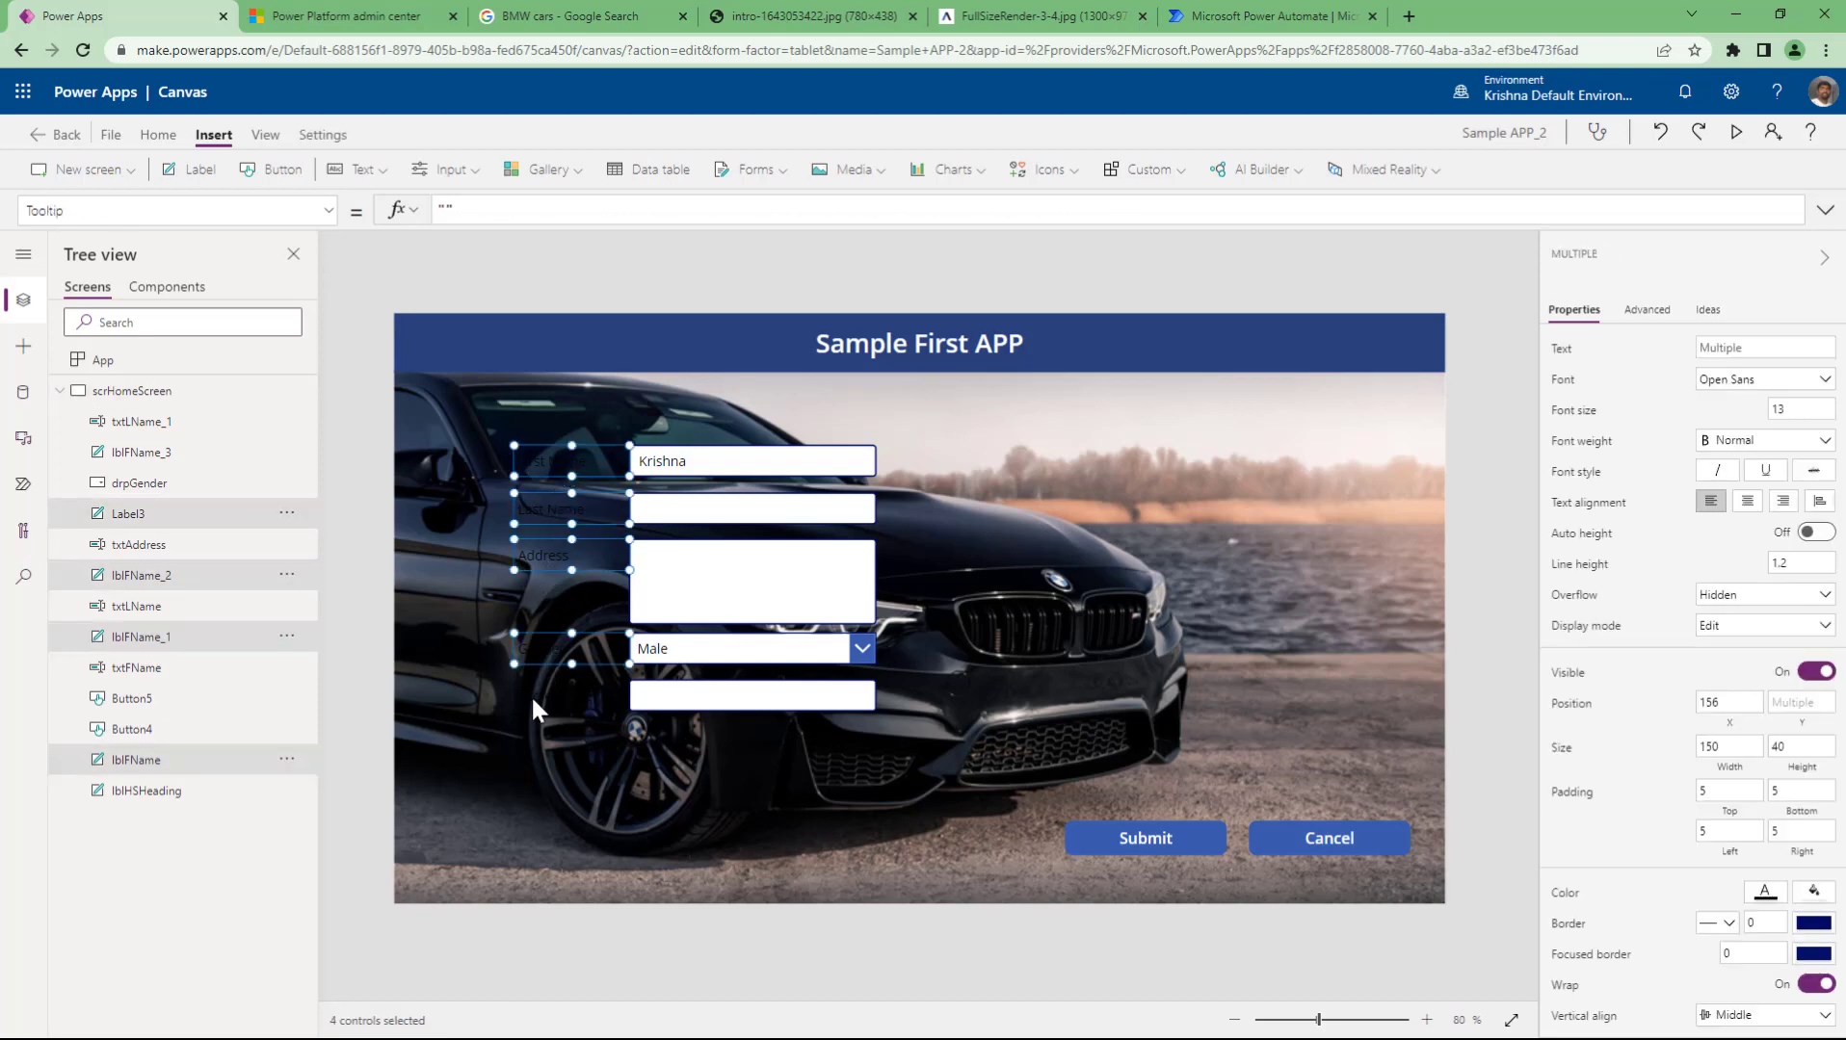
{"action": "left_click", "coordinate": [530, 695], "text": "ctrl"}
{"action": "left_click", "coordinate": [1749, 894]}
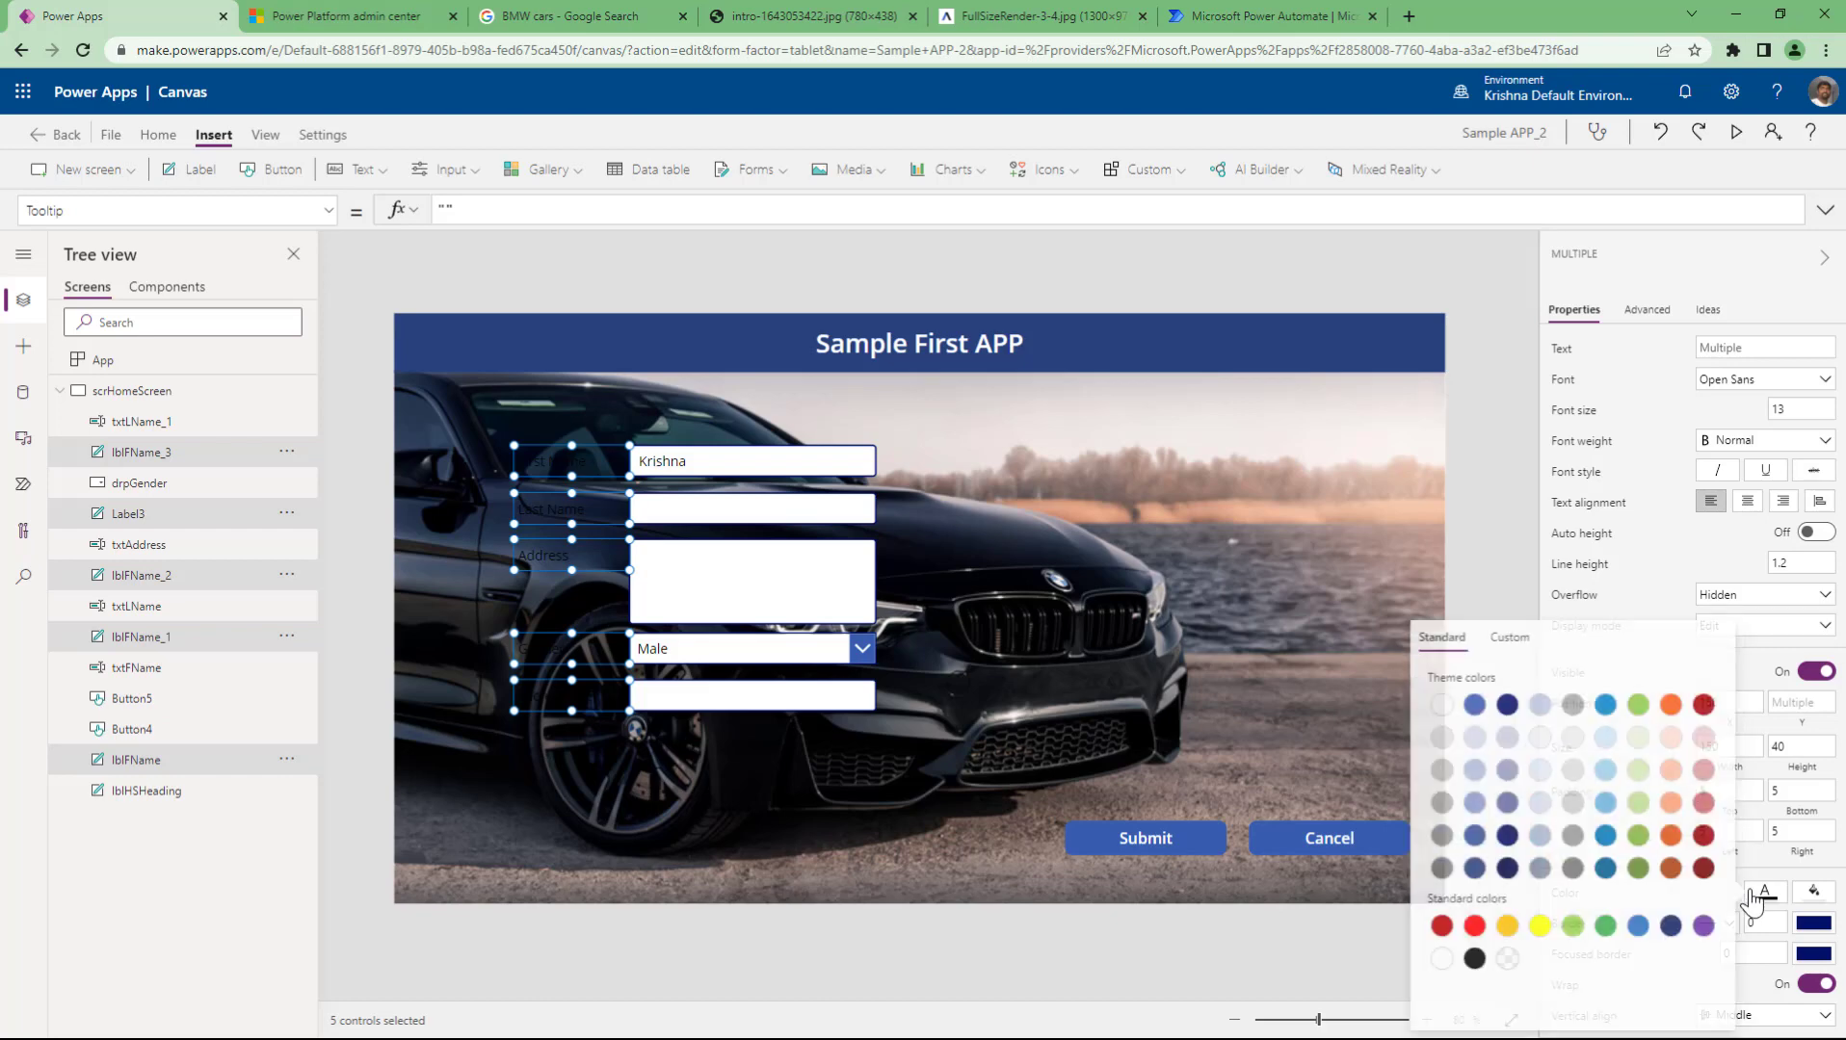
{"action": "left_click", "coordinate": [1507, 477]}
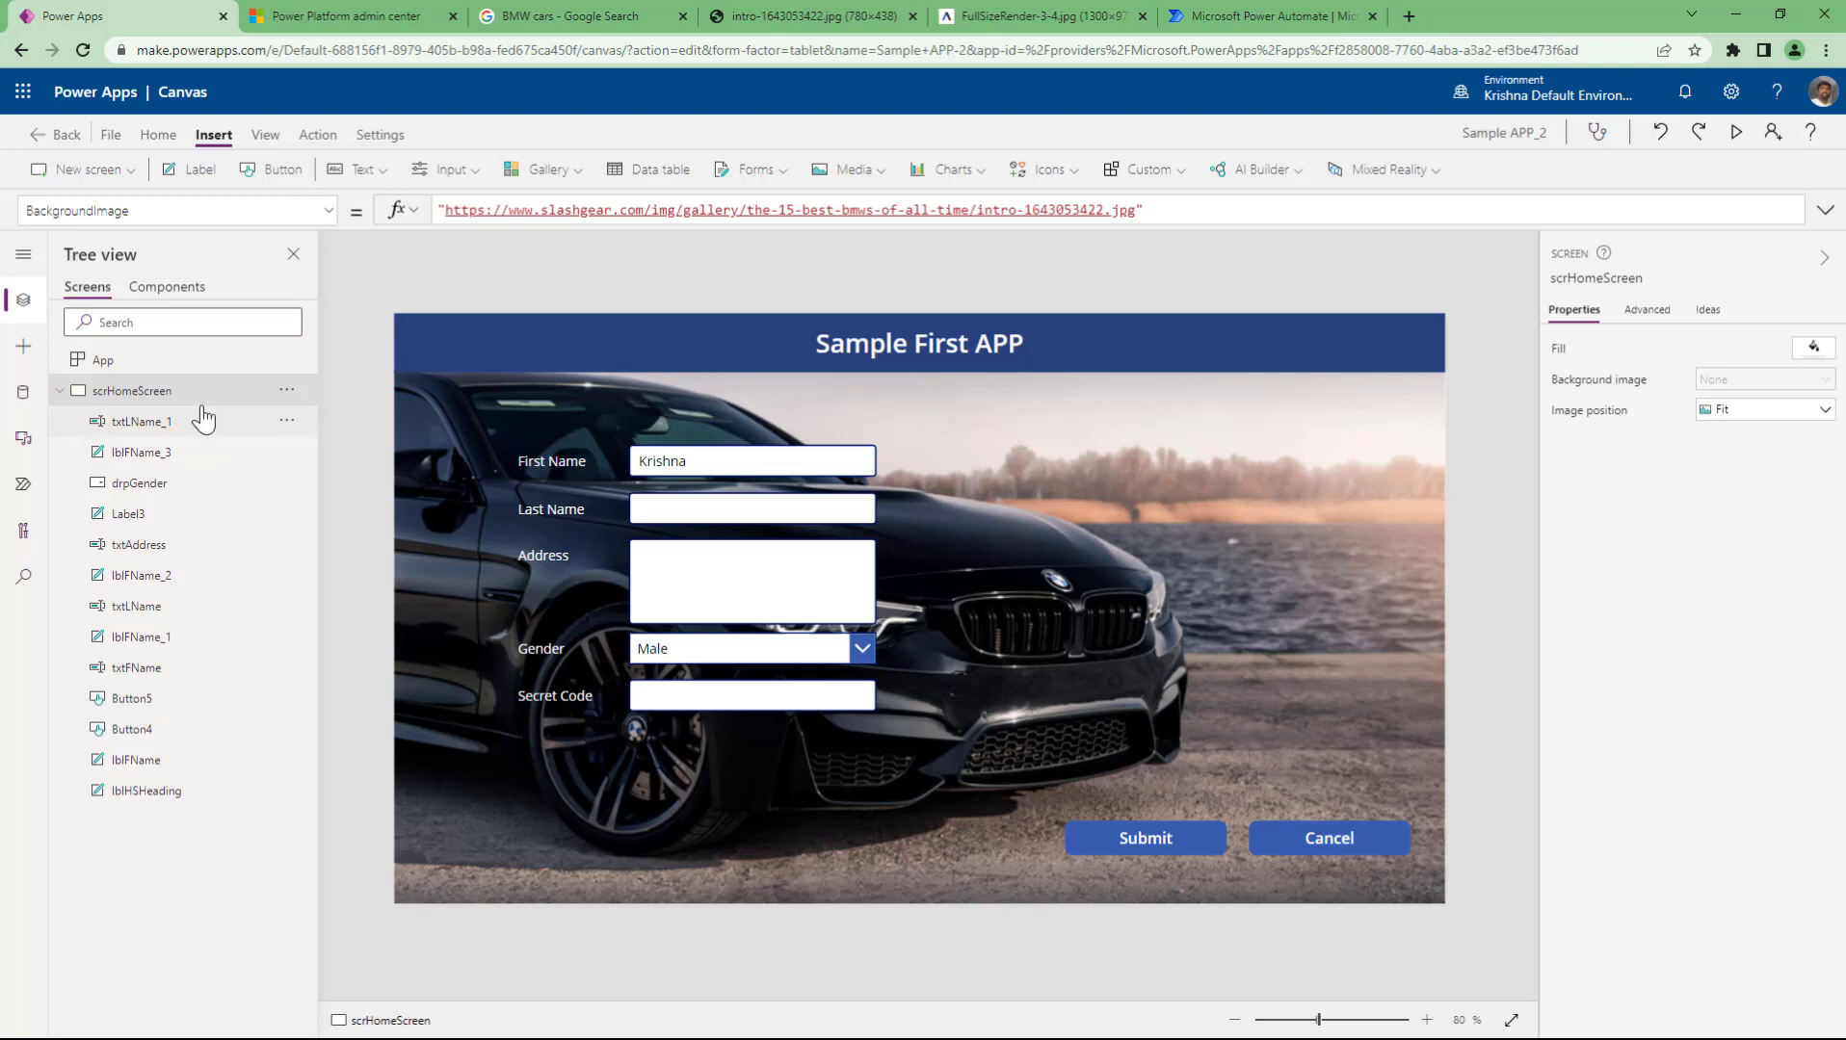
- Compare the Center, Fill, Fit, Stretch and Tile image positions for the home screen's background, and settle on Fill
{"action": "left_click", "coordinate": [1755, 412]}
{"action": "left_click", "coordinate": [1753, 435]}
{"action": "left_click", "coordinate": [1768, 420]}
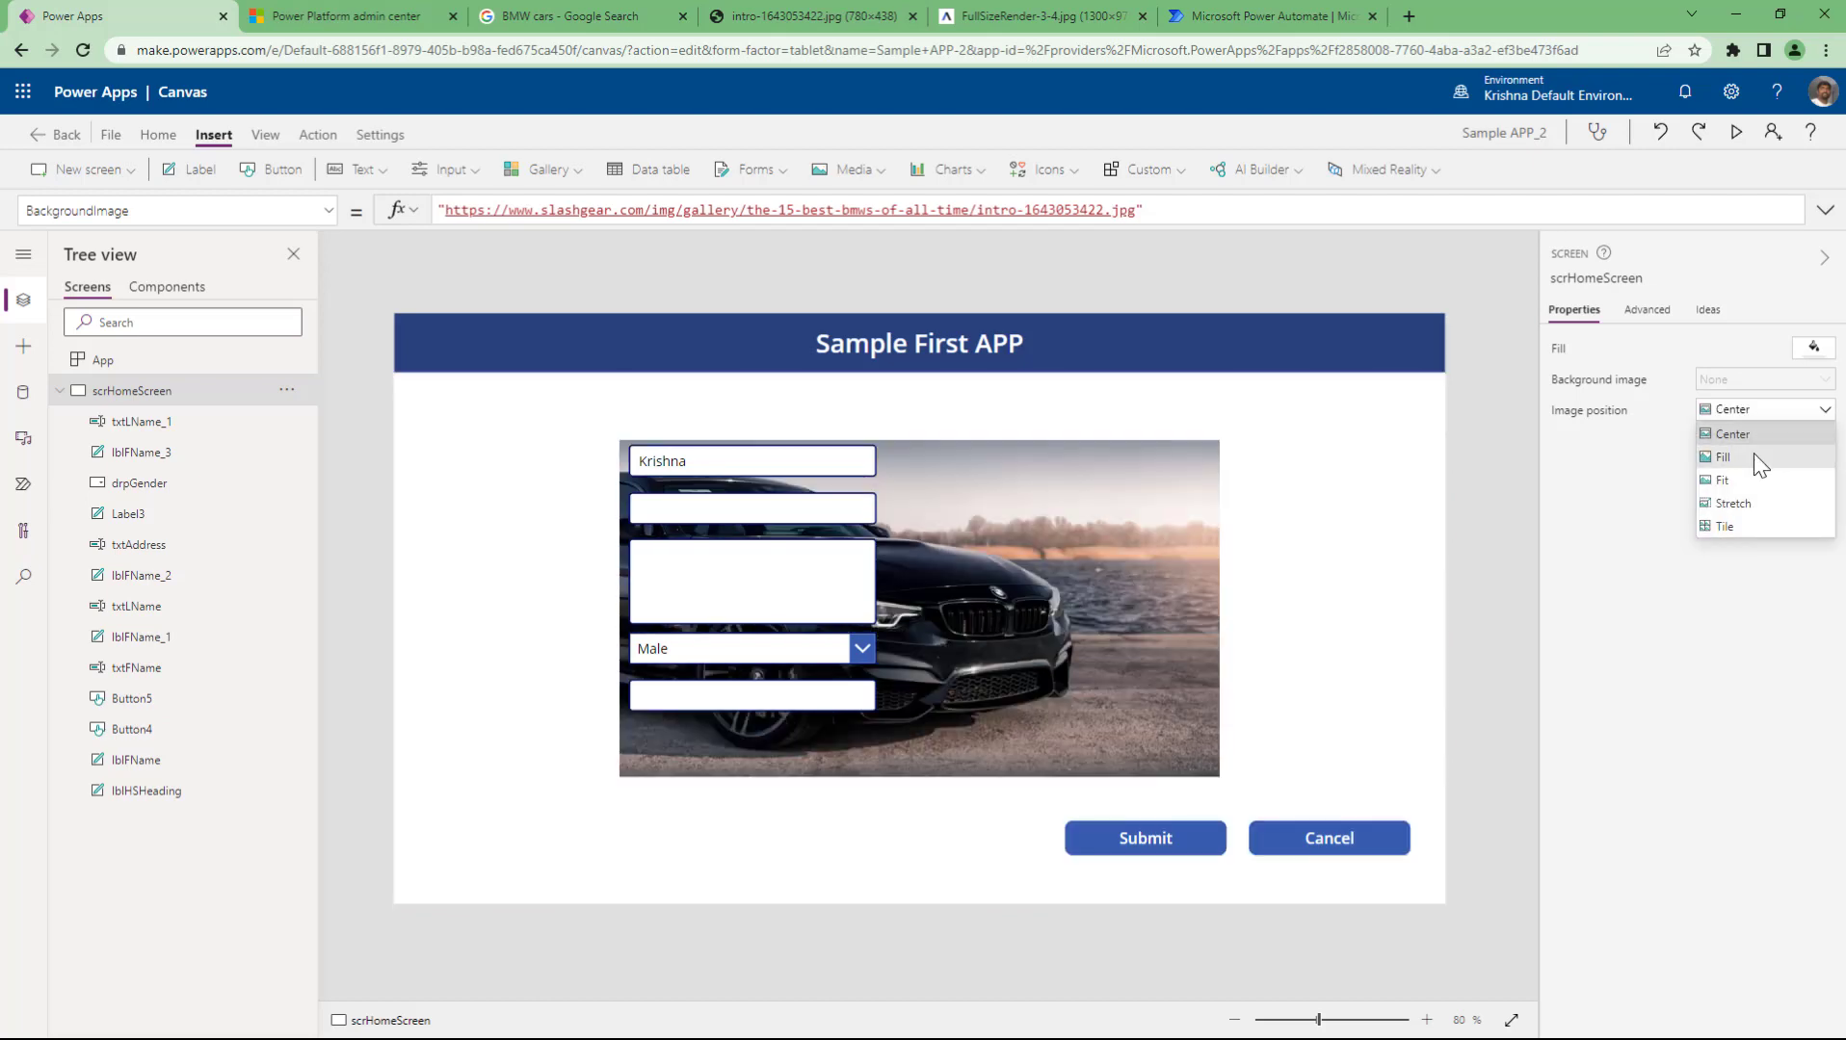
{"action": "left_click", "coordinate": [1726, 454]}
{"action": "left_click", "coordinate": [1768, 422]}
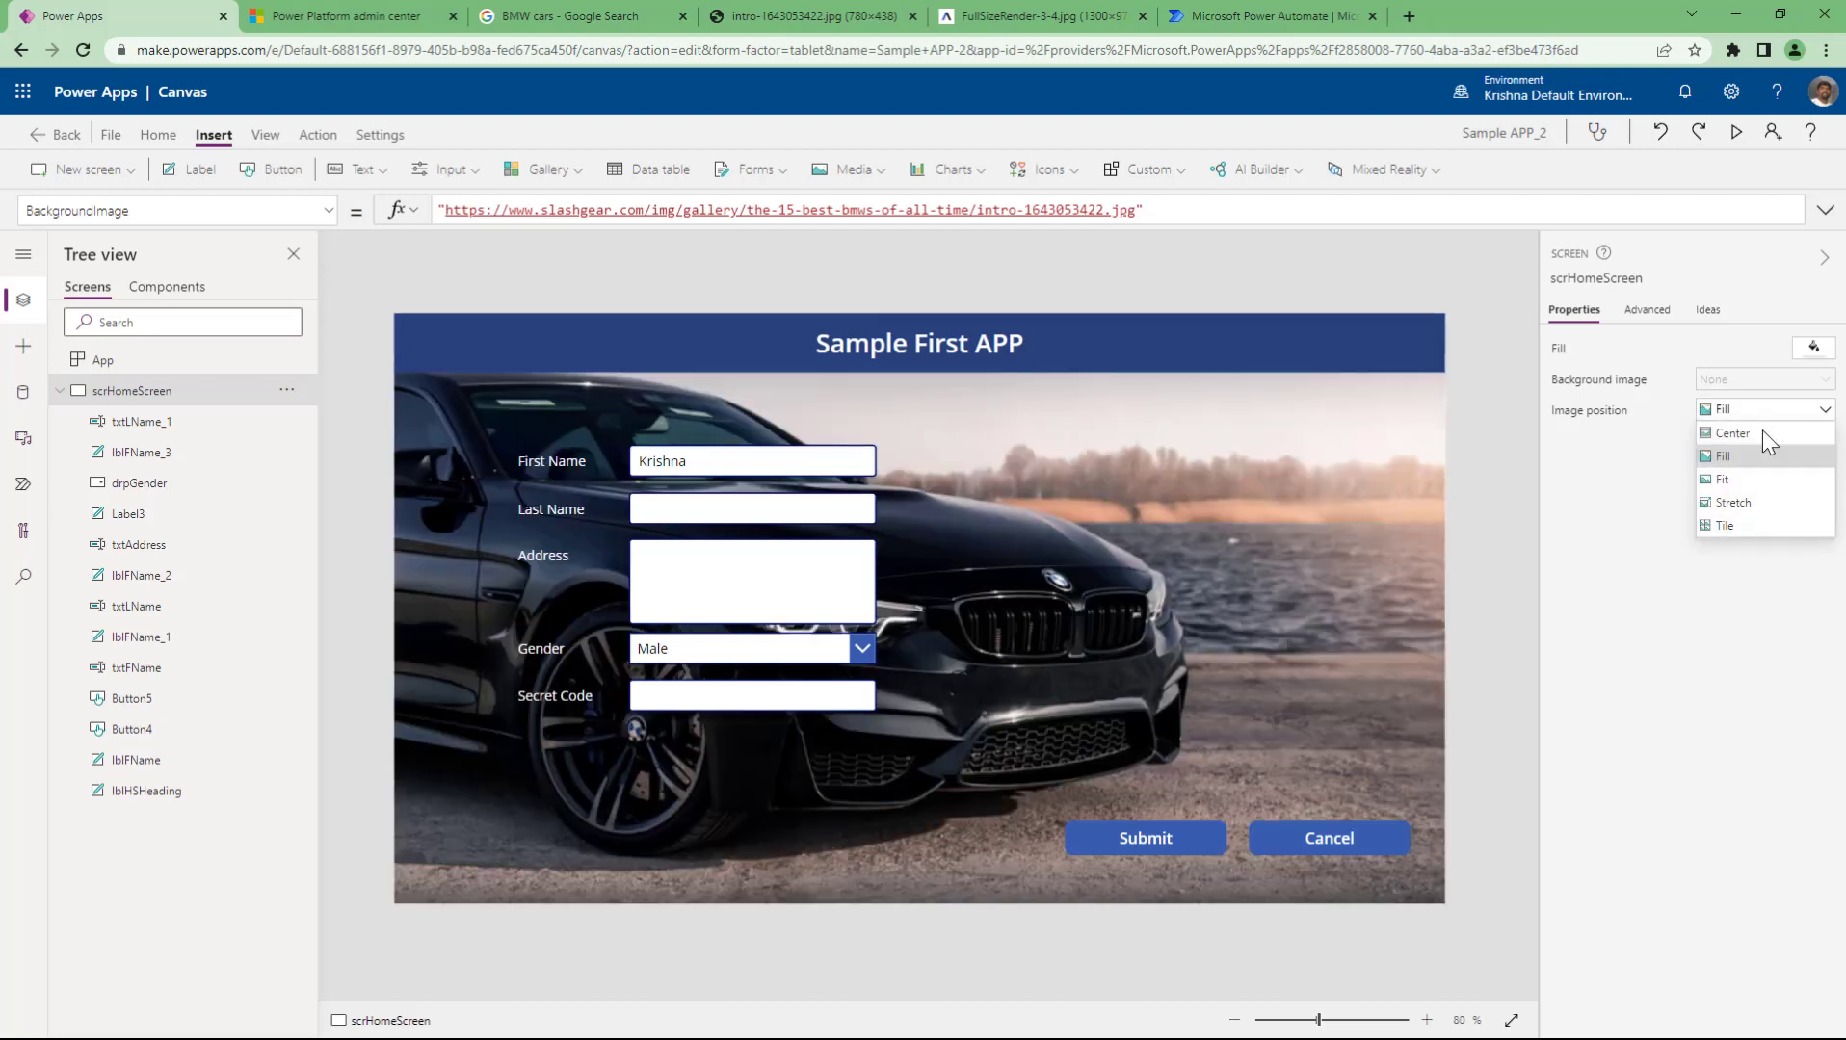
{"action": "left_click", "coordinate": [1741, 481]}
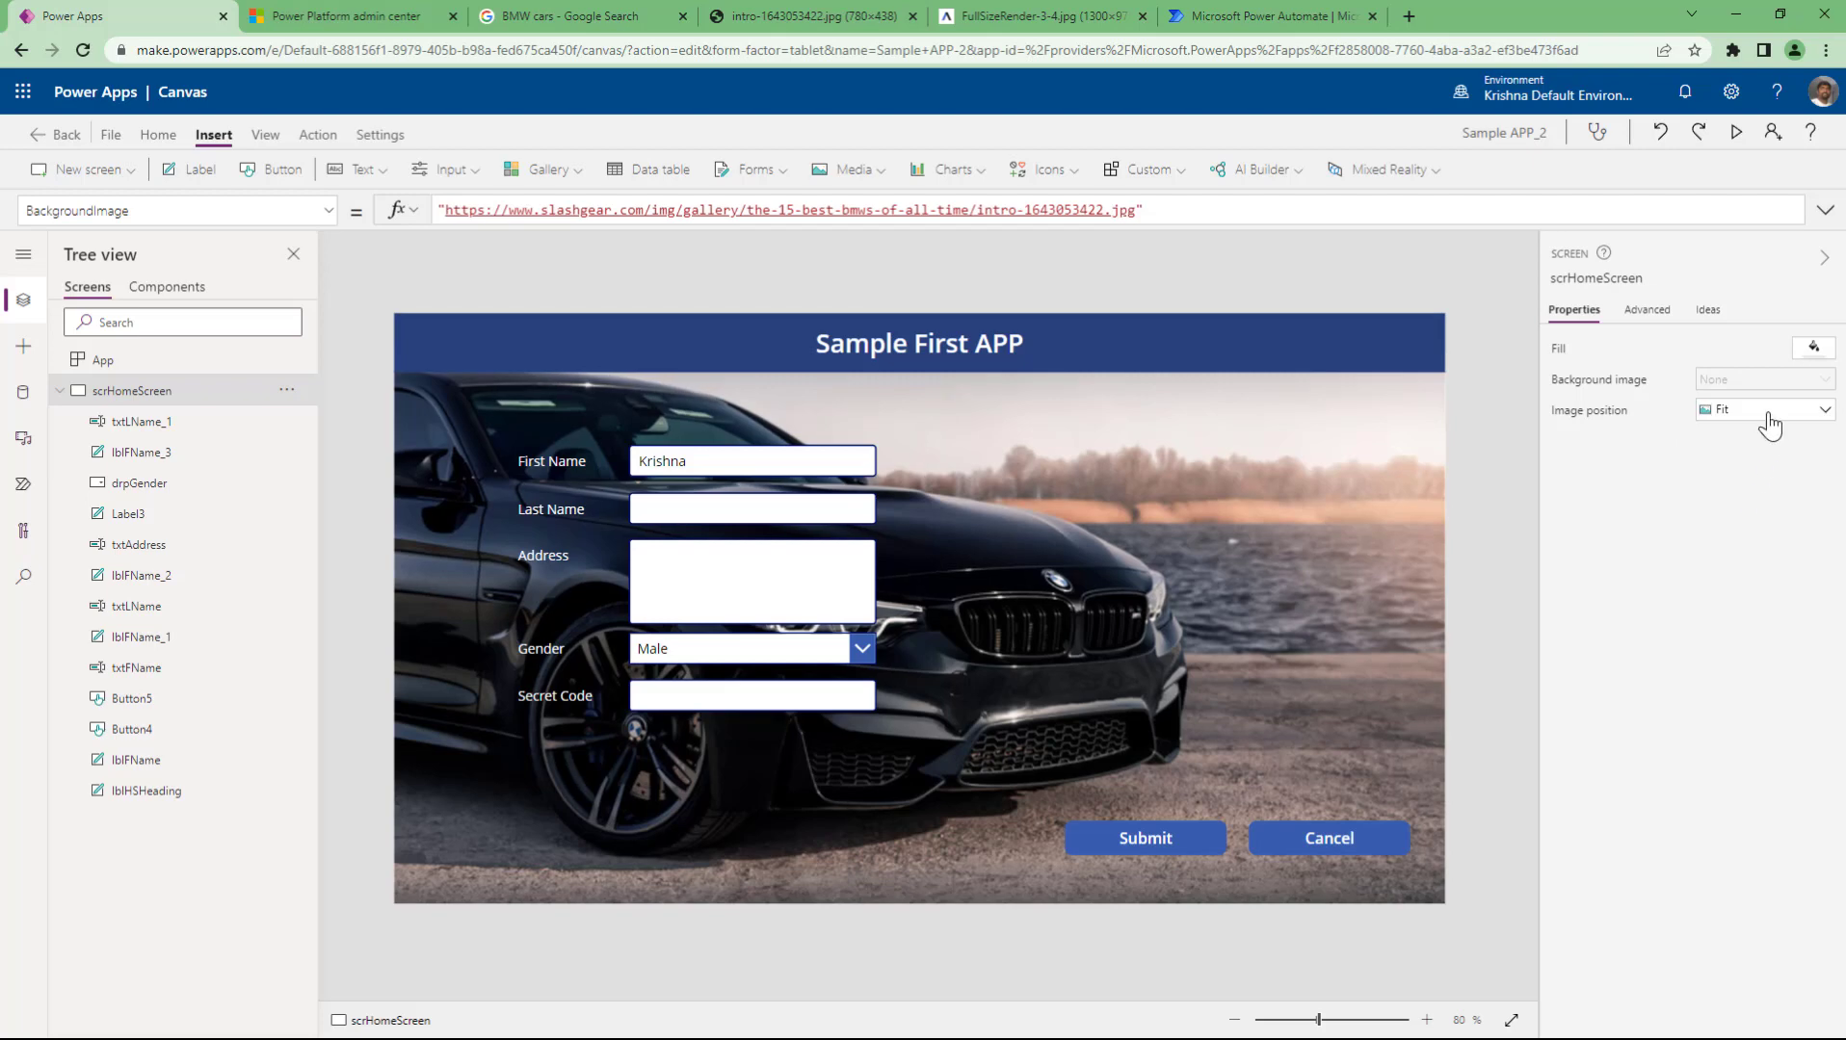
{"action": "left_click", "coordinate": [1767, 424]}
{"action": "left_click", "coordinate": [1747, 500]}
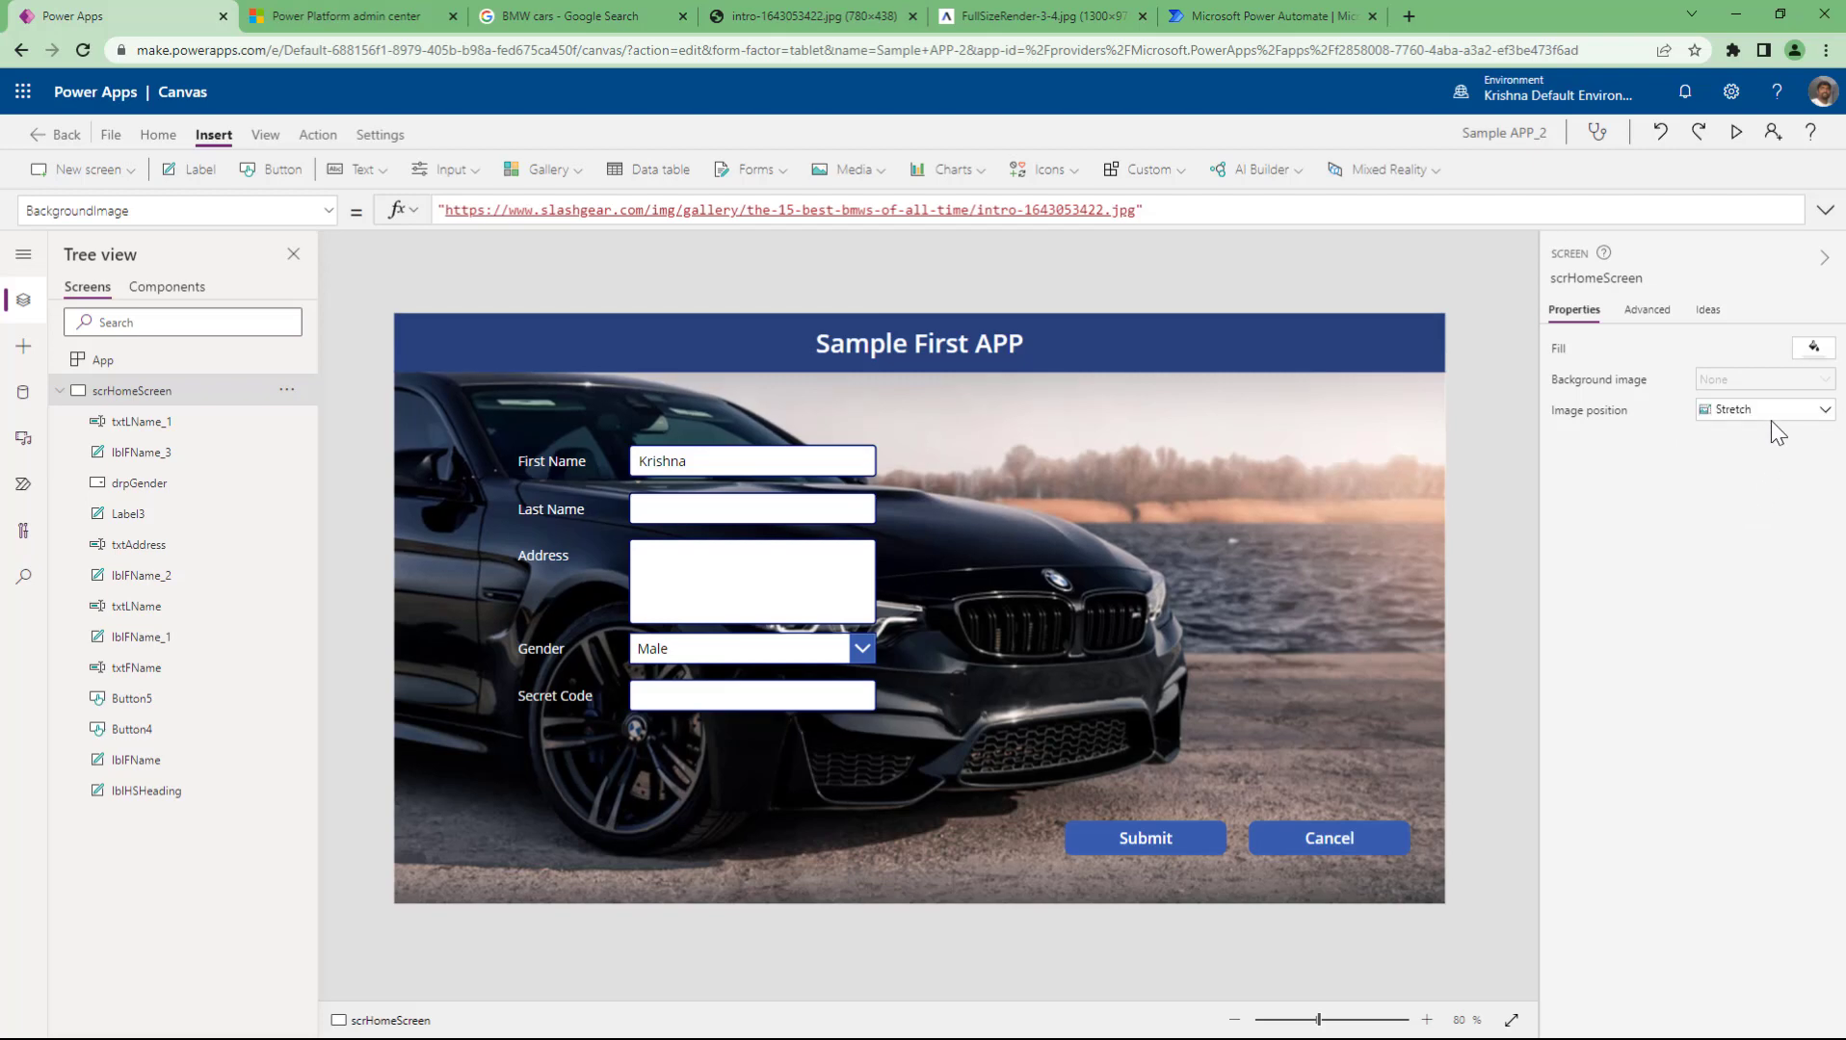
{"action": "left_click", "coordinate": [1770, 420]}
{"action": "left_click", "coordinate": [1750, 520]}
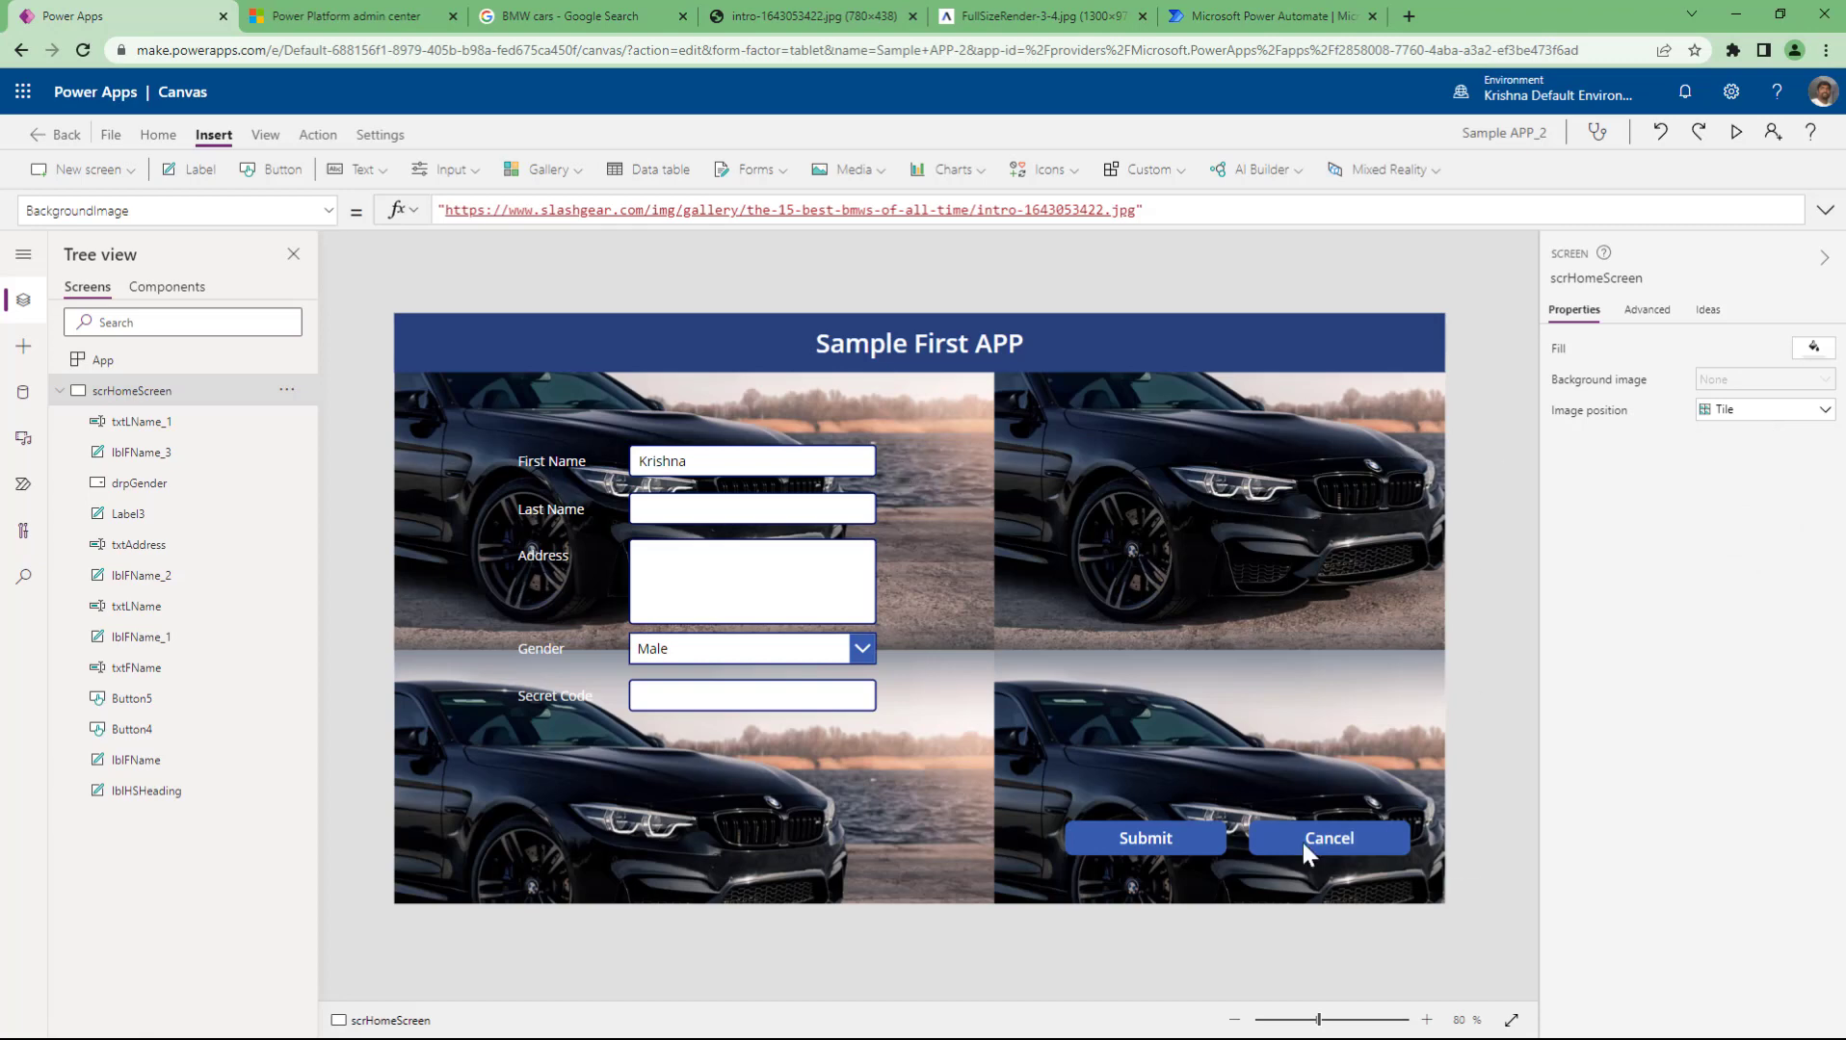
{"action": "left_click", "coordinate": [1745, 421]}
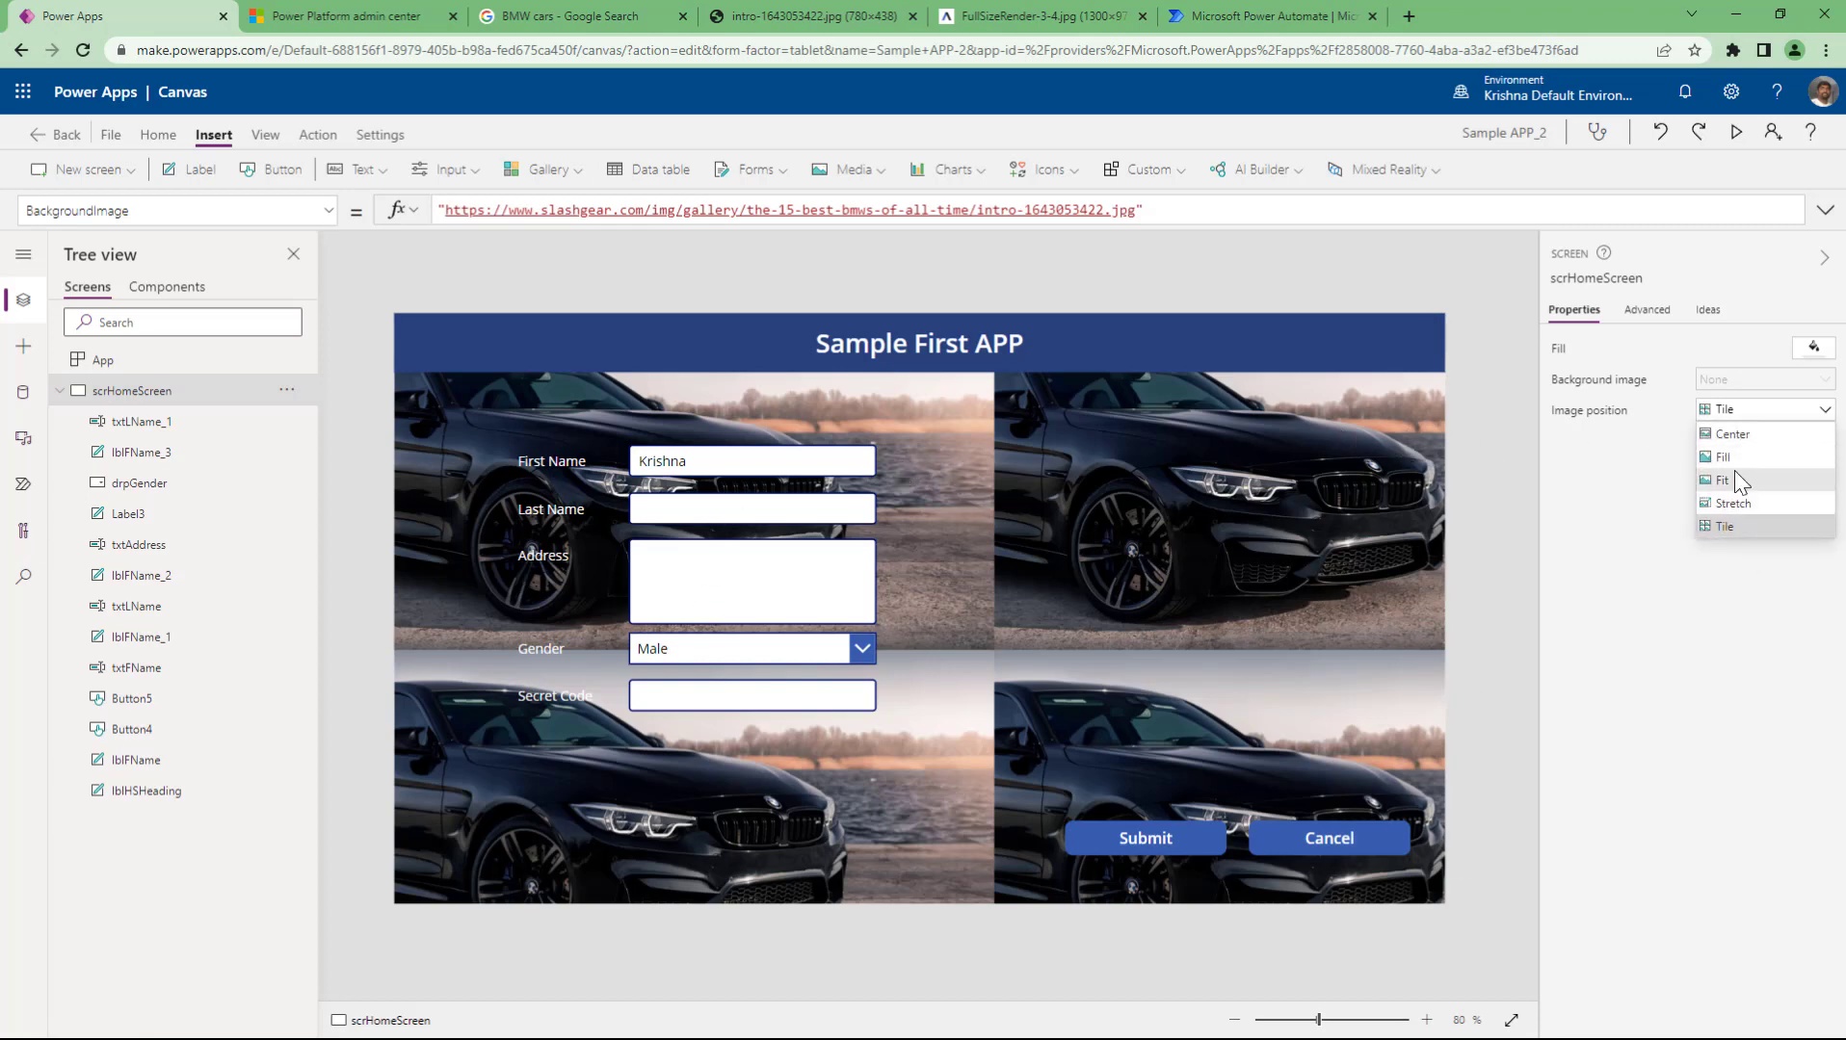
{"action": "left_click", "coordinate": [1734, 455]}
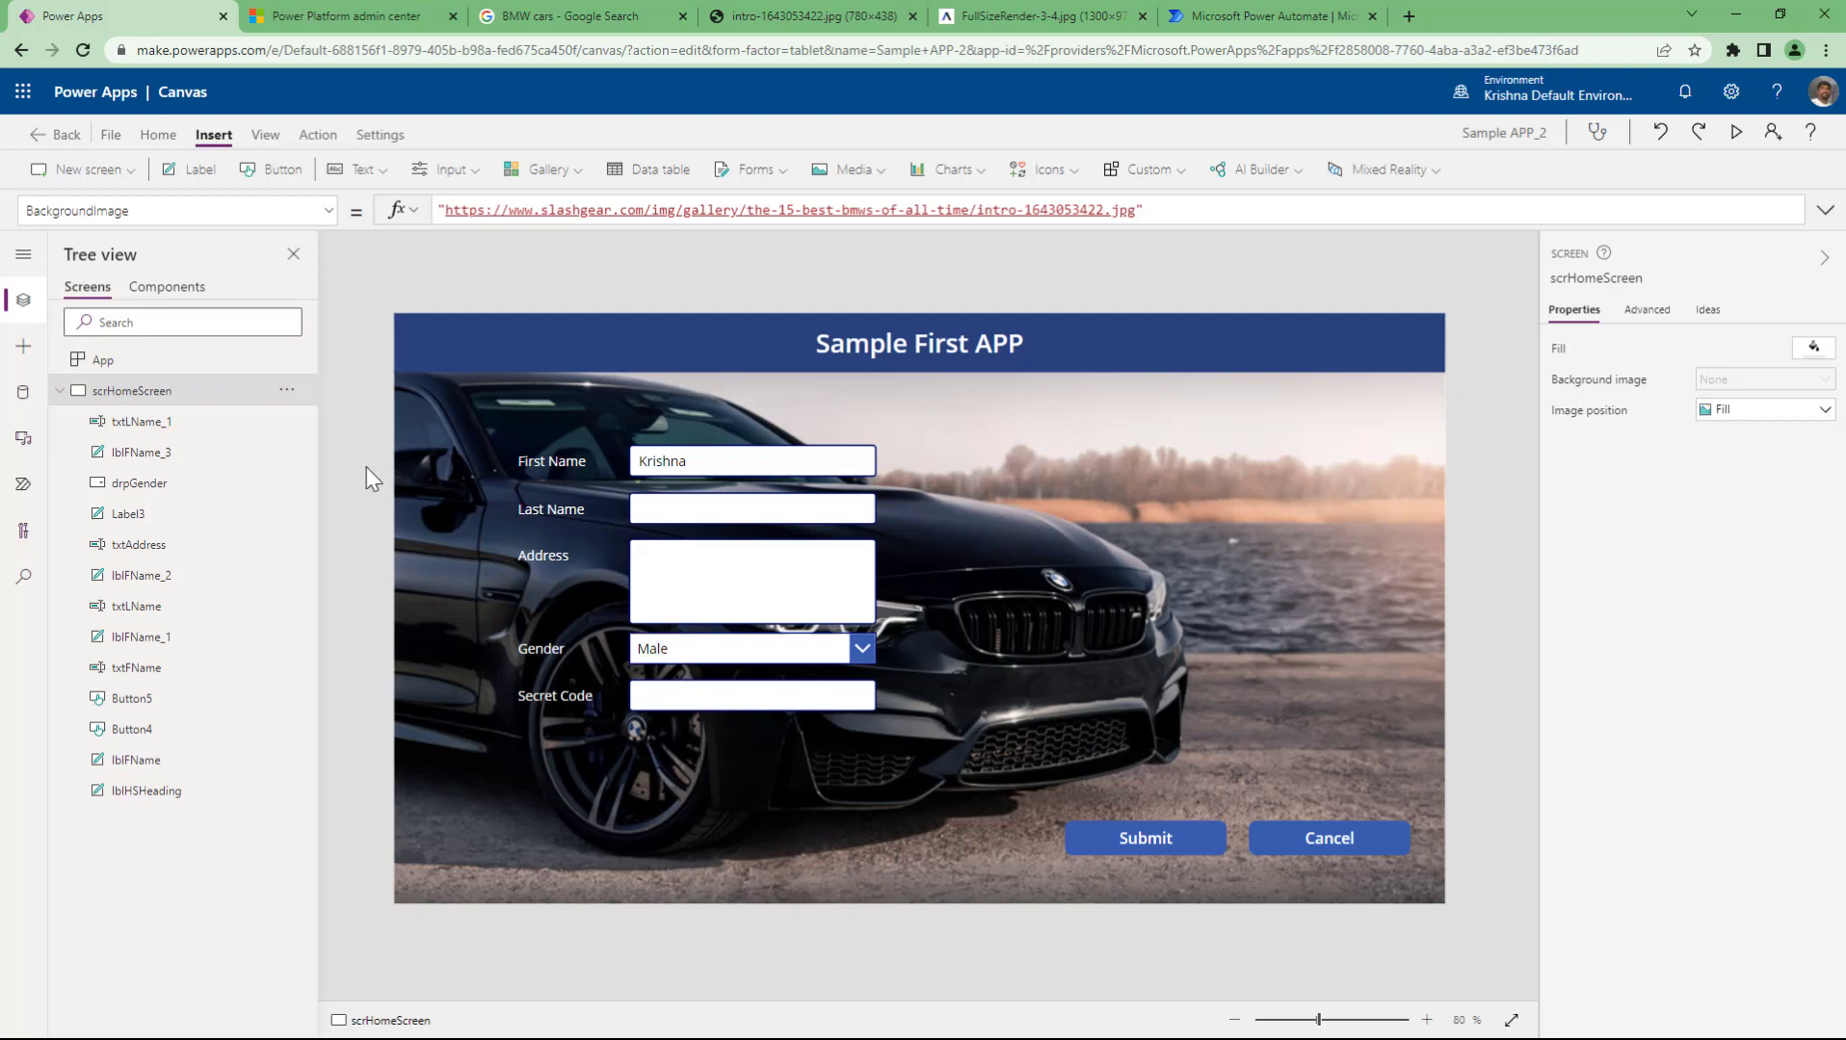
- Move all form labels and inputs, without the heading and buttons, to the screen's right half with the First Name label at about X 812, Y 128
{"action": "left_click", "coordinate": [183, 424]}
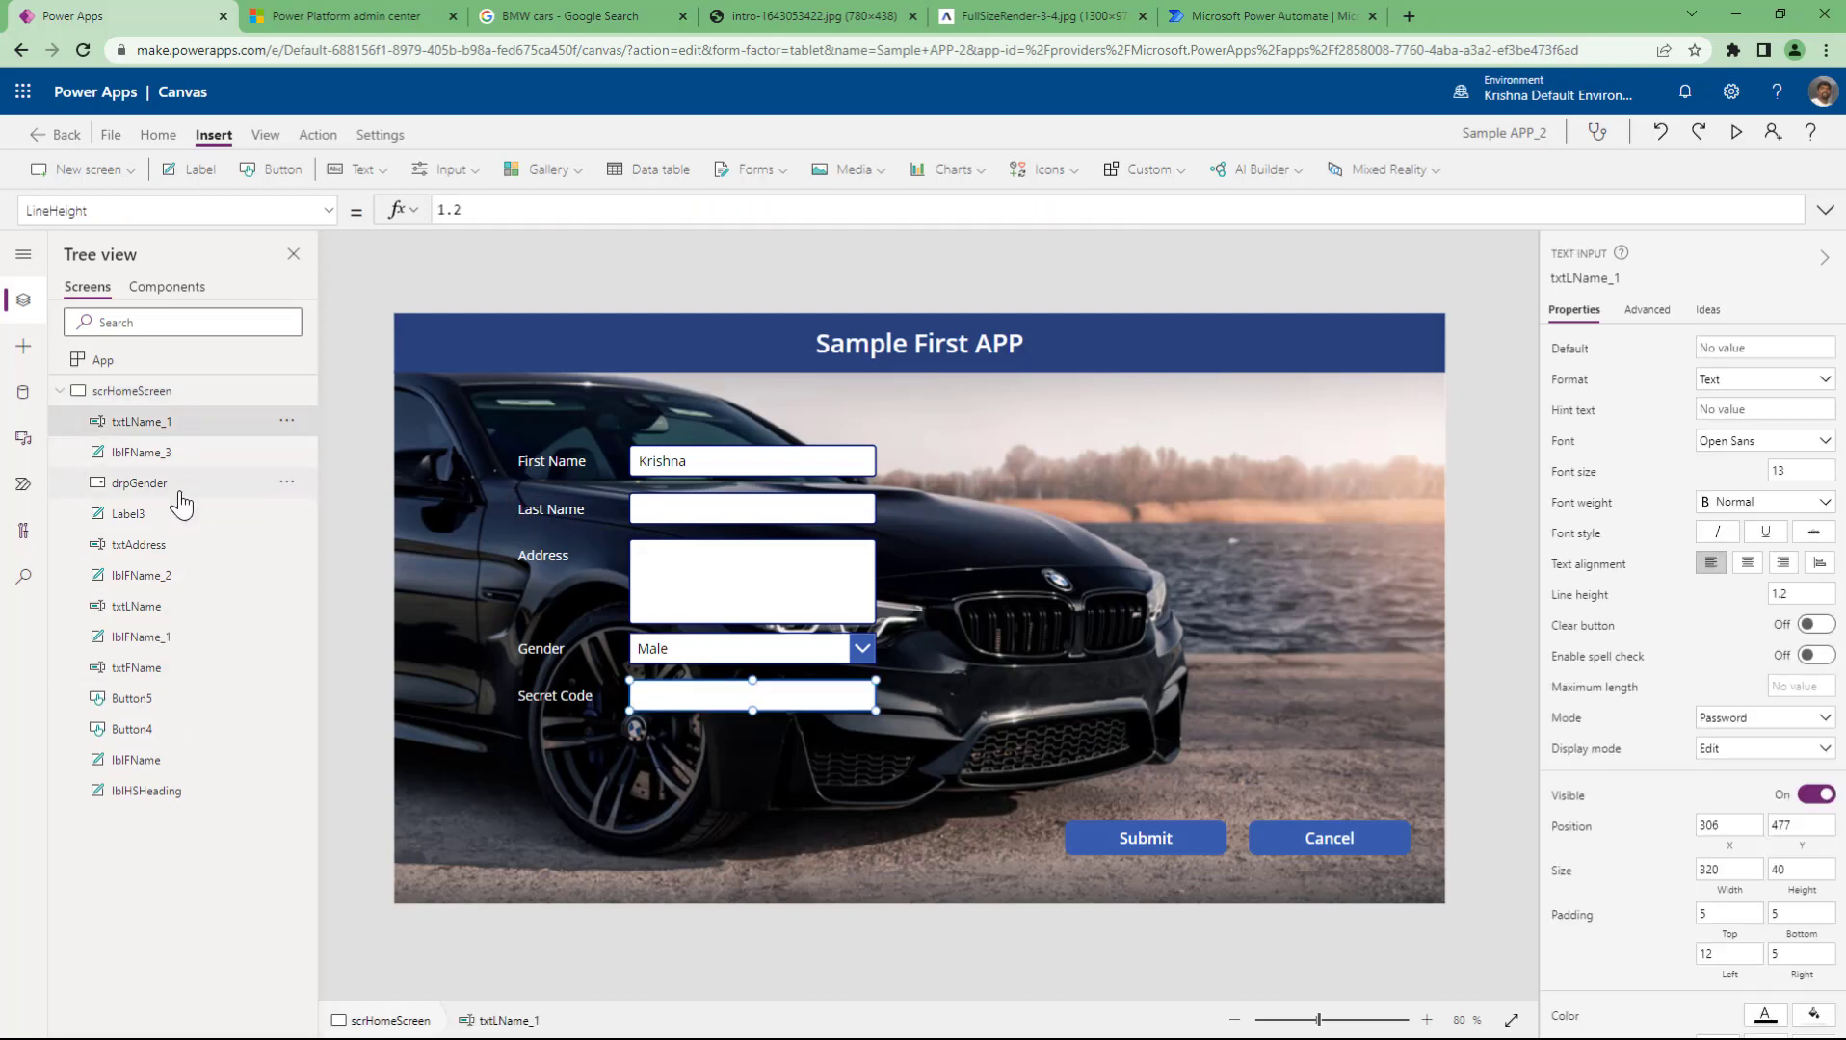
{"action": "left_click", "coordinate": [174, 452], "text": "ctrl"}
{"action": "left_click", "coordinate": [144, 482], "text": "ctrl"}
{"action": "left_click", "coordinate": [145, 514], "text": "ctrl"}
{"action": "left_click", "coordinate": [145, 545], "text": "ctrl"}
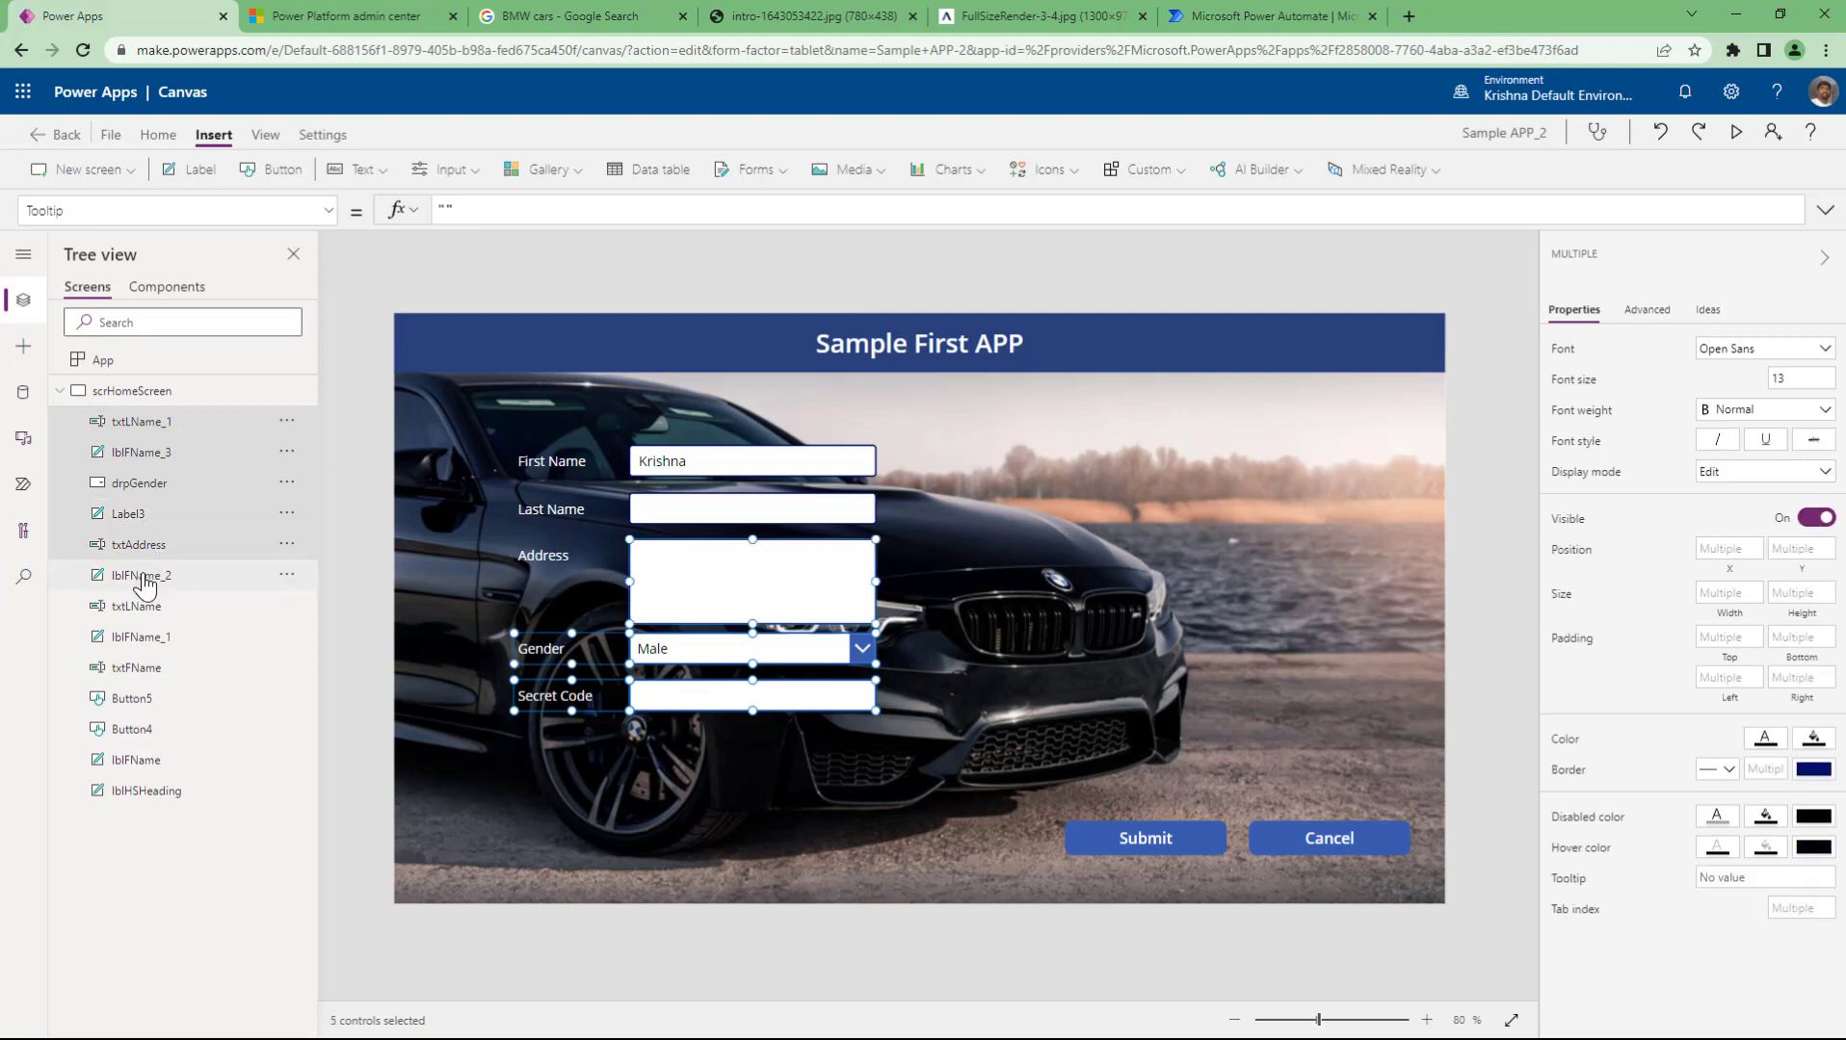
{"action": "left_click", "coordinate": [145, 578], "text": "ctrl"}
{"action": "left_click", "coordinate": [140, 607], "text": "ctrl"}
{"action": "left_click", "coordinate": [142, 638], "text": "ctrl"}
{"action": "left_click", "coordinate": [143, 669], "text": "ctrl"}
{"action": "left_click", "coordinate": [144, 699], "text": "ctrl"}
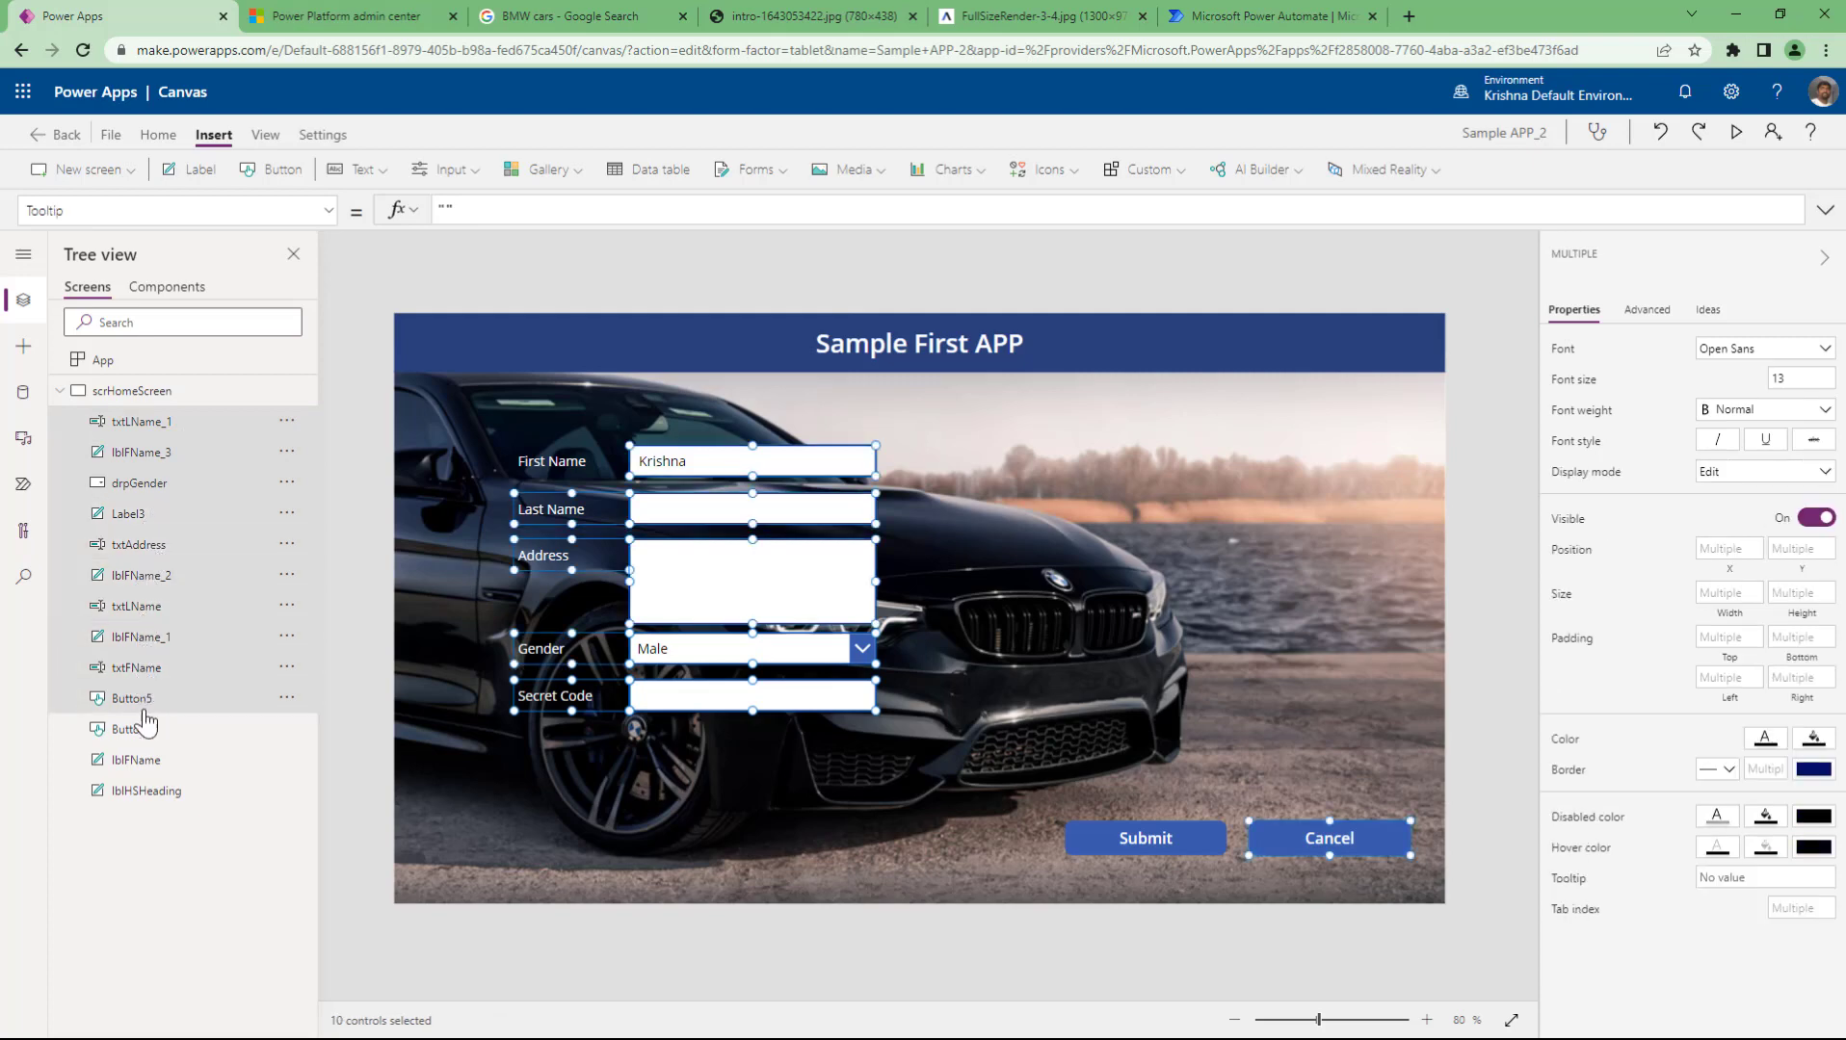
{"action": "left_click", "coordinate": [143, 730], "text": "ctrl"}
{"action": "left_click", "coordinate": [143, 761], "text": "ctrl"}
{"action": "left_click", "coordinate": [144, 792], "text": "ctrl"}
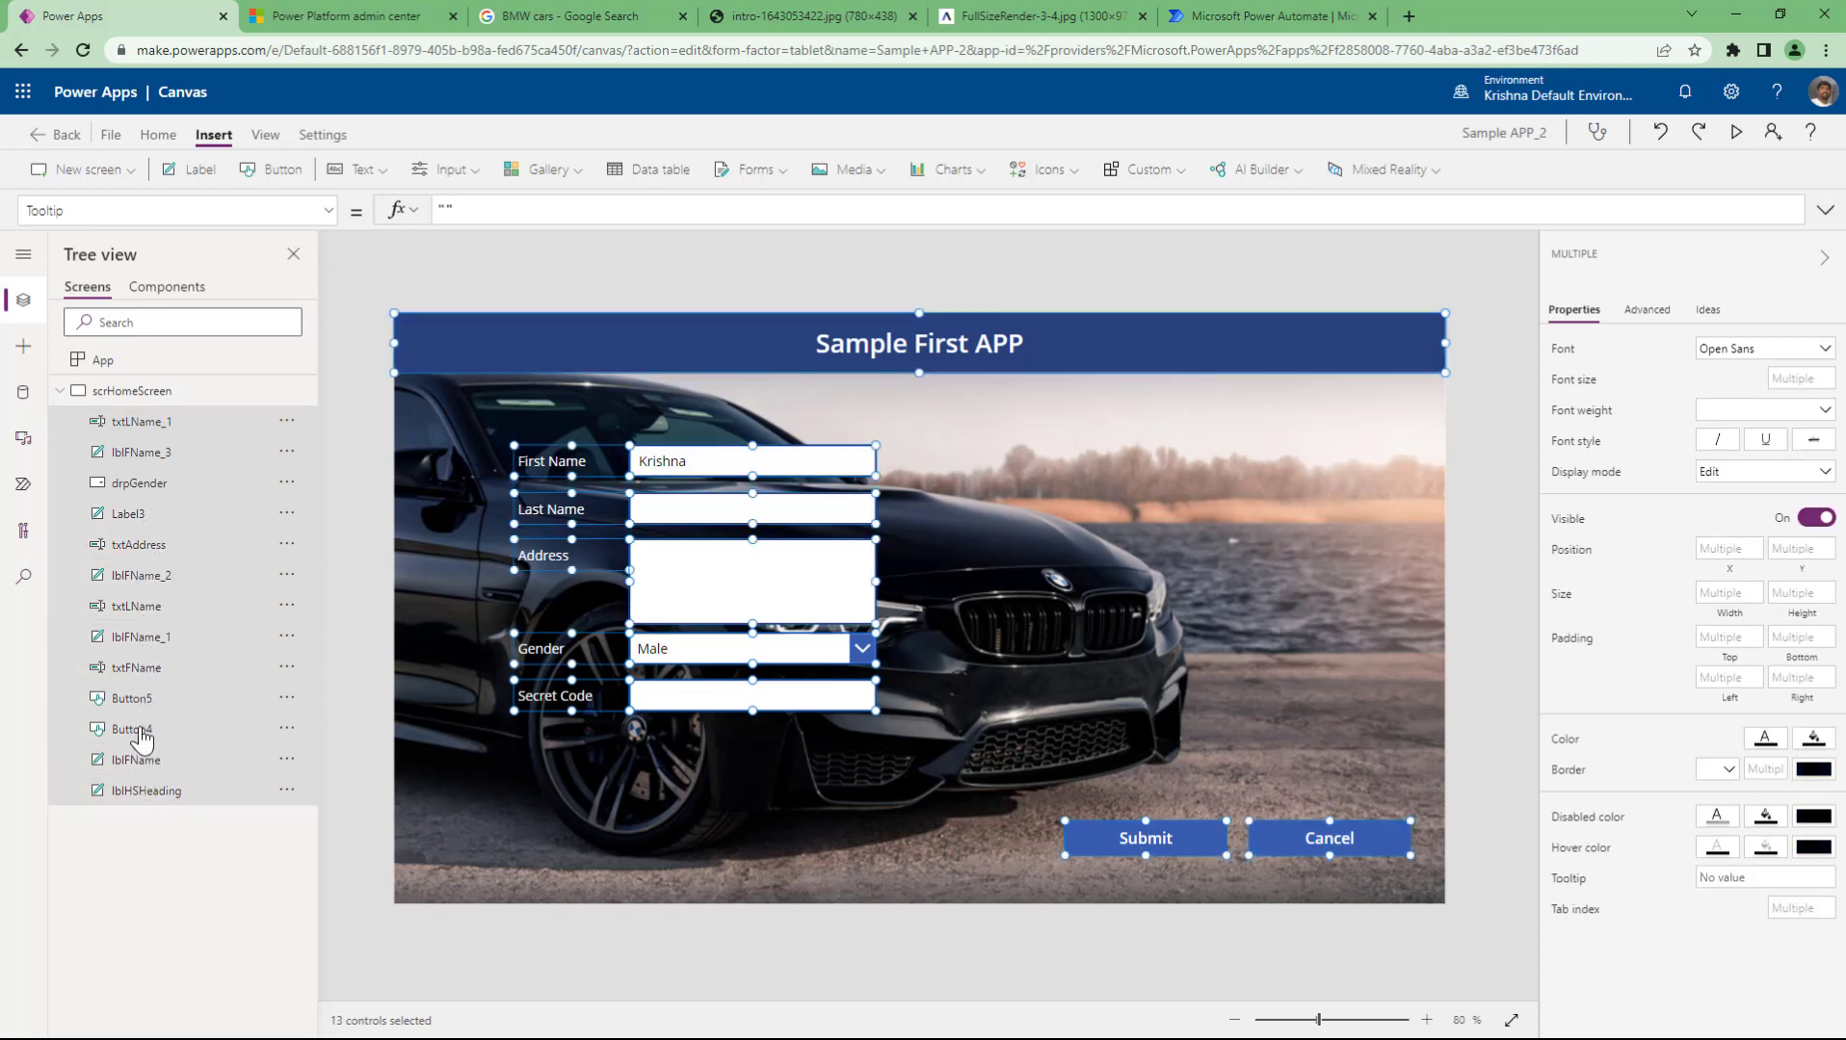
{"action": "left_click", "coordinate": [143, 733], "text": "ctrl"}
{"action": "left_click", "coordinate": [140, 699], "text": "ctrl"}
{"action": "left_click_drag", "start_coordinate": [680, 465], "coordinate": [1251, 450]}
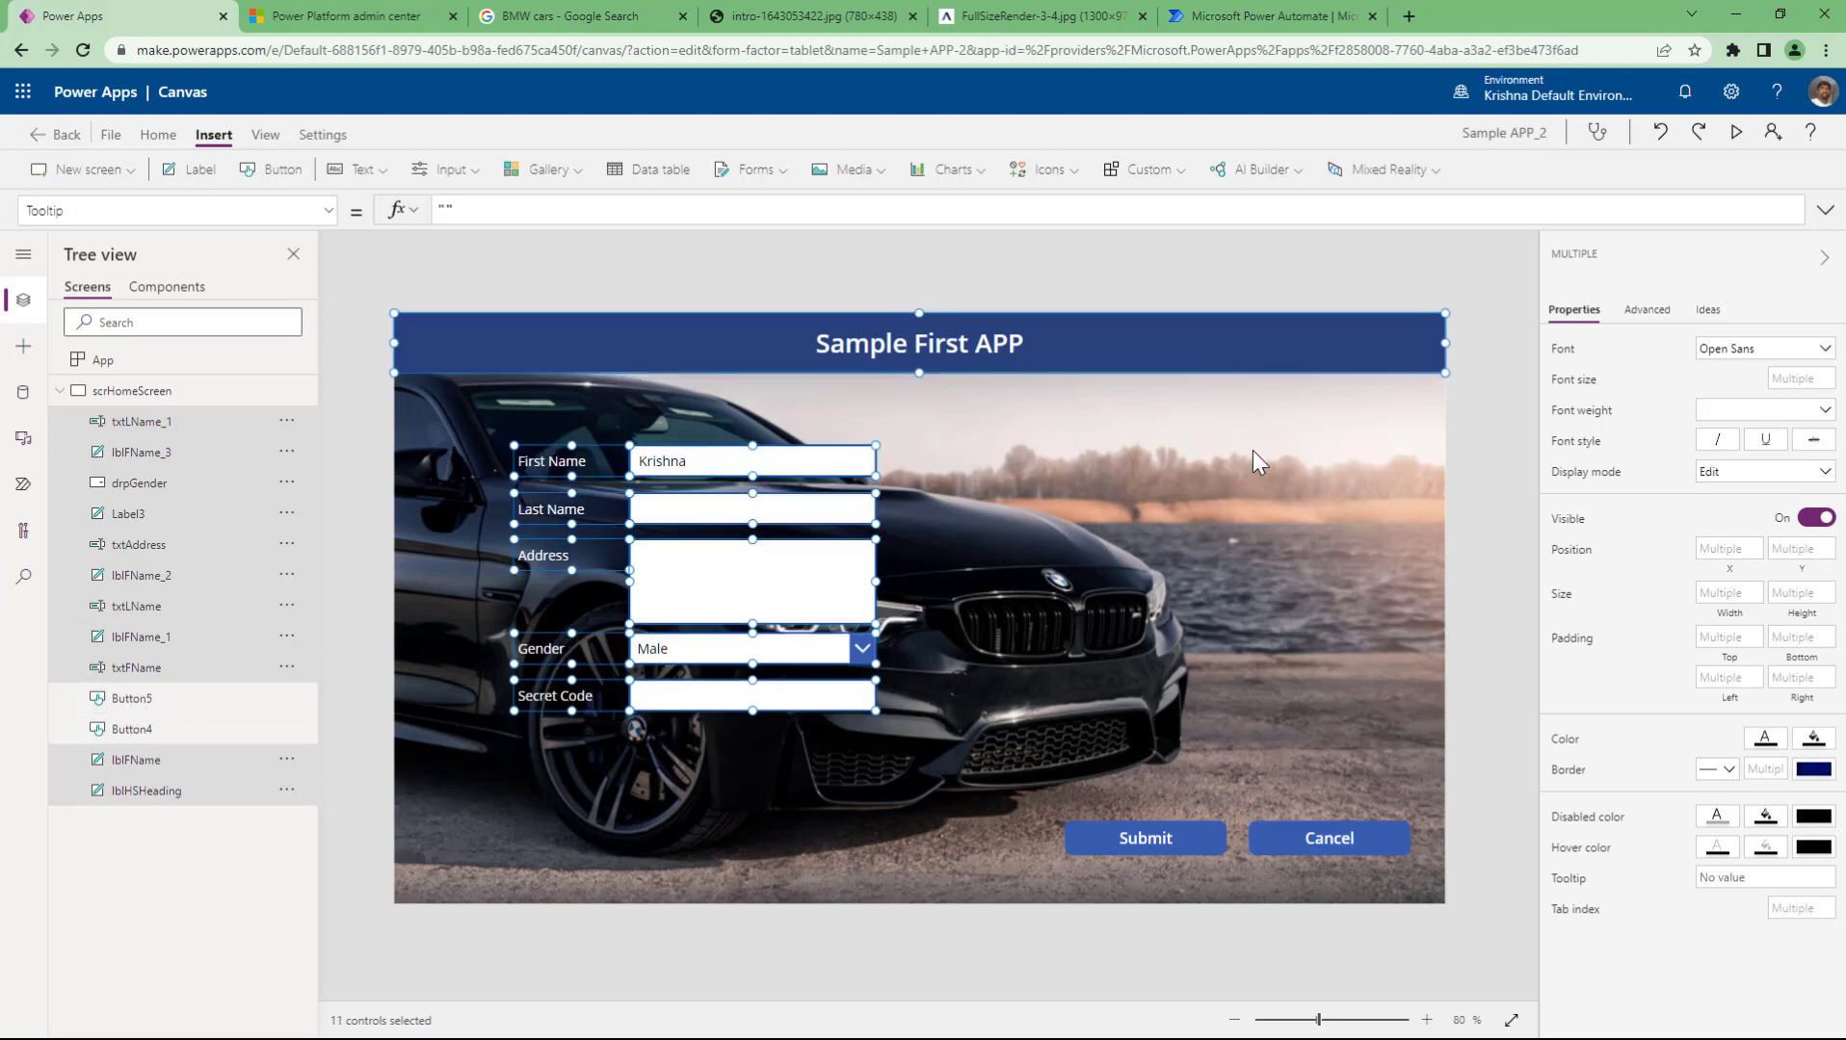
{"action": "left_click", "coordinate": [1063, 343], "text": "ctrl"}
{"action": "left_click_drag", "start_coordinate": [877, 462], "coordinate": [1313, 427]}
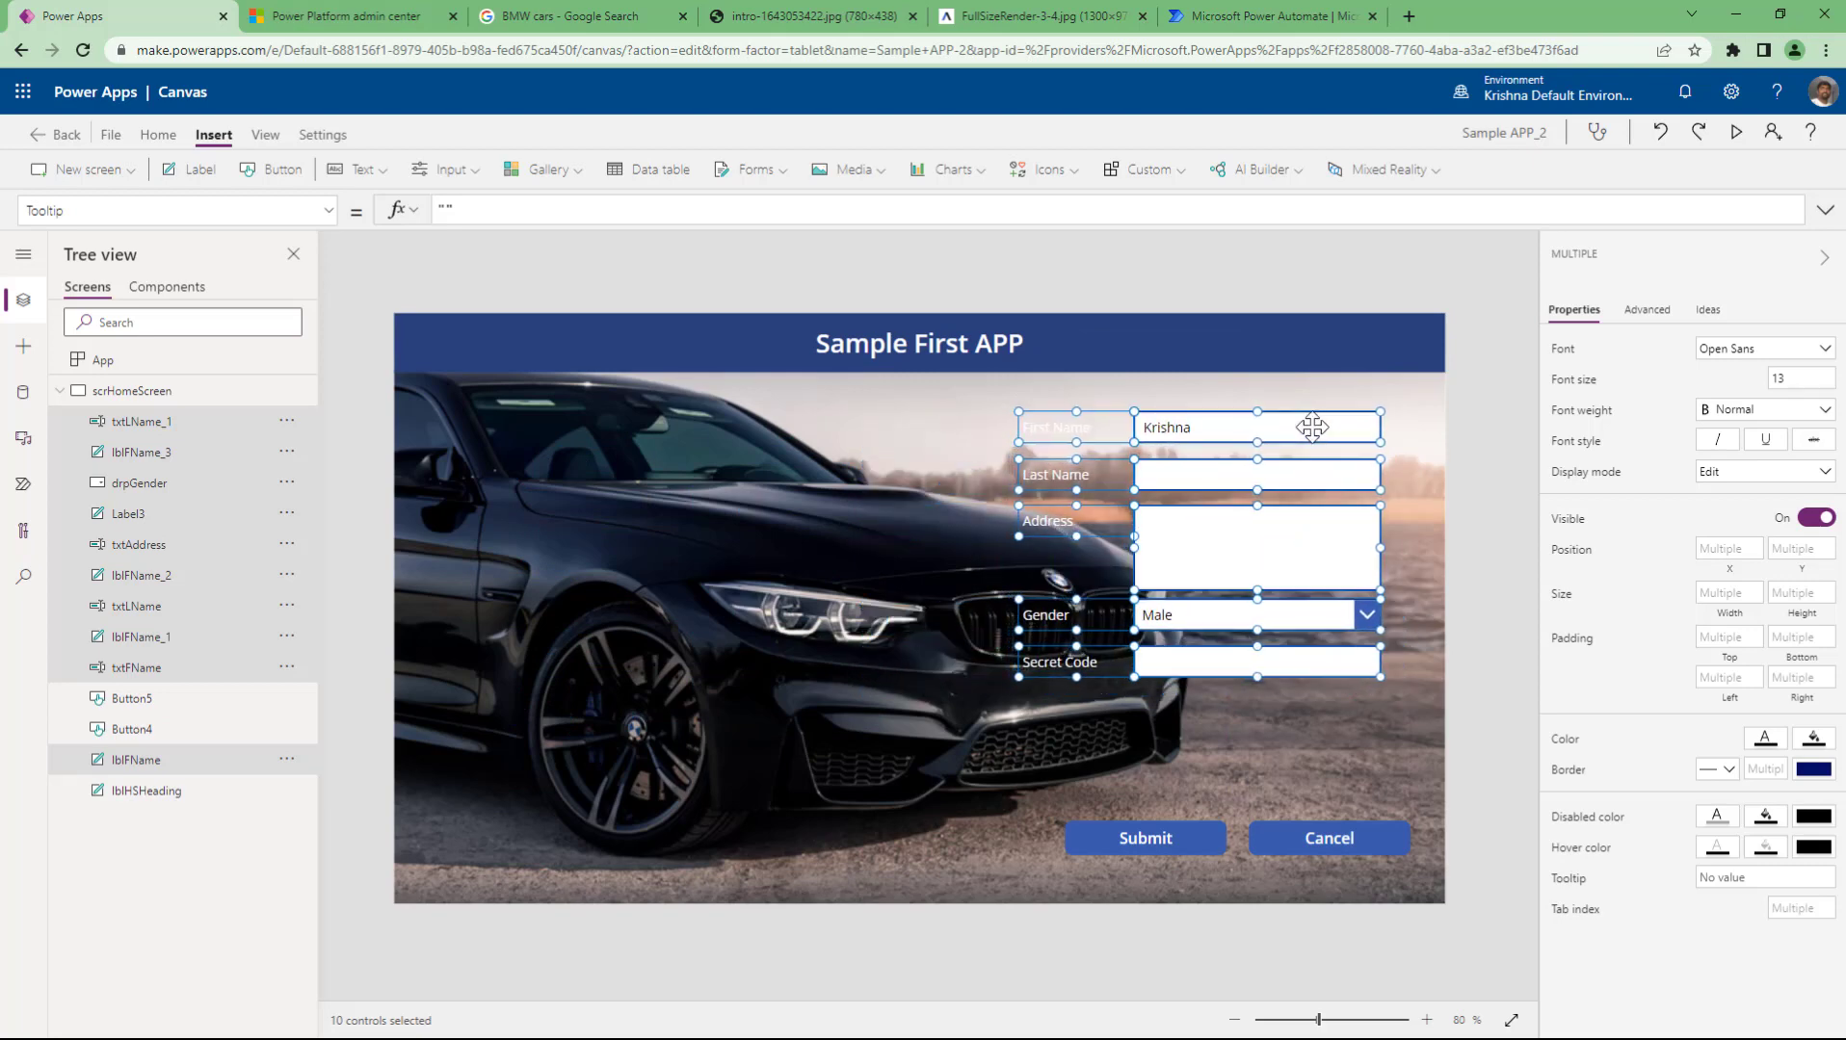
{"action": "left_click", "coordinate": [1490, 566]}
- Set the text color of the five form labels, from First Name to Secret Code, to dark orange
{"action": "left_click", "coordinate": [1070, 424]}
{"action": "left_click", "coordinate": [1055, 474], "text": "shift"}
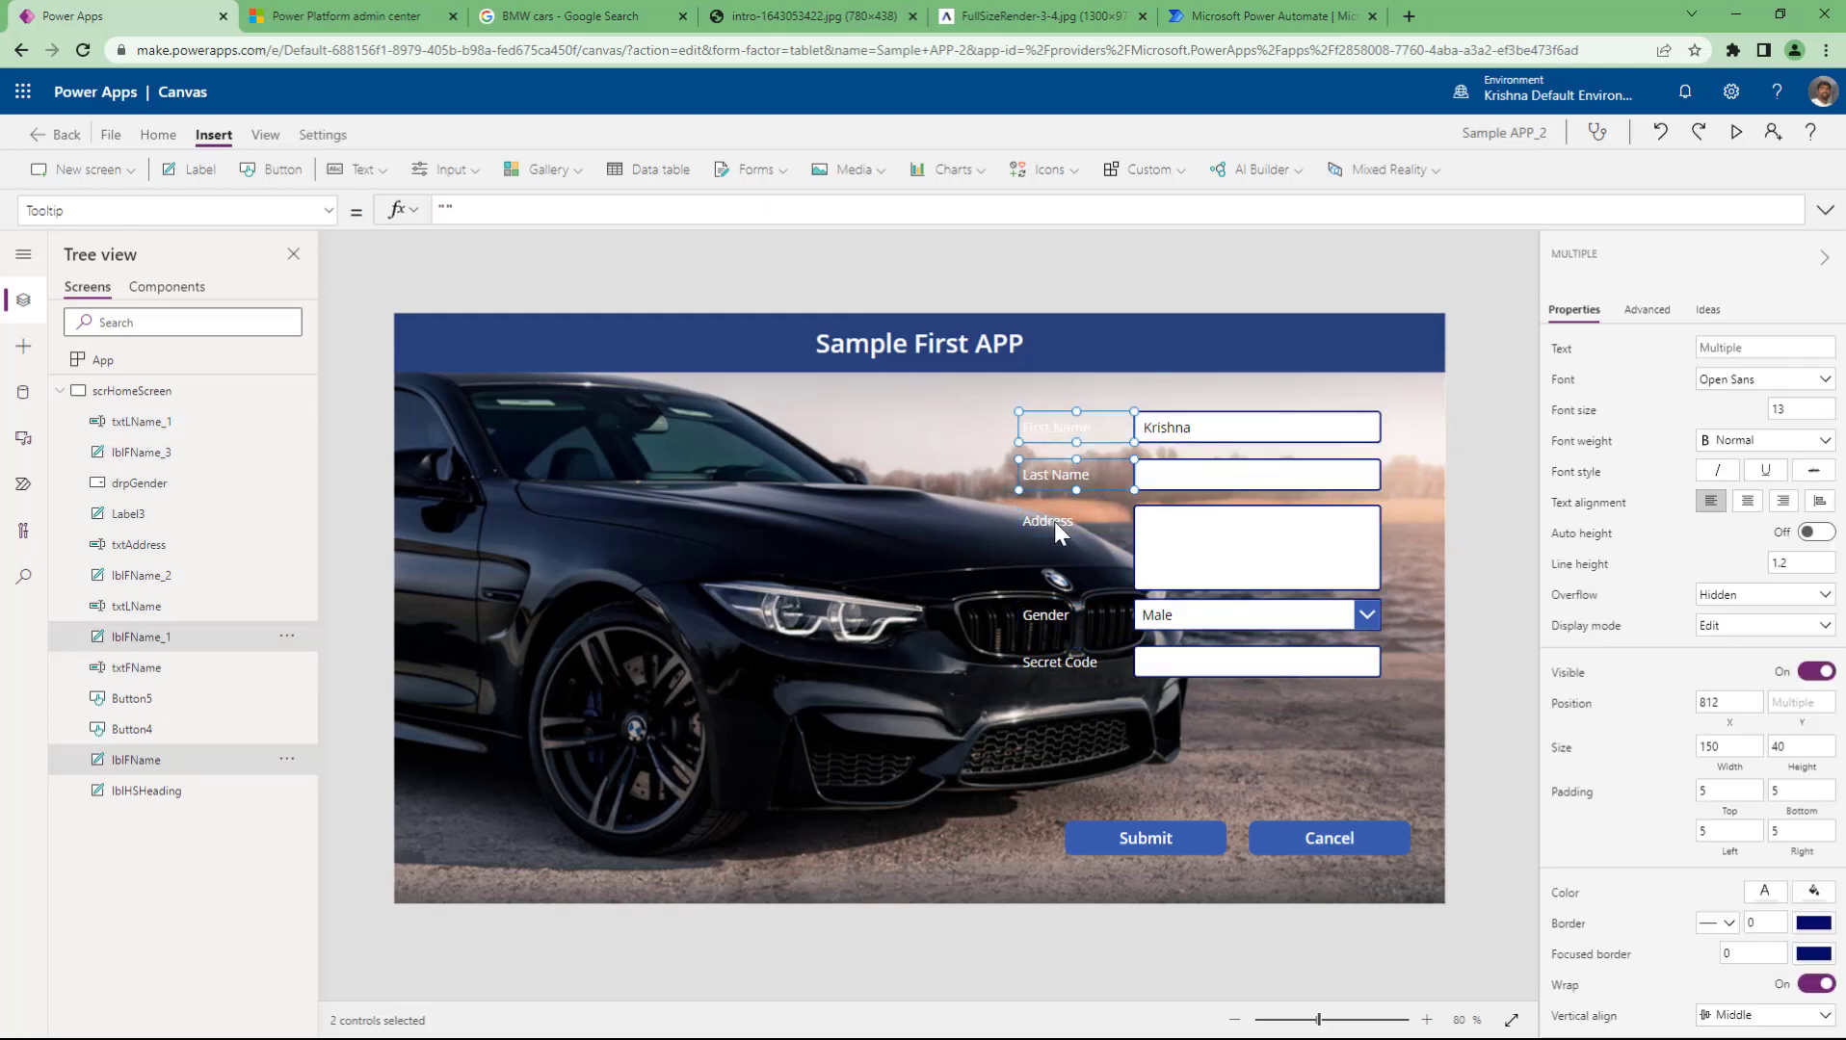
{"action": "left_click", "coordinate": [1054, 520], "text": "shift"}
{"action": "left_click", "coordinate": [1050, 612], "text": "shift"}
{"action": "left_click", "coordinate": [1047, 657], "text": "shift"}
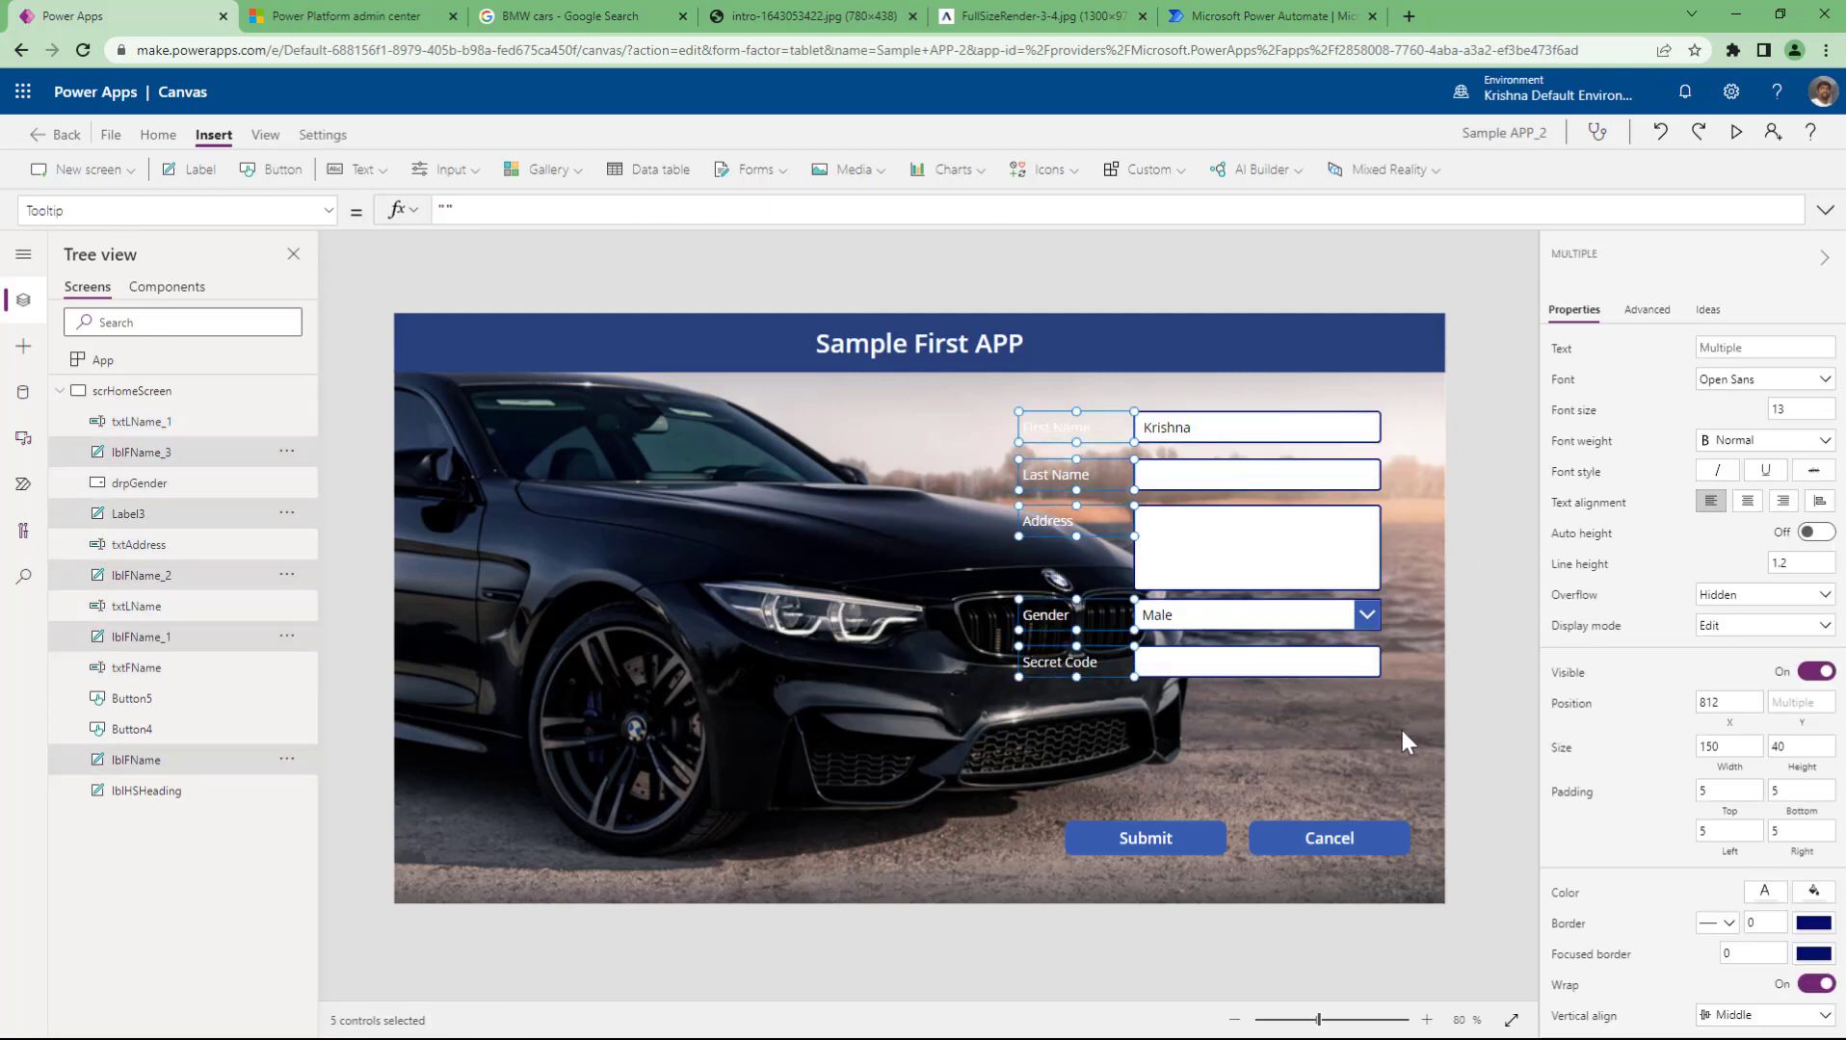
{"action": "left_click", "coordinate": [1763, 893]}
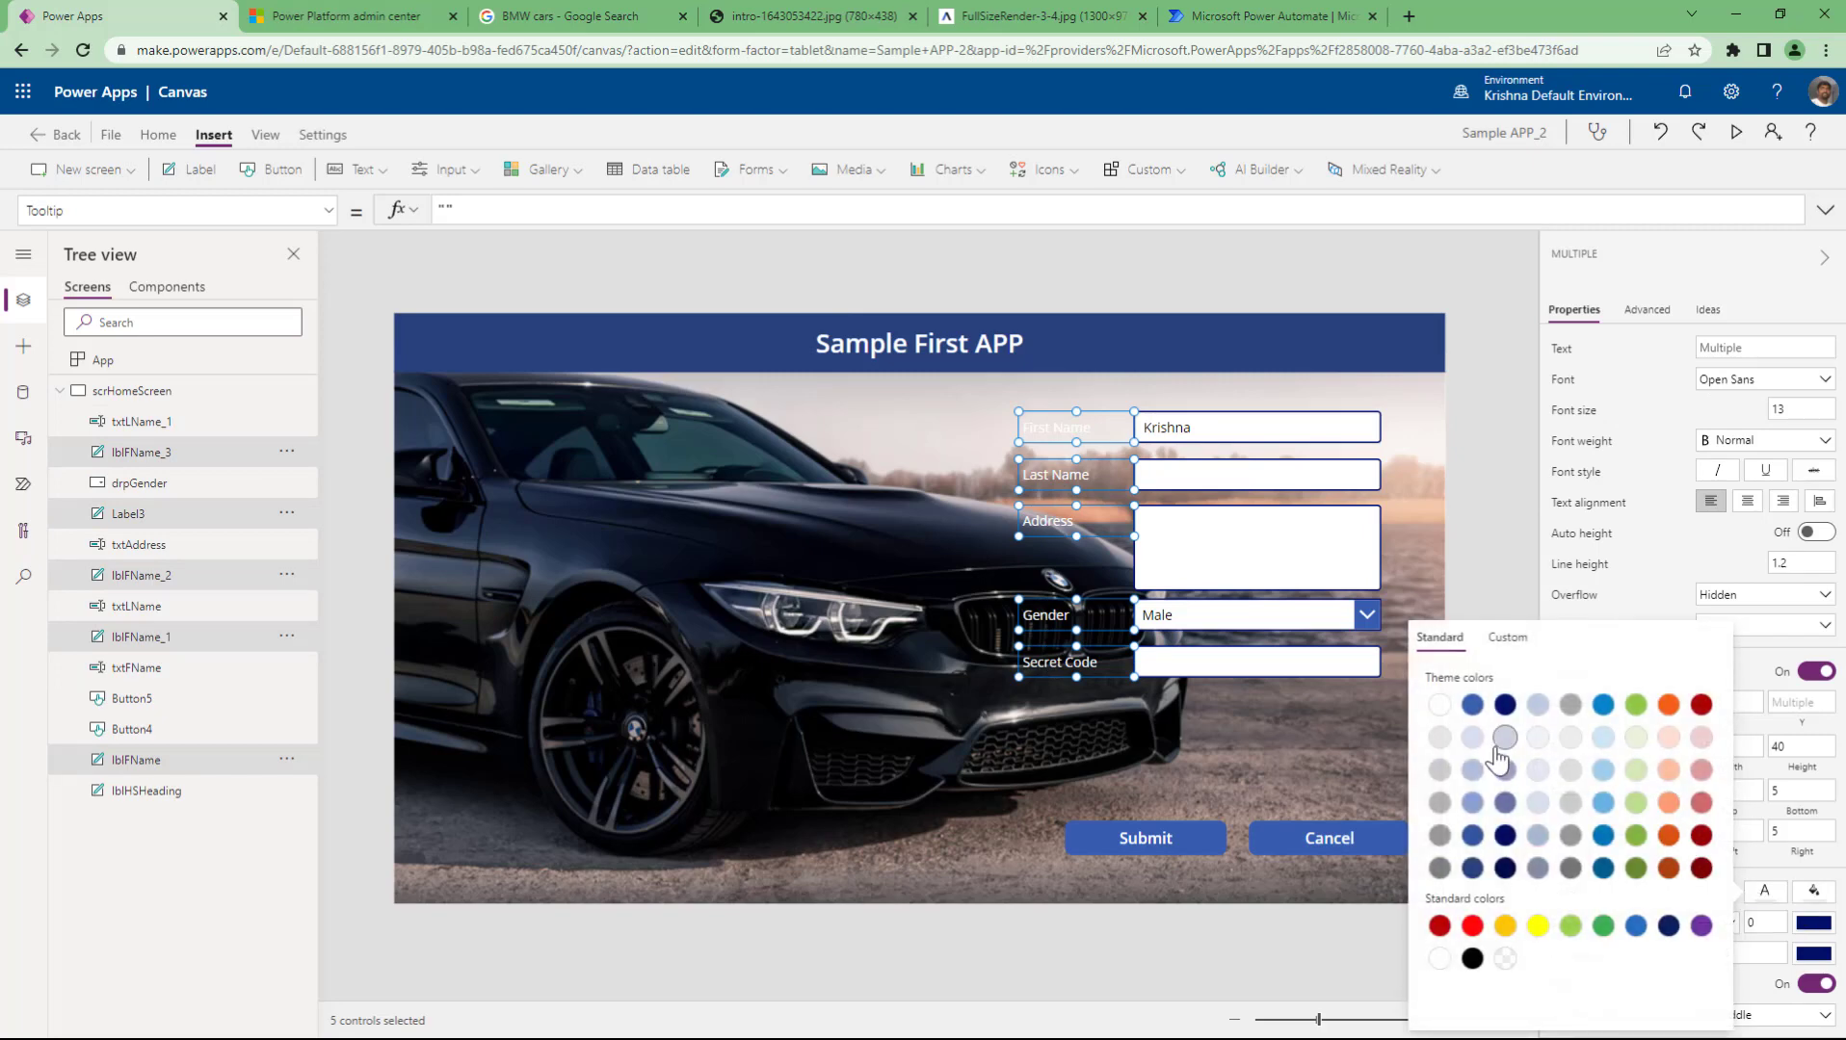
{"action": "left_click", "coordinate": [1671, 868]}
{"action": "left_click", "coordinate": [1472, 425]}
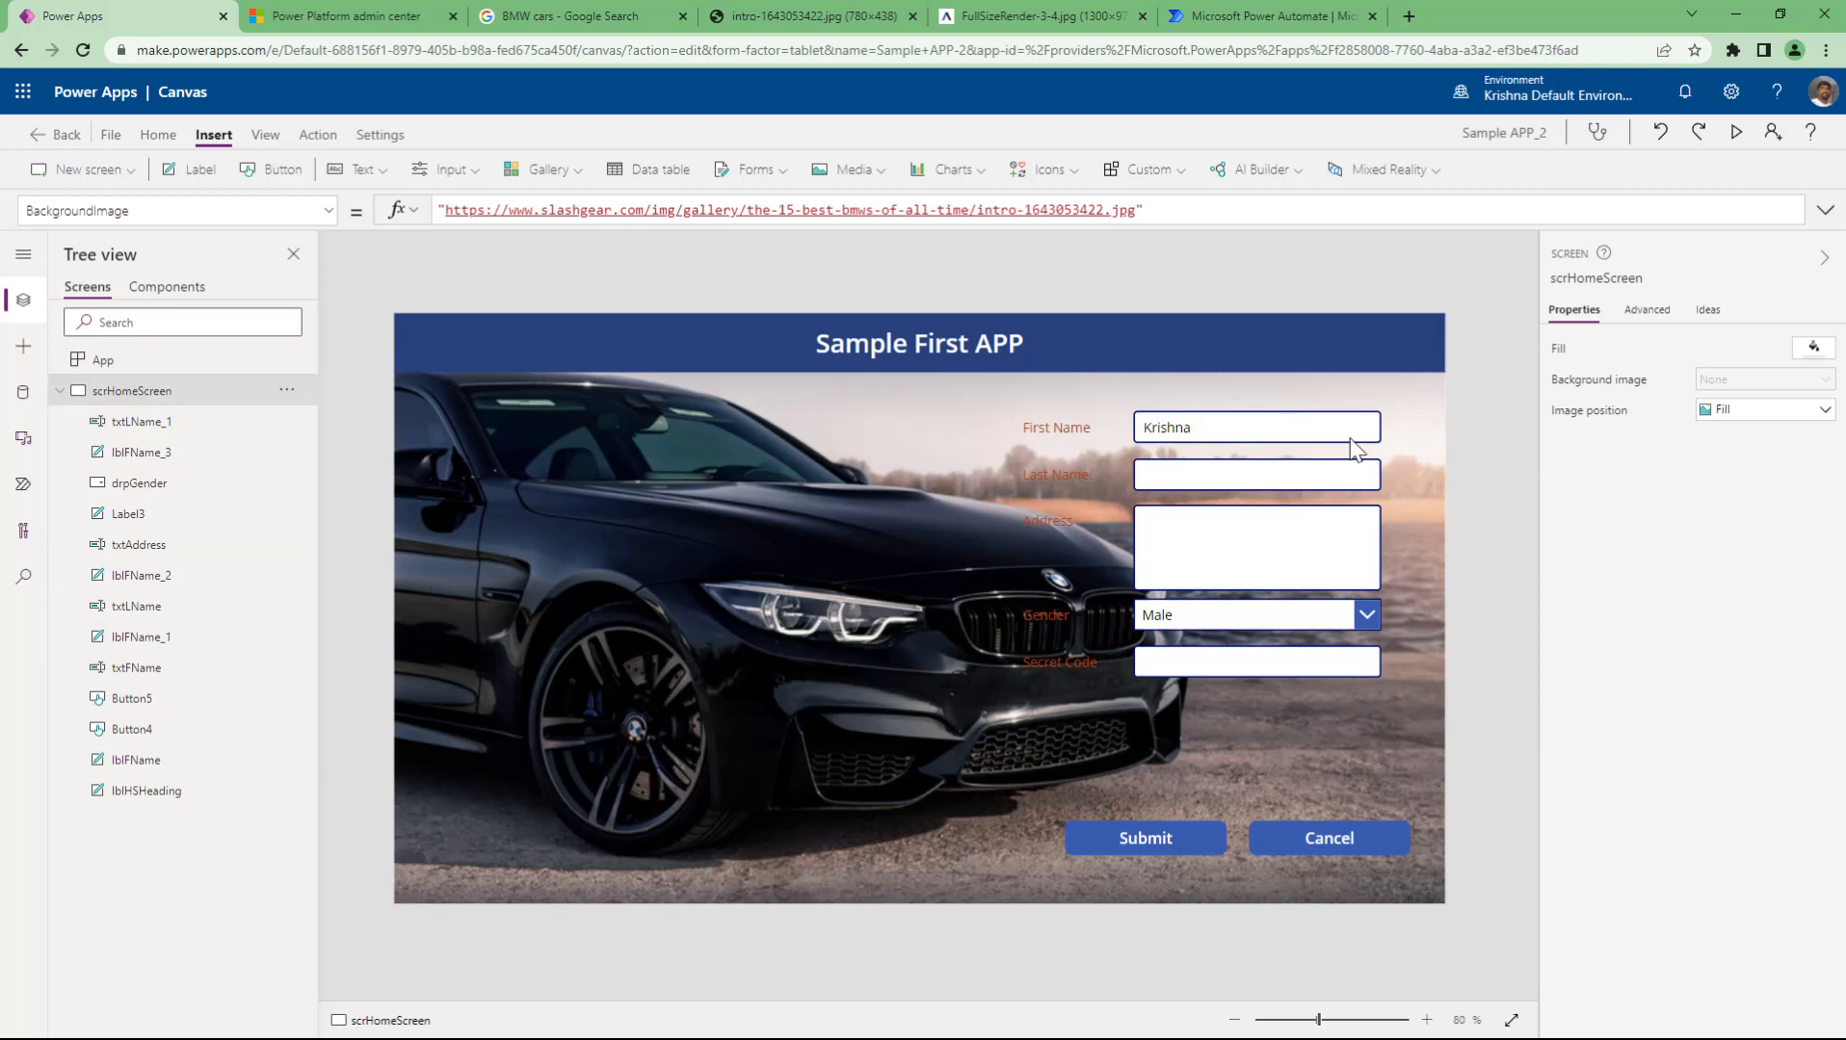
- Make the text of the five form labels, from First Name to Secret Code, bold
{"action": "left_click", "coordinate": [1057, 428]}
{"action": "left_click", "coordinate": [1062, 477], "text": "shift"}
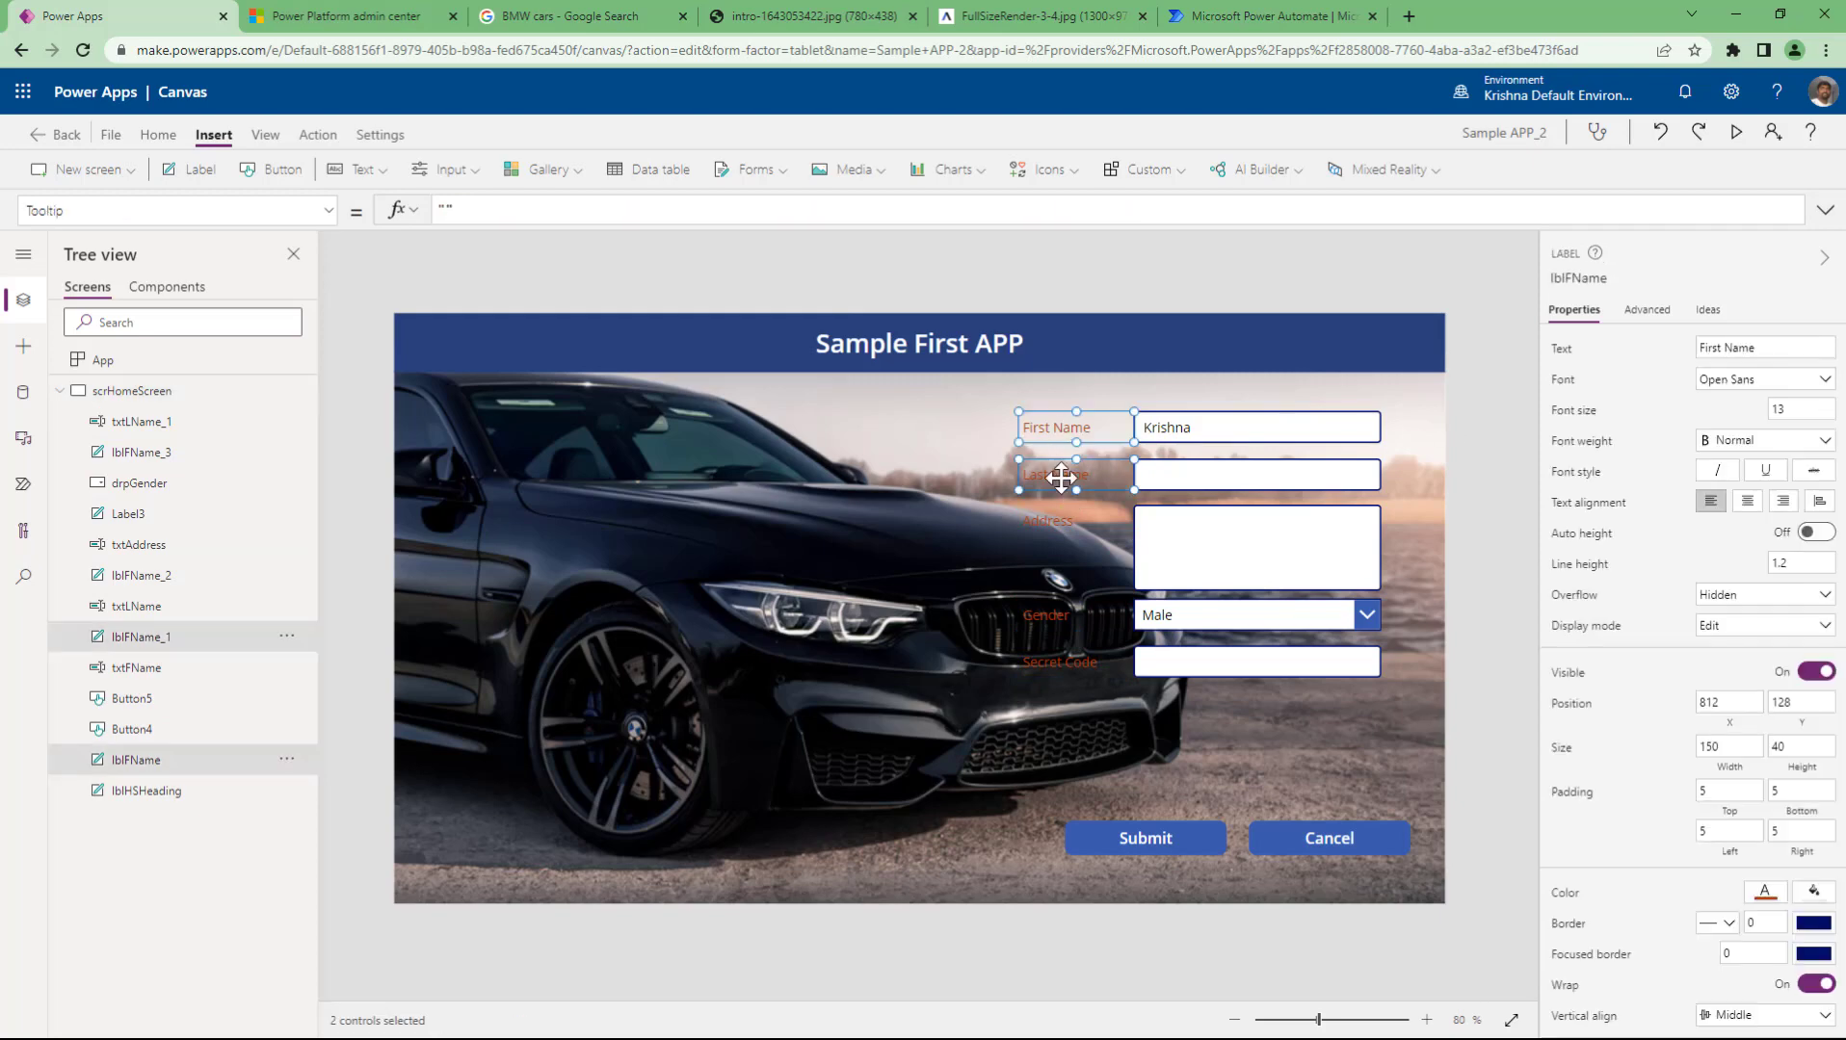
{"action": "left_click", "coordinate": [1065, 526], "text": "shift"}
{"action": "left_click", "coordinate": [1056, 624], "text": "shift"}
{"action": "left_click", "coordinate": [1059, 664], "text": "shift"}
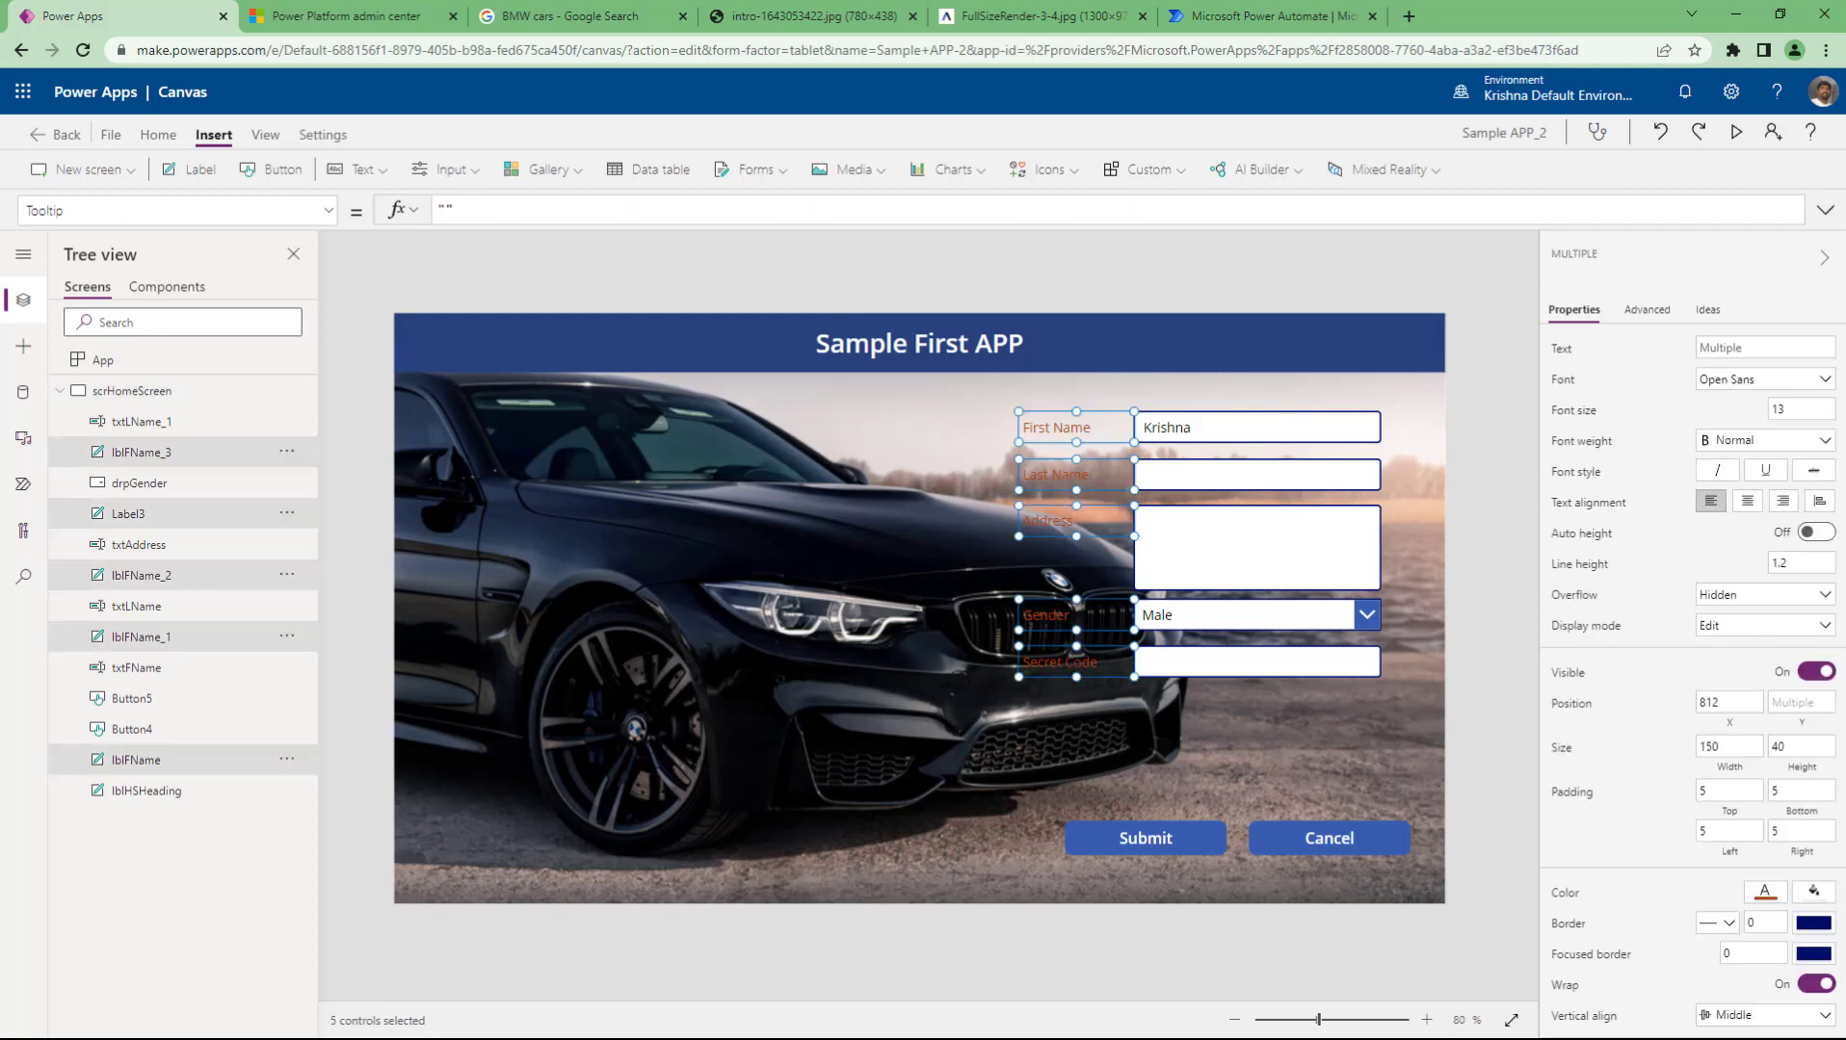
{"action": "left_click", "coordinate": [1767, 440]}
{"action": "left_click", "coordinate": [1727, 486]}
{"action": "left_click", "coordinate": [1748, 440]}
{"action": "left_click", "coordinate": [1725, 466]}
{"action": "left_click", "coordinate": [1487, 557]}
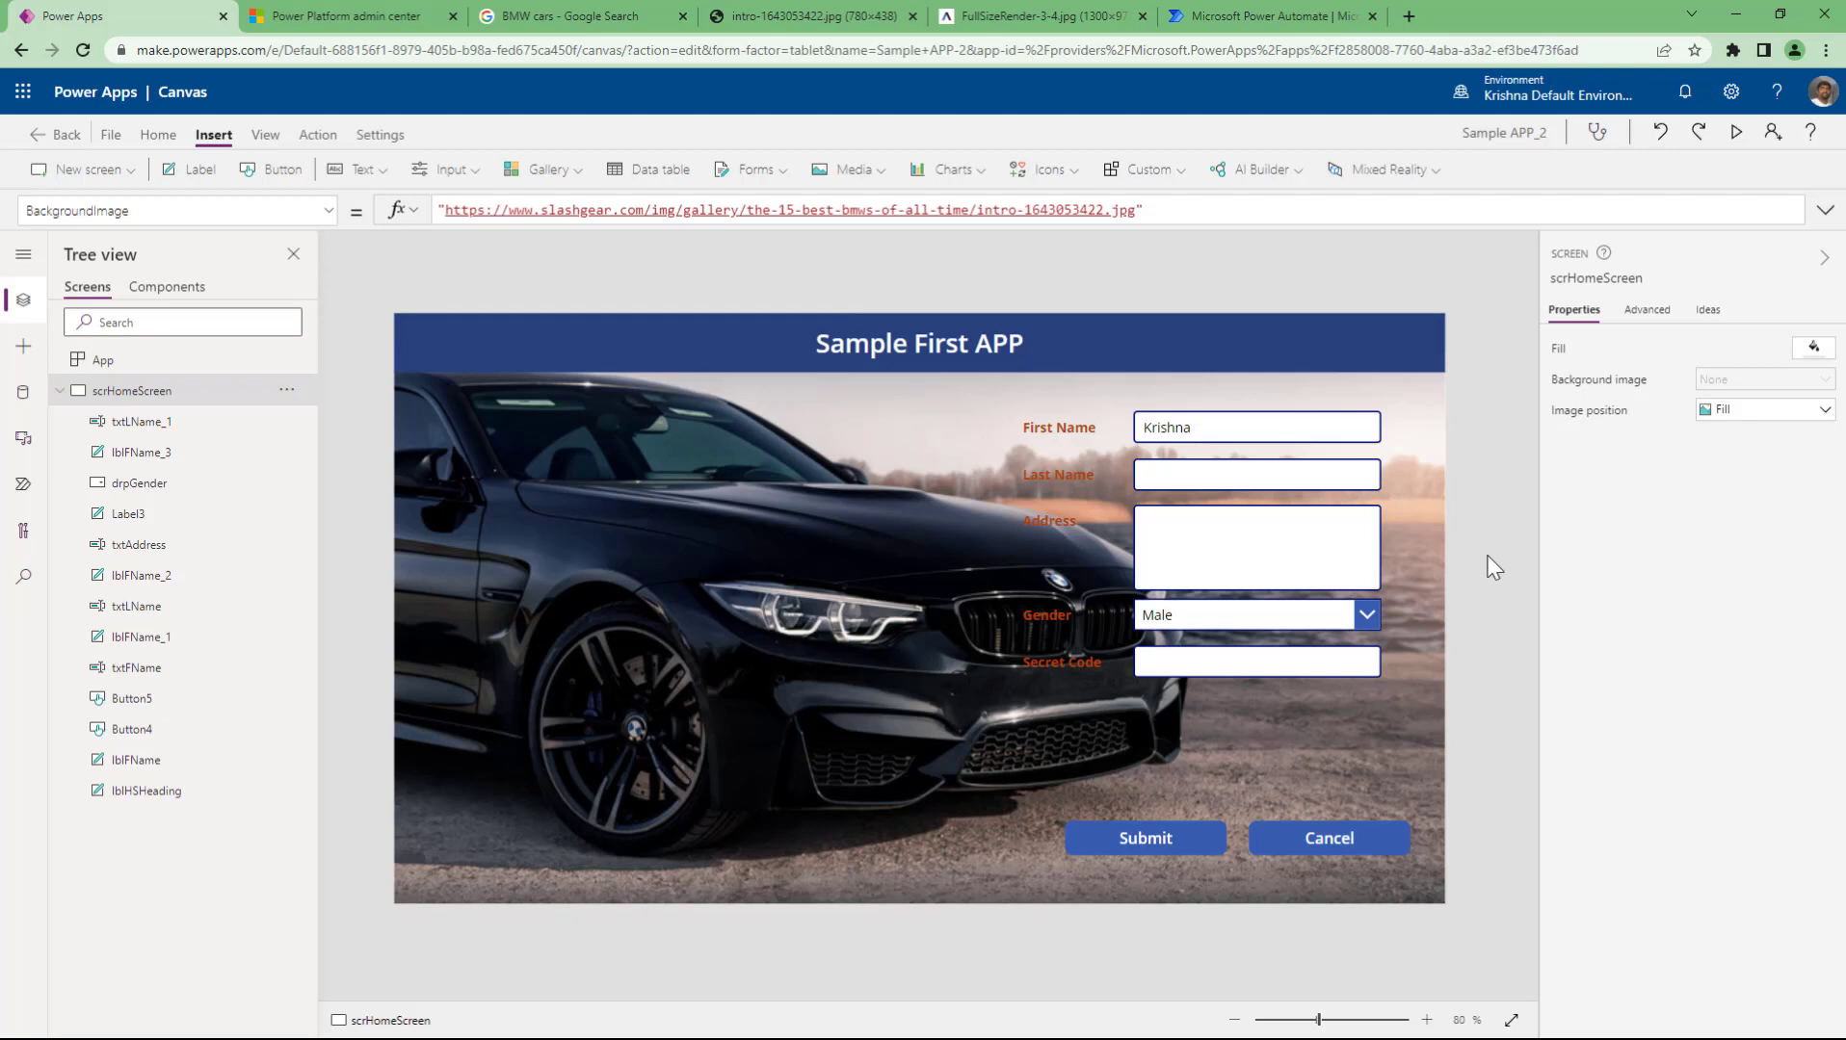
- Rename the Submit button control to btnSubmit
{"action": "left_click", "coordinate": [1170, 837]}
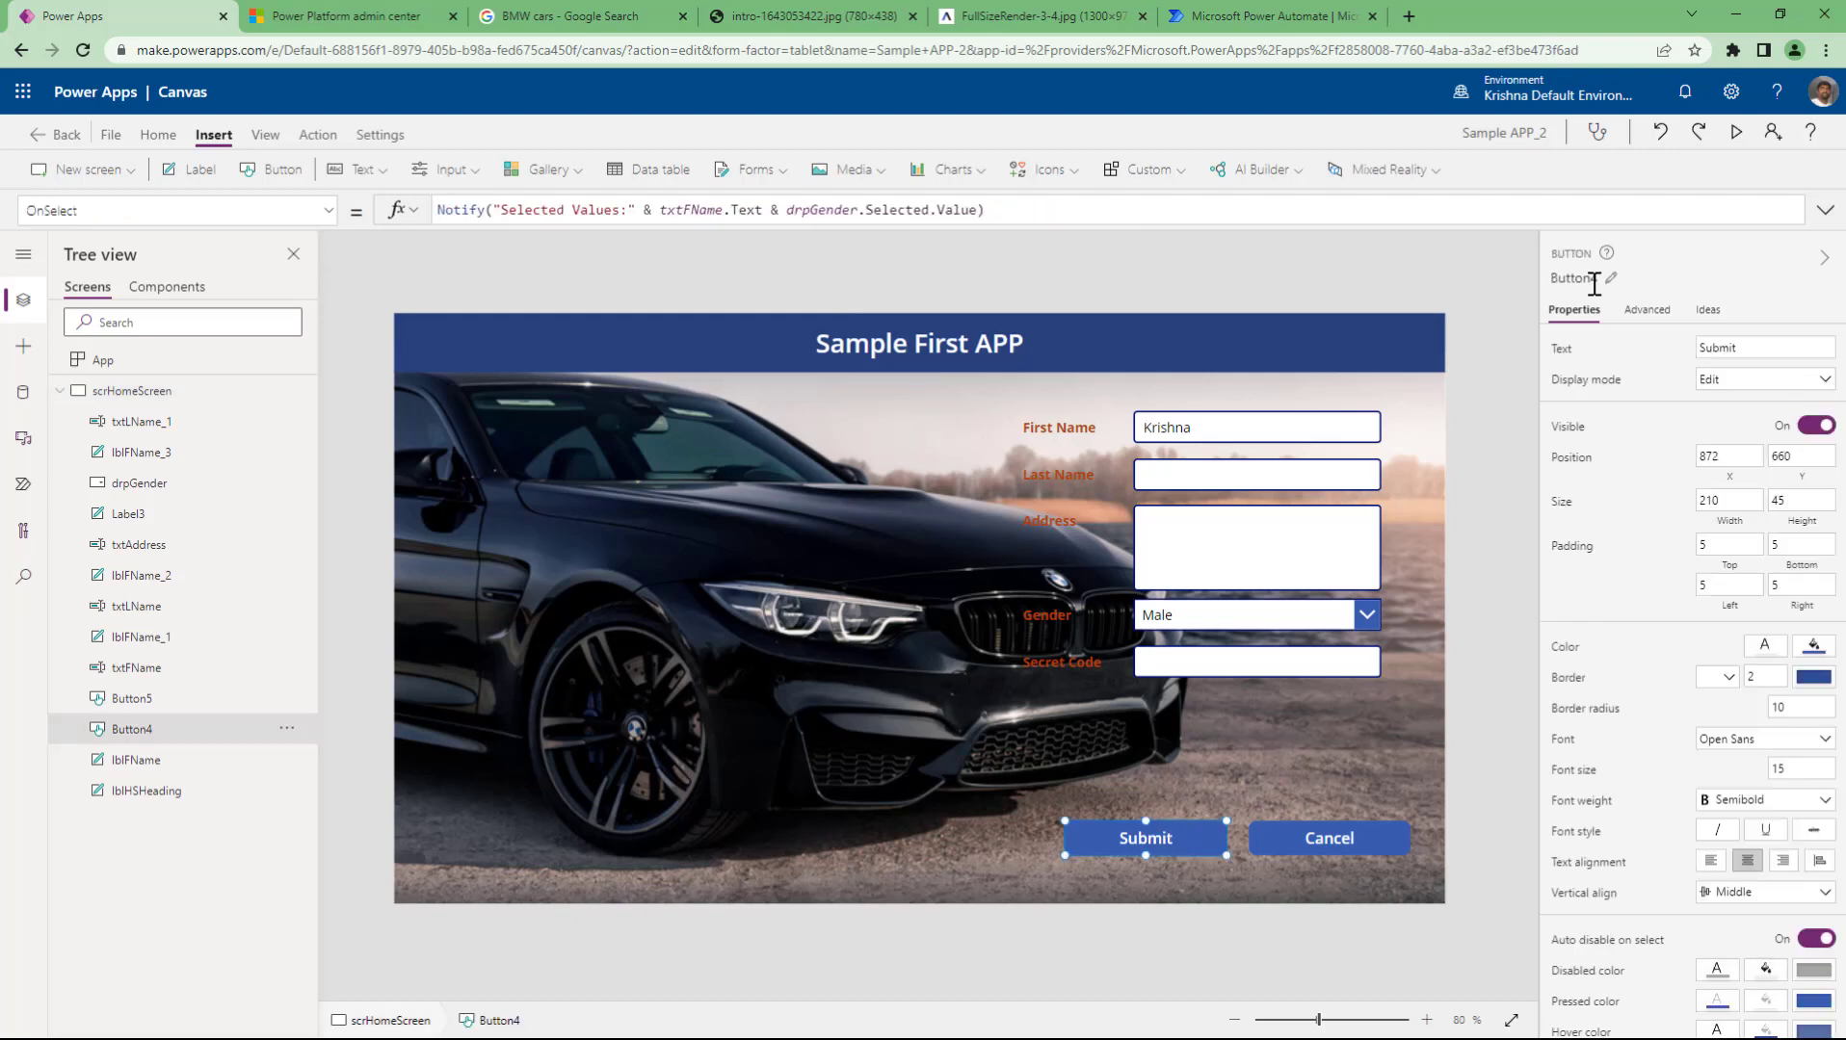
{"action": "left_click", "coordinate": [1594, 283]}
{"action": "type", "text": "btn"}
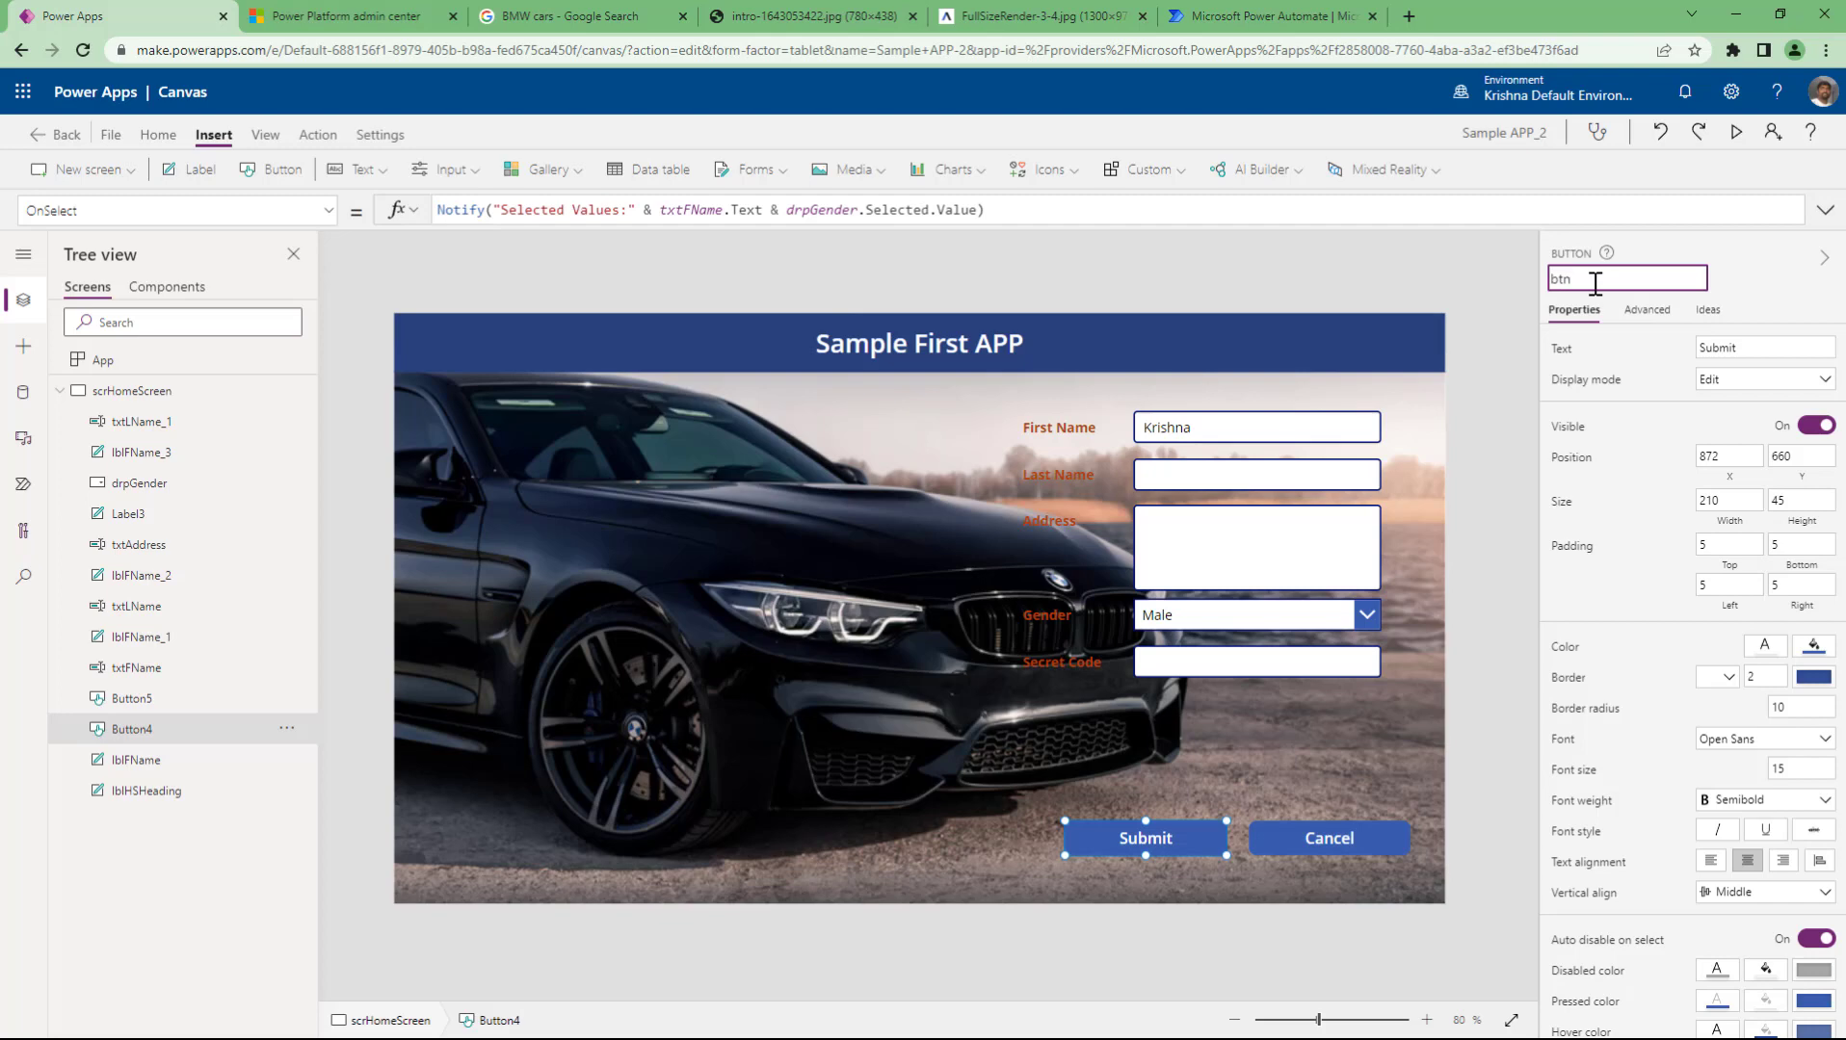
{"action": "type", "text": "Submit"}
{"action": "key", "text": "Return"}
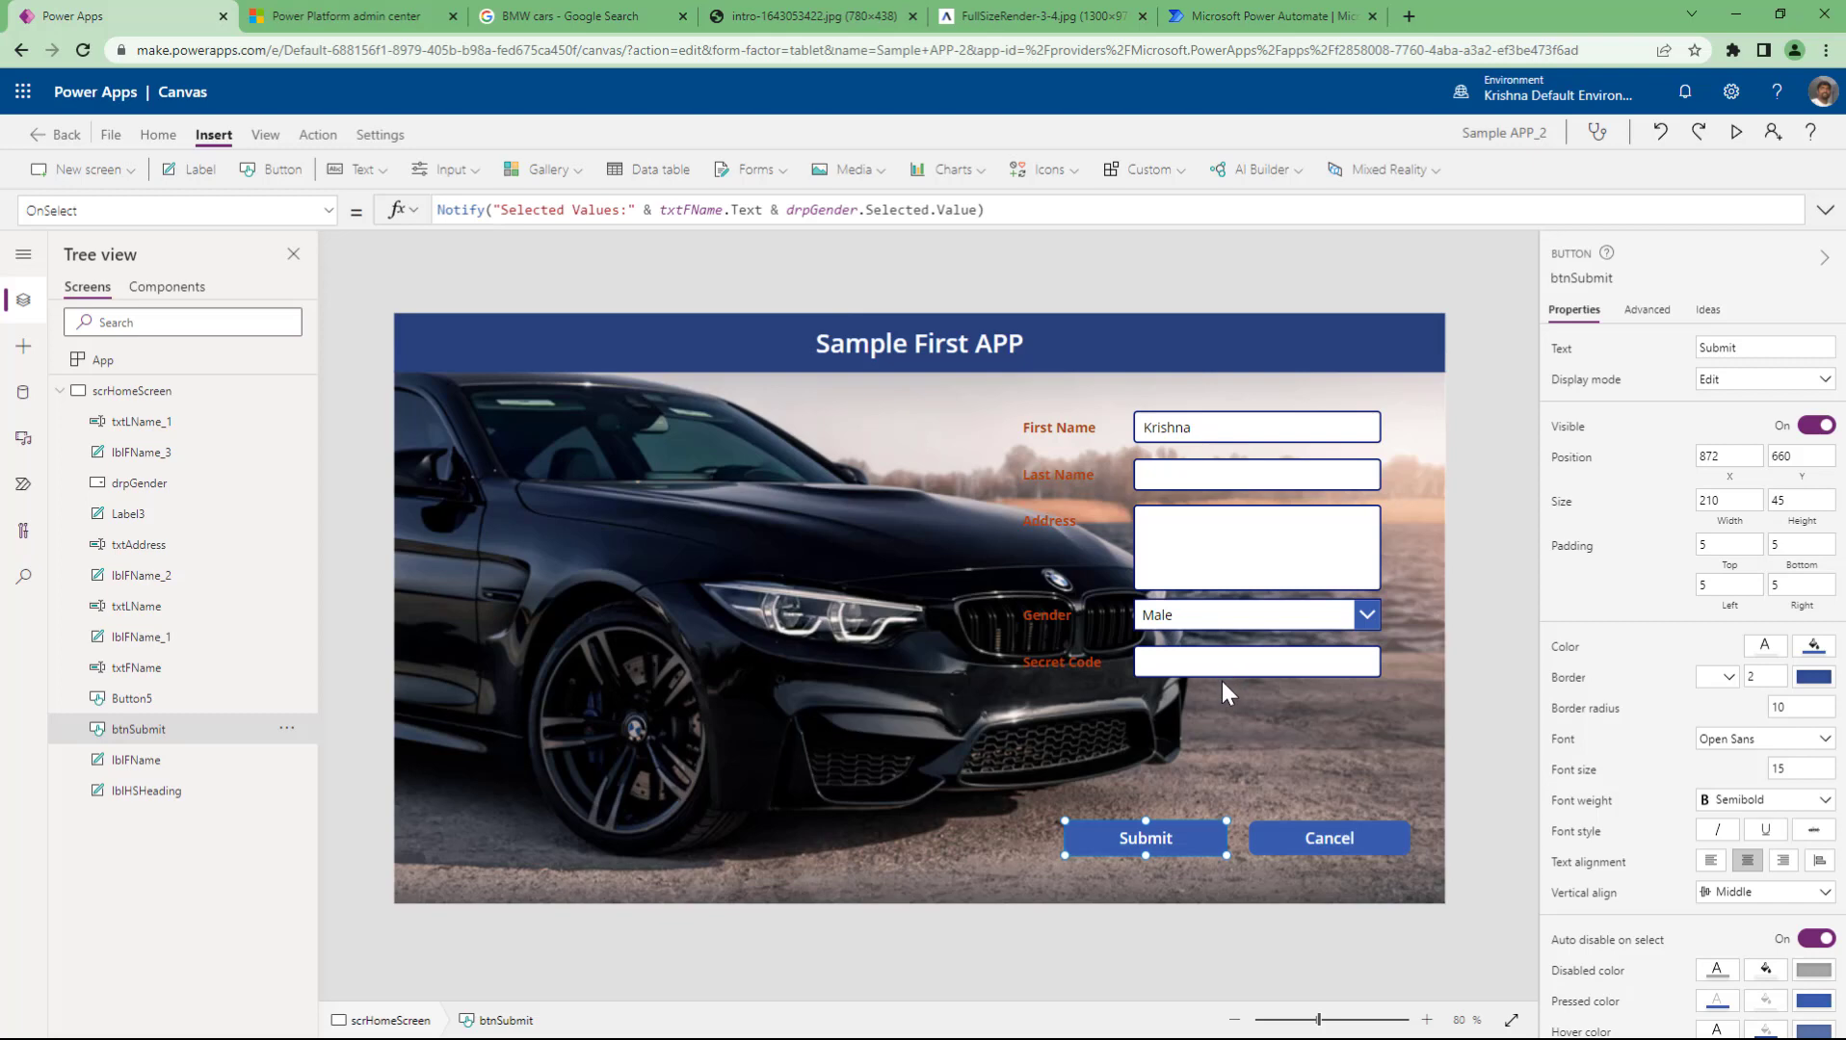
- Replace the Cancel button's OnSelect formula with Reset(txtFName)
{"action": "left_click", "coordinate": [1301, 848]}
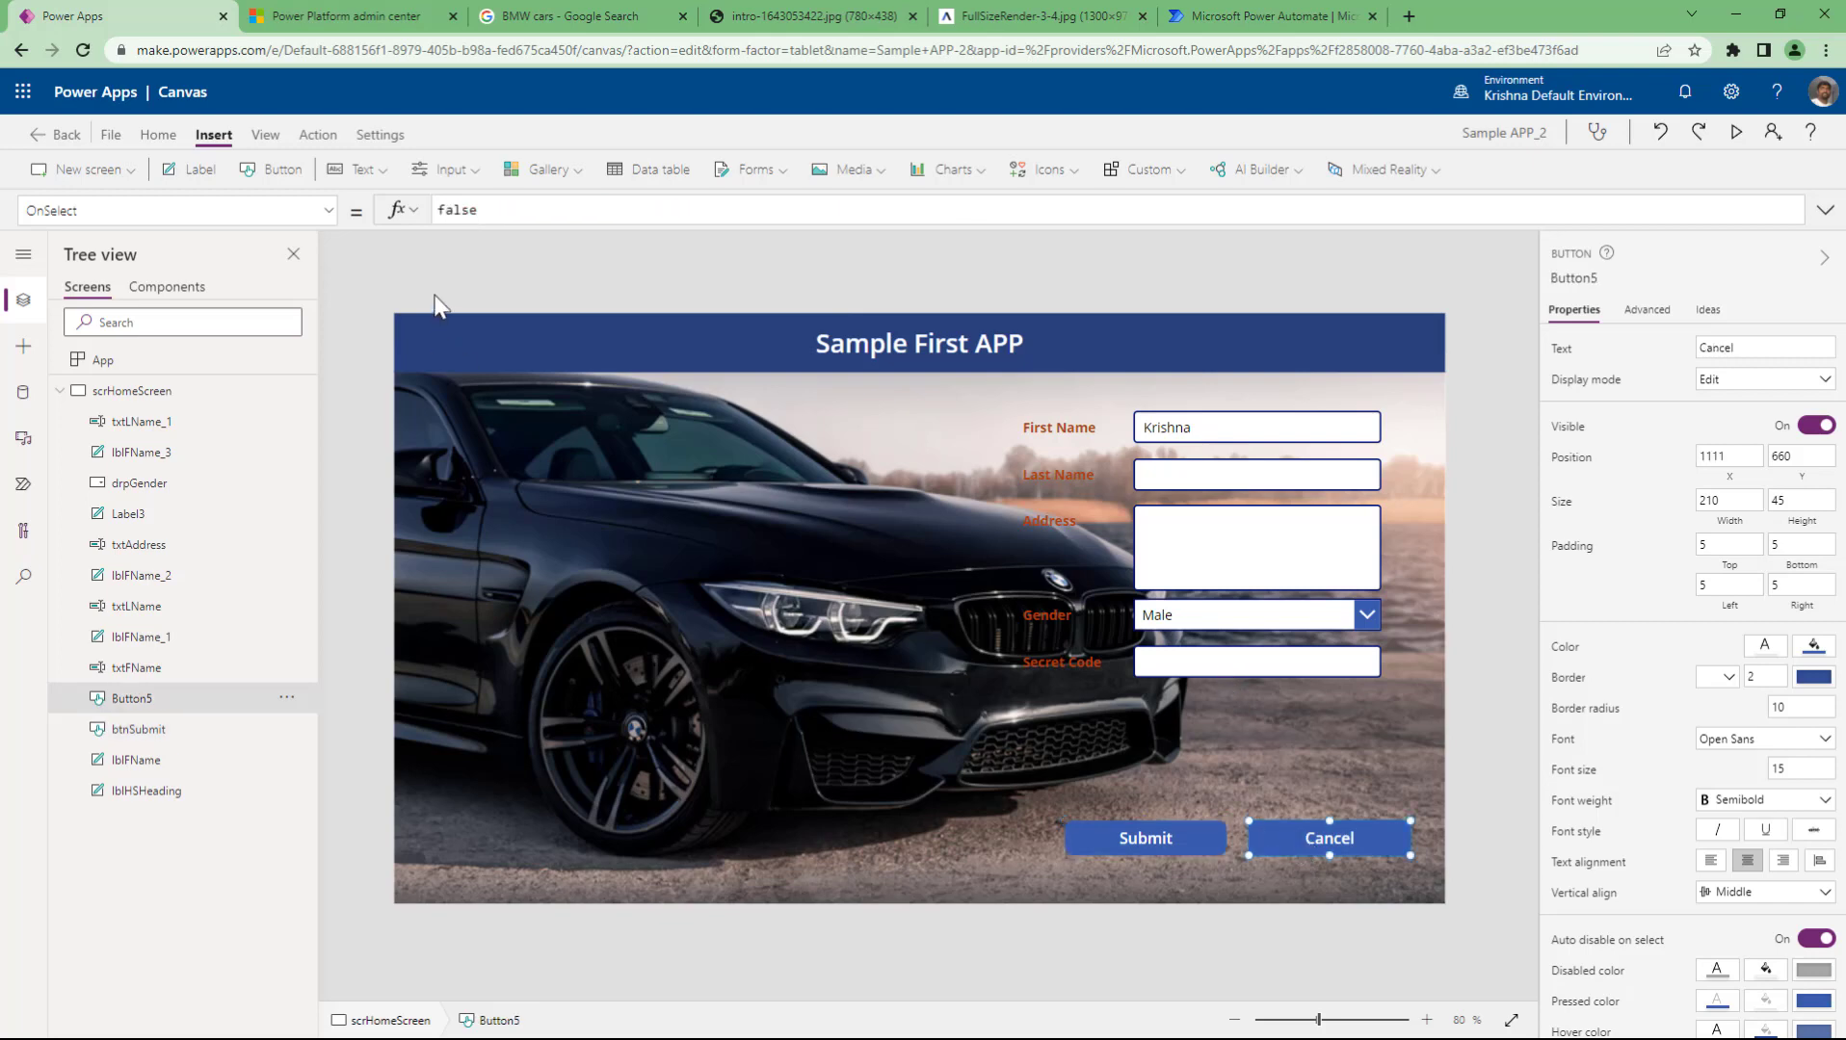
{"action": "double_click", "coordinate": [493, 212]}
{"action": "type", "text": "res"}
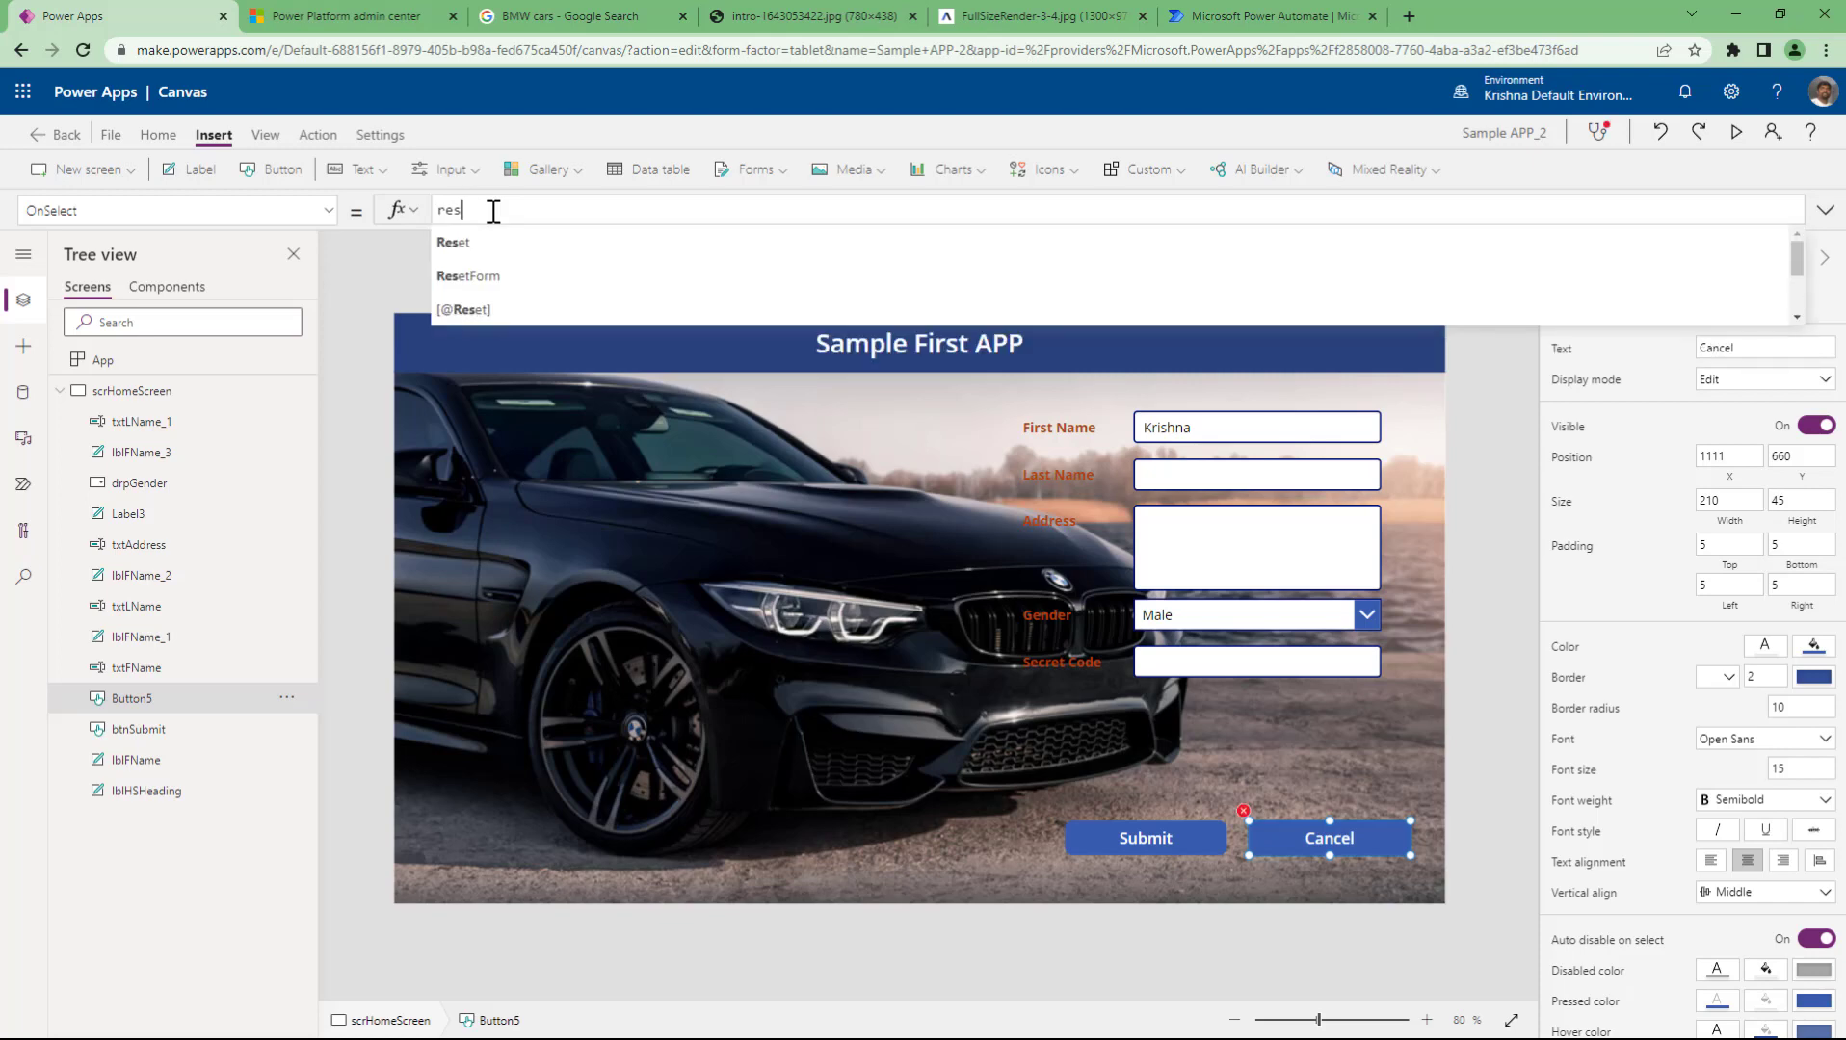
{"action": "key", "text": "Down"}
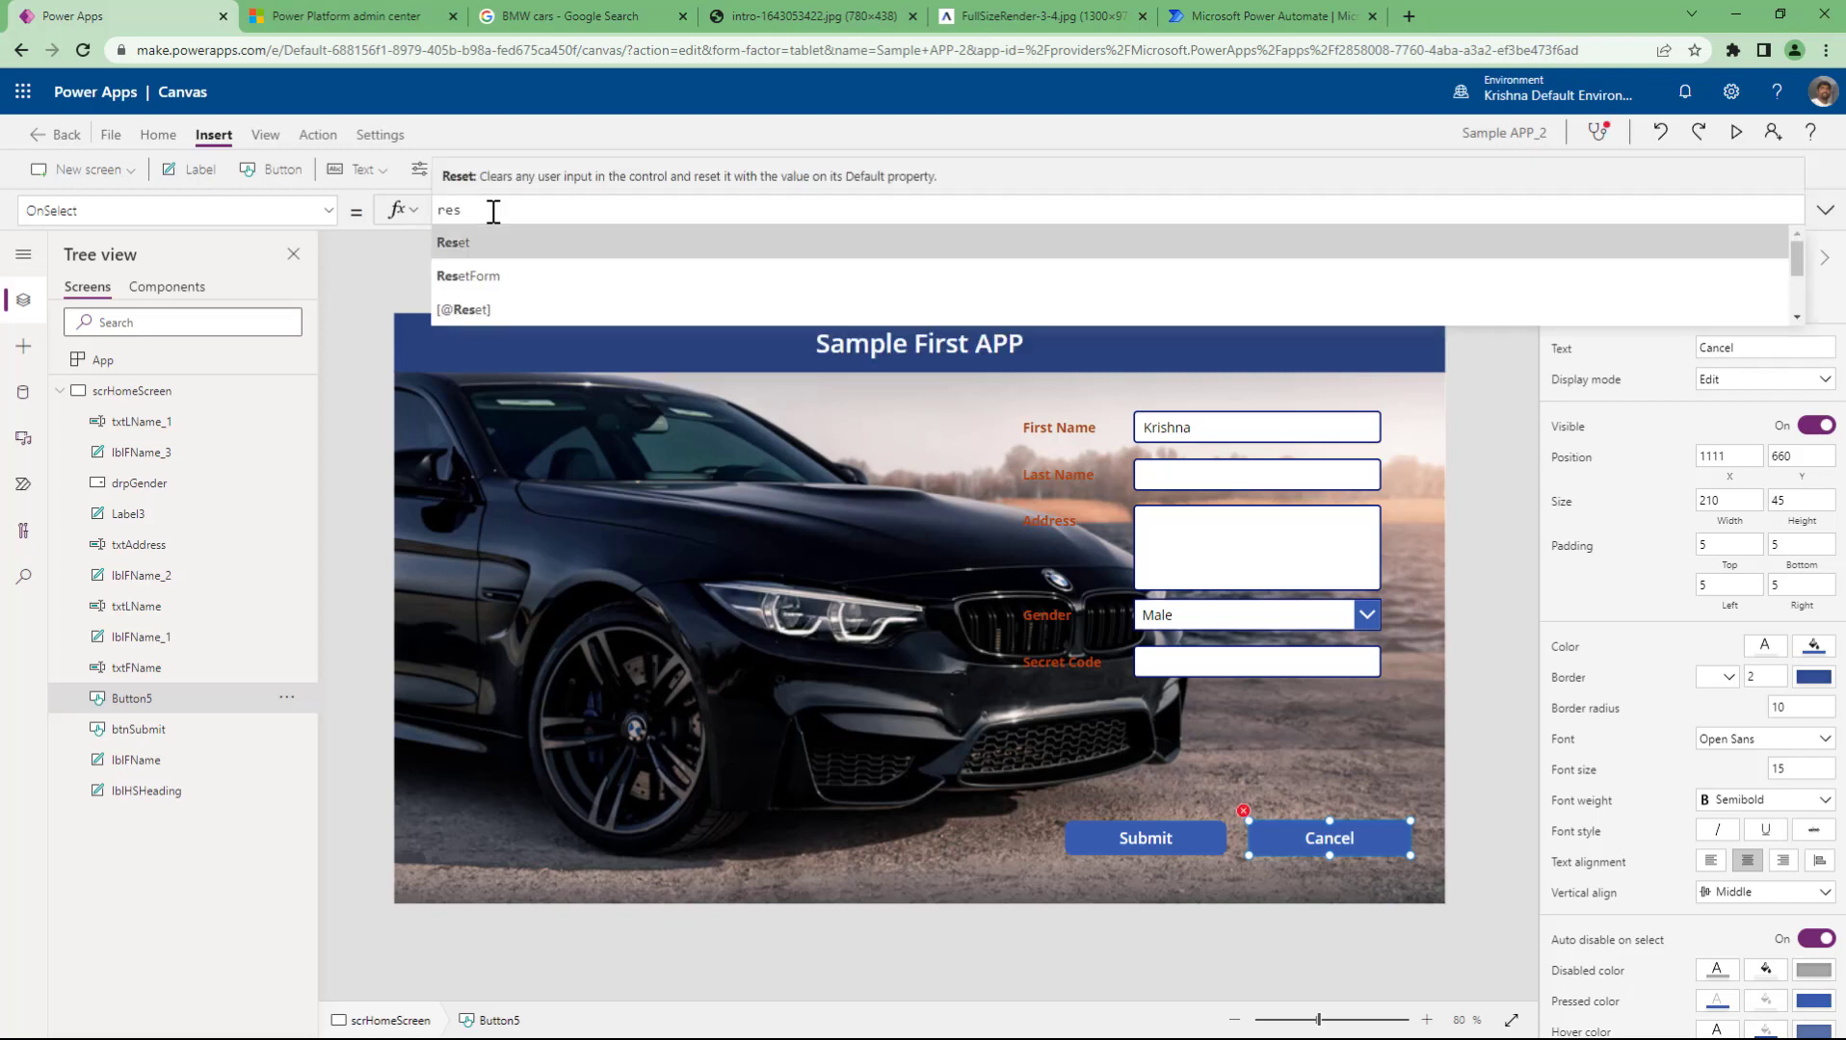
{"action": "key", "text": "Tab"}
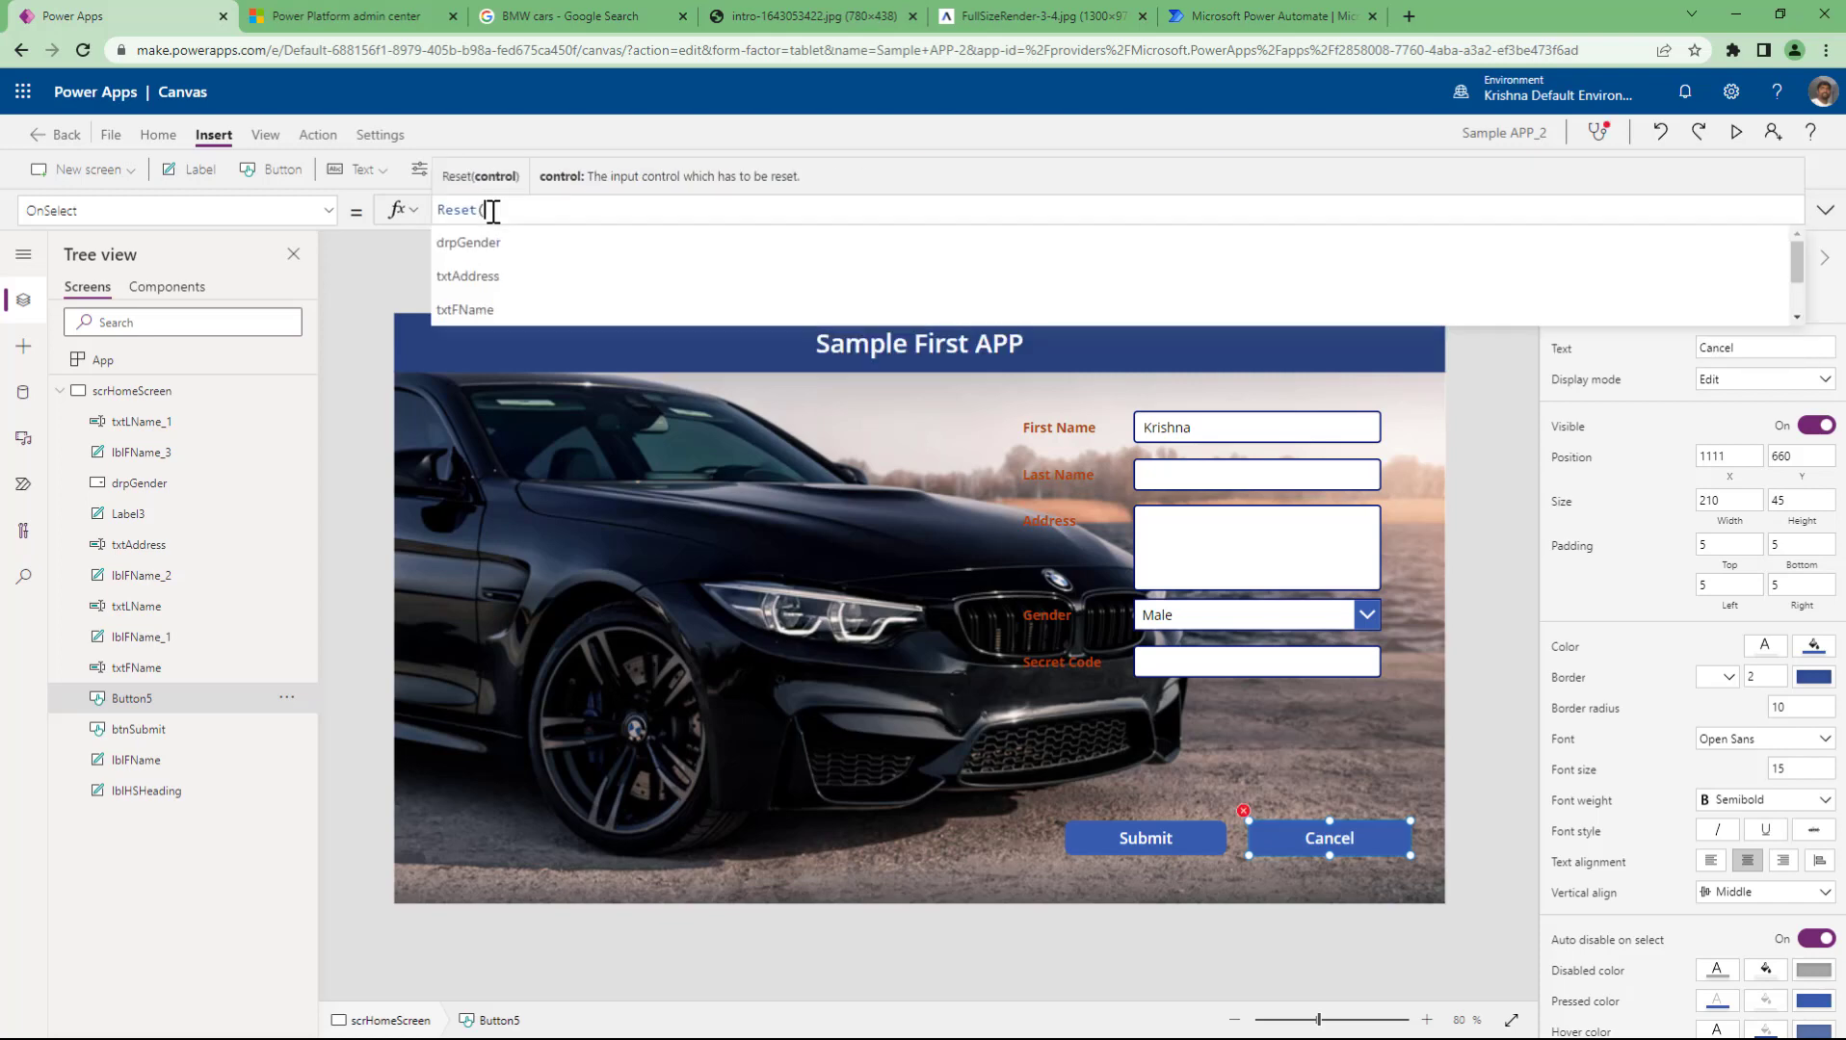
{"action": "type", "text": "txt"}
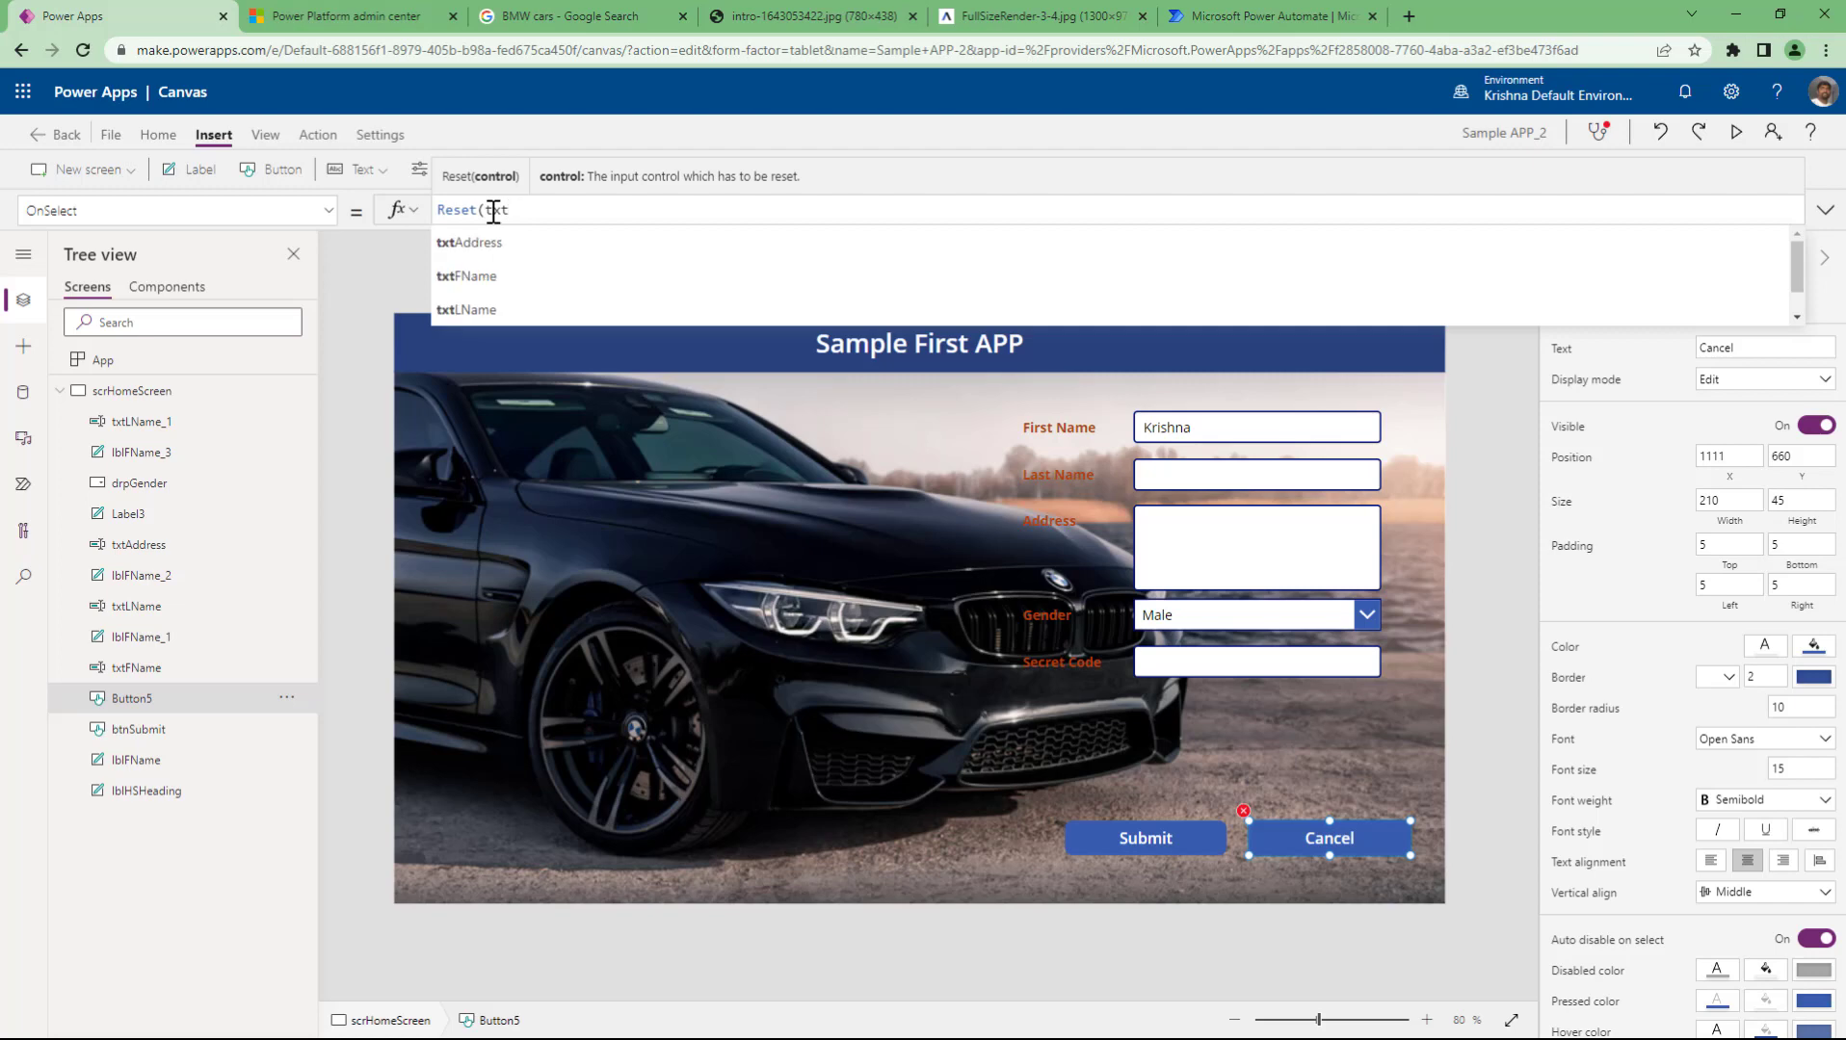
{"action": "type", "text": "FD"}
{"action": "key", "text": "BackSpace"}
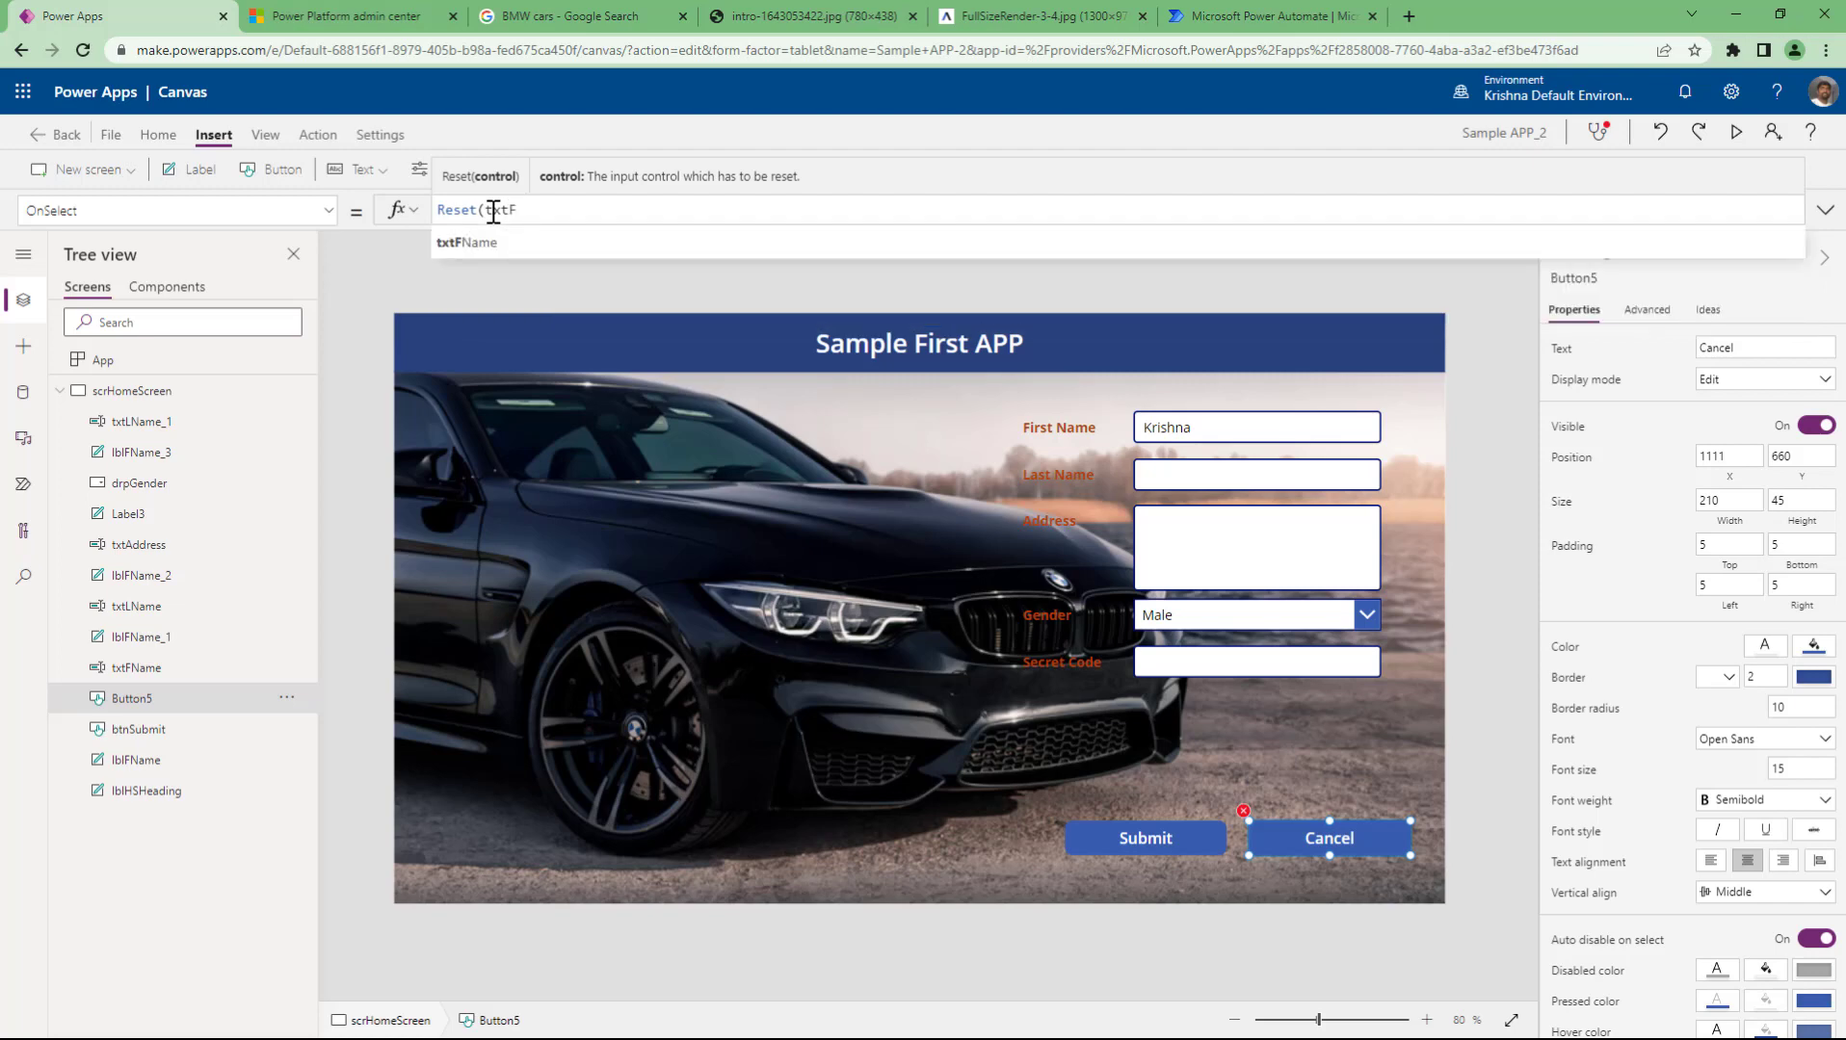
{"action": "key", "text": "Tab"}
{"action": "type", "text": ")"}
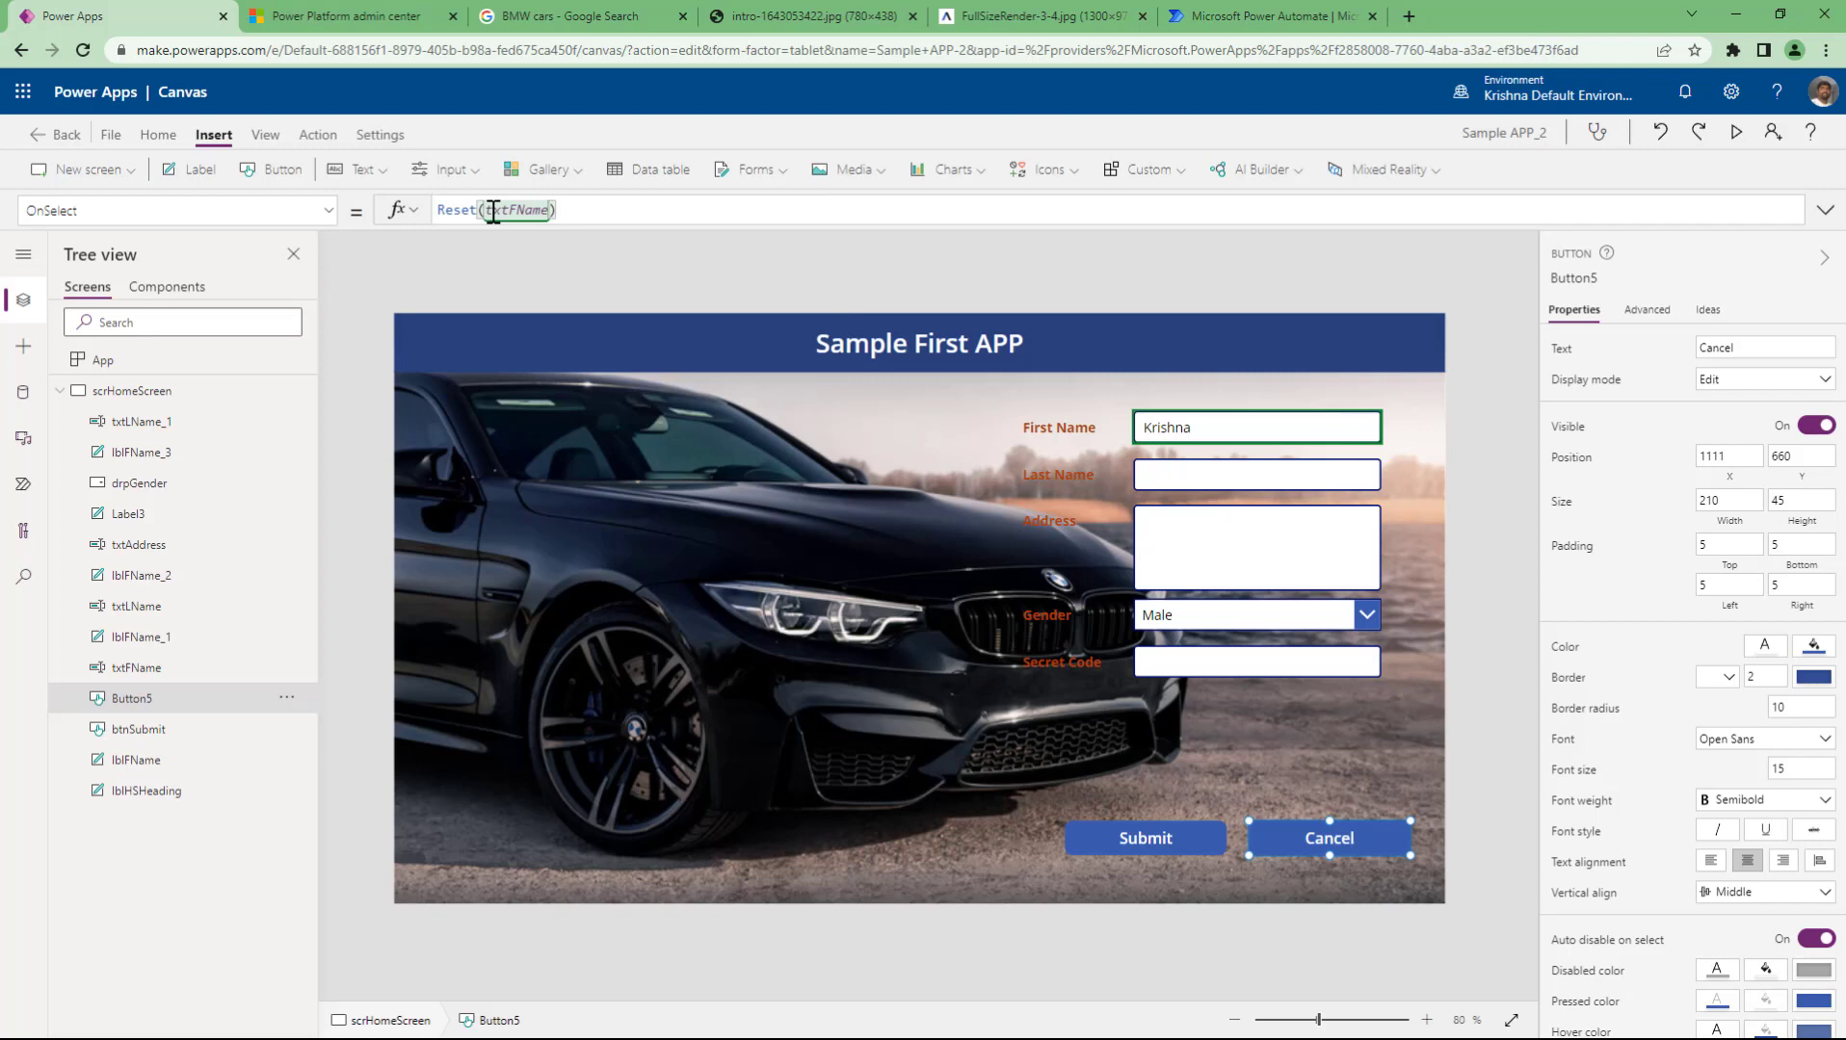
- Append ;Reset(txtLName) to the Cancel button's OnSelect formula and format the formula text onto separate lines
{"action": "type", "text": ";rest"}
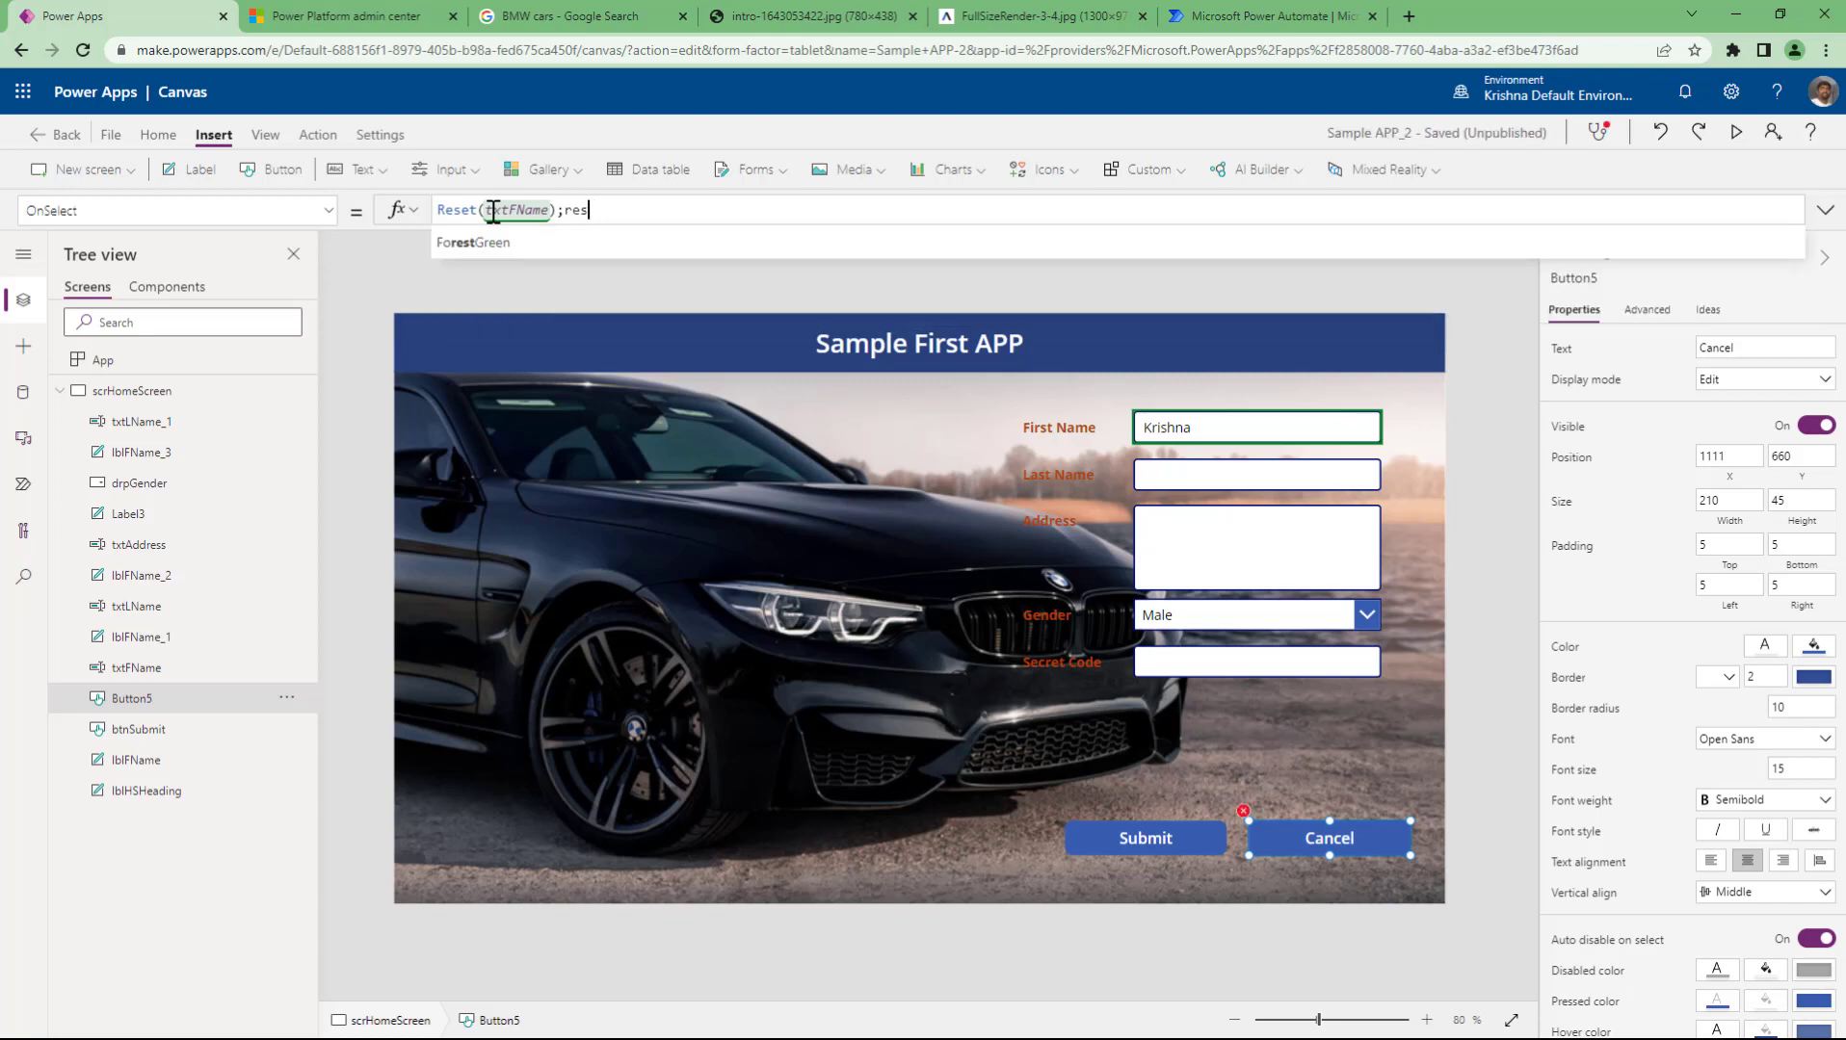
{"action": "key", "text": "Tab"}
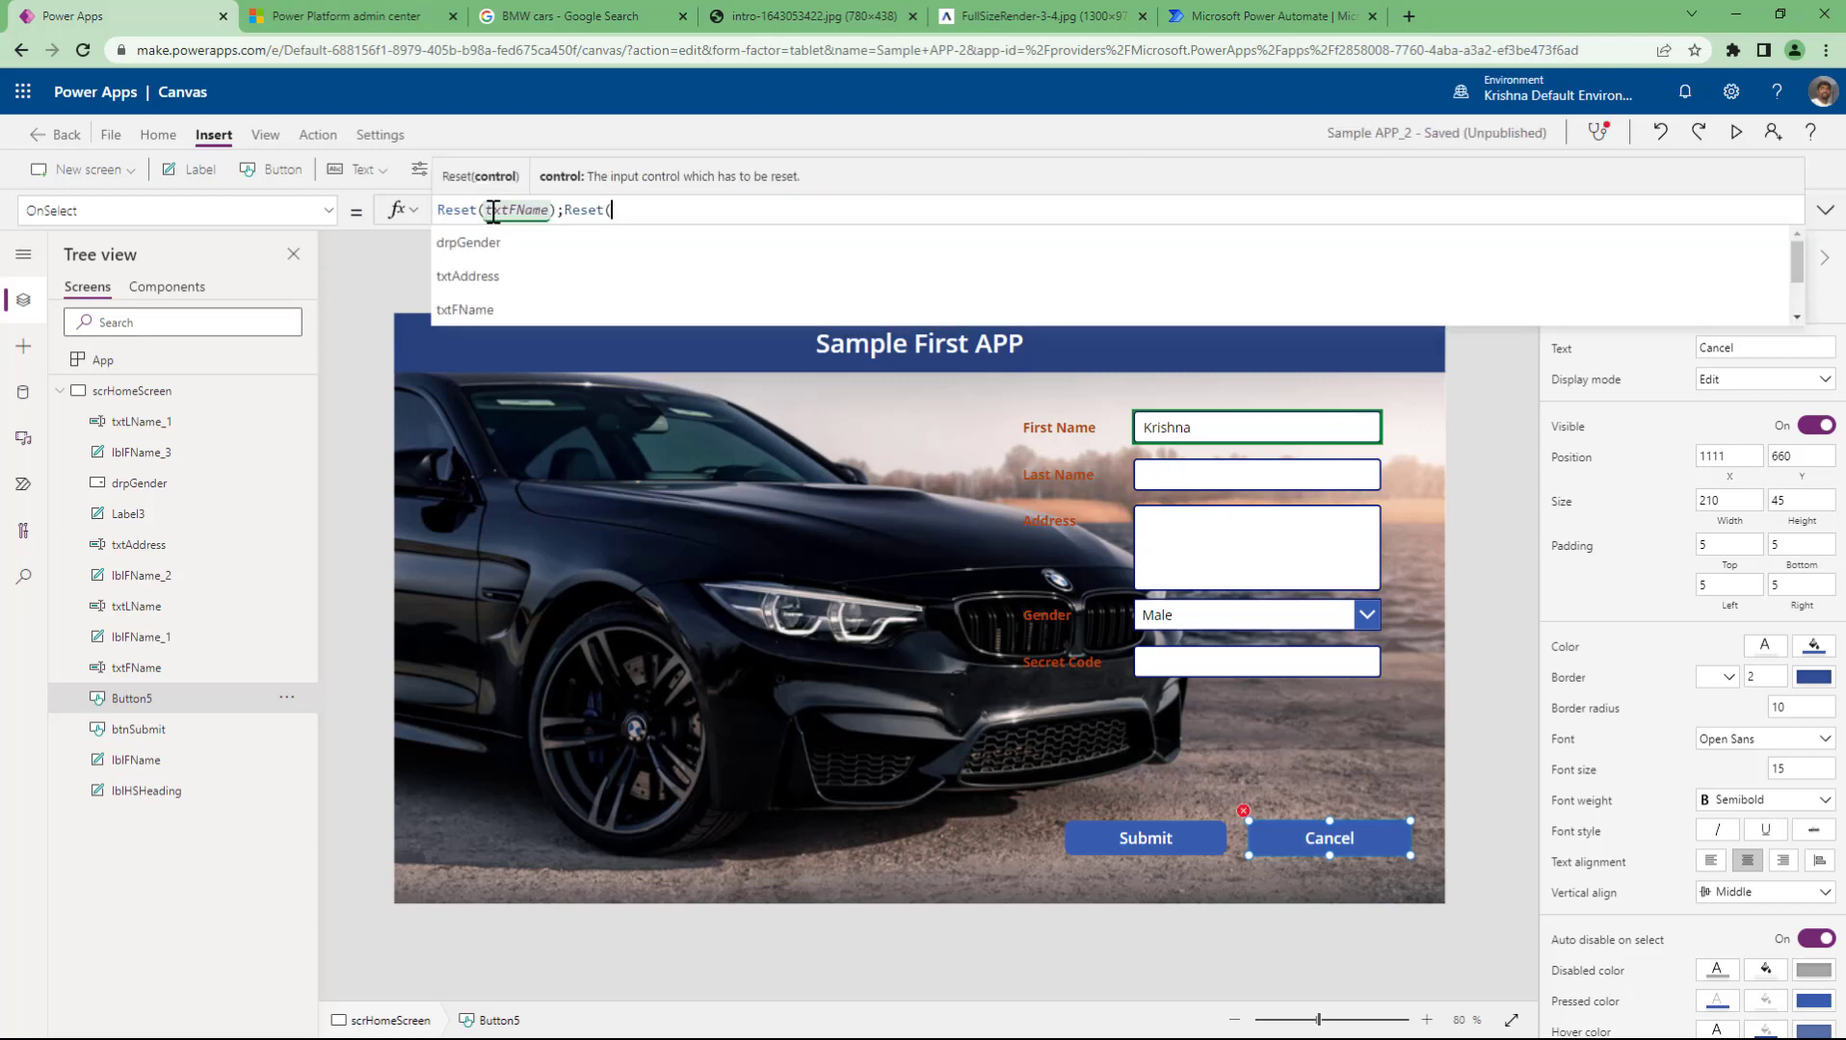
{"action": "type", "text": "txt"}
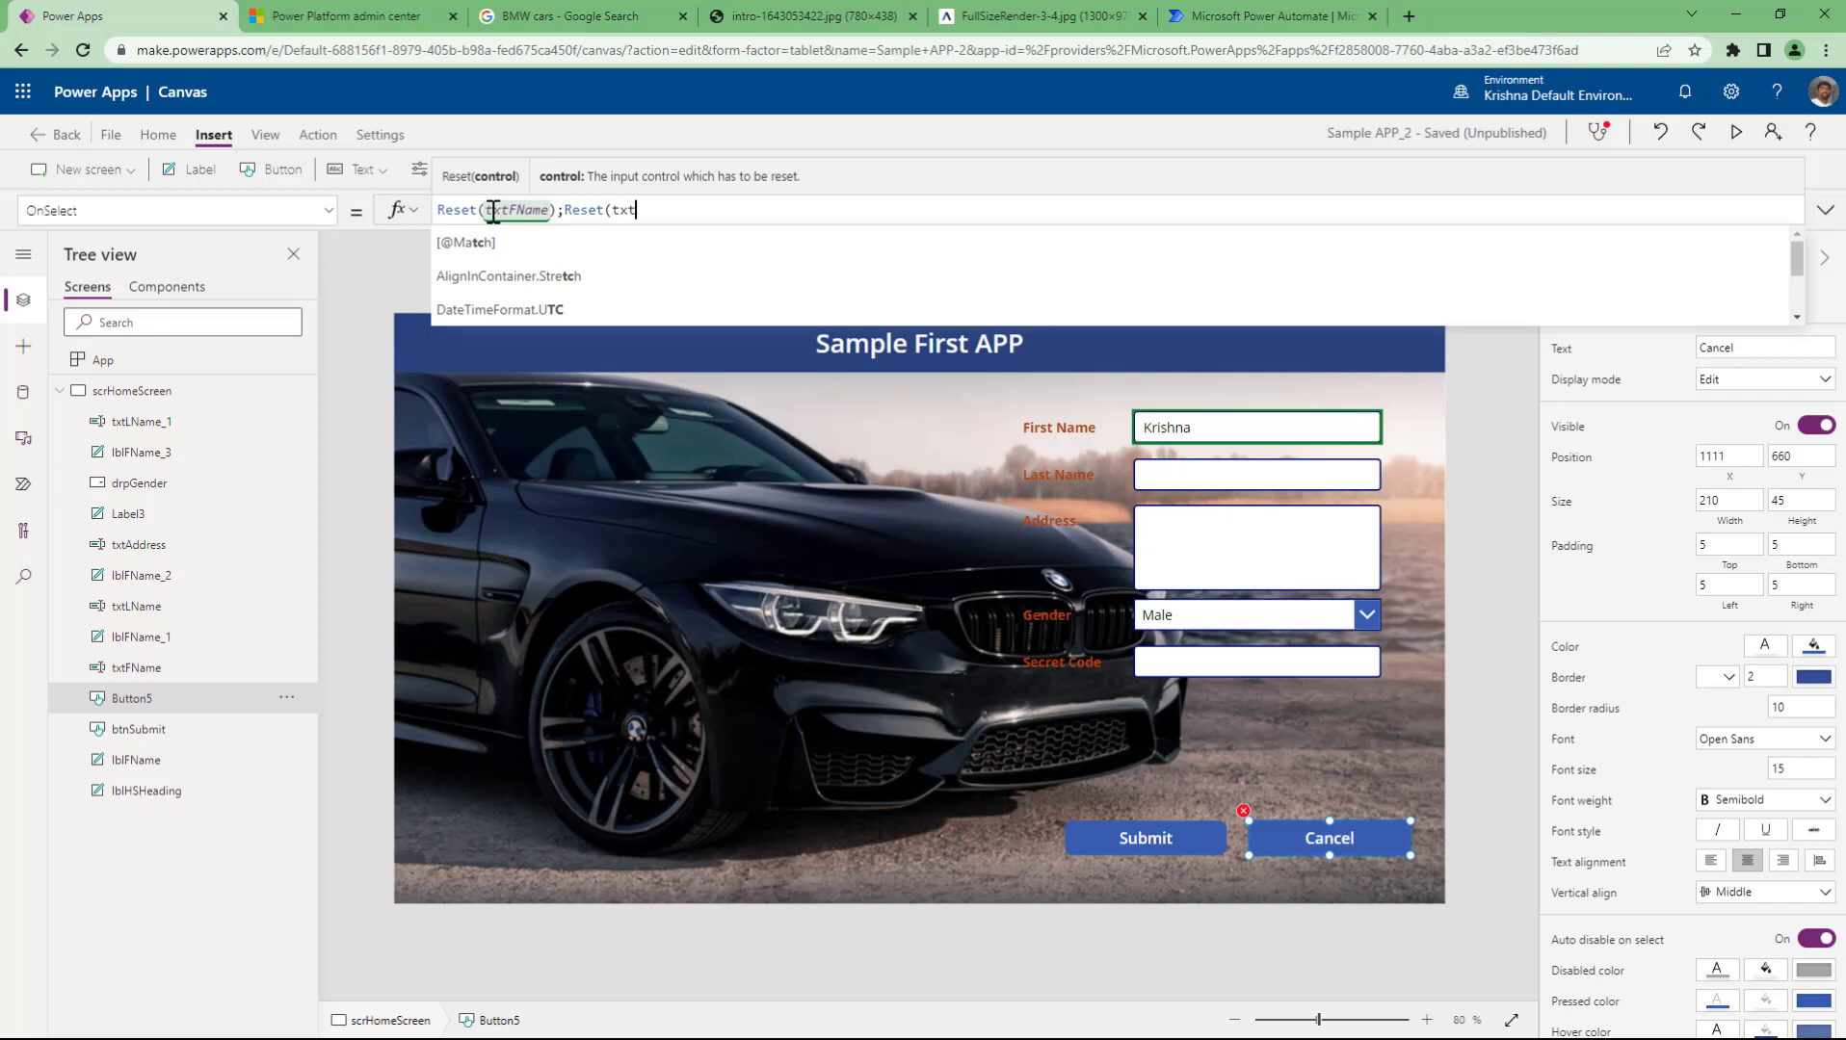
{"action": "type", "text": "L"}
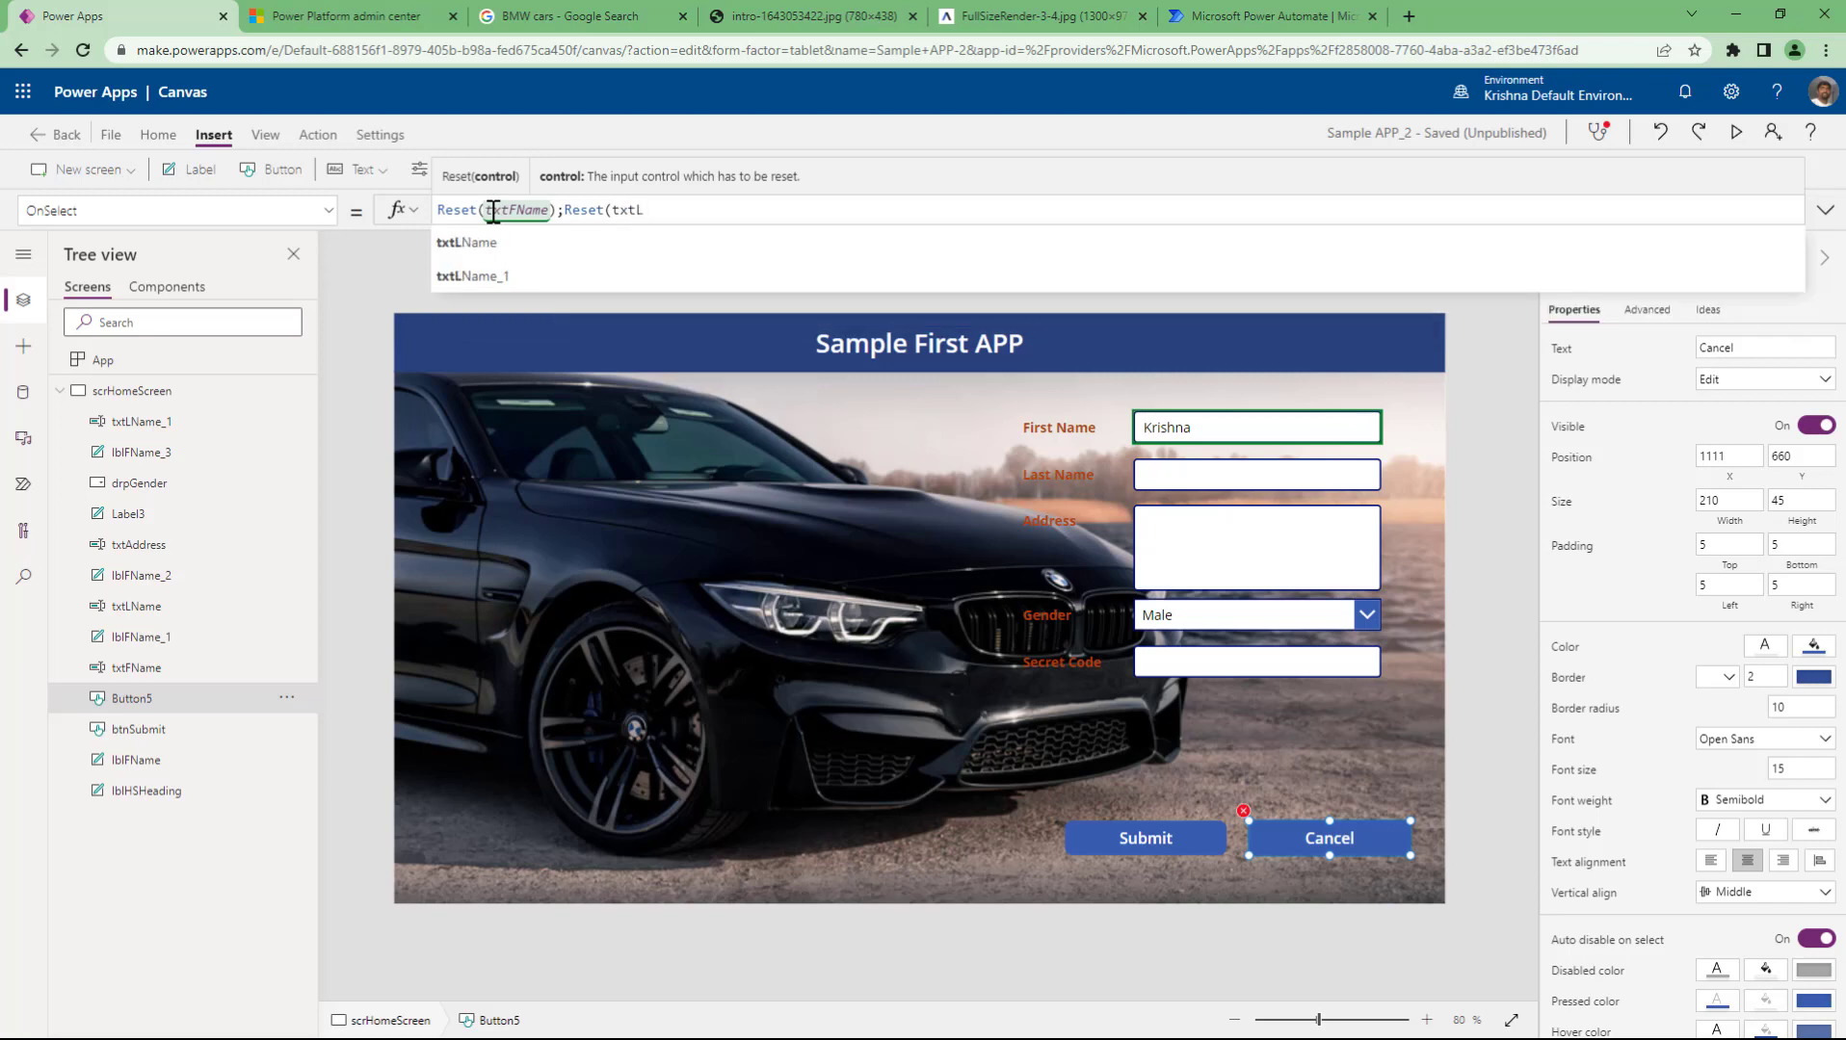
{"action": "key", "text": "Tab"}
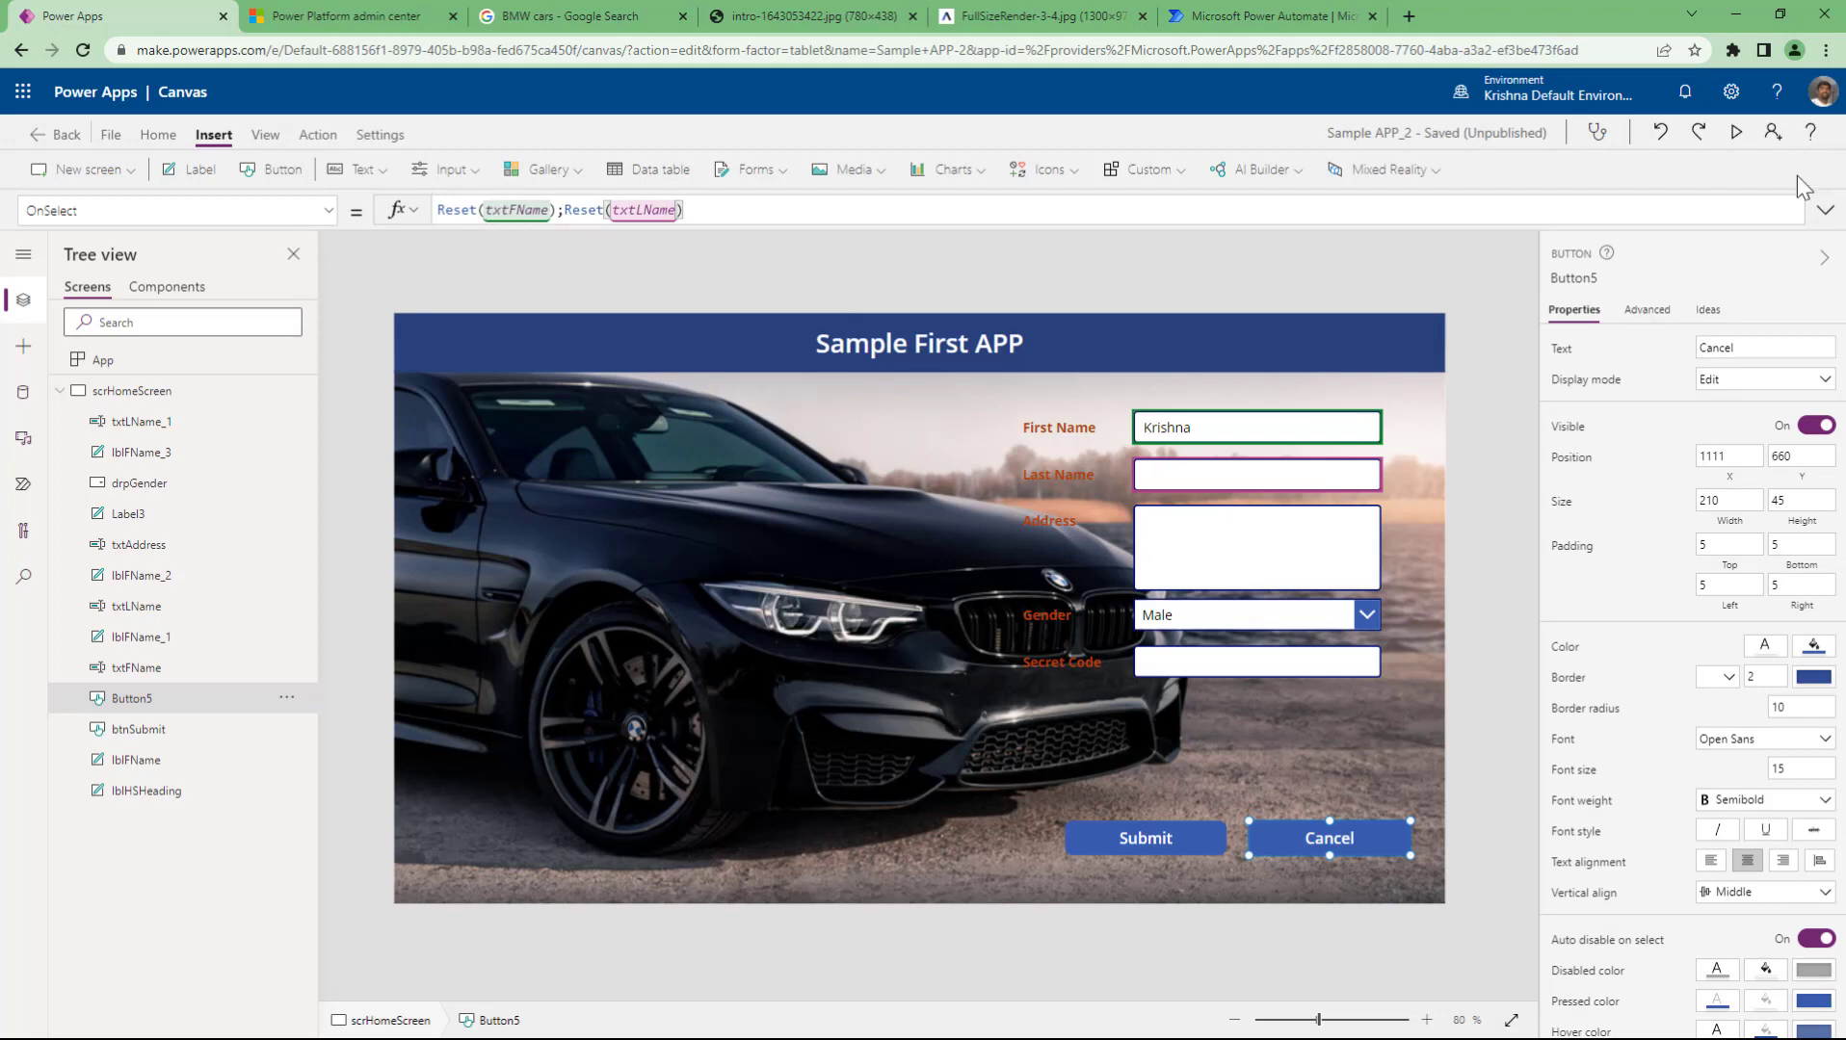
{"action": "left_click", "coordinate": [1824, 210]}
{"action": "left_click", "coordinate": [520, 421]}
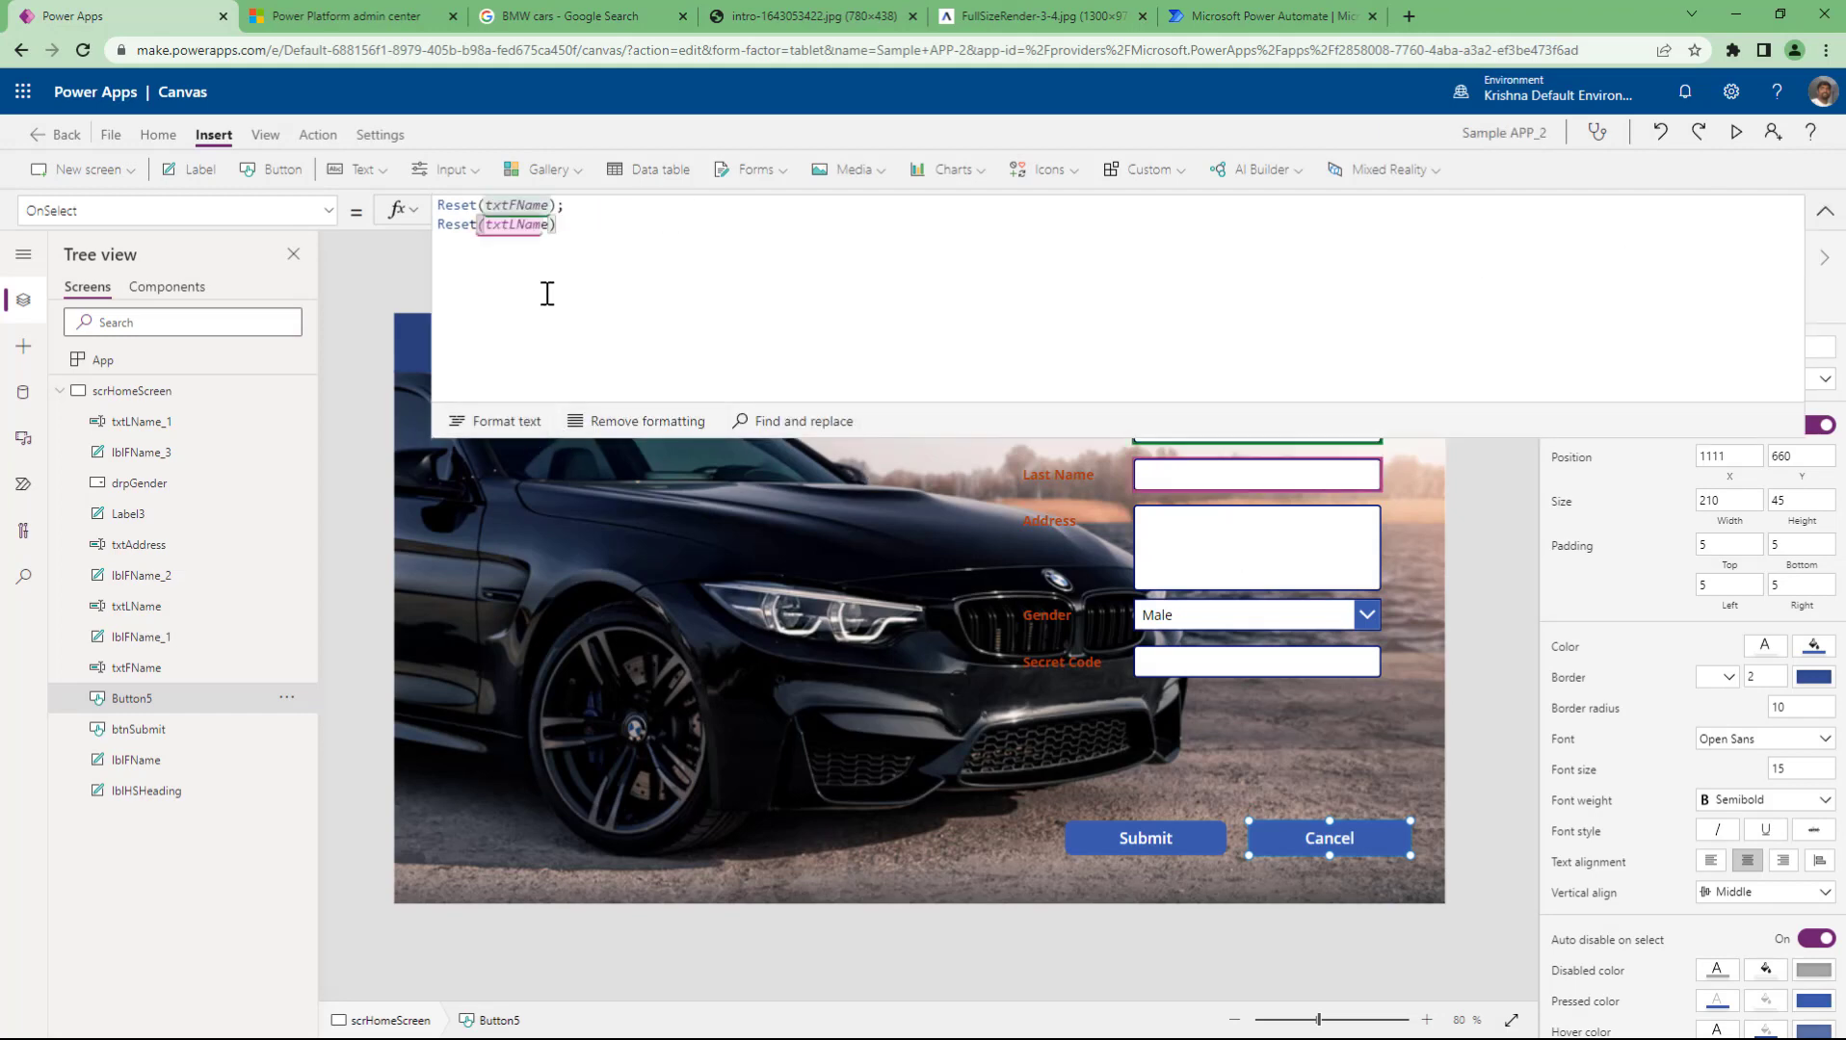
{"action": "left_click", "coordinate": [1824, 214]}
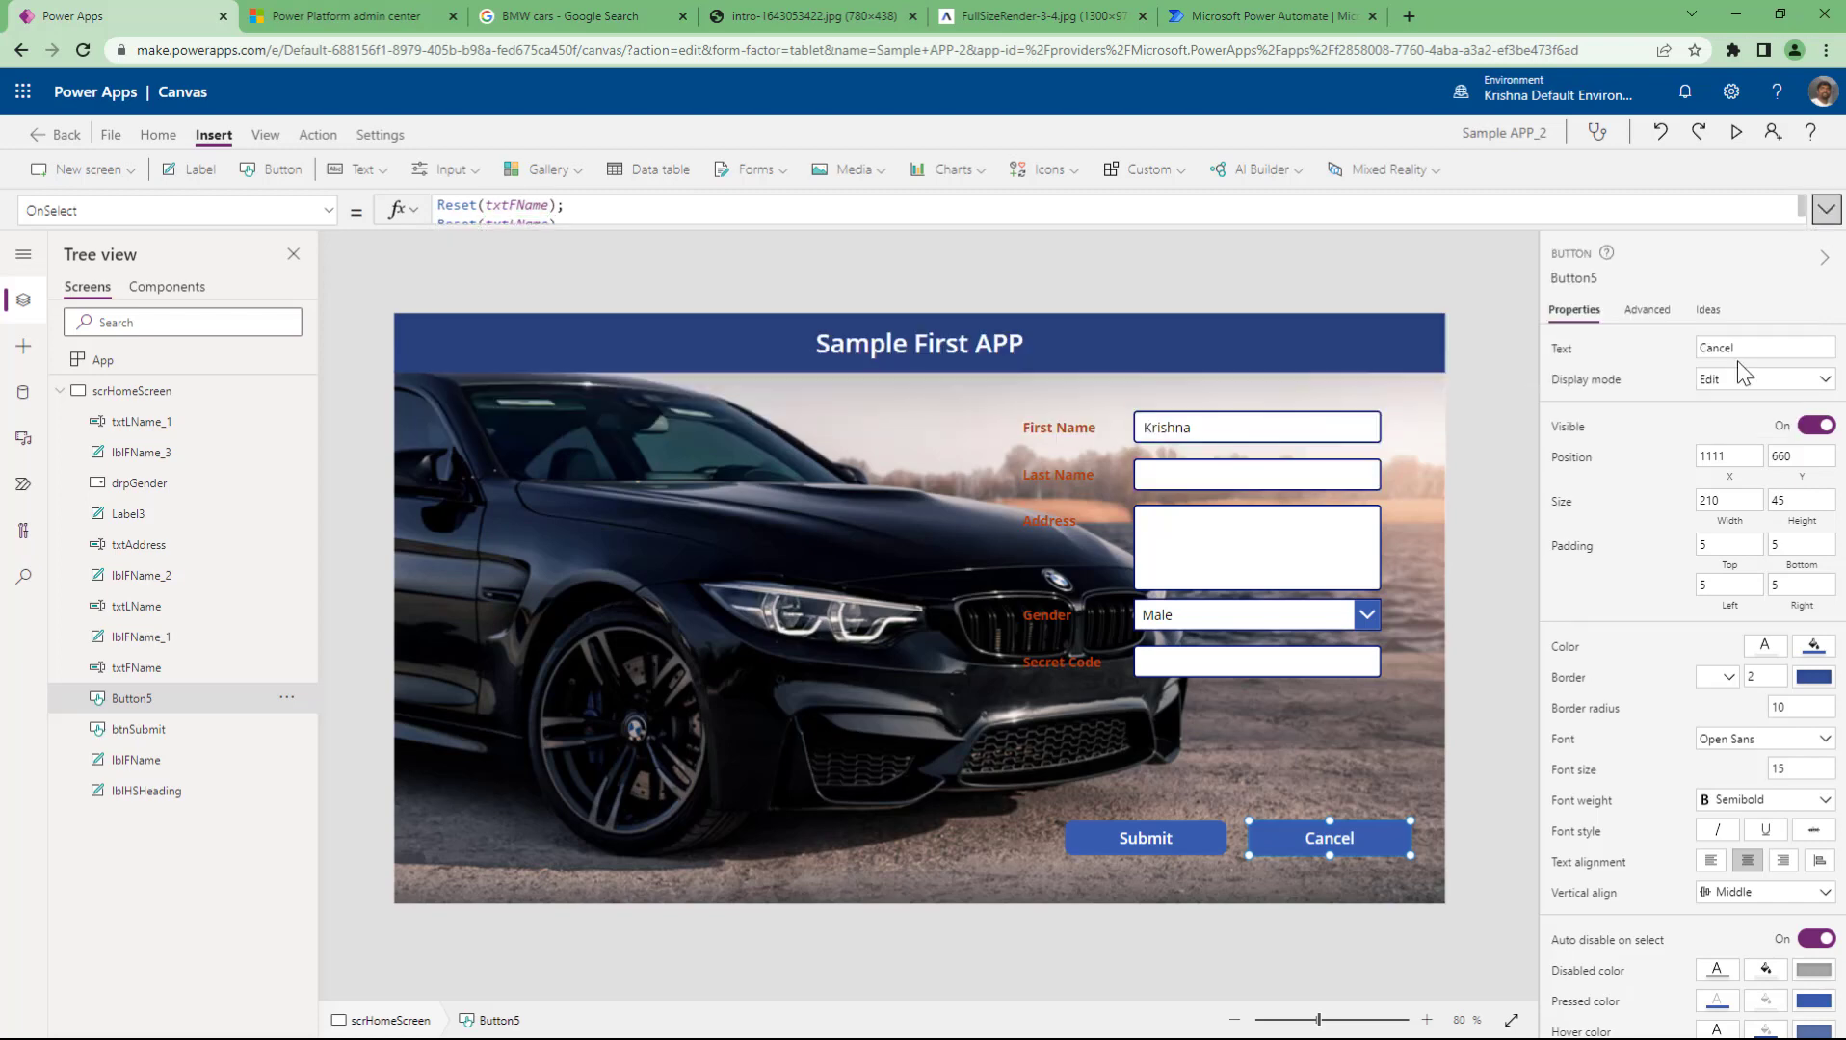
- Preview the app and test the Cancel button with sample text entered in First Name and Last Name
{"action": "left_click", "coordinate": [1736, 133]}
{"action": "left_click", "coordinate": [1557, 932]}
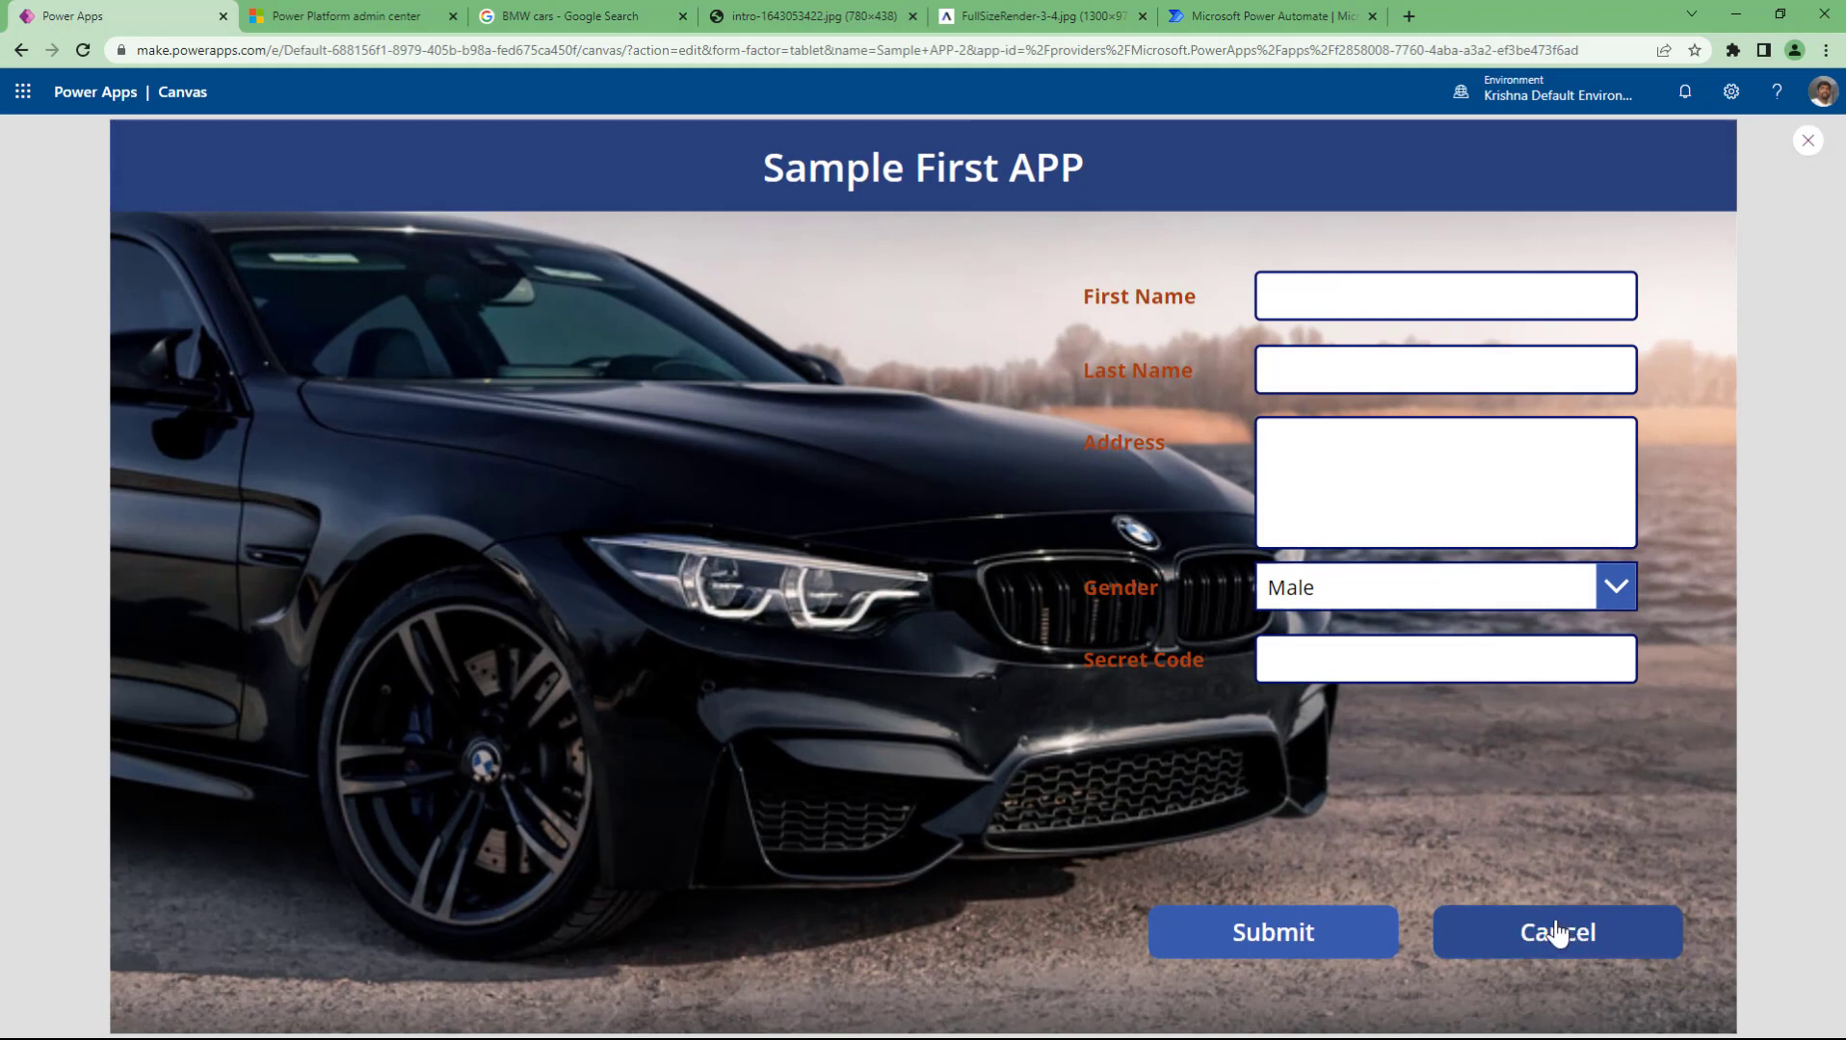
{"action": "left_click", "coordinate": [1291, 302]}
{"action": "type", "text": "fdsafdsfdsf"}
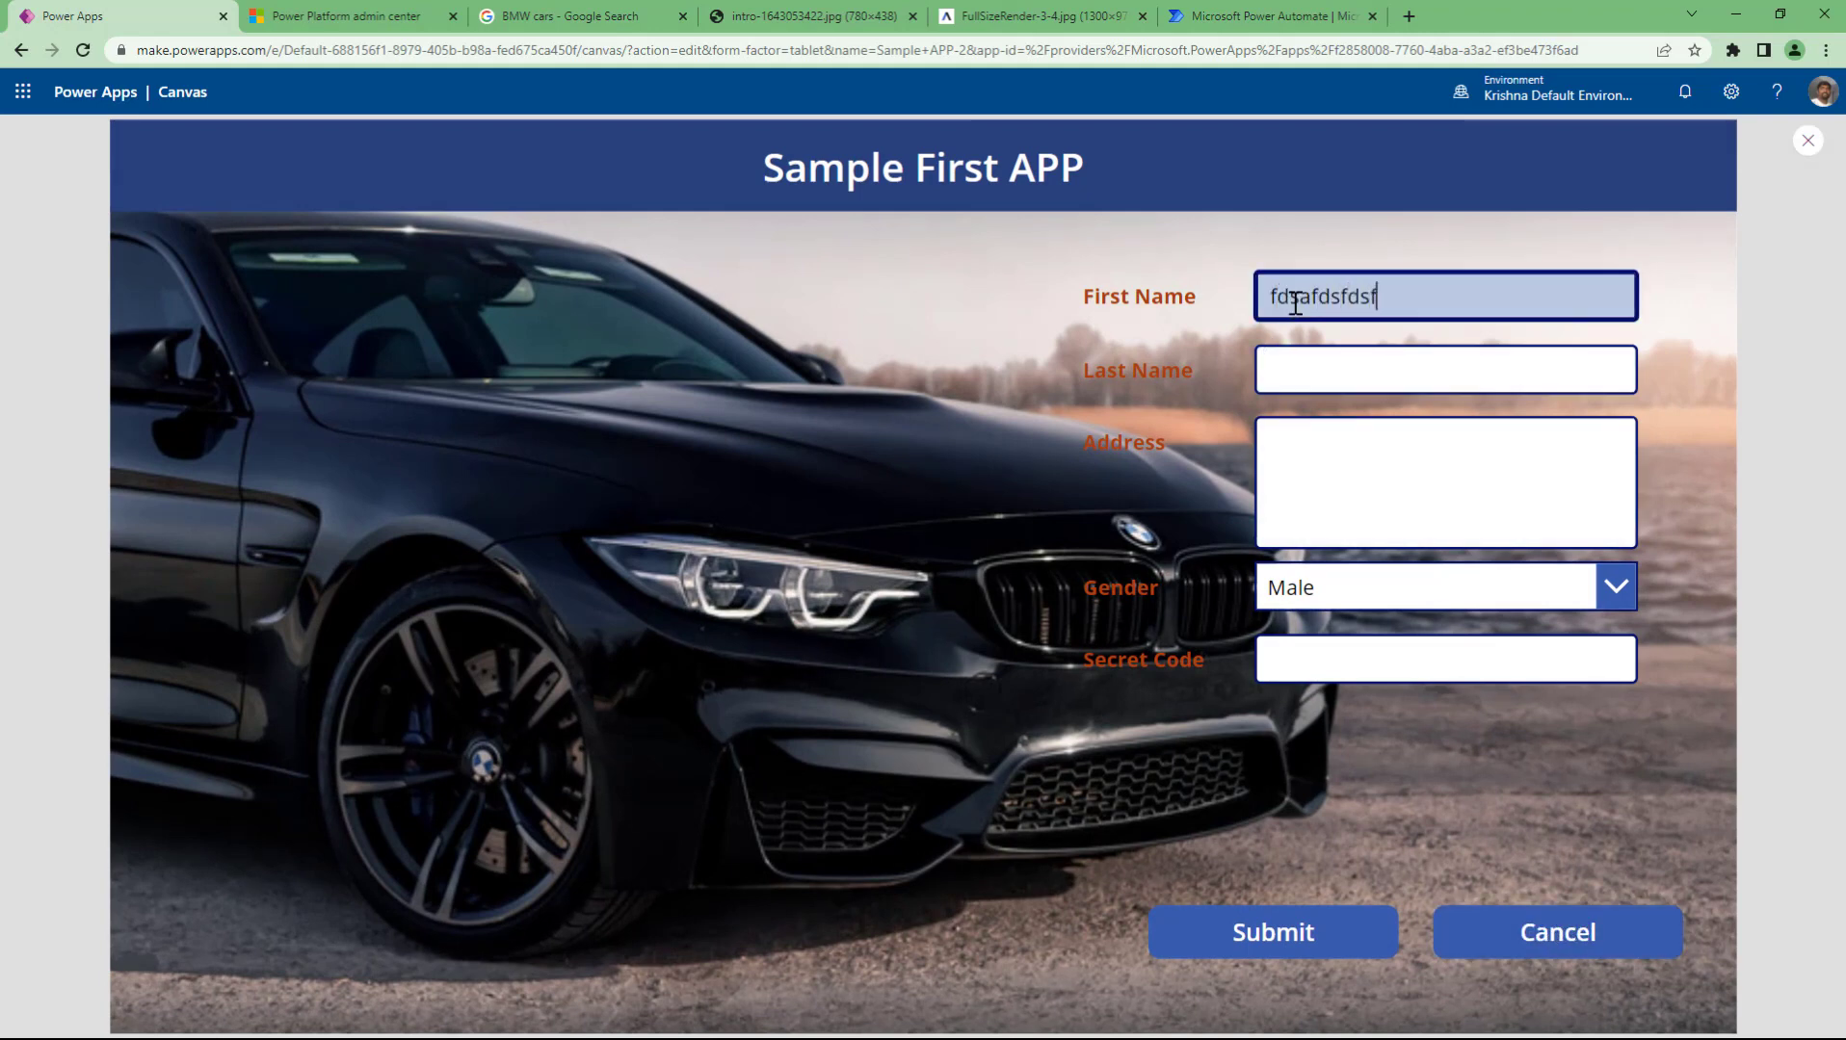
{"action": "left_click", "coordinate": [1306, 362]}
{"action": "type", "text": "fdsfdsfsdfdsf"}
{"action": "left_click", "coordinate": [1491, 936]}
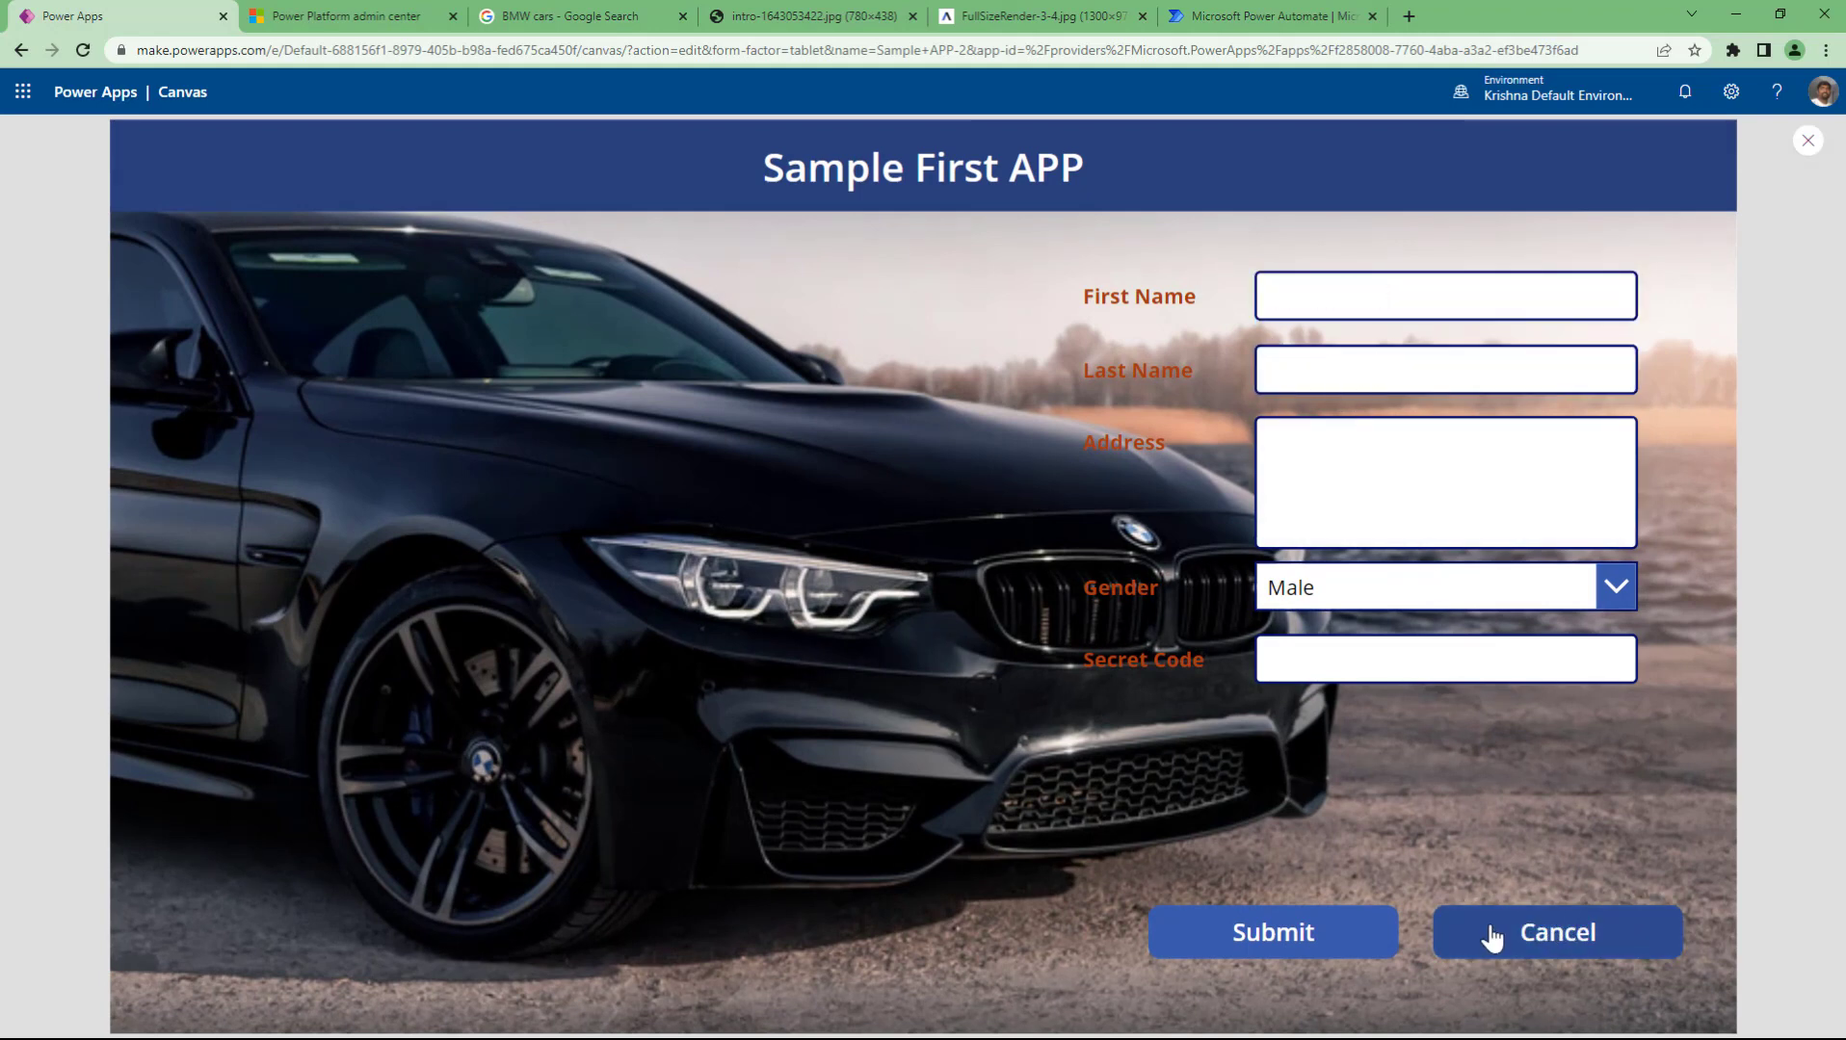
{"action": "left_click", "coordinate": [1808, 140]}
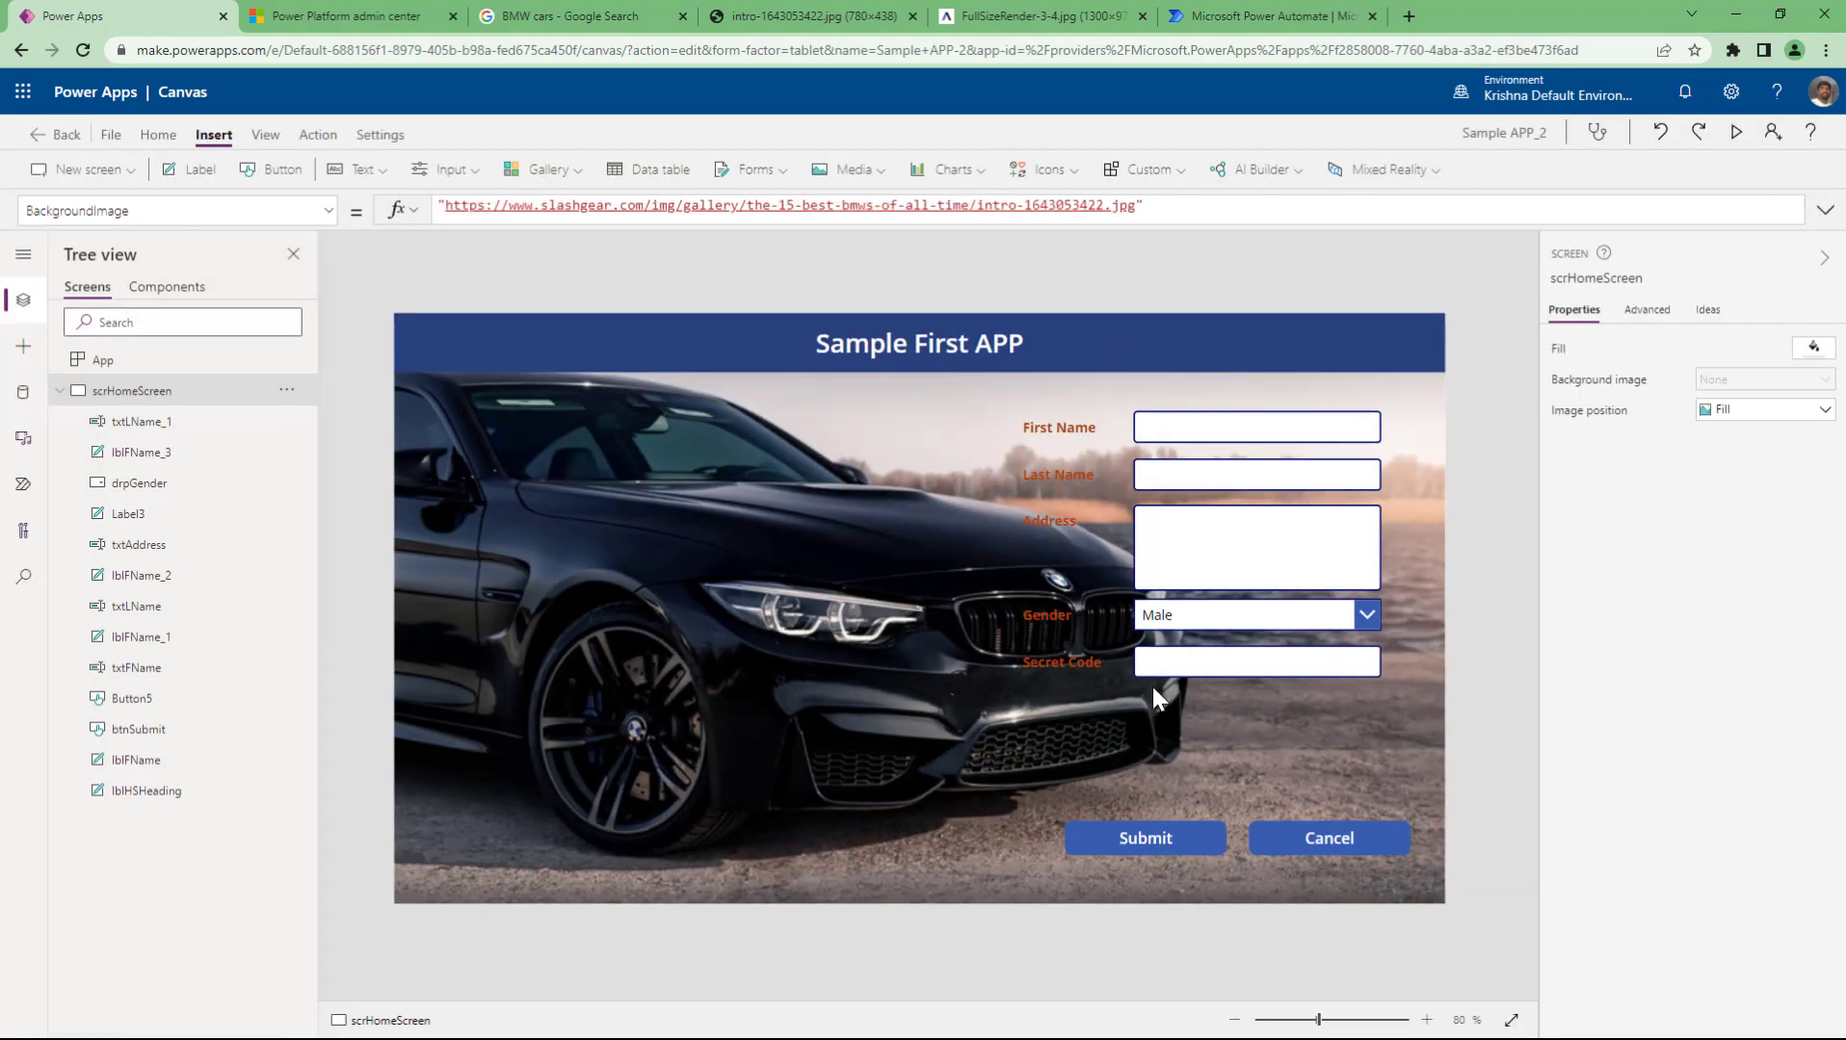
- Save Sample APP_2 without version notes and publish this version
{"action": "left_click", "coordinate": [109, 134]}
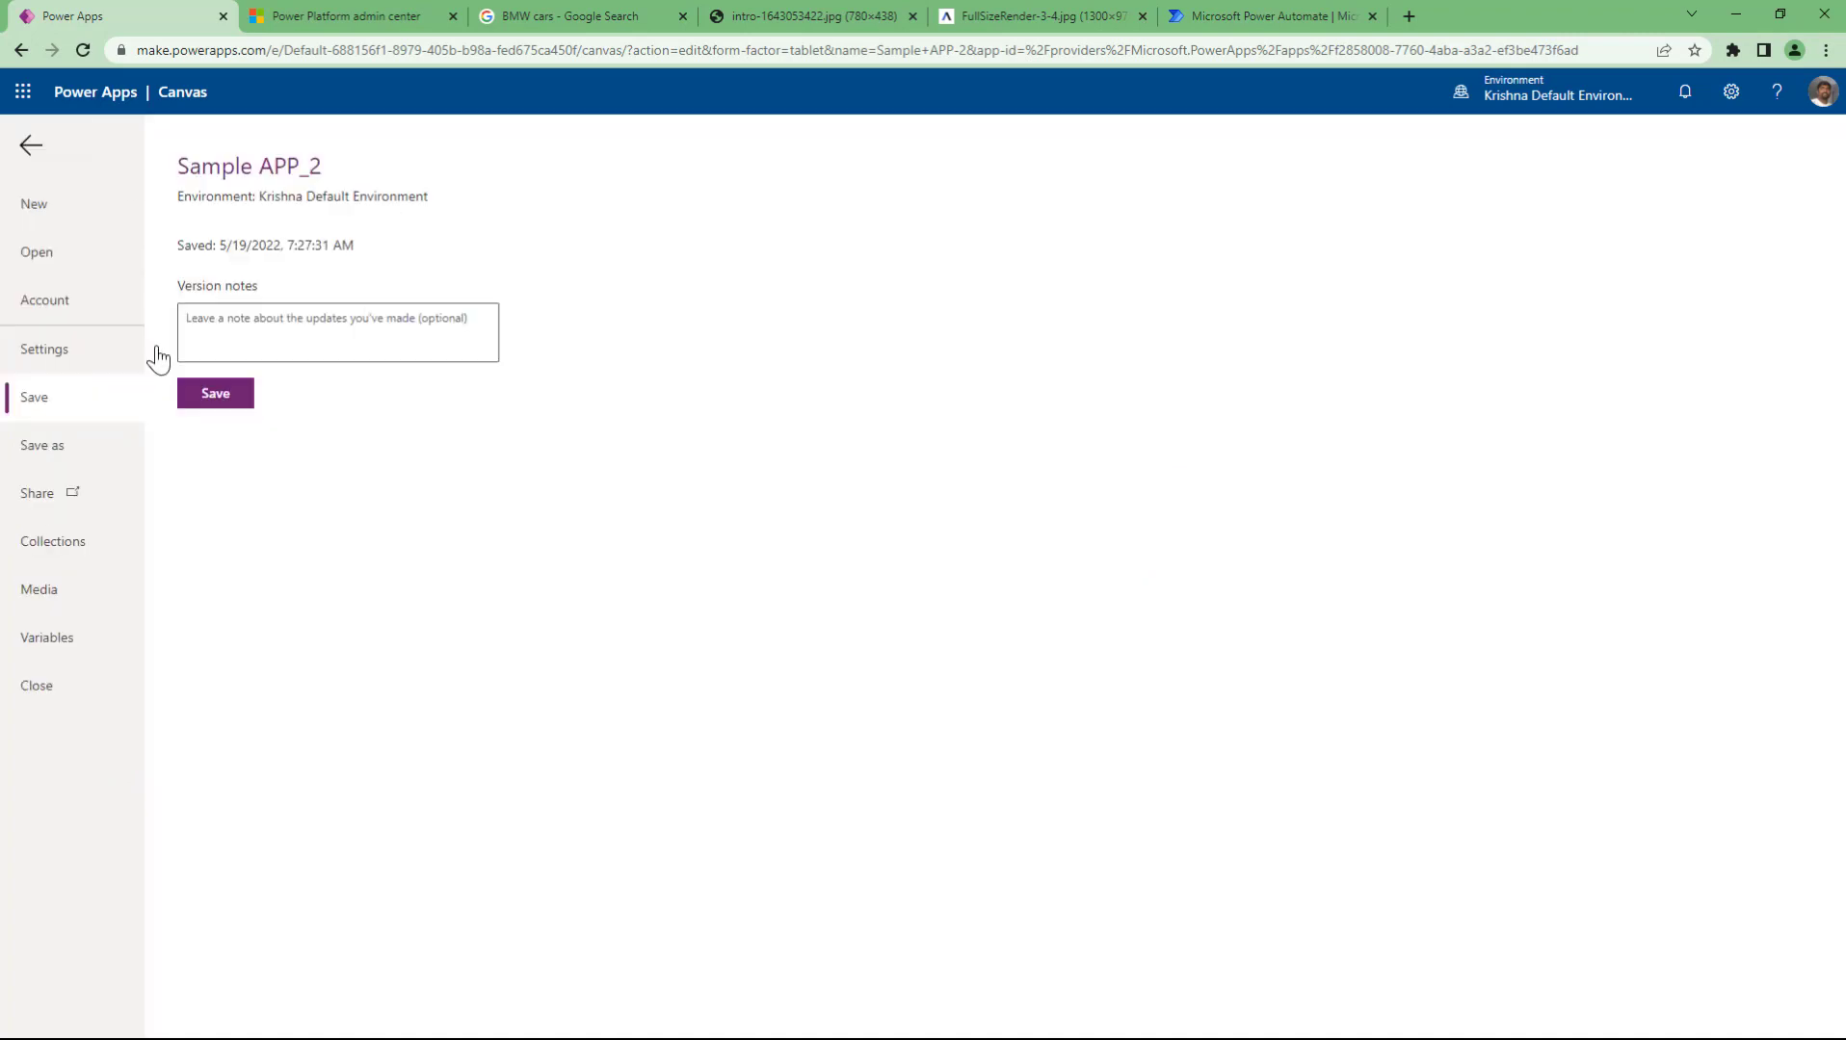
{"action": "left_click", "coordinate": [213, 395]}
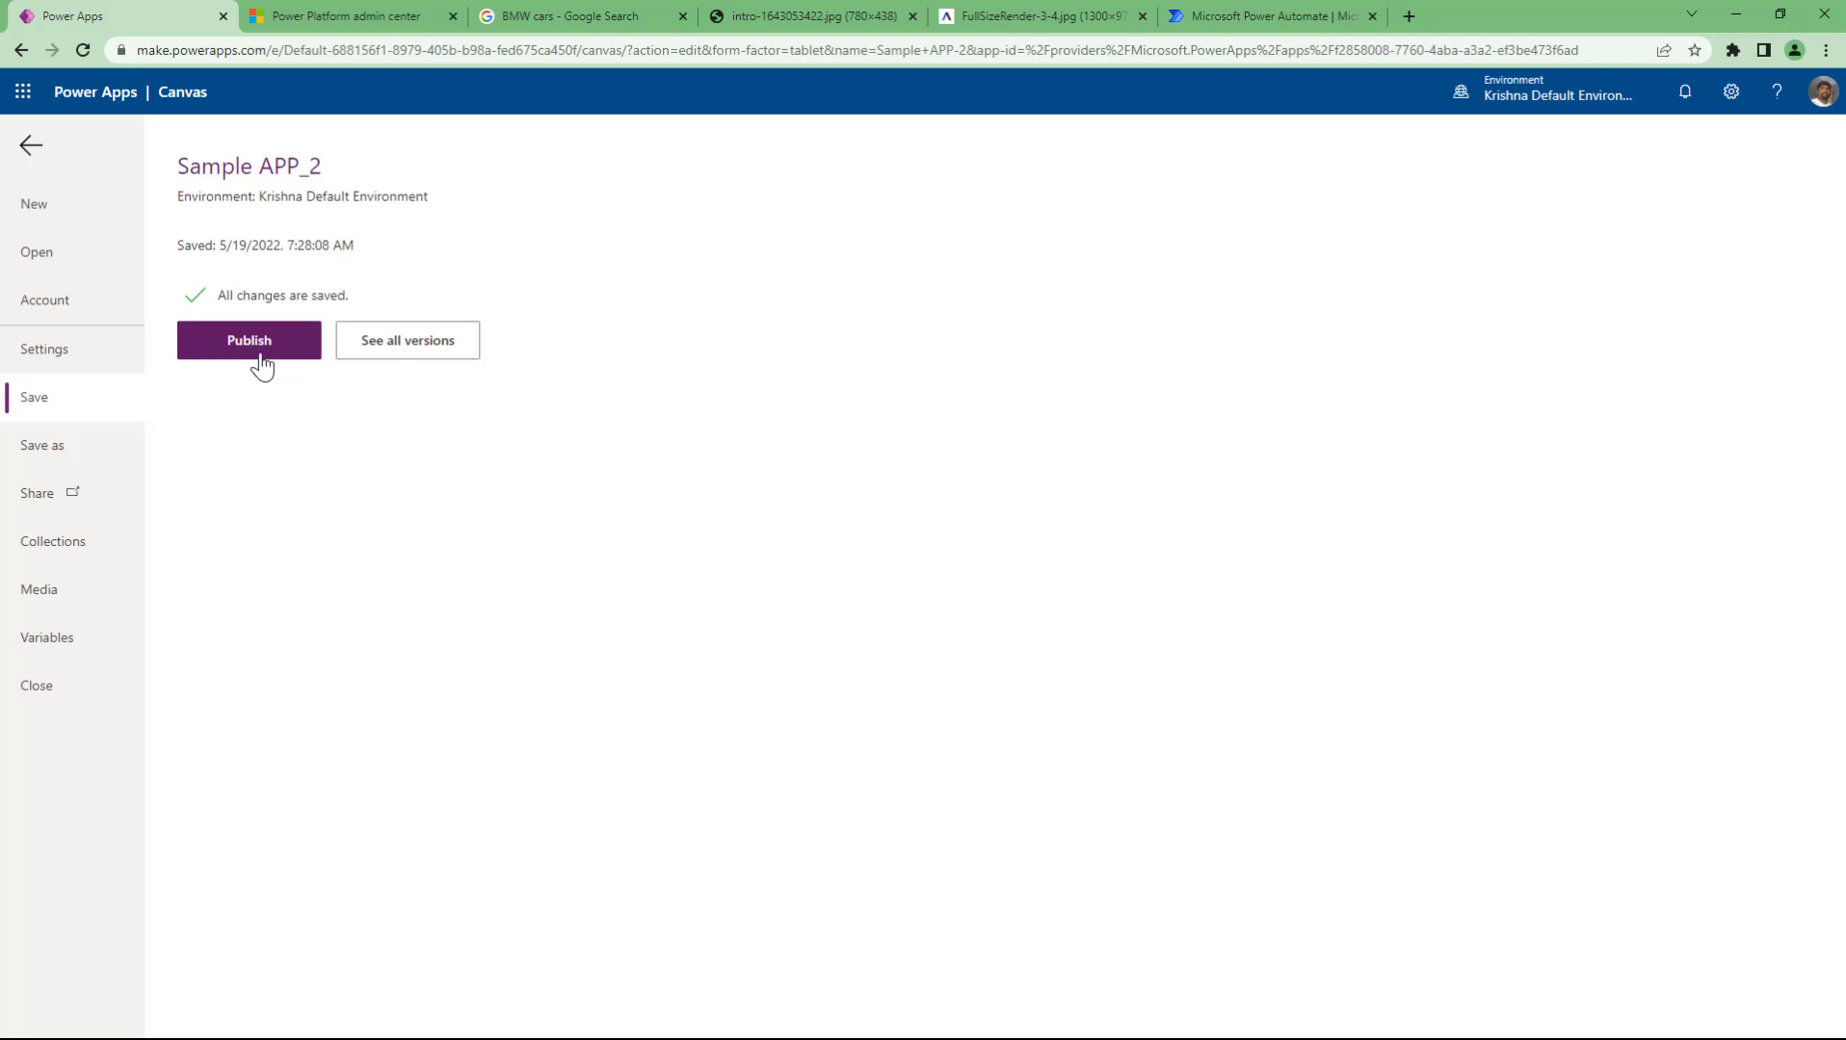
{"action": "left_click", "coordinate": [252, 349]}
{"action": "left_click", "coordinate": [994, 693]}
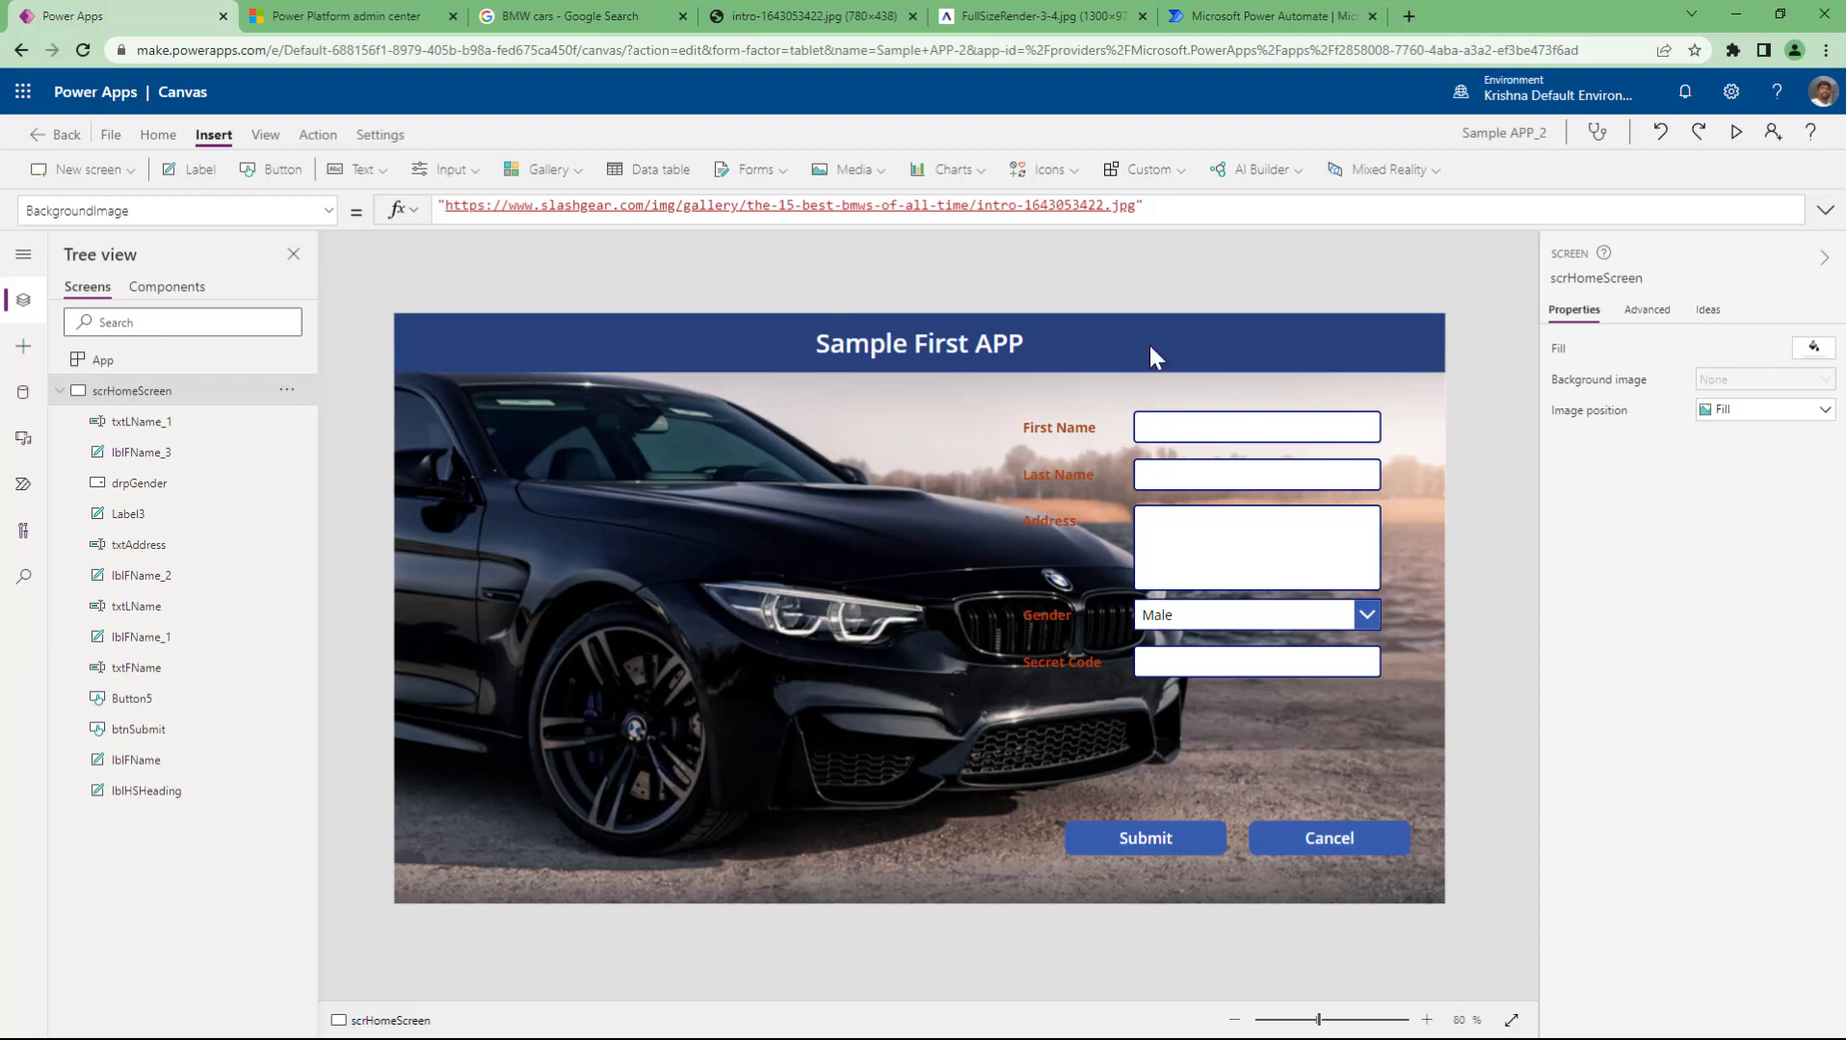
- Open make.powerapps.com in a new browser tab and go to the list of apps
{"action": "left_click", "coordinate": [1409, 16]}
{"action": "type", "text": "ma"}
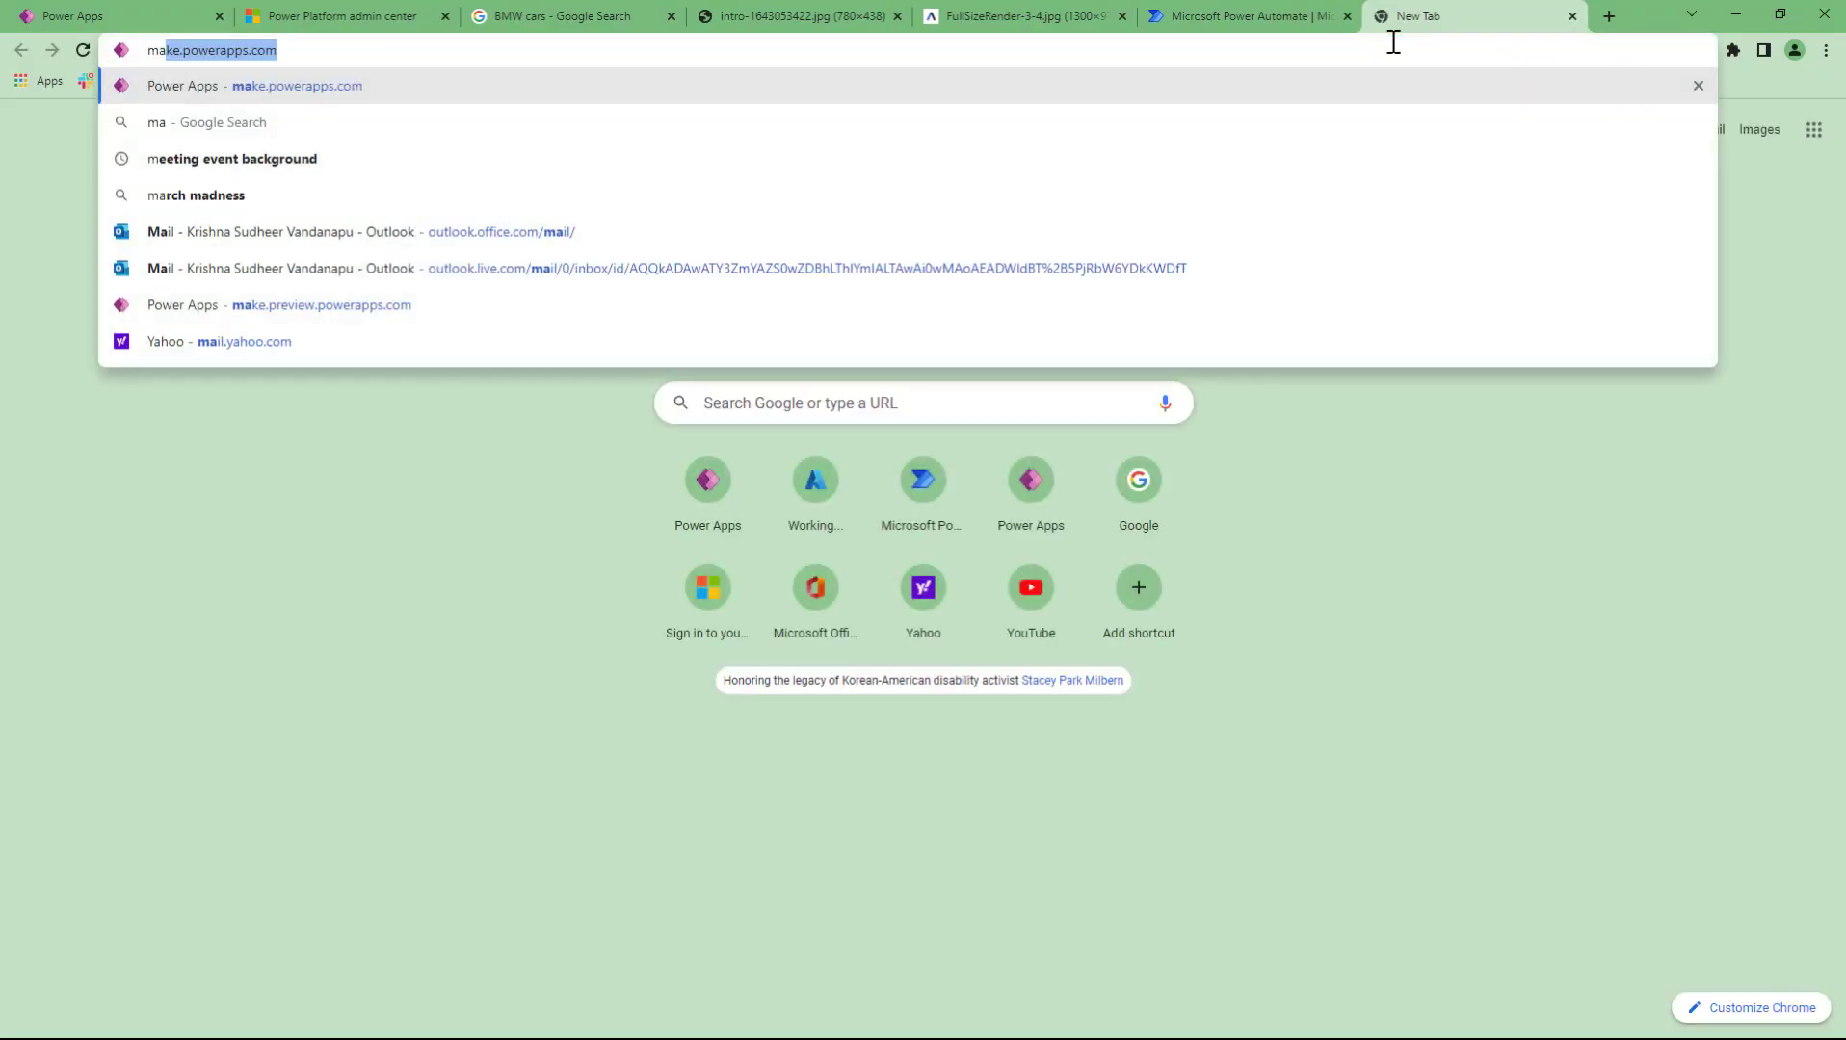
{"action": "type", "text": "ke"}
{"action": "key", "text": "Return"}
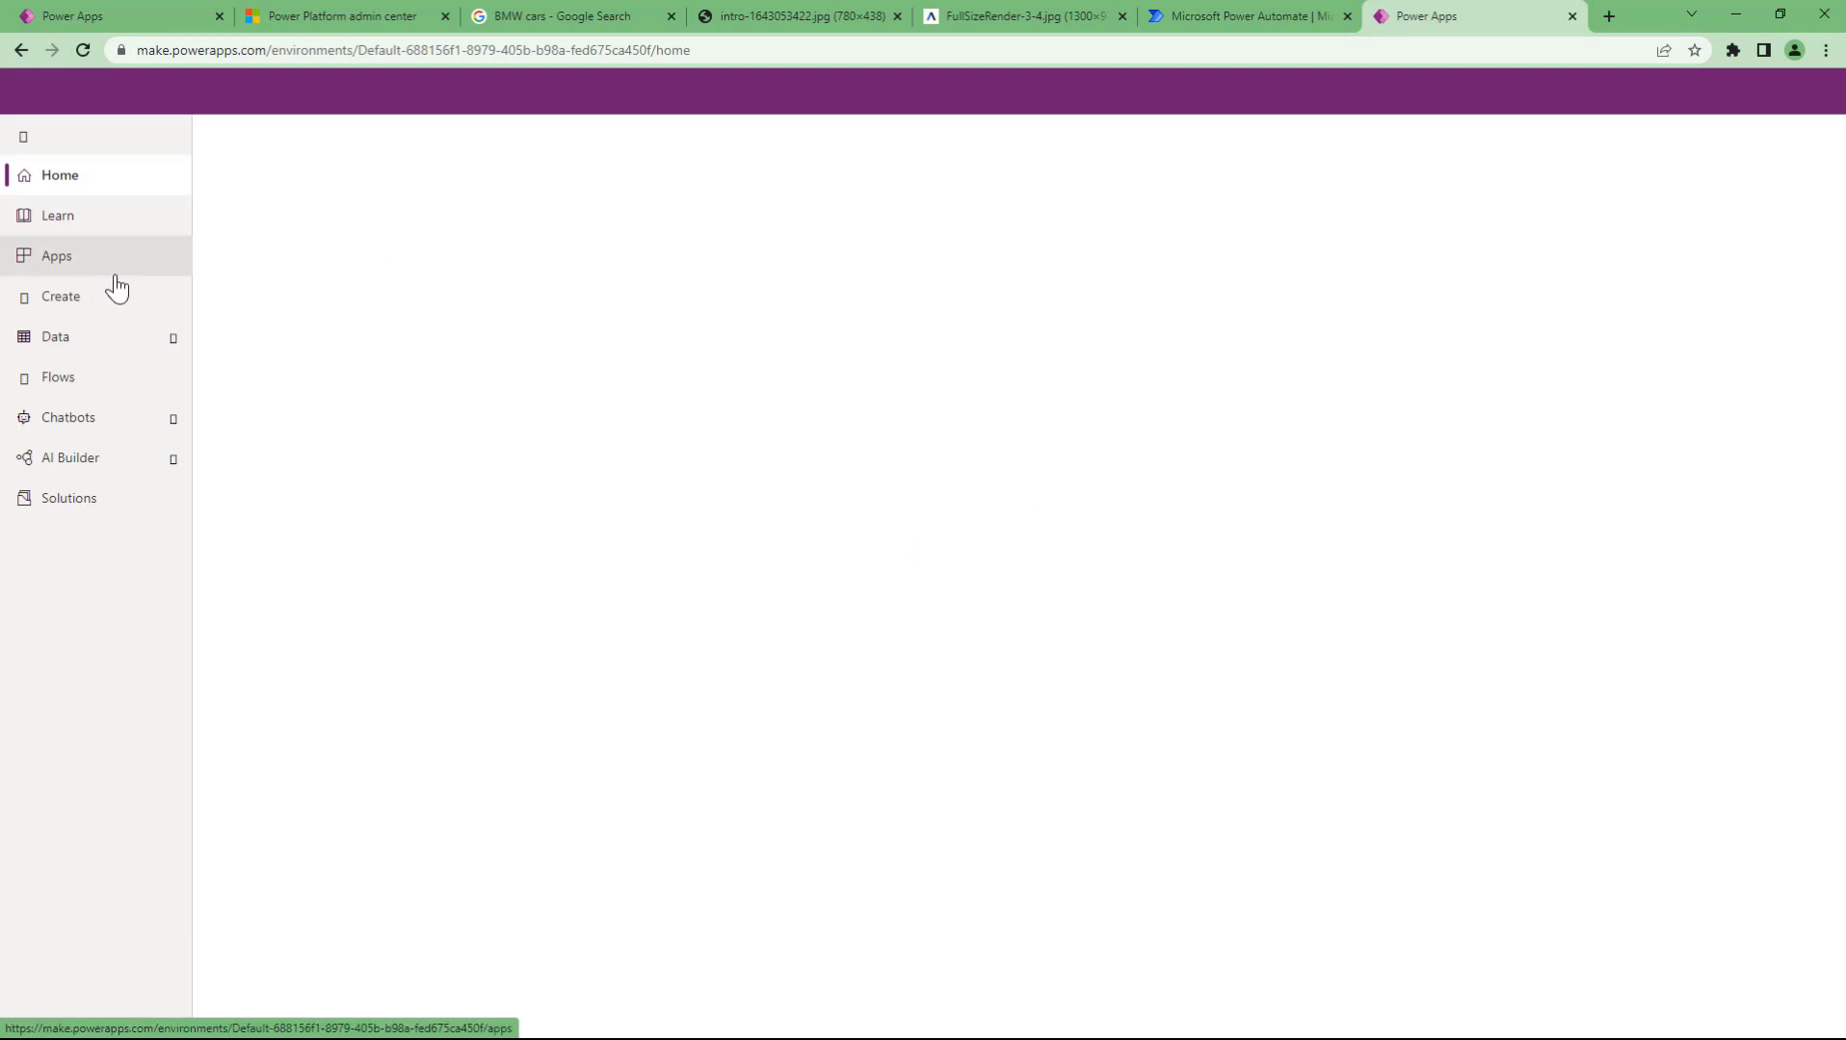
{"action": "left_click", "coordinate": [101, 273]}
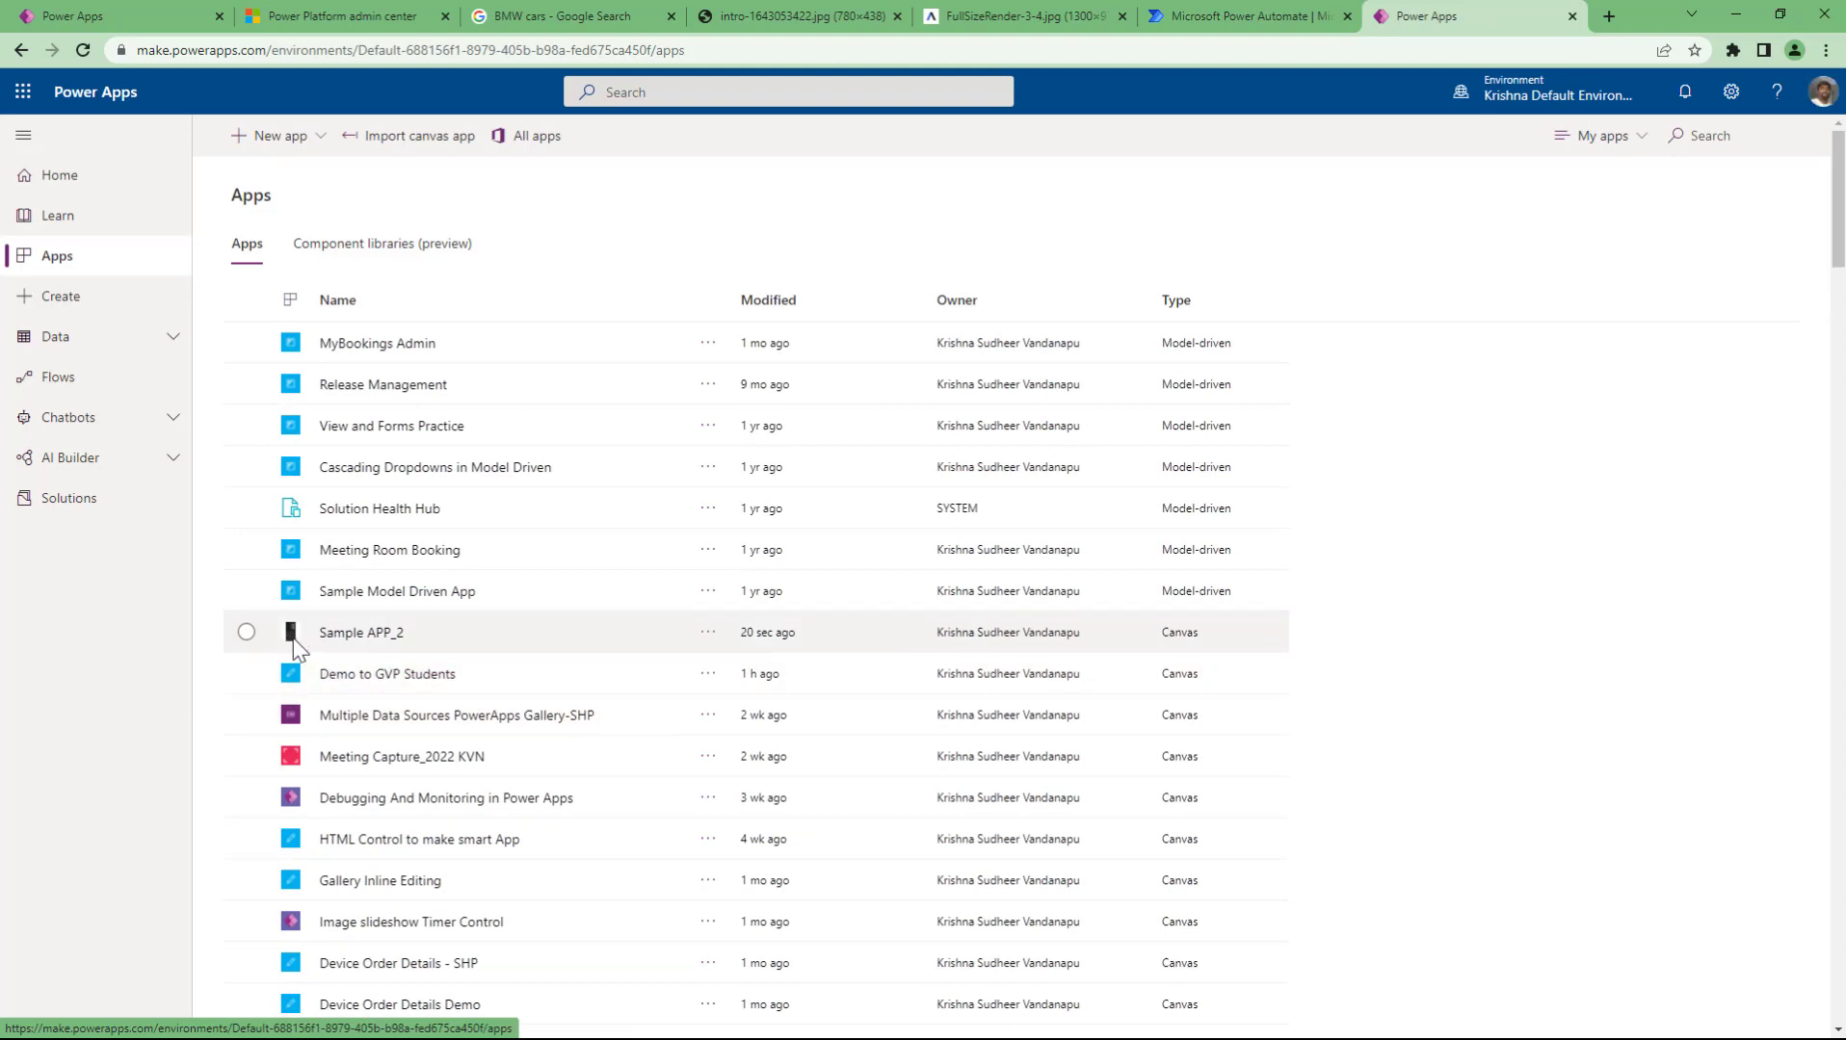
- Play the published Sample APP_2 from the apps list and reload its page
{"action": "left_click", "coordinate": [436, 644]}
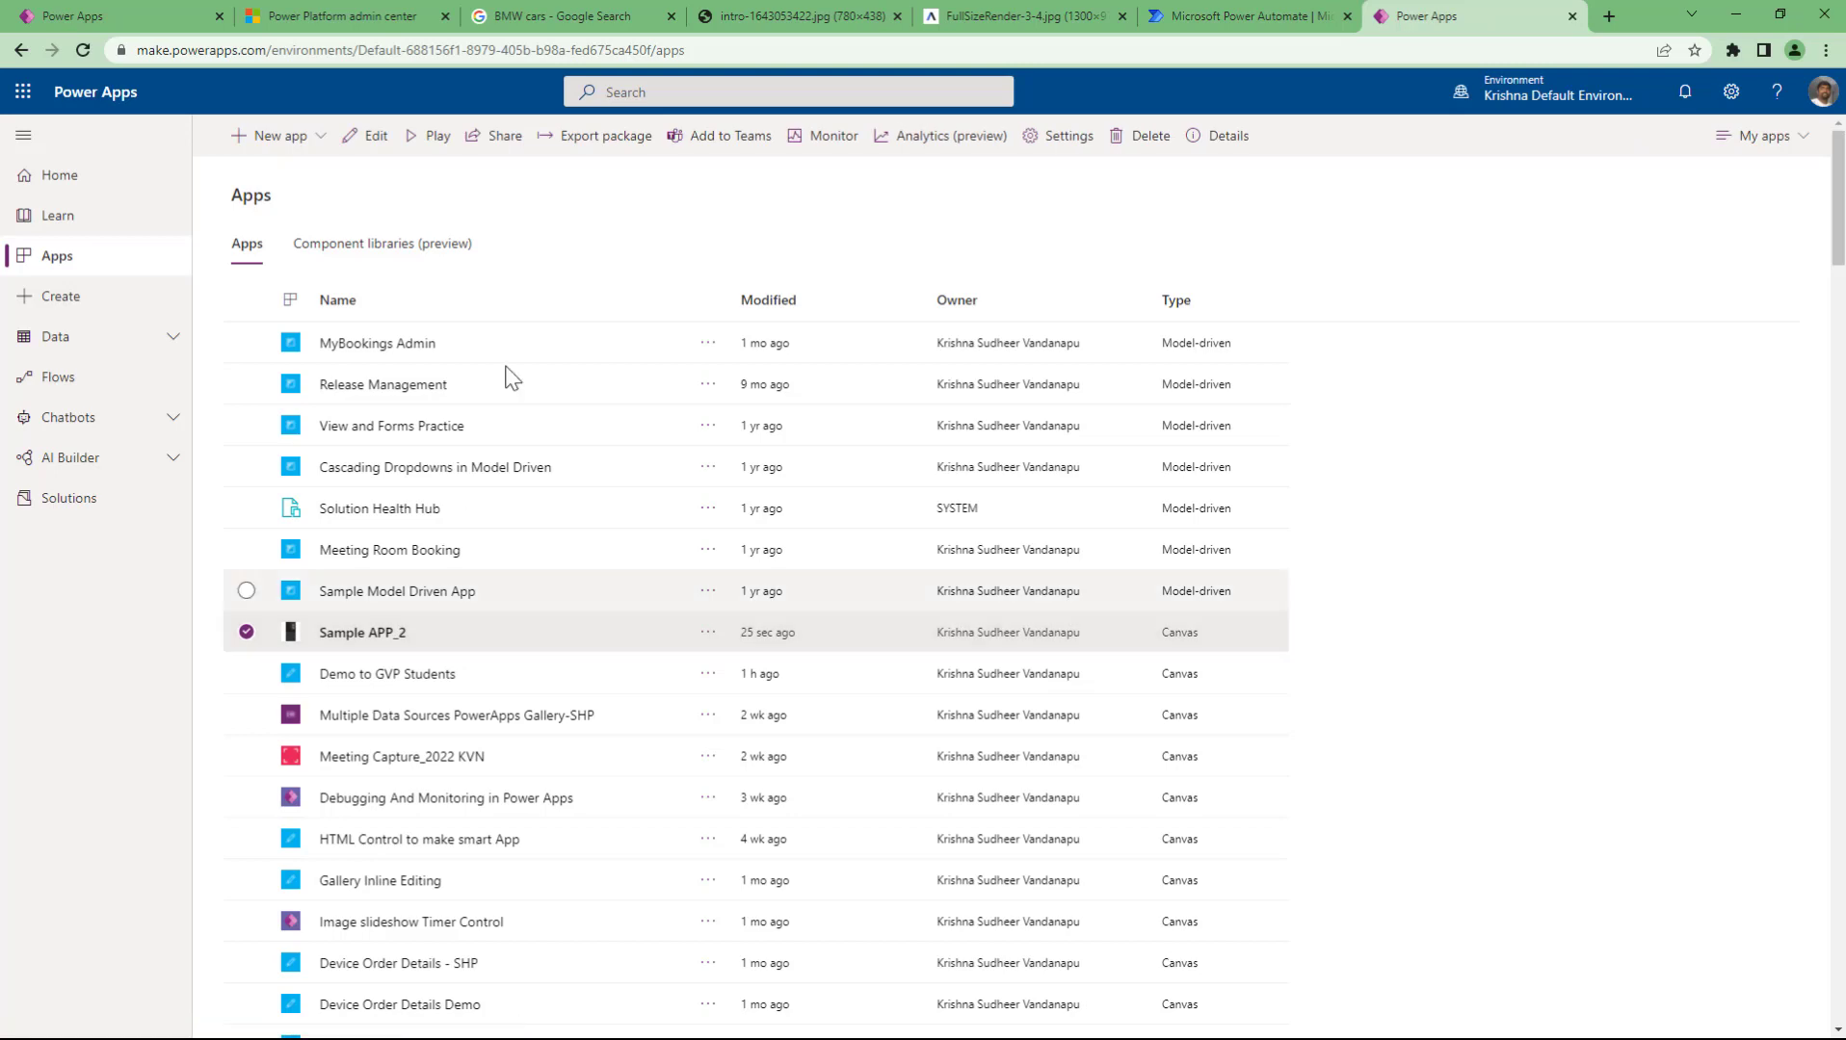
{"action": "left_click", "coordinate": [430, 142]}
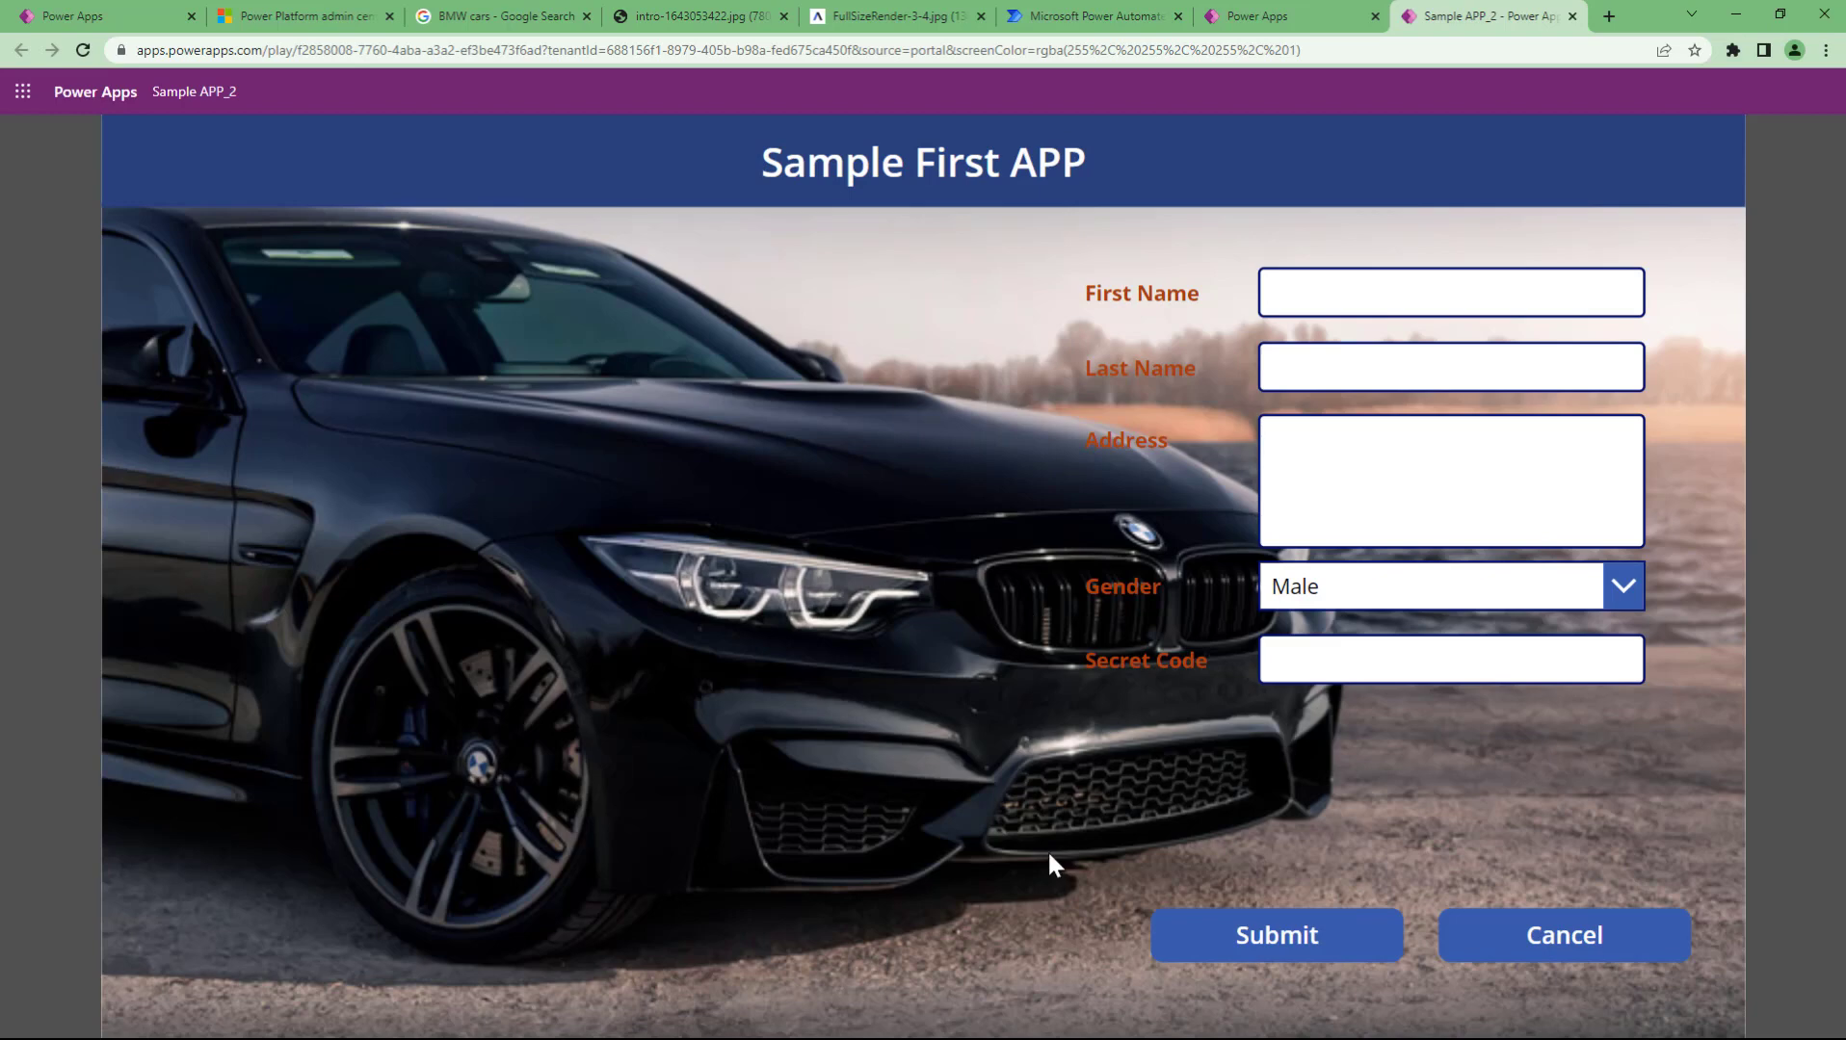
{"action": "left_click", "coordinate": [82, 50]}
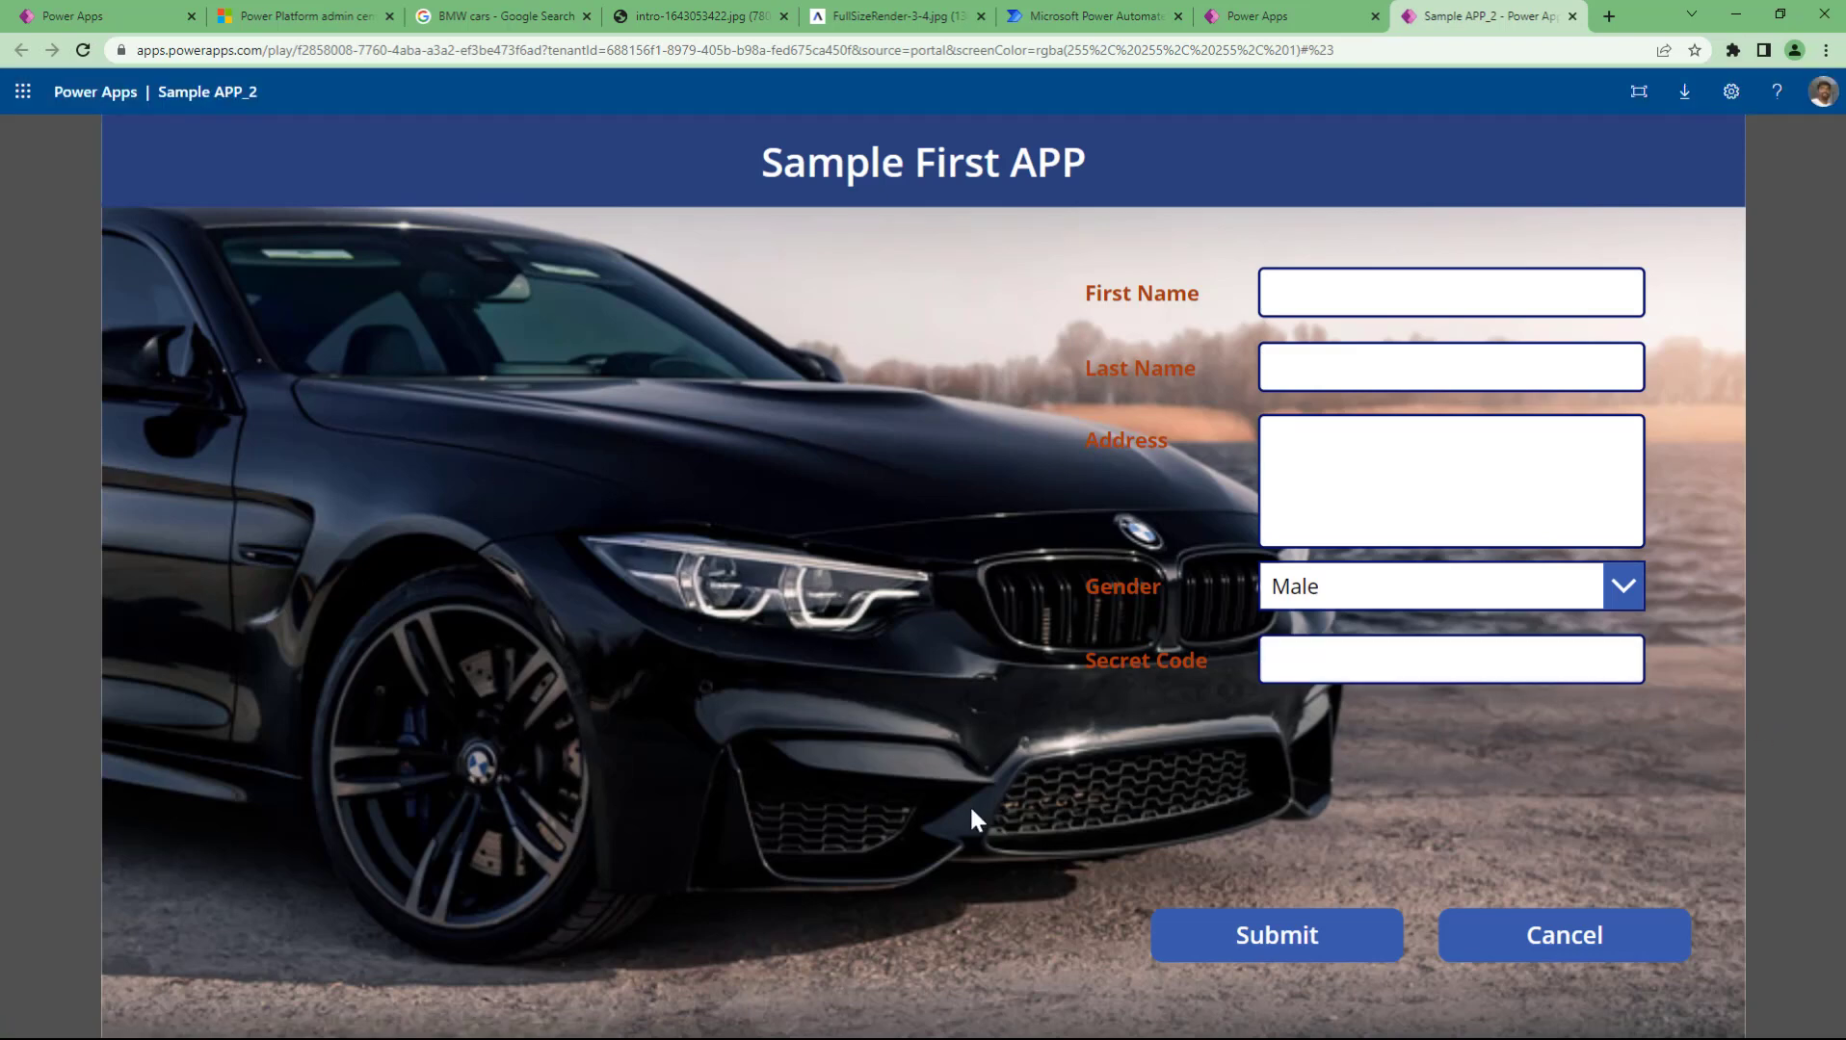
- Return to the Sample APP_2 editor and check the app icon options in its general settings and its save status
{"action": "left_click", "coordinate": [1285, 20]}
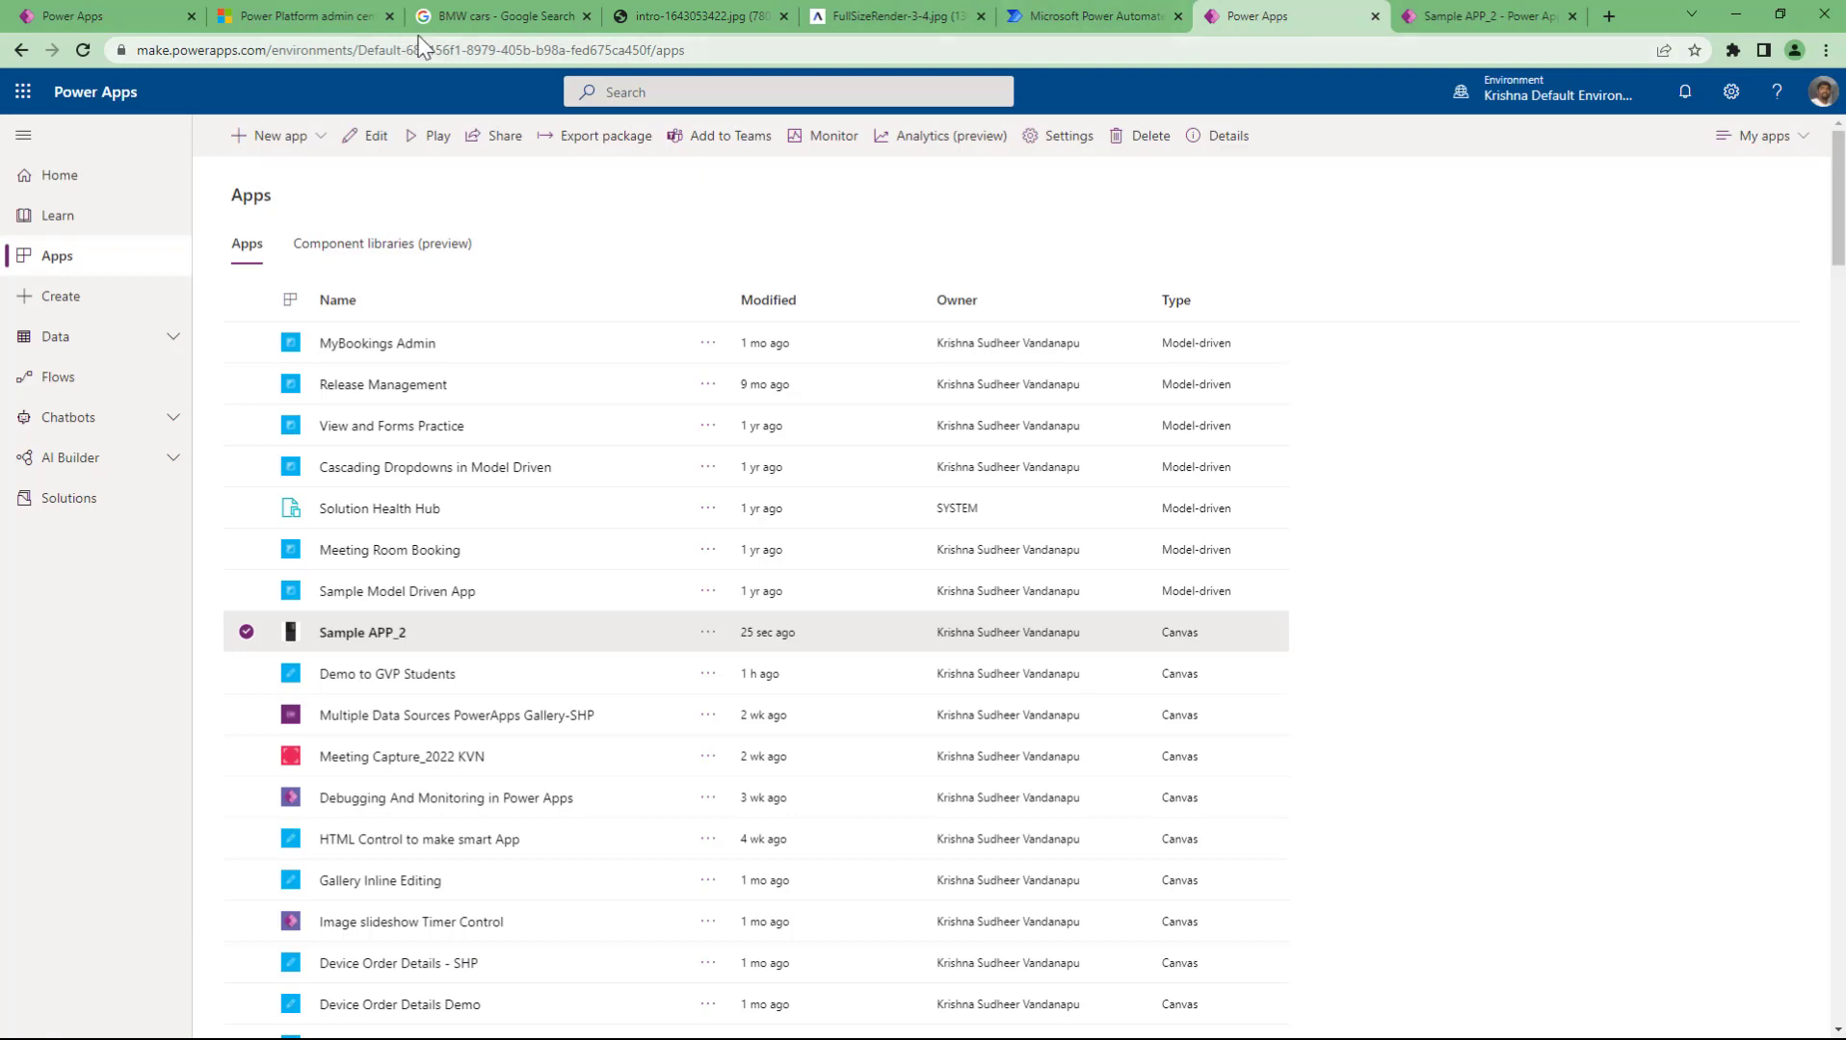
{"action": "left_click", "coordinate": [44, 16]}
{"action": "left_click", "coordinate": [373, 137]}
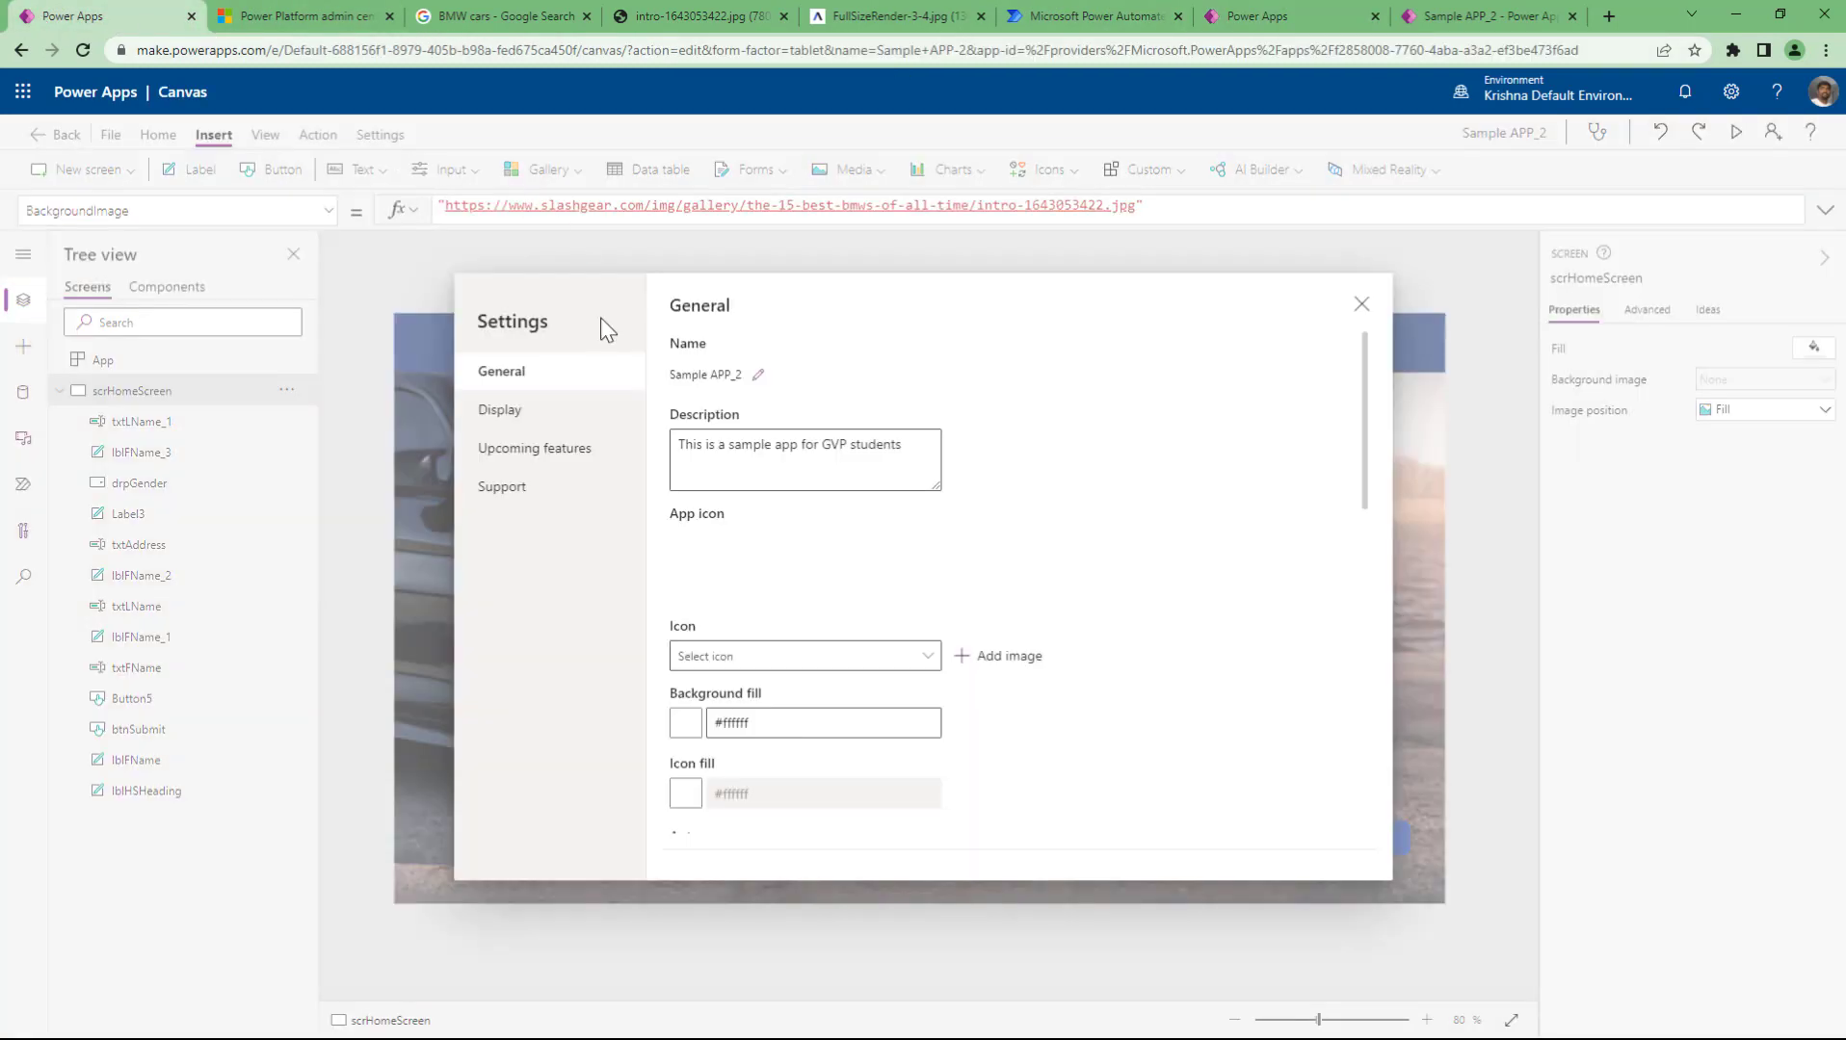
{"action": "left_click", "coordinate": [1009, 656]}
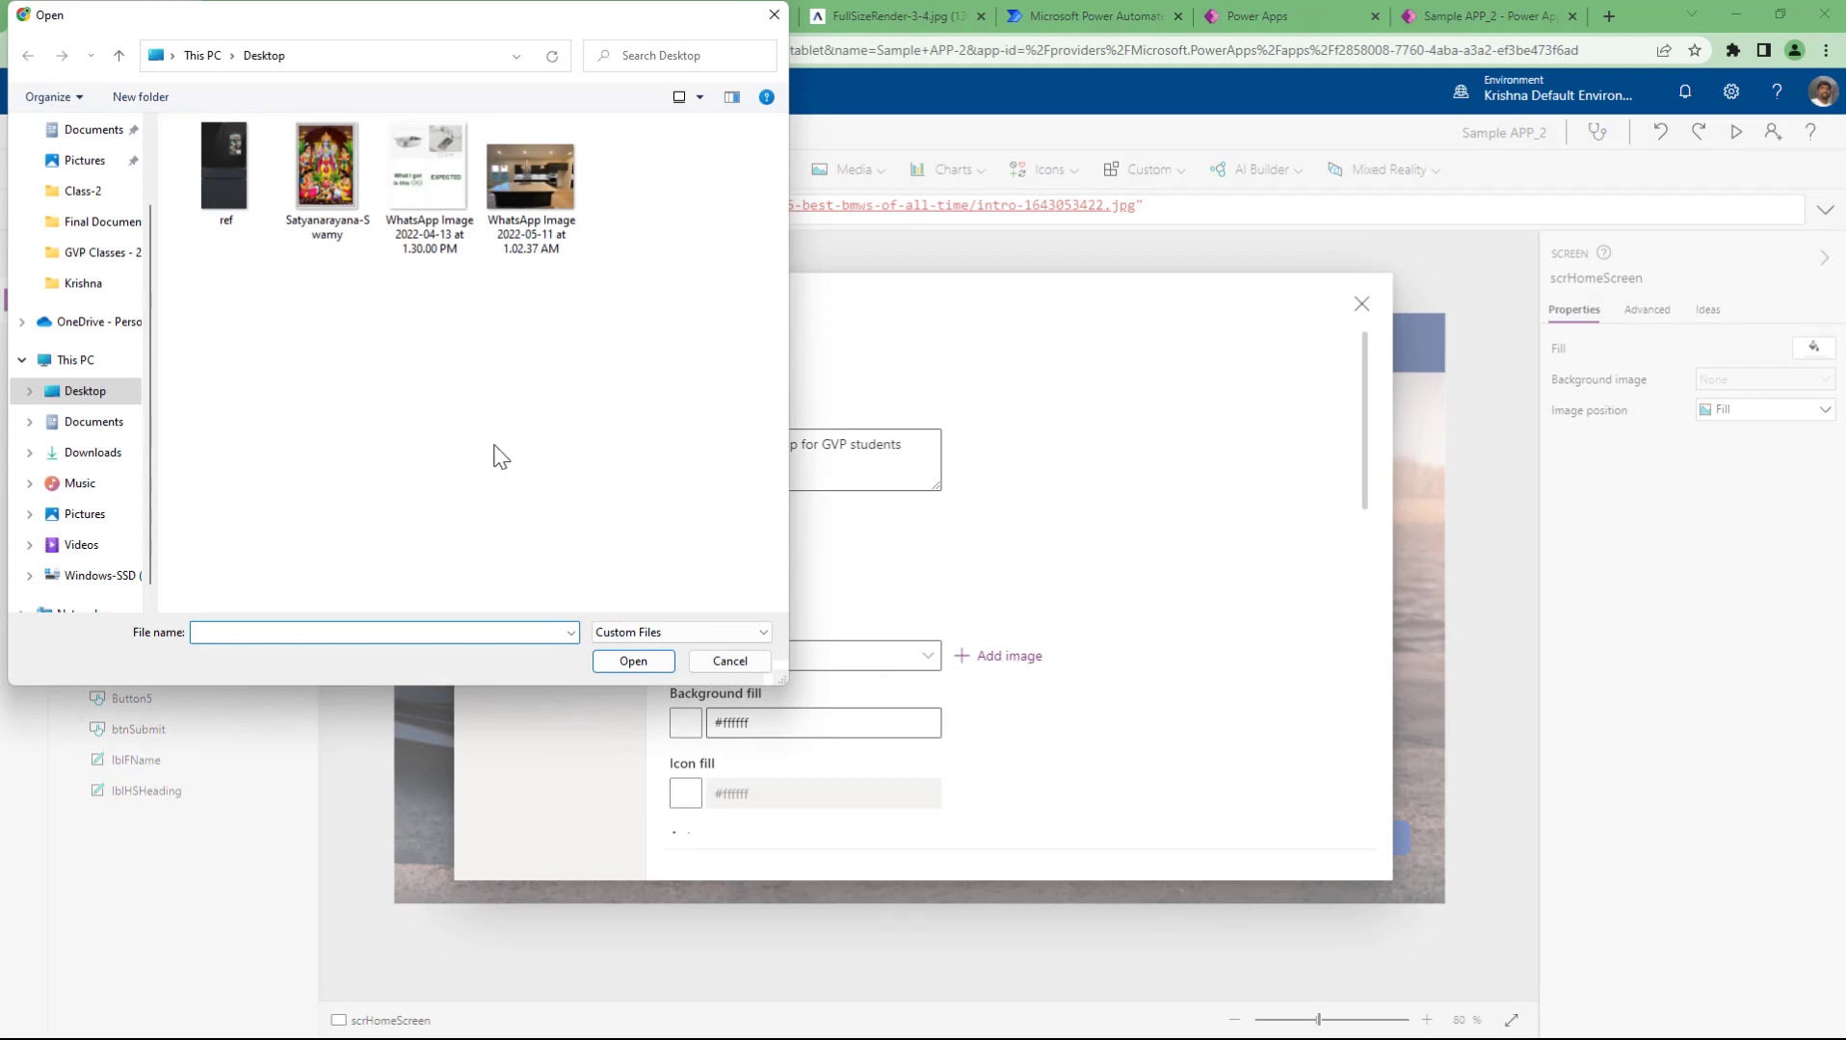
{"action": "left_click", "coordinate": [734, 664]}
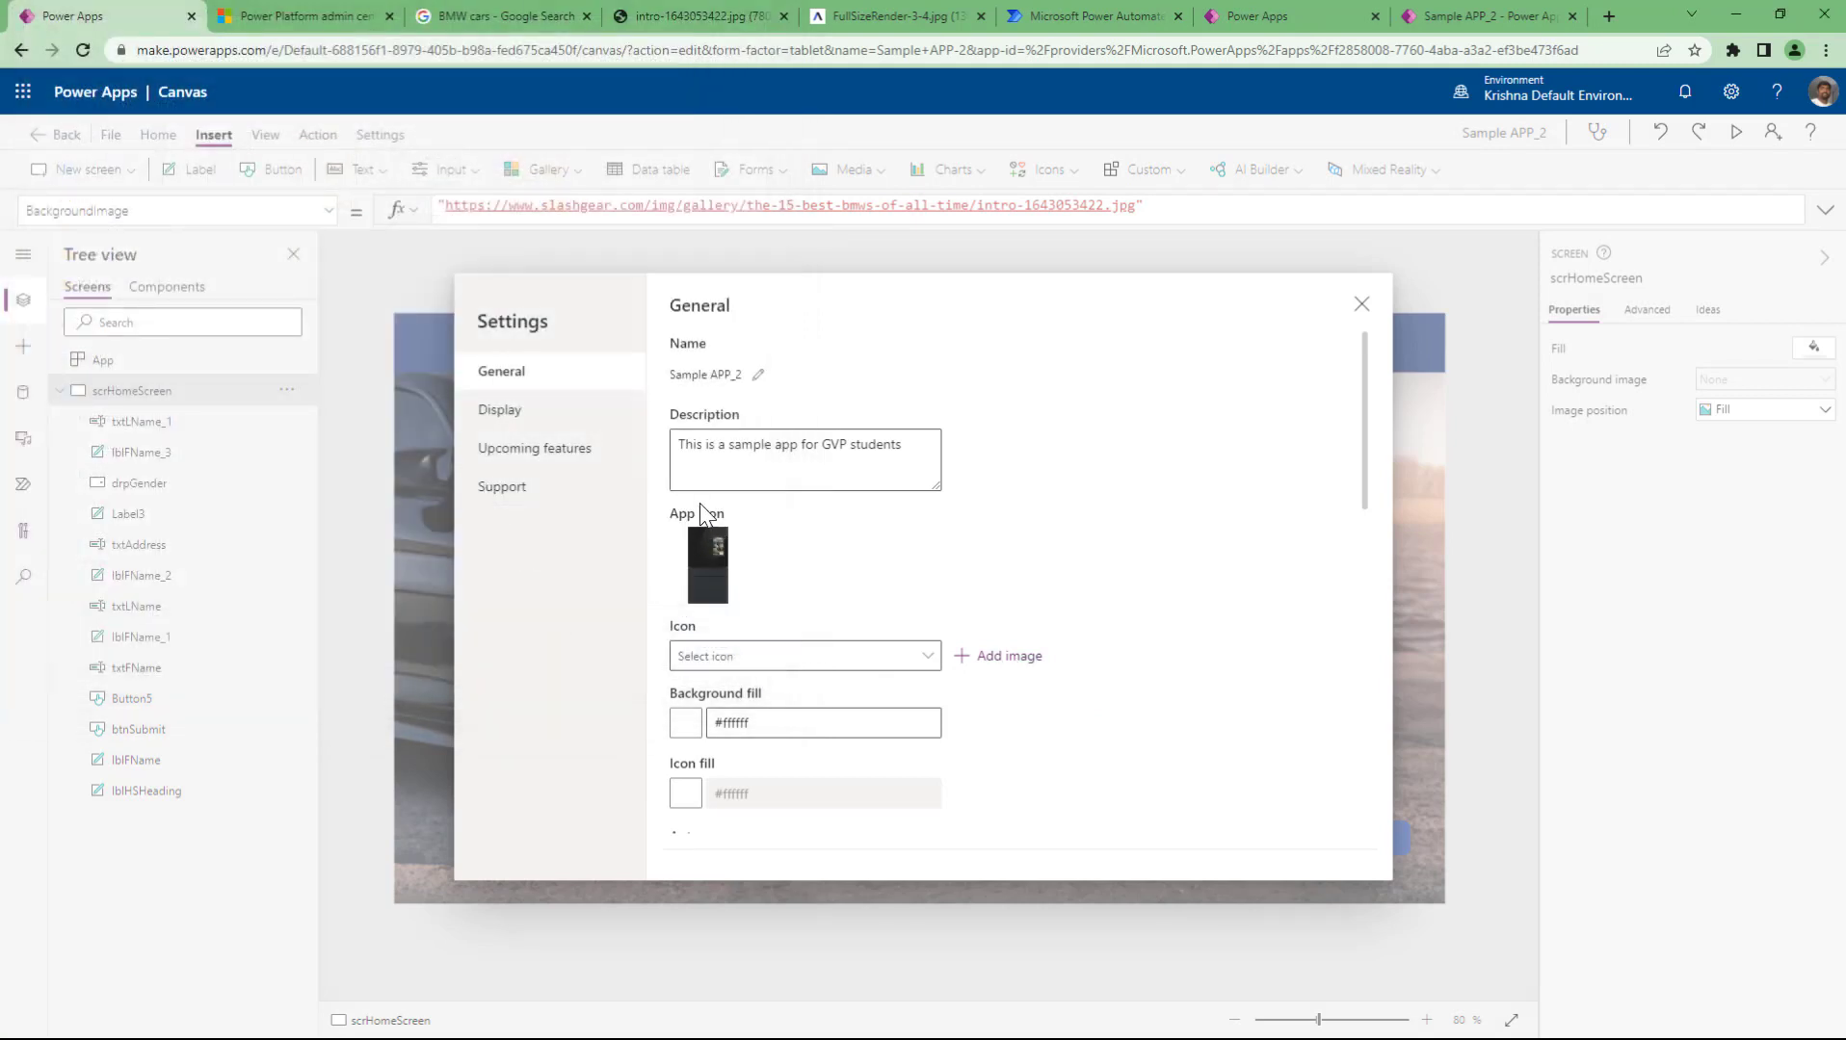
{"action": "left_click", "coordinate": [1356, 306]}
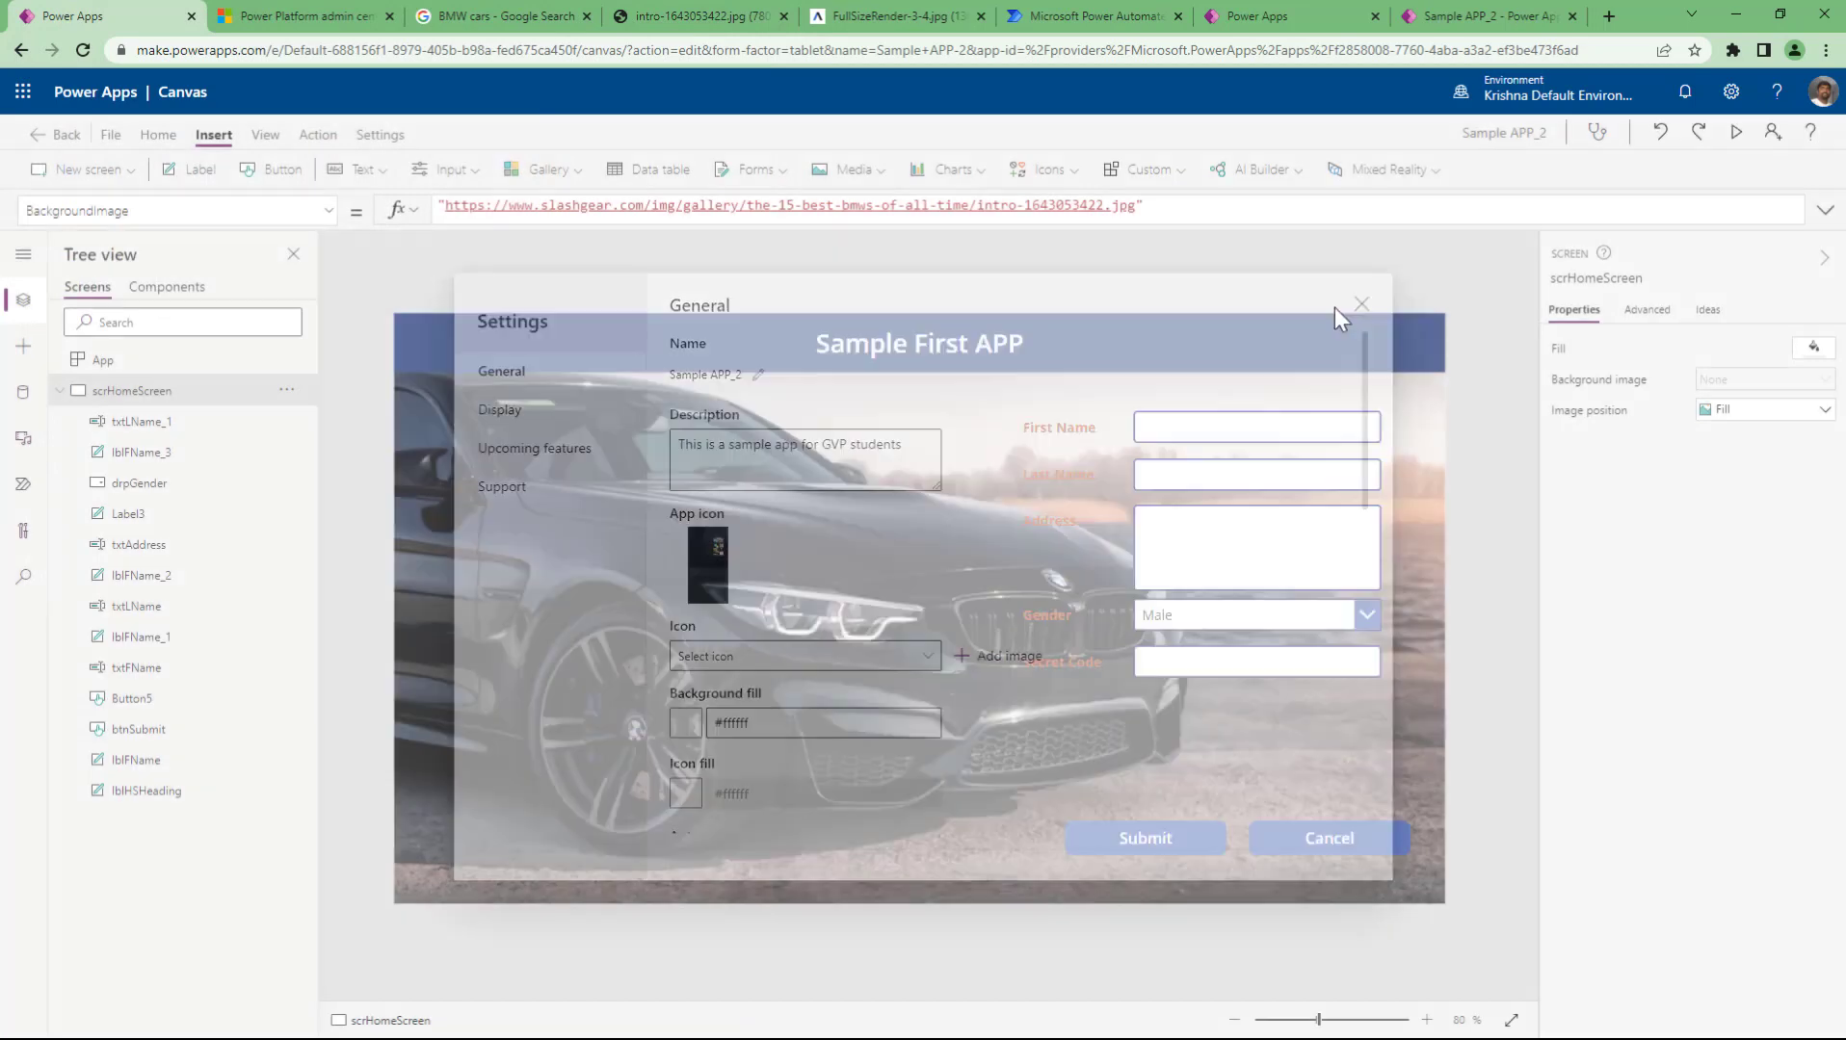
{"action": "left_click", "coordinate": [106, 136]}
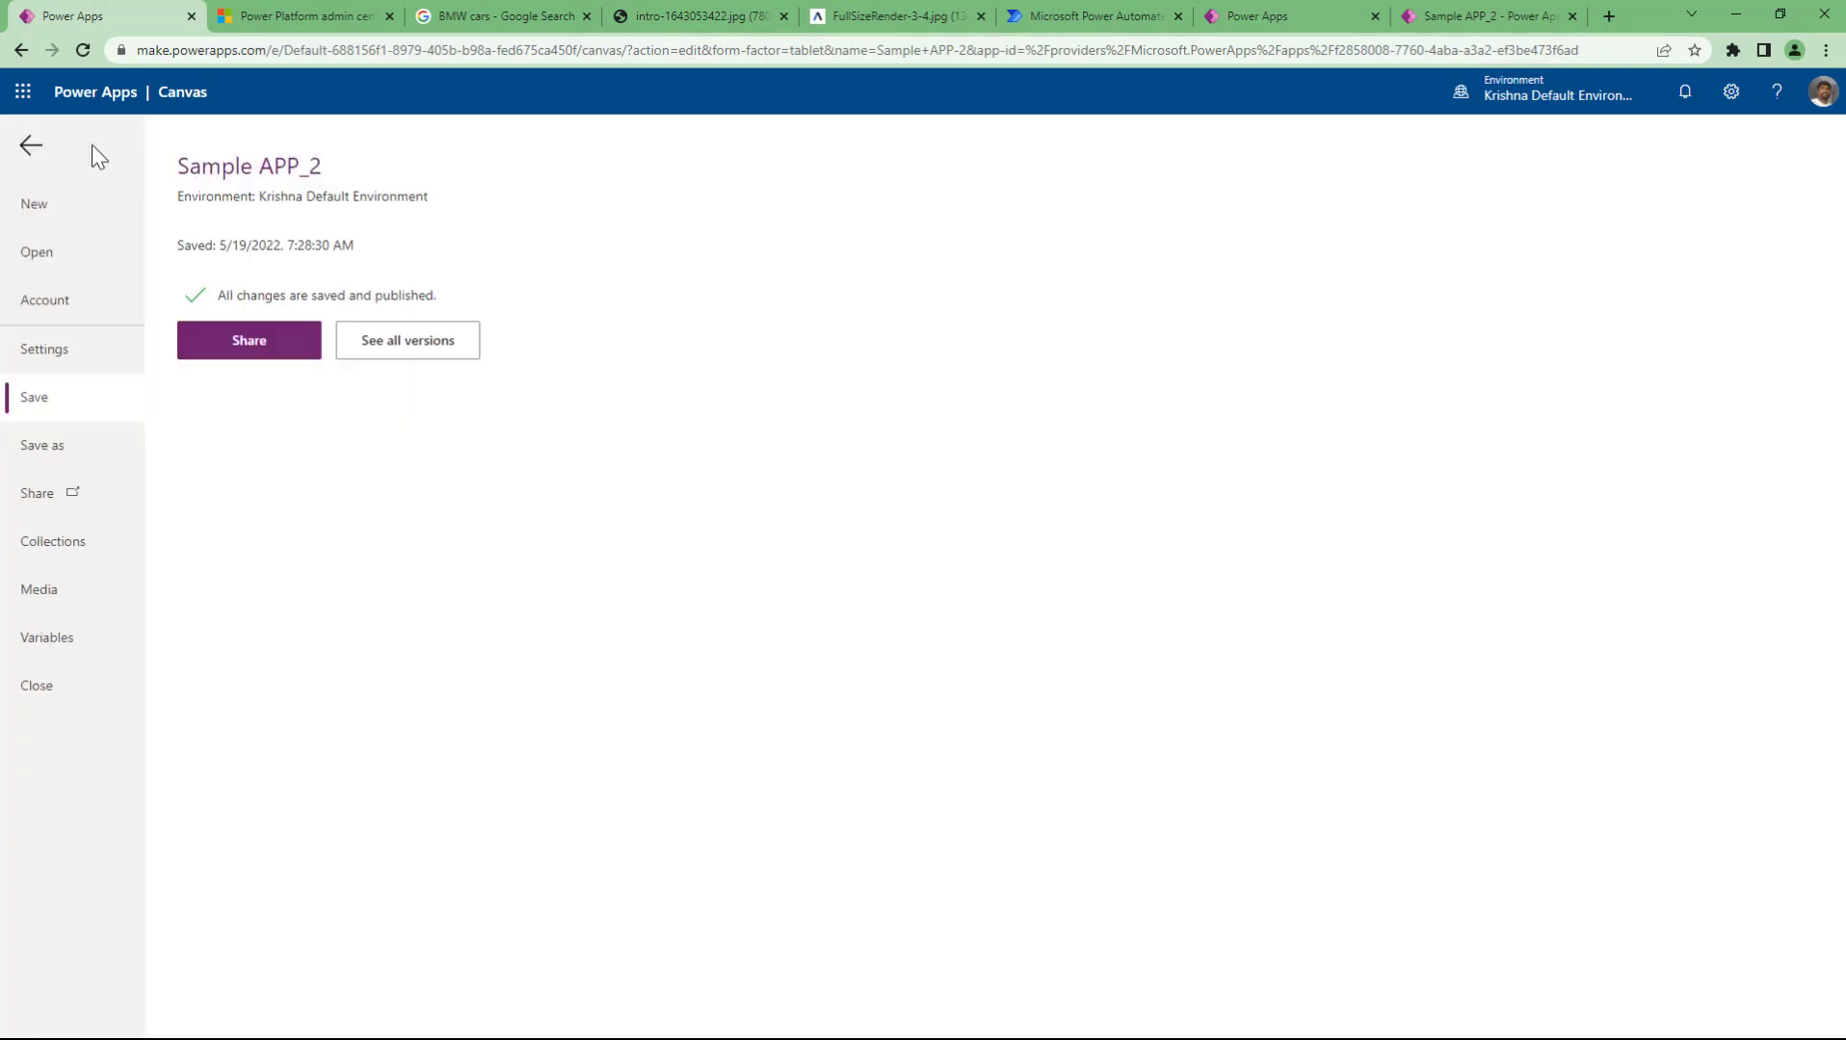
{"action": "left_click", "coordinate": [27, 144]}
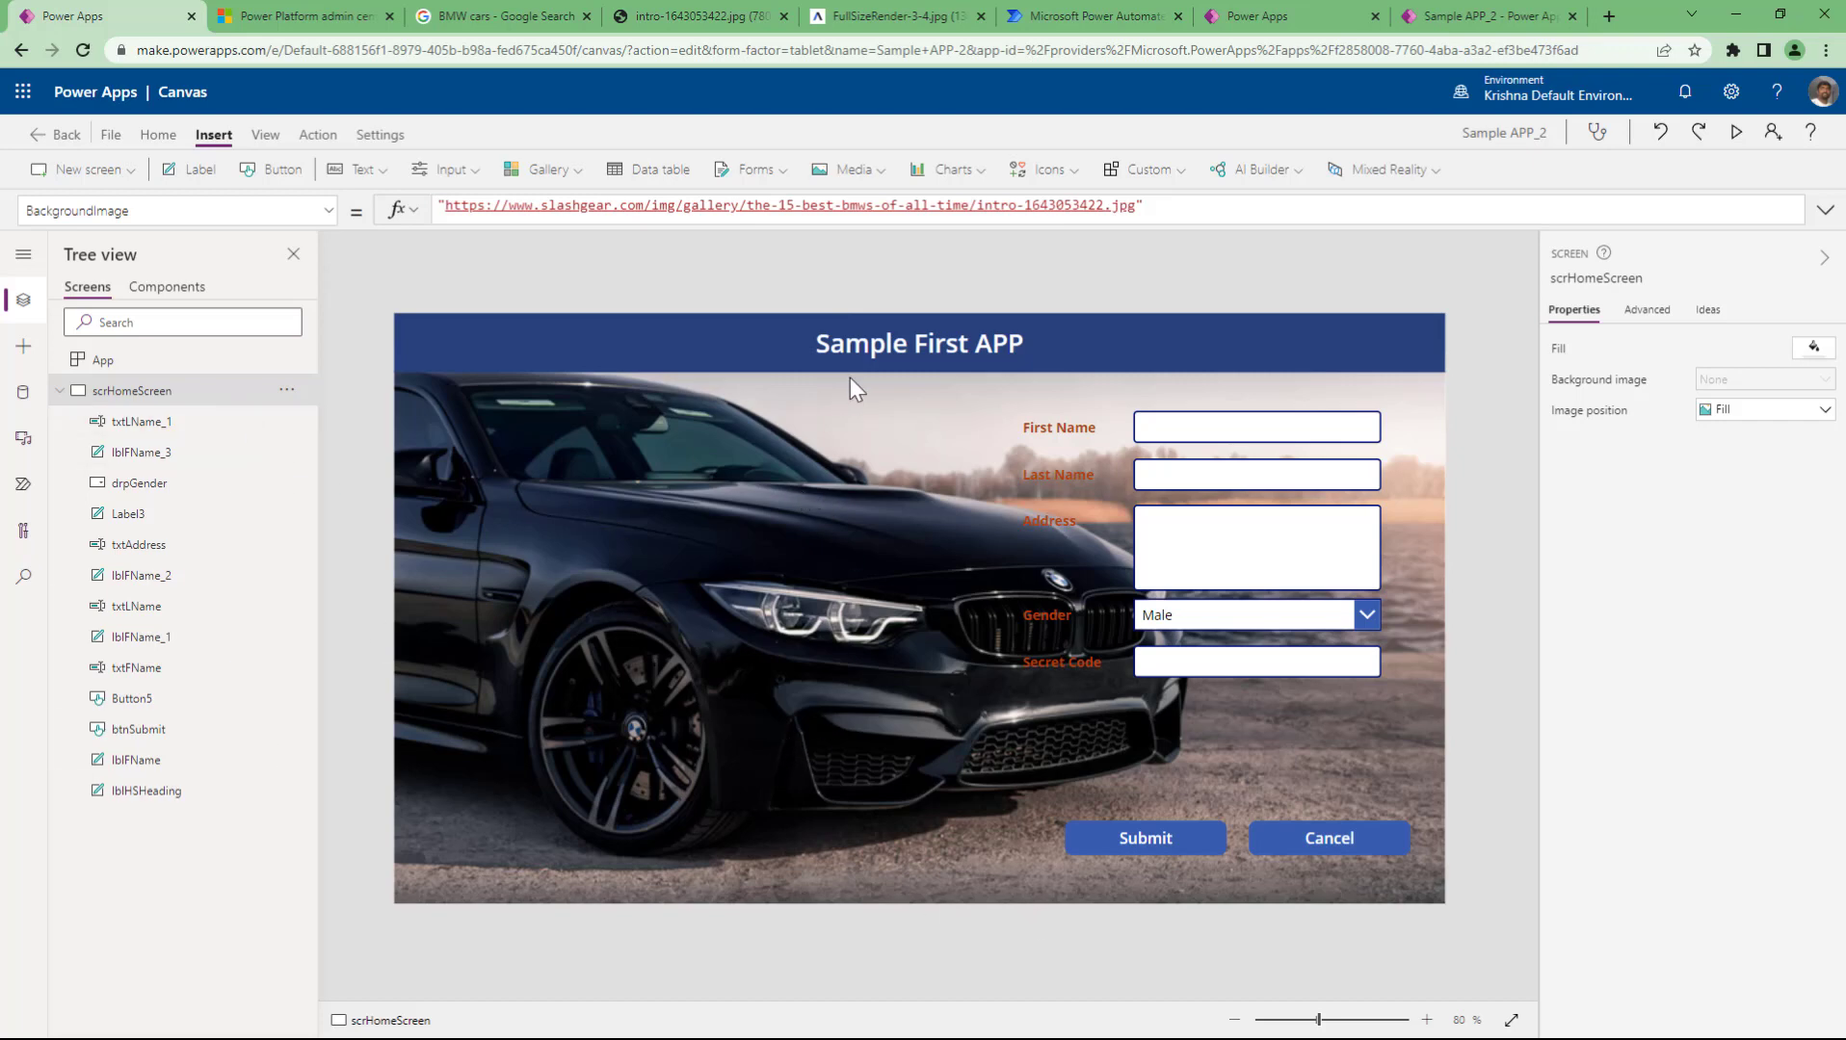
- Review the heading label's text, the home screen's background image and the OnSelect formulas of the Submit and Cancel buttons
{"action": "left_click", "coordinate": [864, 343]}
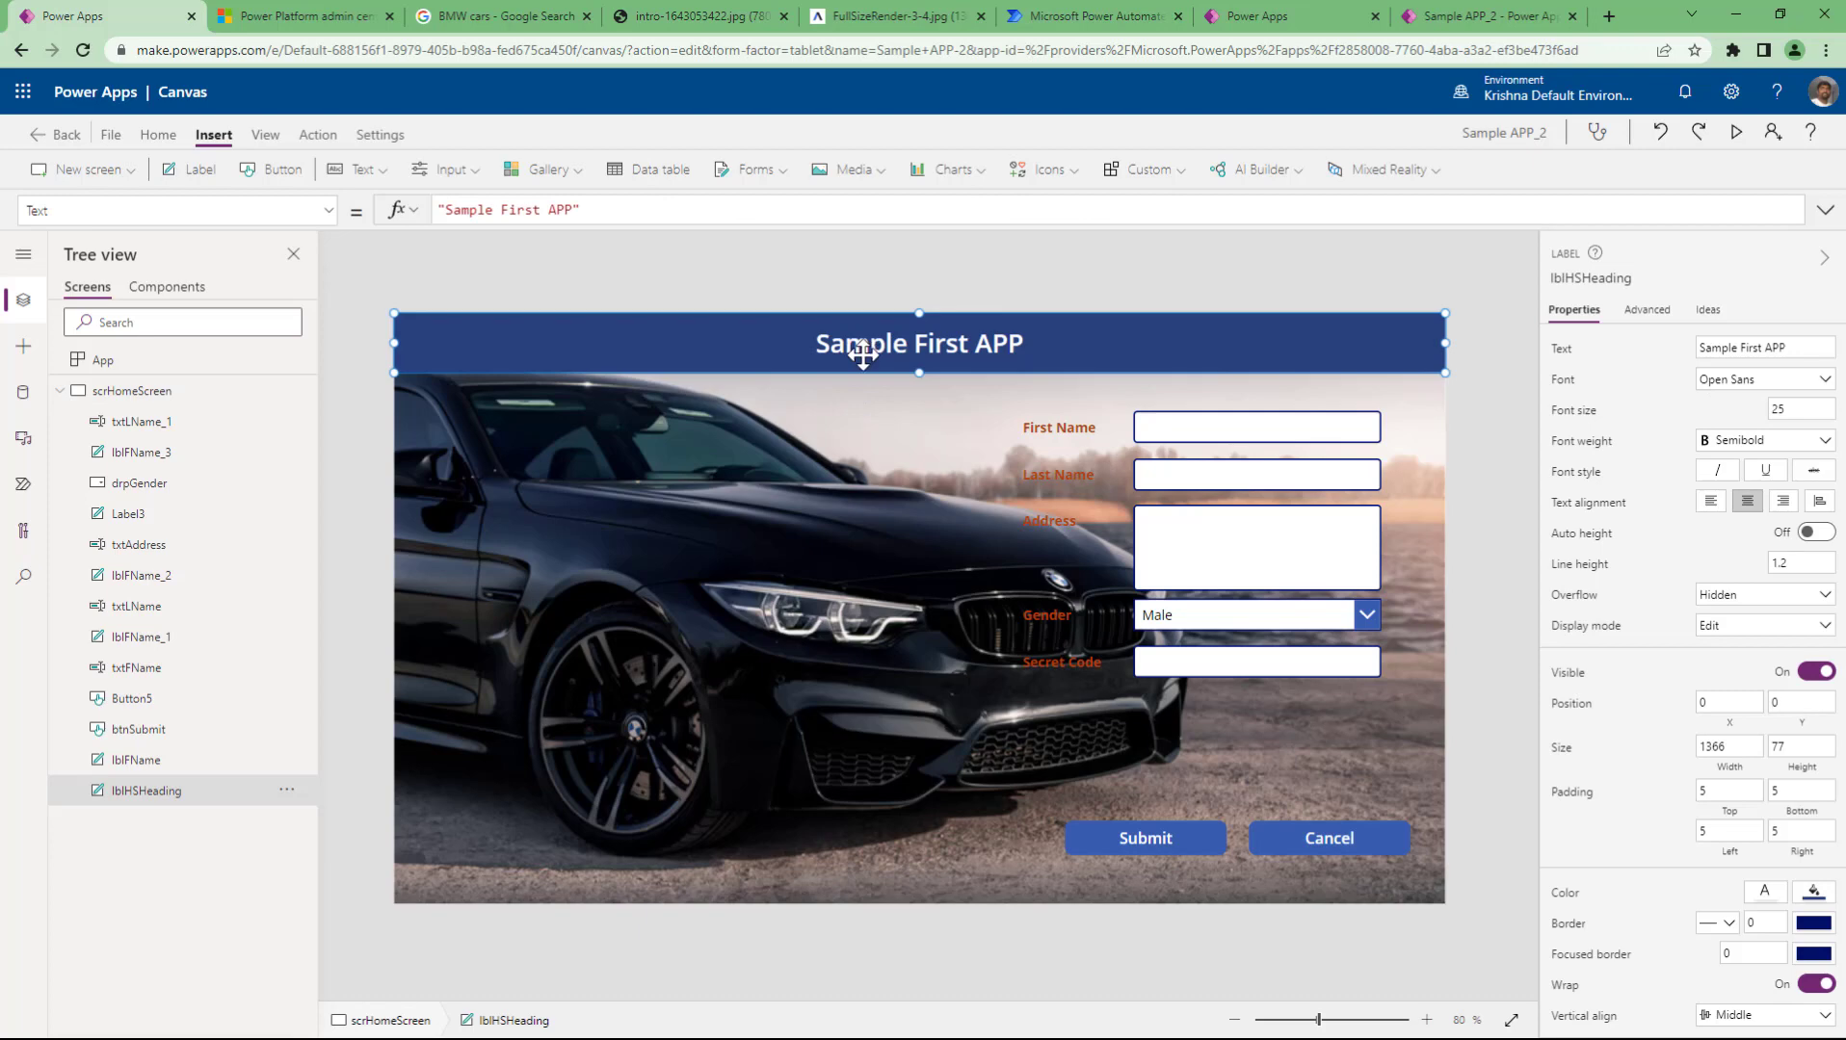
{"action": "left_click", "coordinate": [858, 681]}
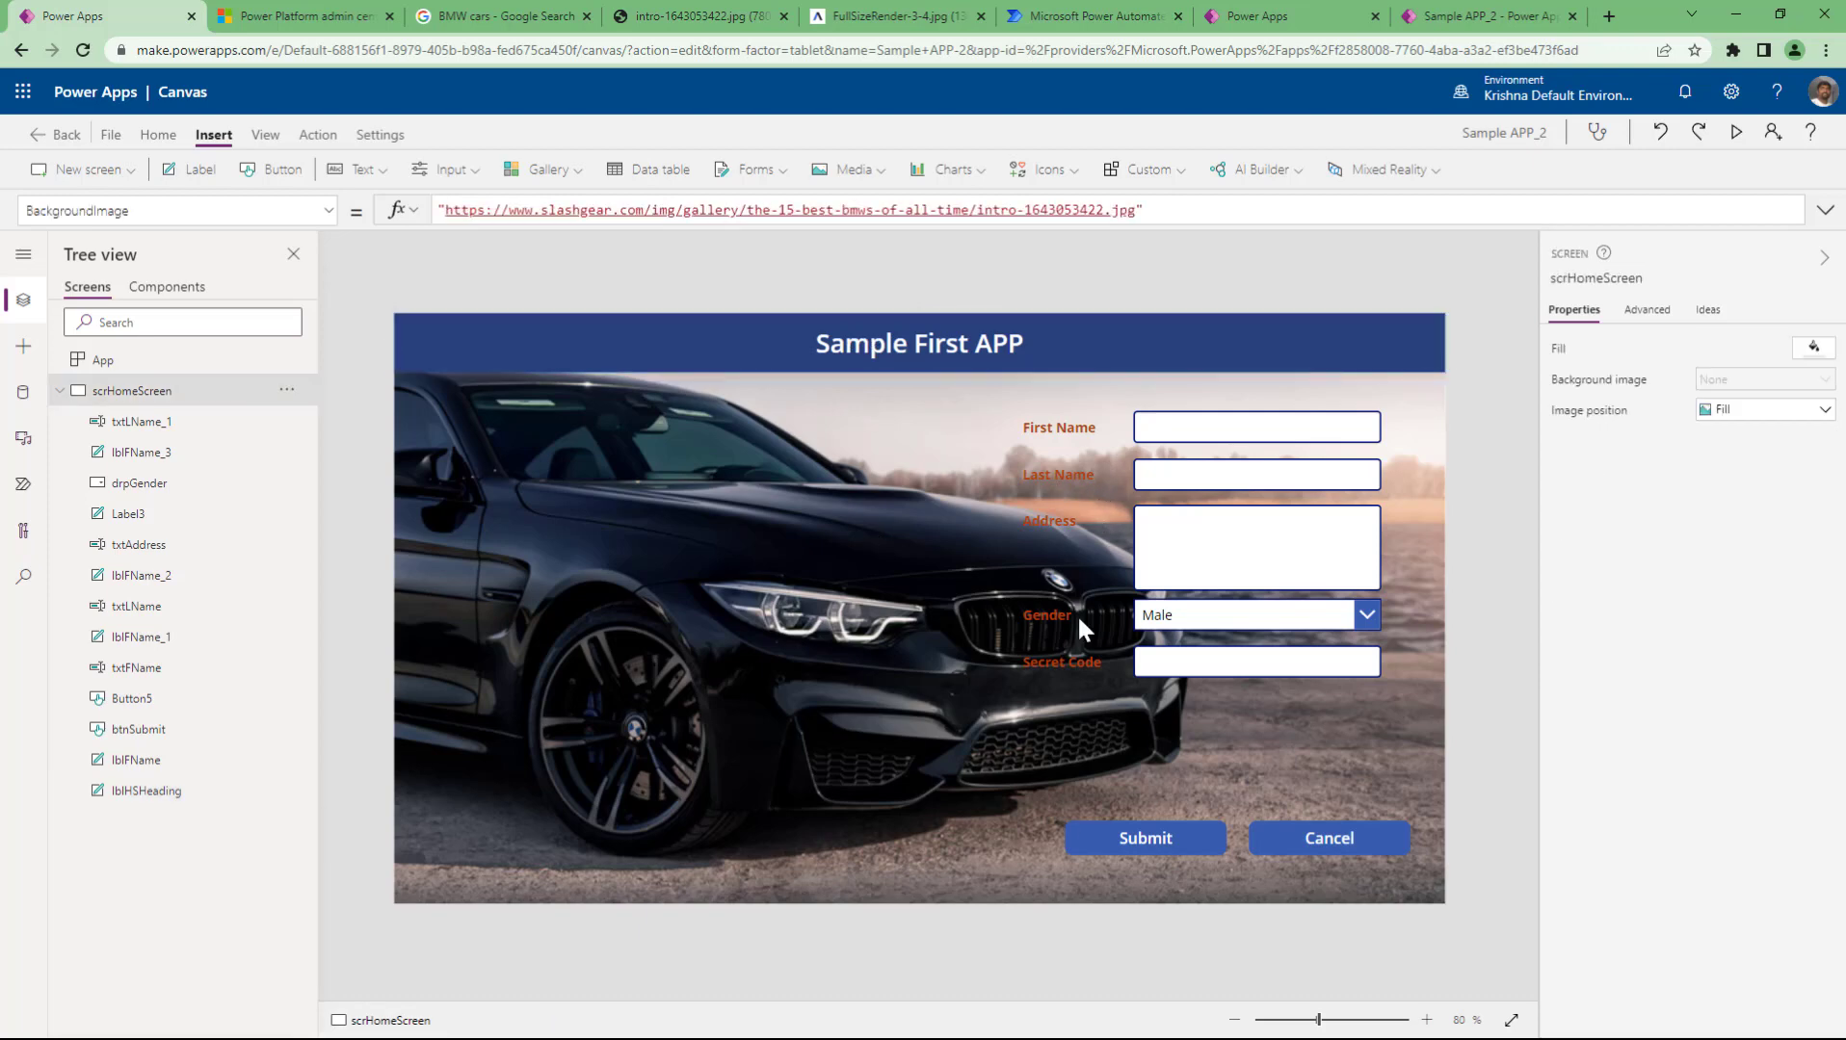
{"action": "left_click", "coordinate": [1110, 832]}
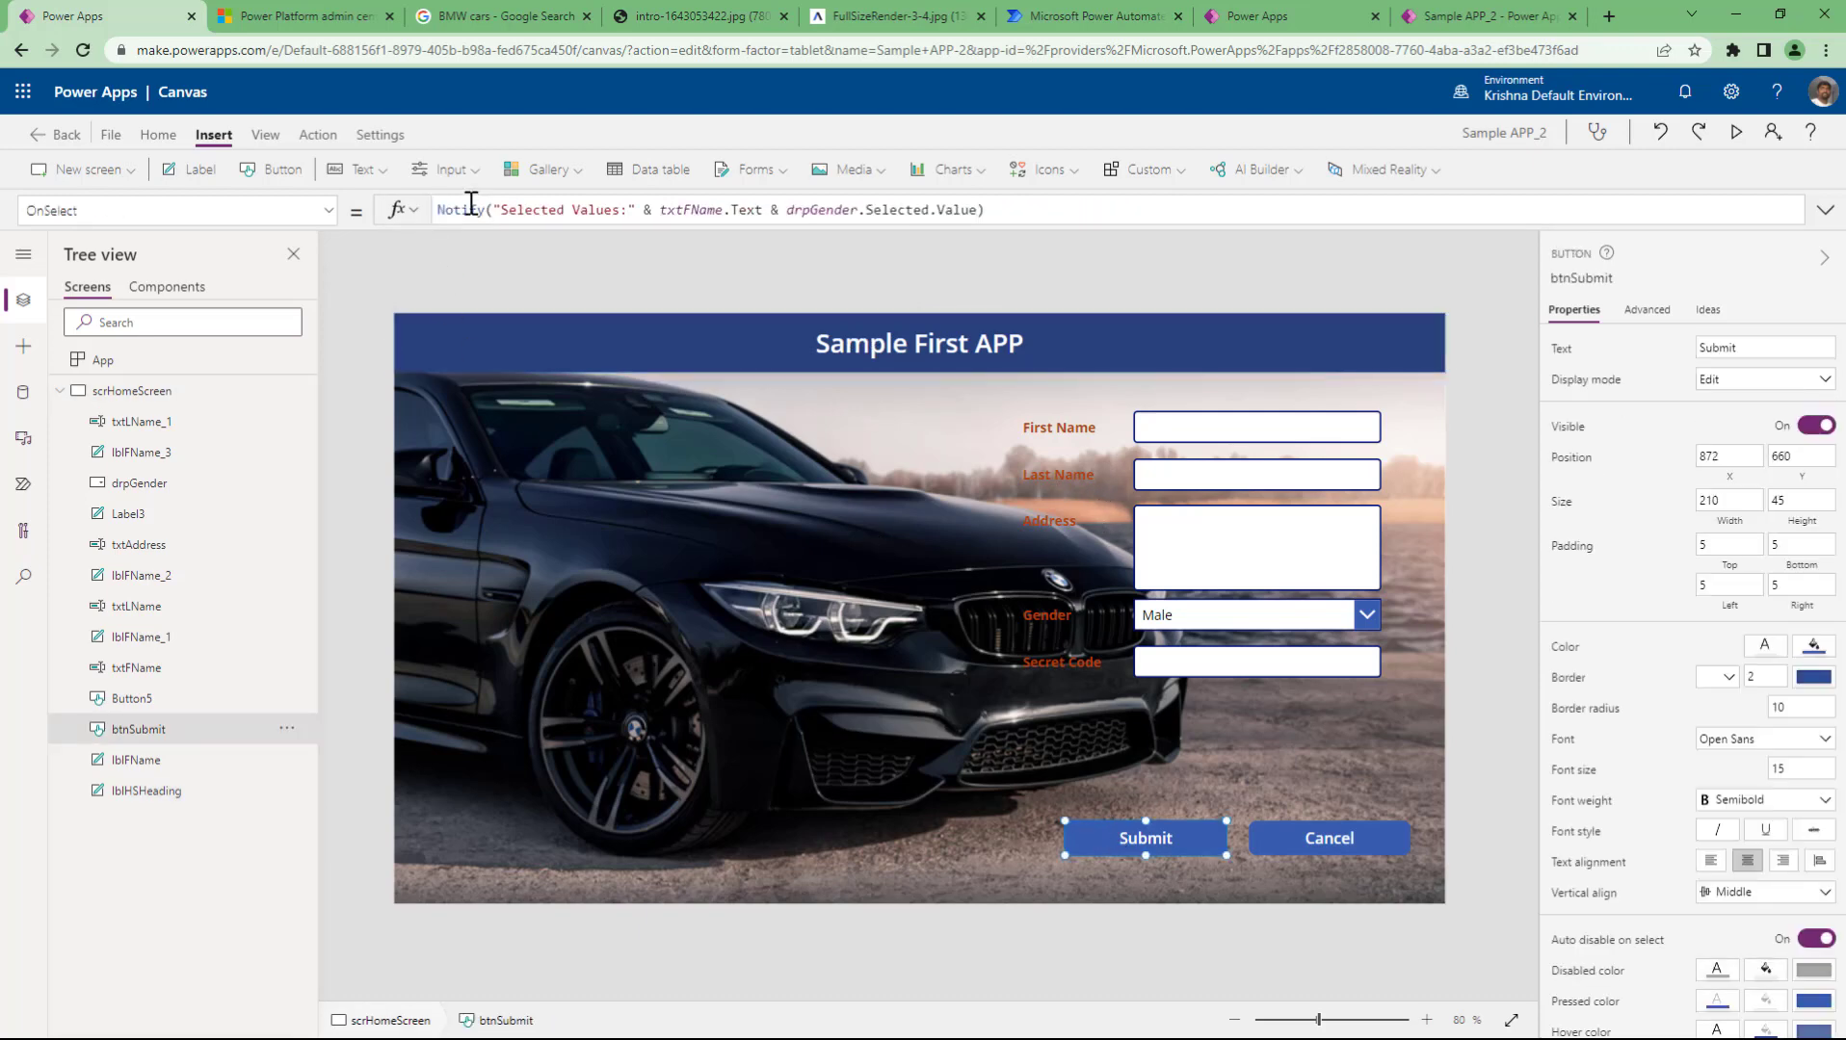
{"action": "left_click", "coordinate": [1323, 837]}
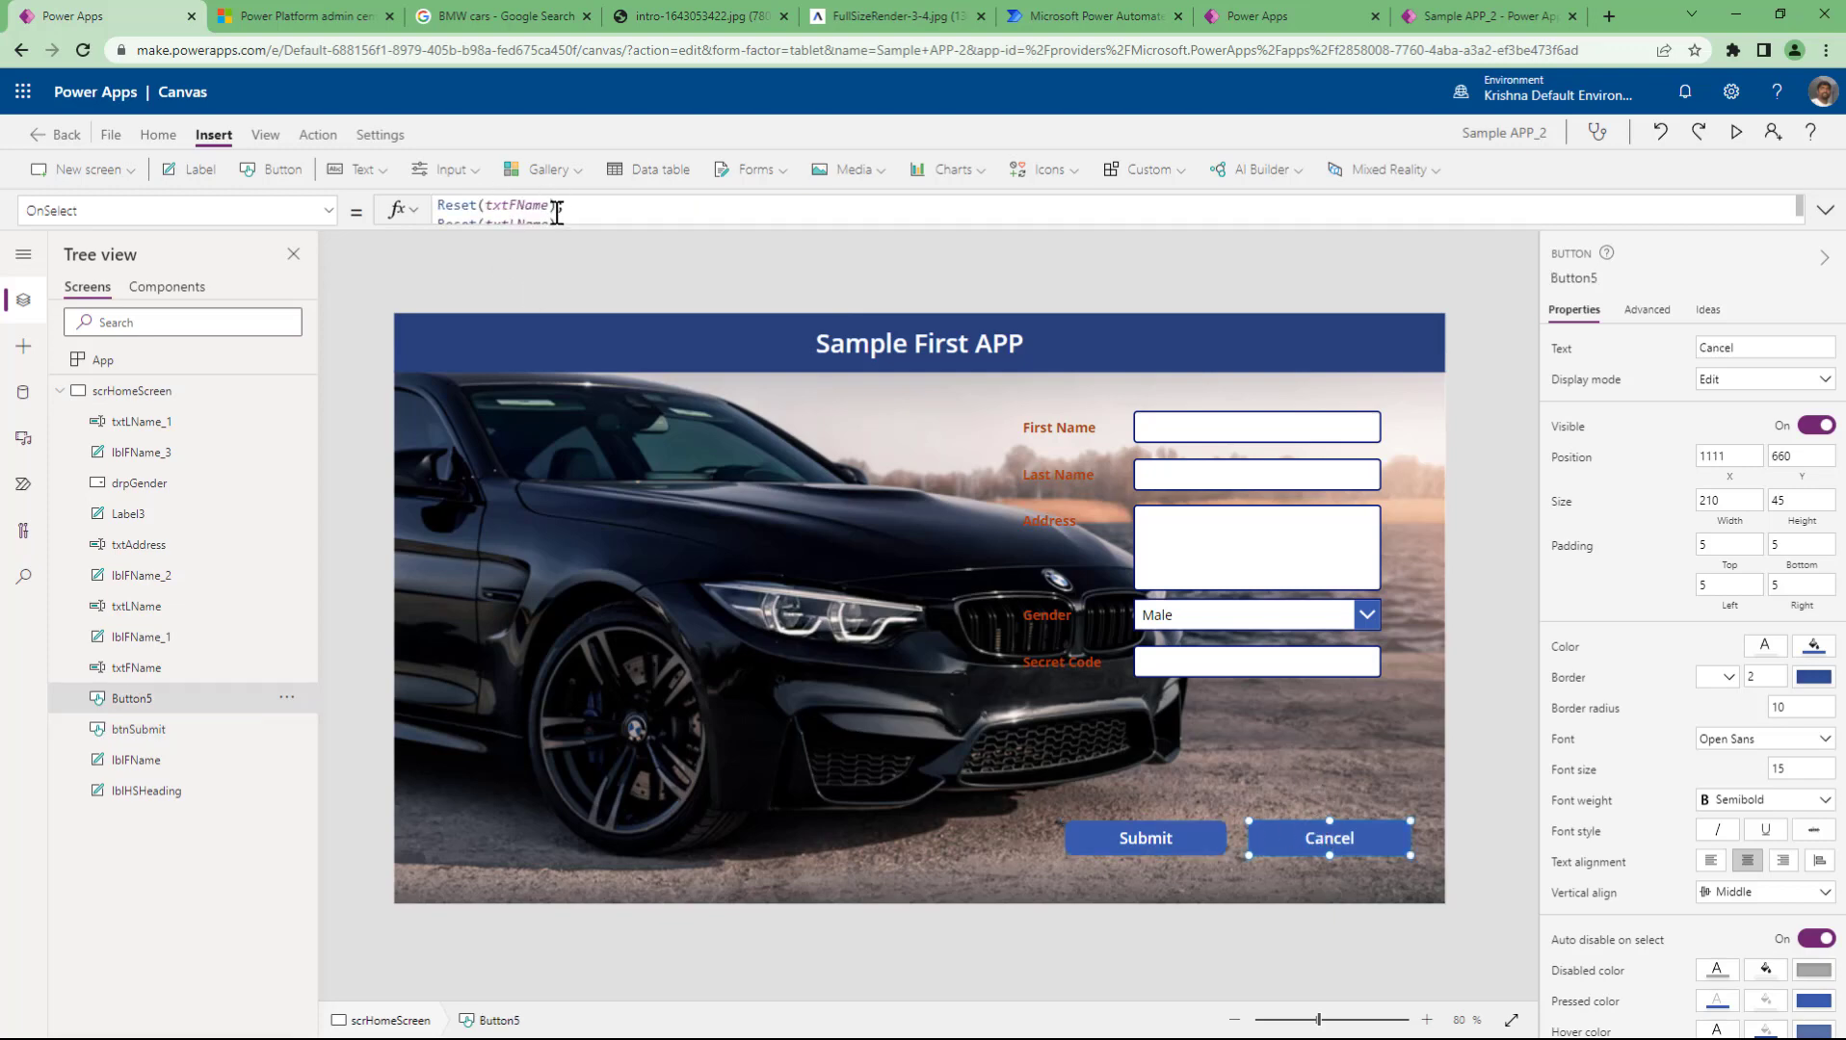
{"action": "mouse_move", "coordinate": [557, 236]}
{"action": "left_mouse_down"}
{"action": "mouse_move", "coordinate": [559, 293]}
{"action": "mouse_move", "coordinate": [559, 266]}
{"action": "left_mouse_up"}
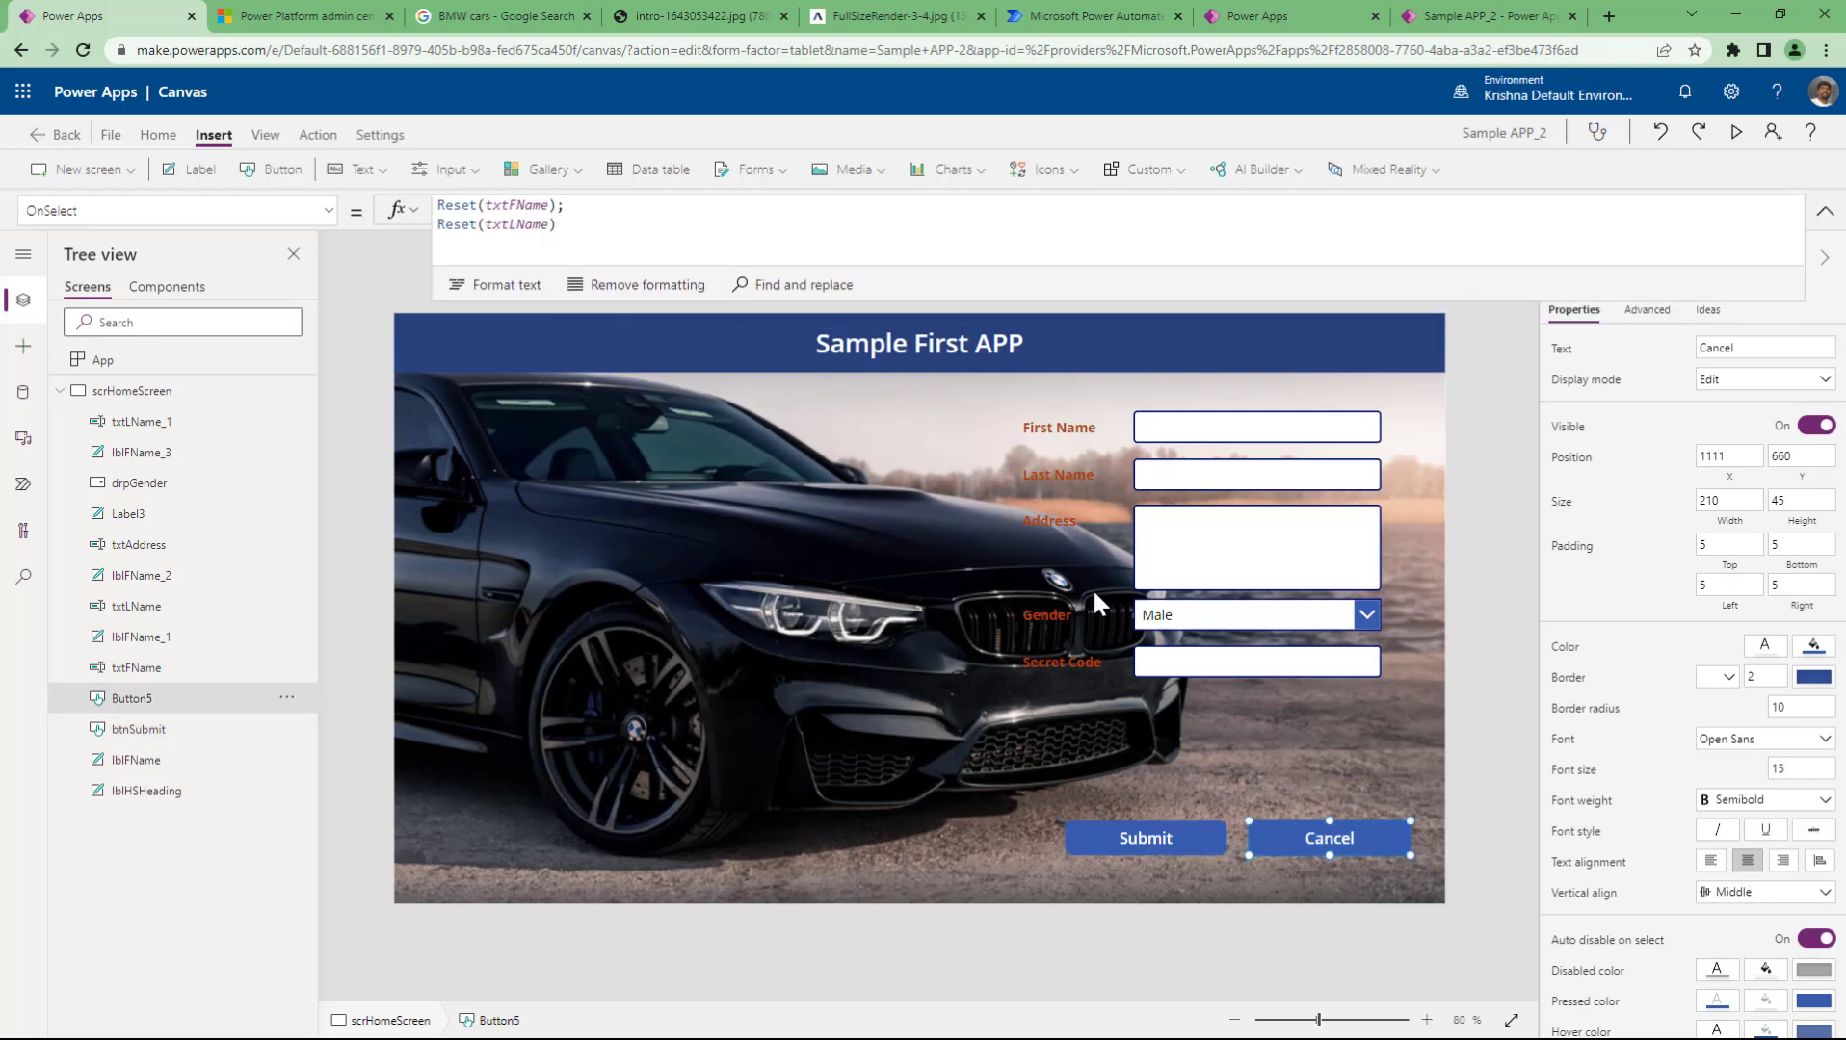
{"action": "left_click", "coordinate": [1488, 583]}
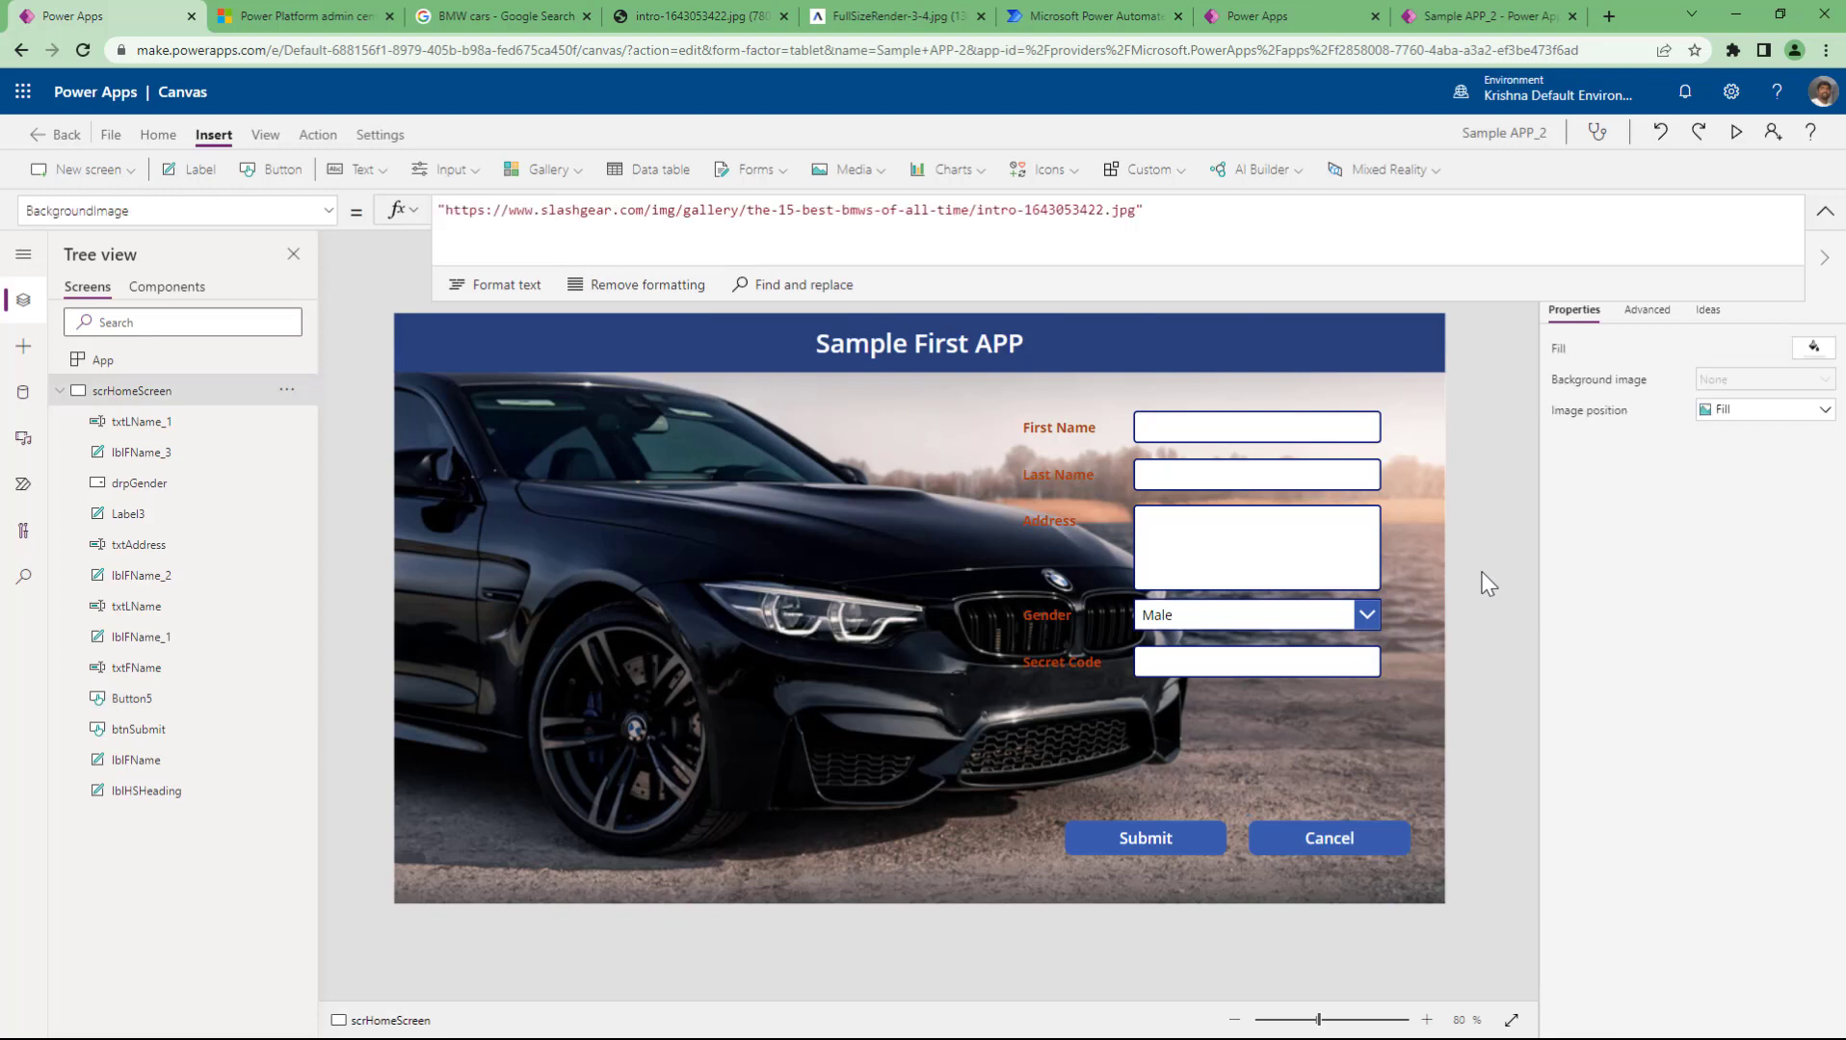